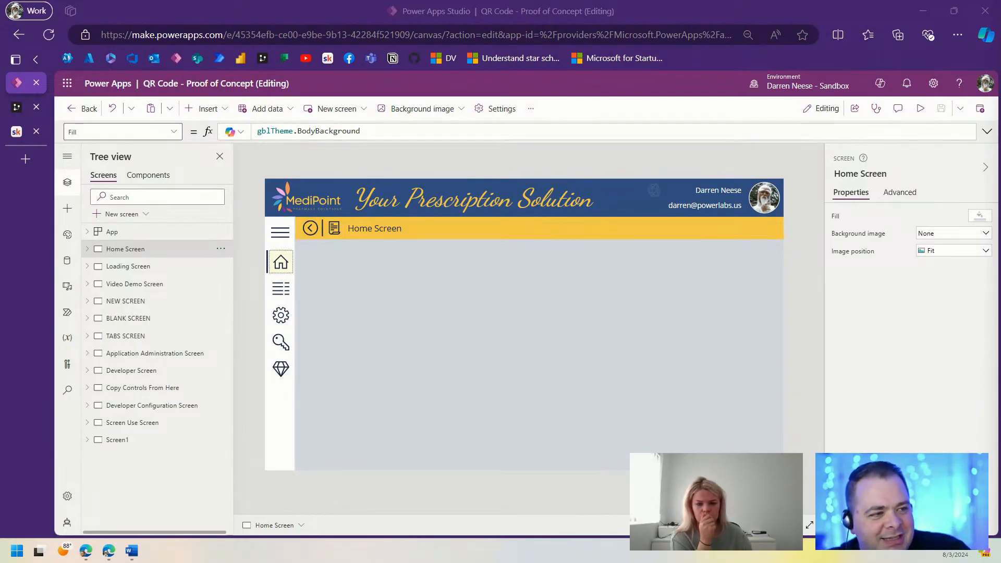
Step: Bring the QR wireframes.docx Word document to the front from the taskbar
left_click(131, 551)
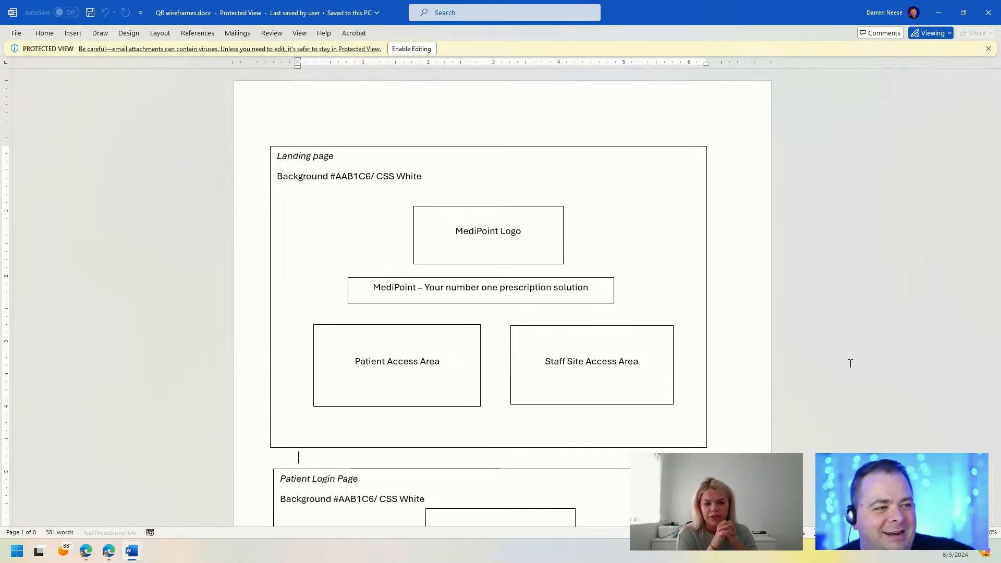
left_click(1000, 353)
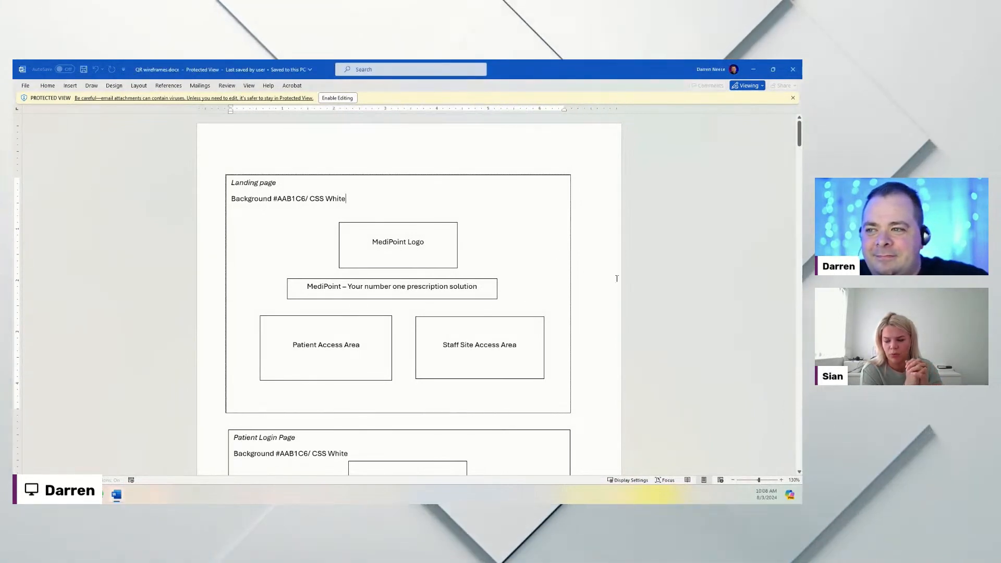
scroll(645, 290, "up", 2, "ctrl")
scroll(644, 291, "up", 6, "ctrl")
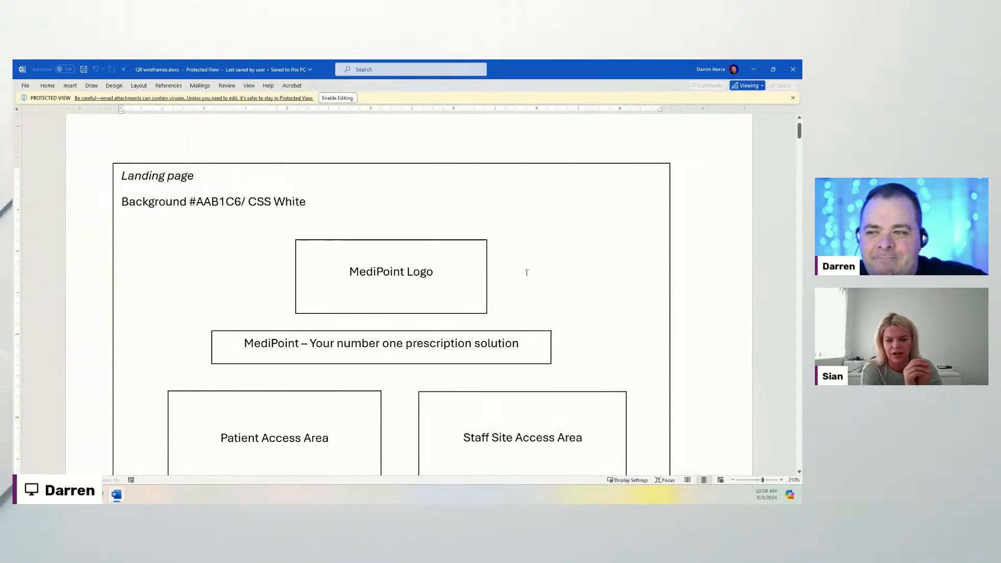
scroll(755, 171, "down", 5)
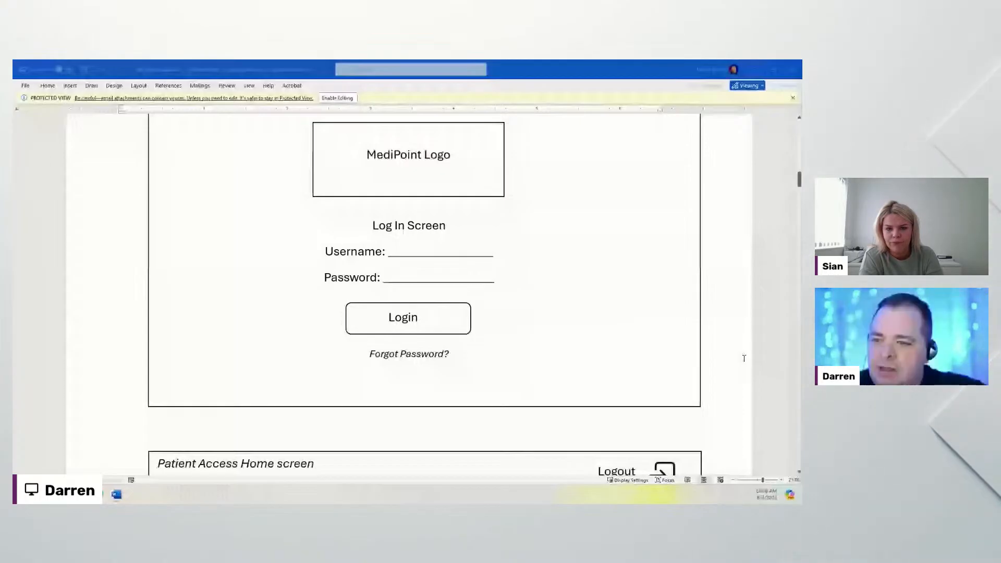
scroll(591, 332, "down", 10)
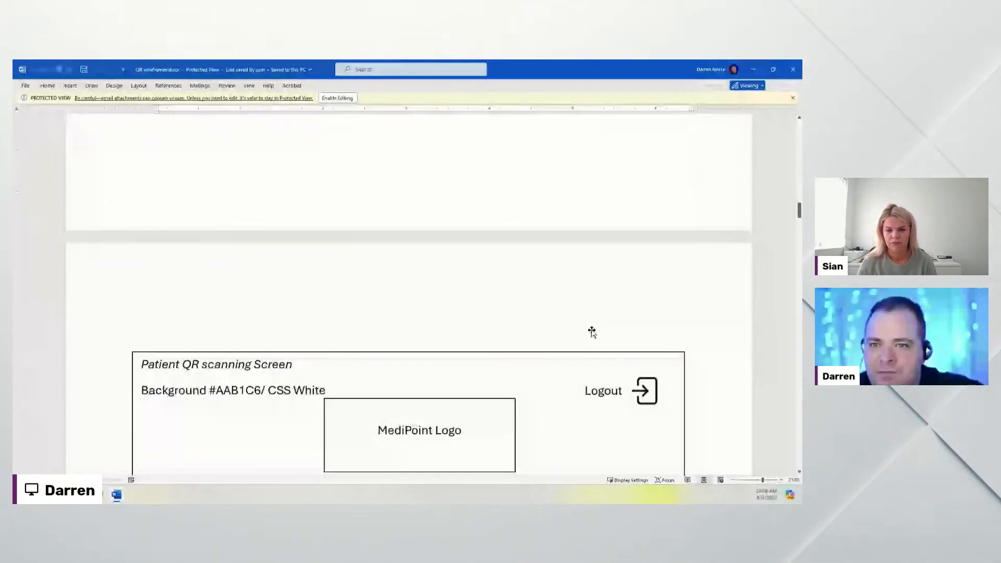
scroll(592, 331, "up", 15)
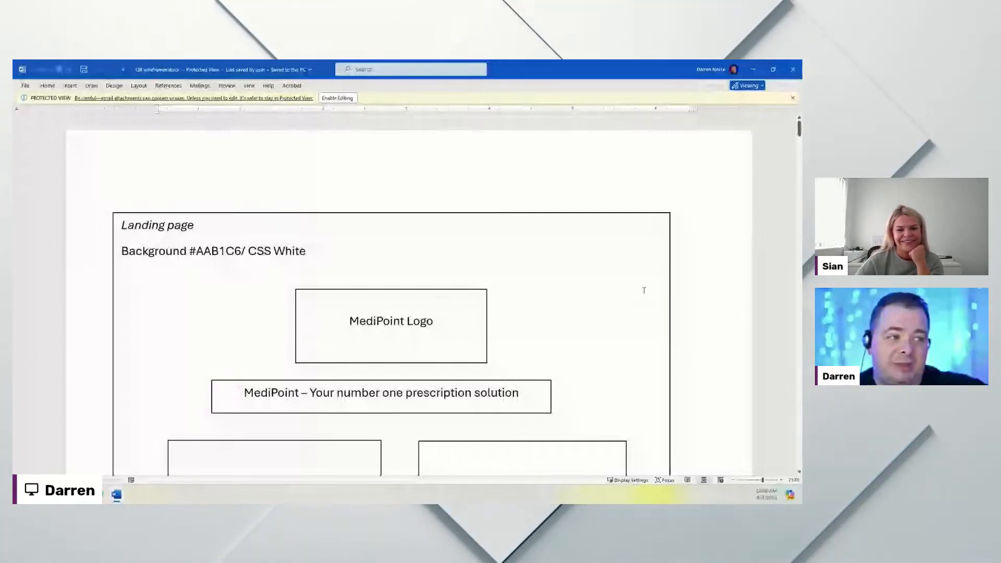
Step: Scroll past the Patient and Staff login wireframes to the Patient Access Home screen page
scroll(644, 290, "down", 3)
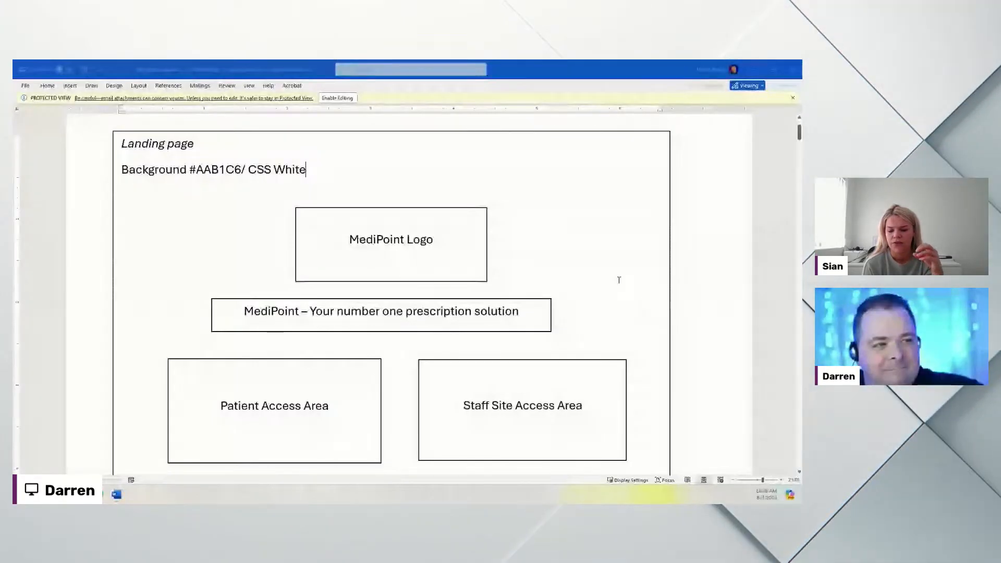
scroll(678, 266, "down", 1)
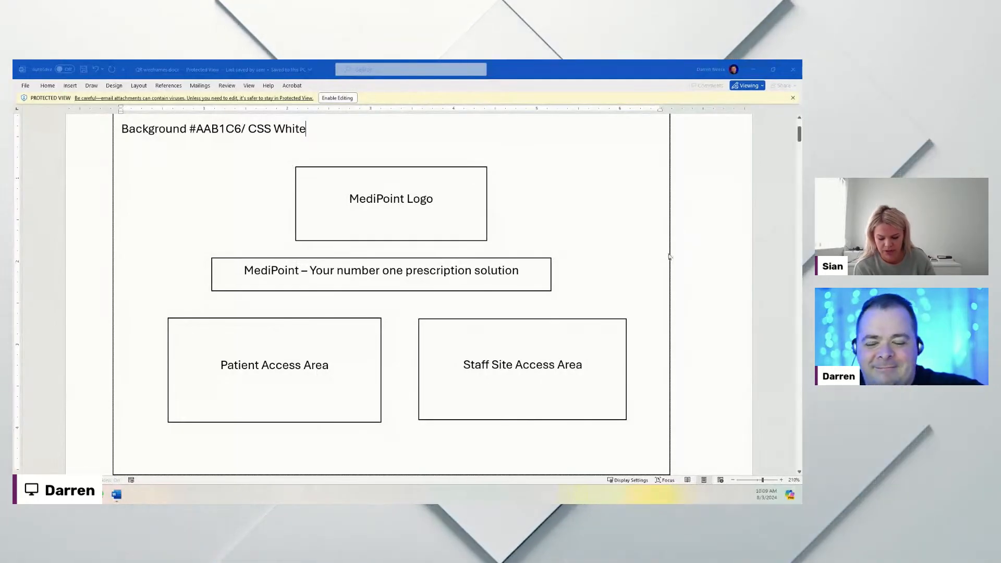
scroll(662, 254, "down", 2)
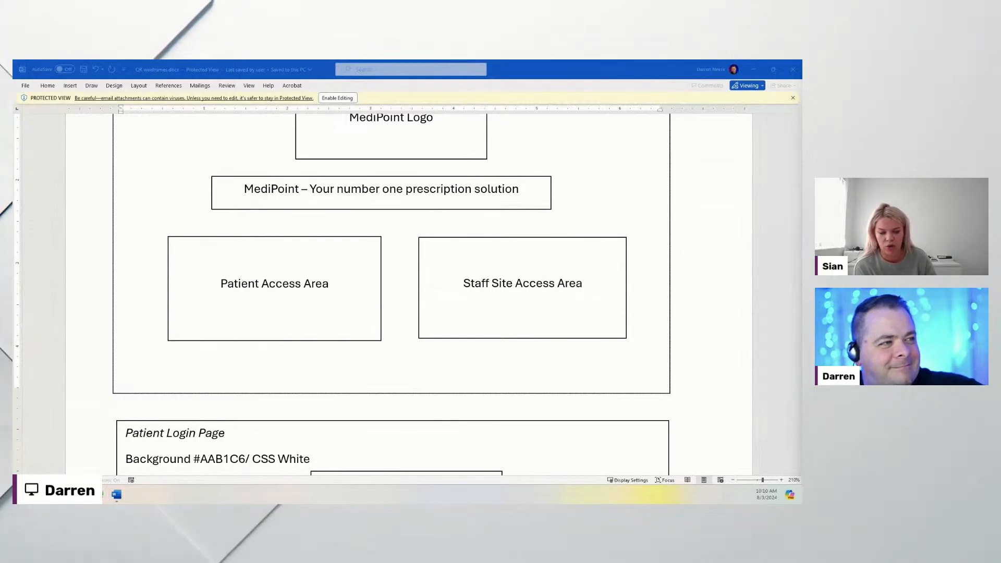
scroll(540, 312, "down", 3)
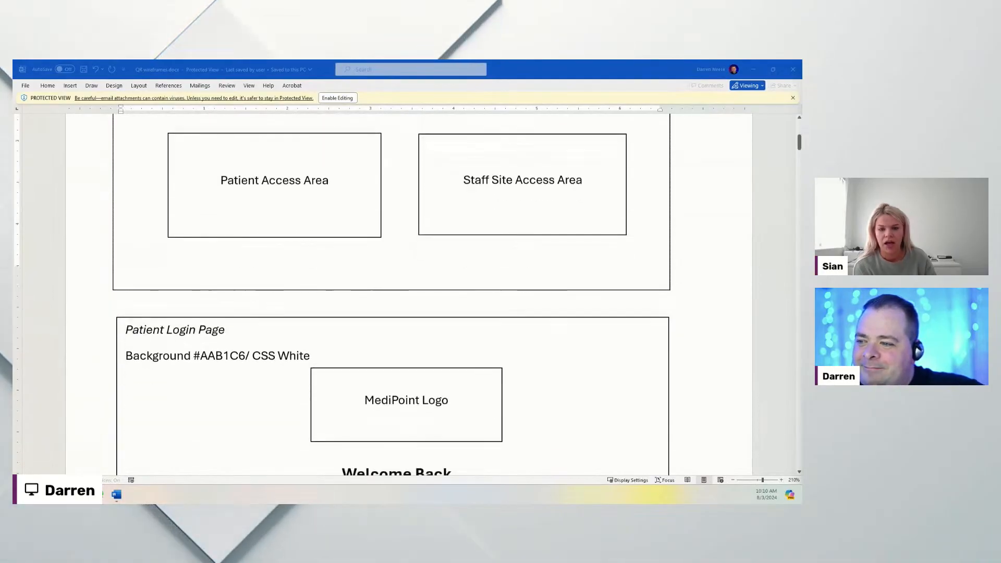
scroll(544, 309, "down", 8)
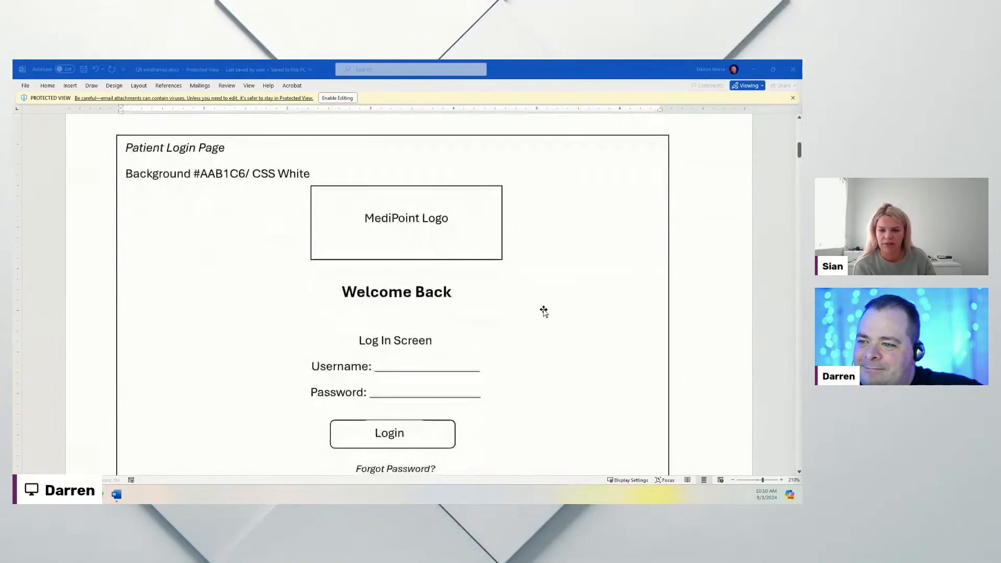
scroll(544, 309, "down", 12)
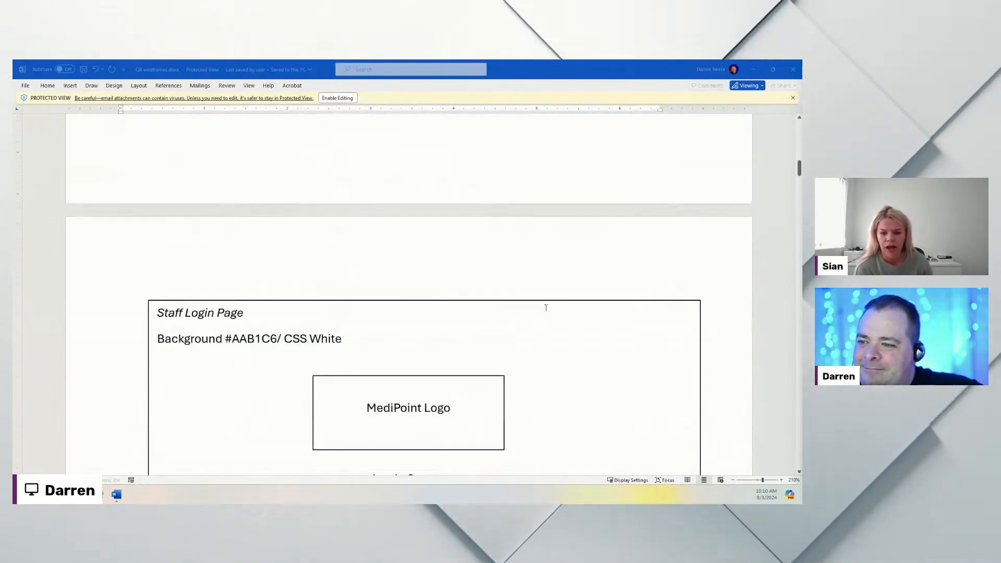
scroll(546, 307, "down", 15)
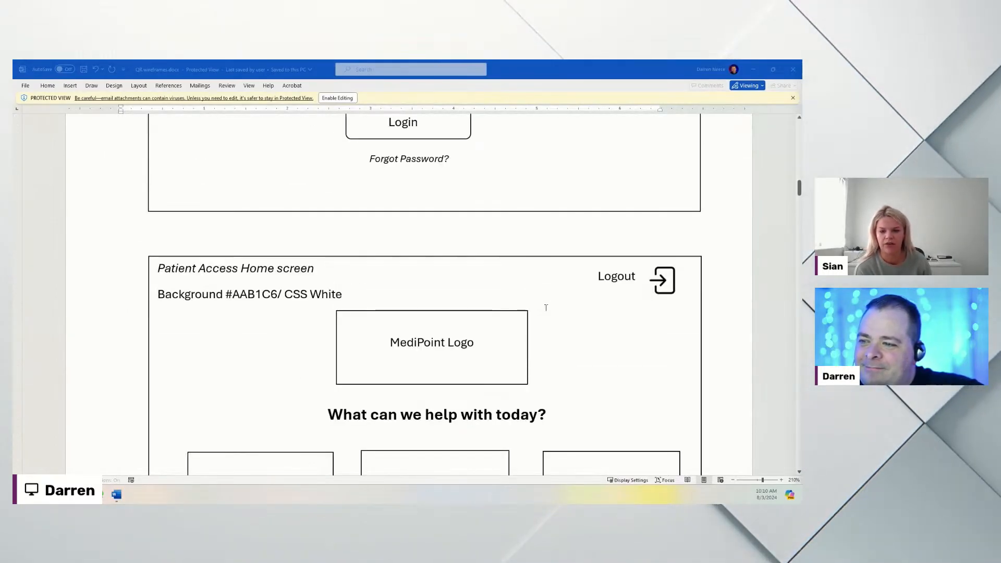
Step: Highlight the Patient Access Home screen heading to point it out
scroll(624, 303, "up", 1)
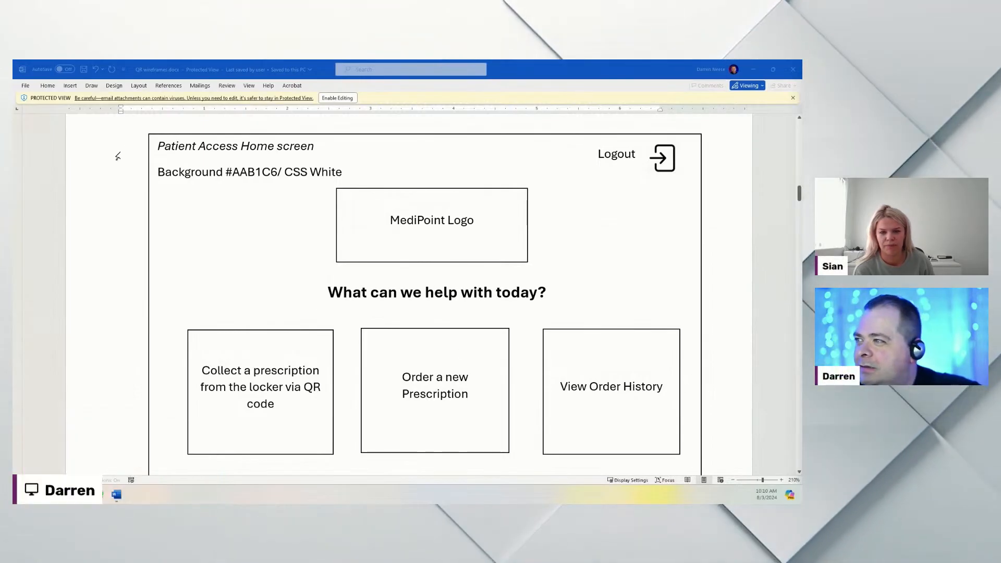
left_click_drag(323, 146, 159, 147)
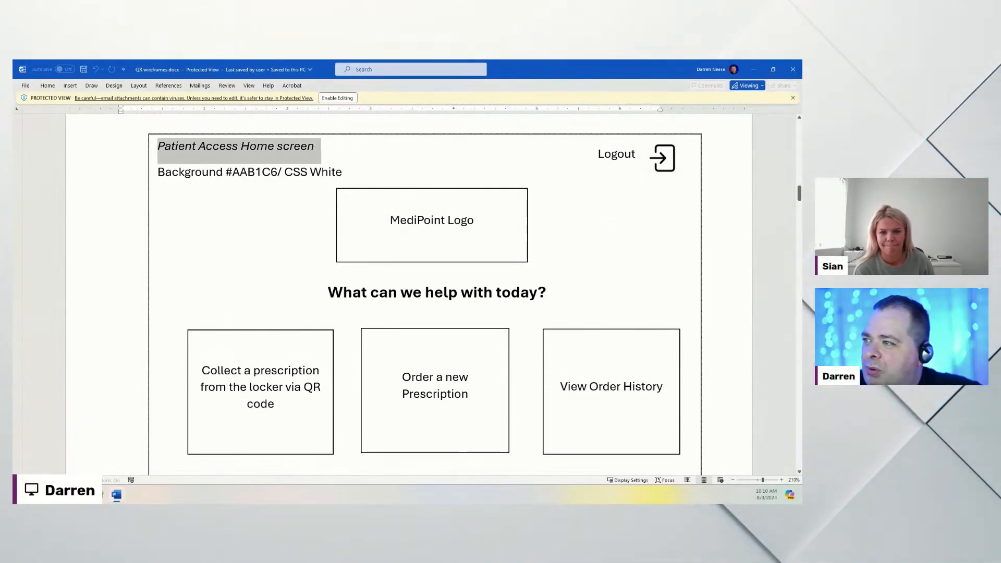
left_click(232, 172)
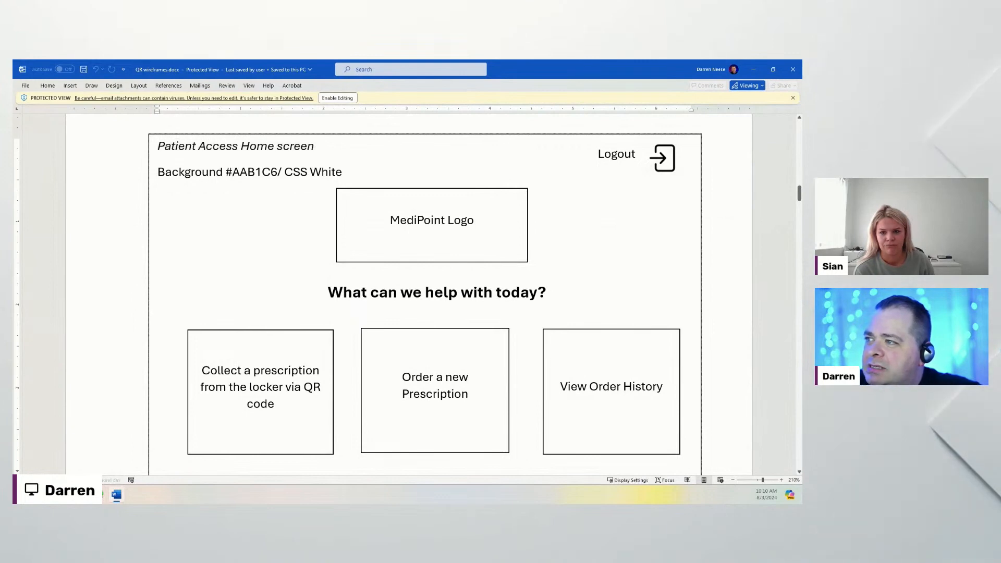
left_click_drag(157, 149, 324, 144)
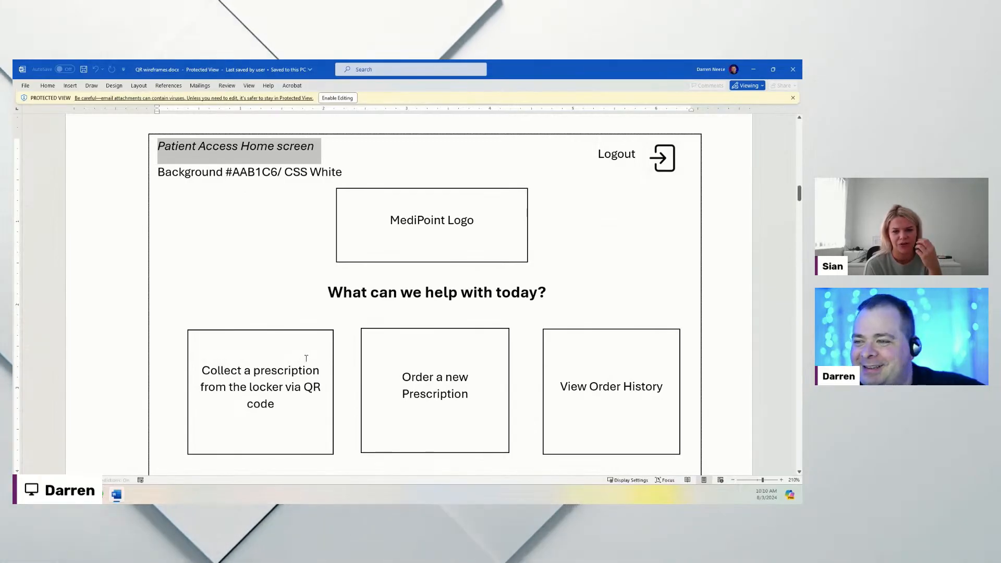
Step: Scroll past the QR scanning and Patient collection wireframes to the Staff Access Home screen
scroll(366, 349, "down", 10)
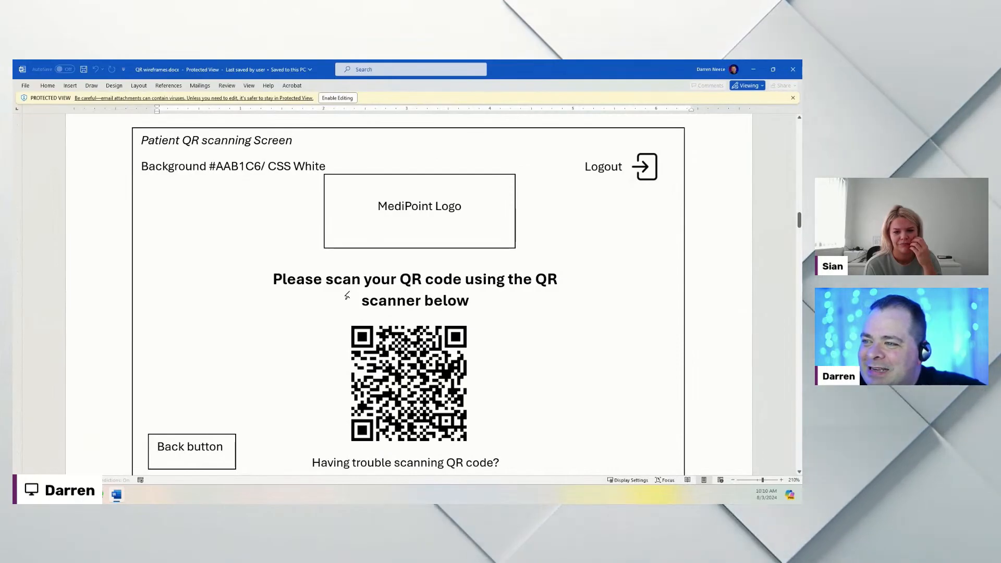
scroll(412, 315, "down", 1)
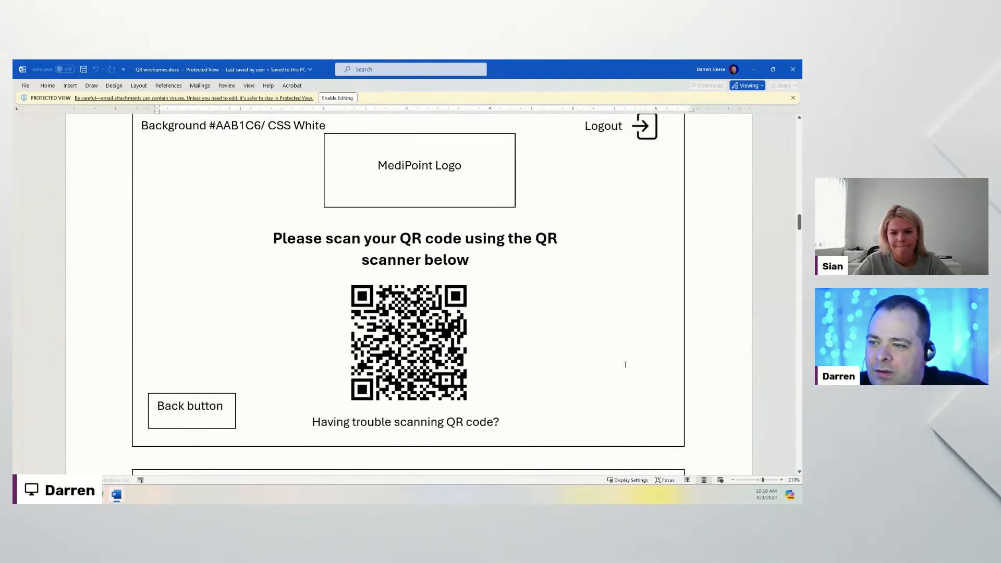
scroll(625, 365, "down", 5)
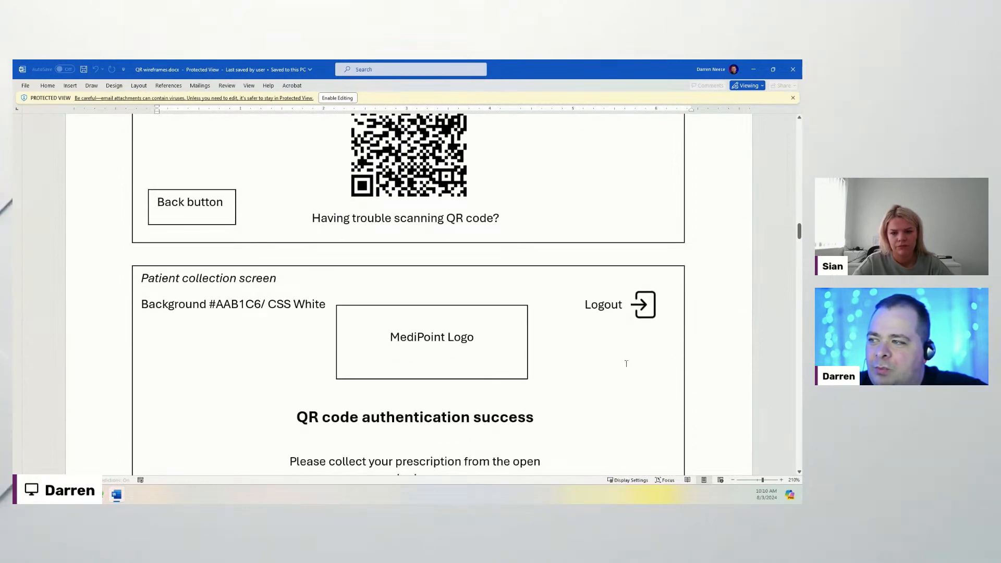
scroll(626, 364, "down", 3)
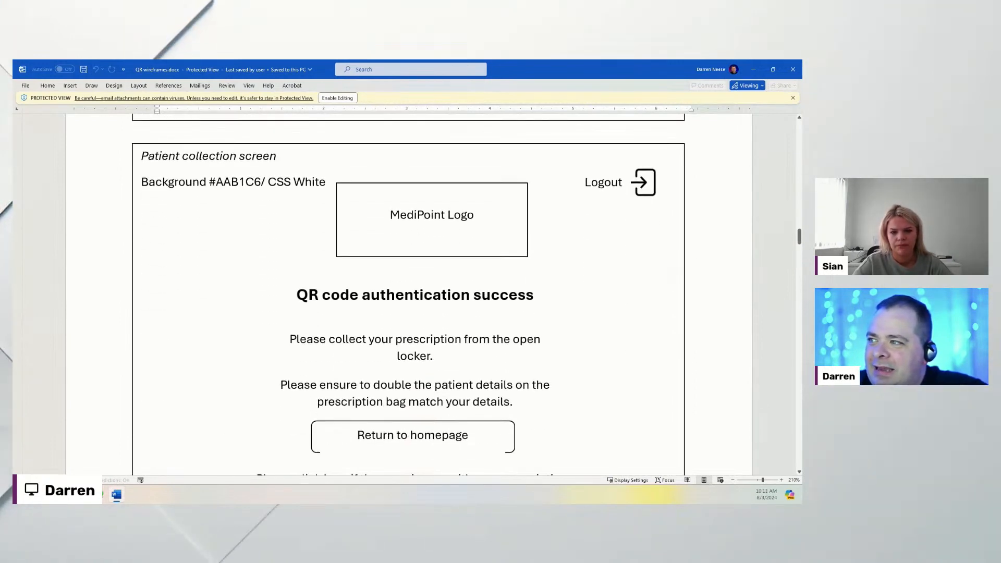
left_click_drag(141, 157, 284, 157)
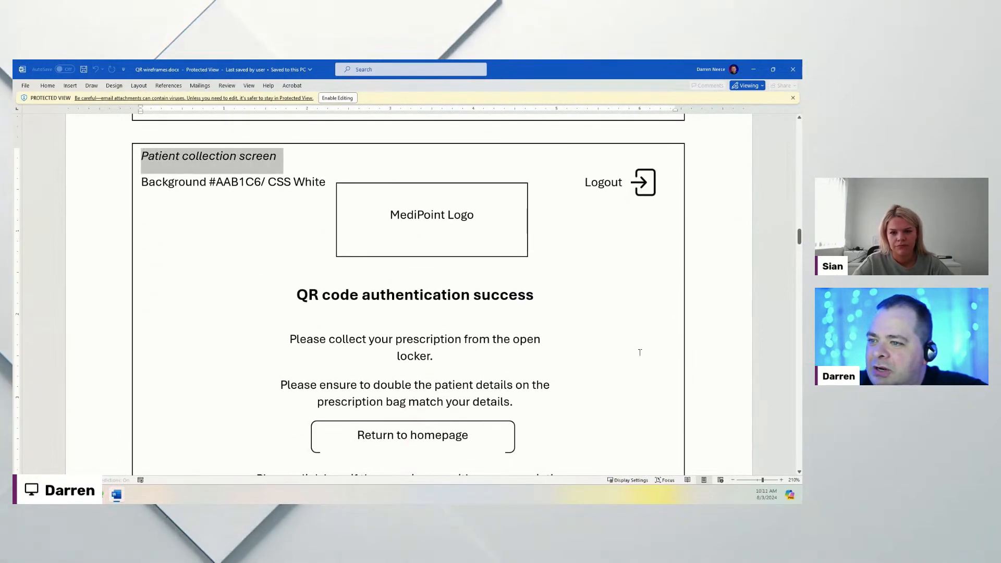
scroll(627, 351, "down", 1)
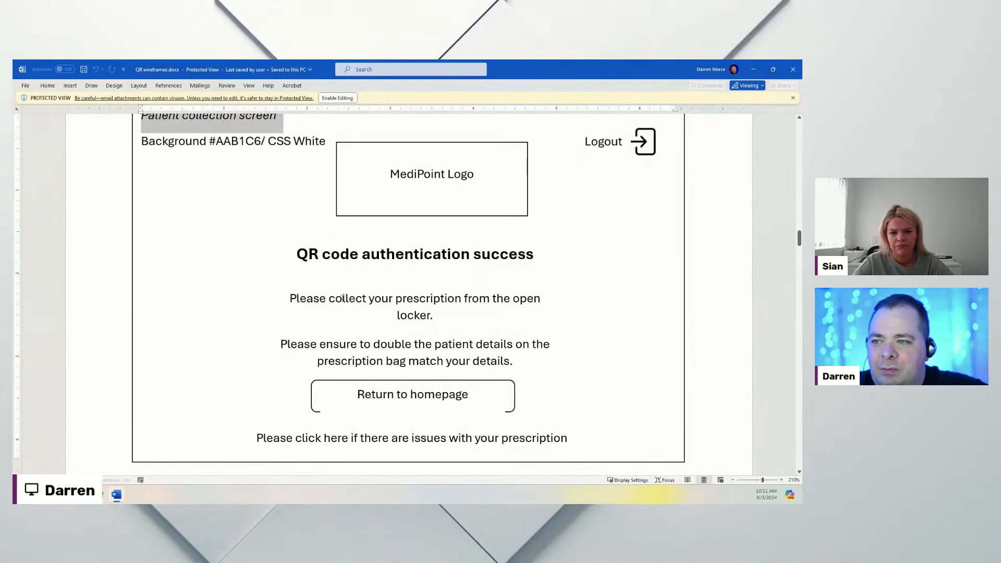
left_click(566, 357)
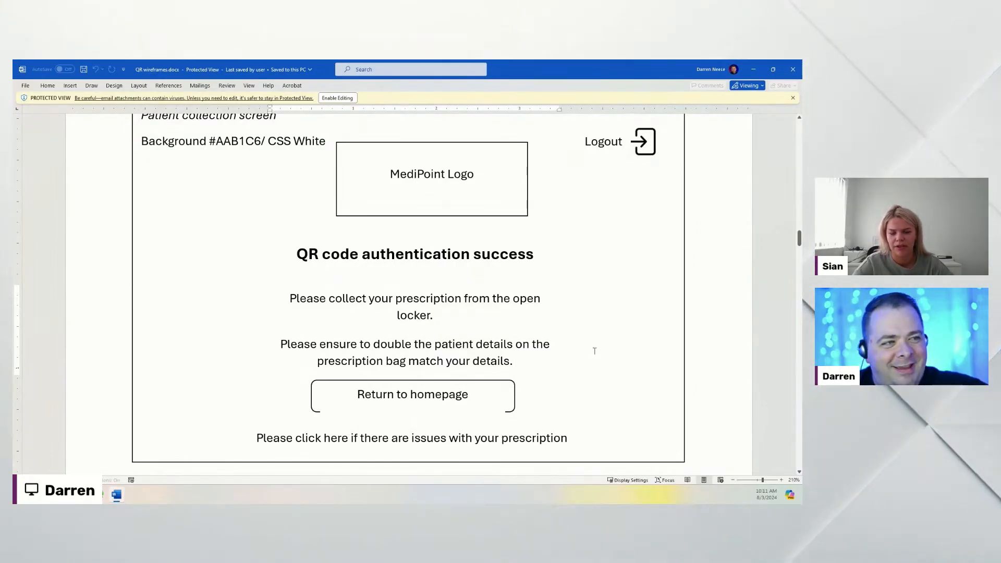
scroll(594, 350, "down", 10)
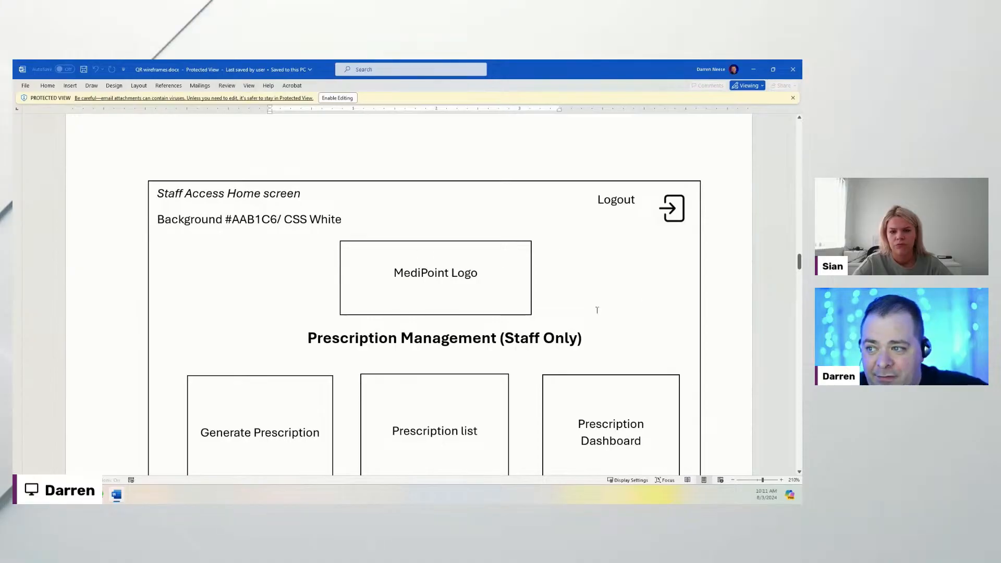
Step: Highlight 'Prescription Management', then scroll past Generate Prescription to the Send QR generation and Notification screen
left_click_drag(308, 339, 496, 339)
left_click(697, 330)
scroll(697, 330, "down", 3)
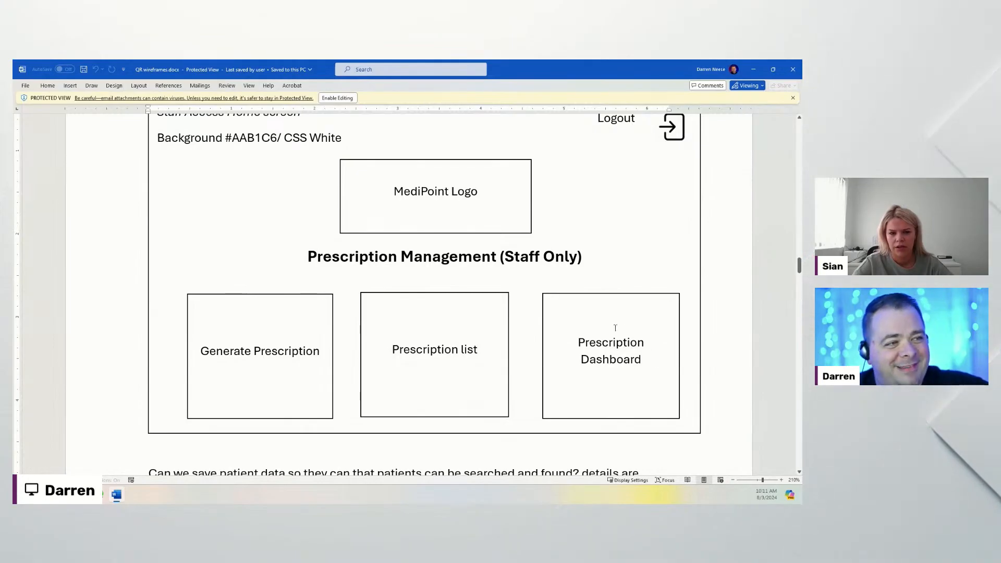
scroll(567, 322, "down", 2)
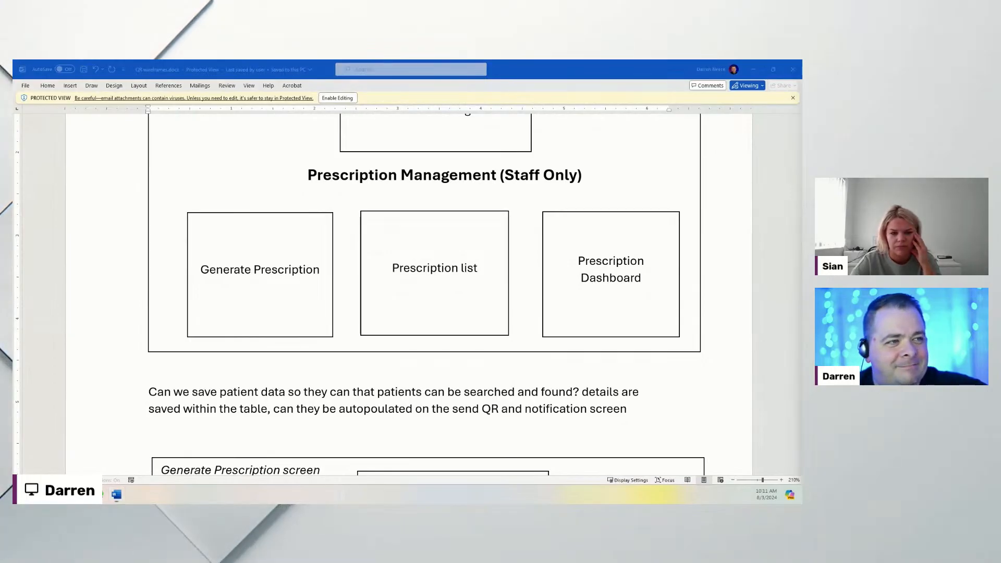
scroll(423, 385, "down", 2)
scroll(424, 385, "down", 4)
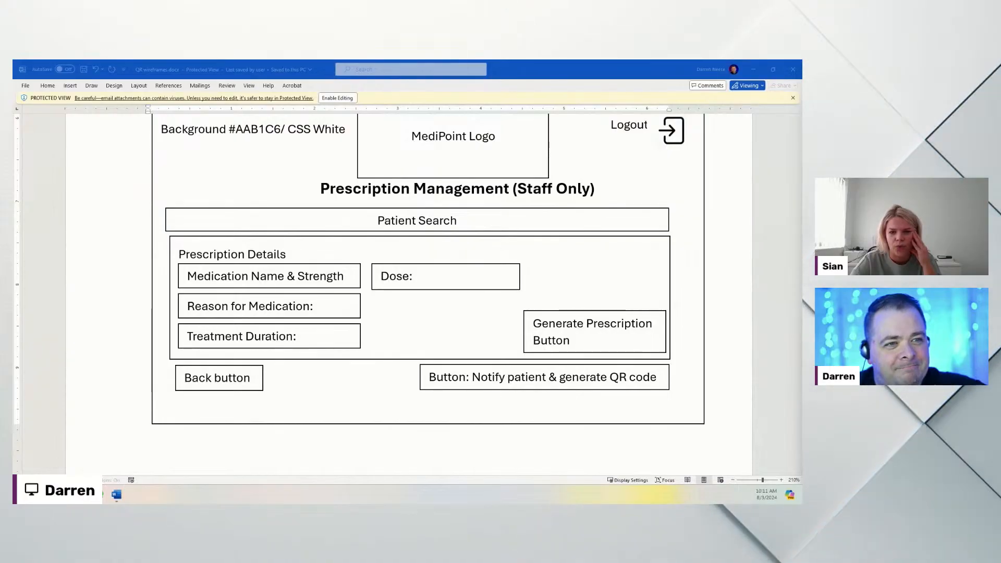
scroll(743, 374, "up", 1)
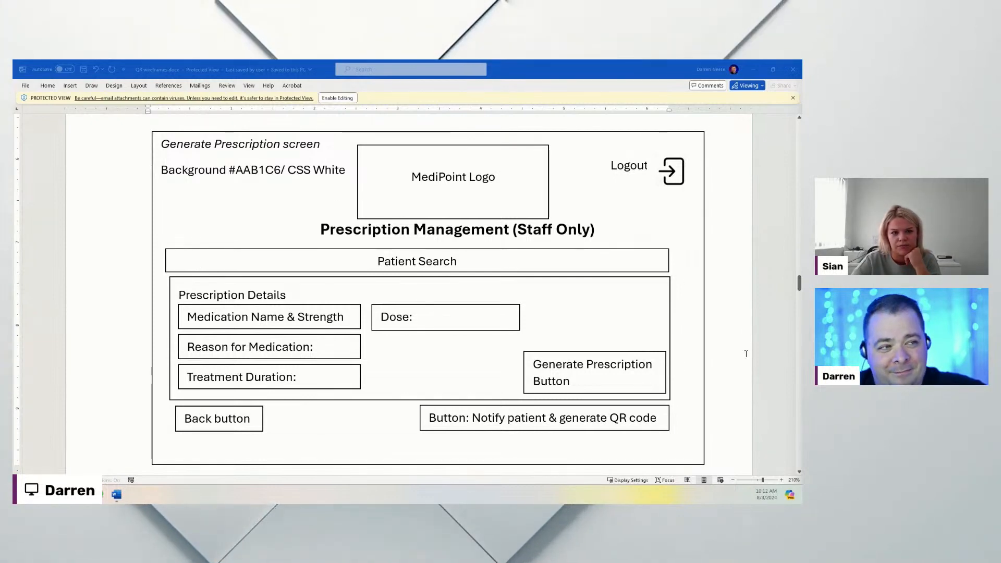
scroll(746, 354, "down", 6)
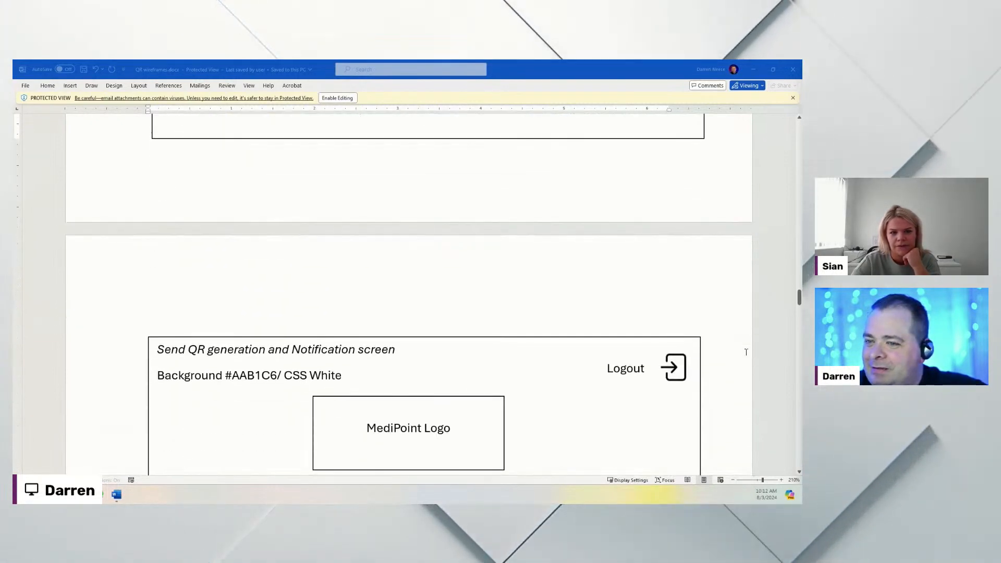
Step: Scroll through the Prescription List and Prescription Dashboard wireframe pages toward the Logo section
scroll(746, 352, "down", 5)
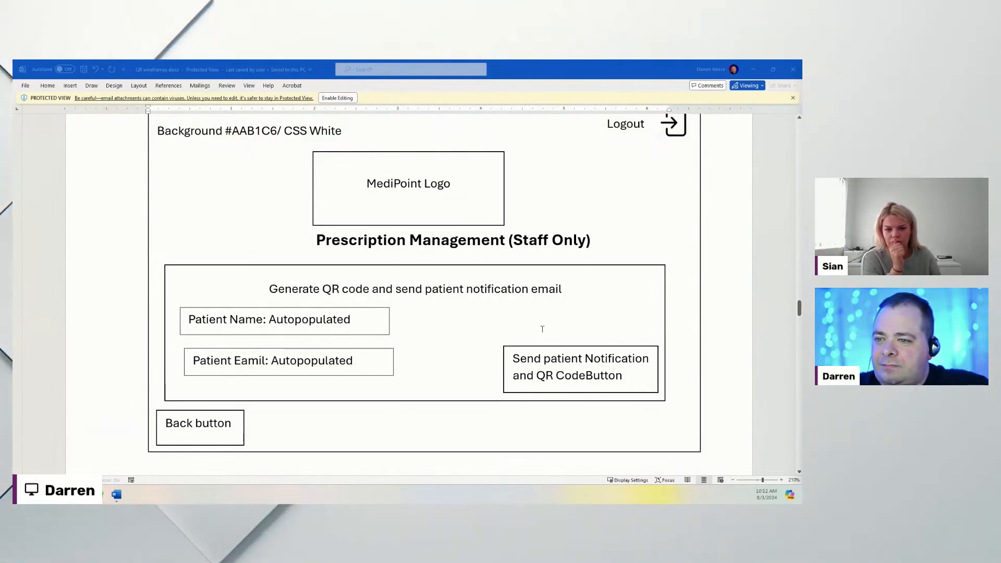
scroll(409, 319, "down", 7)
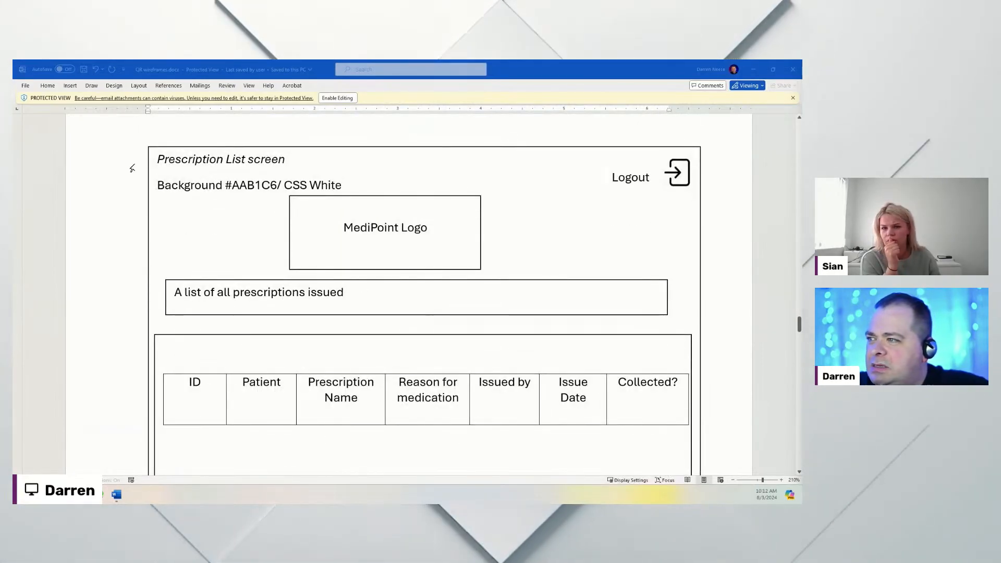
scroll(432, 327, "down", 2)
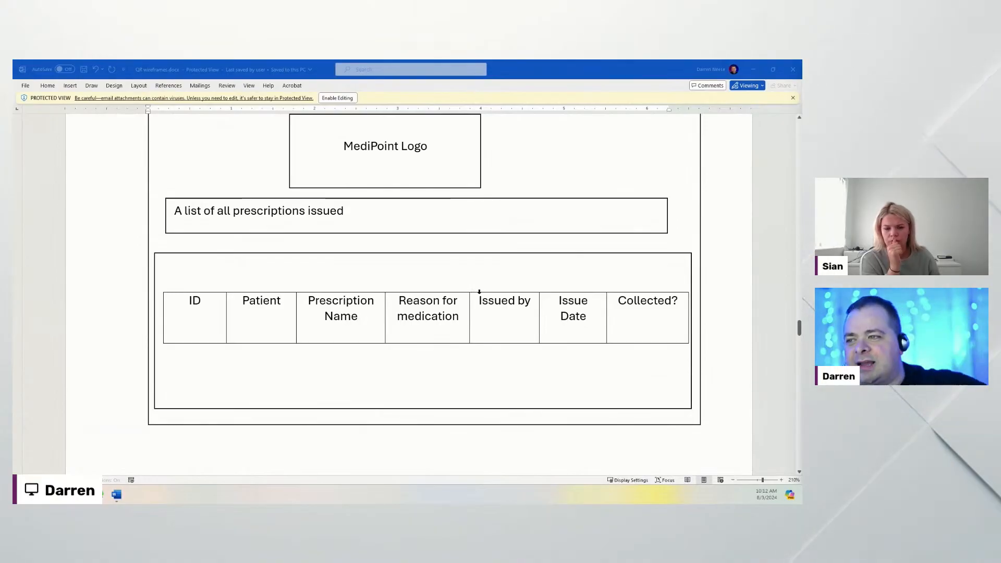
scroll(427, 281, "up", 3)
scroll(523, 411, "down", 2)
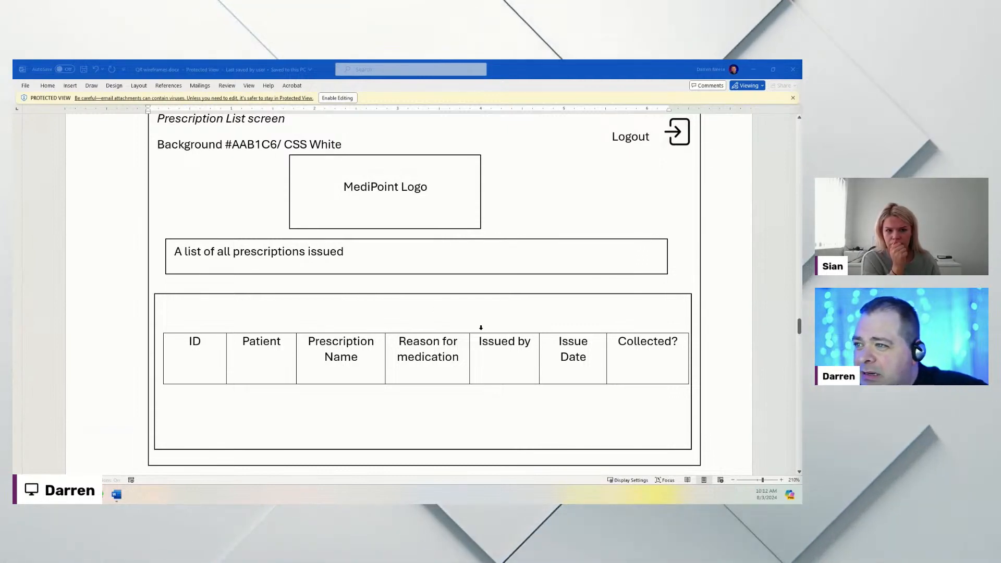
scroll(482, 327, "down", 6)
scroll(484, 327, "down", 8)
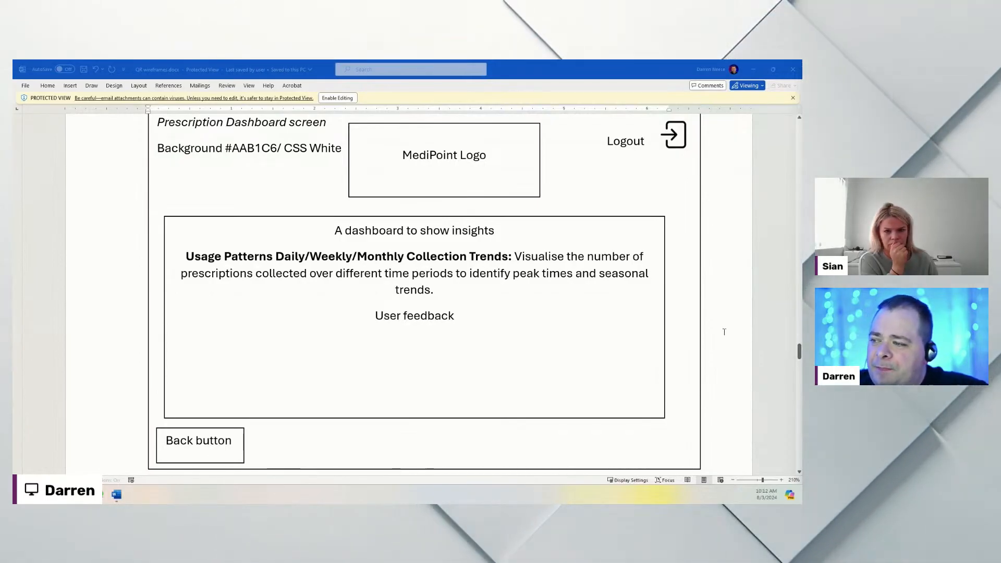
scroll(724, 332, "down", 10)
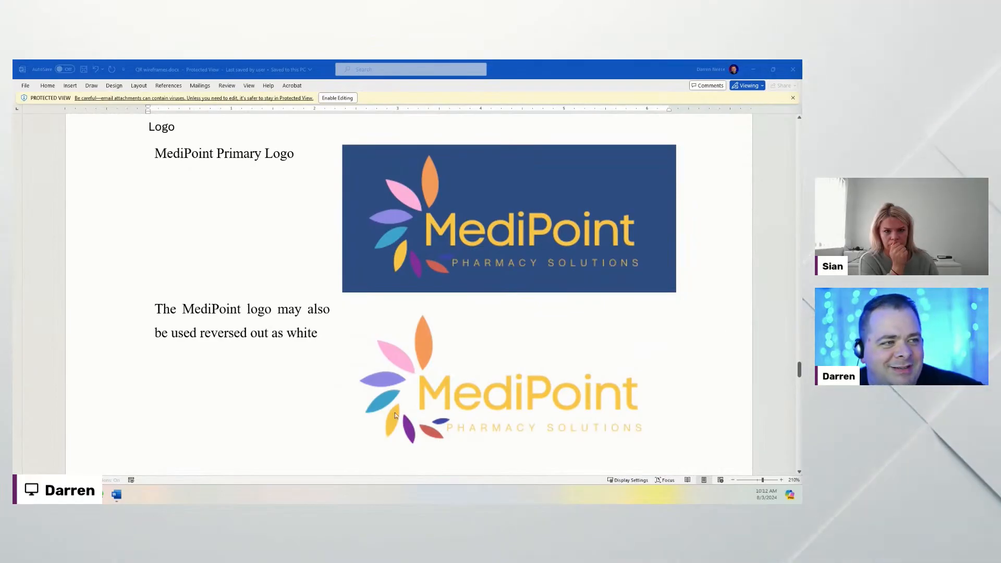
Step: Review the Colour Scheme page, pointing out the Blue row and its shade column
left_click(540, 204)
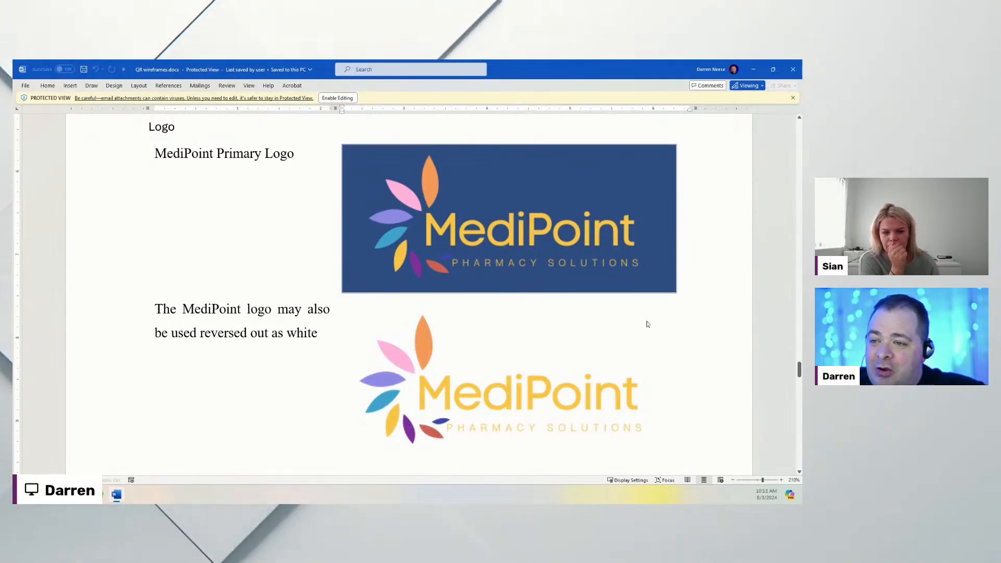
scroll(649, 324, "down", 10)
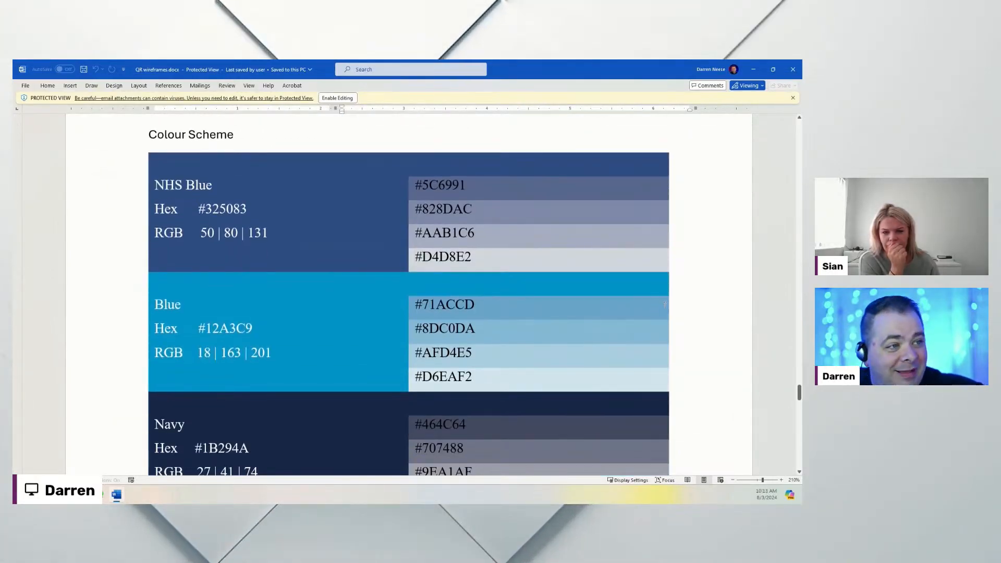
left_click(704, 307)
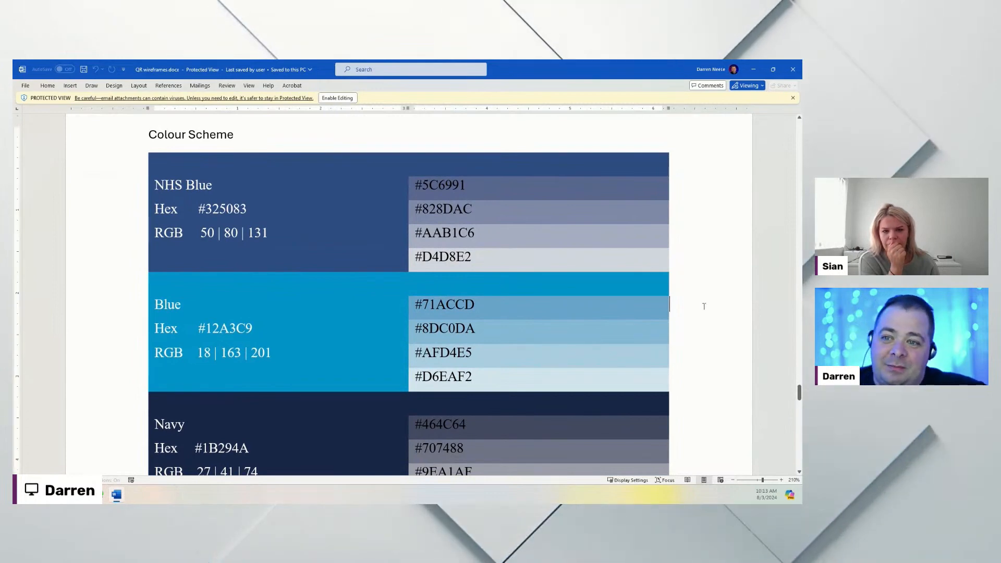
left_click(586, 279)
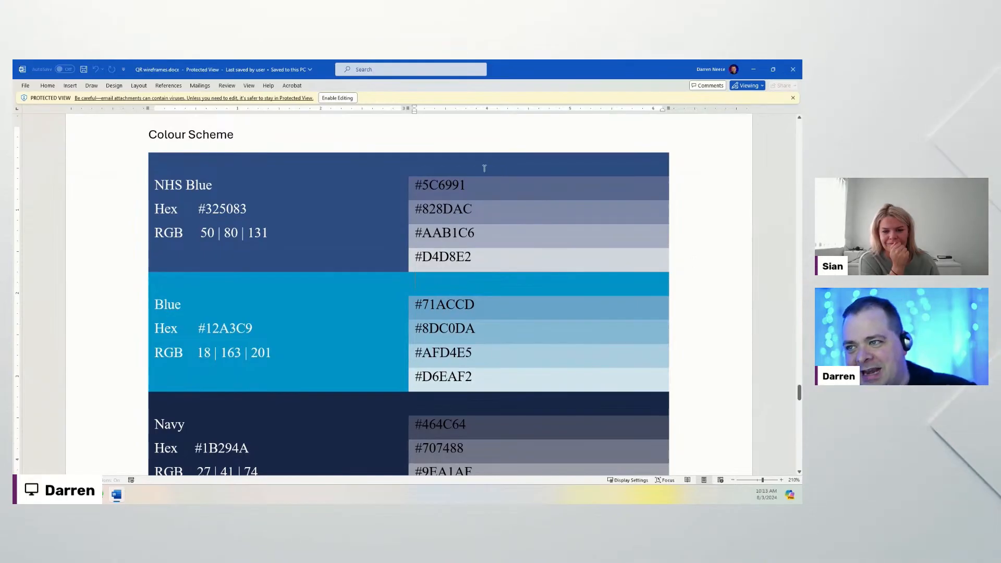
Step: Scroll through the ER Diagram and workflow pages, then restore the Word window to a smaller size
scroll(487, 169, "up", 4)
scroll(529, 384, "down", 4)
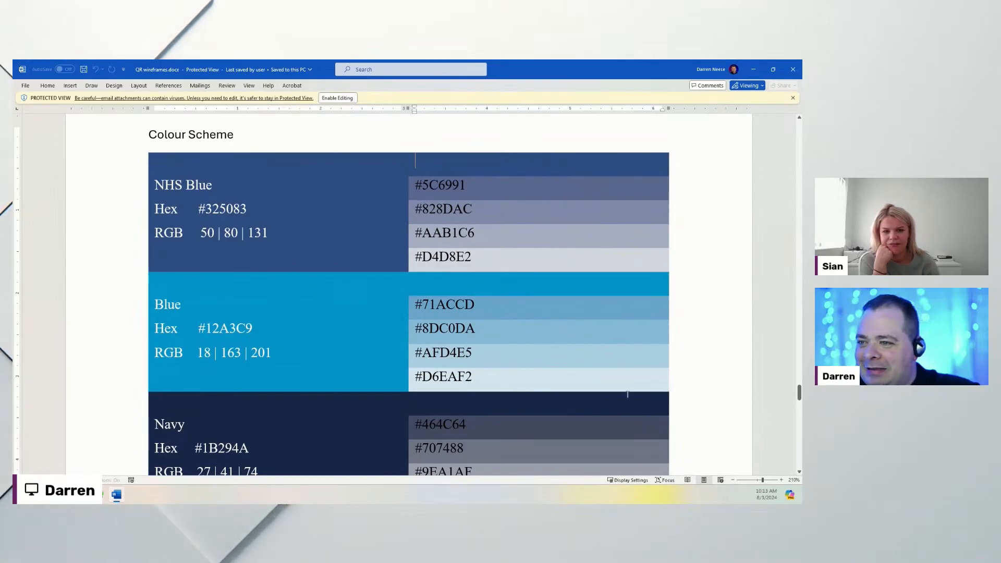
scroll(717, 375, "down", 10)
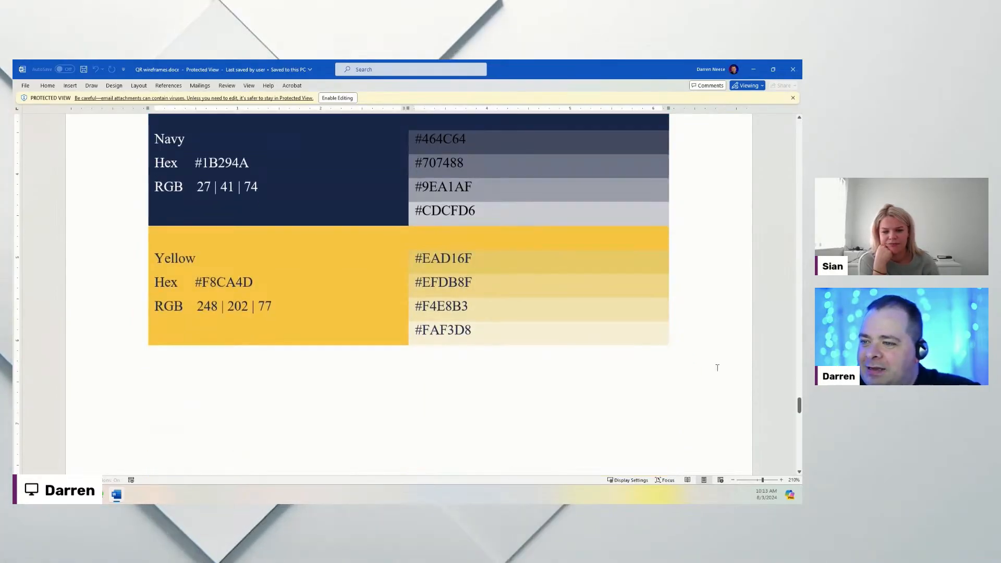
scroll(718, 362, "down", 5)
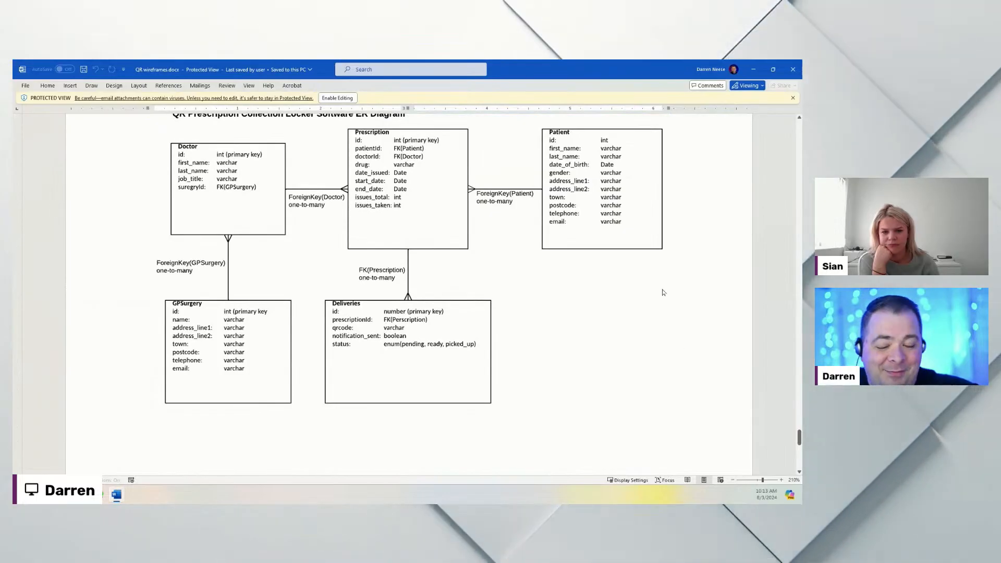
scroll(633, 335, "up", 2)
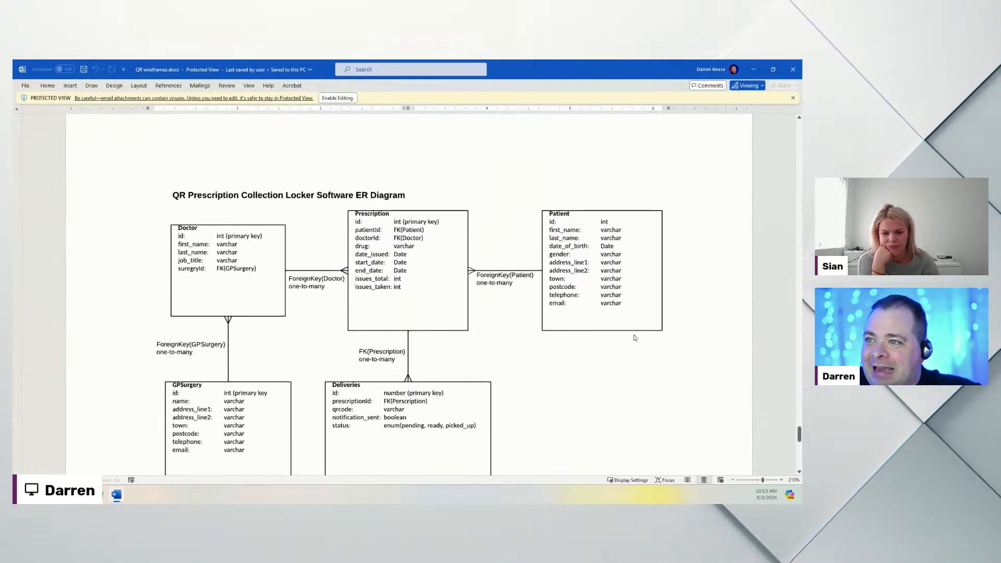
scroll(626, 334, "down", 2)
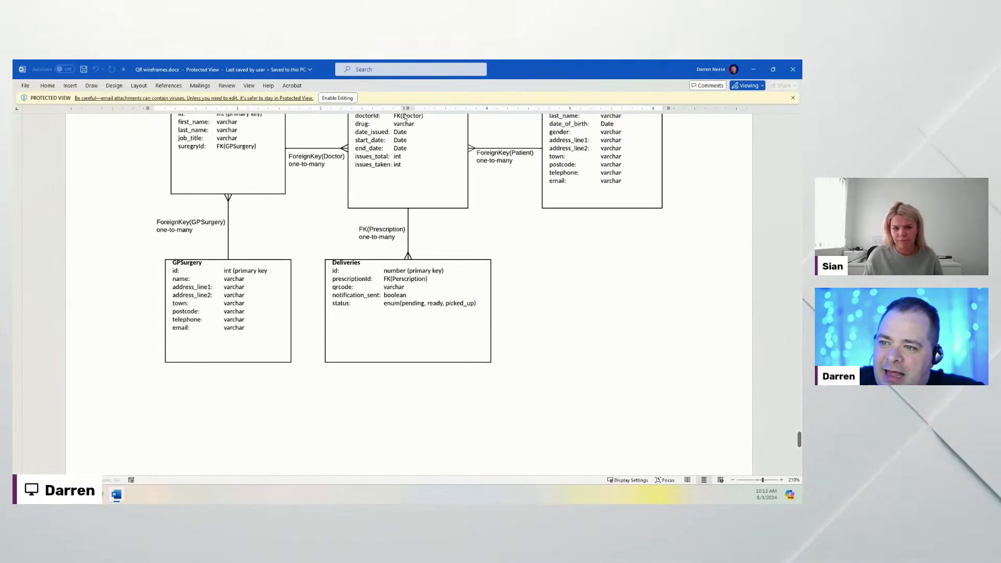
scroll(629, 362, "down", 5)
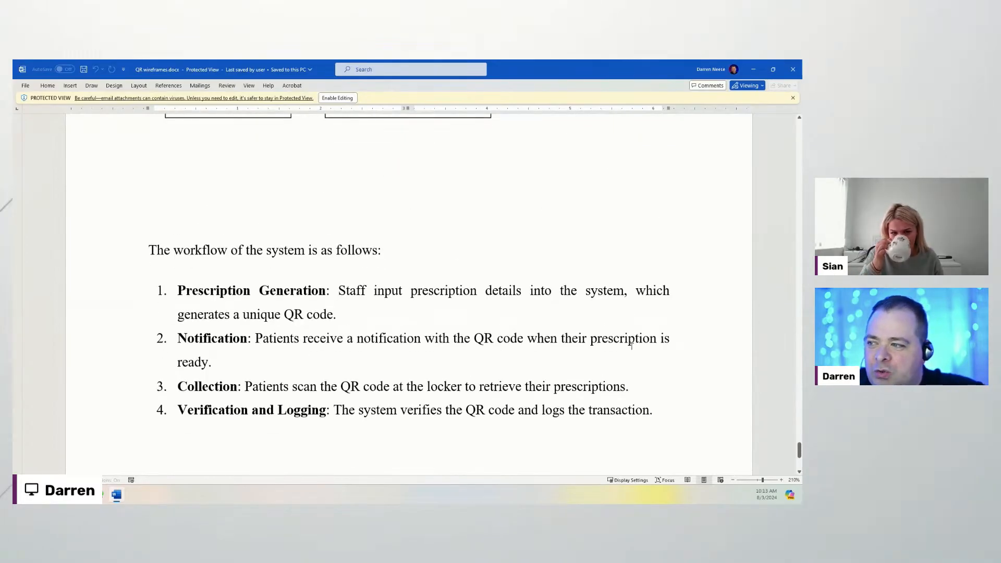
scroll(632, 338, "down", 2)
left_click_drag(584, 68, 353, 145)
Step: Copy the QR Code POC diagram's sharable link in DrawSQL, then move Obsidian onto this screen
left_click(27, 145)
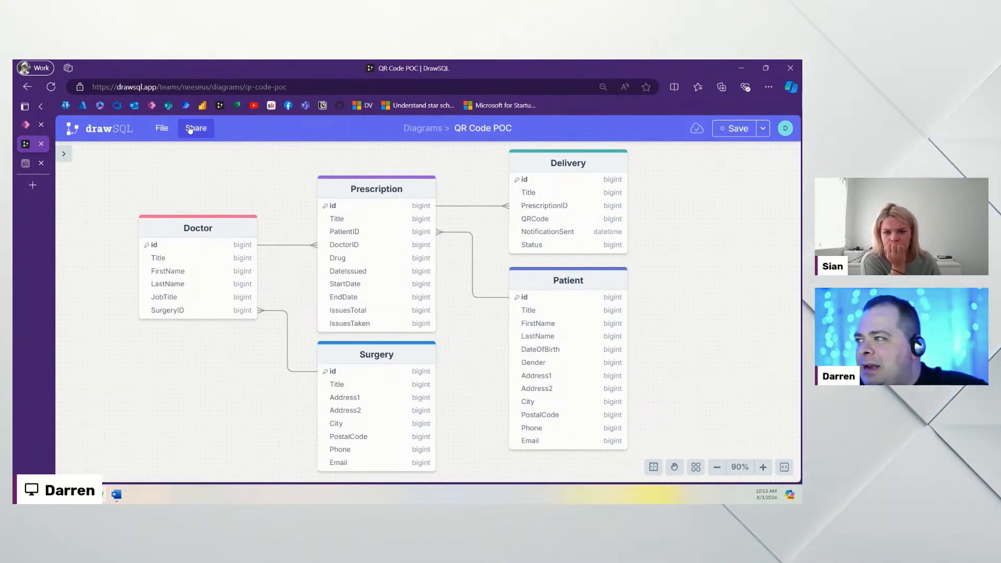
left_click(193, 129)
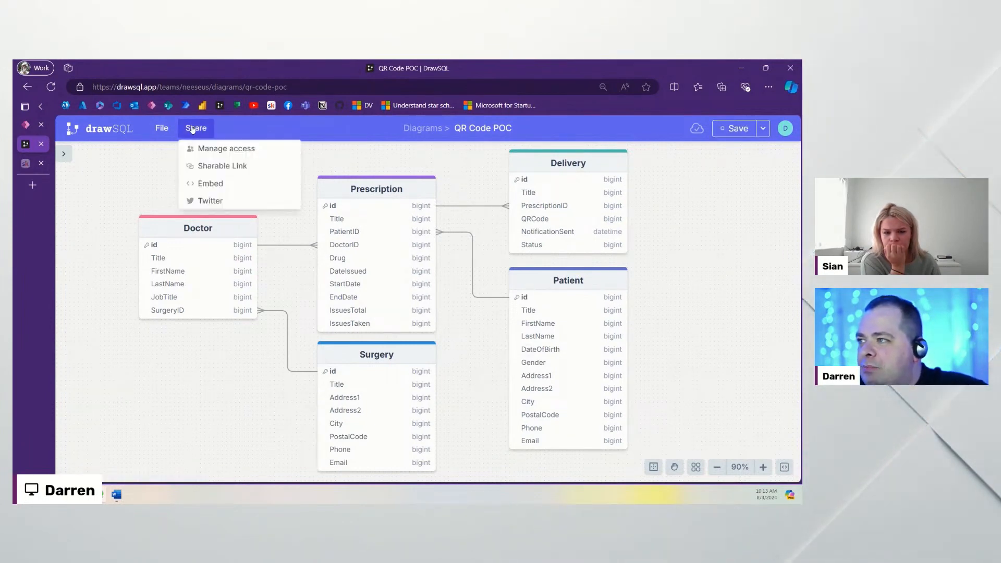
left_click(222, 166)
left_click(568, 338)
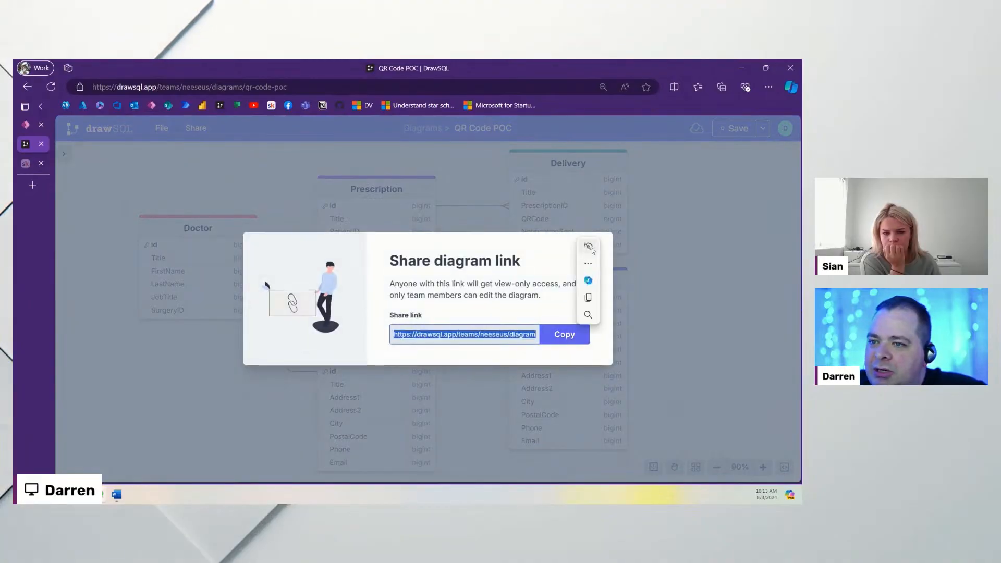
left_click(596, 251)
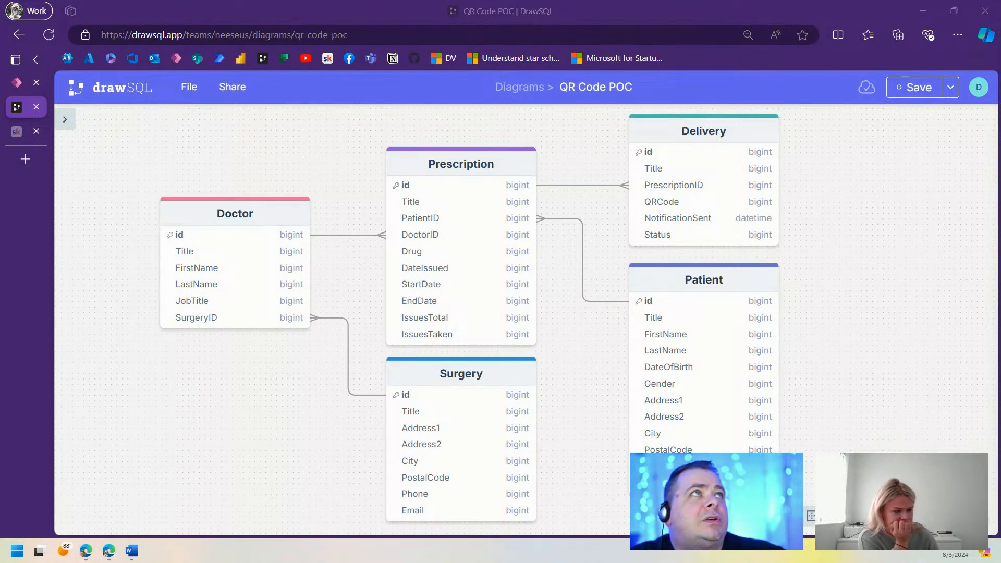
left_click_drag(1000, 2, 740, 2)
Step: Maximize Obsidian with the file tree hidden to view the QR Code POC note
left_click(15, 33)
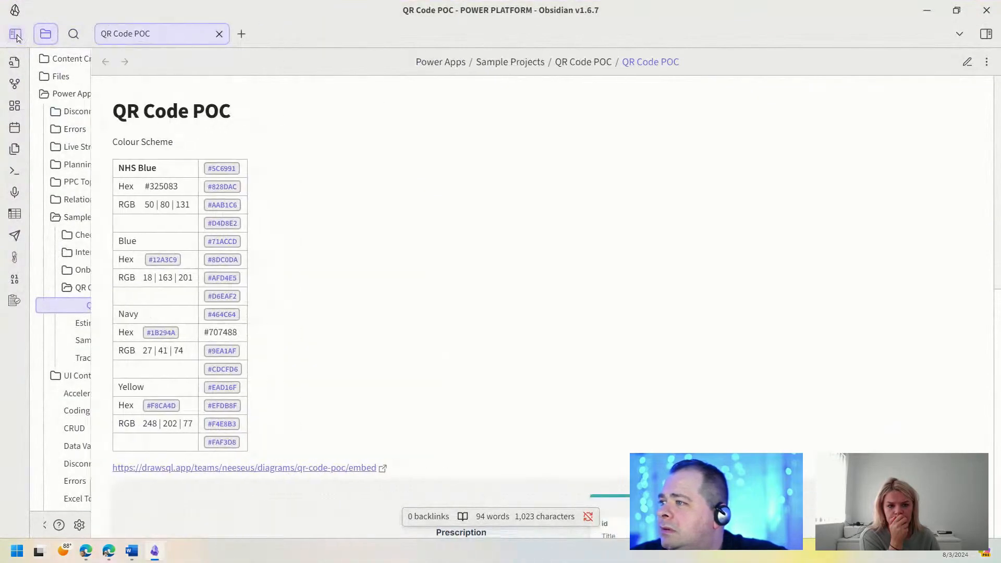
scroll(476, 260, "down", 8)
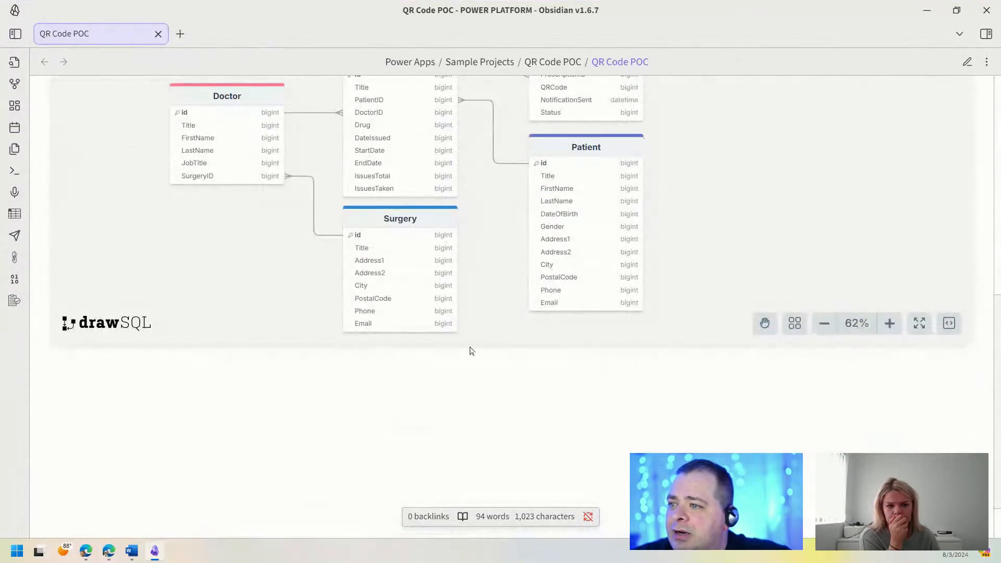
scroll(572, 295, "up", 3)
scroll(792, 404, "up", 10)
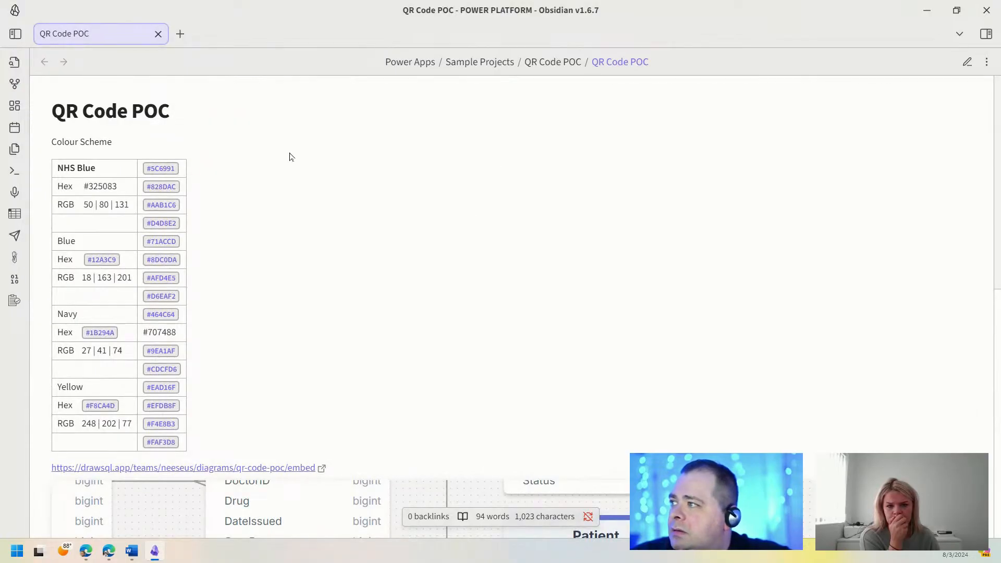
Step: Publish all new files, including Content Creators, Power Apps and Step-by-Step Tenant Setup, to power-platform-links
left_click(14, 235)
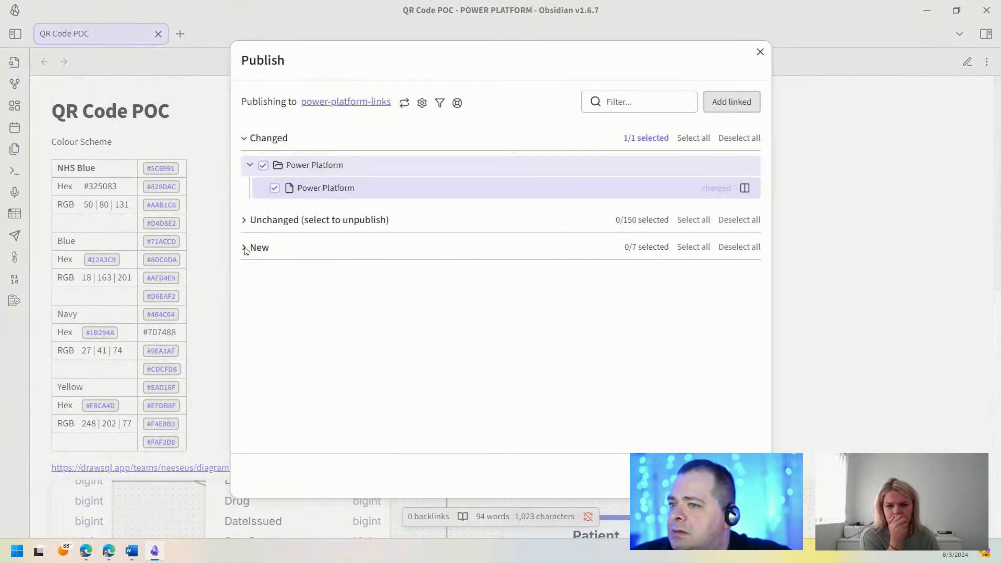
left_click(245, 248)
left_click(263, 274)
left_click(264, 295)
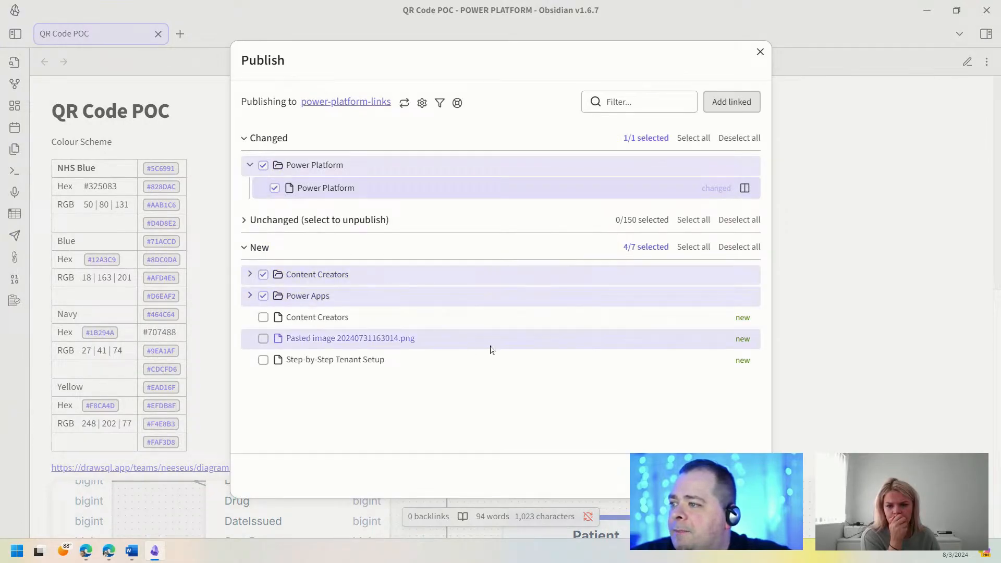
left_click(263, 317)
left_click(263, 339)
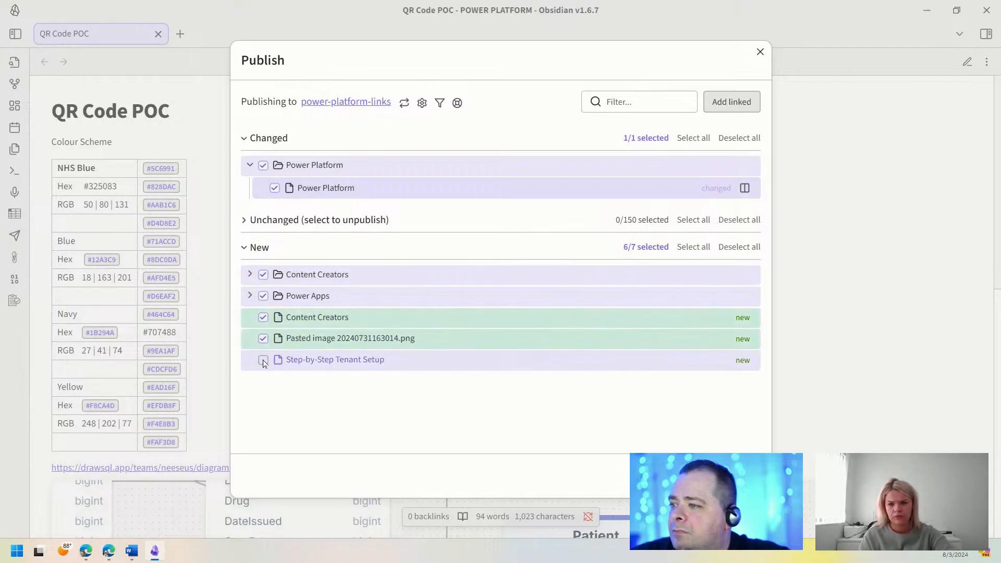
left_click(263, 359)
left_click(690, 476)
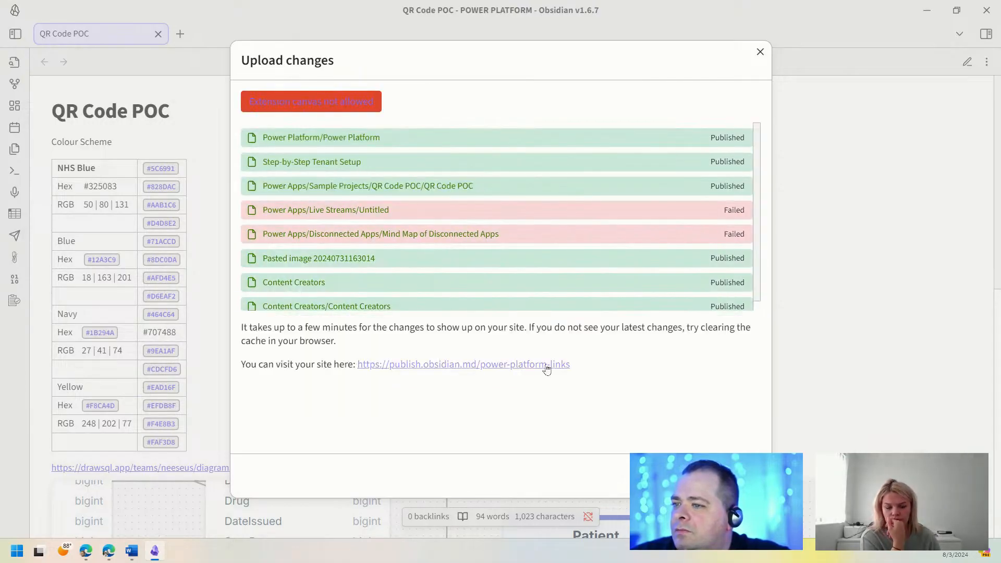
left_click(743, 475)
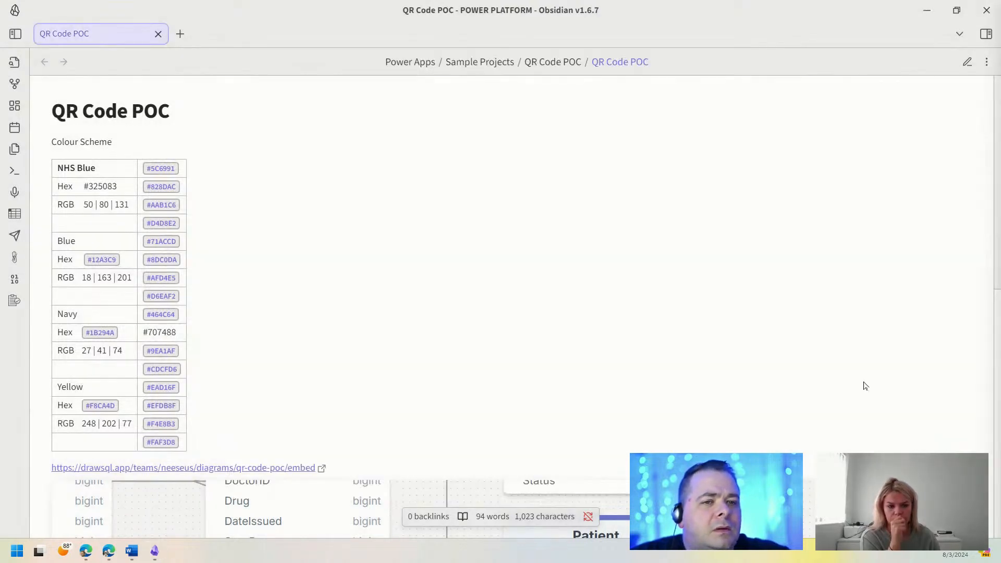
Step: Minimize Obsidian to reveal the DrawSQL QR Code POC diagram
left_click(927, 11)
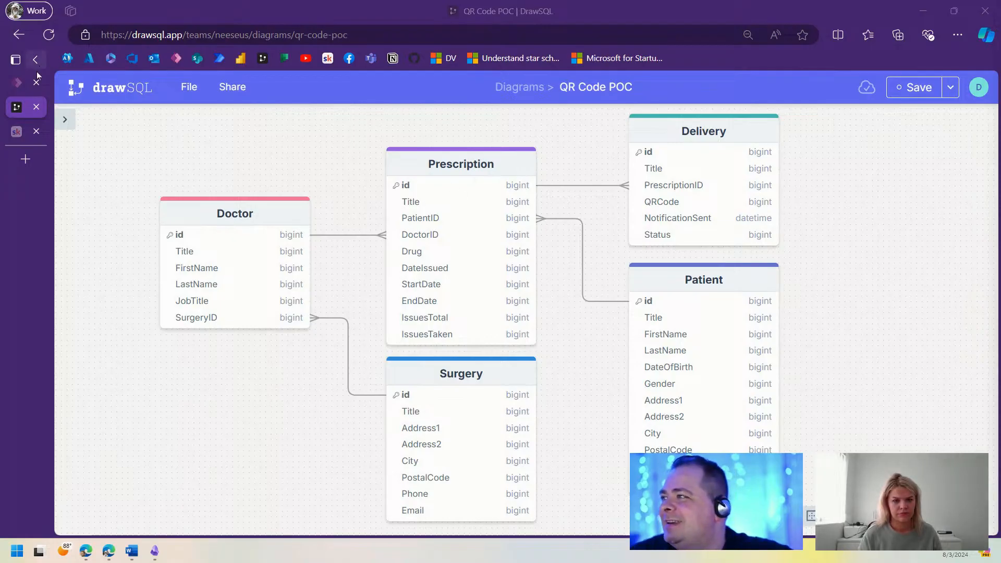
Step: Return to Power Apps Studio and select the Copy Controls From Here screen in the Tree view
left_click(36, 92)
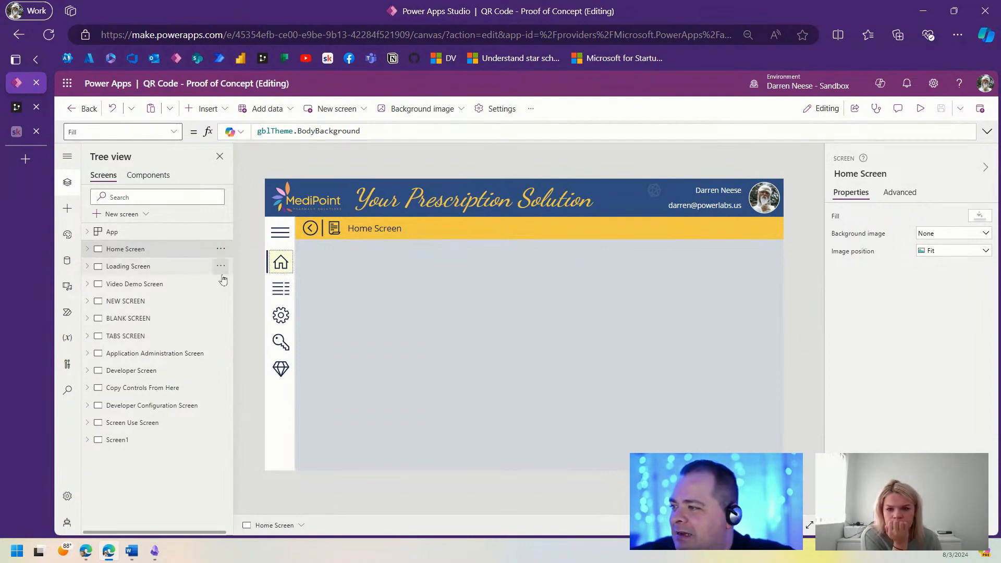
left_click(157, 392)
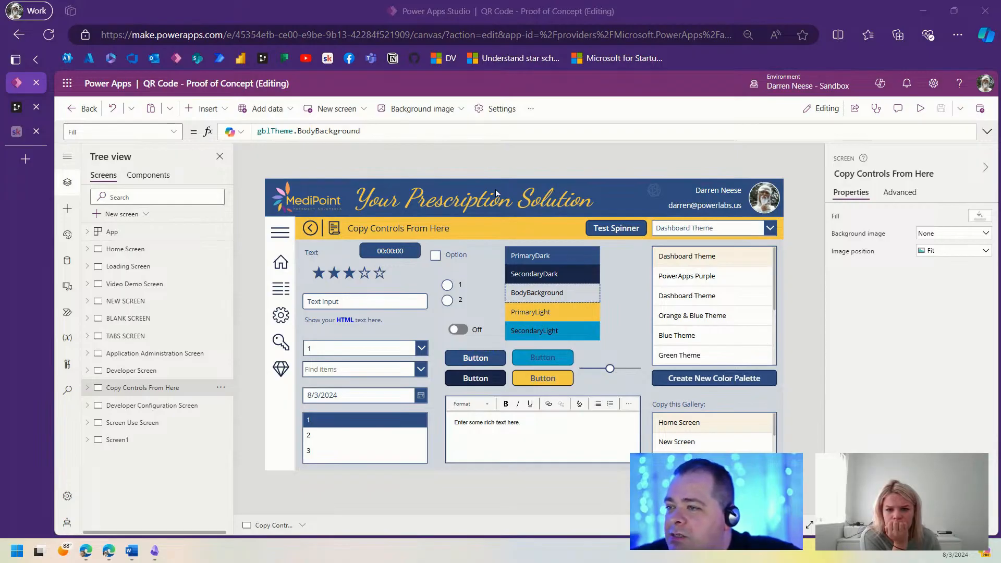
Step: Preview the app, try selecting the Your Prescription Solution title, then exit the preview
left_click(921, 110)
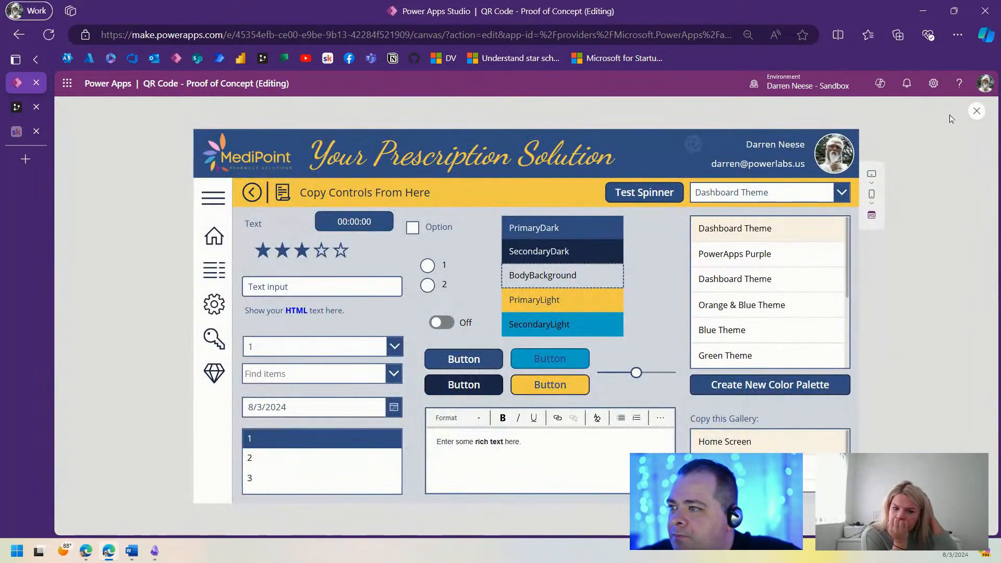
left_click_drag(309, 154, 619, 158)
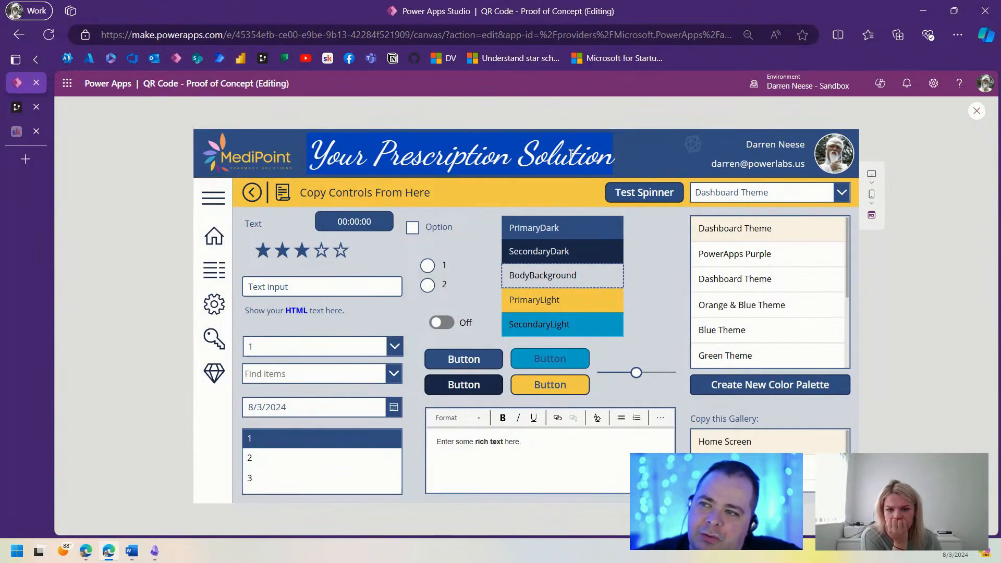
left_click(619, 158)
left_click_drag(312, 154, 606, 152)
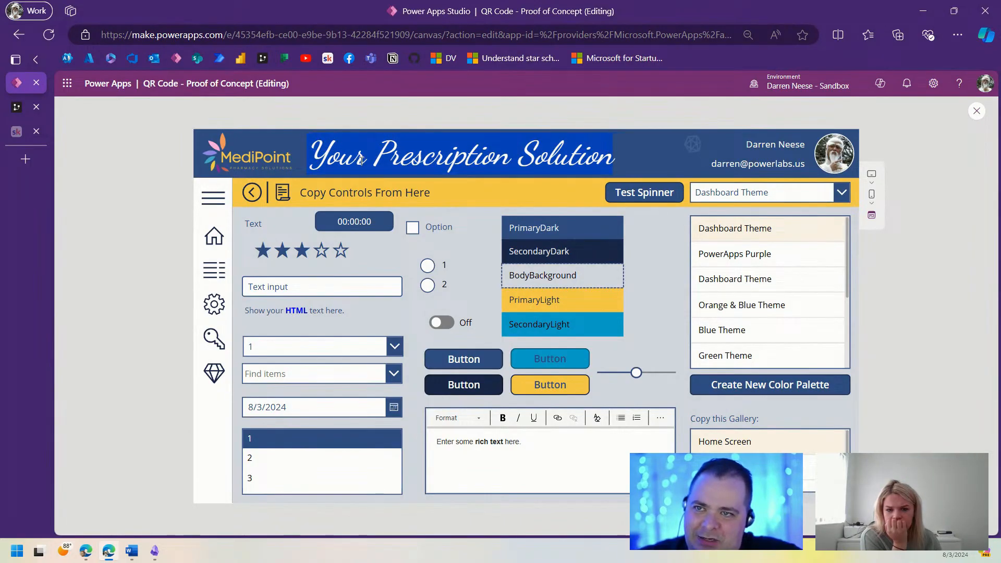
left_click(399, 148)
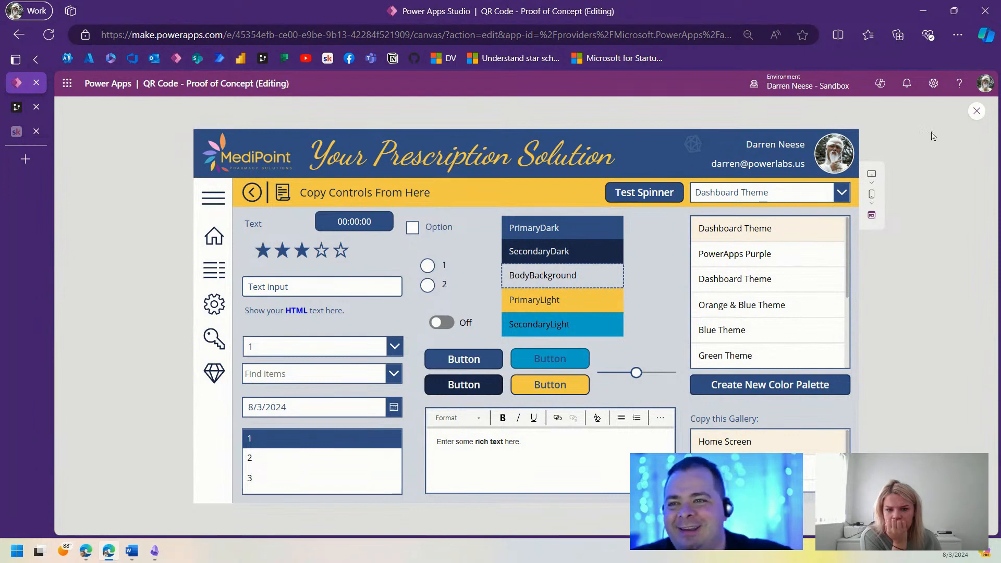
left_click(970, 117)
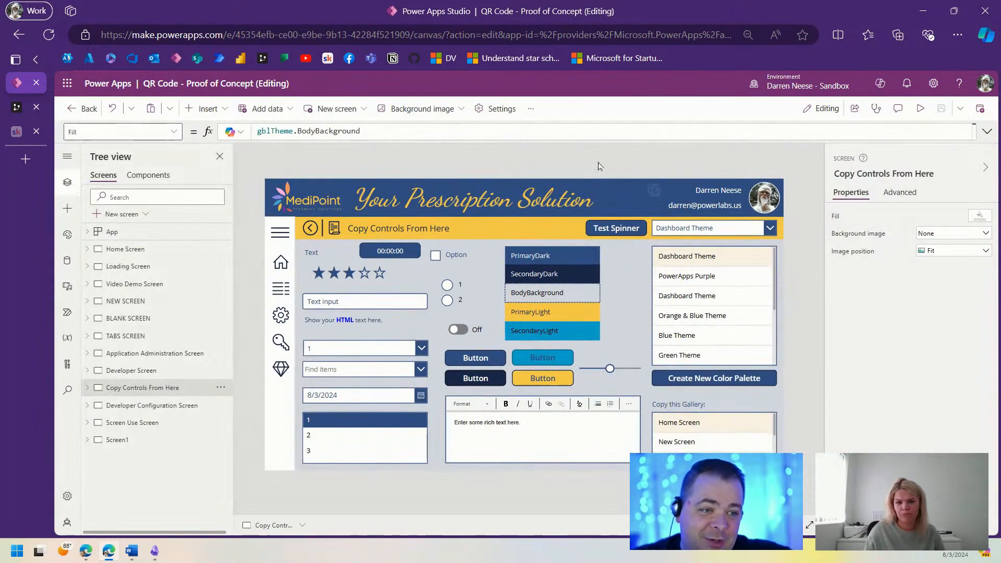
Step: Collapse the Copy Controls From Here screen's controls in the Tree view and switch to Home Screen
left_click(567, 197)
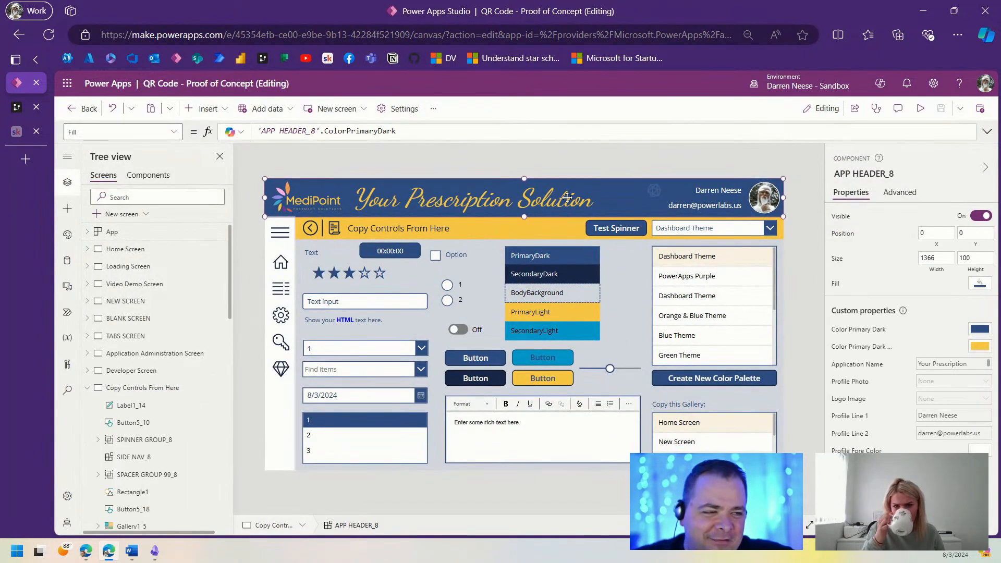
left_click(807, 296)
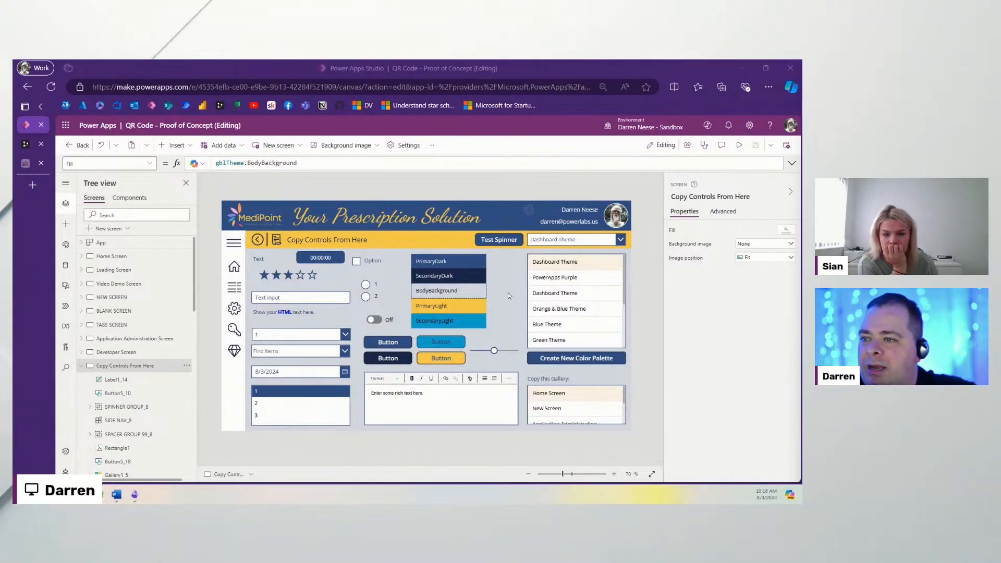
left_click(81, 366)
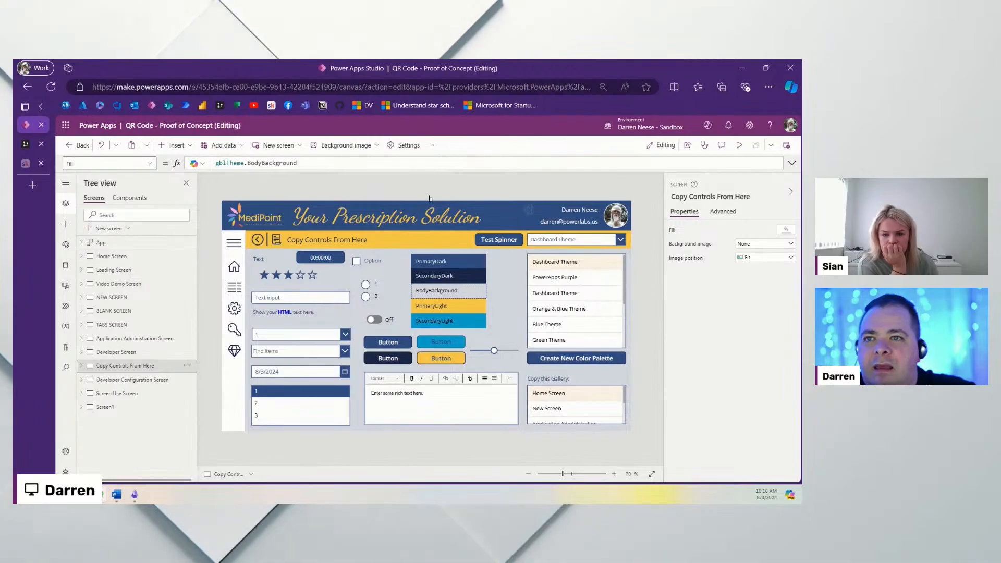
left_click(124, 258)
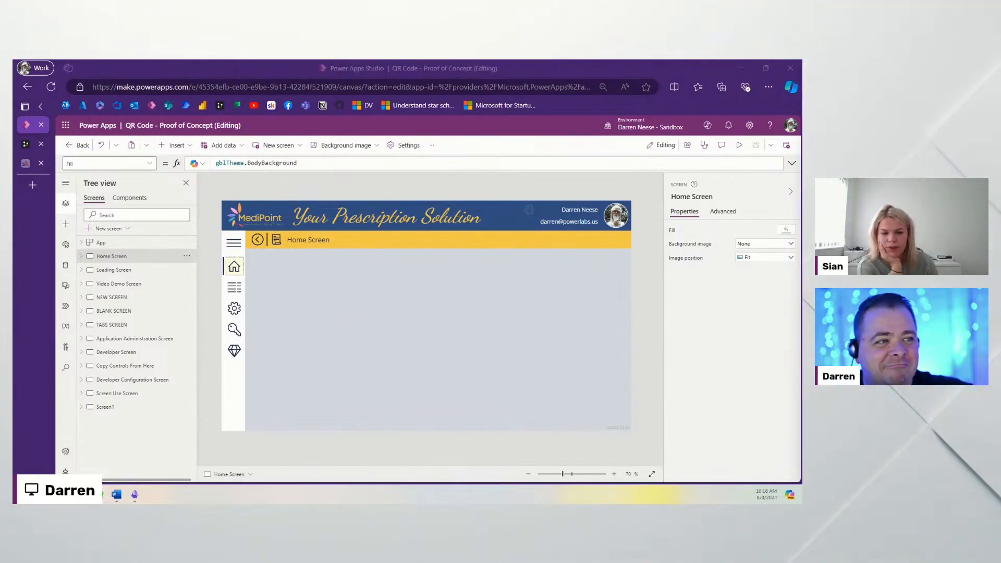
left_click(116, 496)
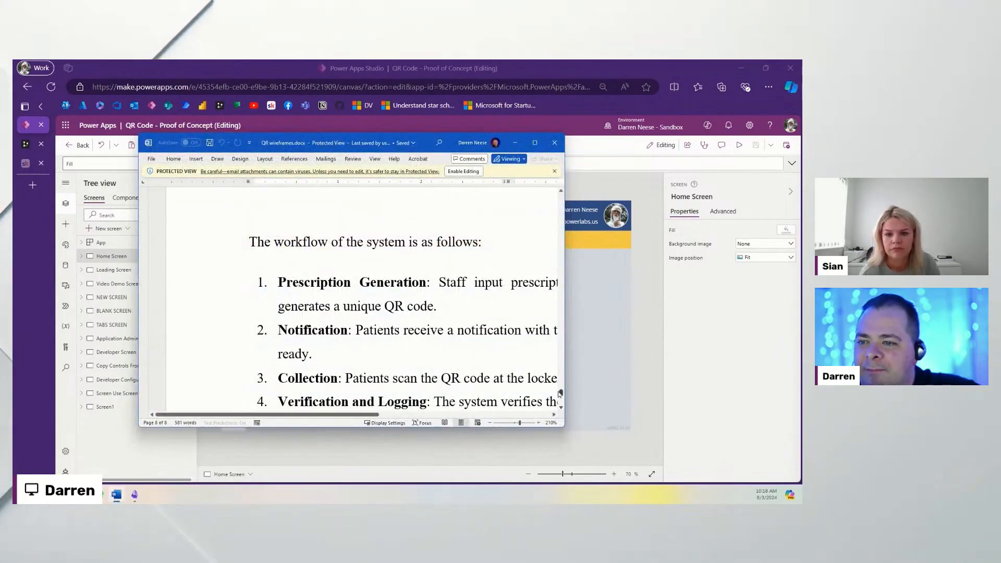
left_click_drag(560, 393, 570, 190)
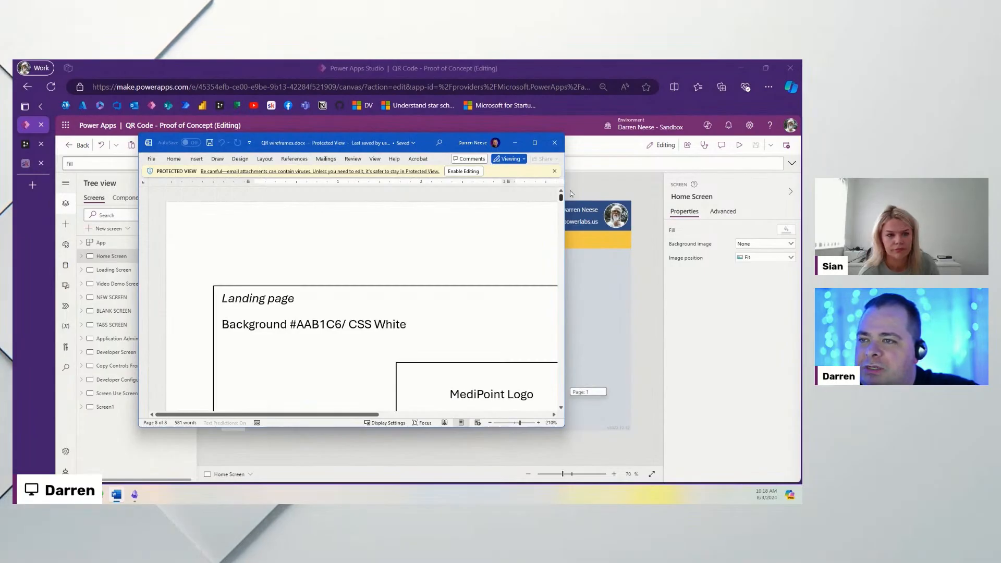
double_click(430, 140)
scroll(554, 311, "down", 3)
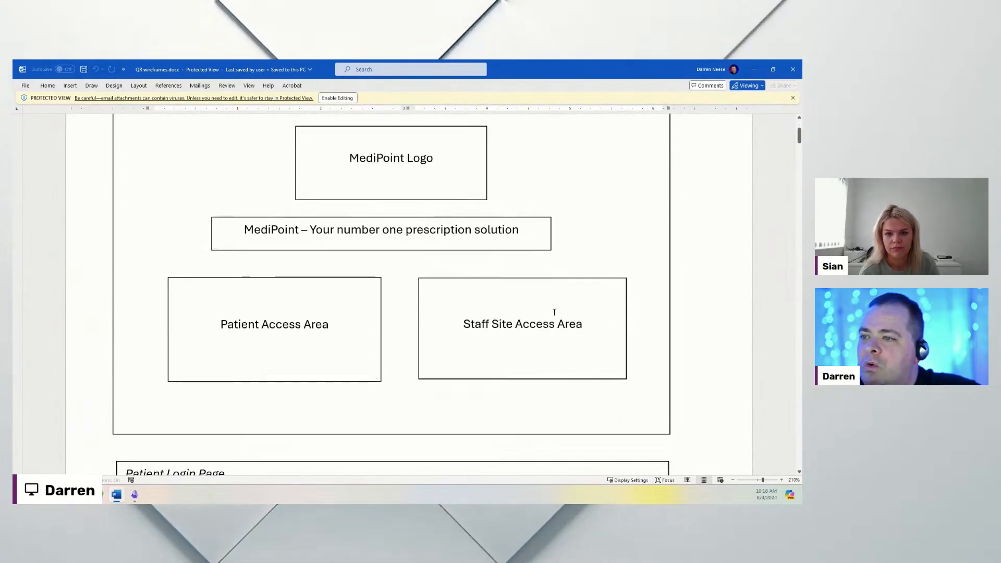
scroll(554, 312, "up", 2)
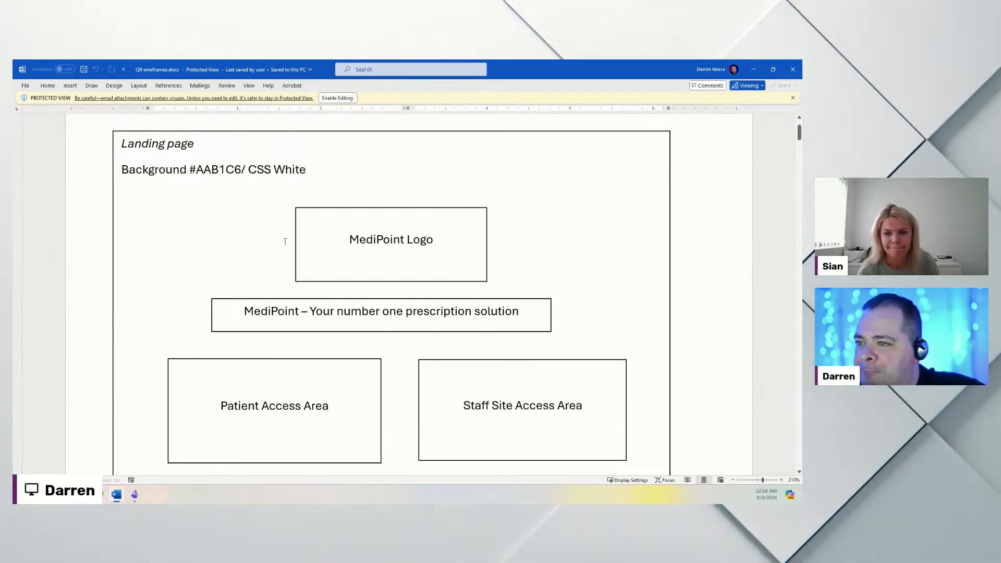
left_click_drag(526, 310, 360, 308)
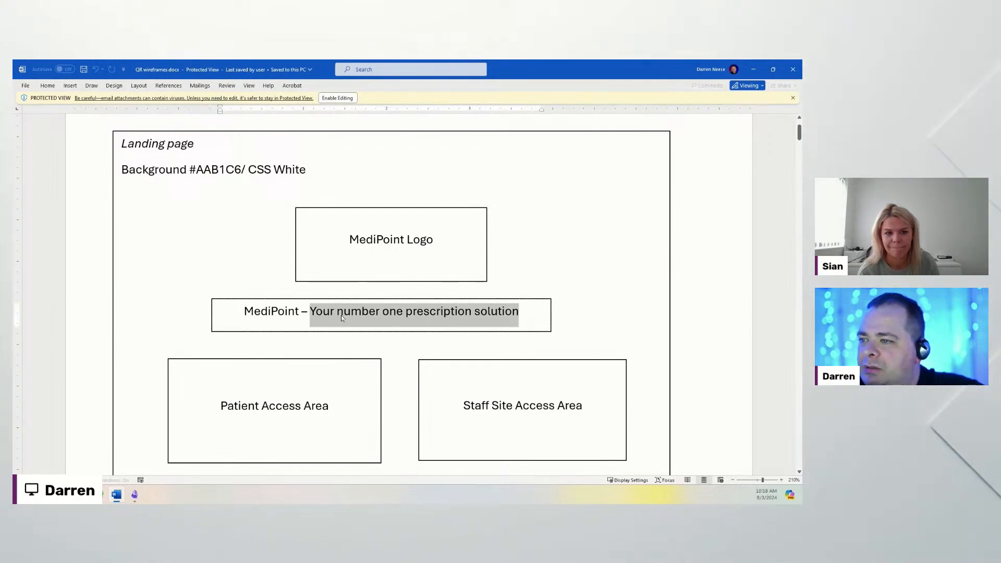
left_click(343, 313)
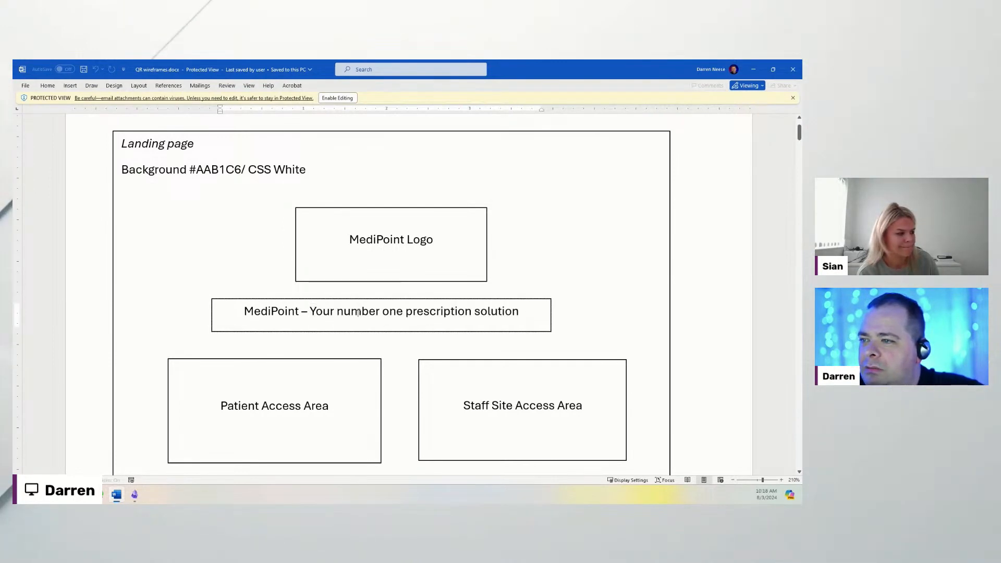
left_click_drag(483, 312, 267, 307)
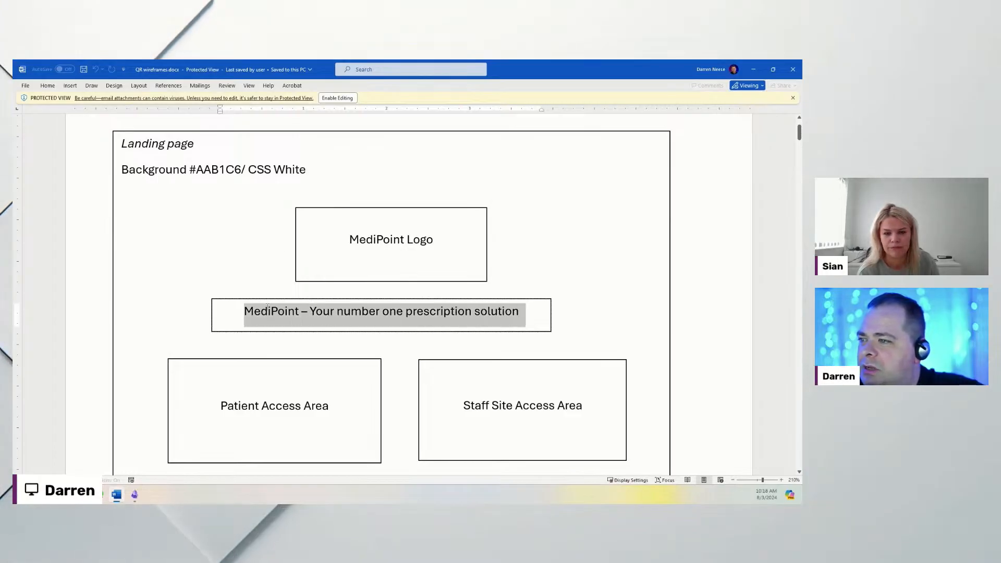
left_click(293, 317)
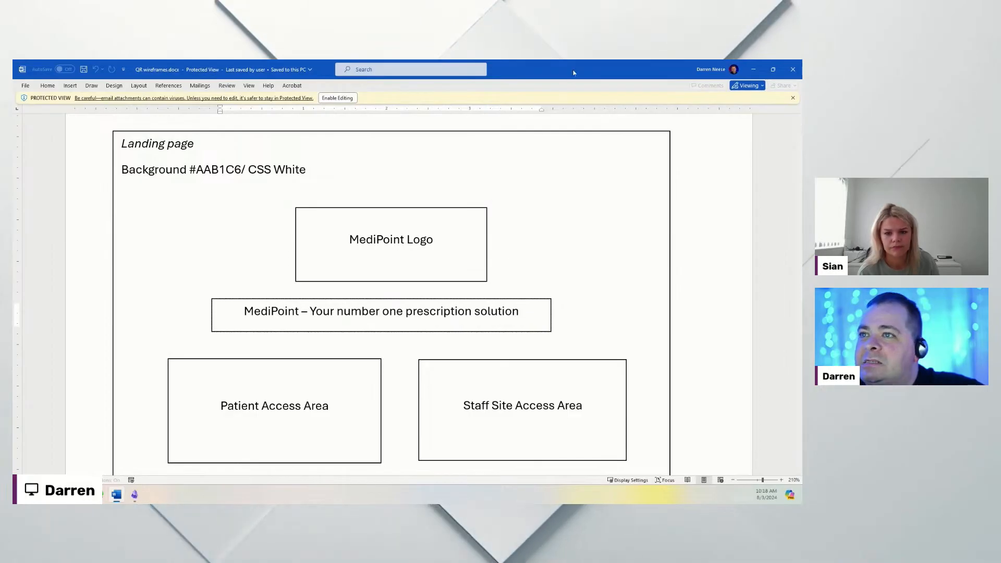
left_click(753, 69)
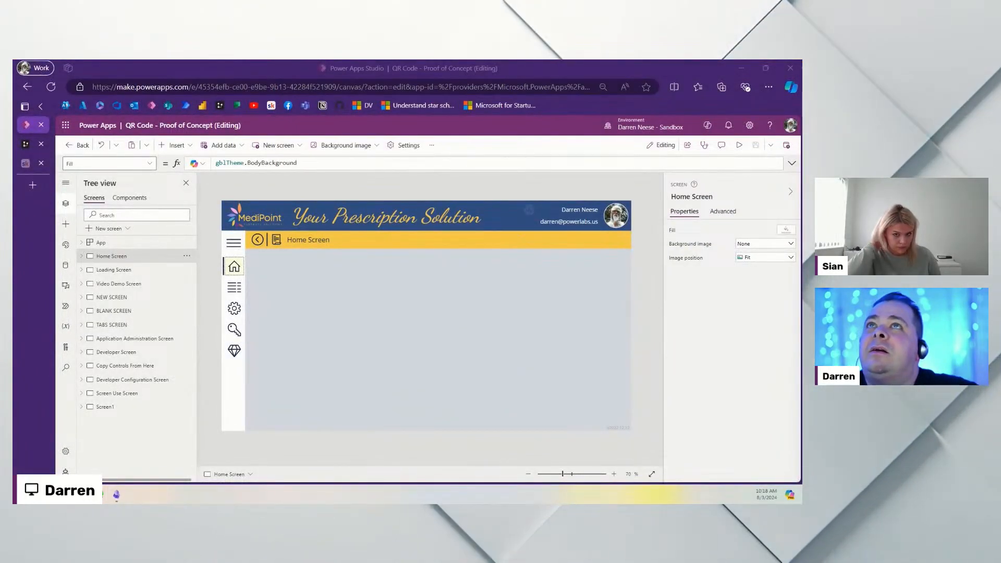
Step: Copy the Text label from Copy Controls From Here onto Home Screen and move it to the middle
left_click(137, 366)
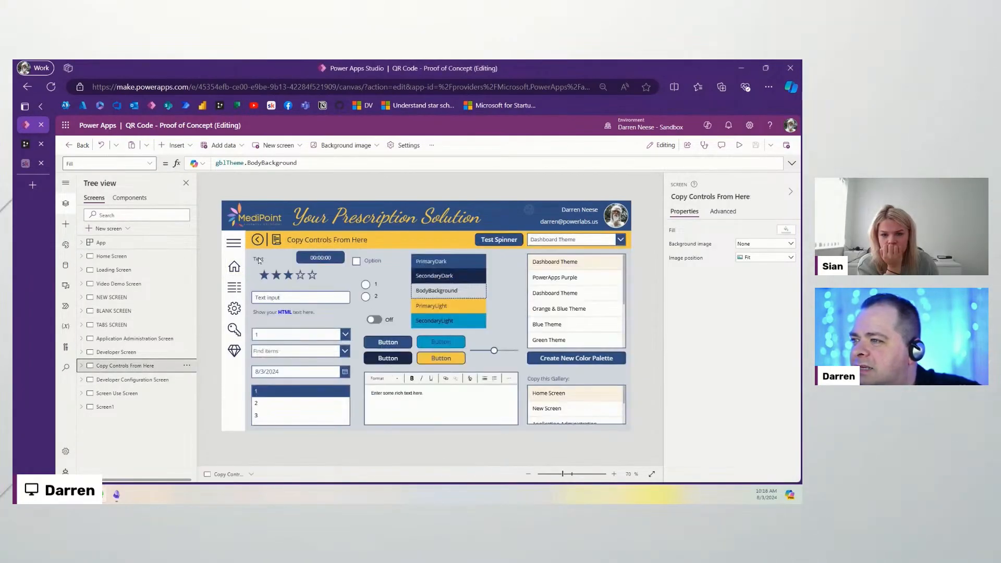
left_click(258, 260)
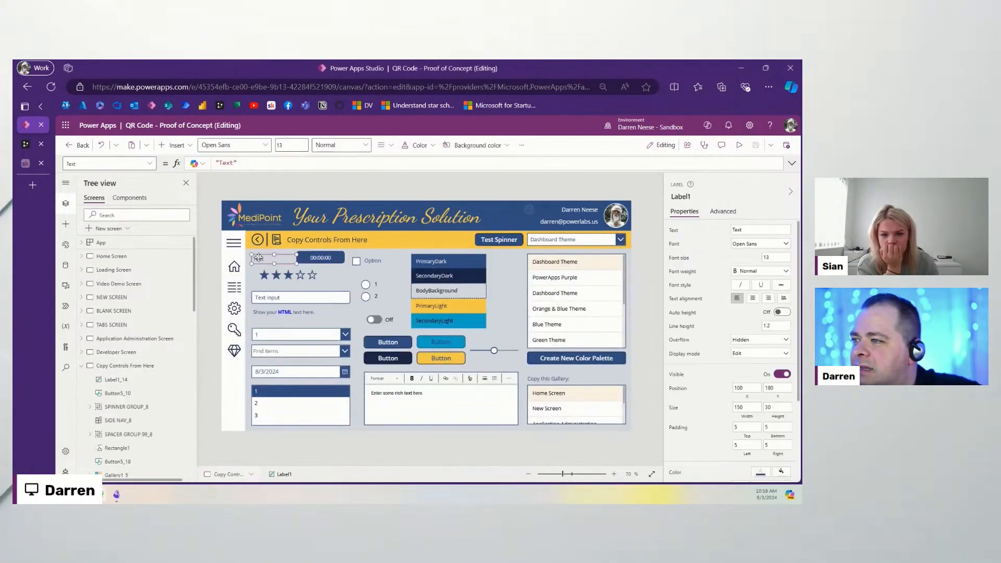
left_click(139, 256)
key("ctrl+v")
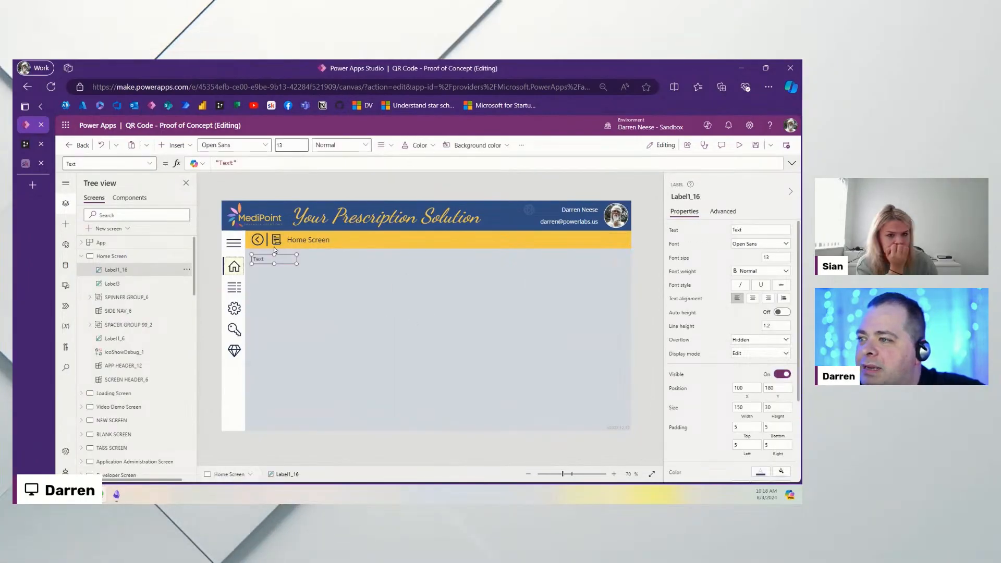
left_click_drag(284, 259, 421, 324)
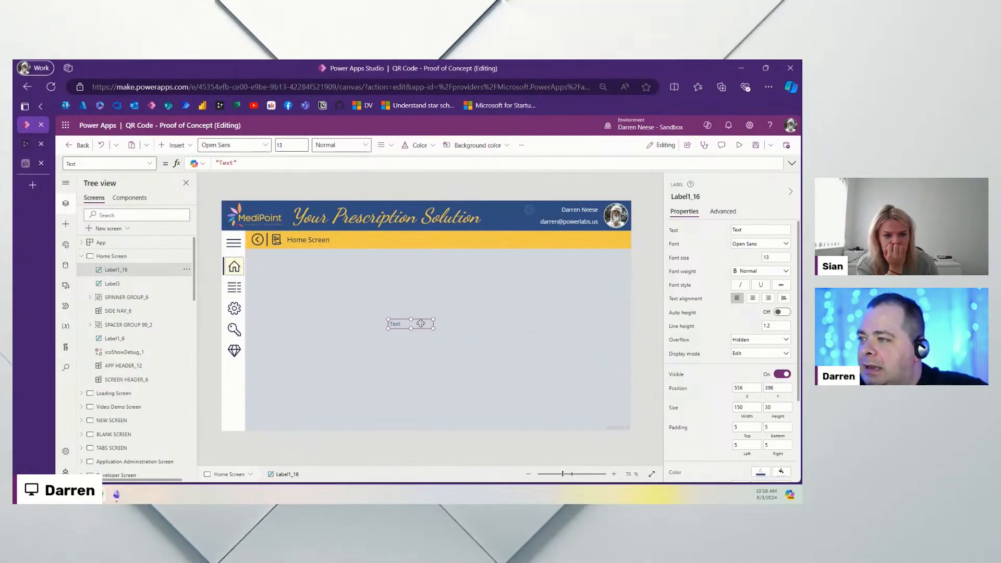
left_click(65, 288)
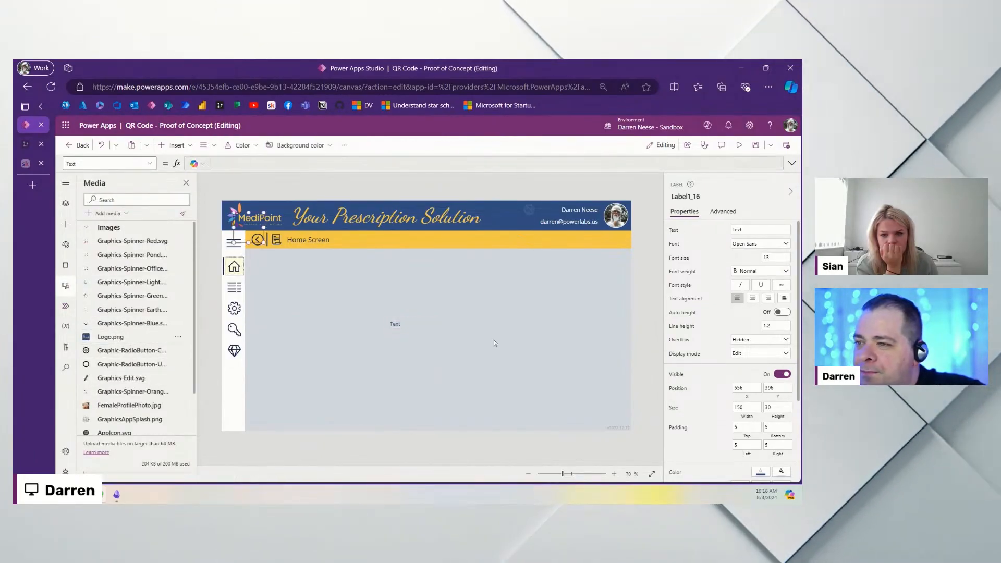
Step: Insert the MediPoint logo centred below the header and move the text label underneath it
left_click_drag(245, 227, 532, 333)
left_click_drag(392, 327, 425, 380)
left_click_drag(480, 298, 426, 318)
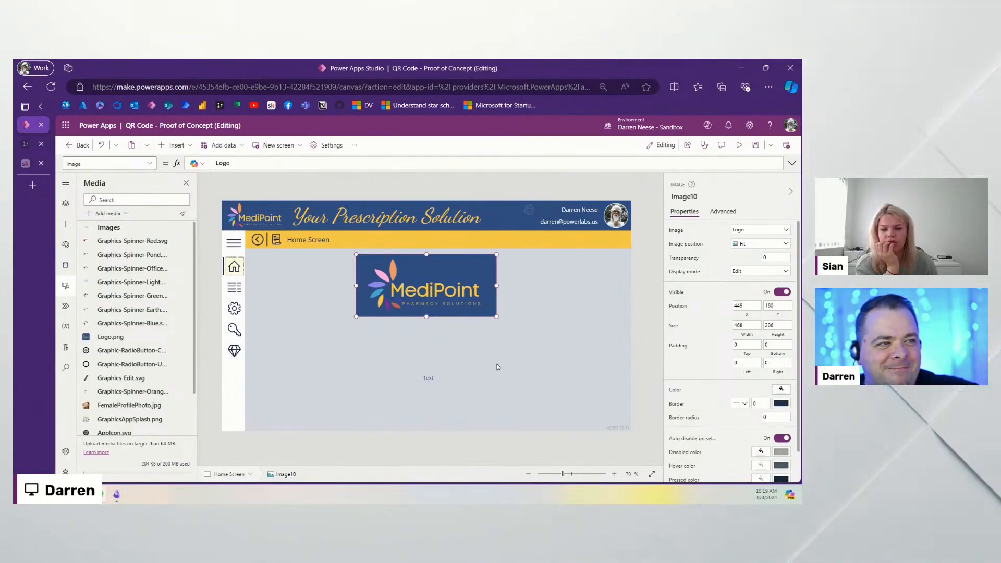
left_click(433, 381)
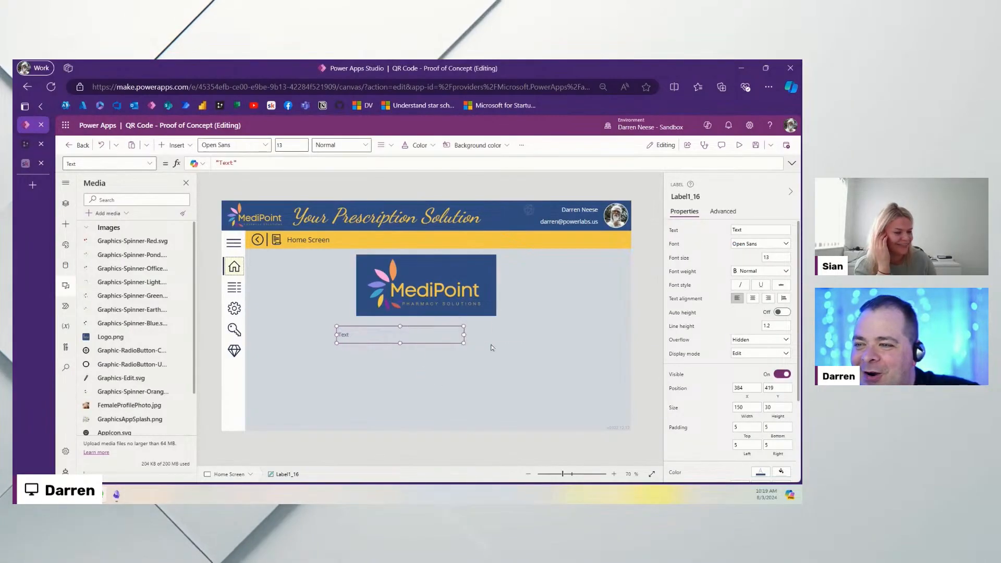
Step: Replace the label's Text with the pasted MediPoint tagline and centre-align it
left_click_drag(490, 347, 519, 347)
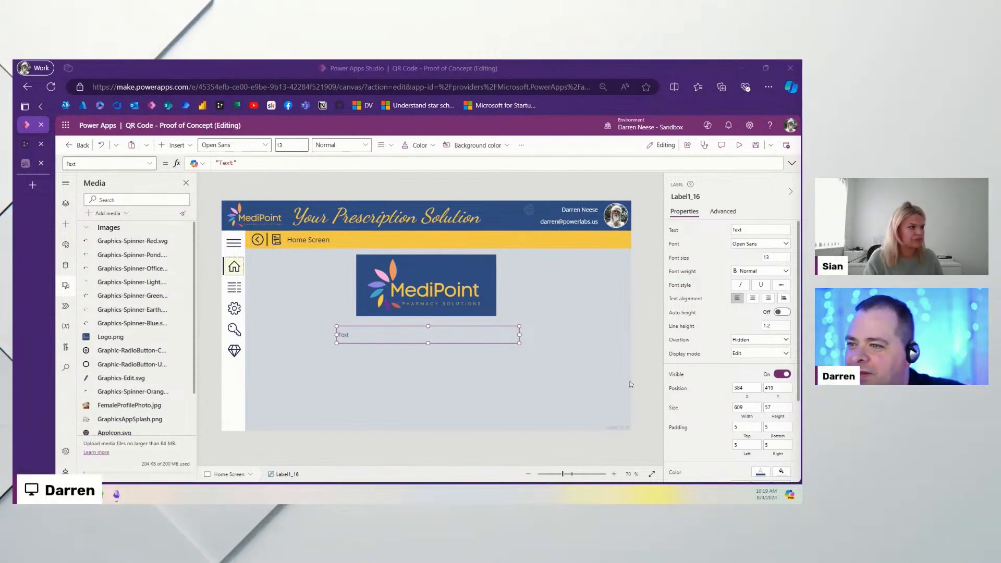
double_click(226, 162)
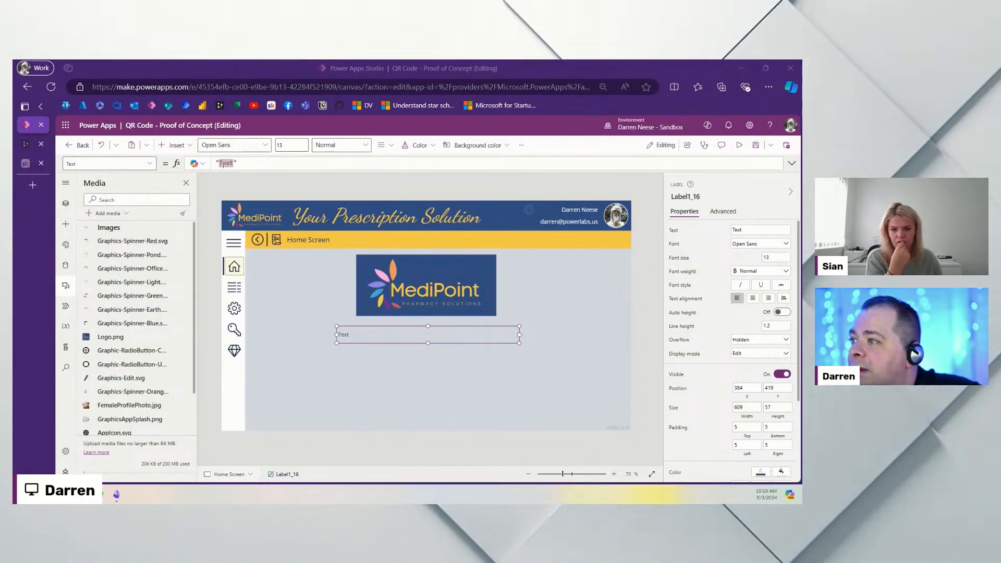
key("ctrl+v")
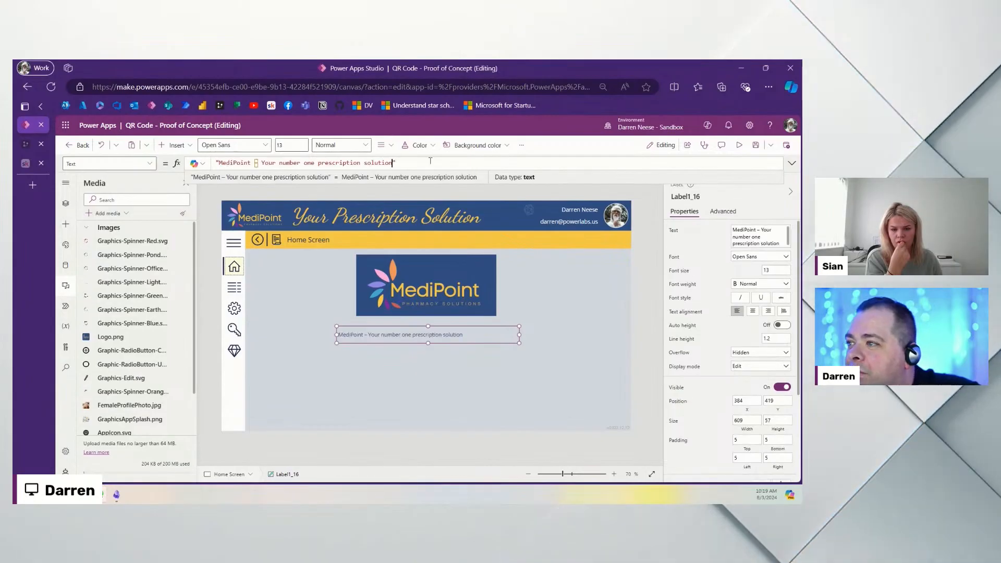
left_click(752, 311)
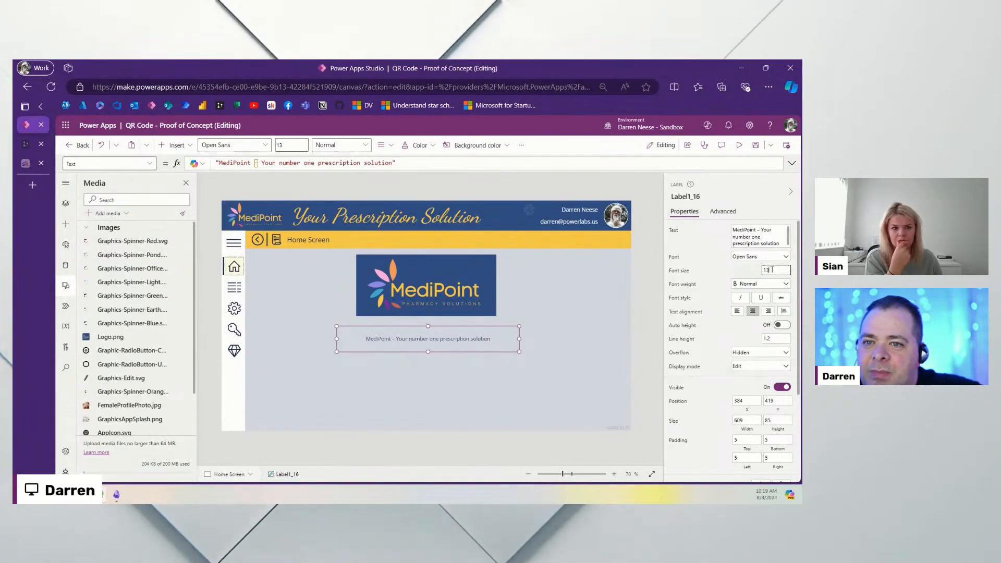
Step: Set the tagline's font size to 20 and widen it so it sits centred beneath the logo
left_click_drag(776, 271, 714, 270)
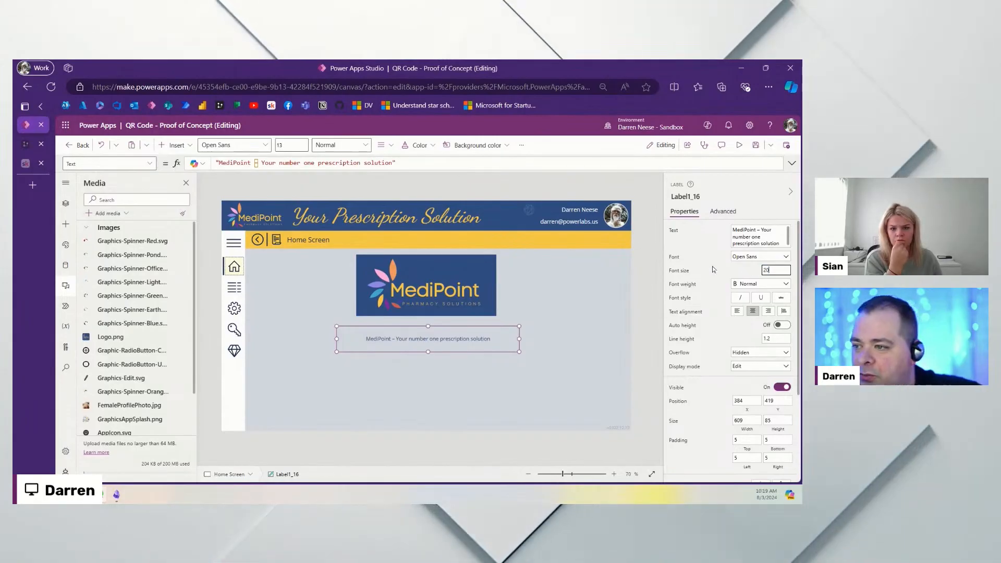
type("20")
left_click_drag(515, 340, 571, 339)
left_click_drag(509, 339, 487, 333)
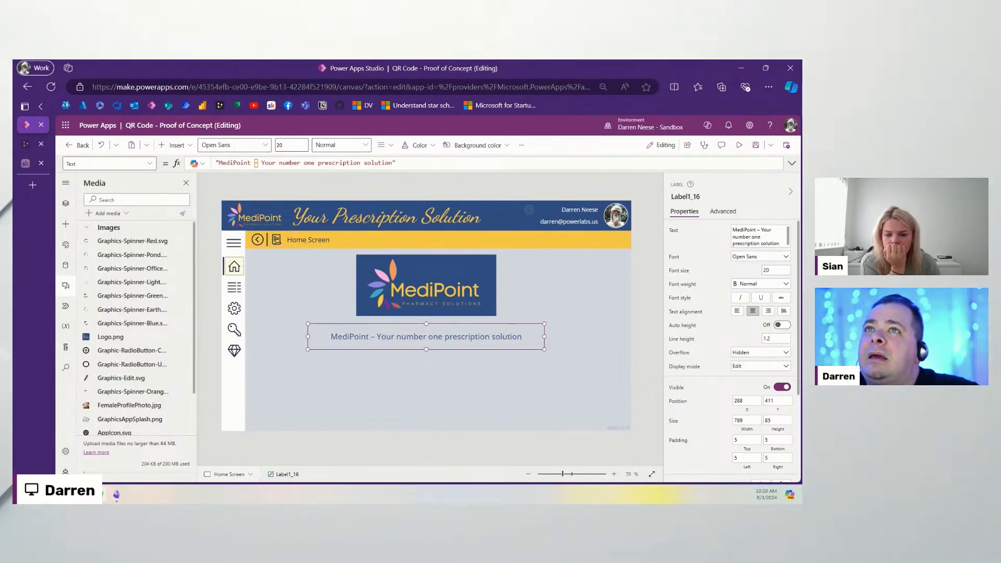
left_click_drag(556, 60, 556, 156)
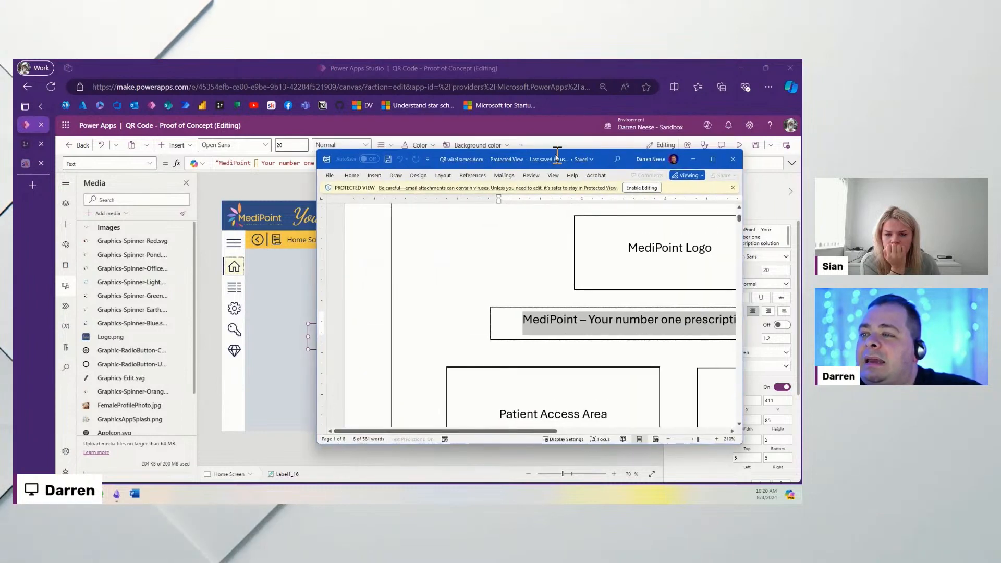
Step: Maximize the Word wireframes, select the 'Patient Access Area' wording, and switch back to Power Apps
left_click(714, 159)
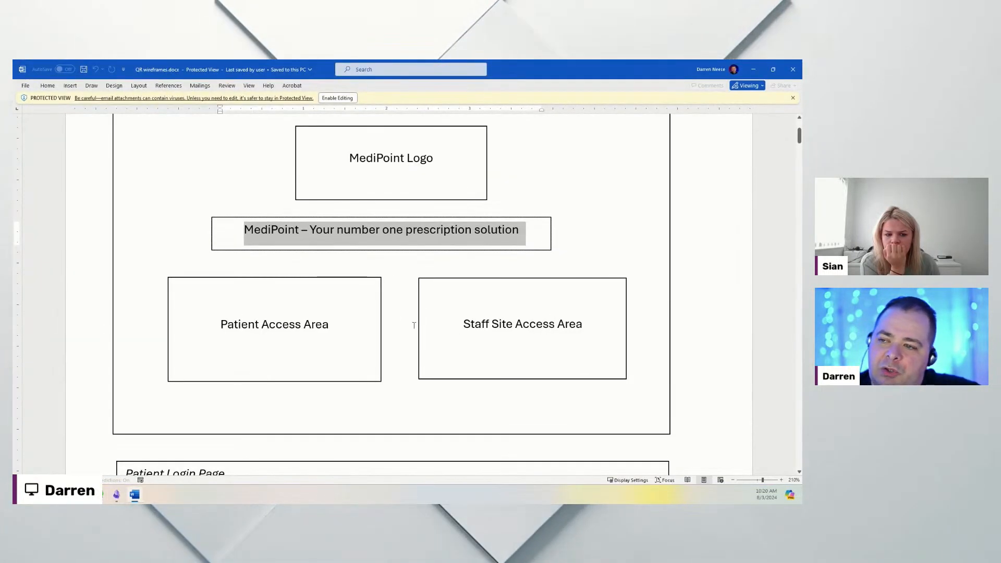
left_click(324, 324)
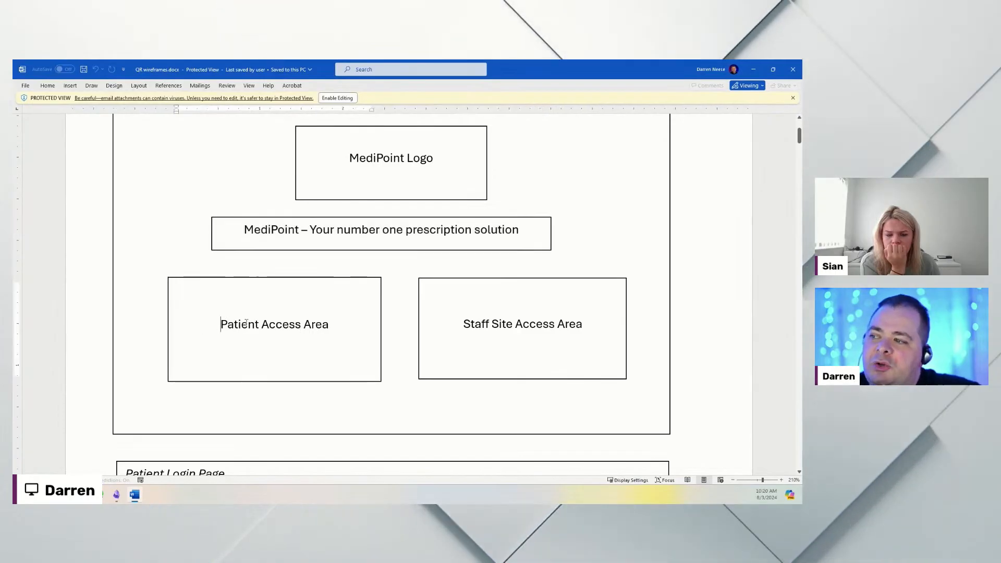
left_click(323, 324)
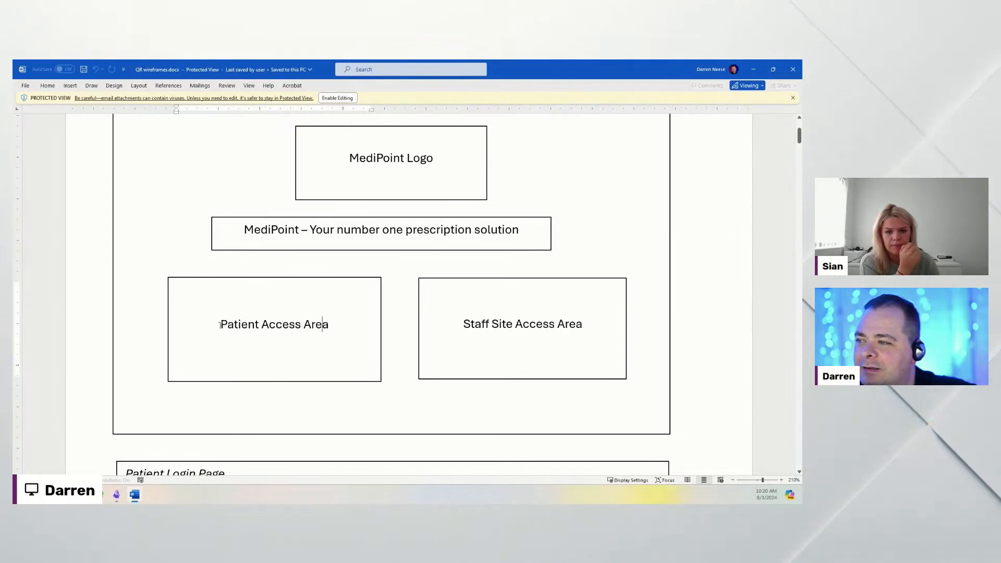
left_click_drag(219, 325, 329, 324)
key("alt+Tab")
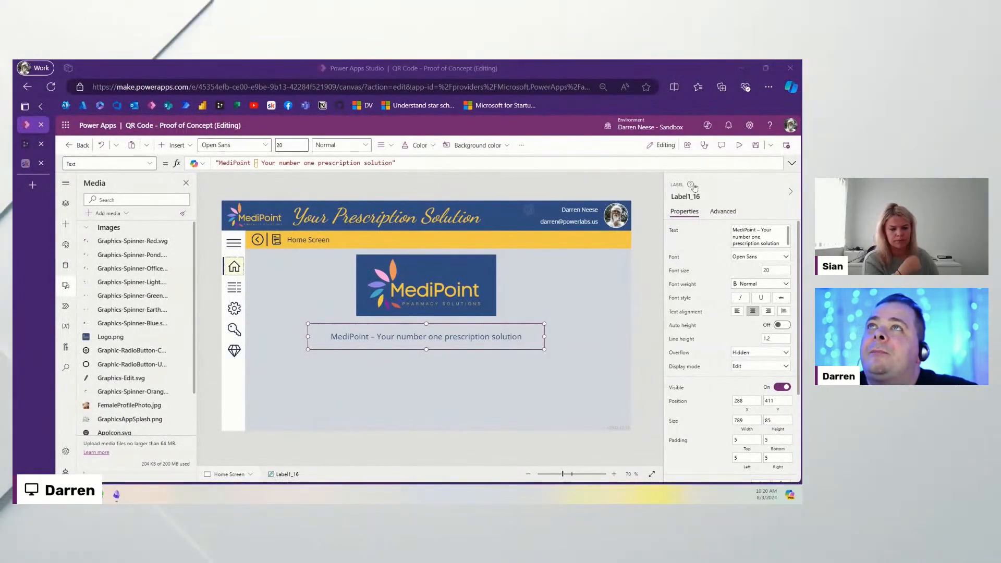
Step: Add a Classic Button to Home Screen, delete it, then collapse Home Screen in the Tree view
left_click(546, 395)
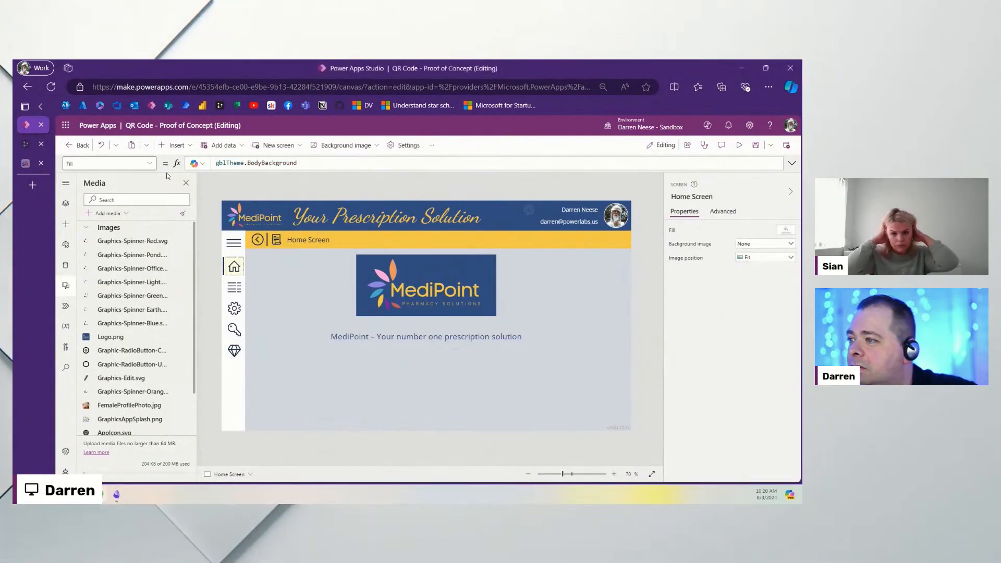
left_click(174, 146)
type("button")
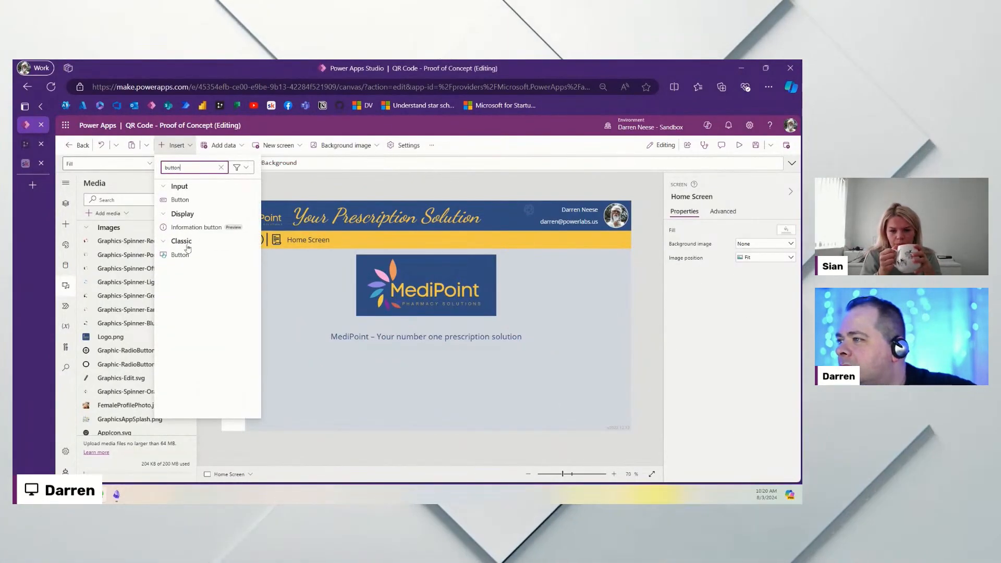
left_click(200, 256)
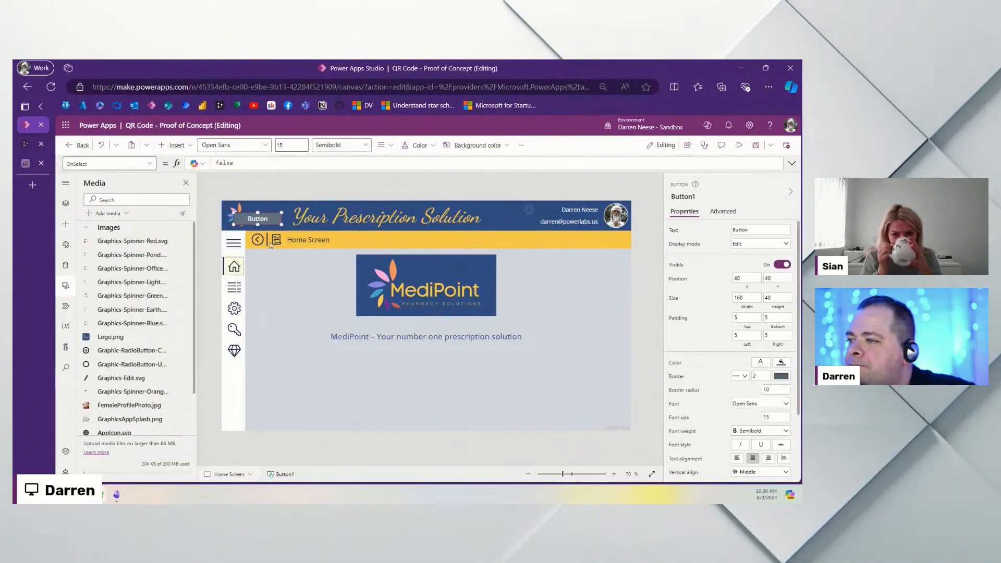
left_click_drag(282, 215, 368, 386)
key("Delete")
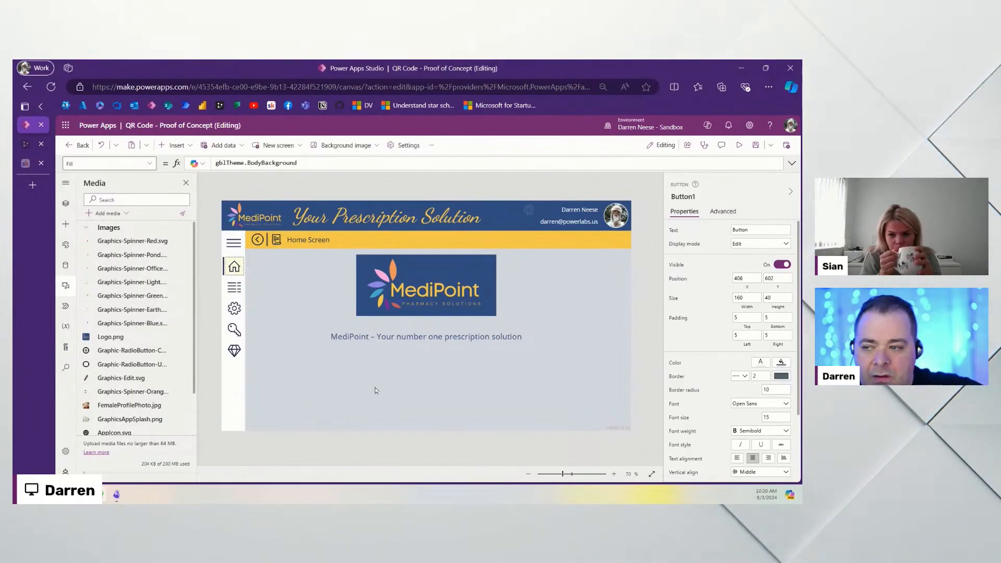
left_click(66, 203)
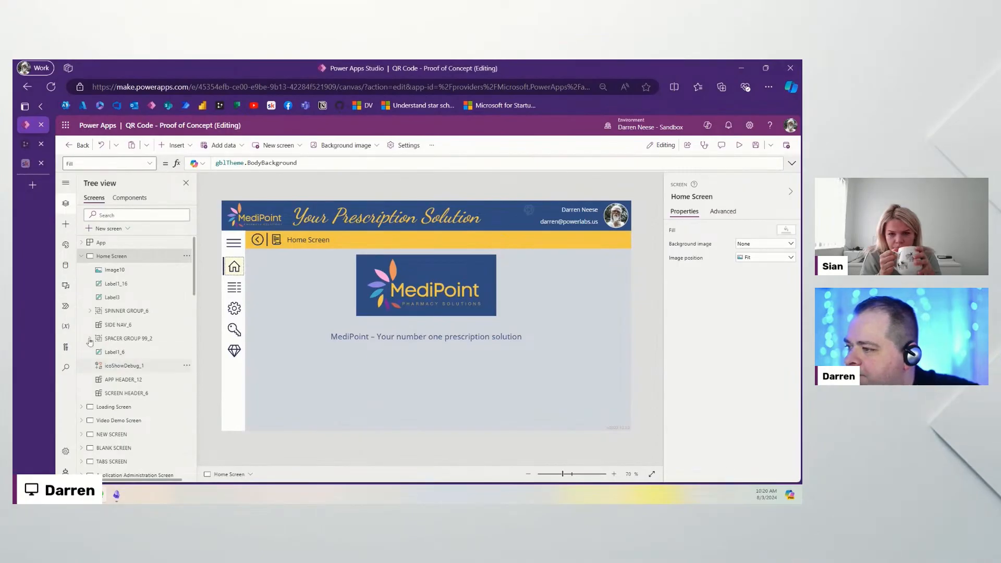
left_click(81, 256)
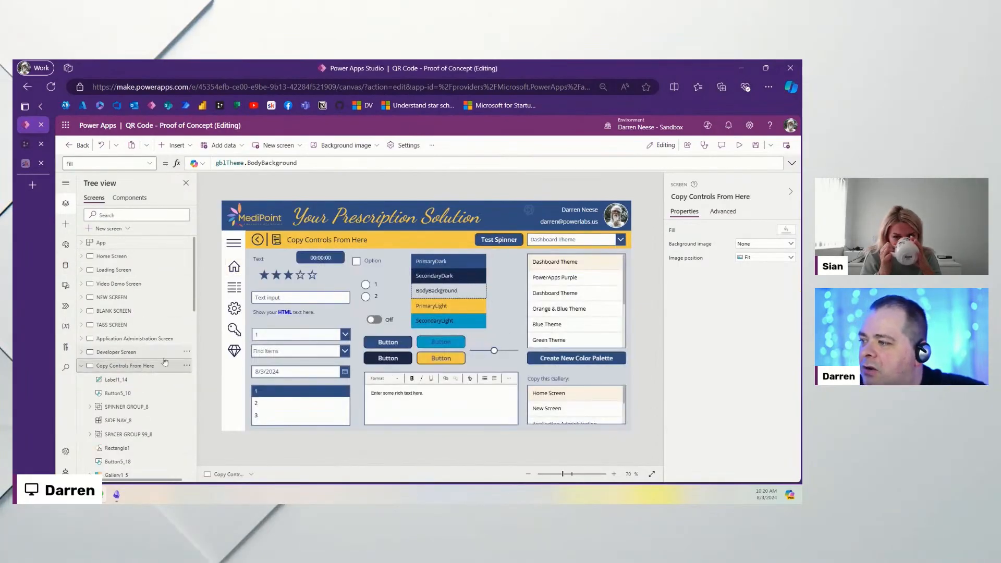
Step: Copy the styled button onto Home Screen below the tagline, labelled 'Patient Access Area'
left_click(397, 343)
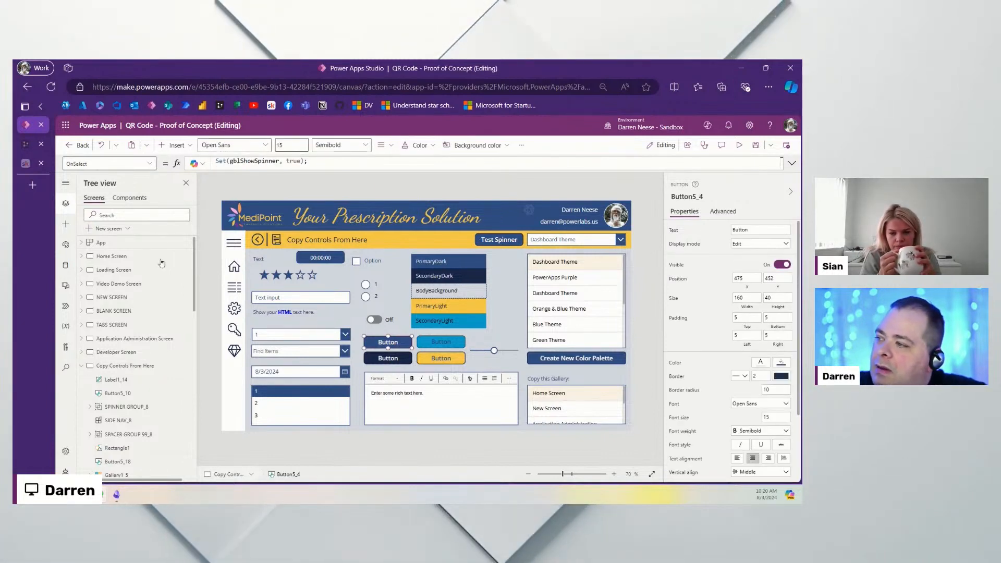
left_click(111, 256)
key("ctrl+v")
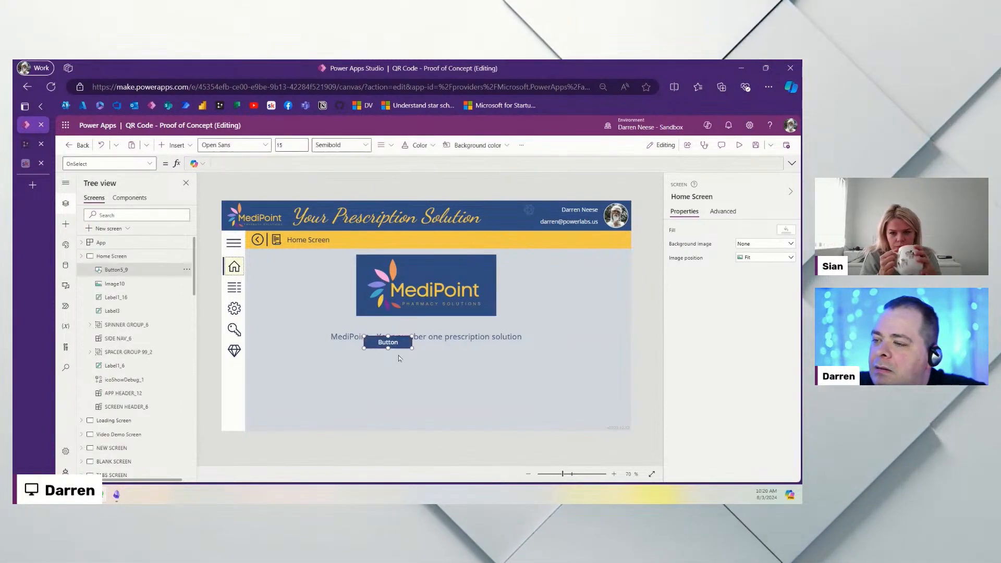
left_click_drag(389, 342, 349, 369)
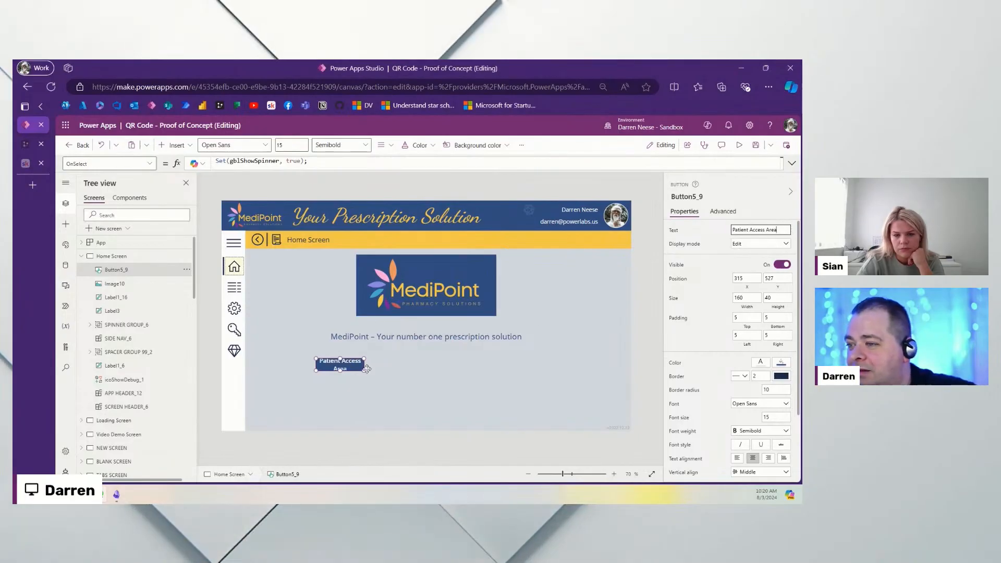
Step: Resize the Patient Access Area button to 302x92 and paste a duplicate relabelled 'Staff Site Access Area'
left_click_drag(365, 370, 480, 391)
key("ctrl+v")
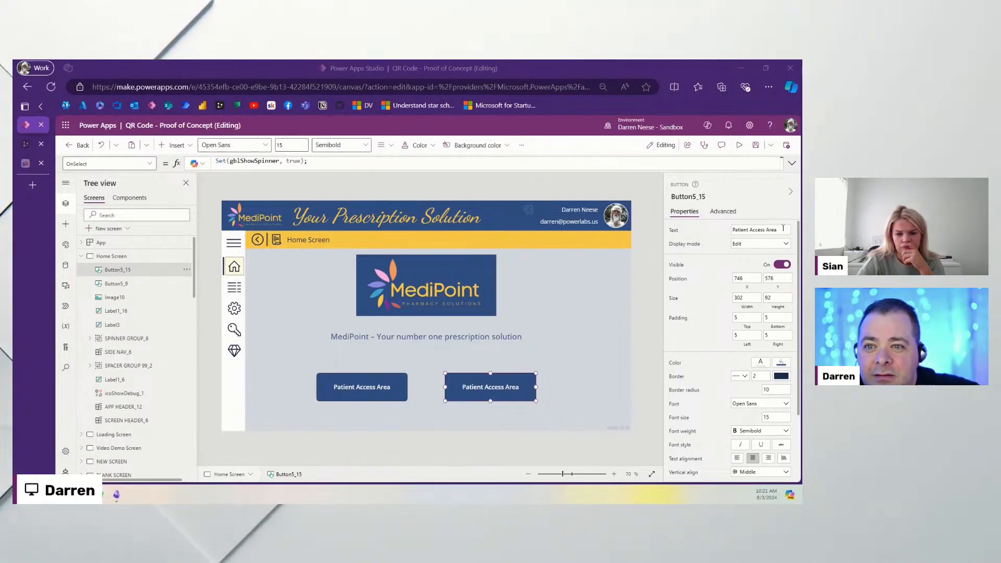
left_click_drag(783, 229, 749, 230)
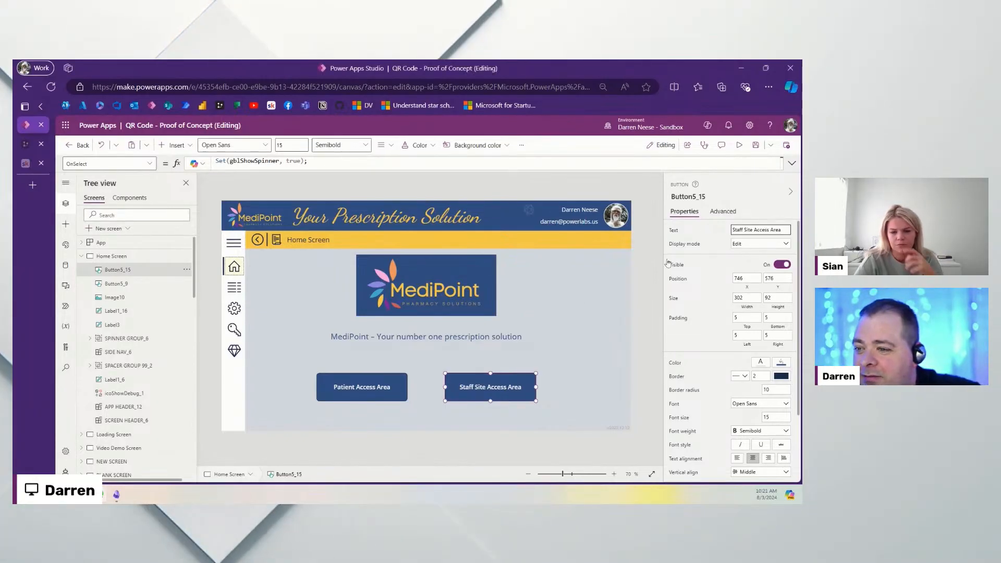
Step: Select both access buttons and move them up together, then bring the Word wireframes over the editor
left_click(598, 392)
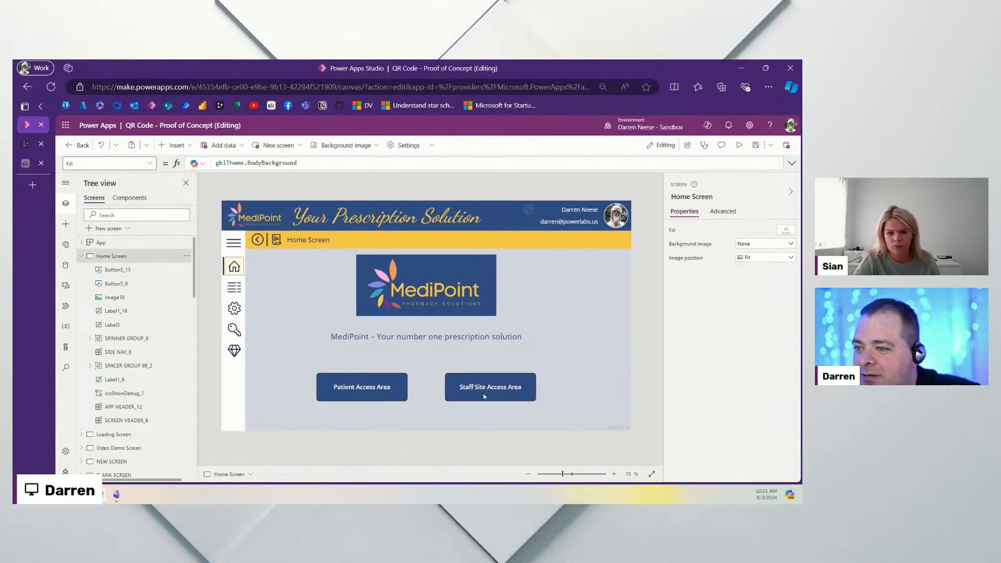
left_click(496, 388)
left_click(386, 389, "shift")
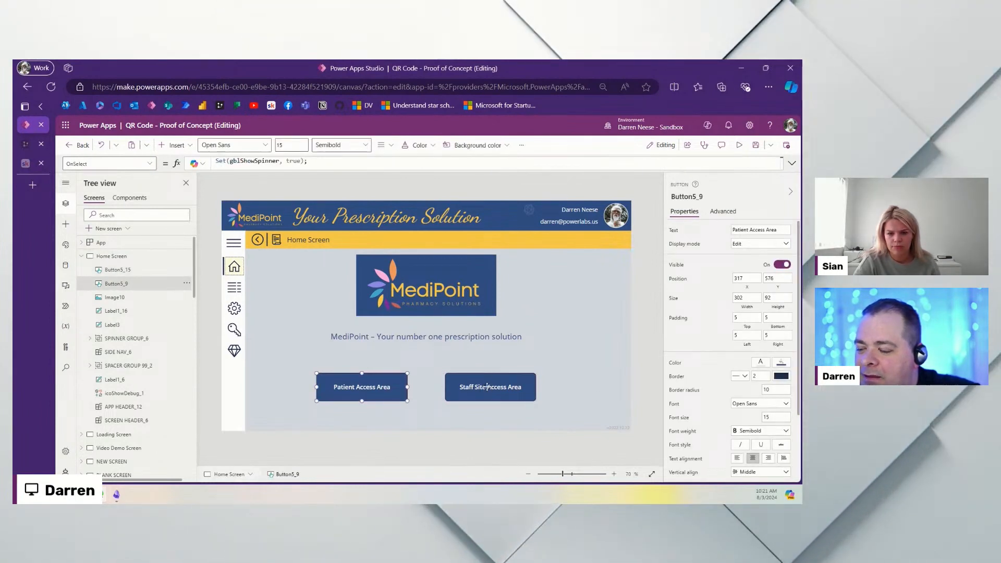
left_click_drag(477, 389, 478, 379)
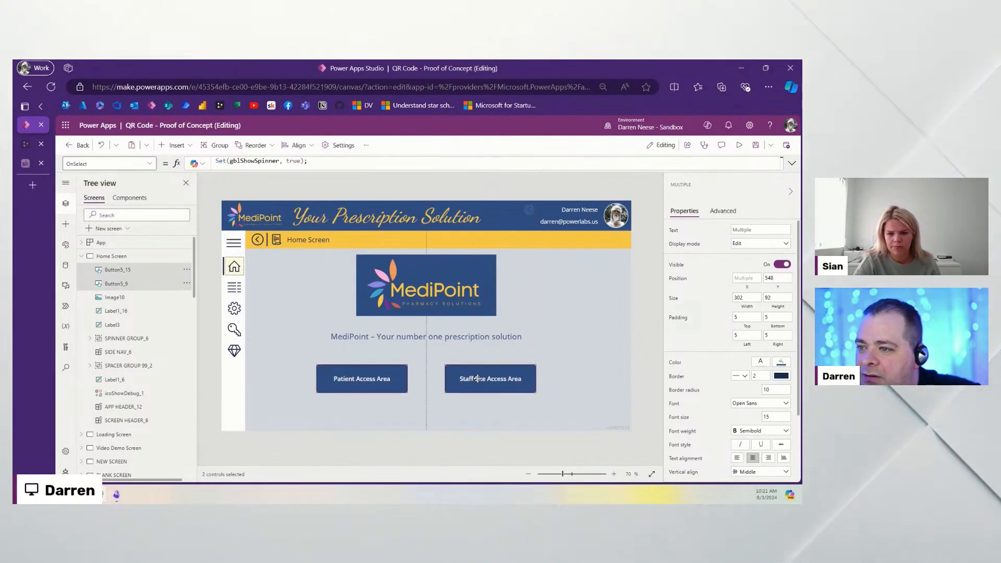
left_click(561, 352)
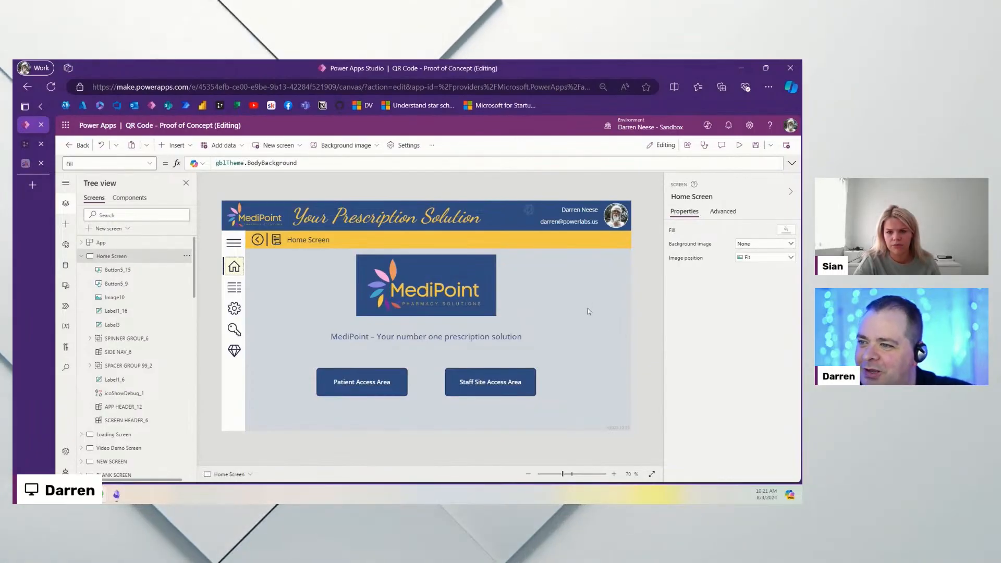
left_click_drag(574, 61, 567, 148)
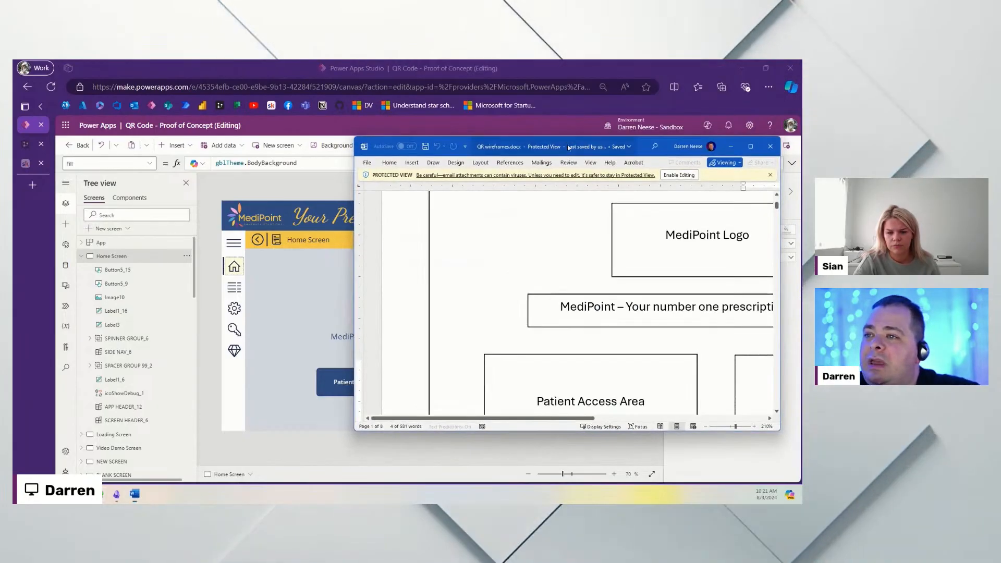
Step: Maximize Word, copy the white reversed-out MediPoint logo from the wireframes, then minimize Word
left_click(750, 147)
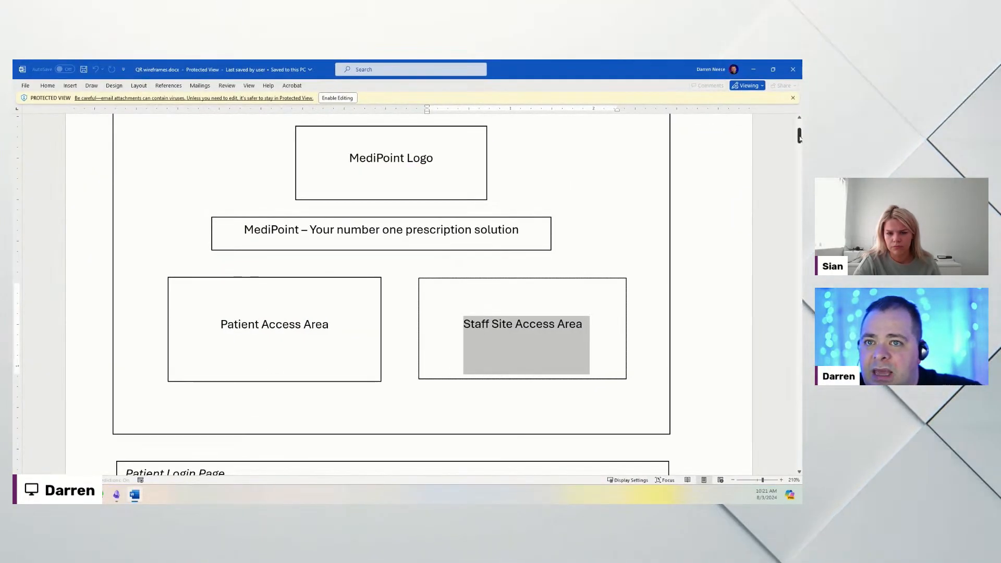
left_click_drag(800, 139, 775, 348)
scroll(568, 334, "down", 10)
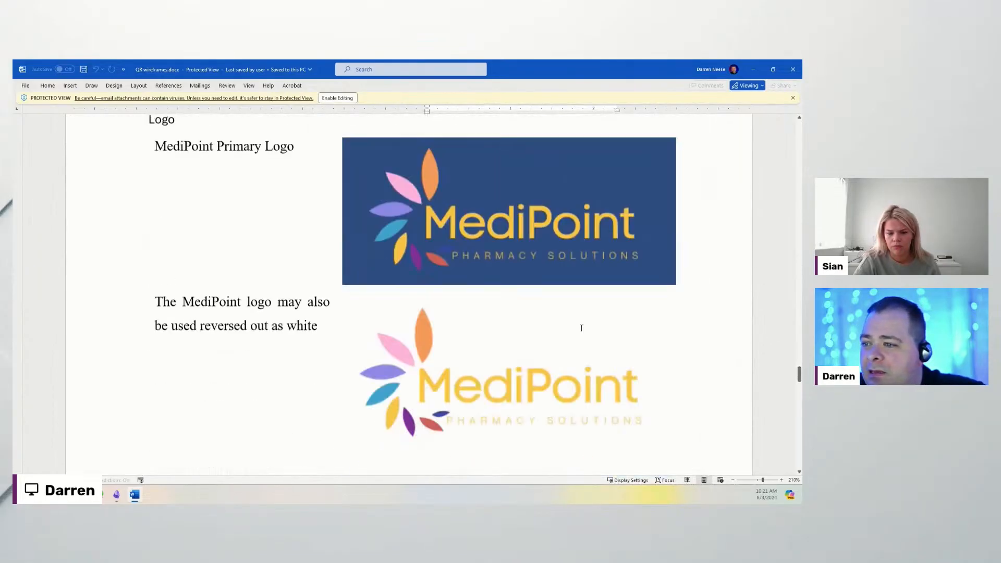
scroll(542, 342, "up", 1)
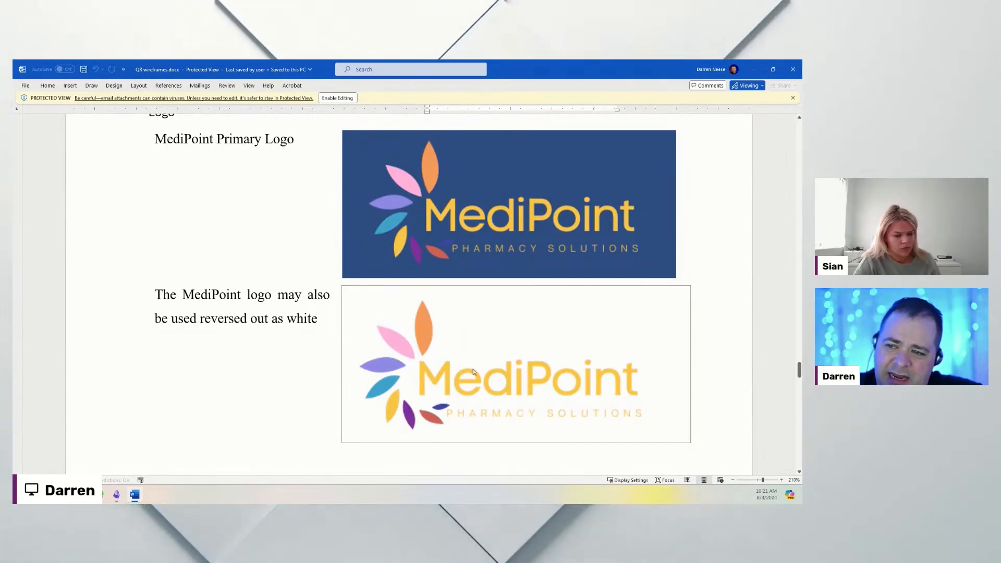
right_click(544, 329)
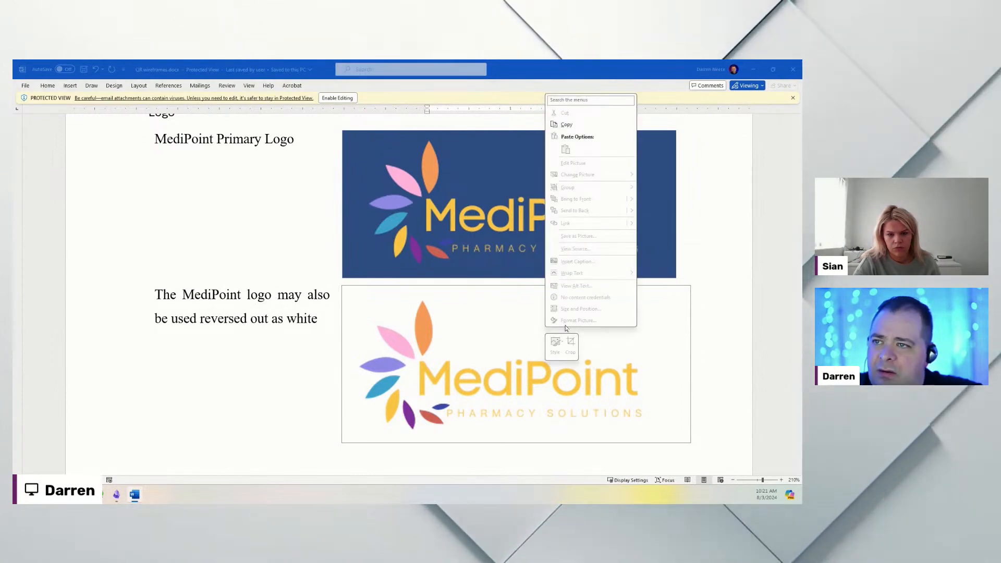
left_click(571, 125)
left_click(752, 69)
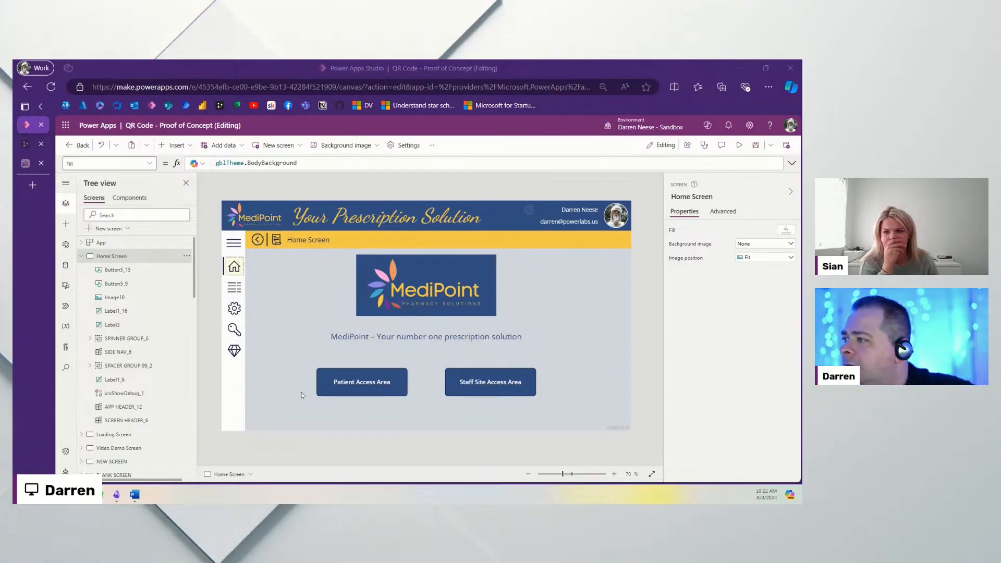
Step: Upload LogoPNG.png into the app's media library
left_click(65, 285)
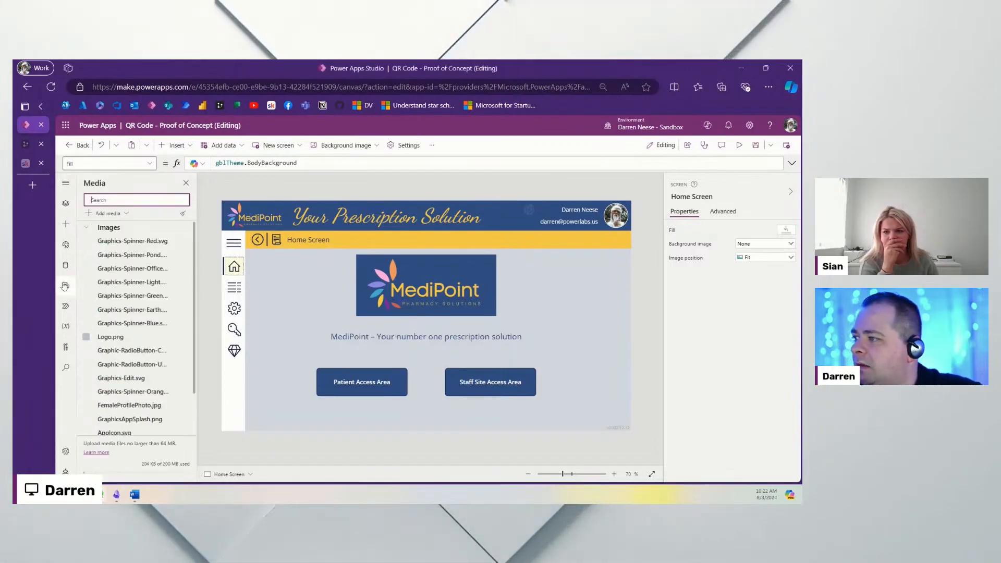
left_click(107, 214)
left_click(104, 228)
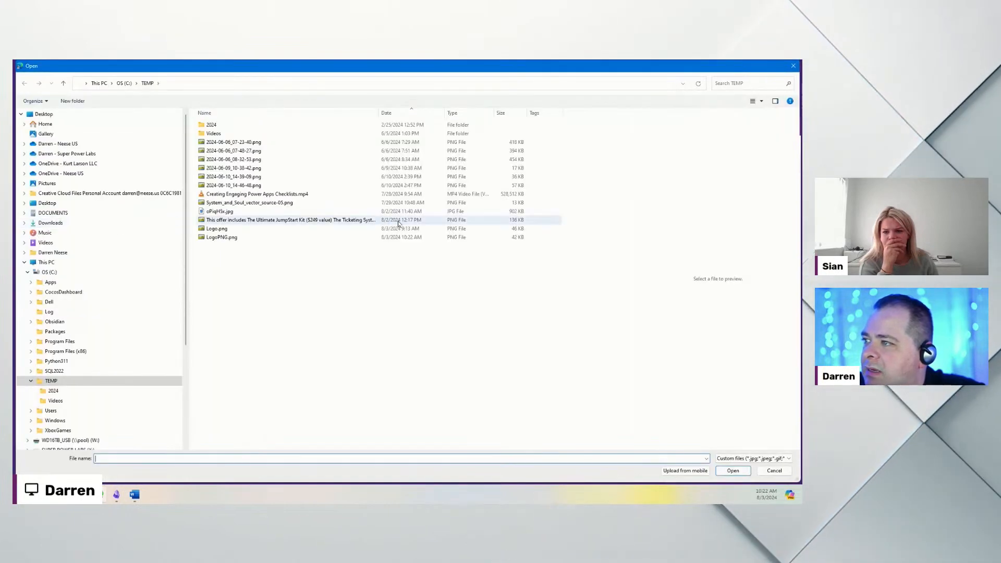
left_click(219, 237)
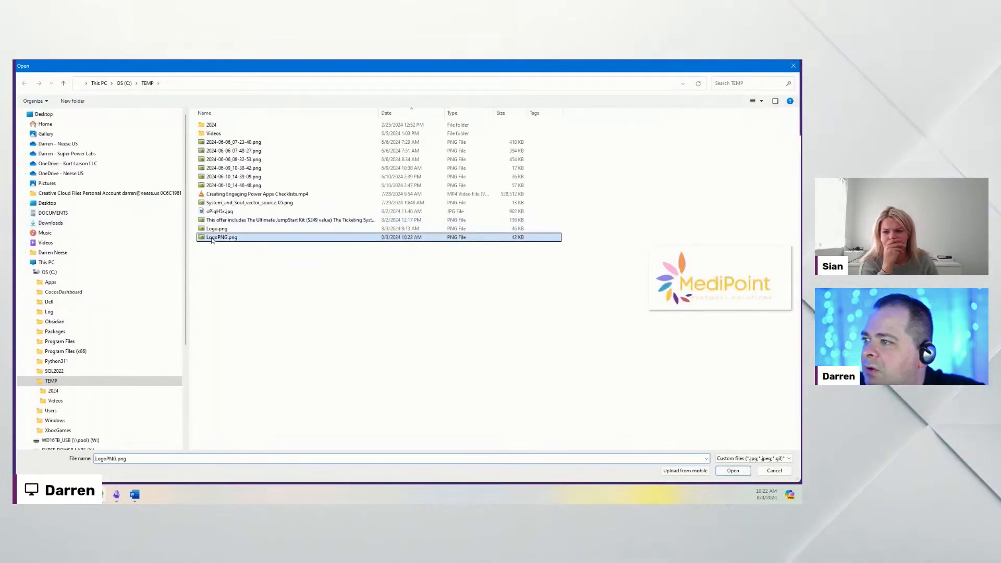
double_click(211, 238)
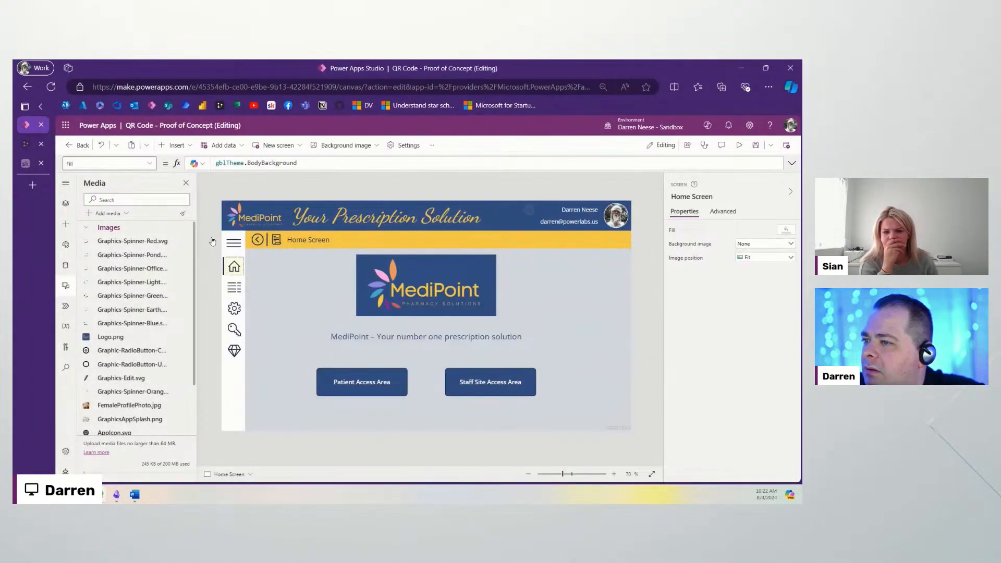
Step: Insert LogoPNG.png on the Home Screen, delete it, then bring the Canva browser window over
scroll(155, 424, "down", 2)
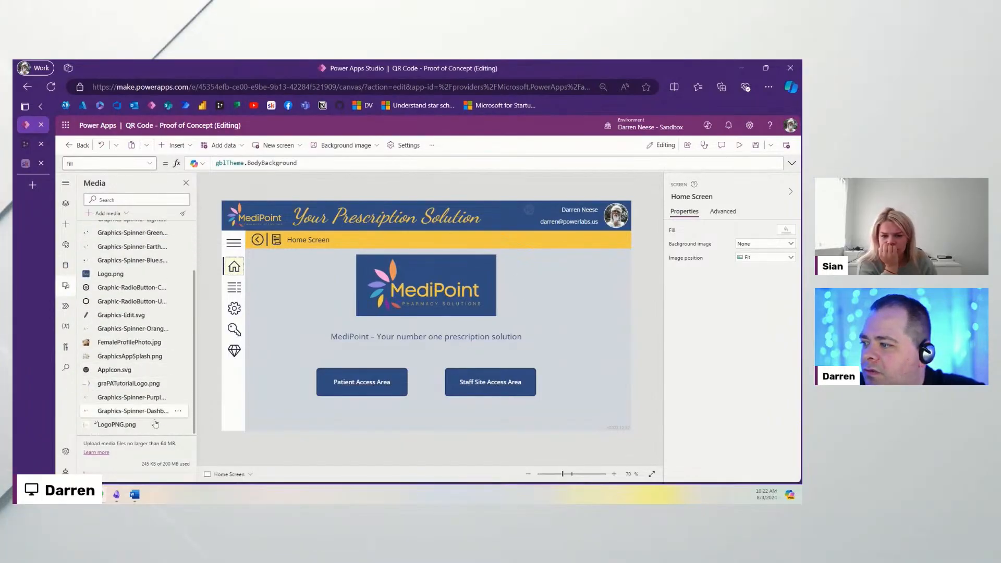
left_click(138, 429)
left_click_drag(250, 228, 295, 293)
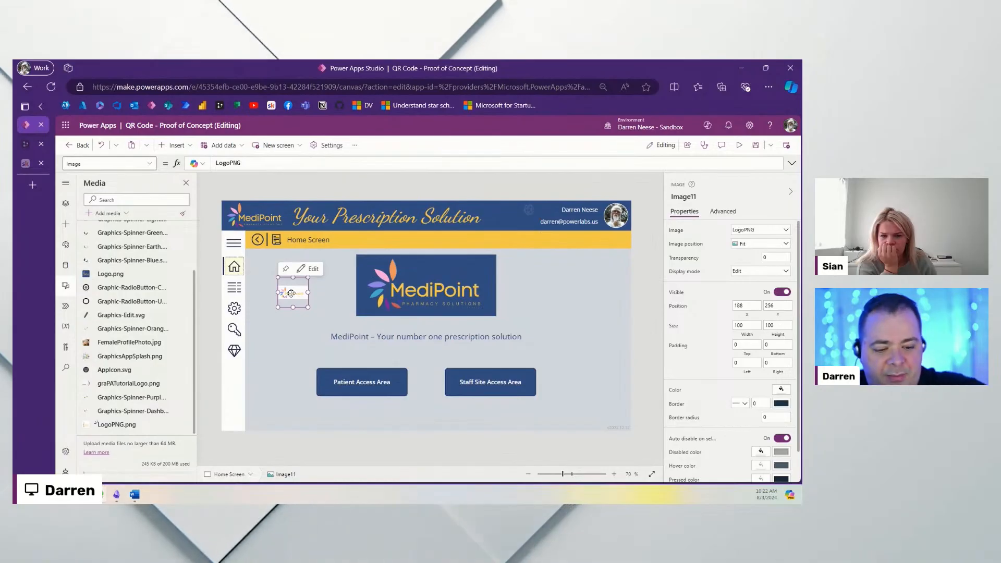
key("Delete")
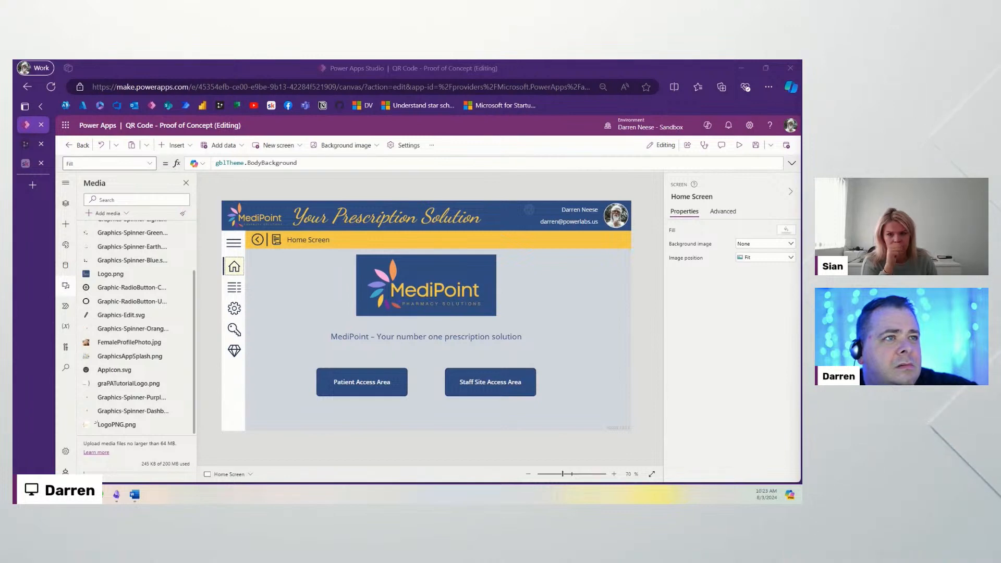
left_click_drag(14, 175, 418, 170)
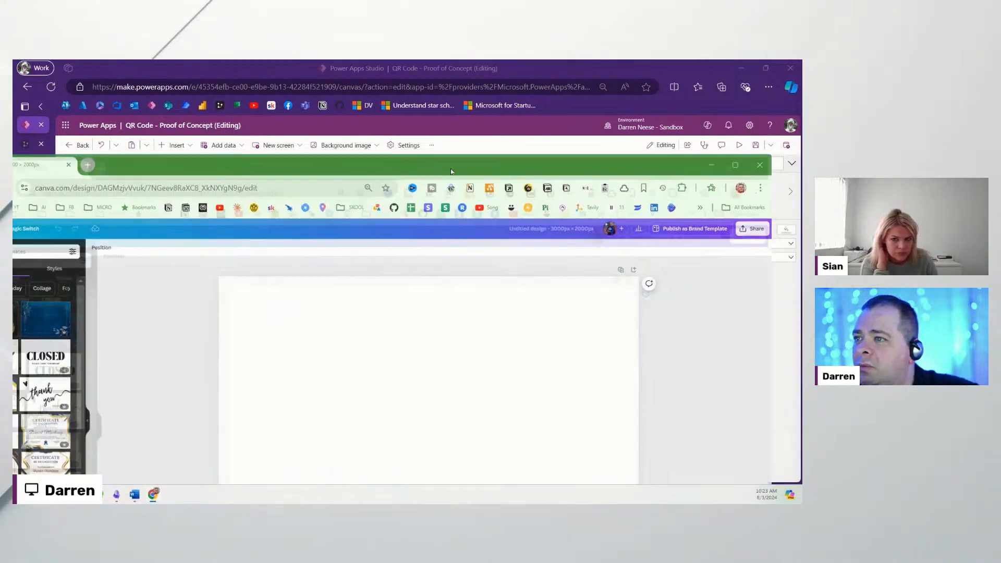
Step: Maximize Canva, paste the MediPoint logo onto the blank page and stretch it to full page width
double_click(450, 168)
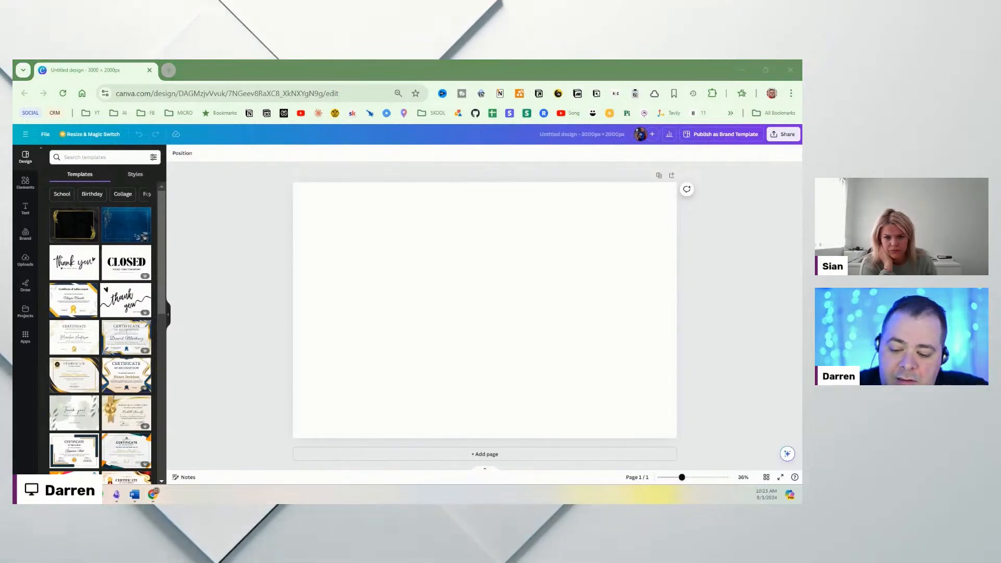
left_click(494, 302)
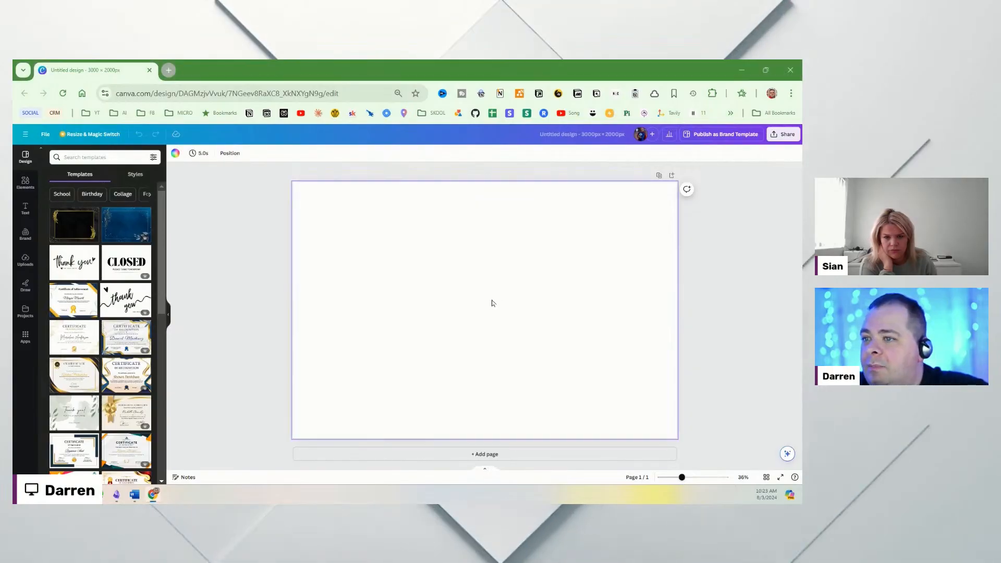
key("ctrl+v")
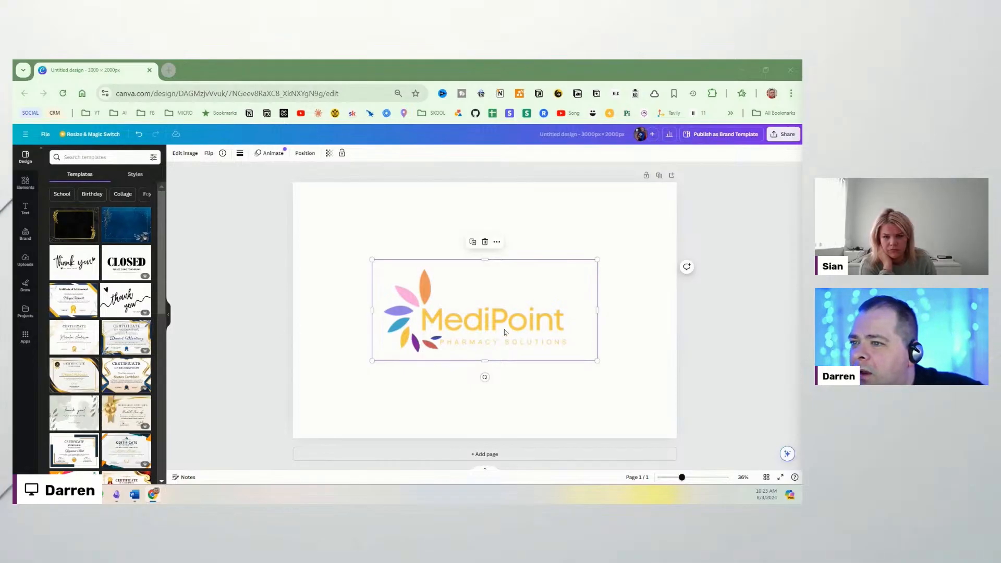
left_click_drag(504, 332, 458, 273)
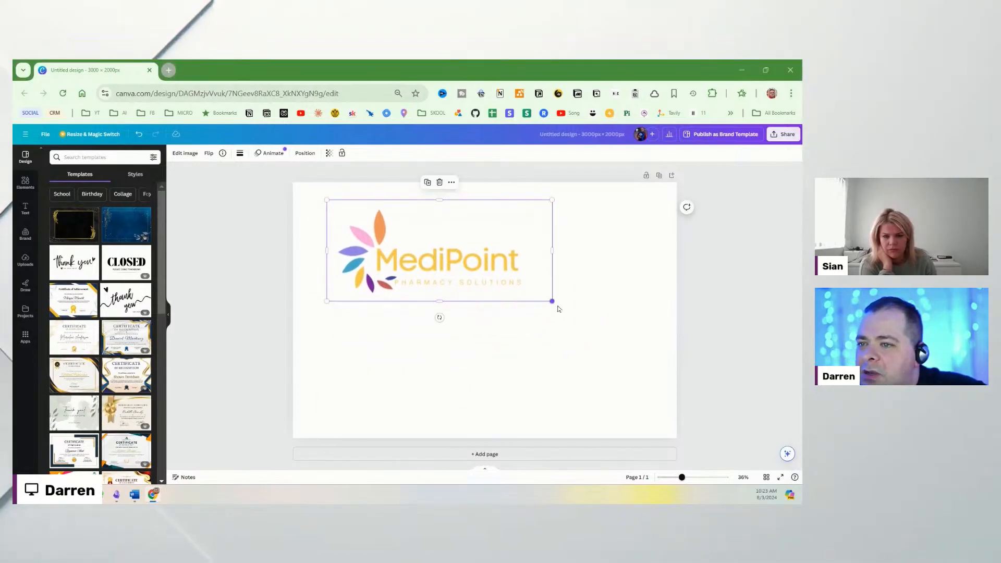
left_click_drag(552, 301, 665, 384)
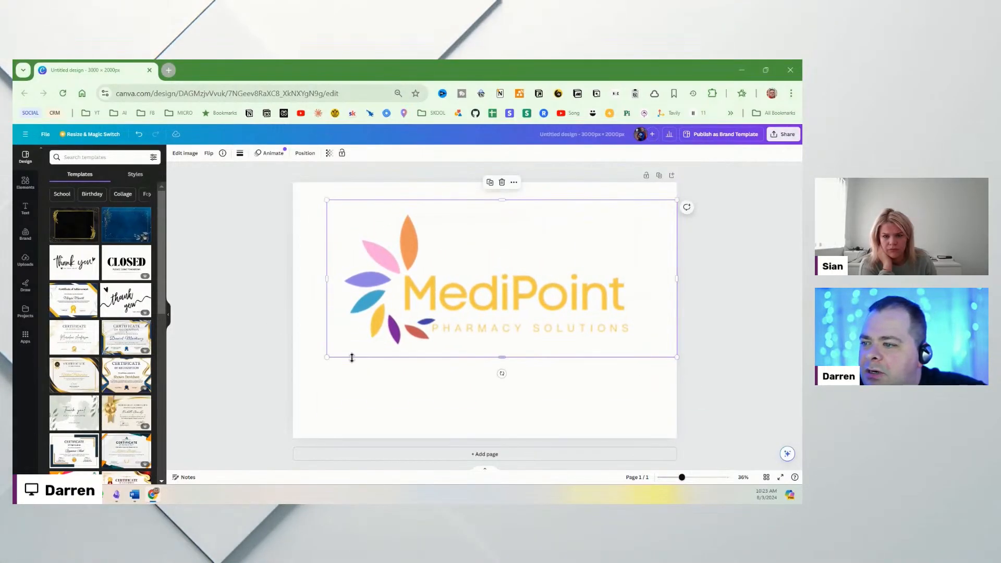
left_click_drag(326, 357, 301, 388)
left_click_drag(504, 266, 501, 288)
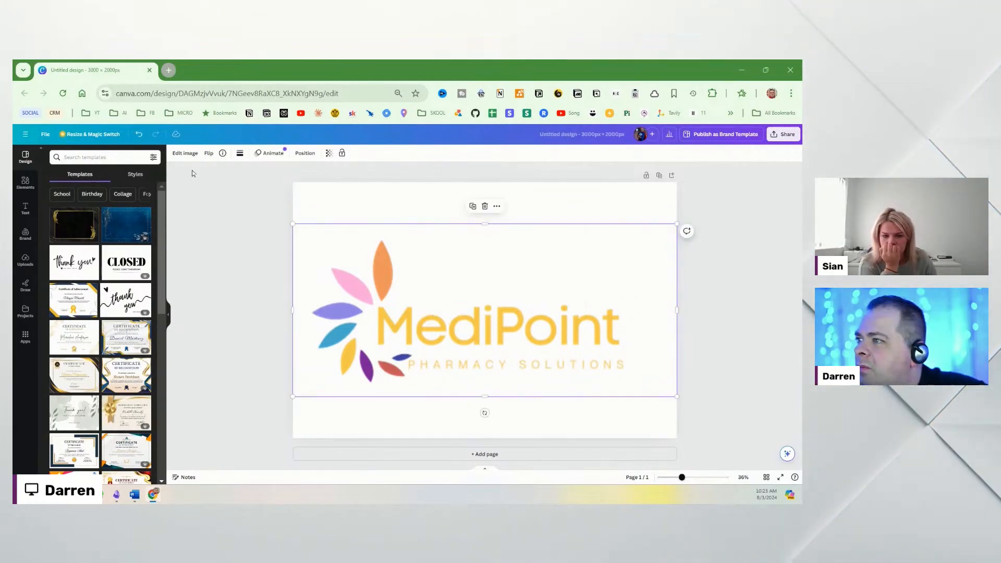
Step: Remove the logo's background with Canva's BG Remover
left_click(183, 154)
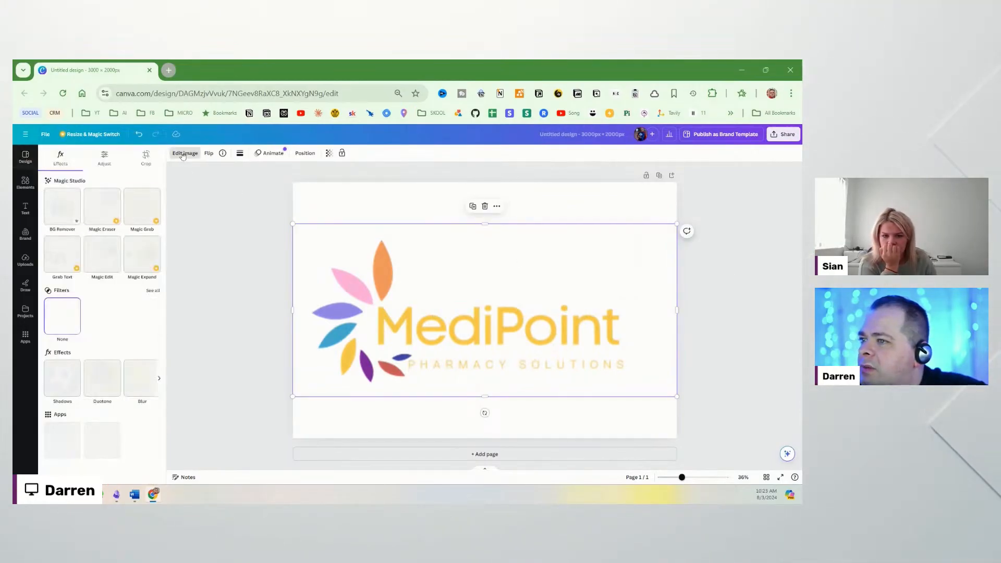
left_click(56, 211)
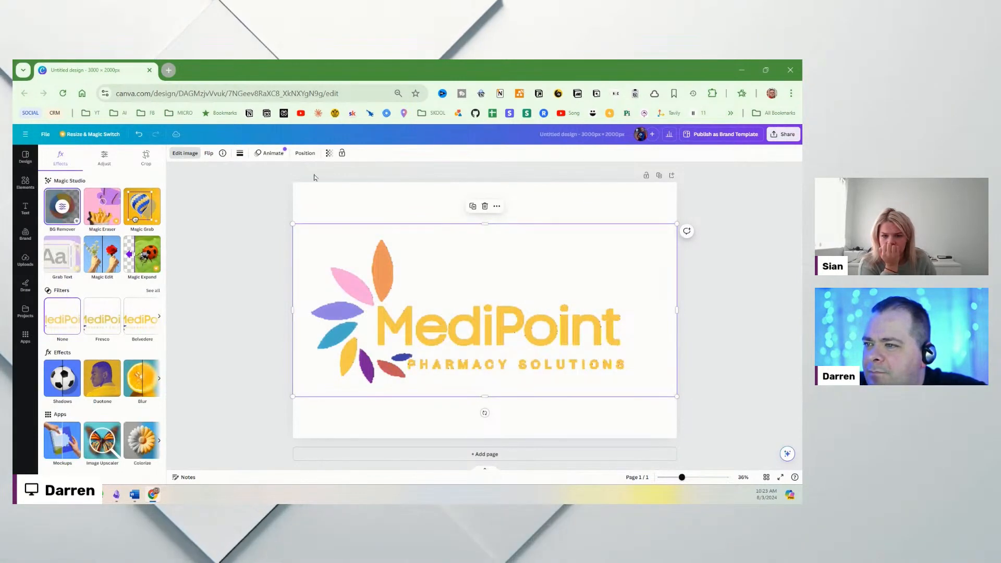
left_click(406, 205)
Step: Check the logo's shadow effect options, then open the design's Share panel
left_click(786, 135)
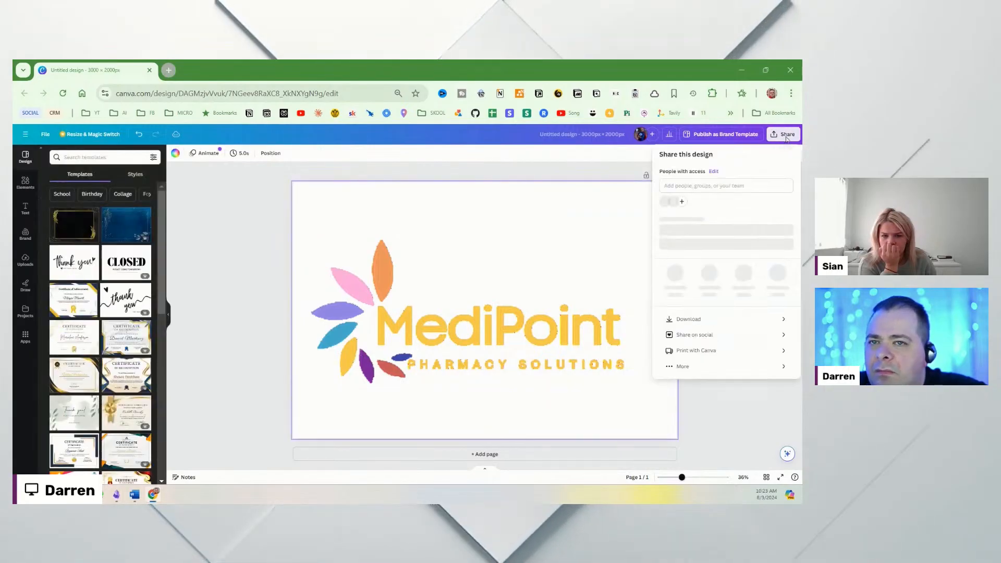
left_click(495, 344)
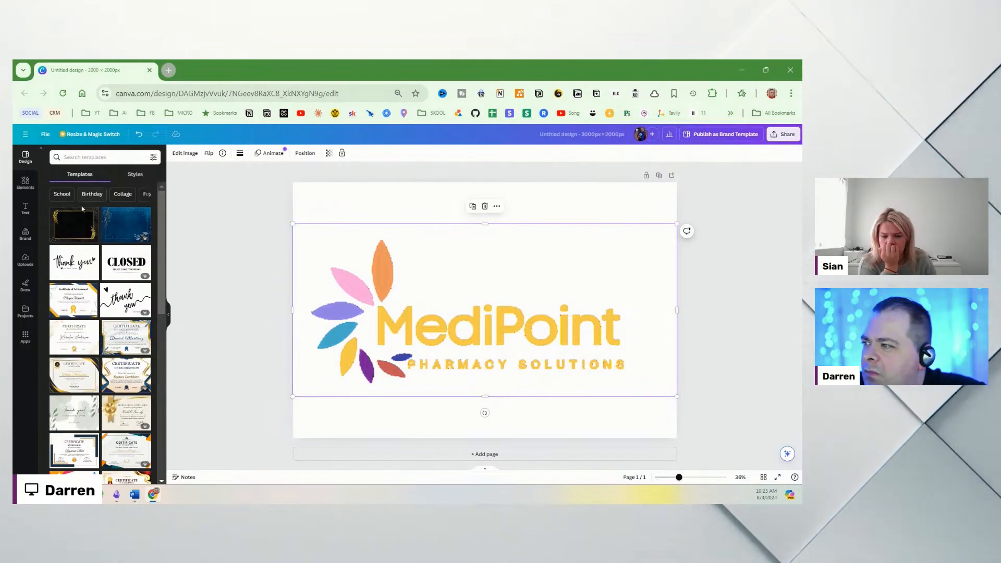
left_click(186, 153)
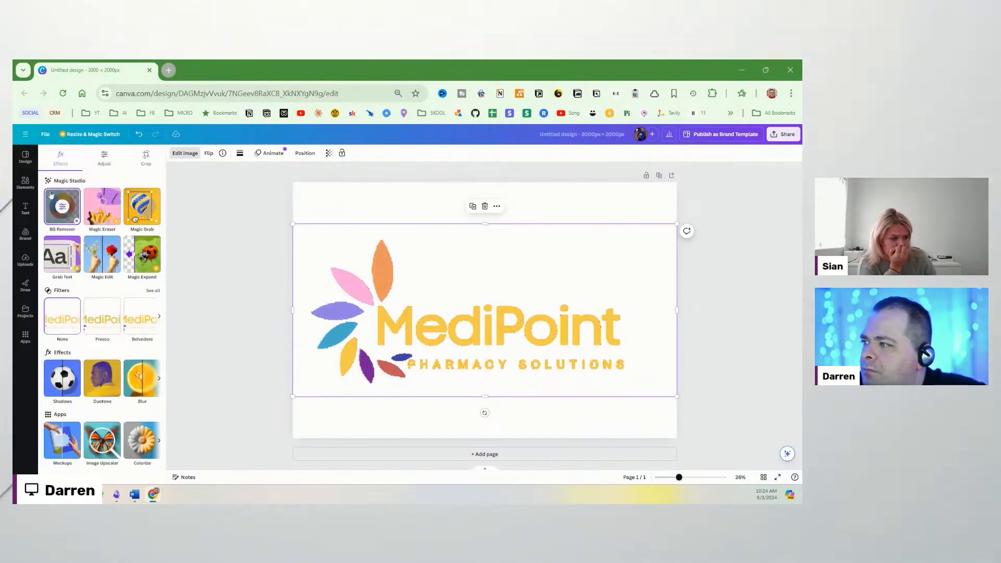
left_click(60, 381)
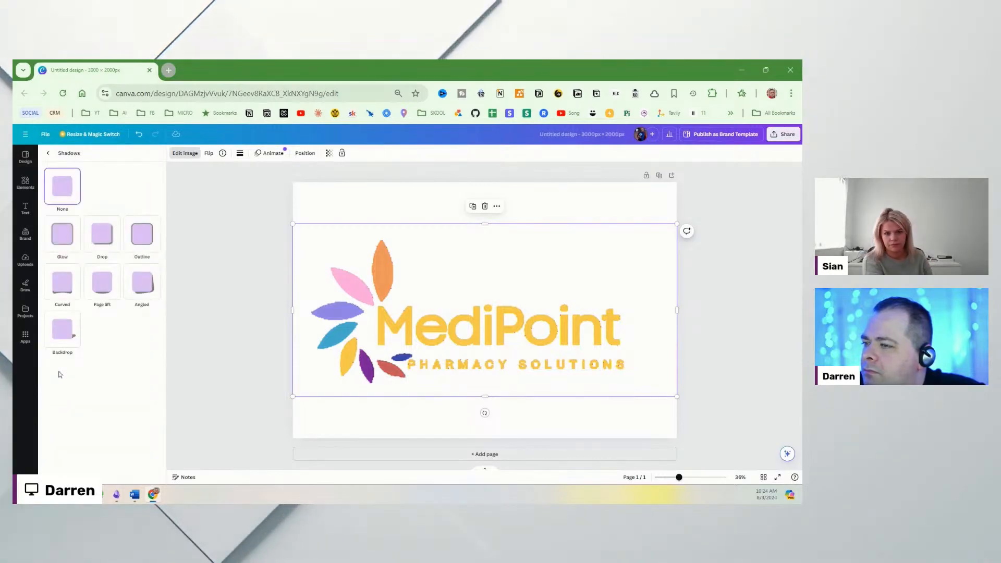
left_click(783, 134)
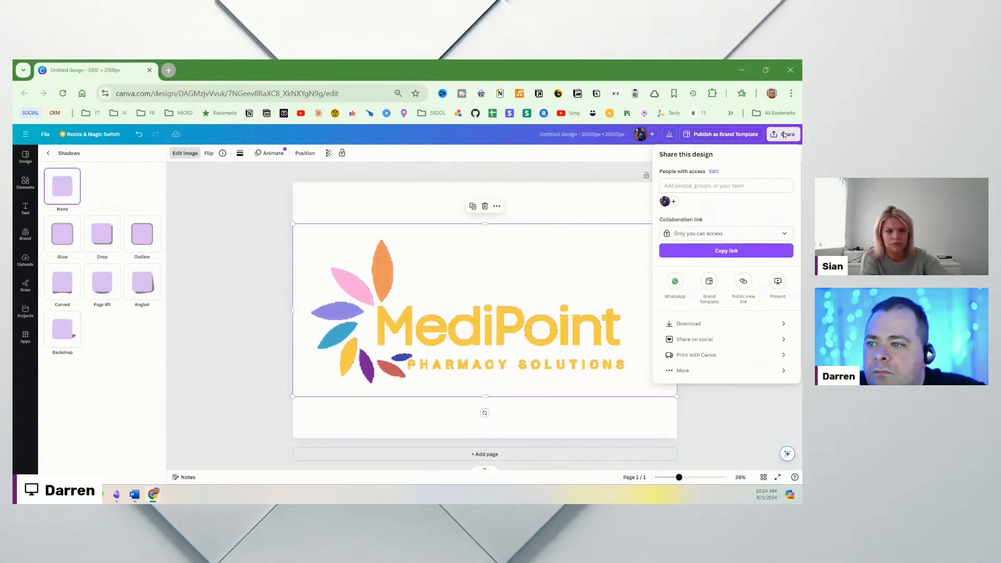
Step: Download the design as a PNG and save it as LogoPNG2.png
left_click(688, 324)
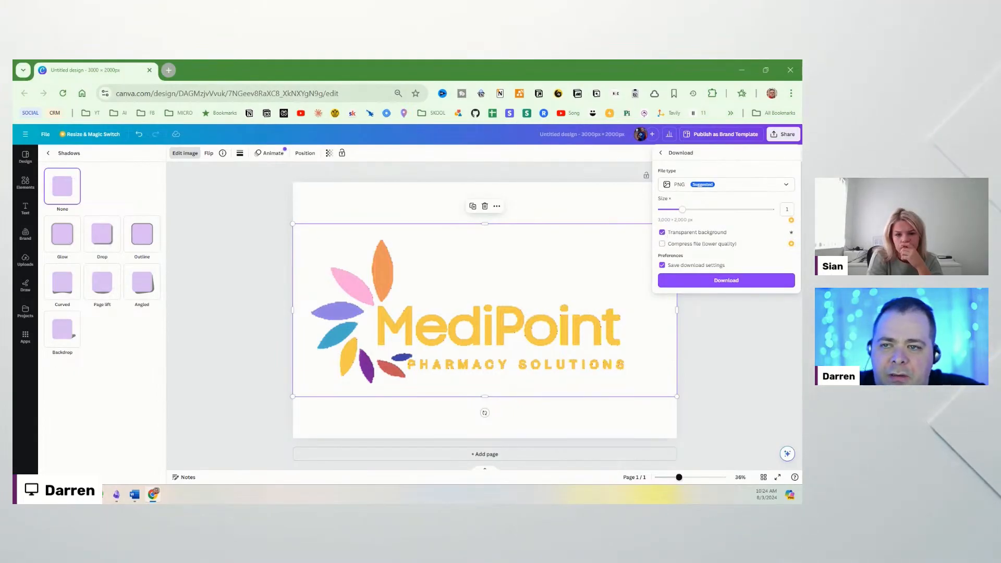
left_click(723, 285)
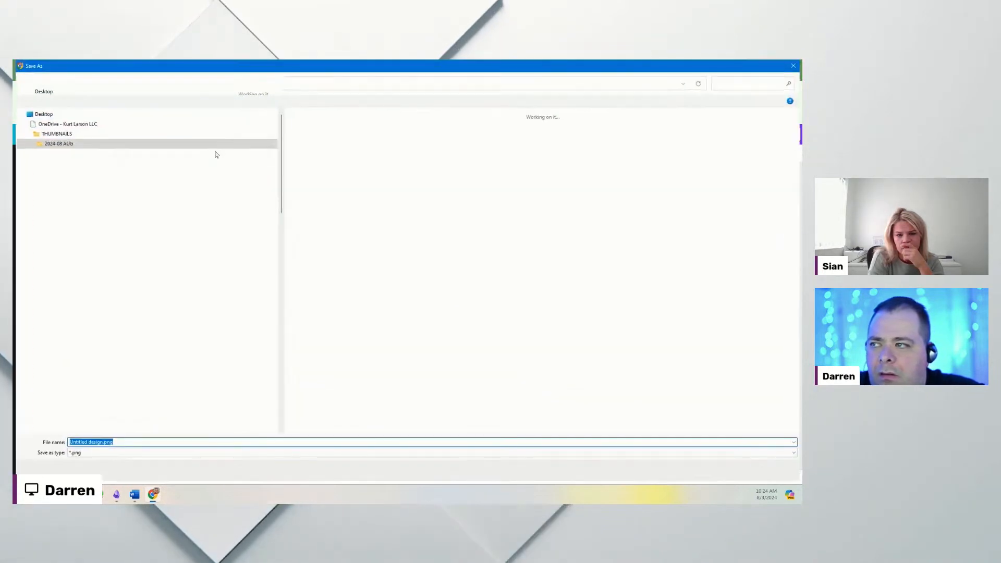
left_click_drag(295, 67, 355, 60)
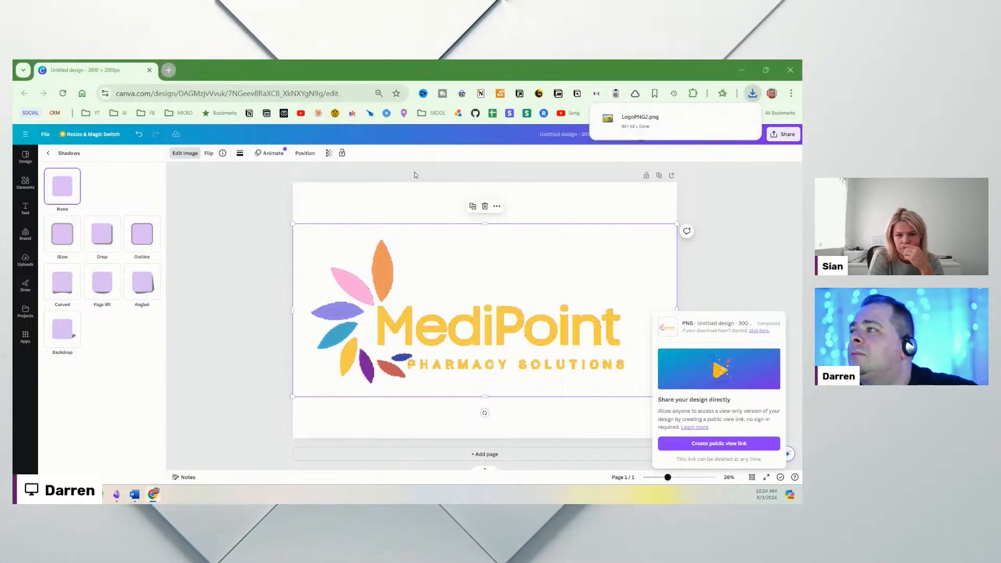
Step: Back in Power Apps, upload LogoPNG2.png and place it on the Home Screen
left_click(741, 70)
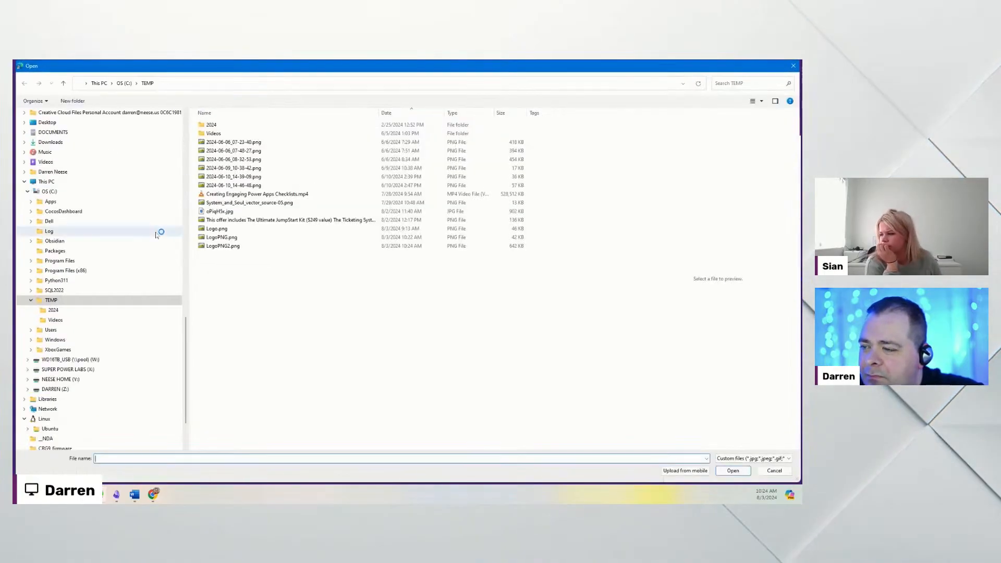
double_click(233, 246)
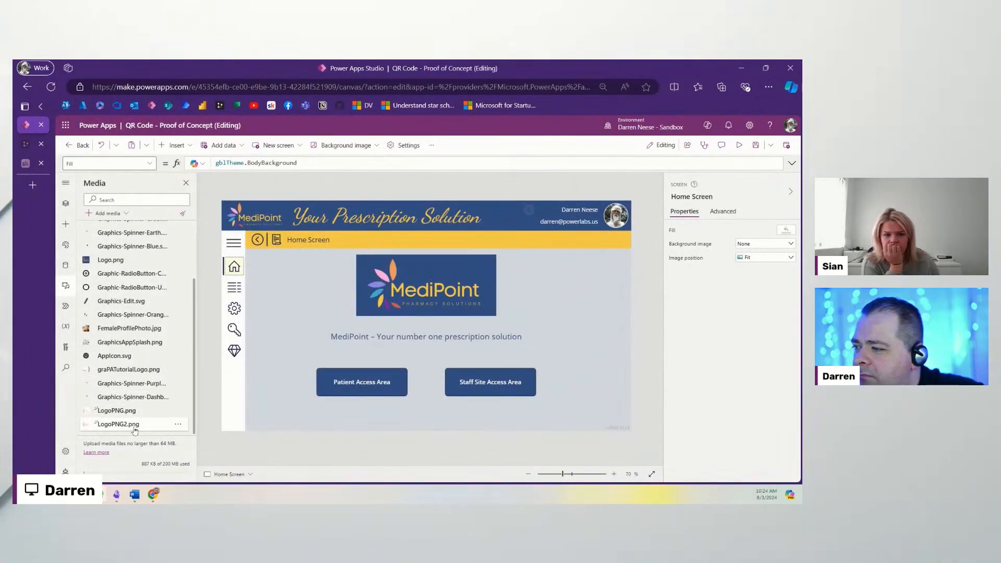
left_click(145, 424)
left_click_drag(252, 227, 403, 360)
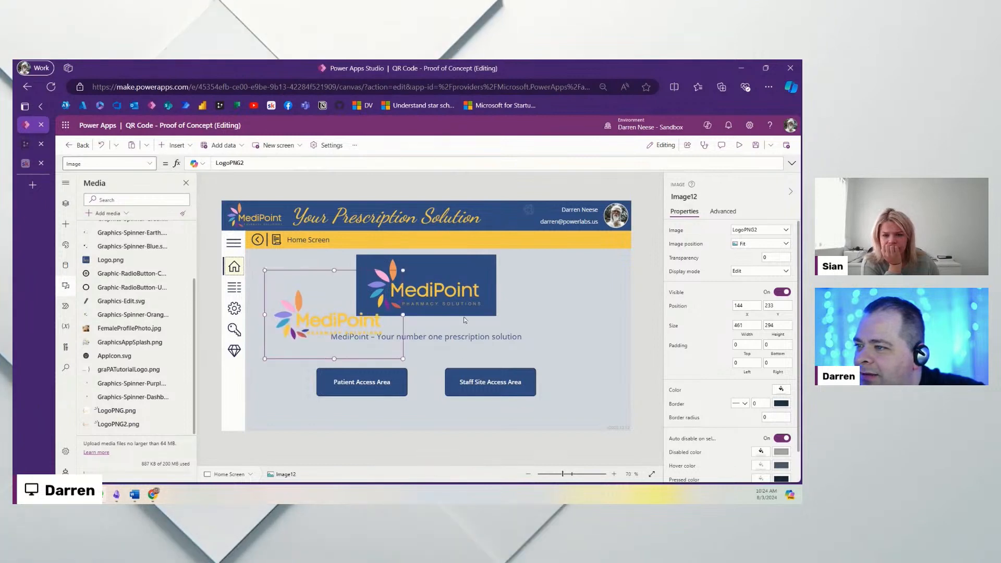
Step: Compare the new logo beside the blue logo, then delete the LogoPNG2 image
left_click_drag(455, 280, 590, 342)
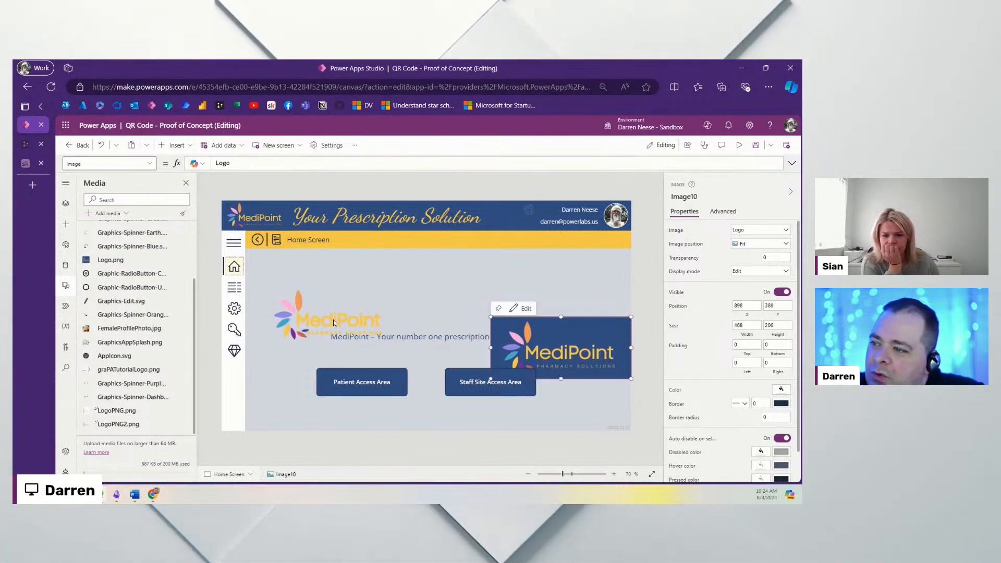
left_click_drag(332, 321, 427, 292)
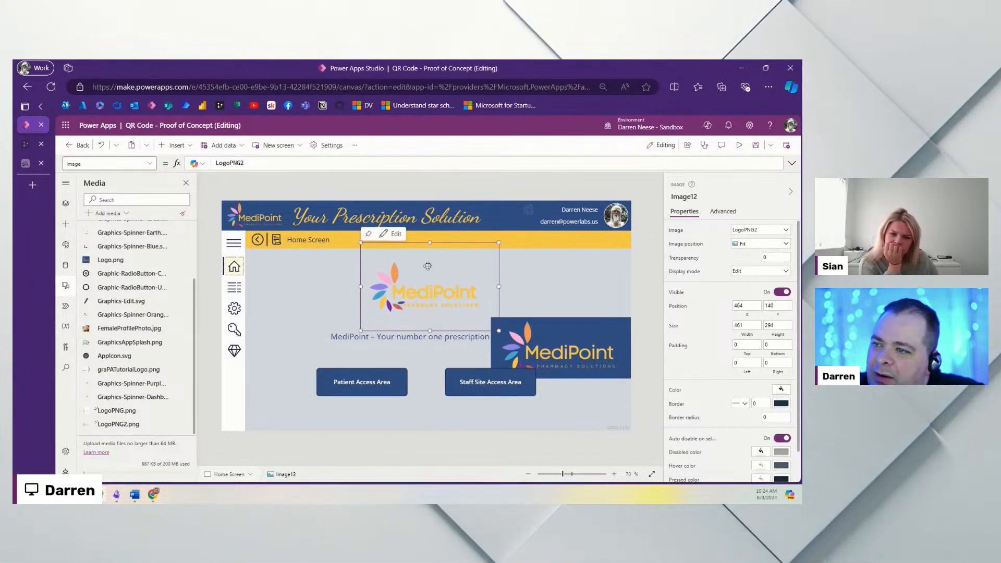
left_click_drag(430, 243, 430, 257)
left_click_drag(430, 296, 435, 290)
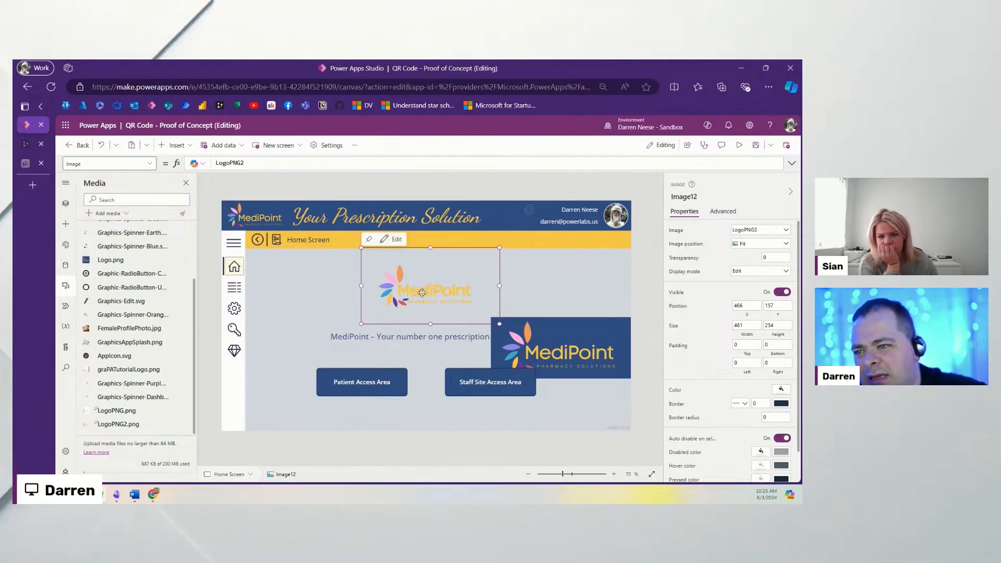
left_click_drag(574, 351, 572, 288)
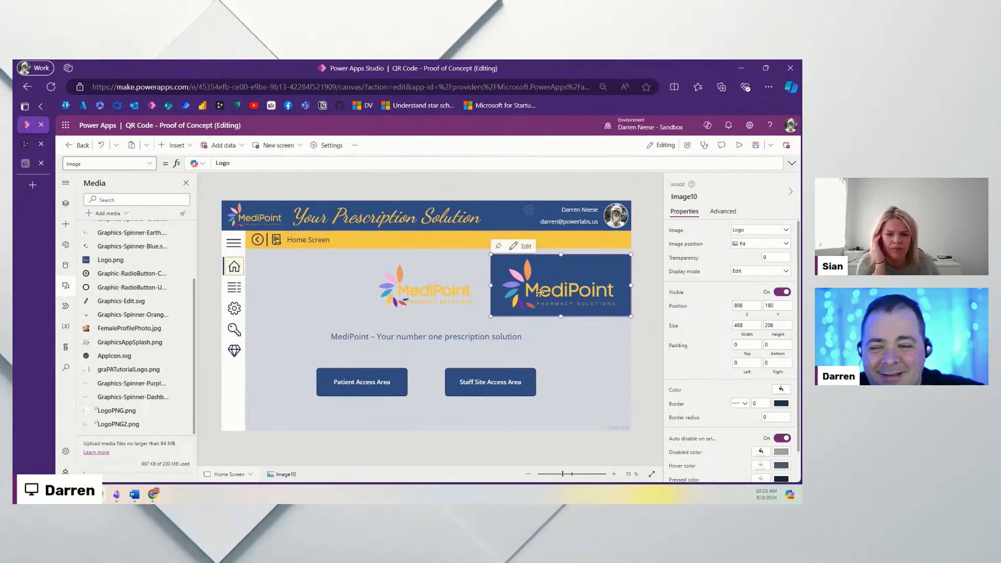
left_click(448, 292)
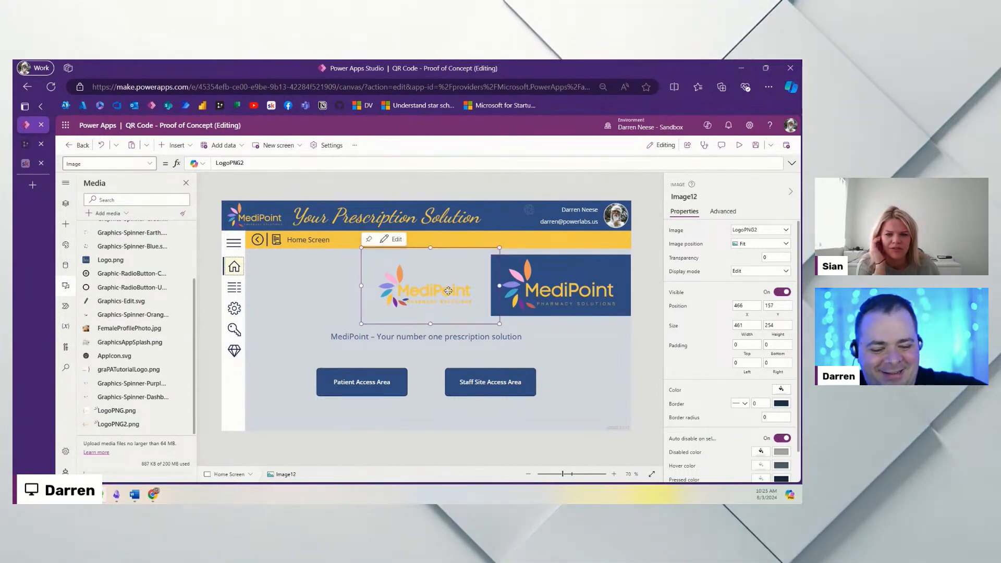
key("Delete")
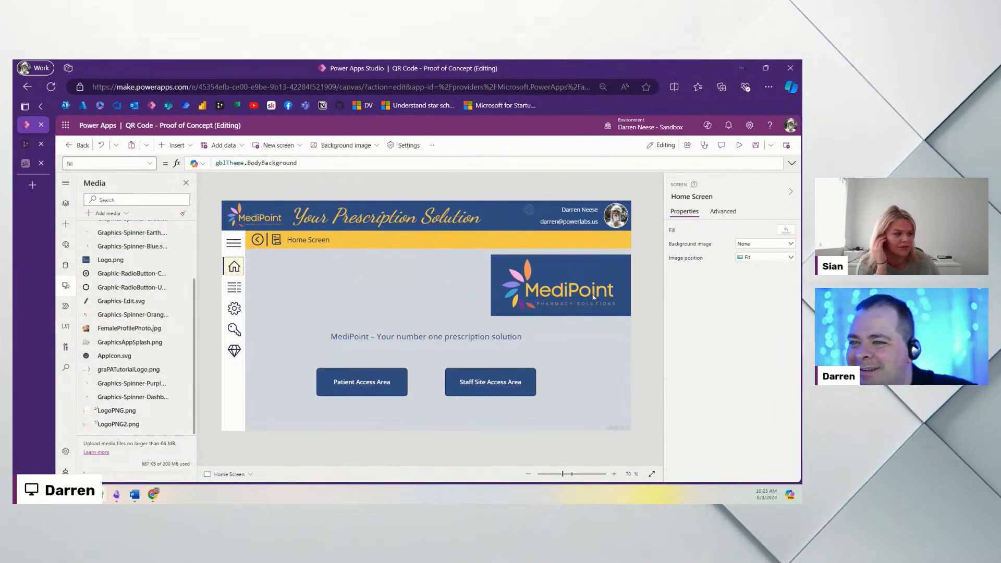
Step: Move the blue MediPoint logo back to centre above the tagline, at 449, 192
left_click_drag(593, 294, 439, 293)
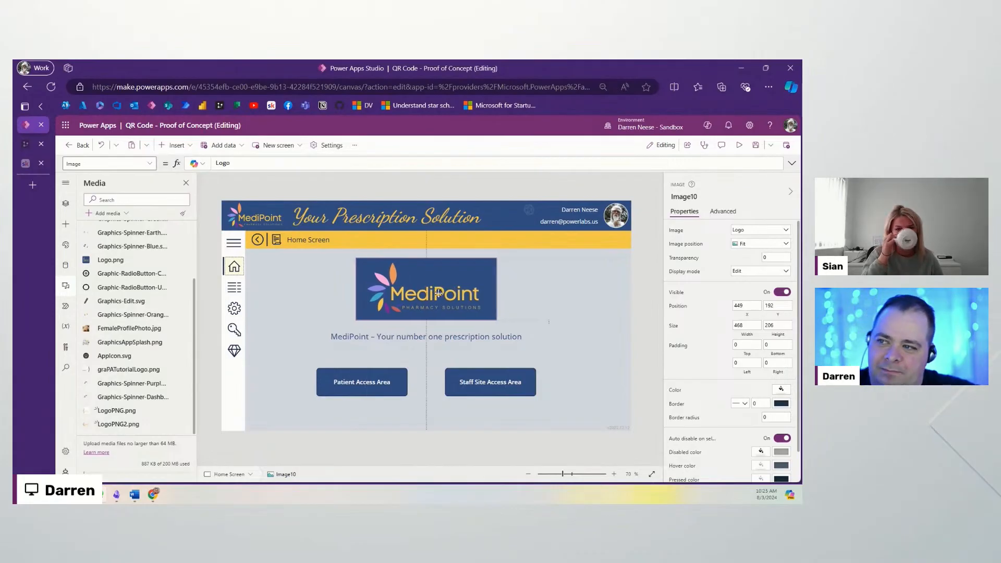
left_click(585, 308)
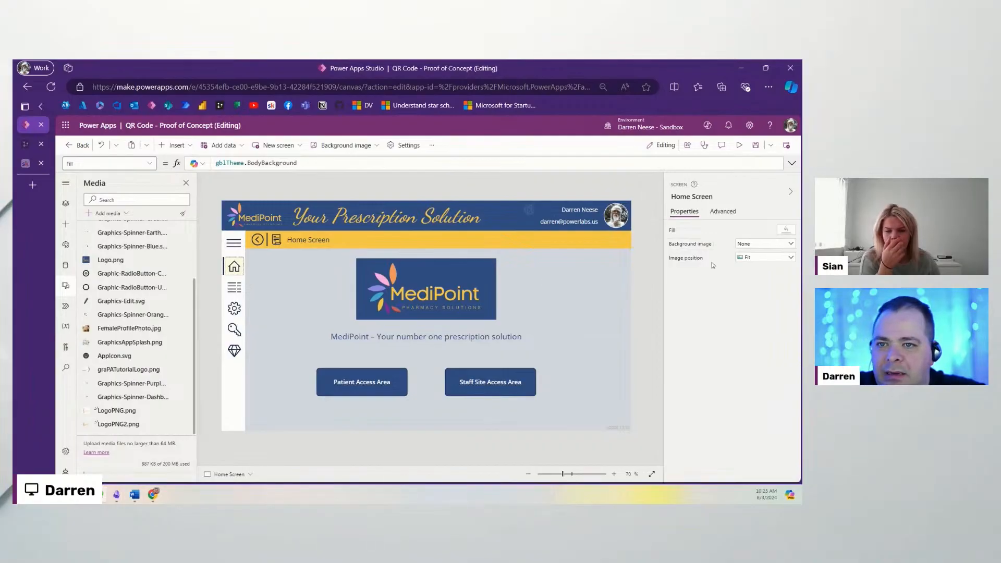
Step: Change the Home Screen Fill from gblTheme.BodyBackground to gblTheme.PrimaryDark
left_click(787, 233)
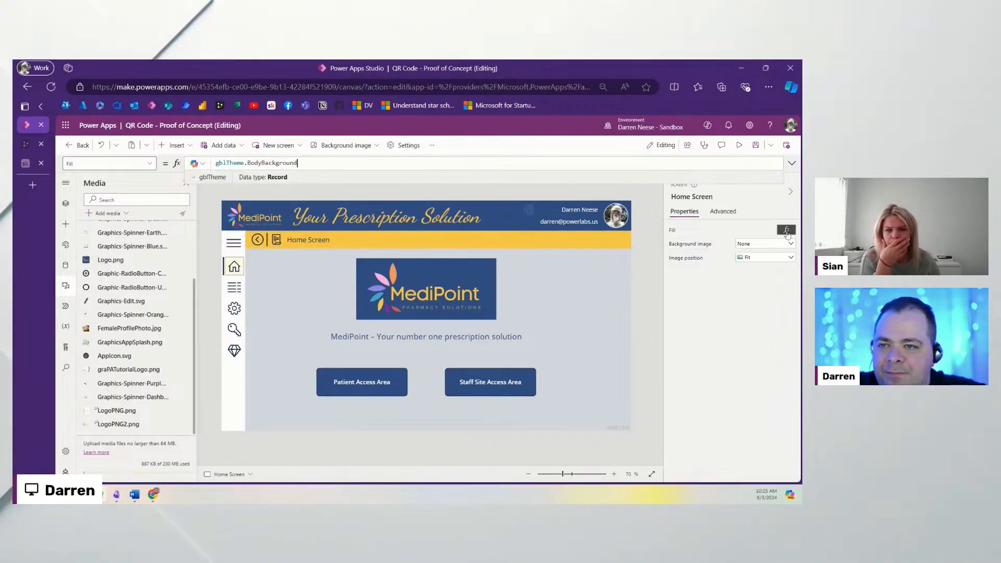
double_click(268, 162)
key("BackSpace")
key("BackSpace")
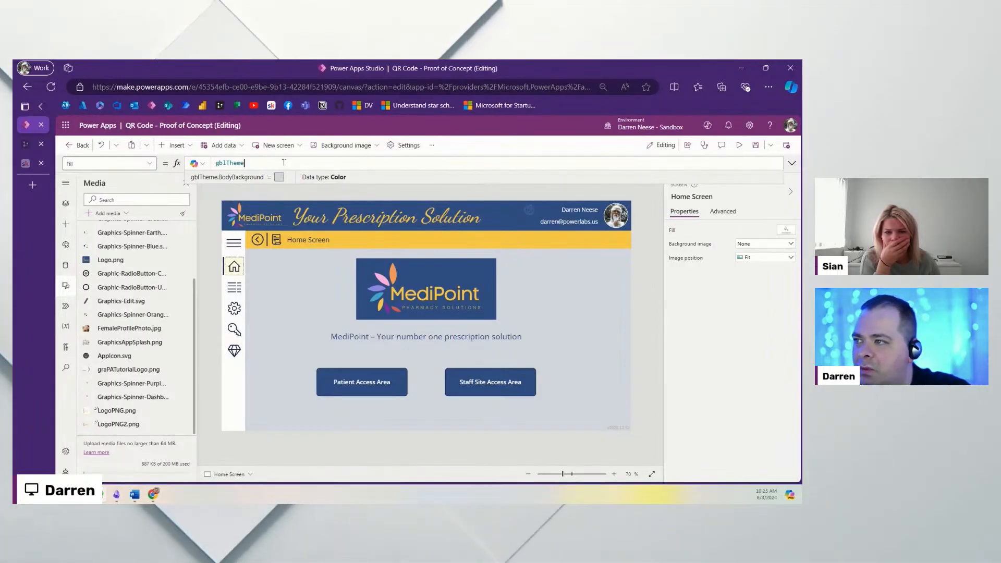
type(".PrimaryDark")
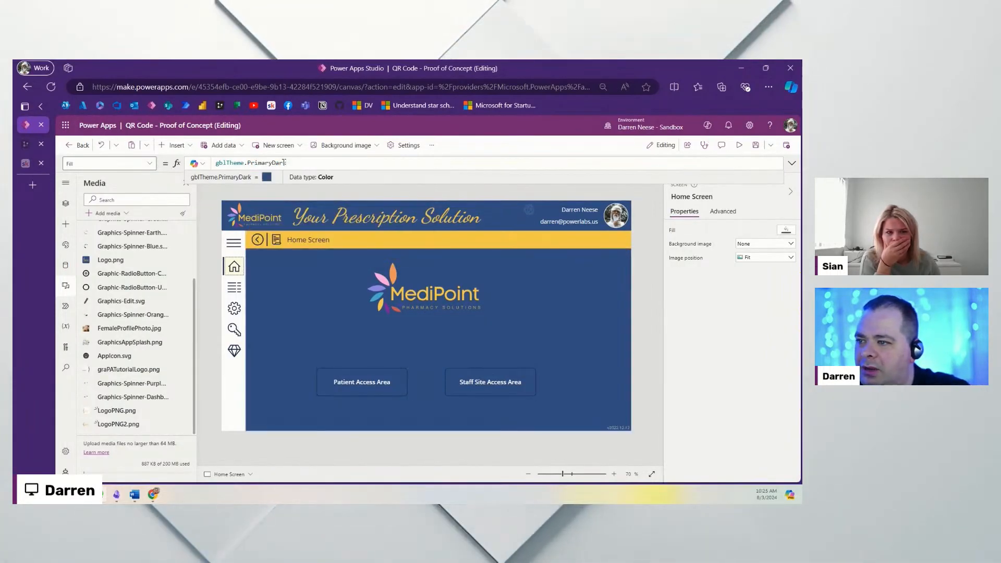
left_click(364, 388)
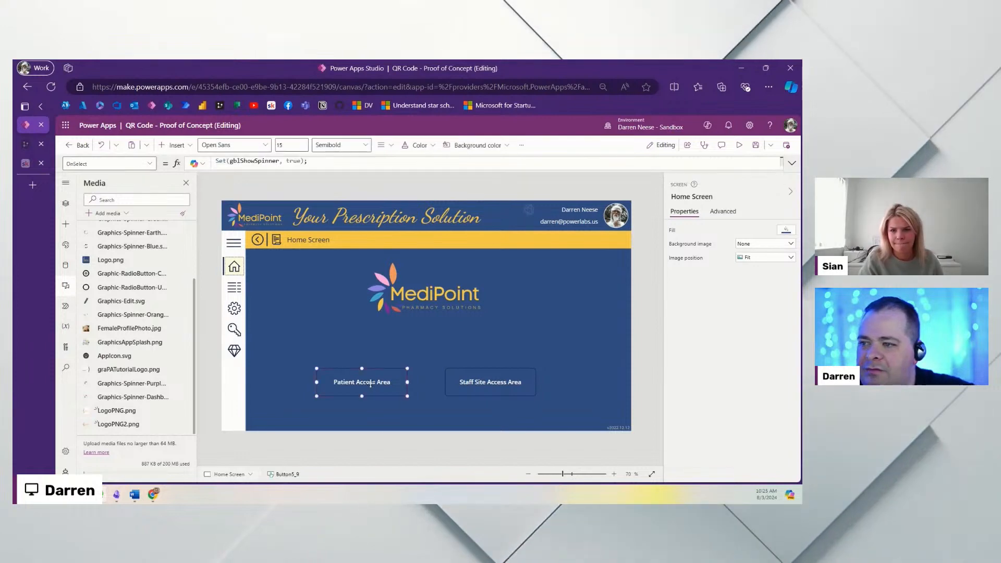
left_click(490, 384)
left_click(431, 335)
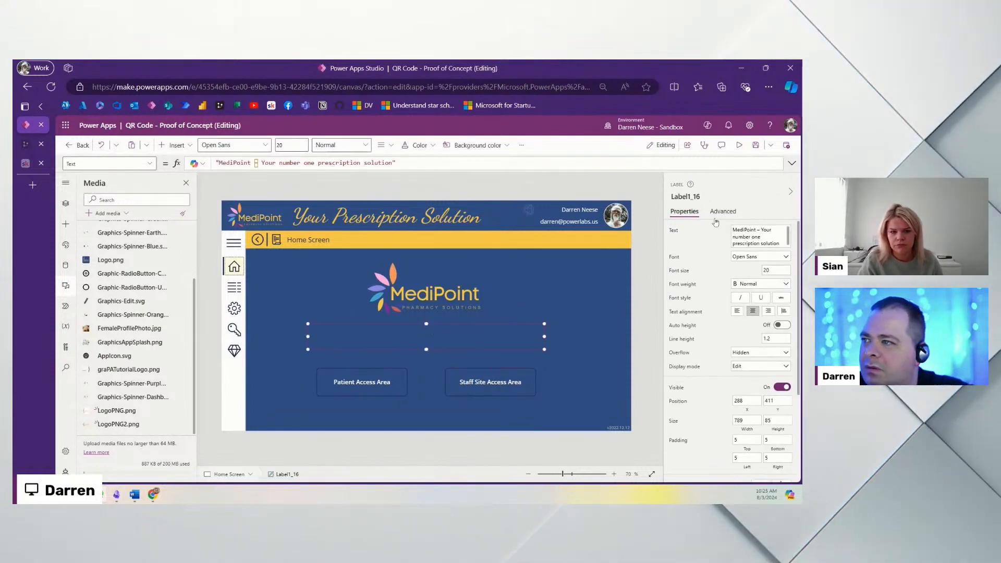
Step: Set the tagline label's Color formula to gblTheme.SecondaryLight
scroll(725, 399, "down", 3)
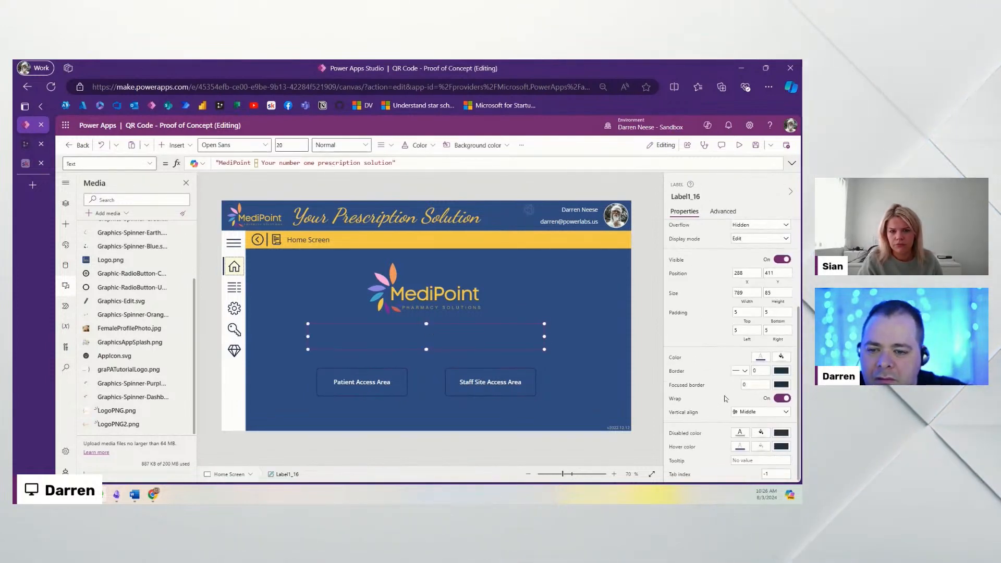
left_click(760, 358)
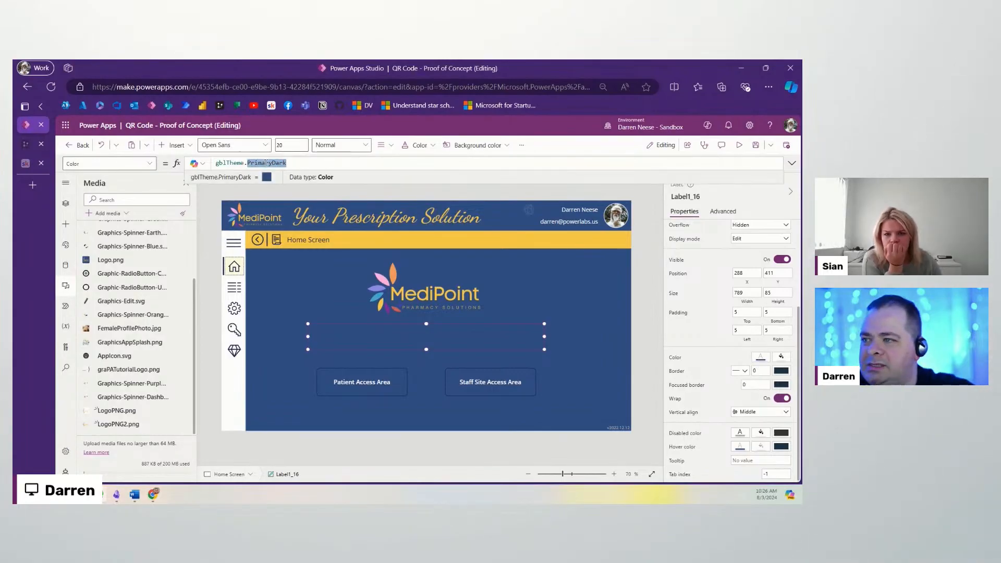
type("se")
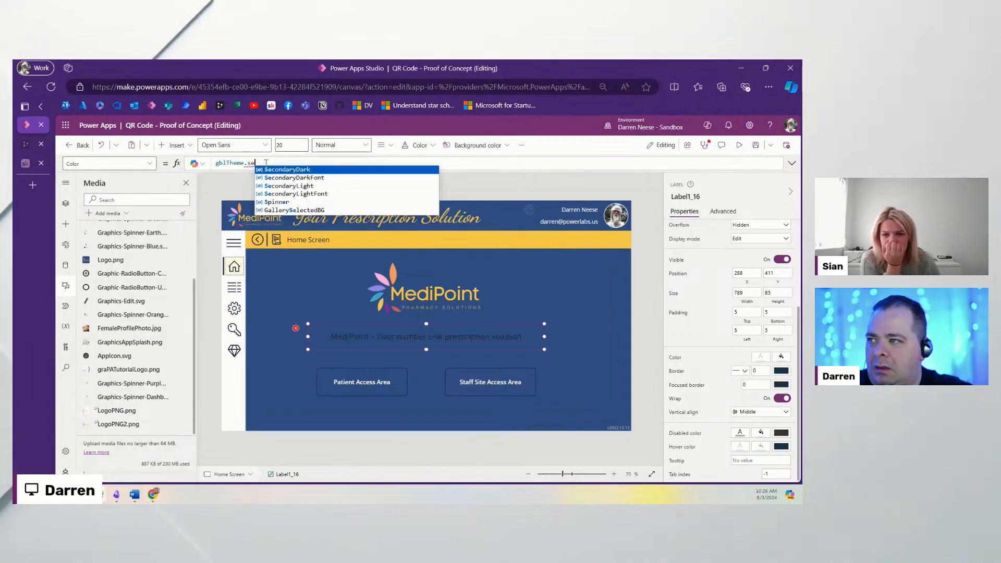
key("Down")
key("Down")
key("Tab")
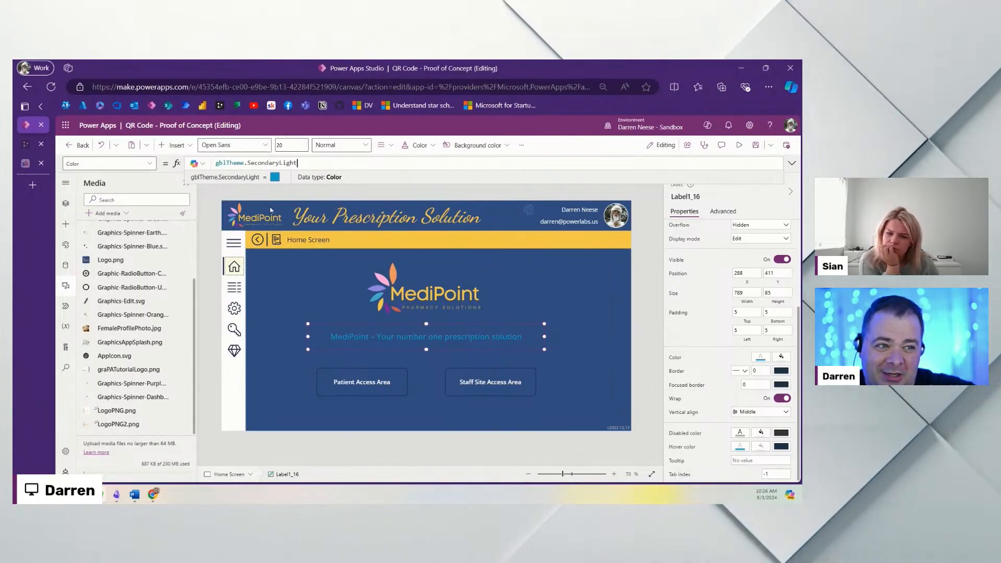
left_click(402, 384)
left_click(470, 384)
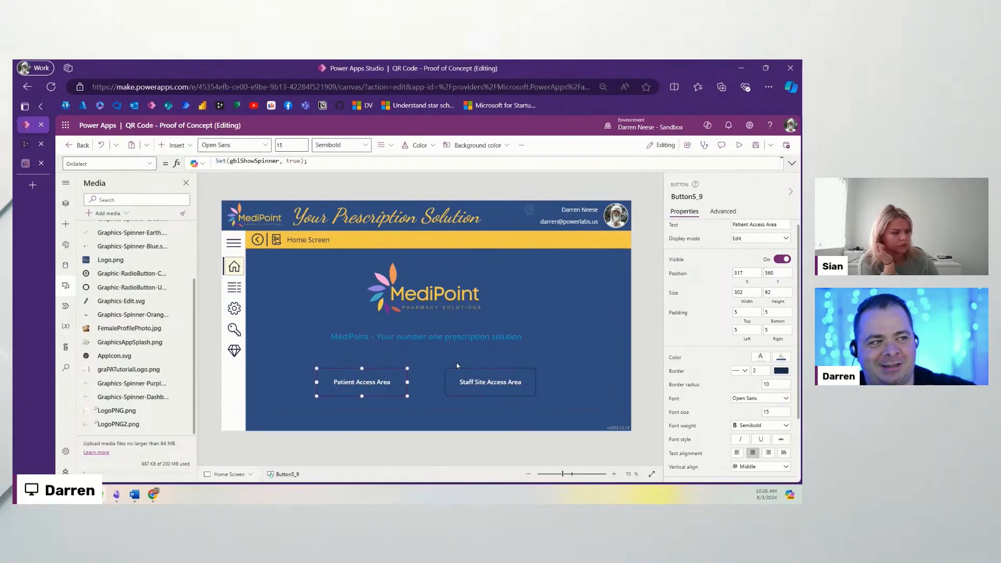
left_click(65, 205)
Step: Go to the Copy Controls From Here screen and select its light blue sample button
scroll(144, 398, "down", 10)
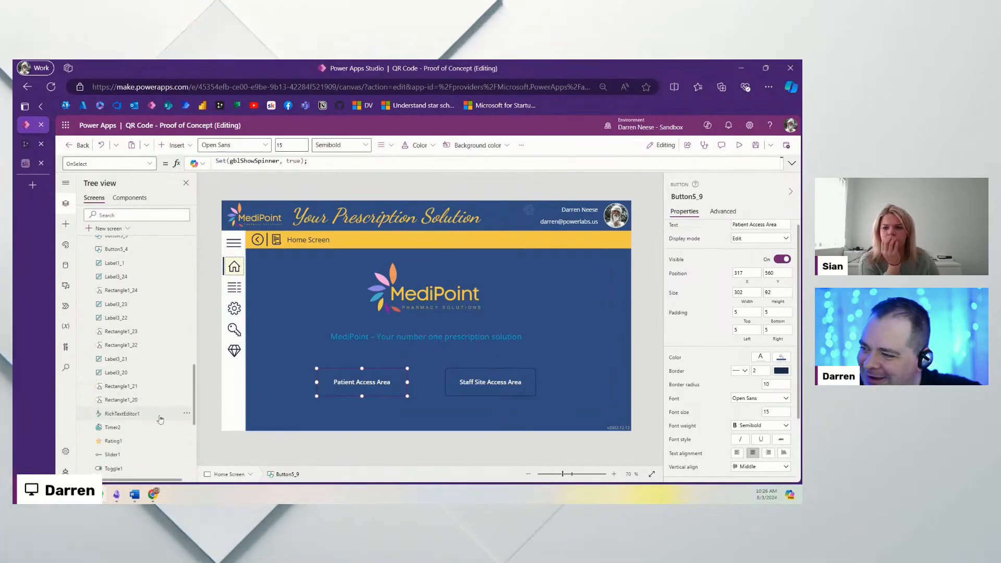
scroll(140, 386, "up", 10)
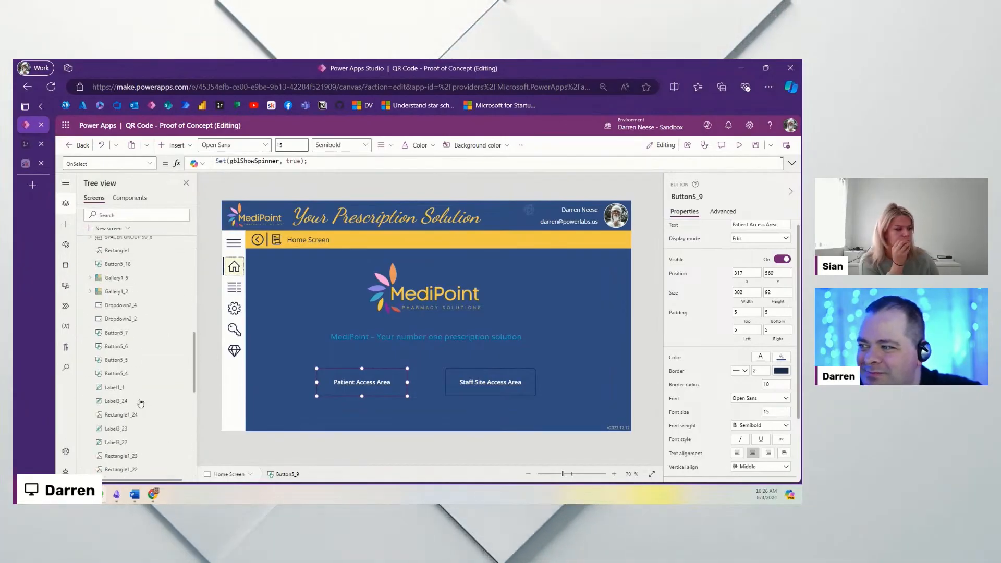
left_click(126, 278)
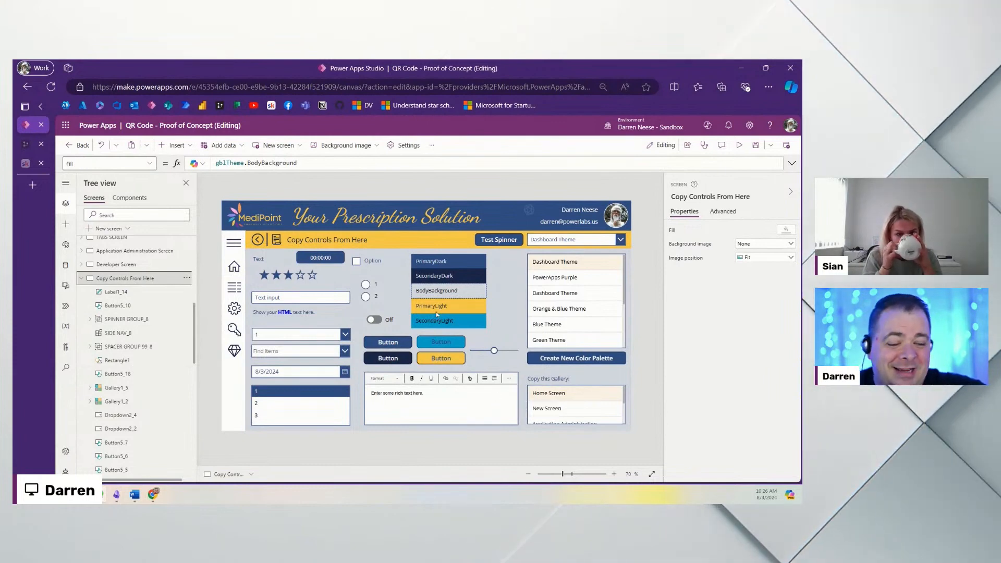
left_click(455, 341)
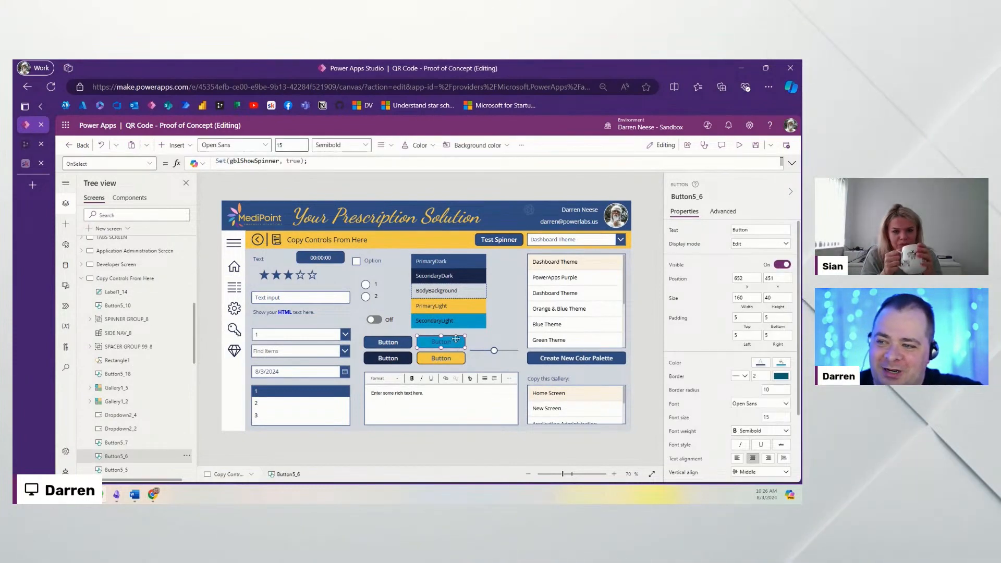
scroll(130, 330, "up", 10)
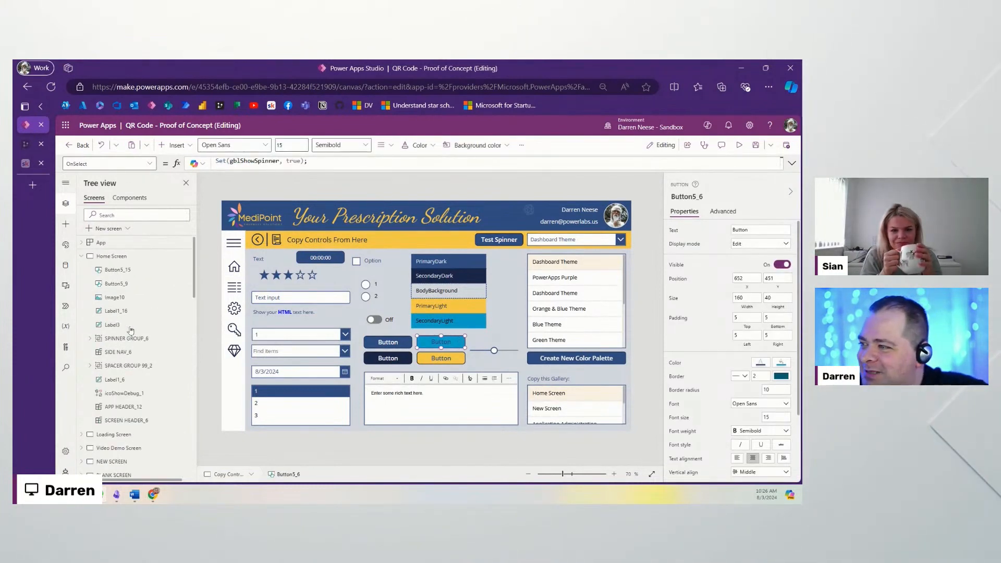
Step: Paste the light blue button below the tagline, shifting the old access buttons lower
left_click(116, 258)
key("ctrl+v")
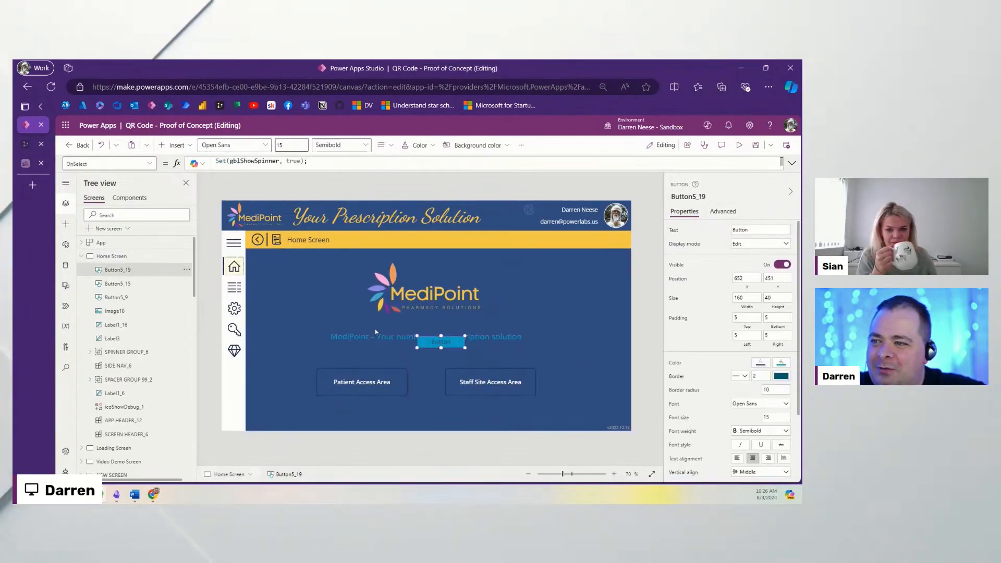
left_click(368, 384)
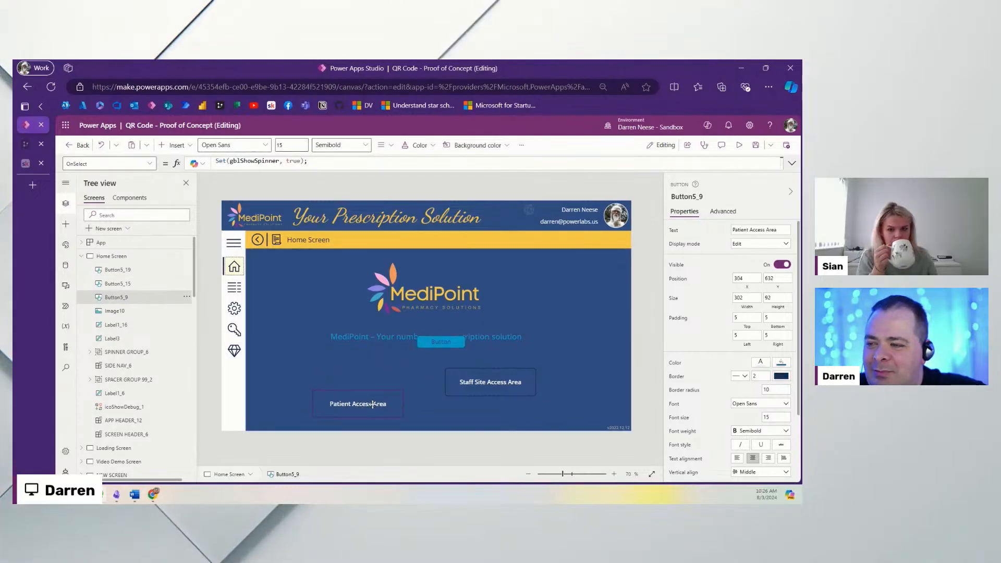
left_click_drag(372, 405, 374, 417)
left_click_drag(507, 392, 515, 428)
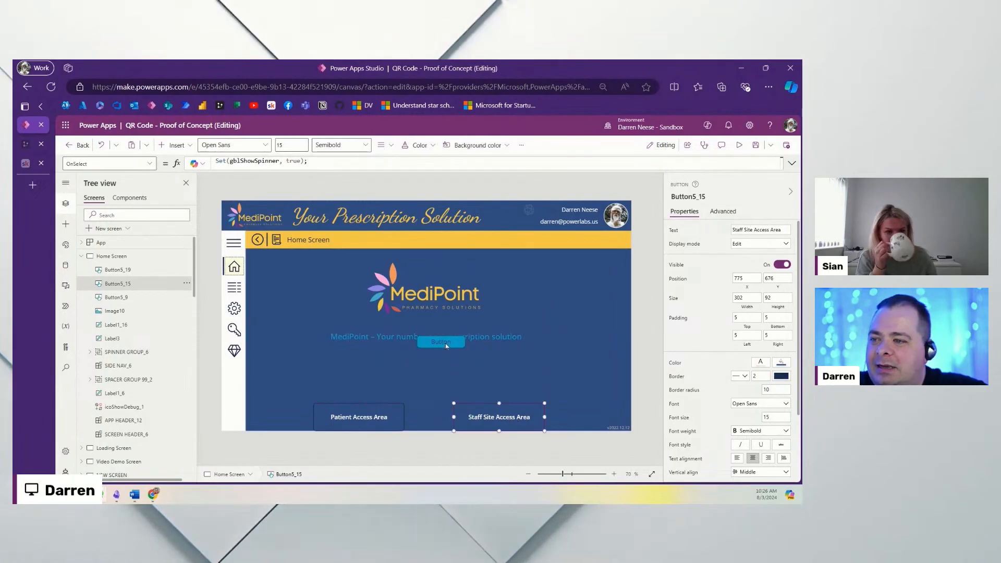
left_click(445, 343)
left_click_drag(445, 343, 406, 383)
Step: Give the pasted light blue button the Patient Access Area label text
left_click(359, 417)
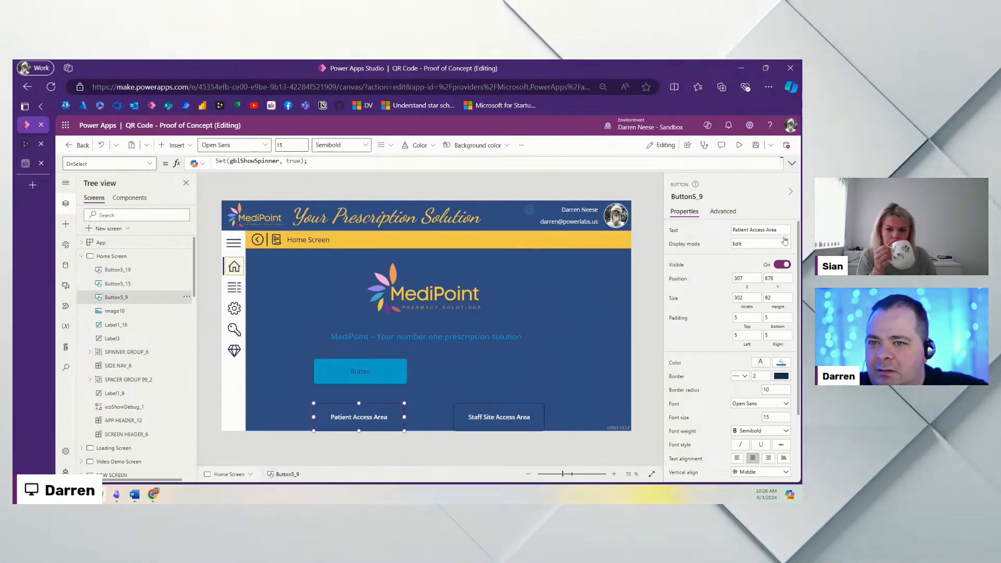
left_click(759, 229)
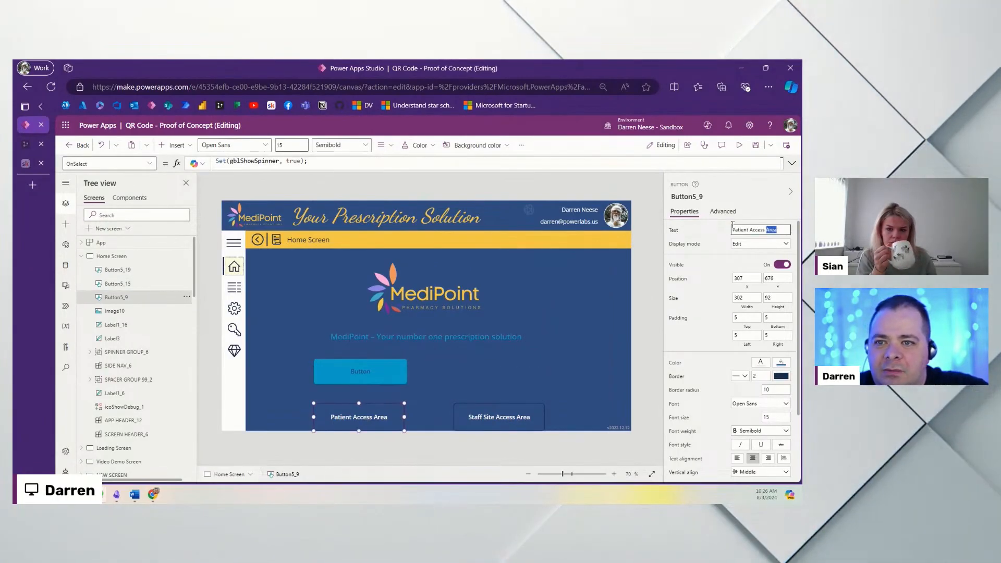
left_click(362, 373)
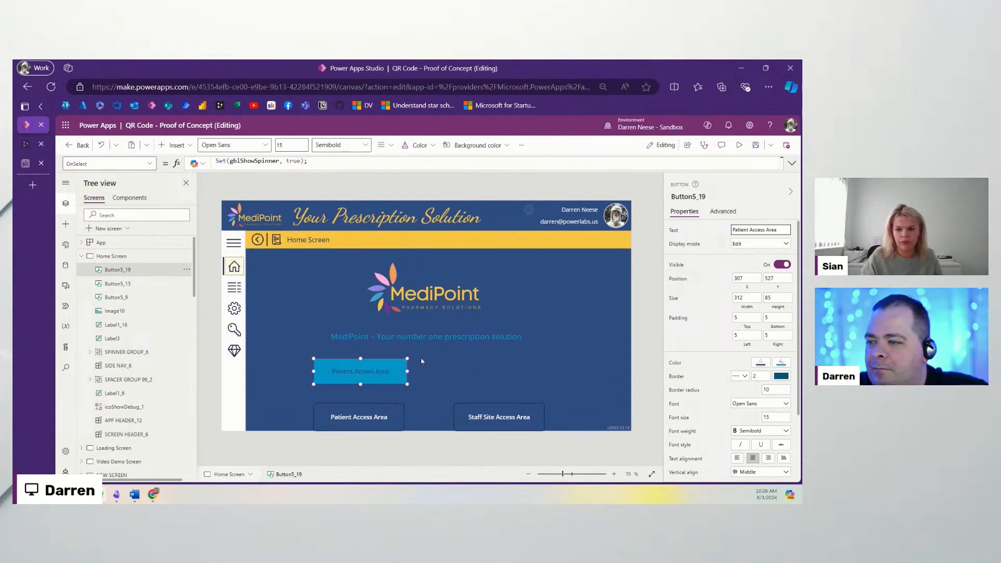
left_click(421, 357)
left_click(367, 373)
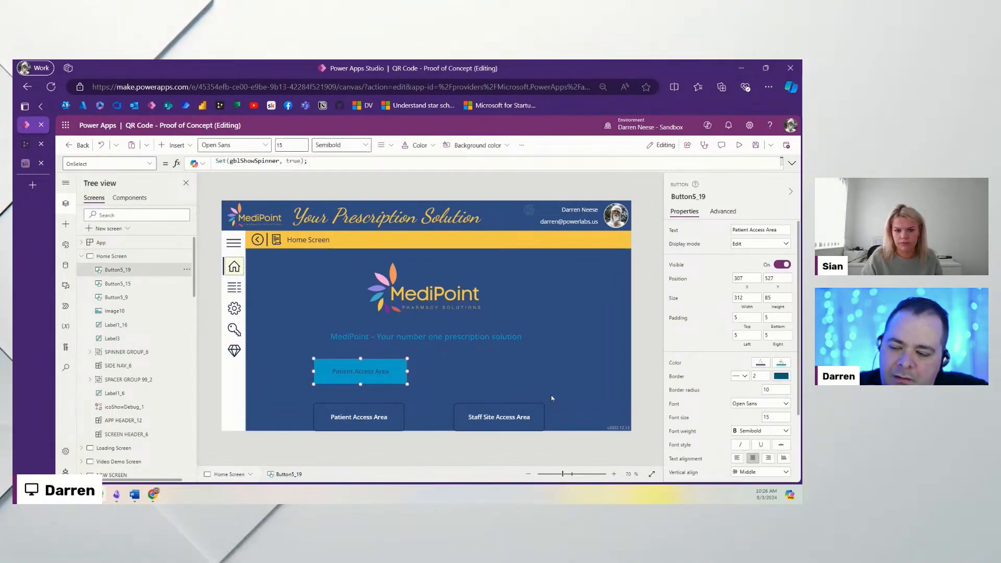
Step: Duplicate it to the right as a Staff Site Access Area button
key("ctrl+c")
key("ctrl+v")
left_click_drag(383, 379, 502, 379)
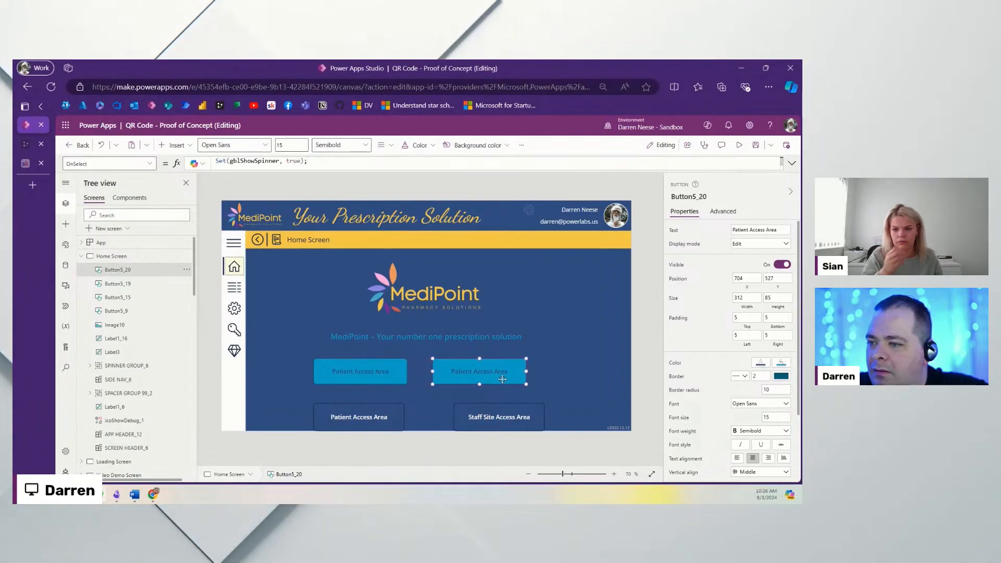
double_click(511, 419)
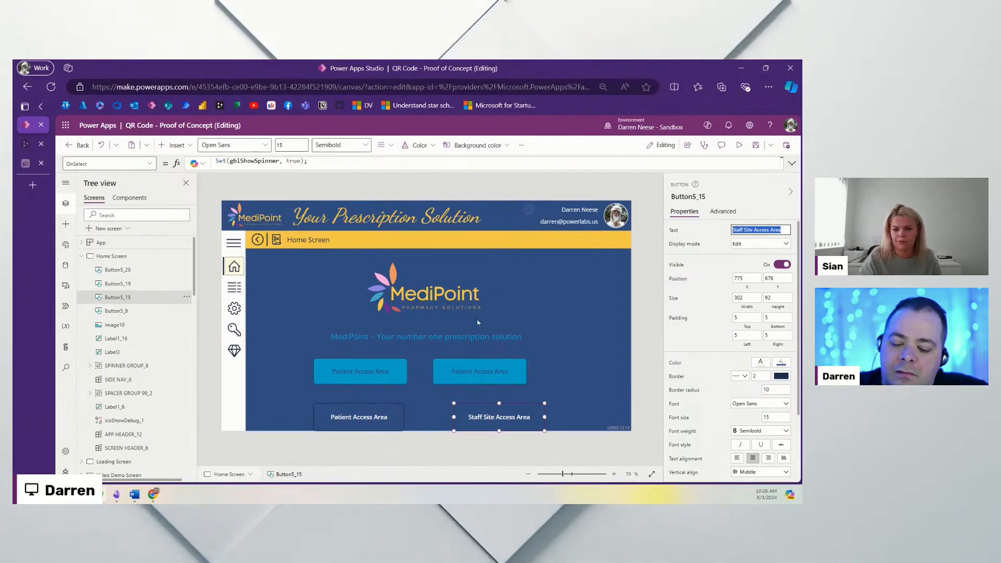
Step: Delete the two old outlined Patient and Staff Site Access Area buttons
left_click(486, 378)
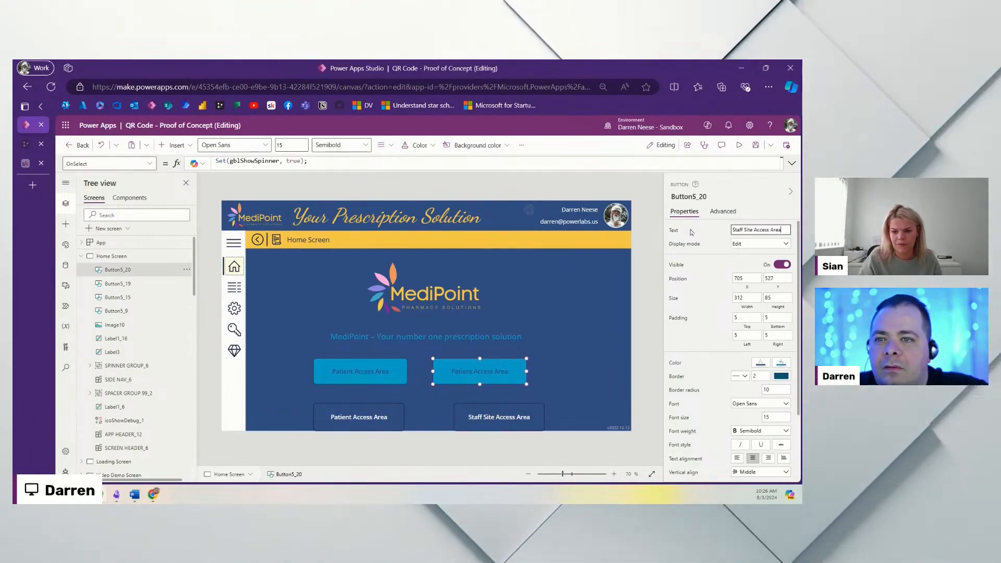
left_click(383, 418)
left_click(489, 417, "ctrl")
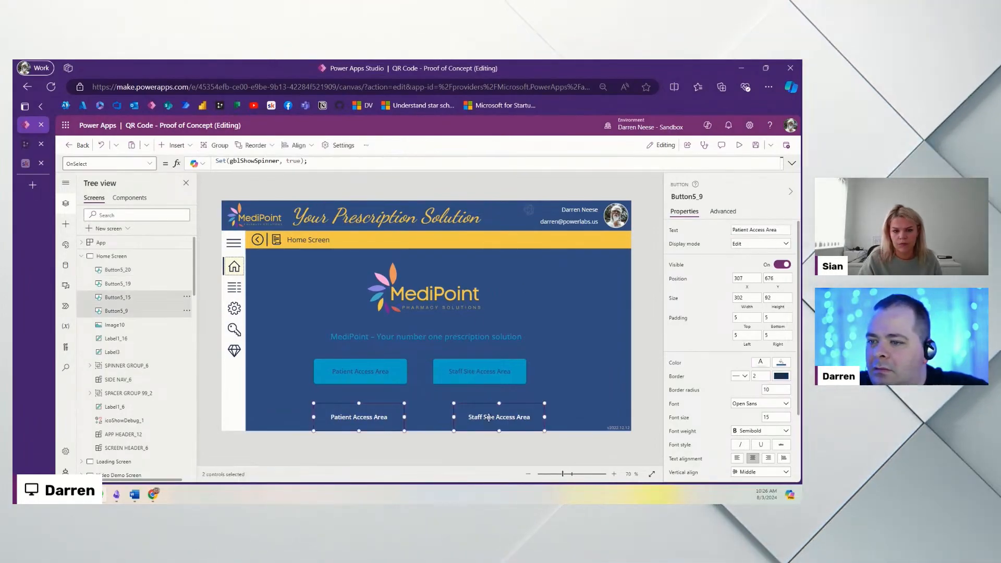
key("Delete")
left_click(463, 376)
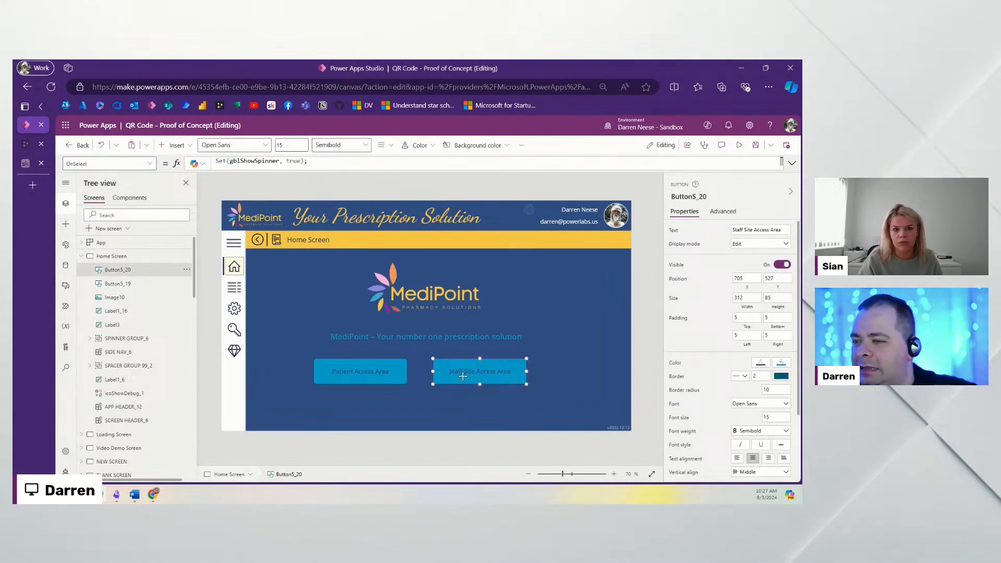
Step: Nudge the two access buttons right, then lower the logo, tagline and buttons together, excluding the spinner and spacer groups
left_click_drag(463, 376, 476, 377)
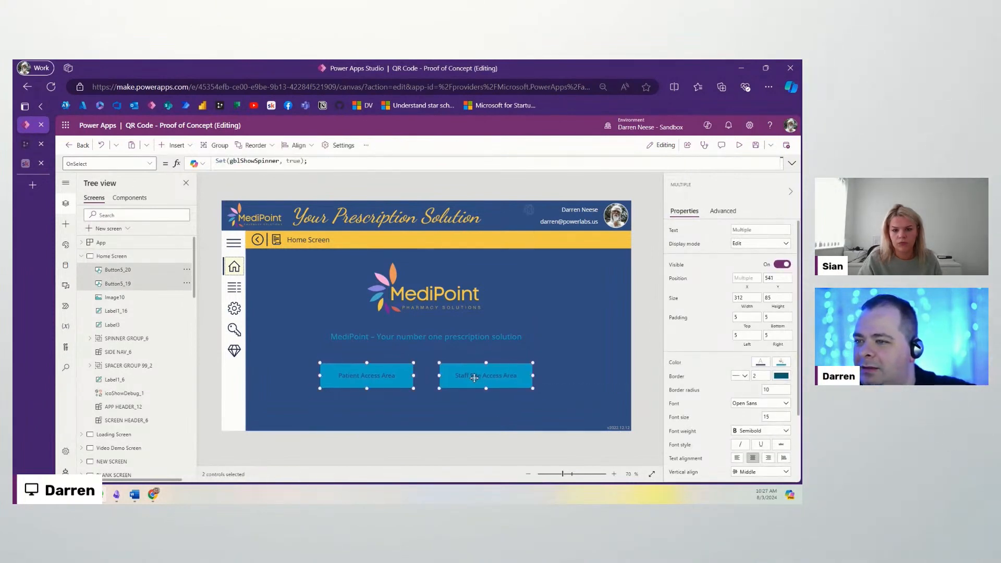
left_click(339, 294)
left_click_drag(279, 260, 574, 411)
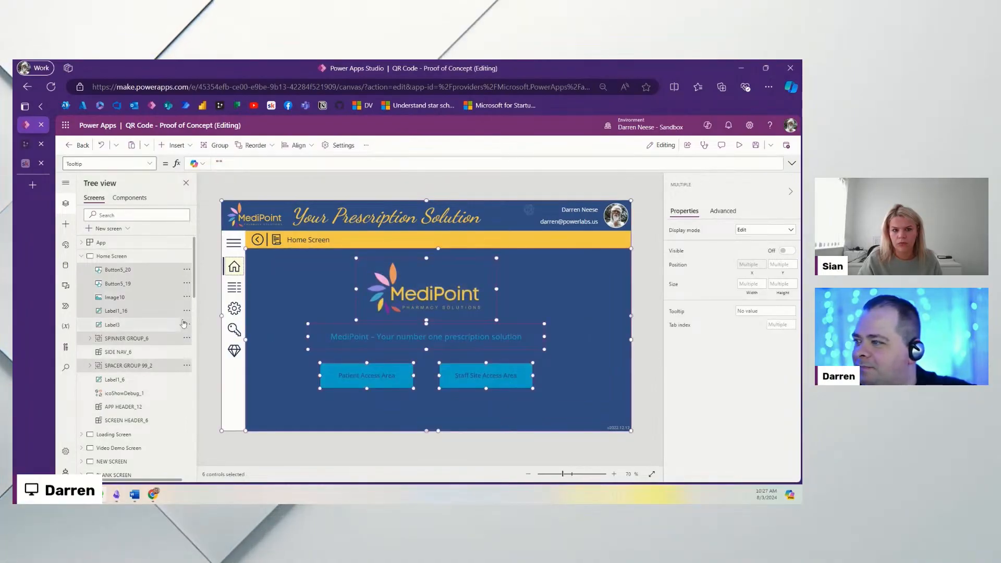
left_click(131, 367, "ctrl")
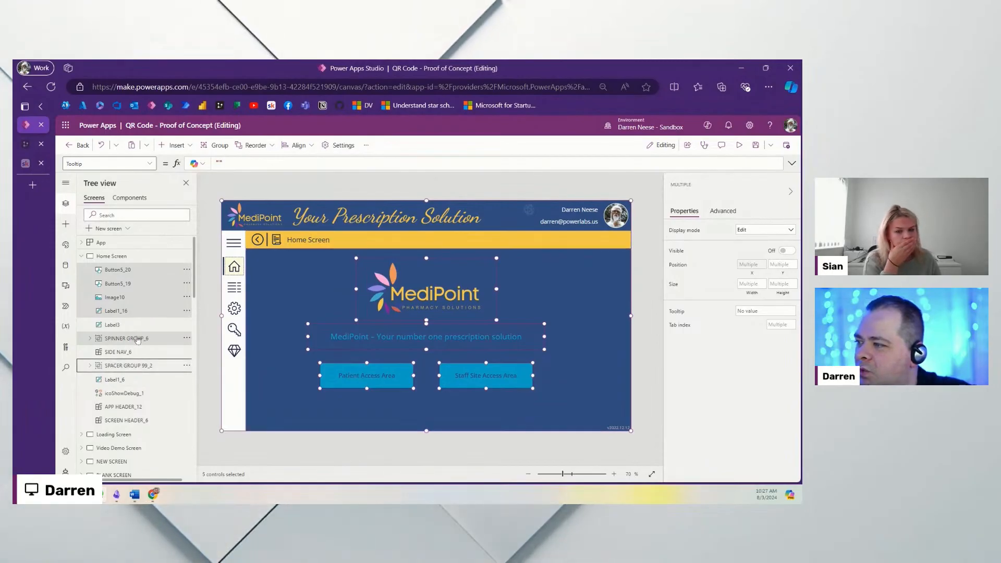
left_click(126, 339, "ctrl")
left_click_drag(481, 377, 481, 381)
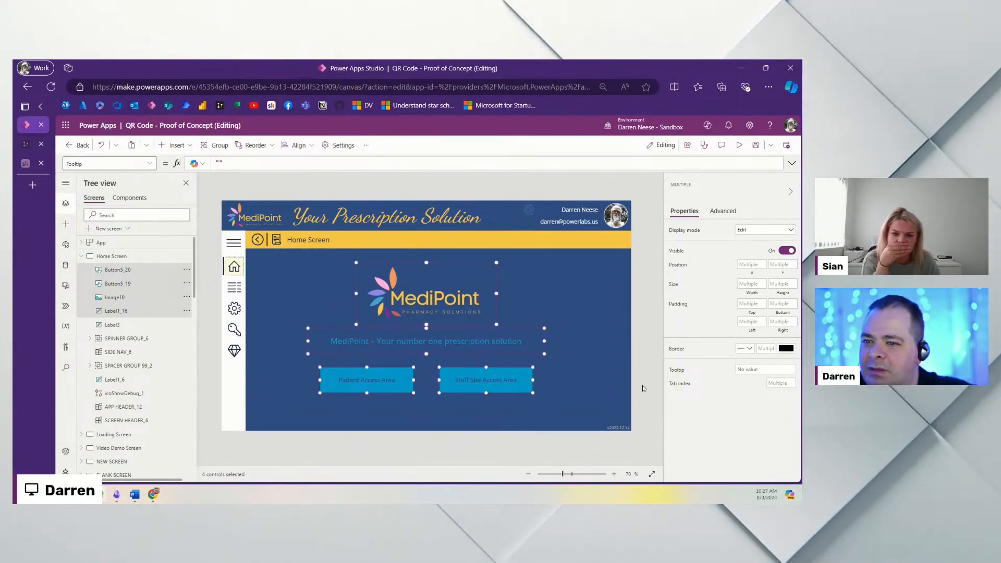
left_click(650, 385)
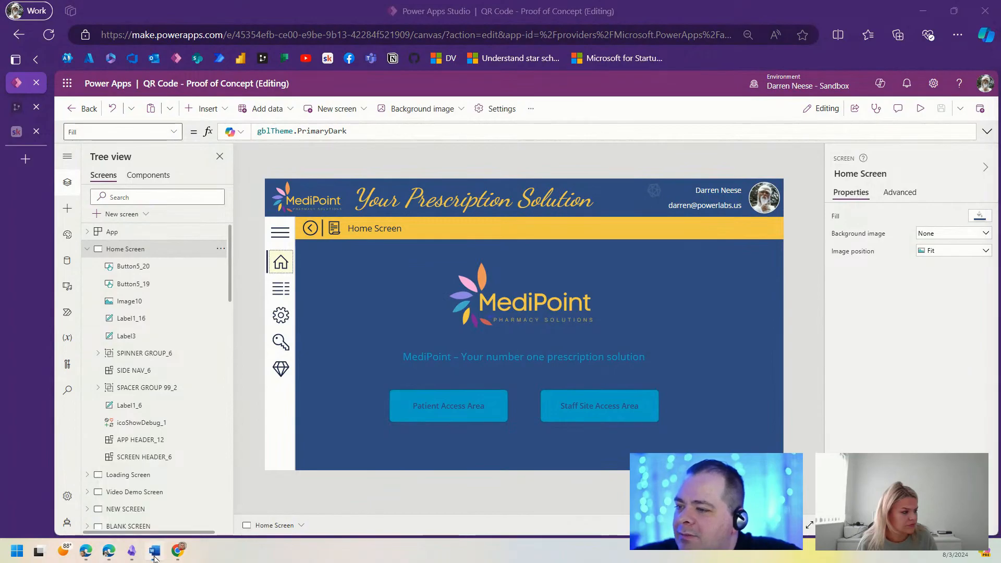
left_click(155, 552)
Step: Review the Patient Login Page wireframe in Word, then drag its window aside to reveal Power Apps
left_click_drag(997, 396, 996, 87)
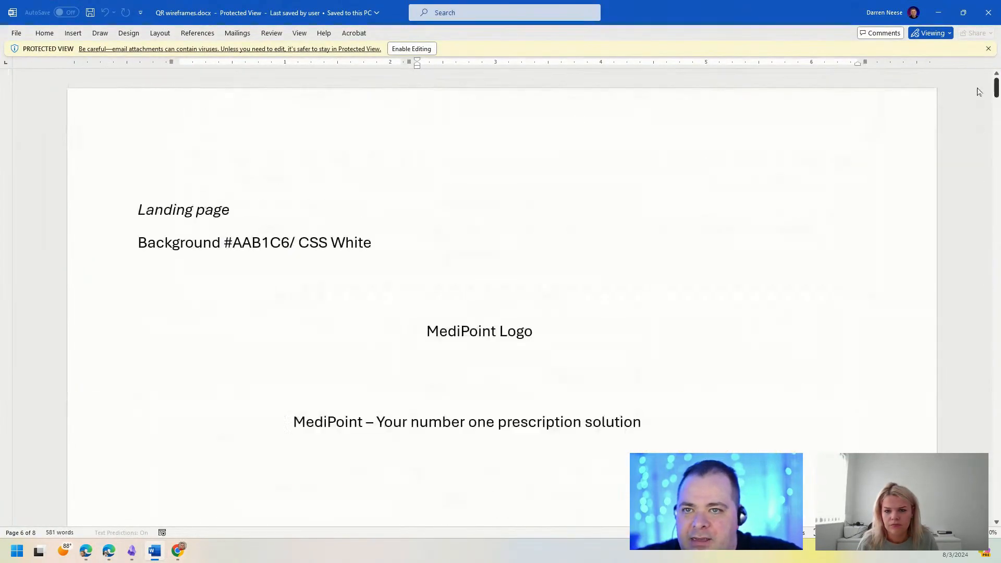
scroll(880, 373, "down", 3)
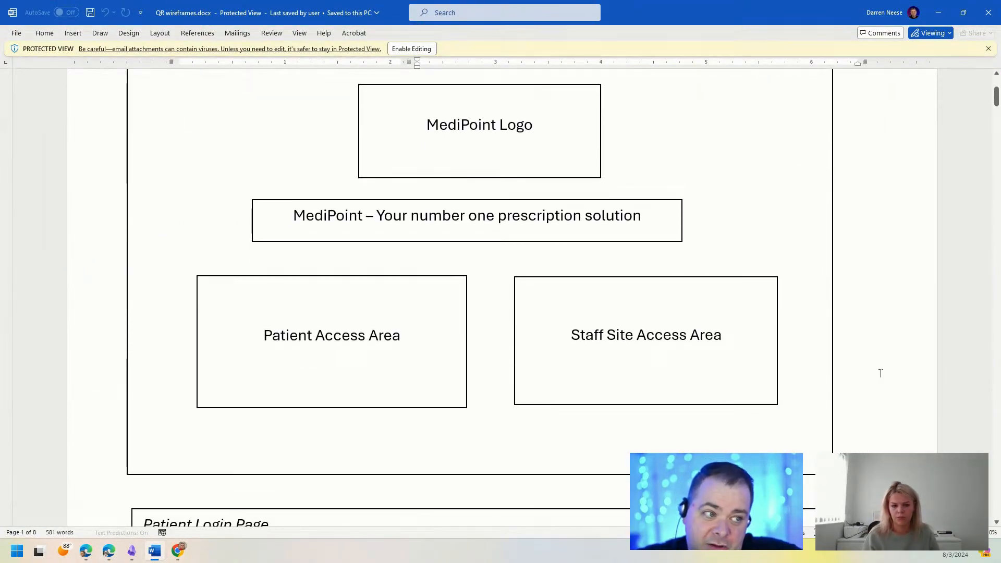
scroll(880, 373, "down", 6)
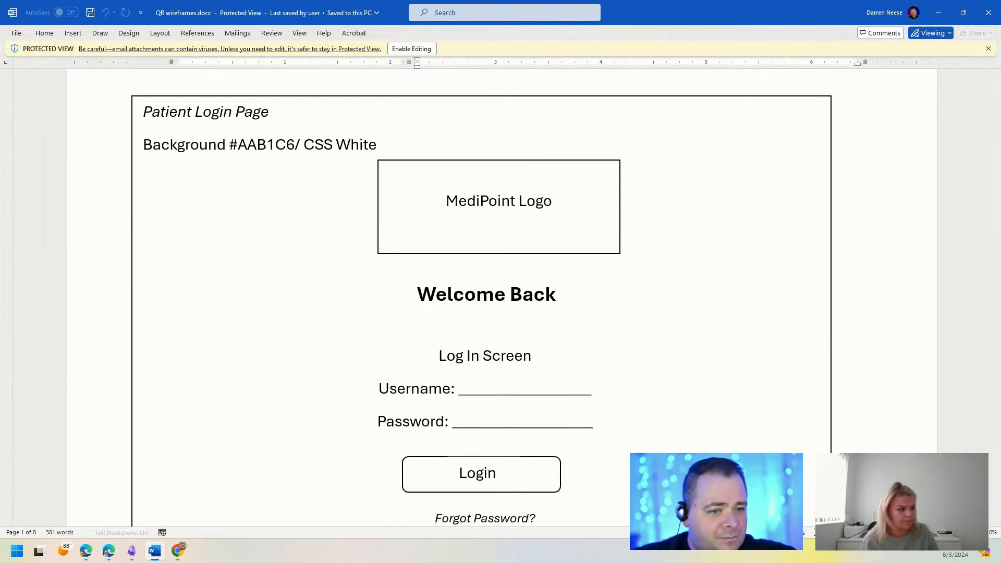
scroll(487, 362, "down", 2)
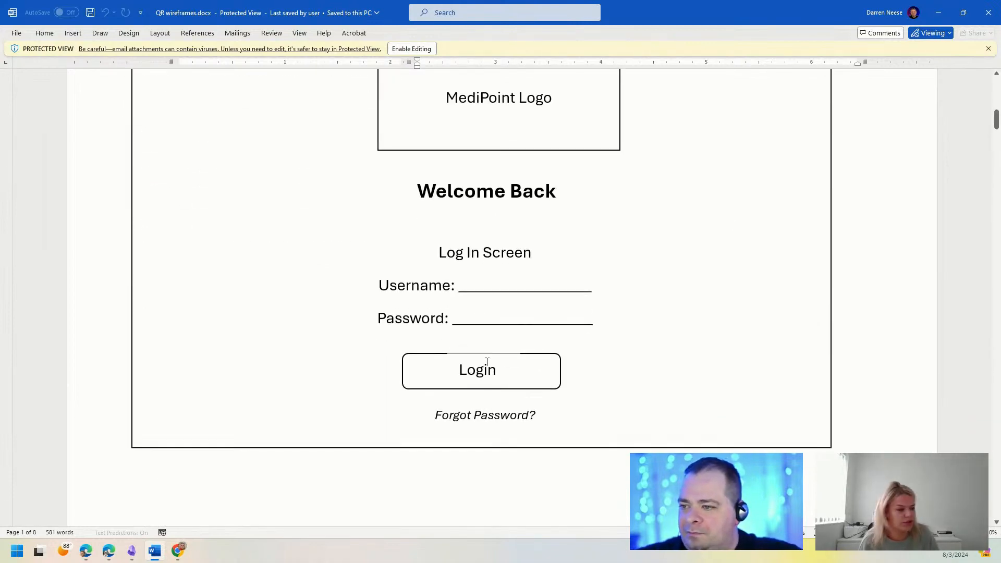
scroll(577, 376, "up", 2)
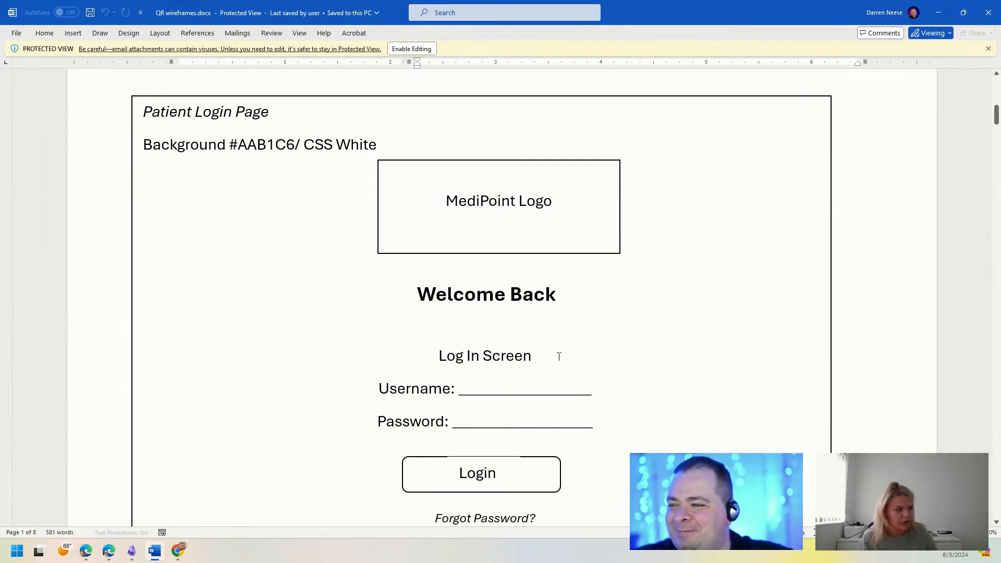
left_click(558, 356)
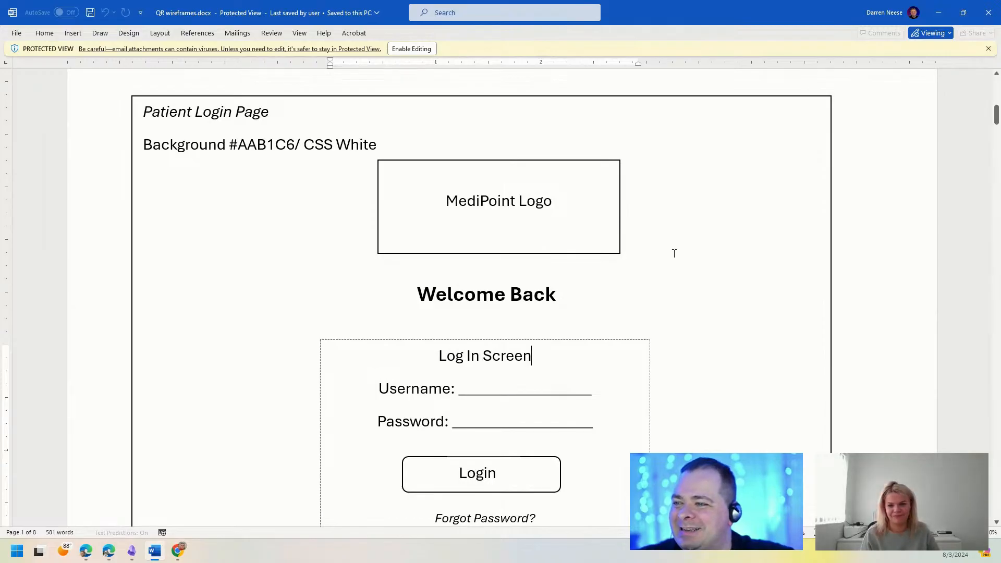
scroll(648, 293, "down", 2)
scroll(733, 290, "up", 1)
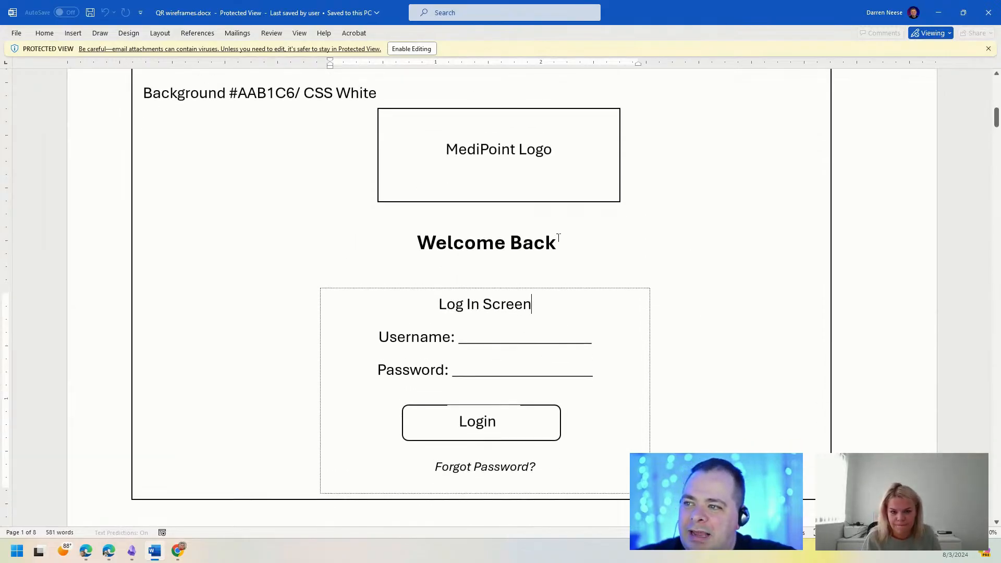
left_click_drag(743, 18, 751, 0)
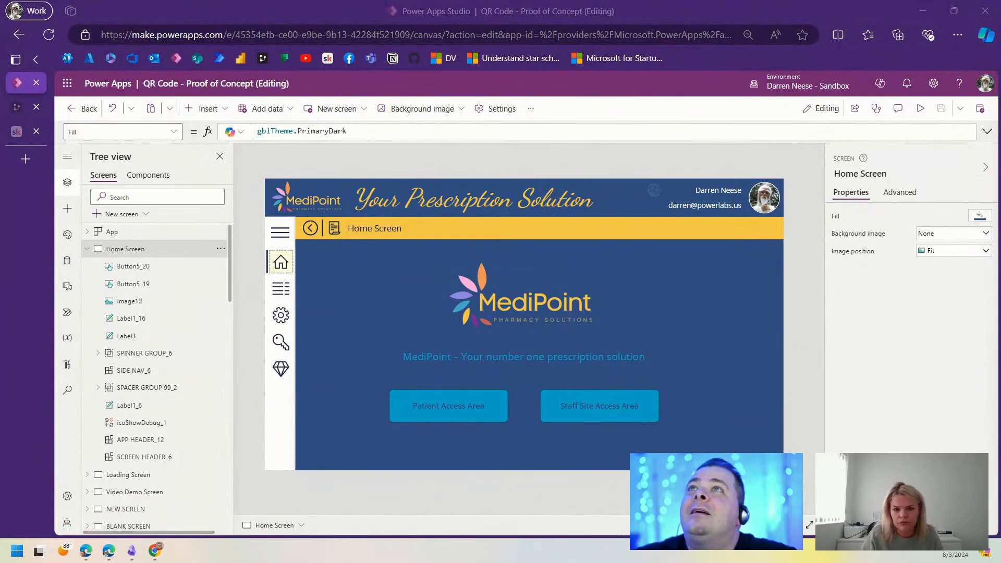
Step: Duplicate the Home Screen and raise the MediPoint logo on the copy
left_click(87, 249)
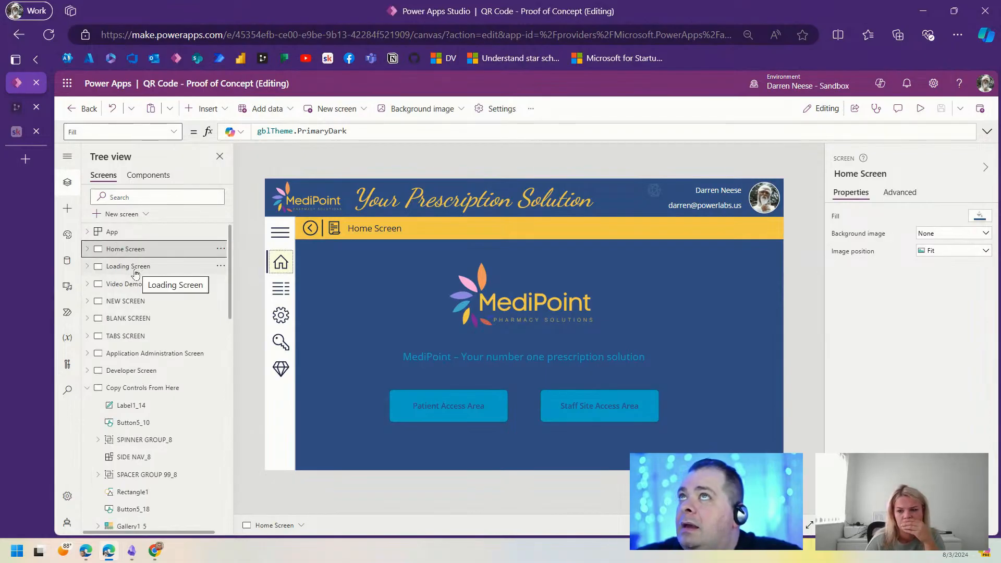
left_click(221, 251)
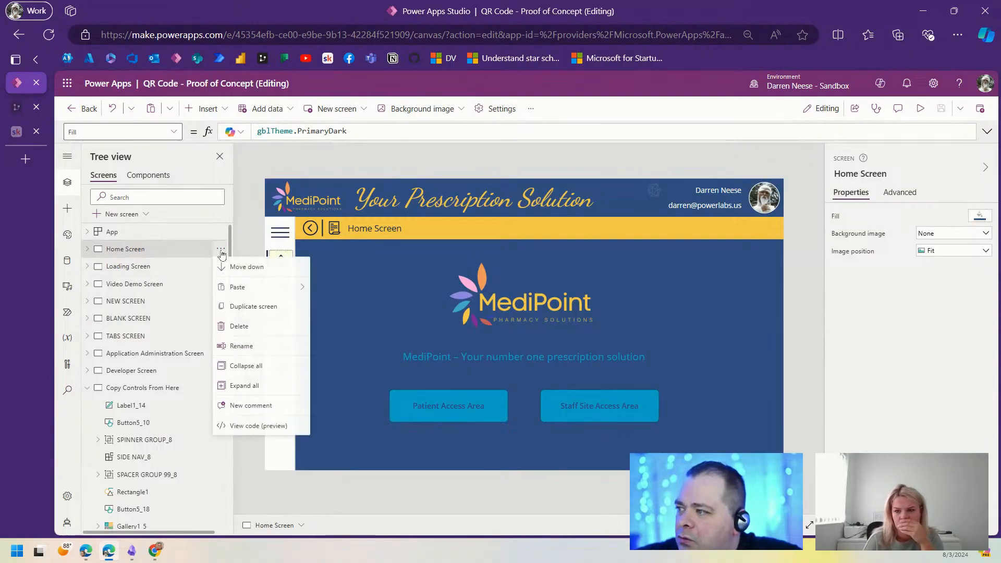
left_click(241, 307)
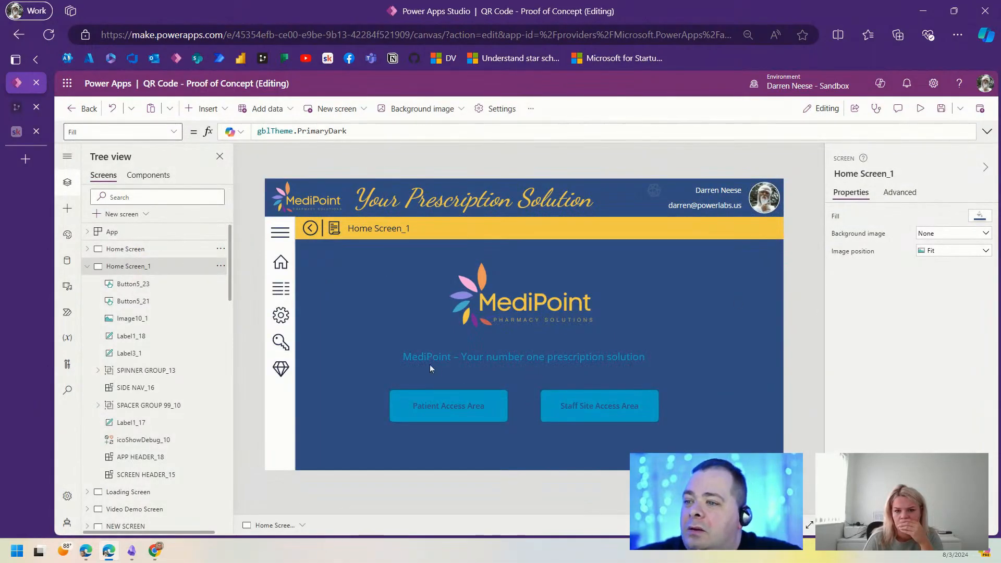
left_click(544, 304)
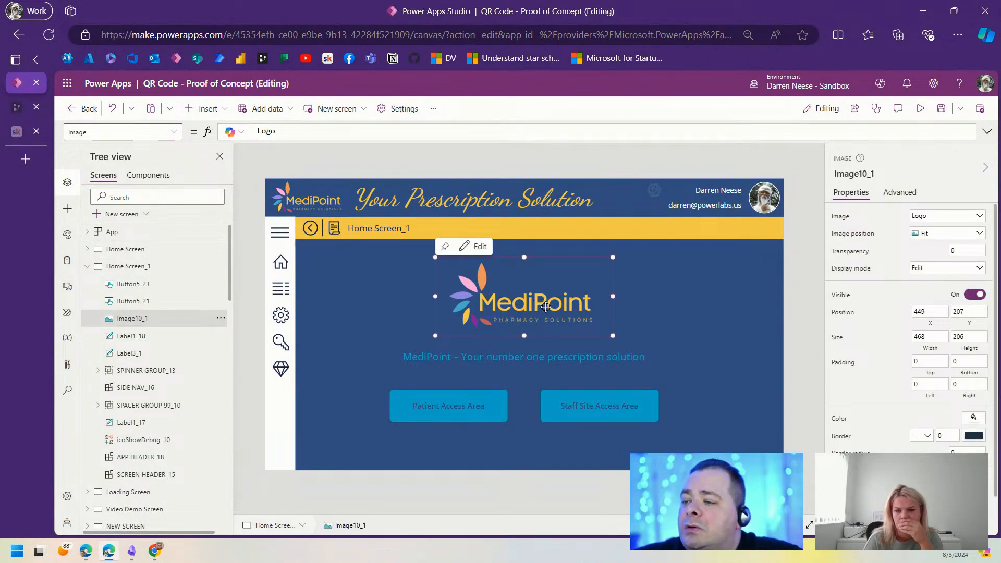
left_click_drag(545, 306, 554, 290)
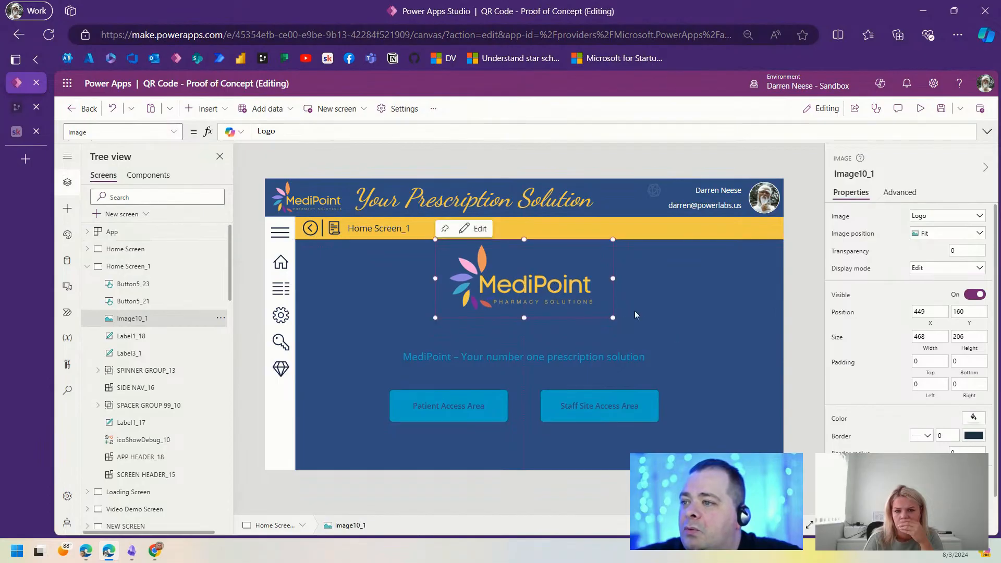
left_click(790, 298)
Step: Replace the copy's tagline with 'Welcome Back' and move it just under the logo
left_click(613, 349)
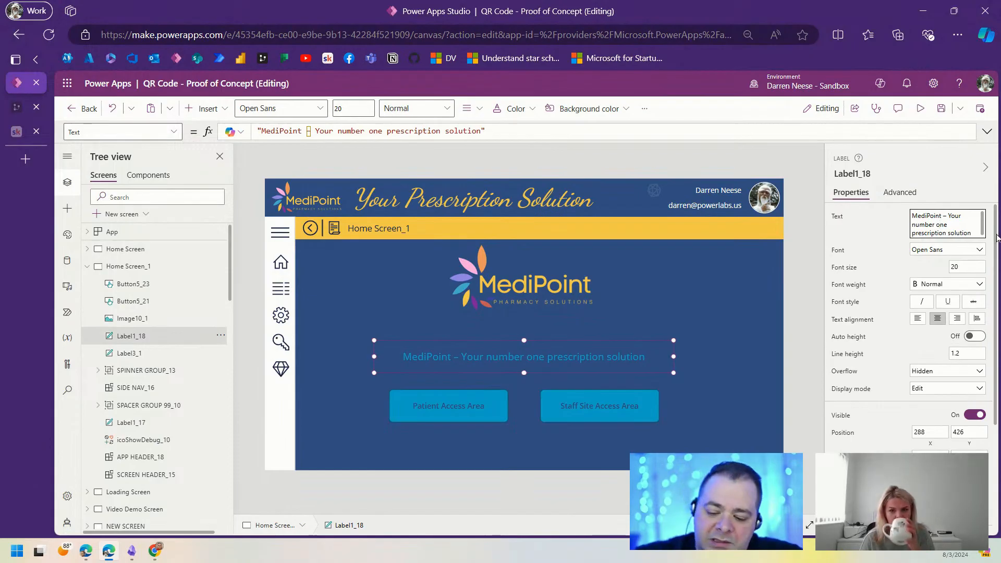
key("ctrl+a")
type("Welcome")
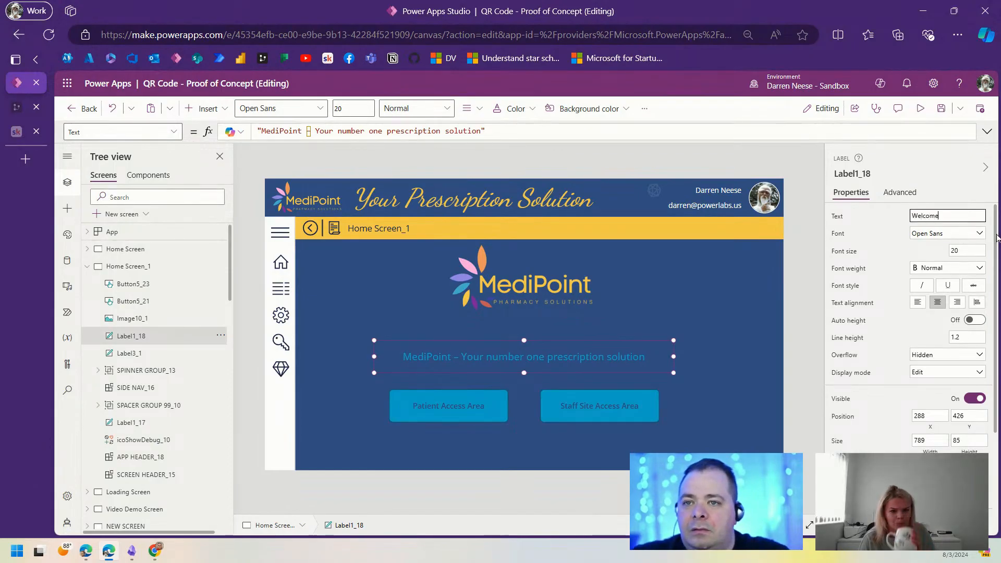
type(" Back")
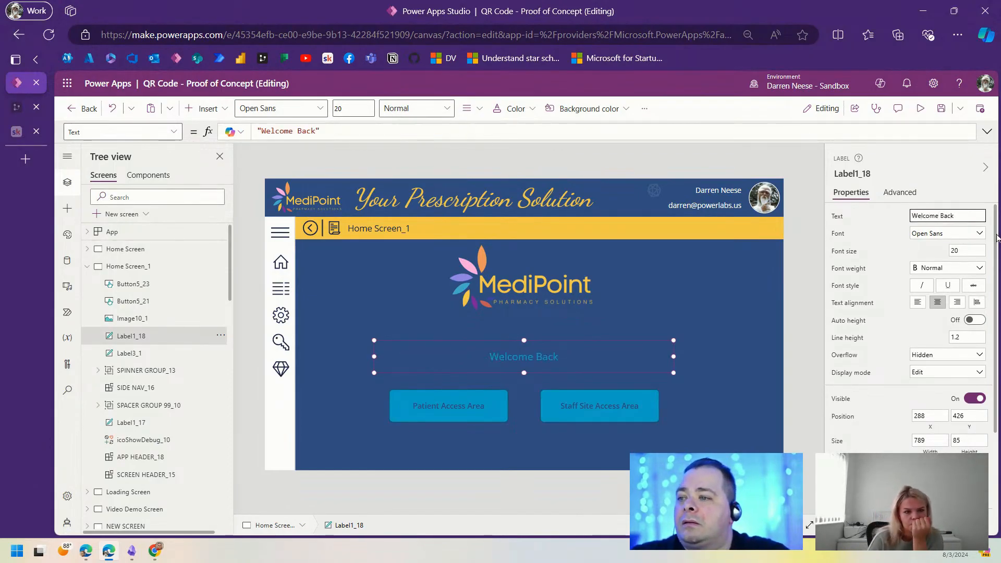
left_click_drag(547, 356, 550, 326)
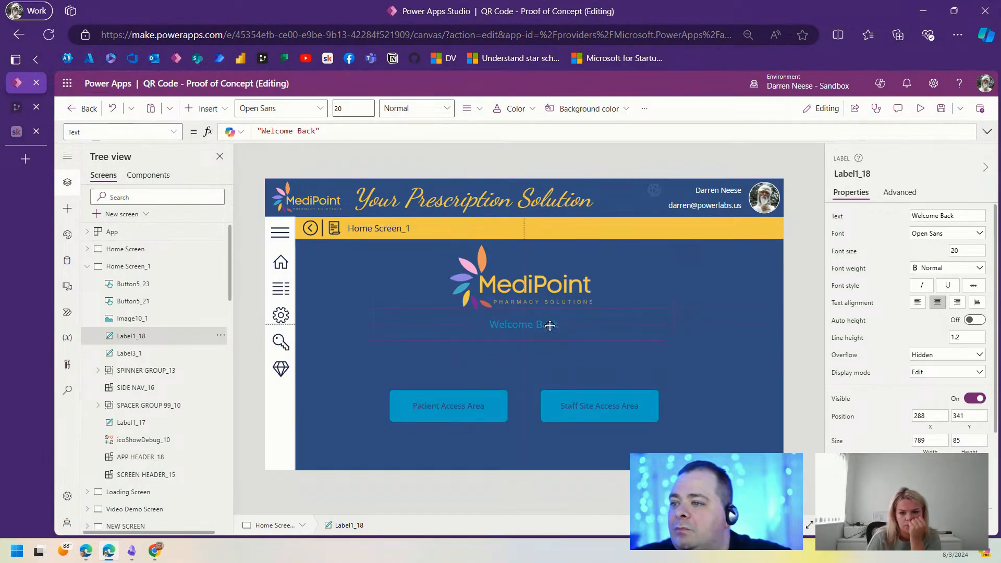
left_click(689, 374)
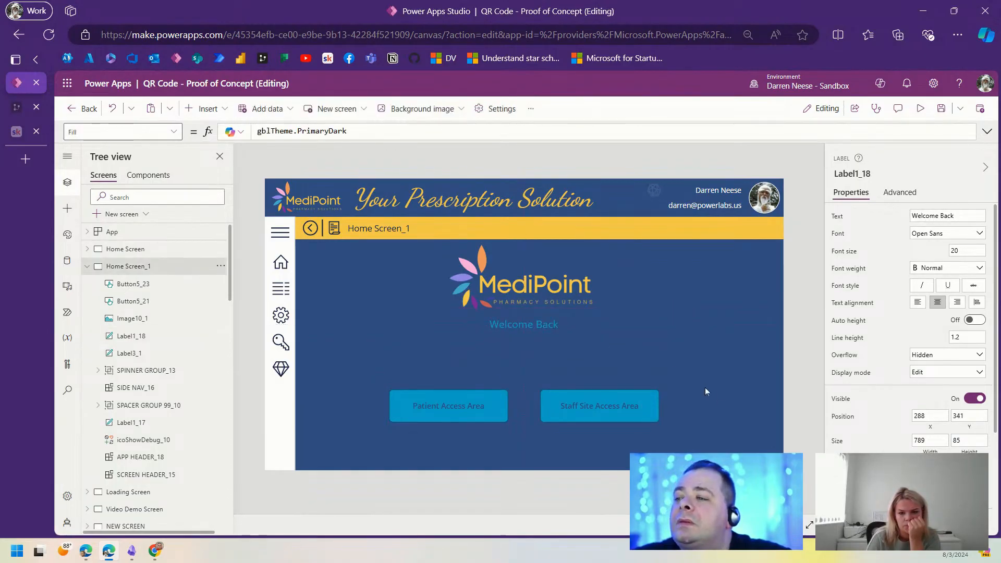
left_click(87, 266)
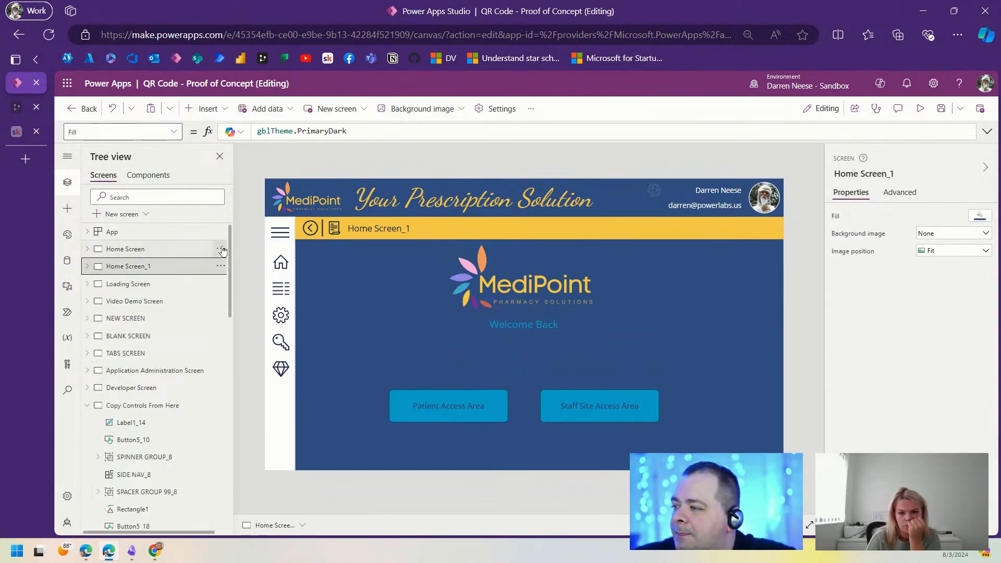
left_click(87, 405)
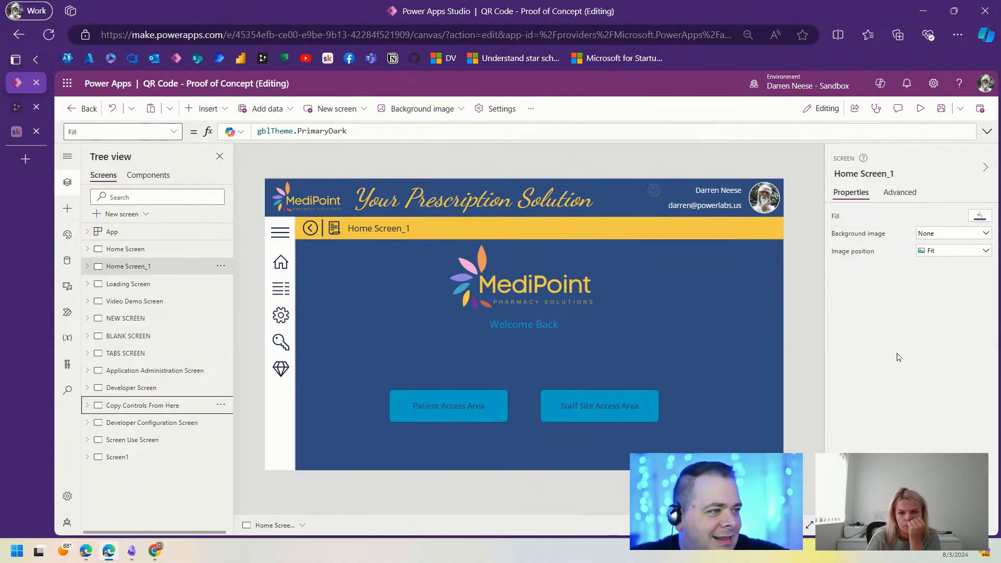
Step: Browse the Loading and Video Demo screens, then select the grey panel behind NEW SCREEN's form
left_click(140, 284)
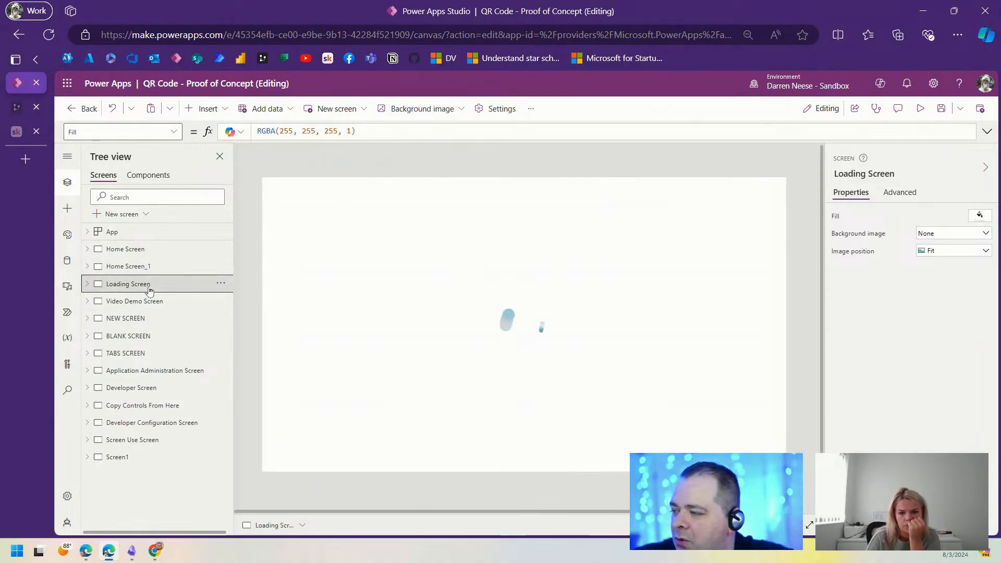
left_click(152, 309)
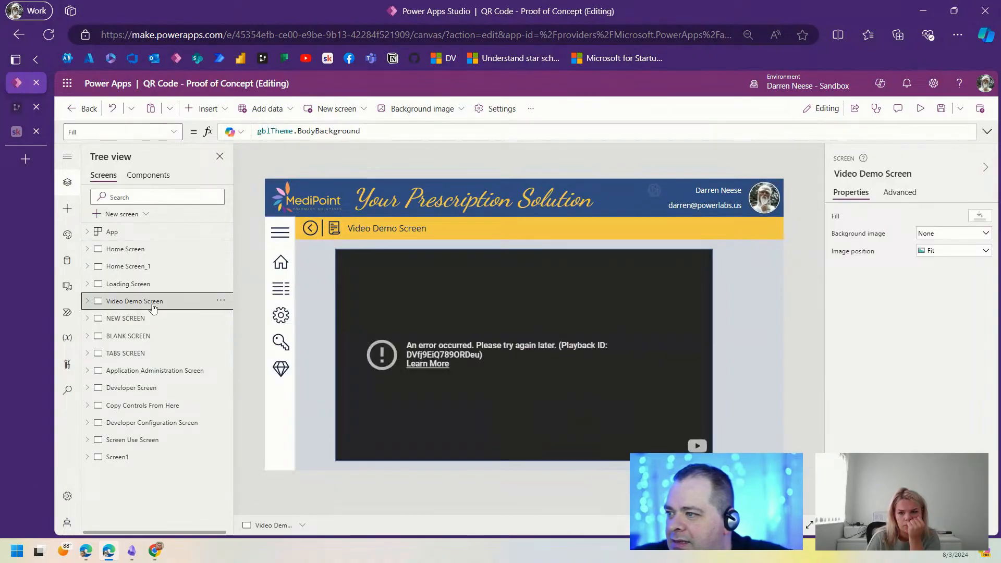
left_click(154, 317)
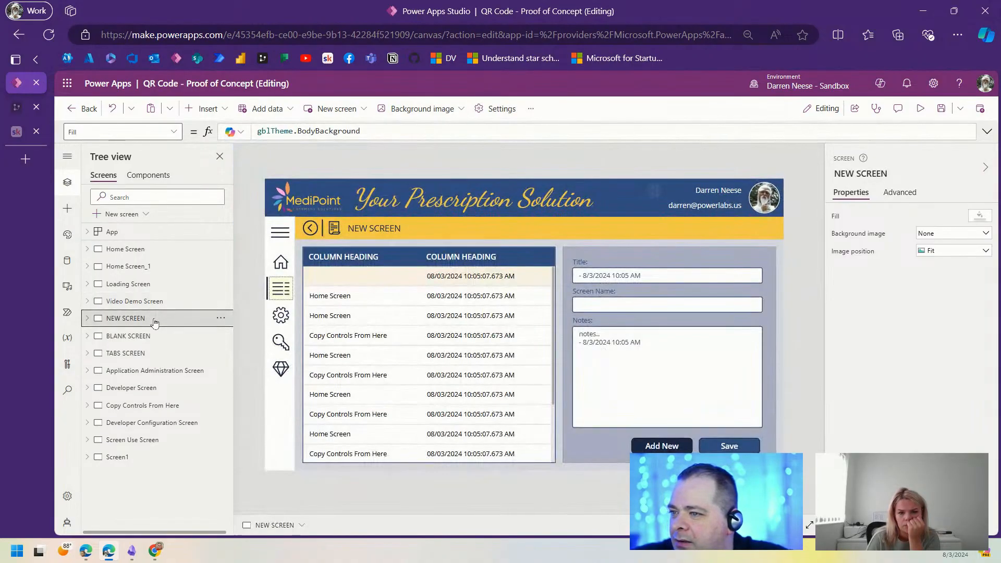
left_click(588, 451)
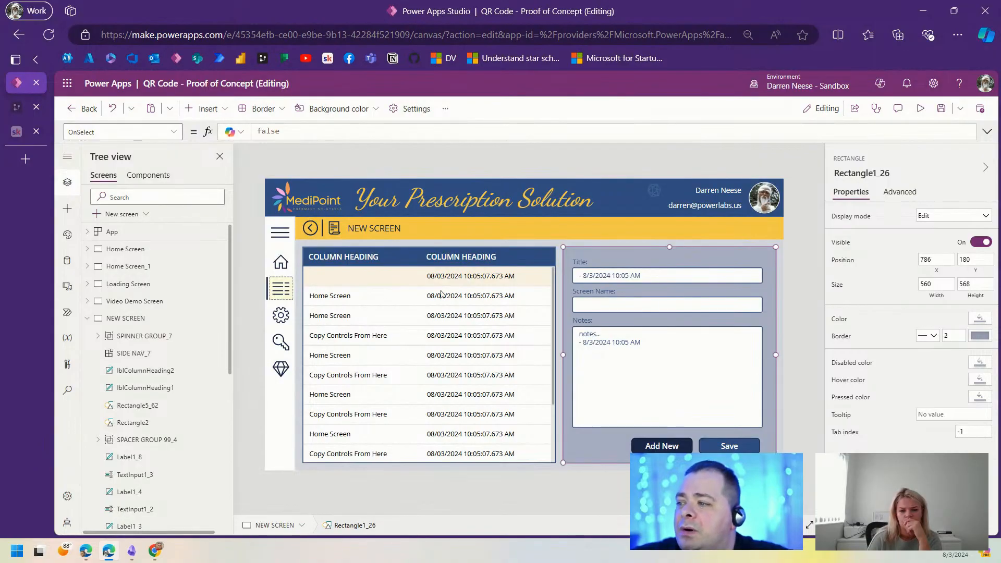
Step: Inspect the form's Title and Screen Name controls, then reselect the grey panel behind them
scroll(167, 410, "down", 4)
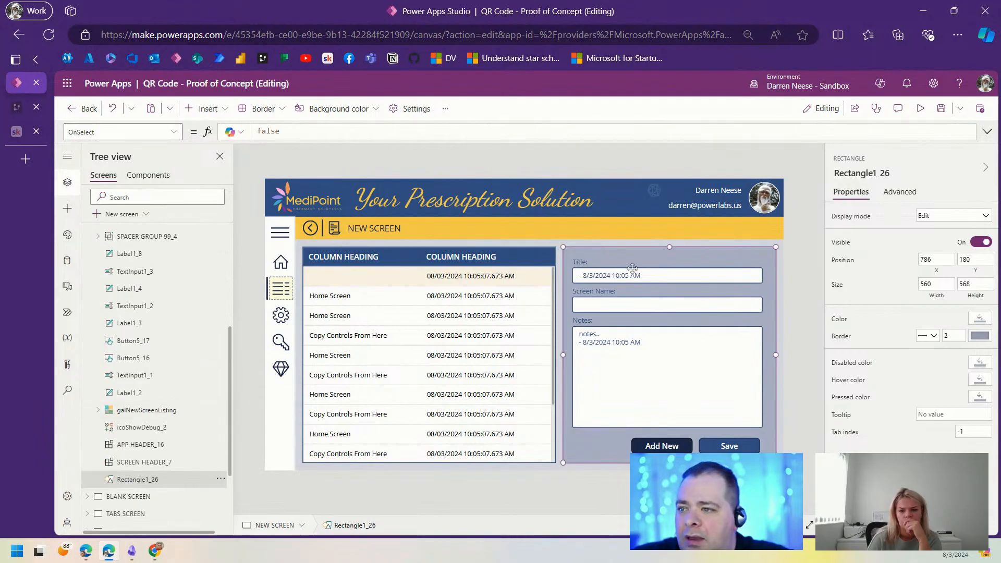
left_click(802, 284)
left_click(581, 264)
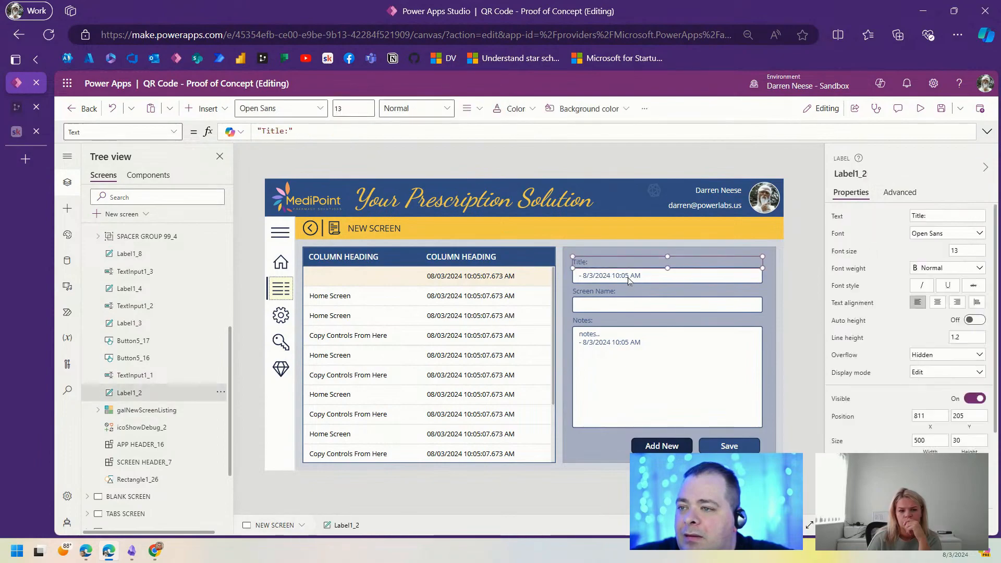
left_click(615, 277, "ctrl")
left_click(593, 292, "ctrl")
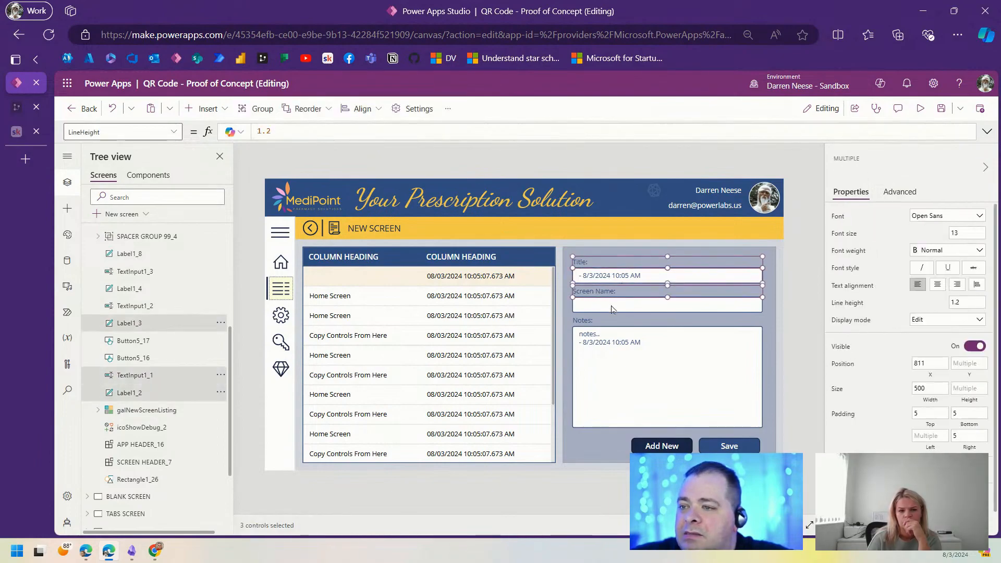
left_click(594, 450)
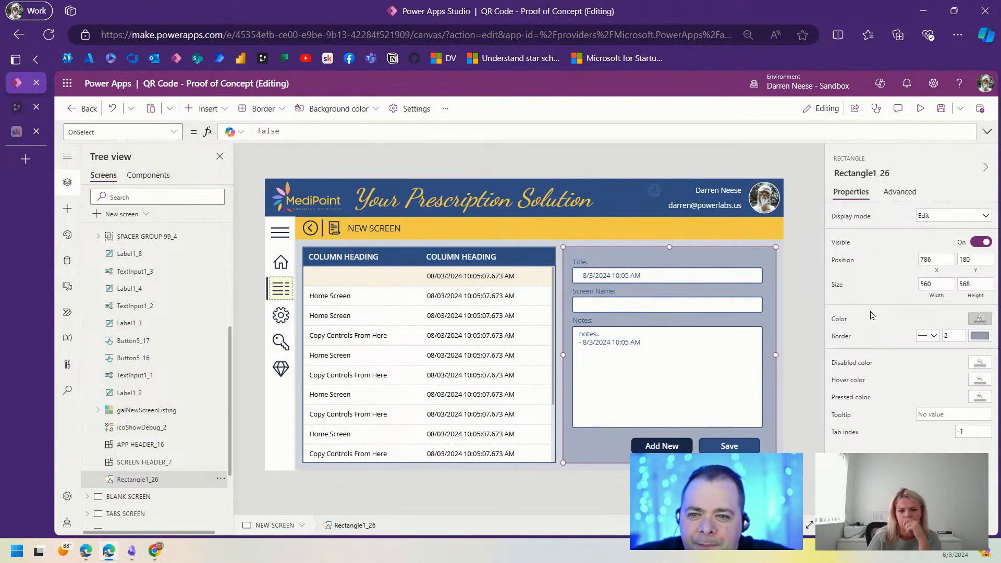
Step: Set the grey panel's Fill to fxInputBackground and return to Home Screen_1
left_click(980, 319)
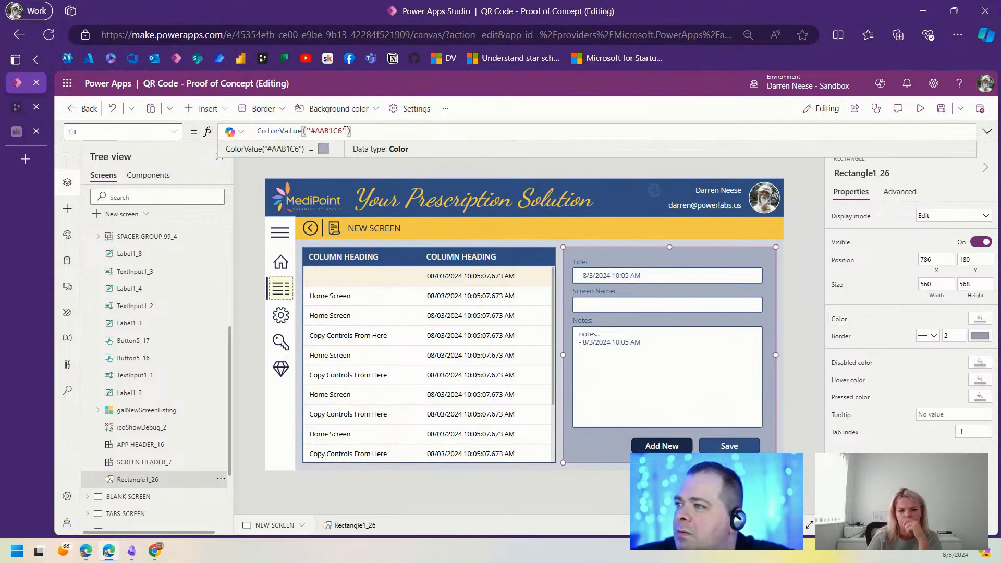
left_click_drag(346, 131, 230, 131)
type("fxInputBackground")
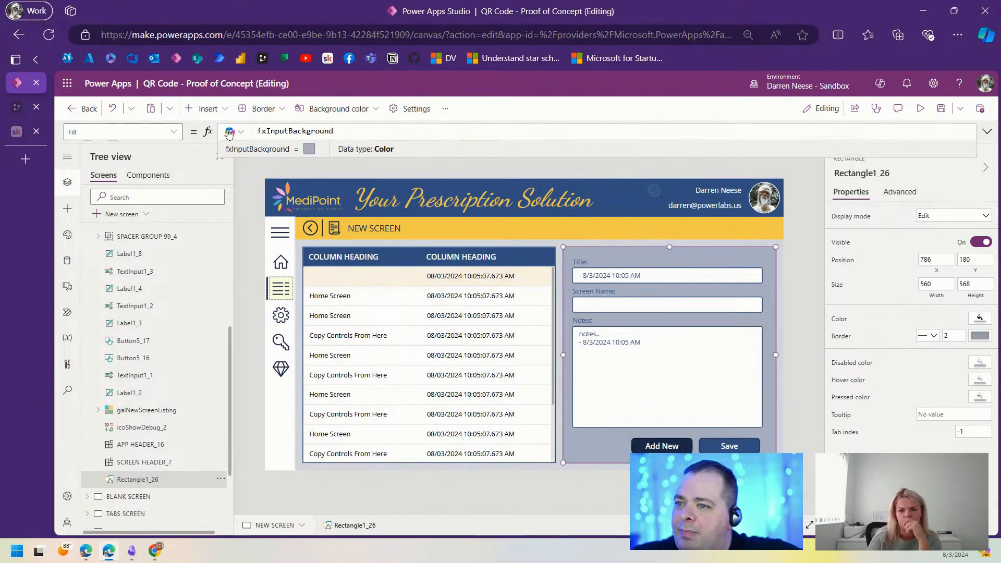
double_click(331, 130)
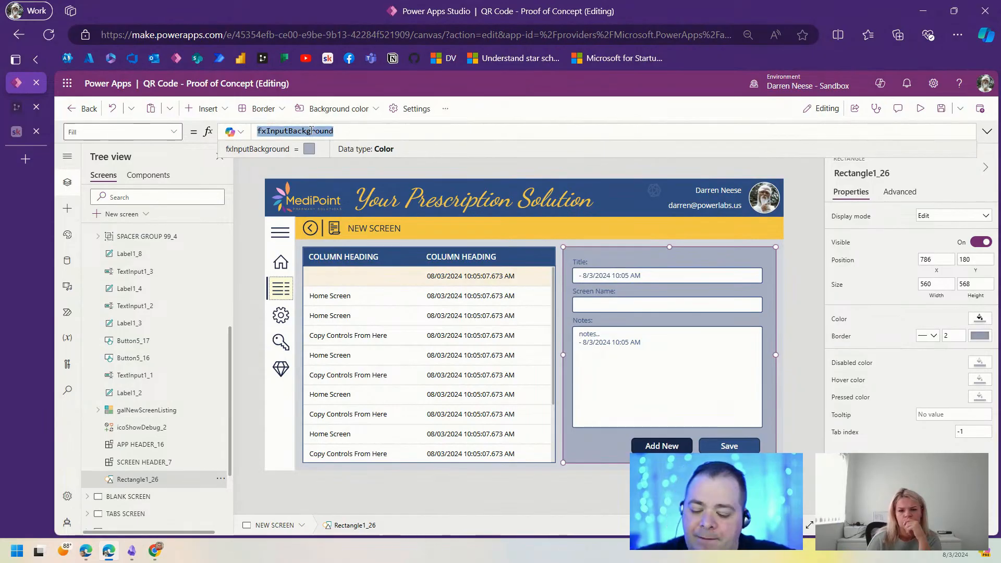
scroll(174, 322, "up", 4)
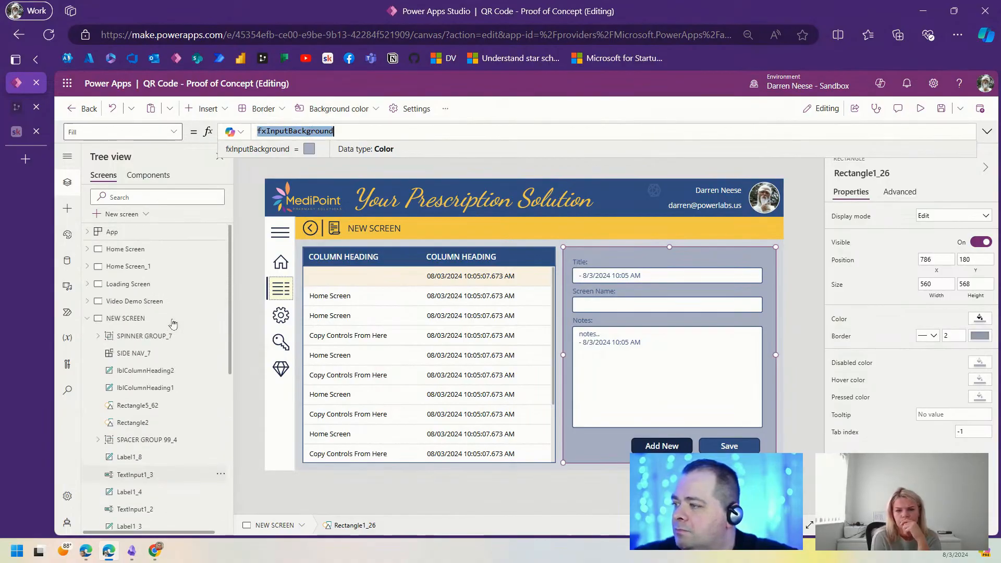
left_click(146, 318)
left_click(128, 266)
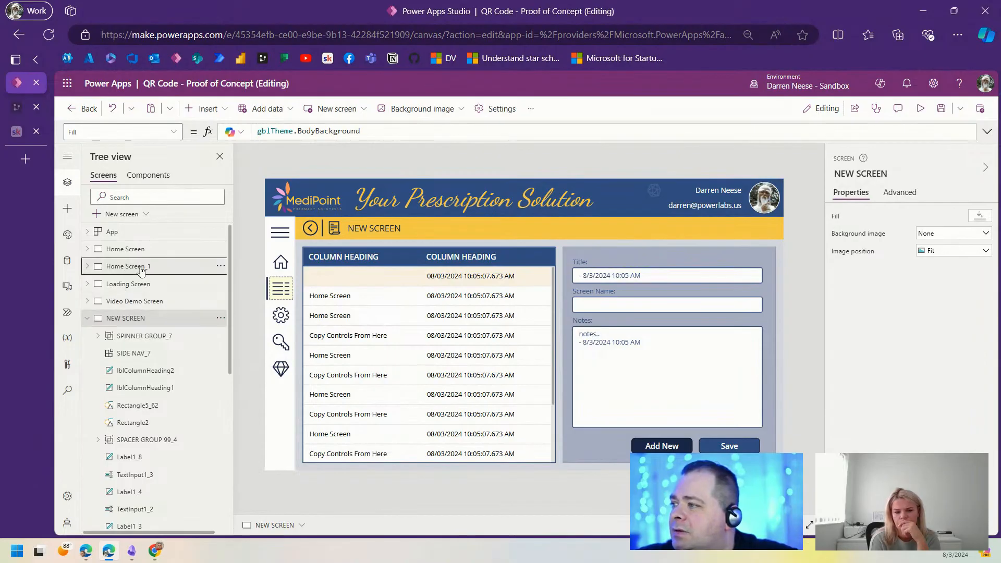
Step: Rename Home Screen_1 to Login Screen
left_click(858, 173)
type("Login")
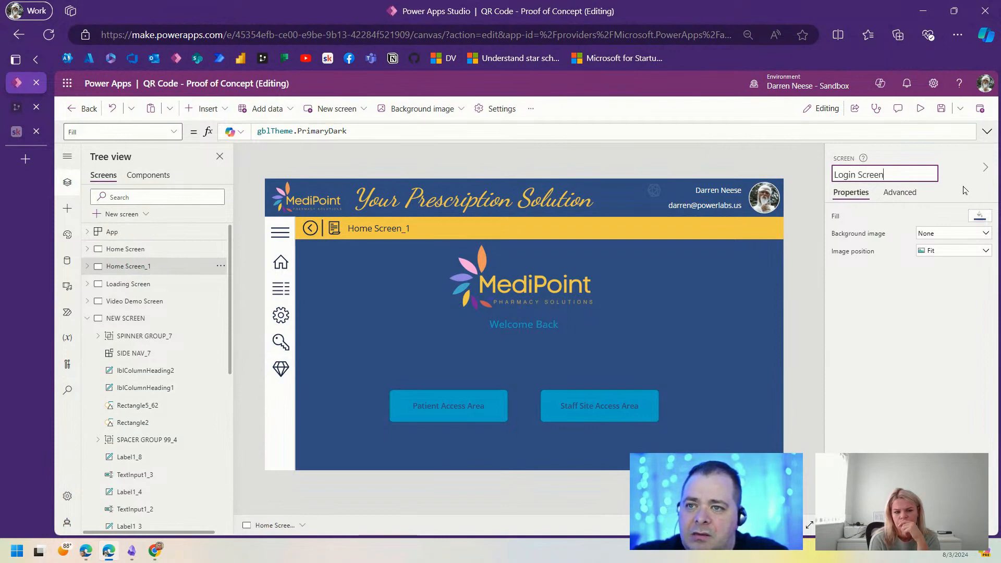
key("Return")
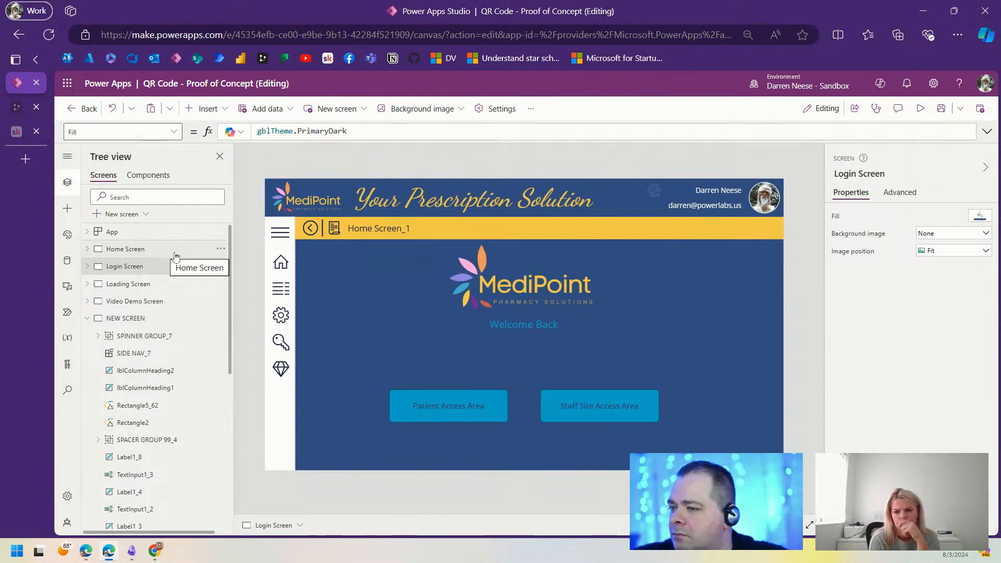
Step: Insert a container in the screen's centre and give it the fxInputBackground fill
left_click(204, 108)
type("conta")
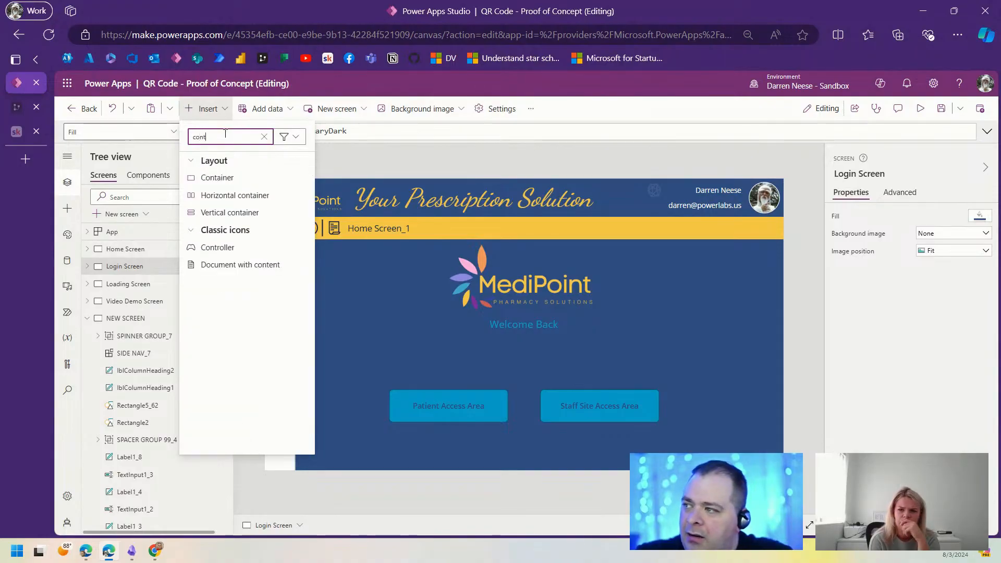
left_click(217, 178)
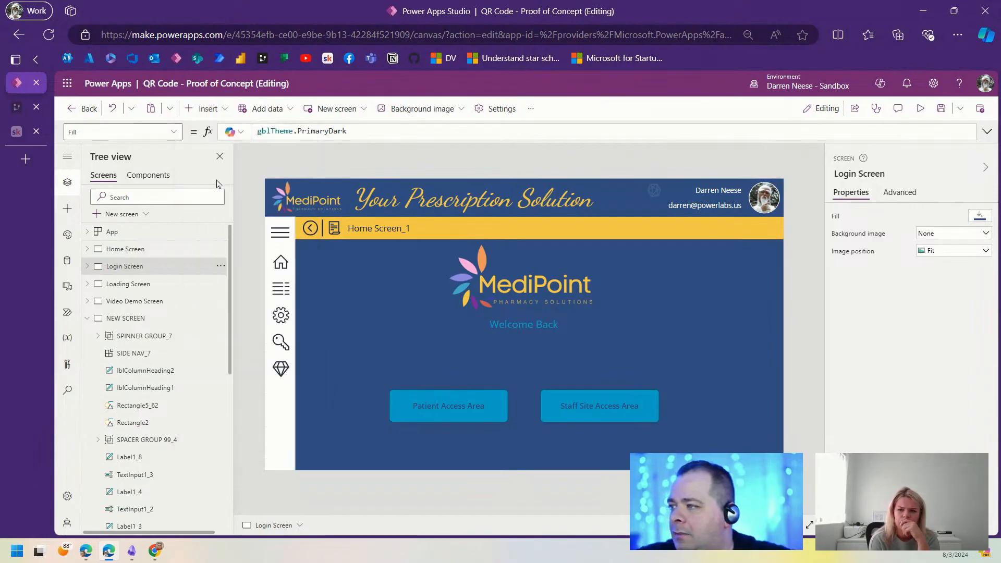
left_click_drag(401, 271, 557, 383)
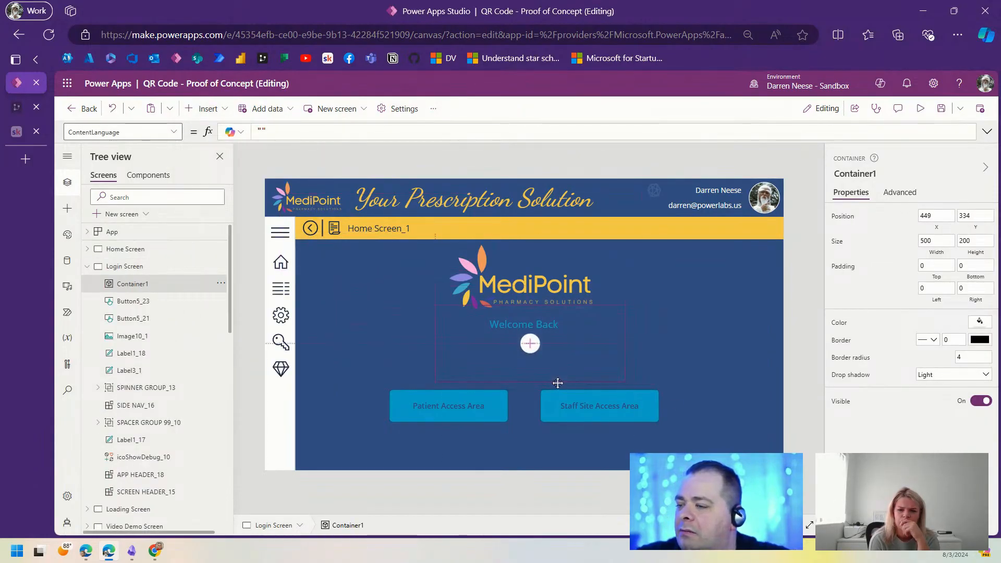
left_click(839, 322)
left_click_drag(329, 132, 246, 133)
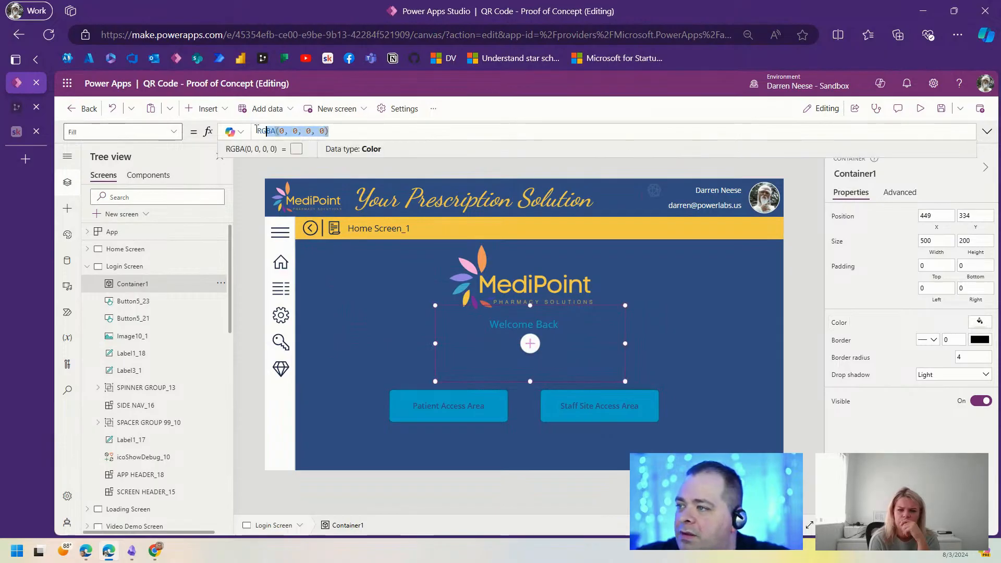
type("fx")
left_click(284, 137)
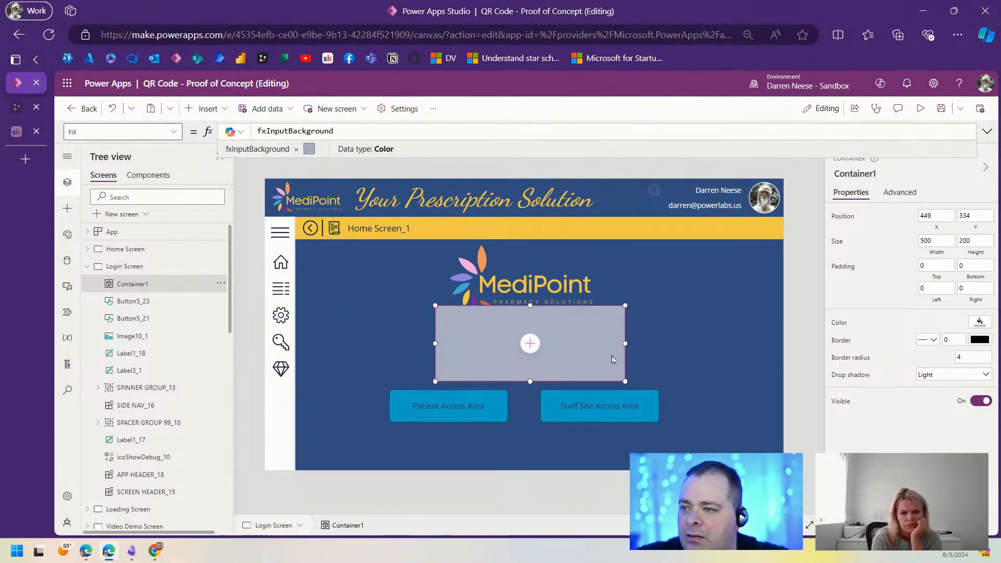
Step: Move both access buttons lower and drop the grey container below Welcome Back
left_click(444, 409)
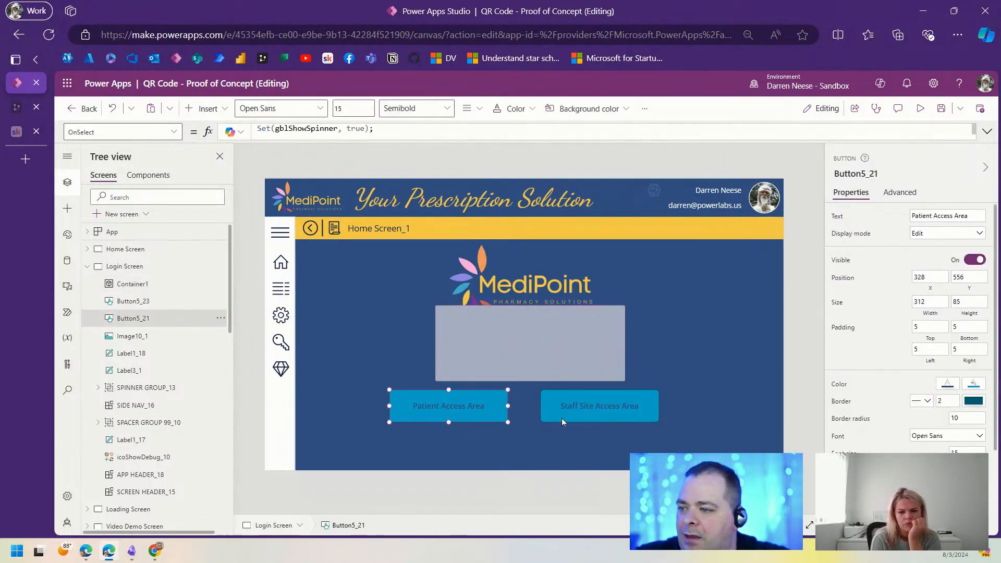
left_click(595, 410, "shift")
left_click_drag(587, 404, 592, 464)
left_click(538, 374)
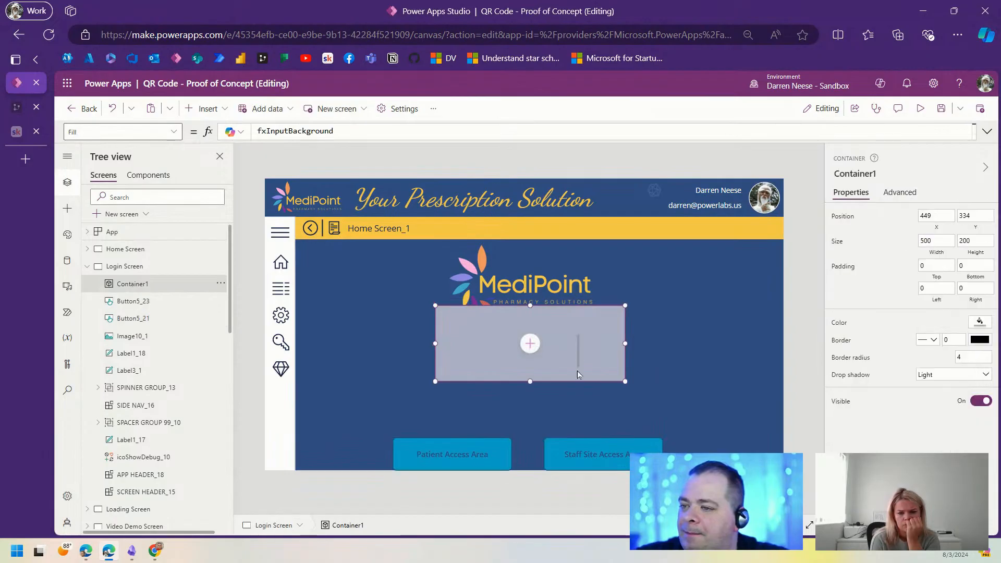
left_click_drag(597, 384, 595, 422)
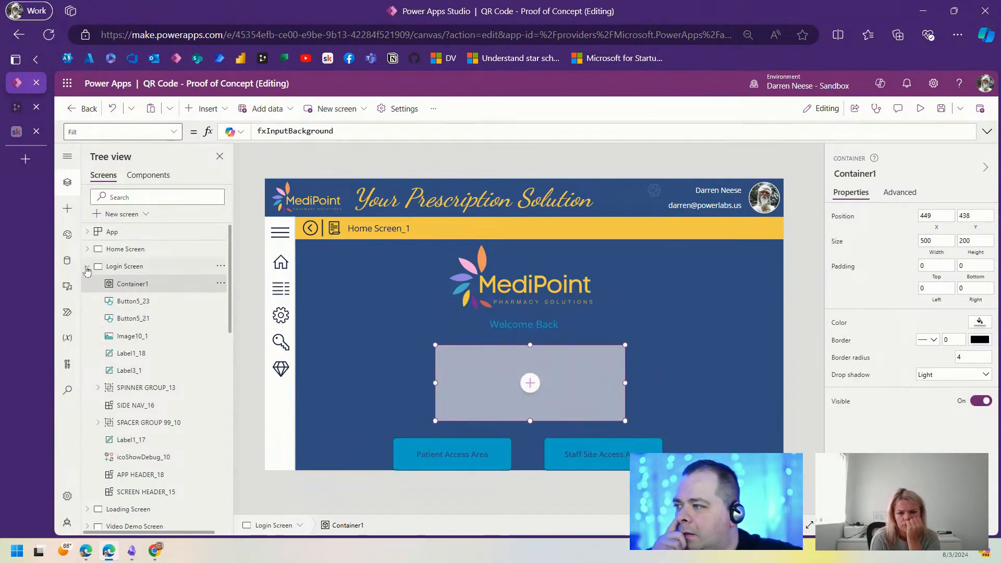
Step: Select the sample buttons on Copy Controls From Here, then select the Login Screen's grey container
left_click(87, 267)
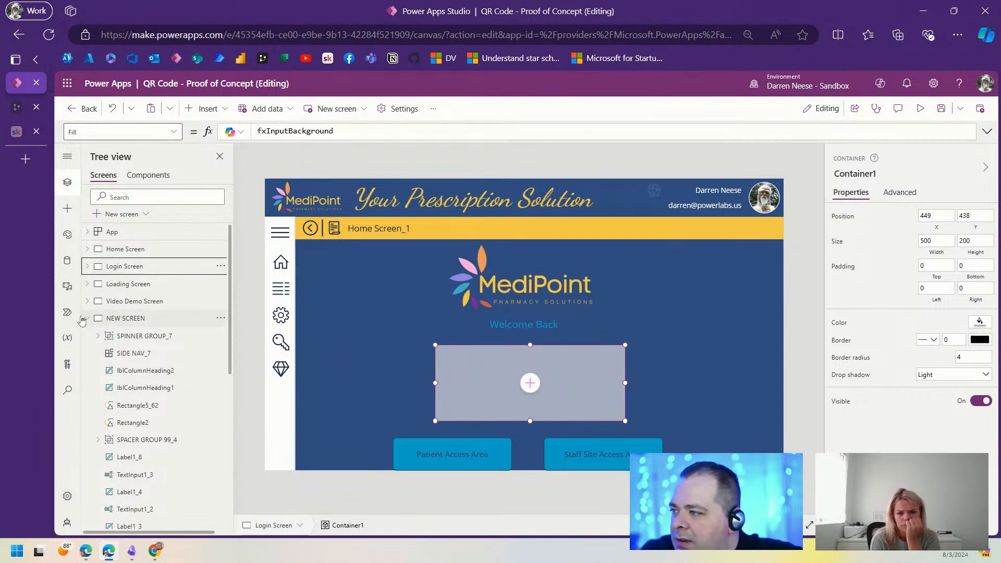
left_click(87, 319)
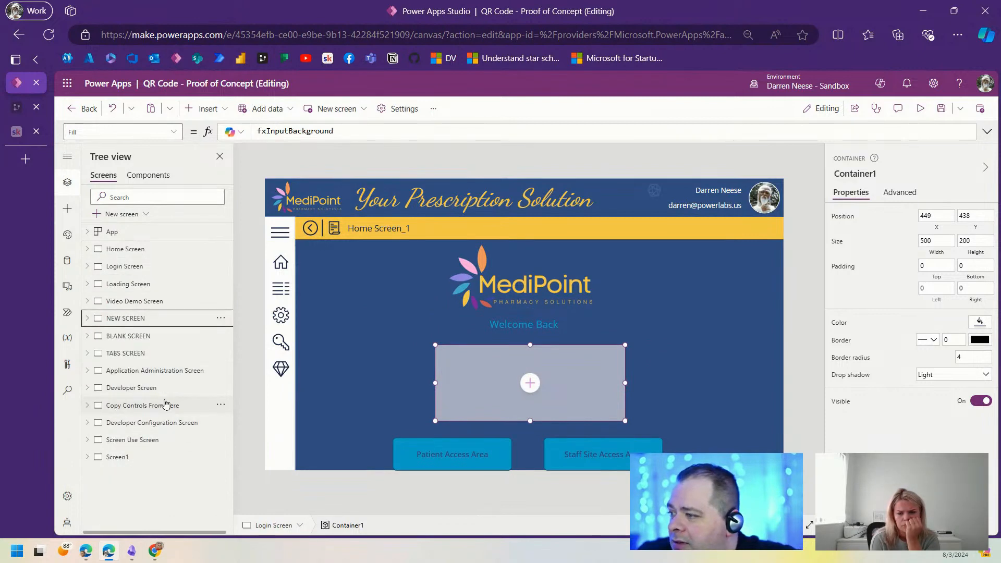
left_click(166, 405)
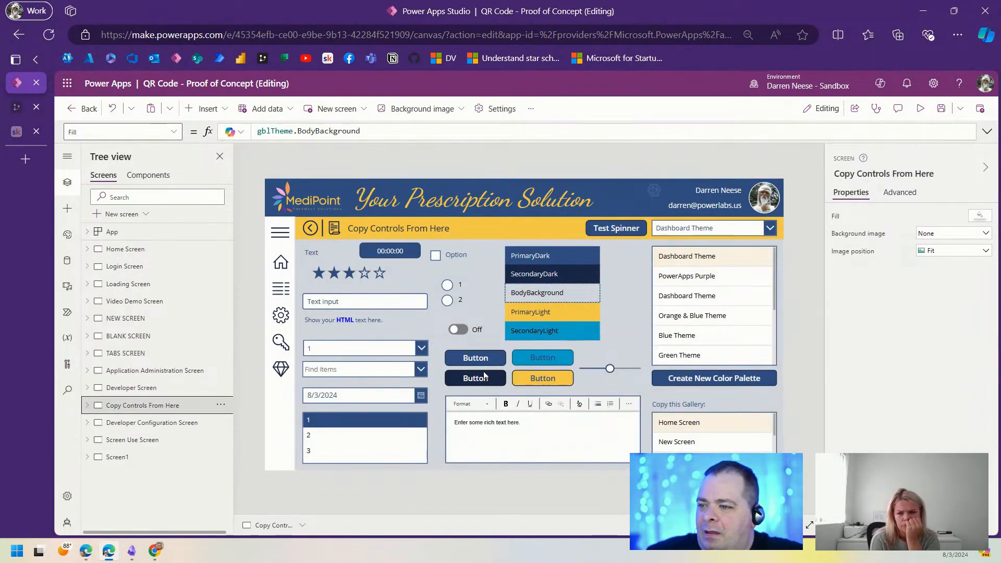
left_click(490, 361)
left_click(537, 359, "ctrl")
left_click(536, 378, "ctrl")
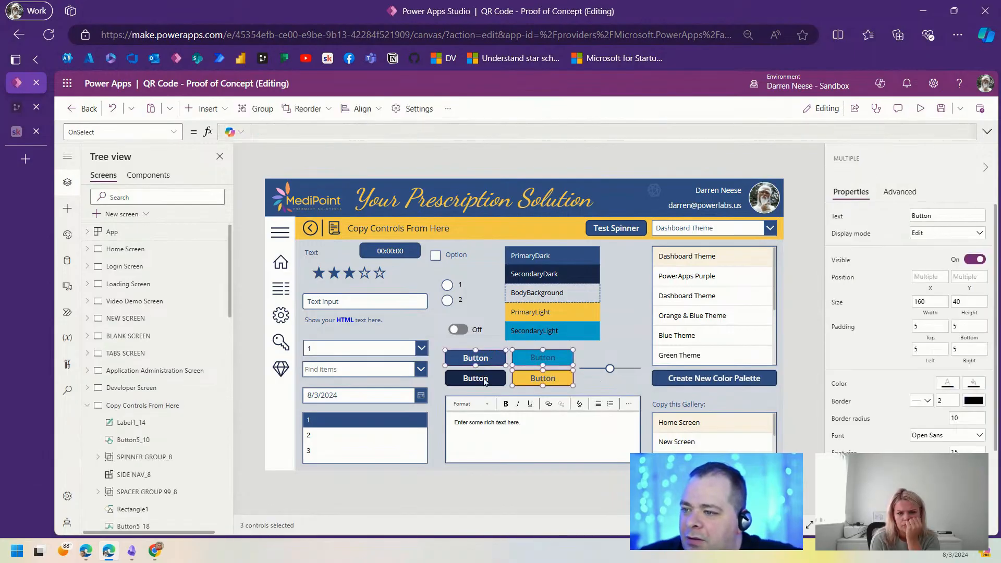
left_click(128, 267)
left_click(568, 408)
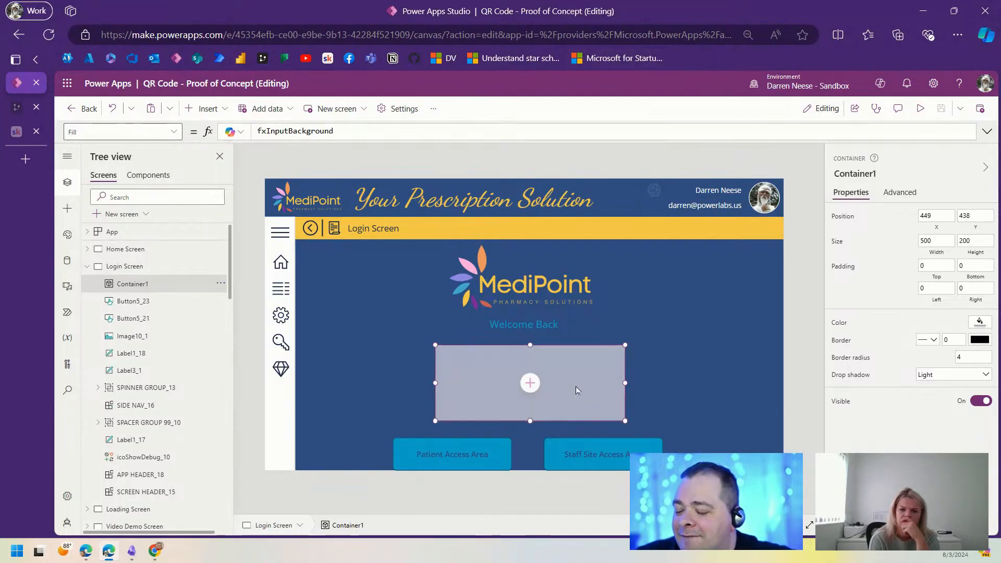
Step: Paste the sample buttons into the container and stack Staff Site and Patient Access buttons at top right
key("ctrl+v")
left_click(605, 389)
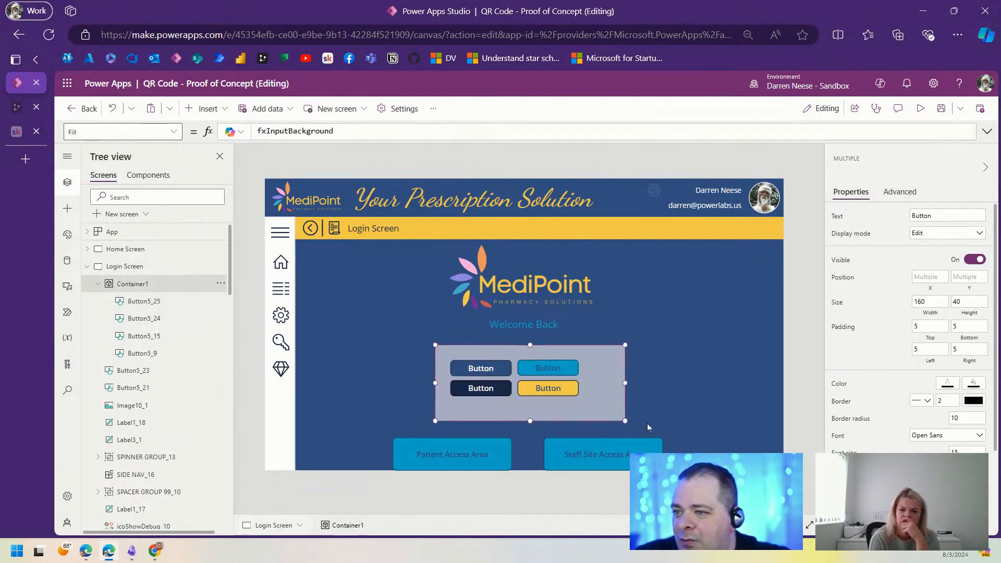
left_click(607, 452)
left_click_drag(632, 457, 753, 260)
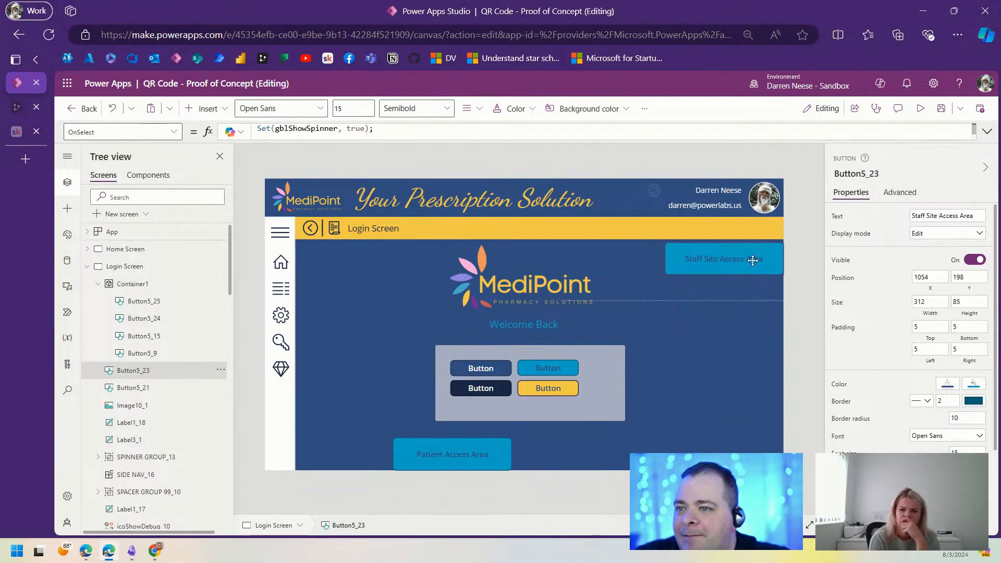
left_click_drag(476, 444, 748, 285)
Step: Stretch the grey container to height 287 and centre it under Welcome Back
left_click(605, 406)
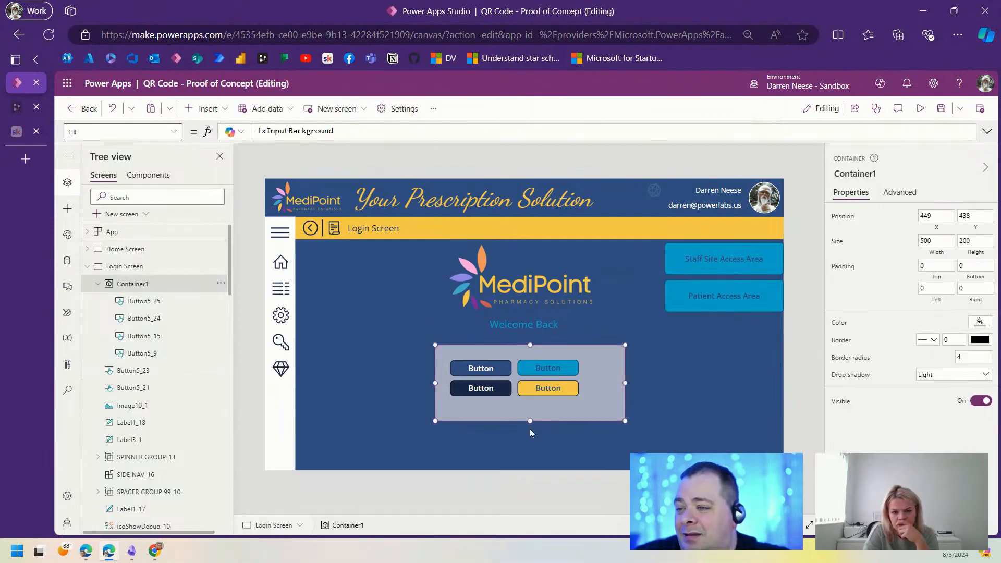
left_click_drag(529, 420, 524, 452)
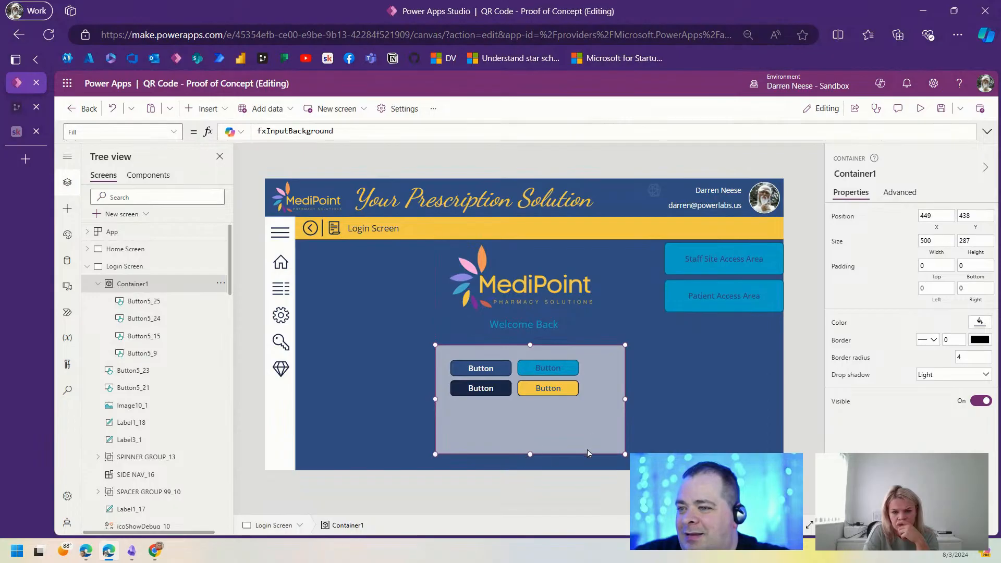
left_click_drag(587, 453, 582, 453)
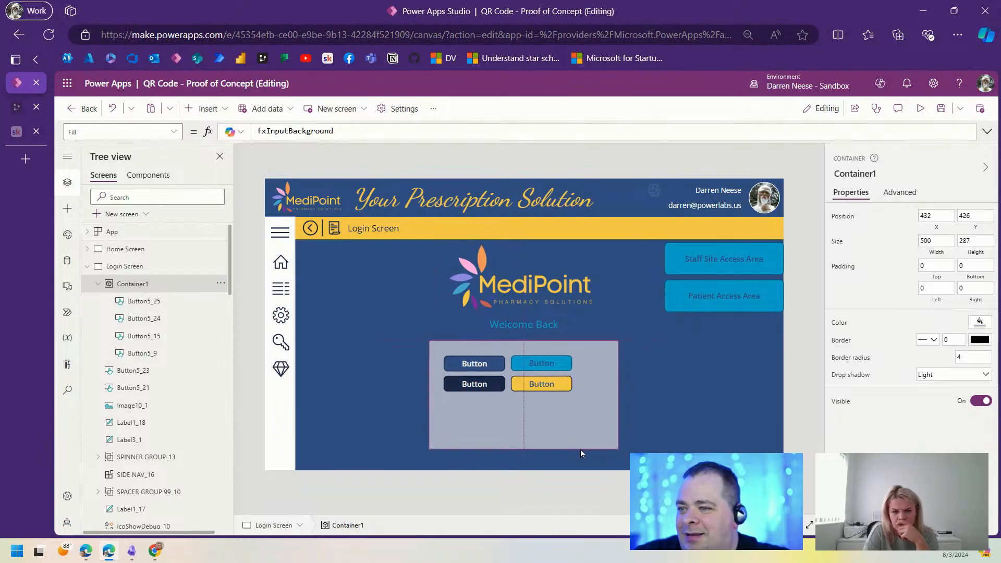
left_click(706, 395)
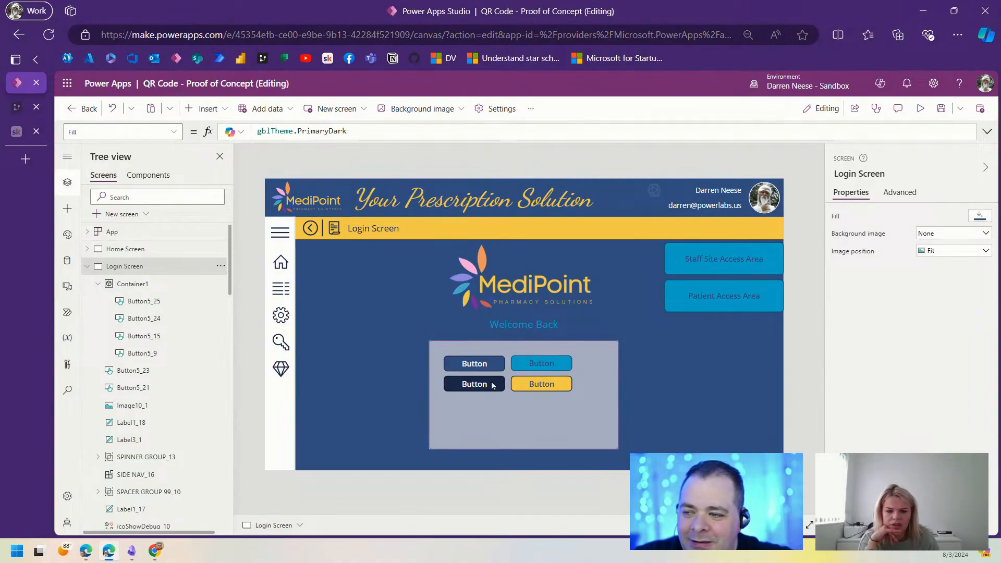
Step: Delete the two dark sample buttons from the container
left_click(538, 386)
left_click(551, 363)
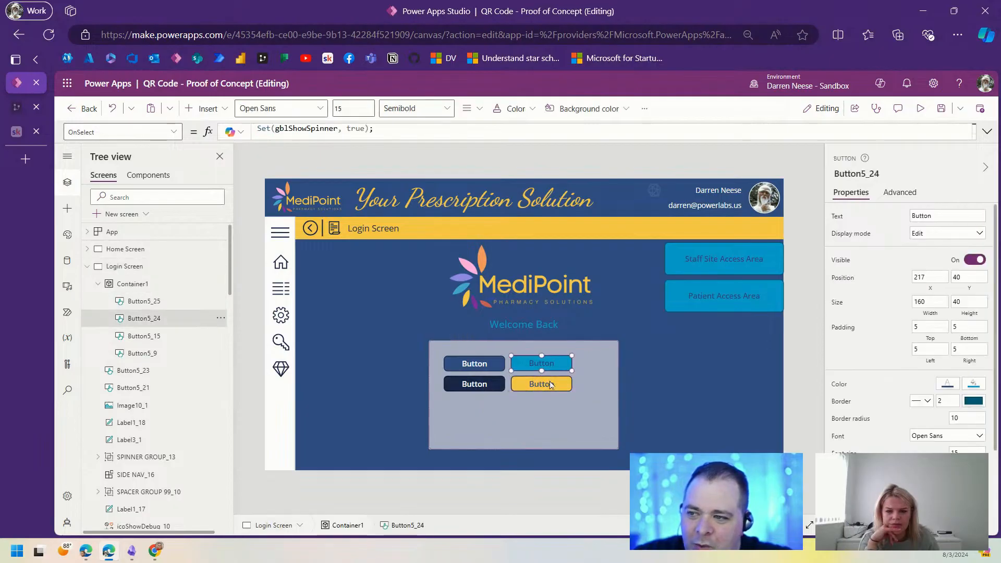
left_click(553, 384)
left_click(491, 368)
left_click(486, 386, "shift")
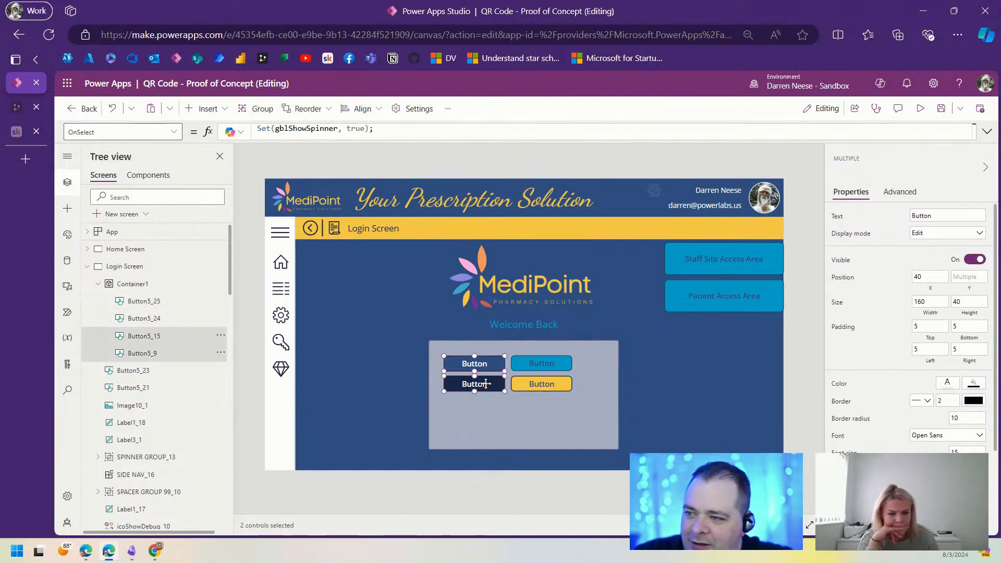
key("Delete")
key("ctrl+v")
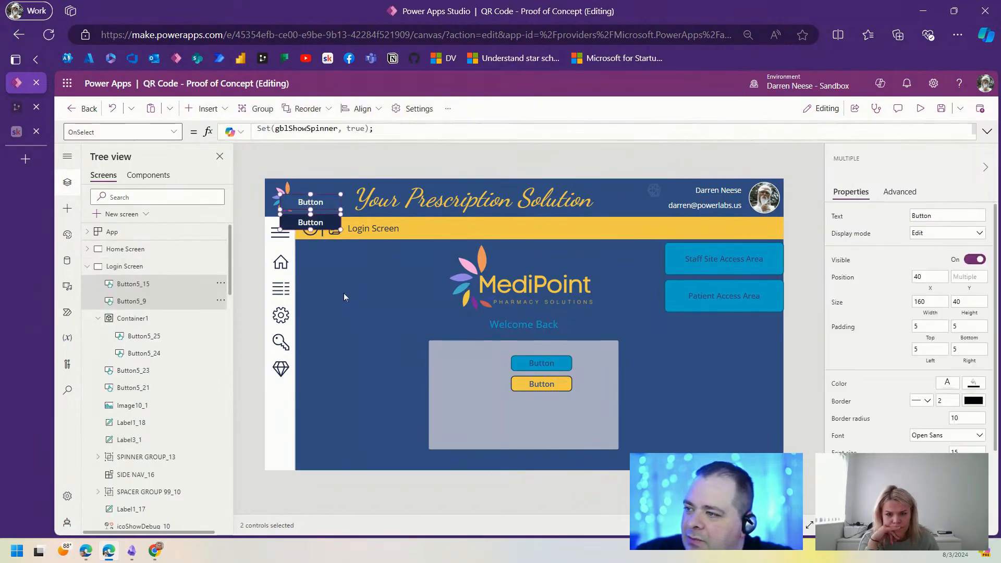
left_click_drag(329, 225, 352, 272)
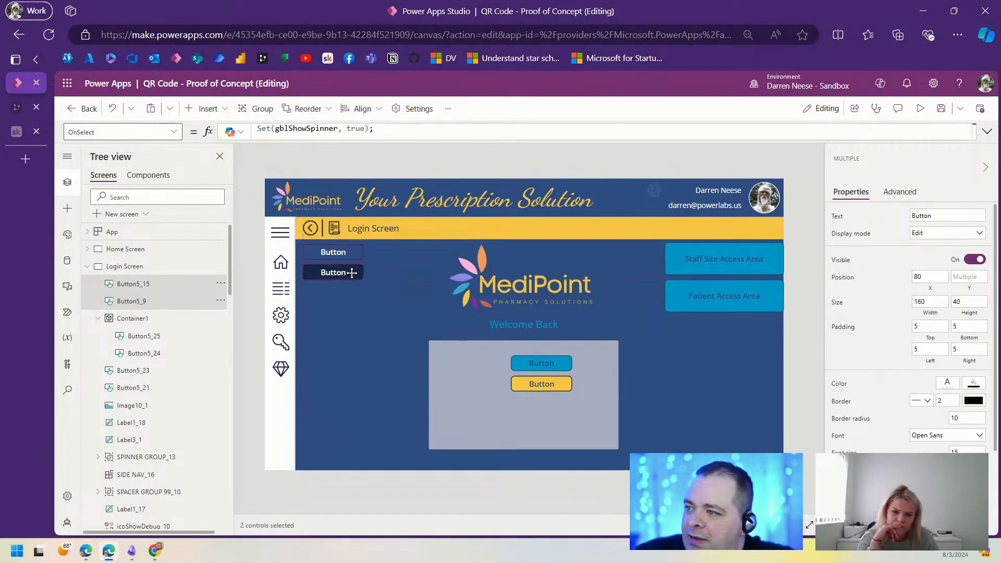
key("Delete")
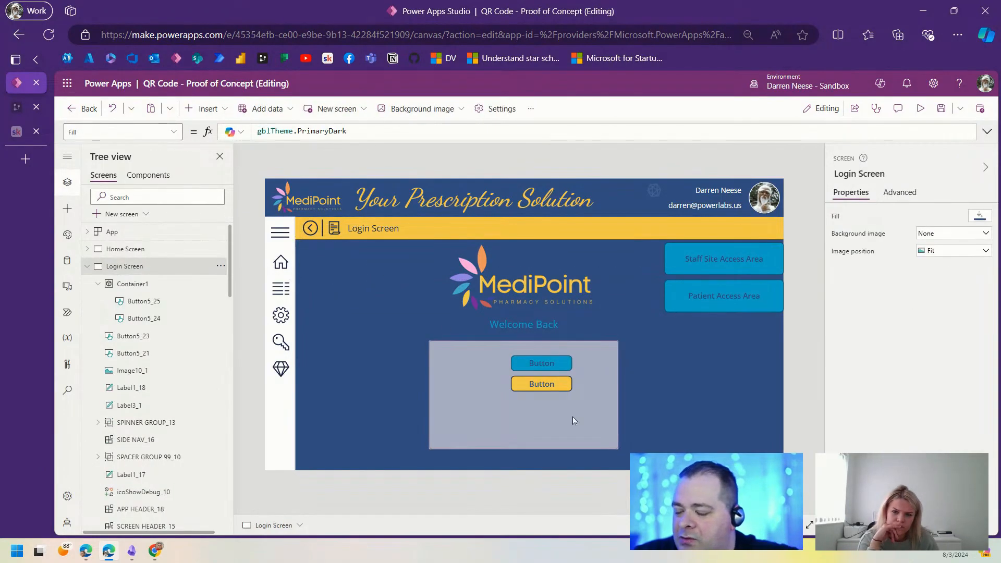
Step: Line up the blue and yellow buttons side by side along the container's bottom
left_click(545, 365)
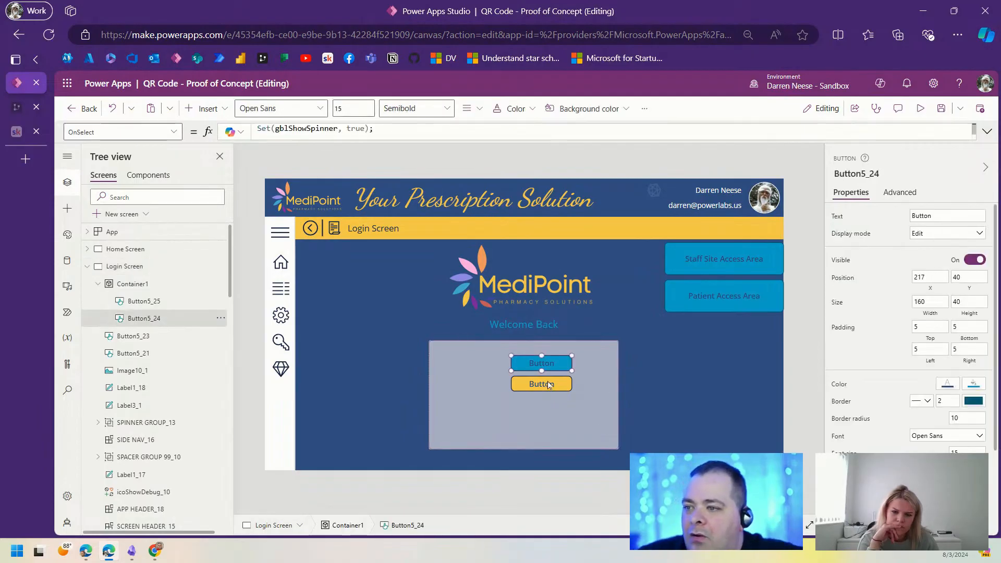
left_click_drag(550, 362, 524, 428)
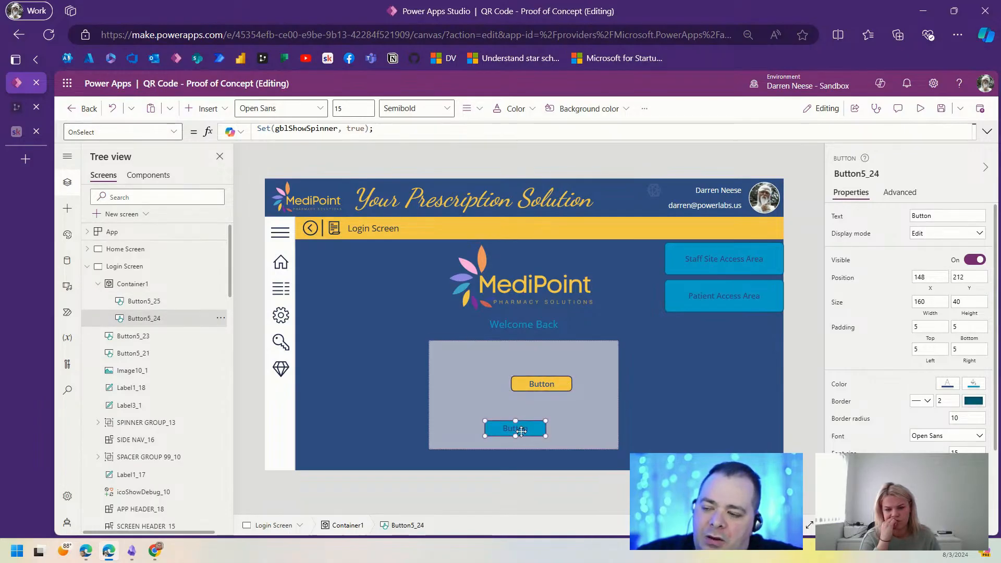
left_click_drag(521, 431, 553, 430)
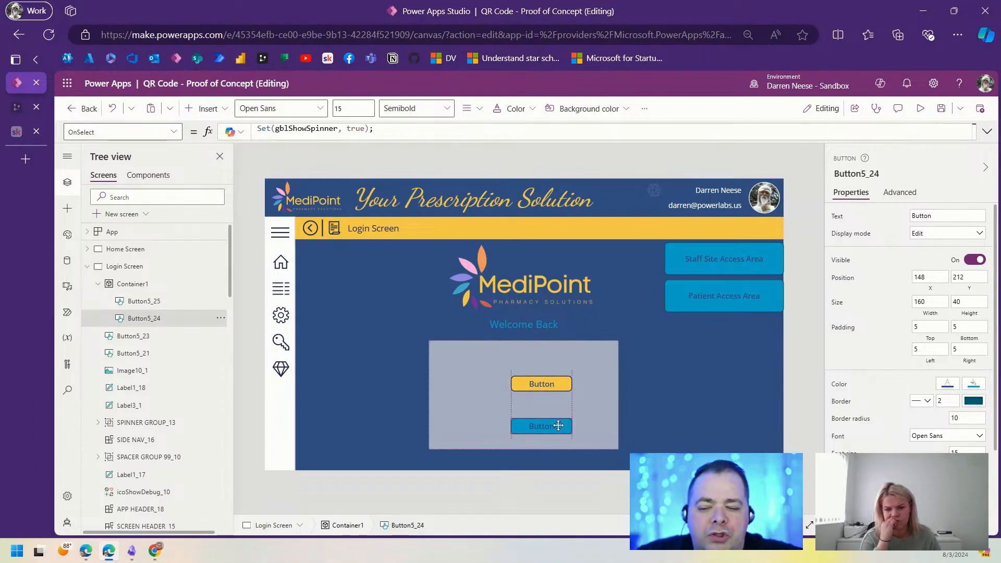
left_click(554, 384)
left_click_drag(555, 386, 495, 428)
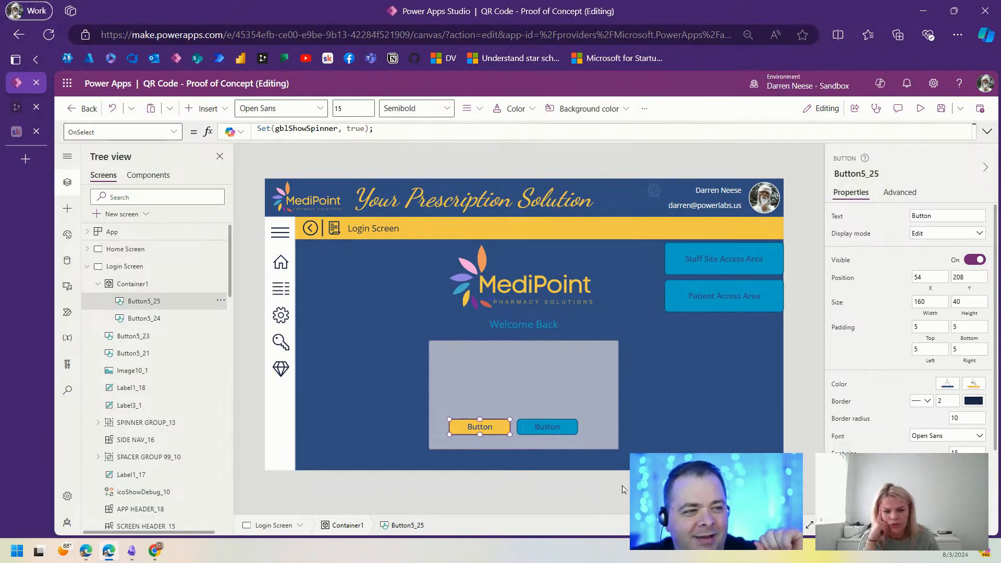
left_click(555, 428, "shift")
left_click_drag(533, 424, 543, 430)
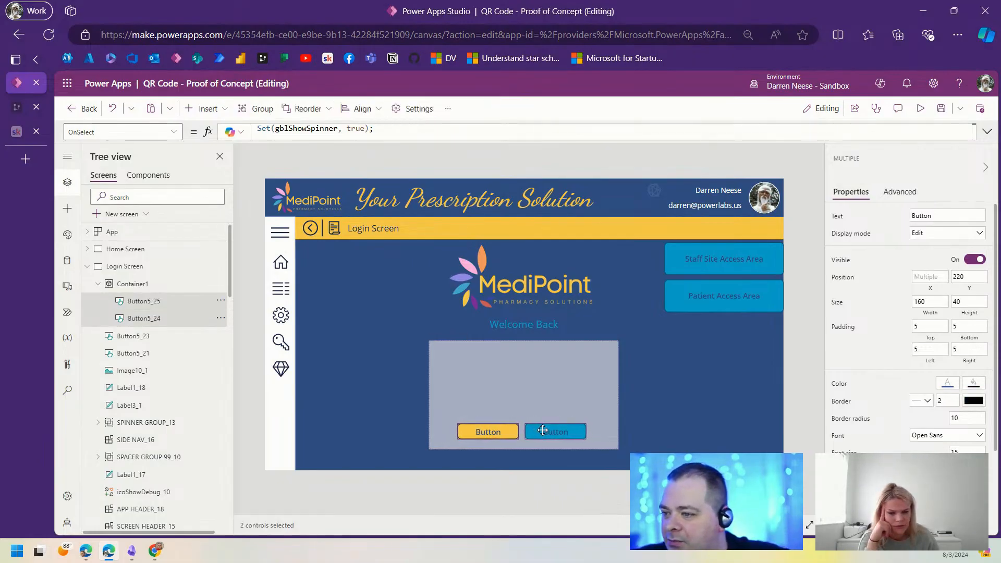
Step: Shift the grey container slightly right and extend its height to 301
left_click(561, 394)
left_click_drag(601, 450, 603, 449)
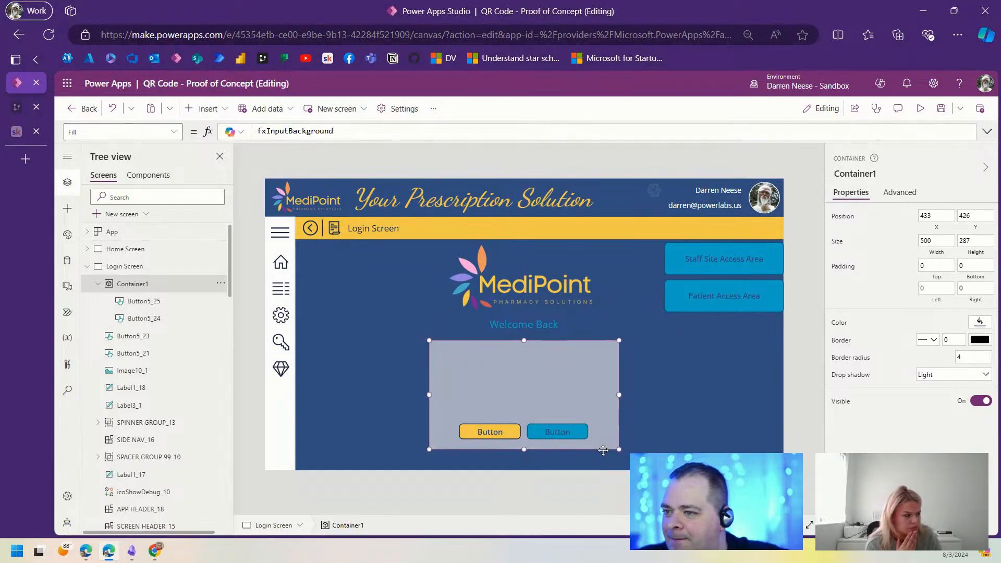
left_click_drag(524, 449, 525, 454)
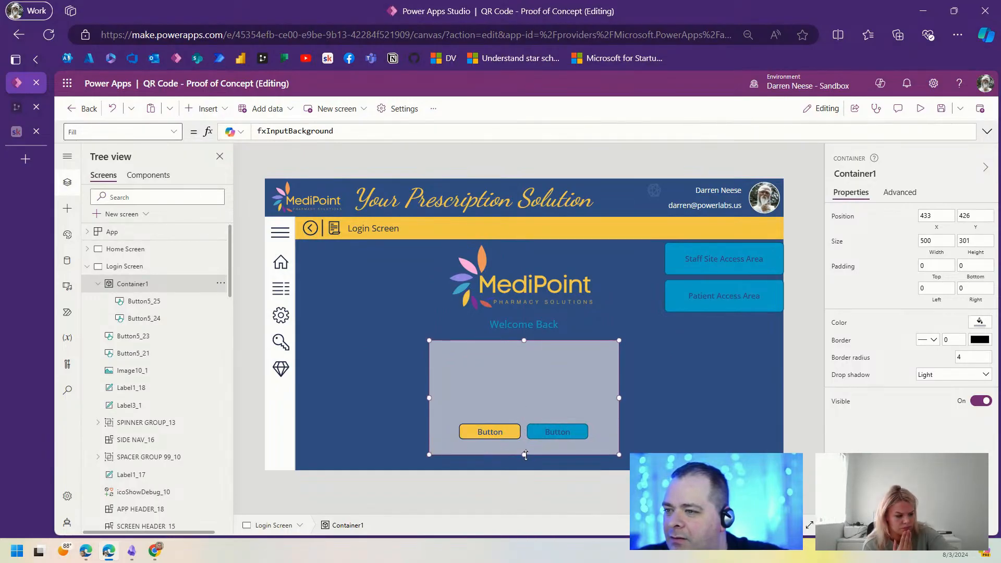
left_click(680, 392)
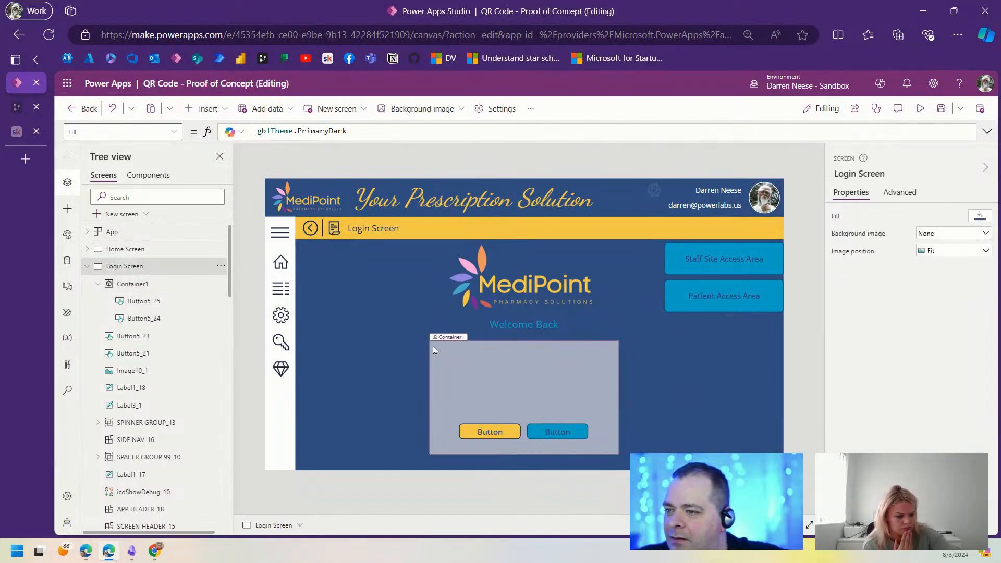
Step: Copy a Text label and Text input from the sample screen and paste them into Container1
left_click(87, 266)
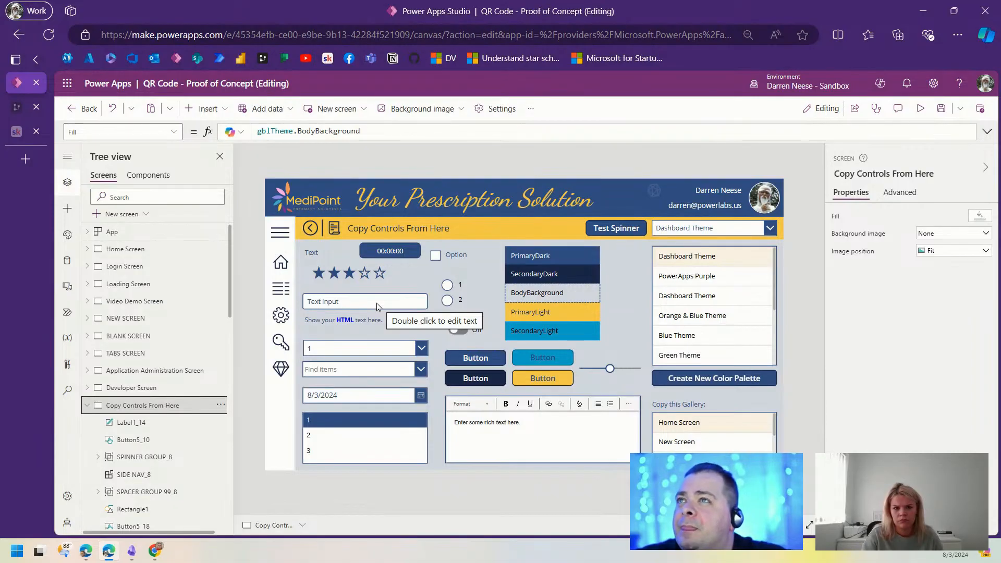
left_click(377, 302)
left_click(315, 256, "shift")
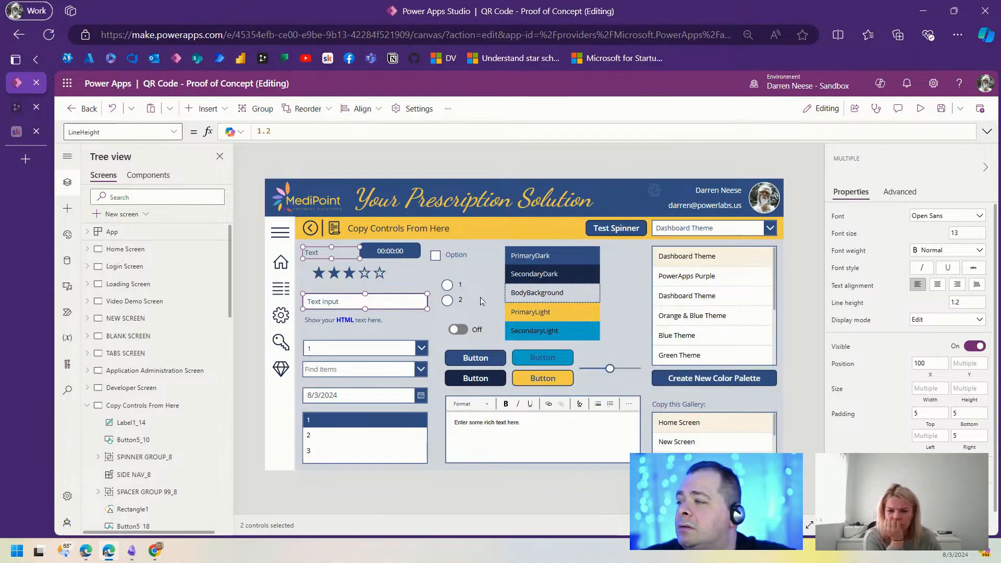
left_click(125, 267)
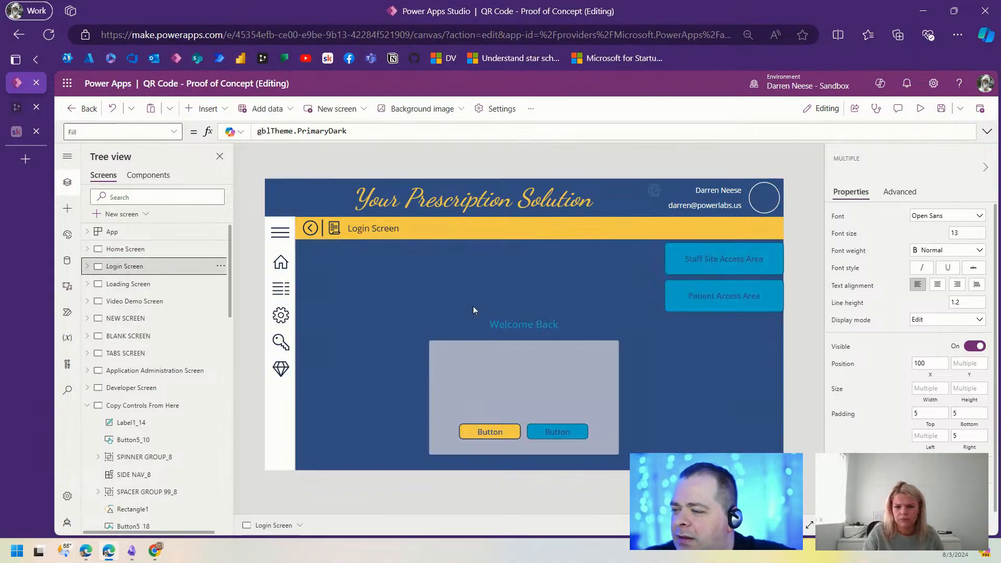
left_click(515, 387)
key("ctrl+v")
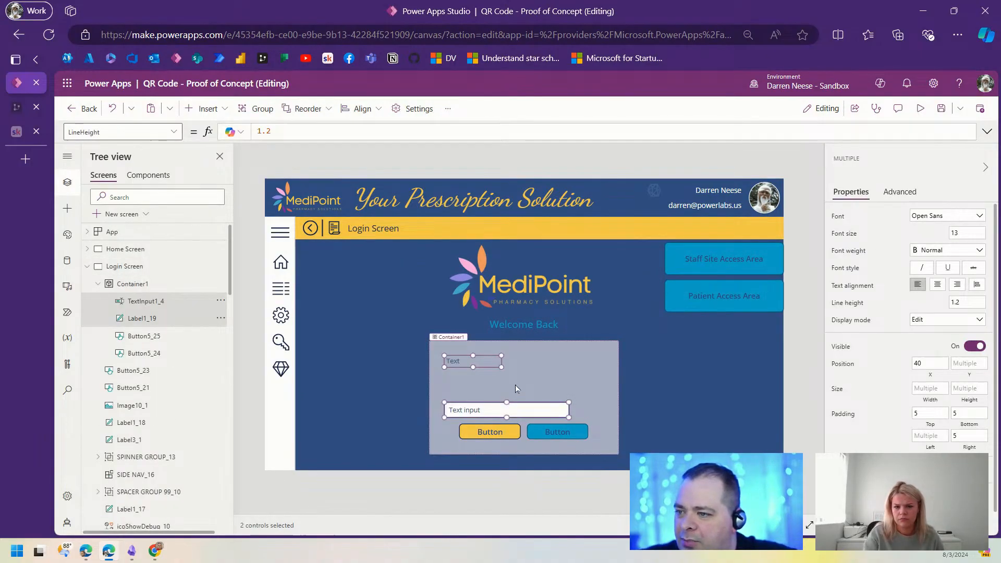
left_click(649, 378)
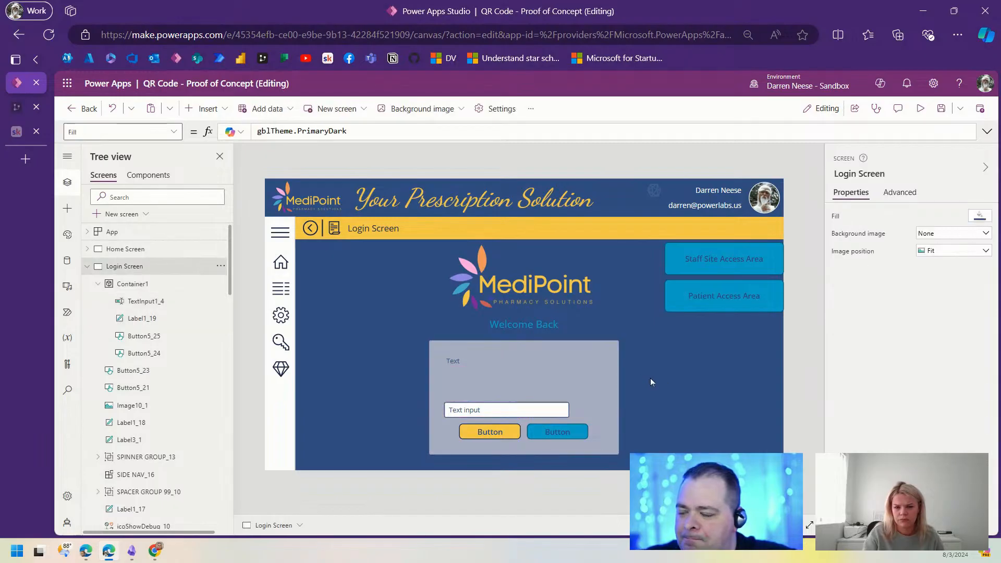
Step: Change the container label's text to 'Username:', right-align it, and nudge it down slightly
left_click(458, 360)
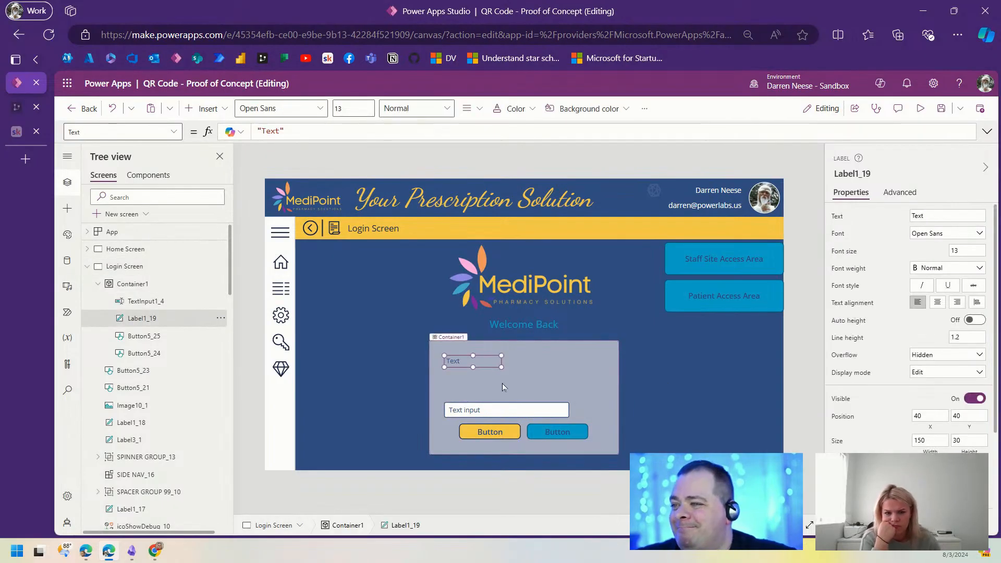
left_click(920, 215)
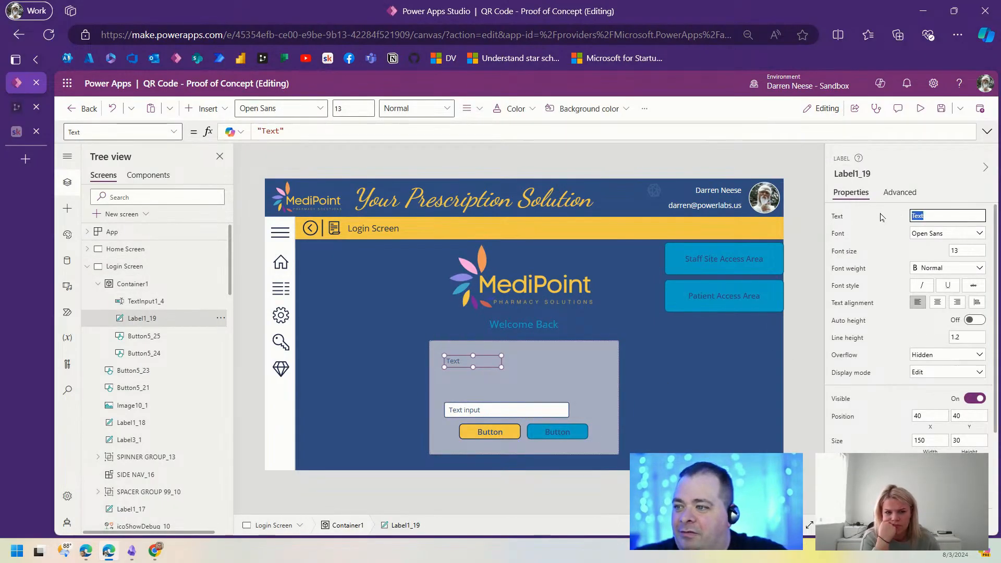
type("Username")
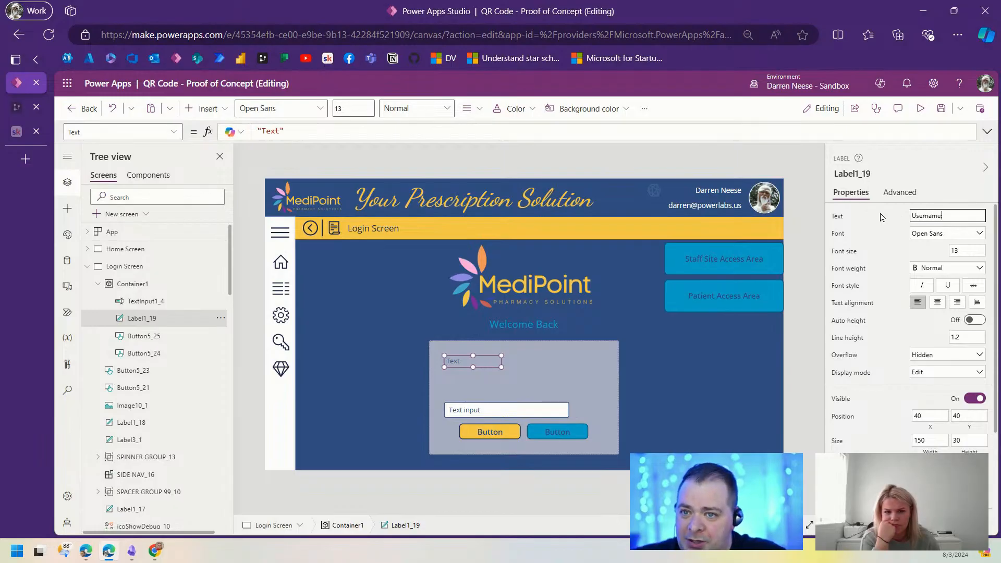
type(":")
left_click(957, 302)
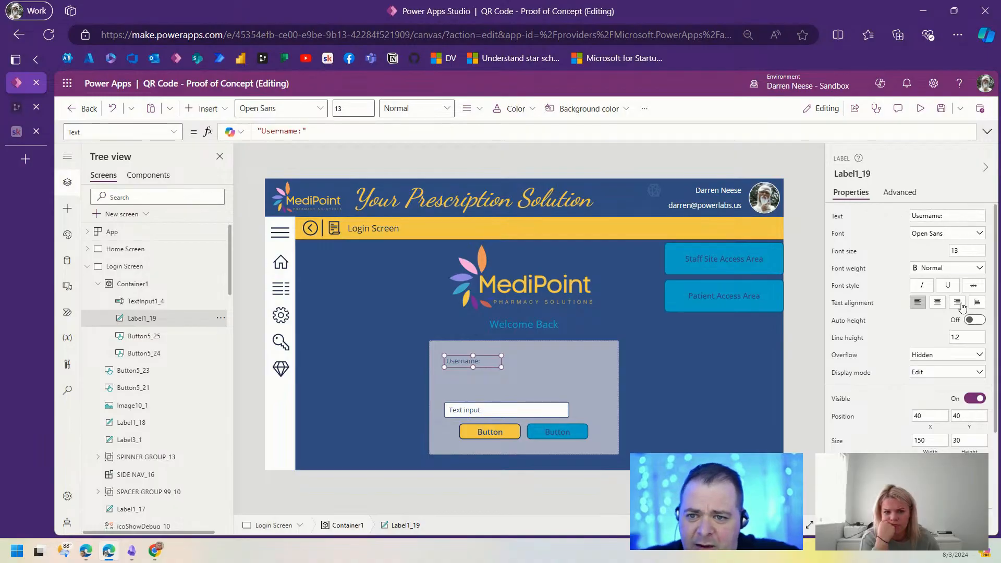
left_click_drag(481, 360, 484, 369)
Step: Set the text input width to 200 and line it up beside the Username: label
left_click(560, 416)
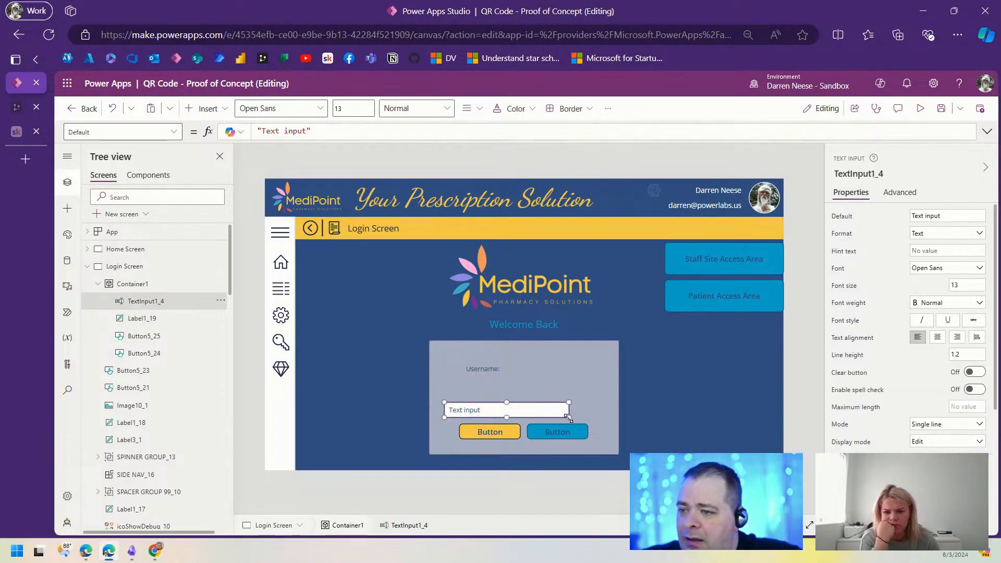
scroll(907, 323, "down", 3)
double_click(925, 374)
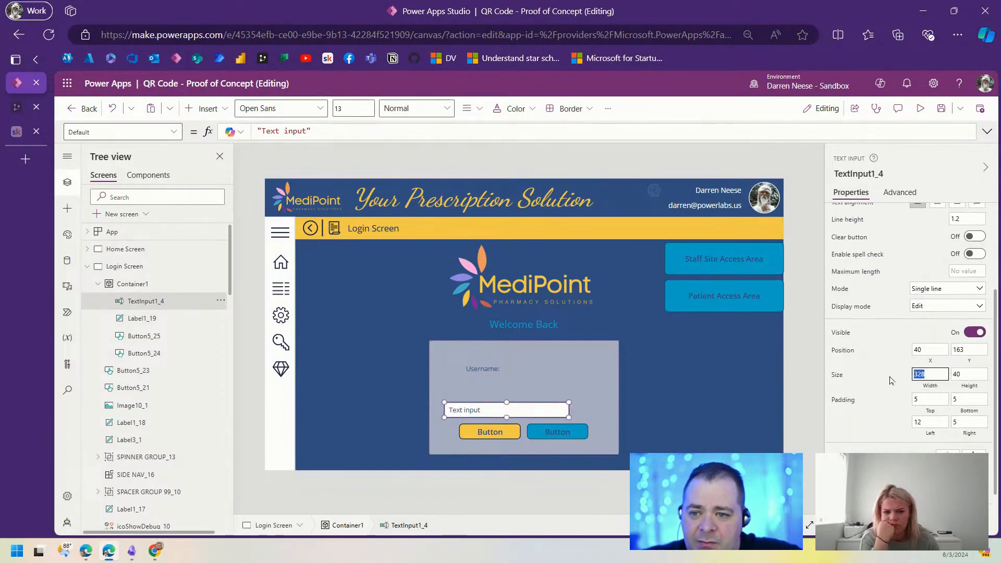
type("200")
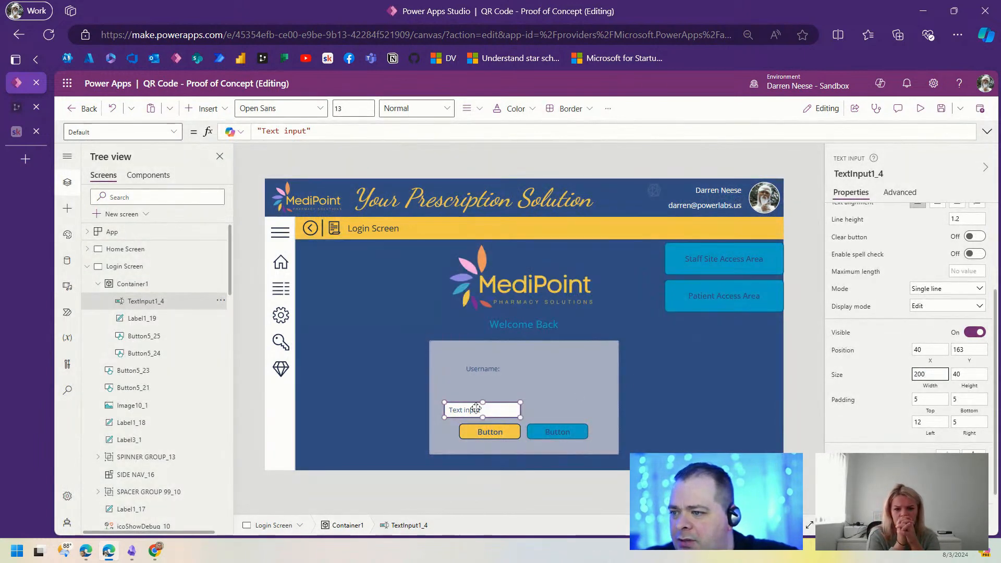
left_click_drag(501, 410, 568, 364)
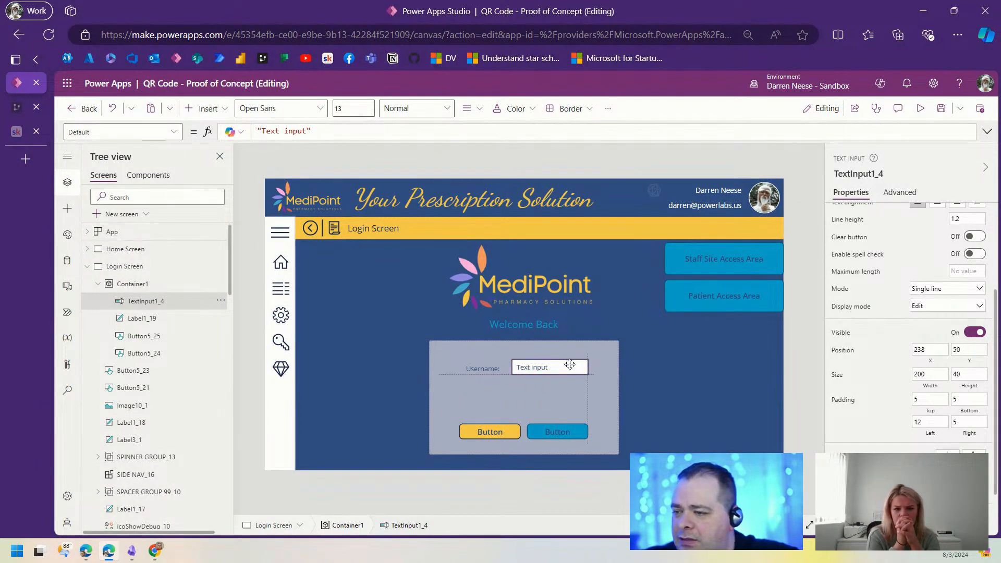
left_click(483, 370)
left_click_drag(482, 370, 488, 371)
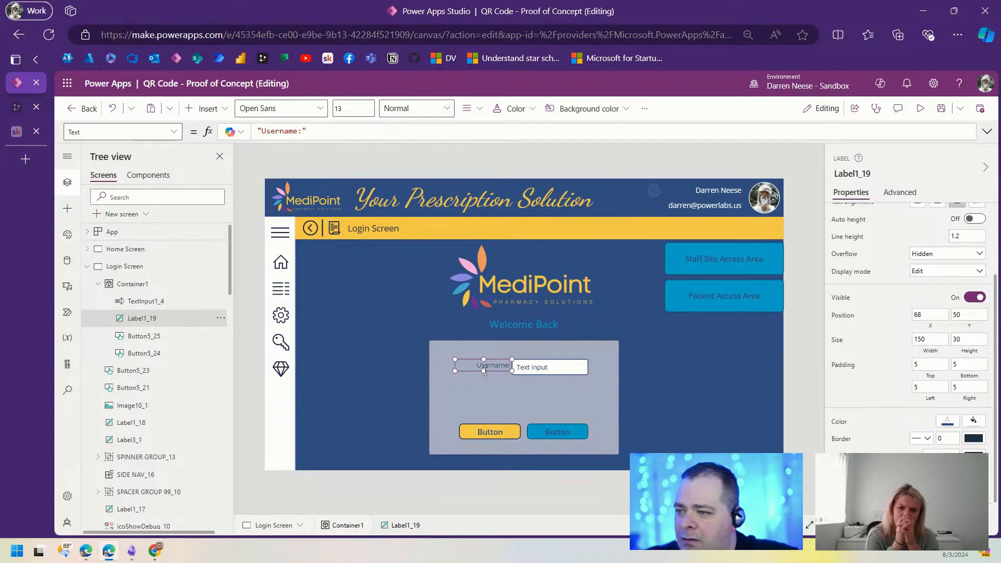
Step: Make the Username: label as tall as the text input, height 40
scroll(485, 371, "up", 12)
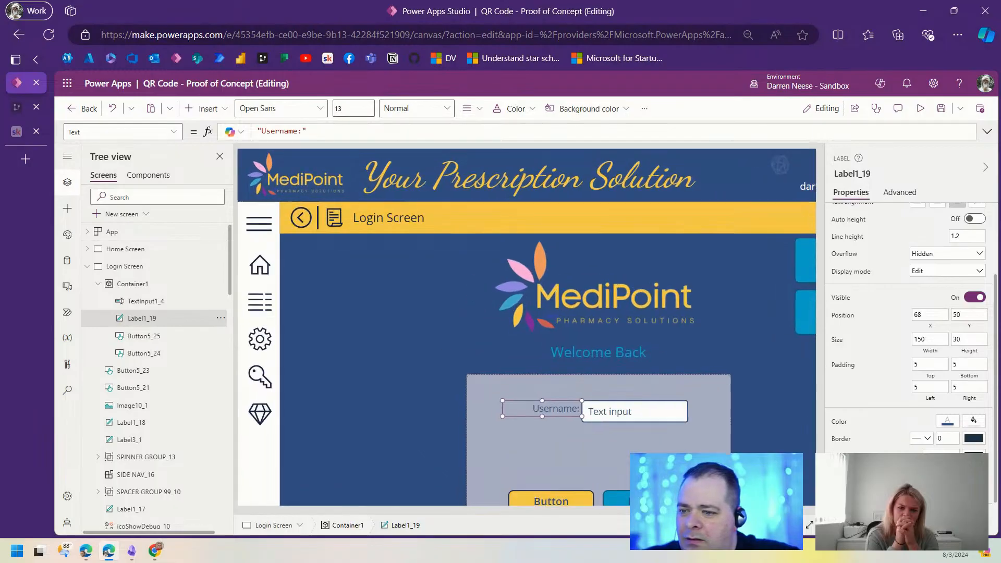
scroll(466, 511, "down", 5)
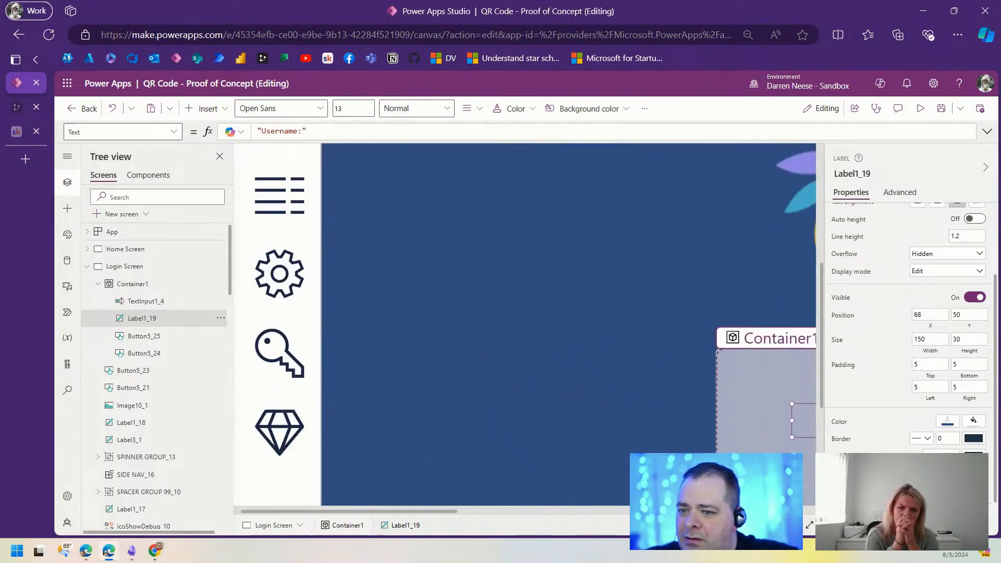
left_click_drag(435, 513, 620, 513)
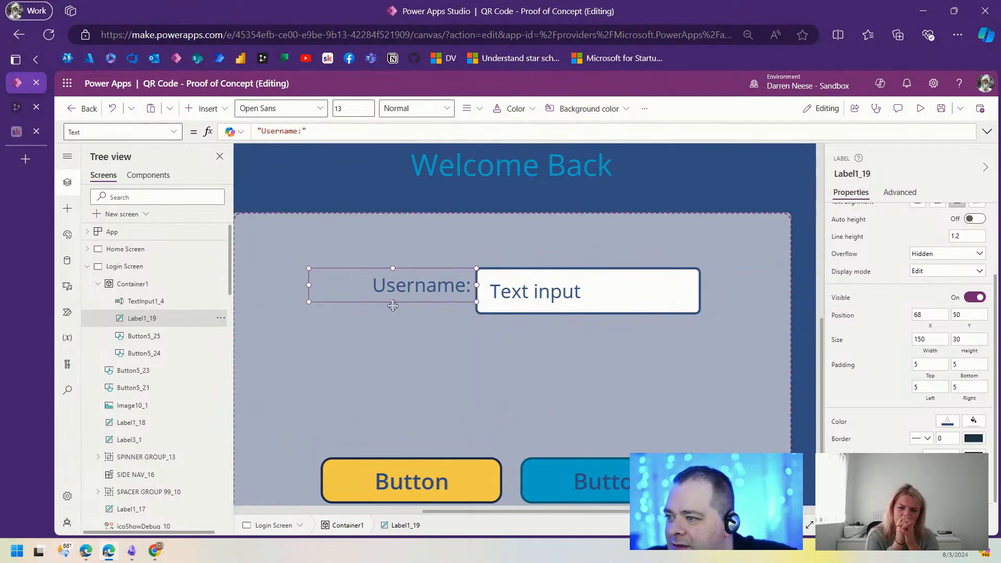
left_click_drag(393, 305, 392, 317)
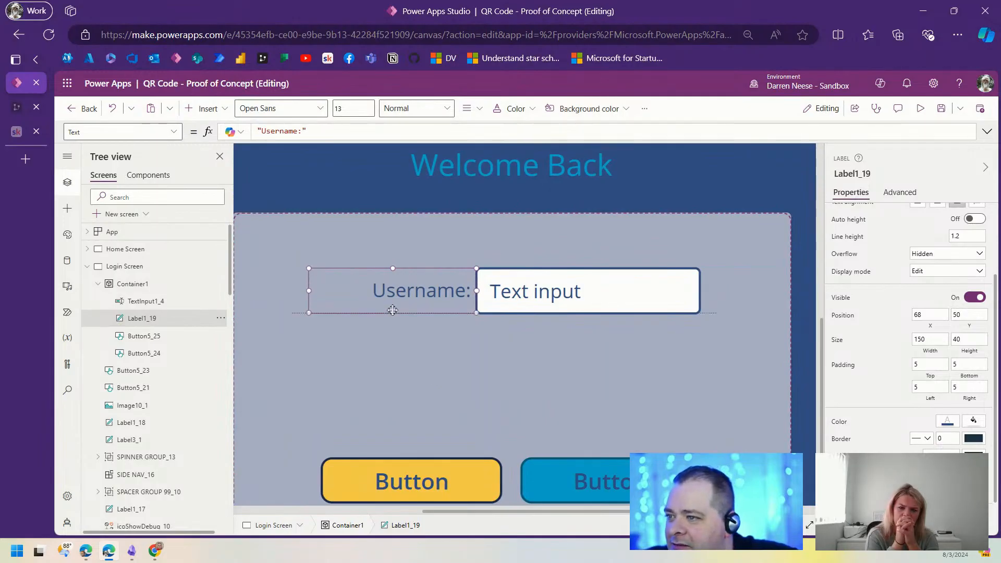
Step: Clear the Username text input's Default value so it starts empty
left_click(580, 293)
scroll(840, 286, "up", 3)
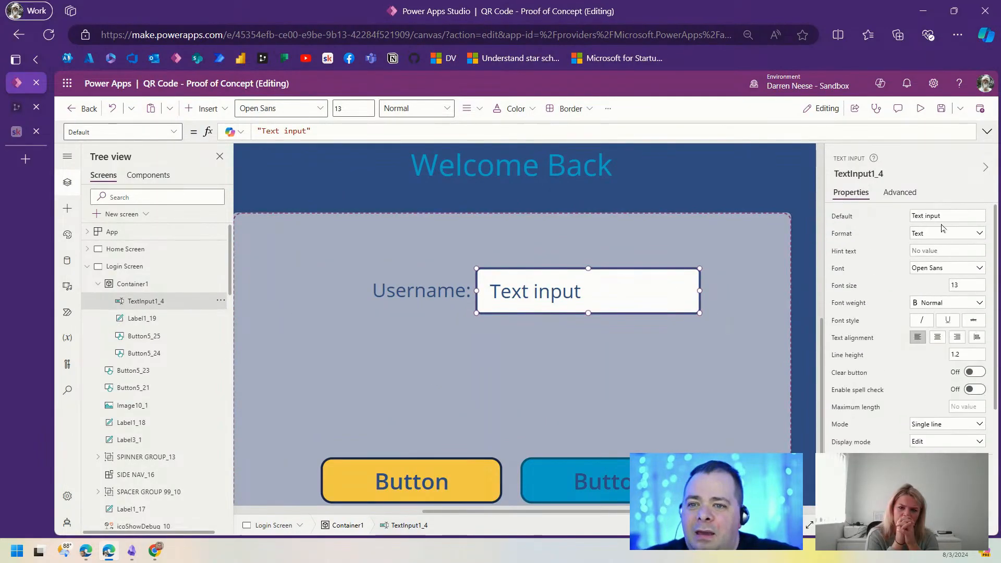
left_click(955, 216)
key("BackSpace")
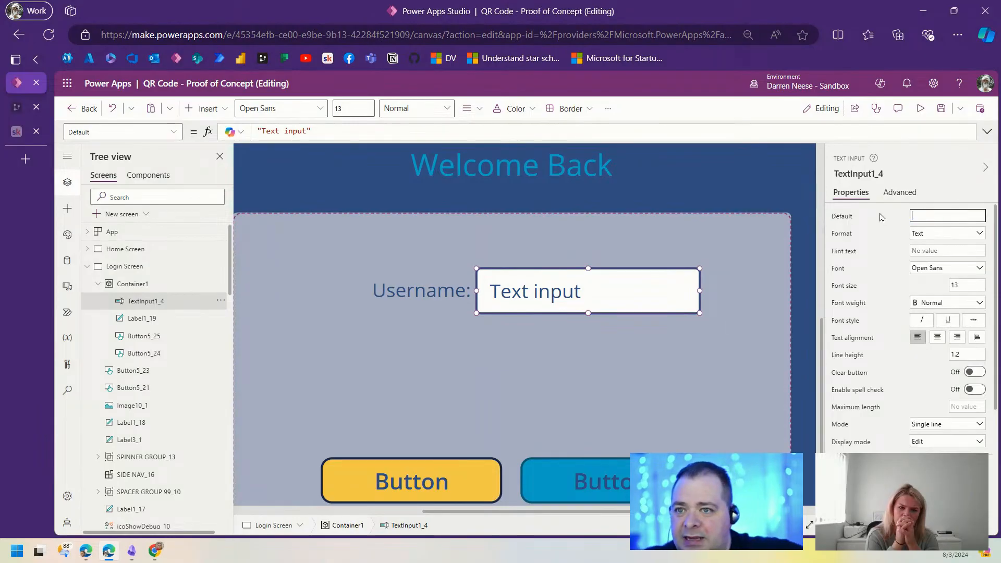
left_click(945, 250)
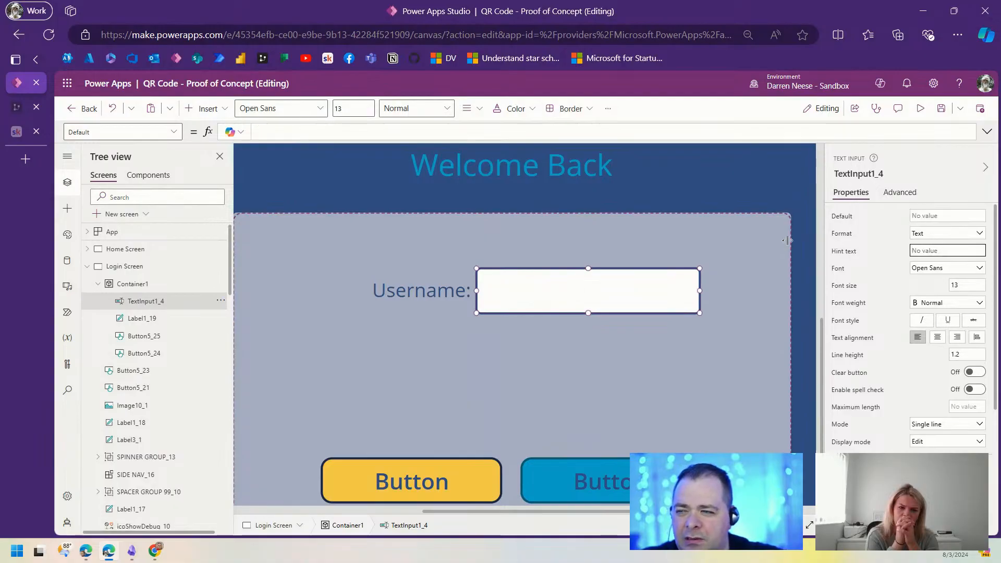
Step: Adjust the Username: label's padding, then copy and paste the label-and-input pair
left_click(397, 292)
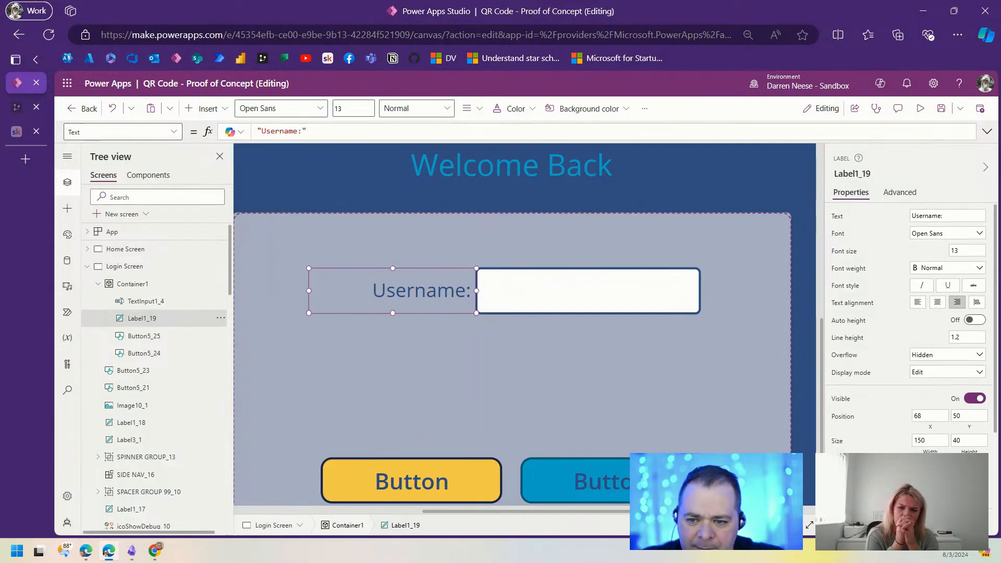
key("Return")
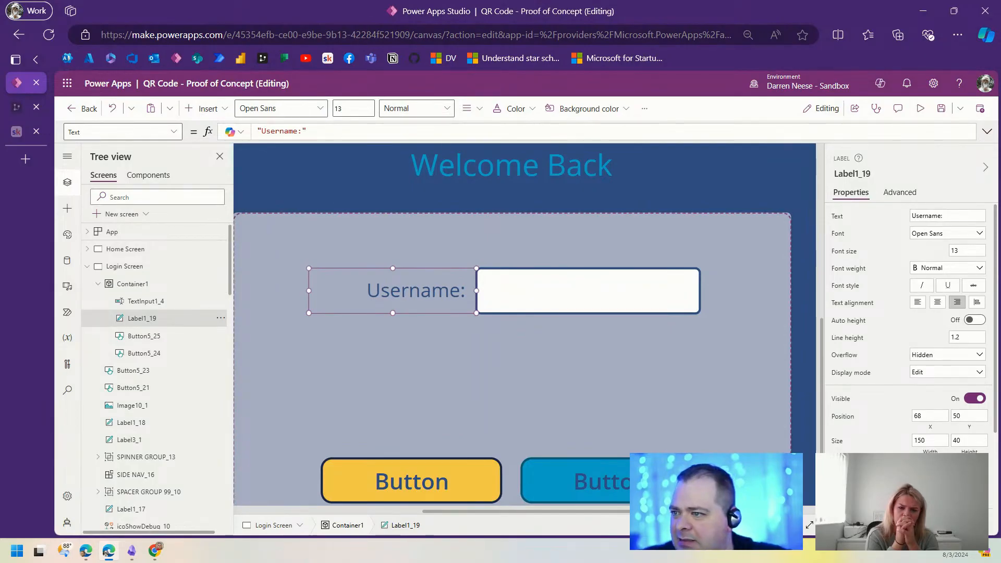
left_click(546, 293, "shift")
key("ctrl+c")
key("ctrl+v")
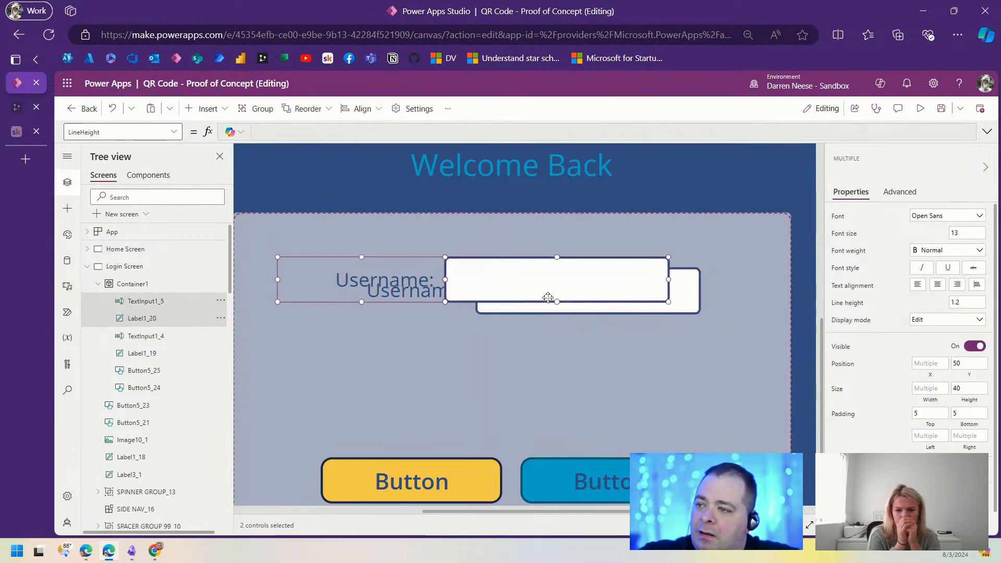
Step: Move the duplicated pair below the Username row and relabel it 'Password:'
left_click_drag(552, 286, 580, 361)
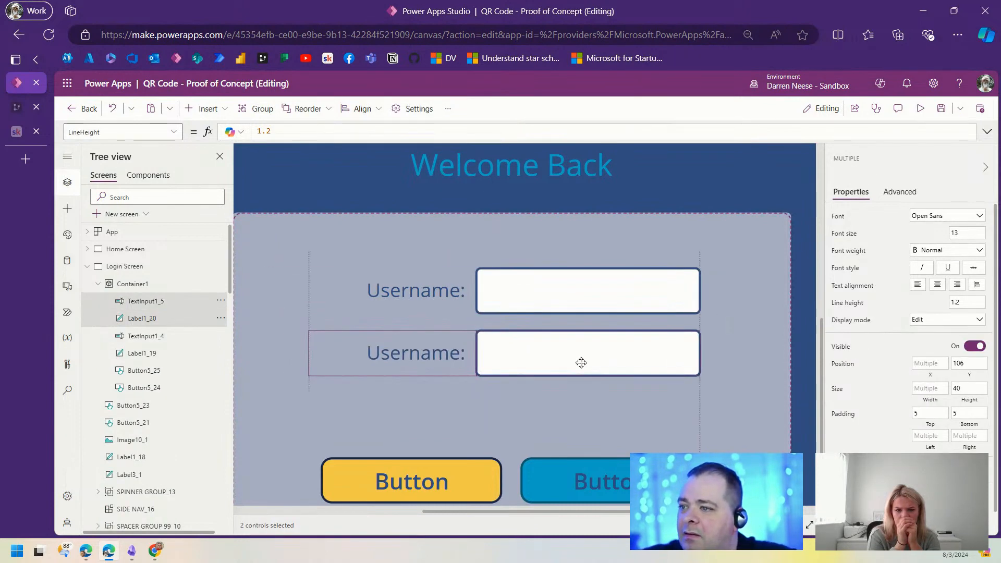
left_click(730, 368)
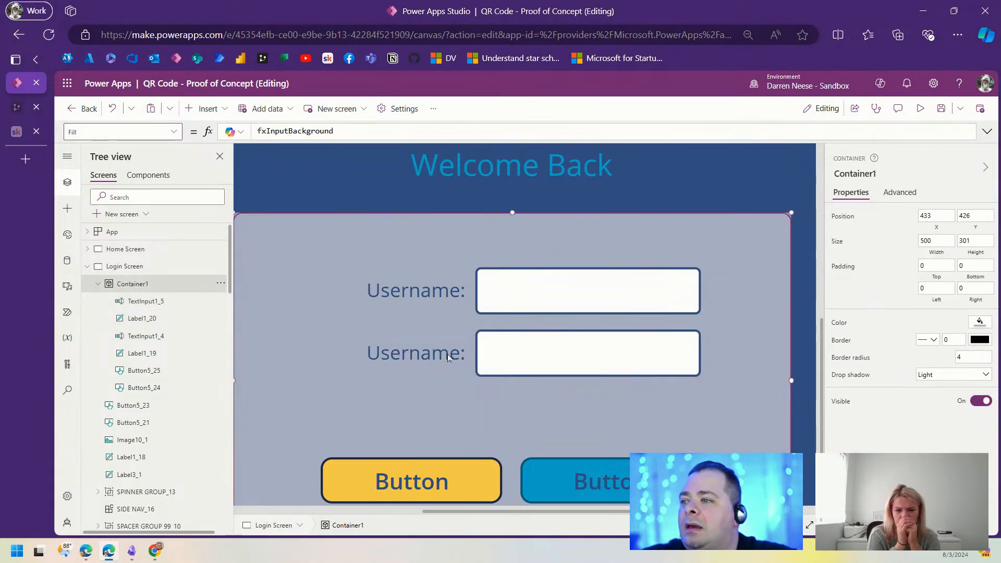
left_click(447, 355)
left_click(929, 217)
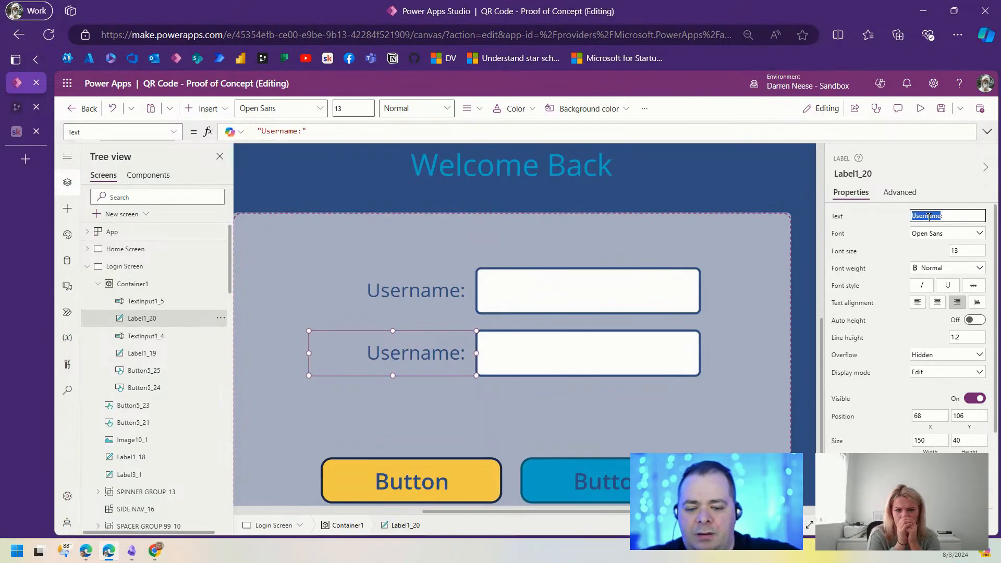
type("Password")
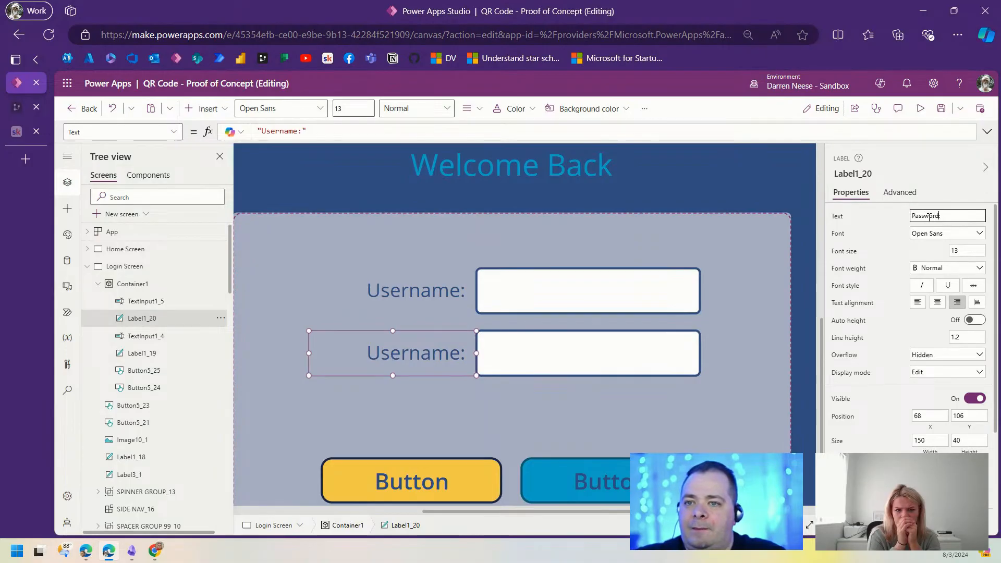
type(":")
Step: Set the second text input's Mode to Password
left_click(590, 345)
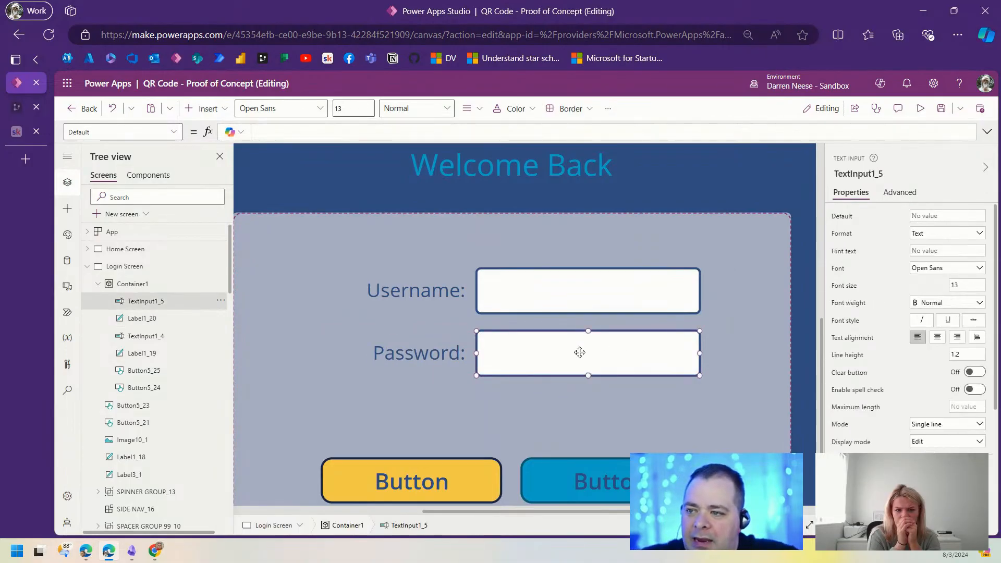
scroll(918, 415, "down", 1)
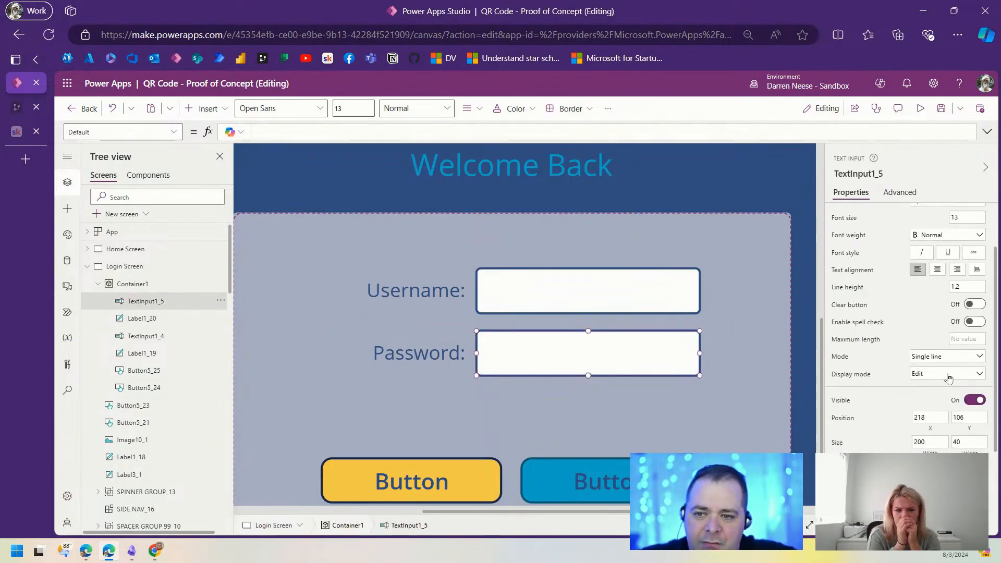
left_click(979, 358)
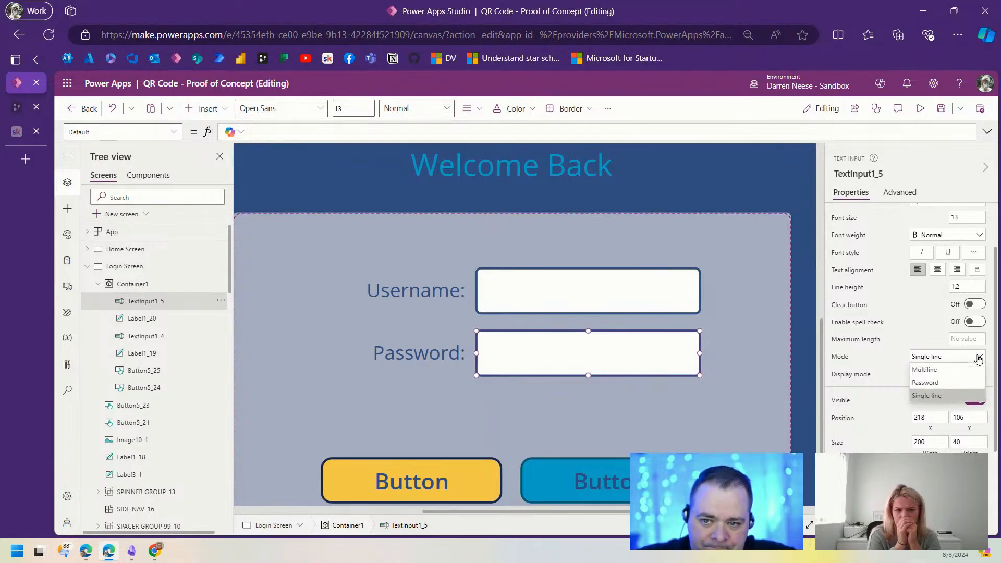
left_click(946, 384)
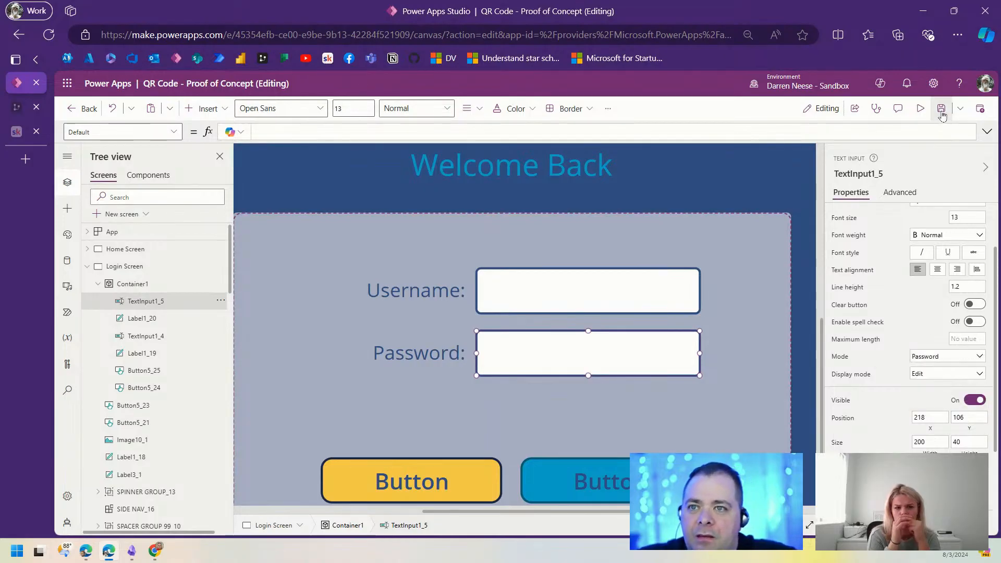
Step: Preview the app and type a test password to confirm it is masked
left_click(920, 108)
left_click(560, 398)
type("•••••••••••")
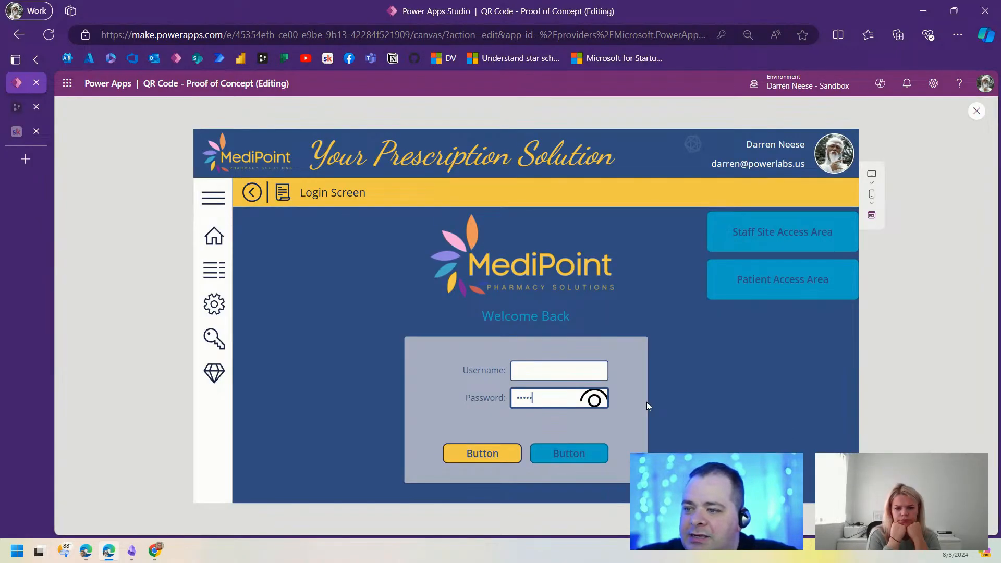
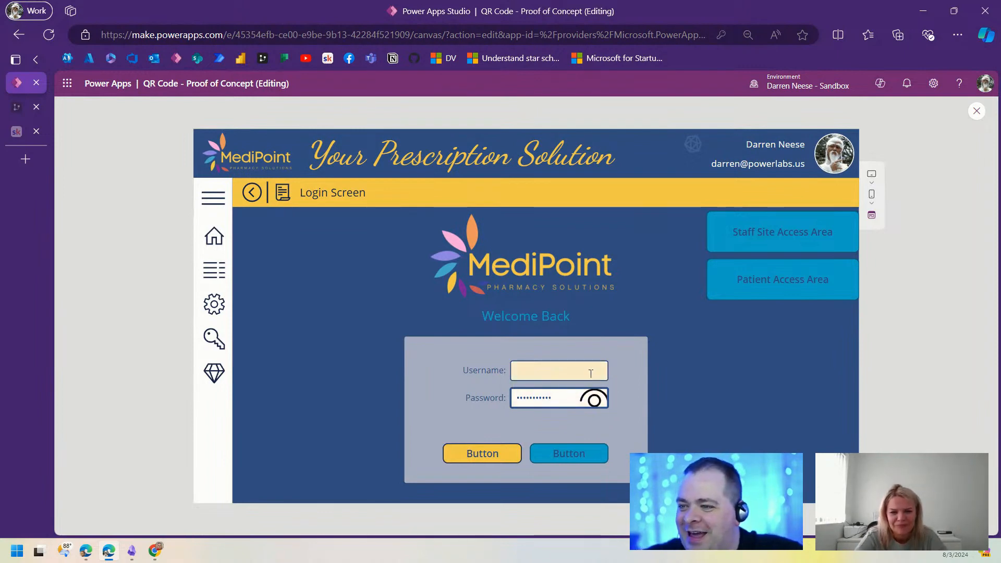
Step: Finish the masked password test, close the preview and inspect the password input's settings
type("••••")
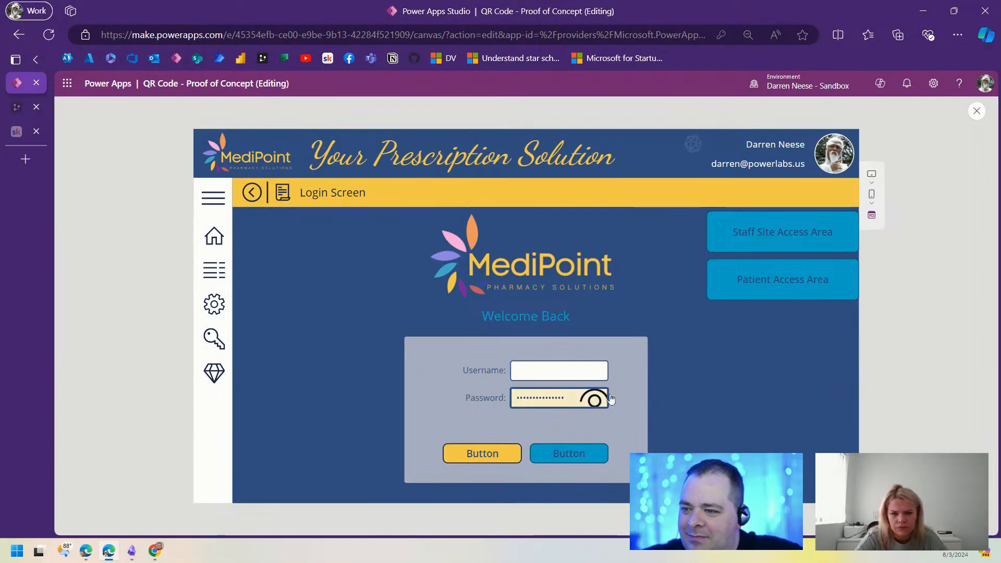
left_click(976, 111)
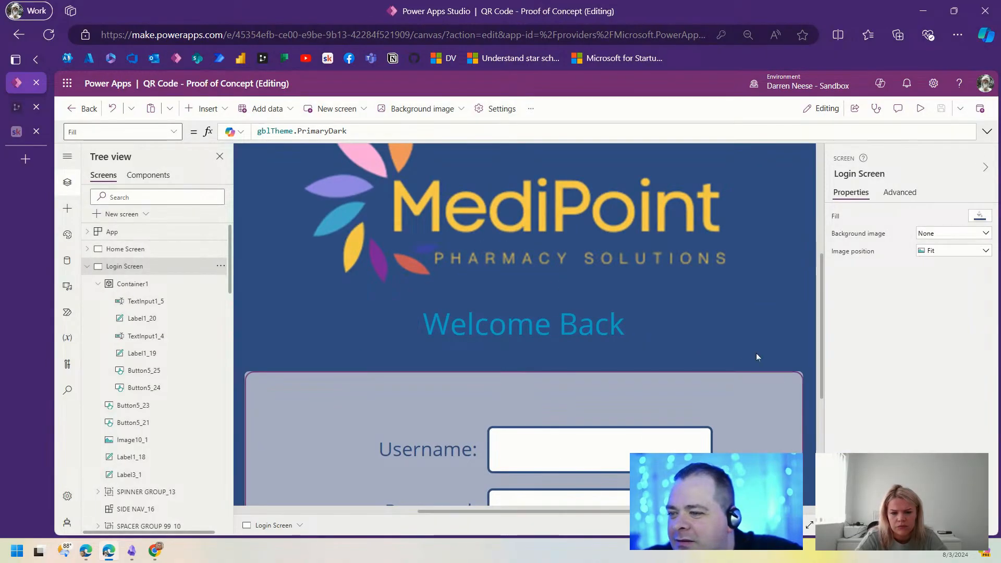
scroll(756, 352, "down", 4)
left_click(624, 297)
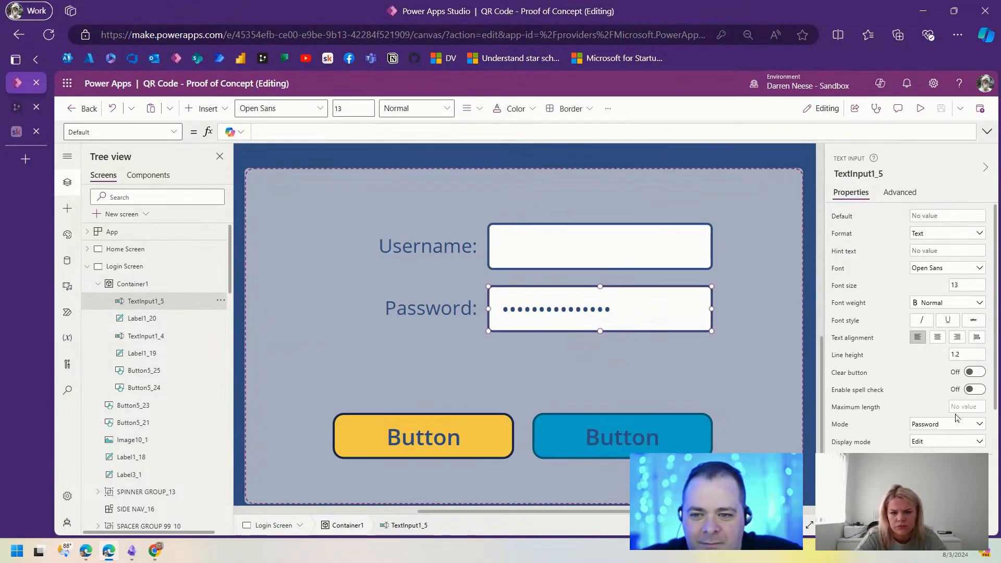
scroll(957, 412, "down", 3)
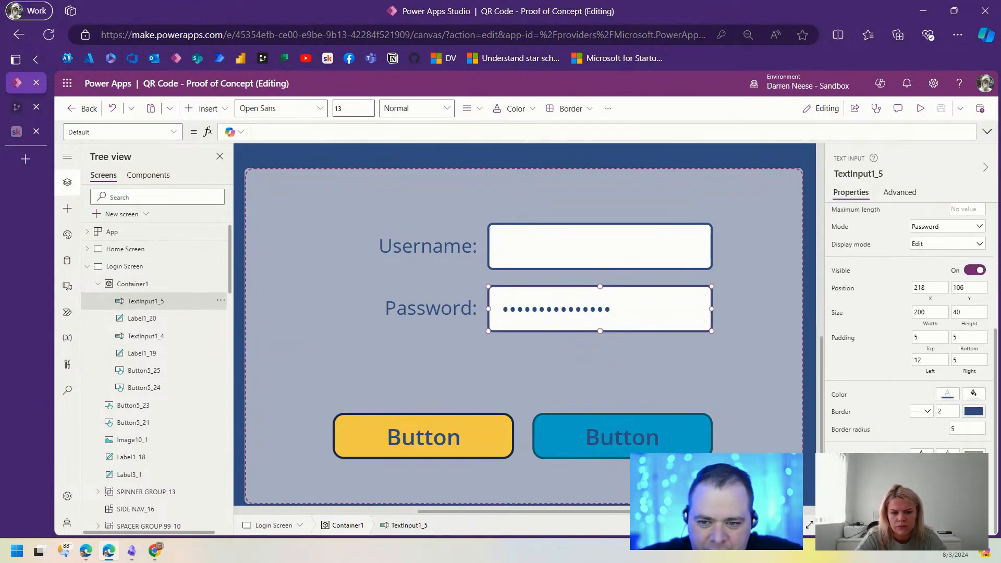
scroll(976, 432, "up", 1)
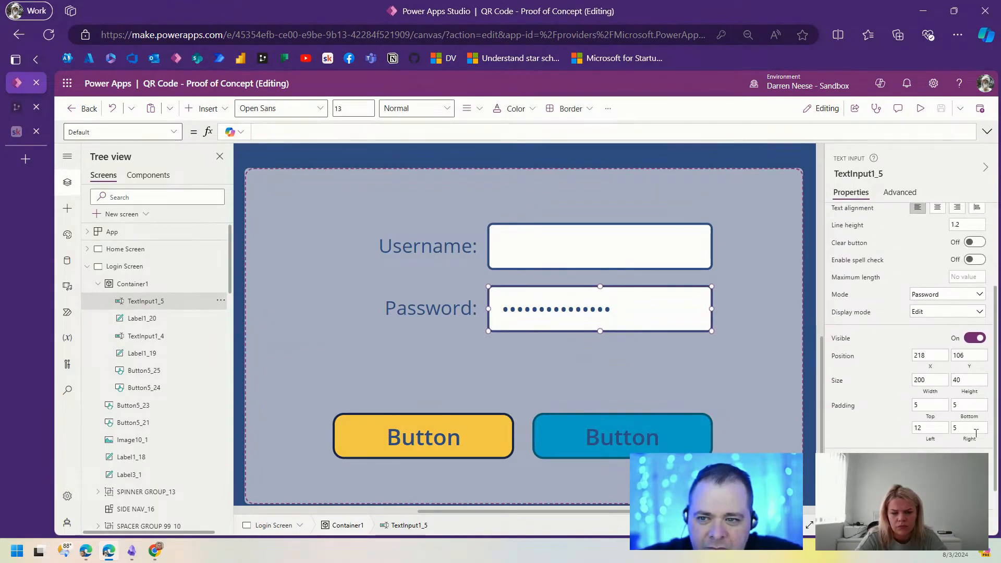
scroll(976, 432, "up", 1)
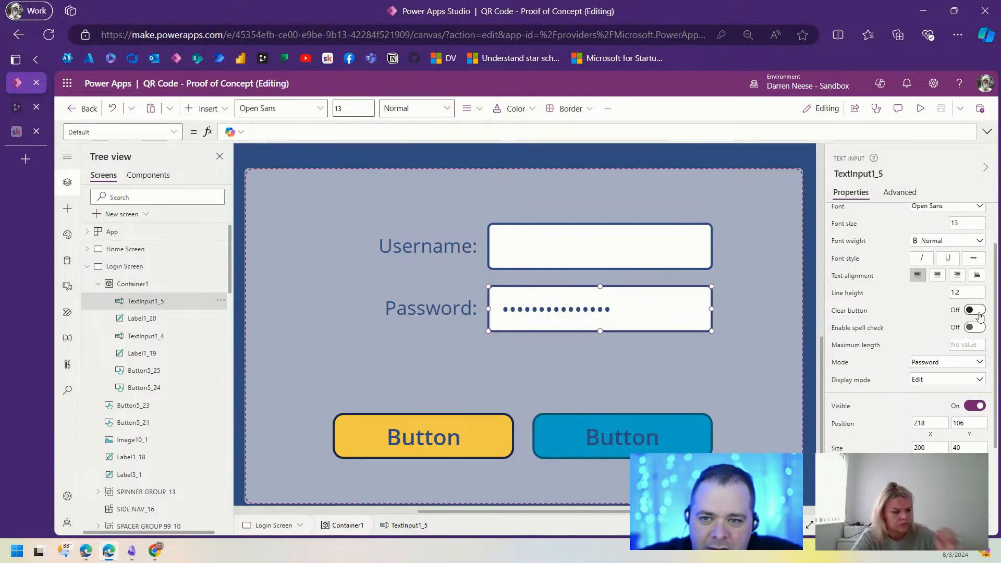
Step: Delete the Staff Site Access Area and Patient Access Area buttons together
left_click(602, 240)
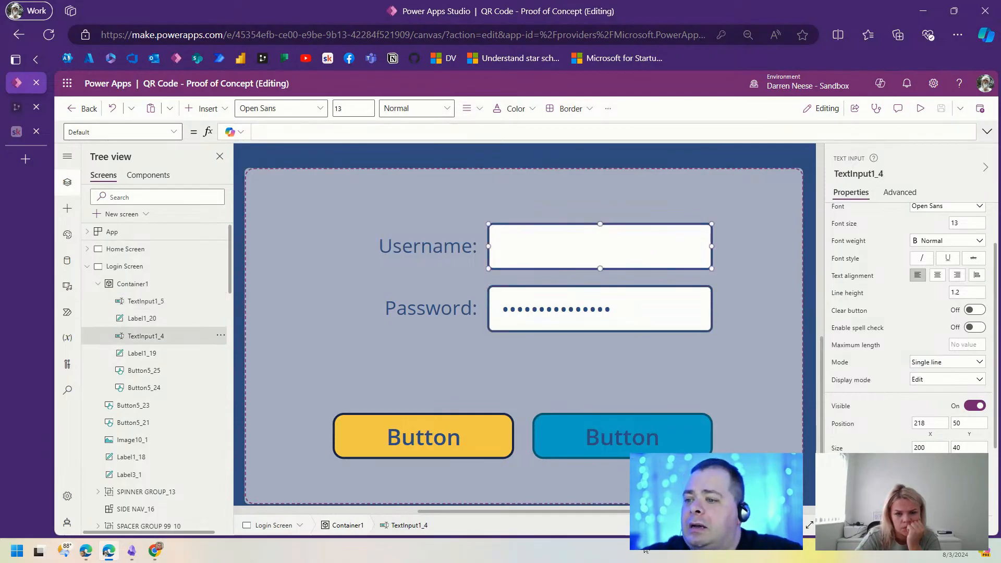
scroll(599, 248, "down", 10)
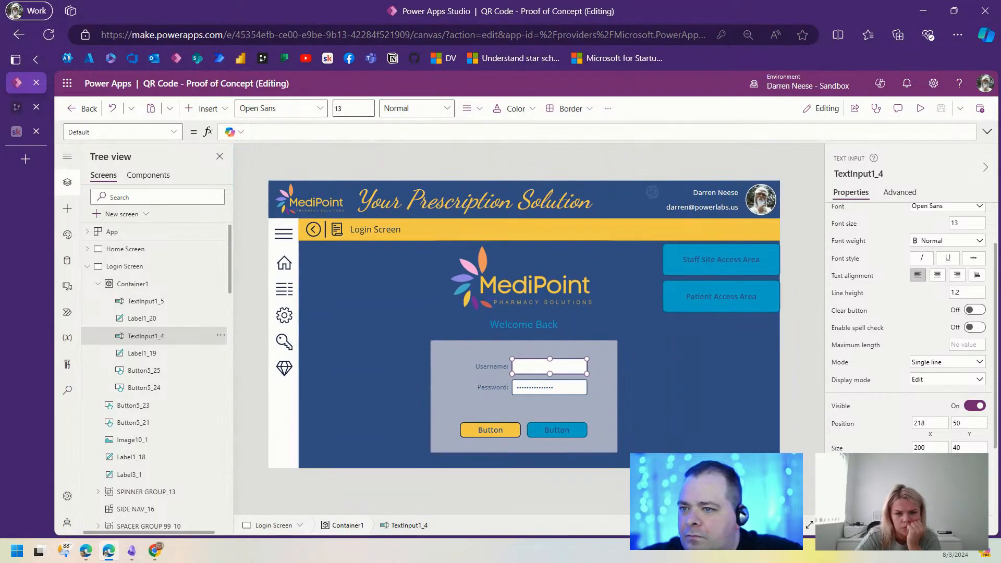
left_click(702, 263)
left_click(710, 296, "shift")
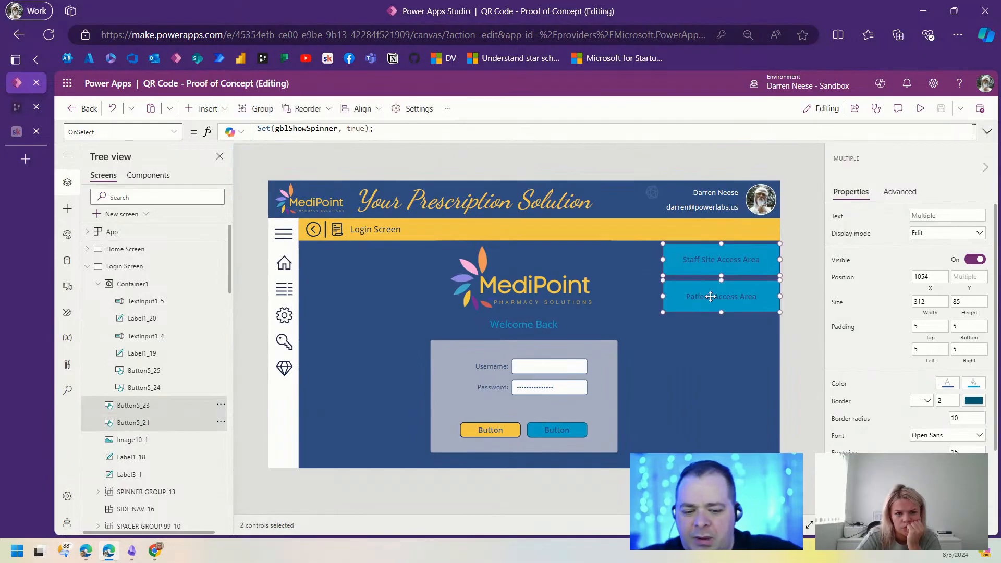
key("Delete")
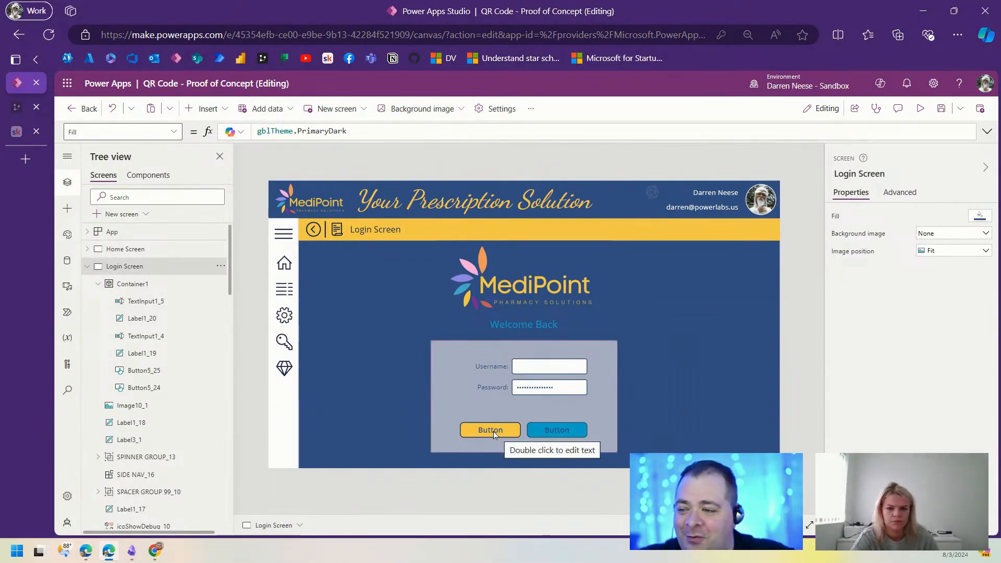
Step: Set the blue button's text to 'Login' and the yellow button's text to 'Back'
left_click(493, 430)
left_click(565, 432)
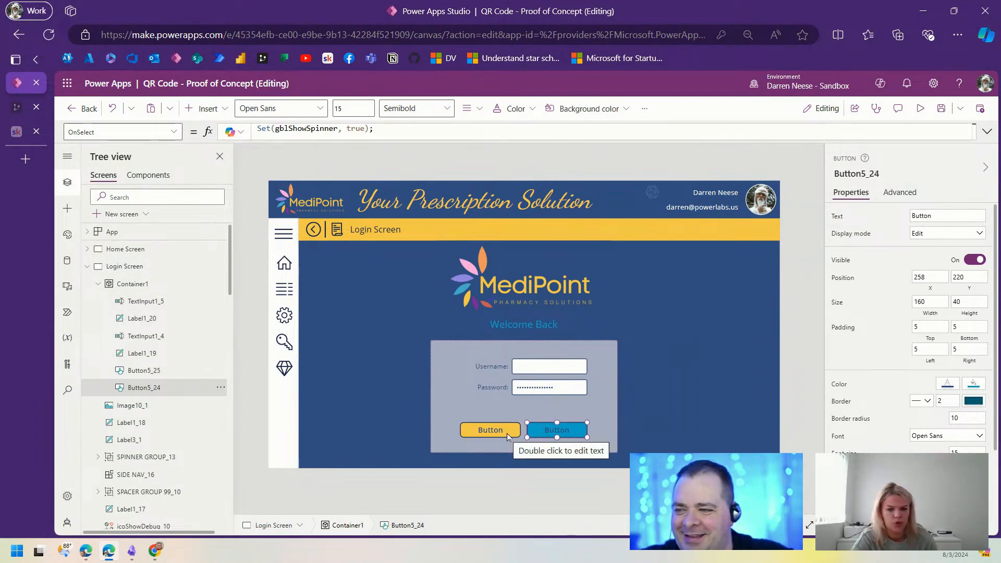
double_click(938, 217)
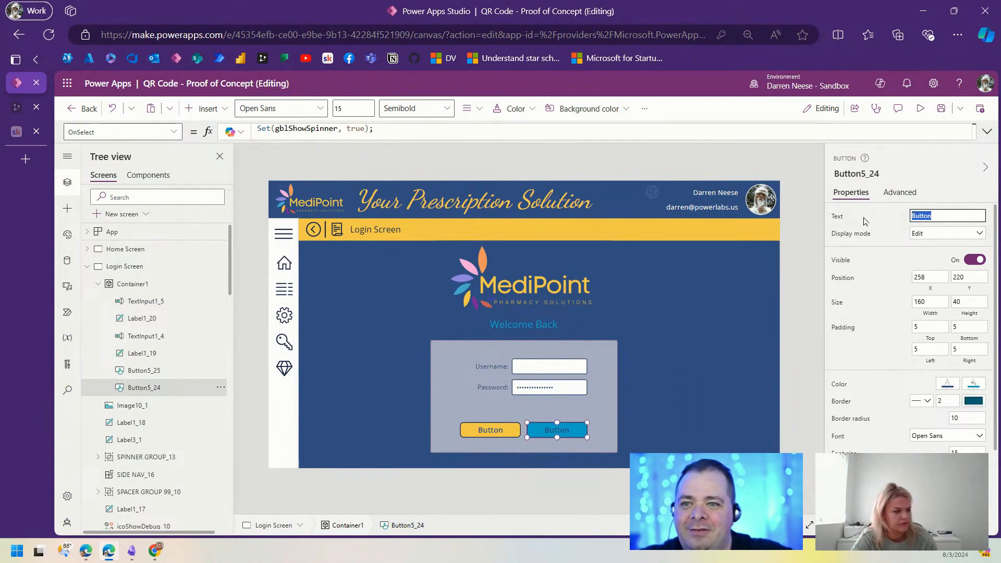
type("Login")
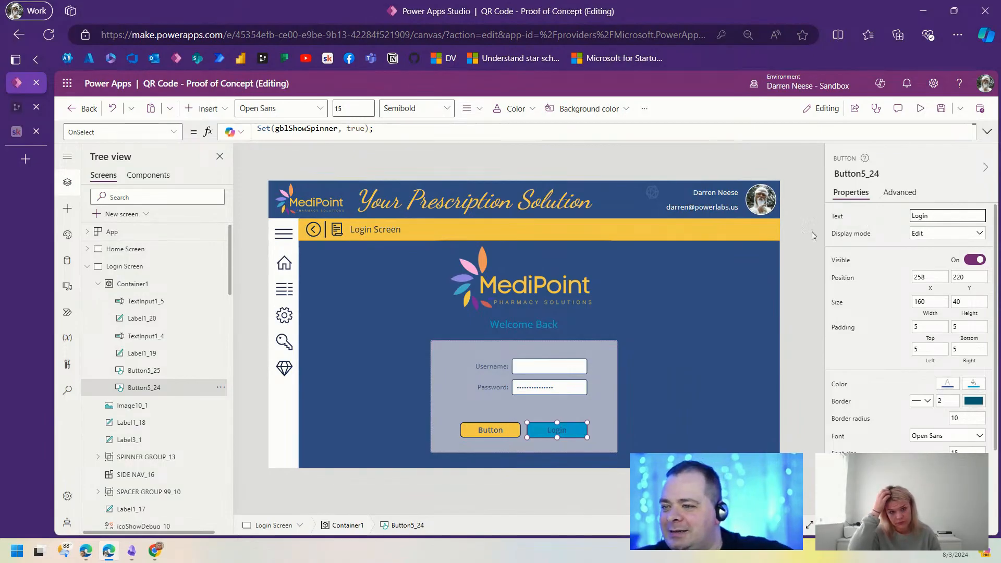
left_click(499, 435)
double_click(952, 217)
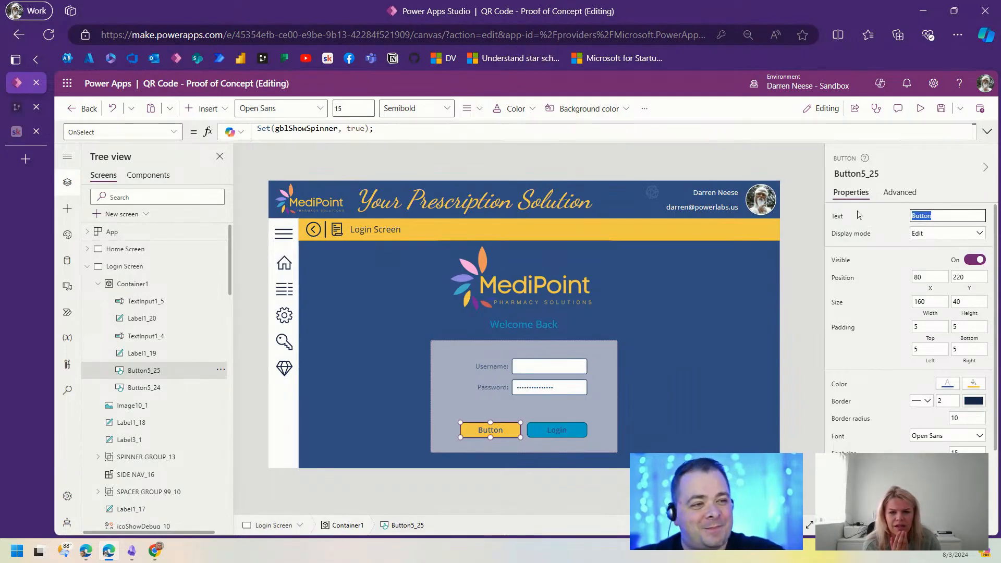
type("Back")
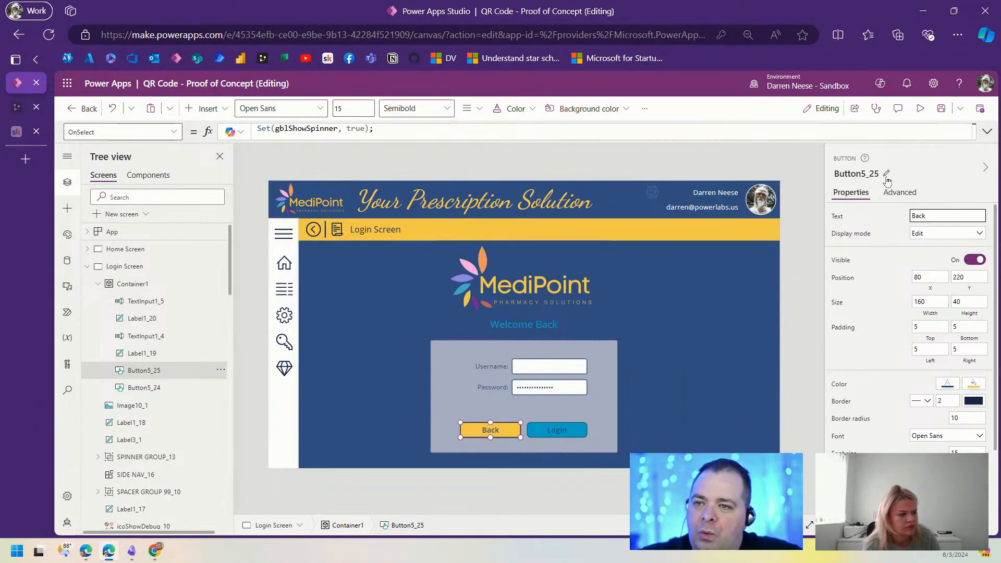
Step: Replace the Back button's entire OnSelect formula with Back();
left_click(896, 193)
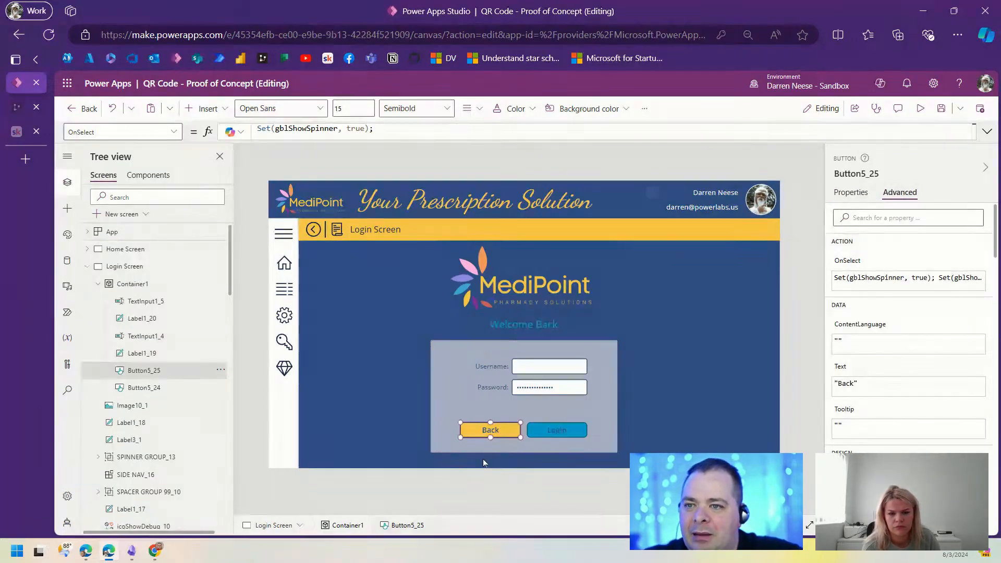
left_click(986, 132)
key("ctrl+a")
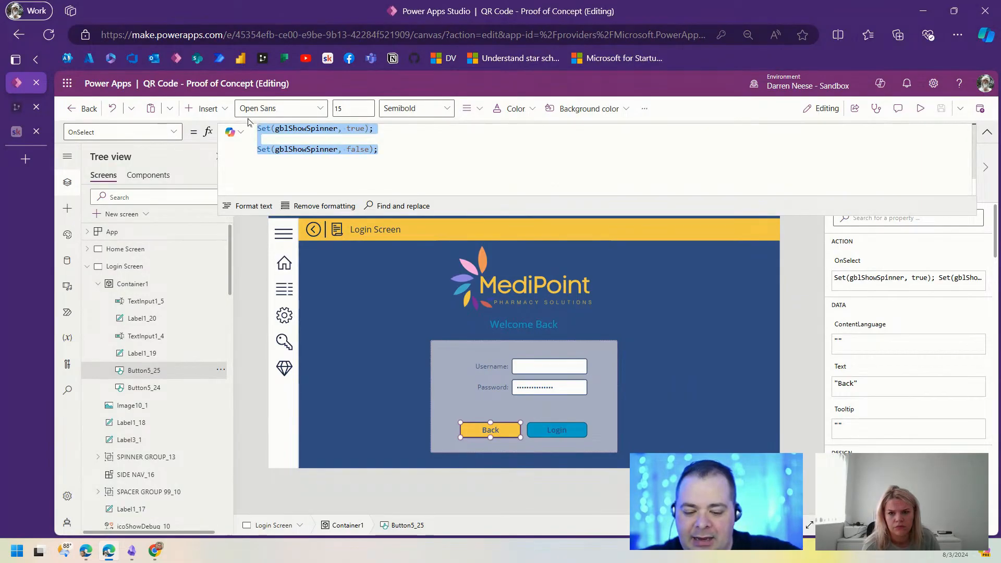
type("Back();")
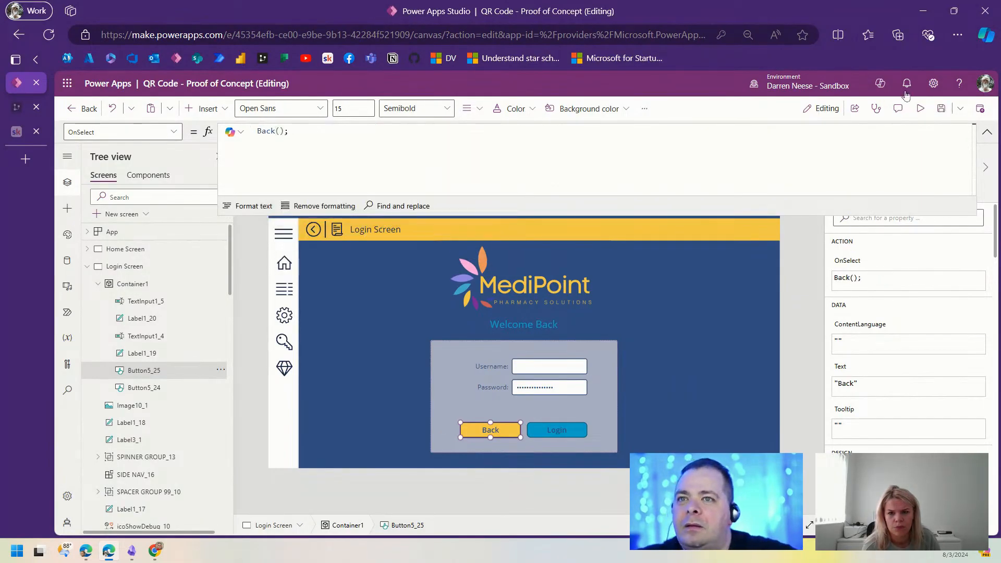
Step: Set the browser zoom to 100% and shrink the canvas to show the whole screen
left_click(957, 35)
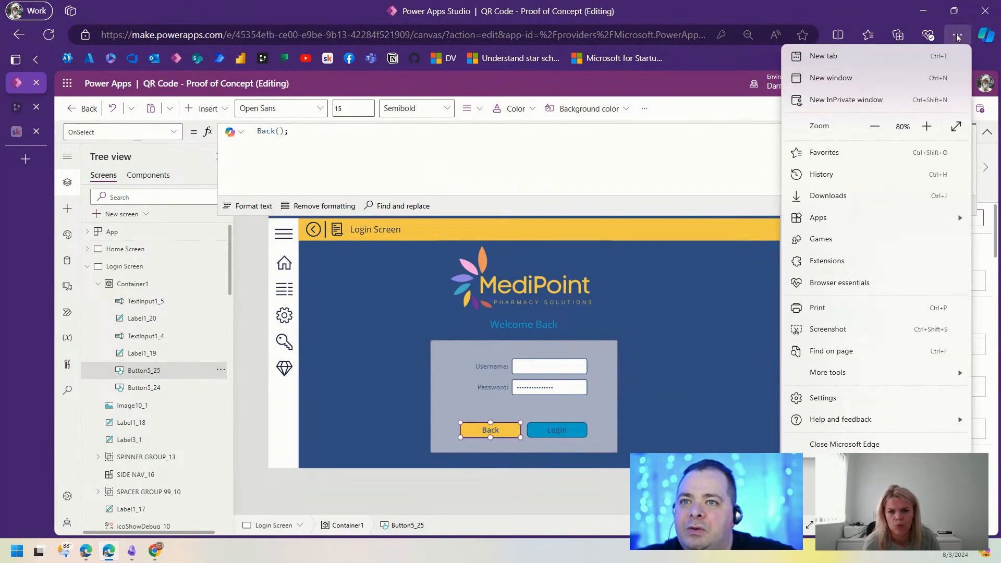
left_click(926, 126)
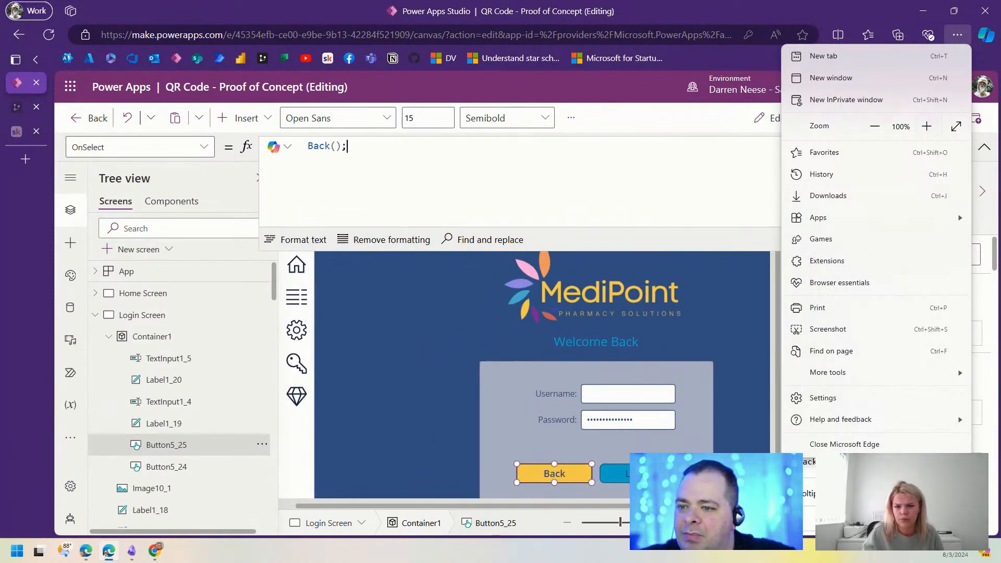
left_click(742, 344)
left_click(613, 525)
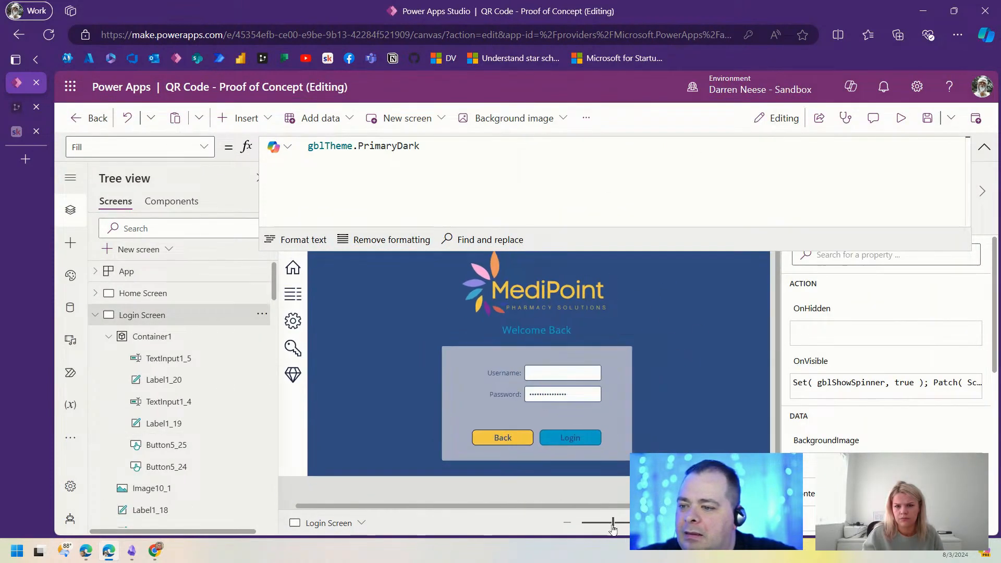
Step: Go full screen and move the Back and Login buttons up slightly
key("F11")
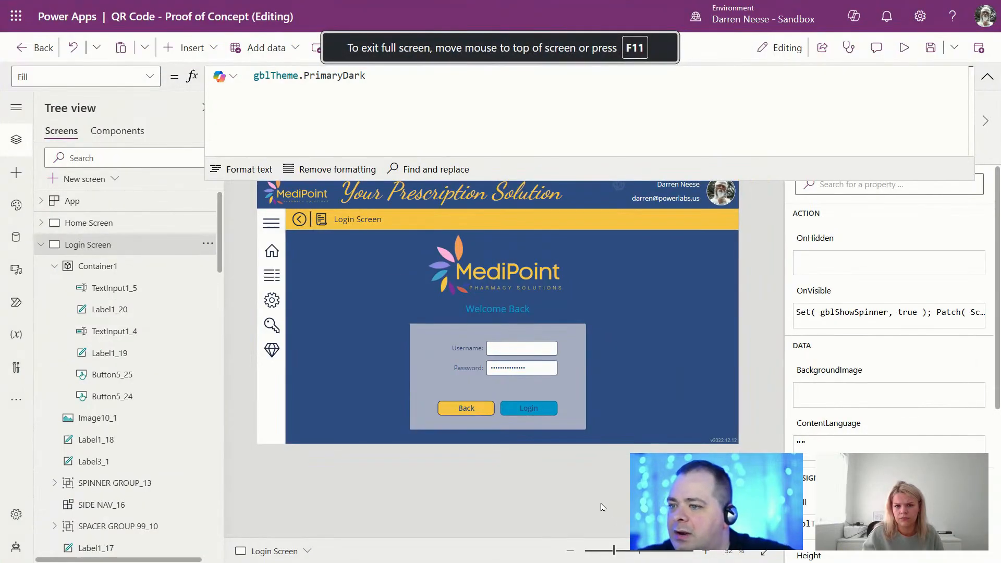
left_click(581, 399)
left_click(472, 411)
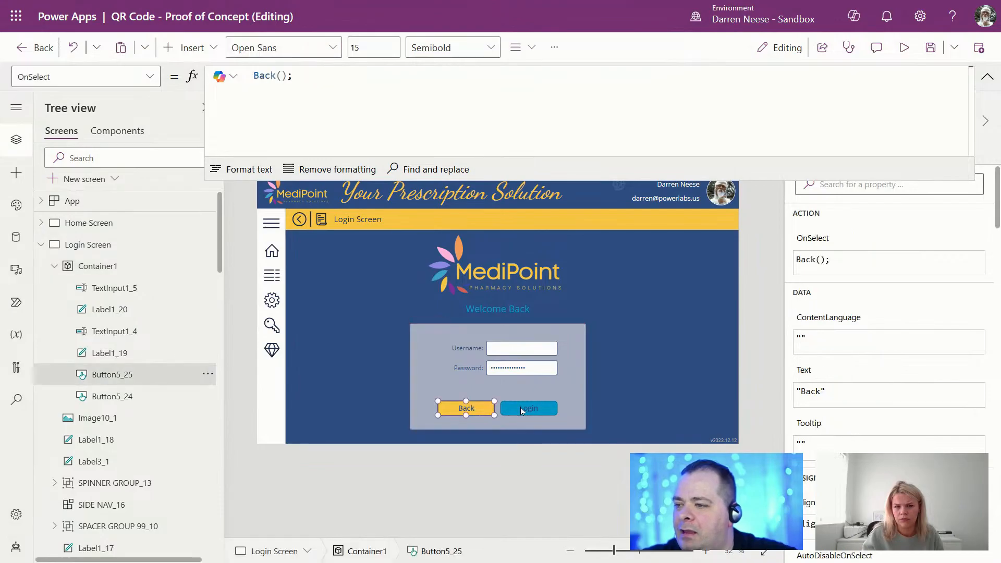
left_click(521, 408, "shift")
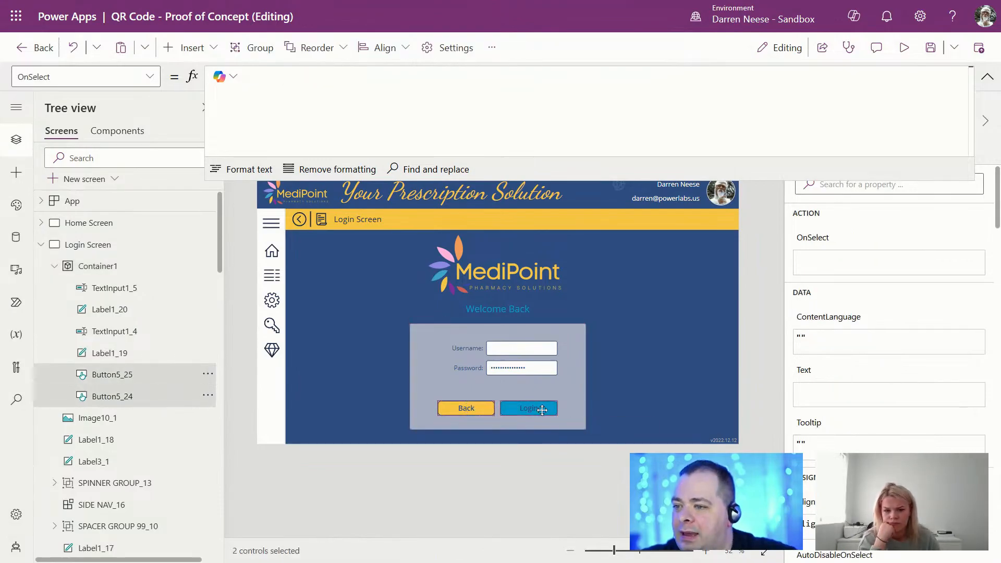
left_click_drag(542, 410, 542, 397)
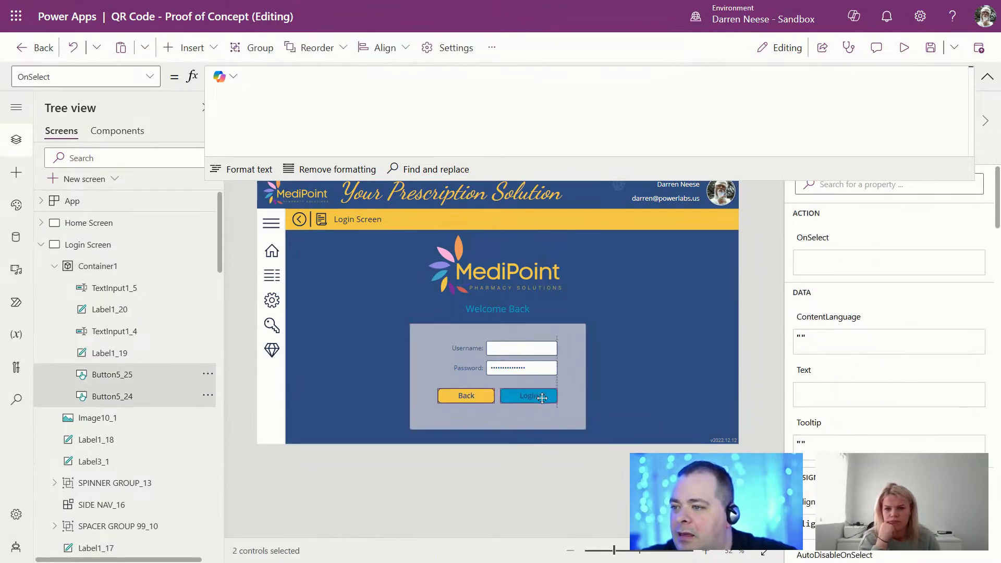
Step: Copy and paste the Username label to create a duplicate
left_click(472, 350)
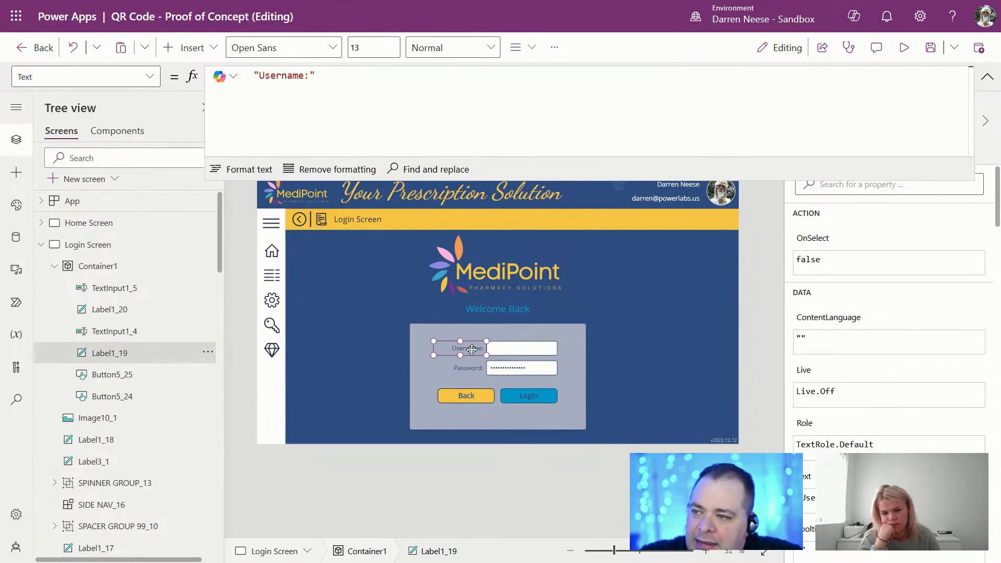
key("ctrl+c")
key("ctrl+v")
Step: Move the copied label below the buttons and change its text to 'Forgot Password?'
left_click_drag(472, 349, 506, 418)
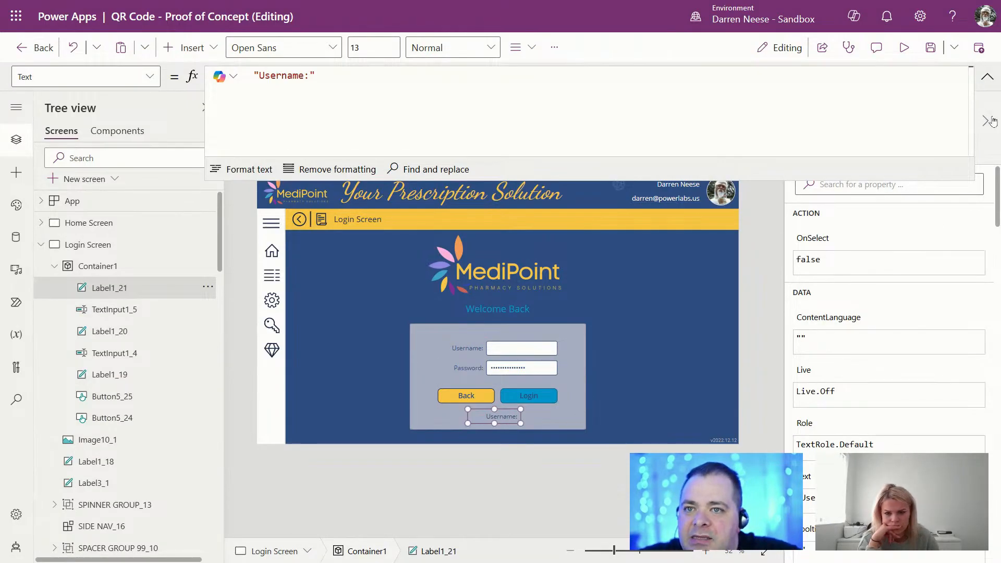
left_click(988, 77)
left_click(825, 152)
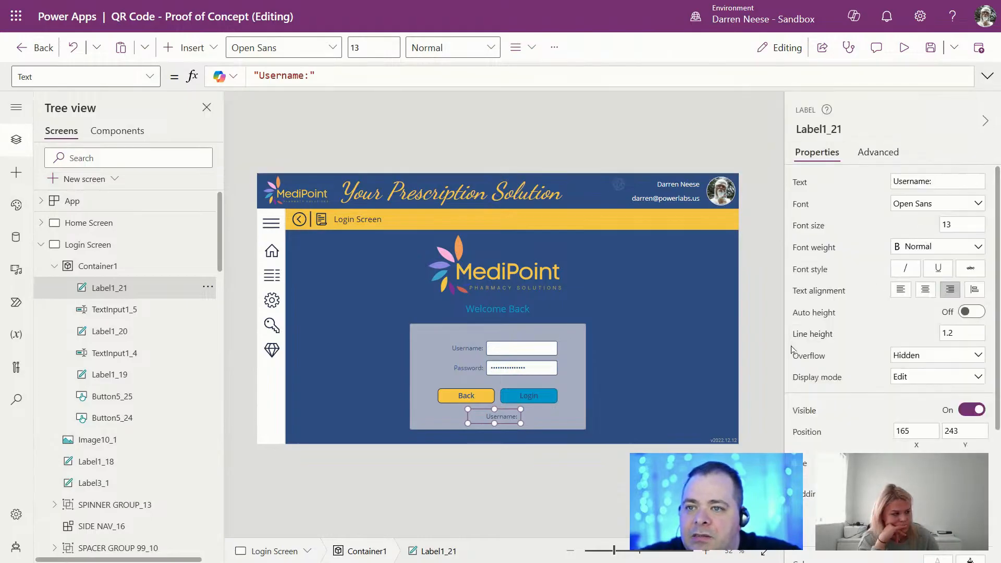
left_click(861, 183)
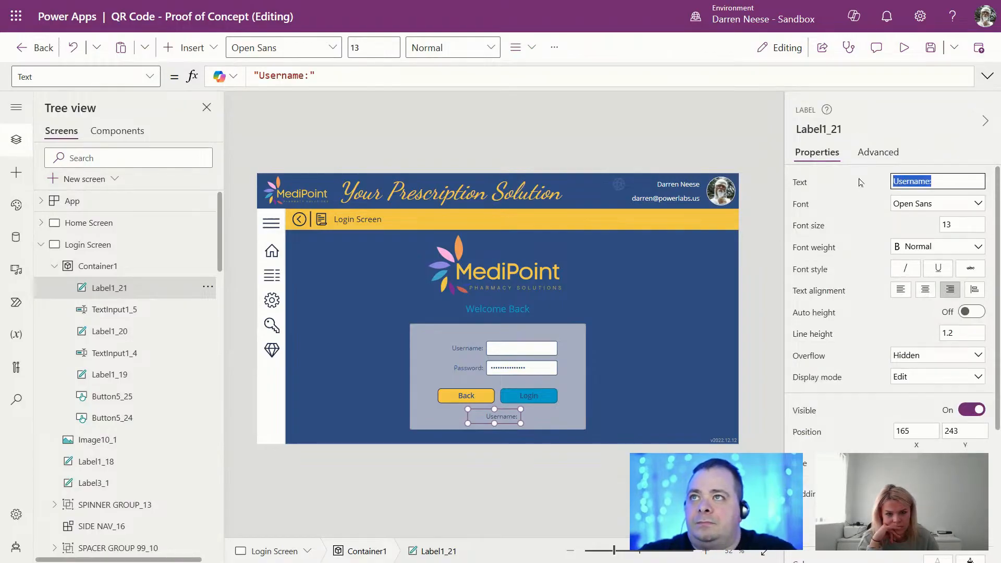
type("L")
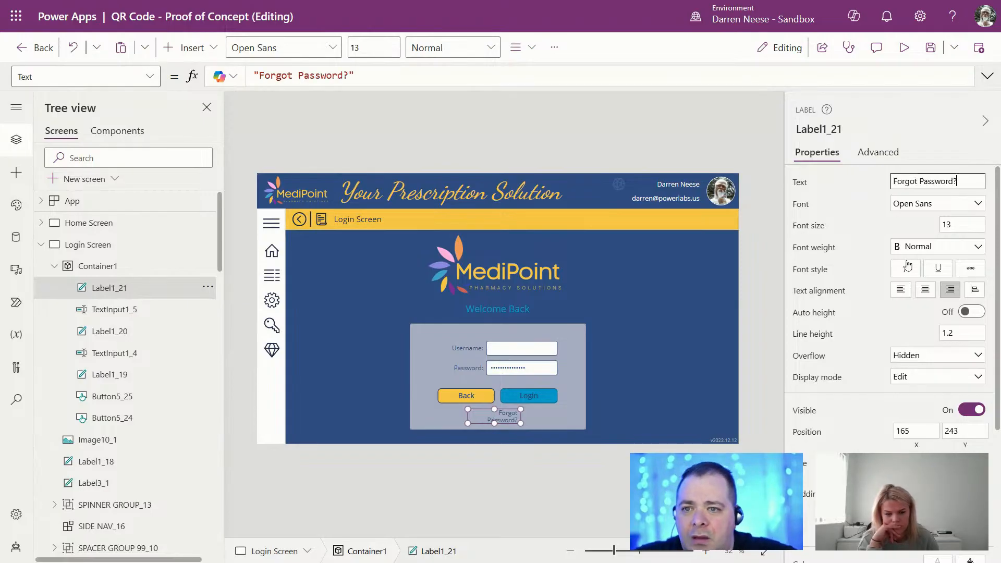
Step: Centre the Forgot Password? text, stretch it beneath both buttons, and make it italic
left_click(925, 289)
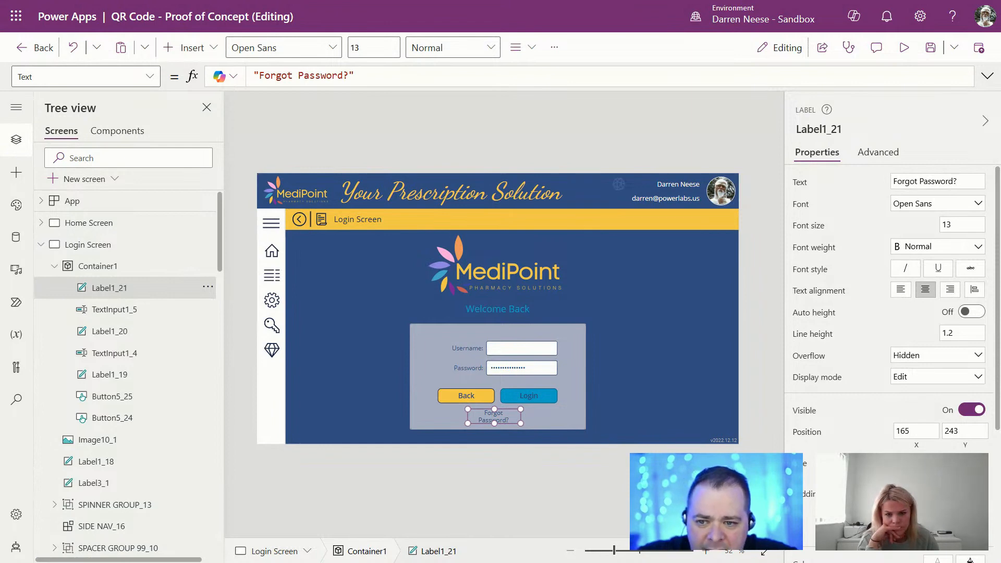
key("Return")
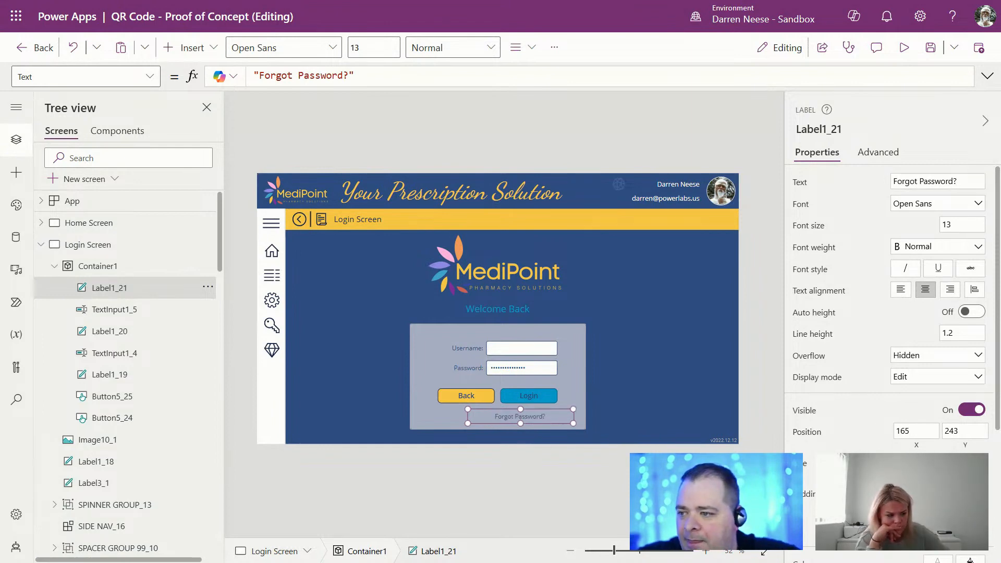
left_click_drag(541, 416, 521, 416)
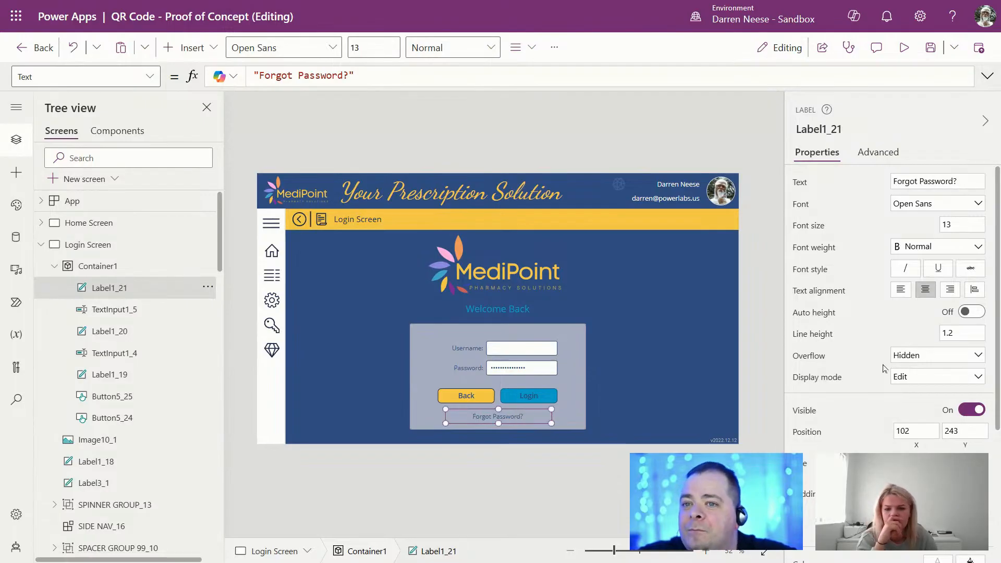
left_click(907, 269)
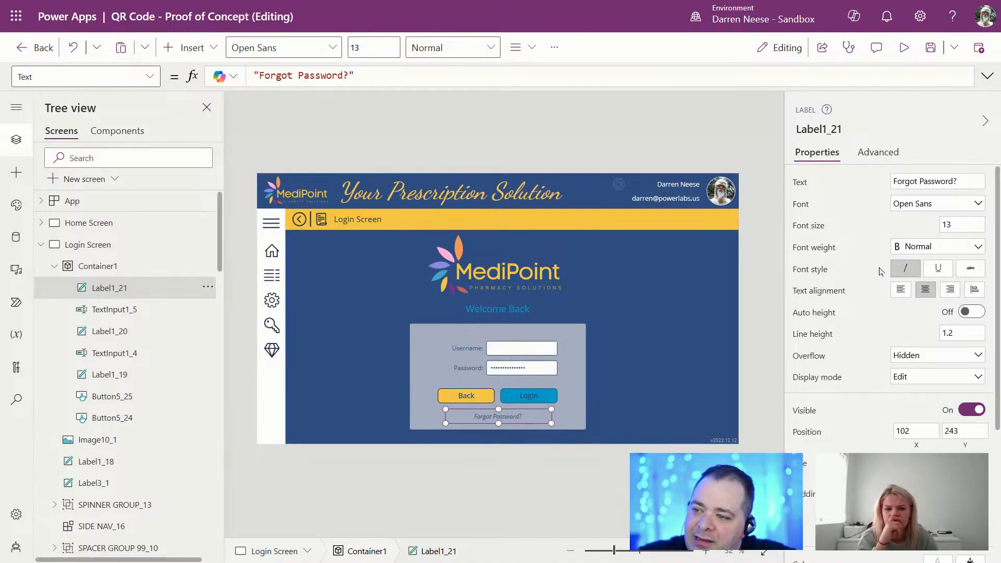
left_click(483, 486)
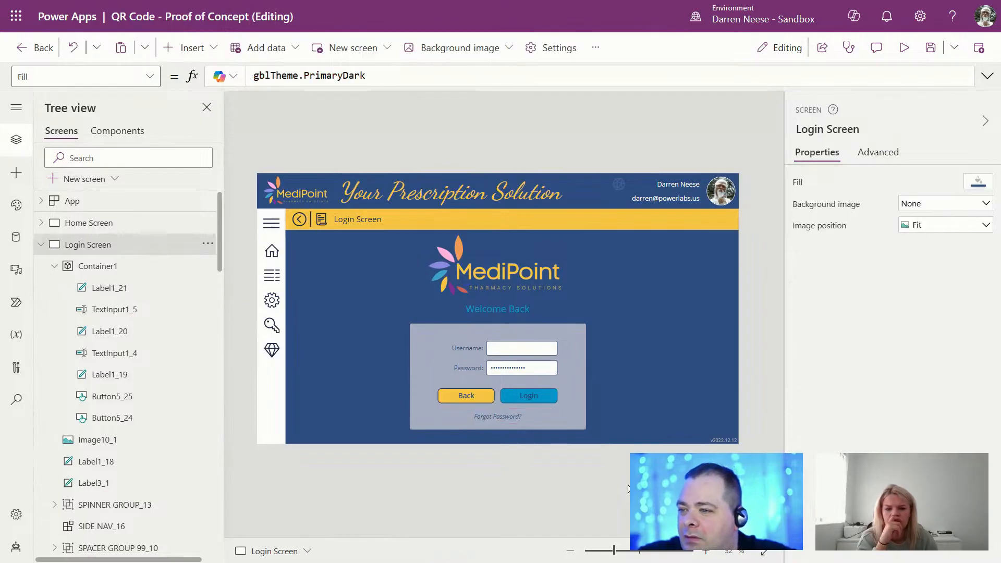
Step: Shrink the MediPoint logo, recentre it above the login box, and raise Welcome Back toward it
left_click(557, 285)
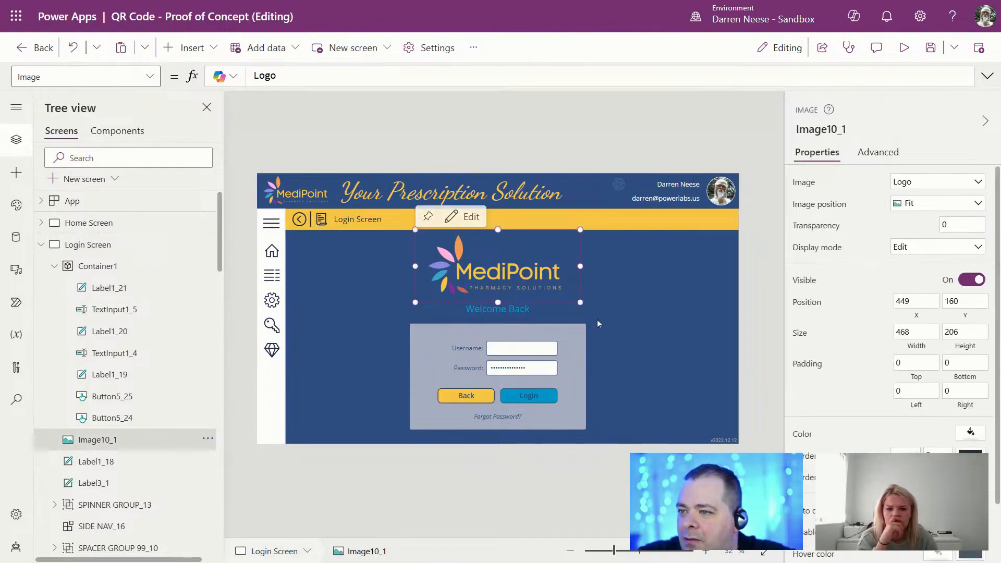
left_click(759, 315)
left_click(540, 292)
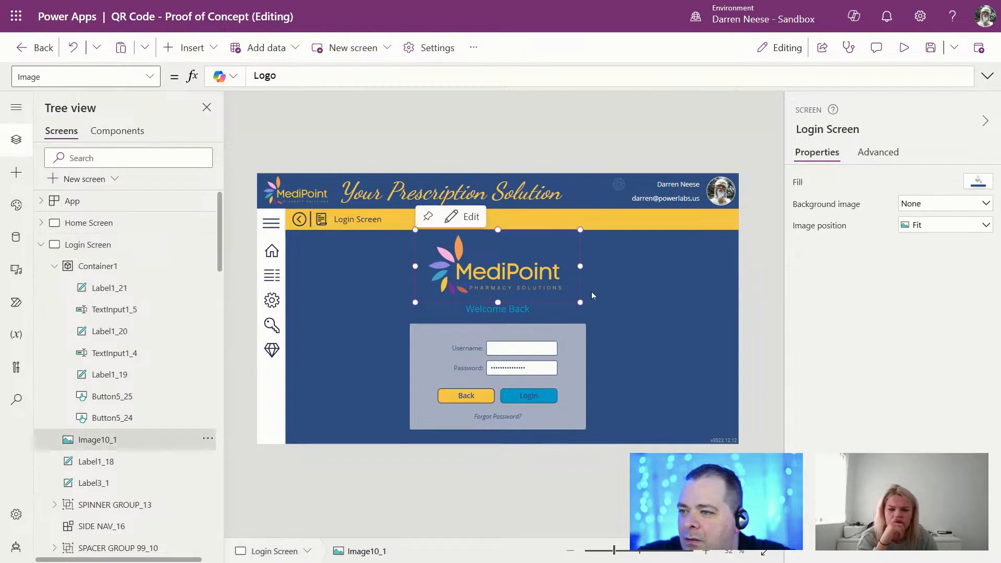
left_click_drag(571, 292, 558, 282)
left_click_drag(476, 255, 490, 258)
left_click_drag(515, 311, 525, 298)
left_click(754, 347)
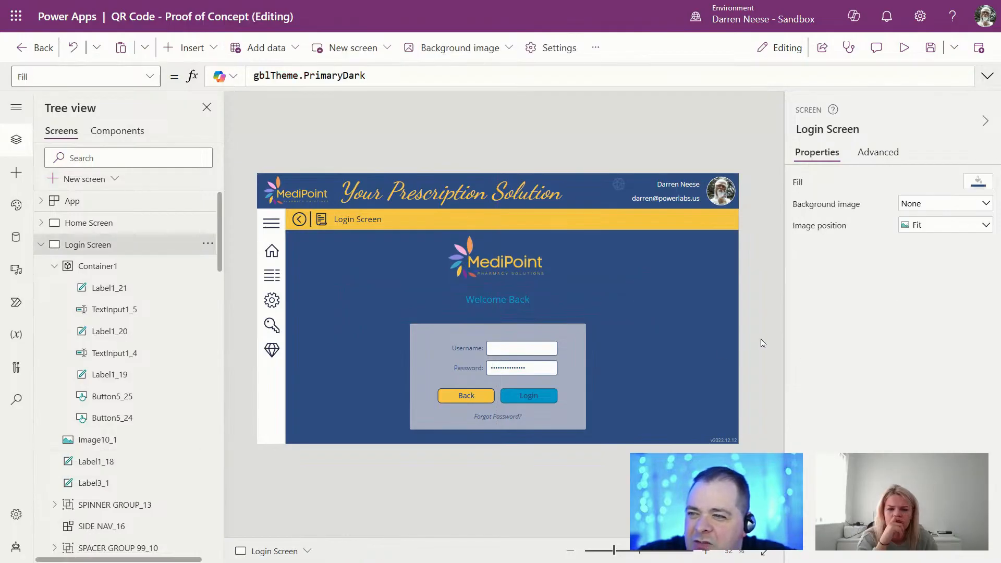
left_click(574, 376)
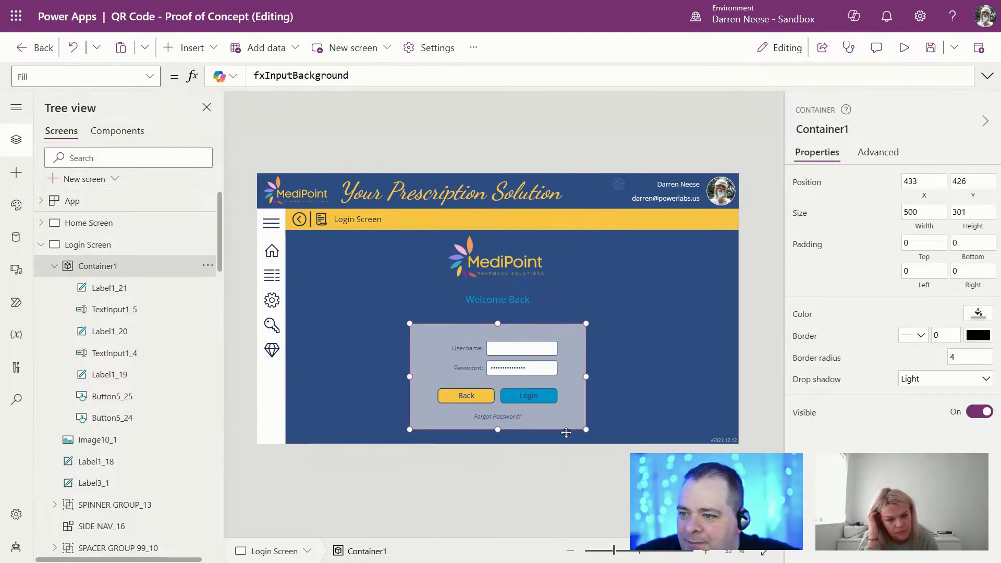
Step: Select the Login Screen, save the app, collapse its control list and exit full screen
left_click(566, 428)
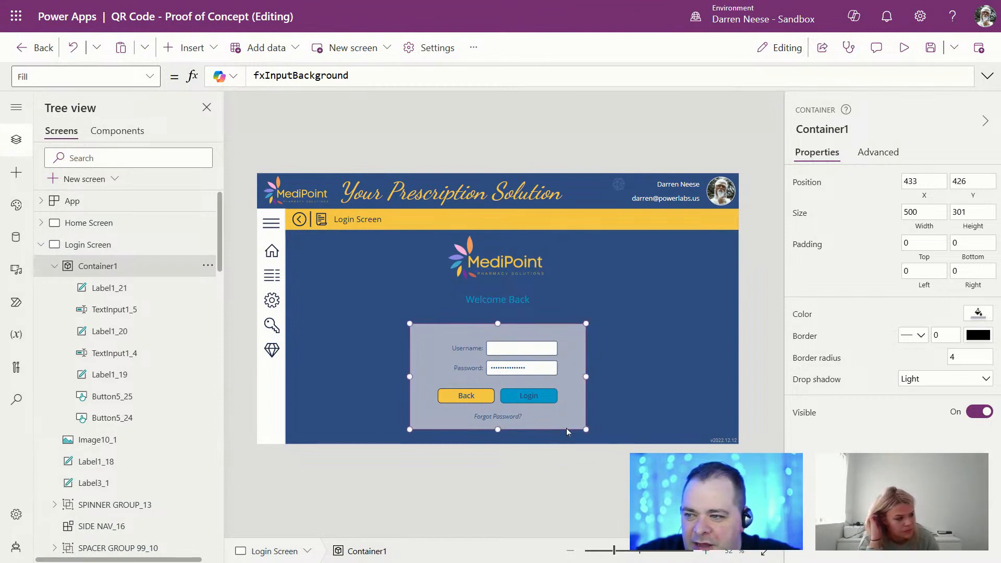
left_click(756, 329)
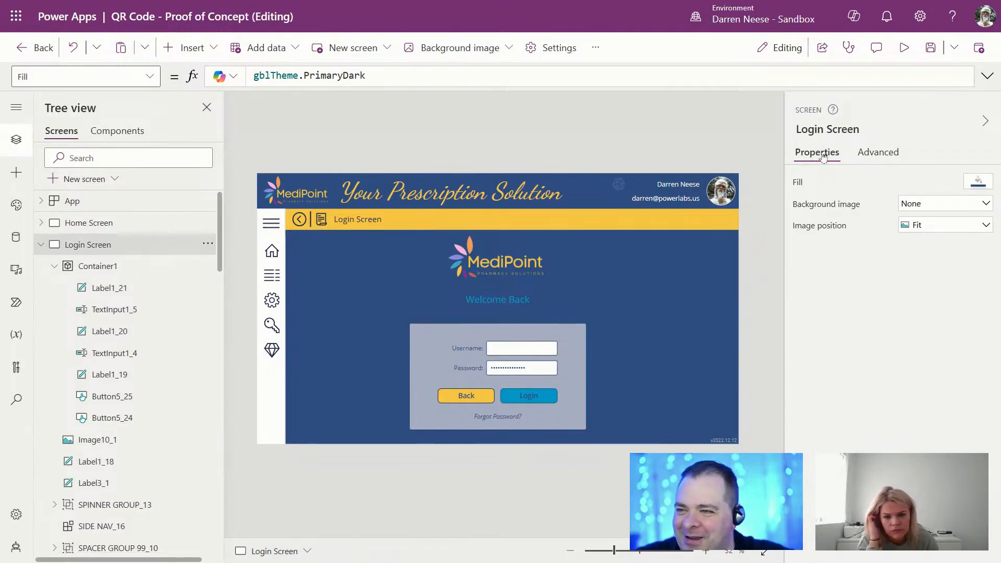
left_click(930, 61)
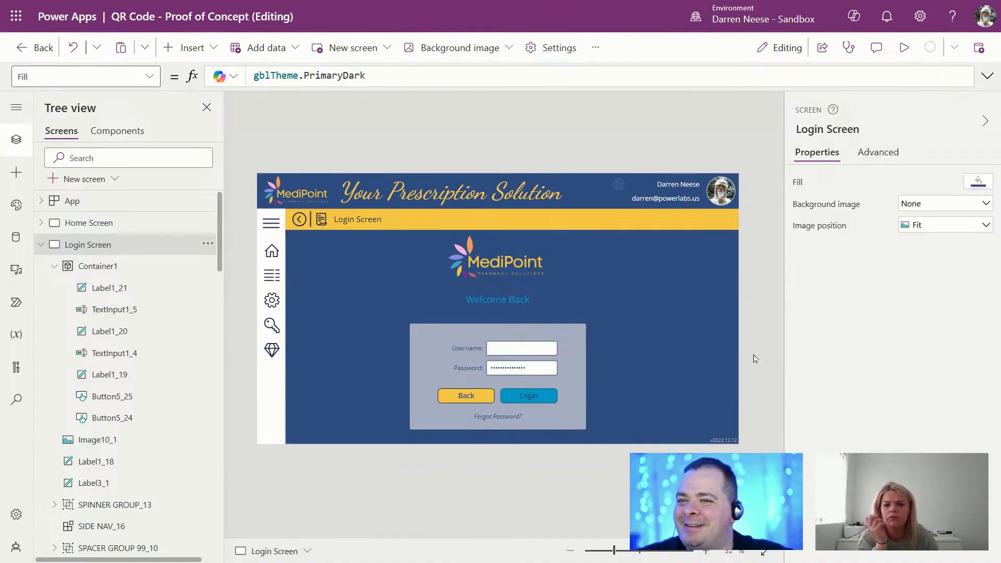
left_click(41, 245)
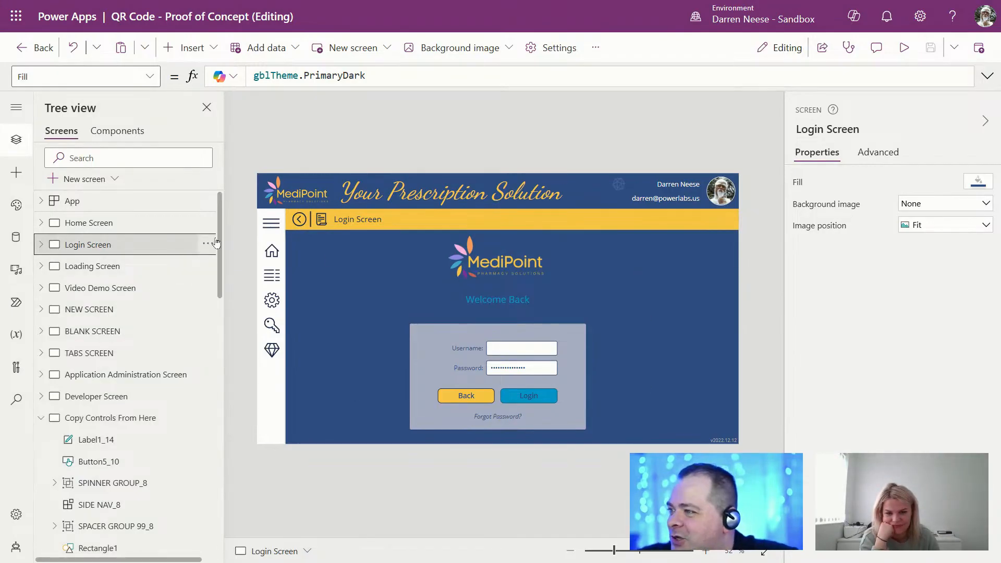
key("F11")
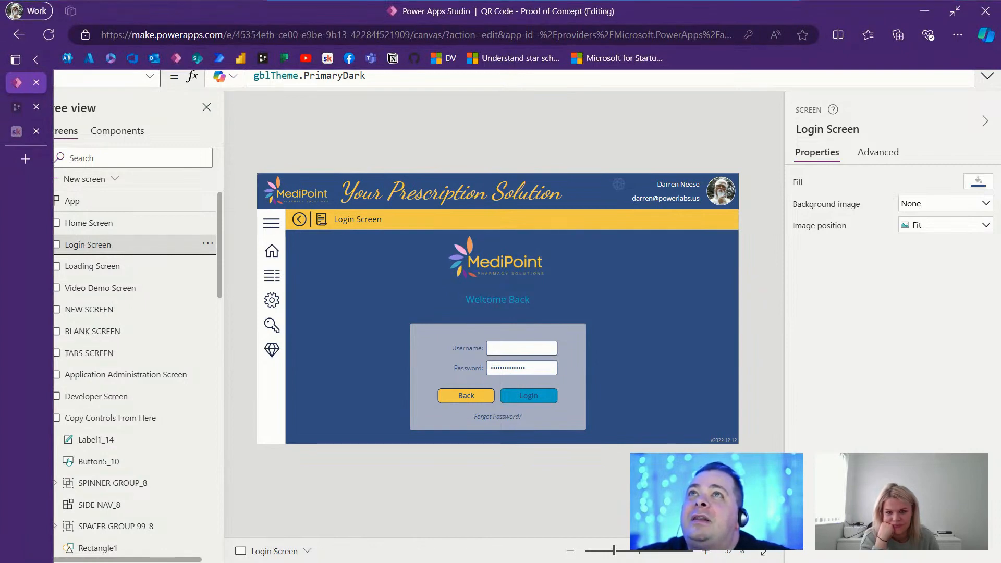
left_click_drag(663, 0, 604, 158)
left_click(834, 150)
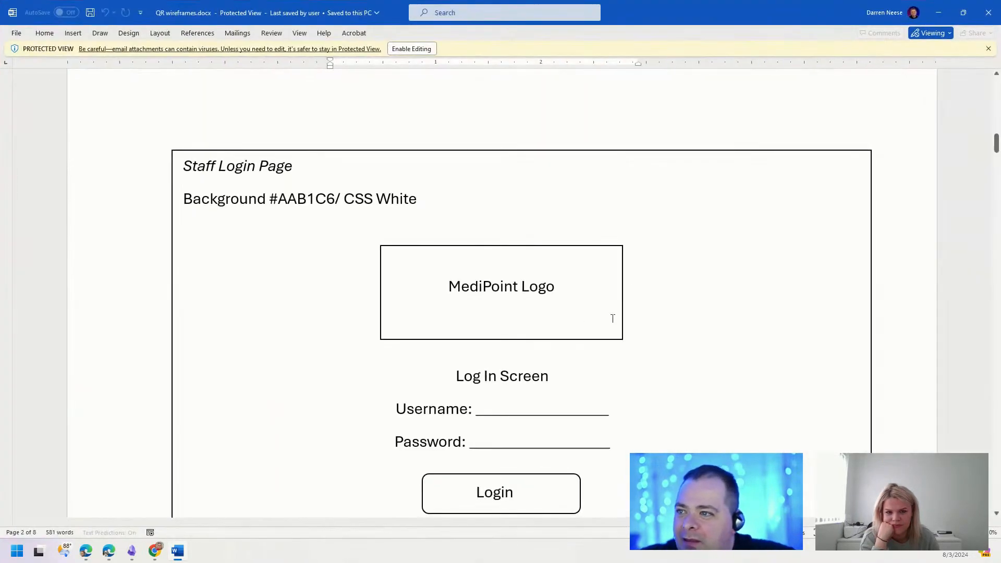
scroll(271, 442, "down", 10)
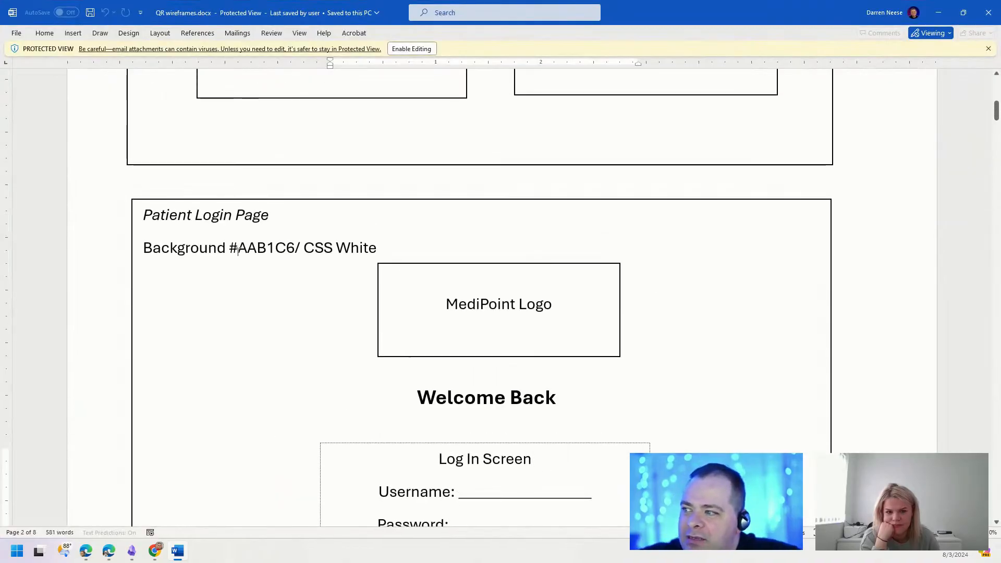
left_click_drag(144, 215, 278, 216)
scroll(681, 412, "down", 10)
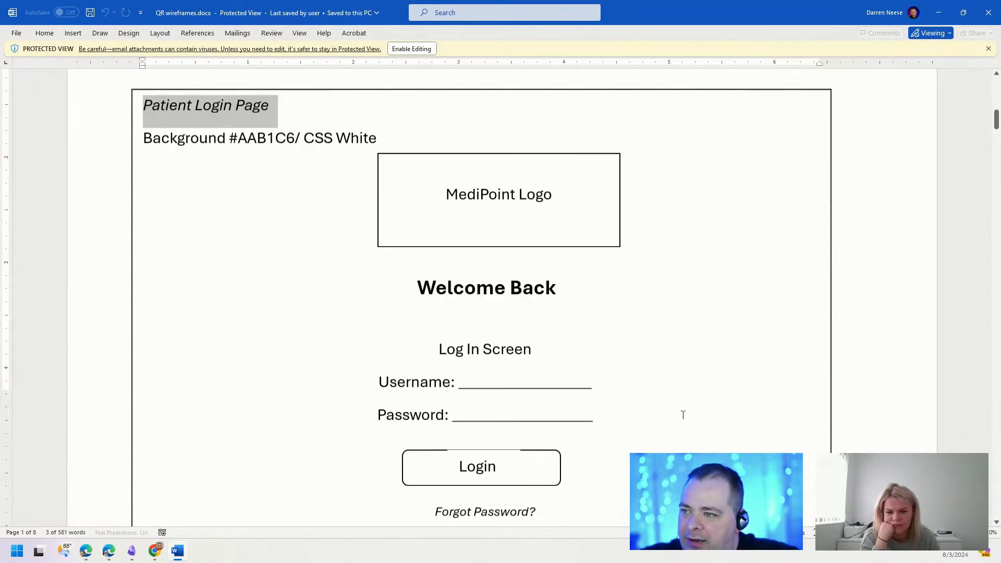
left_click_drag(183, 165, 324, 165)
left_click(509, 208)
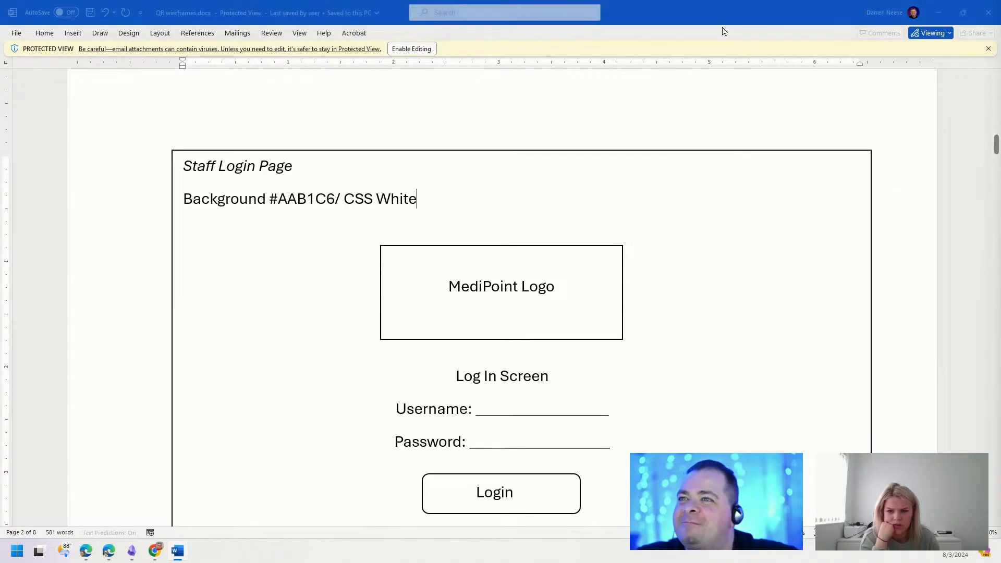
left_click_drag(723, 14, 433, 0)
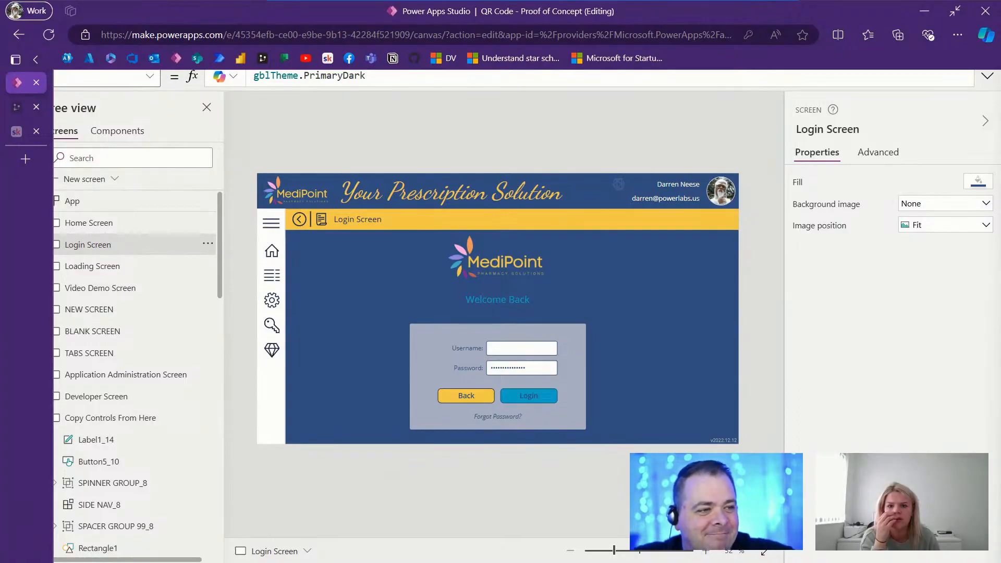
Step: Return the browser to full-screen view of the Login Screen editor
key("F11")
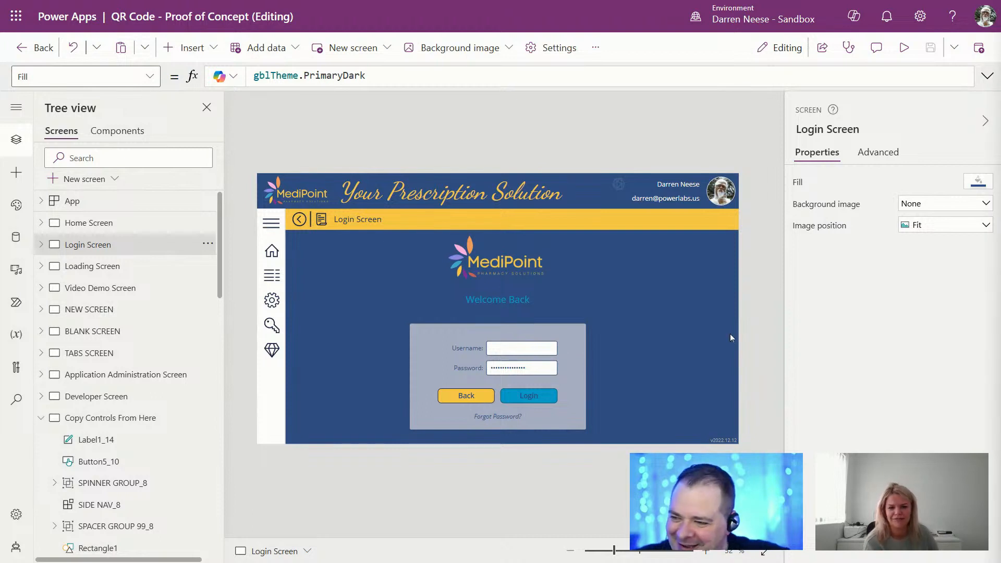
left_click(521, 395)
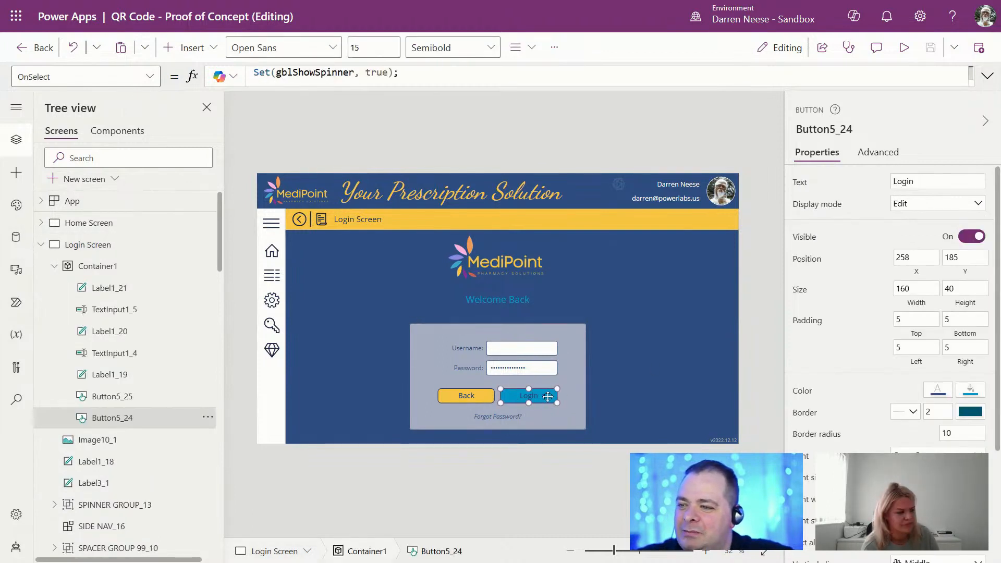
left_click(518, 348)
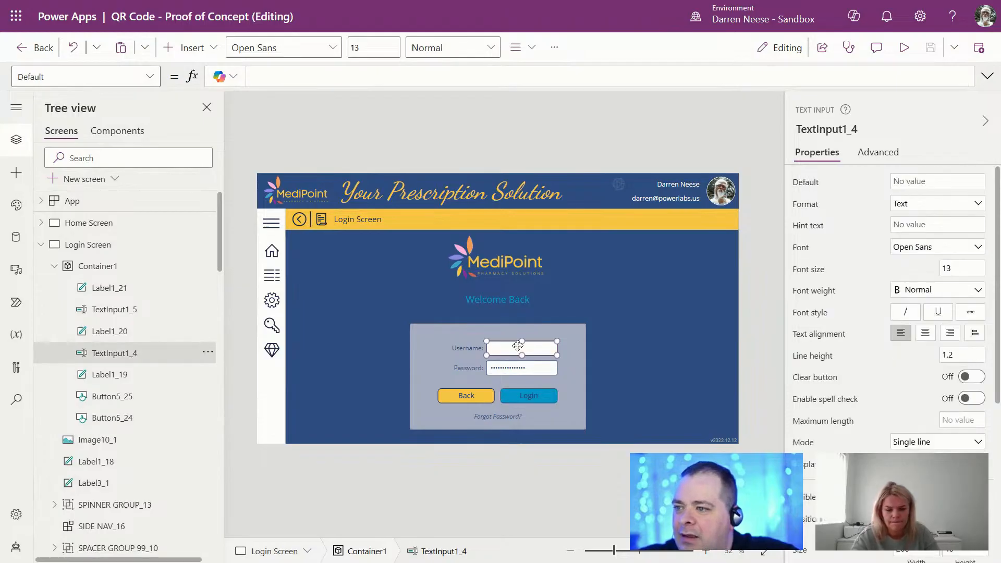
left_click(41, 245)
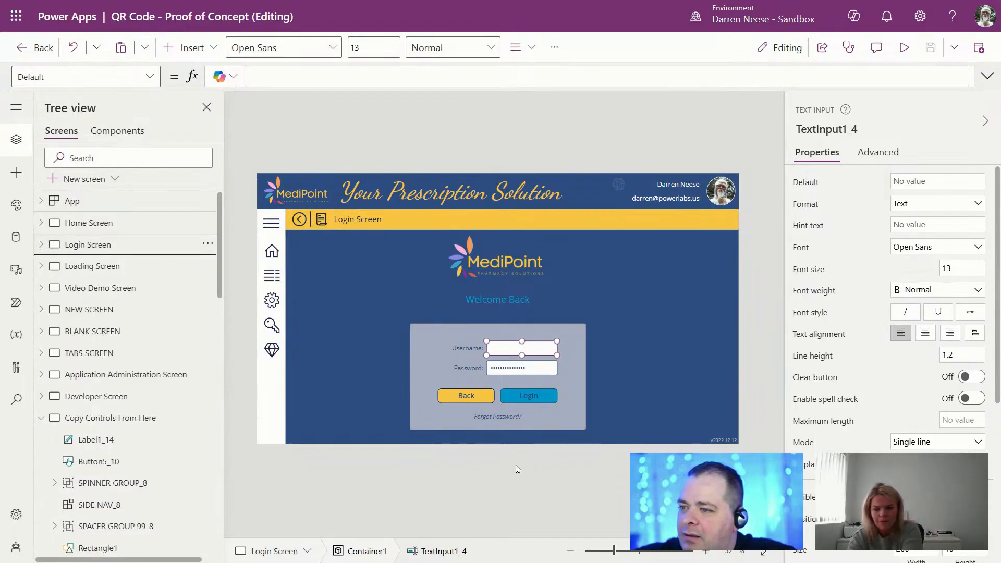
left_click(527, 396)
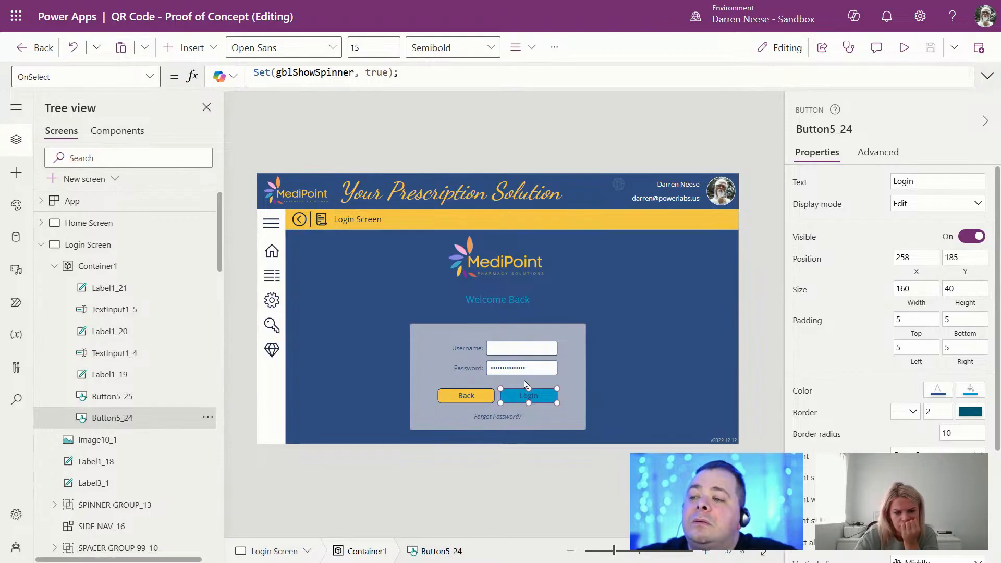
left_click(525, 352)
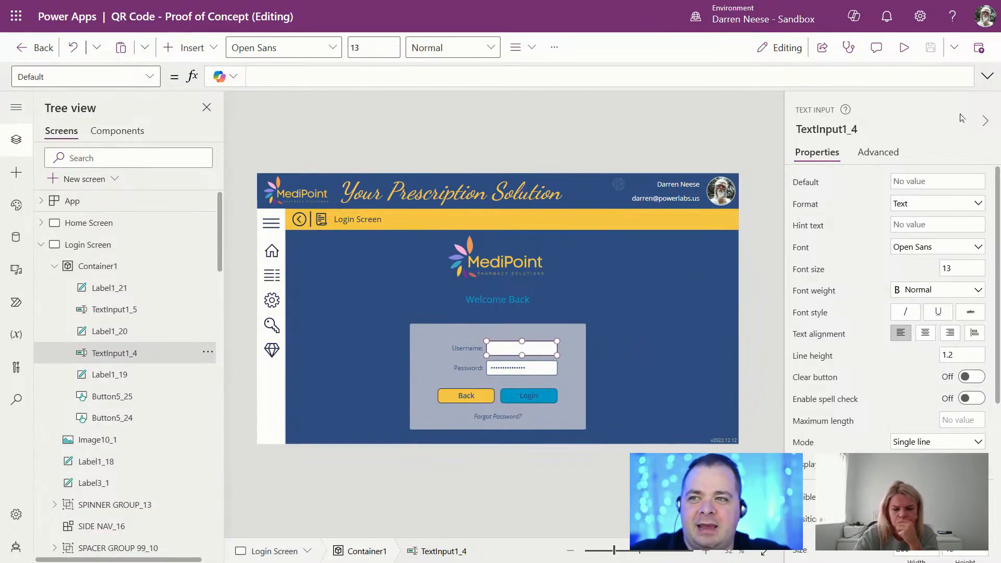
left_click(904, 47)
Step: Enter a sample patient username in the previewed Username field, then close the preview
left_click(594, 364)
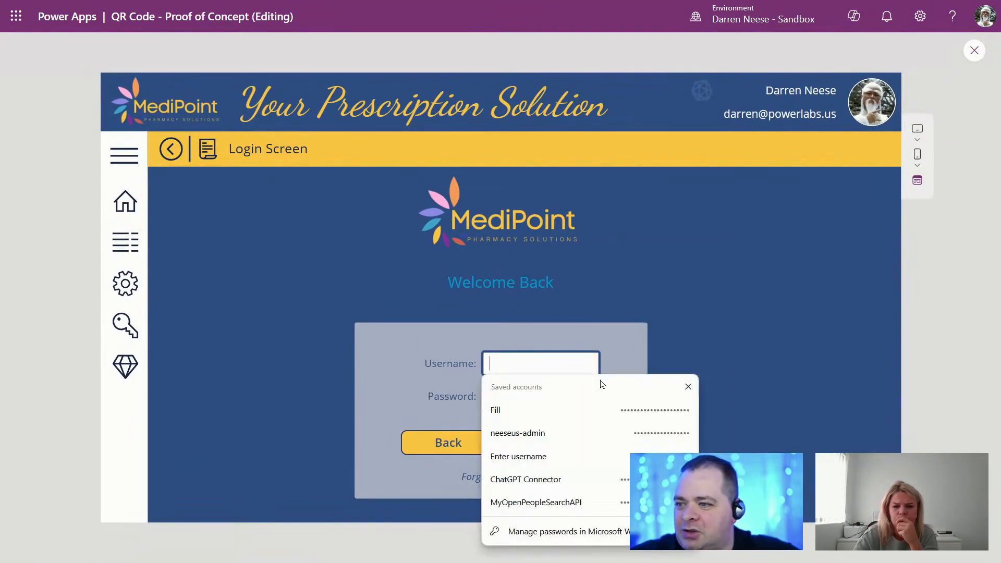
type("patient")
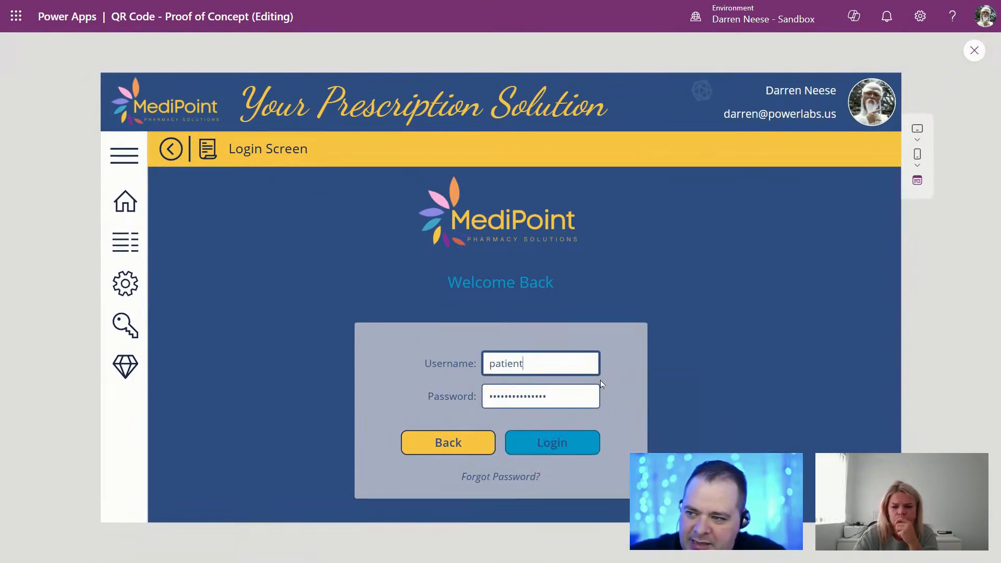
type("0")
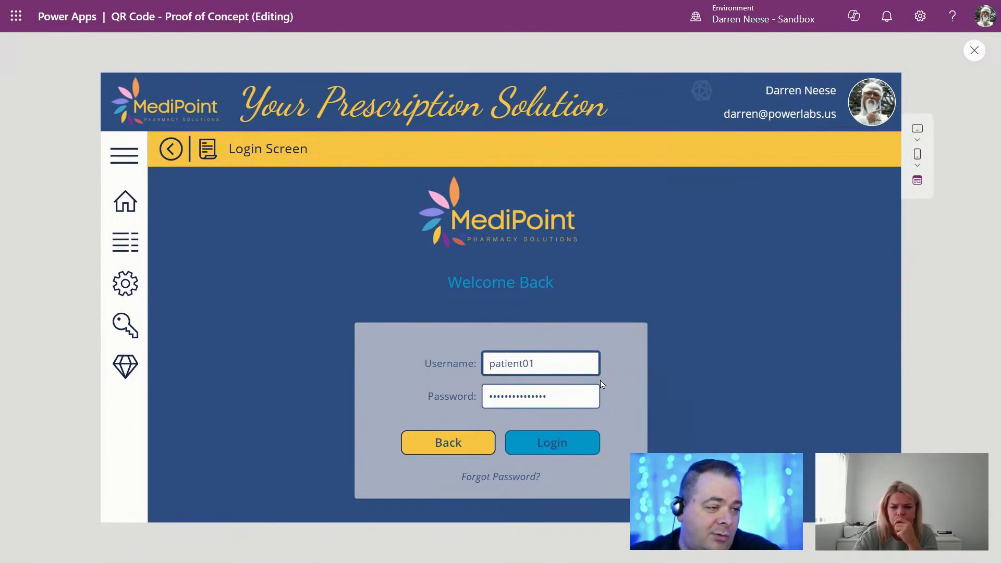
type("002")
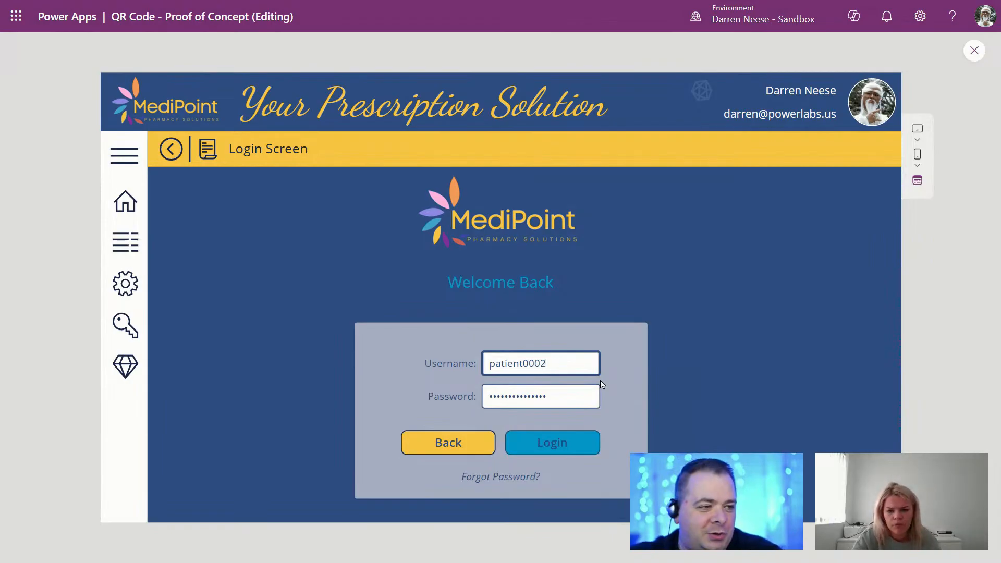
left_click_drag(519, 364, 479, 366)
double_click(539, 364)
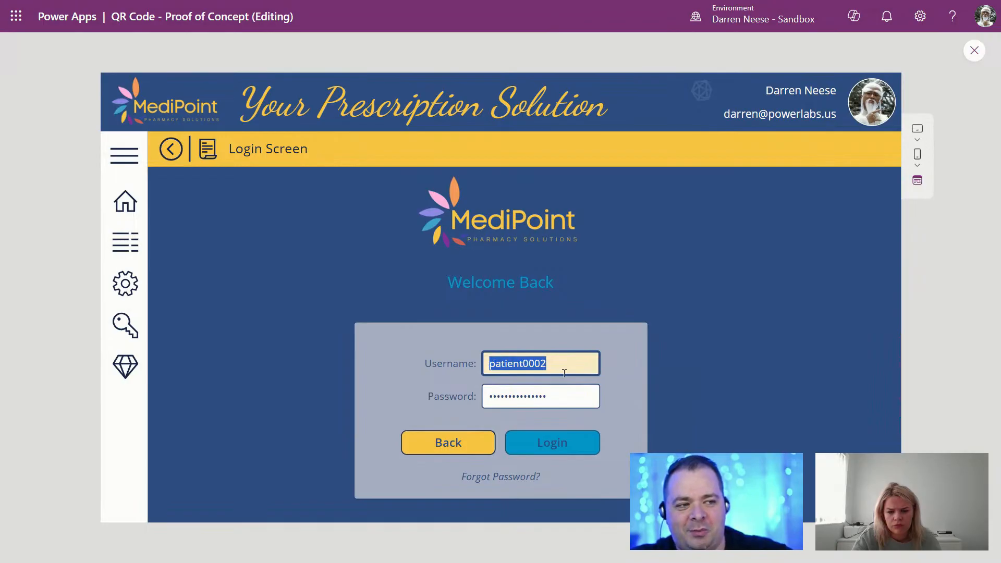
left_click(722, 335)
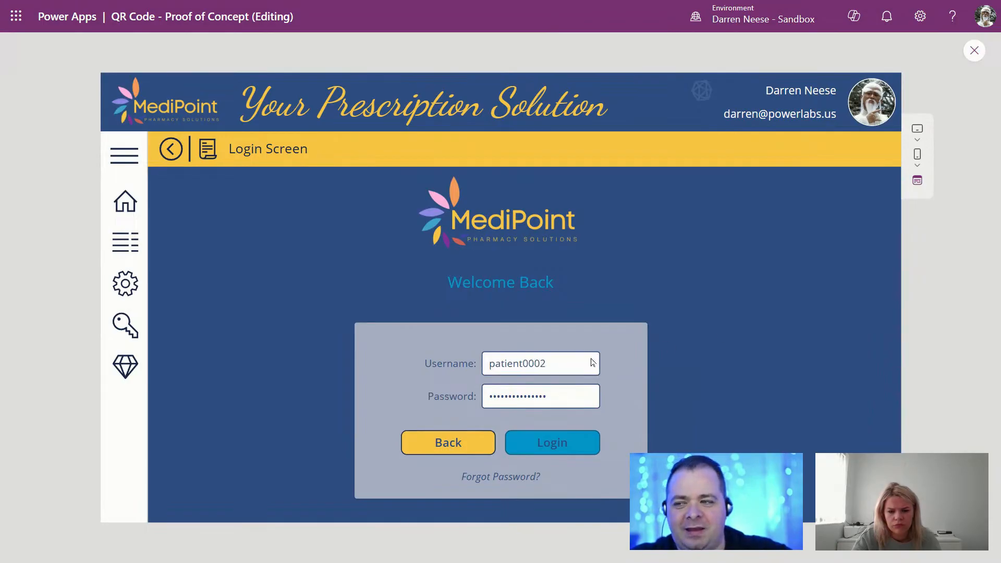
left_click(537, 364)
double_click(535, 363)
left_click(727, 357)
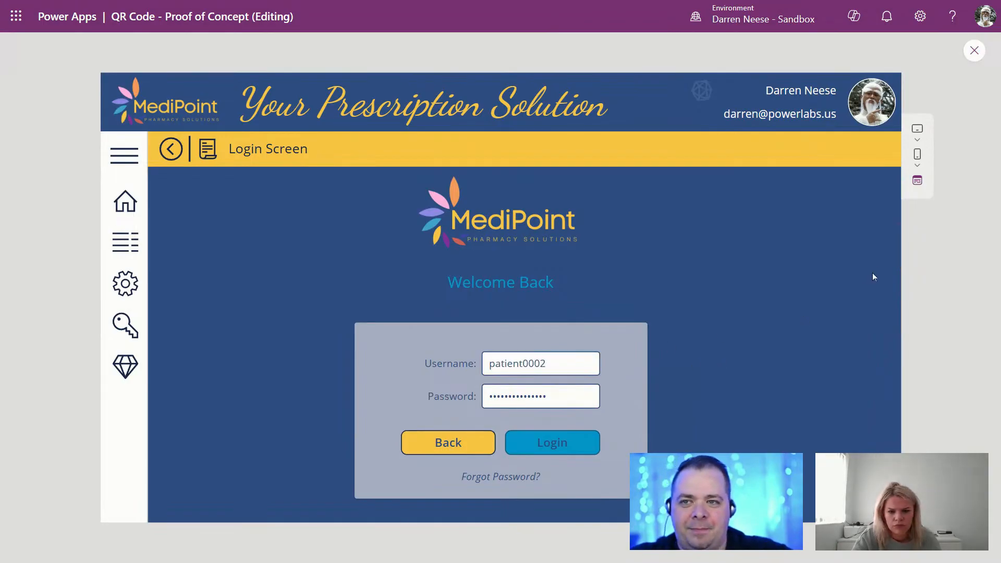
left_click(974, 51)
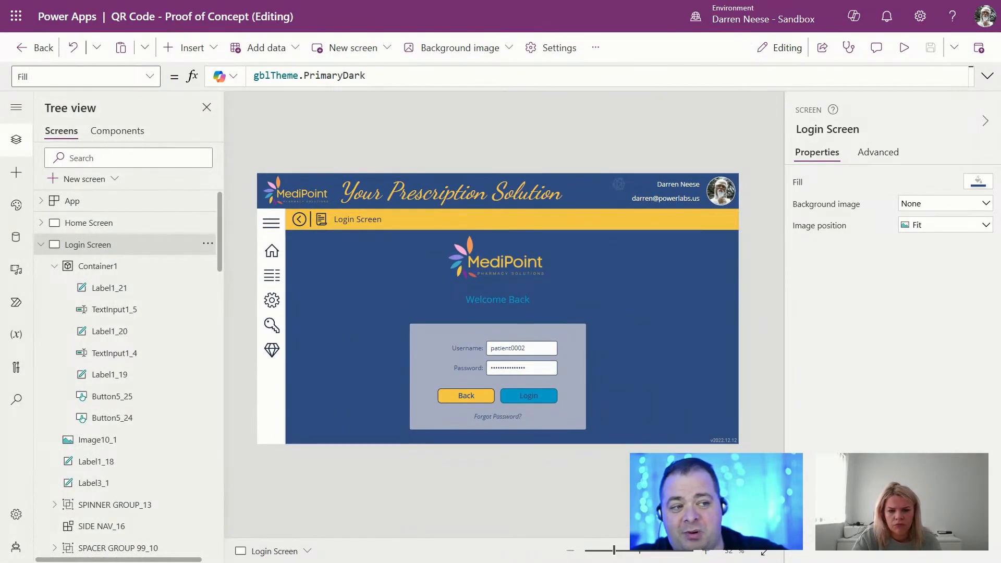
Step: Select the Login Screen, exit full-screen view, and slightly shrink the canvas zoom
left_click(516, 350)
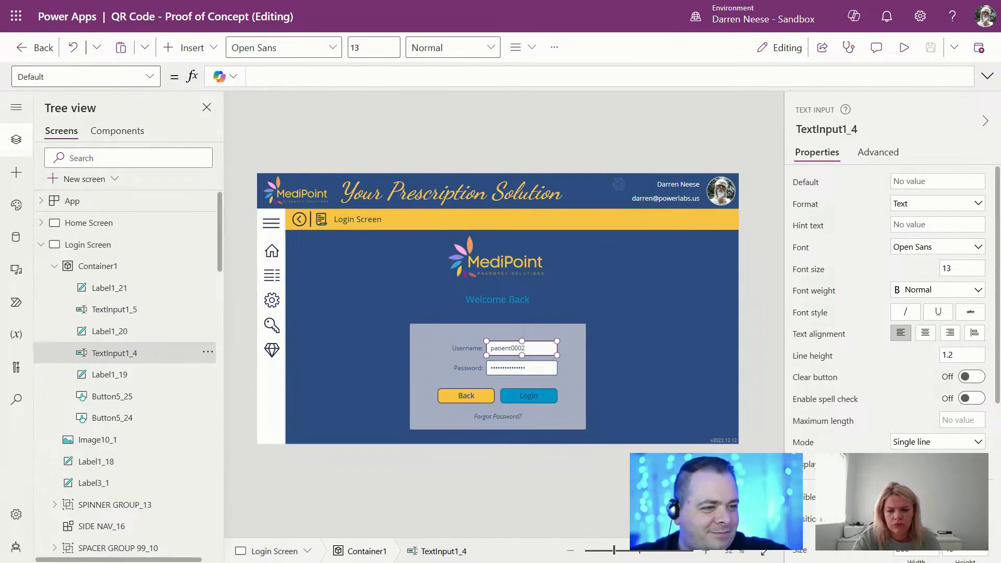
left_click(761, 459)
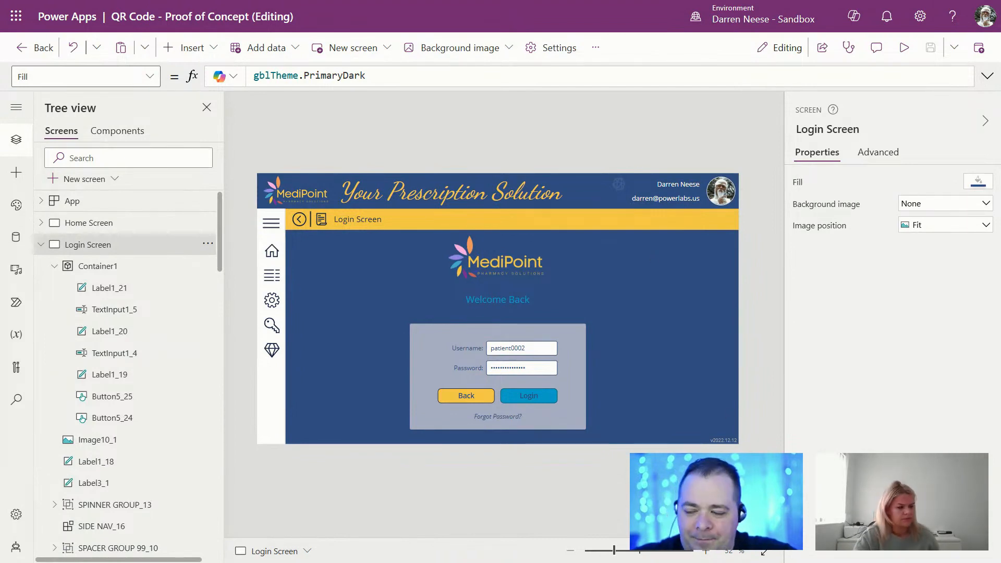
key("F11")
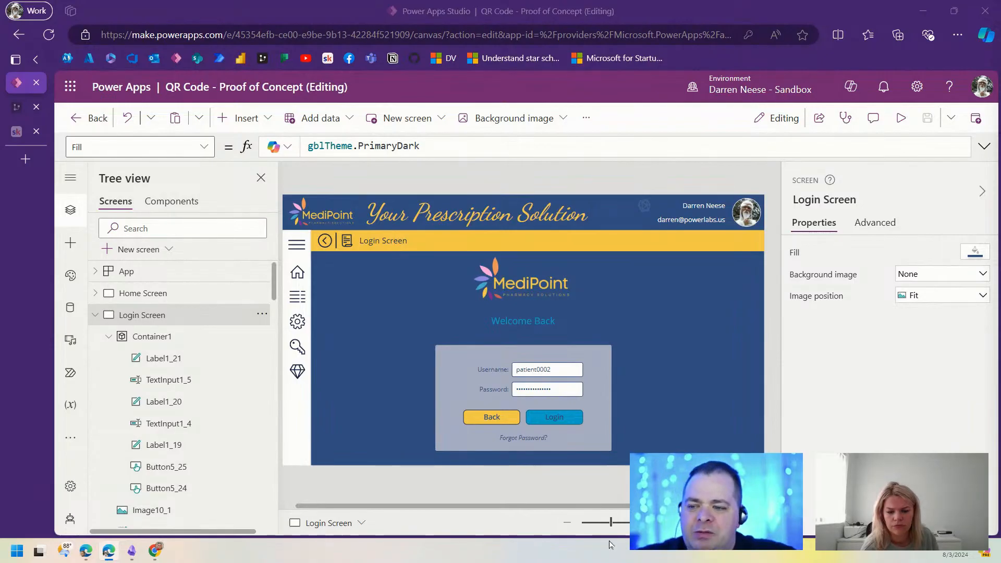
left_click_drag(612, 525, 607, 526)
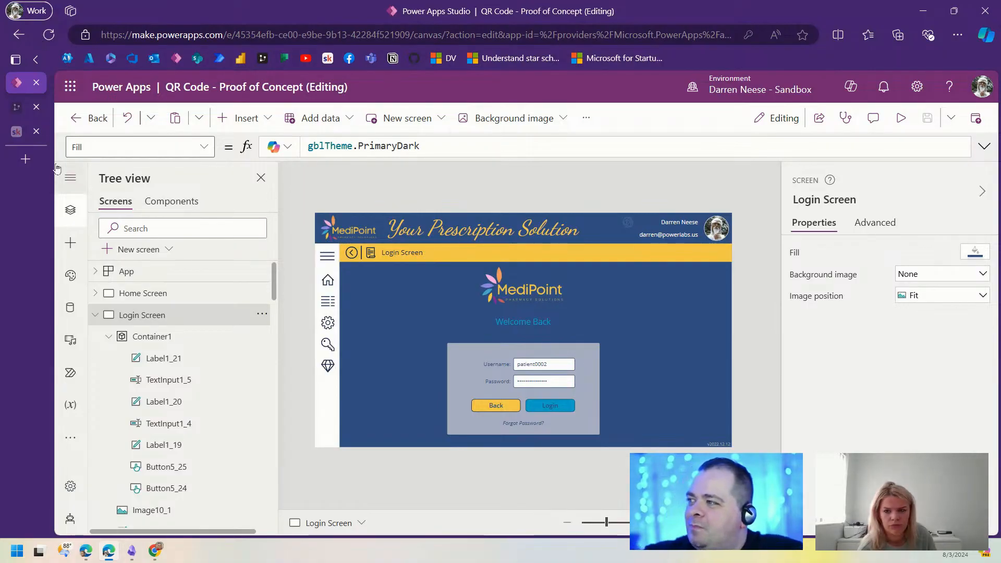
Step: Open a new browser tab at the SharePoint start page
left_click(26, 160)
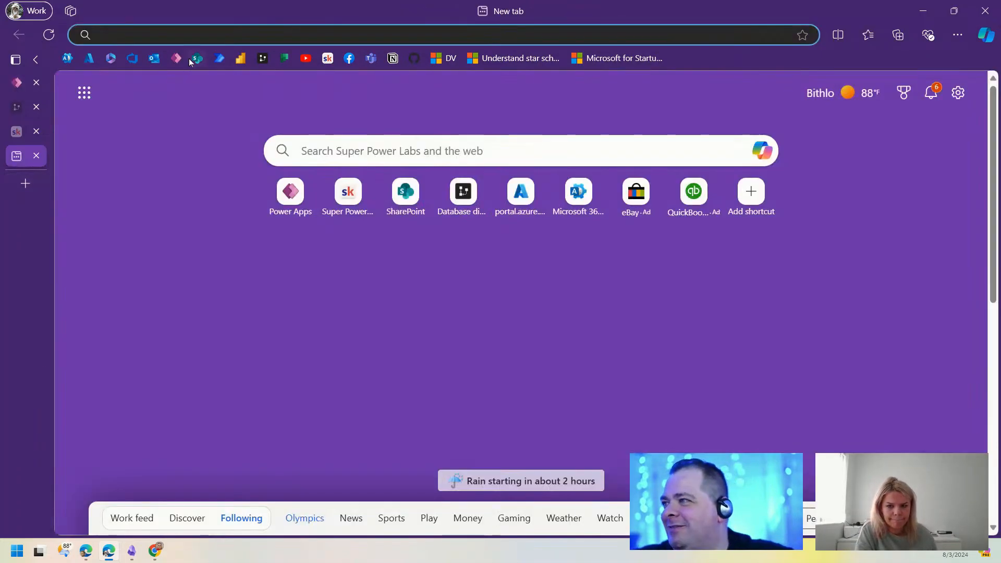
left_click(196, 59)
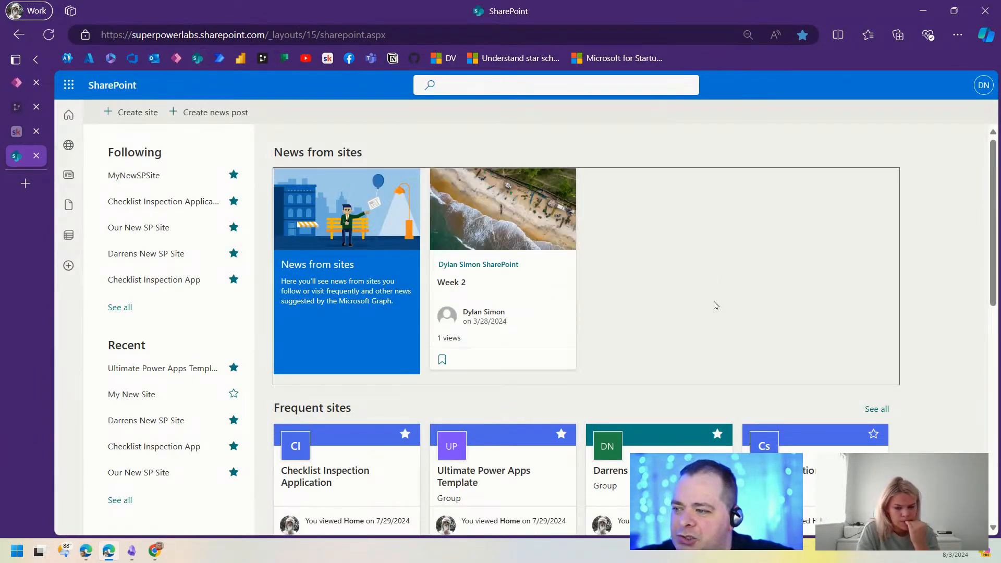
scroll(574, 297, "down", 1)
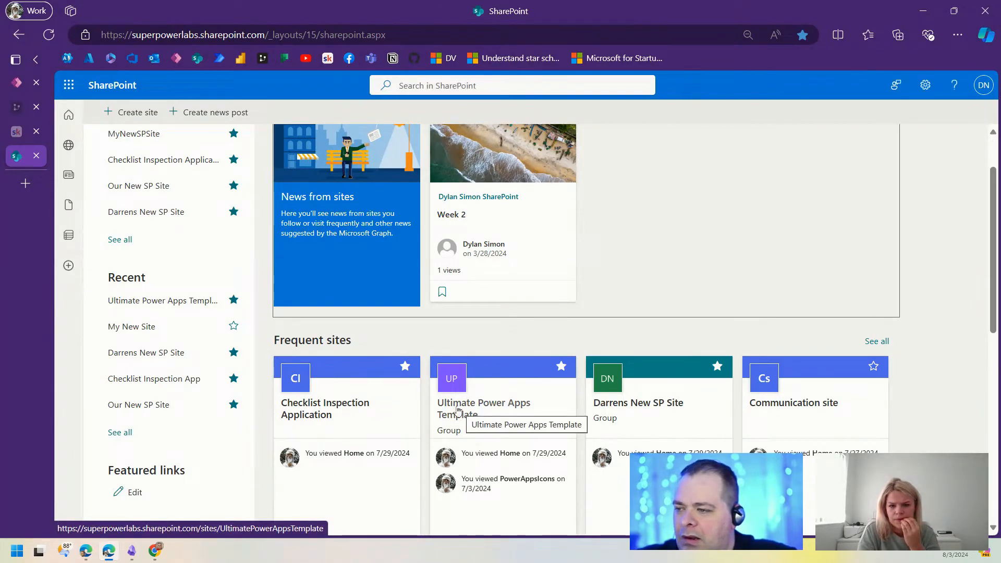
scroll(216, 225, "up", 1)
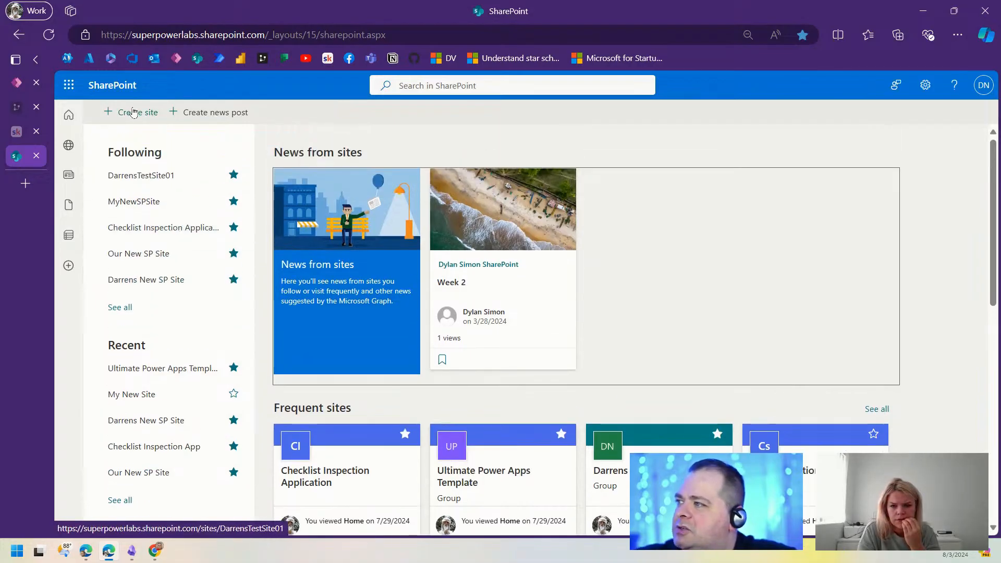
Step: Start a new team site from the Standard team template, ready for the site name
left_click(135, 113)
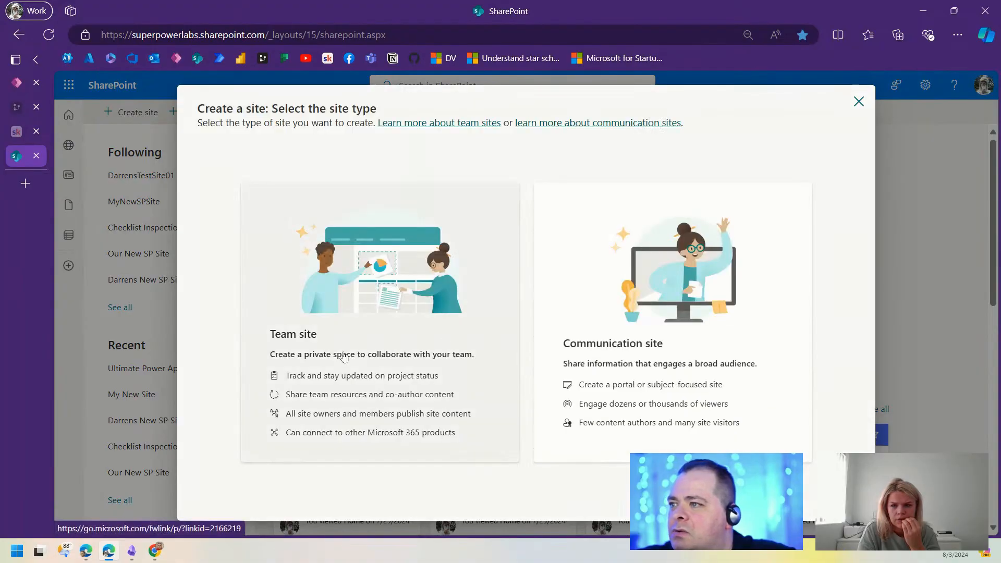
left_click(490, 268)
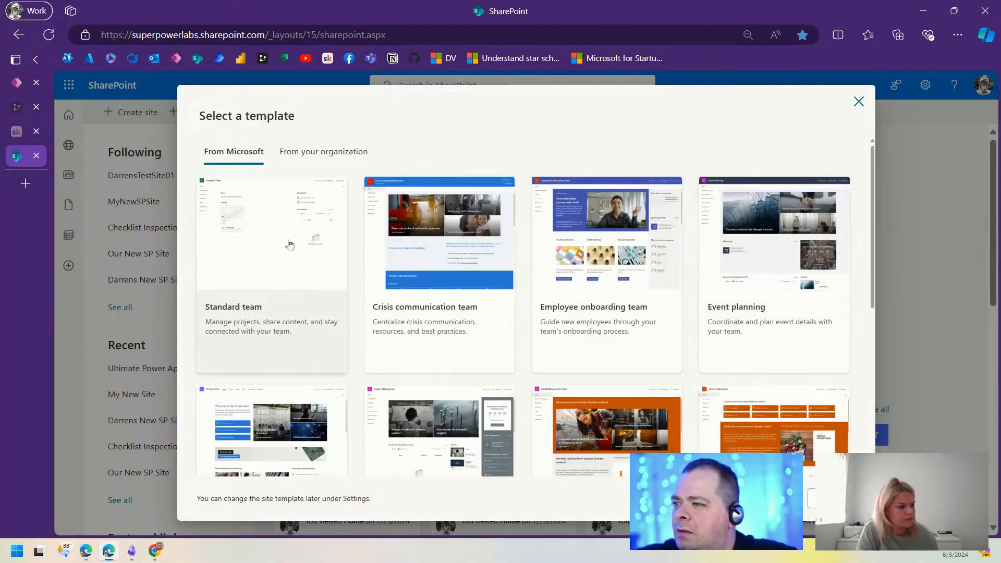
left_click(264, 219)
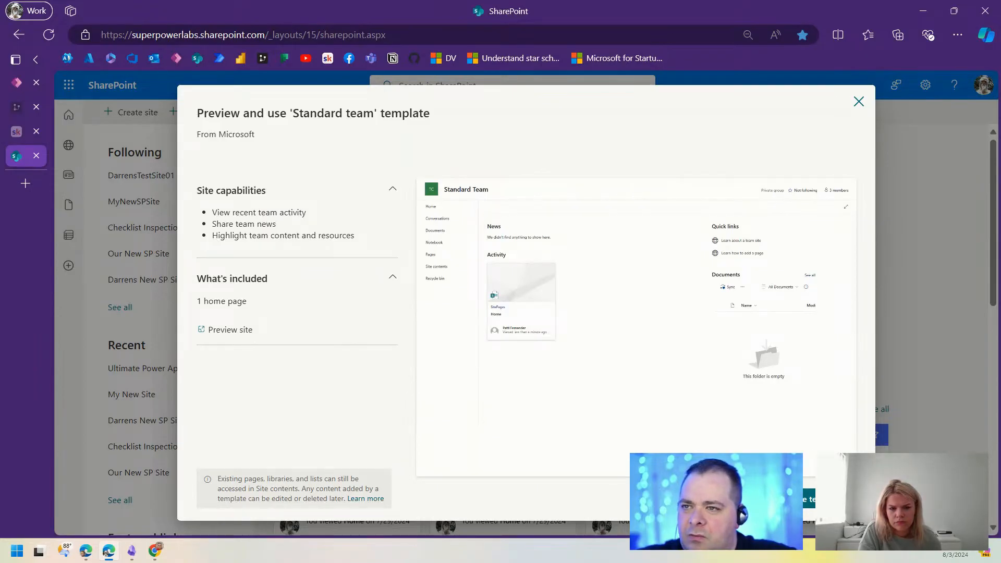
left_click(811, 499)
left_click(588, 319)
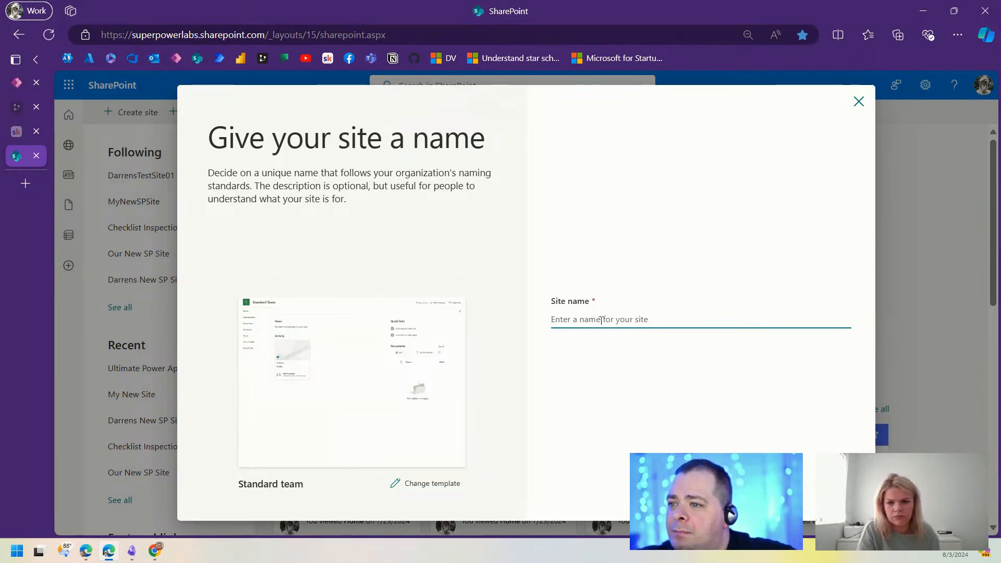
Step: Name the site 'MediPoint SharePoint' and make its privacy Public
type("Med")
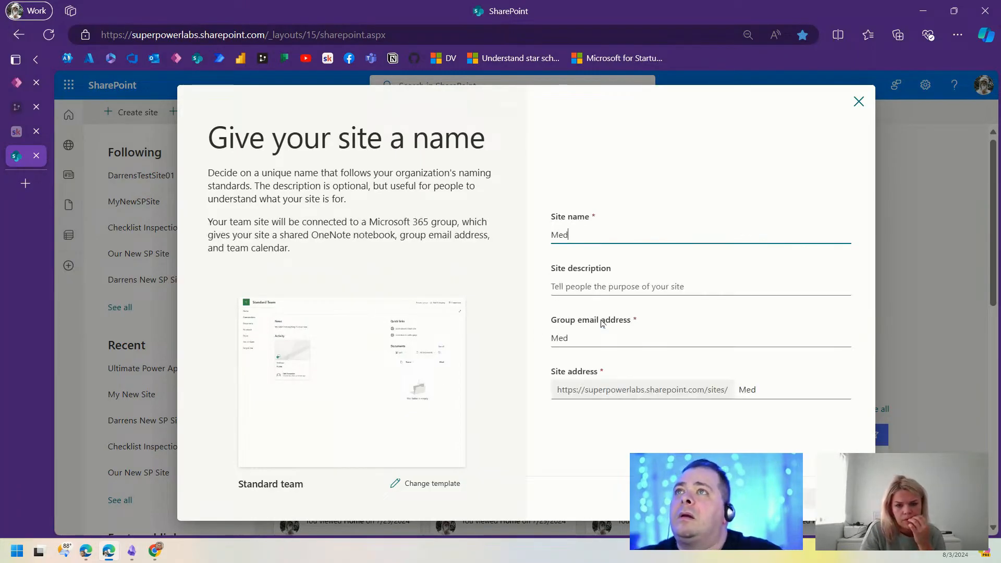
type("iPoint")
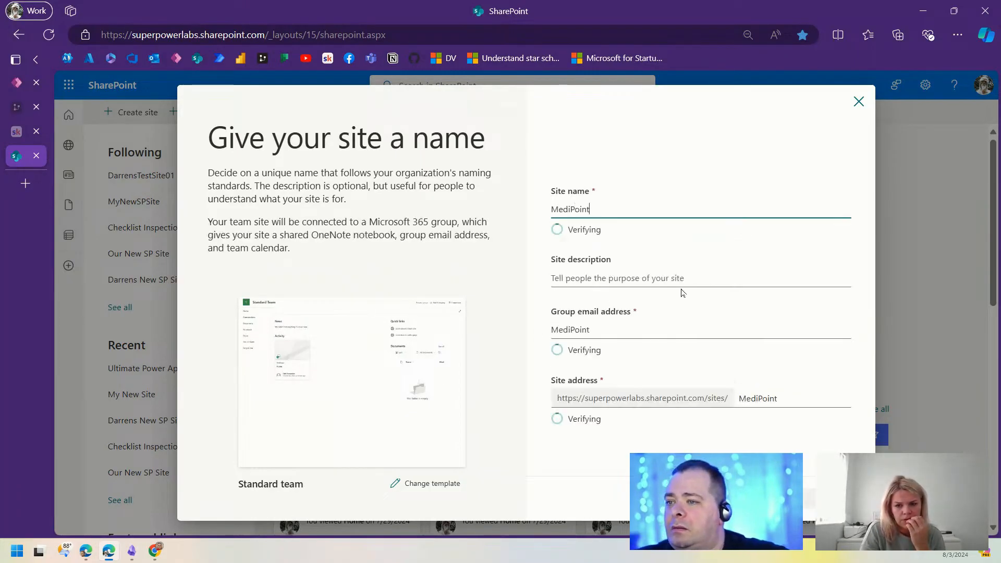
type(" SharePoi")
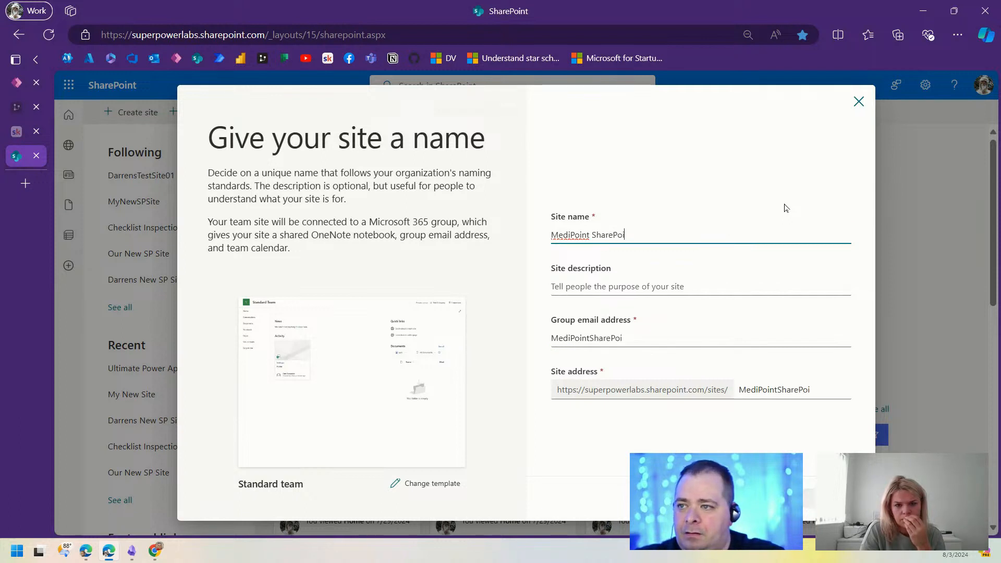
type("nt")
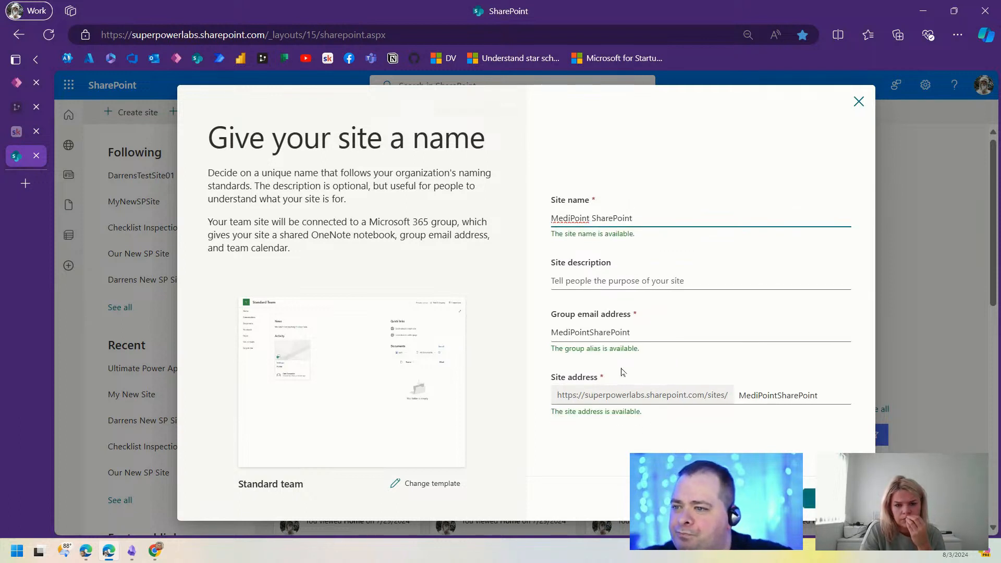
left_click(811, 492)
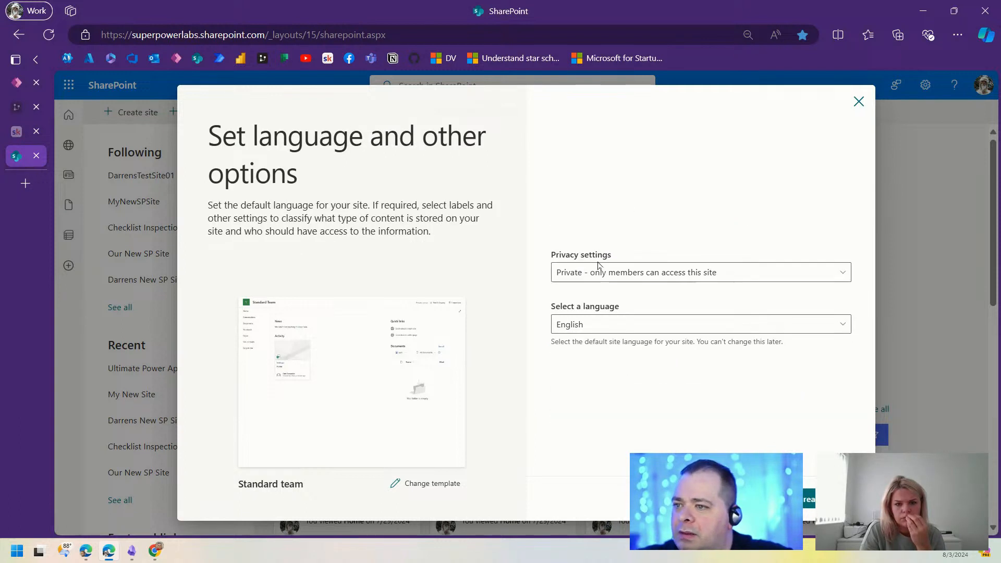
left_click(638, 273)
left_click(693, 291)
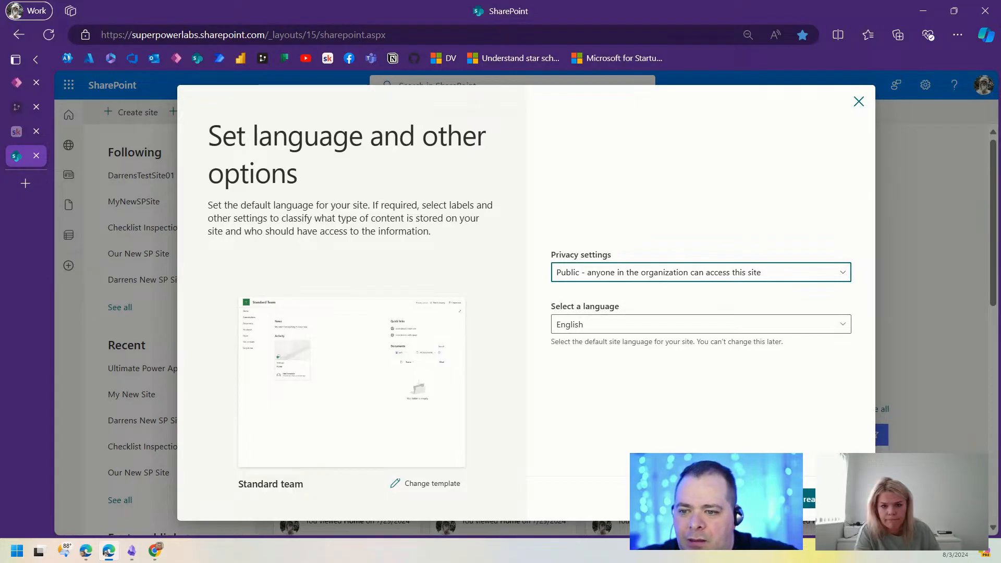
left_click(820, 499)
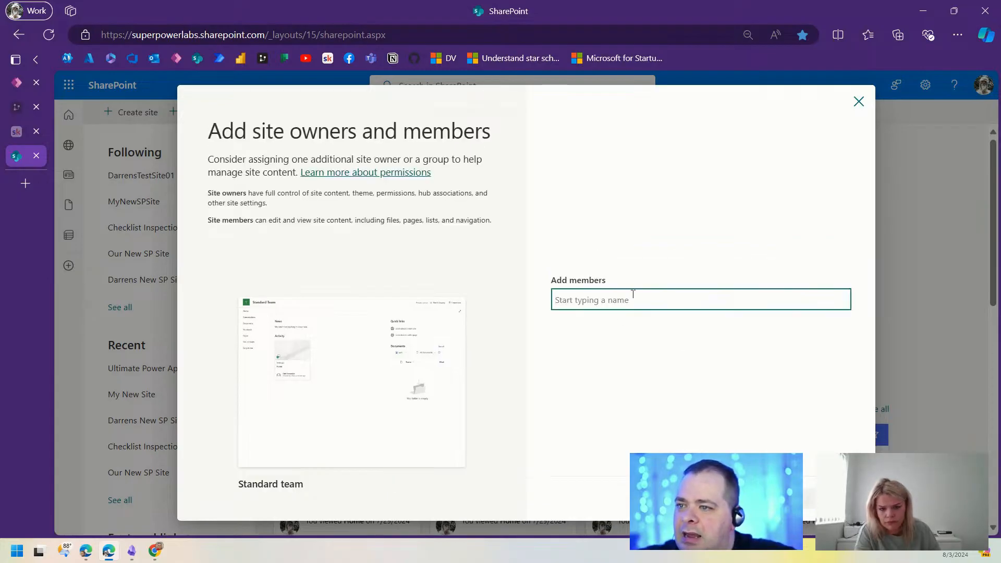
Step: Add a colleague as a site owner and finish creating the site
type("darren")
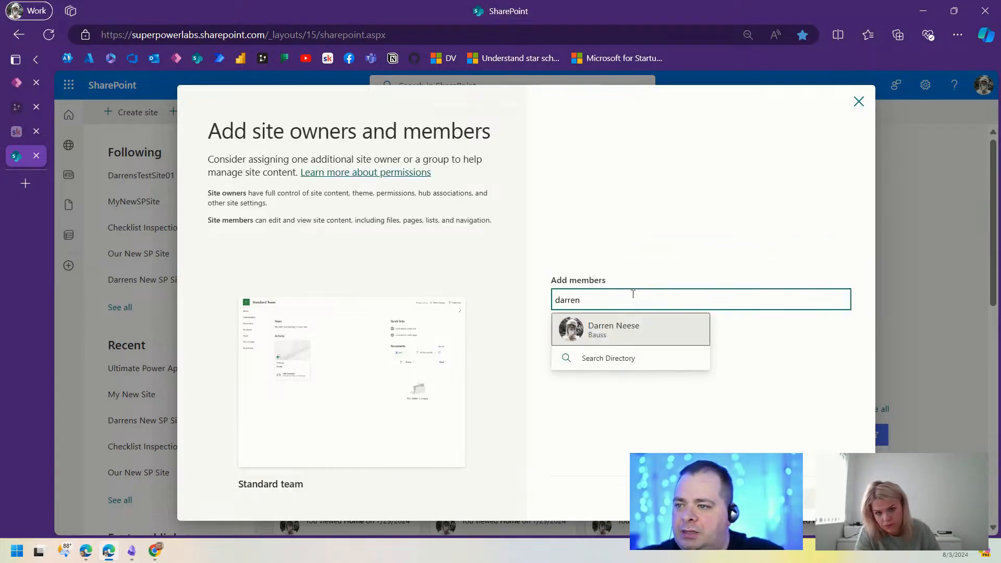
left_click(625, 329)
left_click(604, 338)
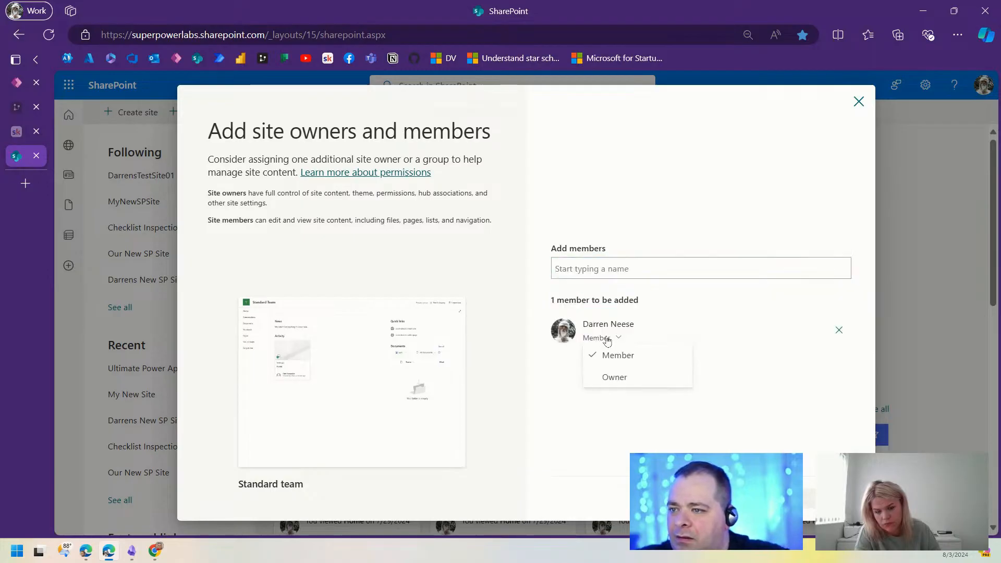
left_click(620, 379)
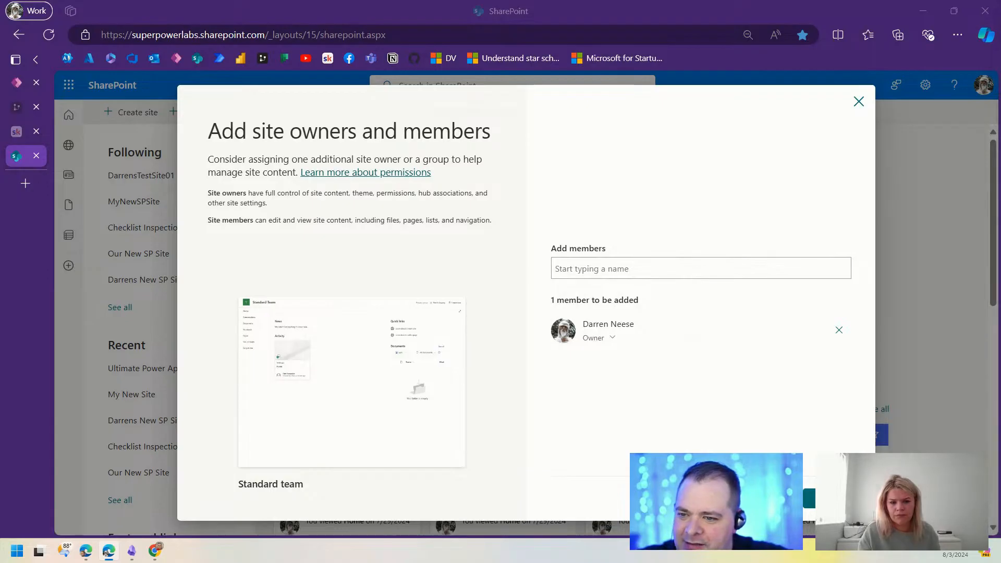
left_click(824, 499)
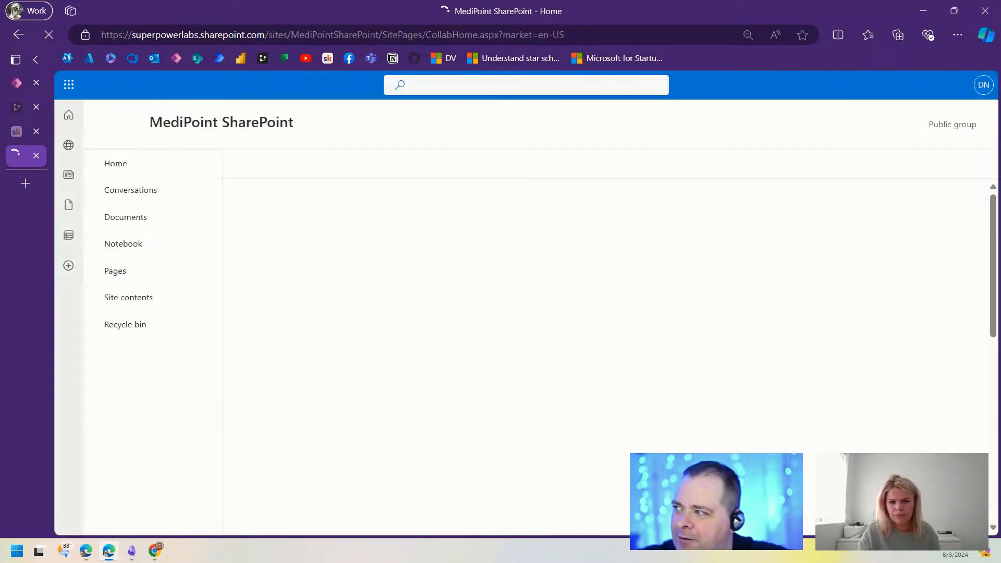
Step: Bring up DrawSQL's QR Code POC diagram and nudge the canvas to see its tables
left_click(17, 107)
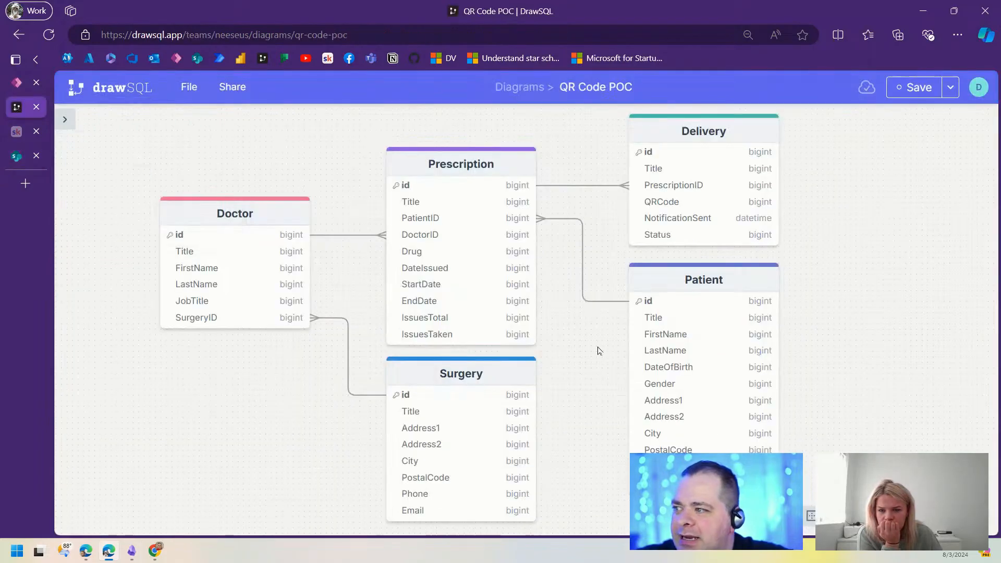
mouse_move(581, 392)
left_mouse_down()
mouse_move(601, 383)
mouse_move(587, 384)
left_mouse_up()
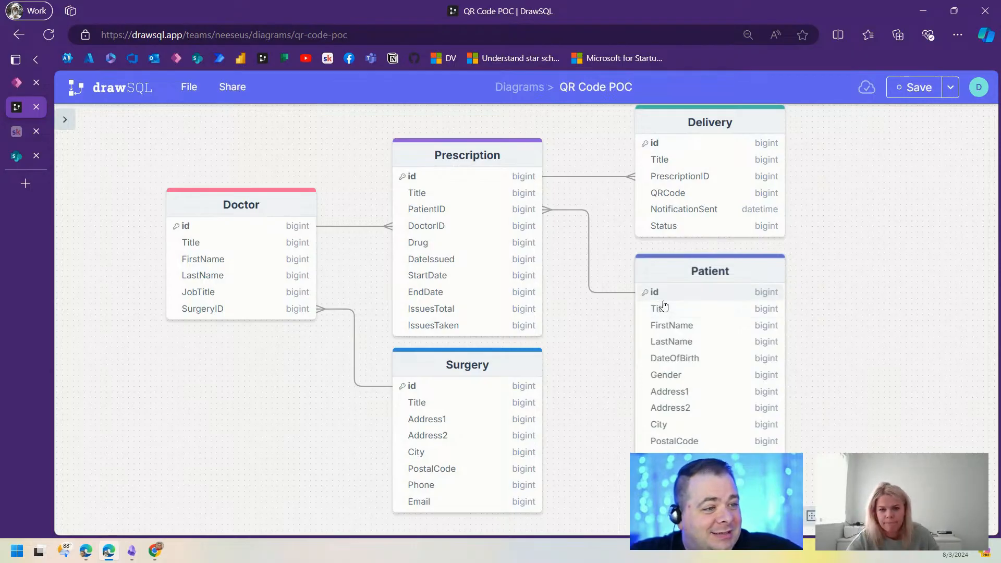
Step: On the MediPoint SharePoint site, dismiss Next steps and start a new list from Site contents, then return to DrawSQL
left_click(22, 162)
left_click(973, 125)
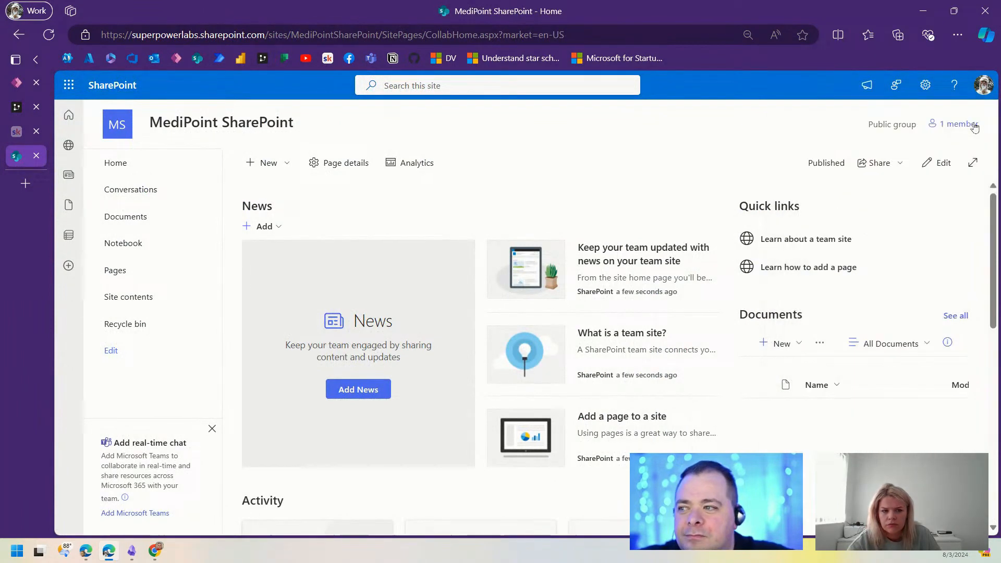
left_click(135, 297)
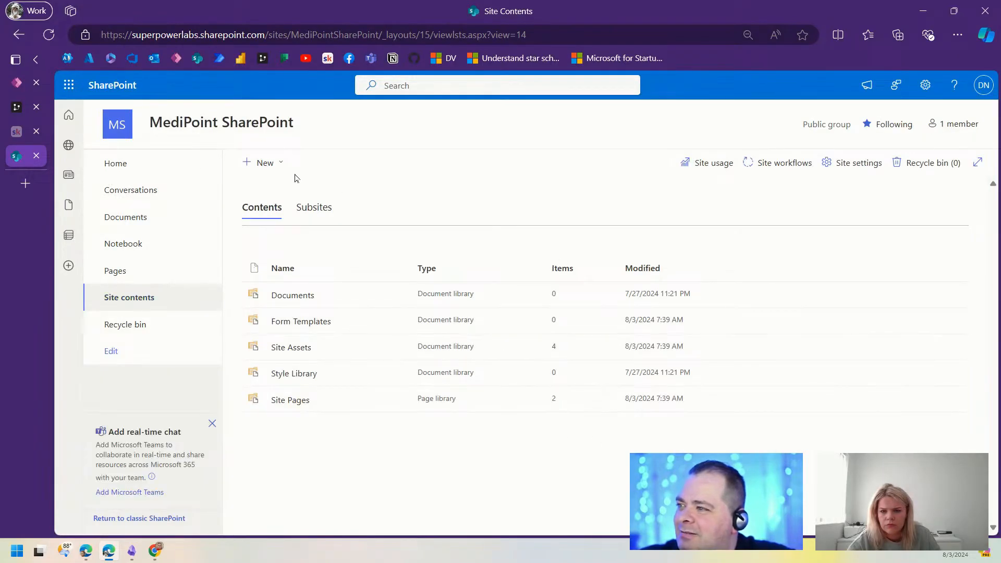
left_click(260, 165)
left_click(255, 191)
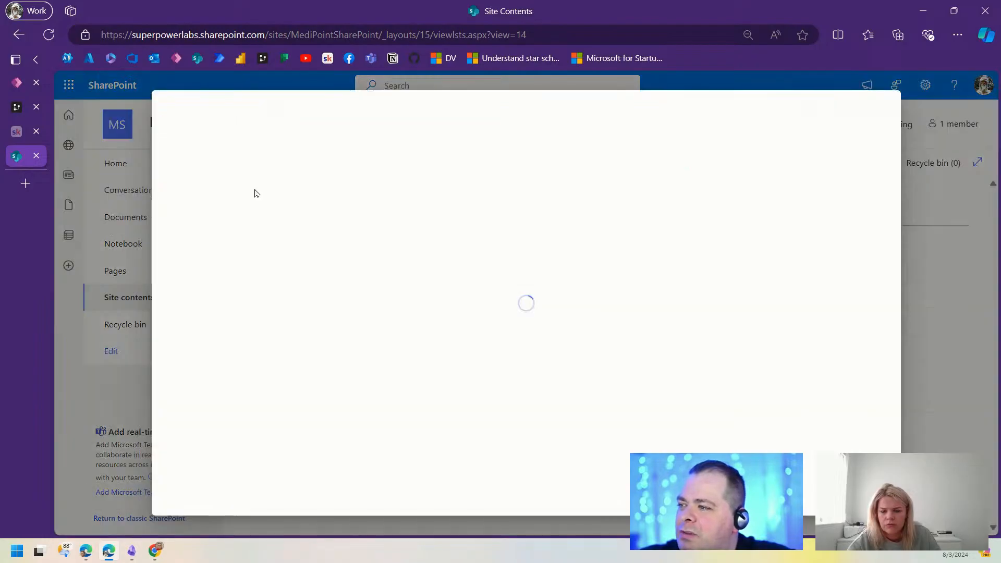
left_click(17, 108)
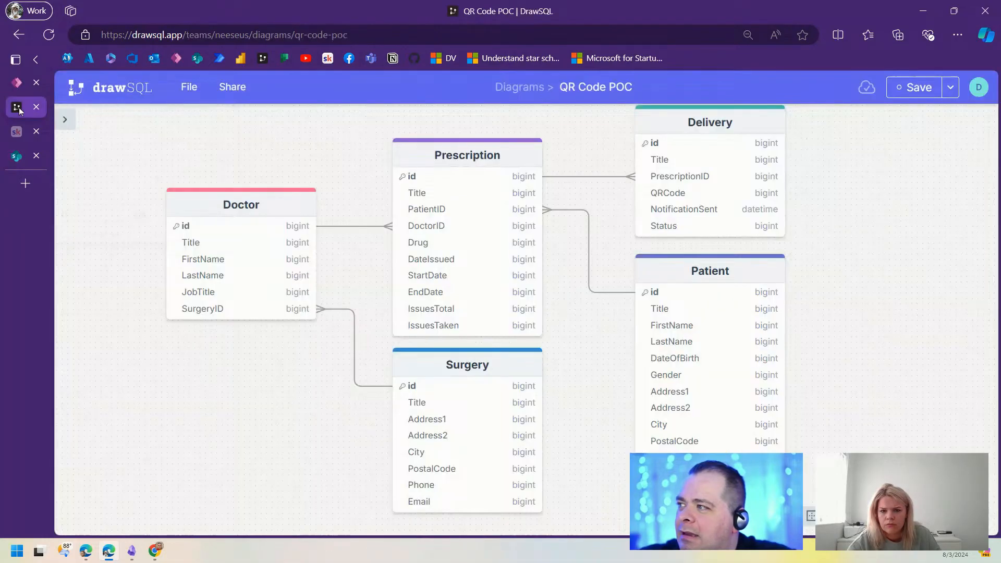
Step: Pan the QR Code POC diagram slightly to review its tables
left_click_drag(907, 382, 865, 387)
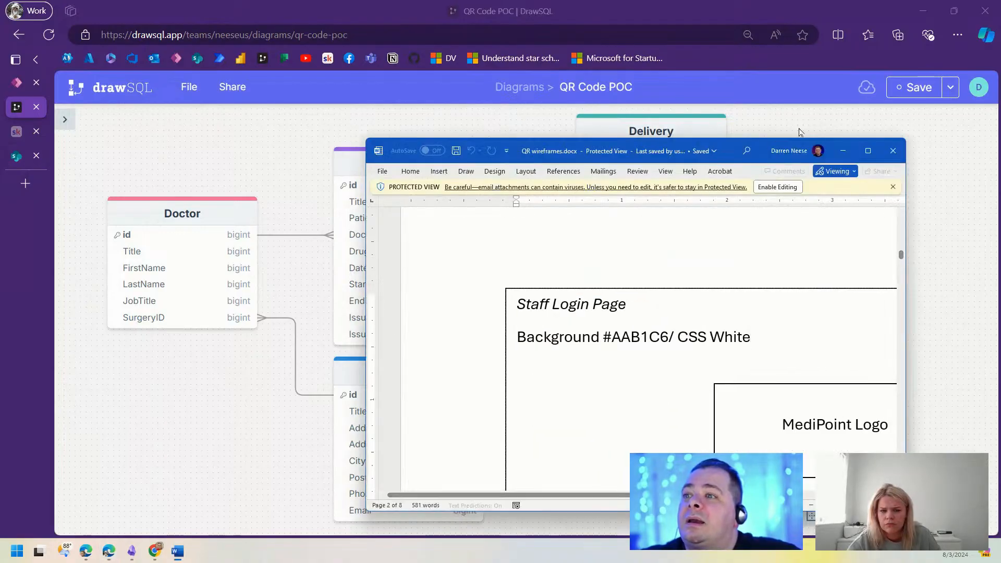
Step: Maximize QR wireframes.docx and scroll to the QR Prescription Collection Locker Software ER diagram
left_click(868, 151)
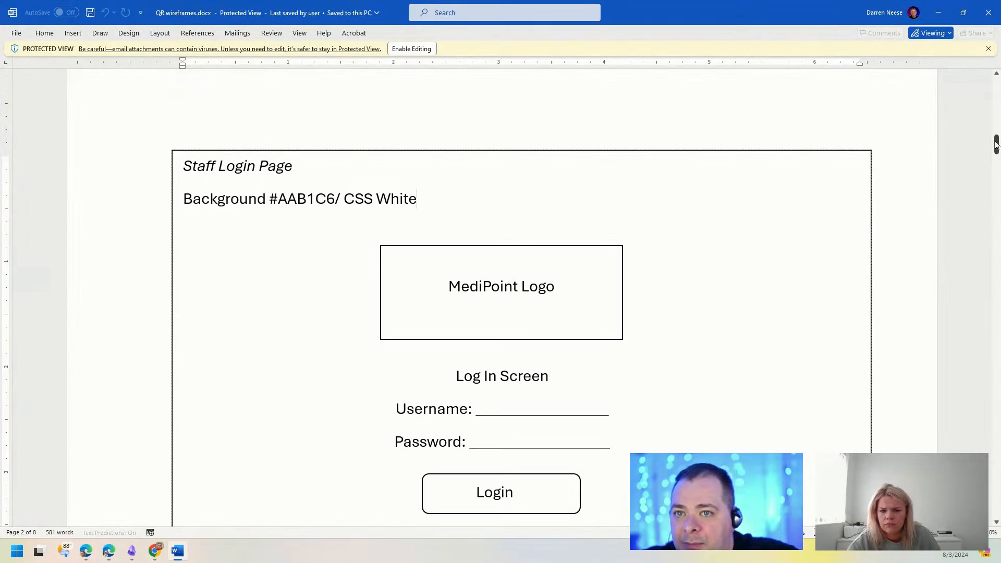
left_click_drag(995, 145, 996, 506)
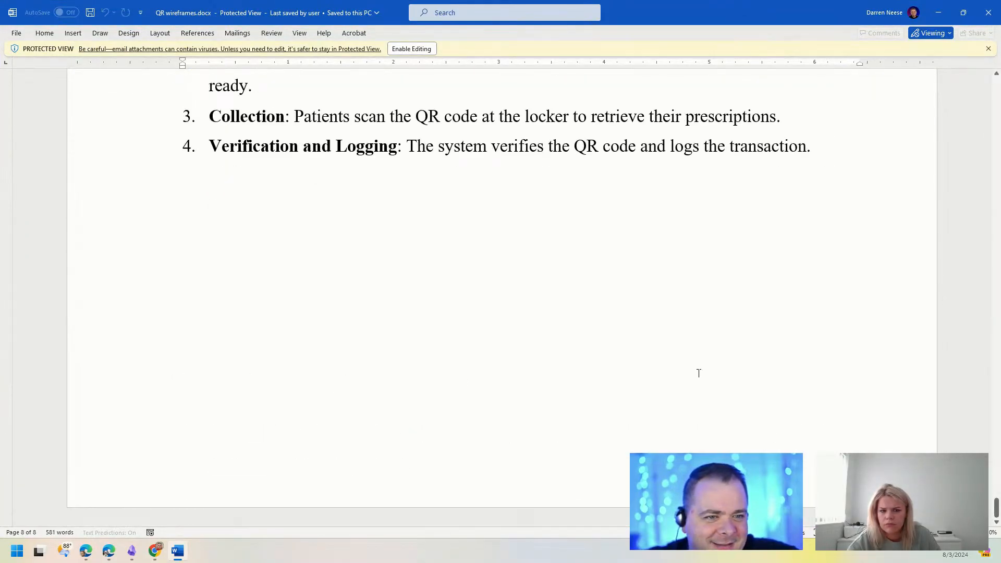
scroll(698, 373, "up", 5)
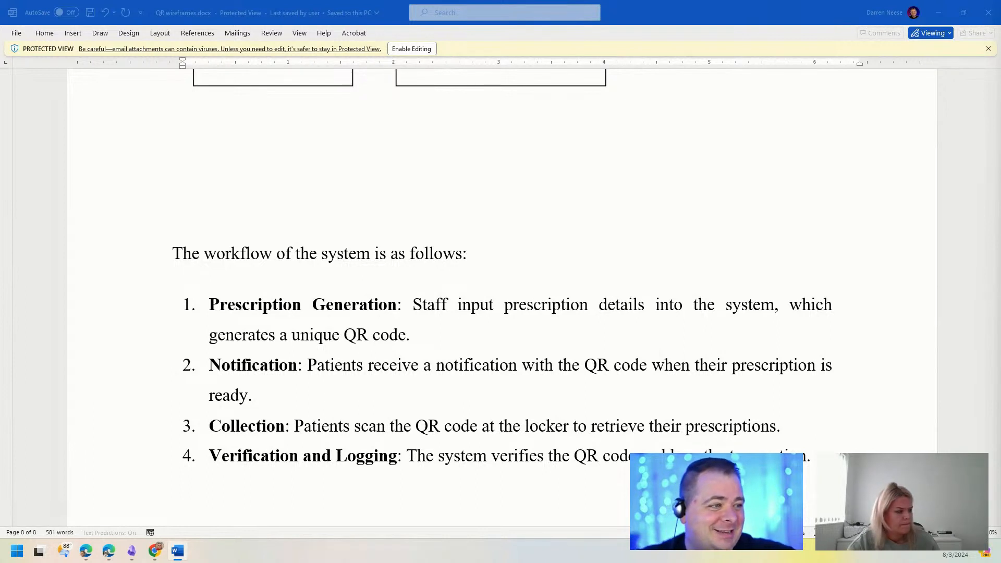
scroll(558, 375, "up", 7)
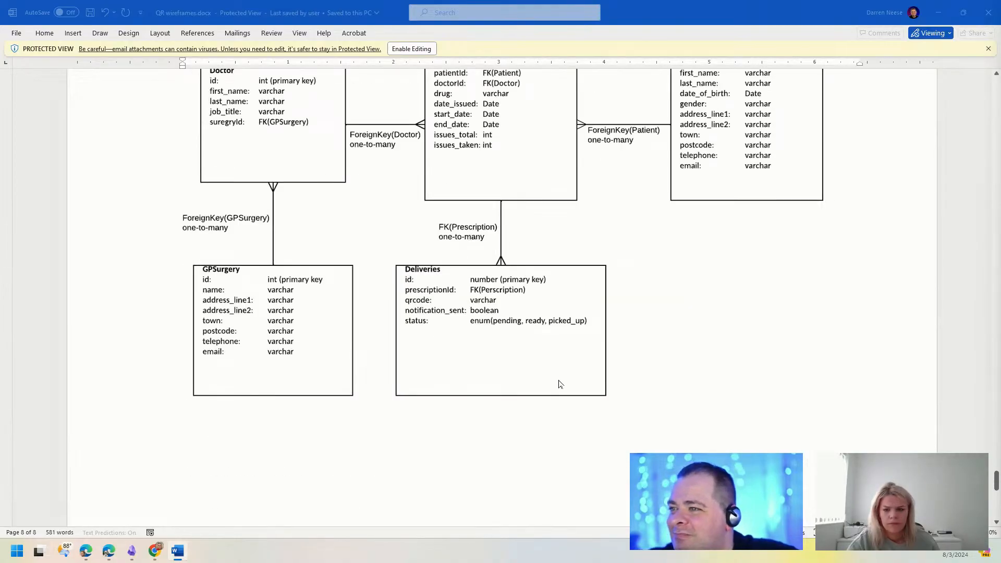
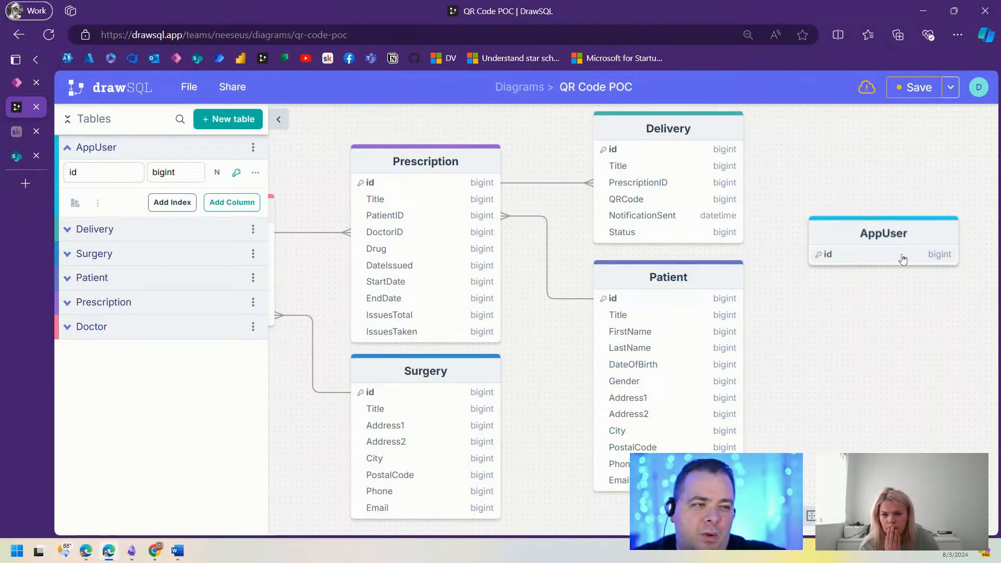
Step: Nudge the AppUser table into place and add columns named Title and Email
left_click_drag(893, 238, 892, 260)
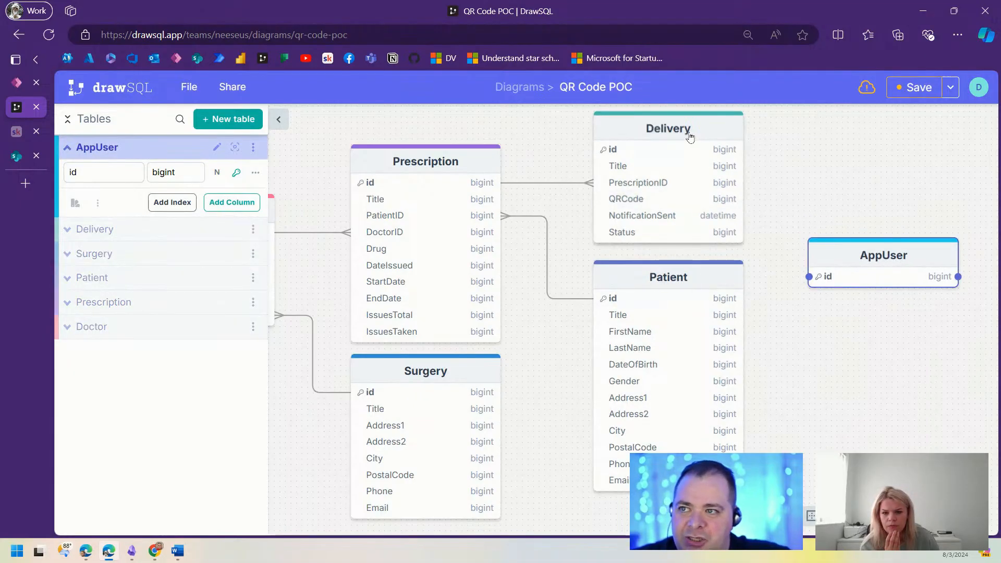
left_click_drag(899, 255, 877, 238)
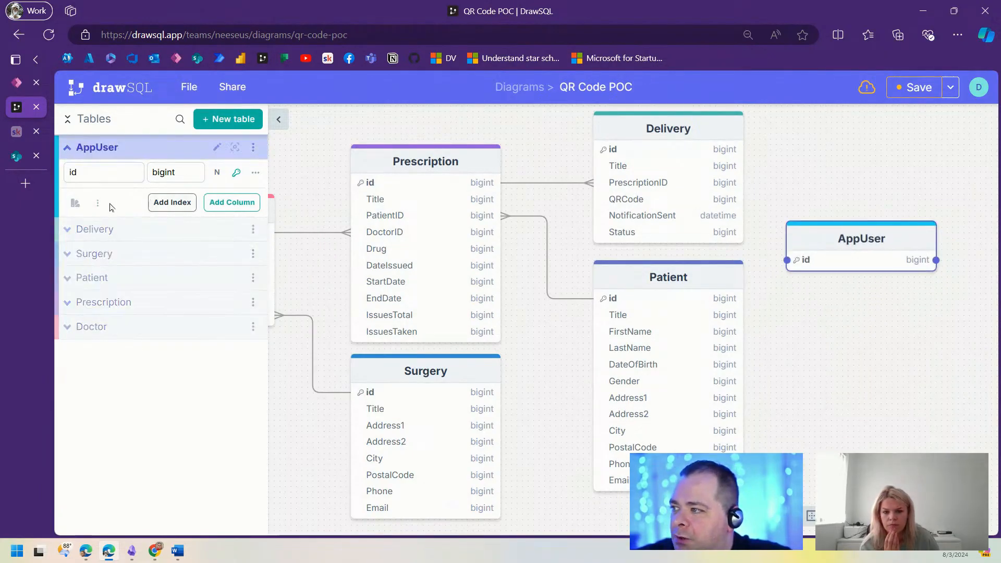
left_click(249, 209)
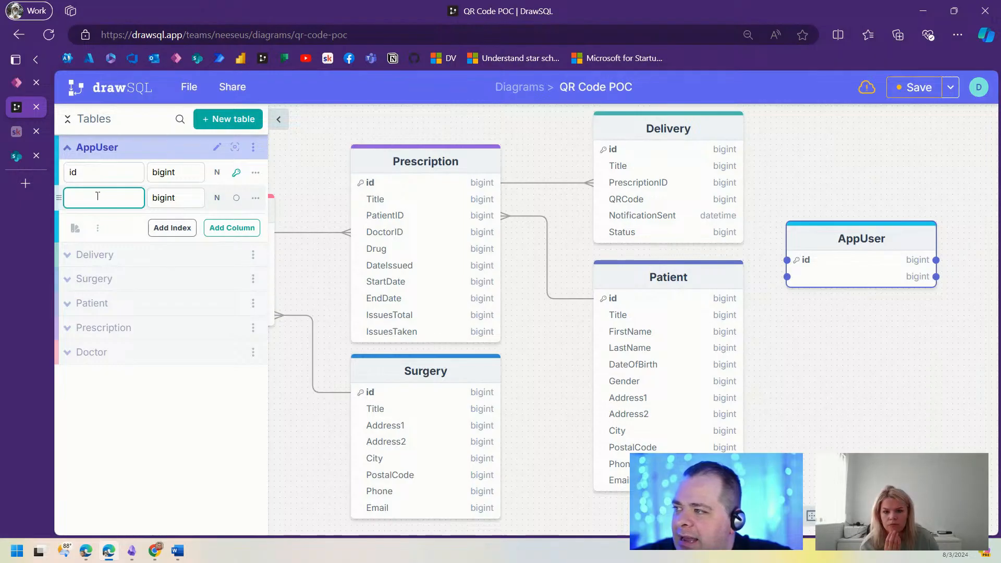
type("Title")
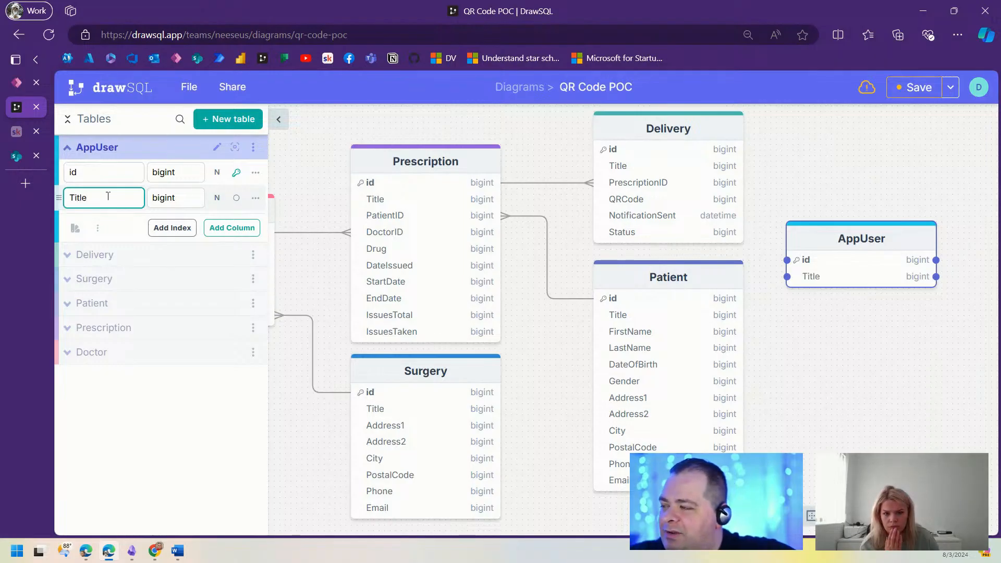
left_click(233, 229)
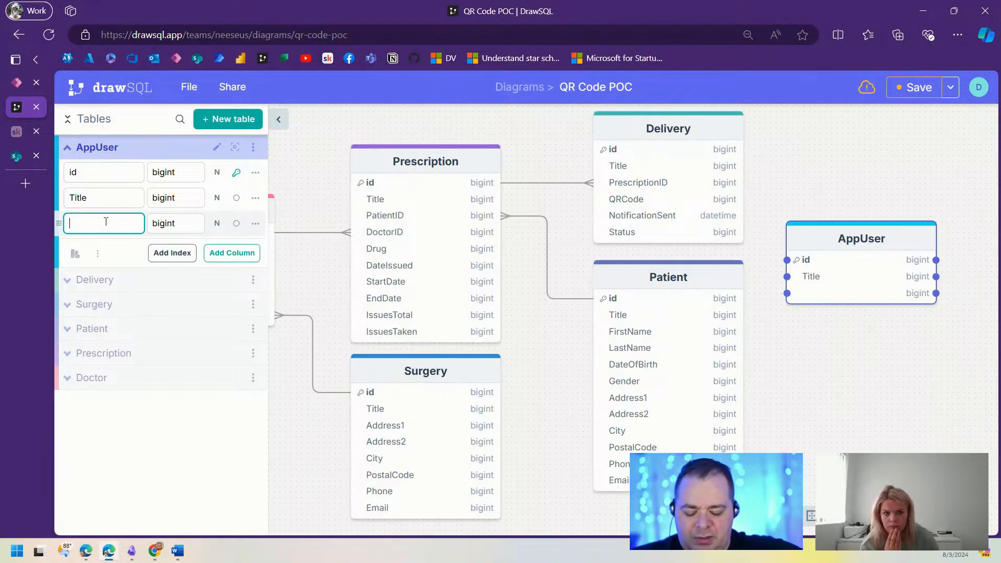
type("Email")
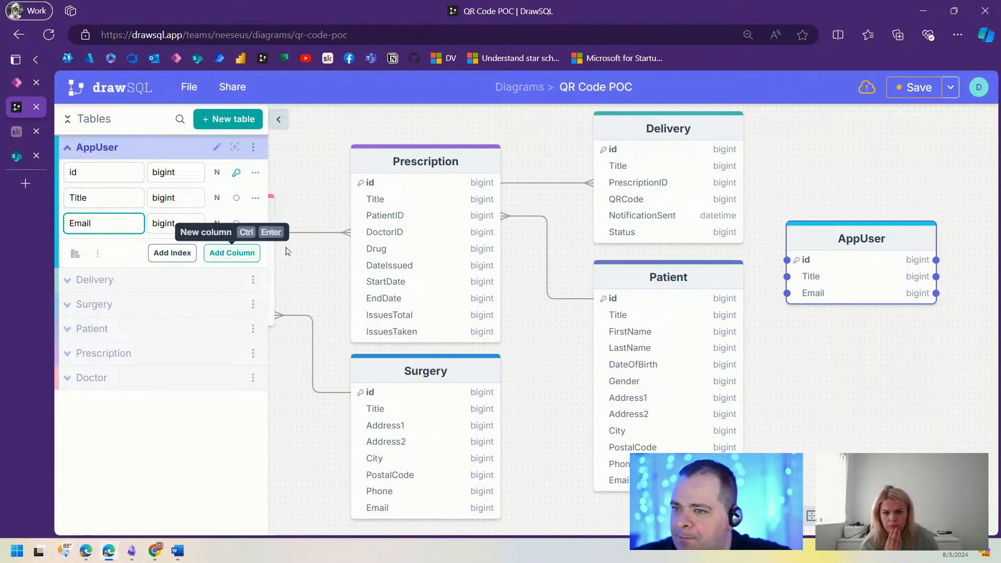
Step: Add an Email column to the Doctor table
scroll(867, 424, "left", 5)
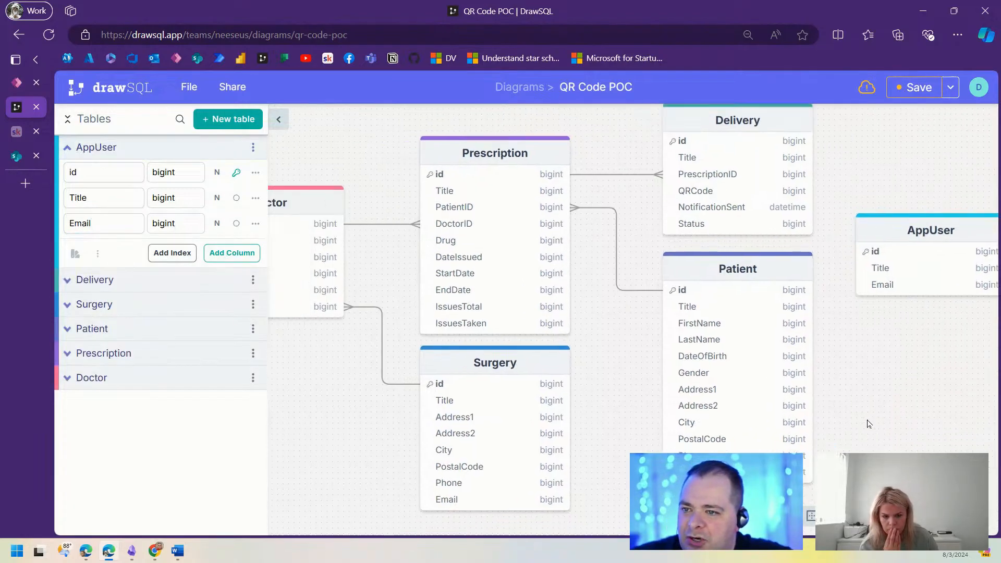
scroll(917, 411, "left", 2)
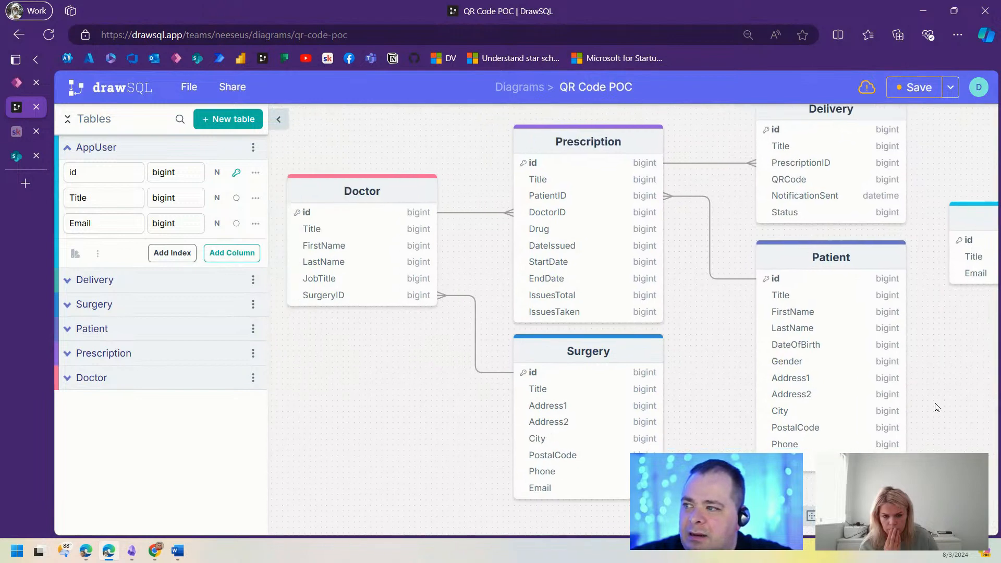
left_click(385, 193)
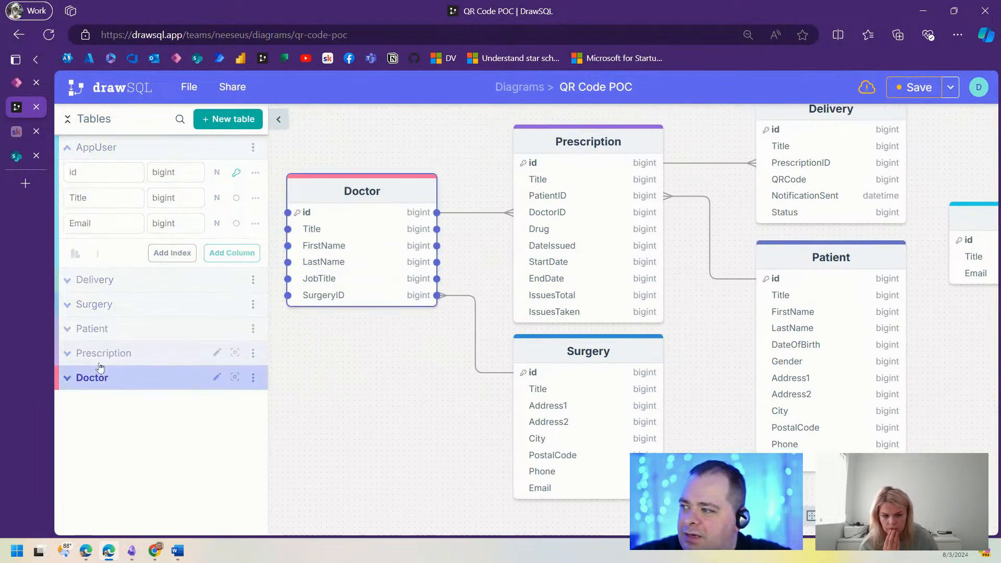
left_click(71, 383)
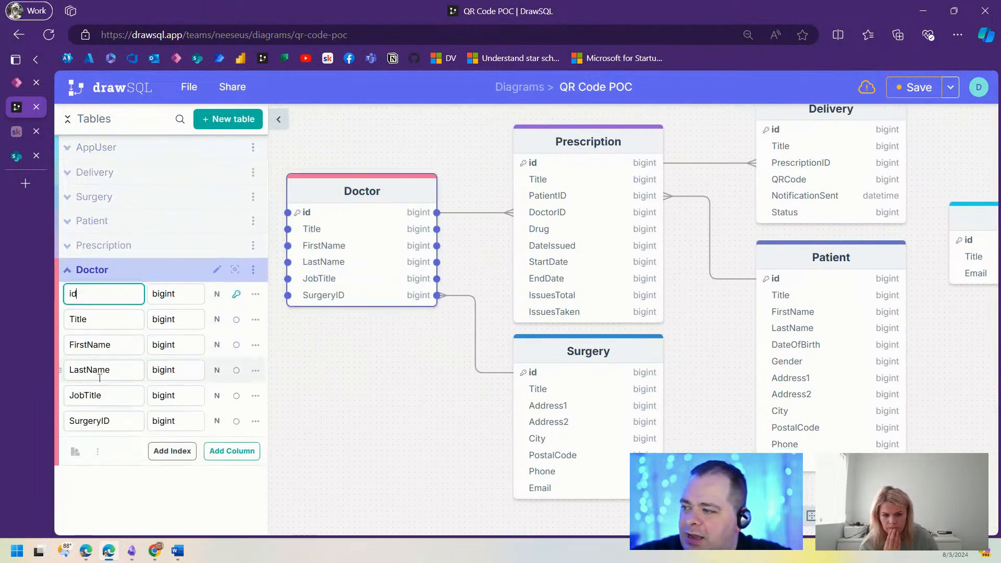
left_click(232, 449)
type("Email")
key("Return")
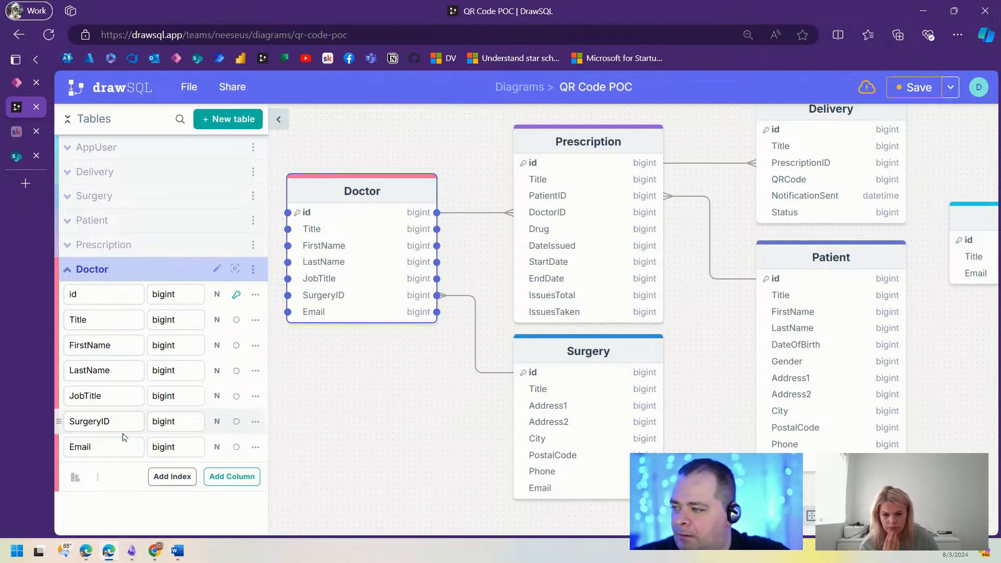
left_click(362, 397)
Step: Hide the tables list and reposition the AppUser table in the diagram
scroll(628, 375, "right", 4)
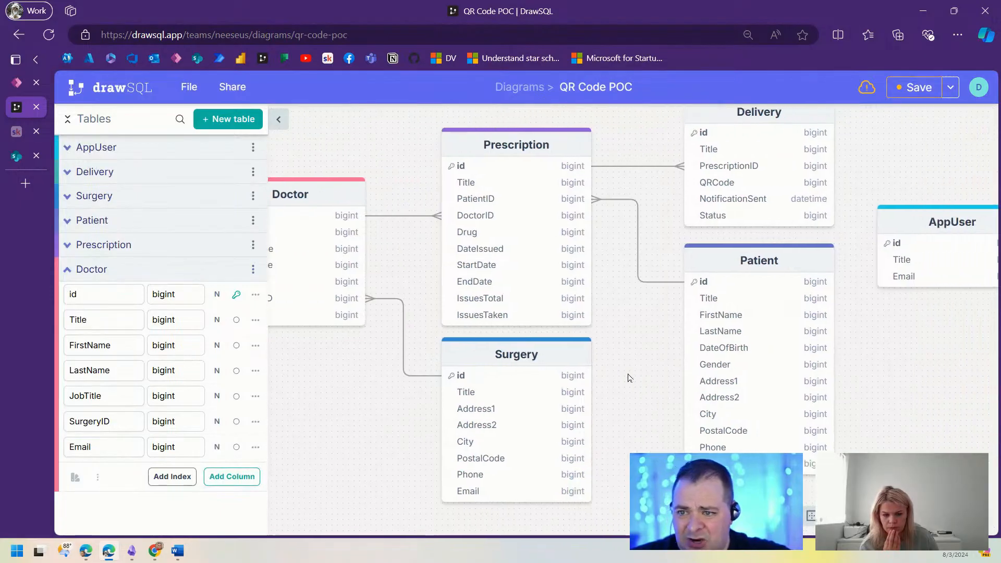
scroll(909, 356, "right", 3)
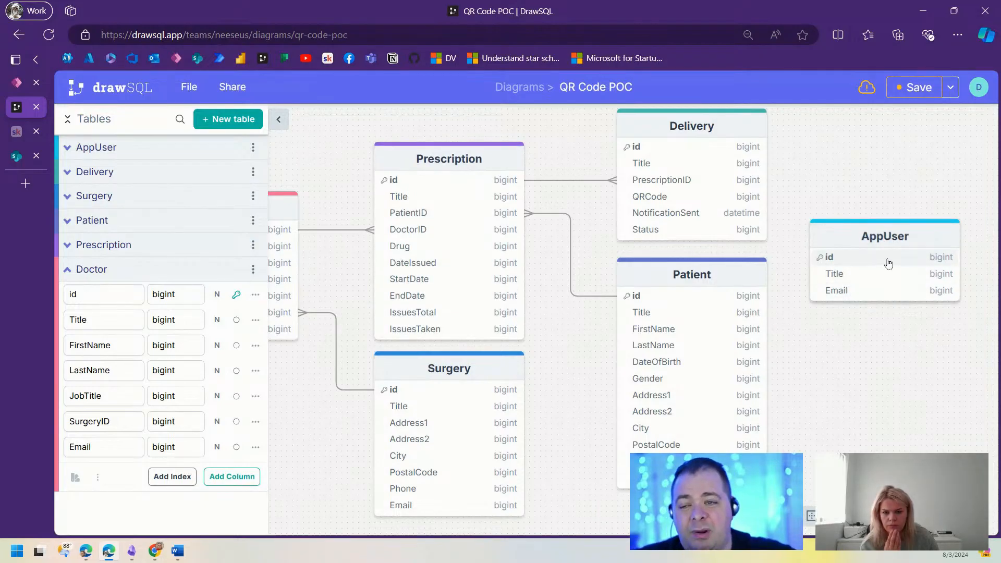
left_click(288, 119)
left_click_drag(877, 240, 875, 215)
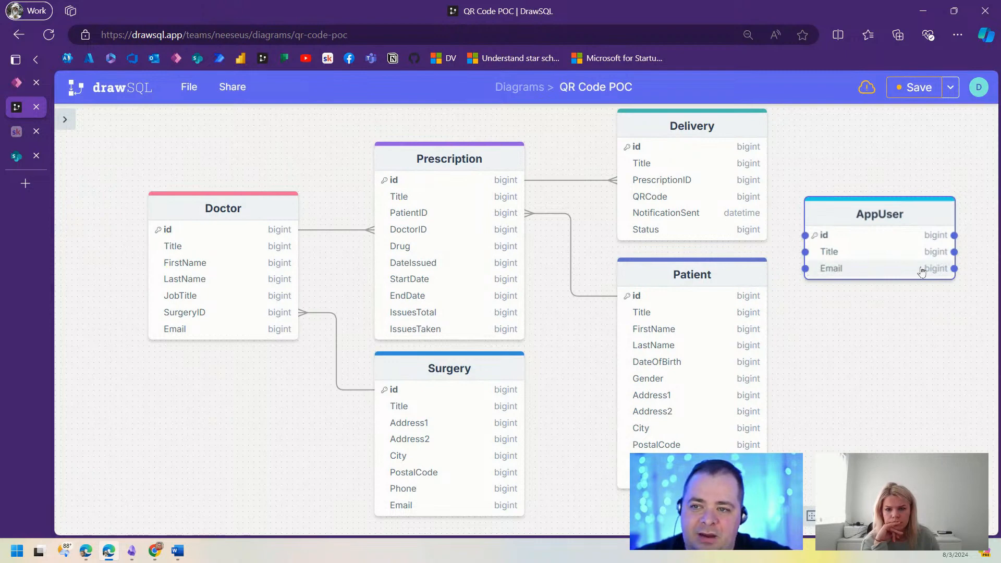
left_click_drag(914, 216, 920, 239)
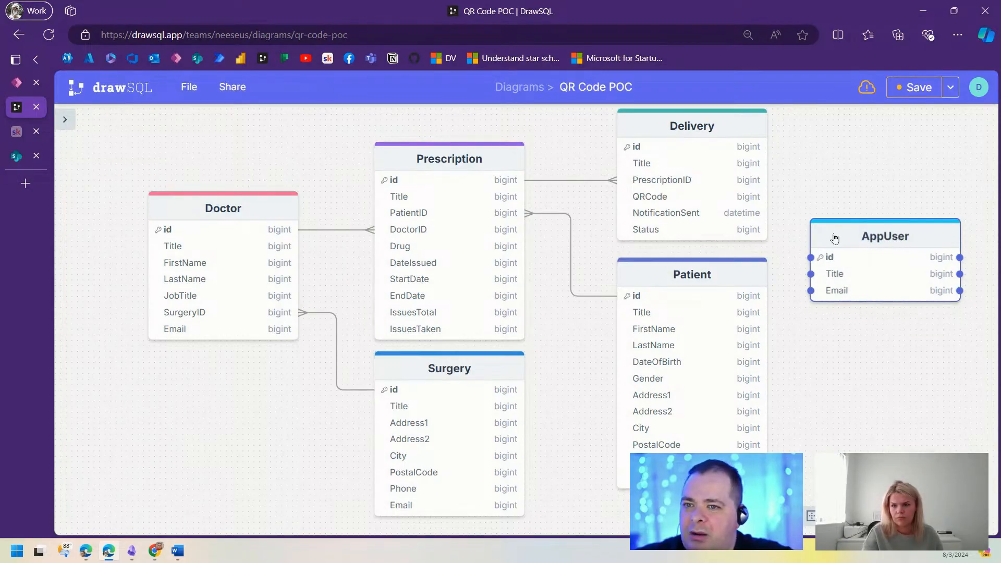
Step: Reopen the tables list and add a Password column to AppUser below Email
left_click(64, 119)
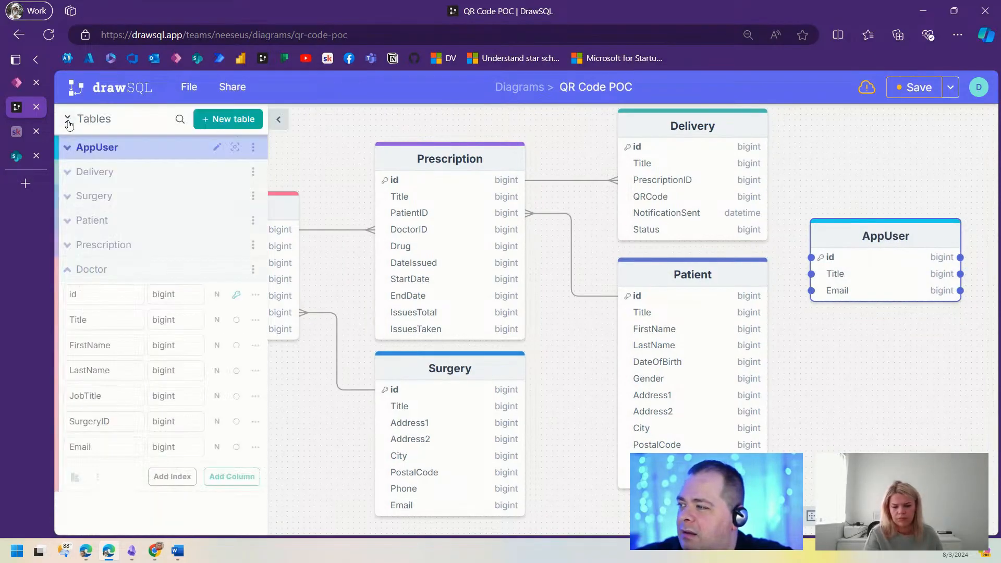
left_click(67, 270)
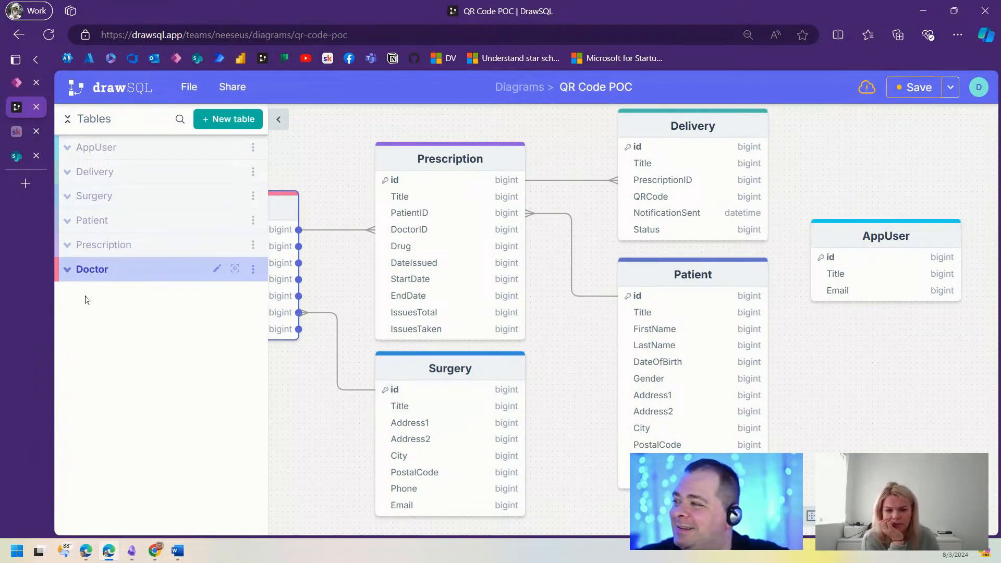
left_click(67, 149)
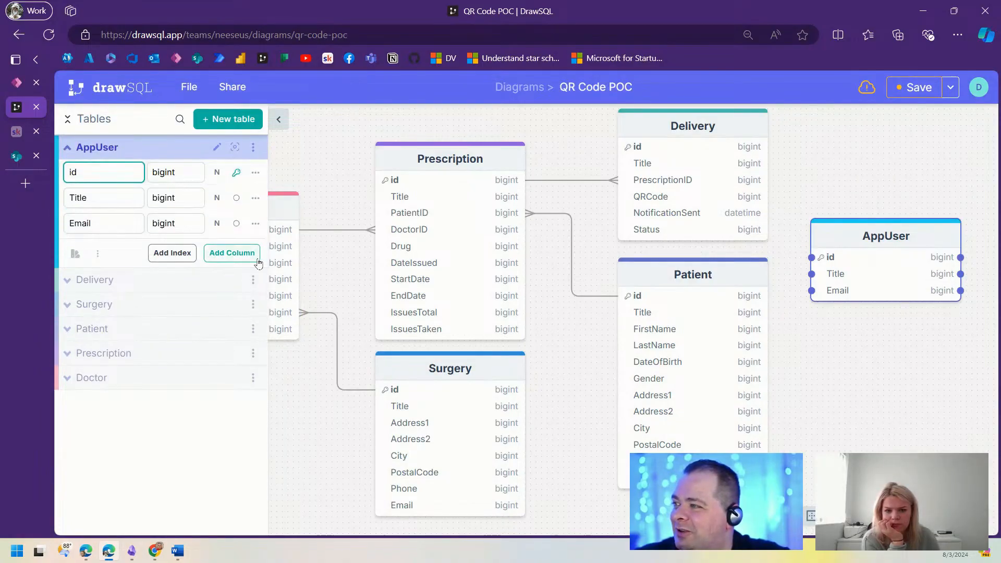
left_click(232, 278)
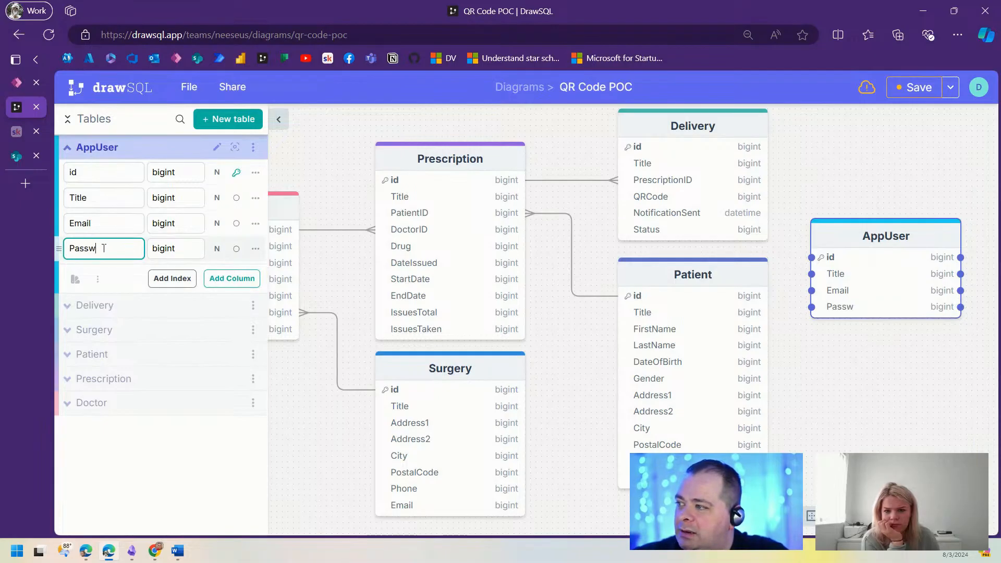
key("Return")
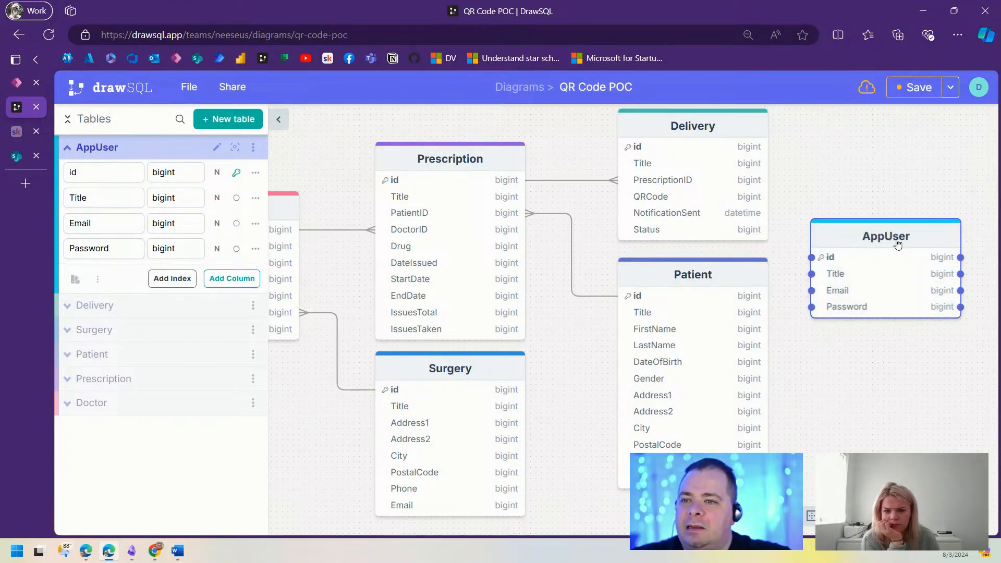
Step: Move AppUser below the Surgery table and link its Email to Patient's Email
left_click_drag(863, 413, 885, 381)
scroll(632, 319, "down", 5)
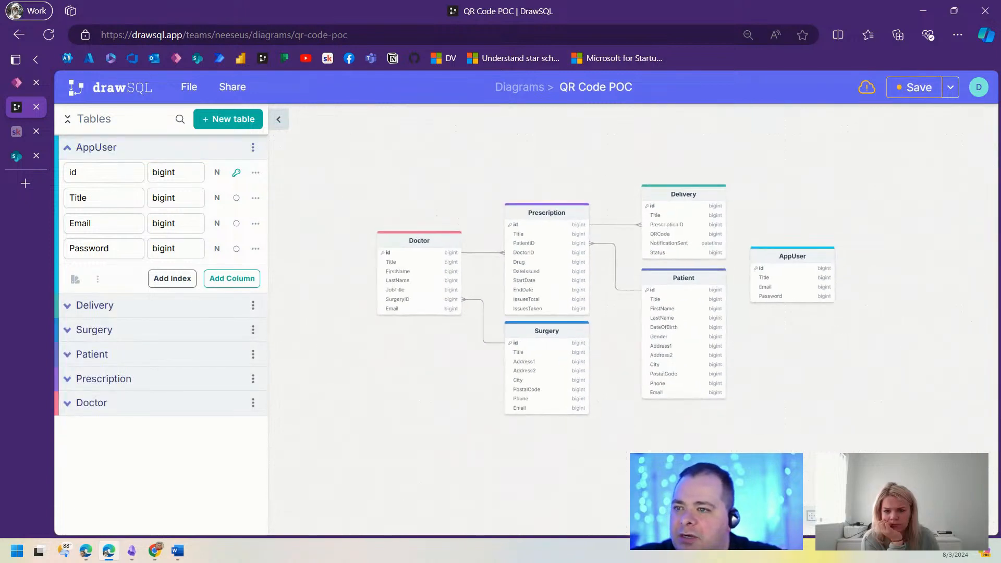
left_click_drag(808, 382, 800, 342)
left_click_drag(800, 217, 560, 390)
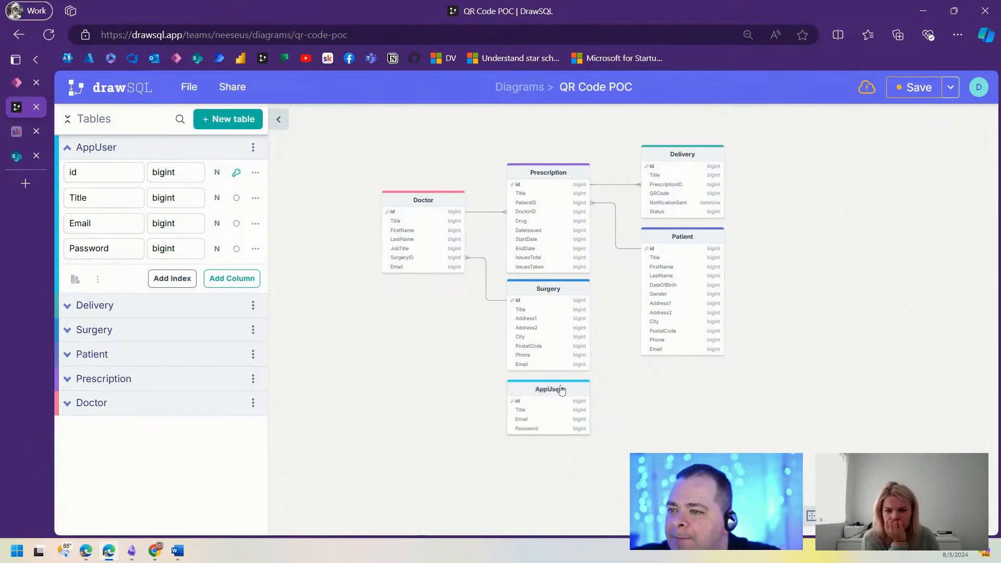
left_click(542, 420)
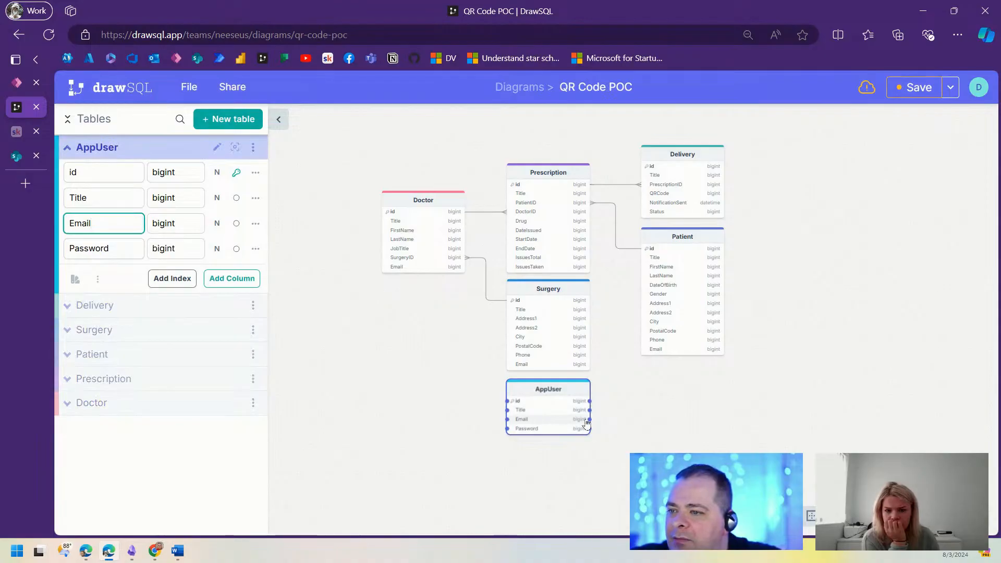
left_click_drag(588, 420, 659, 354)
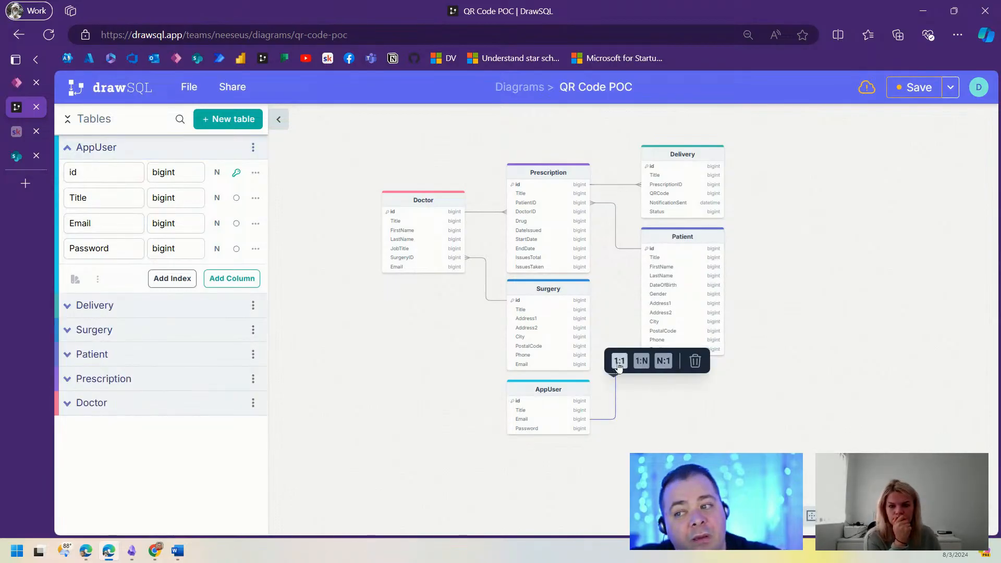
left_click(431, 406)
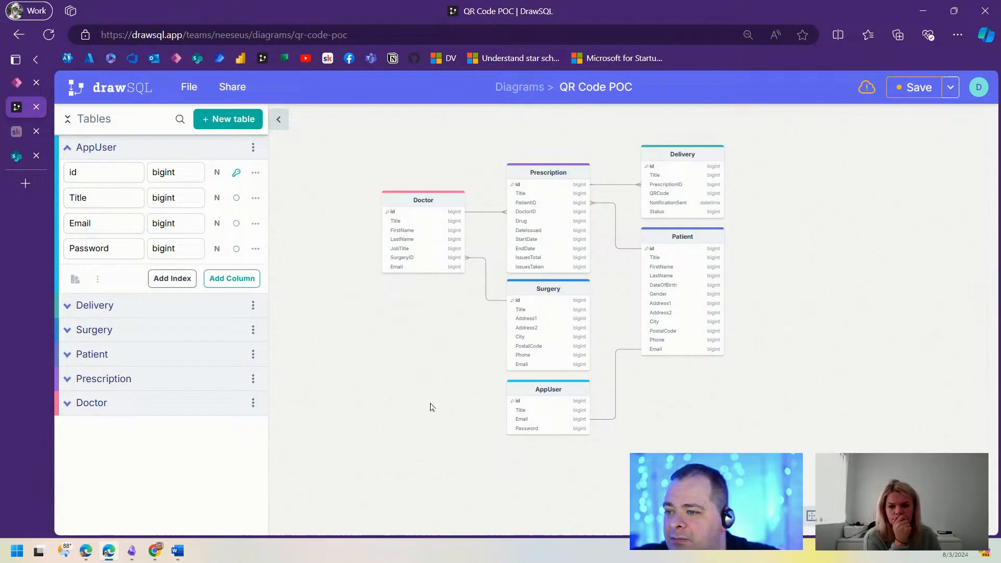
Step: Link AppUser's Email to the Doctor table's Email and move Doctor slightly lower
left_click(541, 424)
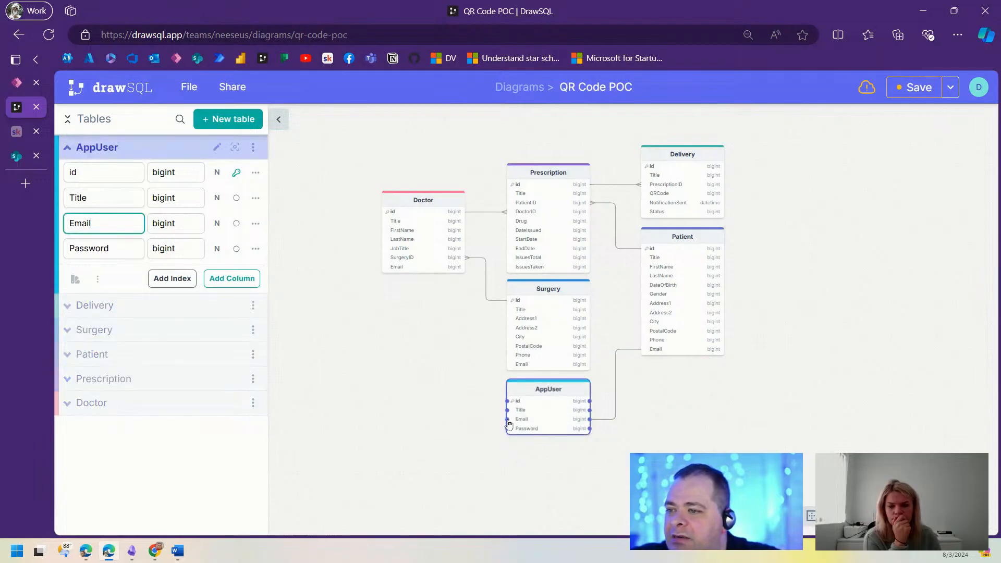
left_click_drag(508, 420, 412, 267)
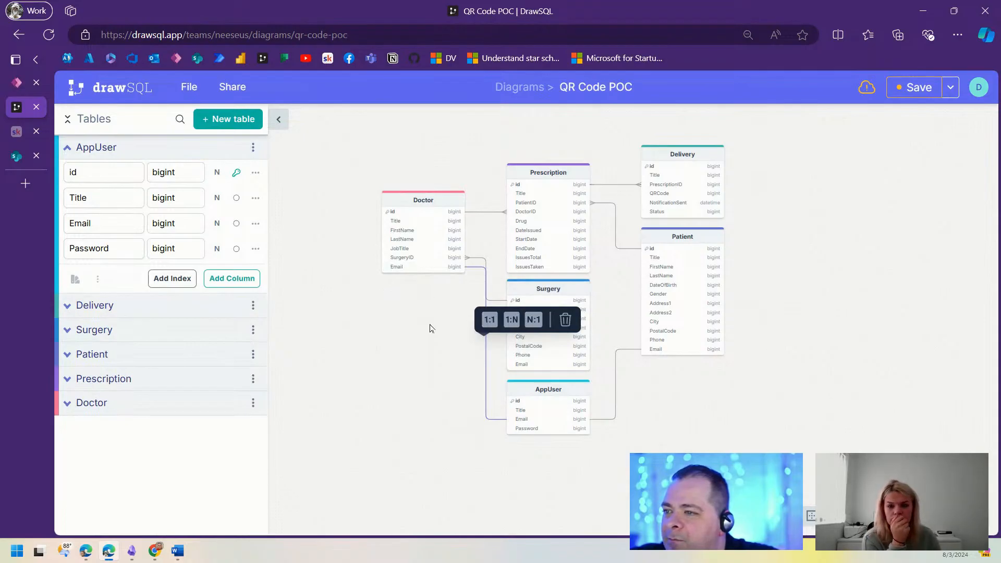
left_click(420, 353)
left_click_drag(427, 198, 416, 244)
left_click(755, 425)
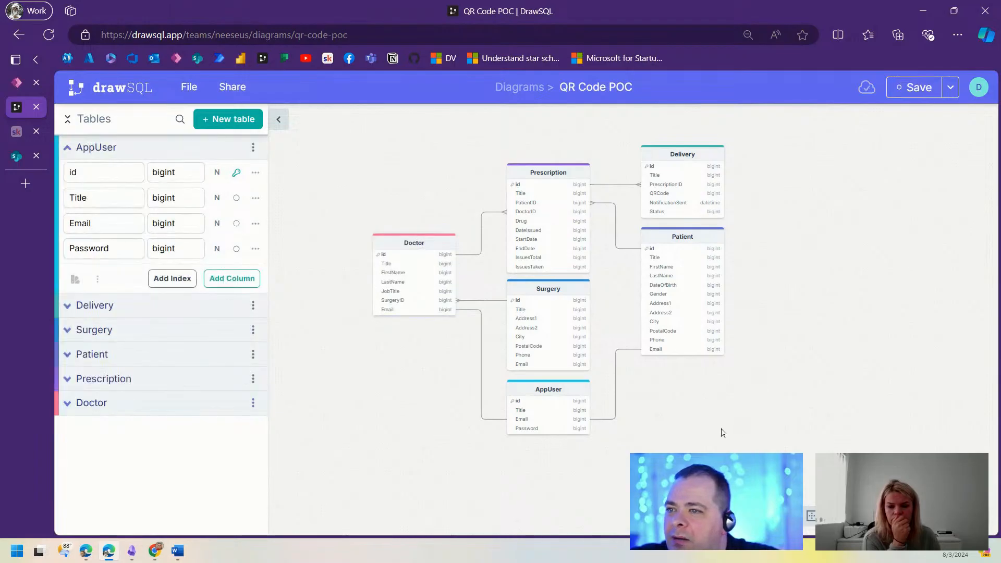
Step: Save the QR Code POC diagram and recentre the tables on AppUser
left_click(913, 88)
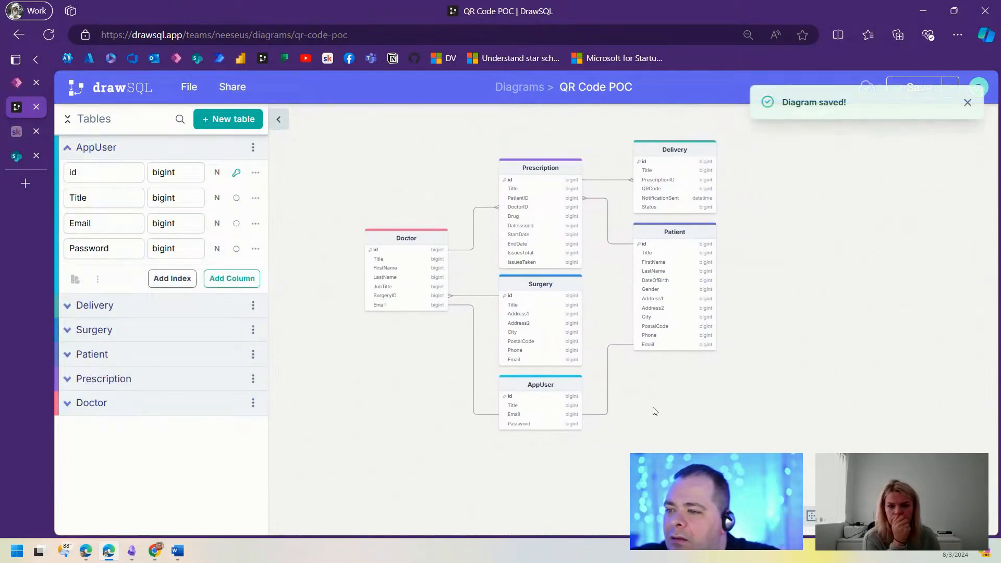
left_click_drag(696, 442, 669, 461)
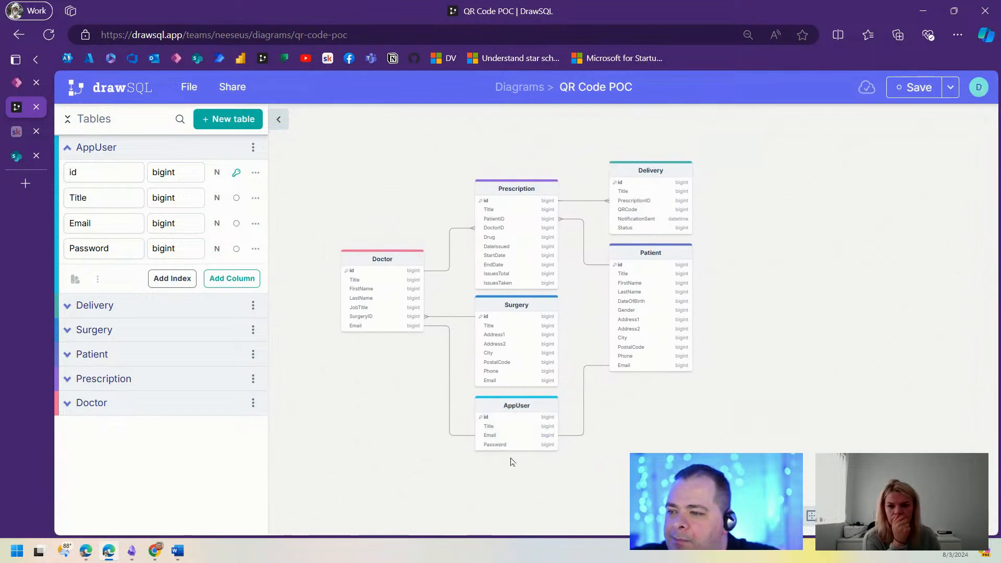
left_click(520, 416)
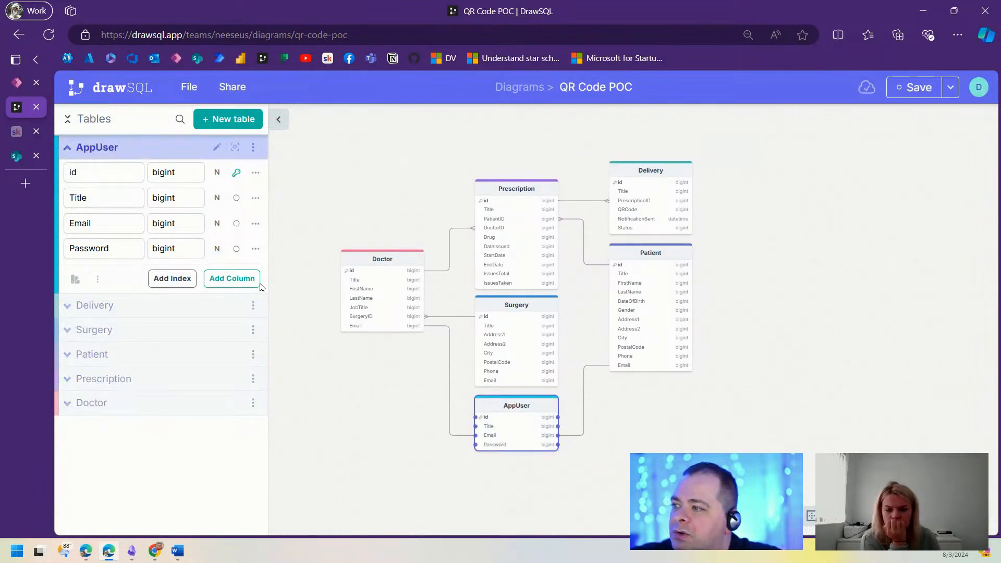
Step: Add a UserType column to the AppUser table
left_click(232, 278)
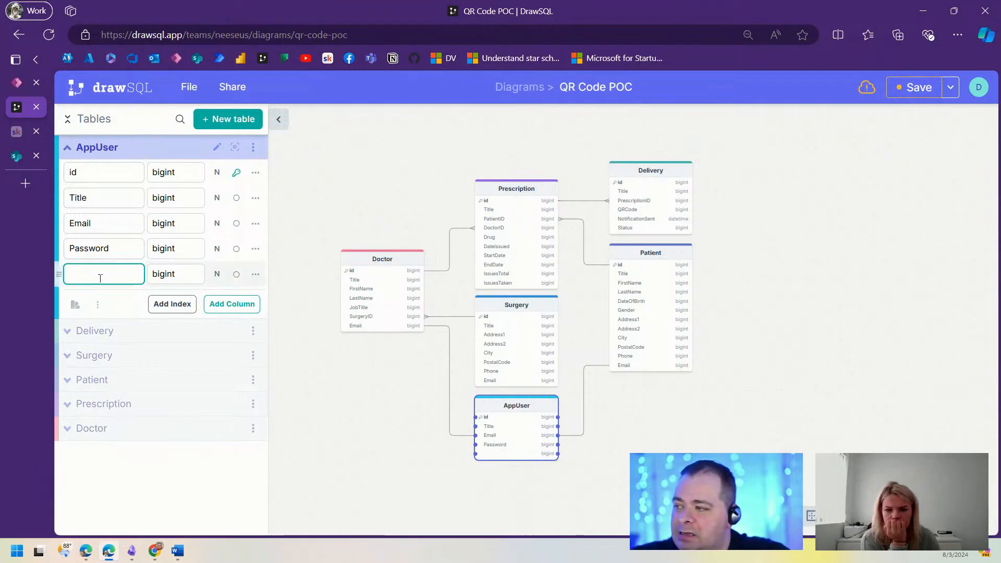
type("UserType")
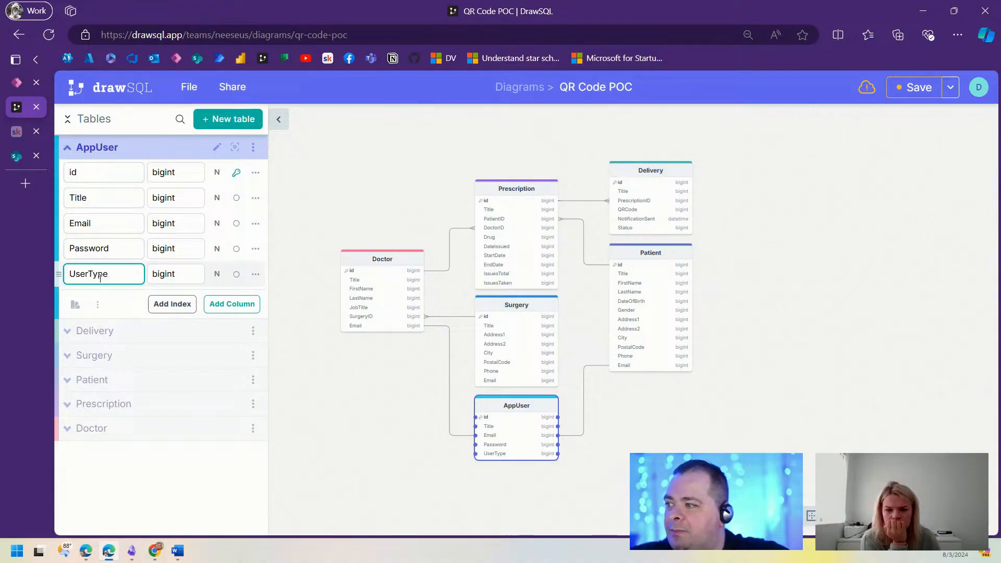
left_click(182, 277)
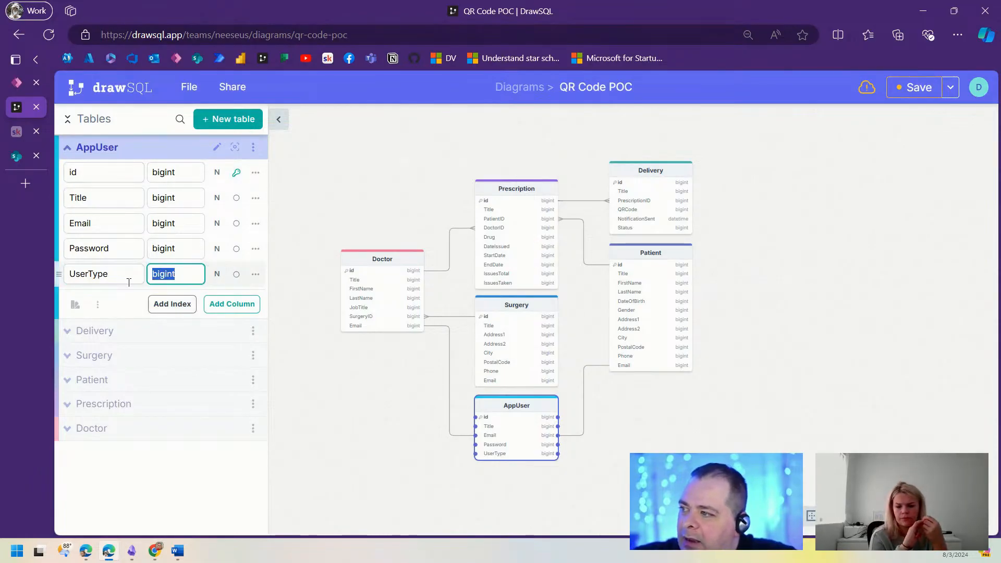
left_click(76, 274)
double_click(75, 274)
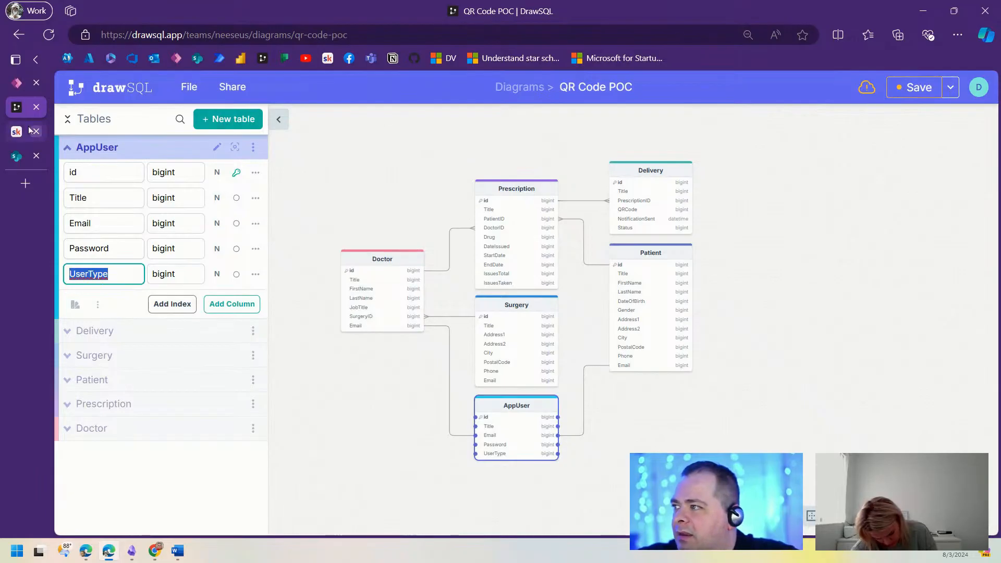
Step: Save the diagram and close DrawSQL to return to Power Apps
mouse_move(16, 88)
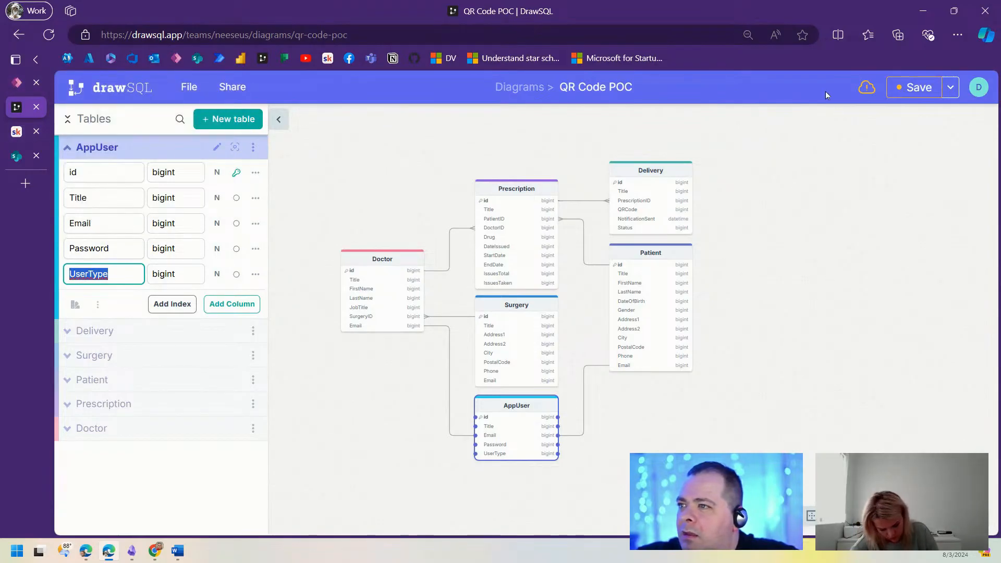
left_click(913, 87)
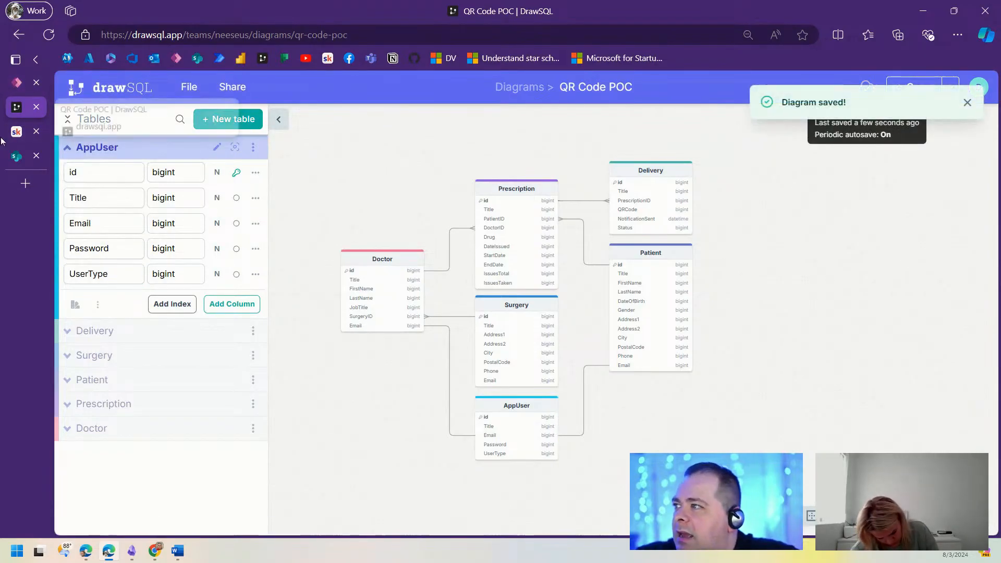
left_click(36, 107)
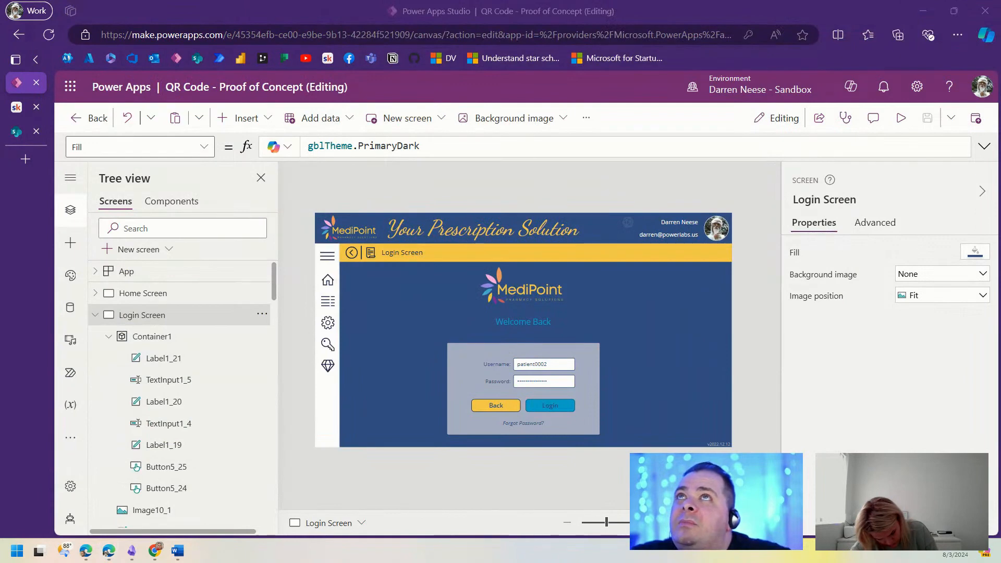
Step: Create a blank AppUser list hidden from site navigation, then return to Power Apps
left_click(17, 132)
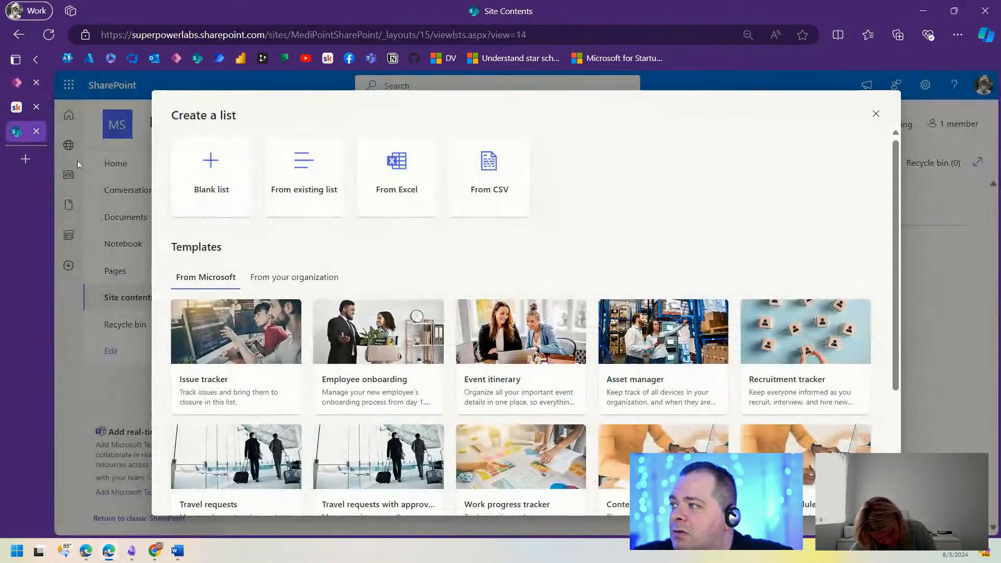
left_click(209, 159)
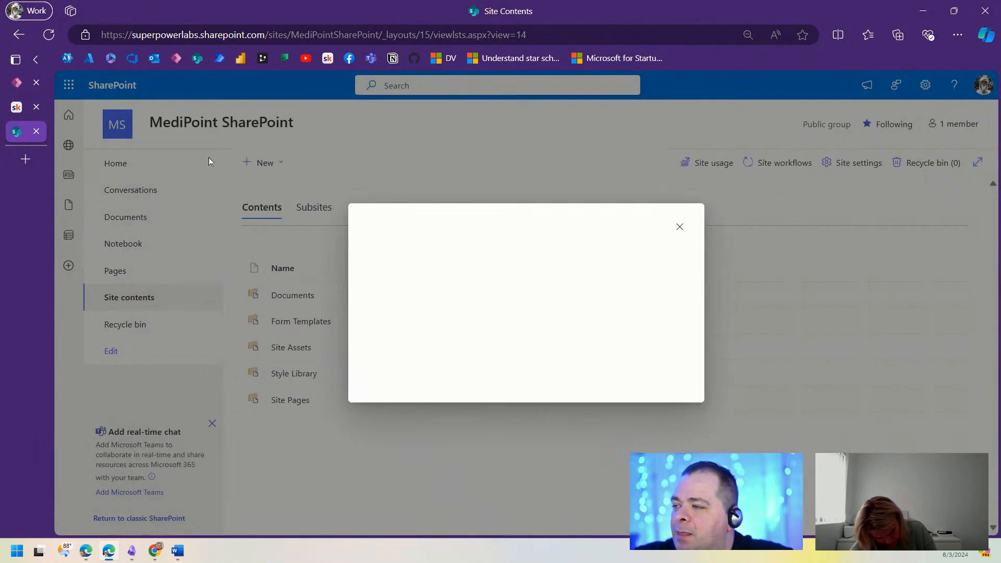
left_click(373, 331)
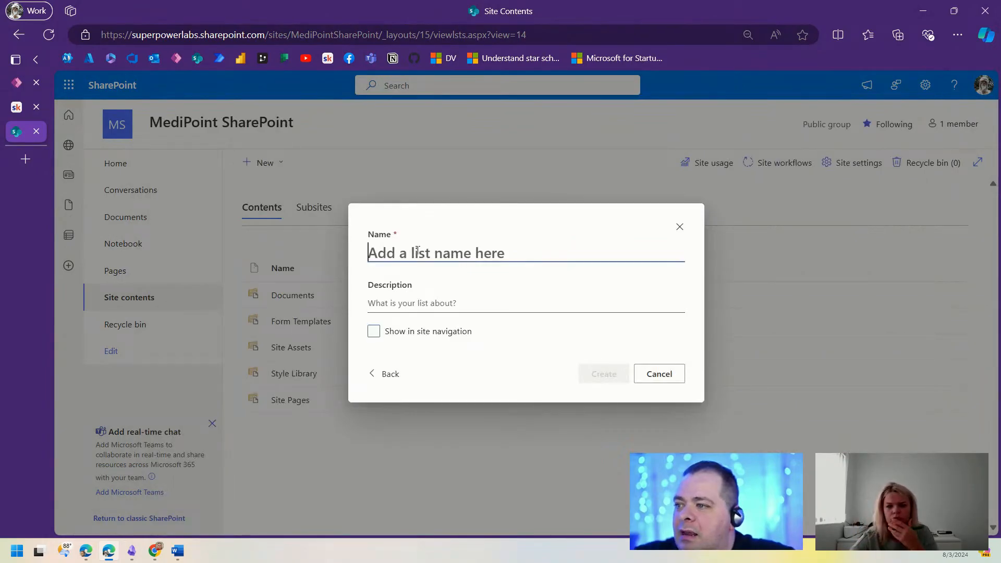
left_click(417, 251)
type("AppUser")
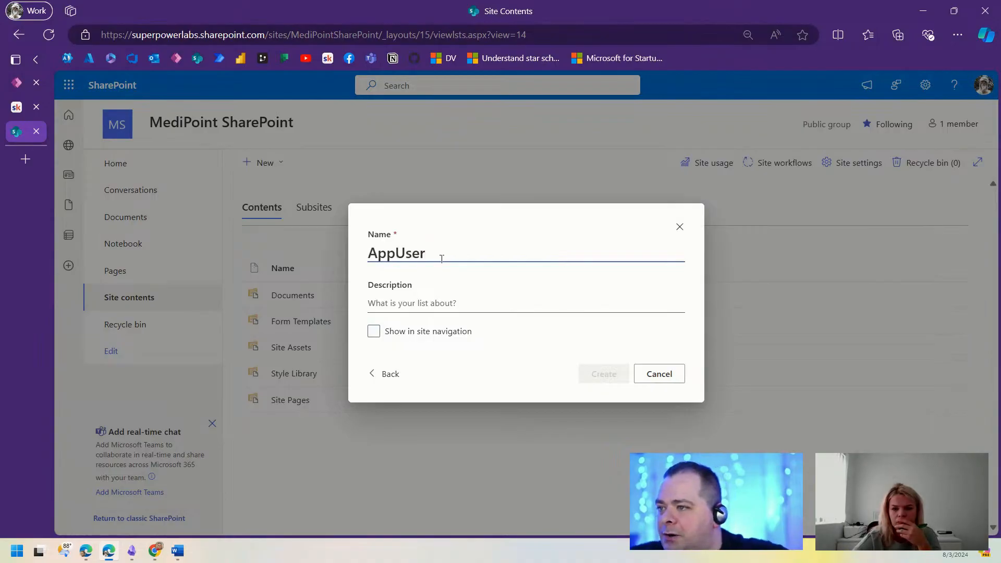
left_click(565, 307)
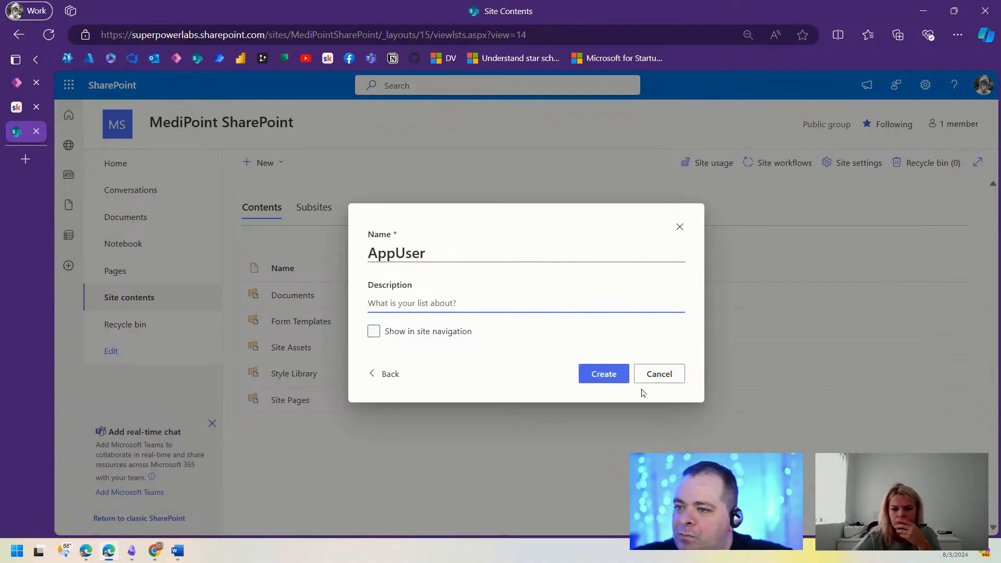
left_click(610, 375)
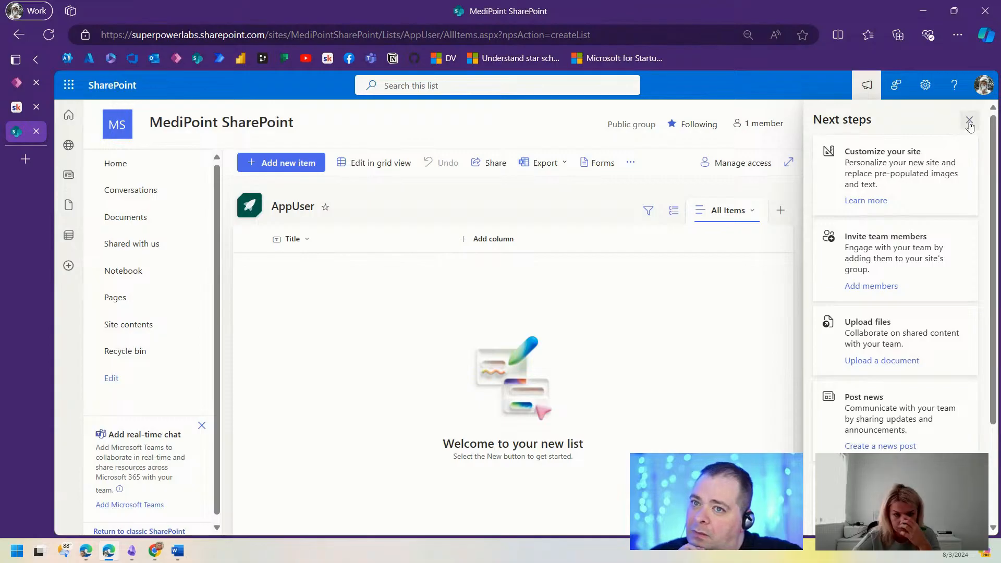
left_click(969, 121)
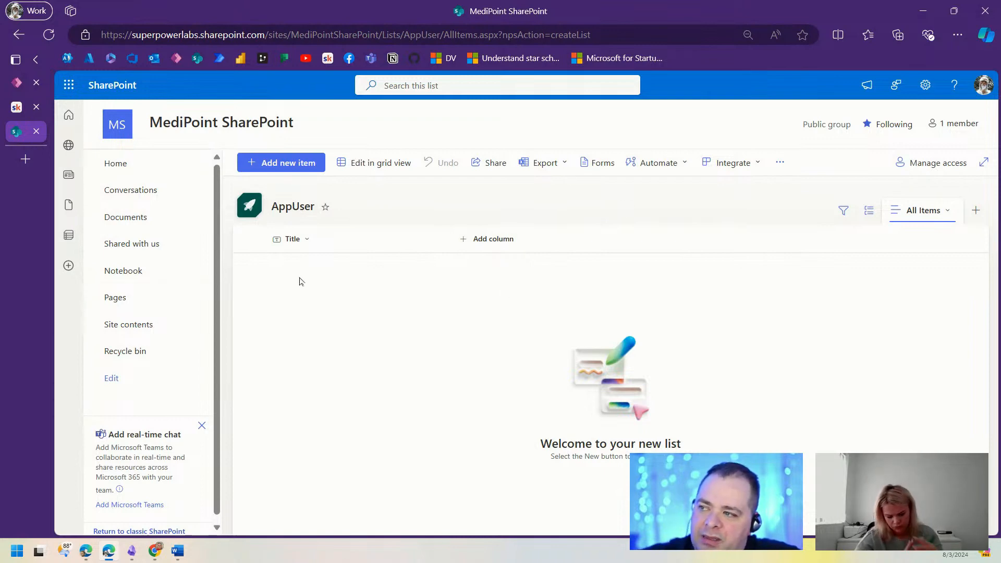
left_click(16, 82)
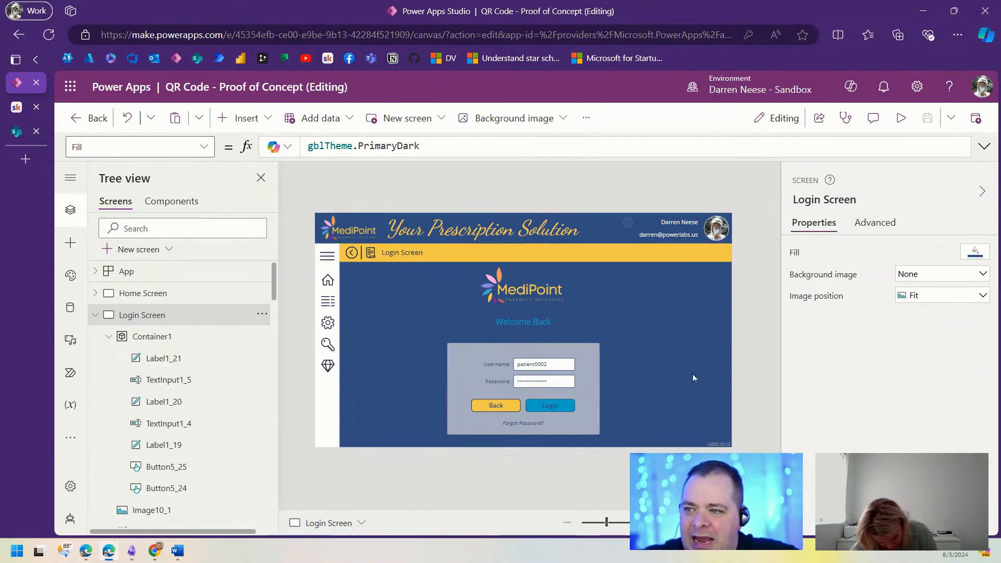
Step: Go back to the AppUser list in SharePoint and bring up the settings gear panel
left_click(17, 131)
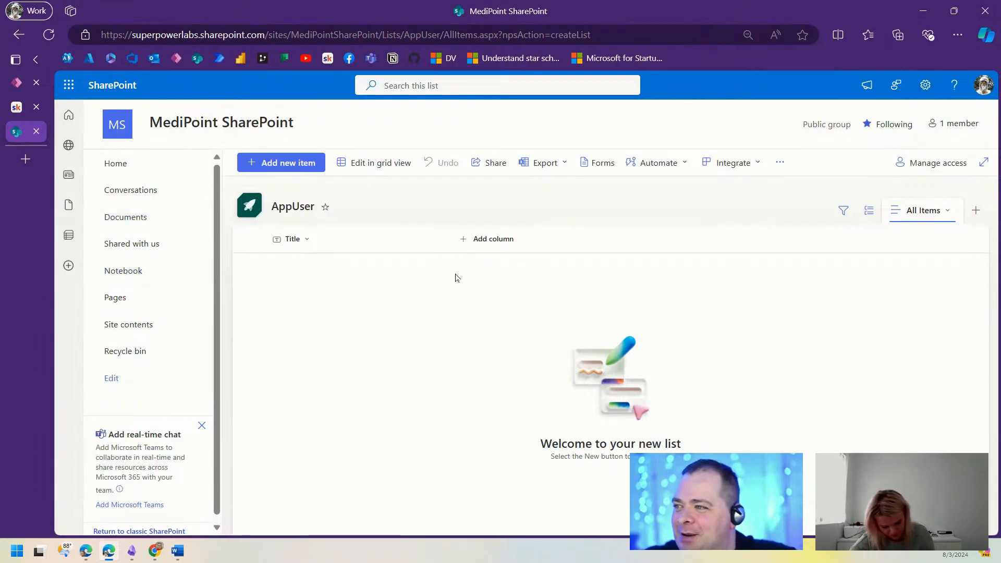
left_click(925, 85)
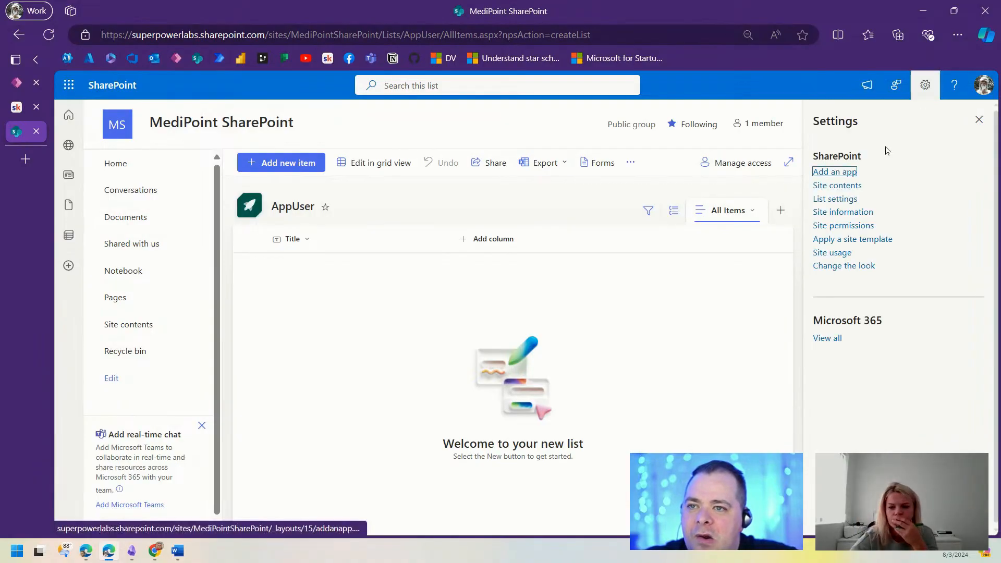
Step: From the AppUser list settings, create an Email column, zooming the page to 110%
left_click(834, 201)
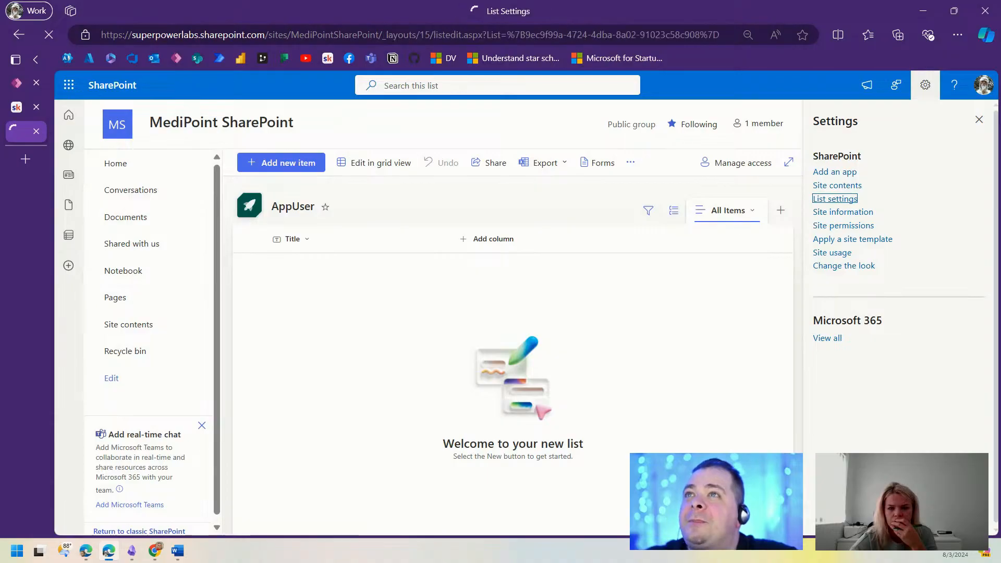
scroll(481, 373, "down", 4)
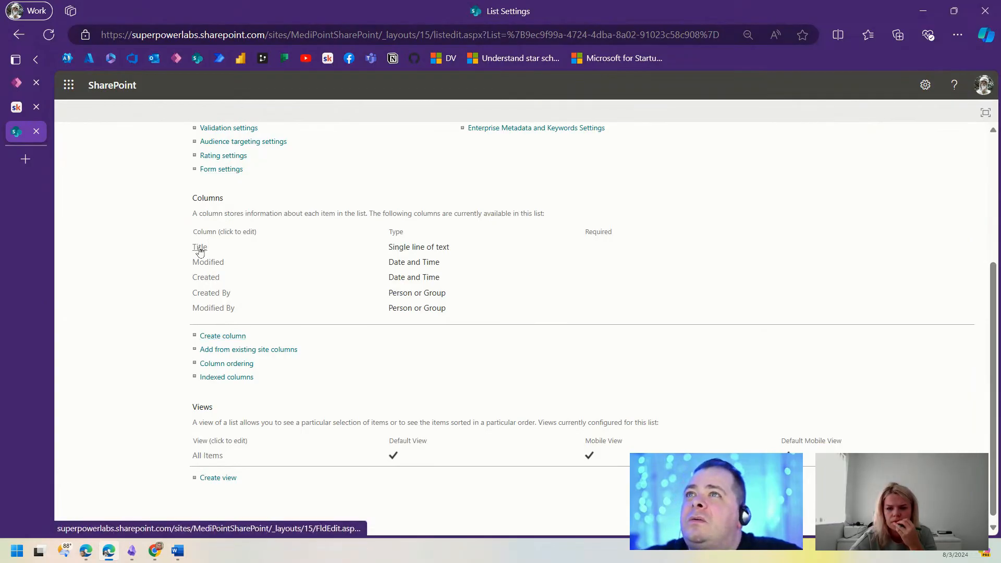
left_click(219, 339)
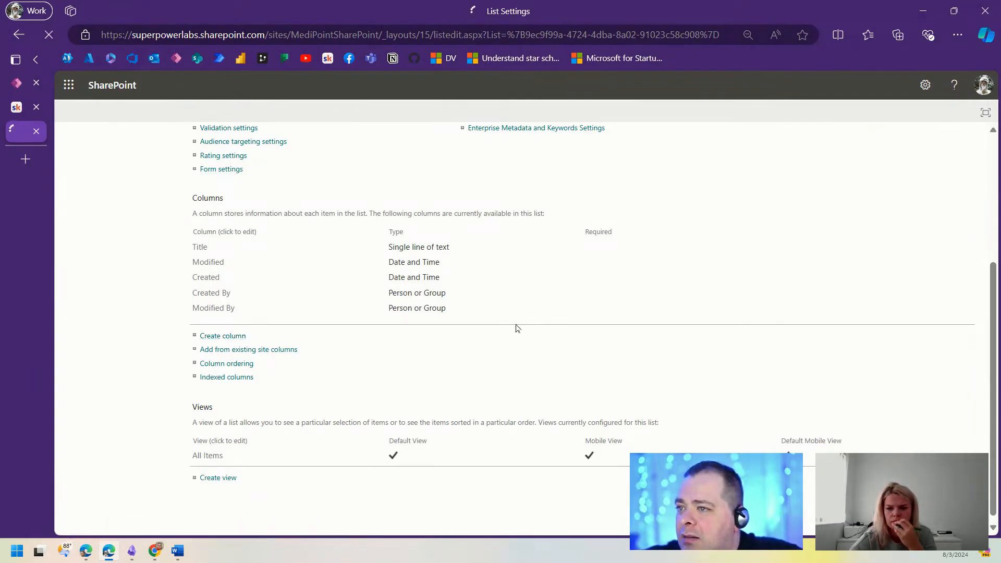
key("ctrl+plus")
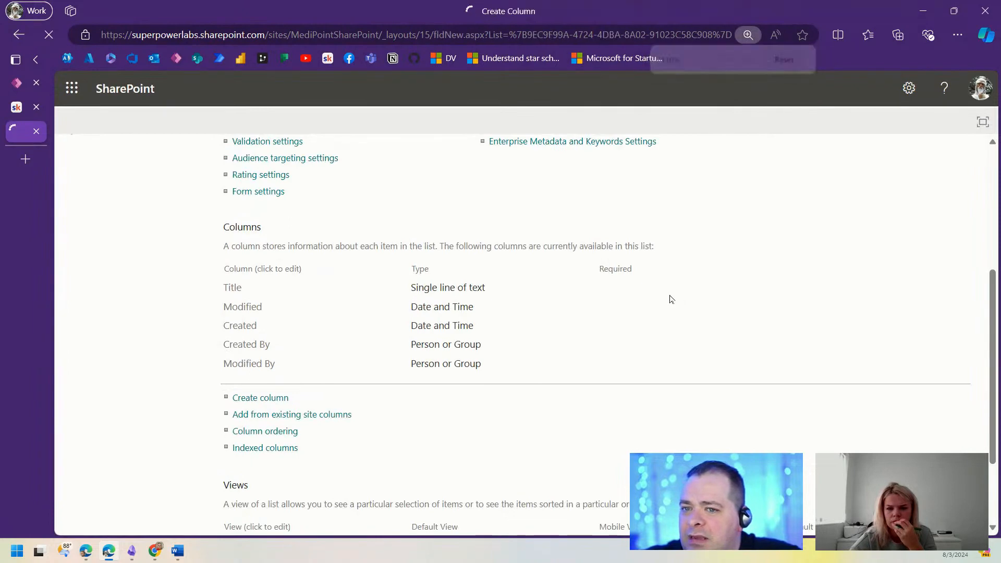
type("Email")
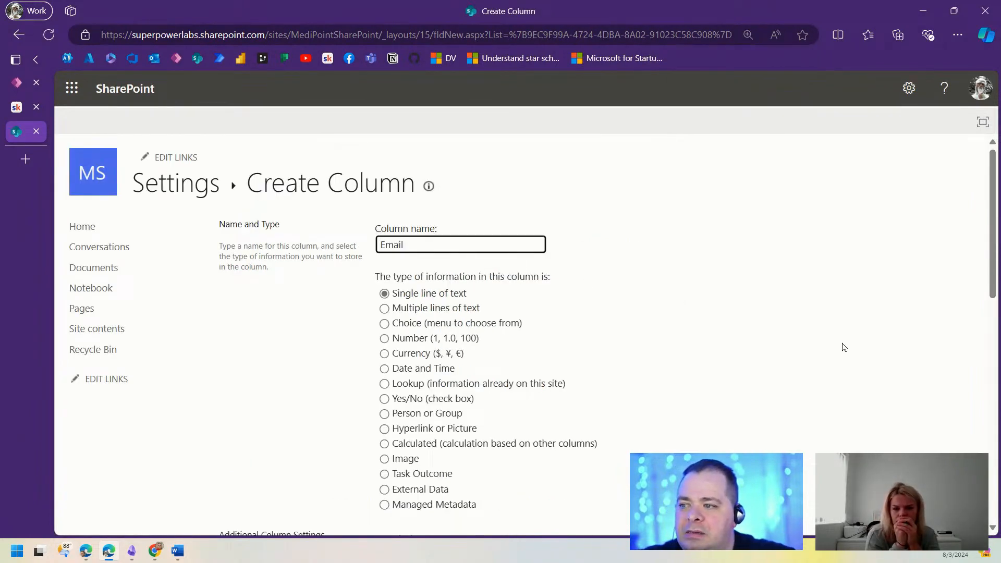
scroll(844, 347, "down", 10)
left_click(853, 507)
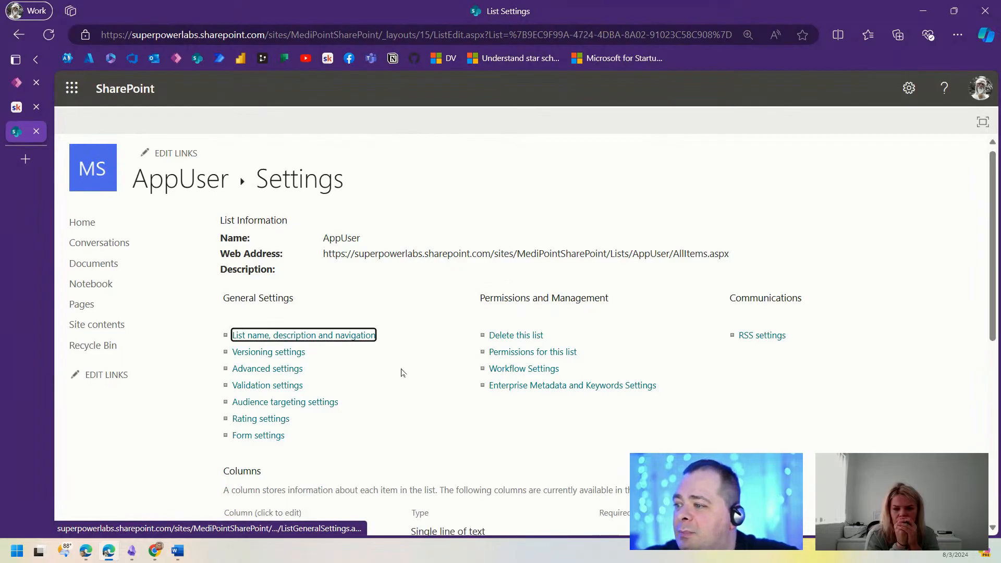
Step: Create a Password column in the AppUser list
scroll(402, 386, "down", 6)
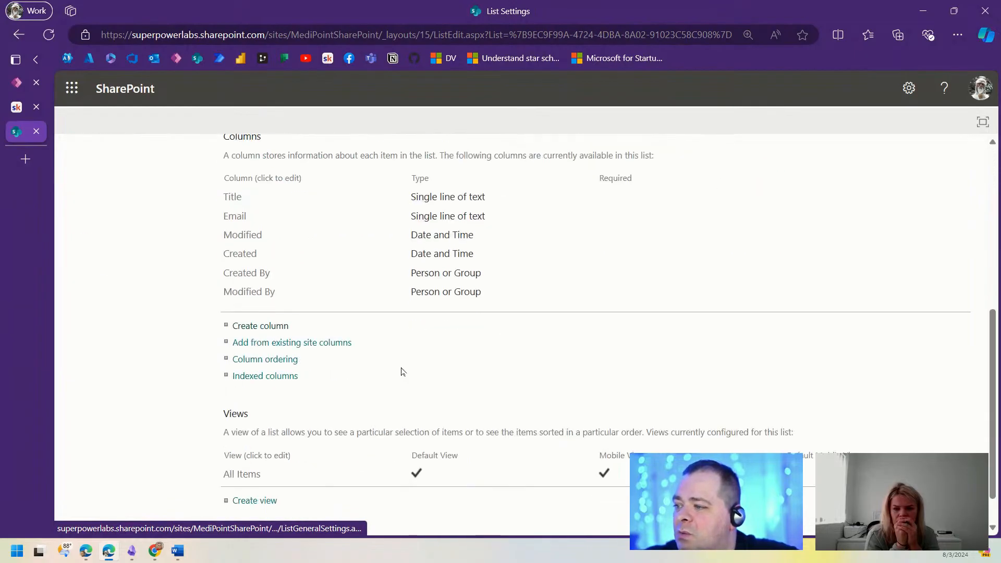
left_click(266, 330)
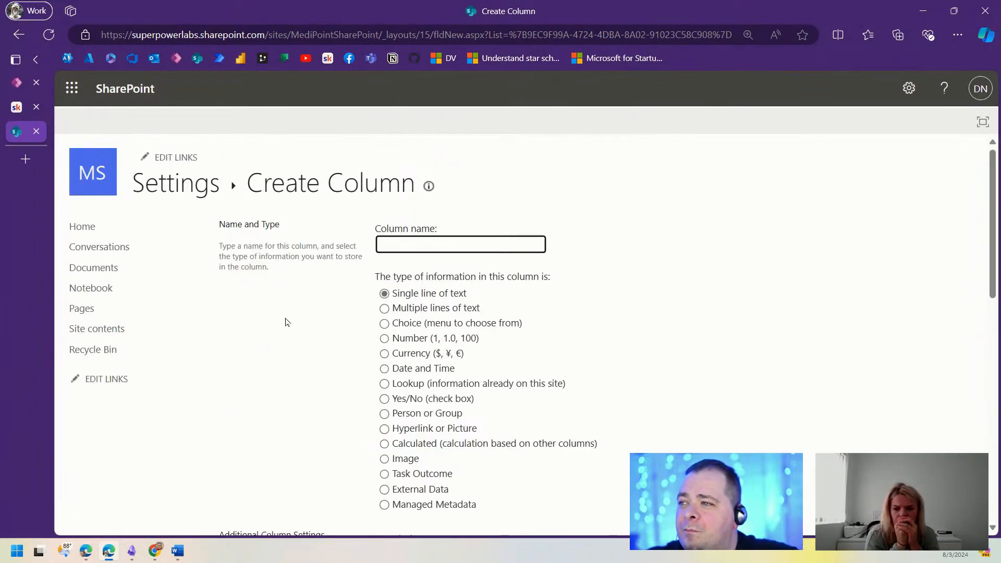
type("Passwor")
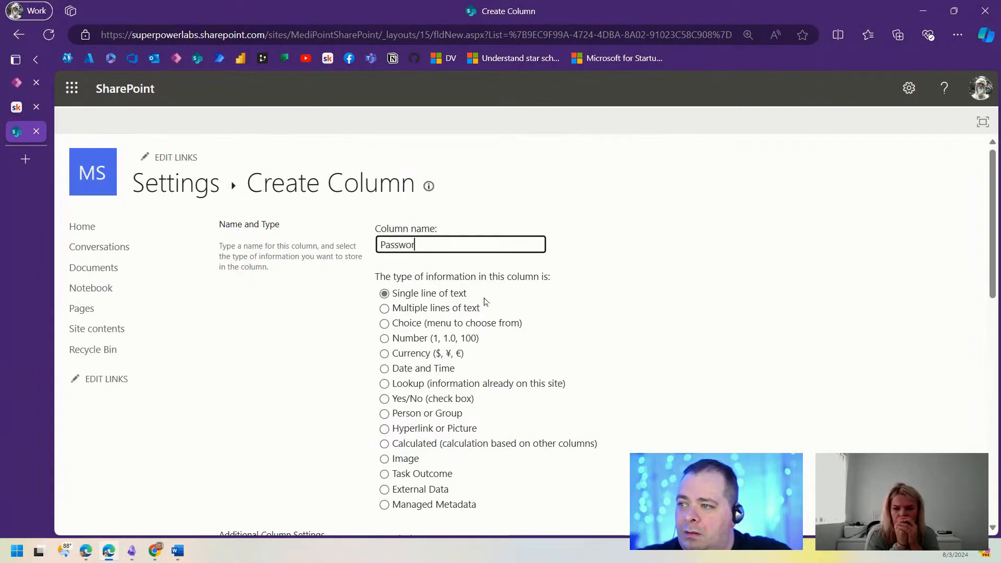
type("d")
scroll(786, 320, "down", 10)
left_click(880, 447)
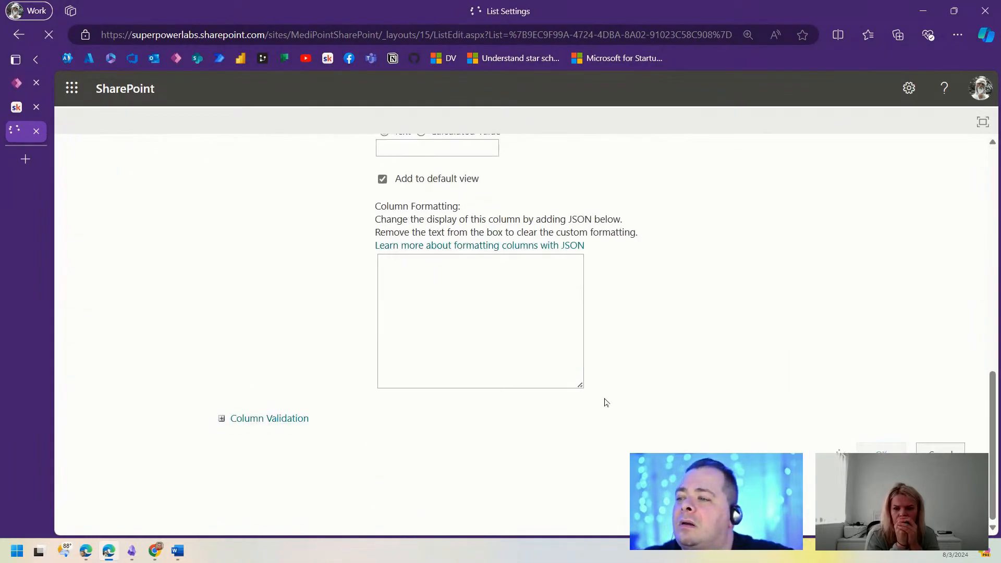
Step: Create a UserType column, return to the AppUser list, then switch to Power Apps
scroll(376, 391, "down", 5)
left_click(269, 412)
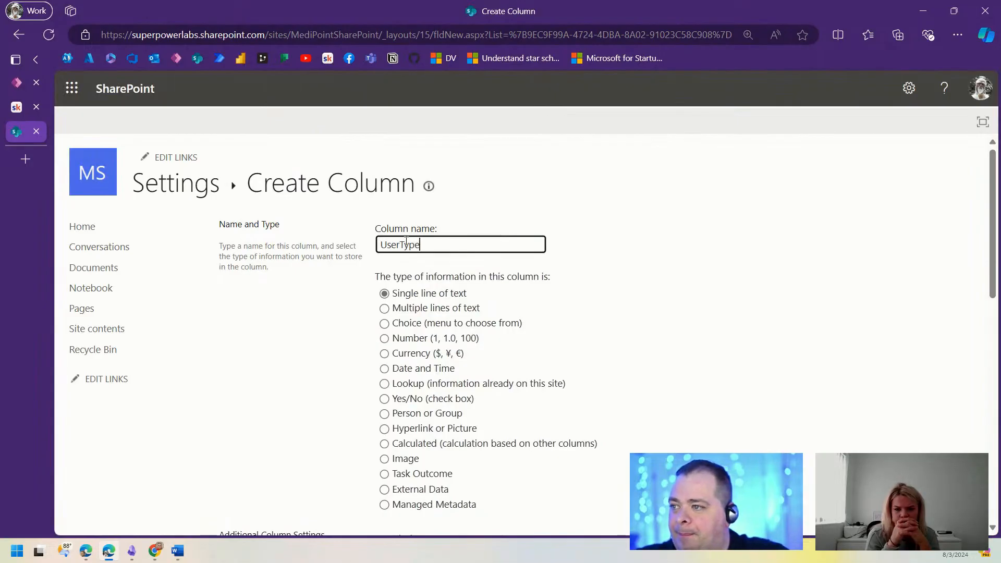
scroll(791, 365, "down", 10)
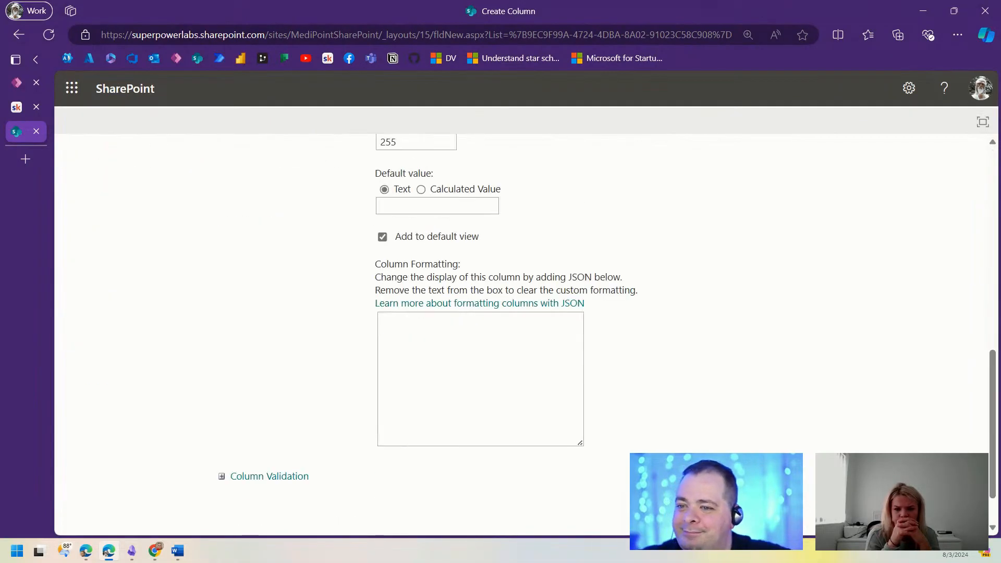
left_click(863, 509)
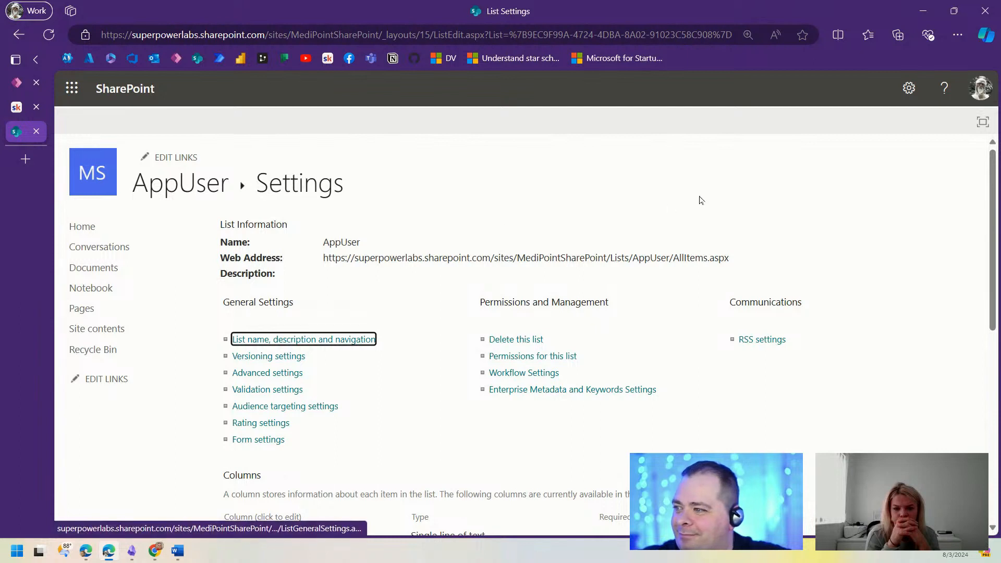
left_click(172, 188)
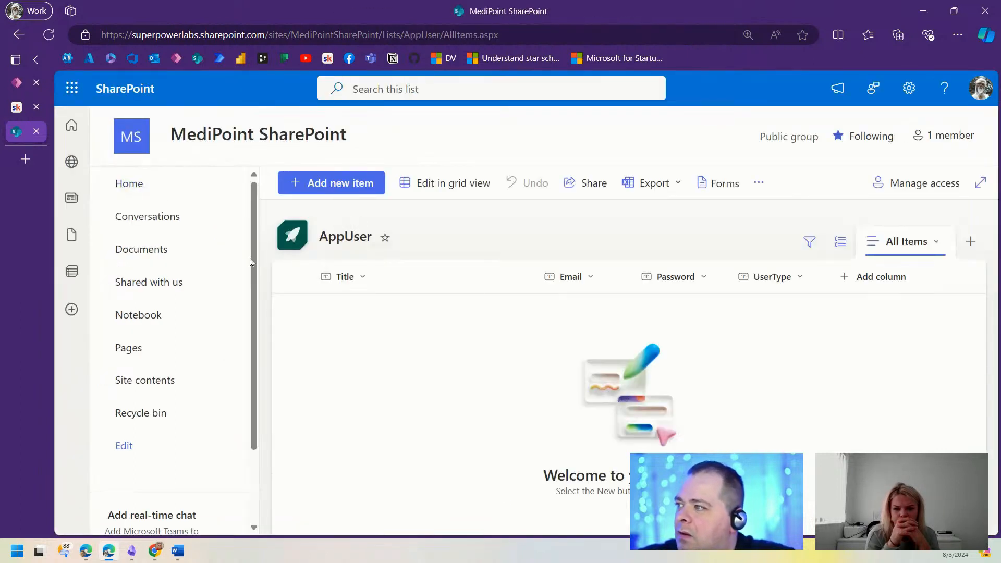
left_click(18, 84)
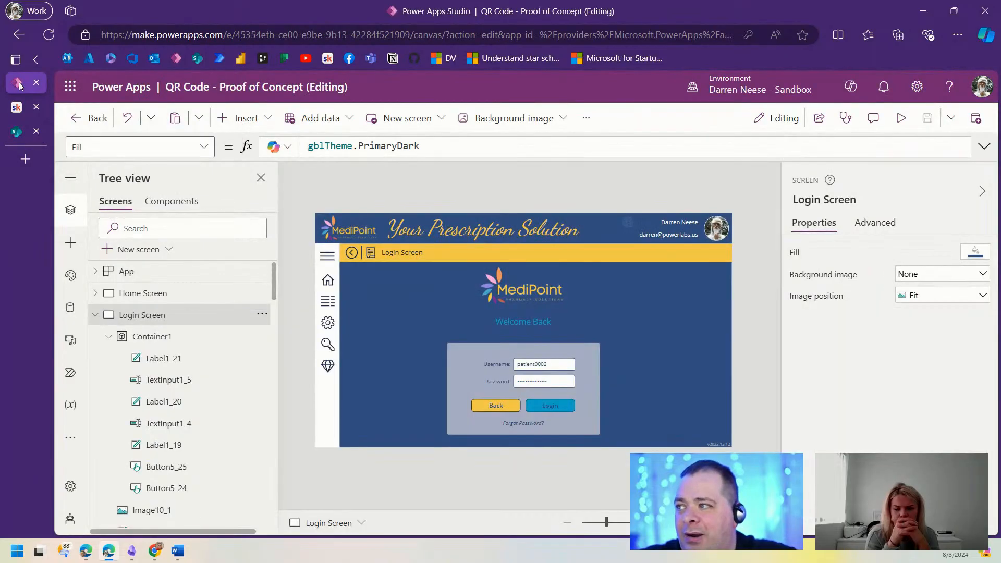
Step: Add data via the 'sharep' search, picking SharePoint's existing connection, then return to SharePoint
left_click(71, 309)
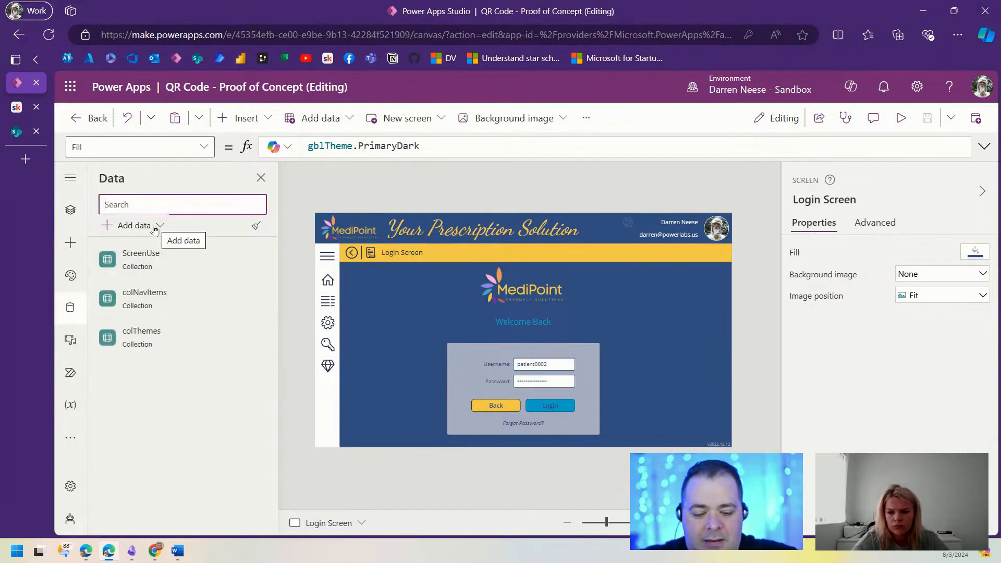
key("F11")
left_click(97, 159)
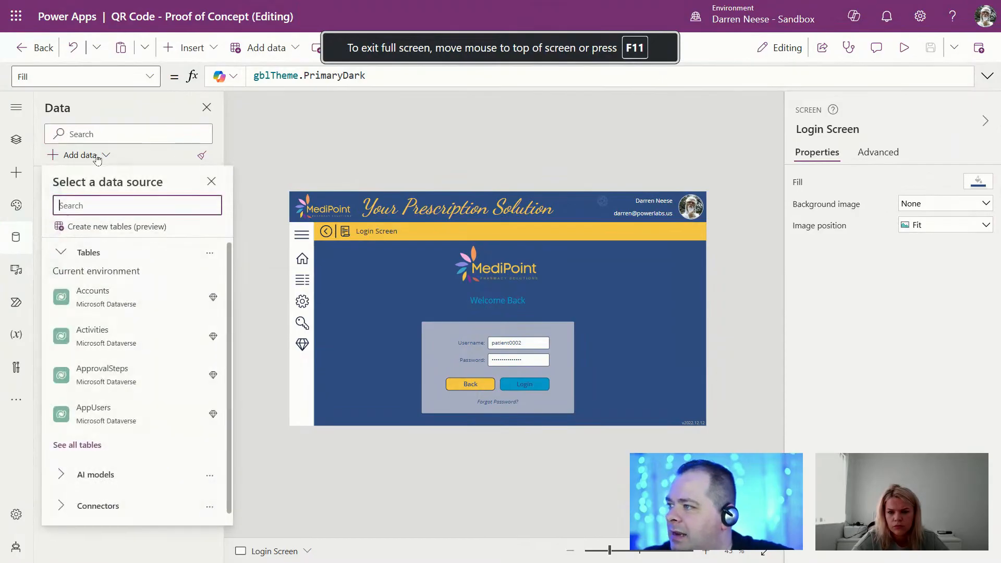
left_click(63, 254)
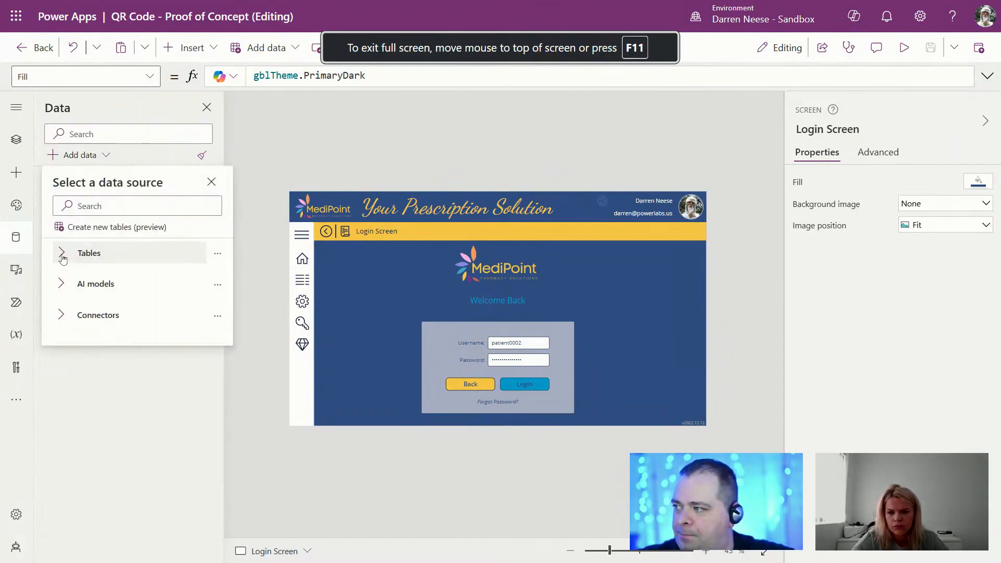
left_click(96, 321)
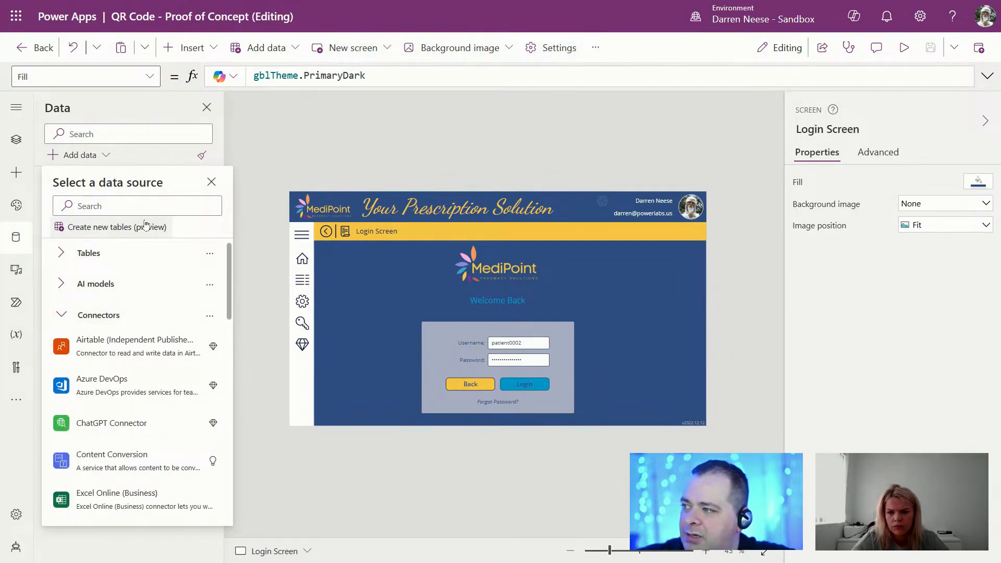
left_click(155, 204)
type("sharepoint")
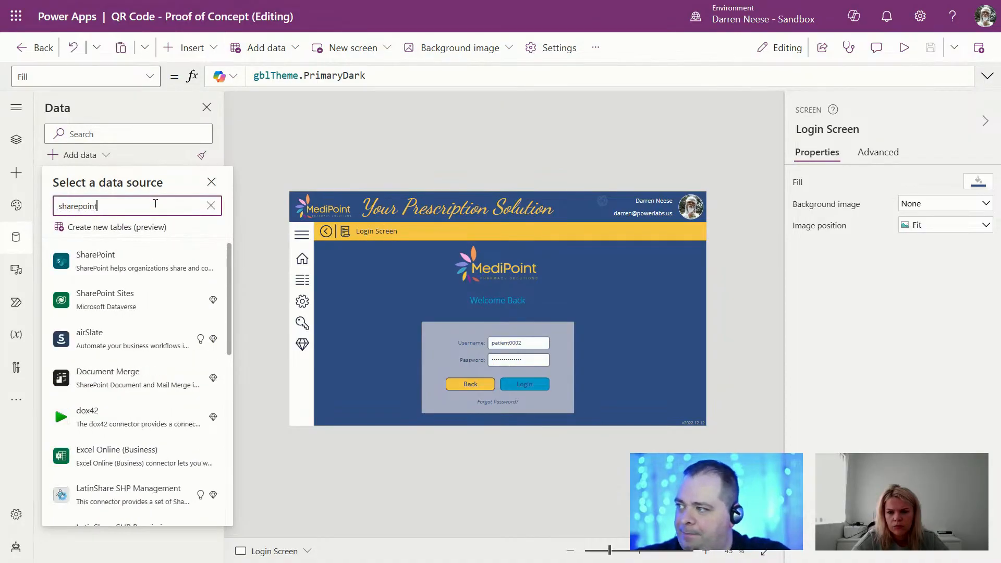
left_click(118, 261)
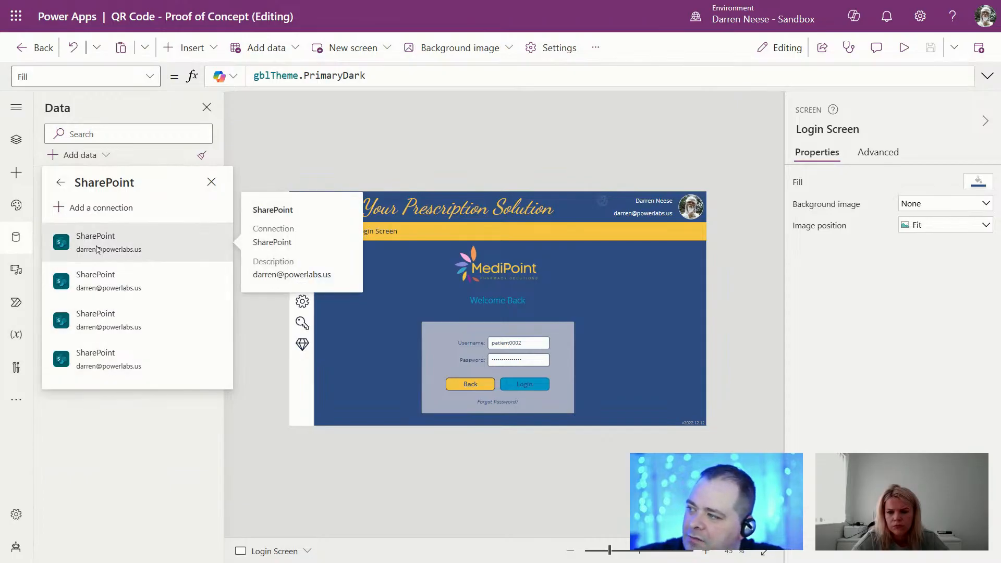
left_click(97, 245)
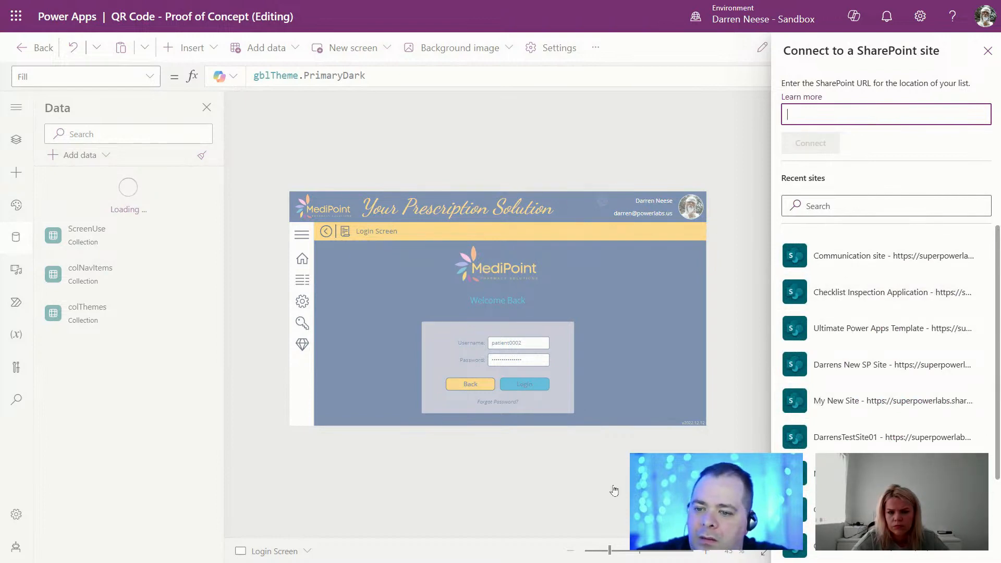
key("F11")
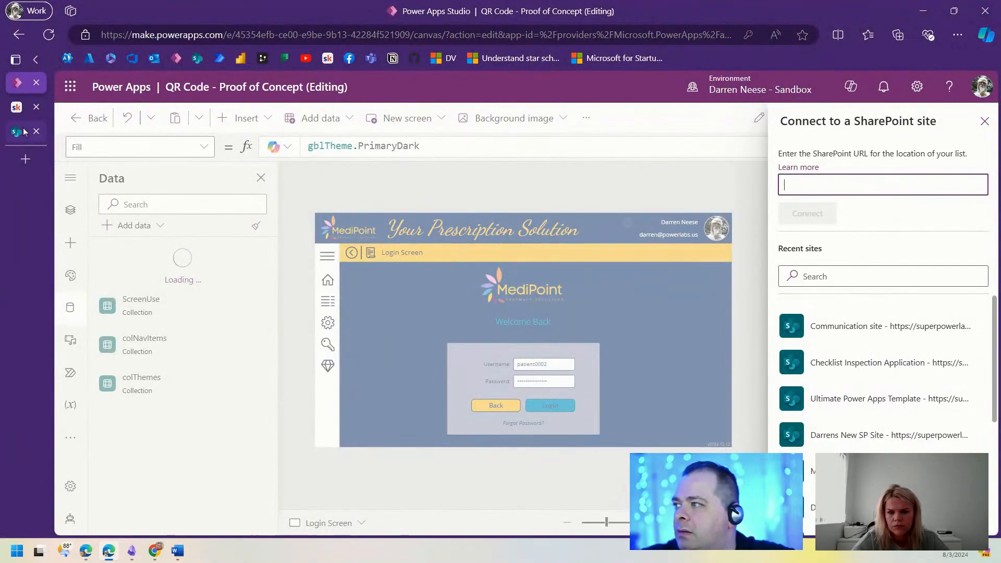
left_click(24, 132)
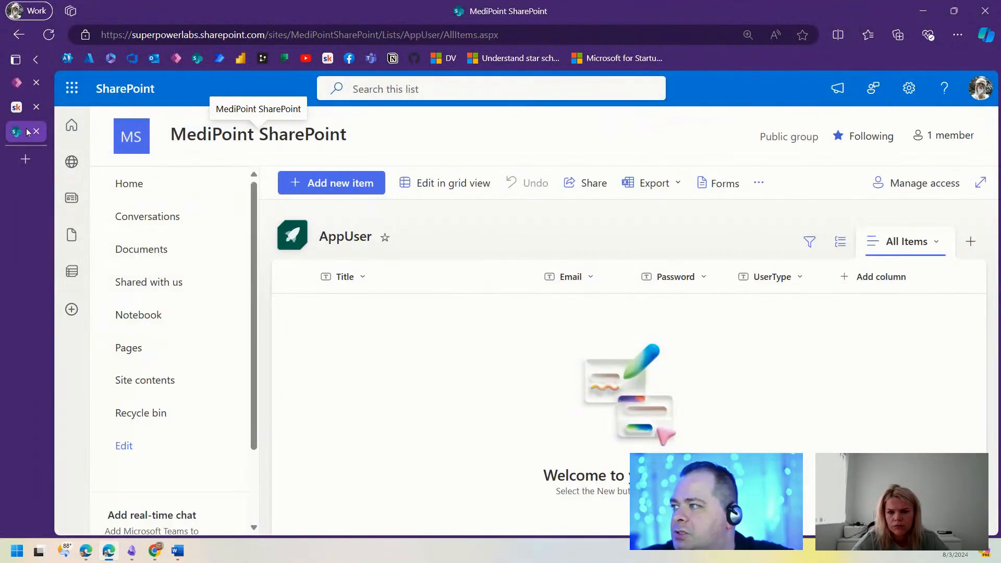
Step: Copy the MediPoint site home page address and bring it back to Power Apps
left_click(131, 135)
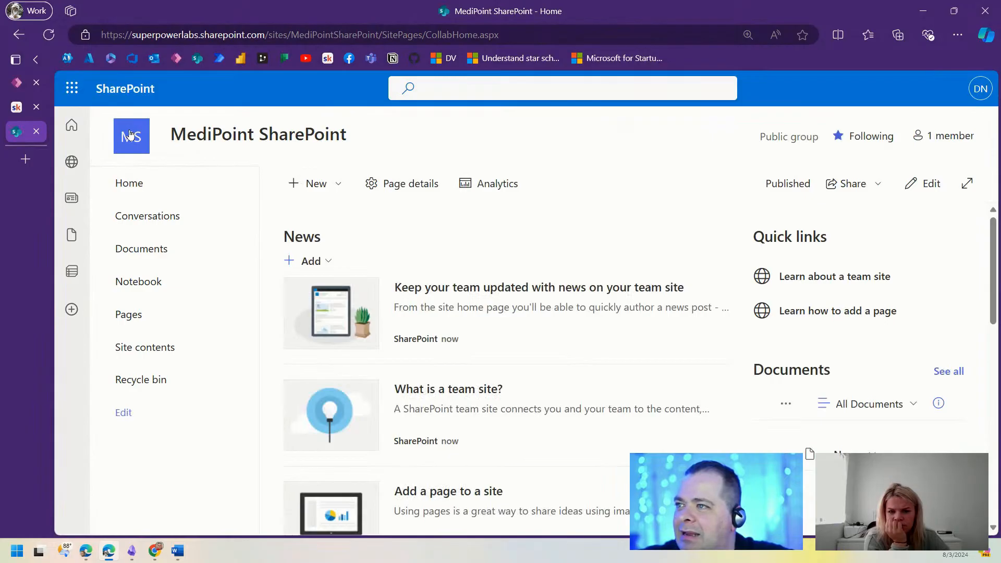
left_click(130, 135)
left_click(404, 34)
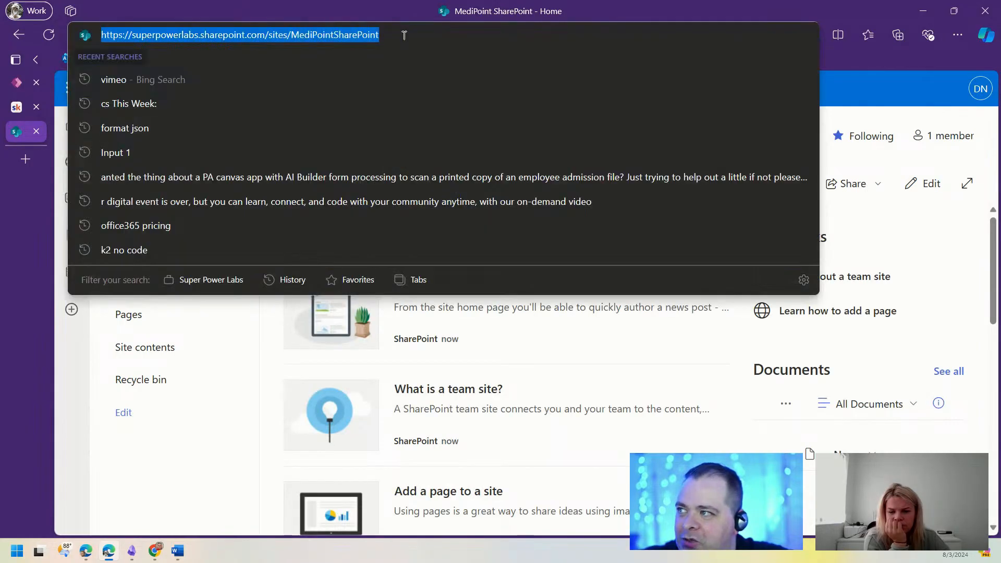
left_click(21, 83)
Step: Connect to the MediPoint SharePoint site, add its AppUser list as a data source, and go full screen
key("ctrl+v")
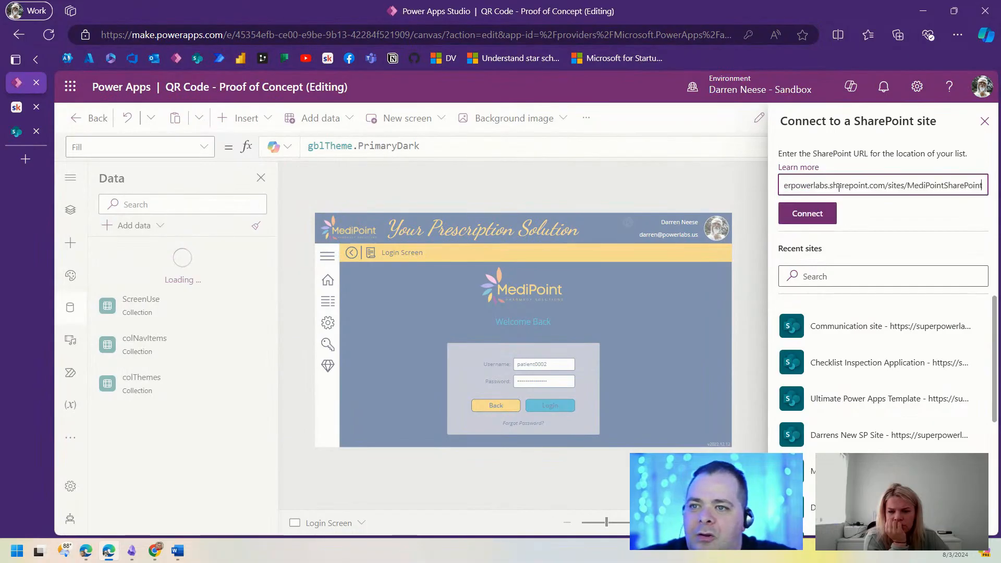
left_click(809, 213)
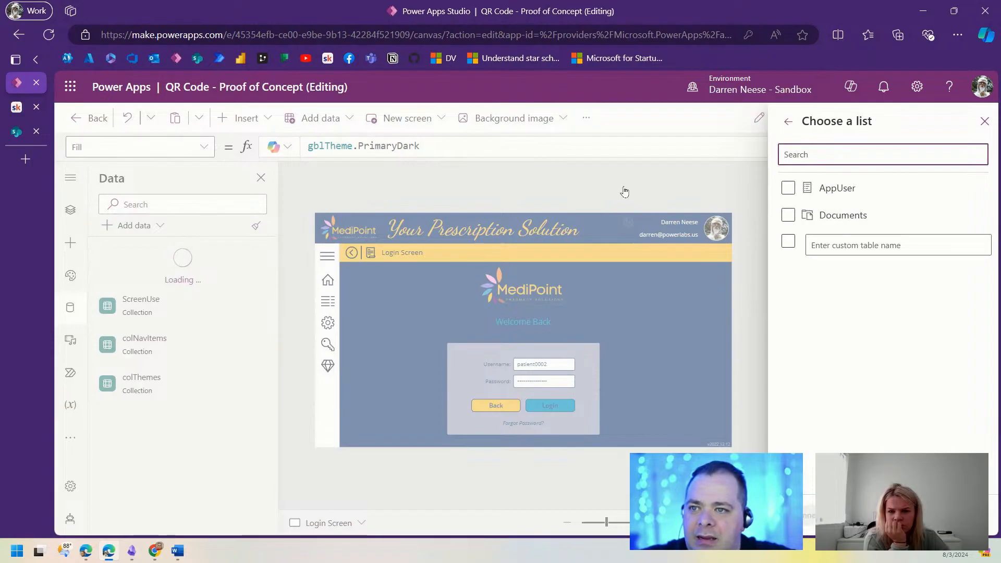
left_click(788, 190)
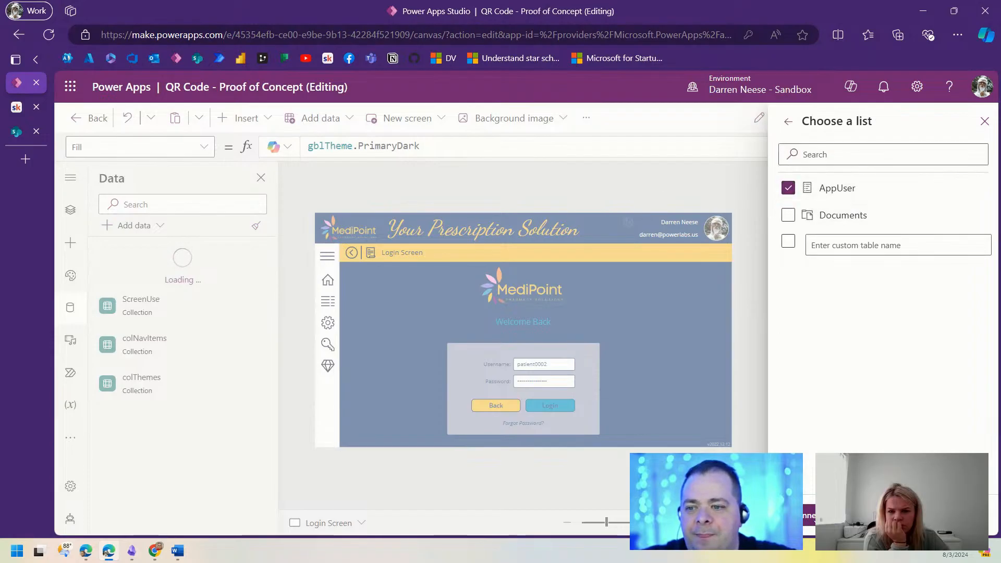
left_click(811, 516)
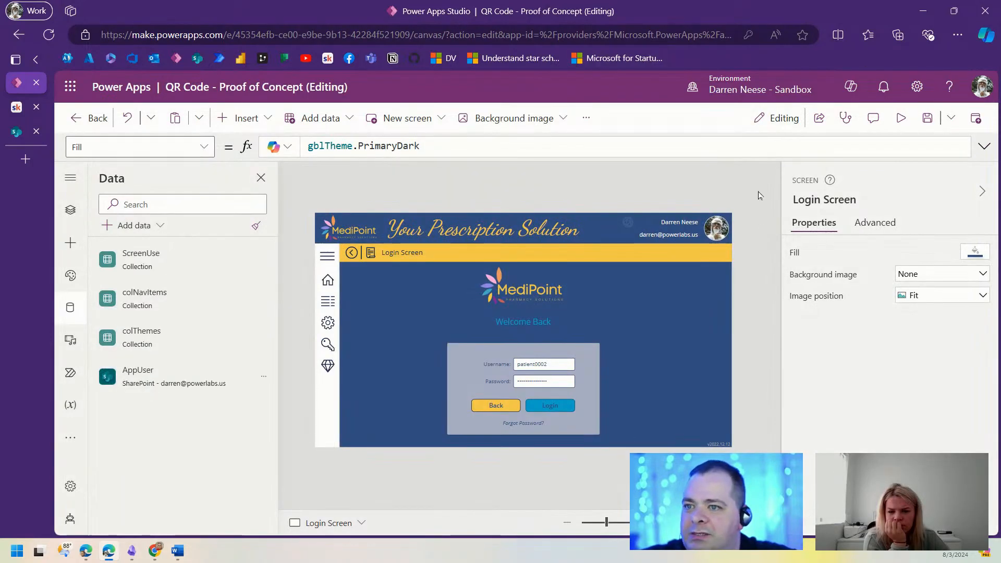
key("F11")
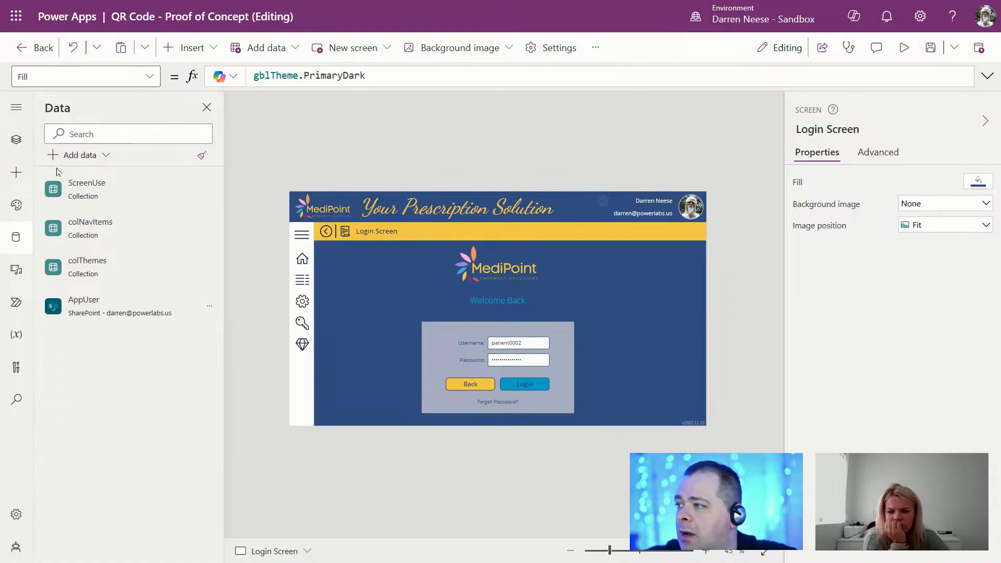
Step: Add a new blank screen, Screen2, and enlarge its canvas view
left_click(16, 139)
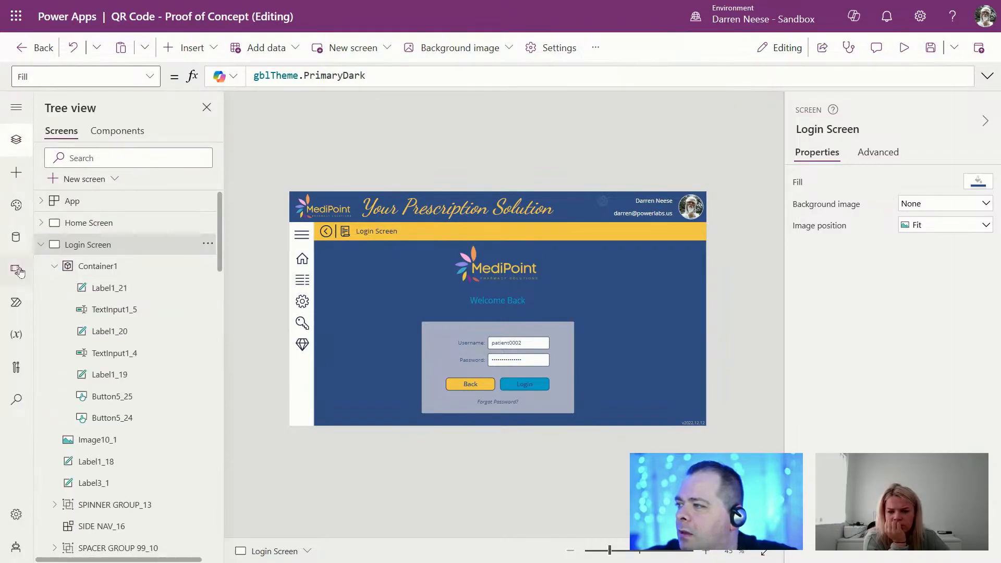
left_click(42, 244)
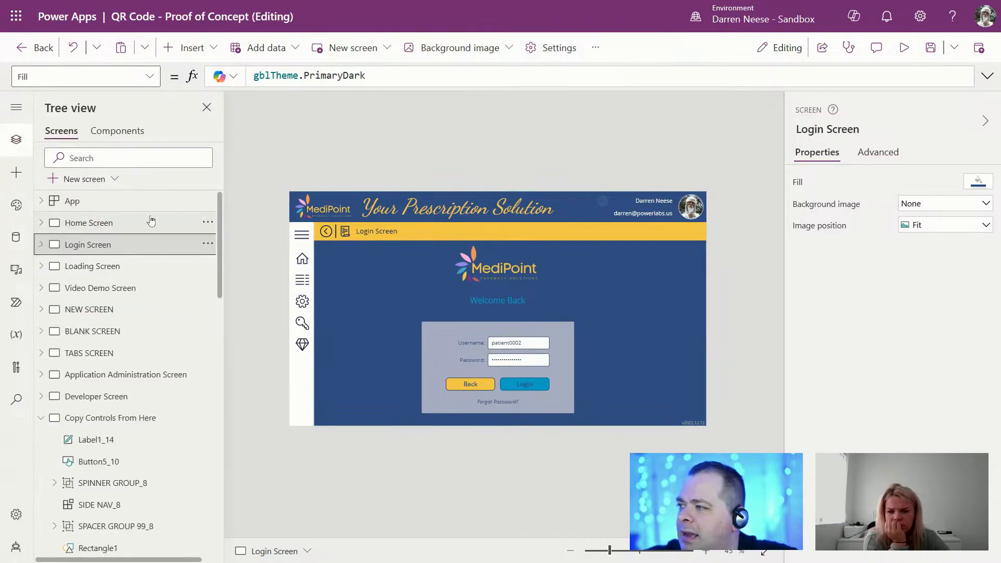
left_click(82, 183)
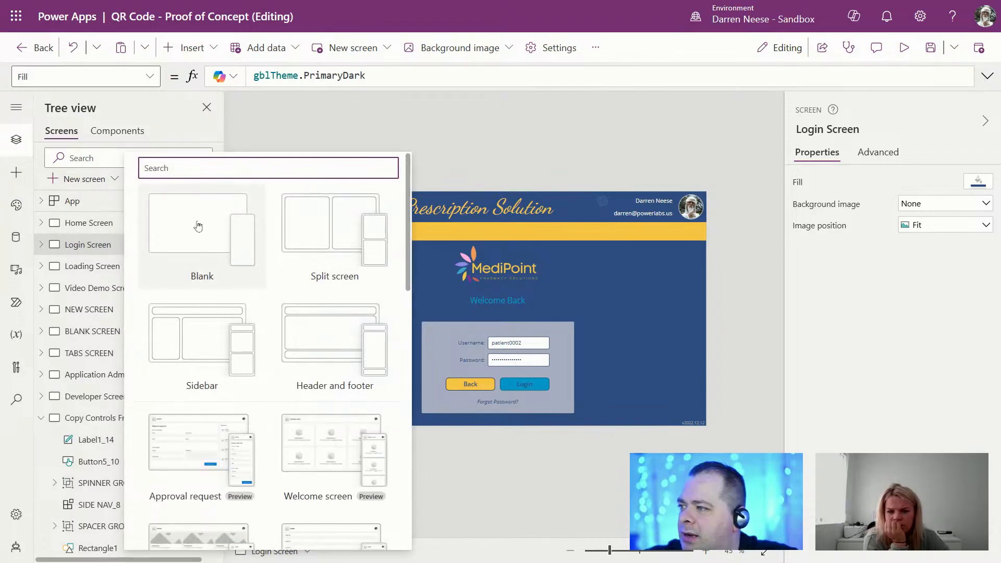
left_click(198, 227)
left_click(606, 551)
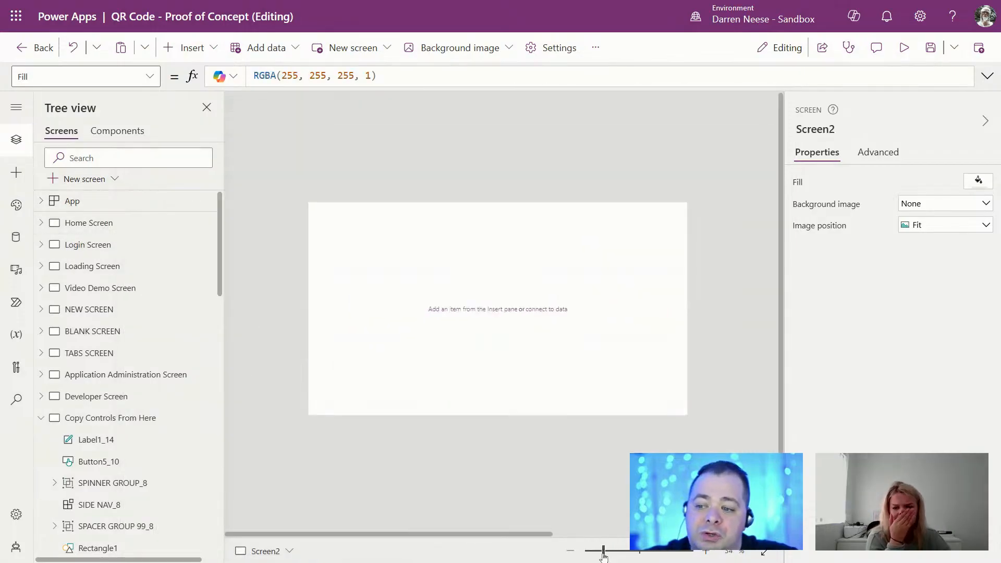
left_click_drag(606, 551, 611, 551)
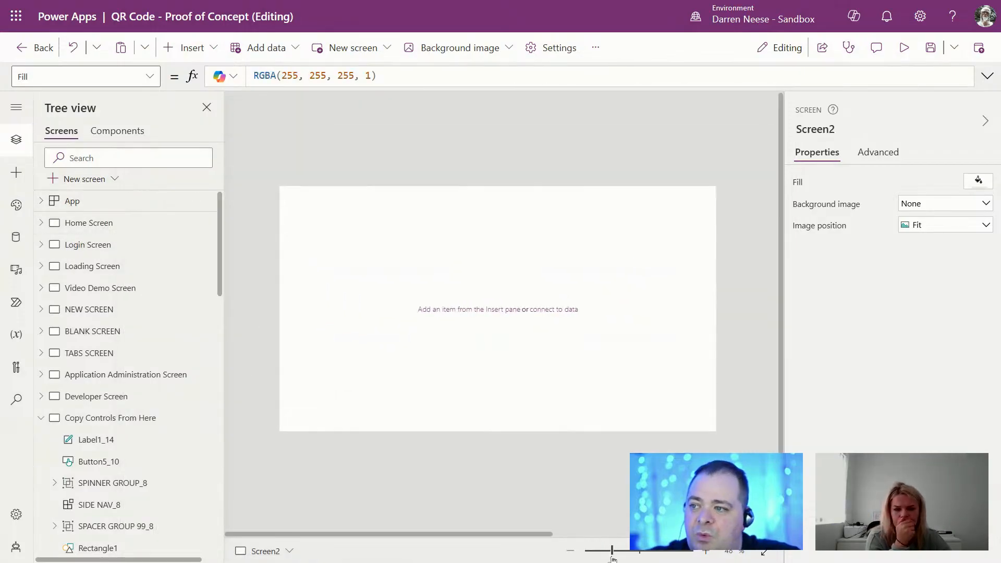
left_click(42, 418)
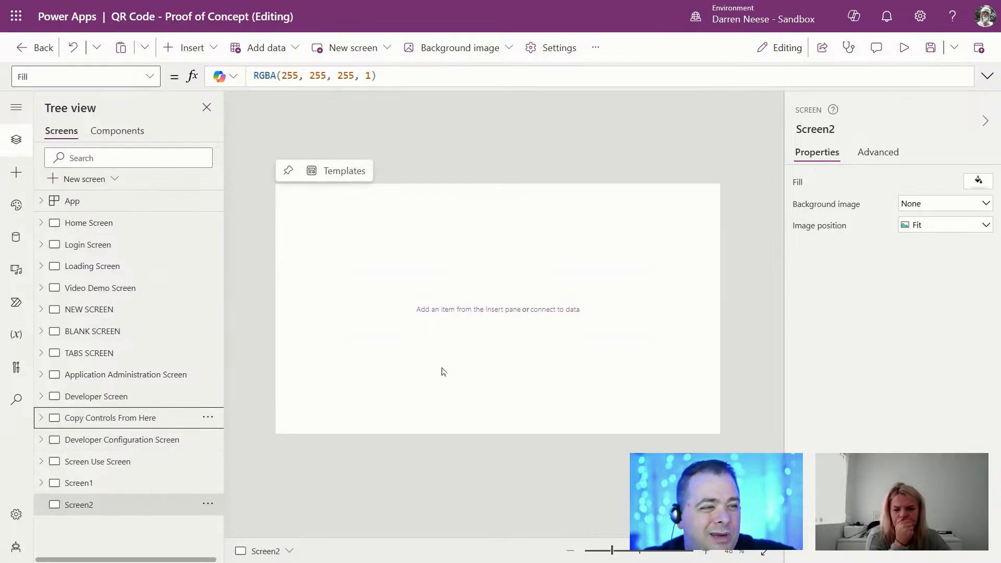
Step: Insert a button onto Screen2 and inspect its default false OnSelect formula
left_click(191, 48)
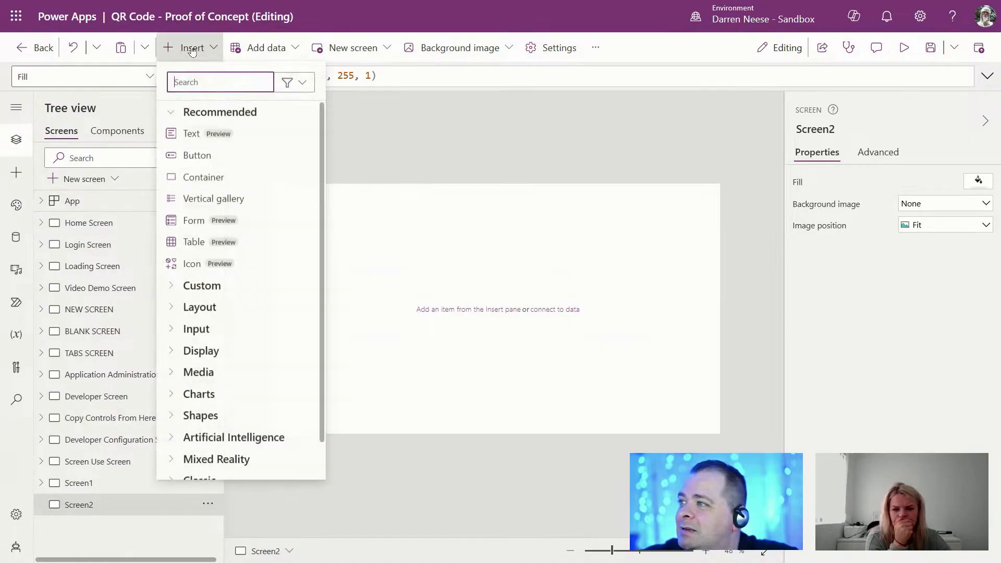
left_click(182, 155)
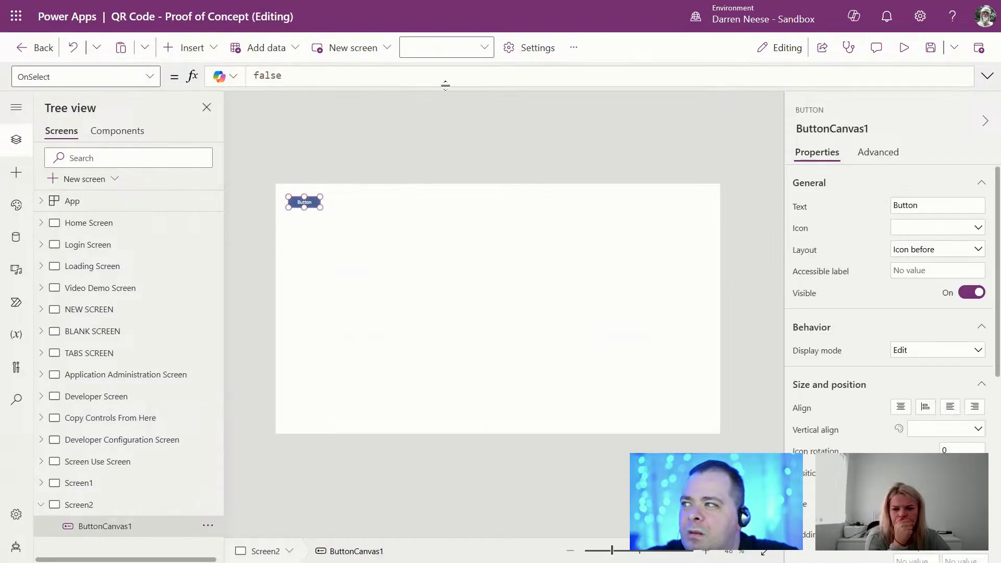
left_click(986, 76)
left_click_drag(292, 76, 236, 79)
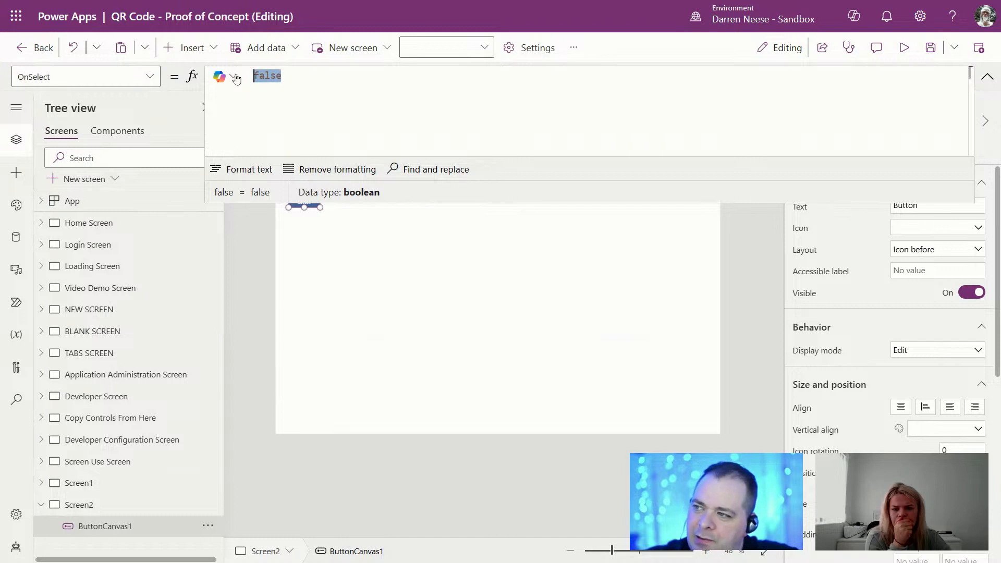
left_click(987, 76)
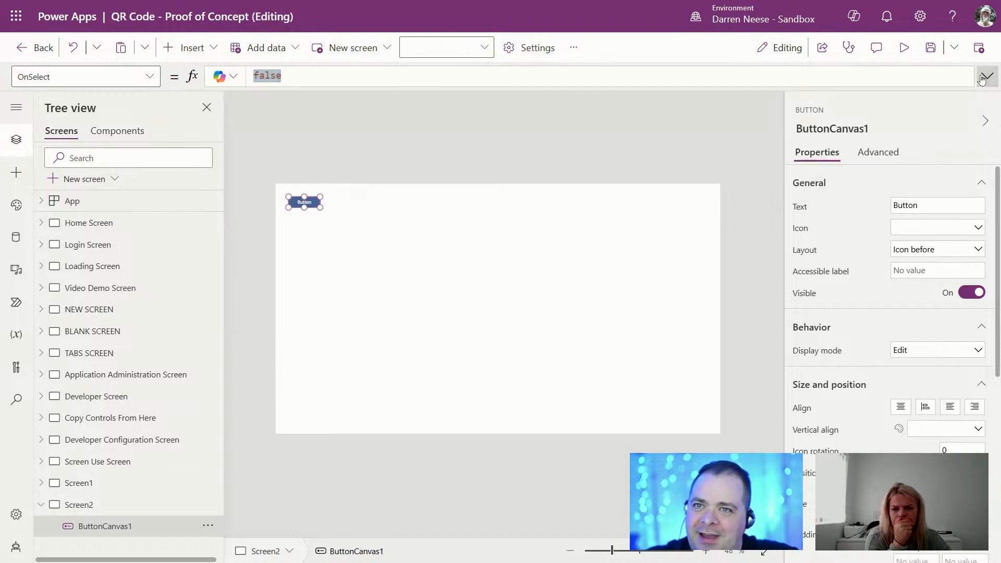
Step: Drag the button from the top-left corner to the lower middle of Screen2
left_click(563, 340)
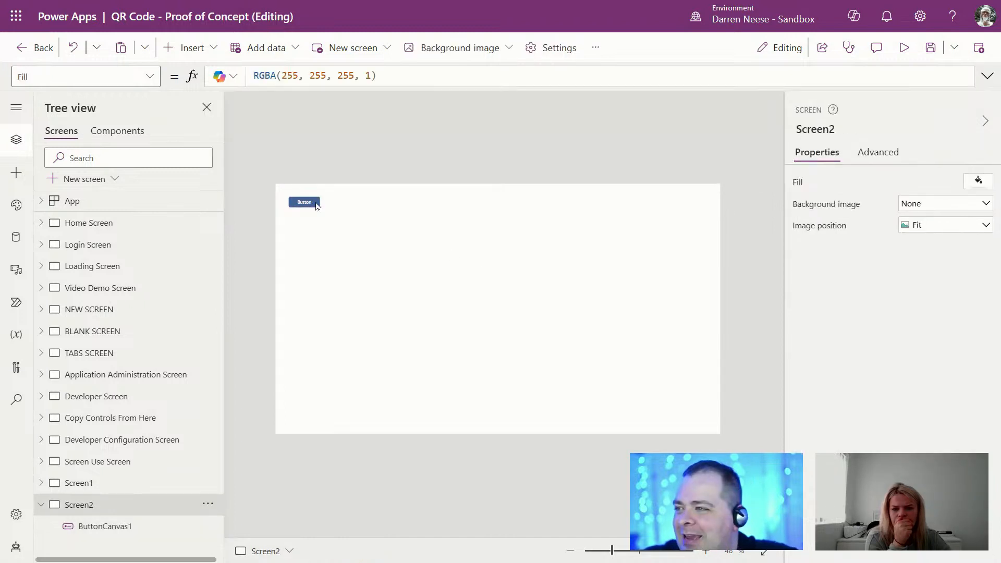
left_click(304, 204)
left_click_drag(311, 202, 574, 358)
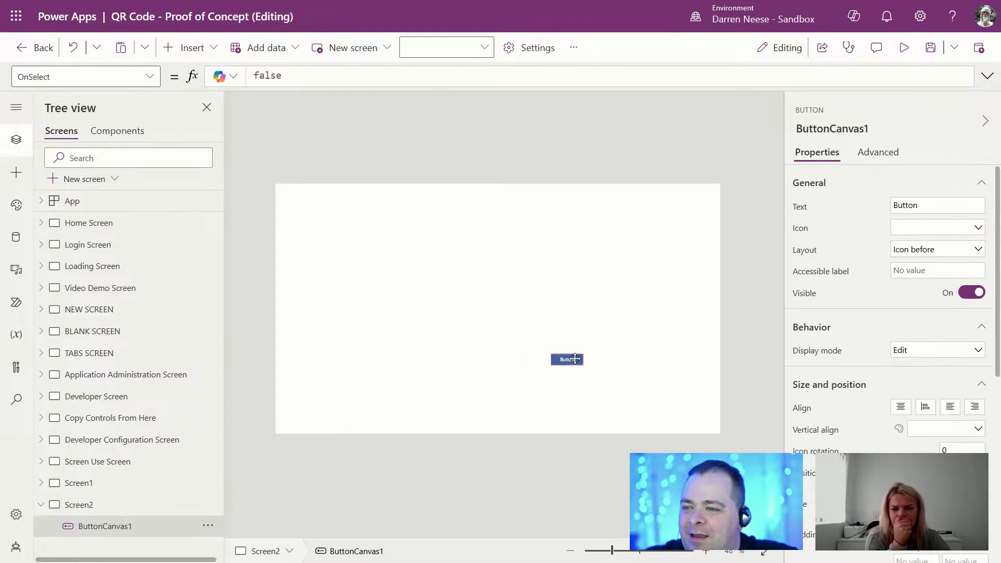
left_click(192, 47)
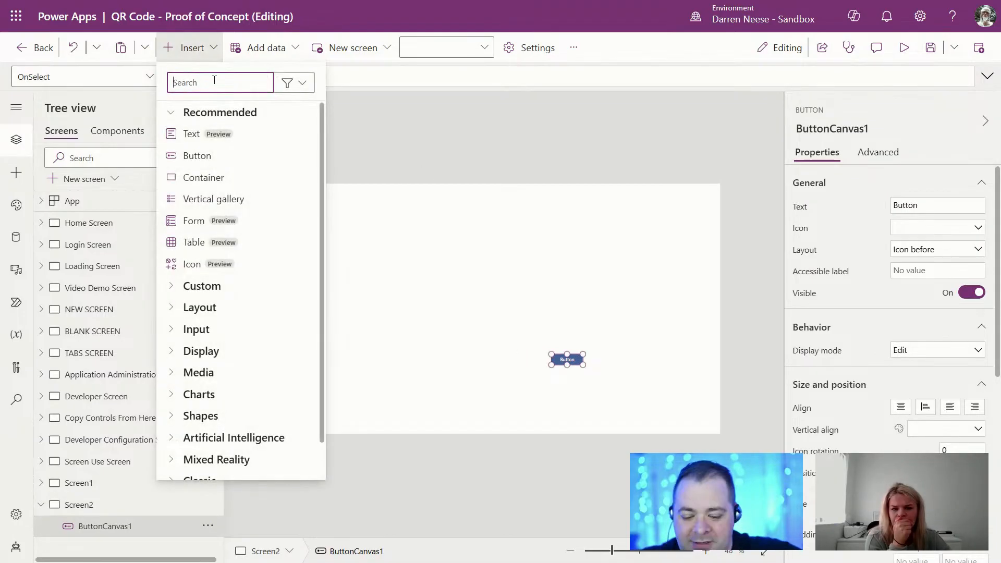
Step: Insert an Edit form on Screen2, narrow it slightly, and bind it to AppUser
type("form")
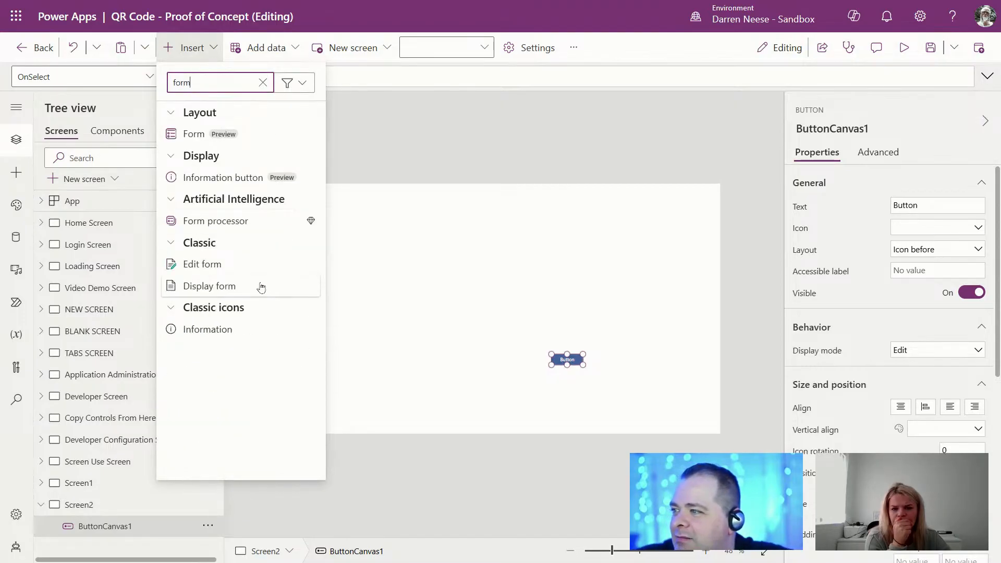
left_click(235, 269)
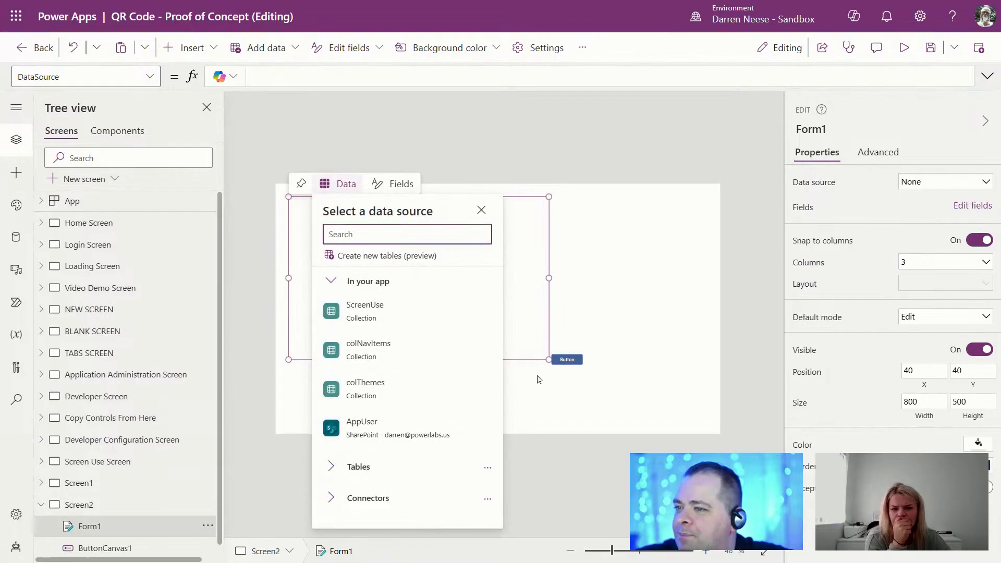
left_click_drag(548, 360, 526, 361)
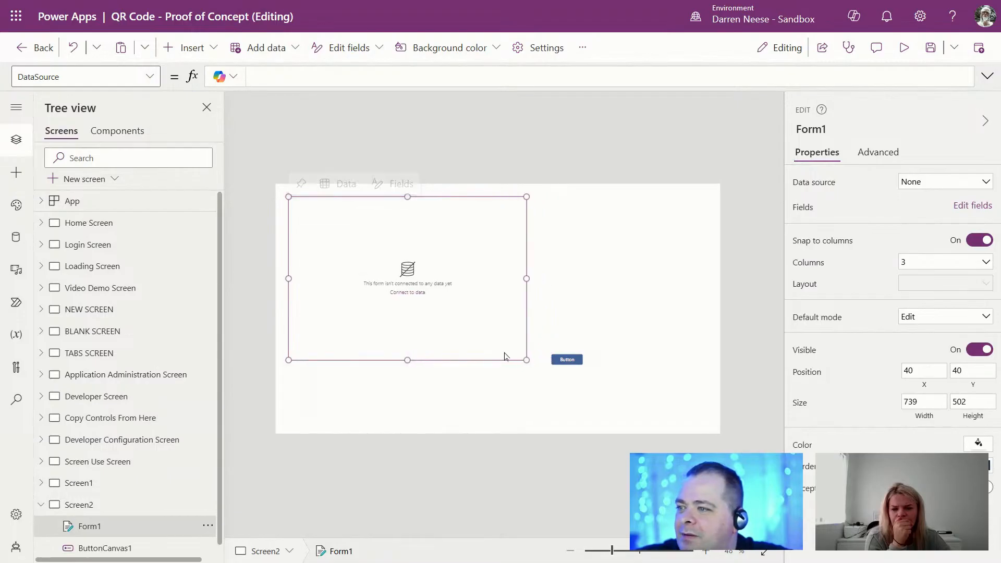
left_click(985, 183)
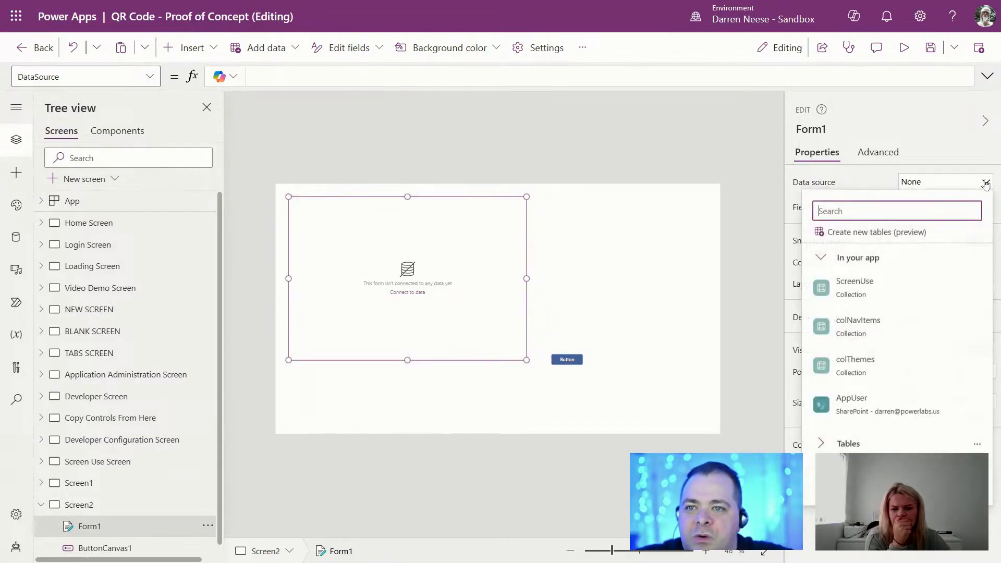
left_click(857, 406)
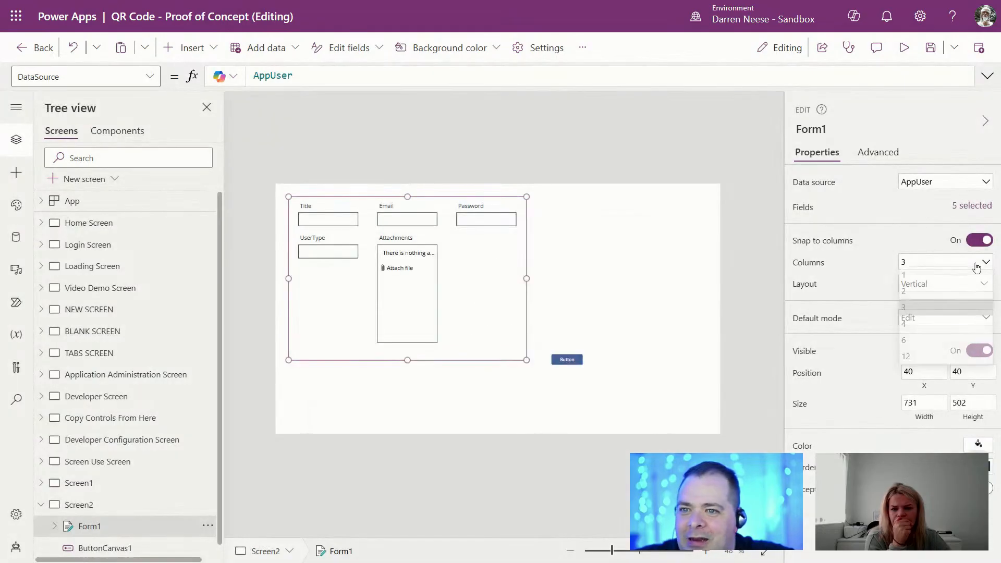
Step: Lay the form out in 1 column, delete the Attachments card, and set Default mode to New
left_click(975, 263)
left_click(947, 281)
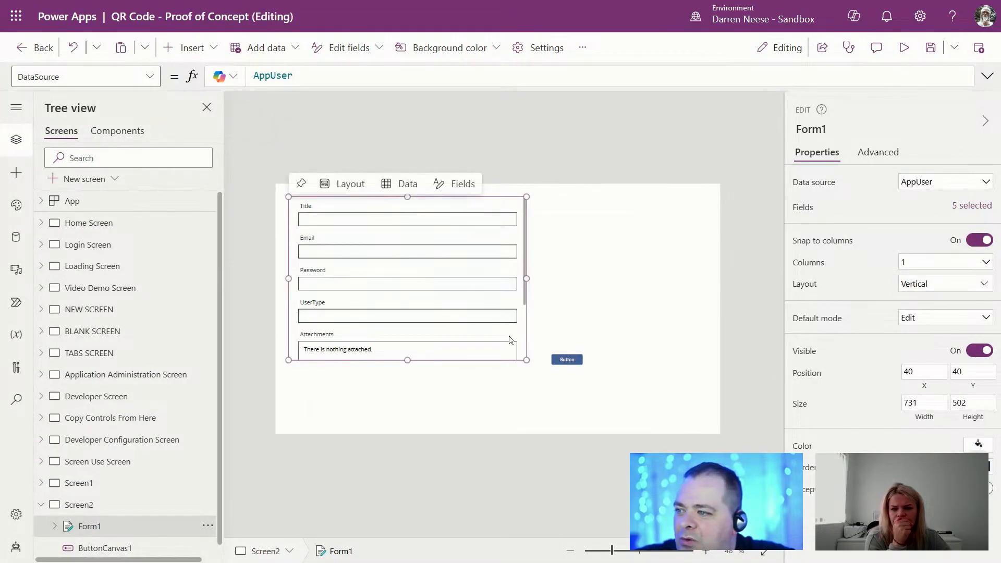
left_click(510, 339)
key("Delete")
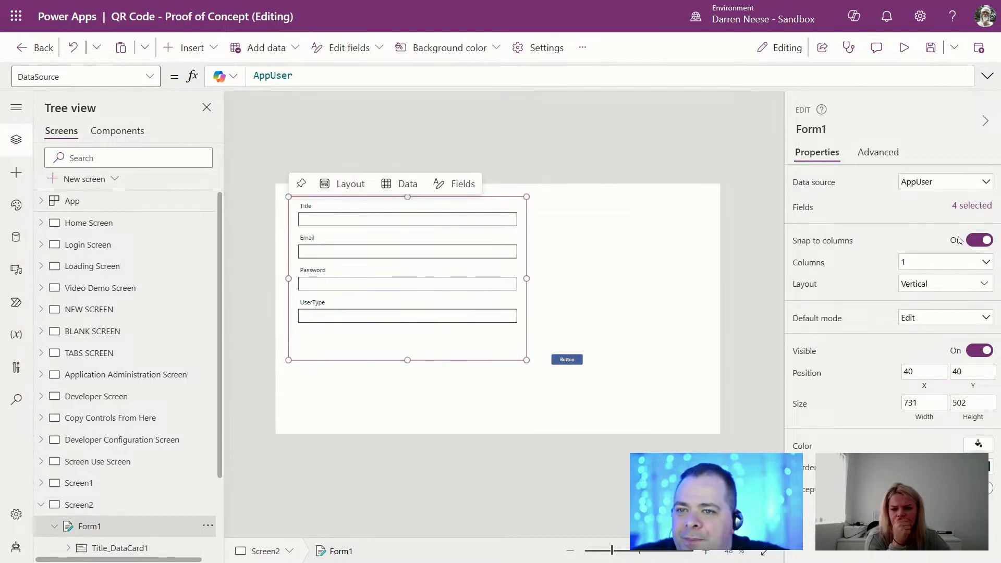
left_click(954, 325)
left_click(927, 352)
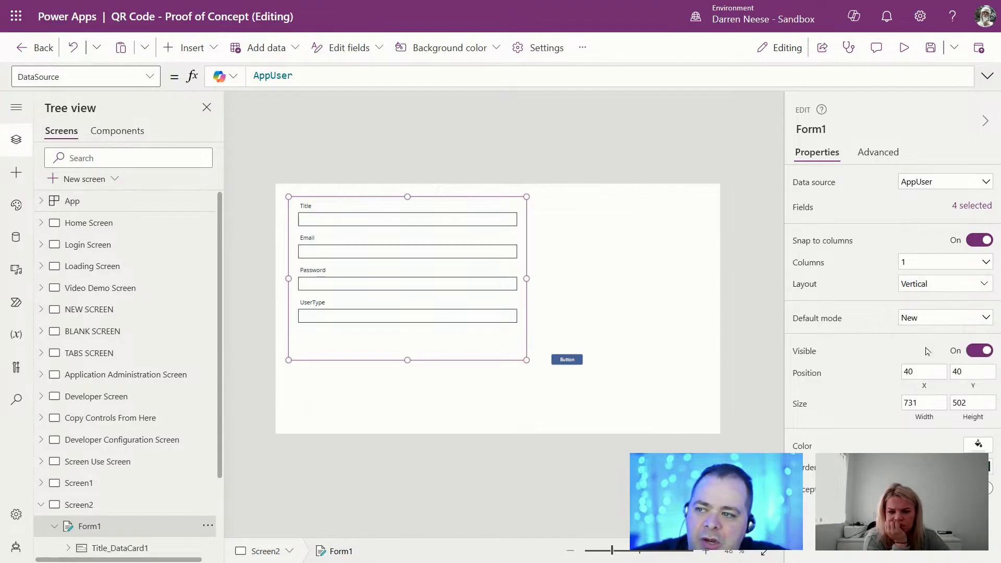
Step: Relabel the button Submit and enlarge it under the form fields
left_click(567, 360)
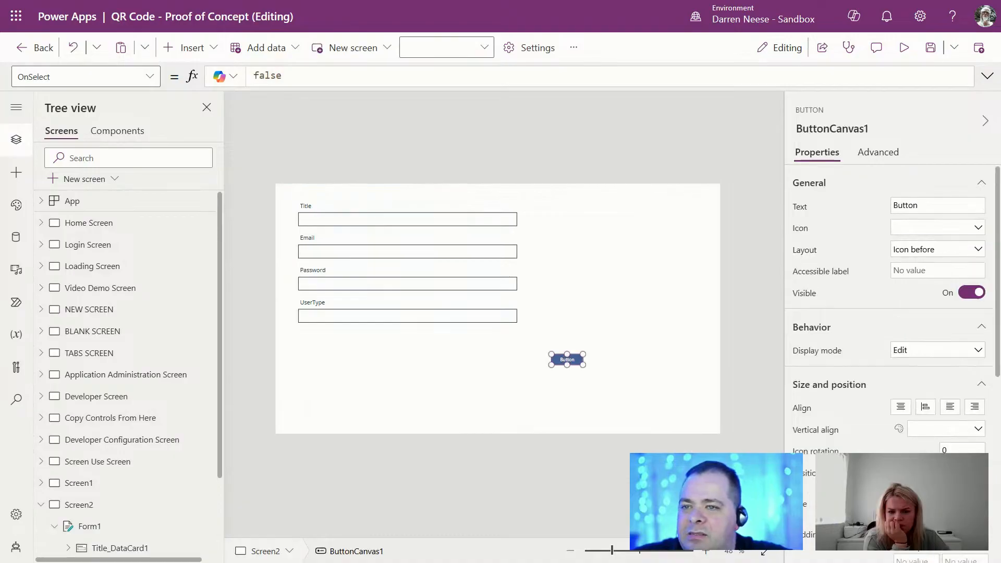
left_click(927, 205)
type("Submit")
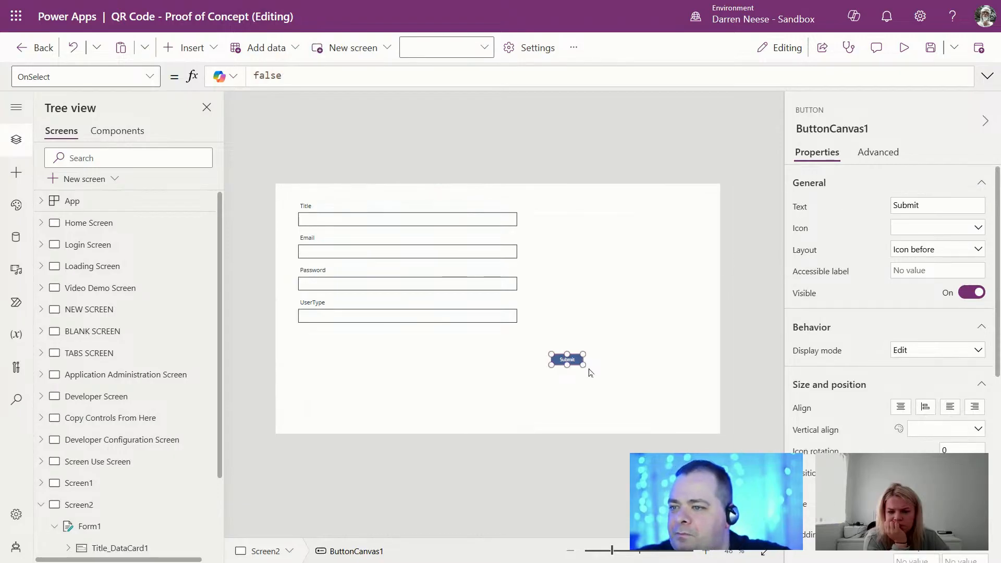
left_click_drag(585, 365, 480, 352)
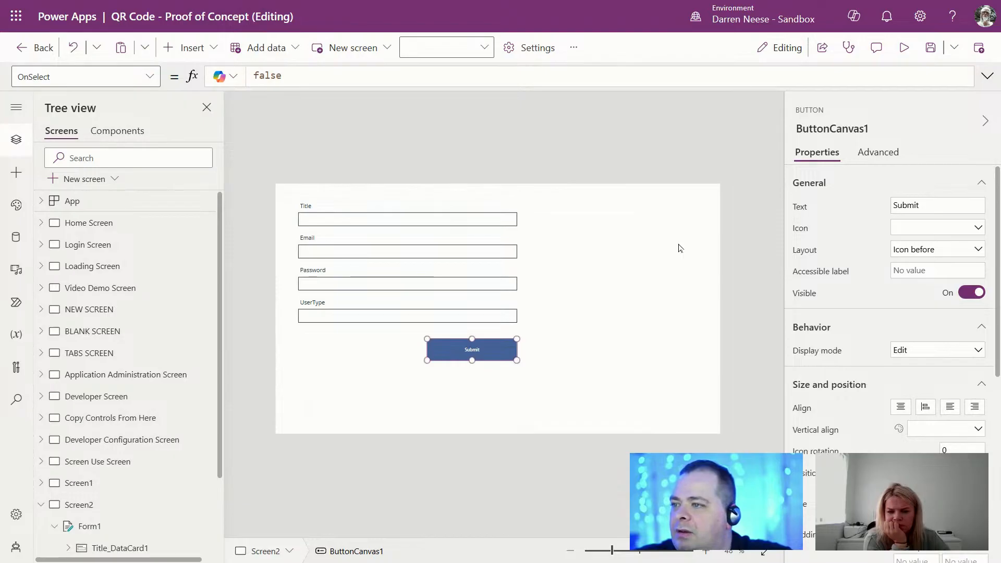
Step: Set the Submit button's OnSelect to SubmitForm(Form1);NewForm(Form1)
double_click(310, 74)
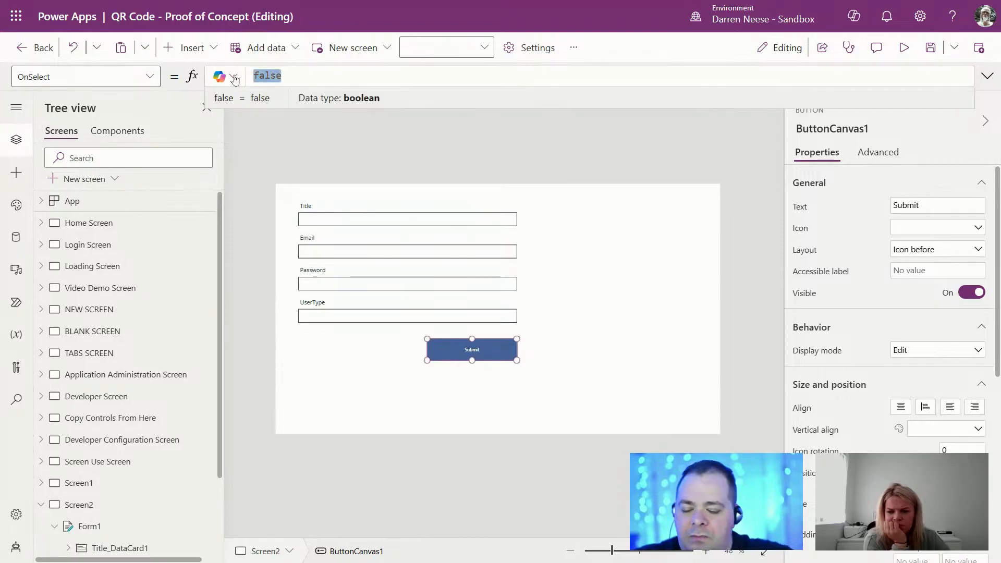
type("SubmitForm(")
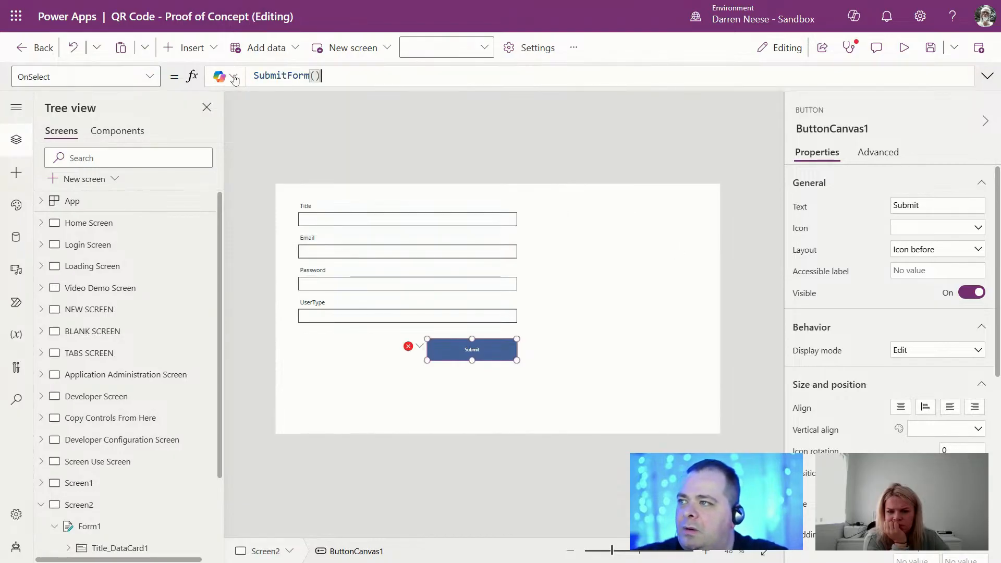
type("Form")
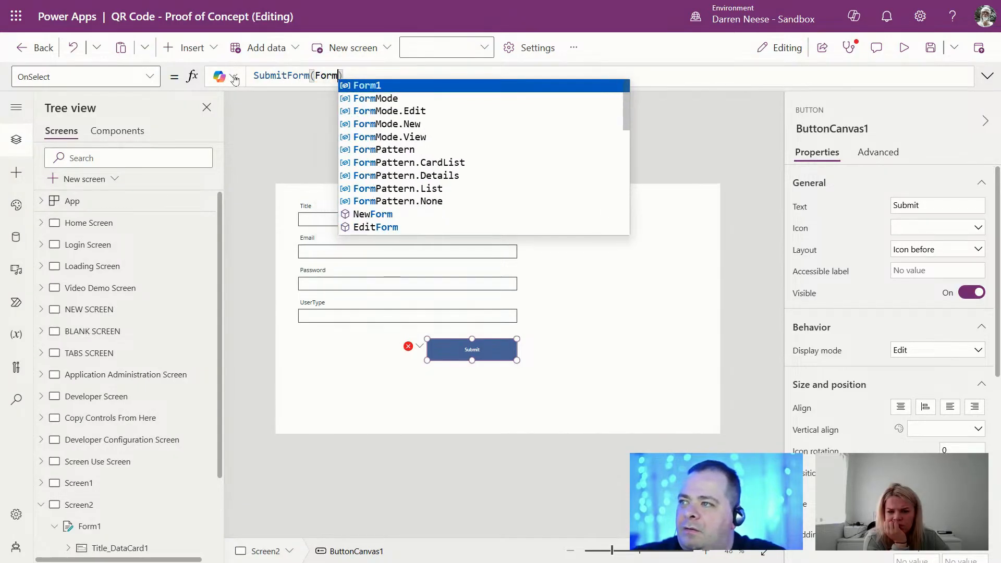
type("1")
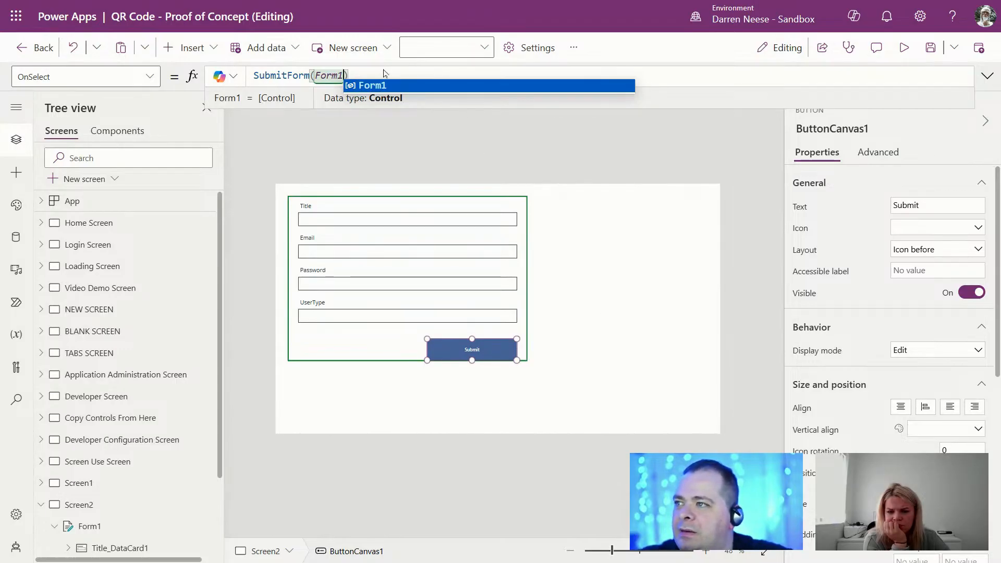
type(");")
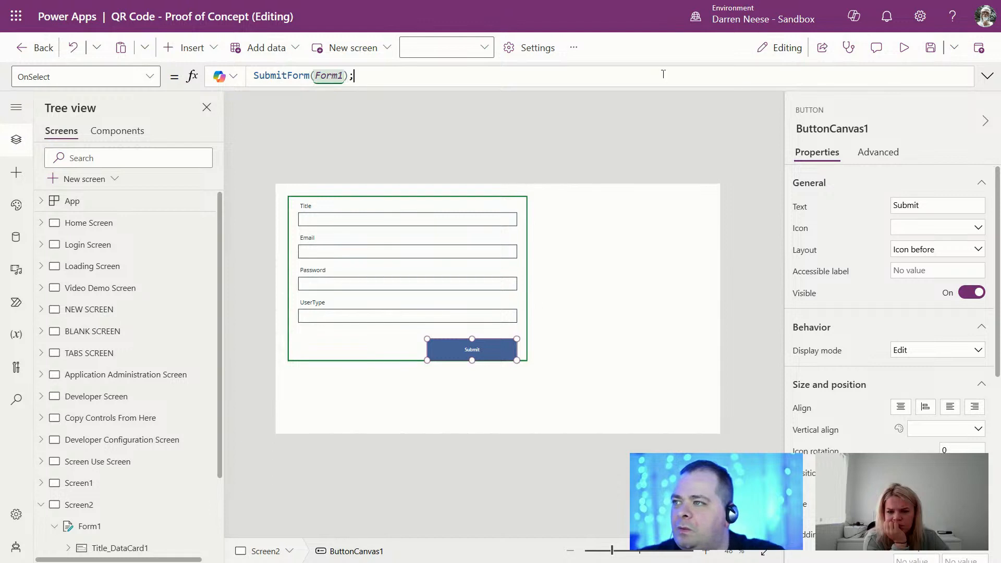
type("NewForm(")
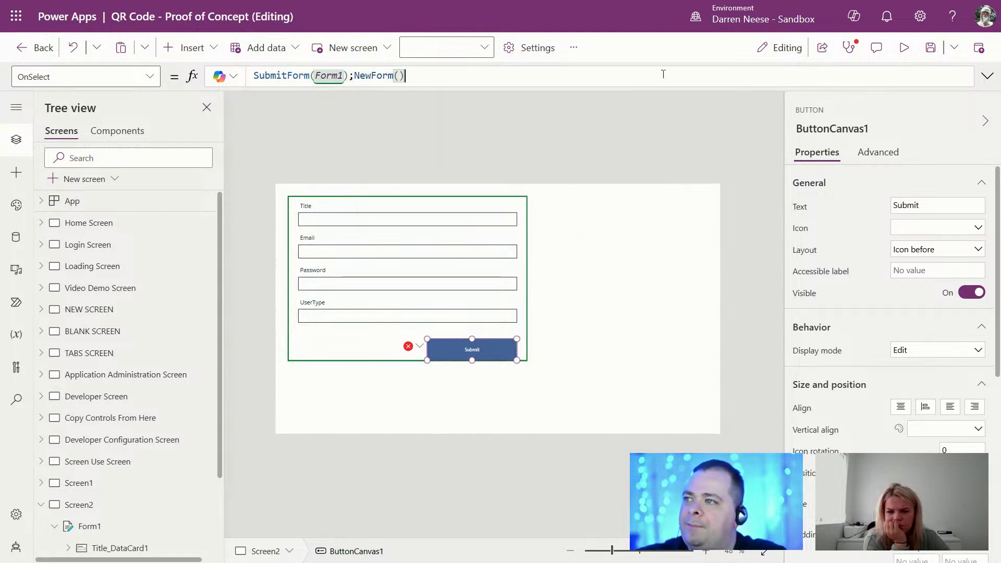
type("For")
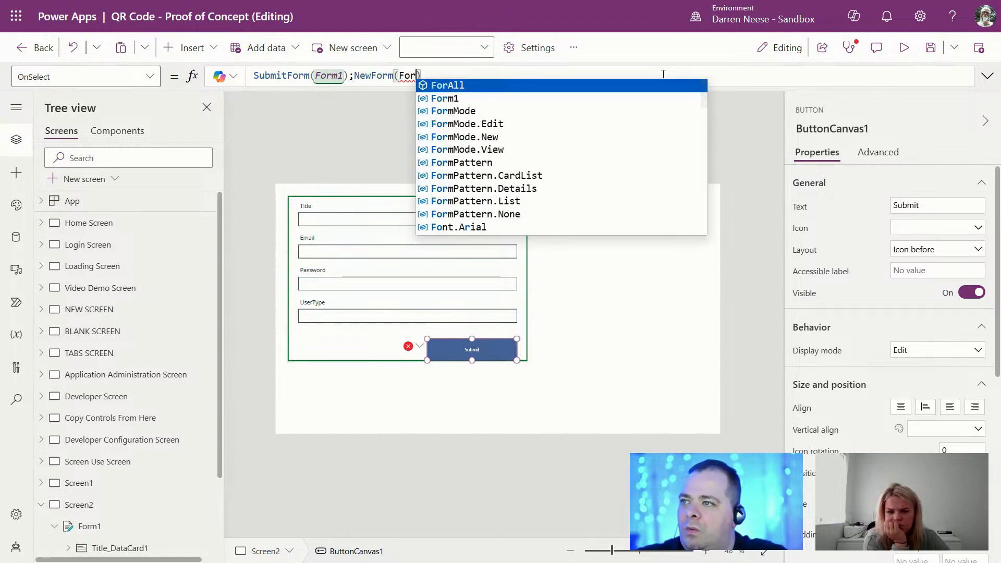
key("Down")
key("Tab")
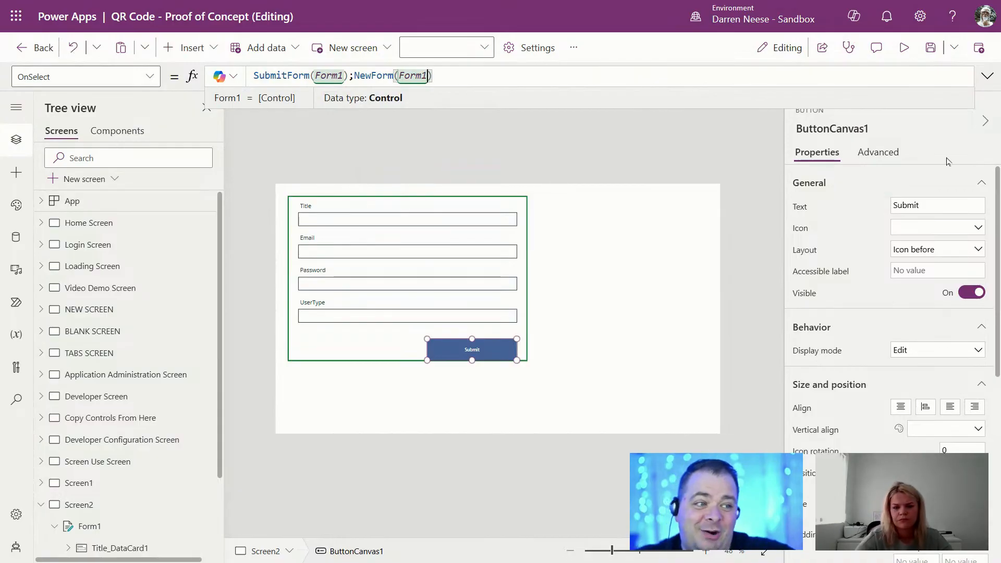
Step: In preview, fill the form's Title with a person's name, plus an e-mail address and password
left_click(904, 48)
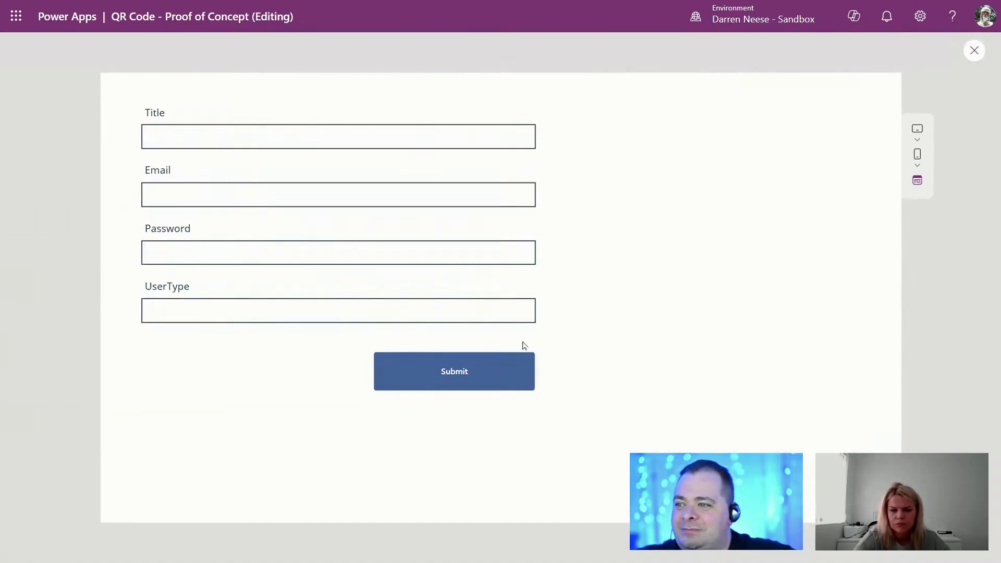
left_click(313, 140)
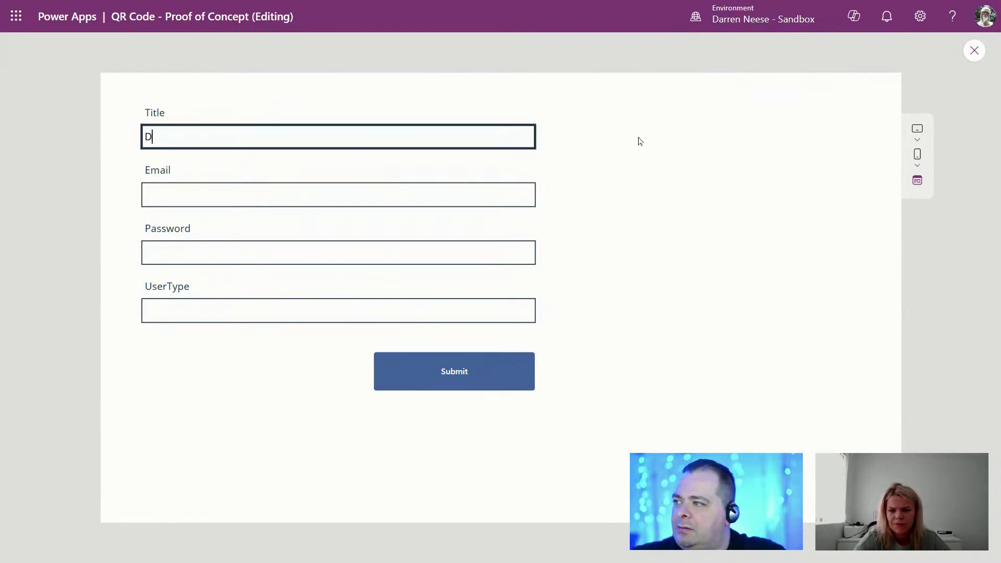
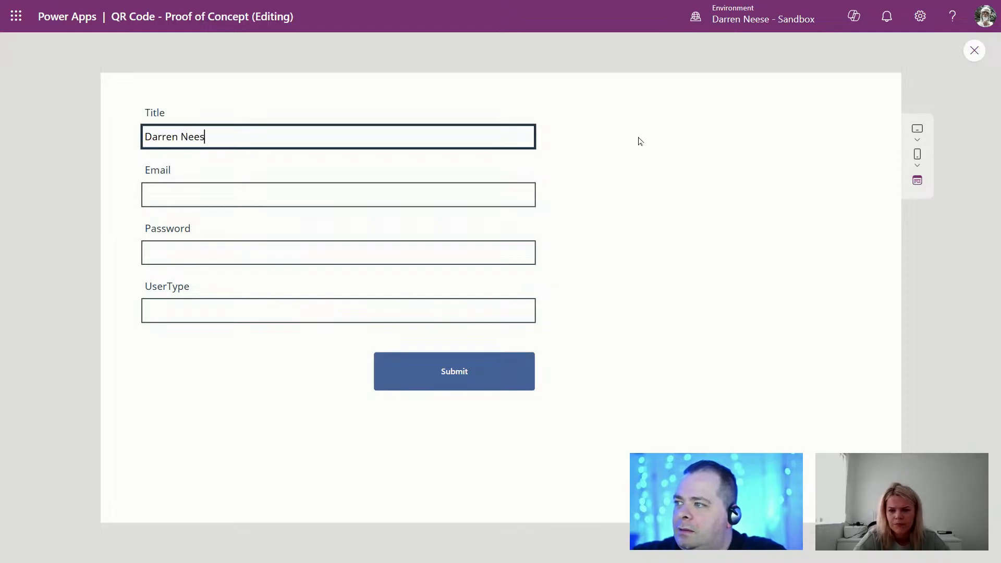
key("Tab")
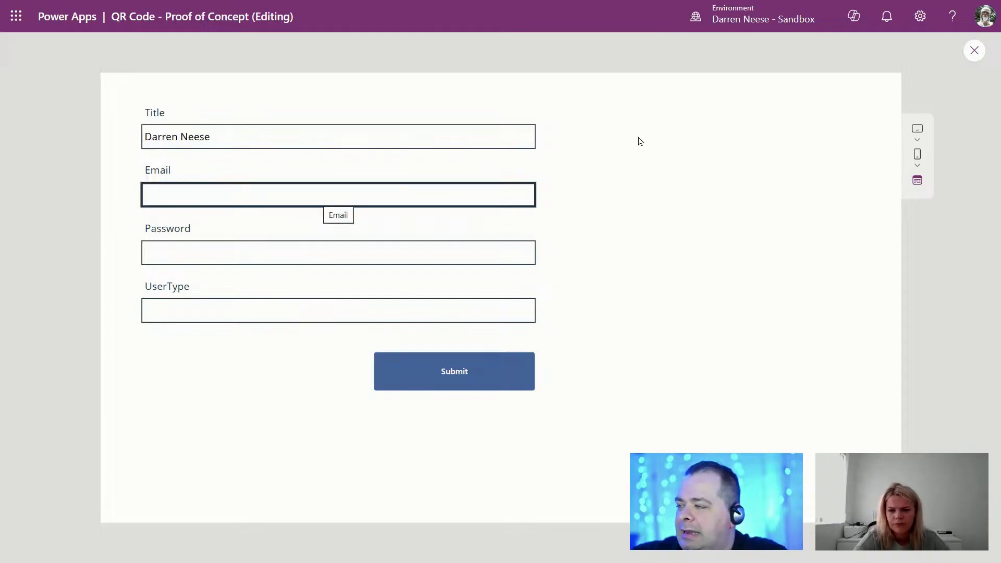
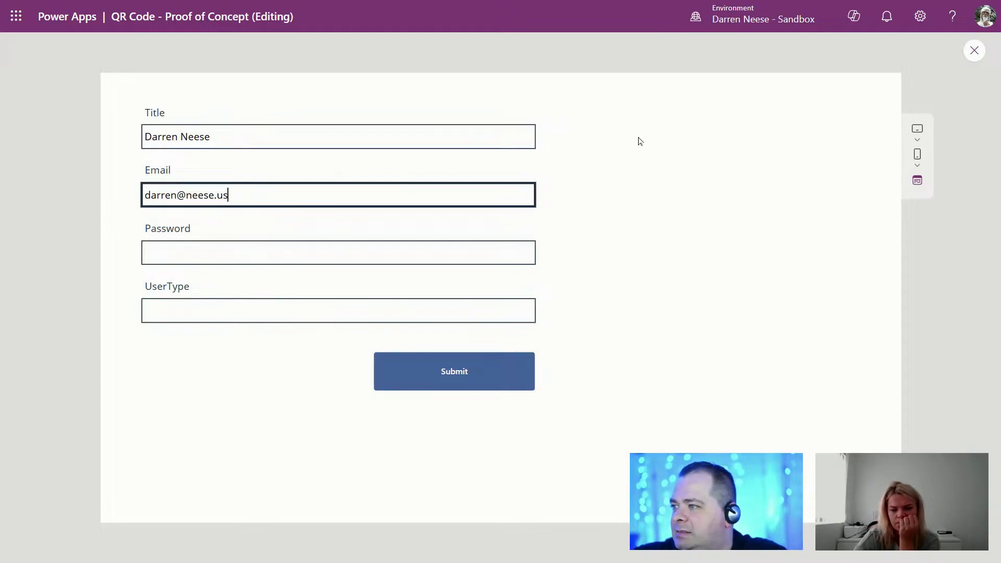
key("Tab")
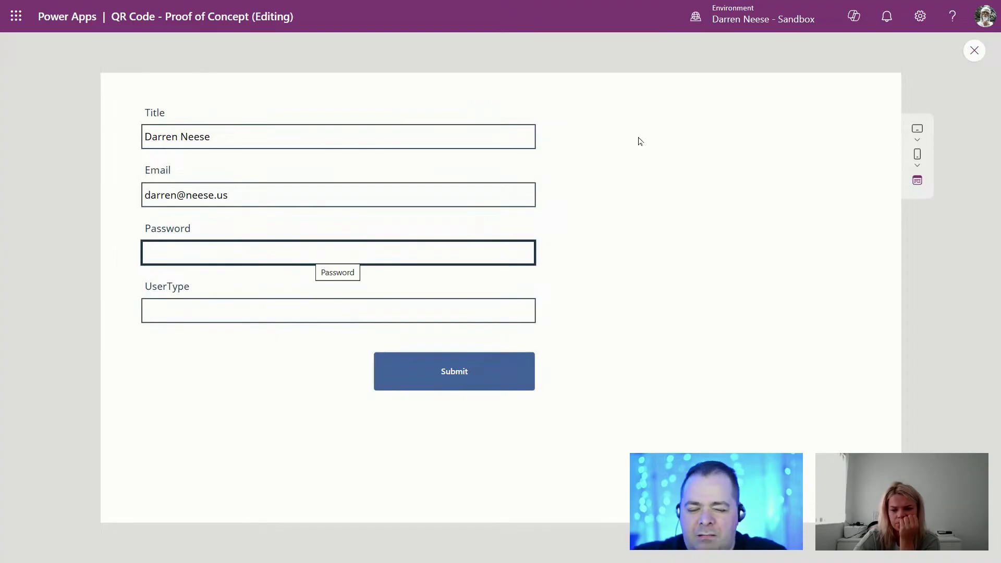
type("P")
key("Tab")
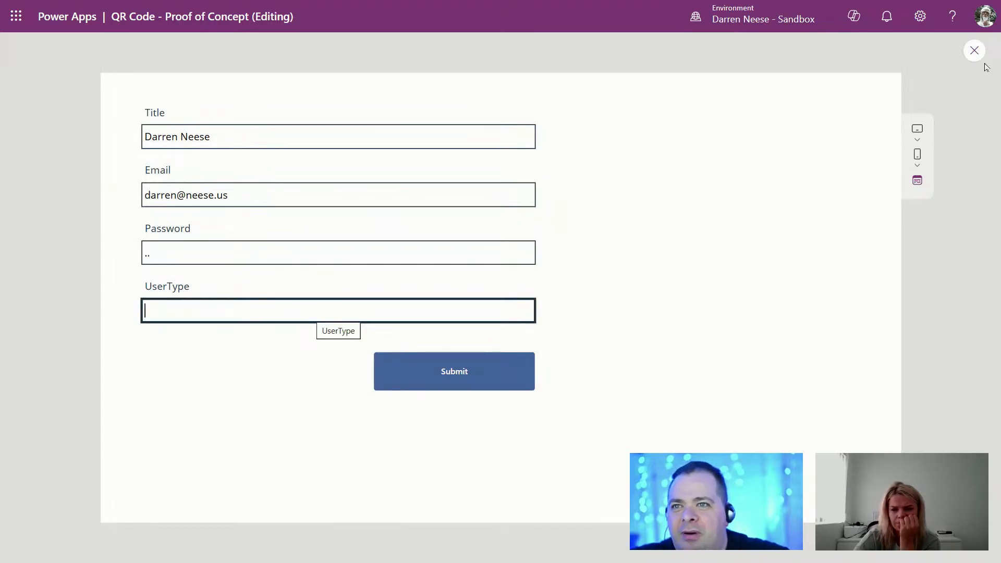
Step: Back in the editor, inspect the password input's text mode and select the UserType input
left_click(974, 50)
left_click(410, 289)
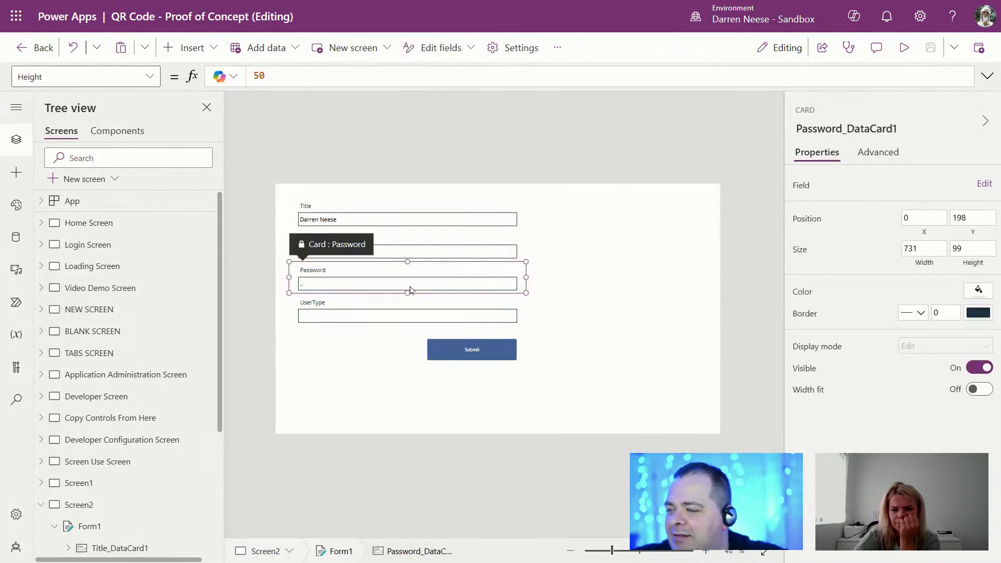
left_click(406, 286)
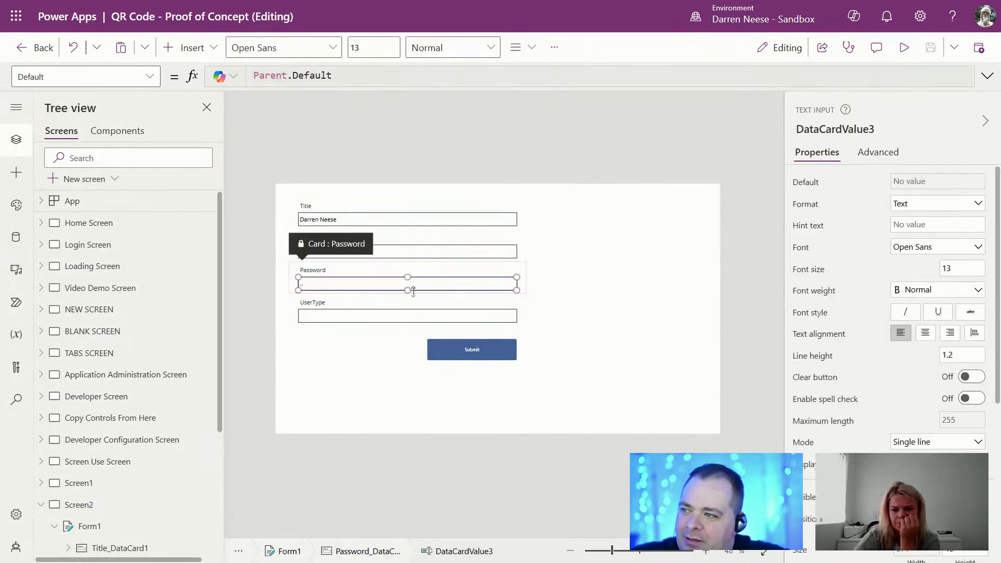
left_click(953, 446)
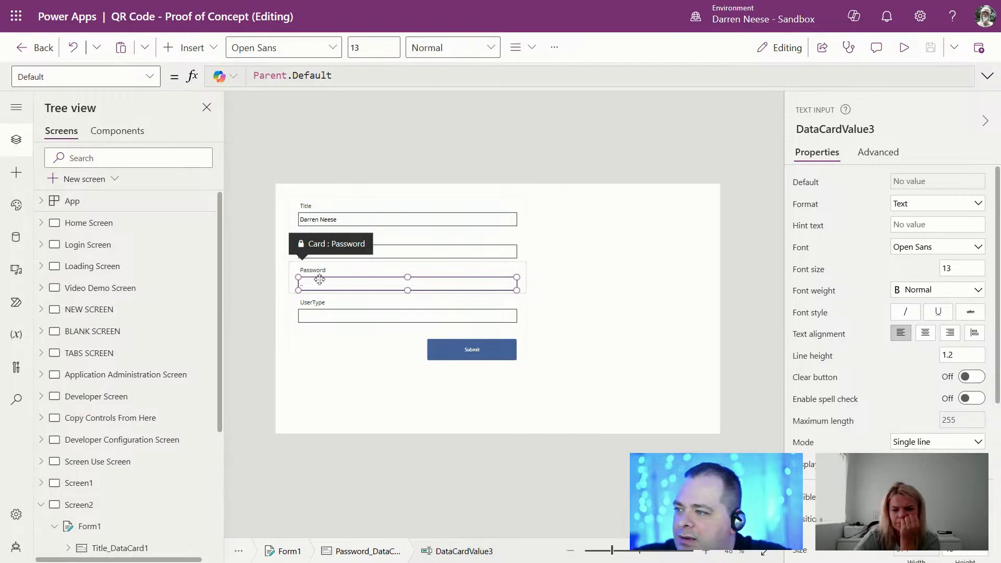
left_click(412, 317)
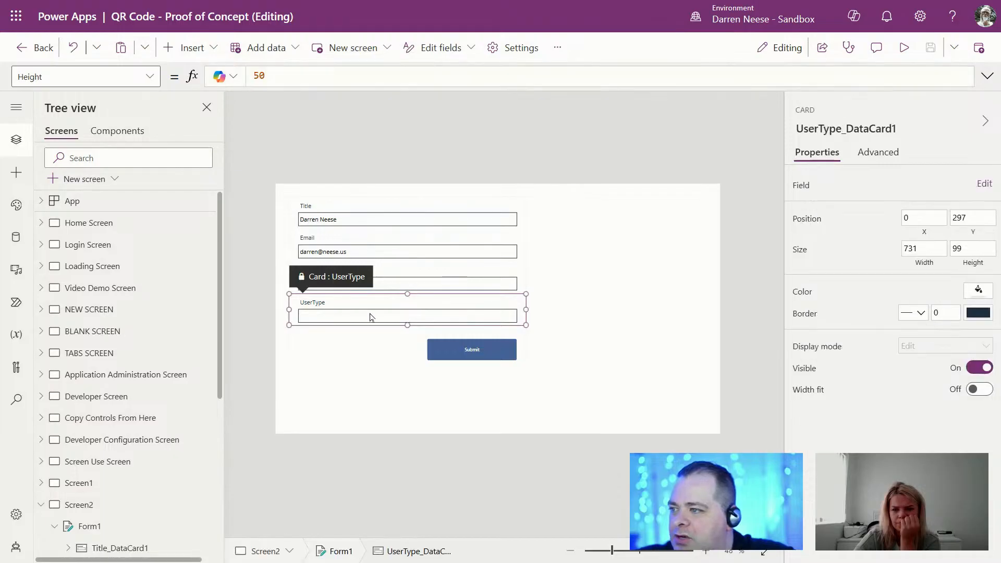
left_click(412, 317)
Step: Preview again, enter Staff as the UserType, then close the preview
left_click(902, 48)
left_click(353, 310)
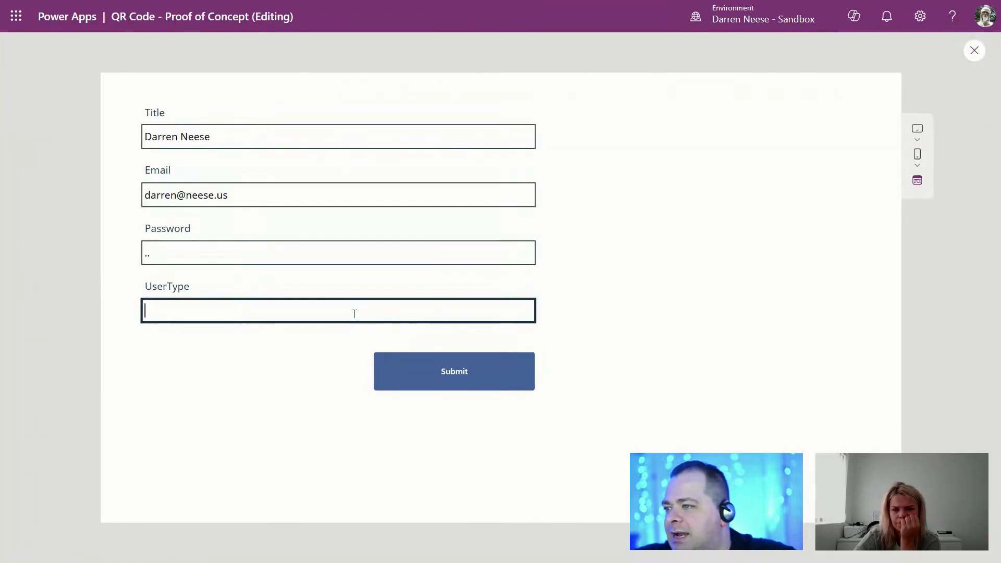
type("S")
right_click(358, 316)
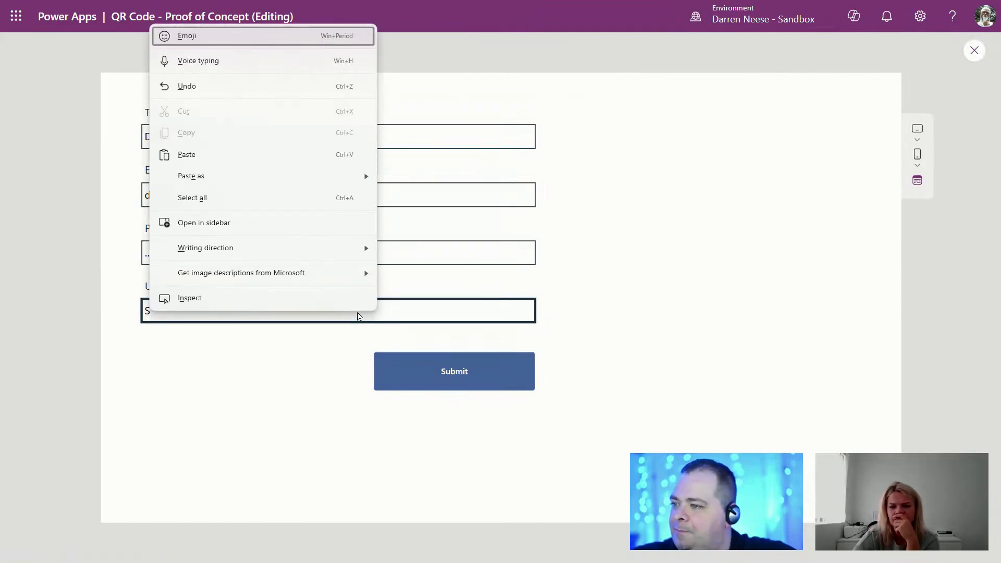
left_click(420, 307)
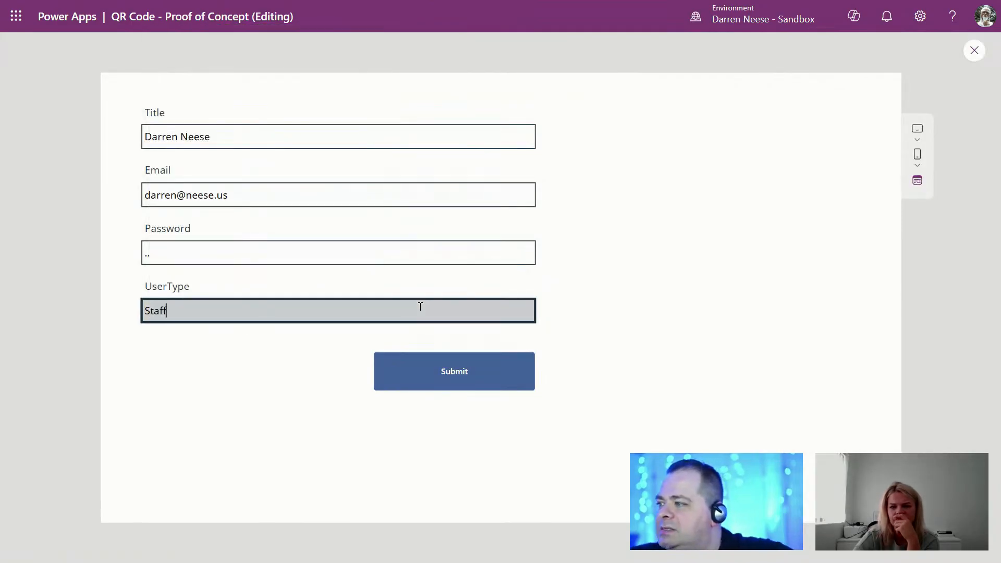
left_click(452, 374)
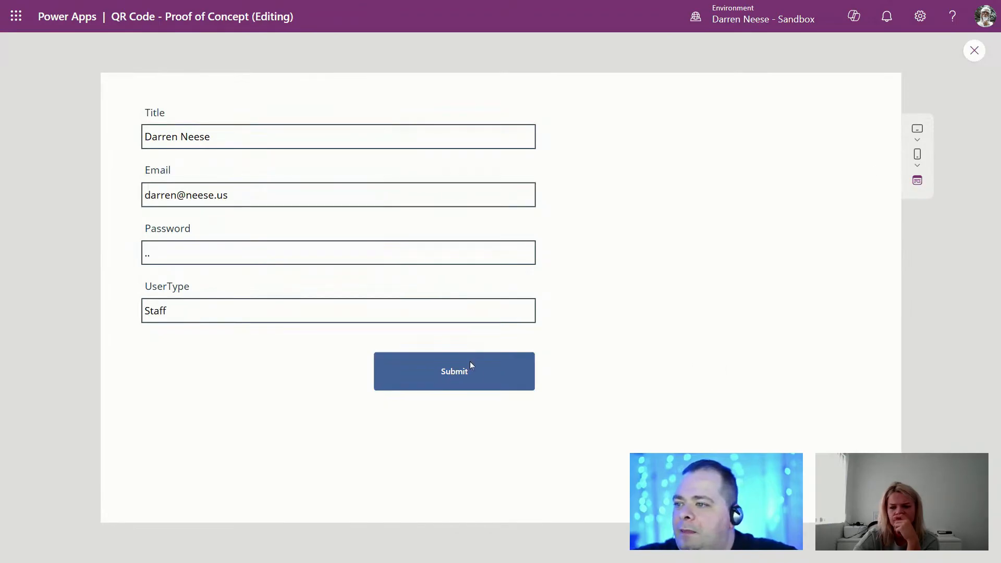
left_click(972, 51)
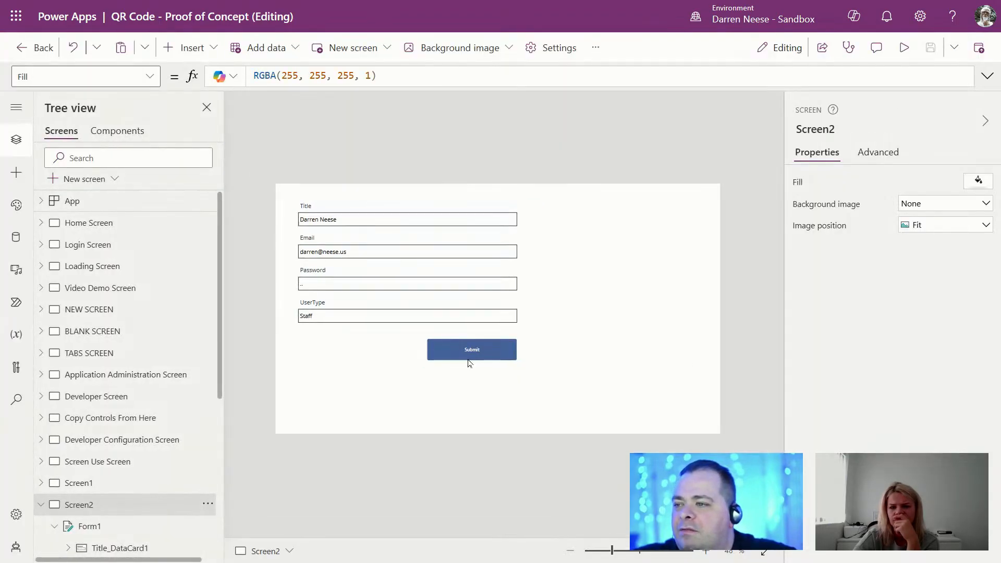
Step: Send Form1 to the back via Reorder, then test it in preview
left_click(476, 350)
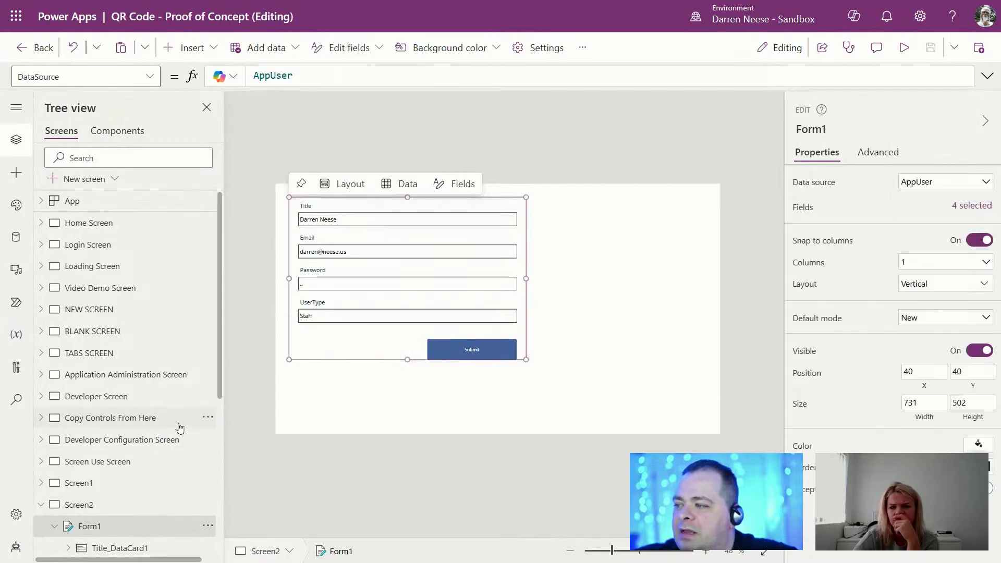
right_click(347, 353)
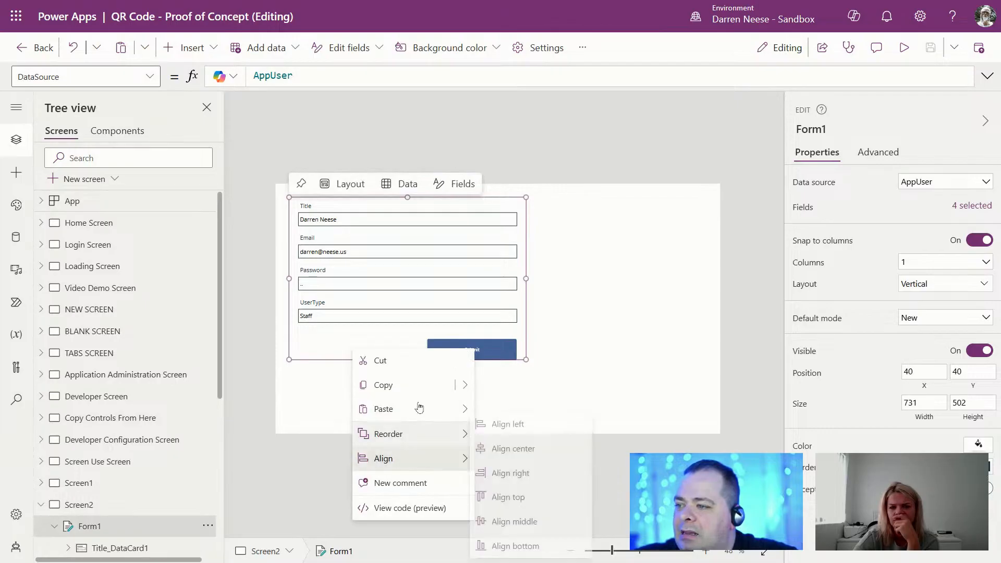
mouse_move(426, 436)
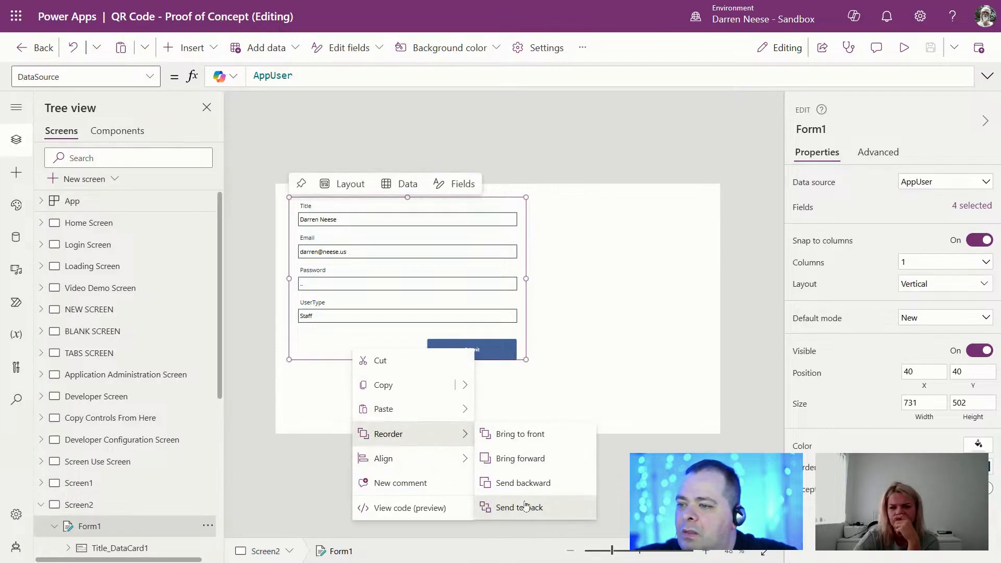
left_click(501, 507)
left_click(904, 47)
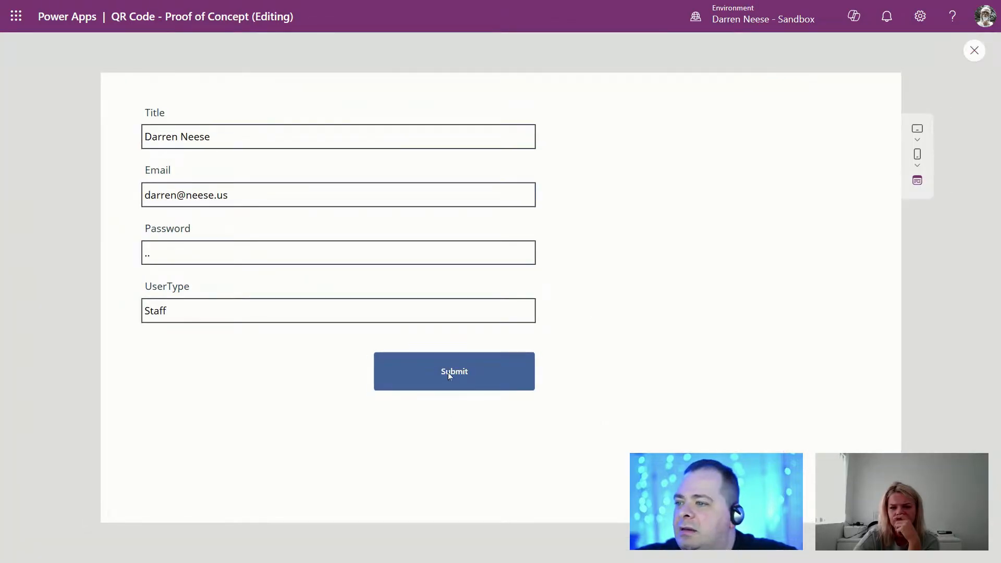
left_click(968, 53)
Step: Bring the Submit button to the front from the Tree view and preview again
scroll(136, 488, "down", 5)
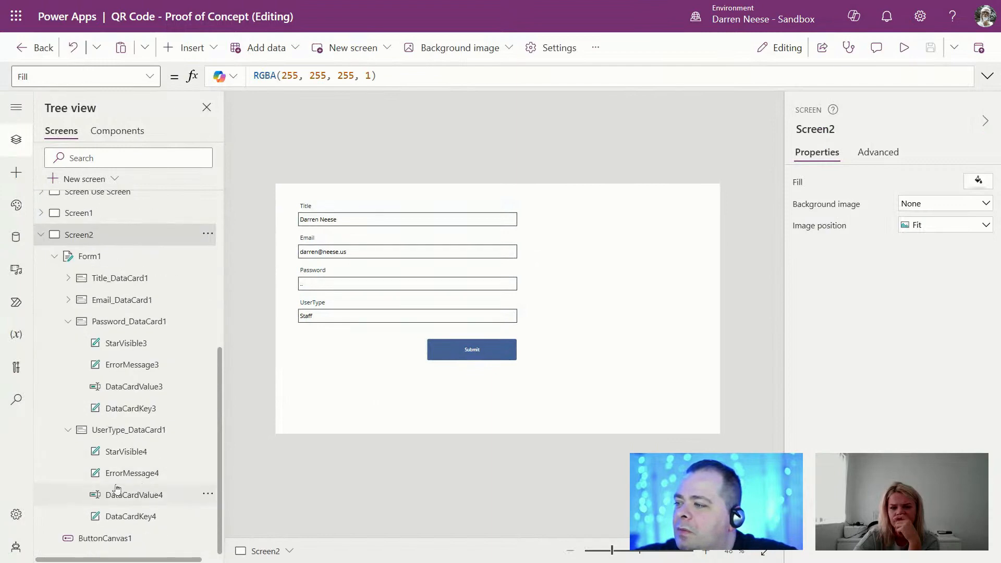
left_click(54, 256)
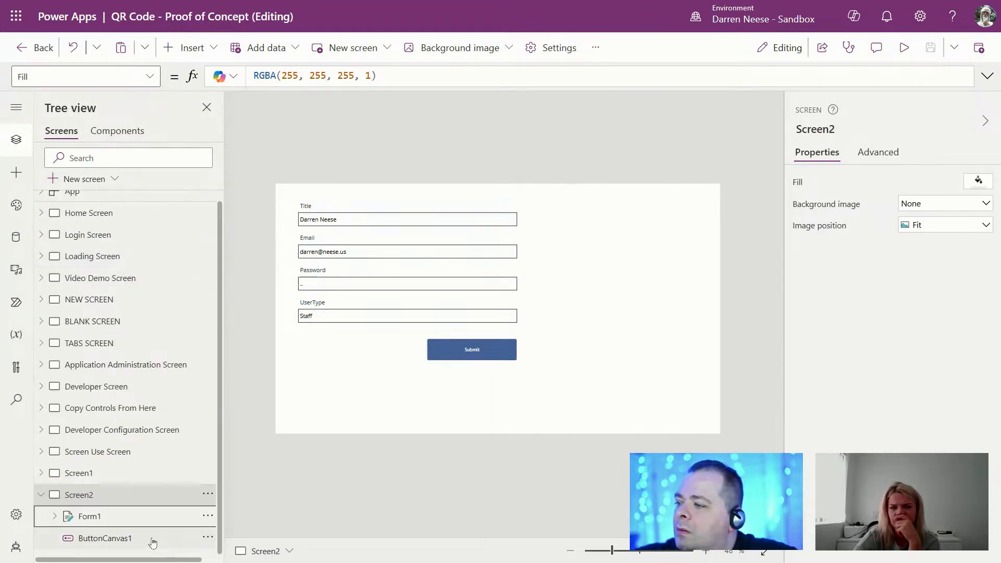
left_click(208, 537)
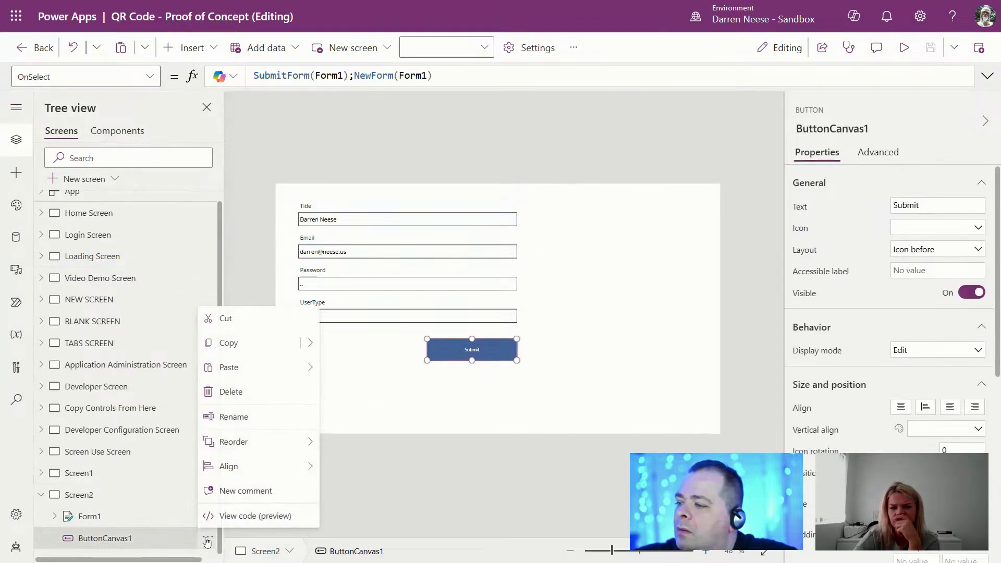
mouse_move(279, 445)
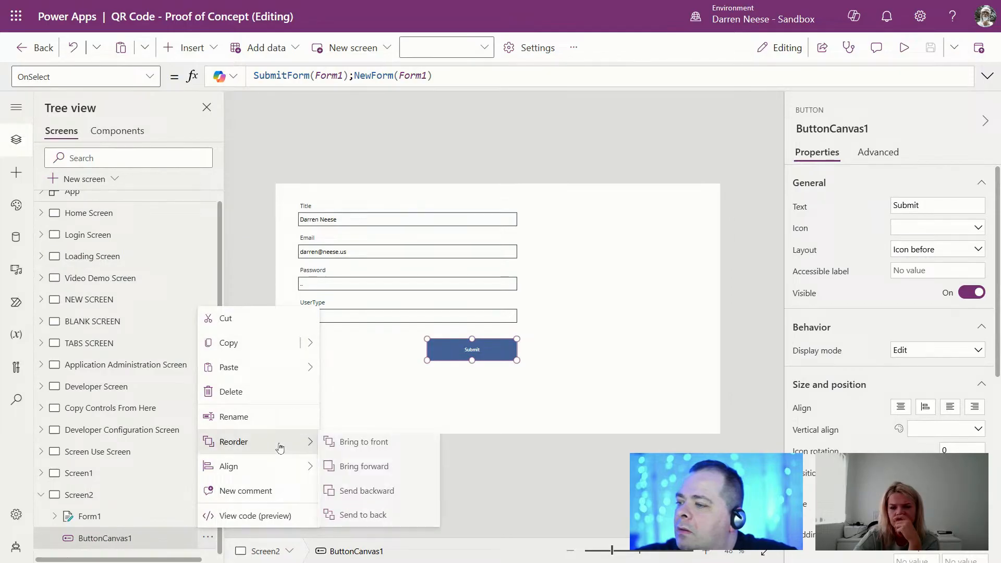
left_click(365, 442)
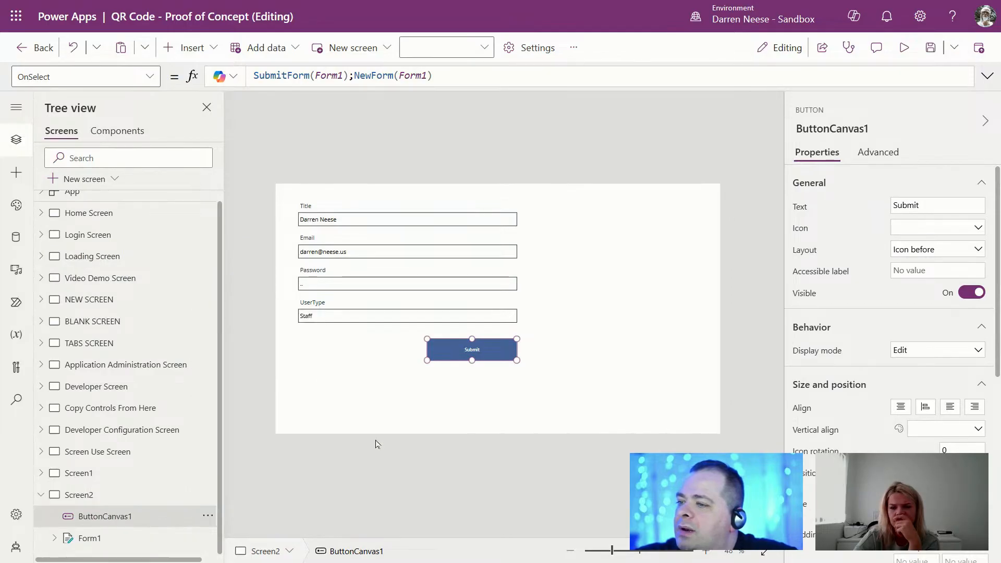
left_click(904, 47)
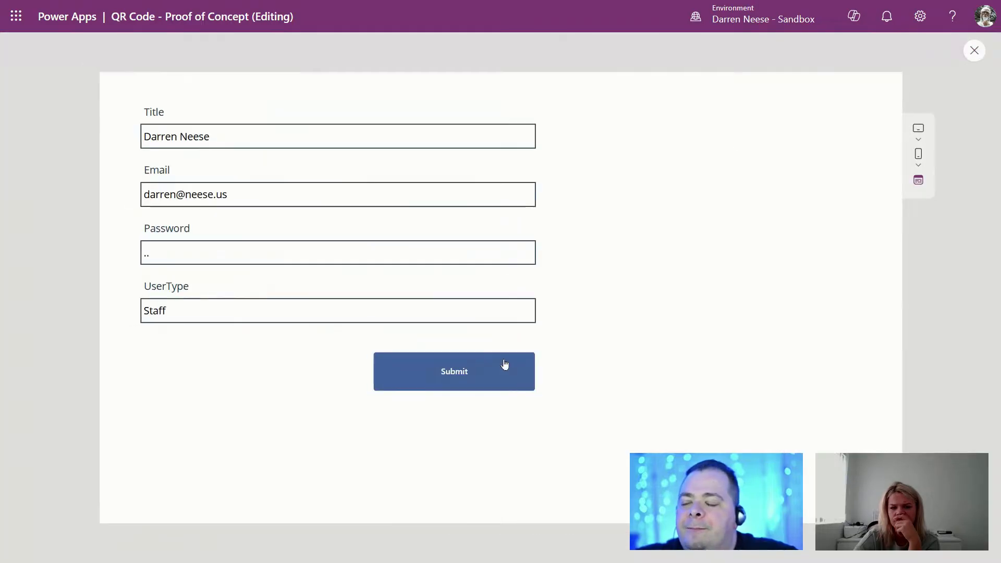
Step: Submit the filled Staff record, then add and submit another Staff user with name and e-mail
left_click(452, 372)
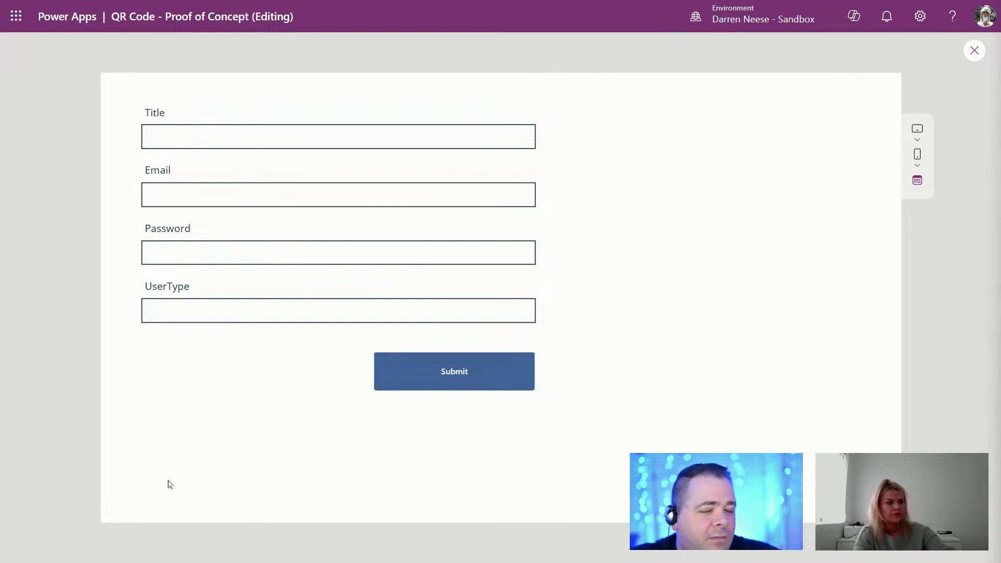
left_click(275, 134)
type("S")
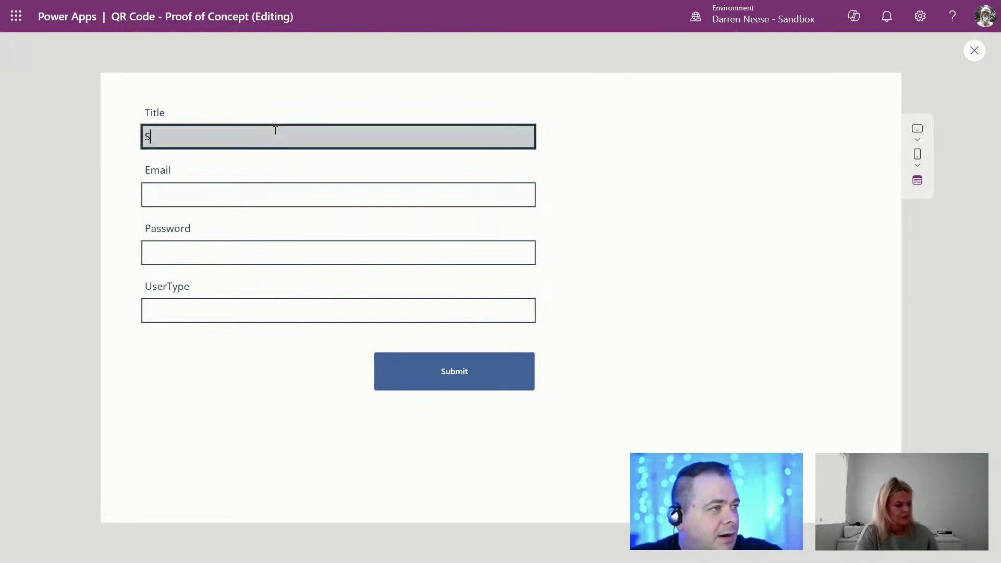
type("ian")
key("Tab")
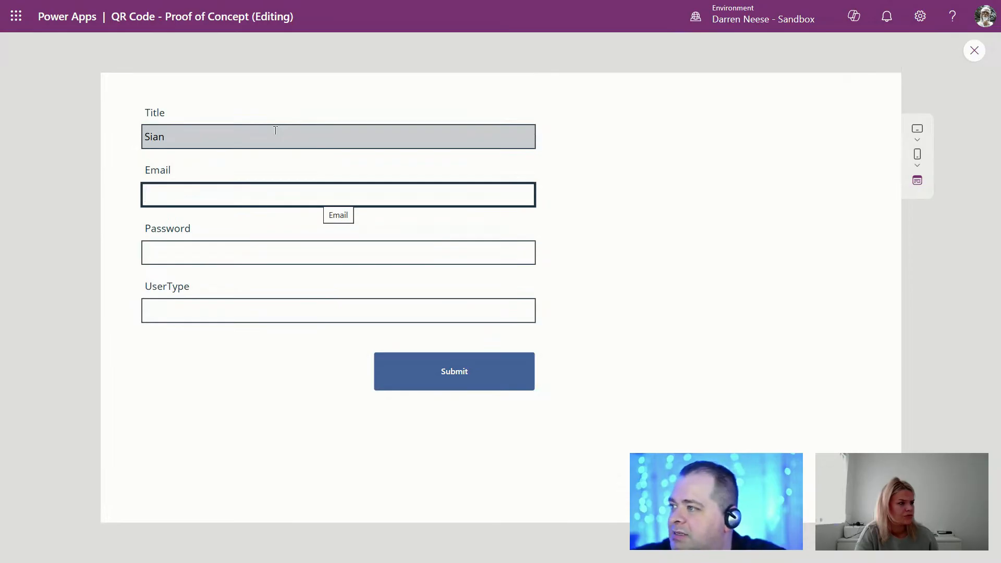
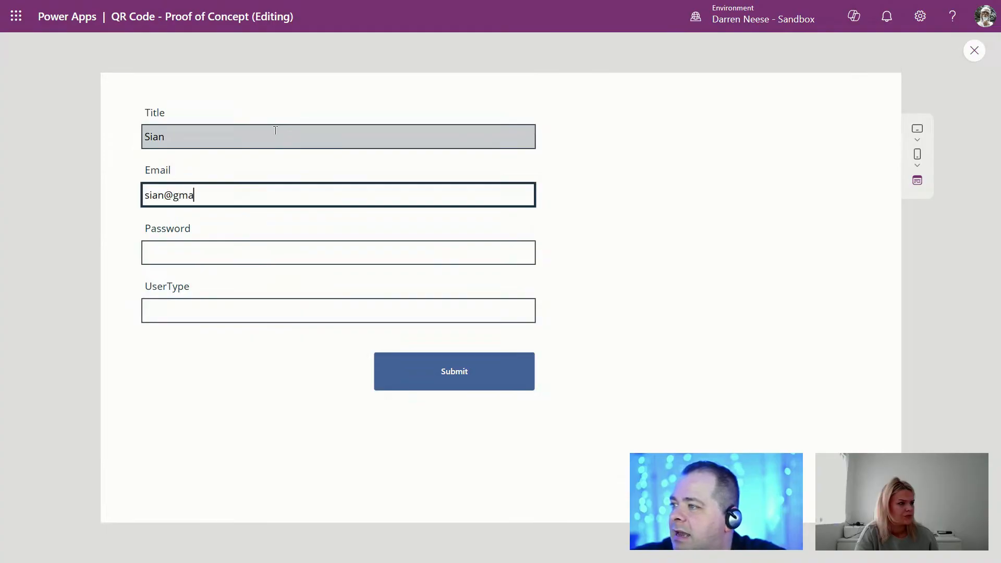
key("Tab")
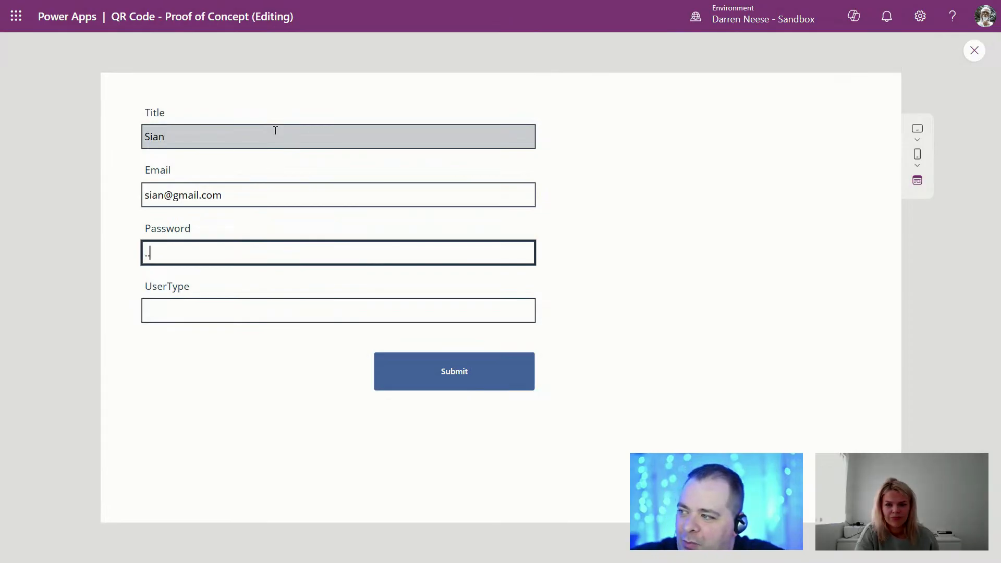
key("Tab")
type("S")
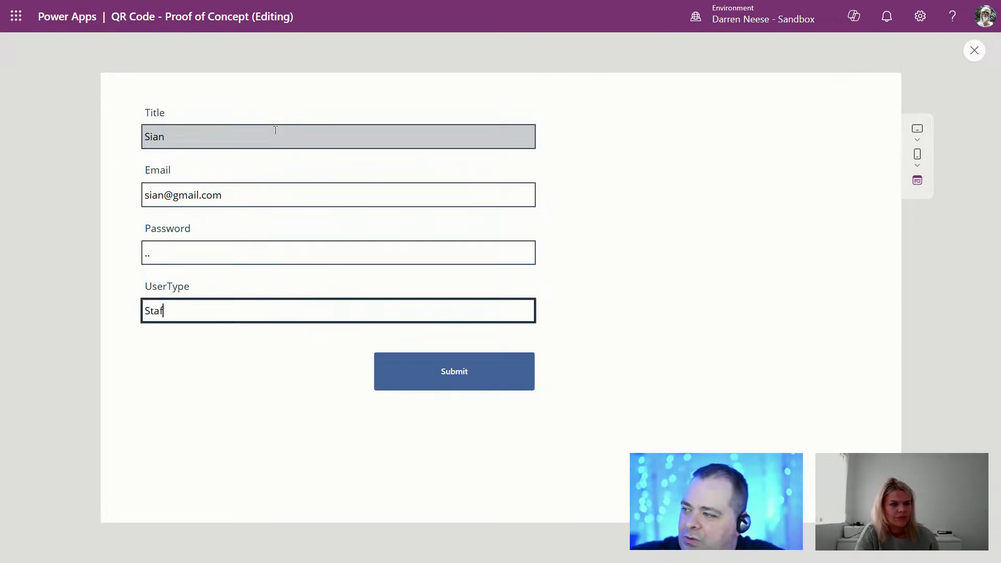
left_click(459, 375)
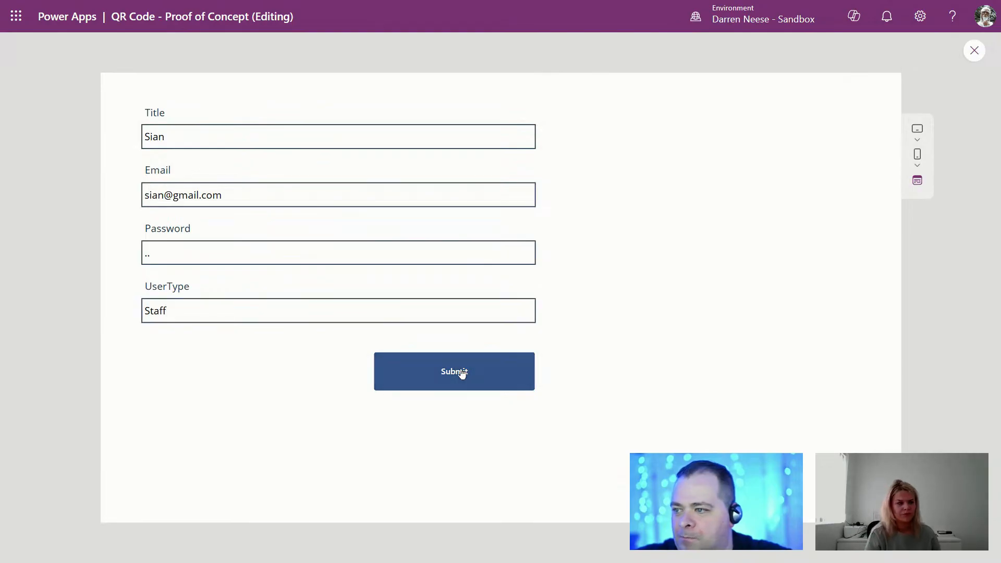
Step: Enter Patient01 with its e-mail address and submit the record
left_click(262, 136)
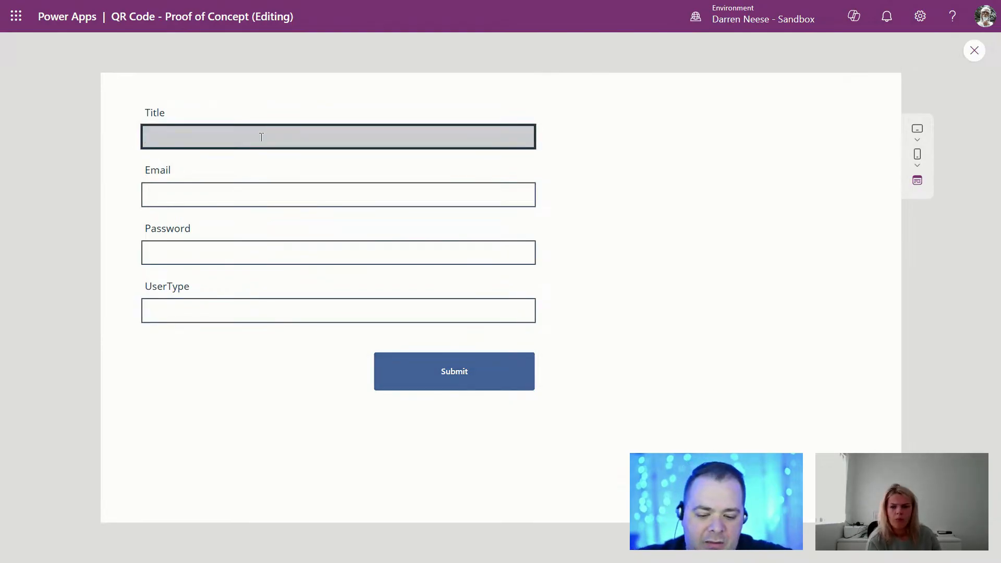
type("Patient01")
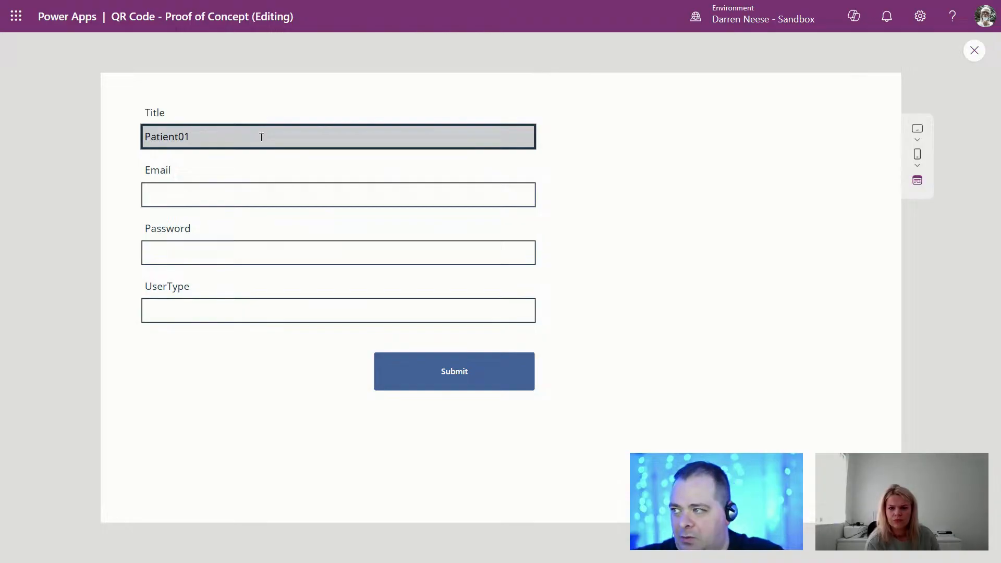
key("Tab")
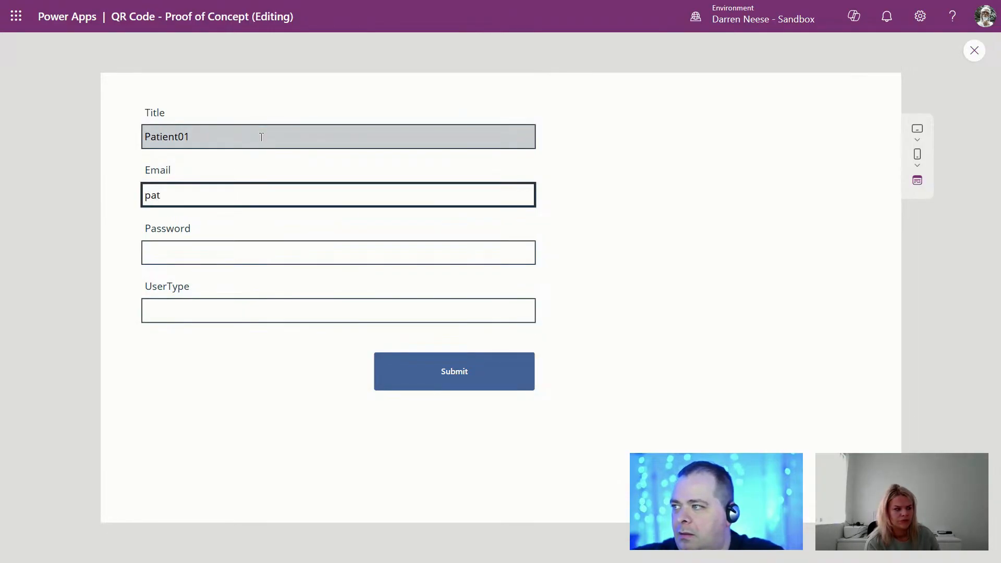
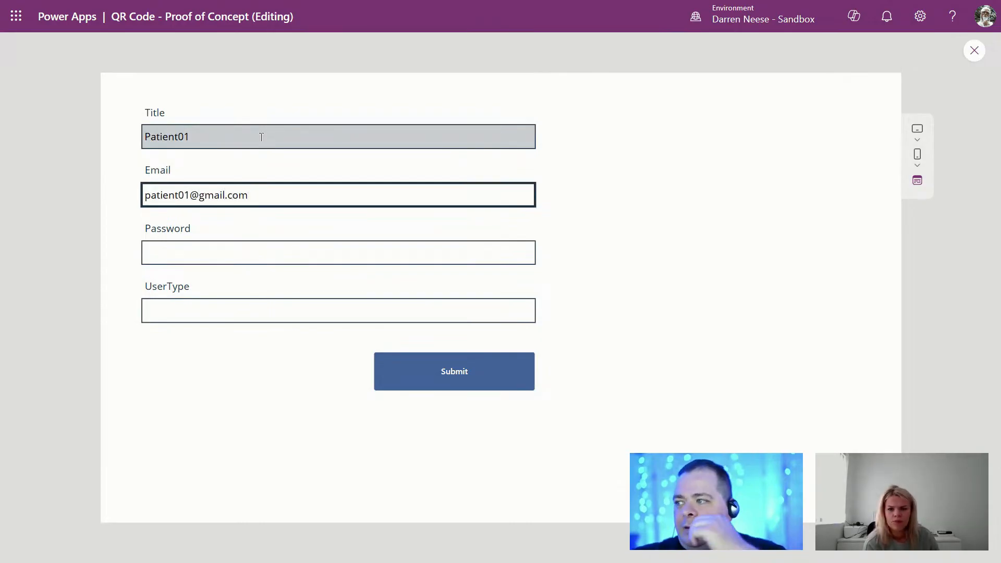
key("Tab")
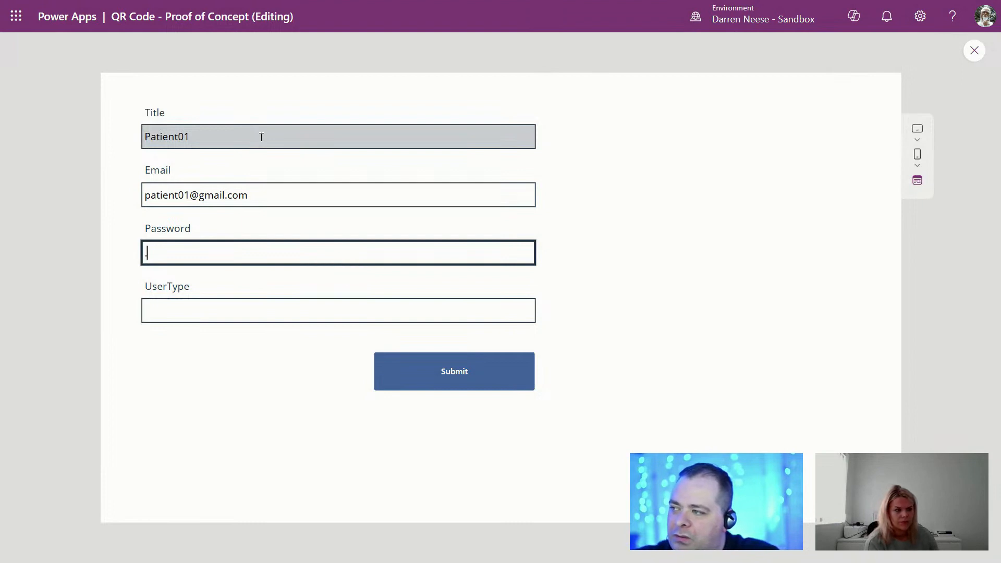
key("Tab")
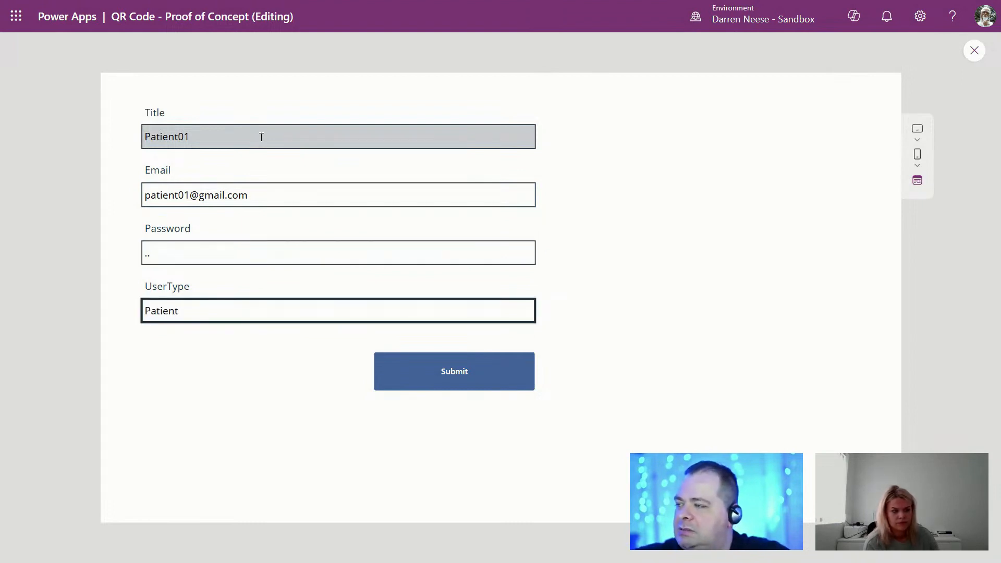
left_click(440, 374)
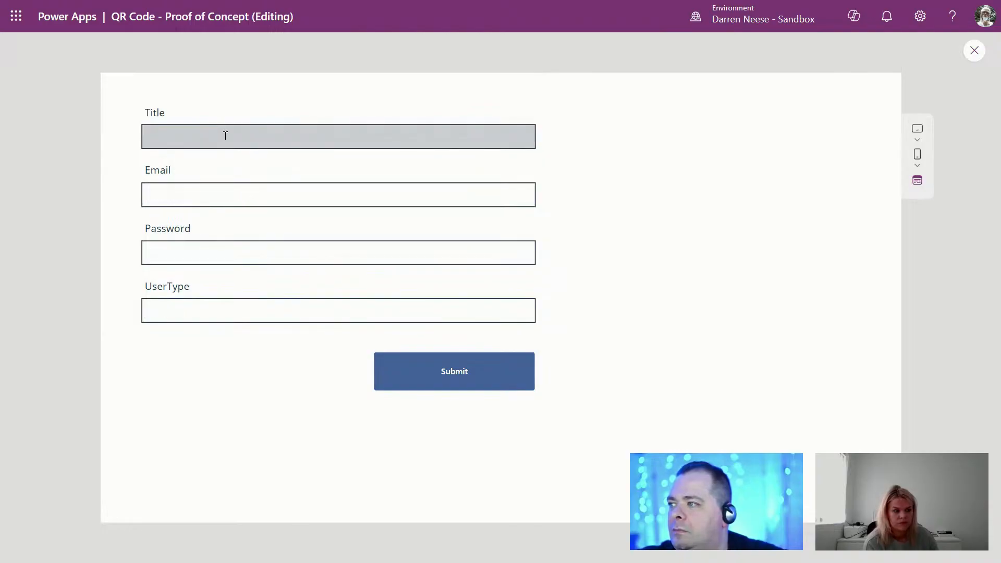
Step: Enter Patient02 with an e-mail, password and UserType Patient, and submit it
left_click(225, 136)
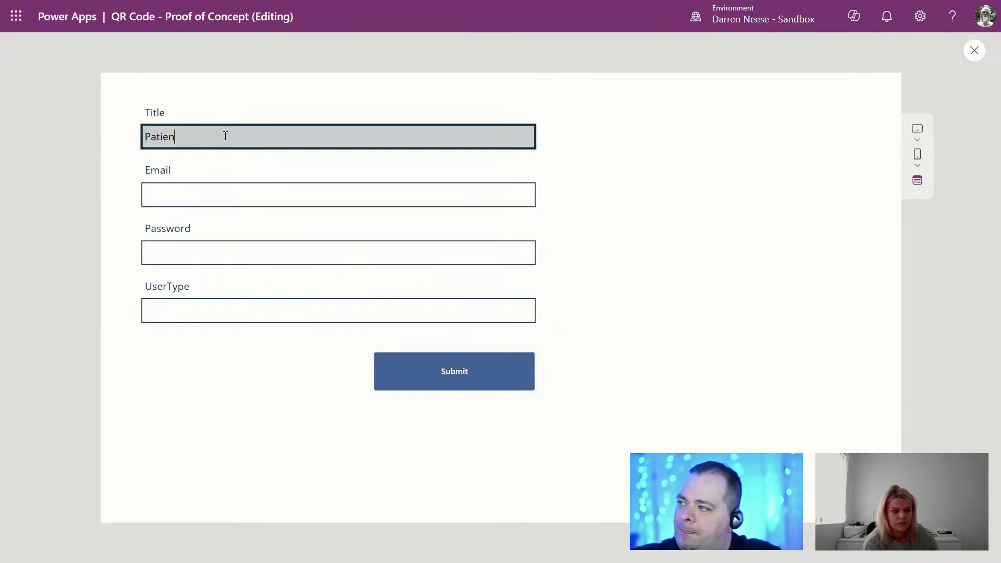
type("Patient02")
key("Tab")
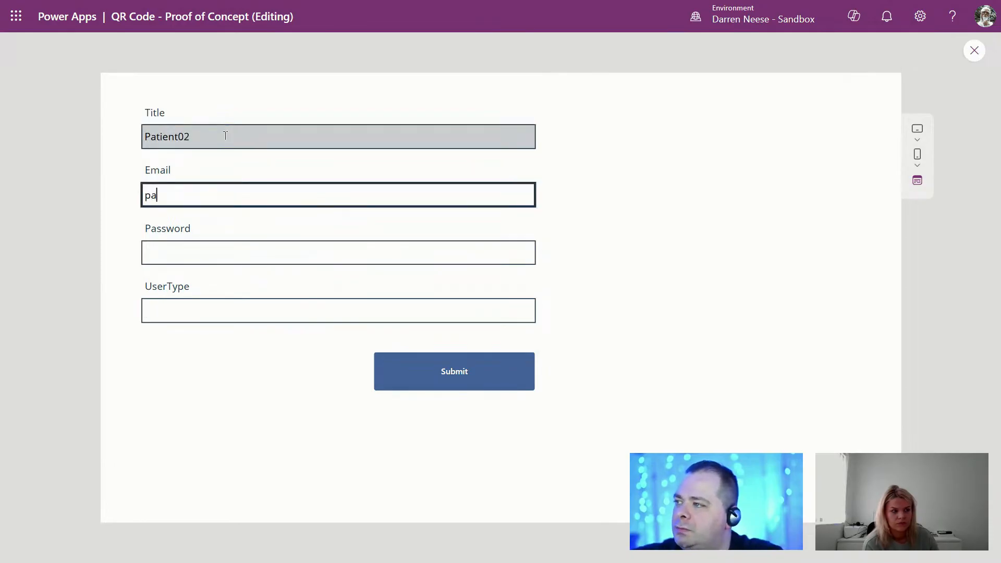
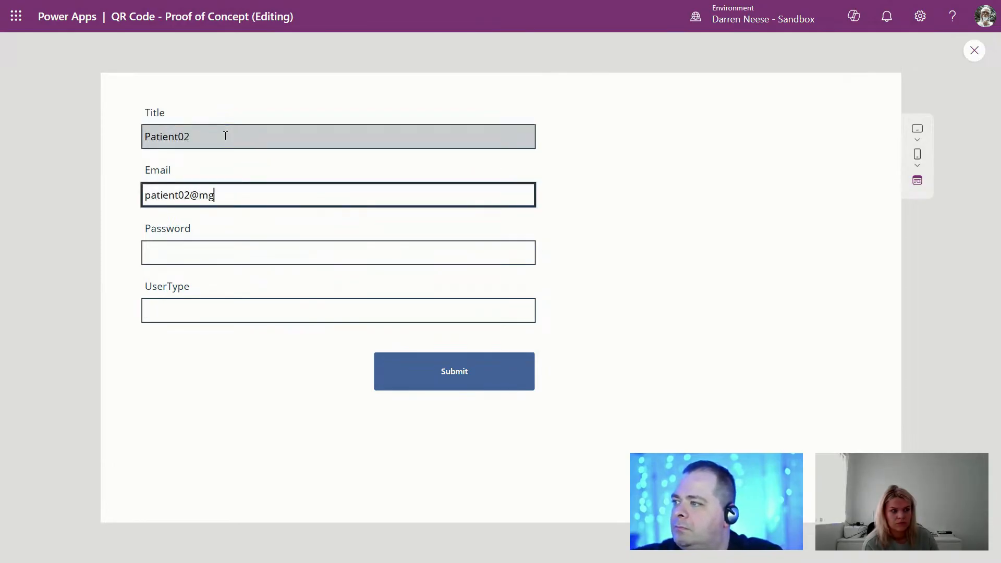
key("Tab")
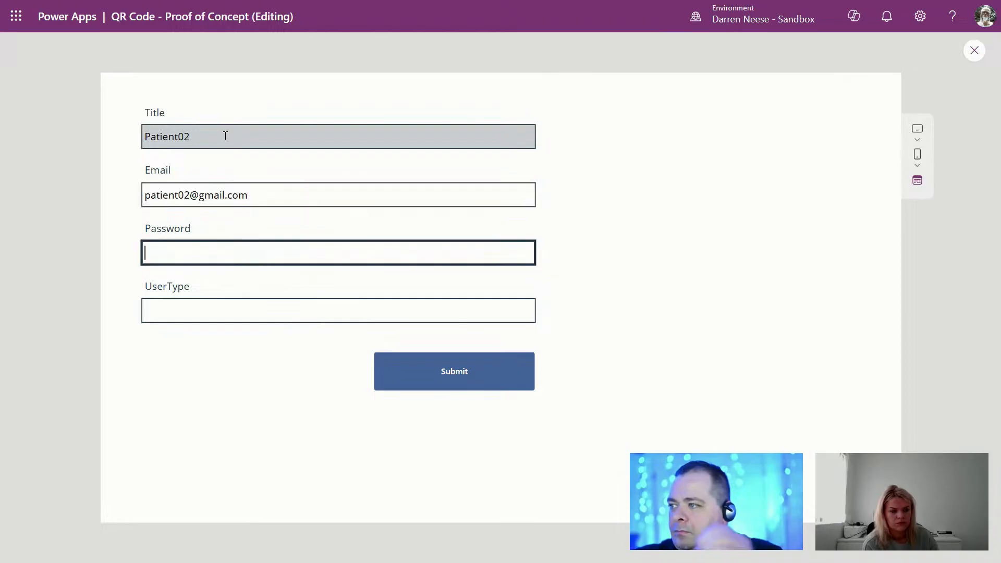
type("12")
key("Tab")
type("P")
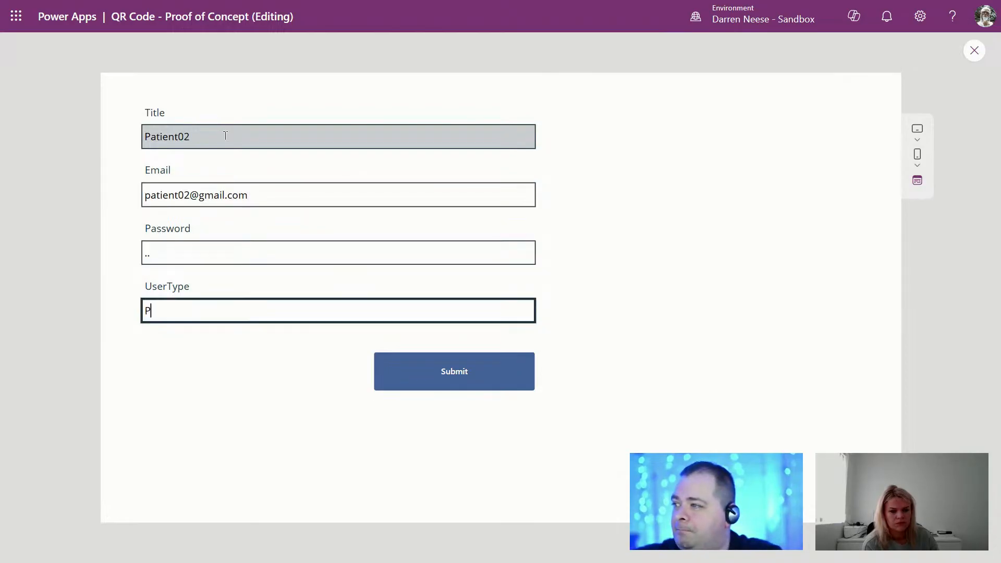
type("atient")
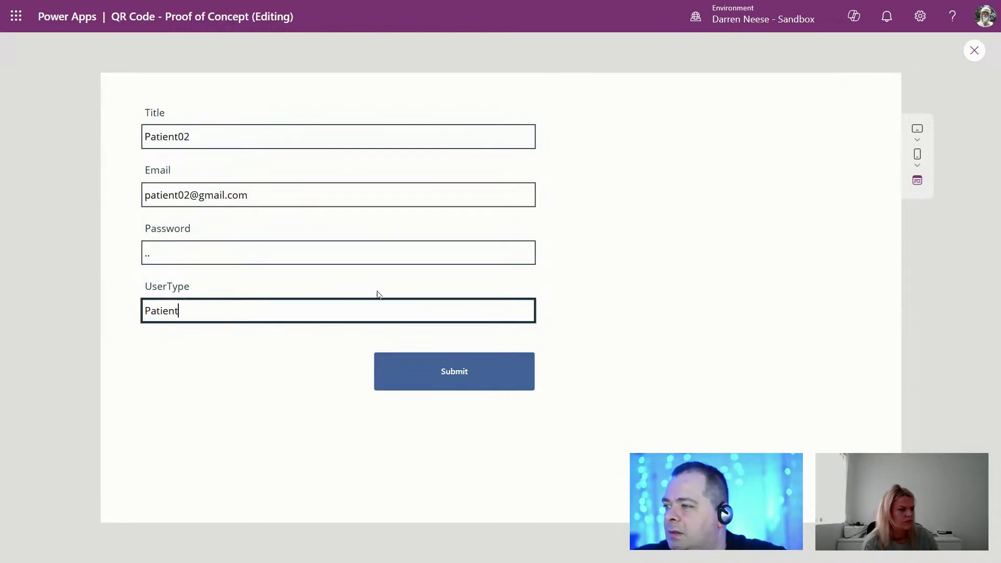
left_click(479, 379)
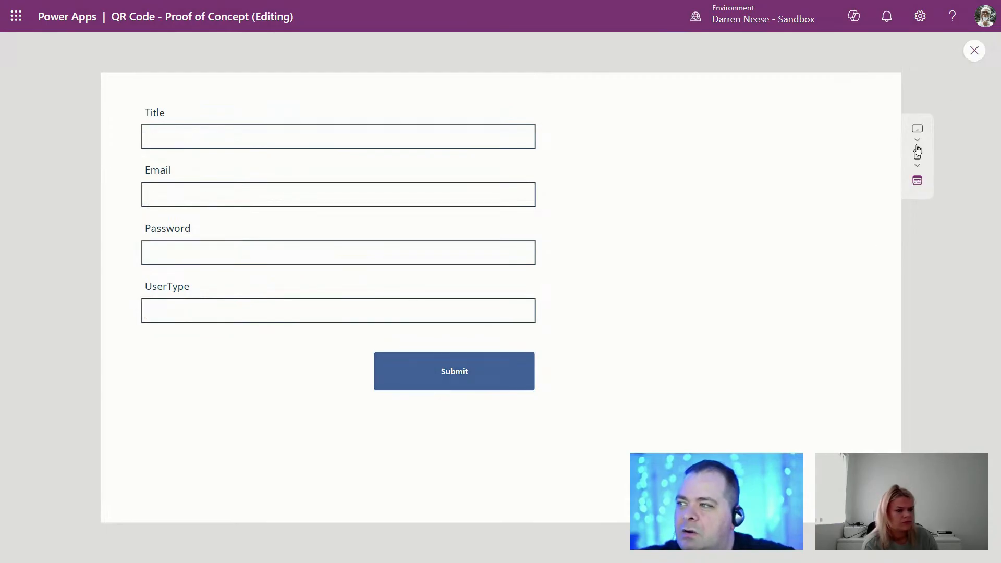
Step: Open the AppUser list from SharePoint Site contents to verify the four records, then return to Power Apps
left_click(974, 50)
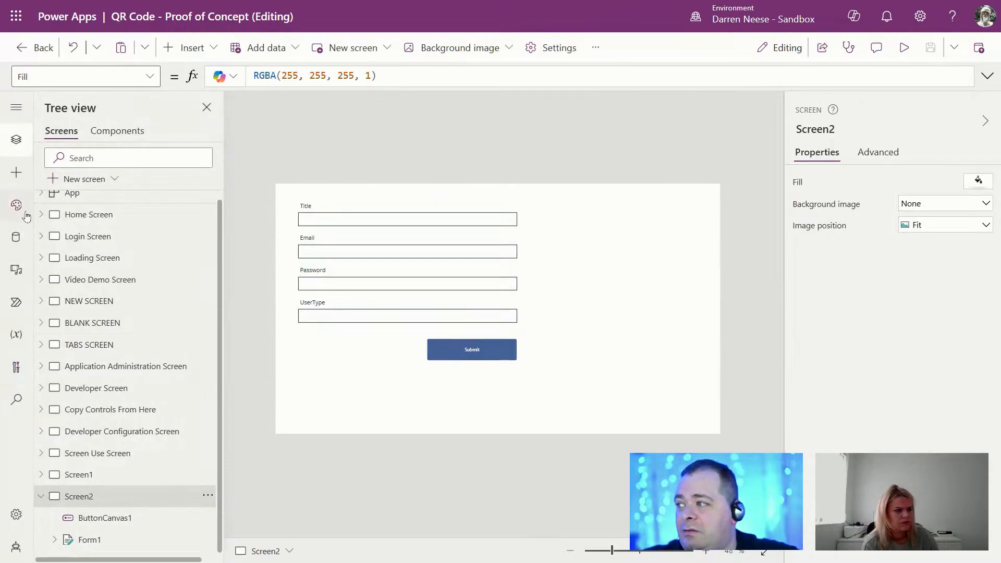
left_click(18, 237)
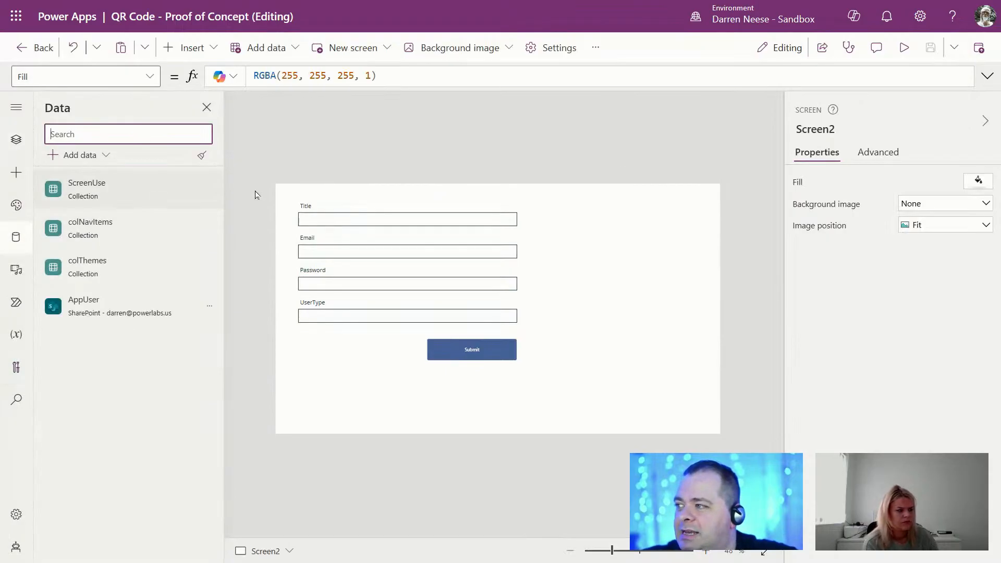
key("F11")
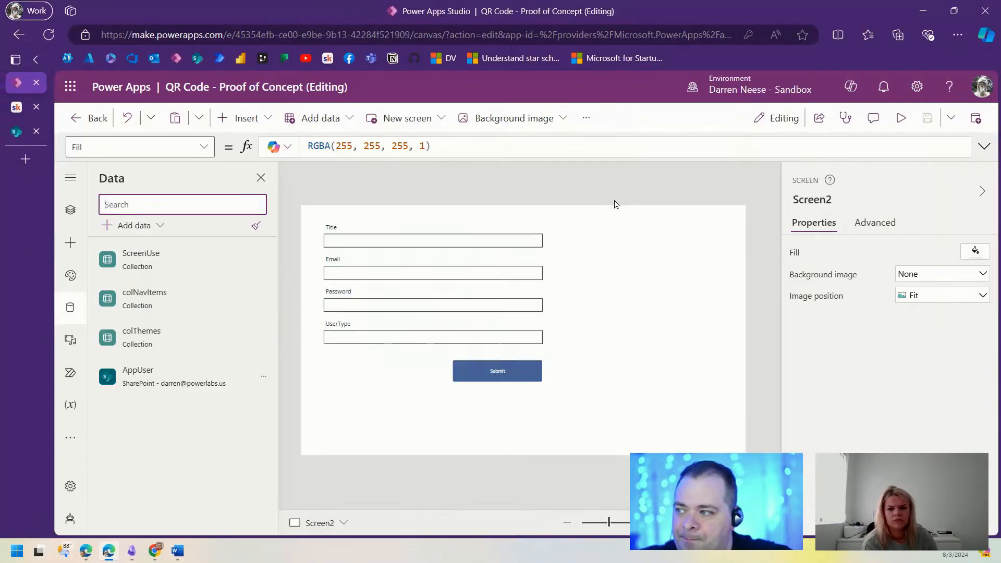
left_click(15, 132)
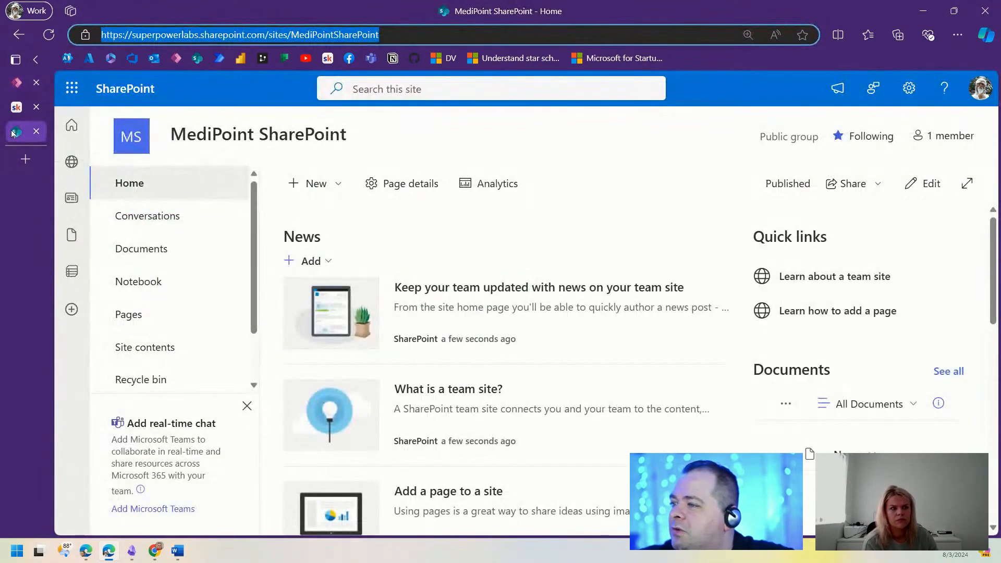
left_click(147, 348)
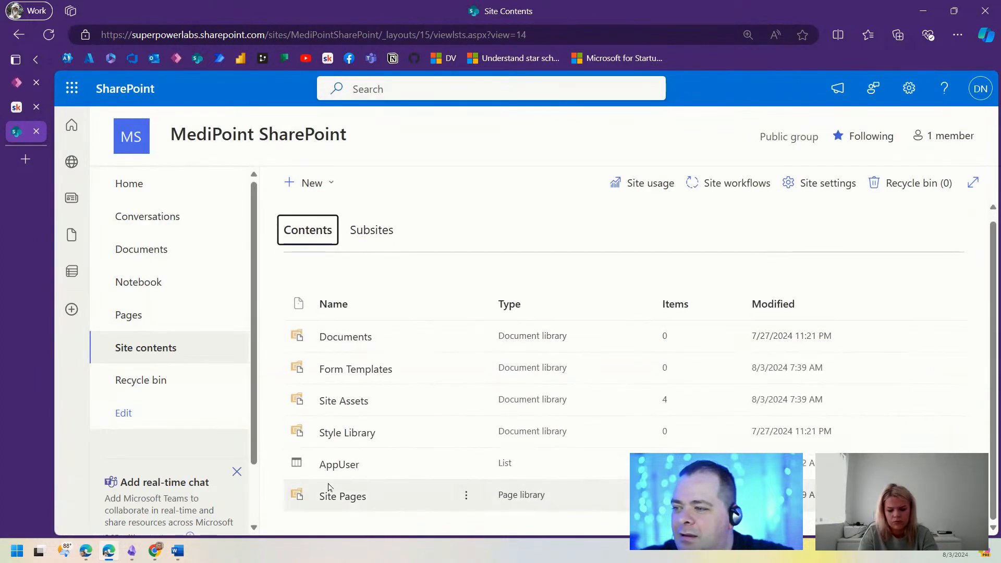
left_click(340, 463)
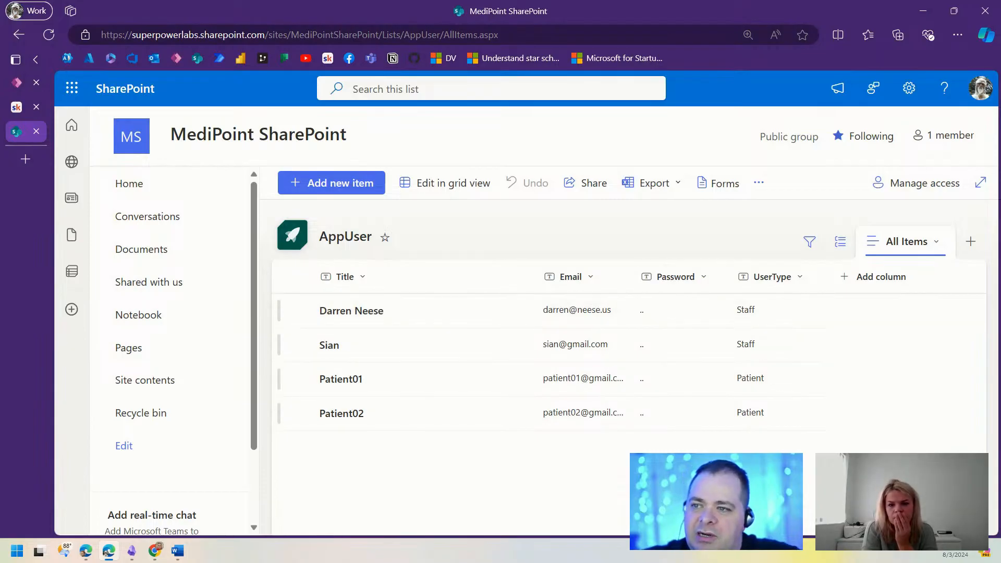
left_click(17, 83)
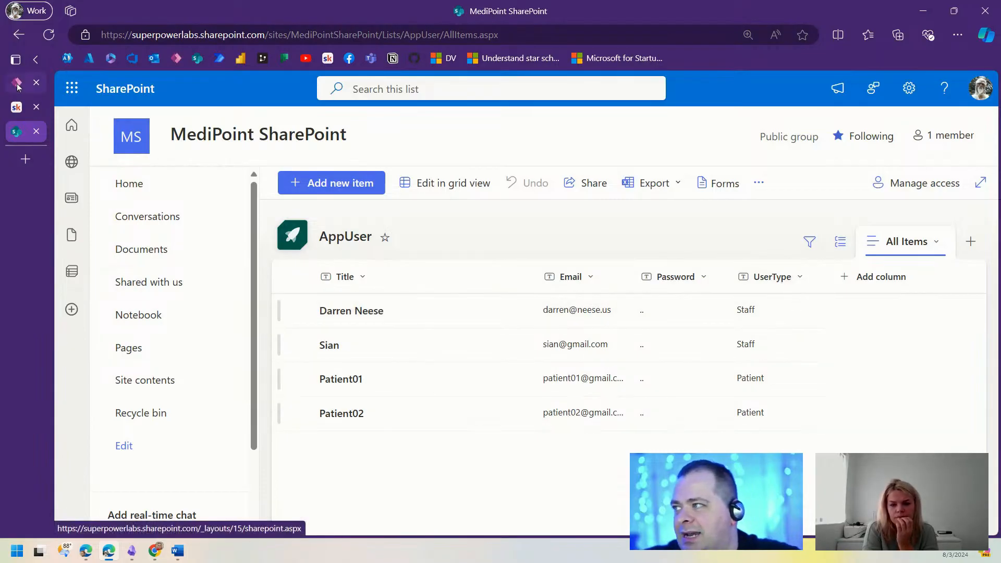
Step: On the Home Screen, select both the Patient Access Area and Staff Site Access Area buttons
left_click(70, 209)
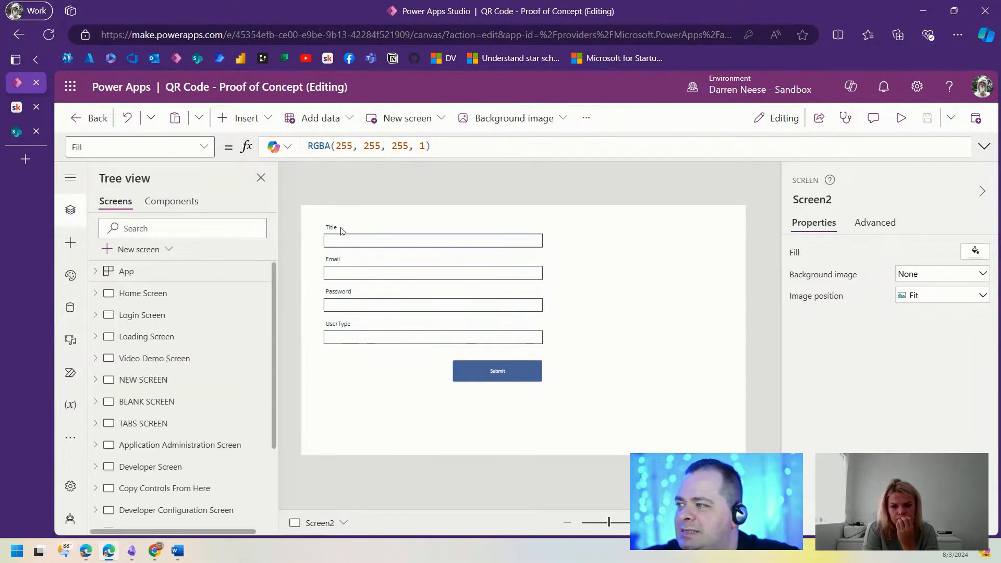
left_click(178, 318)
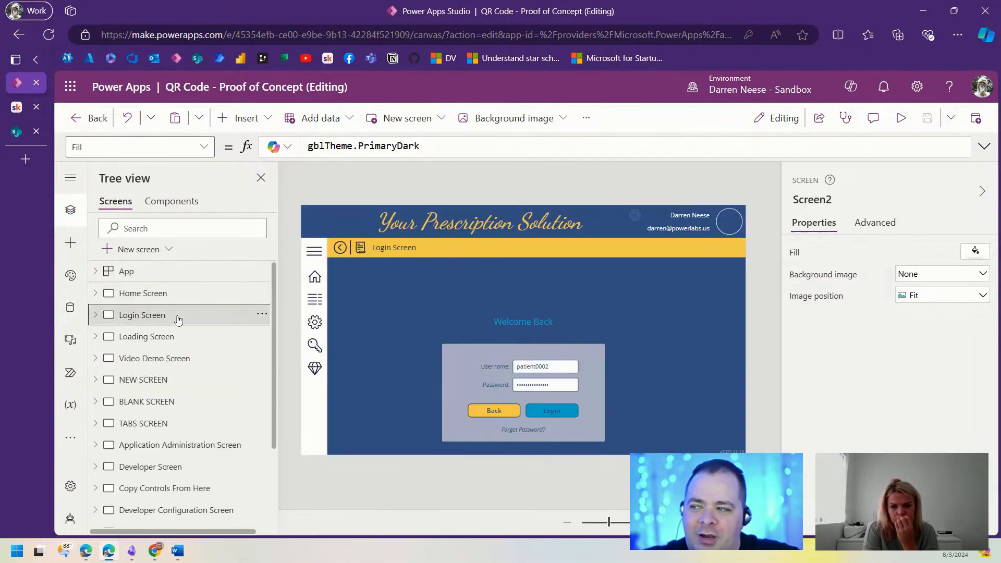
left_click(152, 293)
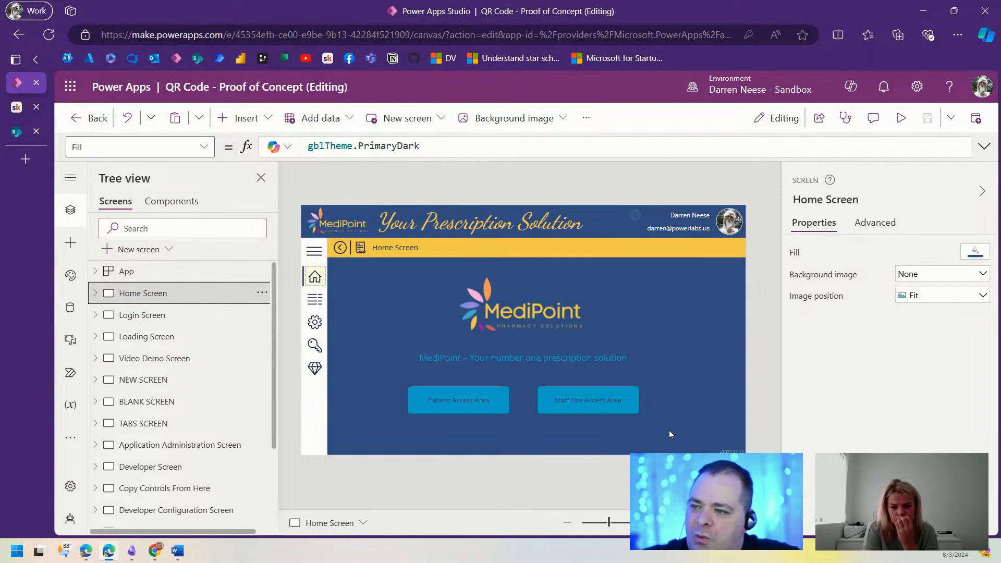
left_click(475, 405)
left_click(578, 410, "shift")
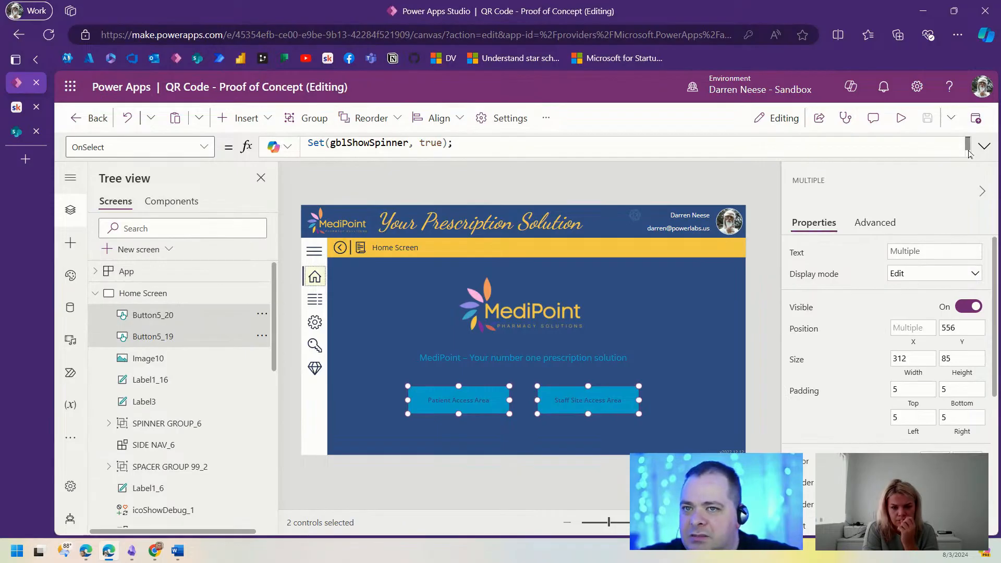
Step: Replace the buttons' OnSelect formula with Navigate('Login Screen')
left_click(984, 146)
left_click_drag(527, 174, 306, 137)
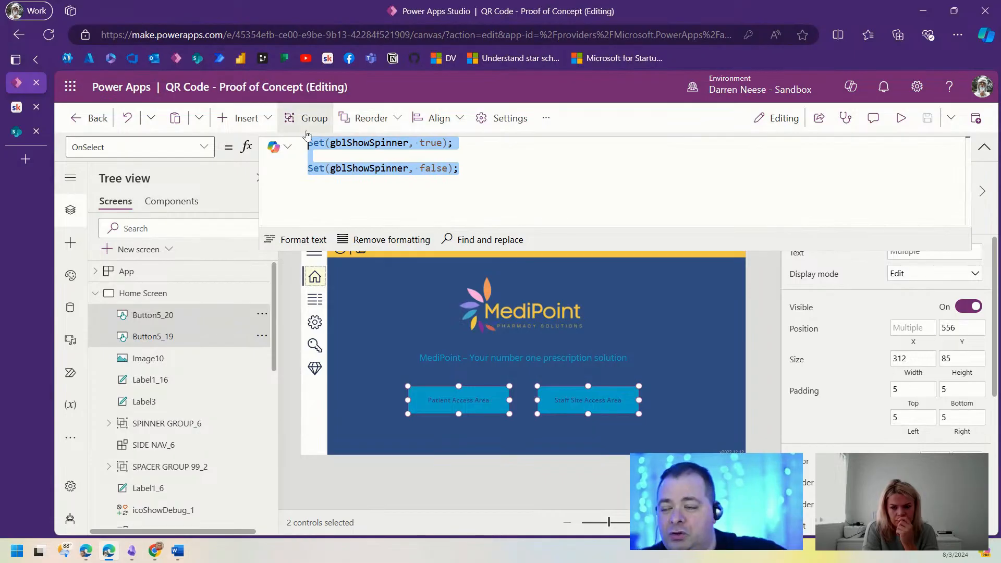
type("Nav")
key("Tab")
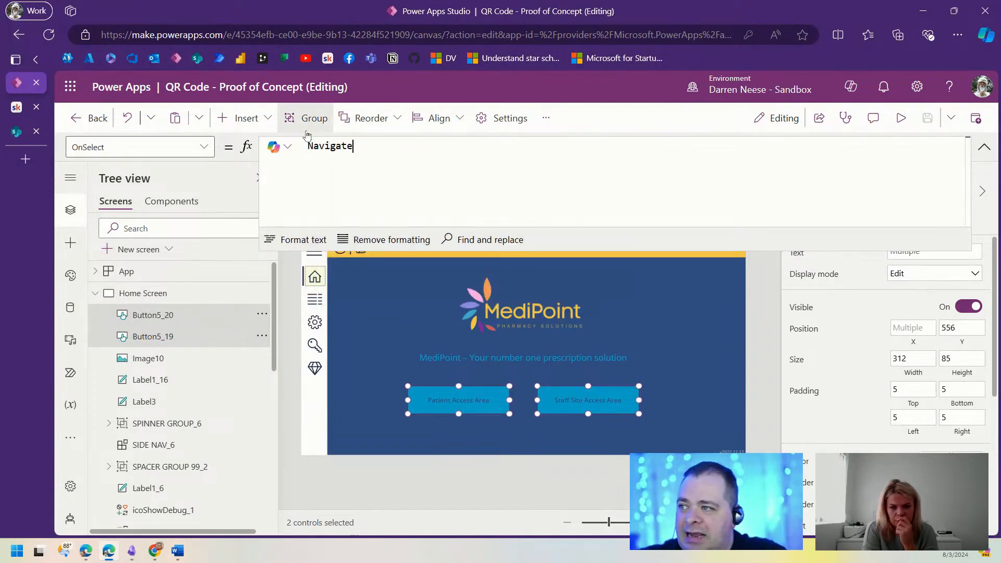
type("()")
key("Left")
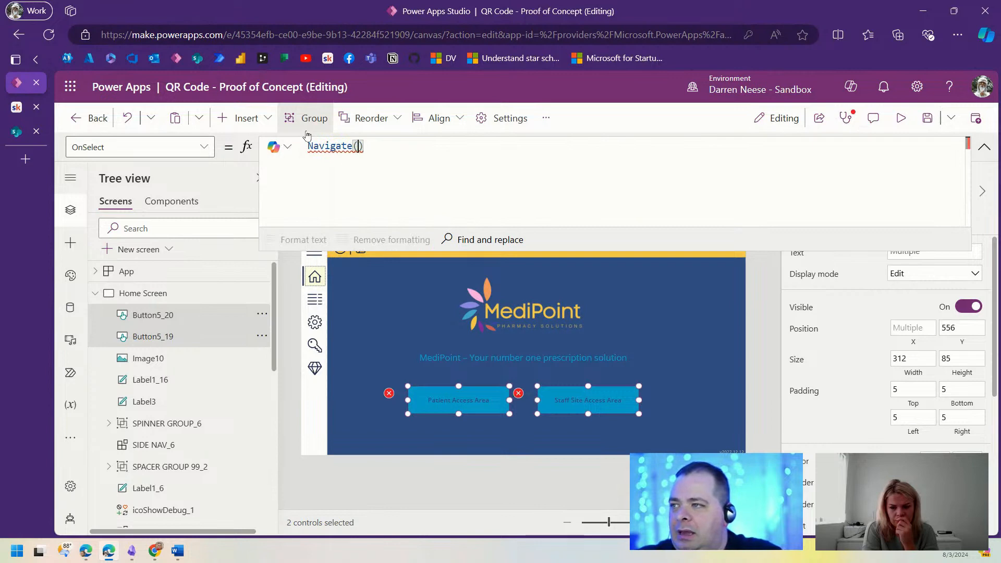
left_click(94, 293)
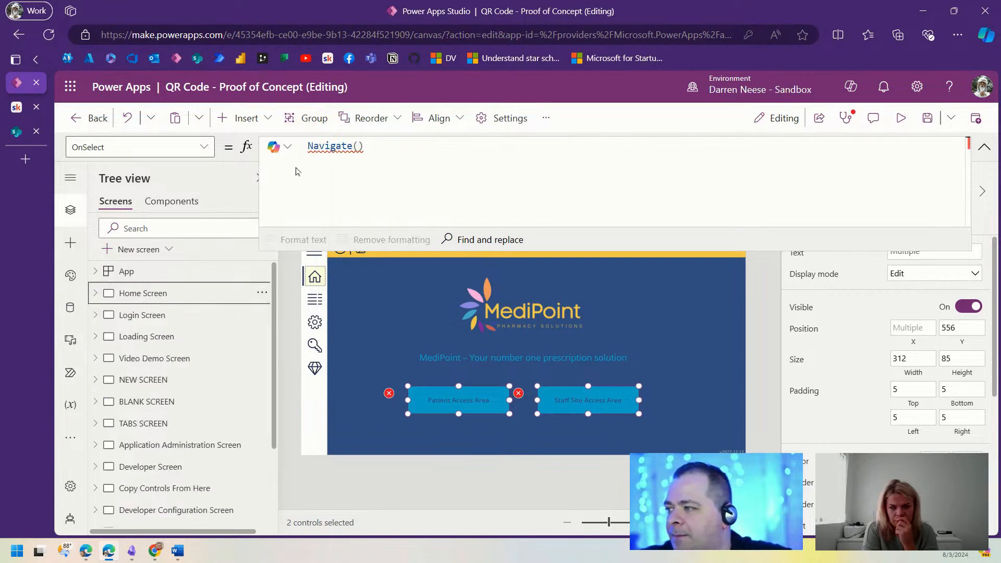
left_click(357, 146)
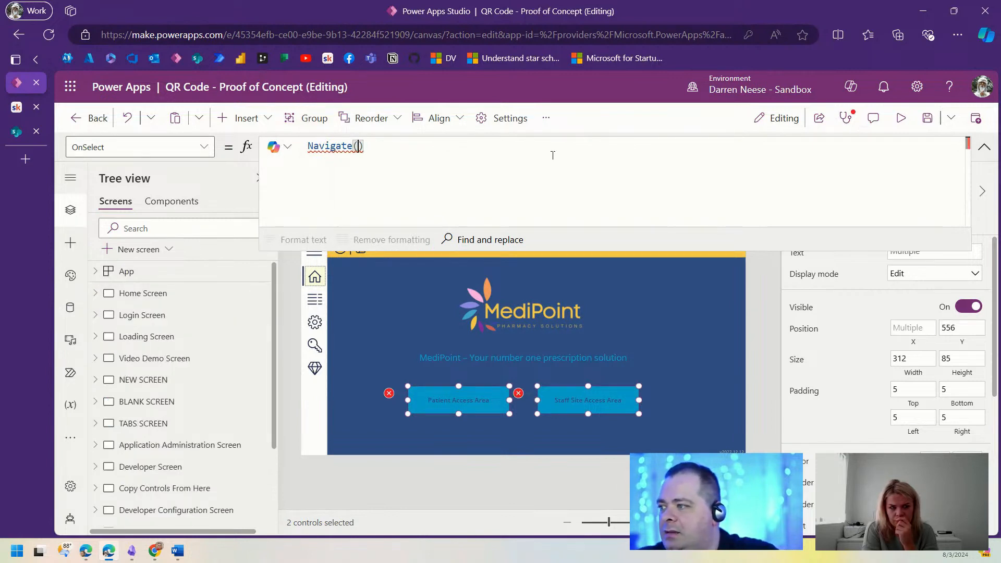
type("'Log")
type("in Sc")
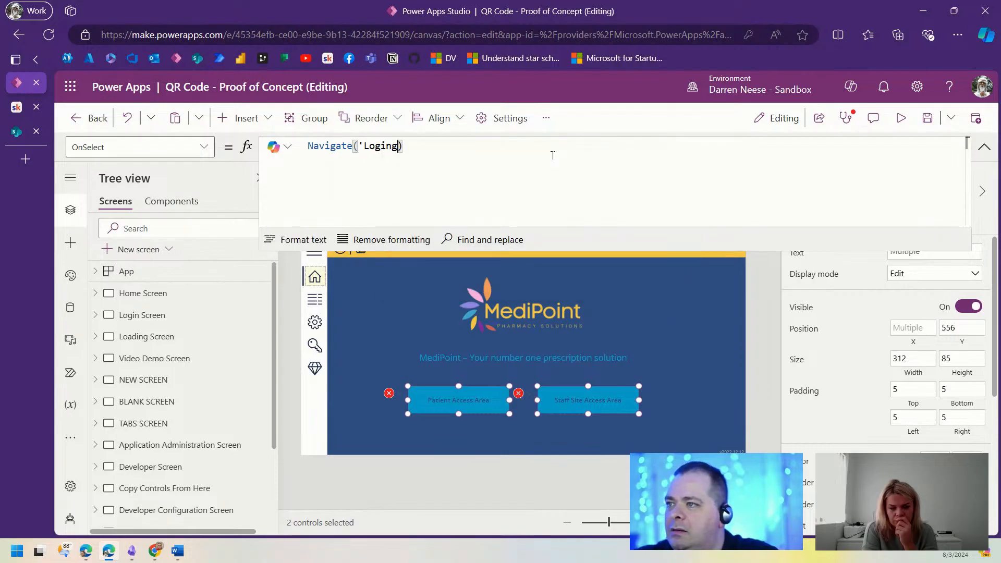
type("ree")
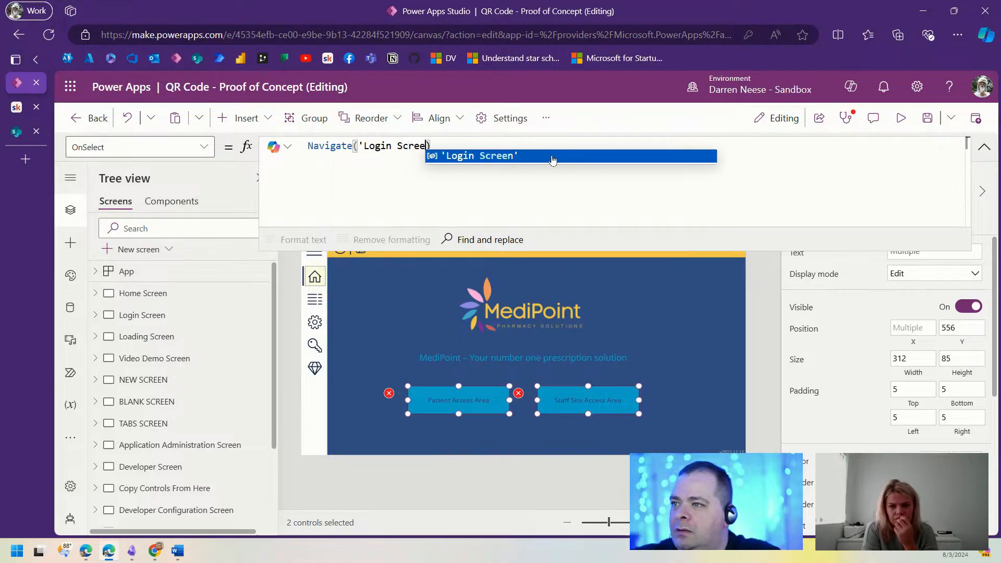
left_click(552, 157)
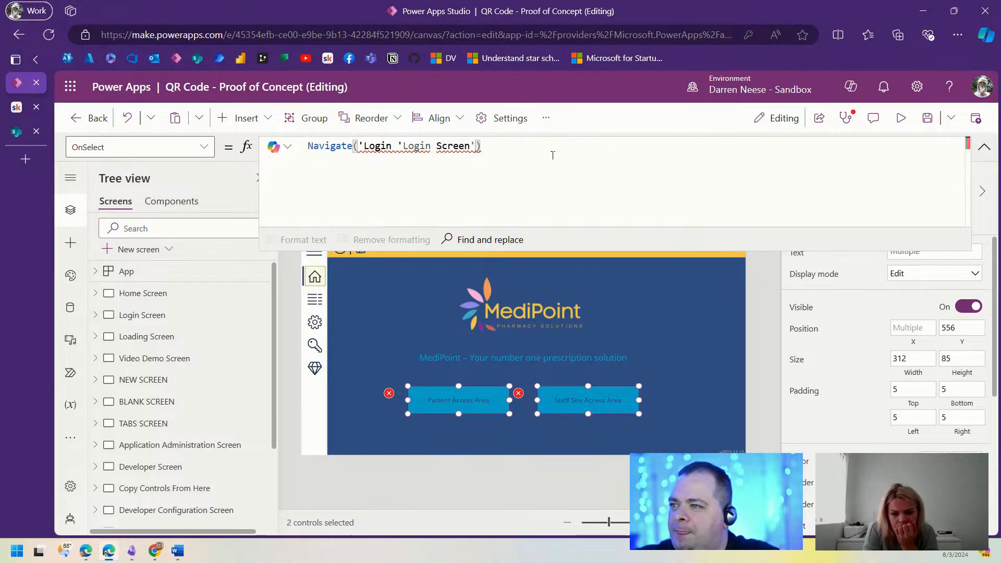
Step: Delete the duplicated 'Login fragment from the formula and save the app
key("ctrl+Left")
key("ctrl+Left")
key("ctrl+Left")
key("Left")
key("shift+ctrl+Left")
key("shift+ctrl+Left")
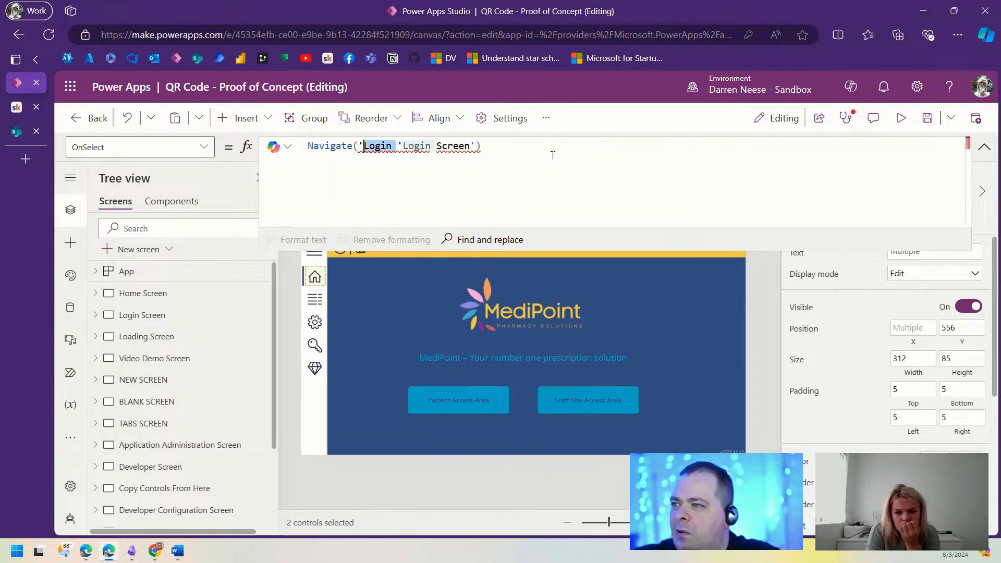
key("BackSpace")
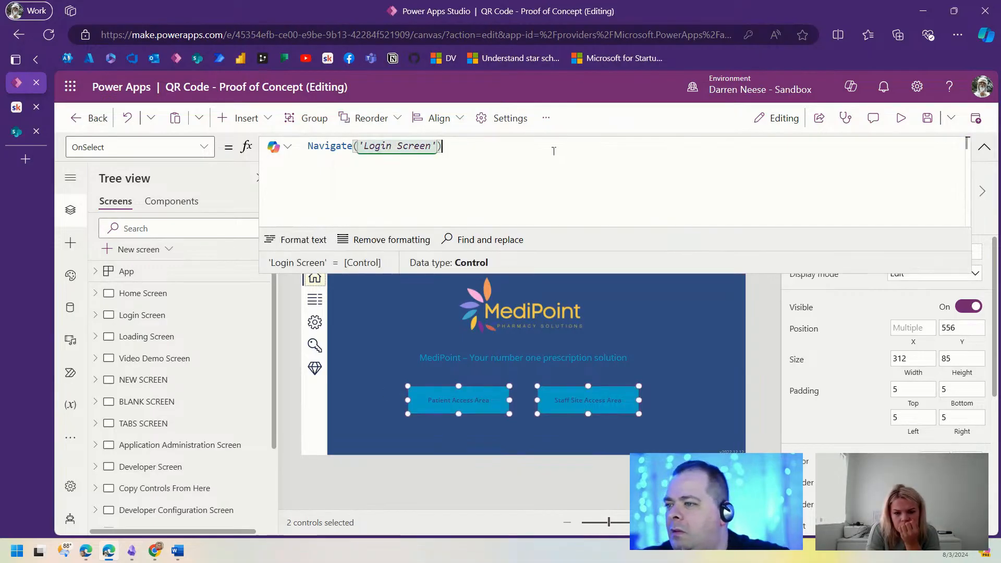
left_click(927, 118)
Step: In preview, test Patient Access Area reaching the Login Screen and Back returning home
left_click(908, 121)
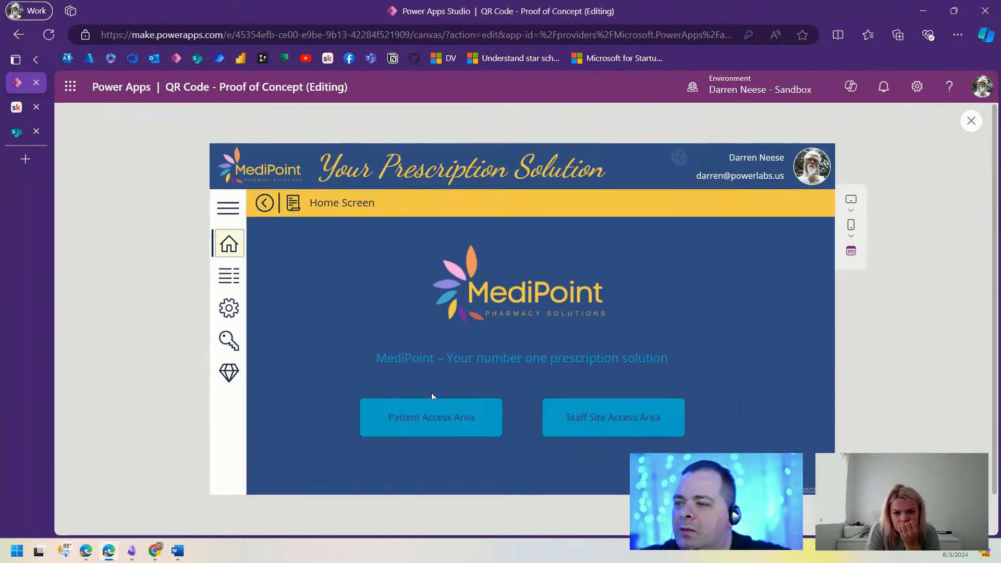
left_click(450, 426)
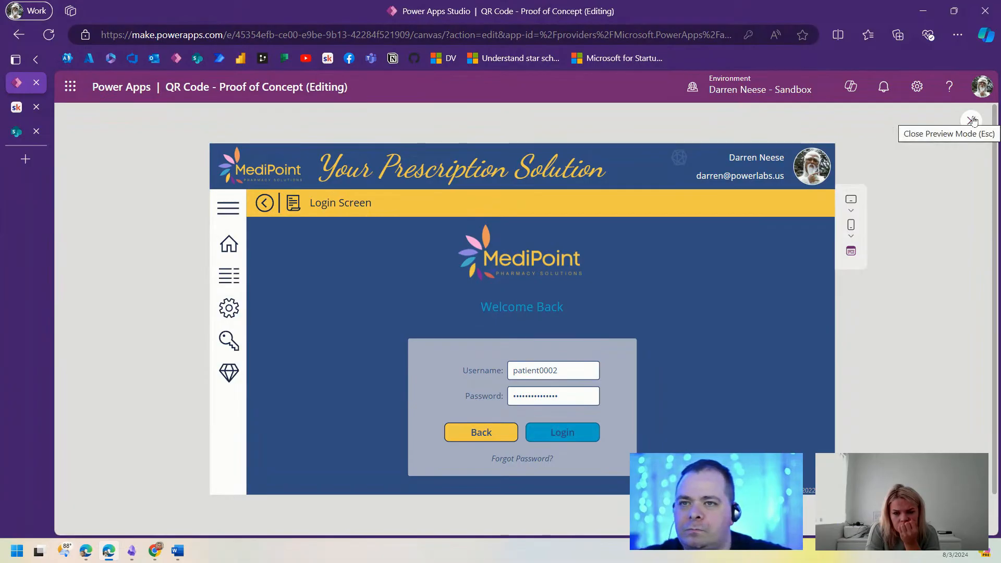
left_click(480, 433)
left_click(445, 420)
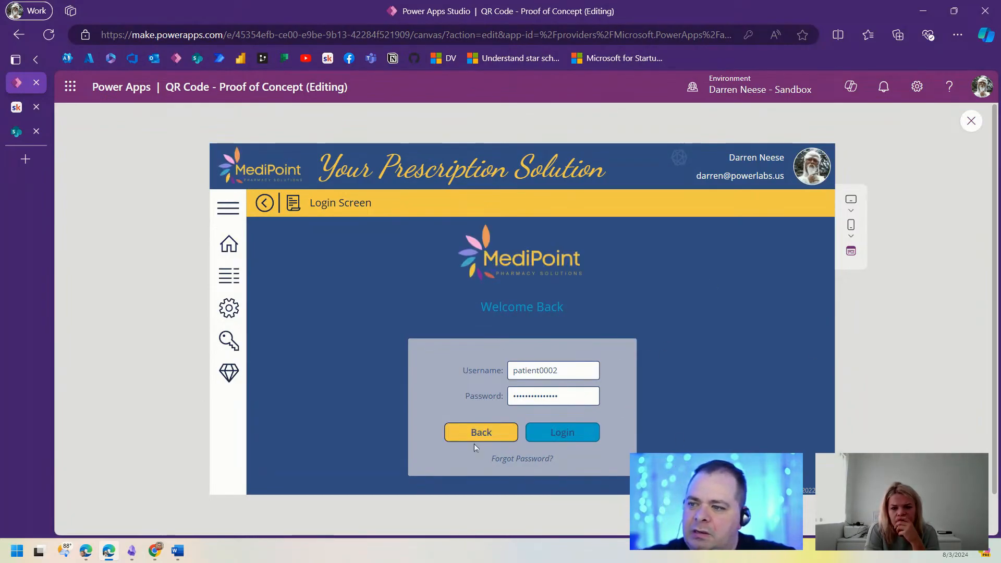
Step: Close the preview and select the Login button's two-line OnSelect formula
left_click(971, 121)
left_click(560, 411)
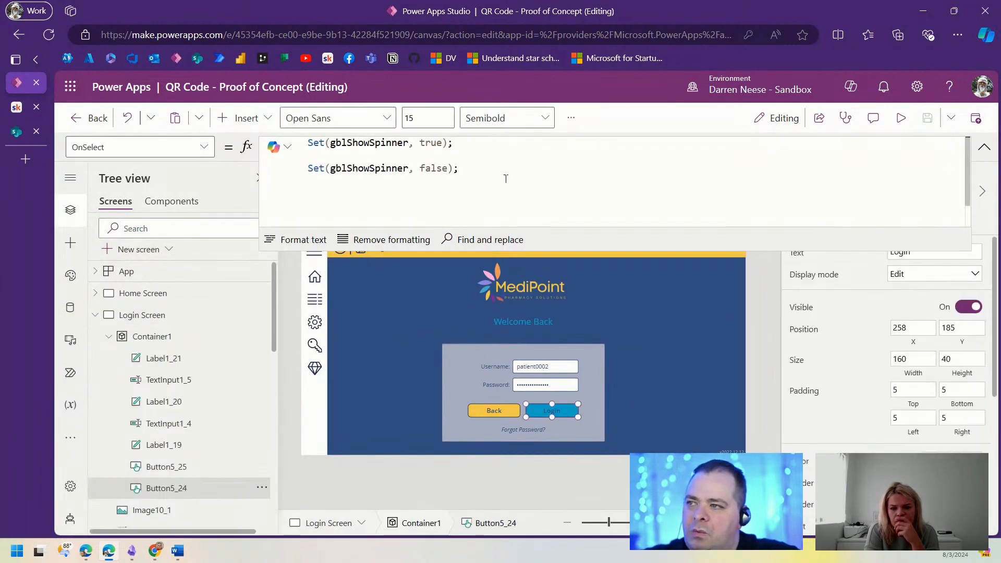
left_click_drag(537, 165, 307, 142)
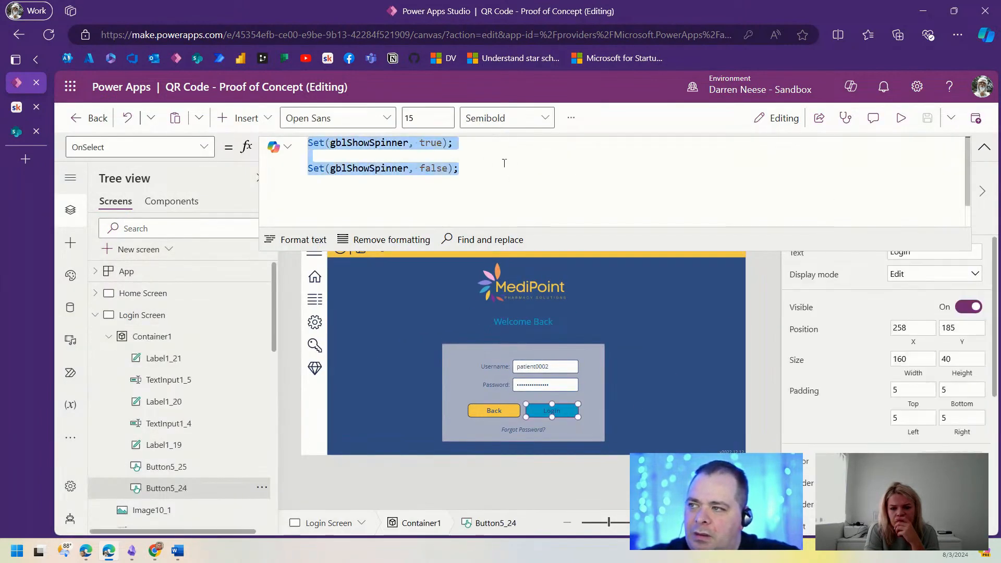
Step: Insert an empty With( ); statement between the two spinner Set lines
left_click(459, 155)
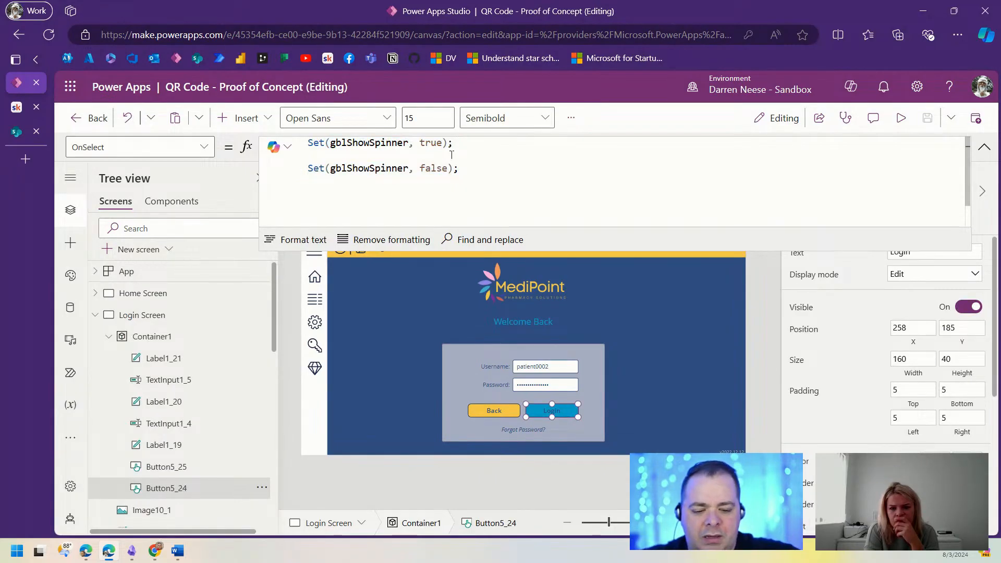
key("Return")
key("Return")
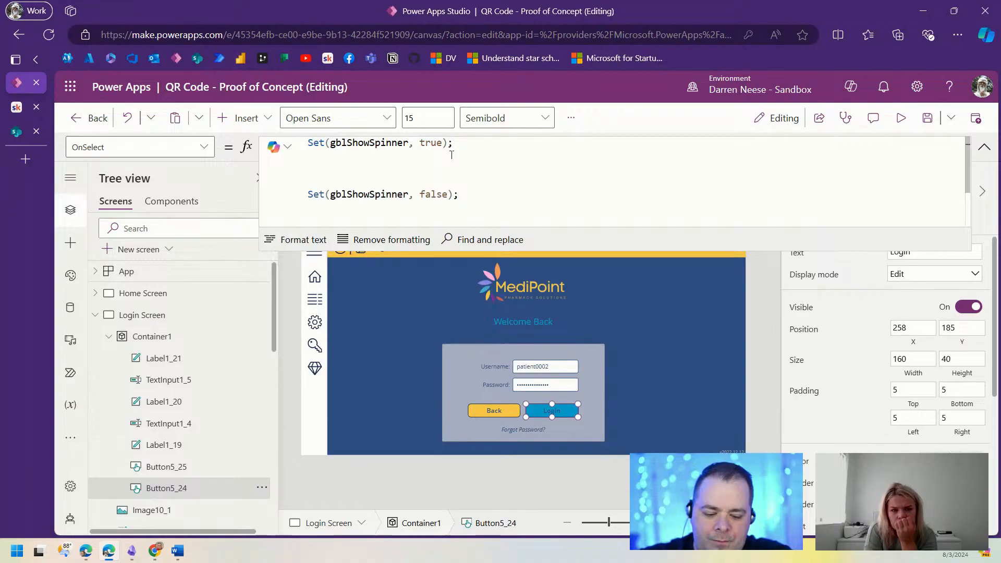
type("with")
key("Tab")
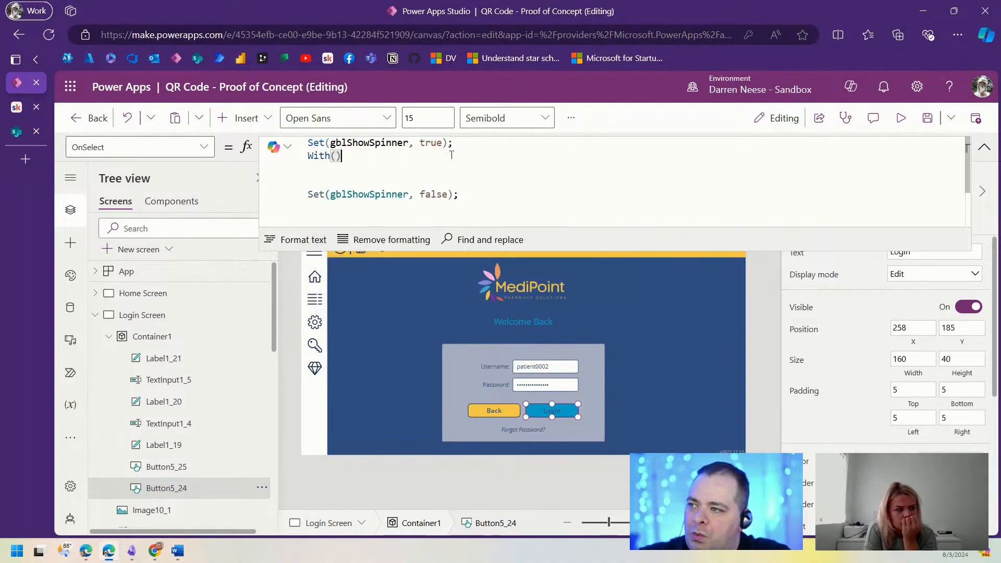
key("Left")
key("Return")
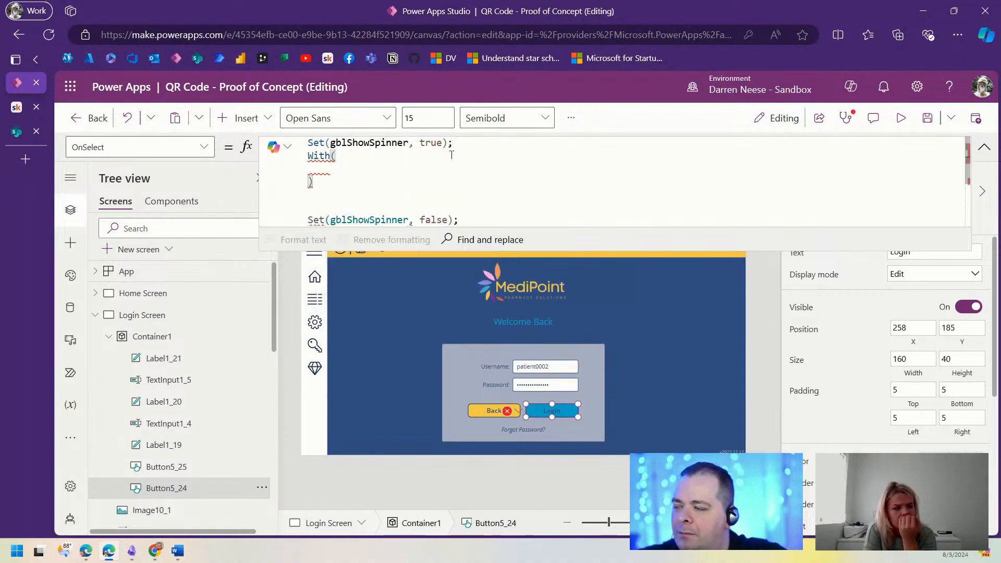
type(";")
key("BackSpace")
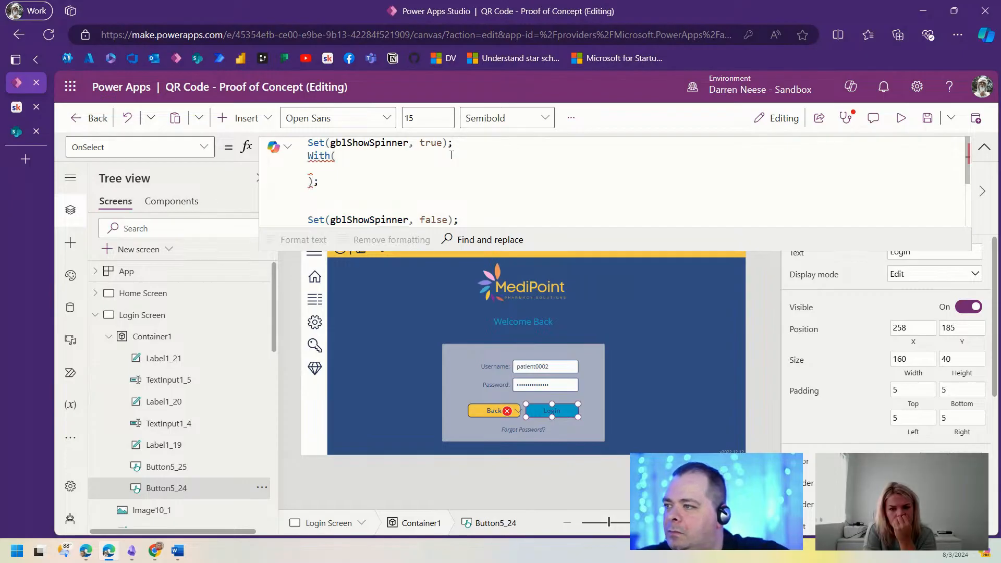
key("Delete")
key("Delete")
key("Up")
Step: Start With's record argument with MyUser: LookUp(AppUser, Email =
key("Tab")
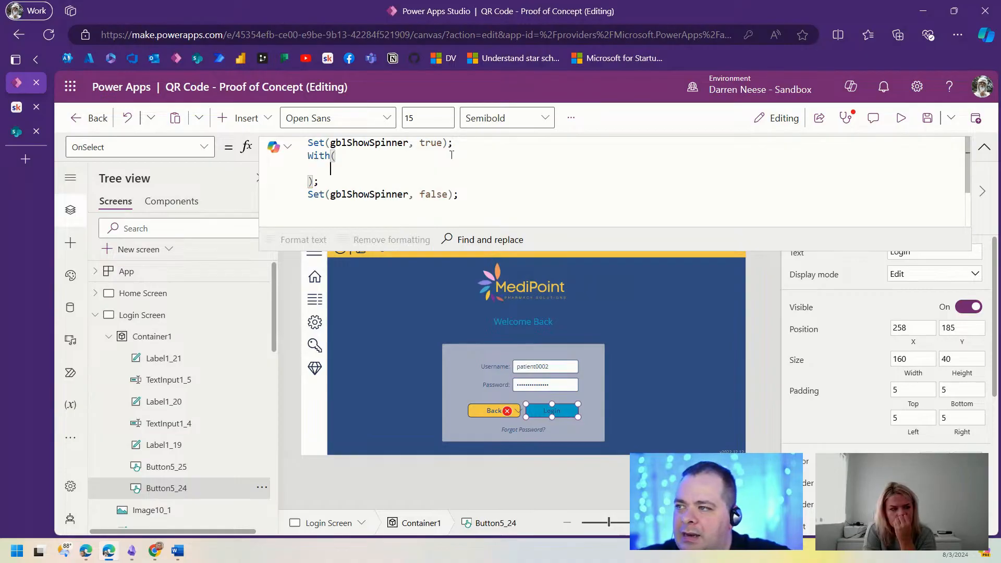
type("{")
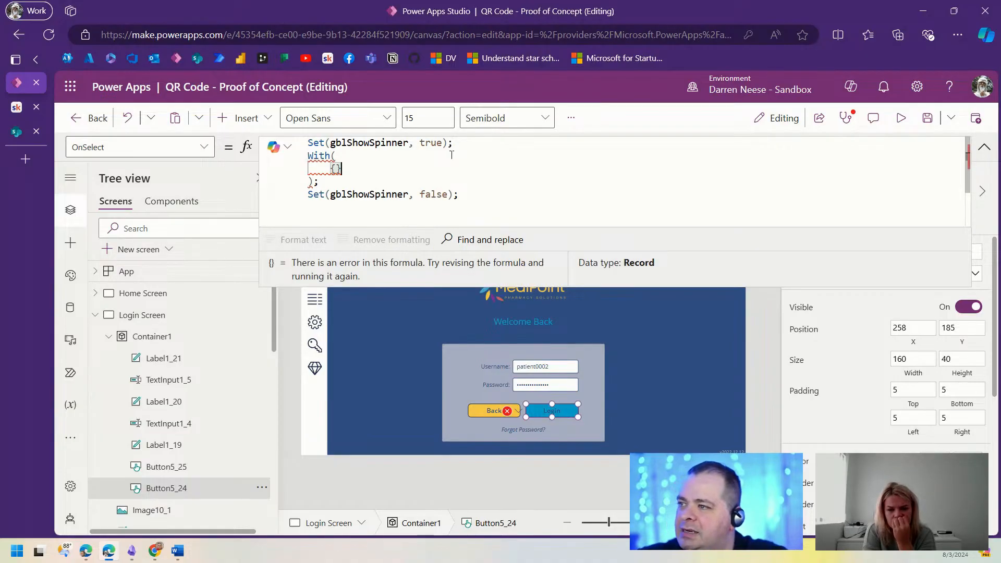
type(",")
key("Left")
key("Left")
key("Return")
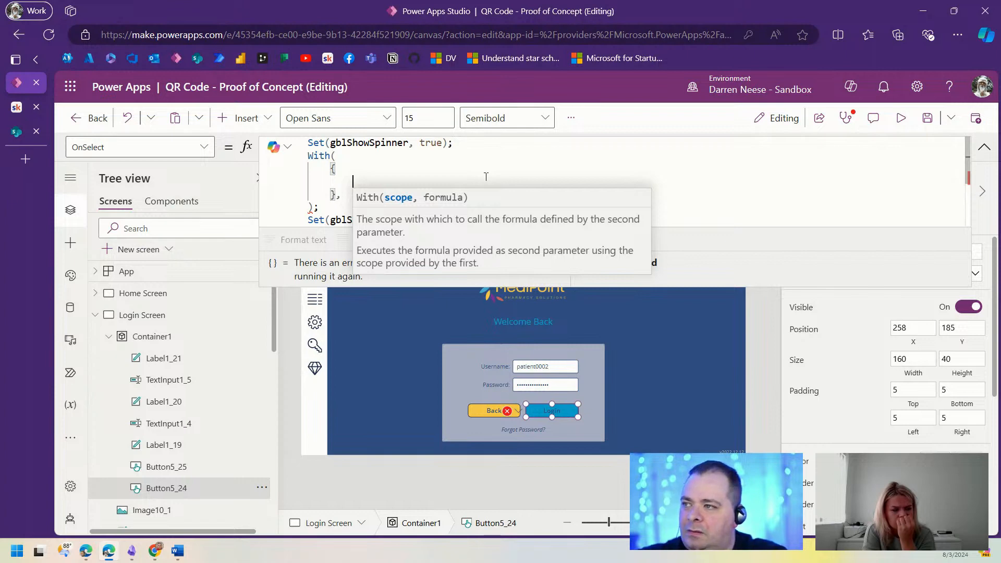
type("MyUser:")
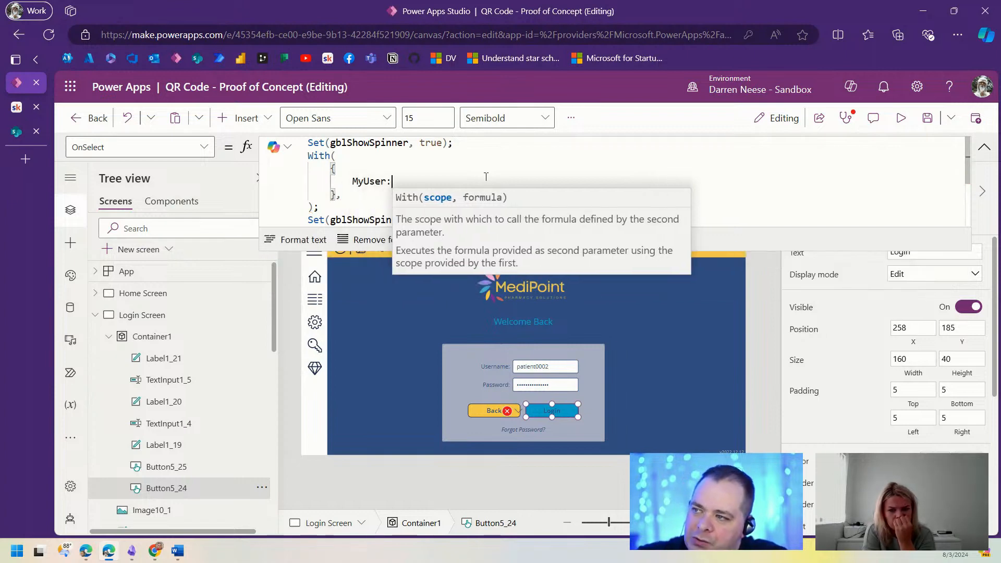
type(" LookUp")
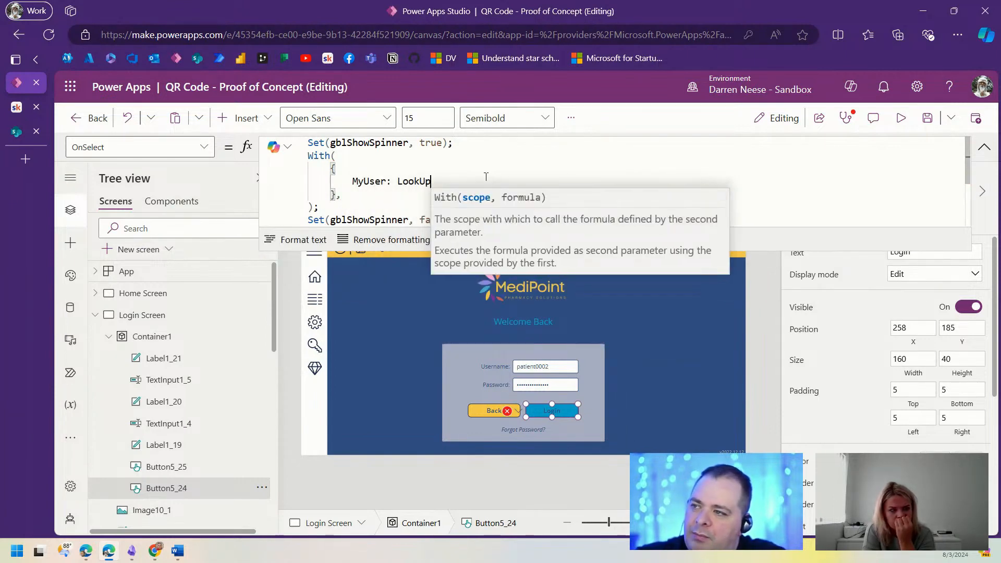
type("(AppUser")
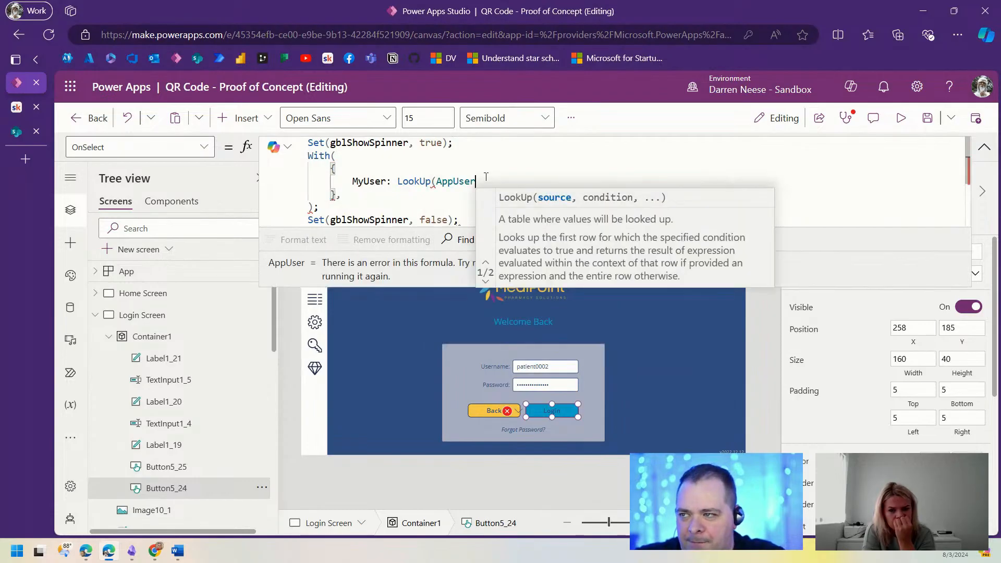
type(", ")
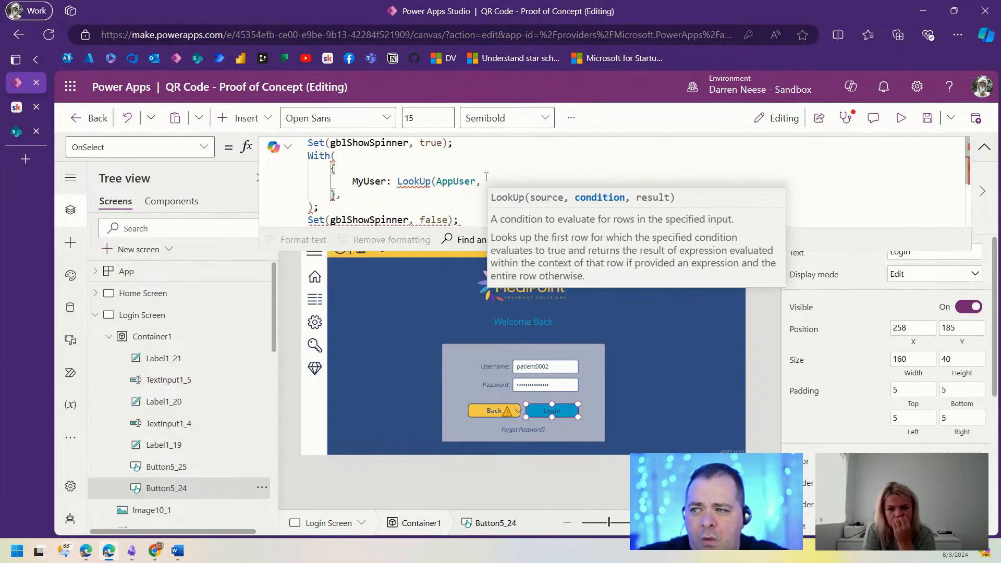
type("Email")
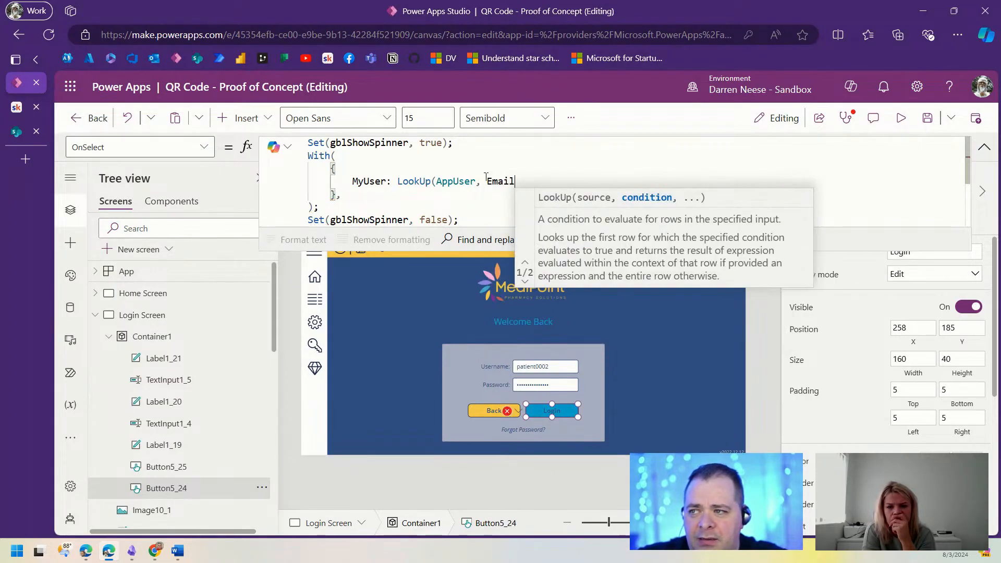
type(" =")
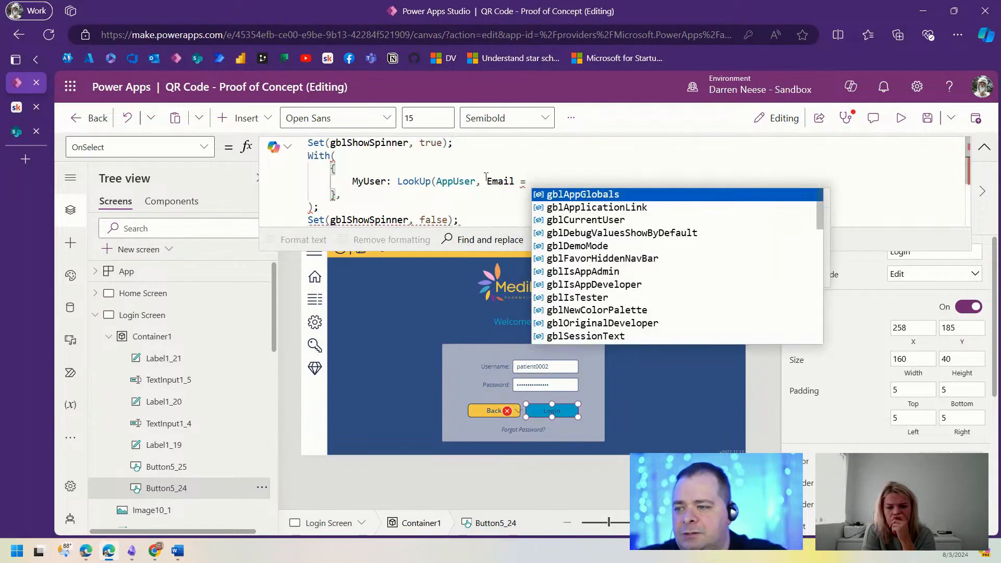
Step: Rename the Username input to txtUserEmail
left_click(537, 366)
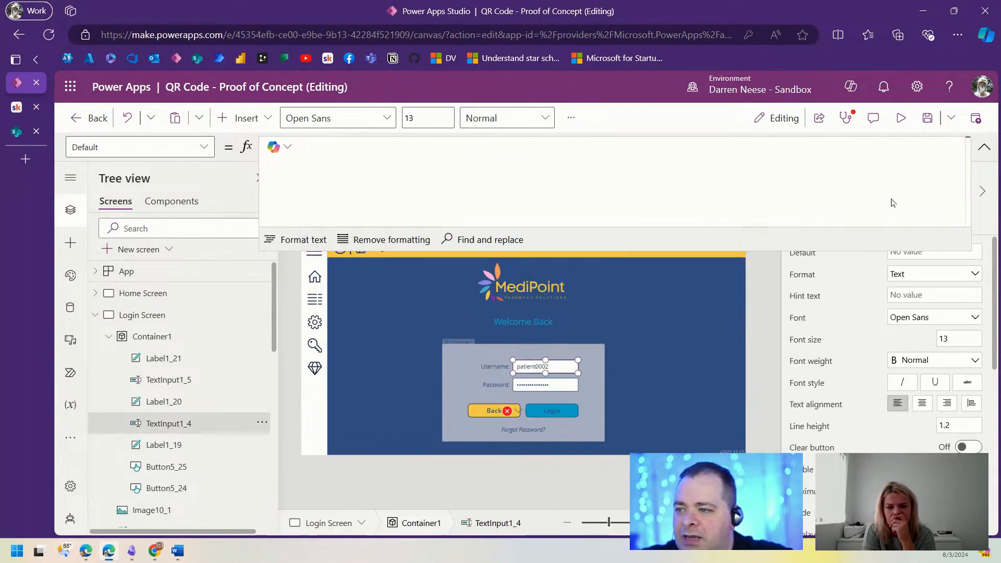
left_click(985, 148)
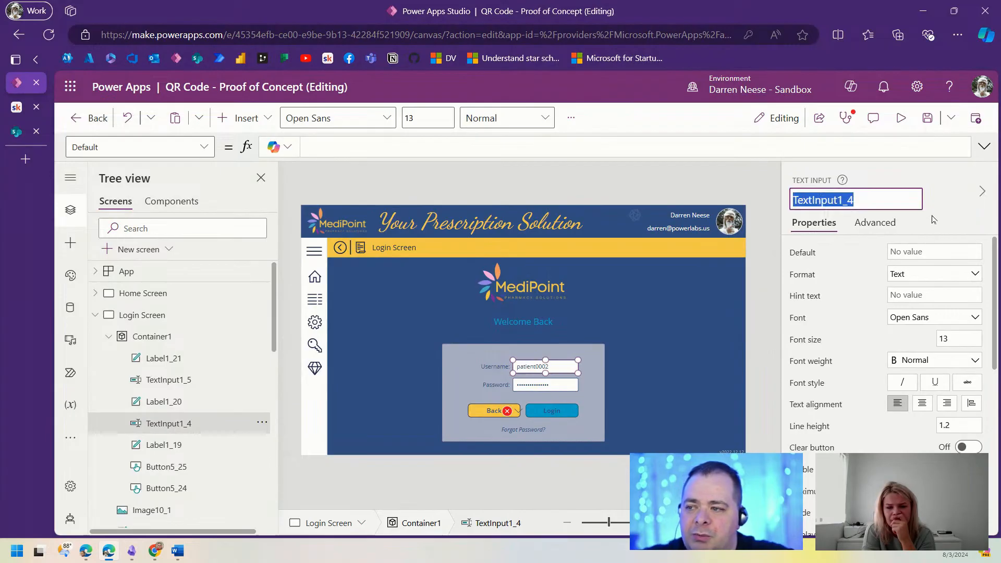
type("txtUserEmail")
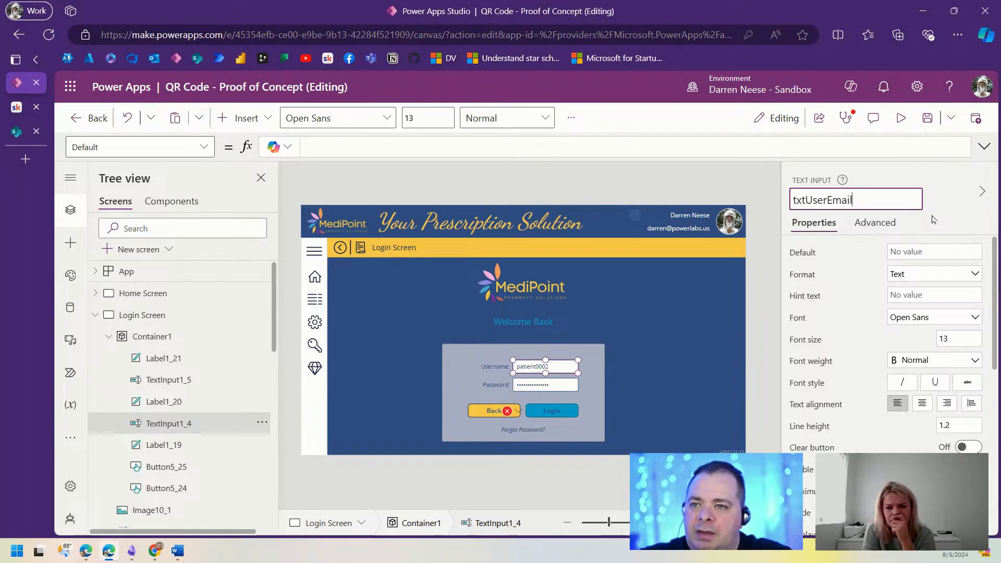
key("Return")
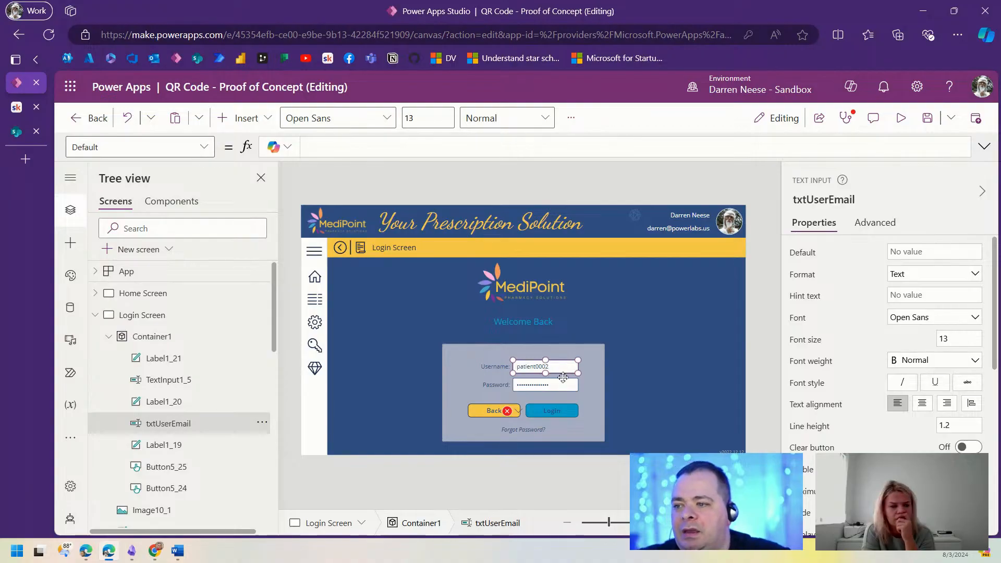
Step: Rename the password input to txtUserPassword, switch to full screen, and select the Login button
left_click(556, 386)
left_click(855, 201)
type("txt")
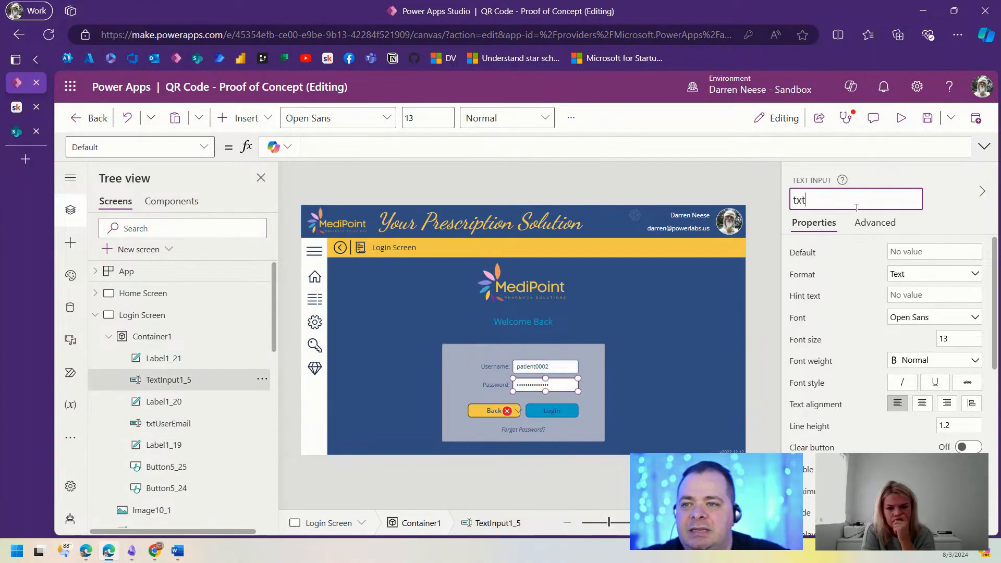
type("UserPassword")
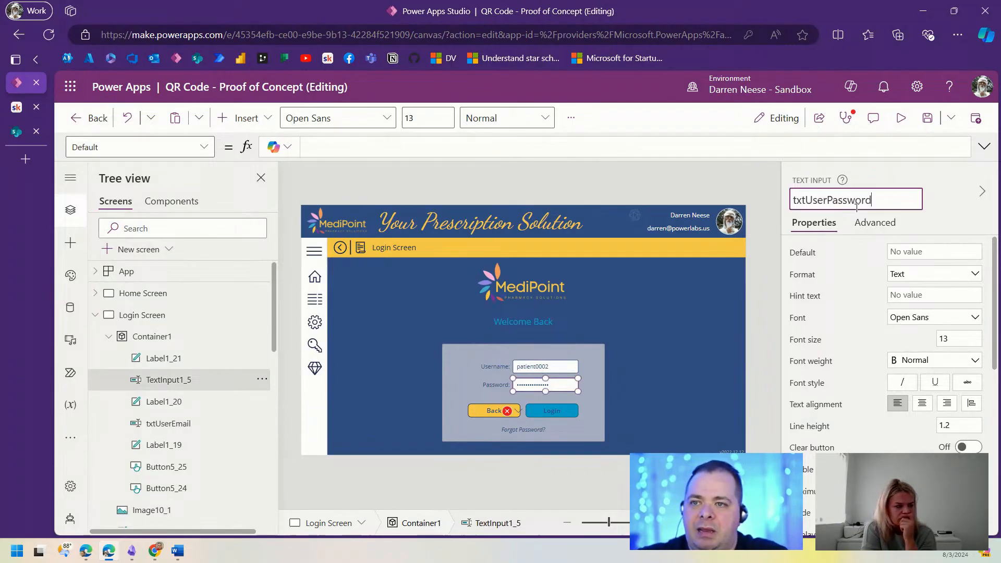
key("Return")
key("F11")
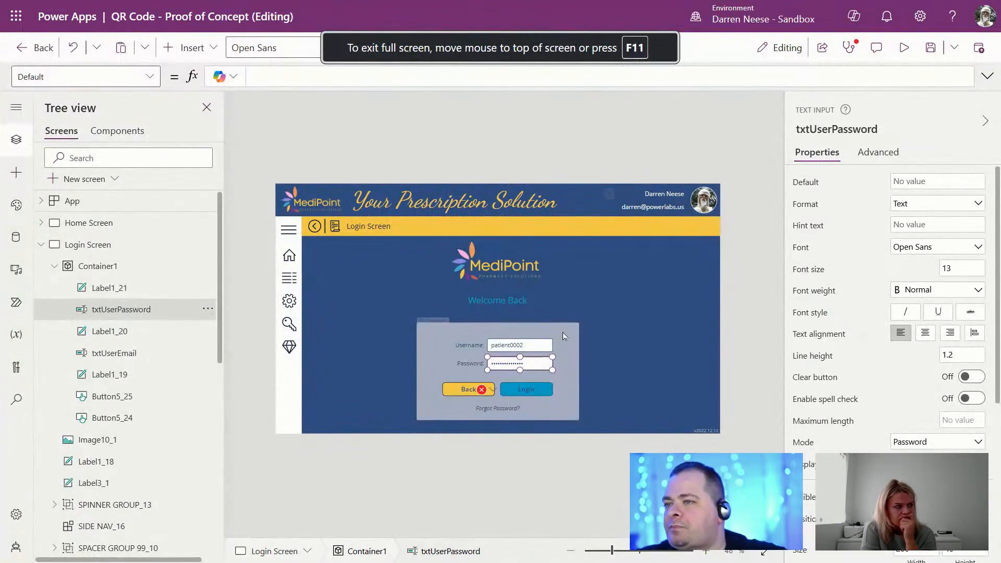
left_click(524, 391)
Step: Expand the OnSelect formula and finish the lookup as Email = txtUserEmail.Text
left_click(986, 76)
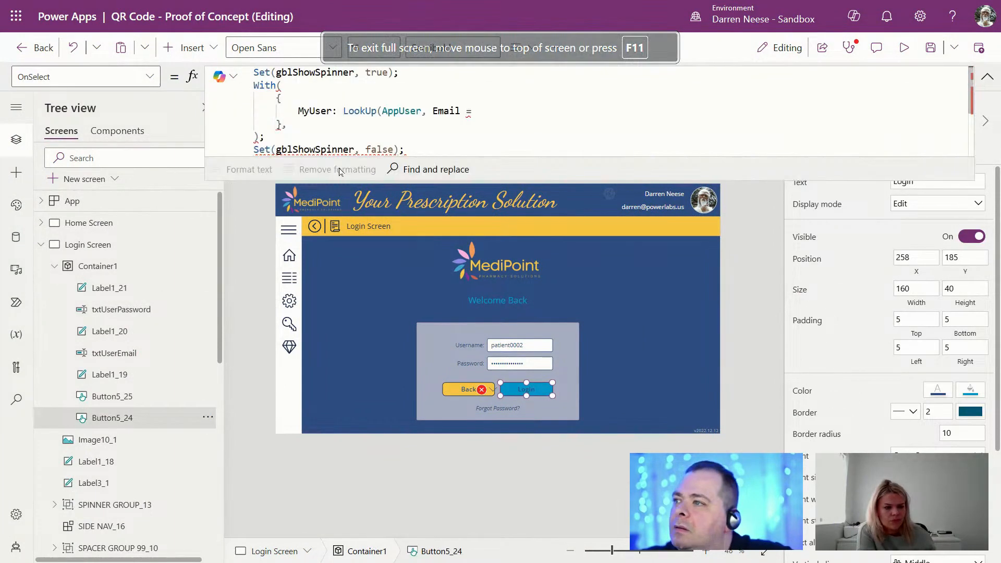
left_click(531, 147)
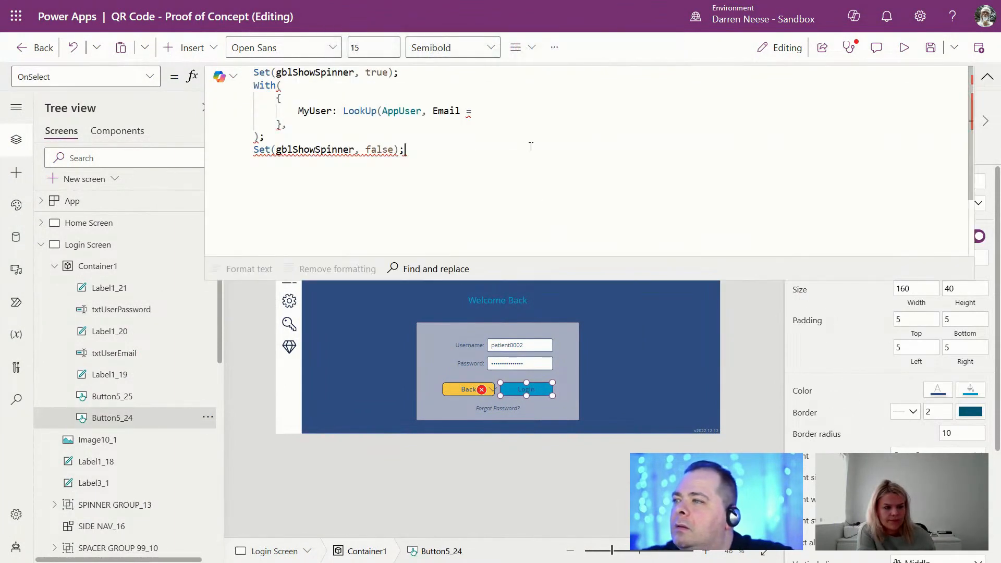
type("txtUserEmail.")
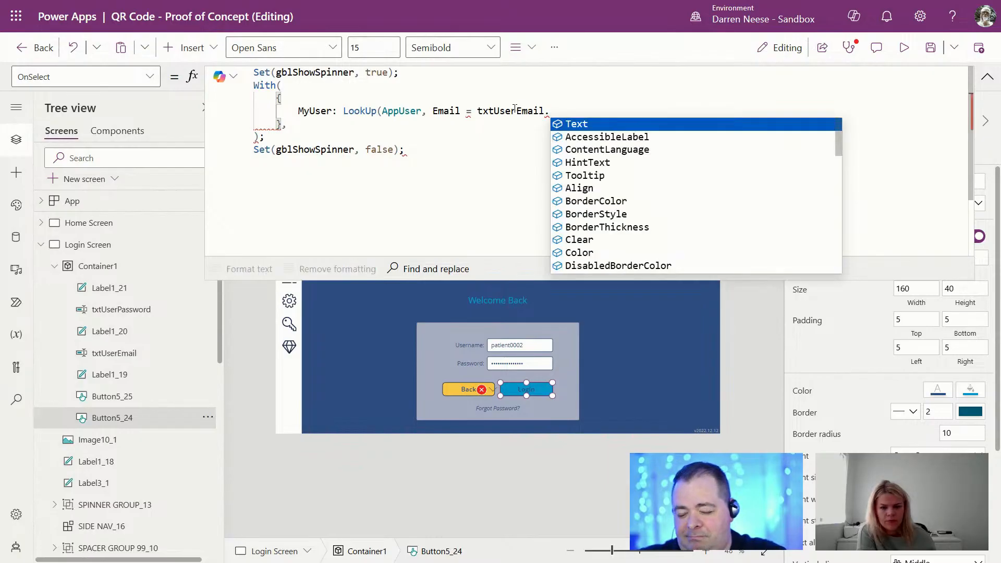
key("Tab")
type(")")
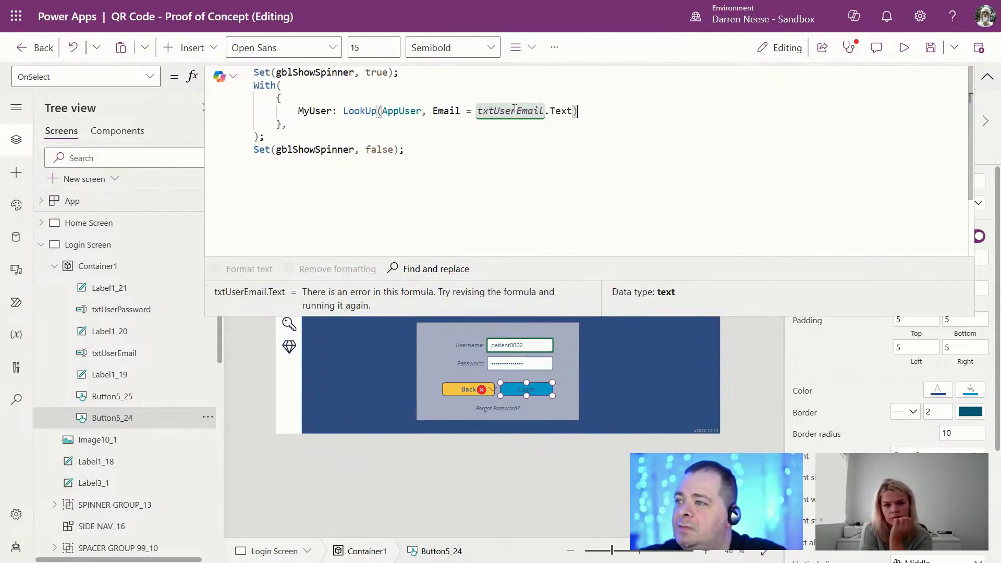
Step: Add an If( ) block on a new line after the lookup
left_click(286, 125)
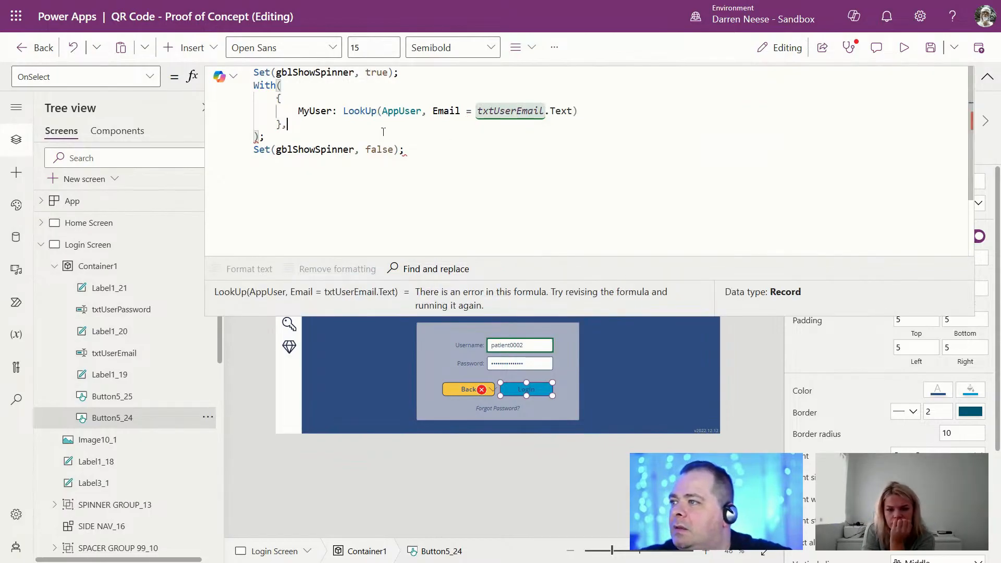
key("Return")
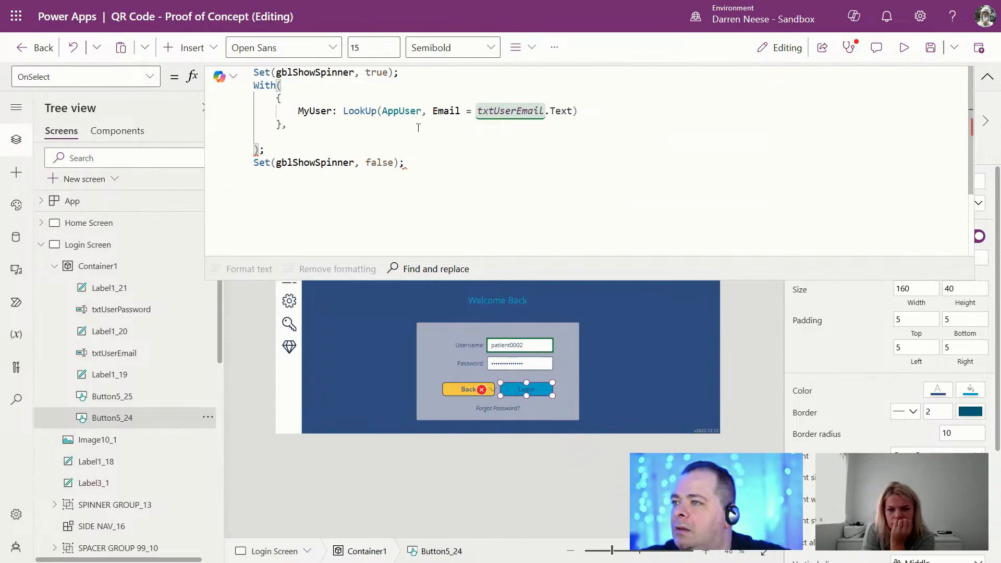
type("If(")
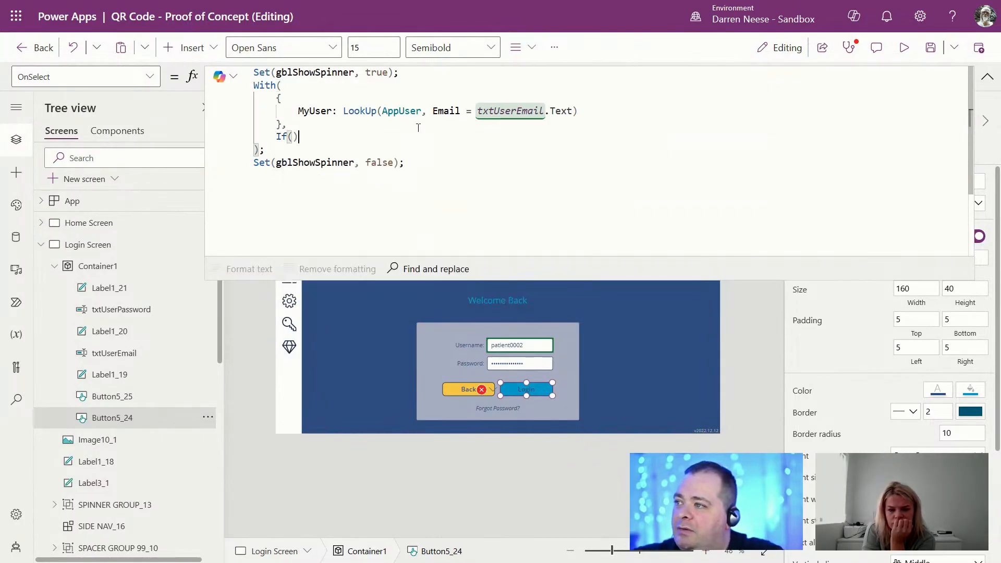
key("Return")
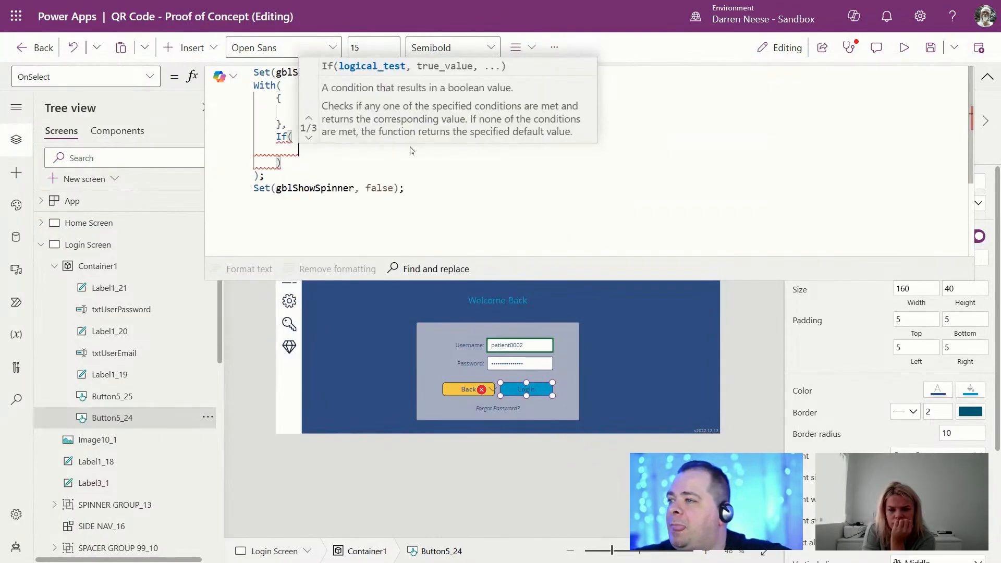
left_click(369, 201)
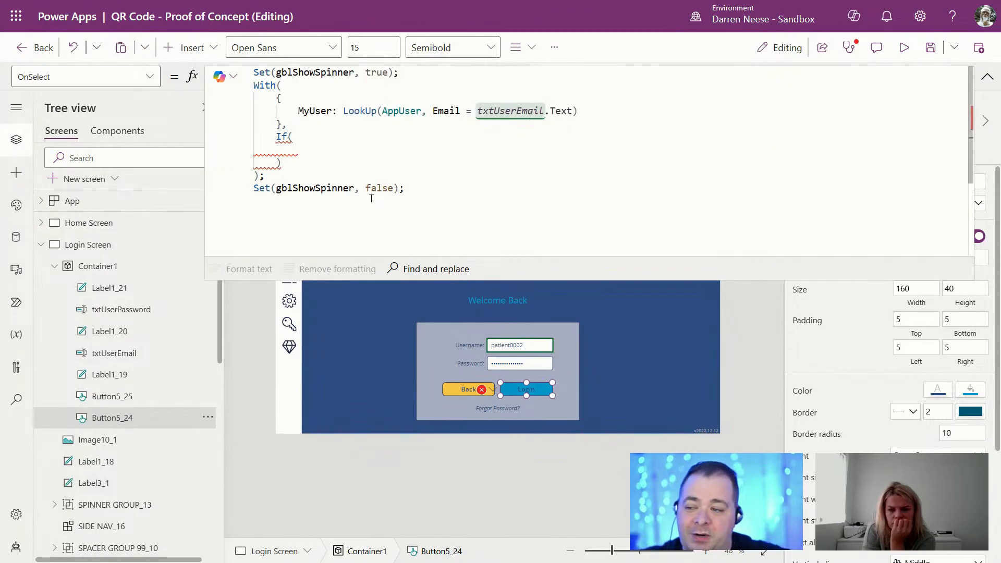
Step: Give the If the condition MyUser.Password = txtUserPassword.Text
left_click(531, 155)
type("M")
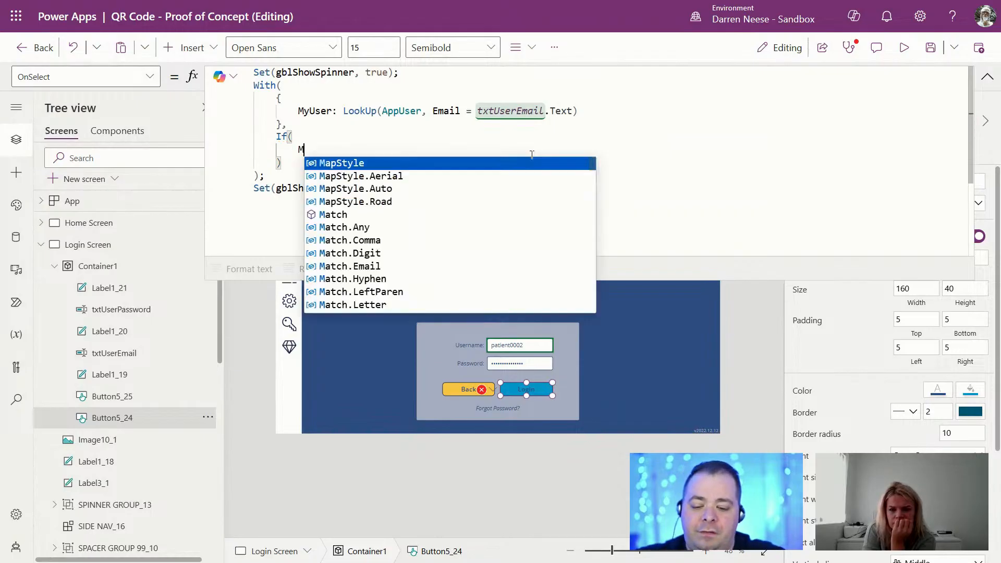
type("yUser.")
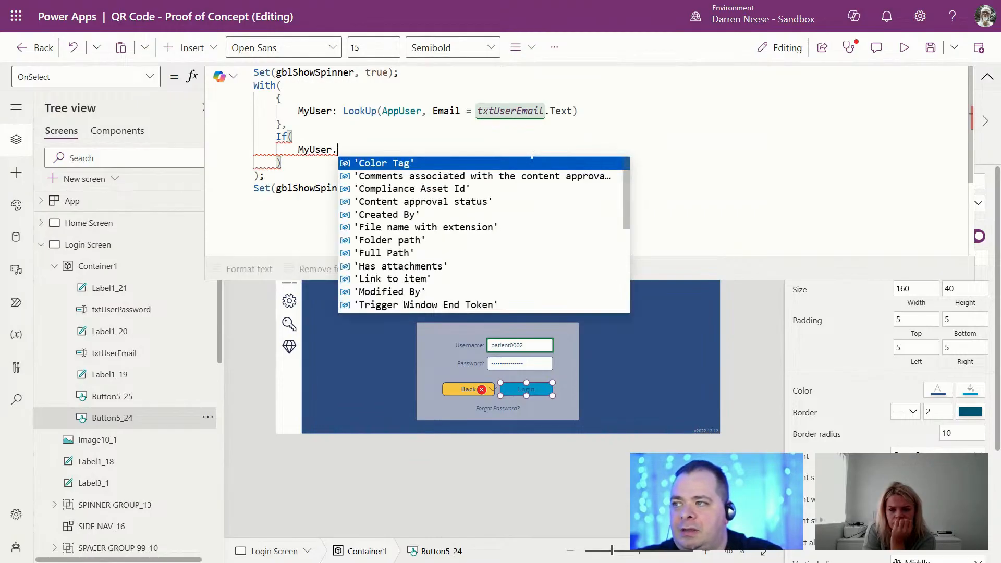
type("Password")
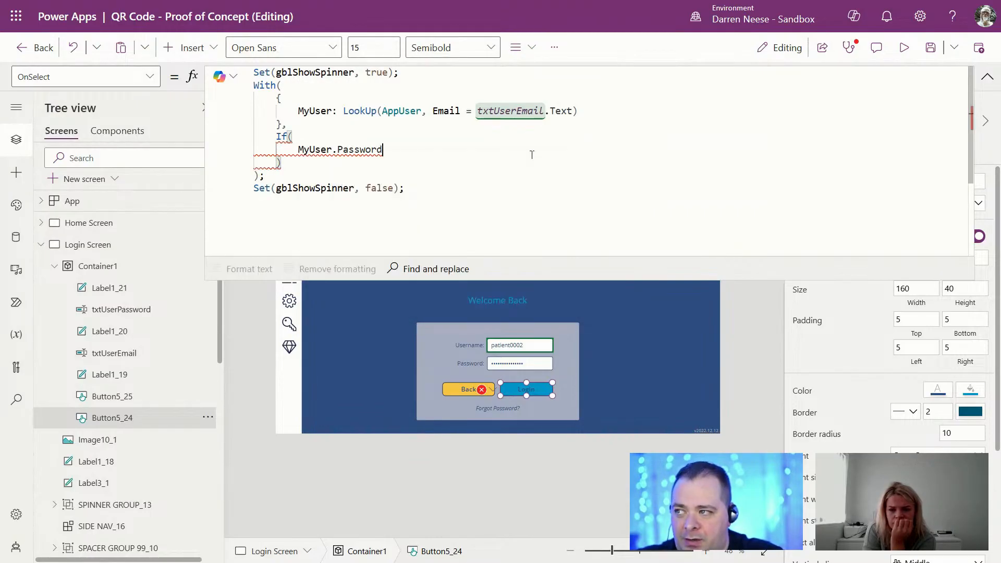
type(" = tx")
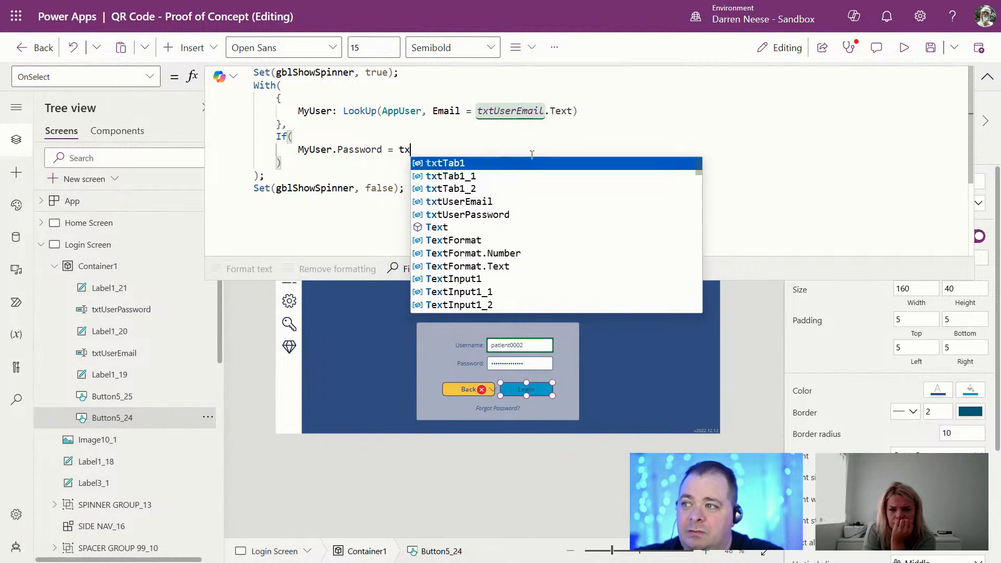
type("tU")
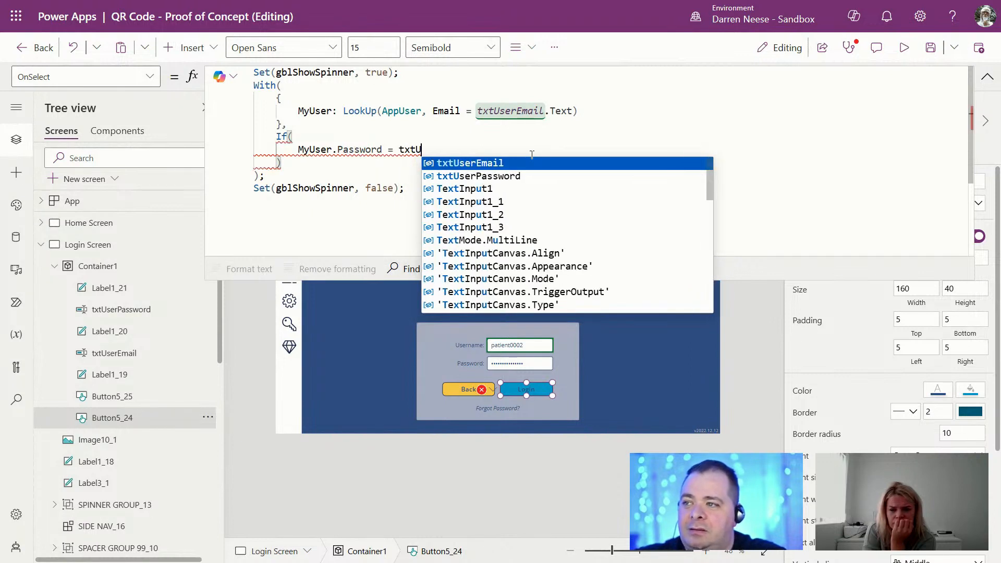
key("Tab")
key("BackSpace")
key("BackSpace")
key("BackSpace")
key("BackSpace")
key("BackSpace")
type("P")
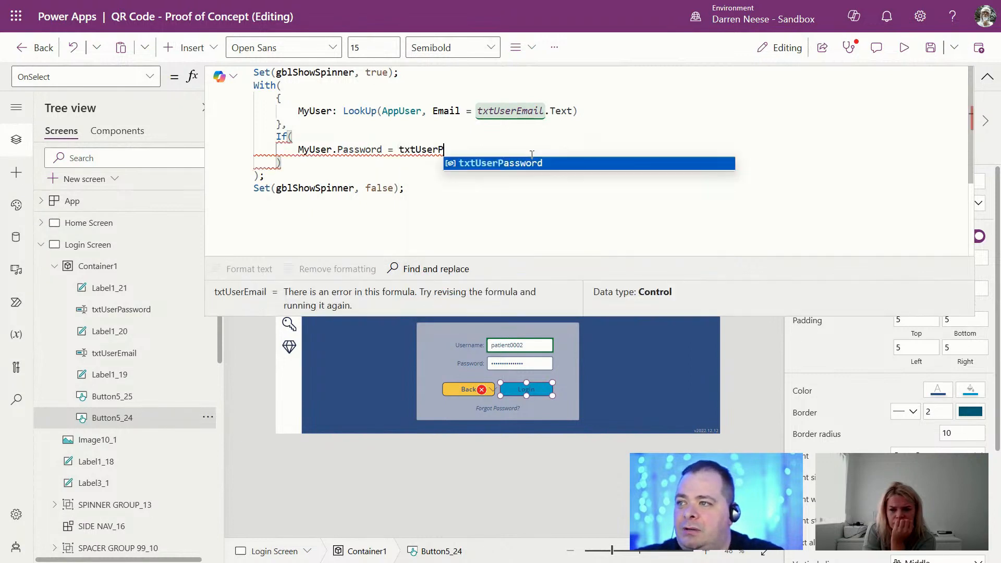
key("Tab")
type(".")
key("Tab")
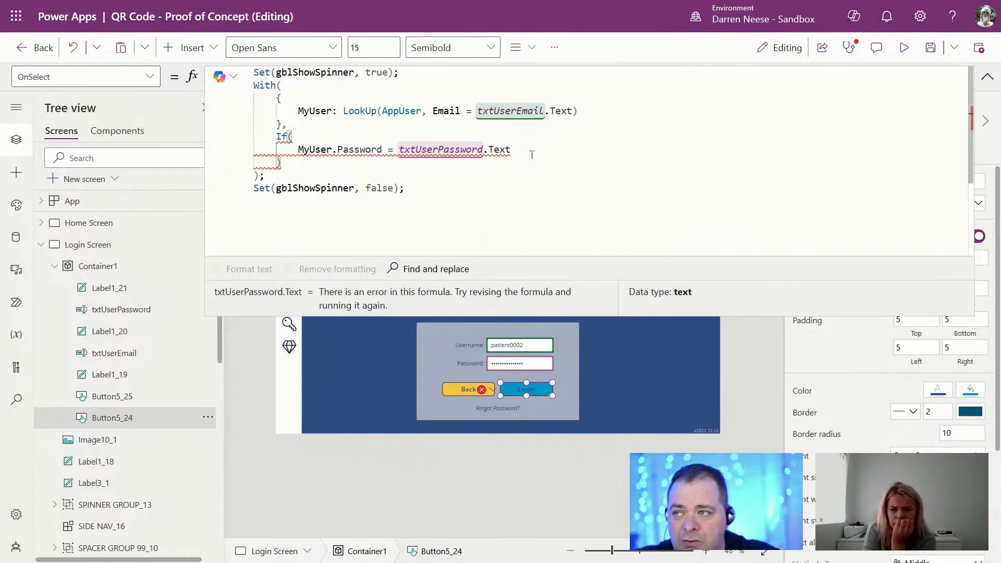
type(",")
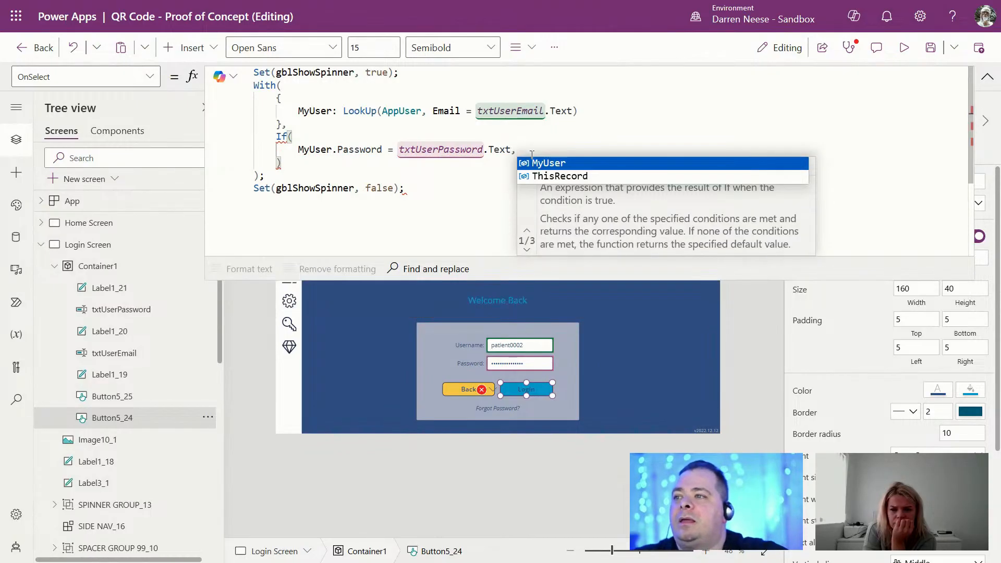
Step: Leave an empty success branch and start the failure branch with Notify("Login failed", Not
key("shift+Return")
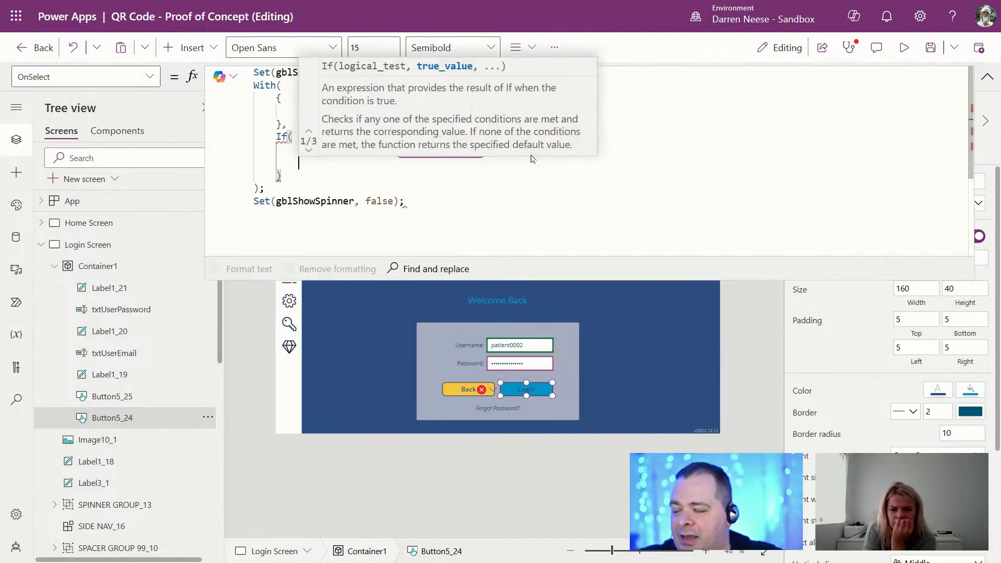
key("shift+Return")
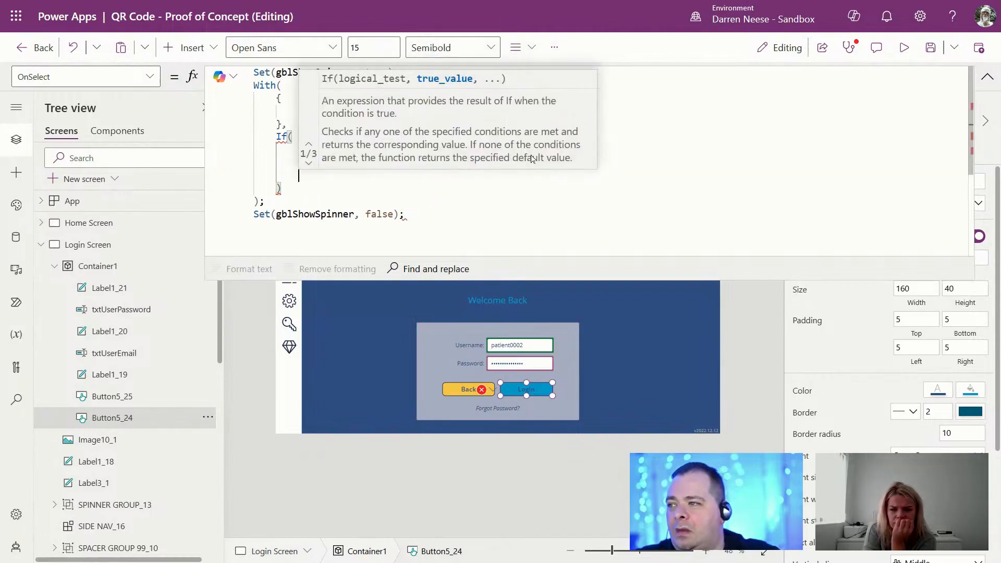
type(",")
key("shift+Return")
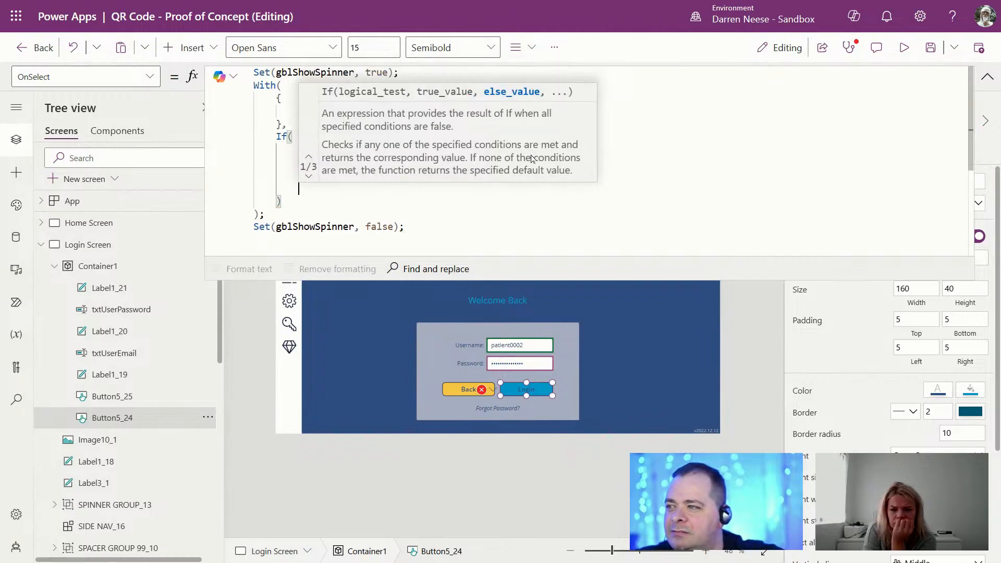
Step: Finish the failure branch as Notify("Login failed", NotificationType.Error, 3000)
type("Notify")
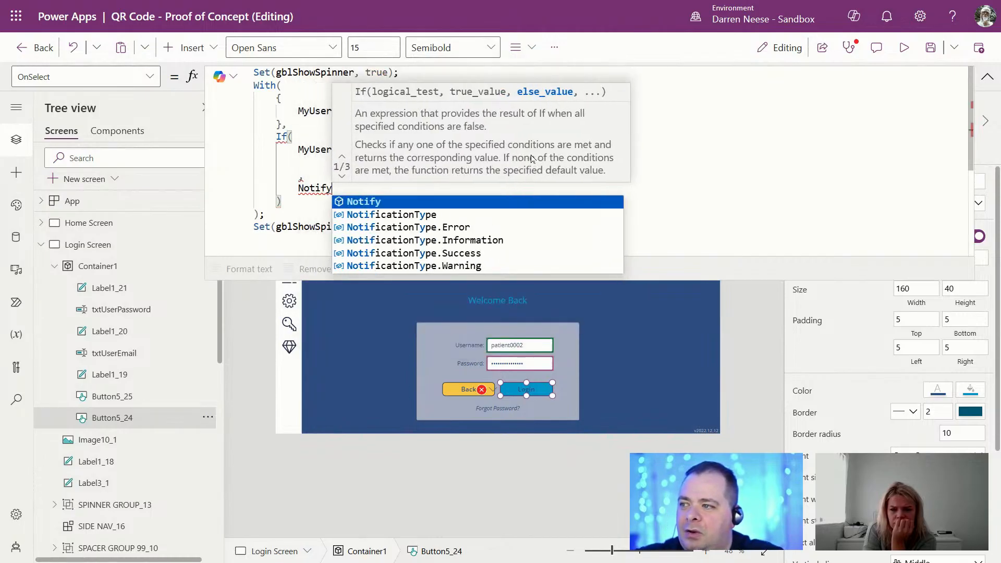
type("(\"Login failed\", Not")
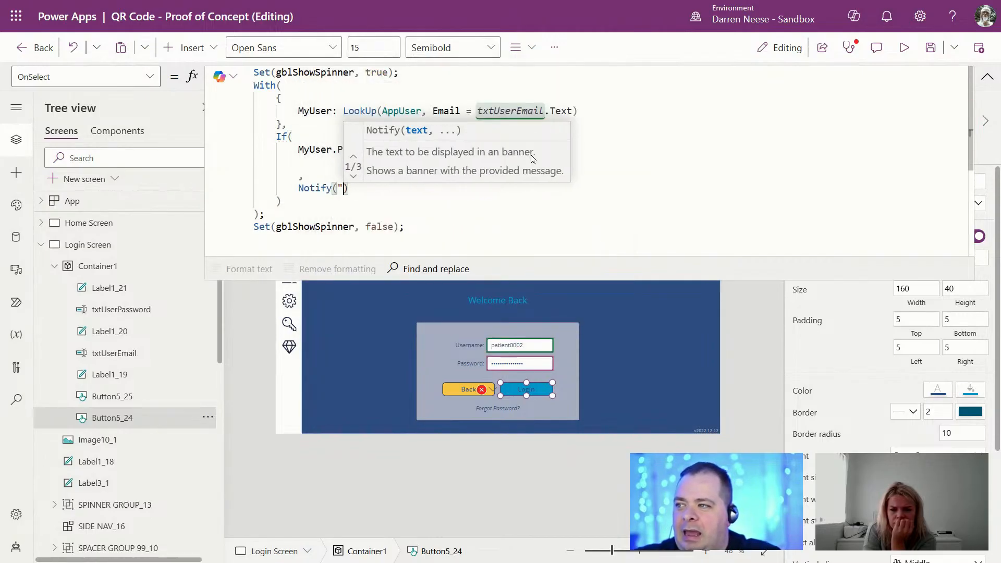
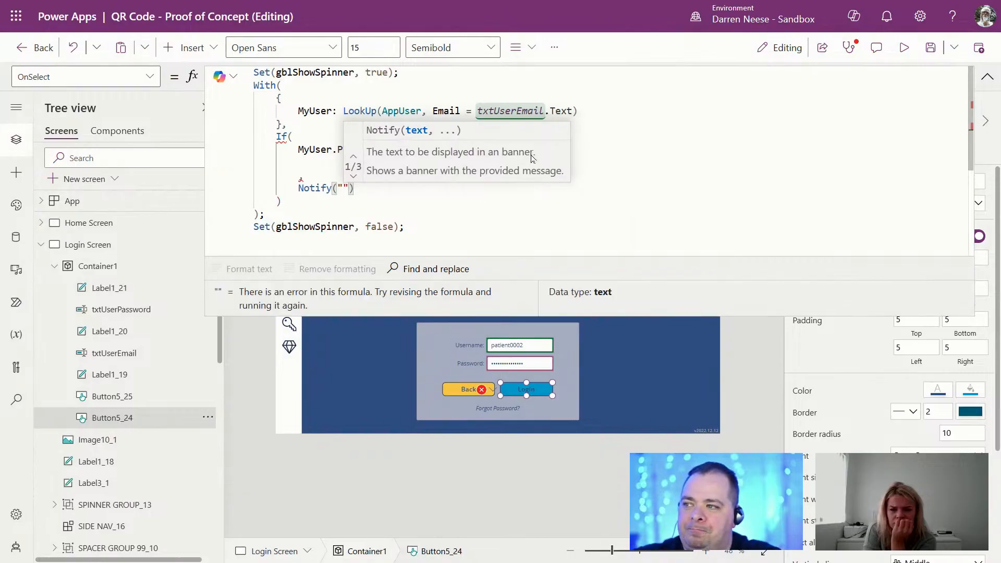
Step: Finish the failure branch as Notify("Login failed", NotificationType.Error, 3000)
type("Login fa")
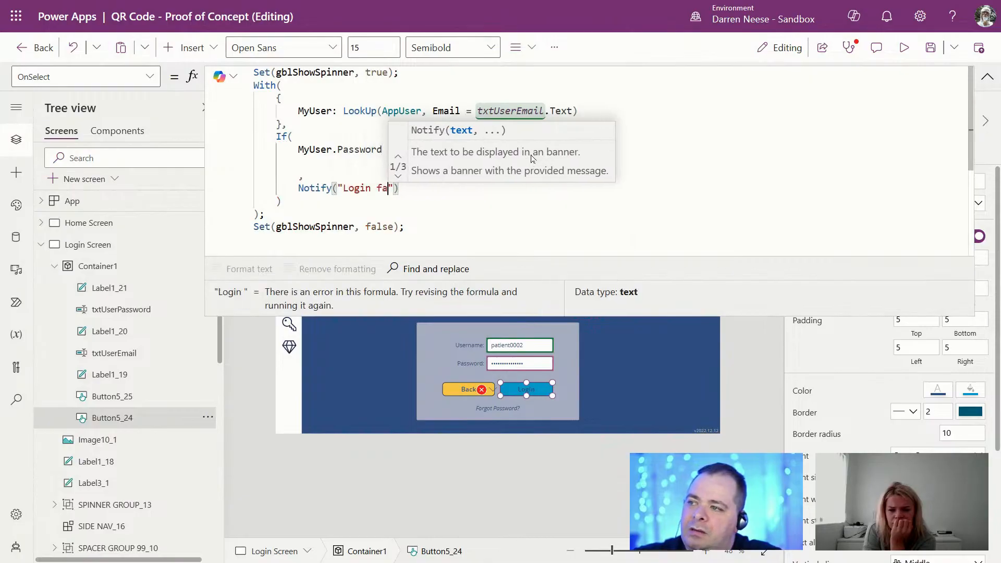
type("iled")
type("\", ")
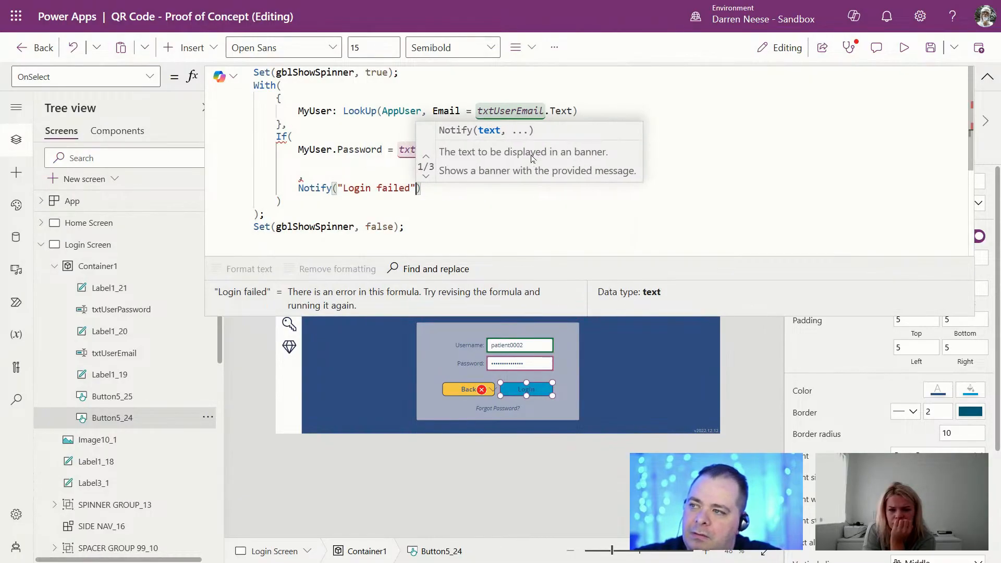
type("Not")
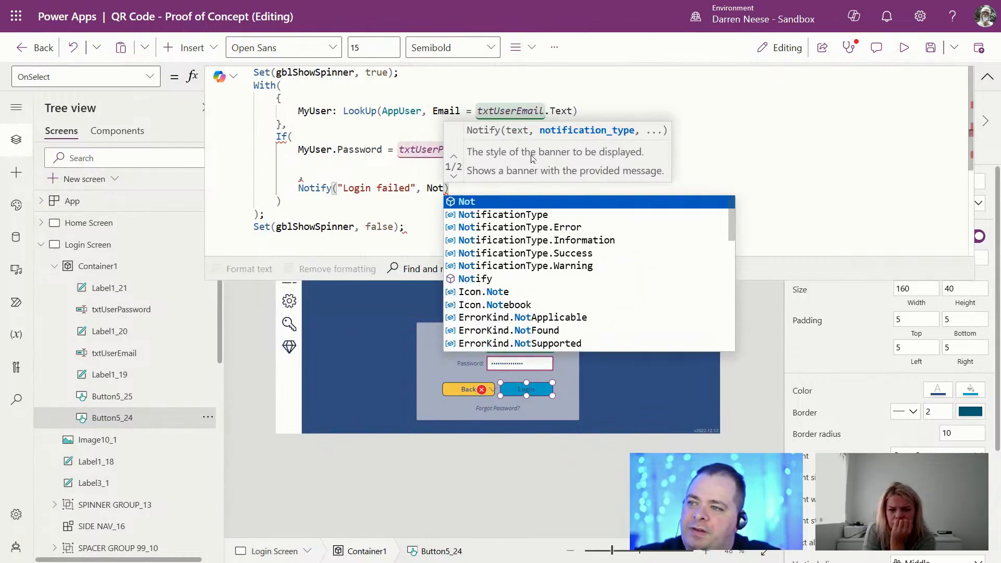
key("Down")
key("Down")
key("Tab")
type(", ")
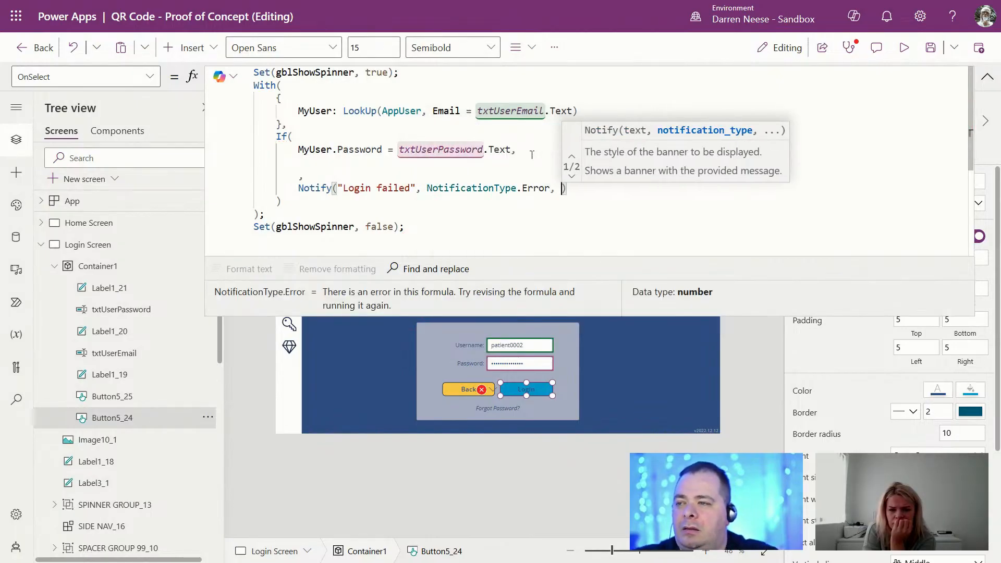
type("50009")
key("BackSpace")
key("BackSpace")
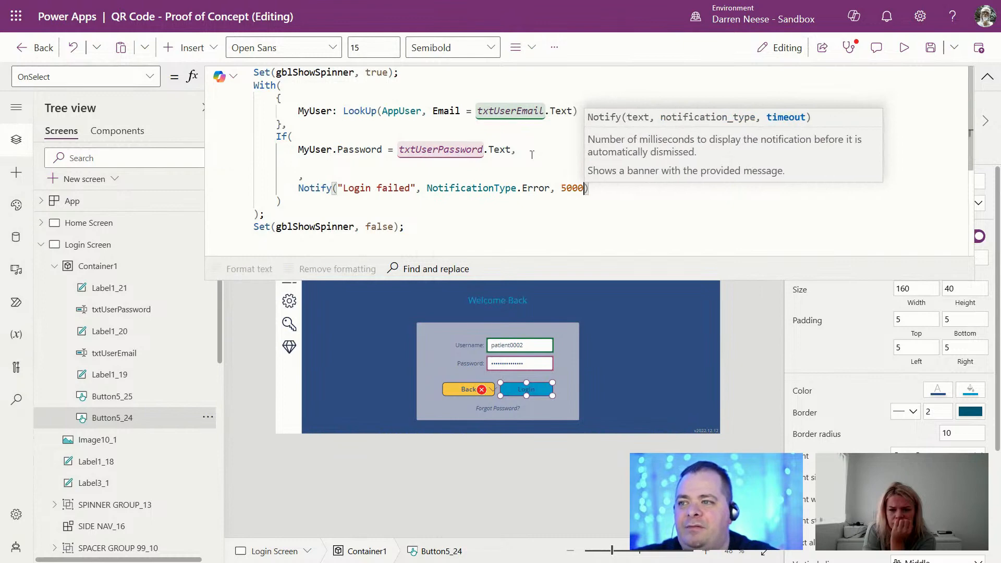
key("BackSpace")
key("BackSpace")
key("BackSpace")
type("3000")
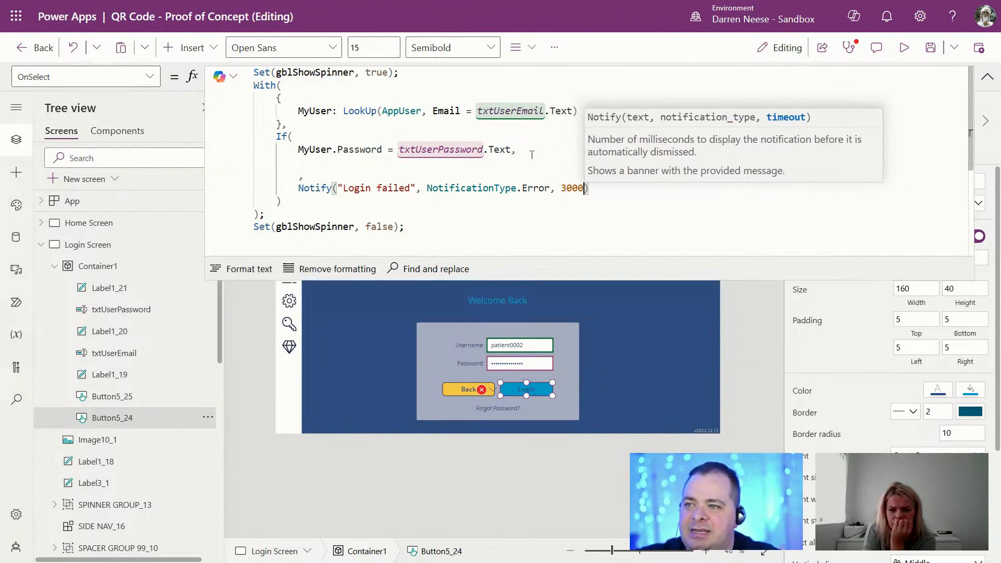
double_click(575, 187)
left_click(342, 188)
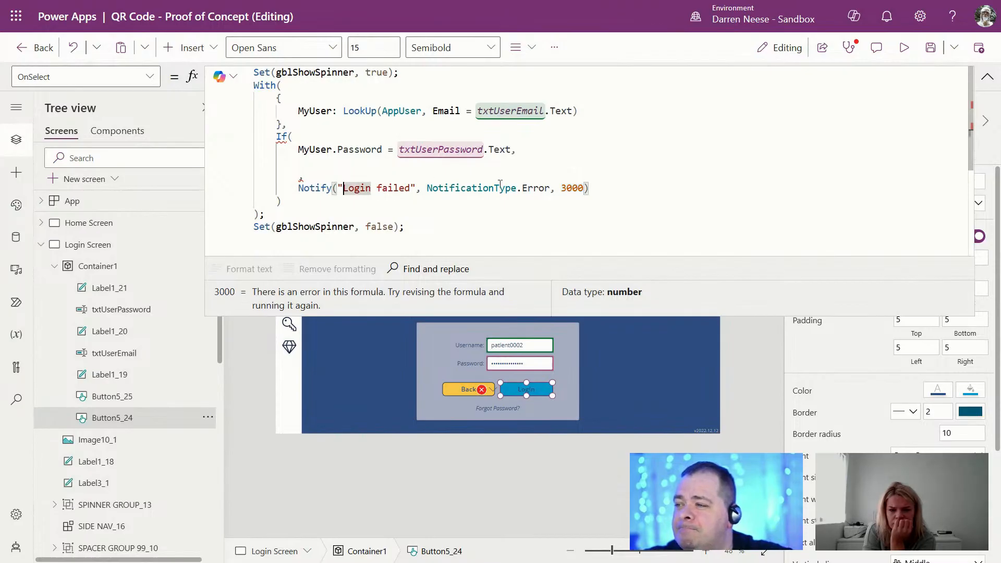
left_click(342, 164)
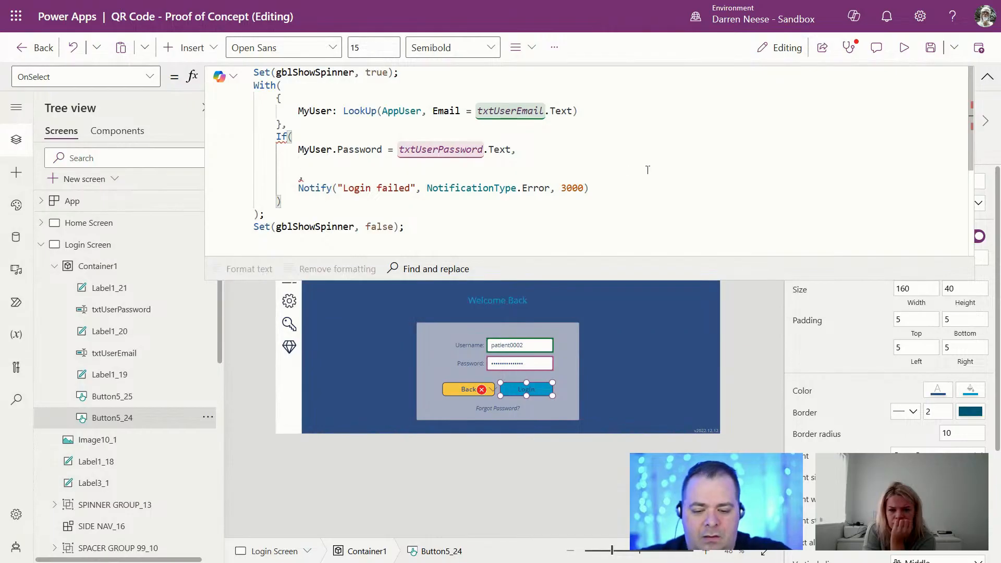
Step: Nest If(MyUser.UserType = "Staff", Navigate( in the success branch
type("If(")
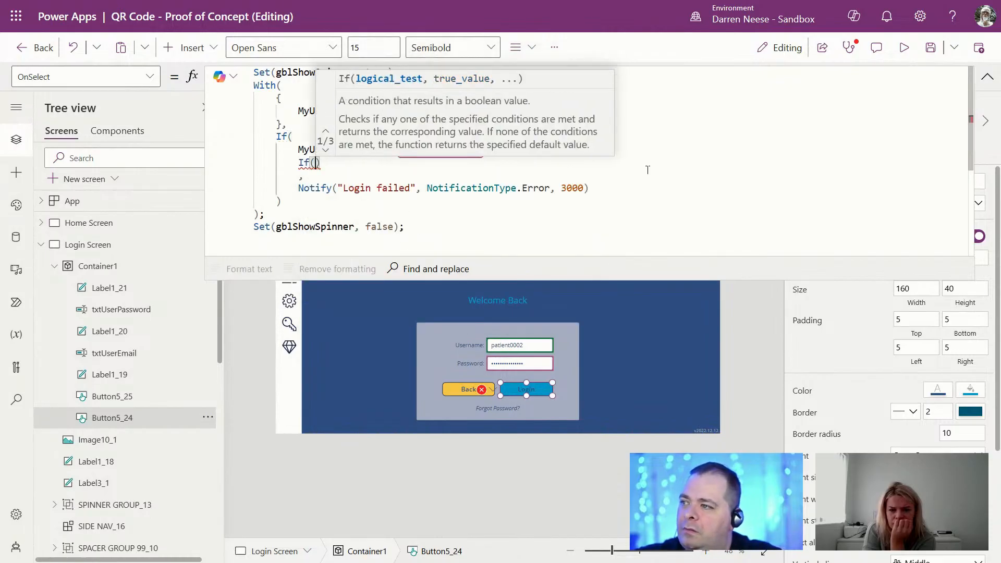
key("Return")
type("My")
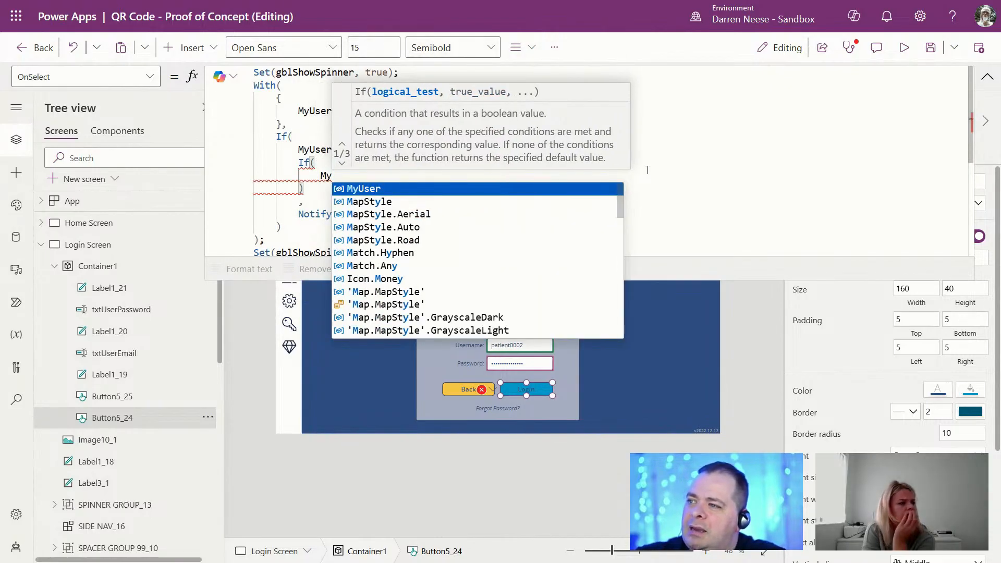
type("User.UserType")
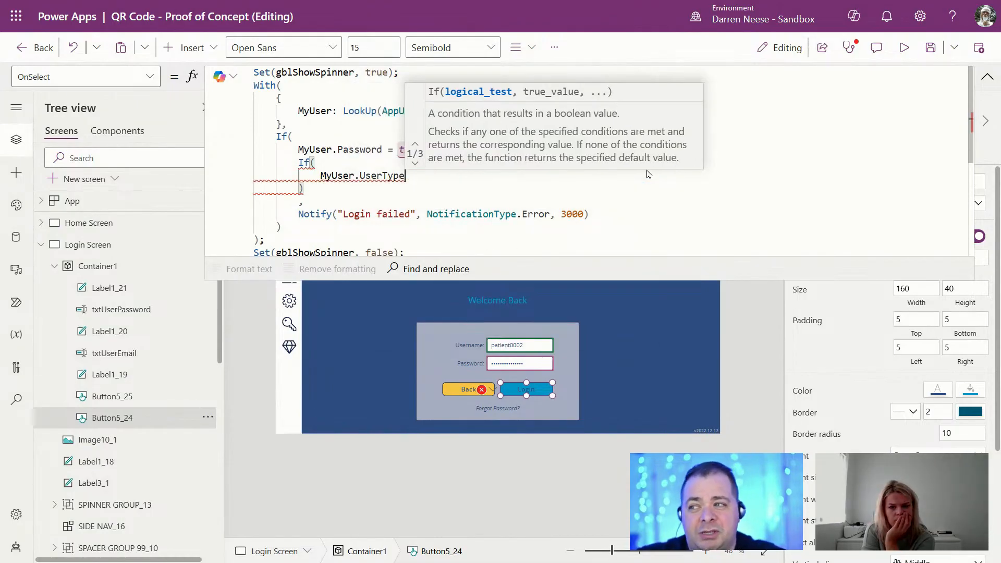
type(" = ")
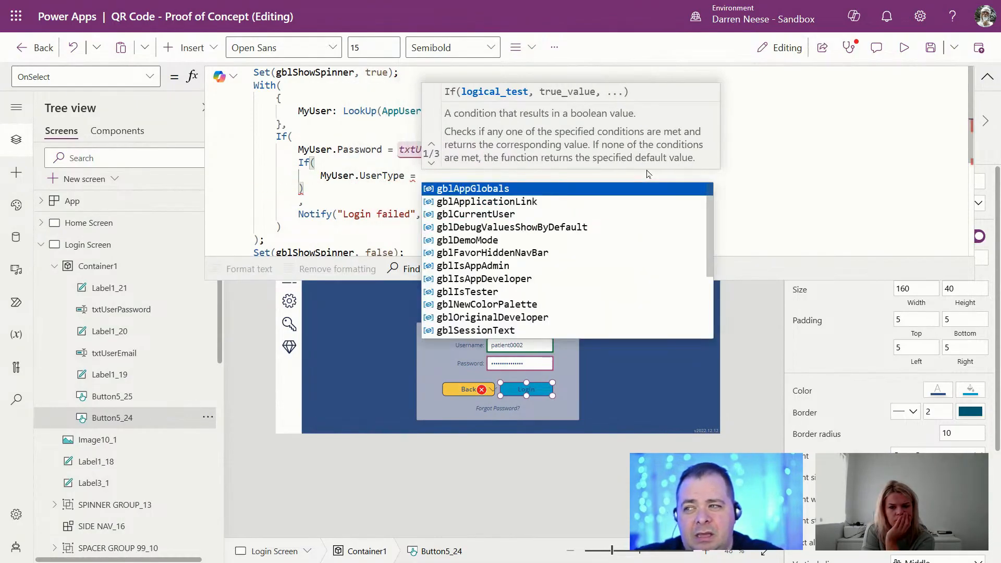
type("\"\"")
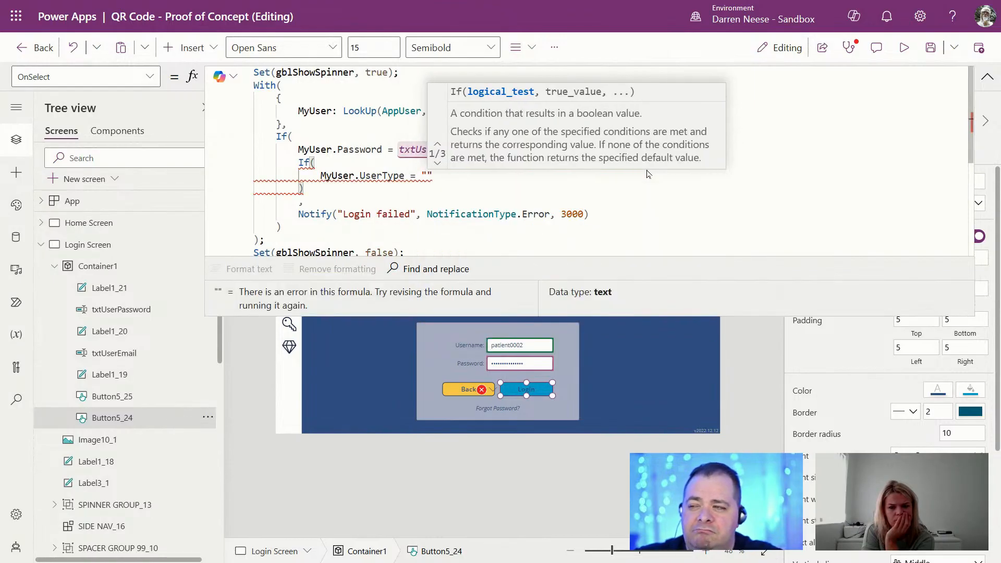
type("Staff\"")
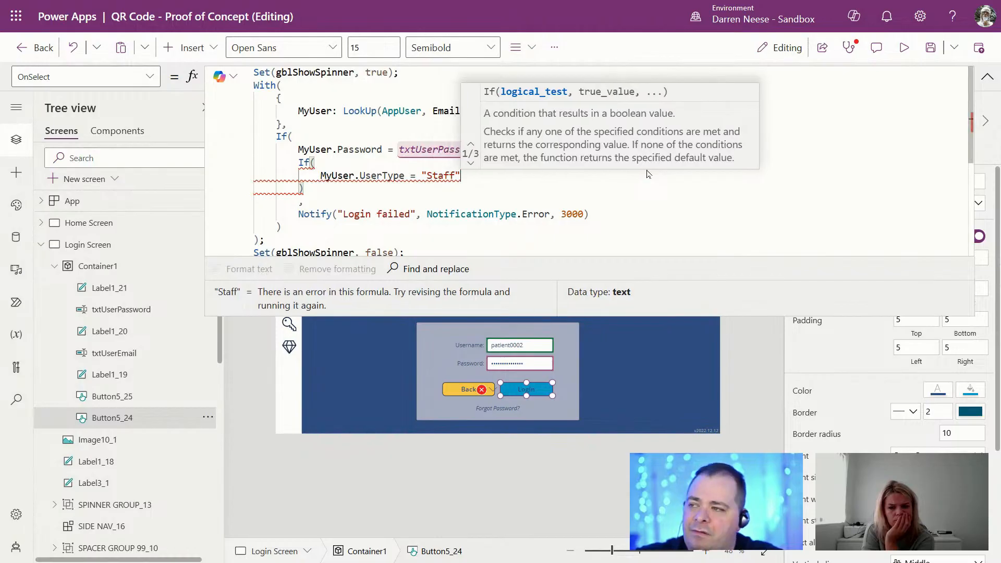
type(",")
key("Return")
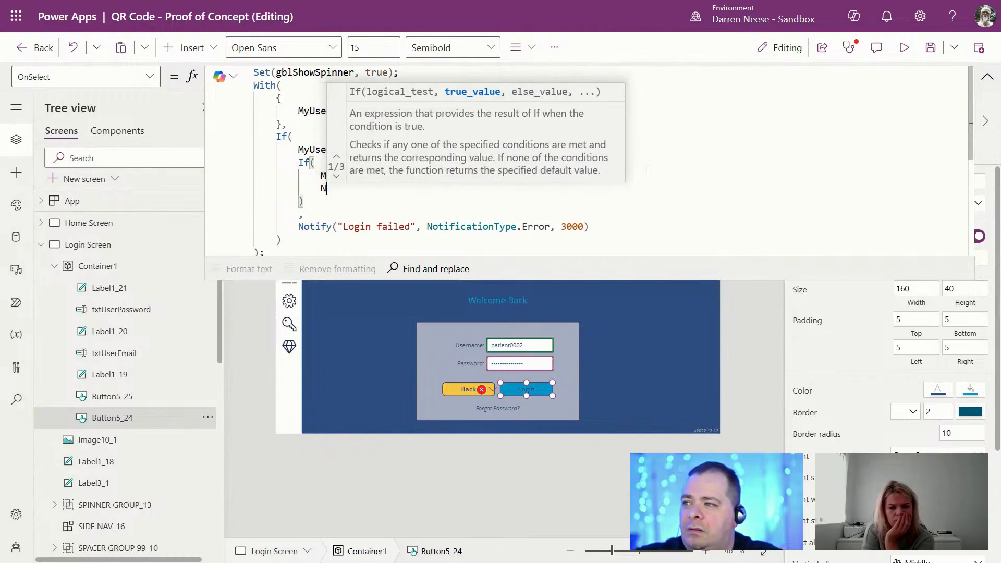
type("N")
key("Tab")
type("(")
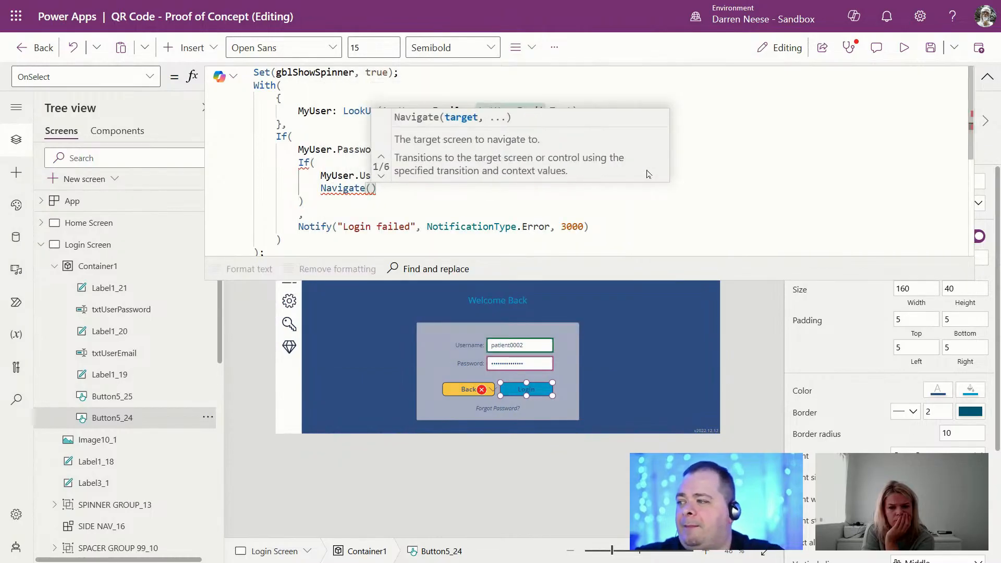
Step: Shrink the formula bar, leave full-screen view, and select the Login Screen
left_click(40, 245)
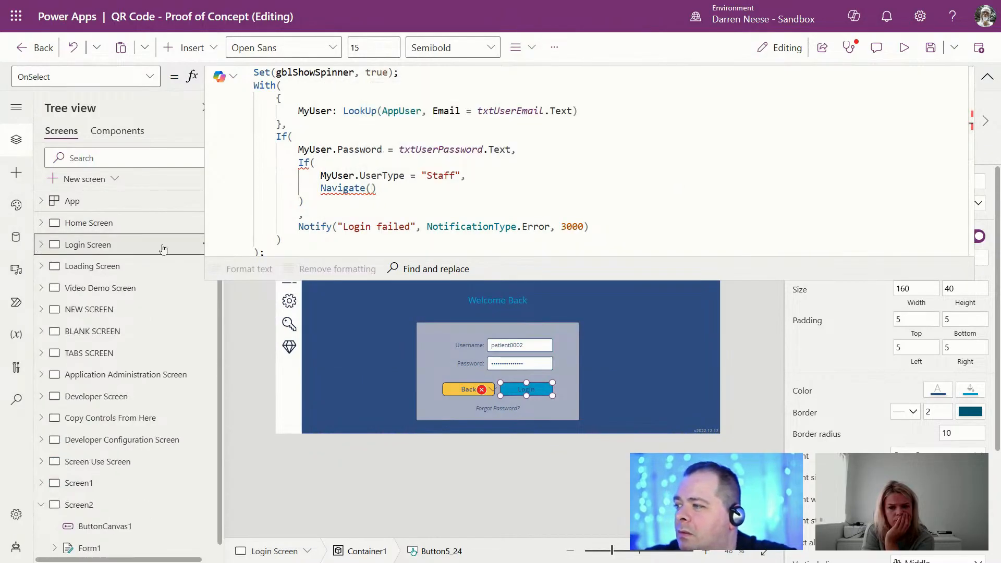
left_click(986, 78)
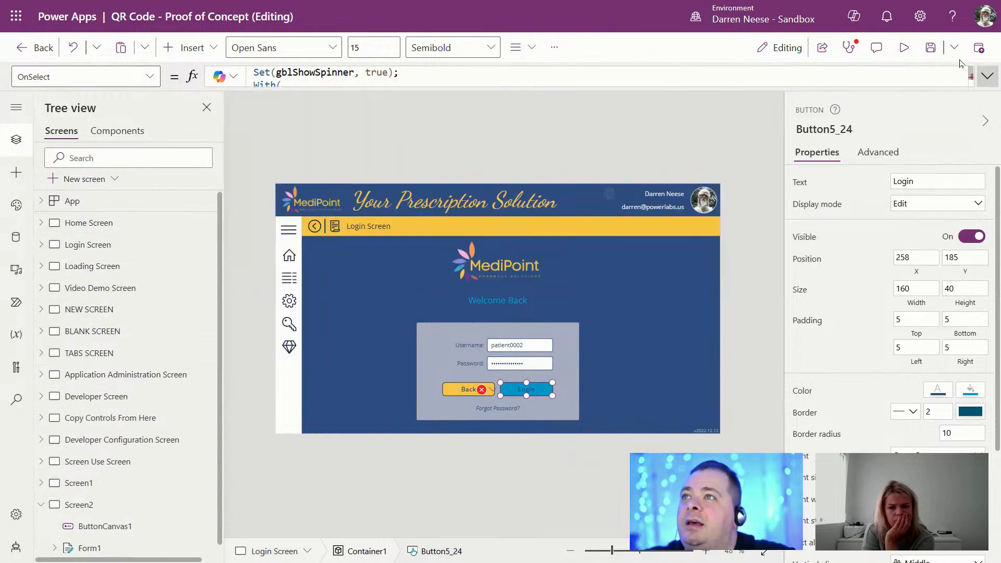
key("F11")
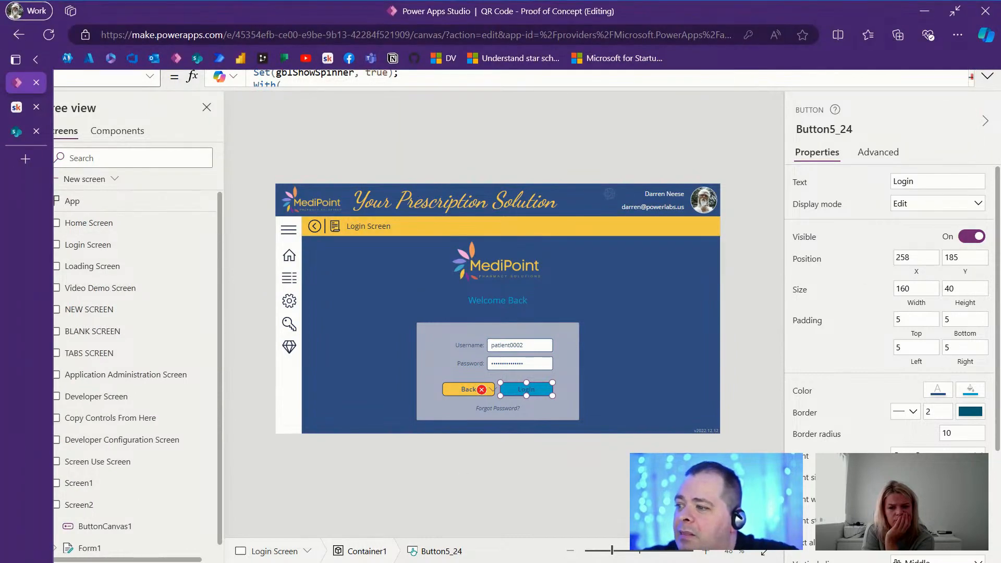
left_click(614, 491)
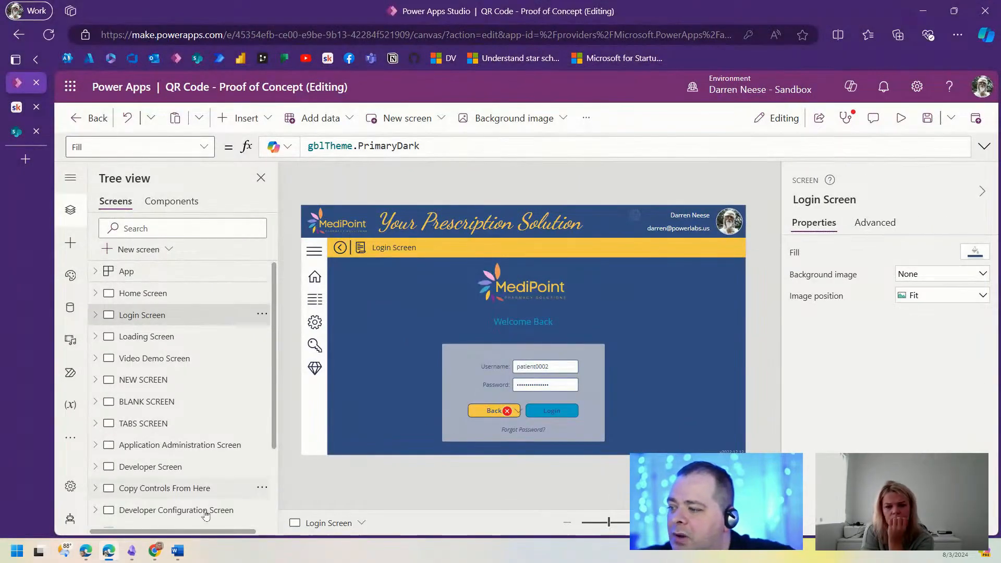
left_click(177, 551)
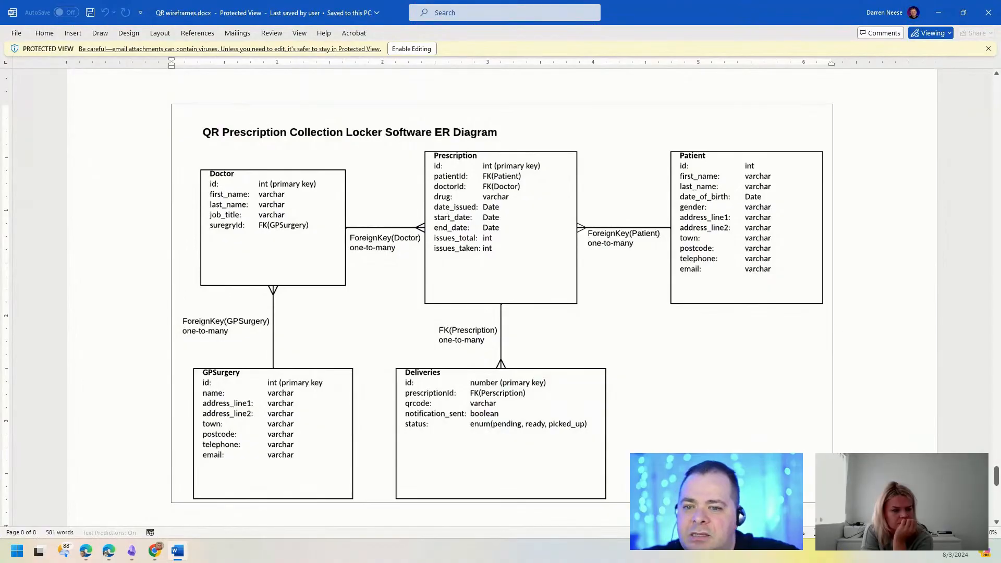
left_click_drag(997, 477, 991, 167)
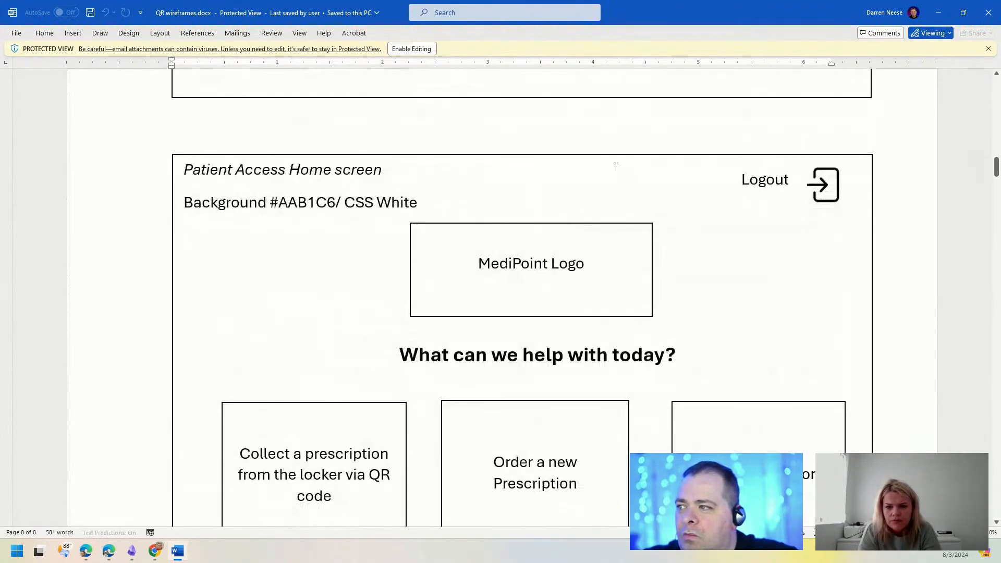
left_click_drag(184, 172, 398, 172)
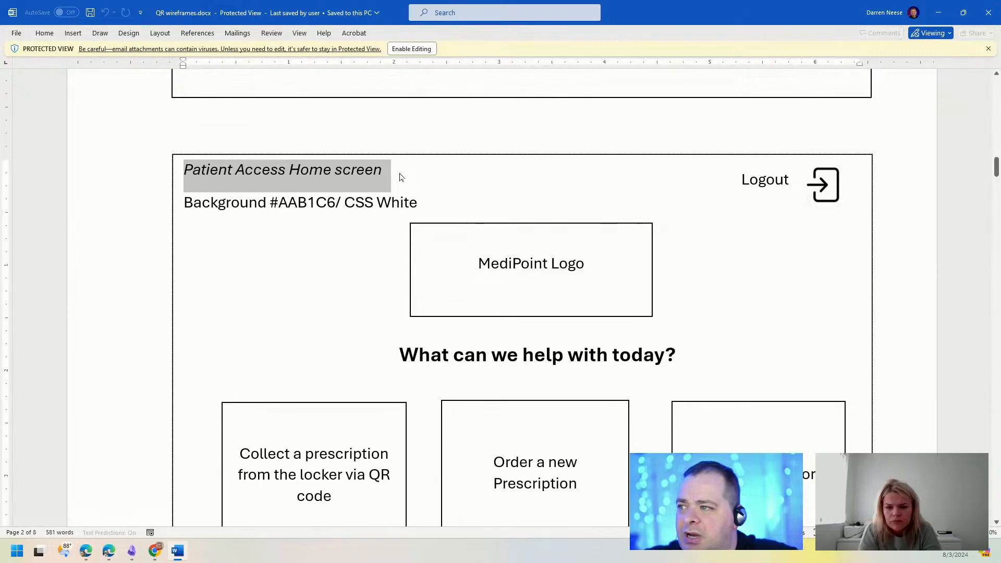
scroll(570, 342, "down", 10)
scroll(570, 340, "down", 15)
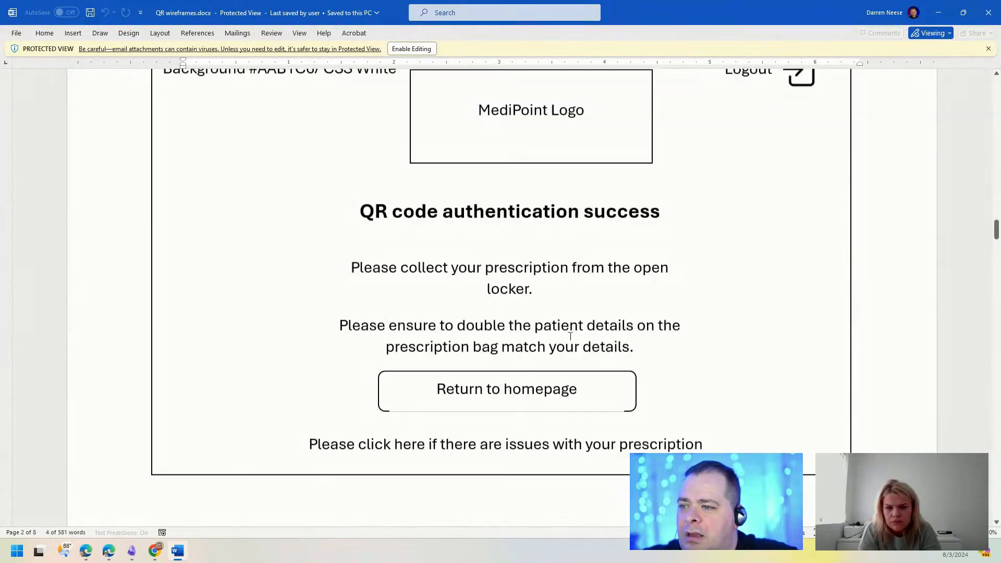
scroll(571, 330, "down", 6)
scroll(570, 328, "up", 4)
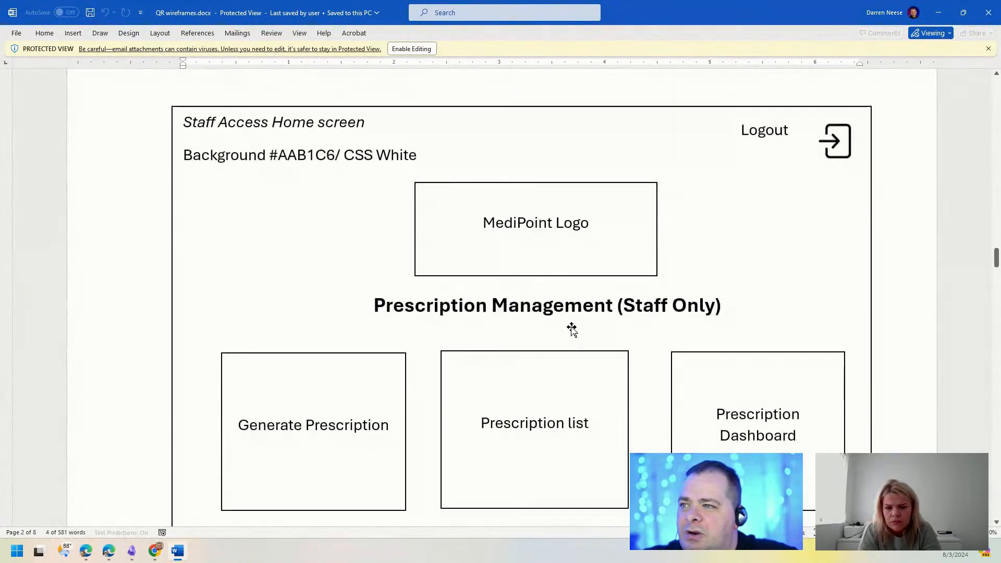
left_click_drag(184, 128, 389, 127)
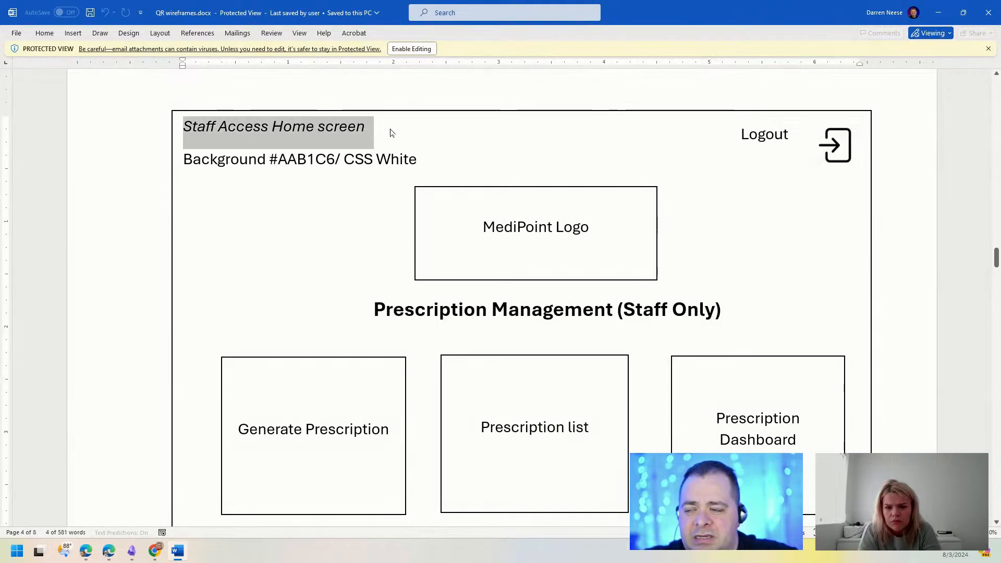
left_click(566, 231)
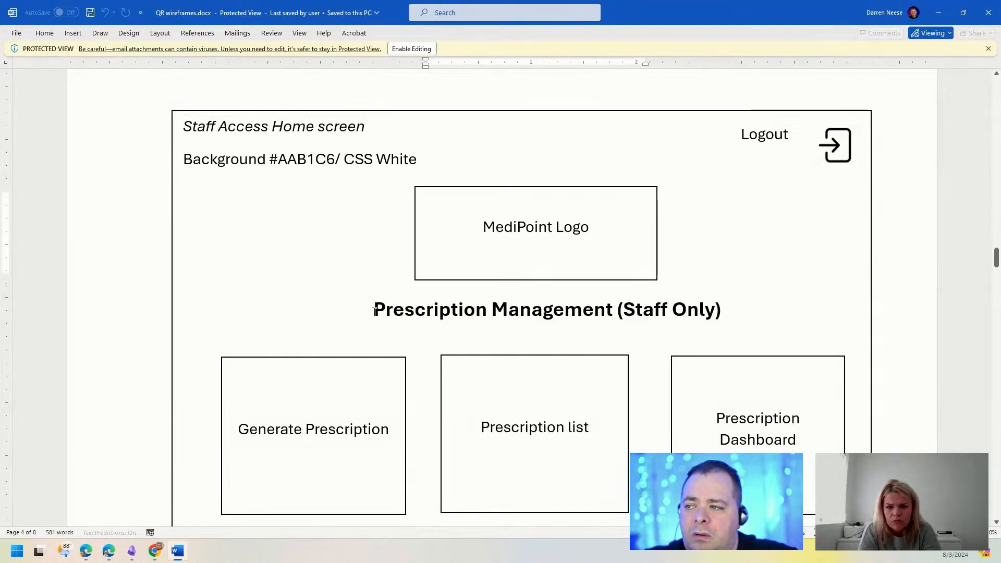
left_click_drag(374, 311, 748, 310)
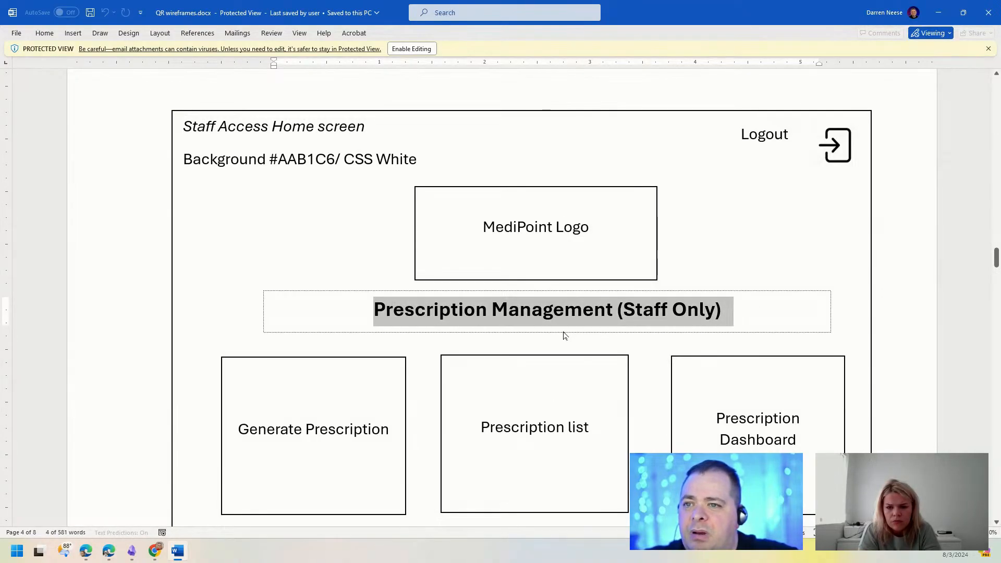
left_click(938, 13)
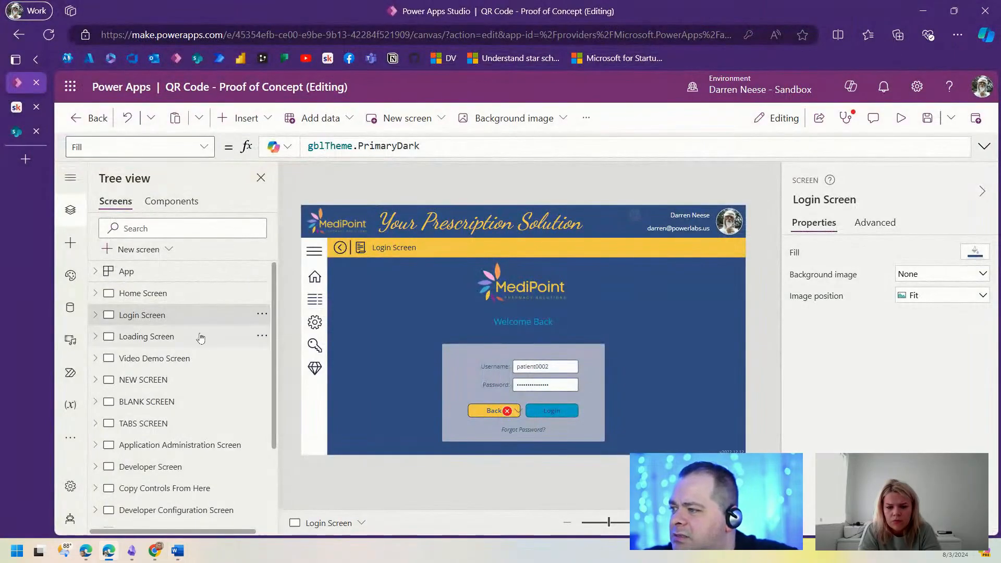
Step: Duplicate the Home Screen and rename the copy 'Patient Home Screen'
left_click(170, 297)
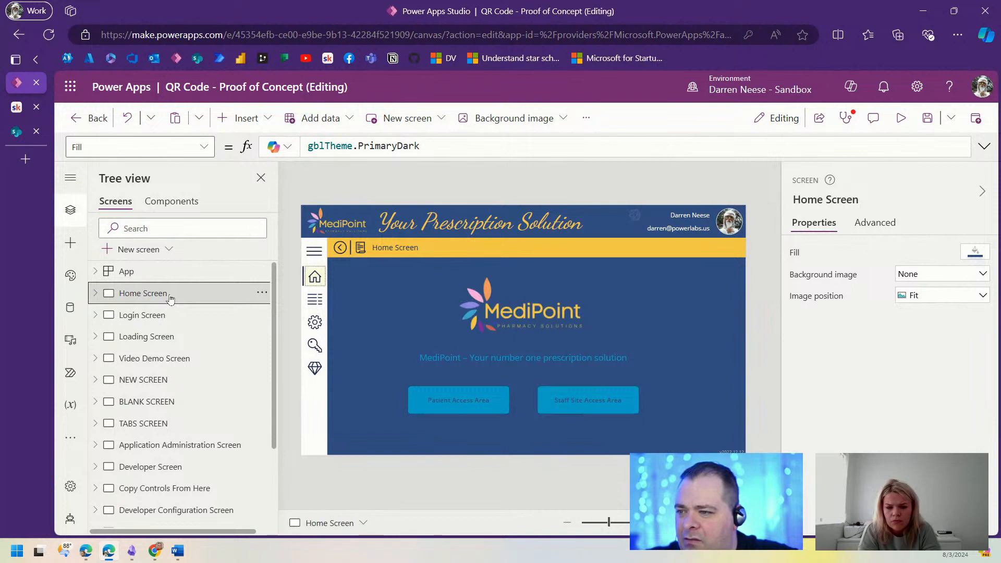
left_click(262, 295)
left_click(287, 368)
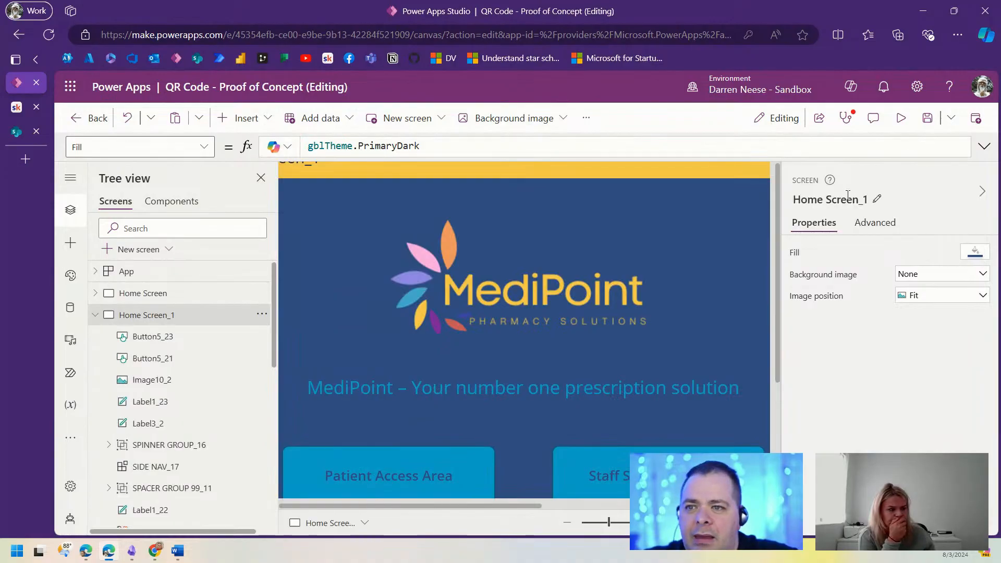
left_click(847, 196)
type("Patient")
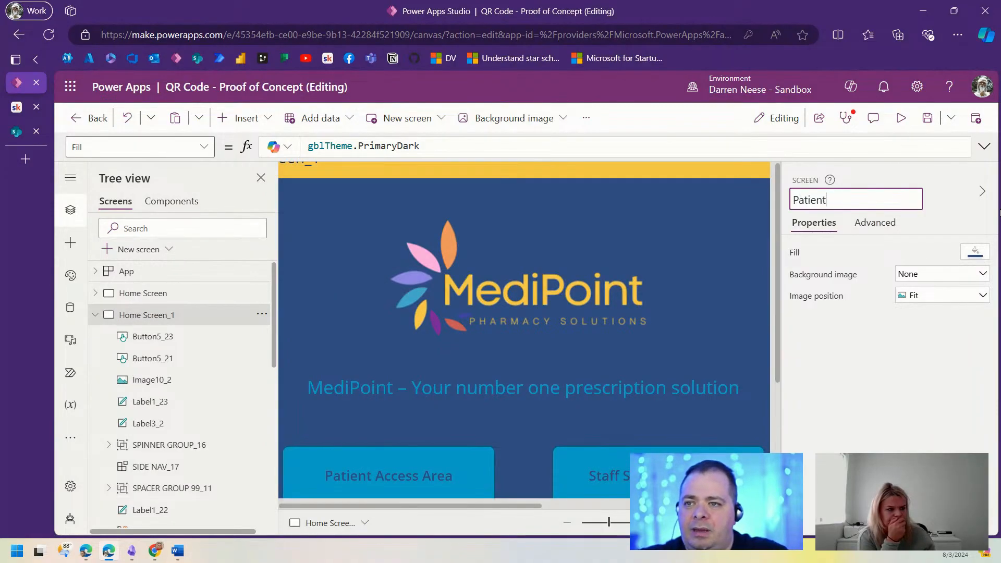
type(" Home Screen")
key("Return")
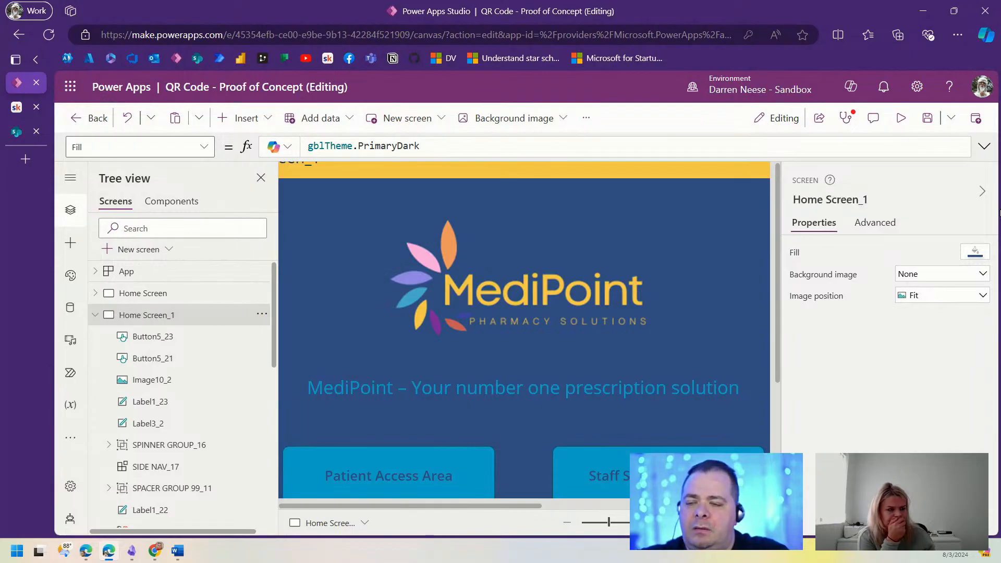
Step: Set the tagline label's Text to App.ActiveScreen.Name
left_click(94, 316)
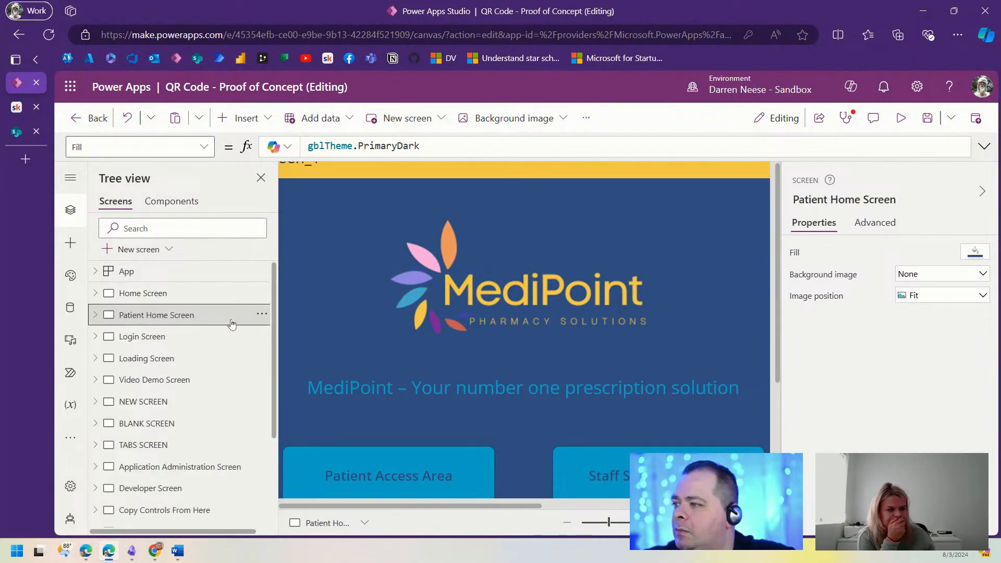
left_click(261, 319)
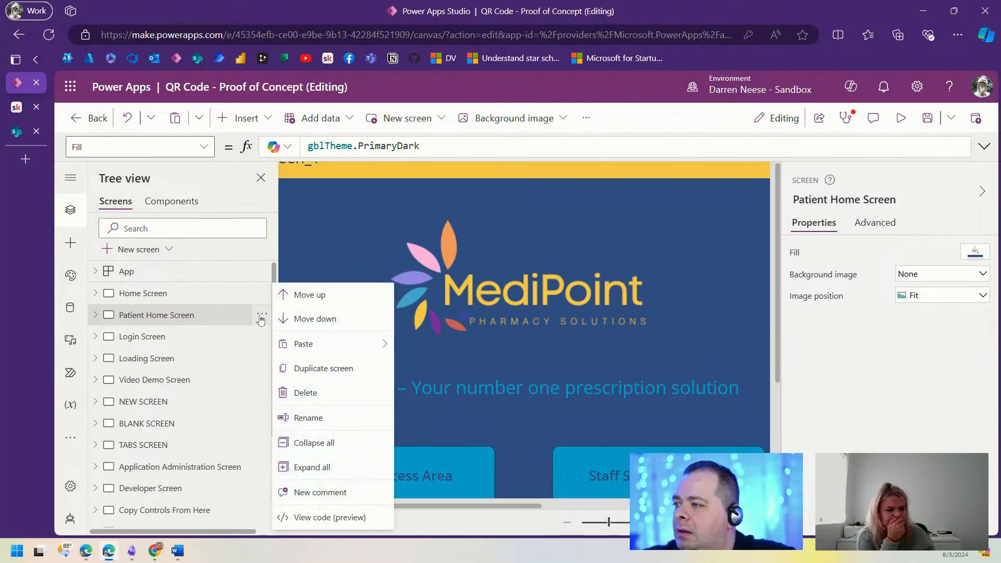
left_click(612, 393)
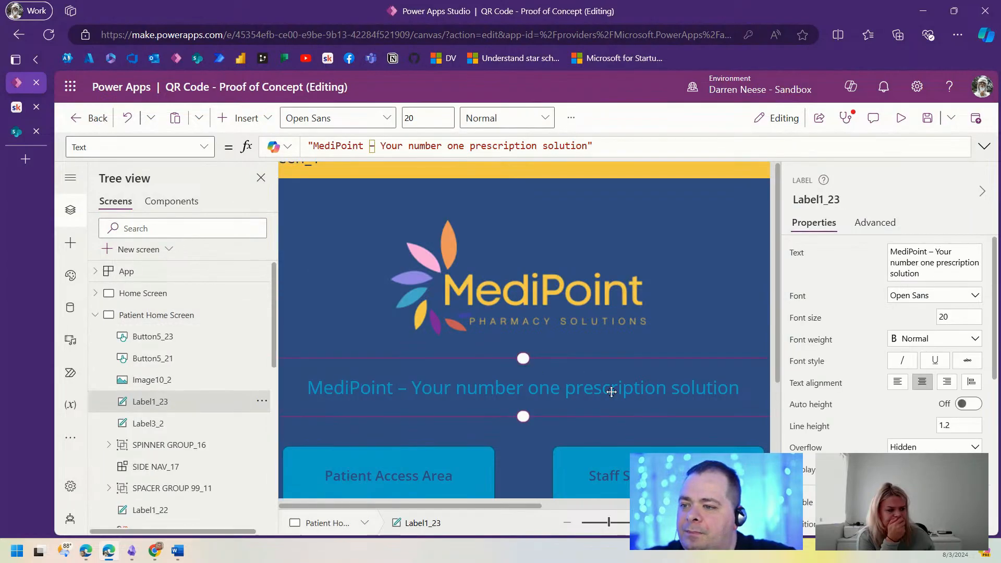
left_click_drag(628, 147, 261, 141)
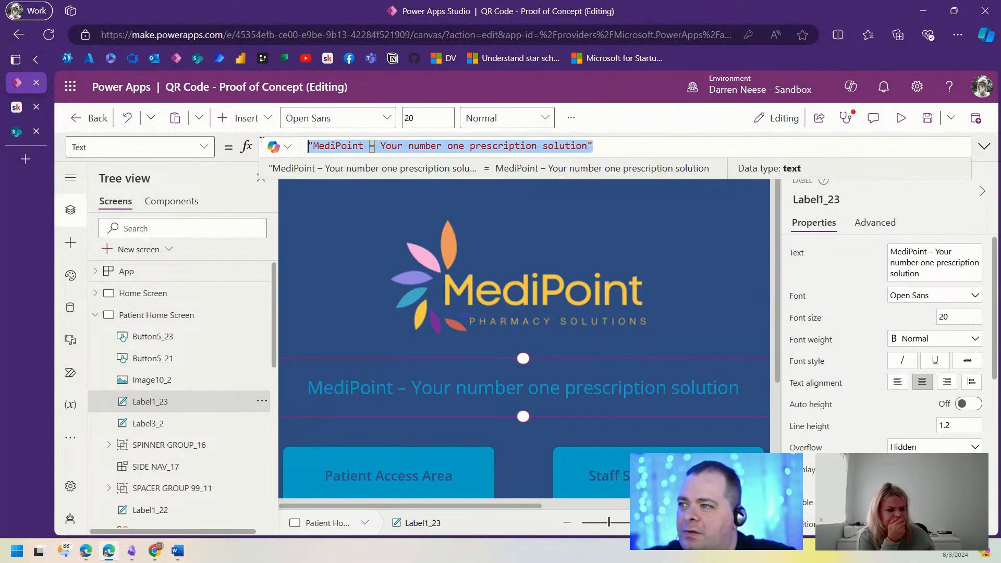
type("App.")
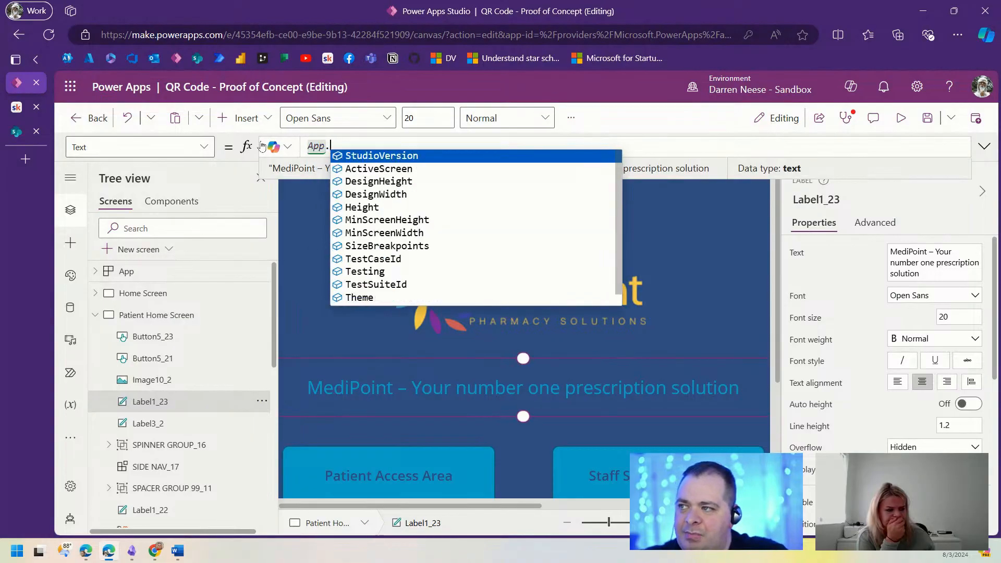
type("activeScreen.Name")
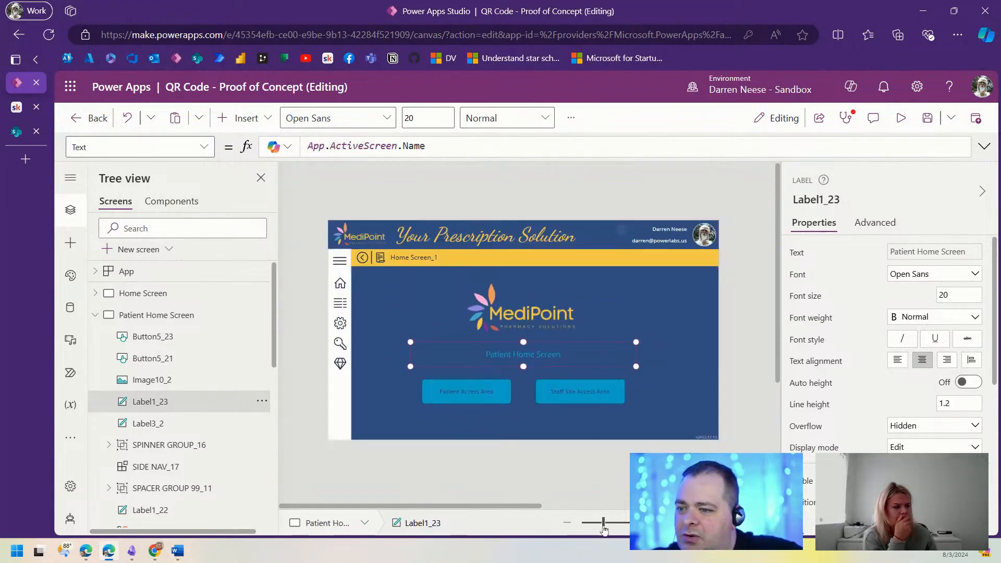
left_click(606, 524)
left_click(608, 527)
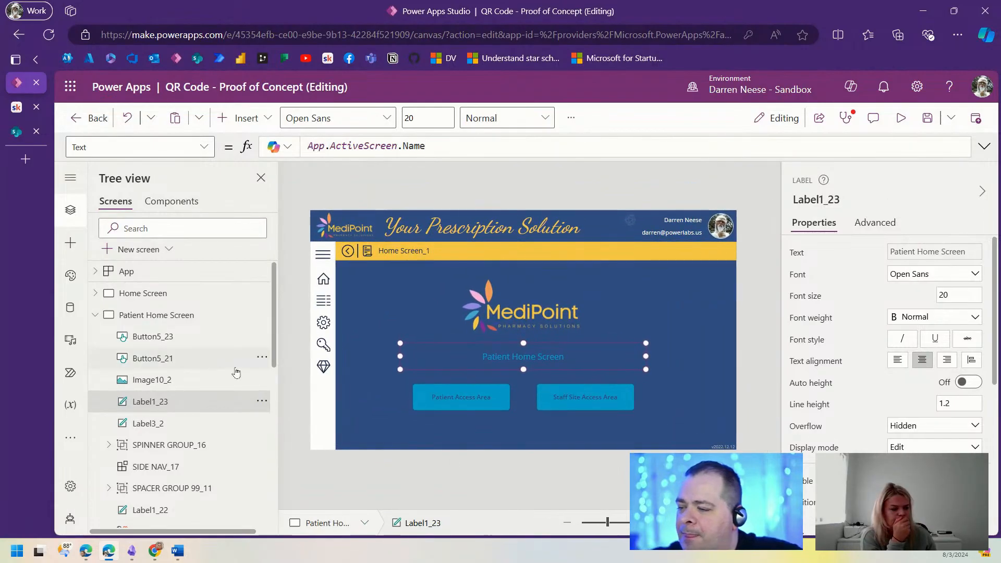
left_click(96, 315)
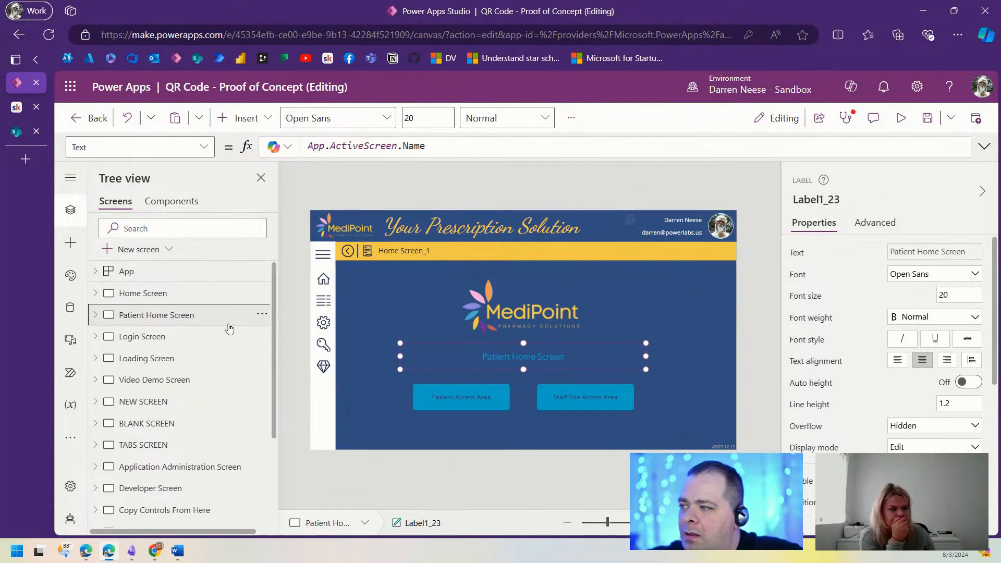
Step: Duplicate Patient Home Screen and rename the copy 'Staff Home Screen'
left_click(261, 316)
left_click(340, 367)
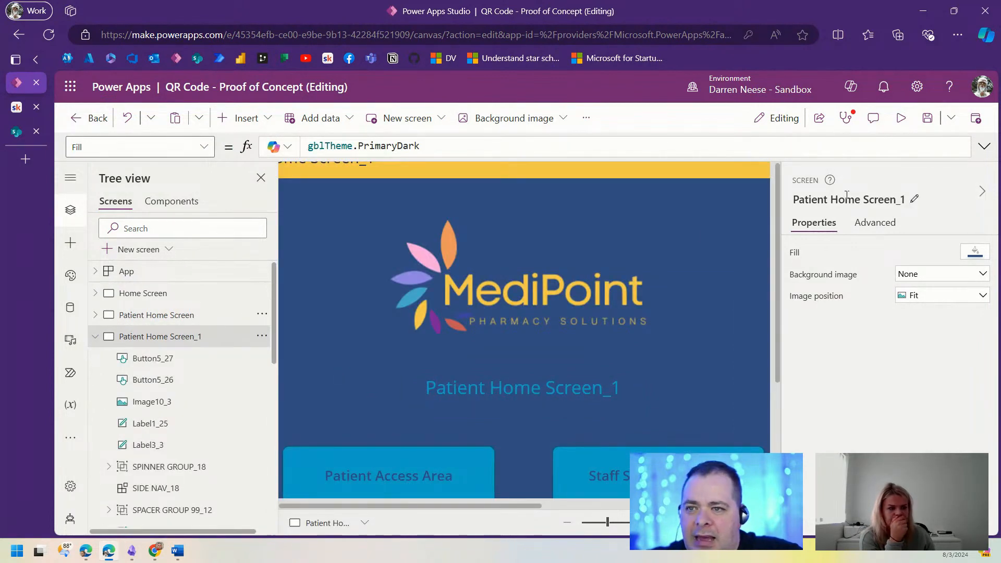
left_click(851, 200)
type("Staff")
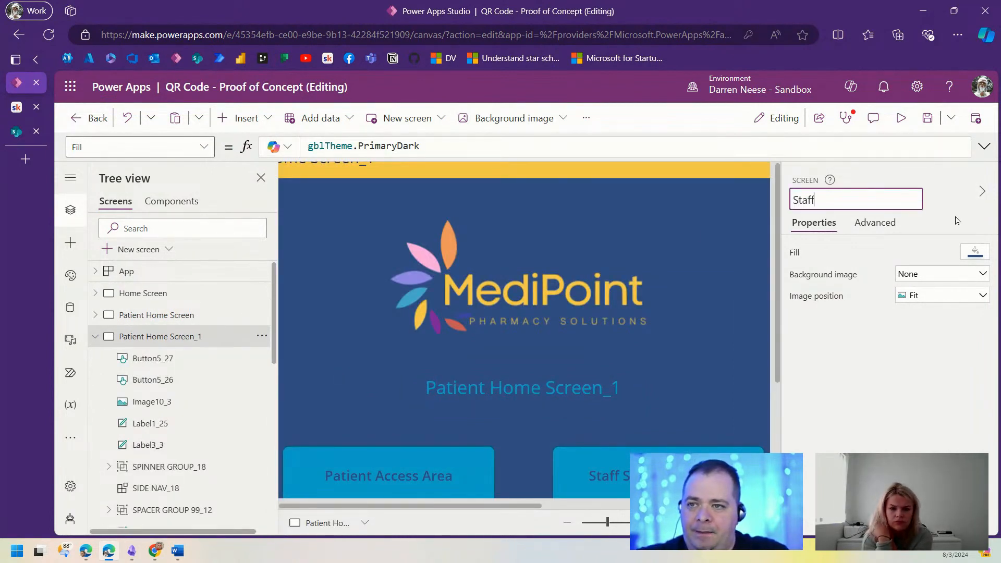
type(" Home")
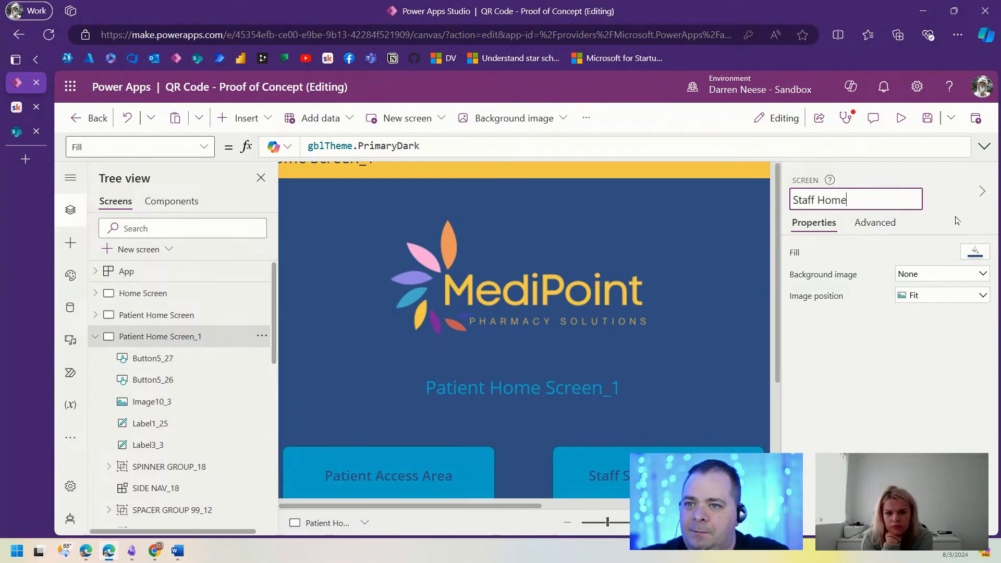
type(" Screen_1")
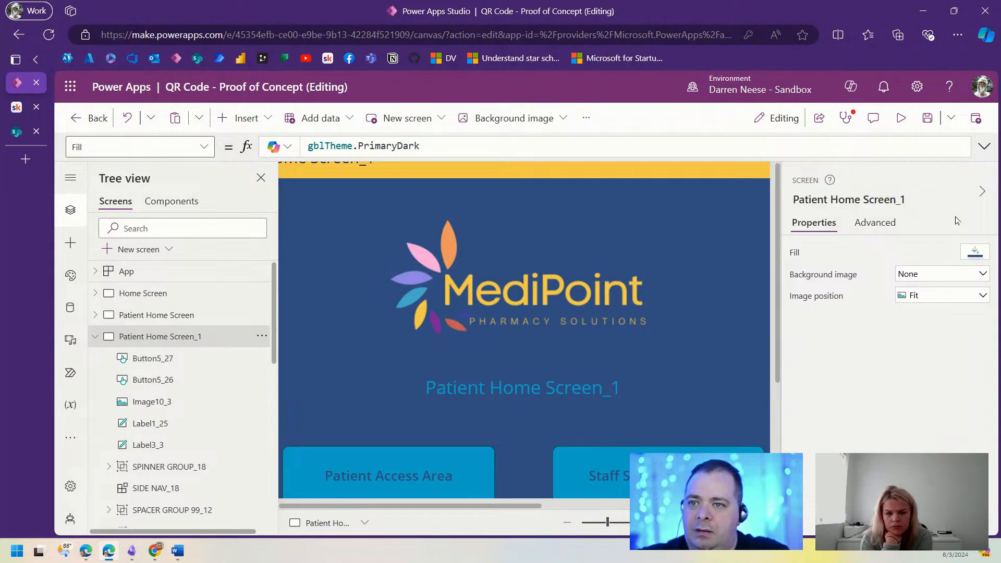
key("Return")
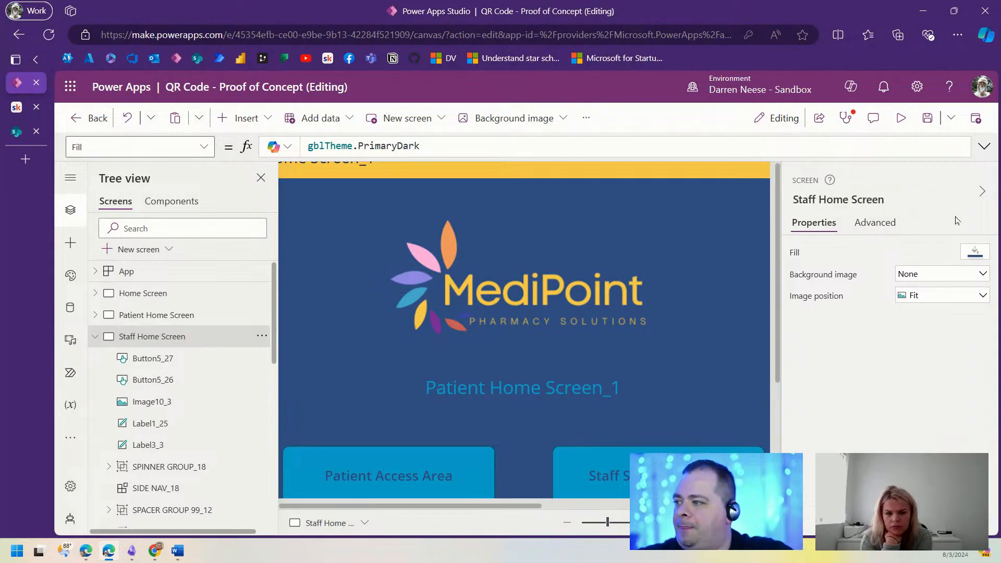
Step: Move the Login Screen up one place in the screen list
left_click(100, 337)
left_click(190, 358)
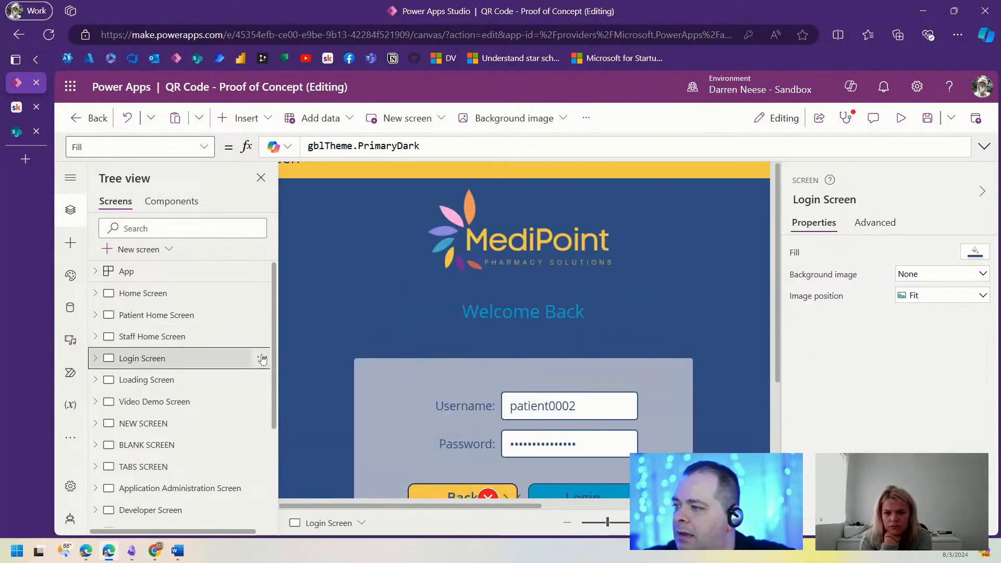
left_click(261, 358)
left_click(300, 297)
Step: Move the Login Screen above Patient Home Screen and expand the Login button's formula
left_click(262, 336)
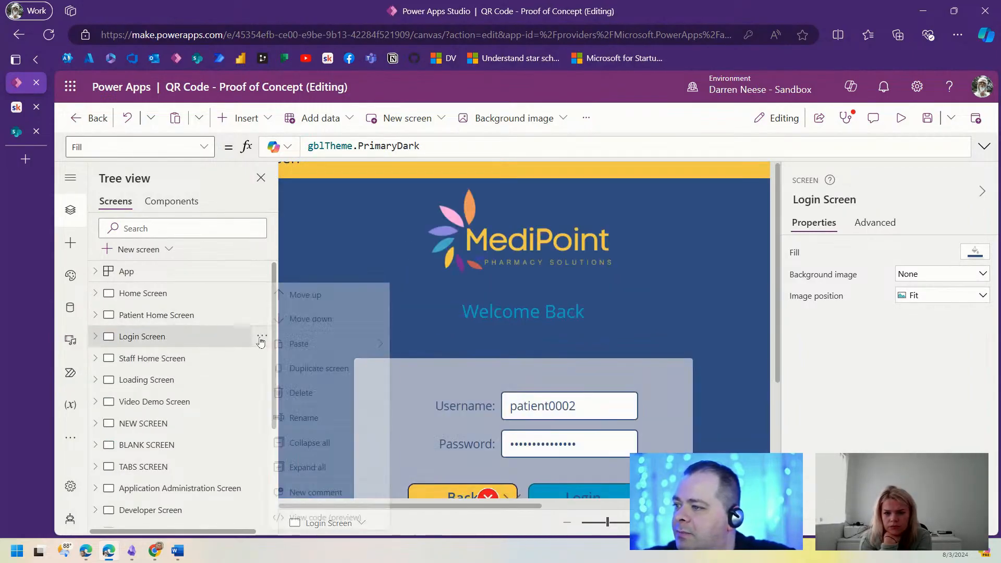
left_click(318, 292)
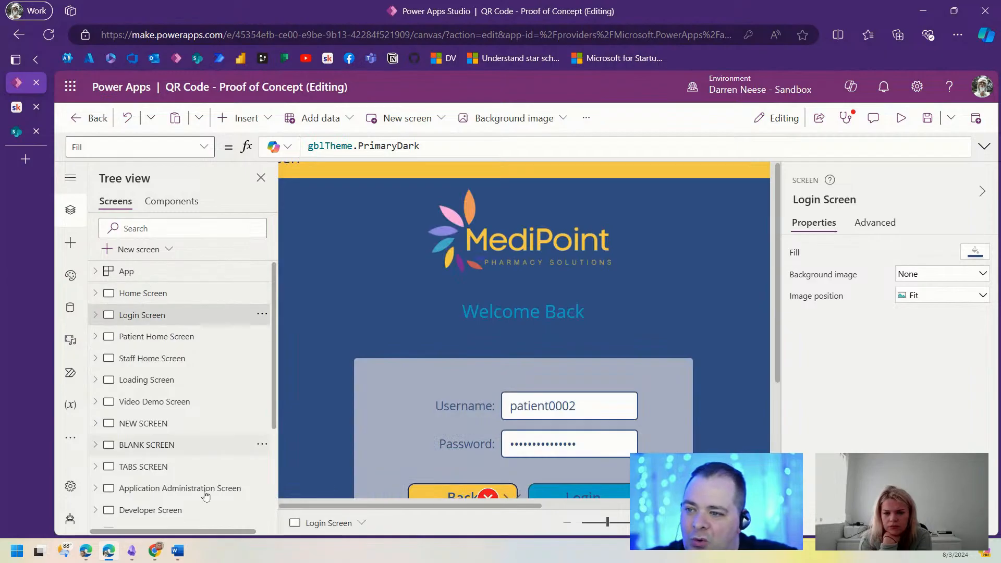
left_click(621, 486)
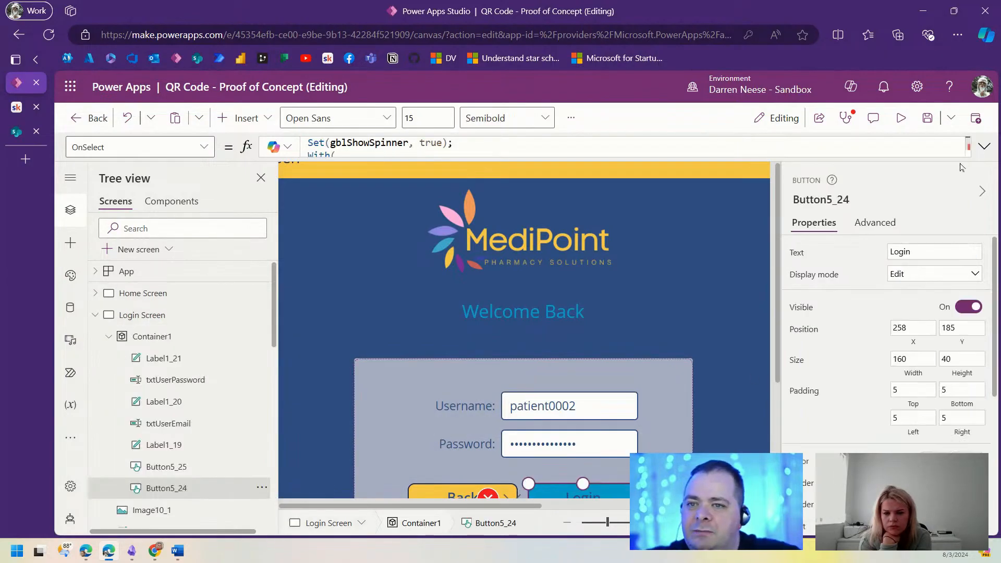
left_click(984, 146)
scroll(499, 237, "down", 2)
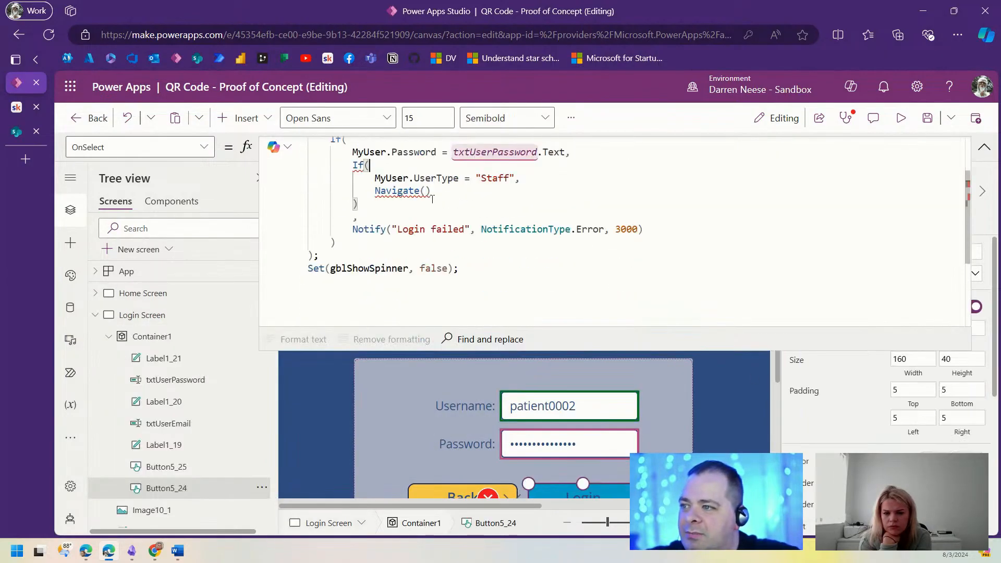
Step: Make the Staff branch Navigate('Staff Home Screen') and start an else line
key("Right")
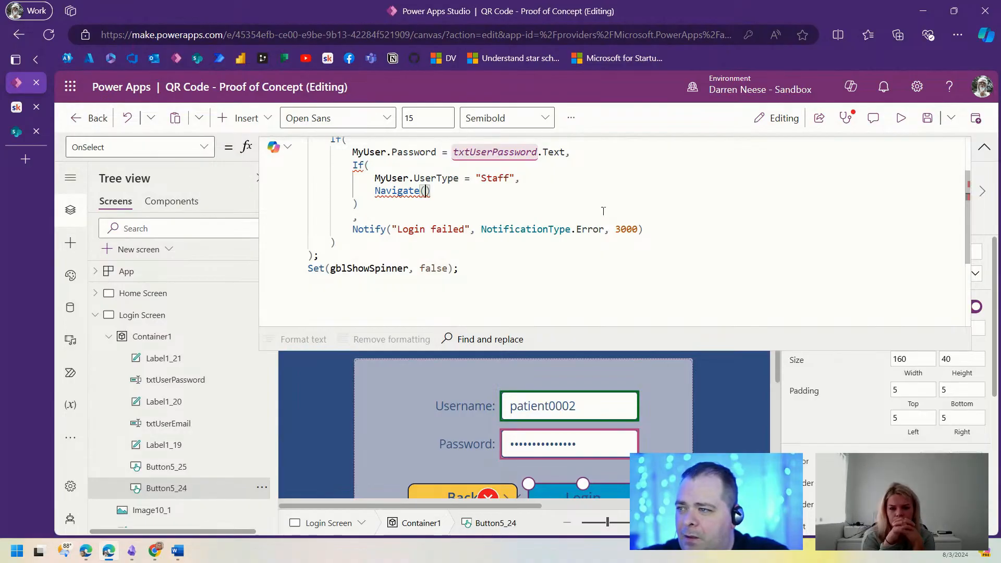
type("Staff")
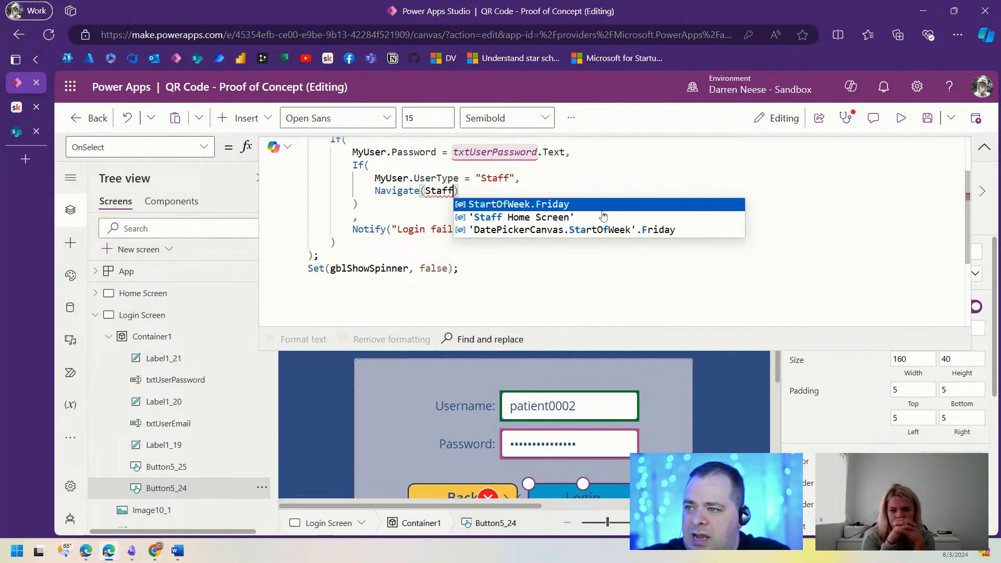
left_click(603, 216)
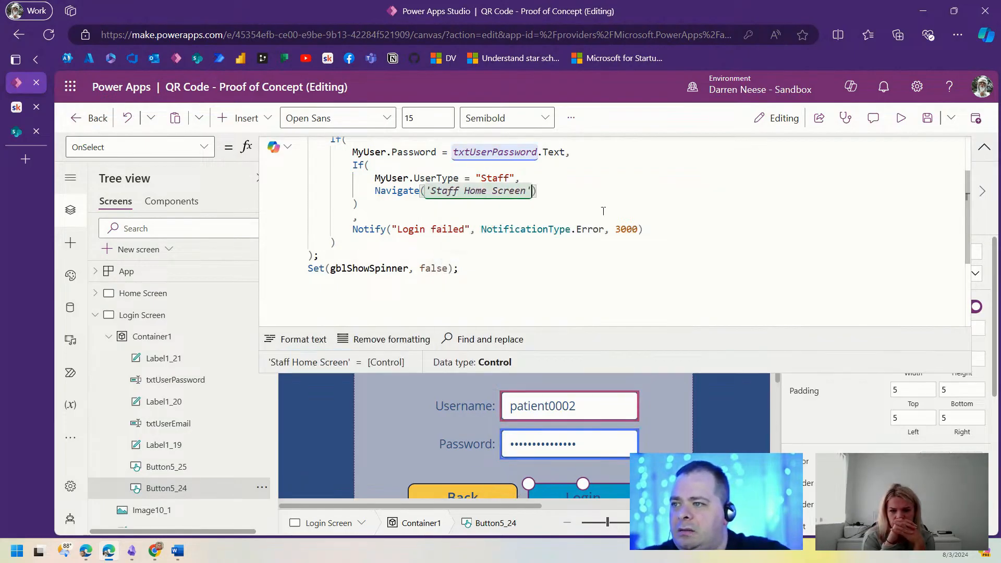
key("Right")
type(",")
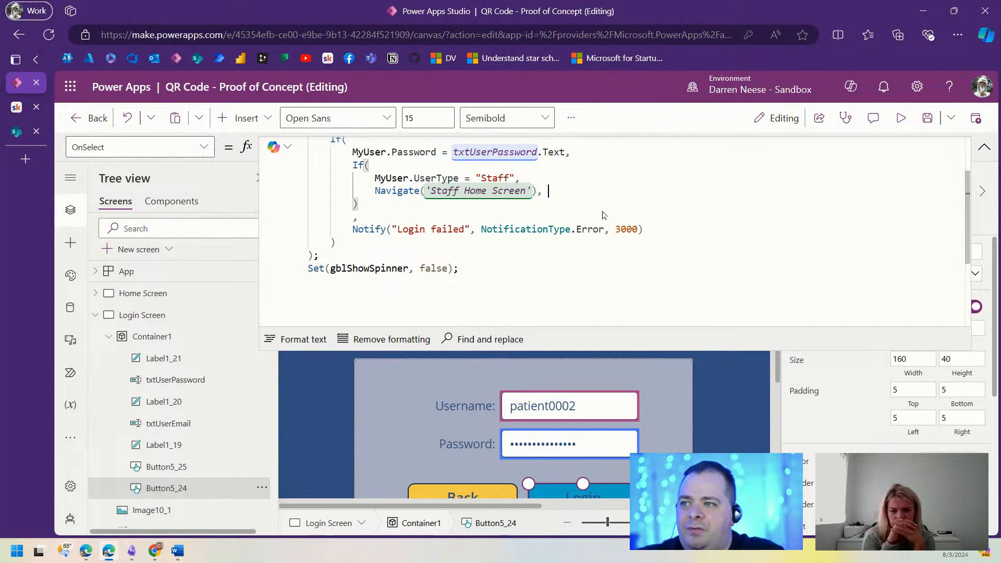
key("Return")
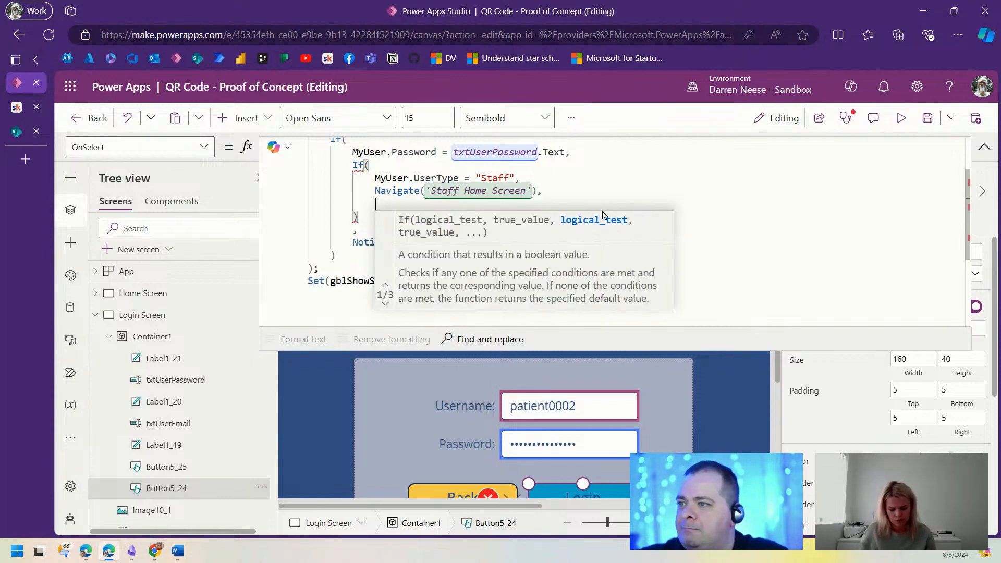
Step: Add Navigate('Patient Home Screen') as the non-staff branch and tidy the stray comma
type("N")
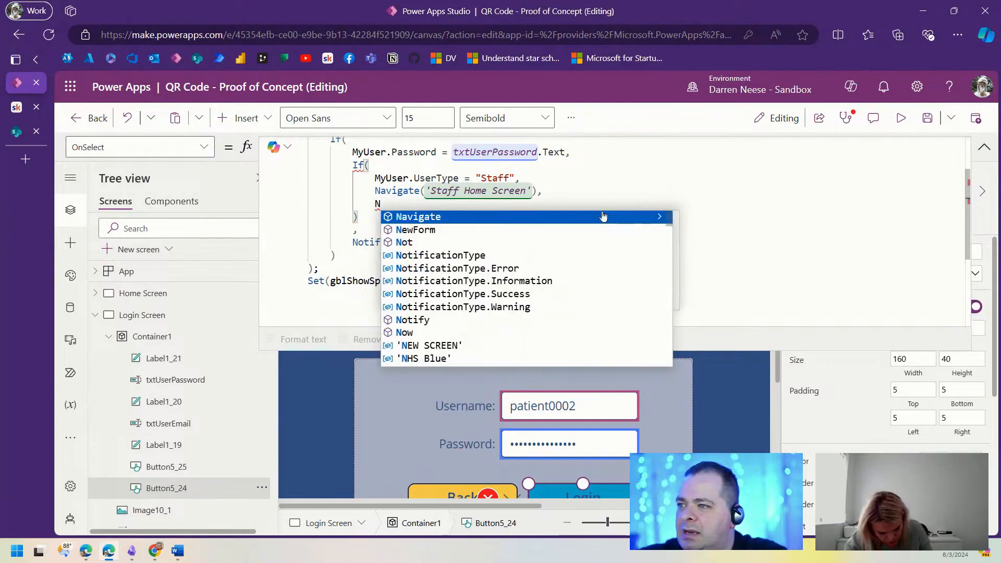
left_click(603, 216)
type("(")
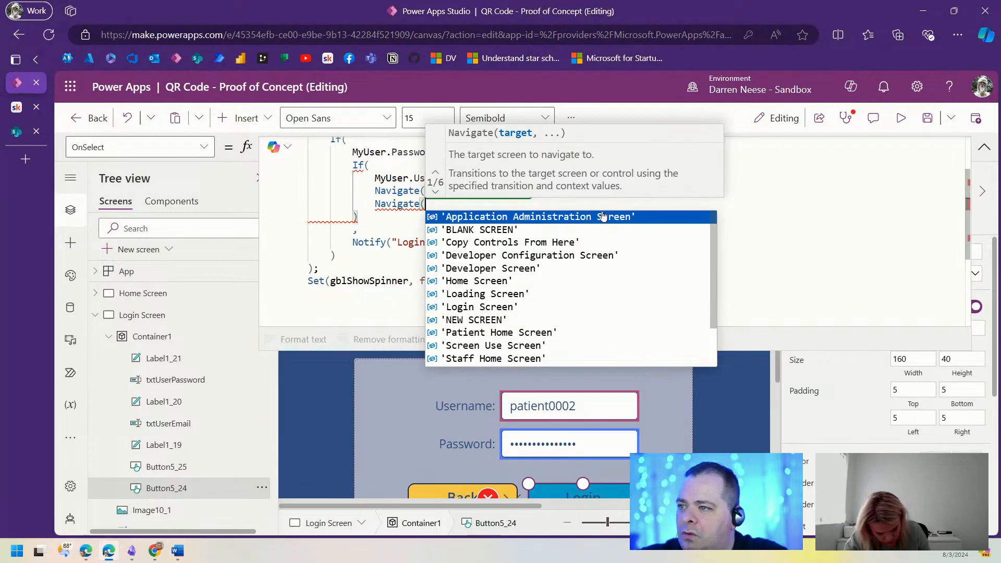
type("Pat")
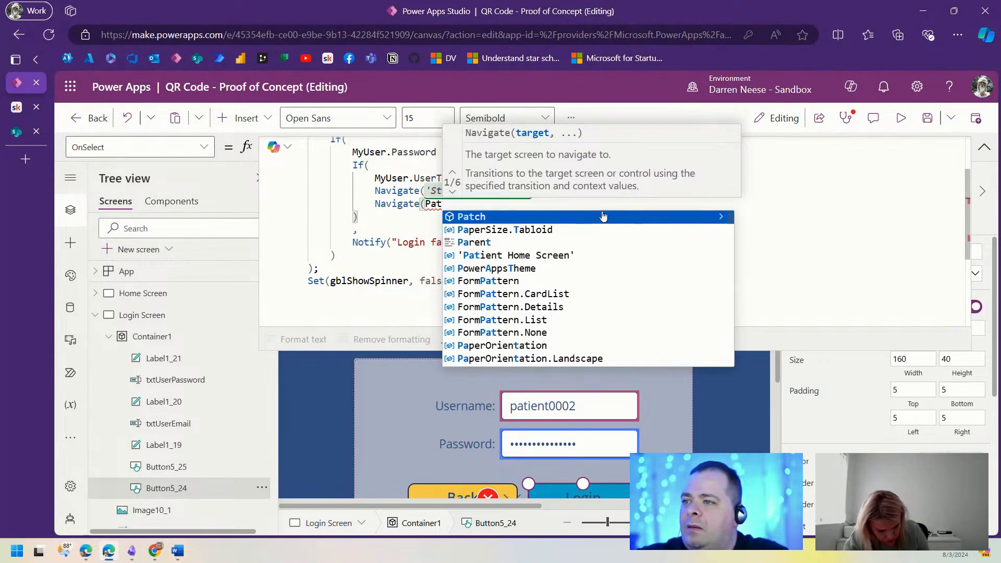
key("Down")
key("Down")
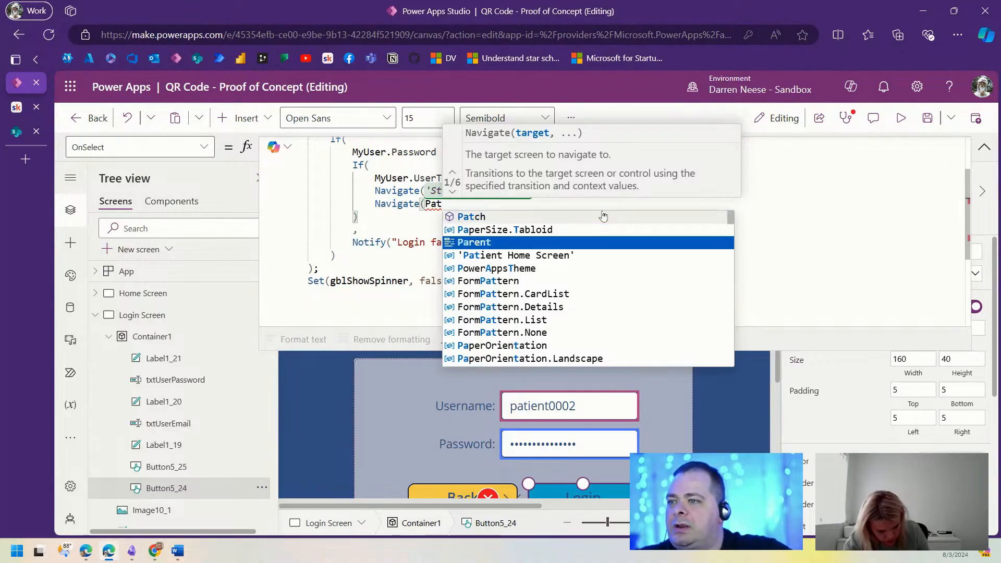
key("Down")
key("Tab")
type(")")
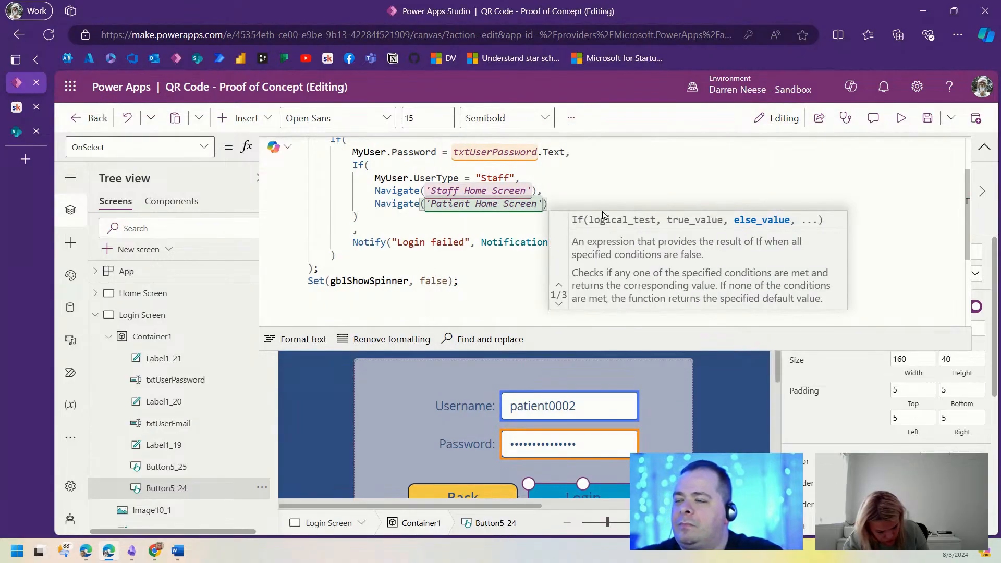
left_click(366, 210)
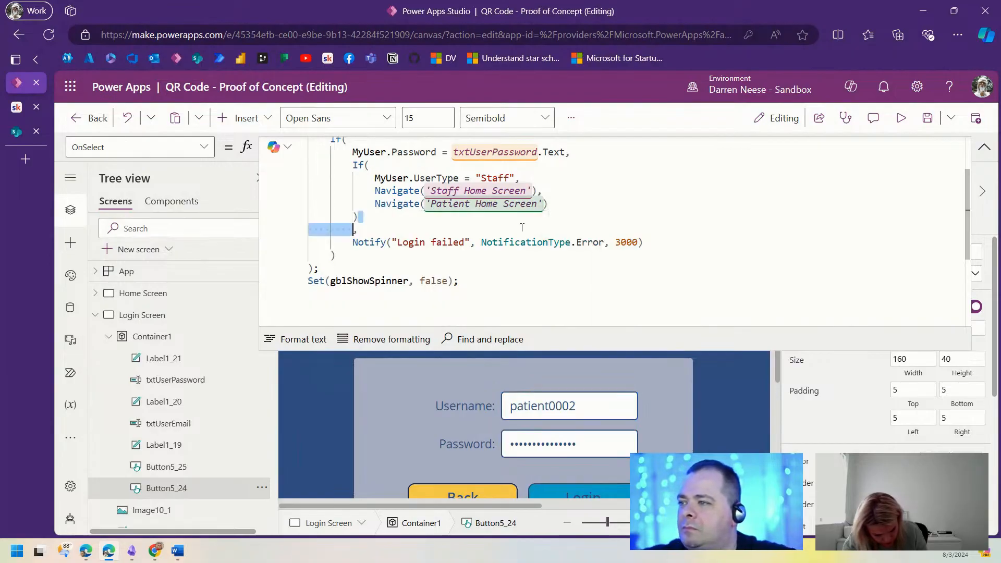
key("Delete")
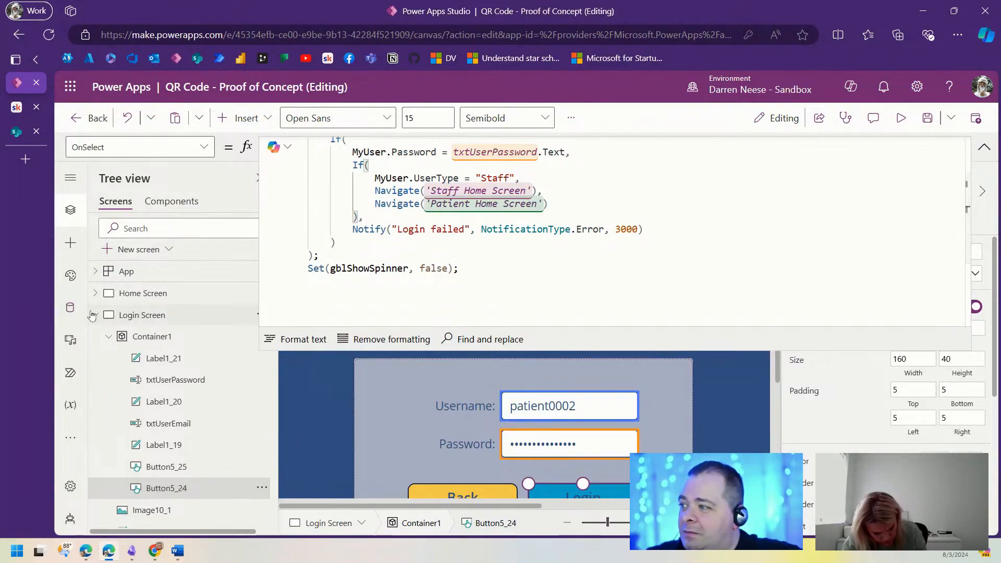
Step: Preview the app and copy a staff user's e-mail from the SharePoint AppUser list
left_click(900, 118)
double_click(555, 371)
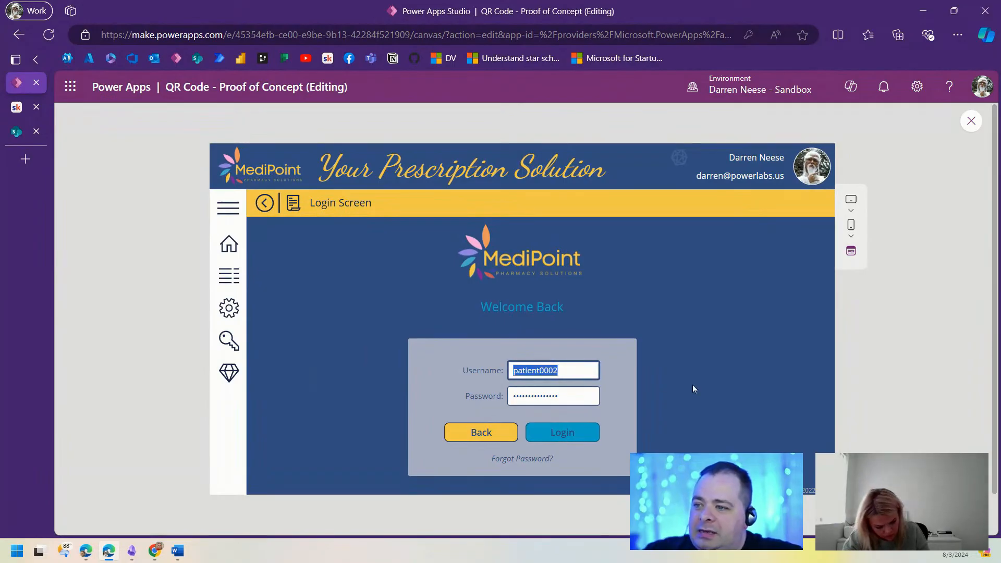
left_click(16, 131)
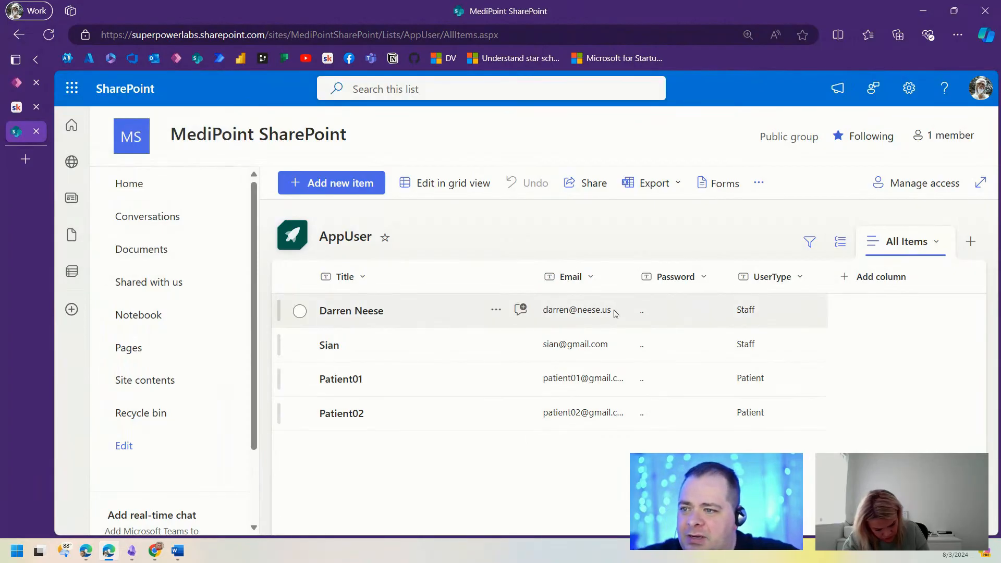
left_click(544, 311)
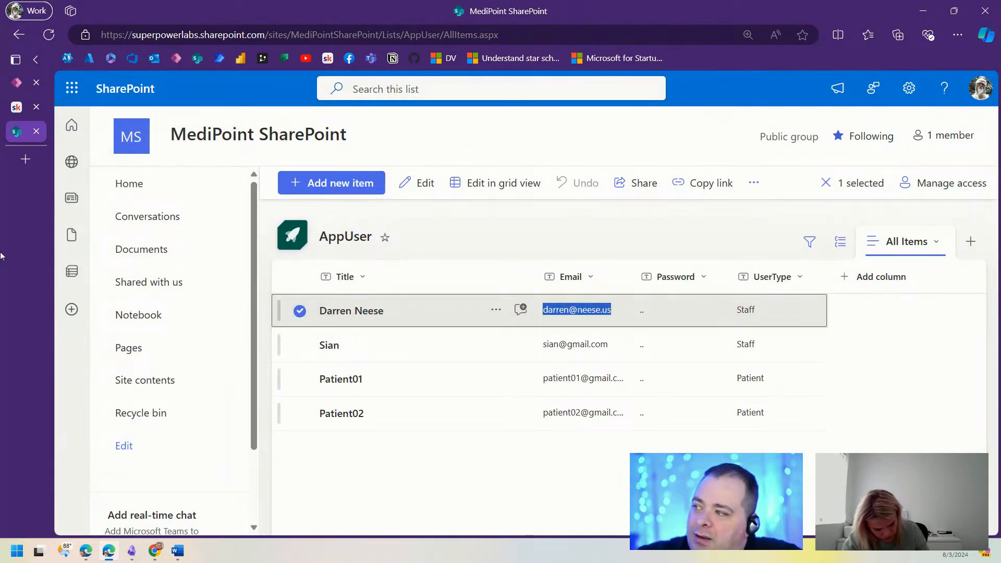
left_click(16, 85)
Step: Log in with the staff e-mail and password, reaching the Staff Home Screen
key("ctrl+v")
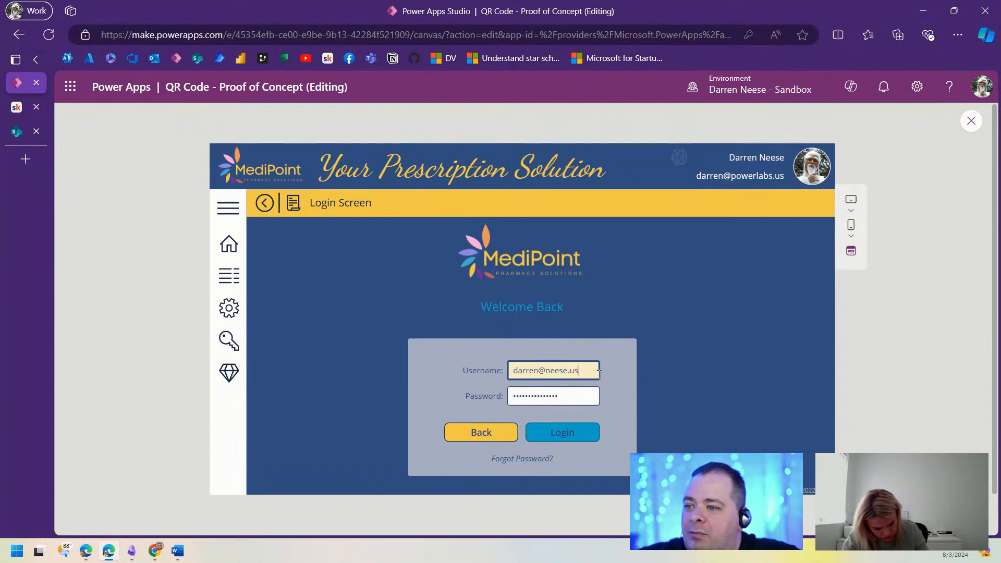
key("Tab")
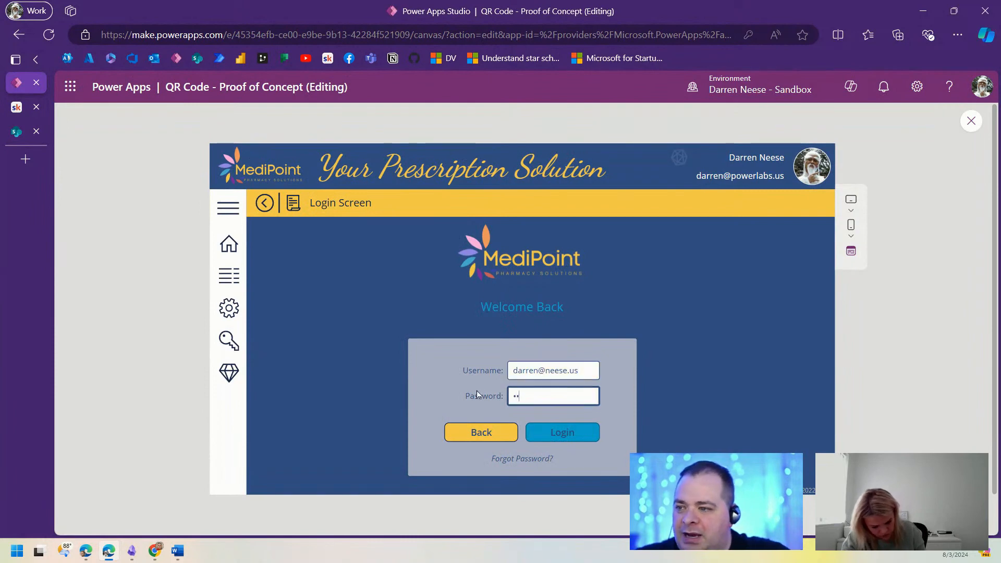
left_click(567, 439)
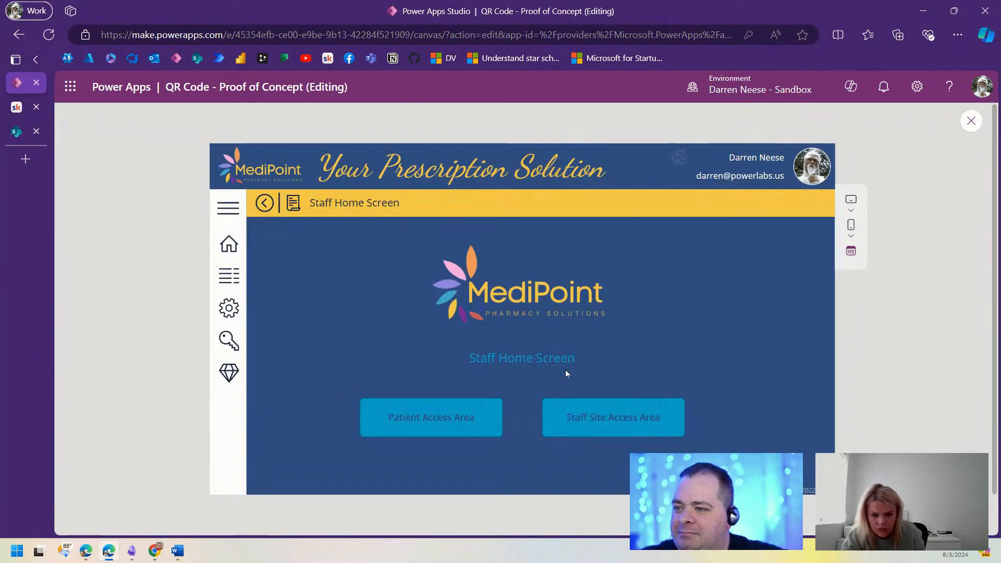
left_click_drag(469, 358, 621, 364)
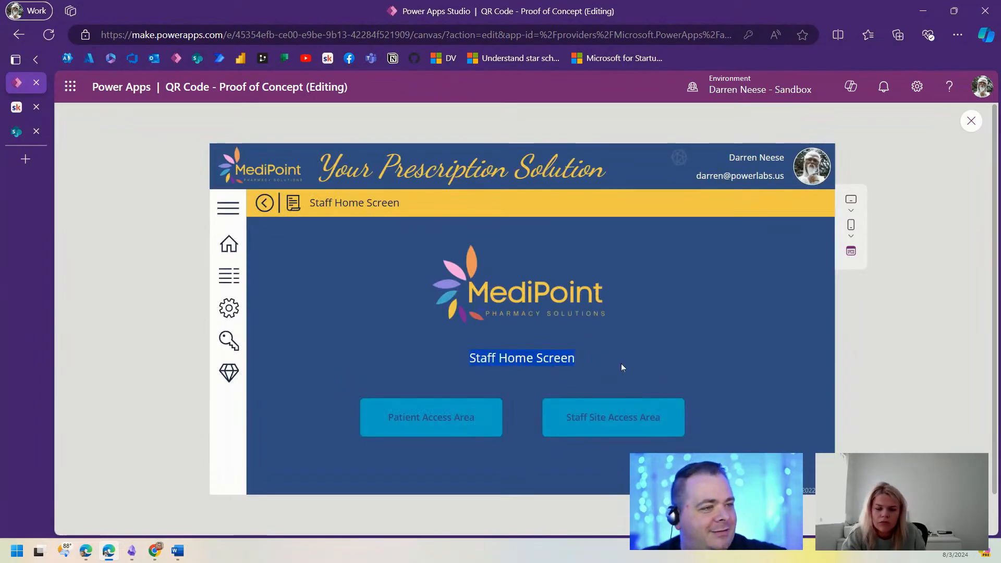
Step: Go Home, open Patient Access Area, and close the preview
left_click(233, 250)
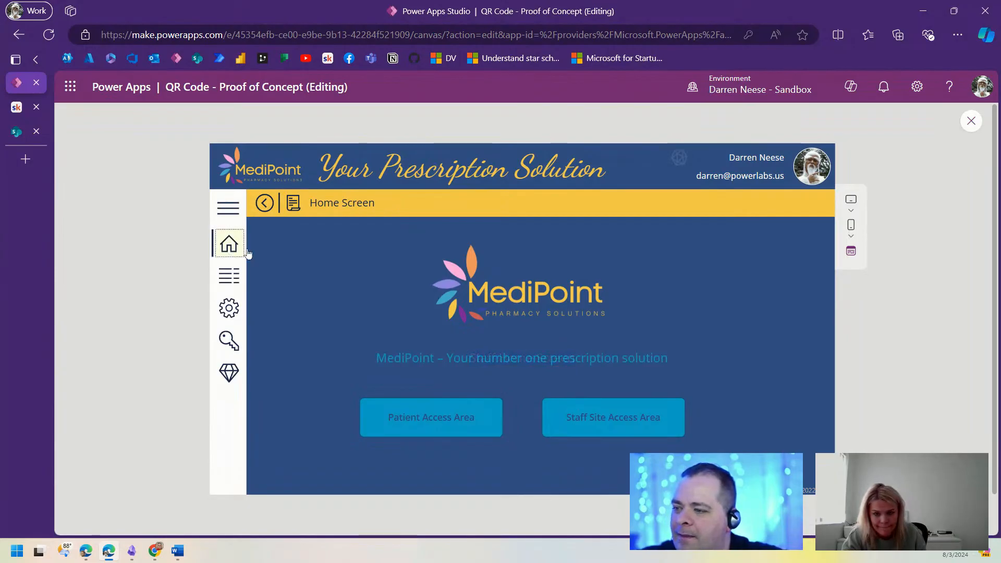
left_click(425, 418)
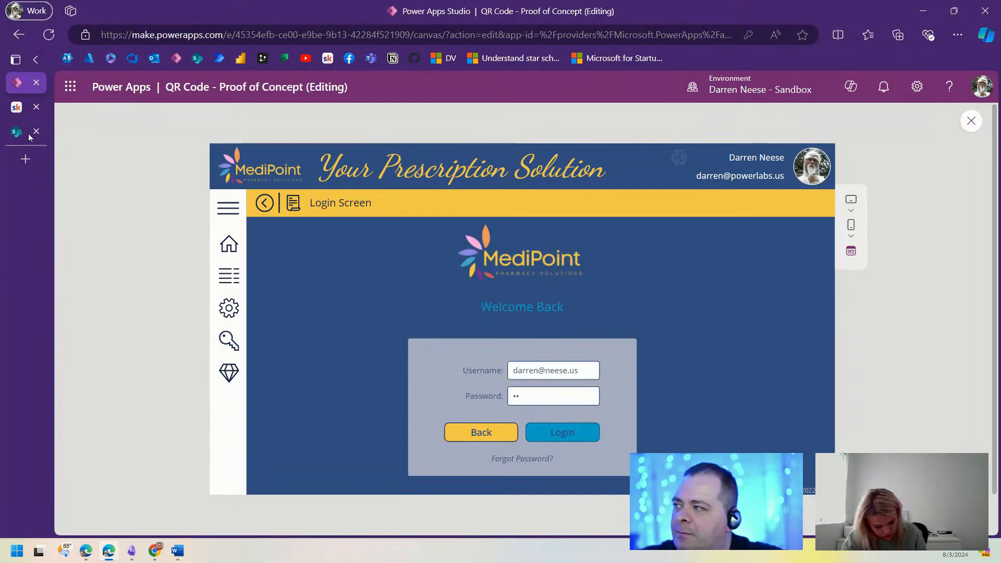
left_click(972, 122)
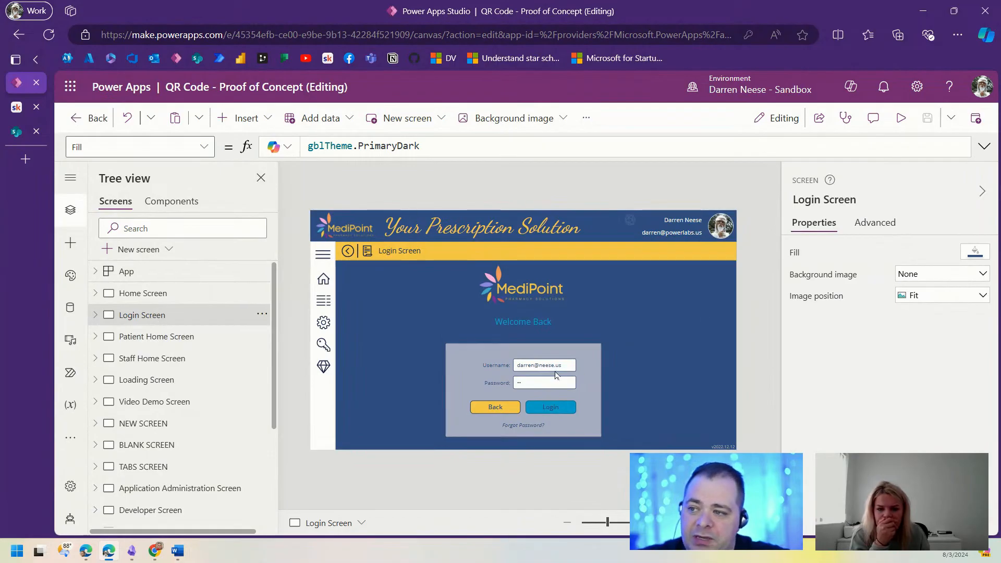
Step: Inspect the username and password inputs and the password input's advanced properties
left_click(557, 366)
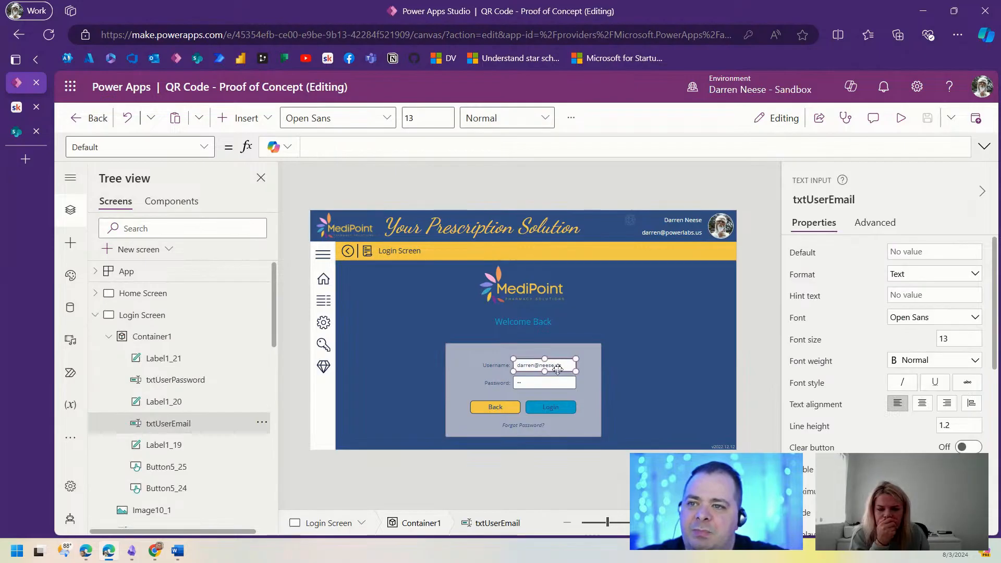
left_click(557, 384)
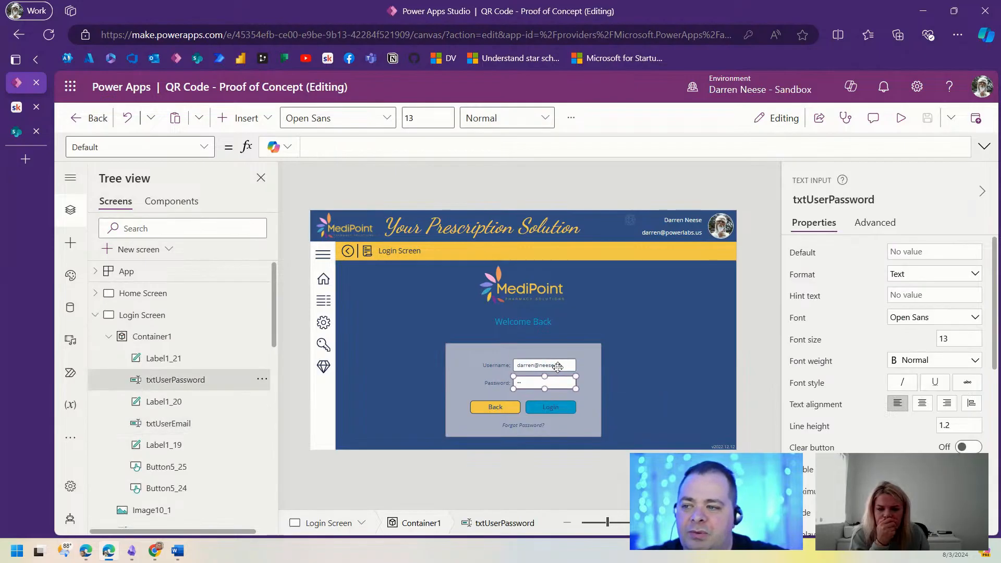
left_click(558, 366)
left_click(552, 383)
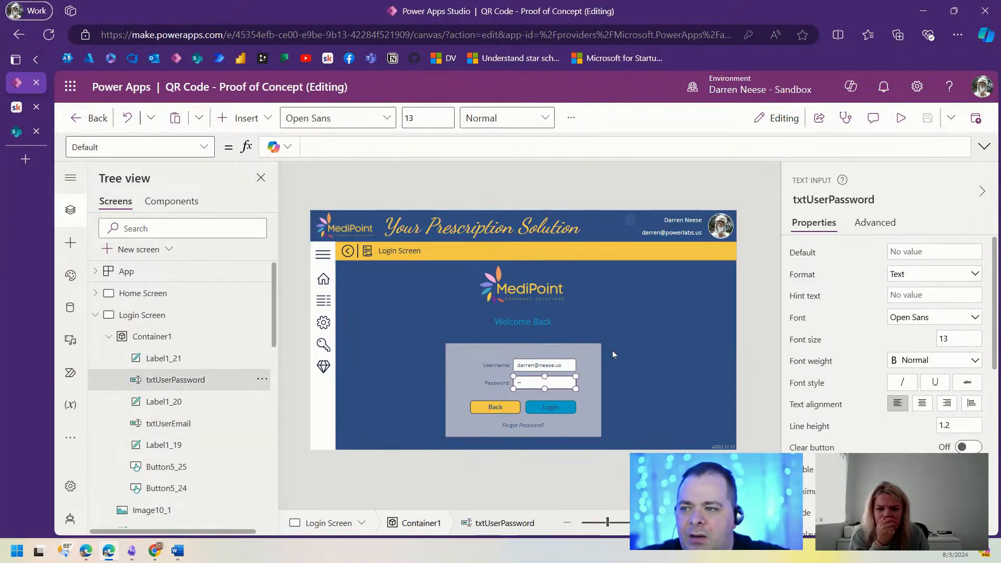
left_click(873, 222)
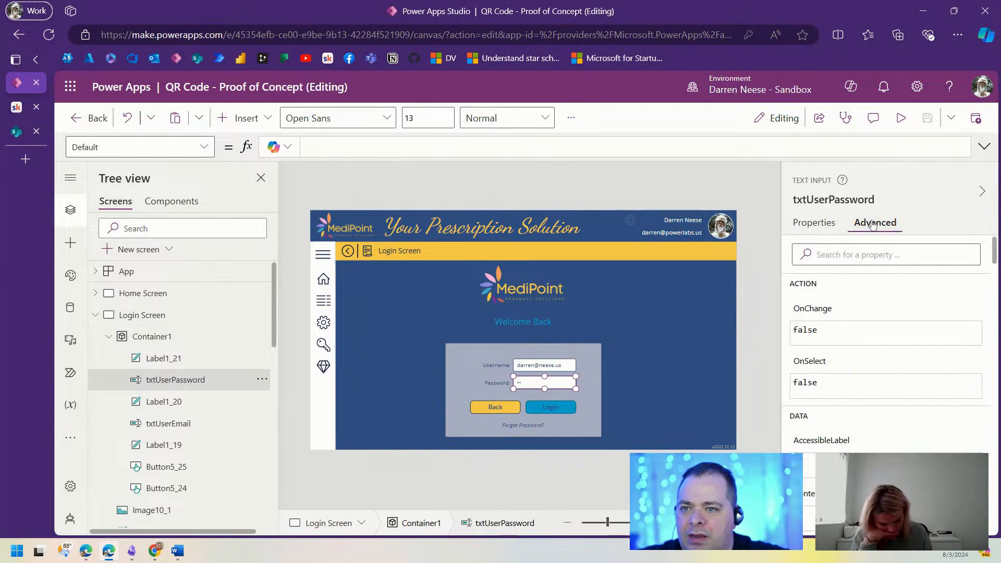
Step: Add Reset(txtUserEmail) after the spinner line in the Login Screen's OnVisible
left_click(196, 317)
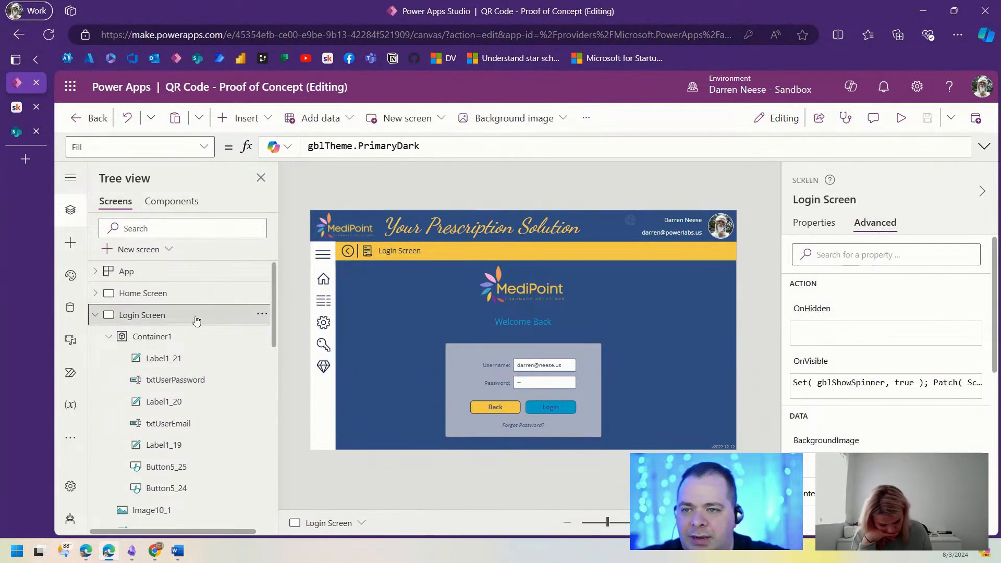
left_click(811, 365)
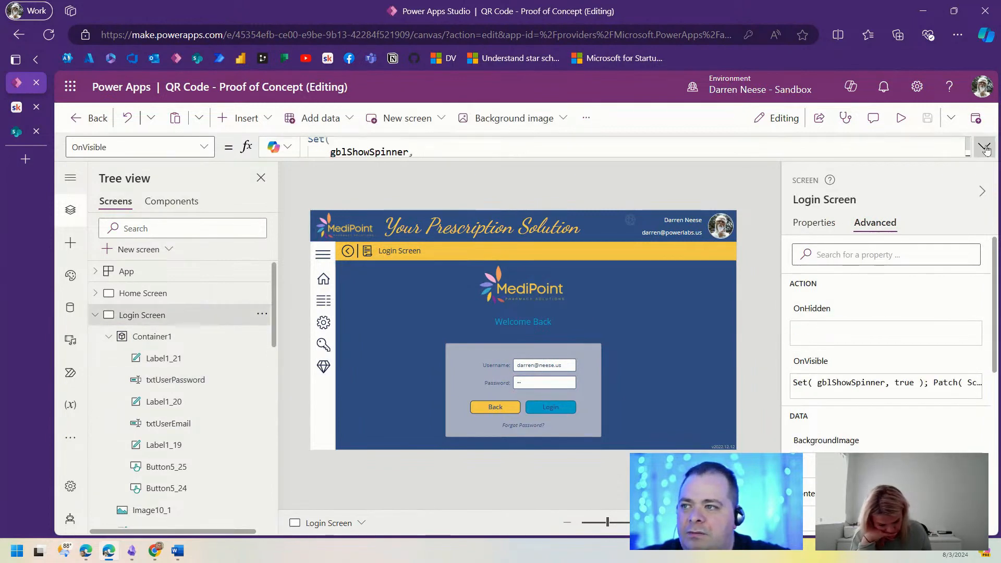
left_click(985, 148)
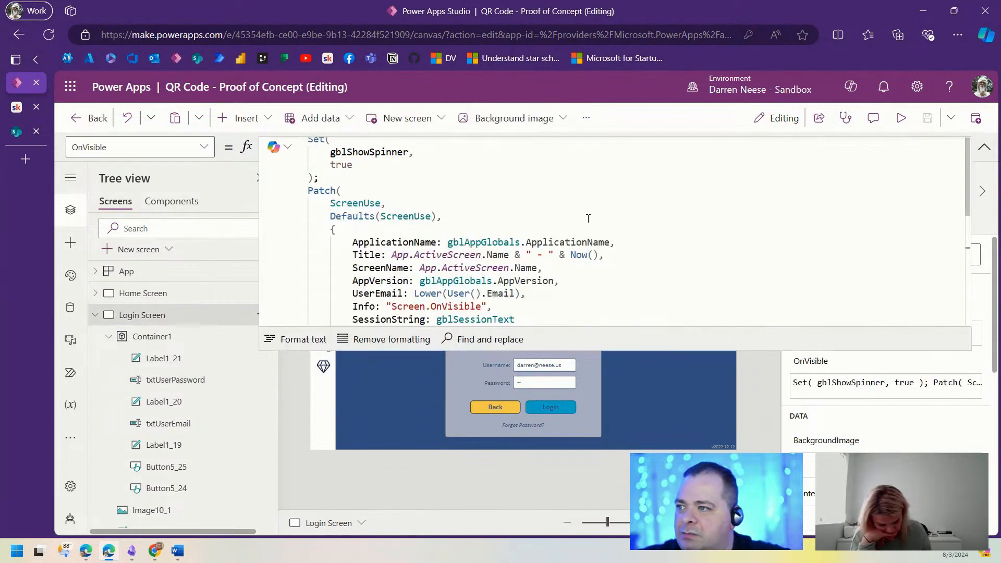
left_click(406, 175)
key("Return")
key("Return")
key("Return")
key("Return")
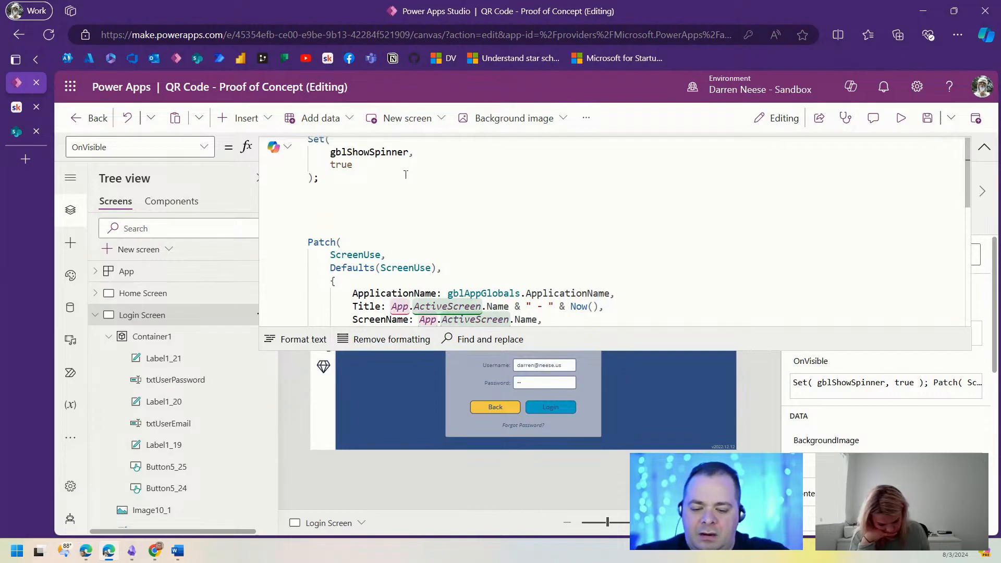
type("Res")
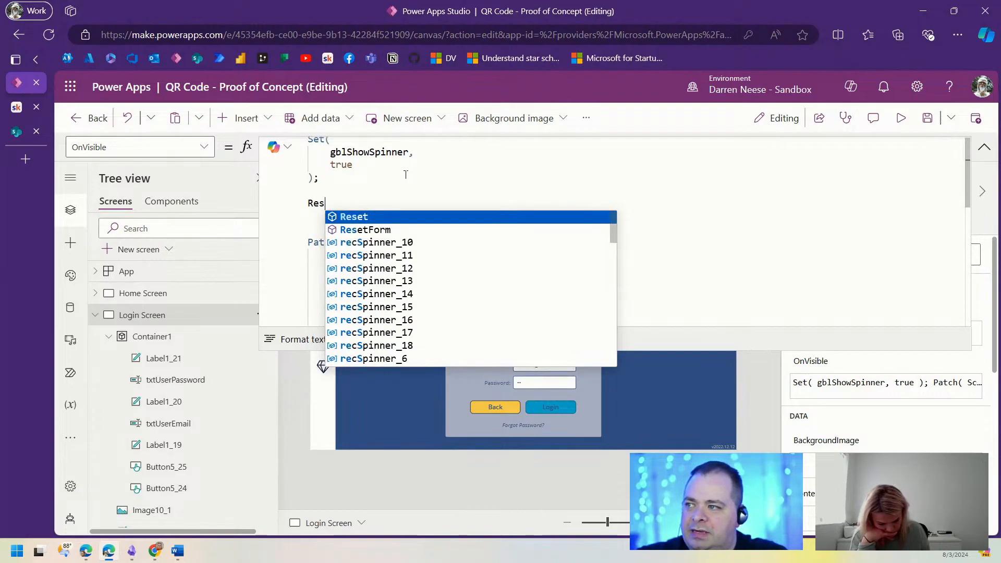
type("et(")
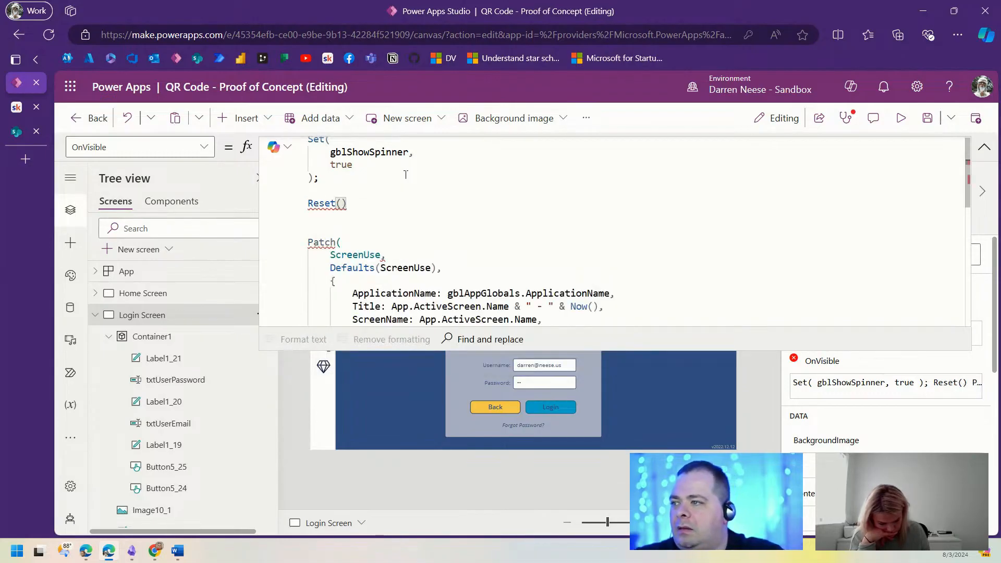
type("txt")
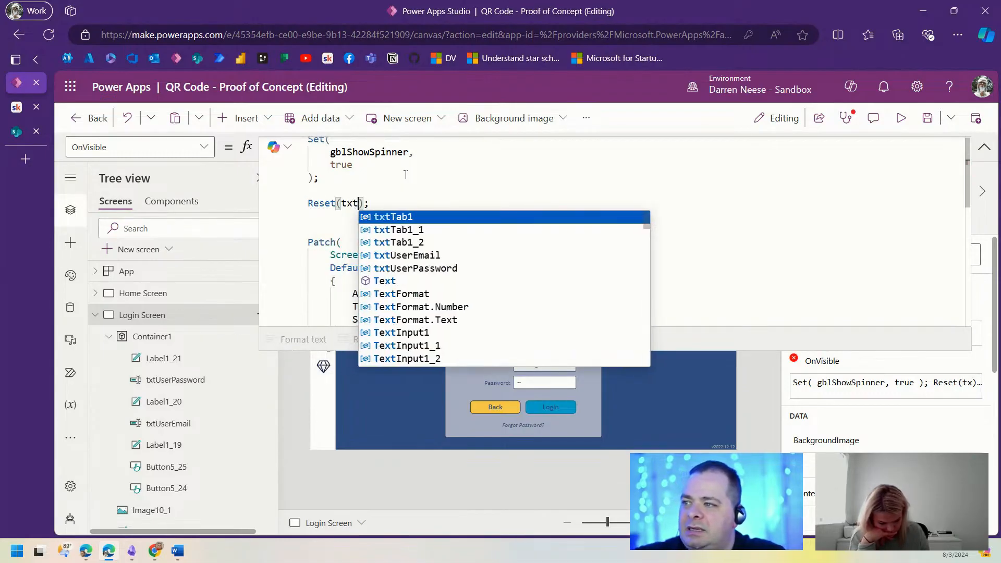
type("u")
key("Tab")
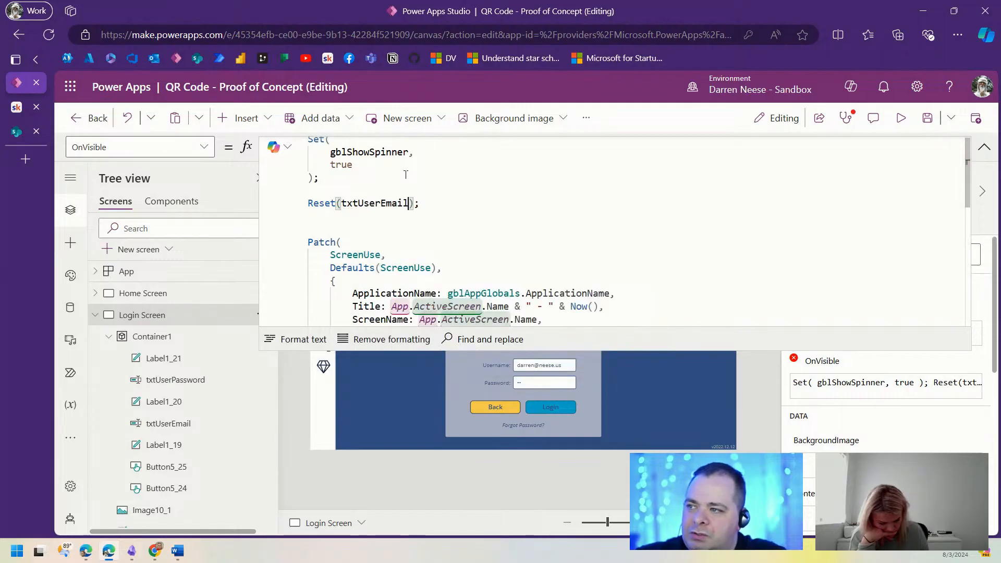
Step: Duplicate the reset line as Reset(txtUserPassword)
key("shift+End")
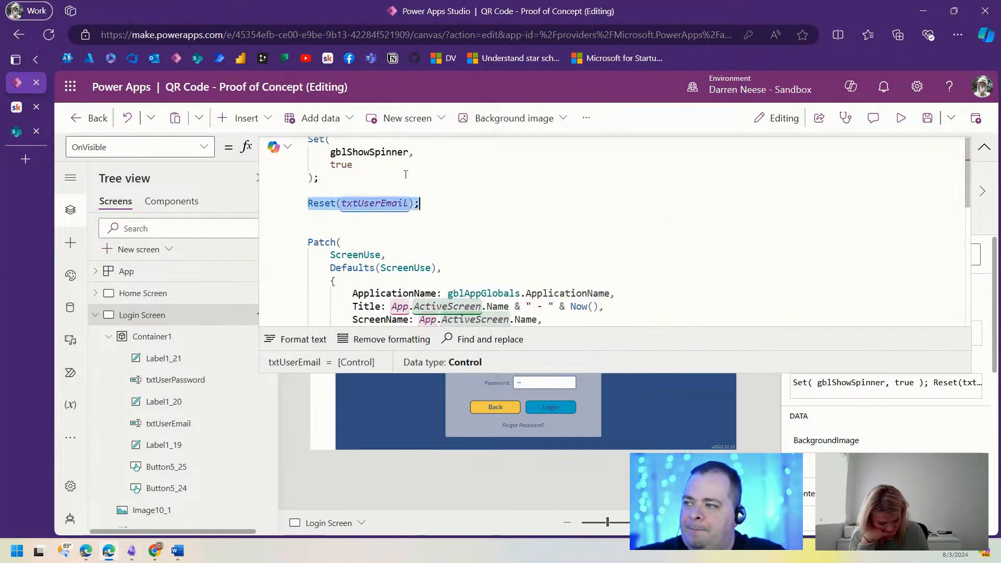
key("ctrl+c")
key("End")
key("Return")
key("ctrl+v")
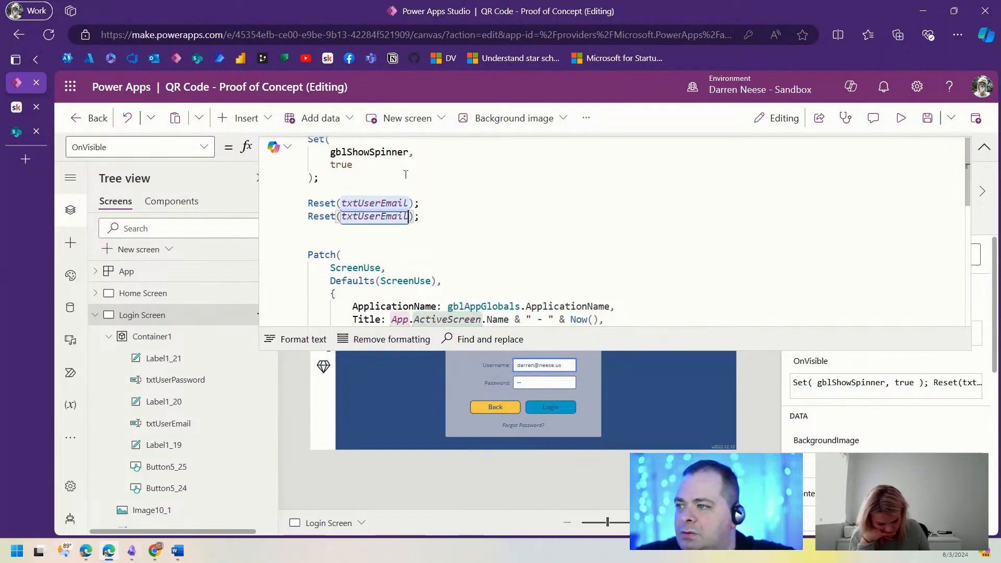
key("ctrl+shift+Left")
type("txt")
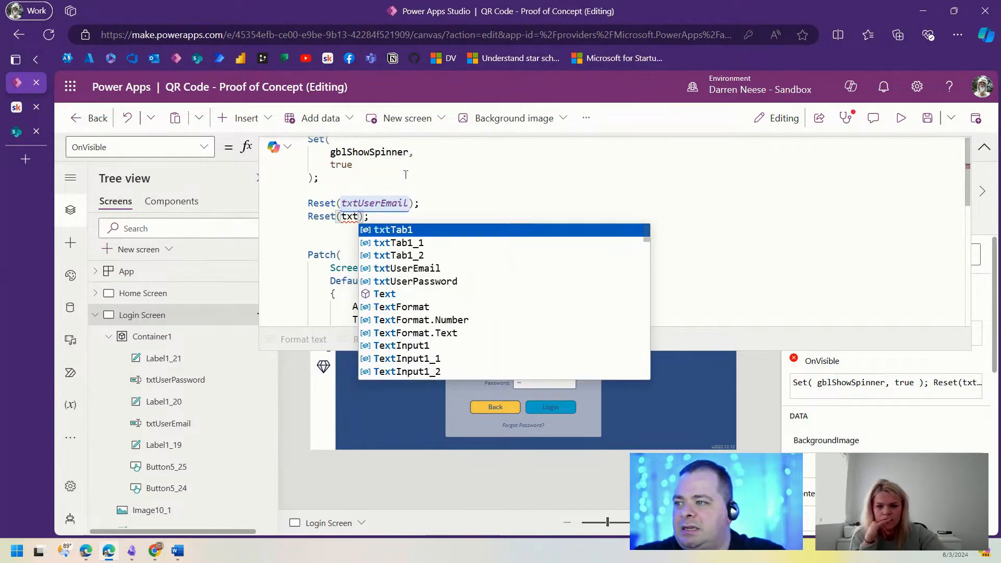
type("u")
key("Down")
key("Tab")
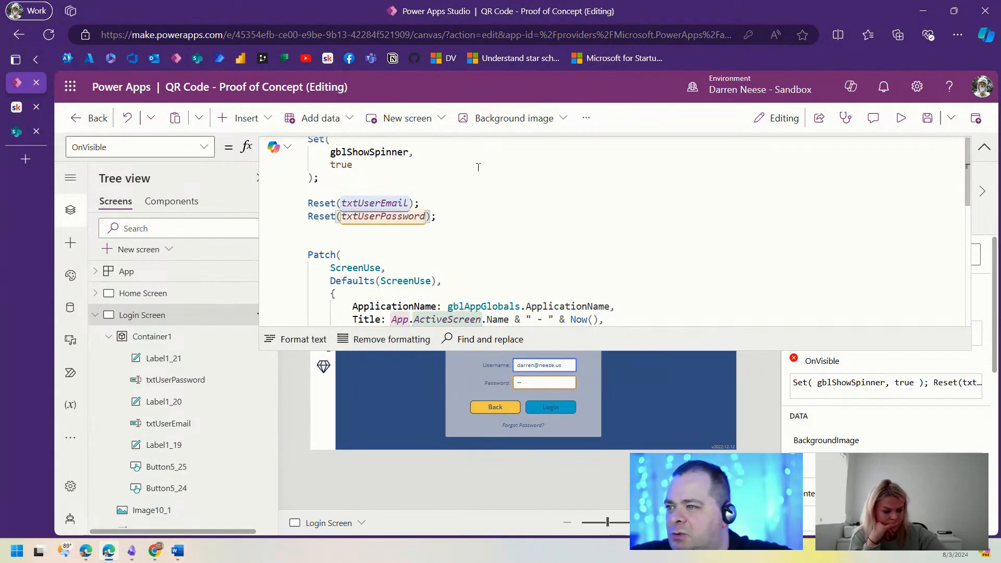
Step: Preview the app, open Patient Access Area, and copy a patient user's e-mail from SharePoint
left_click(900, 118)
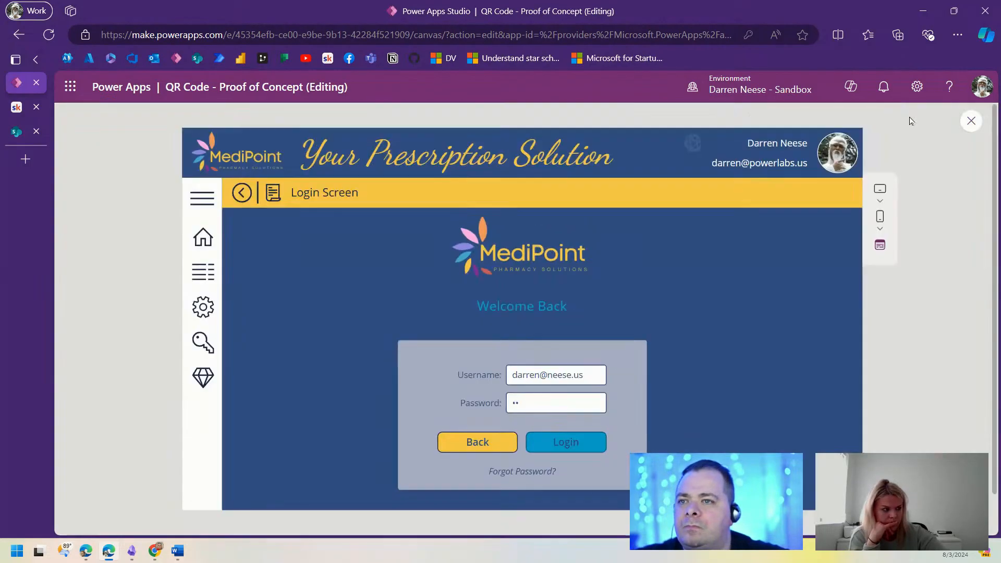
left_click(228, 245)
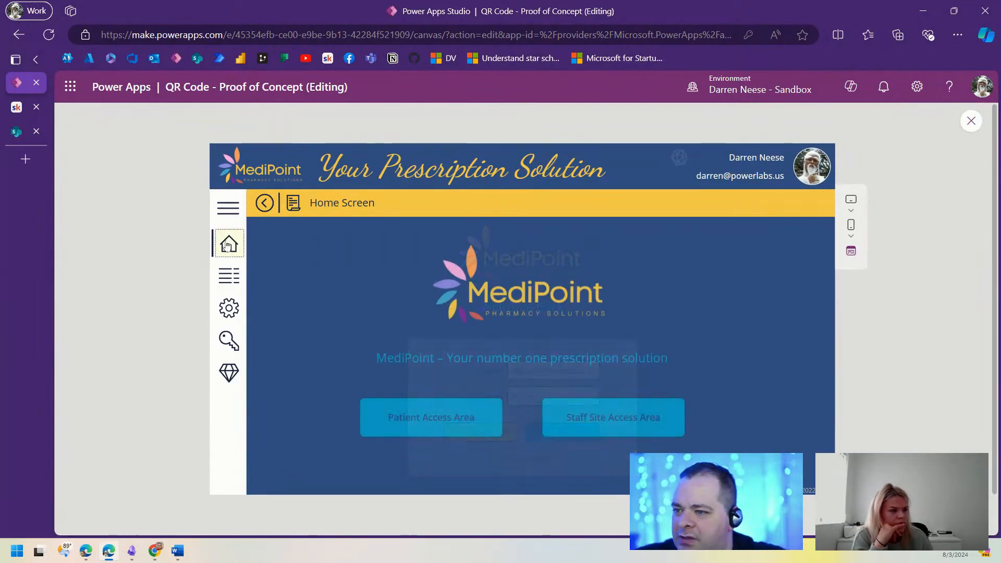
left_click(425, 415)
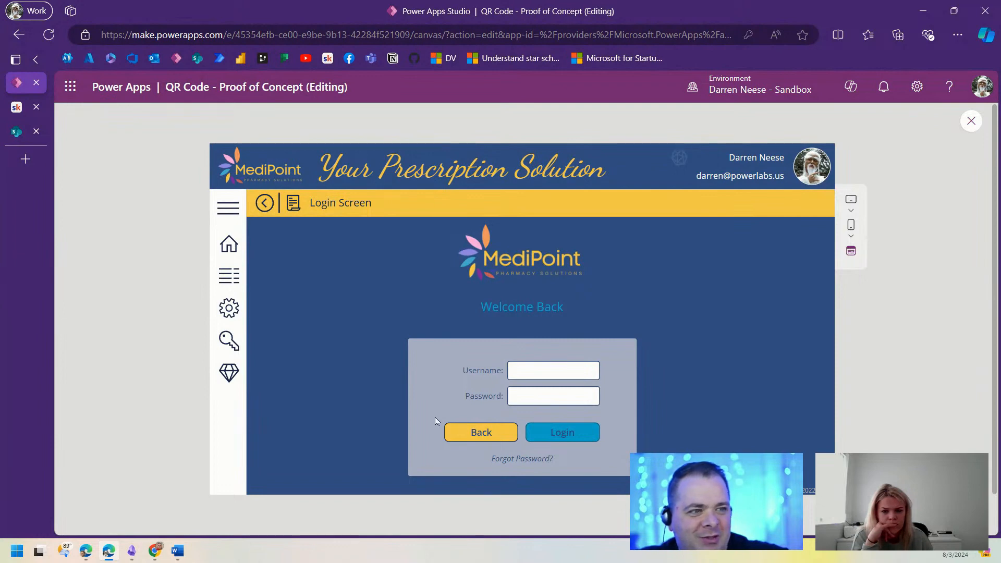
left_click(21, 131)
left_click_drag(633, 266, 722, 292)
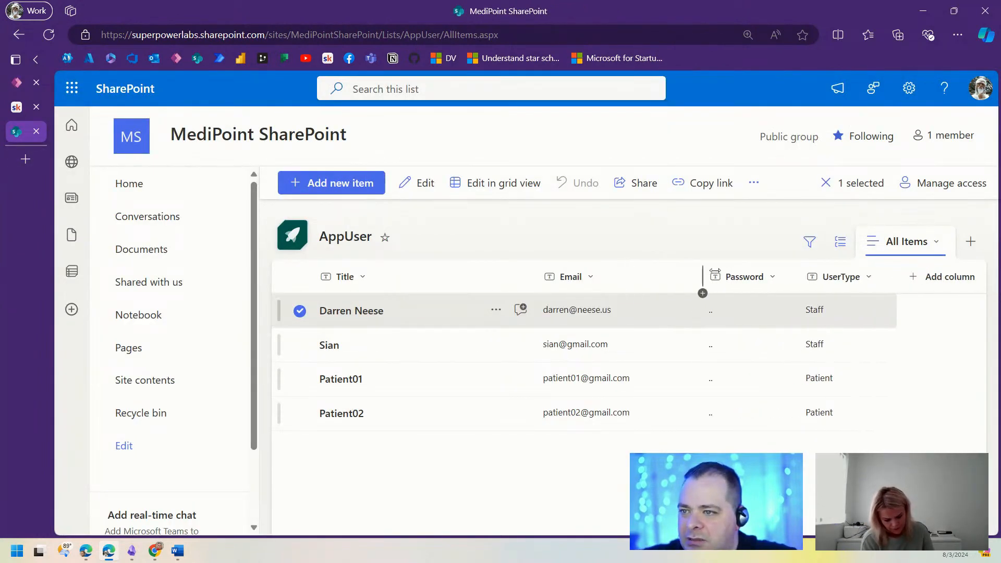
left_click(543, 384)
left_click(18, 87)
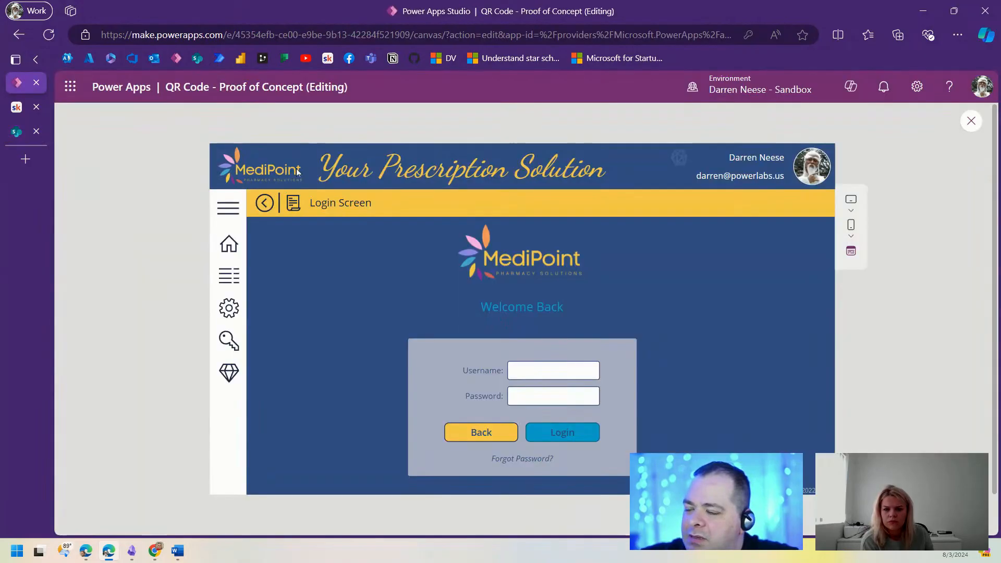
Step: Log in with the patient's e-mail and password, reaching the Patient Home Screen
left_click(553, 370)
key("ctrl+v")
left_click(553, 396)
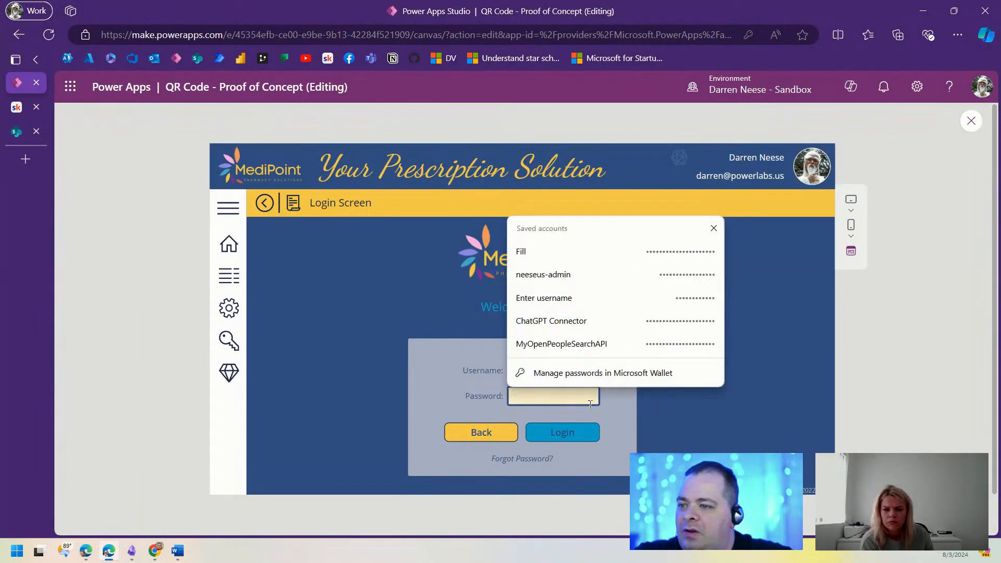
type("••")
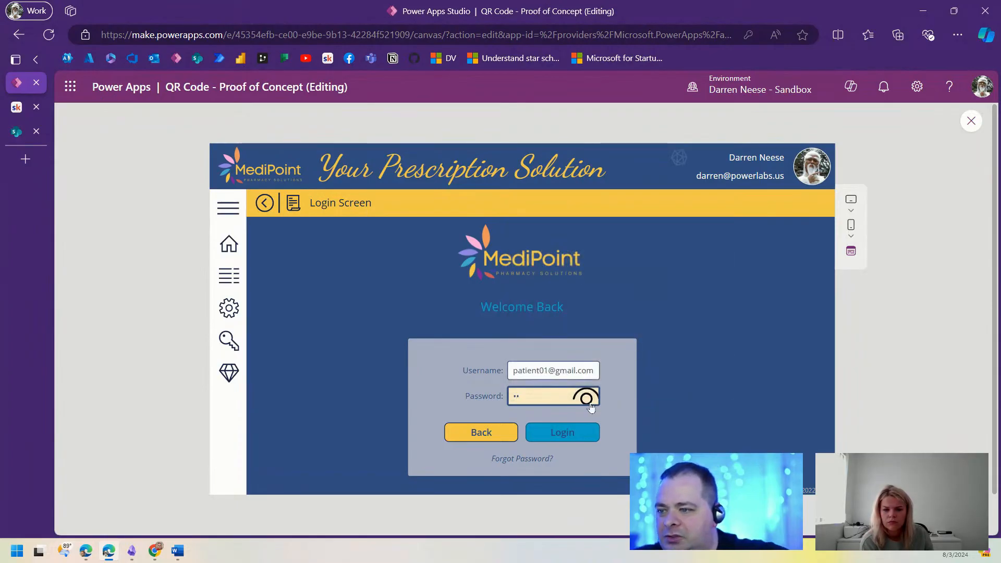
left_click(568, 437)
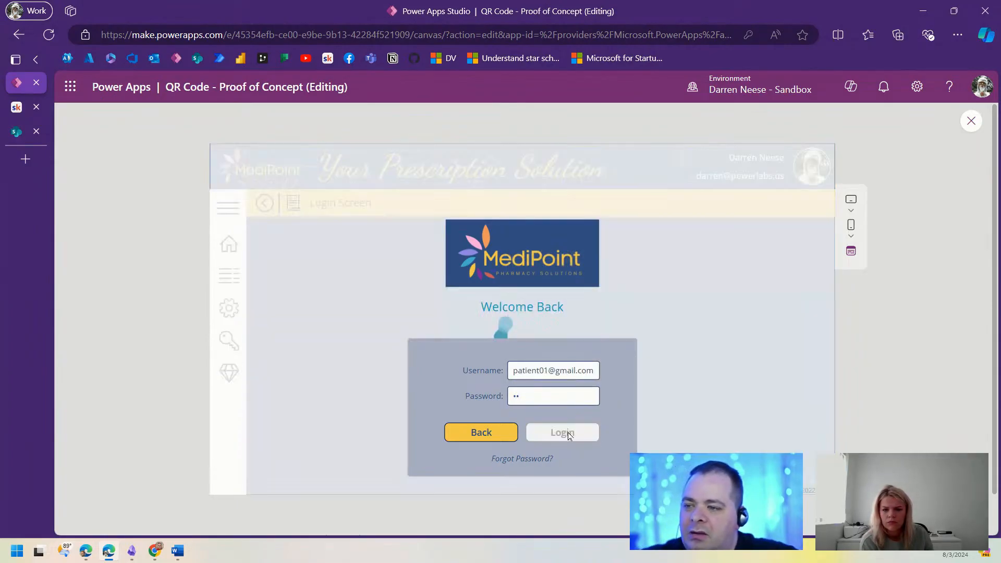
left_click_drag(586, 358, 461, 357)
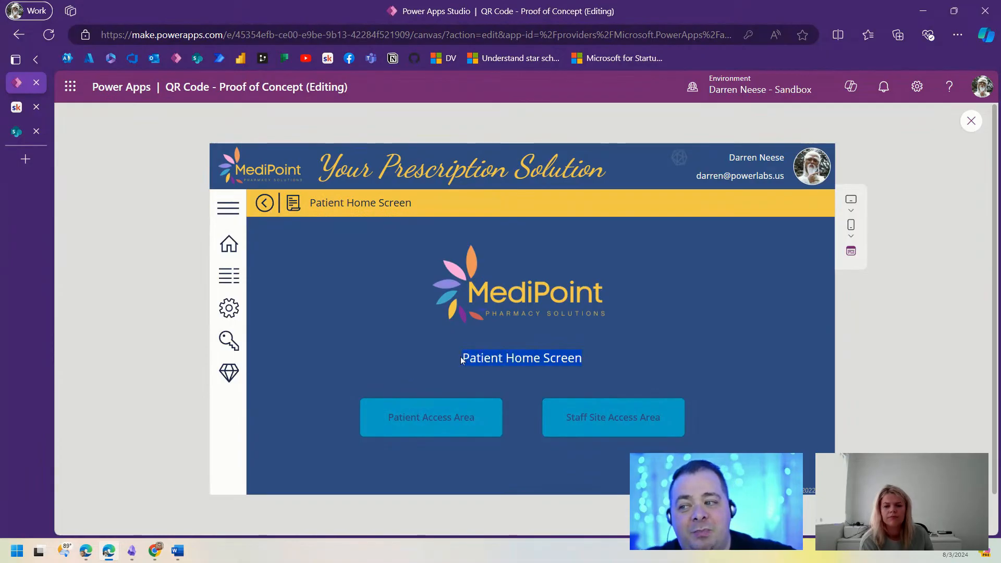
left_click(683, 360)
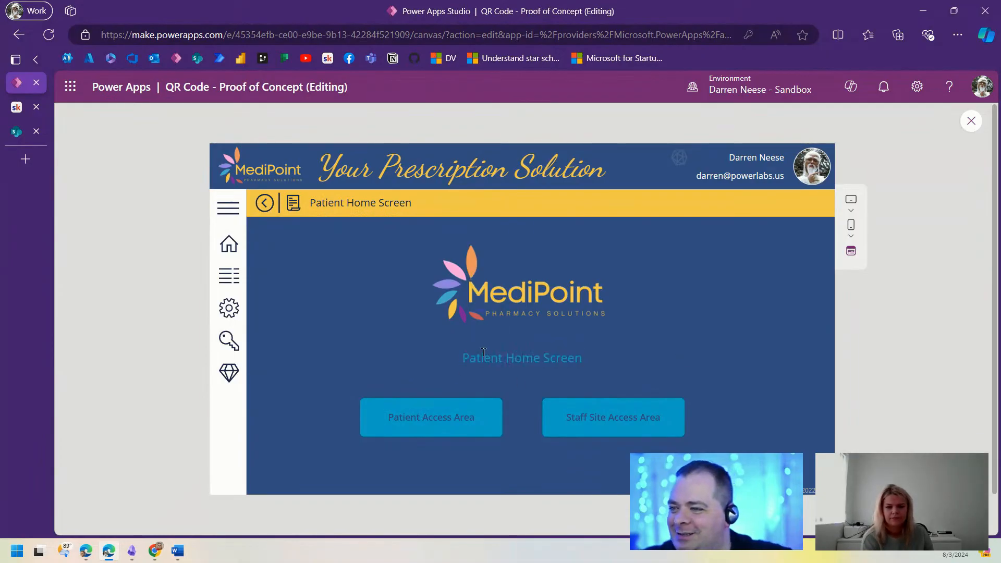
Step: Close the preview, collapse the formula editor, and show the Login Screen
left_click(970, 122)
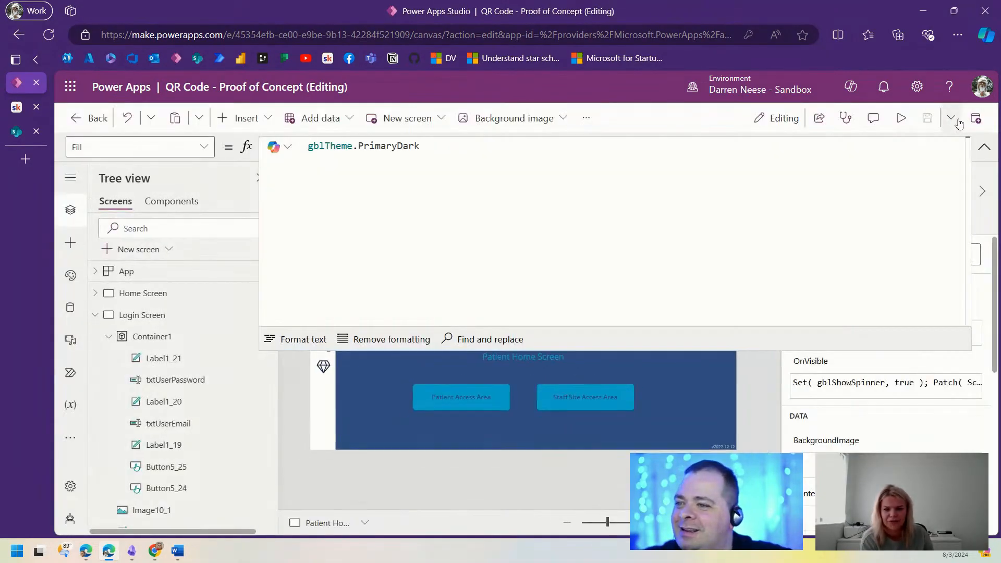
left_click(984, 151)
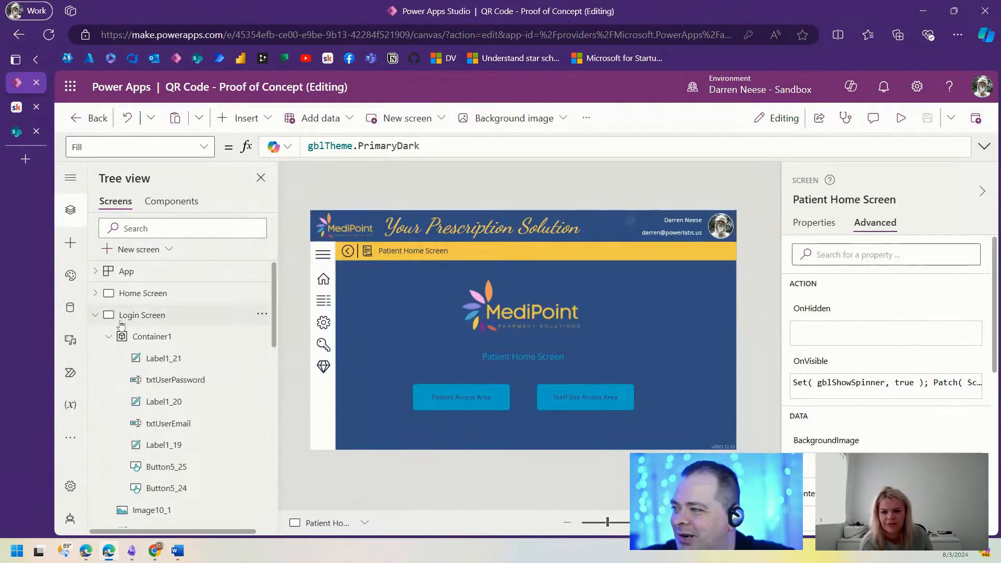
left_click(91, 317)
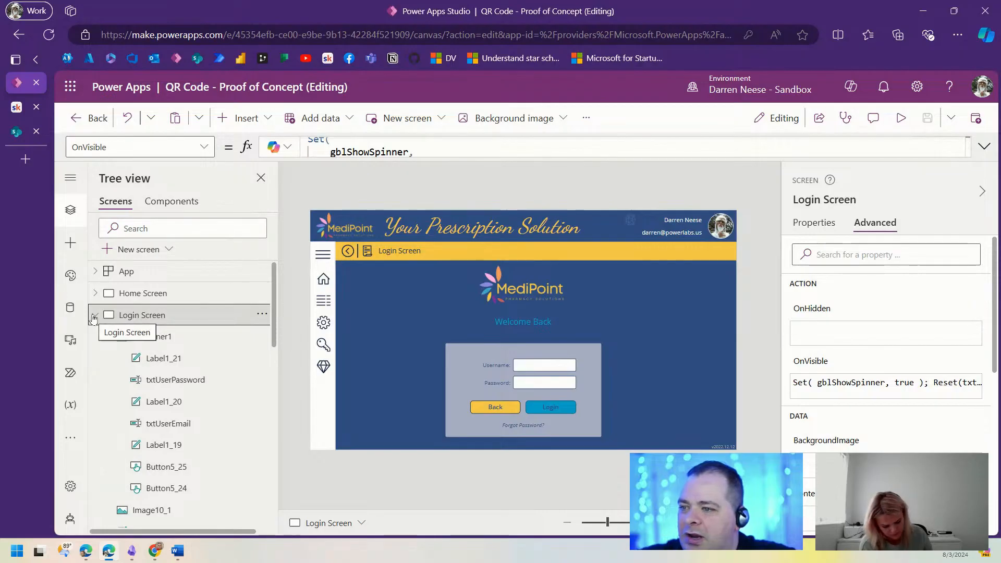
left_click(95, 315)
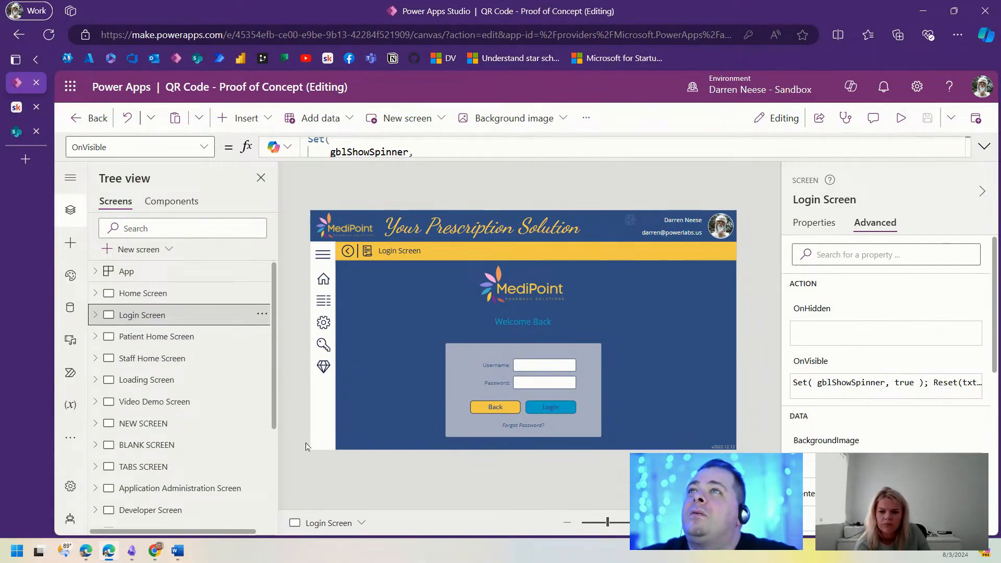
left_click(178, 554)
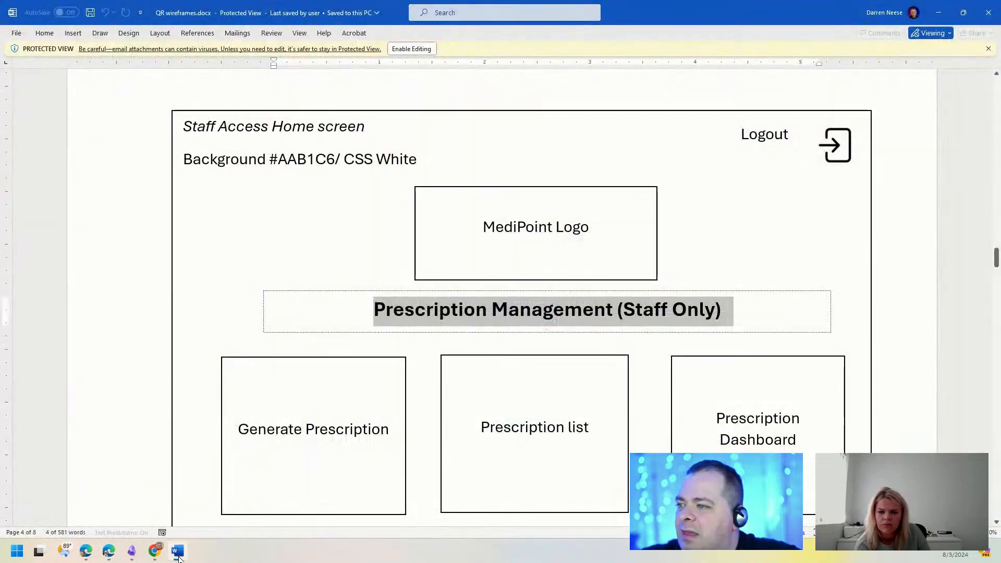
scroll(761, 317, "up", 20)
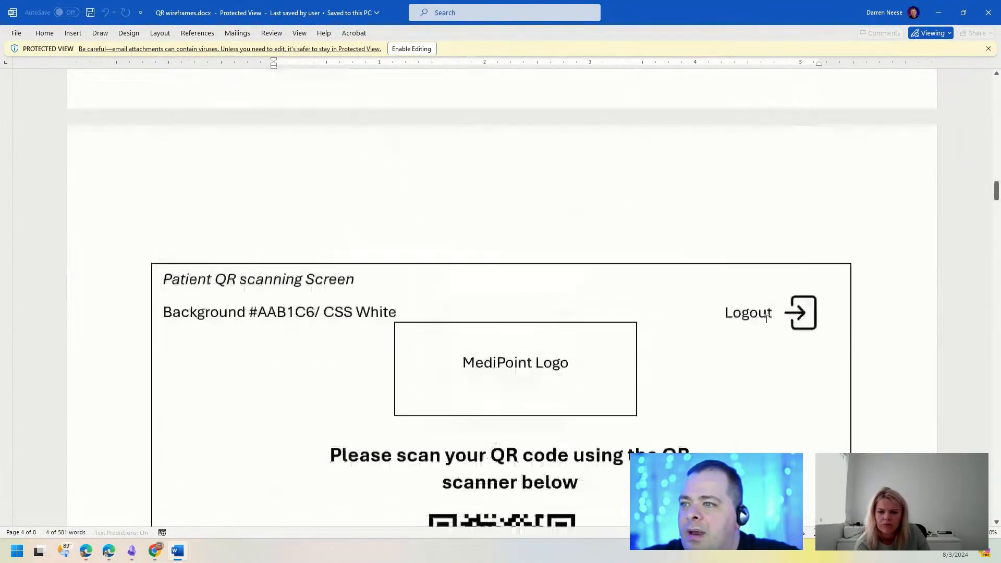
scroll(767, 318, "up", 15)
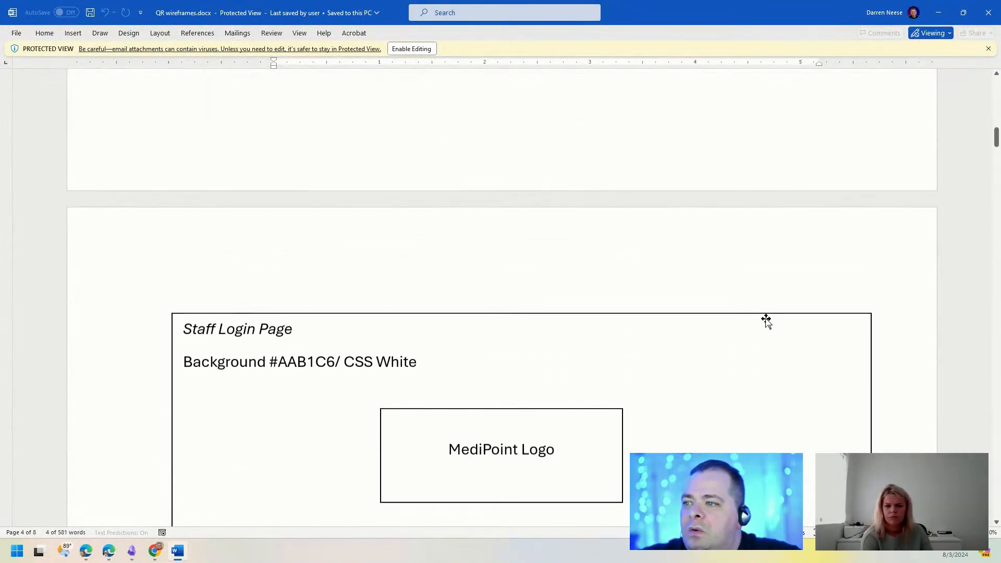
scroll(767, 318, "down", 5)
scroll(386, 281, "down", 11)
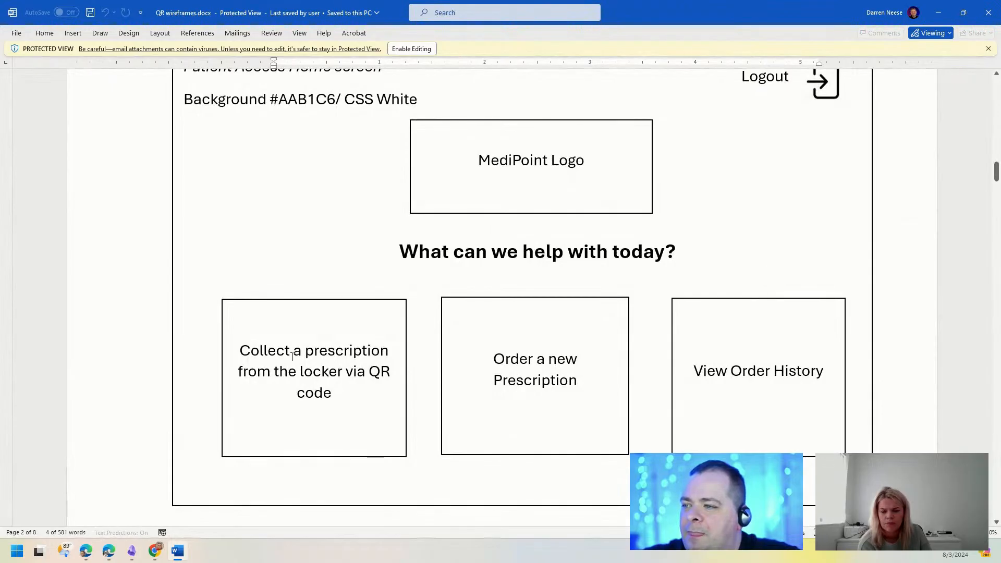
scroll(563, 278, "up", 1)
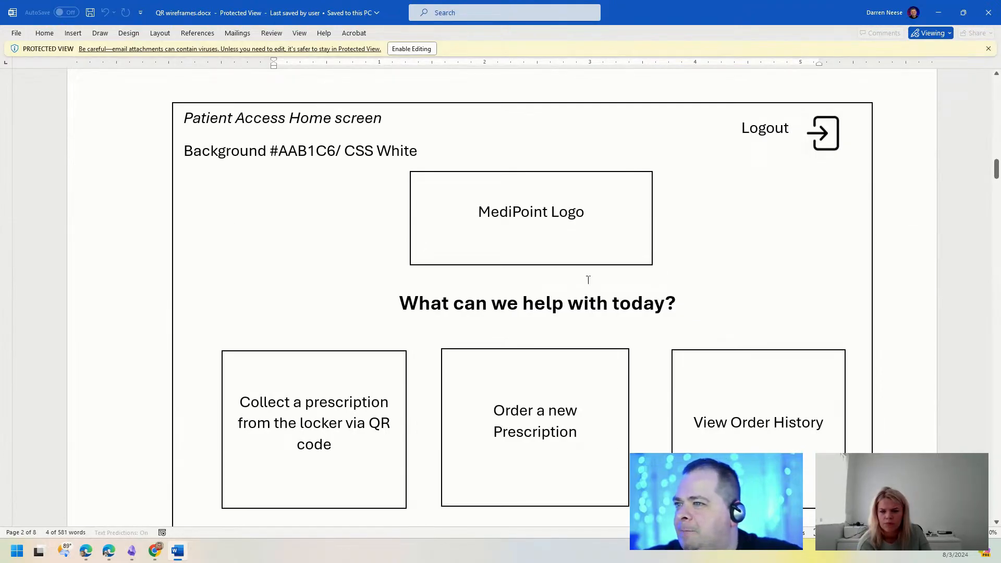
left_click_drag(745, 15, 730, 0)
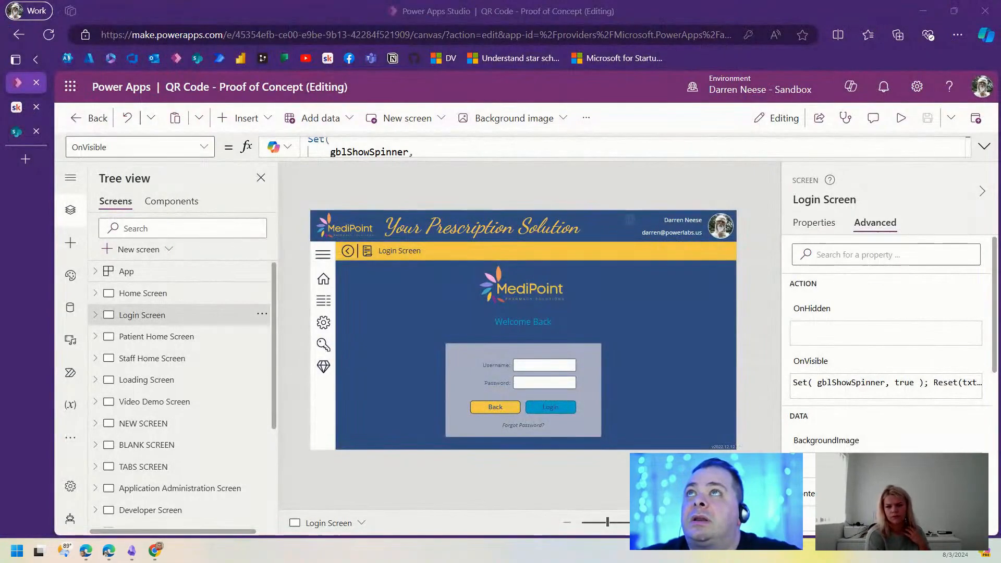
Step: Replace the heading's App.ActiveScreen.Name formula with "What can we help with today?"
left_click(157, 336)
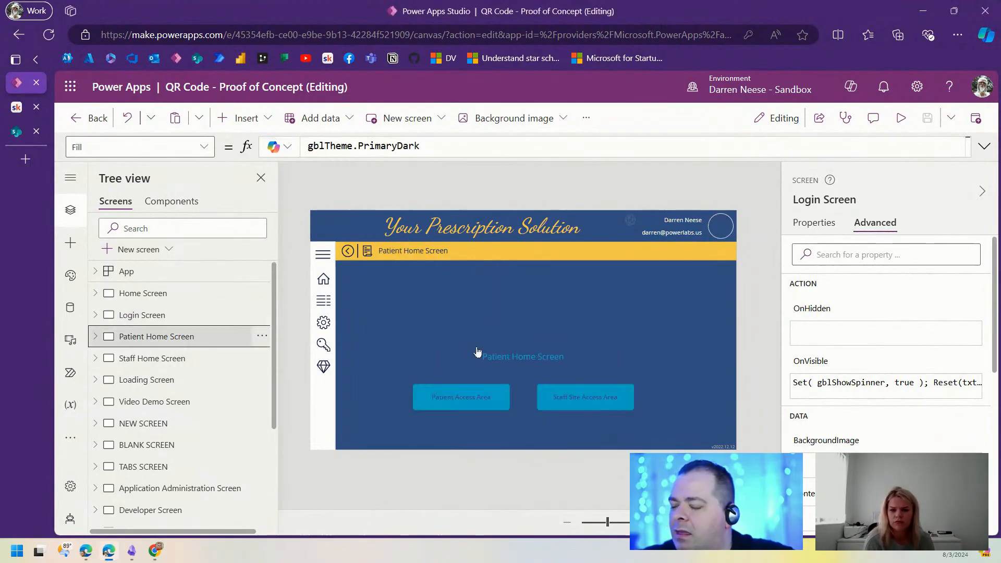
left_click(540, 358)
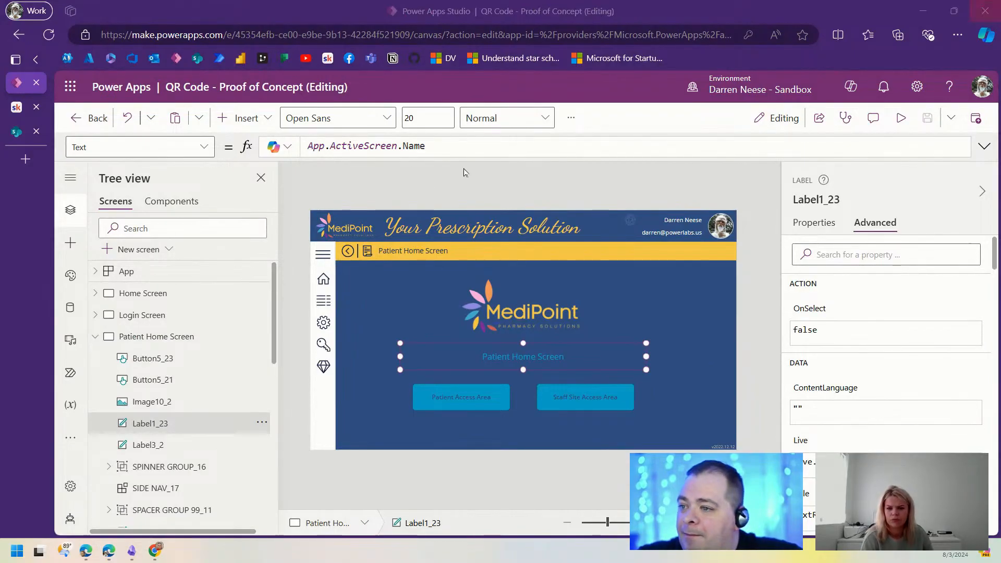
left_click_drag(426, 147, 292, 149)
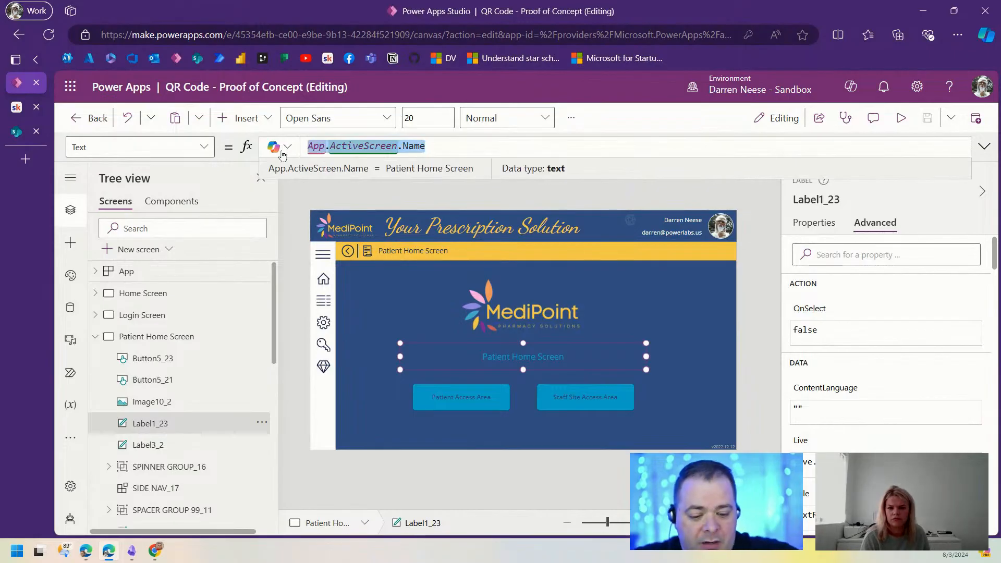
type("\"\"")
type("What can we help with today?")
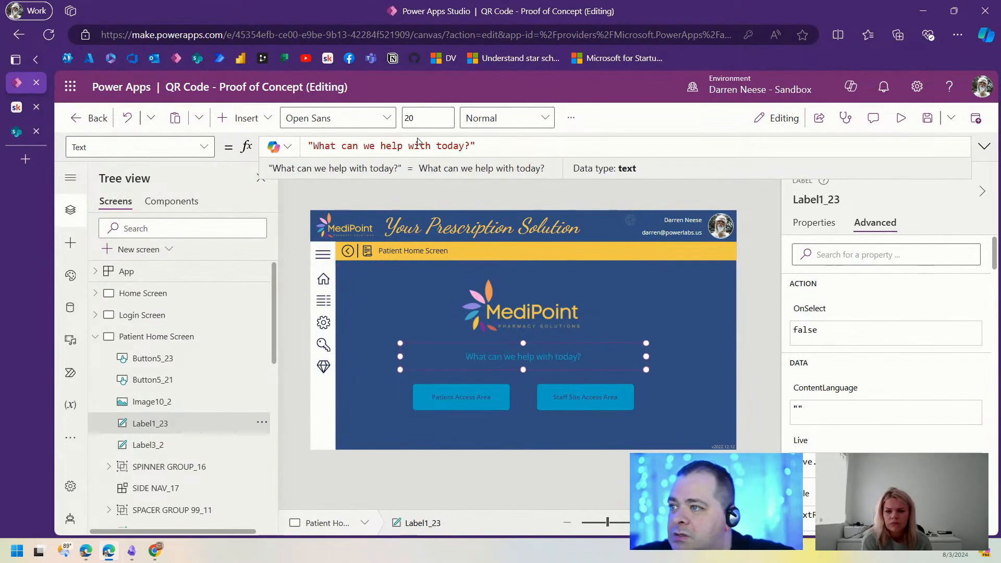
Step: Duplicate the Staff Site Access Area button and move the button pair lower and left
left_click(457, 399)
left_click(590, 398)
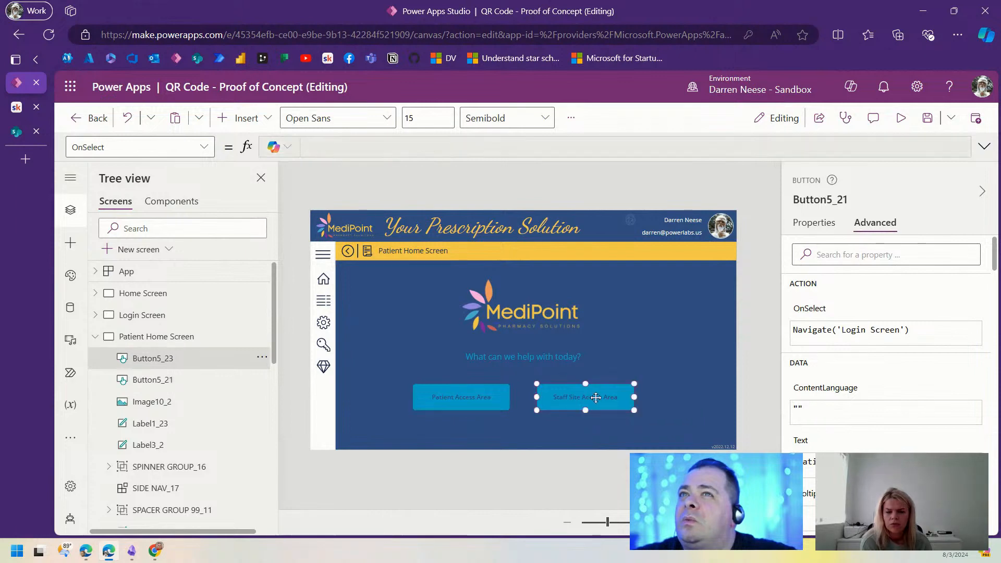
key("ctrl+c")
key("ctrl+v")
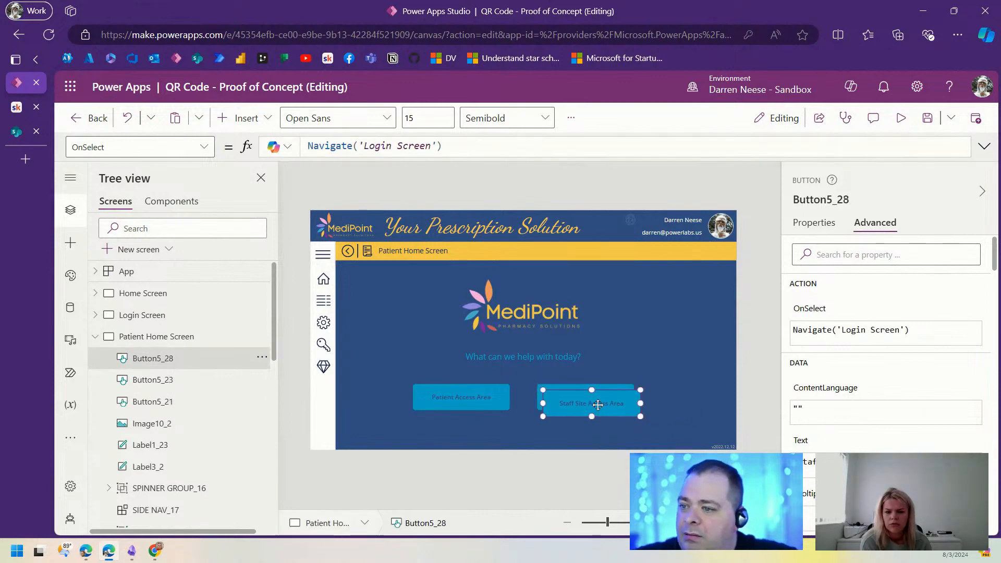
left_click(461, 399)
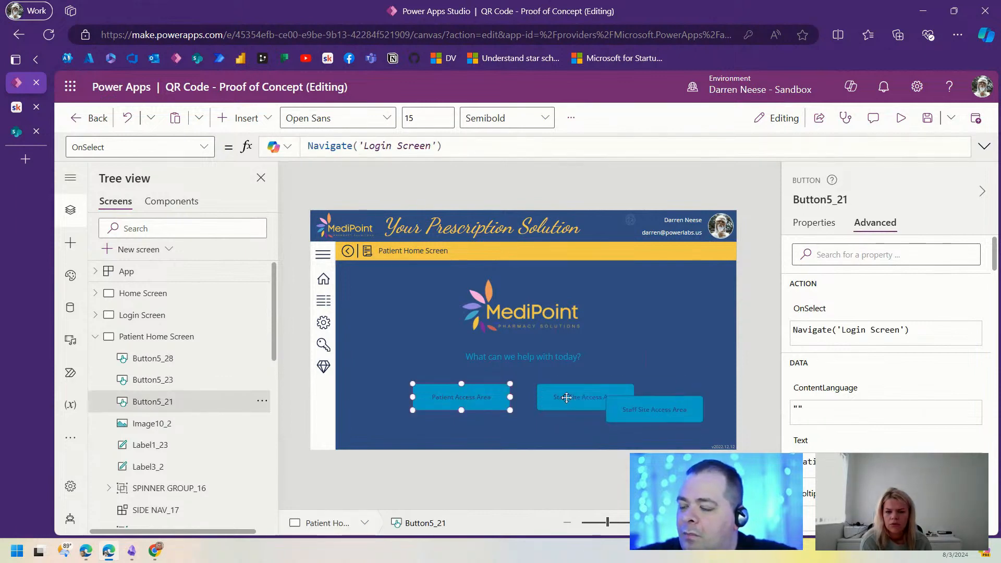
left_click(567, 398, "shift")
left_click_drag(567, 397, 512, 409)
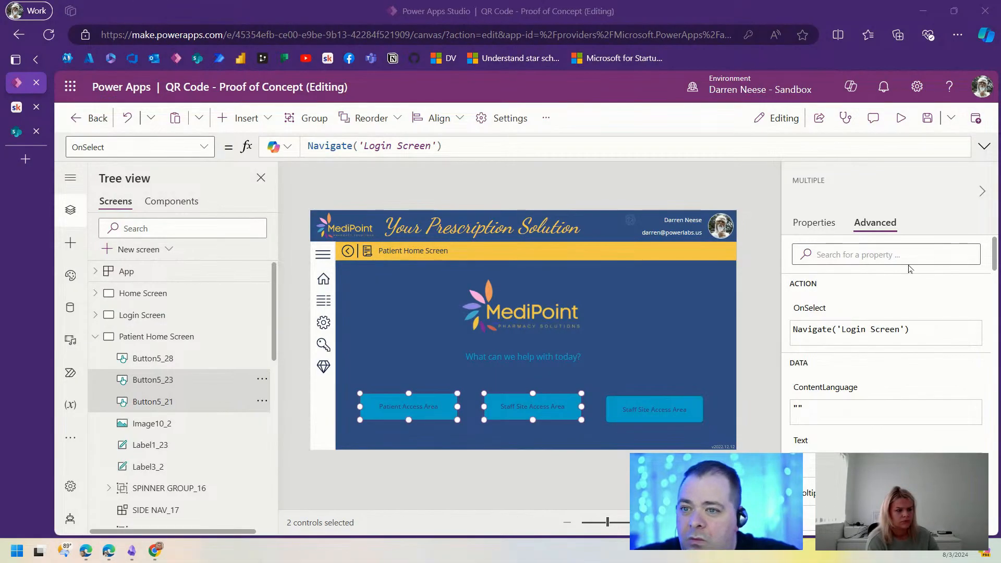
Step: Label both selected buttons with the QR locker collection text
left_click(813, 223)
left_click(943, 252)
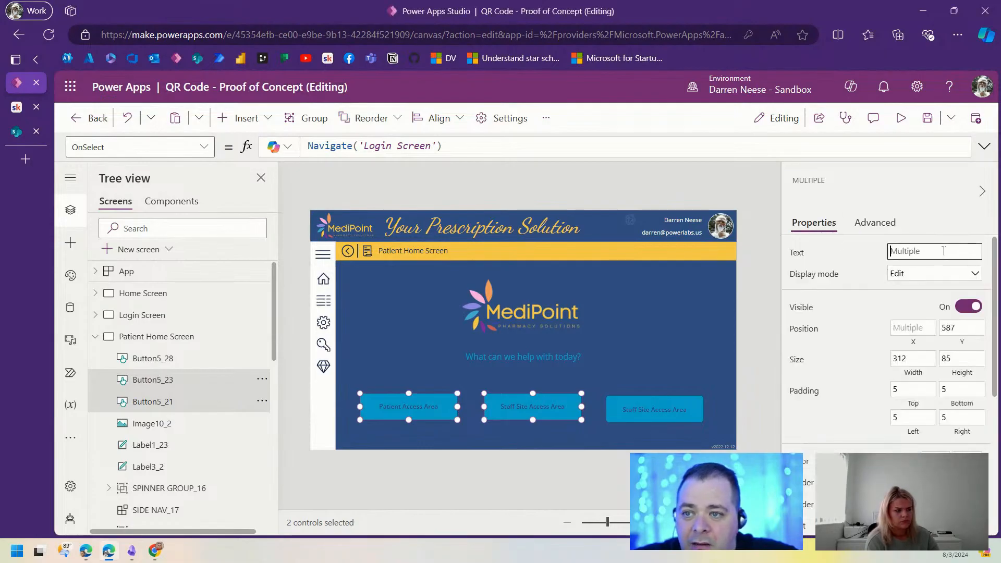
key("ctrl+v")
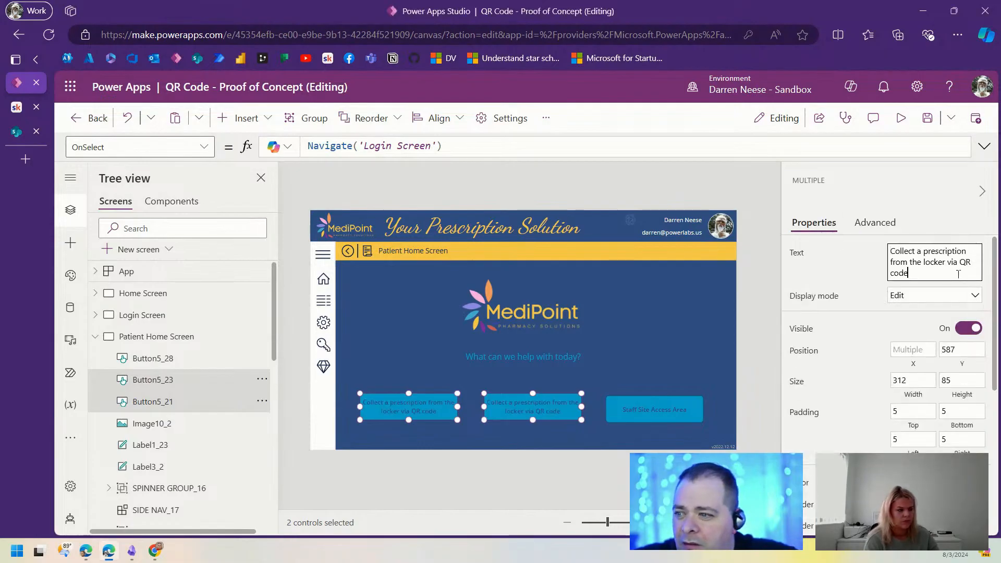
left_click(665, 346)
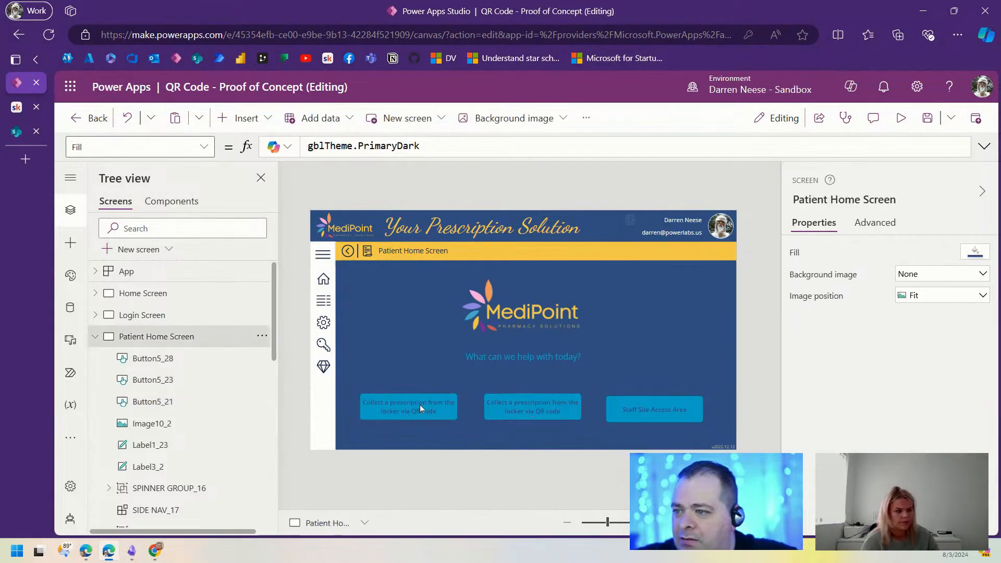
Step: Give all three Patient Home buttons a left and right padding of 15
left_click(420, 404)
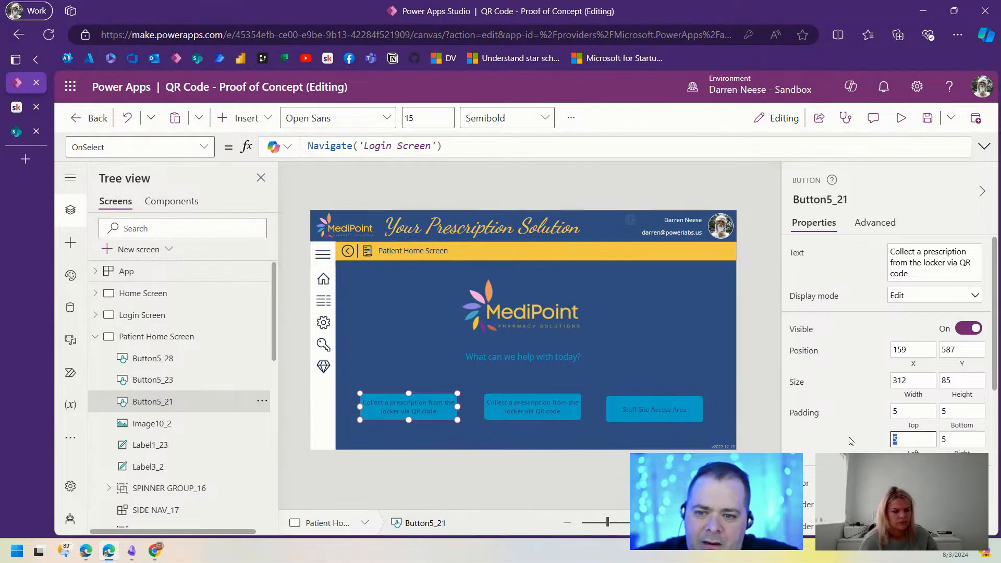
left_click(530, 404, "shift")
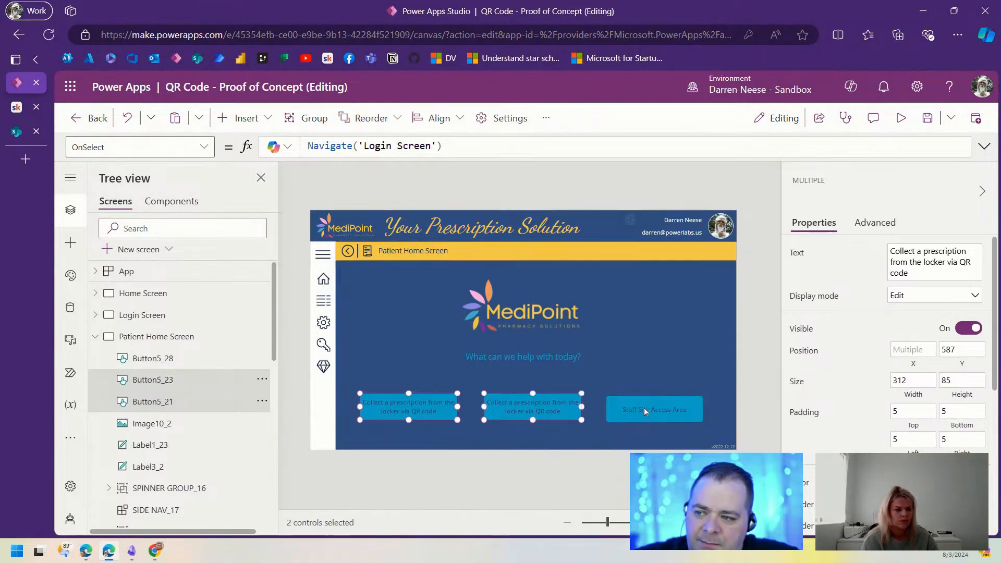
left_click(643, 408, "shift")
double_click(913, 418)
type("15")
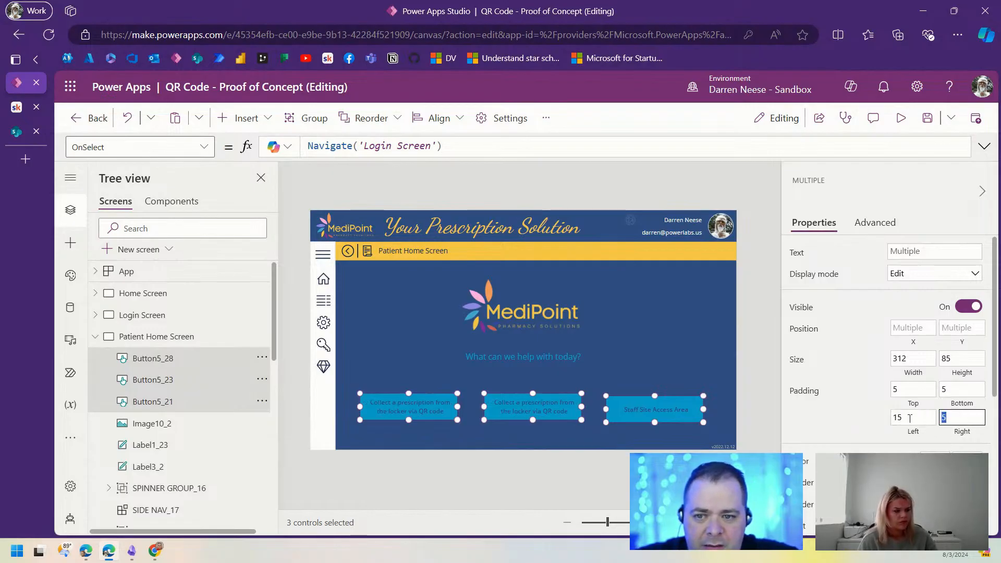
left_click(680, 330)
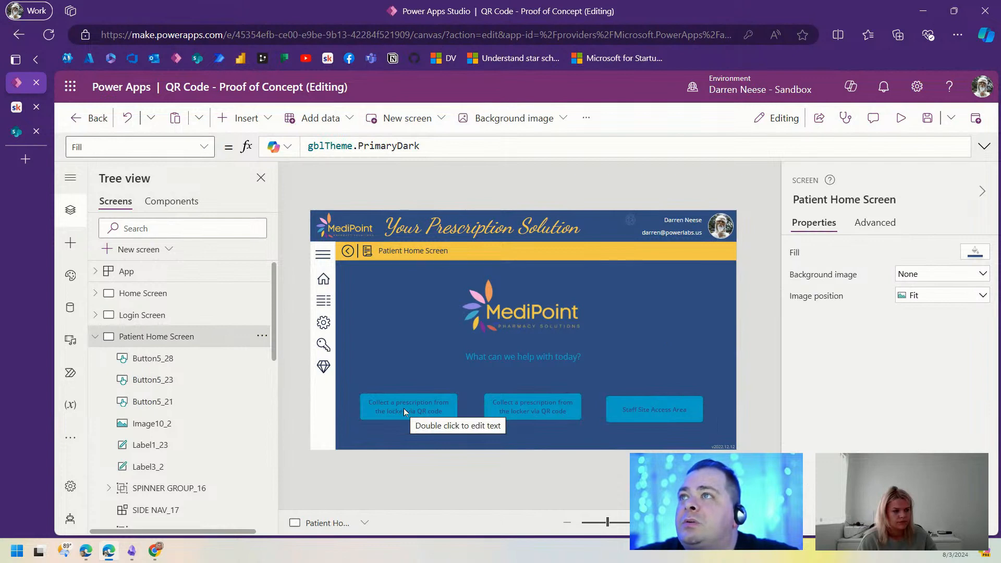
Step: Relabel the middle button 'Order a new Prescription'
left_click(430, 410)
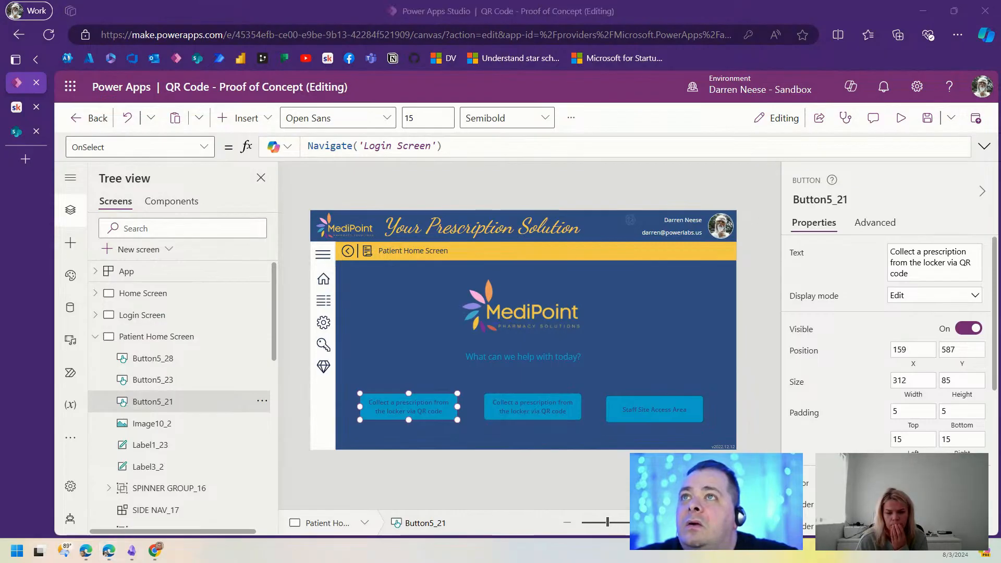
left_click(520, 404)
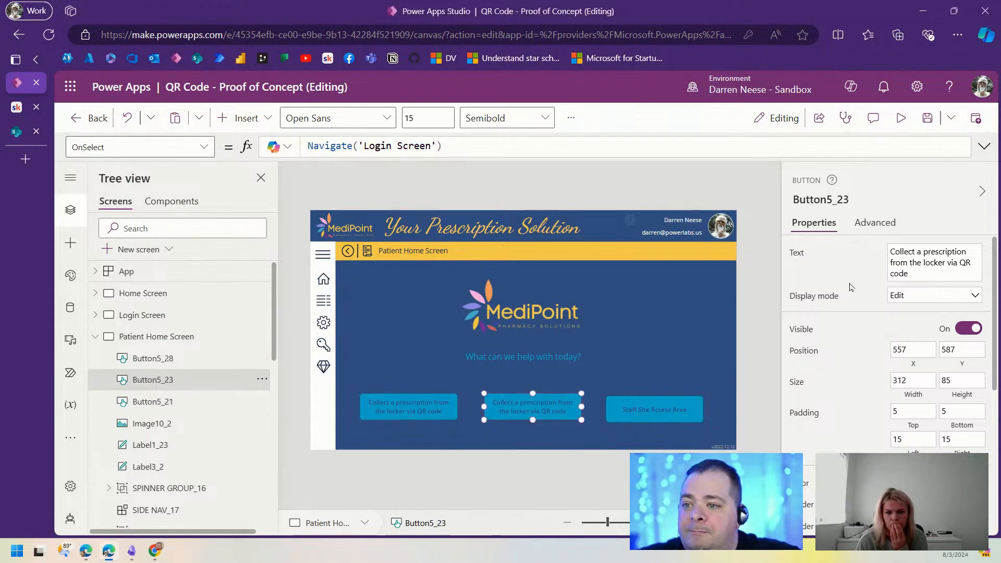
left_click(942, 253)
key("ctrl+a")
key("ctrl+v")
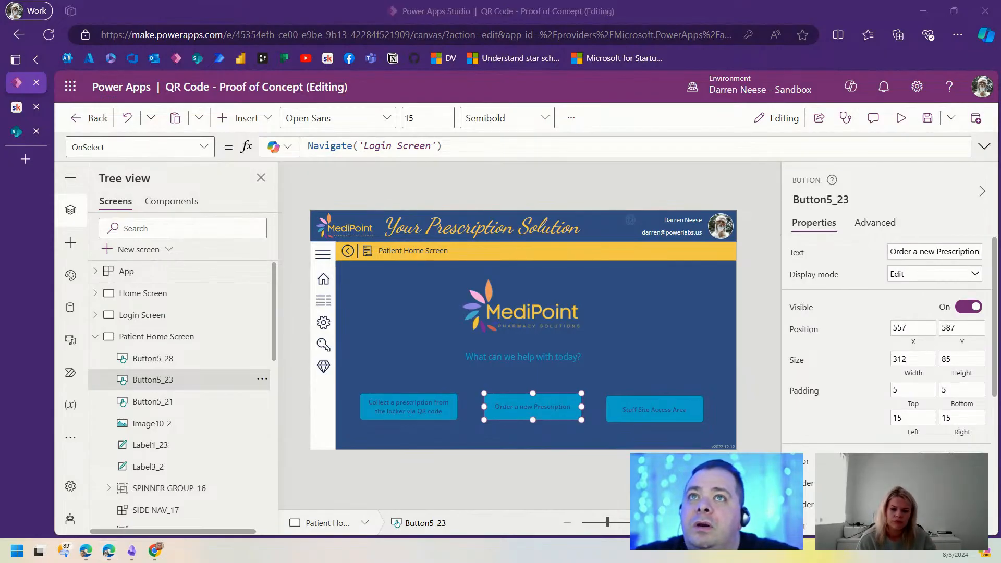
Step: Relabel the right button 'View Order History' and line up all three buttons at Y 587
left_click(676, 405)
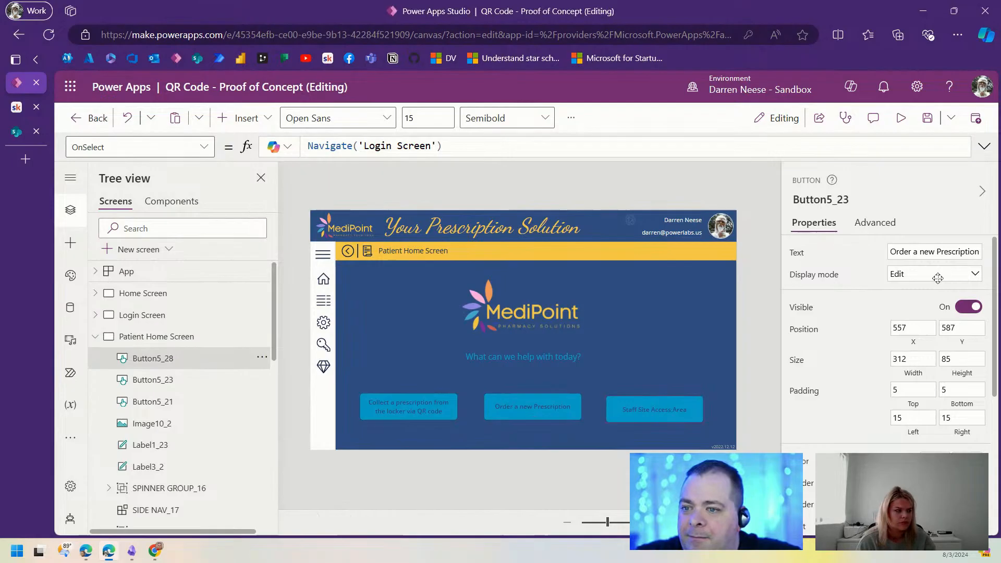
left_click(953, 249)
key("ctrl+a")
type("View Order History")
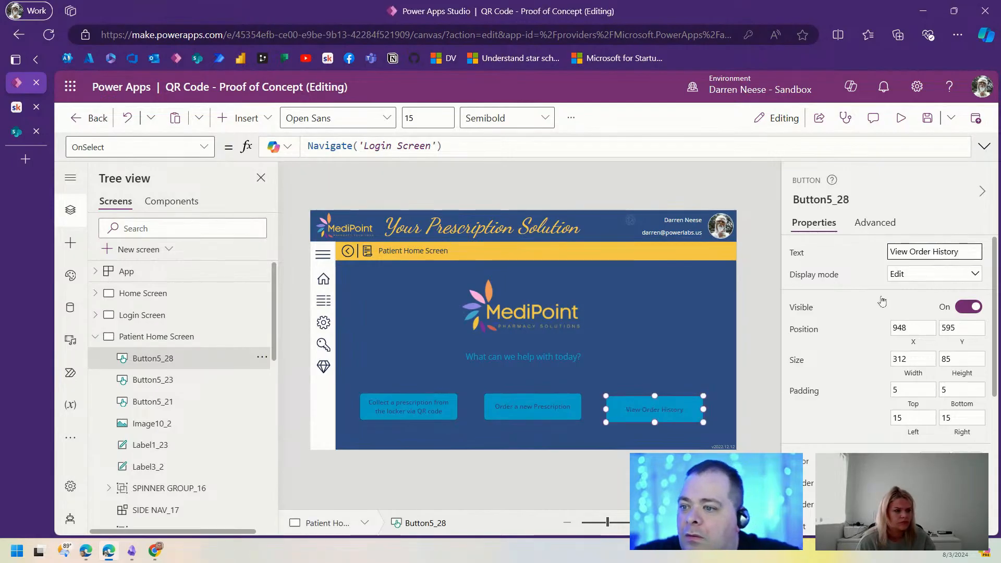
left_click_drag(623, 421, 630, 405)
mouse_move(686, 434)
left_mouse_down()
mouse_move(380, 404)
mouse_move(359, 379)
left_mouse_up()
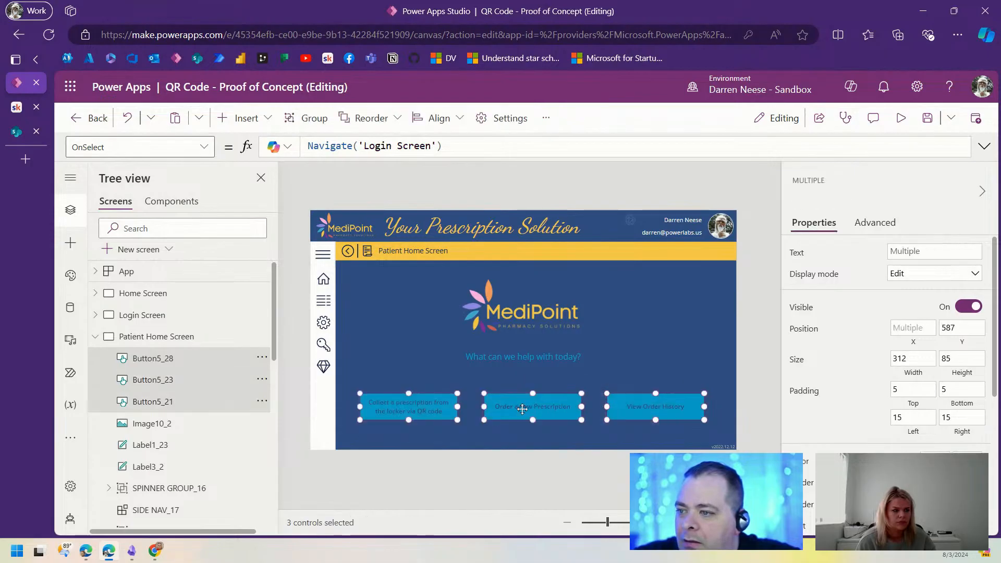
left_click_drag(522, 409, 529, 406)
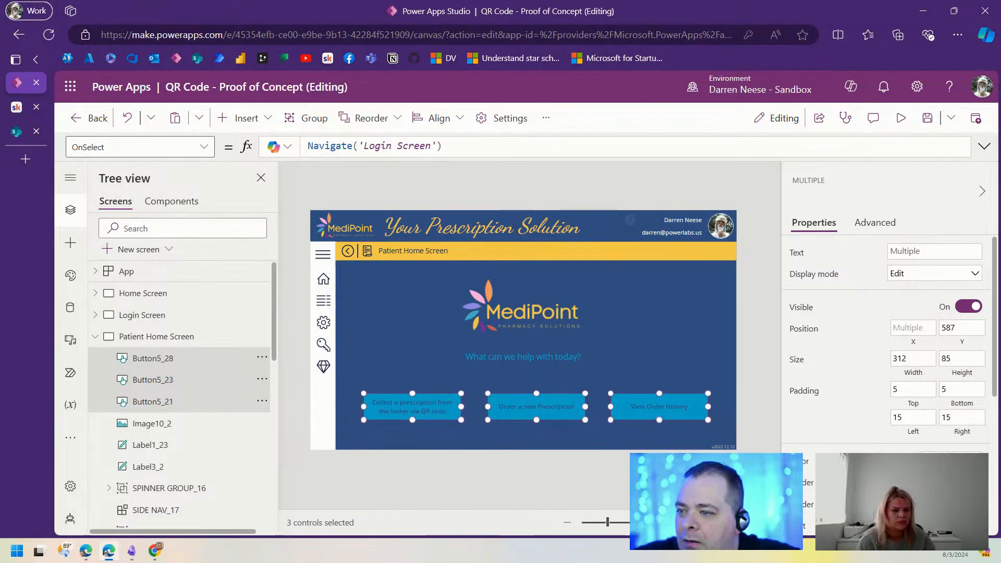
left_click(619, 497)
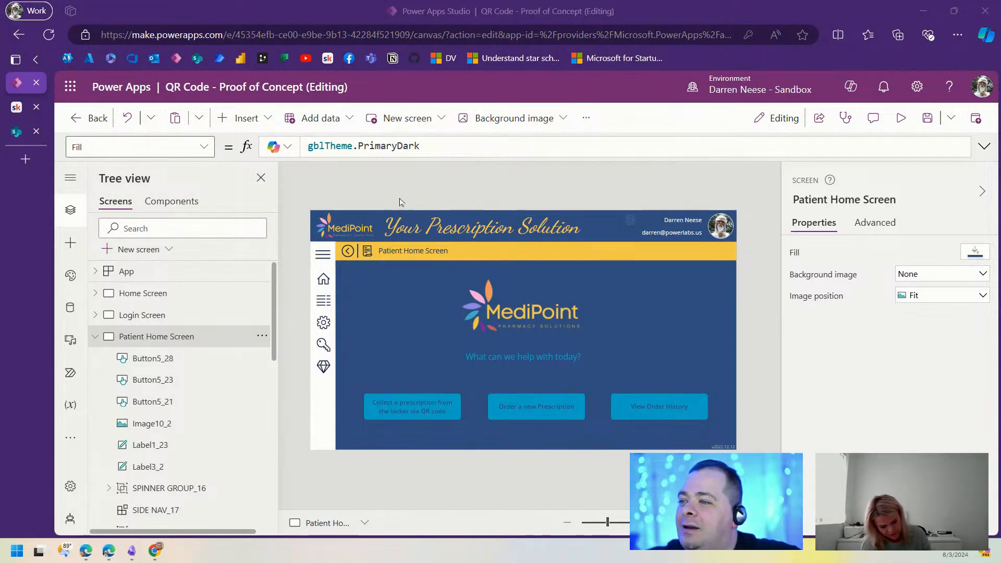
Step: Select the three Patient Home Screen buttons for copying
left_click(96, 337)
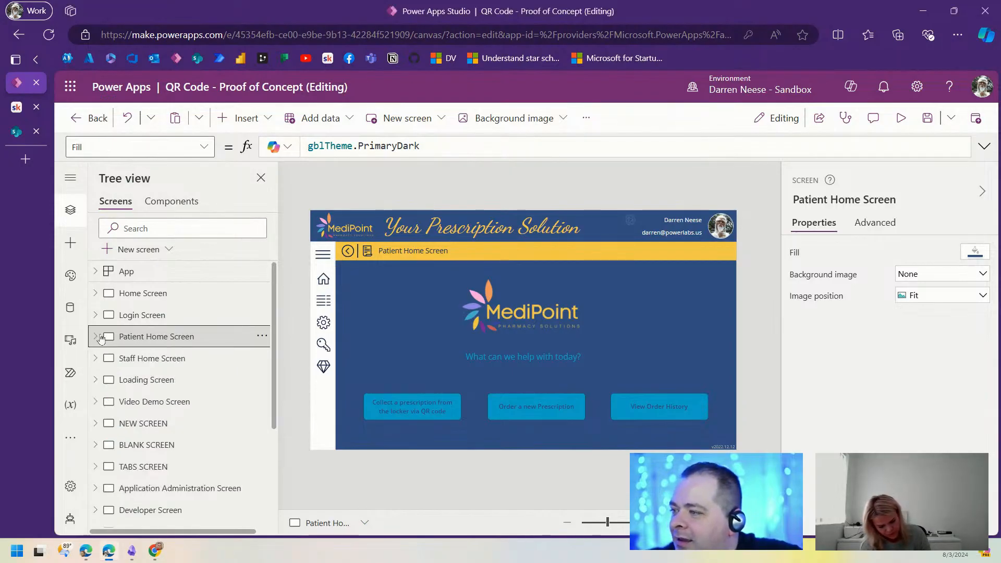
left_click(175, 361)
left_click(157, 337)
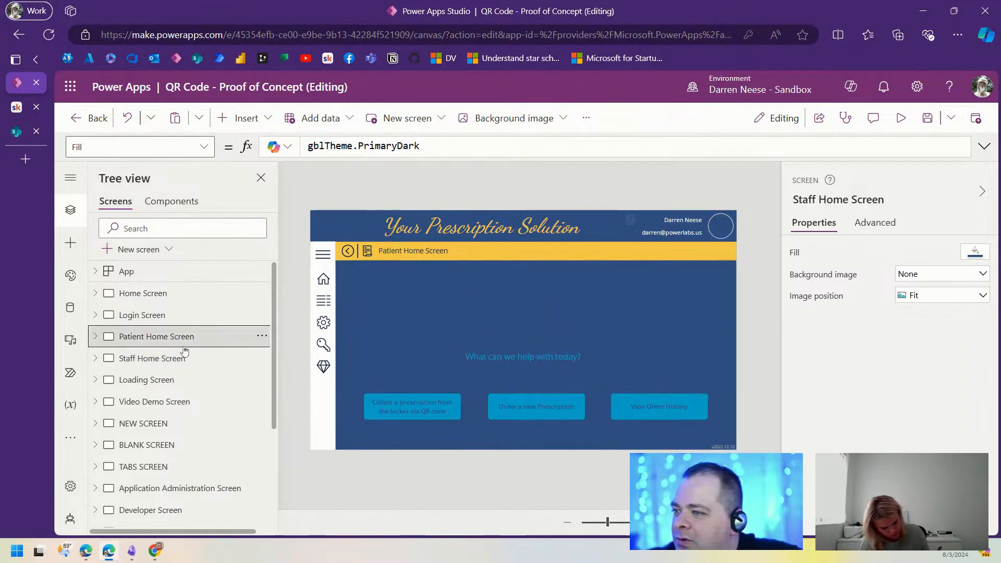
left_click(447, 409)
left_click(680, 409, "shift")
left_click(536, 407, "shift")
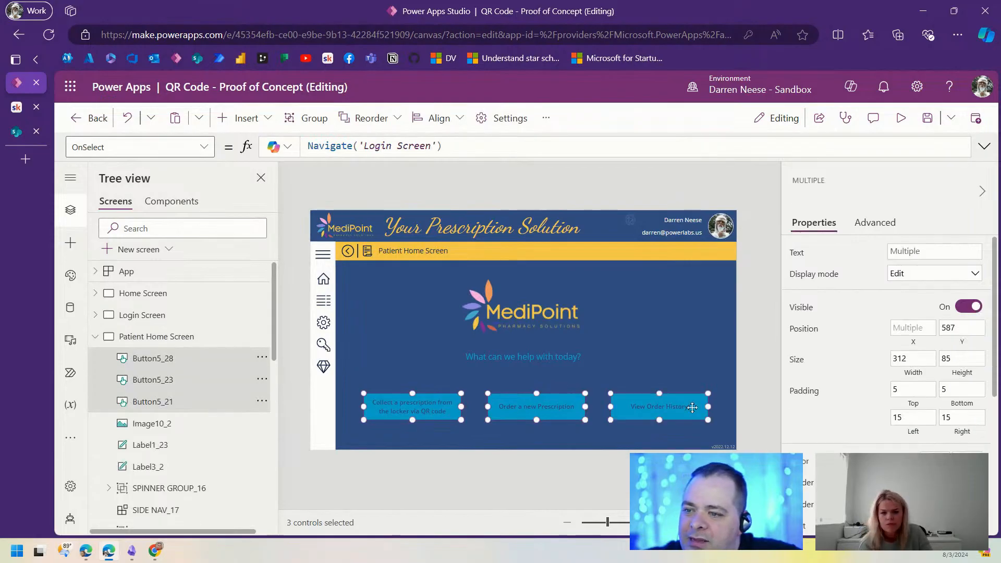
Step: On Staff Home Screen, delete the two old access buttons and paste the three copies
left_click(95, 336)
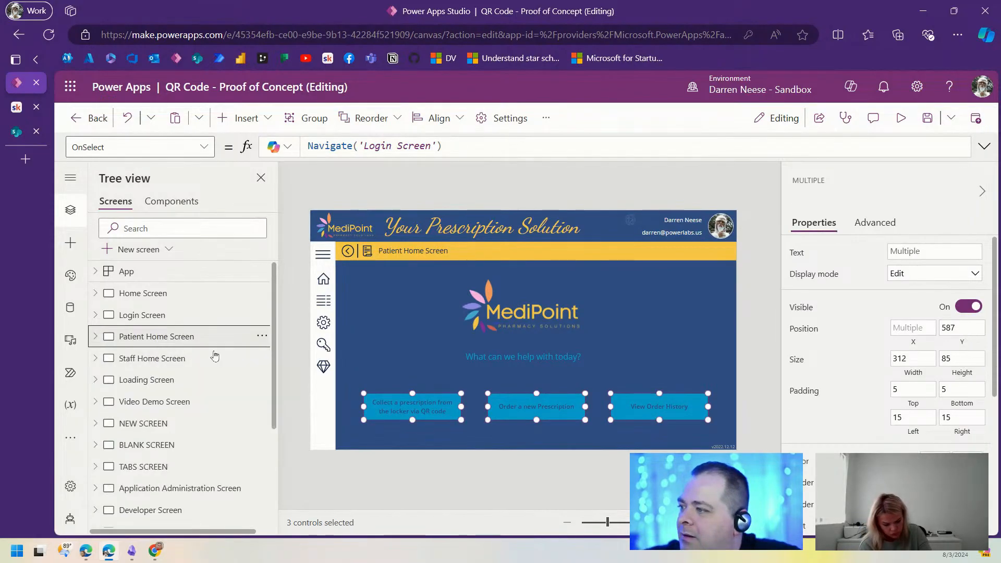
left_click(160, 359)
left_click(465, 394)
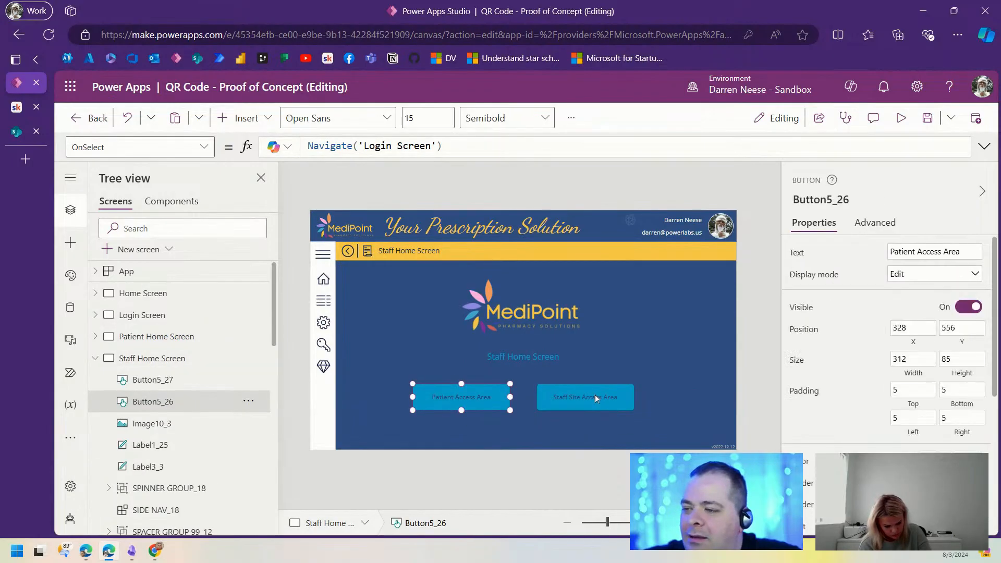
left_click(595, 395, "shift")
key("Delete")
key("ctrl+v")
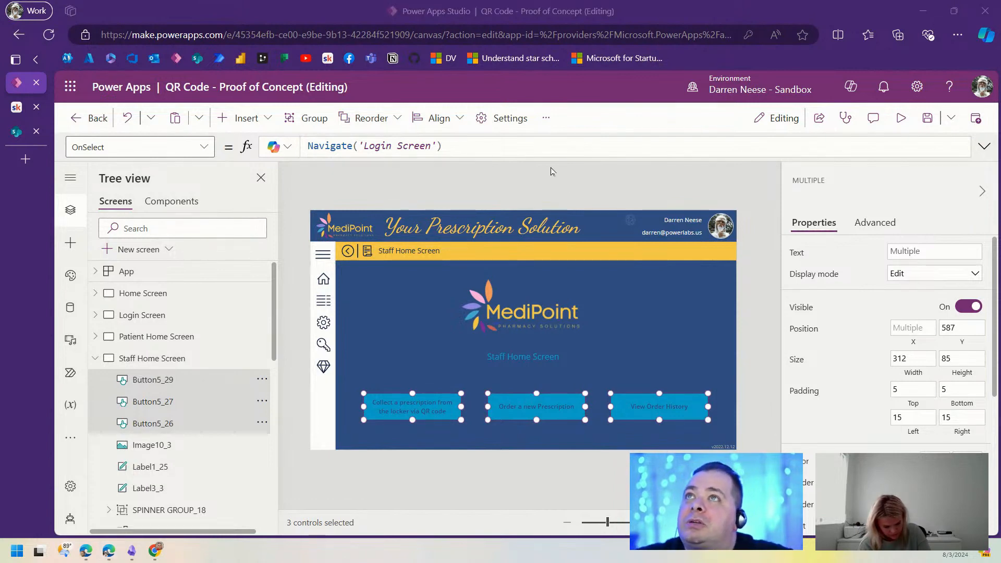
Step: Set heading Label1_25's Text to "Prescription Management (Staff Only)" and save the app
left_click(542, 352)
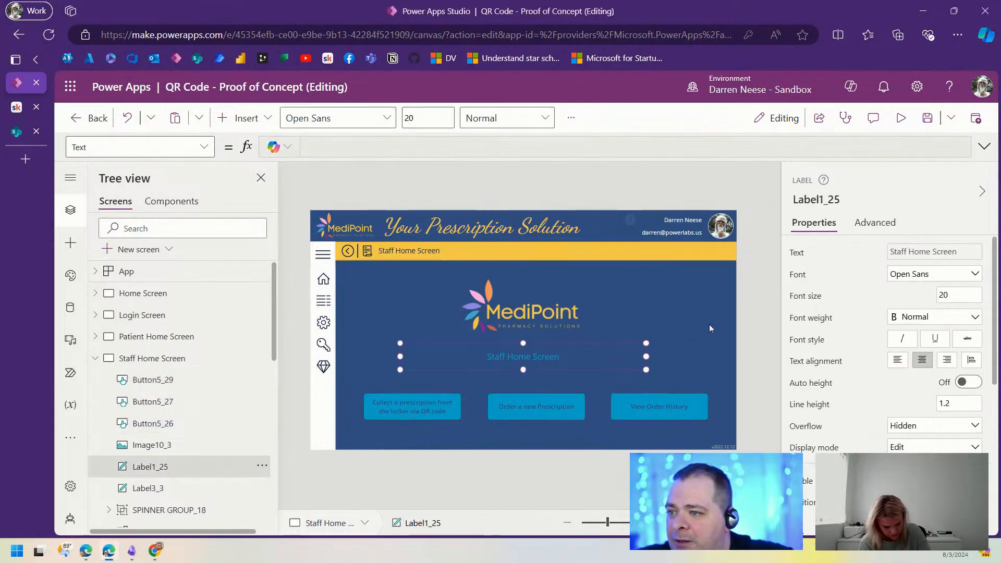
left_click(622, 140)
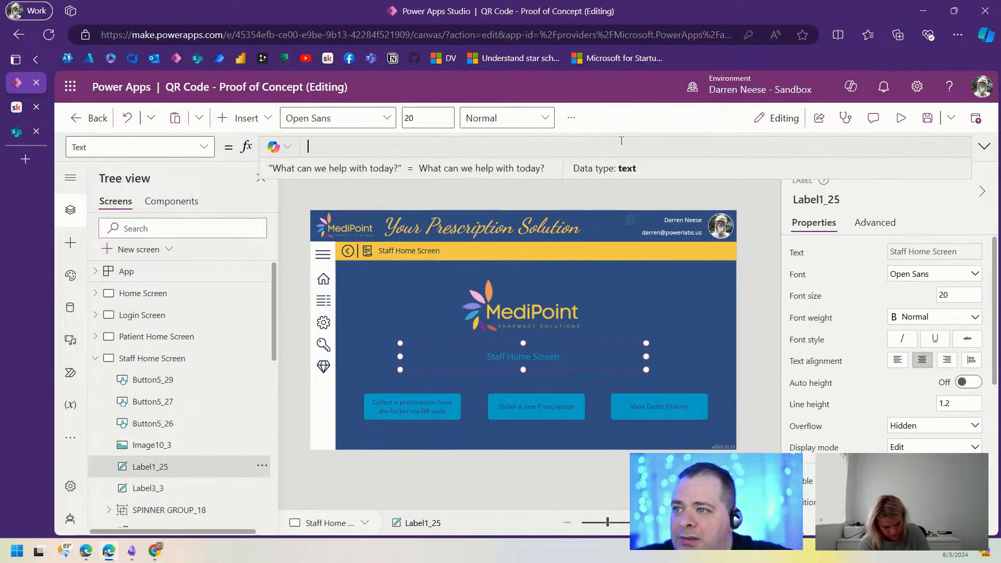
type("App.ActiveScreen.Name")
key("ctrl+a")
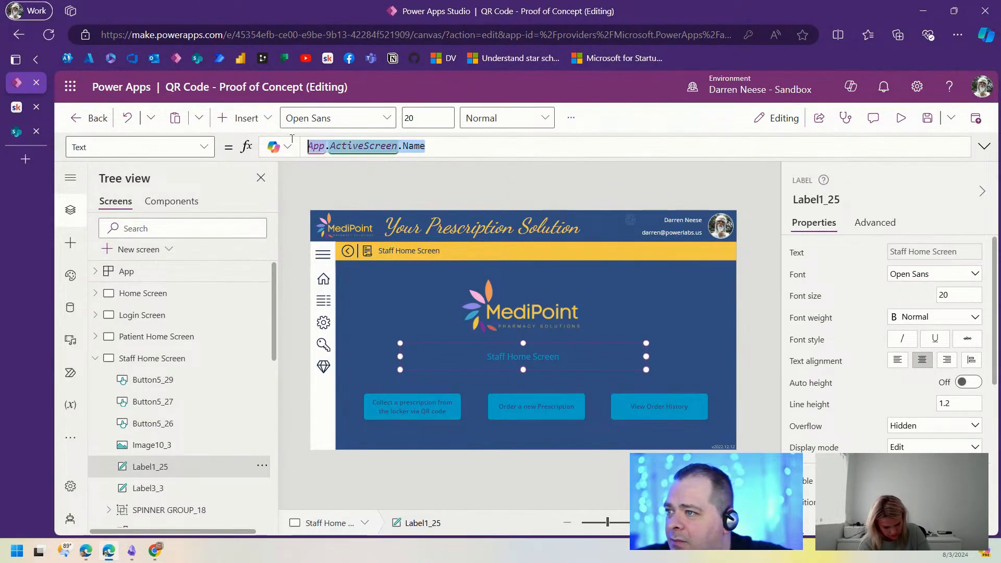
type("\"")
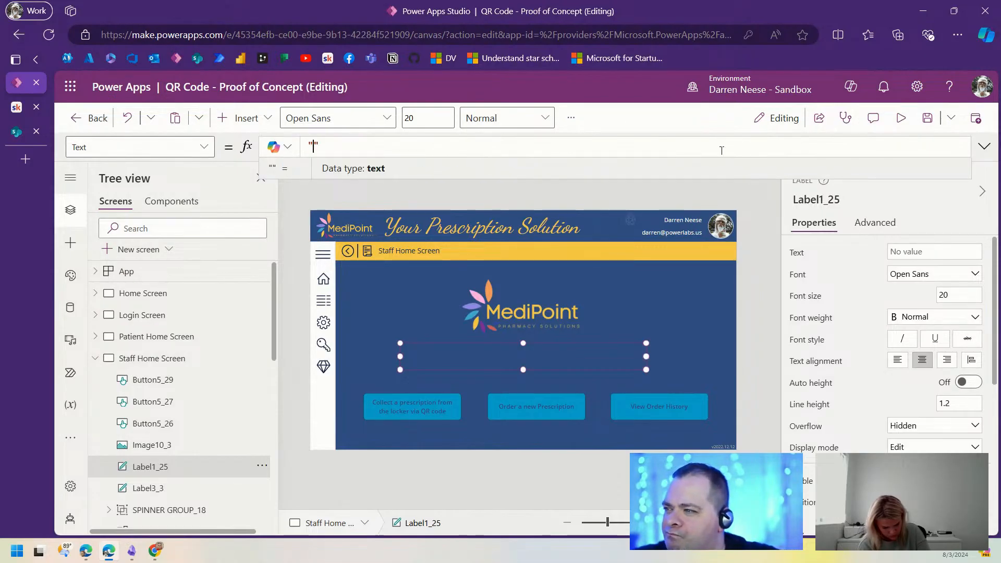
left_click(984, 146)
left_click(311, 156)
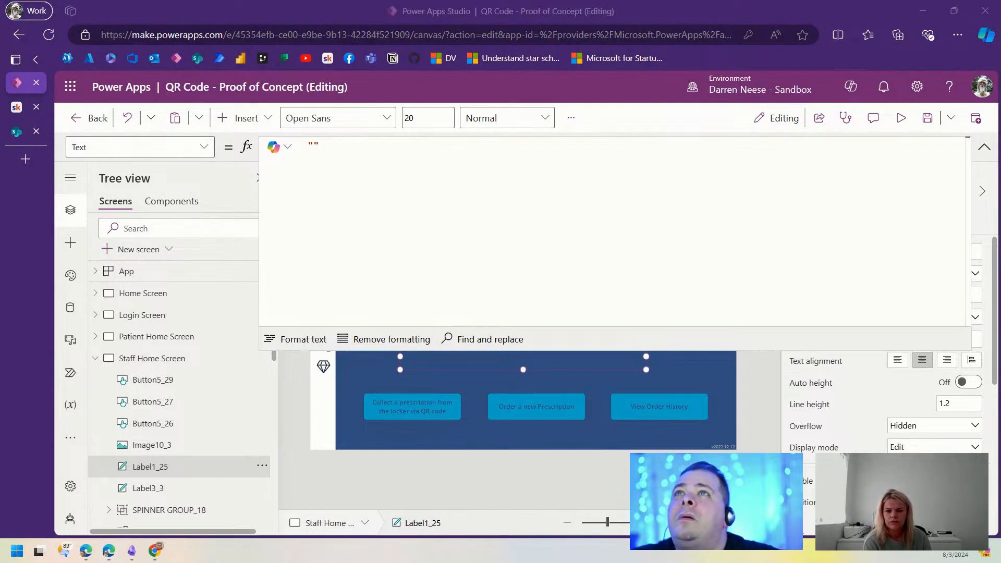
left_click(347, 152)
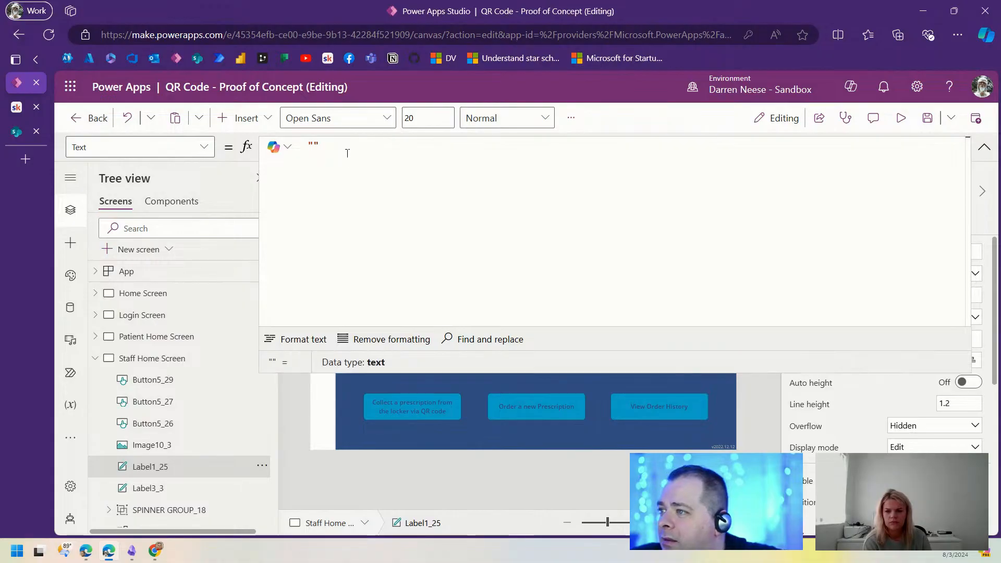
type("Prescription Management (Staff Only)")
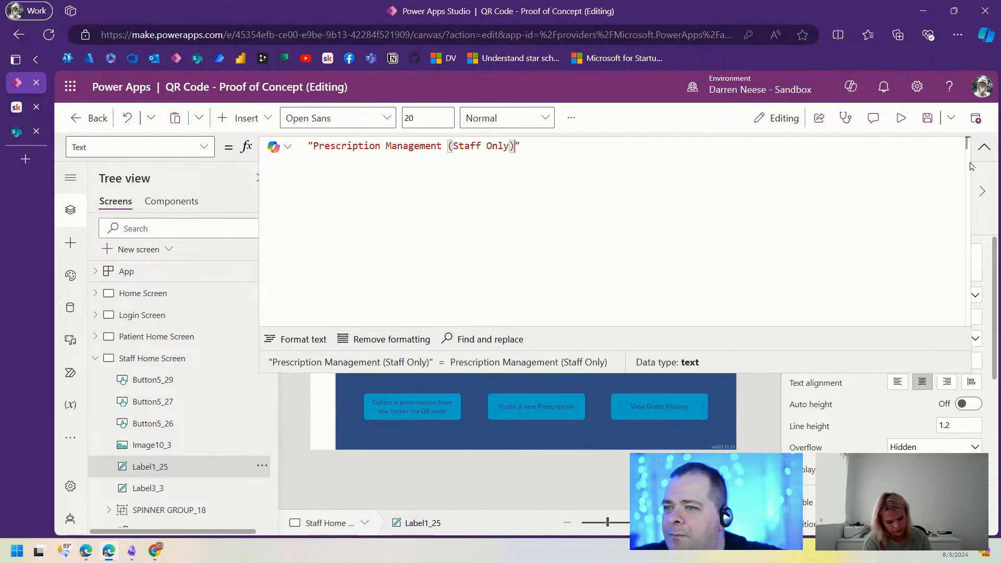
left_click(986, 150)
left_click(926, 119)
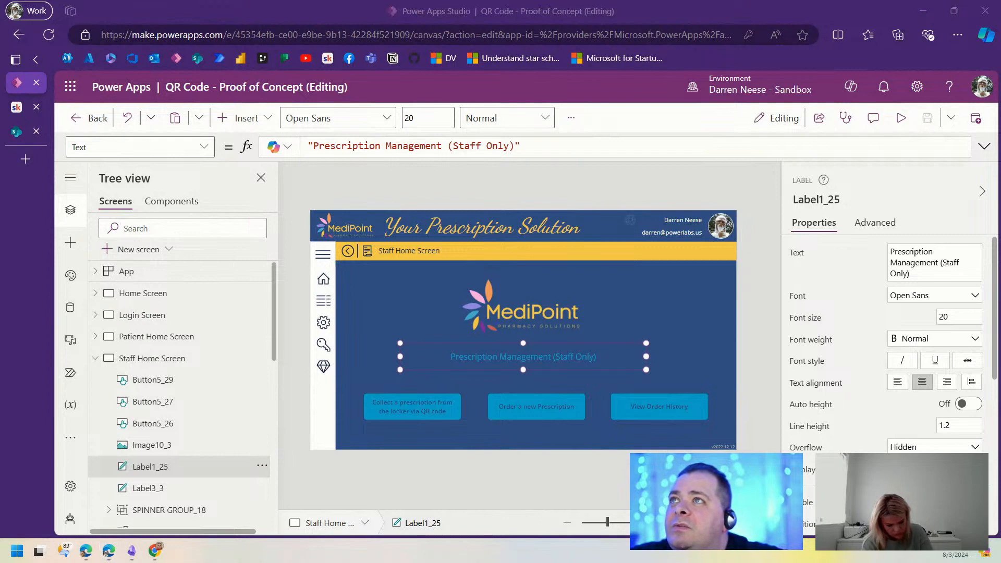
Step: Relabel the staff buttons 'Generate Prescription', 'Prescription list' and 'Prescription Dashboard'
left_click(401, 403)
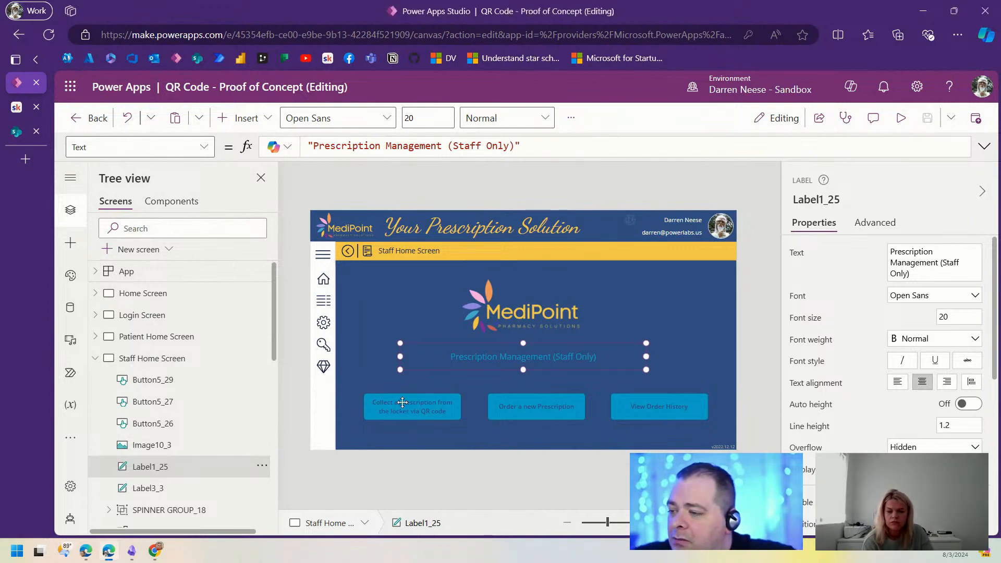
triple_click(963, 268)
type("Generate Prescription")
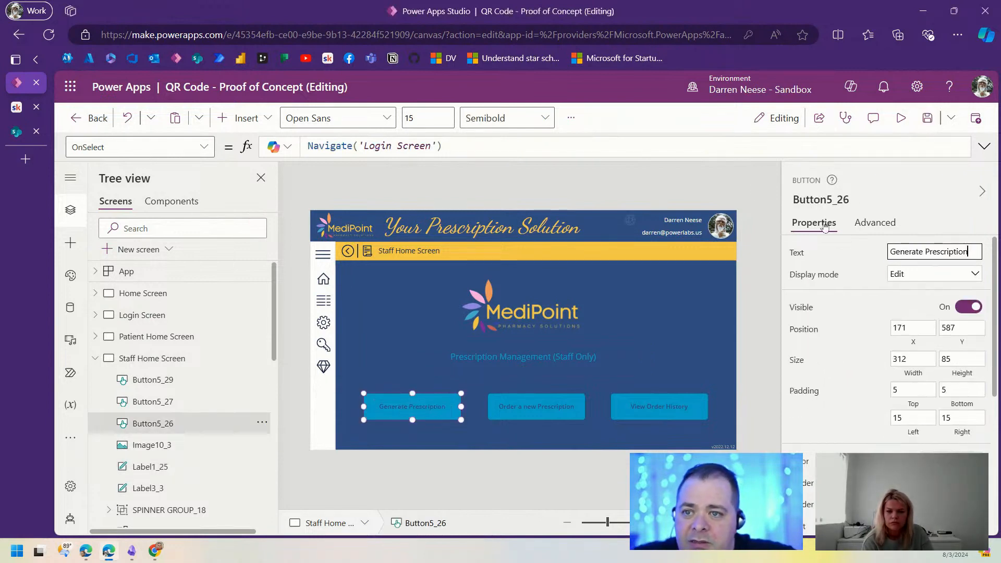
left_click(554, 406)
triple_click(944, 252)
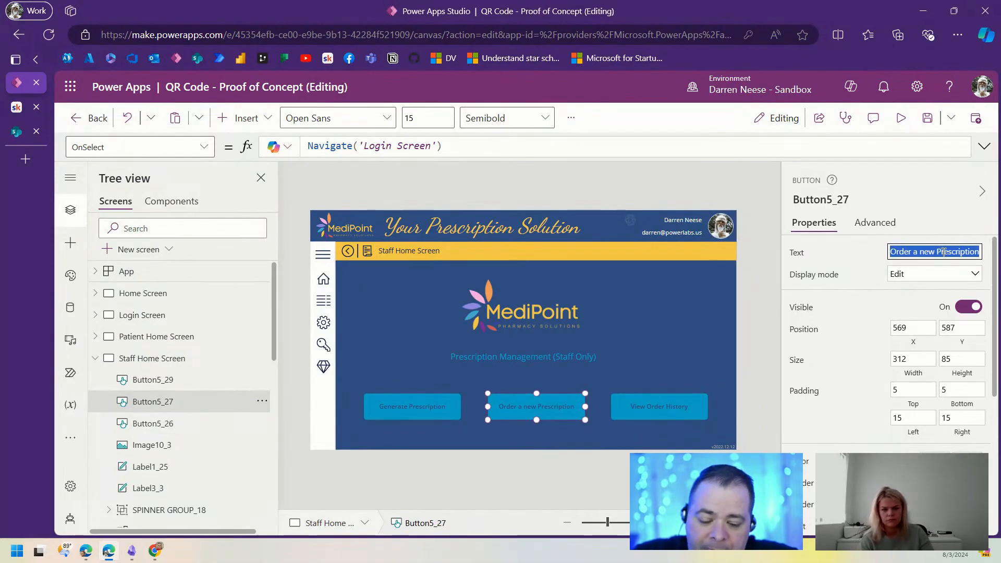
type("Prescription list")
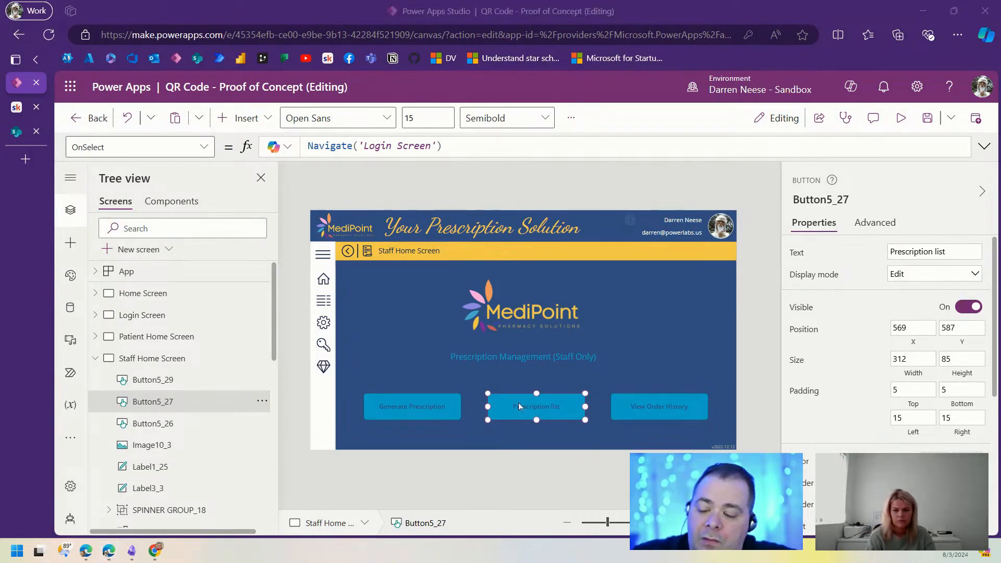
left_click(649, 405)
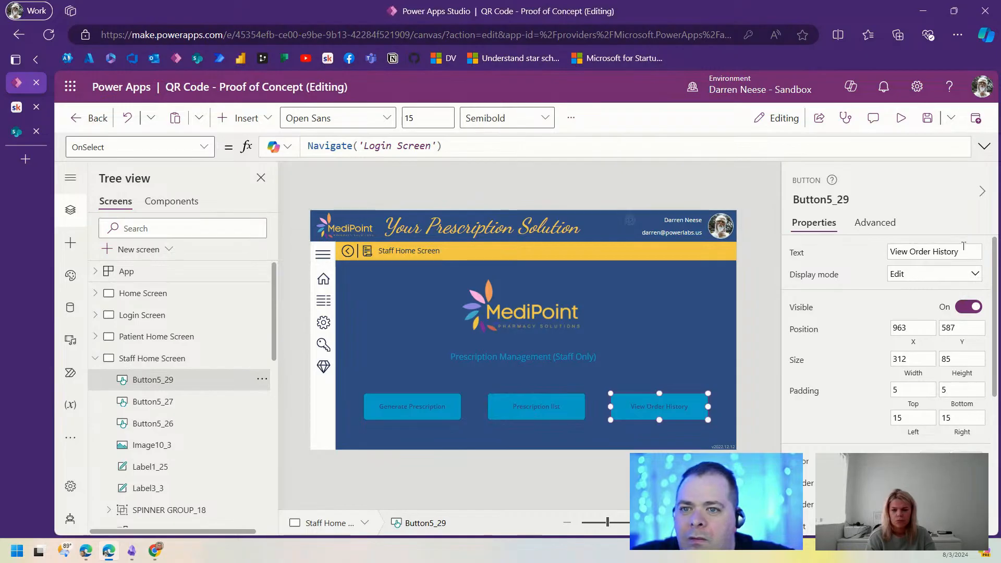
left_click_drag(963, 246, 875, 249)
type("Prescription Dashboard")
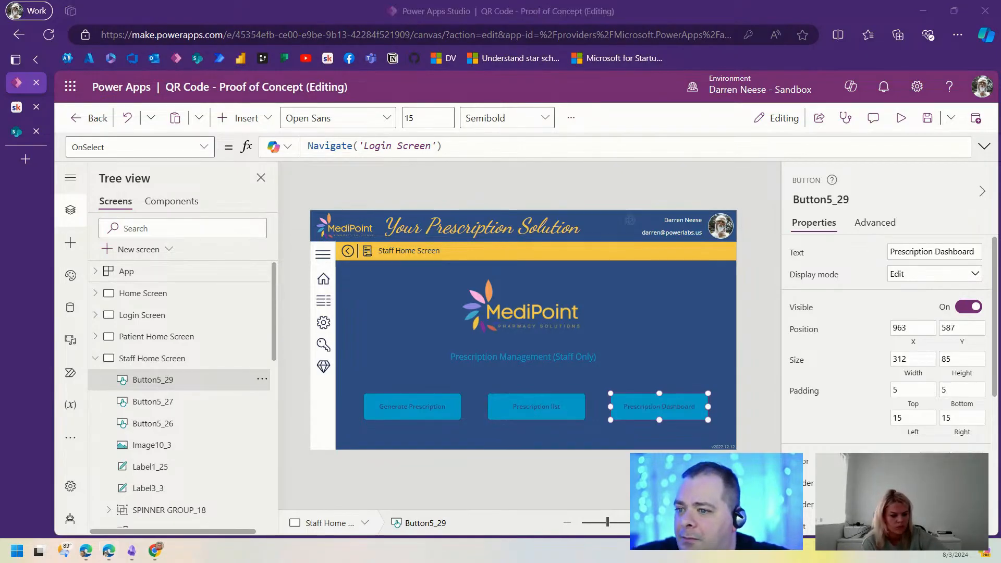
left_click(761, 278)
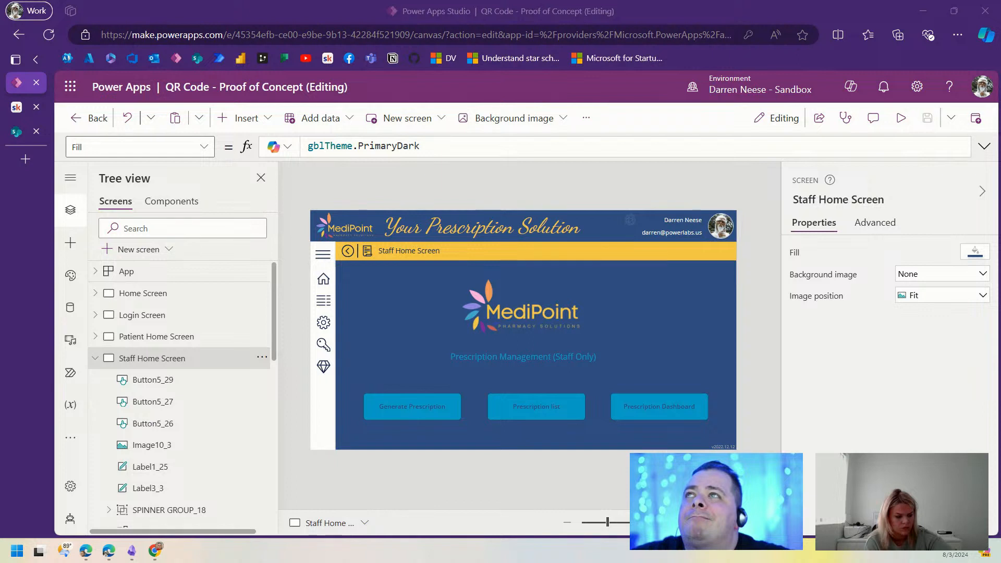
Step: Inspect the Patient Home Screen's Collect a prescription button, then select the Home Screen
left_click(96, 358)
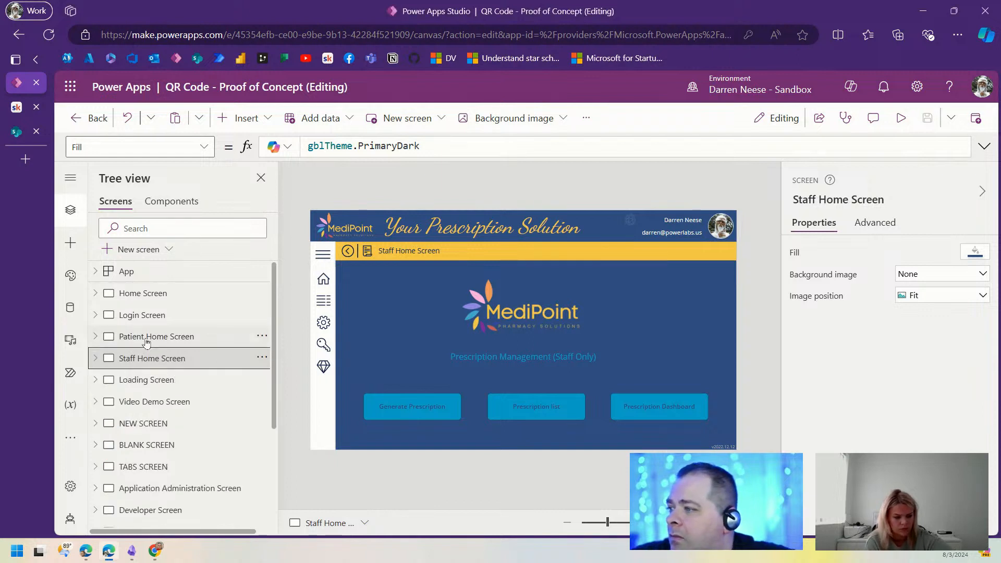
left_click(146, 340)
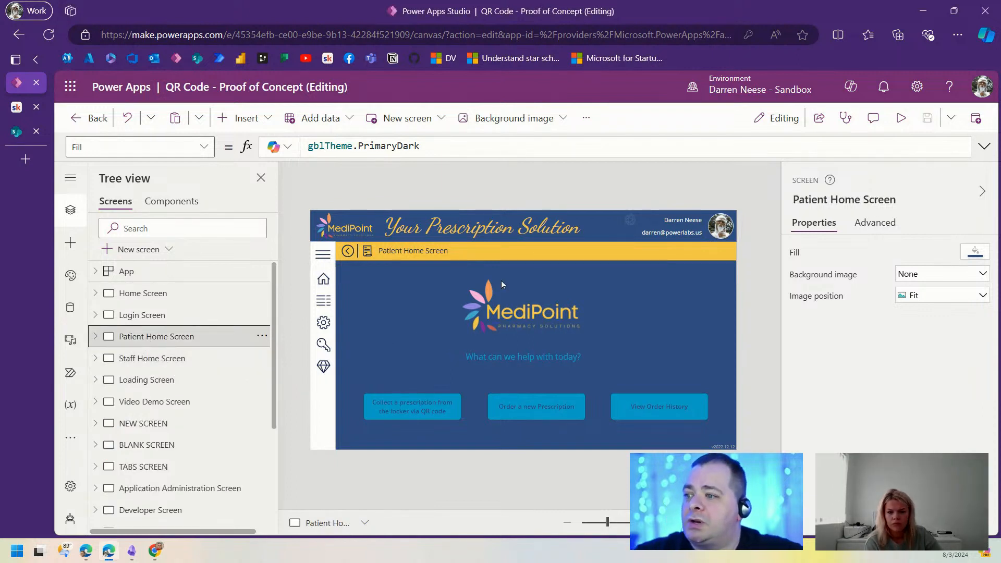
left_click(448, 414)
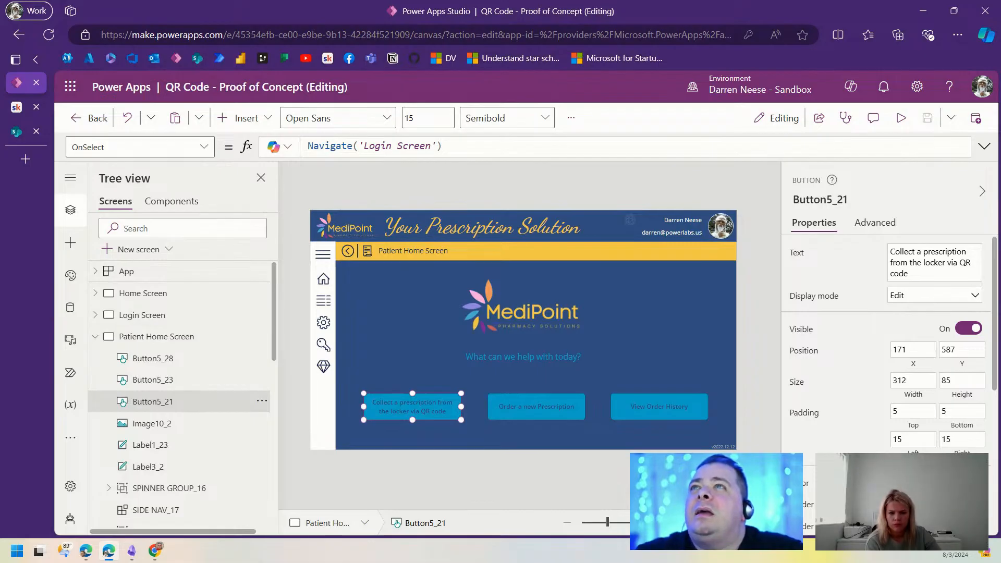
left_click(94, 336)
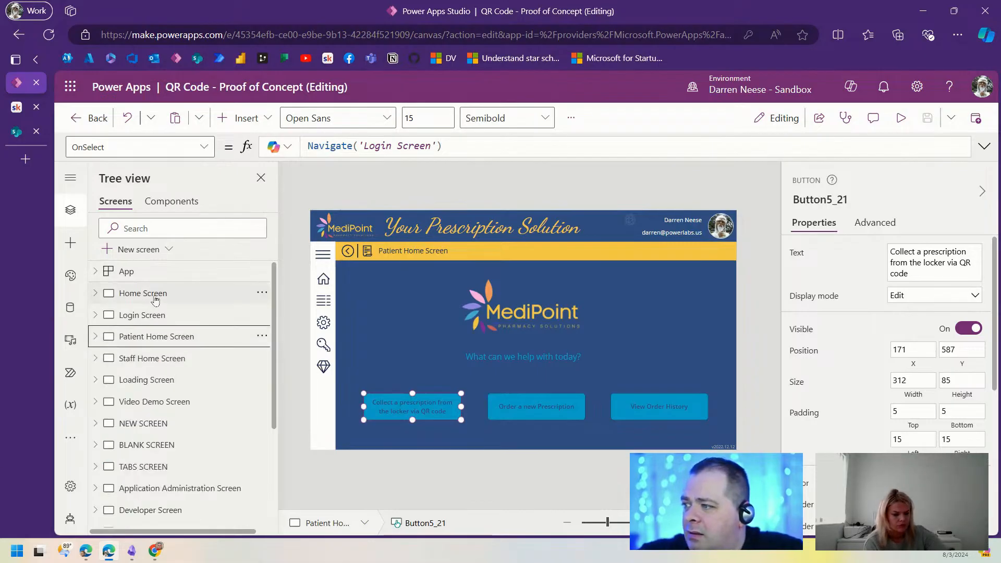
left_click(159, 295)
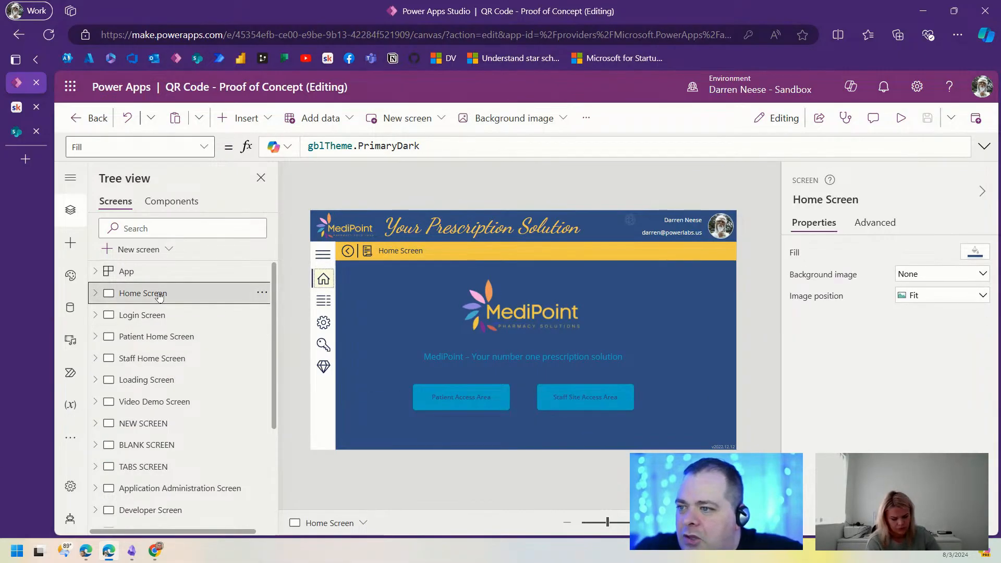
Step: Duplicate the Home Screen and rename the copy Home Screen_1 to 'QR Scanning Screen'
left_click(260, 294)
key("Escape")
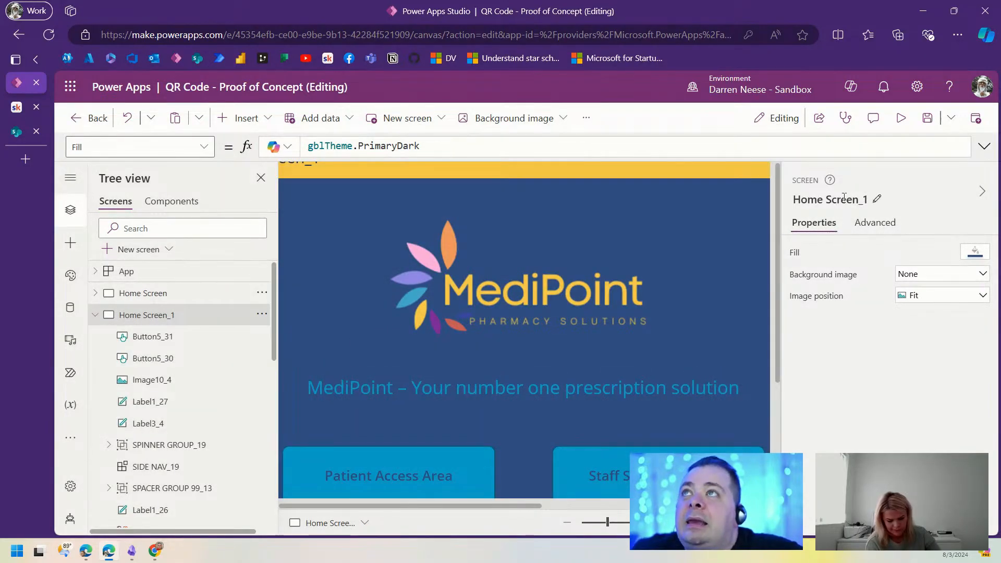
left_click(844, 198)
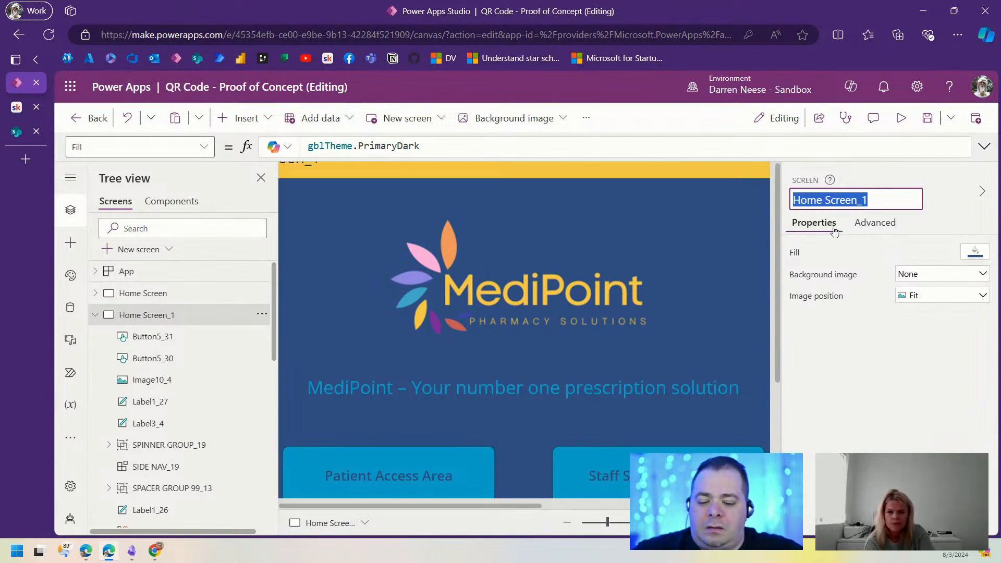
type("QR")
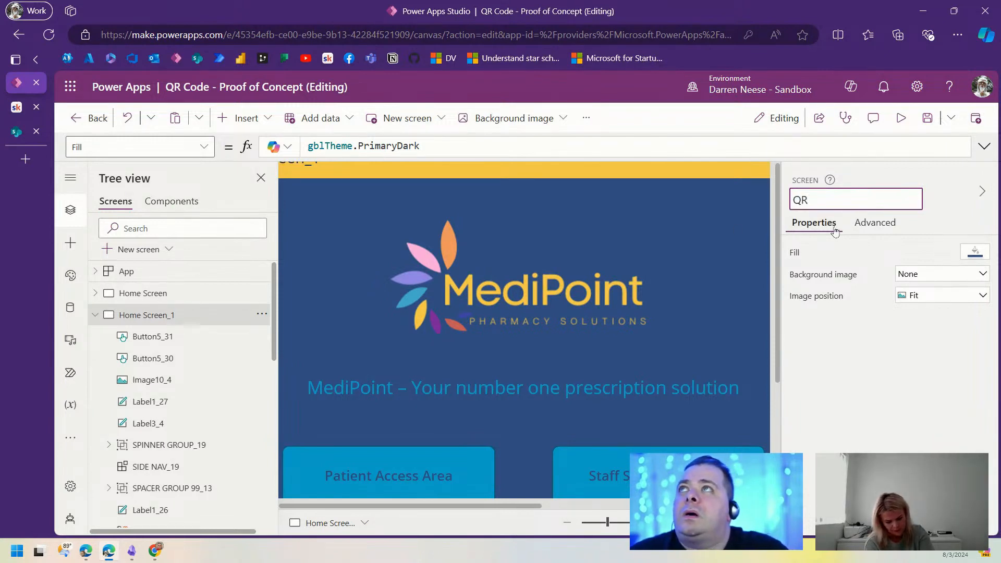
type(" Scanning Scree")
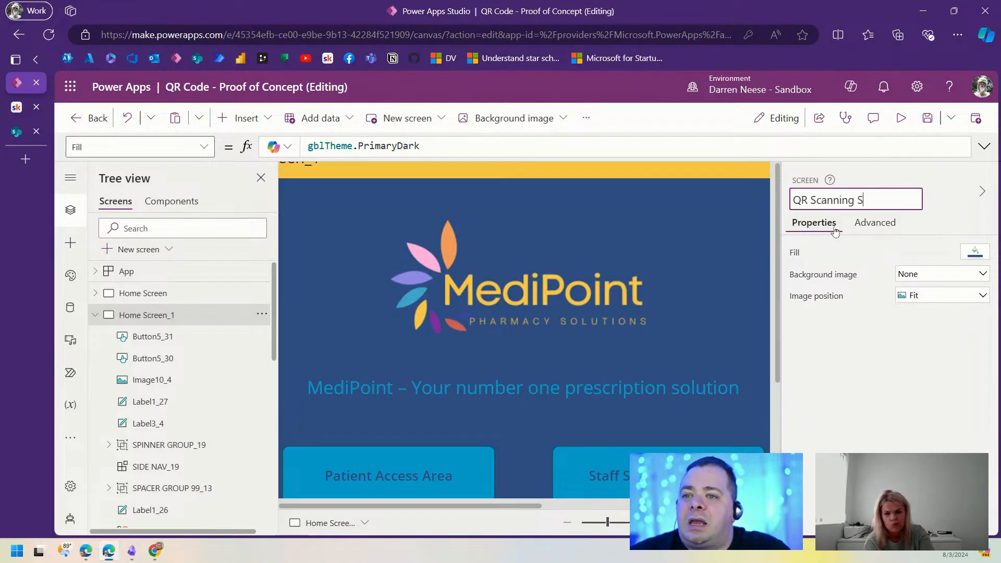
type("n")
key("Return")
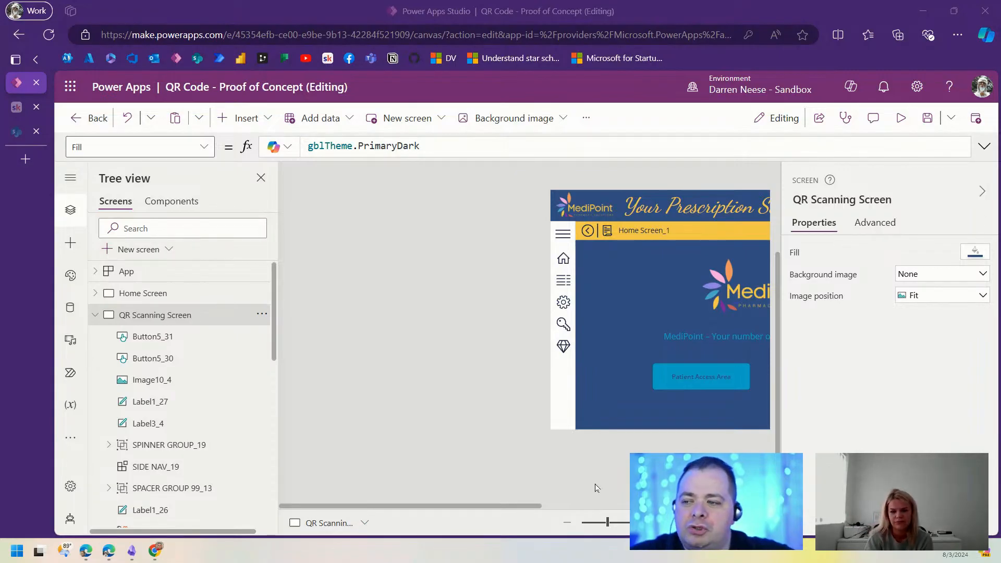
left_click_drag(524, 507, 599, 514)
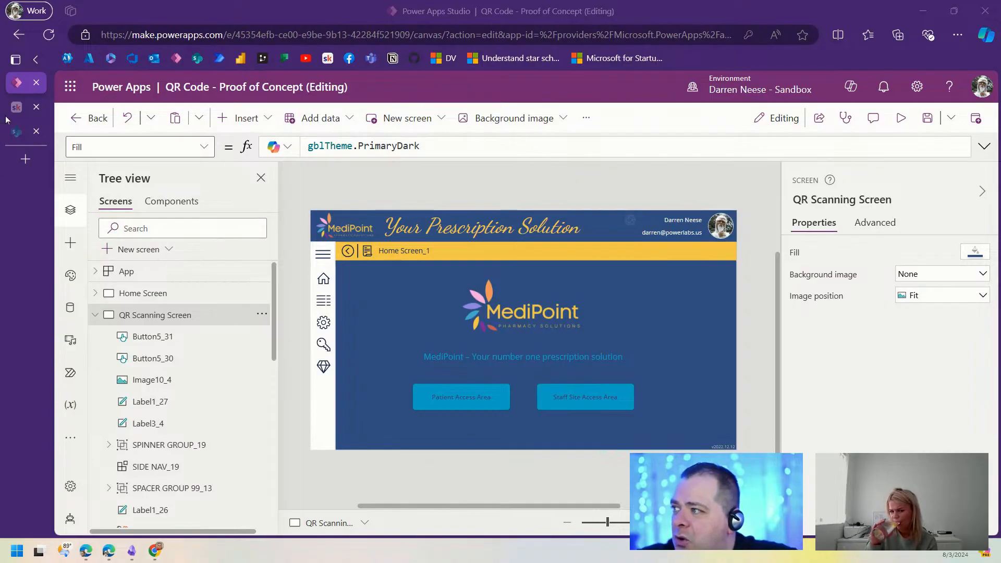
Step: Open the QR Code POC diagram from the drawSQL bookmark, hide the Tables panel and zoom in
left_click(25, 159)
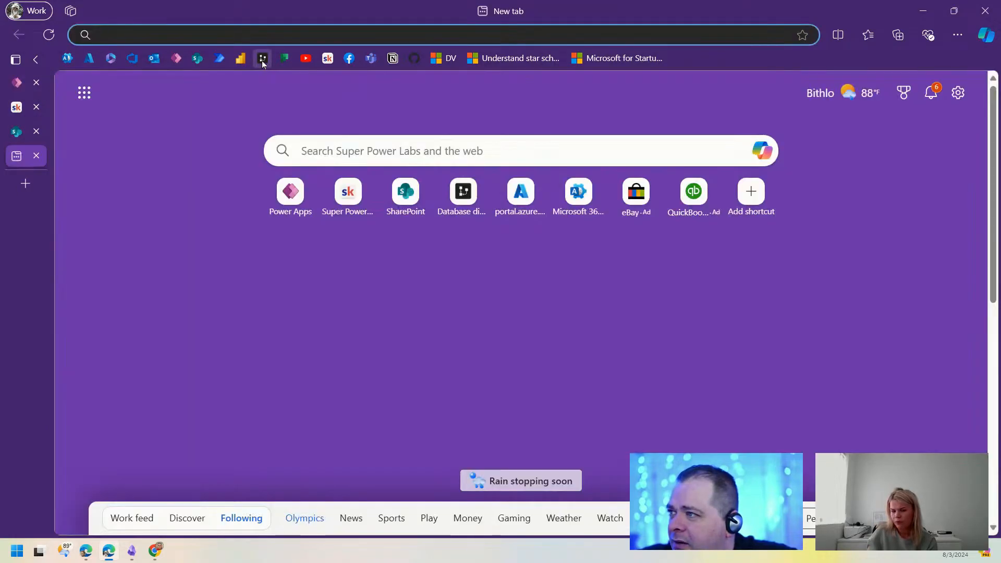
left_click(262, 59)
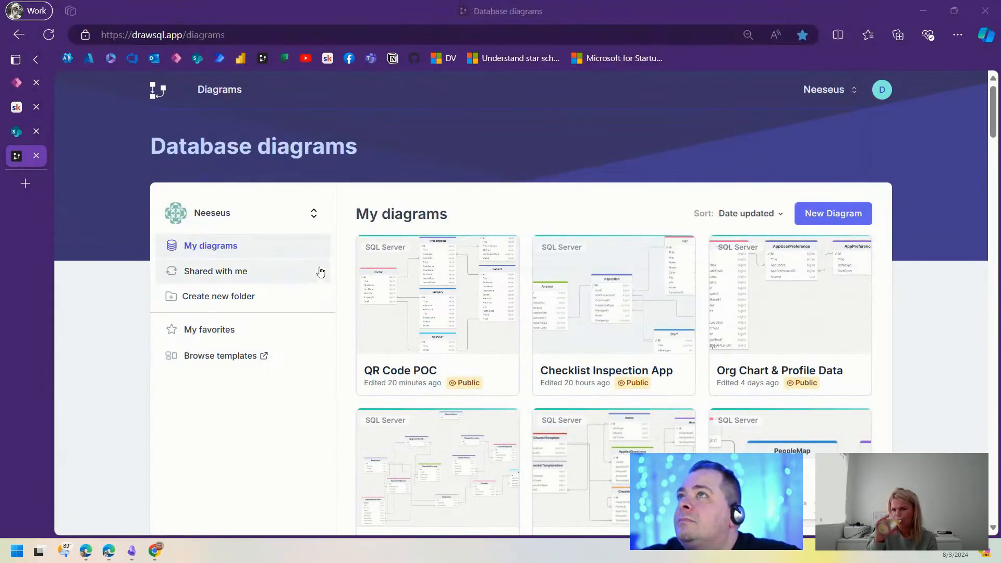
left_click_drag(366, 1, 33, 182)
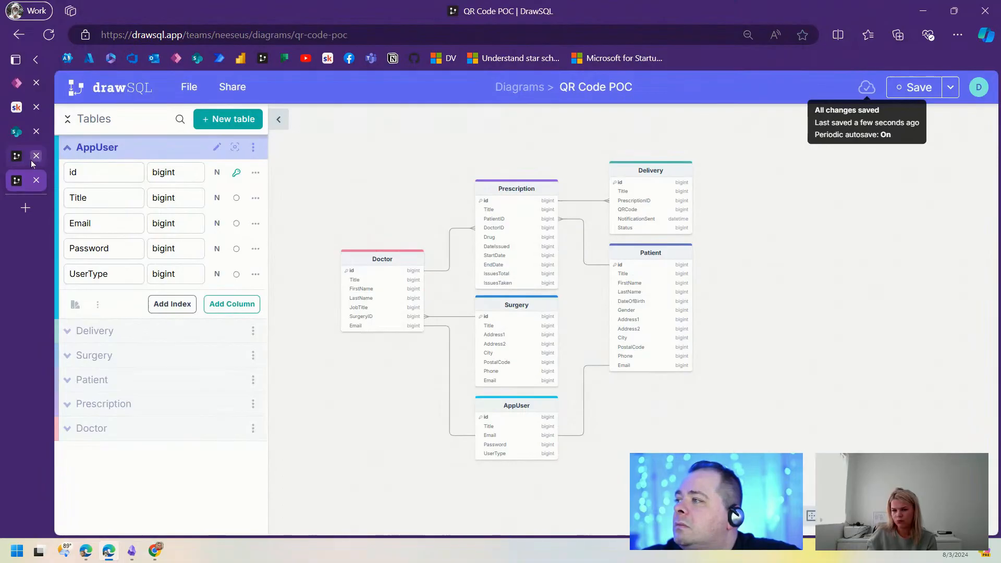
left_click(34, 157)
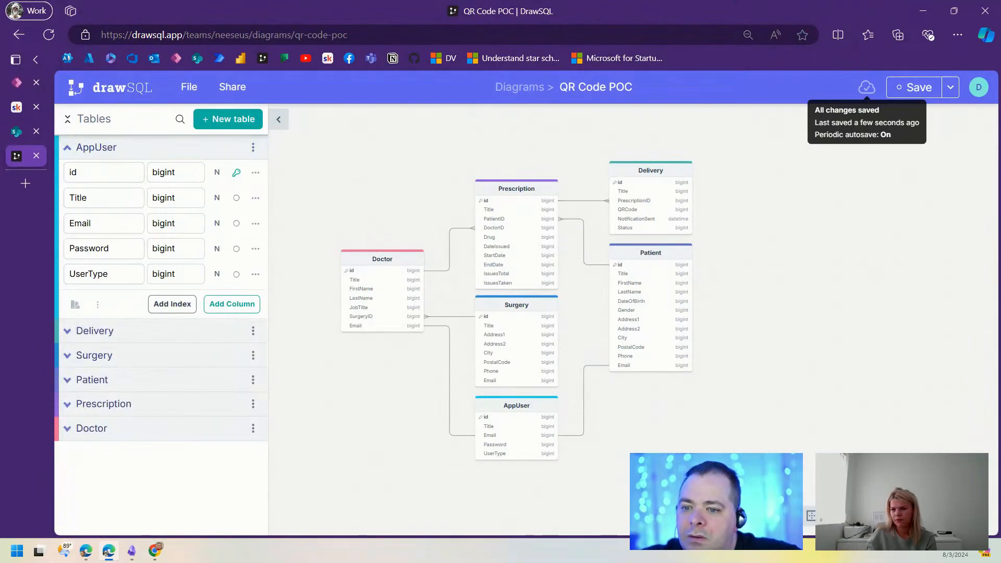
left_click(279, 119)
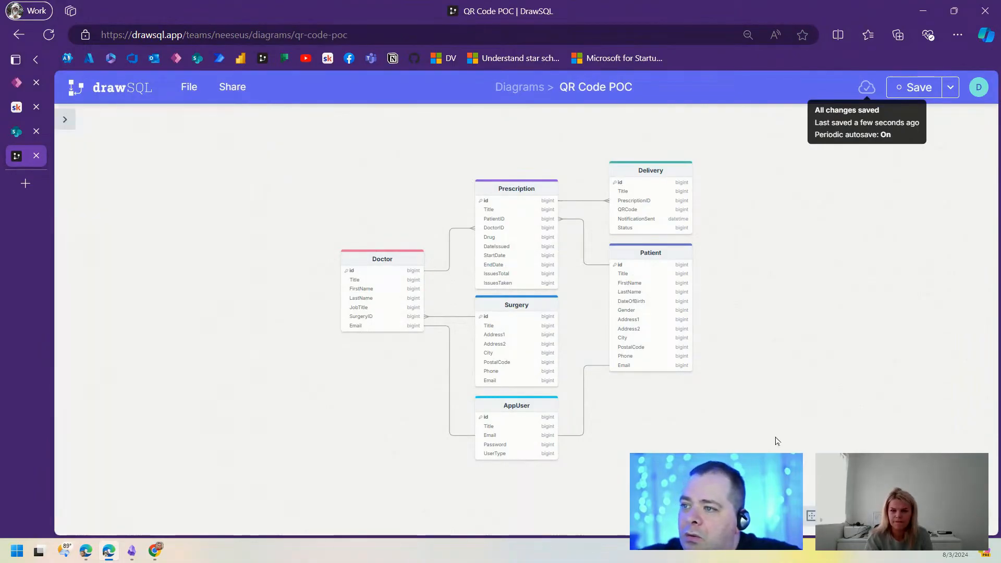
scroll(837, 319, "up", 2)
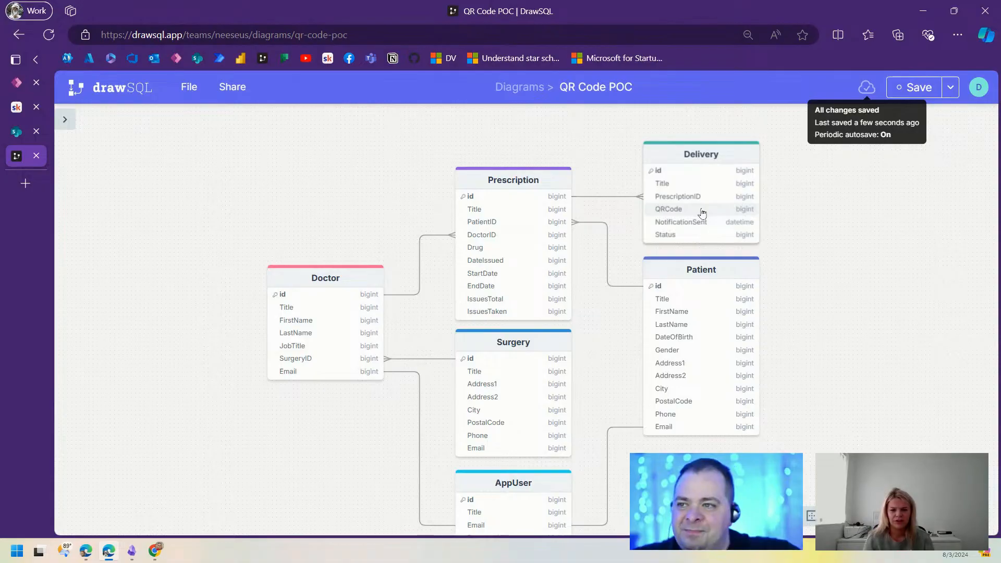
left_click_drag(824, 292, 777, 276)
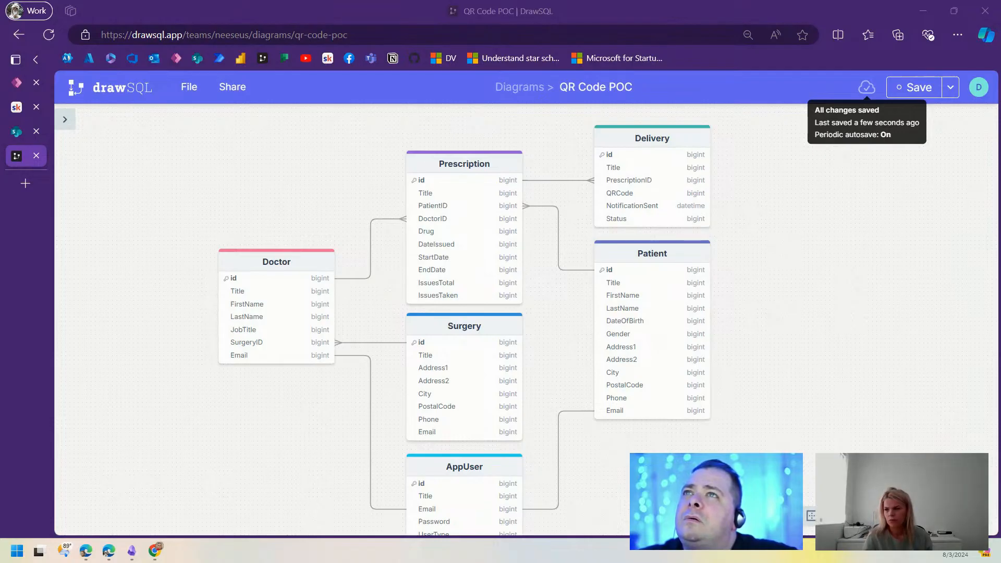
Step: Back in Power Apps, add a new blank screen, Screen3
left_click(16, 87)
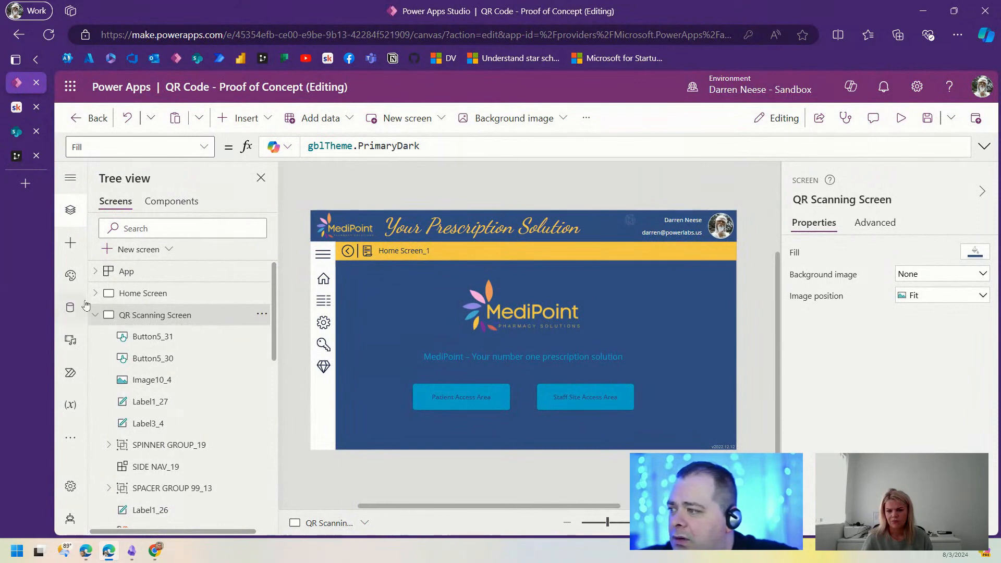
left_click(94, 317)
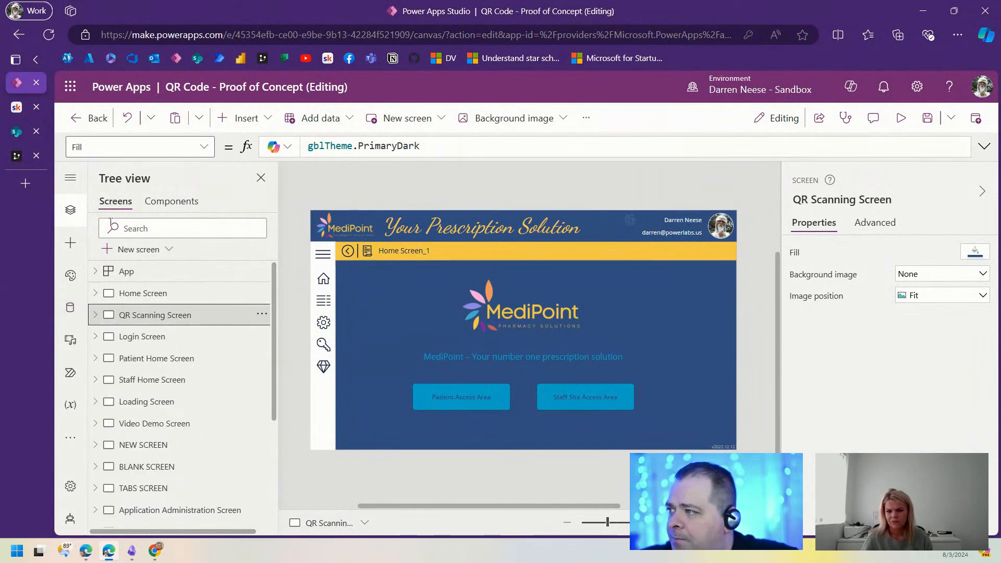
left_click(128, 249)
left_click(228, 198)
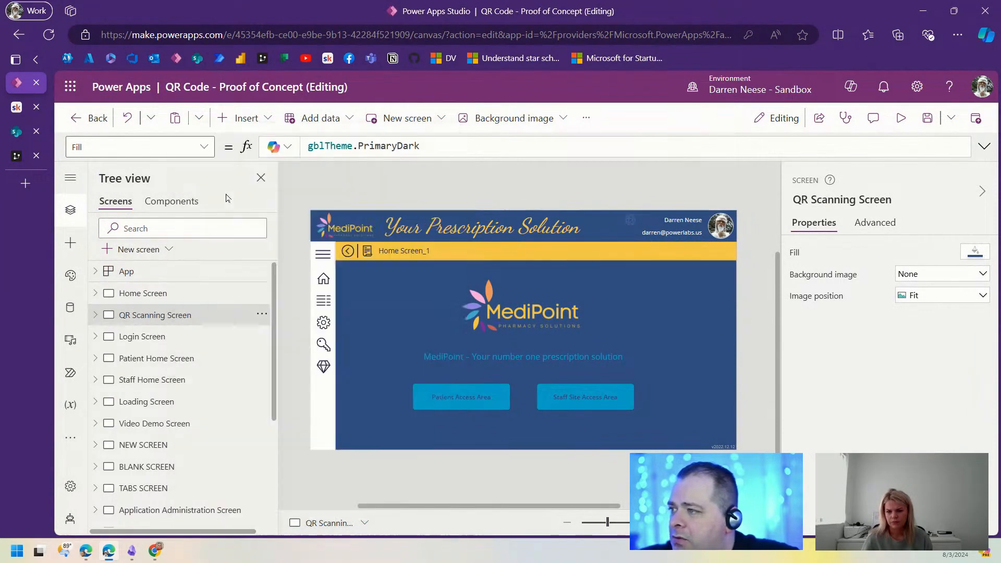
mouse_move(607, 523)
left_mouse_down()
mouse_move(599, 525)
mouse_move(607, 523)
left_mouse_up()
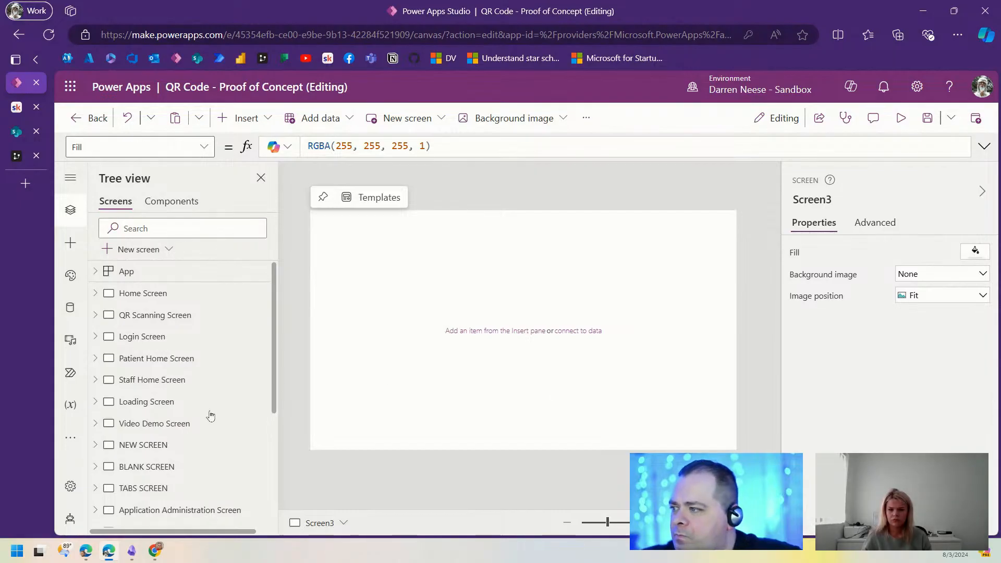
scroll(211, 416, "down", 4)
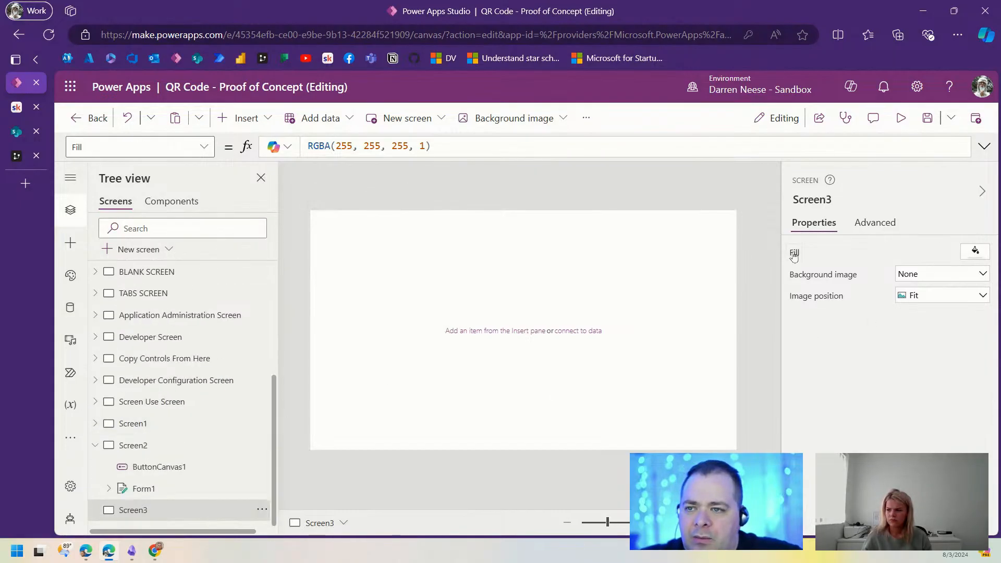
Step: Set Screen3's Fill to blue, RGBA(15, 108, 189, 1)
left_click(428, 146)
left_click_drag(428, 146, 290, 143)
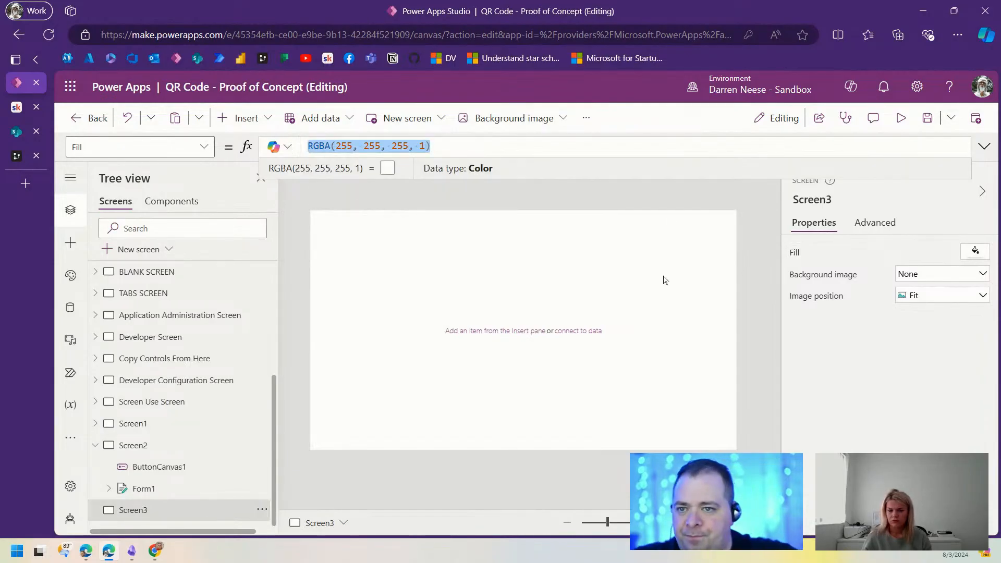
left_click(974, 252)
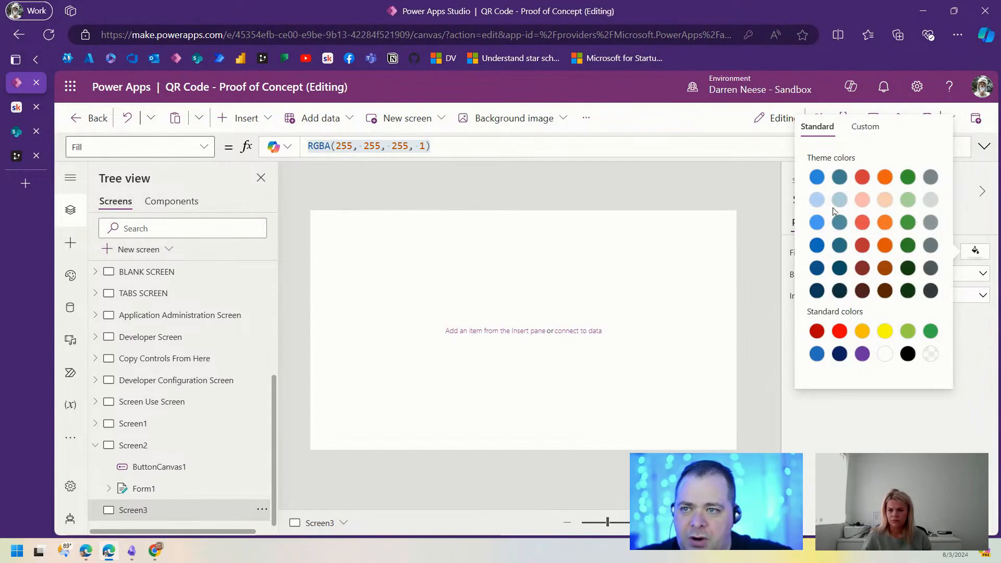
left_click(817, 244)
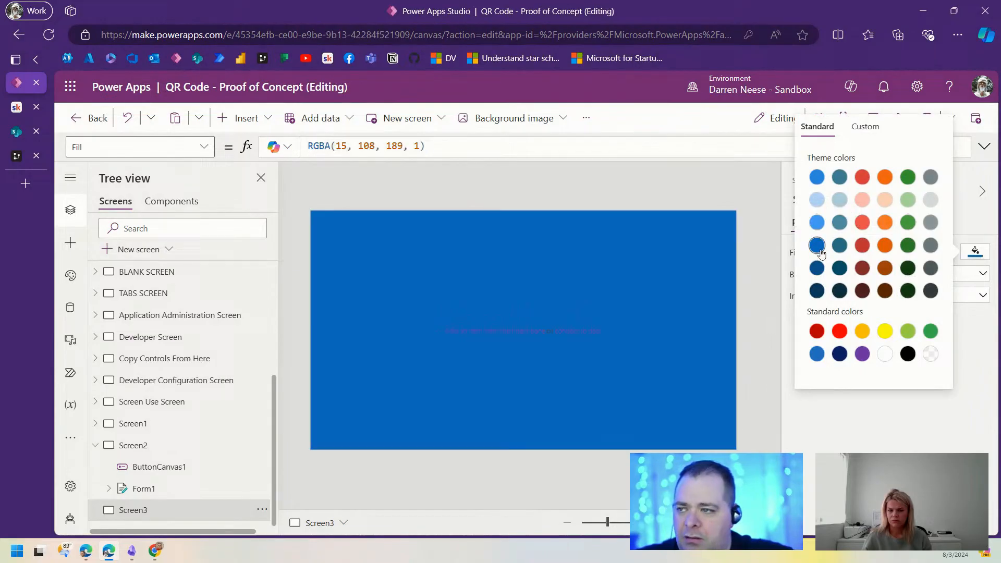
left_click(499, 256)
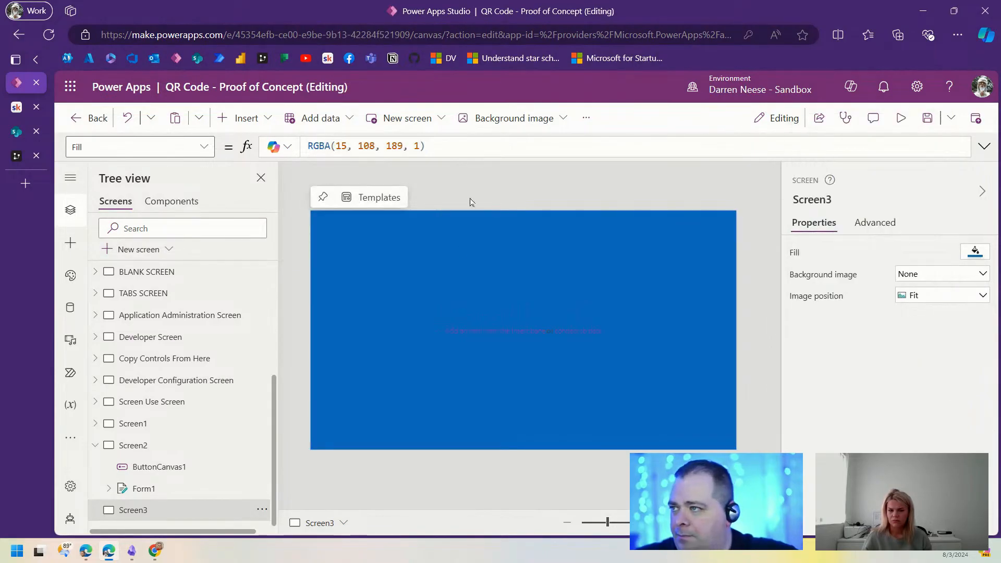
left_click(255, 127)
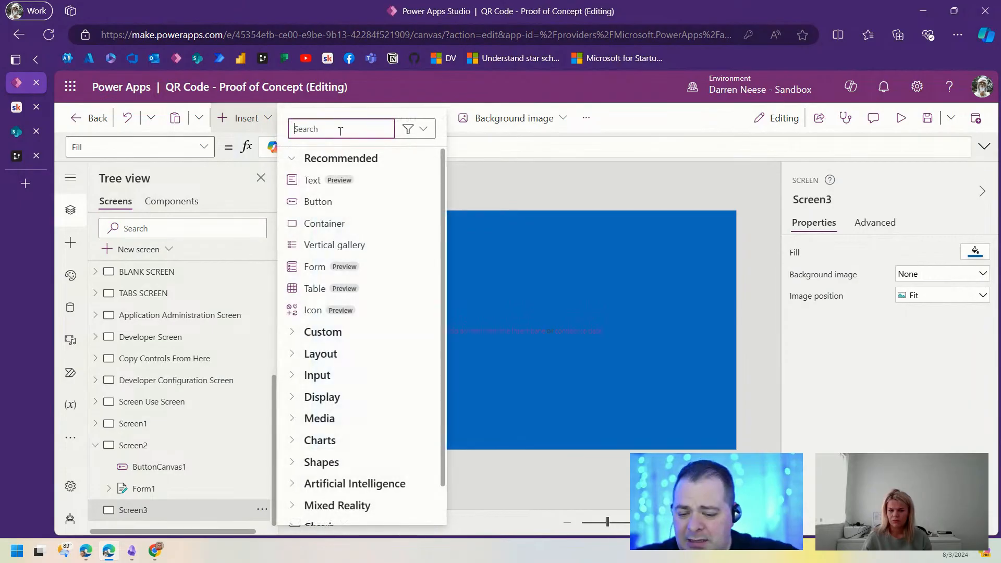
Step: Insert an Image control, enlarge it, and paste the QuickChart QR URL formula as its Image
type("Image")
left_click(334, 182)
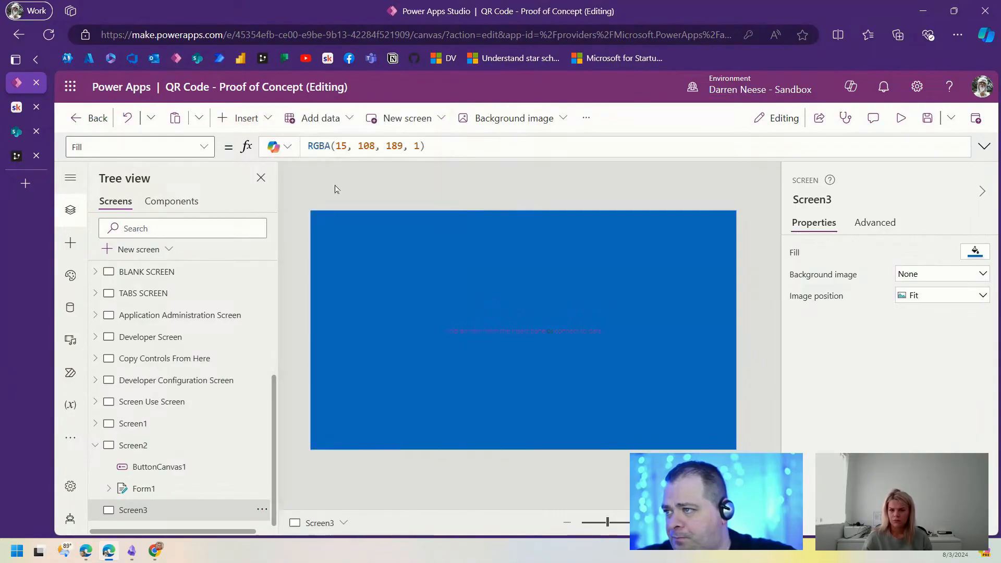
left_click_drag(355, 255, 483, 368)
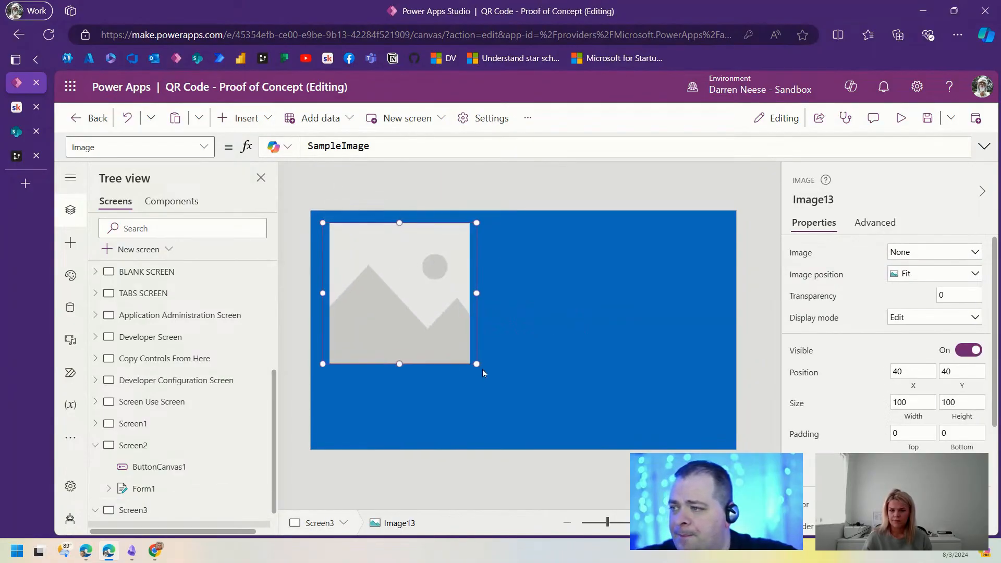
left_click_drag(407, 292, 548, 324)
left_click(396, 148)
key("ctrl+a")
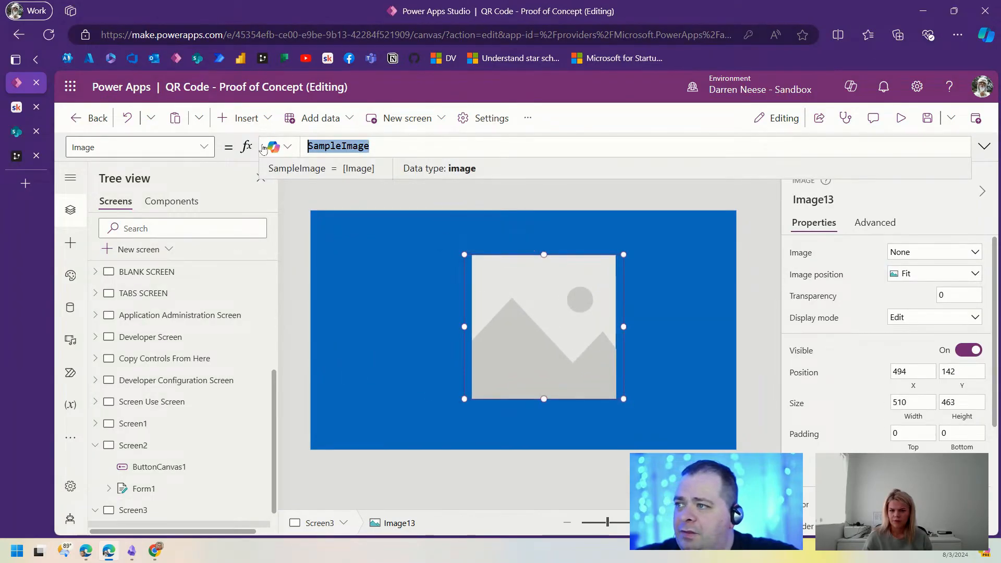
type("\"https://quickchart.io/qr?text=\" & EncodeUriComponent(TextInput1.Text)")
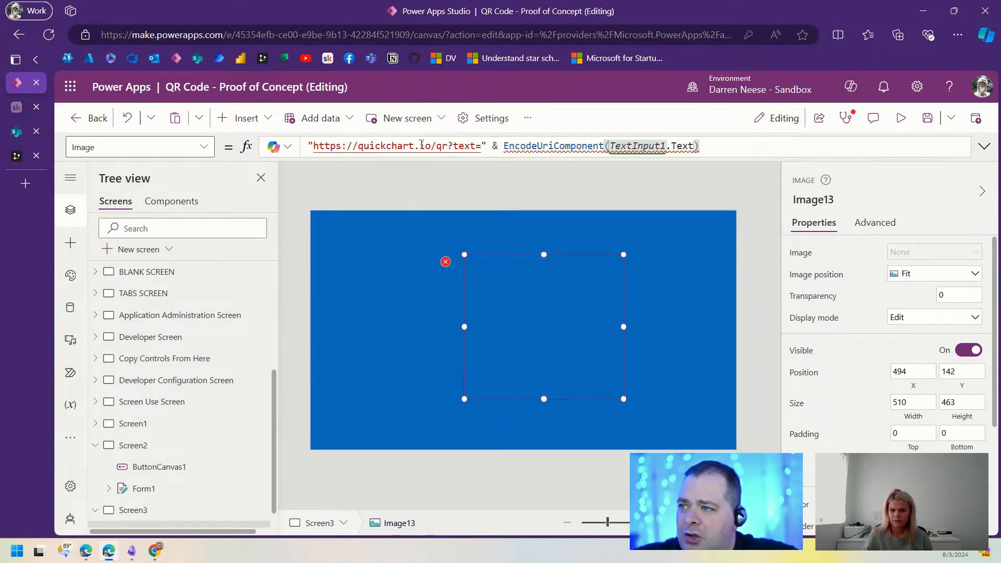
left_click(505, 146)
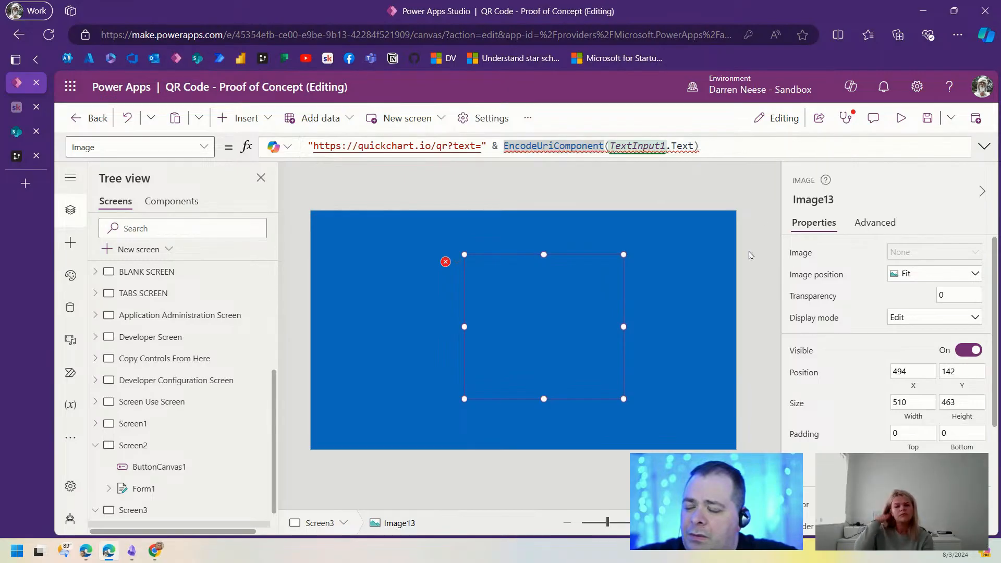
left_click_drag(515, 339, 505, 347)
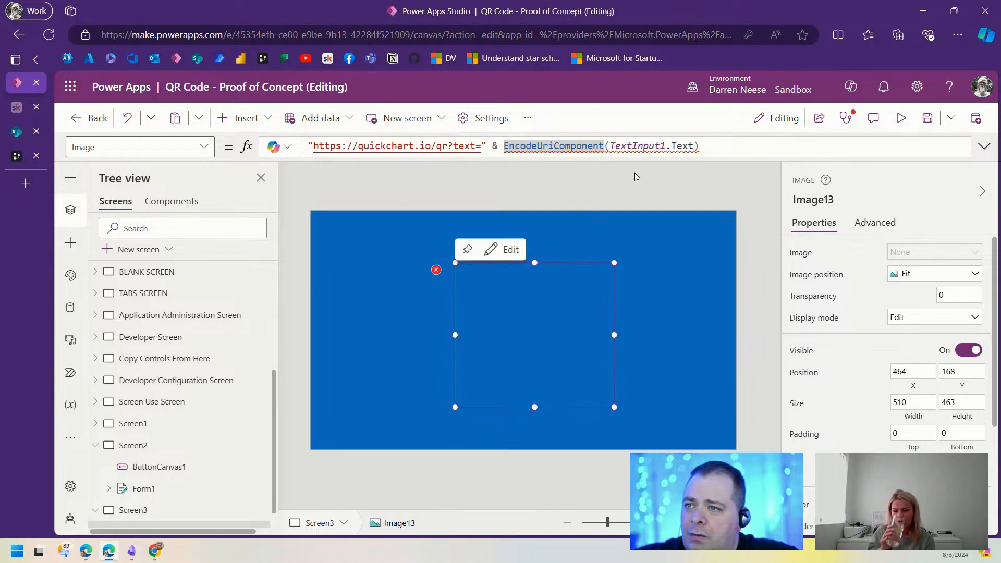
Step: Insert a classic Text input and place it above the image
left_click(235, 118)
type("t")
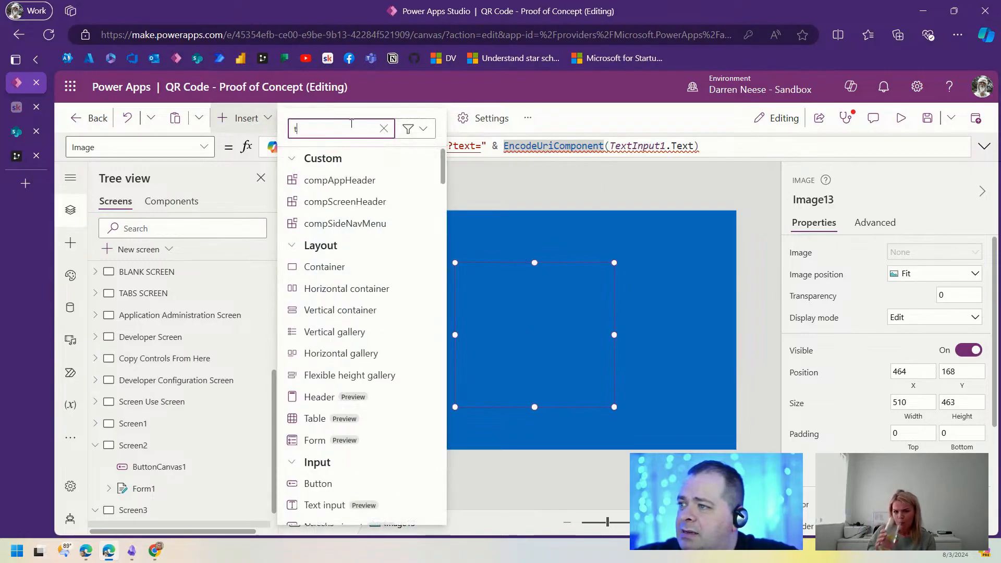
type("ext")
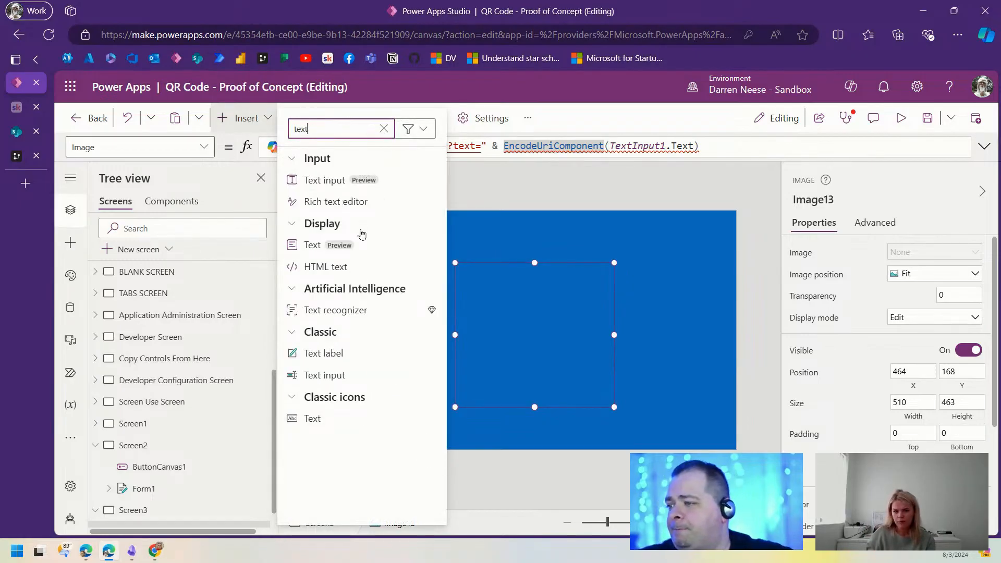
left_click(324, 375)
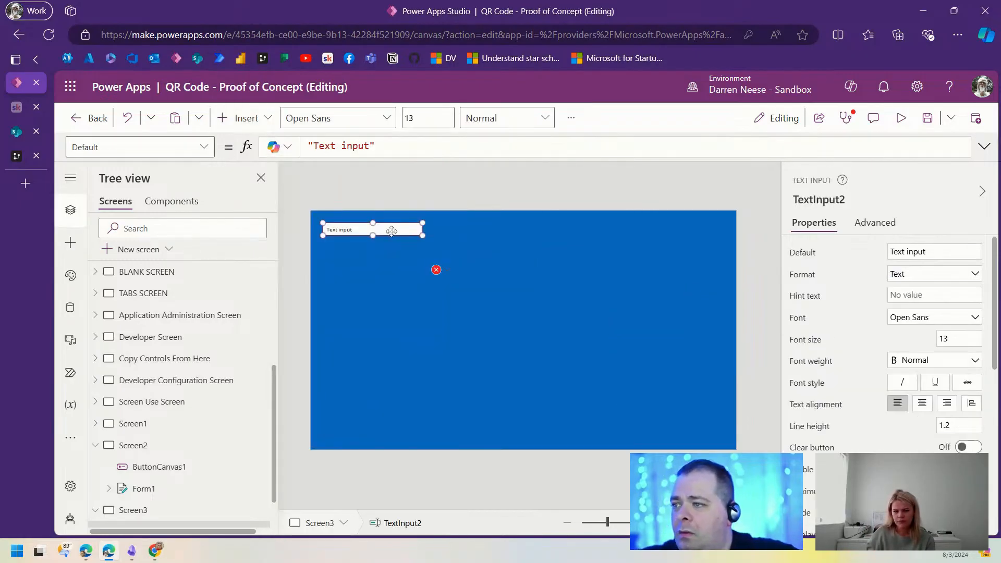
left_click_drag(391, 231, 523, 236)
left_click(514, 324)
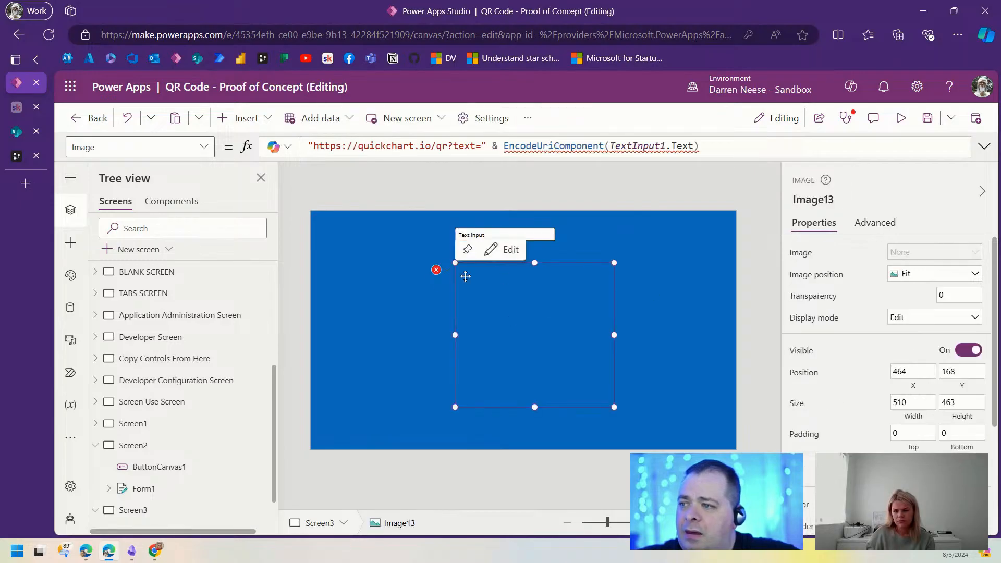
mouse_move(446, 272)
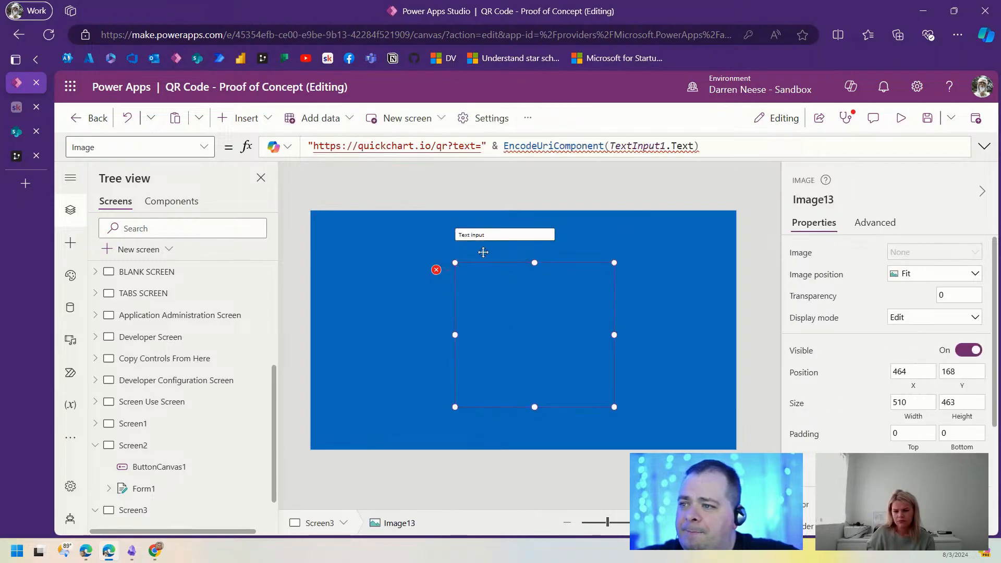
left_click(522, 234)
left_click(849, 203)
type("txtR")
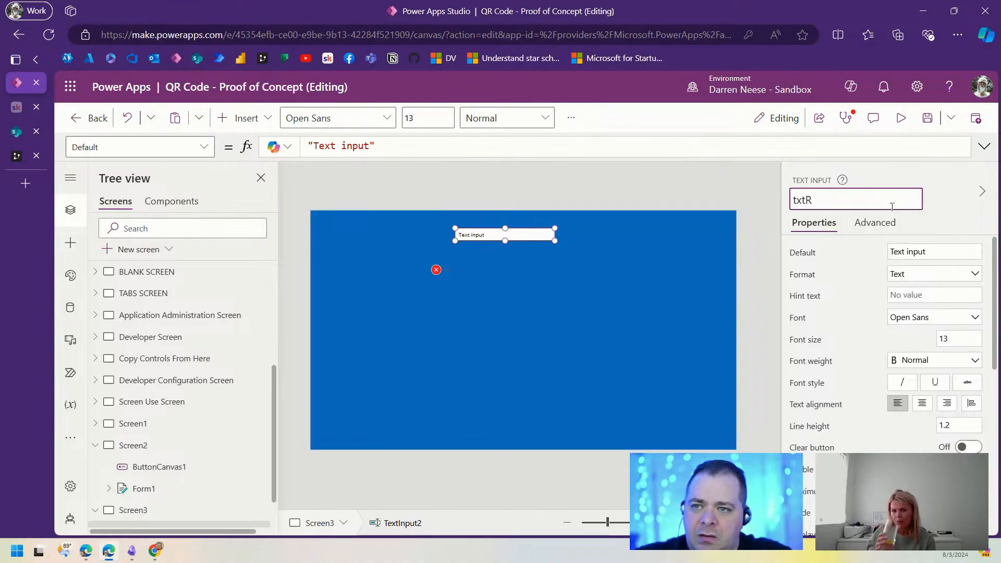
key("BackSpace")
type("QRLink")
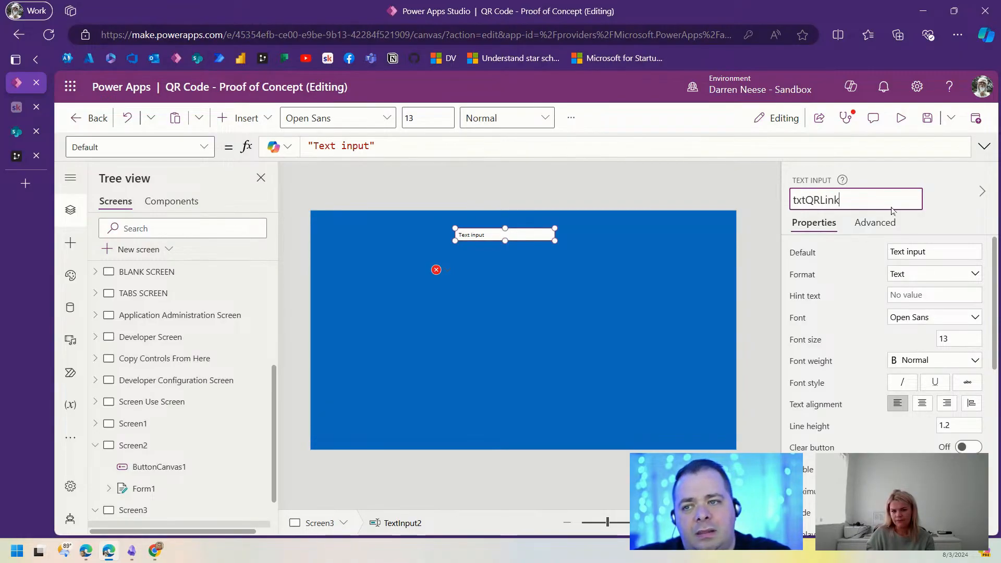
key("Return")
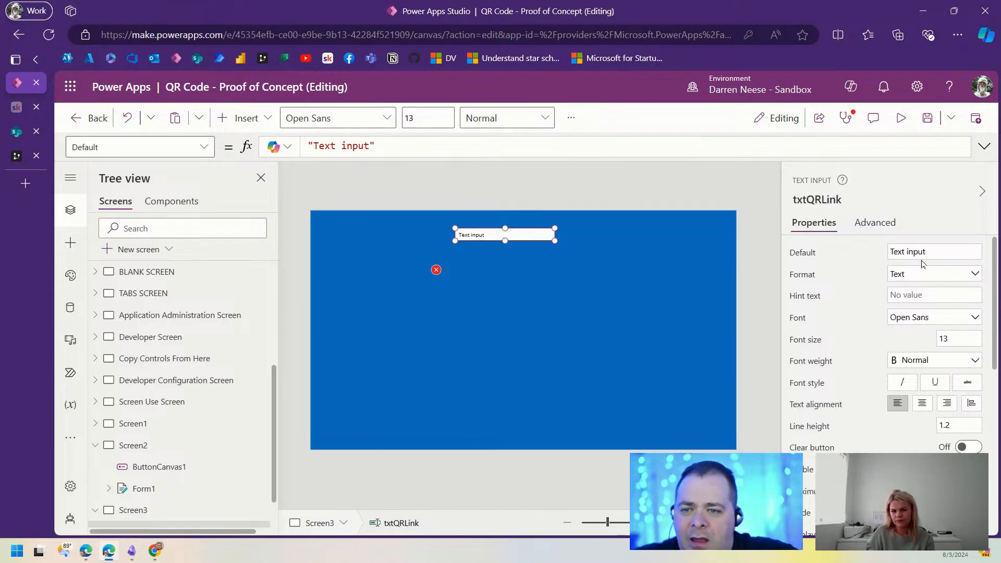
left_click(942, 248)
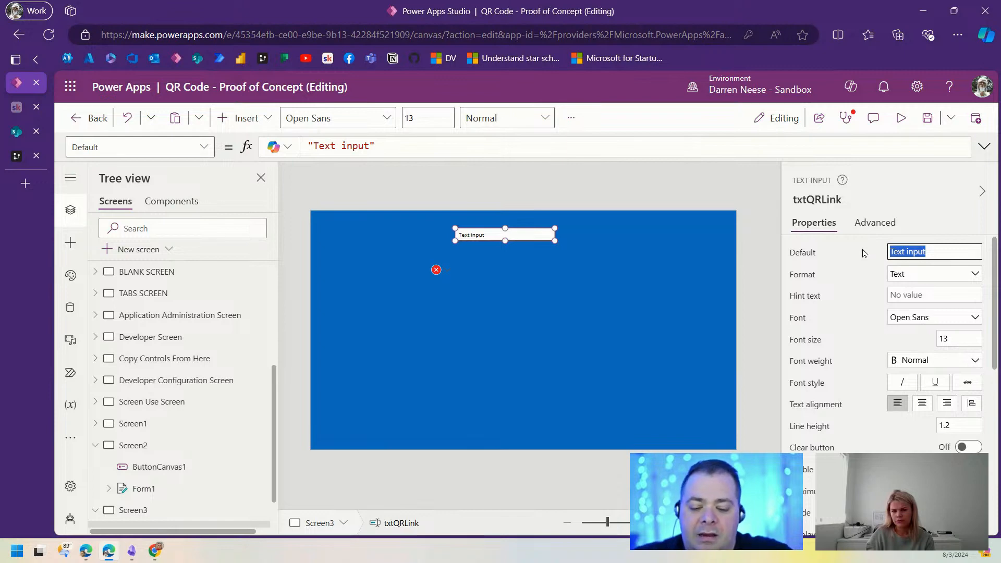
type("http://google.com")
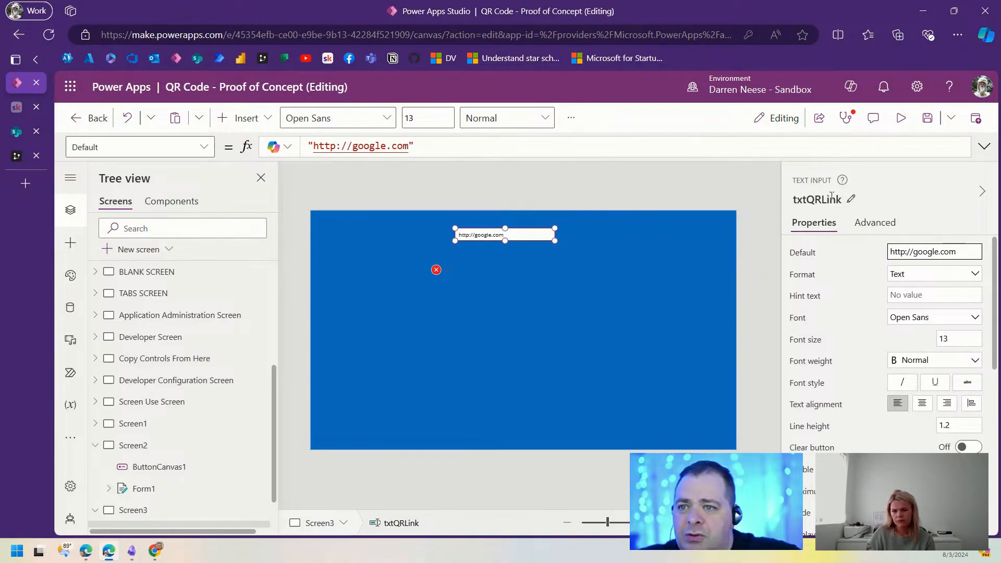
left_click(868, 204)
key("ctrl+c")
left_click(436, 270)
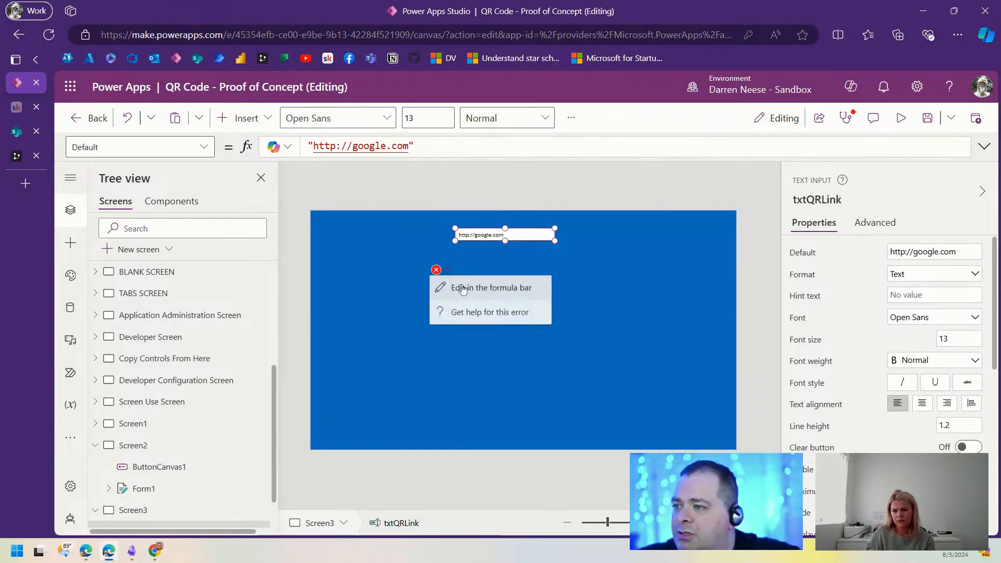
left_click(472, 286)
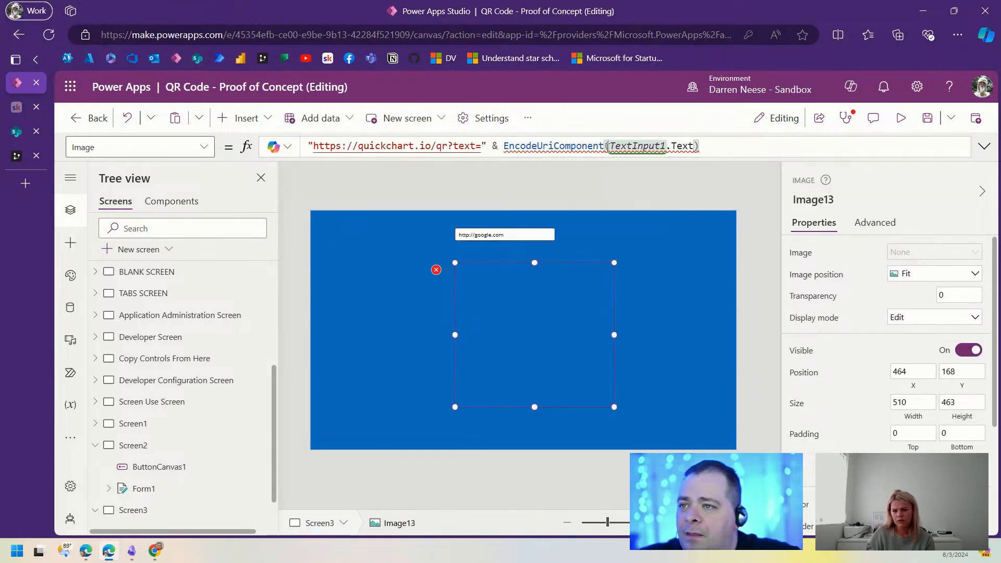
left_click_drag(610, 146, 694, 146)
key("ctrl+v")
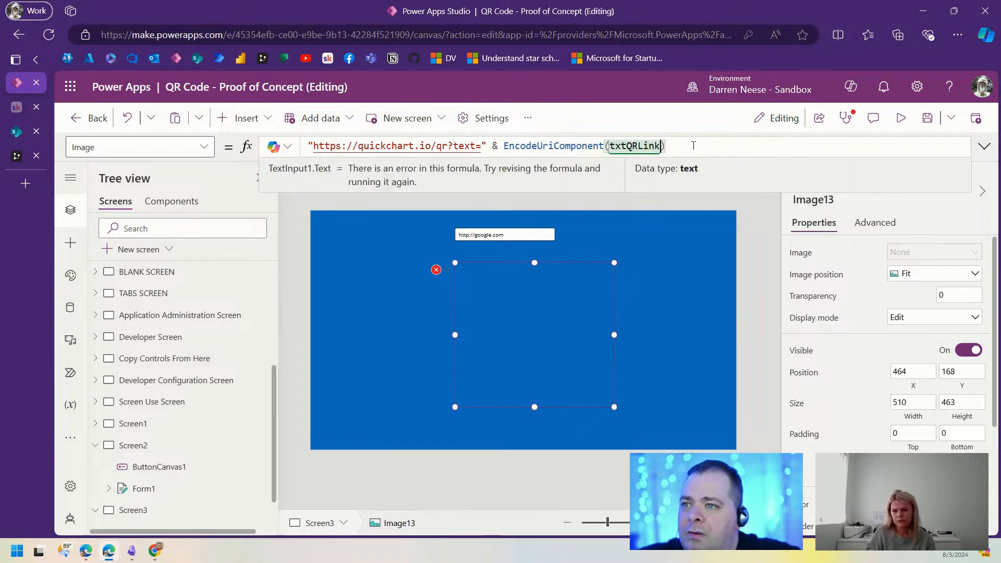
type(".")
key("Tab")
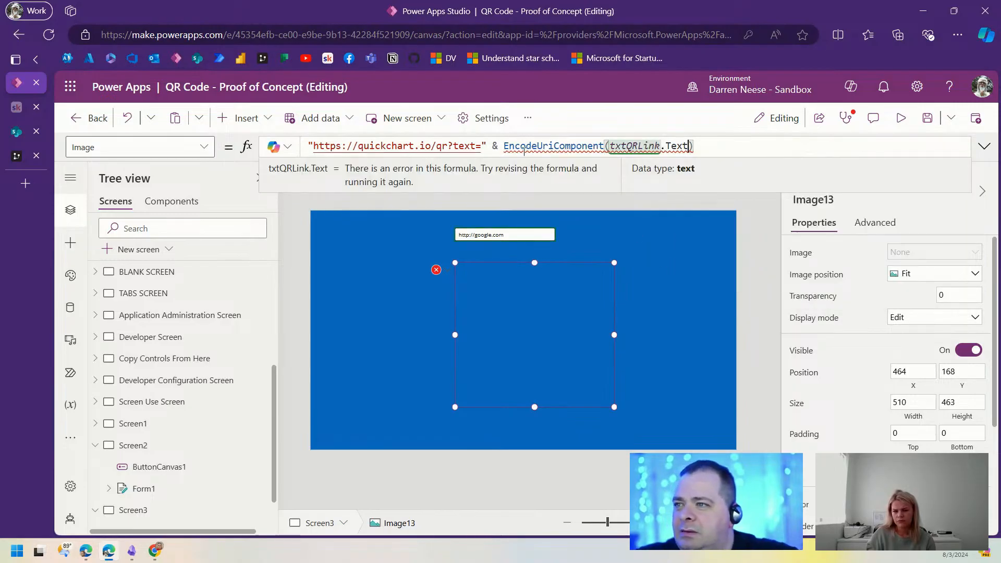
mouse_move(550, 146)
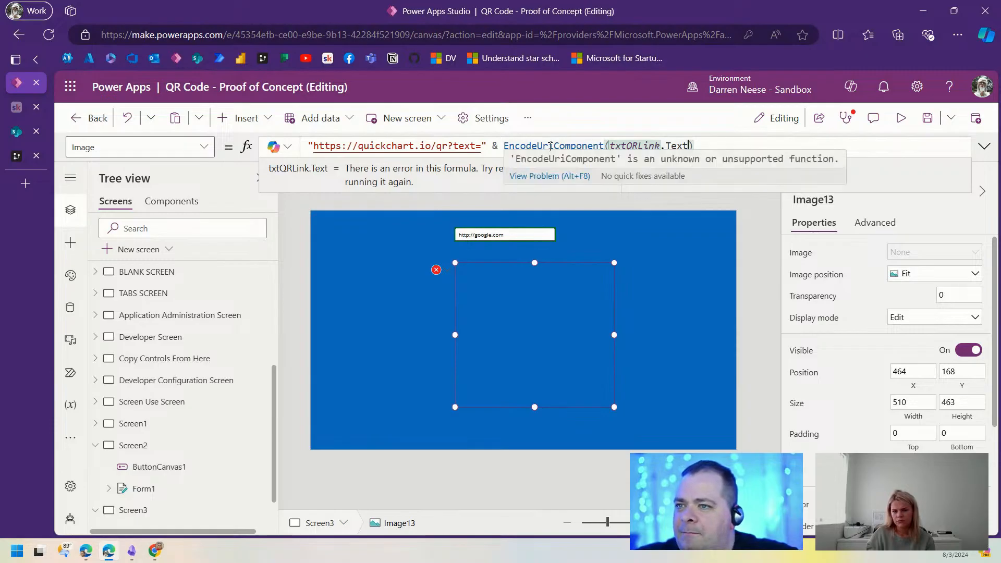
double_click(550, 147)
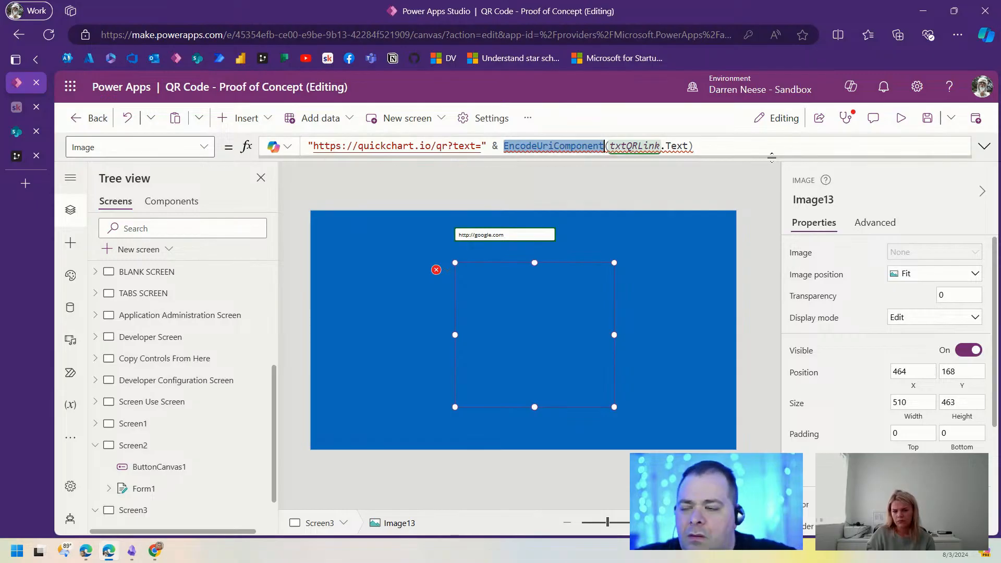
type("En")
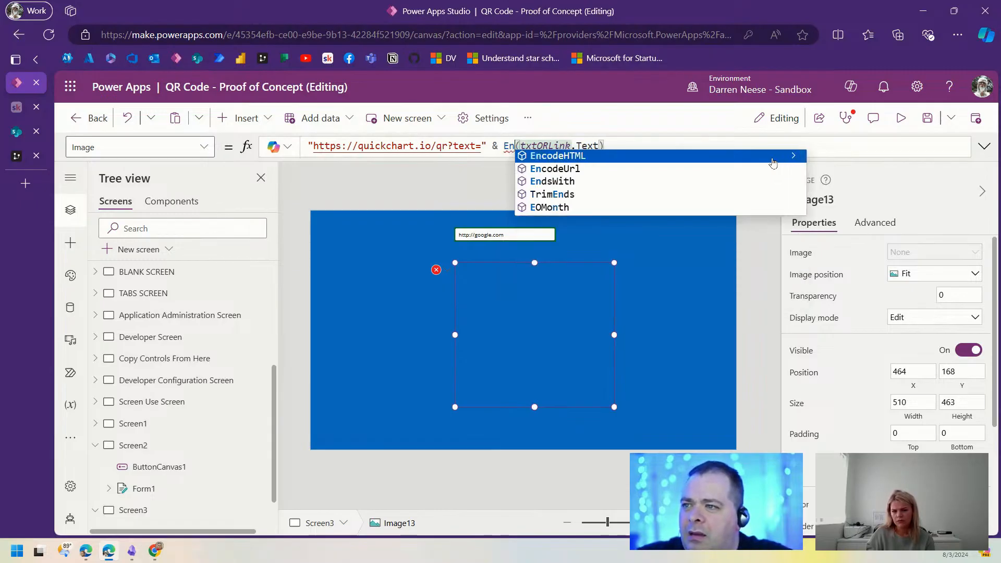
key("Down")
key("Tab")
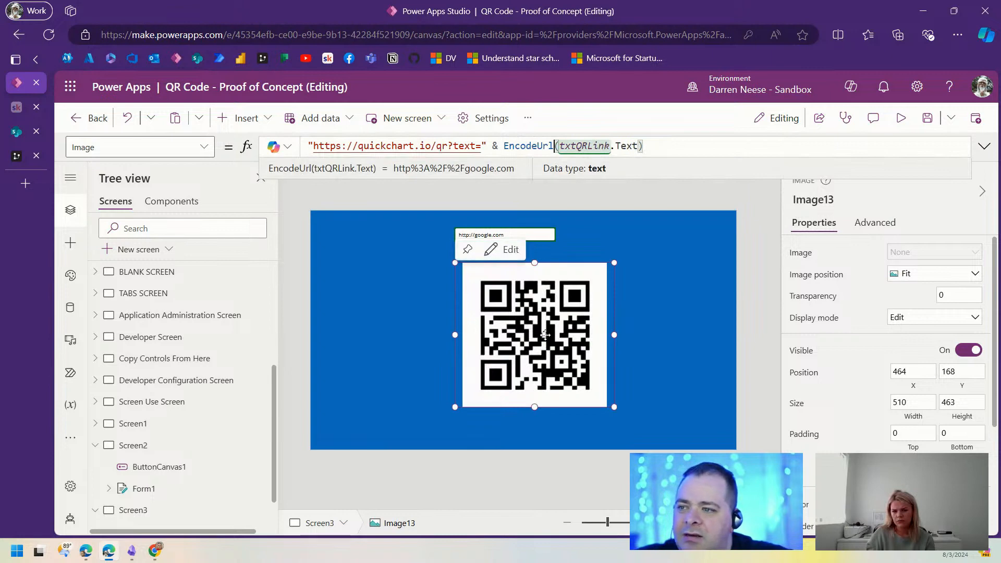
Step: Enlarge the QR image and centre it below the txtQRLink text input
left_click_drag(545, 335, 533, 337)
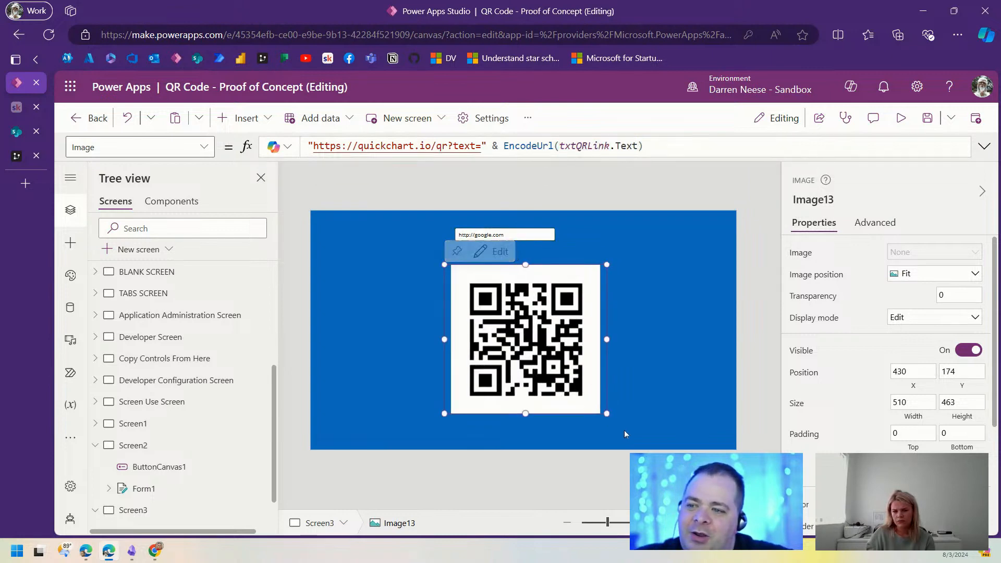
left_click_drag(624, 431, 647, 438)
left_click_drag(586, 286, 563, 273)
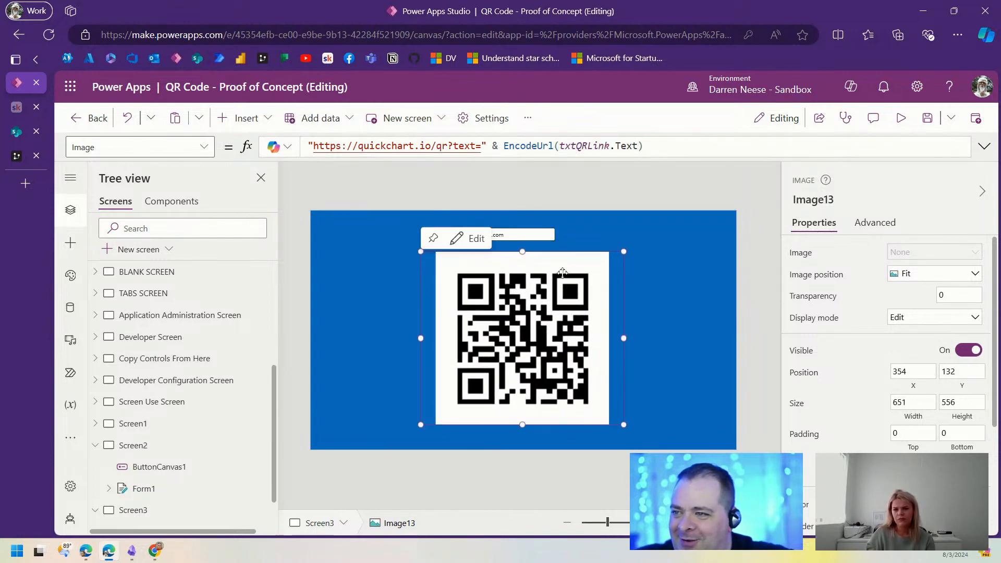
left_click(542, 233)
left_click_drag(547, 233, 528, 231)
left_click(581, 351)
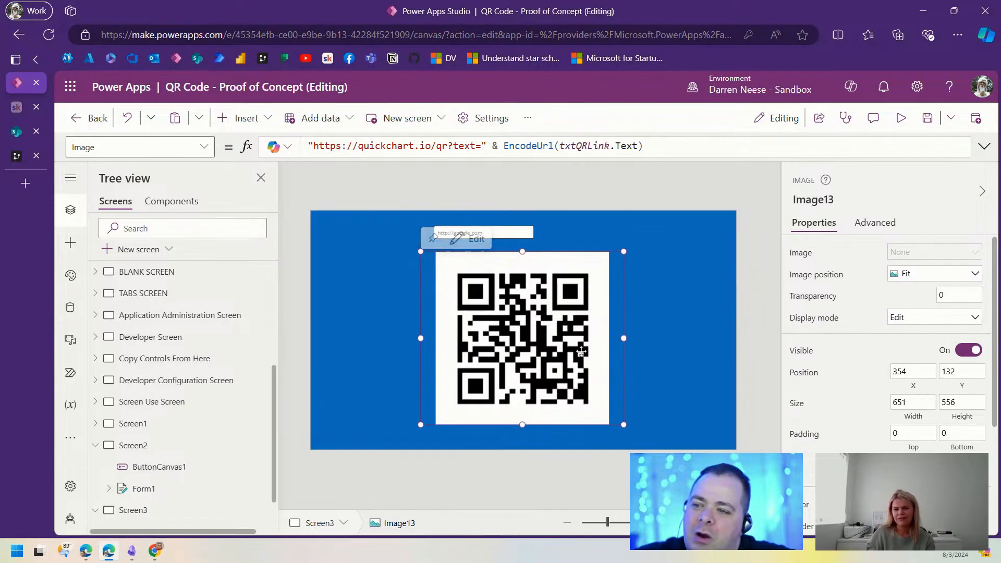
left_click_drag(624, 425, 628, 439)
left_click_drag(533, 329, 530, 323)
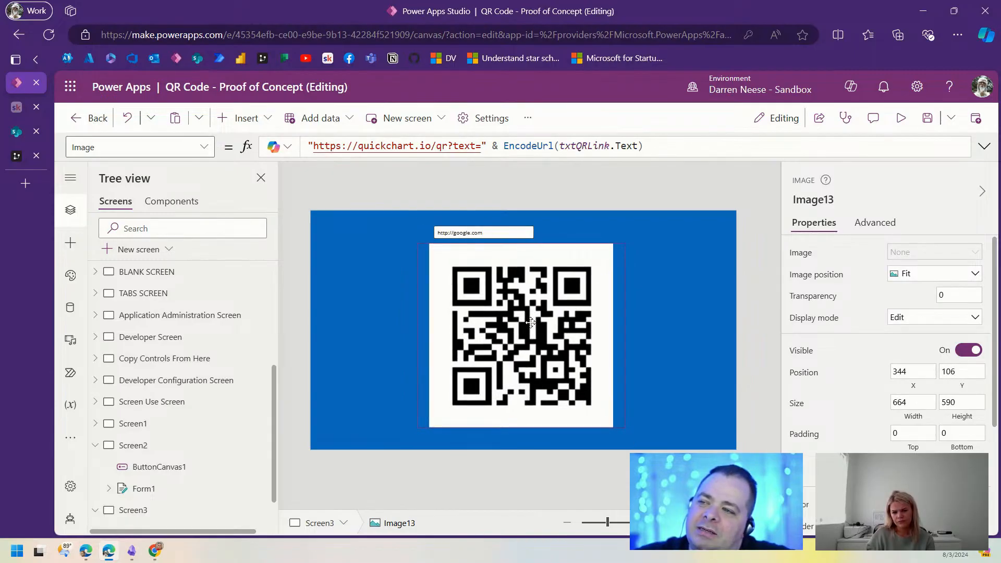
left_click(655, 141)
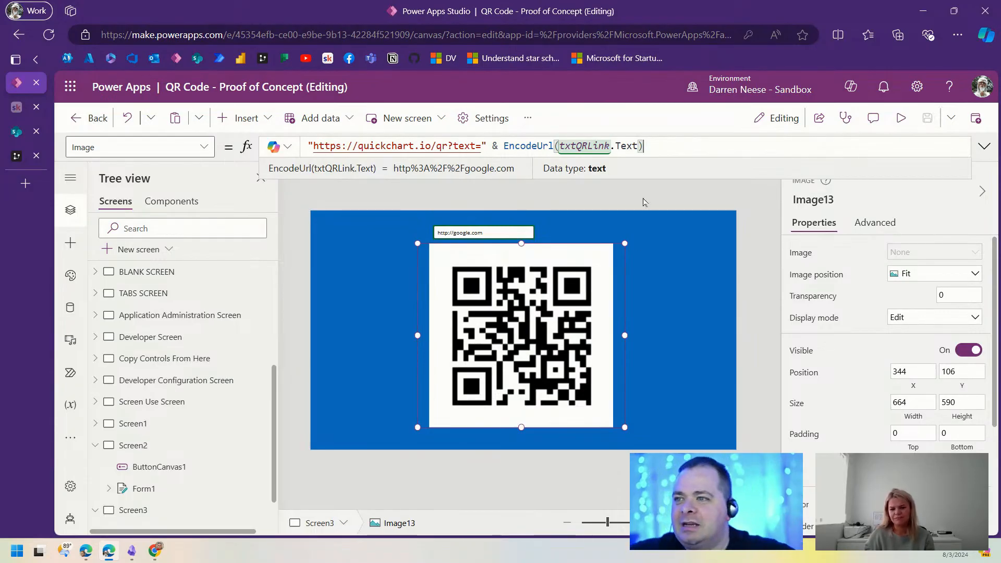
mouse_move(510, 308)
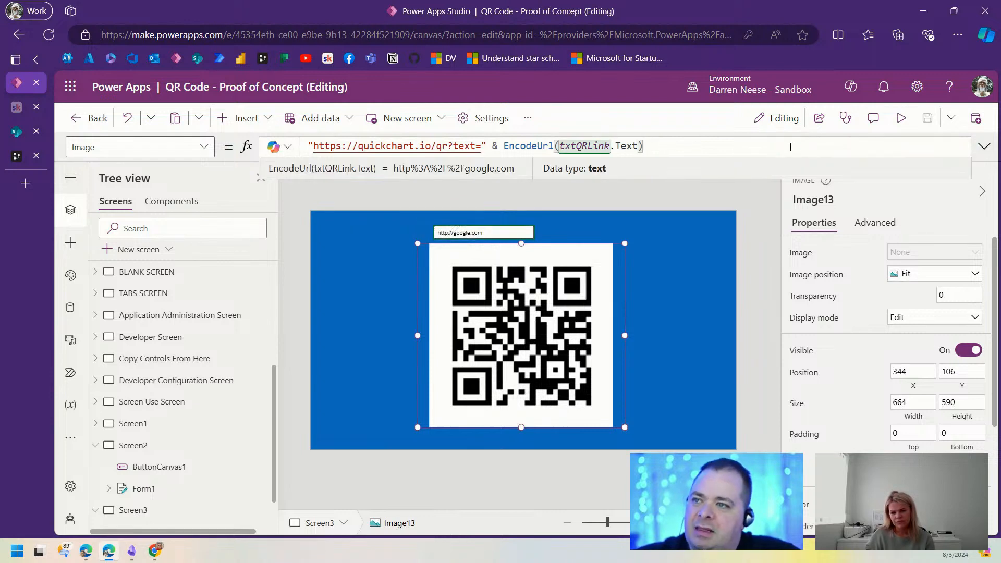
left_click_drag(654, 146, 505, 147)
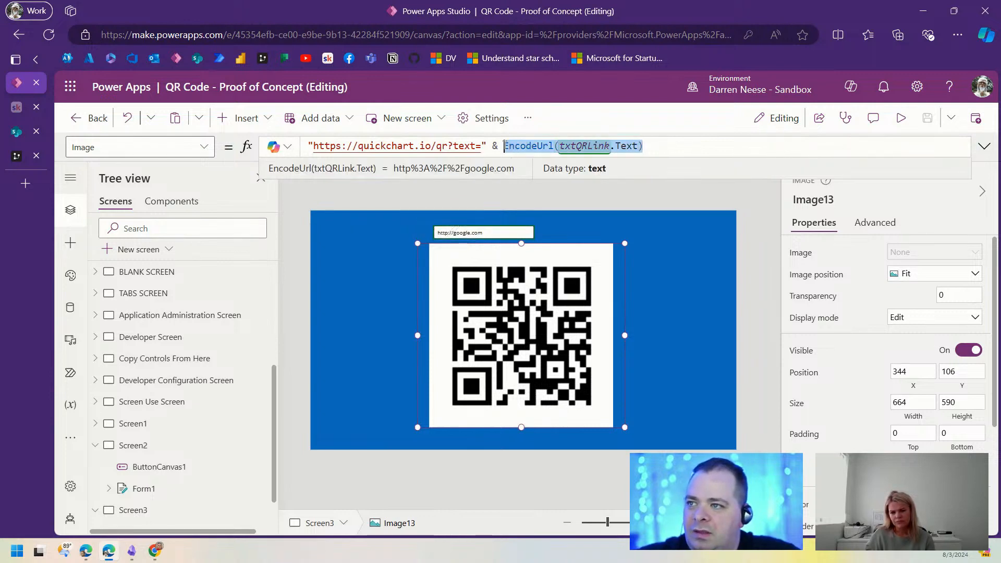
mouse_move(477, 261)
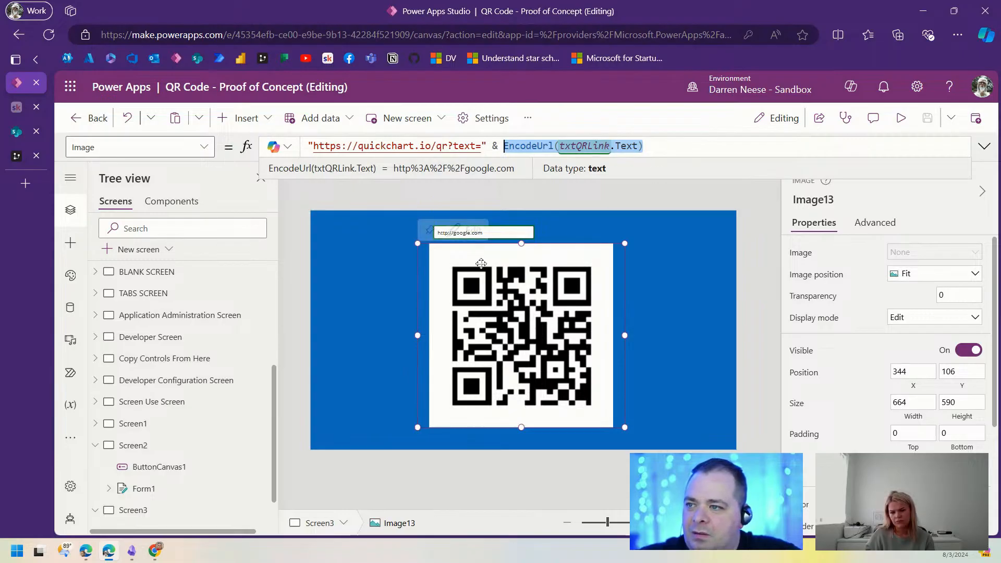
left_click(17, 155)
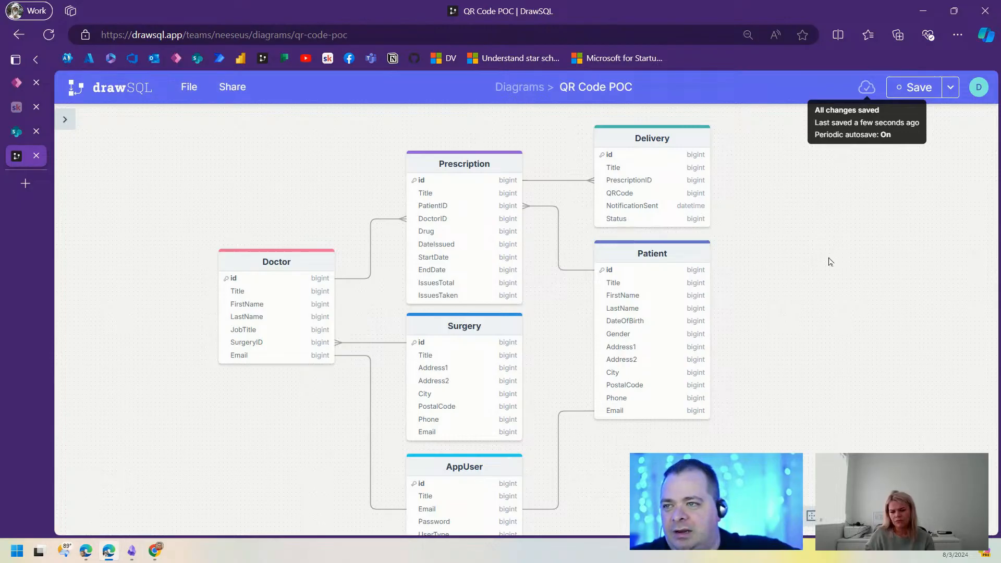
left_click(14, 133)
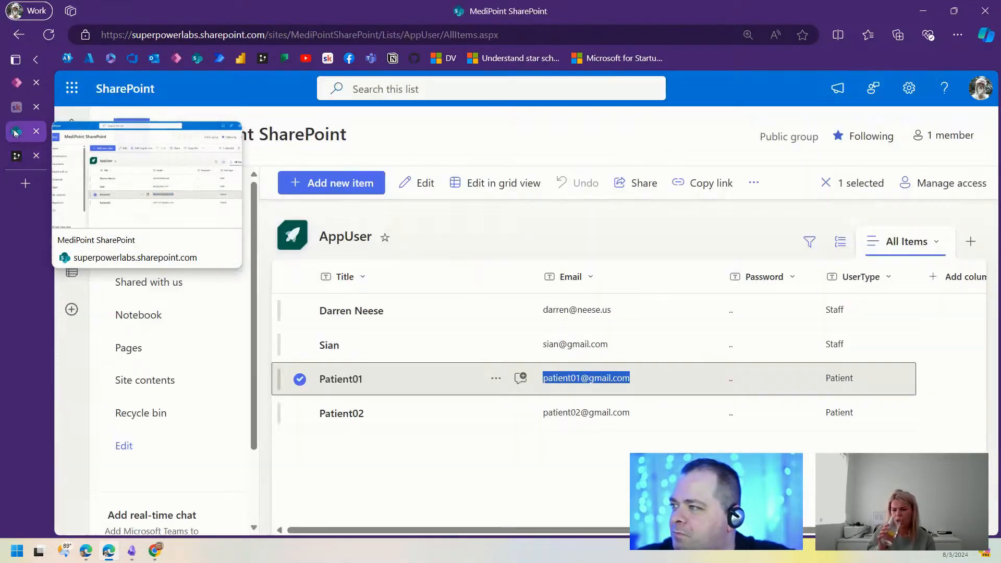
left_click(15, 85)
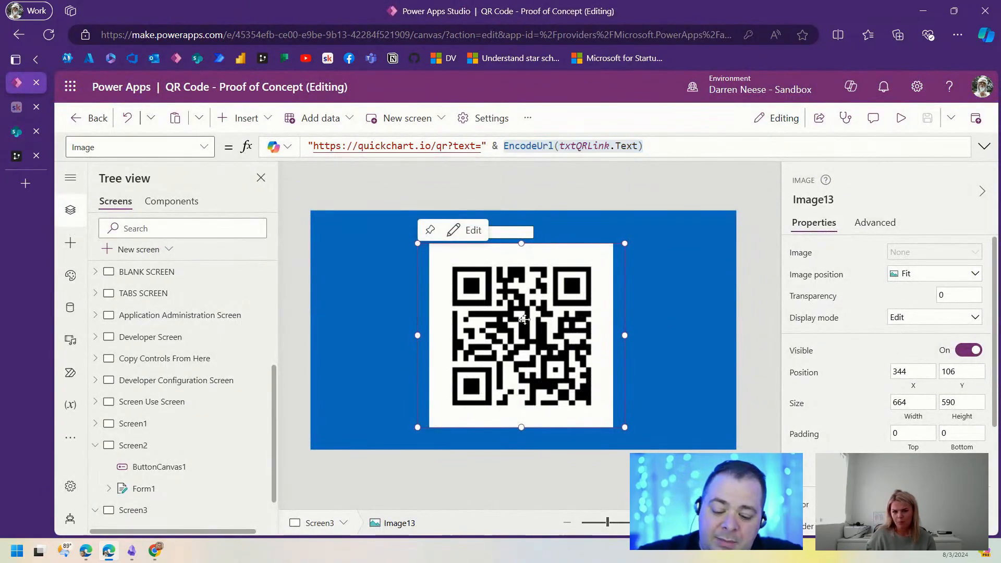
Step: Paste the copied QR image onto the QR Scanning Screen, shrink it to about 296 × 333, and move it right
scroll(172, 360, "up", 5)
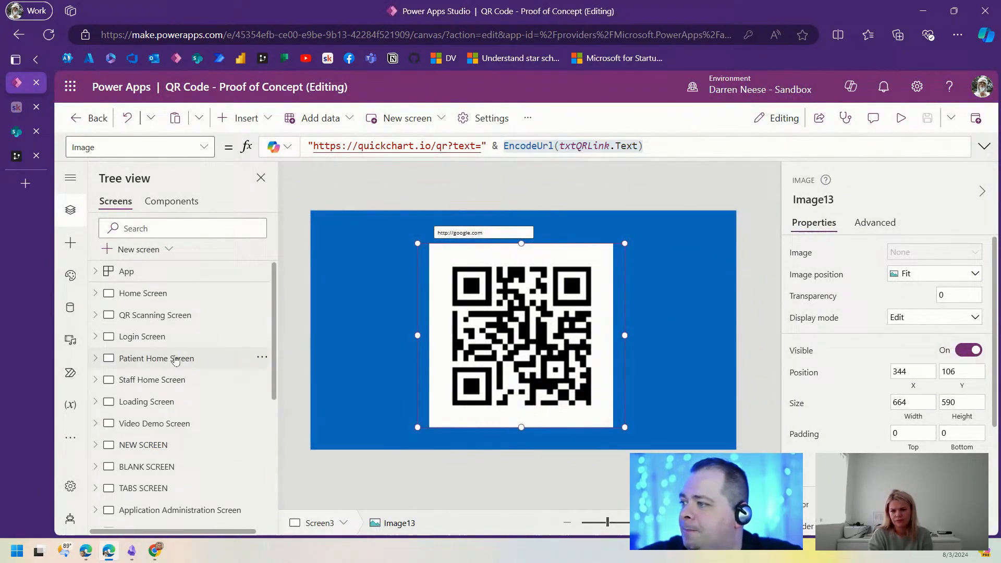
left_click(198, 316)
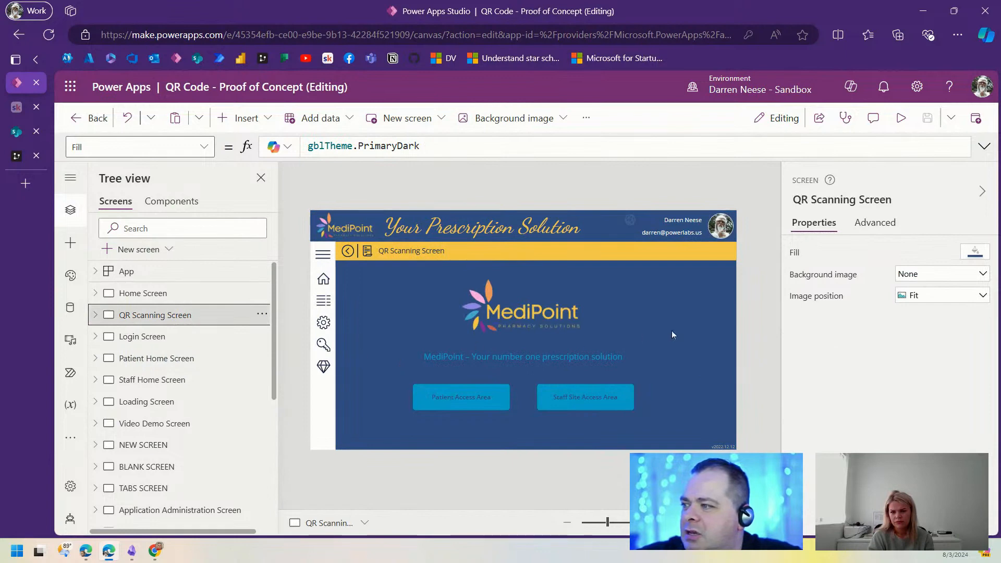
left_click(680, 331)
key("ctrl+v")
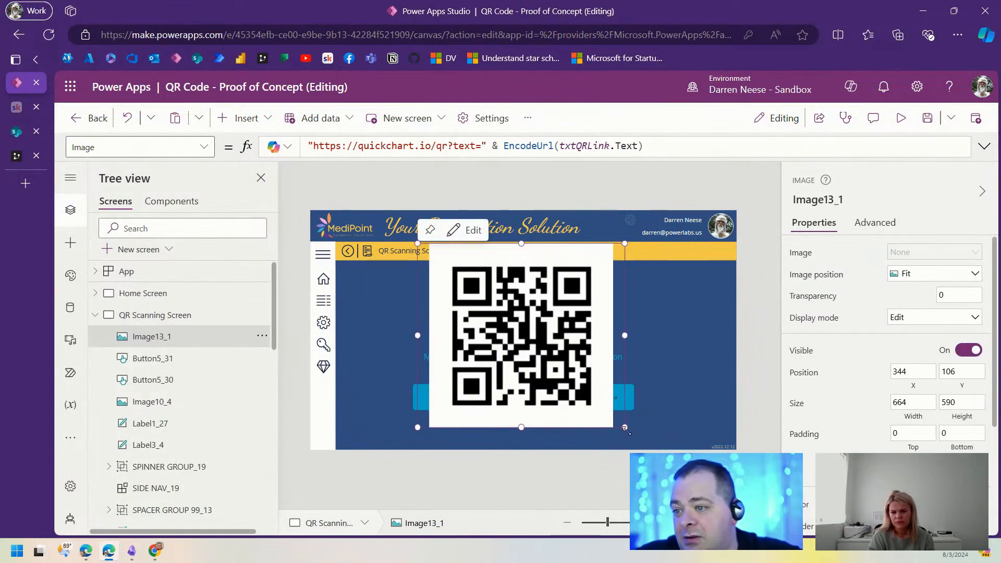
left_click_drag(625, 427, 509, 349)
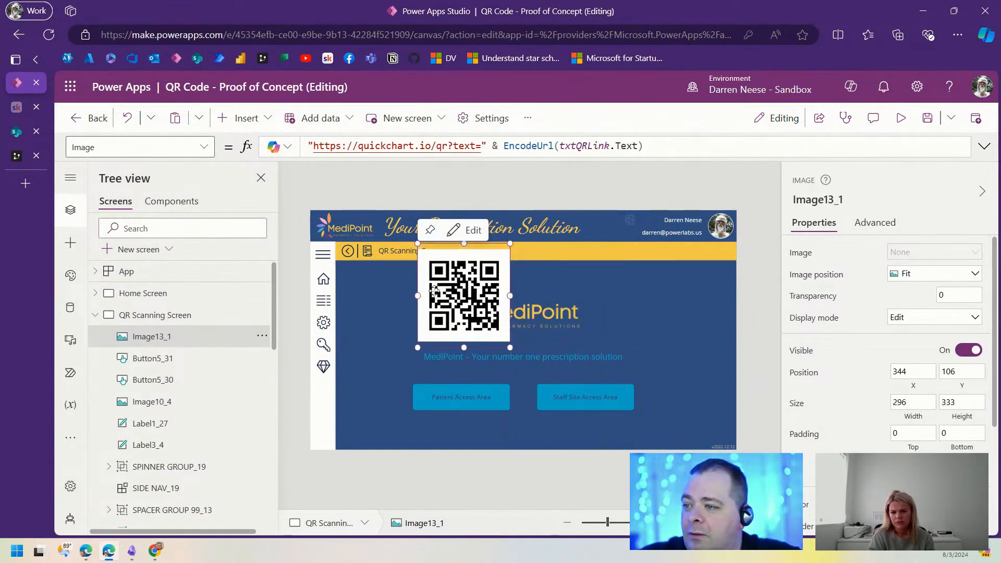
left_click_drag(434, 290, 677, 311)
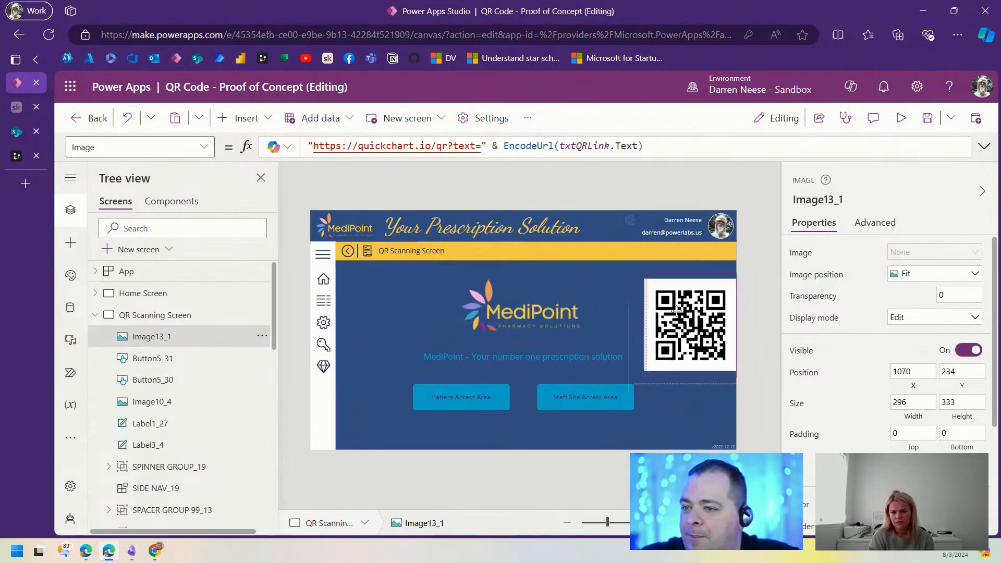
Step: Return to Screen3, the screen with the QR link box
left_click(95, 316)
scroll(100, 496, "down", 5)
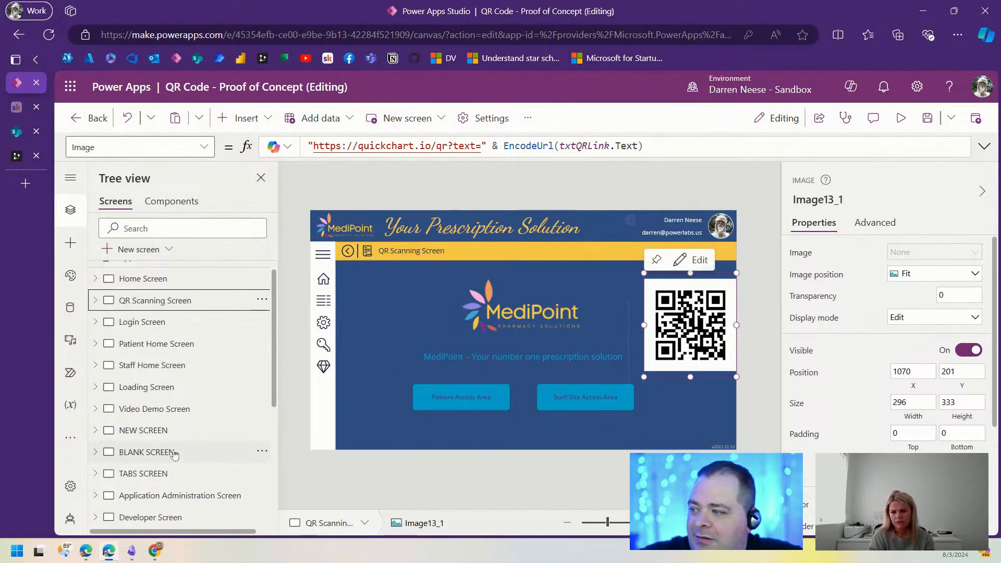
left_click(142, 467)
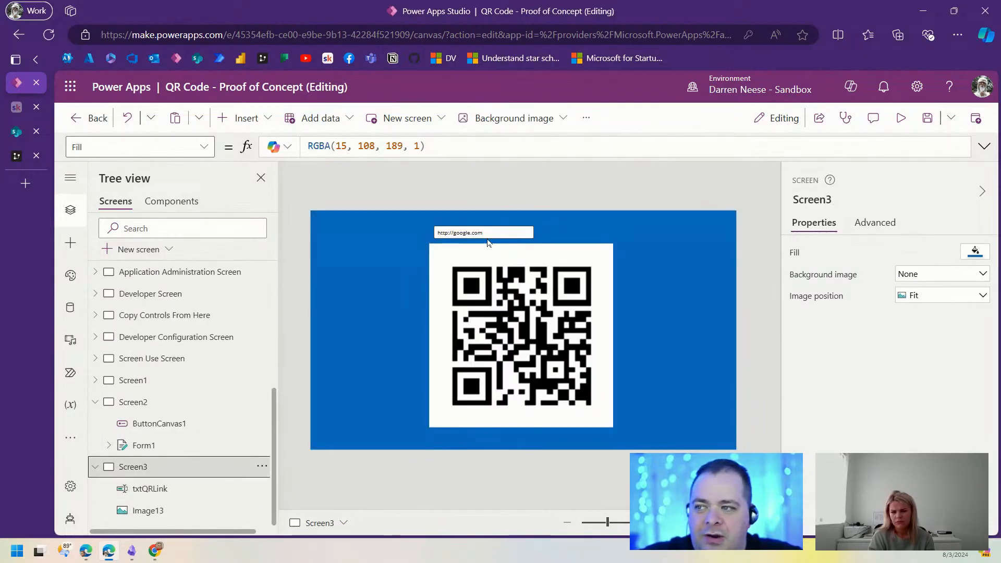
left_click(503, 231)
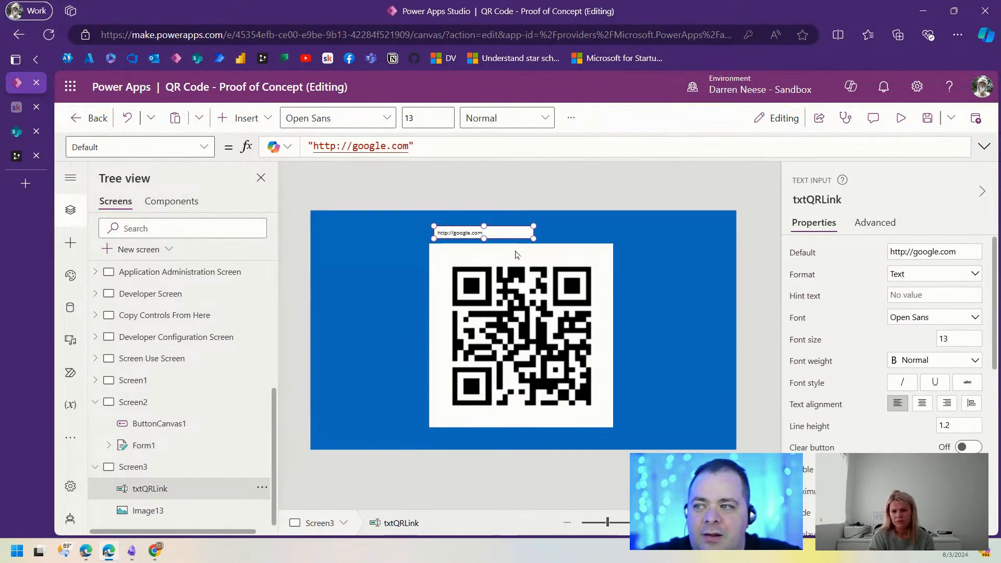
left_click(901, 118)
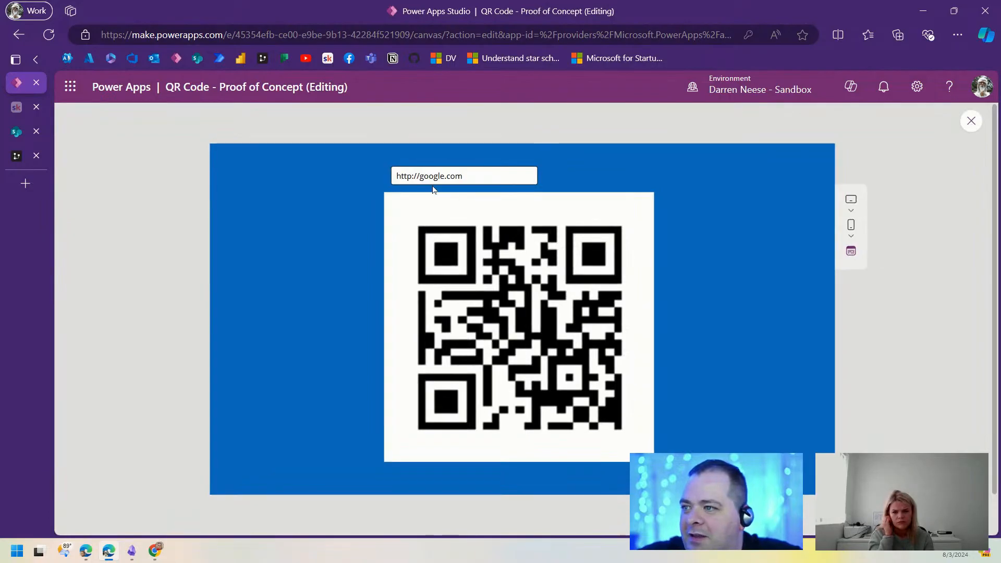
left_click_drag(420, 176, 526, 167)
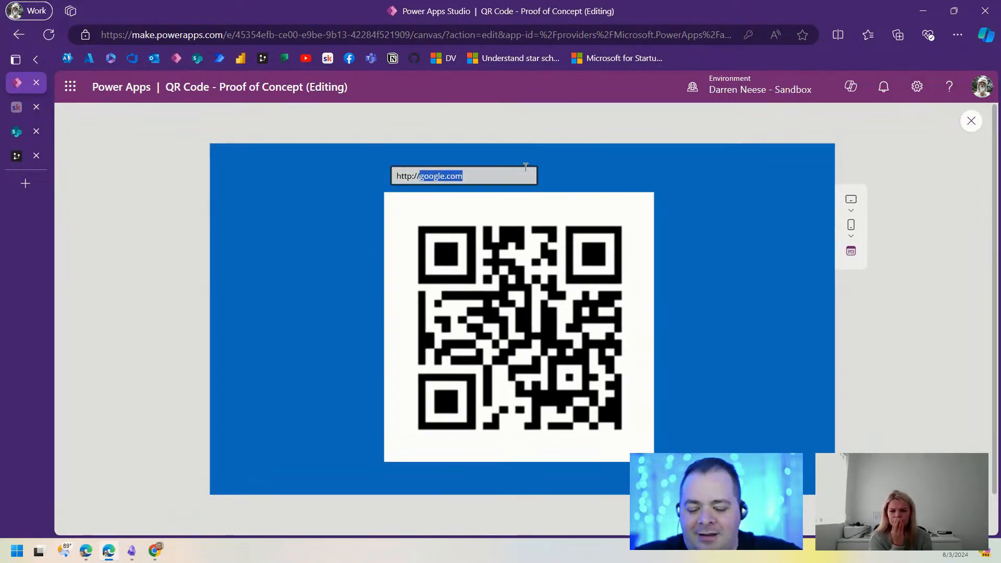
type("msn")
key("Tab")
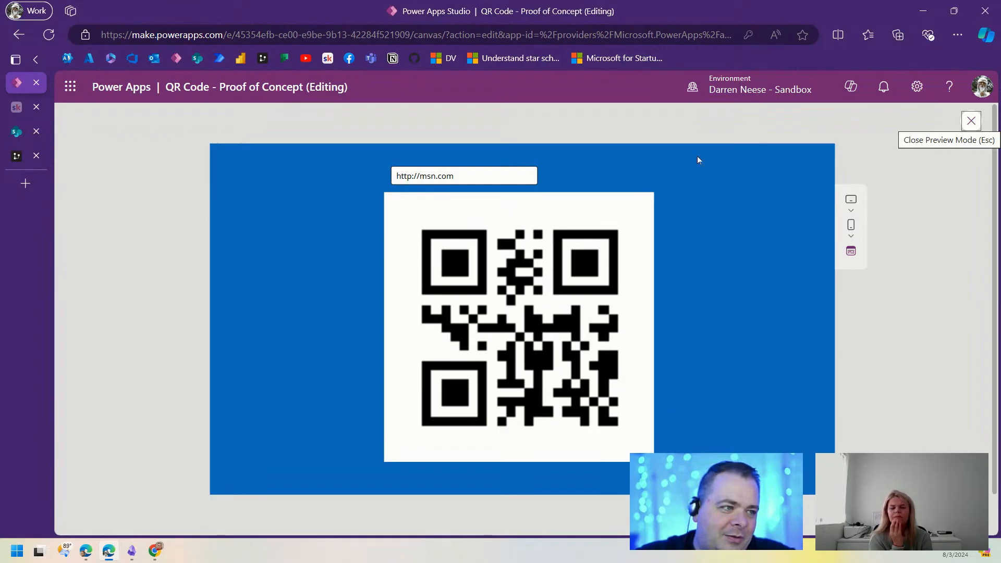
left_click(969, 122)
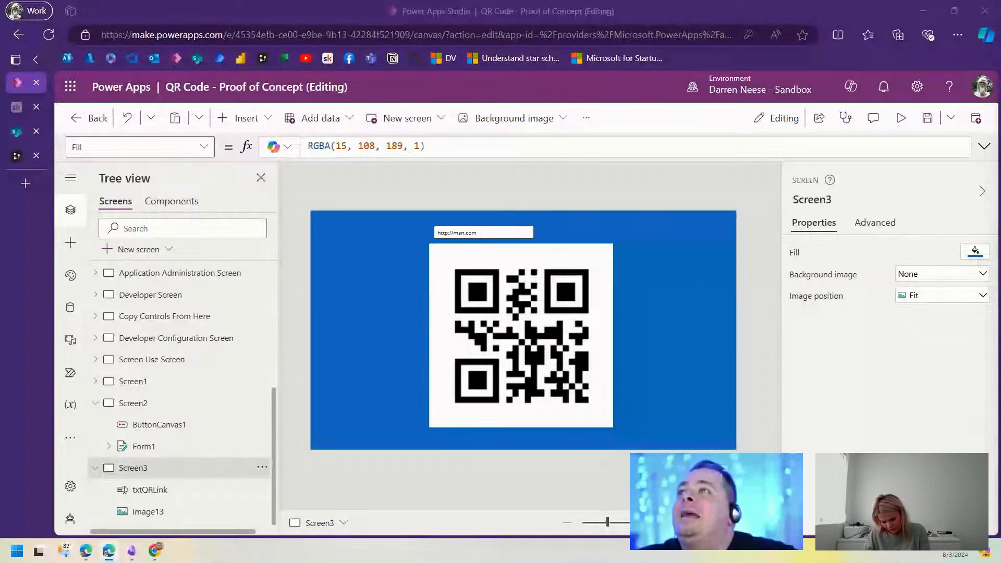
Step: Select the tagline under the MediPoint logo and delete the two access-area buttons
scroll(250, 316, "up", 5)
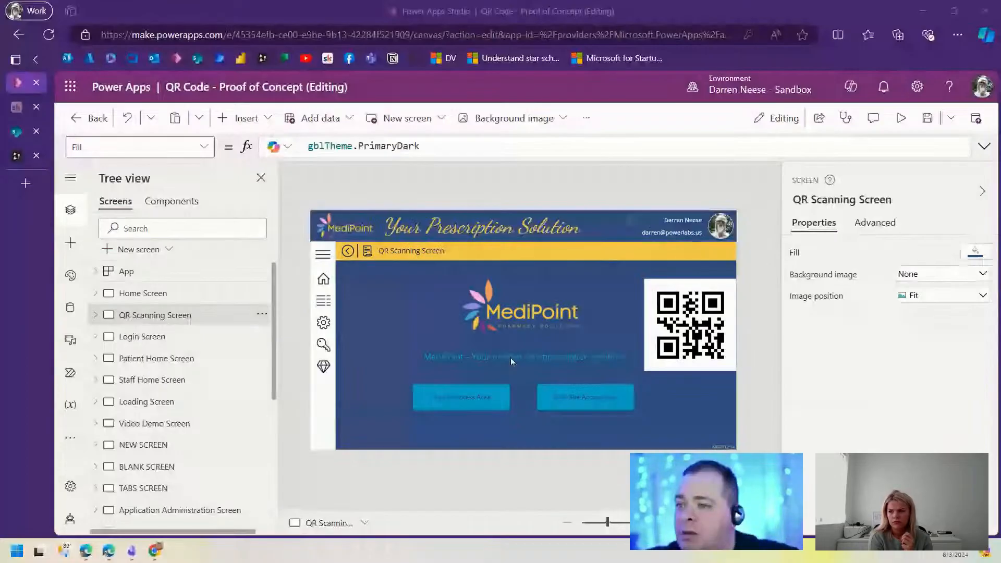
left_click(511, 357)
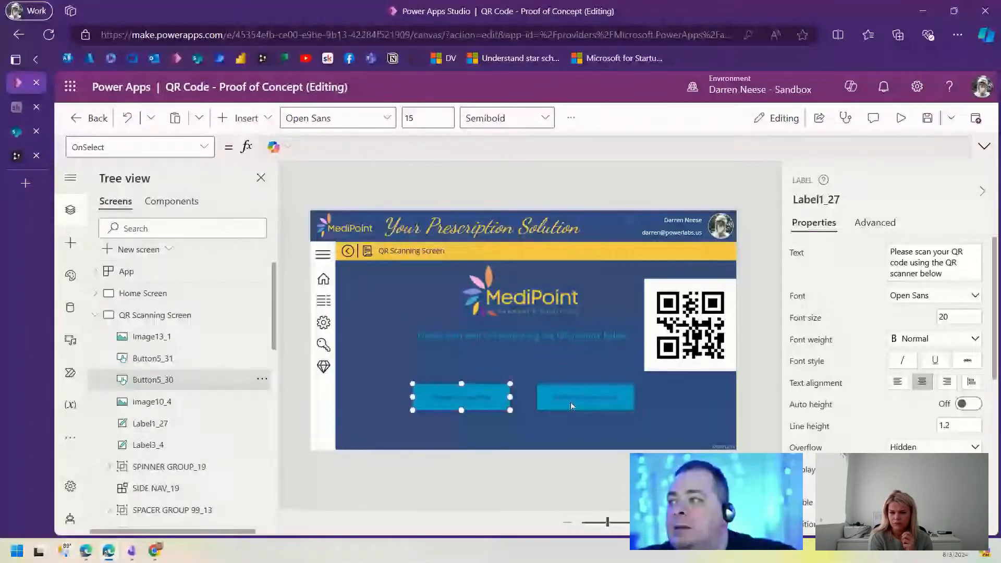
left_click(570, 402, "ctrl")
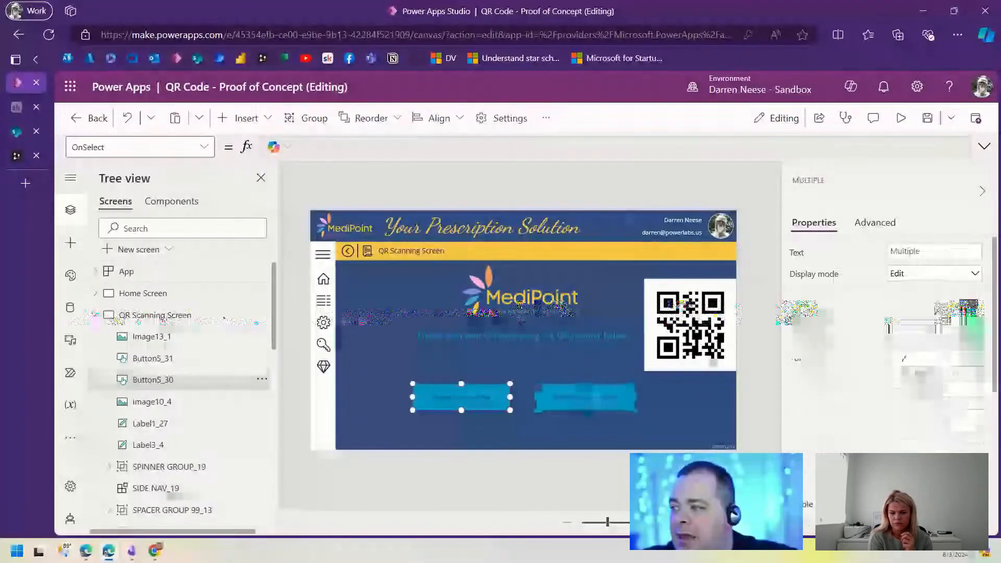
key("Delete")
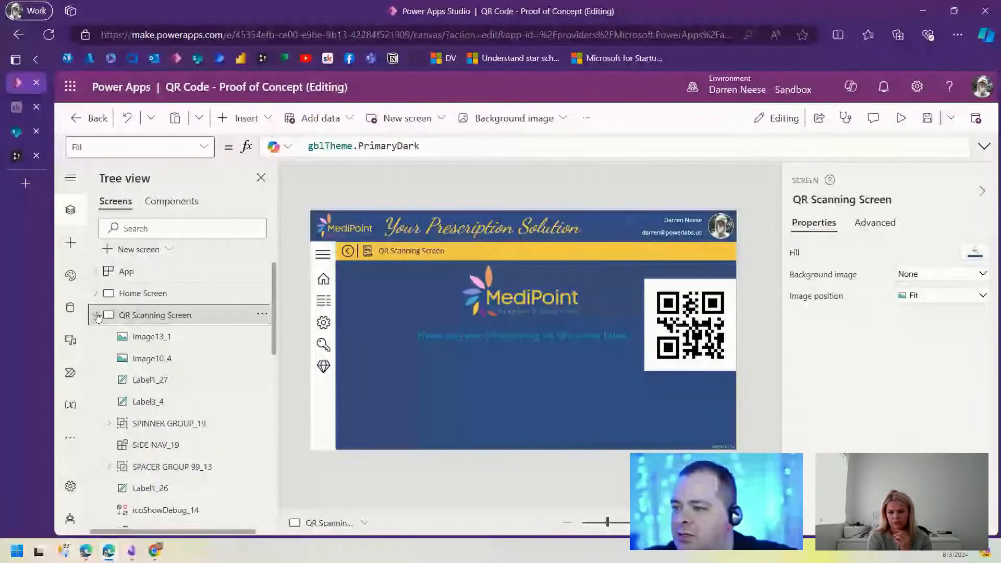
Step: Move the Back button near the bottom and centre the 355 × 366 QR image under the tagline
left_click(97, 316)
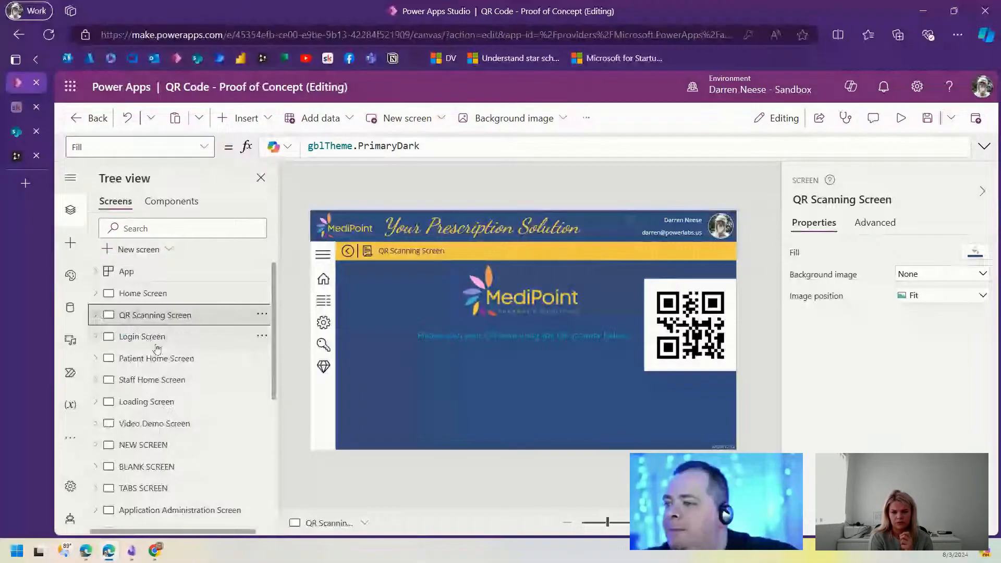
left_click(367, 280)
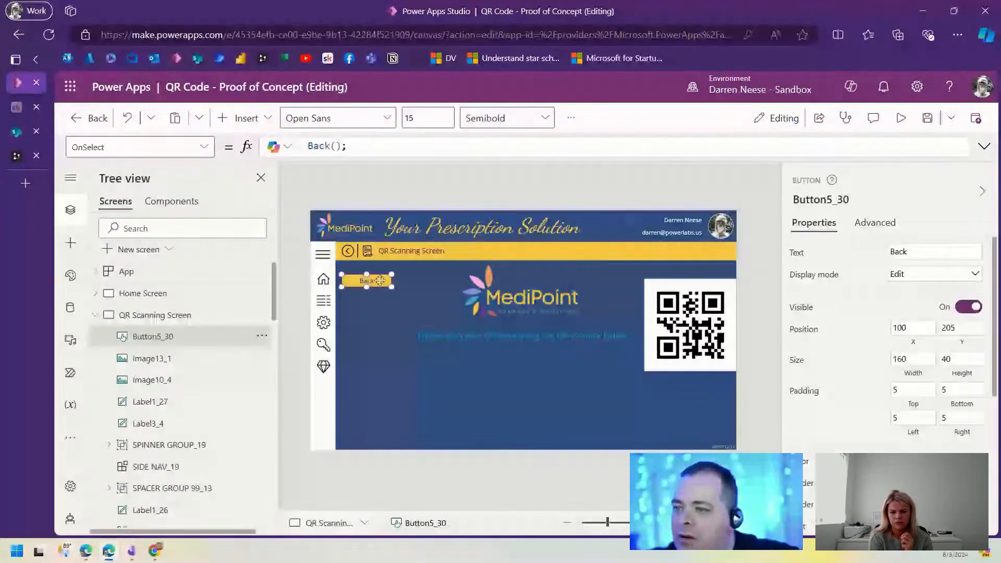
left_click_drag(380, 280, 382, 433)
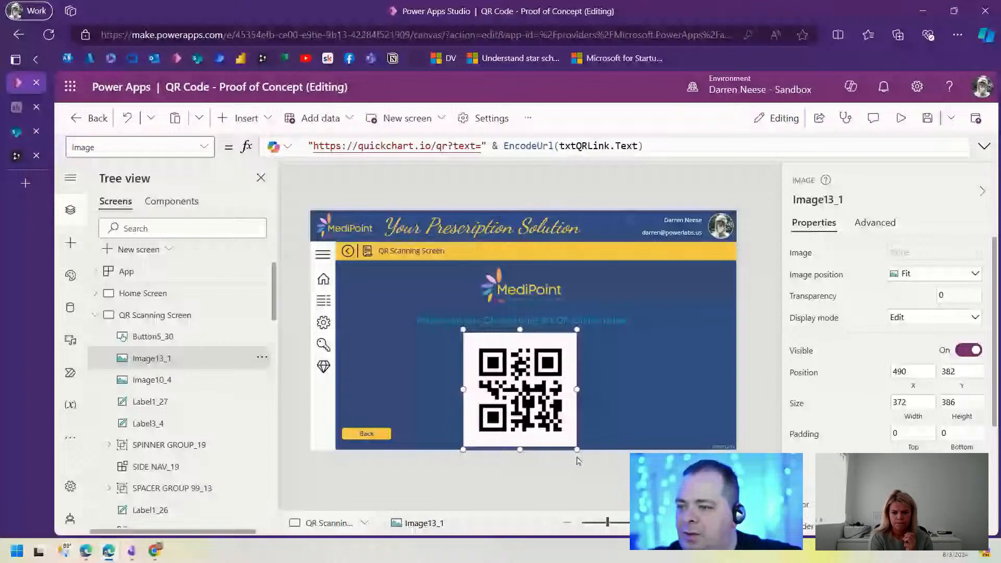
left_click_drag(577, 458, 574, 457)
left_click_drag(522, 447, 525, 443)
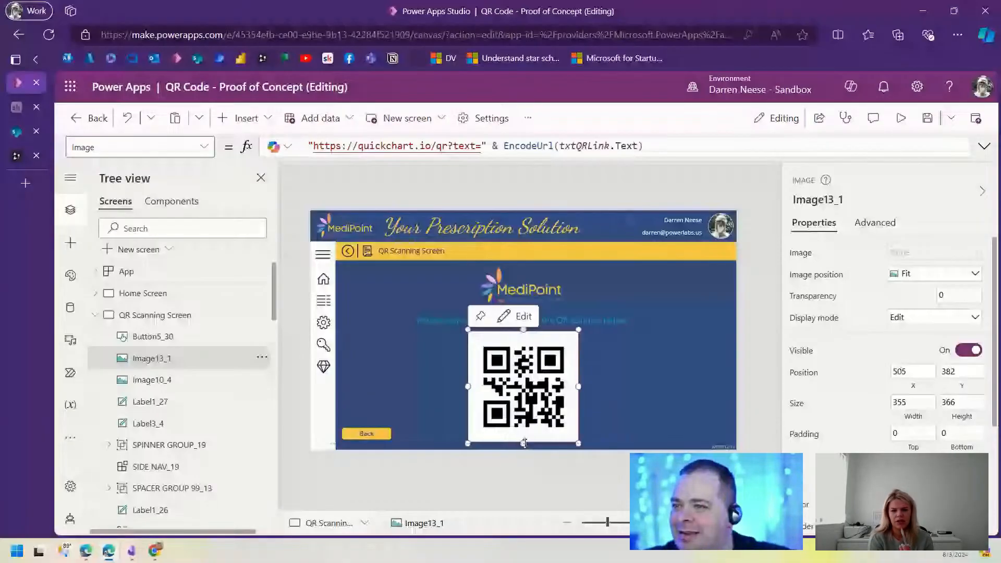
left_click(524, 446)
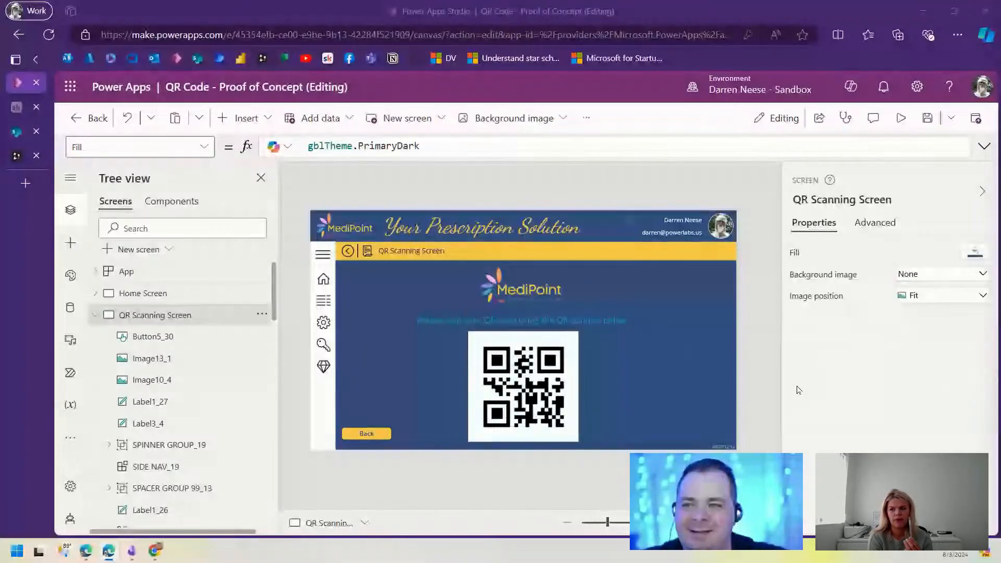
Step: Save the app and run the QR Scanning Screen full screen in play mode
left_click(926, 119)
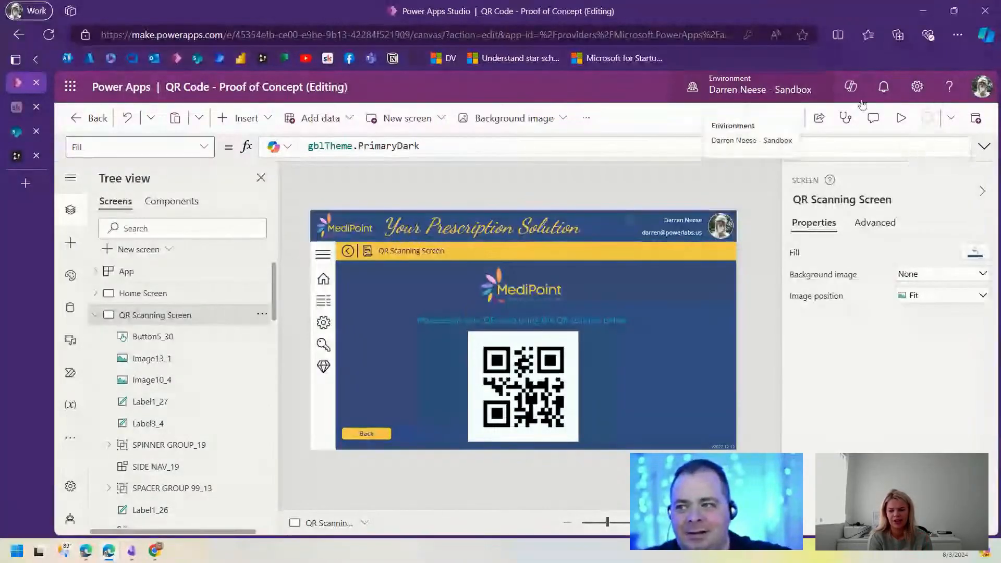
left_click(898, 118)
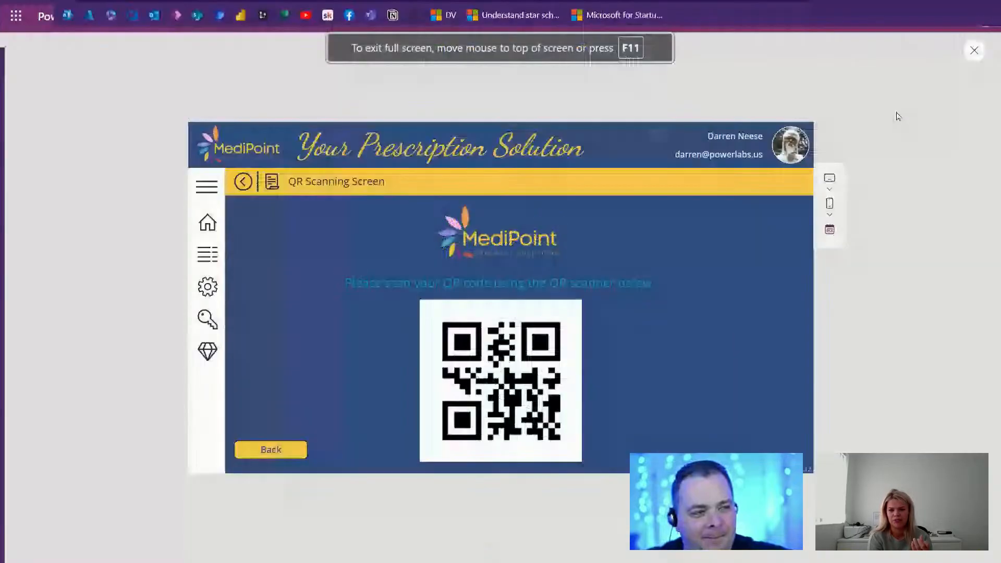
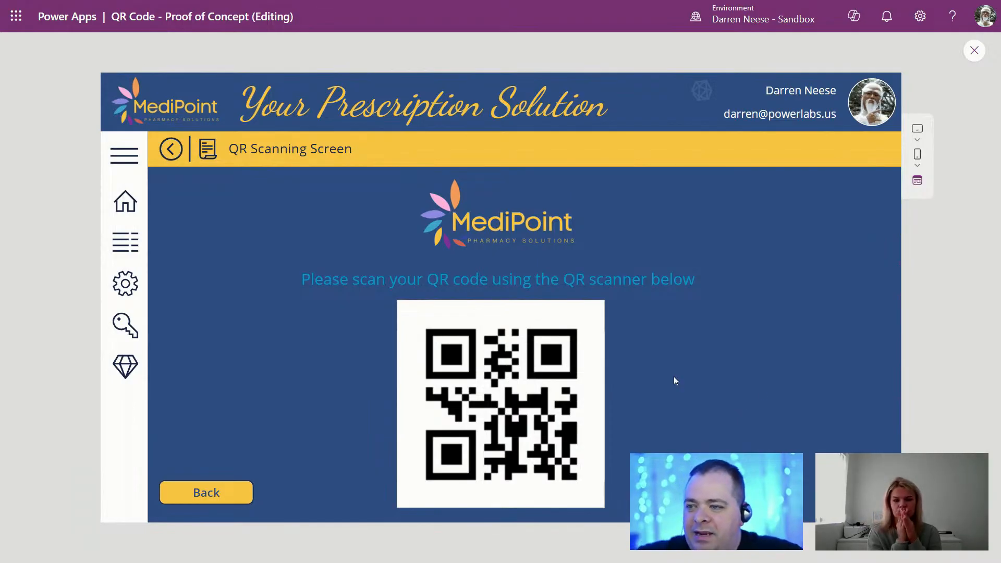
Step: Highlight part of the scan instruction text in the running preview, then clear the highlight
left_click_drag(339, 280, 555, 279)
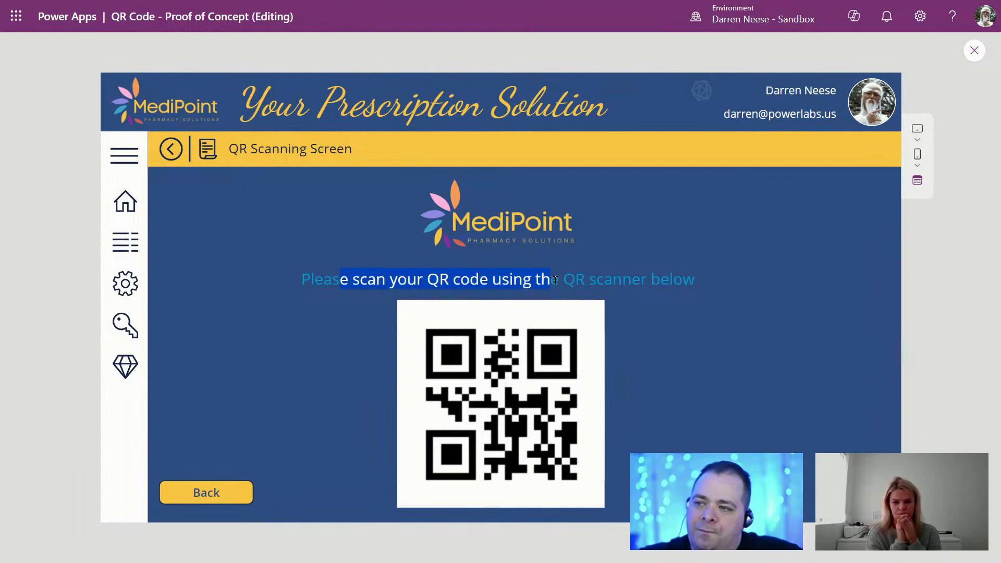
left_click(726, 284)
Step: Exit the preview, shorten the logo from 161 to 146, and move the label and QR code up
key("Escape")
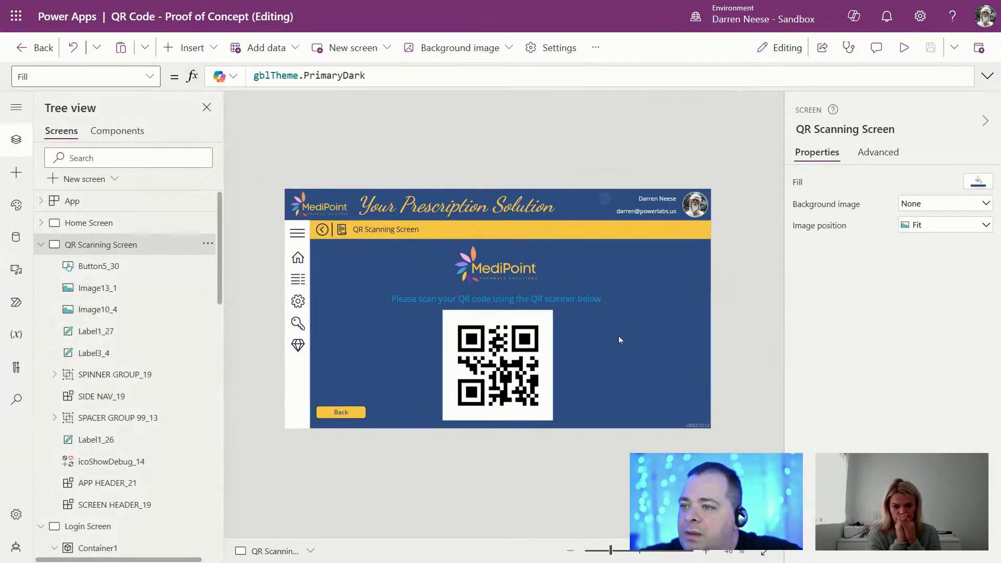
left_click(488, 376)
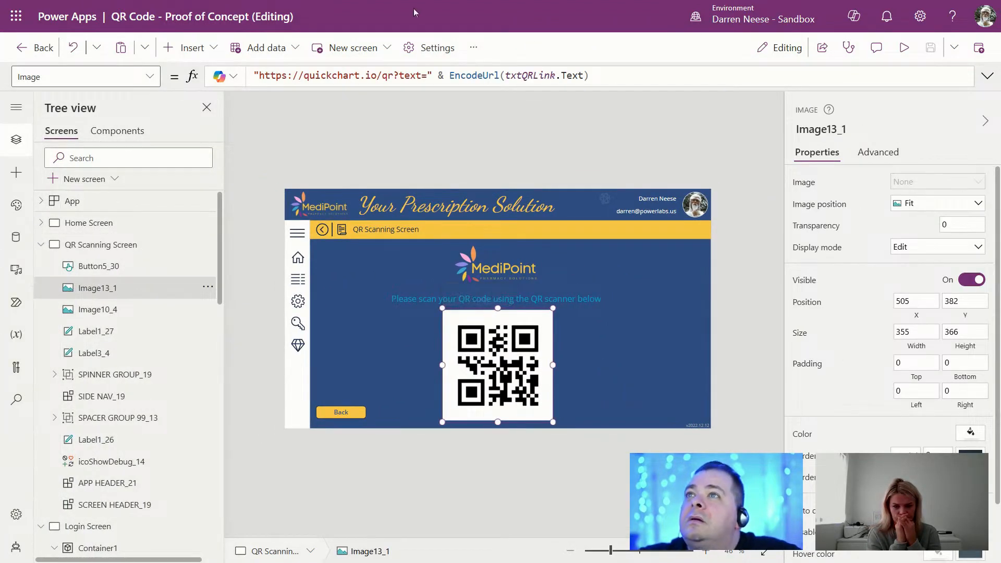
mouse_move(415, 1)
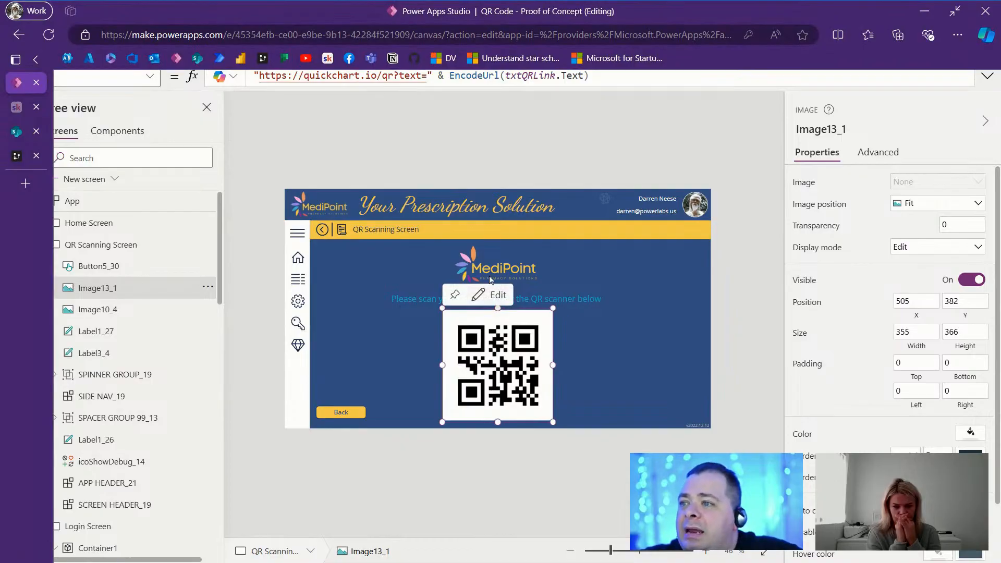
left_click(511, 263)
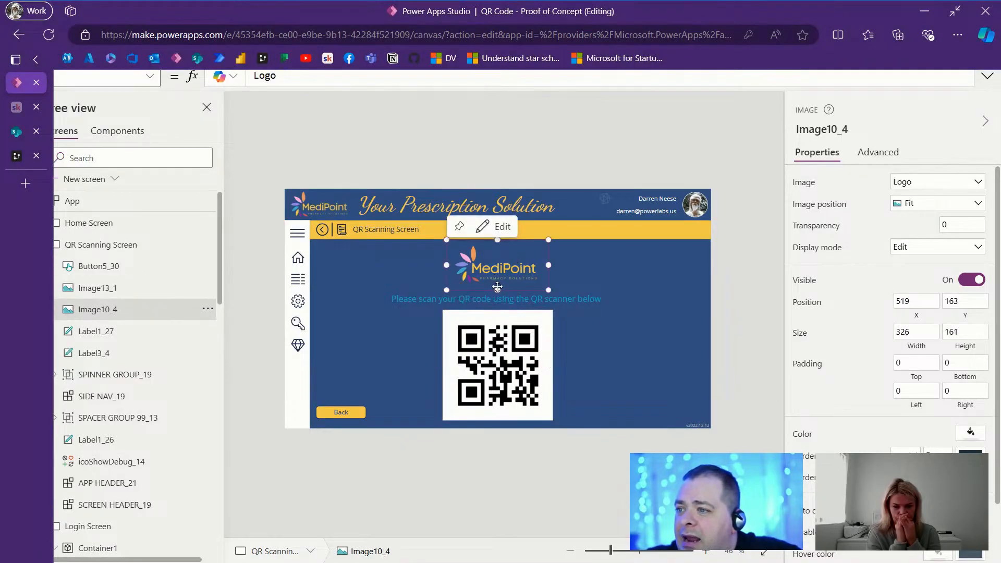
left_click_drag(498, 290, 497, 286)
left_click(587, 299)
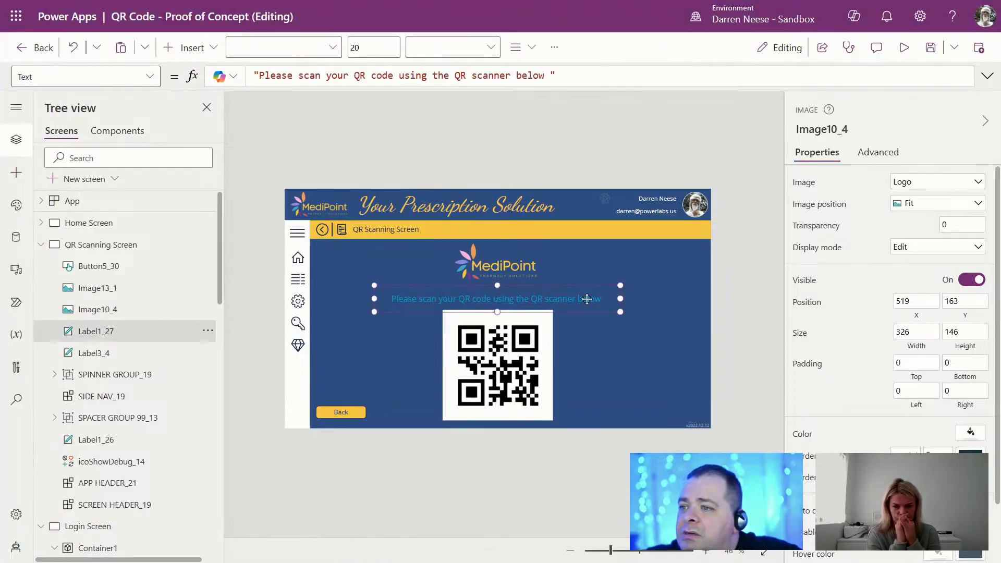
left_click_drag(587, 299, 587, 289)
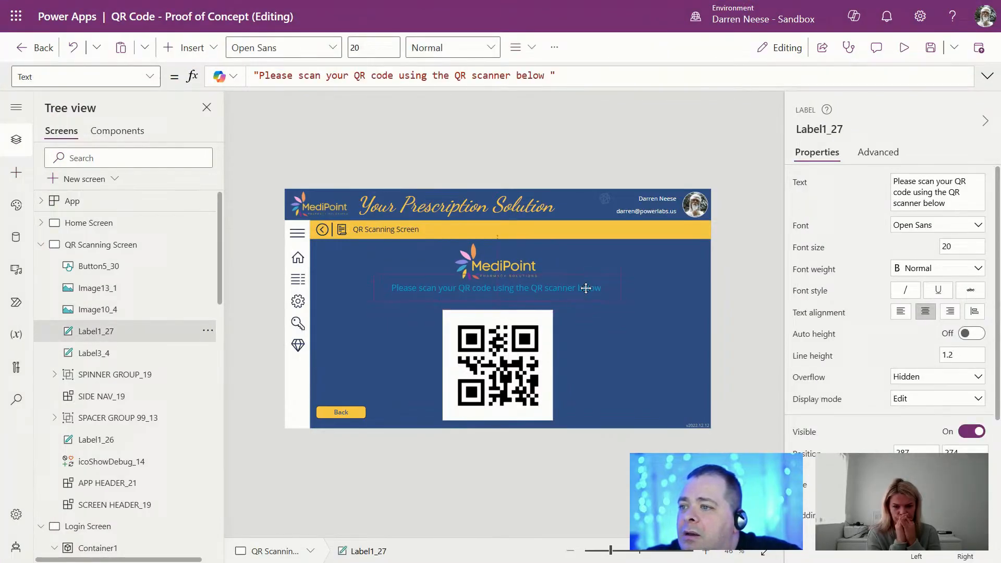
left_click(531, 357)
left_click_drag(530, 357, 531, 345)
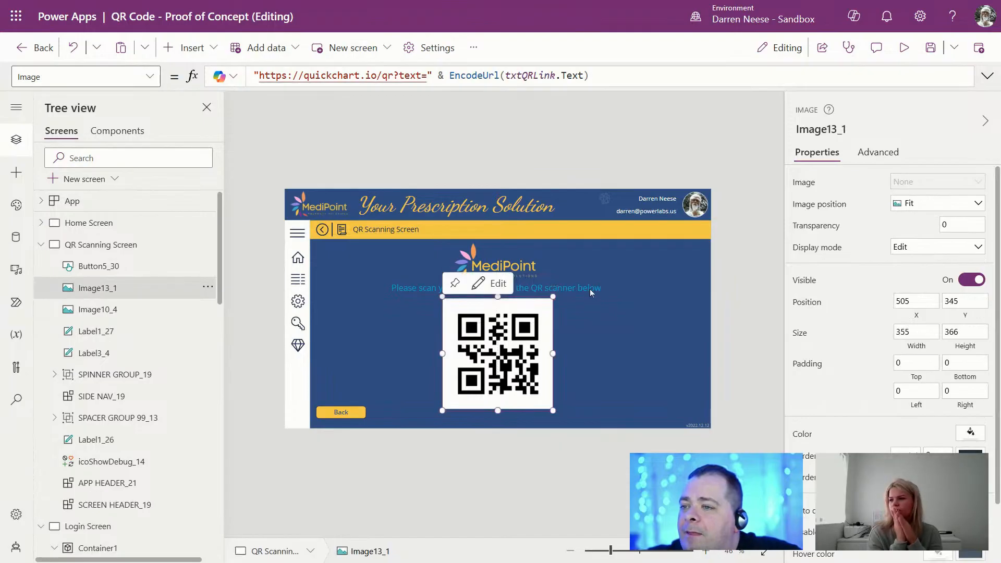
Step: Duplicate the scan instruction label below the QR code and make the copy italic
left_click(591, 291)
key("ctrl+c")
key("ctrl+v")
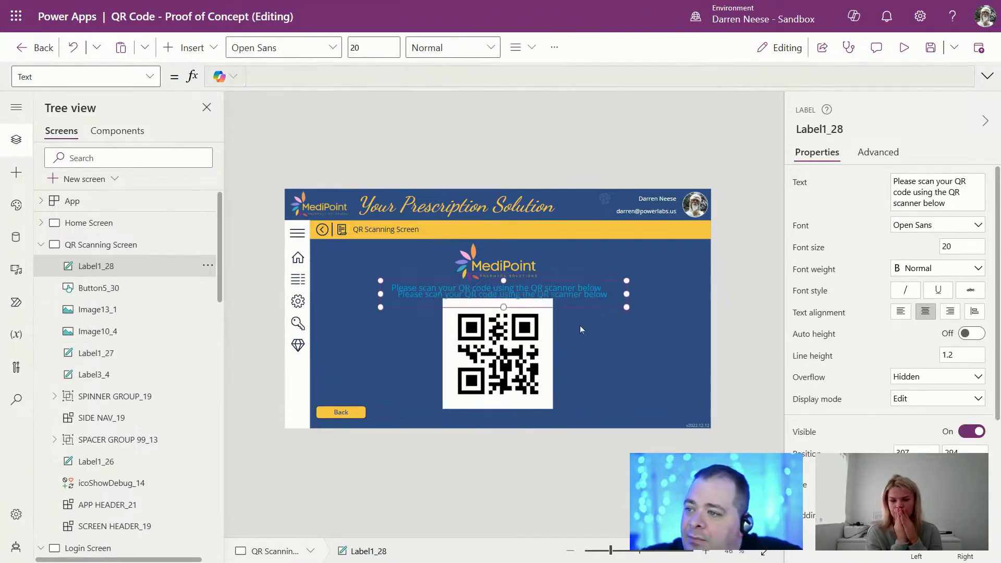
left_click_drag(572, 306, 583, 420)
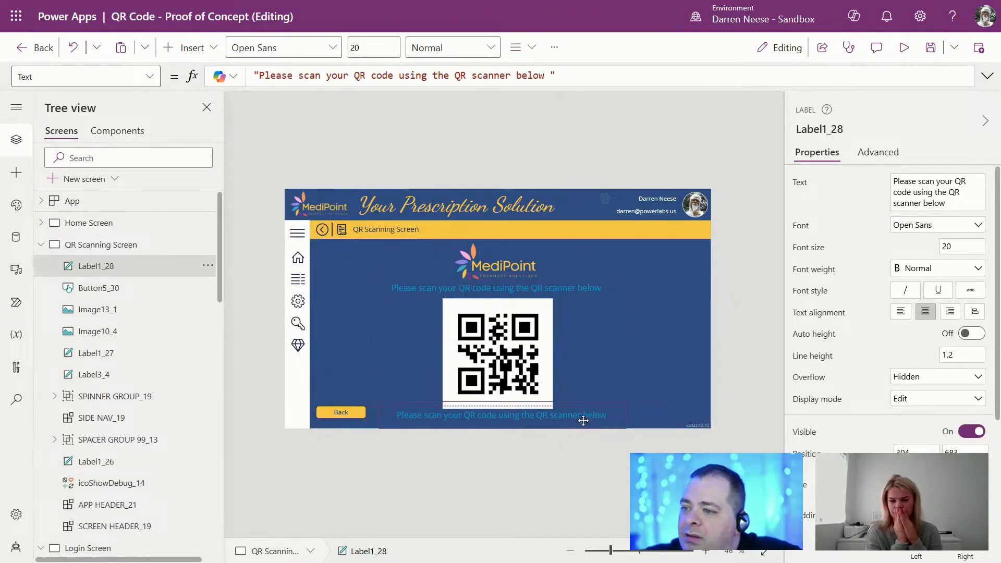
key("ctrl+i")
Step: Shrink the QR code to about 313 × 300 and move the italic label up beneath it
left_click(543, 407)
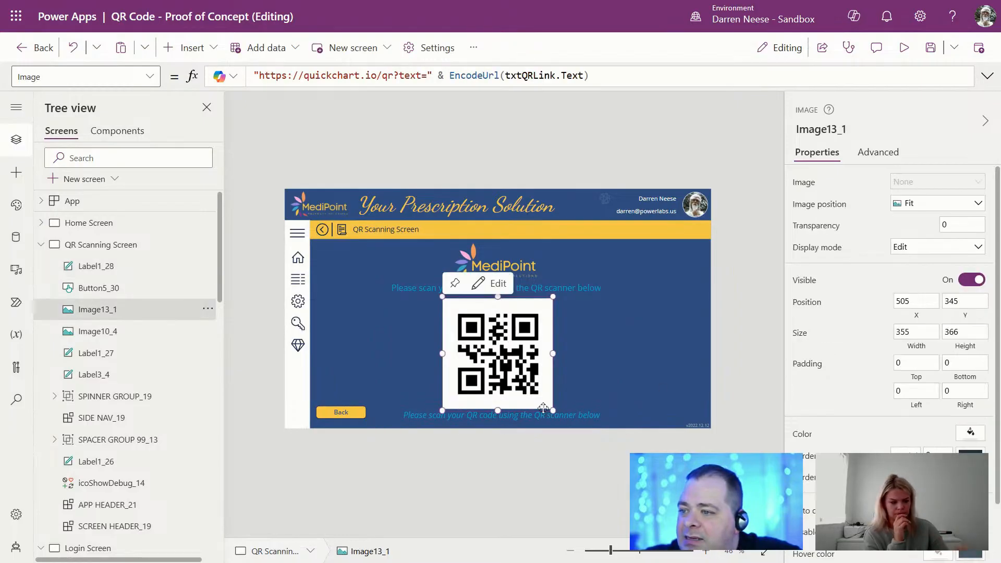
left_click_drag(553, 410, 540, 390)
mouse_move(483, 335)
left_mouse_down()
mouse_move(480, 345)
mouse_move(487, 335)
left_mouse_up()
left_click(563, 407)
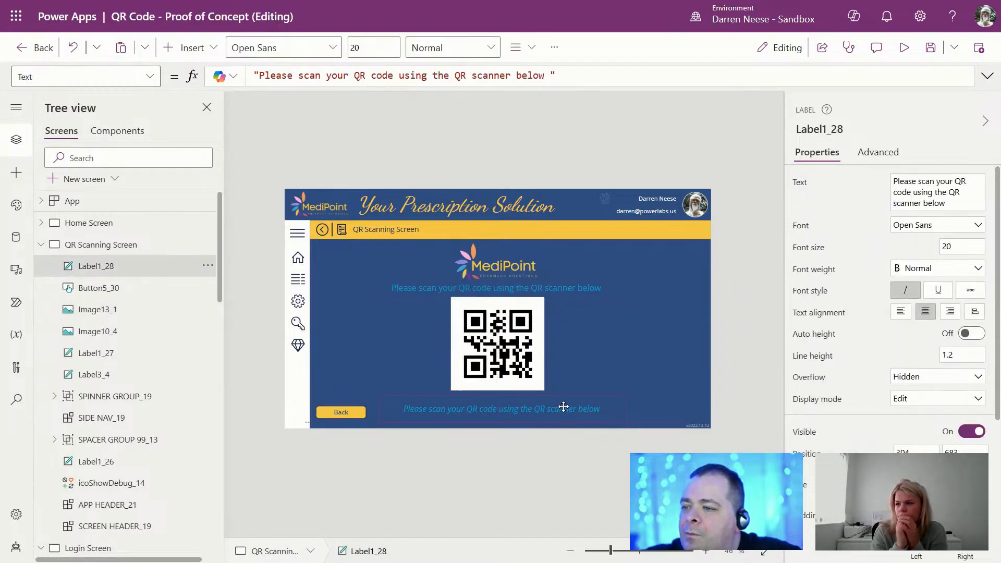
left_click_drag(563, 407, 563, 402)
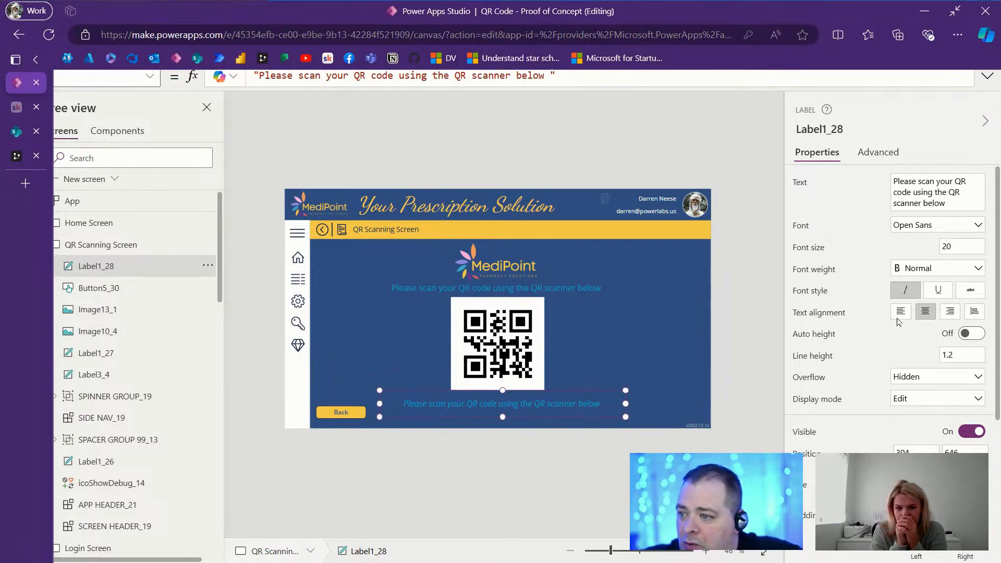
Step: Set the italic label to 'Having trouble scanning QR code?', nudge it and the QR down, and save
left_click_drag(954, 203, 855, 173)
key("ctrl+v")
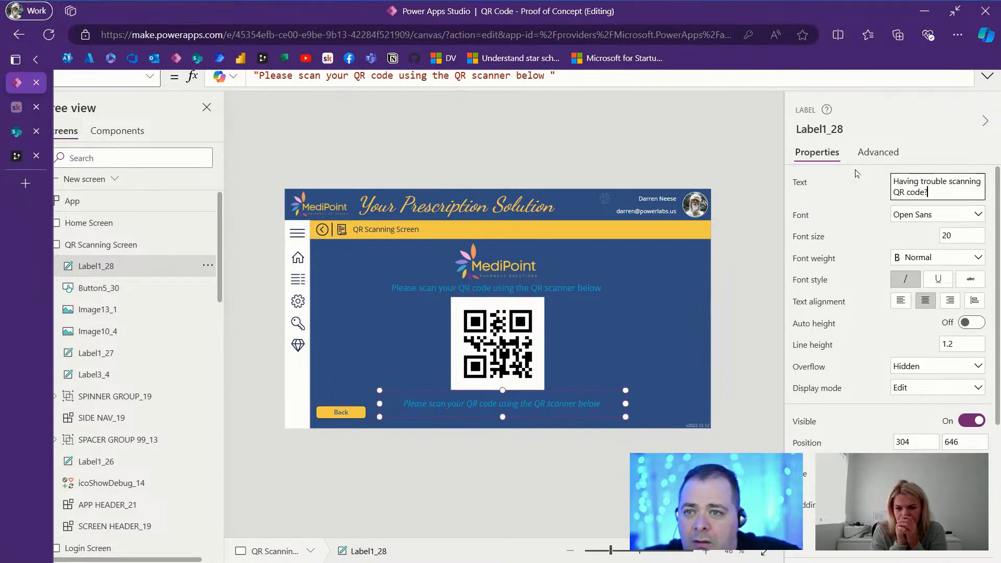
left_click(752, 354)
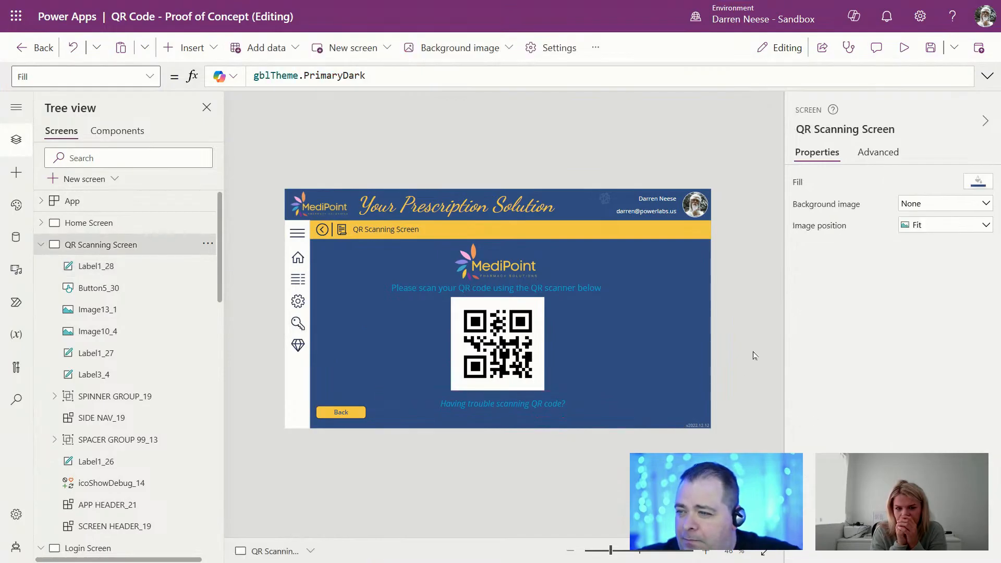
left_click(517, 360)
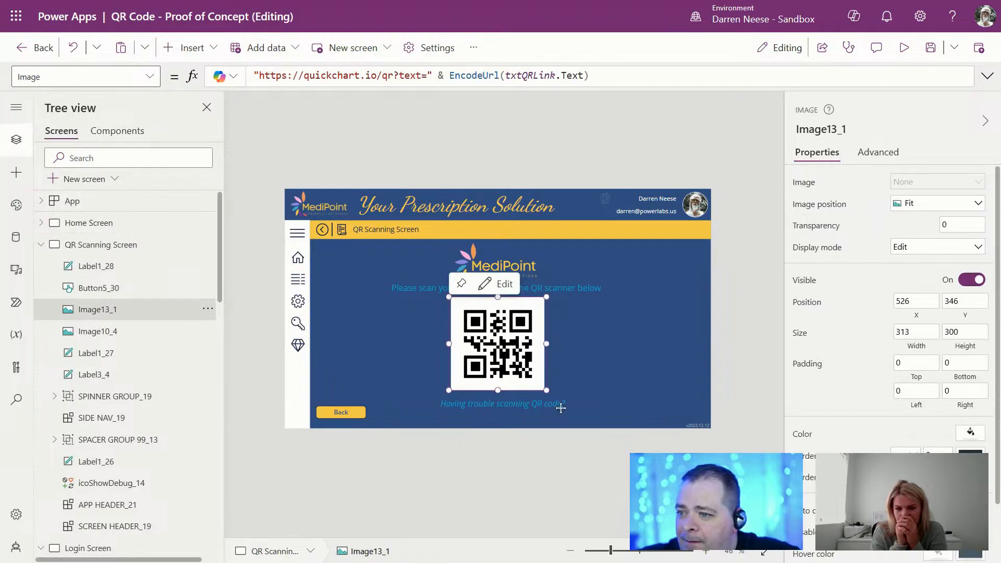
left_click(572, 404, "shift")
key("Down")
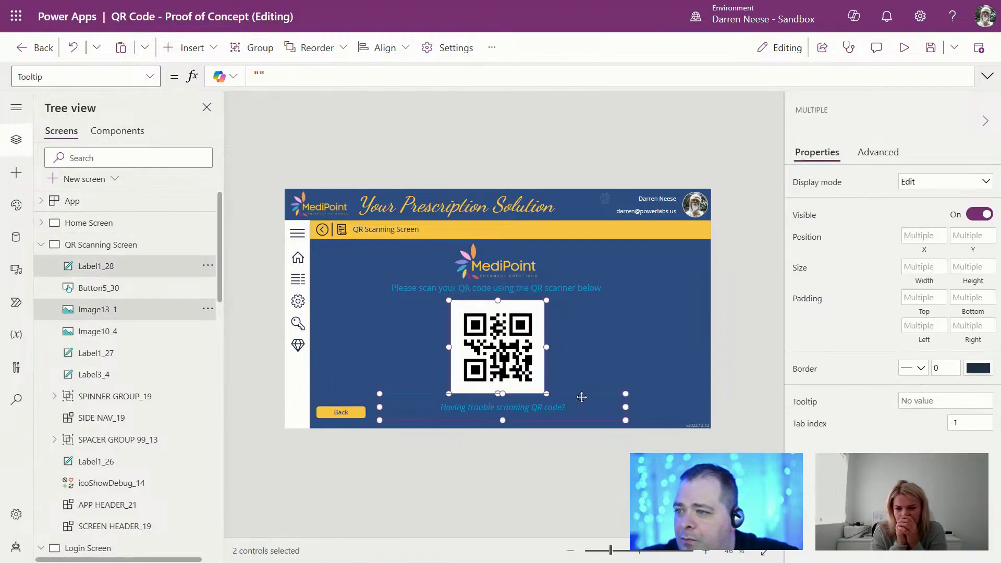
left_click(731, 317)
key("ctrl+s")
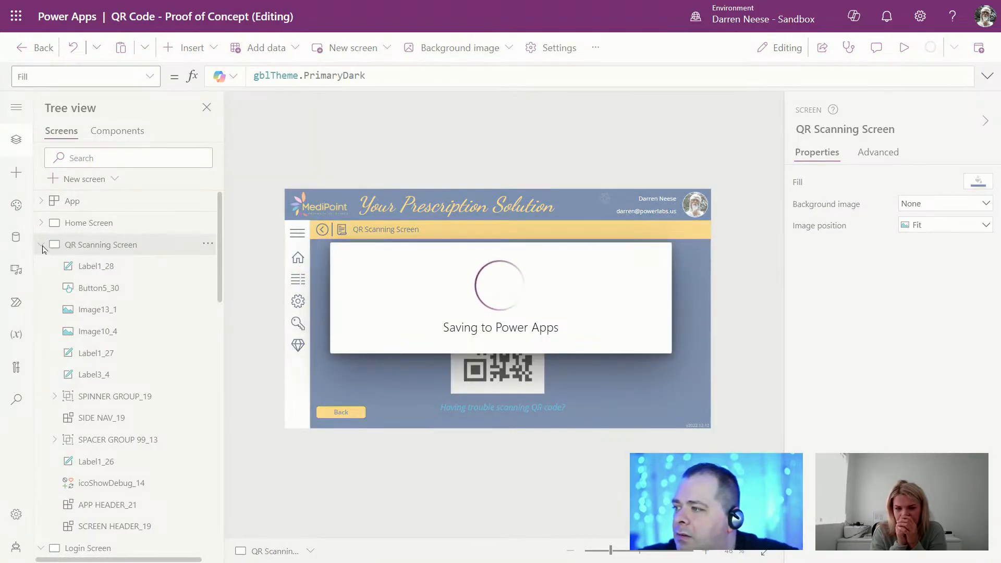
Step: Duplicate the QR Scanning Screen and rename the copy 'Patient Collection Screen'
mouse_move(334, 0)
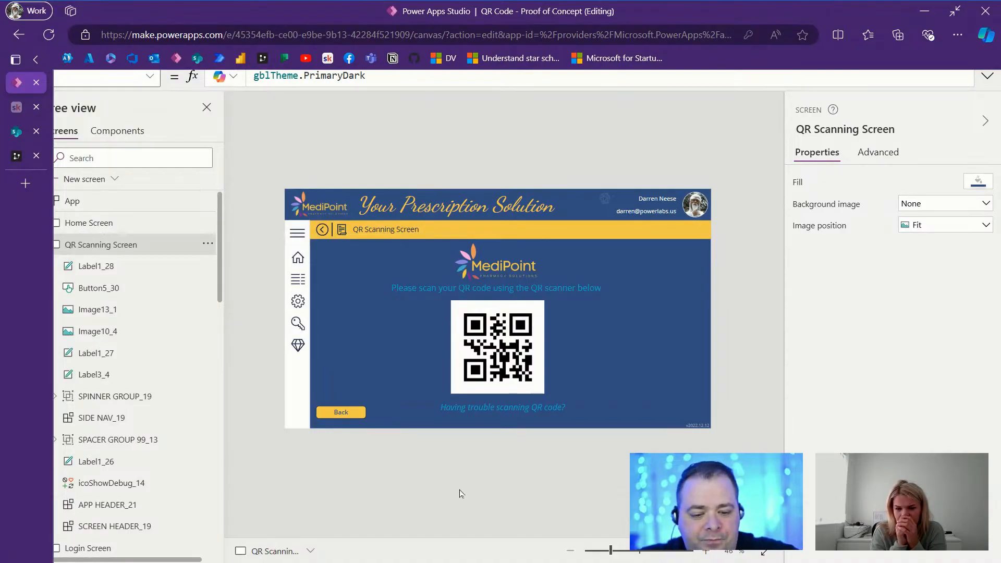
key("F11")
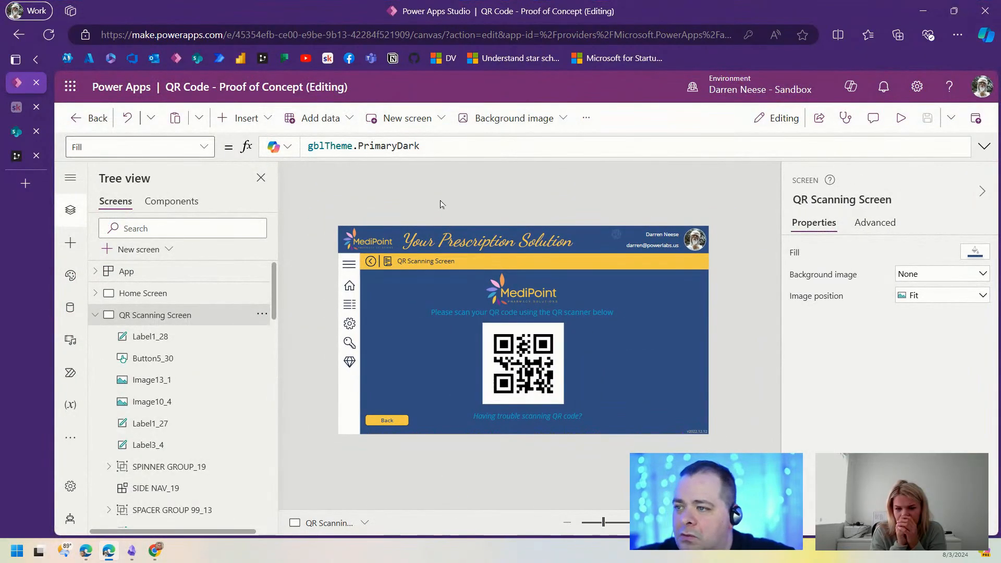
key("F11")
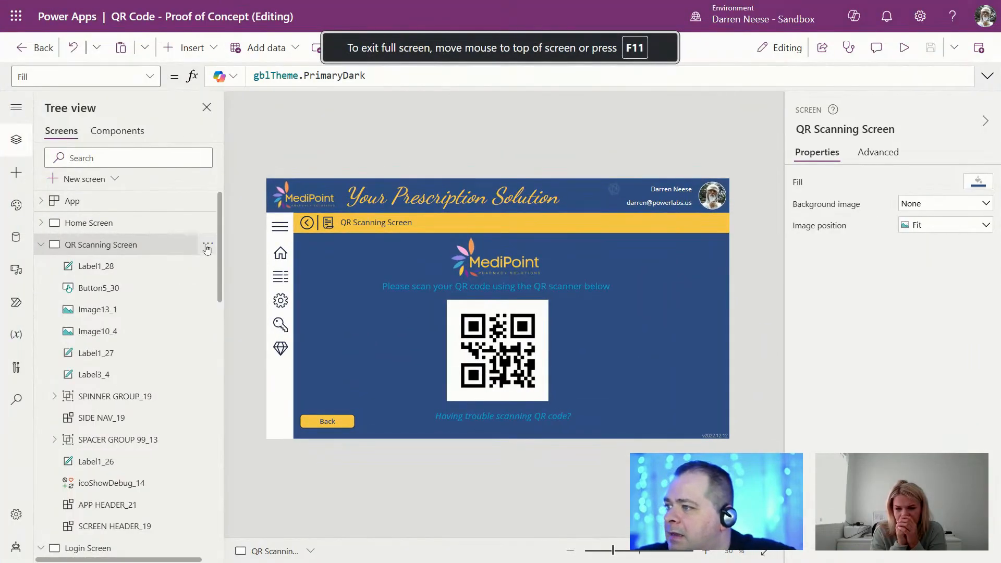
left_click(208, 244)
left_click(244, 343)
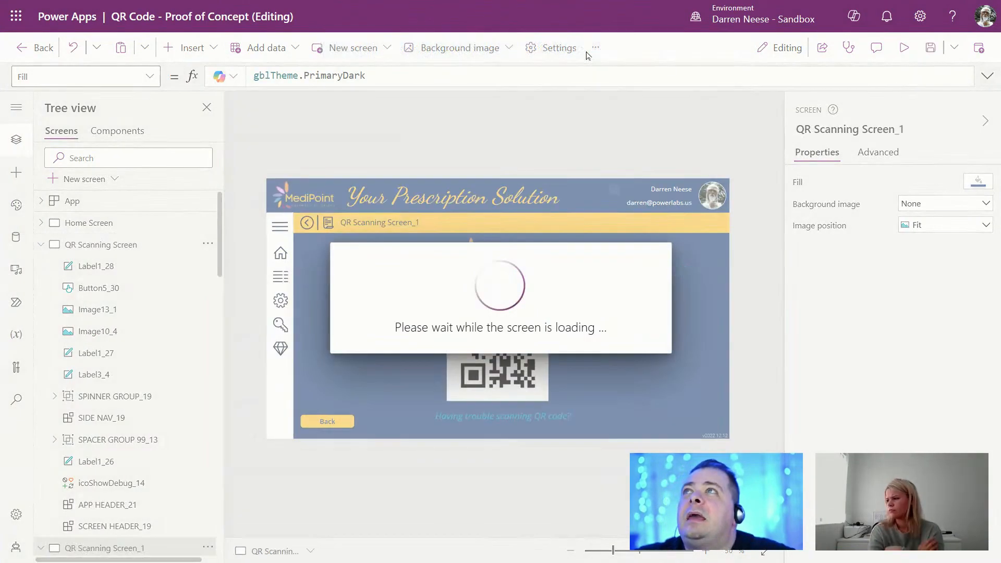
mouse_move(587, 1)
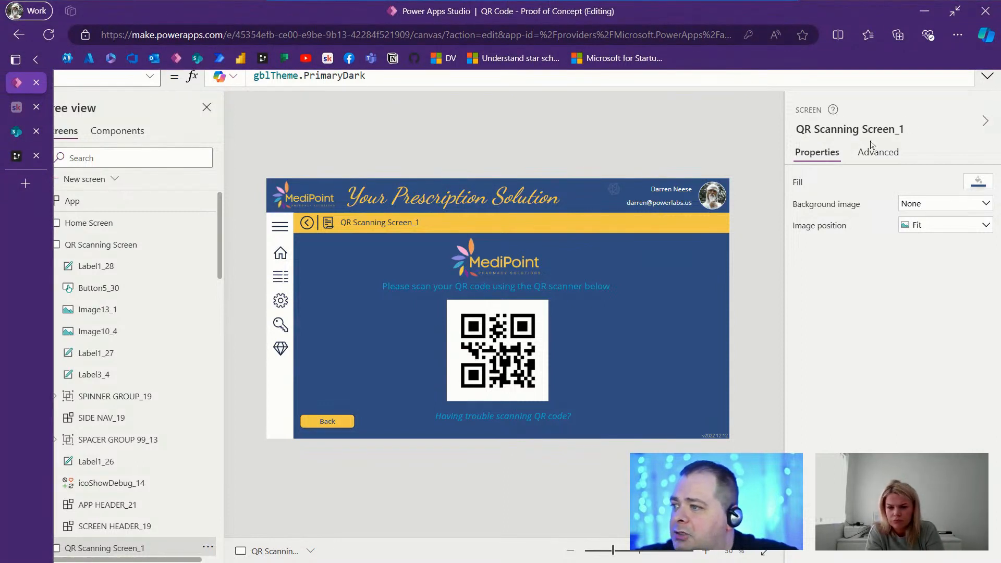
left_click(850, 125)
type("Pa")
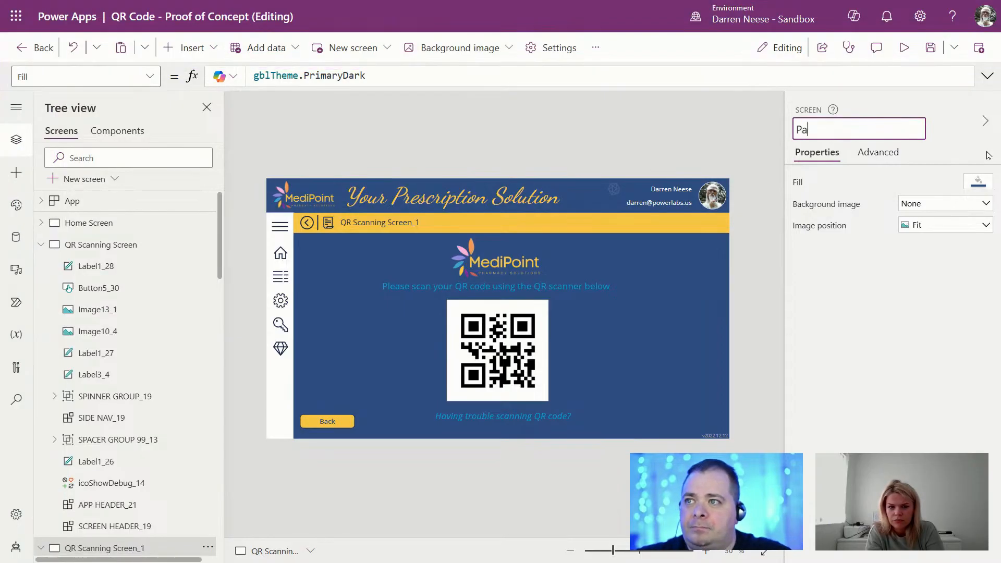
type("tient Collecti")
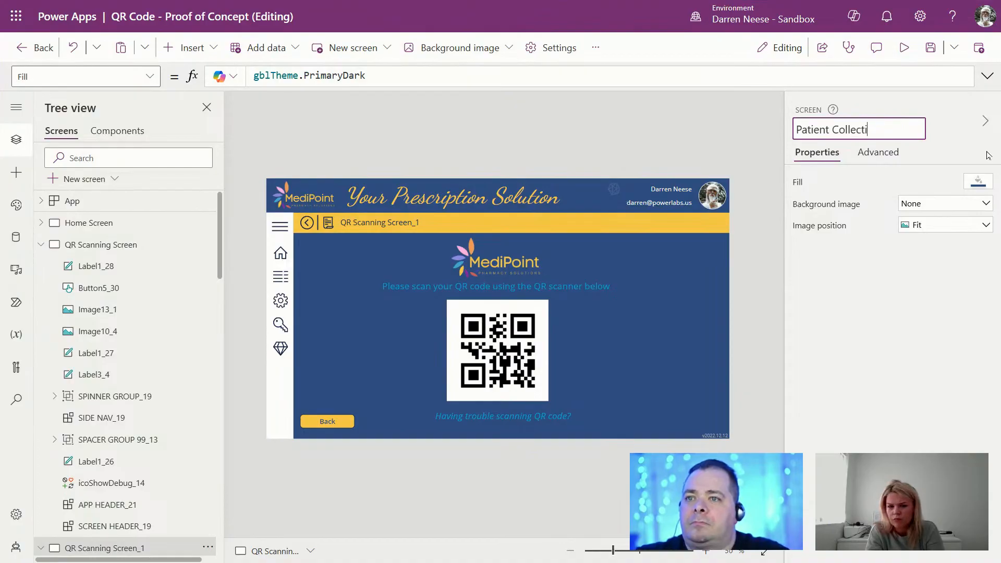
type("on Screen")
key("Return")
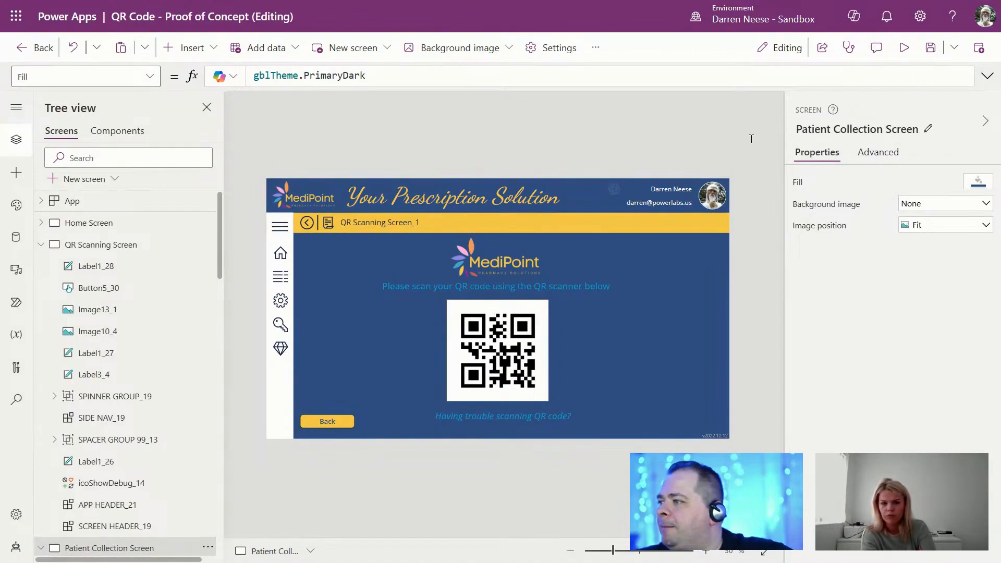
Step: Delete the copied QR code image from the Patient Collection Screen
left_click(41, 244)
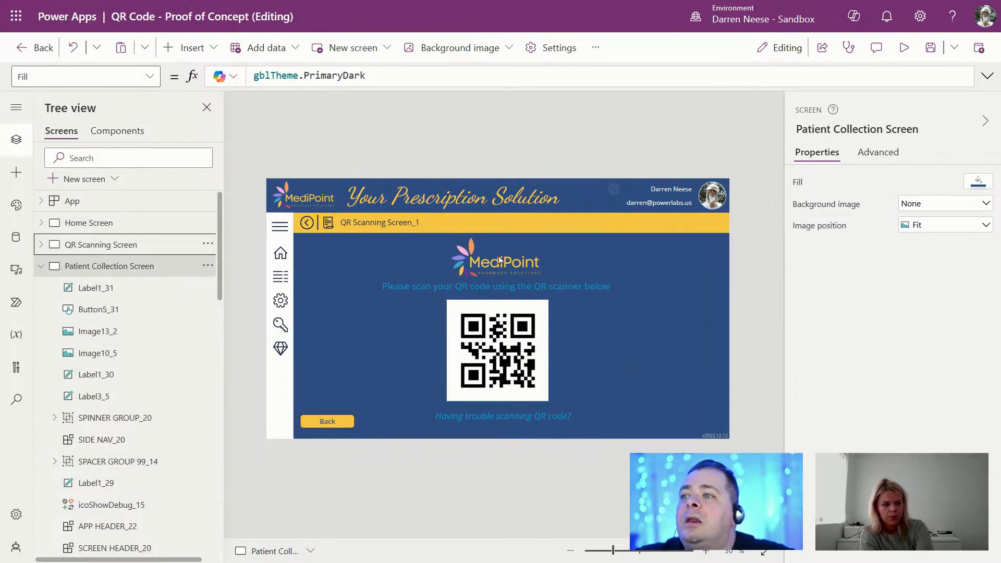
left_click(600, 284)
left_click_drag(957, 205, 872, 183)
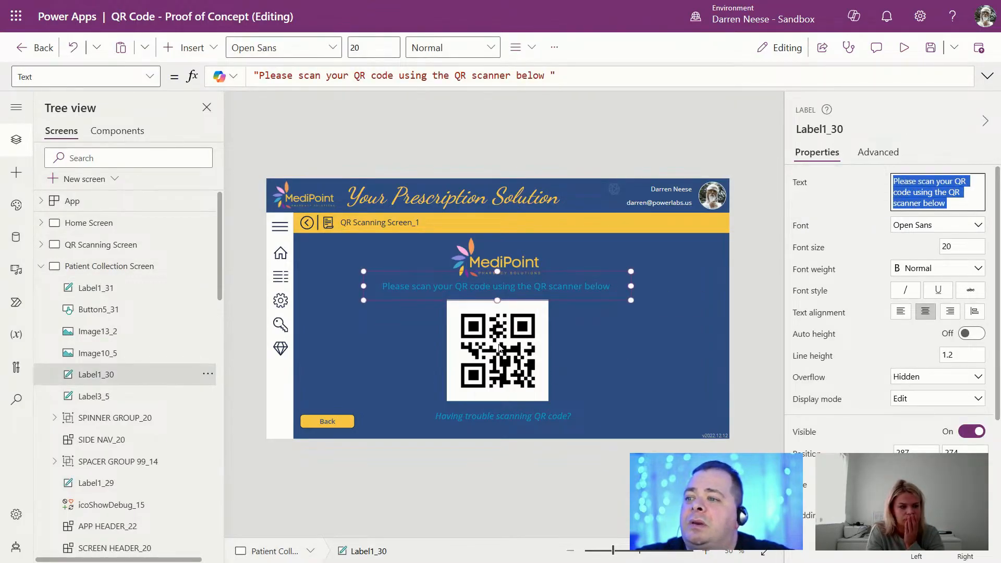
left_click(518, 353)
key("Delete")
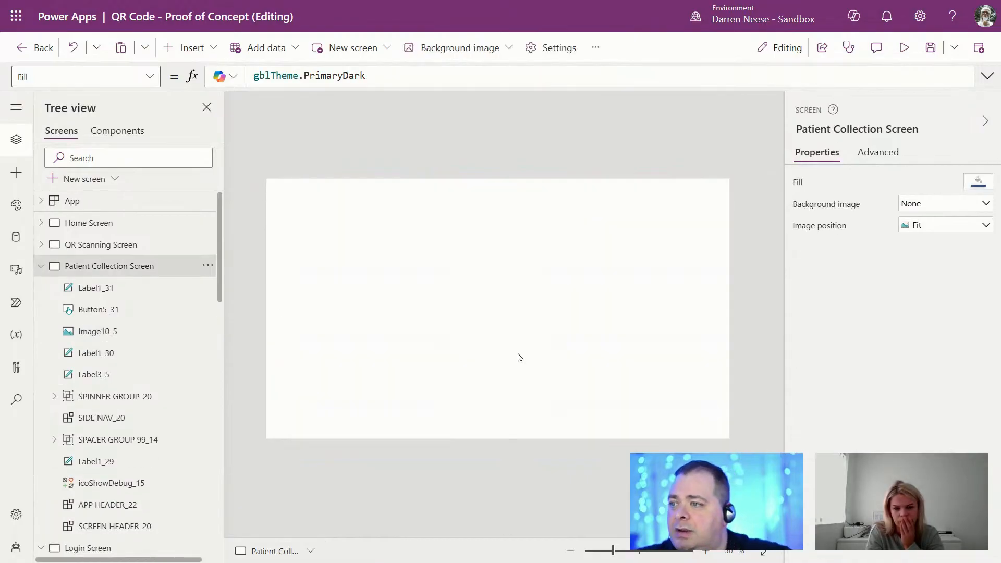
left_click(102, 244)
left_click(112, 269)
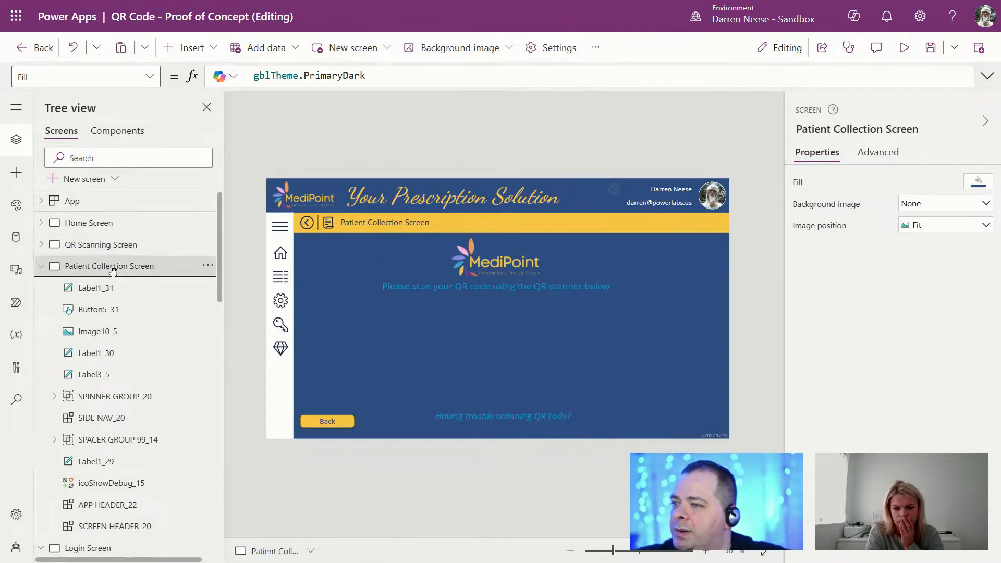
Step: Duplicate the scan instruction label and place the copy below the original
left_click(564, 289)
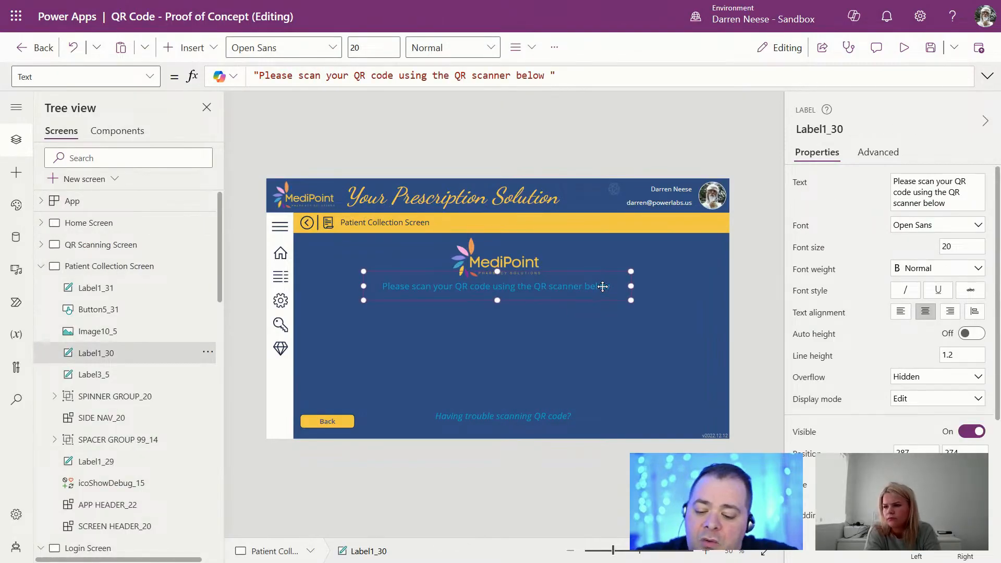
key("ctrl+c")
key("ctrl+v")
mouse_move(578, 296)
left_mouse_down()
mouse_move(567, 317)
mouse_move(577, 286)
mouse_move(598, 286)
mouse_move(595, 294)
left_mouse_up()
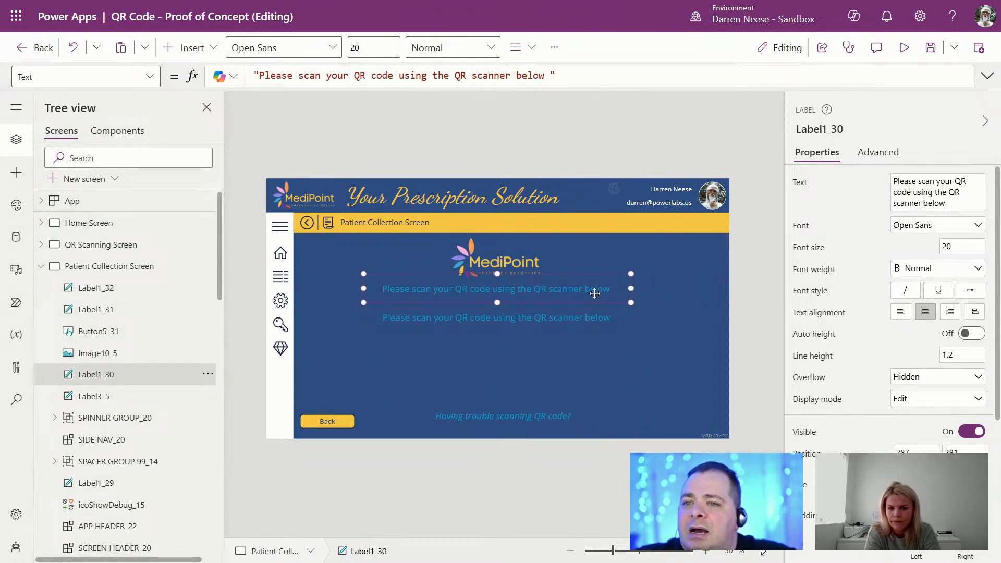
Step: Give the original label the header's yellow colour, gblTheme.PrimaryLight
left_click(604, 233)
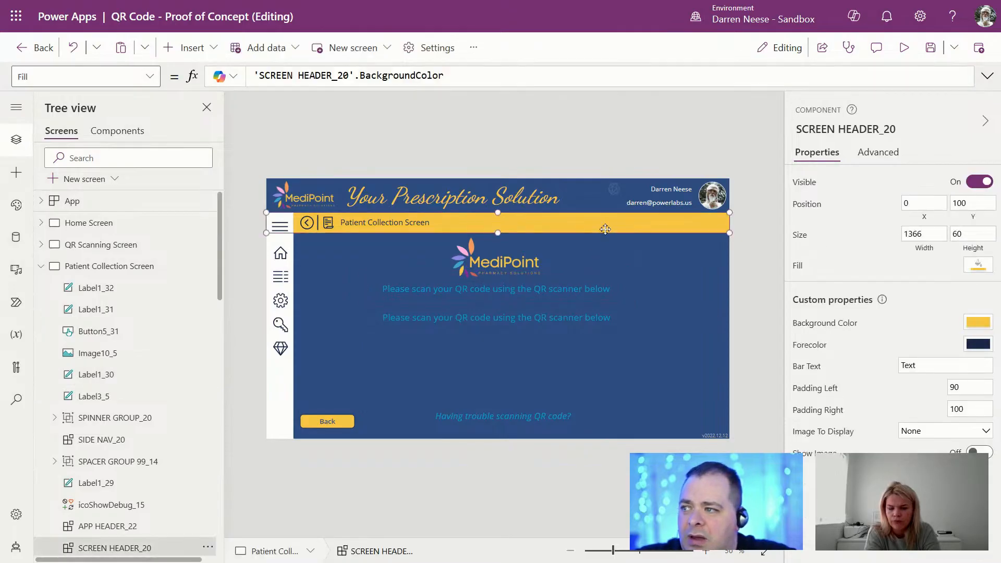
left_click(815, 323)
left_click_drag(372, 76, 208, 76)
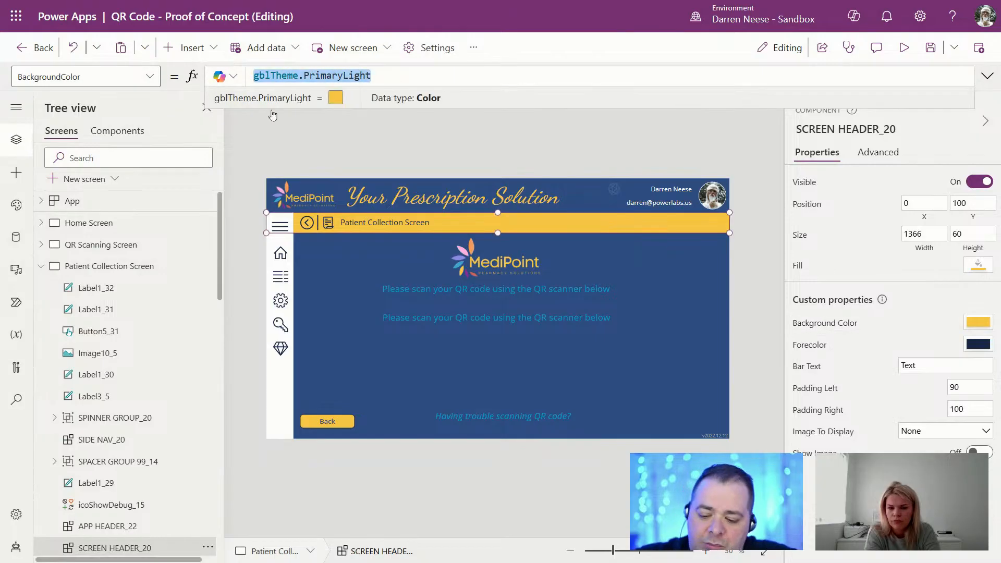
left_click(528, 293)
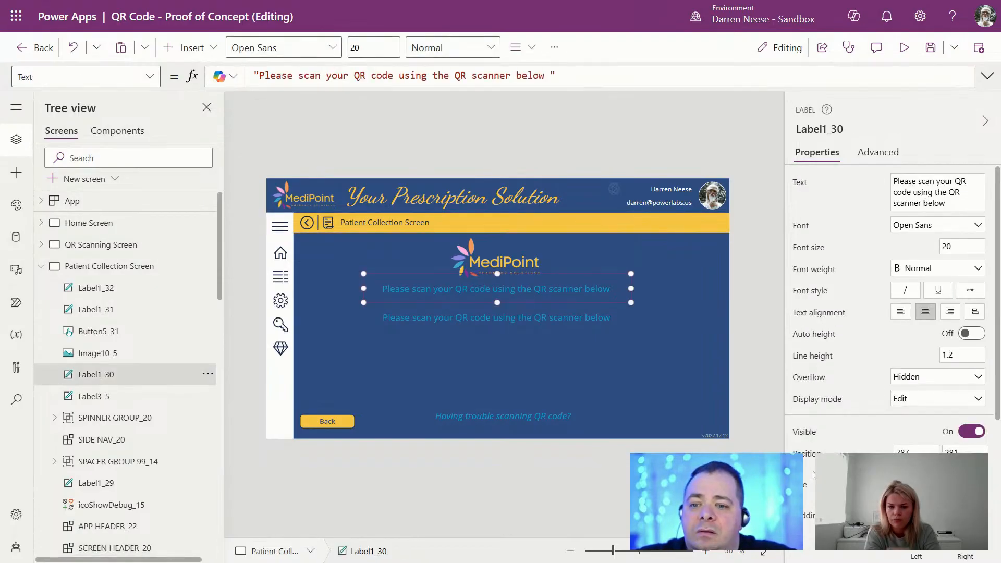
scroll(817, 385, "down", 5)
left_click(803, 367)
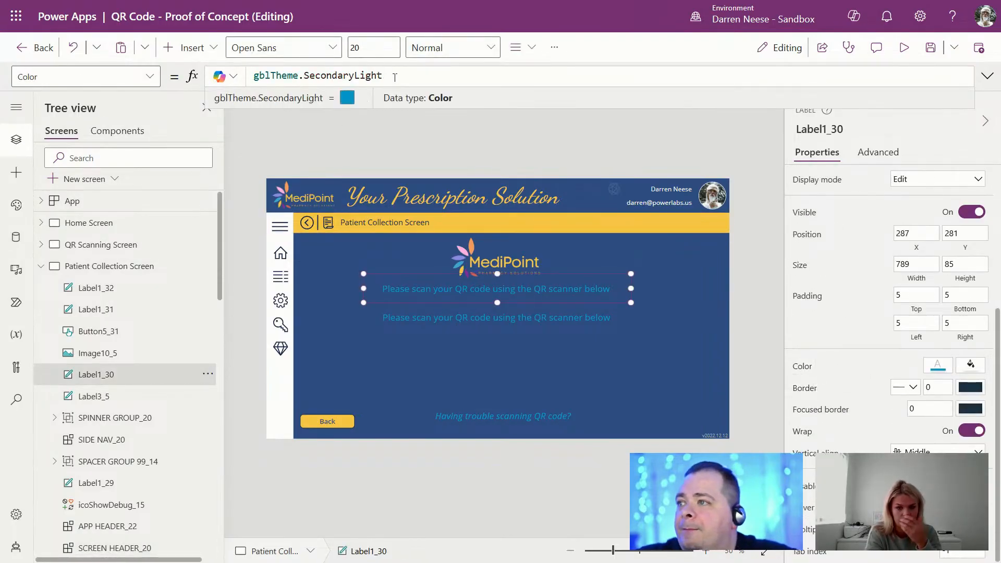
left_click_drag(383, 76, 237, 72)
key("ctrl+v")
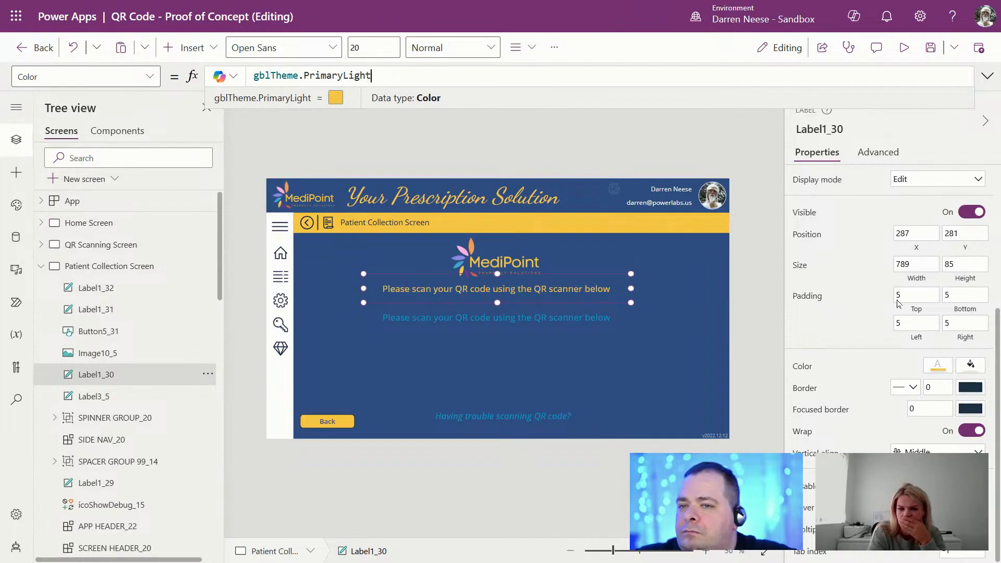
Step: Make the heading bold at font size 28, shift it slightly lower and bring it to front
scroll(956, 293, "up", 4)
left_click(911, 270)
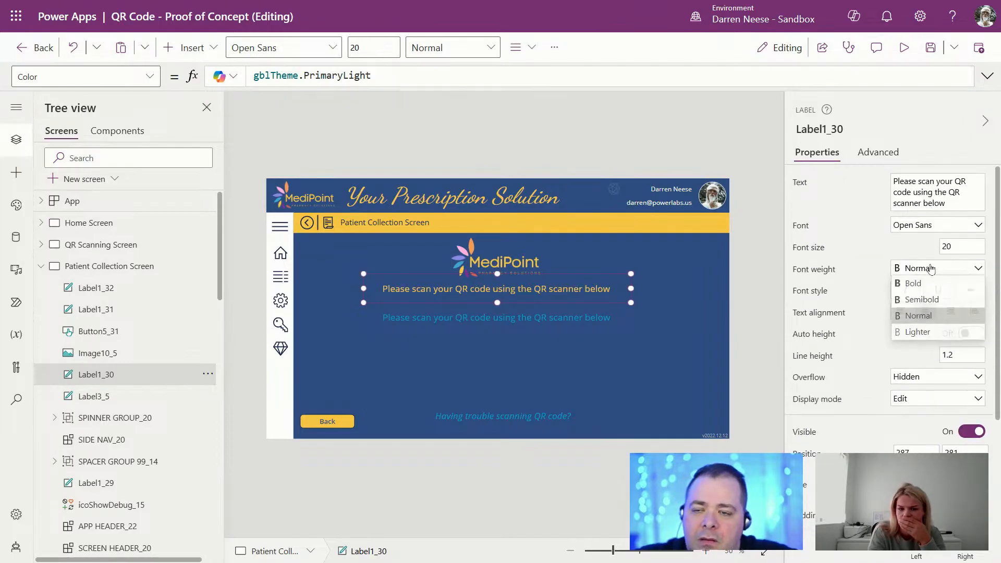
left_click(939, 283)
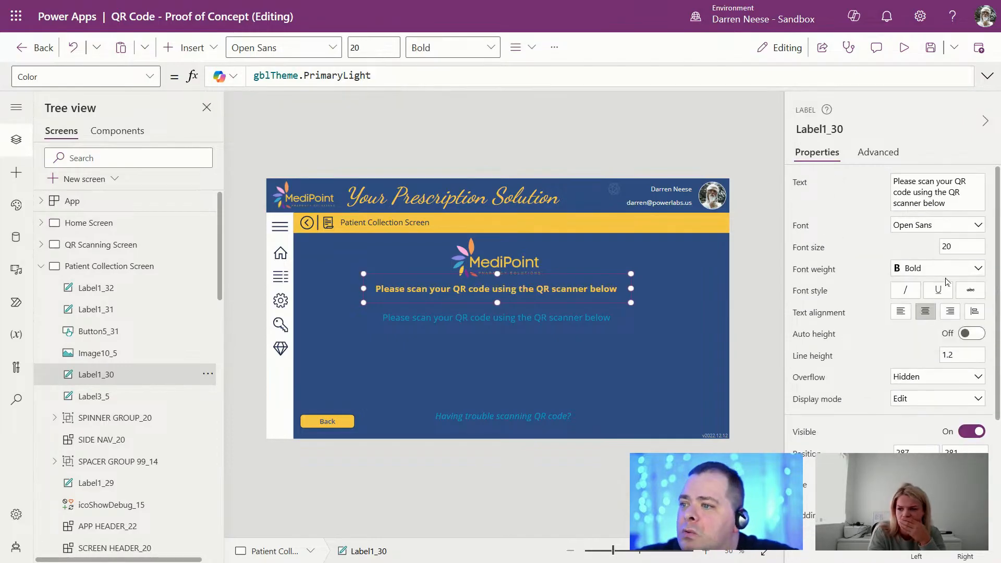
left_click(963, 249)
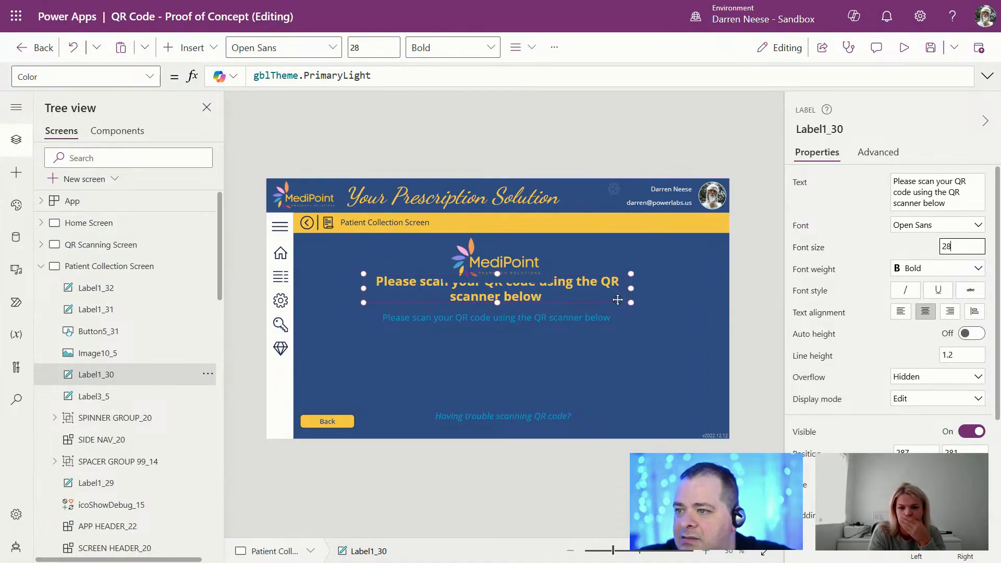
left_click_drag(583, 293, 583, 298)
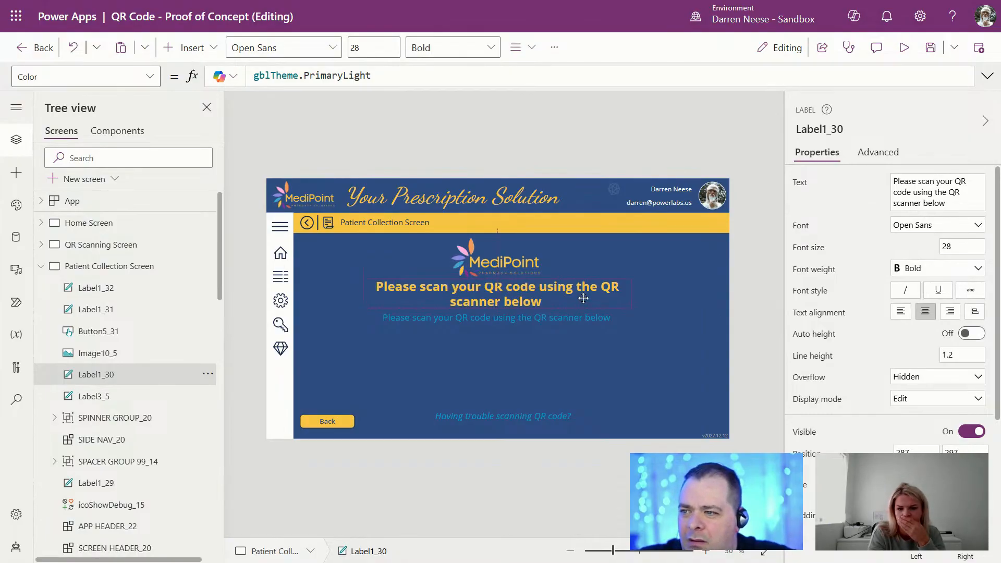
key("ctrl+bracketright")
key("ctrl+bracketright")
key("ctrl+bracketright")
key("ctrl+bracketright")
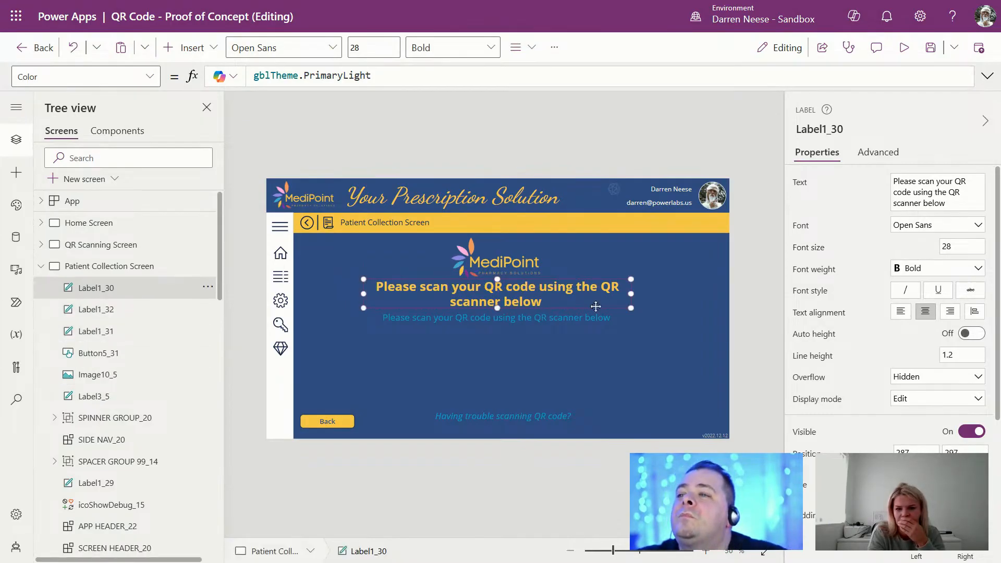
Step: Set the heading text to 'QR code authentication success'
mouse_move(913, 0)
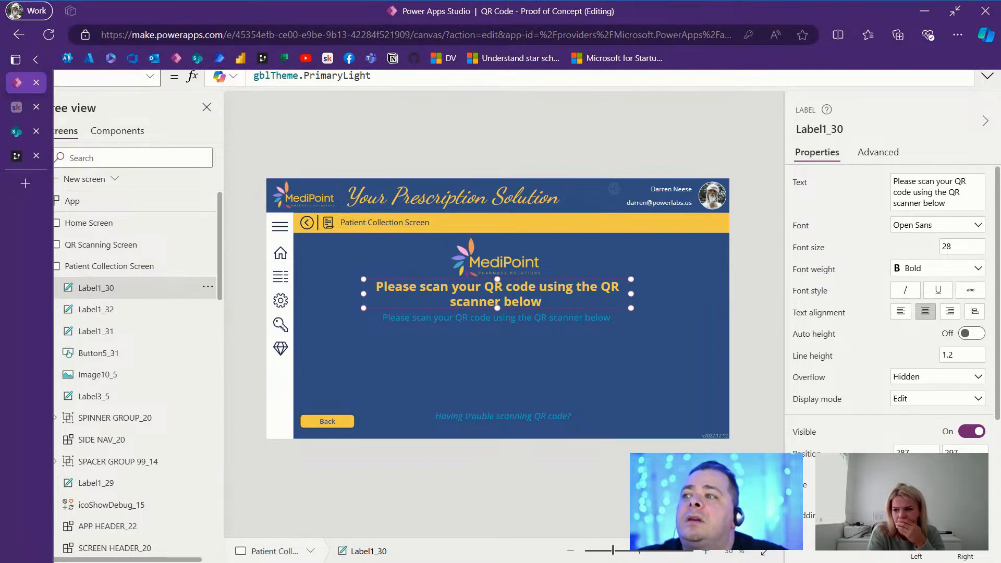
key("ctrl+a")
key("ctrl+v")
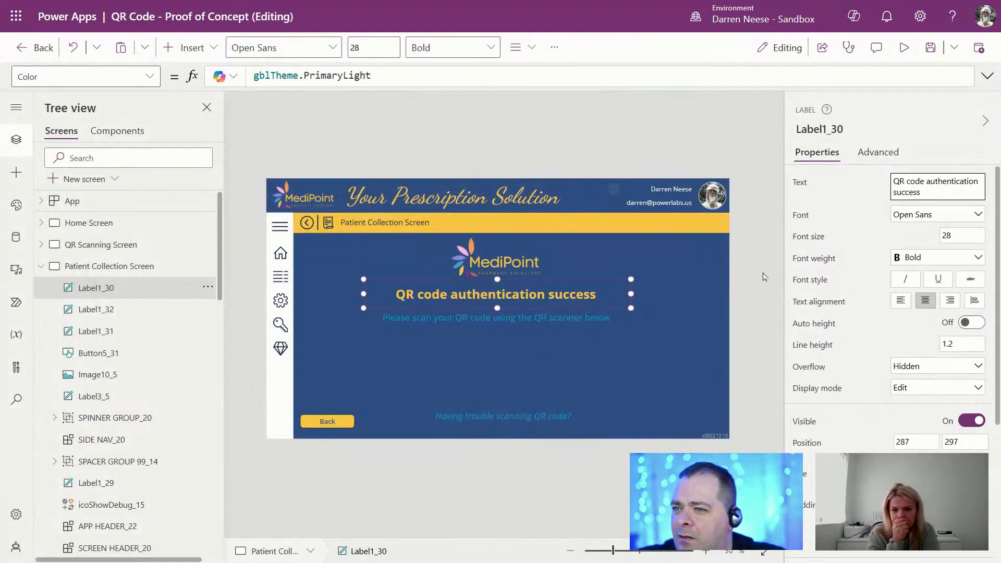
left_click(756, 292)
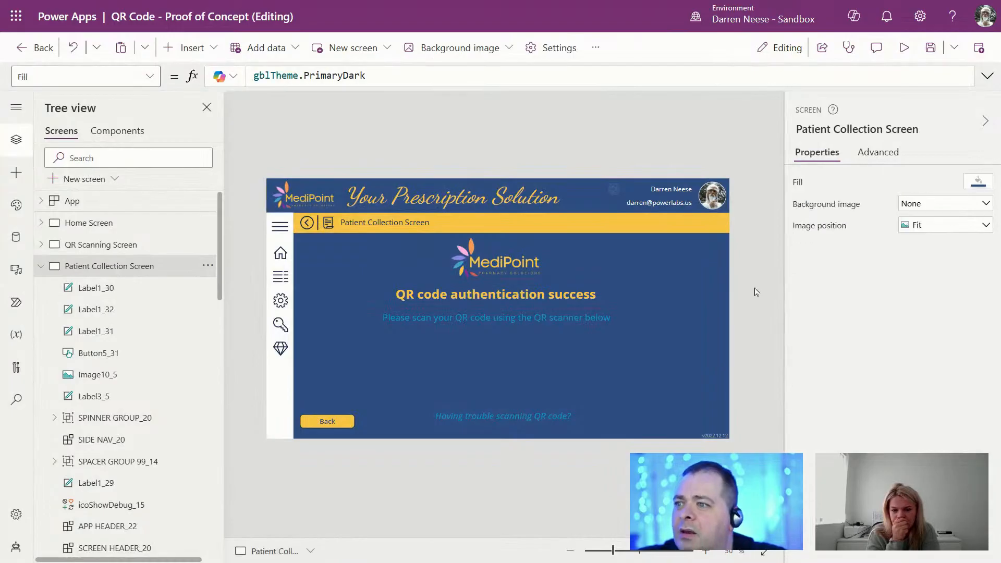
left_click(511, 299)
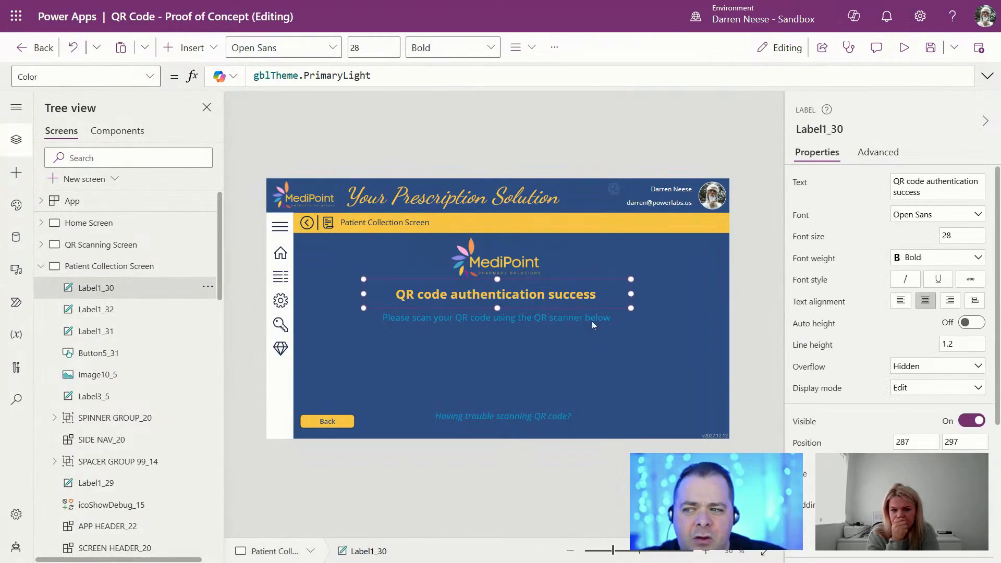
Step: Replace the second label's text with the locker collection and bag-check instructions
left_click(568, 317)
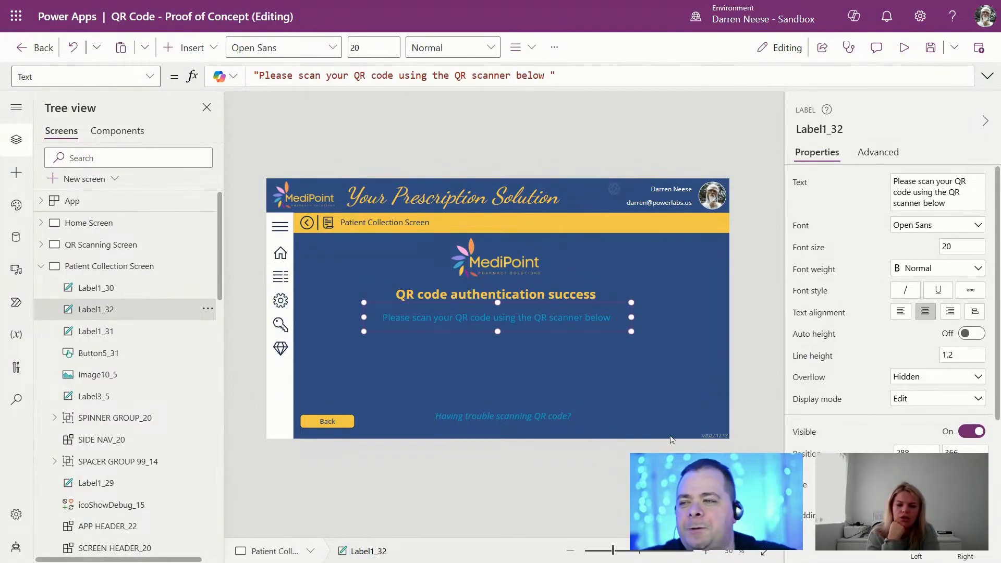
left_click(684, 318)
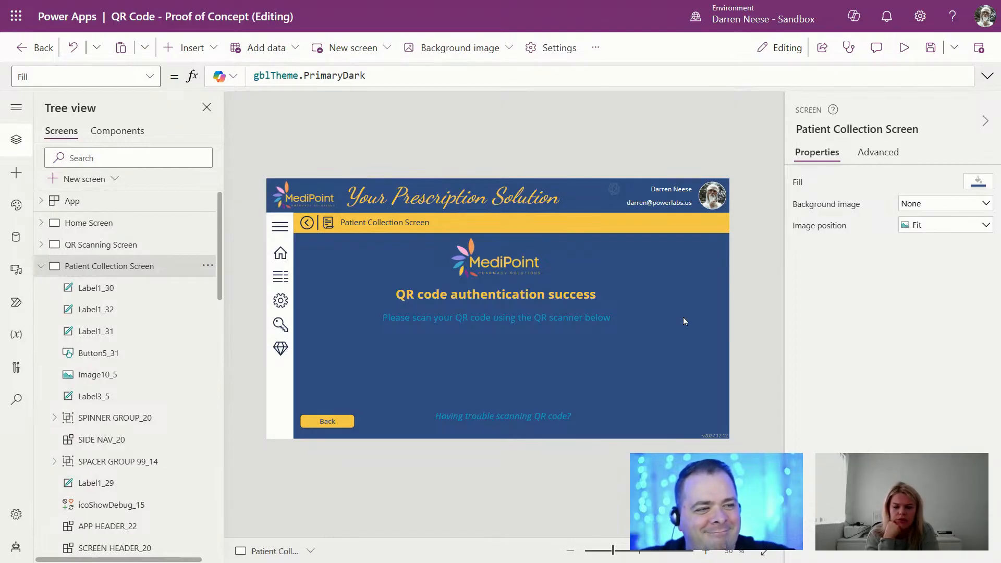
left_click(537, 294)
left_click(583, 315)
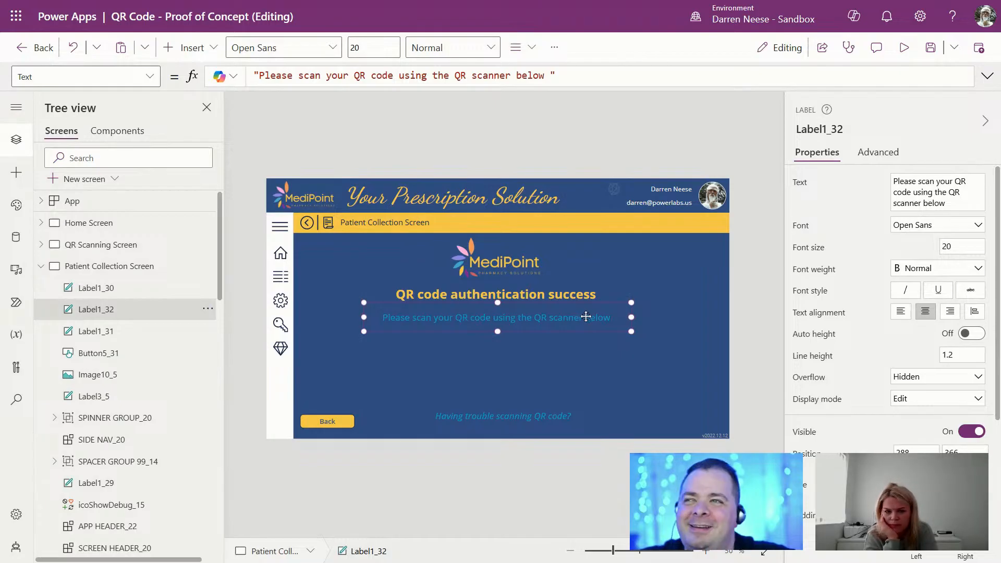
mouse_move(965, 0)
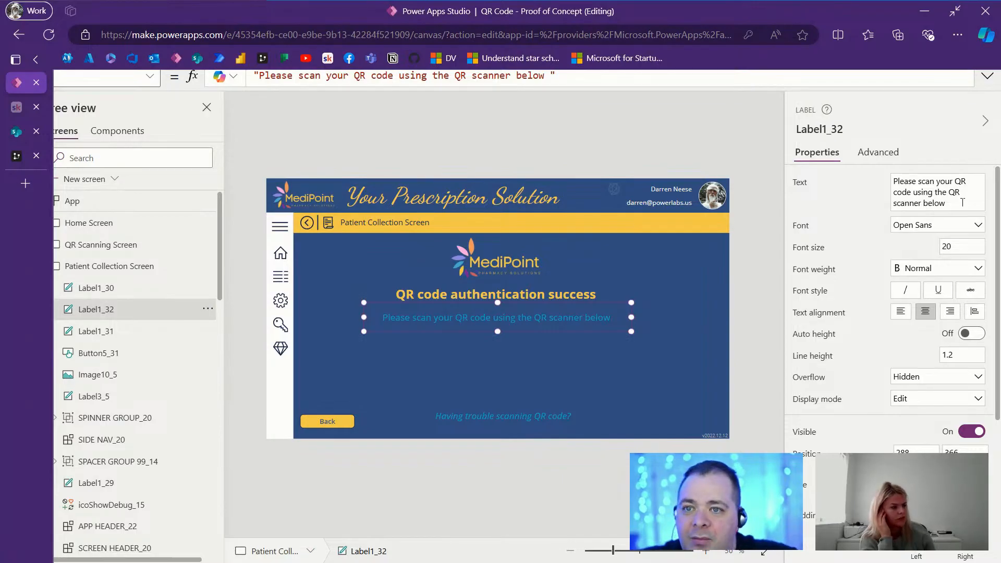
left_click_drag(960, 203, 868, 181)
type("Please ensure to double the patient details on the prescription bag match your details.")
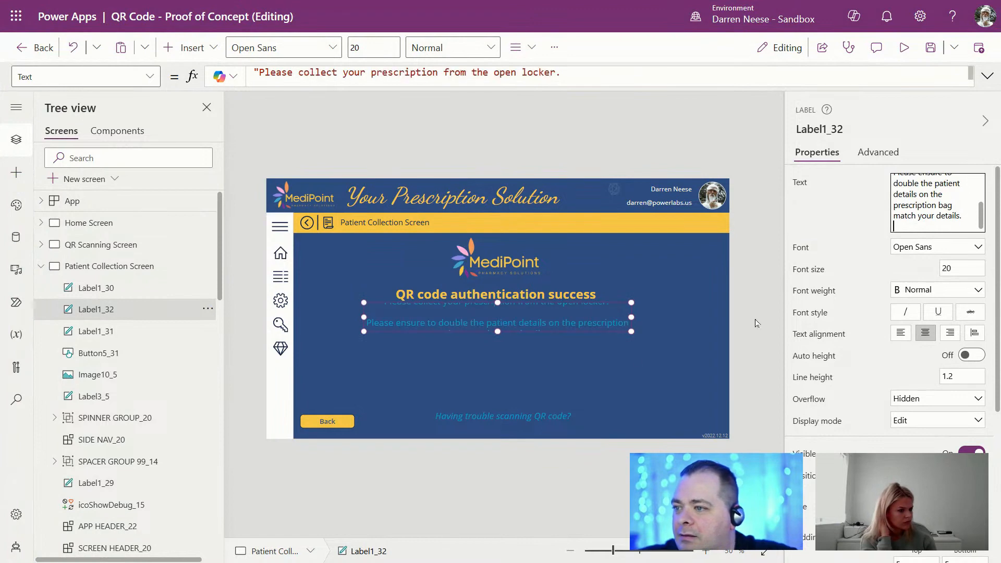
Step: Make the instruction label taller and wider and reposition it slightly
left_click_drag(498, 336, 497, 385)
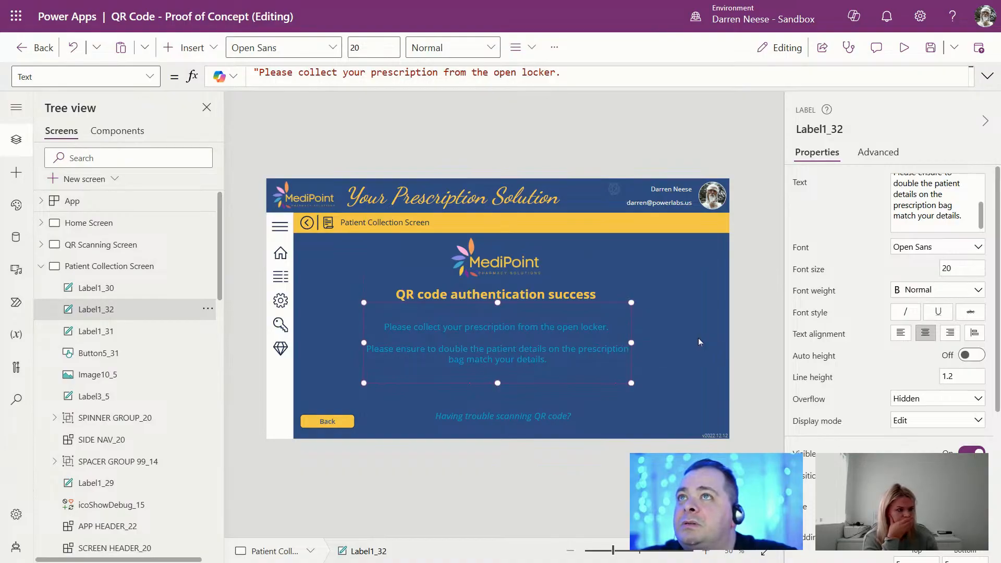
left_click_drag(631, 342, 658, 343)
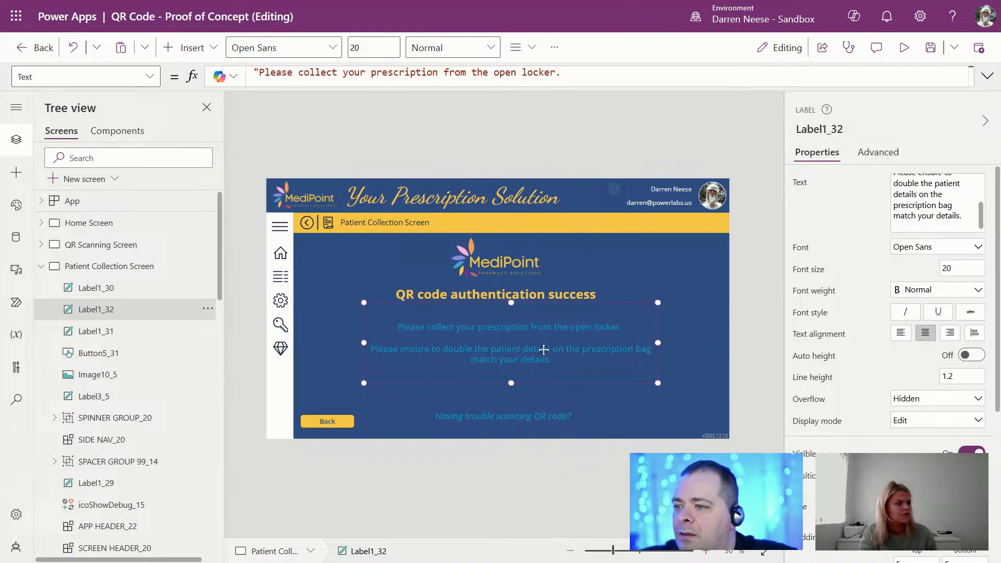
left_click_drag(543, 350, 538, 355)
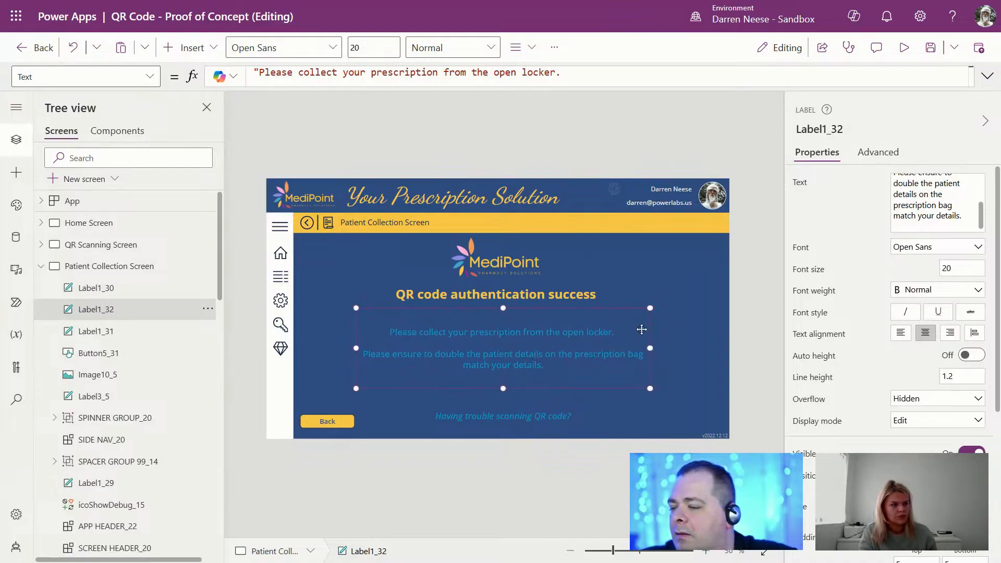
left_click(695, 303)
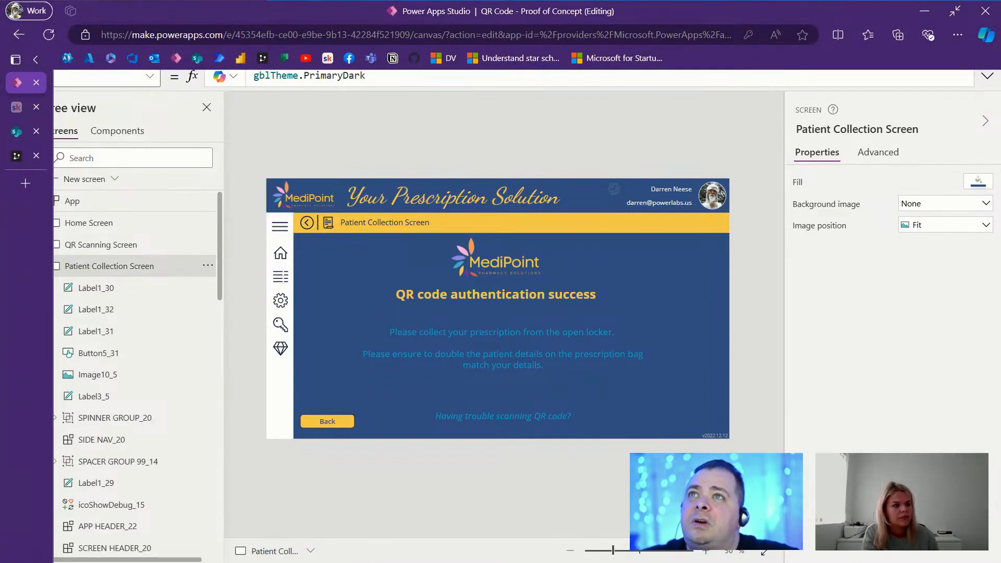
left_click(542, 413)
left_click(946, 188)
key("ctrl+a")
type("Please click here if there are issues with your prescription")
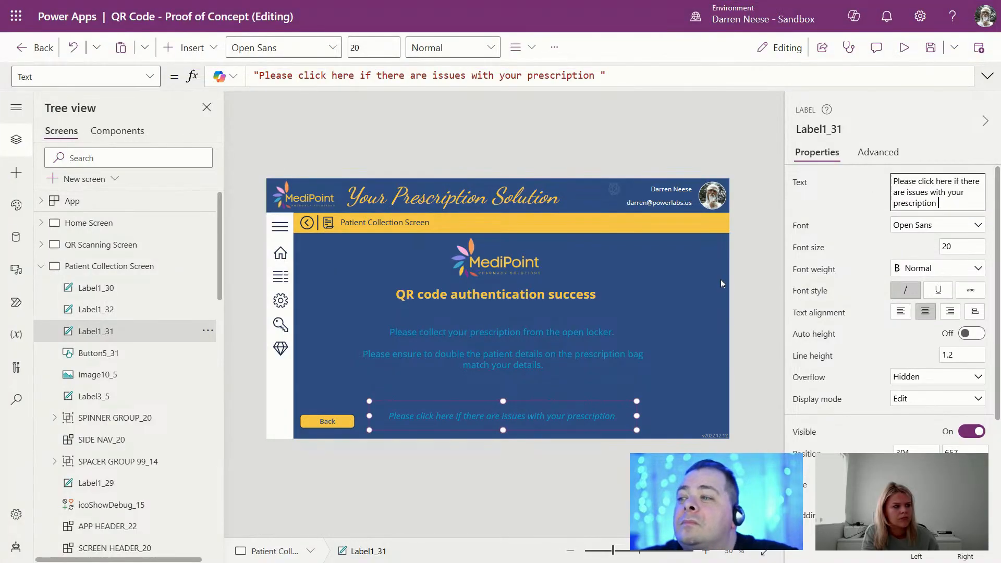
left_click(337, 421)
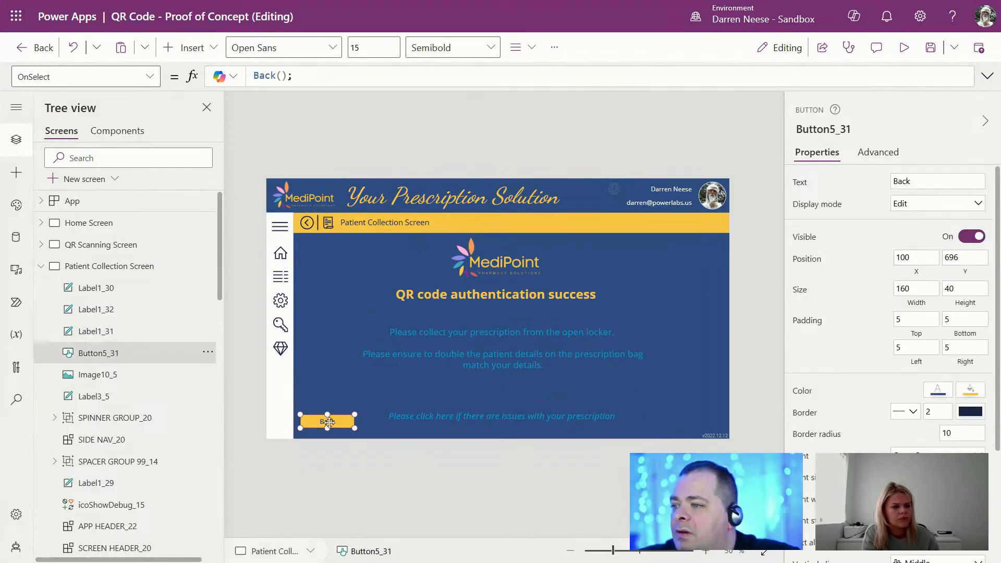
left_click_drag(338, 422, 516, 393)
mouse_move(501, 1)
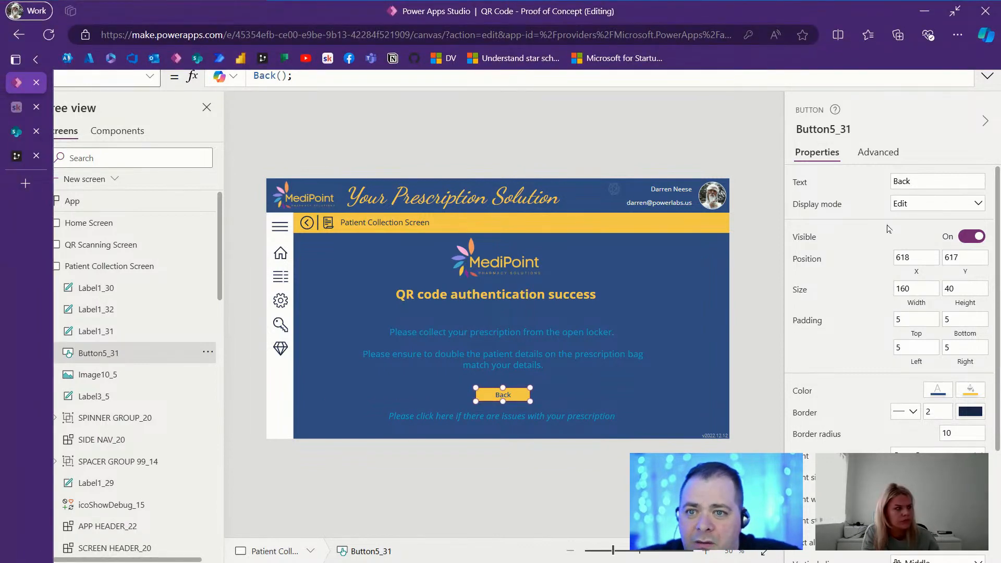
double_click(933, 181)
type("Return to homepage")
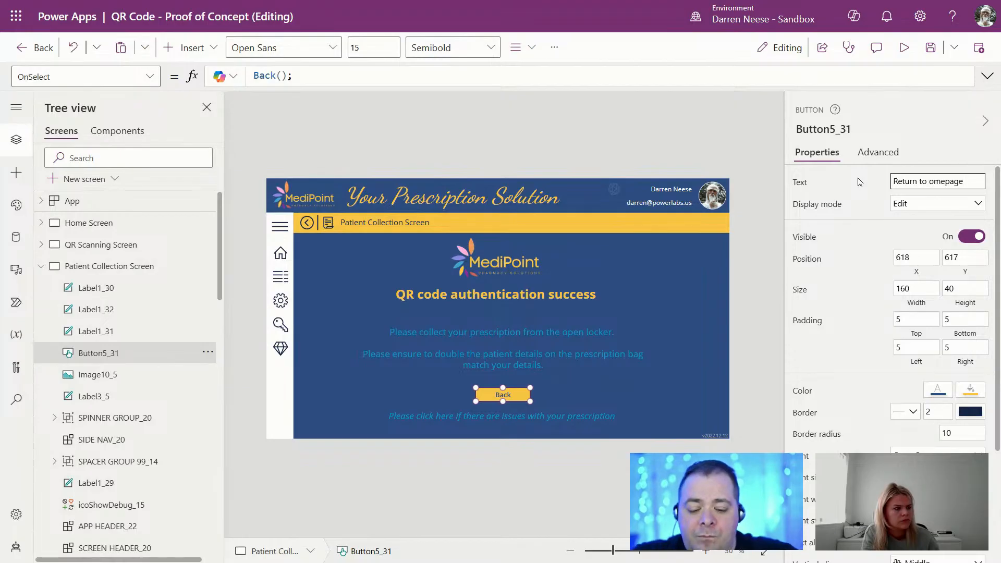
key("Delete")
type("H")
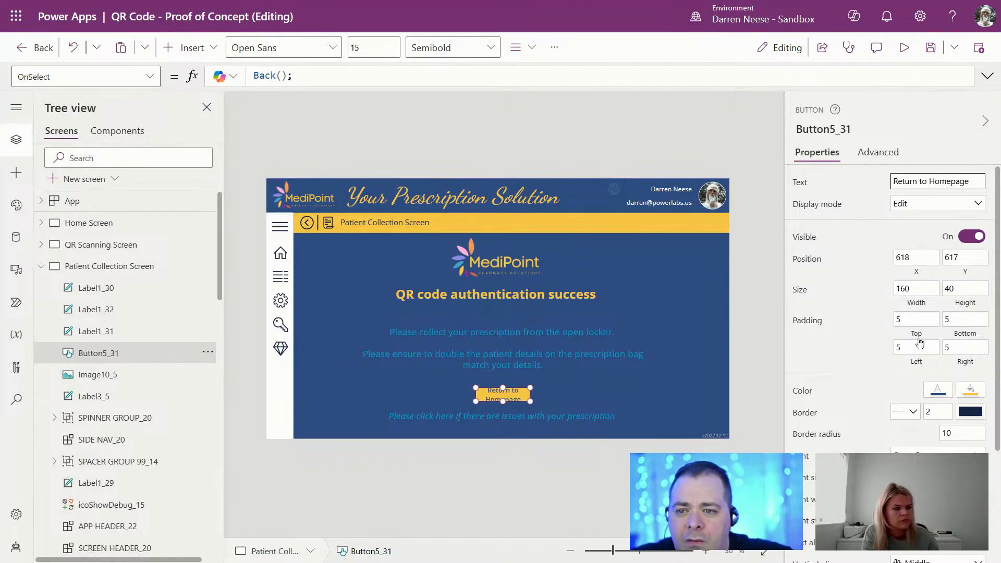
left_click(901, 288)
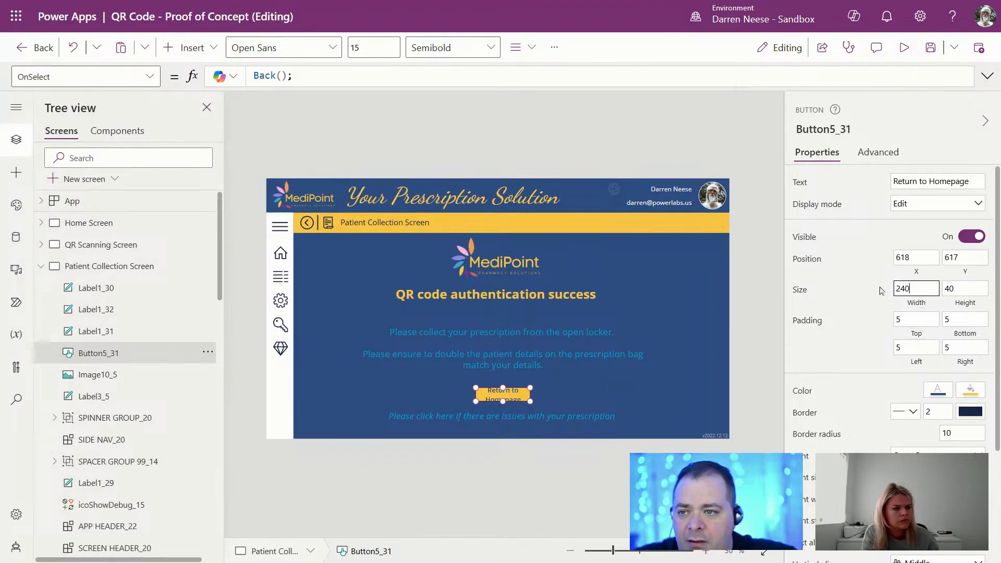
type("240")
left_click_drag(531, 392, 516, 395)
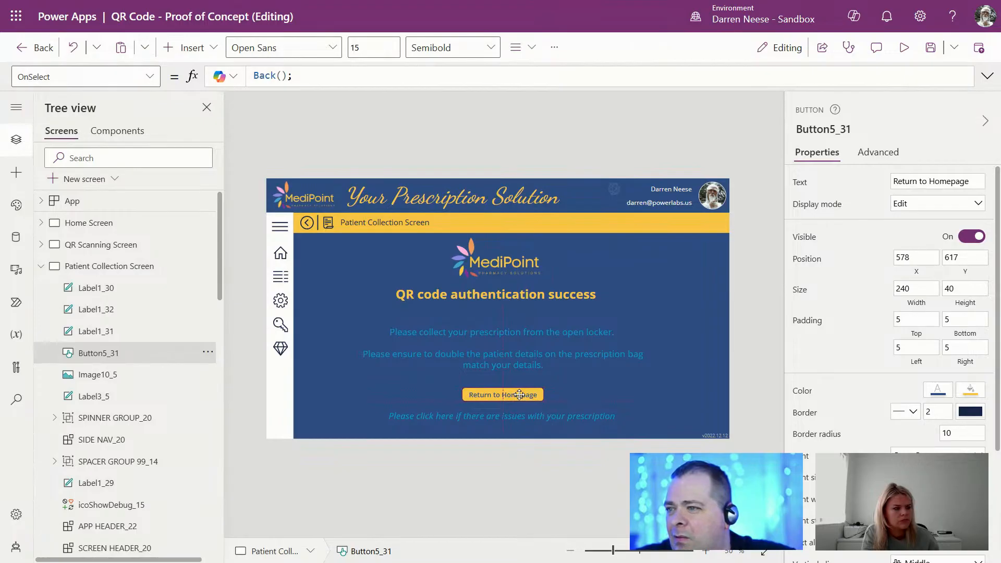
left_click(708, 286)
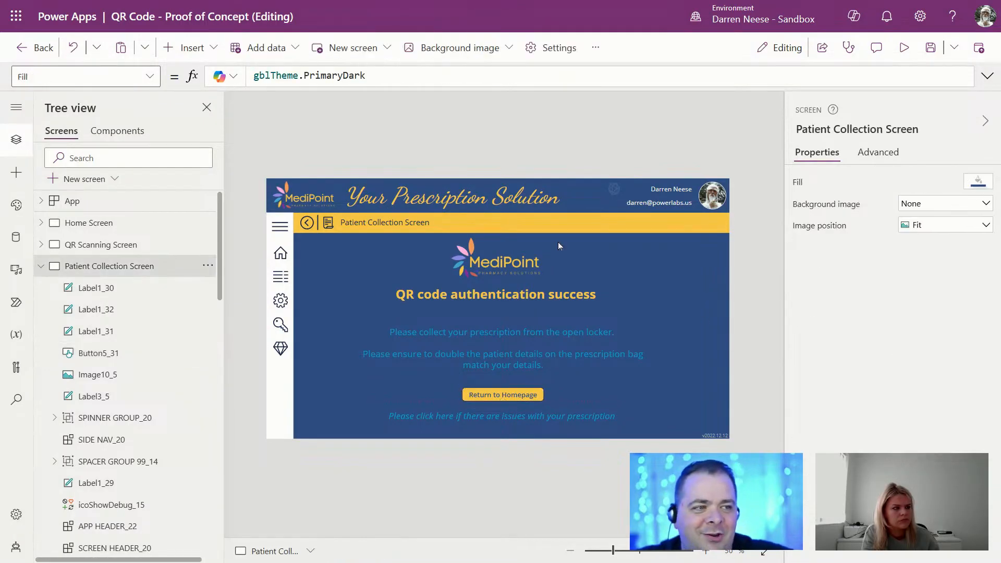
left_click(896, 59)
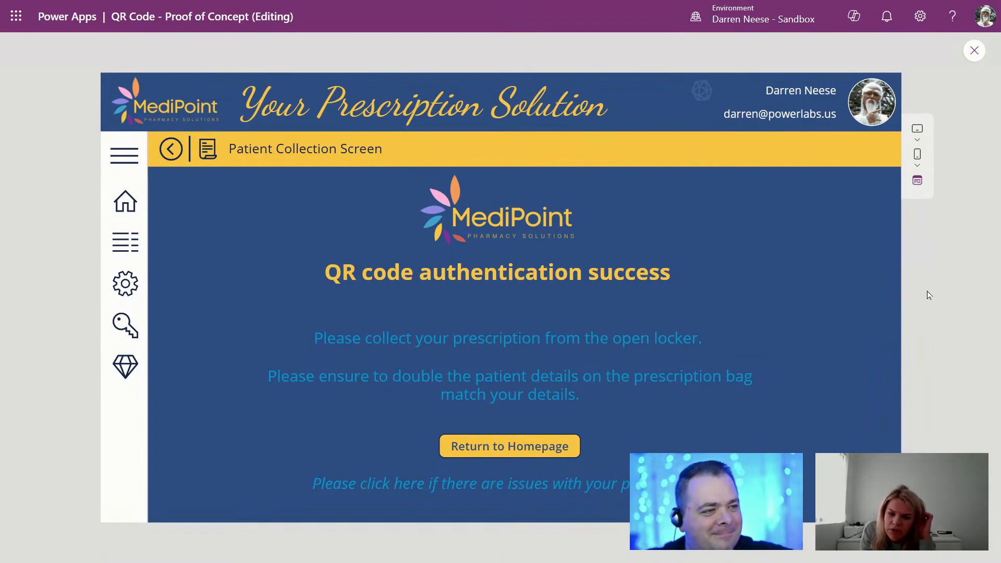
left_click(973, 50)
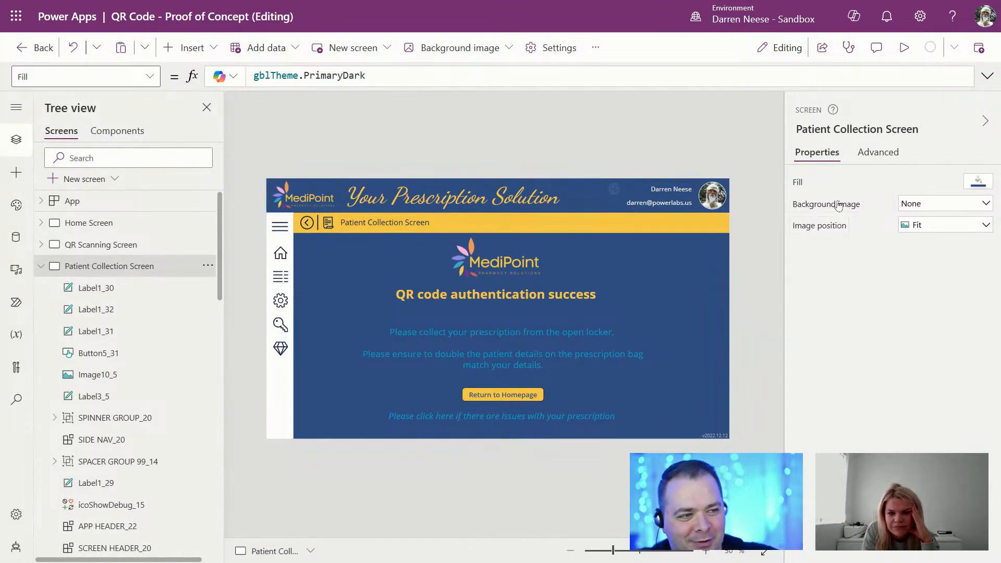
Step: Collapse the Patient Collection and Login Screen control lists and open the Staff Home Screen
left_click(41, 266)
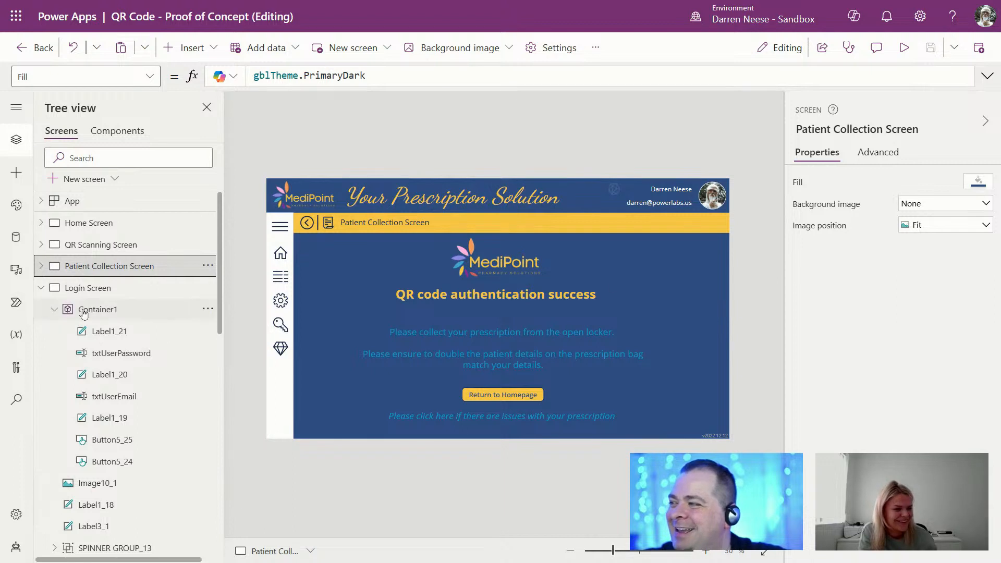
mouse_move(1, 307)
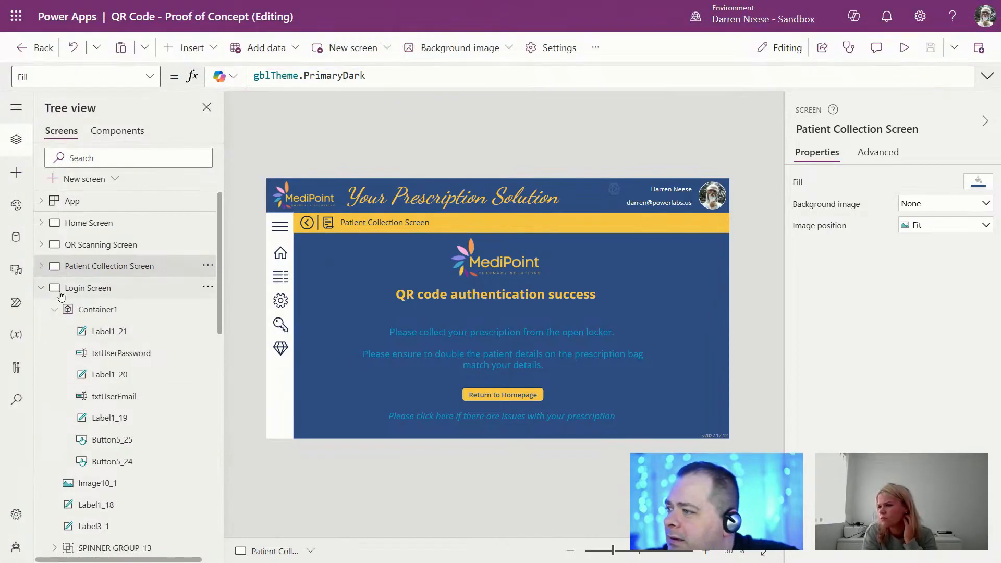
left_click(43, 288)
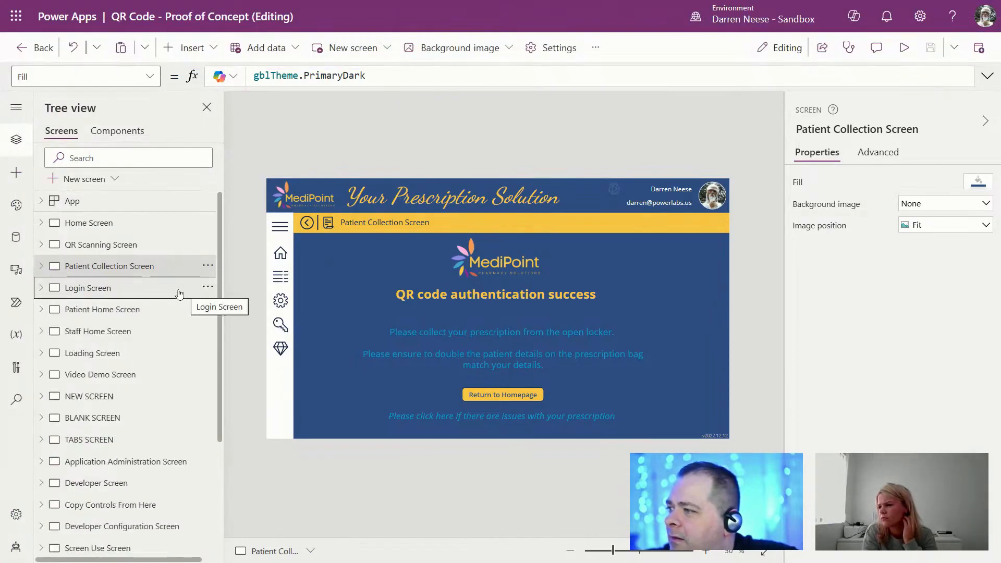
left_click(137, 335)
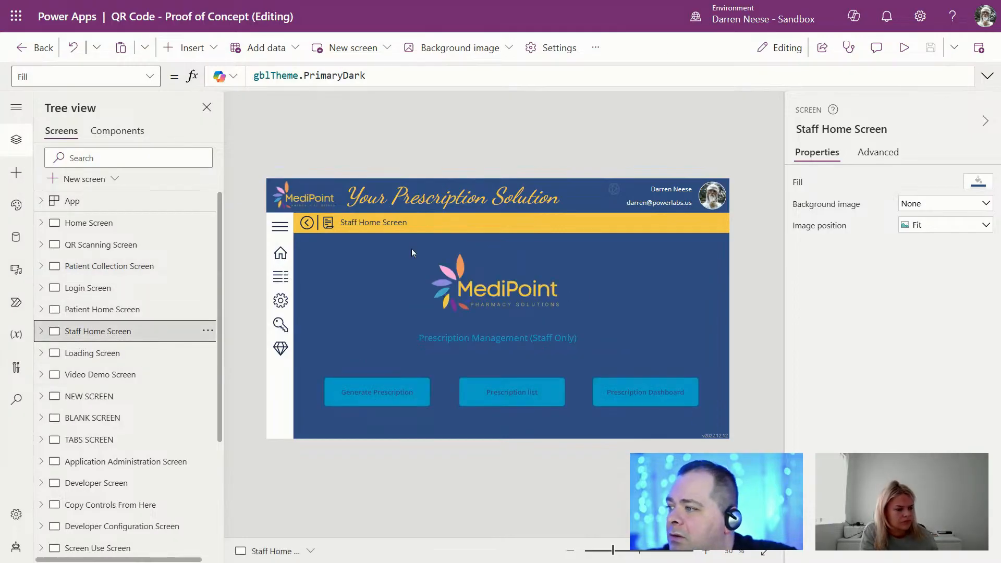
mouse_move(438, 0)
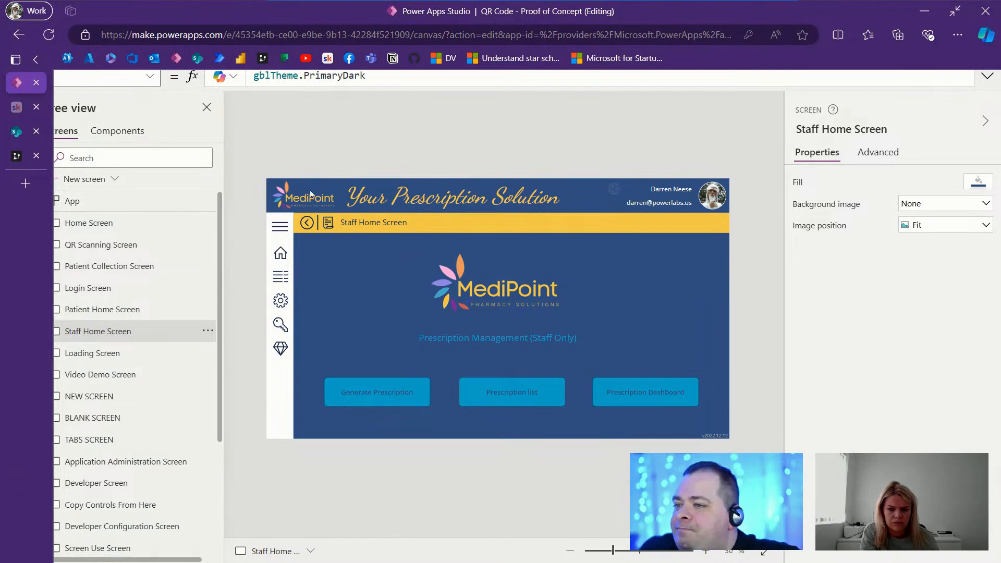
Step: Duplicate the Staff Home Screen and name the copy 'Generate Prescription Screen'
left_click(208, 331)
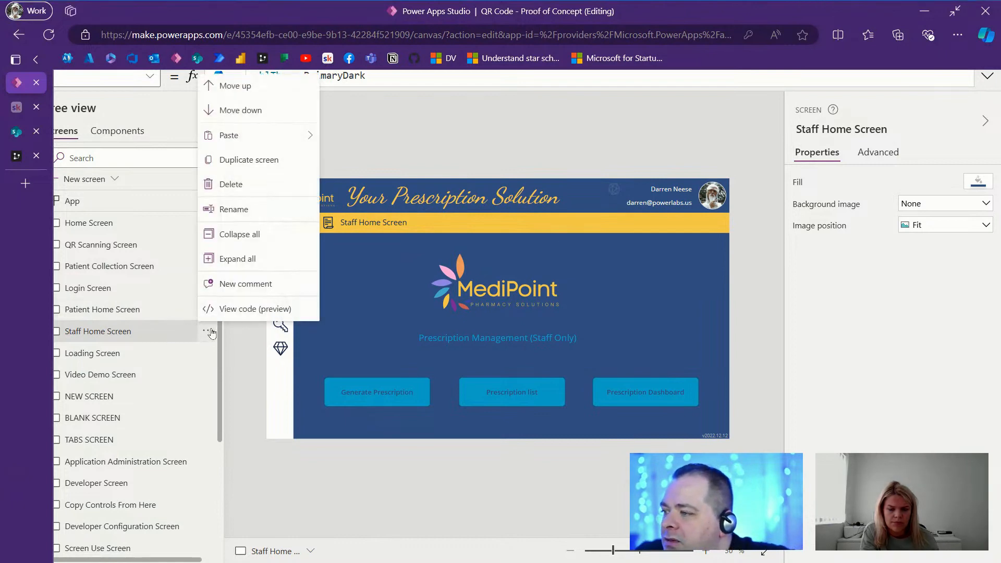
left_click(261, 159)
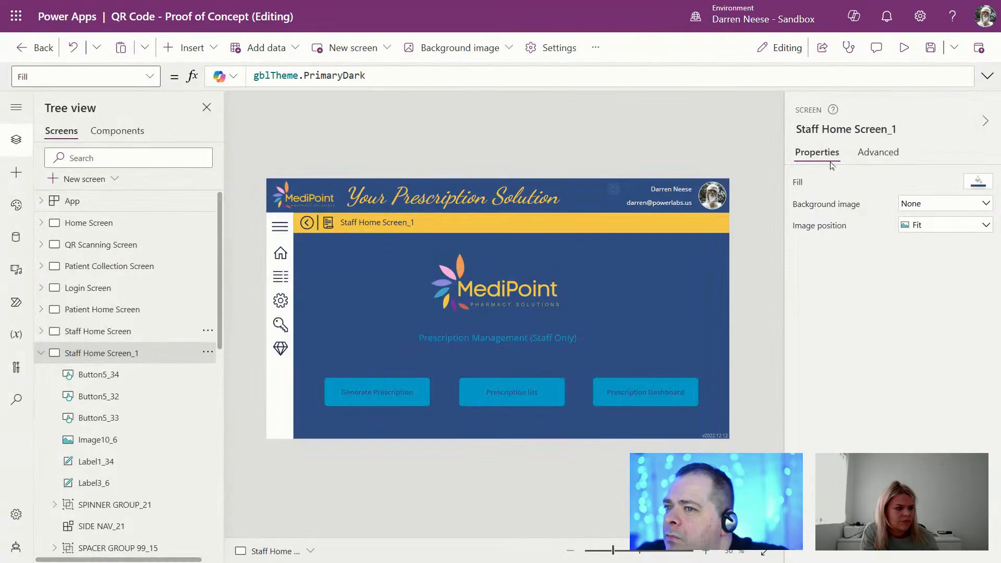
left_click(855, 127)
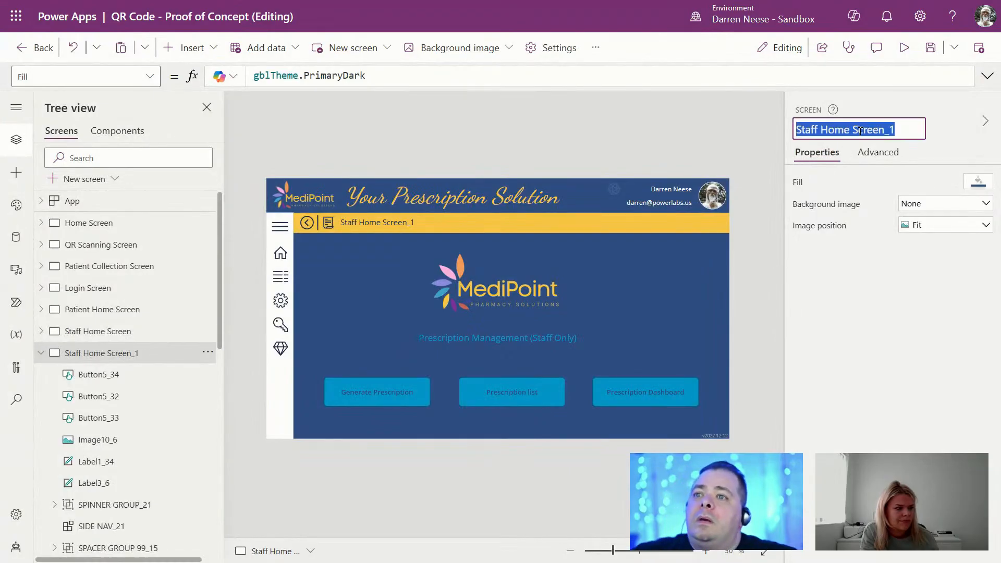
type("Generate Presc")
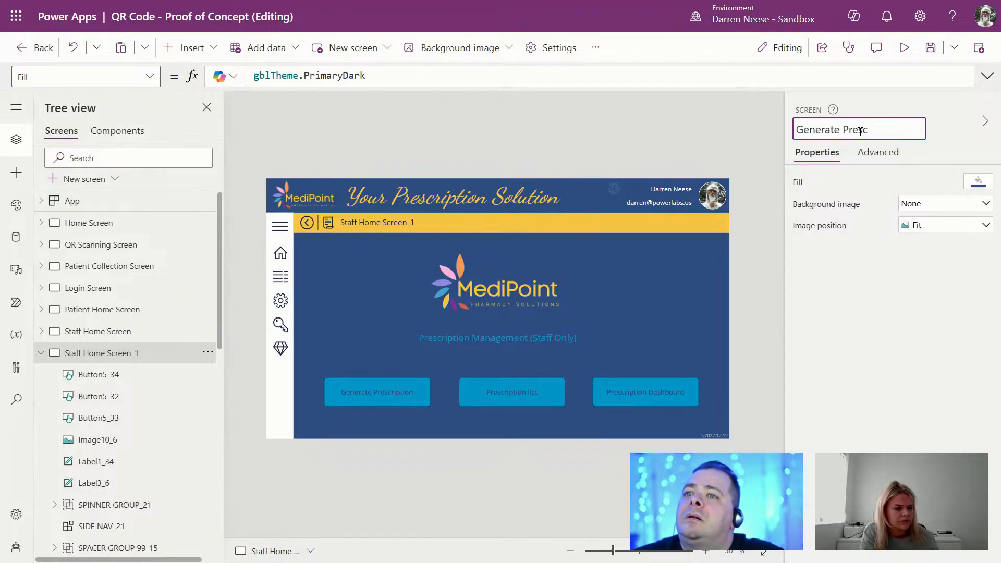
type("ription Screen")
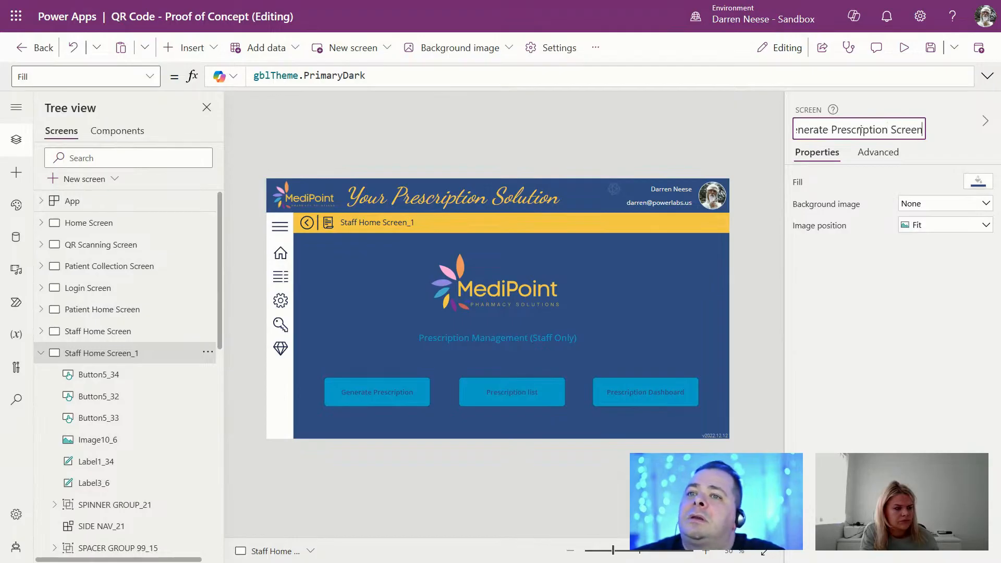
key("Return")
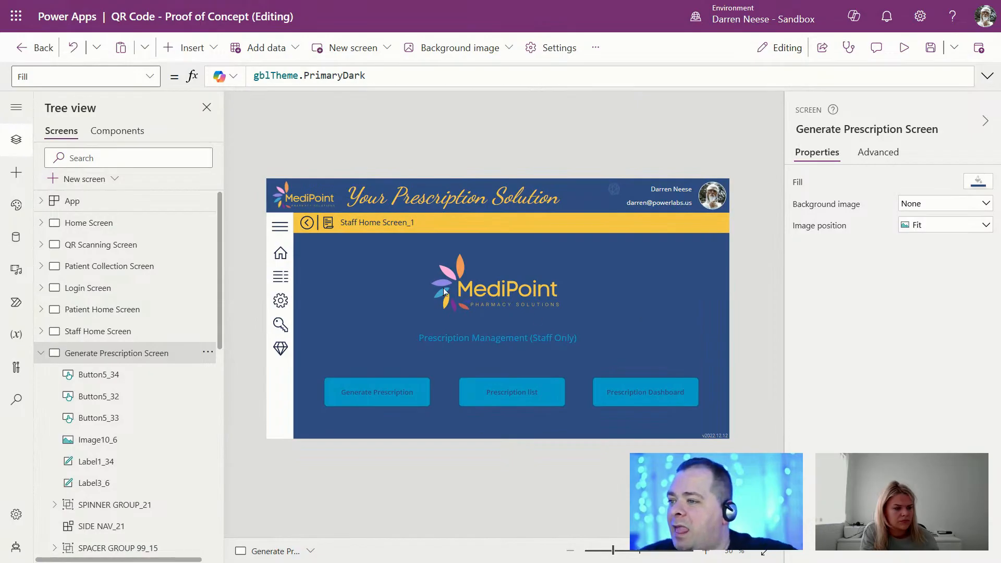
Step: Shrink the MediPoint logo and move it up toward the header
left_click(508, 293)
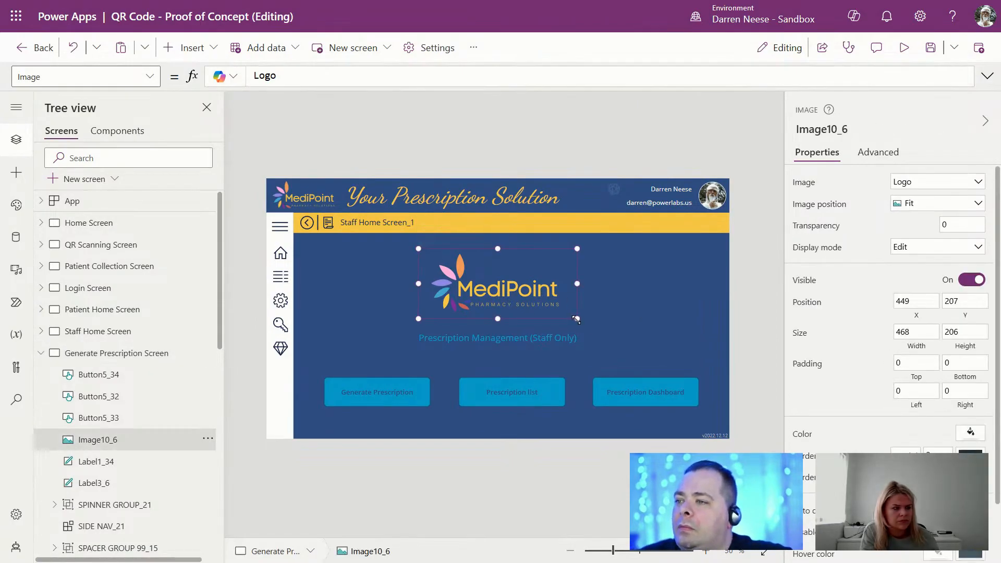
left_click_drag(576, 319, 546, 292)
left_click_drag(493, 268, 522, 255)
left_click(615, 279)
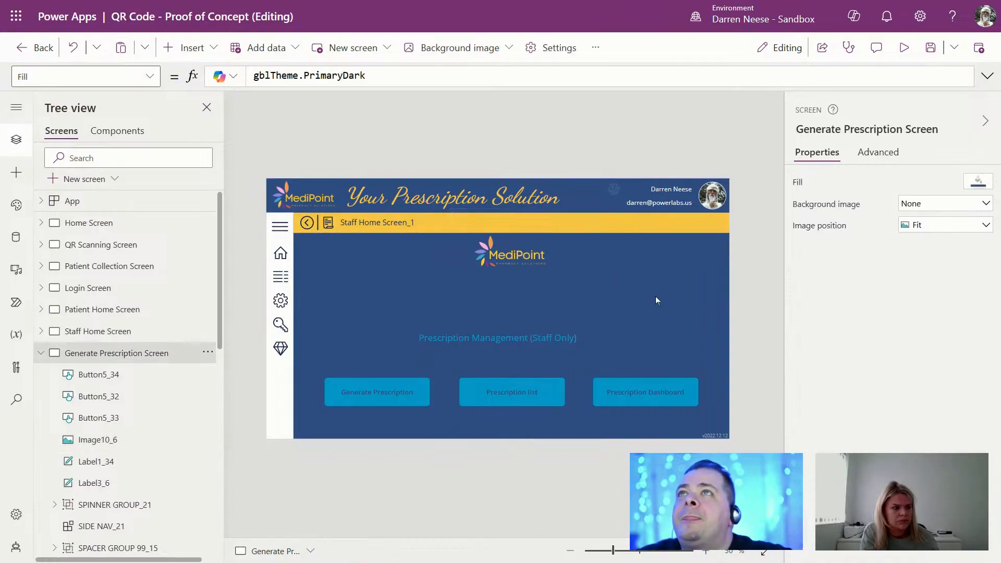
Step: Move the Prescription Management (Staff Only) heading up under the logo, aligning both slightly left
left_click(529, 340)
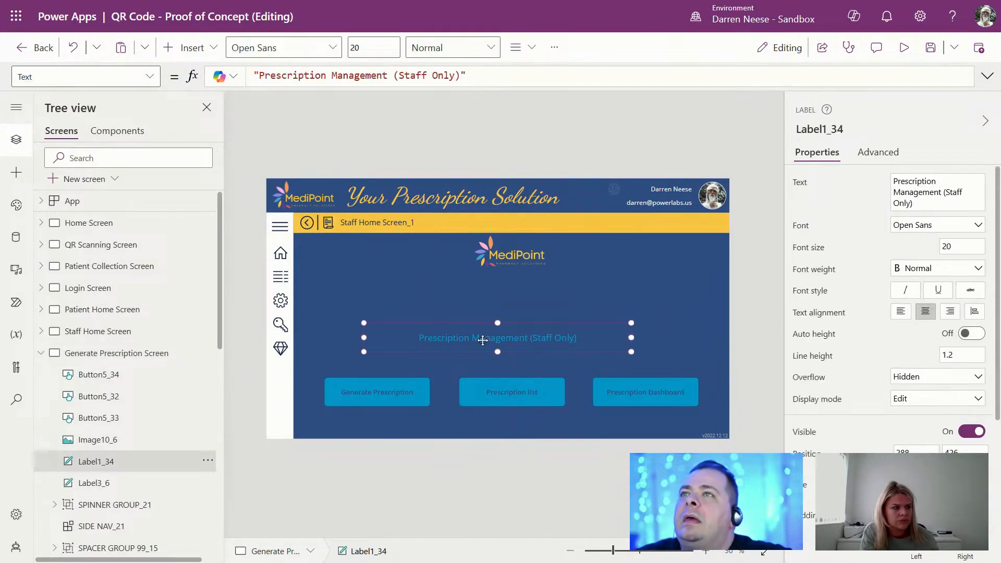
left_click_drag(481, 337, 492, 285)
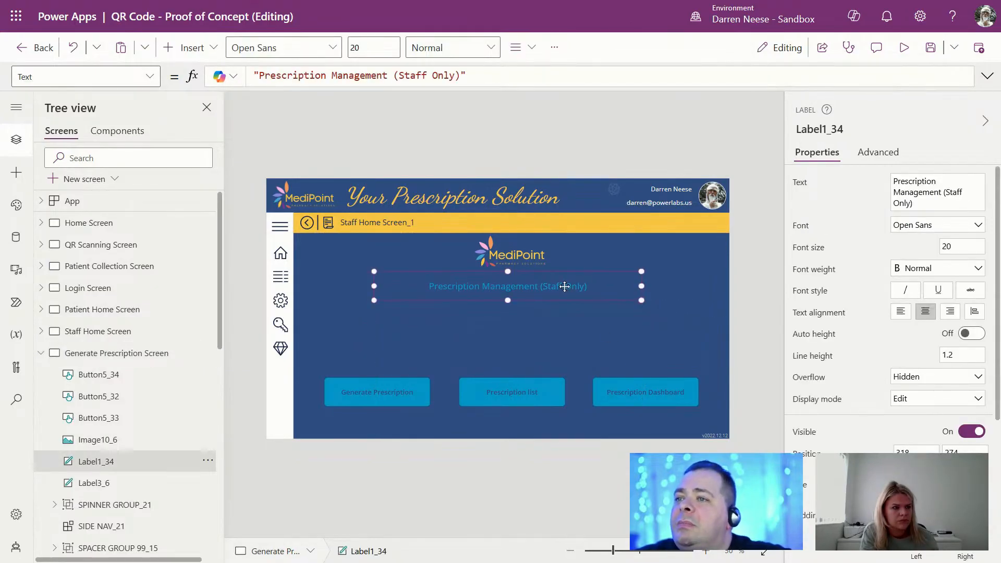
left_click_drag(559, 285, 554, 286)
left_click_drag(517, 255, 504, 254)
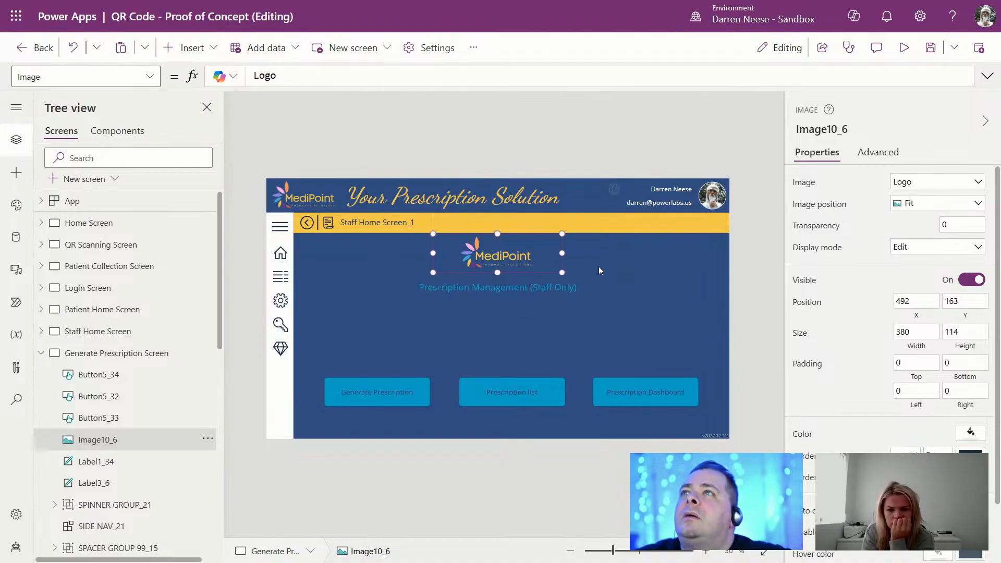
left_click(565, 335)
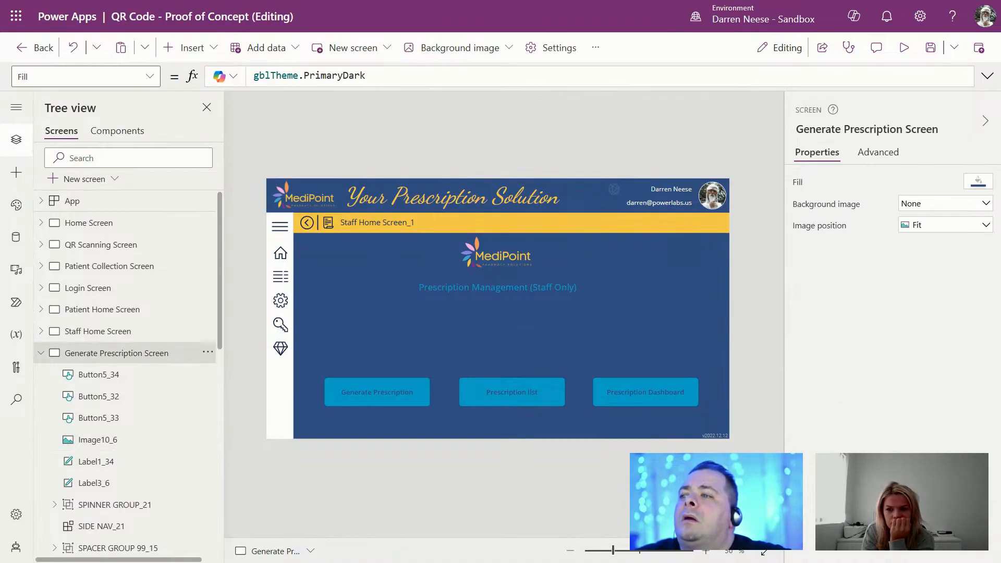
left_click_drag(607, 1, 608, 78)
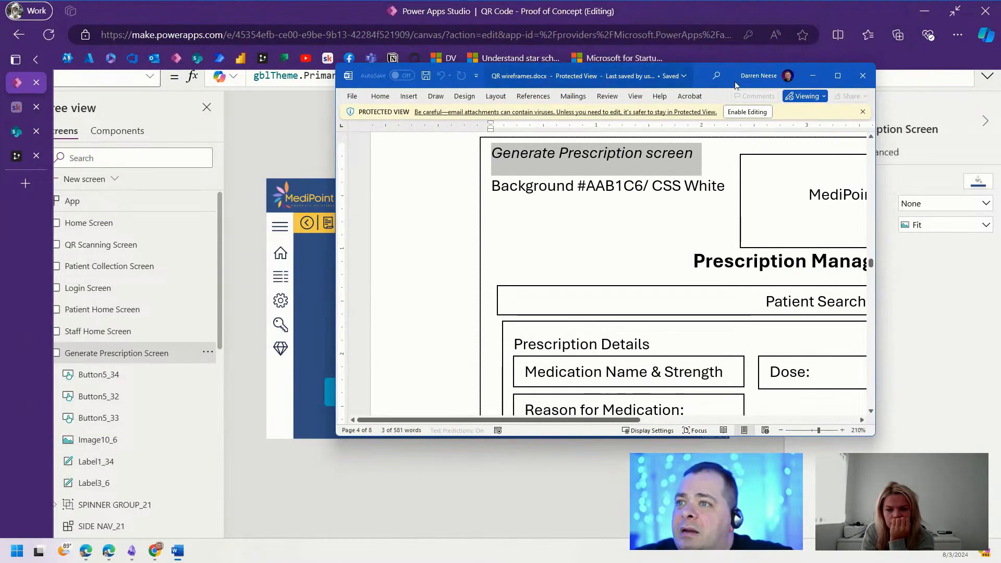
Step: Maximize QR wireframes.docx, inspect its Prescription Management and Patient Search boxes, then move it aside
left_click(835, 77)
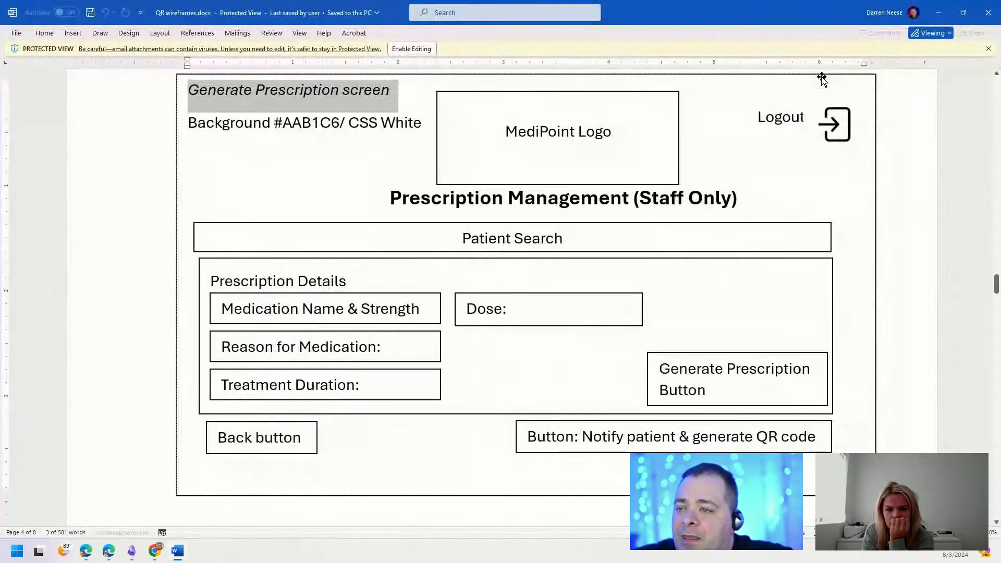
left_click(727, 219)
left_click(572, 239)
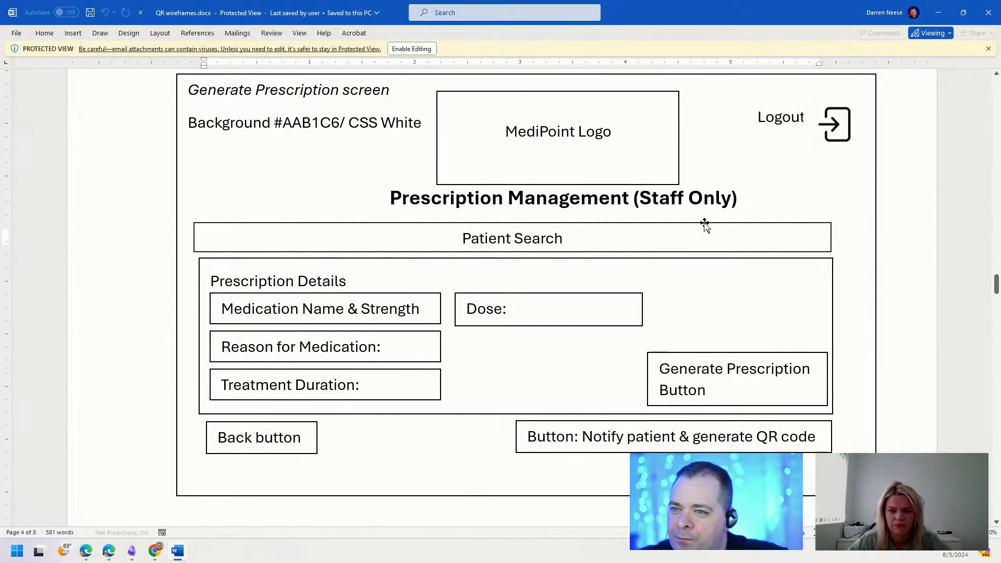
left_click_drag(708, 15, 708, 0)
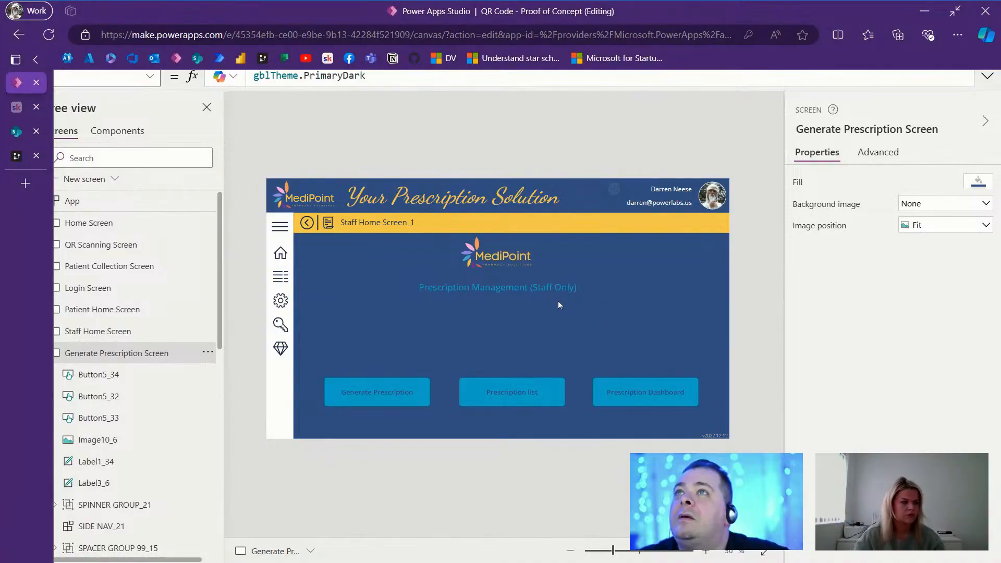
Step: Try inserting a combo box below the Prescription Management heading, then delete it
left_click(528, 289)
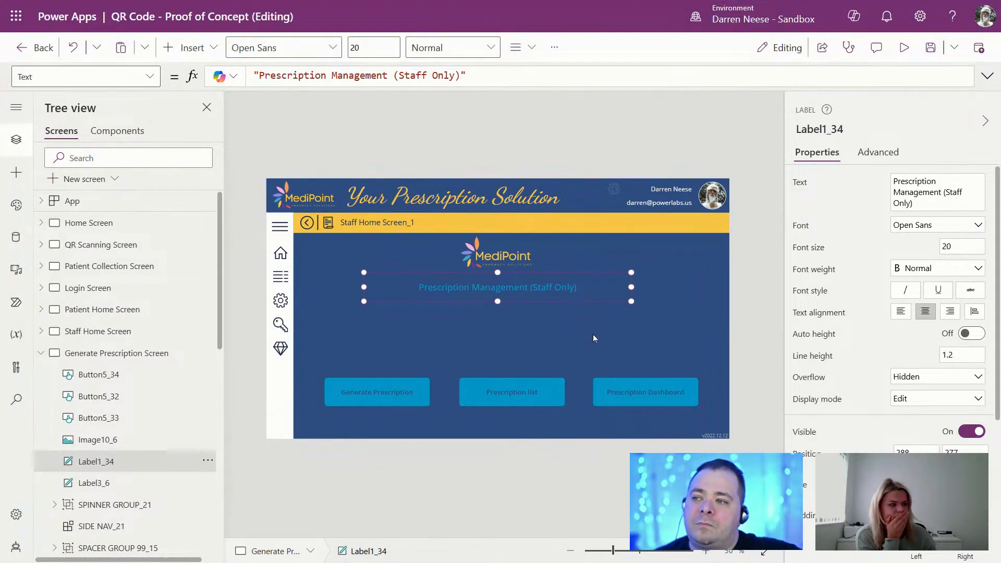
left_click(593, 334)
left_click(466, 289)
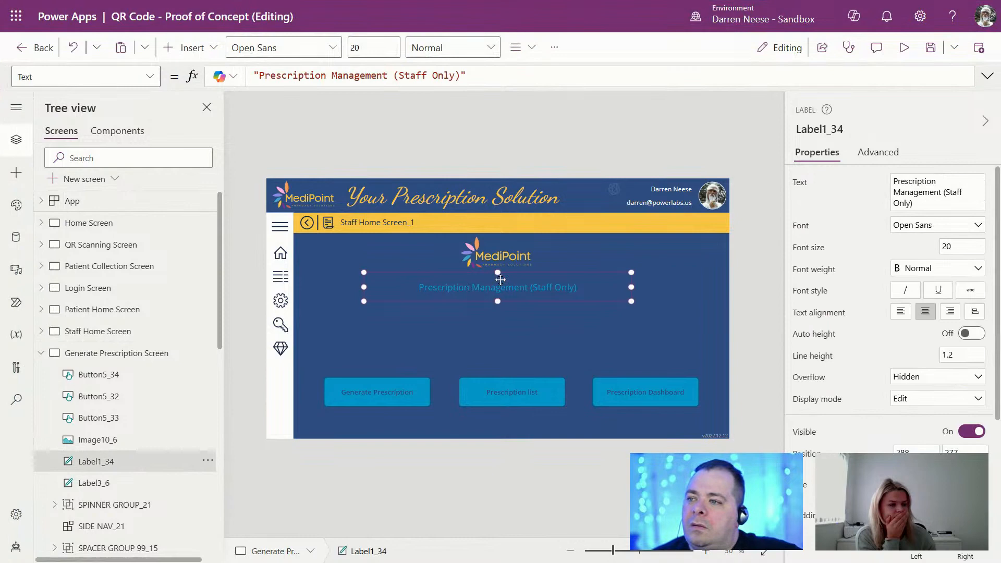
left_click(211, 50)
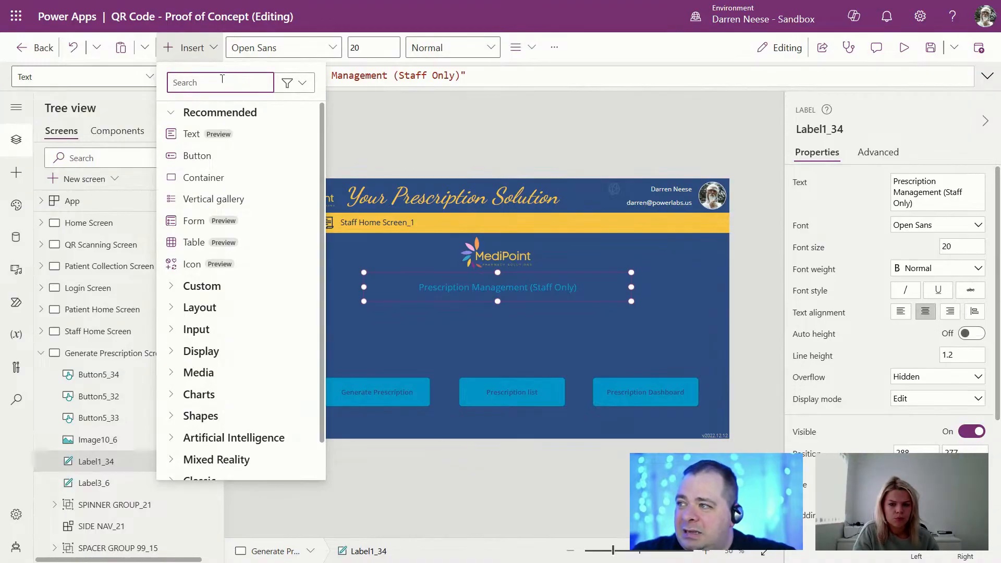
type("comb")
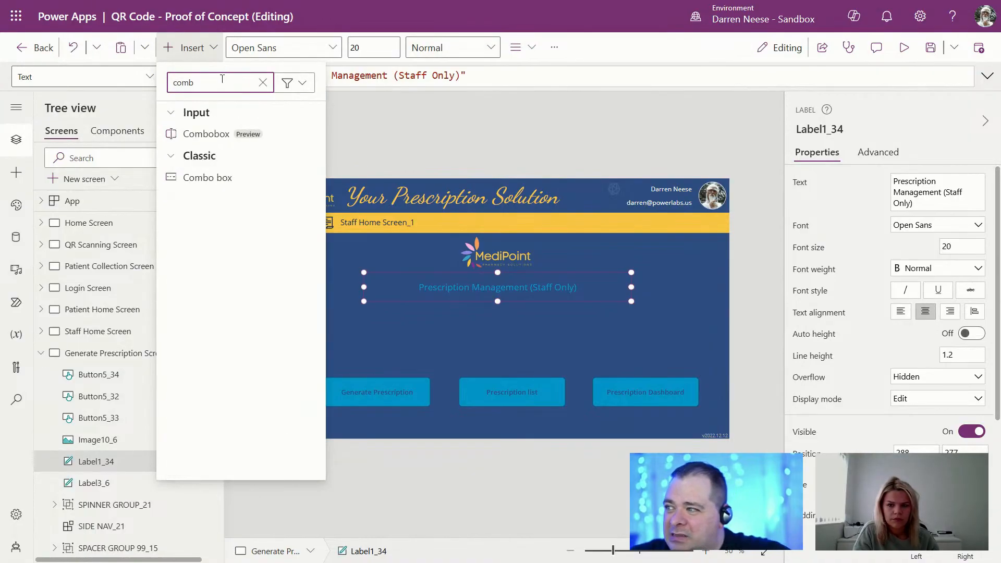
left_click(232, 177)
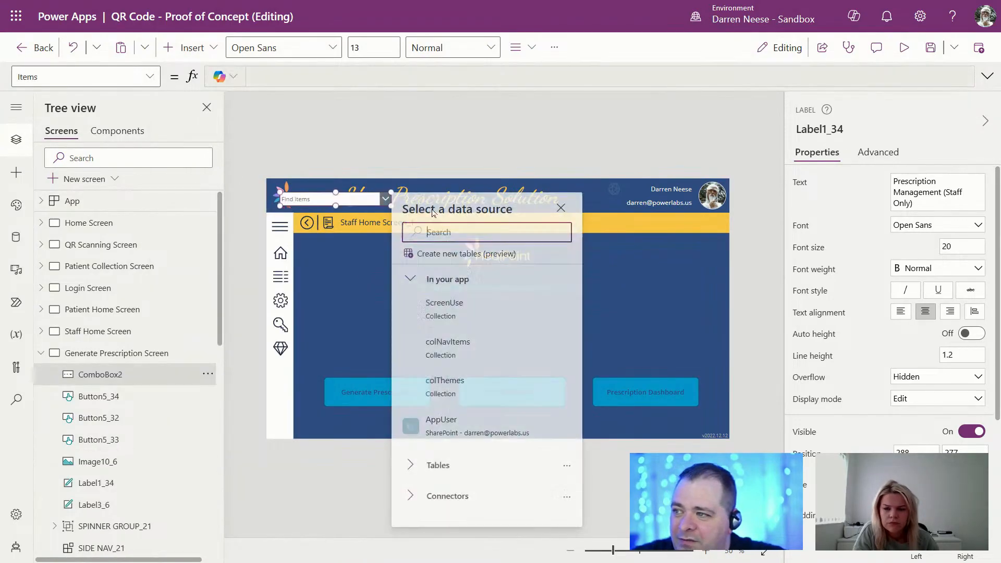
left_click_drag(363, 199, 461, 315)
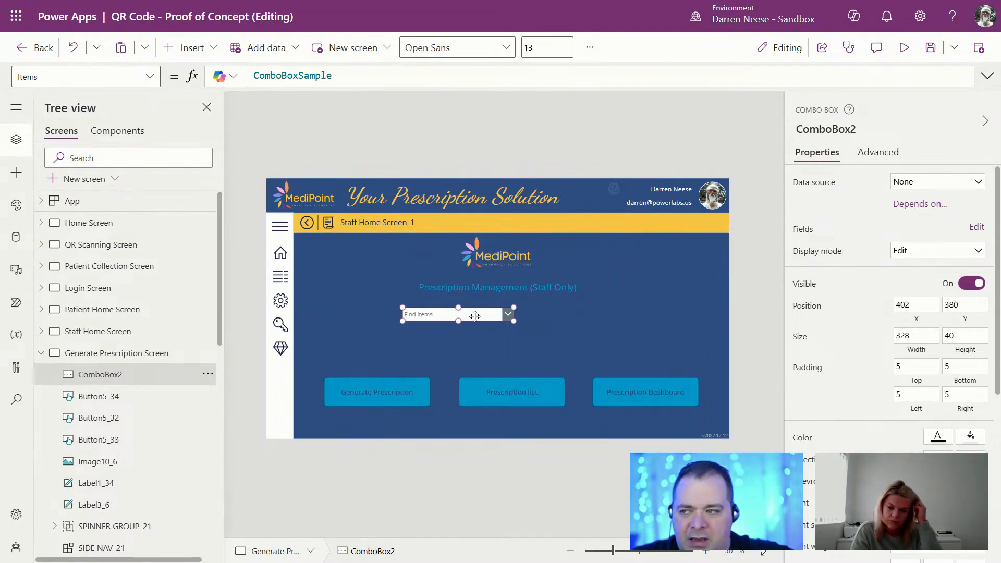
key("Delete")
Step: Collapse the Generate Prescription Screen's controls and scroll down the Tree view
left_click(41, 353)
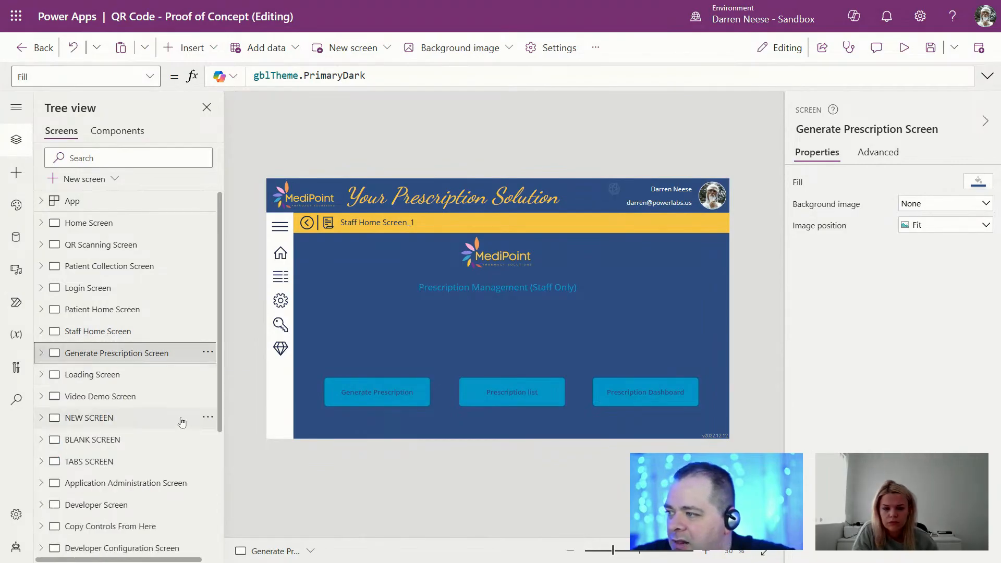
scroll(166, 454, "down", 2)
scroll(166, 454, "down", 2)
Step: Copy the Find items combo box from Copy Controls From Here to below the Prescription Management title
left_click(145, 344)
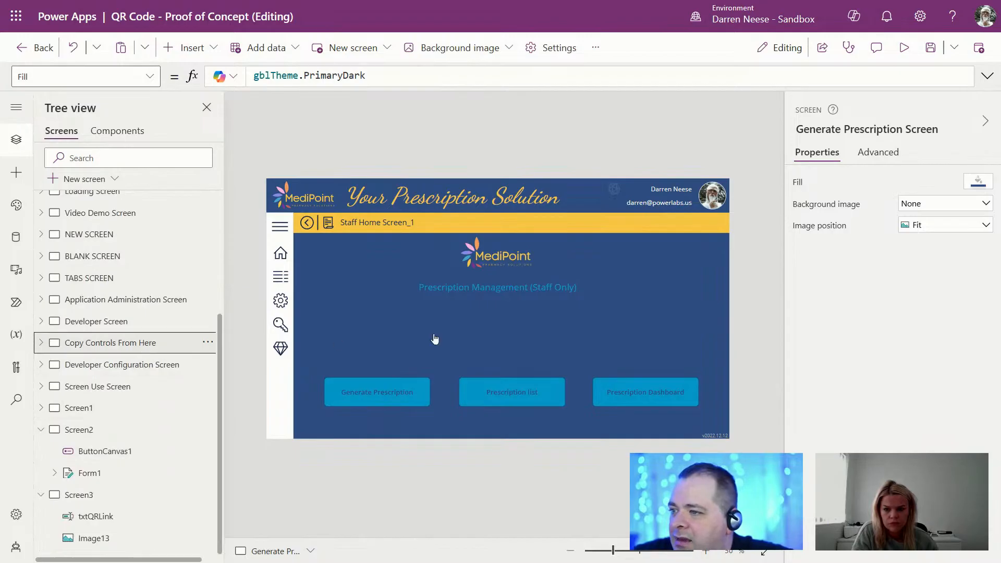
left_click(363, 349)
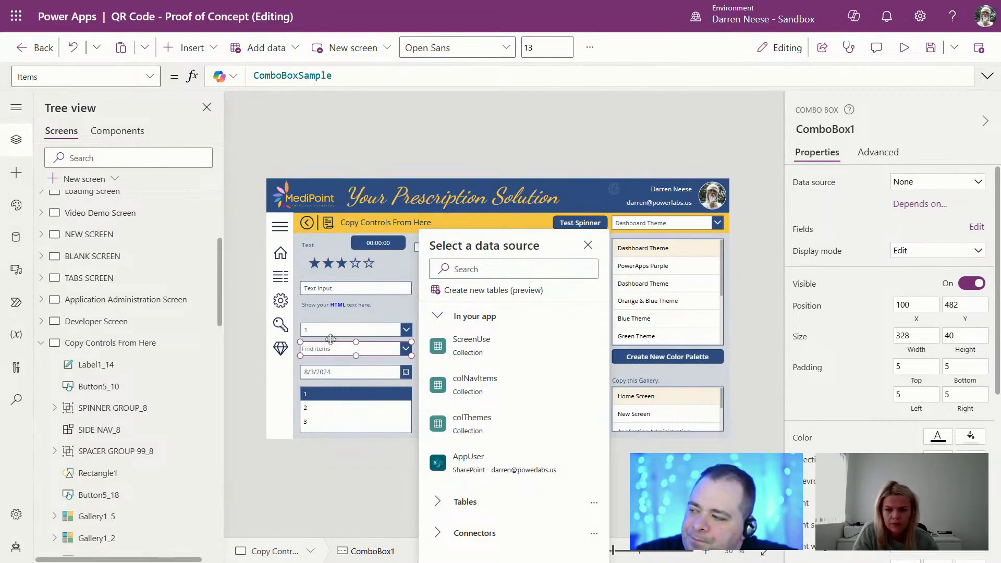
scroll(134, 358, "up", 4)
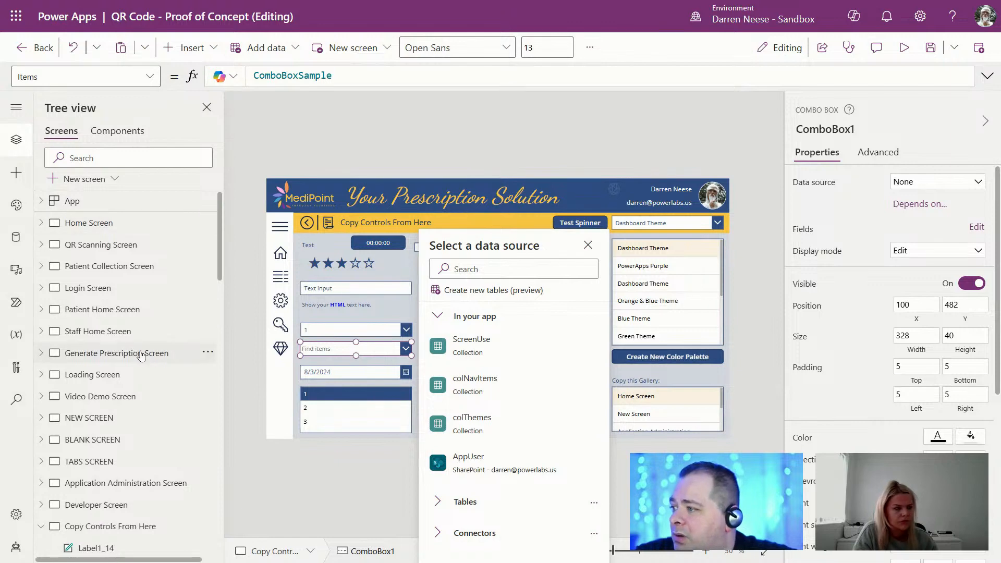
left_click(112, 353)
key("ctrl+v")
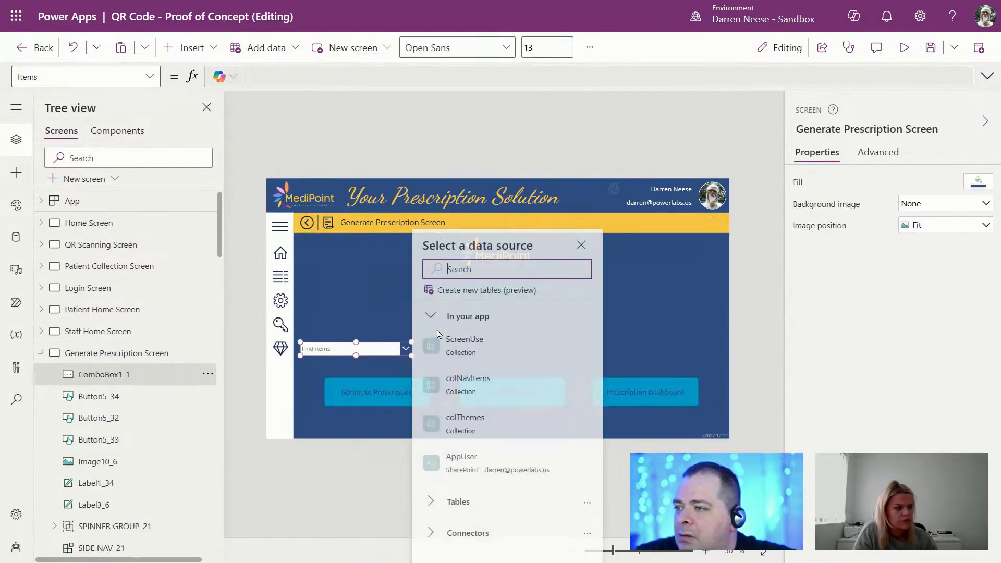
left_click_drag(385, 346, 440, 316)
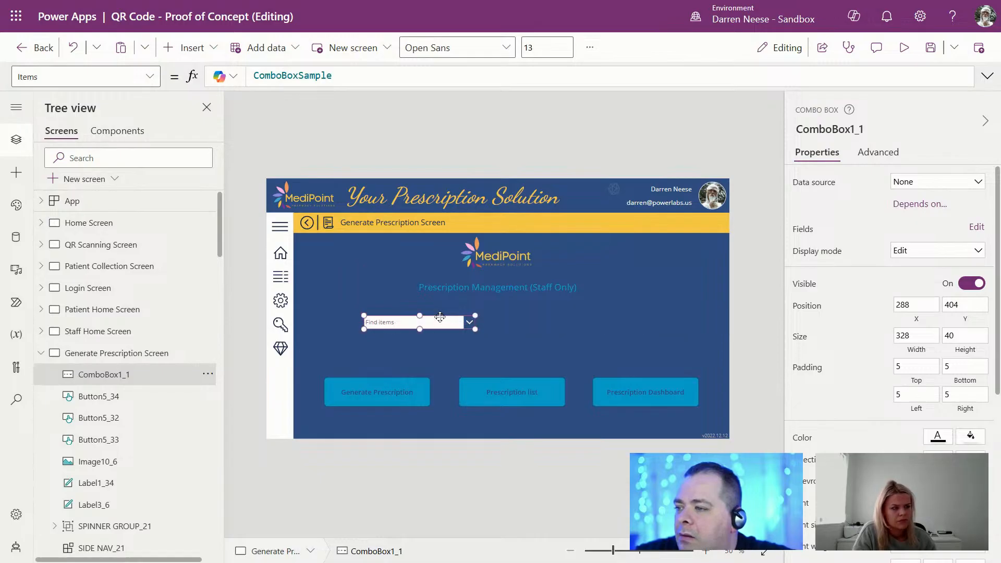
left_click(41, 354)
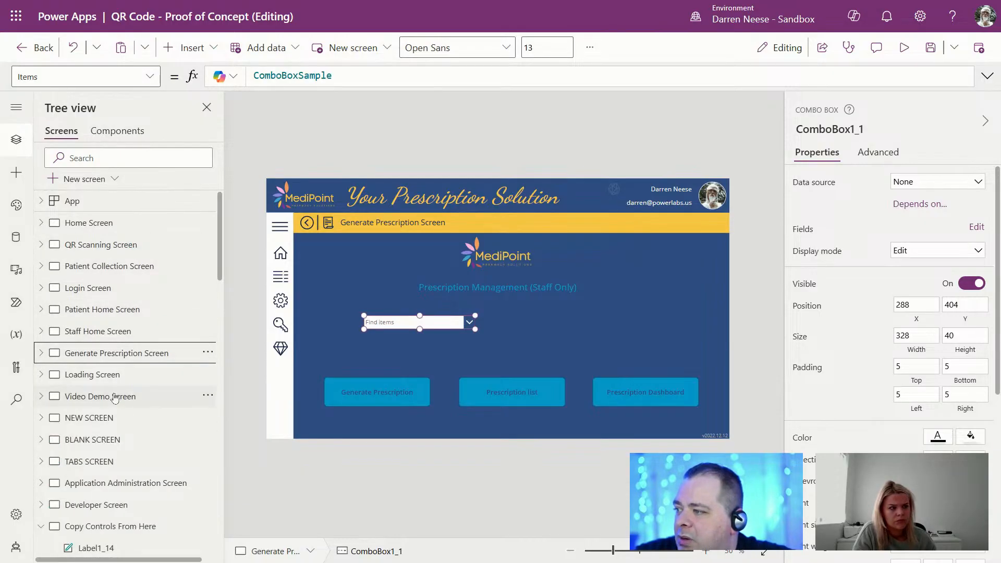
left_click(121, 376)
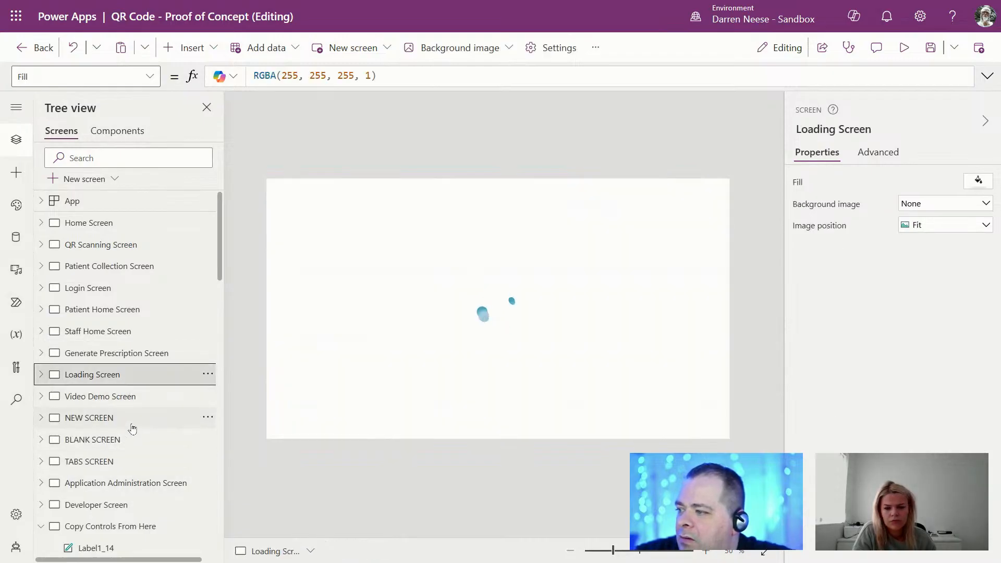
Step: Copy the Login Screen's login form container and paste it onto the Generate Prescription Screen
left_click(132, 423)
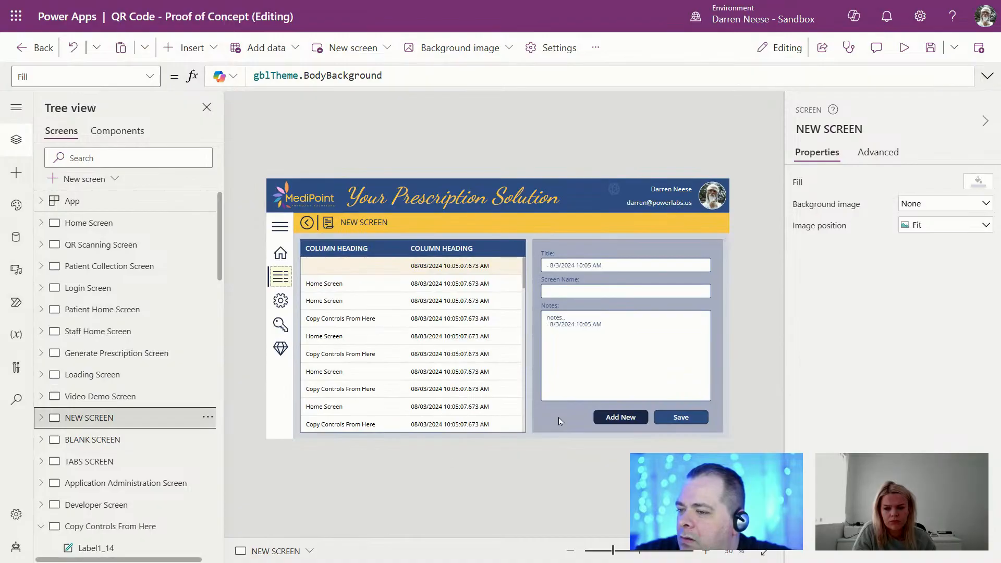
left_click(559, 417)
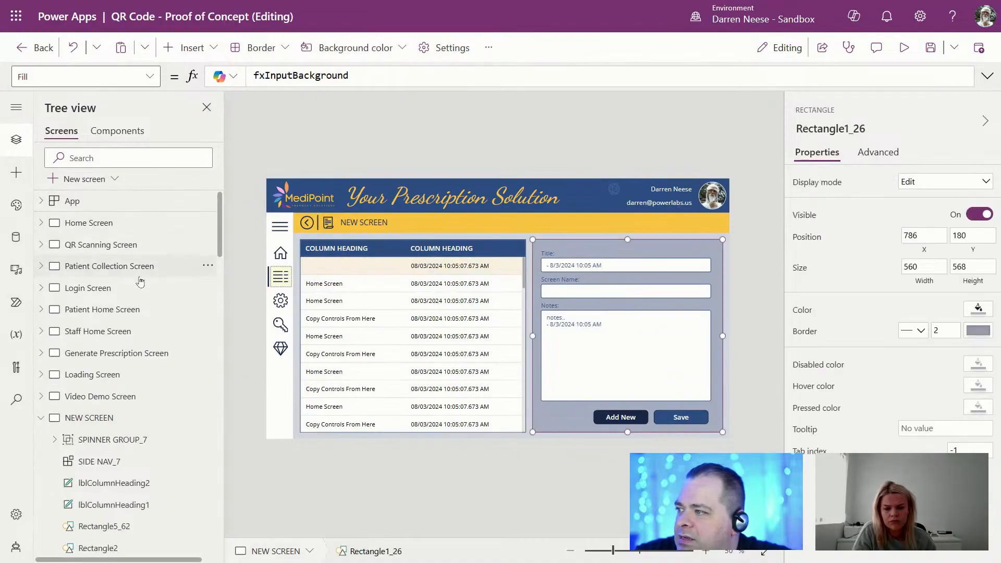
left_click(139, 286)
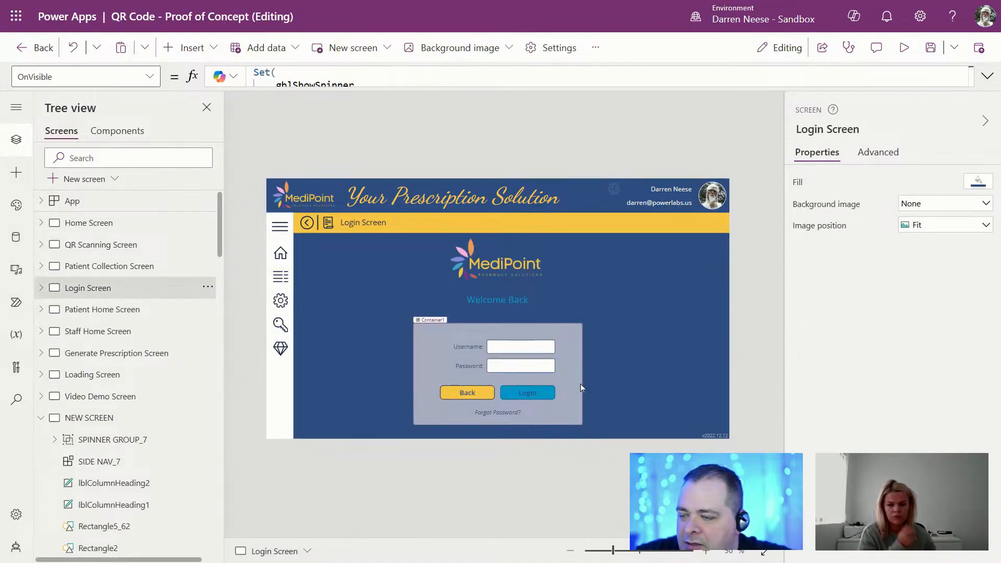
left_click(581, 383)
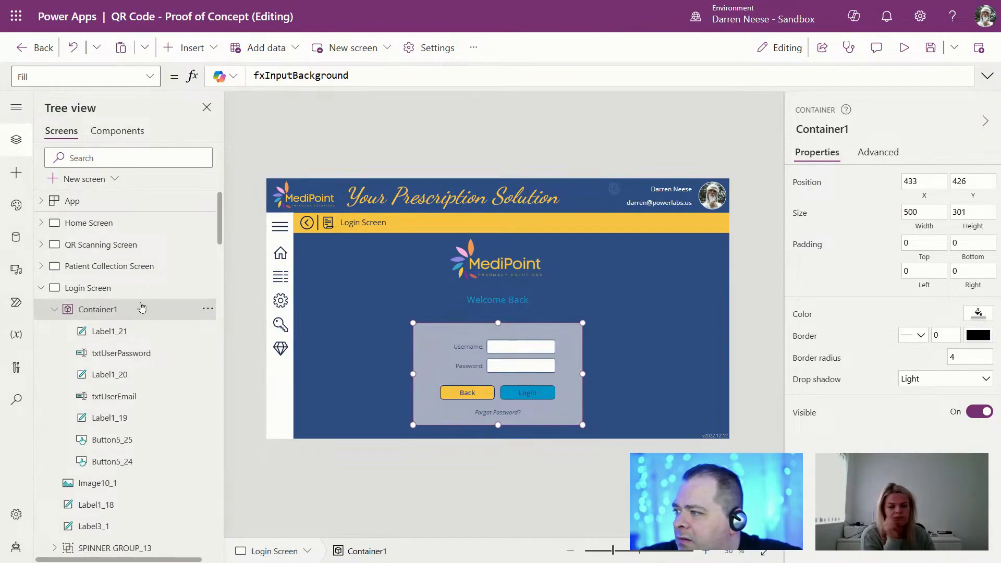
left_click(42, 288)
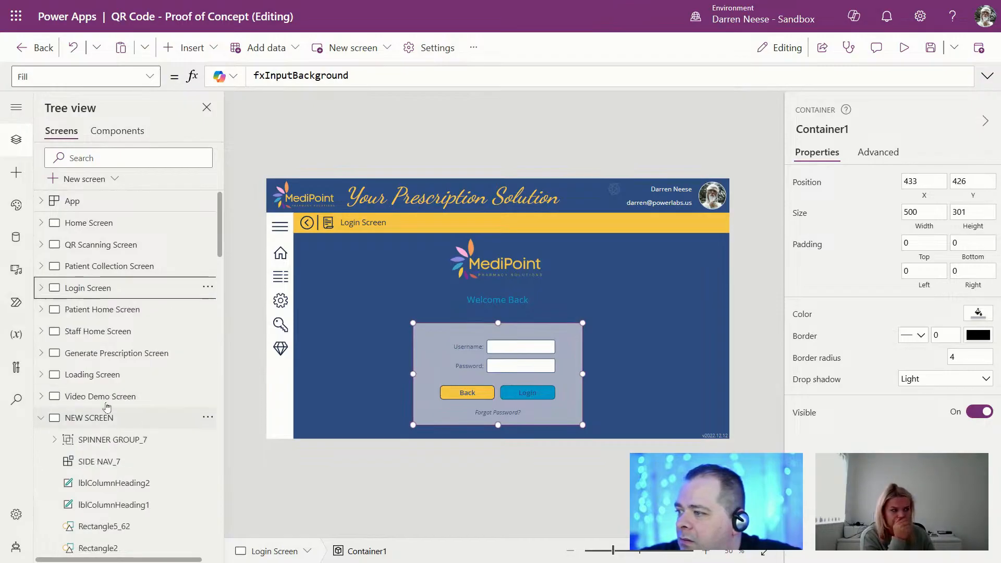
left_click(114, 354)
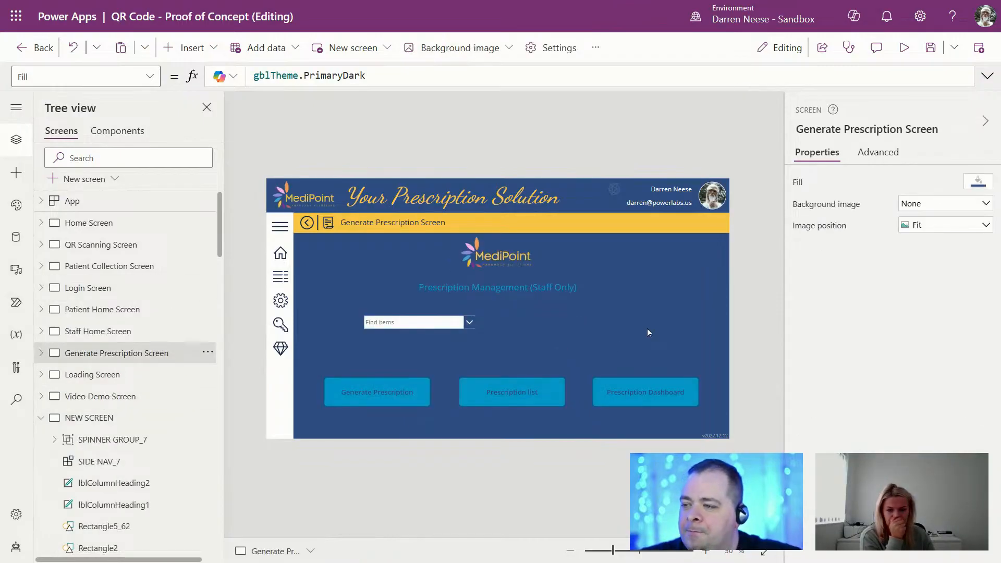
key("ctrl+v")
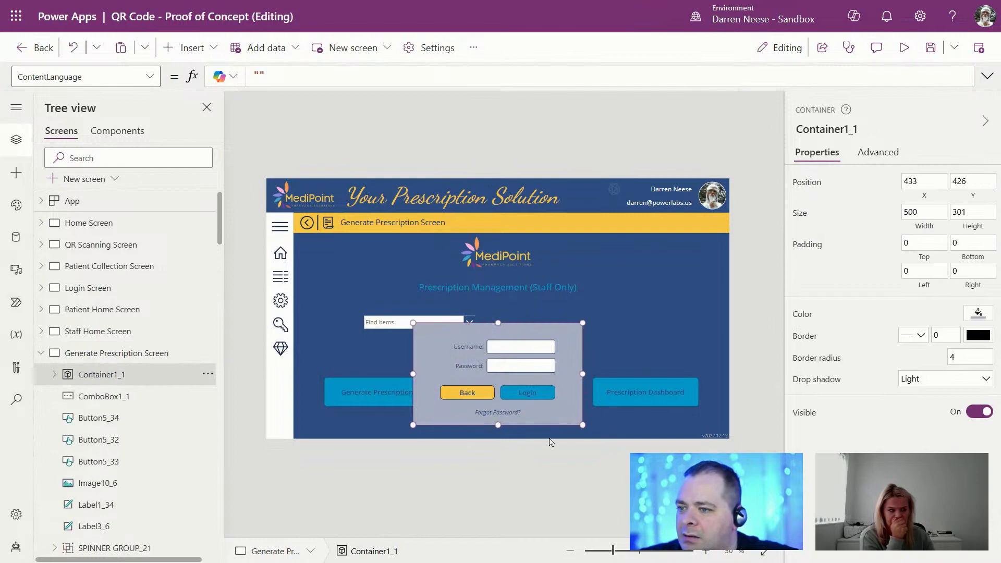
Step: Move the pasted container top-right and delete its username, password fields and Forgot Password link
left_click_drag(560, 426, 680, 320)
left_click(591, 242)
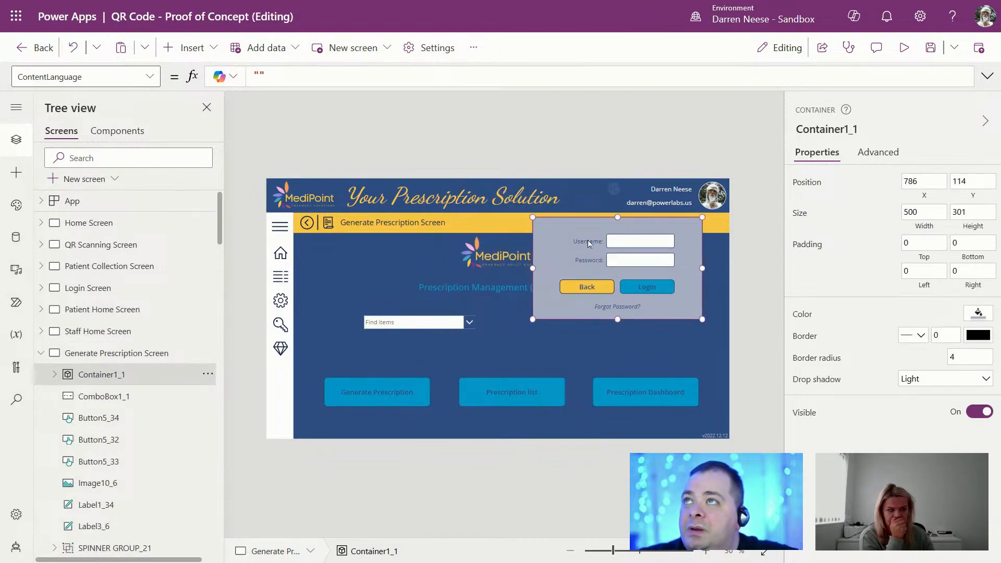
left_click(644, 247)
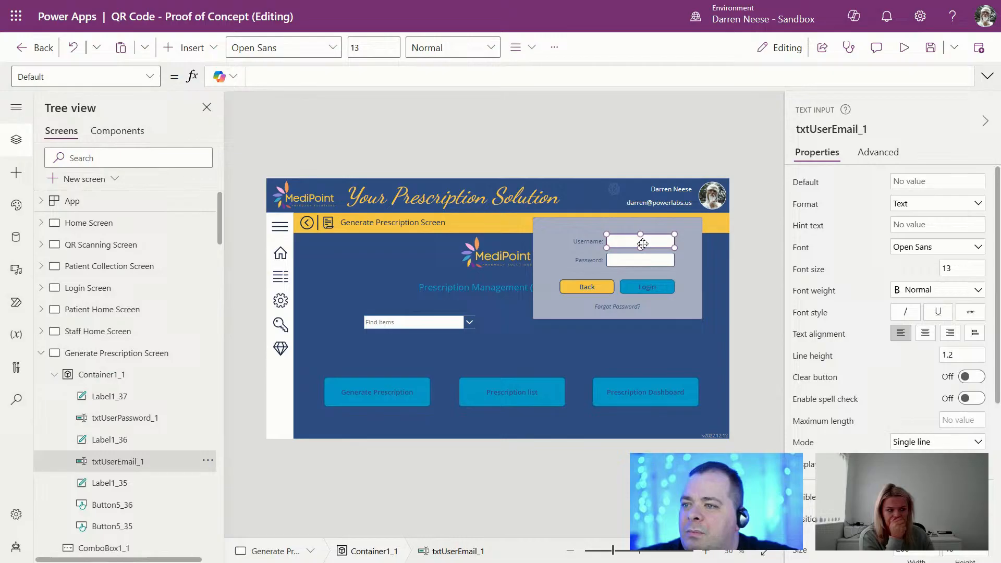
left_click(591, 263, "shift")
left_click(637, 264, "shift")
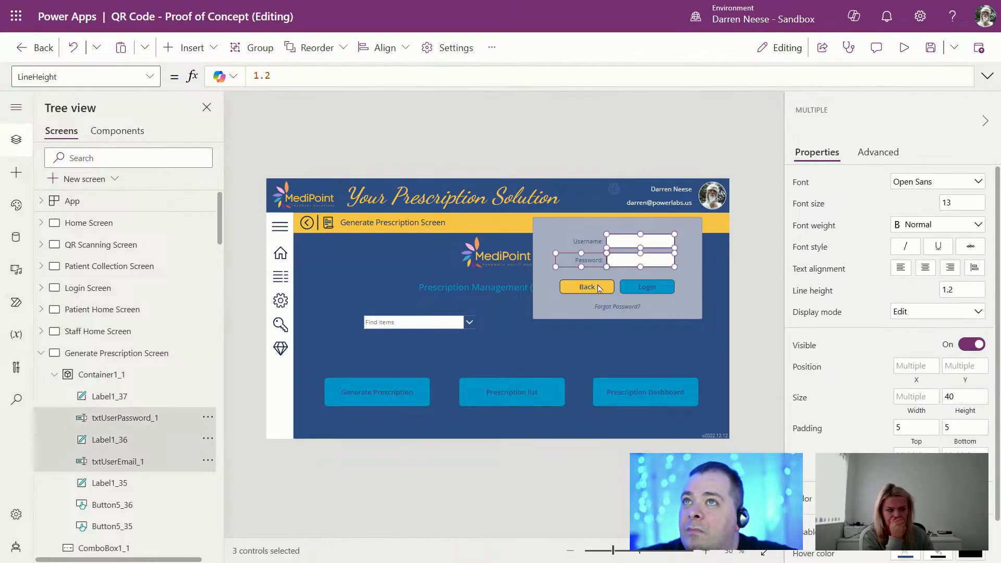
left_click(598, 289, "shift")
left_click(650, 291, "shift")
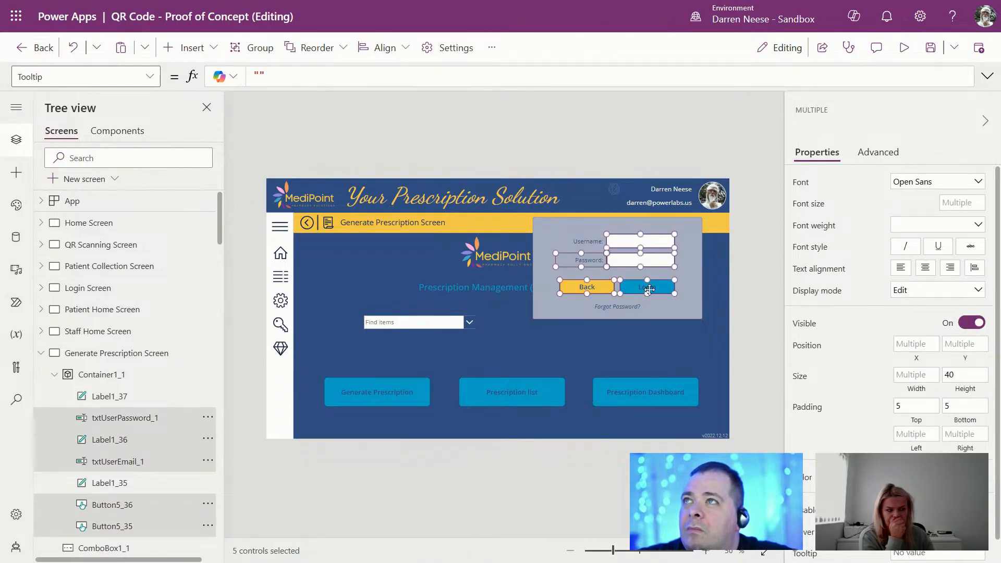
left_click(600, 287, "shift")
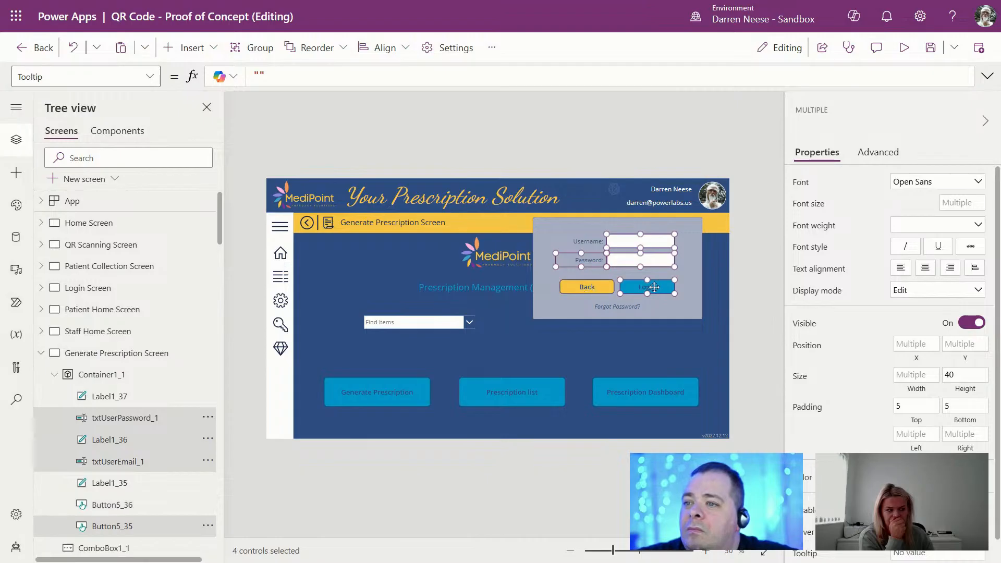
left_click(654, 287, "shift")
left_click(624, 307, "shift")
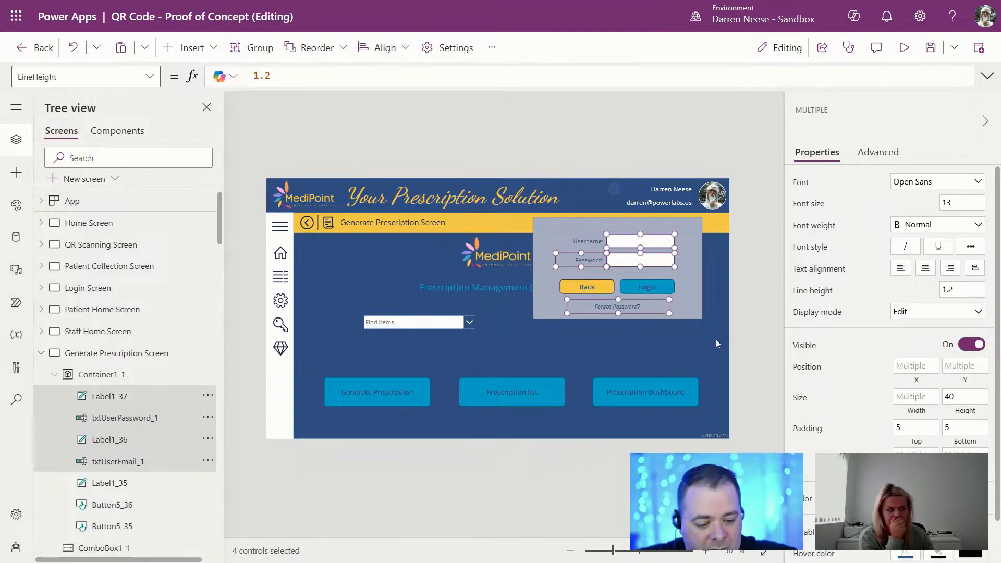
key("Delete")
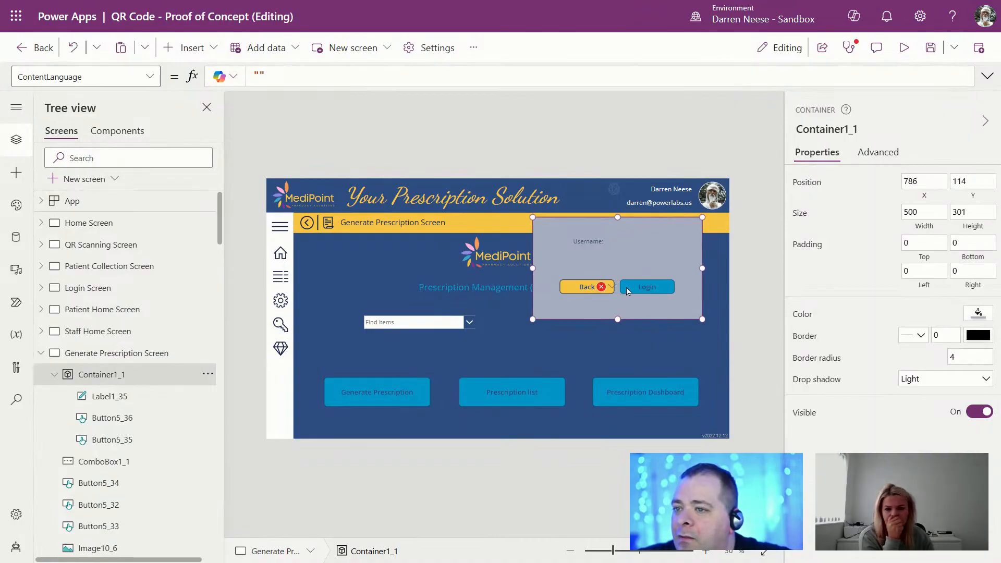
Step: Remove the lookup and login-check block from the Login button's formula
left_click(628, 290)
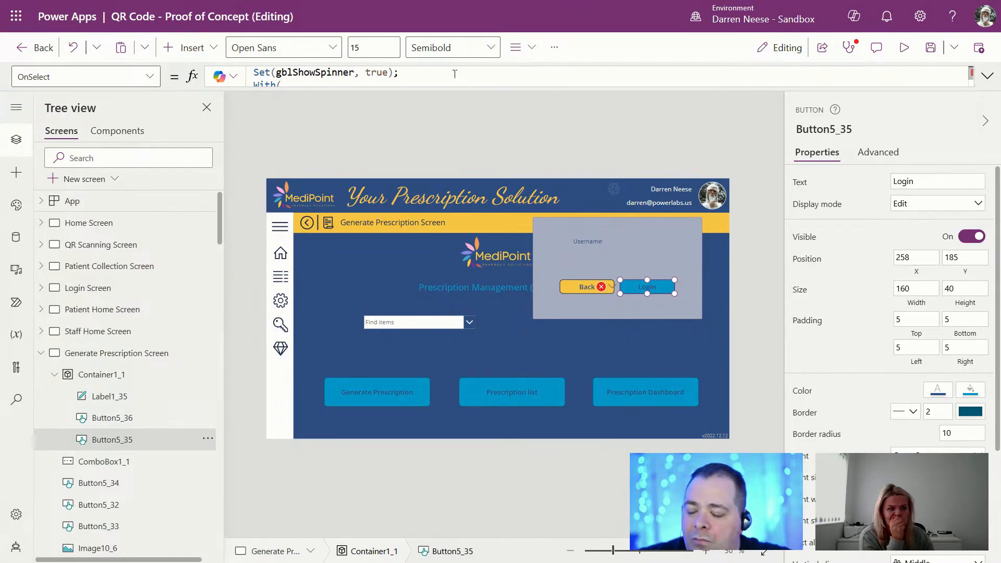
left_click(987, 76)
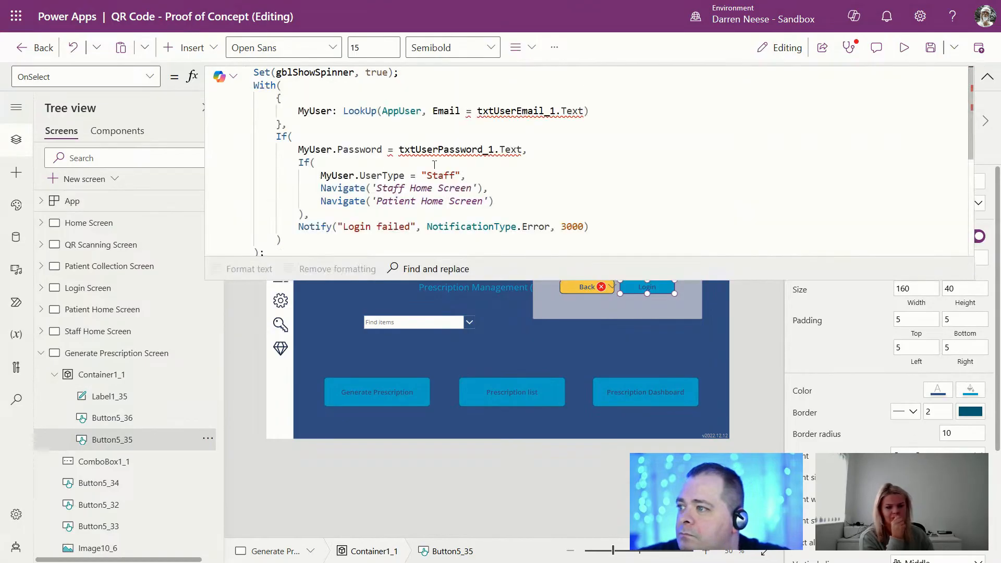
left_click_drag(294, 200, 247, 86)
key("Delete")
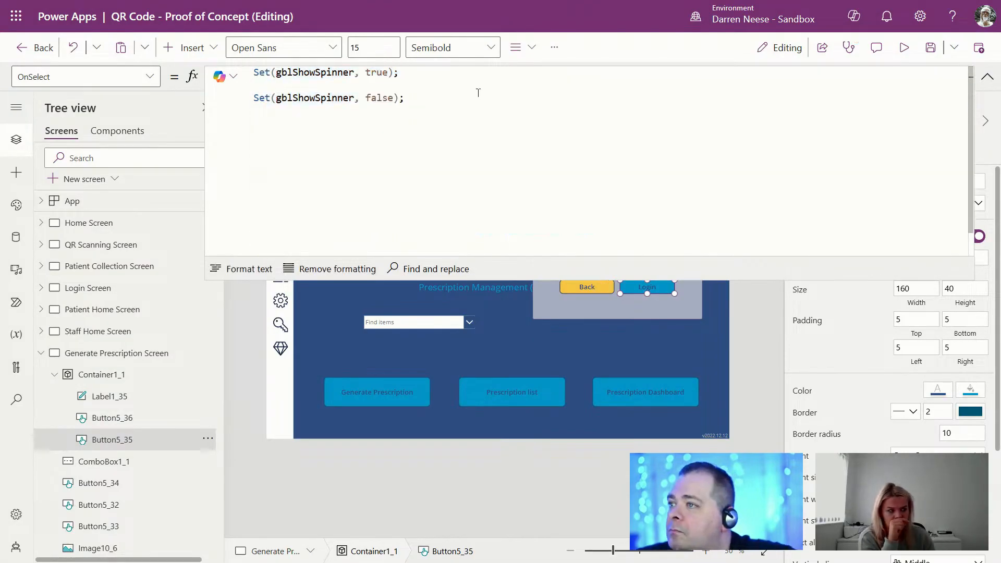
left_click(987, 76)
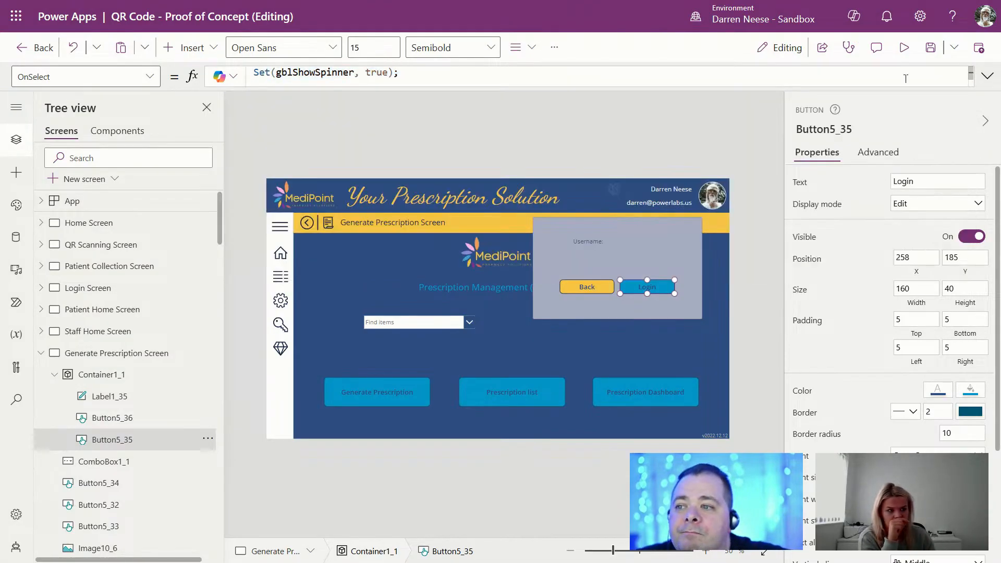
Step: Move the Find items combo box inside the pasted container
left_click(417, 326)
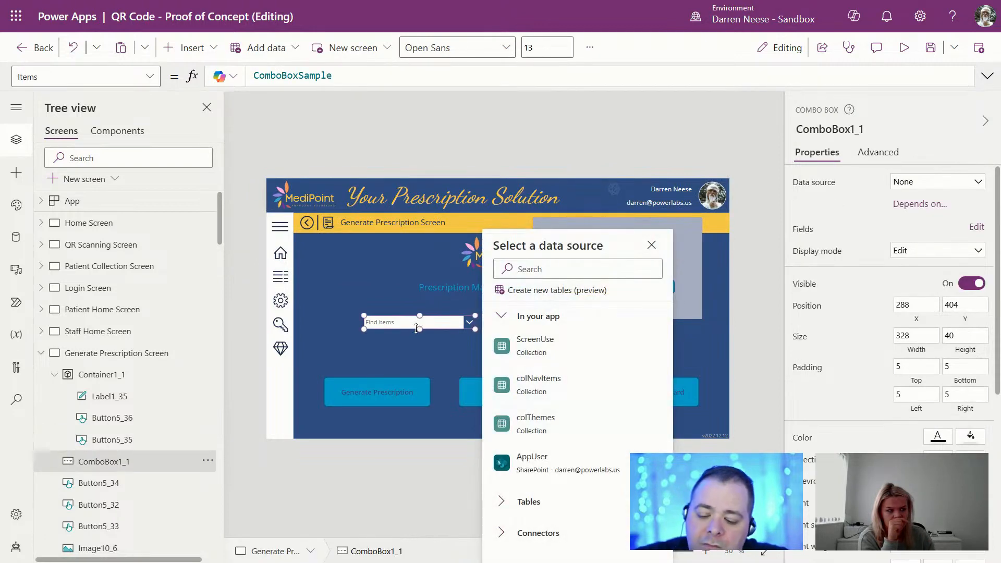
key("Delete")
left_click(626, 261)
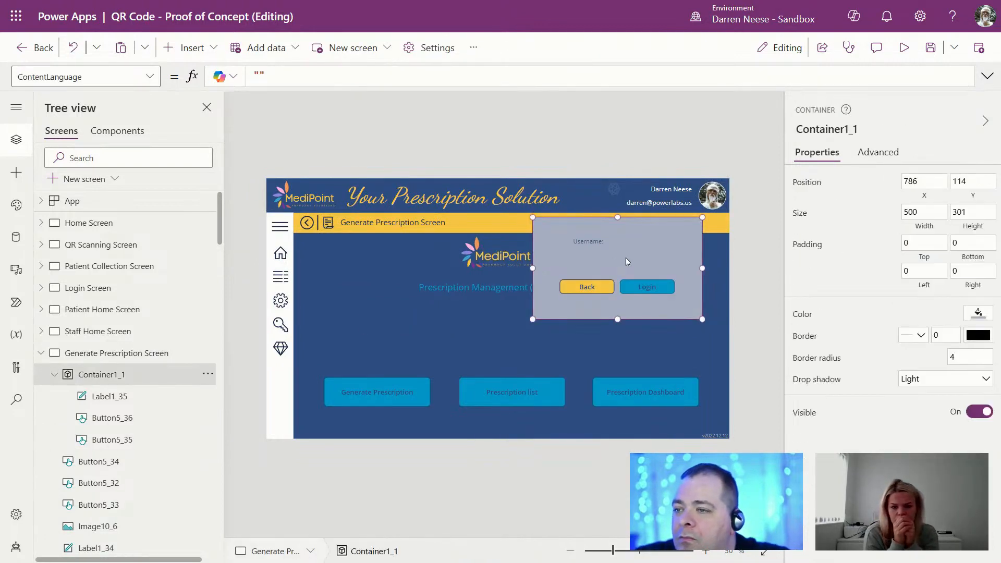
key("ctrl+v")
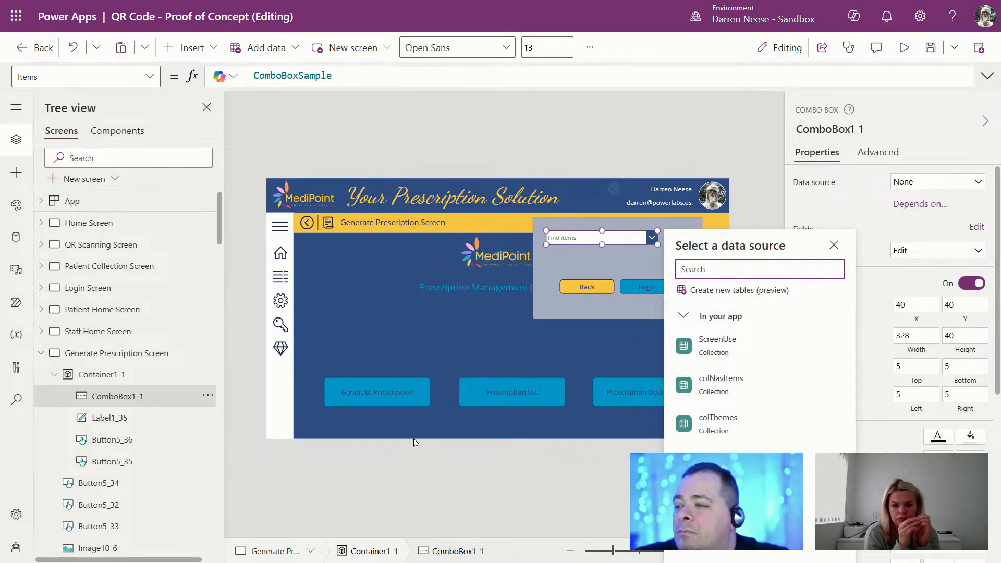
Step: Cut the Generate Prescription, Prescription list and Prescription Dashboard buttons off the screen
left_click(402, 396)
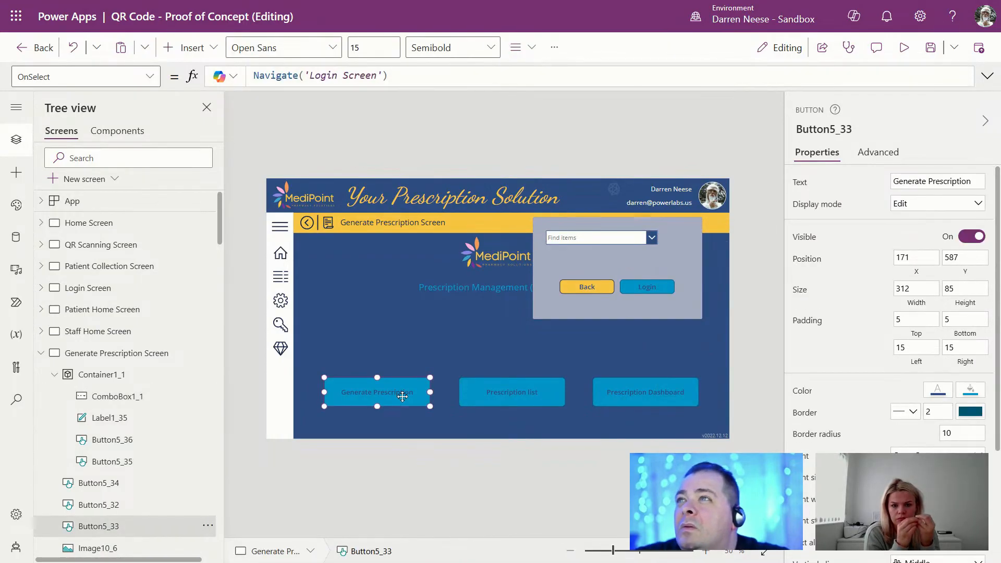
left_click(523, 398, "shift")
left_click(630, 392, "shift")
key("ctrl+x")
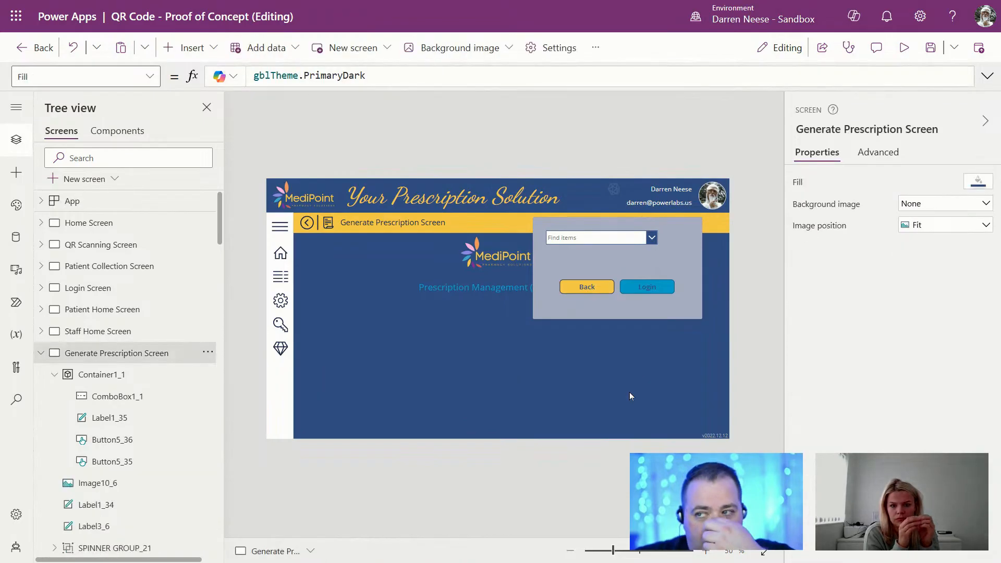
left_click(672, 290)
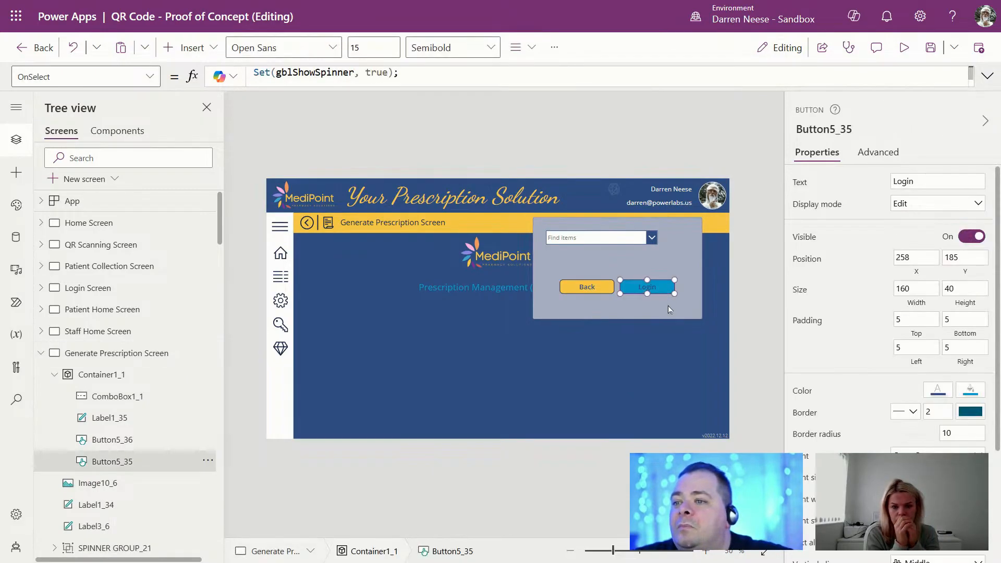
left_click(692, 307)
Step: Move the container below the heading, widen it leftward and shift the combo box right
left_click_drag(679, 317, 722, 432)
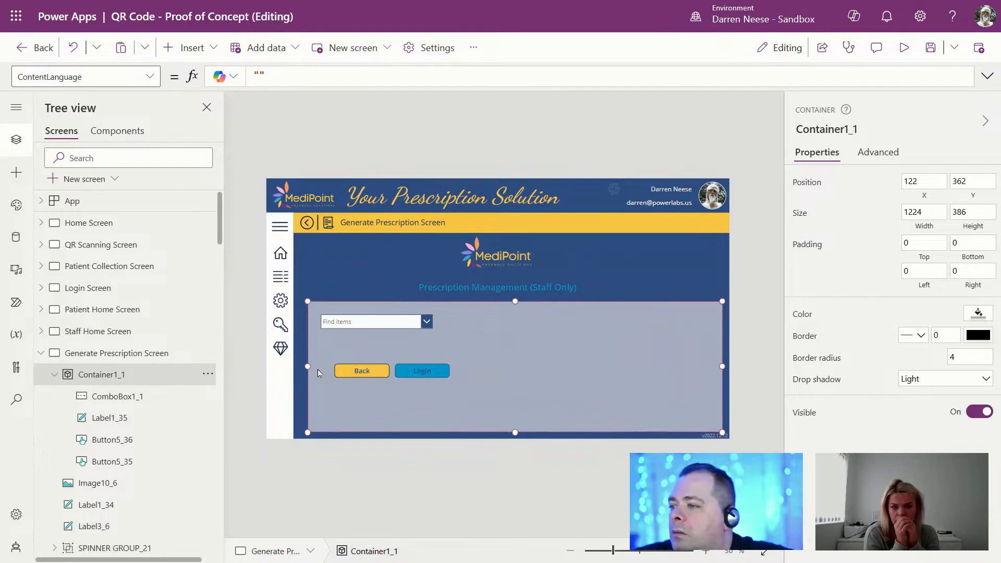
left_click_drag(307, 366, 302, 367)
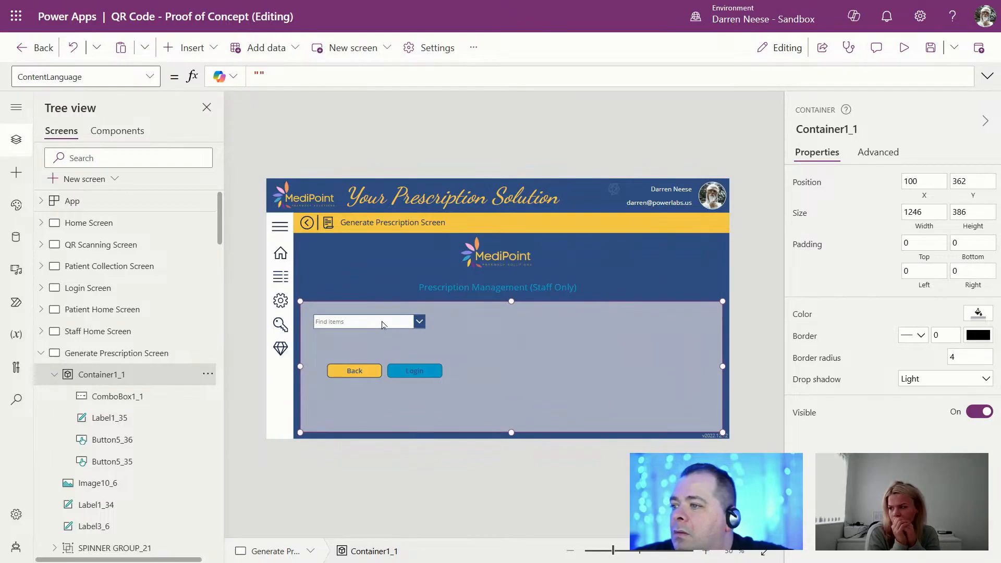
left_click(409, 322)
left_click_drag(408, 322, 508, 325)
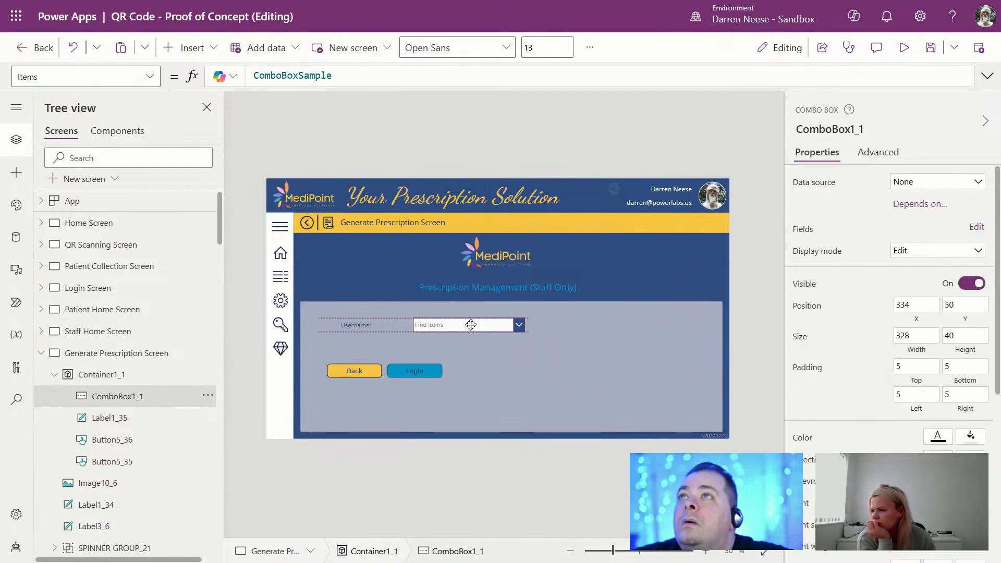
Step: Rename the Username label to 'Patient Search:' and place the combo box beside it
left_click(349, 324)
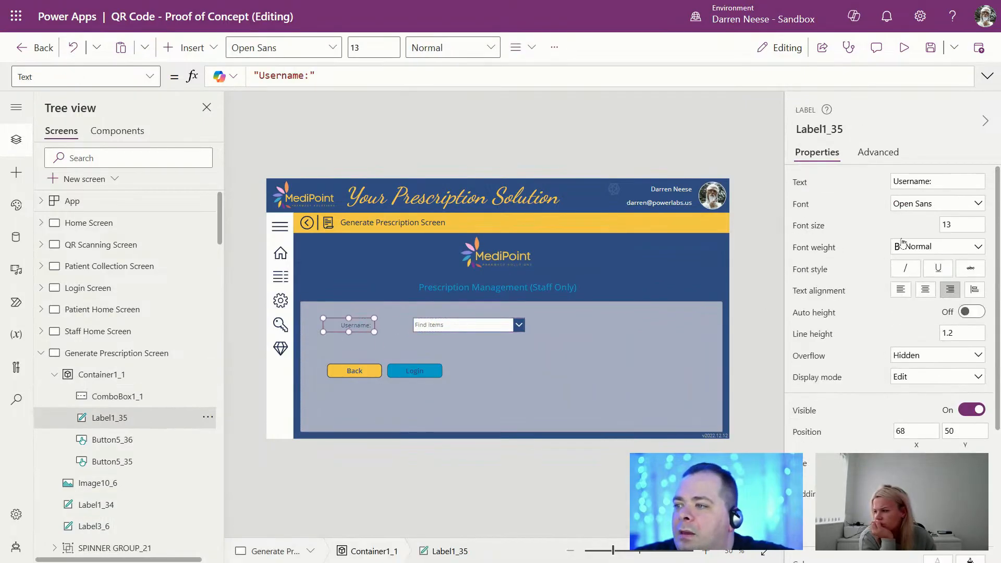
left_click(917, 181)
type("P")
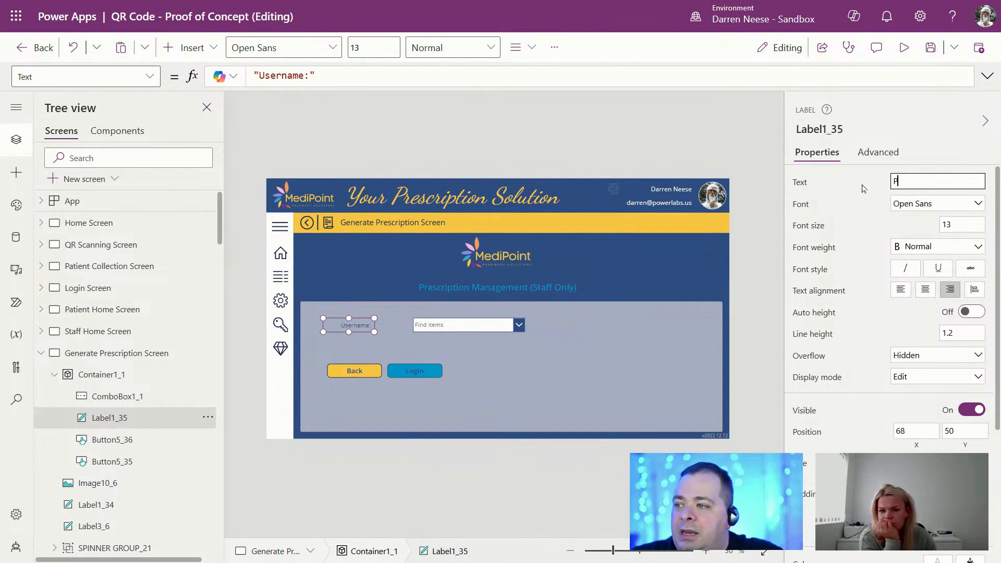
type("atient Sear")
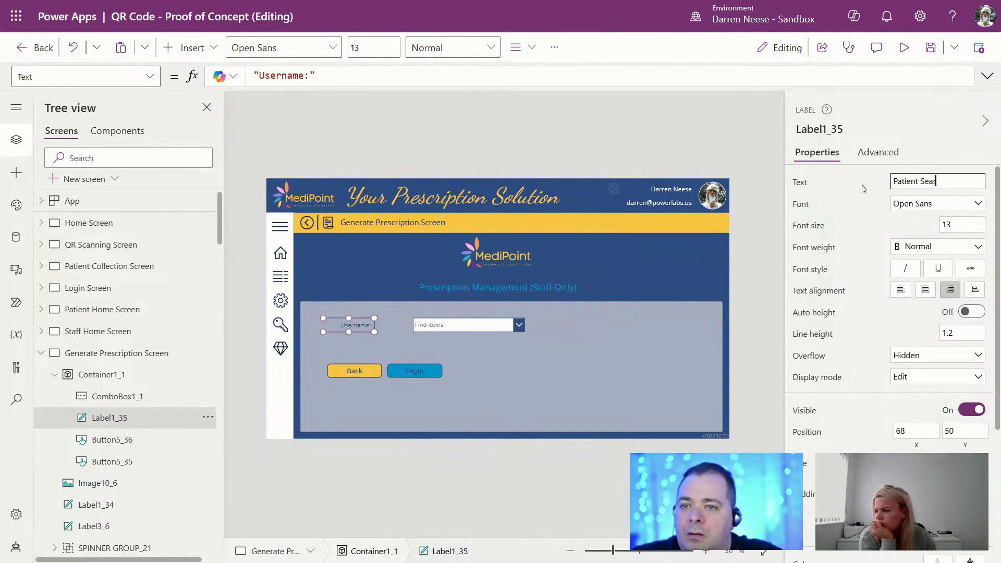
type("ch:")
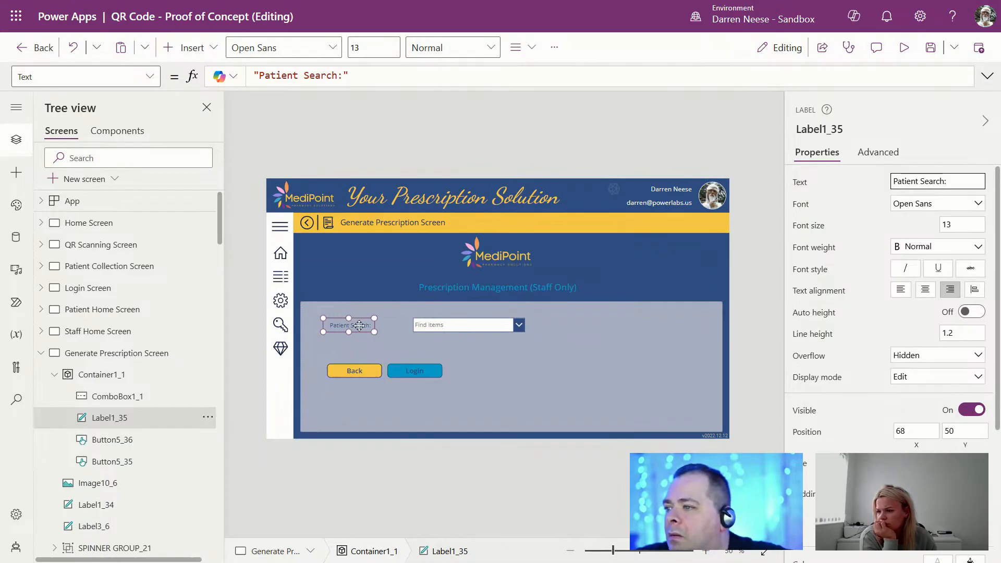
left_click_drag(360, 320, 344, 319)
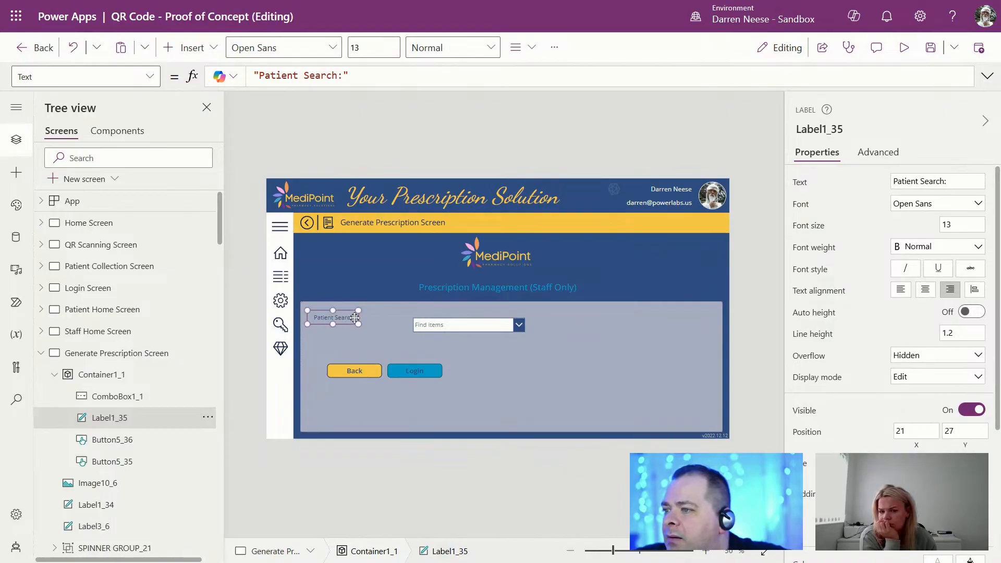
left_click(501, 324)
left_click_drag(501, 324, 445, 317)
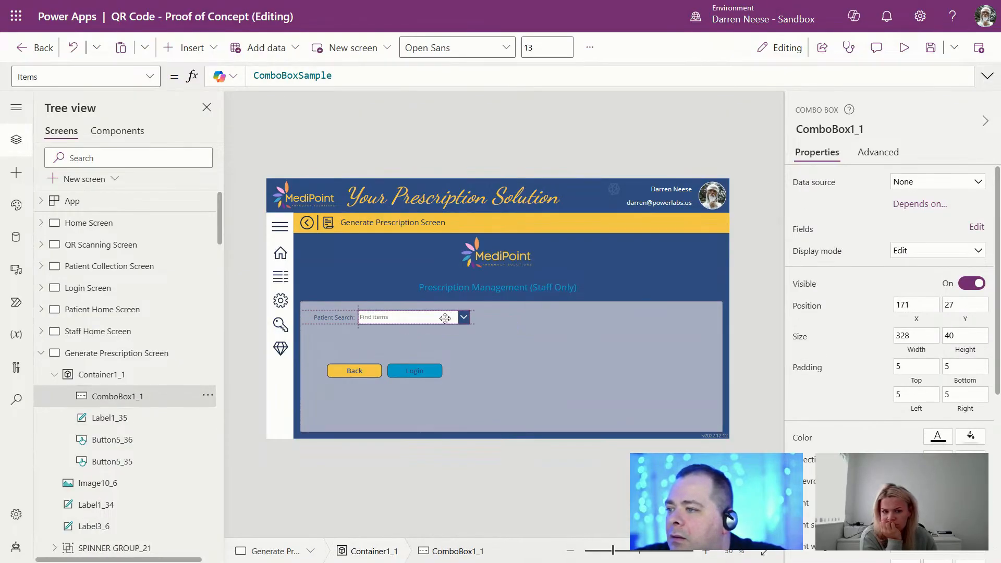
Step: Move the Back and Login buttons to the container's lower right
left_click(338, 370)
left_click(412, 372, "shift")
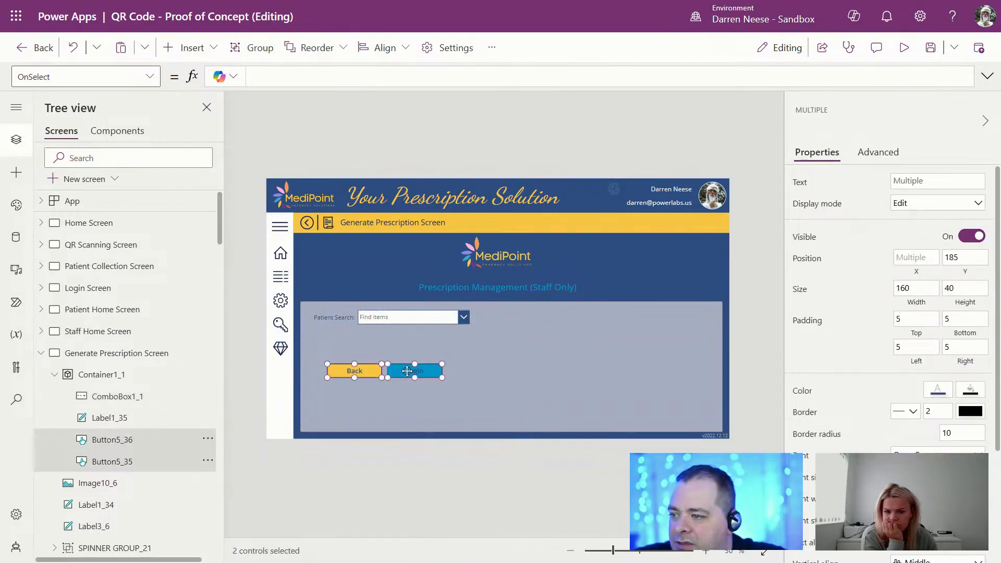
left_click_drag(407, 371, 614, 414)
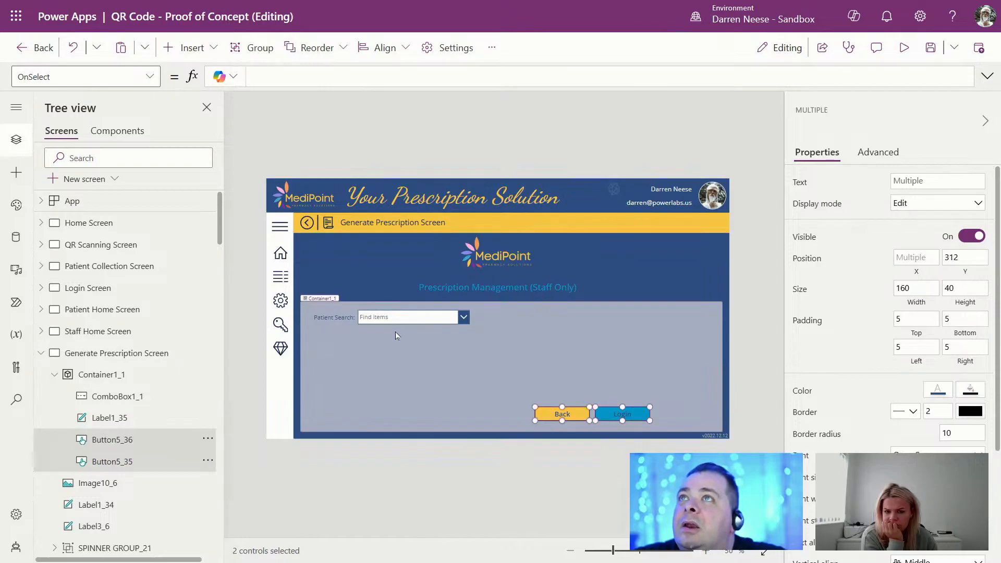
left_click(436, 317)
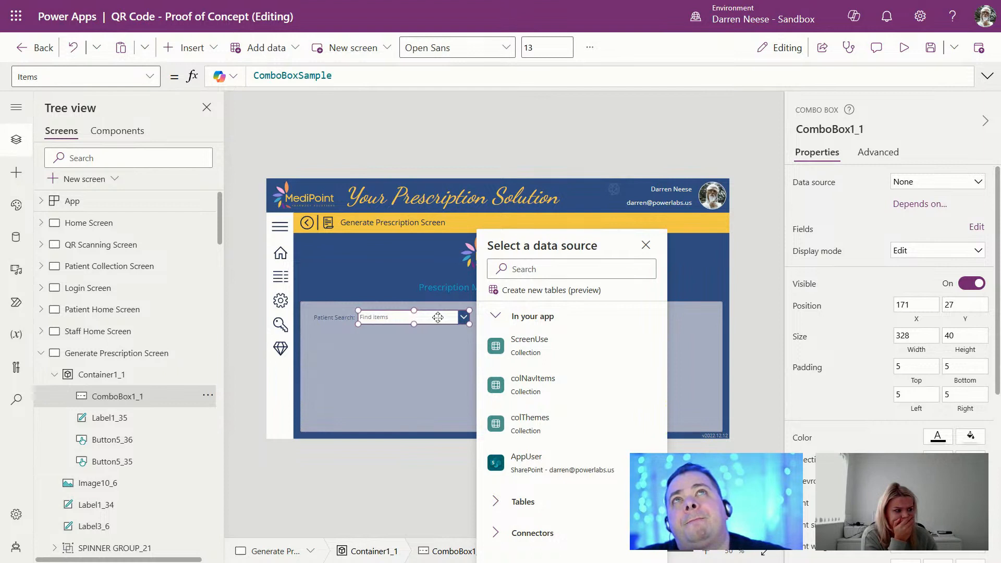
Step: Search data sources for 'Office' and add the existing Office 365 Users connection
left_click(25, 243)
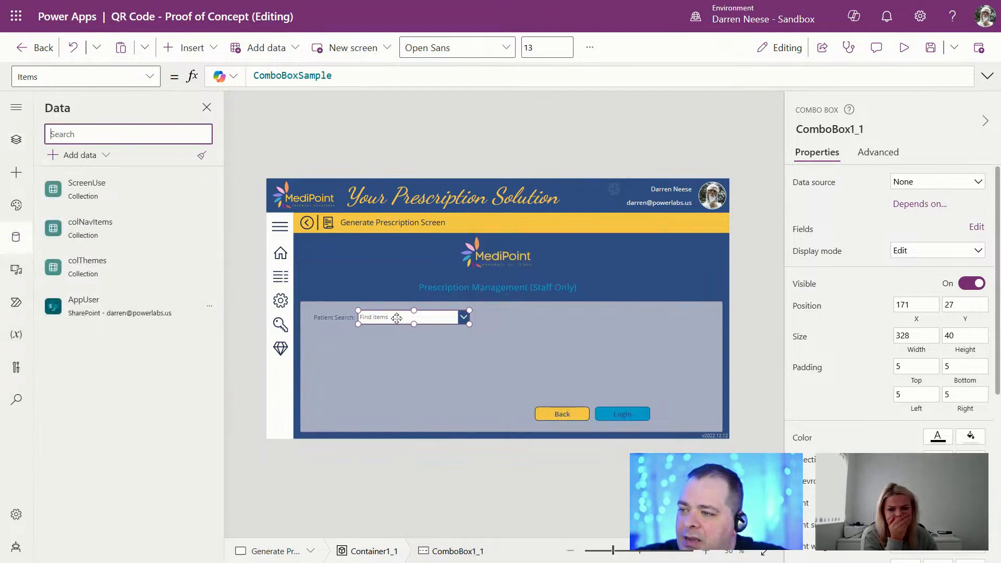
left_click(97, 155)
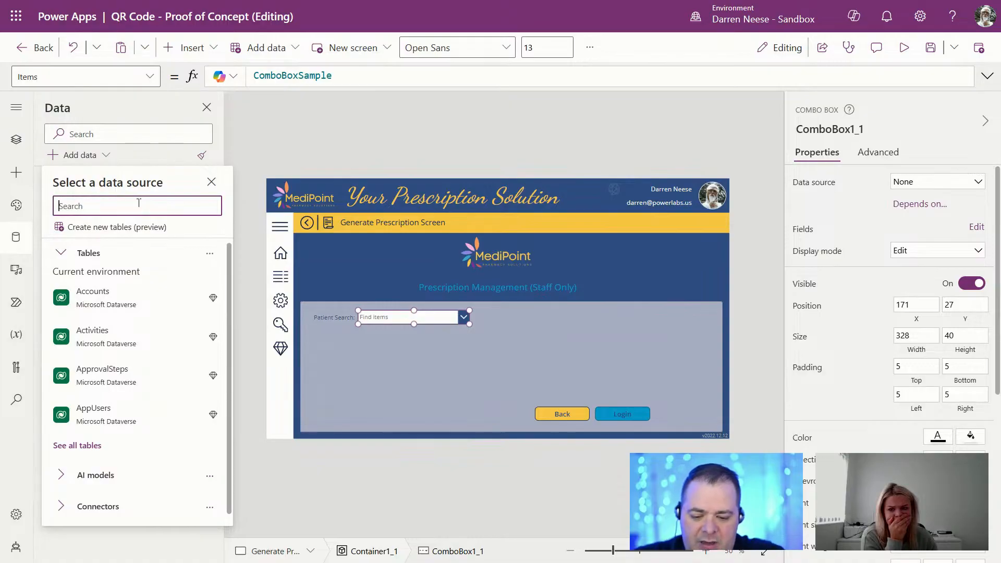
type("Office")
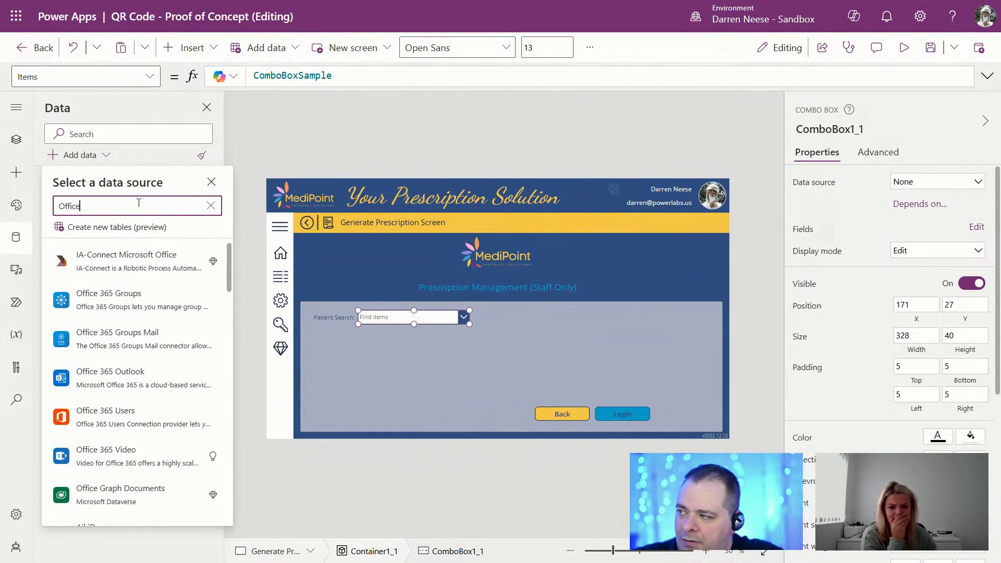
left_click(148, 420)
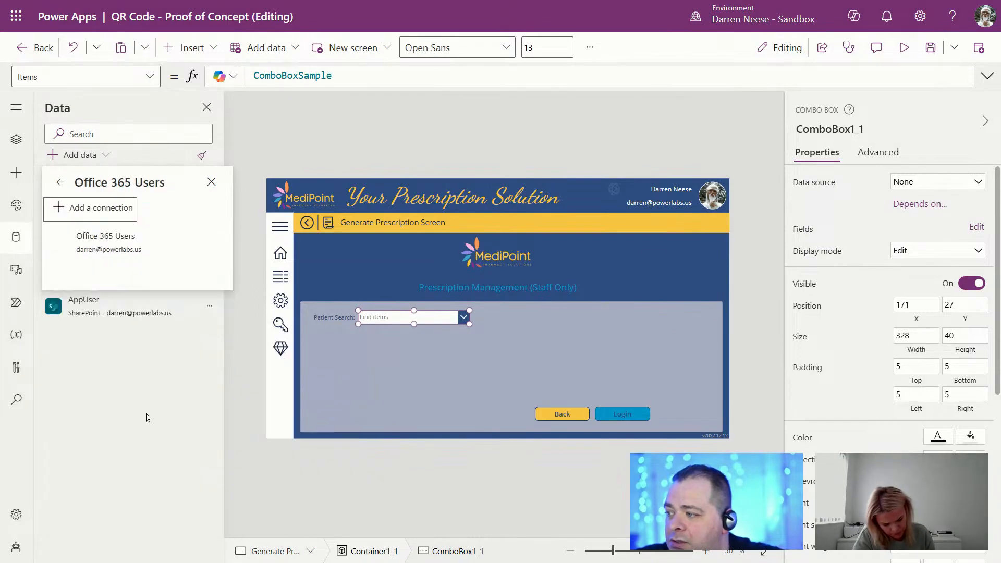
left_click(105, 254)
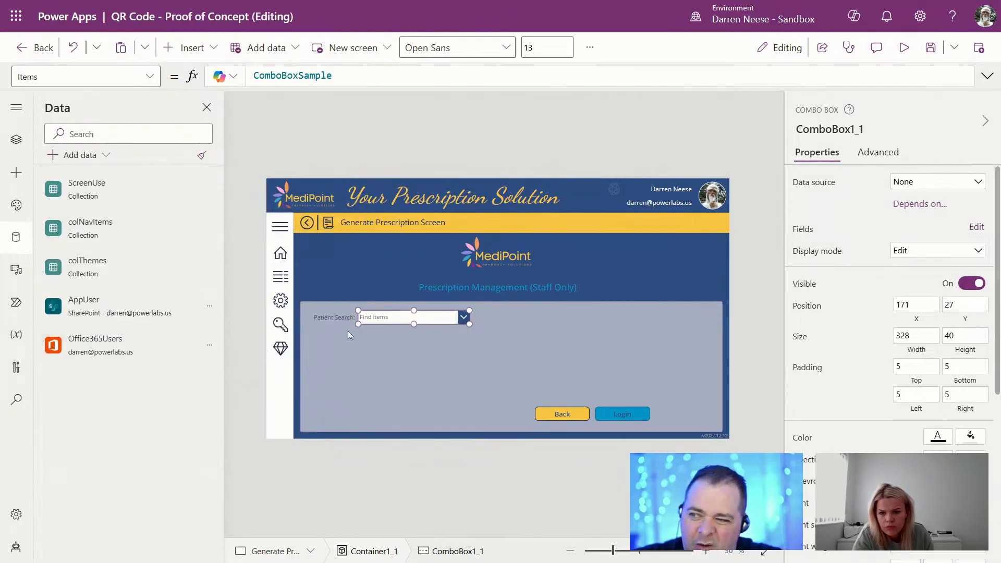
Step: Set the combo box Items to Office365Users.SearchUser({searchTerm: Self.})
double_click(310, 76)
type("Off")
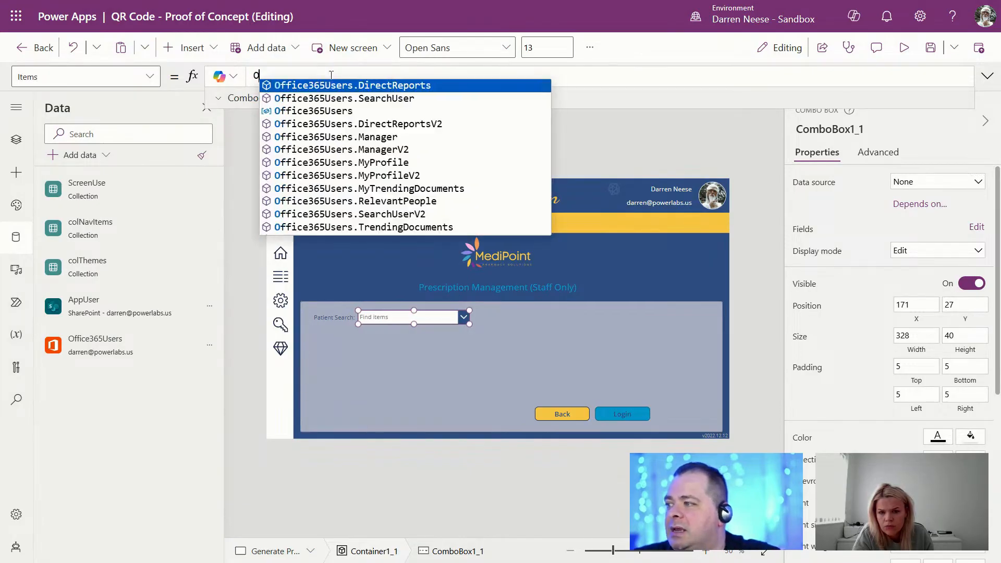
key("Down")
key("Down")
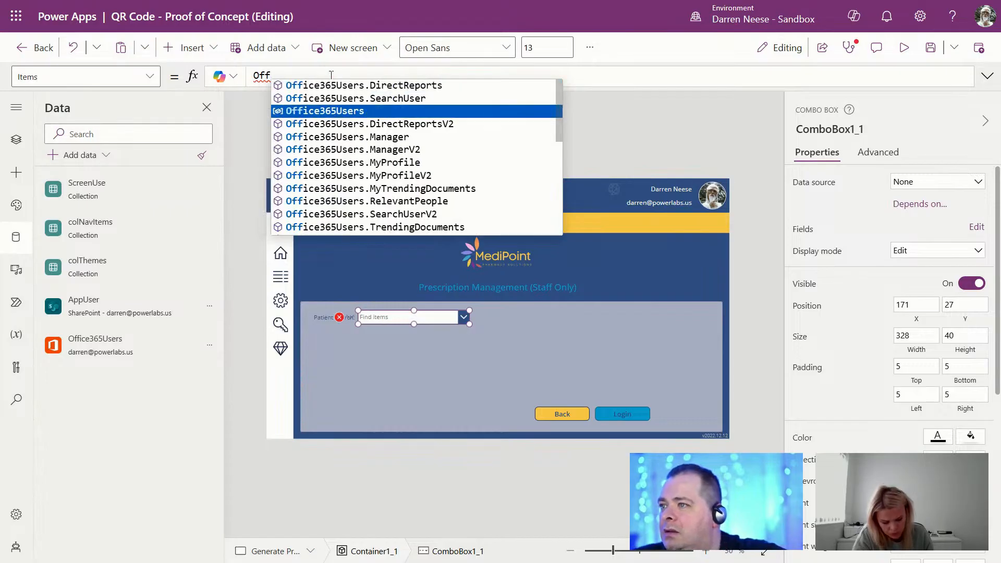
key("Up")
key("Tab")
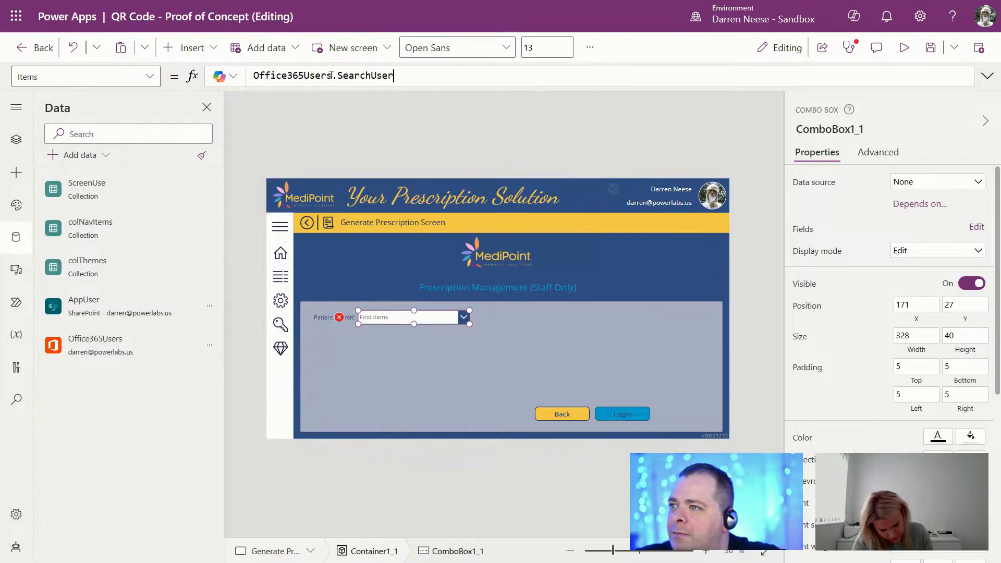
type("()")
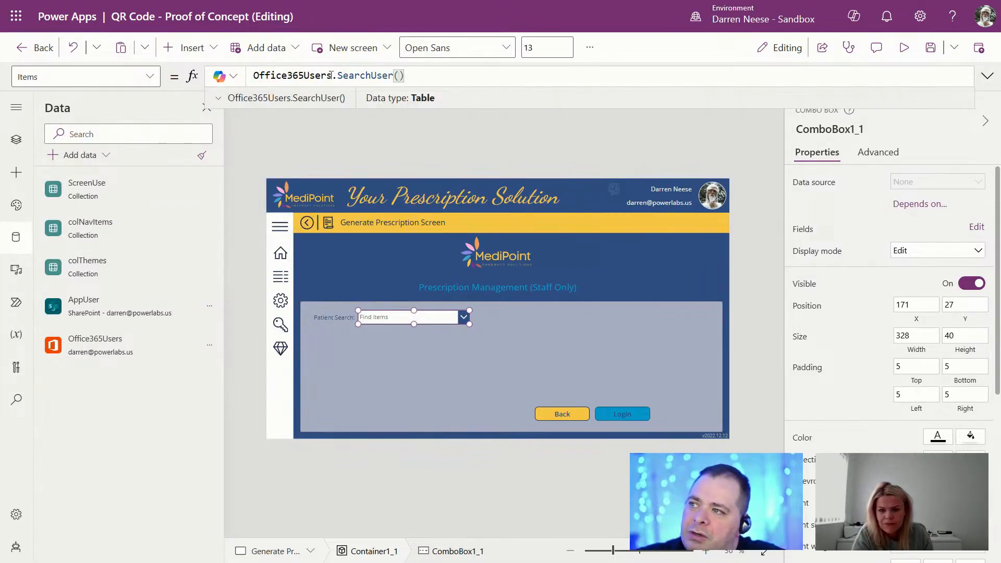
type("{")
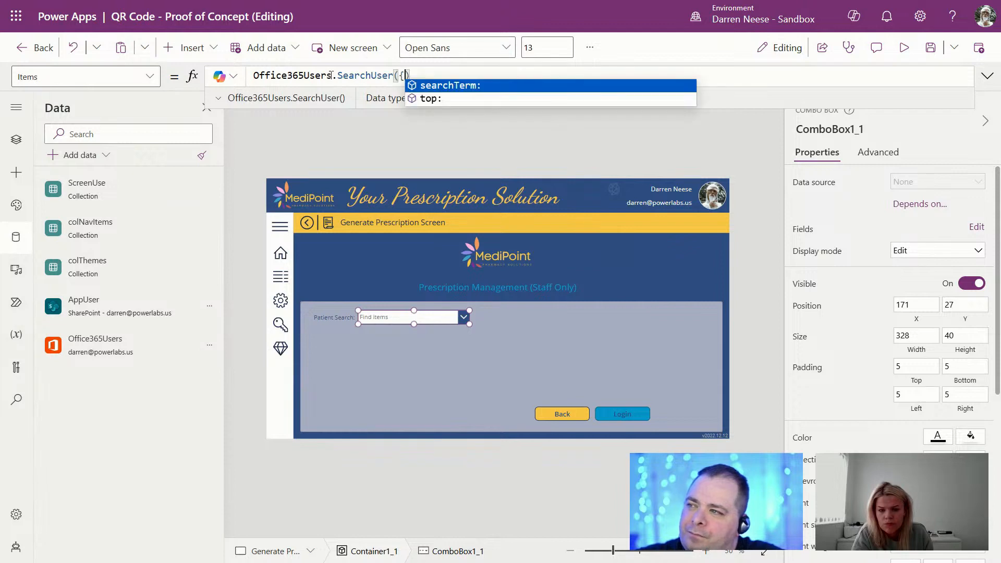
type("}")
key("Left")
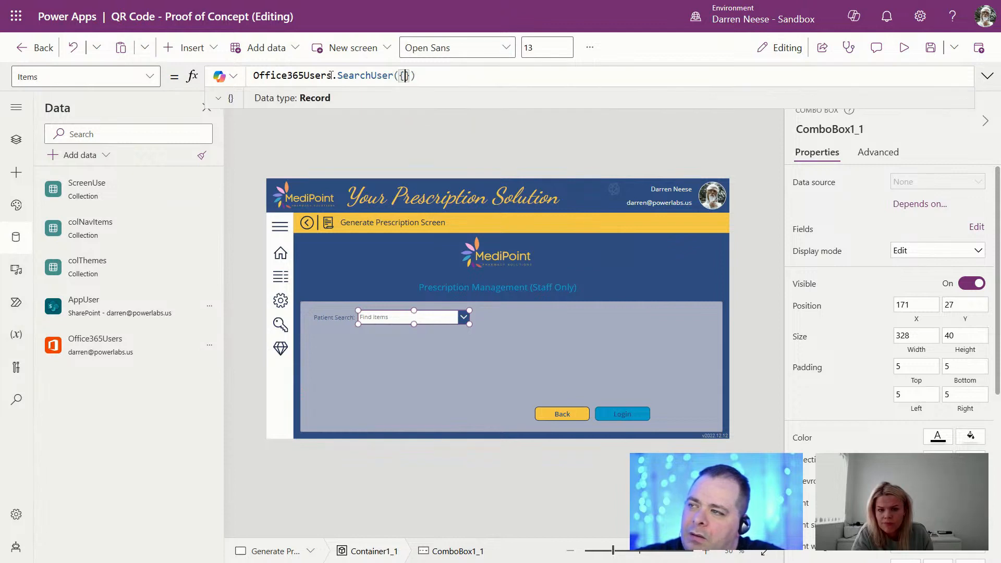
type("searchTerm:")
key("Tab")
type("Sefl")
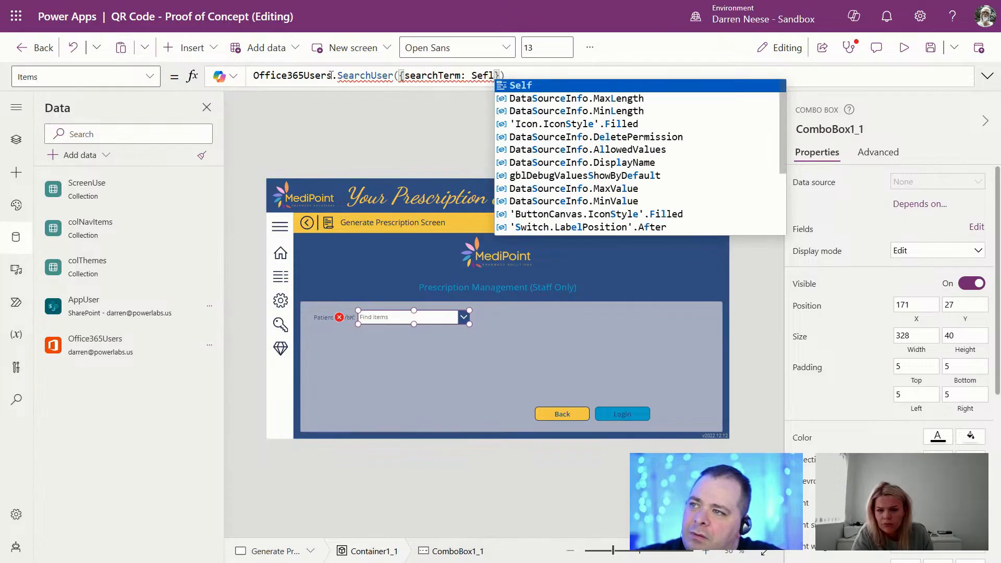
key("BackSpace")
key("BackSpace")
type("lf.")
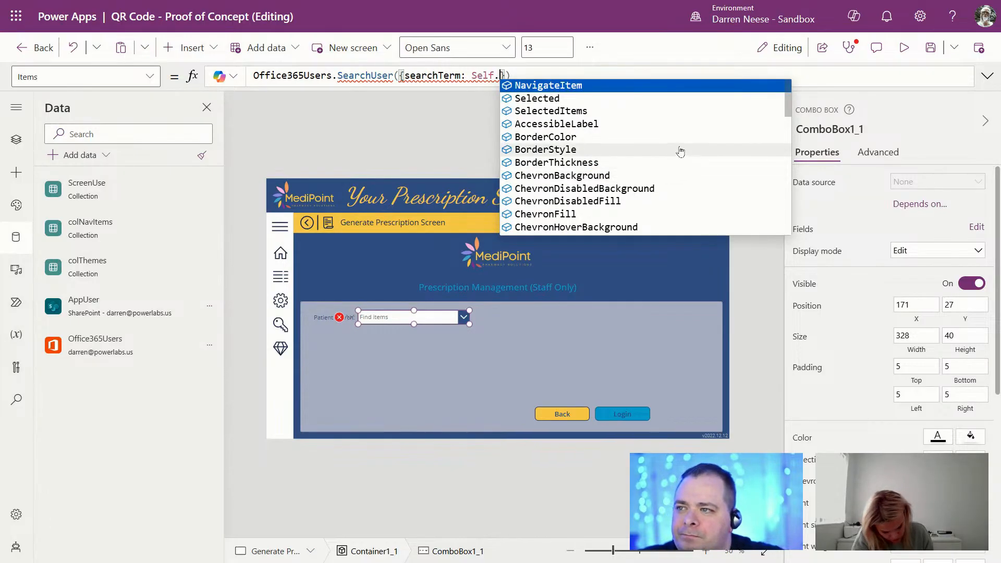
Step: Turn Allow multiple selections off for the Patient Search combo box
scroll(681, 151, "down", 4)
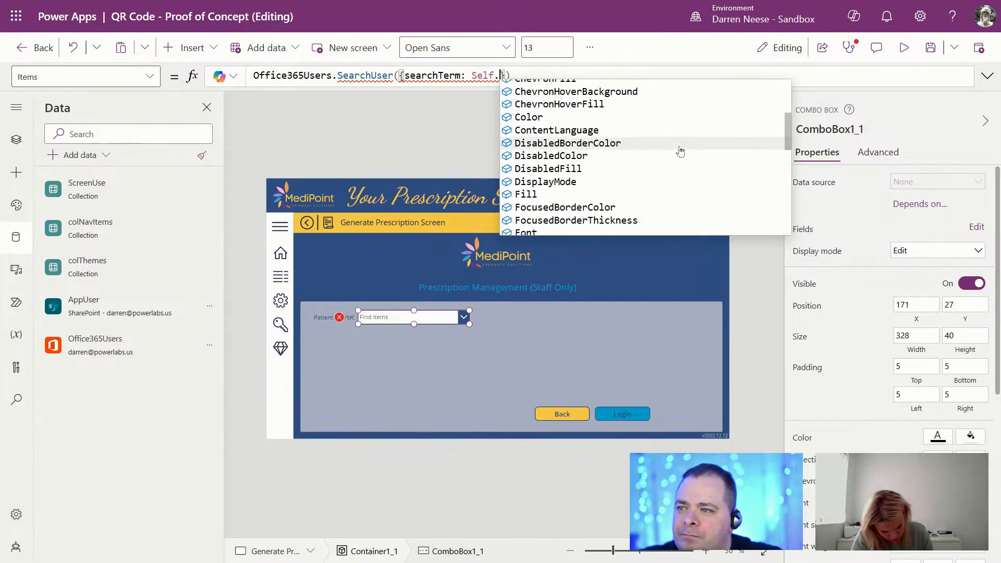
scroll(681, 151, "down", 5)
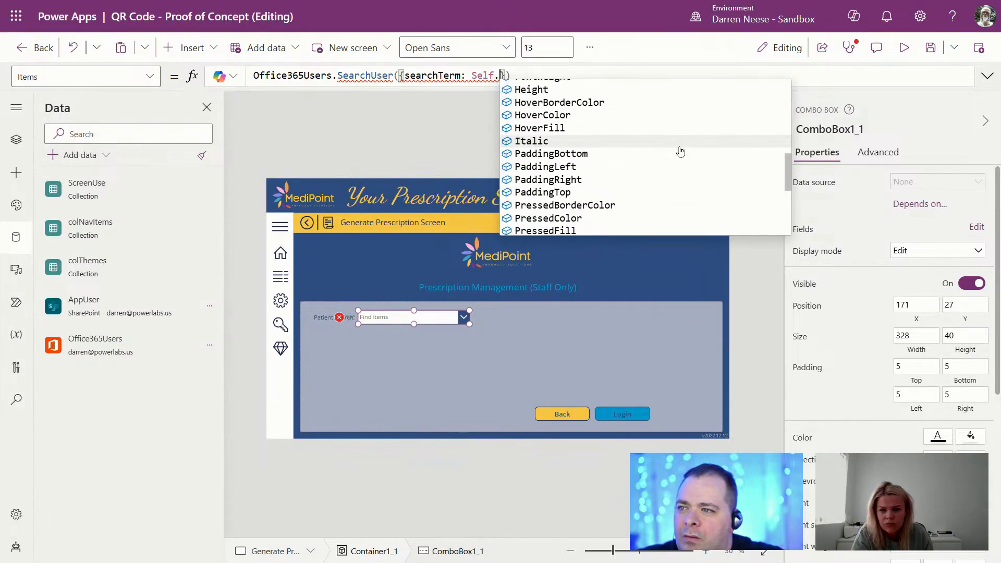
scroll(681, 152, "down", 5)
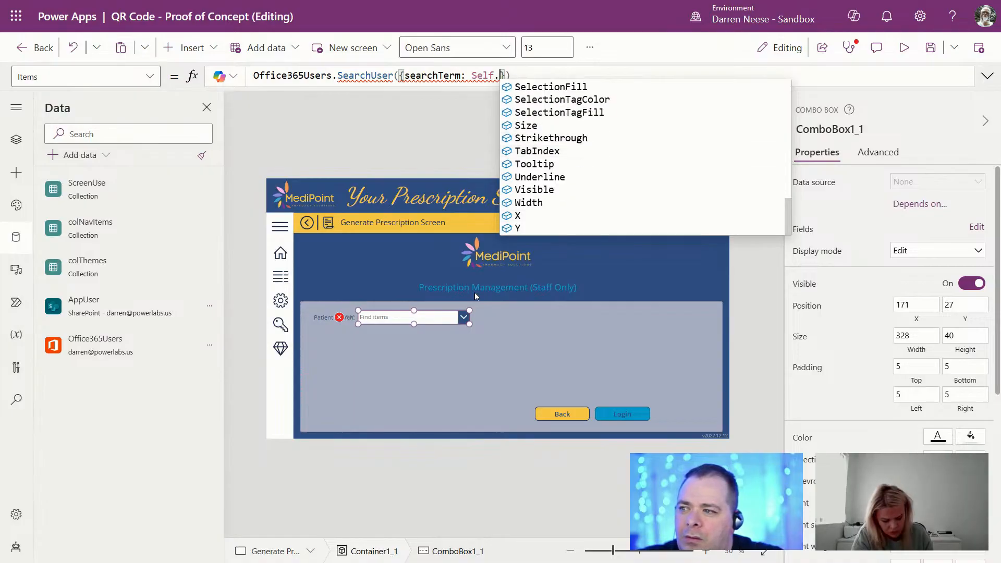
left_click(447, 314)
scroll(926, 382, "down", 5)
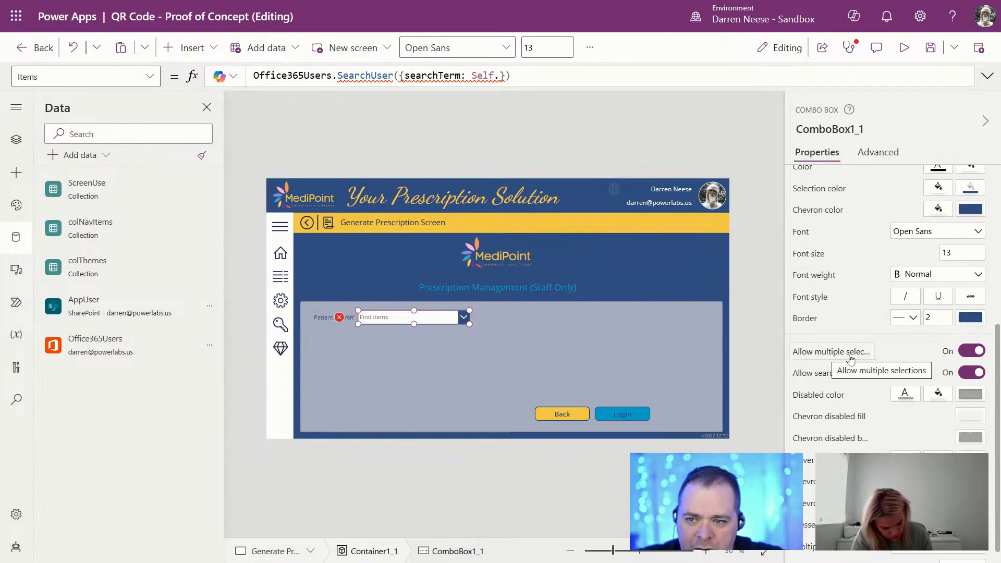
left_click(970, 353)
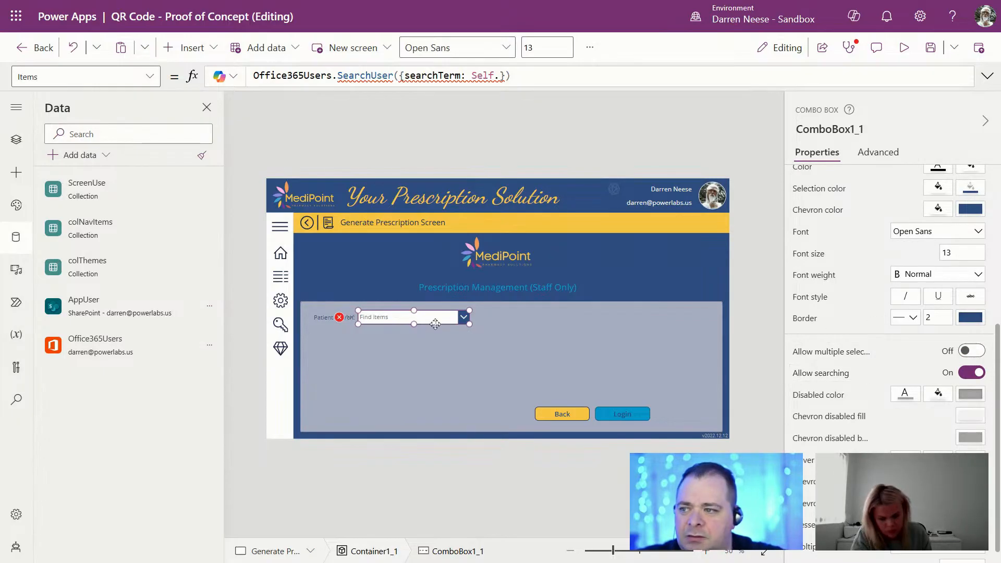
left_click(717, 457)
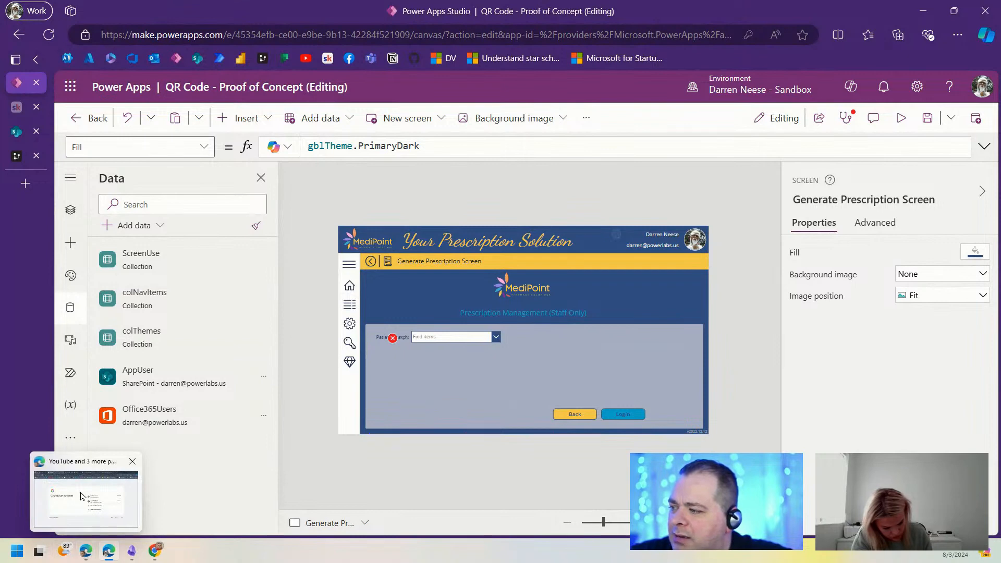
Step: Bring the personal browser window with the Ticketing System app into view
left_click(84, 555)
left_click_drag(845, 10, 495, 0)
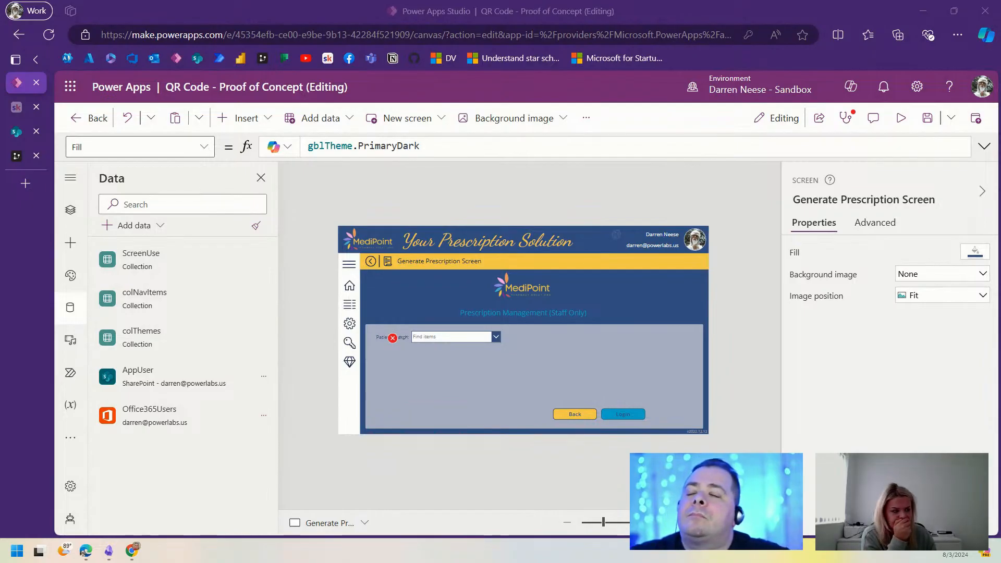
left_click_drag(676, 157, 760, 162)
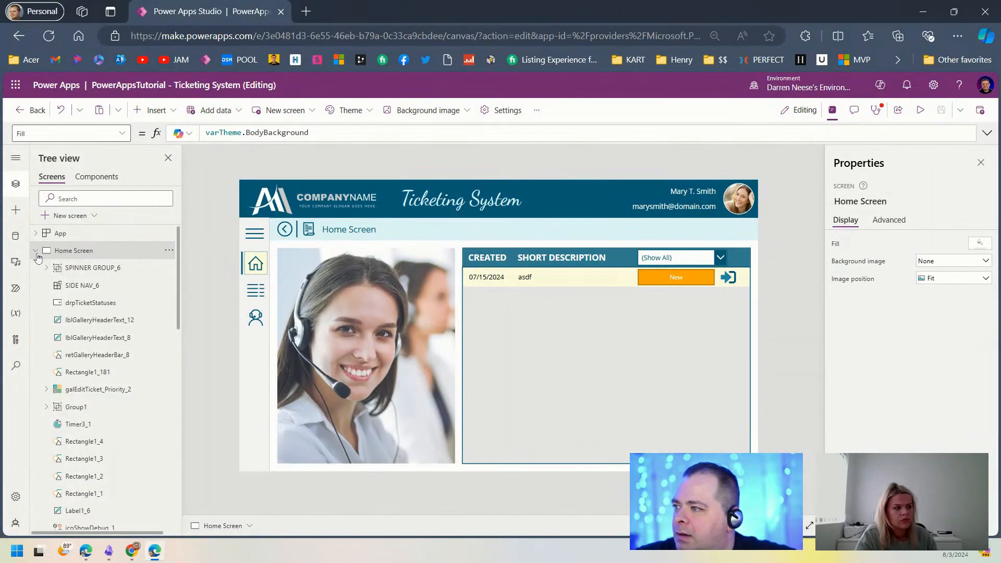
Step: On Submit Request Screen, select the Requestor combo box's full SearchUser Items formula for copying
left_click(36, 251)
left_click(99, 268)
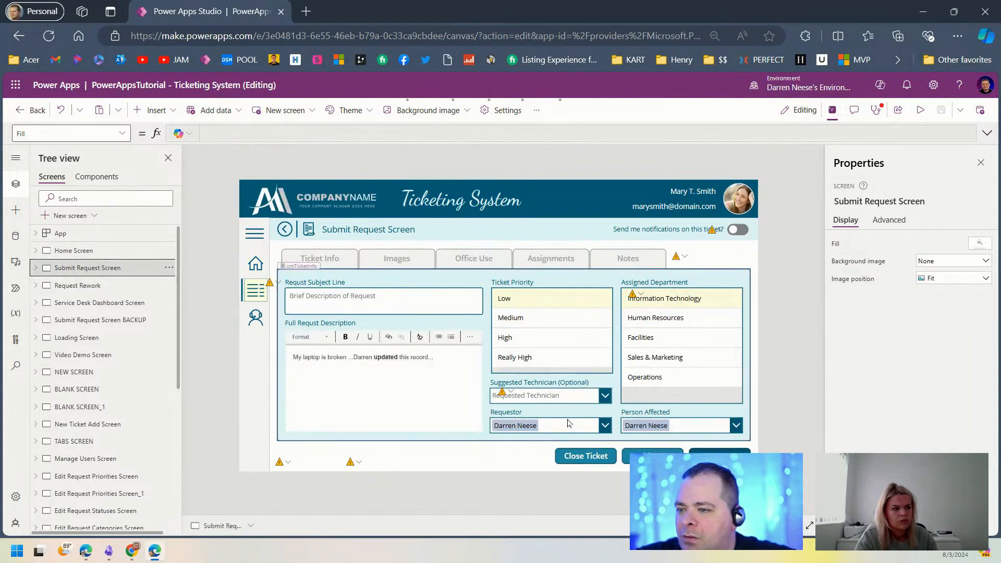
left_click(565, 426)
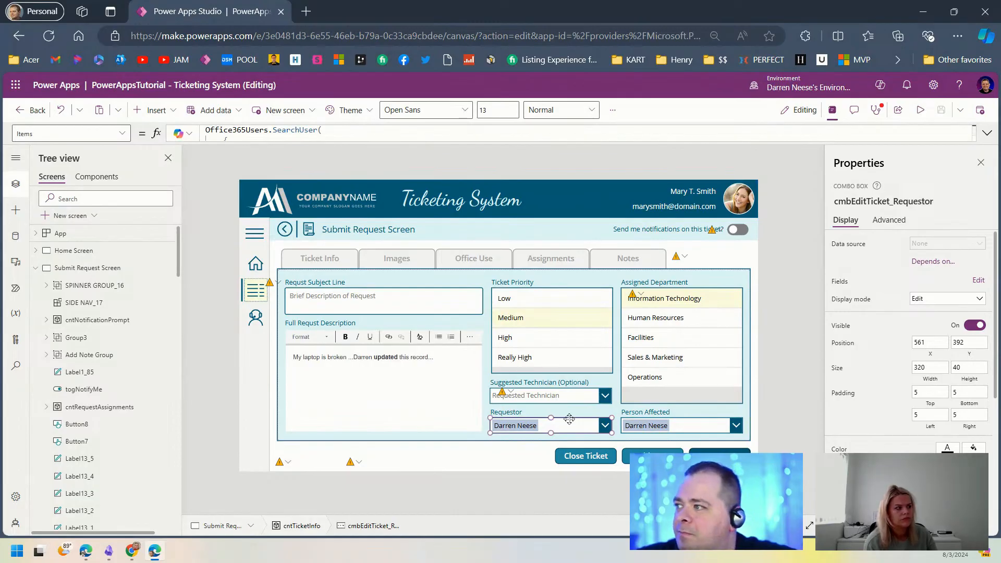
left_click(987, 133)
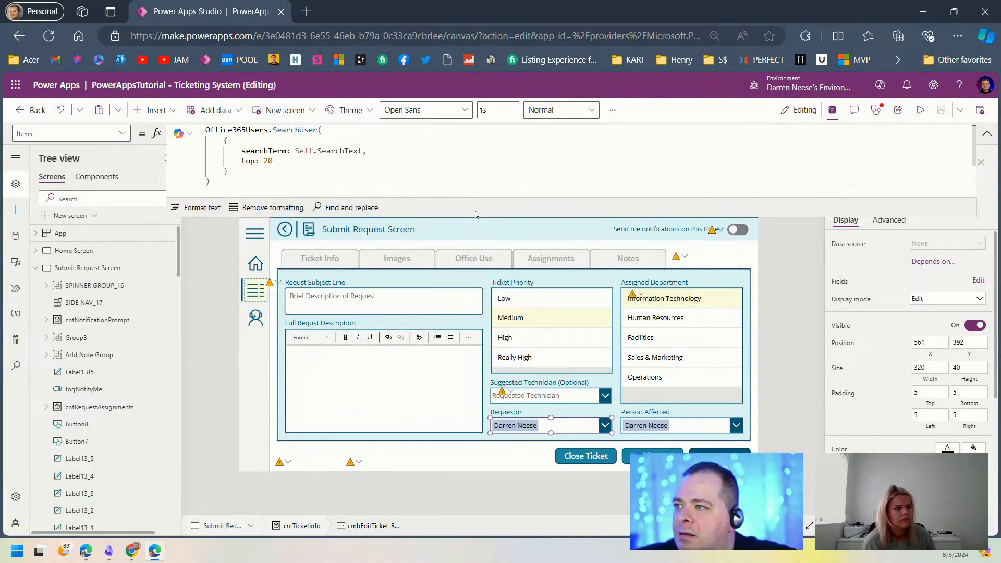
left_click_drag(476, 218, 478, 274)
left_click(493, 205)
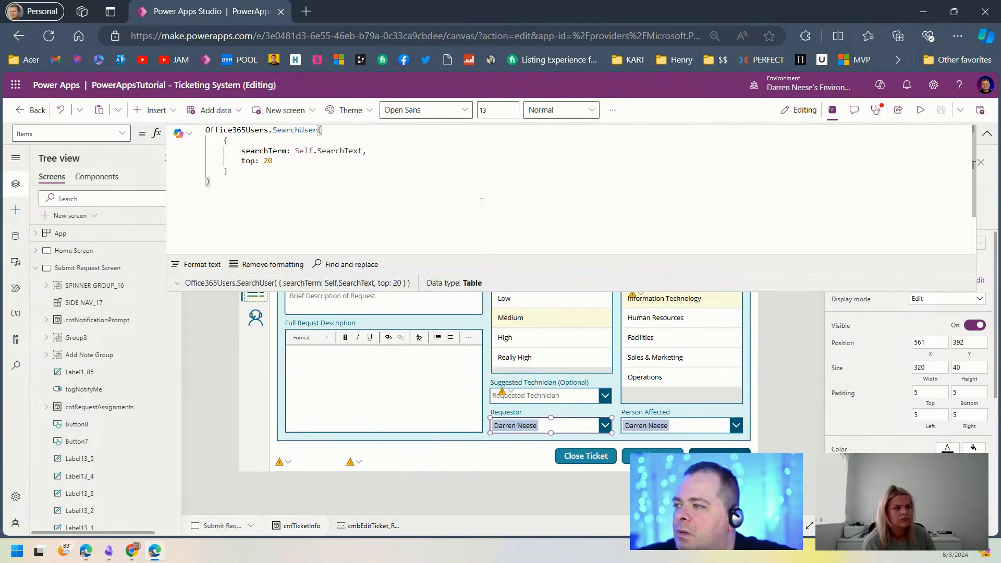
left_click_drag(209, 181, 191, 128)
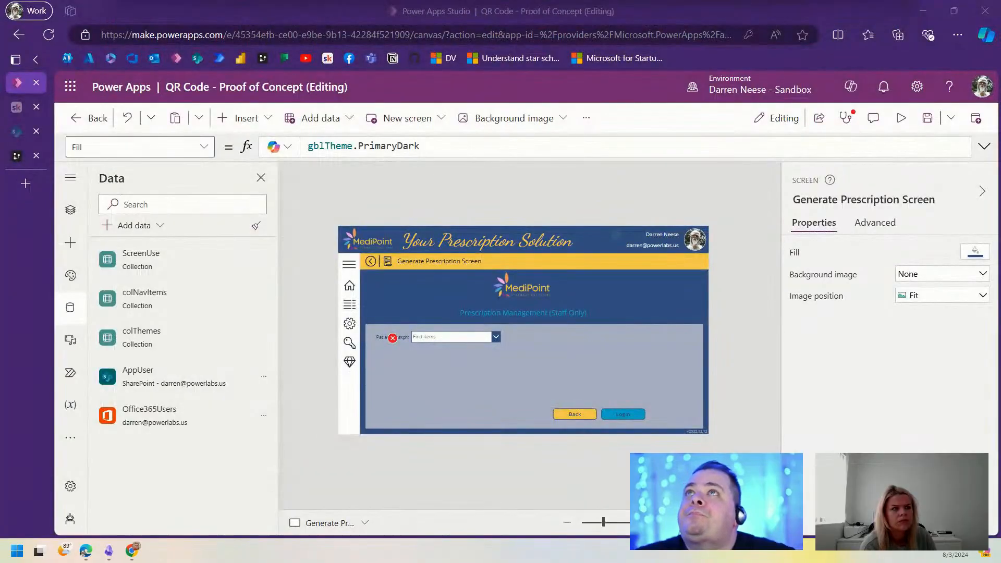
Step: Replace the Patient Search Items formula with the copied SearchUser formula and test it in preview
left_click(477, 338)
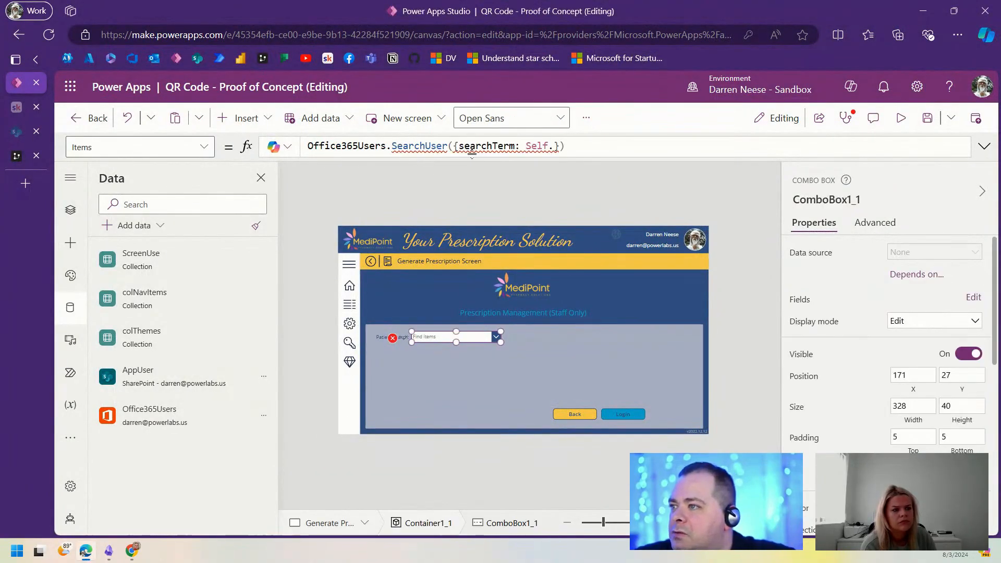
key("ctrl+a")
key("ctrl+v")
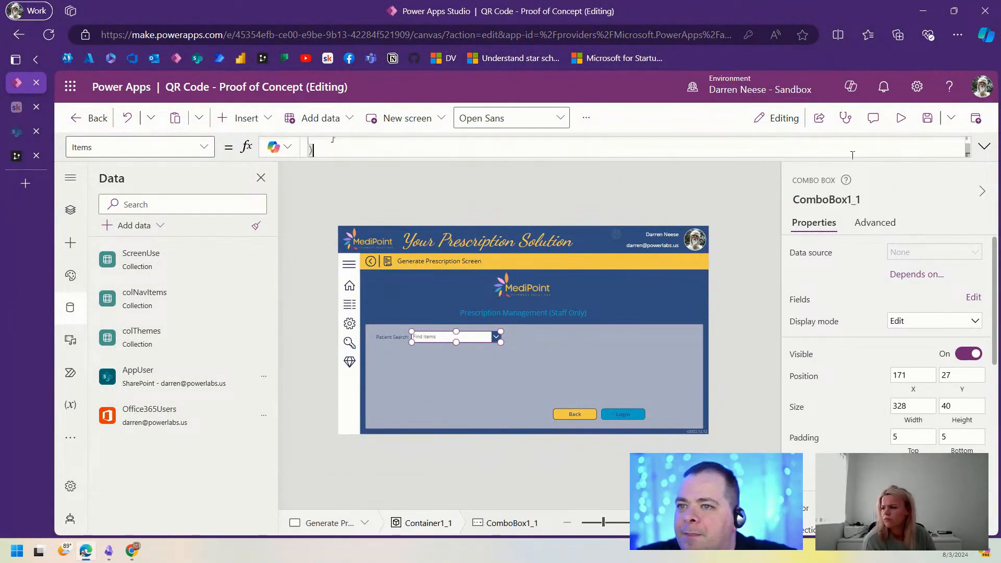
left_click(985, 147)
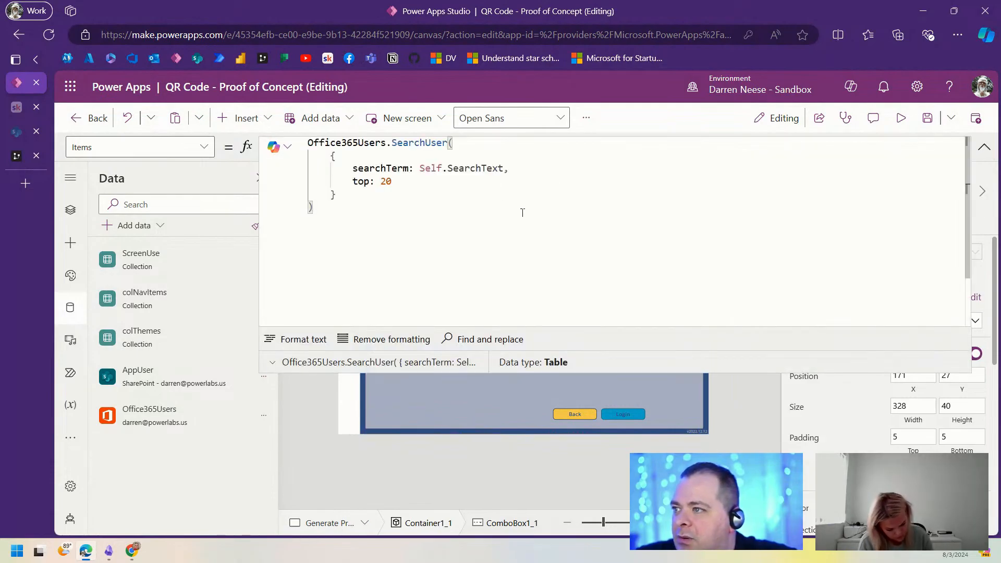
left_click(901, 118)
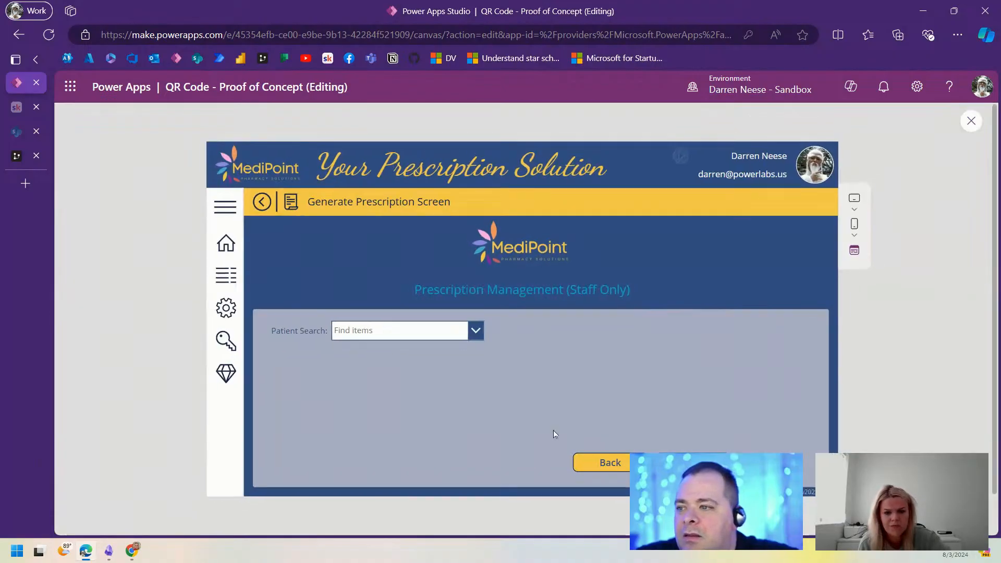
left_click(427, 333)
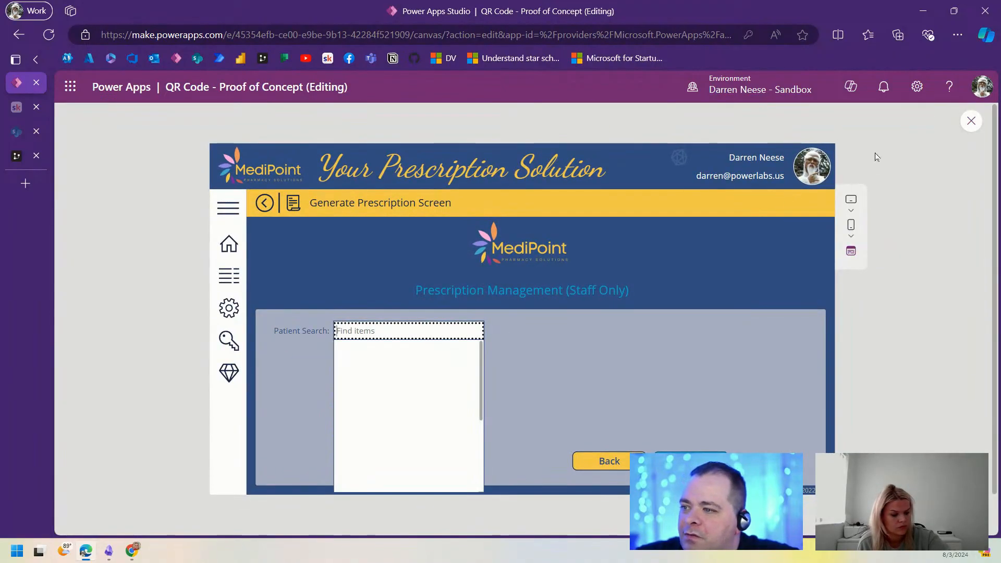
key("Escape")
key("Escape")
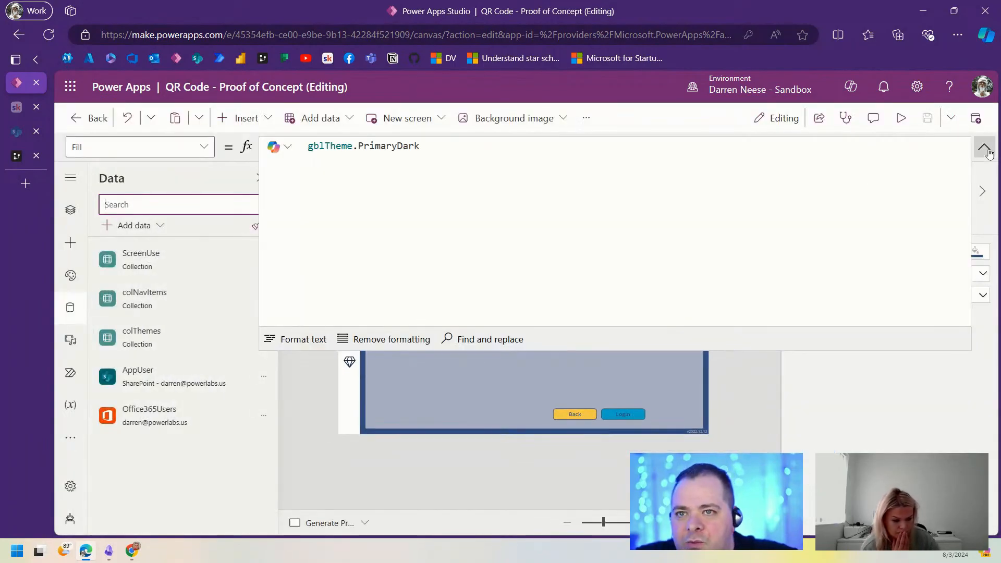
left_click(984, 146)
Step: Set the combo box's Primary text and SearchField to DisplayName
left_click(474, 338)
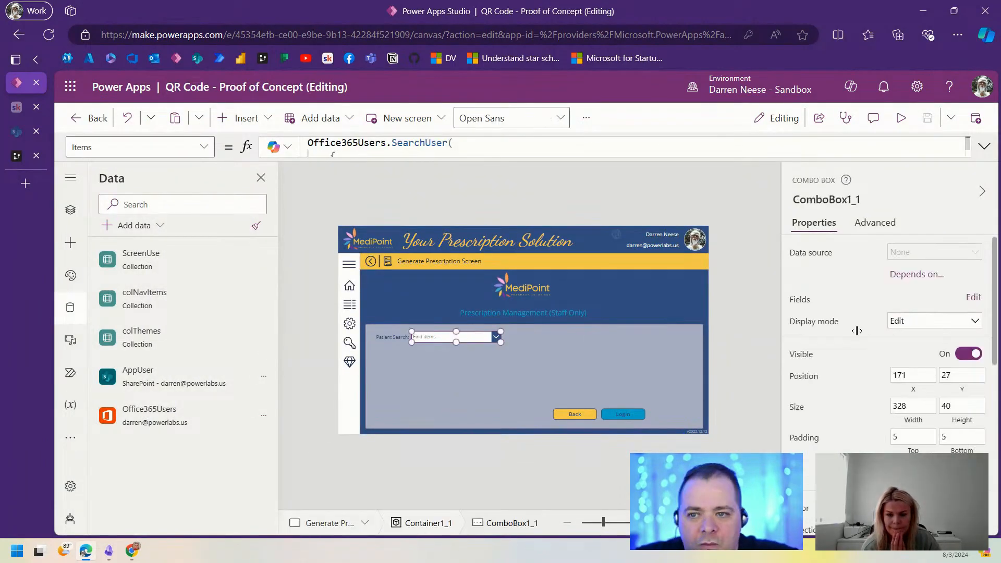
left_click(973, 299)
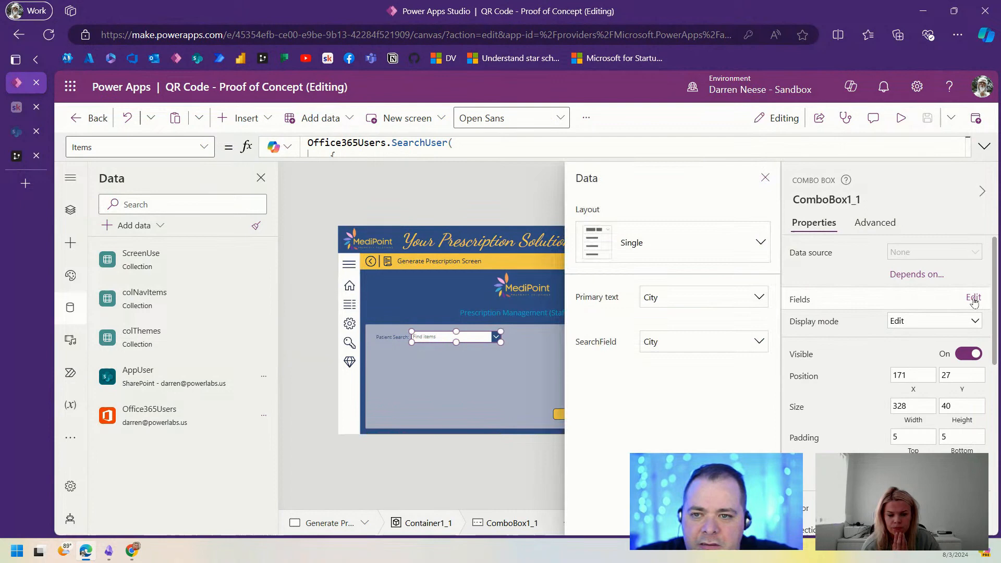
left_click(736, 299)
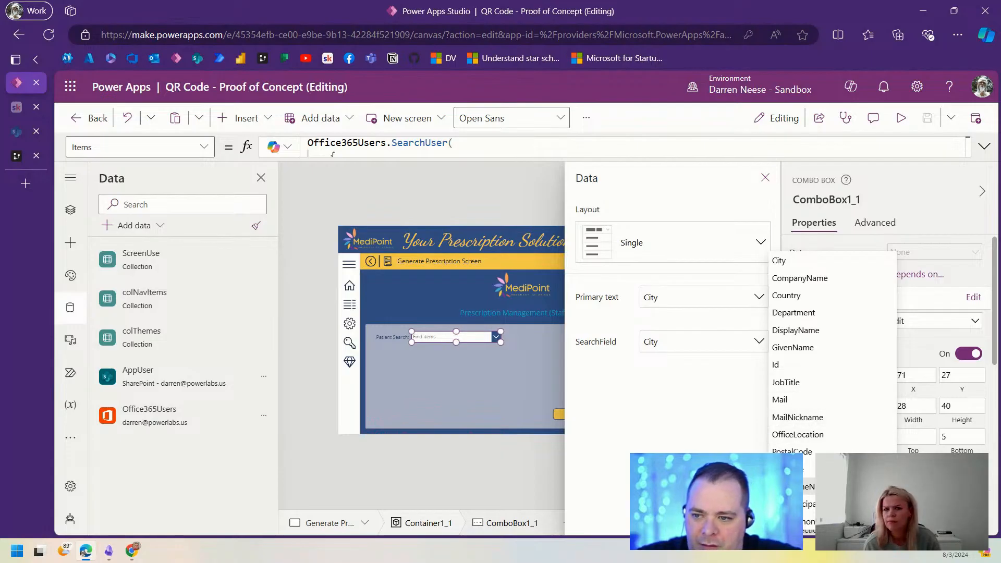
left_click(838, 331)
left_click(746, 348)
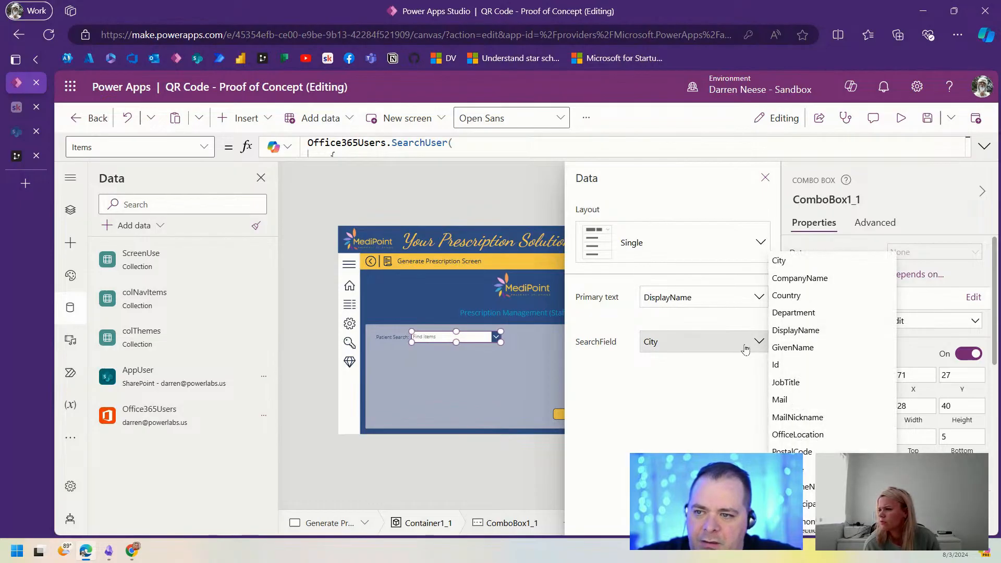
left_click(820, 332)
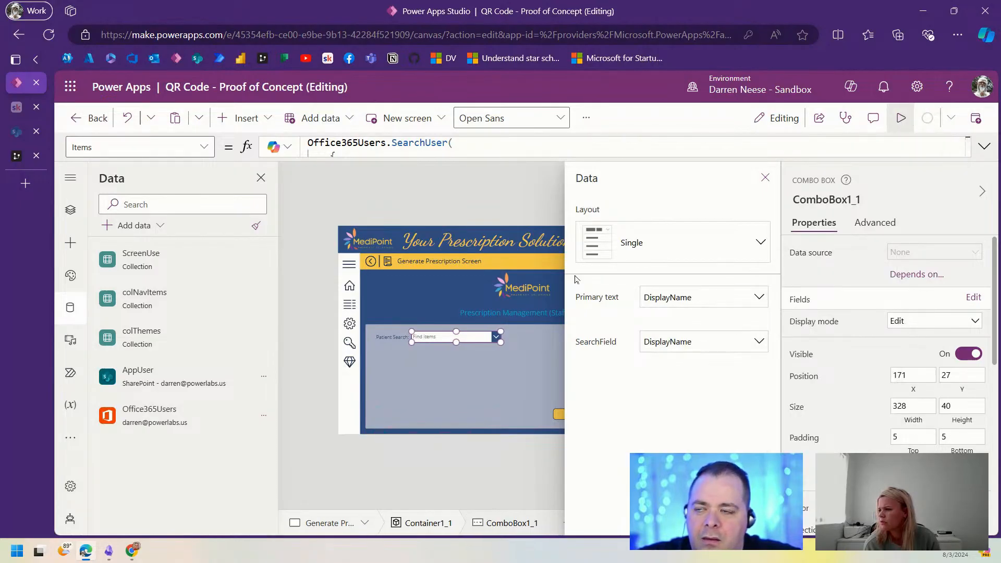
left_click(901, 118)
Step: In preview, search 'darr' in Patient Search and pick the matching user
left_click(412, 326)
type("darr")
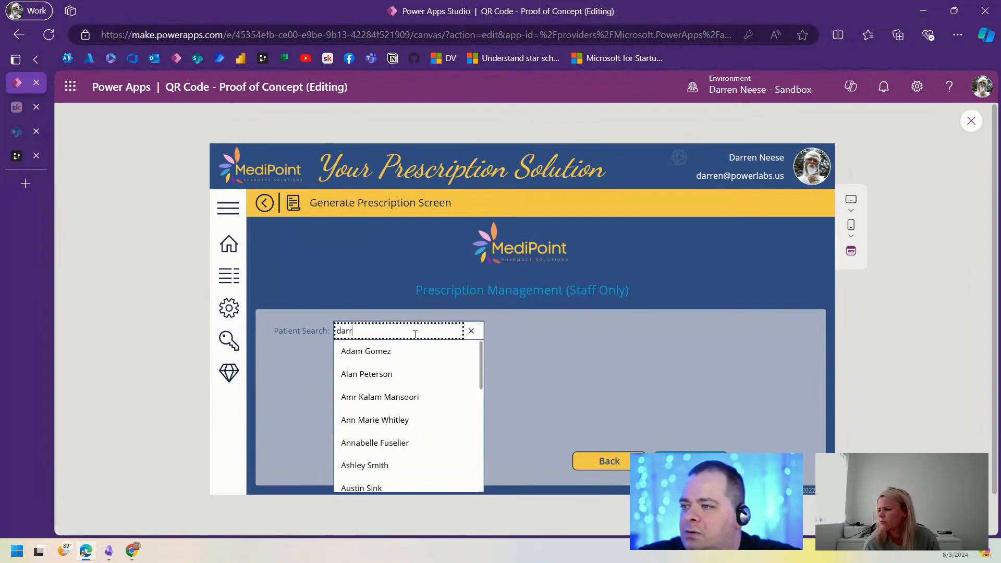
left_click(399, 351)
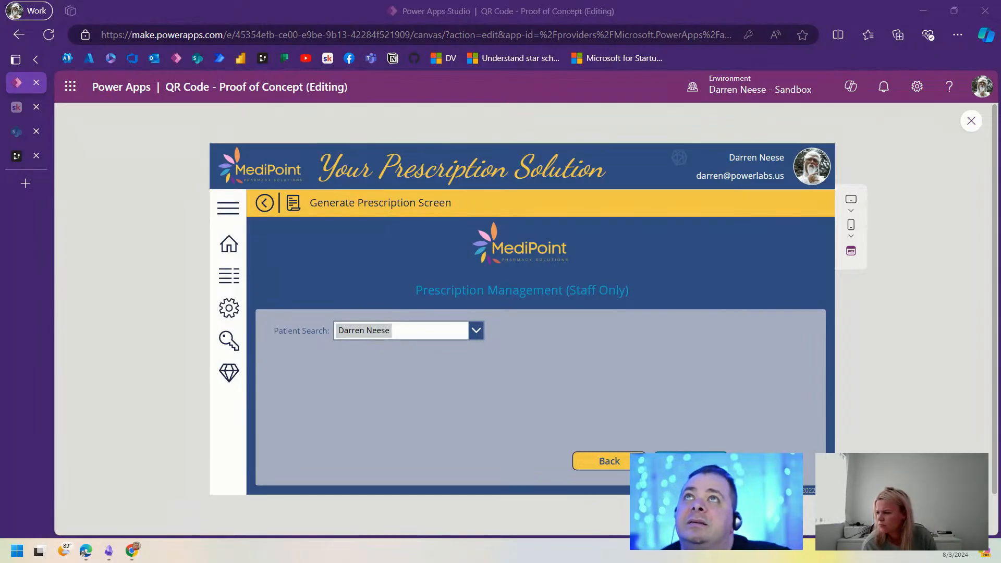
left_click_drag(694, 27, 683, 187)
double_click(684, 187)
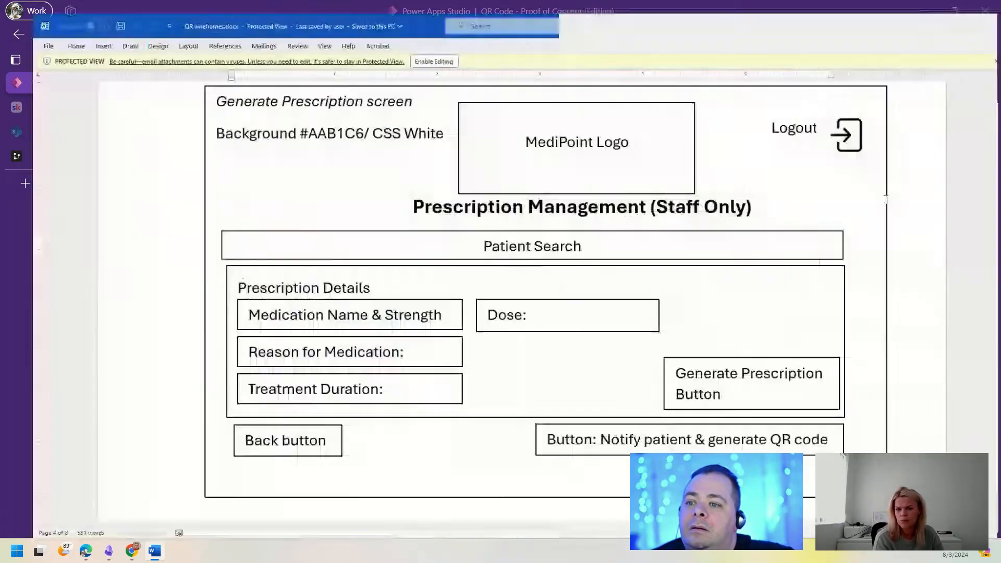
left_click_drag(211, 283, 413, 318)
left_click(511, 354)
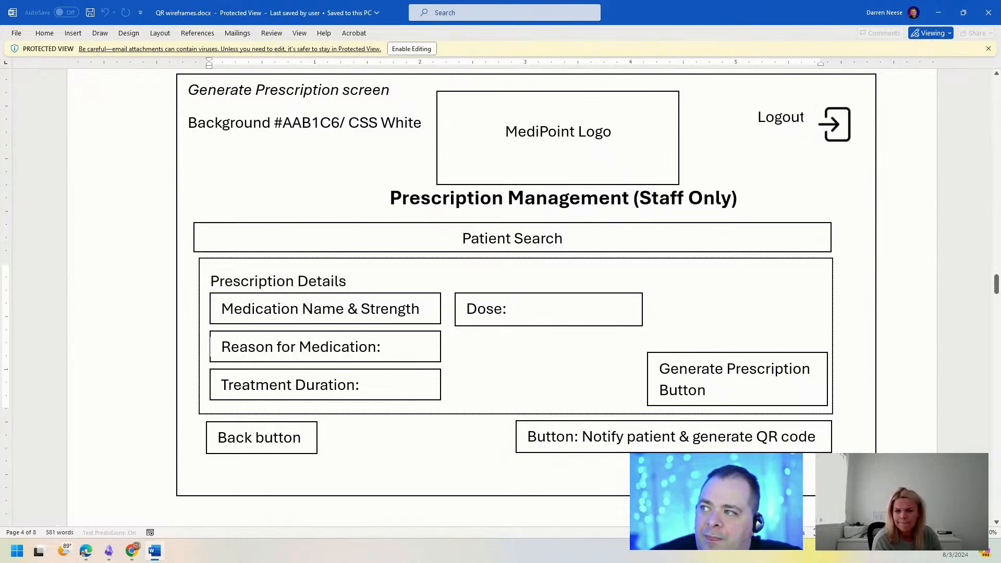
left_click_drag(188, 91, 399, 94)
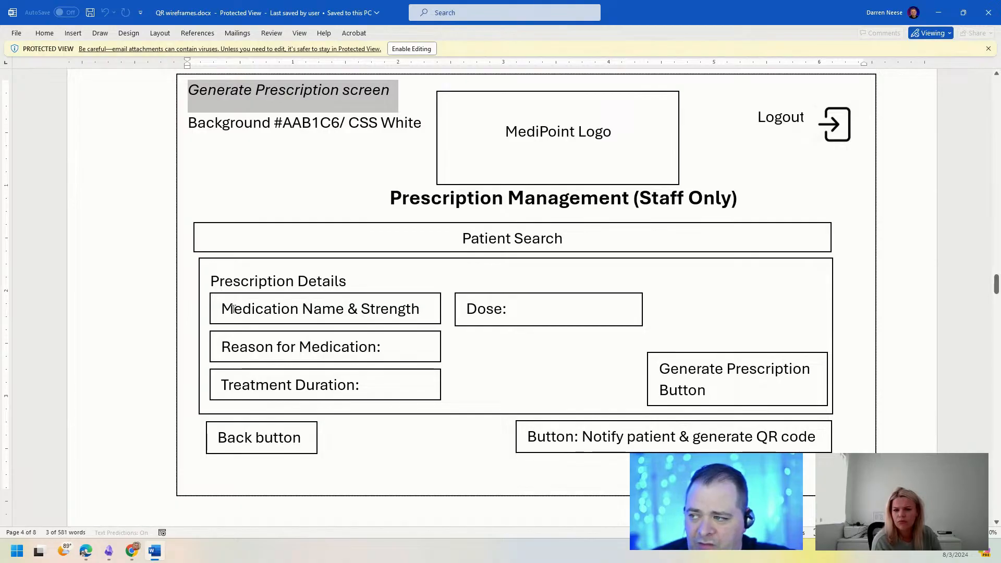
left_click_drag(233, 308, 408, 308)
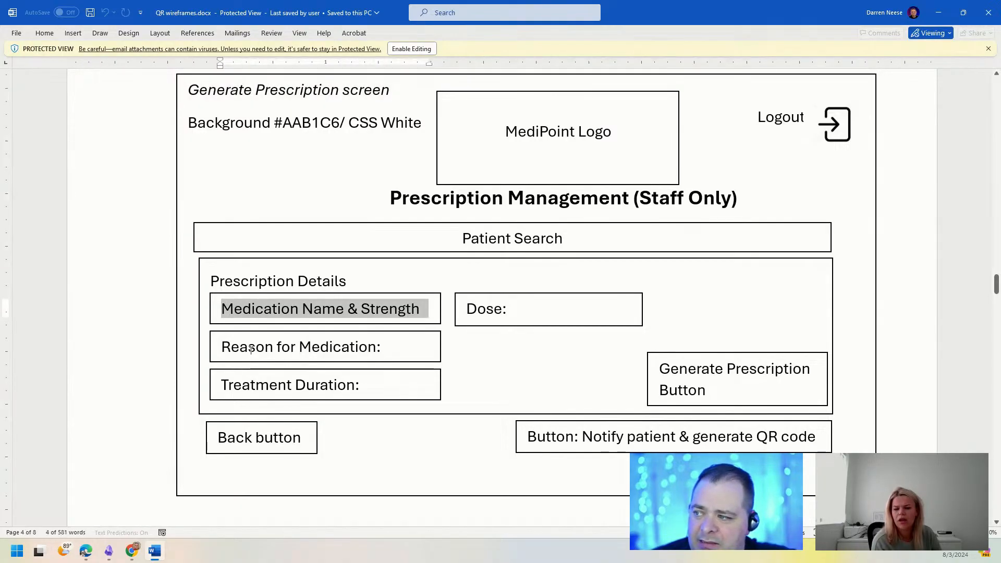
left_click_drag(221, 346, 385, 347)
left_click_drag(223, 385, 355, 386)
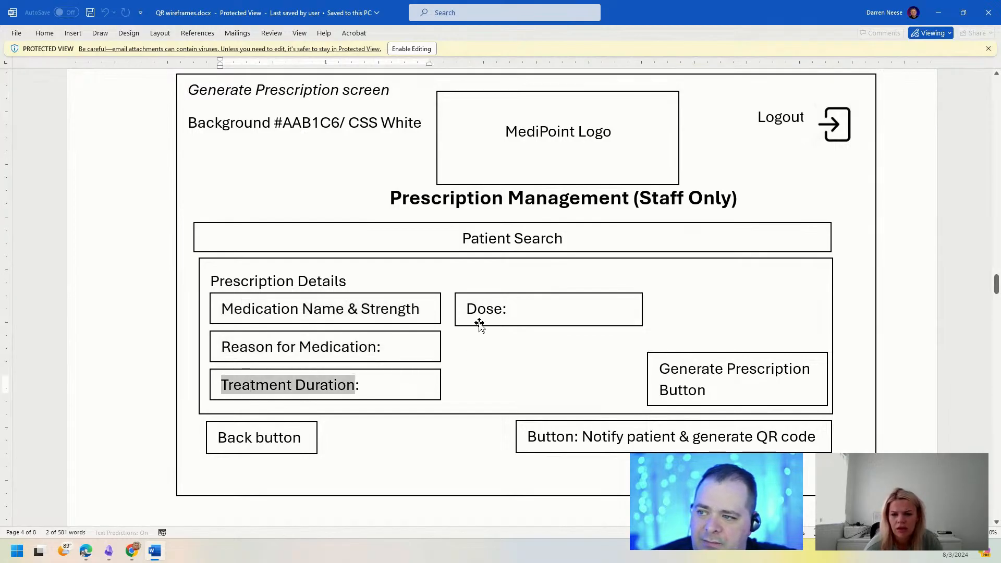
left_click(476, 319)
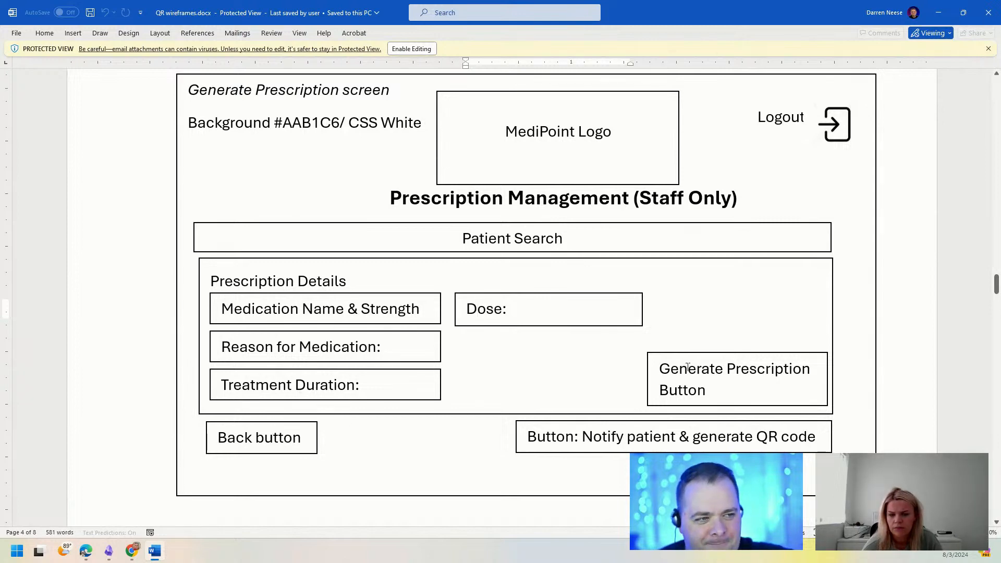
left_click_drag(734, 17, 730, 0)
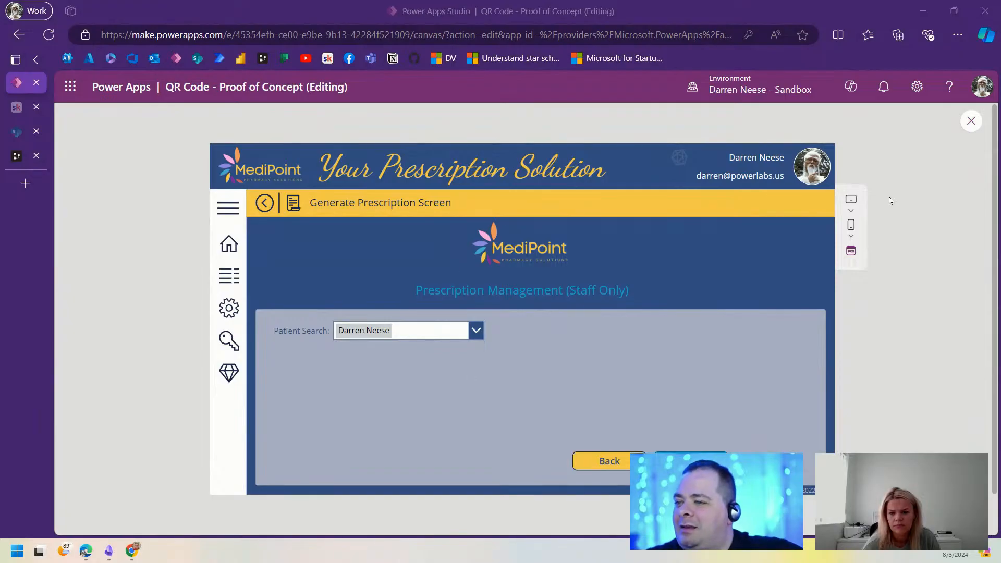
Step: Leave preview, collapse the Generate Prescription Screen tree and select NEW SCREEN with its controls collapsed
left_click(972, 122)
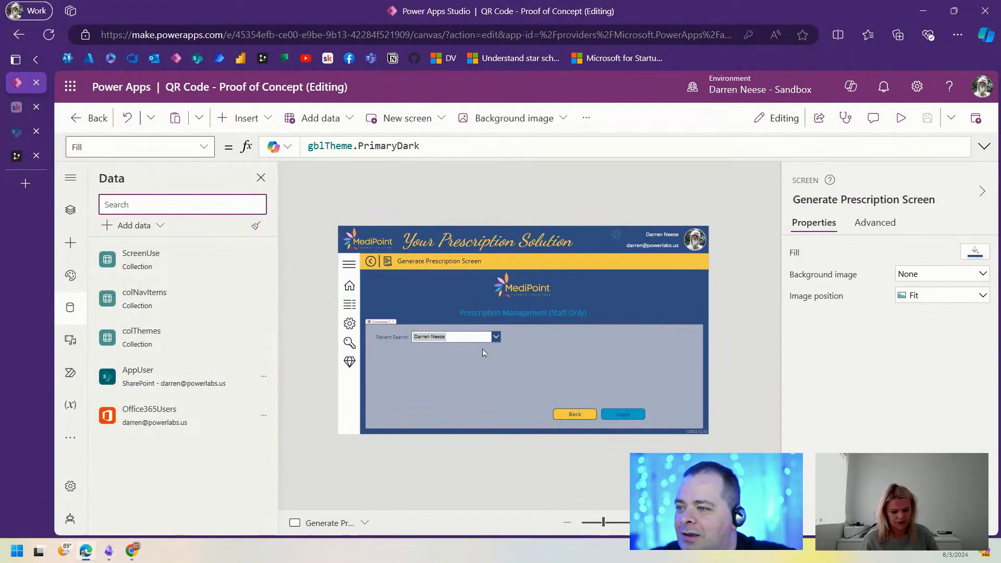
left_click(66, 214)
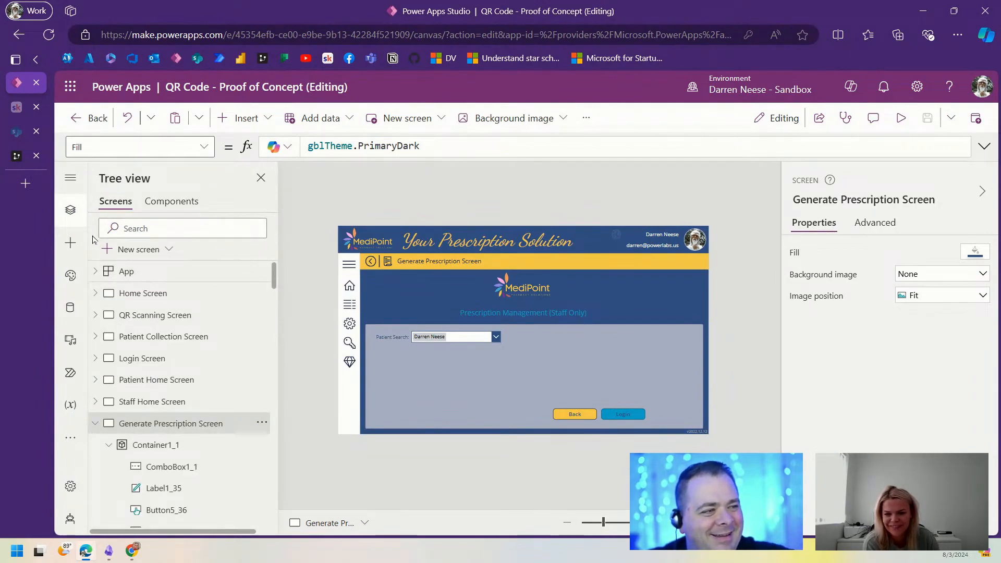
left_click(95, 424)
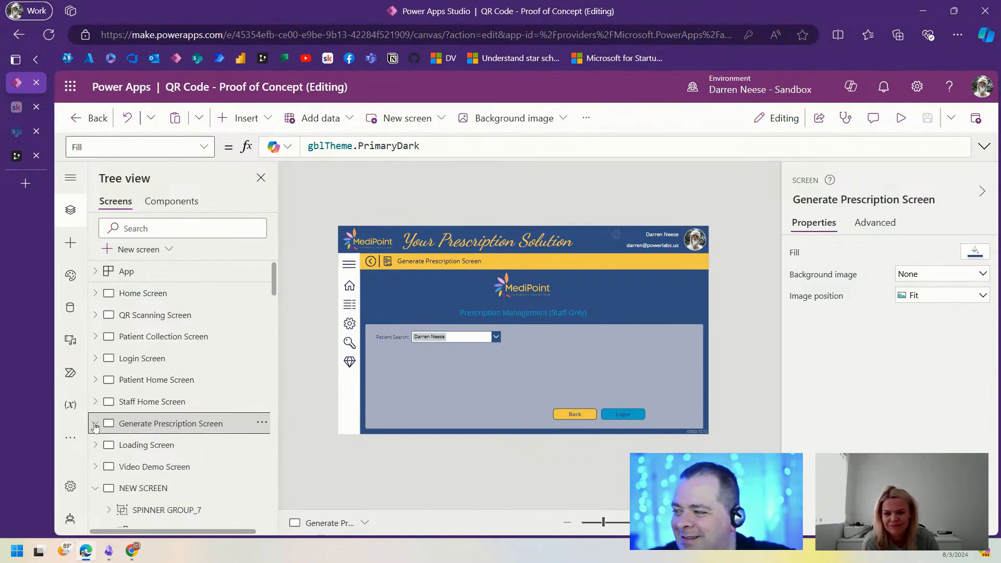
scroll(125, 397, "down", 3)
scroll(125, 376, "up", 1)
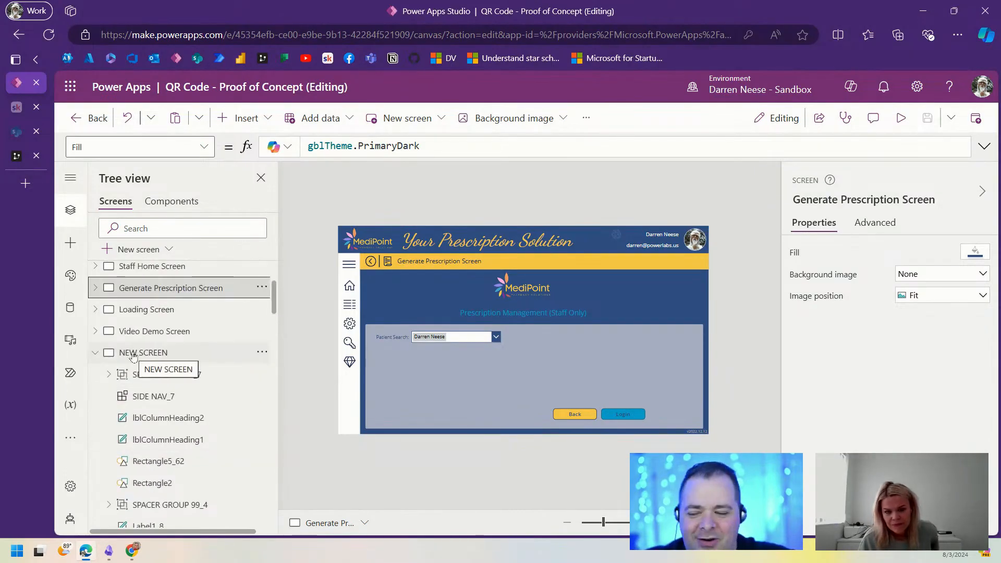
left_click(135, 352)
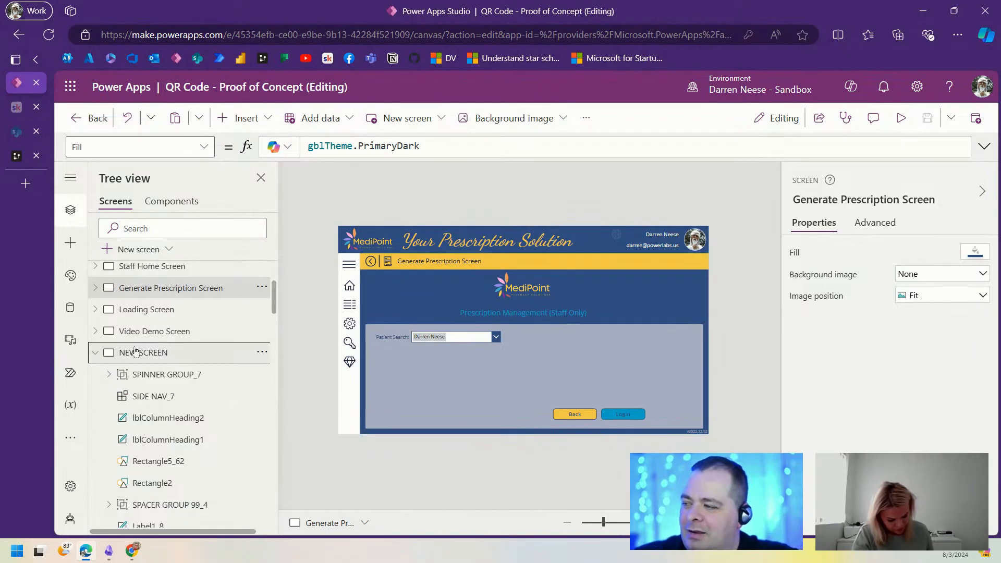
left_click(101, 355)
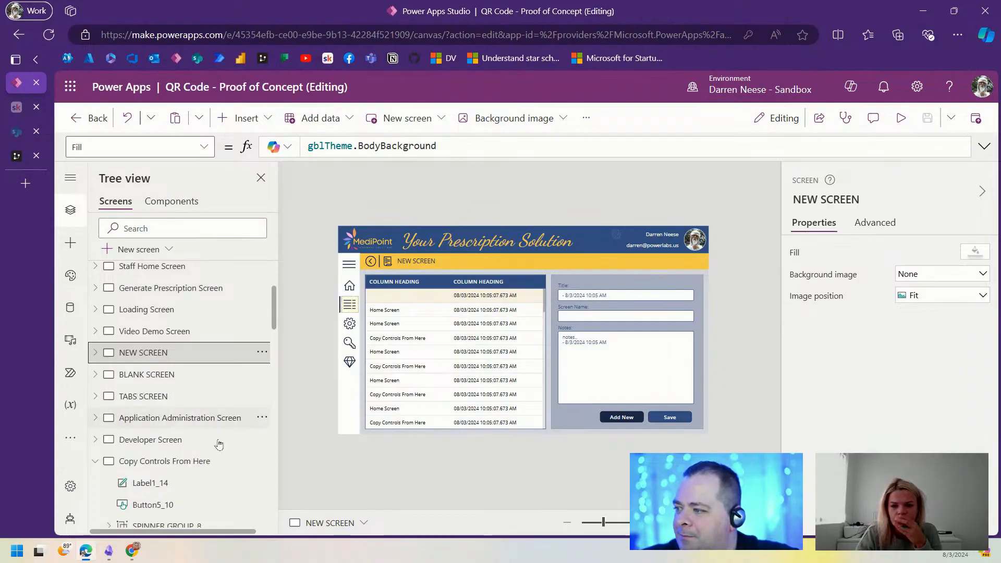
Step: Copy the sample text input from Copy Controls From Here and paste it into Container1_1 below Patient Search
left_click(168, 462)
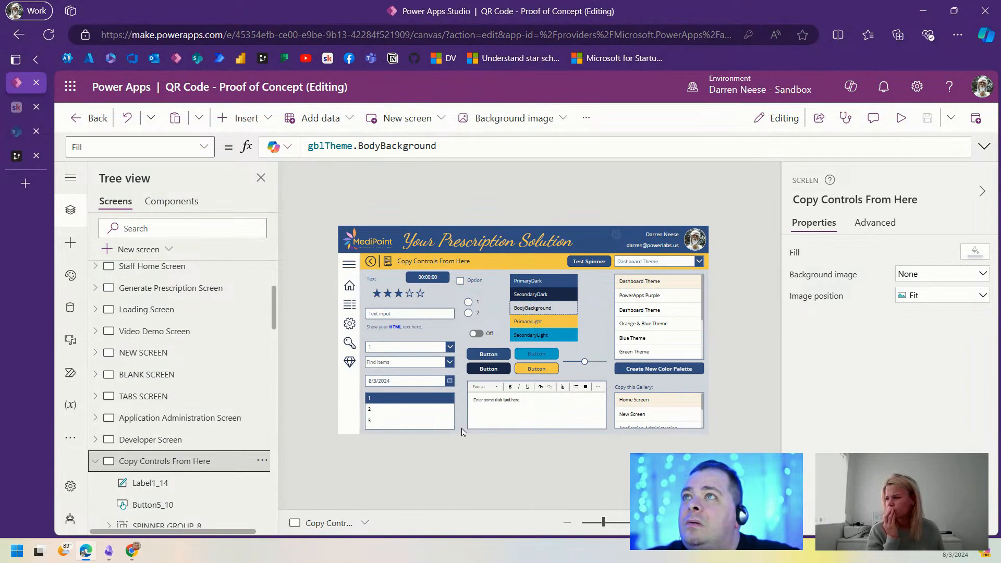
left_click(435, 315)
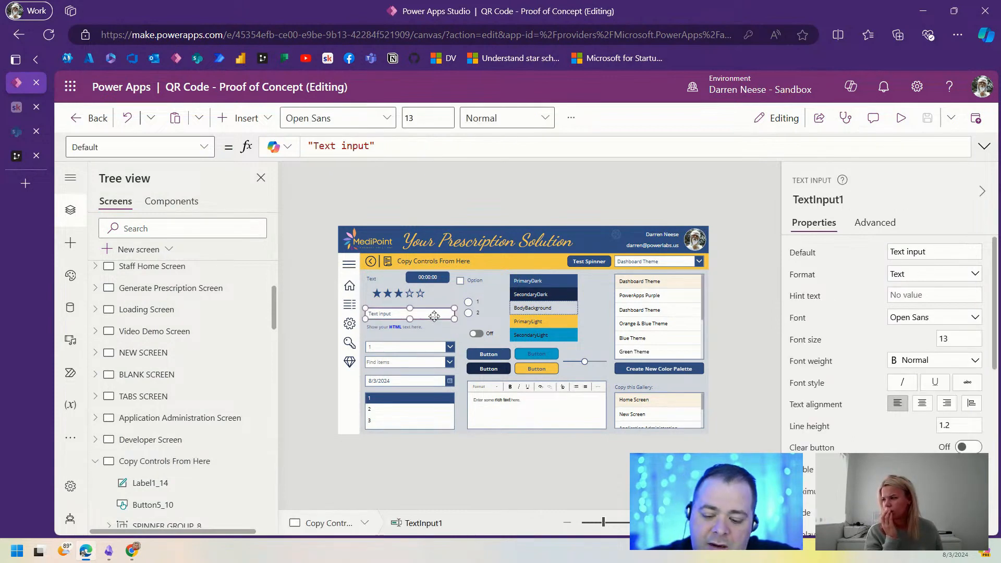
scroll(226, 338, "up", 3)
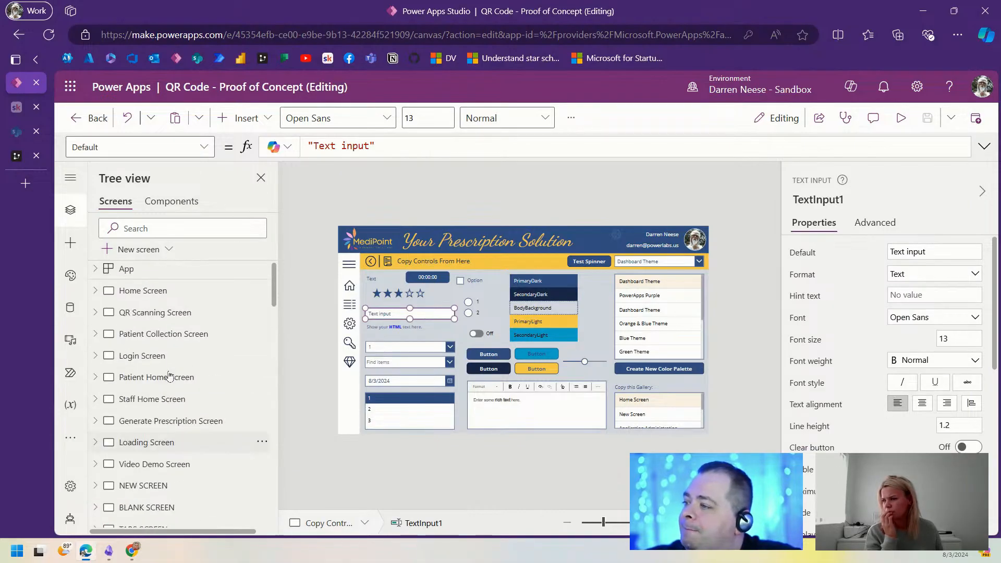
left_click(170, 424)
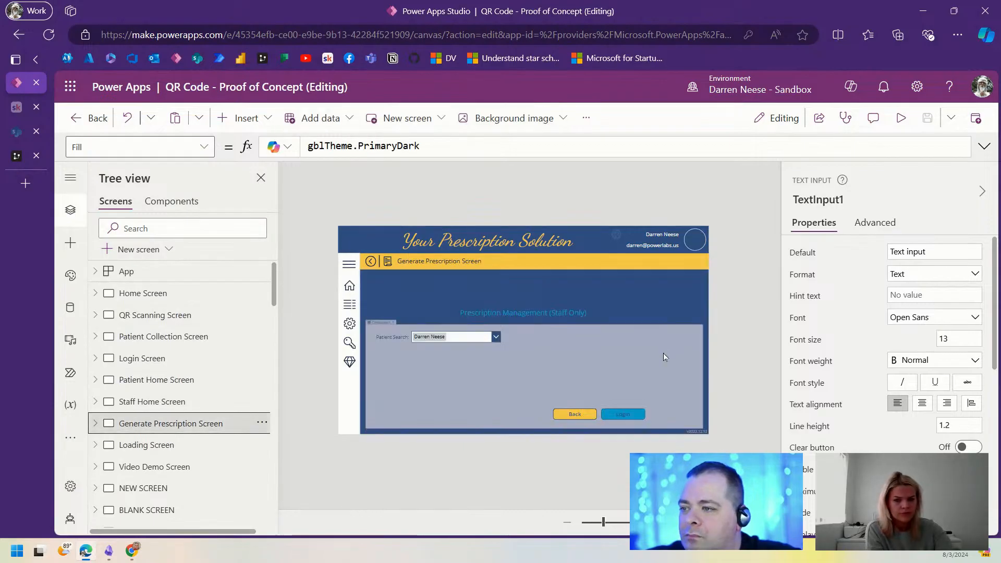
left_click(505, 387)
key("ctrl+v")
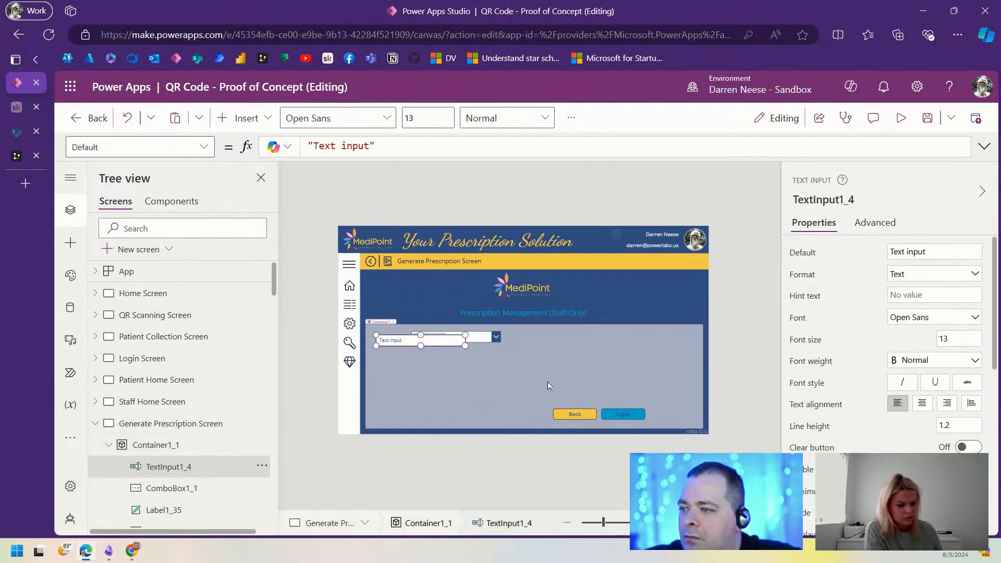
left_click_drag(442, 340, 480, 362)
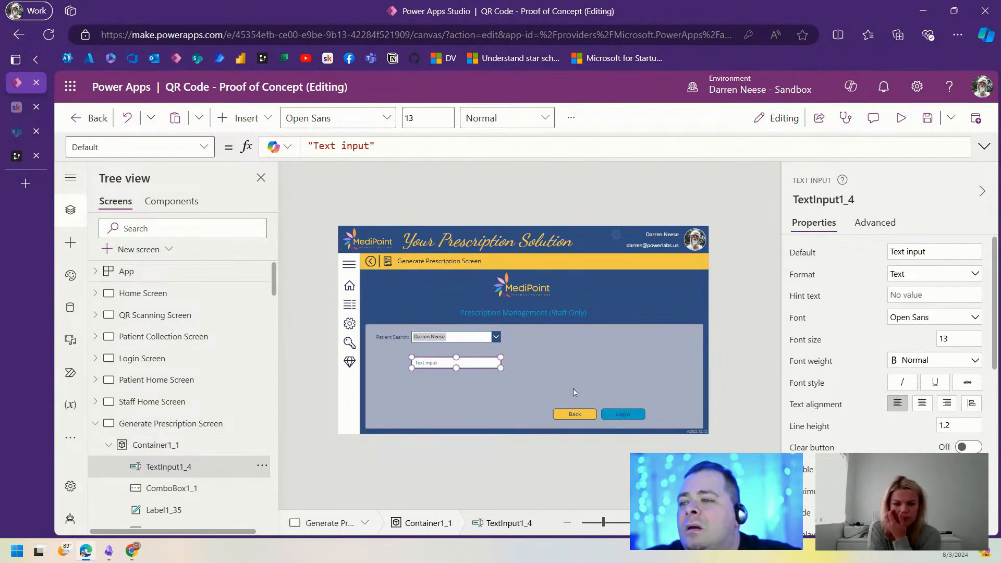
mouse_move(603, 523)
left_mouse_down()
mouse_move(618, 523)
mouse_move(609, 525)
left_mouse_up()
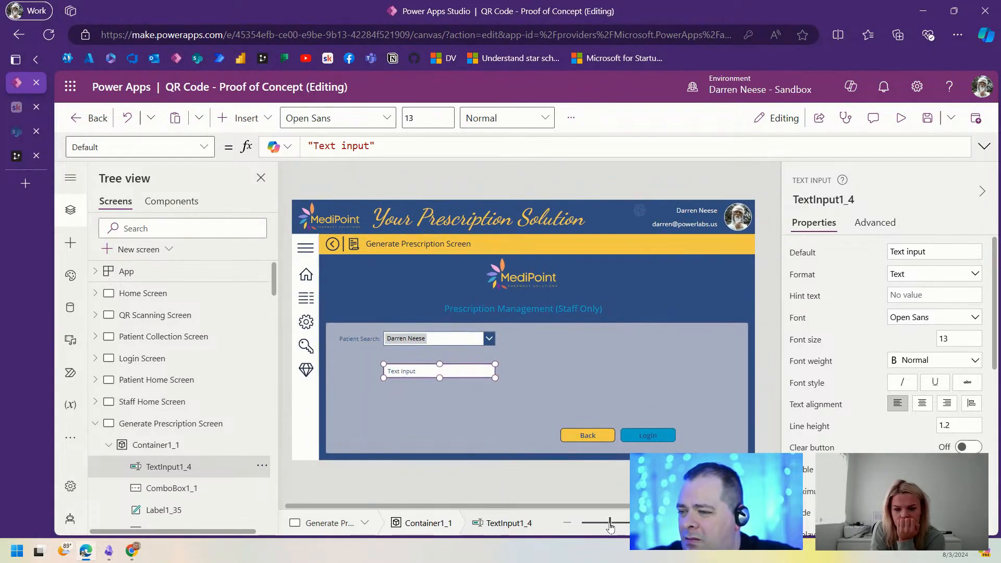
left_click(585, 390)
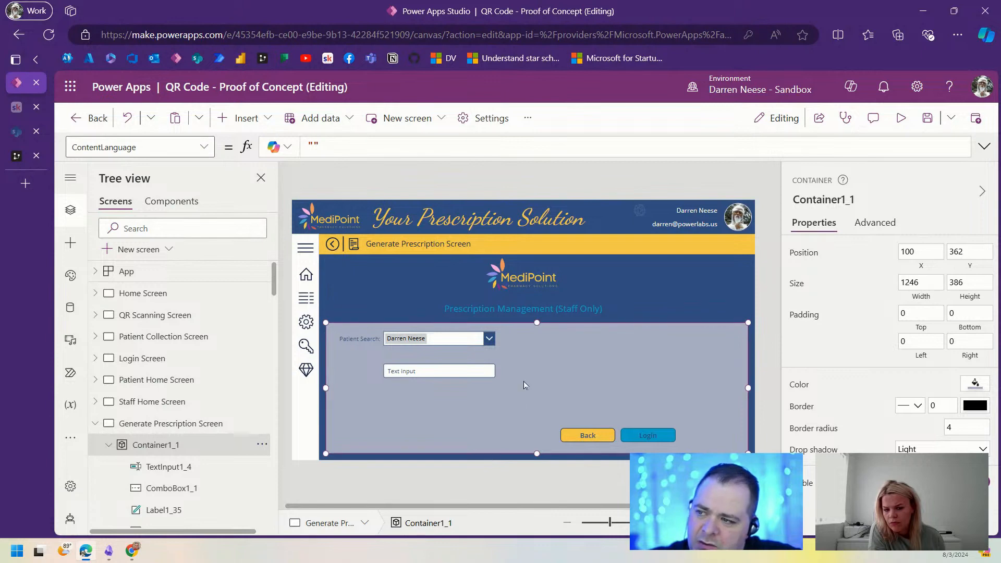
Step: Insert a Rectangle into the container and stretch it into a 556 × 8 bar under Patient Search
left_click(242, 118)
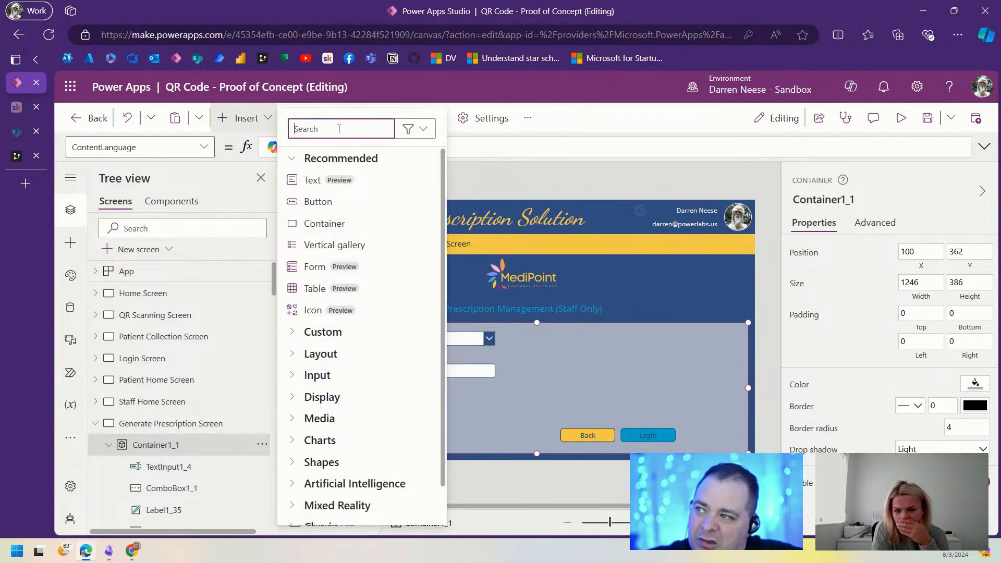
type("rec")
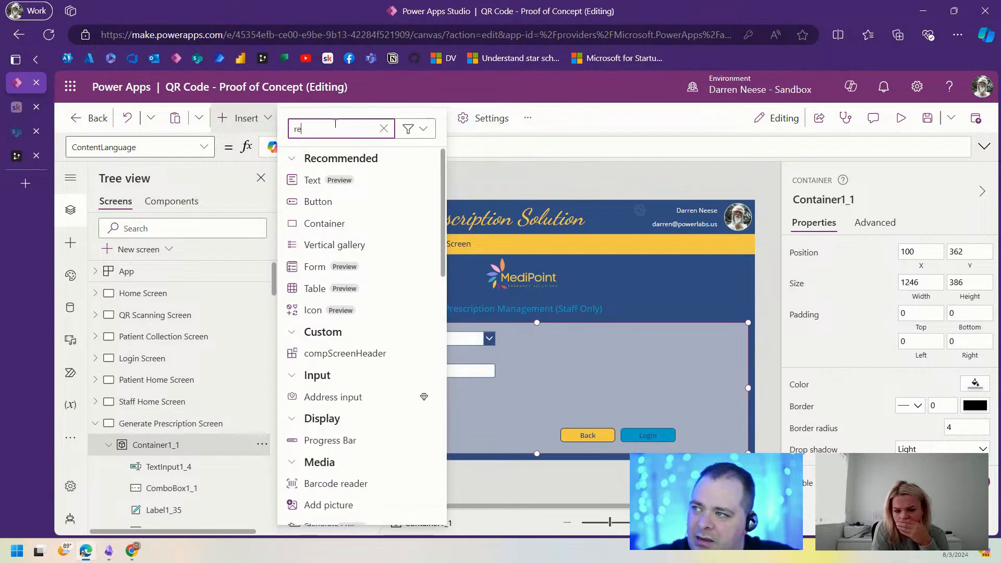
left_click(344, 227)
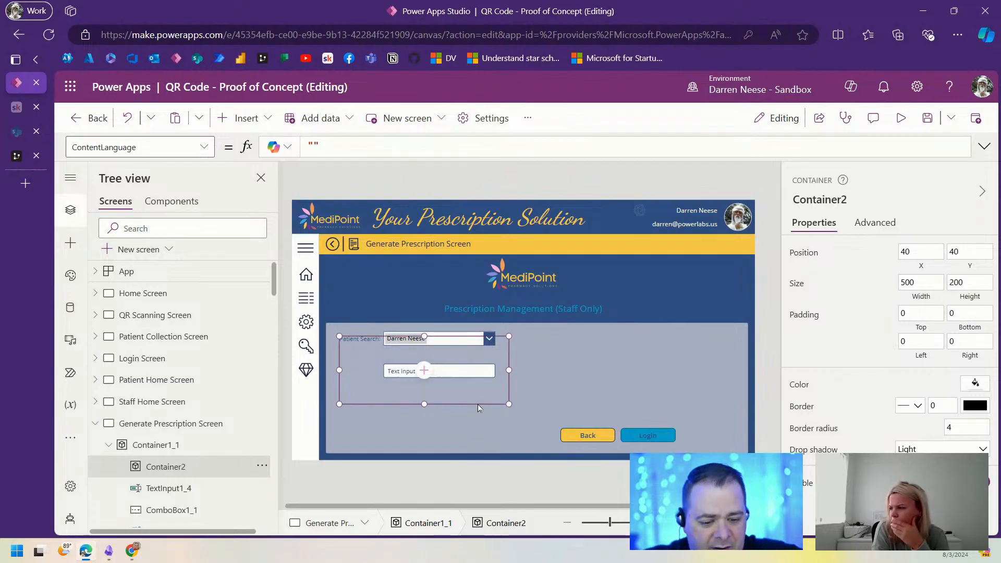
key("Delete")
left_click(238, 119)
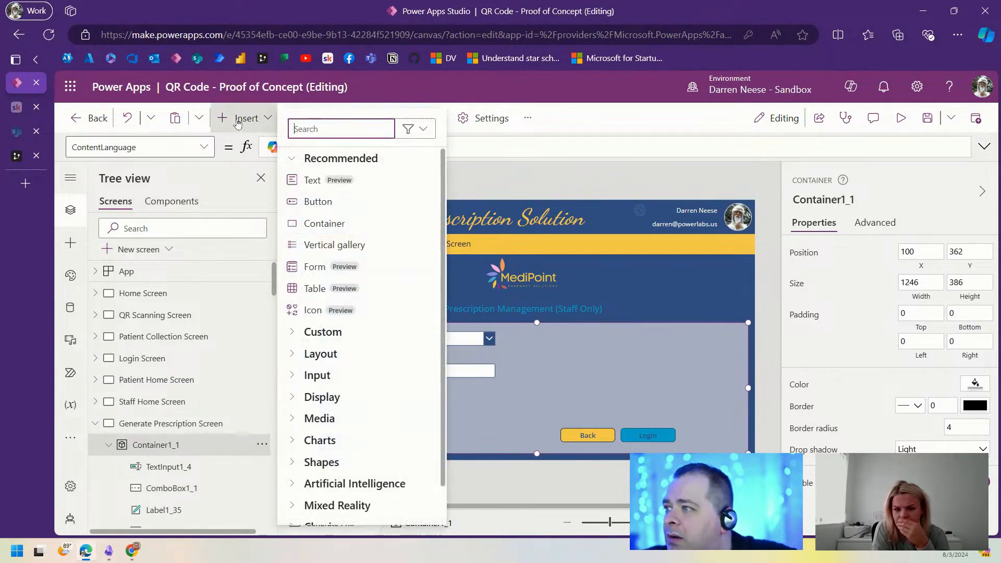
type("rect")
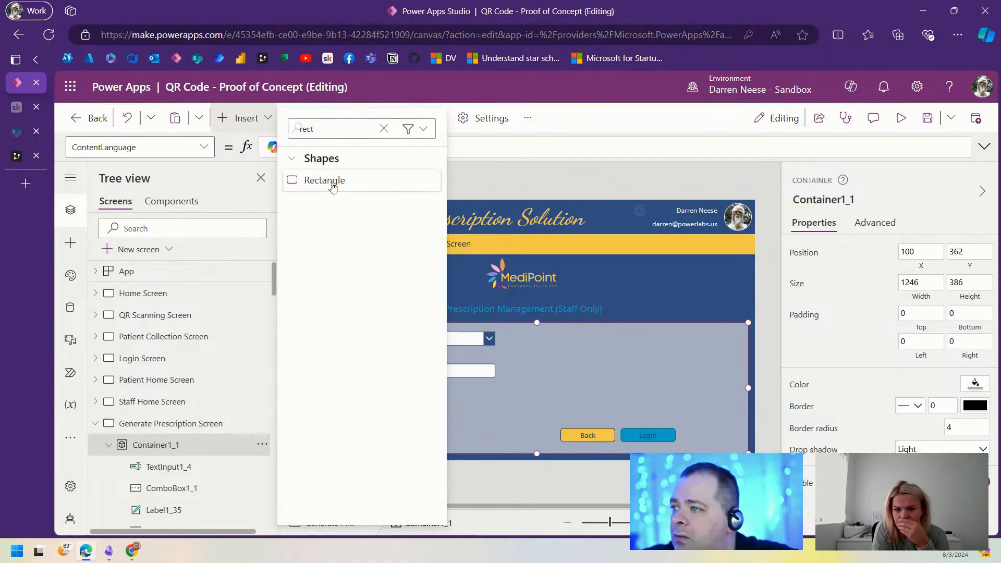
left_click(333, 181)
left_click_drag(392, 372, 512, 355)
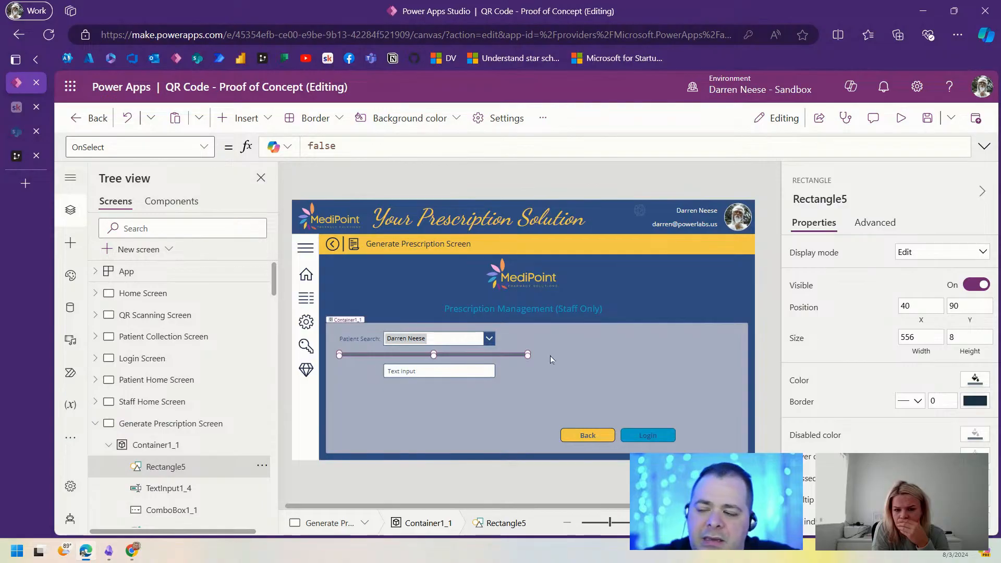
left_click(96, 423)
Step: Look up the SecondaryDark theme colour name, then select the Rectangle5 divider on Generate Prescription Screen
scroll(177, 443, "down", 8)
scroll(174, 476, "up", 10)
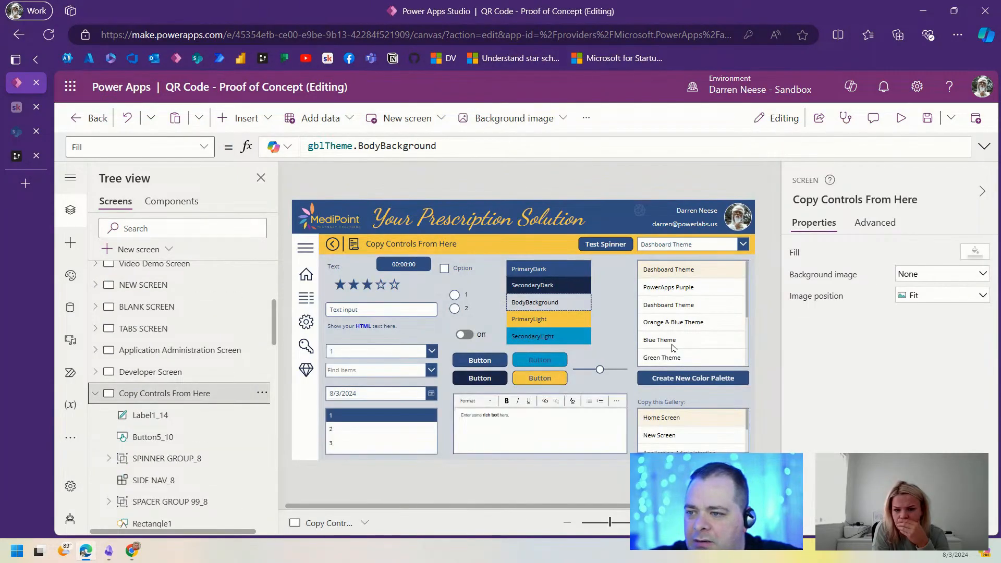
left_click(549, 285)
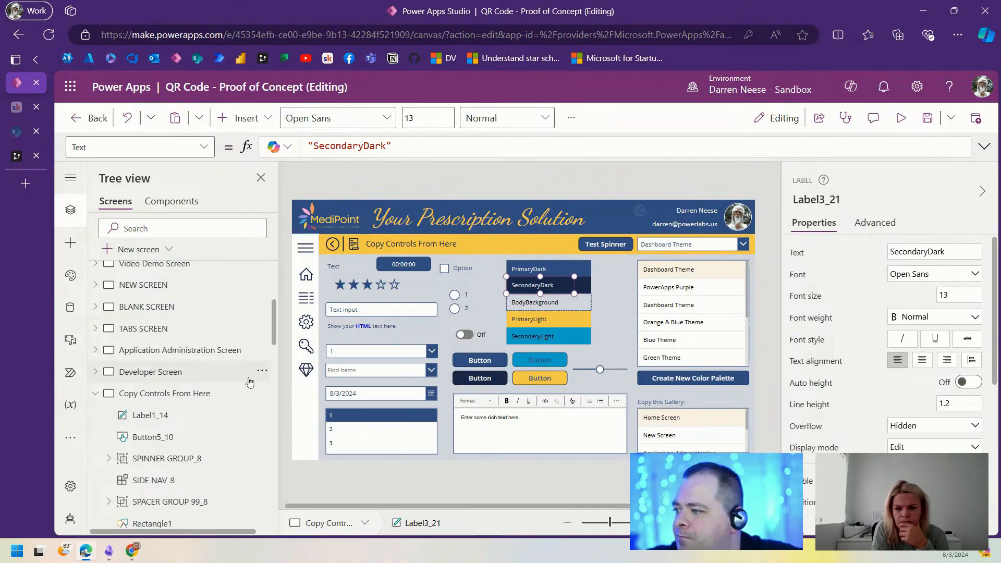
scroll(249, 382, "up", 4)
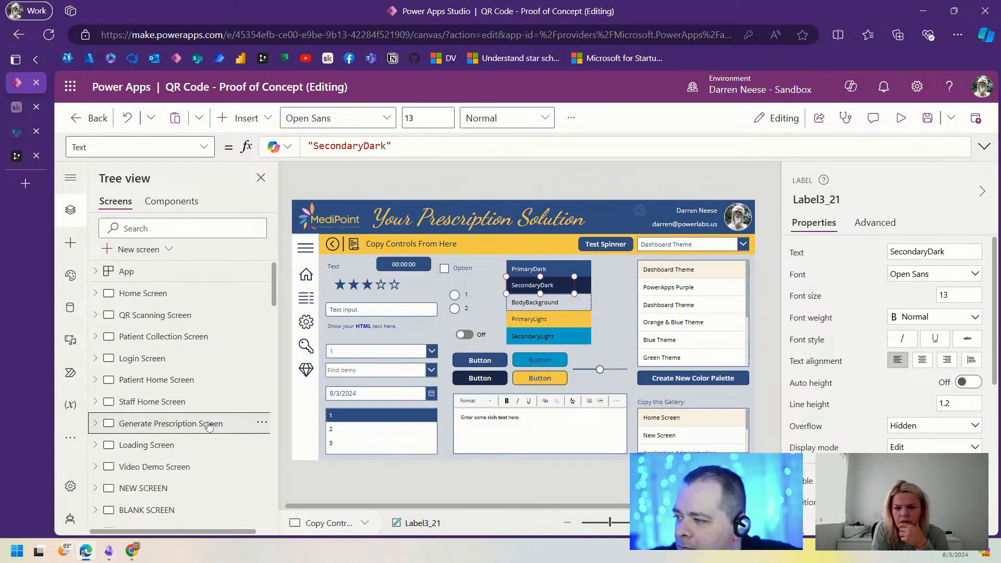
left_click(208, 424)
left_click(514, 355)
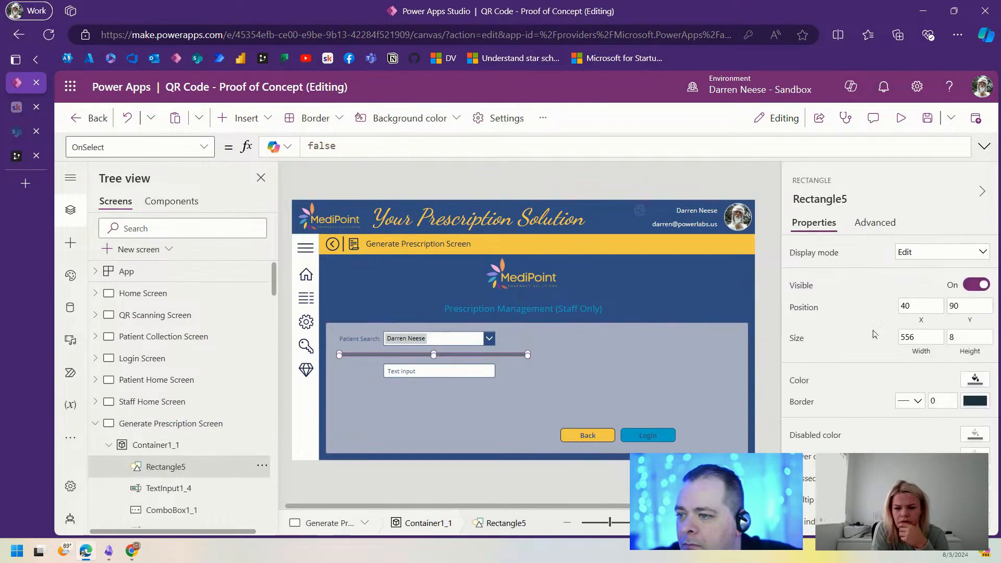
Step: Replace the divider's RGBA Fill with gblTheme.SecondaryDark
left_click(804, 382)
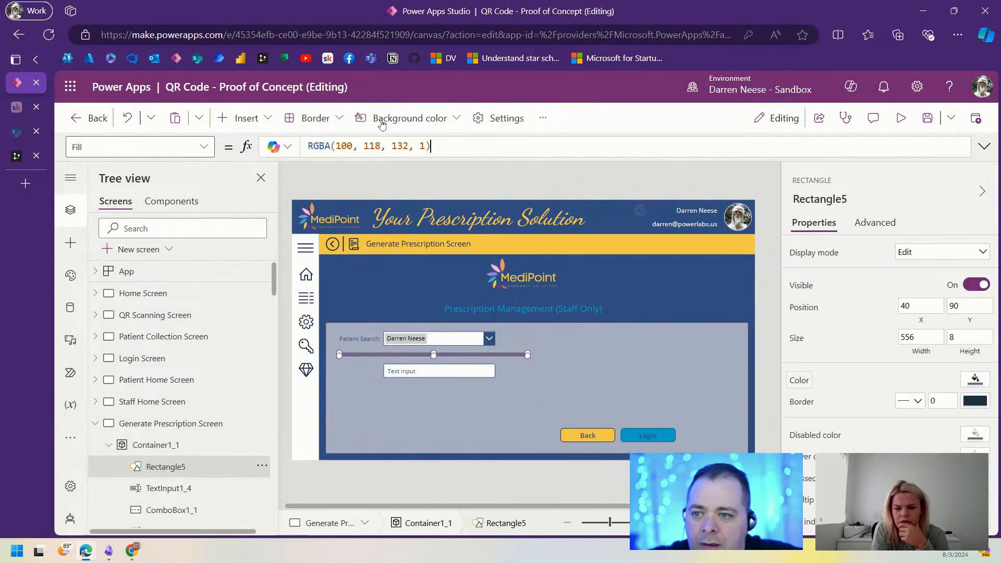
left_click_drag(442, 147, 293, 140)
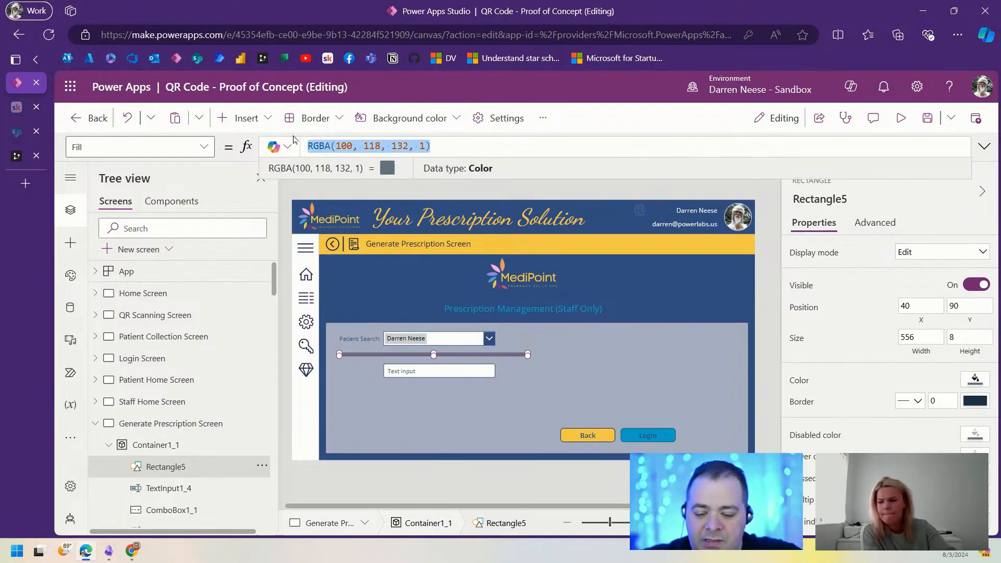
type("gblTheme.")
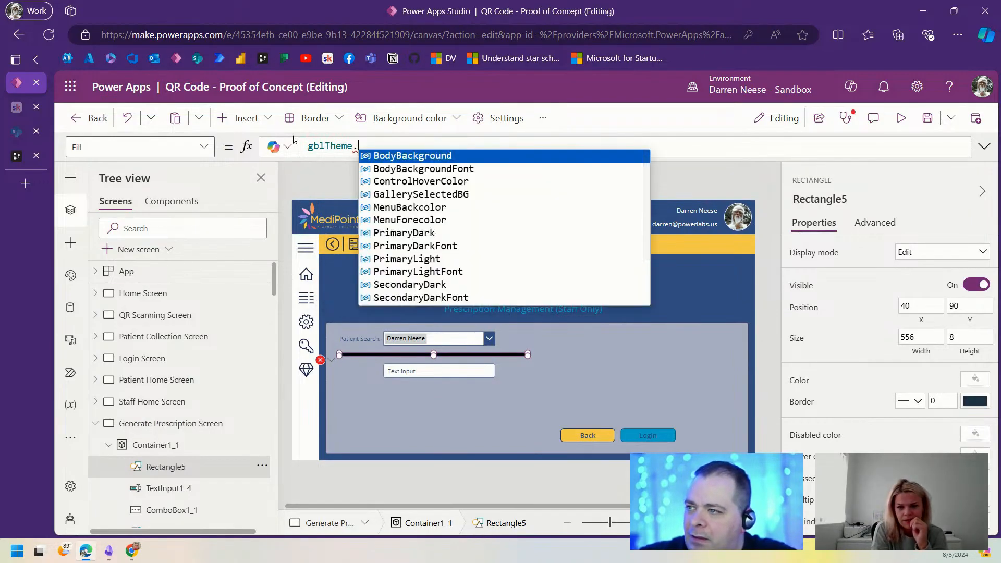
type("SecondaryDark")
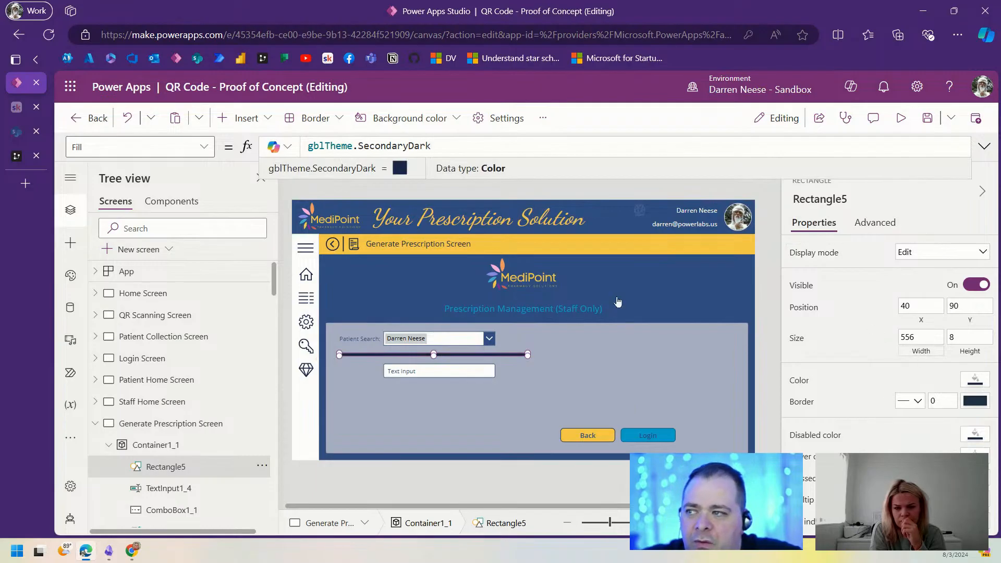
Step: Change the divider's width from 556 to Parent.Width - Self.X * 2
key("ctrl+a")
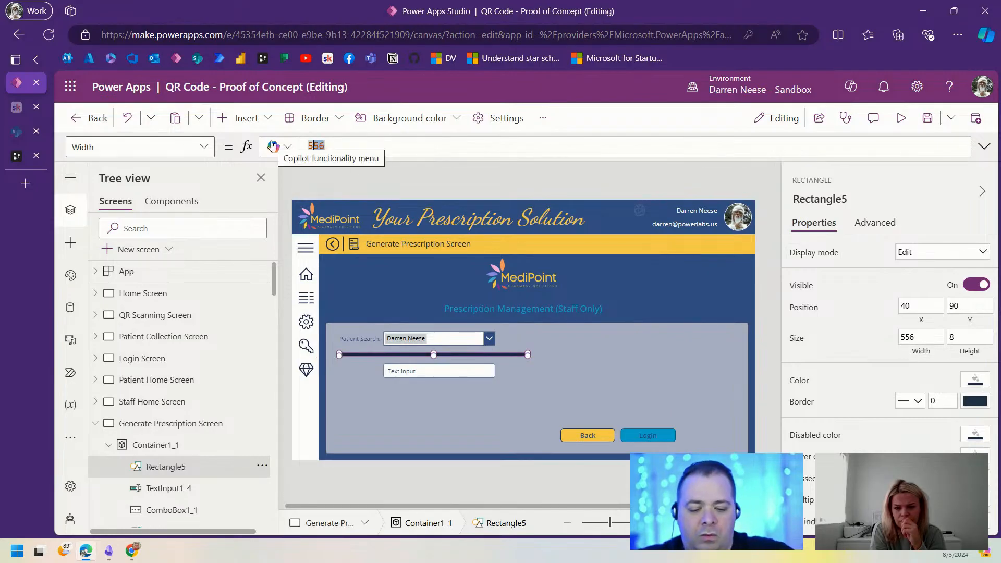
key("BackSpace")
type("Par")
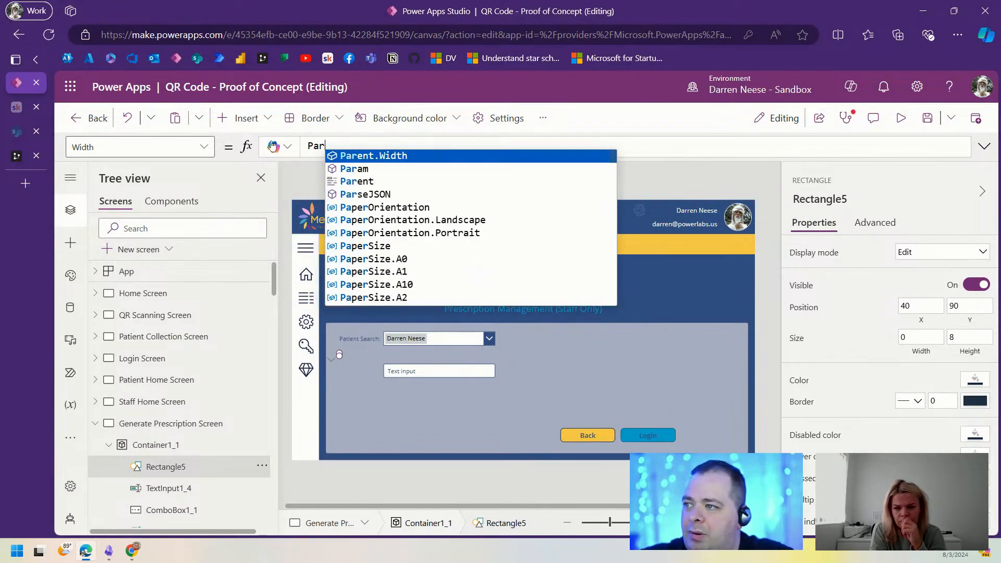
key("Tab")
type("- Sel")
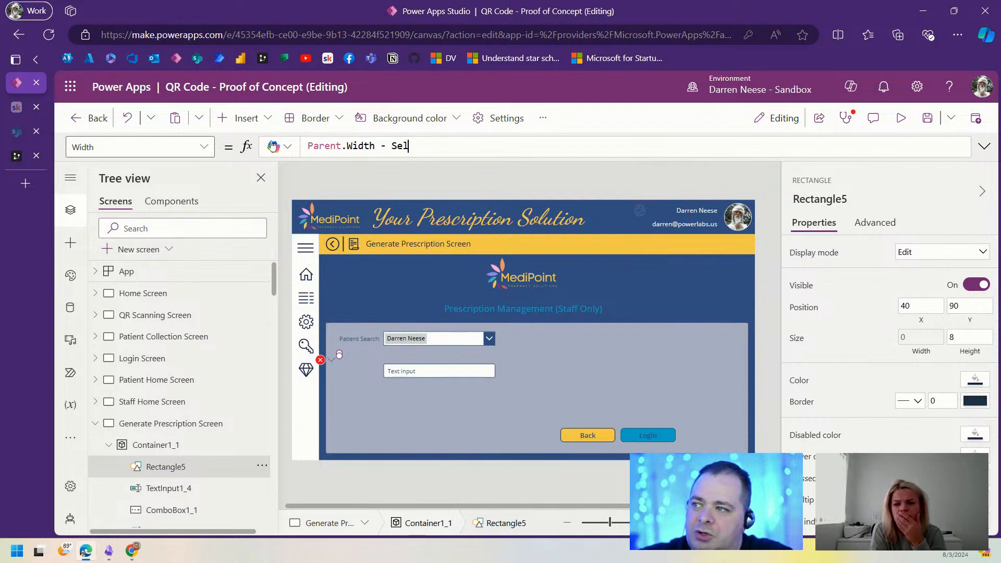
type("f.")
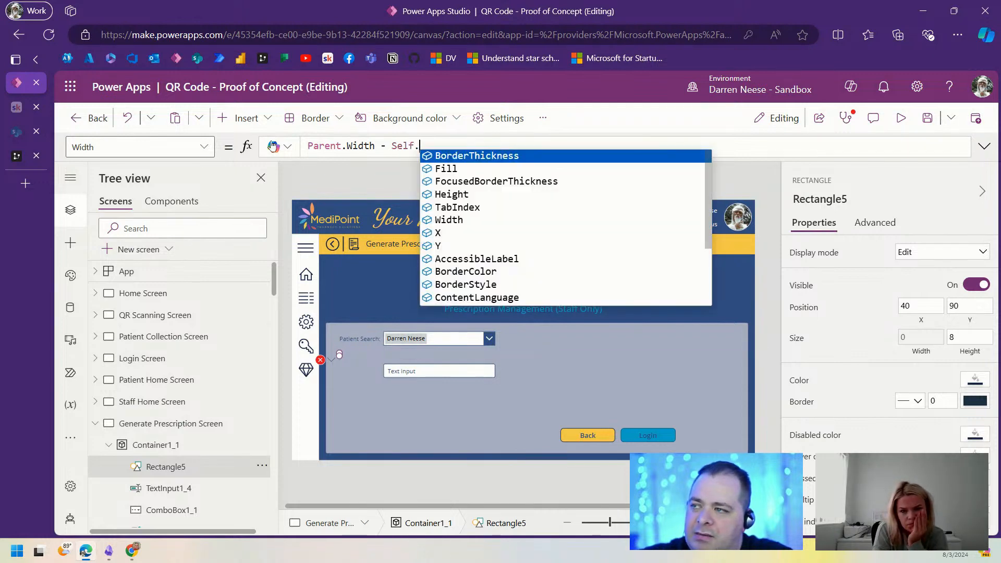
type("X * 2")
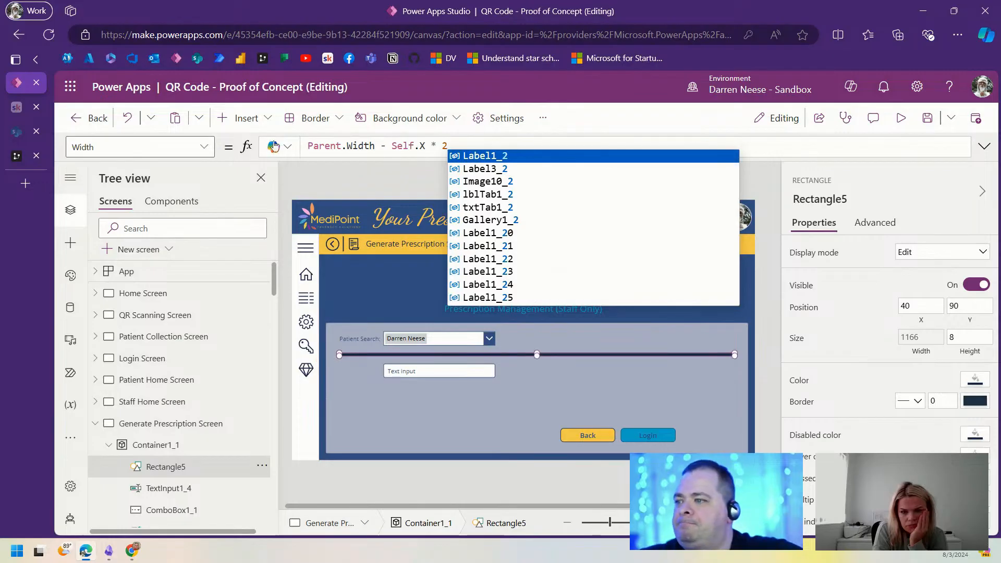
left_click(765, 331)
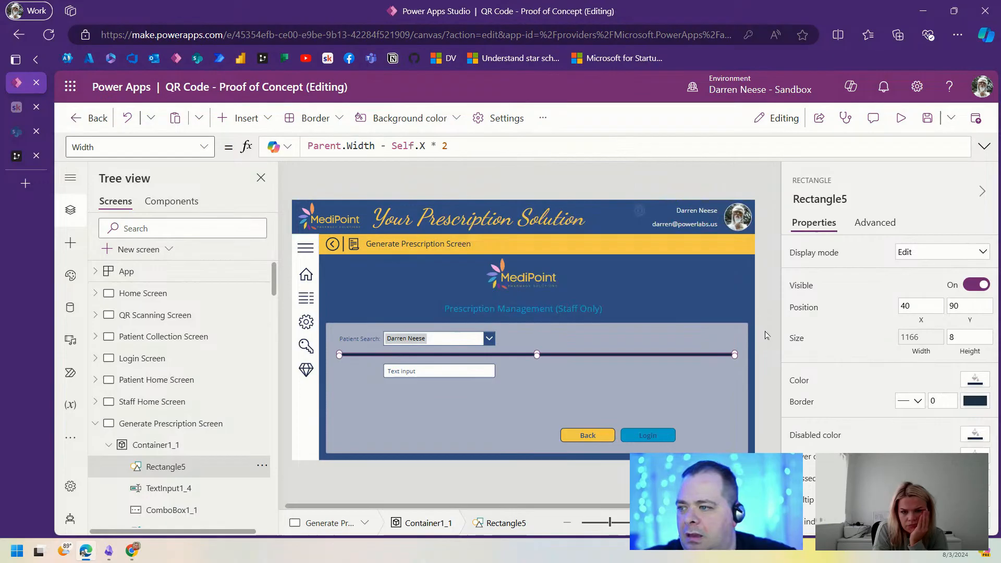
Step: Reduce the divider's height from 8 to 4
left_click(767, 365)
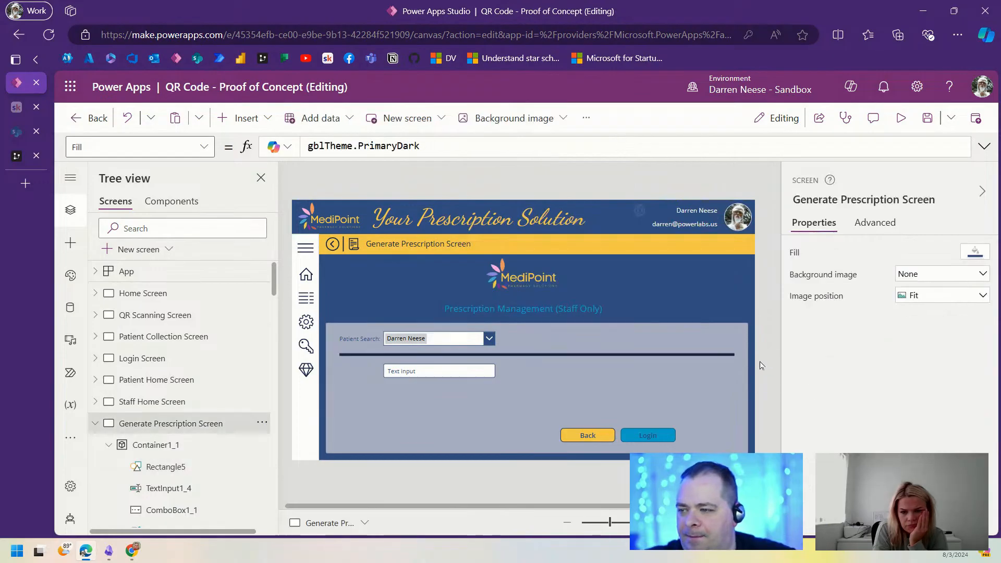
left_click(722, 355)
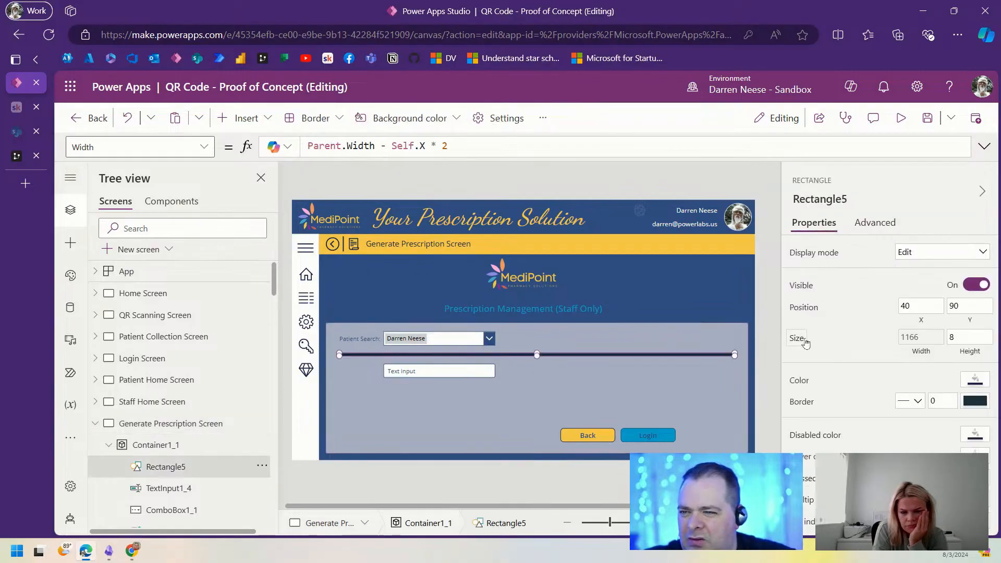
left_click_drag(959, 338, 925, 339)
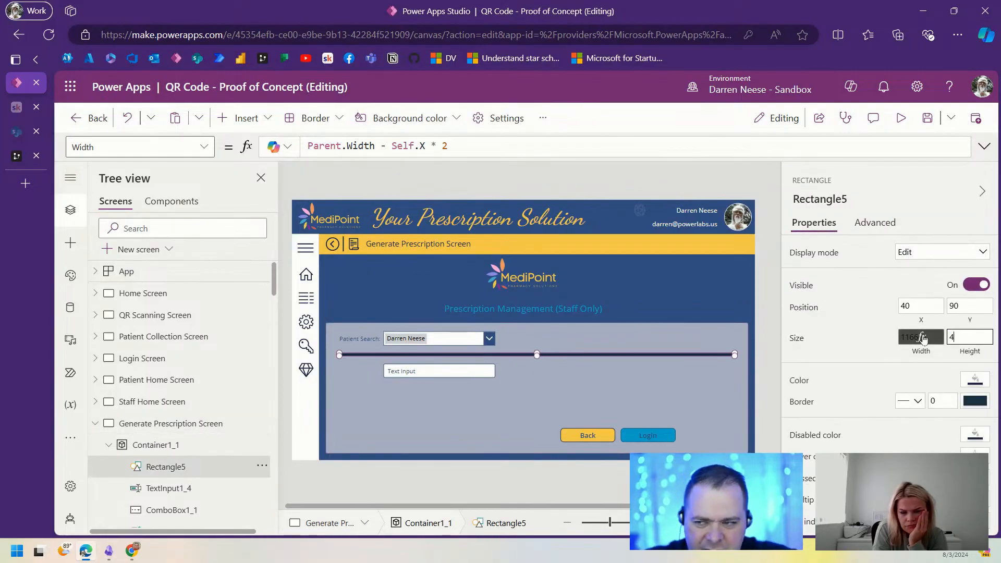
left_click(769, 296)
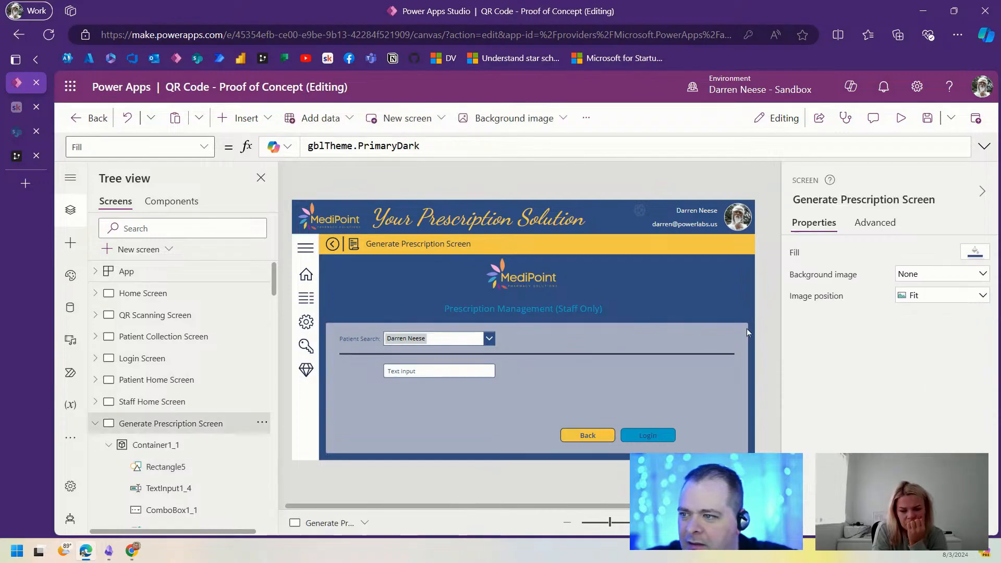
Step: Change the divider's Fill to gblTheme.PrimaryLight so it shows as a thin yellow line
left_click(664, 356)
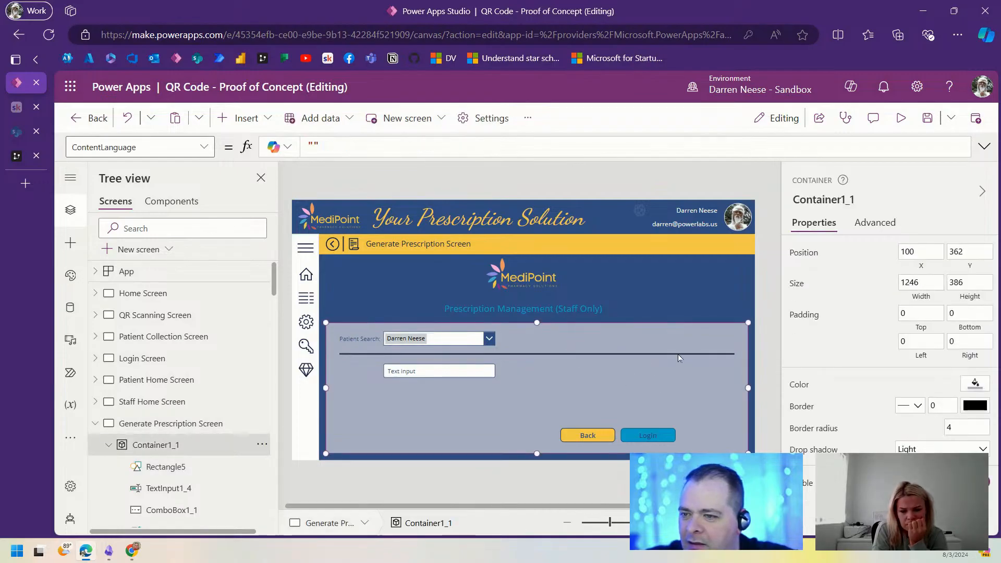
left_click(681, 355)
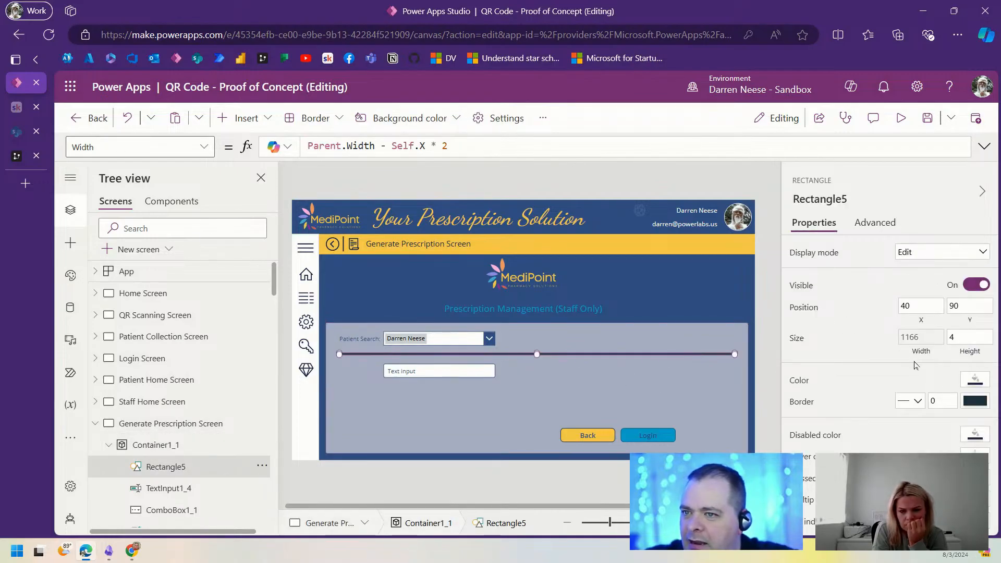
left_click(800, 380)
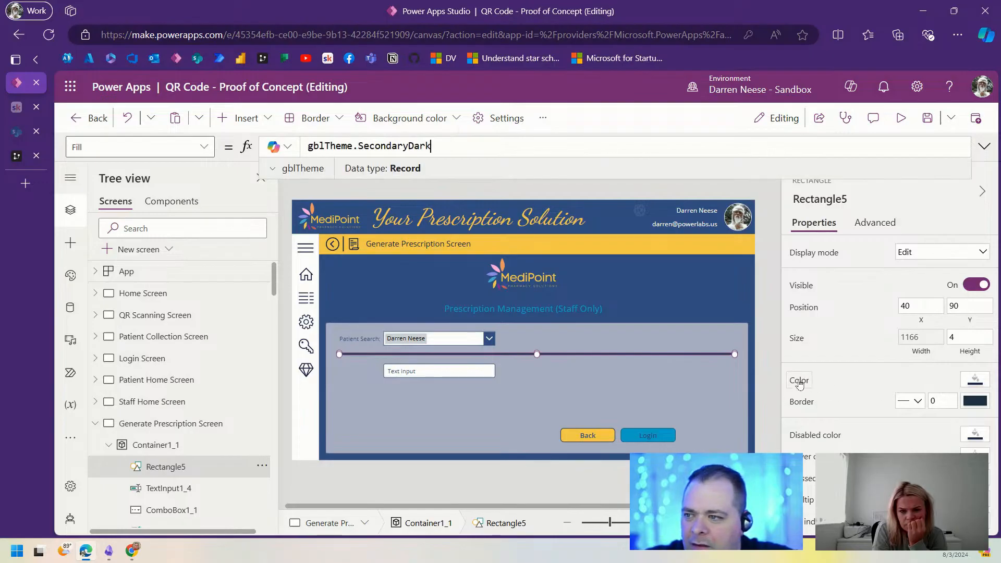
double_click(408, 146)
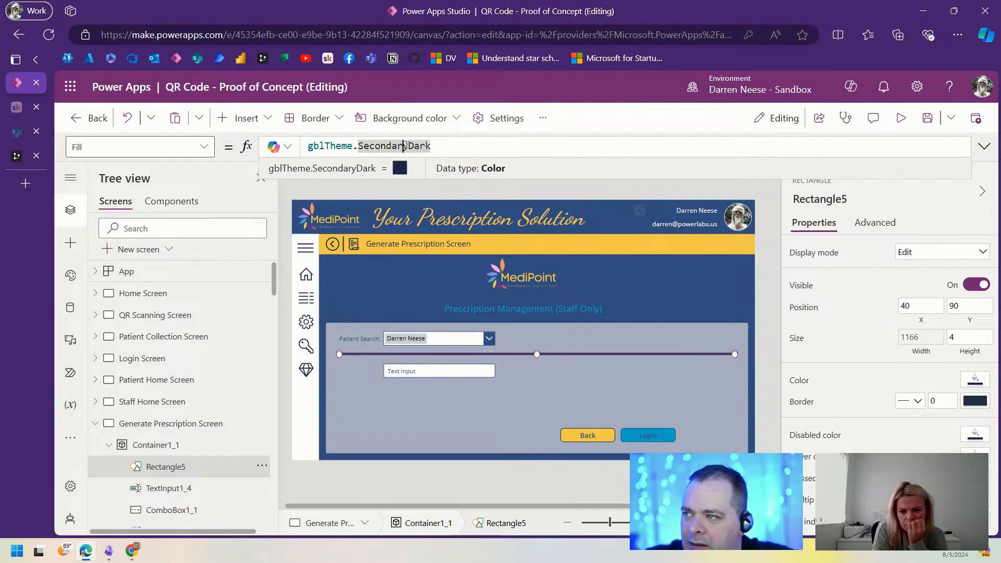
type("Primary")
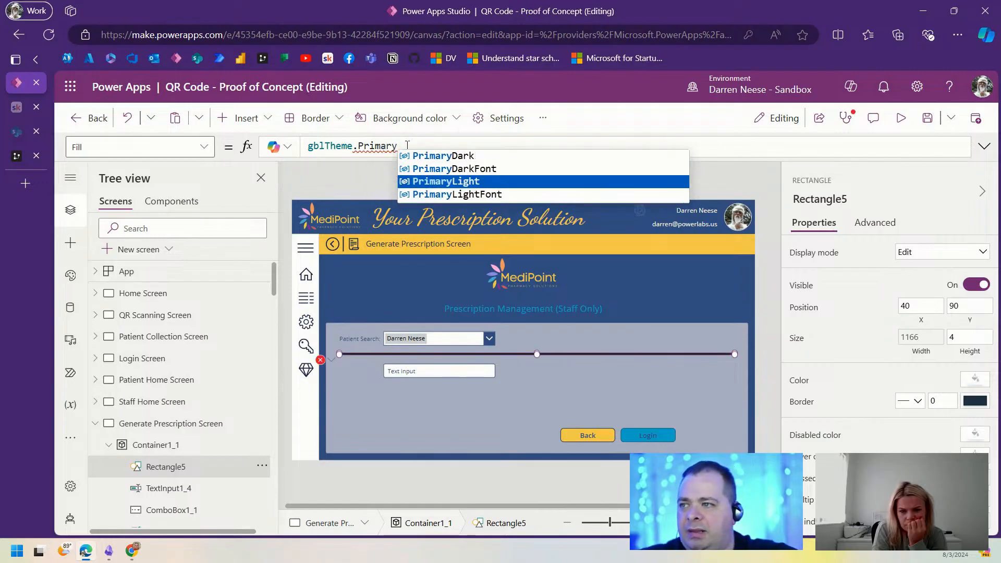
key("Tab")
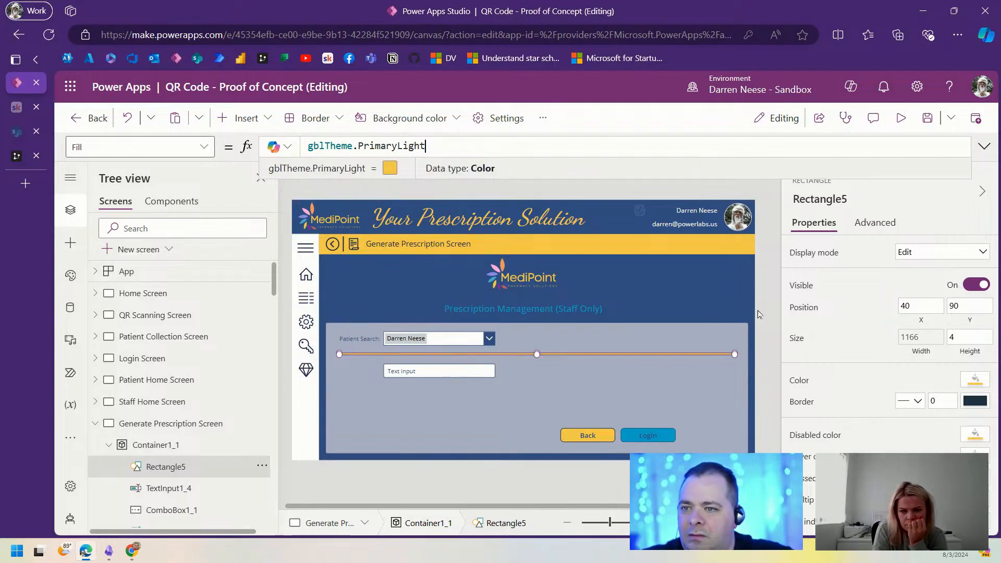
left_click(709, 361)
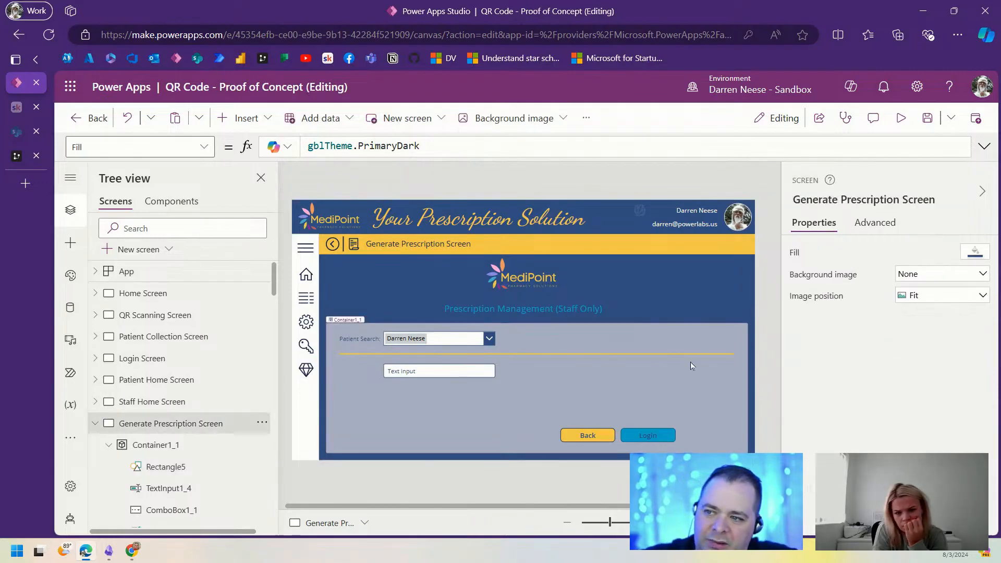
left_click(662, 357)
left_click(636, 355)
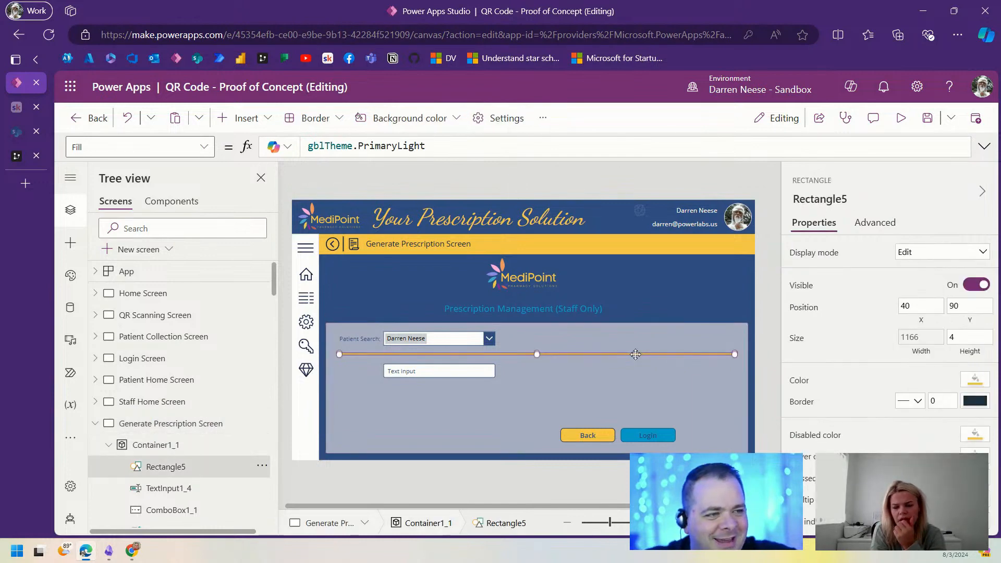
left_click(768, 359)
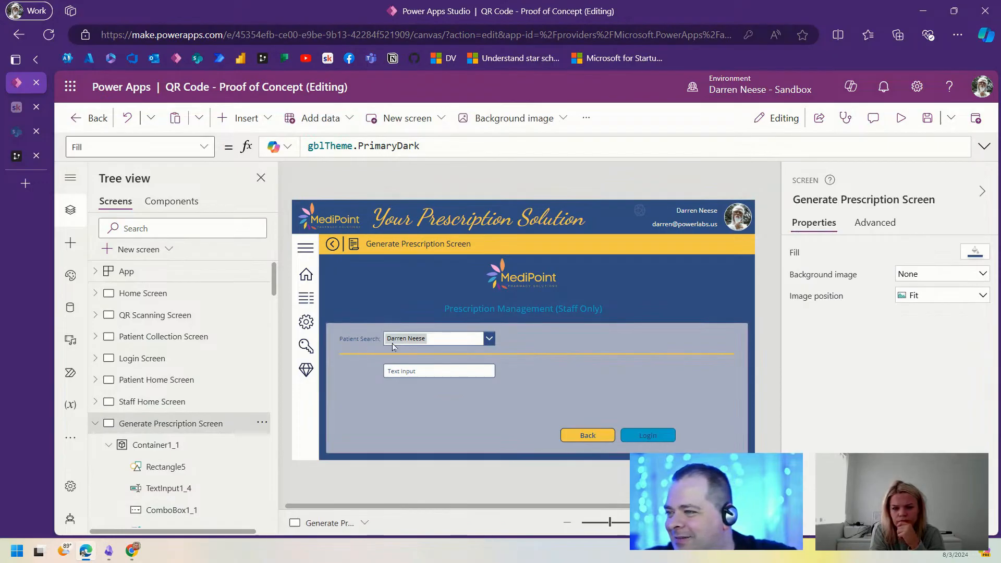
Step: Nudge the Patient Search label and combo box slightly right and down
left_click(372, 340)
left_click(412, 340, "ctrl")
left_click_drag(412, 340, 418, 342)
Step: Move the text input TextInput1_4 slightly right and lower in the container
left_click(769, 301)
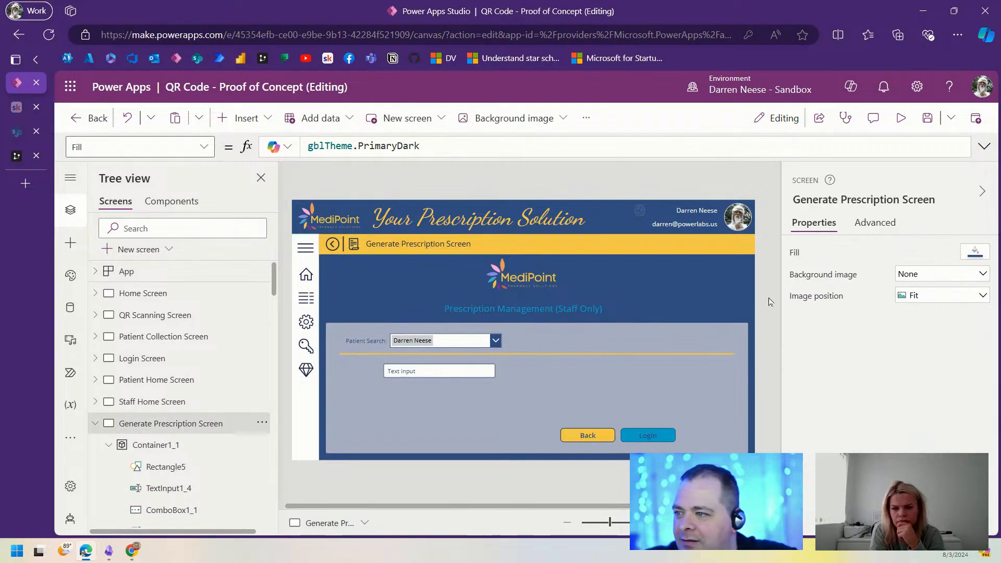
left_click_drag(451, 370, 458, 370)
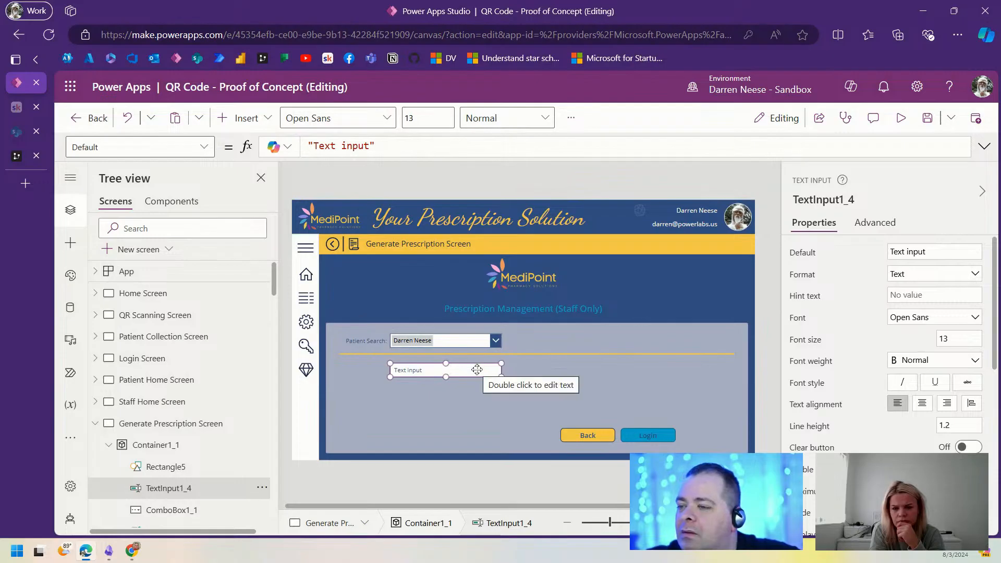
left_click_drag(477, 370, 477, 383)
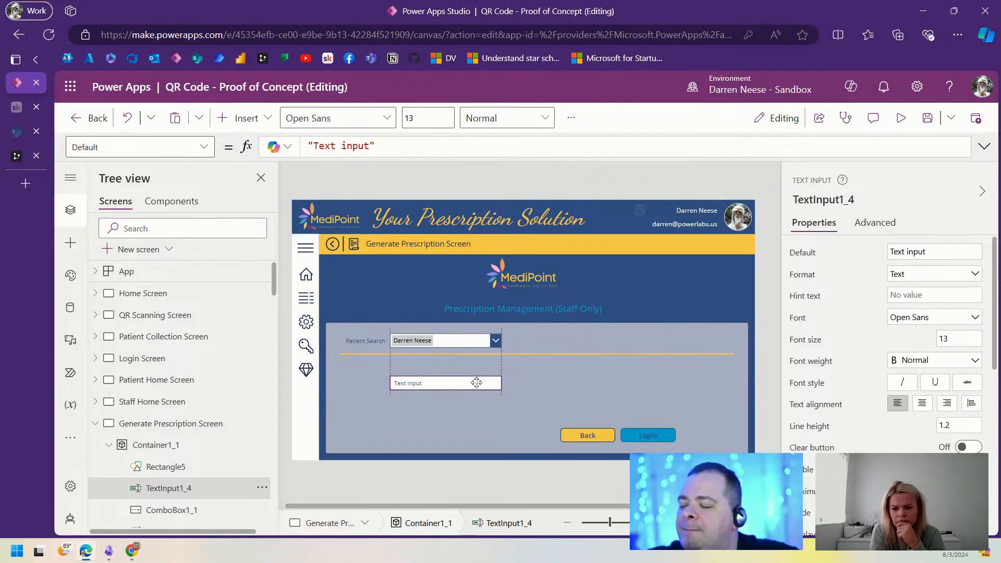
Step: Paste a copy of the Prescription Management (Staff Only) heading into the container below the divider
left_click(568, 308)
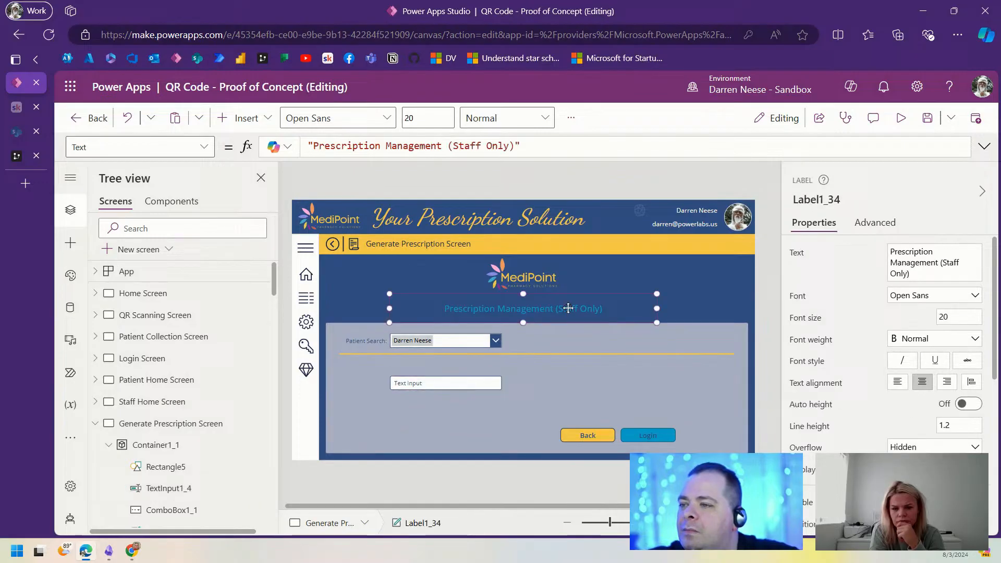
left_click(572, 390)
key("ctrl+v")
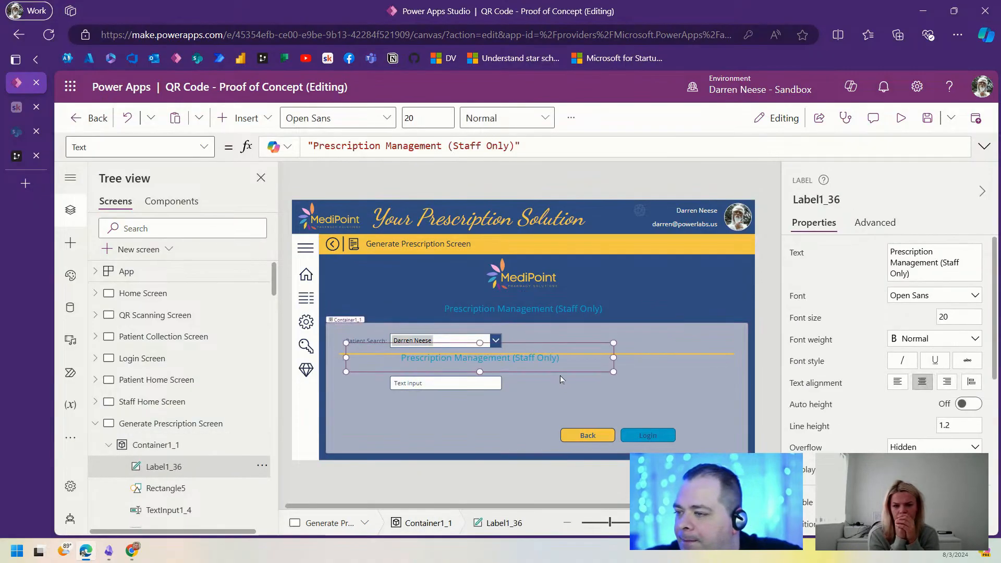
left_click_drag(556, 358, 558, 368)
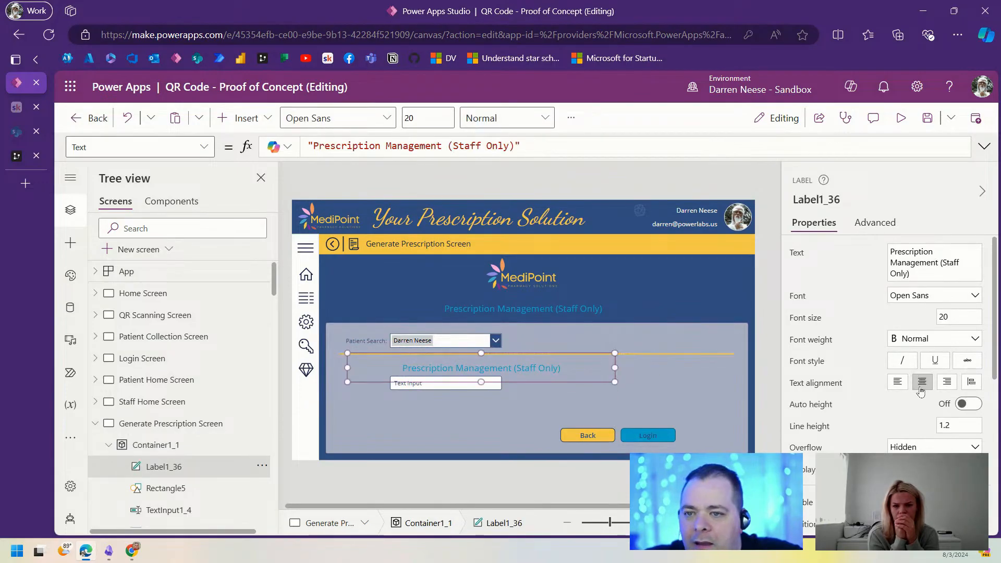
Step: Left-align the copied heading, colour it gblTheme.PrimaryDark and make it bold at size 20
left_click(896, 382)
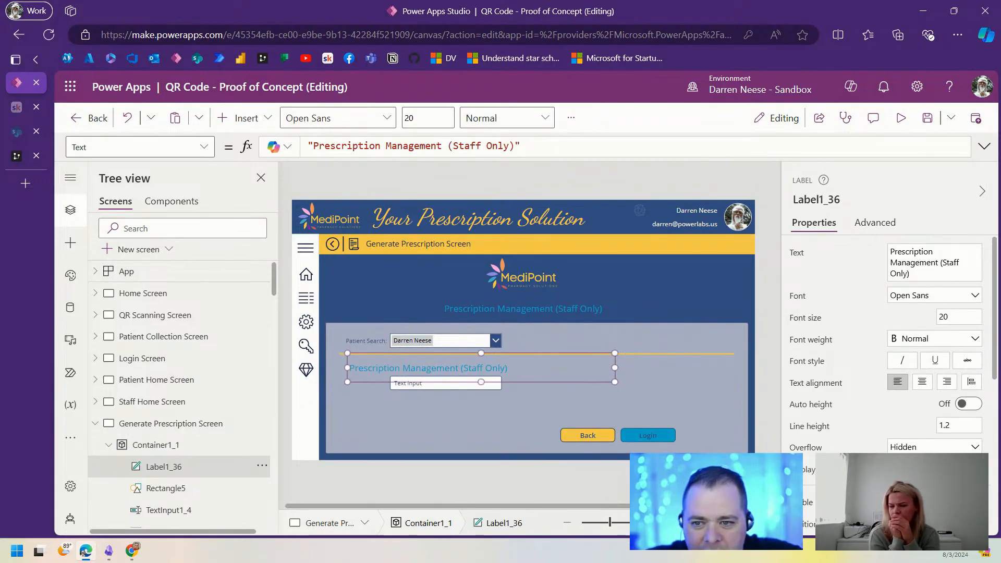
scroll(869, 442, "down", 4)
left_click(813, 453)
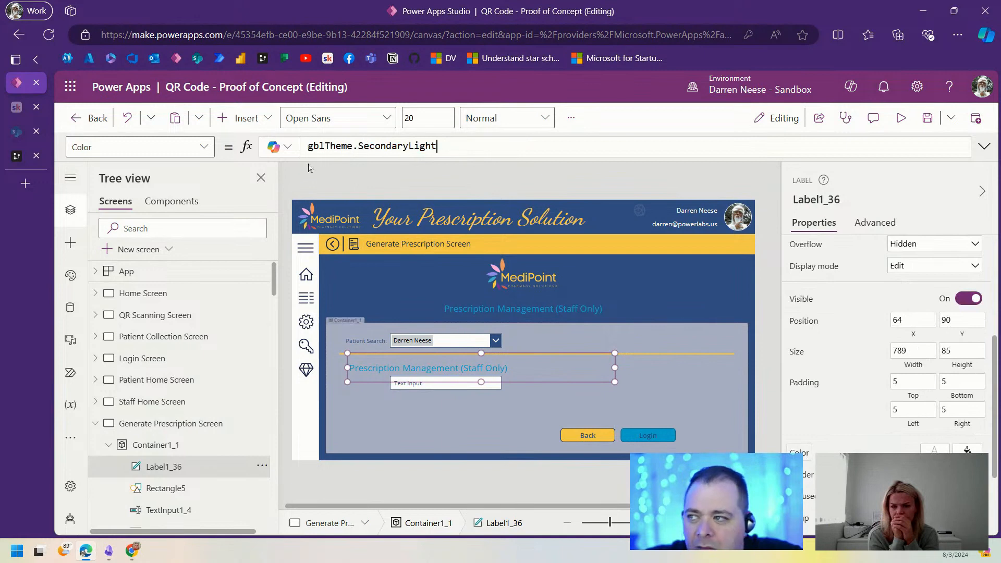
double_click(397, 146)
type("pr")
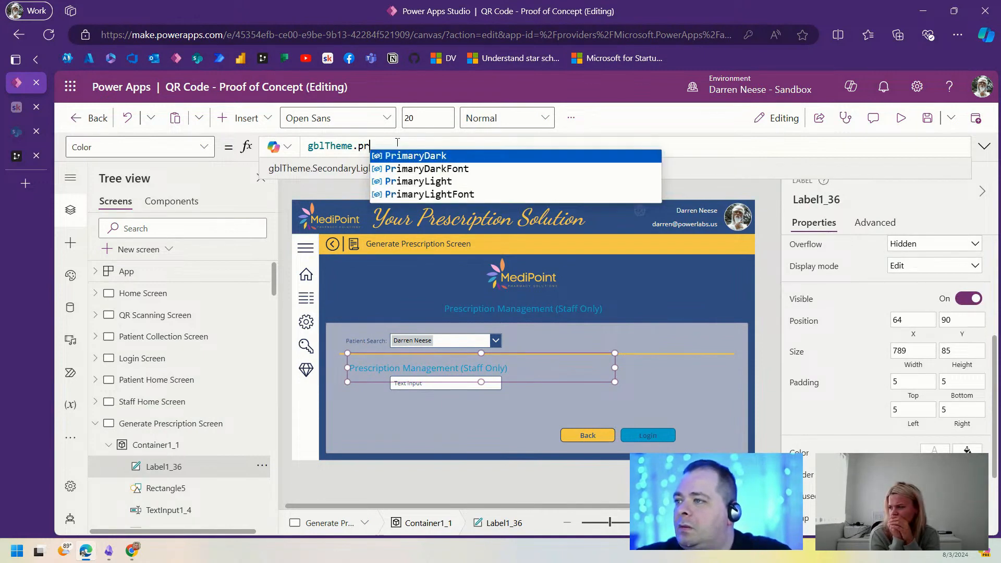
key("Tab")
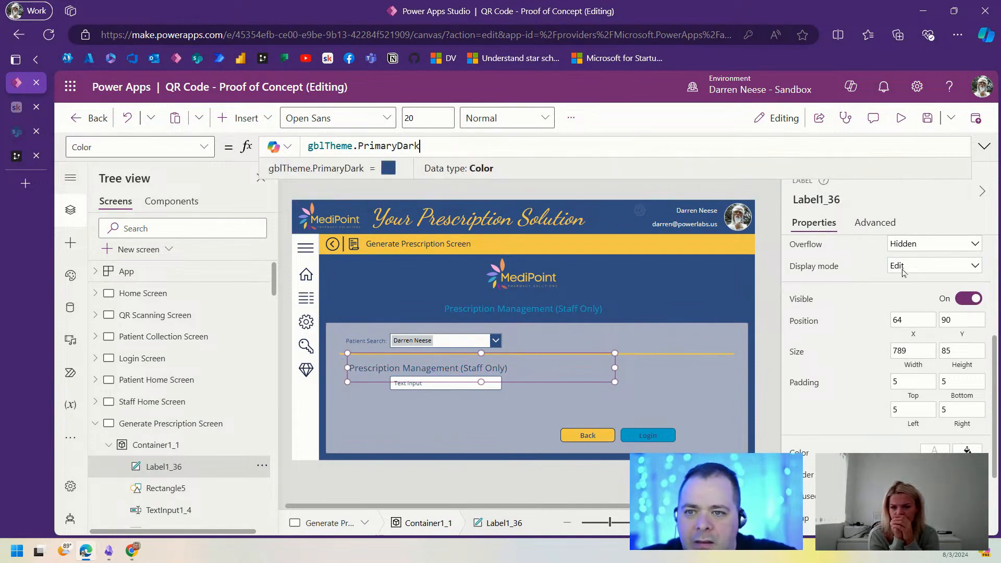
scroll(928, 313, "up", 4)
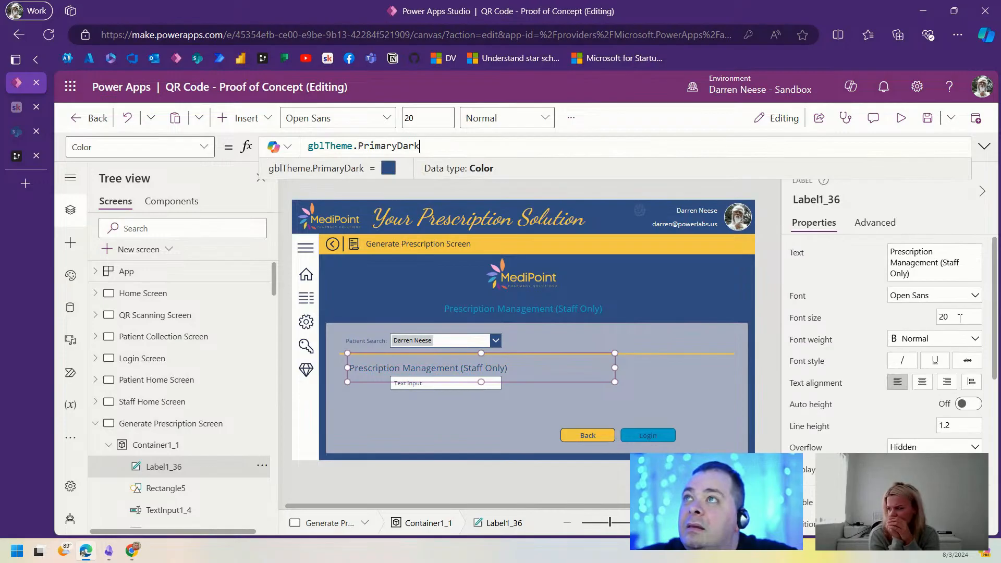
left_click(938, 340)
left_click(917, 354)
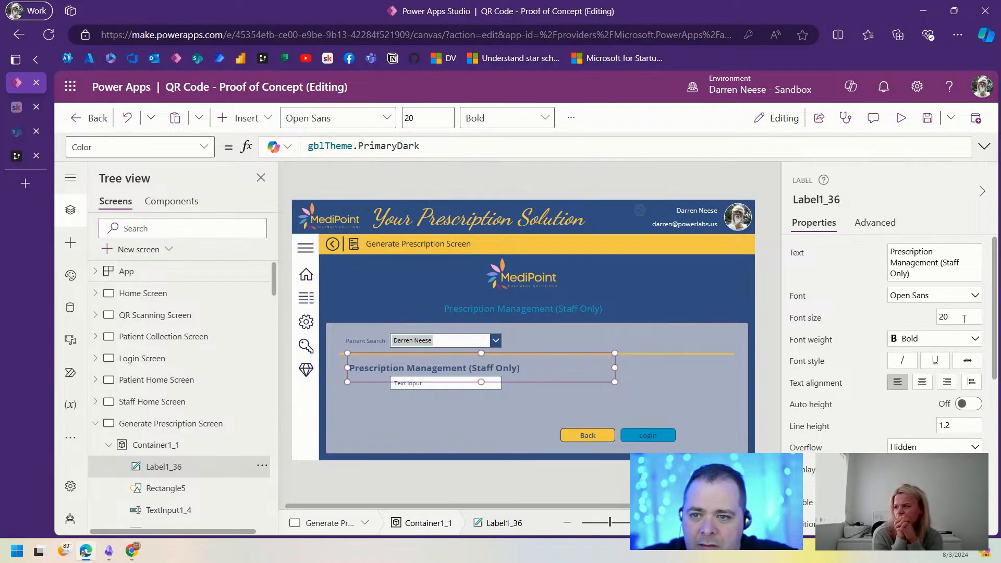
left_click(964, 319)
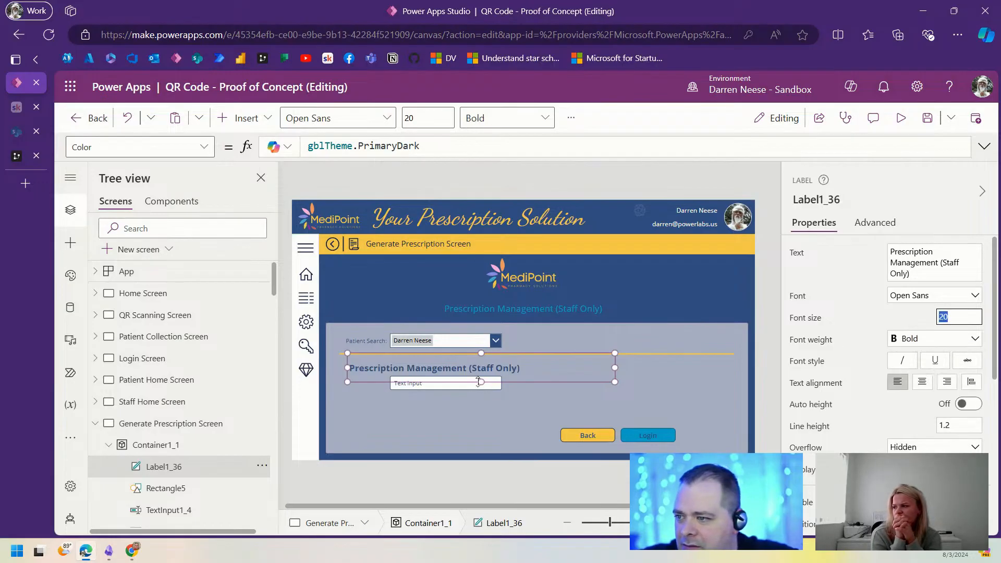
Step: Resize the heading, place it above the text input, and change its text to 'Prescription Details'
left_click_drag(479, 382, 482, 371)
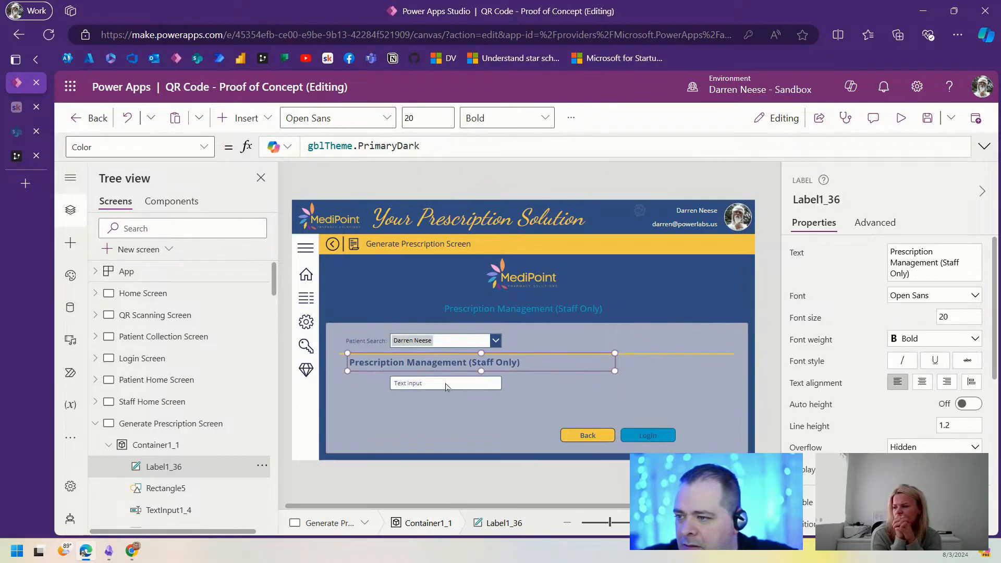
left_click(477, 384)
left_click(537, 367)
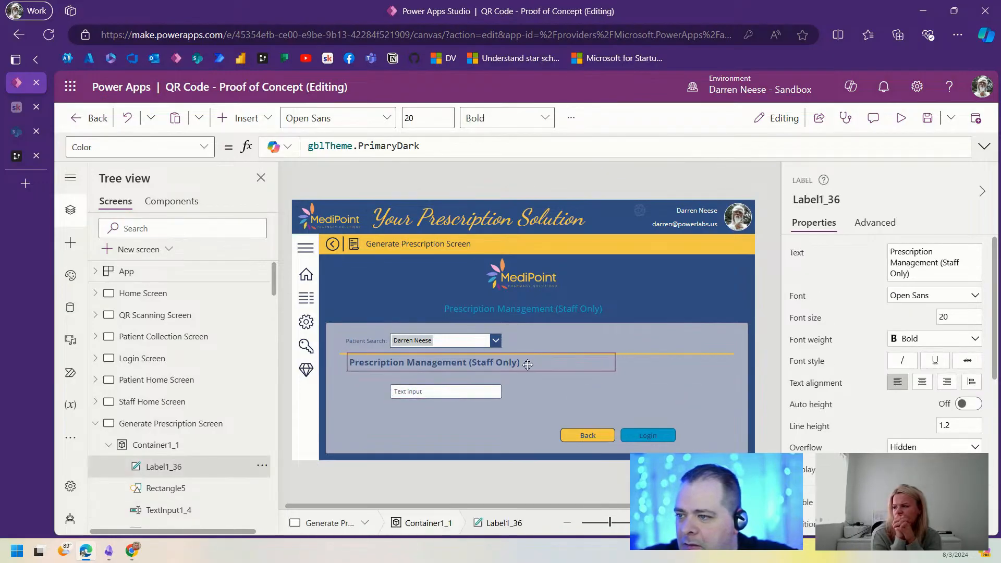
left_click_drag(537, 366, 523, 367)
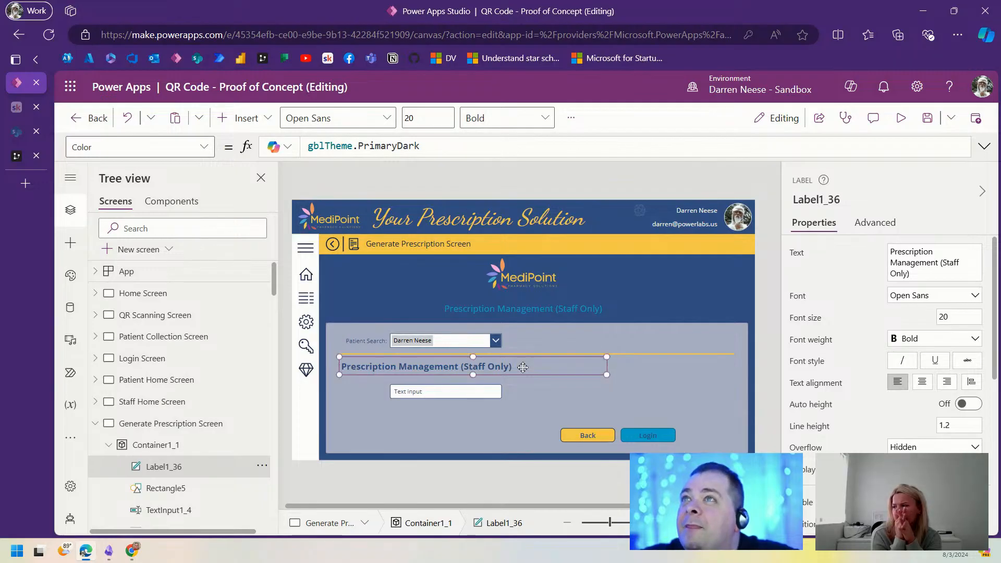
left_click(905, 266)
key("ctrl+a")
type("Prescription D")
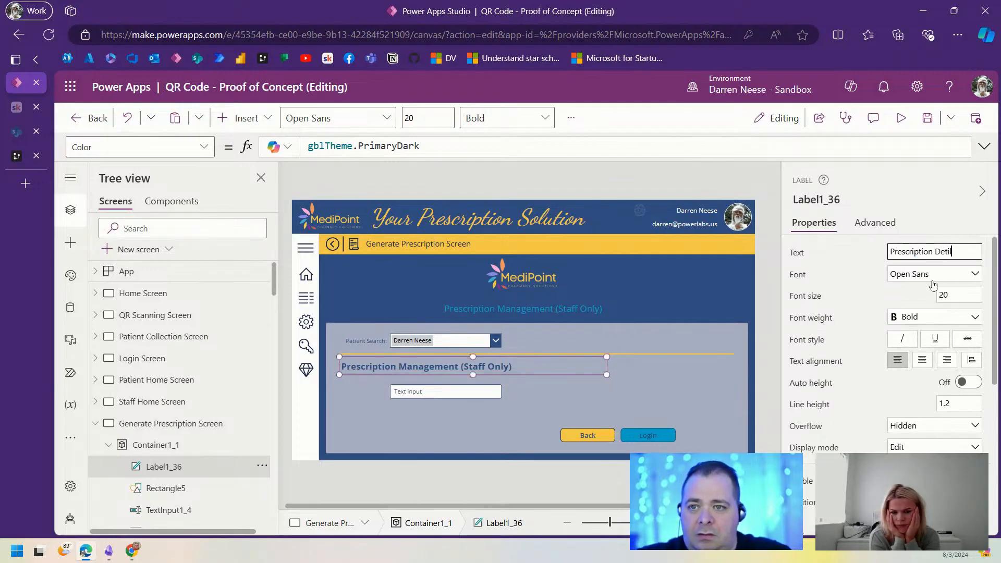
type("etails")
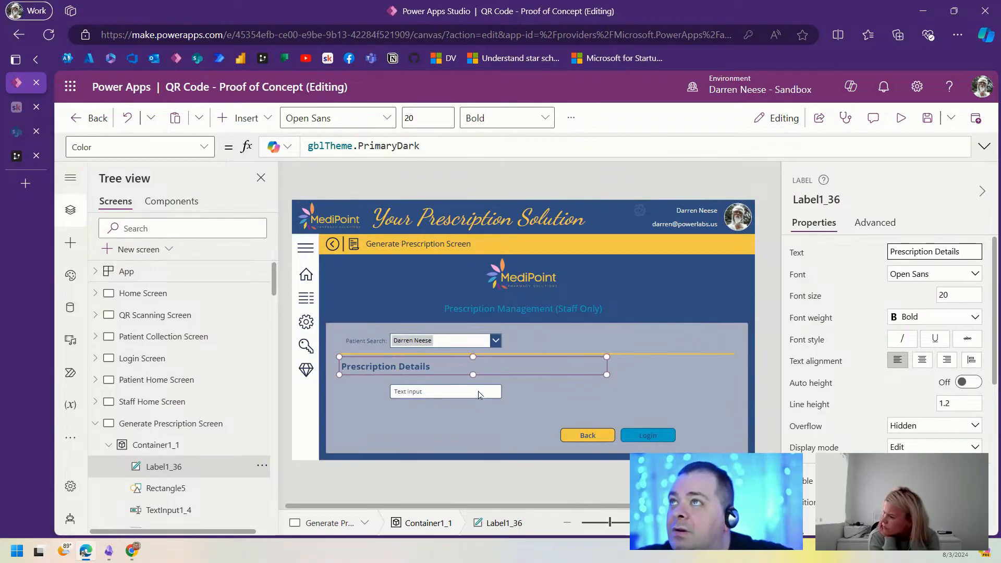
left_click(441, 391)
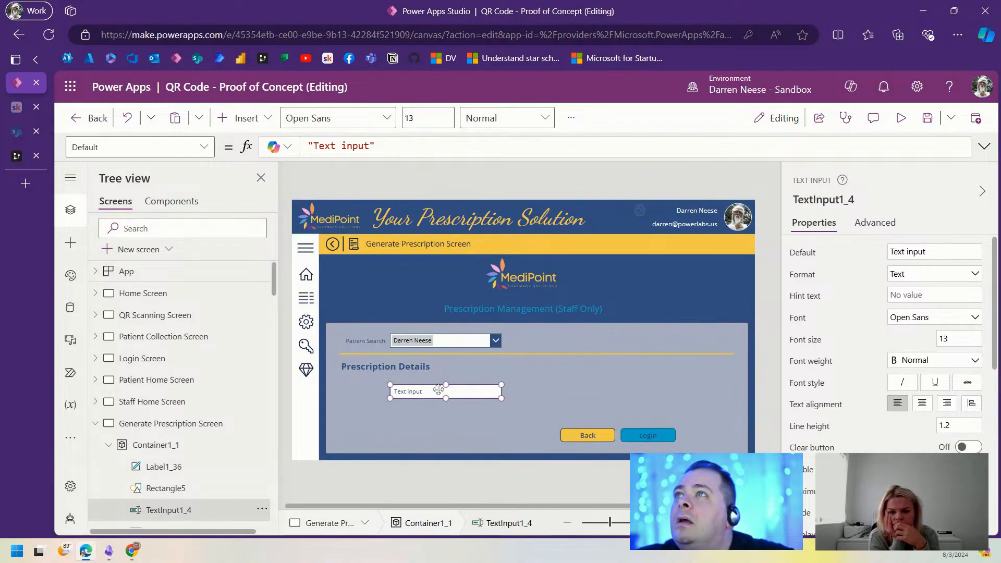
Step: Duplicate the Patient Search label beside the text box, left-align it, and retitle it 'Medication Name & Strength:'
left_click(371, 343)
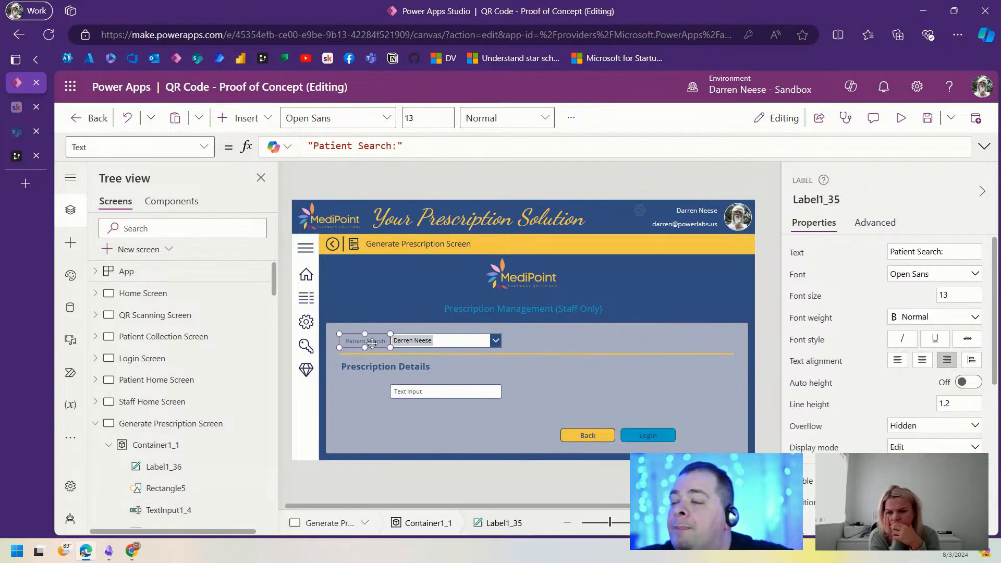
key("ctrl+c")
key("ctrl+v")
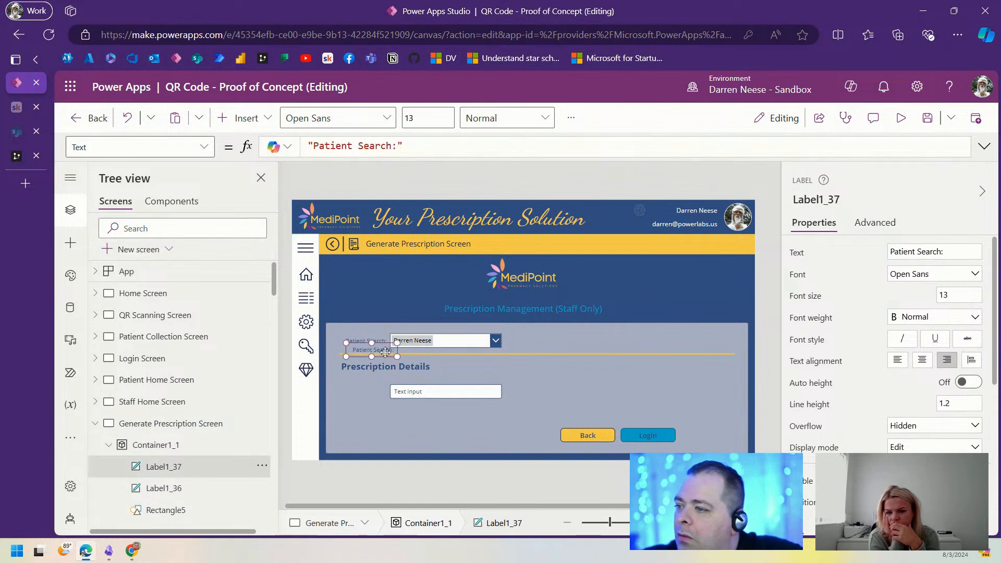
left_click_drag(373, 344, 422, 382)
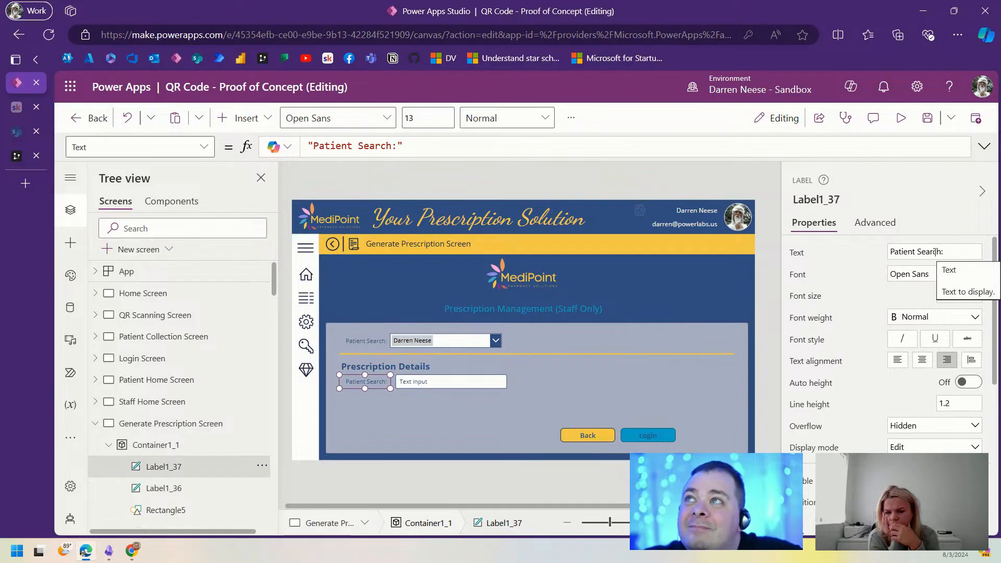
left_click(897, 359)
left_click(930, 250)
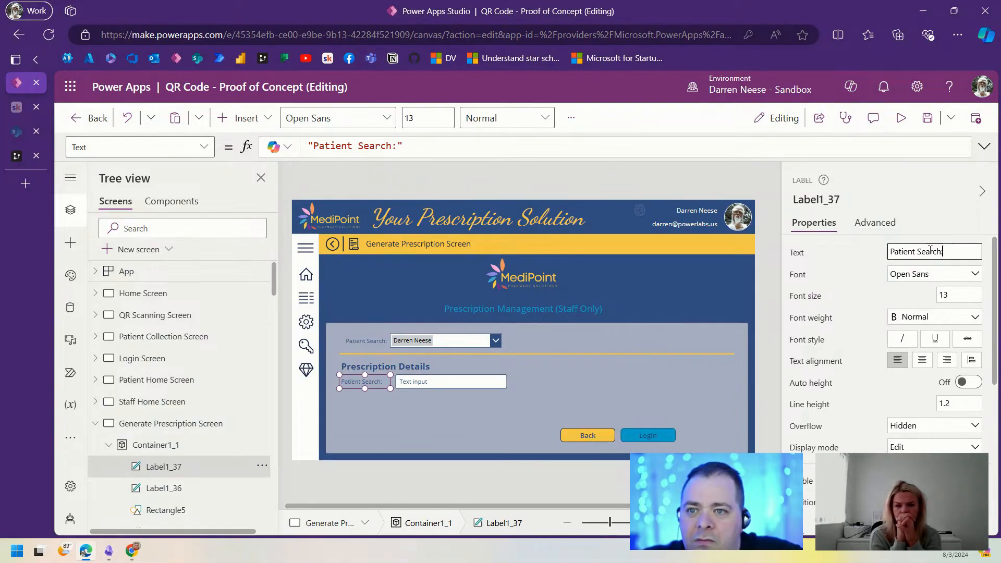
key("ctrl+a")
type("Medica")
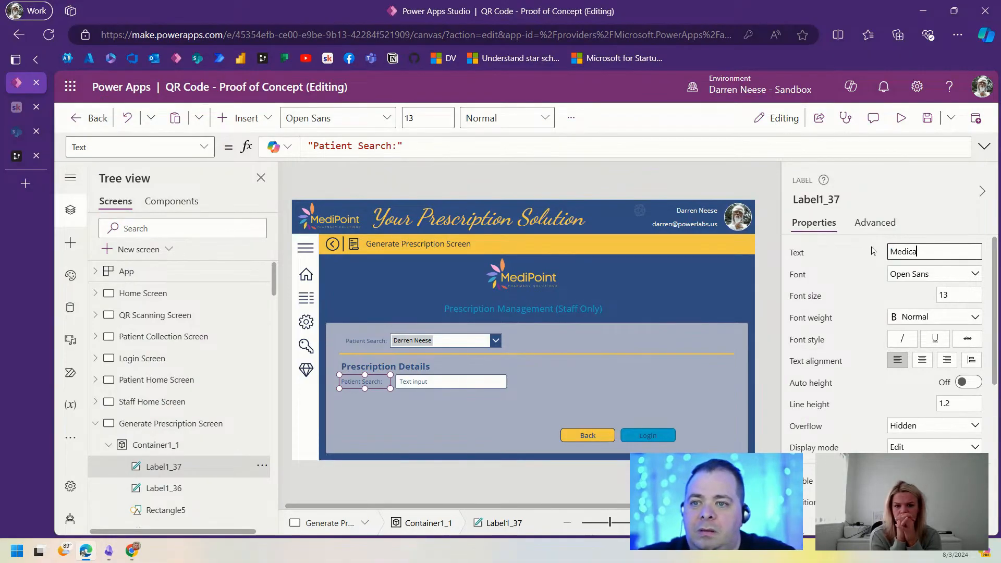
type("tion")
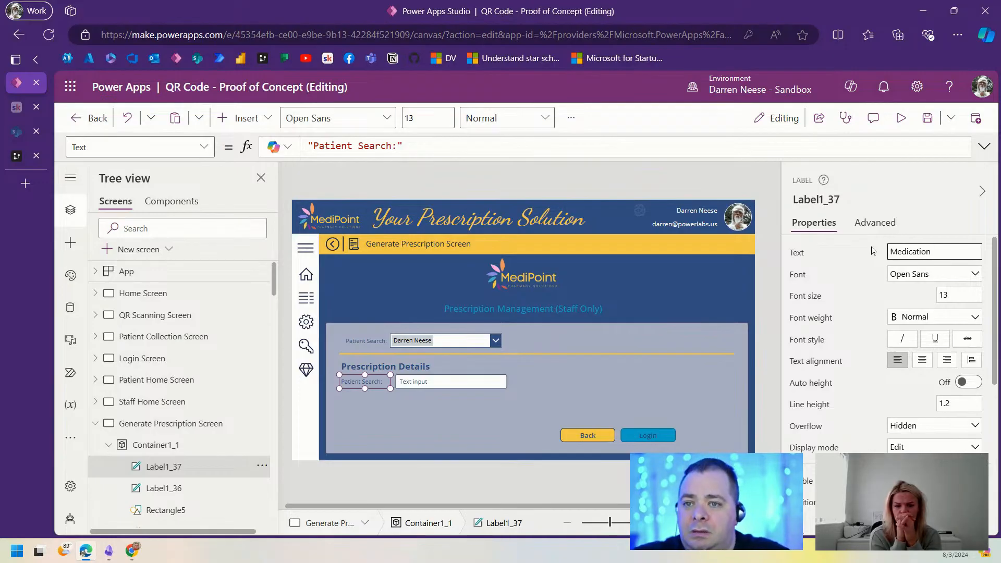
type(" Name & ")
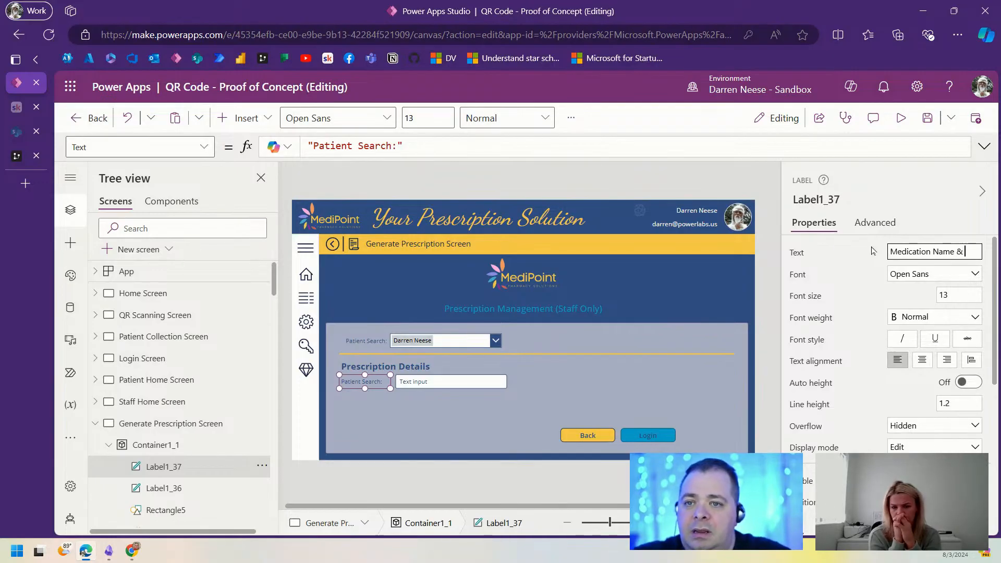
type("Strength")
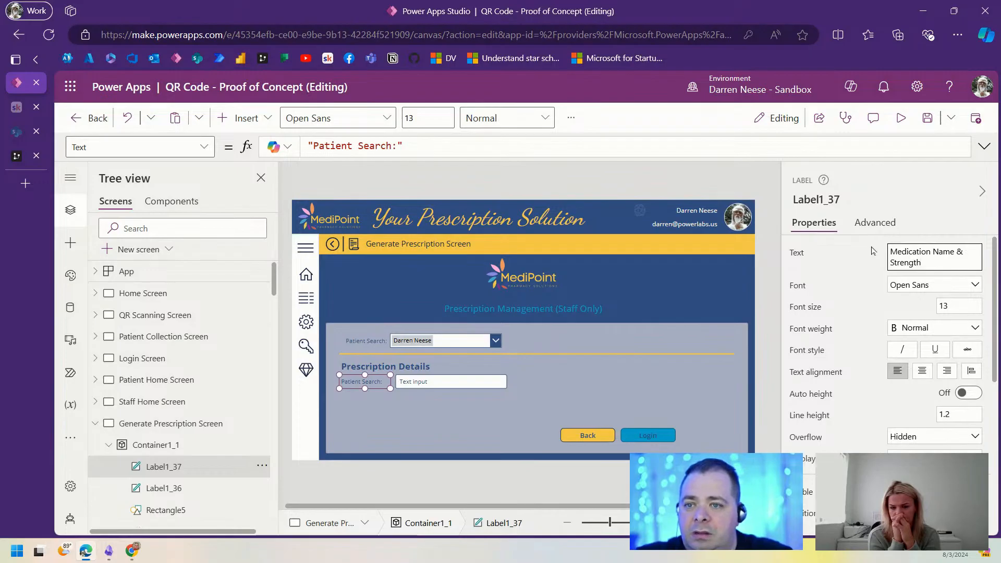
type(":")
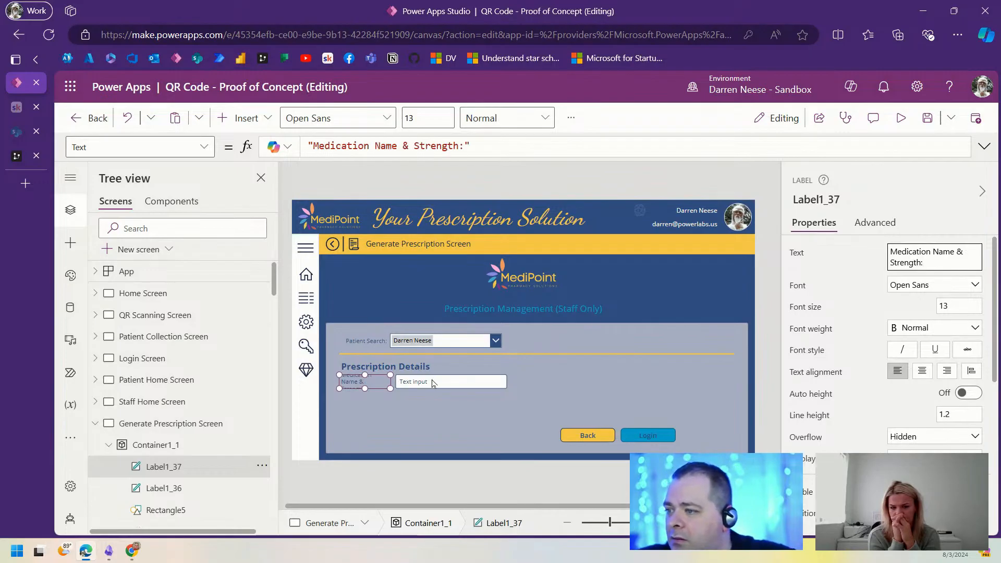
Step: Set the label width to 260 and place the text box right beside it
left_click_drag(445, 386, 504, 387)
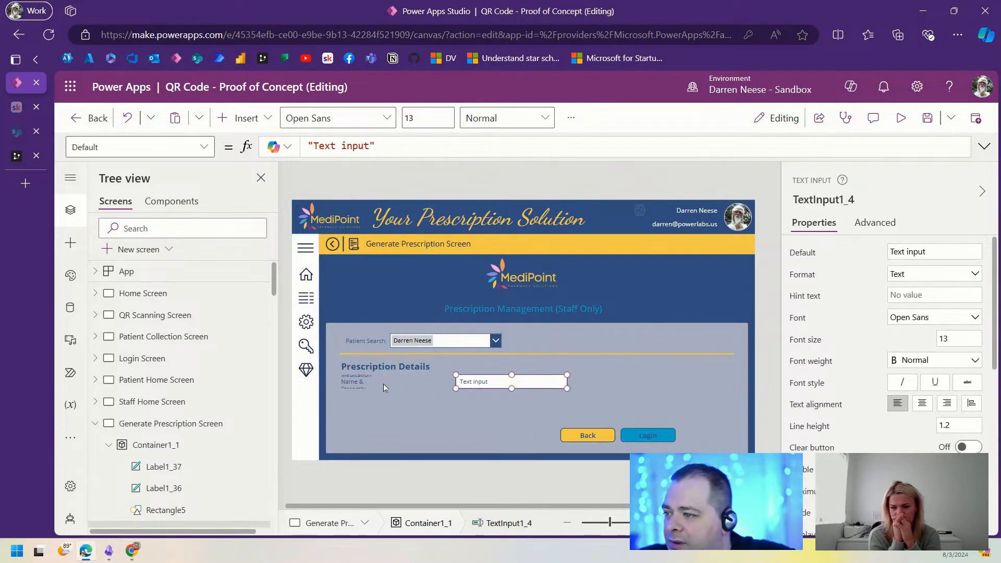
left_click(386, 386)
scroll(933, 425, "down", 5)
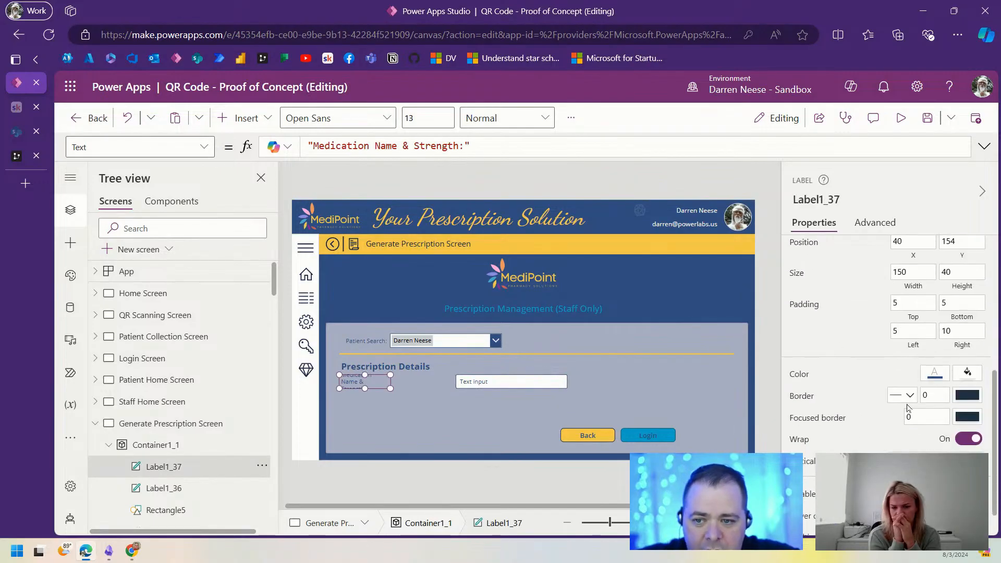
left_click(919, 273)
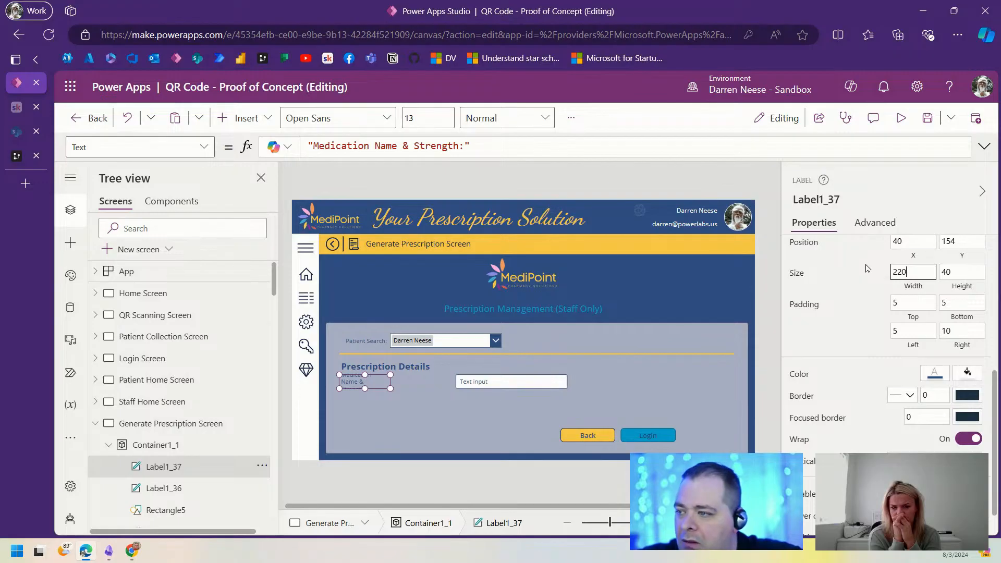
type("220")
key("Return")
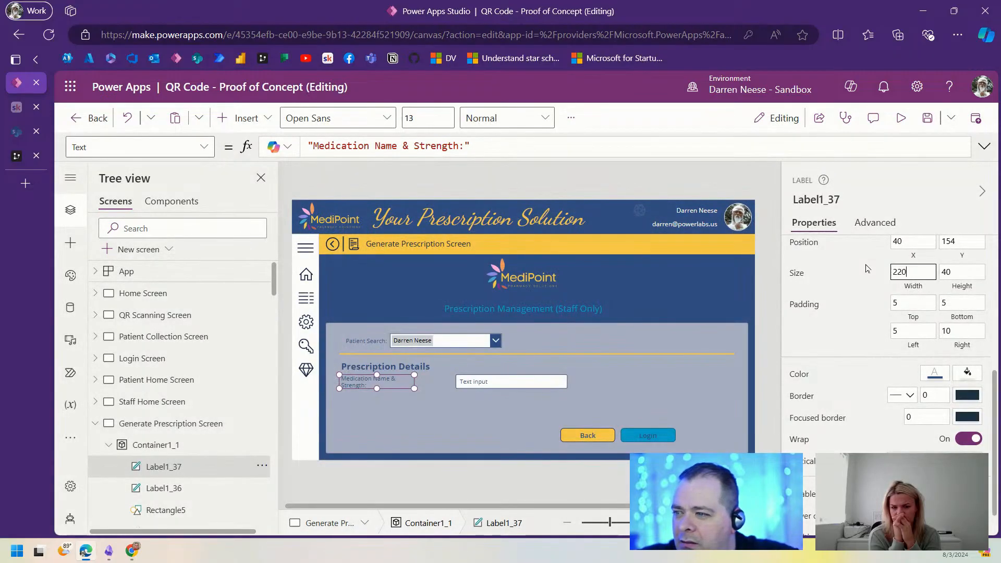
type("30")
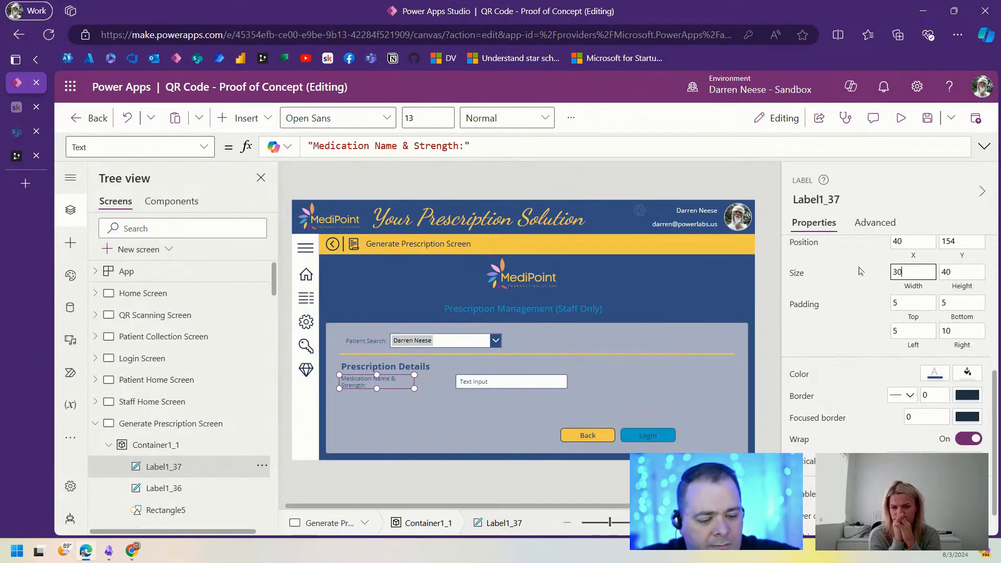
type("0")
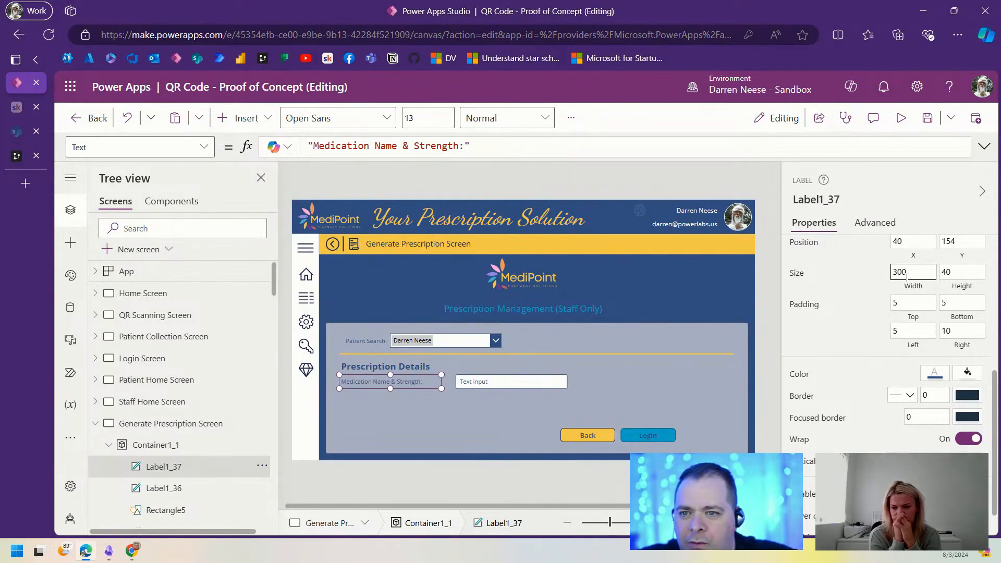
left_click_drag(908, 271, 886, 273)
type("250")
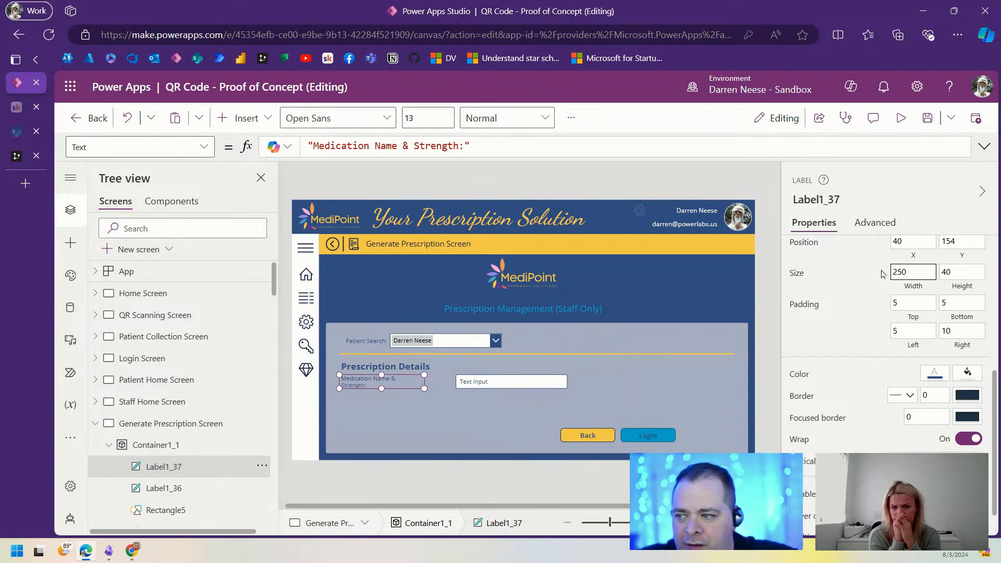
type("260")
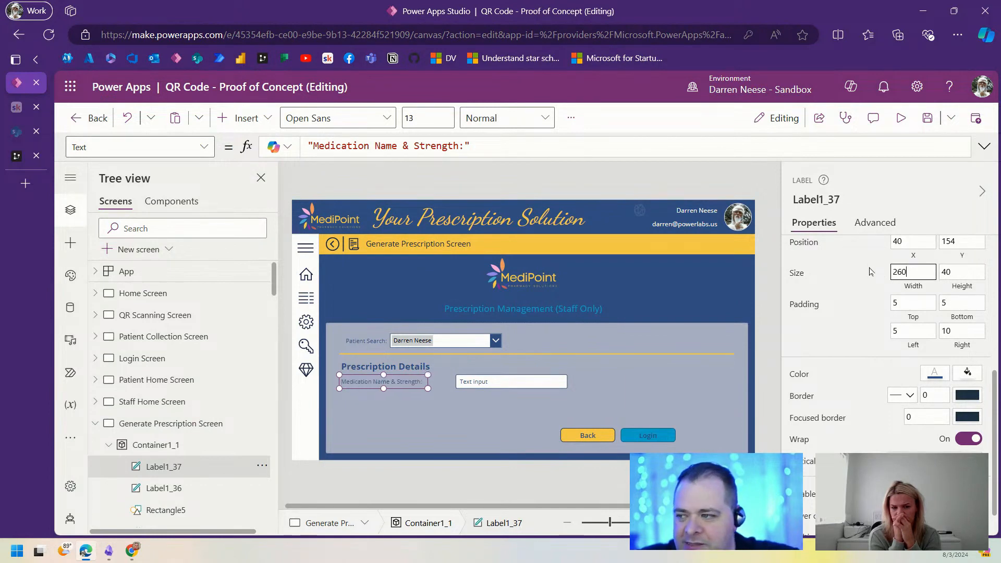
left_click(409, 383)
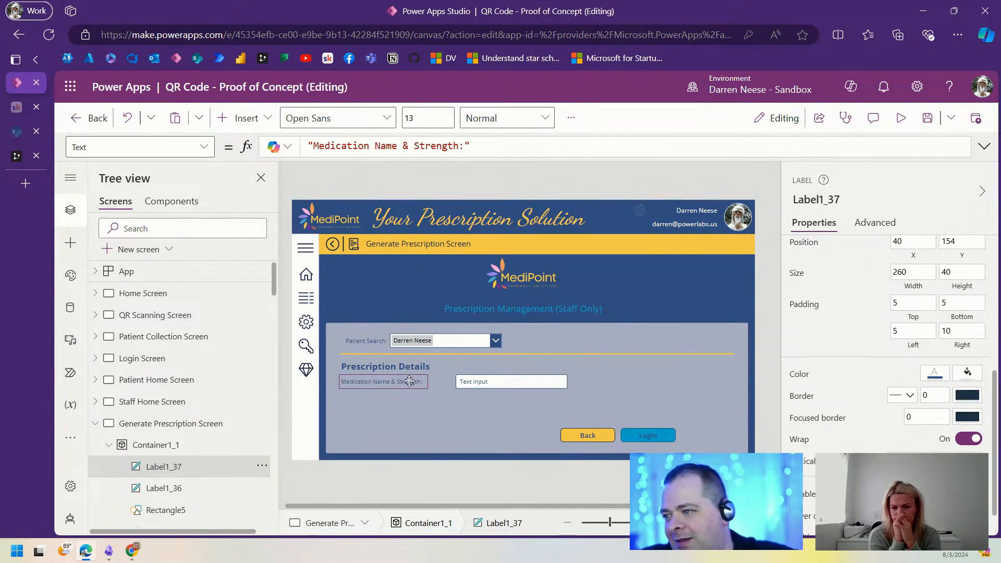
left_click_drag(523, 383, 490, 383)
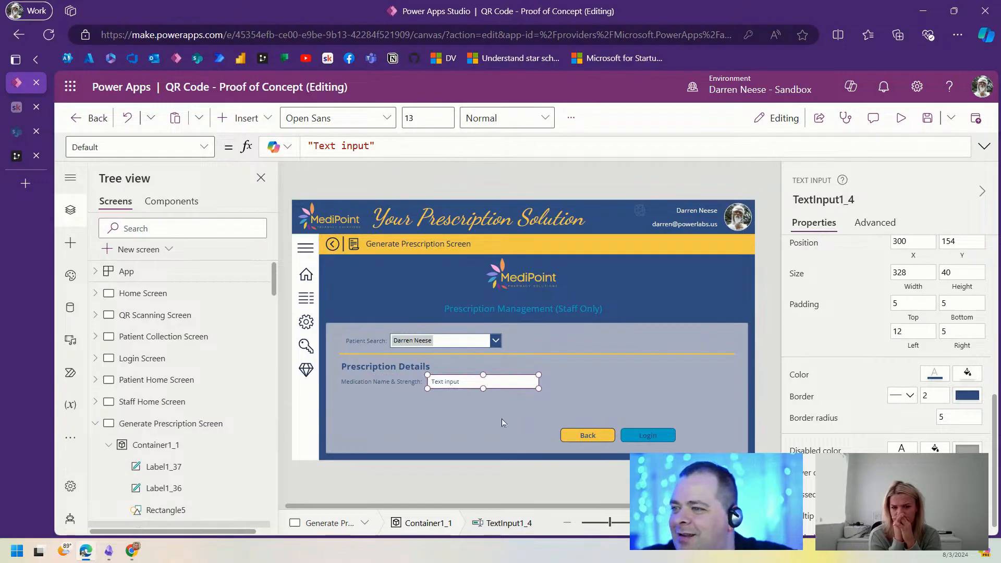
Step: Nudge the label and text box down together and clear the box's default text
left_click(502, 418)
left_click(412, 386)
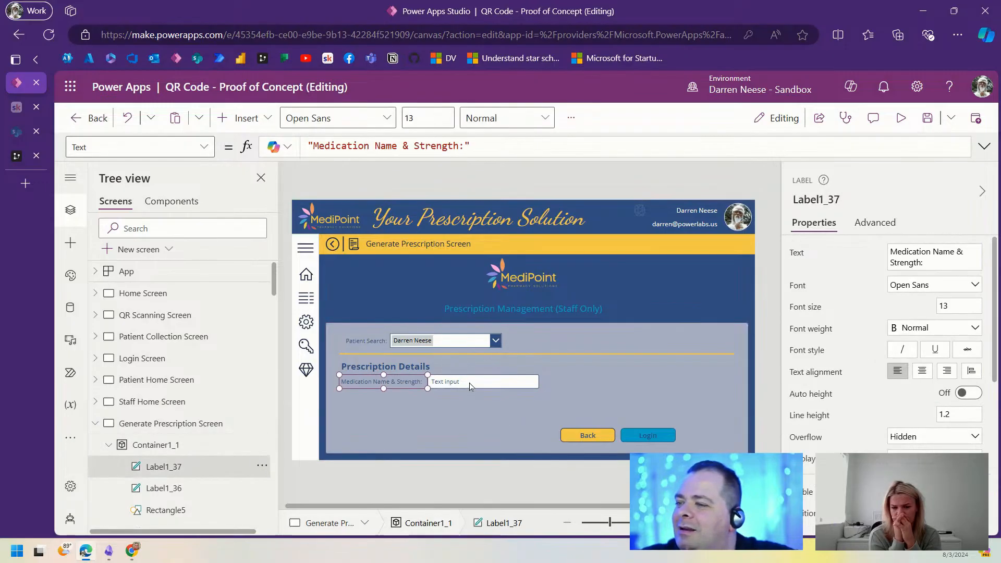
left_click(469, 386, "shift")
key("Down")
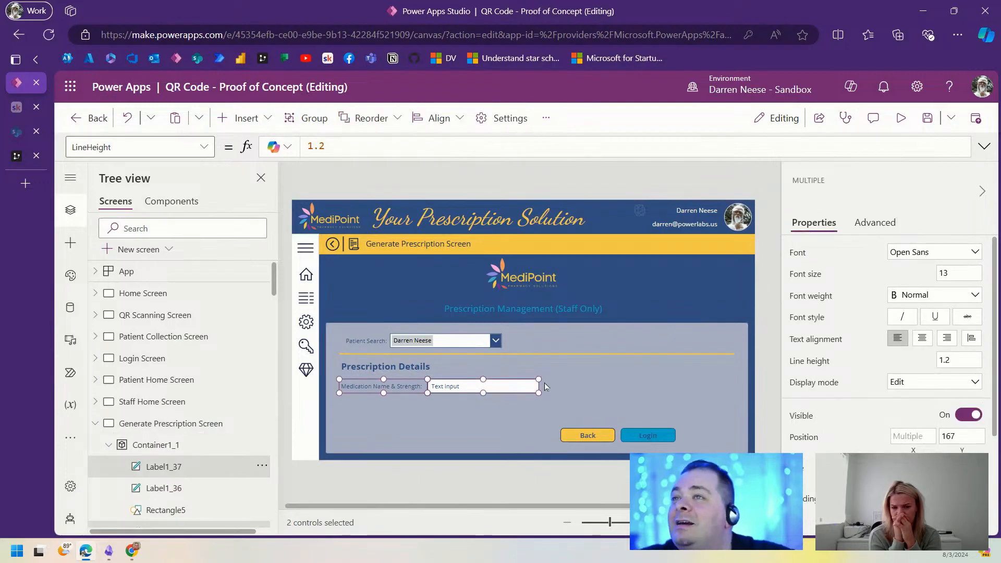
left_click(506, 408)
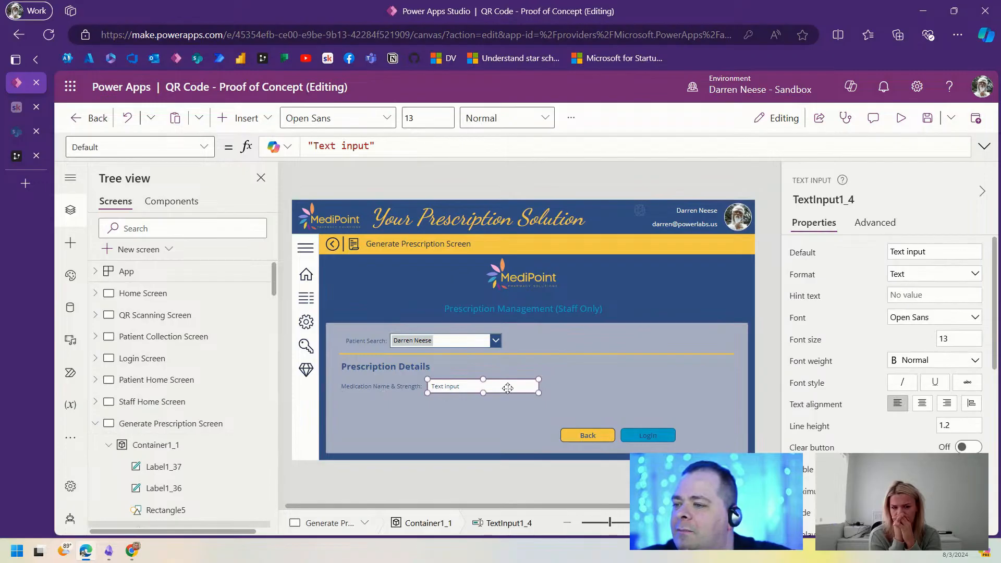
left_click_drag(928, 252, 891, 250)
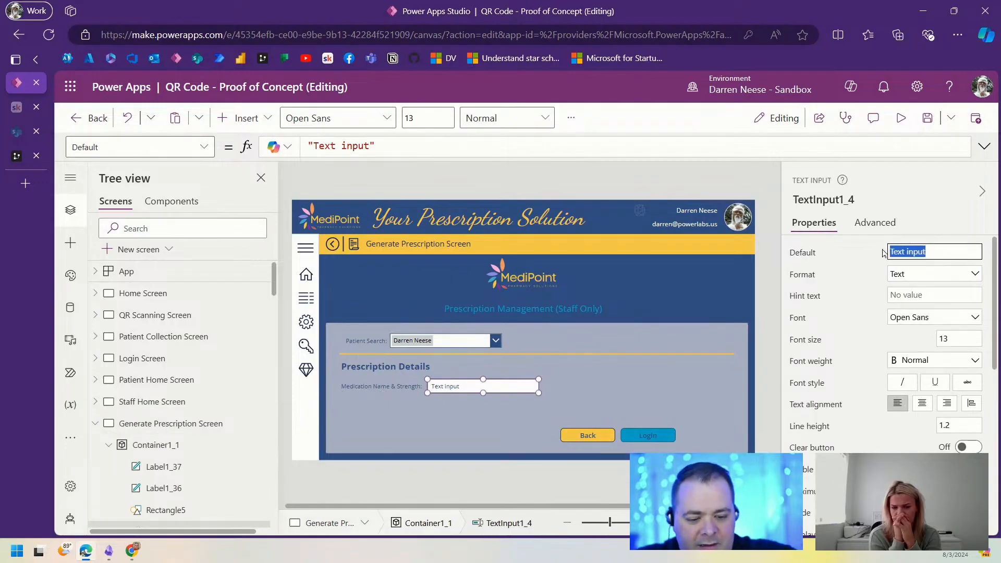
key("BackSpace")
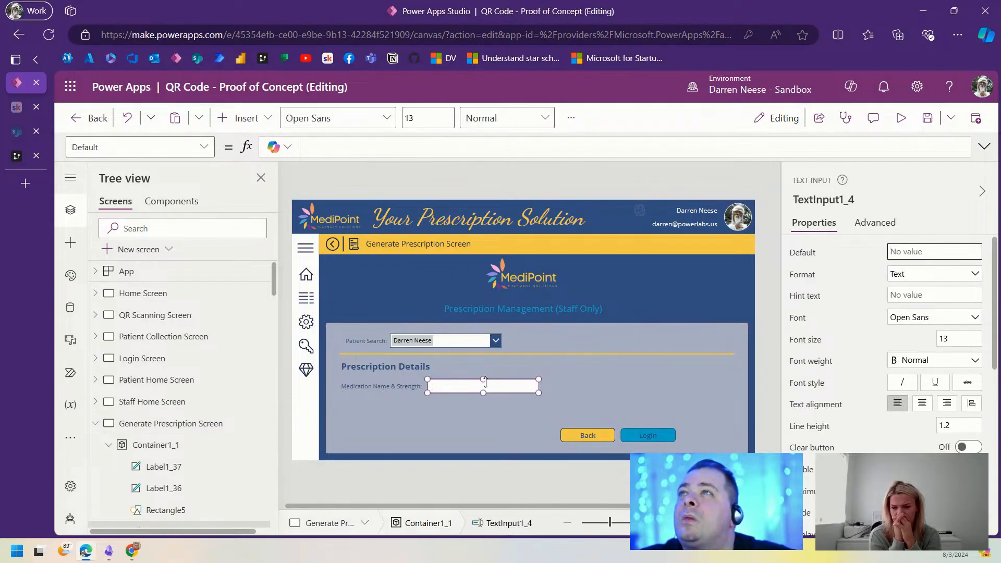
left_click(408, 390)
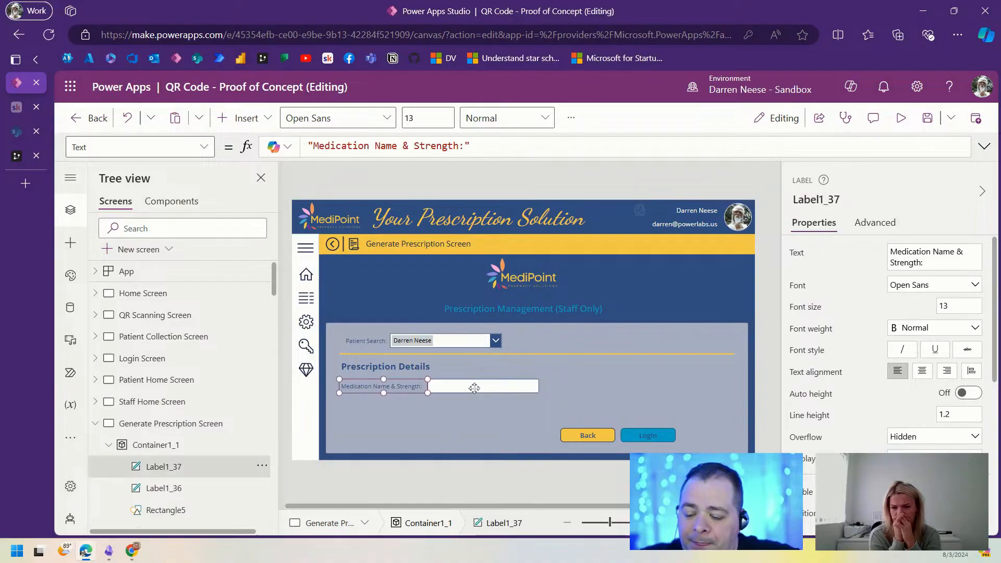
left_click(473, 389, "shift")
Step: Paste a copy of the row below the first one and retitle its label 'Reason for Medication'
key("ctrl+v")
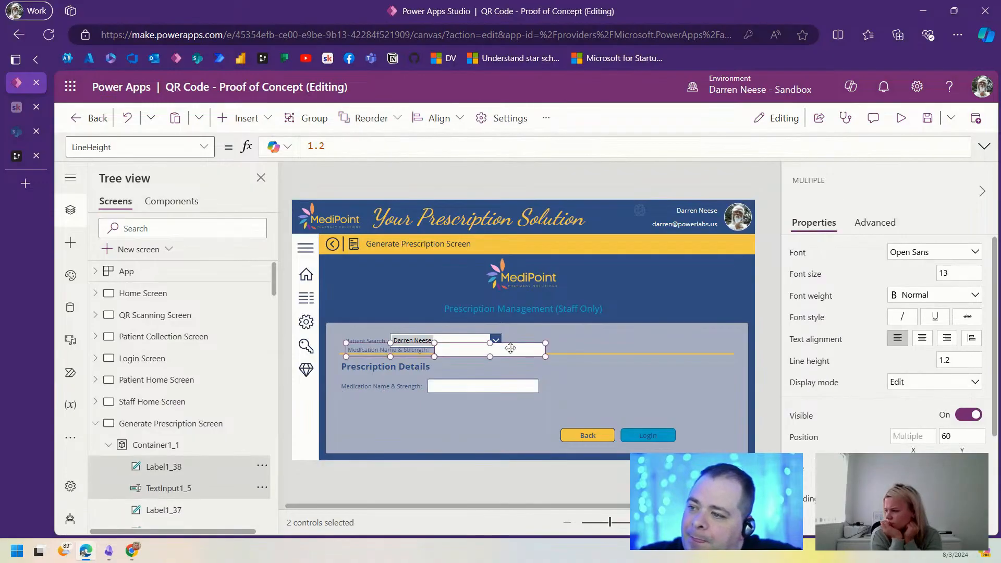
left_click_drag(510, 348, 504, 406)
left_click(562, 397)
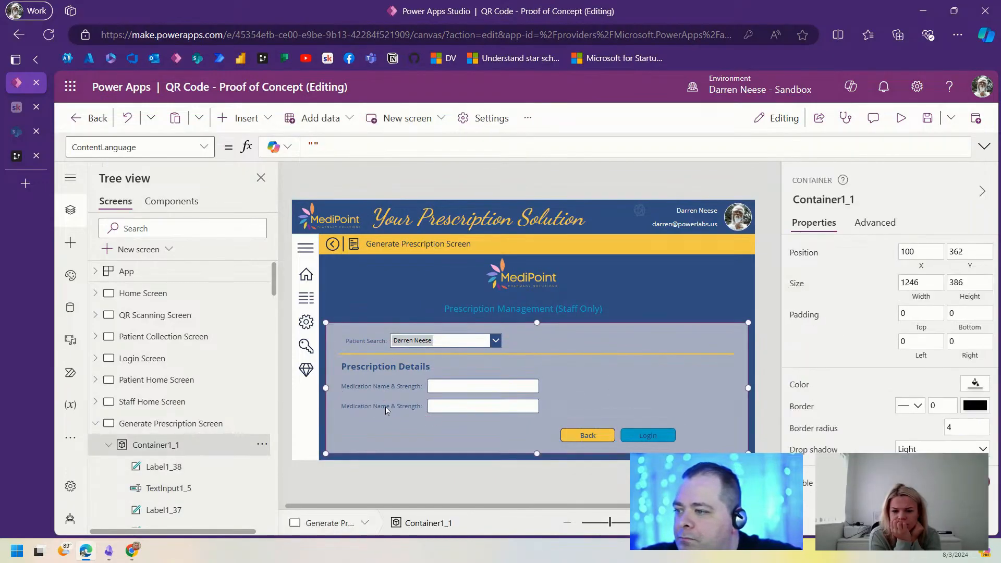
left_click(386, 406)
left_click_drag(919, 257, 903, 252)
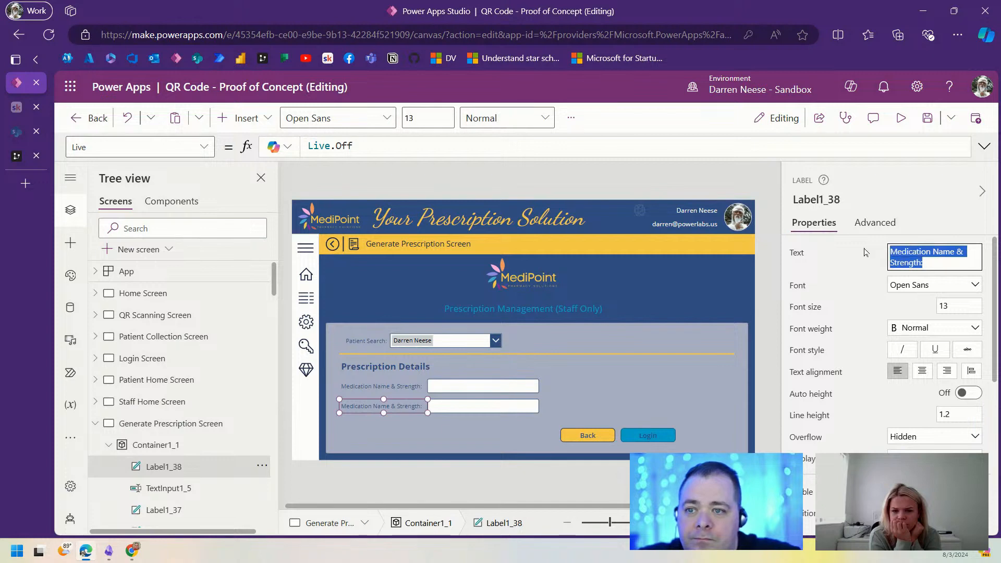
type("REa")
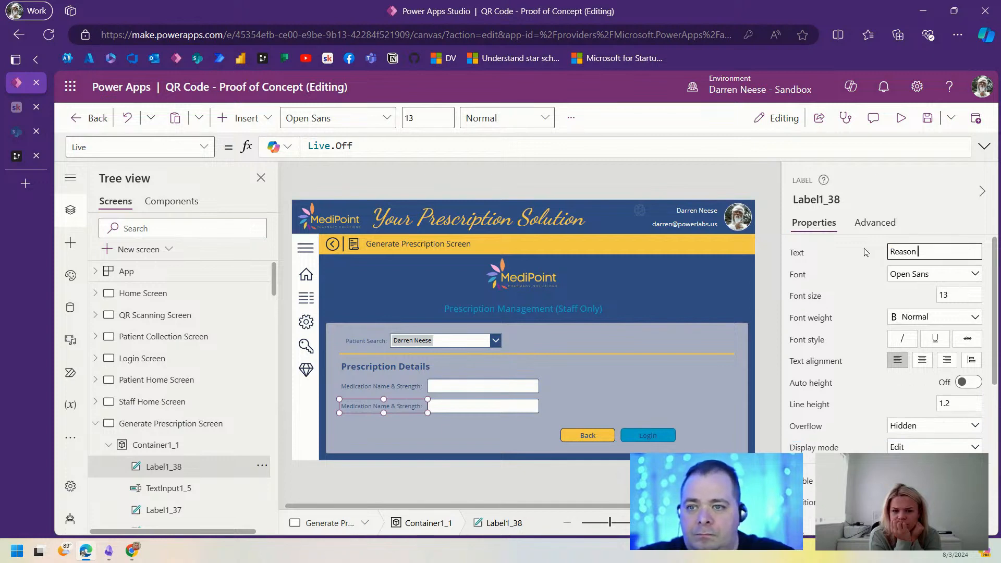
type("son for Medication:")
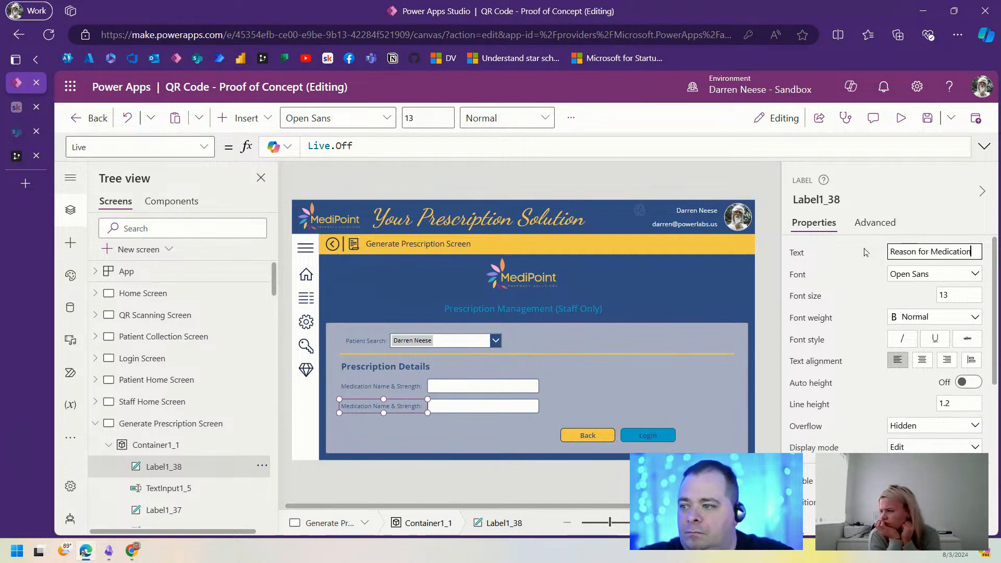
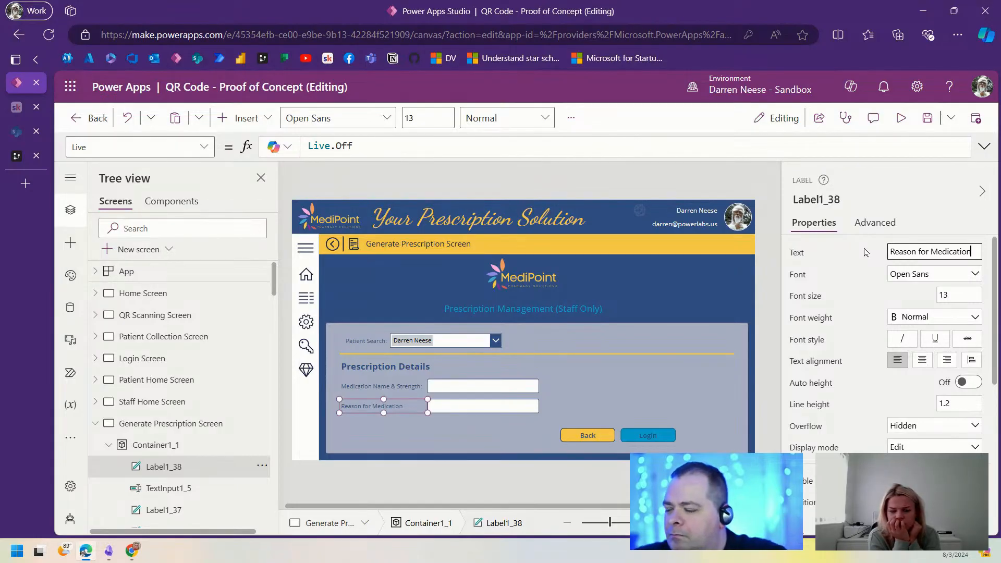
Step: Right-align the Medication Name and Reason for Medication labels
left_click(402, 389, "shift")
left_click(947, 361)
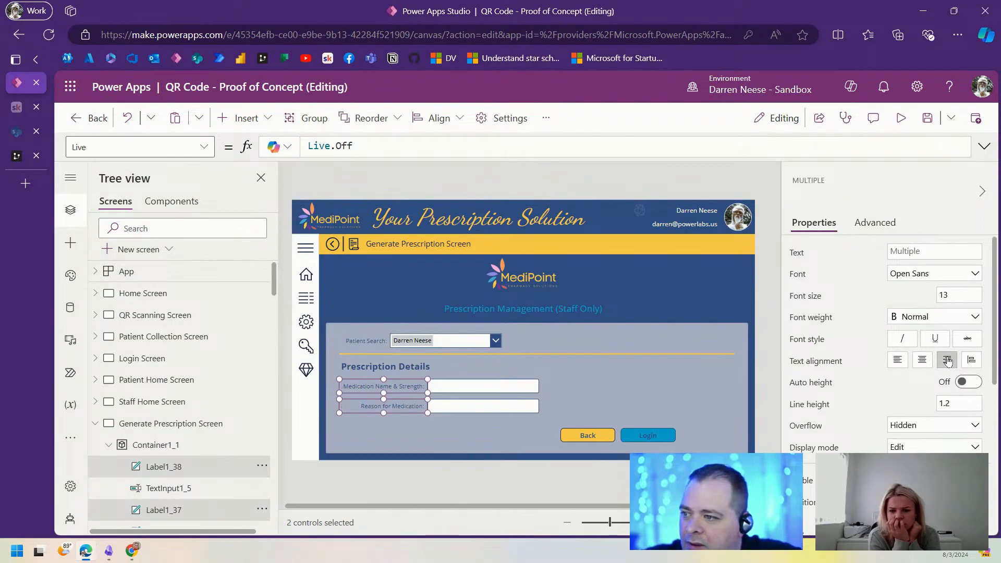
left_click(634, 386)
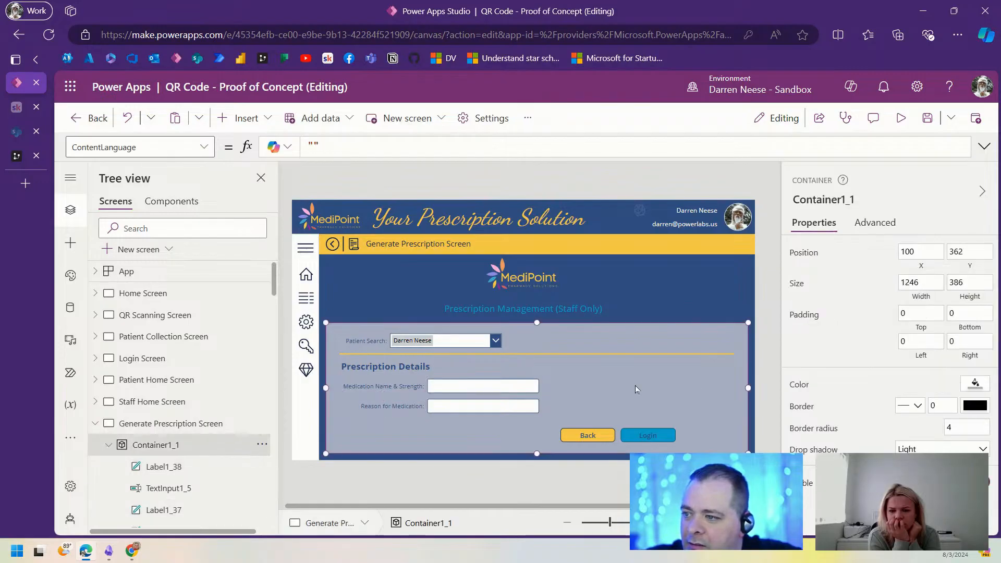
Step: Duplicate both label-and-text-box rows as a second column to the right of the originals
left_click(401, 389)
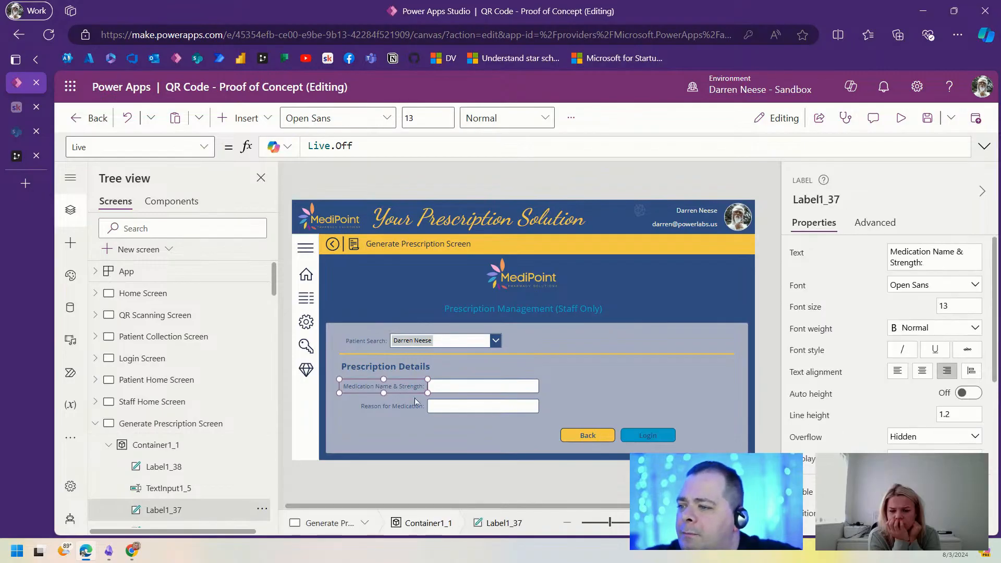
left_click(461, 387, "ctrl")
left_click(402, 405, "ctrl")
left_click(461, 408, "ctrl")
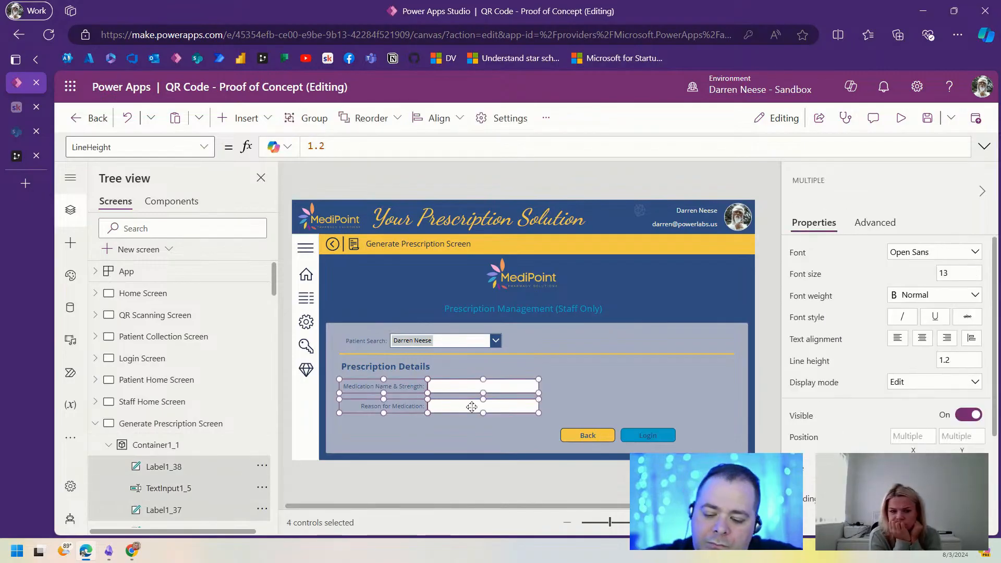
key("ctrl+c")
key("ctrl+v")
left_click_drag(512, 367, 700, 405)
left_click(765, 350)
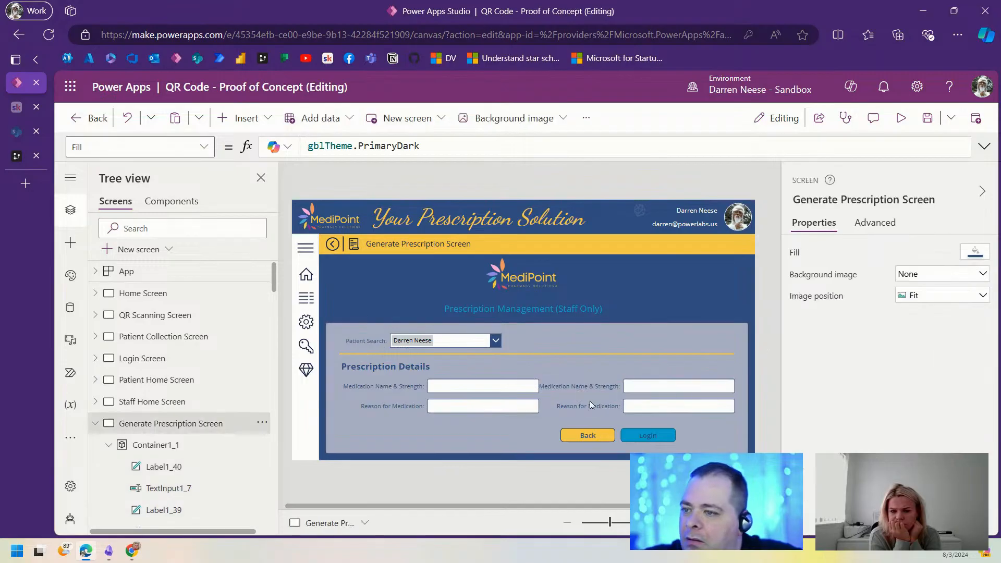
Step: Set the two new labels to width 200 and shift them right beside their boxes
left_click(585, 388)
left_click(584, 407, "ctrl")
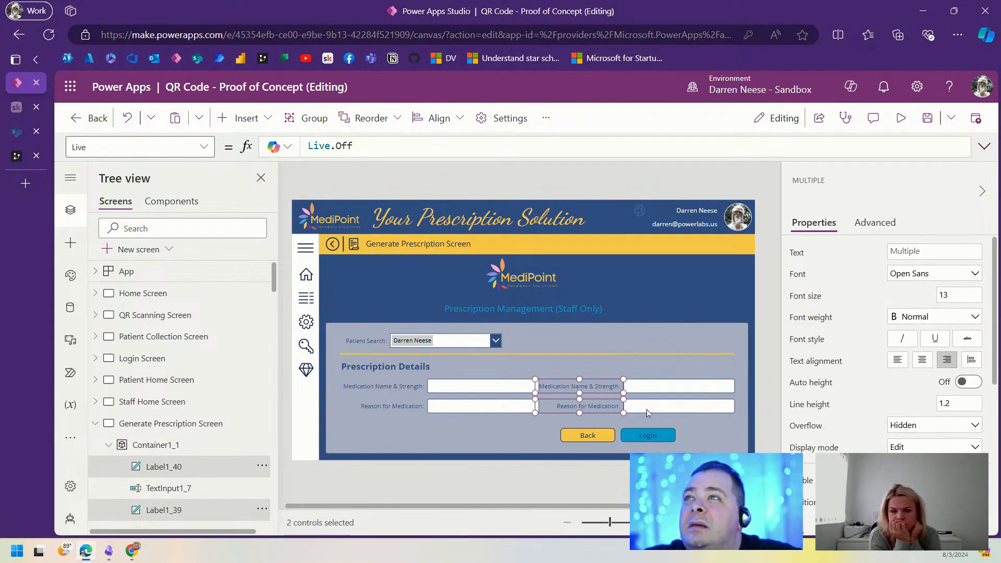
scroll(942, 432, "down", 3)
left_click(897, 395)
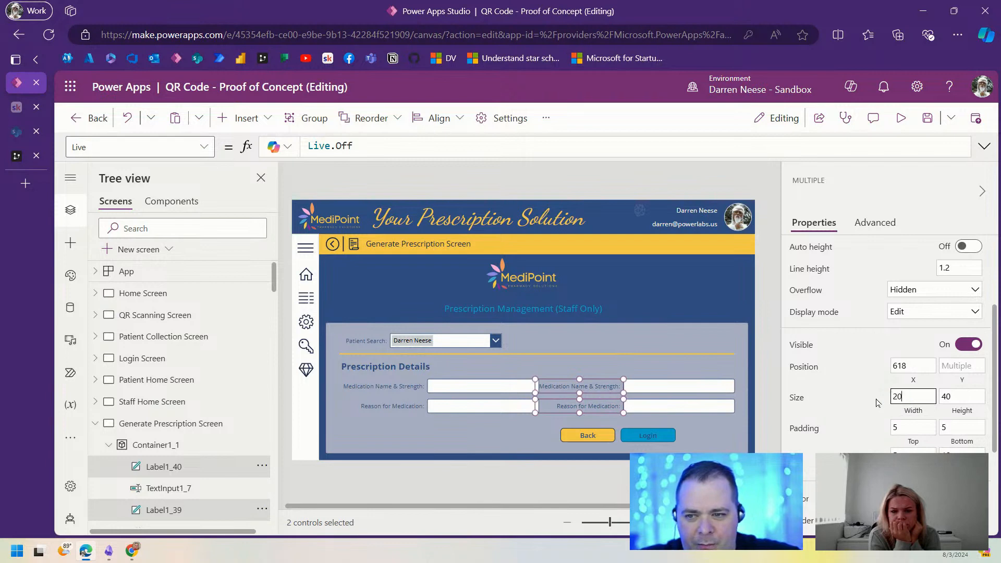
key("Return")
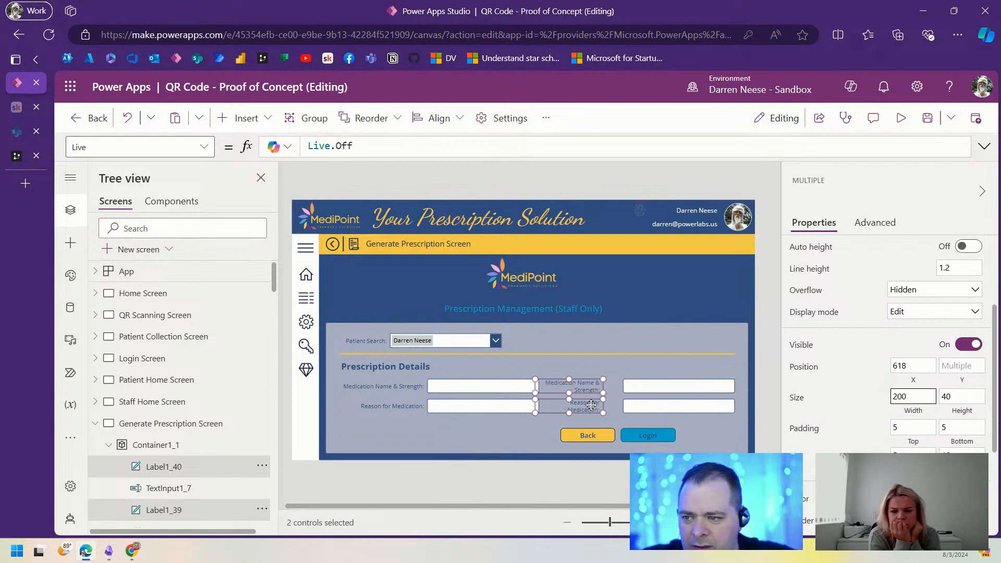
left_click_drag(591, 404, 610, 404)
Step: Retitle the copied labels 'Treatment Duration:' and 'Dose:'
left_click(764, 371)
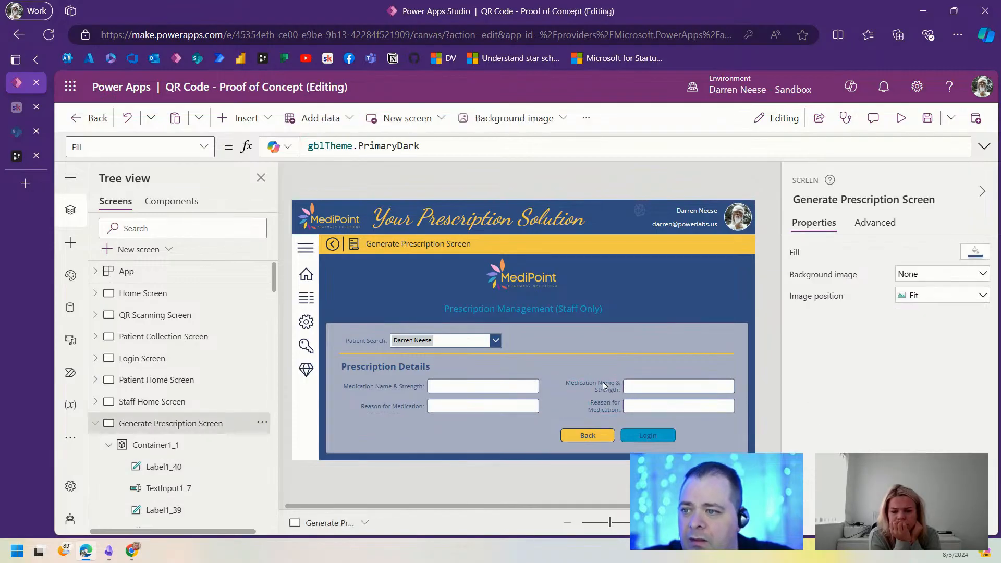
left_click(603, 382)
left_click_drag(922, 259, 863, 253)
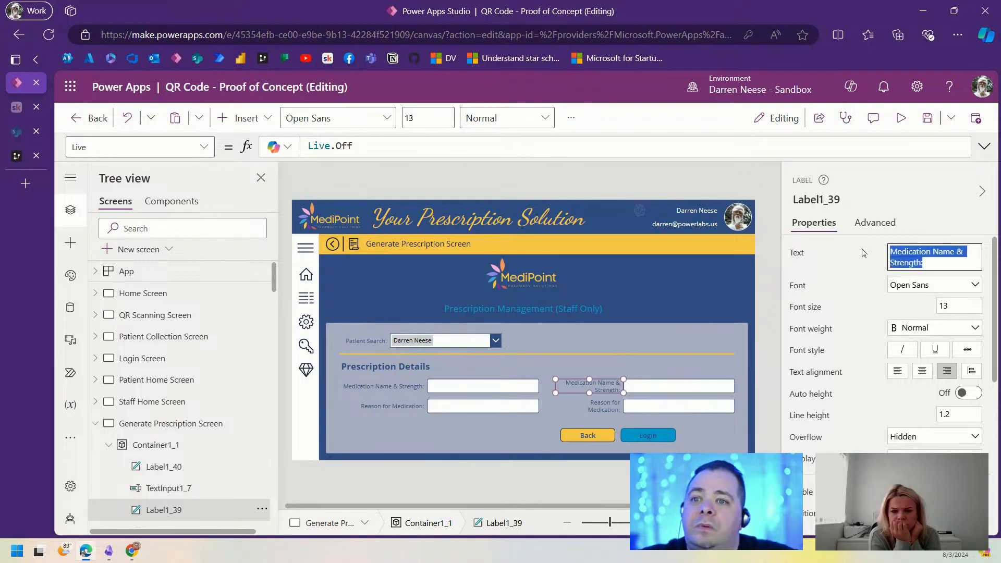
type("T")
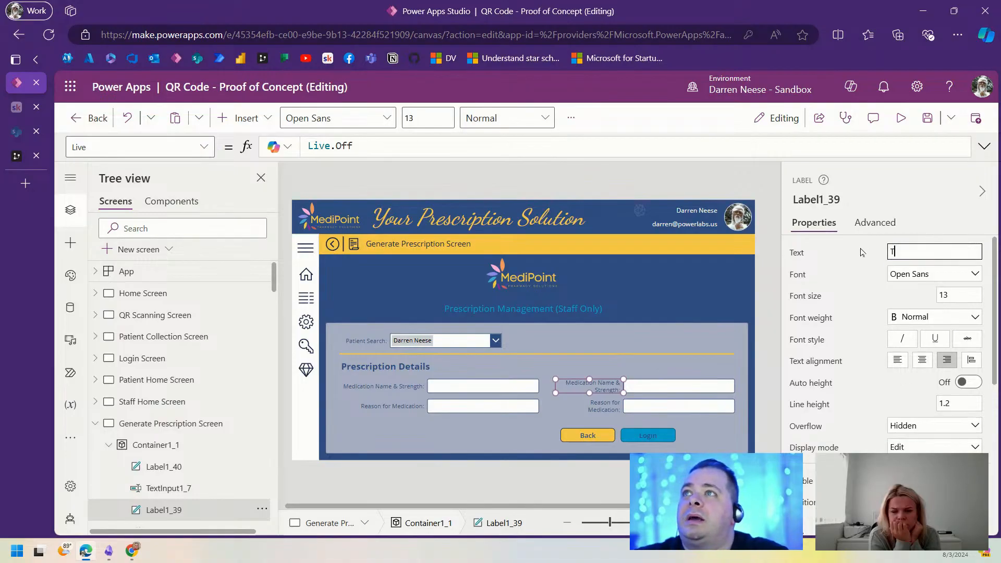
type("reatm")
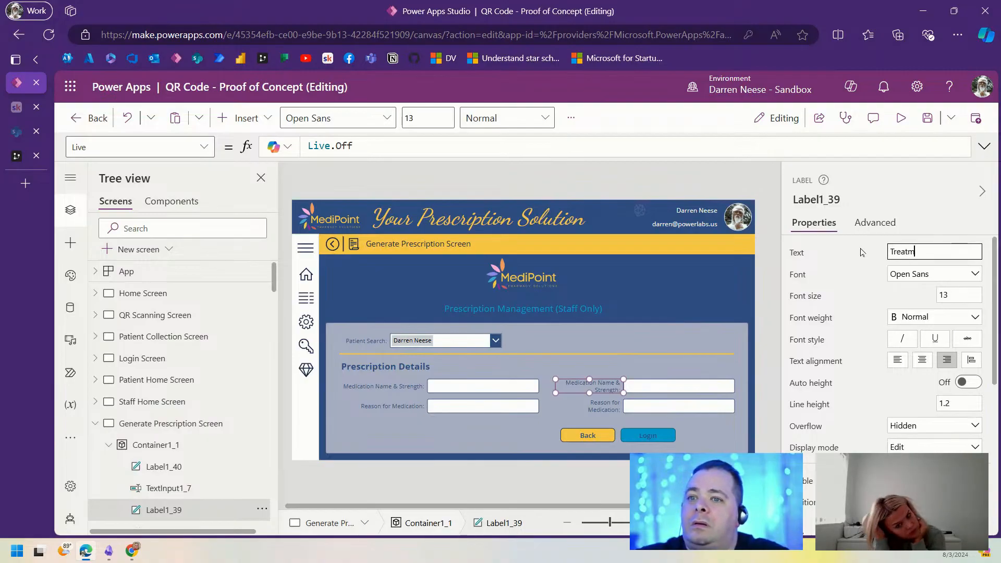
type("ent Duration")
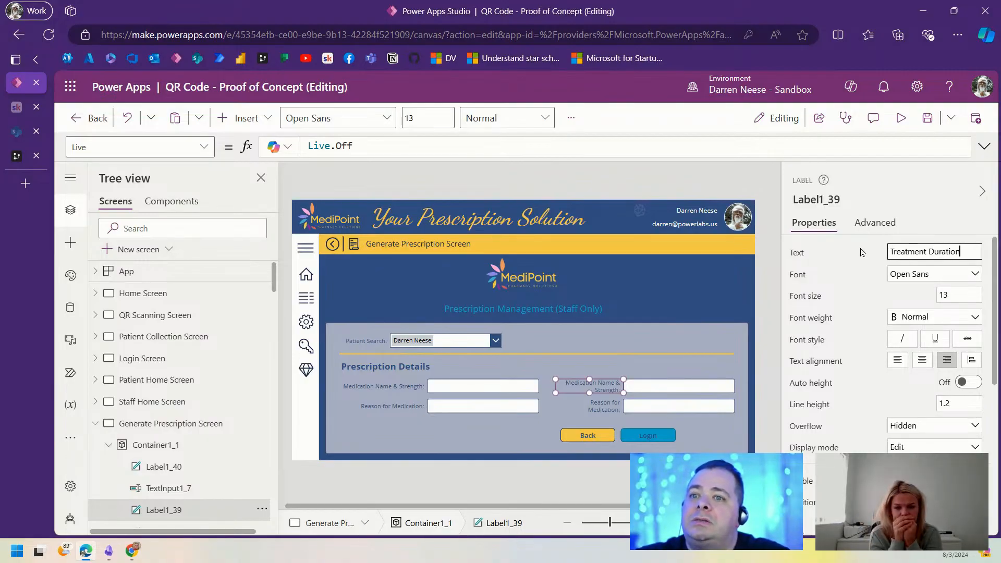
type(":")
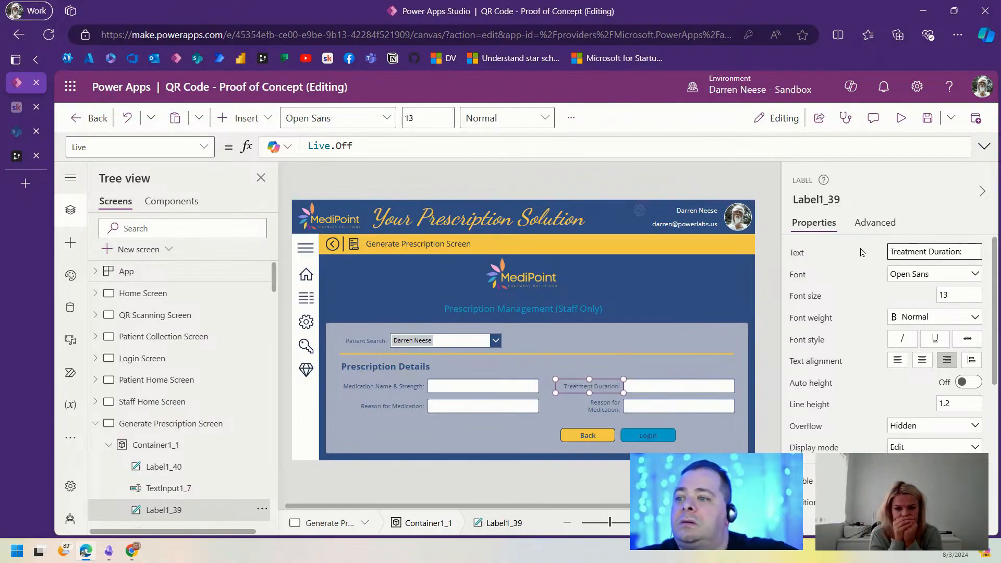
left_click(606, 407)
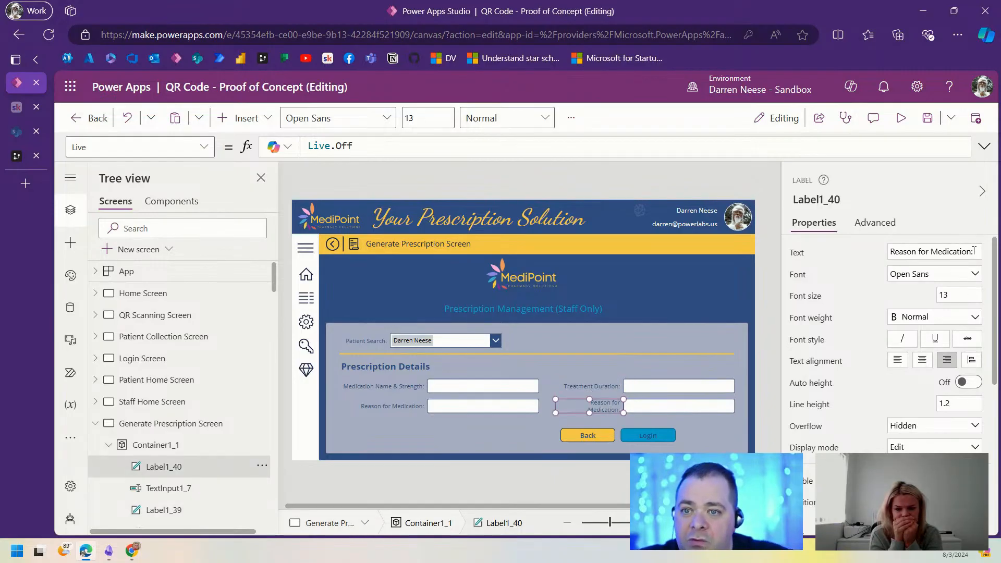
triple_click(885, 252)
type("Dose")
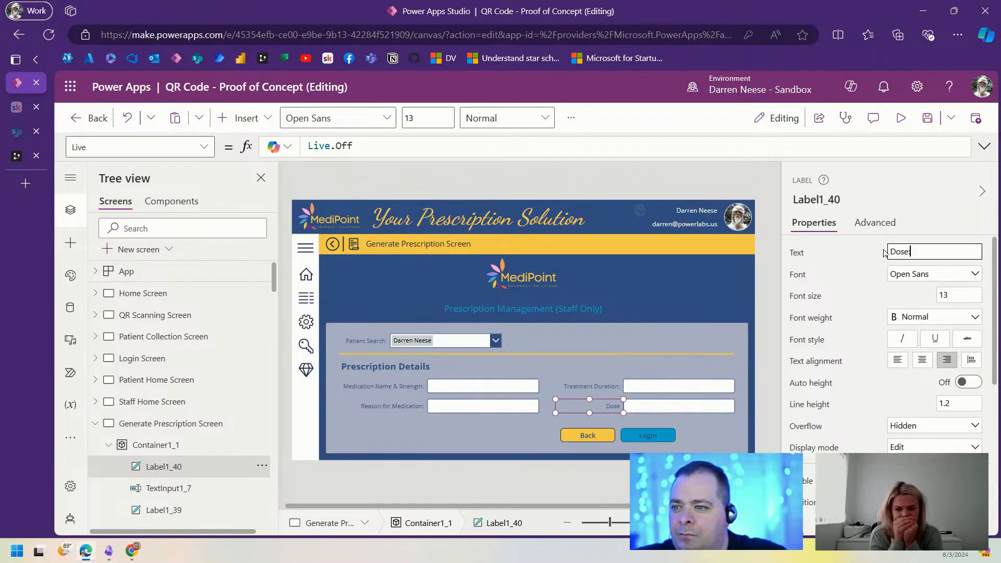
type(":")
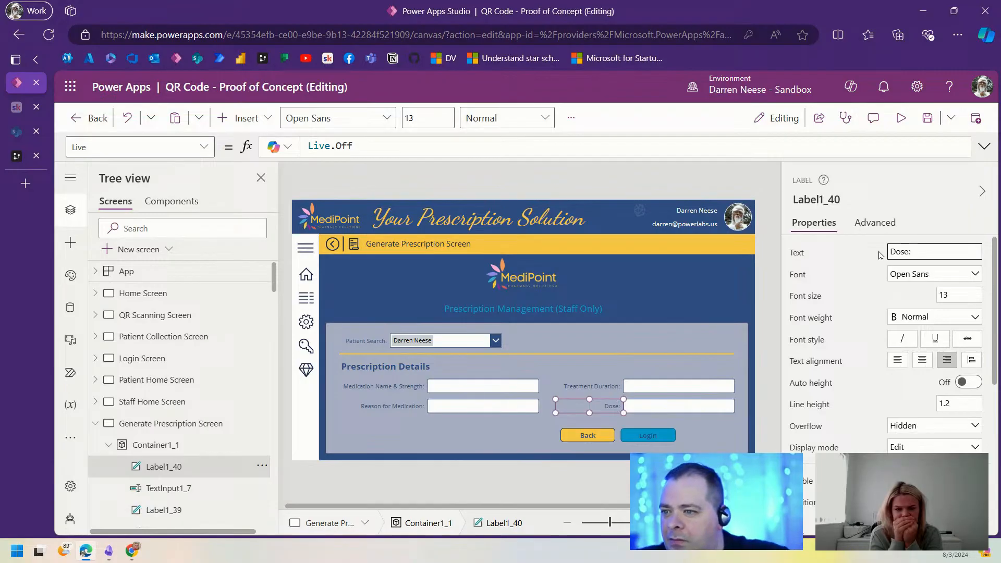
Step: Move Back to the form's left edge and widen the Login button to 450 inside the form
left_click(602, 435)
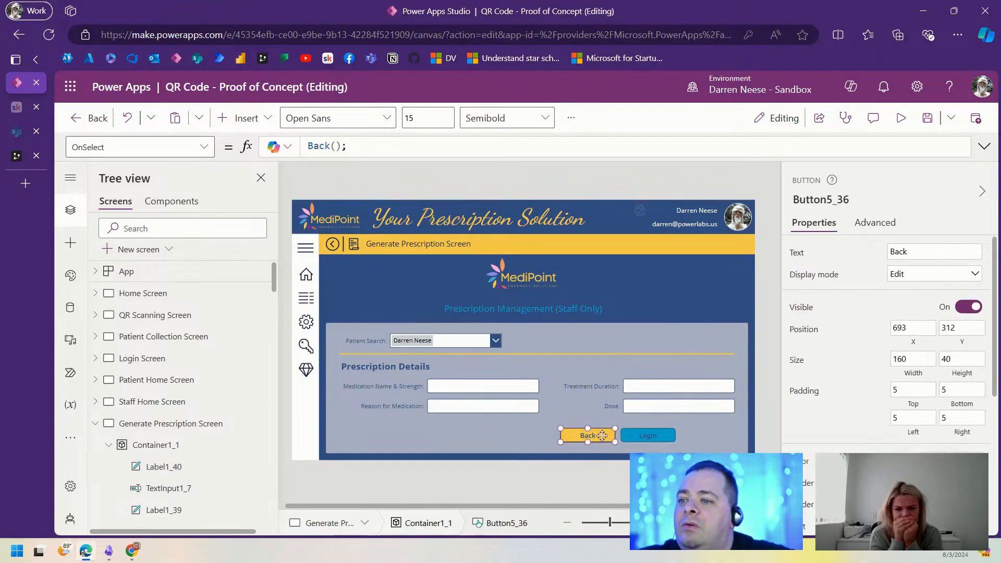
left_click_drag(602, 435, 380, 439)
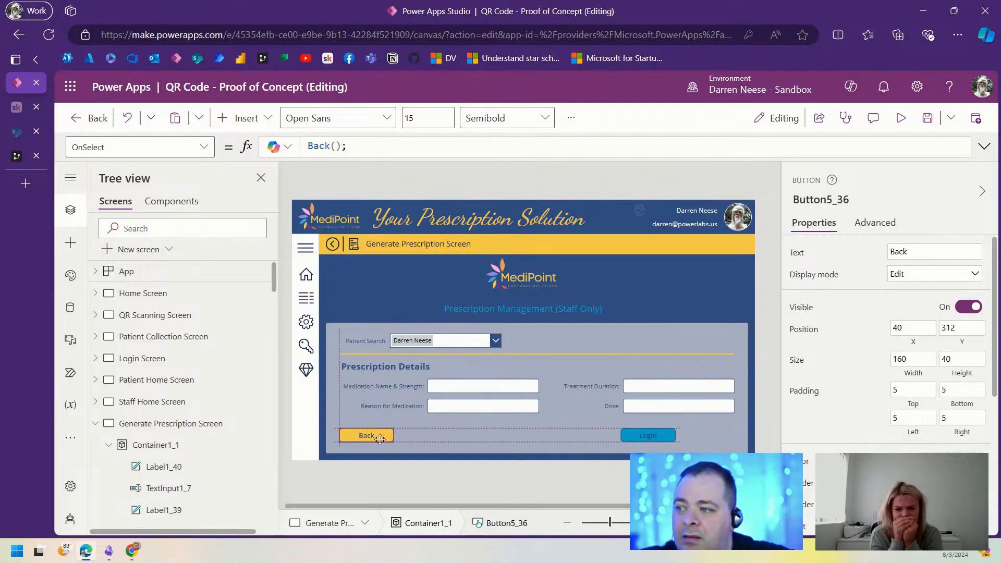
left_click(649, 438)
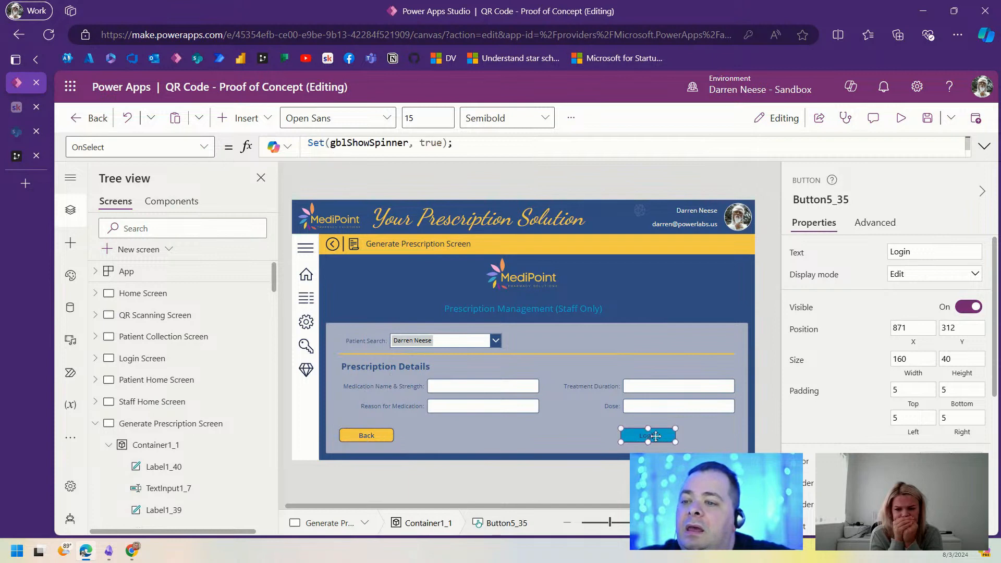
left_click_drag(913, 358, 845, 362)
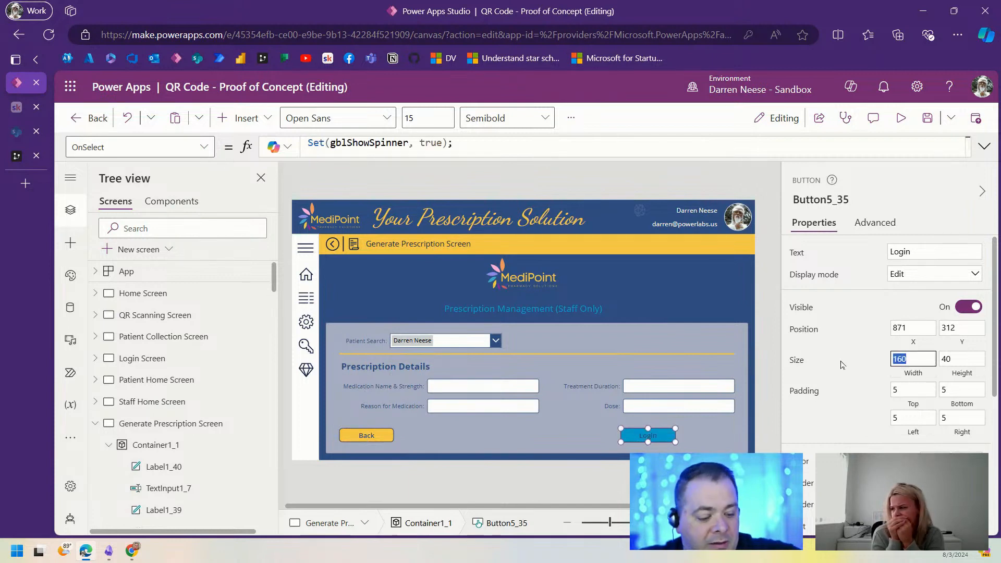
type("300")
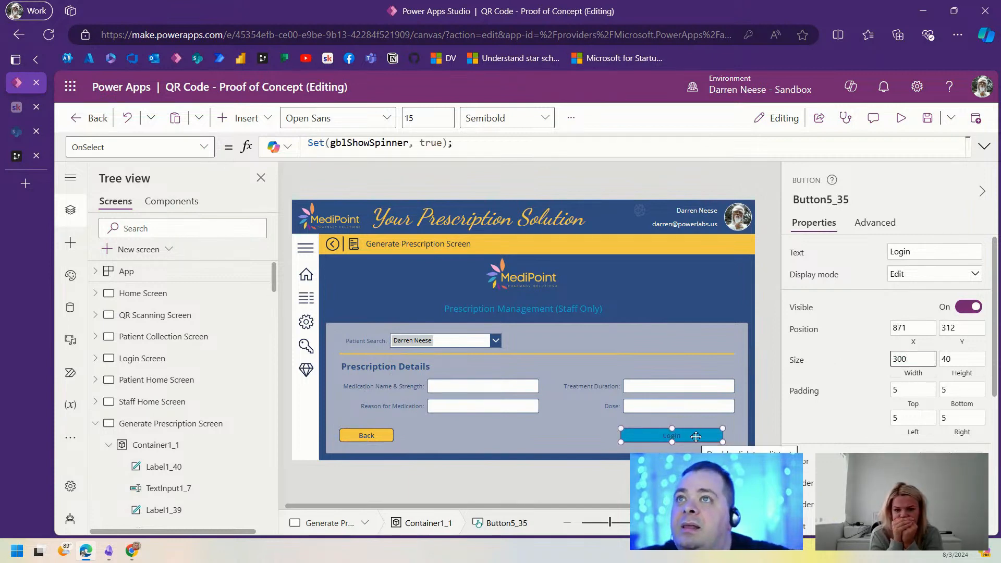
left_click_drag(909, 359, 870, 365)
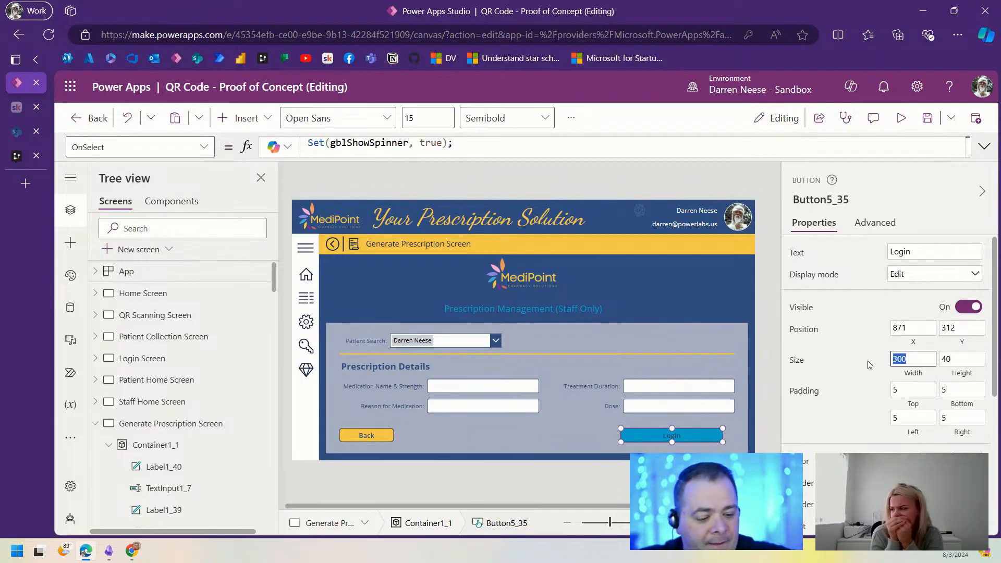
type("450")
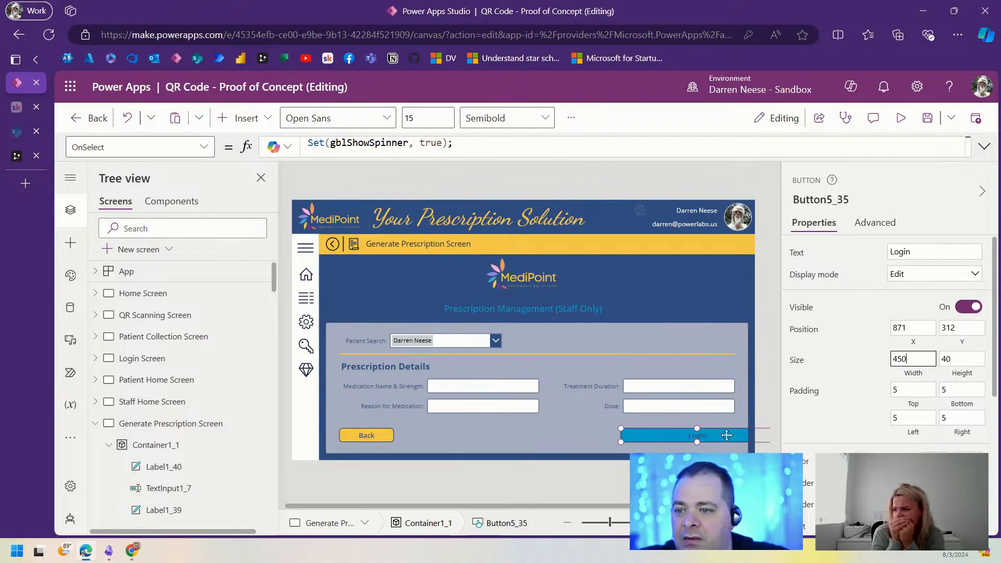
left_click_drag(729, 435, 693, 435)
Step: Change the wide button's caption to 'Notify patient & generate QR code'
double_click(910, 252)
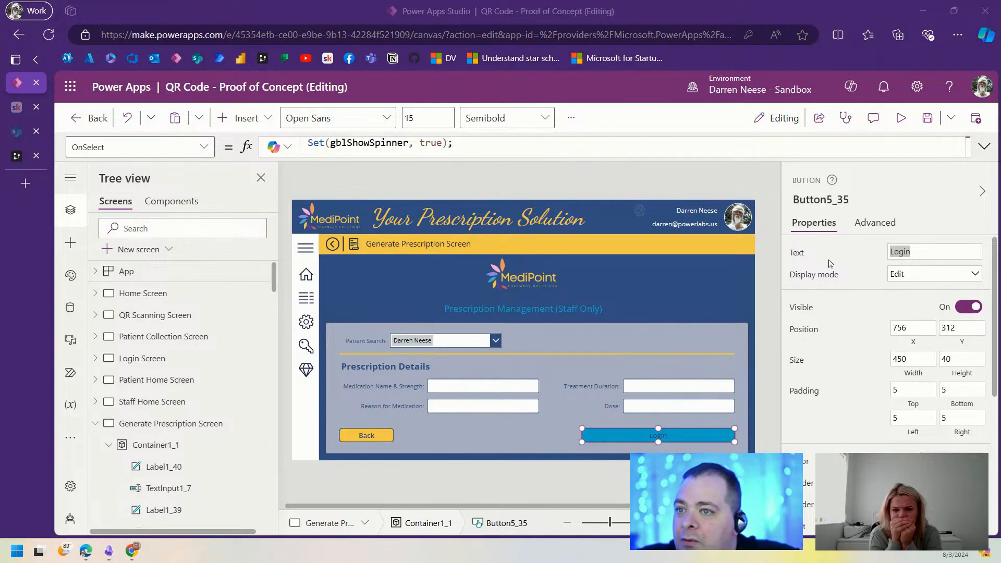
left_click(931, 250)
key("ctrl+a")
type("Notify patient & generate QR code")
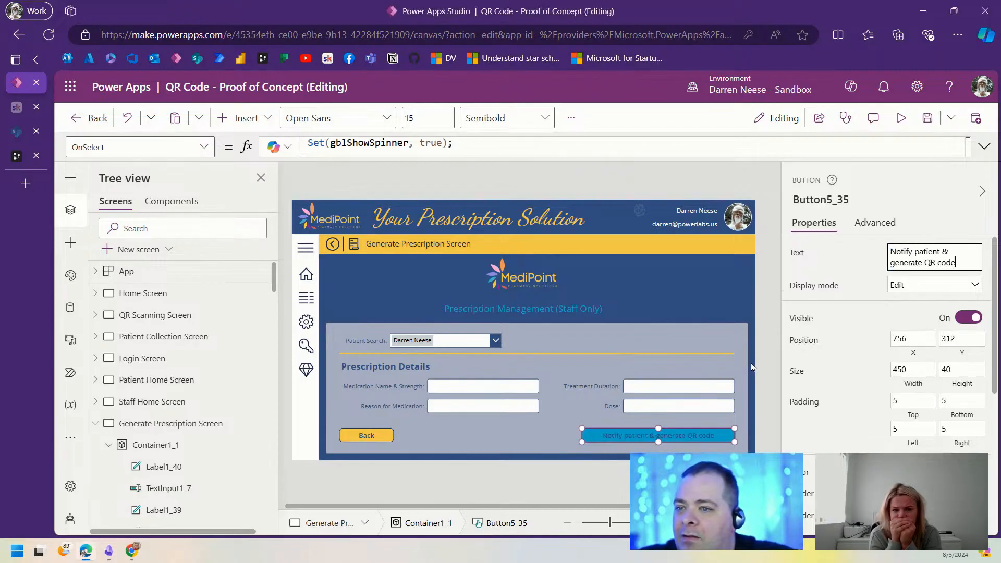
left_click(773, 335)
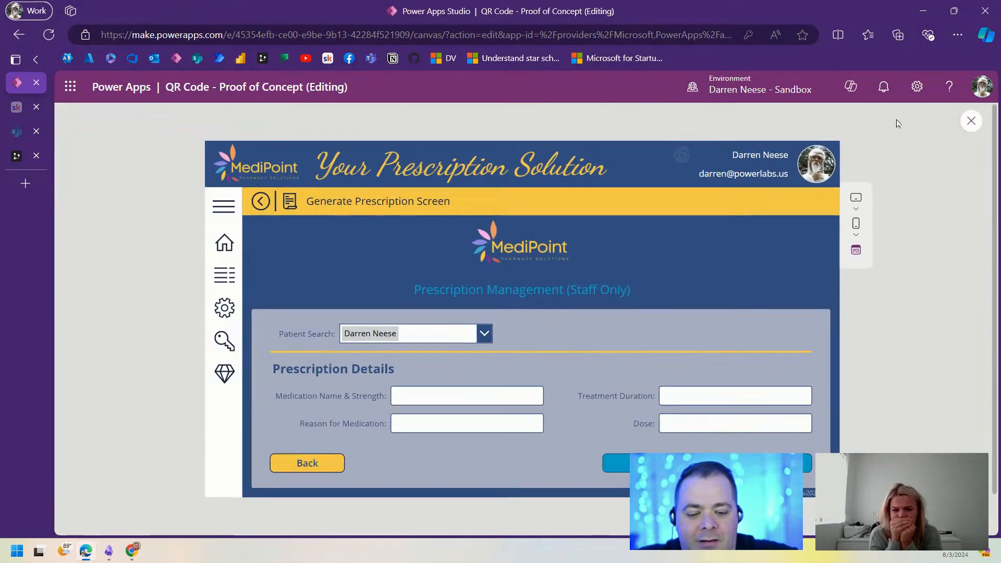
left_click(898, 120)
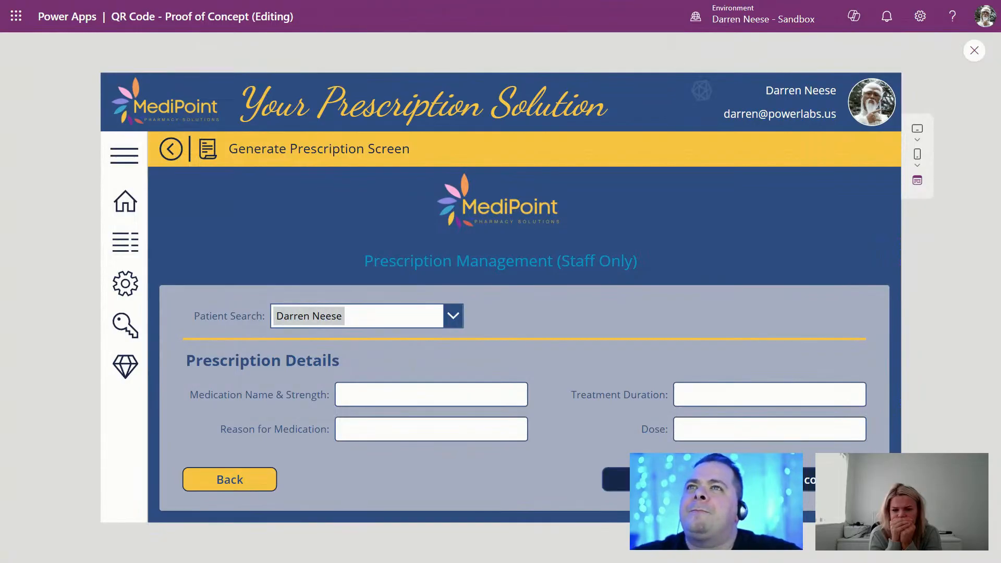
left_click(975, 50)
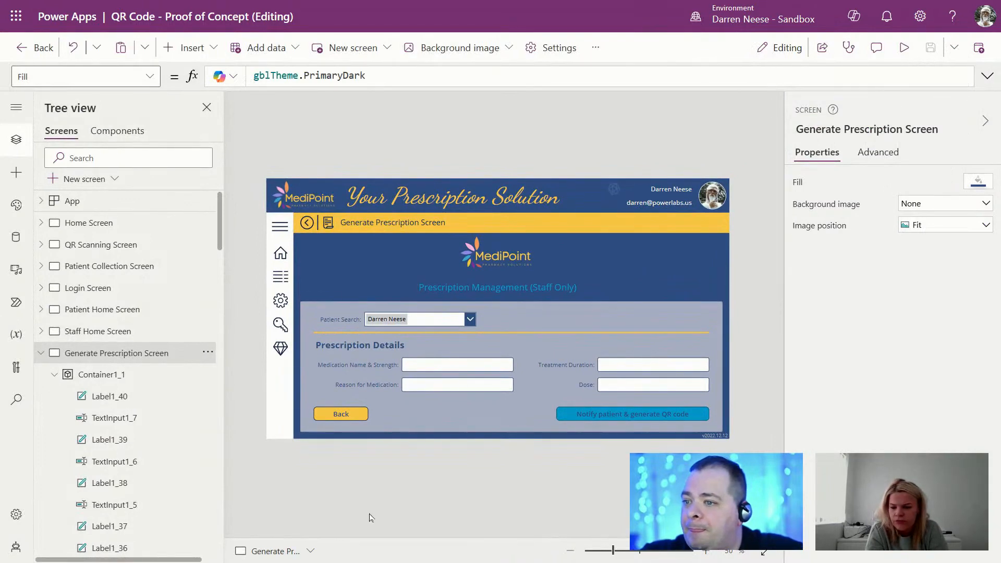
Step: Inspect the sample buttons on Copy Controls From Here and copy the upper dark button
left_click(41, 353)
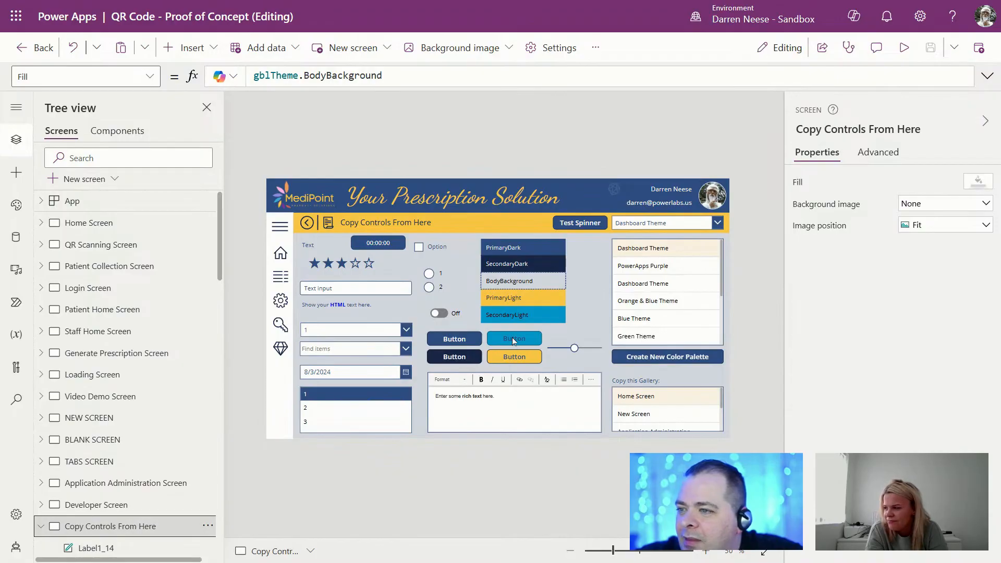
left_click(513, 340)
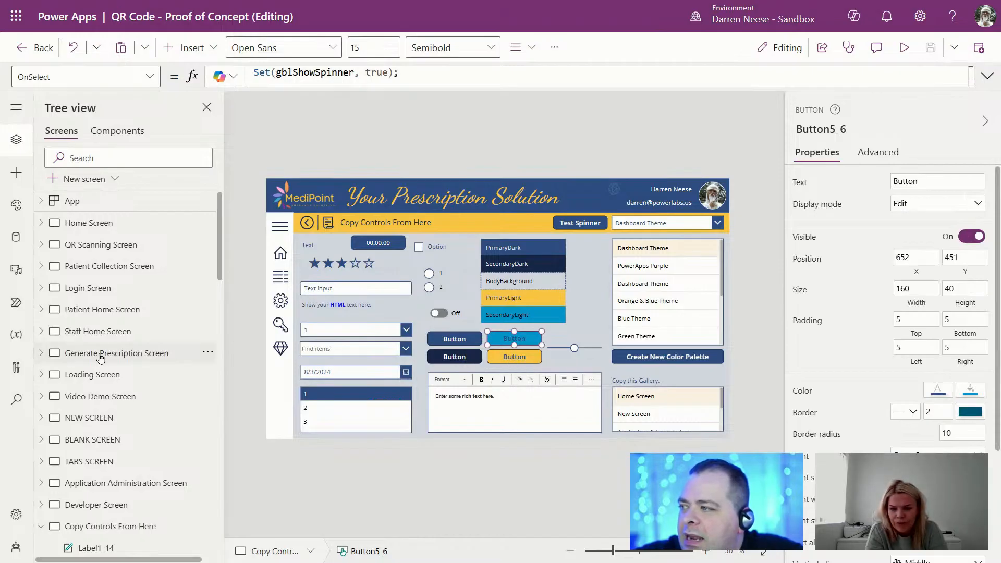
left_click(128, 355)
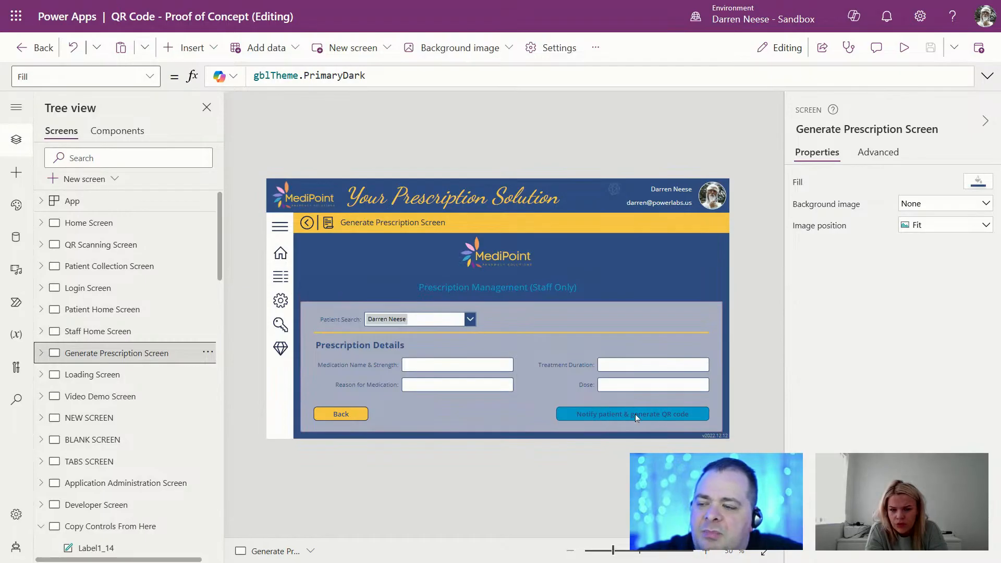
left_click(655, 414)
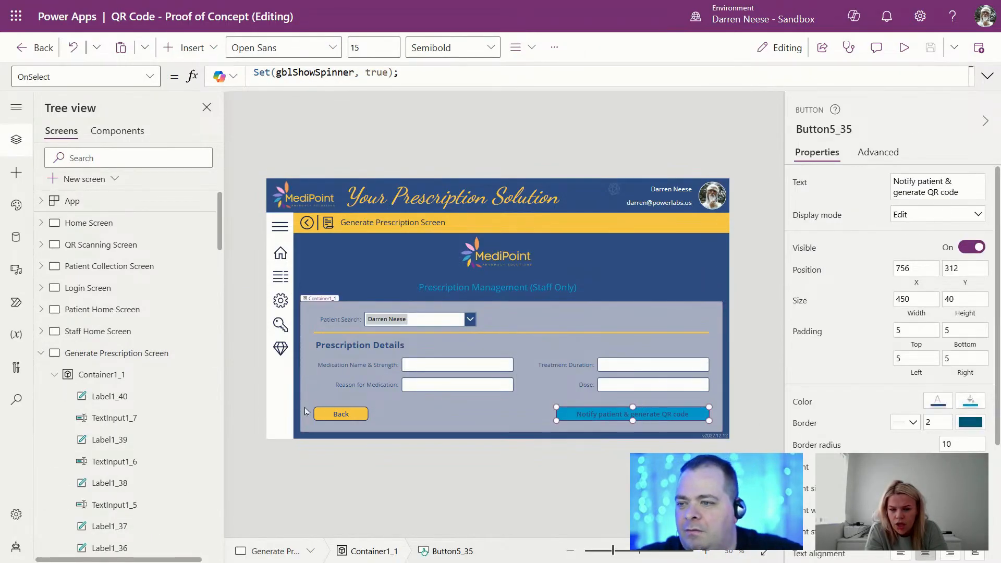
left_click(40, 355)
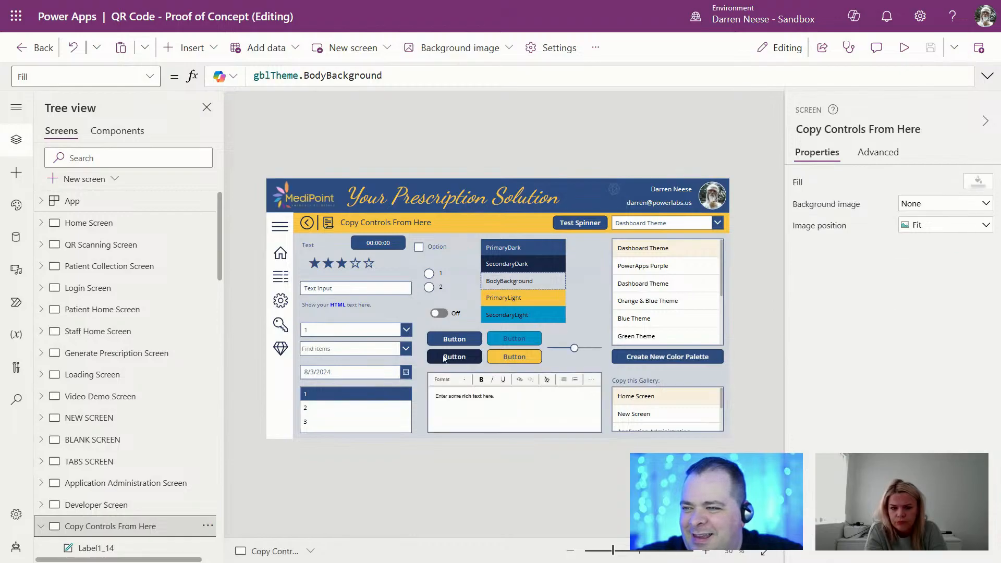
left_click(467, 341)
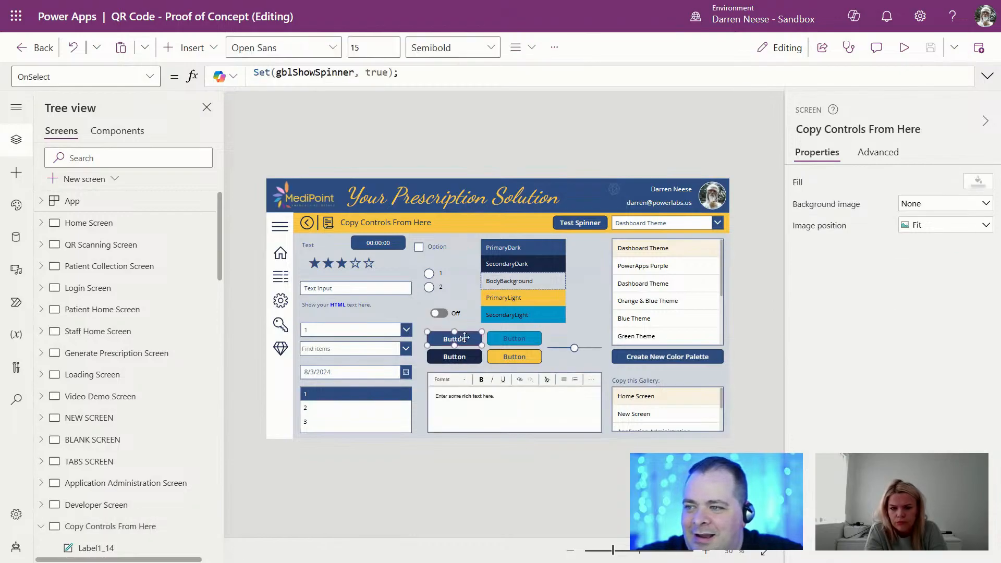
left_click(466, 360)
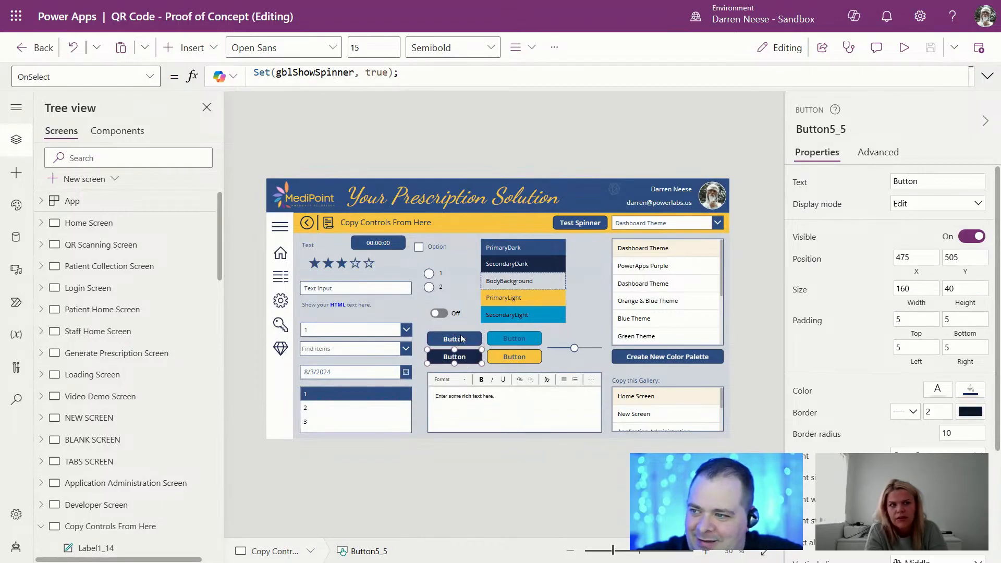
left_click(457, 339)
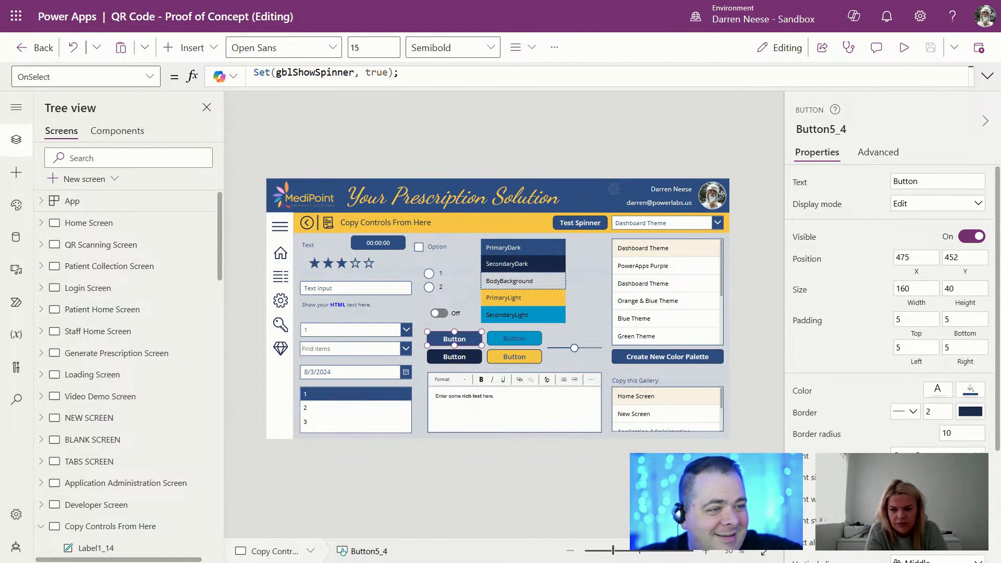
Step: Paste the dark button into the Generate Prescription Screen's form container, next to the Notify button
left_click(117, 358)
key("ctrl+v")
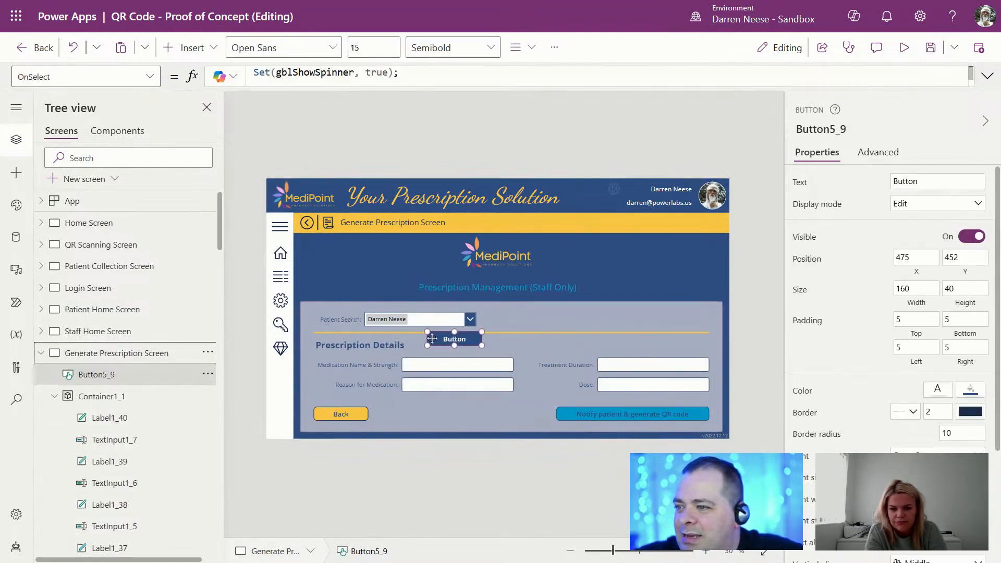
left_click_drag(465, 342, 519, 409)
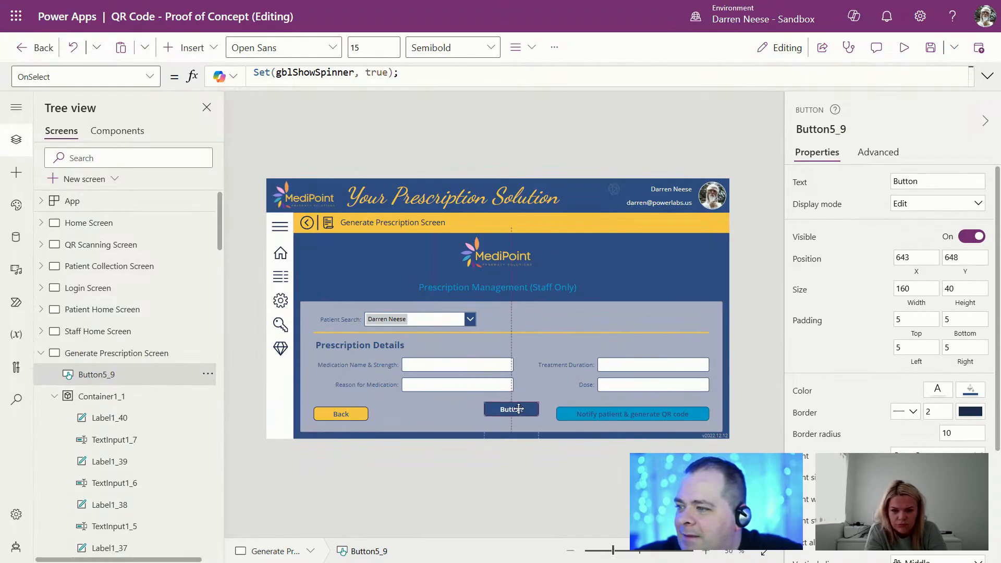
key("Delete")
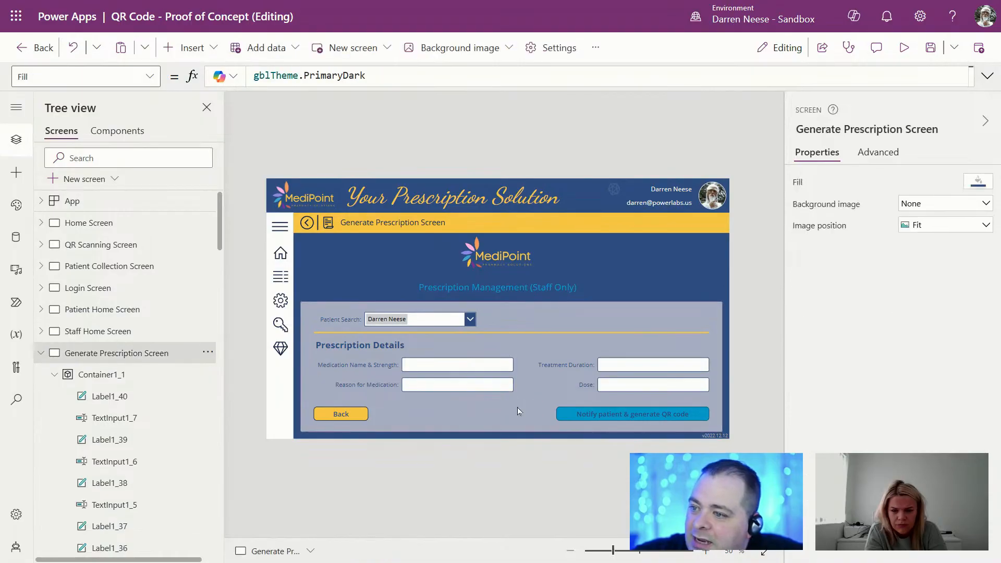
left_click(510, 408)
key("ctrl+v")
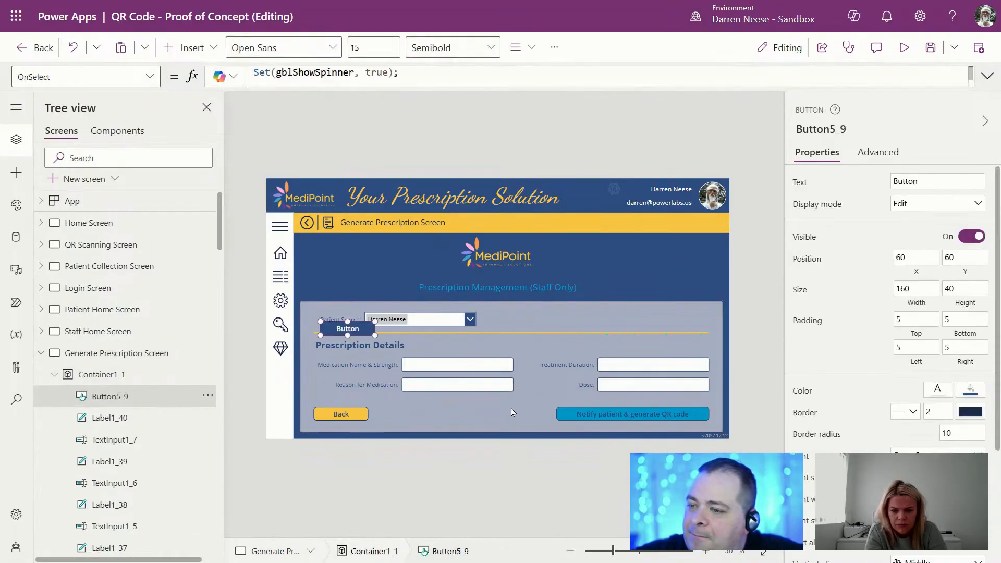
left_click_drag(360, 332, 506, 412)
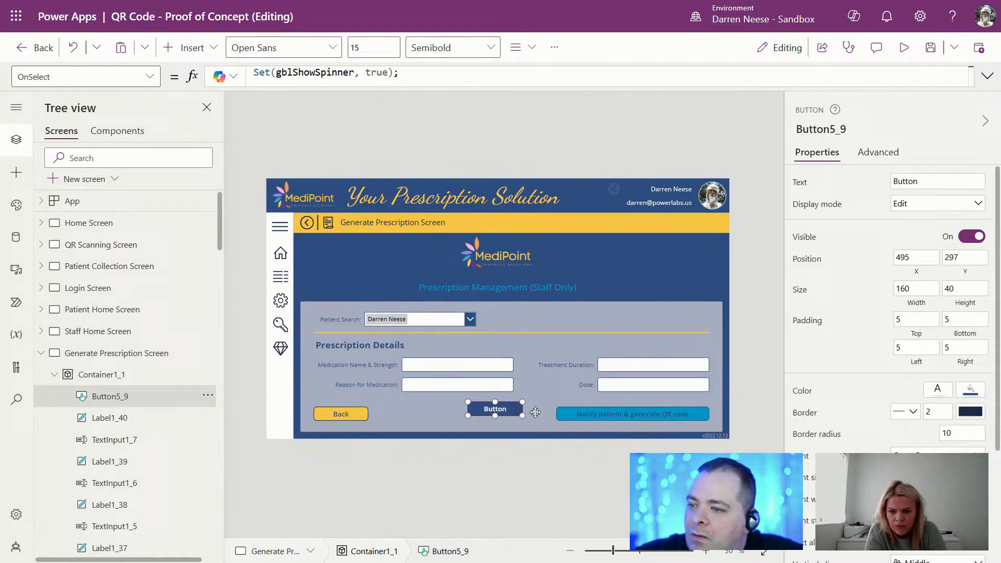
Step: Narrow the Notify button, trying widths 400, 290 and 300 before settling on 320
left_click(662, 415)
left_click_drag(920, 300, 863, 300)
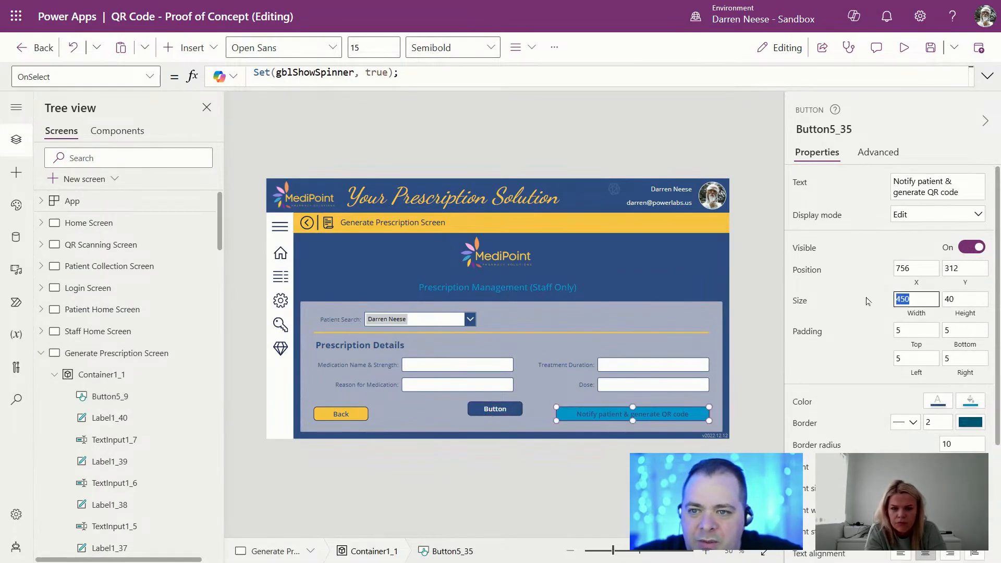
type("400")
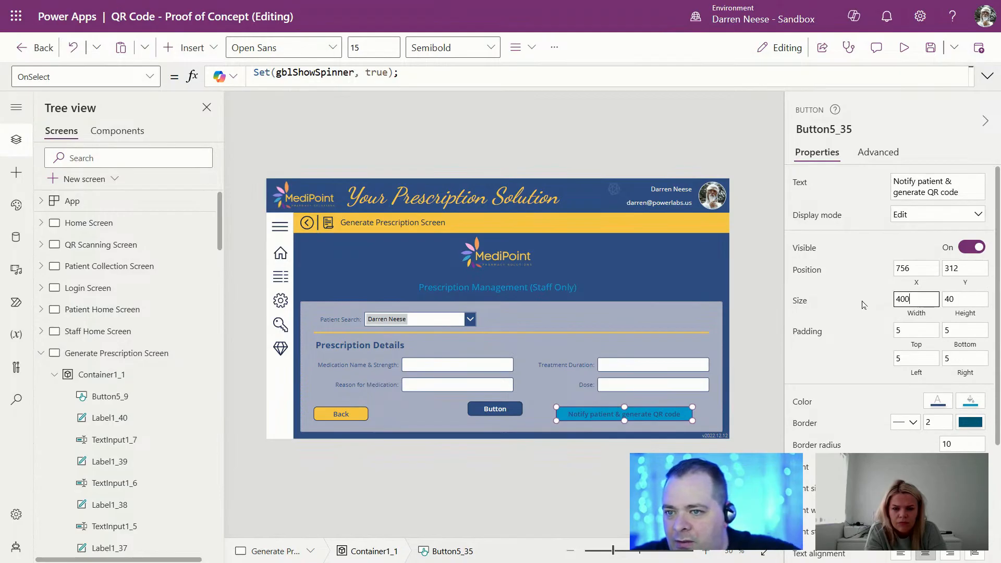
left_click_drag(913, 300, 856, 303)
type("290")
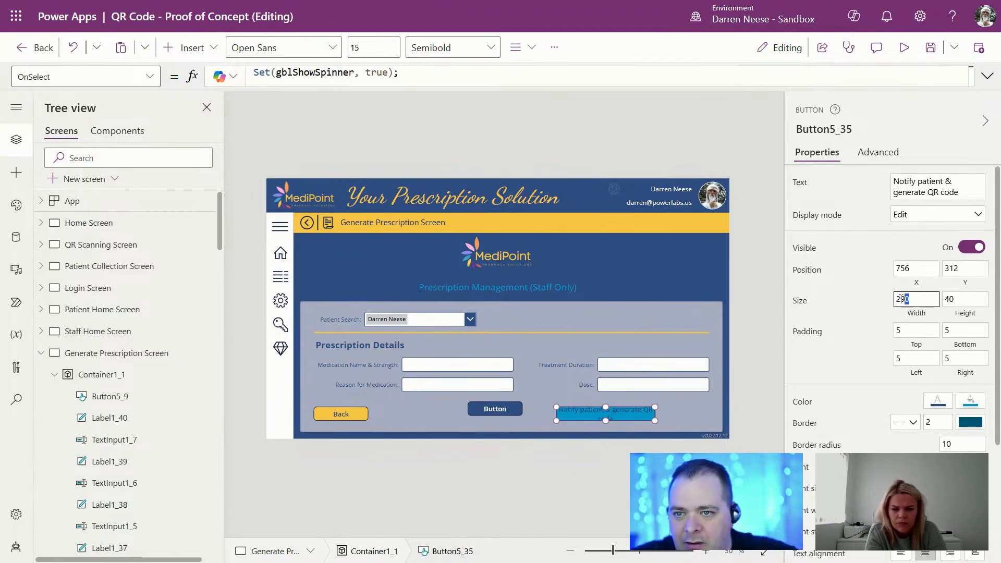
left_click_drag(911, 299, 876, 303)
type("300")
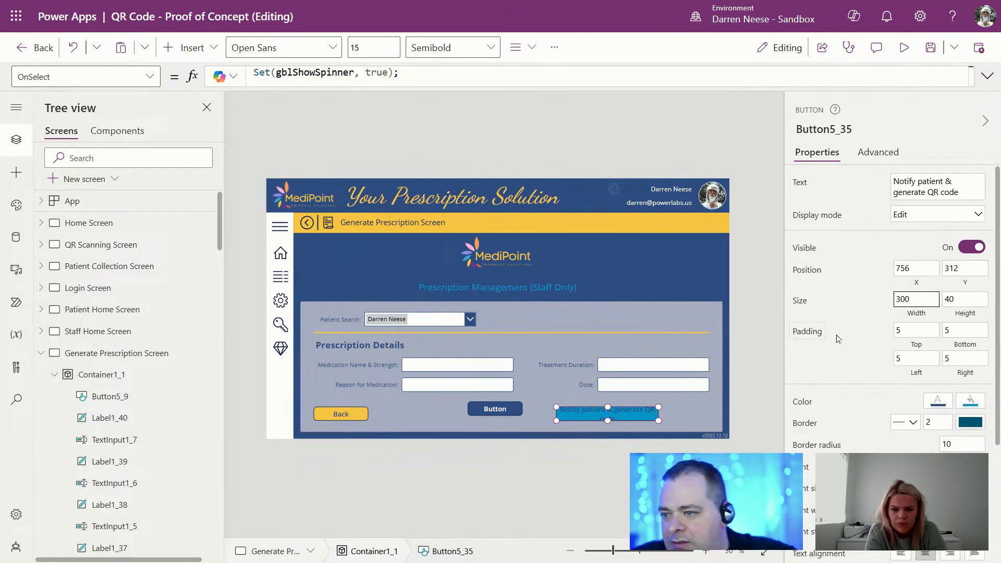
left_click_drag(929, 299, 868, 305)
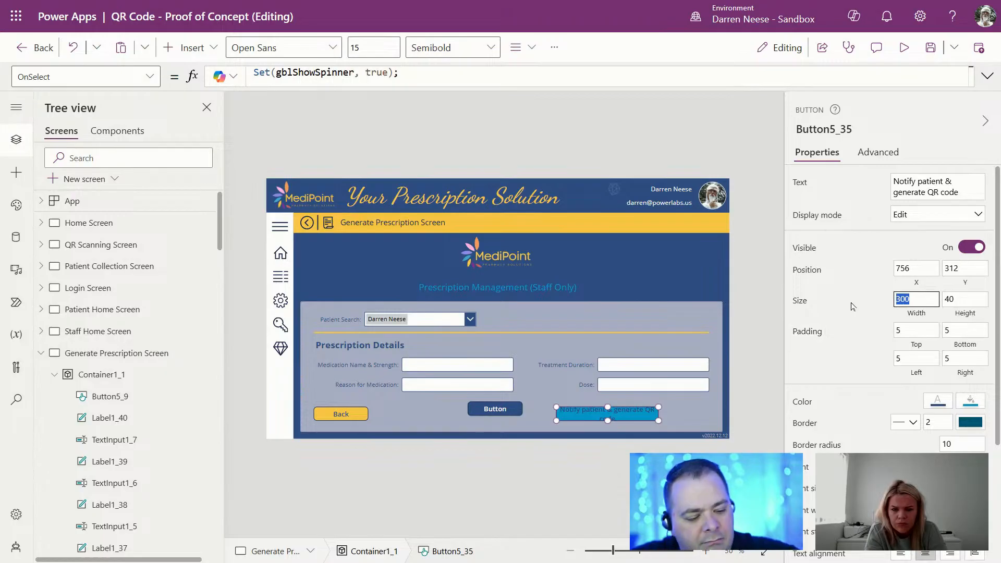
type("320")
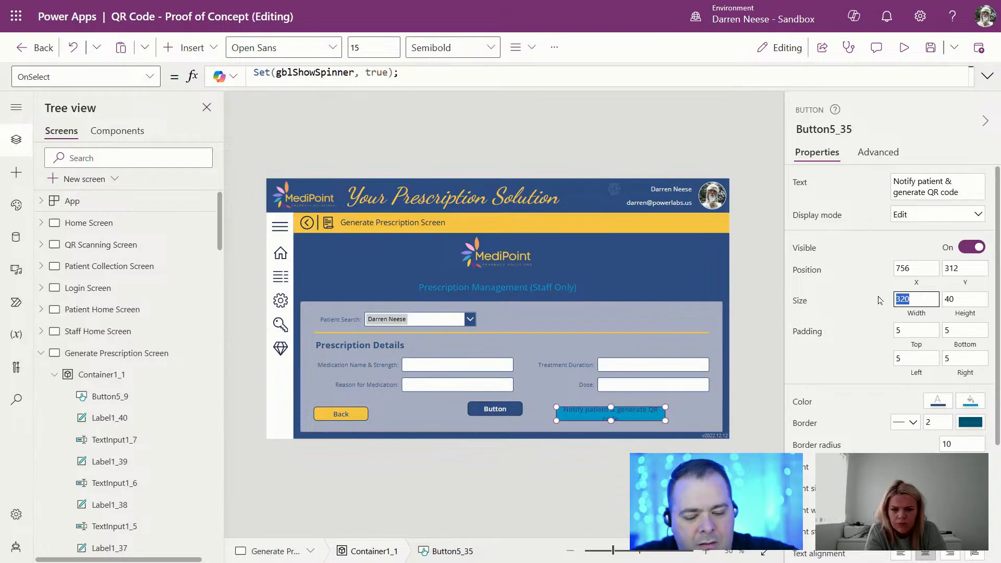
type("400")
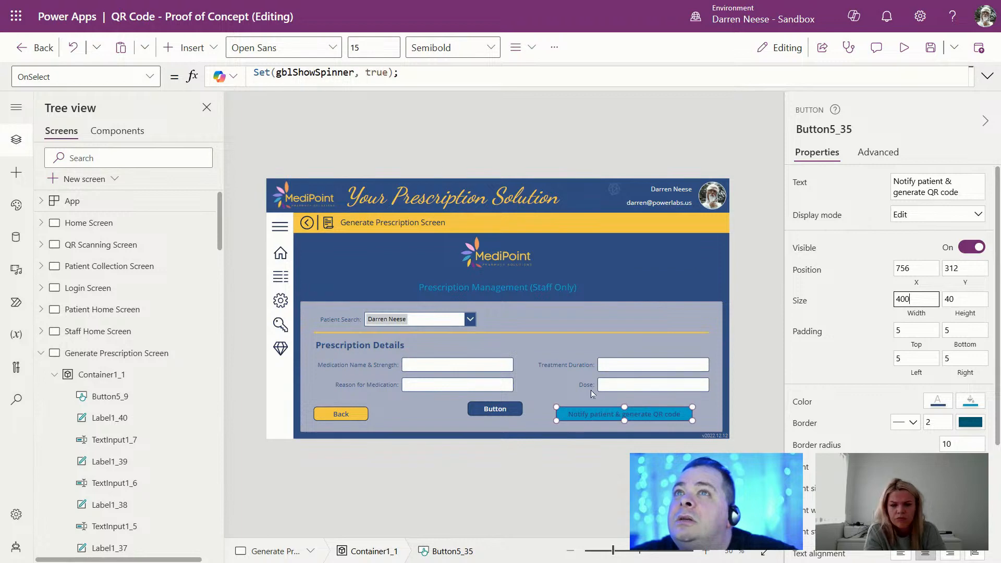
Step: Caption the dark button 'Generate Prescription' at width 300, beside the Notify button
double_click(481, 410)
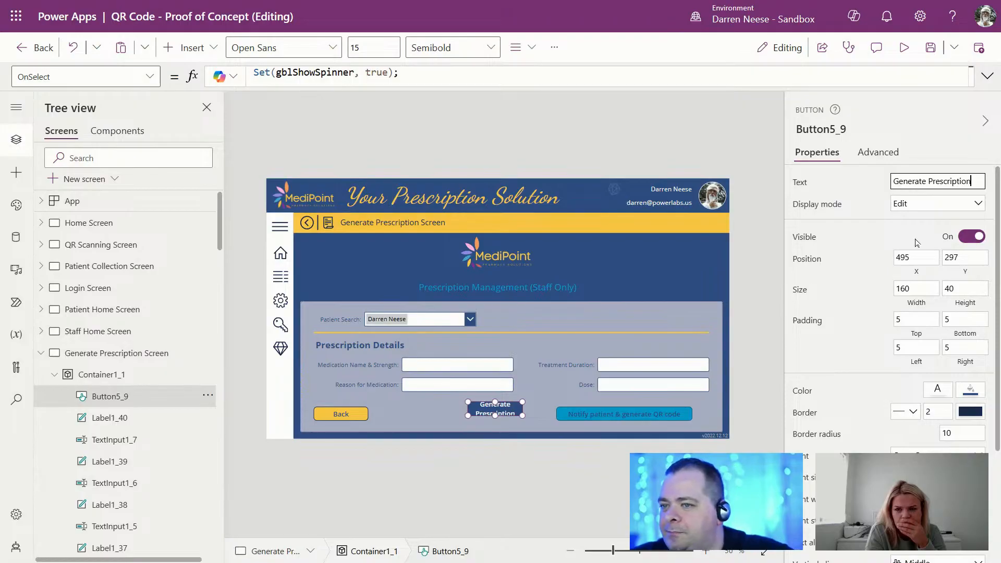
type("220")
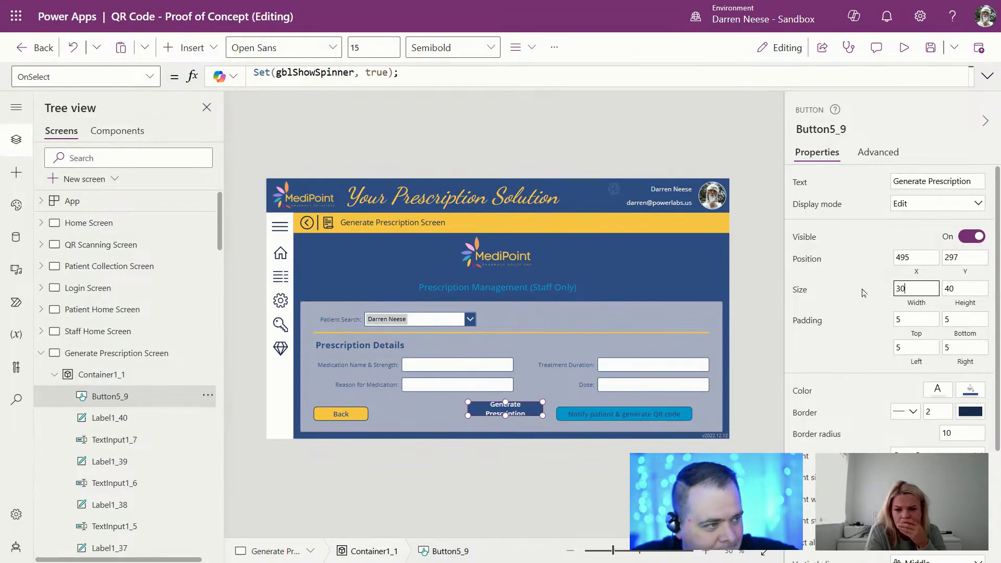
type("0")
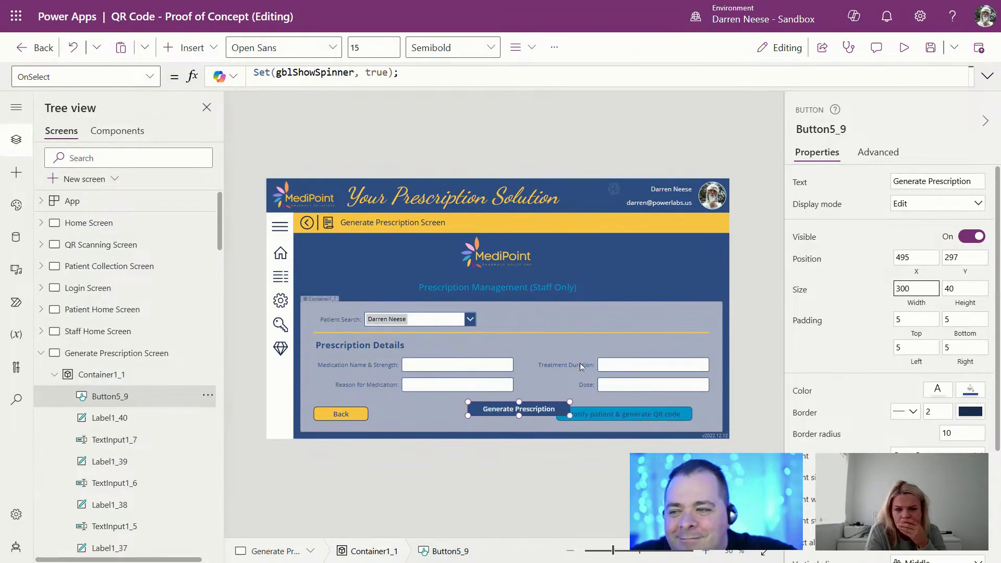
left_click_drag(548, 410, 521, 415)
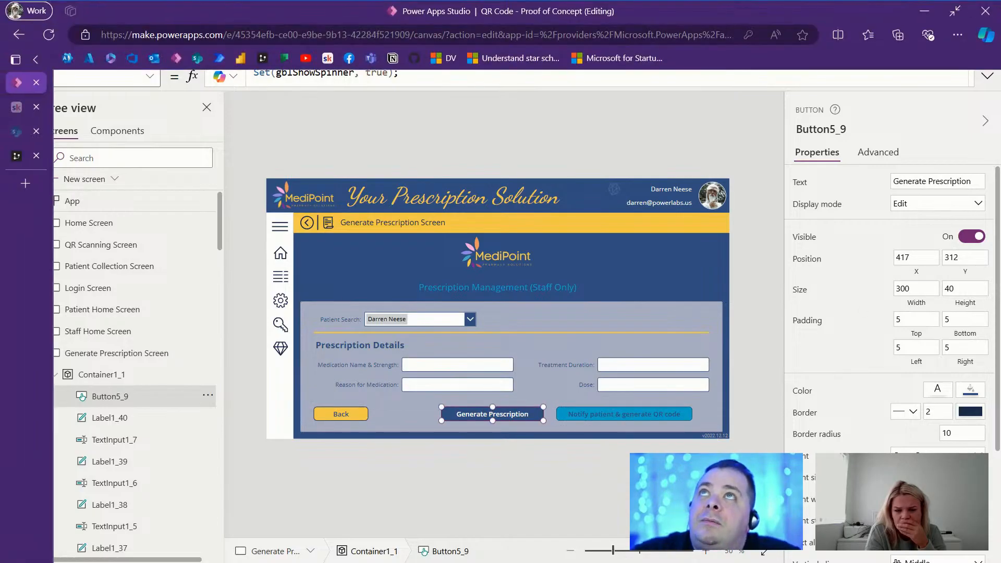
left_click_drag(480, 561, 493, 157)
left_click(723, 154)
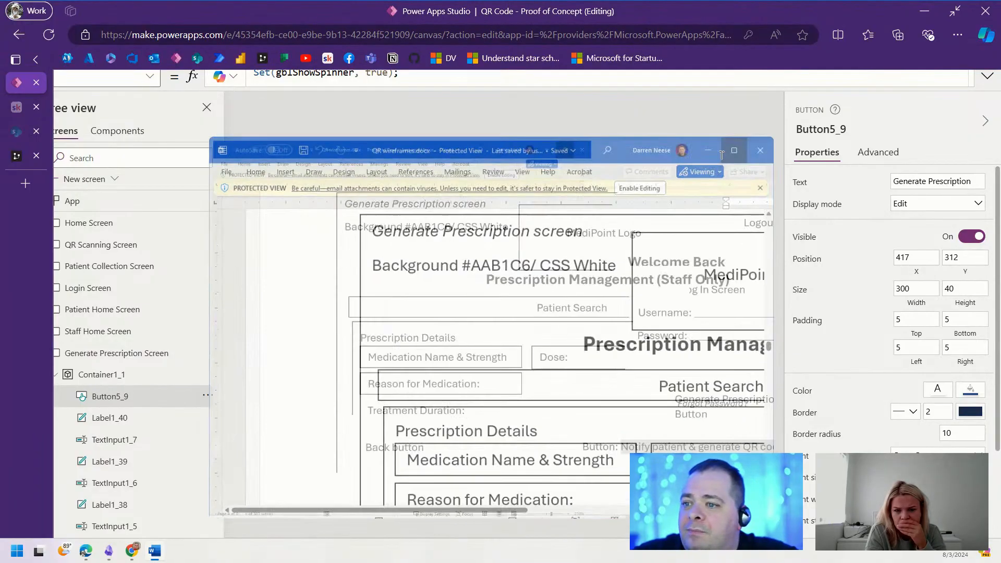
left_click(747, 383)
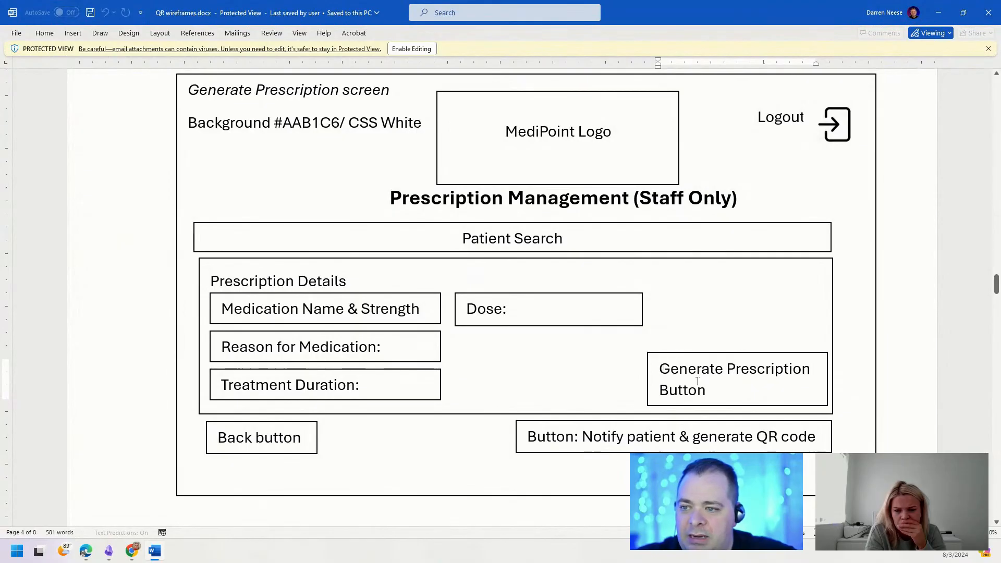
left_click_drag(526, 436, 823, 437)
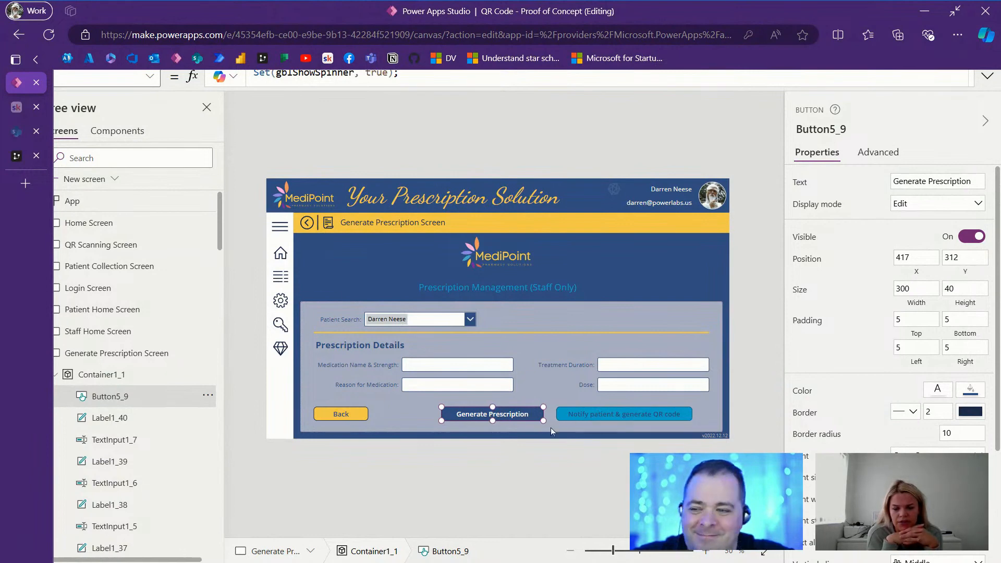
Step: Shift the Generate Prescription and Notify buttons slightly right, then nudge Generate Prescription a bit more
left_click(589, 414)
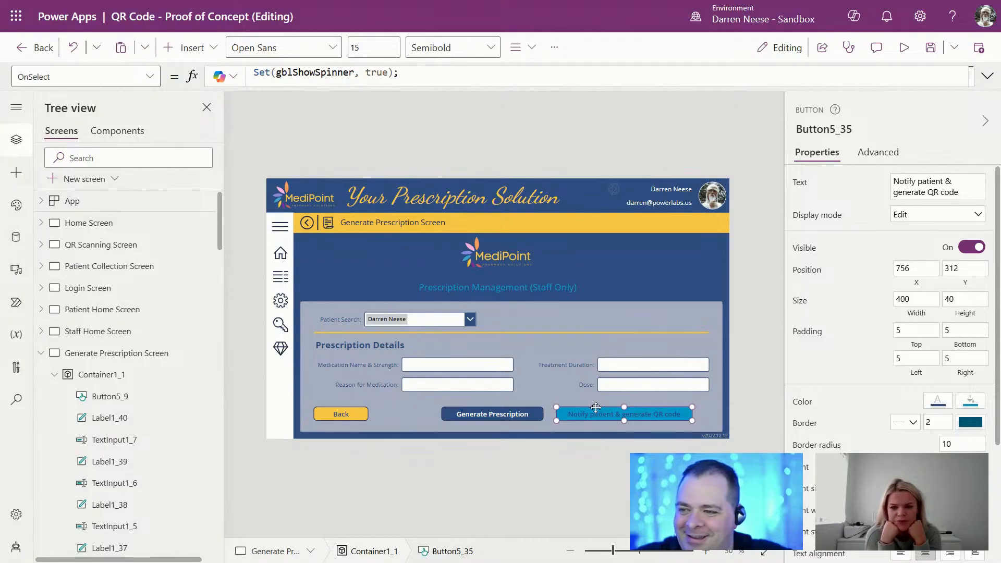
left_click(502, 413)
left_click(580, 417, "shift")
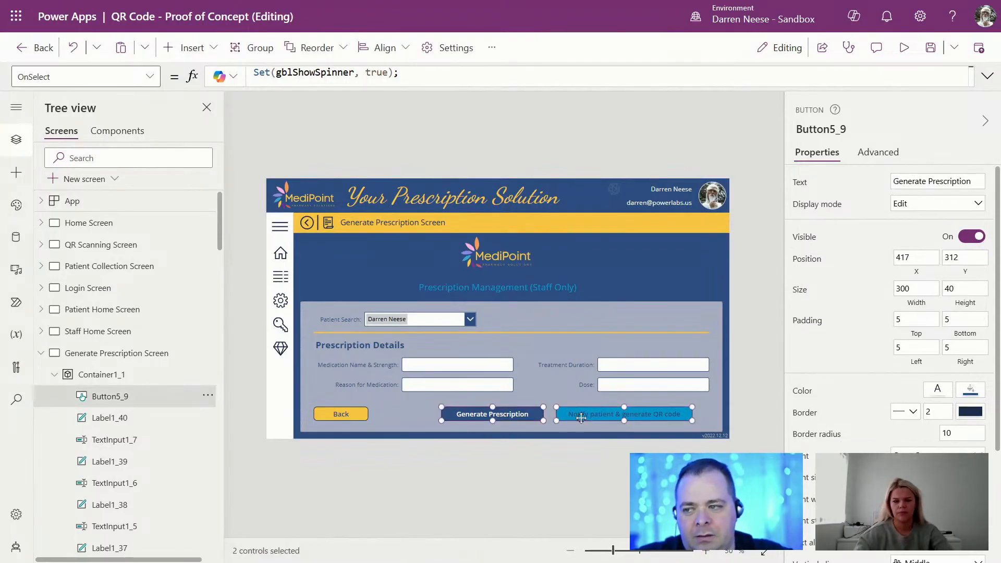
left_click_drag(581, 417, 598, 416)
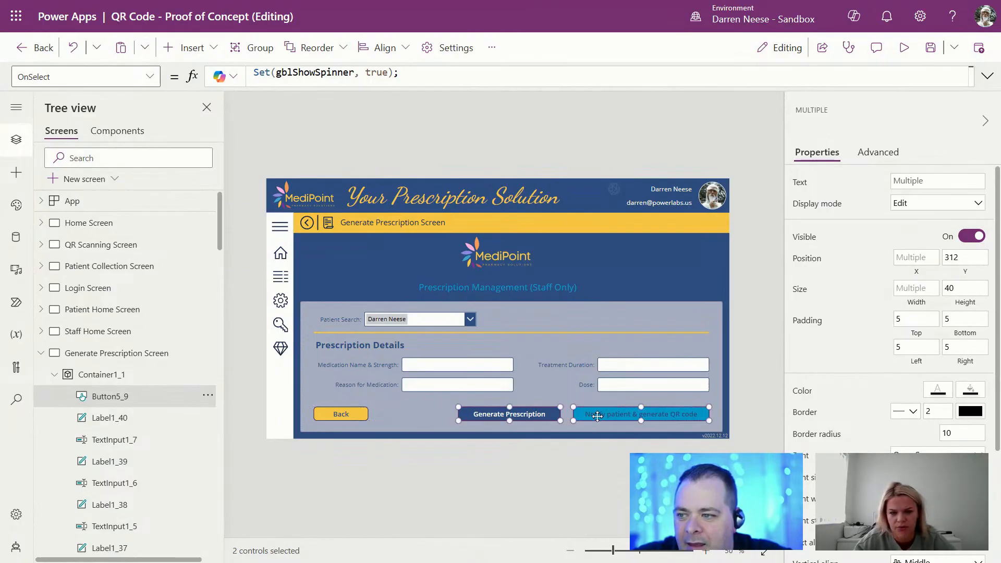
left_click(611, 482)
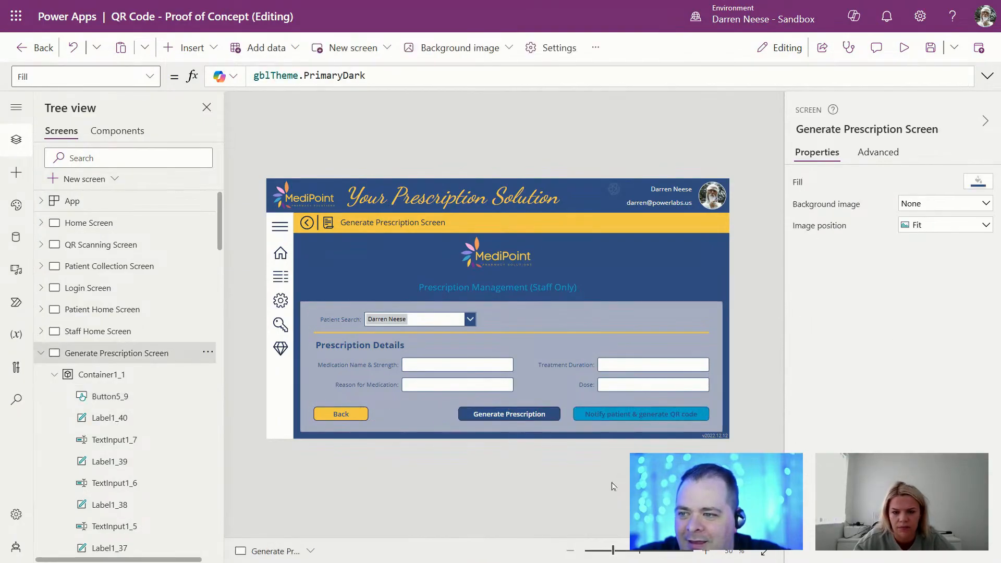
left_click_drag(511, 417, 509, 416)
left_click(652, 466)
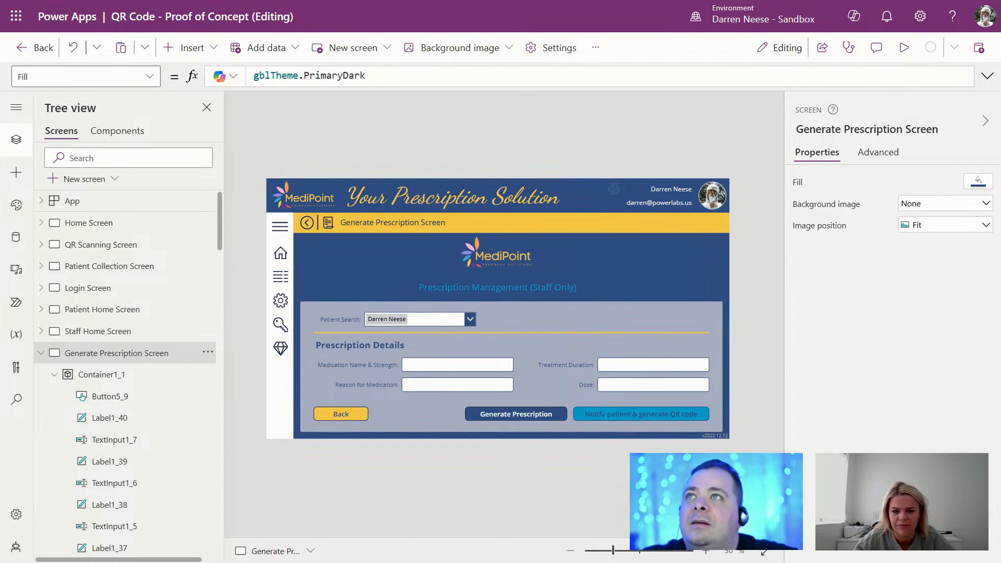
mouse_move(740, 9)
left_click_drag(659, 1, 657, 79)
left_click(863, 74)
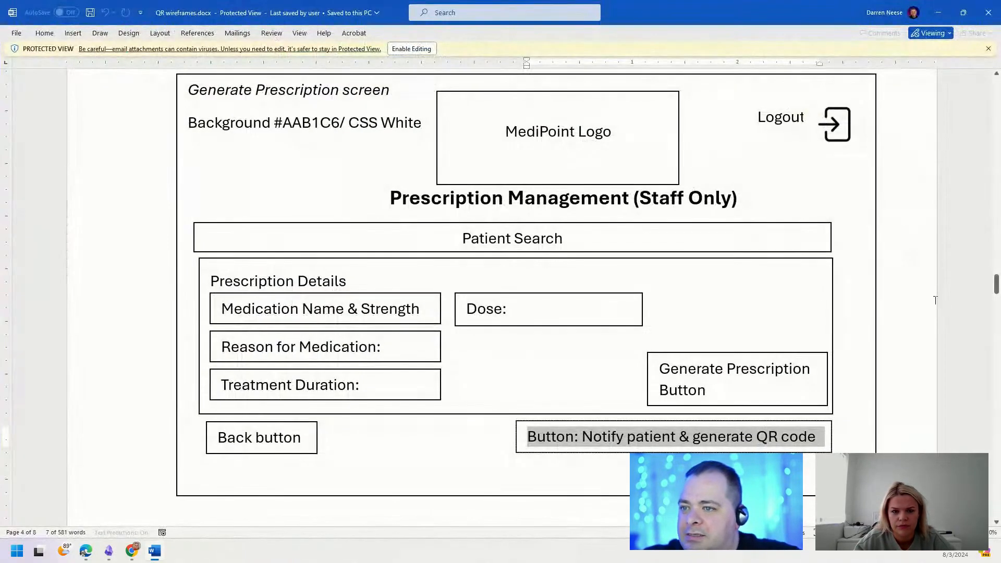
scroll(656, 286, "down", 10)
scroll(658, 287, "down", 3)
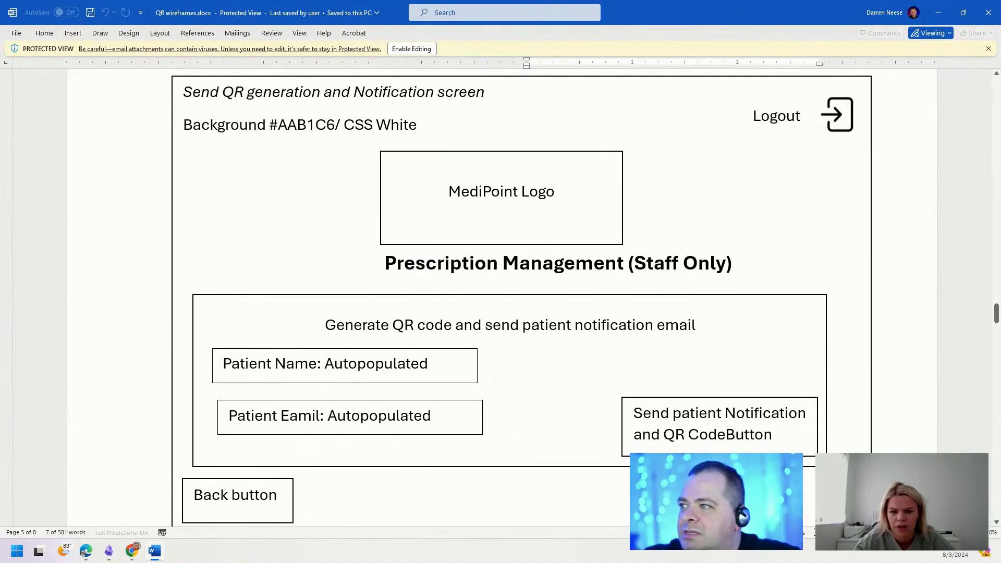
left_click_drag(184, 93, 437, 94)
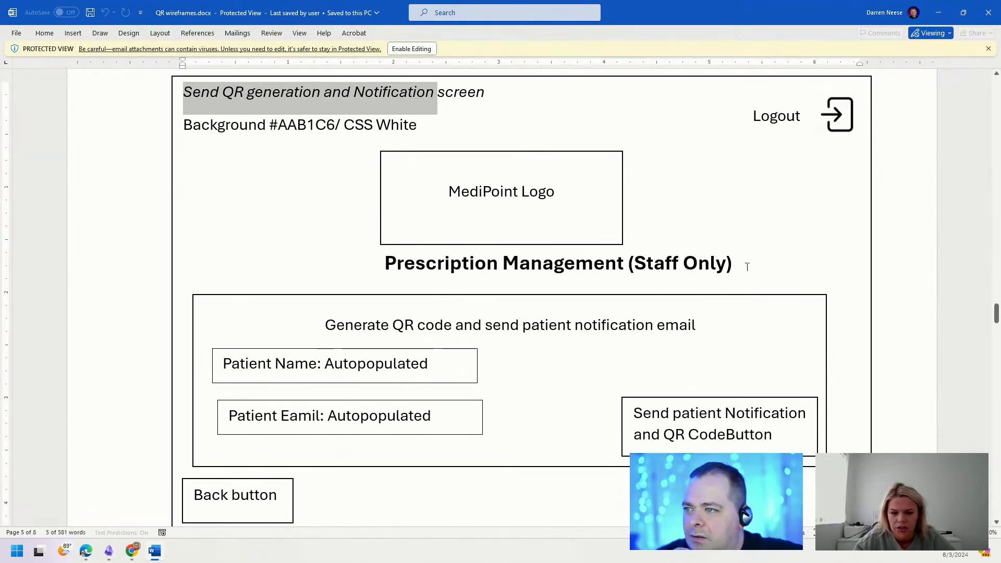
left_click_drag(747, 267, 623, 267)
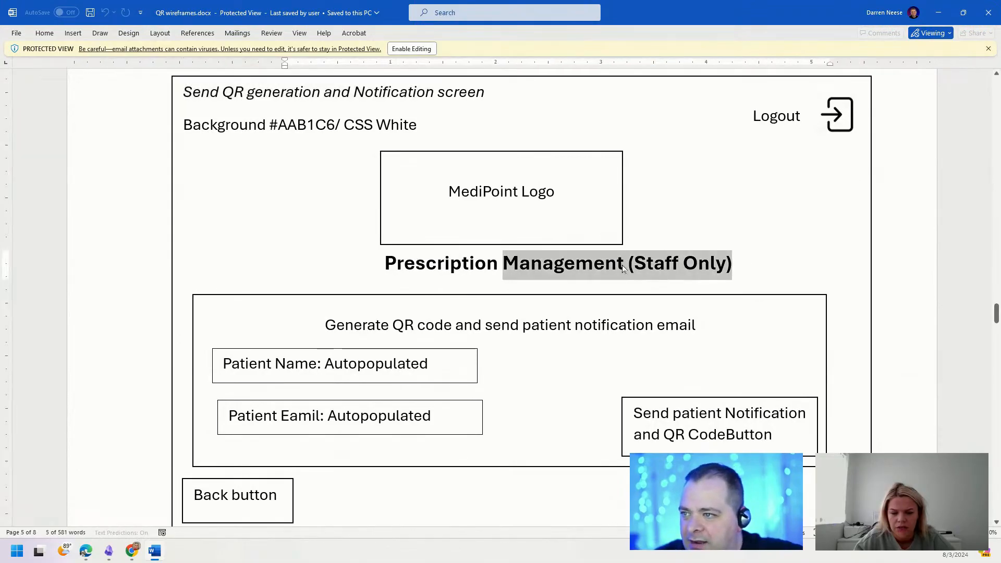
triple_click(318, 326)
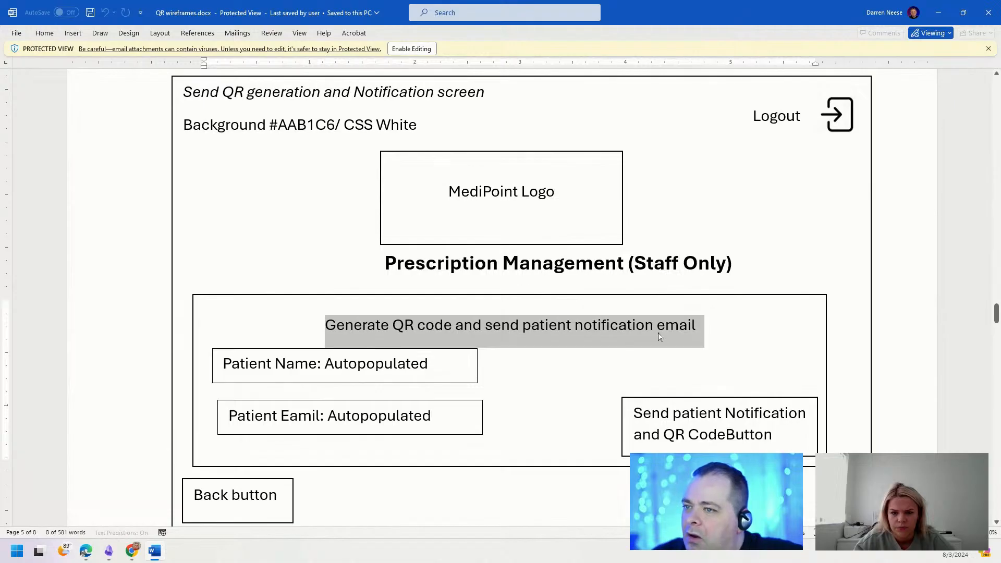
double_click(735, 13)
left_click_drag(611, 1, 604, 0)
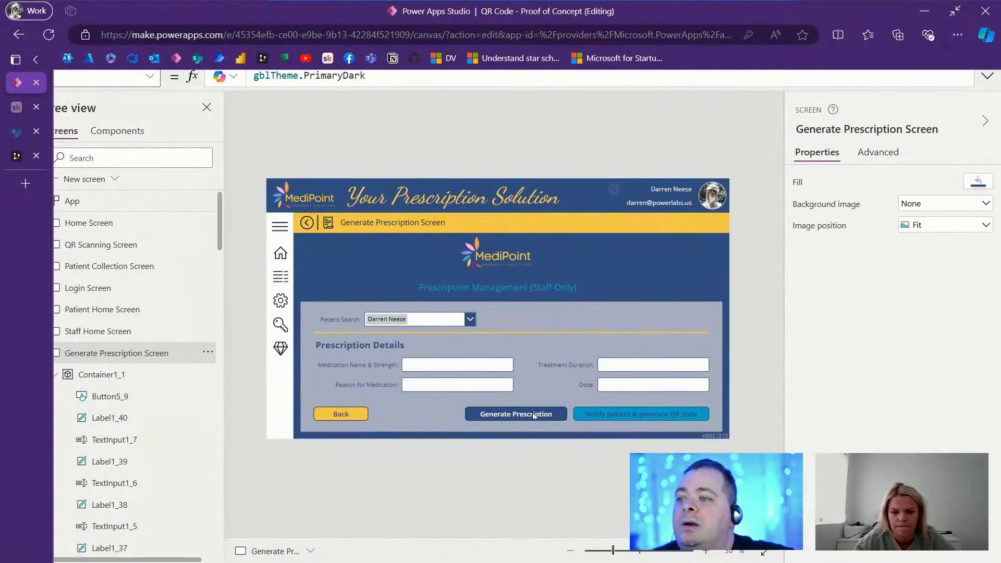
Step: Relabel the button 'Generate Prescription & Notify Patient' and hide the Notify patient button
left_click(518, 415)
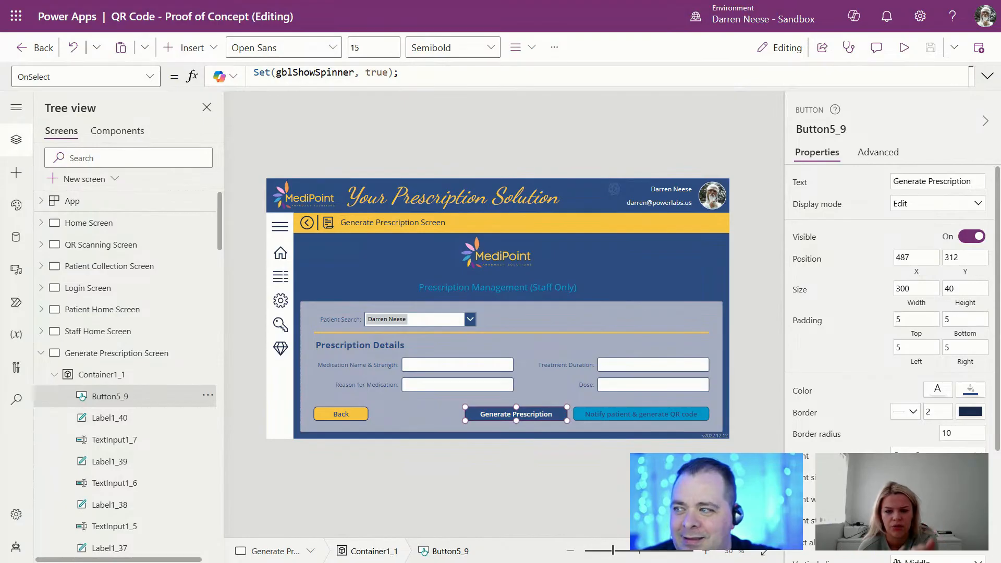
left_click_drag(613, 551, 614, 553)
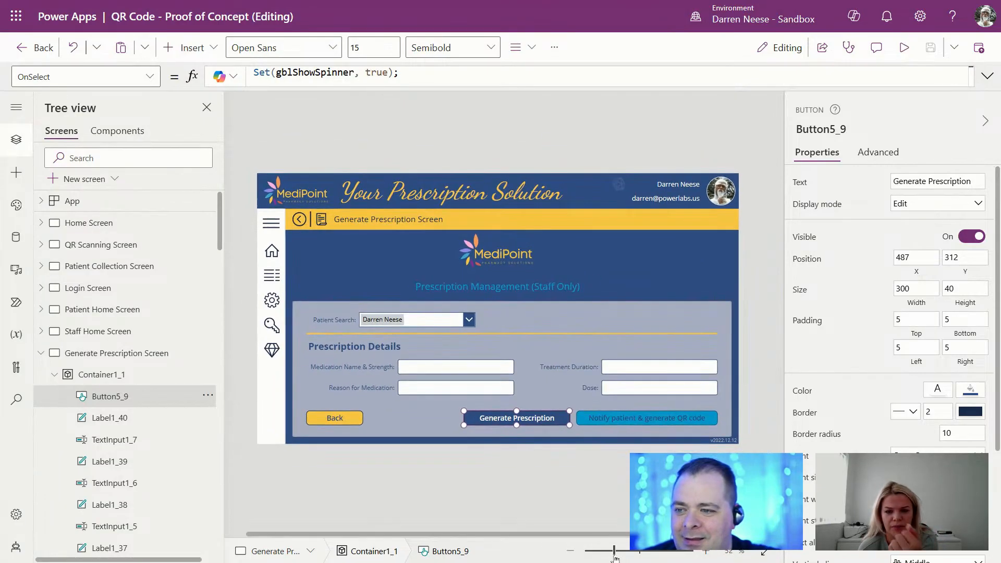
left_click(629, 418)
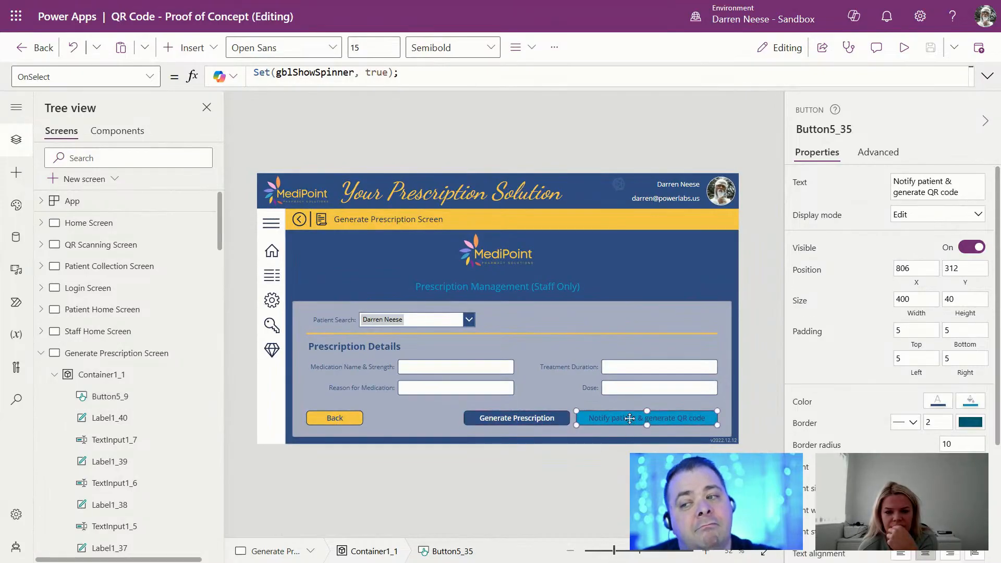
left_click(545, 419)
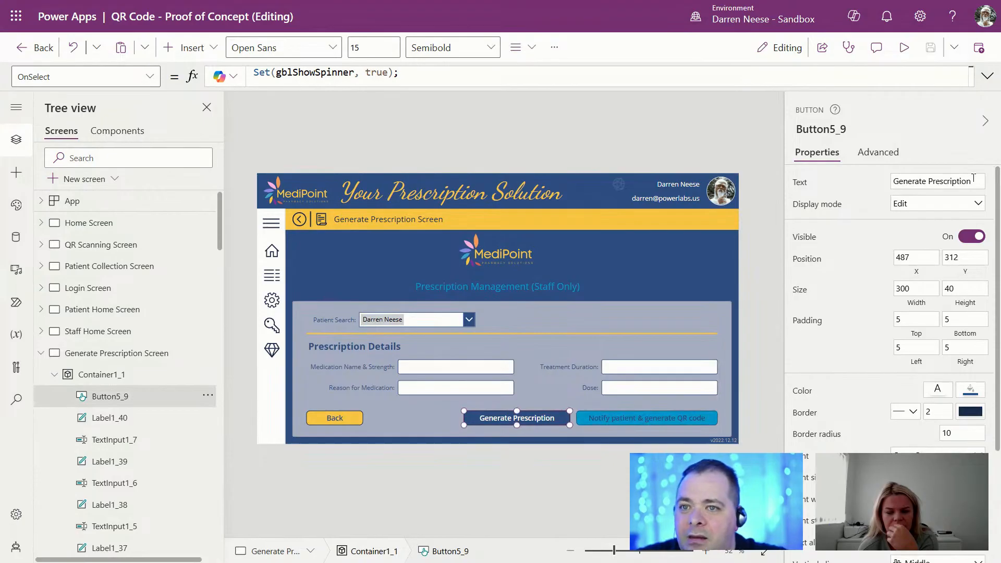
left_click(975, 180)
type("& N")
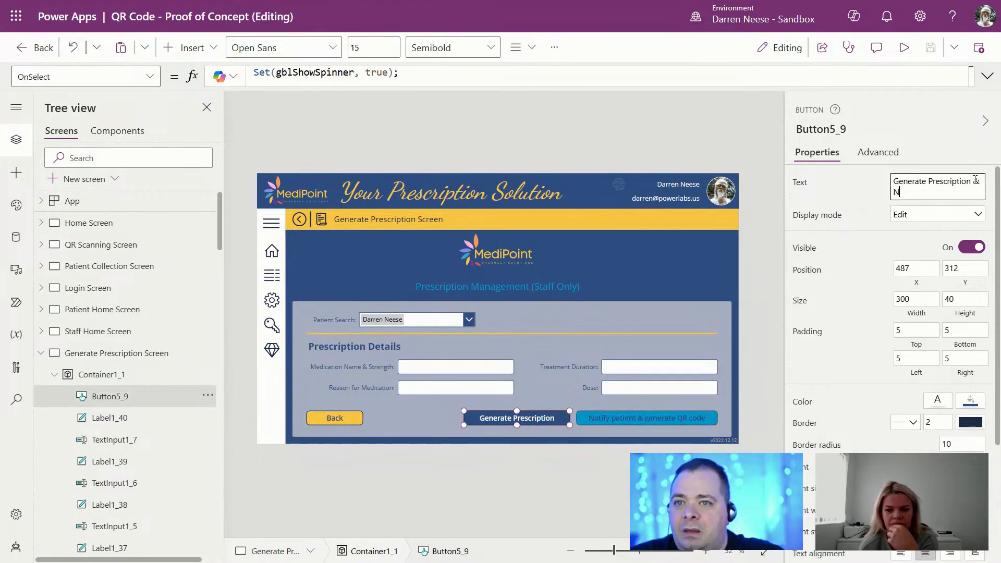
type("otify Patient")
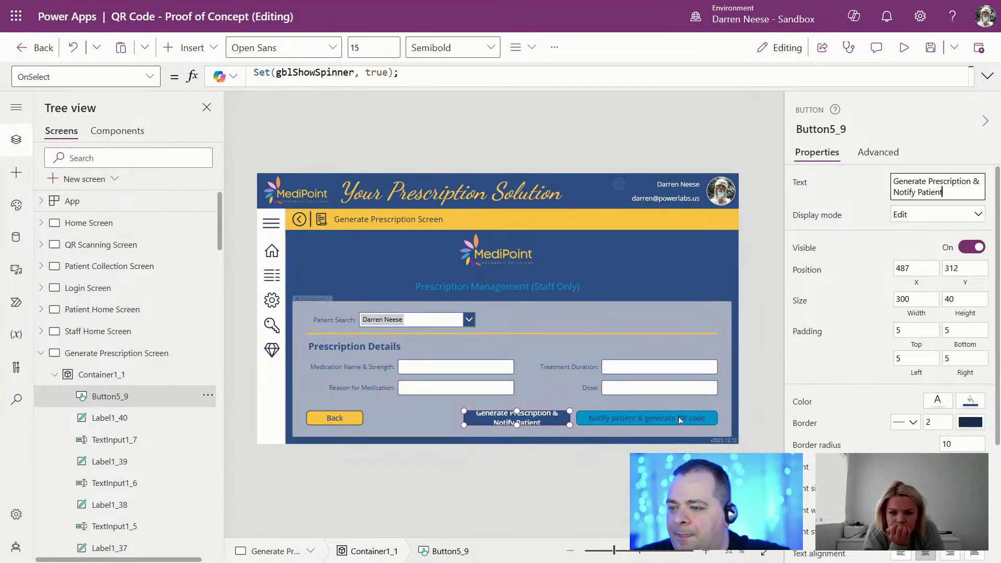
left_click(705, 419)
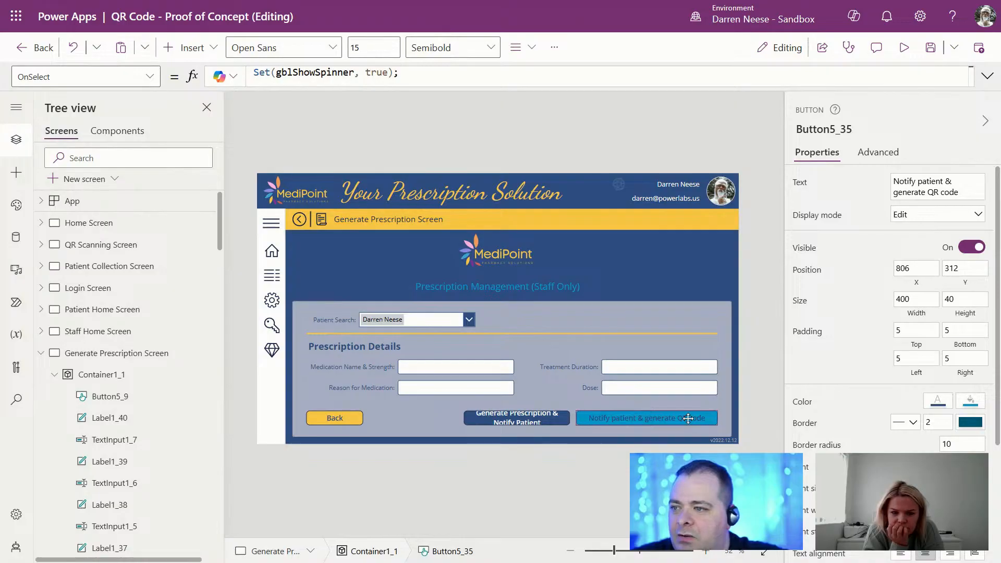
left_click_drag(687, 416, 695, 316)
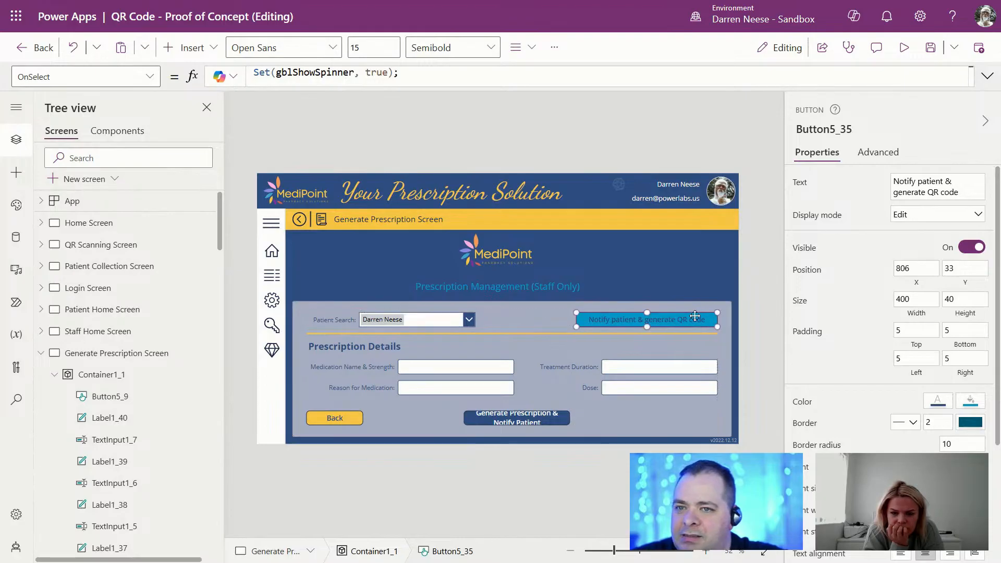
left_click(971, 248)
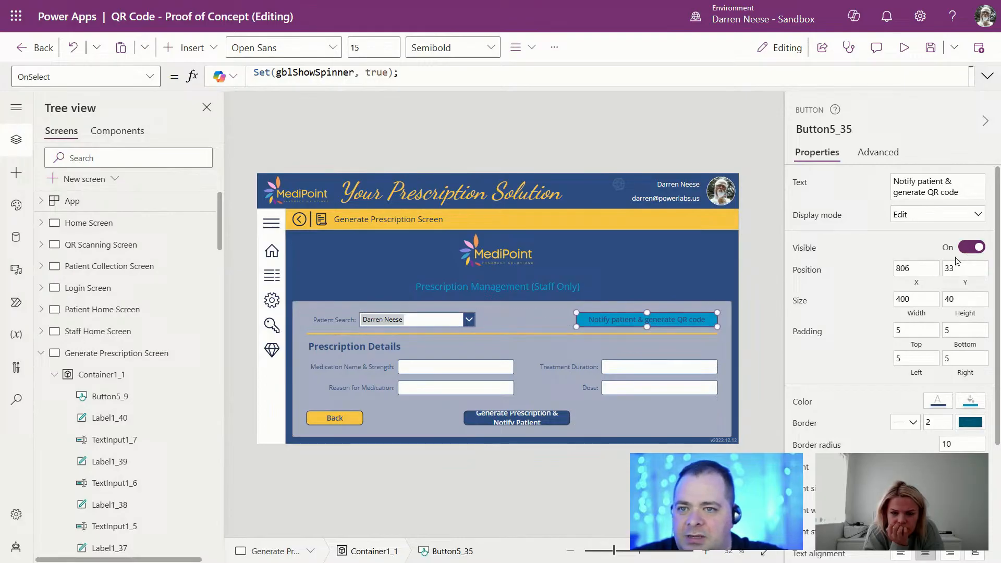
Step: Widen the combined button to 420, move it to the form's right edge, and save the app
left_click(566, 426)
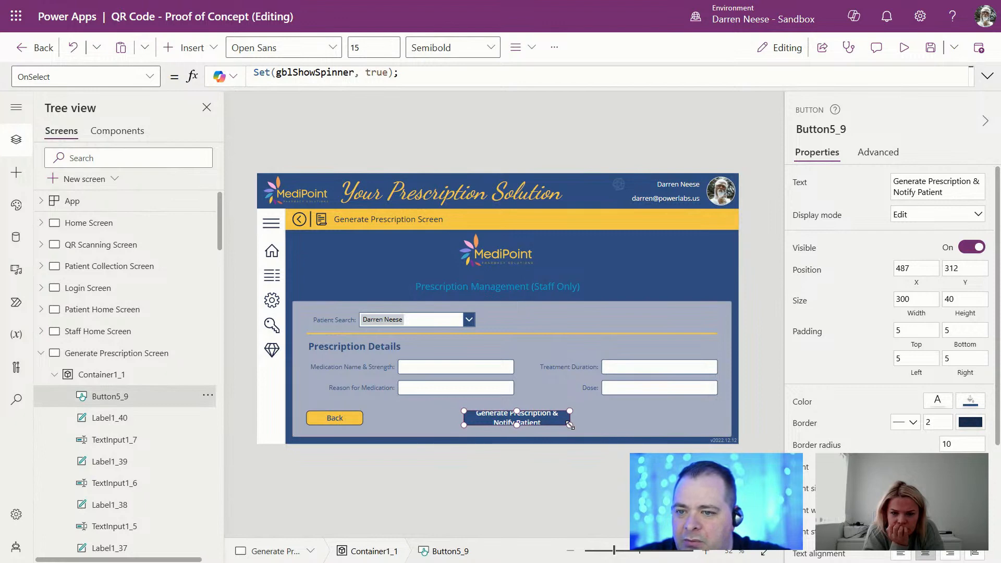
double_click(909, 299)
type("400")
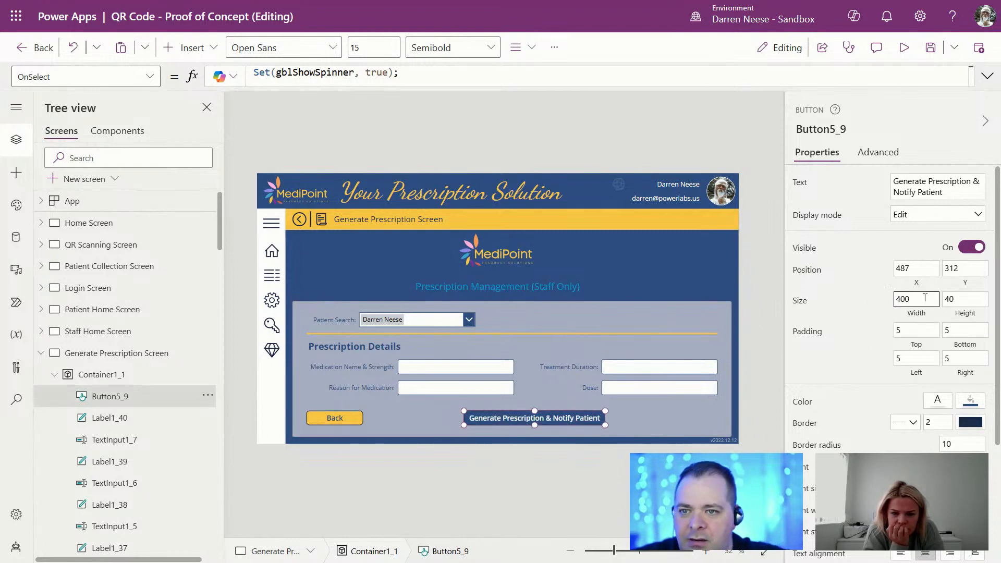
type("420")
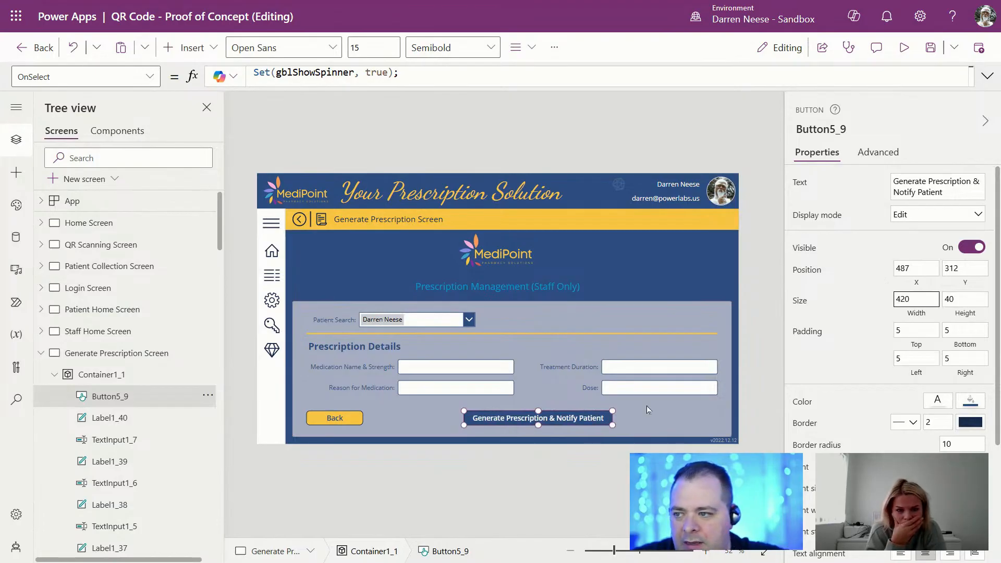
left_click_drag(597, 417, 704, 418)
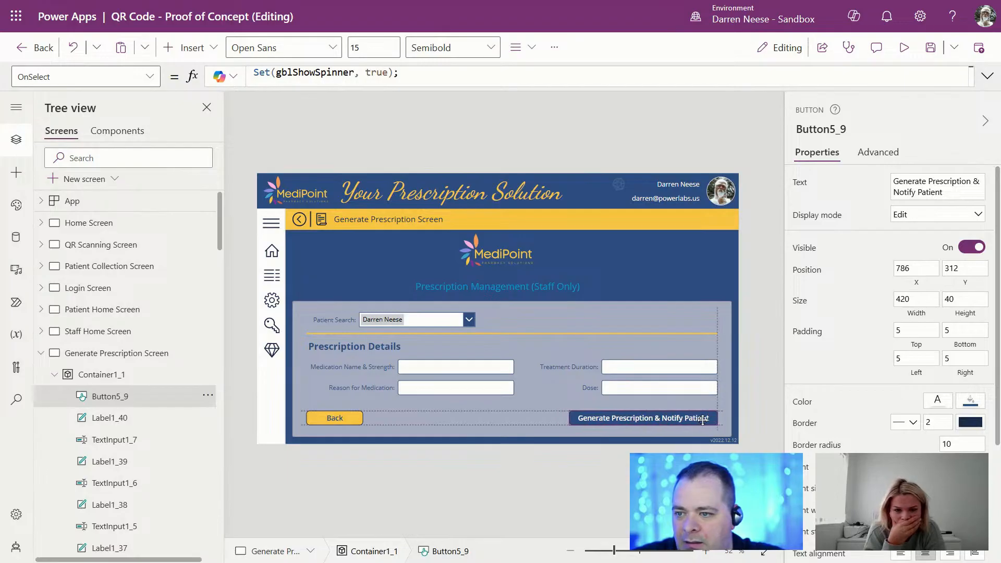
left_click(116, 353)
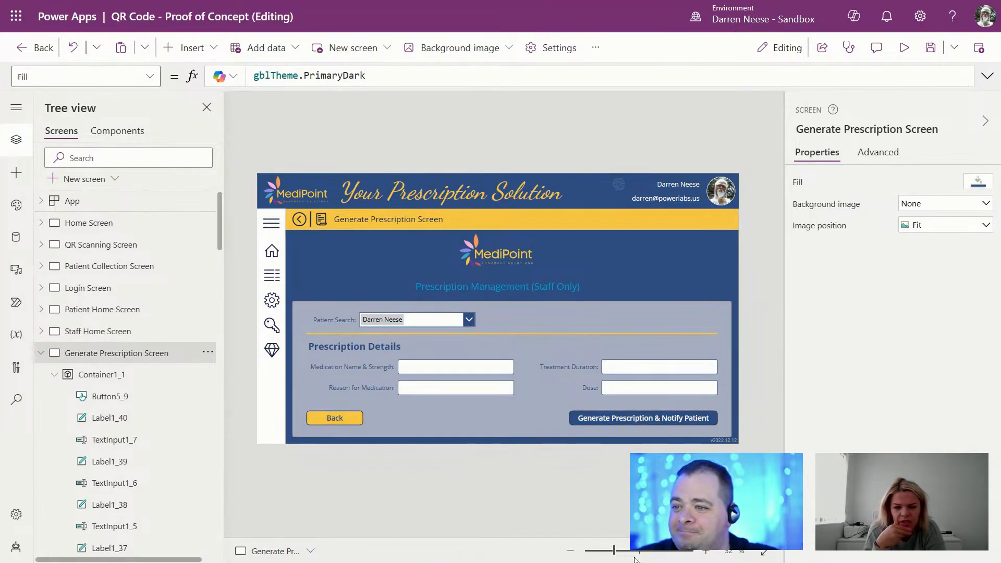
left_click(933, 46)
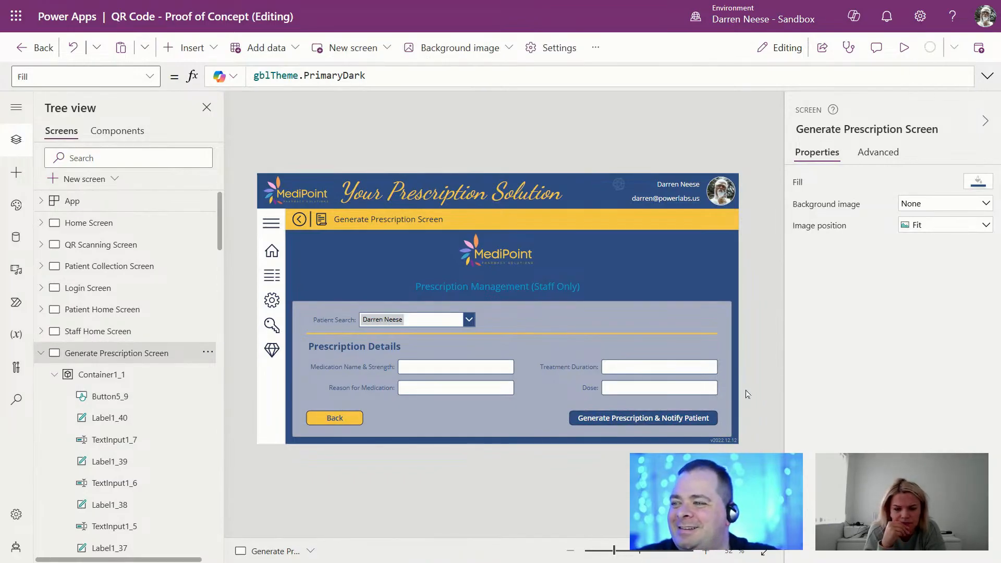
mouse_move(21, 1)
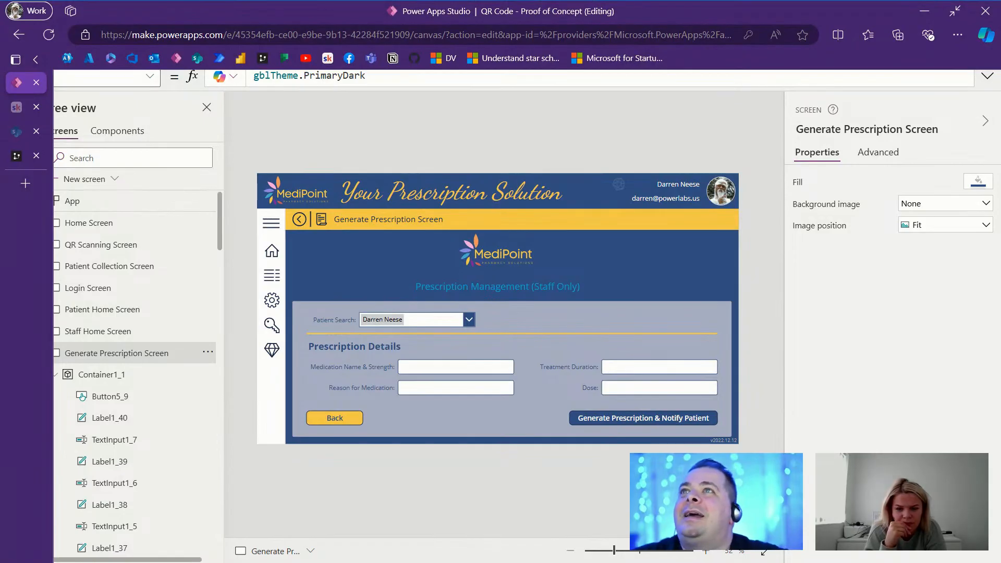
Step: Duplicate the Generate Prescription Screen as Generate Prescription Screen_1
left_click(204, 355)
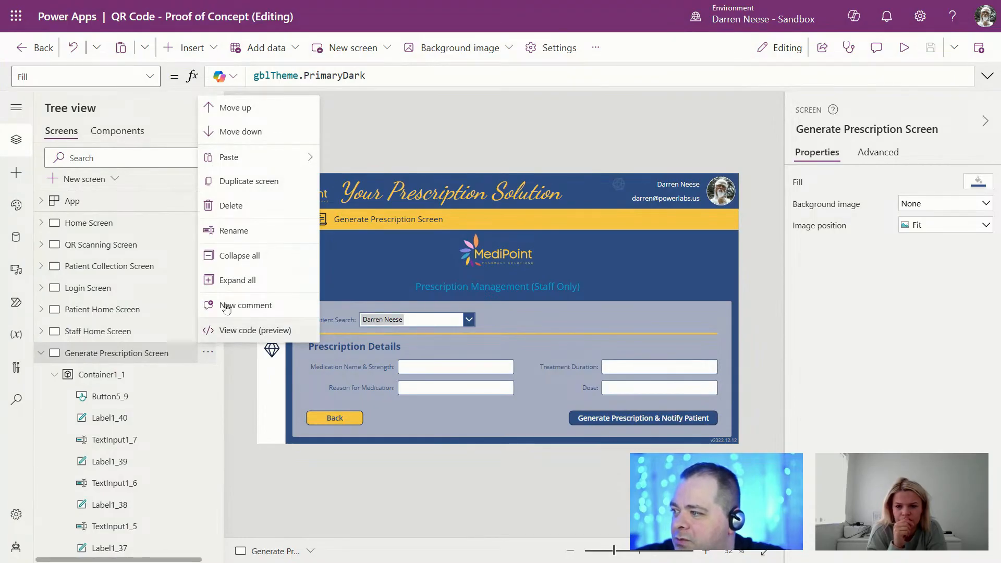
left_click(257, 182)
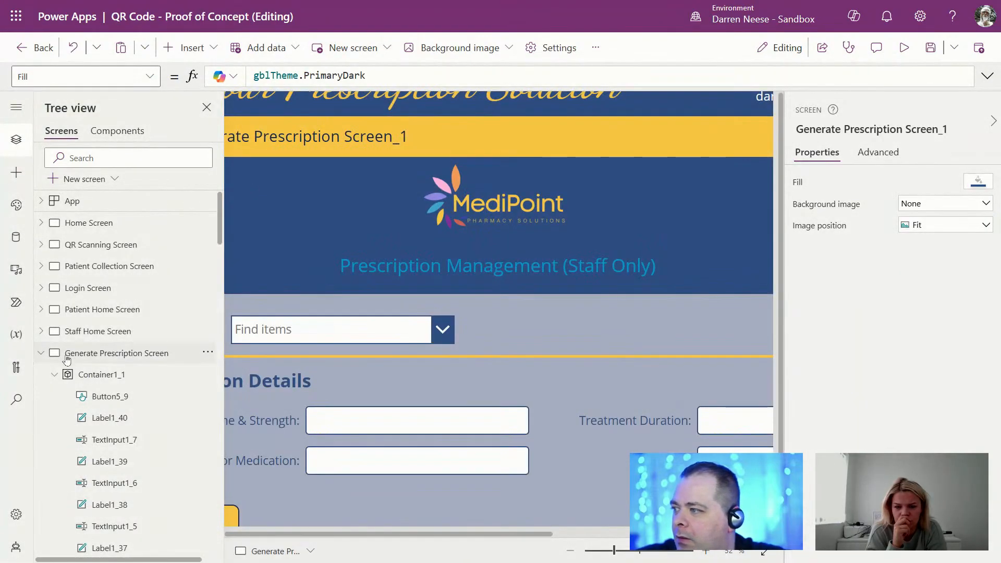
left_click(161, 375)
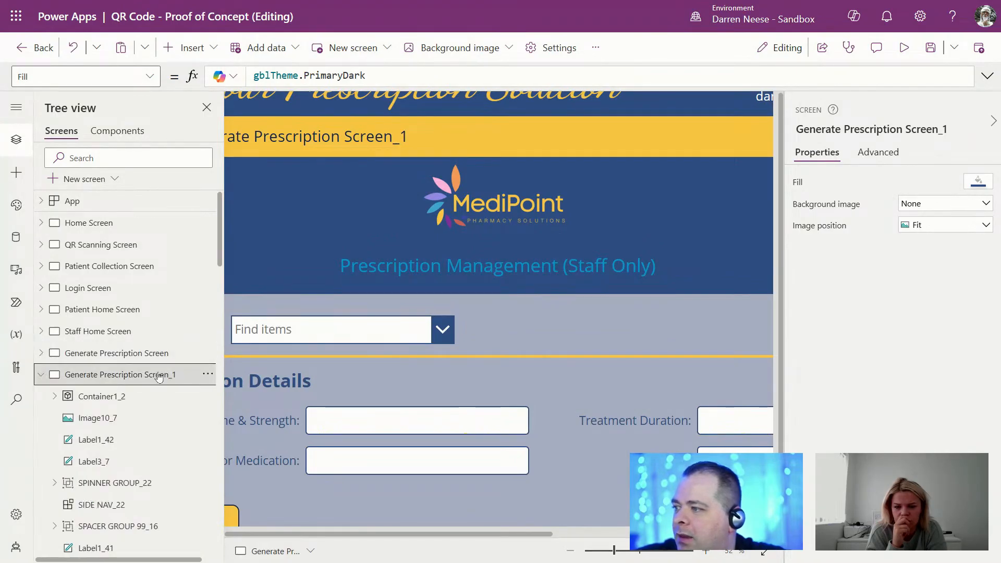
left_click(605, 552)
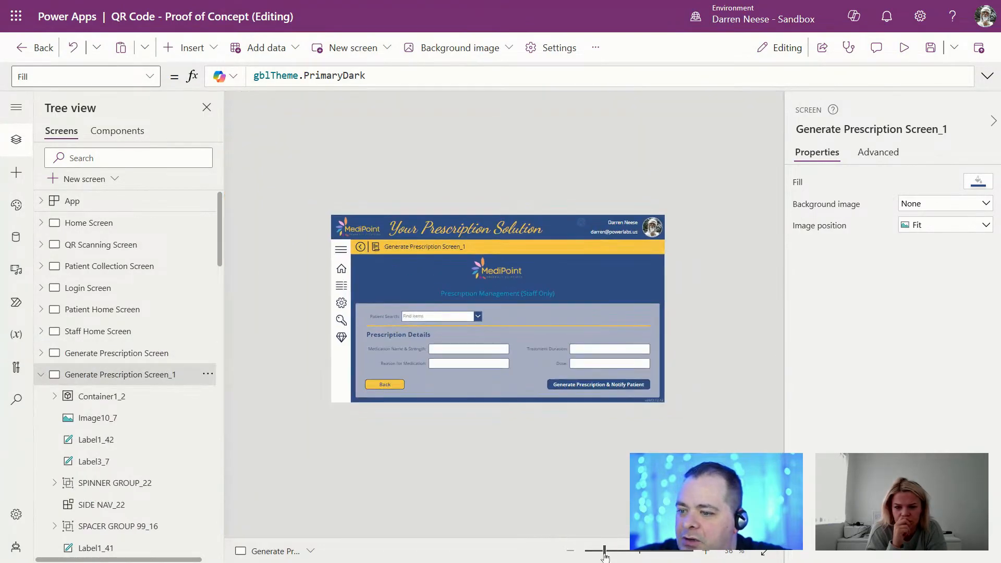
Step: Name the copy 'Send QR Generation Screen' and zoom out to view it whole
left_click(865, 130)
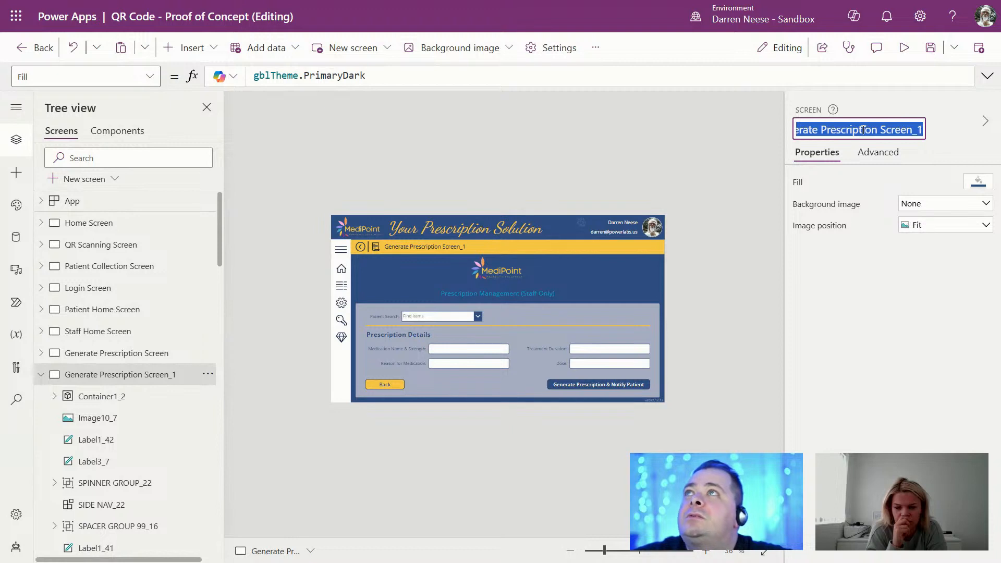
type("Send QR Generation")
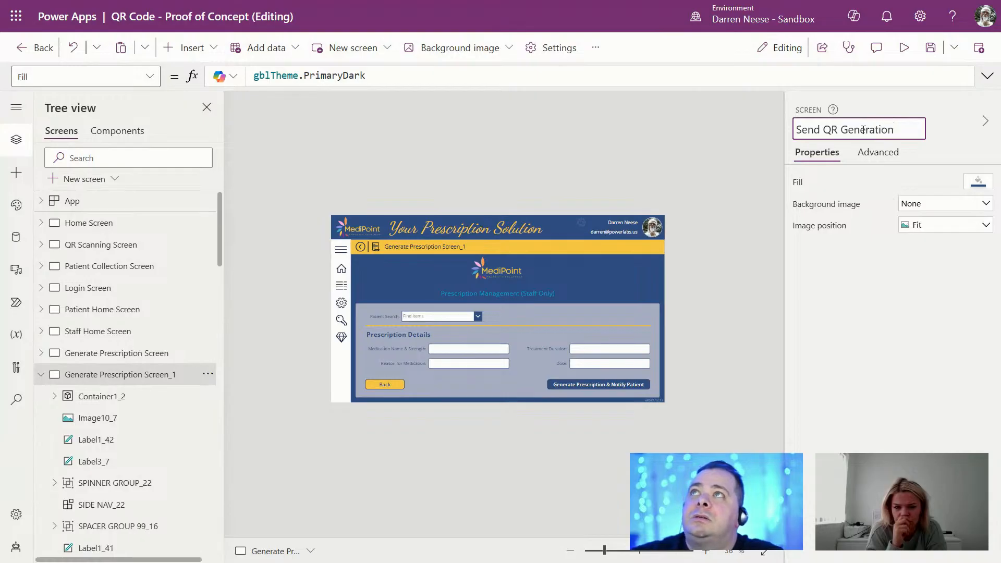
type("Screen")
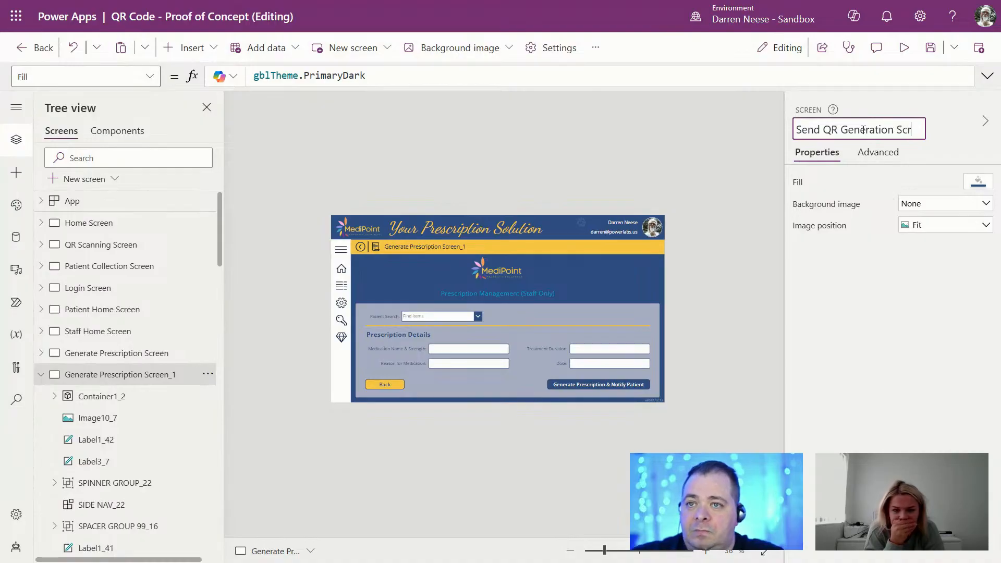
key("Return")
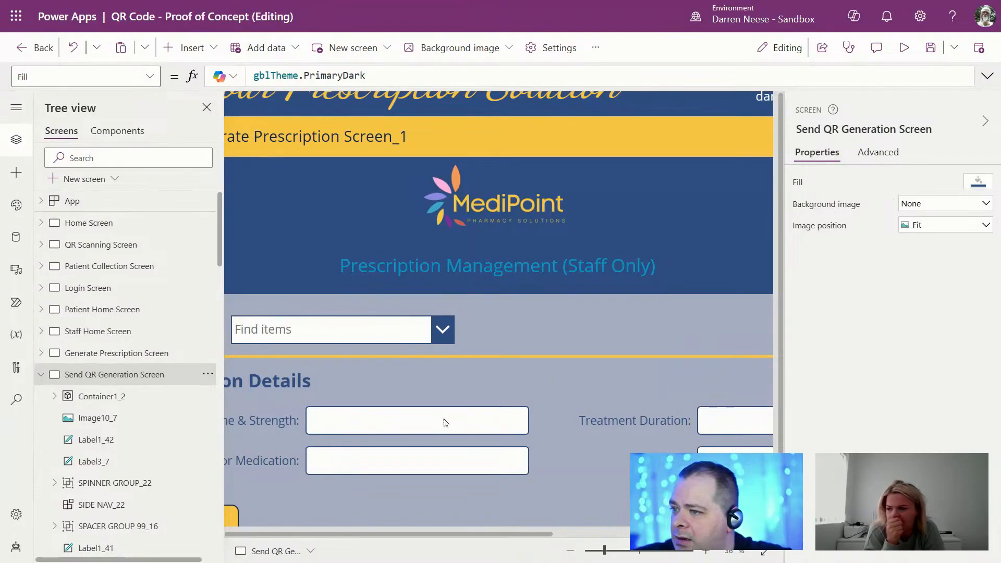
left_click_drag(602, 556, 613, 554)
mouse_move(460, 1)
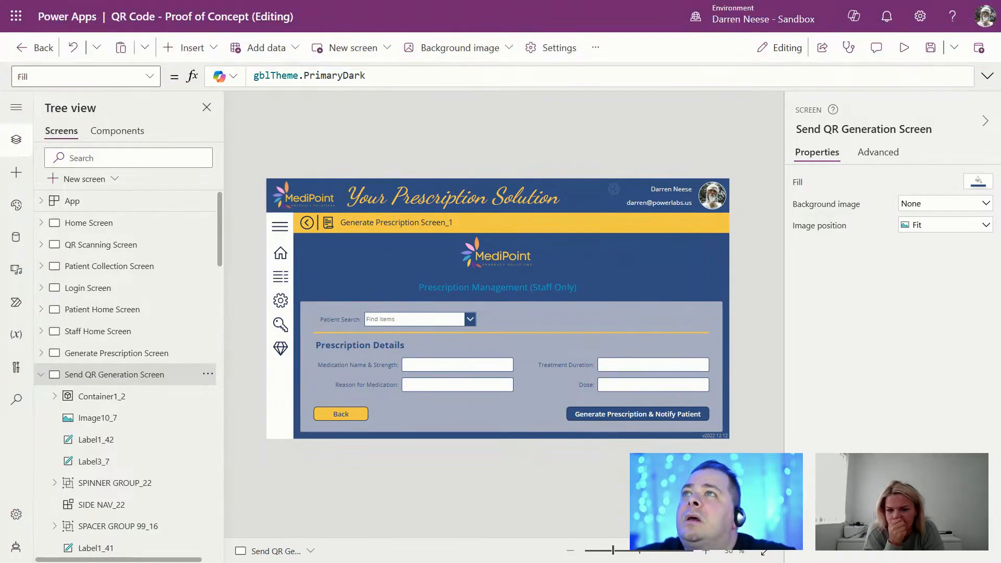
mouse_move(542, 0)
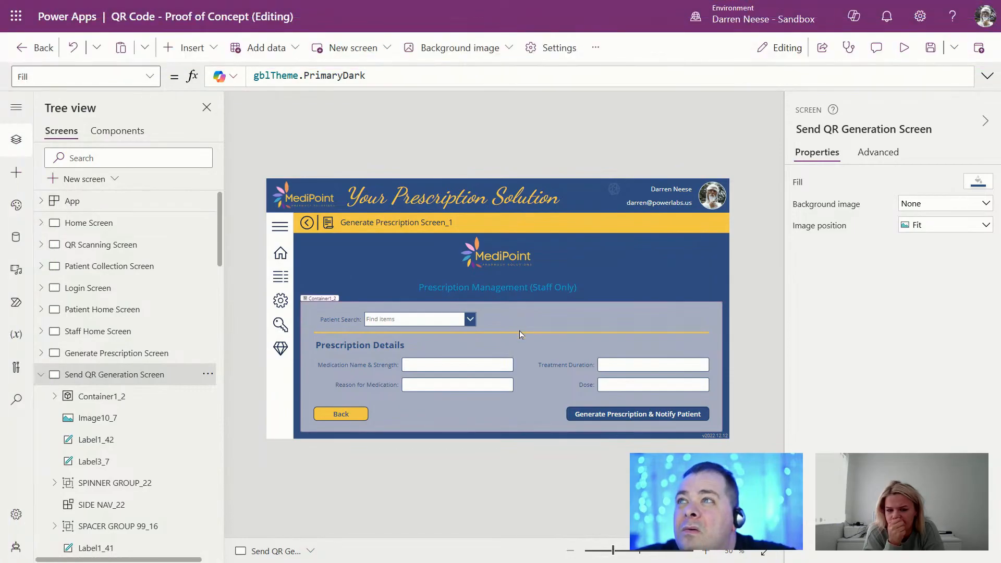
Step: Delete the Patient Search: label and its Find items search box
left_click(525, 332)
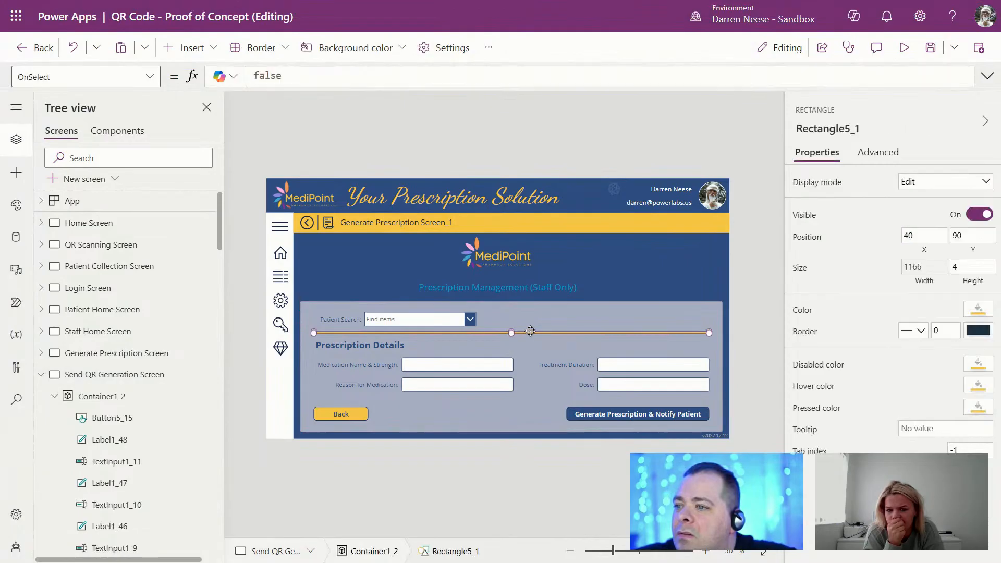
left_click(355, 320)
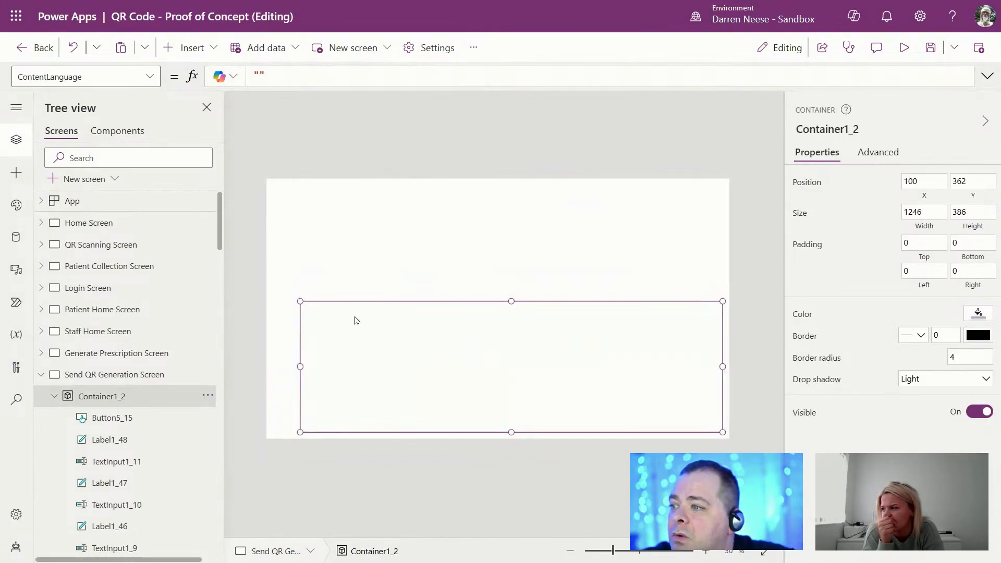
left_click(106, 353)
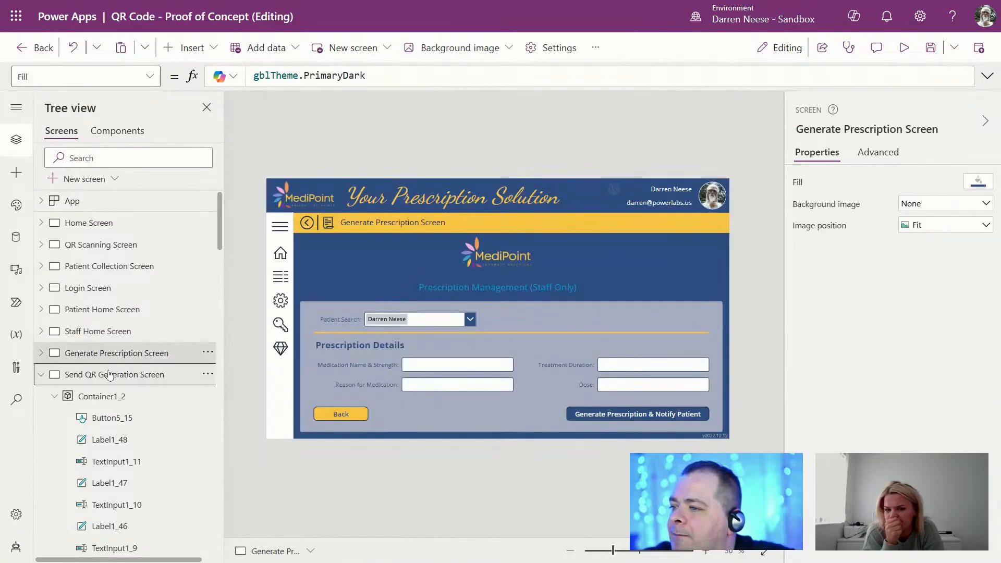
left_click(109, 375)
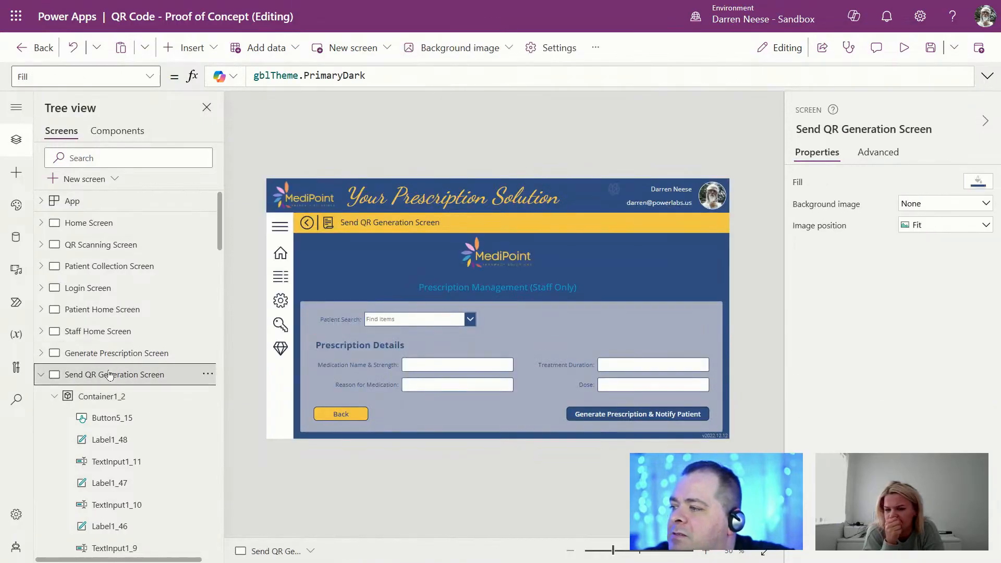
left_click(354, 320)
left_click(404, 319, "shift")
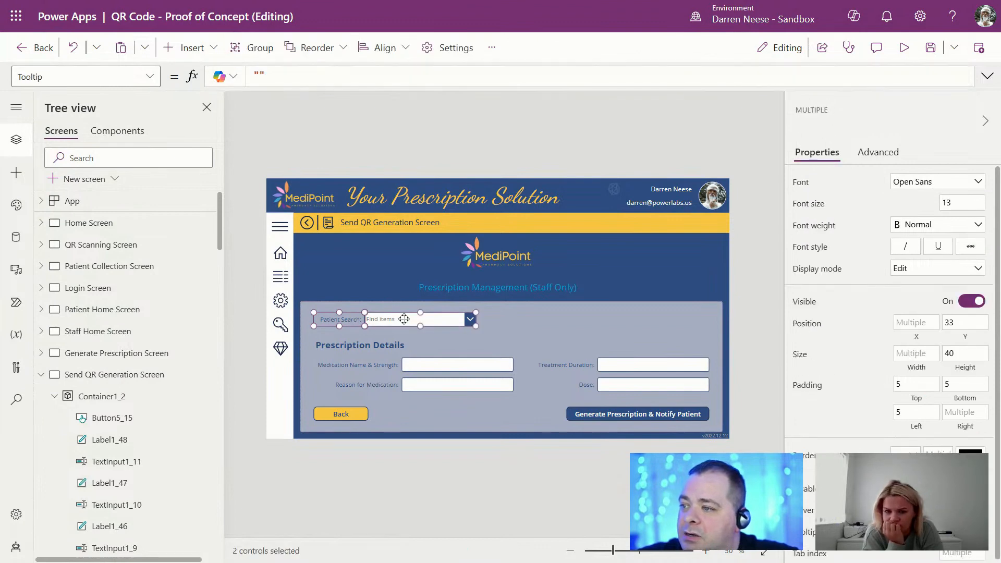
key("Delete")
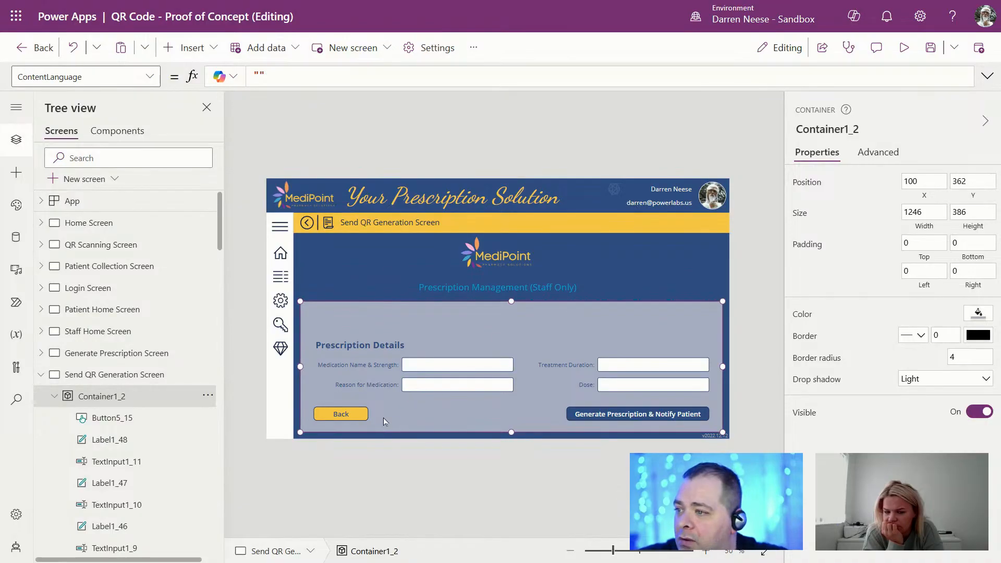
Step: Move the heading up and retitle it 'Patient Details'
left_click(355, 344)
left_click_drag(404, 344, 399, 321)
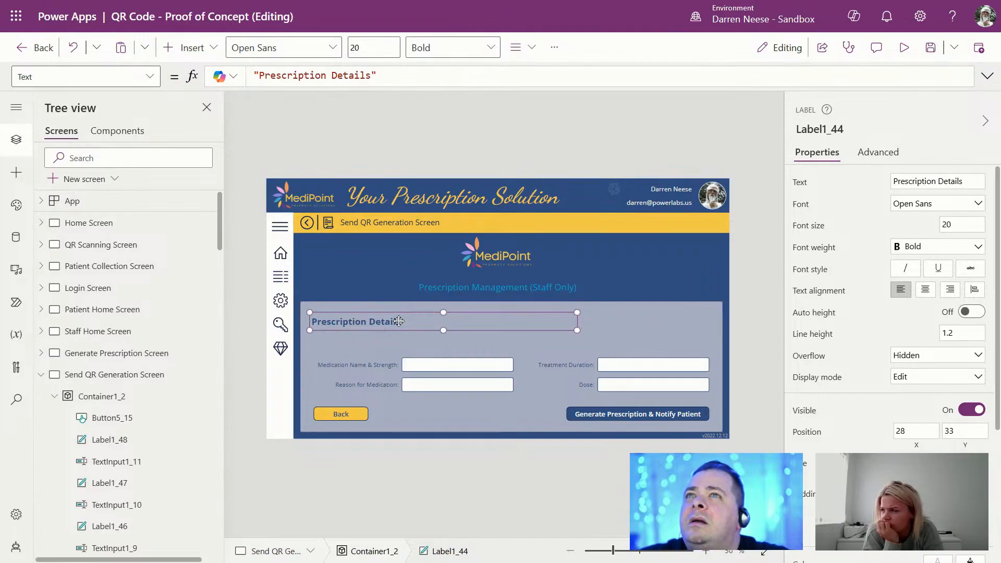
double_click(921, 181)
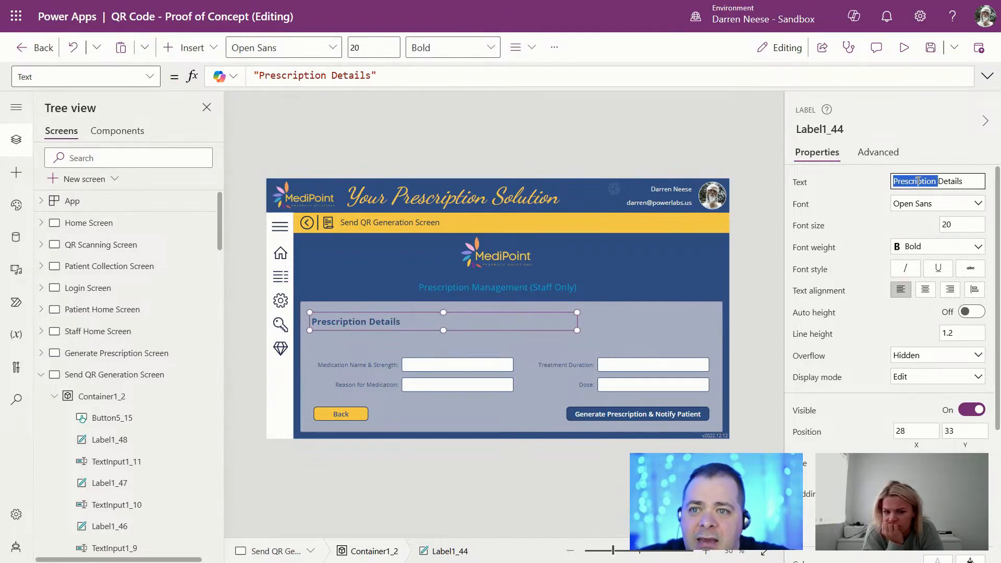
type("Pa")
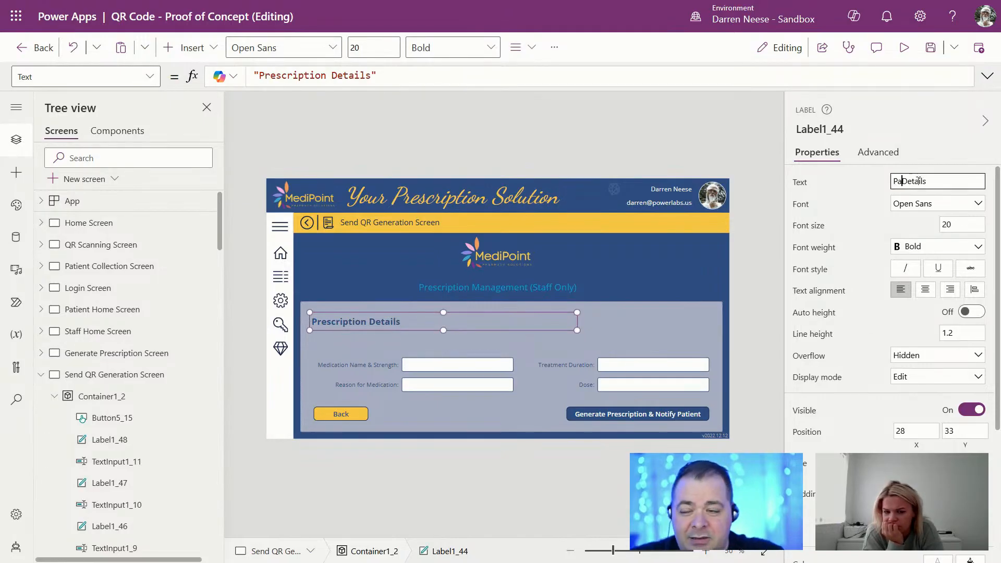
type("tient")
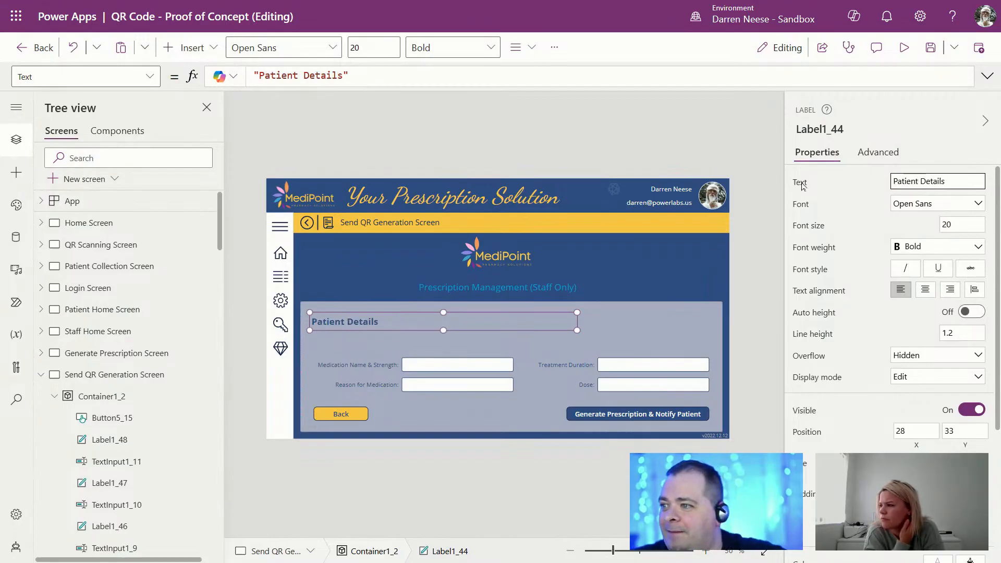
Step: Move the Medication Name and Reason for Medication rows up
left_click(386, 364)
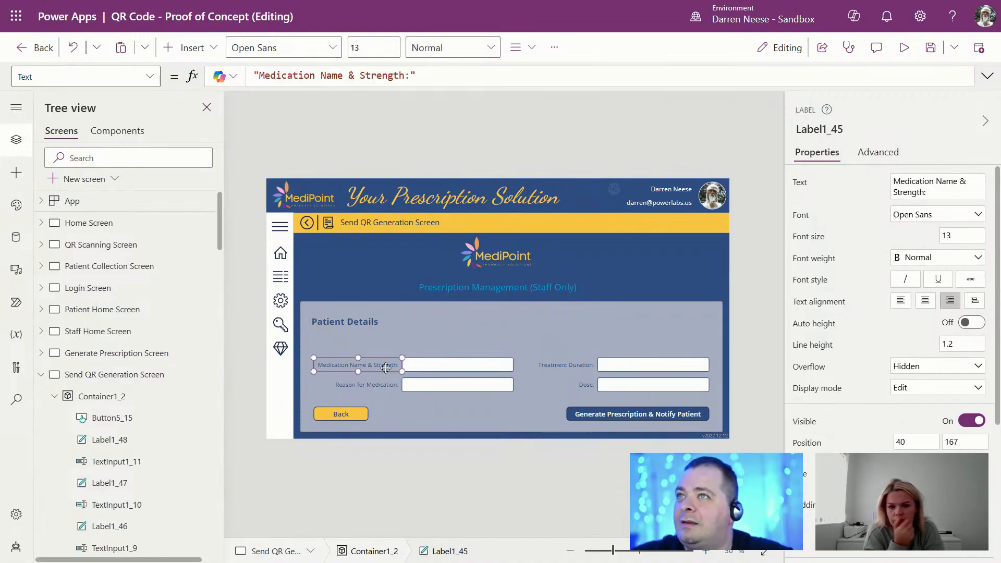
left_click(419, 365, "shift")
left_click(387, 387, "shift")
left_click(444, 387, "shift")
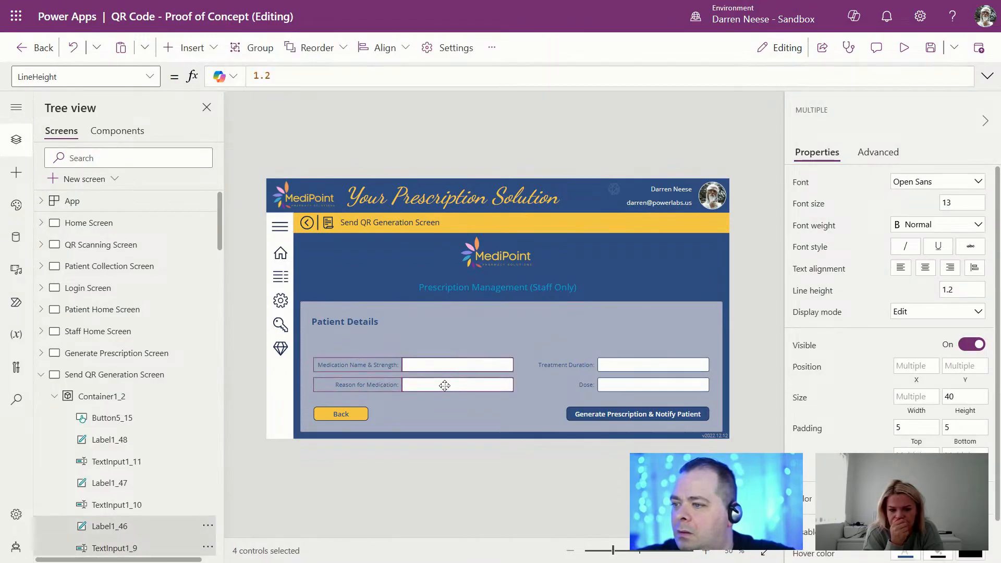
left_click_drag(444, 386, 441, 361)
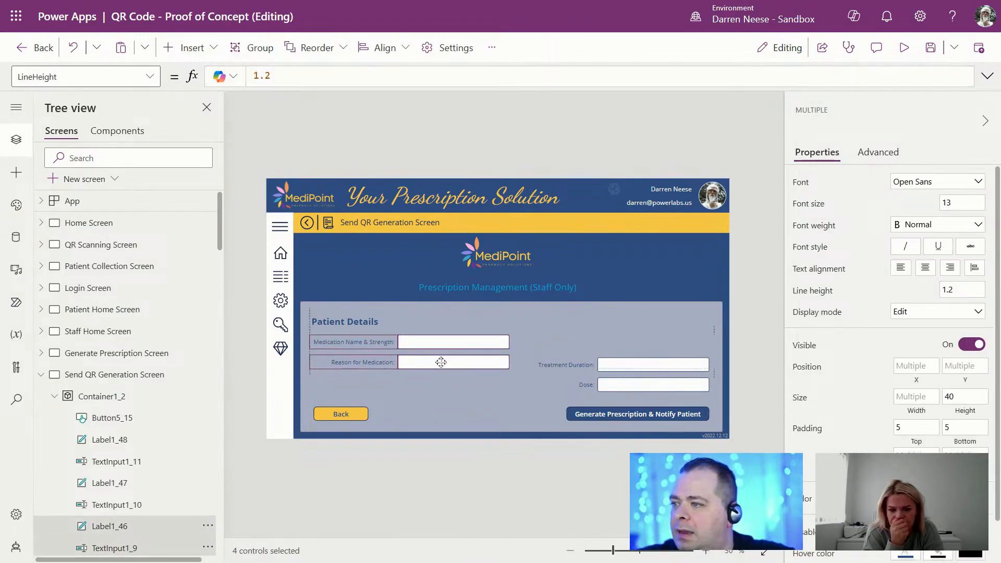
Step: Delete the Treatment Duration and Dose labels with their text boxes
left_click(554, 366)
left_click(585, 386, "shift")
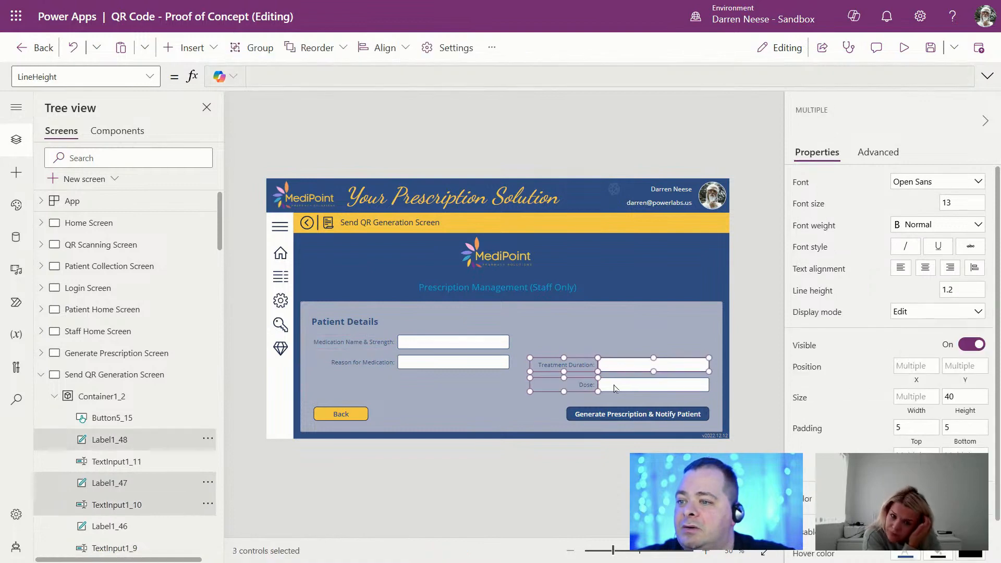
left_click(614, 385, "shift")
key("Delete")
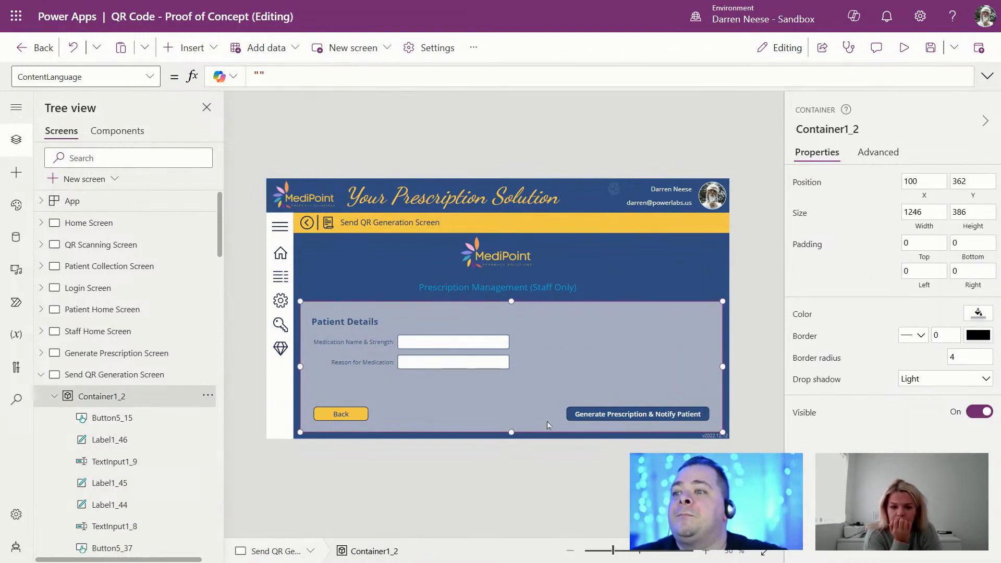
Step: Change the button caption to 'Send Patient Notification and QR Code'
left_click(576, 415)
triple_click(954, 192)
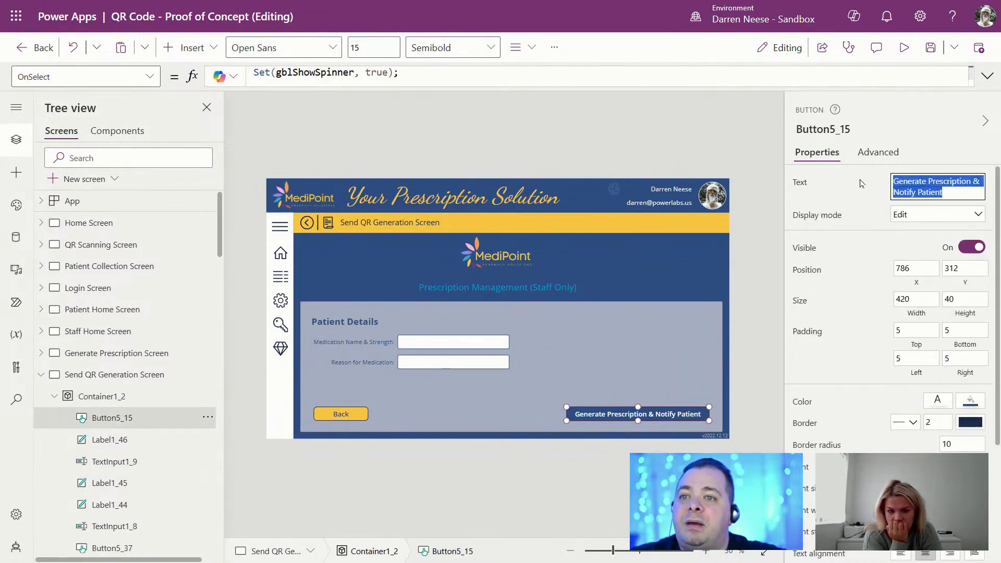
type("Send Patient Notificat")
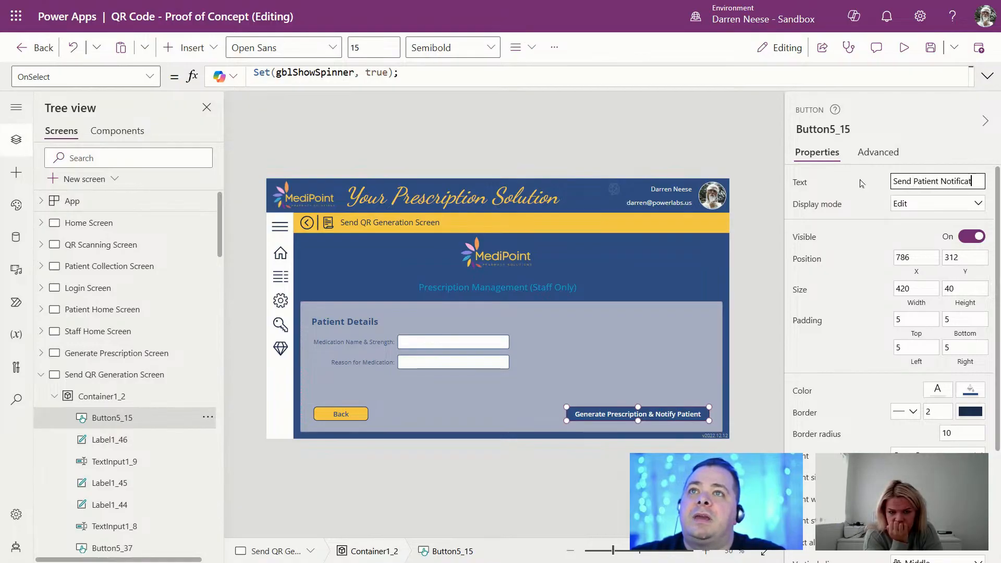
type("ion and QR Code")
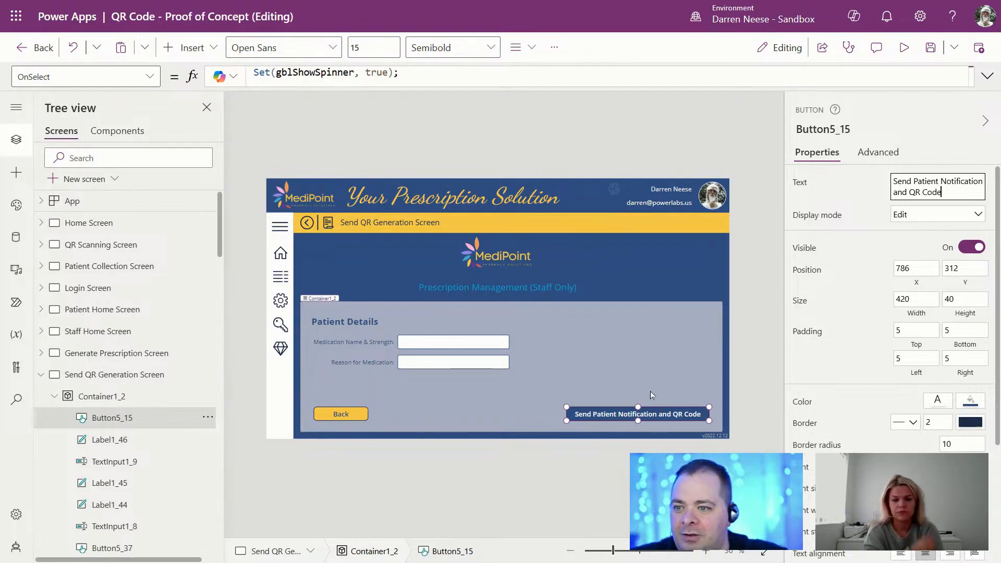
left_click(678, 415)
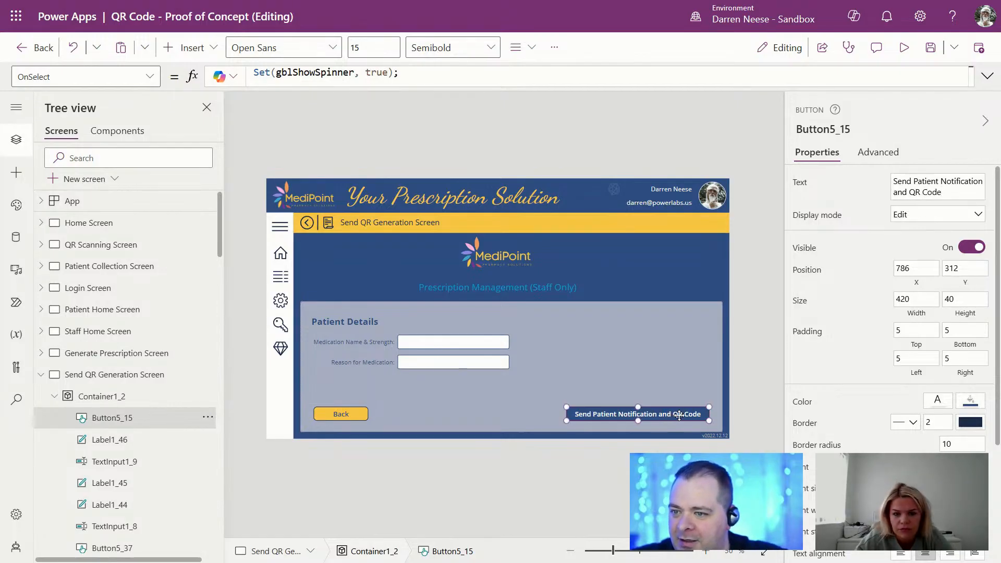
left_click(467, 479)
Step: Move the medication and reason fields right and down, and place the Patient Details heading above them
left_click(360, 343)
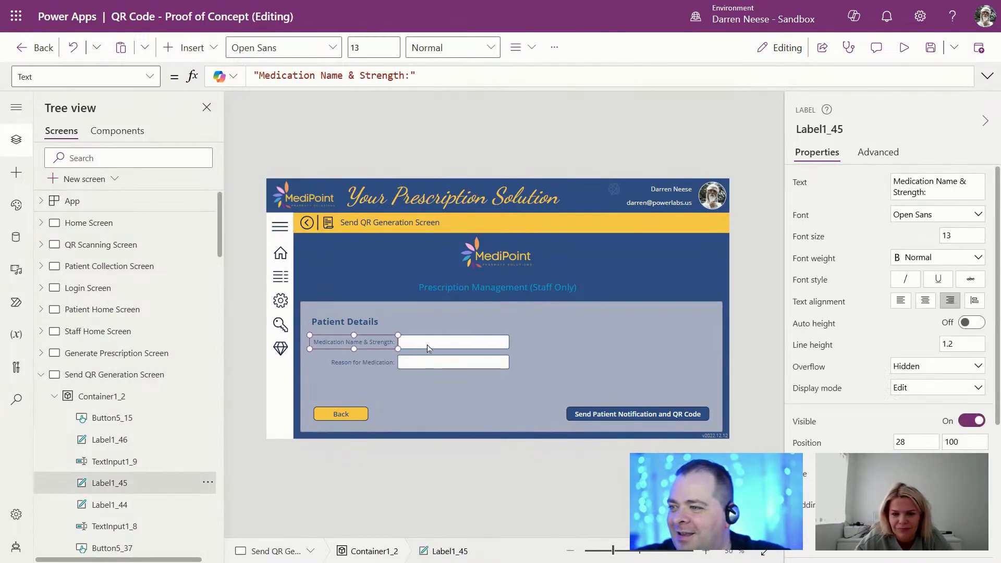
left_click(427, 345, "shift")
left_click(376, 362, "shift")
left_click(440, 365, "shift")
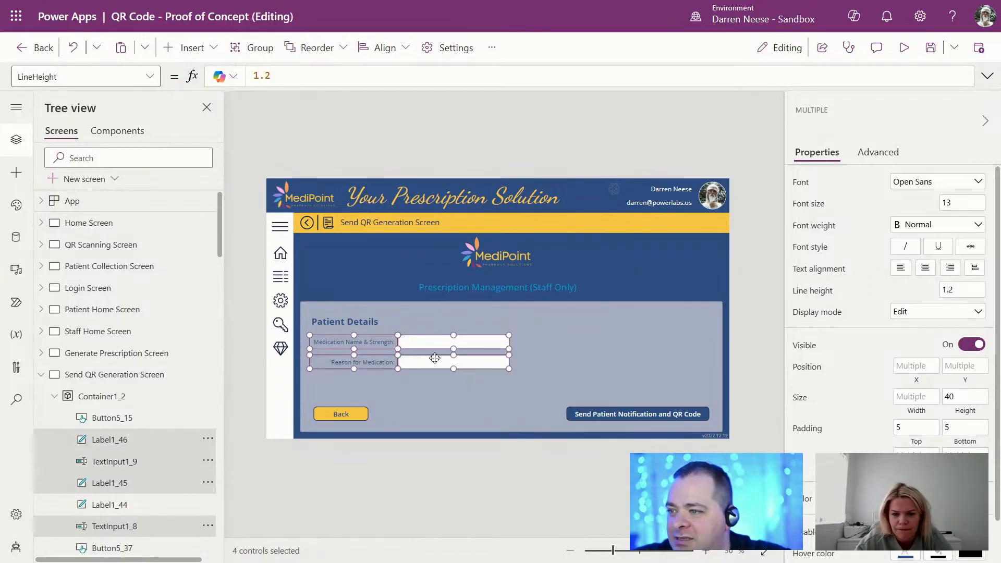
left_click_drag(436, 359, 521, 371)
left_click_drag(358, 323, 443, 327)
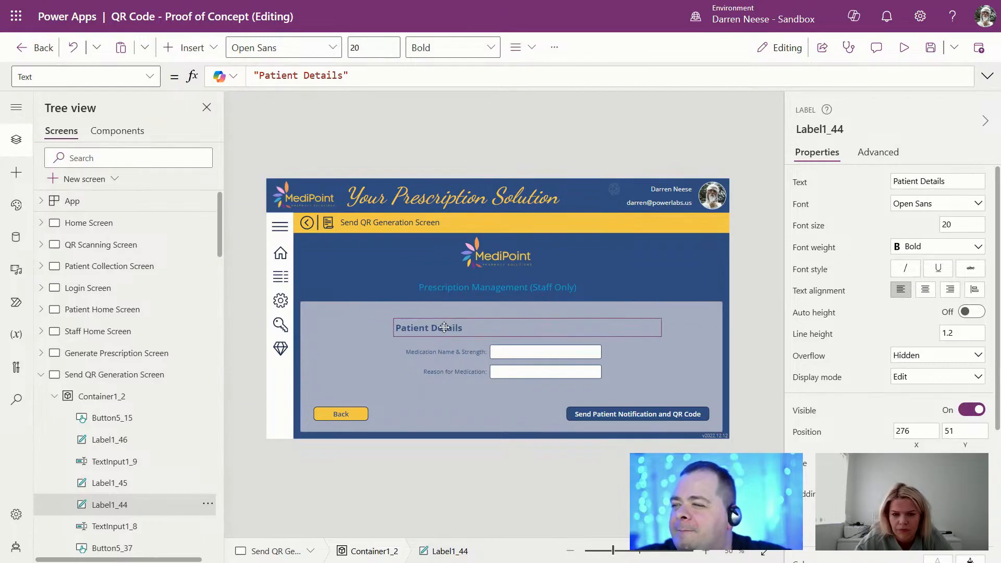
left_click(485, 464)
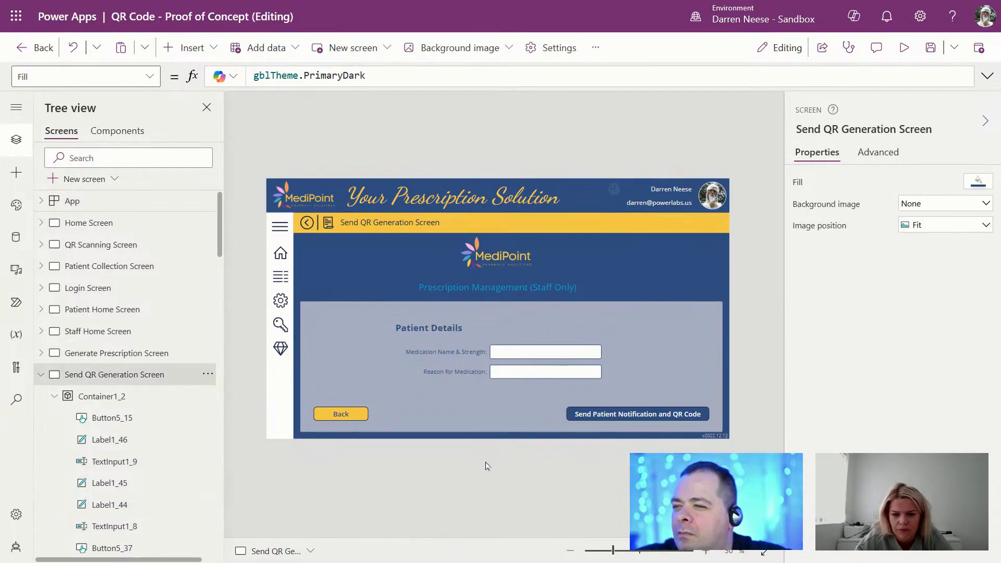
Step: Centre-align the Patient Details heading text and nudge it up and left
left_click(545, 335)
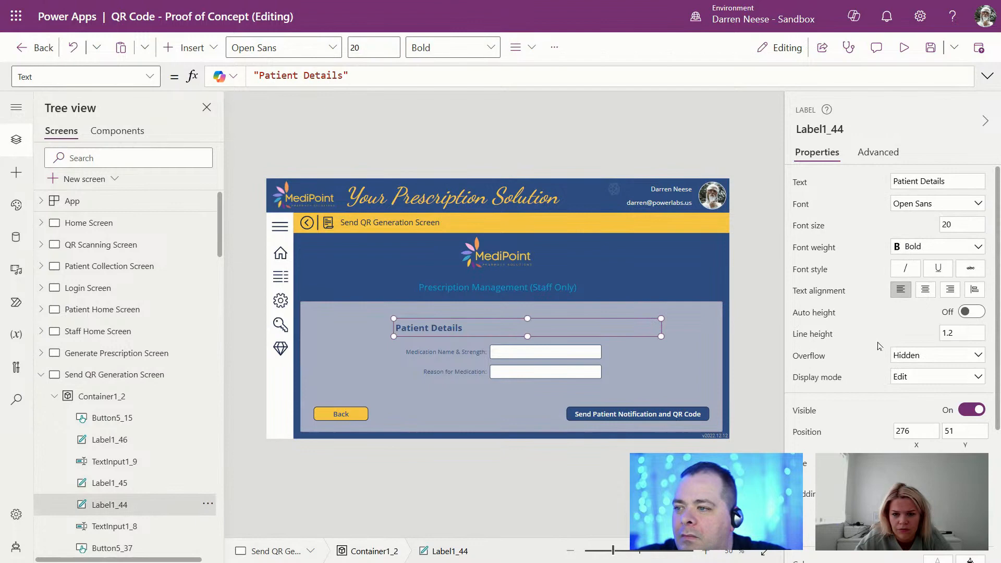
left_click(926, 290)
left_click_drag(566, 327, 535, 321)
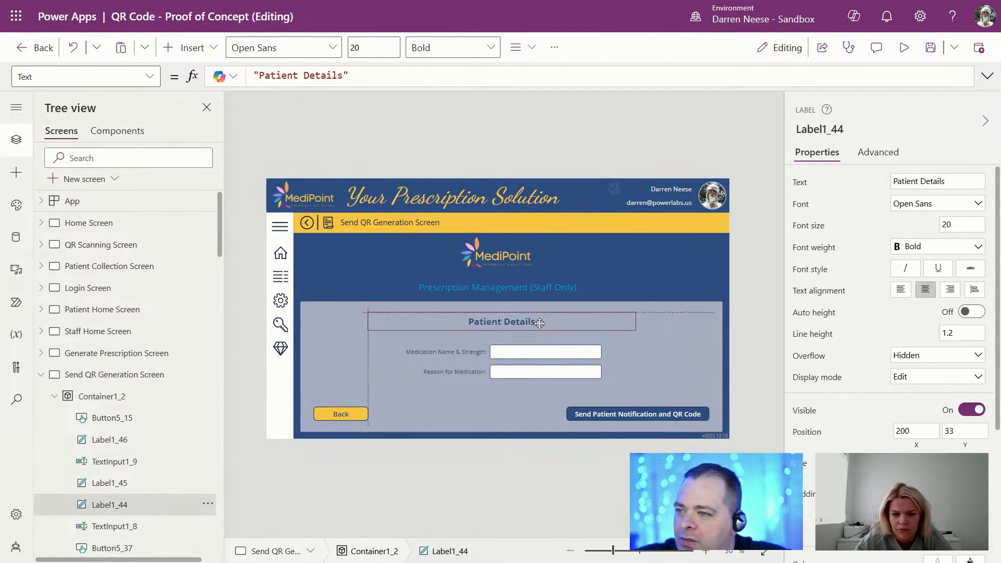
left_click(554, 454)
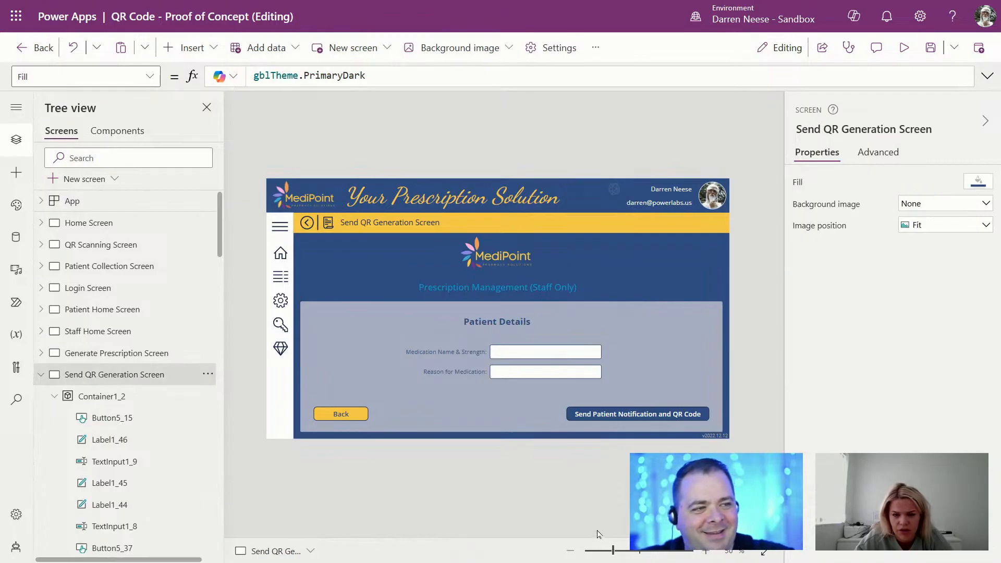
Step: Relabel the two field labels as 'Patient Name:' and 'Patient Email:'
left_click(464, 352)
left_click_drag(927, 193, 844, 189)
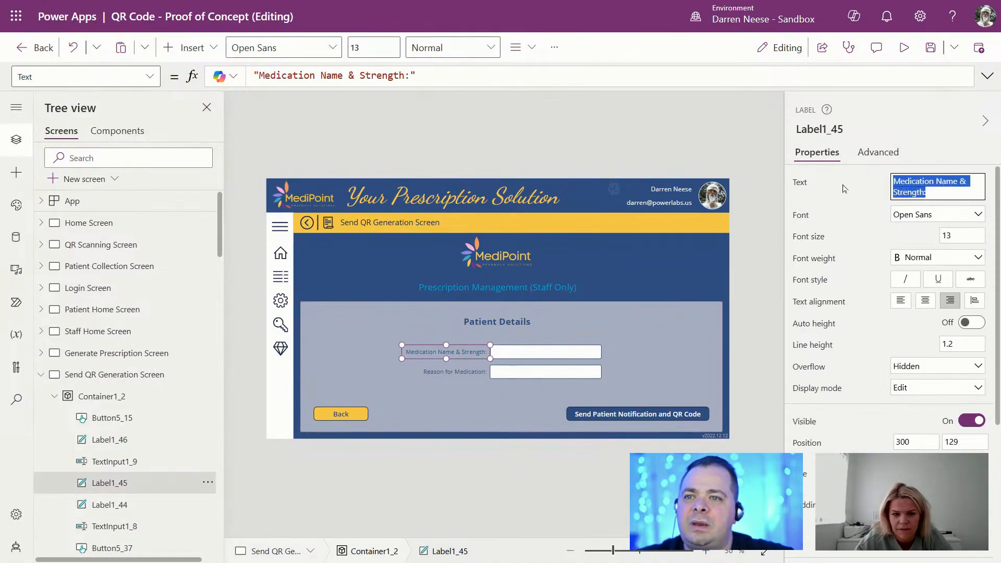
type("Patient Name:")
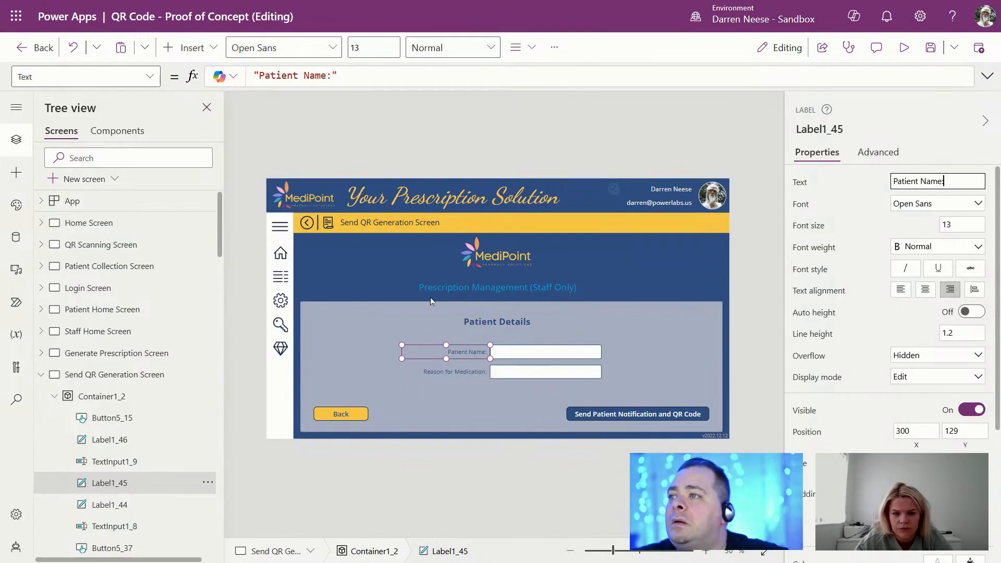
left_click(449, 372)
left_click_drag(975, 181, 832, 187)
type("Patient")
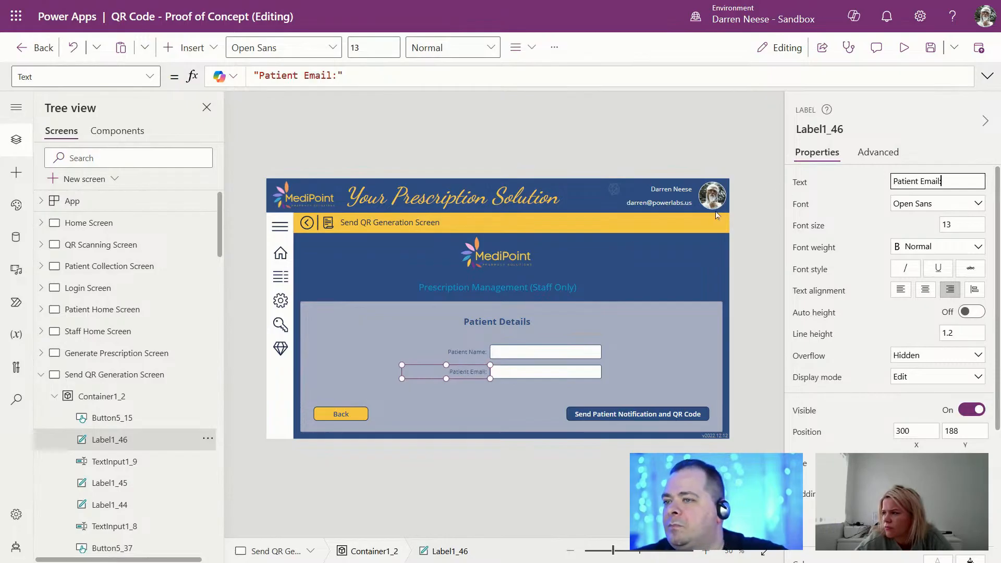
left_click(584, 465)
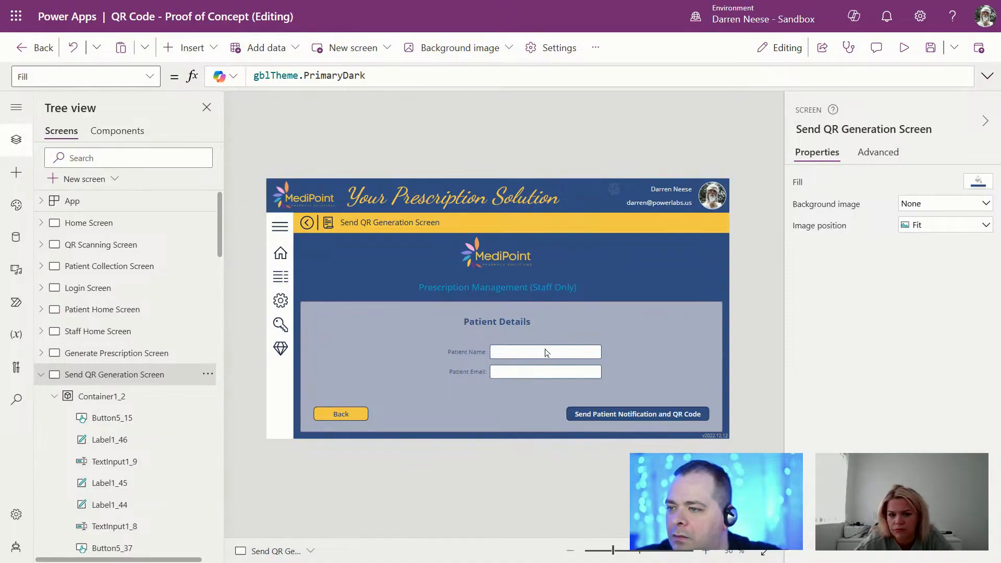
Step: Shift the Patient Name and Patient Email labels and inputs slightly left to centre them
left_click(469, 352)
left_click(523, 355, "ctrl")
left_click(477, 371, "ctrl")
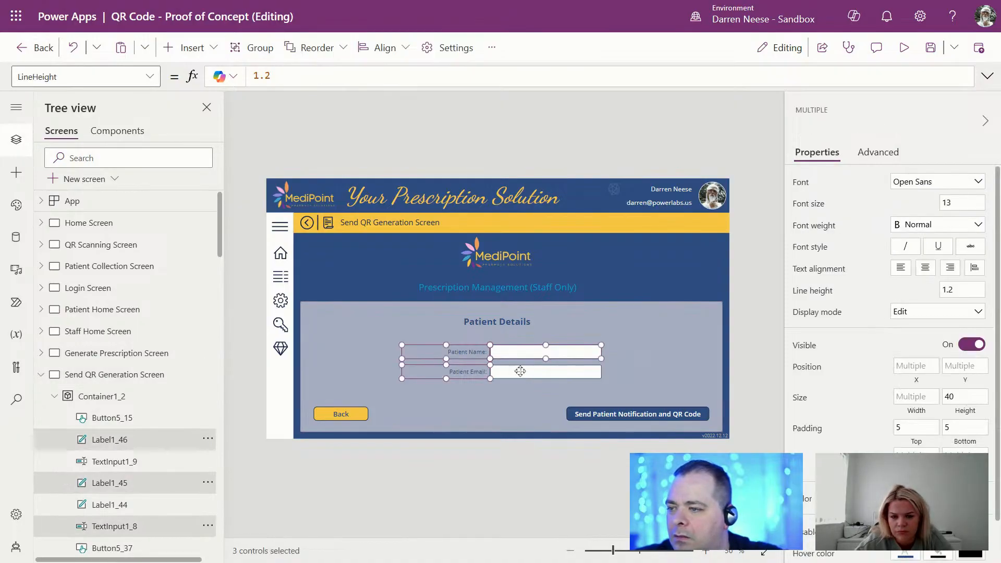
left_click(522, 372, "ctrl")
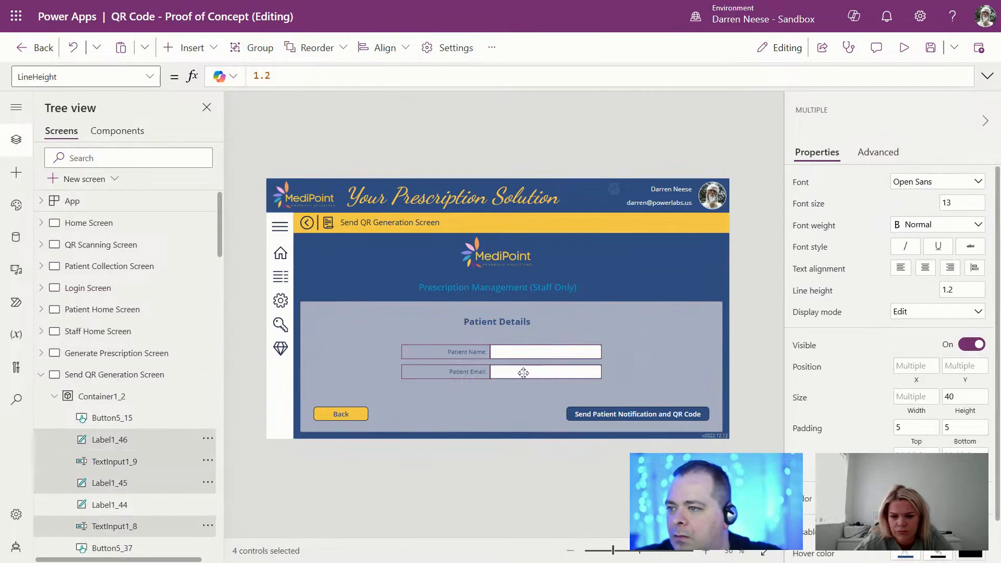
left_click_drag(523, 373, 520, 372)
left_click(525, 465)
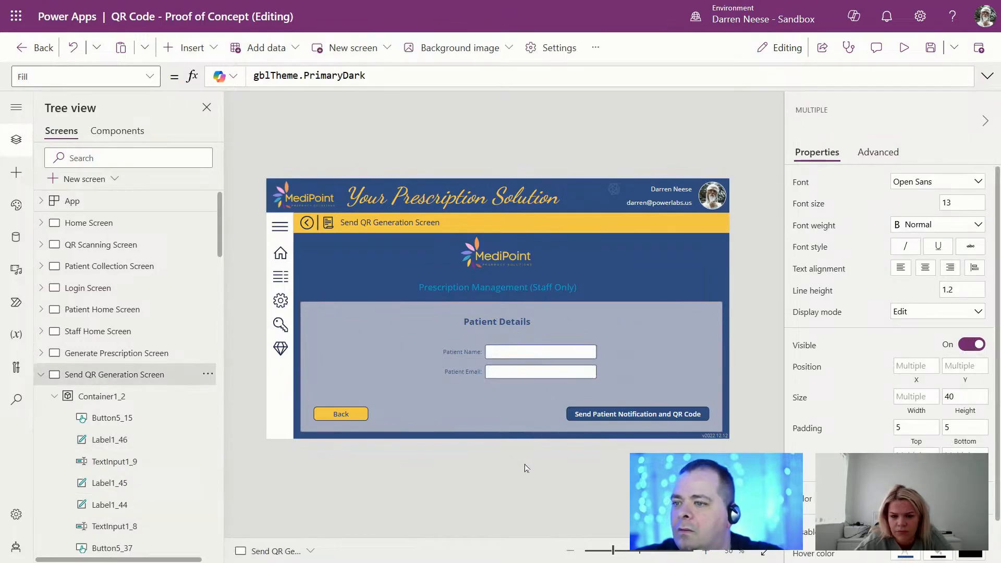
left_click(532, 355)
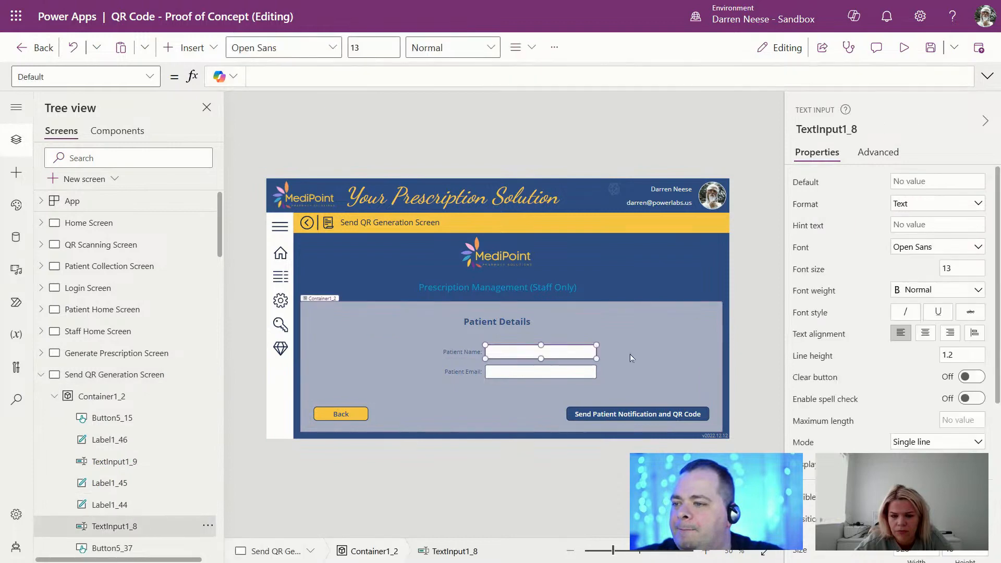
left_click(99, 376)
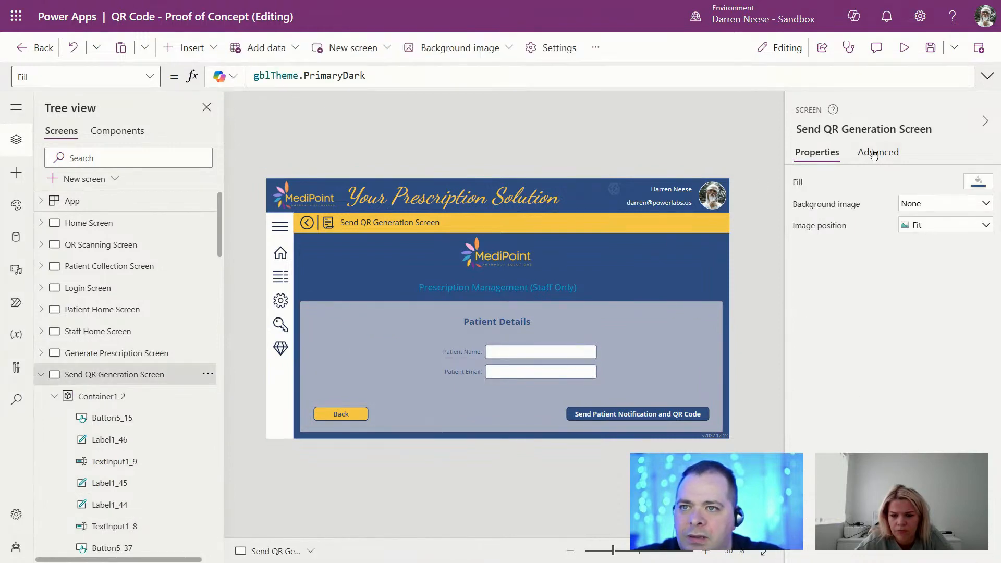
Step: In the screen's expanded OnVisible formula, add an UpdateContext(); line after the Set call
left_click(874, 155)
left_click(818, 308)
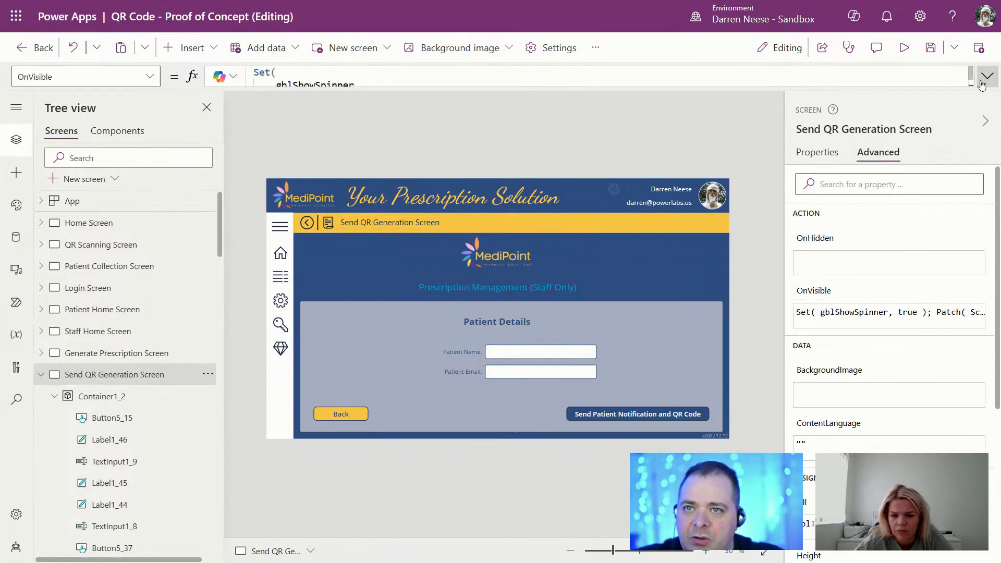
left_click(985, 78)
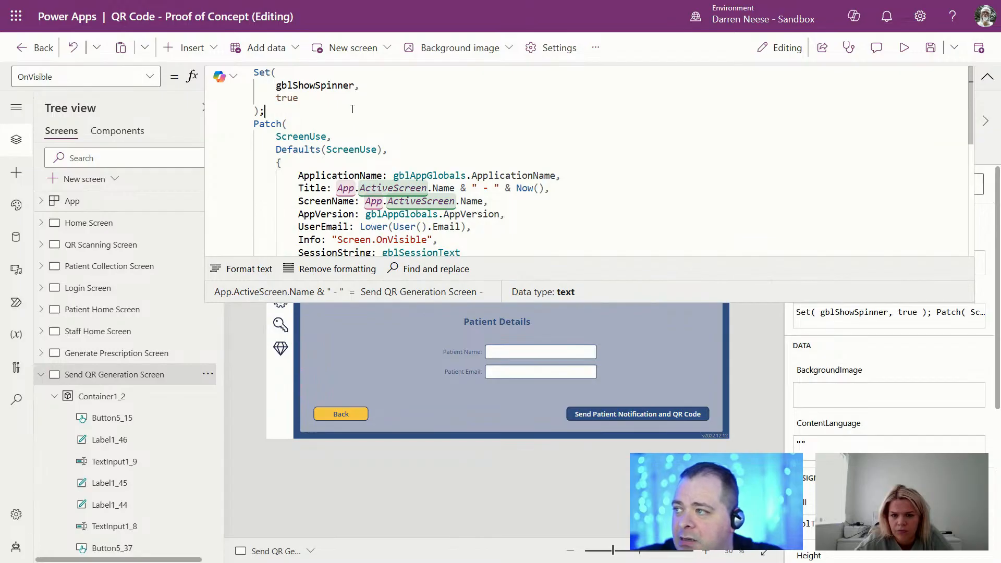
key("Return")
key("Return")
key("Return")
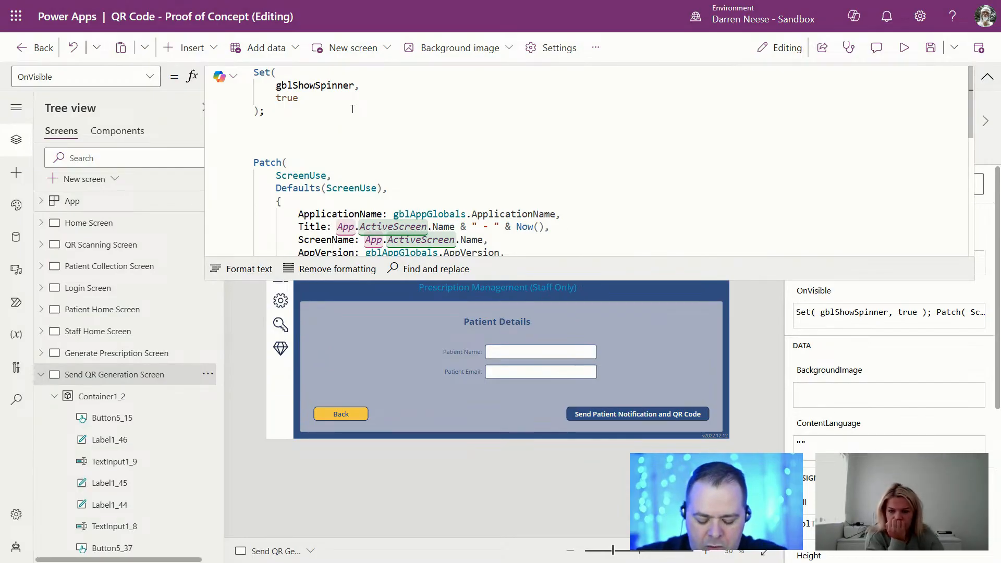
type("Fir")
key("BackSpace")
key("BackSpace")
key("BackSpace")
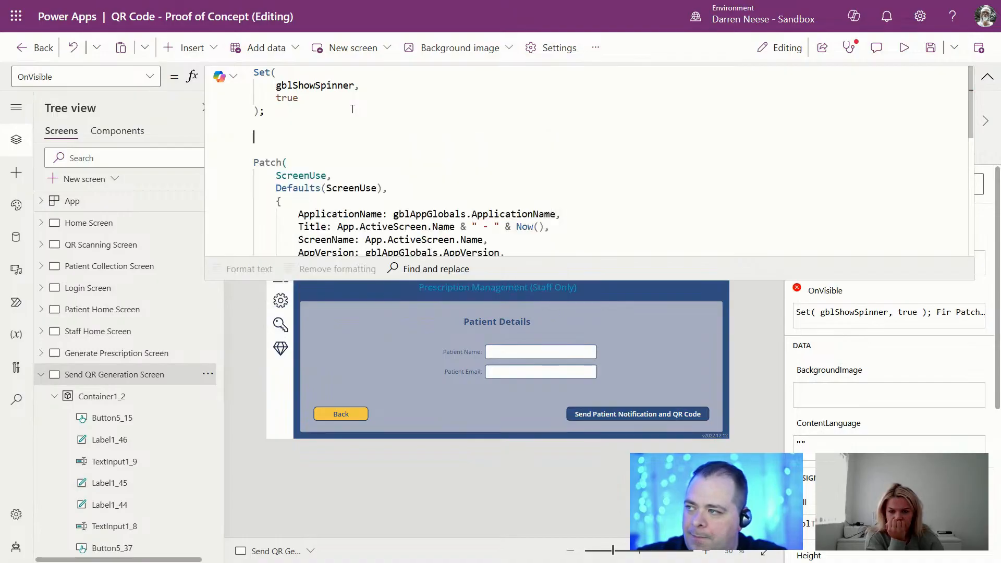
type("UpdateContext();")
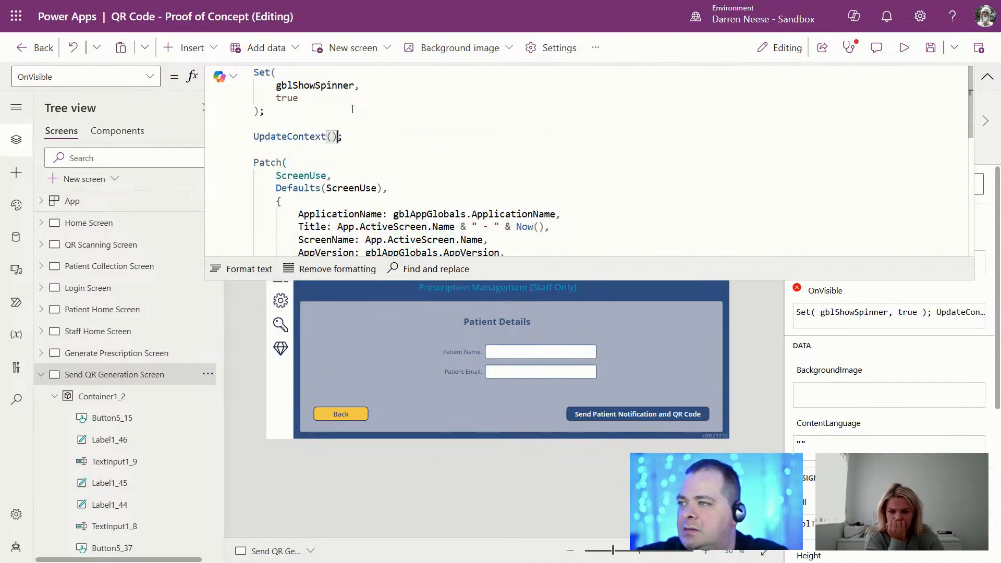
key("Left")
Step: Fill in {locPatient: LookUp(AppUser, UserType = …)} and check AppUser's UserType values in SharePoint
type("{lo")
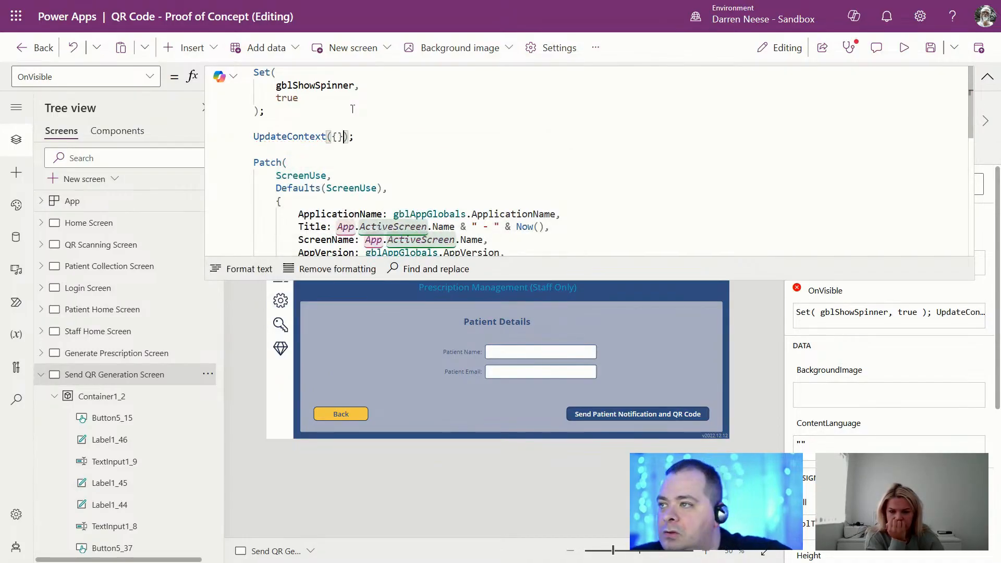
type("cPatient")
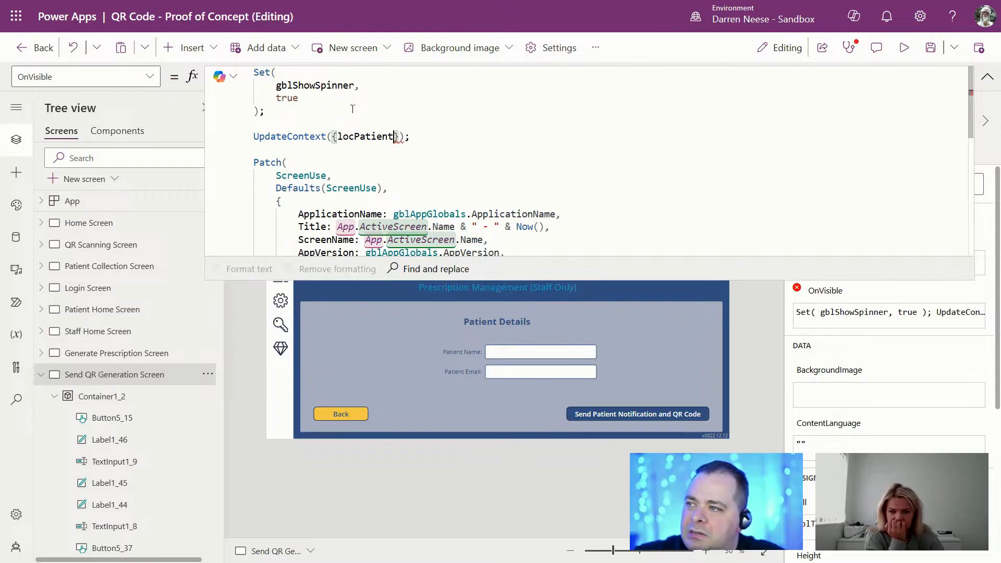
type(": Look")
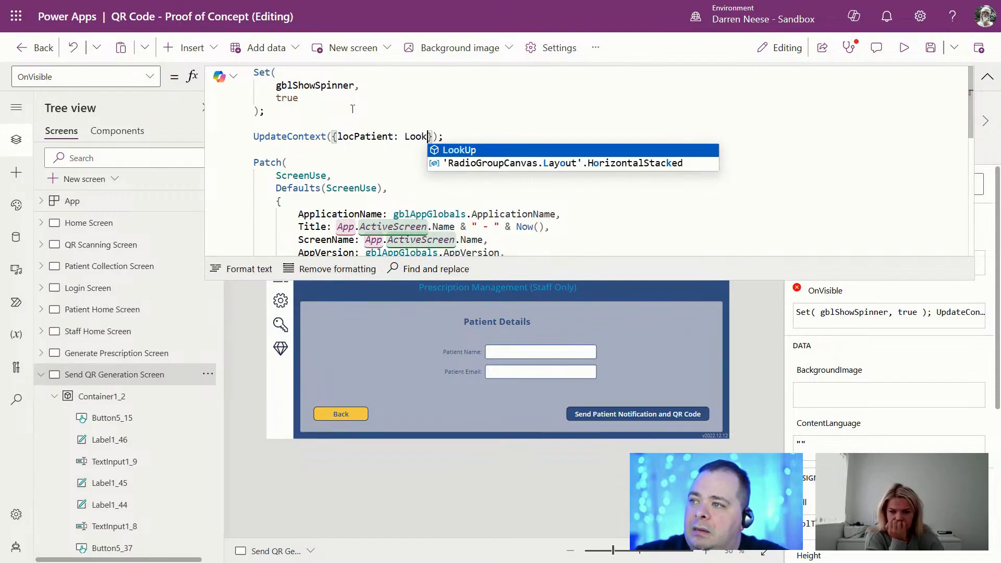
type("Up(")
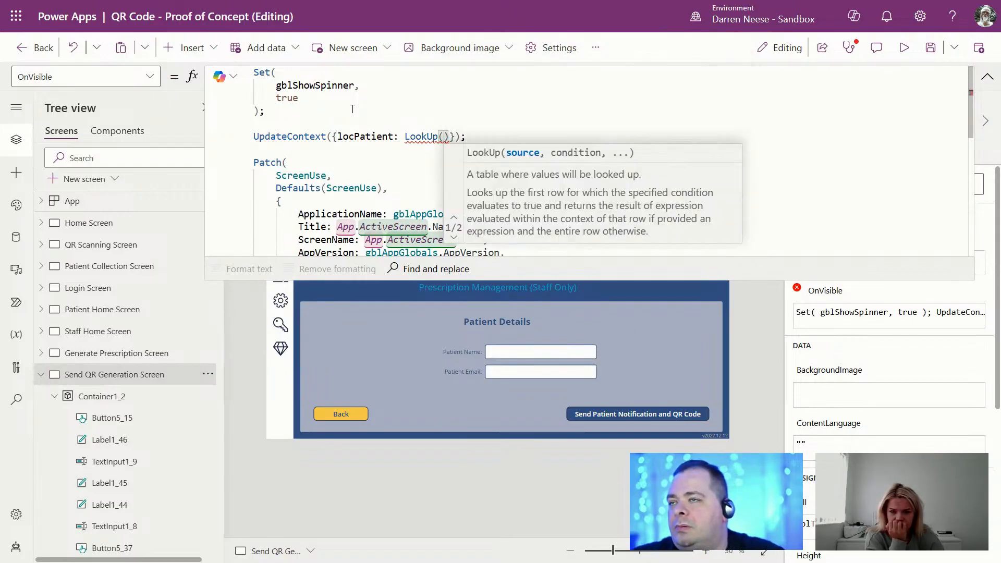
type("App")
key("Down")
key("Tab")
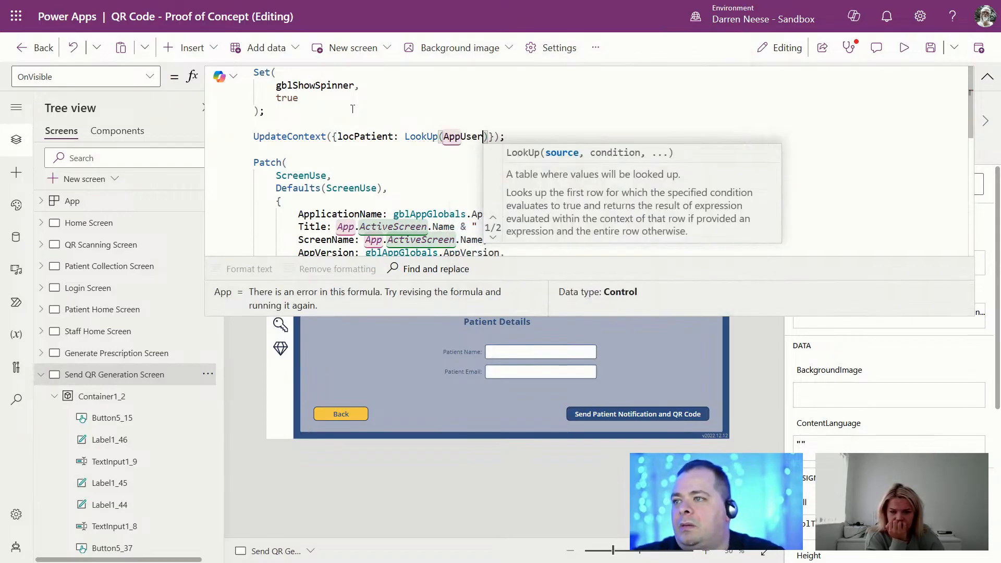
type(", ")
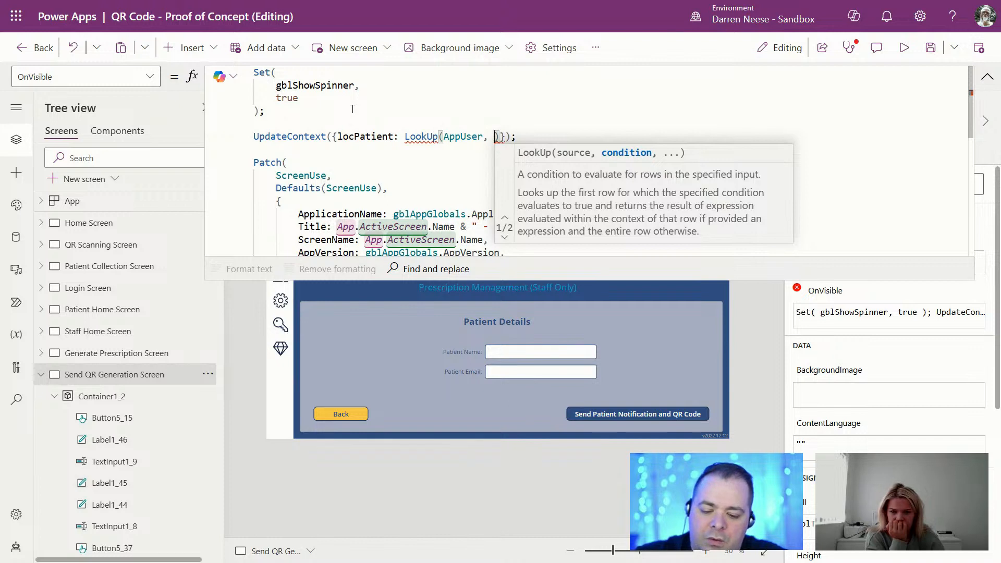
type("User")
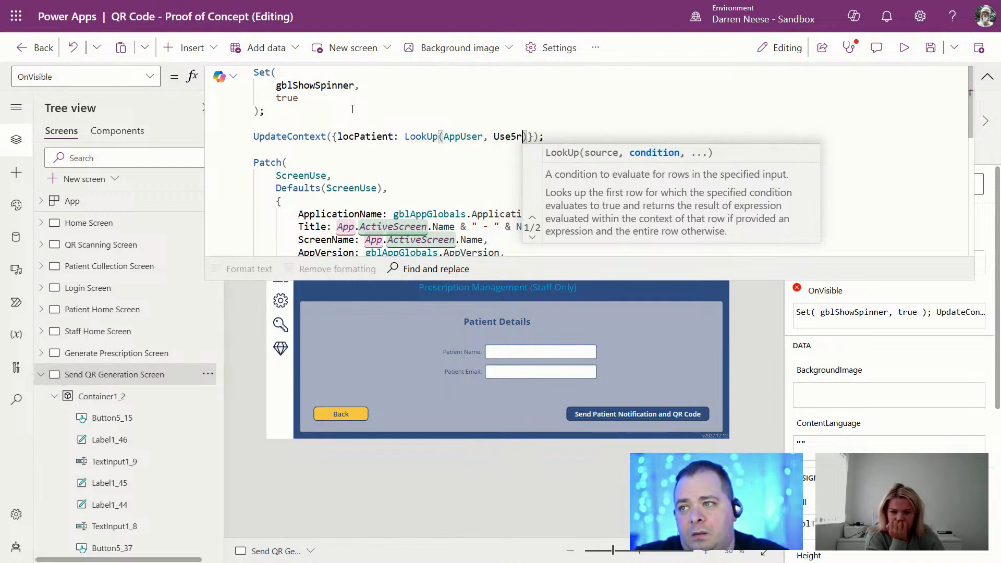
type("Type =")
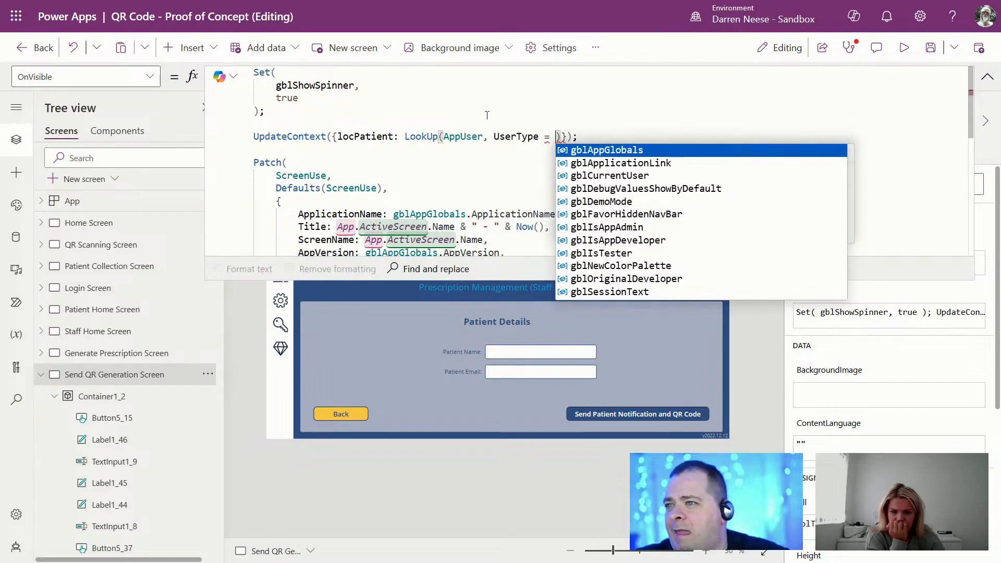
left_click(515, 136)
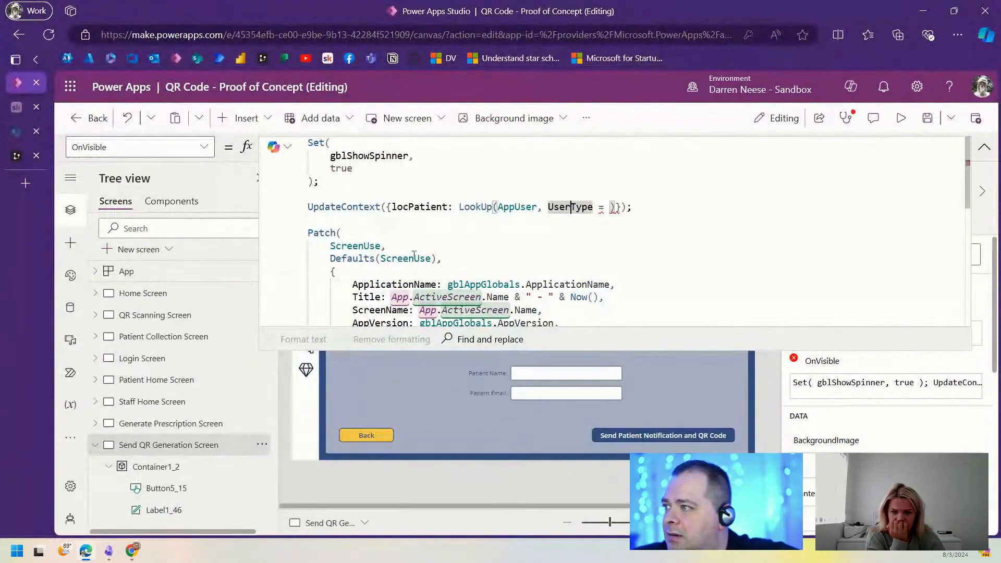
left_click(16, 132)
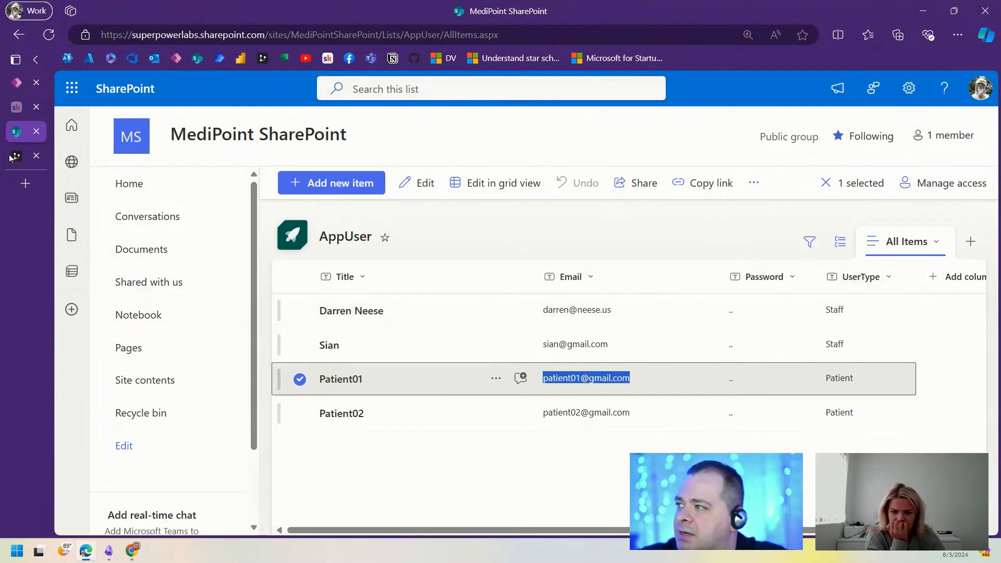
left_click(16, 82)
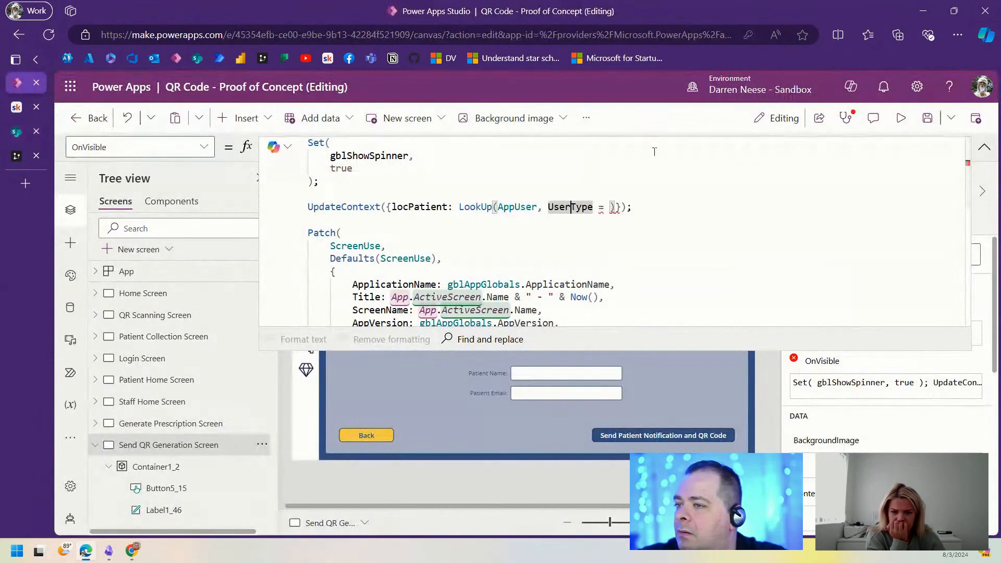
Step: Complete the condition as UserType = "Patient", collapse the formula bar, and reselect Send QR Generation Screen
left_click(604, 206)
type("\"\"")
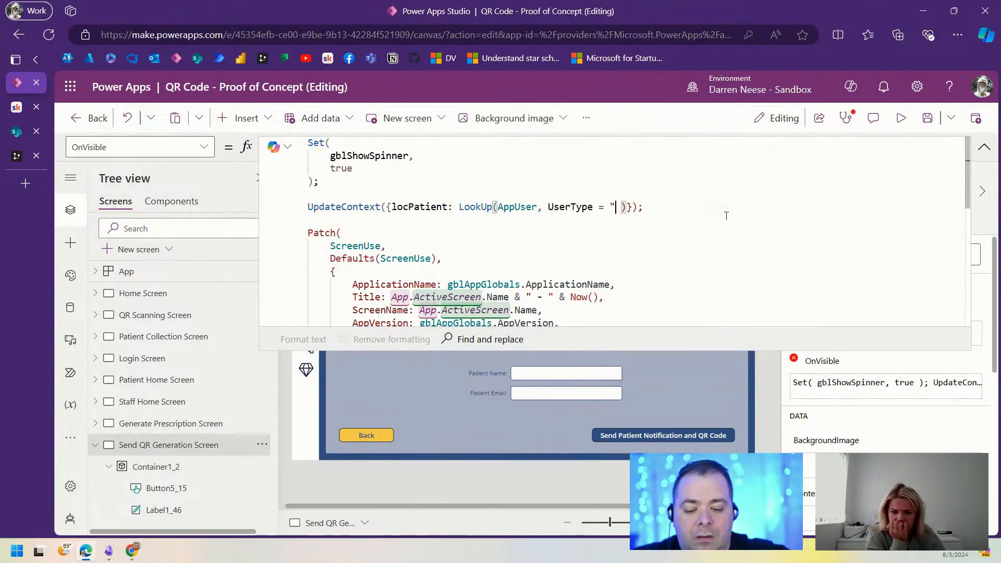
type("Patient")
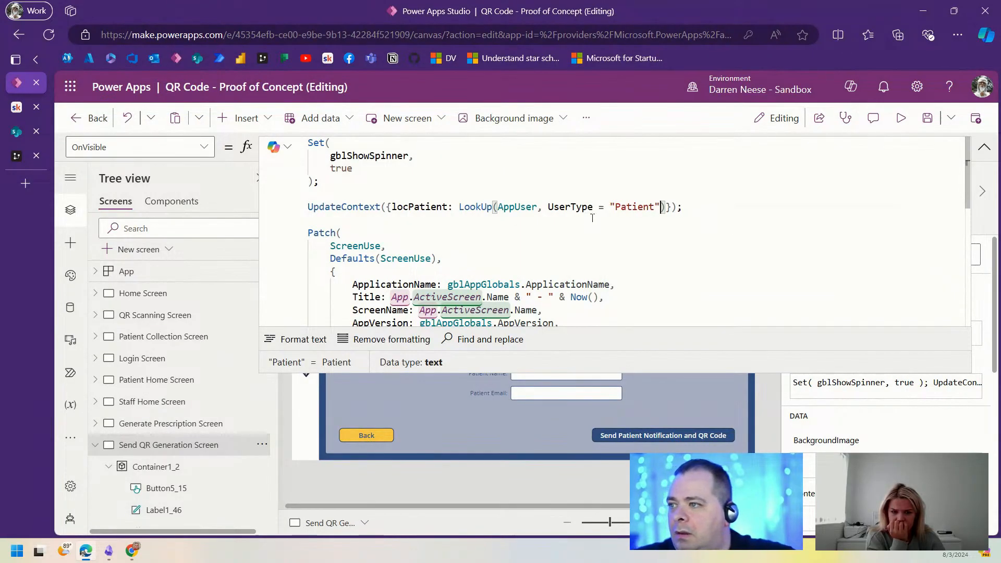
double_click(437, 207)
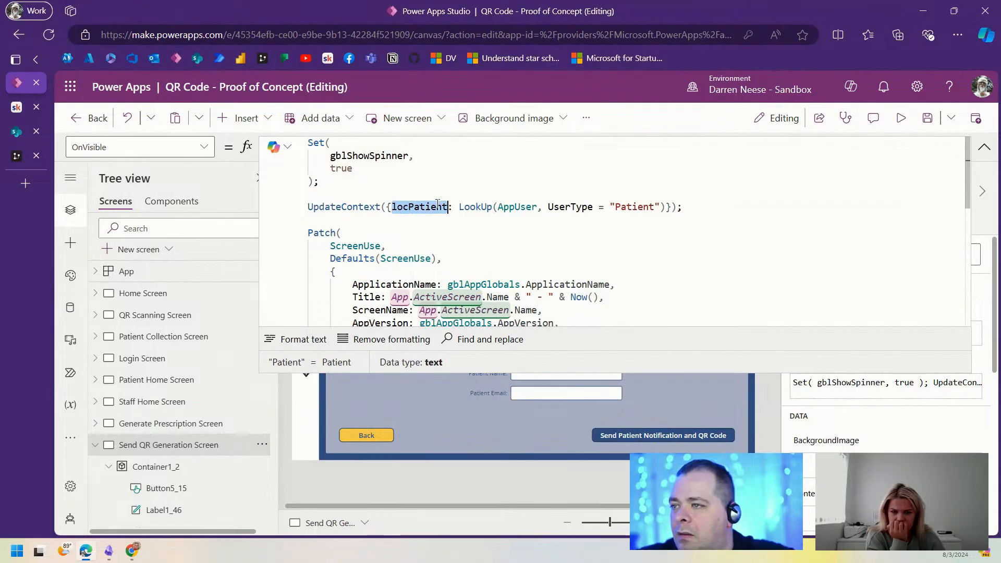
left_click(984, 148)
left_click(185, 423)
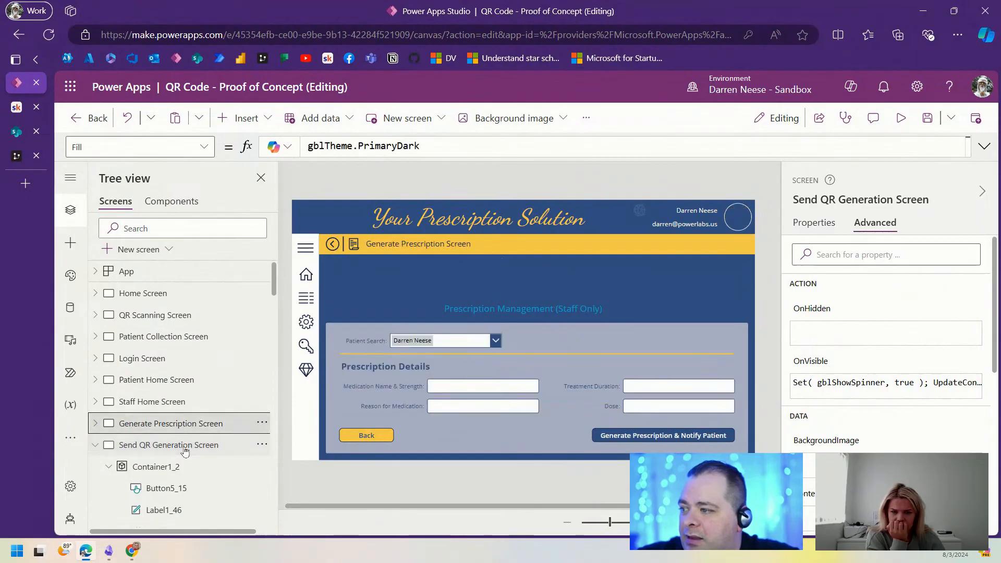
left_click(185, 446)
Step: Set Patient Name's default to locPatient.Name and Patient Email's to locPatient.Email, then preview
left_click(556, 374)
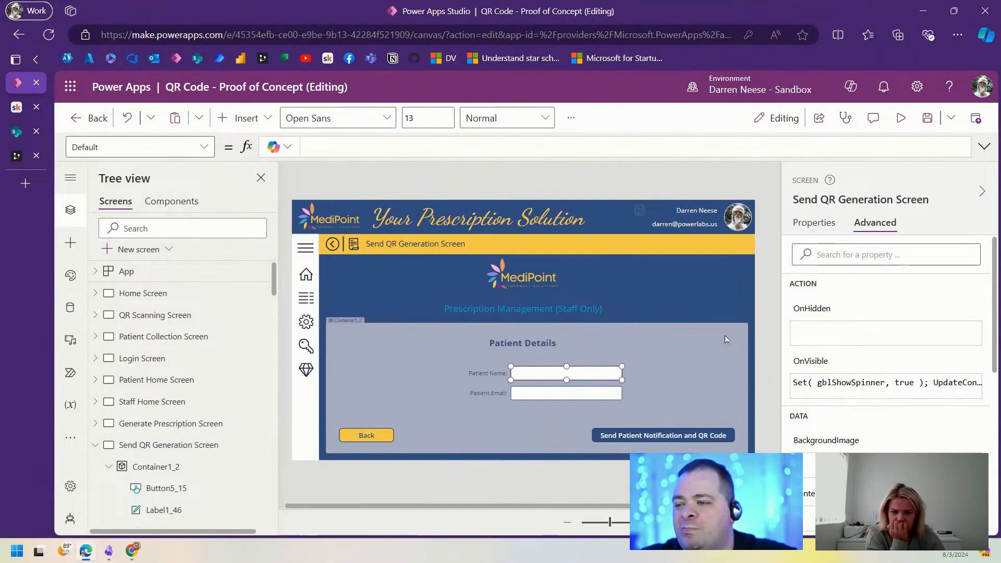
left_click(815, 223)
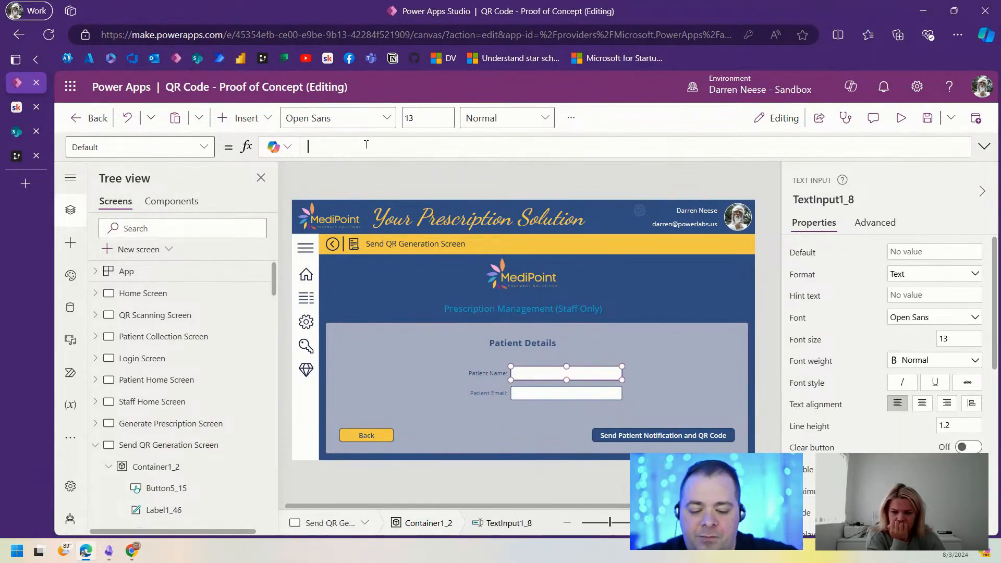
type("locPatient.")
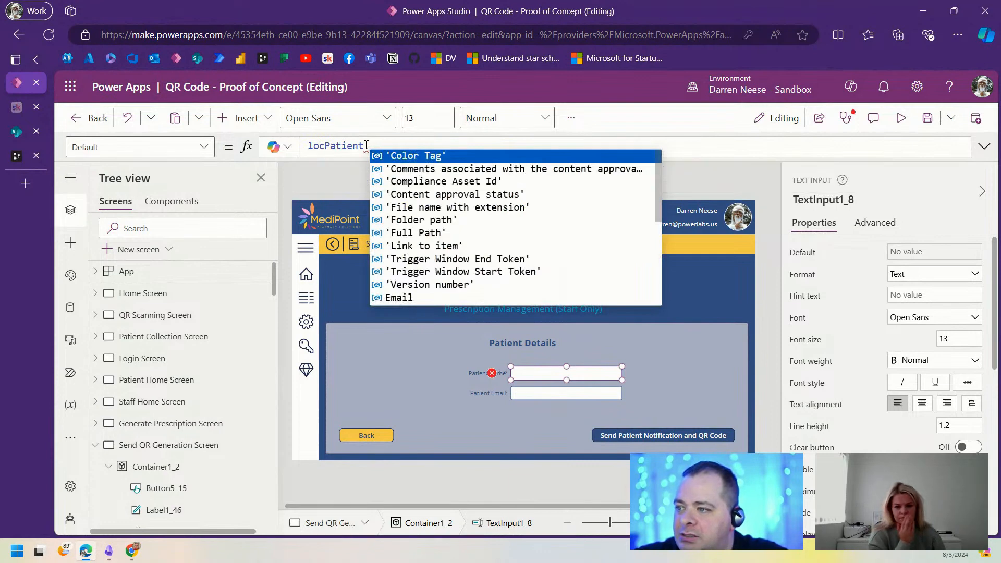
type("n")
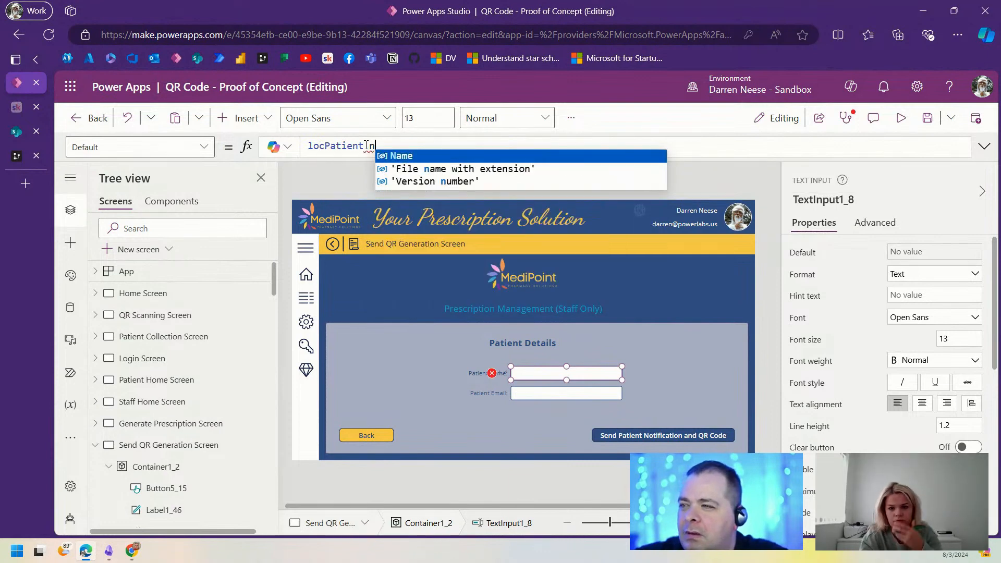
key("Tab")
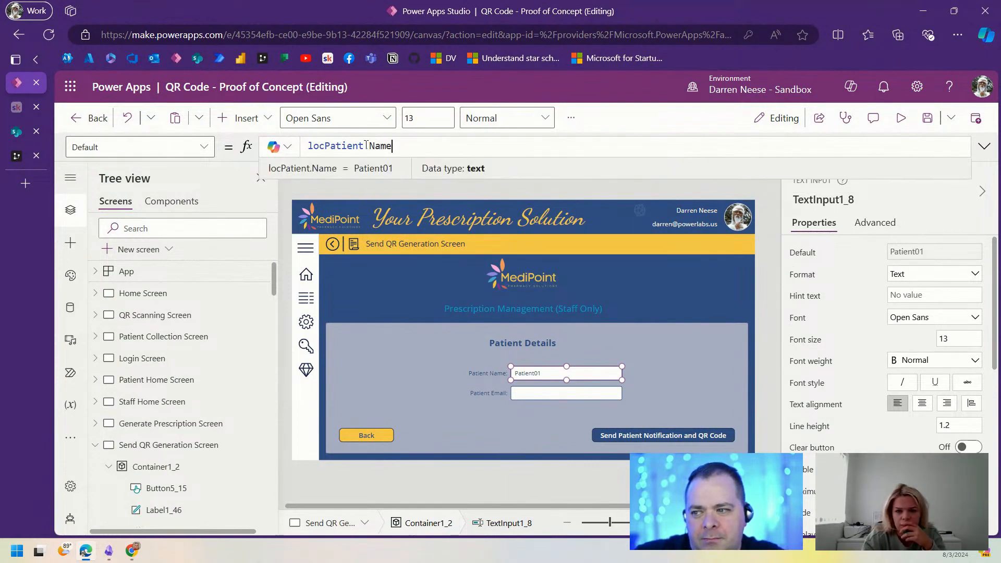
left_click(553, 394)
left_click(375, 148)
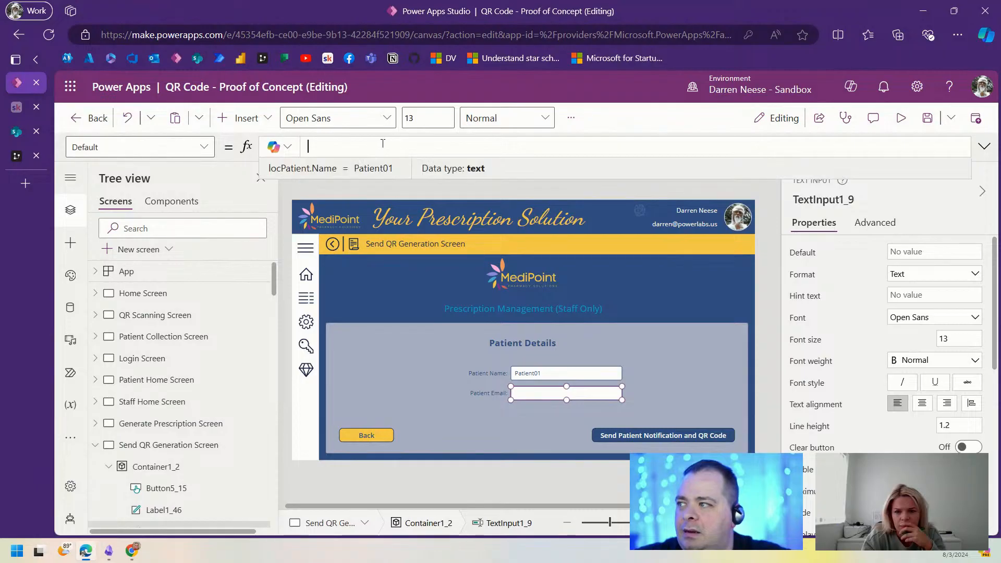
type("locPatient.")
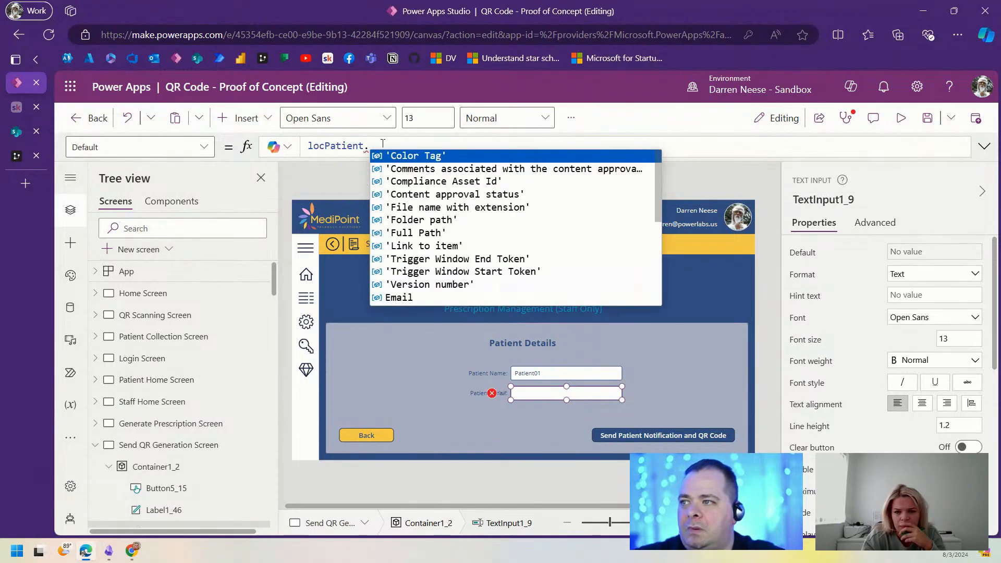
type("em")
key("Tab")
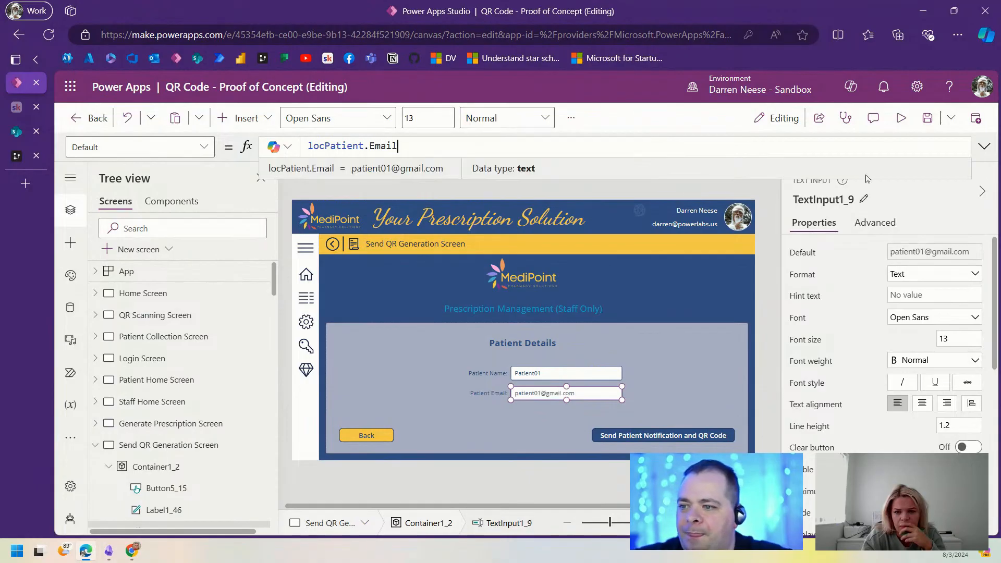
left_click(900, 118)
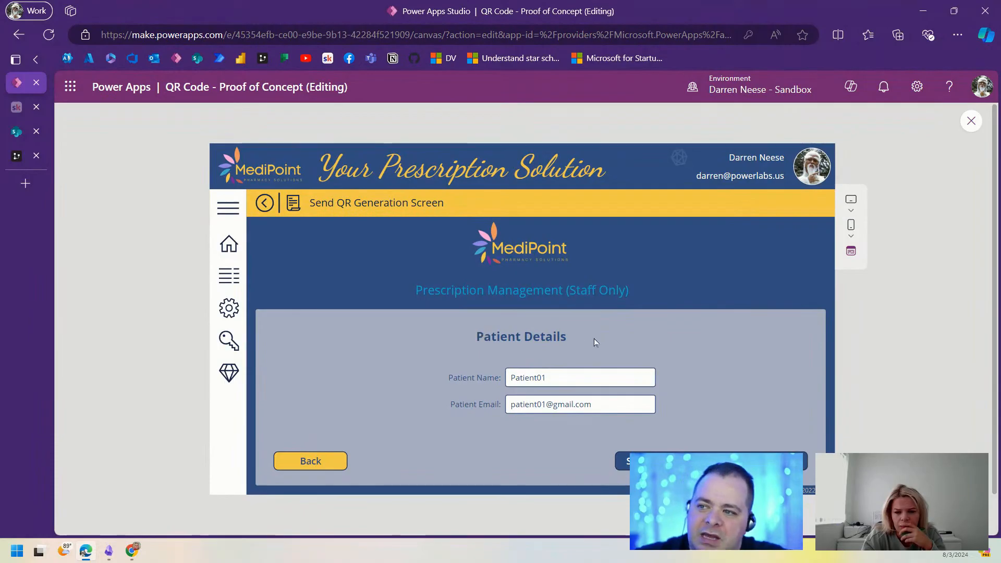
Step: Check the prefilled Patient Name and Email fields in preview, then exit to Generate Prescription Screen
left_click(581, 379)
left_click(574, 405)
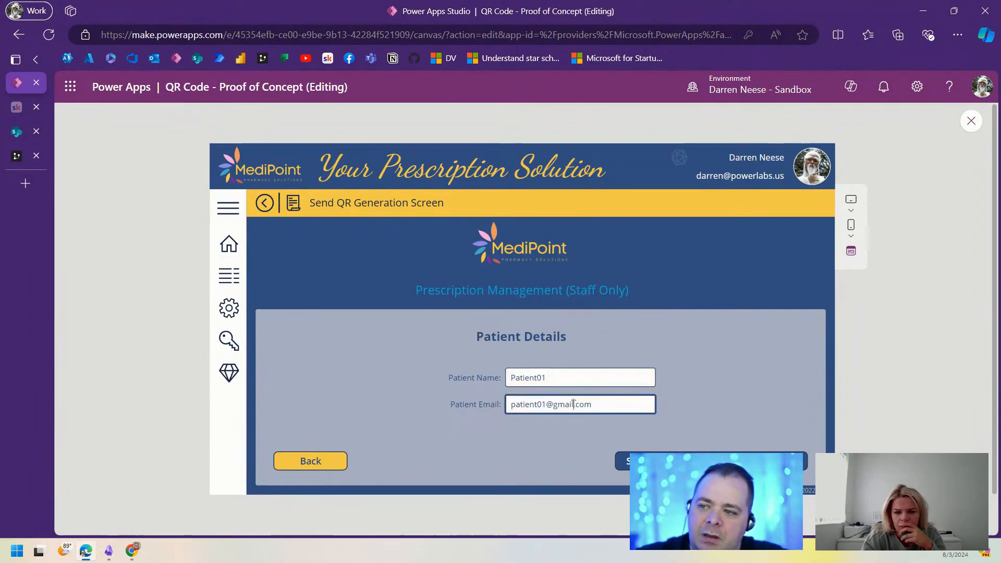
left_click(665, 409)
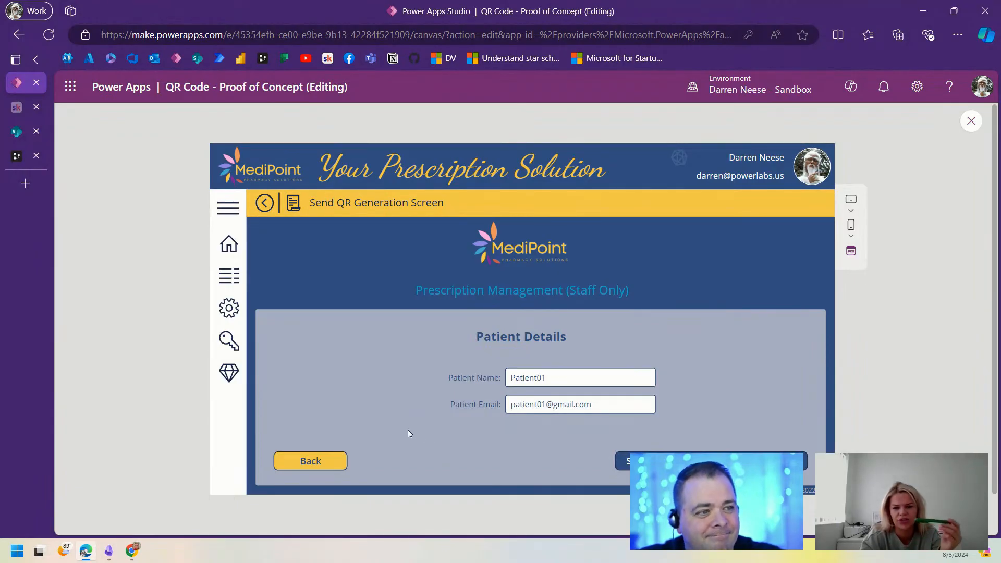
left_click(965, 128)
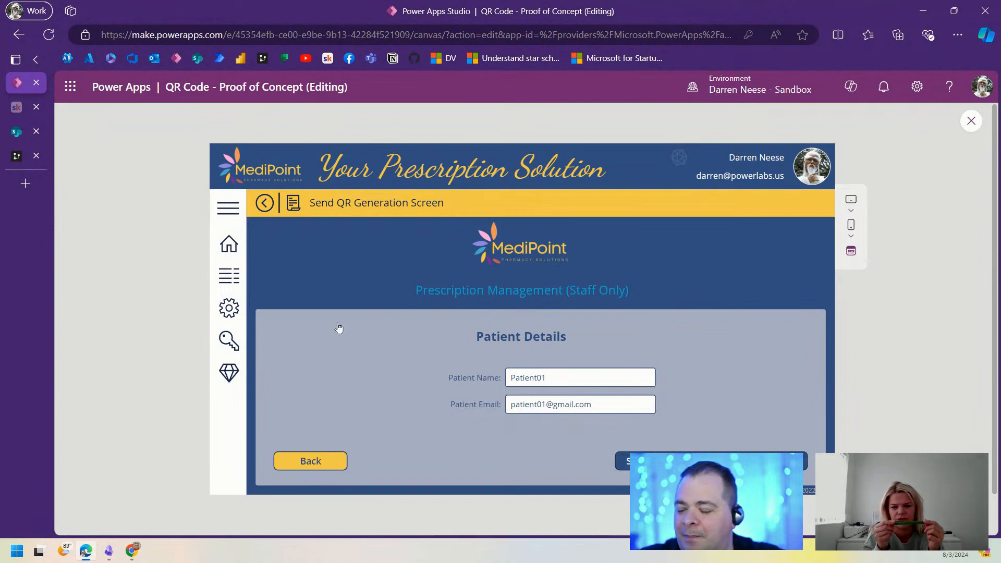
left_click(159, 424)
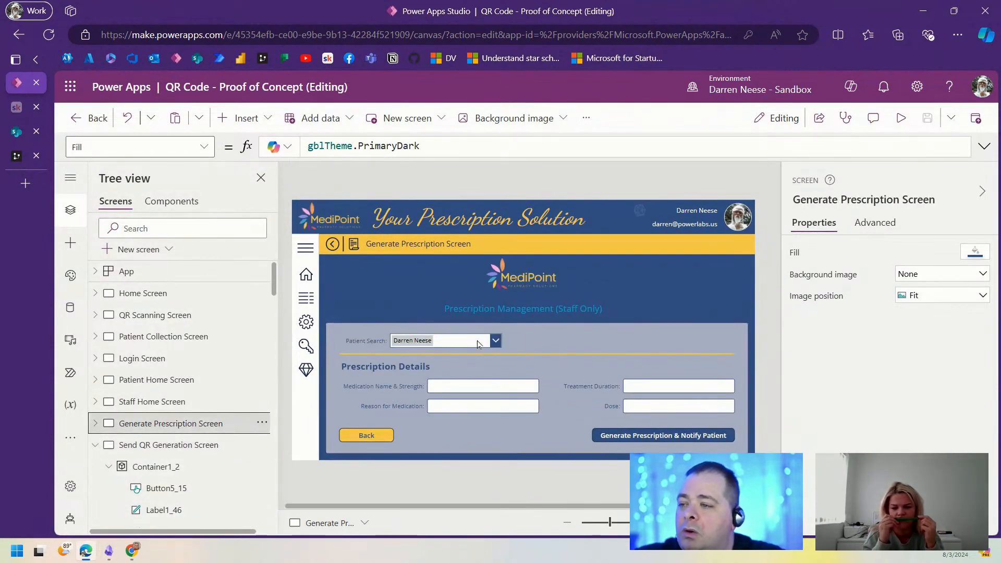
Step: Rename the Patient Search combo box ComboBox1_1 to cboPatient and reopen Send QR Generation Screen
left_click(478, 340)
left_click(828, 198)
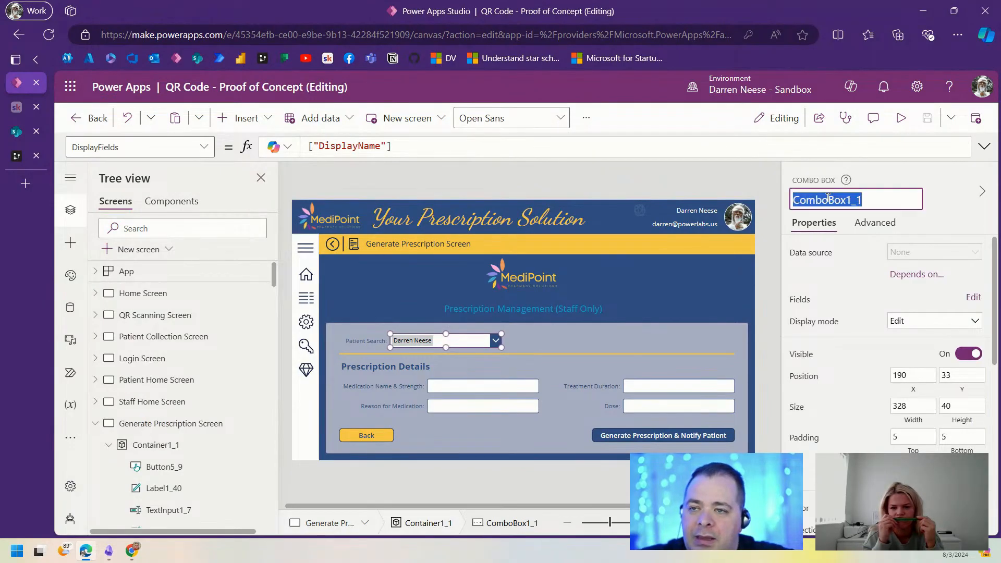
type("cbo")
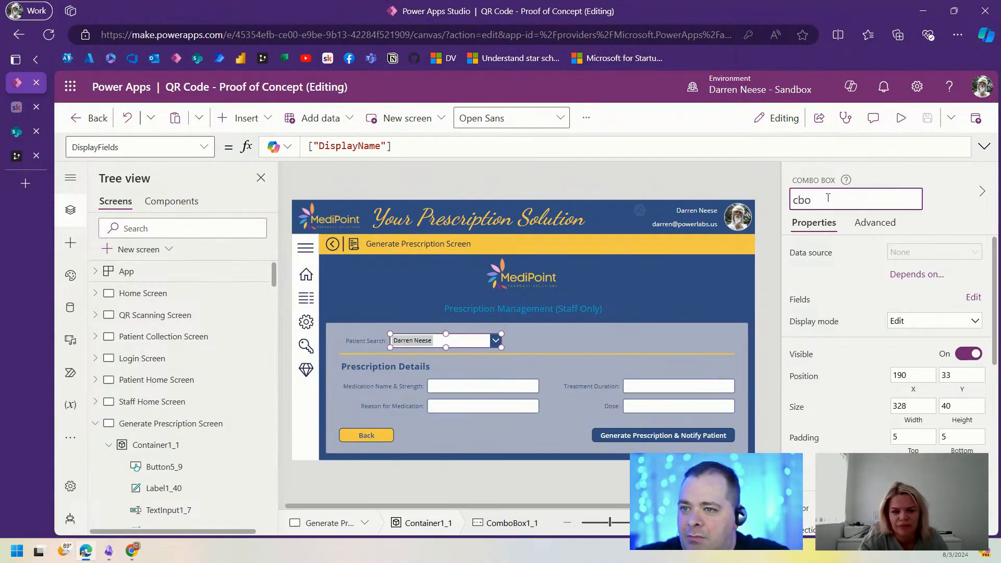
type("Patient")
key("Return")
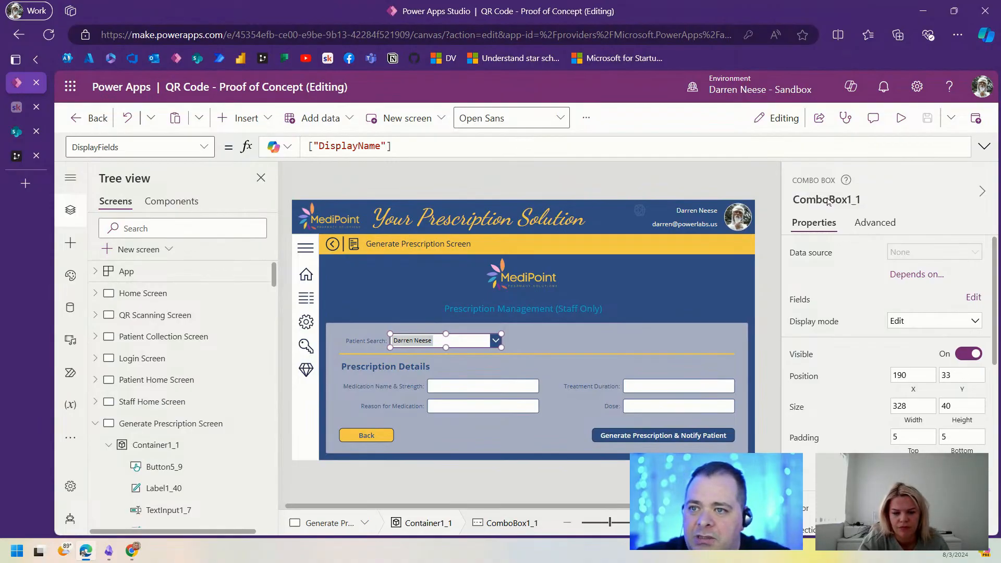
left_click(829, 198)
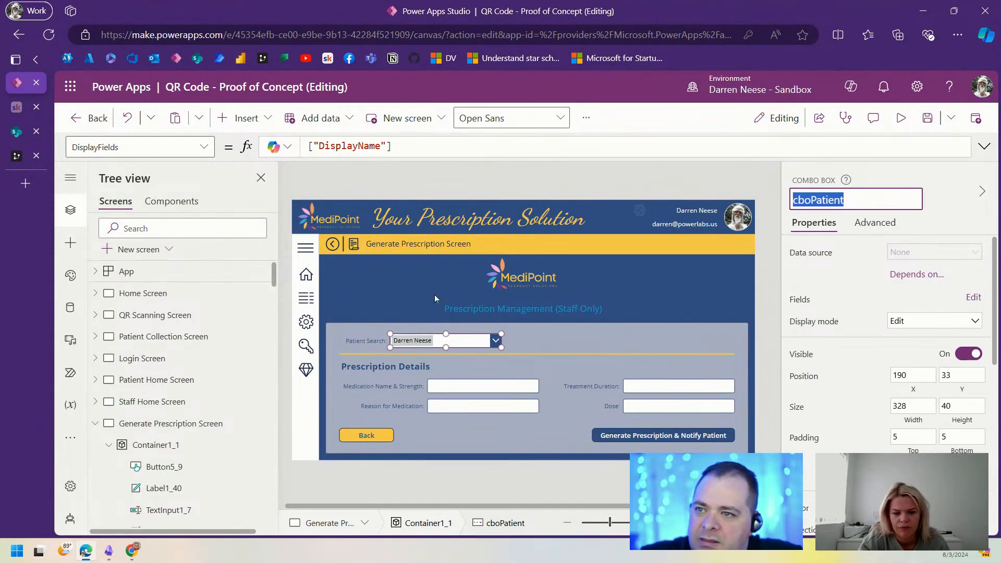
left_click(95, 423)
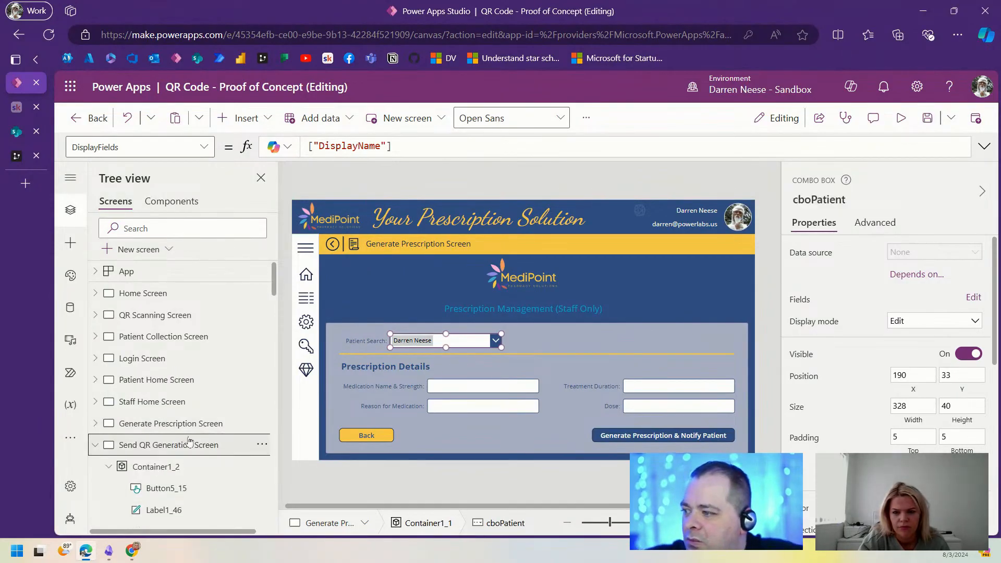
left_click(189, 443)
Step: Set the Patient Name input's default to cboPatient.Selected.DisplayName
left_click(565, 376)
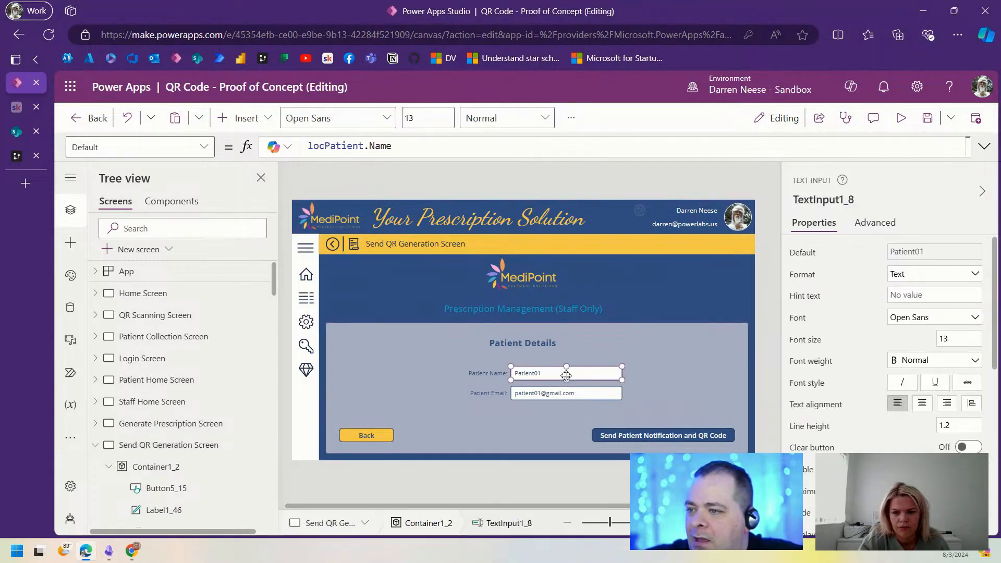
left_click_drag(421, 145, 284, 140)
type("cboPatient")
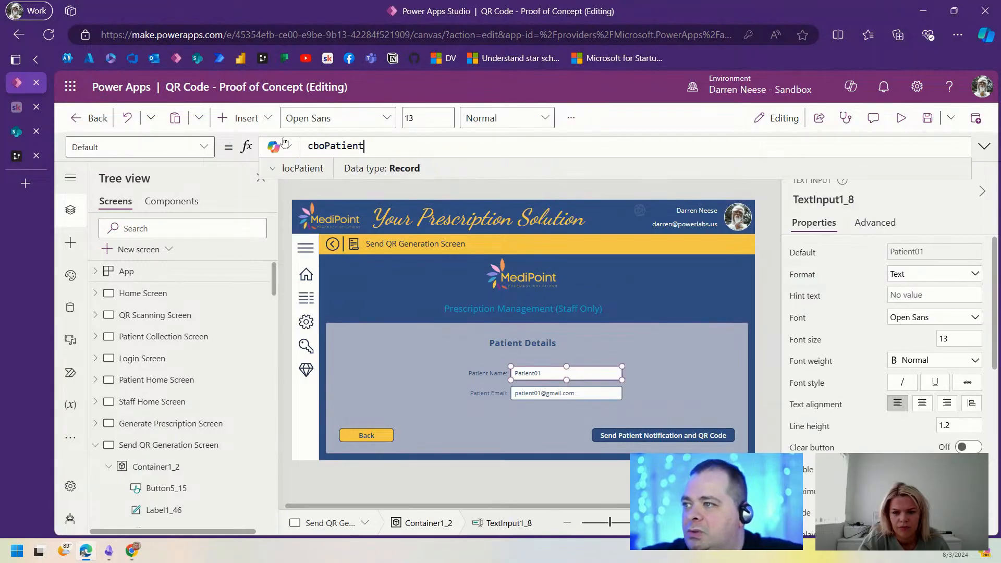
type(".Sel")
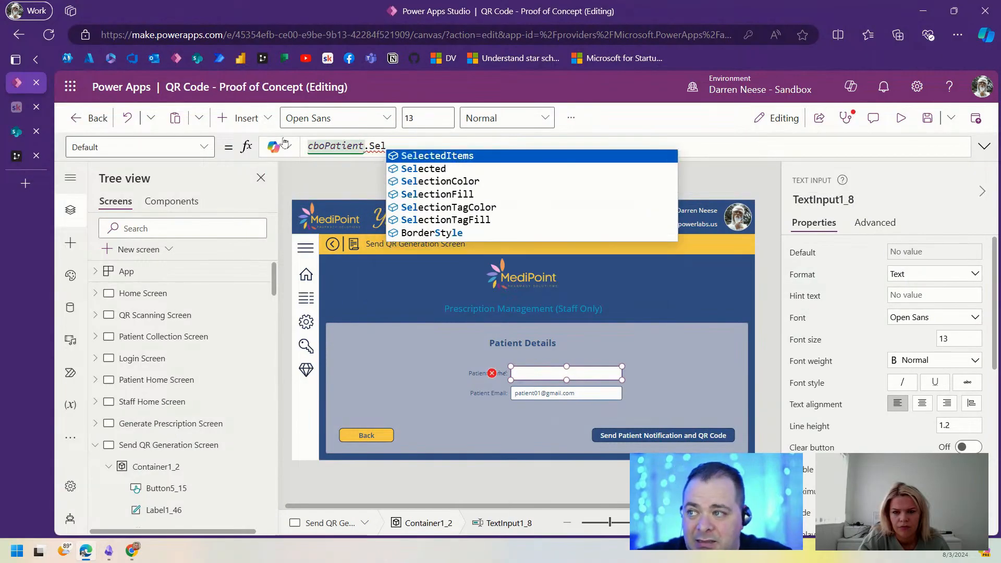
type("ected.D")
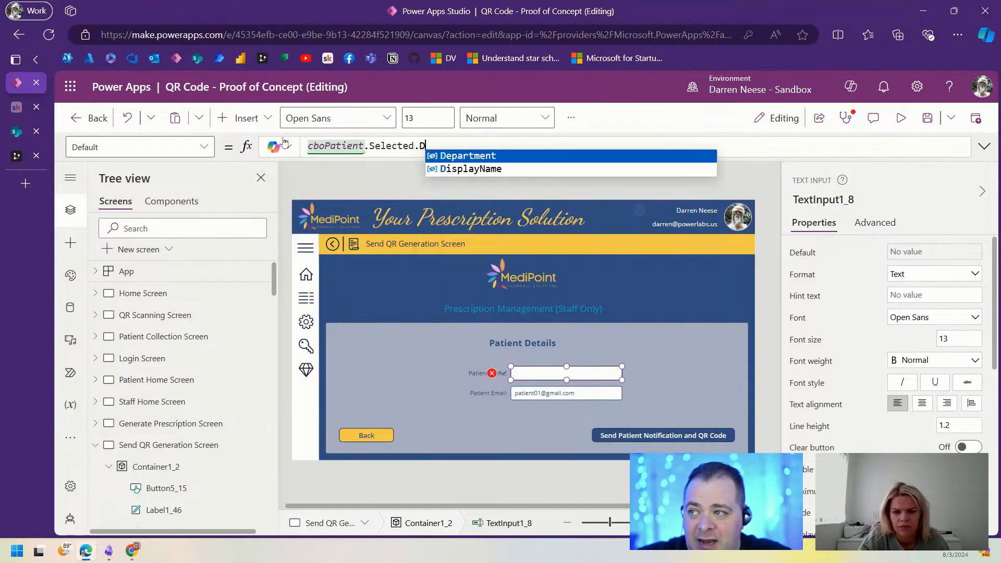
key("Down")
key("Tab")
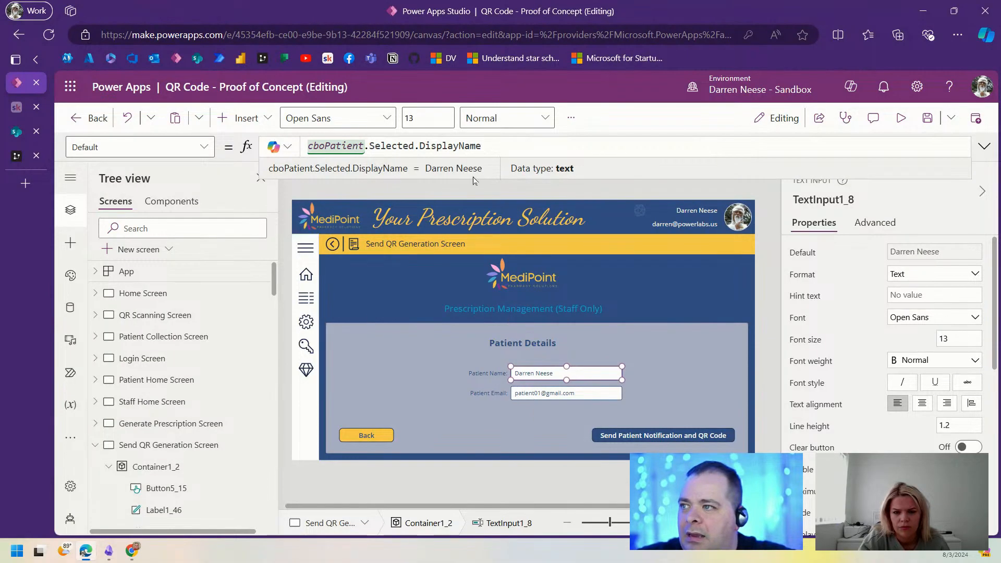
left_click_drag(481, 147, 305, 148)
key("ctrl+c")
Step: Set Patient Email's default to cboPatient.Selected.Mail and expand the screen's OnVisible formula
left_click(582, 394)
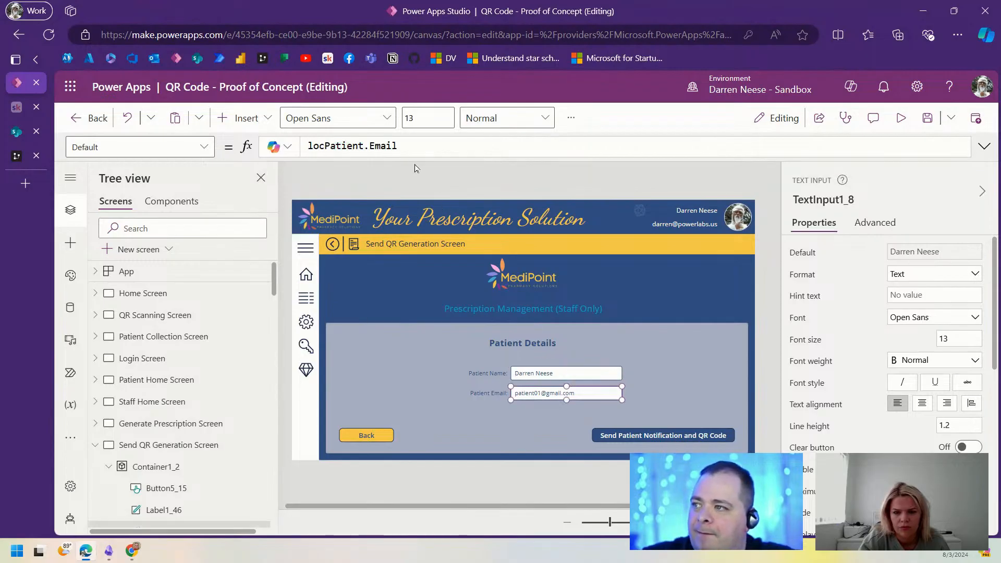
left_click_drag(409, 146, 278, 146)
key("ctrl+v")
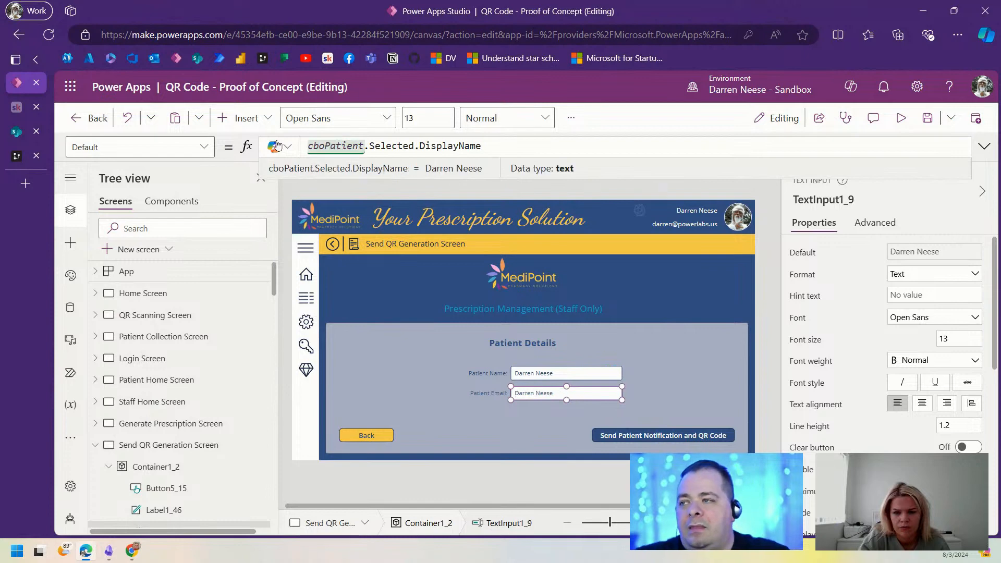
key("ctrl+shift+Left")
type("Mail")
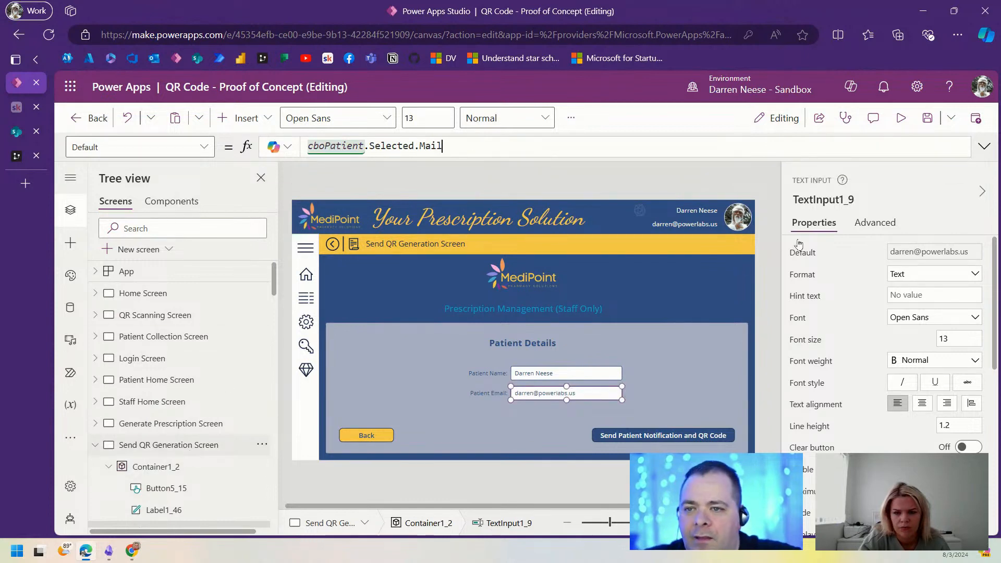
left_click(875, 222)
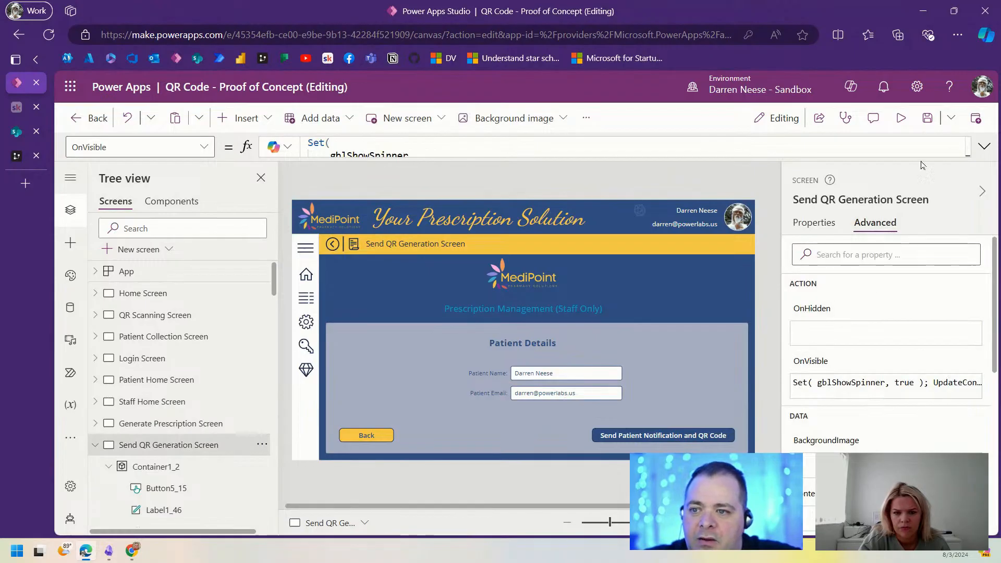
left_click(984, 146)
Step: Comment out the UpdateContext locPatient line with // and test the Patient Name field in preview
left_click(515, 205)
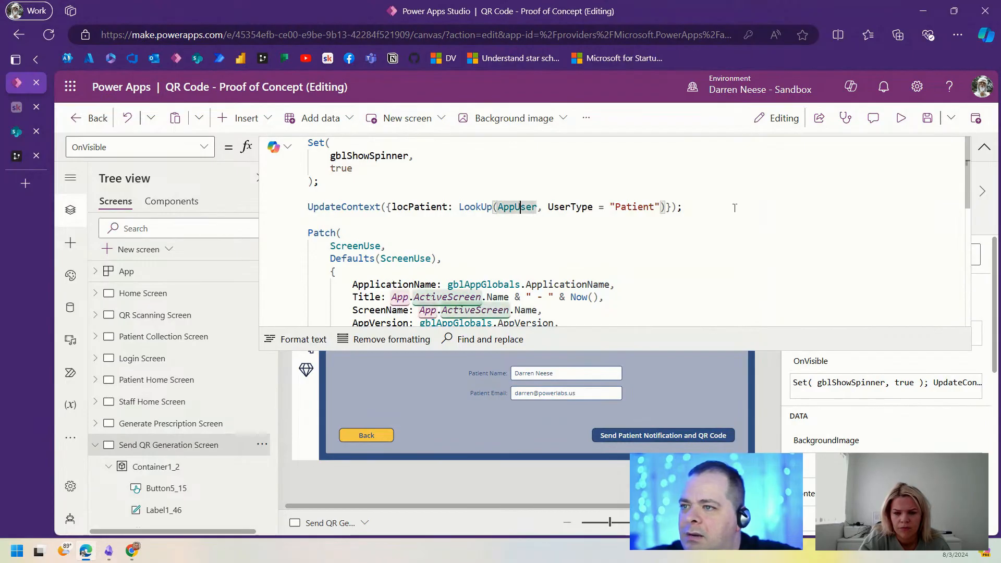
key("Home")
type("//")
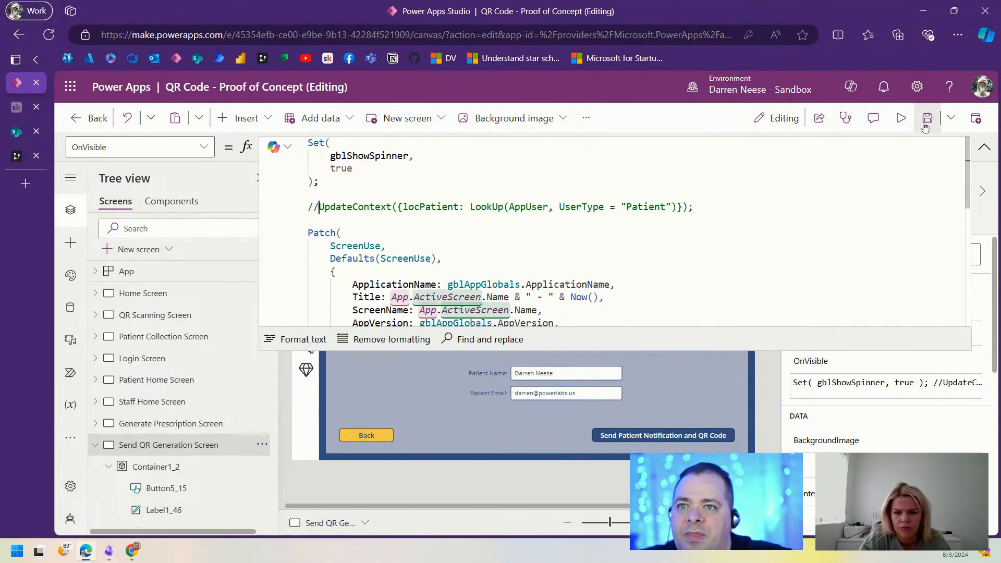
left_click(901, 118)
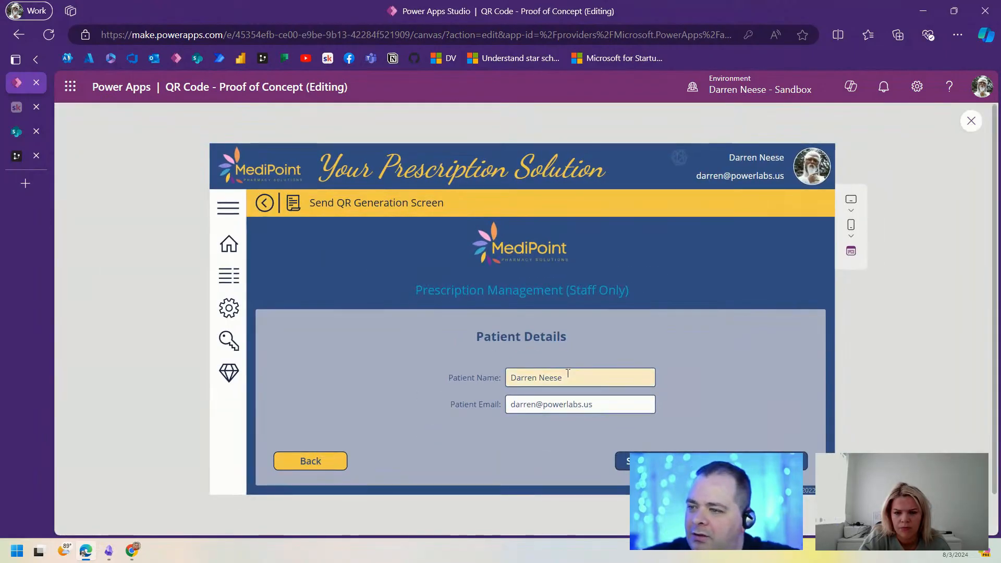
left_click(628, 376)
left_click(736, 378)
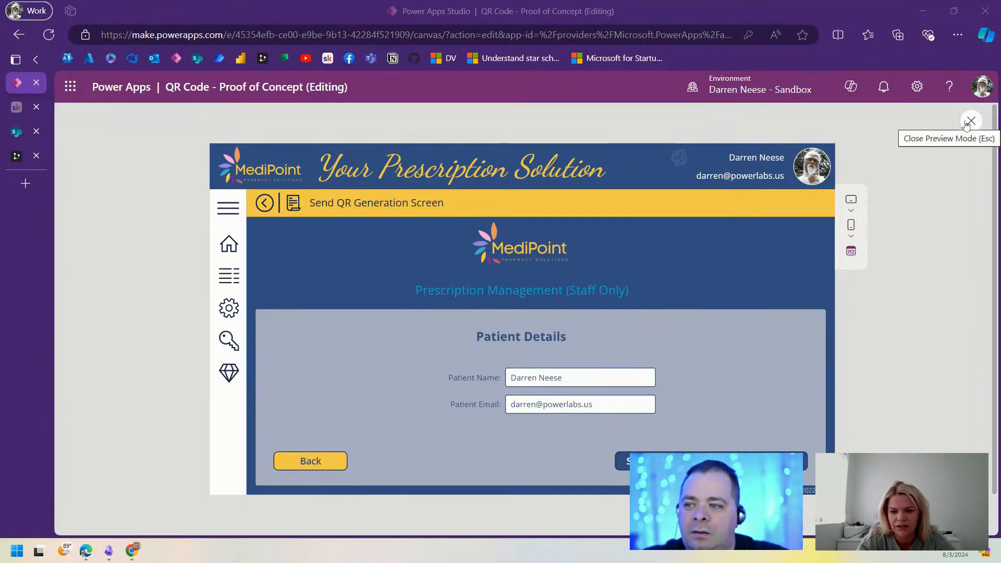
left_click(970, 121)
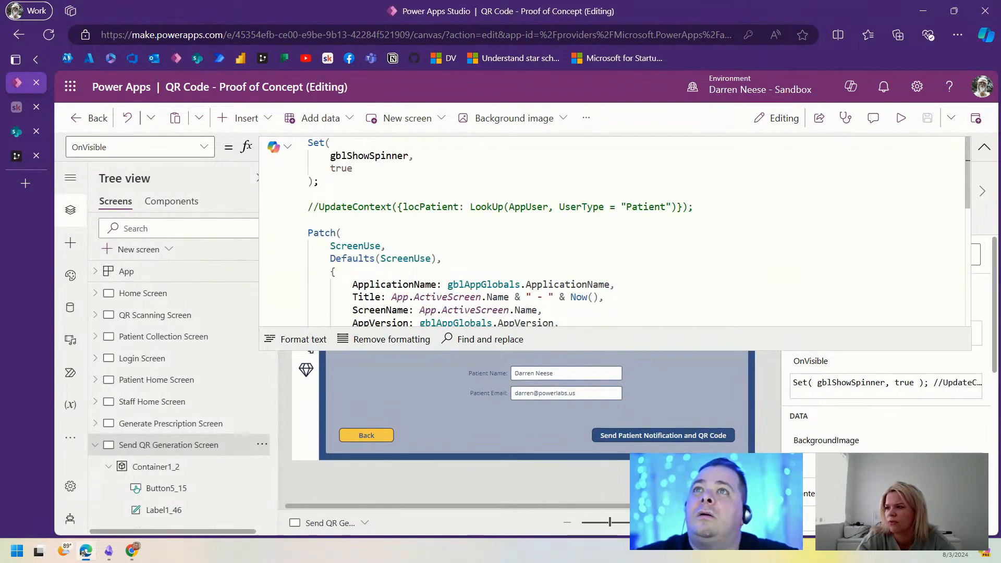
Step: Collapse the multi-line OnVisible formula editor back to the single-line formula bar
left_click(985, 146)
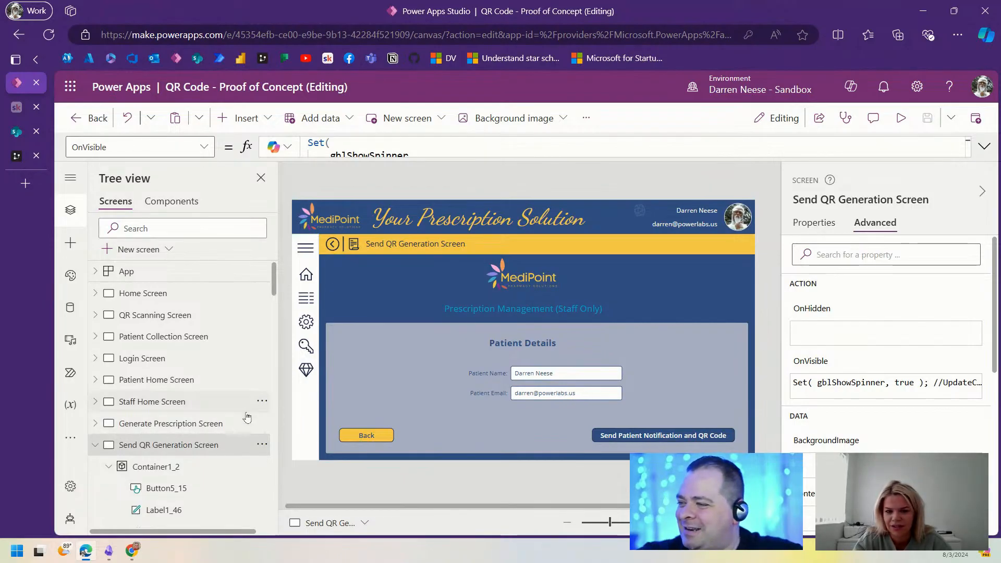
Step: Duplicate Send QR Generation Screen and rename the copy 'Prescription List Screen'
left_click(95, 444)
left_click(260, 445)
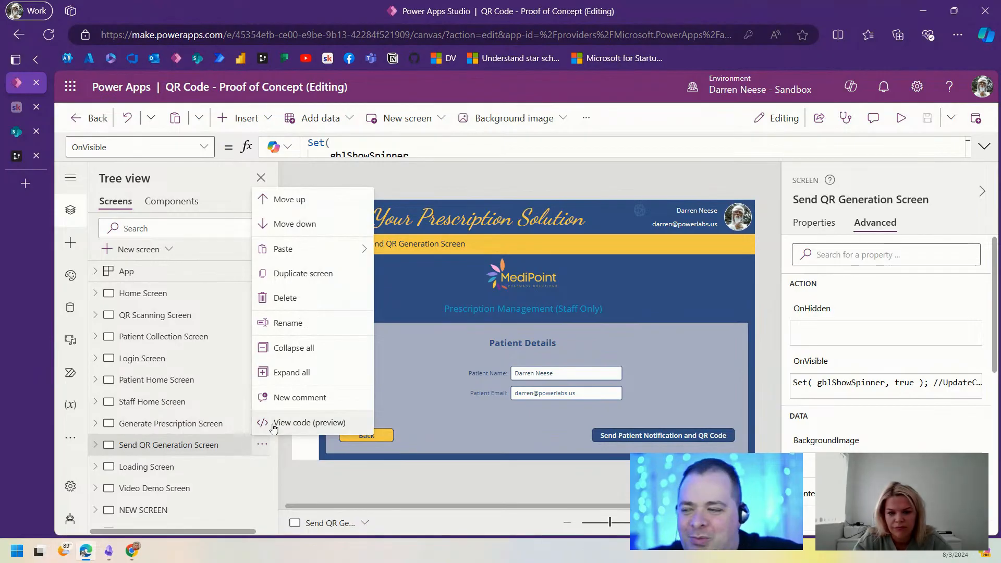
left_click(327, 277)
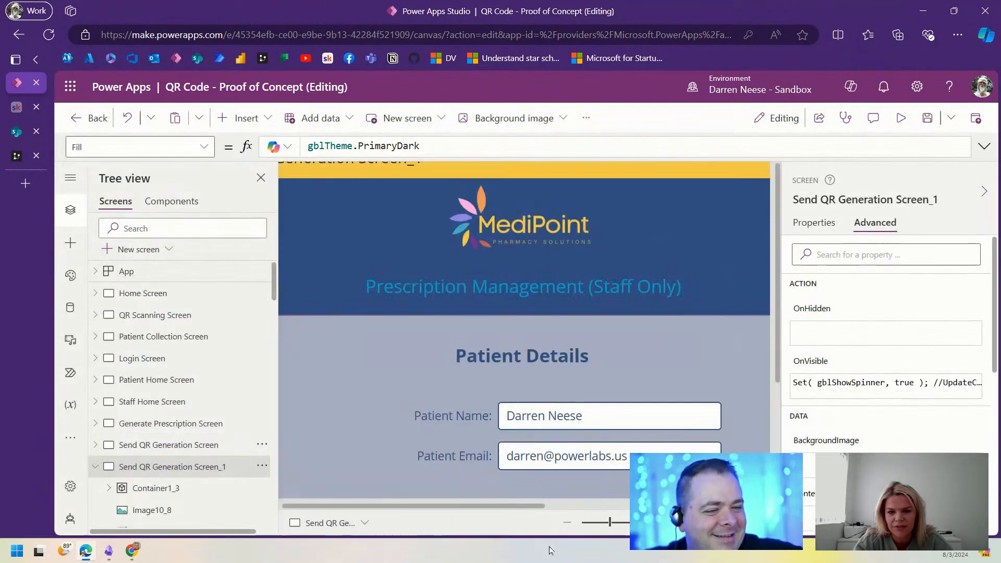
left_click_drag(610, 522, 609, 524)
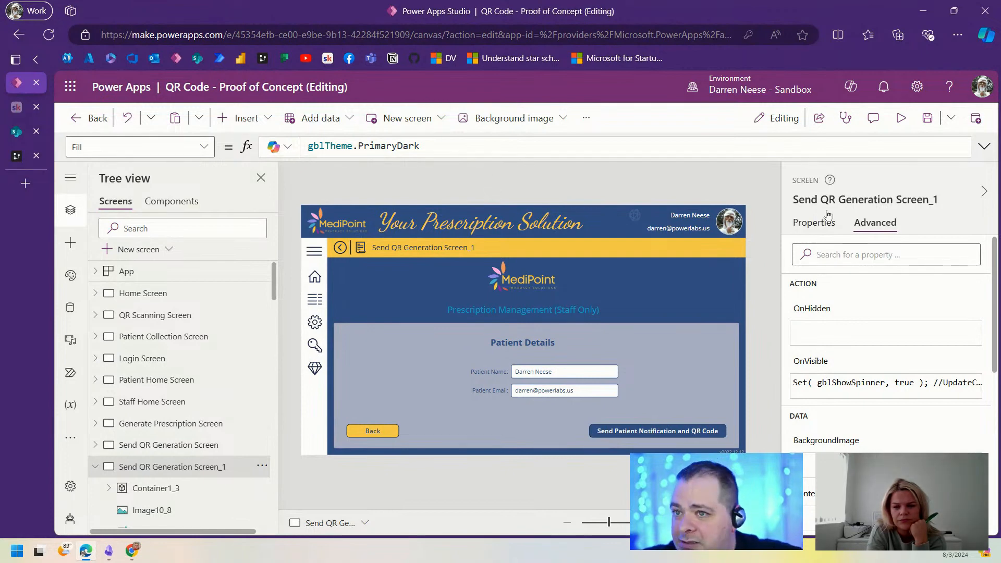
left_click(856, 200)
type("Pres")
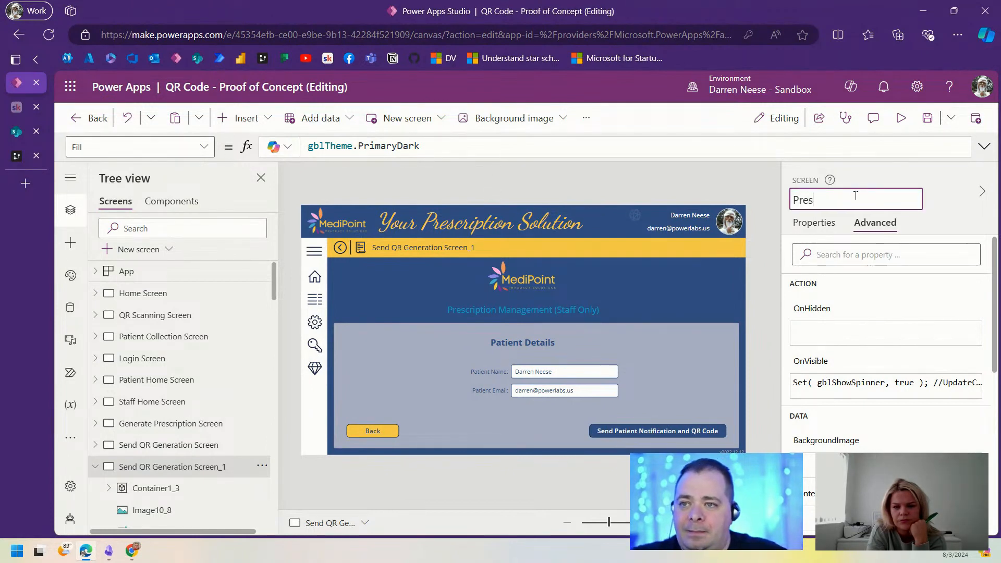
type("cription List Screen")
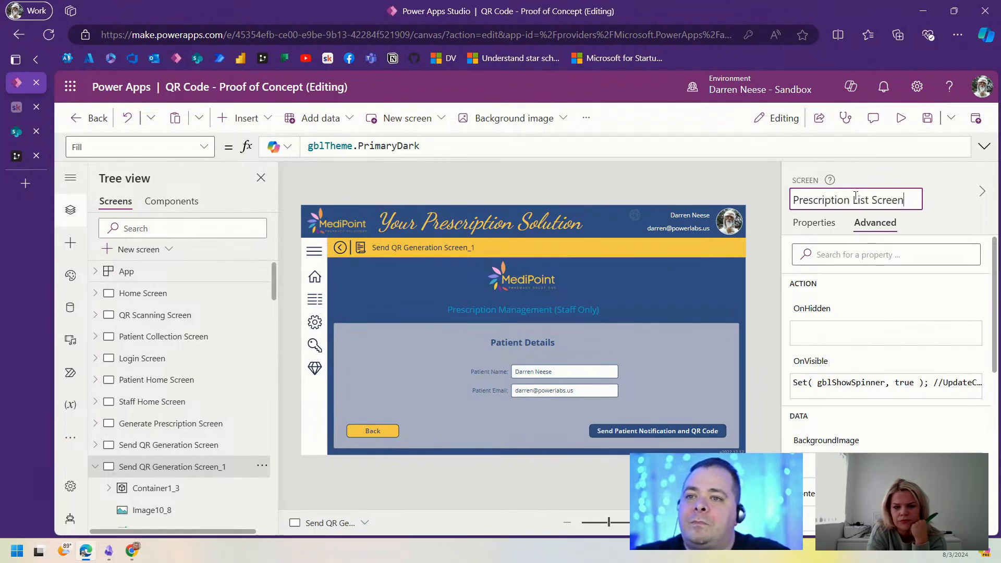
key("Return")
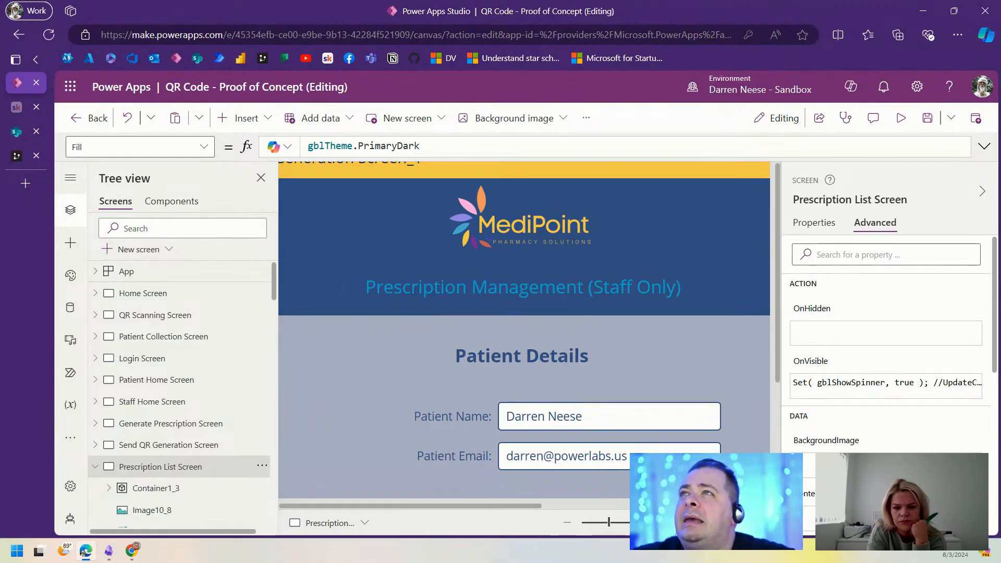
left_click_drag(659, 1, 659, 176)
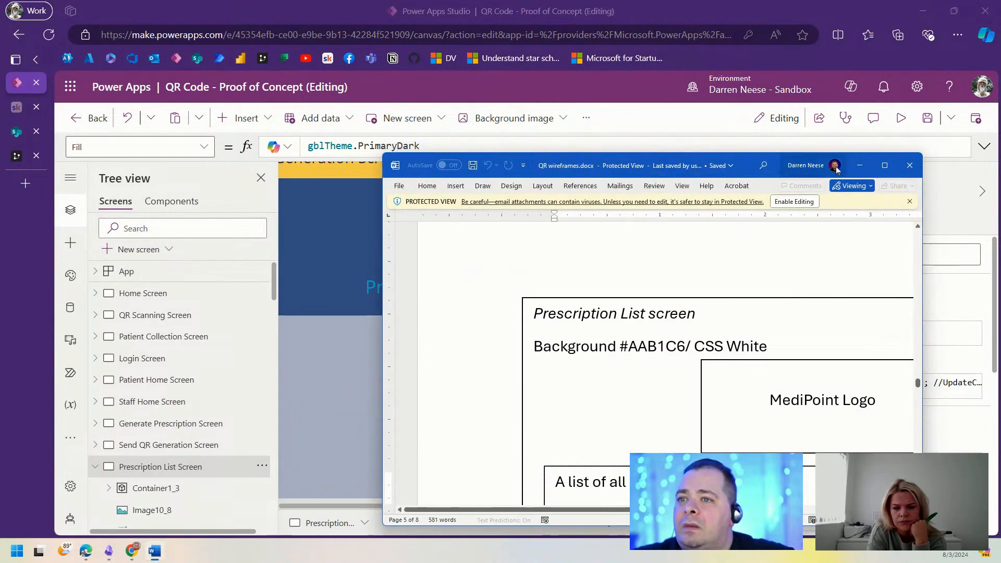
Step: Copy the caption 'A list of all prescriptions issued' from the maximized Word wireframe, then move Word aside
left_click(884, 164)
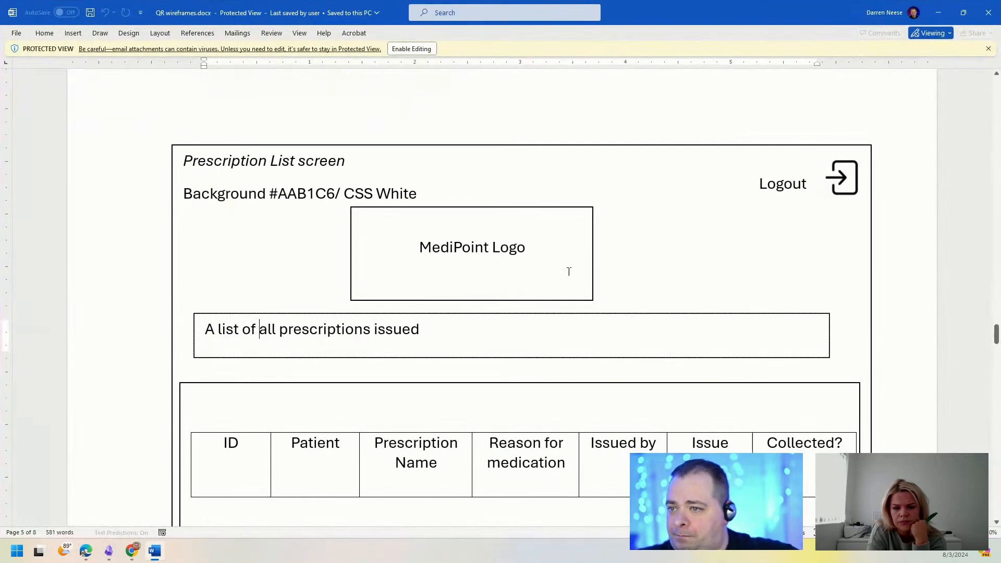
left_click(197, 336)
left_click(440, 331)
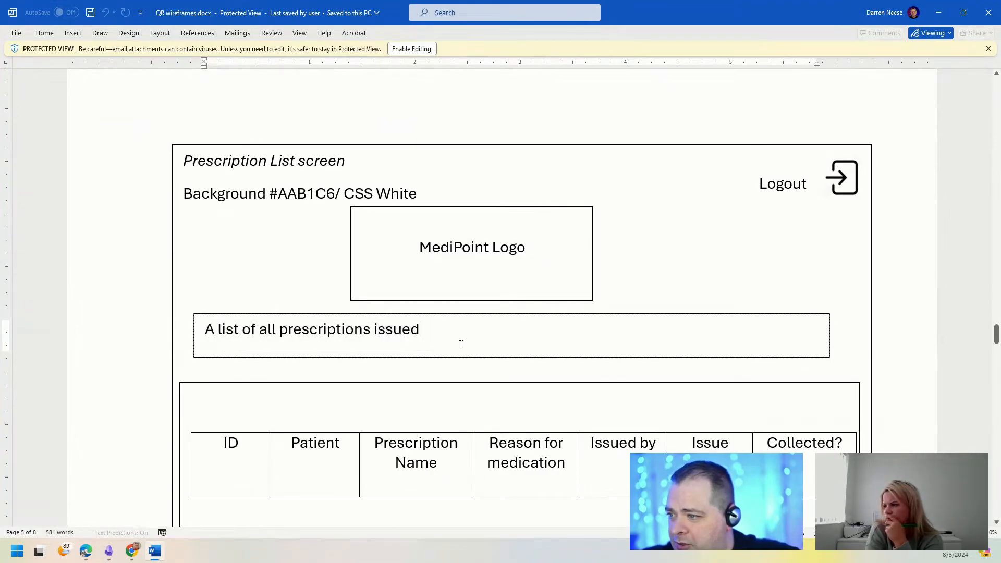
scroll(461, 344, "down", 3)
left_click_drag(205, 172, 419, 173)
key("ctrl+c")
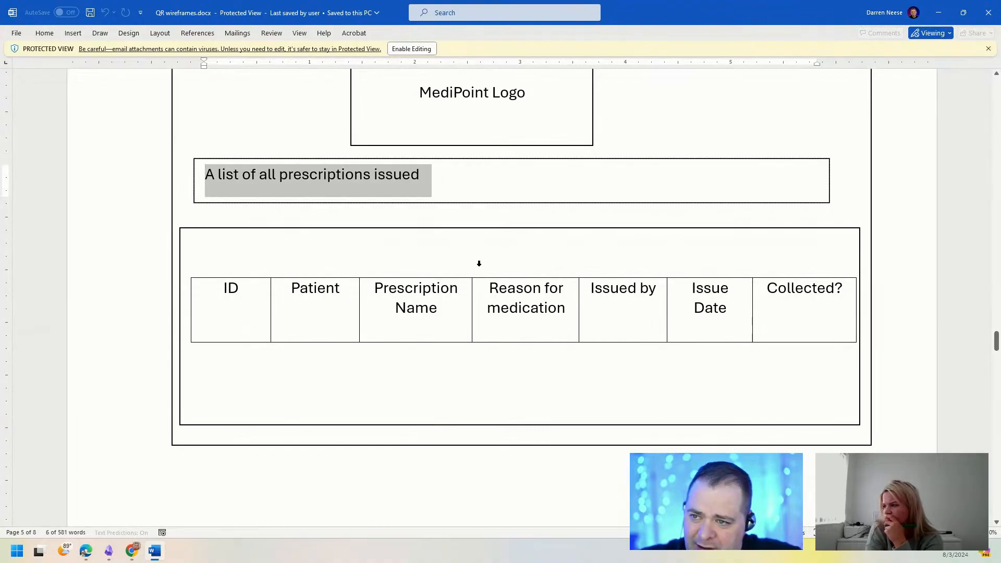
left_click_drag(738, 21, 537, 0)
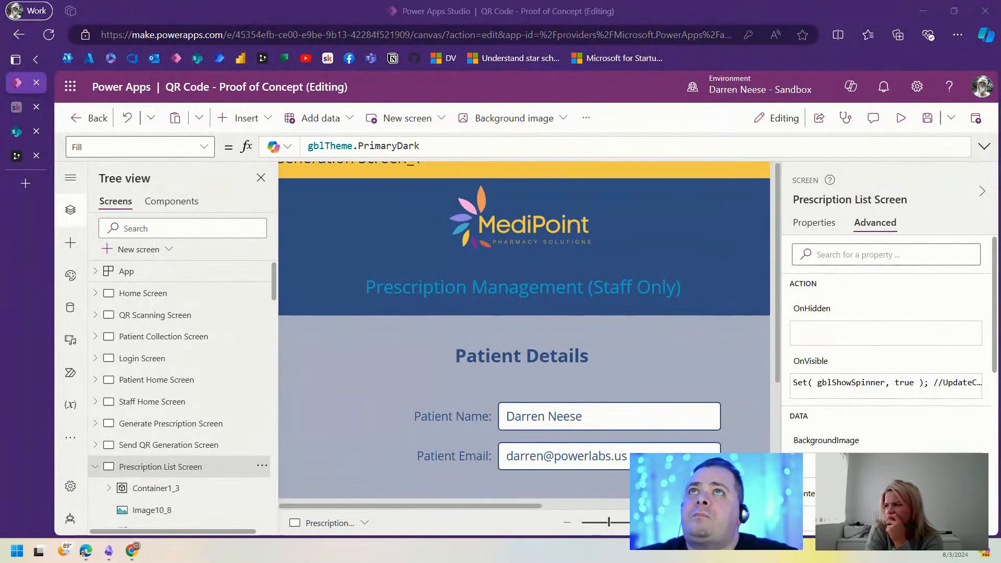
Step: Replace the 'Prescription Management (Staff Only)' label text with the pasted 'A list of all prescriptions issued'
left_click(544, 291)
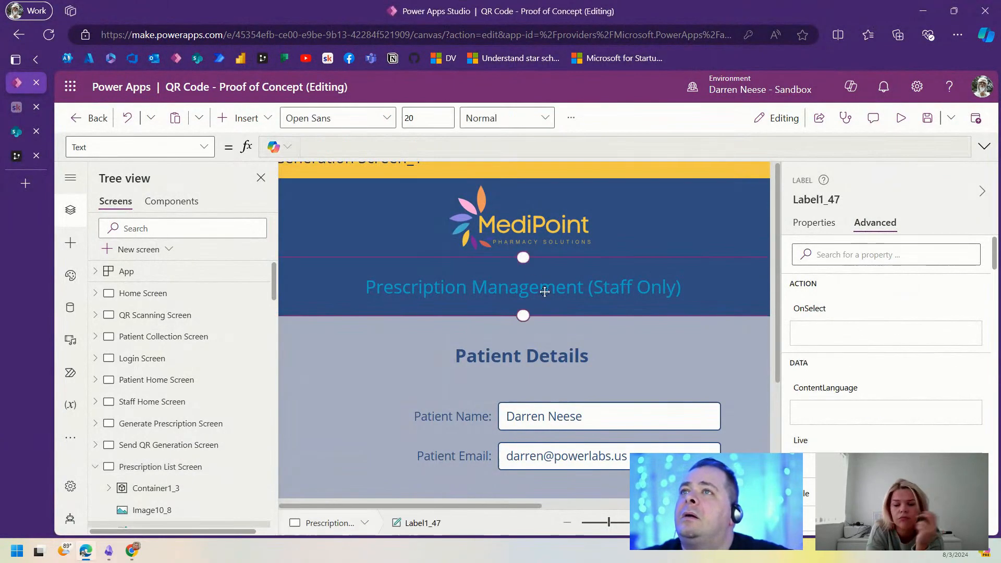
left_click(818, 231)
left_click_drag(933, 251, 884, 251)
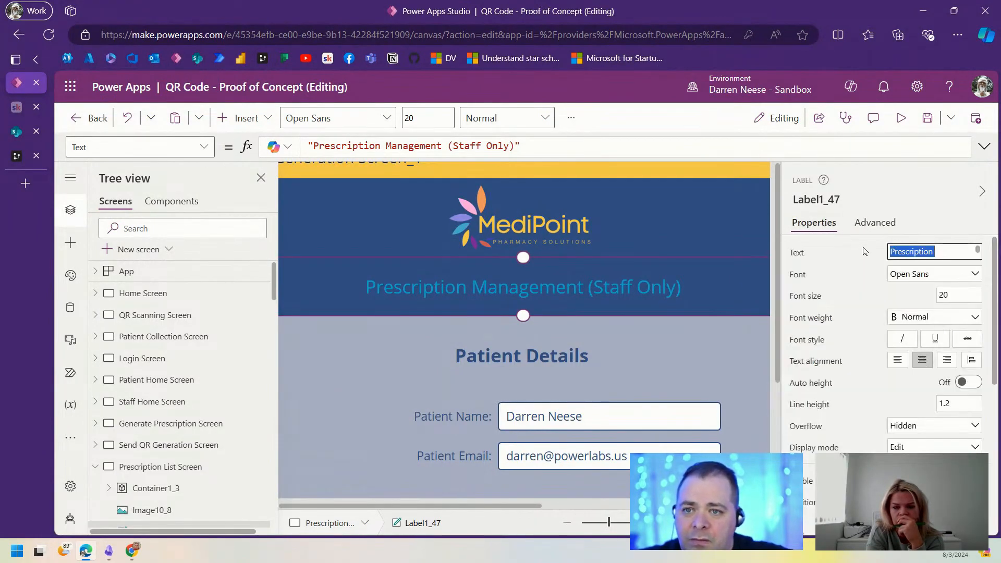
key("BackSpace")
key("ctrl+v")
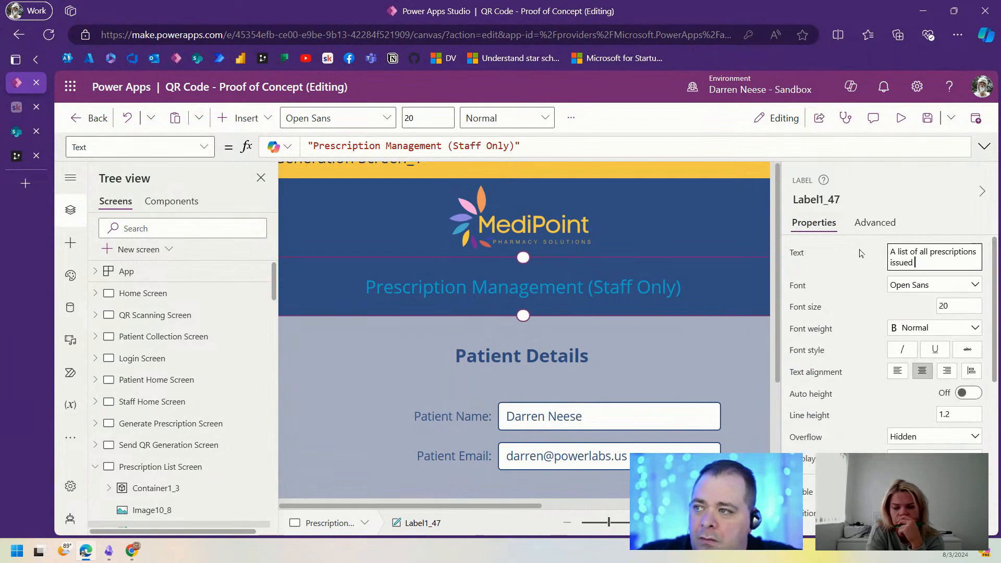
mouse_move(609, 523)
left_mouse_down()
mouse_move(597, 522)
mouse_move(611, 524)
left_mouse_up()
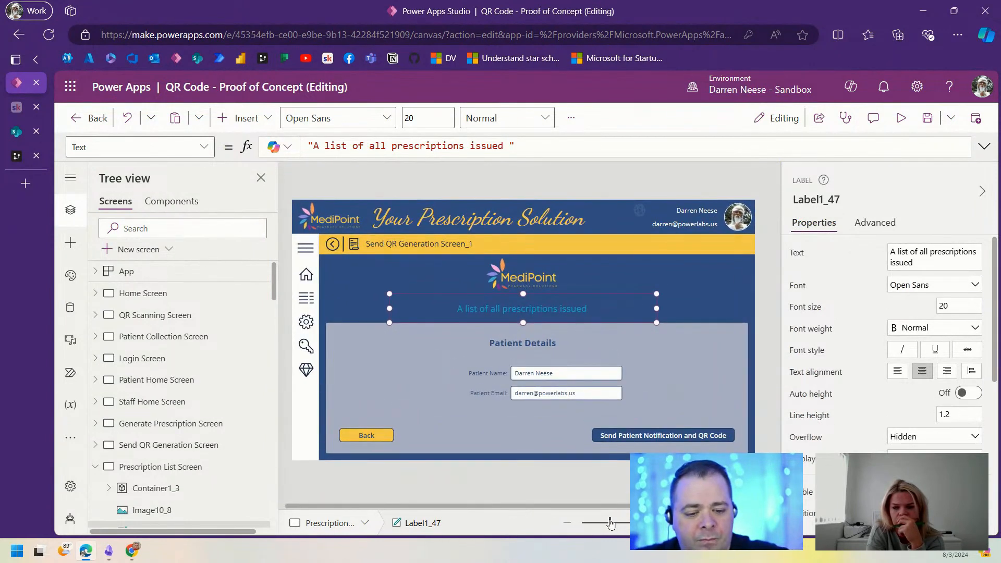
key("F11")
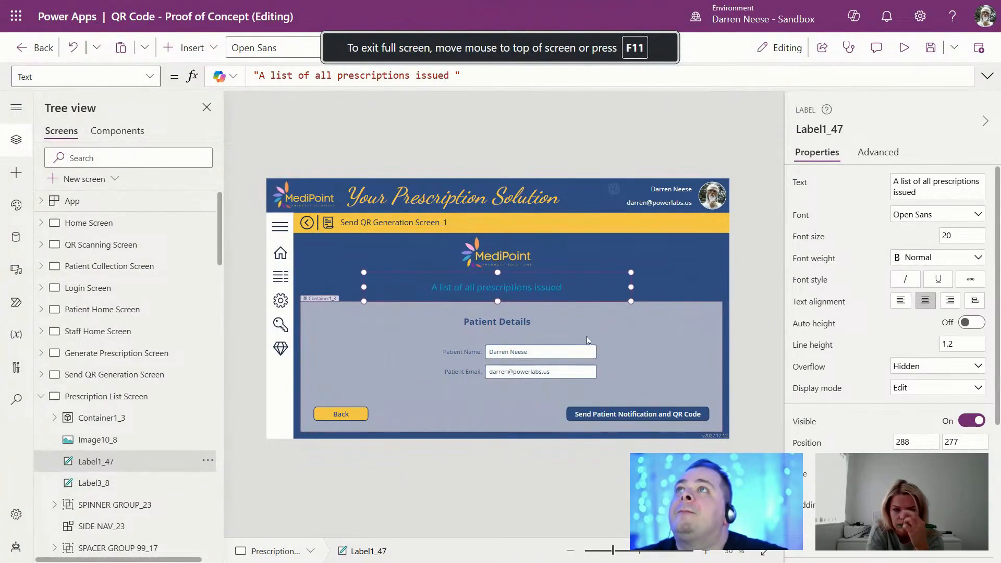
Step: Take the Back button out of the container, place it below, and shorten the container
left_click(645, 355)
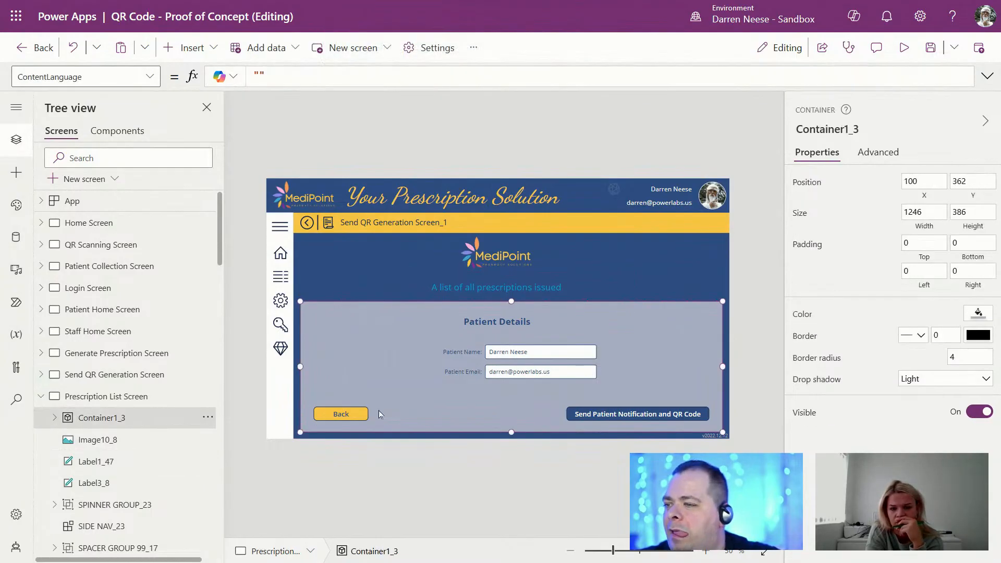
left_click(365, 413)
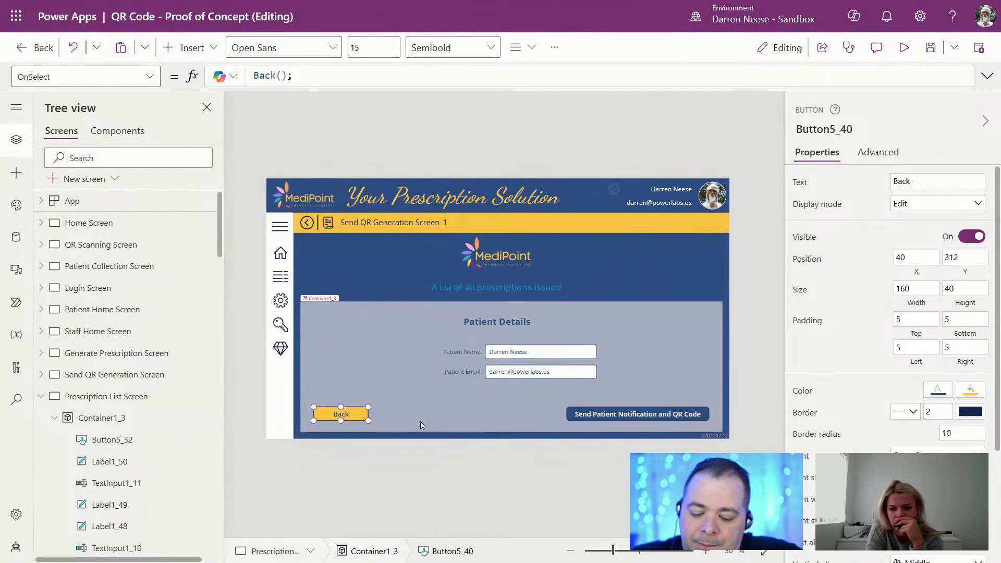
key("Delete")
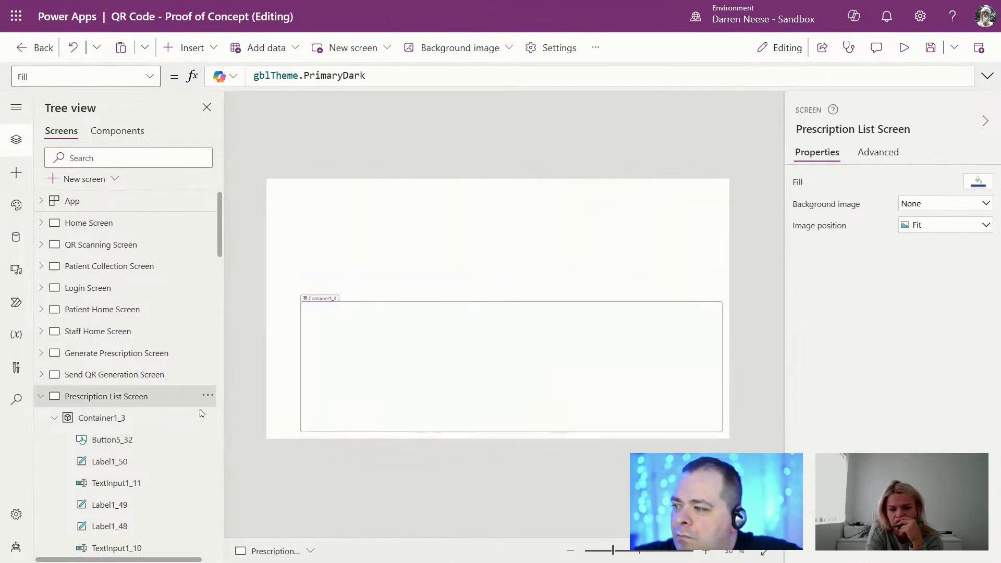
left_click(121, 379)
left_click(124, 399)
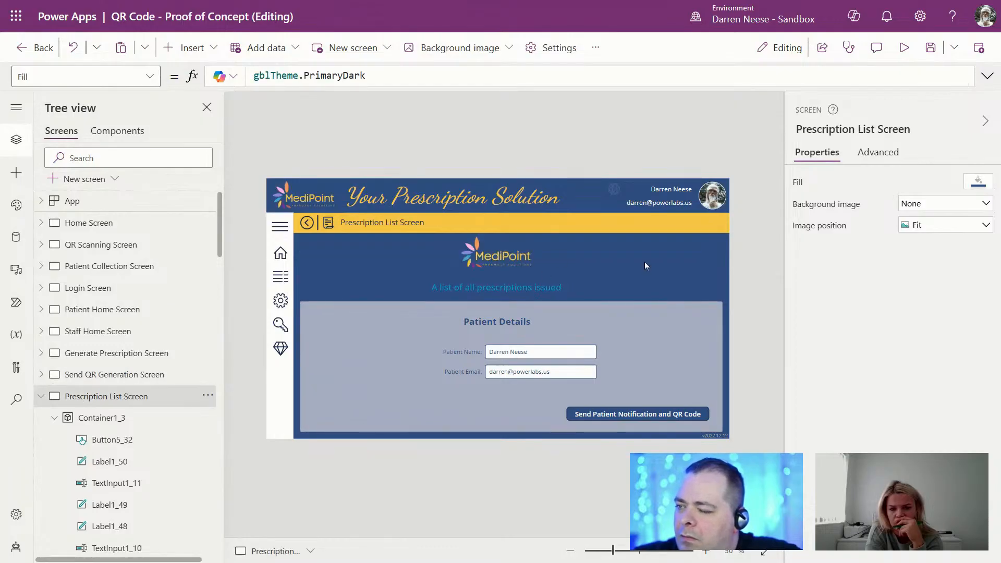
key("ctrl+z")
left_click_drag(298, 295, 343, 442)
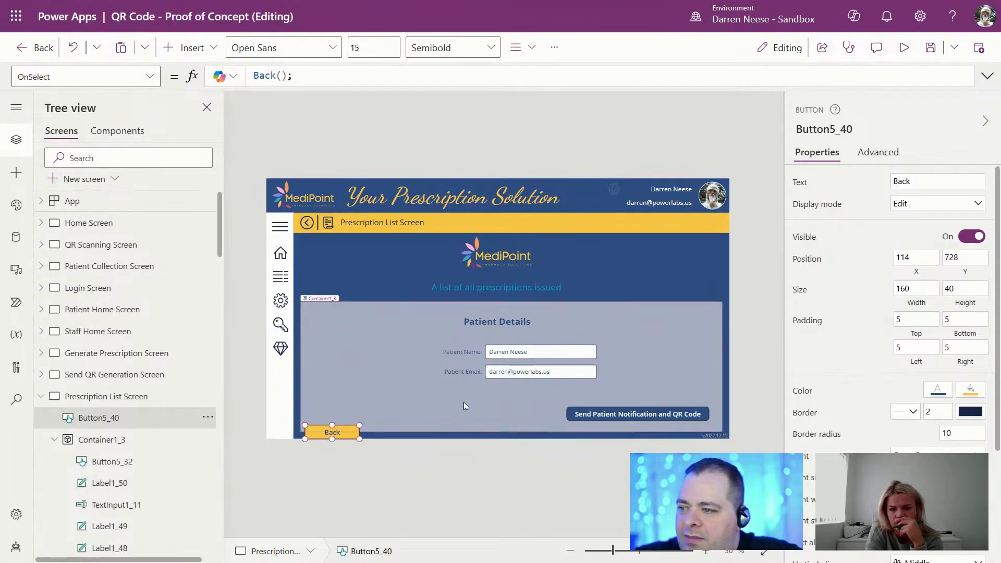
left_click(512, 430)
left_click_drag(513, 431, 515, 417)
Step: Delete the send notification button, patient name and email fields, and the Patient Details heading
left_click(627, 414)
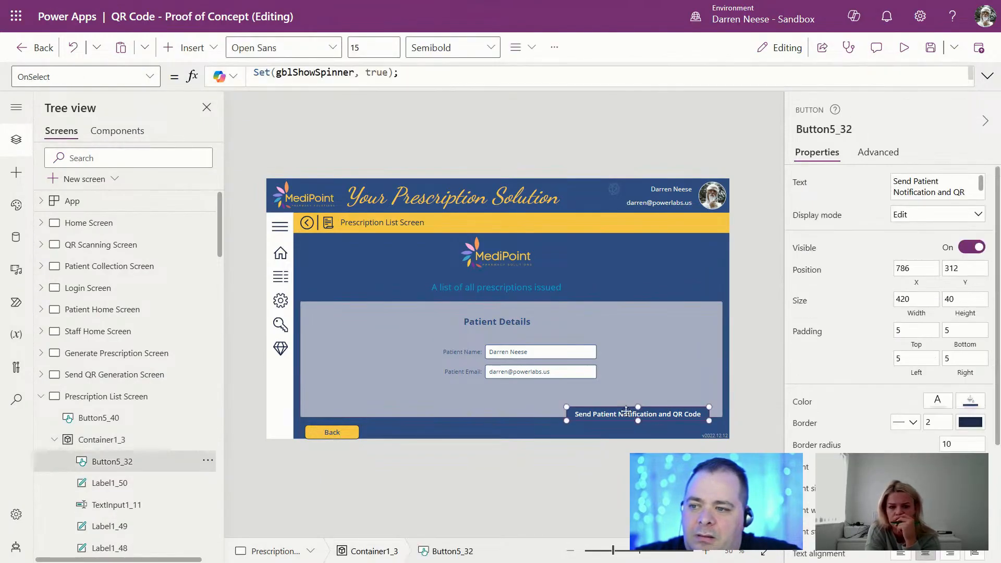
key("Delete")
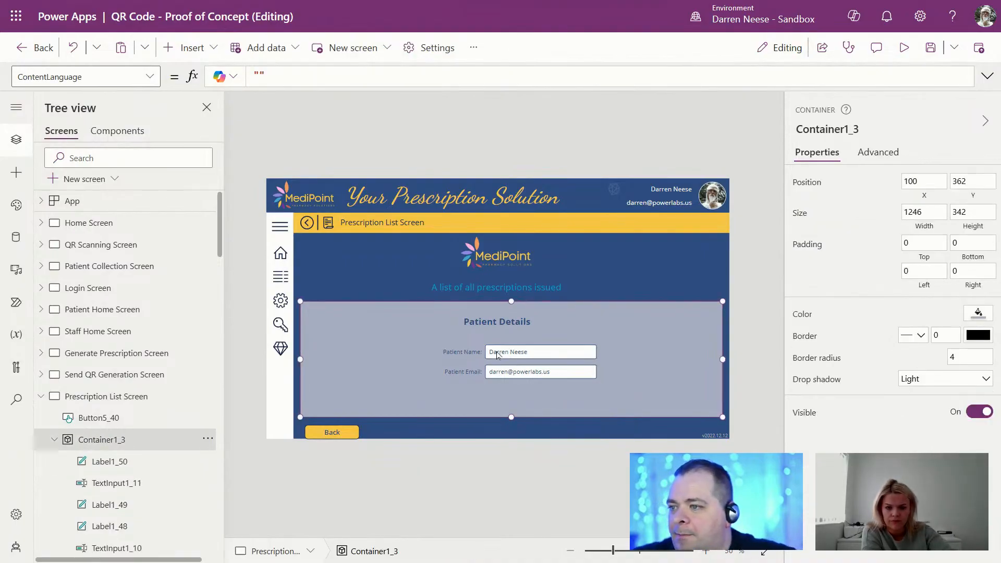
left_click(473, 352)
left_click(519, 371, "ctrl")
left_click(511, 353, "ctrl")
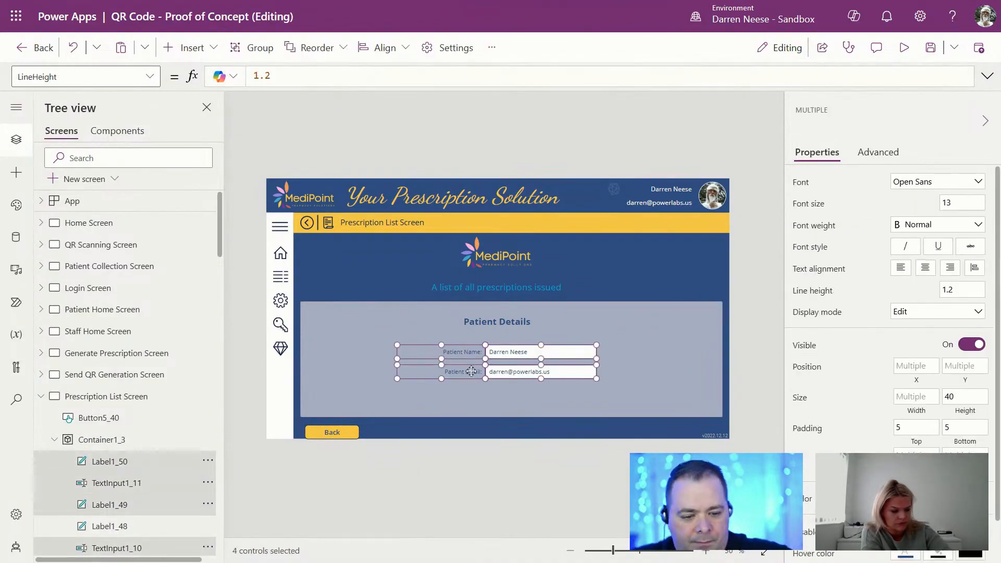
key("Delete")
left_click(491, 326)
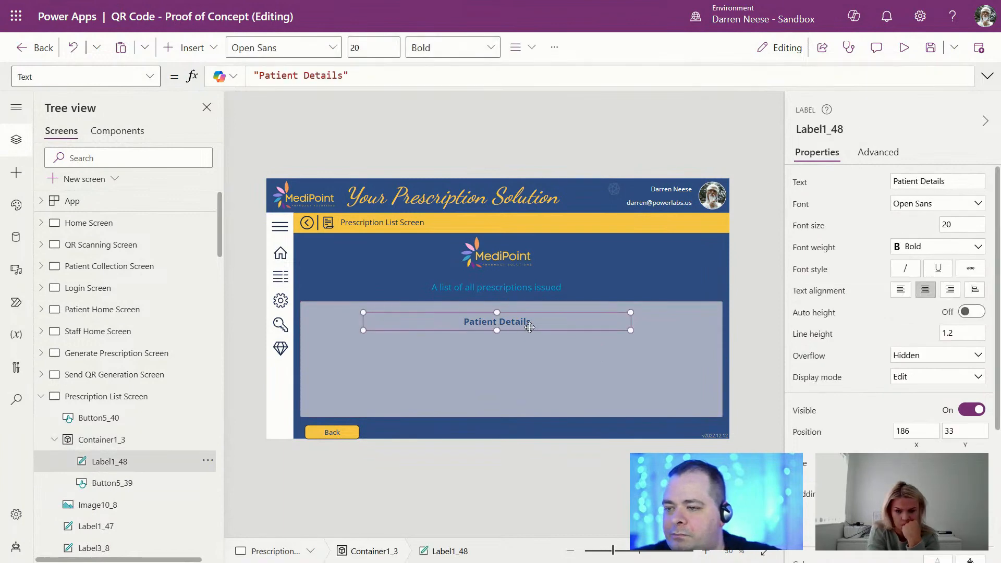
key("Delete")
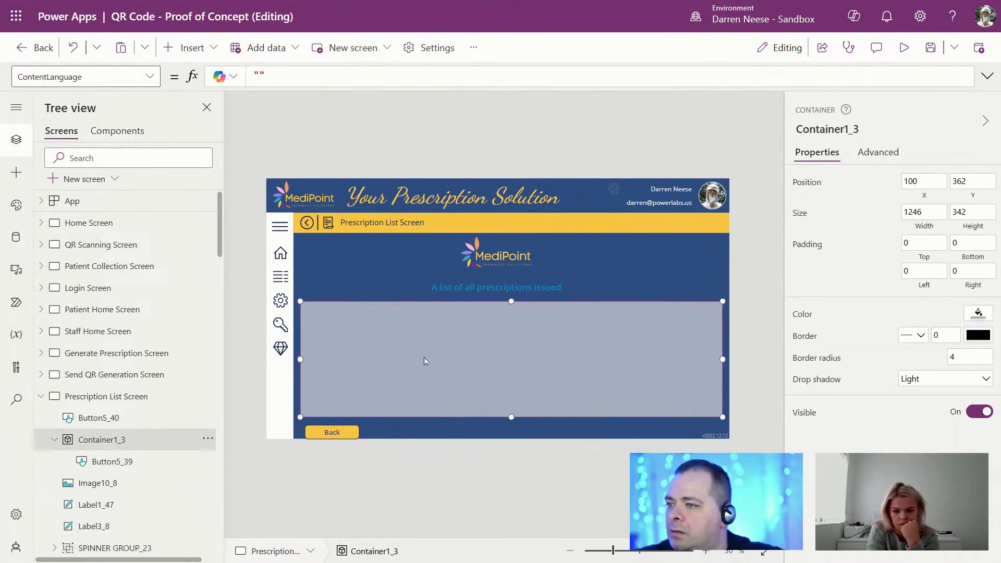
Step: Shorten the container a little more and tuck the Back button beneath it at 100, 708
left_click(358, 435)
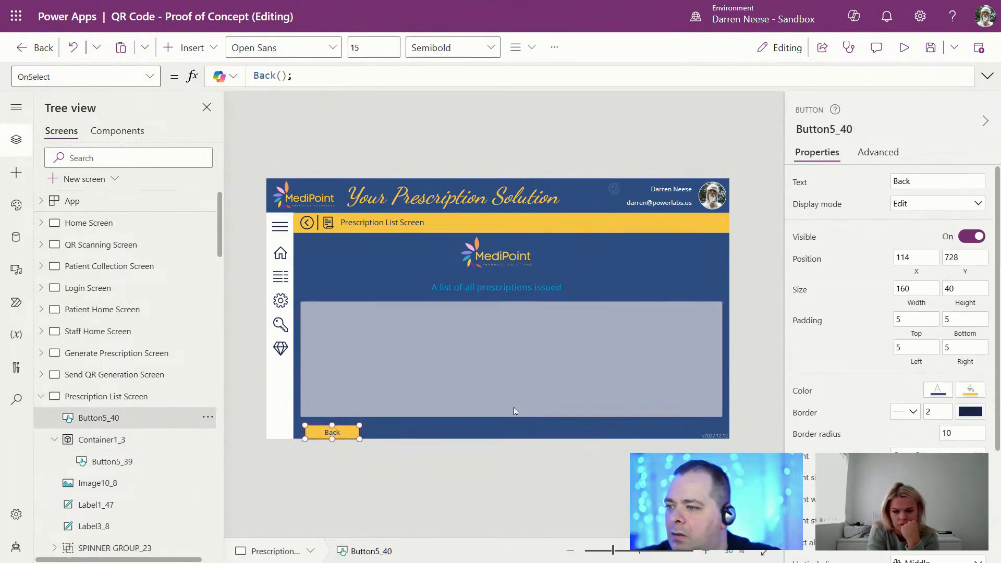
left_click(536, 368)
left_click_drag(512, 417, 511, 410)
left_click_drag(347, 432, 340, 427)
left_click(486, 356)
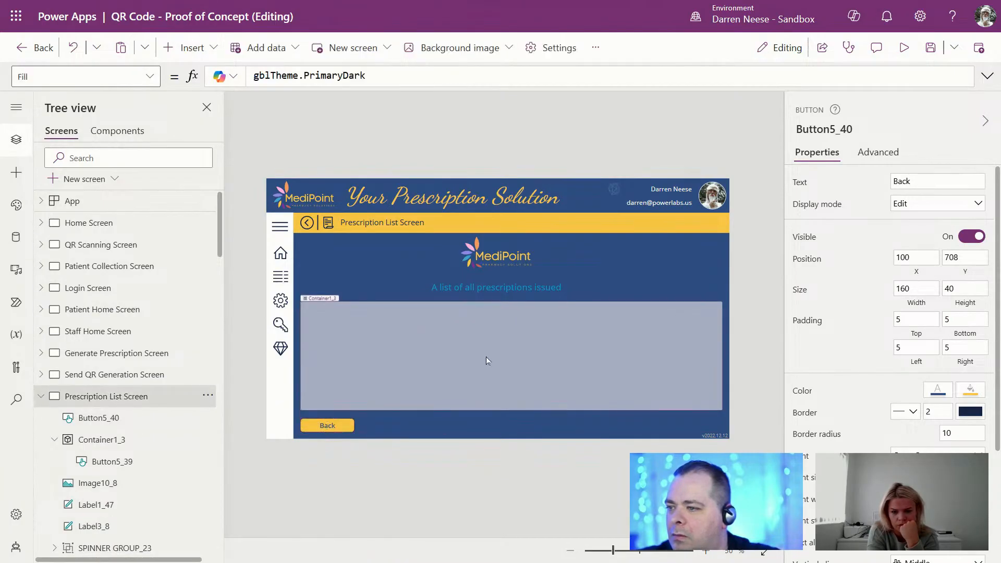
Step: Copy Gallery1_5 ('Copy this Gallery') from the Copy Controls From Here screen, then reselect Prescription List Screen
left_click(41, 396)
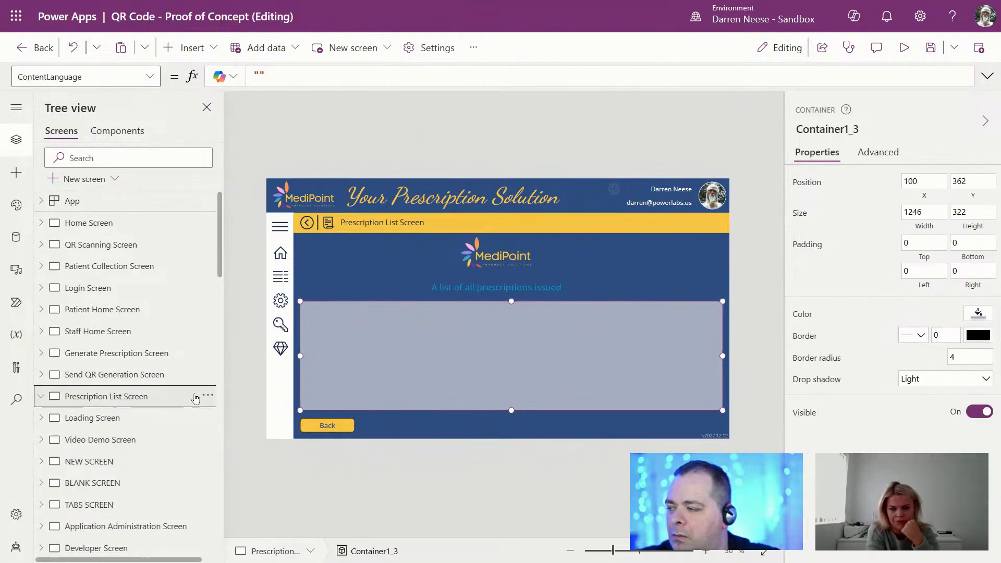
scroll(116, 429, "down", 3)
left_click(116, 431)
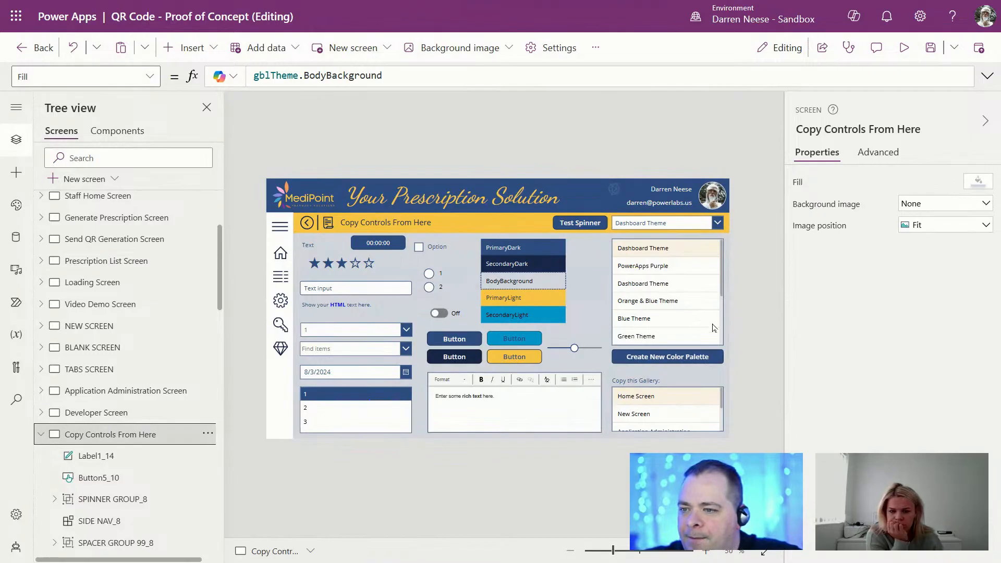
left_click(701, 403)
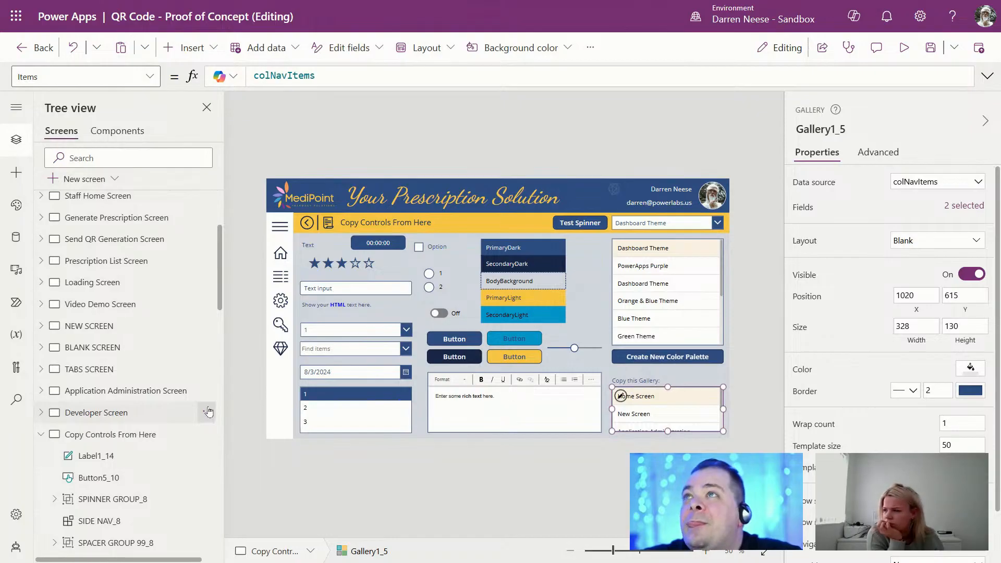
mouse_move(21, 1)
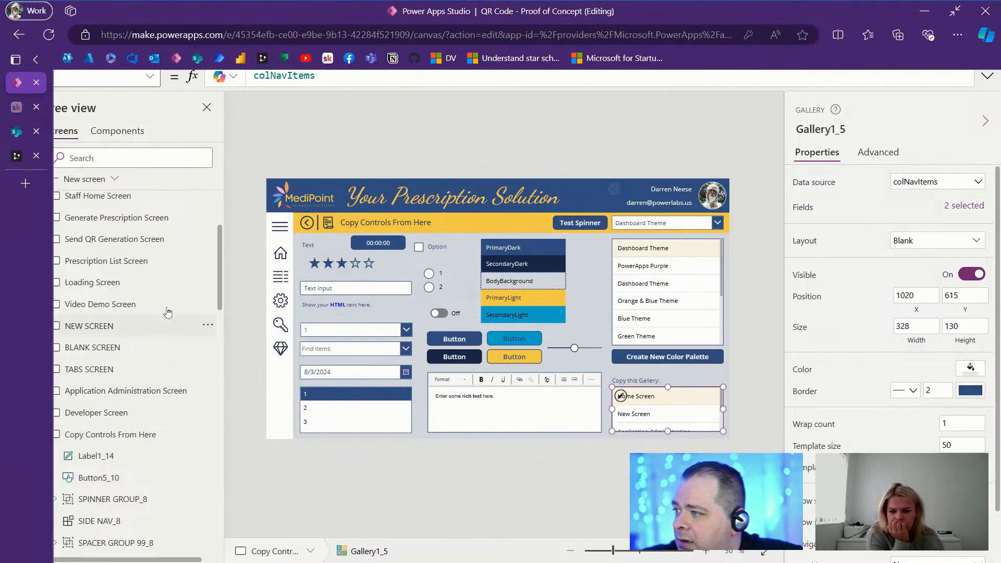
left_click(150, 261)
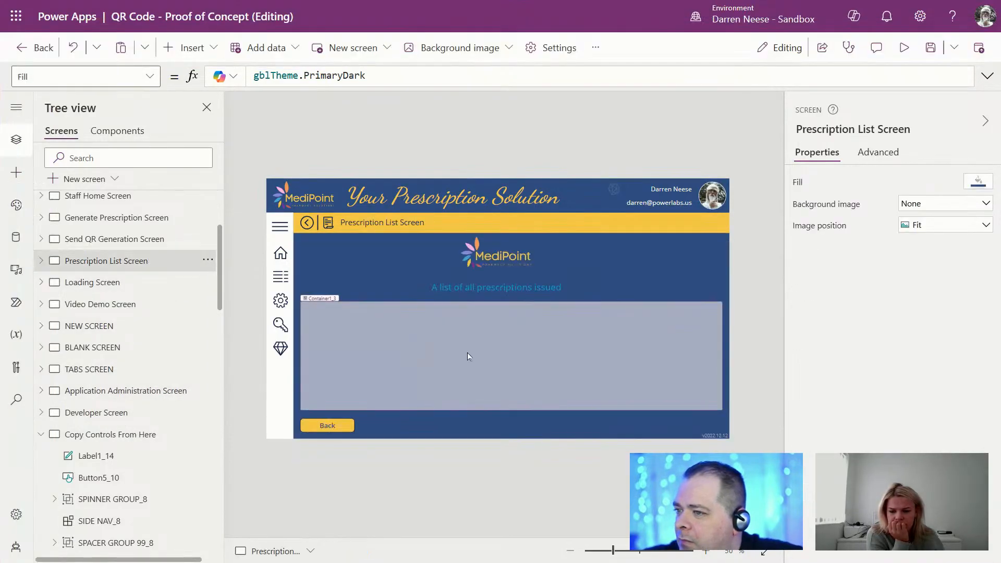
Step: Paste the copied gallery into the empty list container and enlarge it to show four rows
left_click(467, 353)
key("ctrl+v")
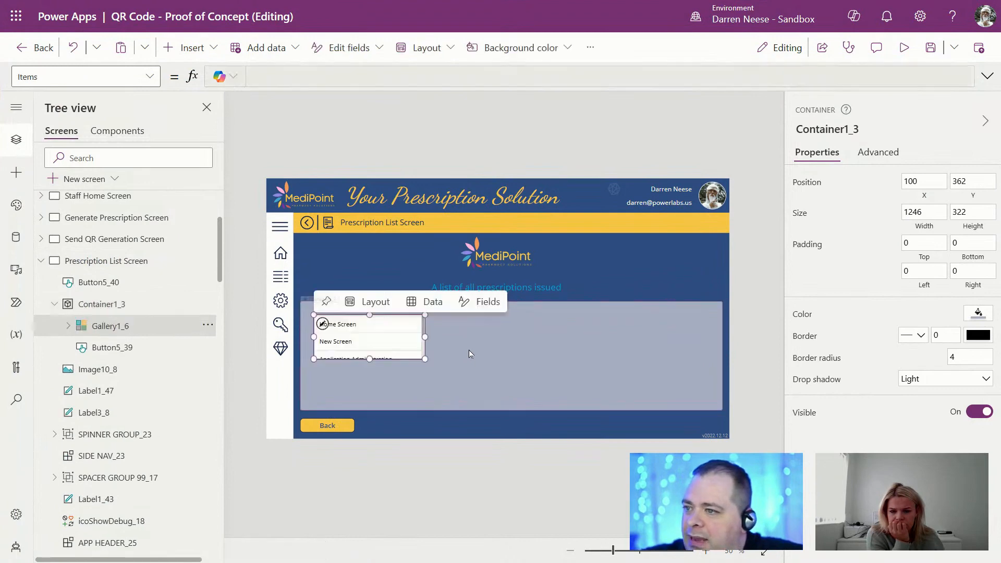
left_click_drag(426, 358, 684, 388)
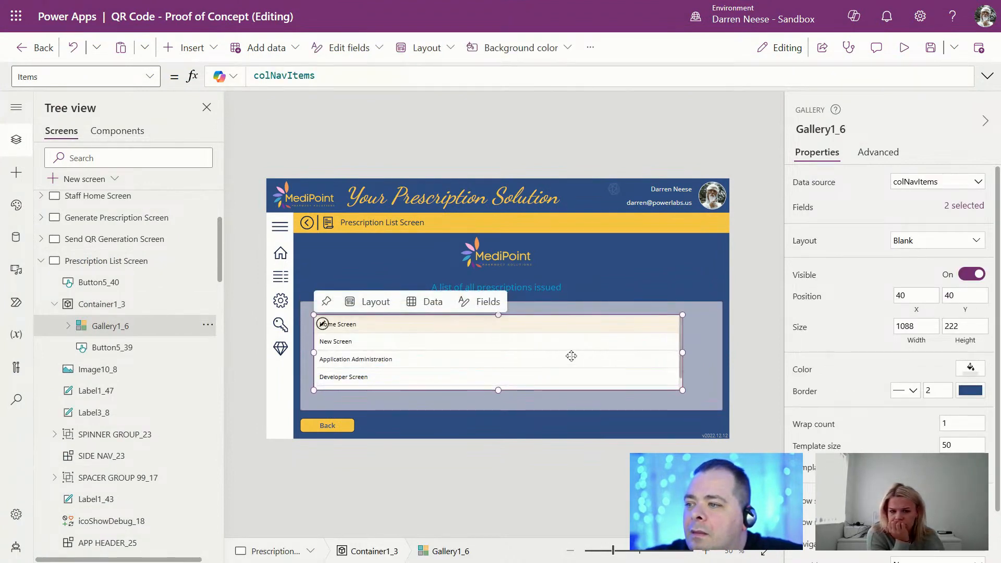
left_click_drag(570, 353, 562, 369)
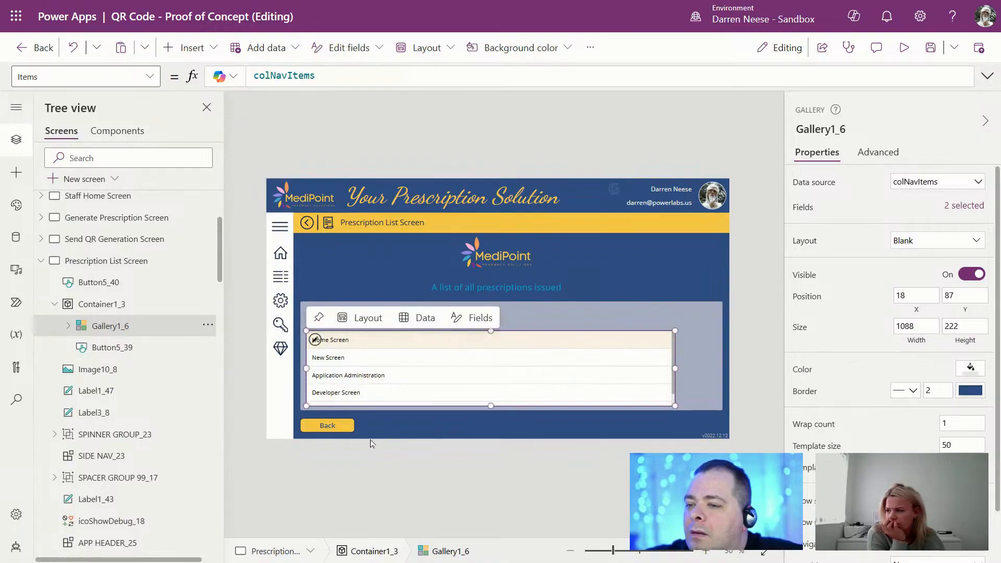
Step: Check the layout in preview and delete the extra Back button Button5_40
left_click_drag(326, 423, 681, 274)
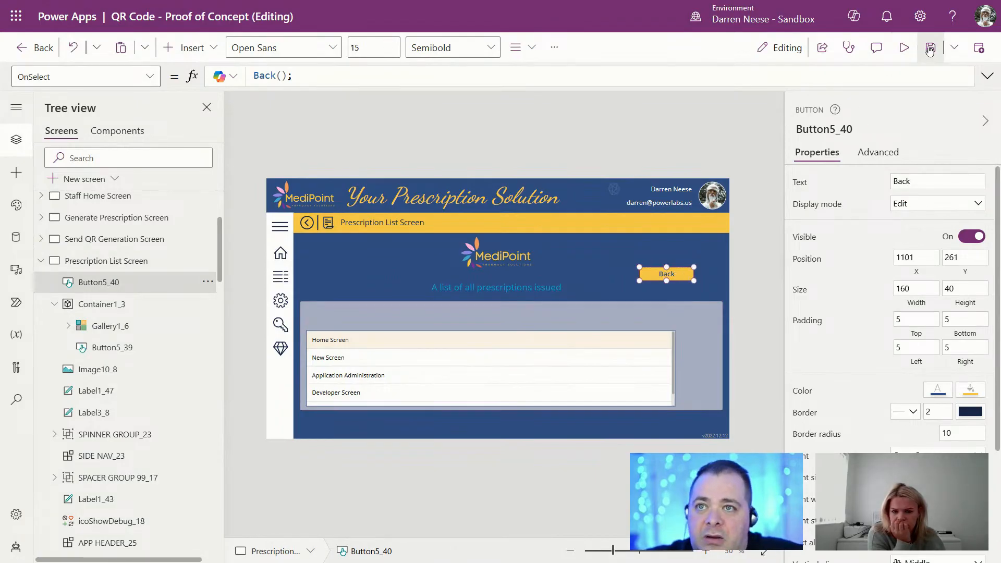
left_click(904, 47)
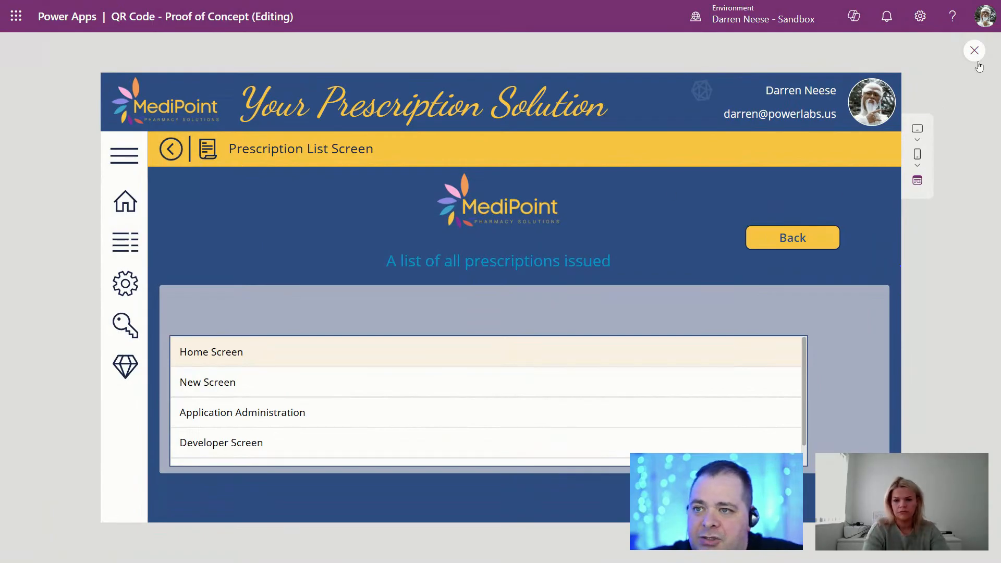
key("Escape")
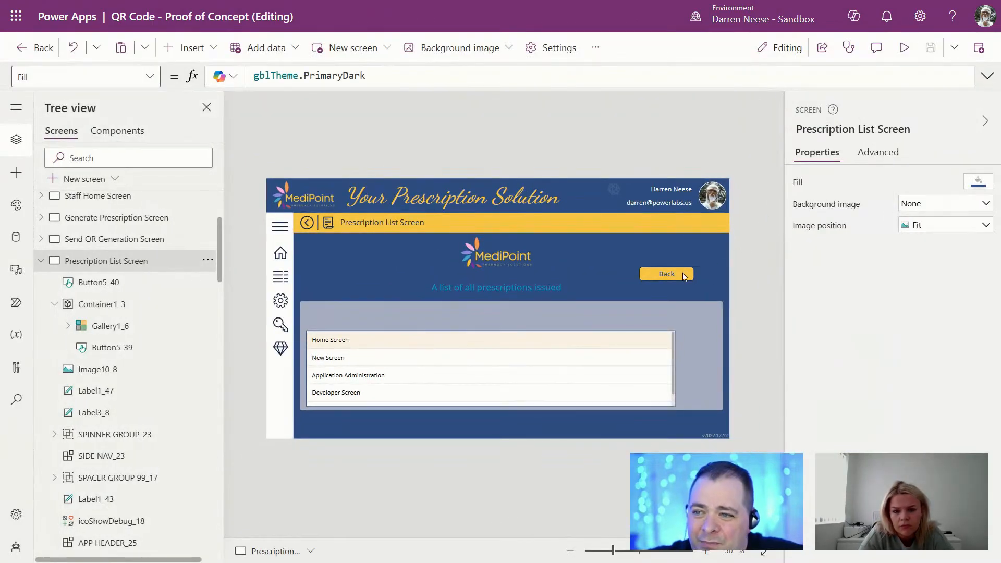
left_click(682, 273)
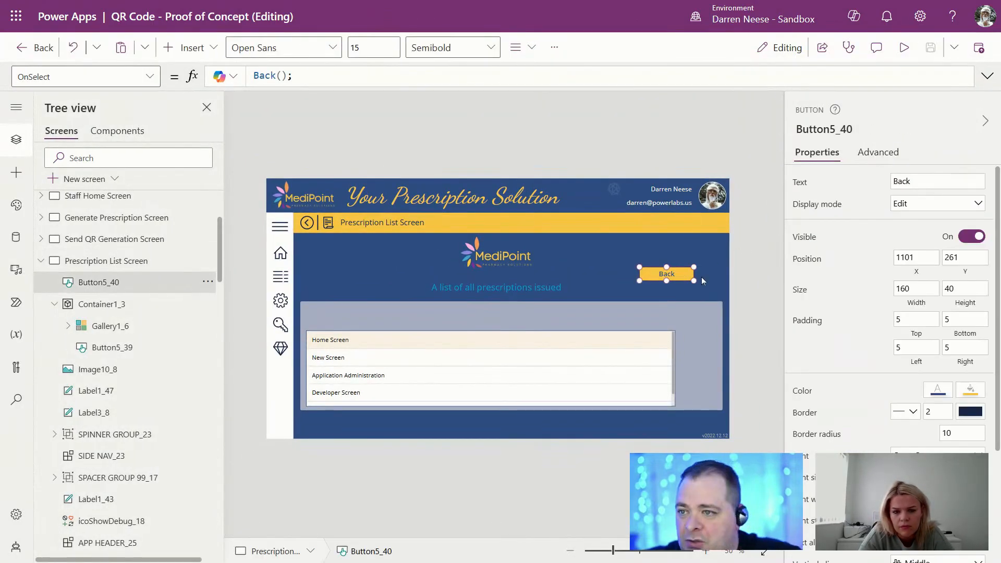
key("Delete")
Step: Stretch the list container down to 386 high, adjusting its right edge
left_click(709, 386)
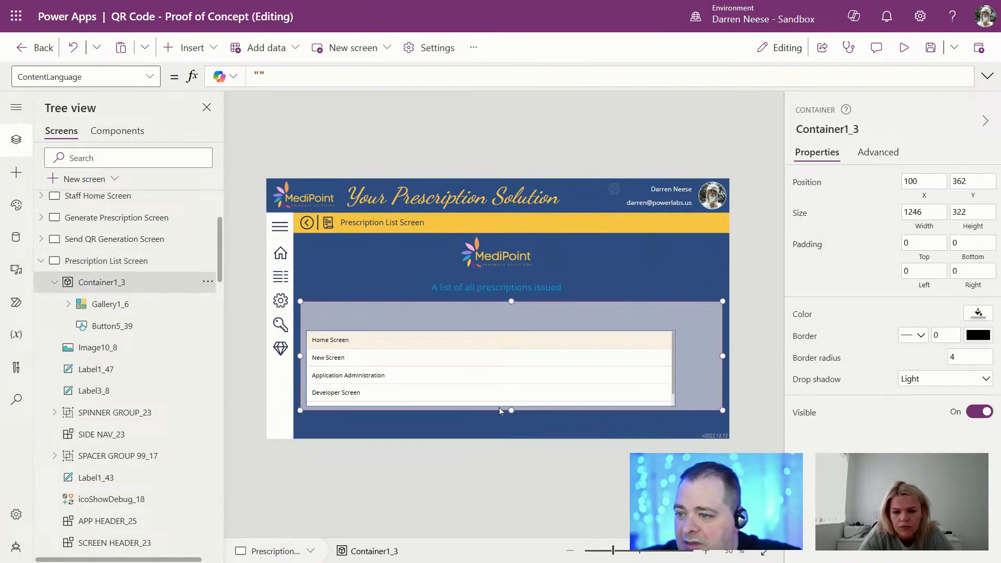
left_click_drag(511, 410, 512, 431)
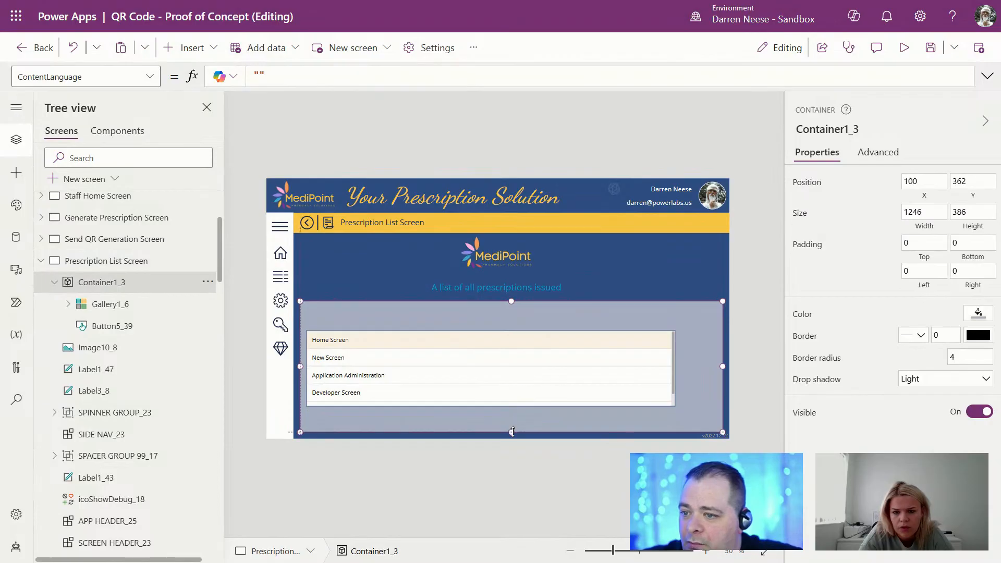
left_click_drag(723, 367, 718, 368)
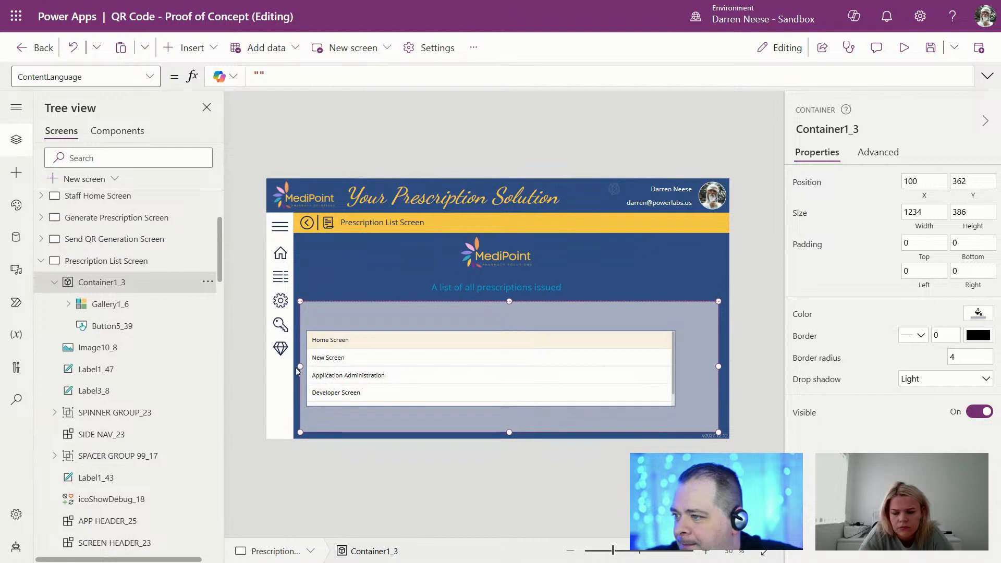
left_click_drag(719, 367, 722, 368)
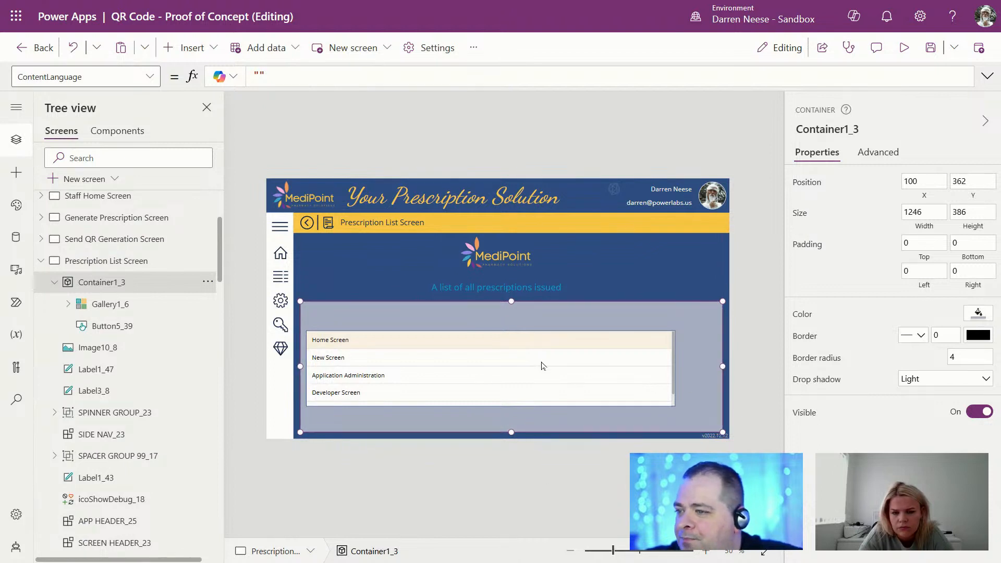
Step: Resize the gallery to 1246 by 313 at position 0, 73, filling the container's width
left_click(532, 374)
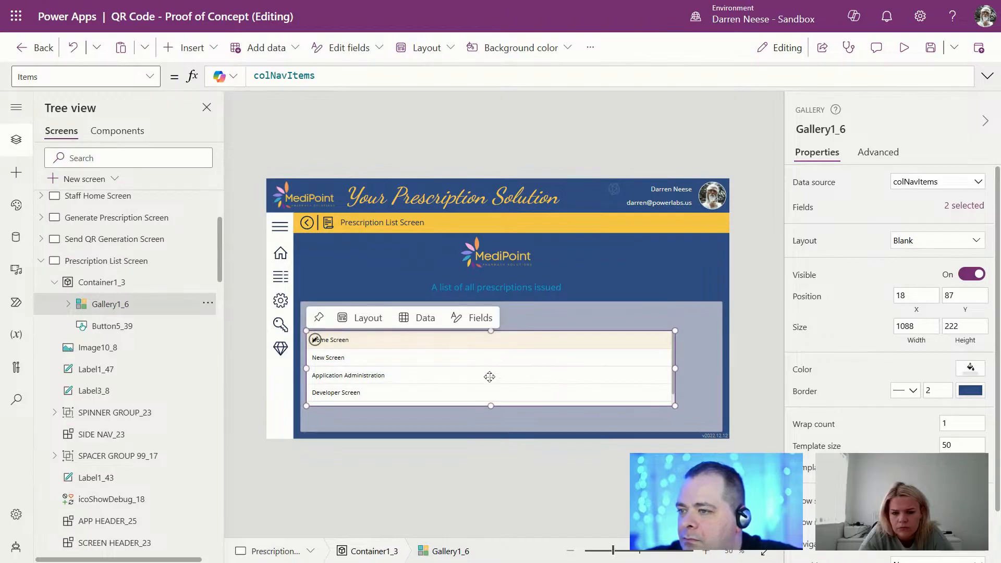
left_click_drag(489, 376, 489, 394)
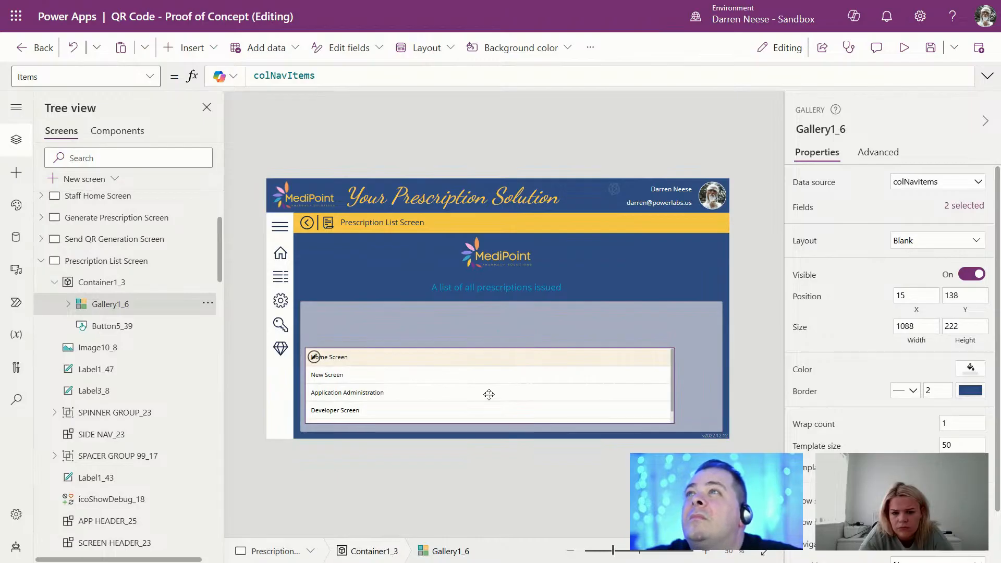
left_click_drag(489, 394, 483, 403)
left_click_drag(671, 359, 730, 333)
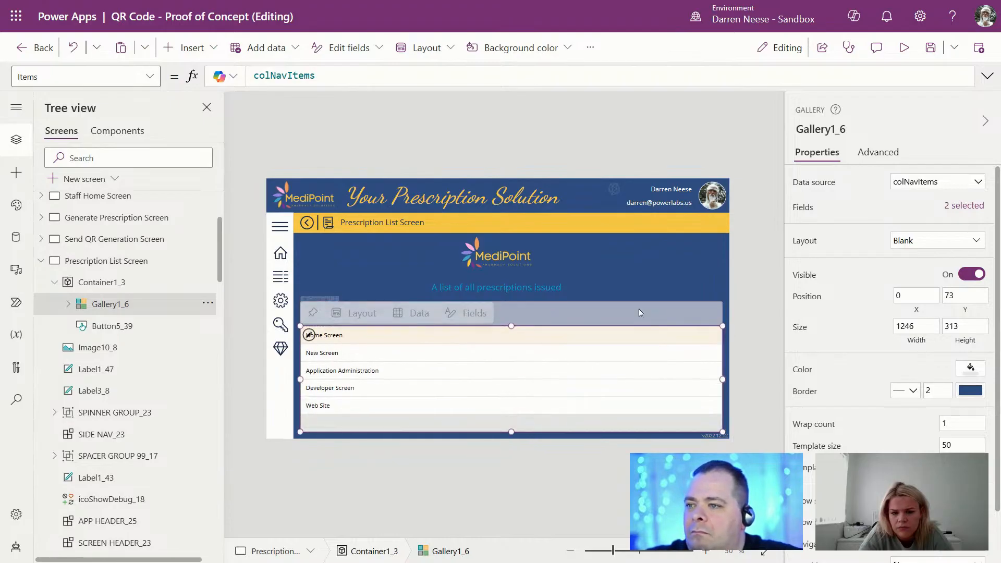
left_click(653, 312)
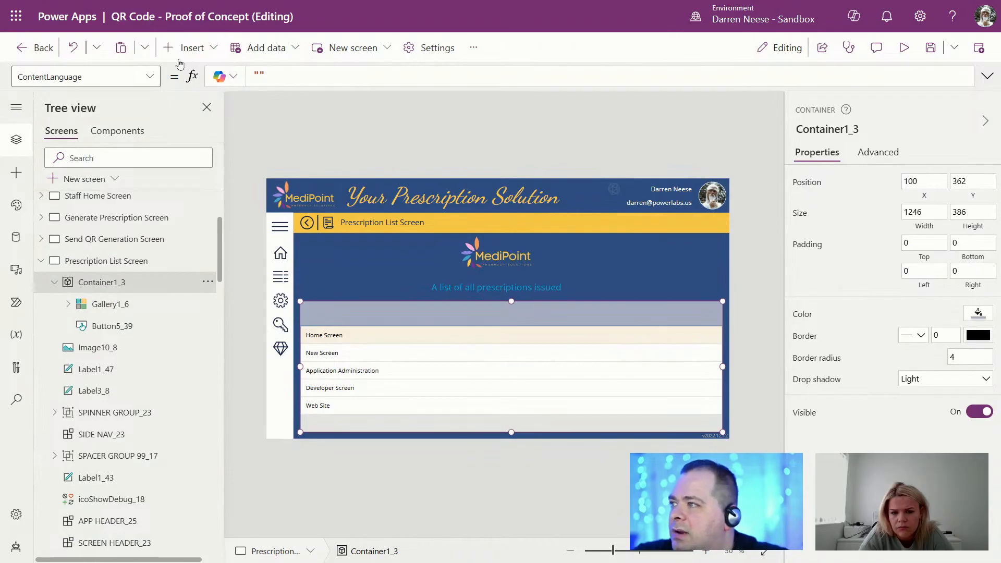
left_click(187, 47)
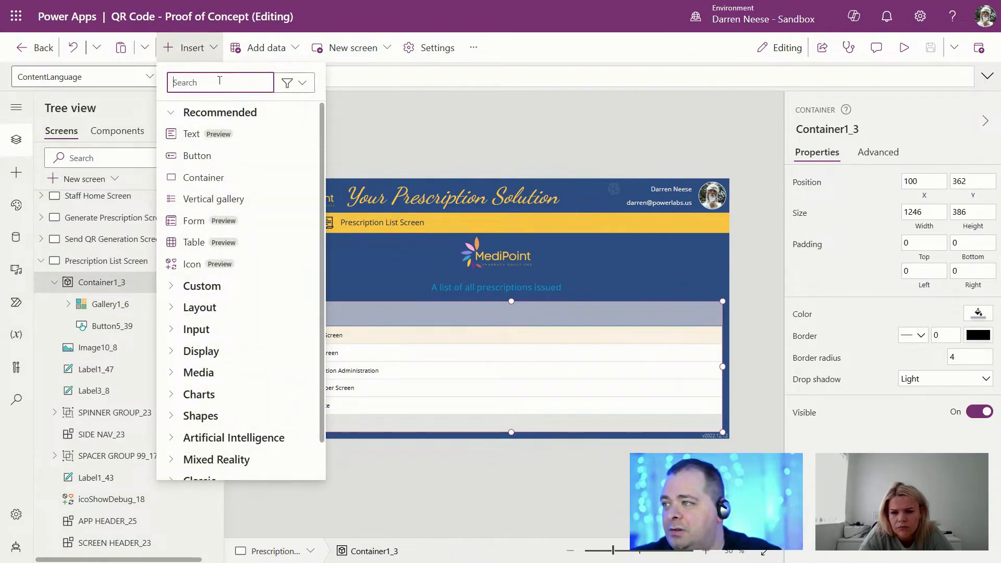
Step: Insert a container filled with gblTheme.PrimaryDark into the list container, shaped as a top bar
type("cont")
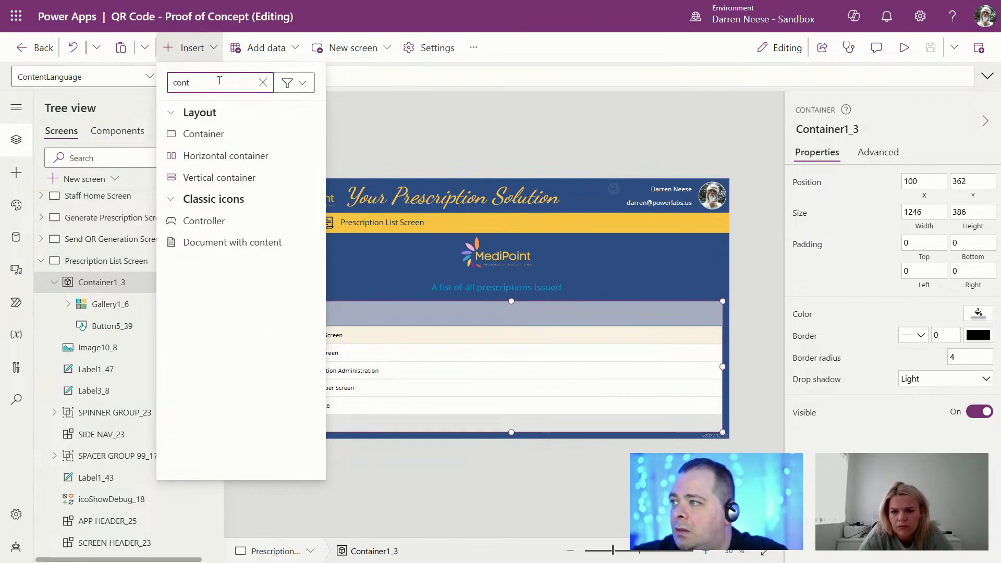
left_click(200, 134)
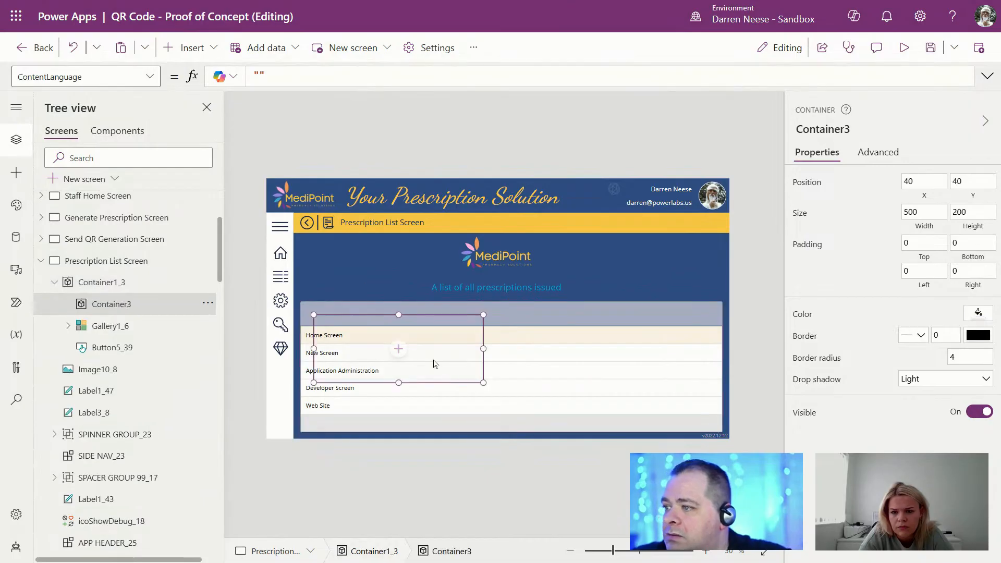
left_click(805, 314)
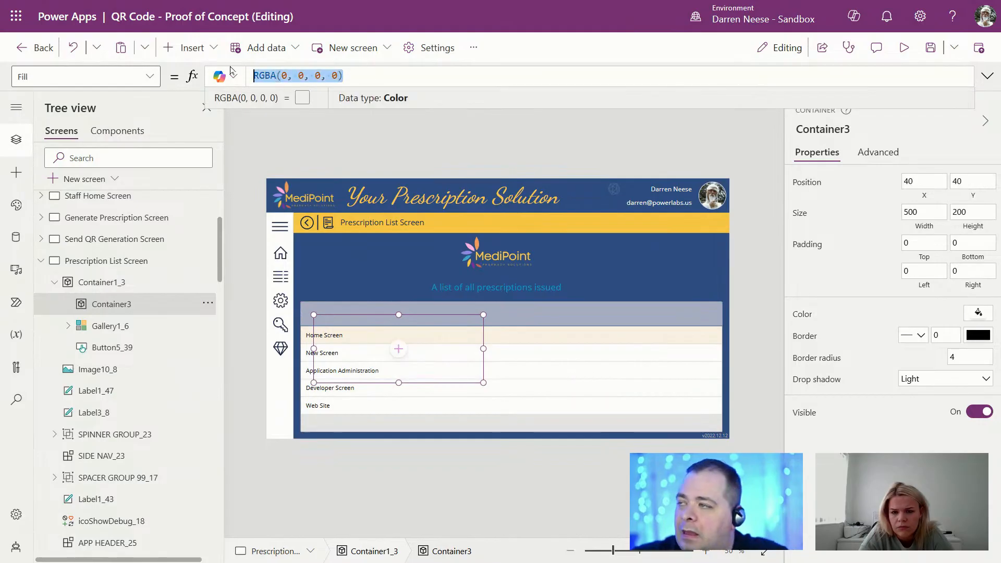
type("g")
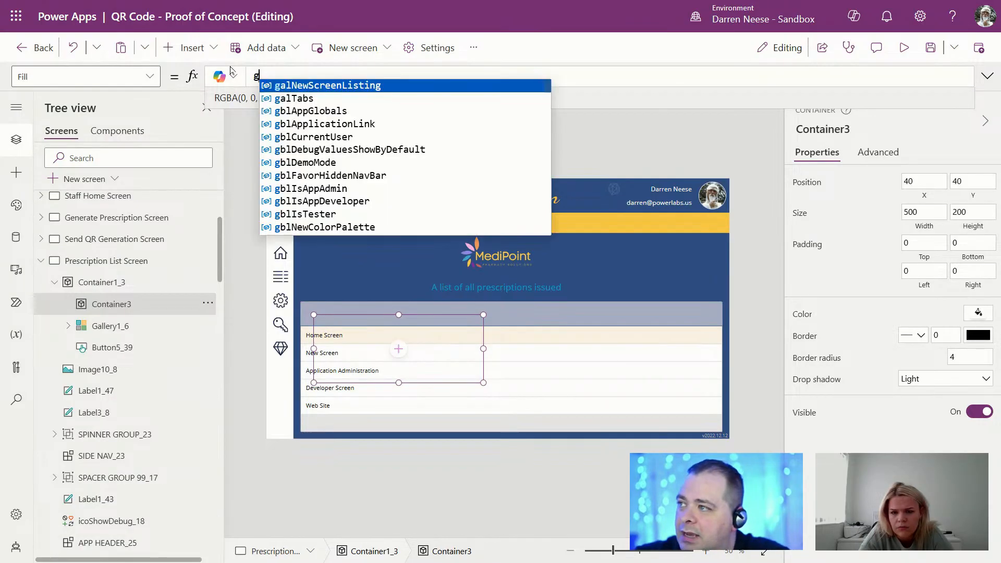
type("blTheme.PrimaryDark")
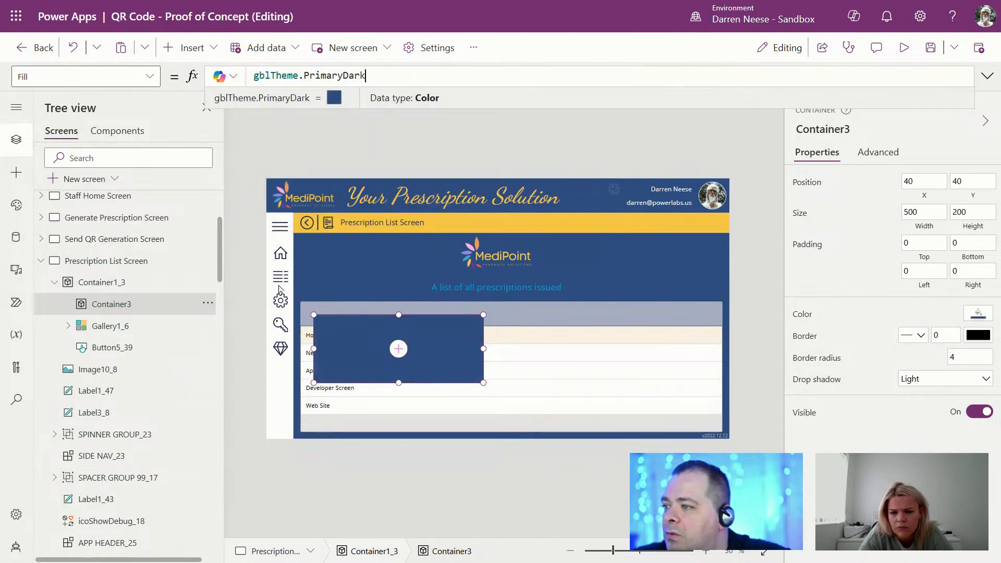
left_click_drag(313, 315, 279, 288)
left_click_drag(481, 381, 639, 341)
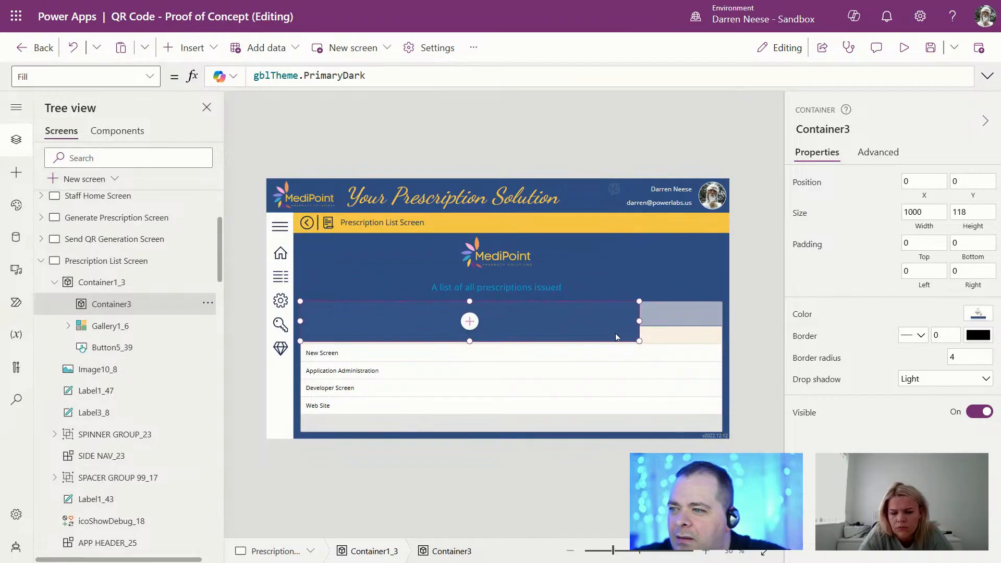
Step: Change the bar's fill to gblTheme.SecondaryDark, span the full width, and set its height to 40
double_click(323, 74)
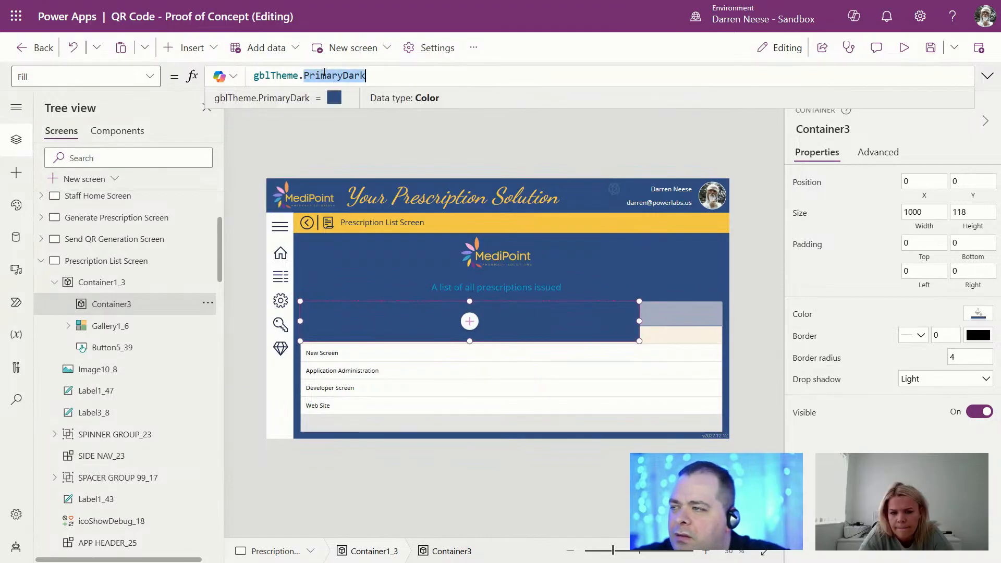
type("sec")
key("Tab")
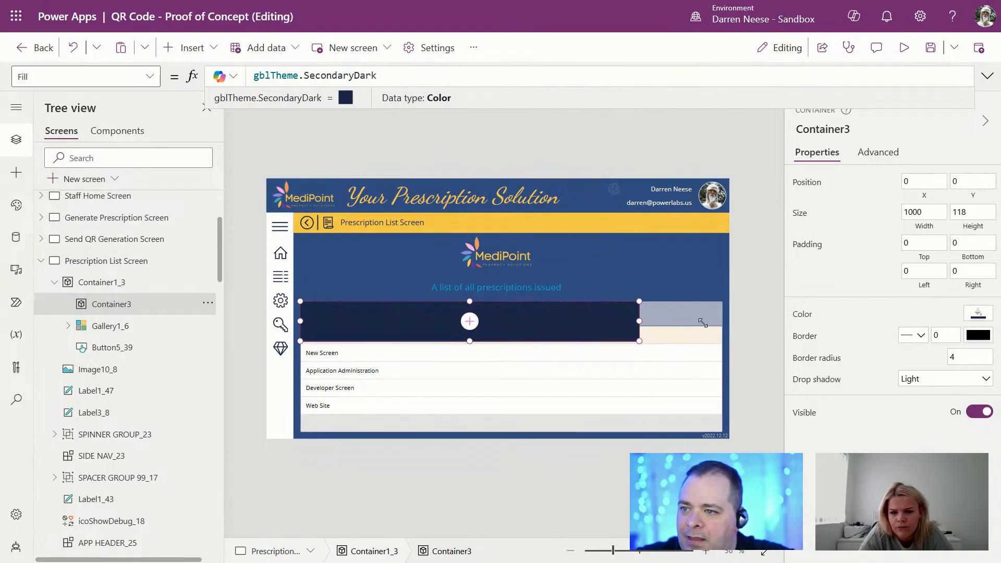
left_click_drag(703, 323, 722, 327)
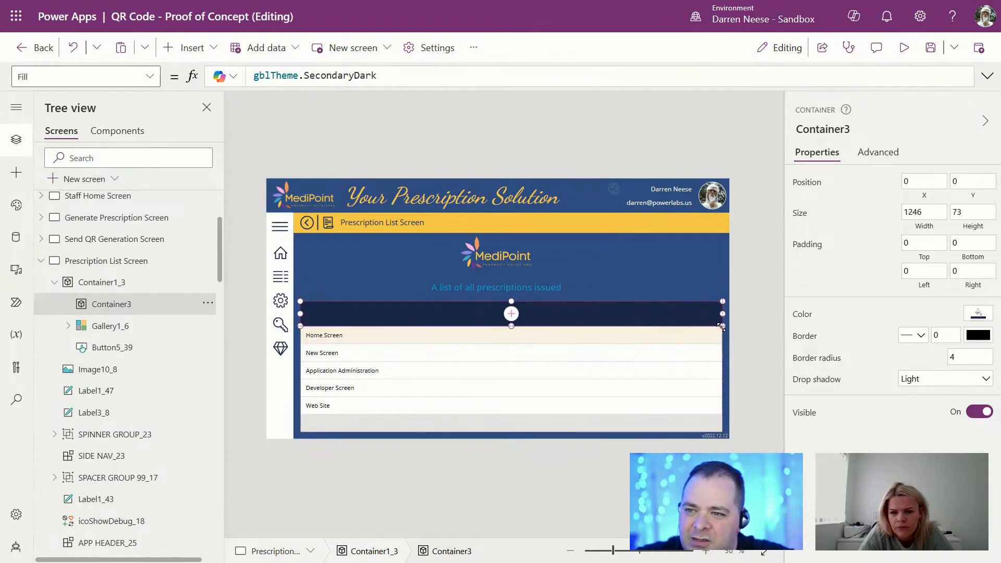
left_click(740, 349)
left_click(539, 312)
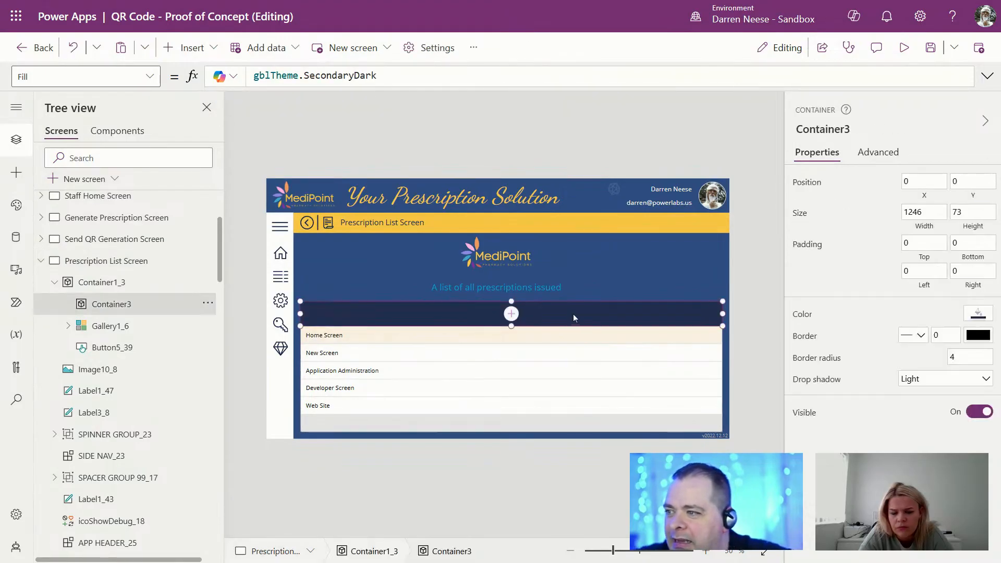
left_click(993, 217)
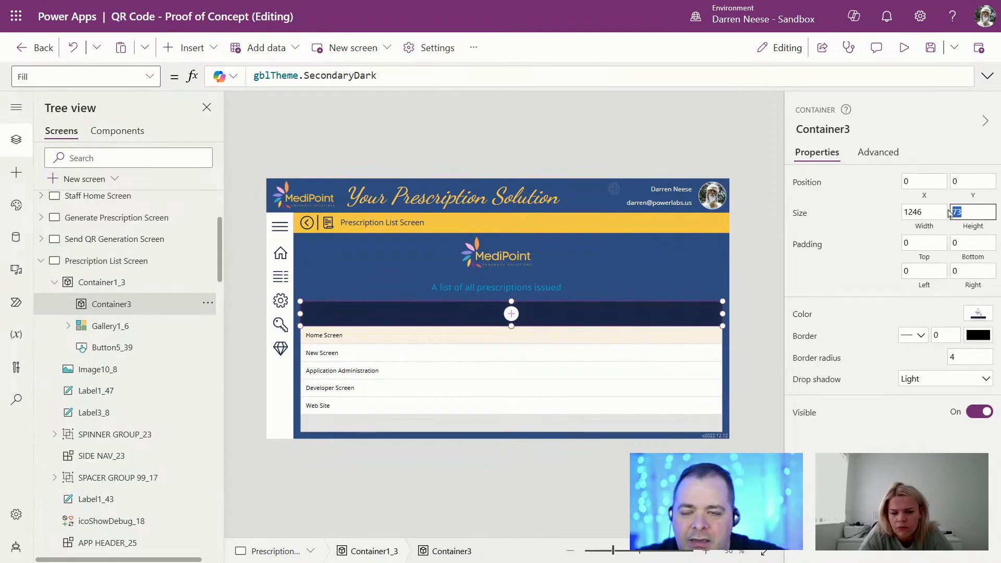
type("40")
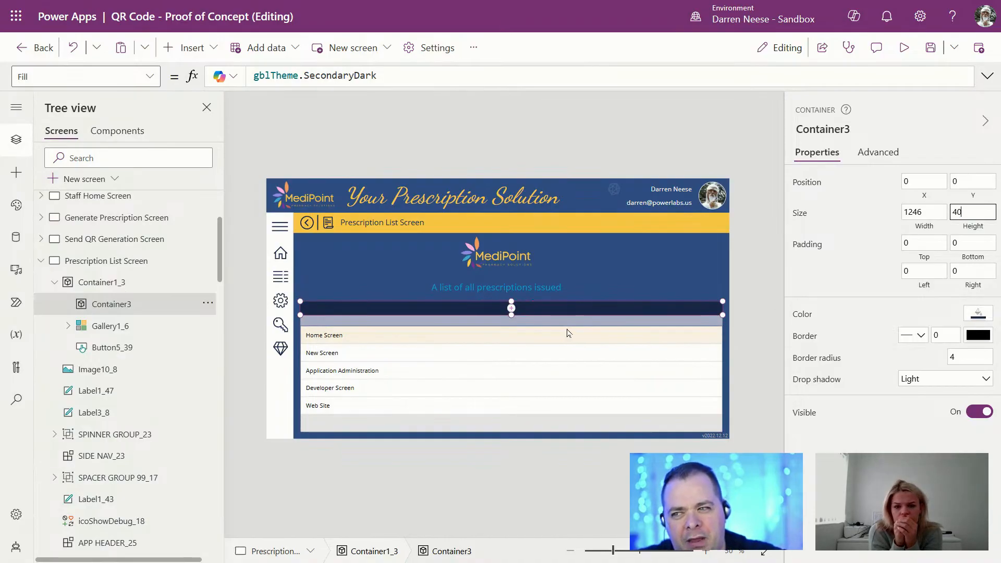
Step: Move the gallery up to Y 40 beneath the header bar and stretch it to 346 high
left_click(440, 374)
left_click_drag(441, 373, 440, 370)
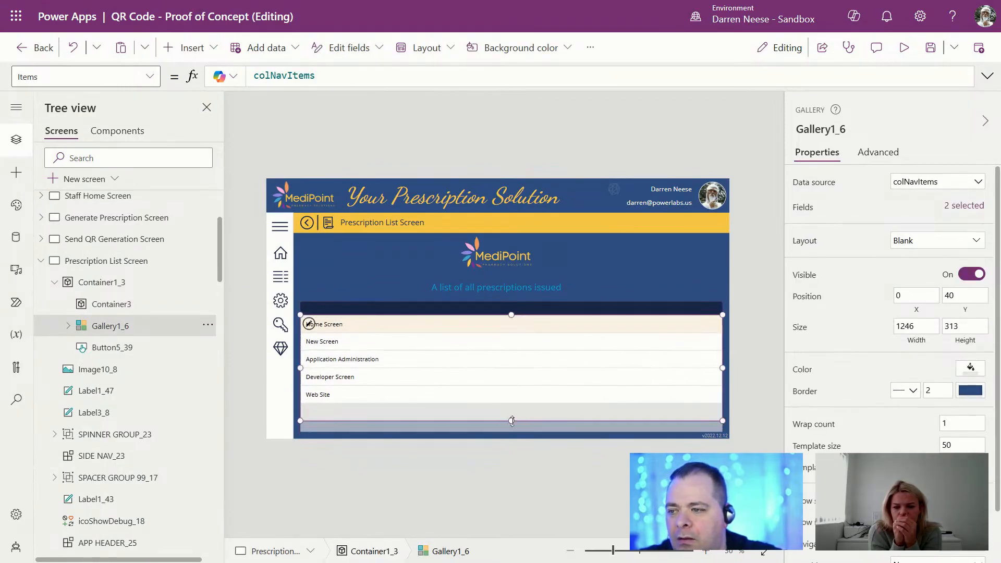
left_click_drag(511, 420, 511, 443)
left_click(600, 453)
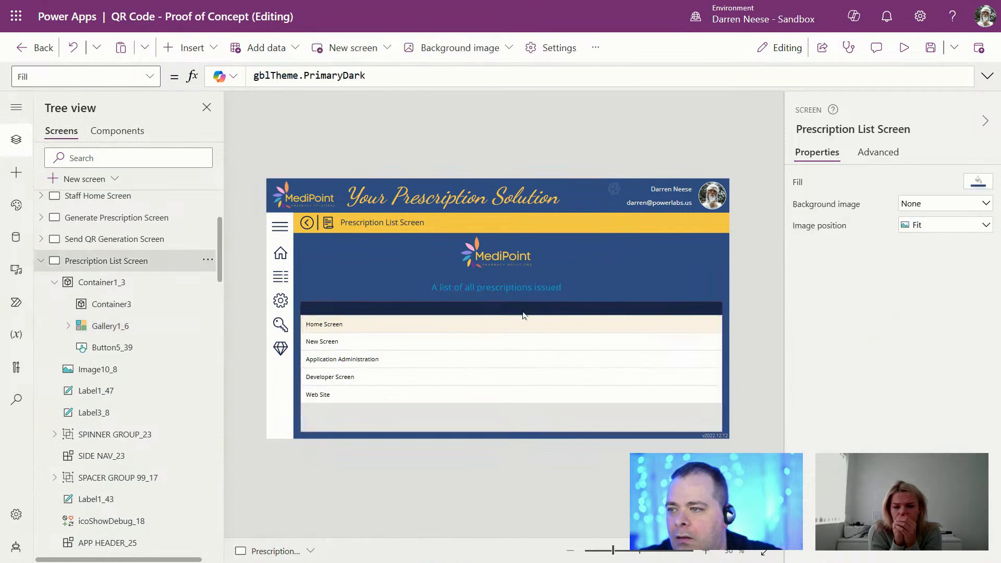
left_click(556, 312)
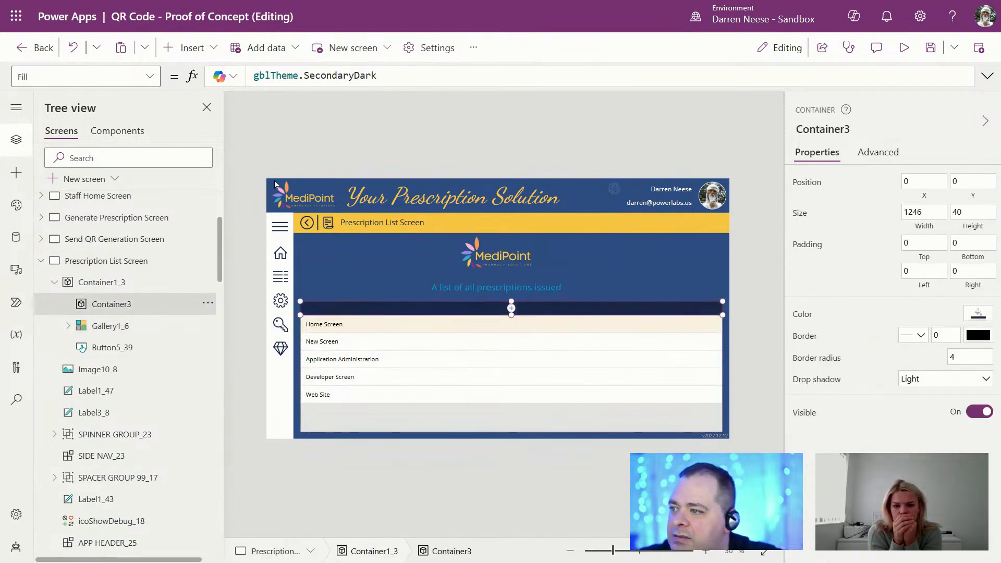
left_click(198, 49)
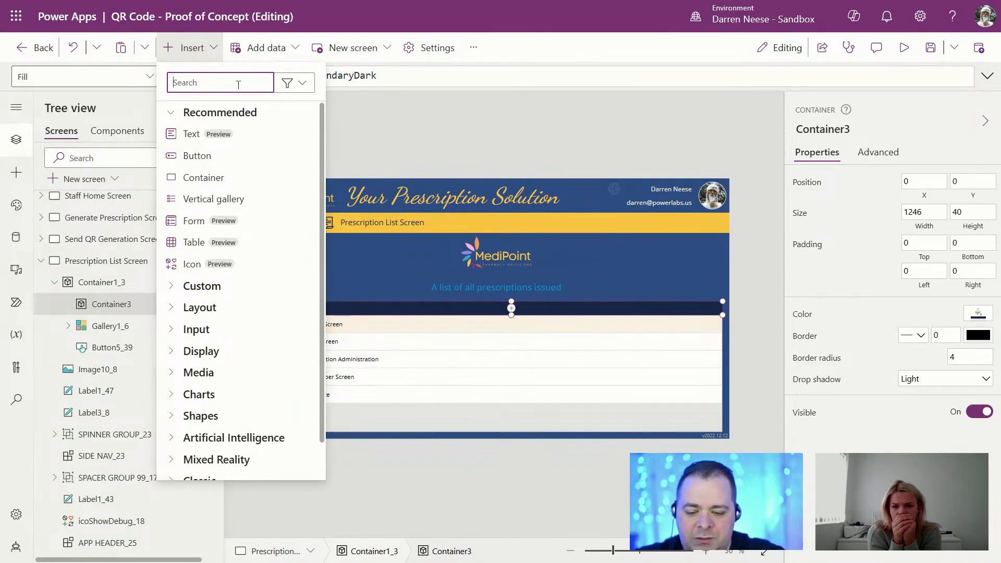
Step: Insert a text label at the header bar's left and set its Text to 'ID'
type("label")
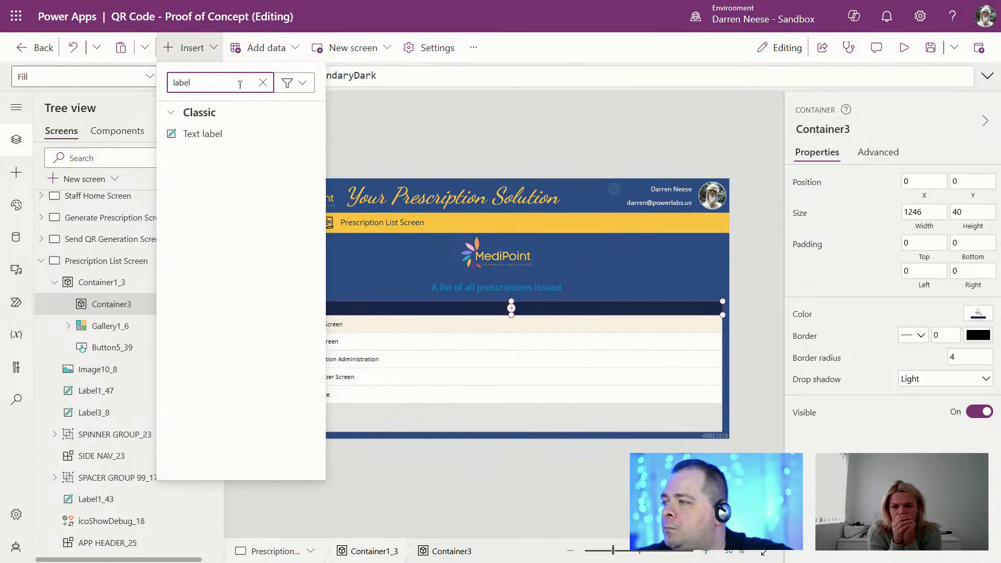
left_click(238, 137)
left_click_drag(351, 311, 326, 305)
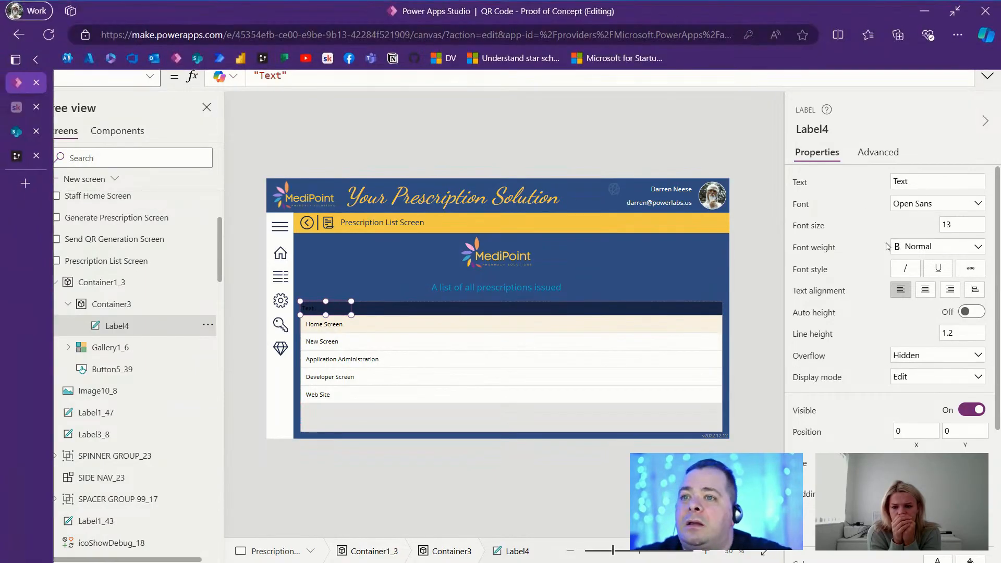
left_click(928, 181)
type("ID")
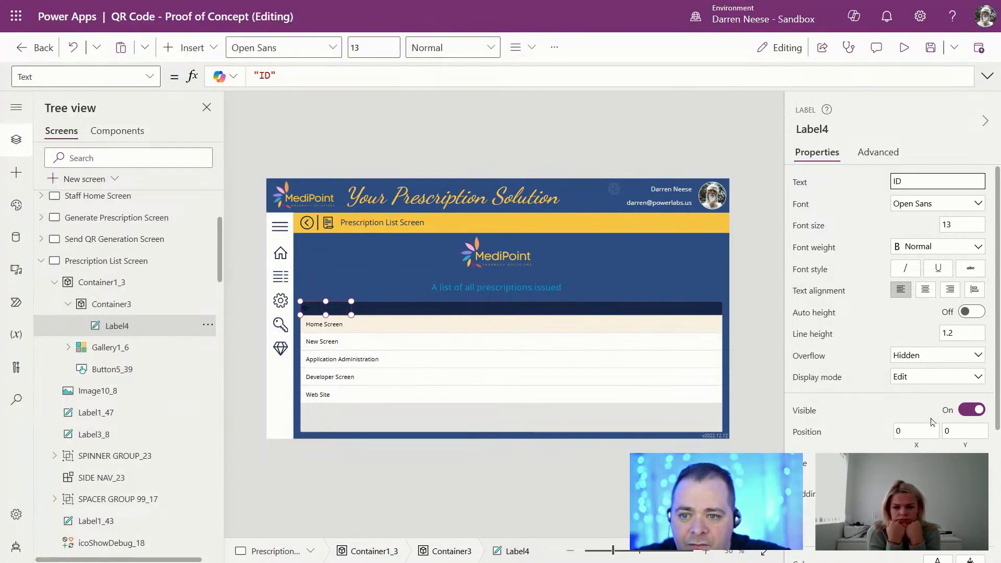
Step: Make the ID label's text colour white
scroll(898, 451, "down", 4)
left_click(938, 368)
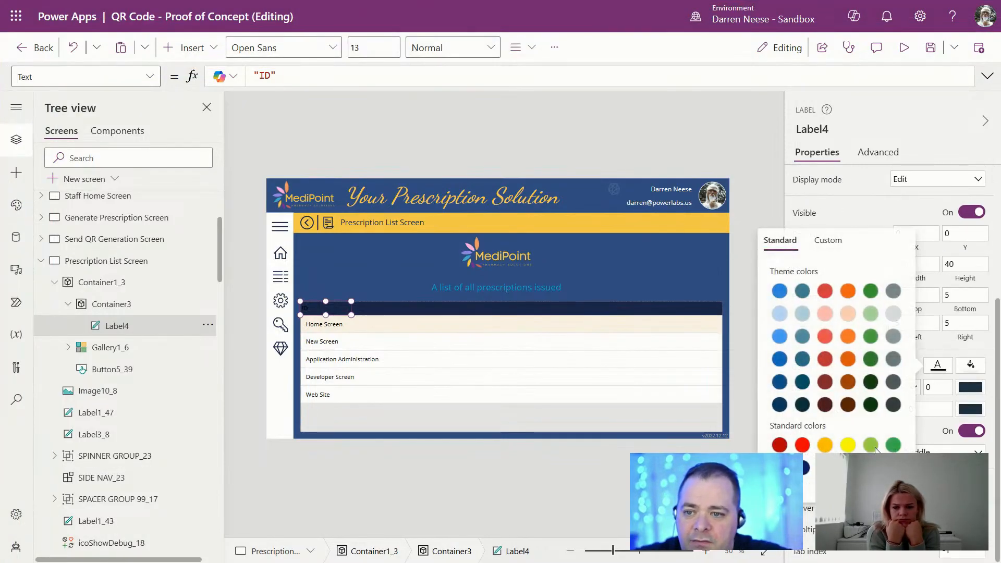
left_click(848, 468)
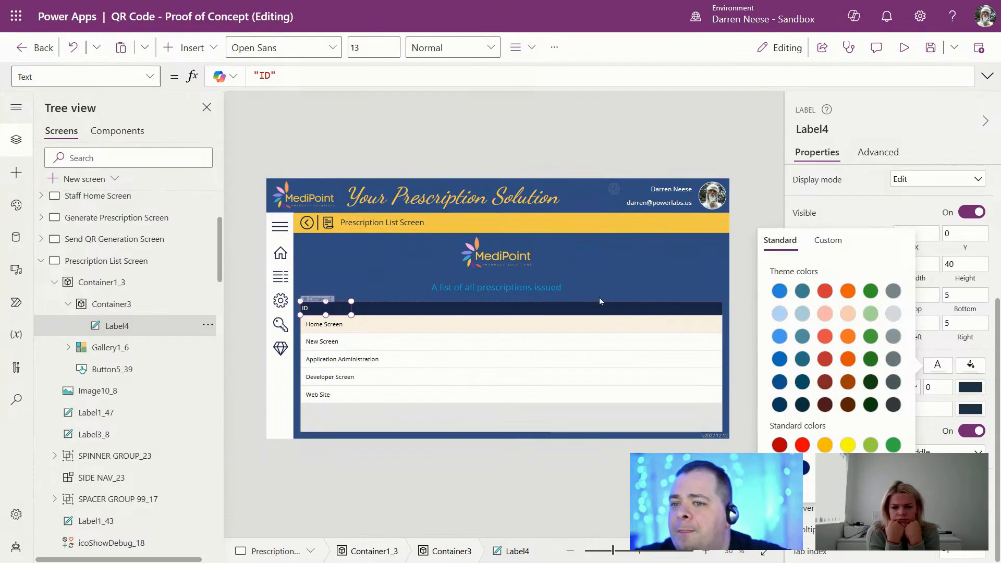
left_click(996, 288)
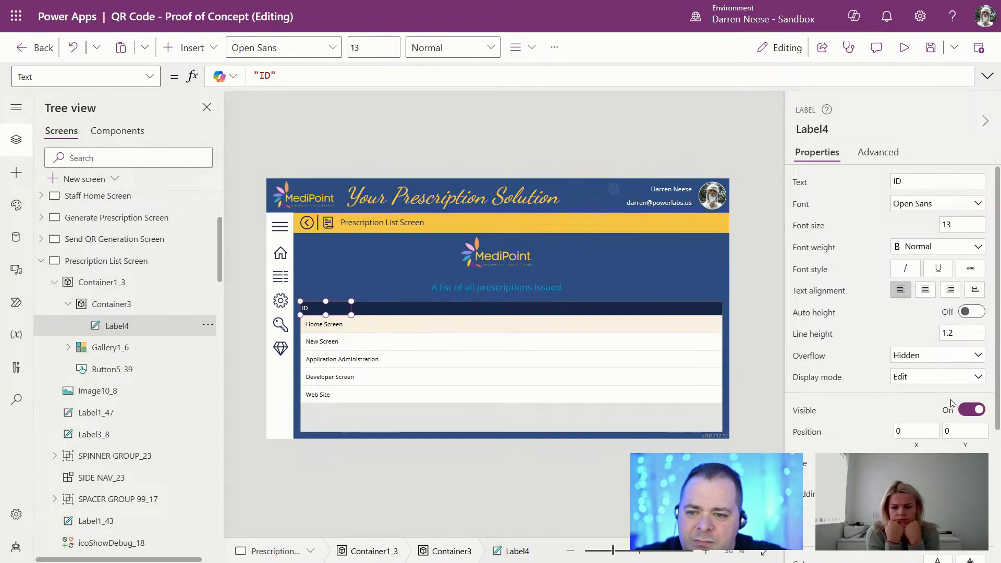
Step: Set the ID label's left padding to 10 to line up with the gallery rows
scroll(973, 317, "down", 3)
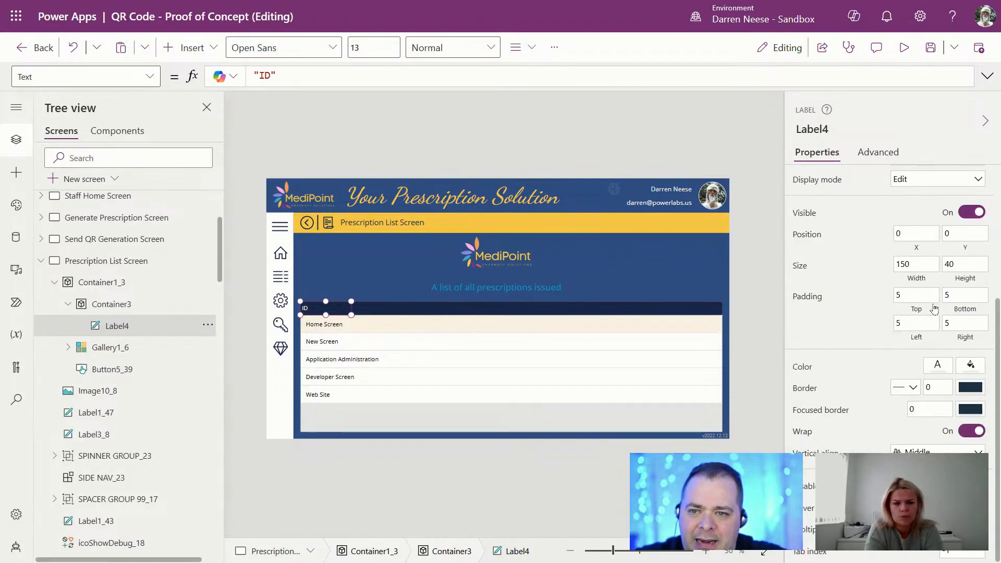
left_click(893, 322)
type("1")
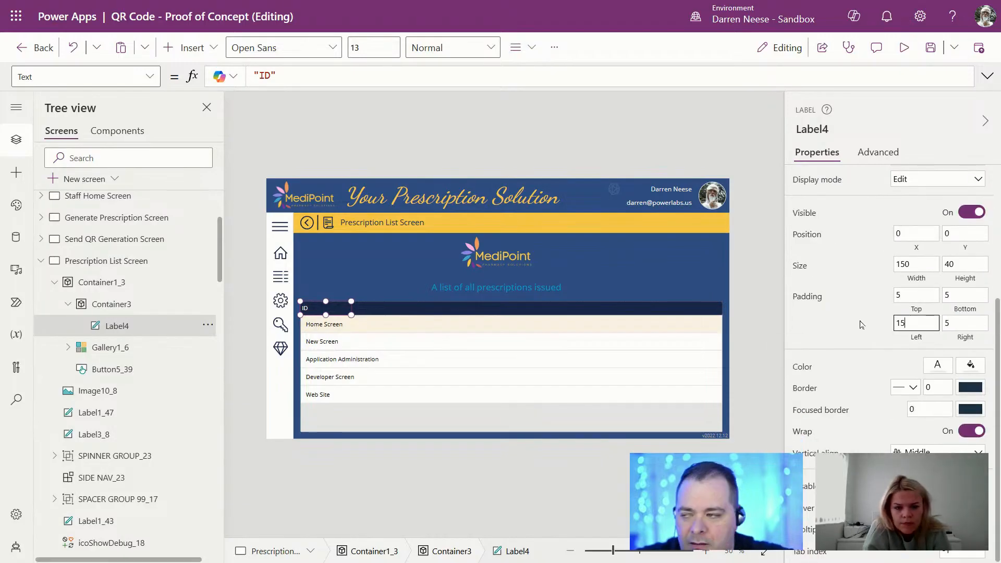
key("ctrl+a")
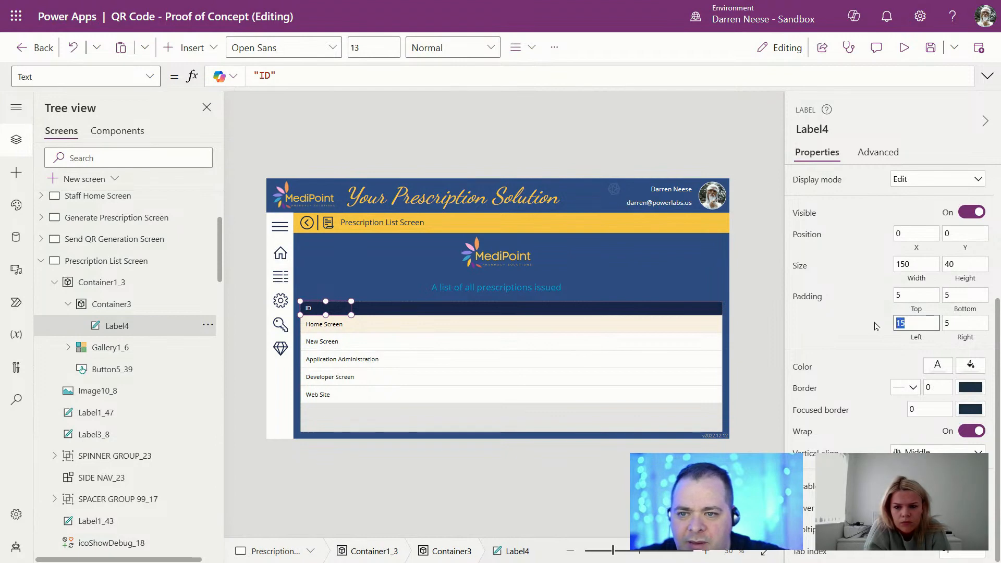
type("10")
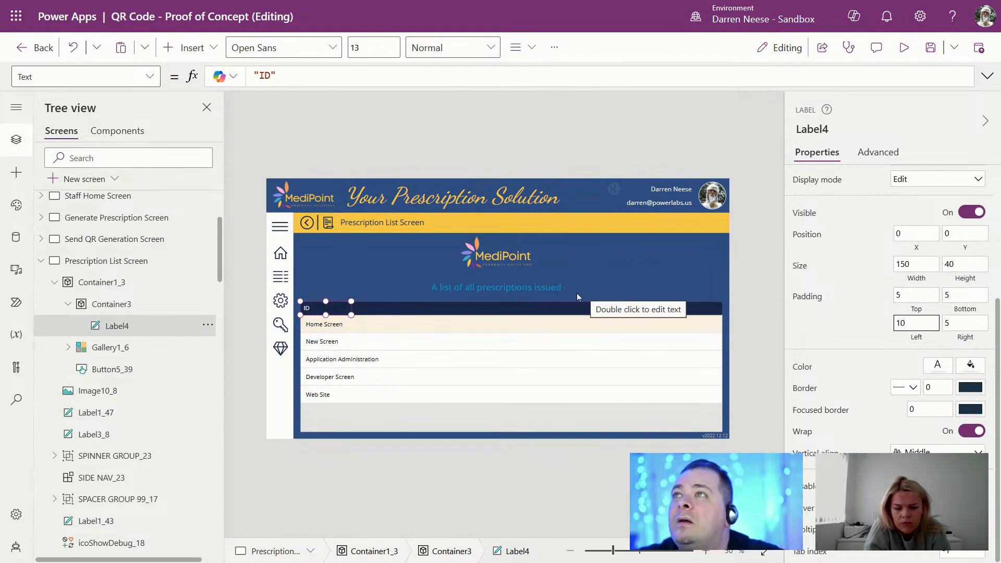
left_click(315, 326)
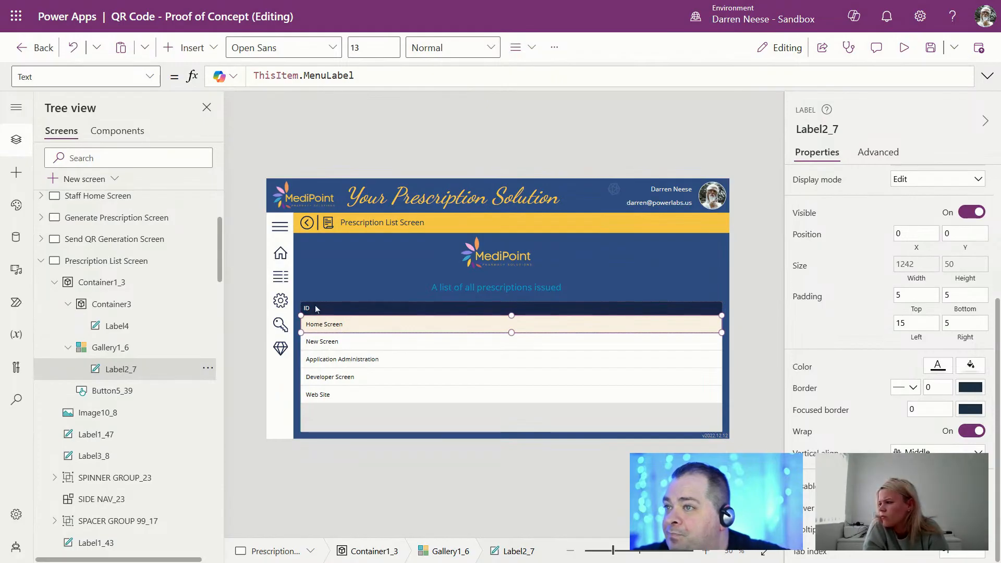
left_click(314, 305)
left_click(477, 344)
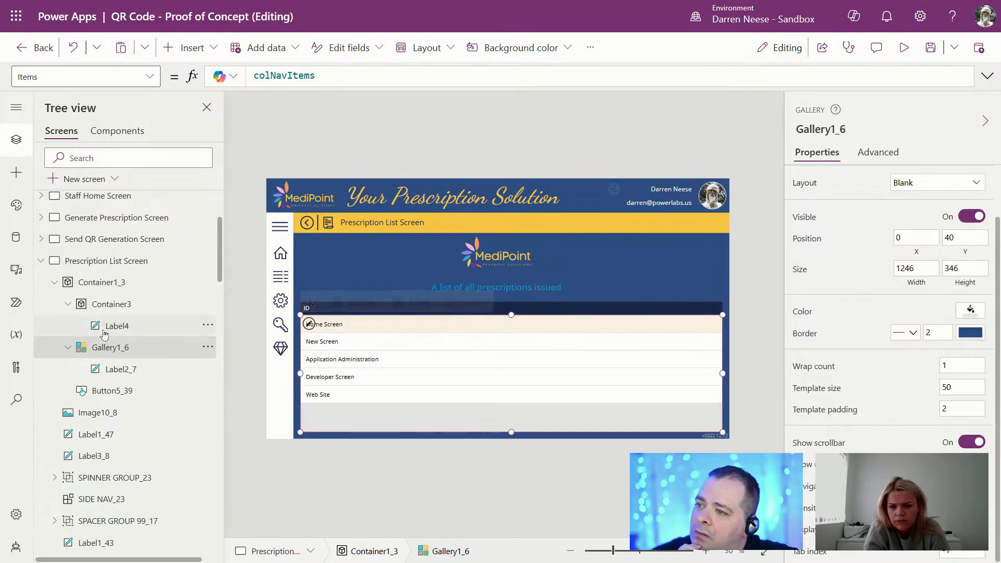
scroll(125, 291, "up", 3)
left_click(100, 204)
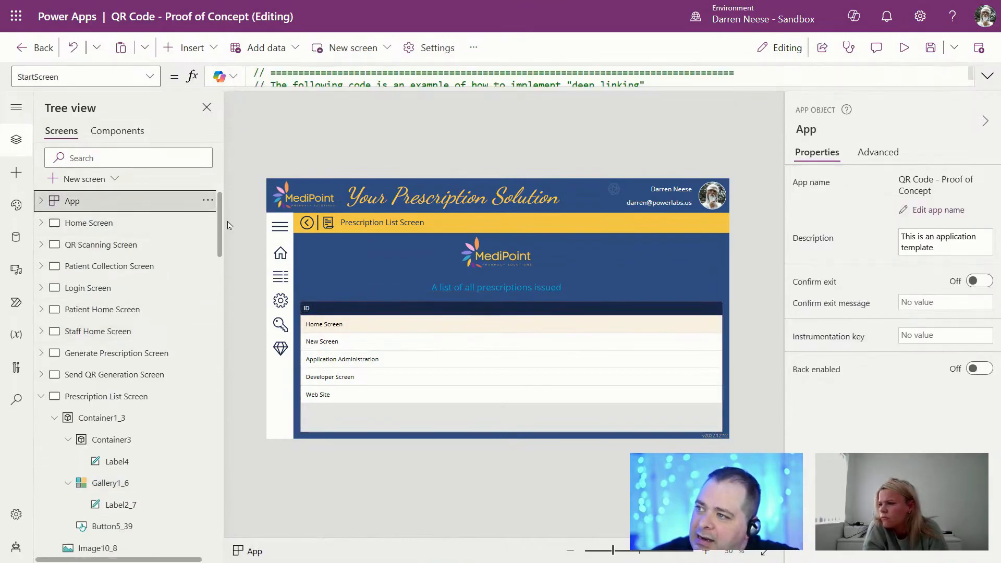
Step: Open the App's Formulas in the expanded editor and begin a new 'fx' line under fxInputBackground
left_click(150, 77)
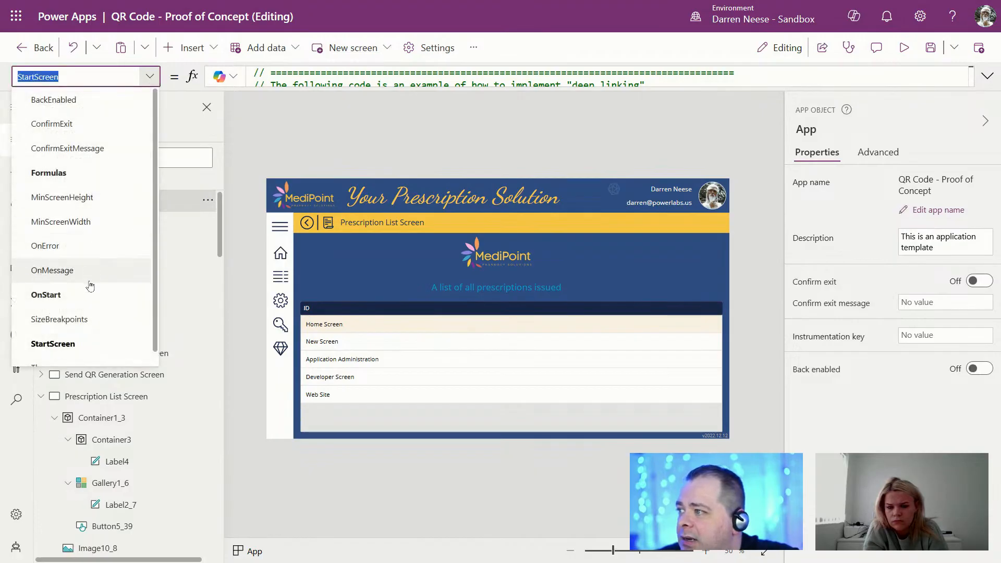
left_click(50, 172)
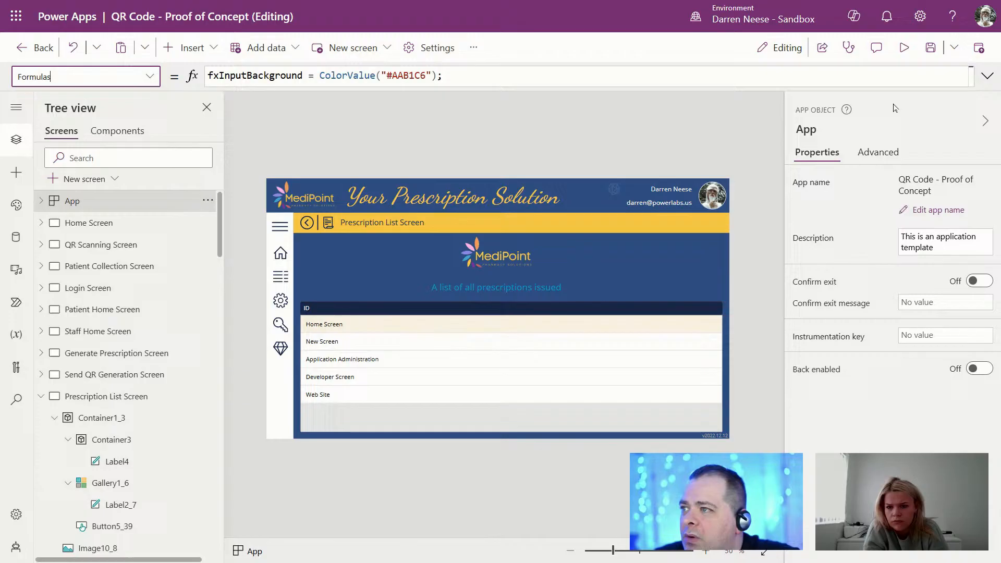
left_click(987, 76)
key("Return")
key("Return")
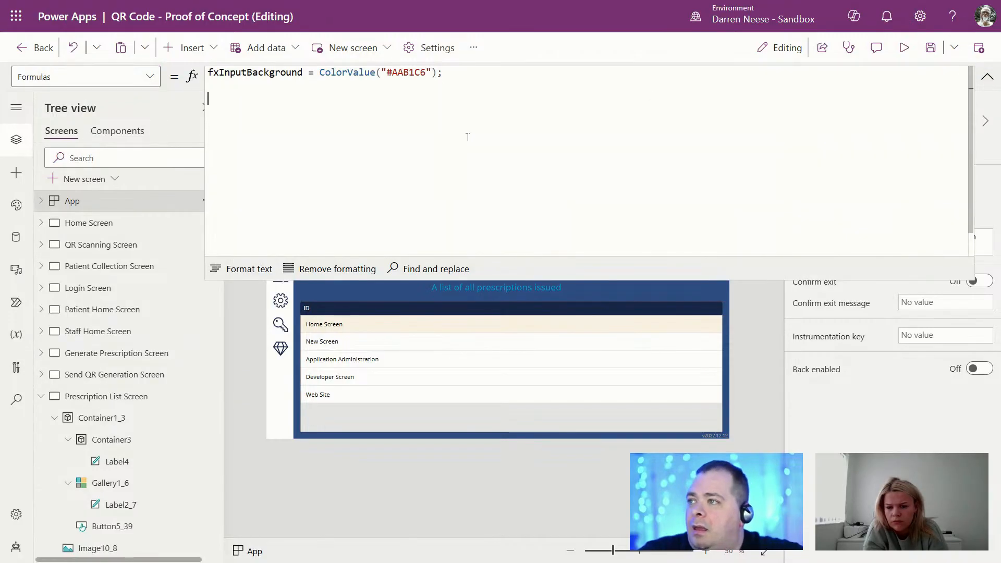
type("fx")
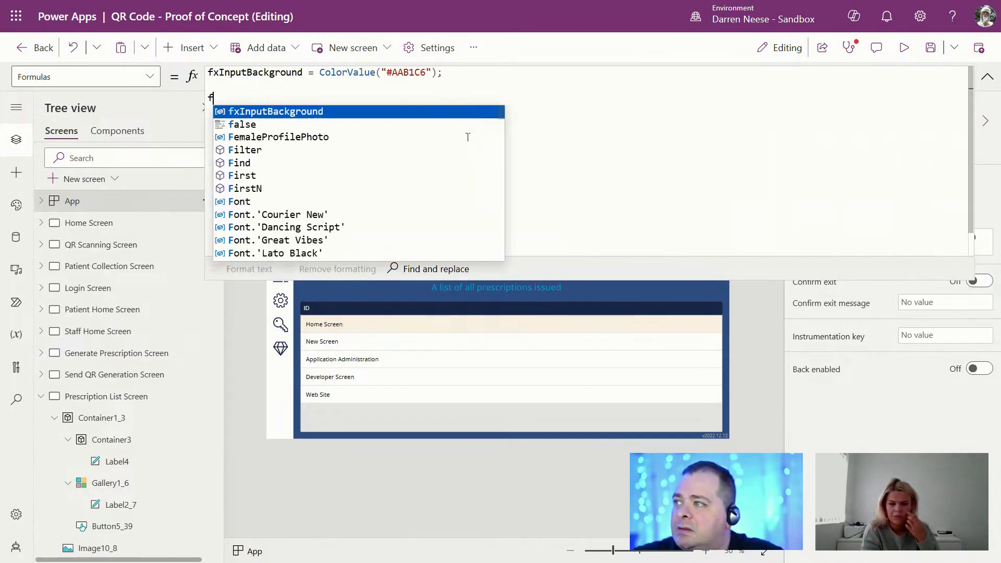
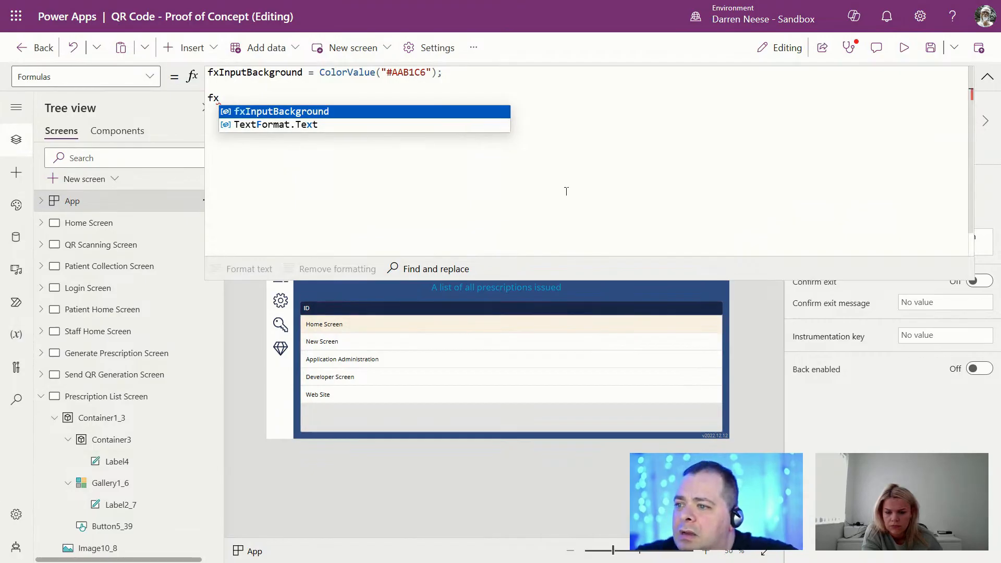
Step: Select Prescription List Screen, then switch over to the QR Code POC diagram in DrawSQL
left_click(120, 396)
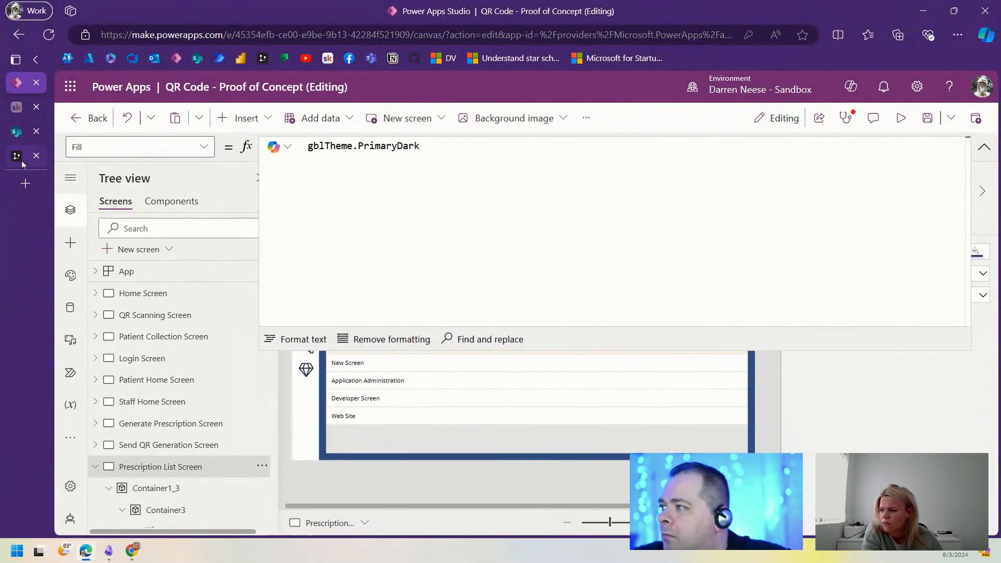
left_click(16, 156)
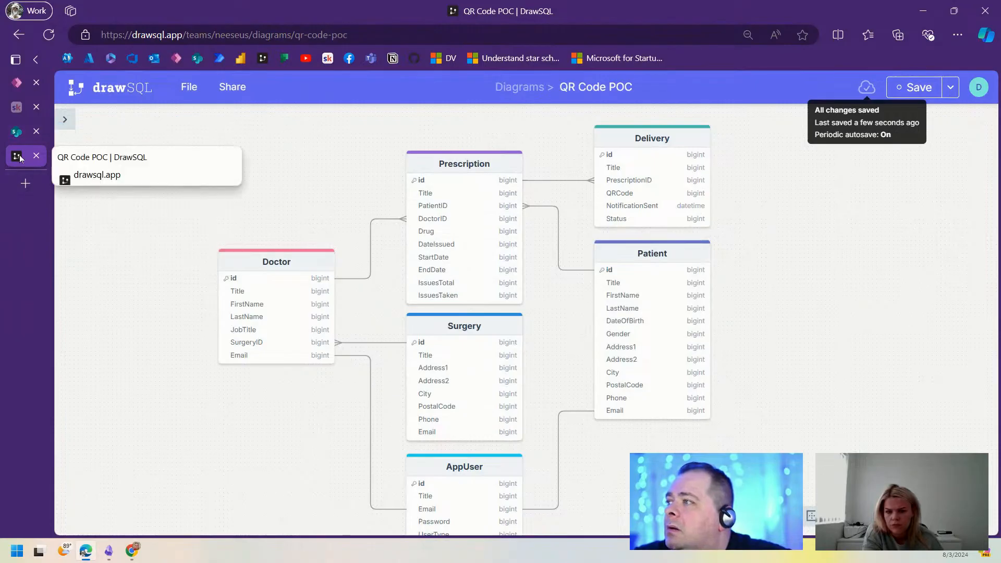
left_click_drag(17, 158, 198, 0)
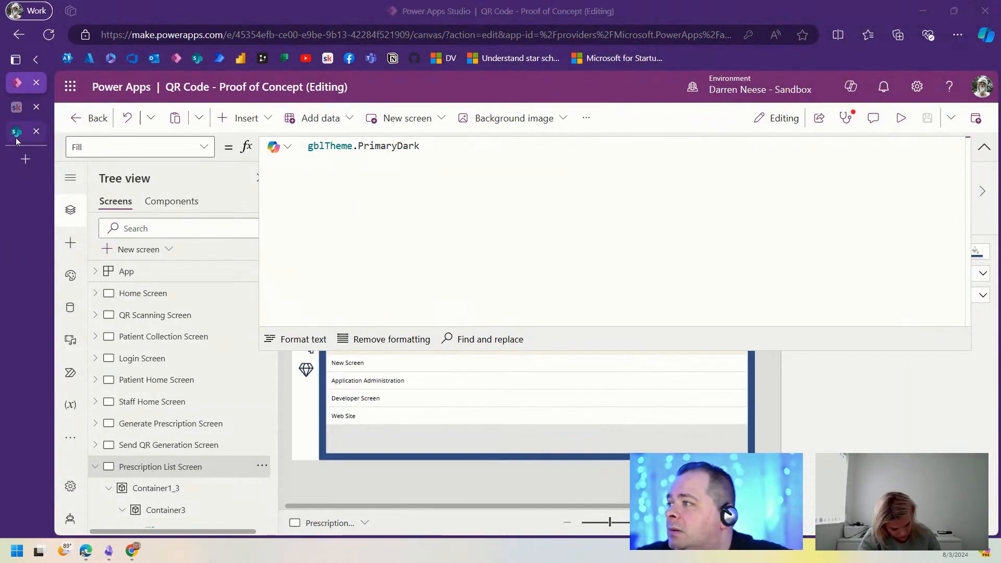
left_click(26, 159)
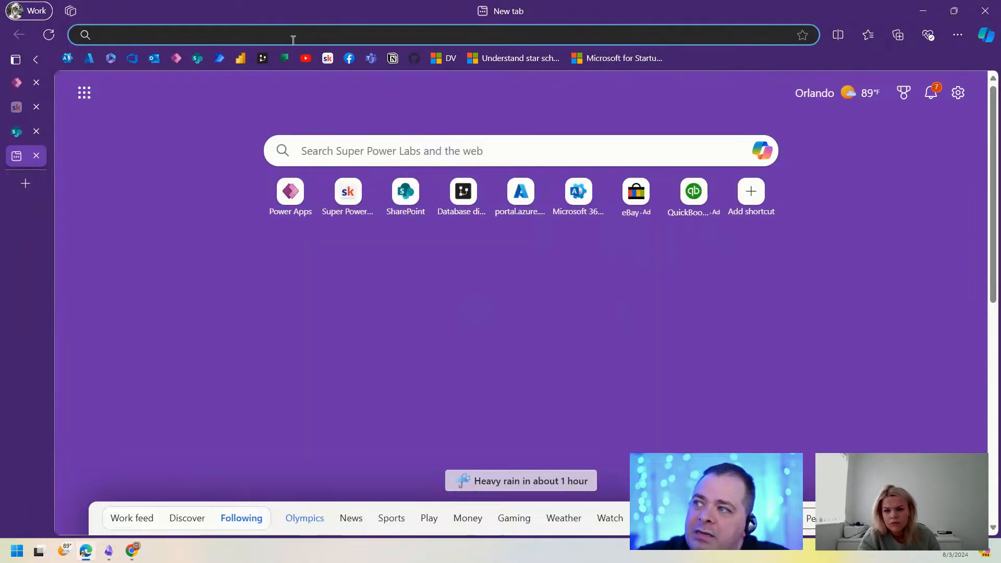
left_click(291, 36)
type("m")
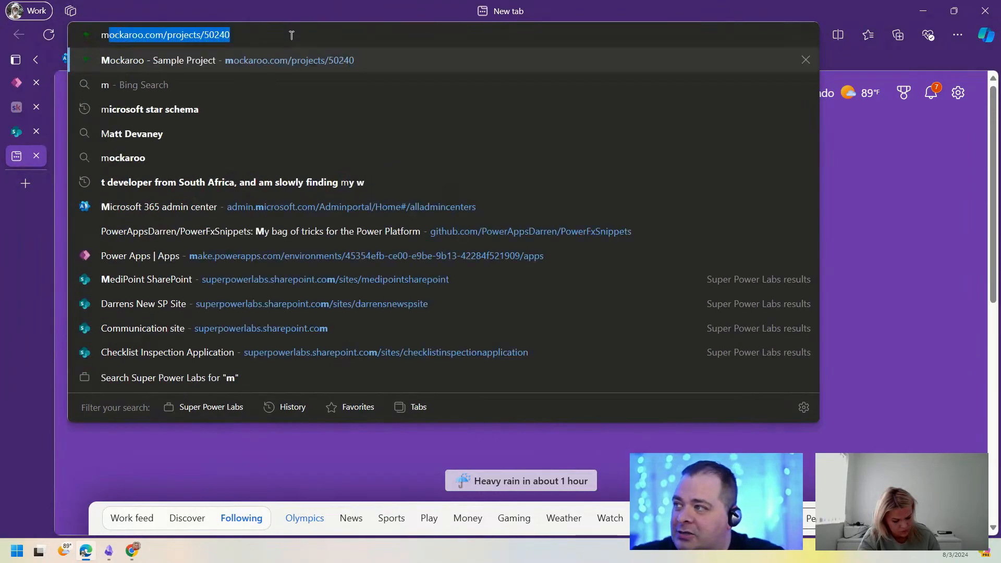
type("ock")
key("Return")
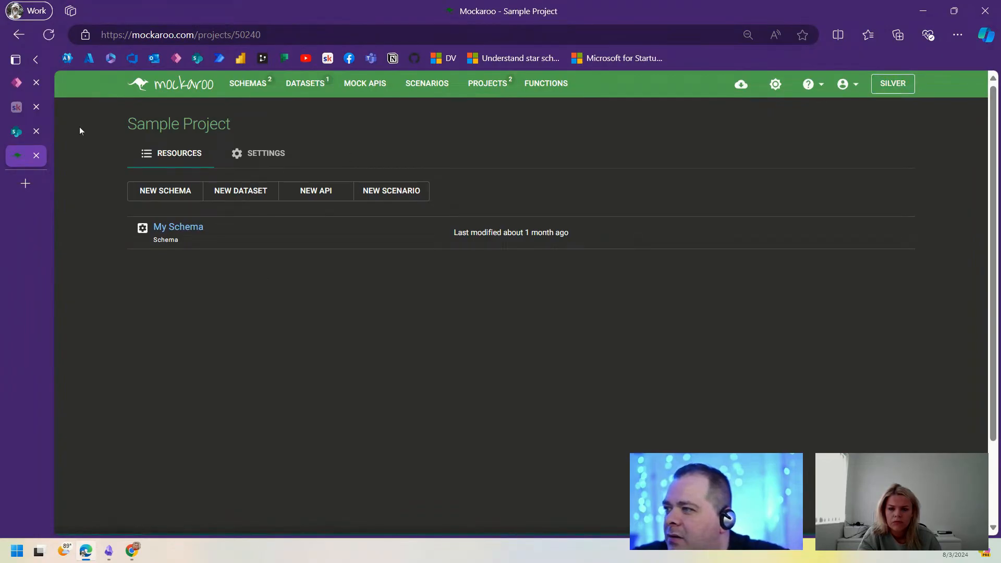
Step: Create a new Mockaroo schema and browse the Health data types for the first_name field
left_click(241, 89)
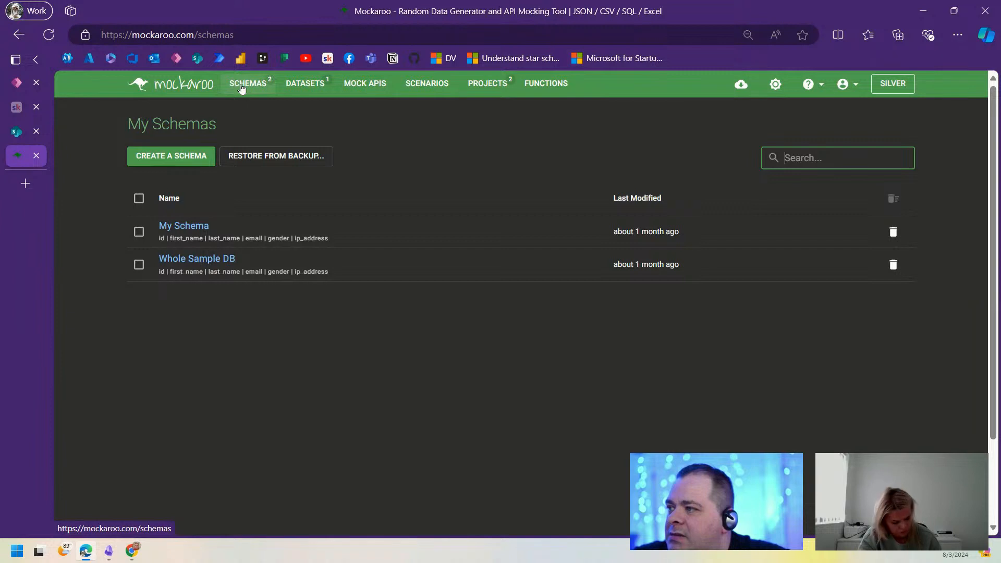
left_click(186, 152)
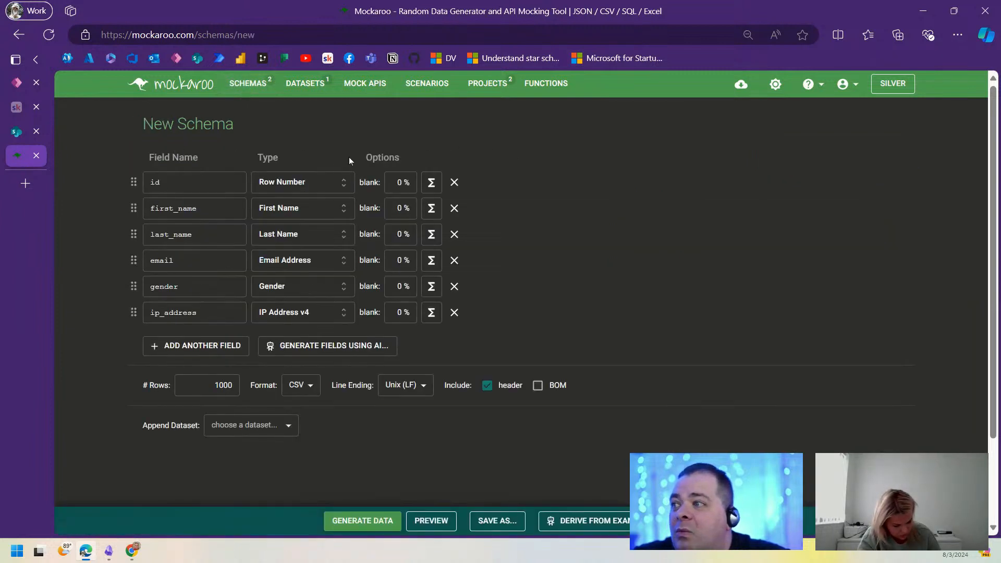
left_click(320, 214)
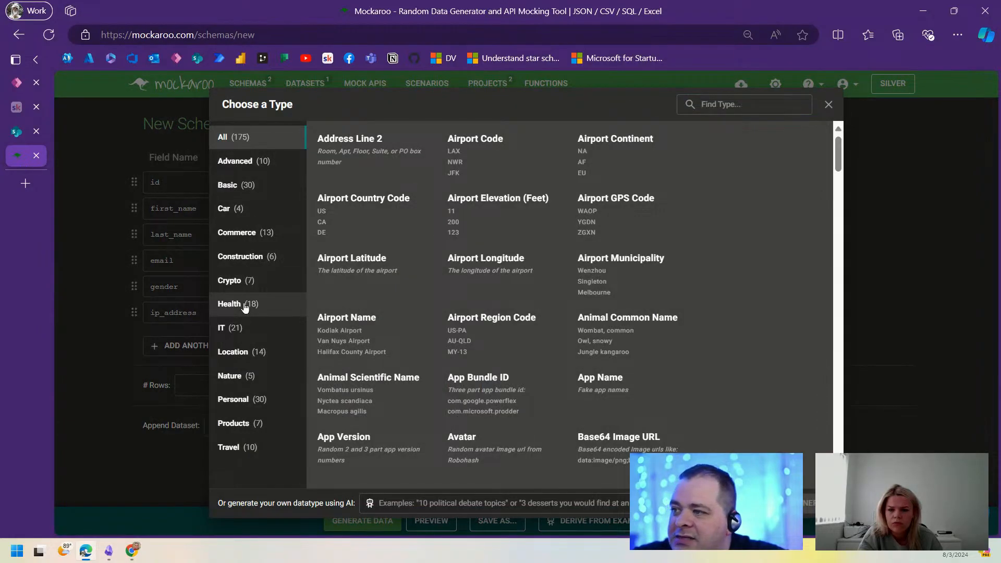
left_click(245, 306)
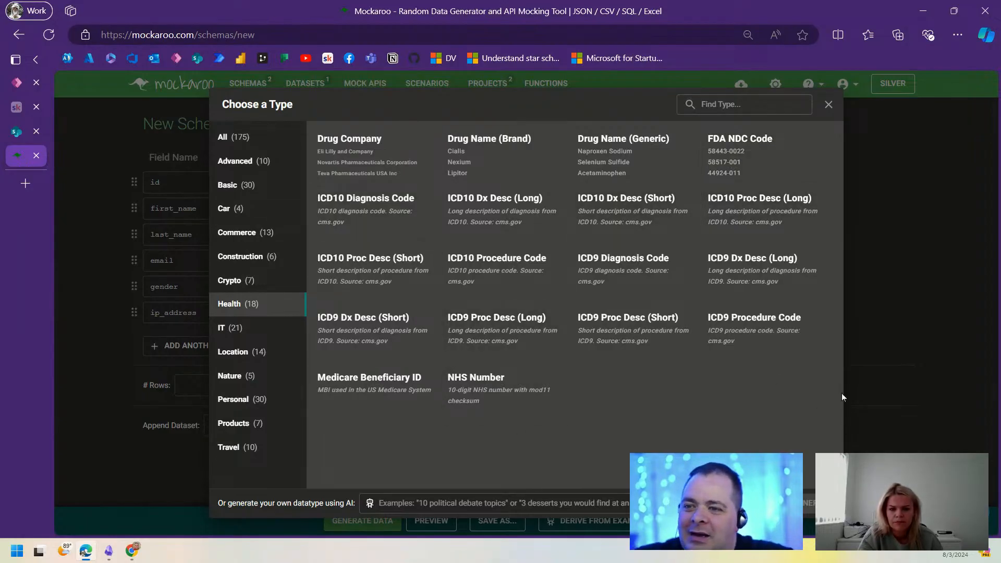
Step: Select the mockaroo.com address, then return to the Power Apps editor
left_click(129, 35)
left_click_drag(194, 35, 91, 33)
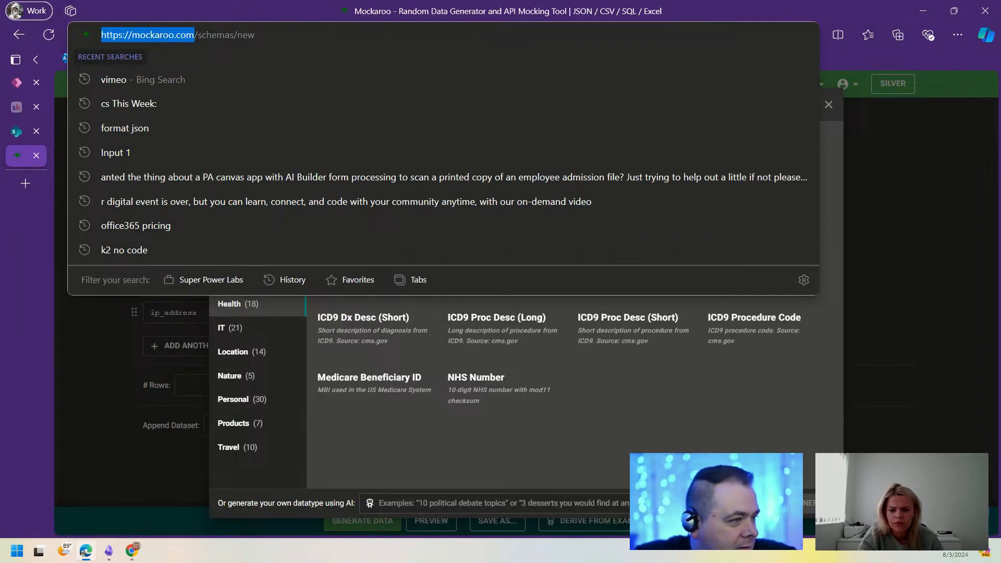
key("alt+Tab")
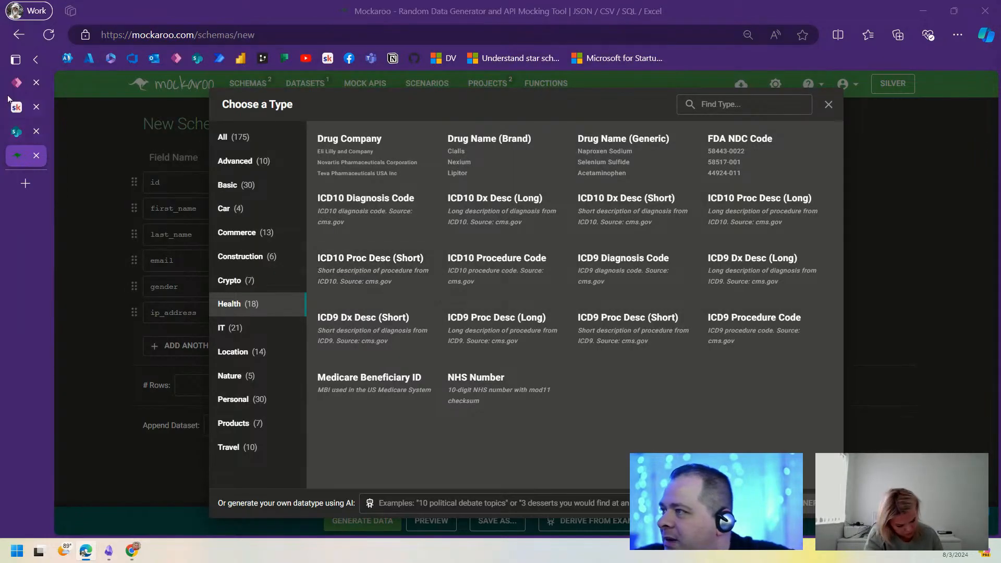
left_click(17, 83)
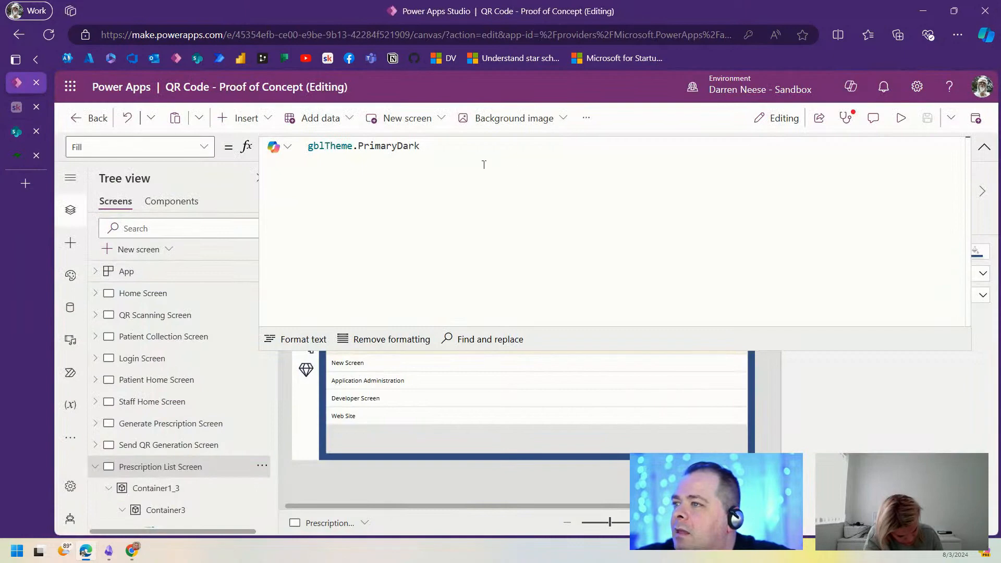
Step: Start an fxPrescription record in App Formulas with ID: 1 and Title: ""
left_click(194, 270)
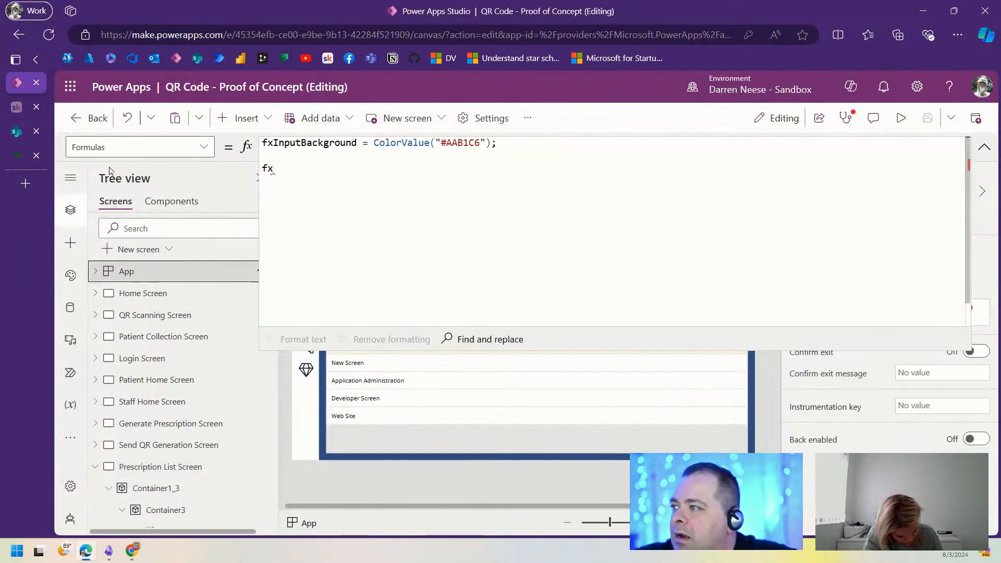
left_click(291, 170)
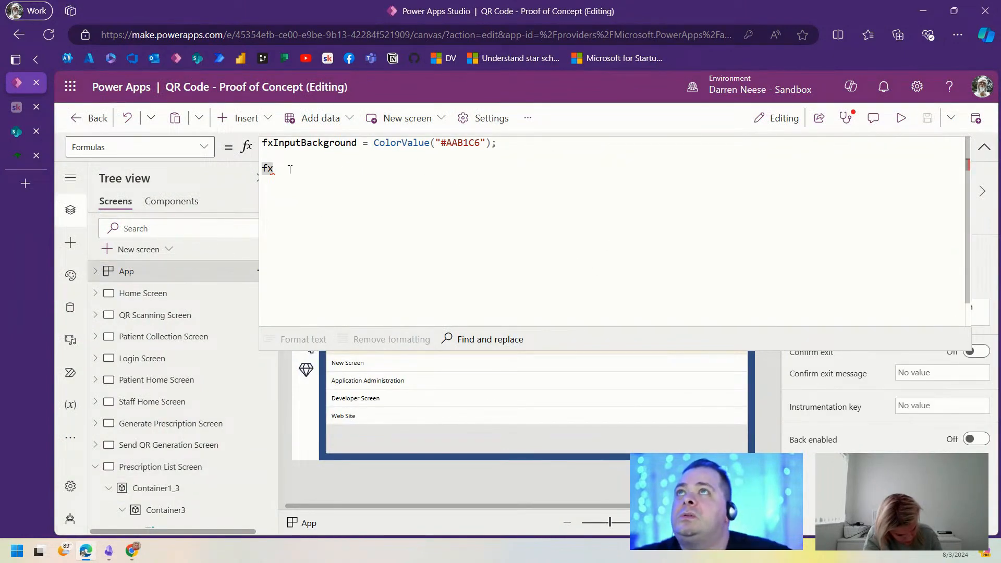
type("Pre")
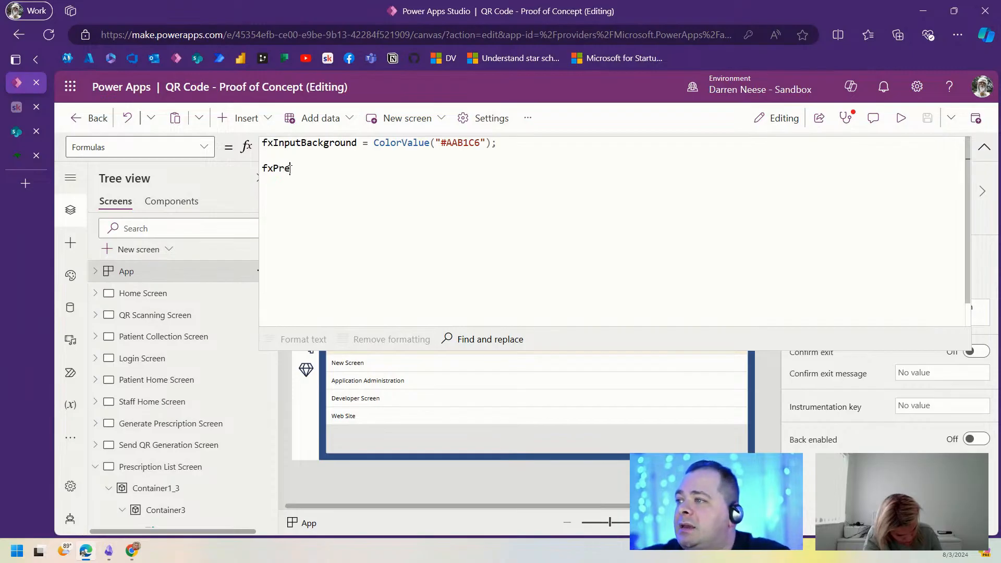
type("scription")
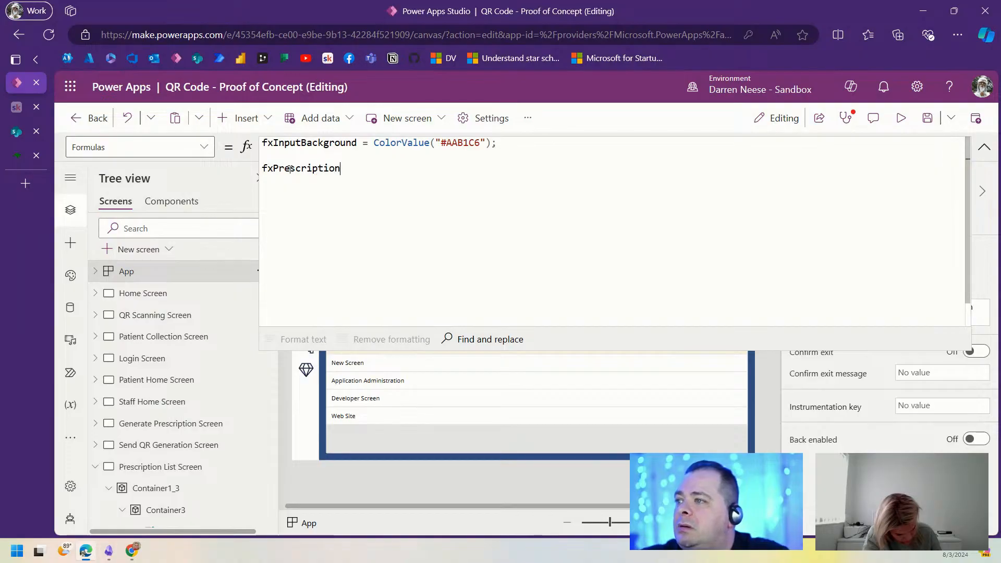
type(" = [      ]")
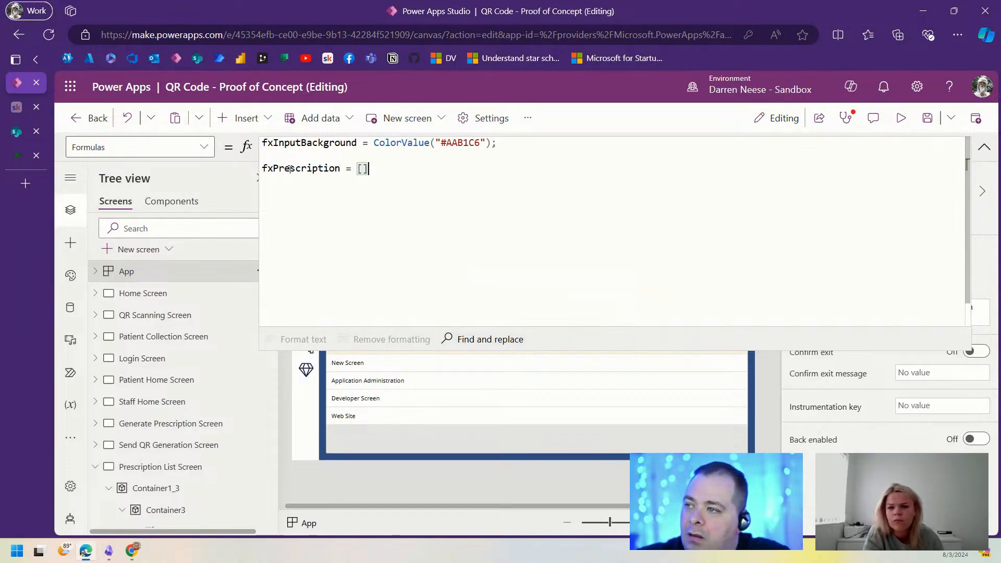
type(";")
key("Left")
key("Left")
key("Return")
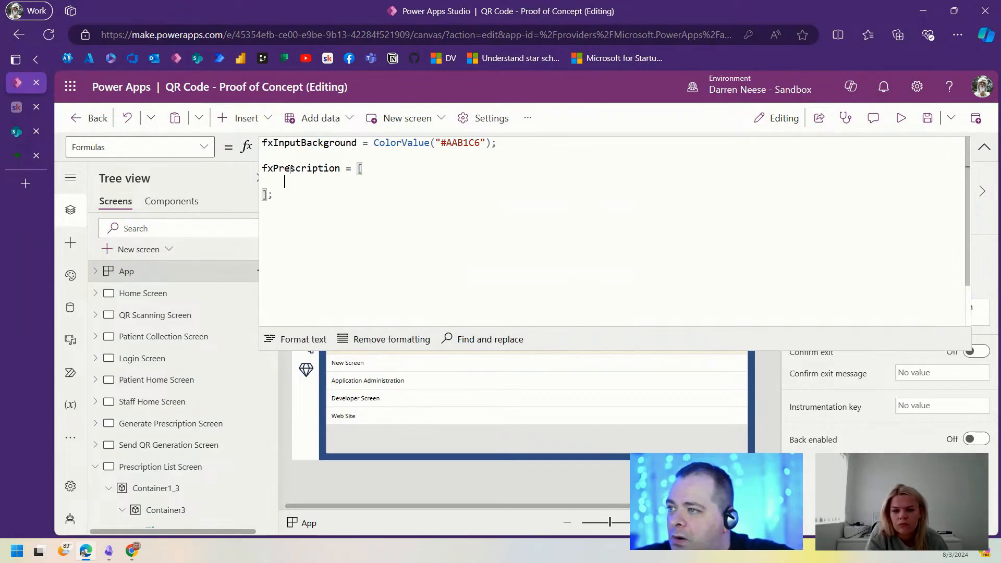
type("{")
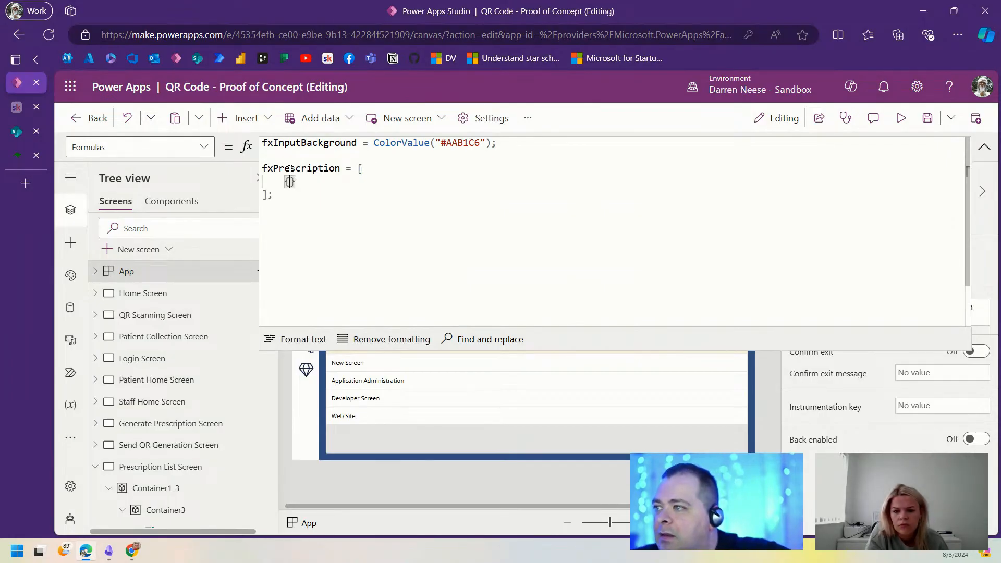
key("Return")
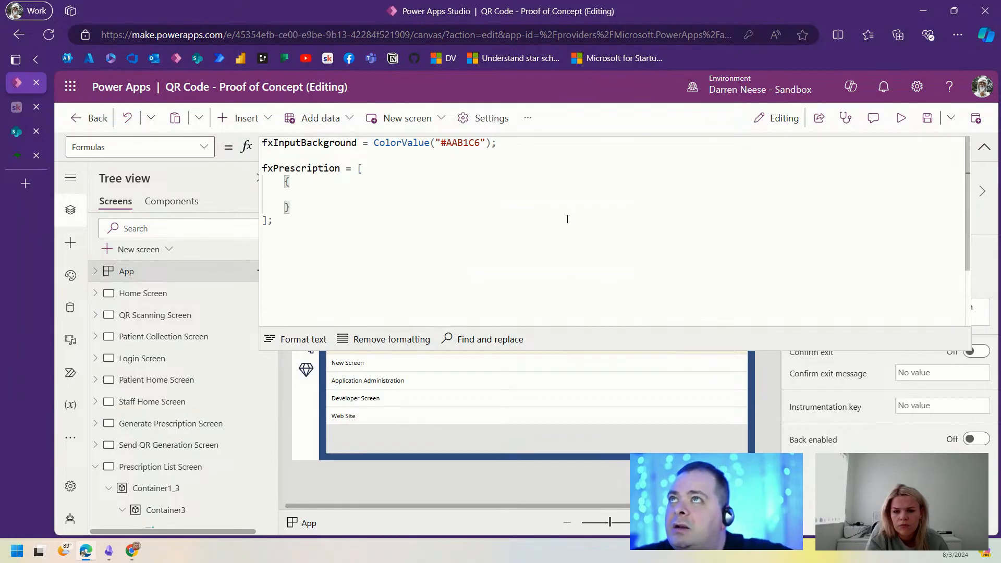
type("ID: ")
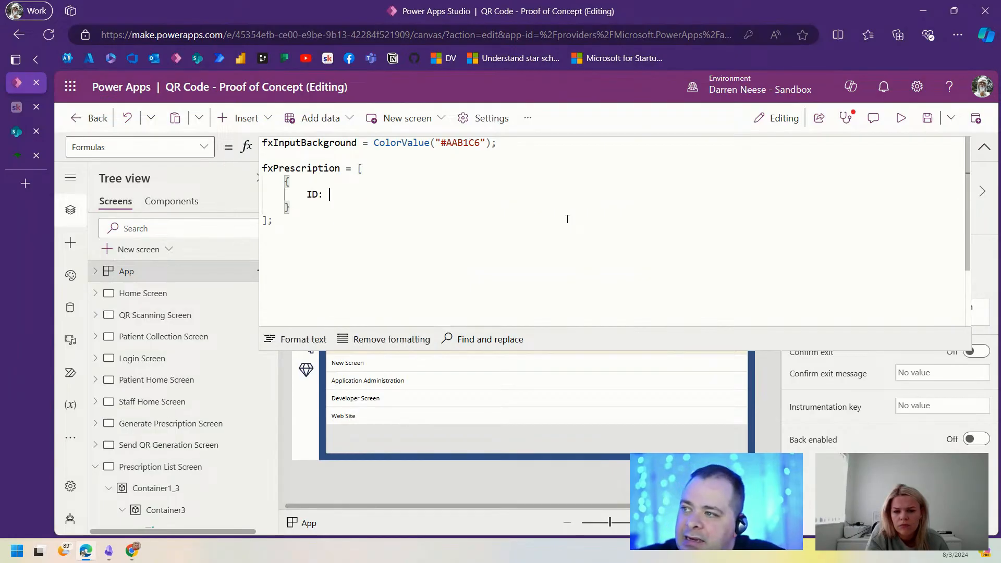
type("1,")
key("Return")
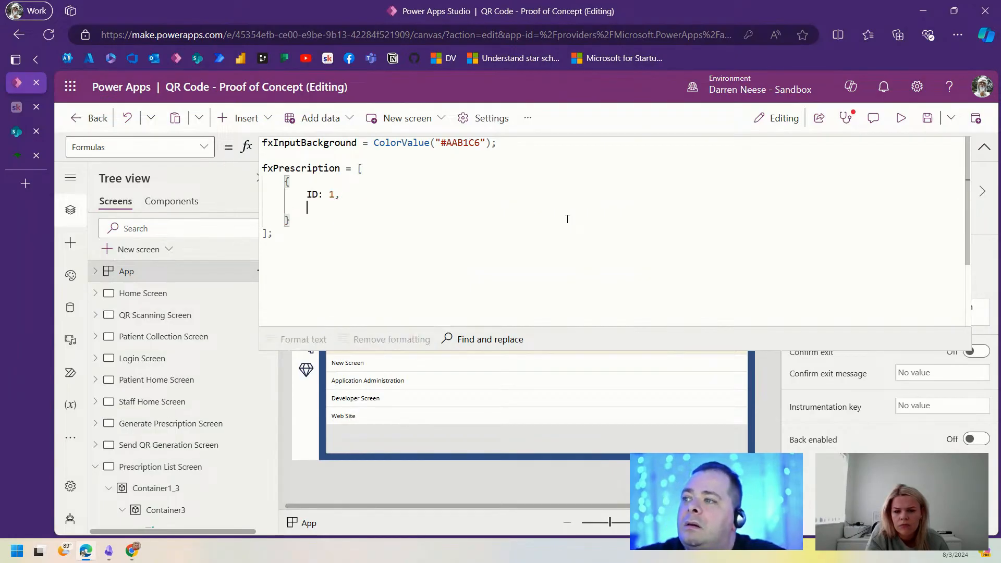
type("Title")
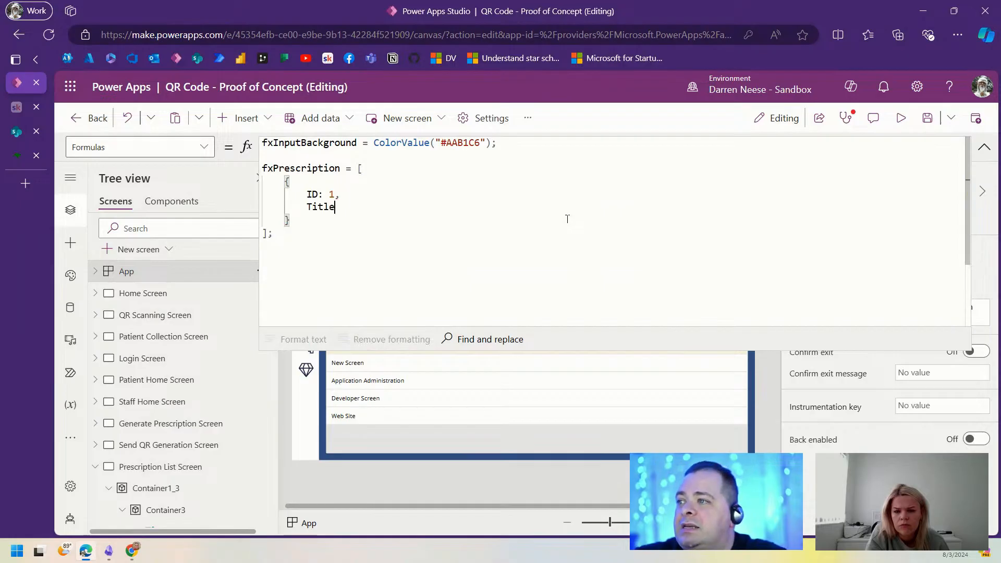
type(": ")
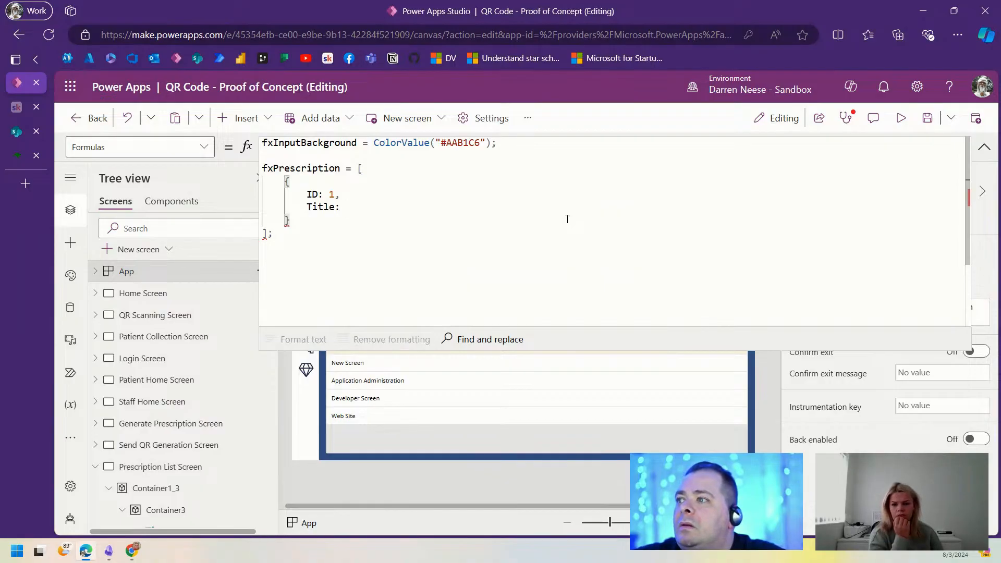
type("\"\",")
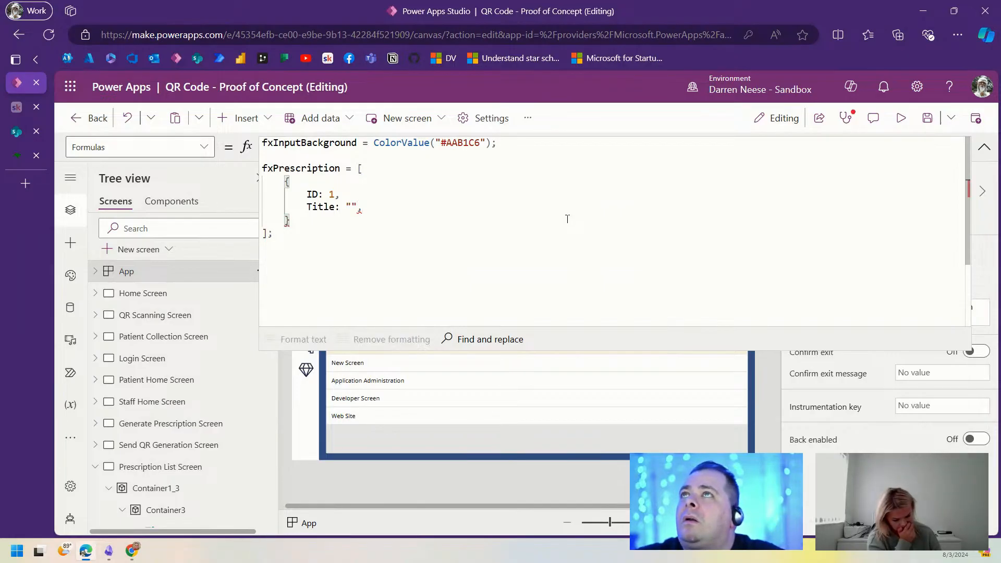
key("Return")
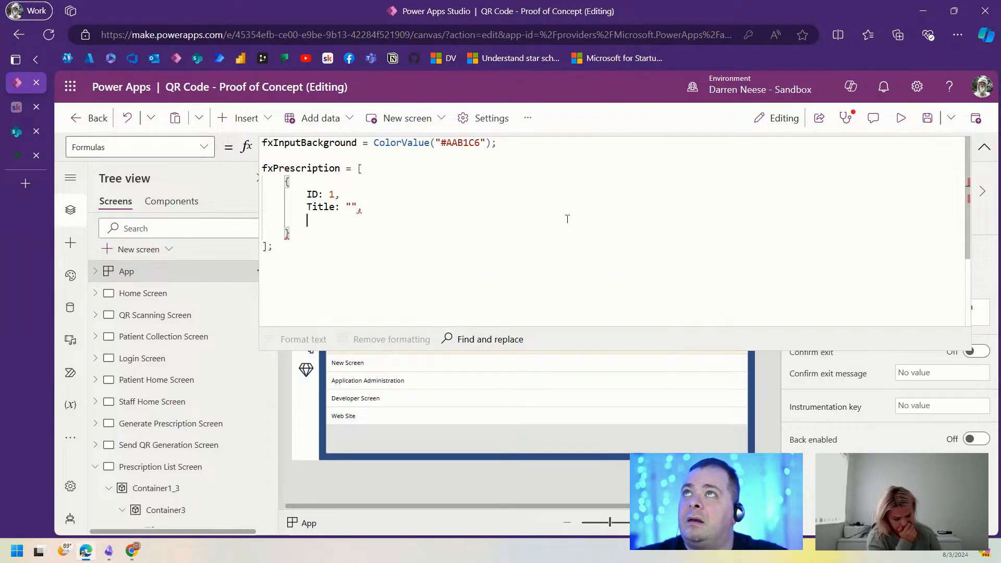
Step: Add PatientID: 0, DoctorID: 0 and Drug: "" fields to fxPrescription
type("Patient")
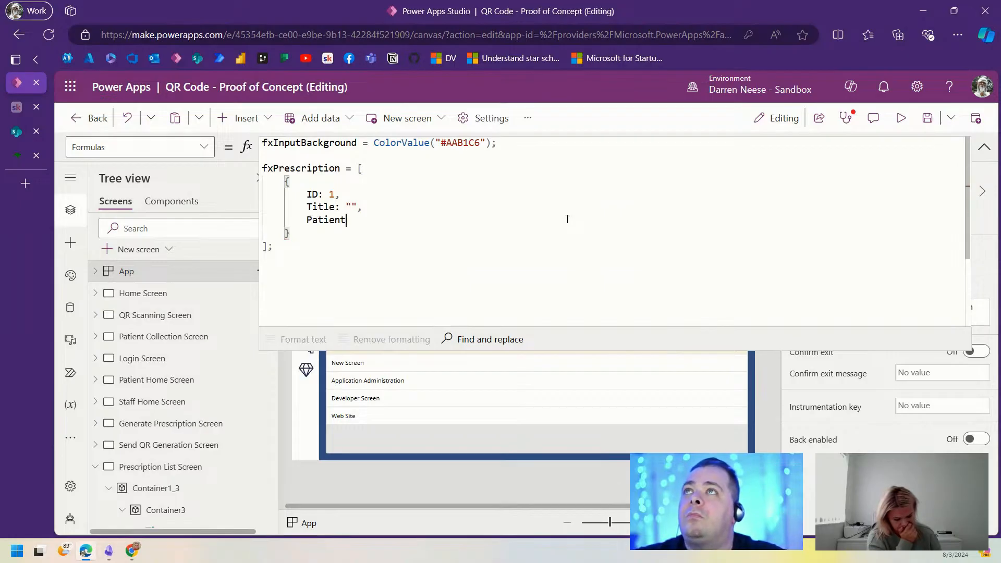
type("ID: ")
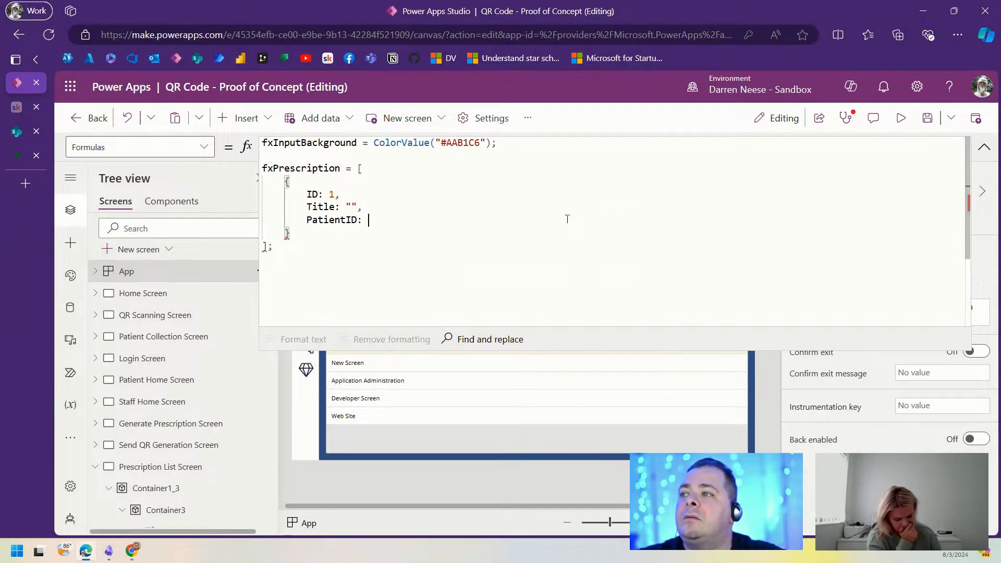
type("0,")
key("Return")
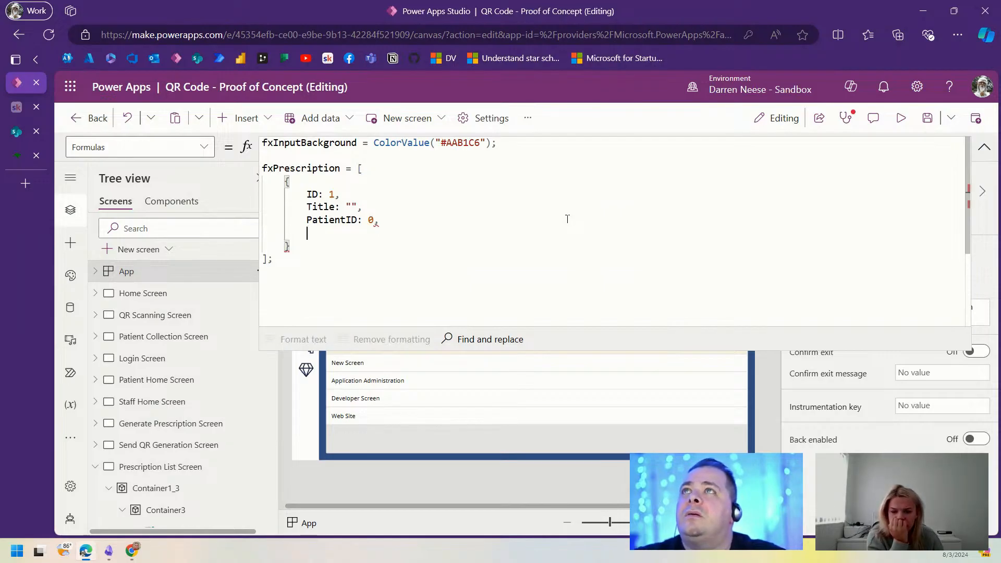
type("DoctorI")
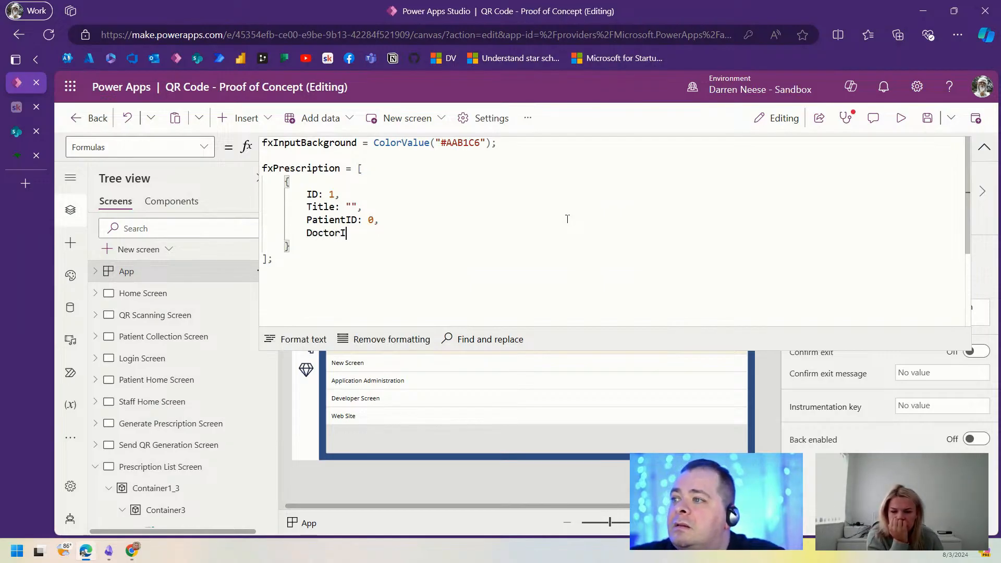
type("D: 0,")
key("Return")
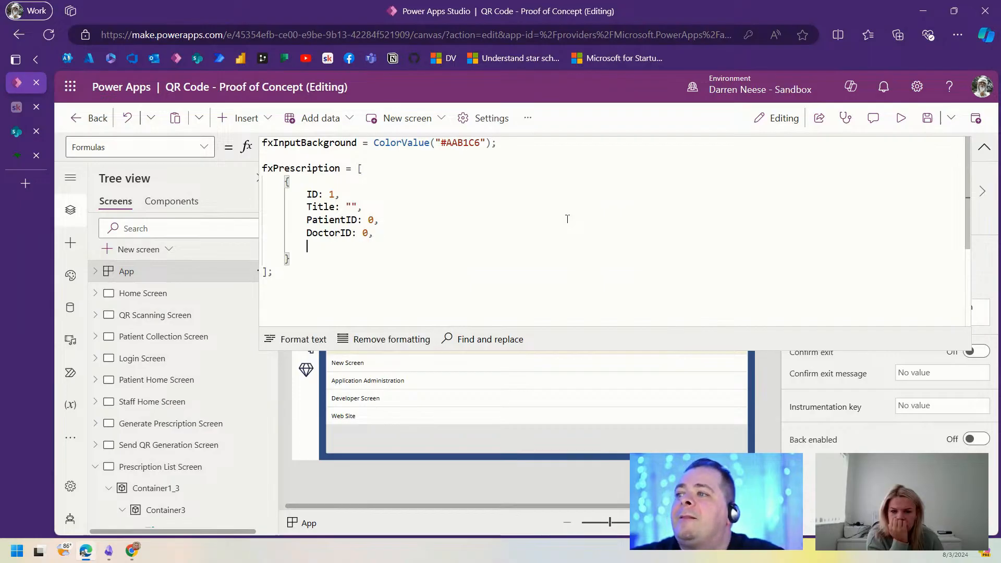
type("Drug")
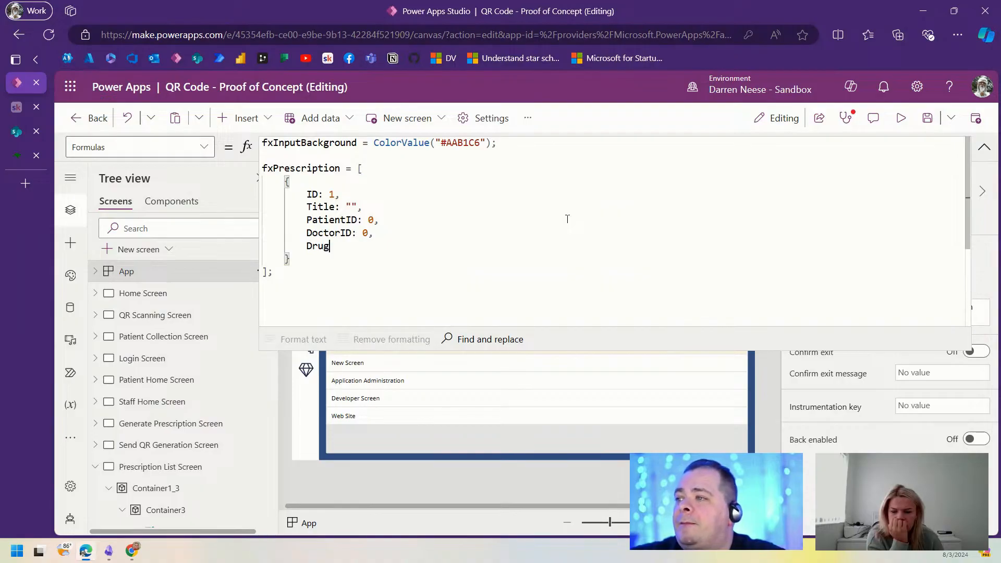
type(": \"\"")
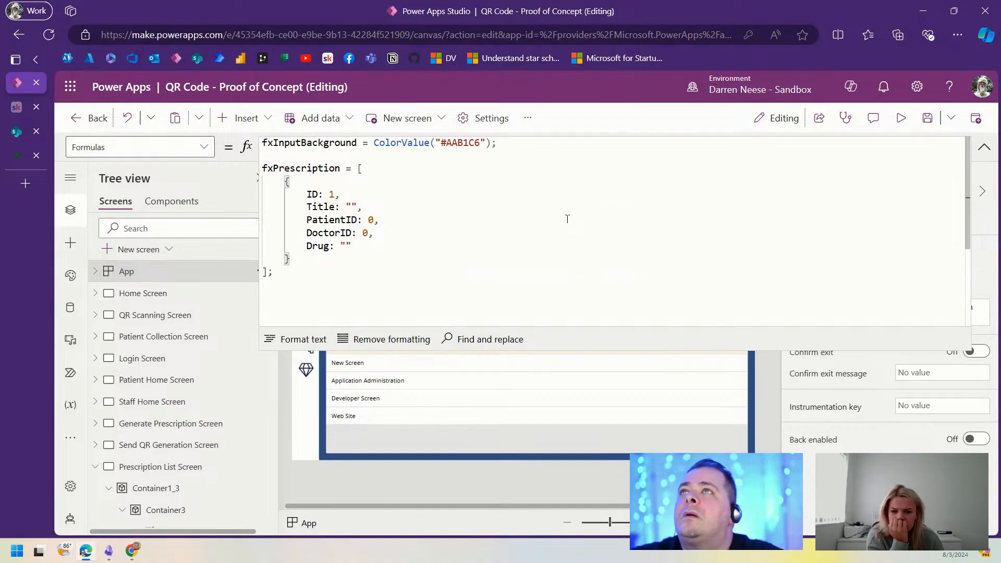
type(",")
key("Return")
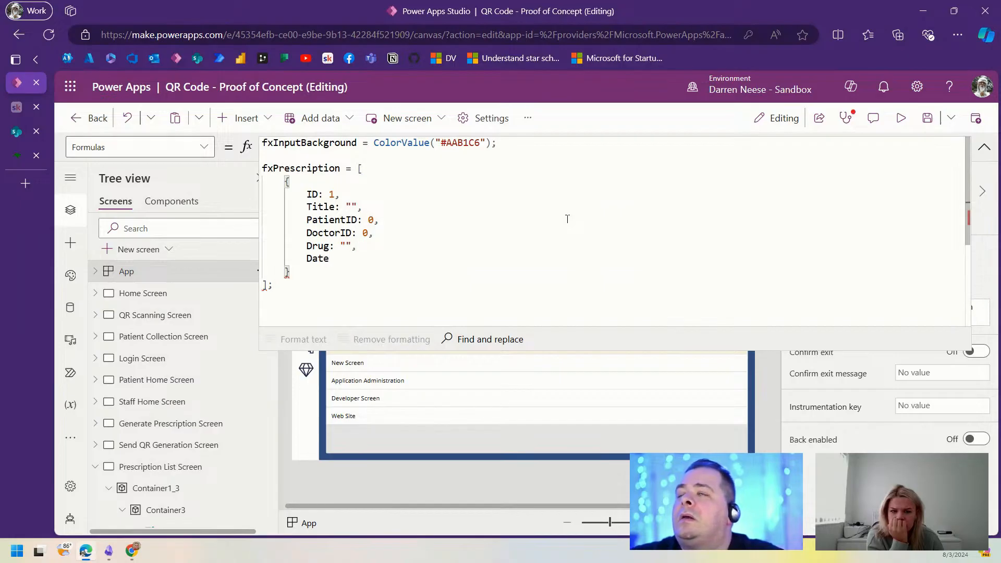
Step: Add DateIssued, StartDate and EndDate as Today(), plus IssuesTotal: 1 and IssuesTaken: 1
type("DateIssued:")
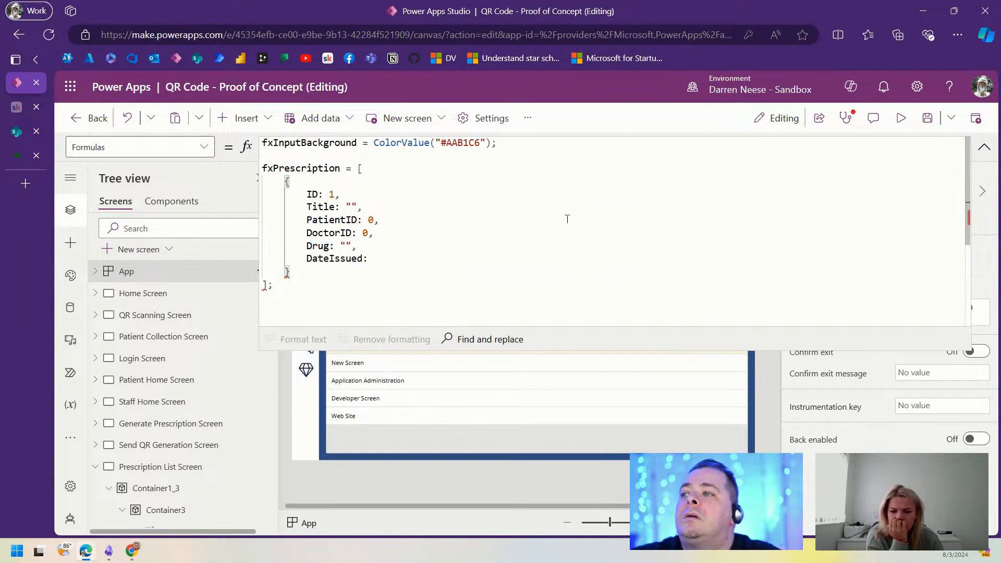
type(" Today(),         ")
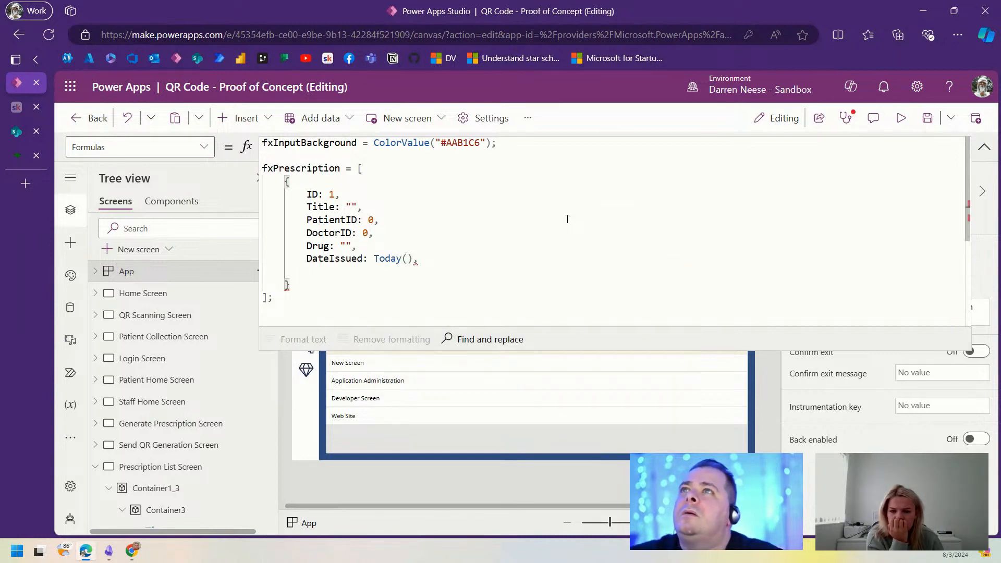
type("Sta")
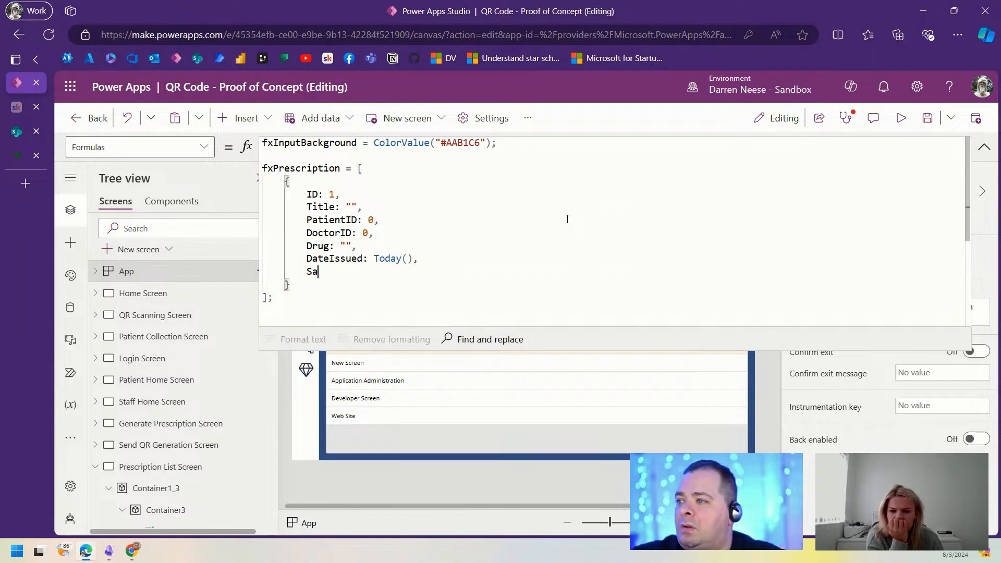
key("BackSpace")
type("tart")
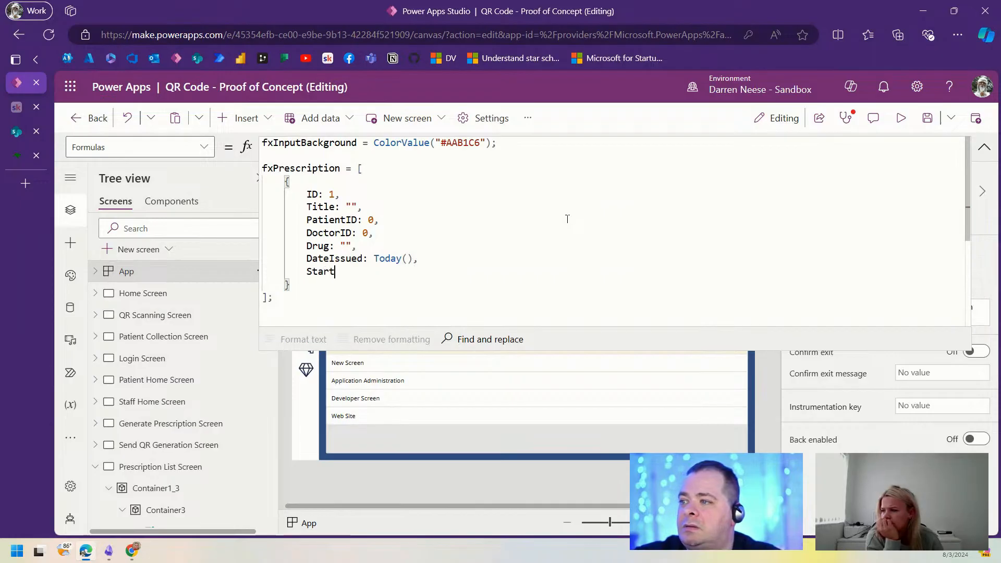
type("Date: Today")
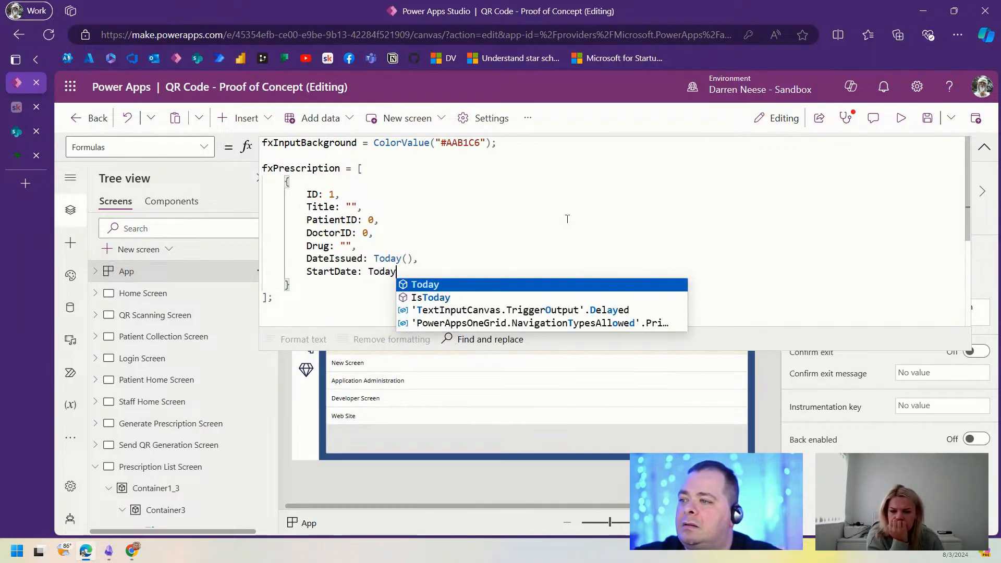
type("(),")
key("Return")
type("End")
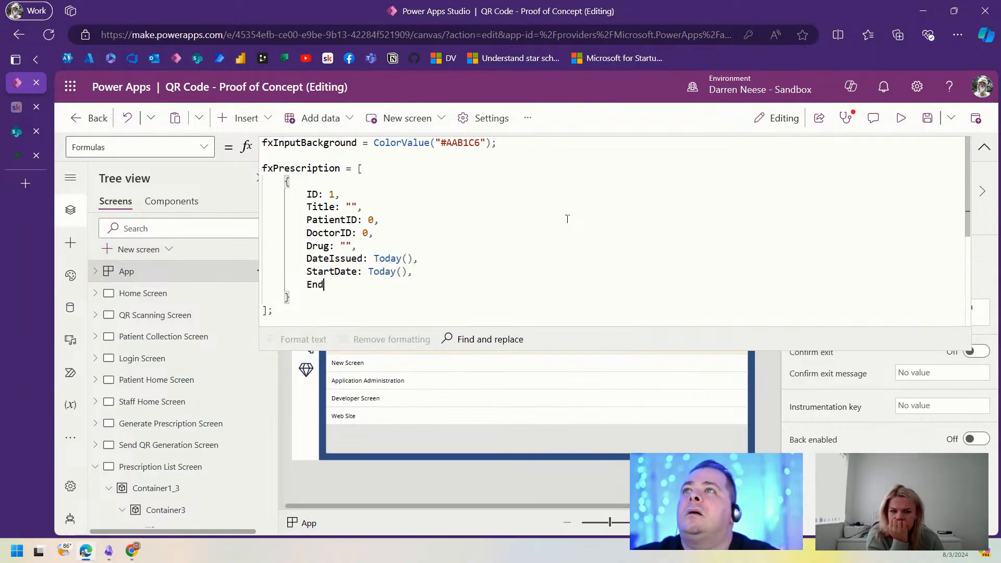
type("Date: Today(),")
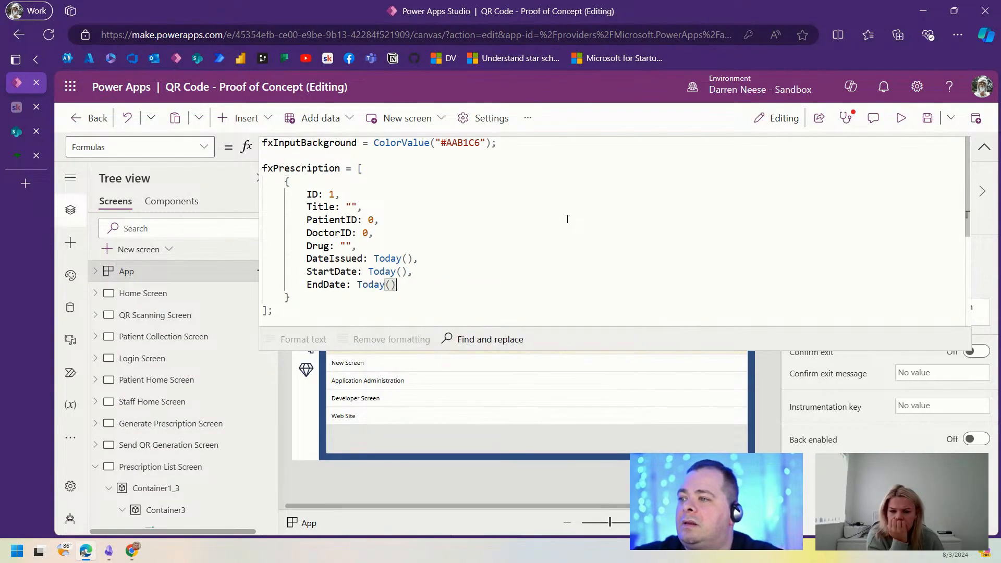
key("Return")
type("Is")
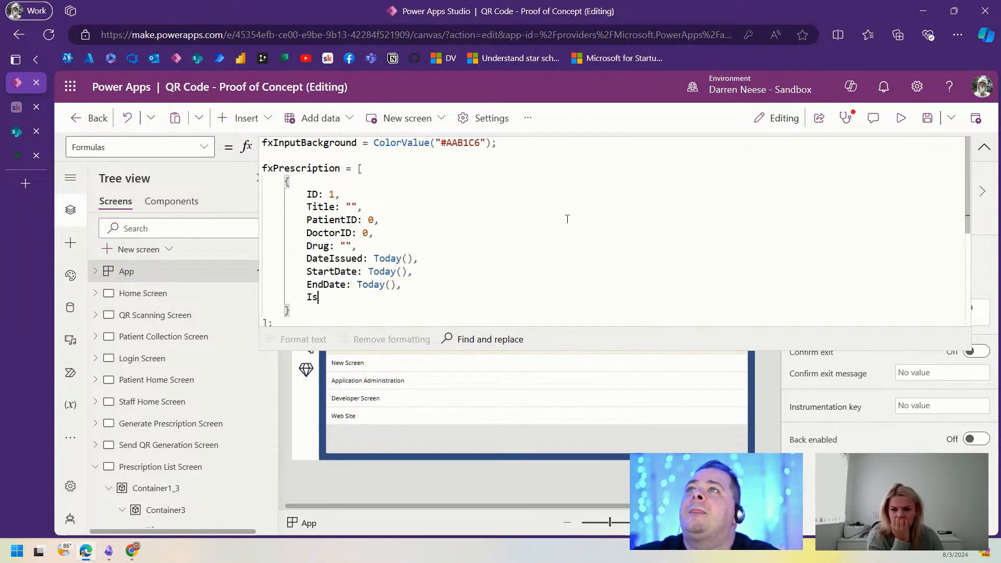
type("suesTotal")
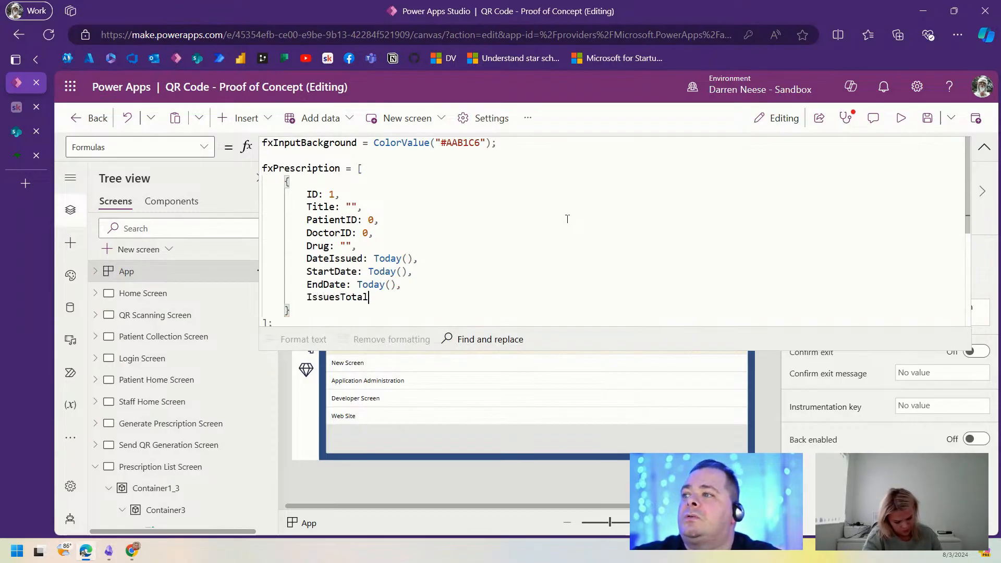
type(":")
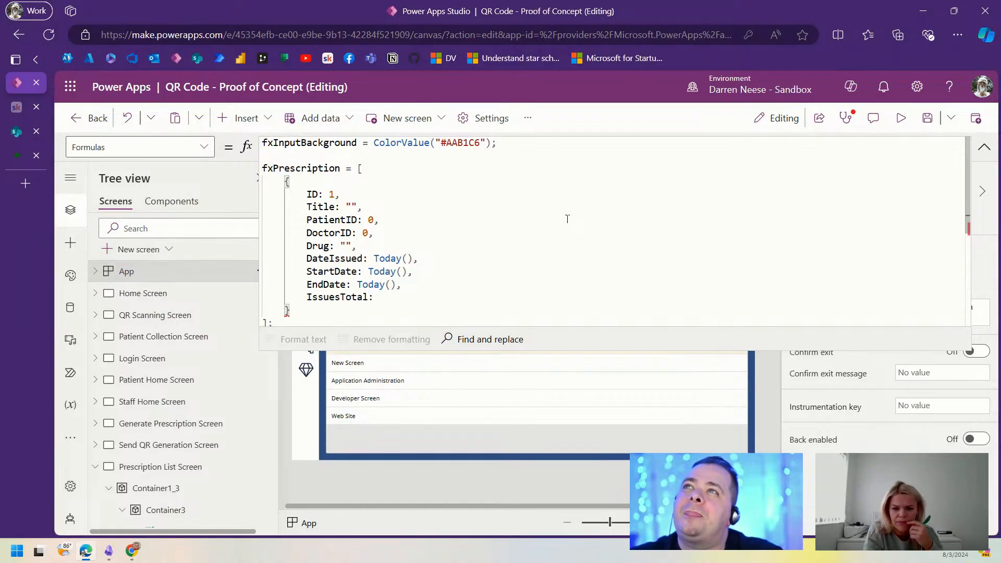
type("1,")
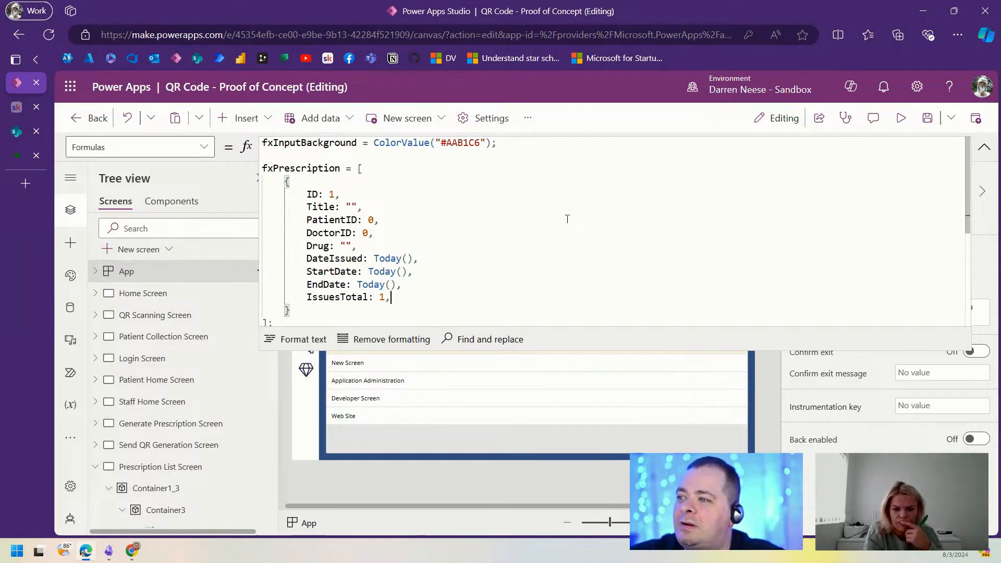
key("Return")
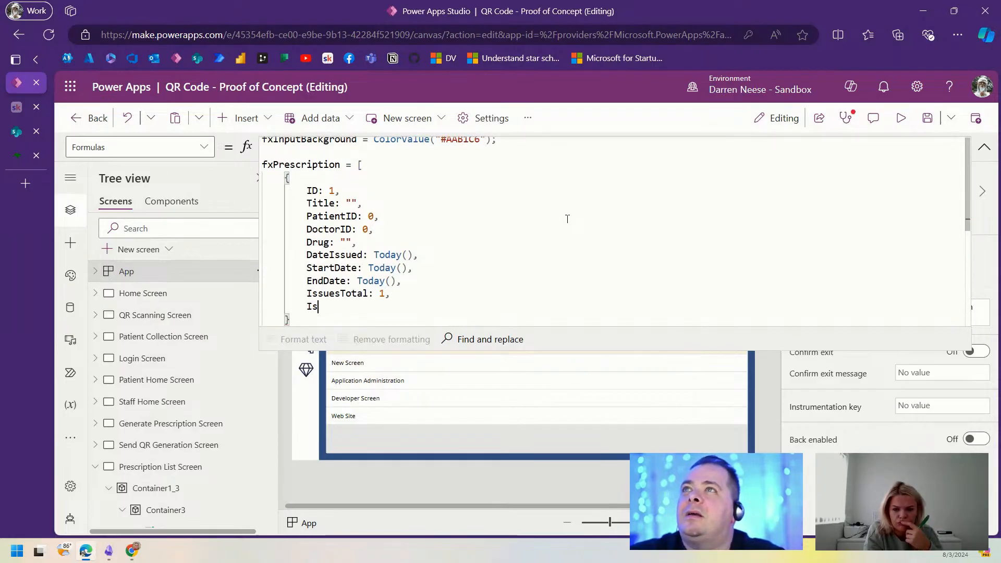
type("IssuesTak")
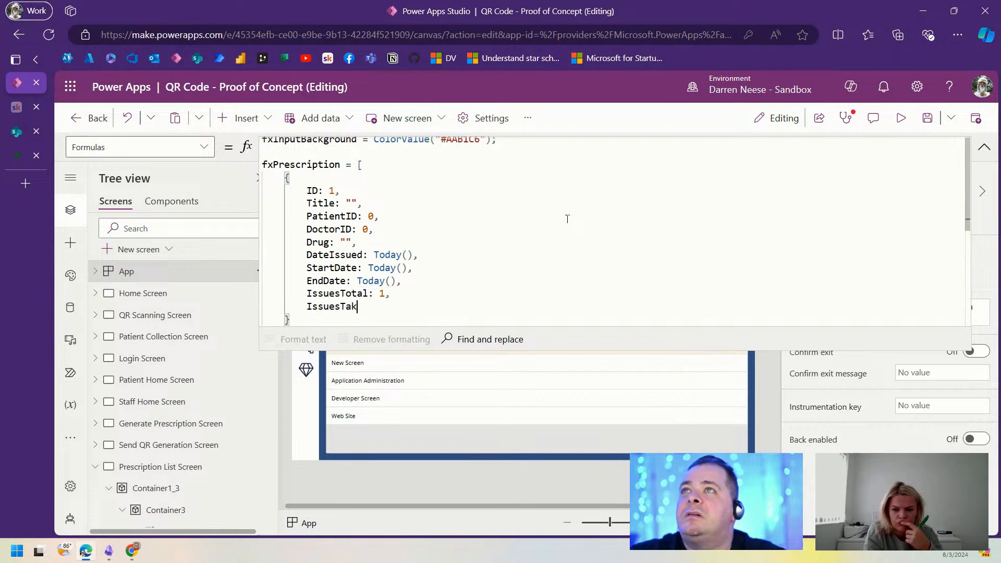
type("en: 1")
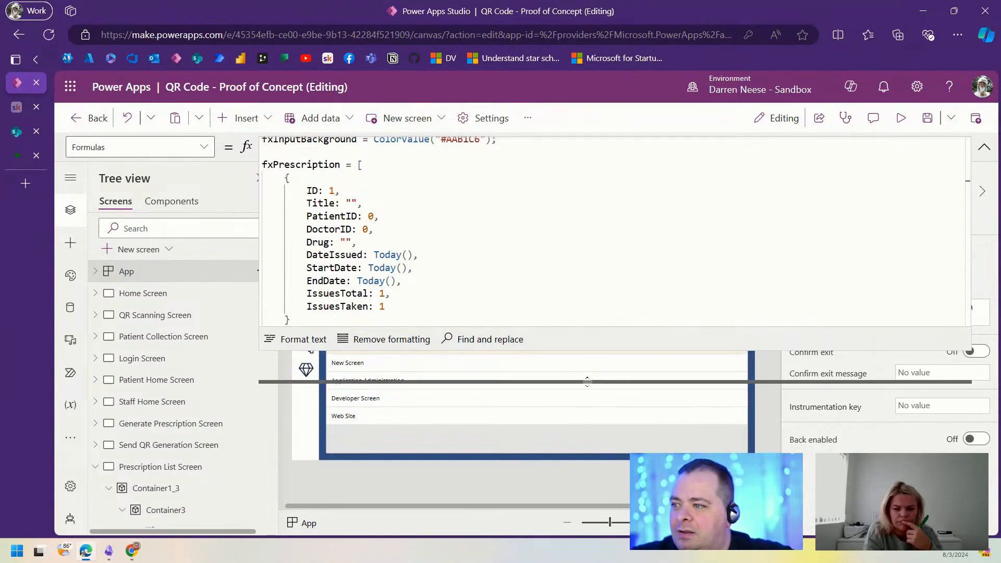
Step: Review the finished fxPrescription formula in a taller editor and select Patient Home Screen
left_click(531, 289)
left_click_drag(275, 333, 263, 152)
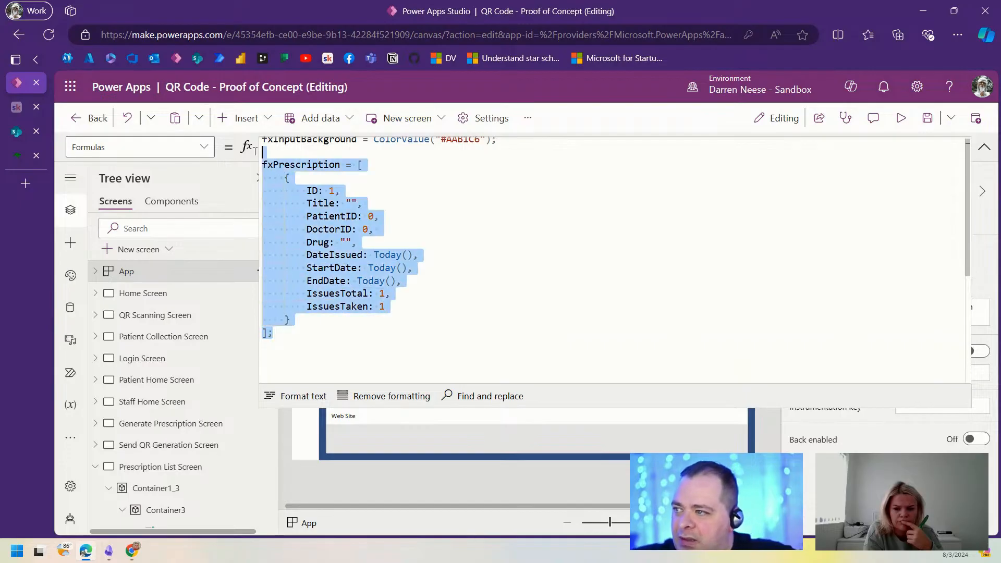
left_click(478, 239)
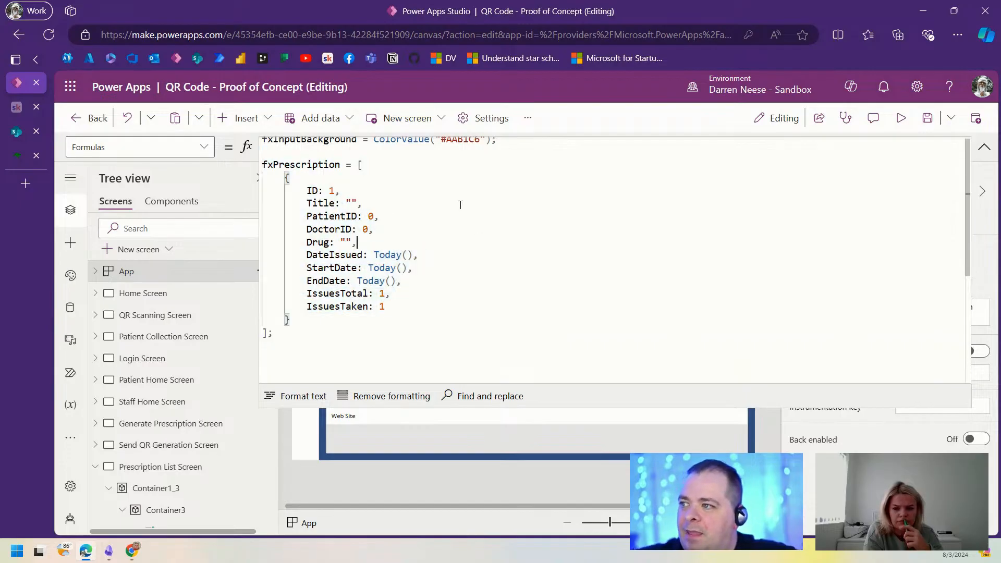
double_click(371, 216)
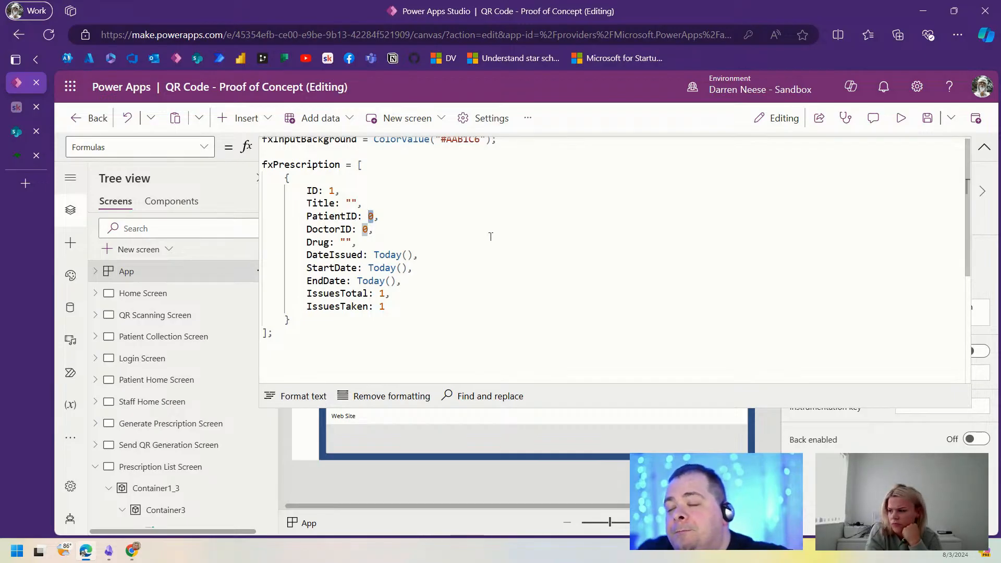
left_click(368, 217)
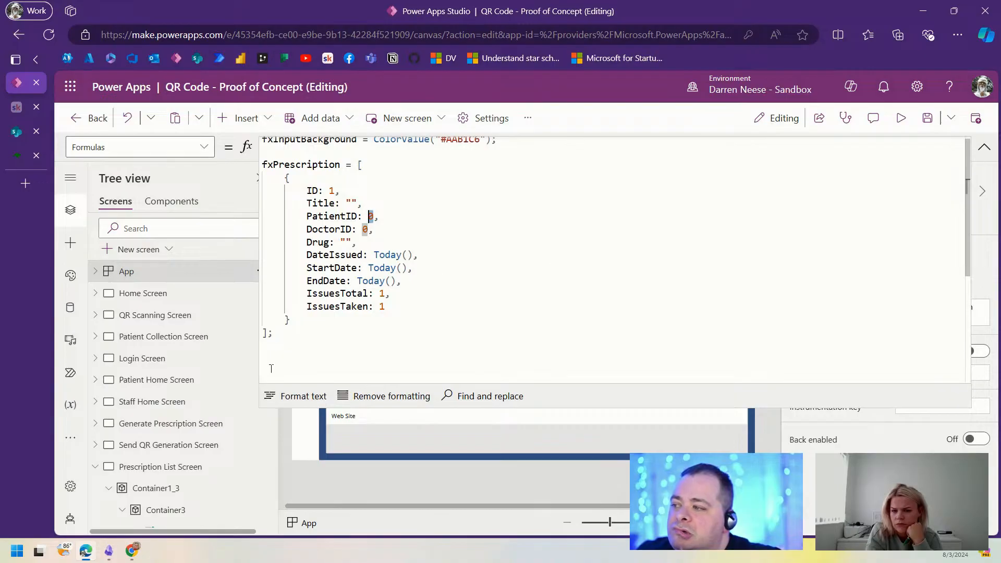
left_click(173, 385)
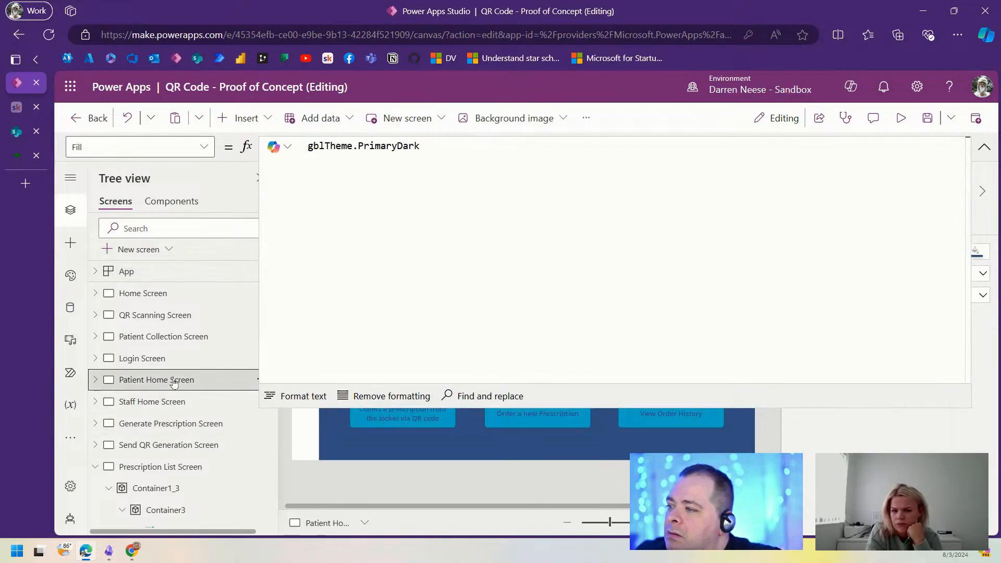
Step: Collapse the formula editor and move through the screens to Generate Prescription Screen
left_click(985, 147)
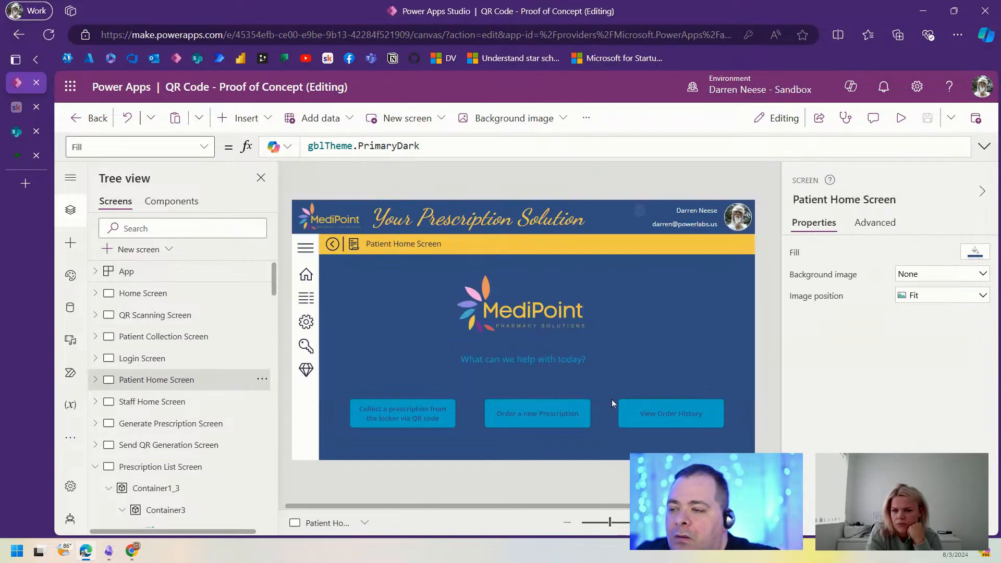
left_click(203, 448)
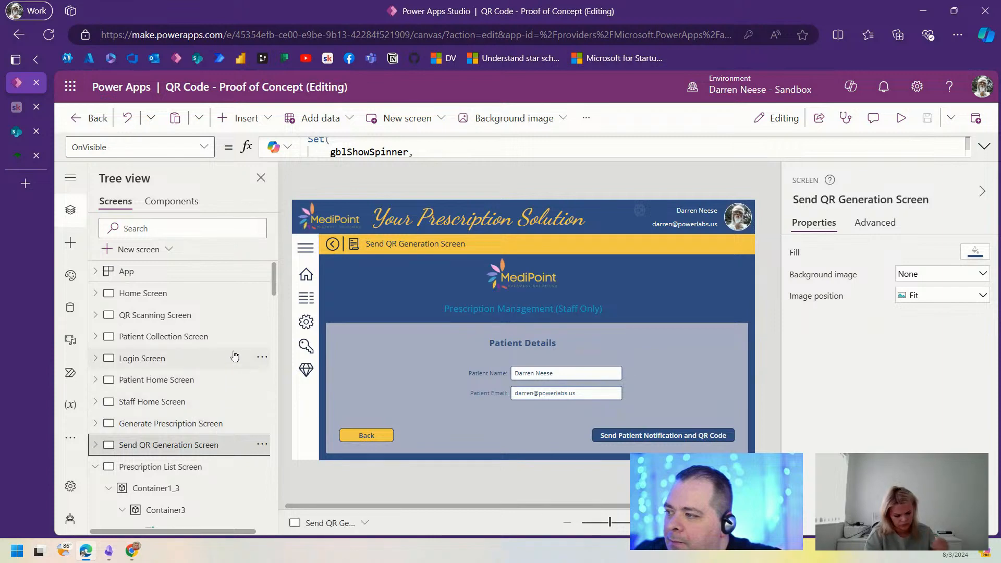
scroll(177, 312, "down", 4)
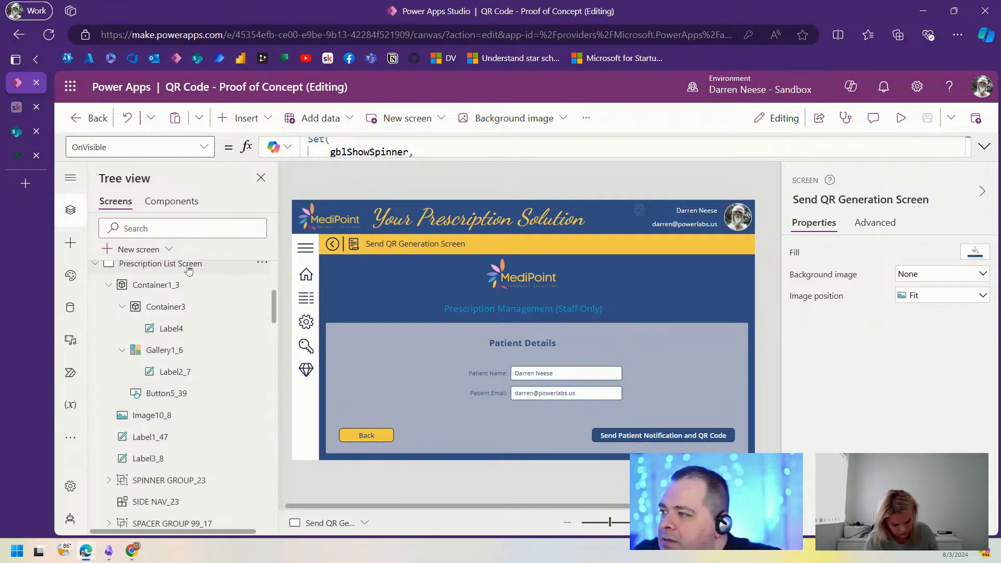
scroll(180, 323, "up", 3)
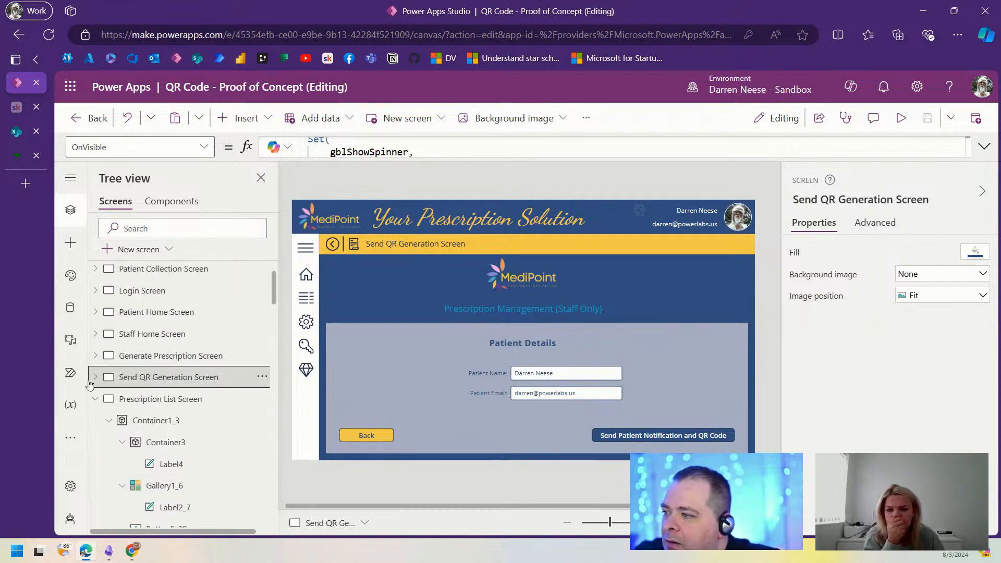
left_click(179, 356)
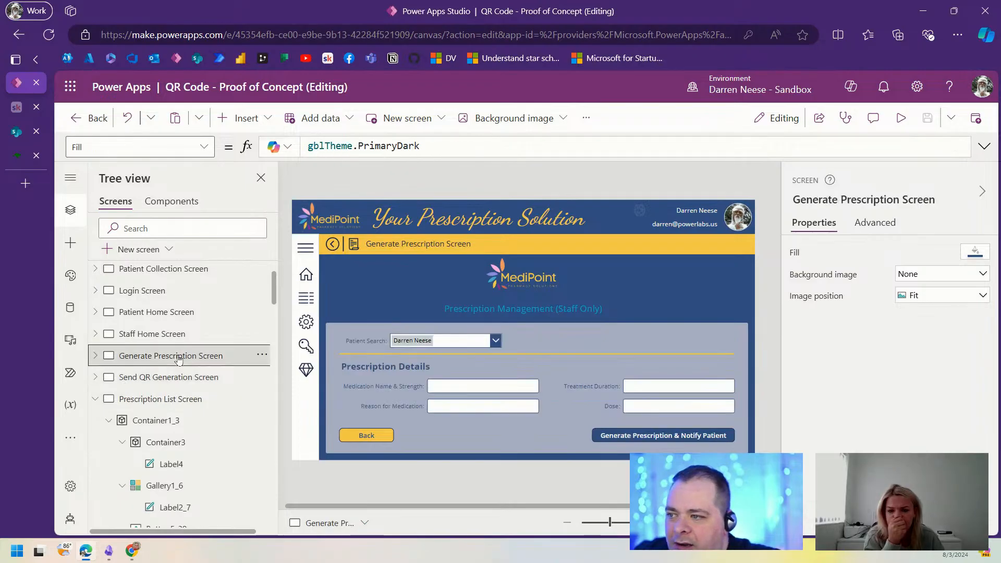
Step: Confirm the patient search box is named cboPatient, then select App to show its Formulas
left_click(471, 344)
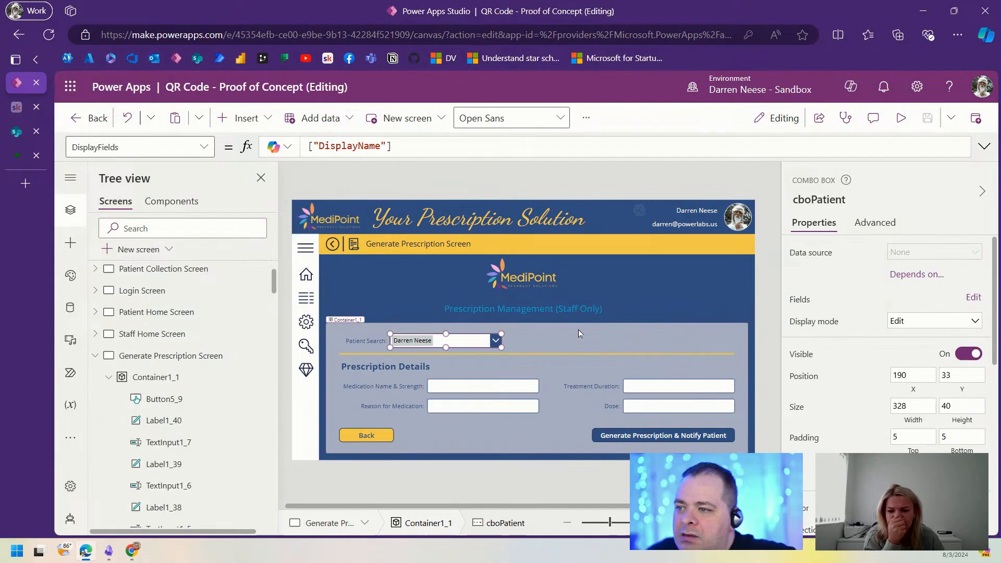
left_click(832, 200)
scroll(183, 365, "up", 3)
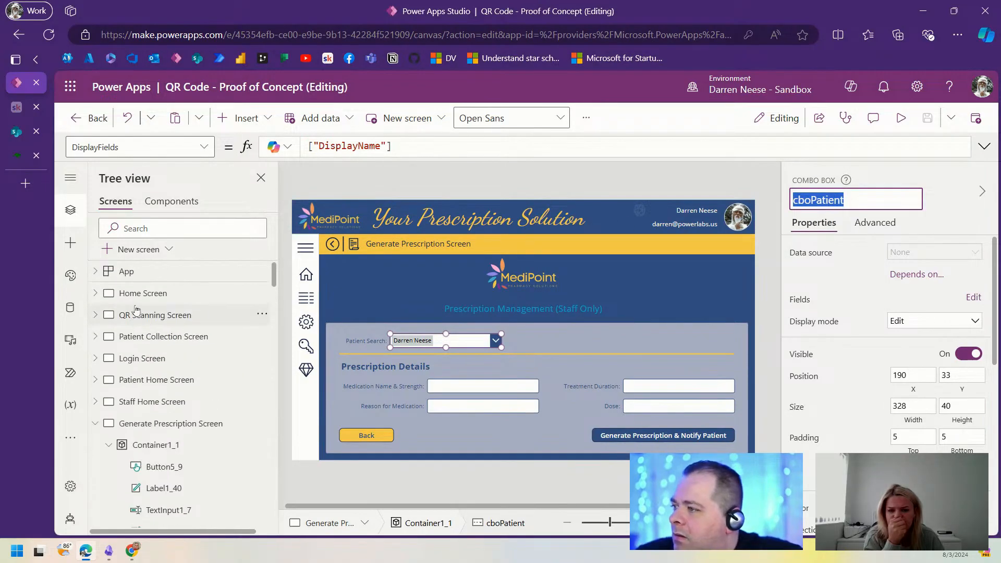
left_click(126, 271)
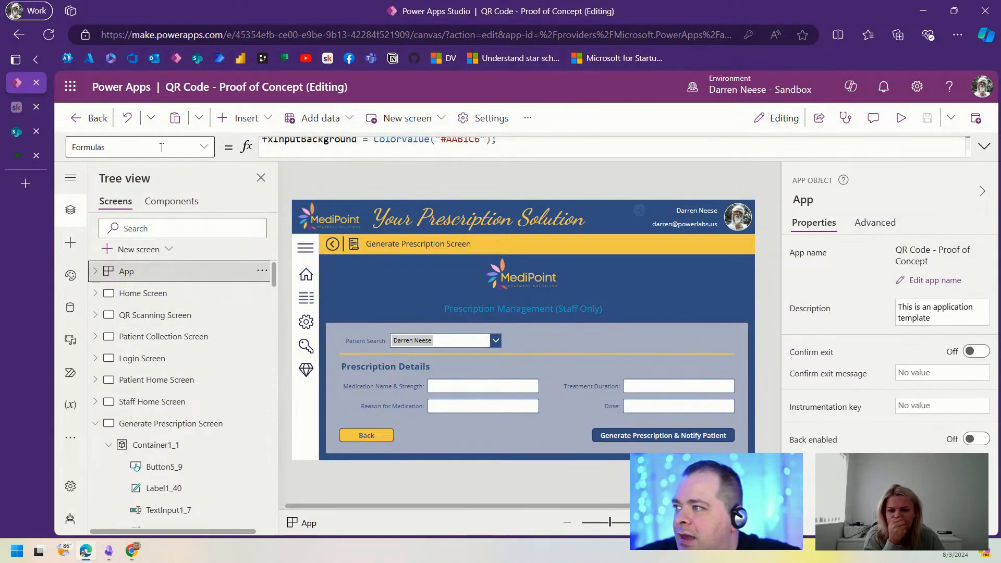
Step: Replace PatientID's placeholder 0 with cboPatient.Selected in fxPrescription
left_click(984, 146)
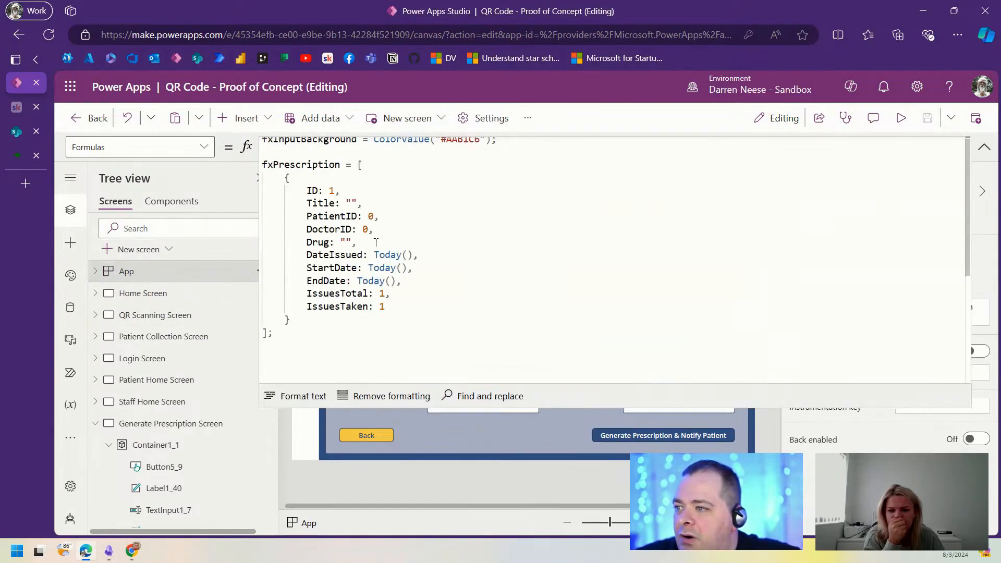
left_click(368, 216)
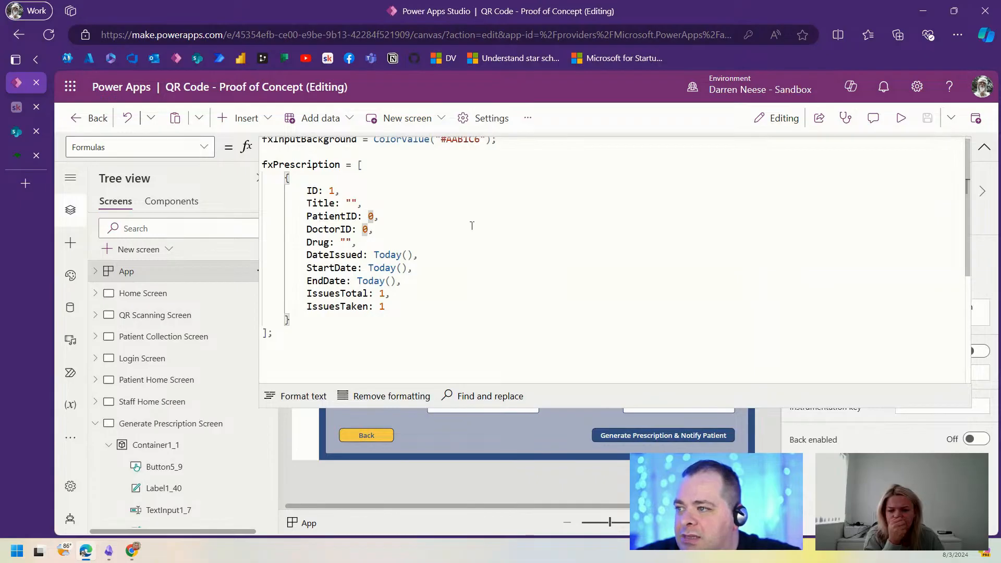
key("Delete")
type("cboPatient.Se")
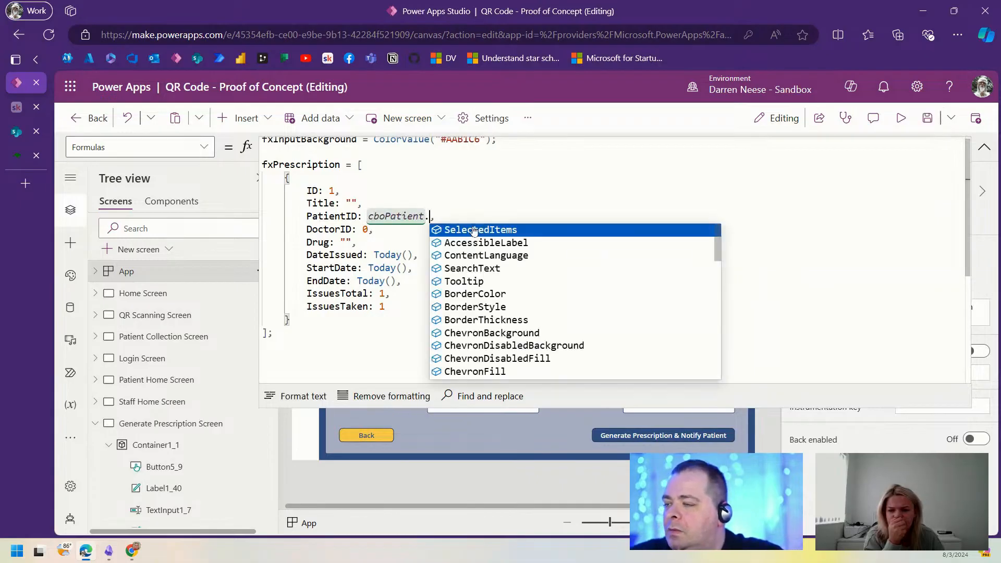
type("lected")
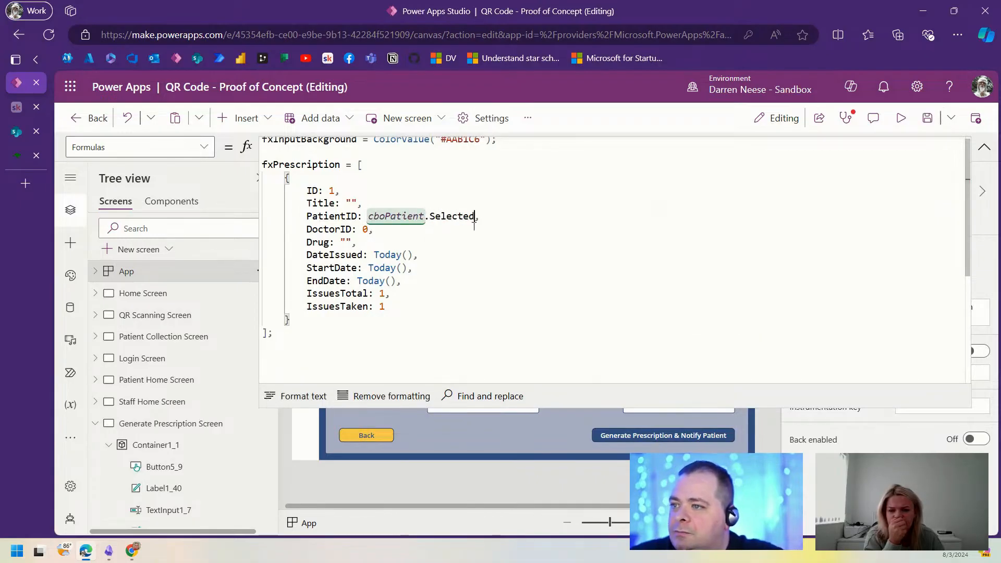
type(".")
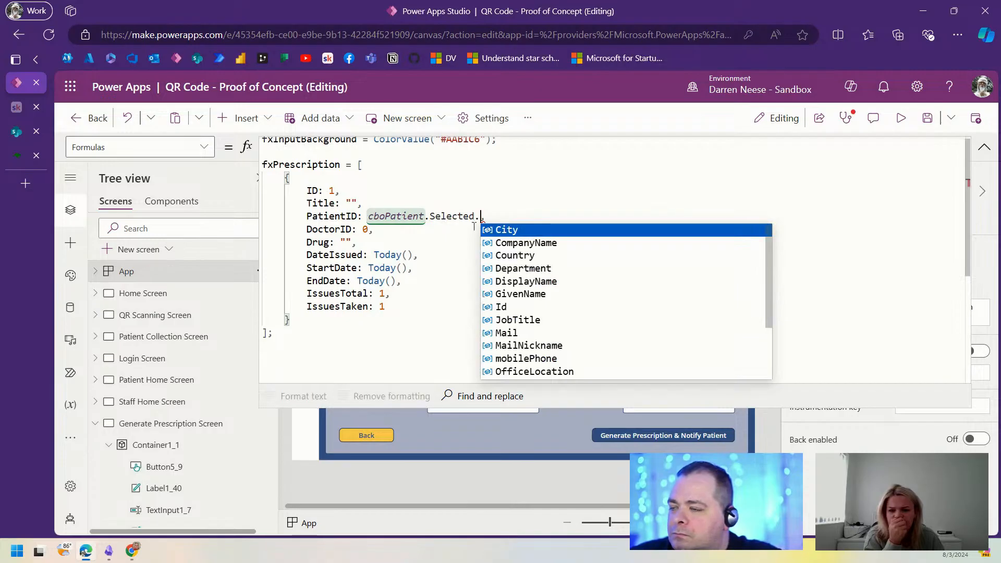
key("BackSpace")
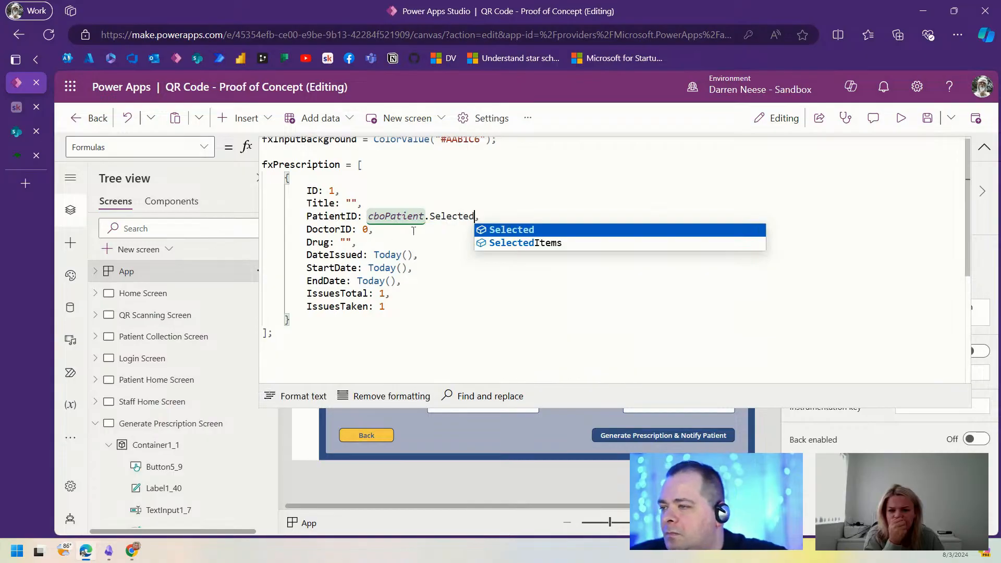
left_click(379, 230)
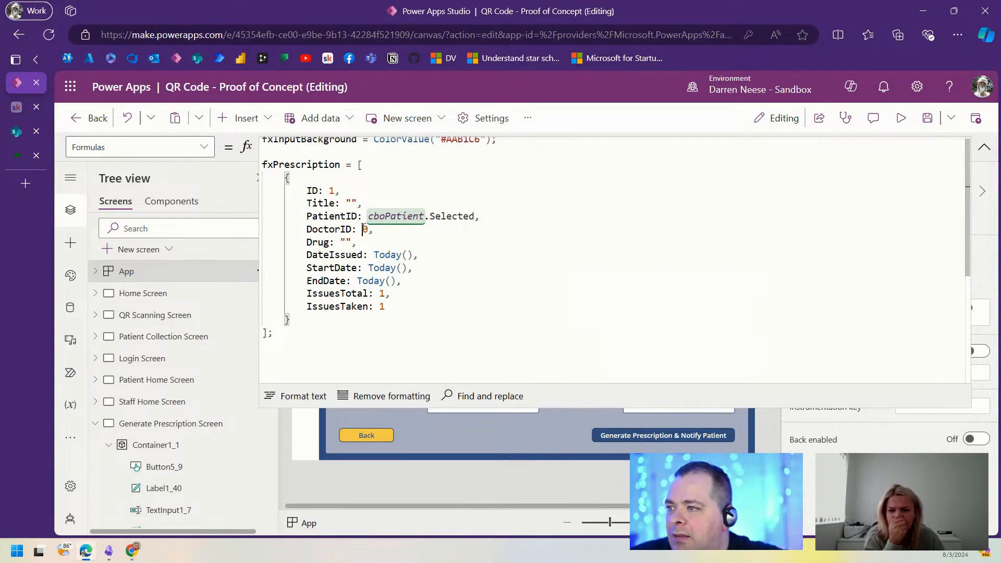
Step: Set DoctorID to LookUp(AppUser, UserType = "Staff")
left_click(374, 229)
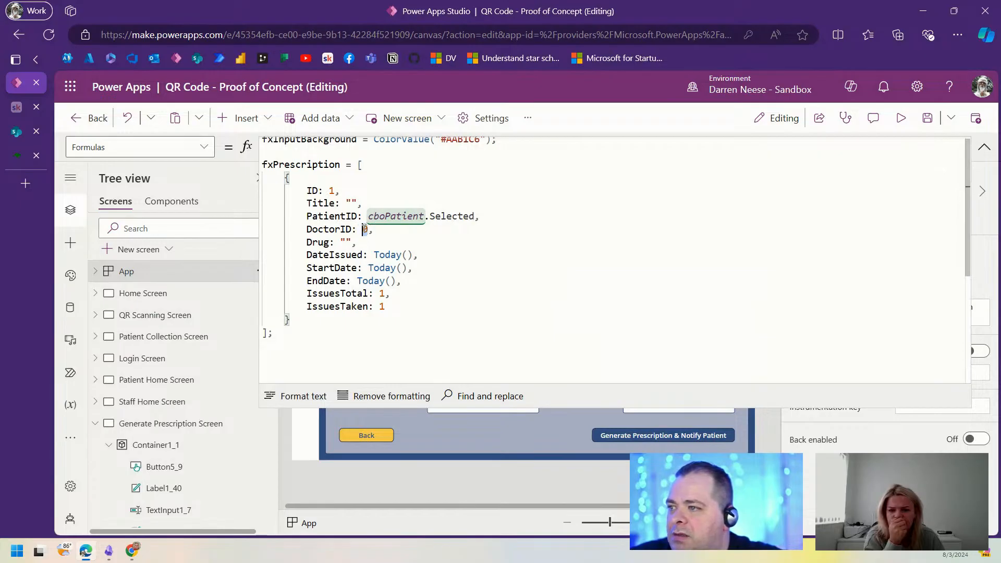
type("Look")
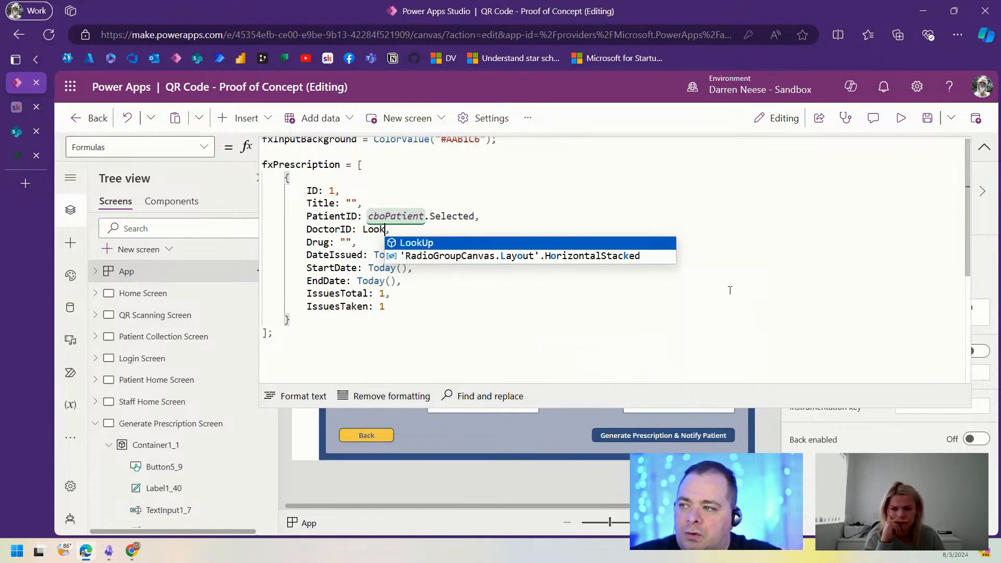
key("Tab")
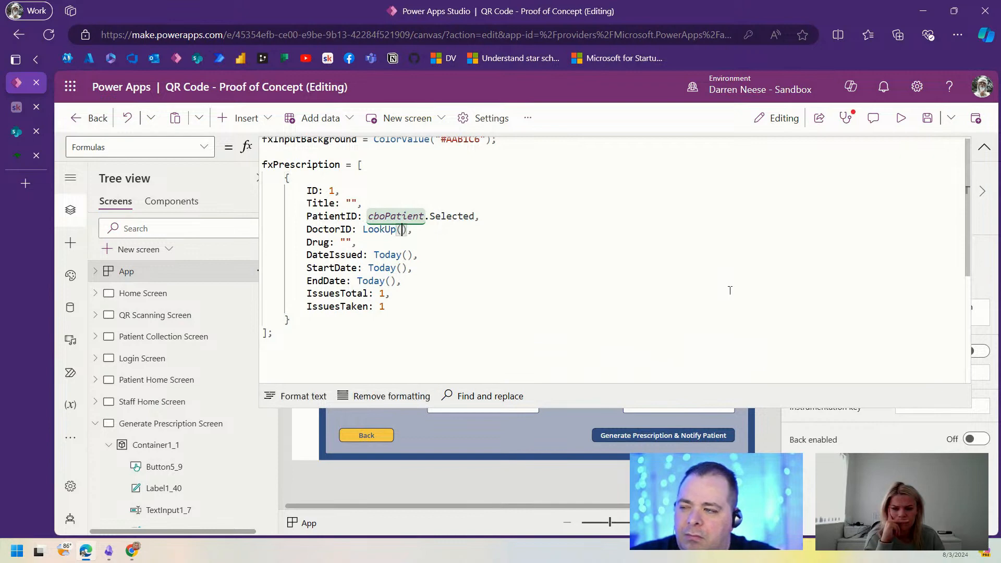
type("S")
key("BackSpace")
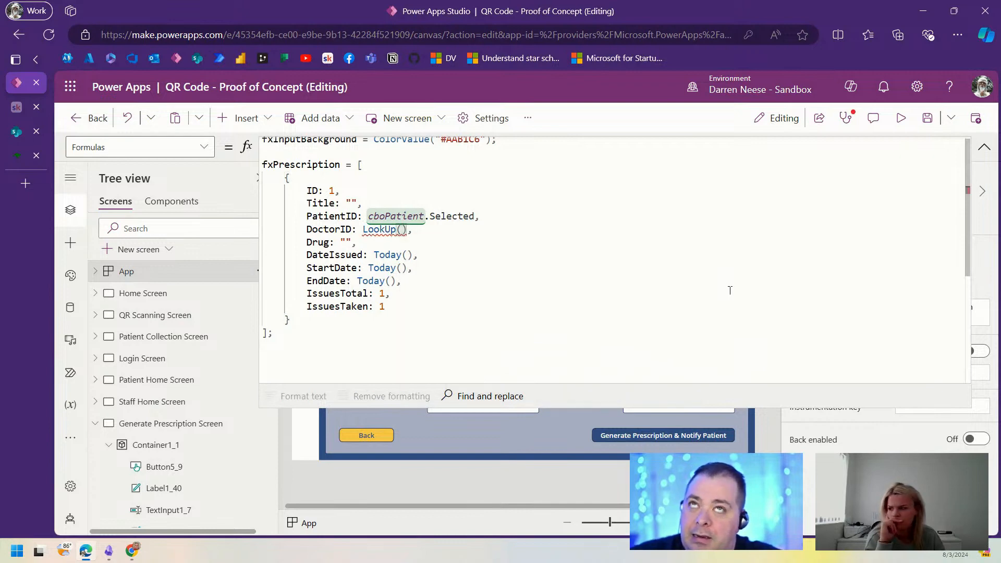
type("App")
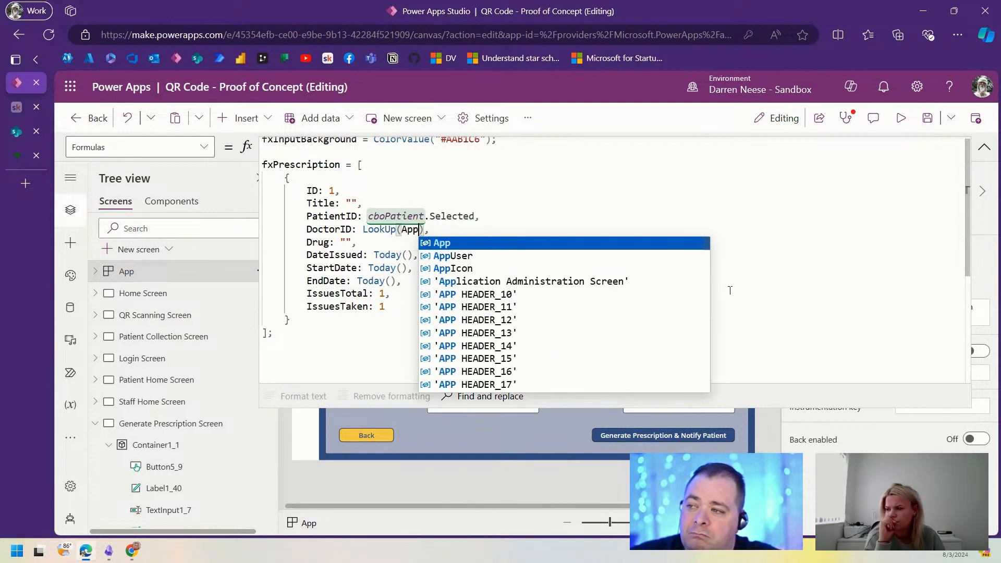
key("Down")
key("Tab")
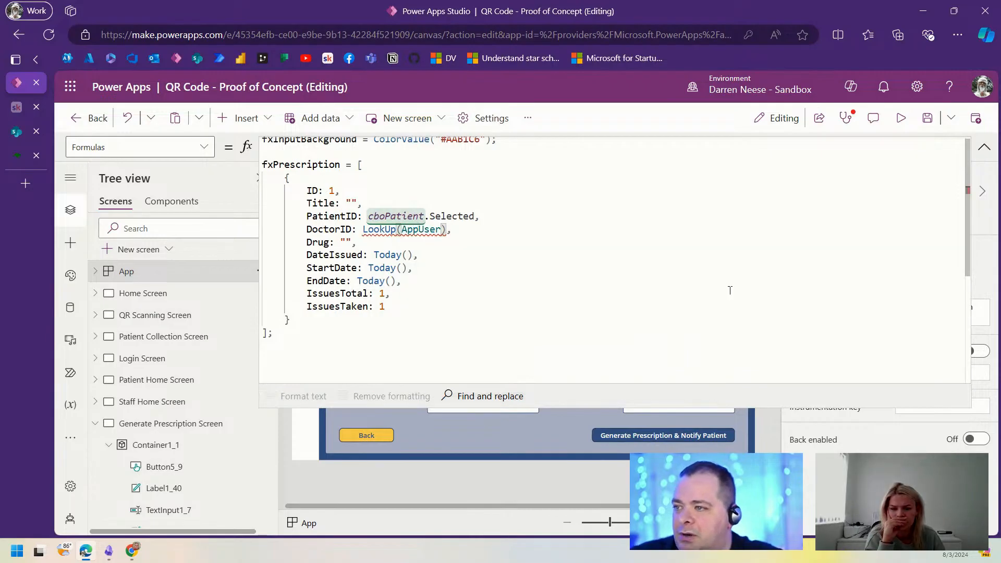
type(", ")
type("UserType = ")
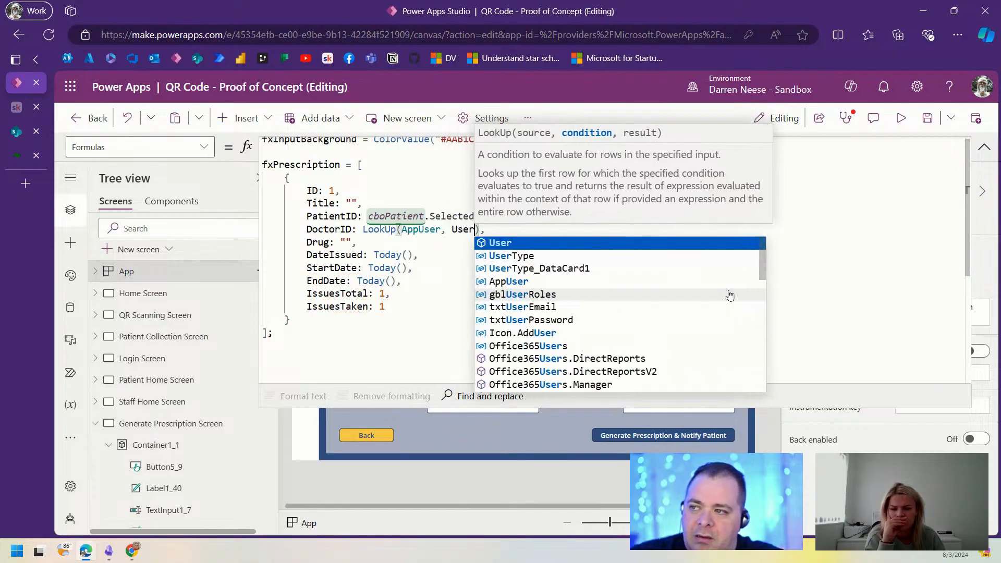
type("\"Staff")
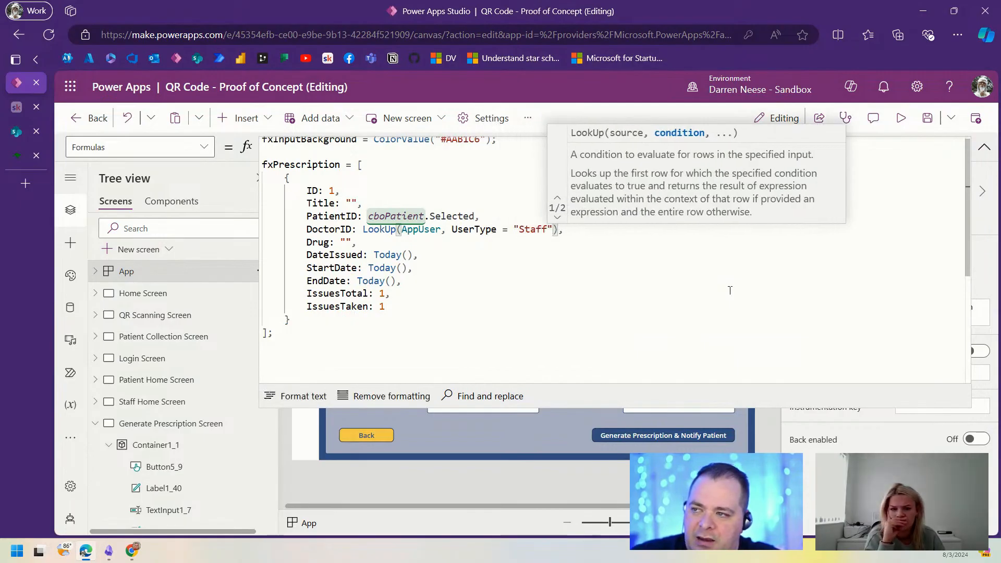
Step: Open the second AppUser record in SharePoint and replace its UserType Staff with Doctor
left_click(25, 138)
left_click(425, 448)
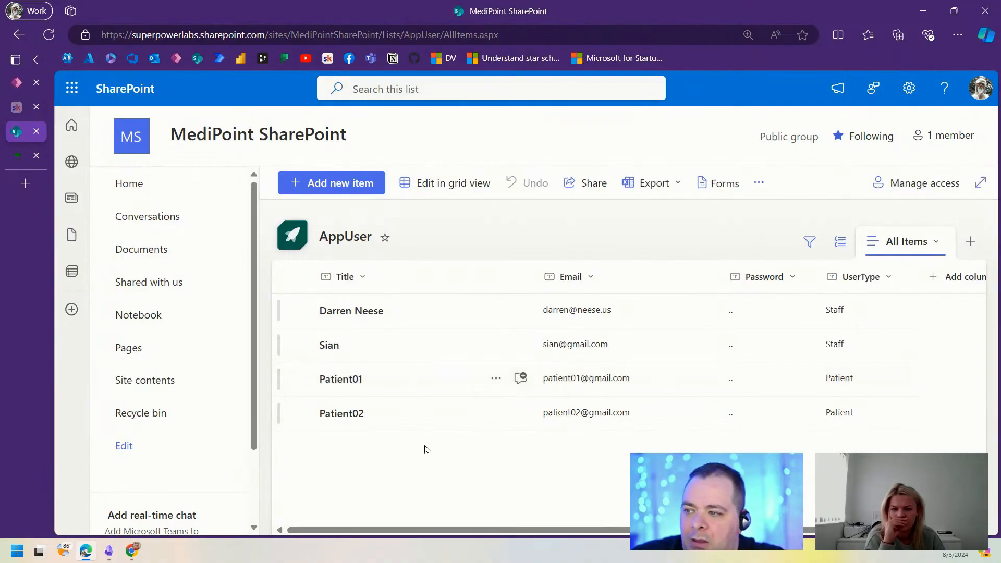
left_click(330, 350)
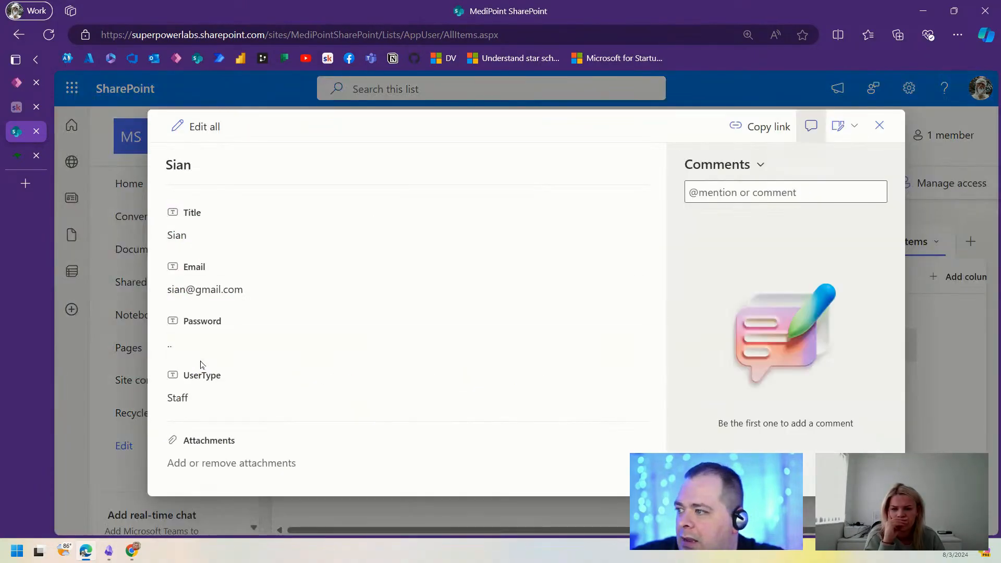
left_click(209, 399)
double_click(182, 398)
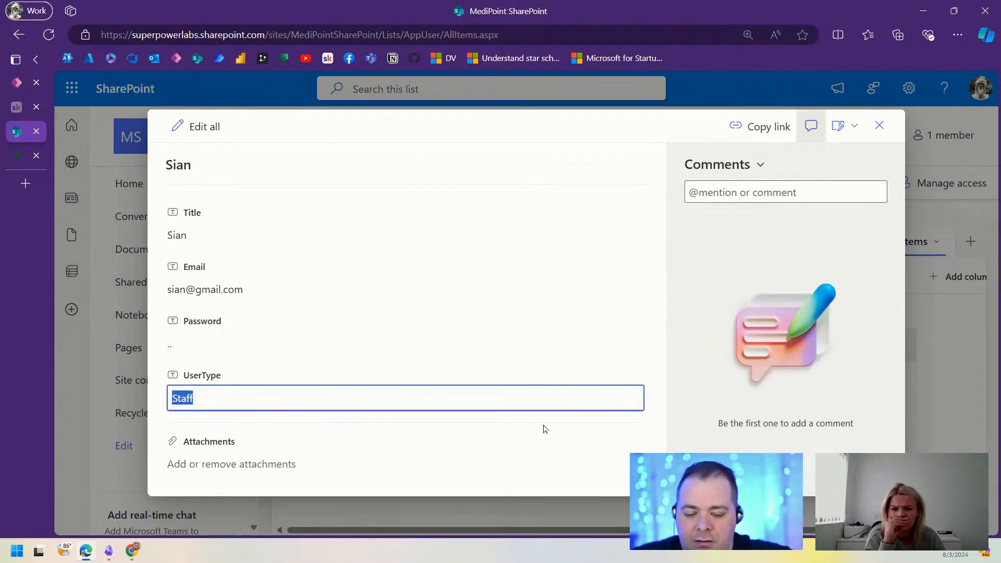
type("Doctor")
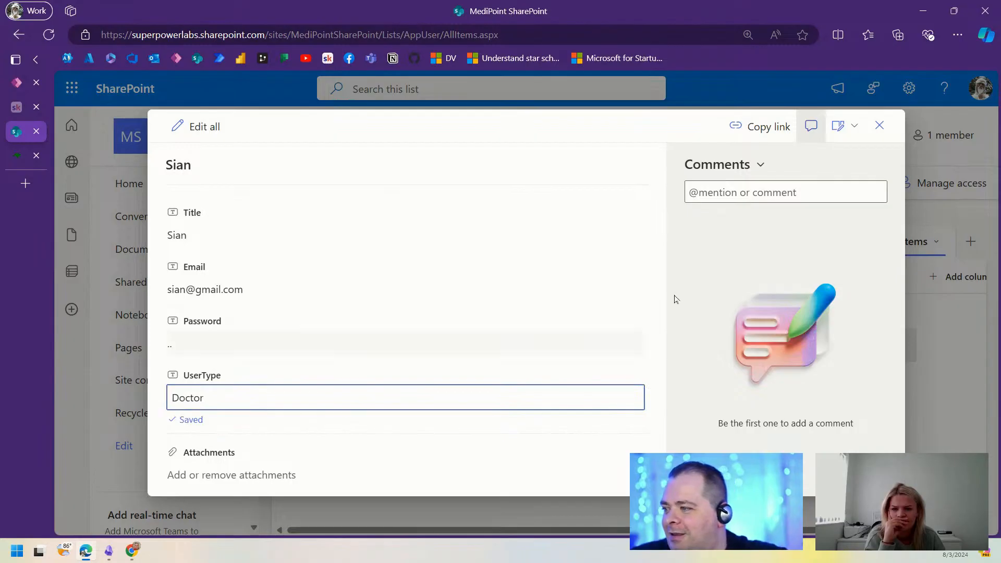
left_click(880, 125)
Step: Change the DoctorID LookUp condition to UserType = "Doctor" in fxPrescription
left_click(16, 83)
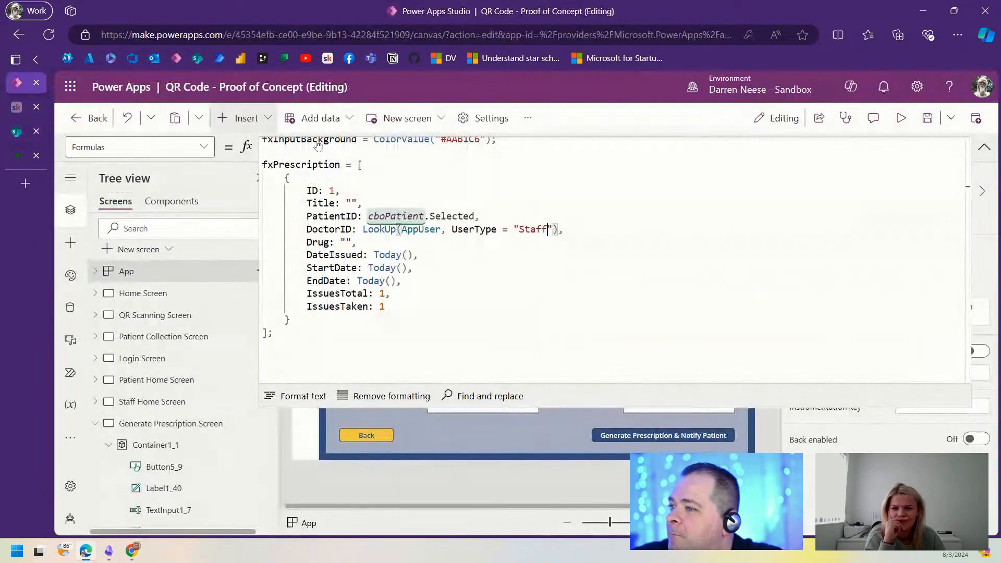
double_click(533, 229)
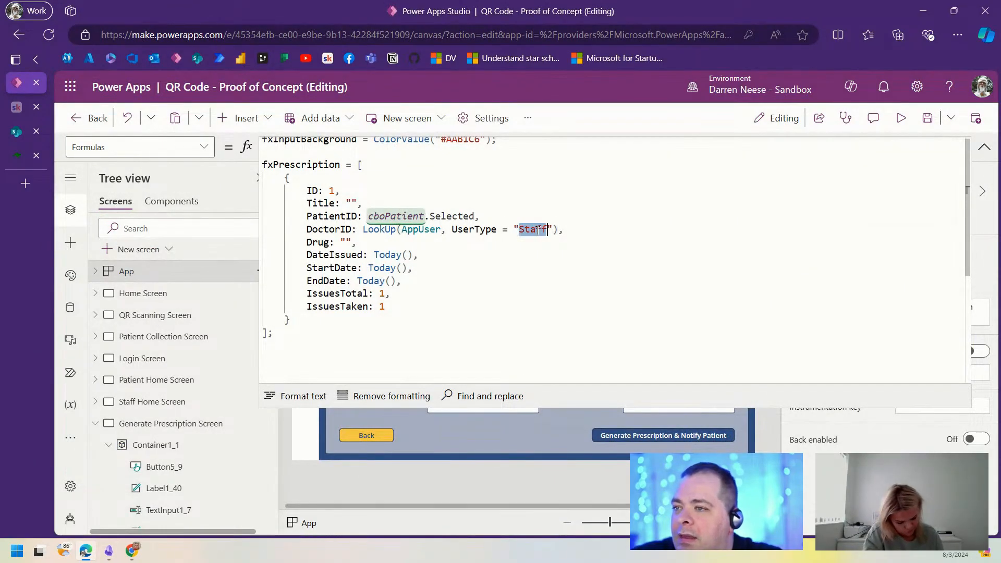
type("Doctor")
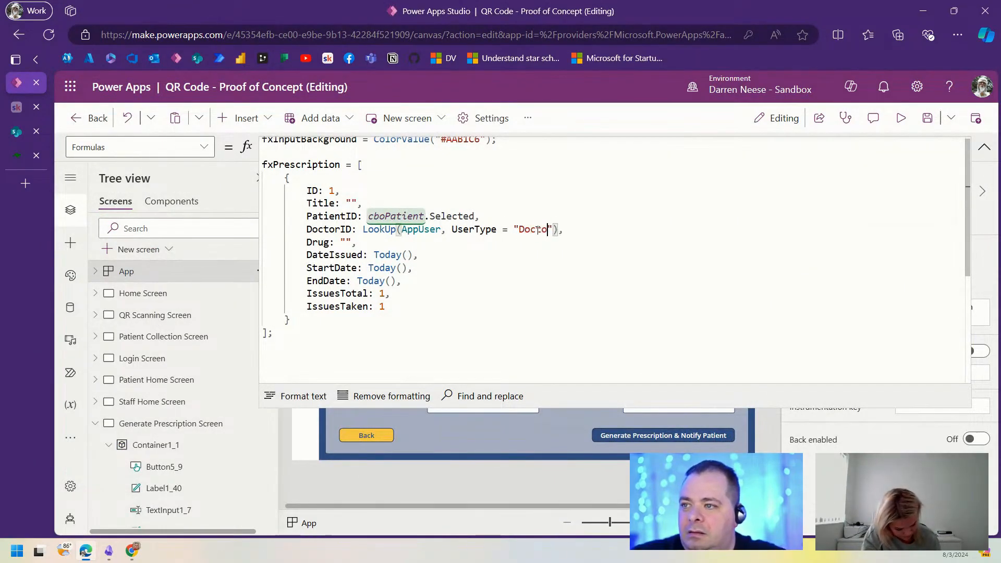
type("r")
left_click(367, 244)
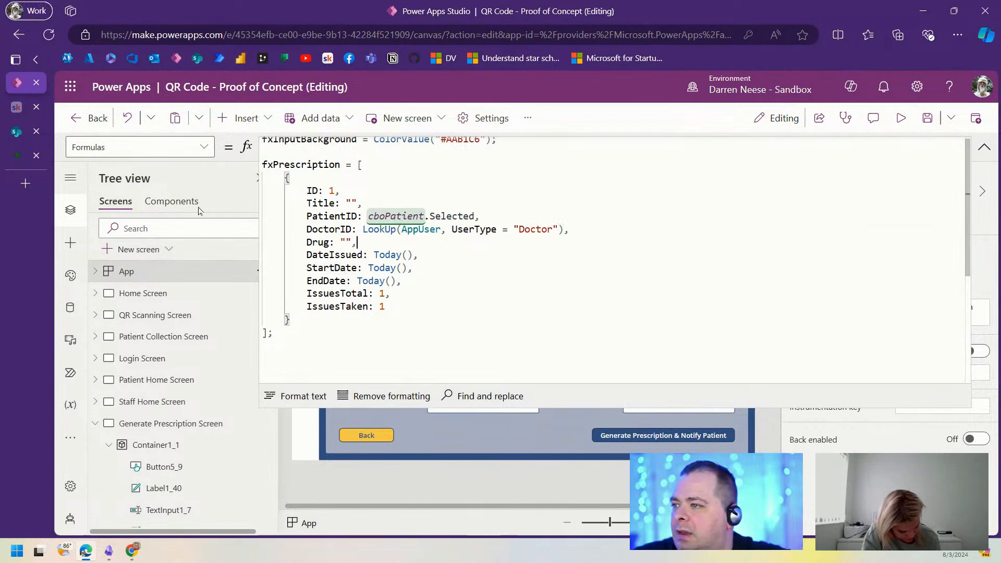
left_click(24, 154)
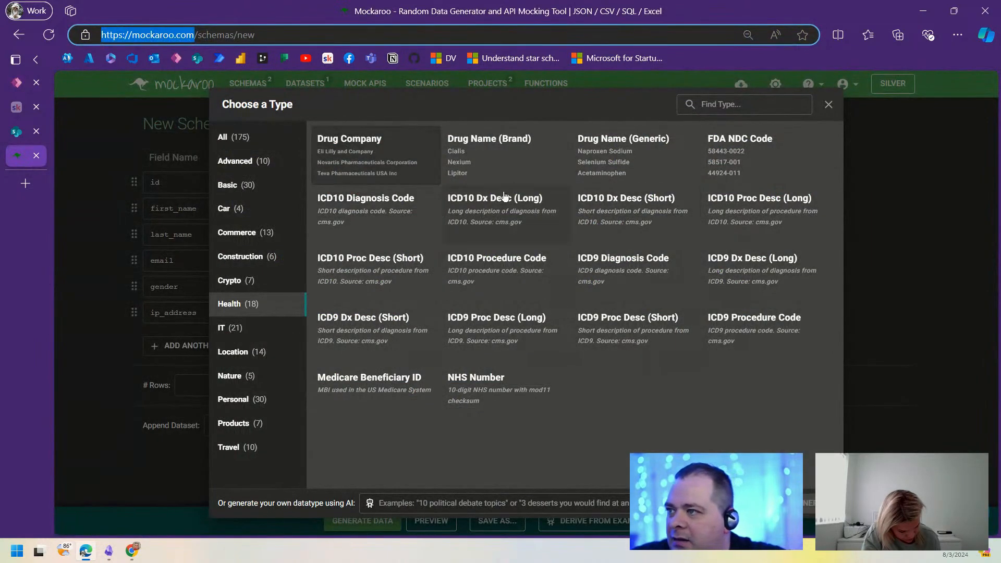
Step: Make the remaining Mockaroo field a Drug Name (Brand) field called DrugName, deleting the others
left_click(501, 160)
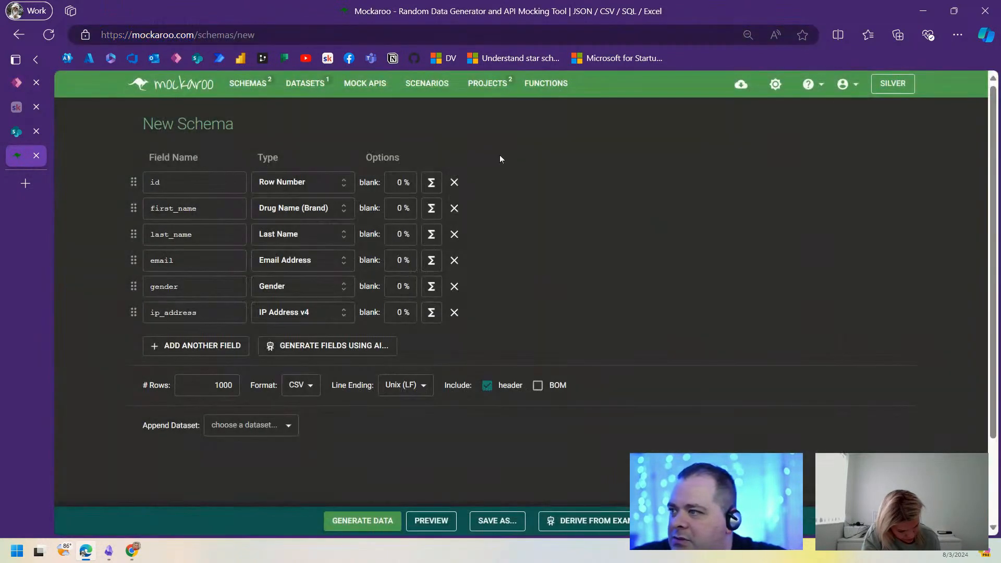
left_click(454, 234)
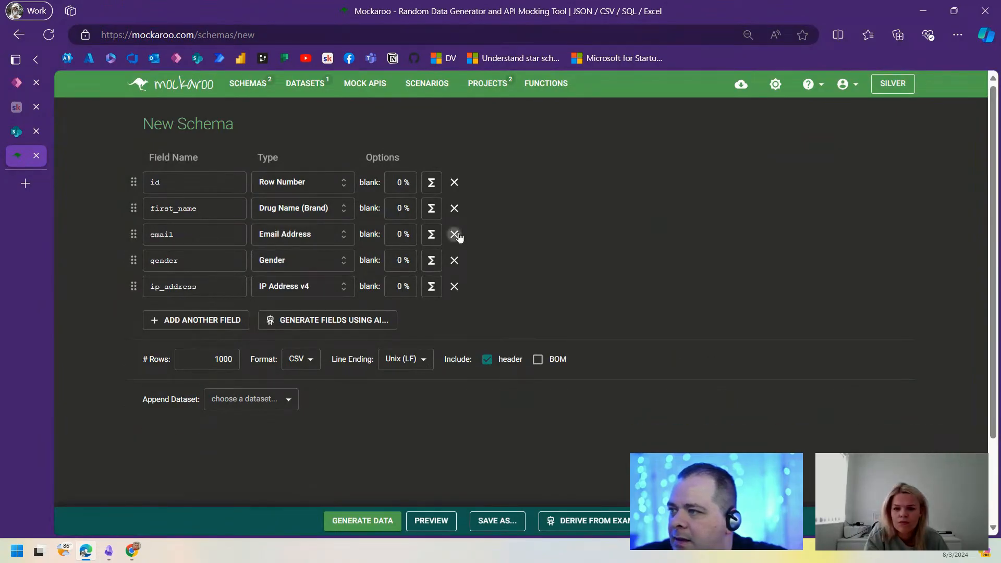
left_click(454, 234)
left_click(455, 234)
left_click(455, 234)
left_click(214, 208)
double_click(214, 209)
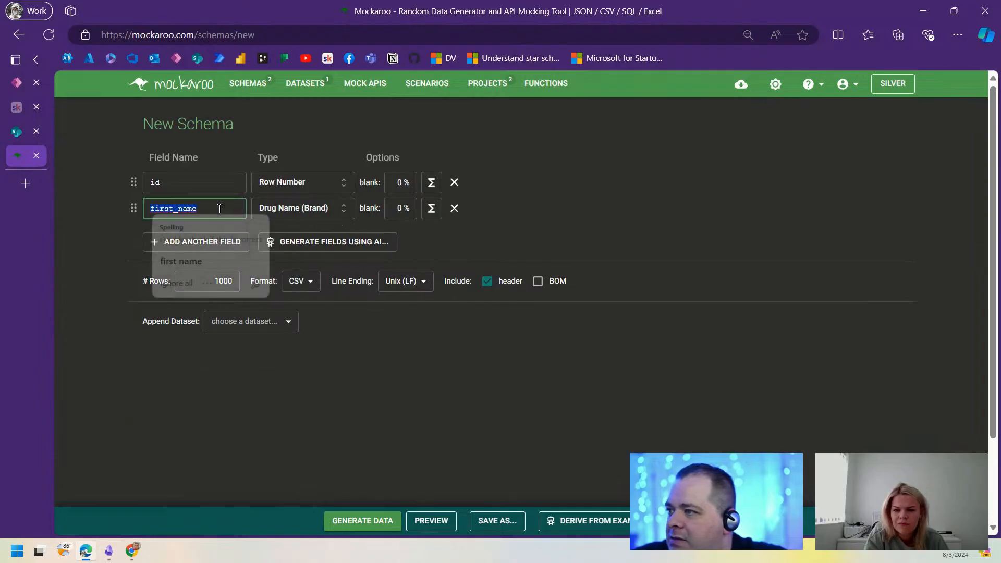
type("Drug")
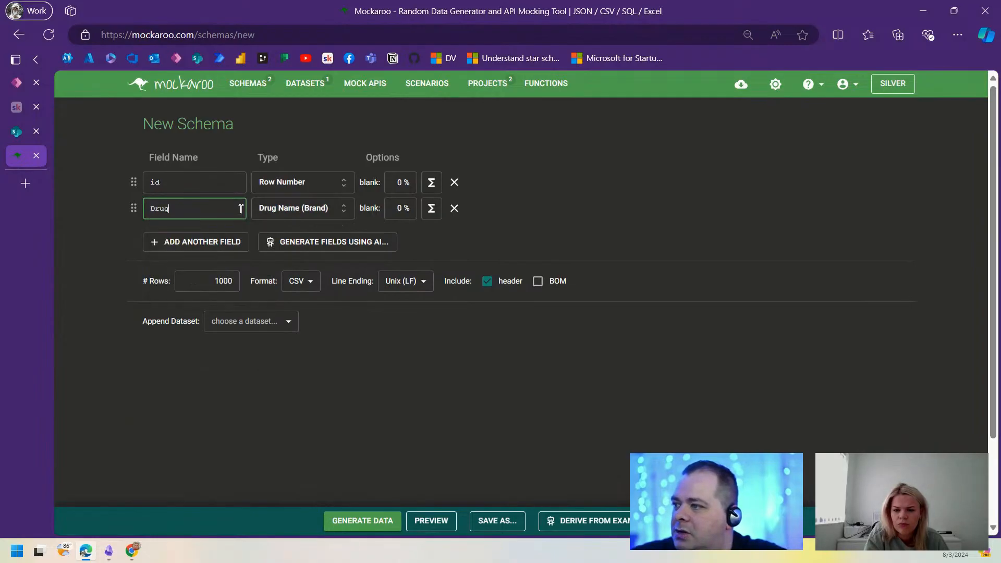
type("Name")
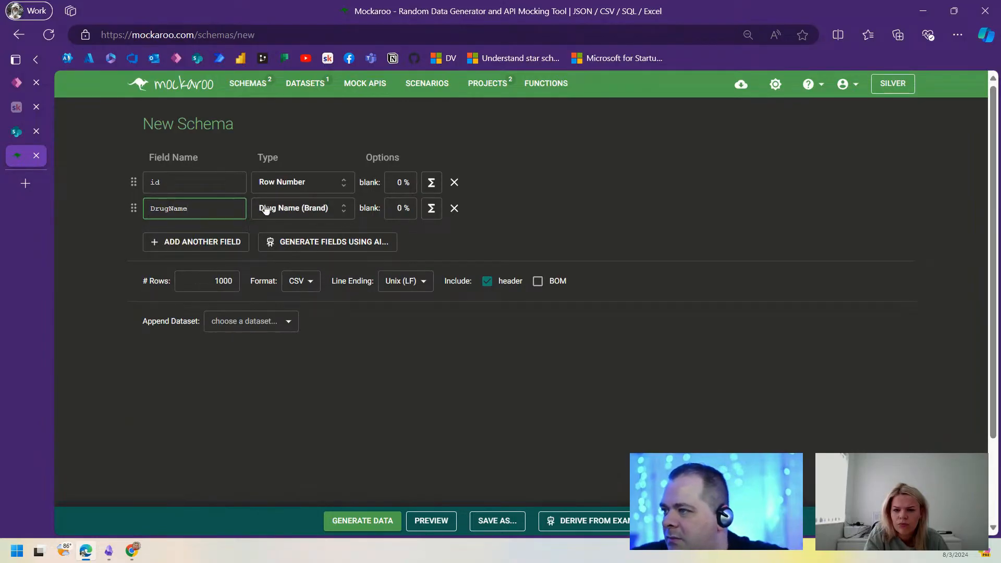
Step: Add another schema field, view its type choices, and return to Power Apps
left_click(196, 243)
left_click(304, 239)
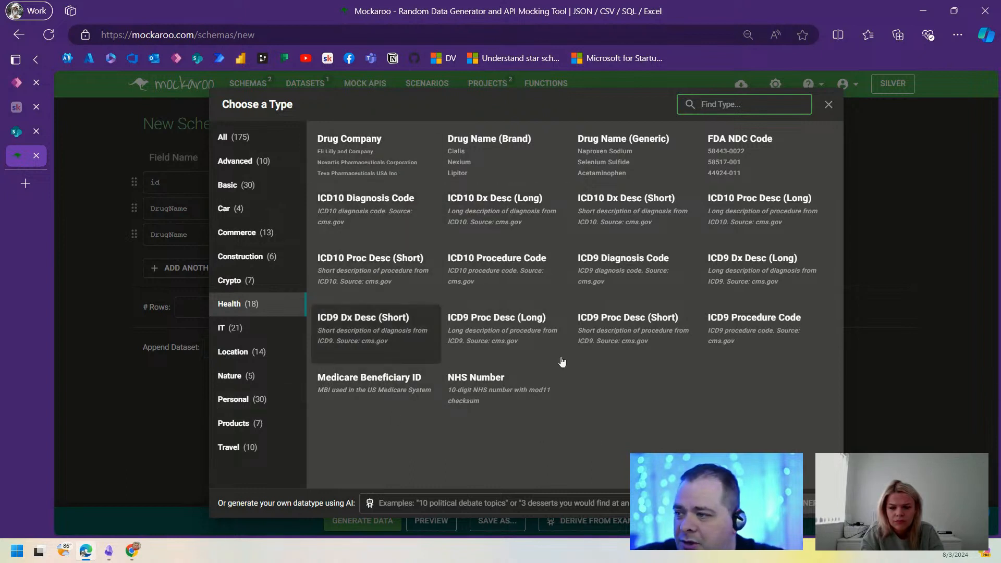
left_click(17, 83)
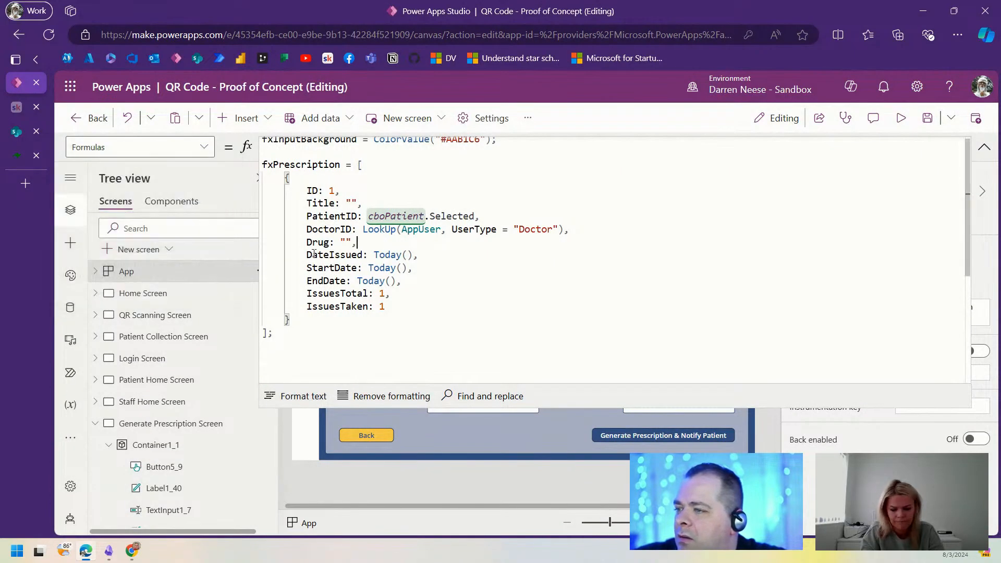
double_click(350, 255)
left_click(418, 255)
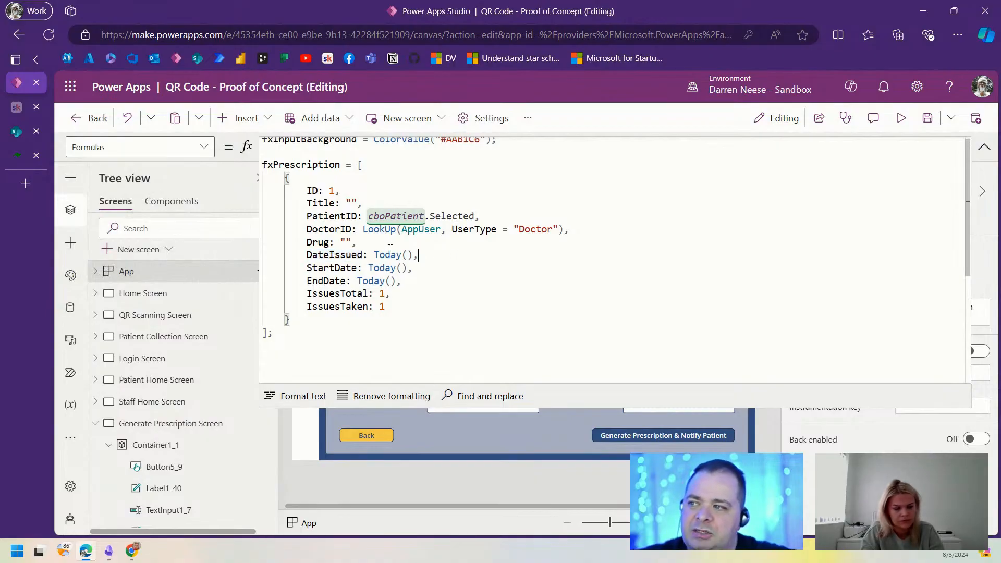
left_click(374, 255)
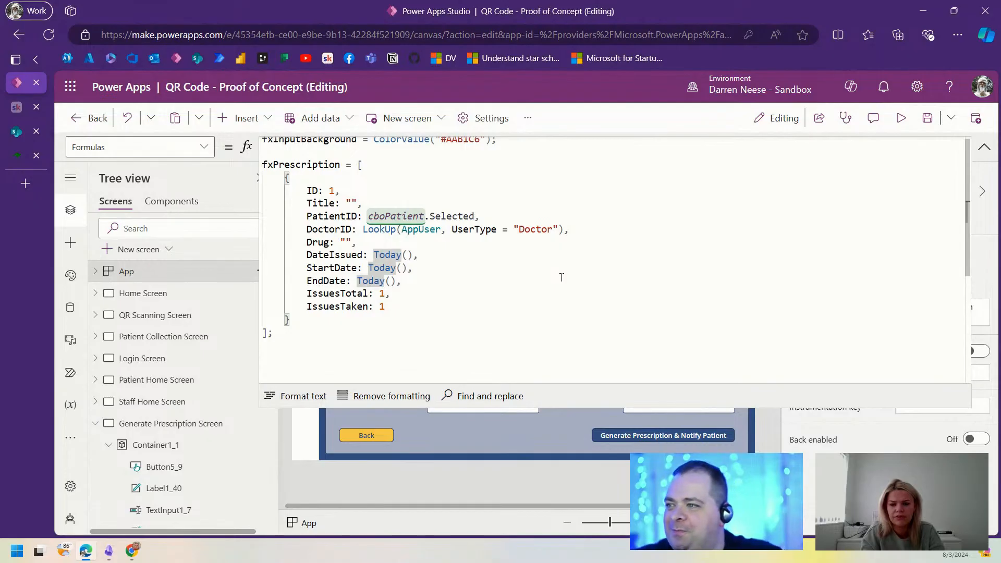
key("Left")
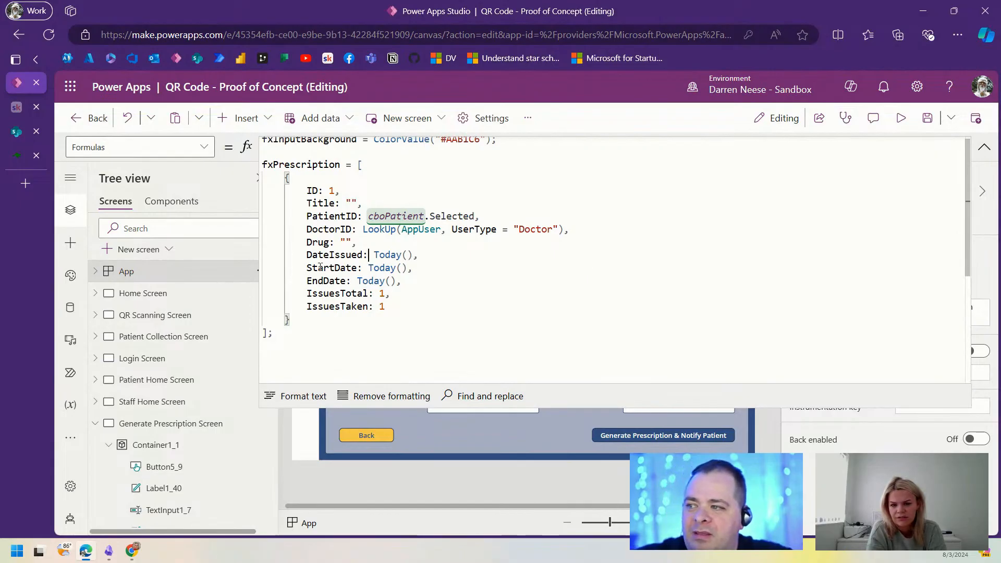
left_click_drag(320, 267, 414, 282)
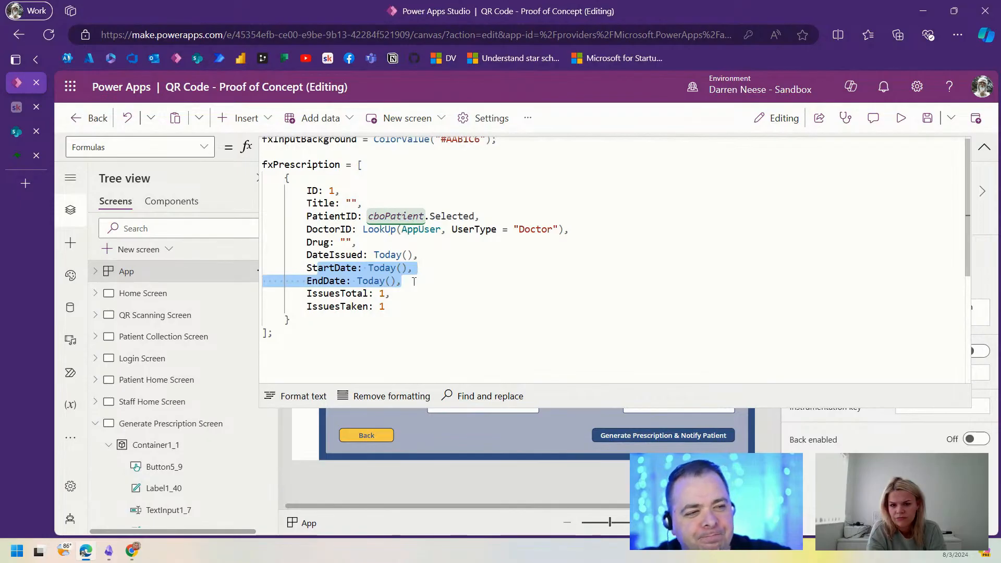
left_click(413, 281)
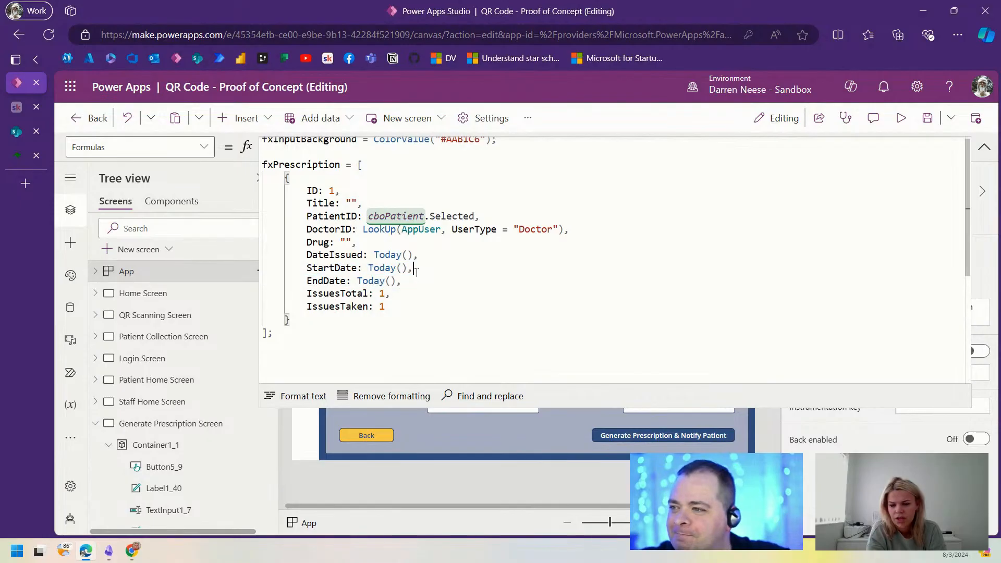
left_click_drag(404, 282, 261, 268)
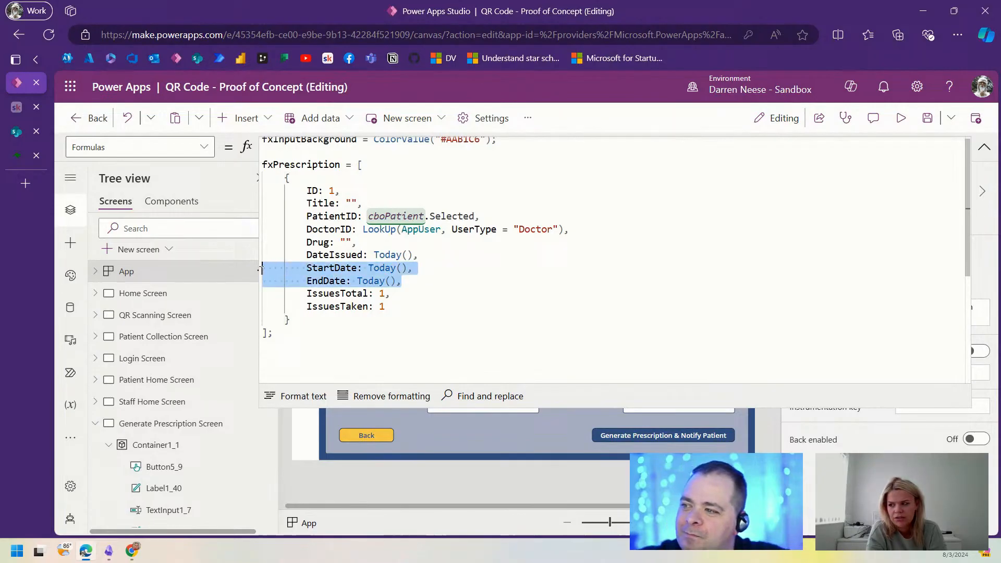
left_click(436, 274)
left_click_drag(403, 282, 267, 268)
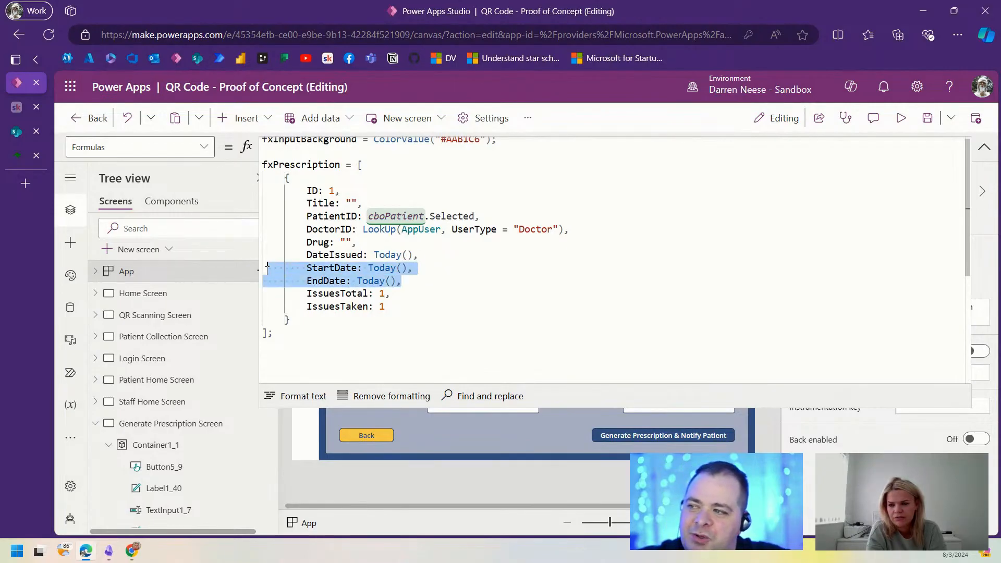
left_click(466, 275)
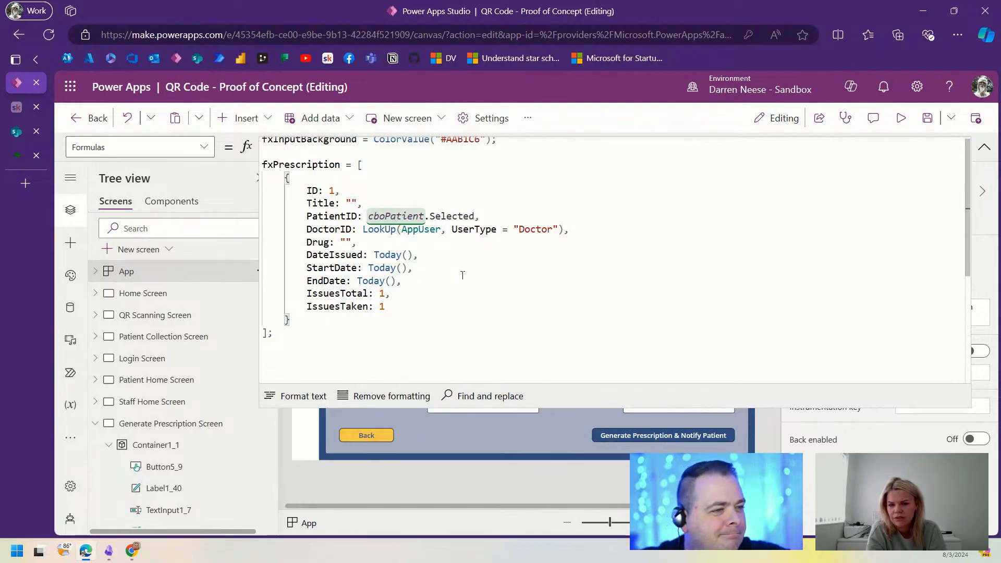
right_click(462, 275)
left_click(421, 321)
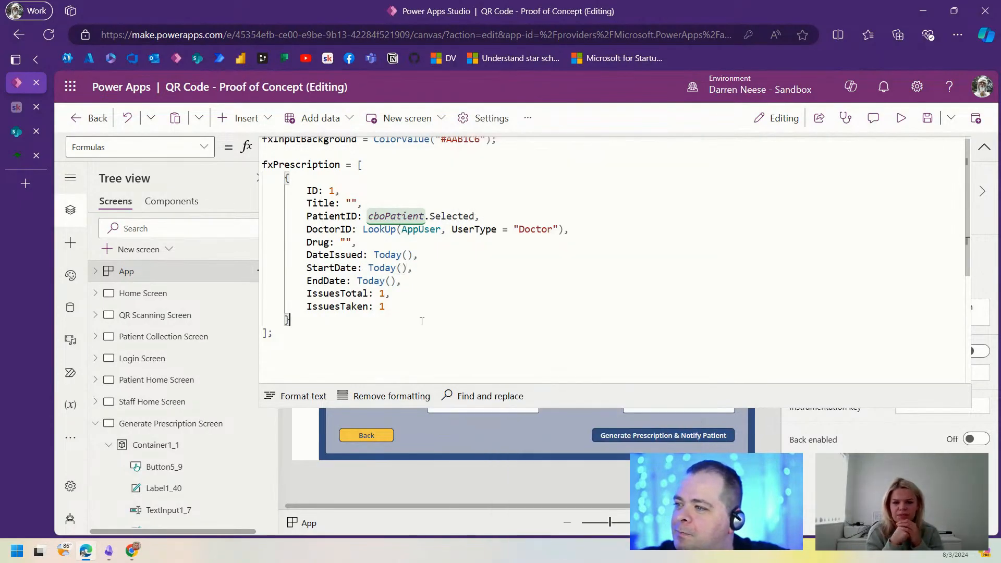
left_click(419, 279)
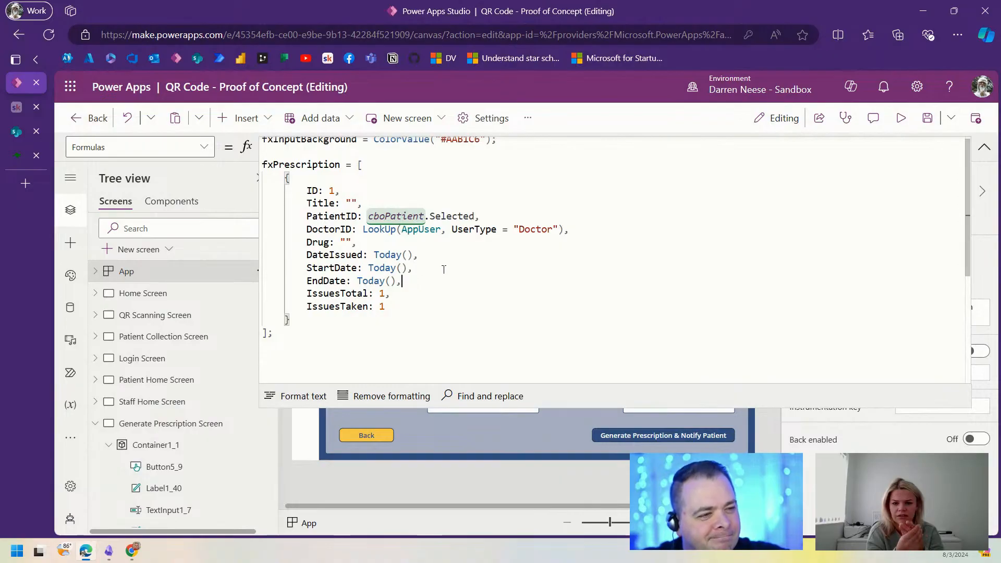
left_click(353, 280)
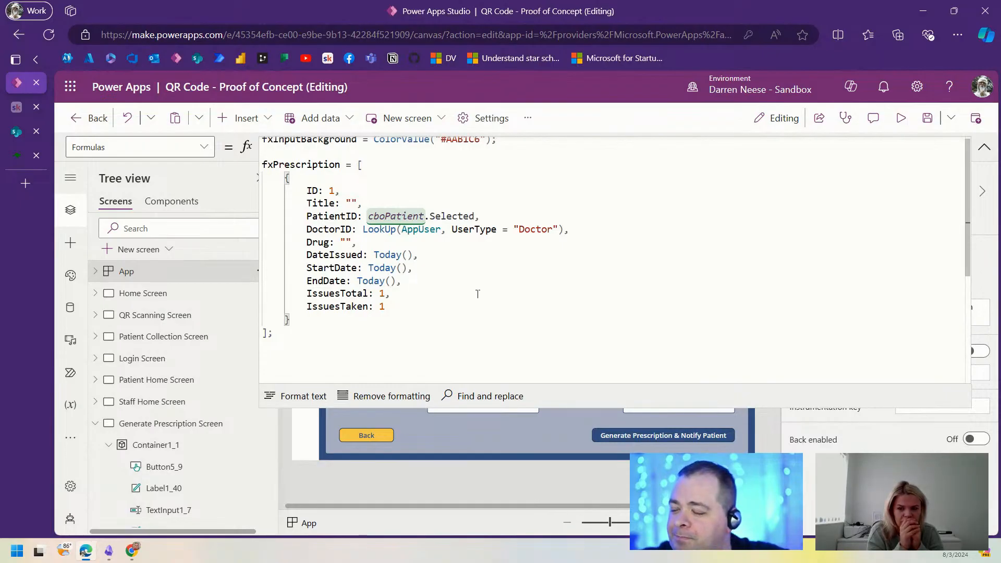
left_click(357, 280)
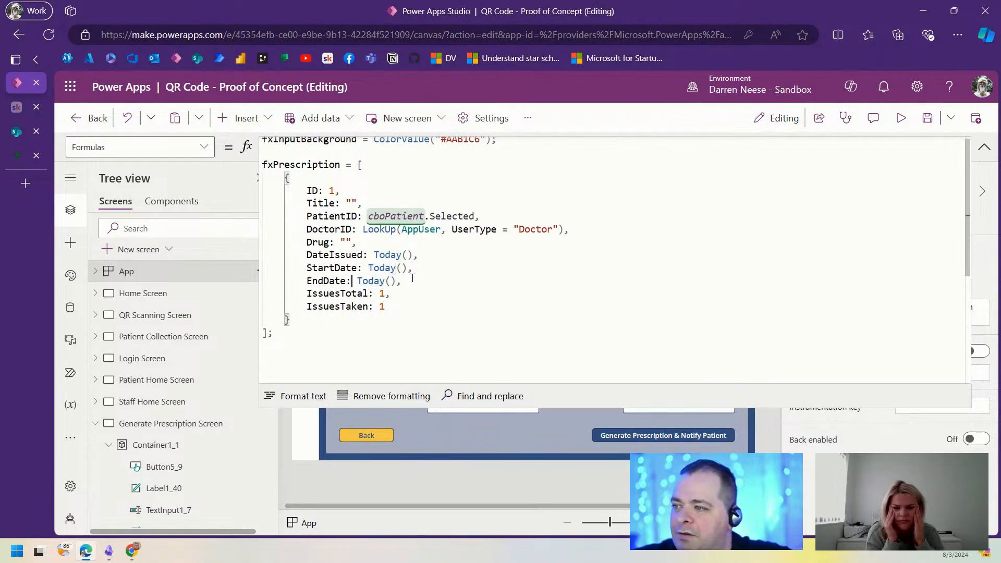
Step: Set EndDate to DateAdd(Today(), 3, TimeUnit.Months)
type("DateAdd(")
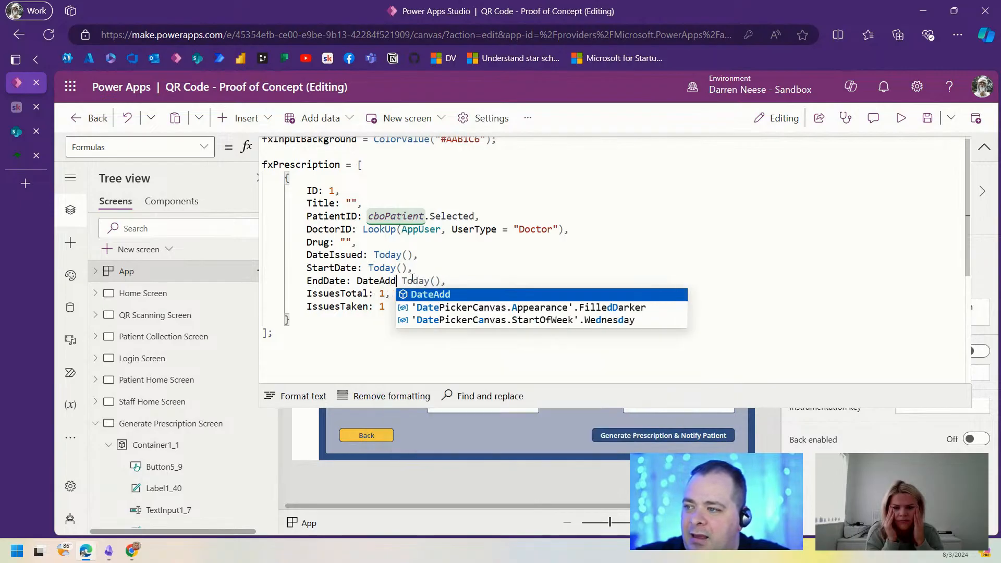
key("End")
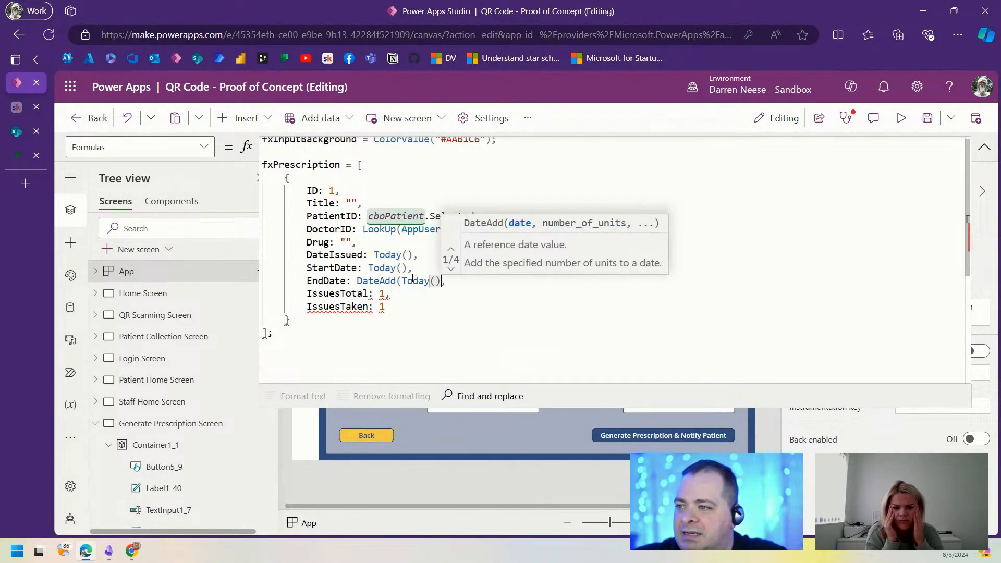
type("),")
key("Left")
key("Left")
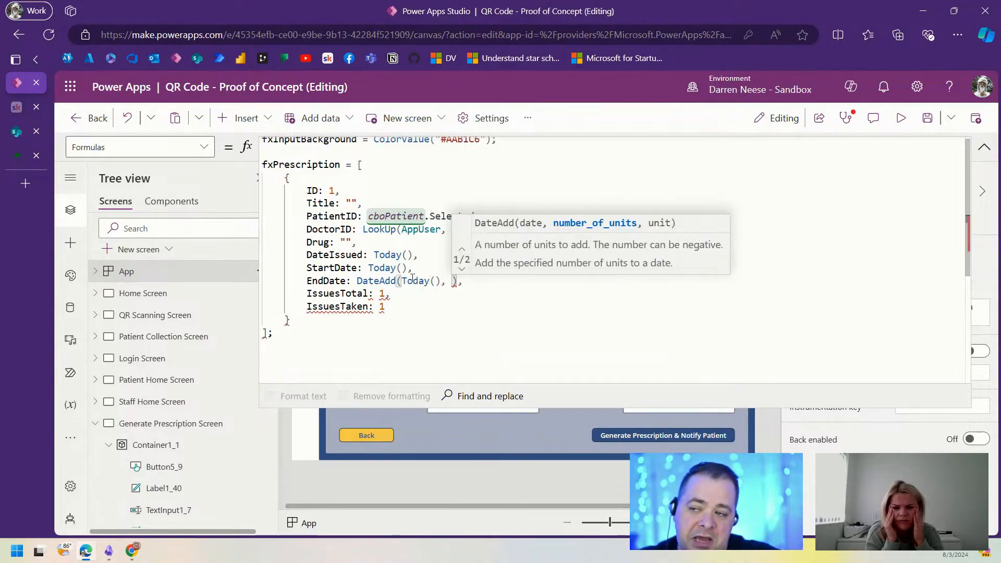
type("3, Mon")
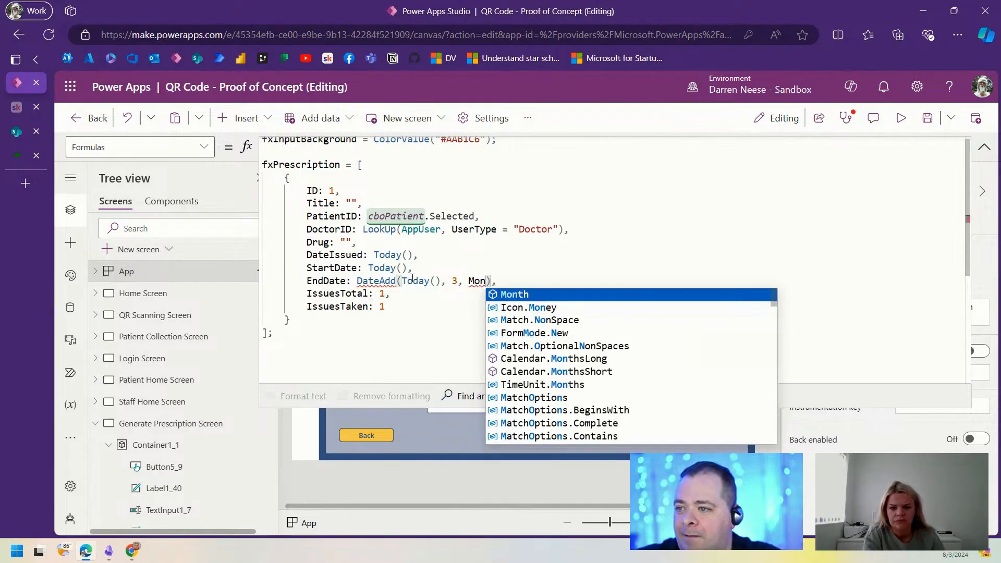
key("BackSpace")
key("BackSpace")
key("BackSpace")
type("Time")
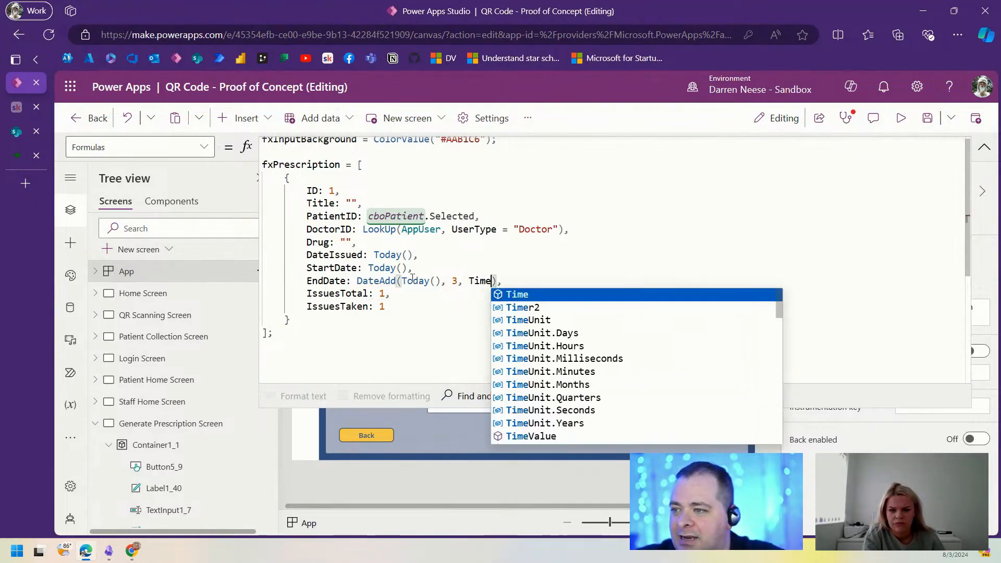
key("Down")
key("Down")
key("Down")
key("Down")
key("Down")
key("Down")
key("Down")
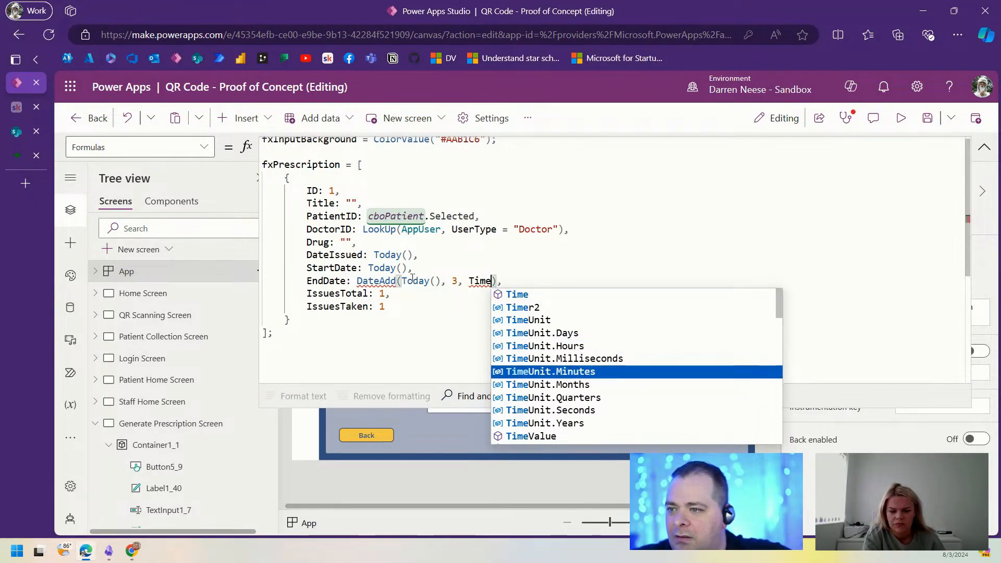
key("Tab")
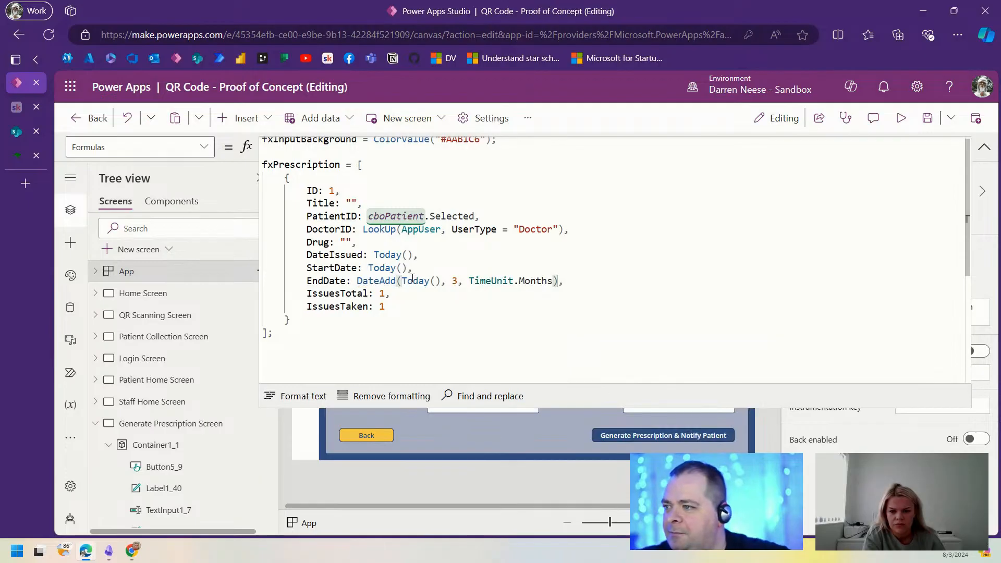
Step: Select the IssuesTotal value 1 so it can be replaced
left_click(373, 294)
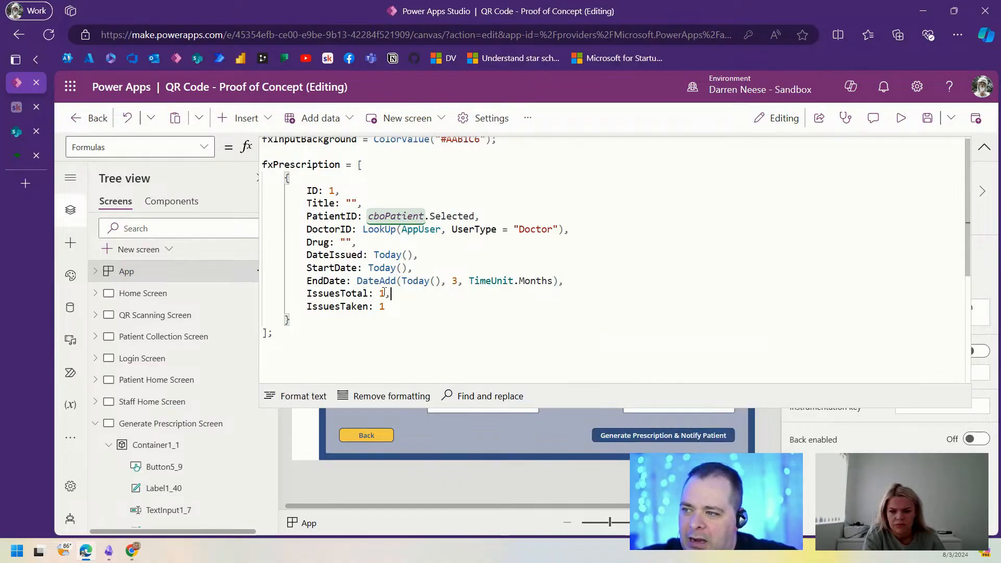
left_click(380, 293)
left_click(394, 294)
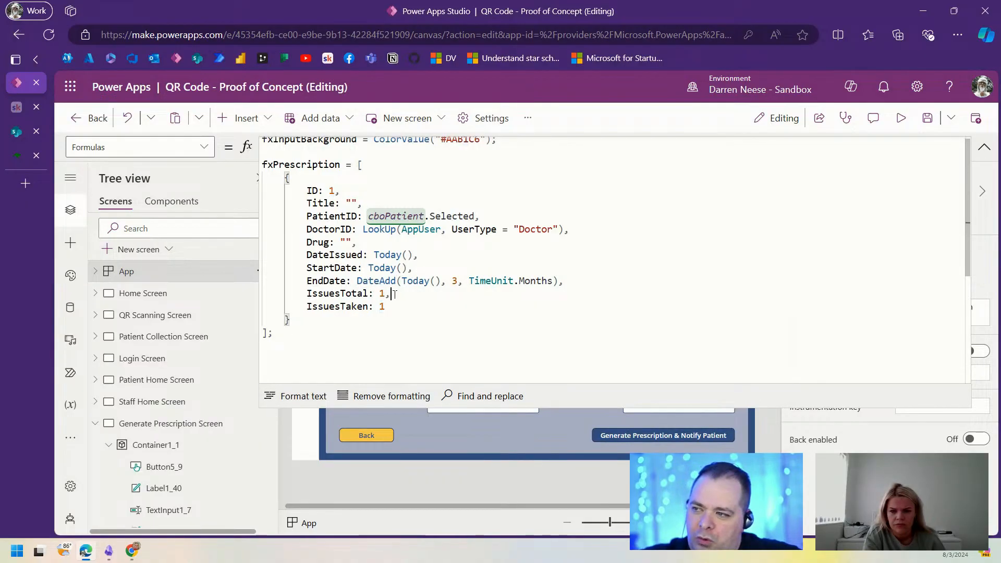
left_click(379, 293)
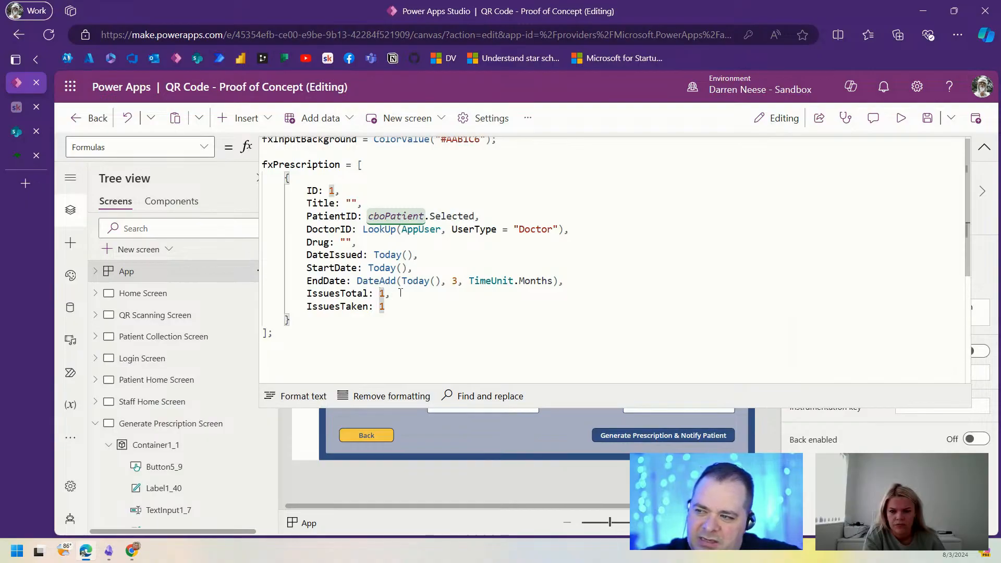
left_click(401, 293)
left_click(391, 294)
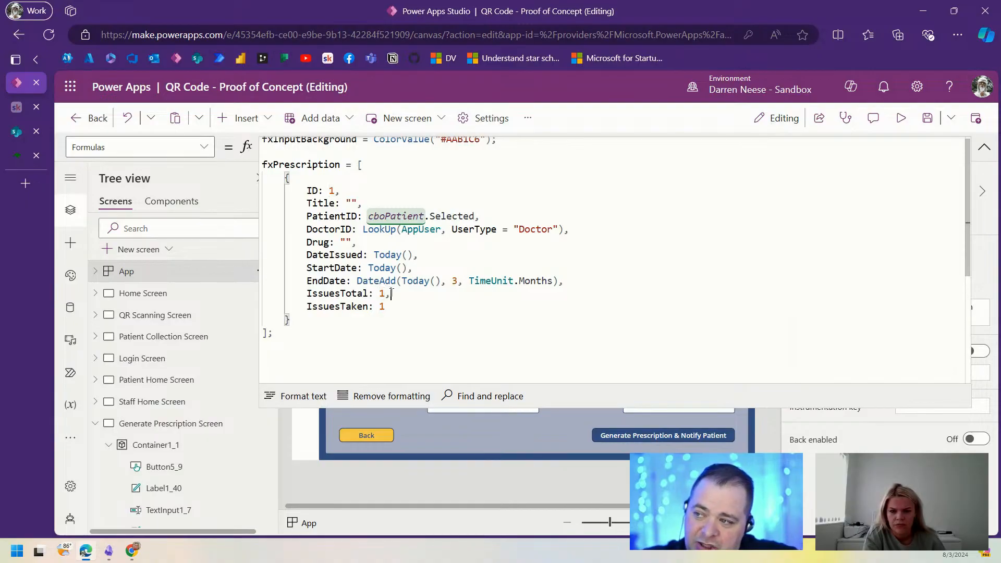
left_click(385, 294)
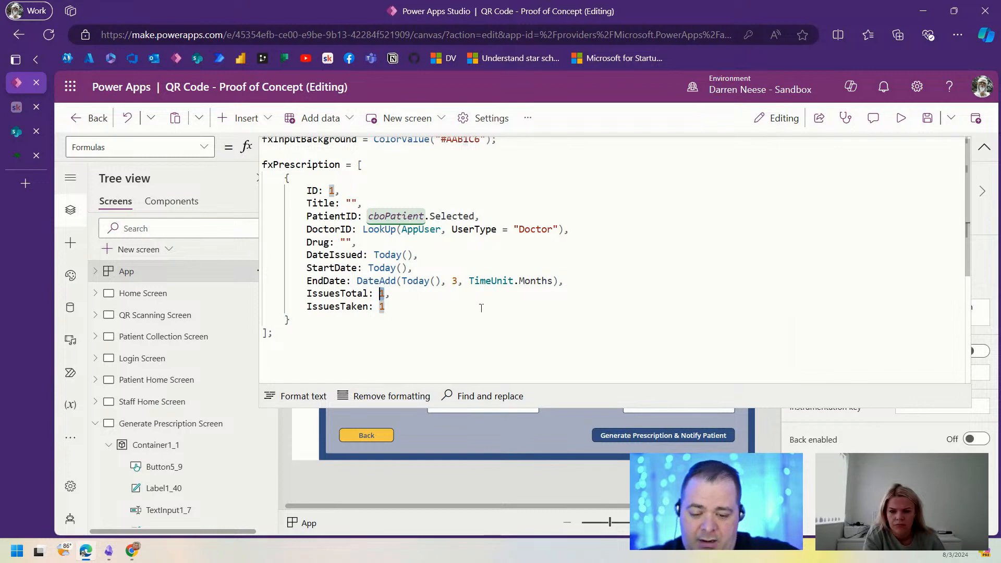
Step: Set fxPrescription's IssuesTotal to RandBetween(3, 12)
type("Rand")
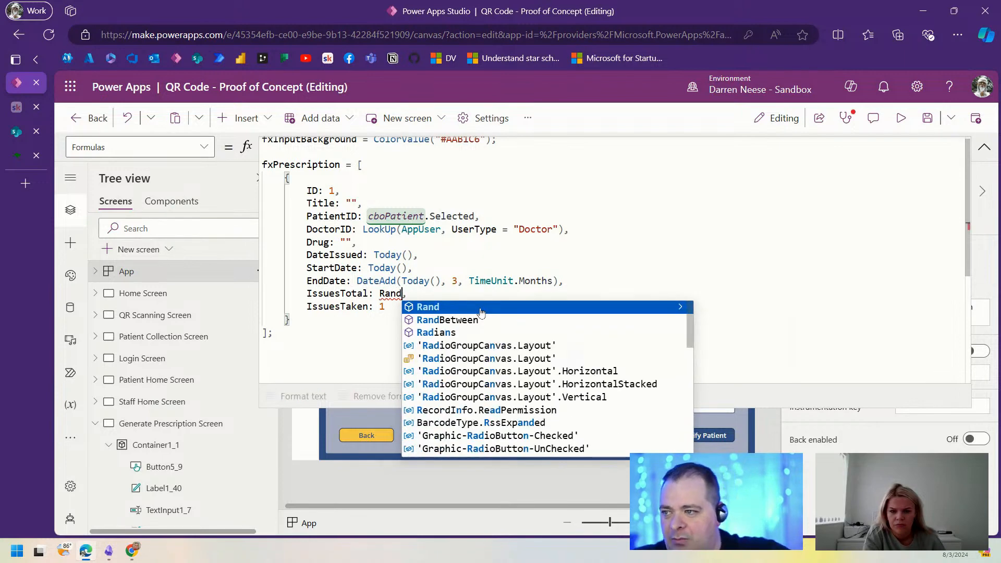
key("Down")
key("Return")
type("(")
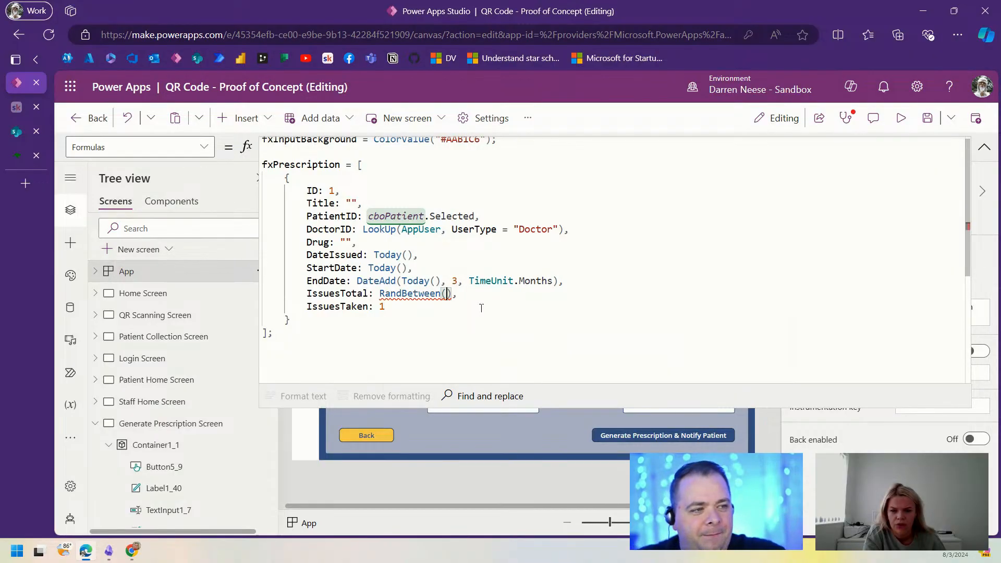
type("3, 12")
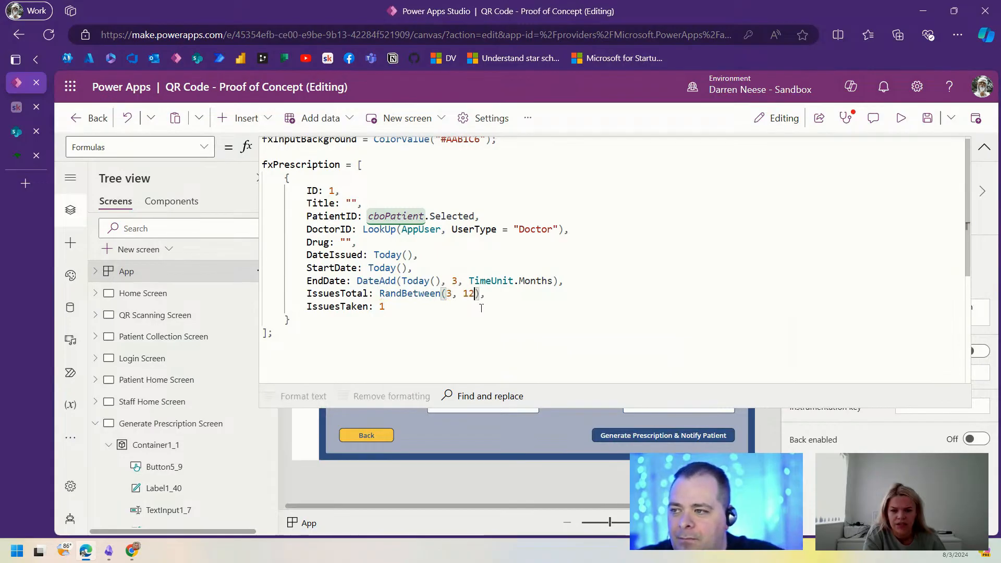
Step: Replace IssuesTaken's 1 with a copy of RandBetween(3, 12), changing its lower bound to 1
key("ctrl+shift+Left")
key("ctrl+shift+Left")
key("ctrl+shift+Left")
key("ctrl+shift+Left")
key("ctrl+shift+Left")
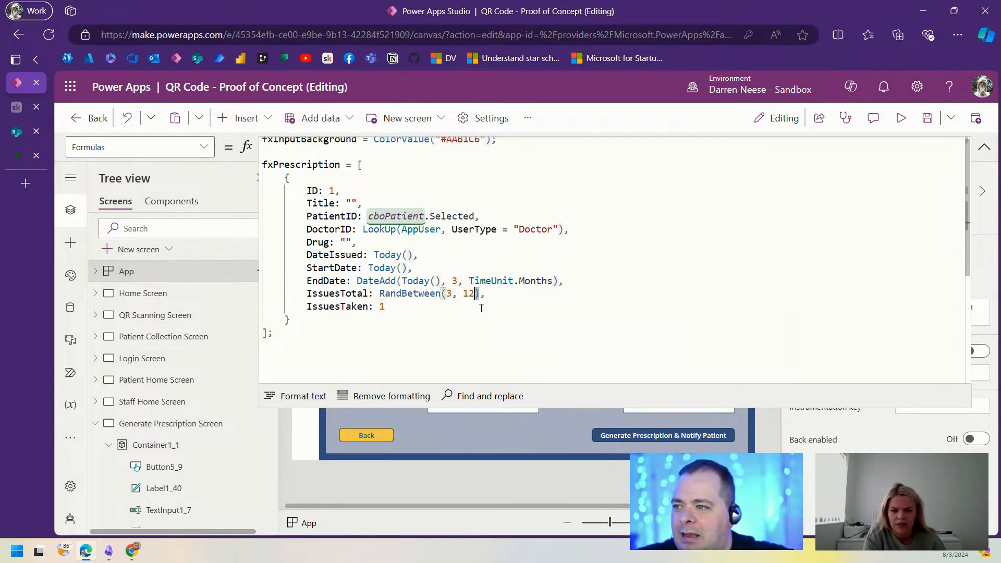
key("ctrl+c")
left_click(481, 308)
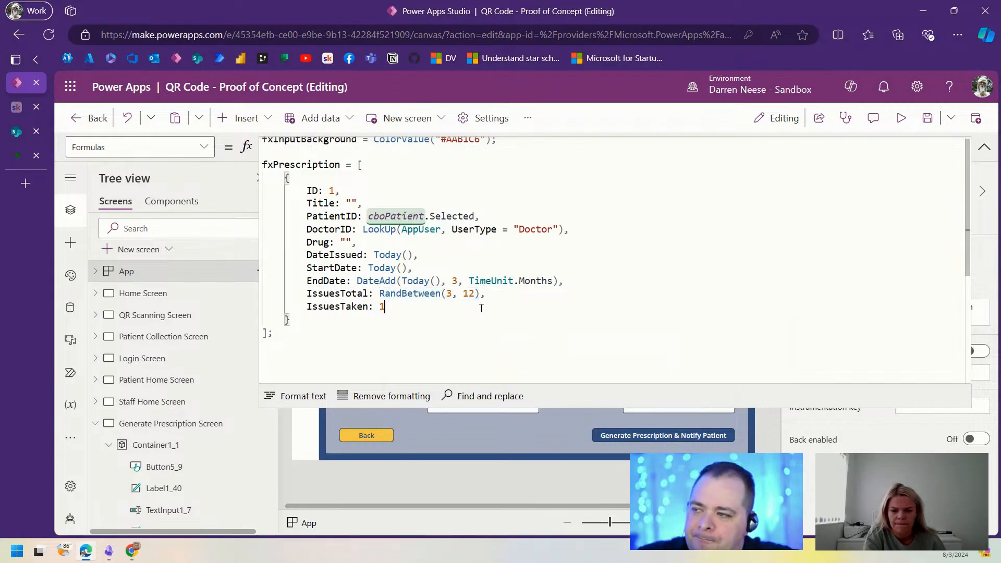
key("BackSpace")
key("ctrl+v")
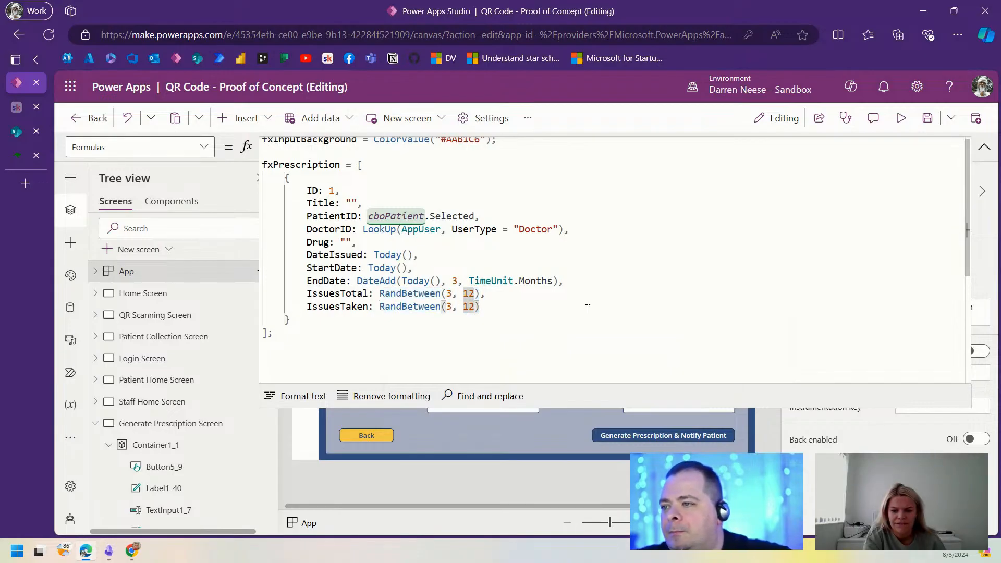
key("F11")
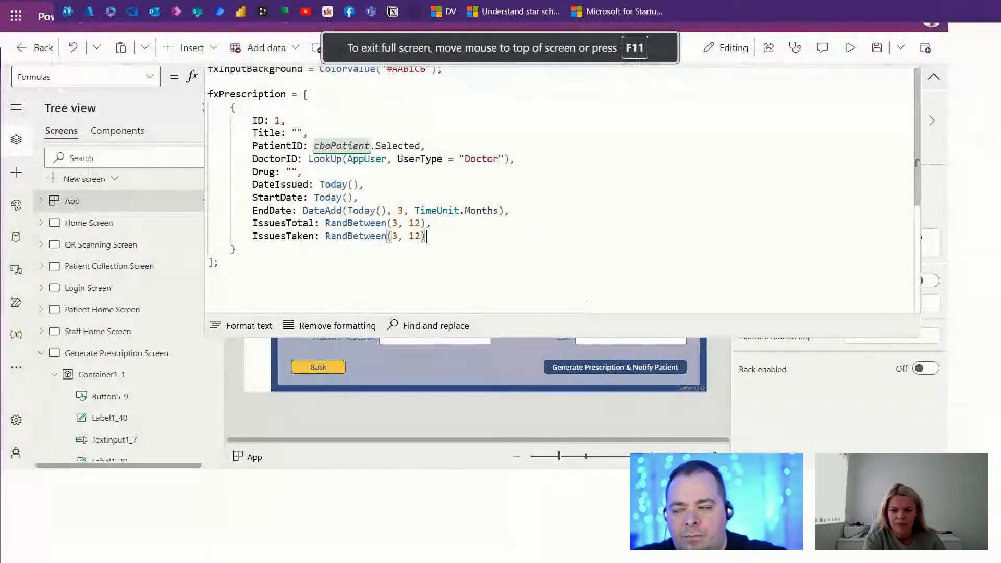
double_click(394, 235)
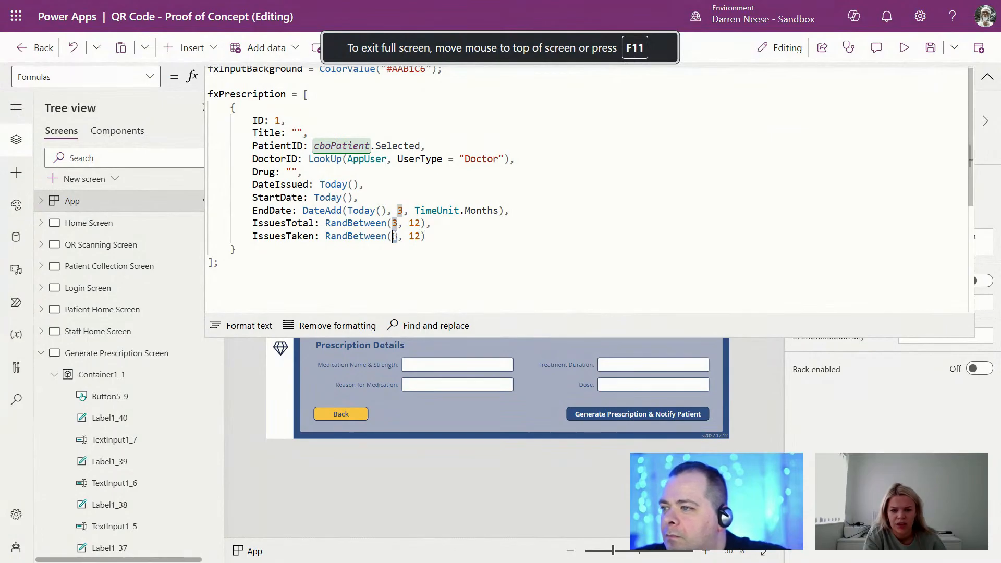
type("1")
left_click(515, 258)
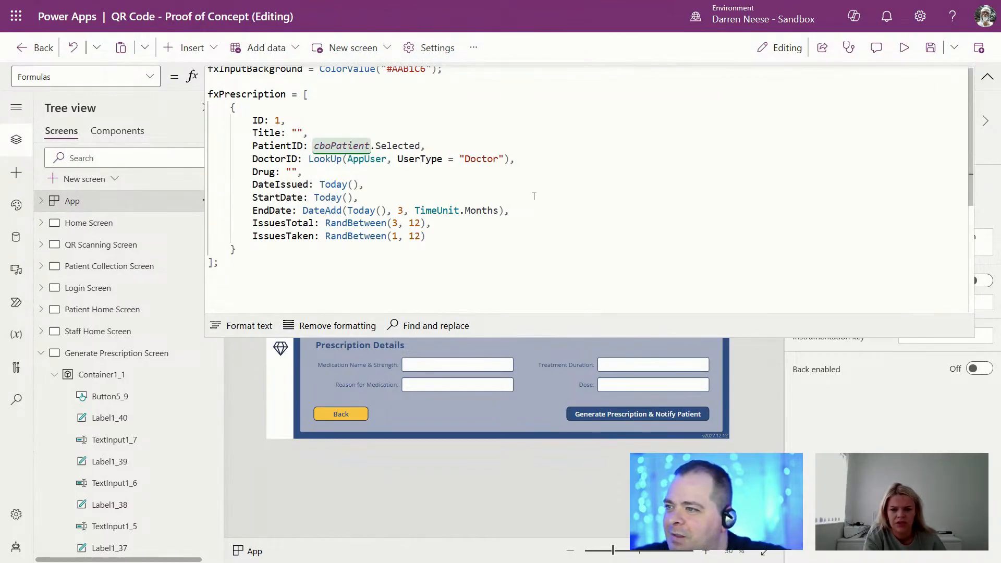
Step: Check the IssuesTotal and IssuesTaken lines, then return to Mockaroo's Health data type chooser
left_click(534, 196)
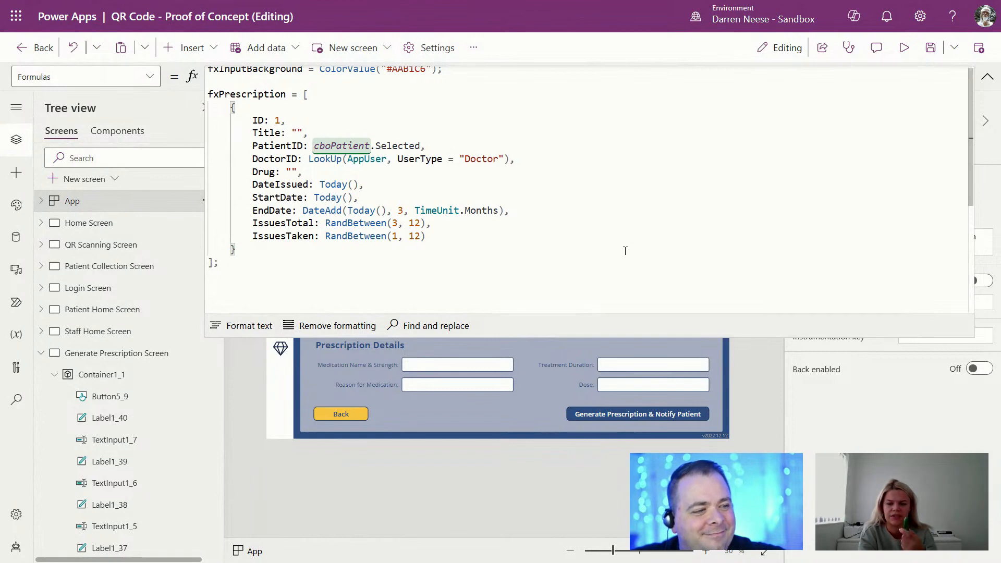
left_click(527, 252)
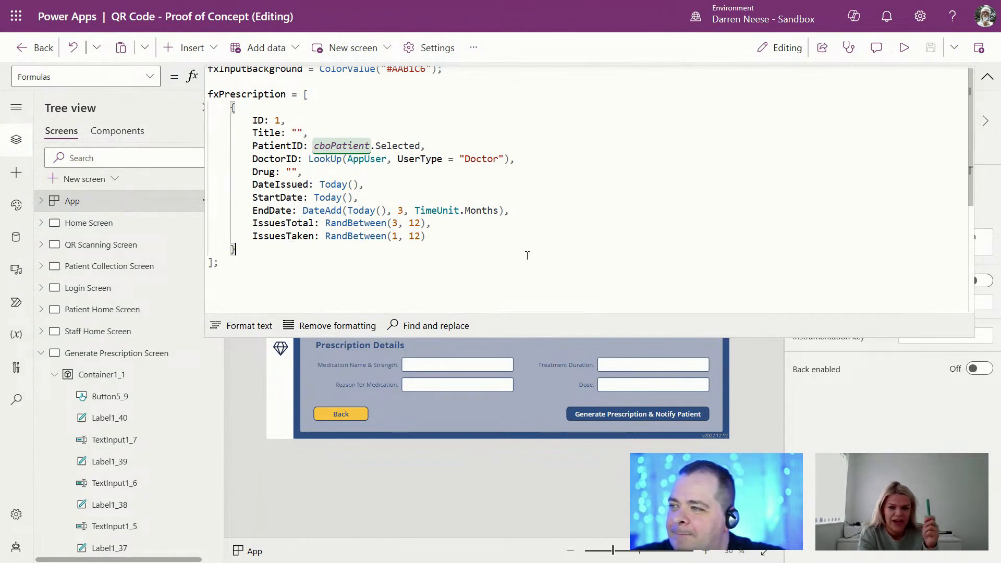
left_click(450, 234)
left_click(453, 220)
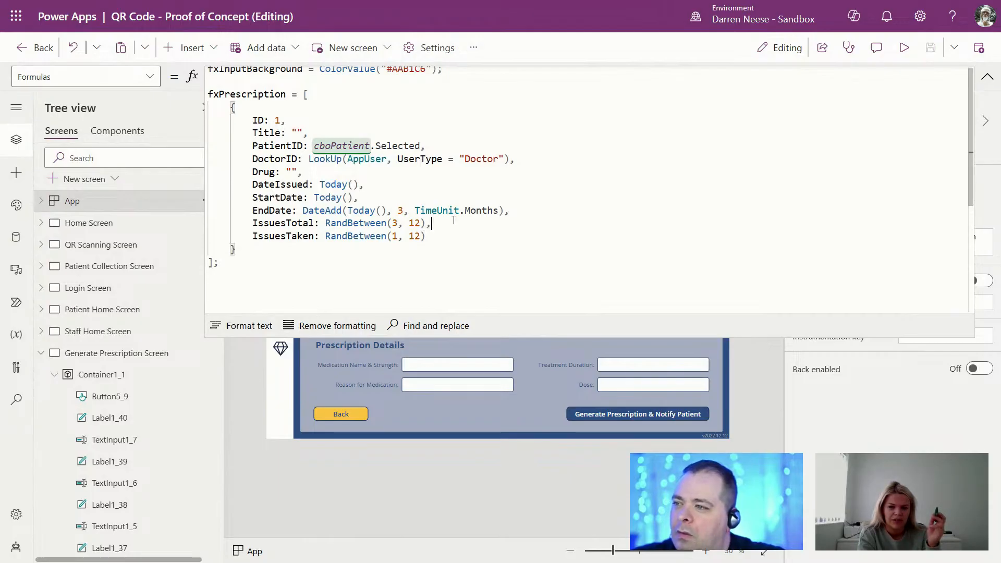
key("Down")
key("Left")
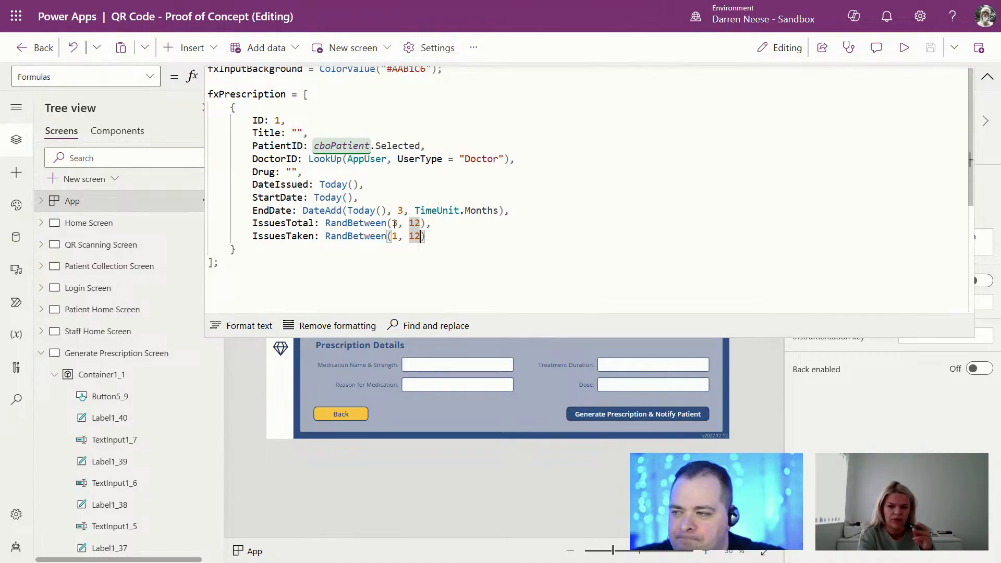
left_click(504, 230)
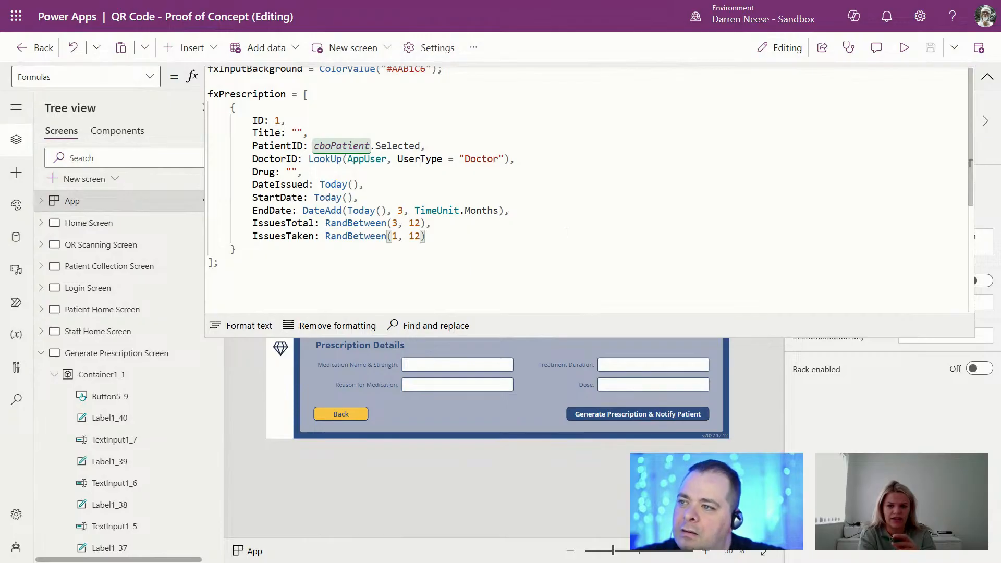
left_click(543, 255)
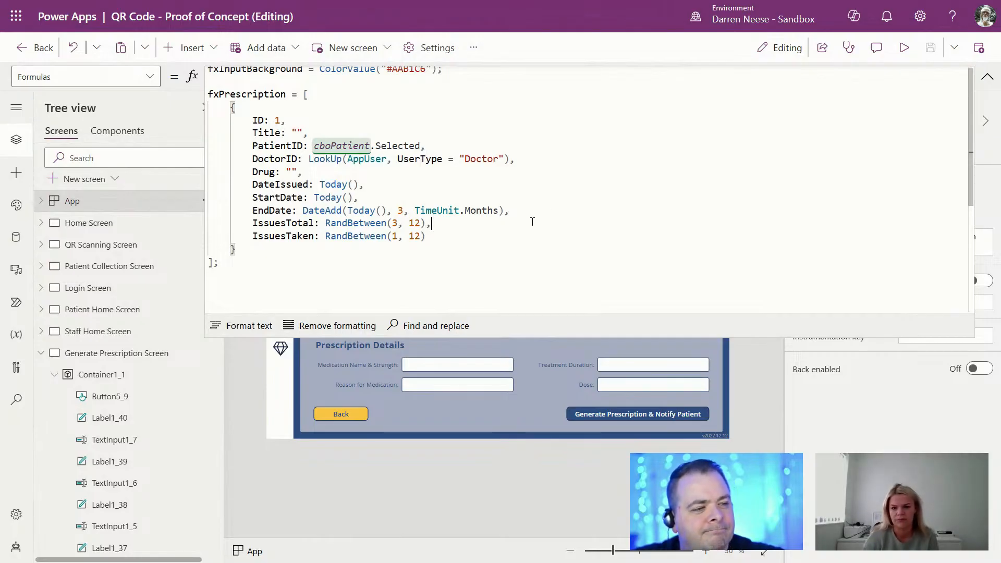
left_click_drag(426, 238, 219, 223)
left_click(455, 235)
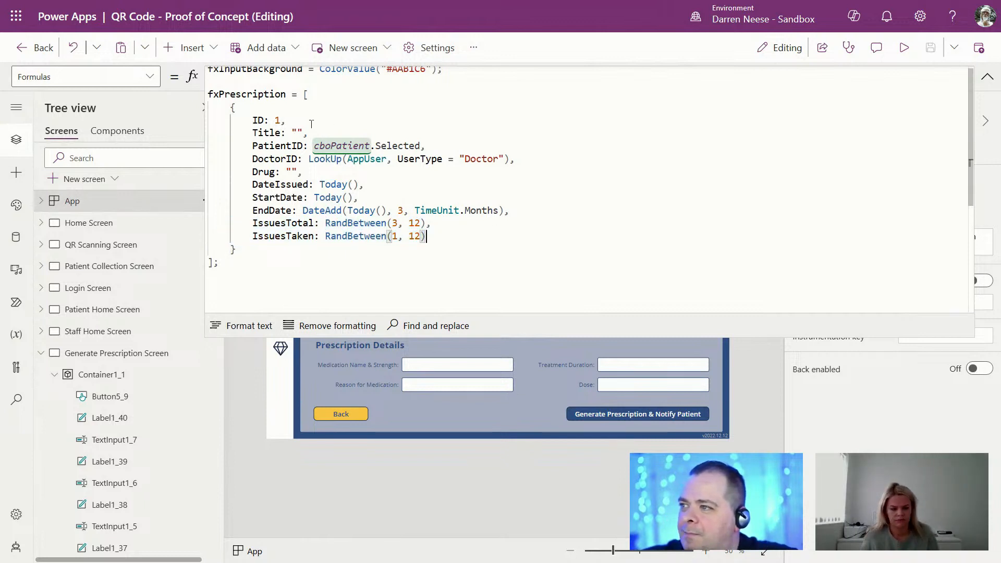
left_click(581, 162)
key("F11")
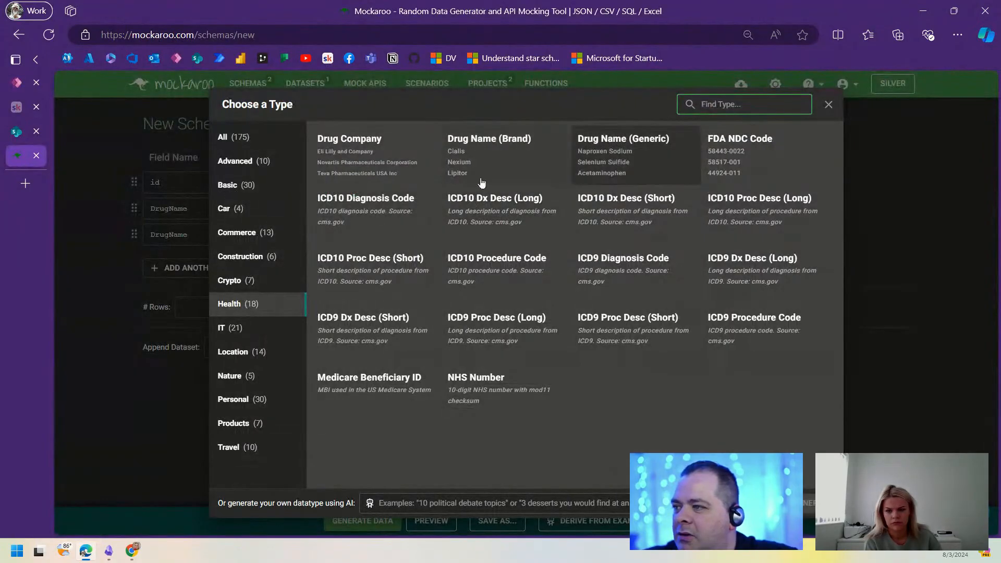
Step: Delete the duplicate DrugName row in Mockaroo and generate the 1000-row CSV download
left_click(909, 195)
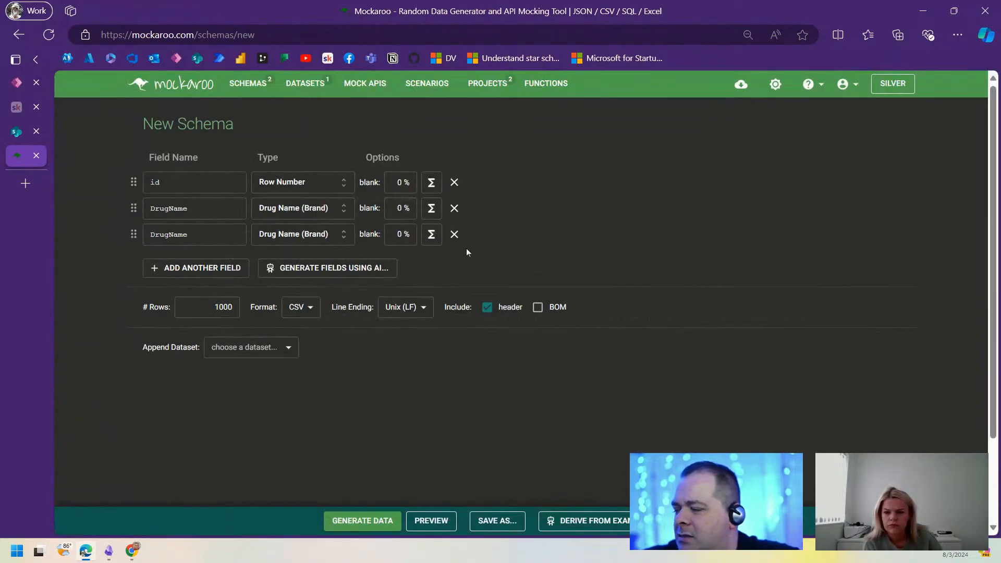
left_click(454, 234)
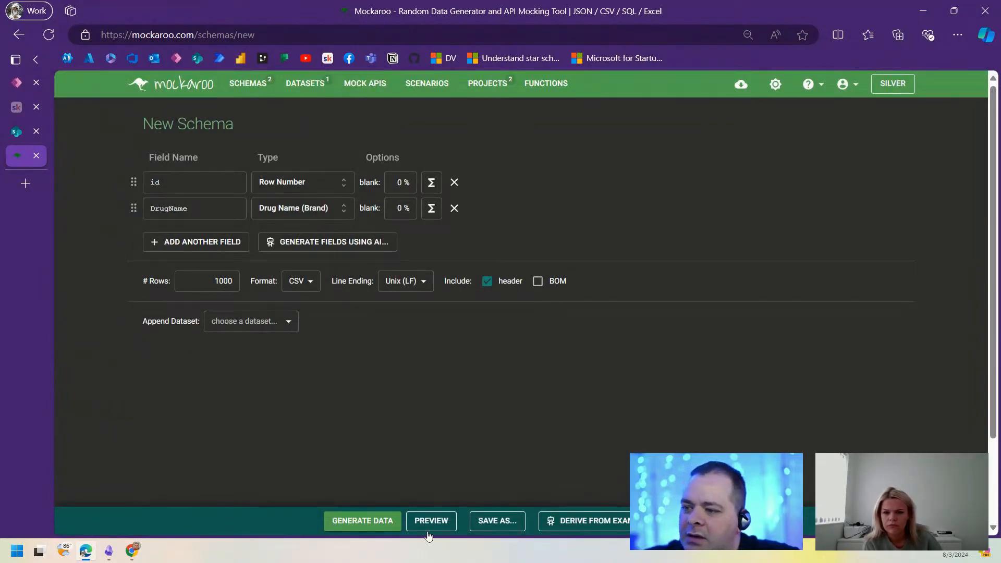
left_click(364, 521)
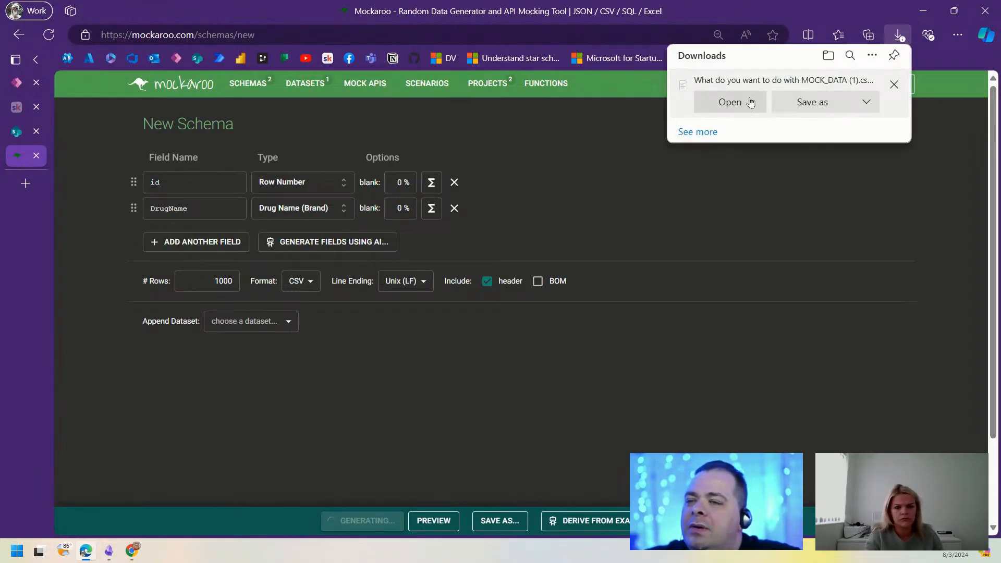
Step: Open the downloaded MOCK_DATA (1).csv, then go back to Power Apps
left_click(751, 101)
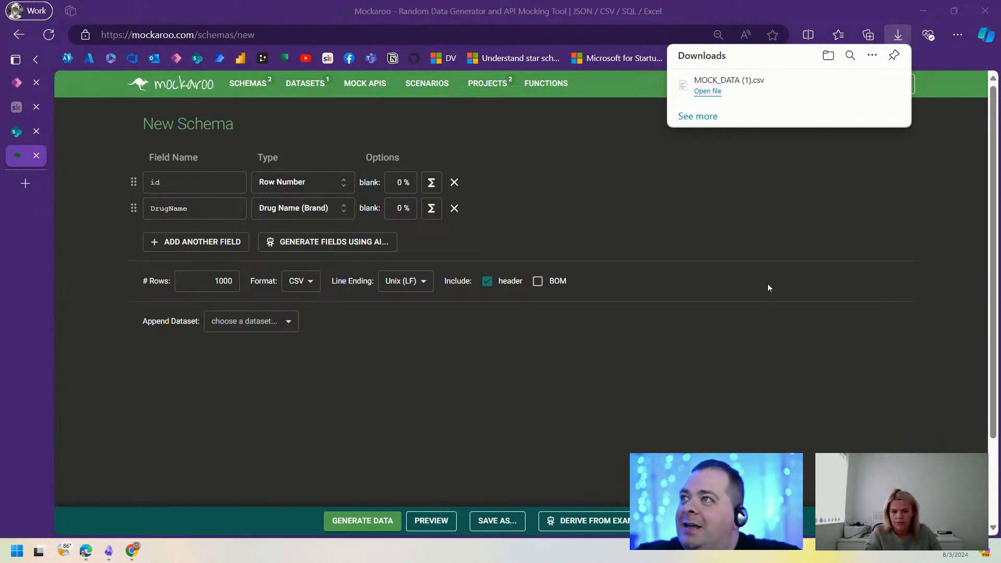
left_click(790, 261)
left_click(17, 82)
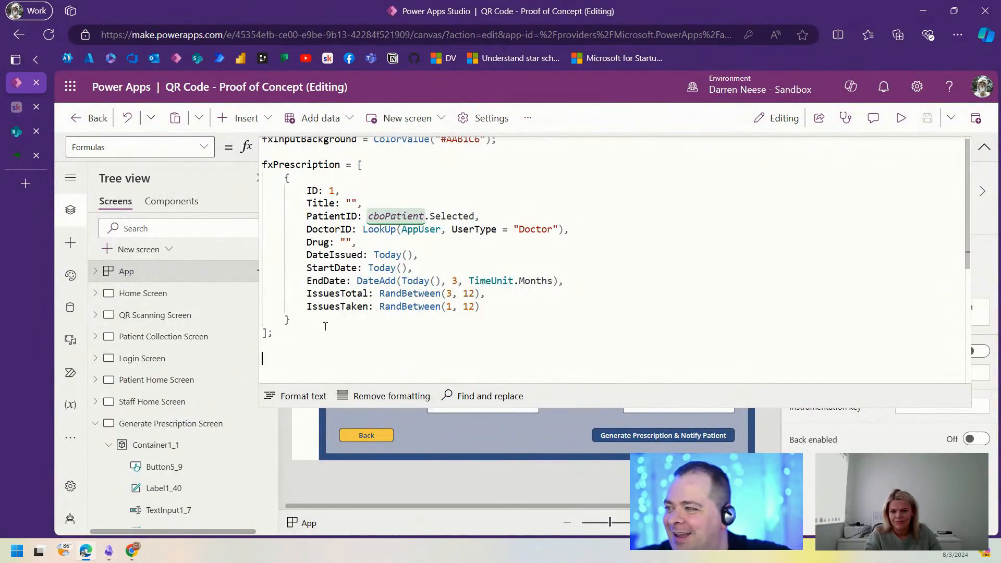
Step: Enter fxDrugNames = [ below fxPrescription and split the brackets onto an indented line
type("fxD")
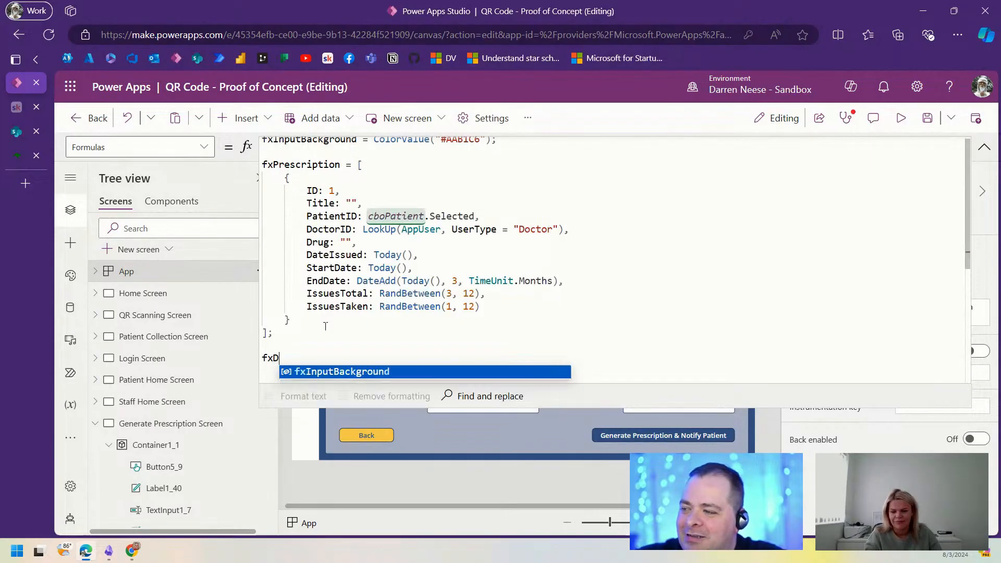
type("rugNames")
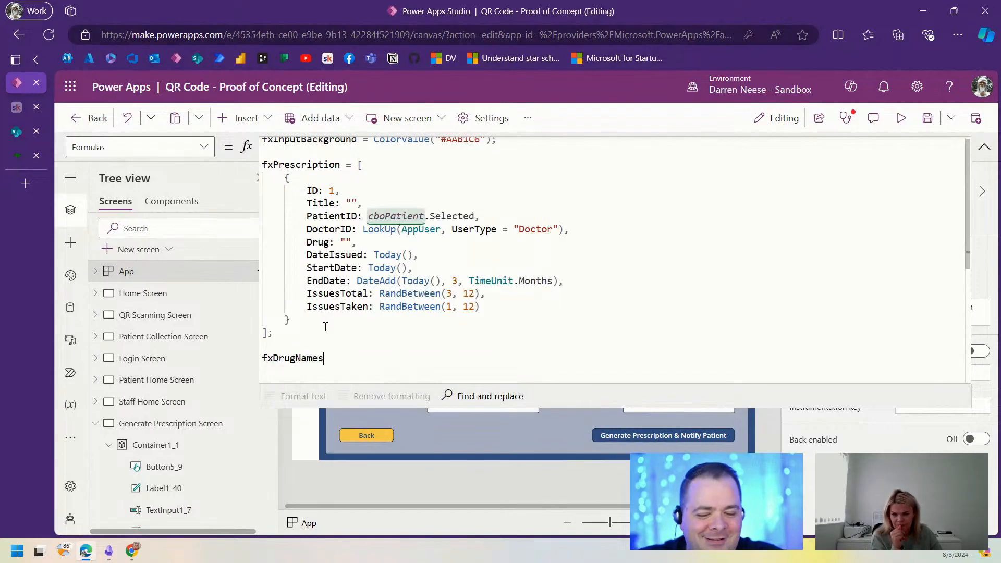
type(" = [")
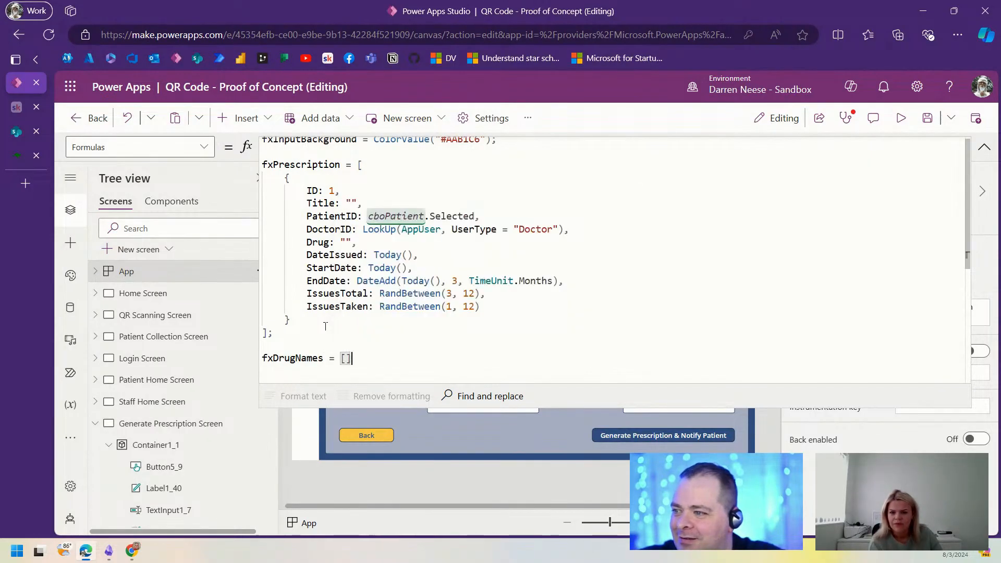
key("Return")
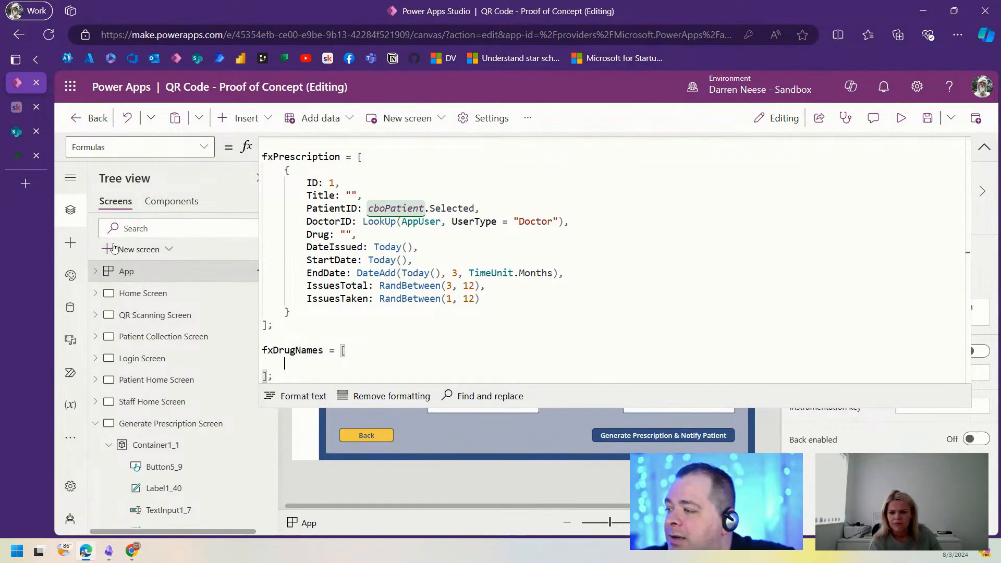
Step: Add a new blank screen, Screen4, with a classic text input on it
left_click(138, 249)
left_click(219, 245)
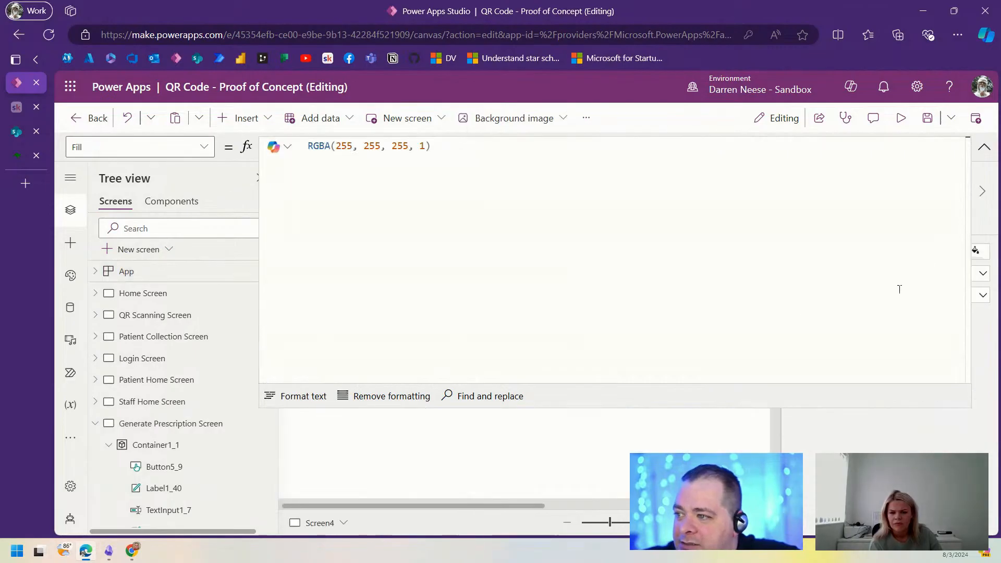
left_click(984, 147)
left_click(529, 326)
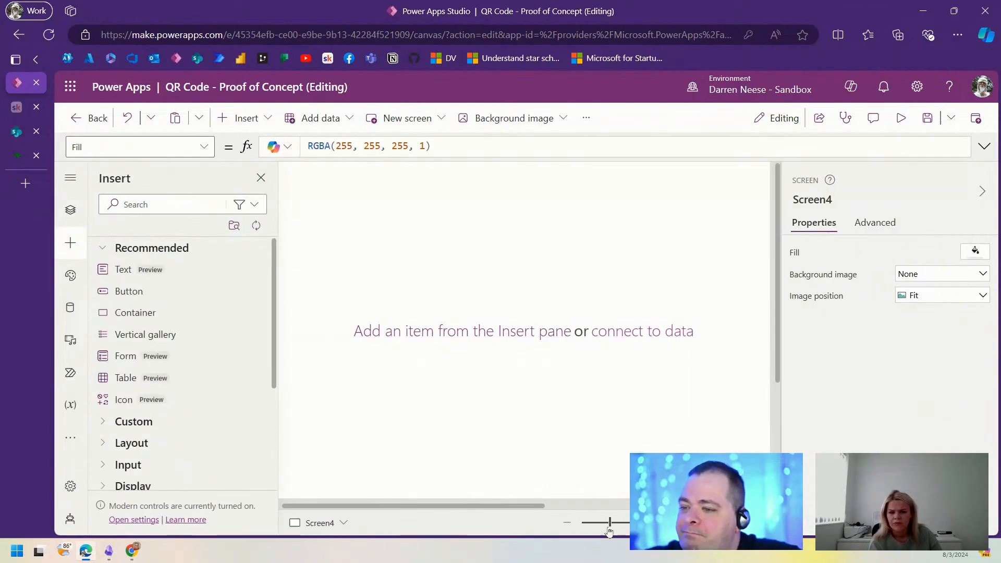
mouse_move(609, 526)
left_mouse_down()
mouse_move(596, 528)
mouse_move(605, 527)
left_mouse_up()
left_click(245, 117)
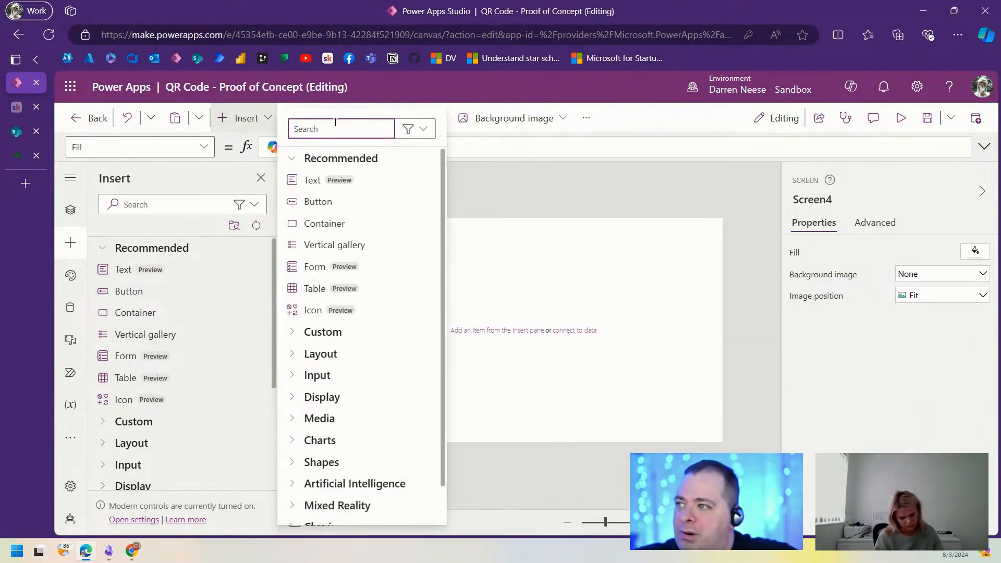
type("text")
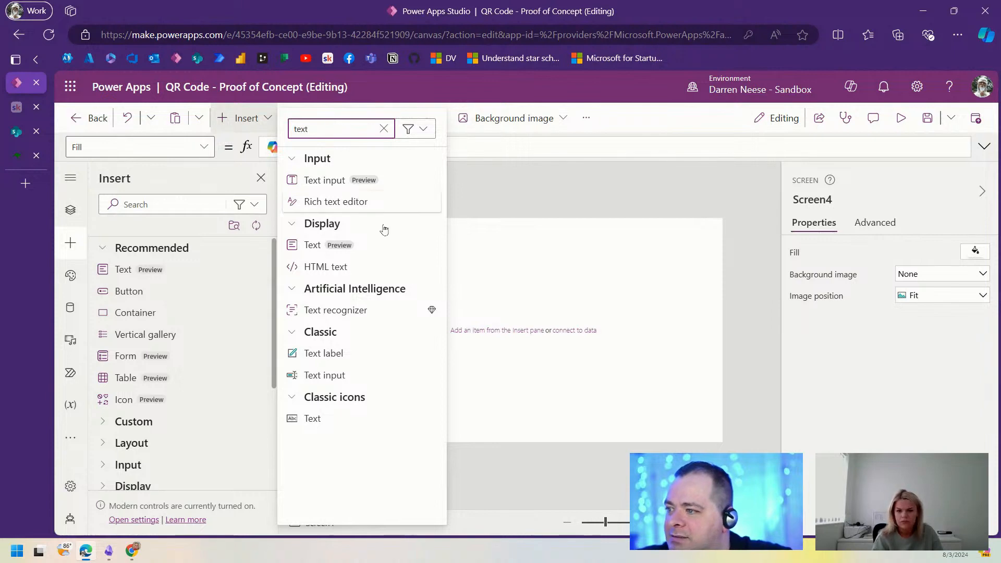
left_click(370, 376)
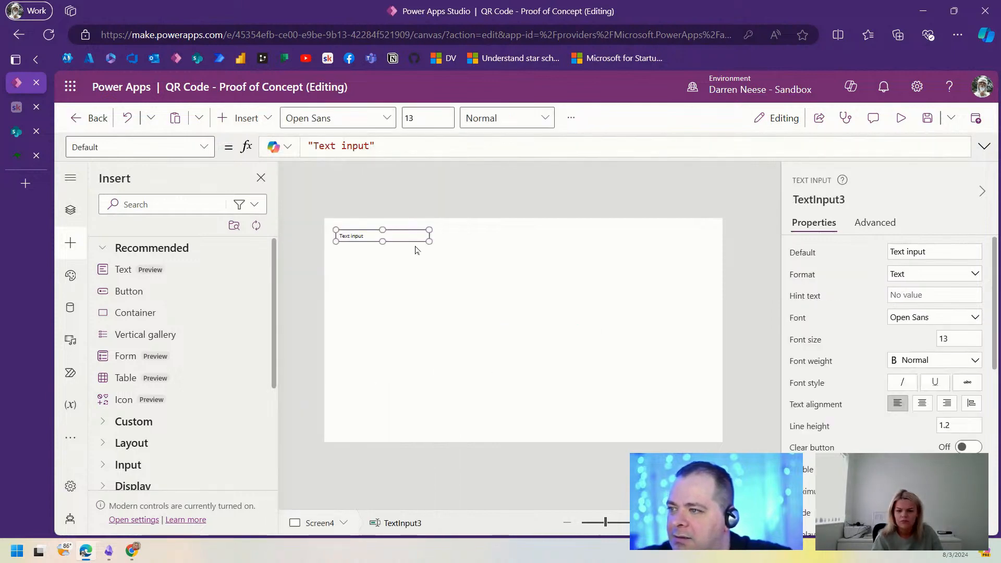
Step: Enlarge and reposition the text input, then test pasting the ID and drug-name list in preview
left_click_drag(421, 240, 647, 400)
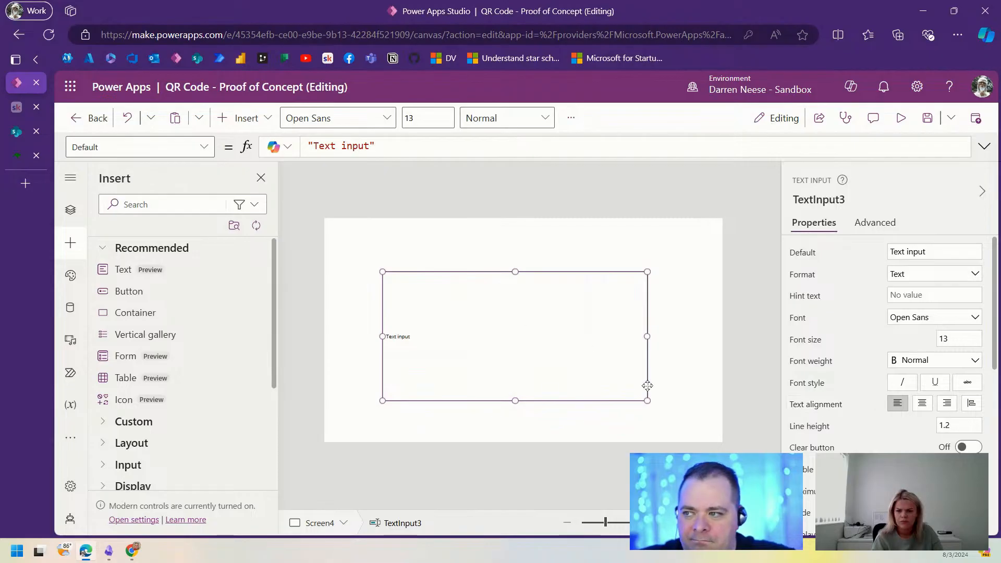
left_click_drag(599, 367, 554, 332)
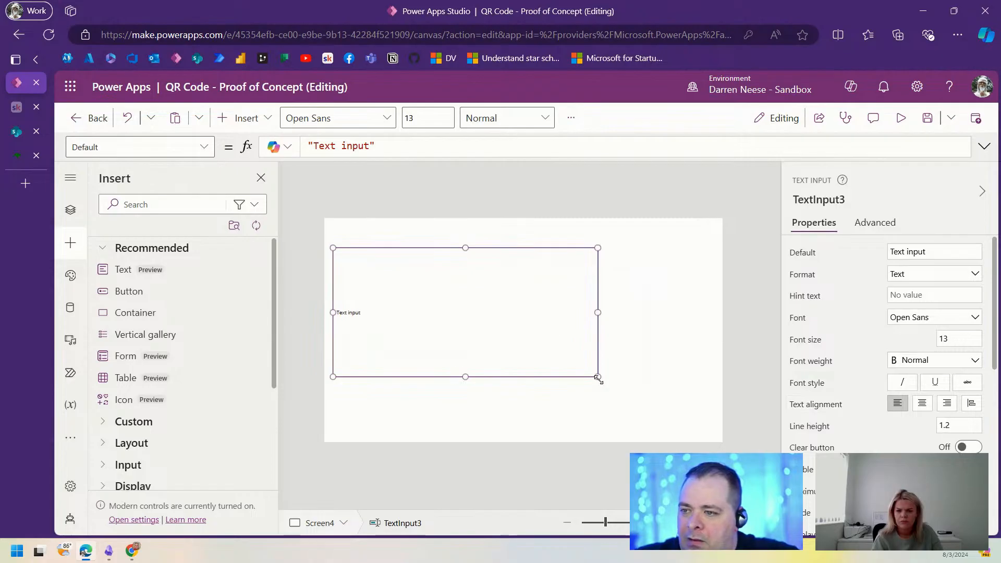
left_click_drag(598, 377, 590, 408)
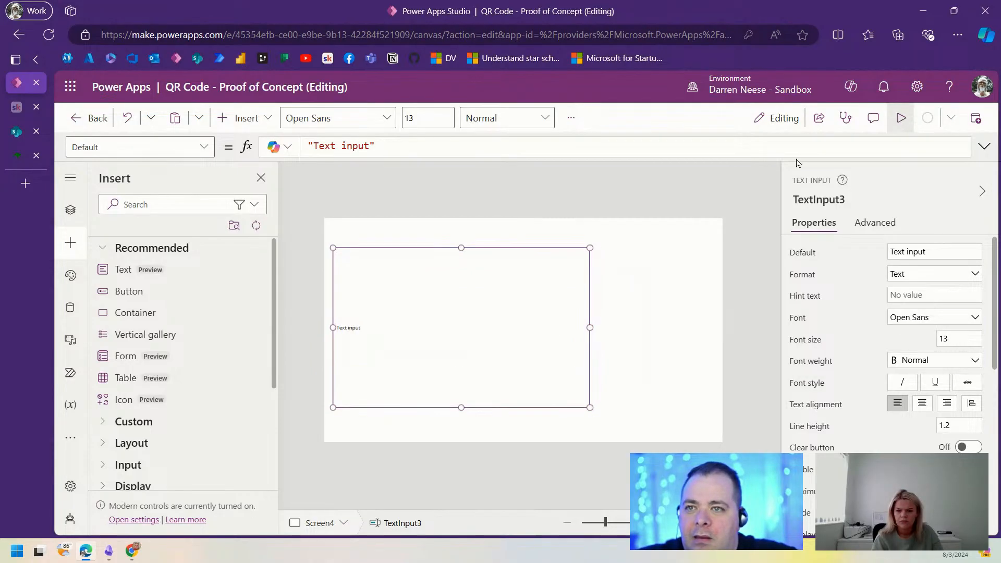
key("F5")
left_click_drag(369, 331, 216, 313)
key("ctrl+v")
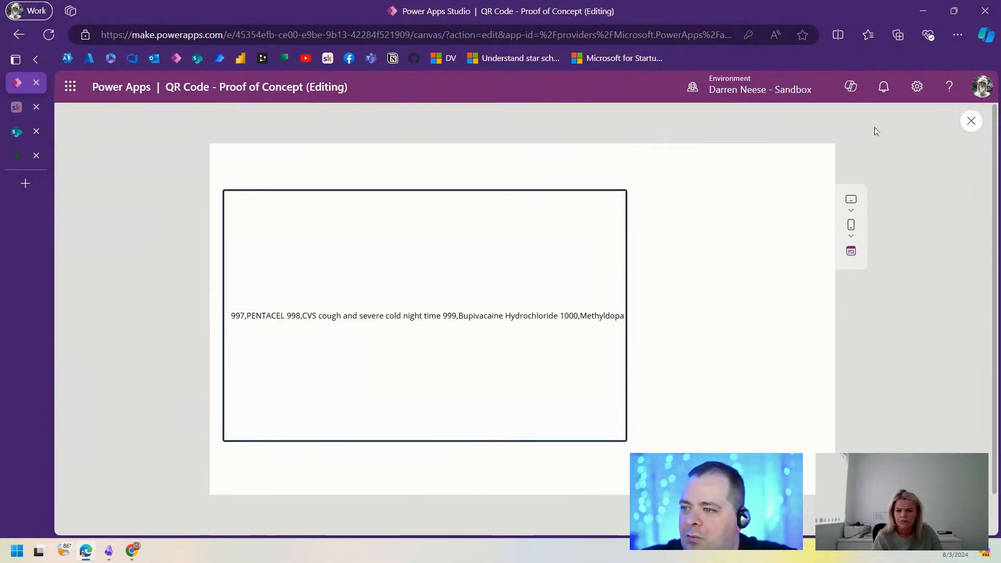
left_click(971, 121)
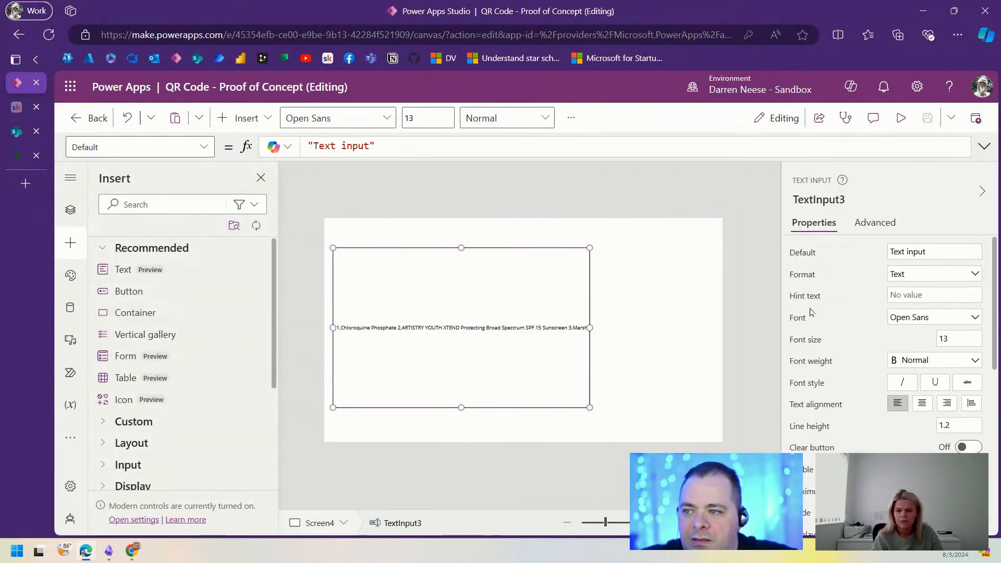
Step: Set the text input's Mode to Multiline and select its Default text
scroll(957, 403, "down", 4)
left_click(937, 312)
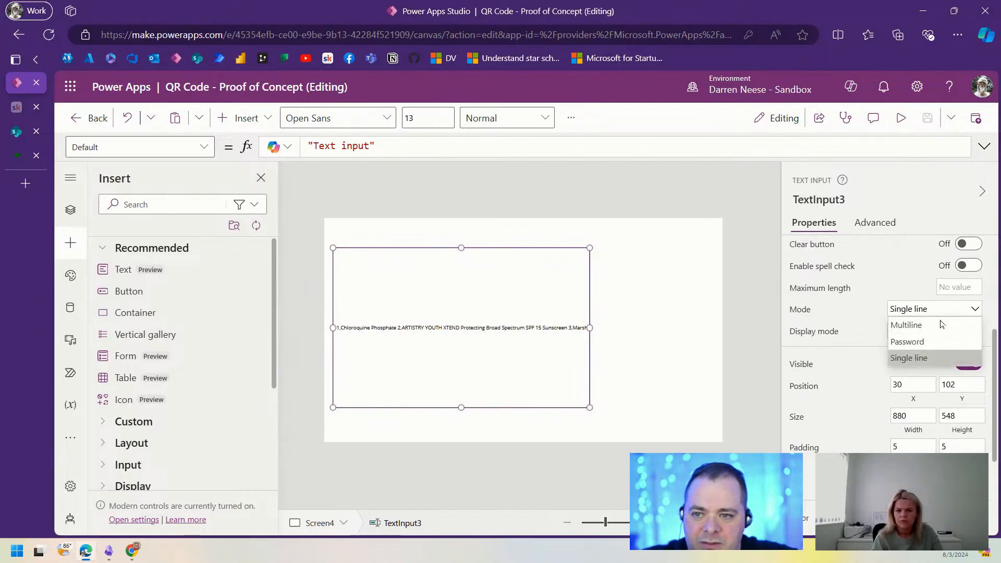
left_click(940, 323)
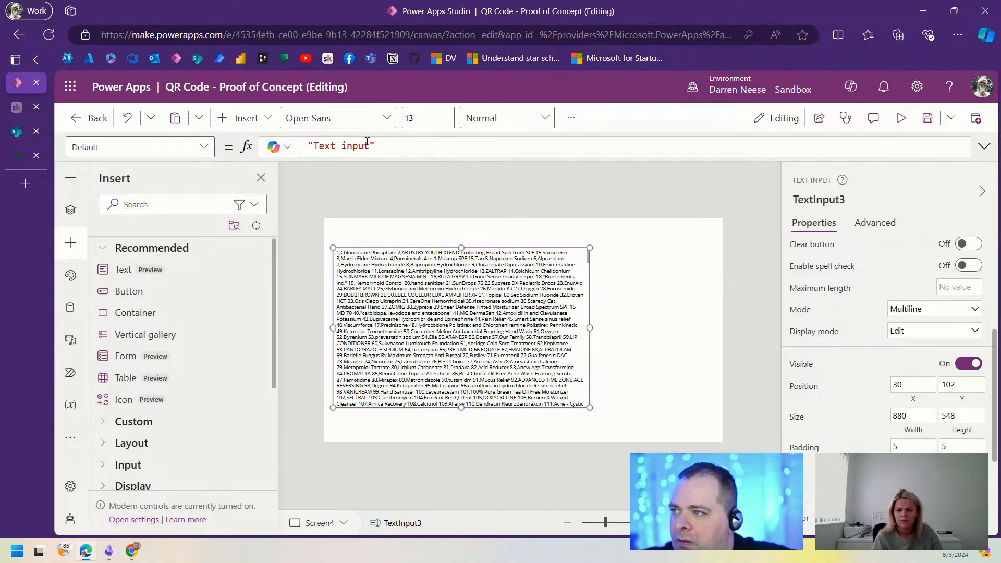
left_click_drag(369, 146, 314, 146)
Step: Paste the drug list into the text input's Default formula and expand the formula editor
key("ctrl+v")
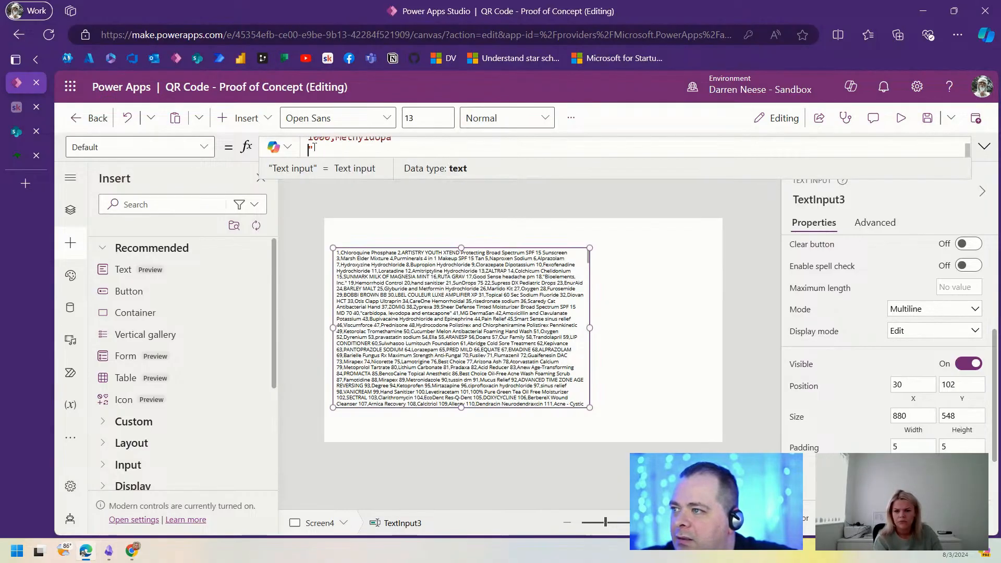
key("BackSpace")
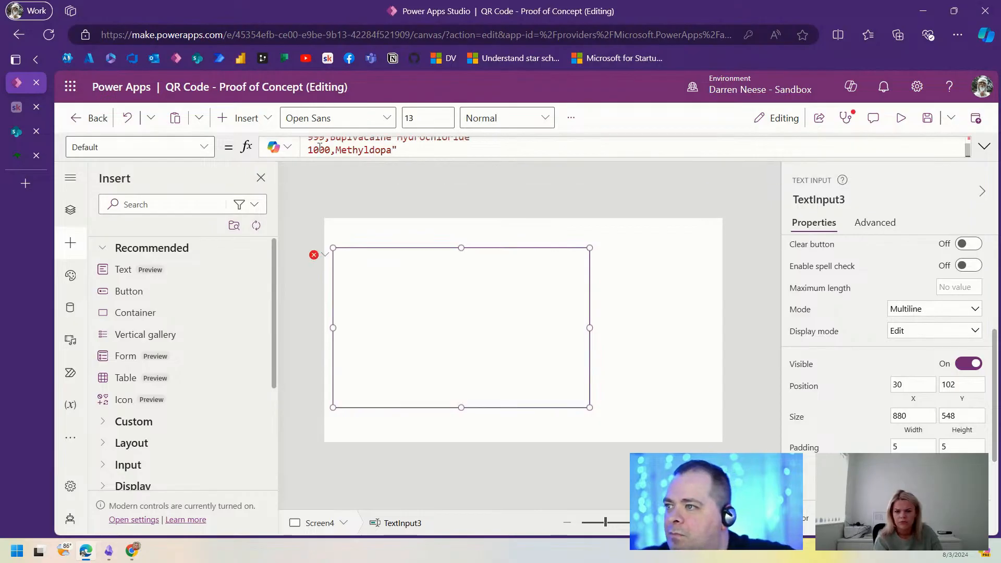
left_click(984, 147)
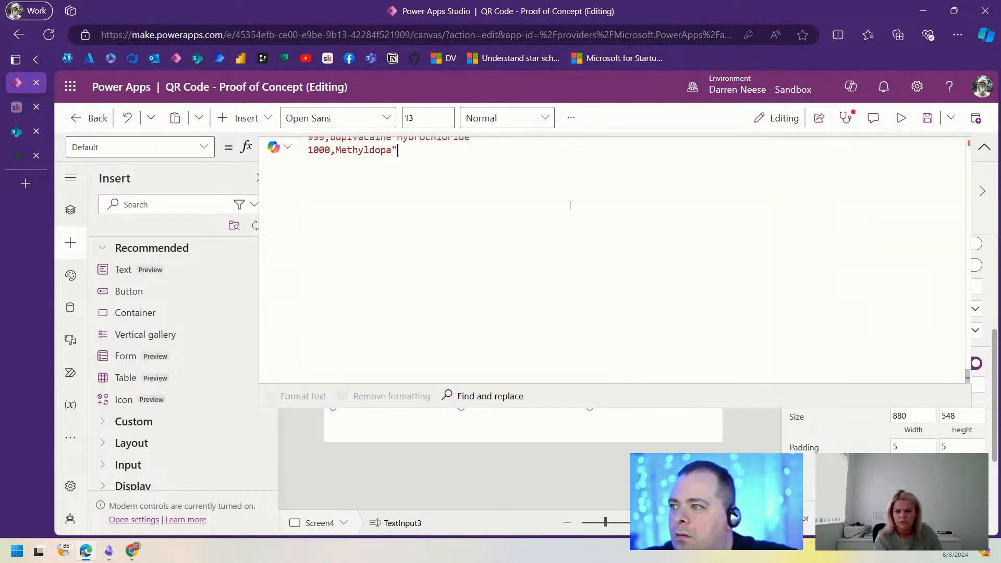
key("ctrl+Home")
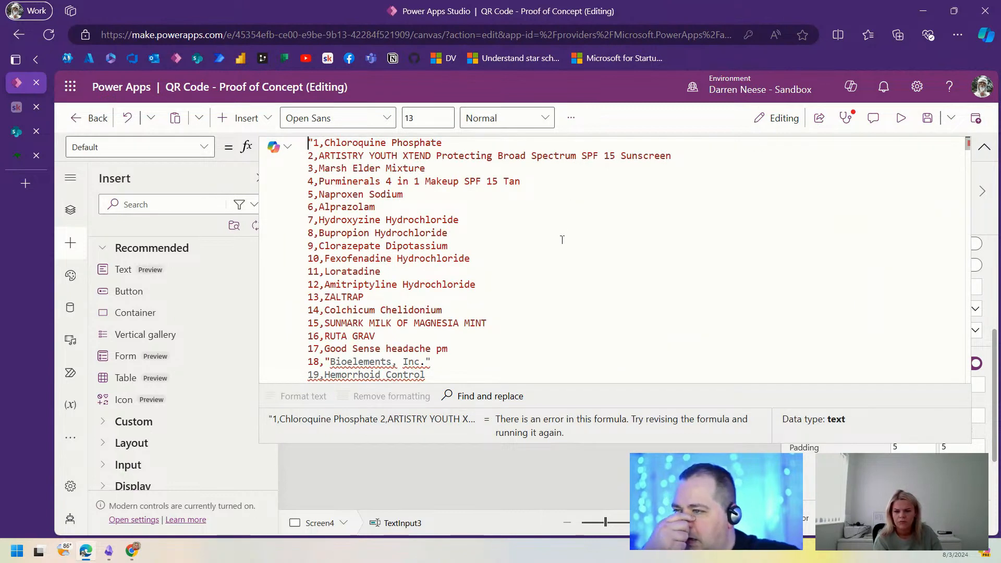
Step: On line 18, strip the quotes and ', Inc.' from the Bioelements entry
scroll(540, 273, "down", 2)
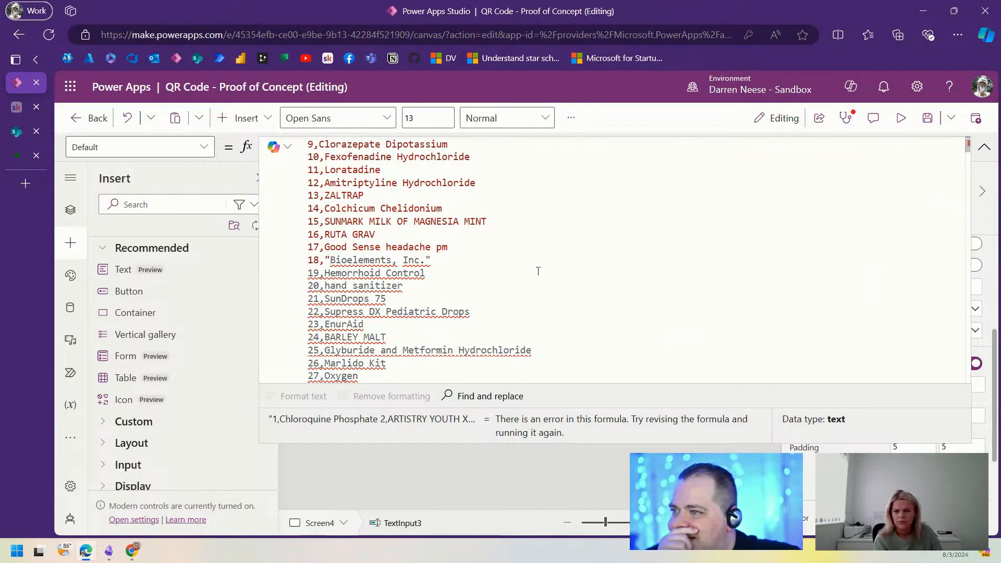
left_click_drag(453, 261, 472, 246)
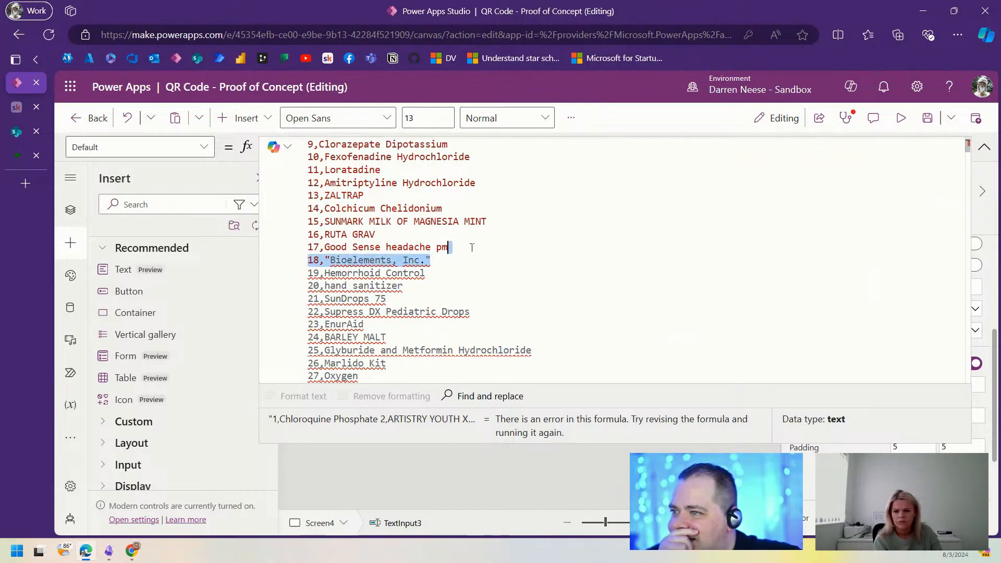
left_click(336, 260)
left_click(432, 260)
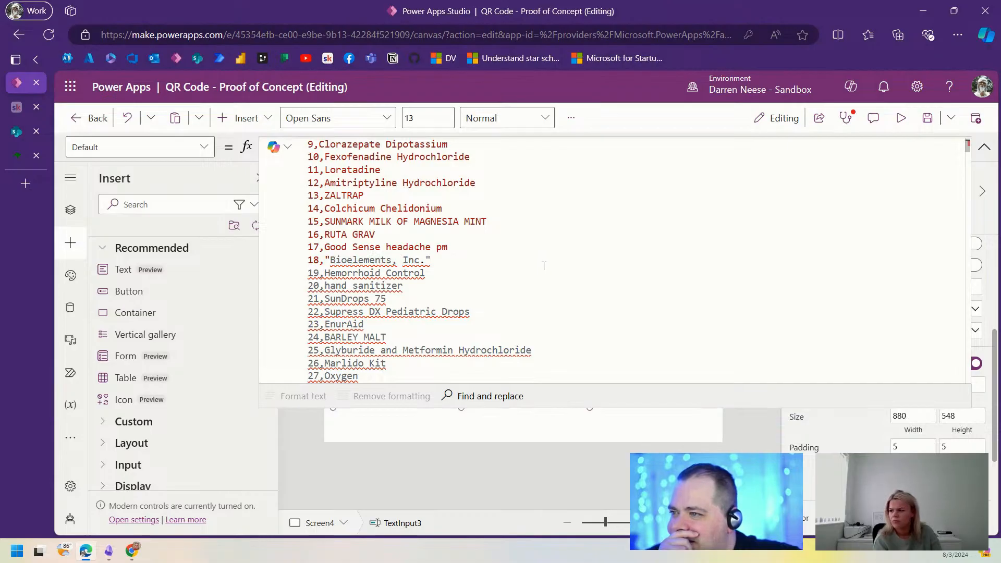
key("BackSpace")
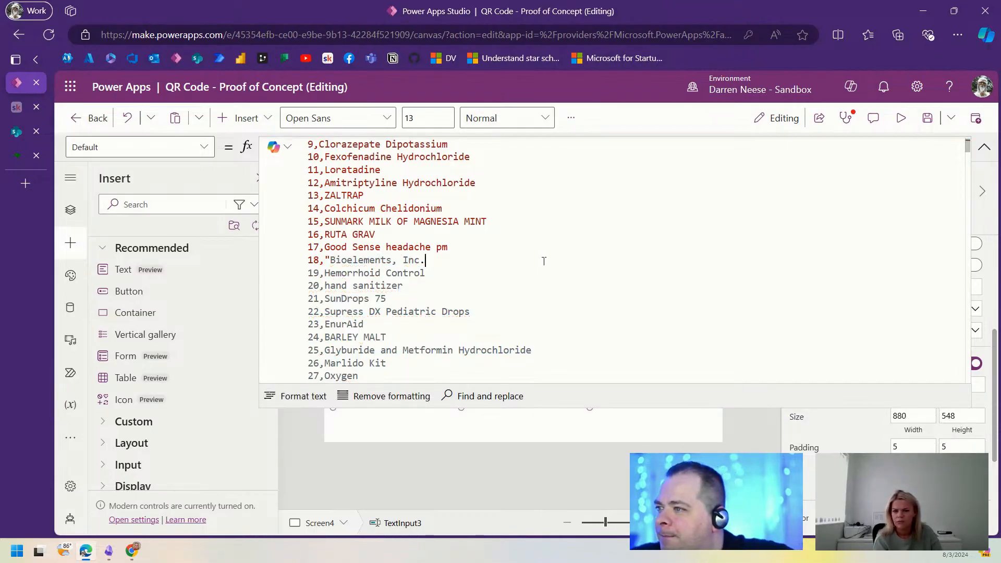
key("Right")
key("Right")
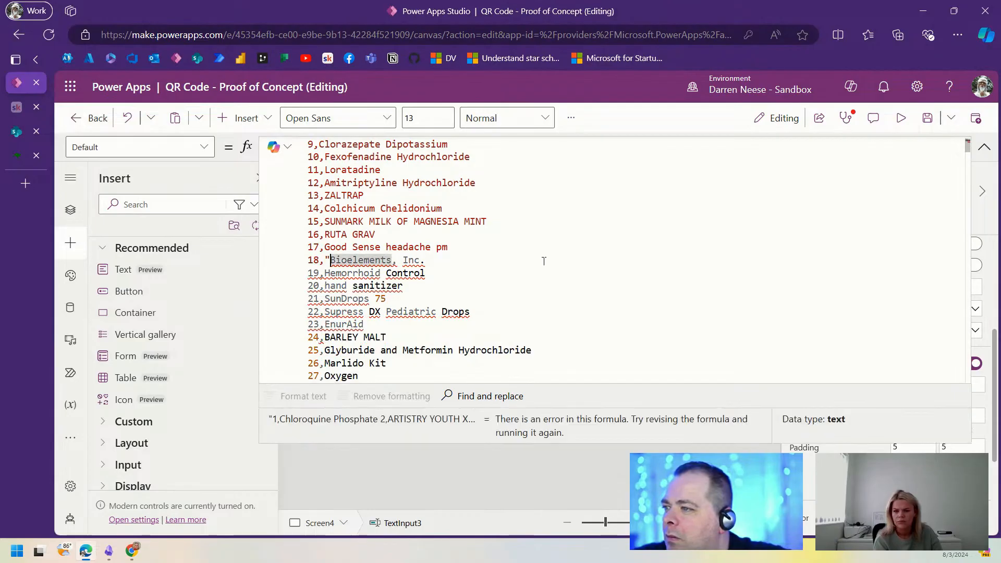
key("Left")
key("Delete")
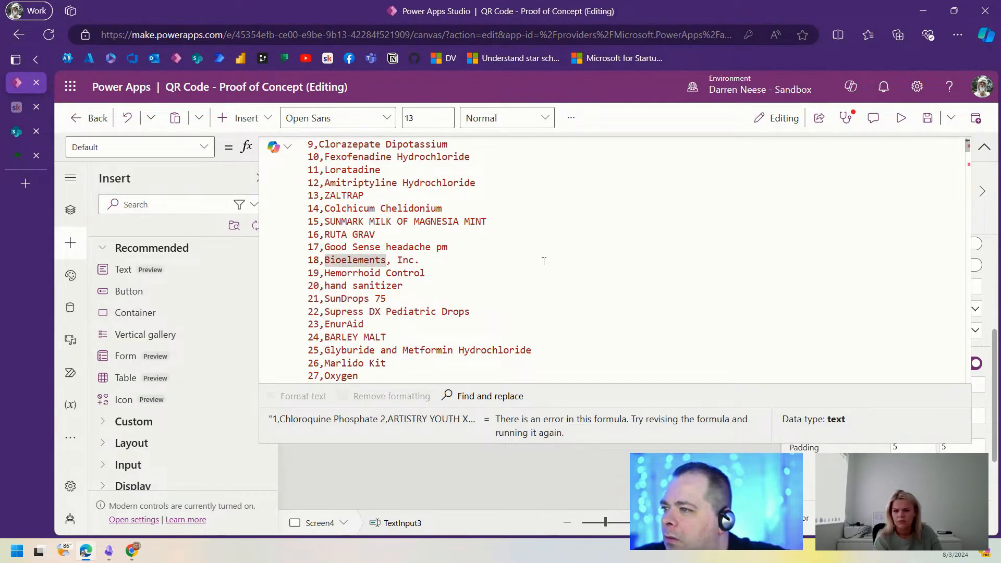
key("Delete")
key("Delete")
key("Delete")
key("Delete")
key("Delete")
key("Delete")
Step: On line 40, remove the opening quote, capitalise Carbidopa, and drop the extra drug names
scroll(586, 259, "down", 3)
scroll(586, 259, "down", 3)
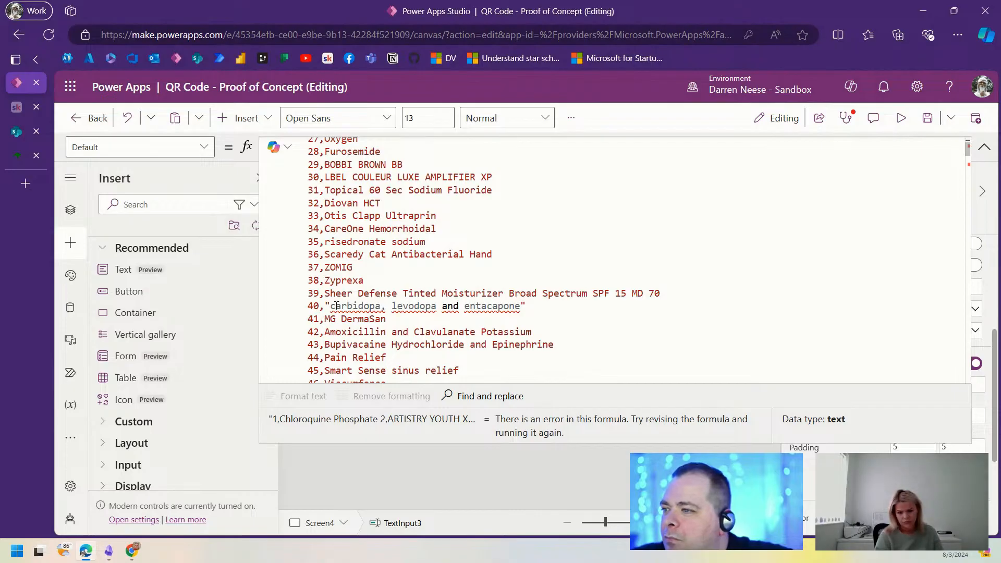
mouse_move(356, 307)
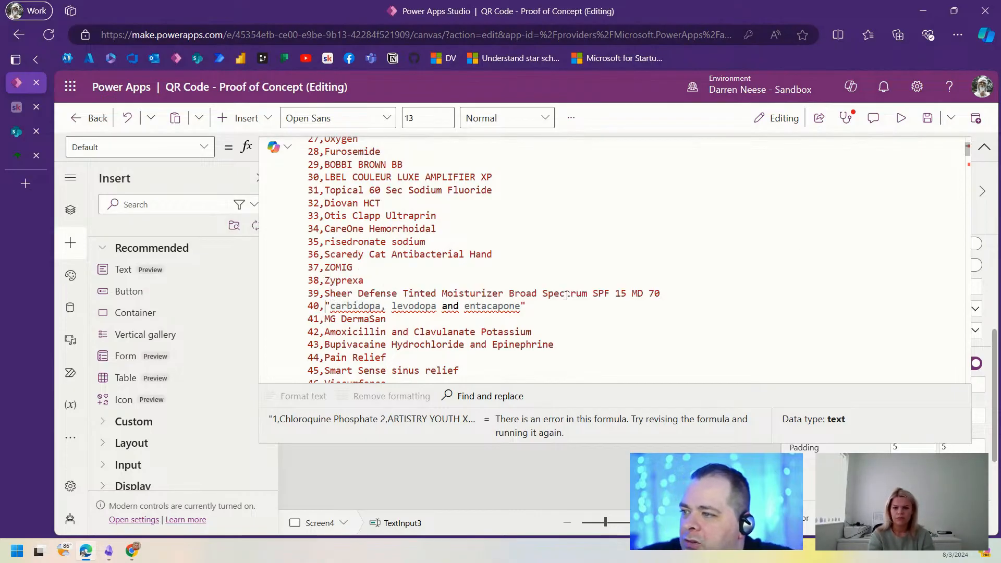
key("BackSpace")
key("Delete")
type("C")
key("ctrl+Right")
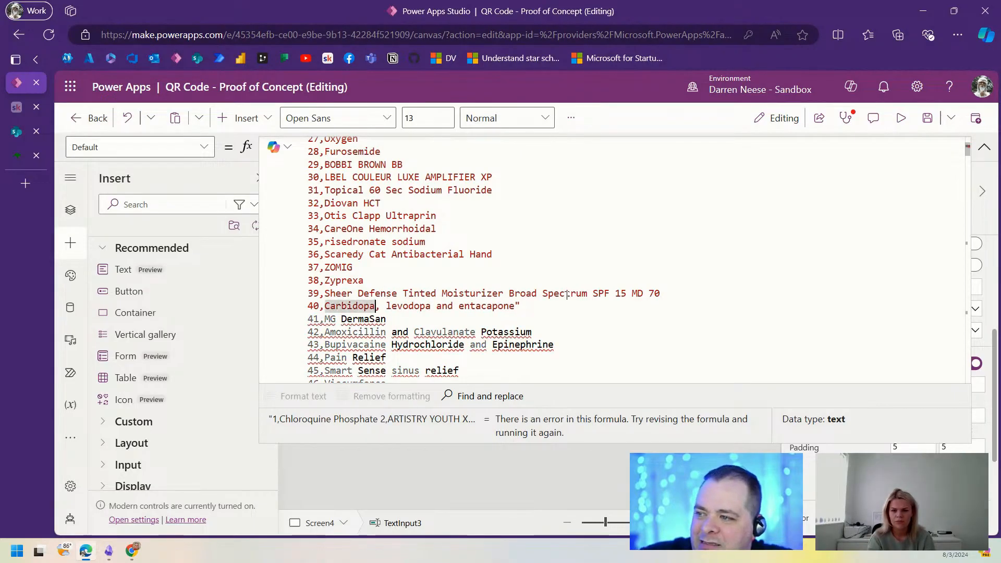
key("shift+End")
key("Delete")
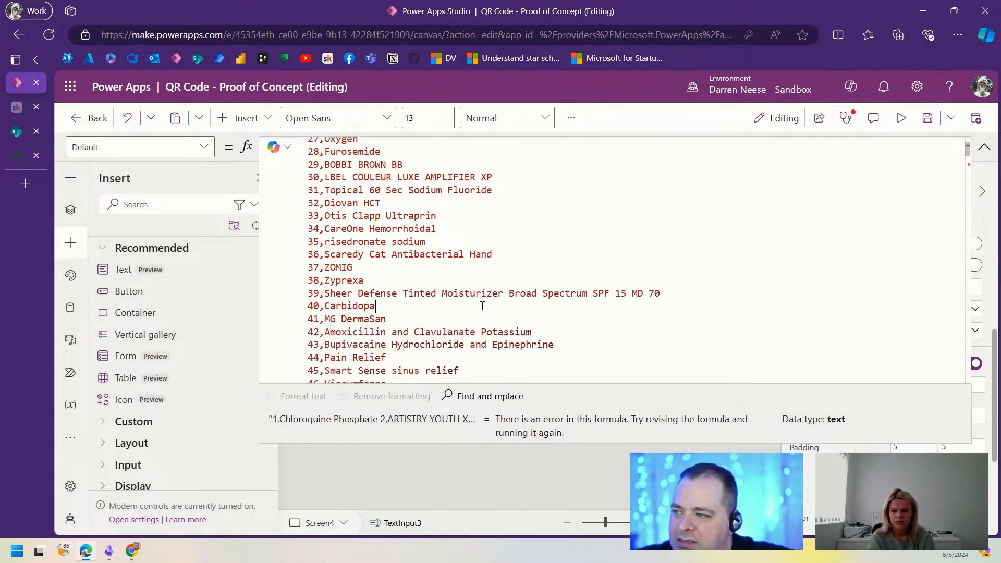
Step: Remove the quoted prefix and trailing quote from the Dermatophagoides entry on line 117
scroll(511, 312, "down", 5)
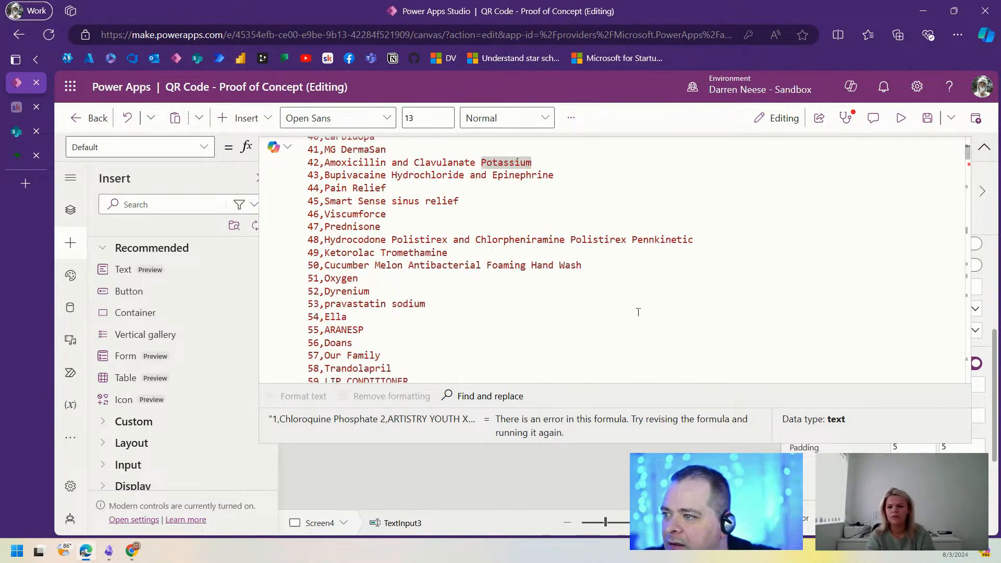
scroll(638, 312, "down", 19)
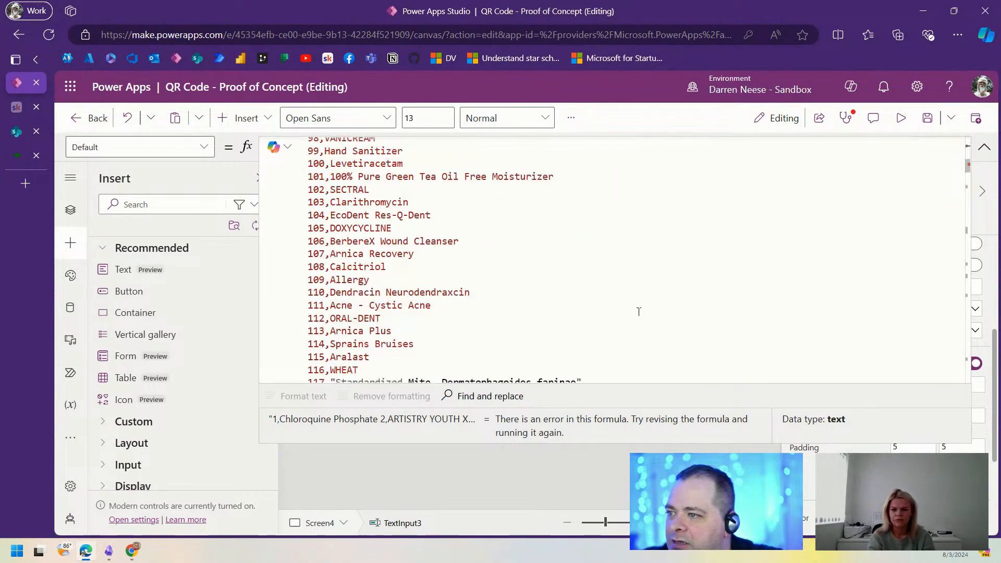
scroll(516, 273, "up", 6)
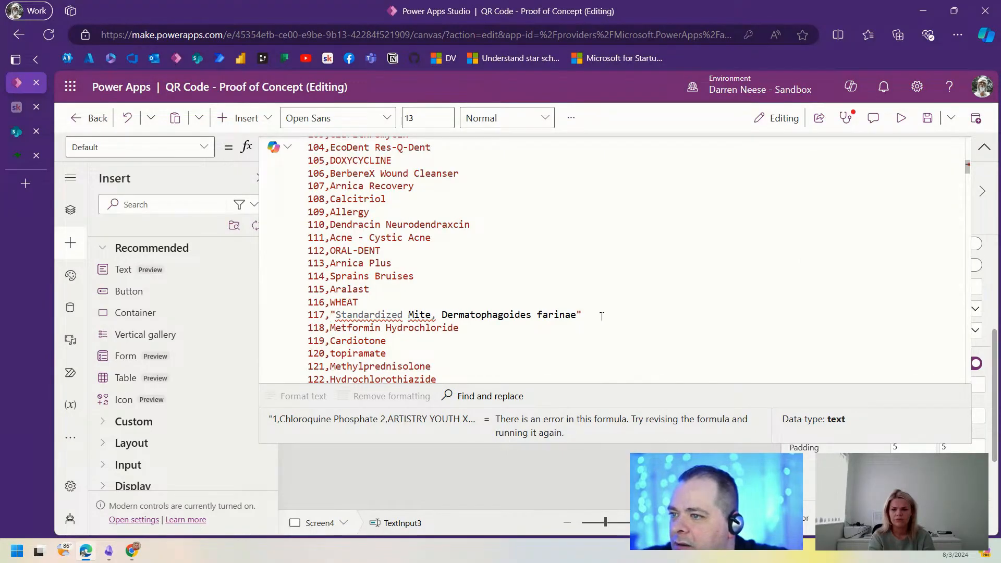
left_click(440, 314)
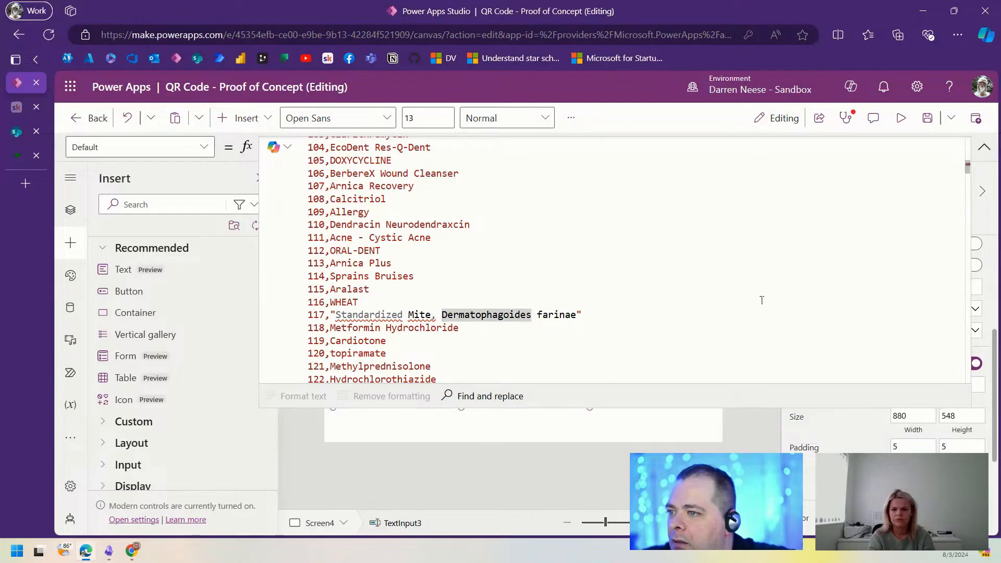
key("ctrl+shift+Left")
key("ctrl+shift+Left")
key("ctrl+shift+Left")
key("ctrl+shift+Left")
type(",")
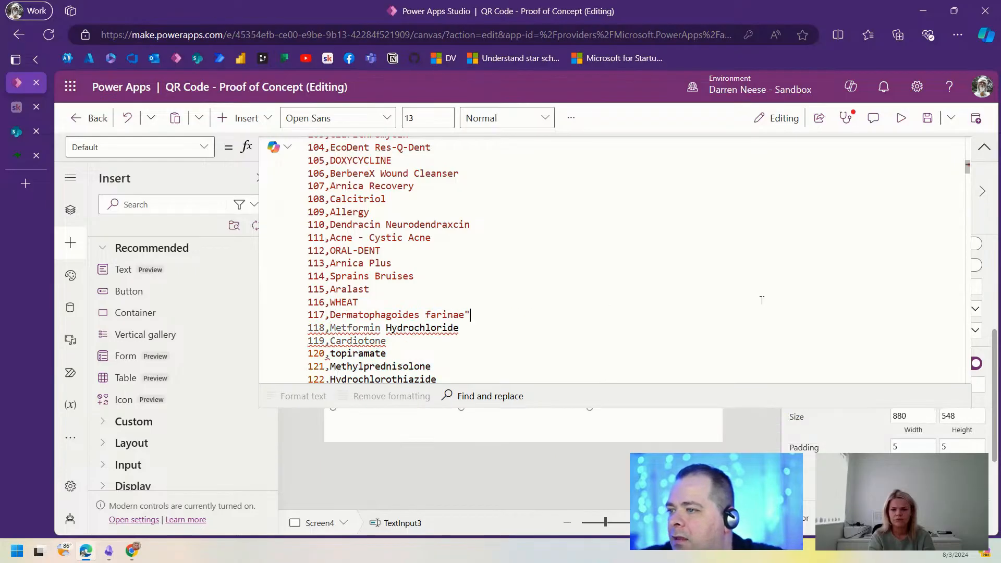
key("End")
key("BackSpace")
left_click(738, 246)
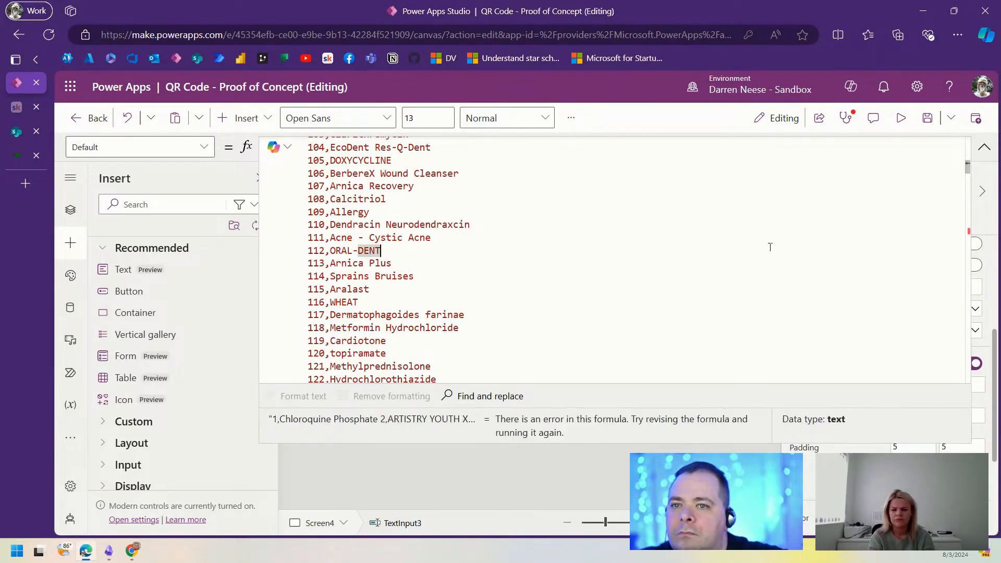
scroll(564, 275, "down", 15)
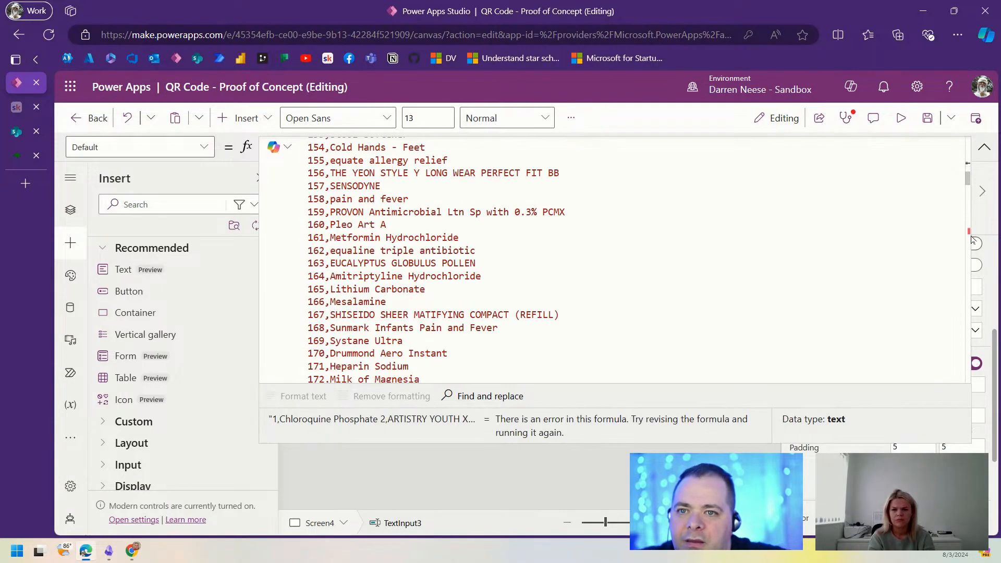
left_click_drag(967, 180, 967, 233)
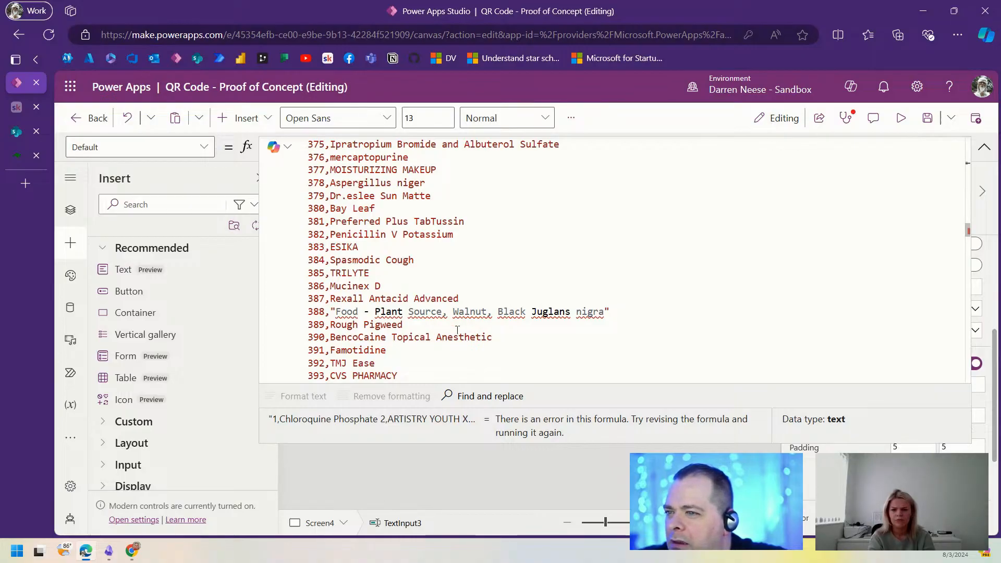
Step: Trim the quotes on line 388 and the opening quote and ', Sulfur' on line 400
left_click_drag(500, 312, 332, 310)
key("BackSpace")
left_click(498, 312)
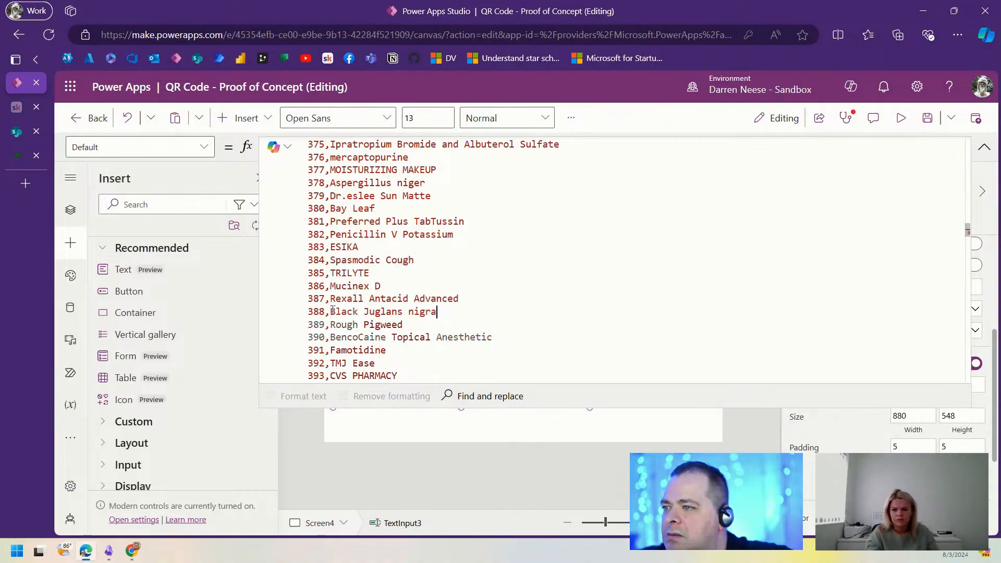
key("BackSpace")
scroll(710, 244, "down", 5)
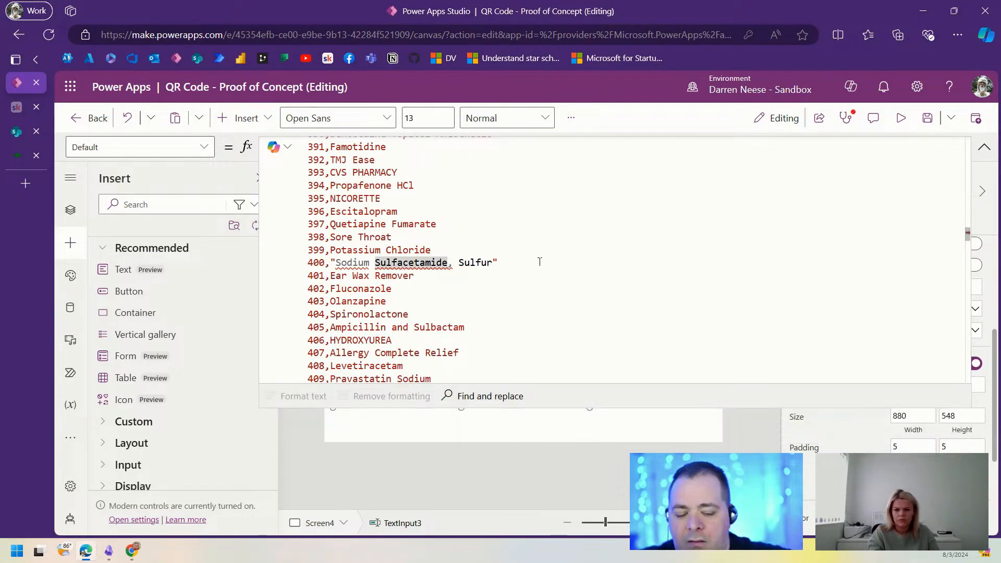
key("shift+End")
key("Delete")
key("Home")
key("Right")
key("Right")
key("Right")
key("Right")
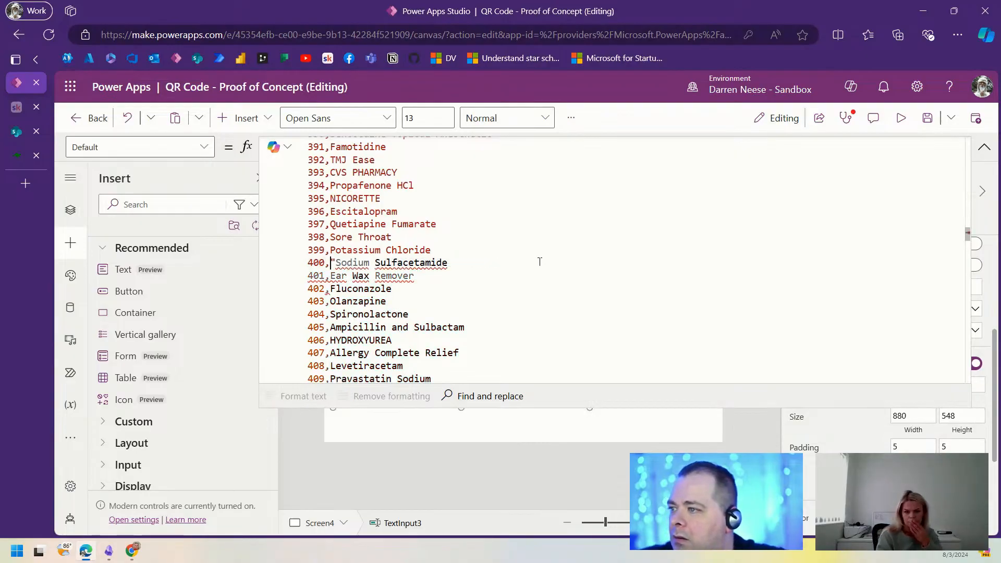
key("Delete")
Step: Save the app and reopen the faulty Default formula in the expanded editor
scroll(539, 261, "down", 3)
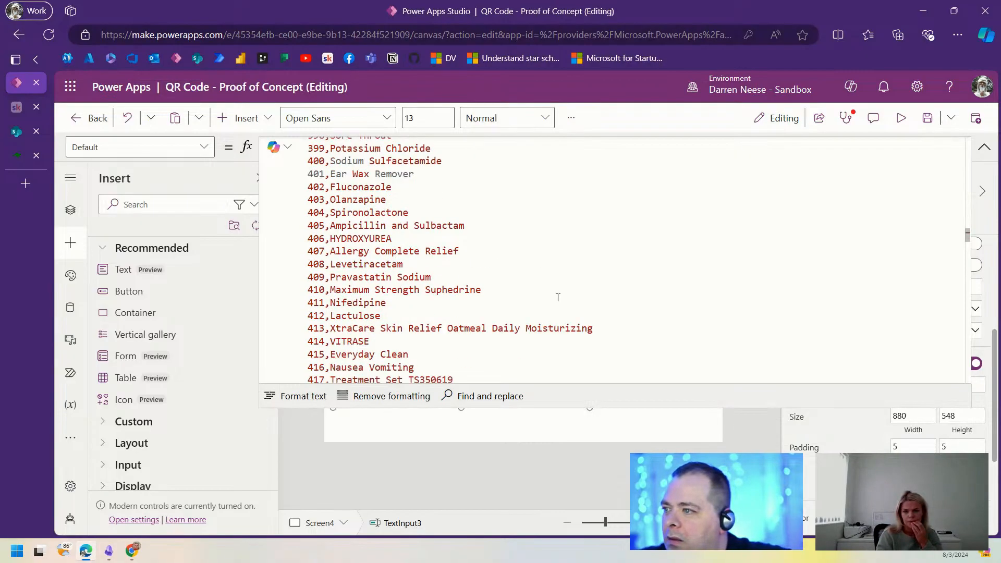
left_click(927, 118)
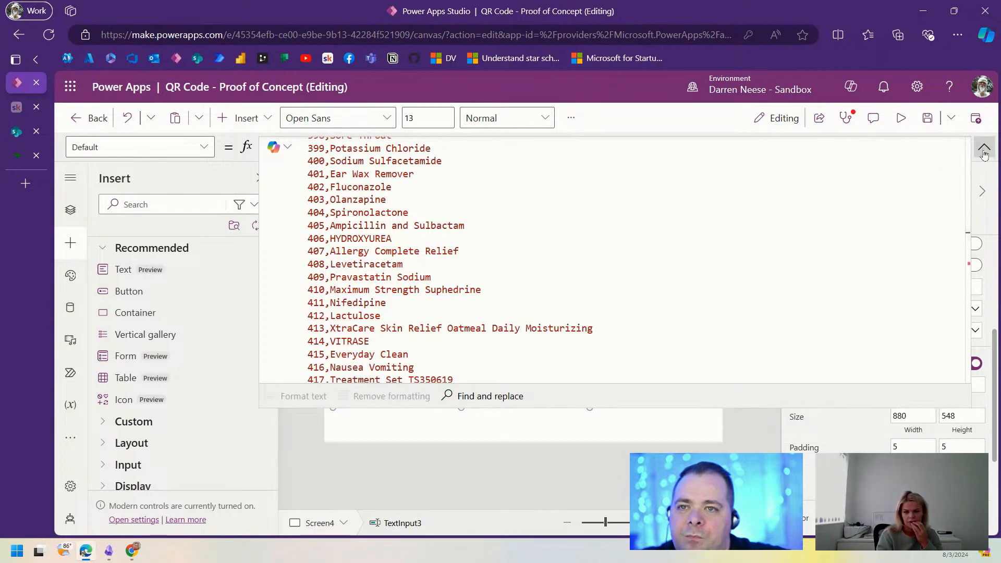
left_click(314, 254)
left_click(335, 273)
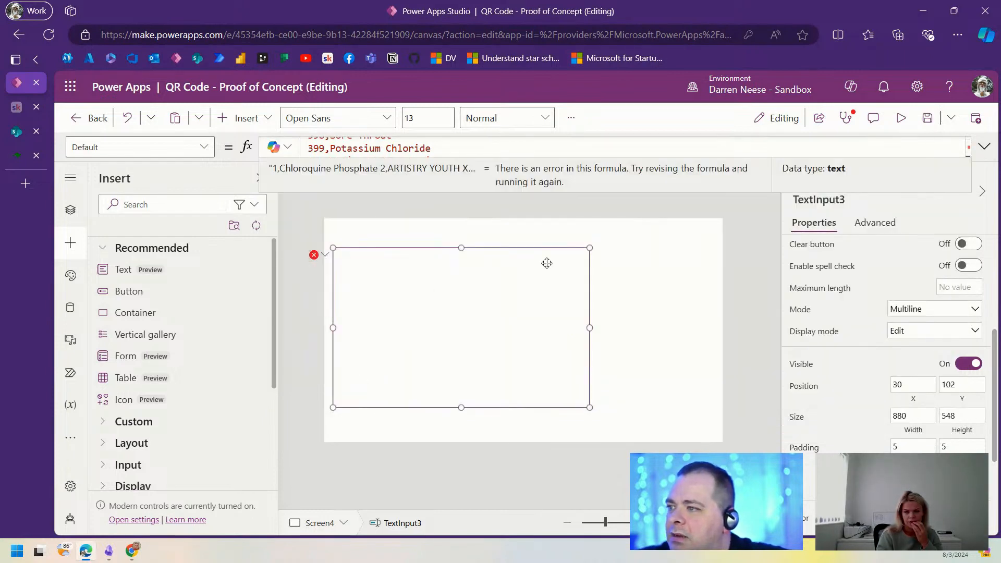
left_click(984, 146)
left_click(444, 230)
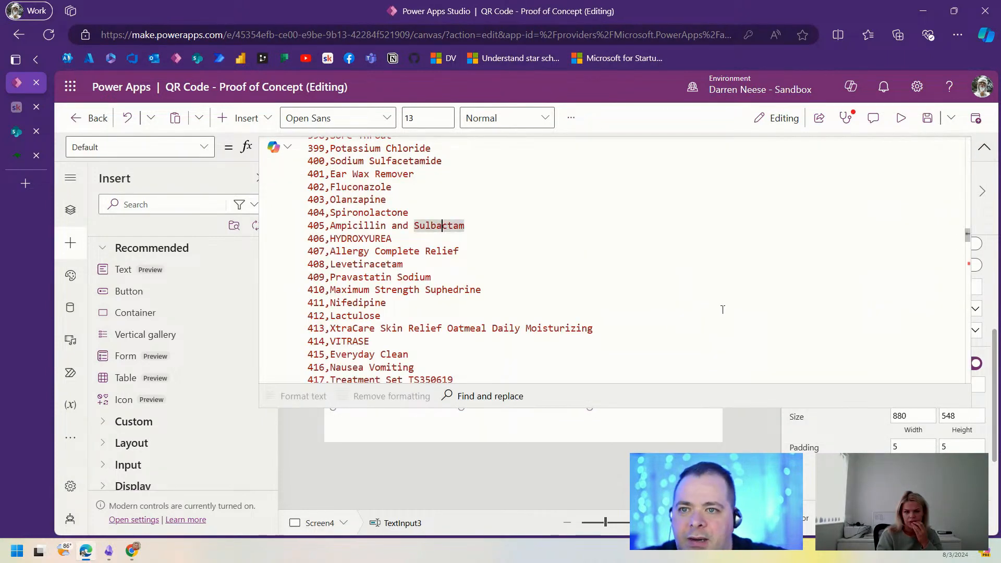
Step: On line 527, delete the opening quote and the text after Patch
scroll(839, 321, "down", 20)
scroll(833, 313, "down", 6)
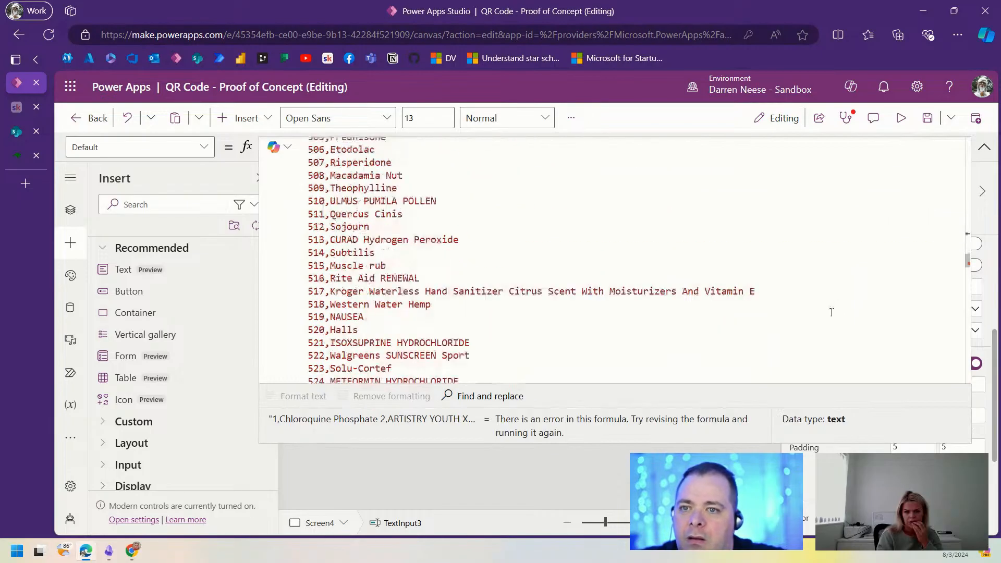
scroll(553, 319, "down", 3)
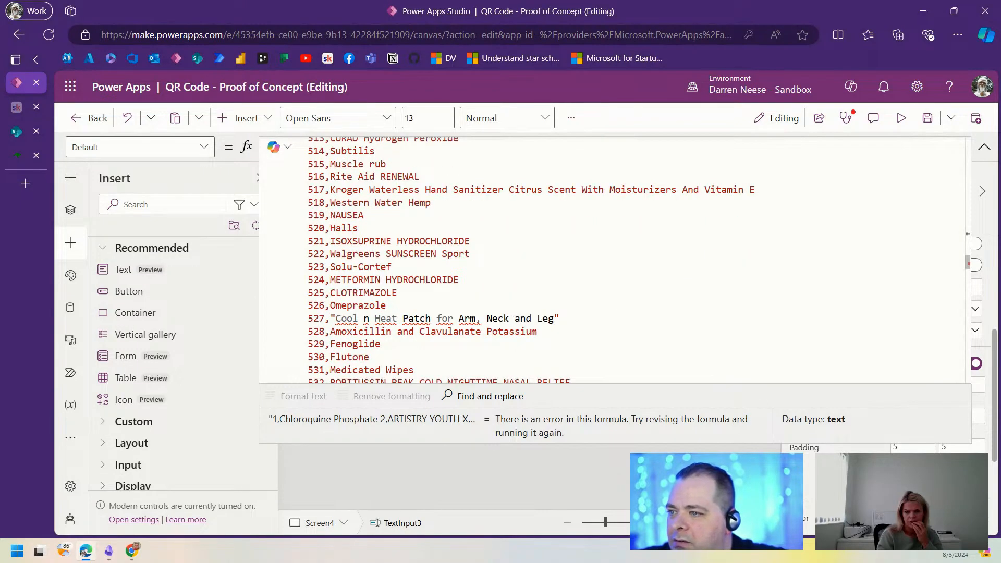
left_click(335, 318)
key("BackSpace")
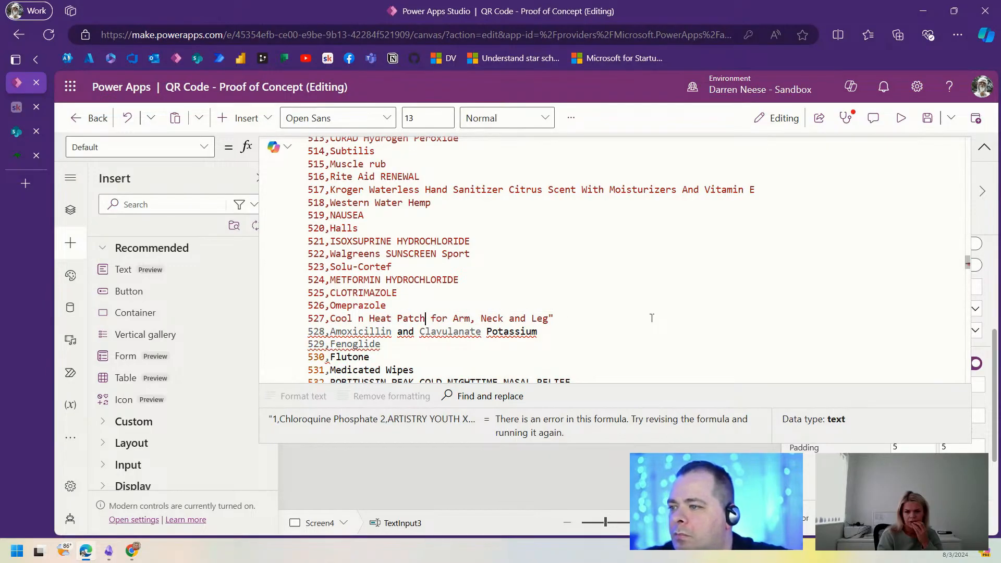
key("shift+End")
key("Delete")
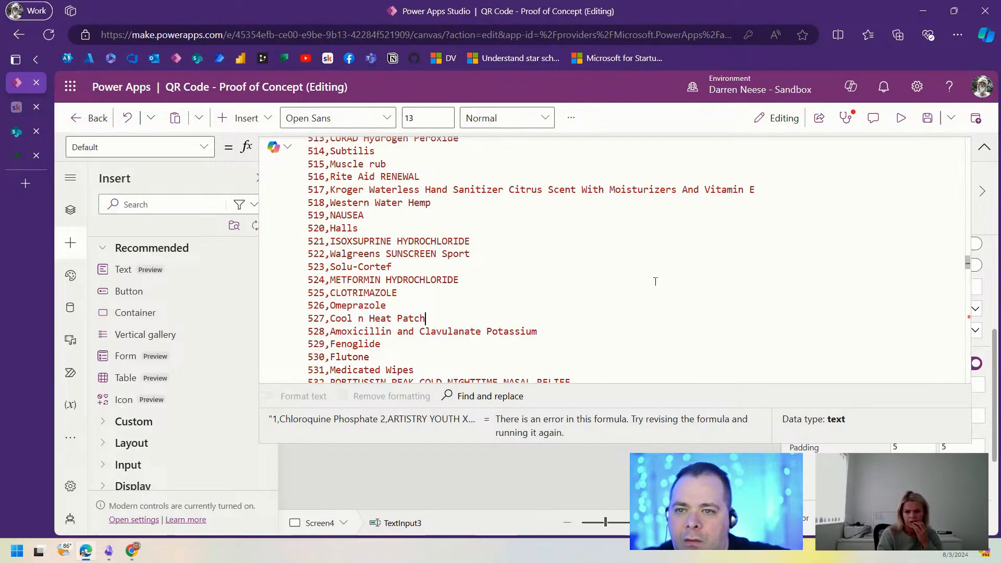
left_click(968, 320)
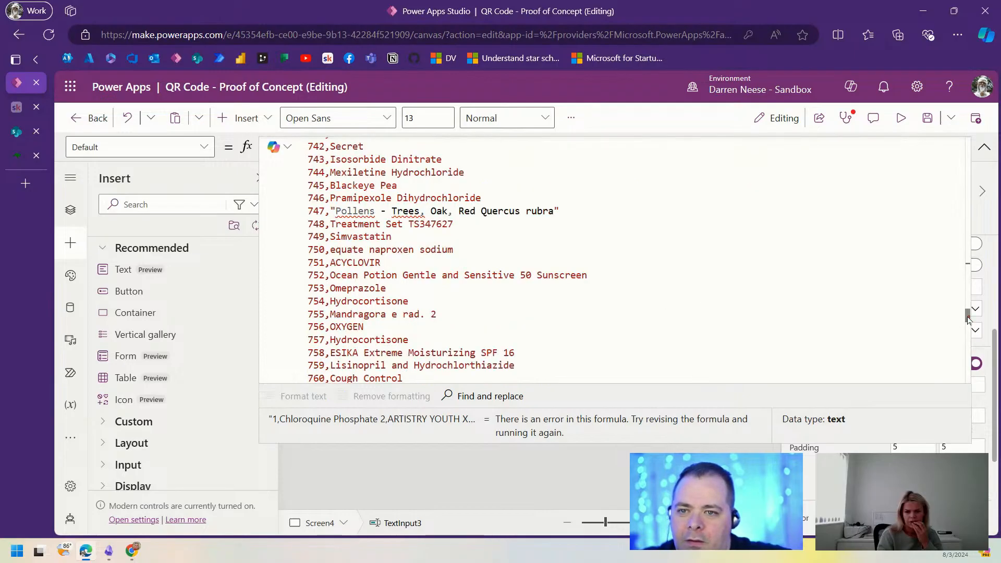
Step: On lines 747 and 776, delete the opening quotes and text after Trees and SULFACETAMIDE
left_click(335, 211)
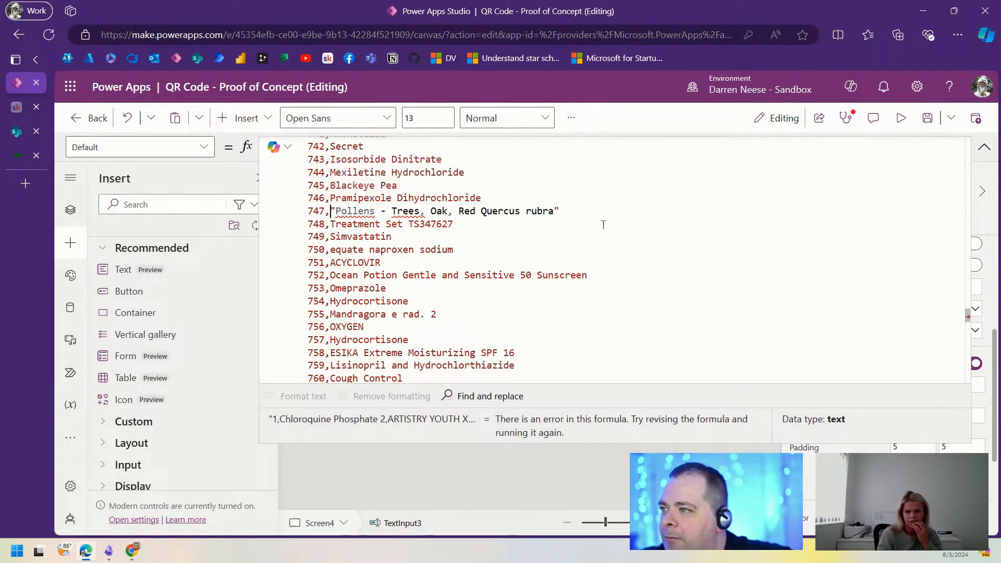
key("Delete")
key("ctrl+Right")
key("ctrl+Right")
key("ctrl+Right")
key("shift+End")
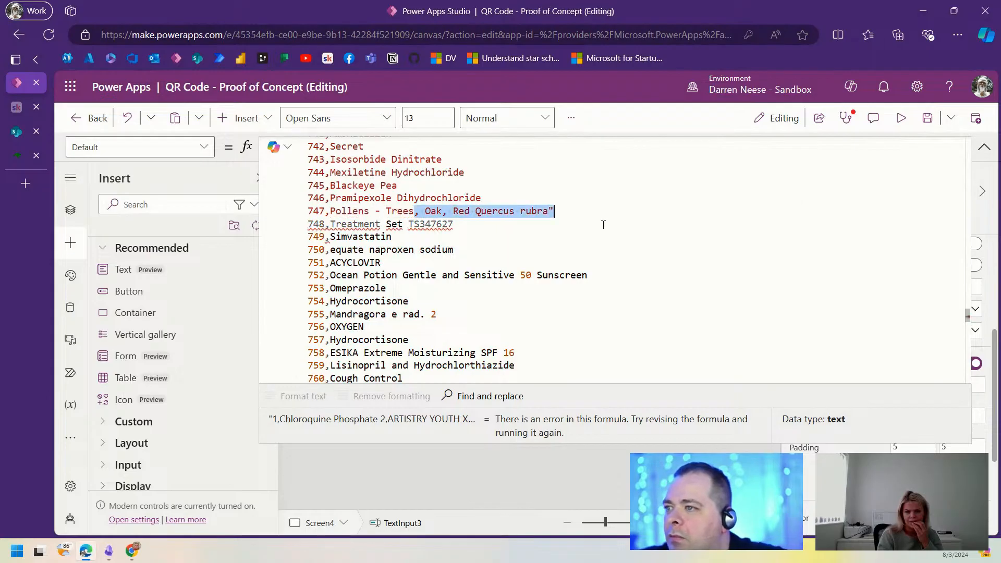
key("Delete")
scroll(570, 267, "down", 7)
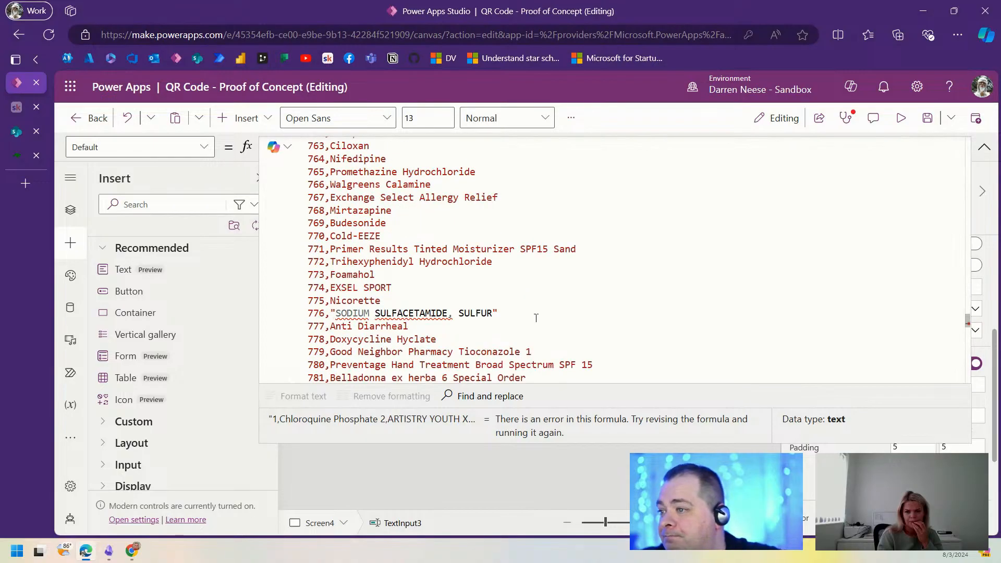
key("Delete")
key("ctrl+Right")
key("ctrl+Right")
key("shift+End")
key("Delete")
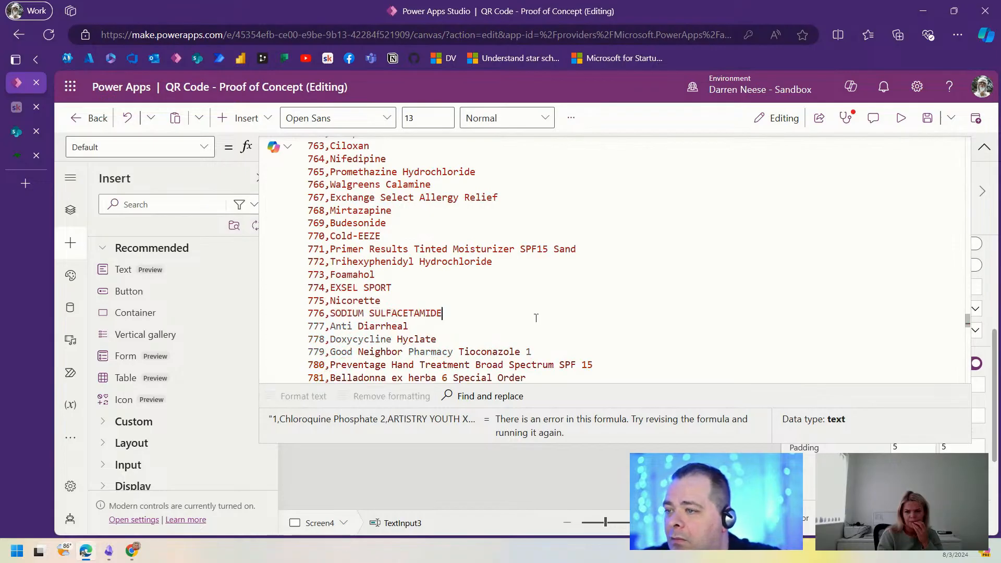
Step: On line 793, delete the opening quote and the text after Plus
scroll(607, 280, "down", 3)
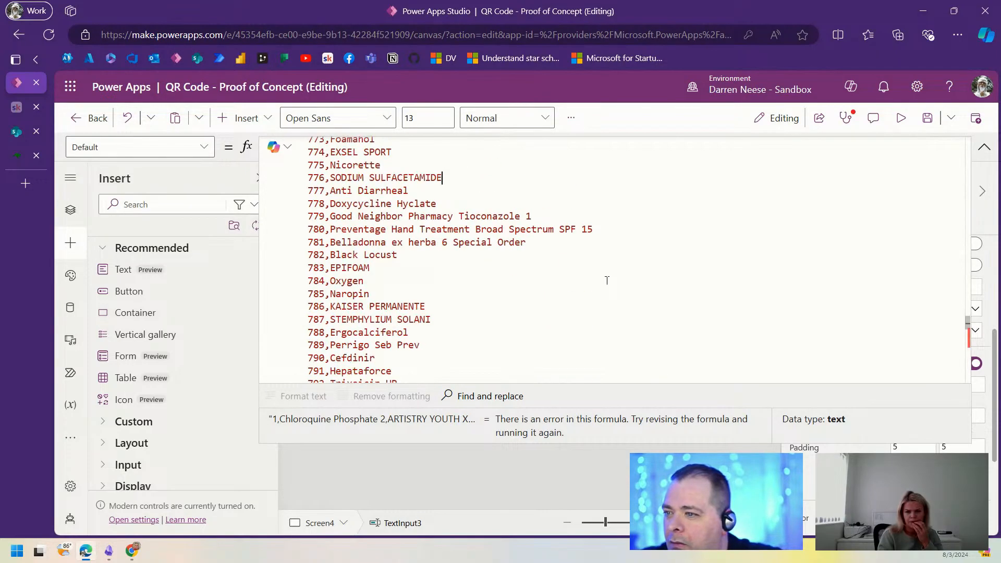
scroll(607, 281, "down", 5)
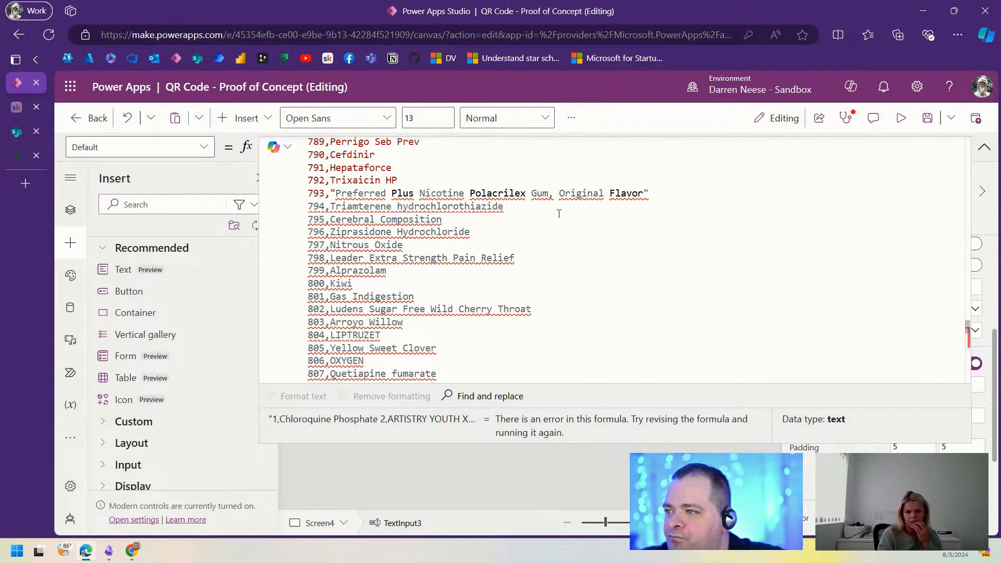
key("Delete")
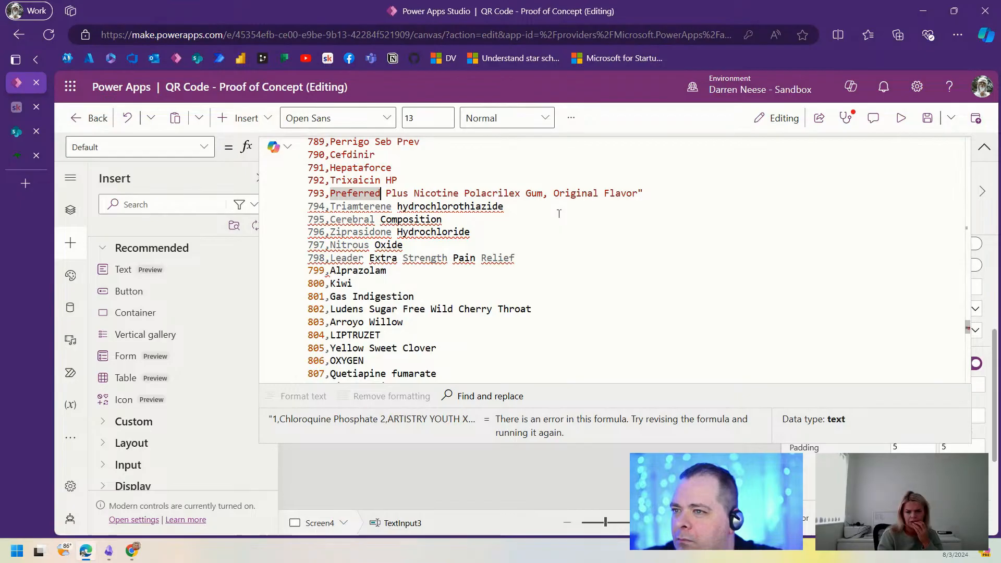
key("ctrl+Right")
key("shift+End")
key("Delete")
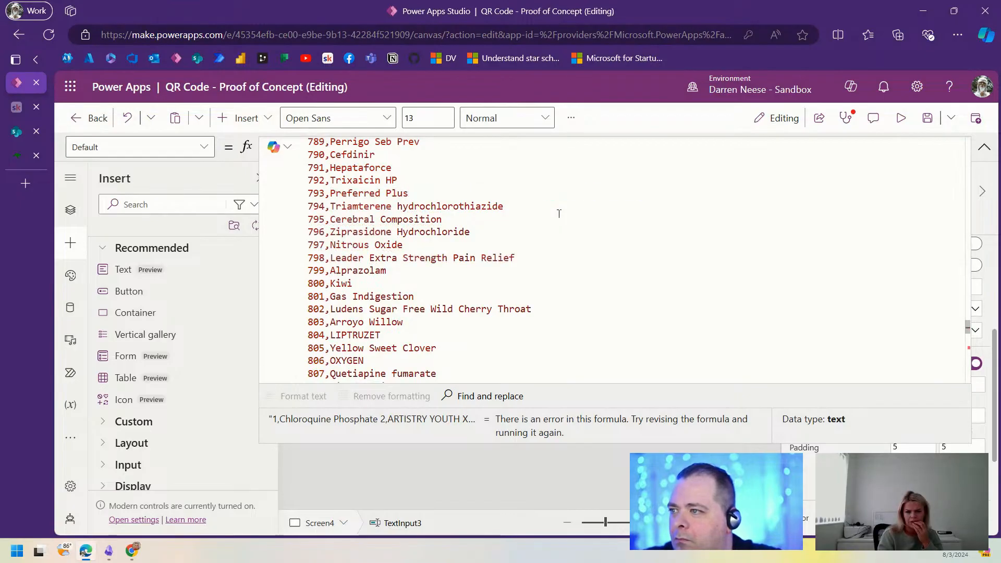
Step: On lines 875 and 913, delete the opening quotes and text after Trees and Smuts
scroll(559, 213, "down", 20)
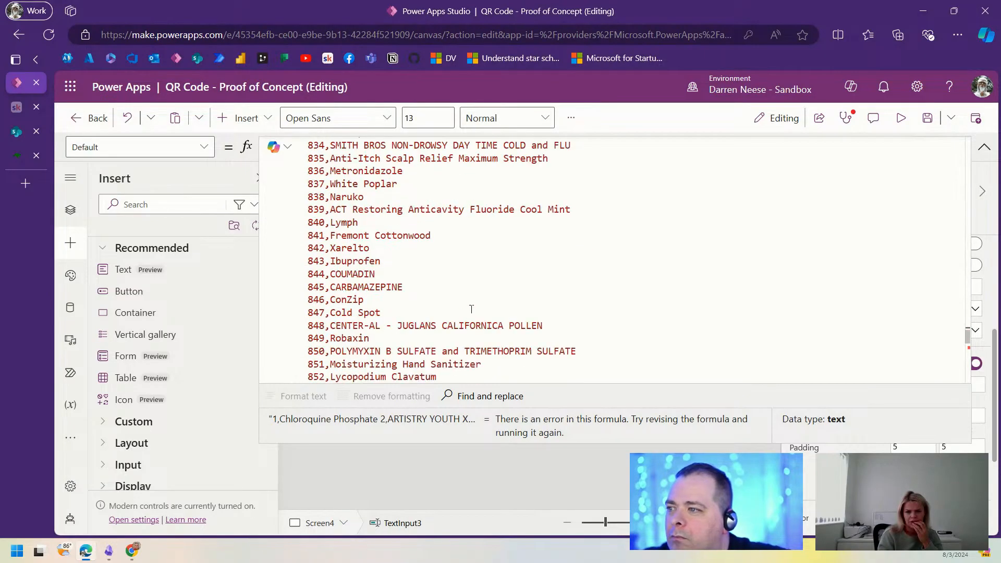
scroll(444, 292, "down", 1)
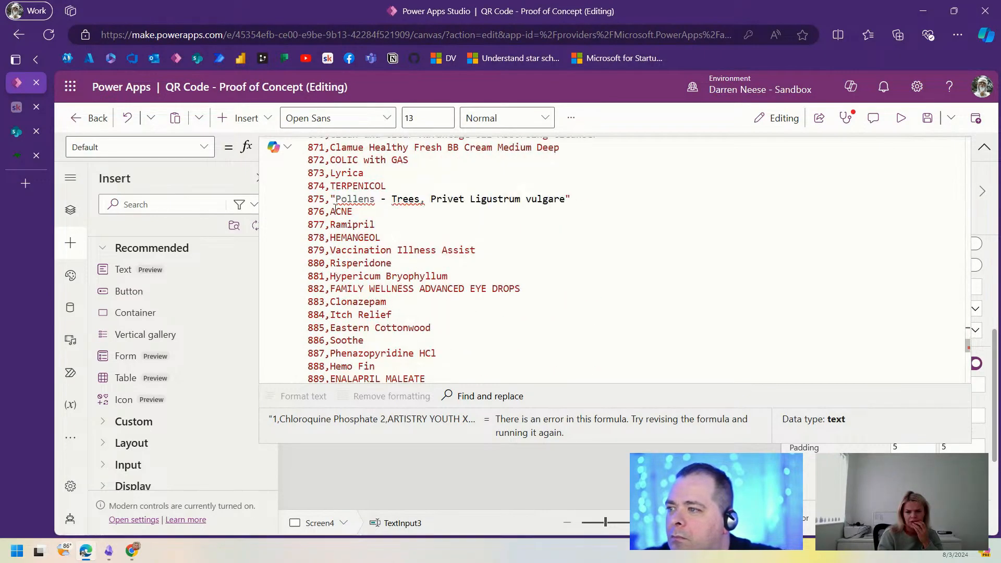
left_click(331, 188)
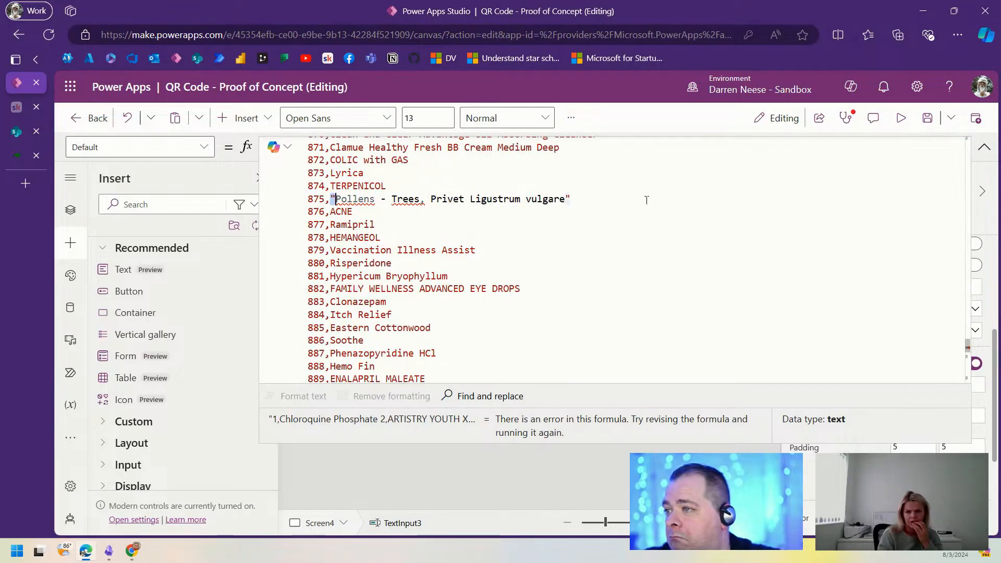
key("Delete")
key("ctrl+Right")
key("ctrl+Right")
key("ctrl+Right")
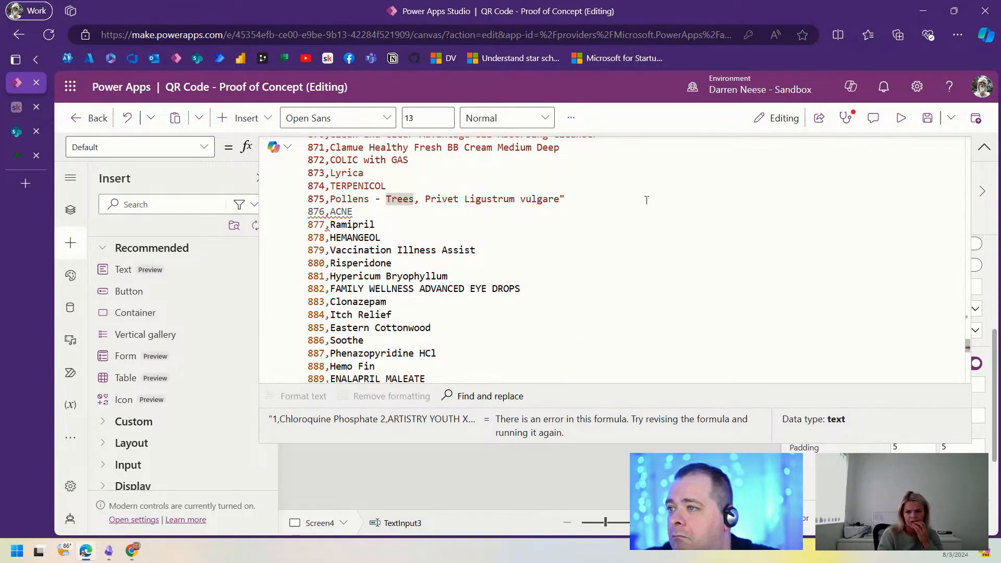
key("shift+End")
key("Delete")
scroll(657, 247, "down", 10)
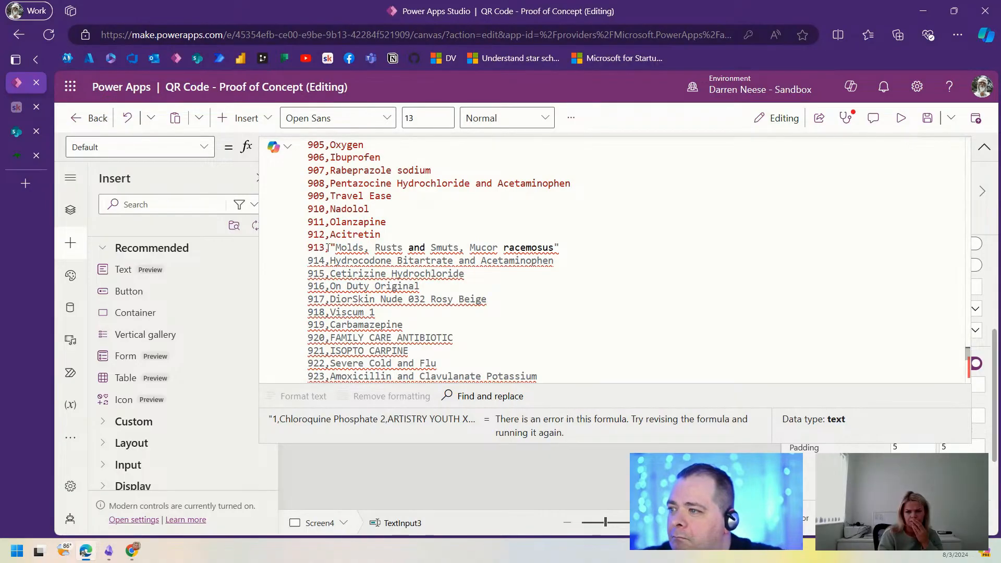
key("Delete")
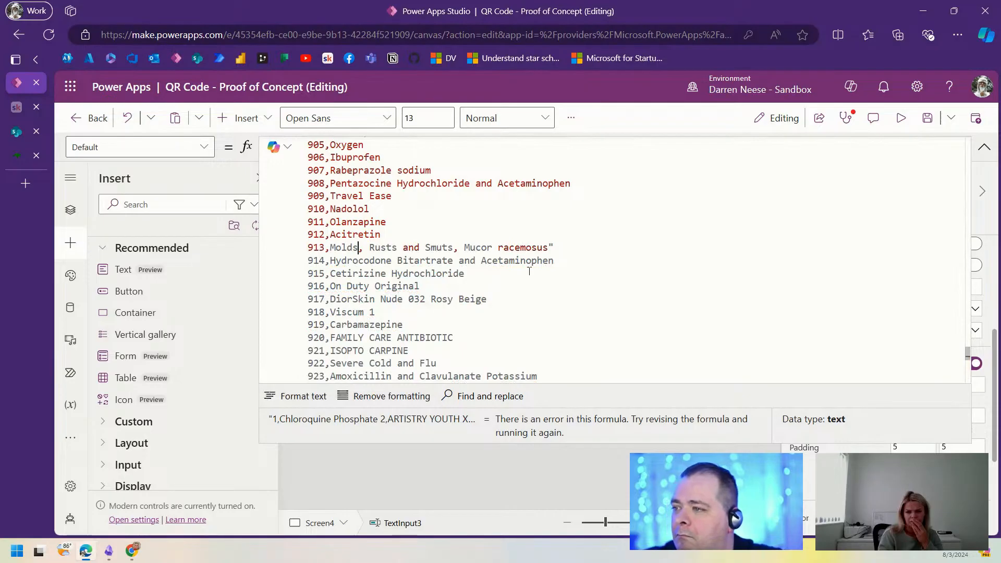
key("ctrl+Right")
key("ctrl+Right")
key("ctrl+Right")
key("ctrl+Right")
key("shift+End")
key("Delete")
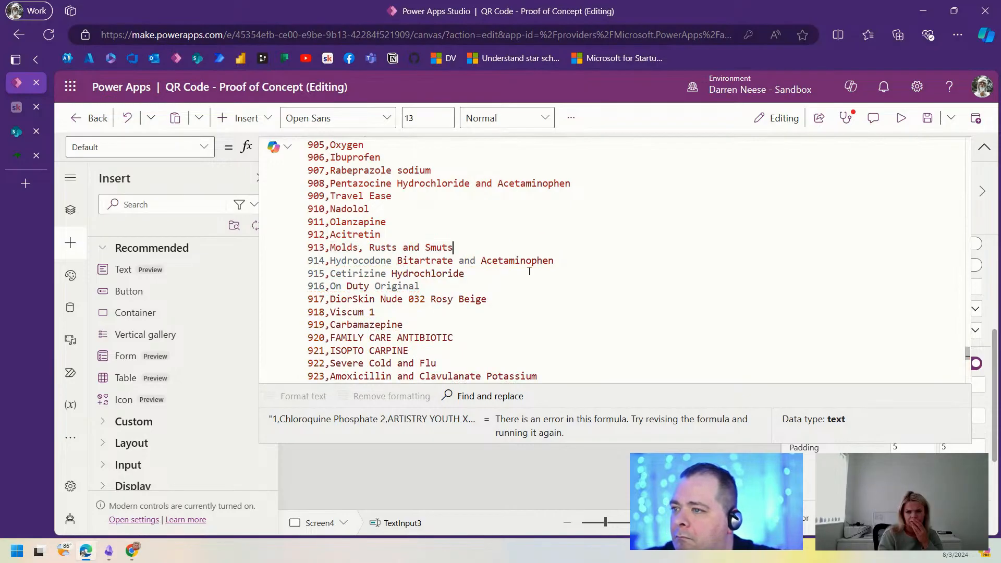
scroll(621, 273, "down", 20)
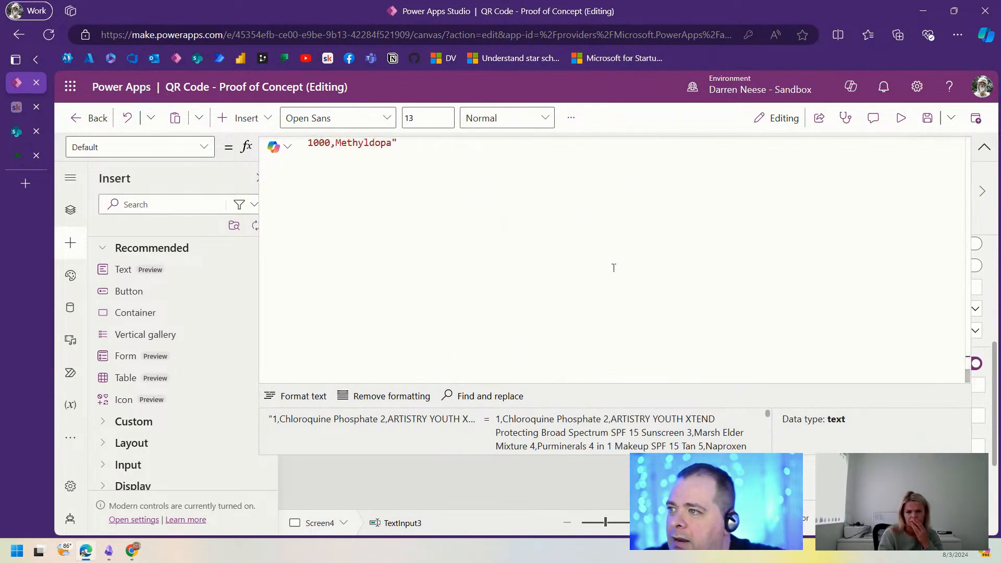
scroll(849, 190, "up", 6)
Step: Narrow the text input to width 507 and place a pasted duplicate beside it
left_click(985, 147)
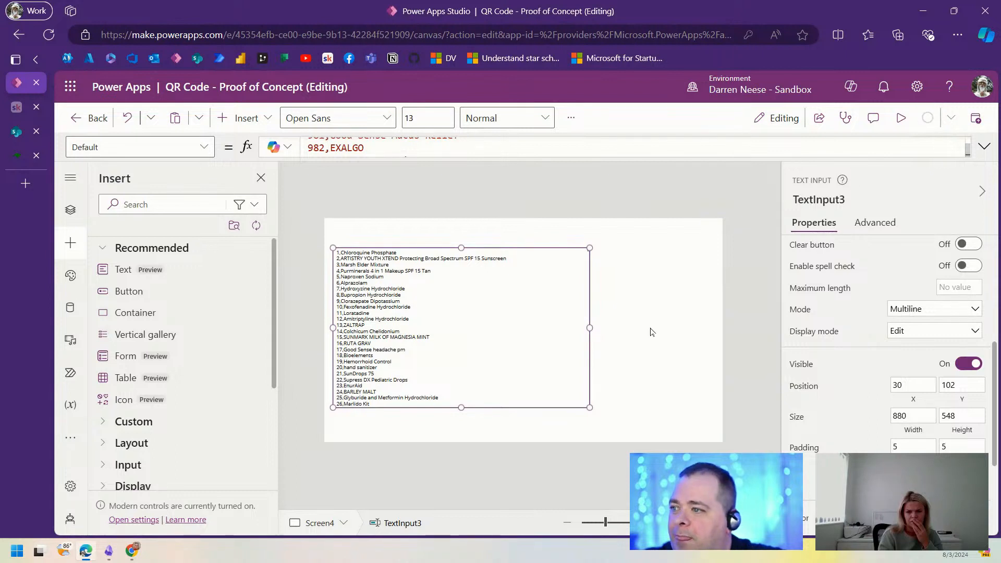
left_click_drag(589, 329, 481, 329)
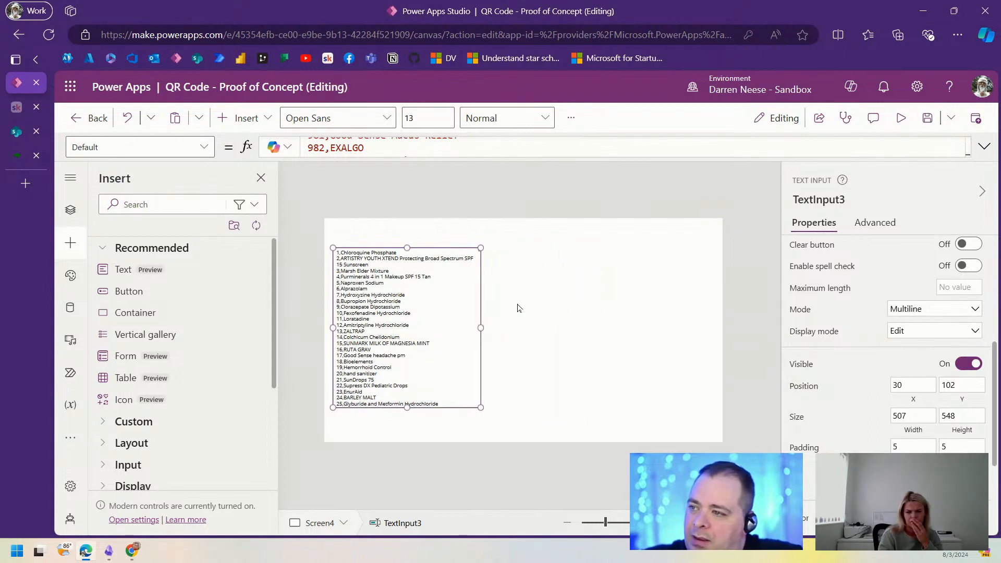
key("ctrl+c")
key("ctrl+v")
left_click_drag(399, 311, 563, 303)
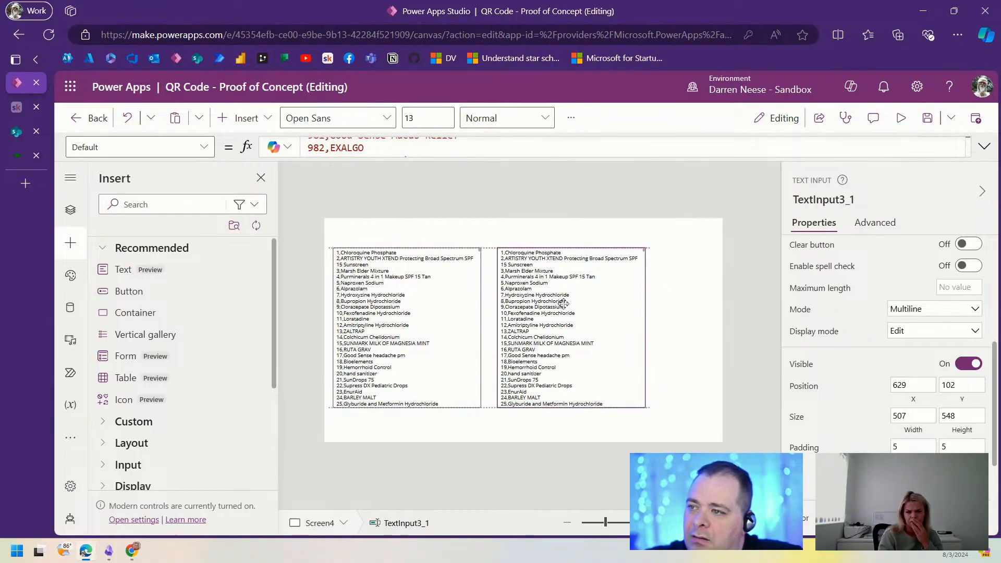
Step: Delete all of the duplicate TextInput3_1's Default formula text, leaving it empty
left_click(984, 147)
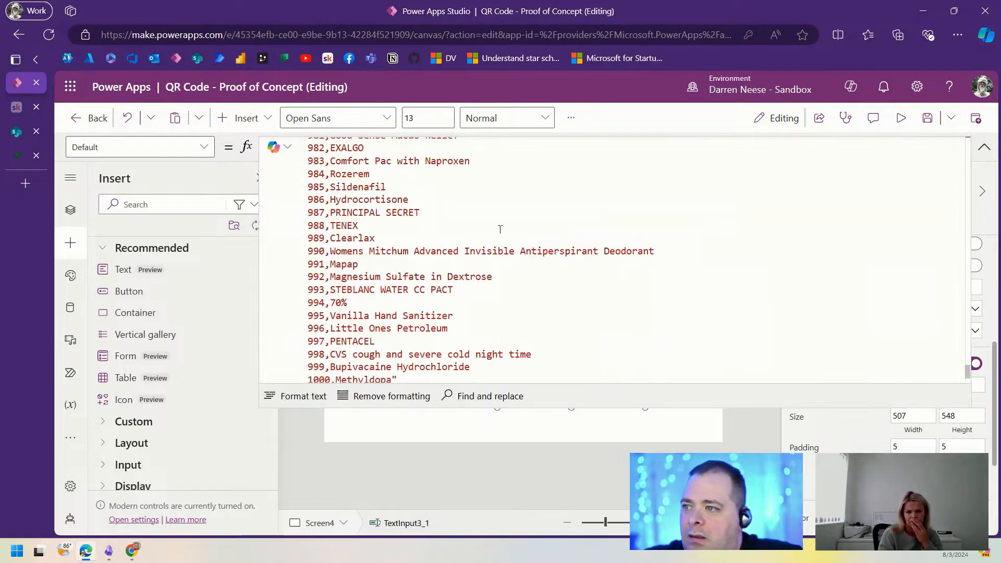
left_click(501, 230)
key("ctrl+a")
key("Delete")
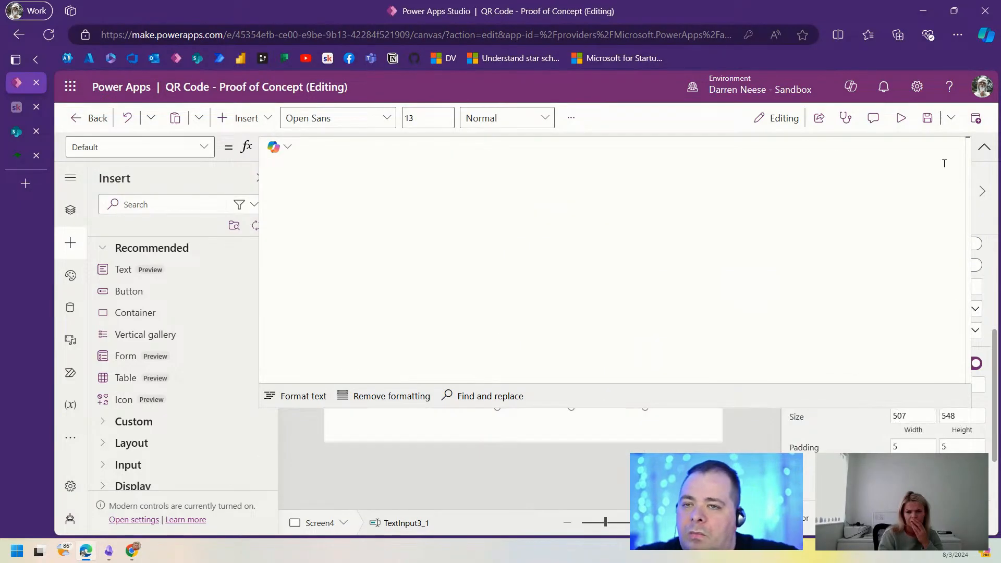
left_click(983, 147)
Step: Grab TextInput3's name, then select TextInput3_1 and enlarge its Default formula editor
left_click(419, 334)
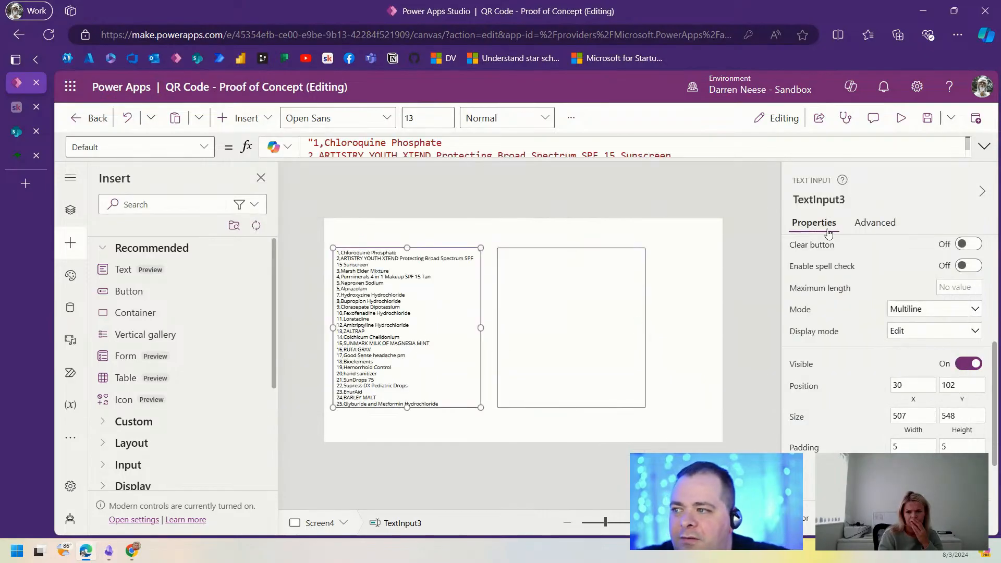
left_click(822, 197)
left_click(583, 355)
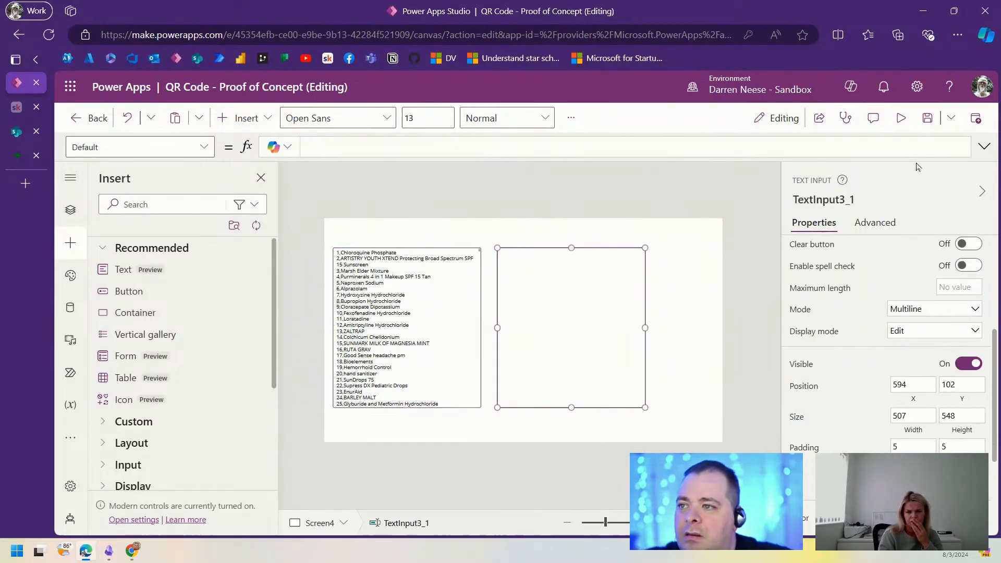
left_click(984, 147)
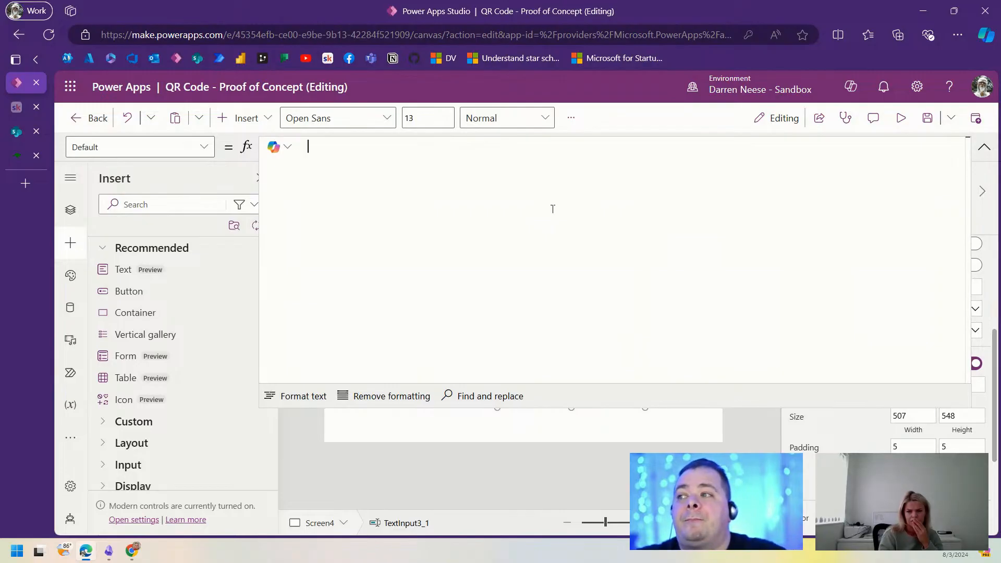
Step: Insert TextInput3.Text into the Default and begin a Split call on a line above it
key("ctrl+v")
type(".")
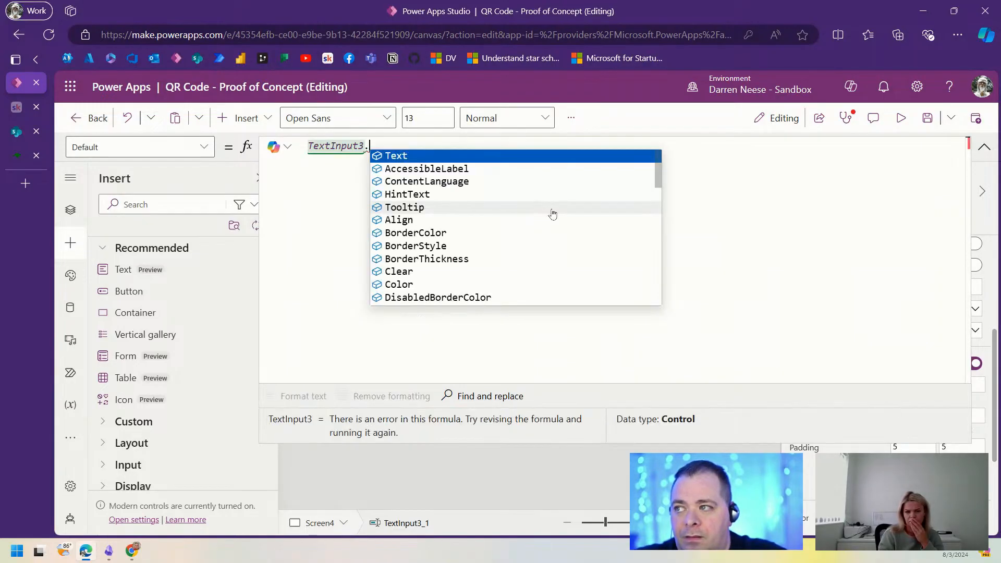
key("Tab")
key("Home")
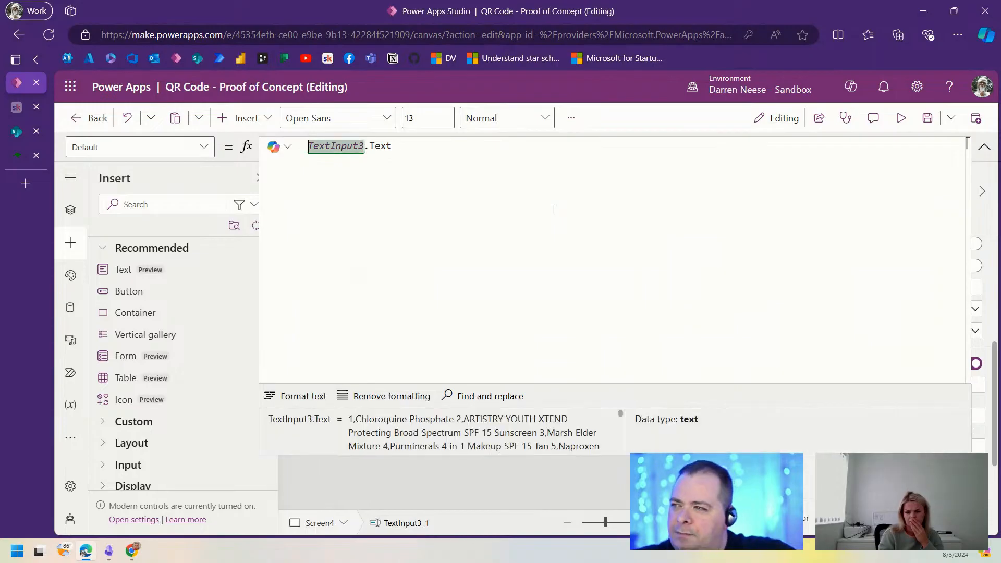
key("Return")
key("Up")
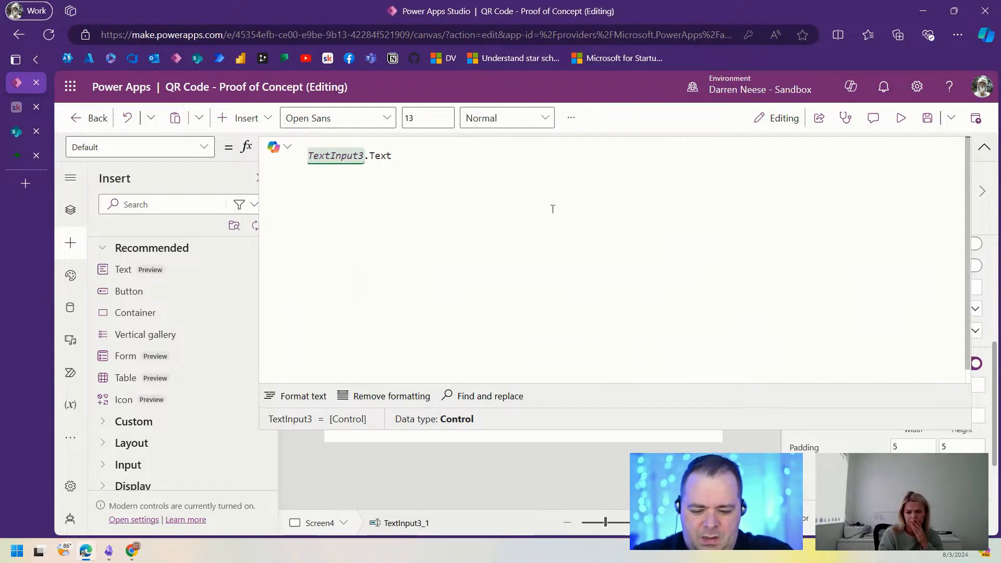
type("Split(")
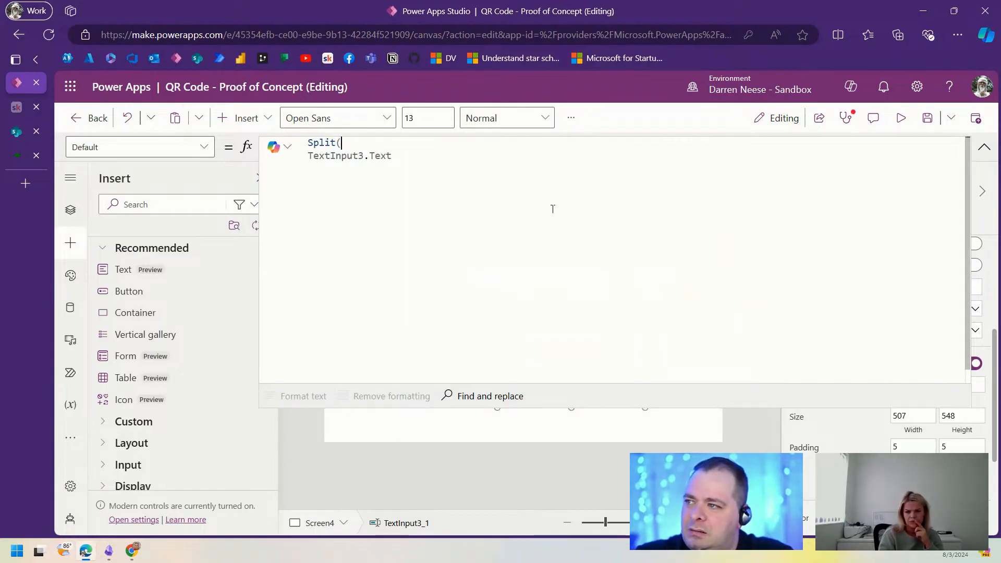
Step: Complete Split(TextInput3.Text, Char(10)) with each argument and the closing parenthesis on separate lines
left_click(673, 159)
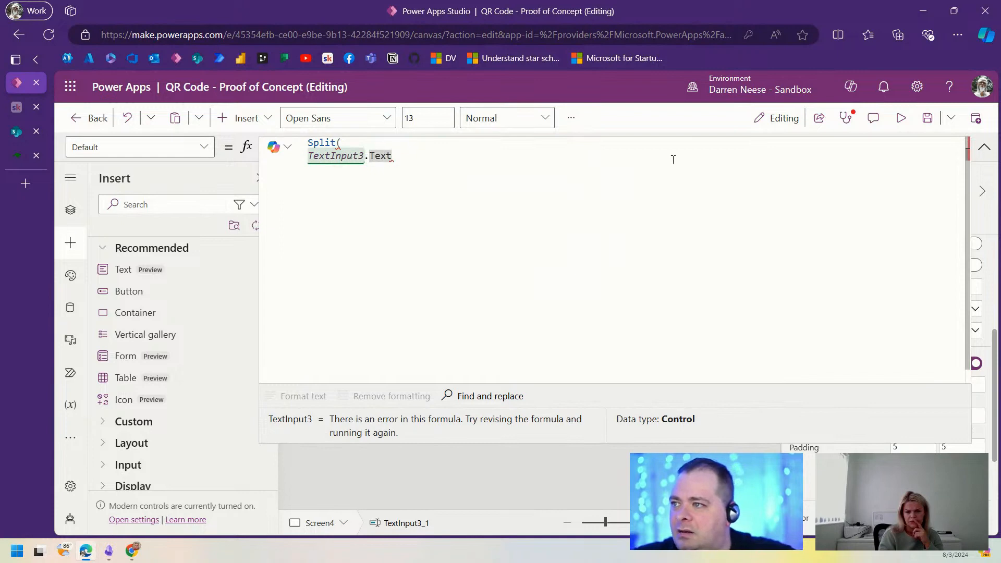
type(",")
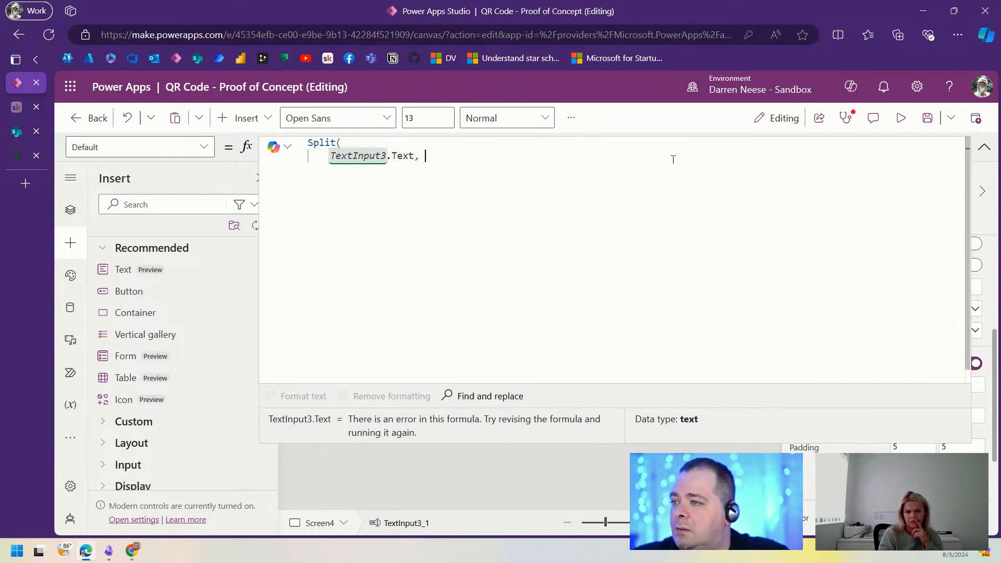
key("Return")
type("Char()")
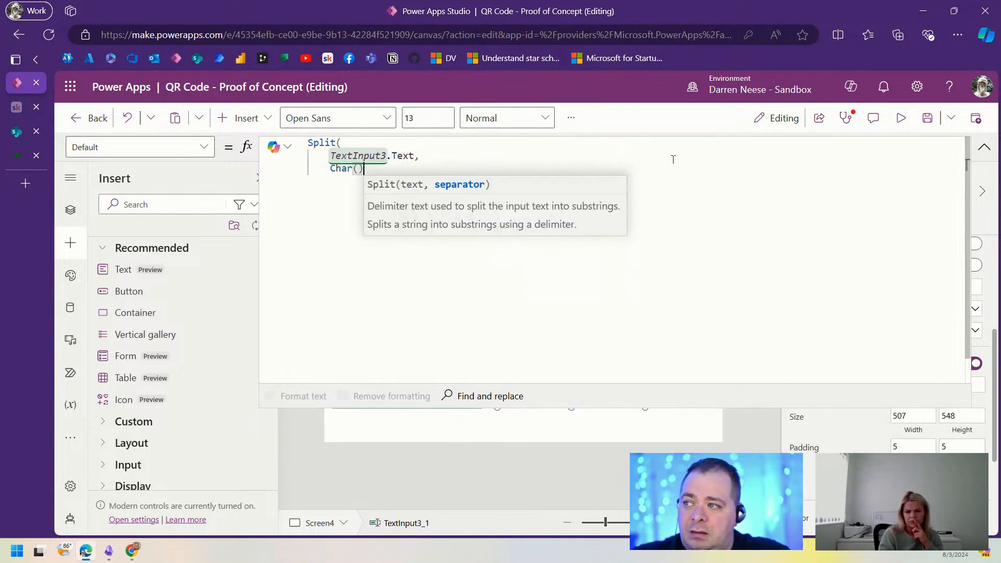
key("Left")
type("10")
key("Right")
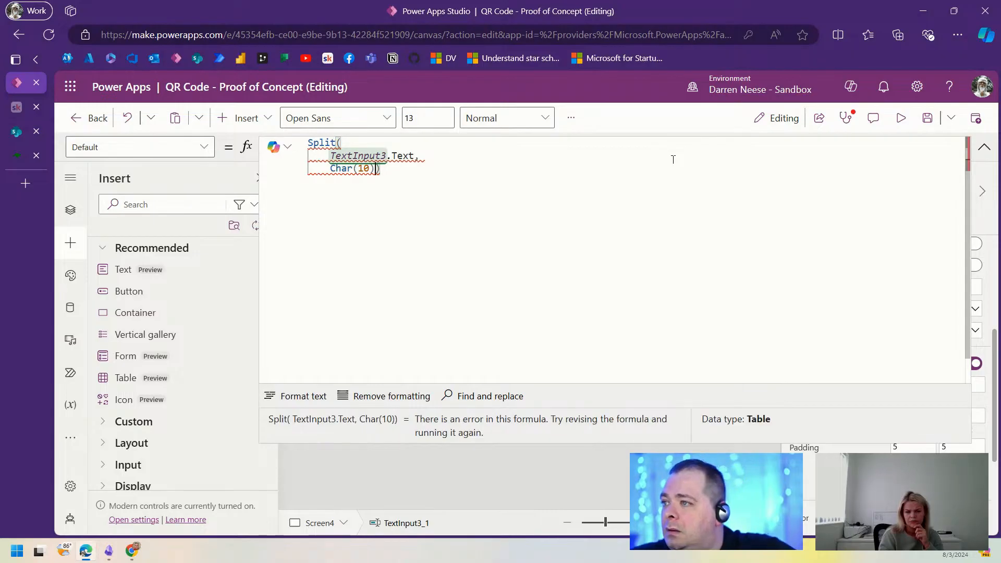
key("Return")
type(")")
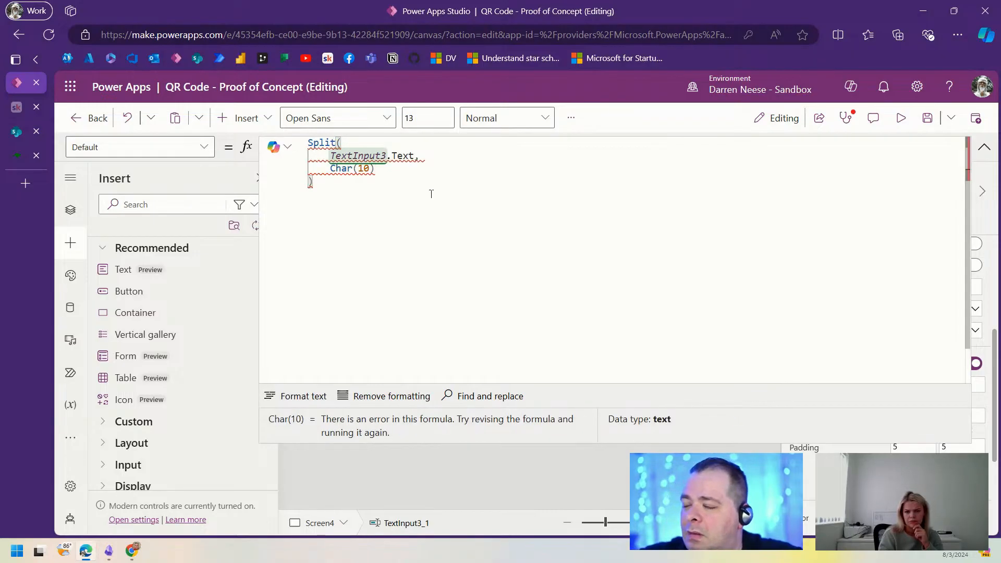
Step: Add an empty first line above the Split formula
left_click(398, 169)
left_click(413, 212)
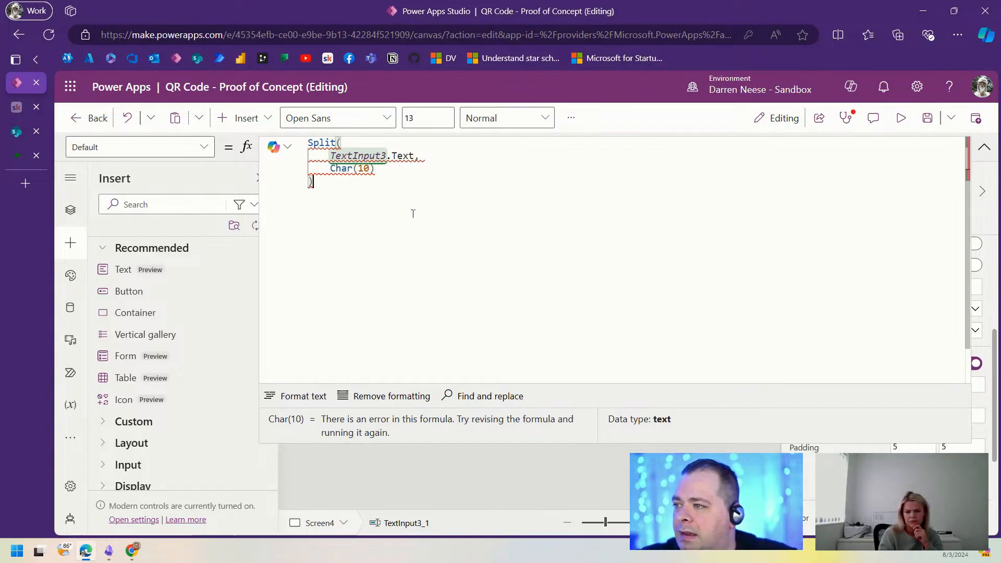
key("ctrl+Home")
key("Return")
key("Up")
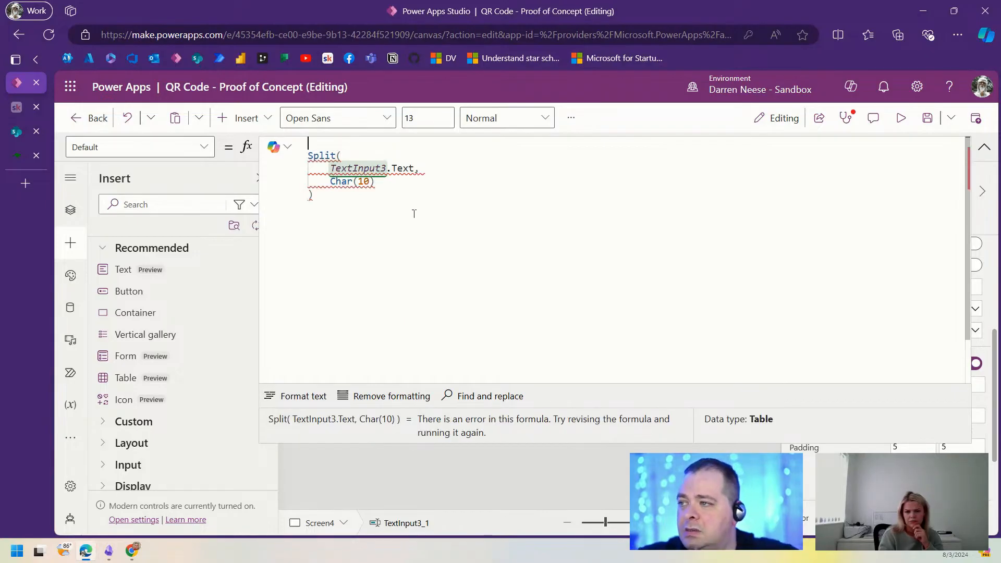
Step: Wrap the indented Split expression in ForAll( ), leaving an indented line for its second argument
type("ForAll")
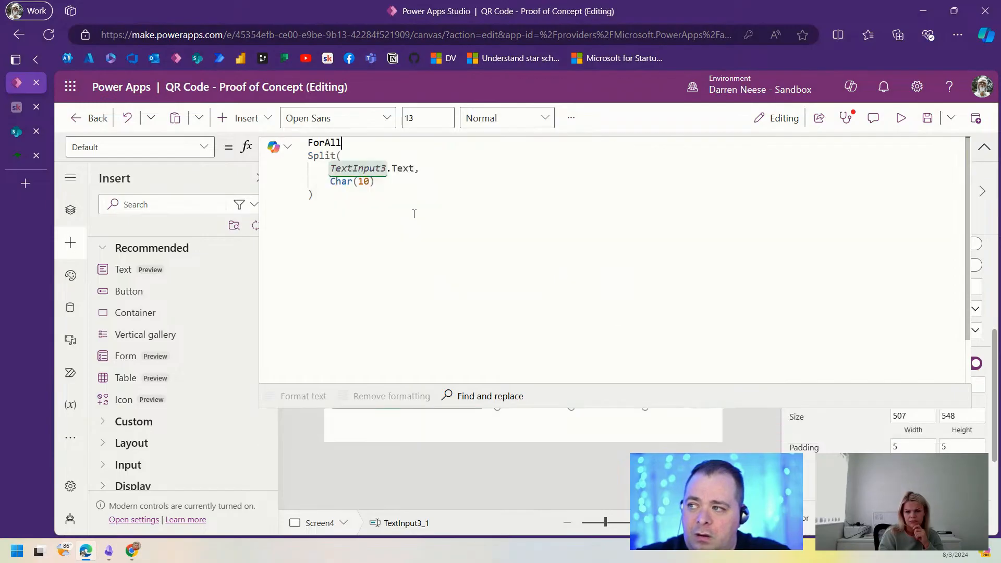
type("(")
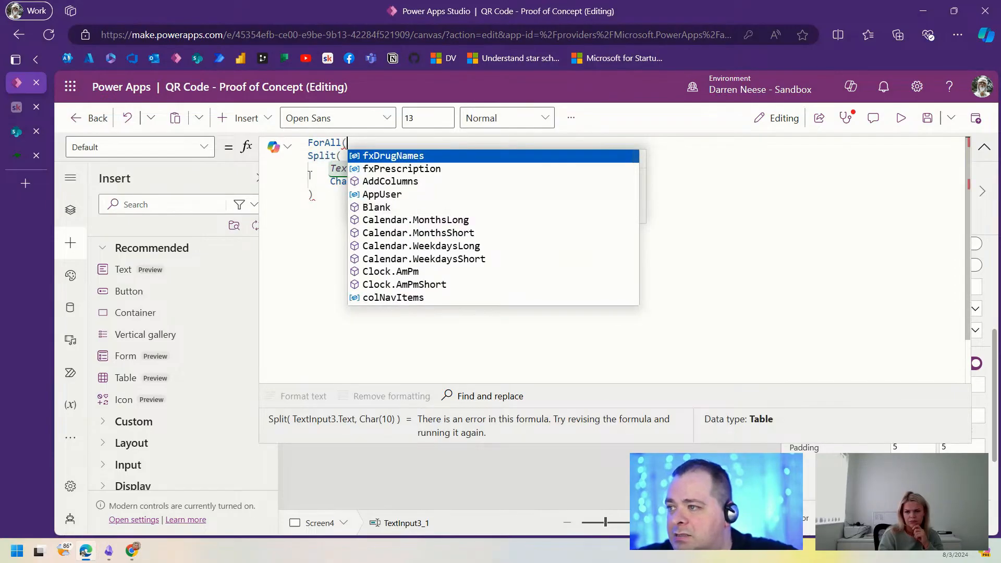
left_click_drag(314, 195, 298, 159)
key("Tab")
left_click(525, 213)
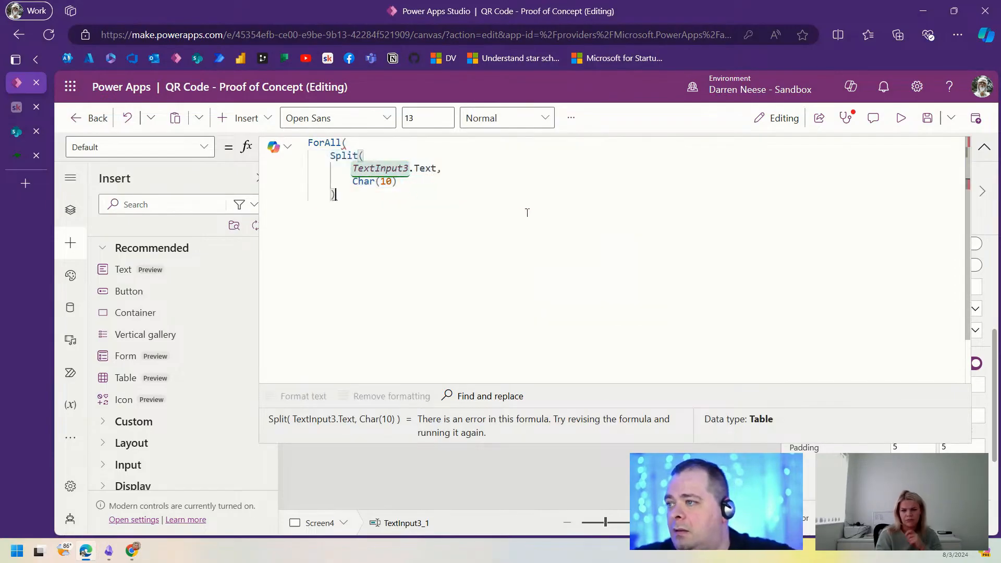
type(",J")
key("Return")
key("Return")
key("BackSpace")
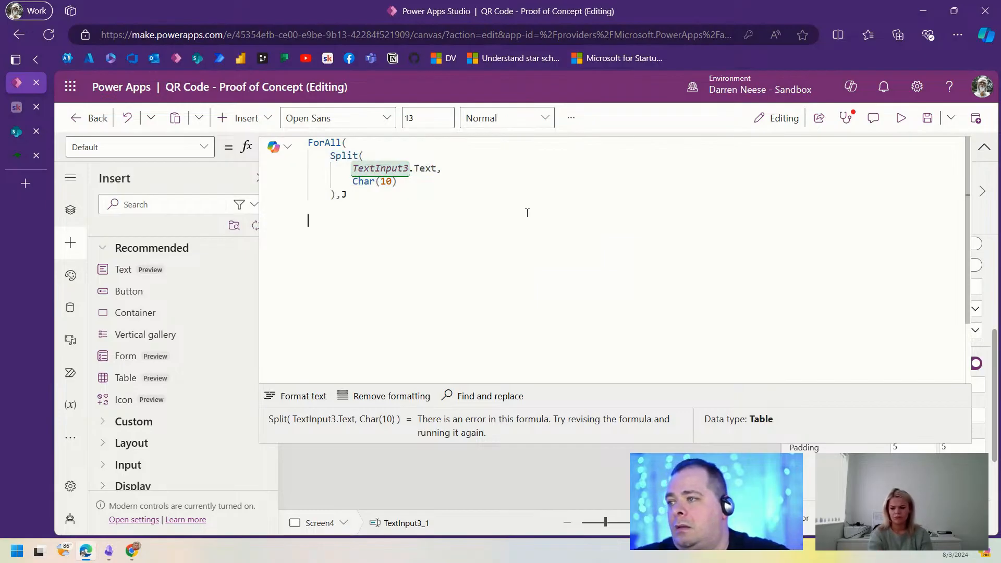
type(")")
key("Up")
key("Up")
key("End")
key("BackSpace")
key("BackSpace")
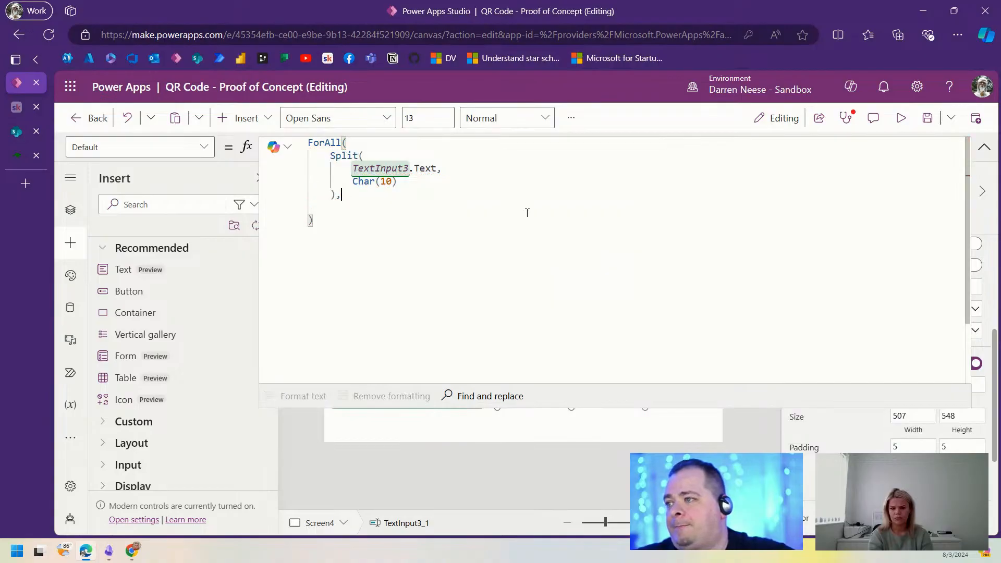
key("Down")
key("Tab")
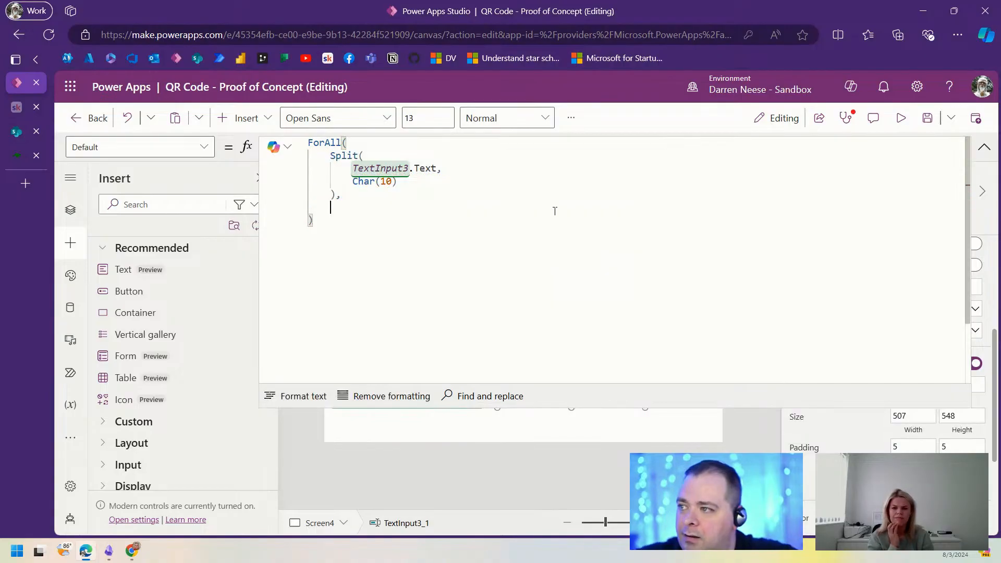
key("BackSpace")
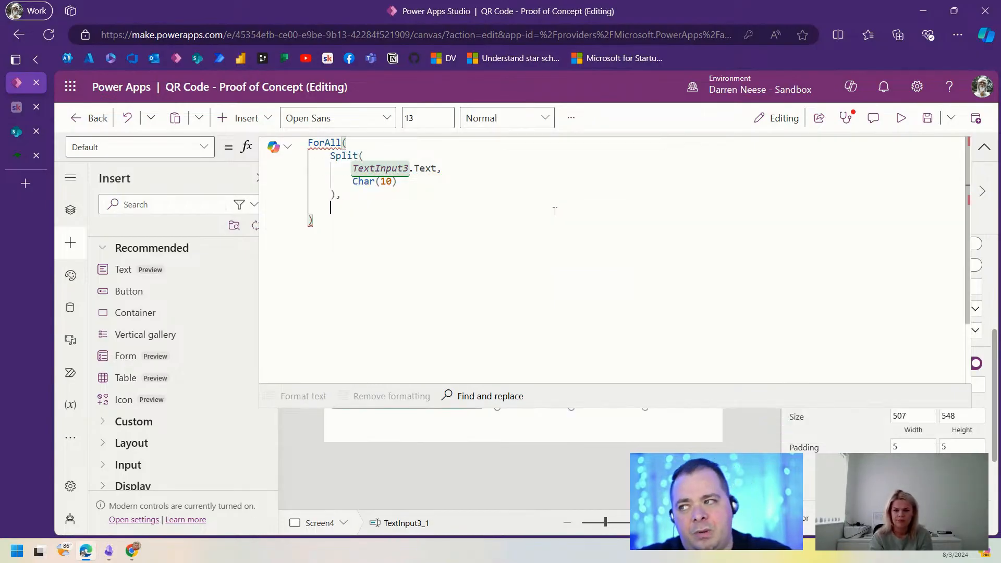
Step: Add With({ MyID }, ) as ForAll's second argument, with the record braces on separate lines
type("With()")
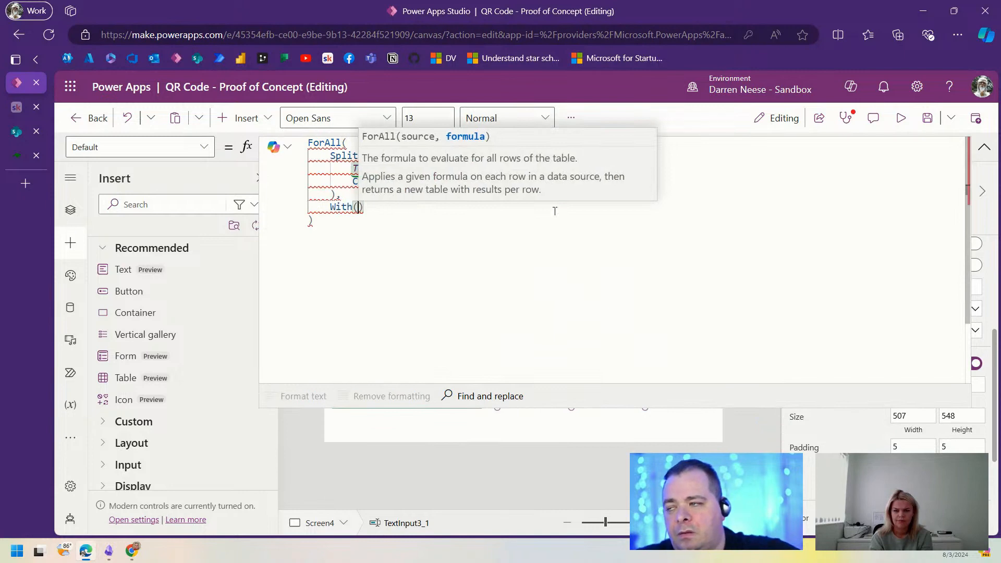
key("Left")
key("Return")
type("{}")
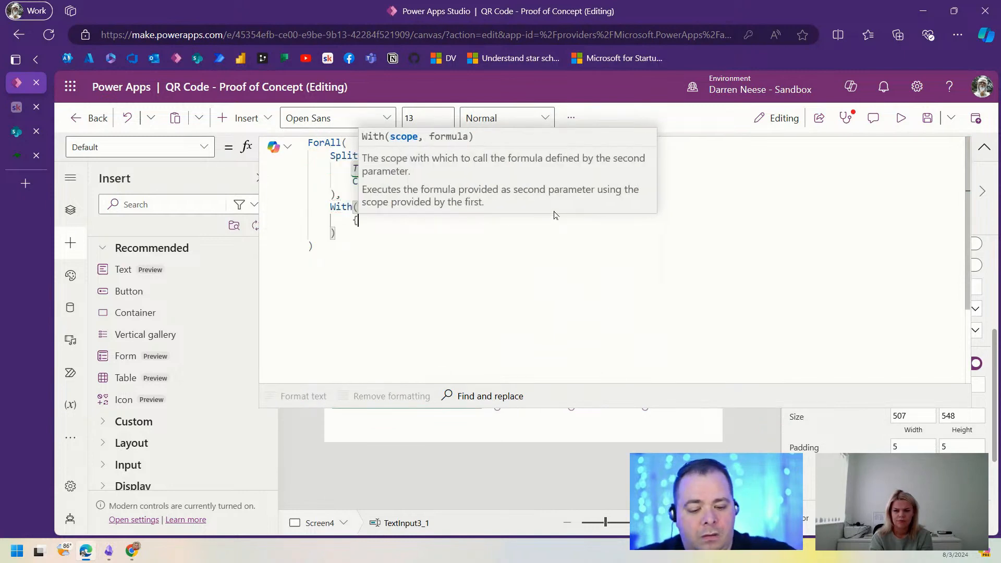
key("Left")
key("Return")
key("Down")
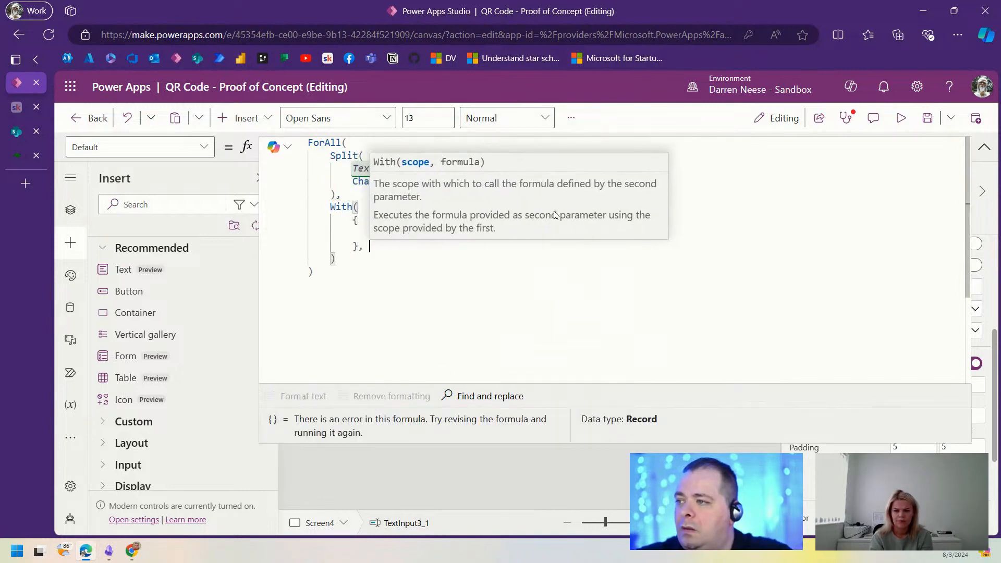
type(",")
key("Return")
left_click(507, 317)
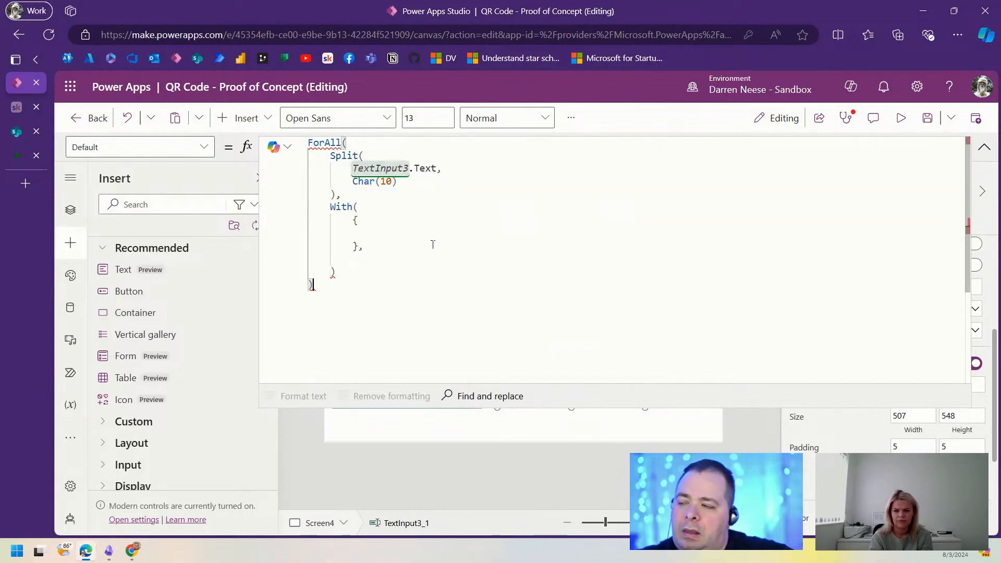
left_click(436, 233)
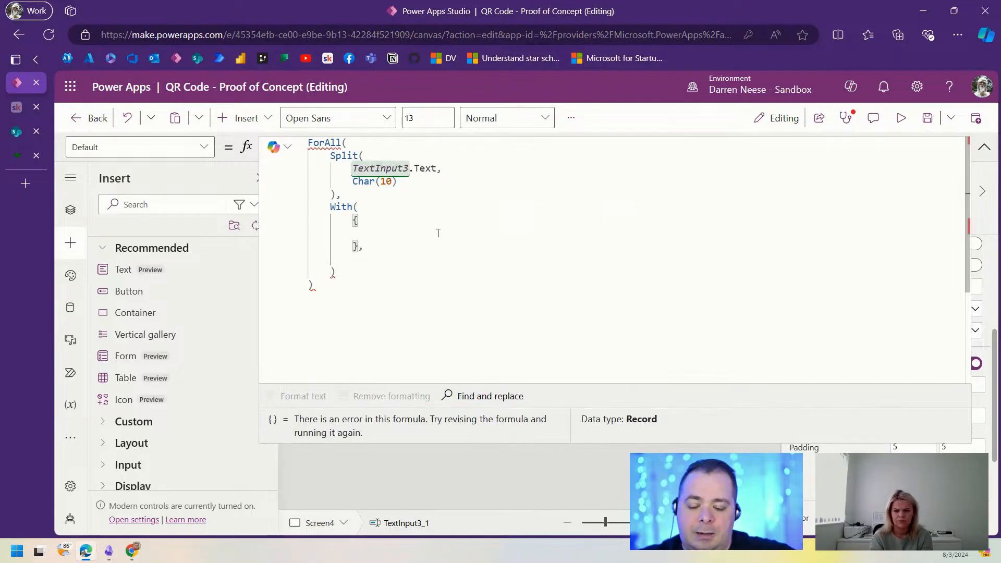
type("MyID")
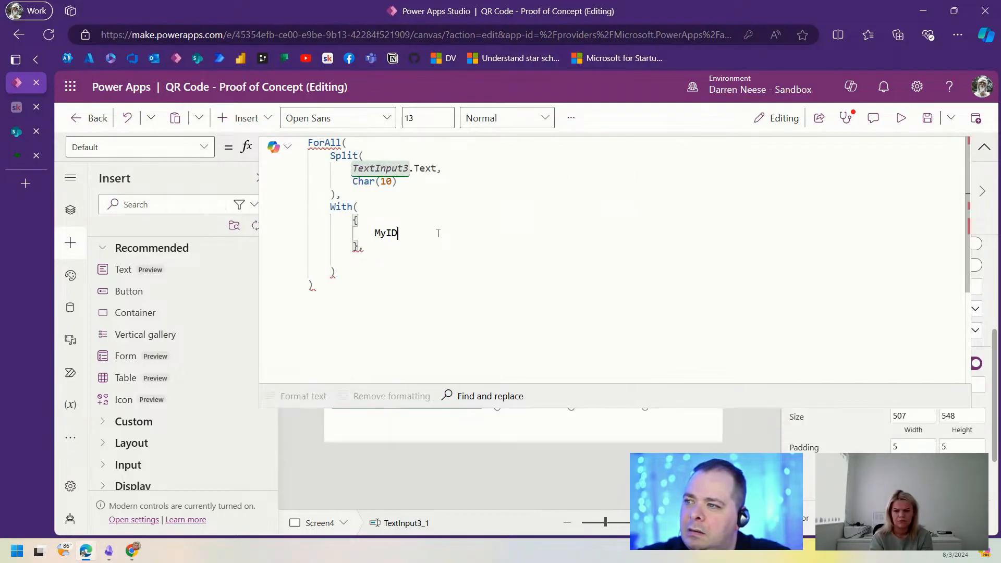
Step: Name the split lines 'As My' and start the MyID field as My.Value
key("Up")
key("Up")
key("Up")
key("Left")
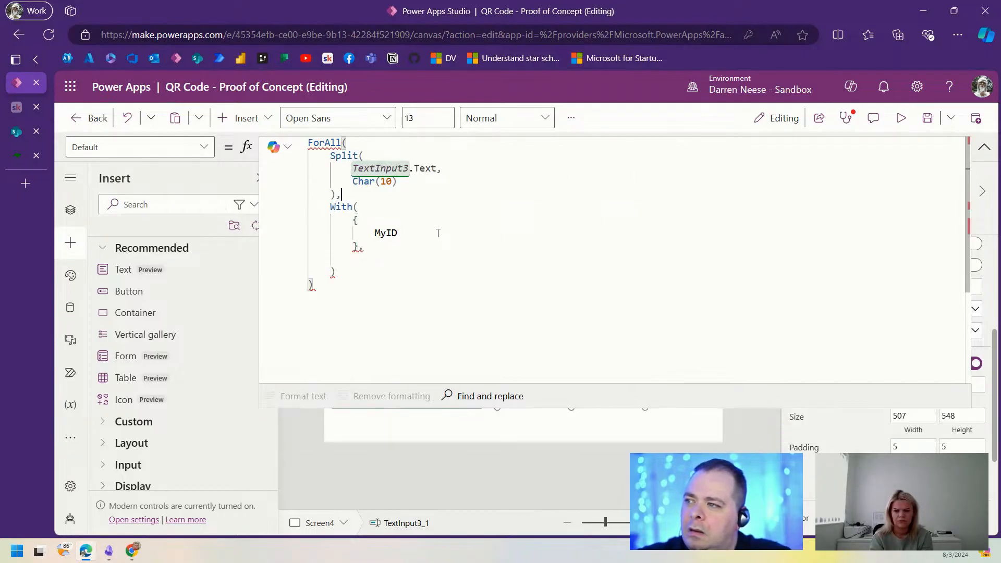
type("As ")
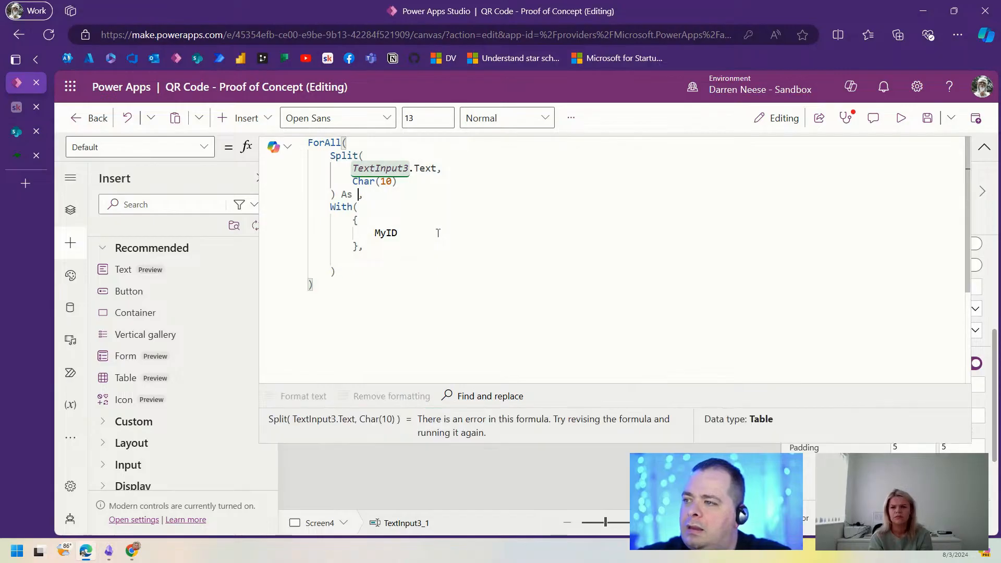
type("My")
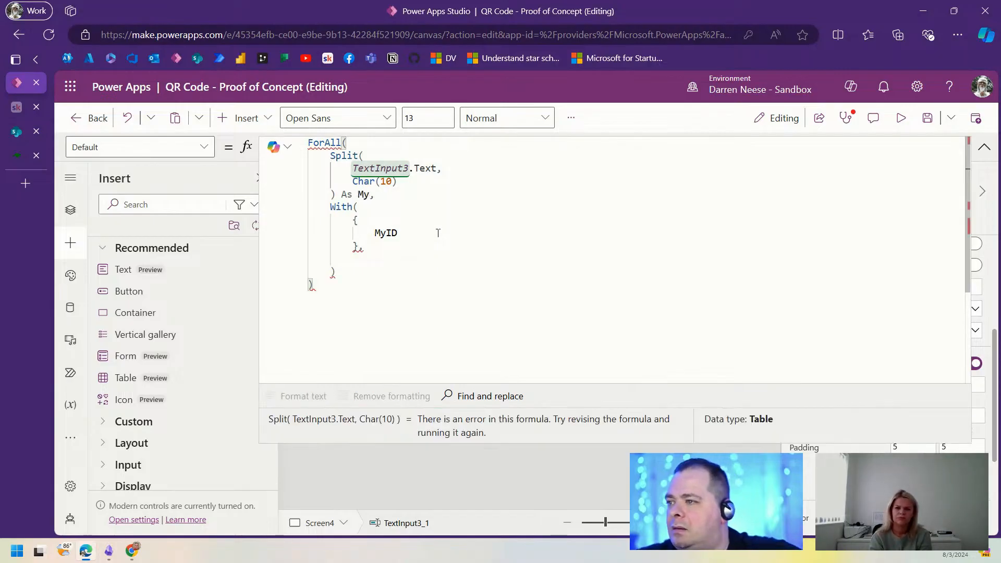
left_click(438, 233)
type(": My.")
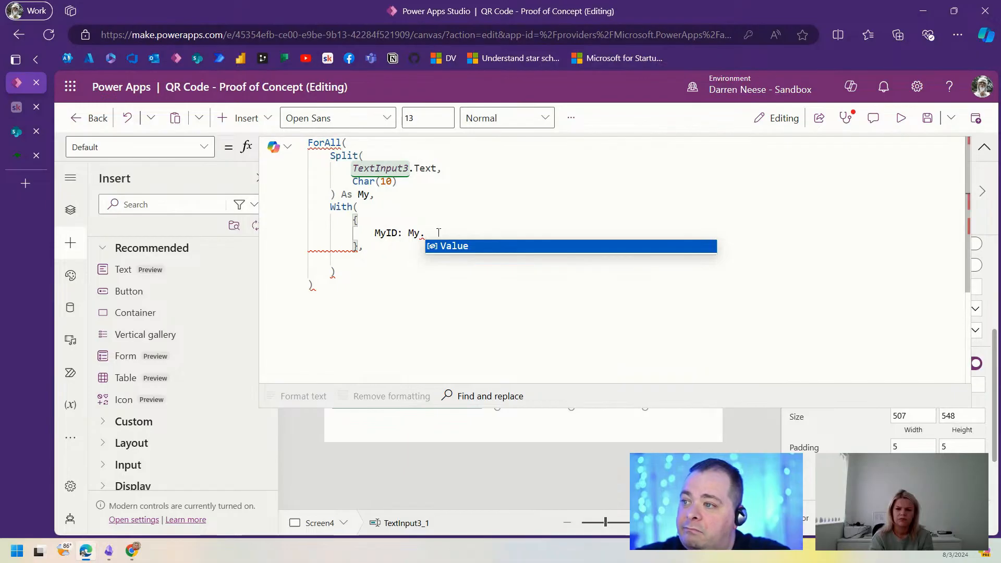
key("Tab")
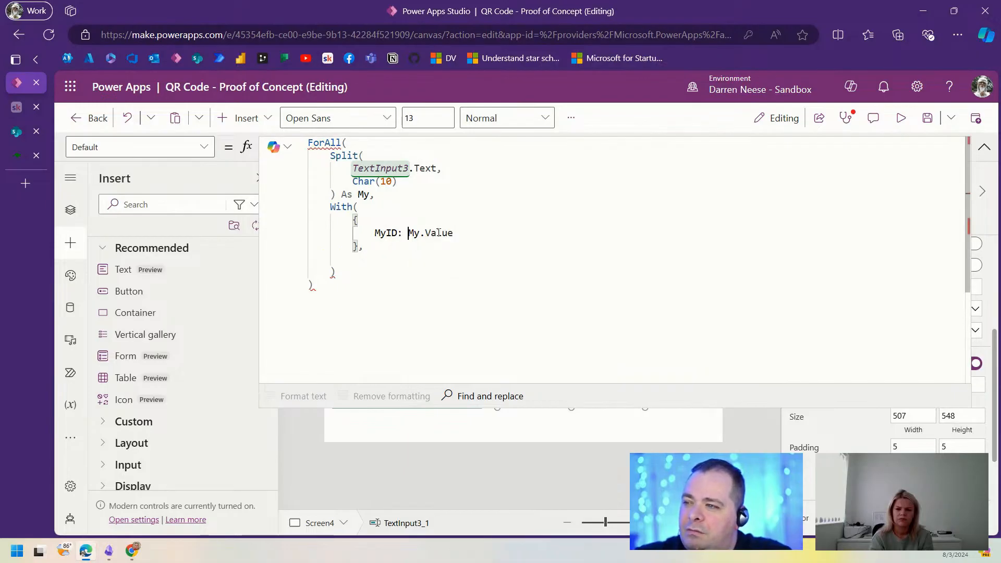
Step: Define MyID as Index(Split(My.Value, ","), 1).Value
type("Index(")
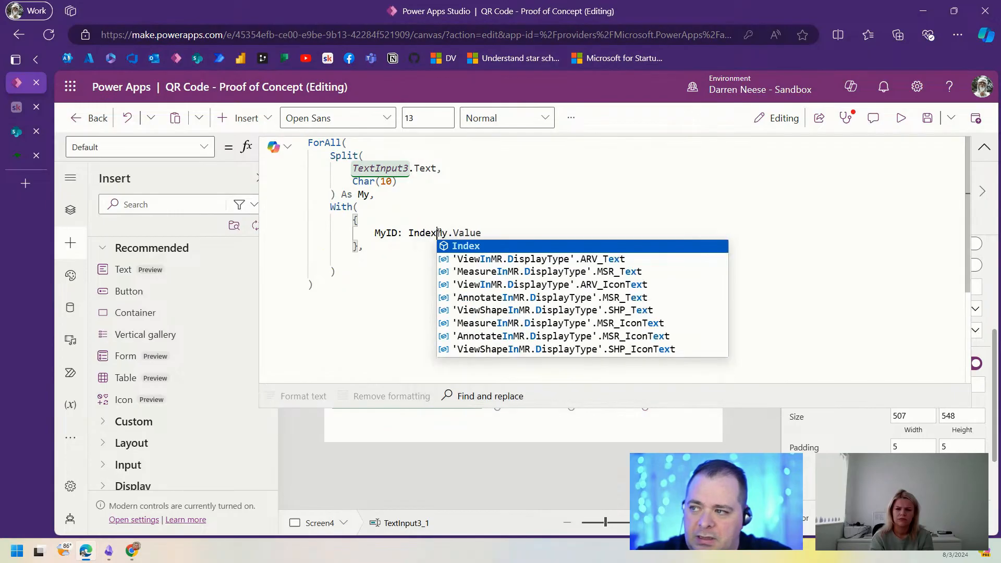
key("End")
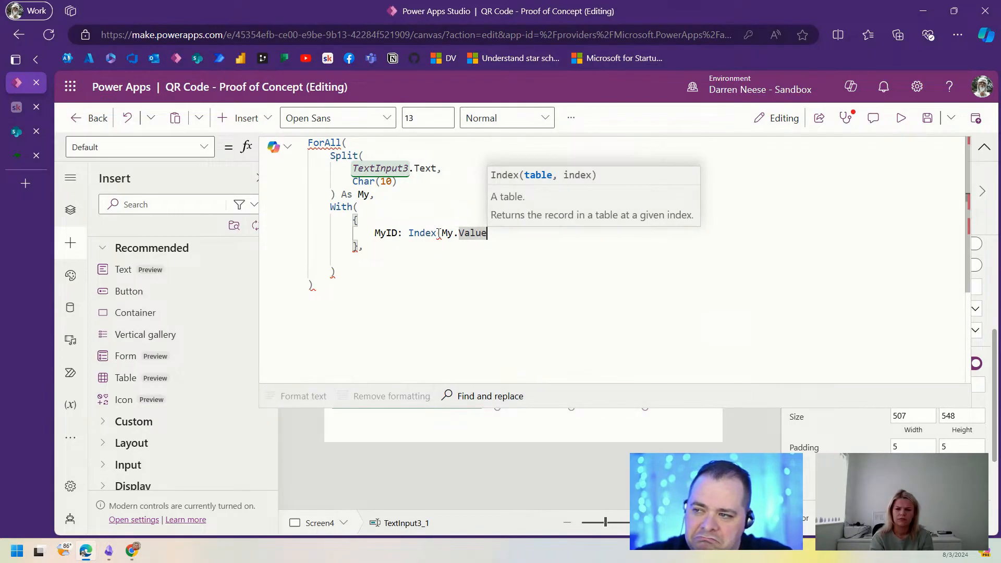
type(", 1).V")
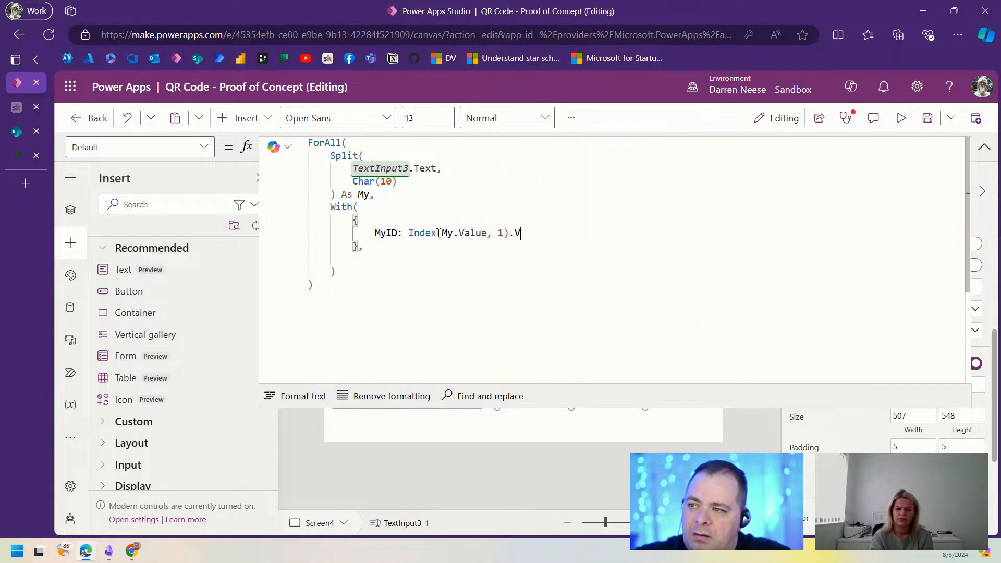
key("BackSpace")
key("BackSpace")
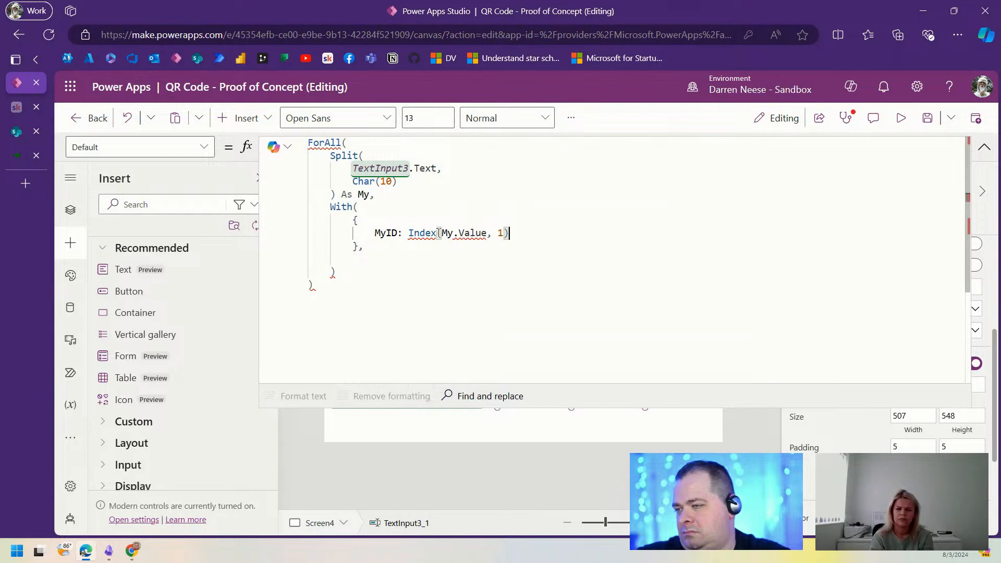
double_click(437, 233)
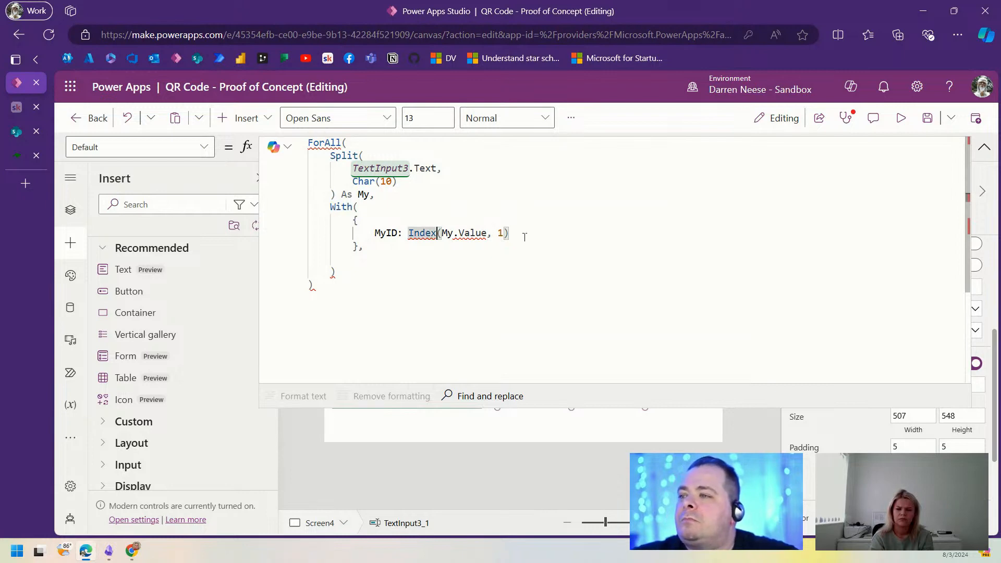
key("Right")
key("Right")
type("Split(")
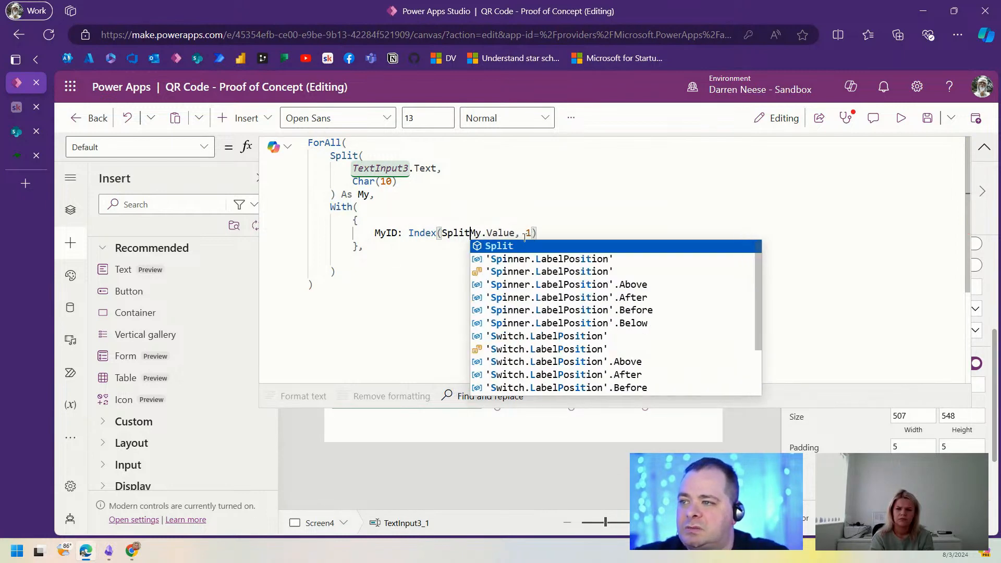
key("ctrl+Right")
key("ctrl+Right")
key("ctrl+Right")
key("ctrl+Right")
key("ctrl+Right")
key("ctrl+Right")
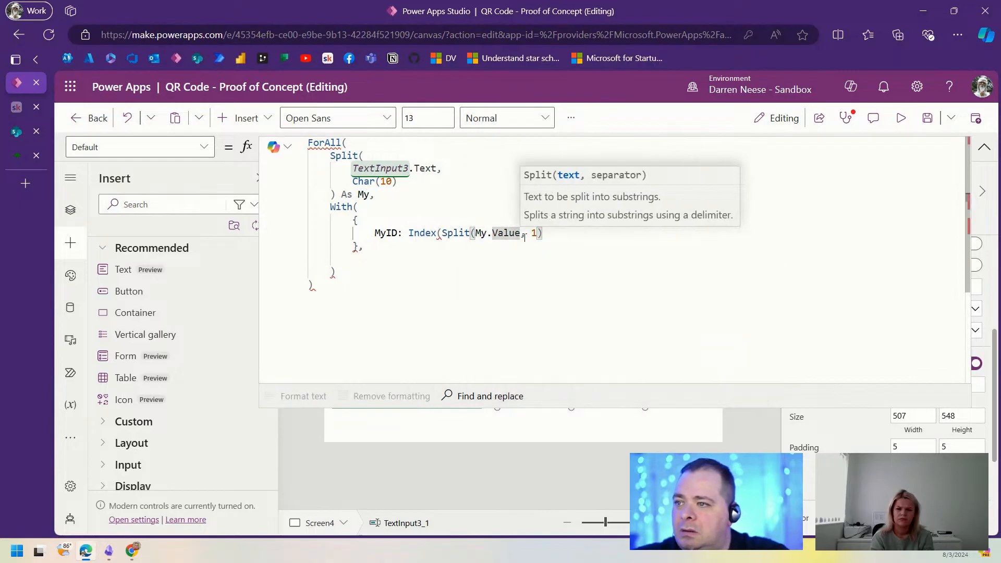
key("ctrl+Right")
key("ctrl+Right")
key("ctrl+Right")
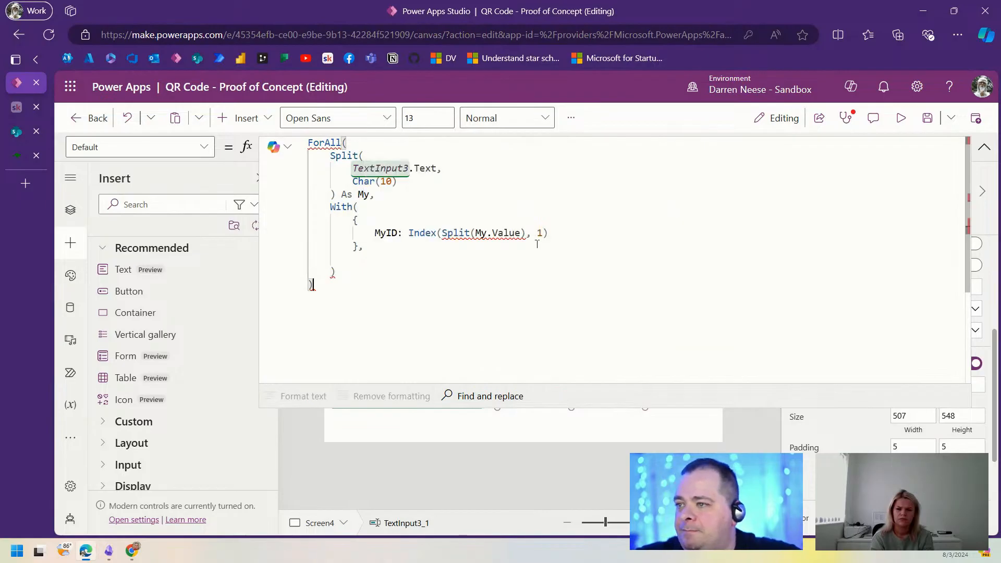
left_click(519, 233)
type(", \",\"")
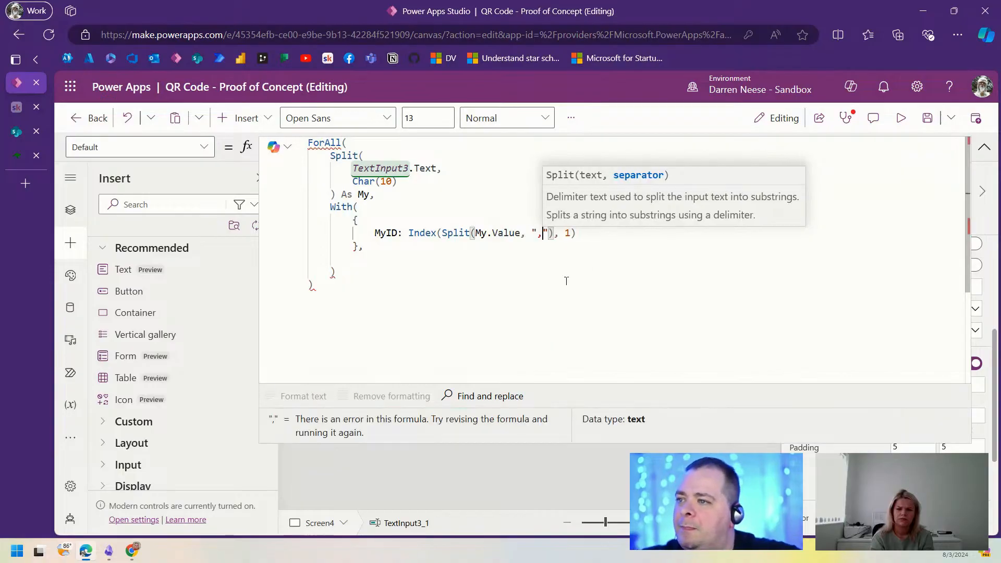
left_click(592, 233)
type(".Value,")
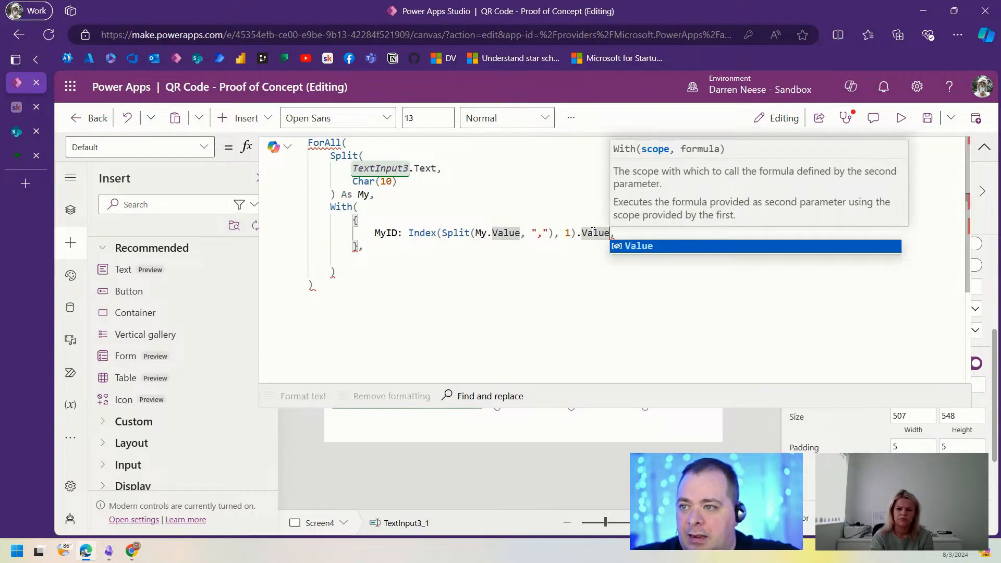
Step: Duplicate the MyID line as a MyDrug field that takes index 2 of the split
key("Escape")
key("shift+Return")
type("MyID: Index(Split(My.Value, \",\"), 1).Value")
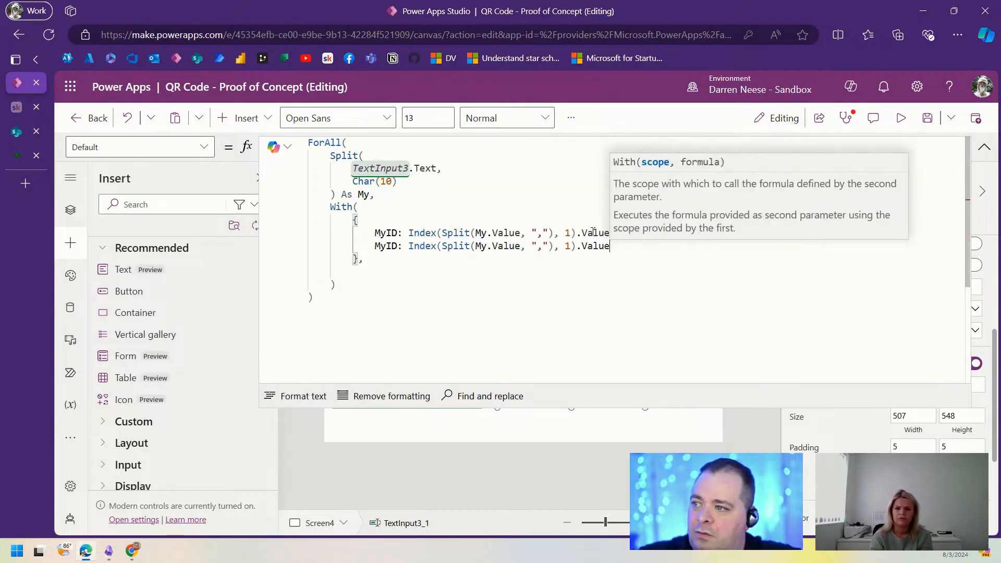
left_click(398, 247)
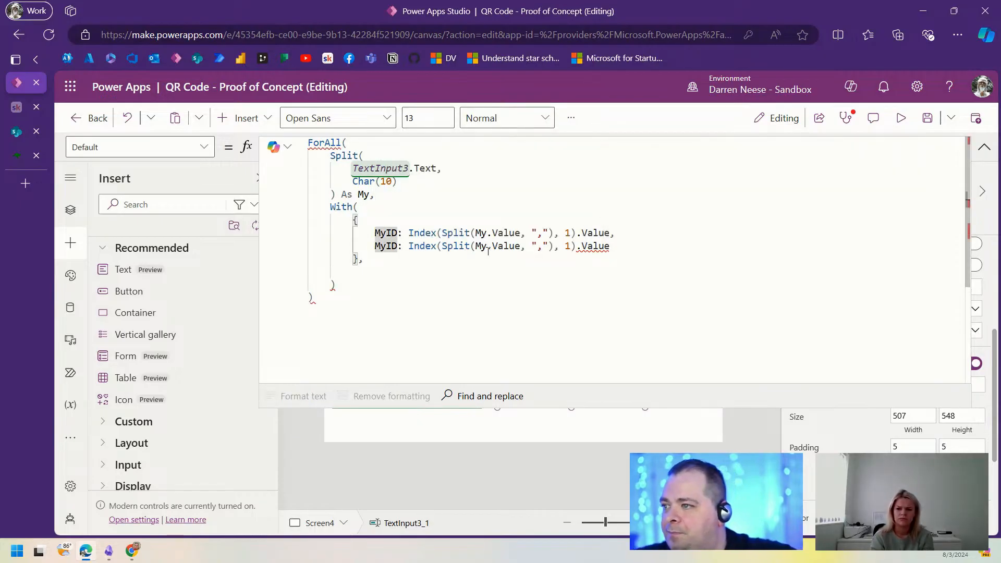
key("BackSpace")
key("BackSpace")
type("Dug")
key("BackSpace")
key("BackSpace")
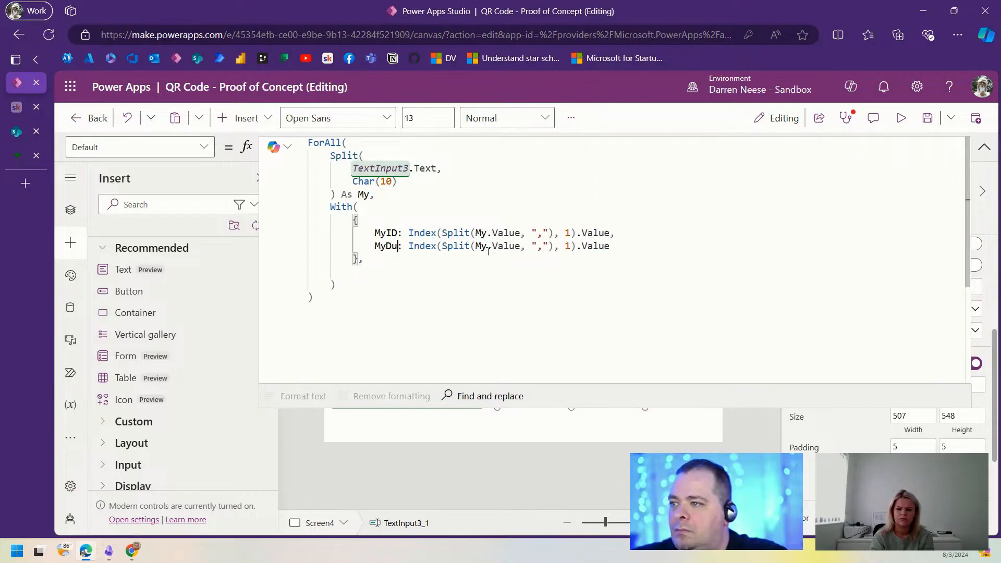
type("rug")
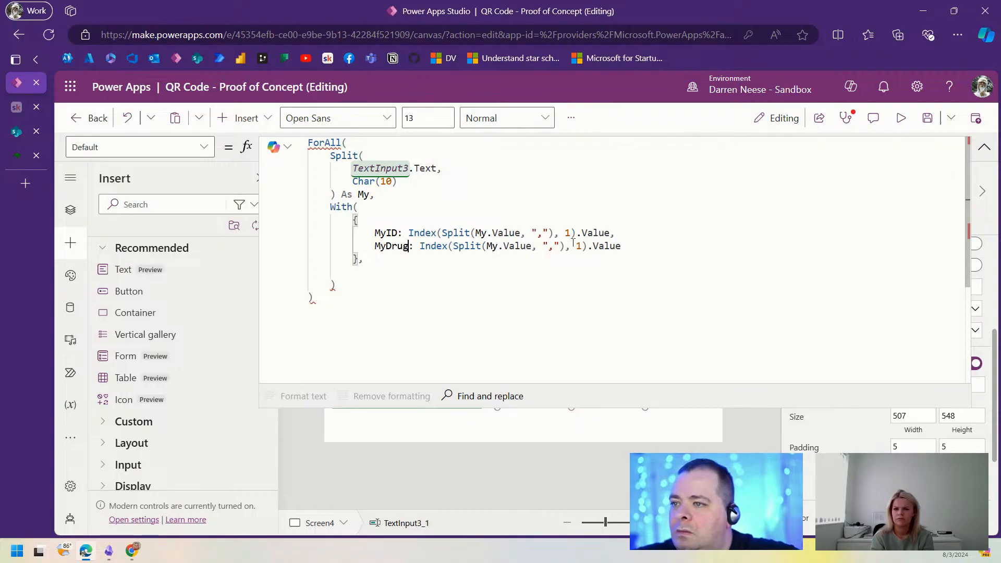
double_click(579, 245)
type("2")
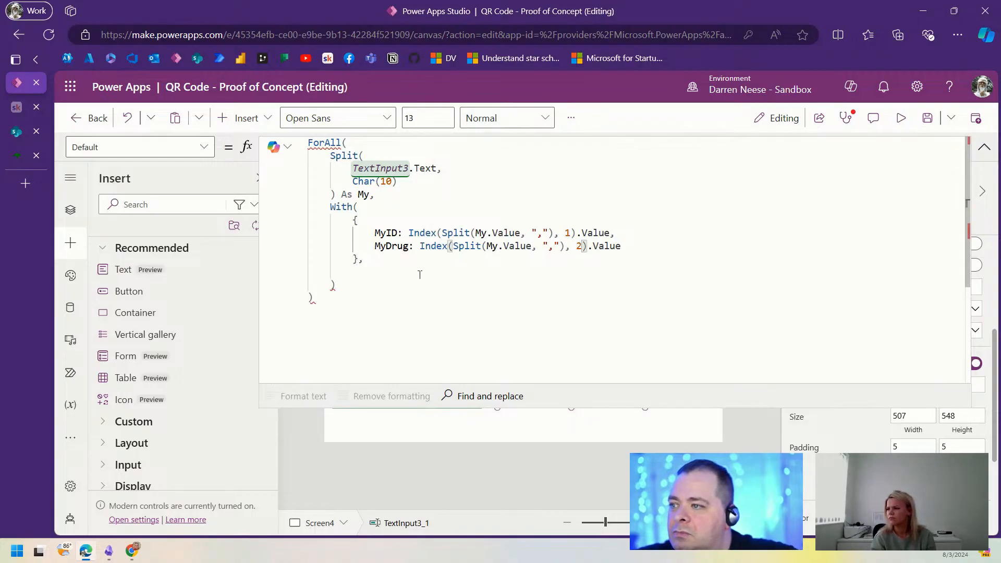
Step: Start an empty interpolated $"" string below the record, split across lines
left_click(401, 278)
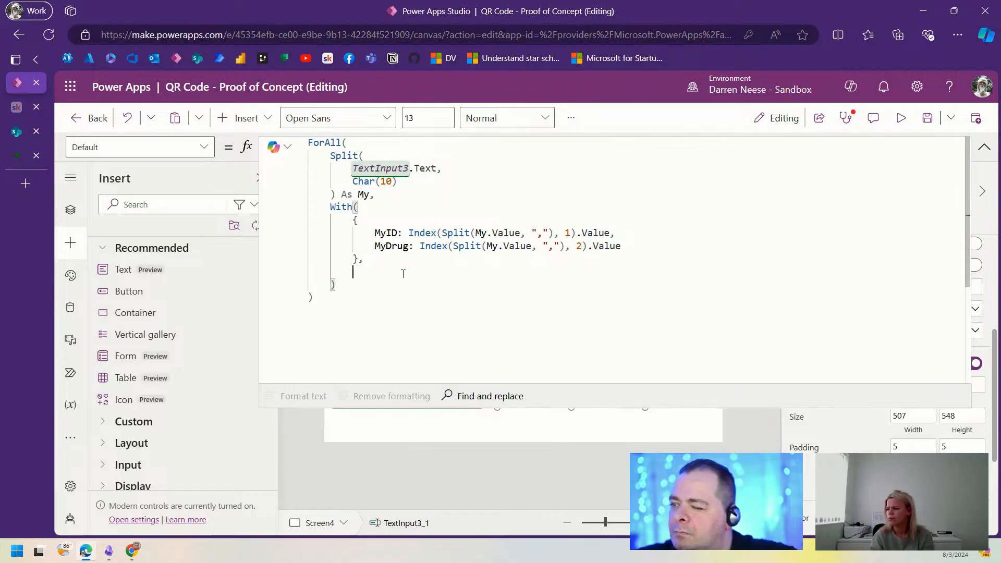
type("\"")
key("Return")
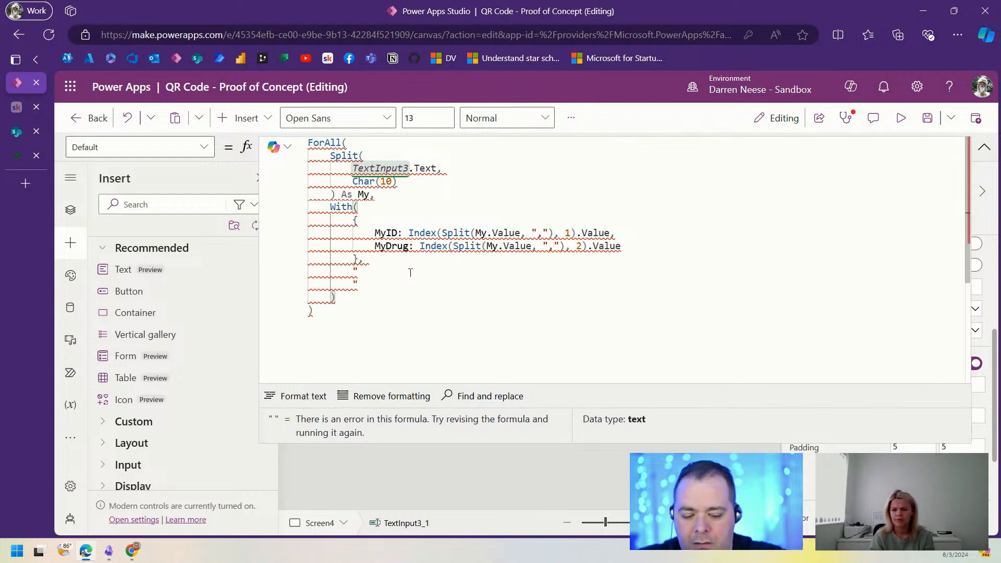
type("$")
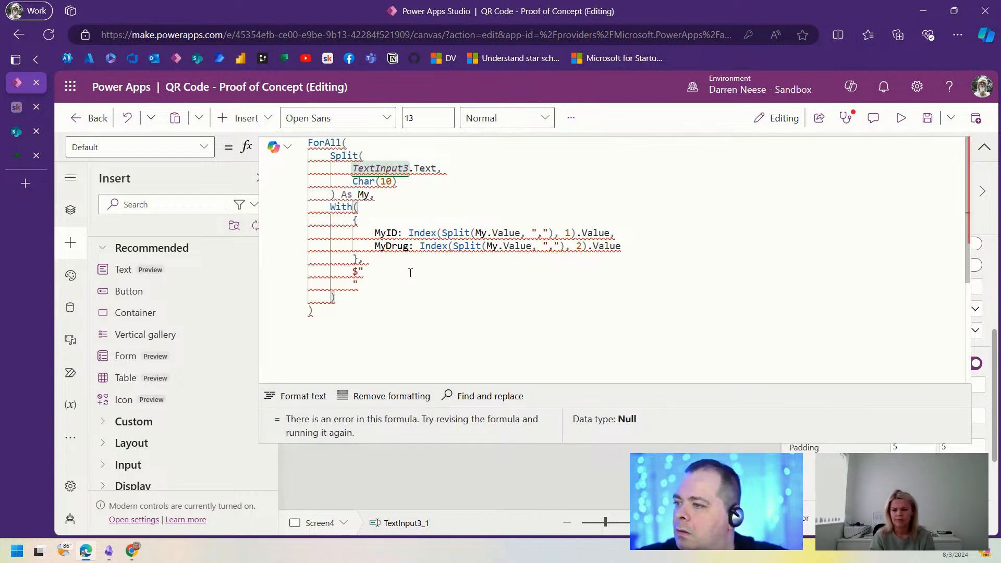
key("Return")
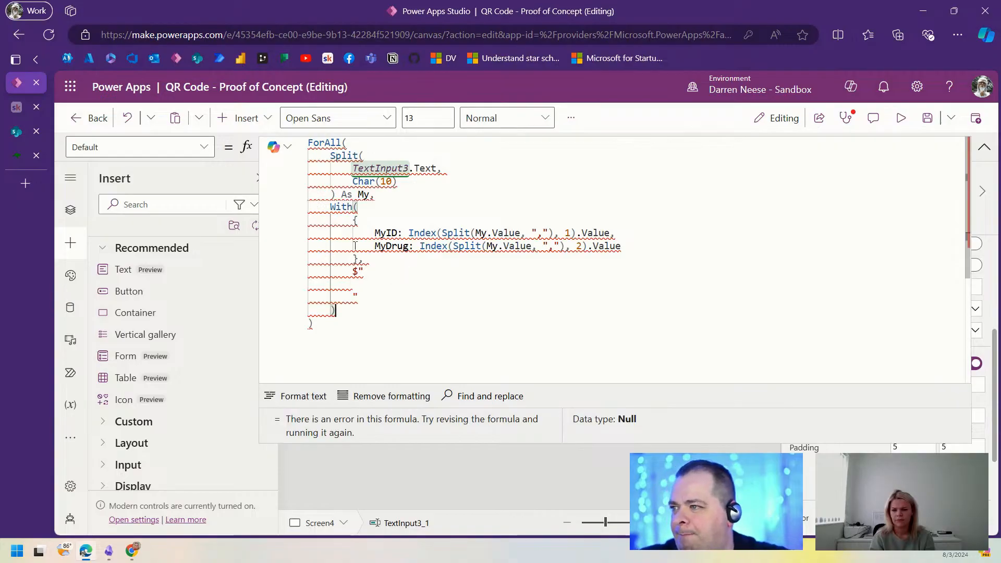
mouse_move(338, 238)
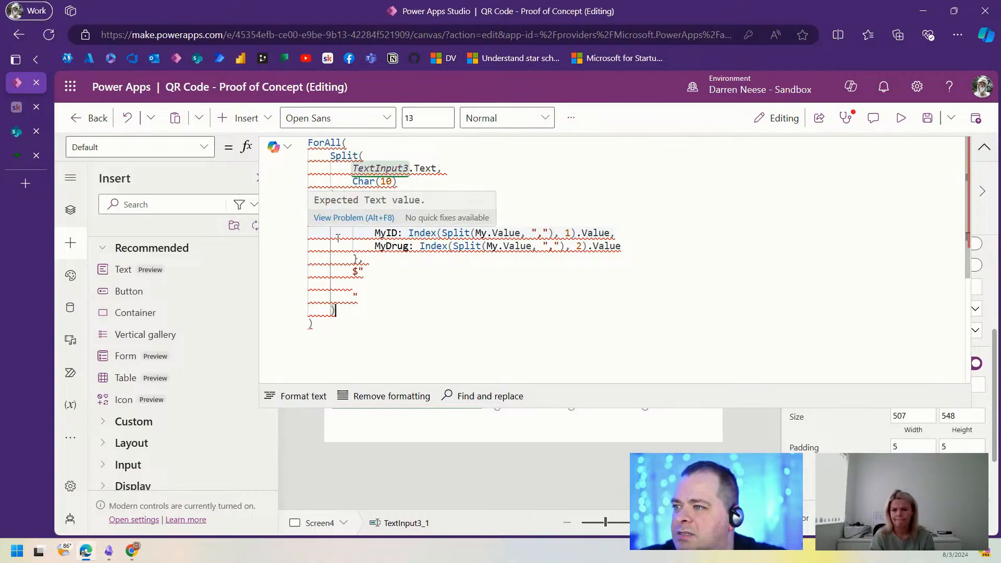
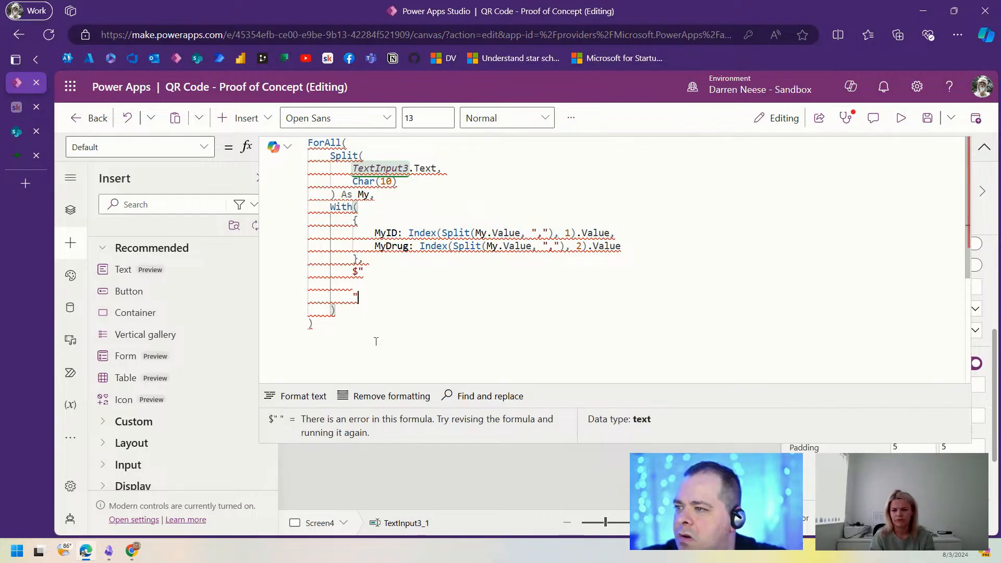
Step: Add an empty pair of braces on an indented line inside the $"" string
left_click(394, 197)
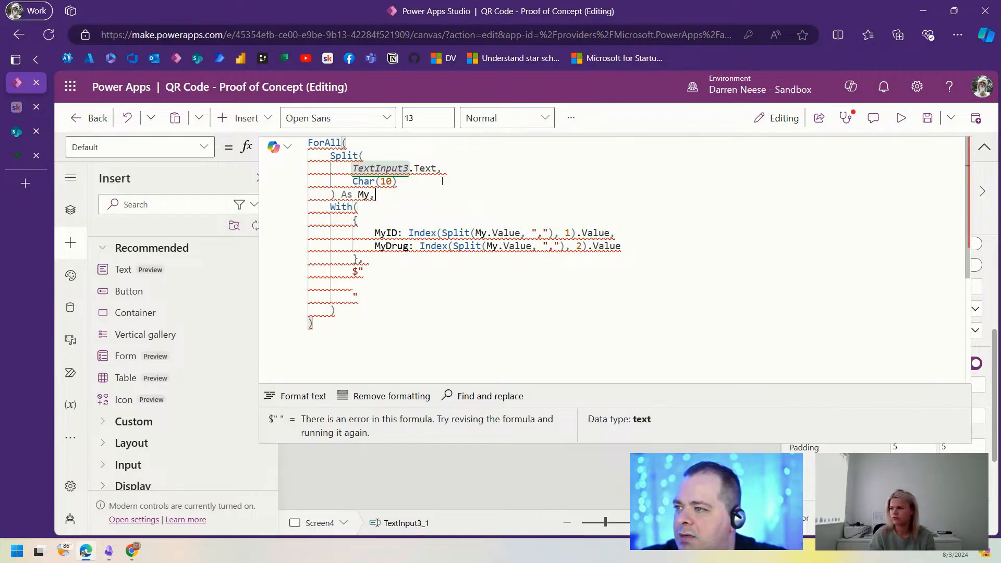
left_click(425, 311)
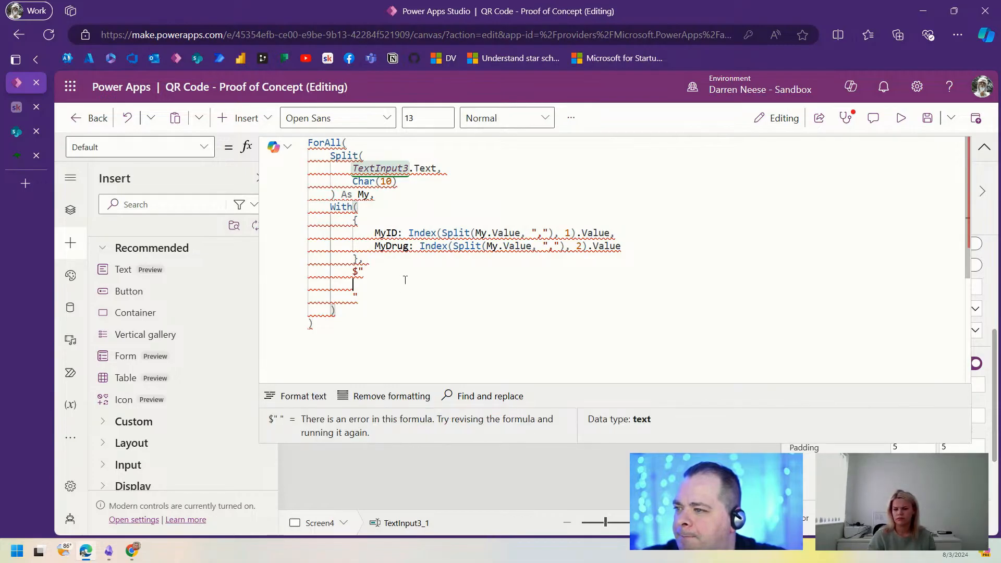
key("Tab")
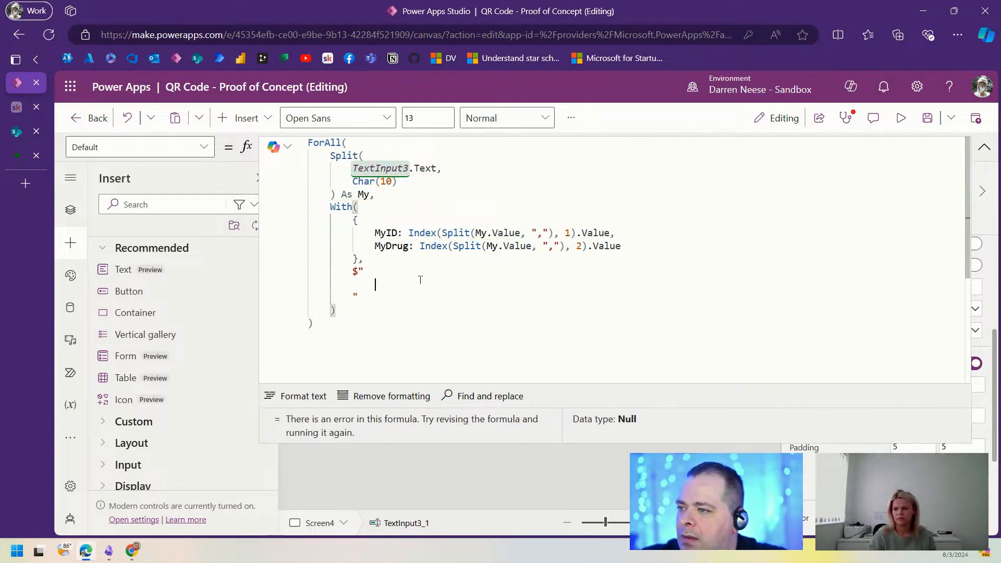
type("{")
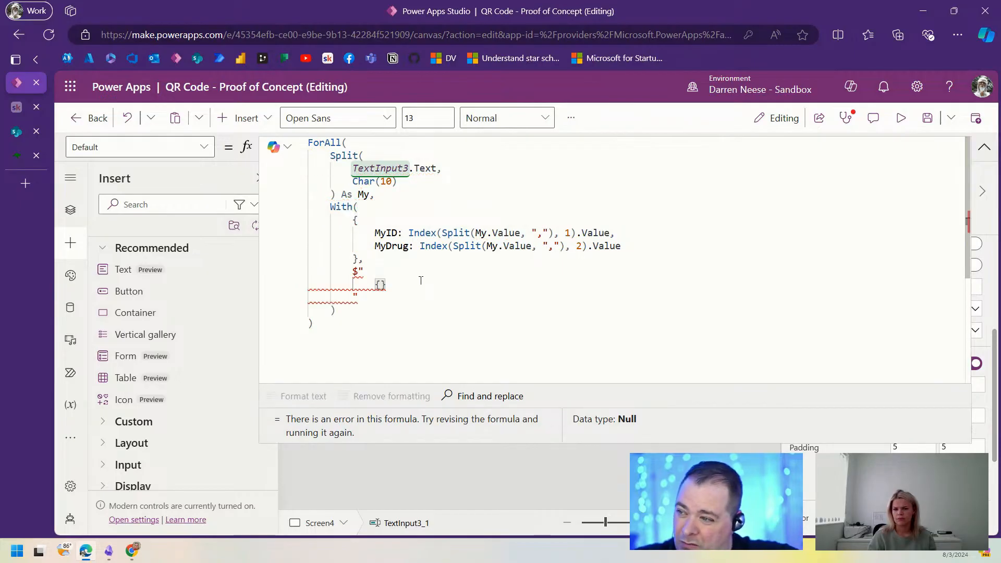
key("Return")
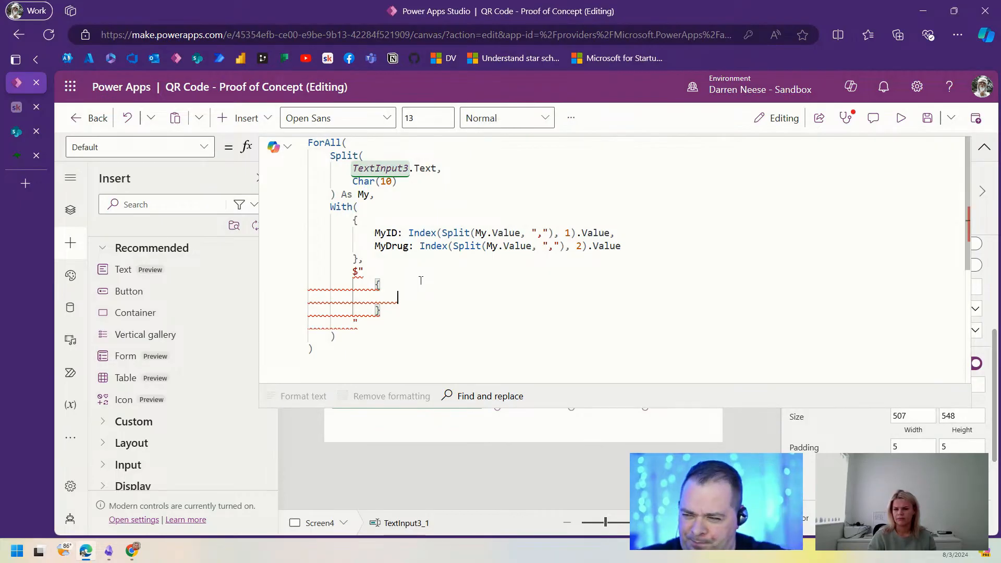
key("shift+Down")
key("shift+Down")
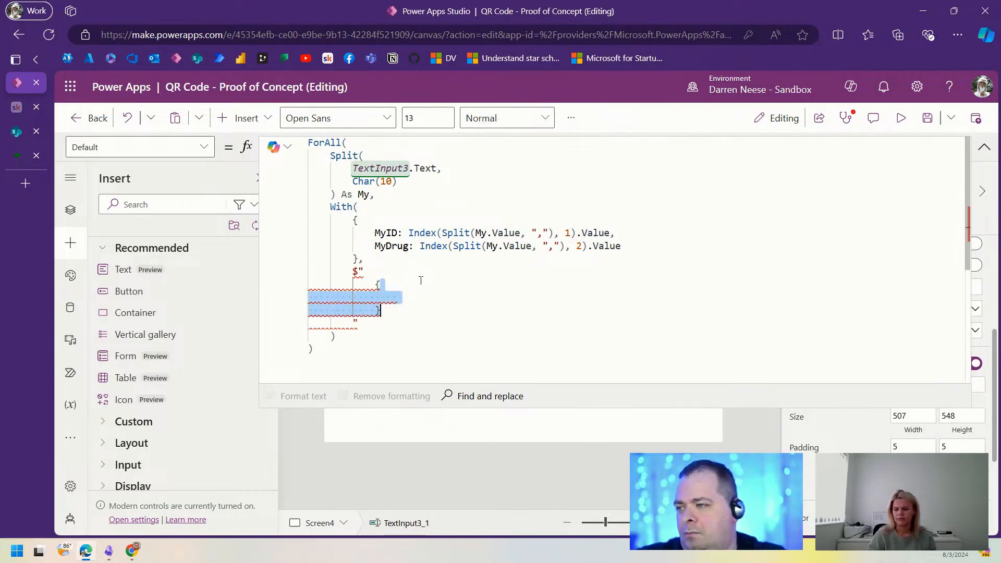
key("BackSpace")
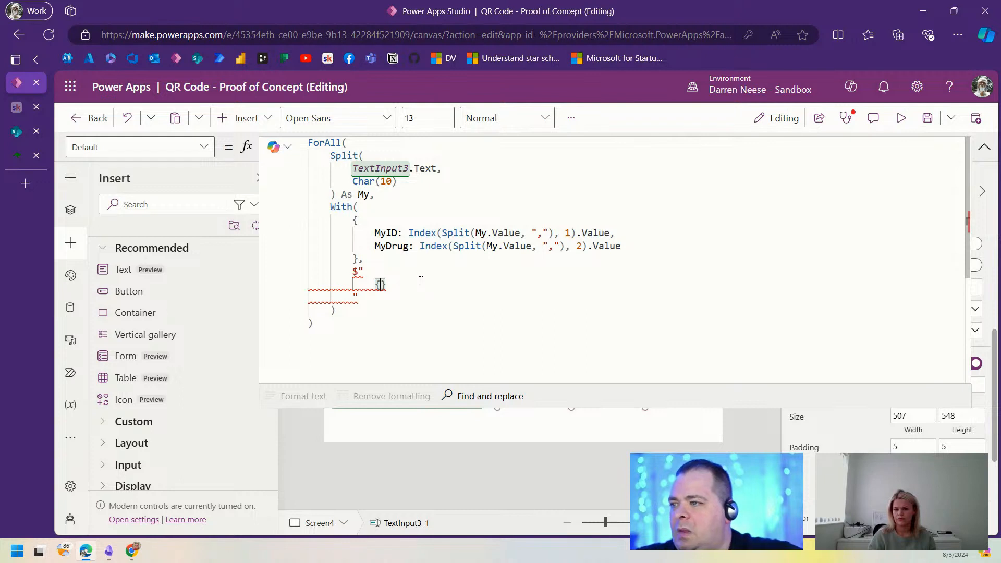
Step: Fill the braces with MyID and duplicate the {MyID} placeholder after a comma
double_click(390, 232)
key("ctrl+c")
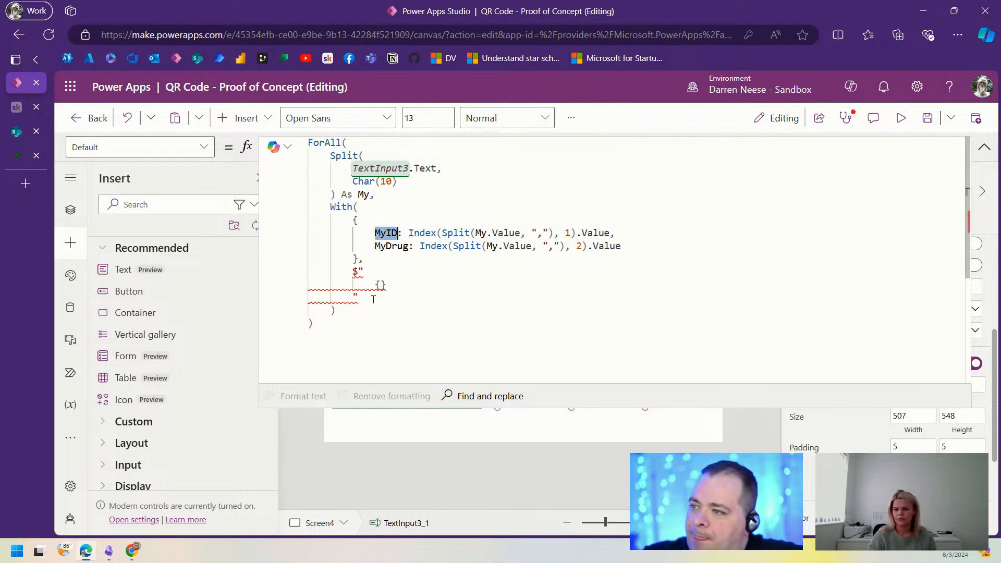
left_click(381, 285)
key("ctrl+v")
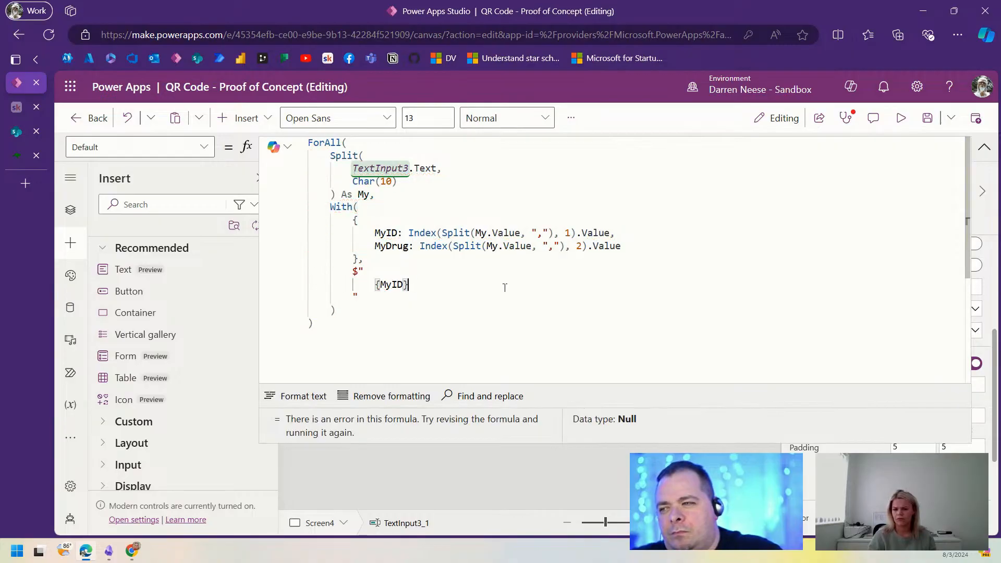
type(",")
key("Left")
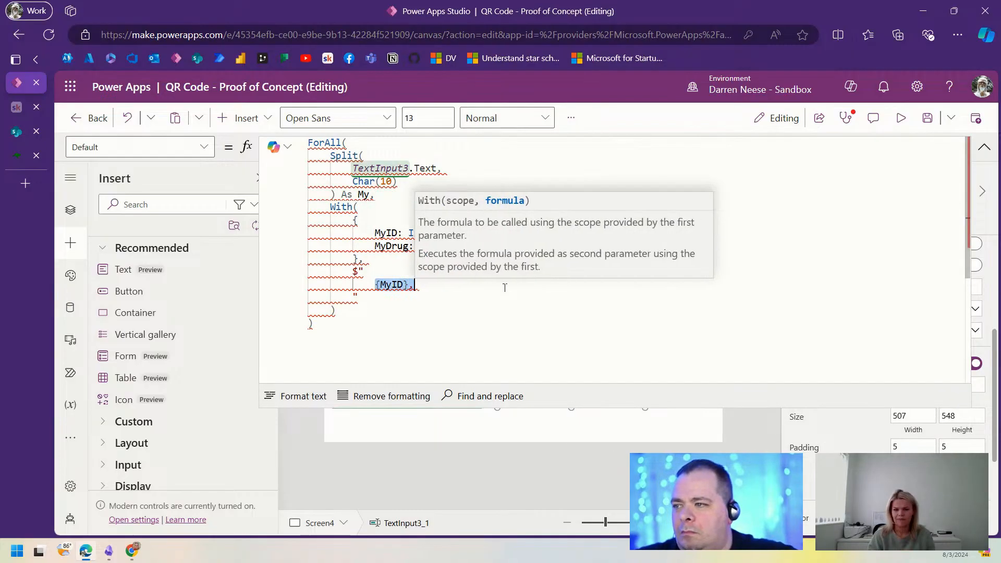
key("ctrl+c")
key("End")
key("ctrl+v")
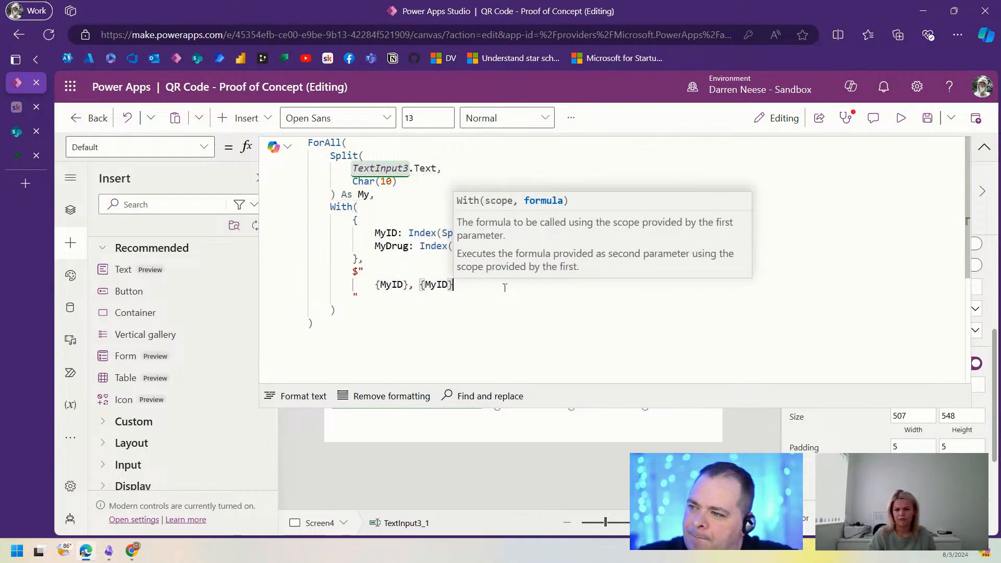
Step: Change the second placeholder to {MyDrug} and retype the string's $ prefix
double_click(379, 246)
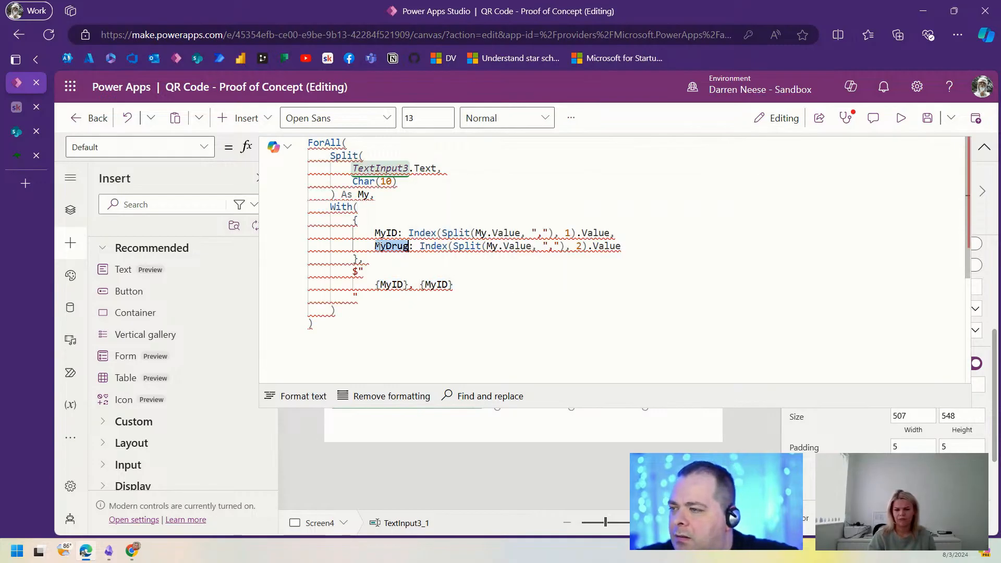
key("ctrl+c")
double_click(435, 285)
key("ctrl+v")
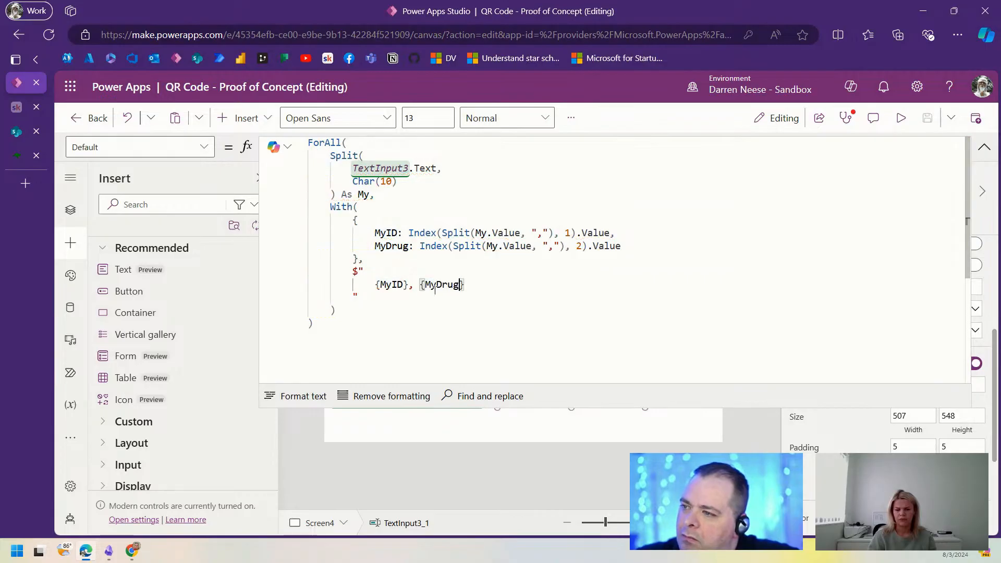
left_click(427, 327)
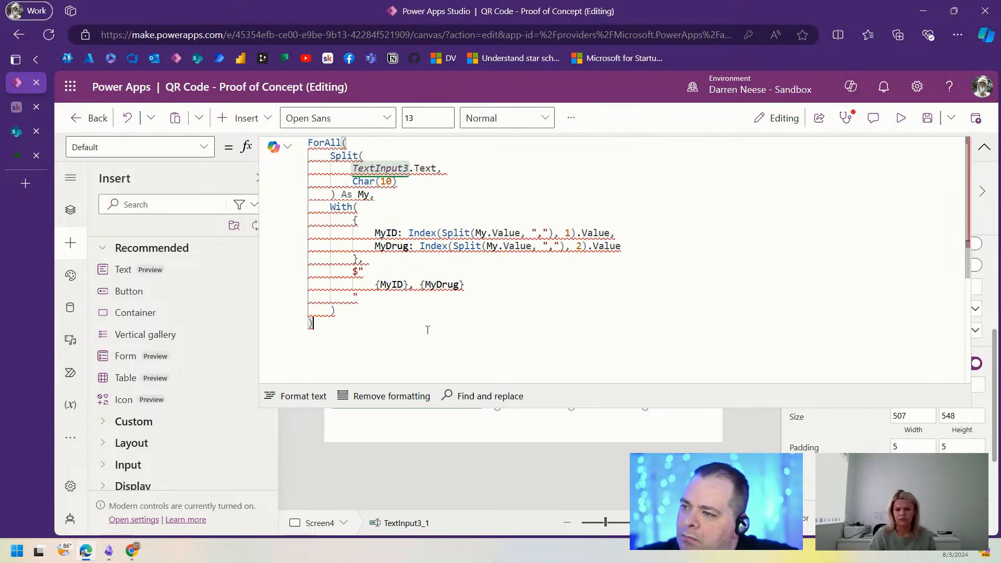
left_click(359, 271)
key("BackSpace")
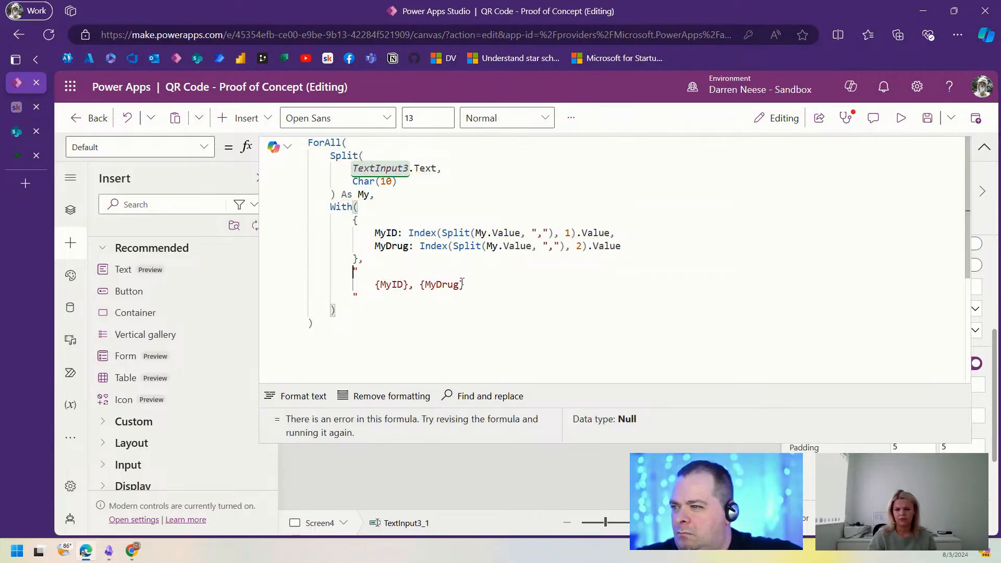
type("$")
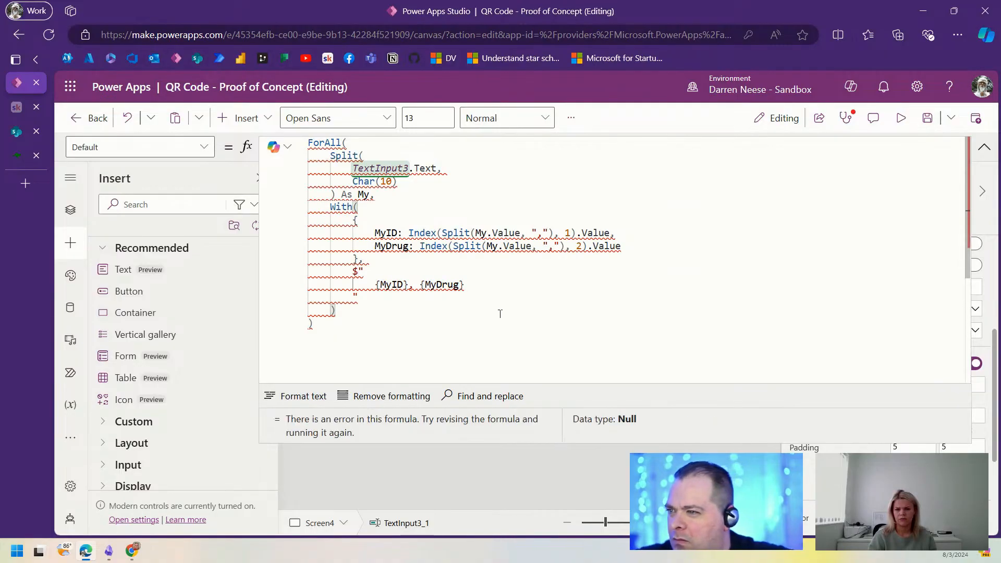
mouse_move(552, 241)
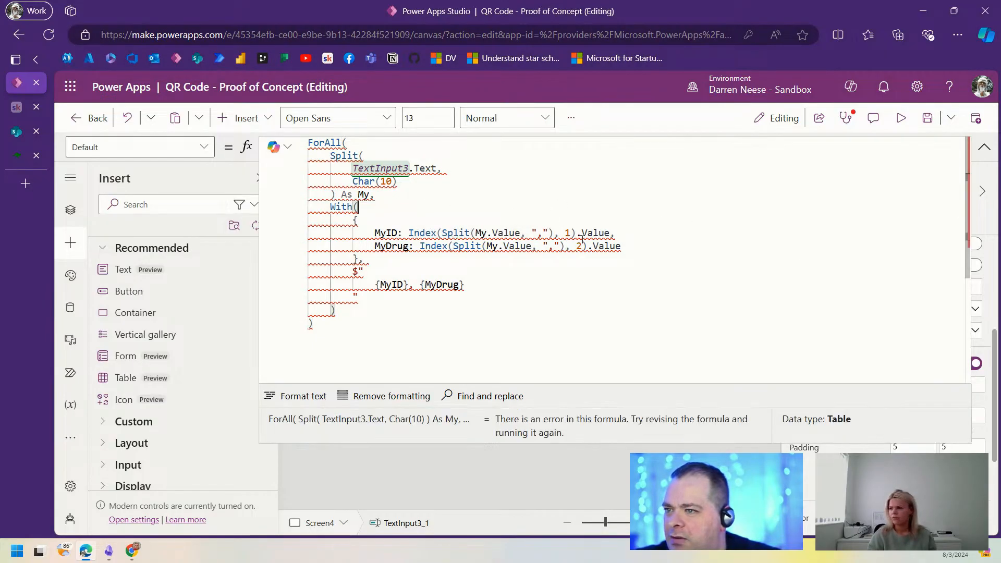
Step: Check the With and ForAll bracket pairing, then add a blank line after ') As My,'
left_click(407, 309)
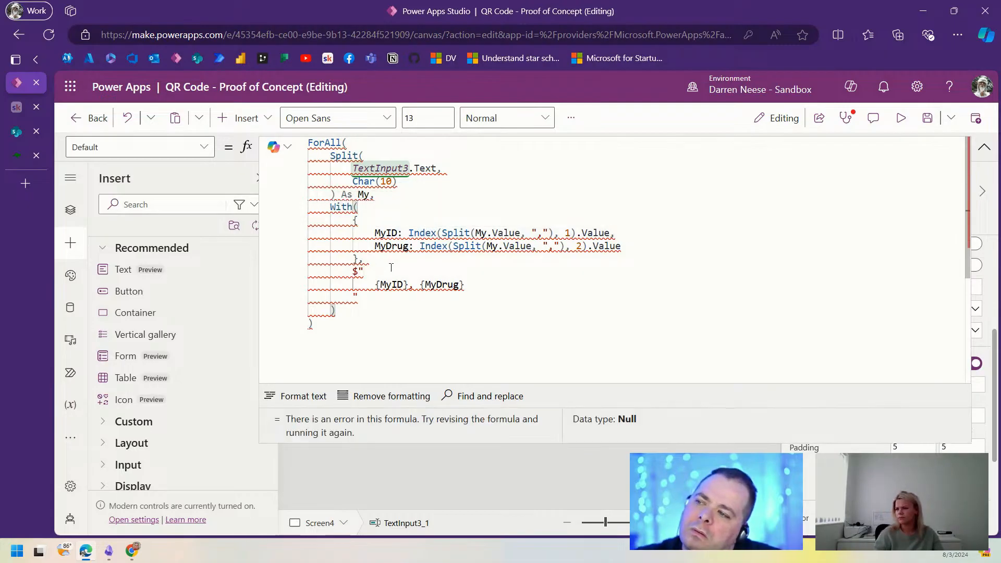
left_click(339, 325)
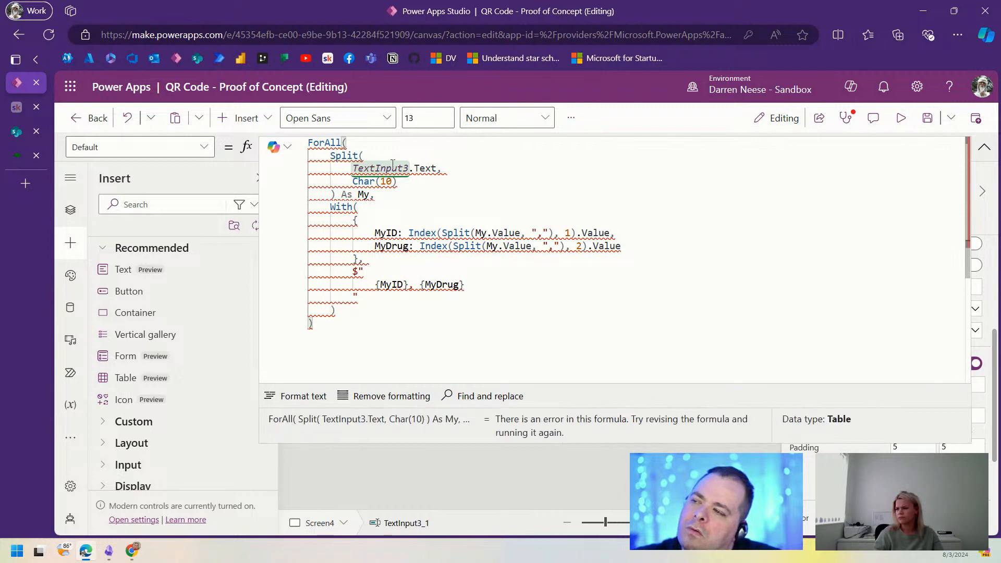
left_click(349, 310)
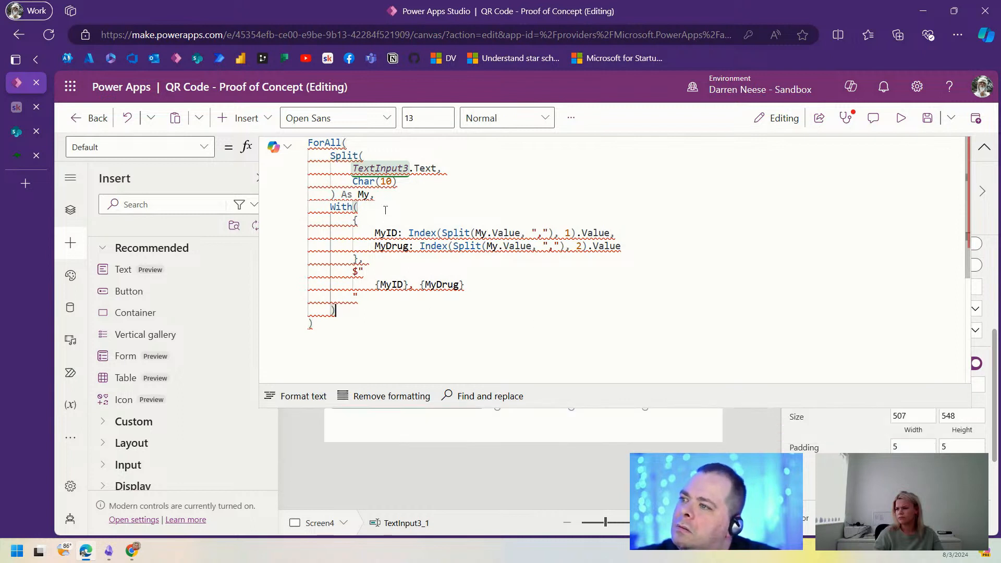
left_click(407, 195)
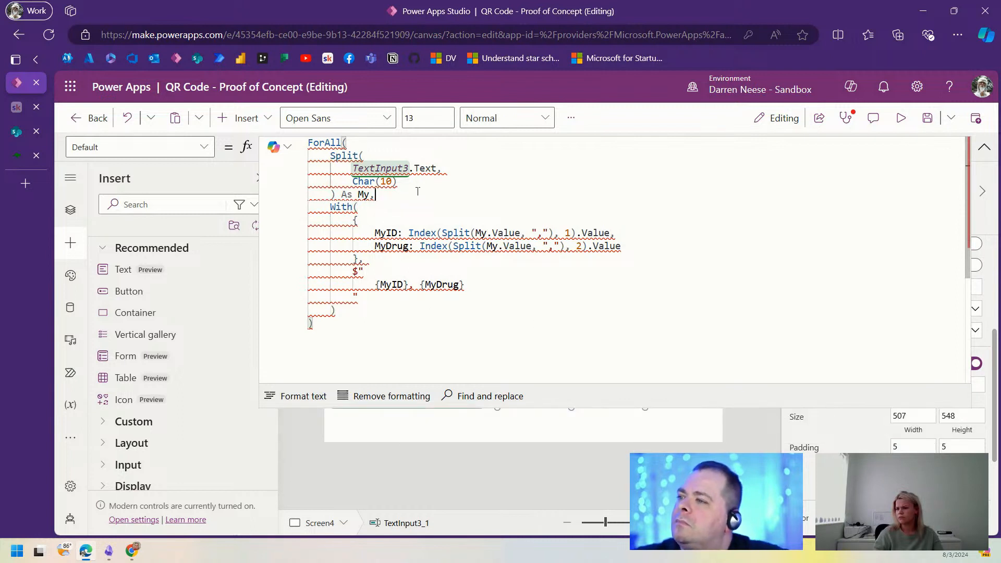
key("Return")
key("Return")
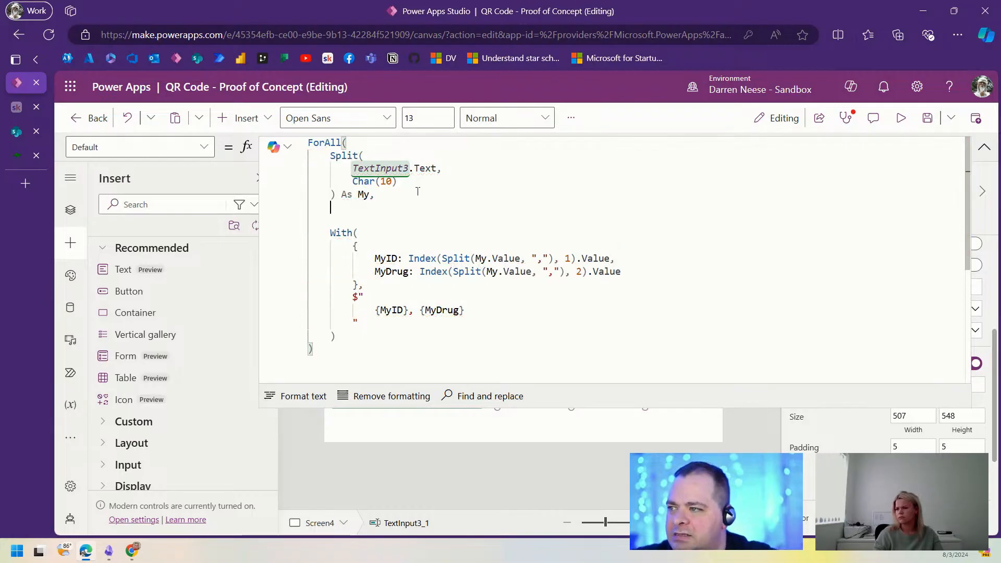
Step: Return My.Value after ') As My,' and wrap the whole With block in /* */ comments
key("Tab")
type("My")
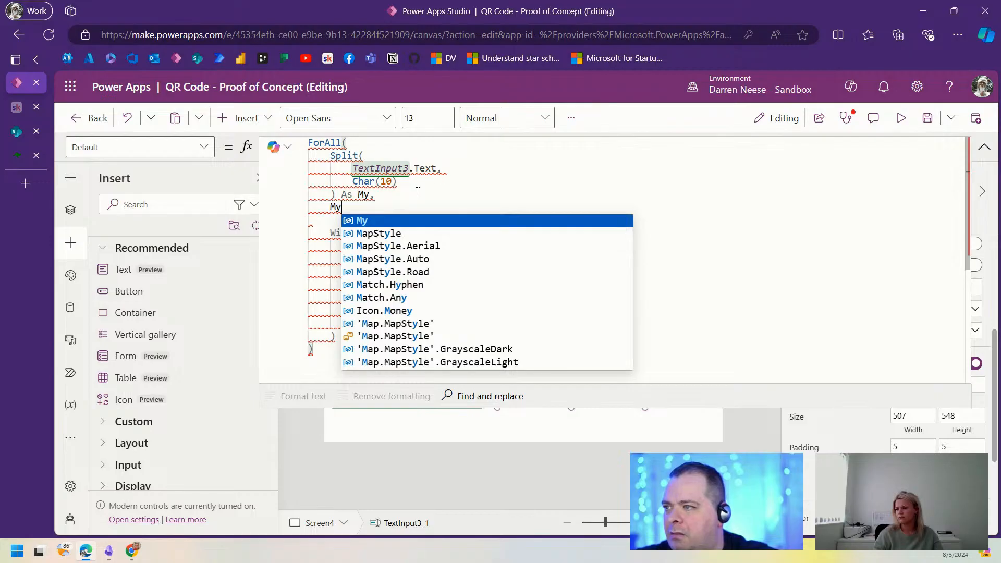
type("/*")
left_click(354, 337)
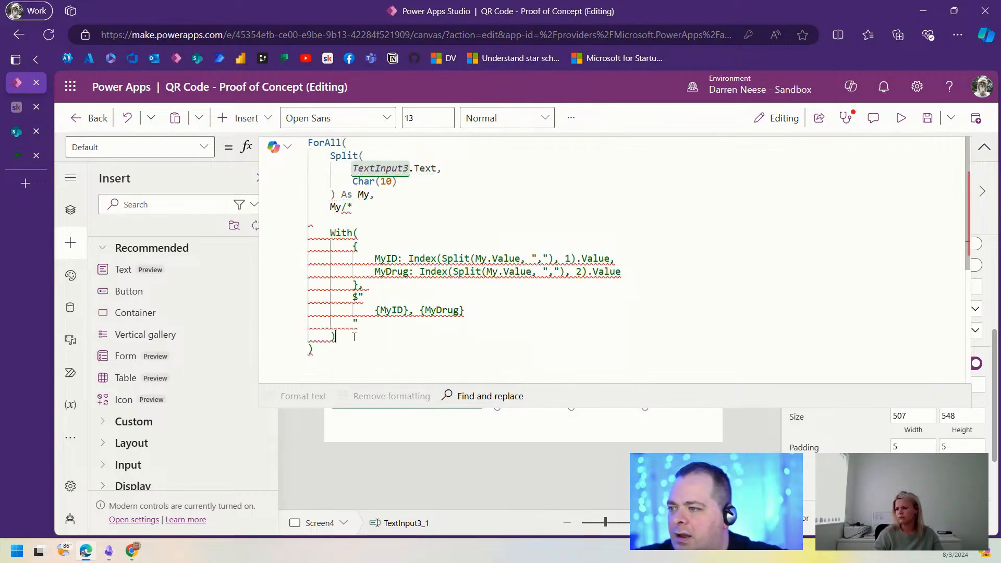
type("*/")
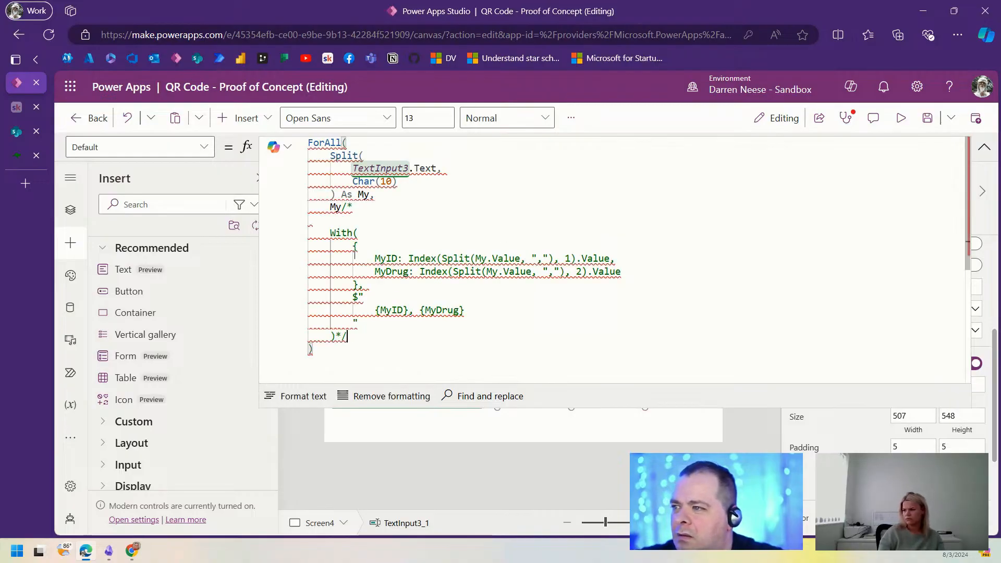
left_click(336, 207)
type(".V")
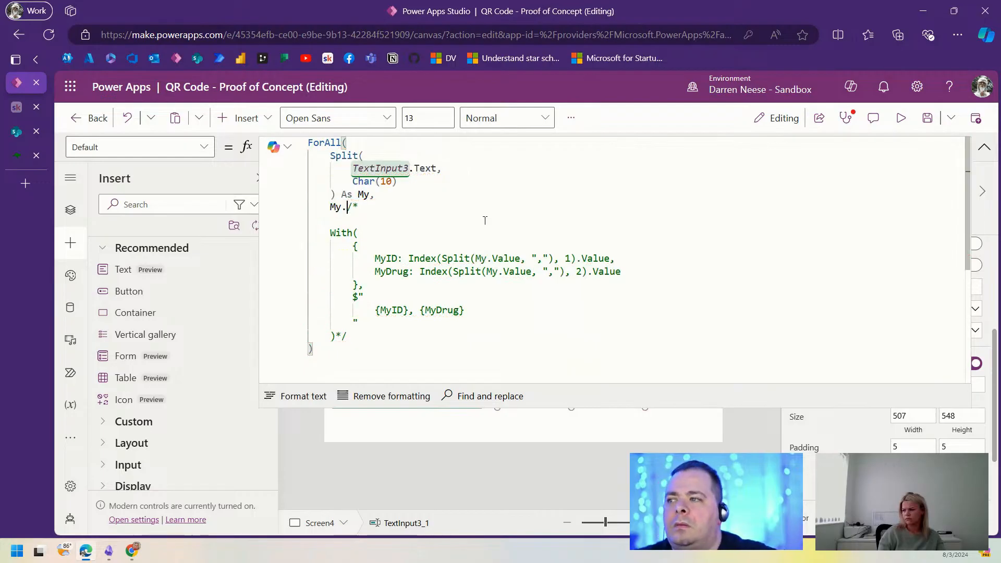
key("Left")
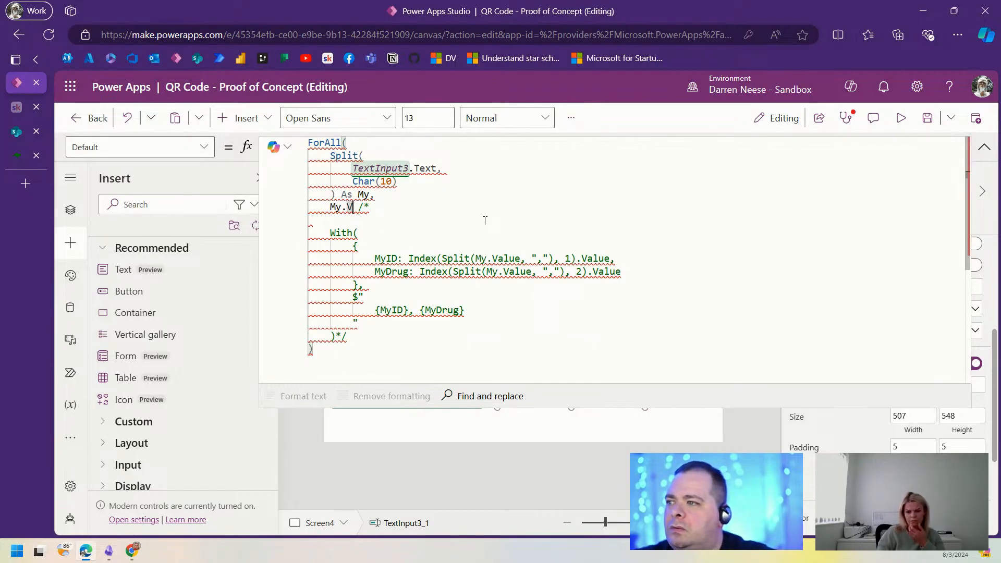
key("BackSpace")
key("BackSpace")
type(".V")
left_click(483, 222)
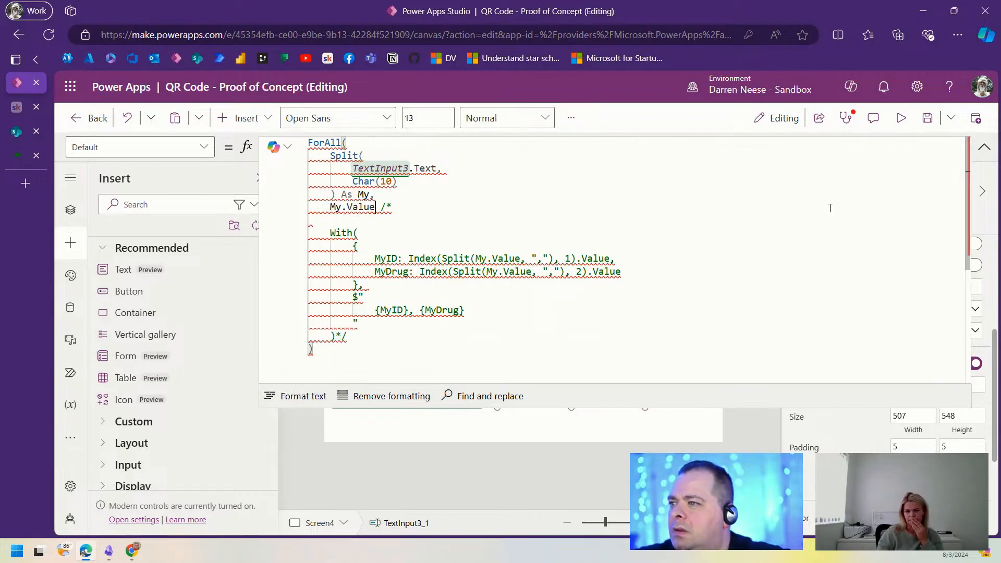
key("Return")
key("Return")
key("Return")
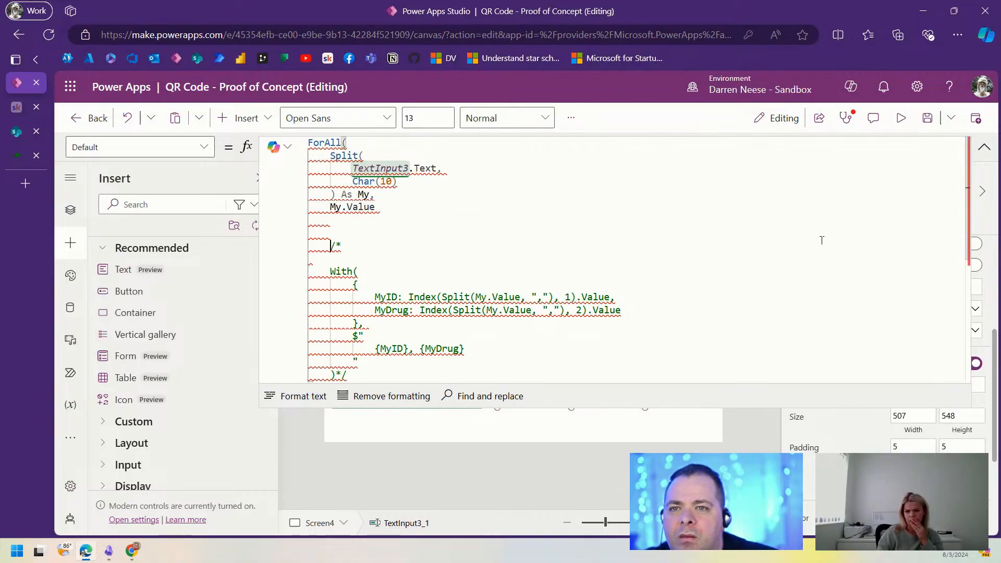
Step: Preview the app, select part of the drug list text, then exit and select TextInput3_1
left_click(985, 148)
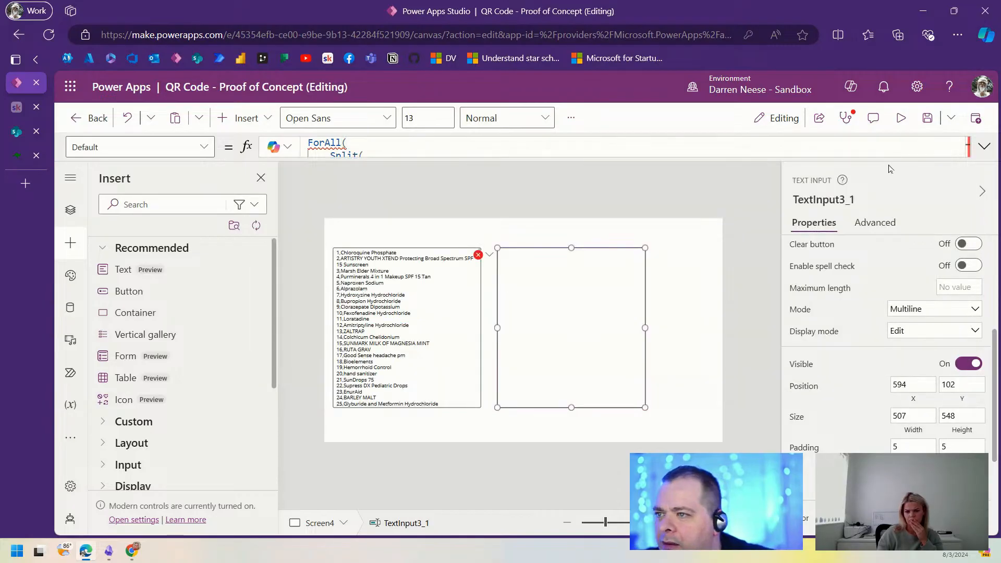
left_click(901, 119)
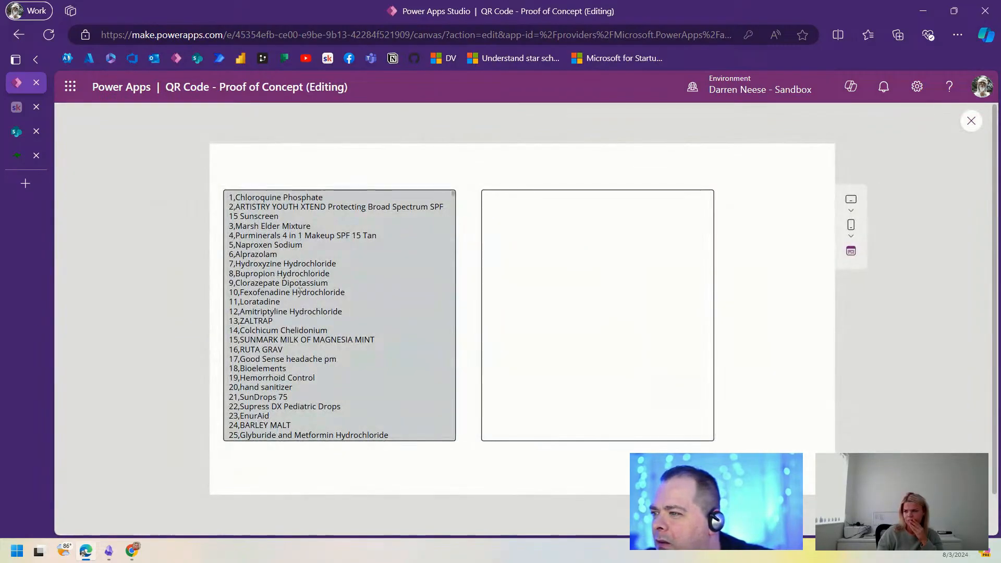
left_click_drag(236, 197, 335, 360)
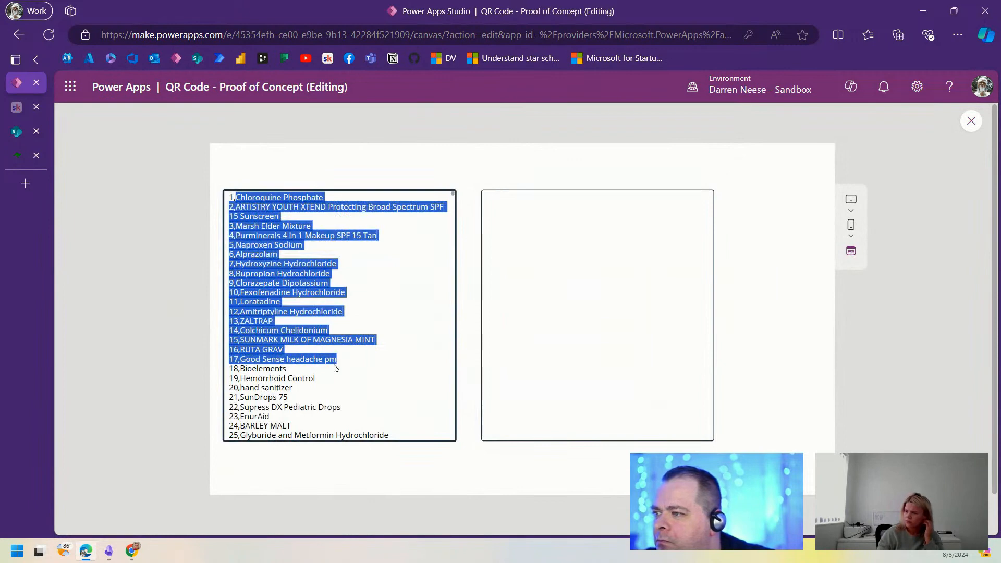
left_click(318, 395)
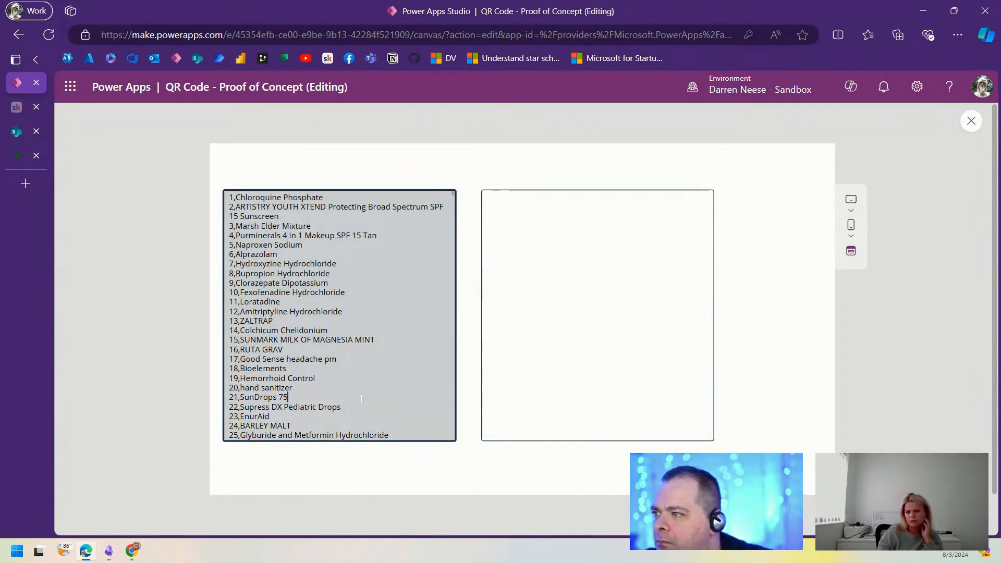
left_click(970, 121)
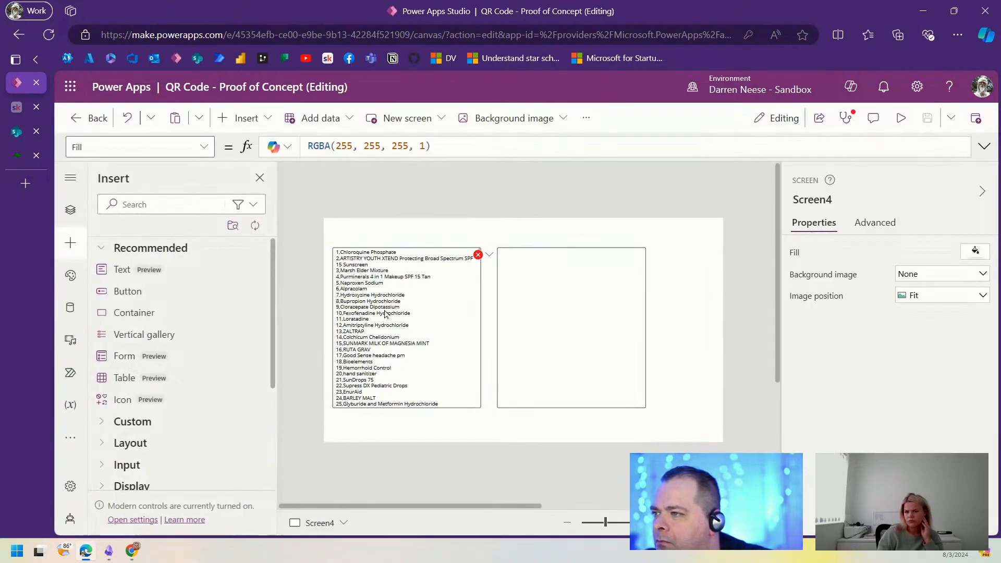
left_click(540, 286)
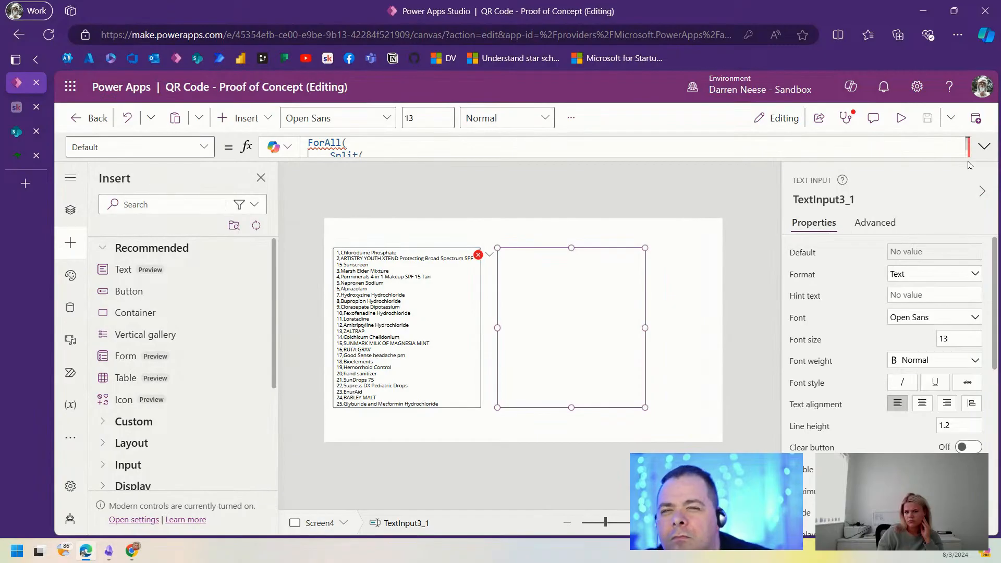
Step: Replace My.Value with Index(Split(My.Value, ","), 2).Value in the ForAll formula
left_click(984, 147)
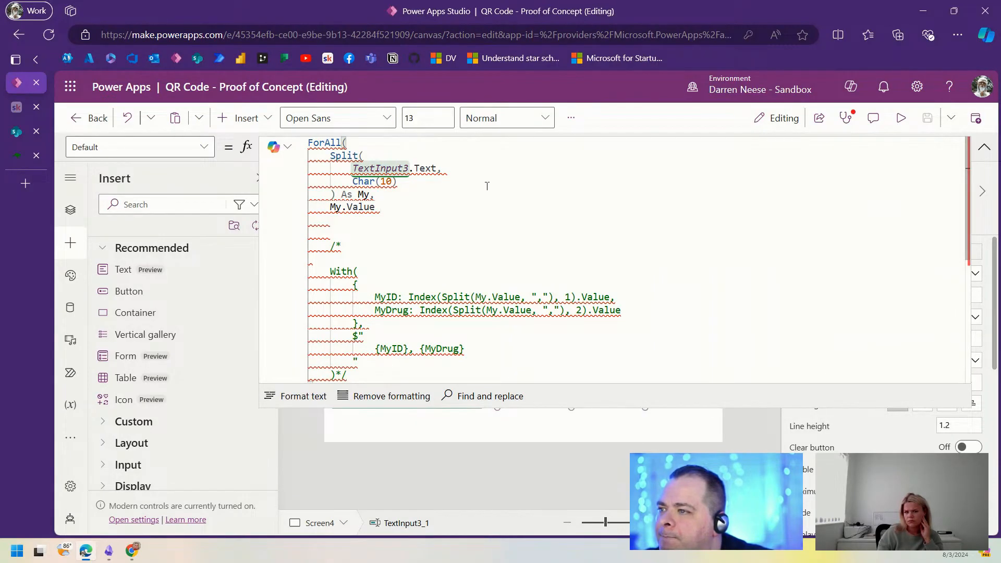
mouse_move(407, 298)
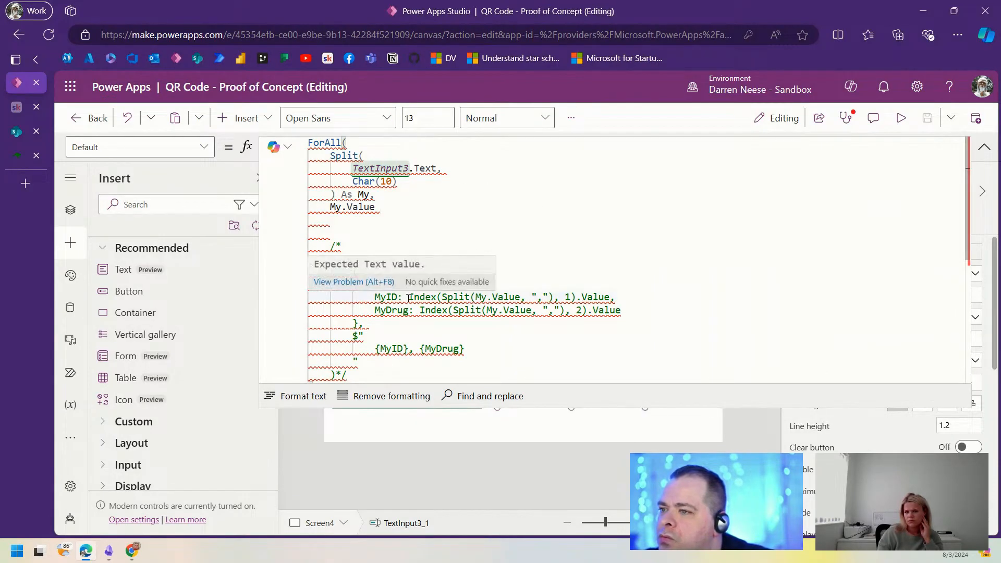
left_click_drag(416, 311, 621, 308)
key("ctrl+c")
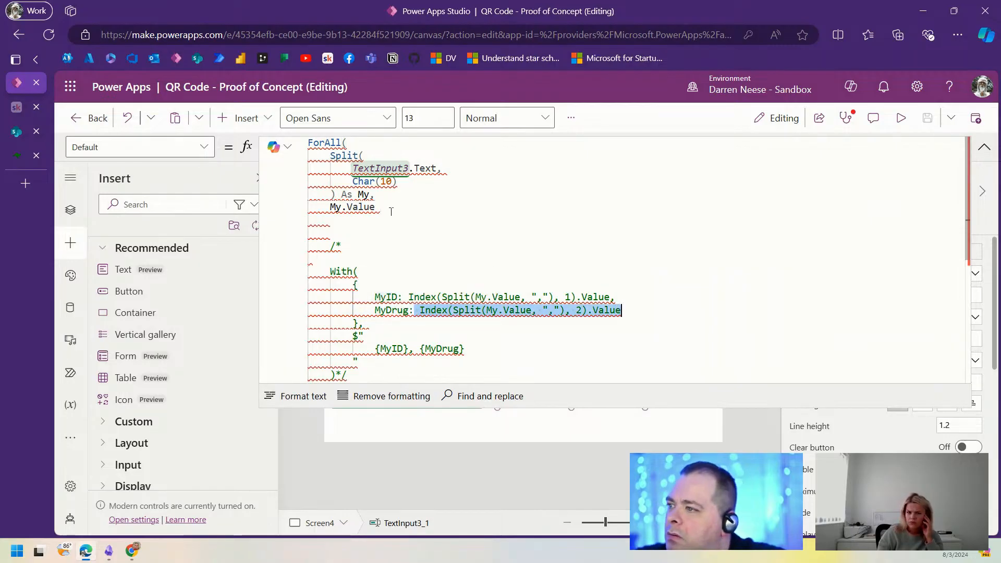
left_click_drag(391, 211, 331, 208)
key("ctrl+v")
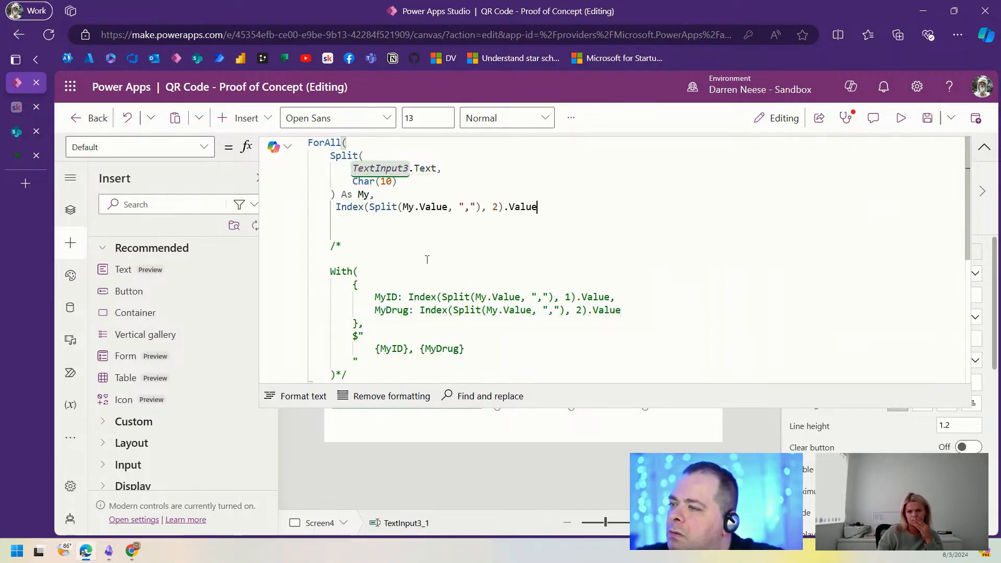
Step: Delete the commented-out With block and tidy the lines around the Index expression
left_click(427, 261)
scroll(404, 274, "down", 1)
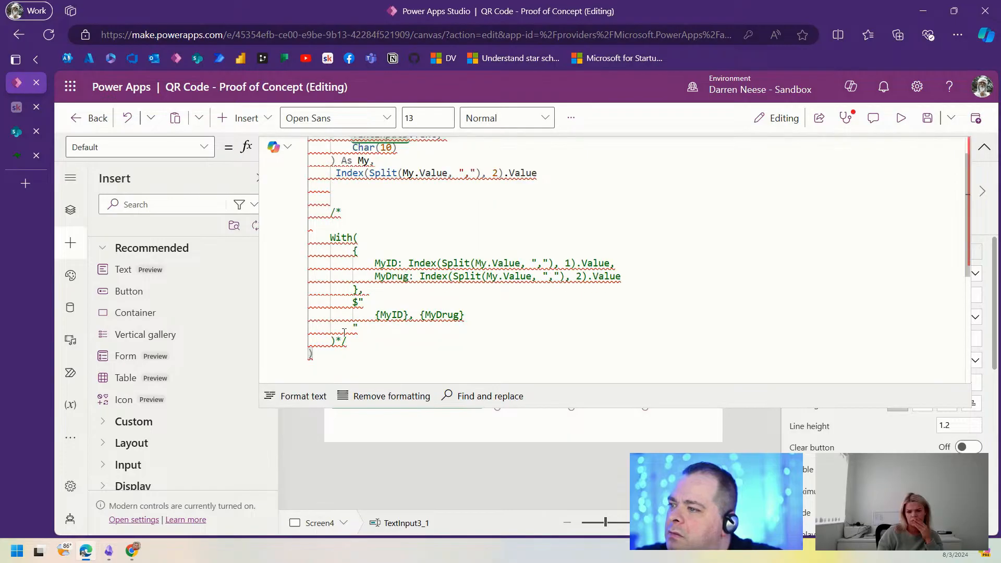
left_click_drag(360, 342, 485, 190)
left_click_drag(591, 183, 594, 179)
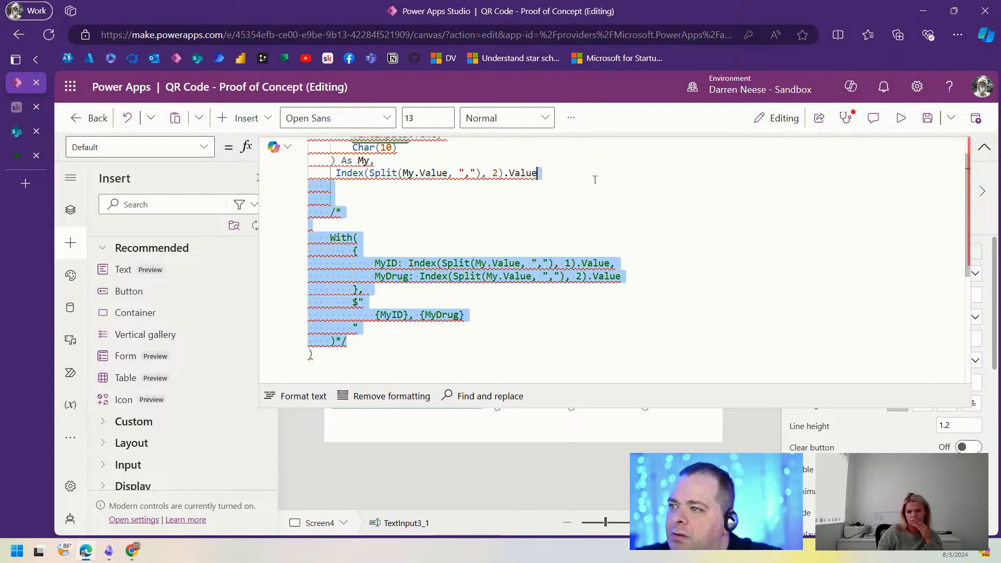
key("Delete")
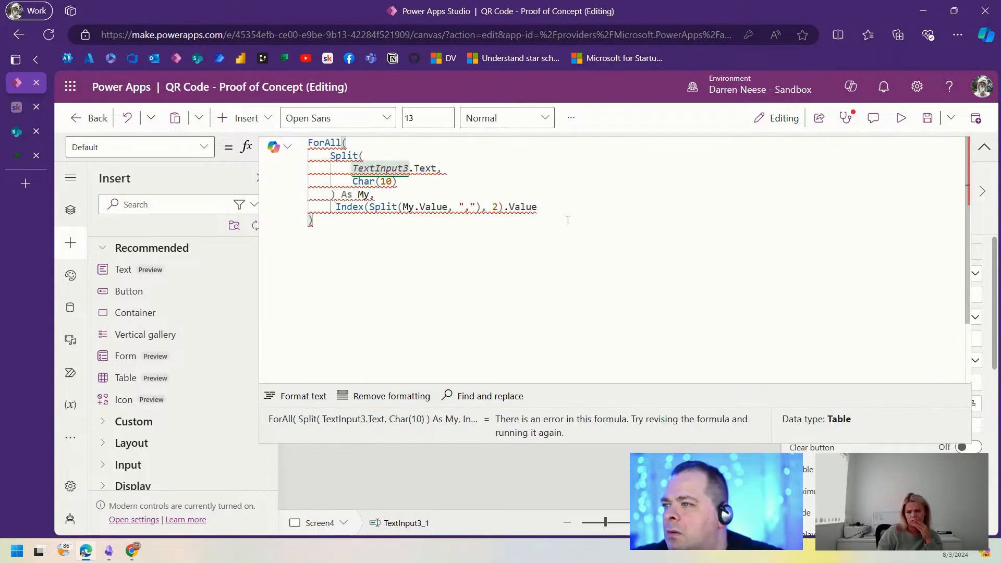
key("Home")
key("BackSpace")
key("Return")
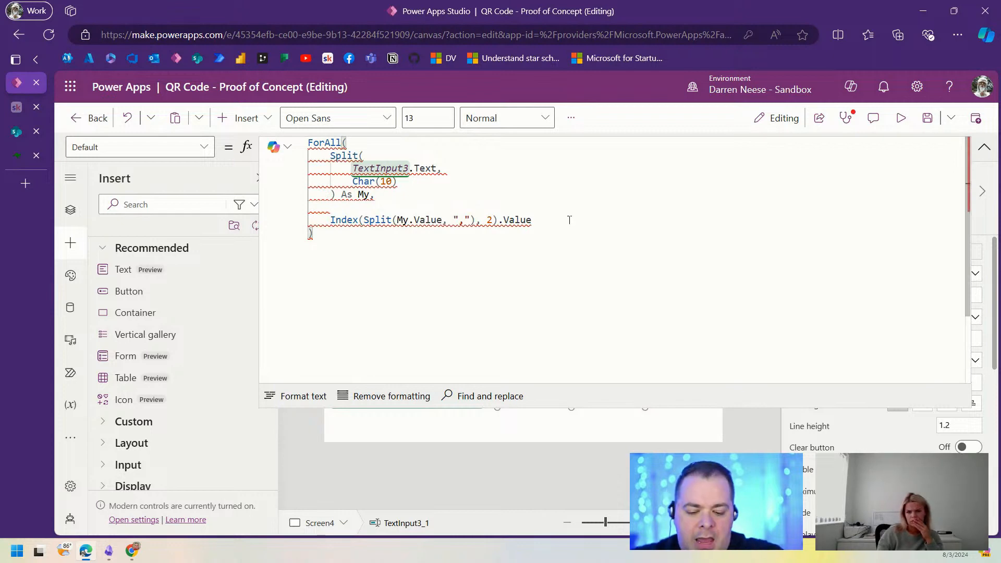
Step: Wrap the ForAll in ClearCollect(colDrugs, …) and select the whole formula
type("Clear")
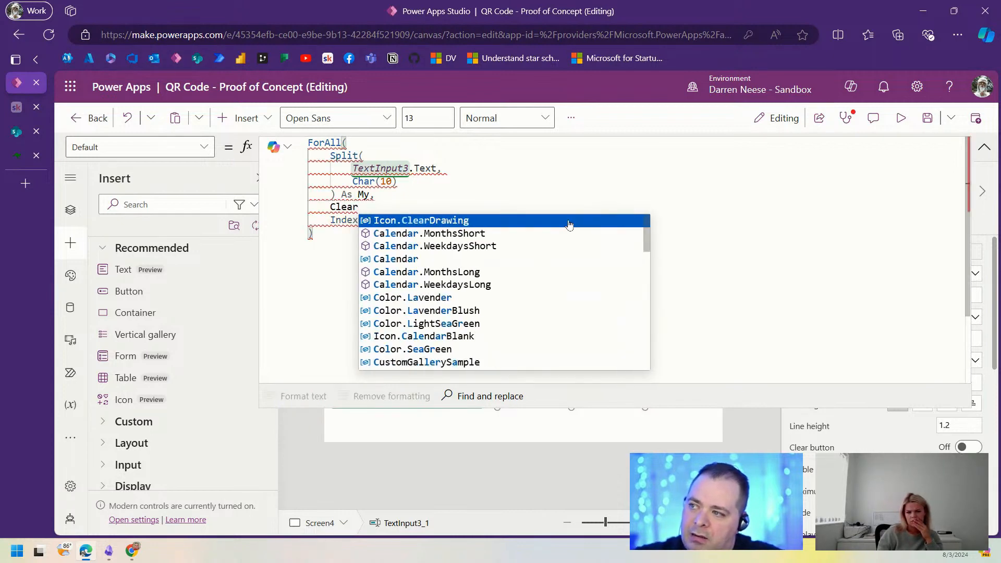
type("Collect")
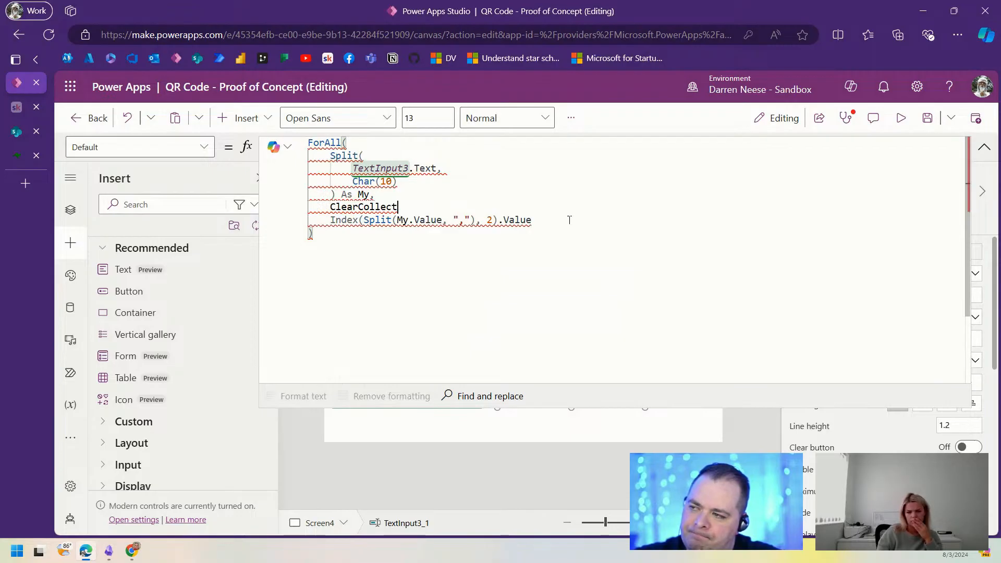
type("(col")
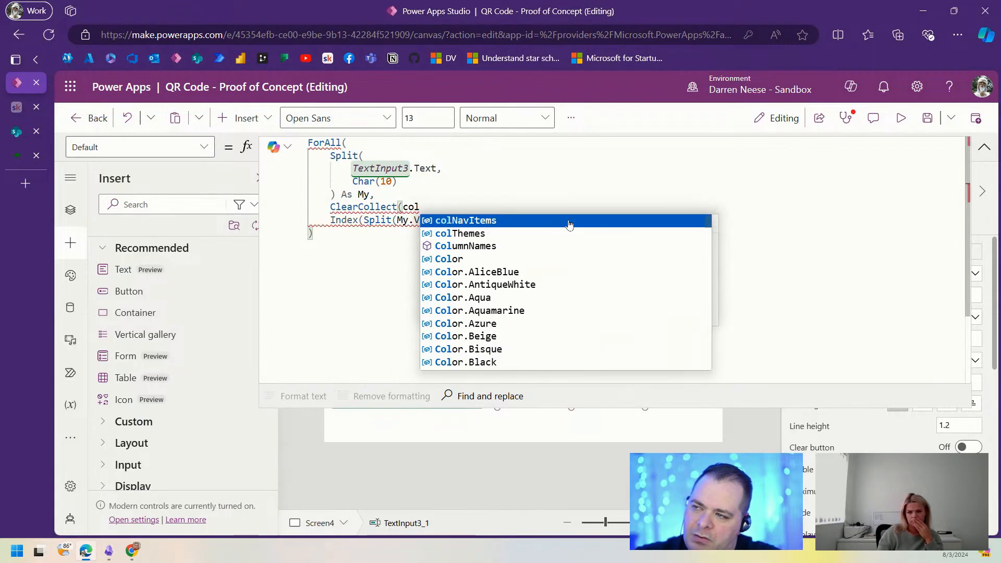
type("Drugs,")
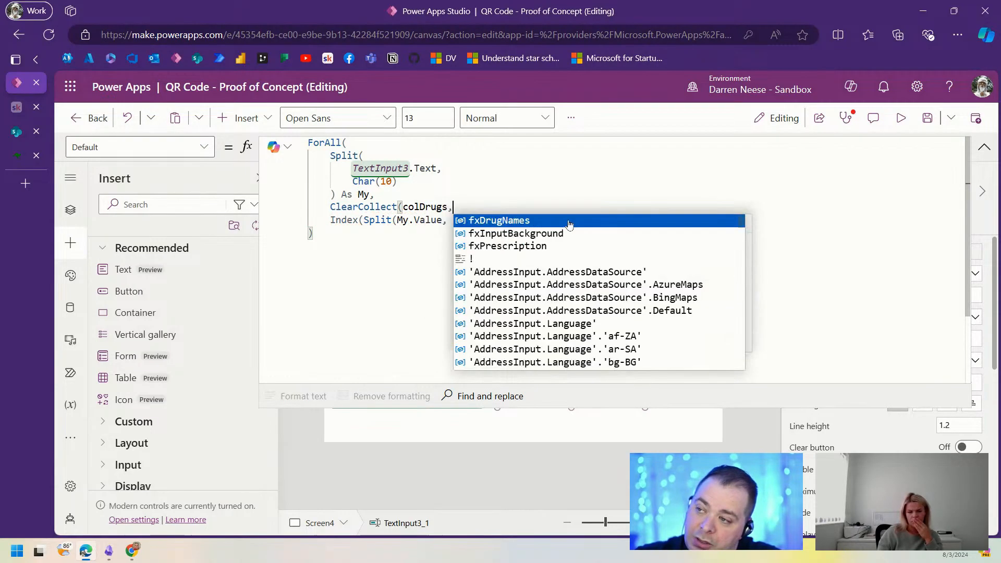
left_click(382, 253)
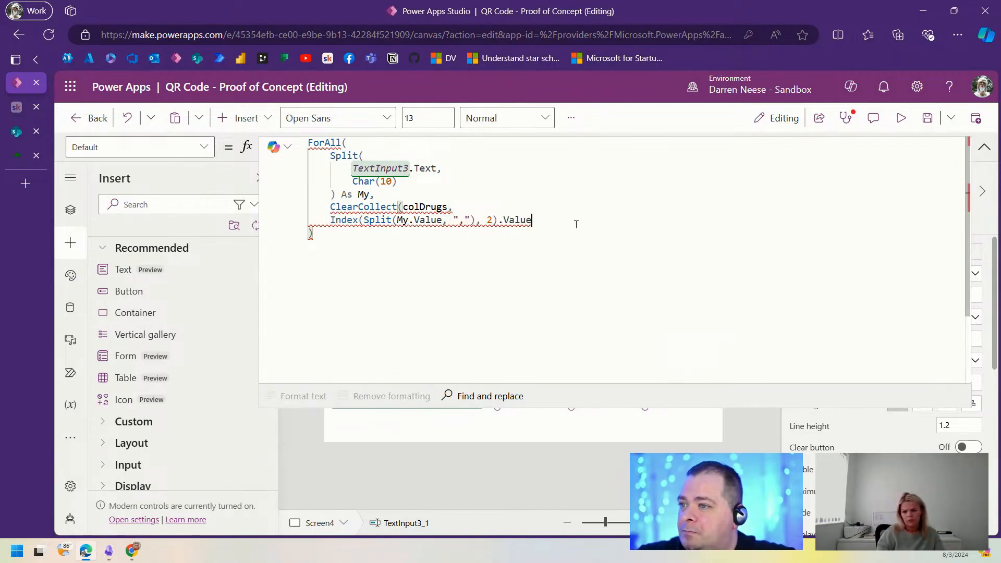
type(")")
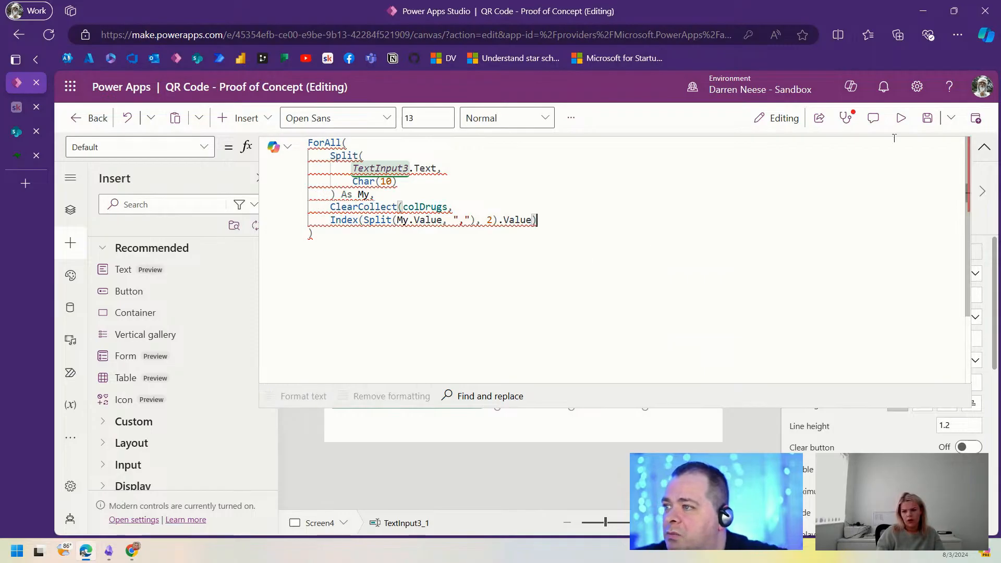
left_click(983, 147)
left_click(984, 147)
left_click(572, 244)
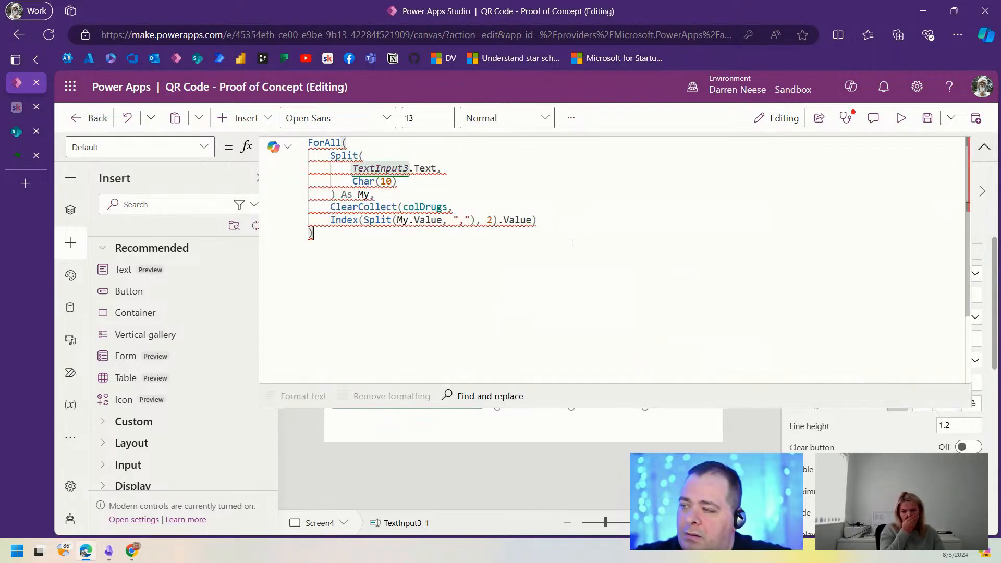
key("ctrl+a")
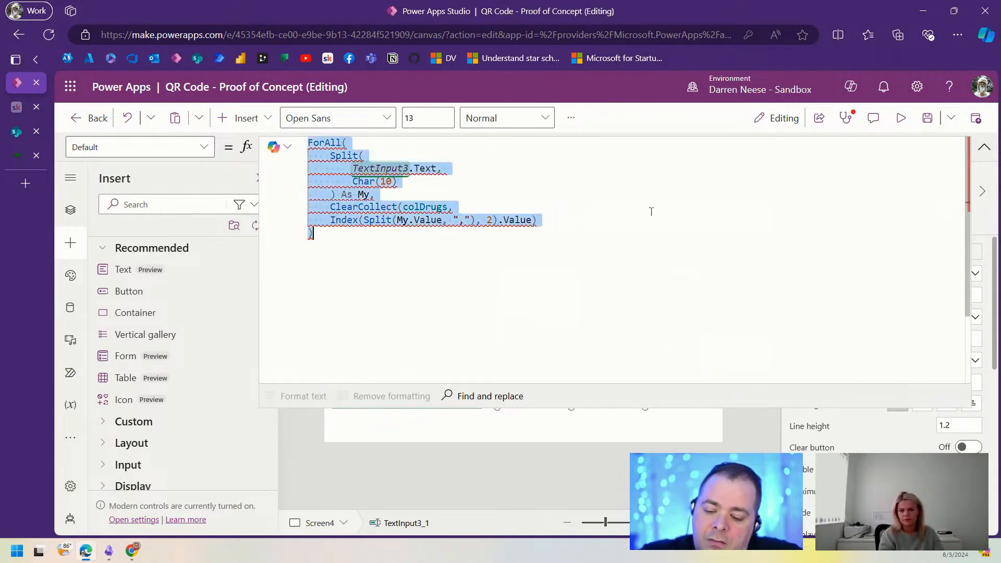
left_click(984, 152)
left_click(240, 122)
left_click(379, 202)
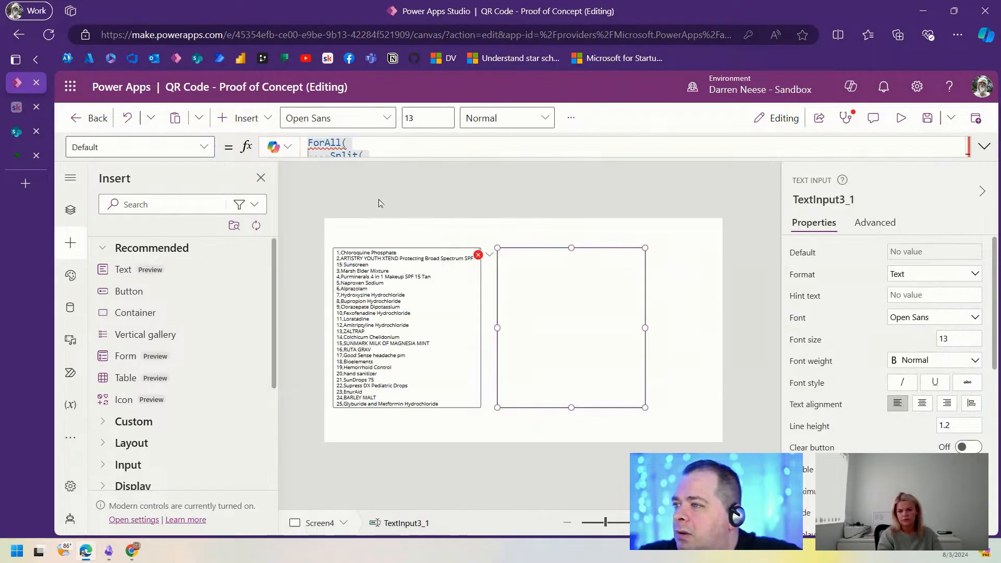
left_click_drag(337, 146, 280, 148)
key("ctrl+v")
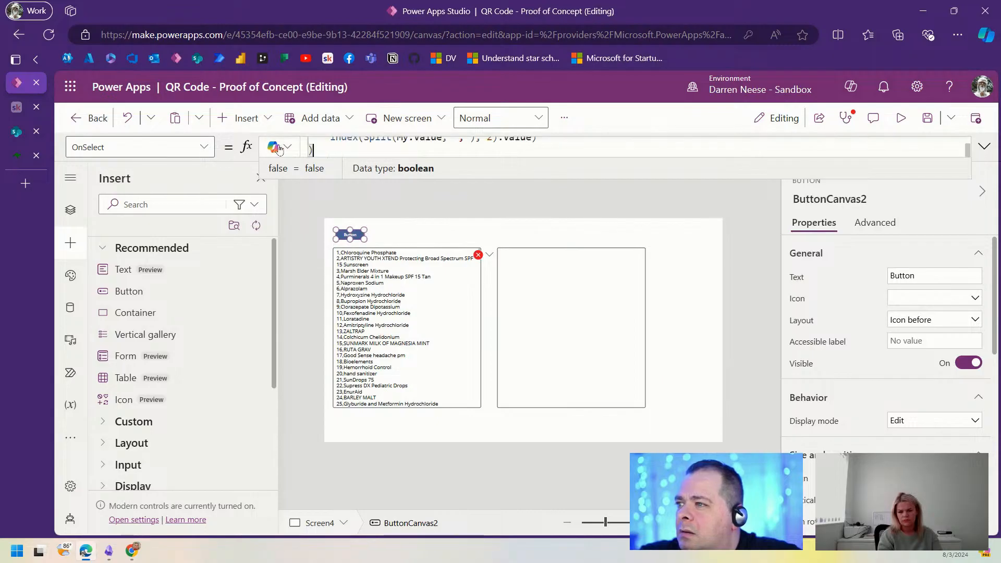
left_click(984, 147)
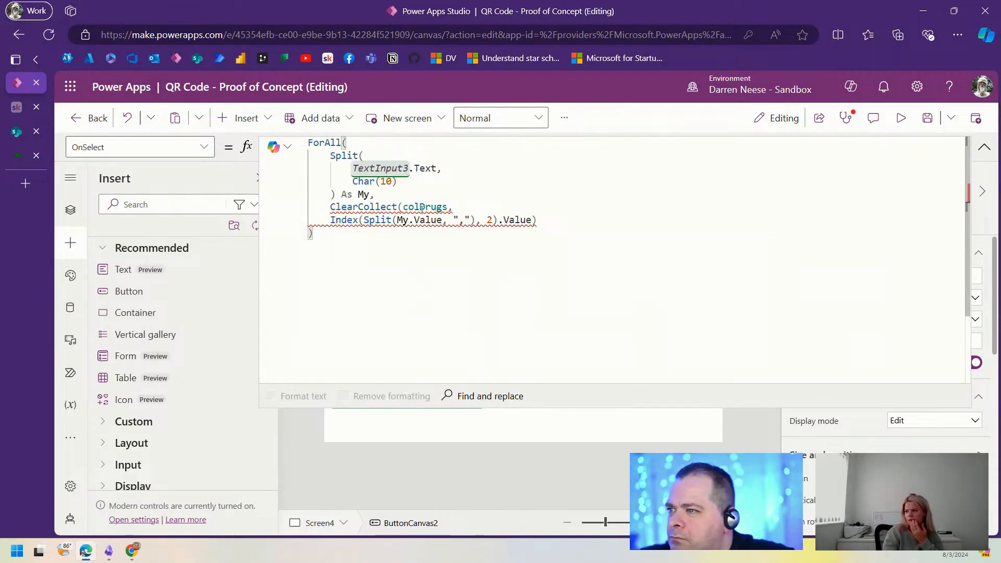
left_click(404, 207)
key("Return")
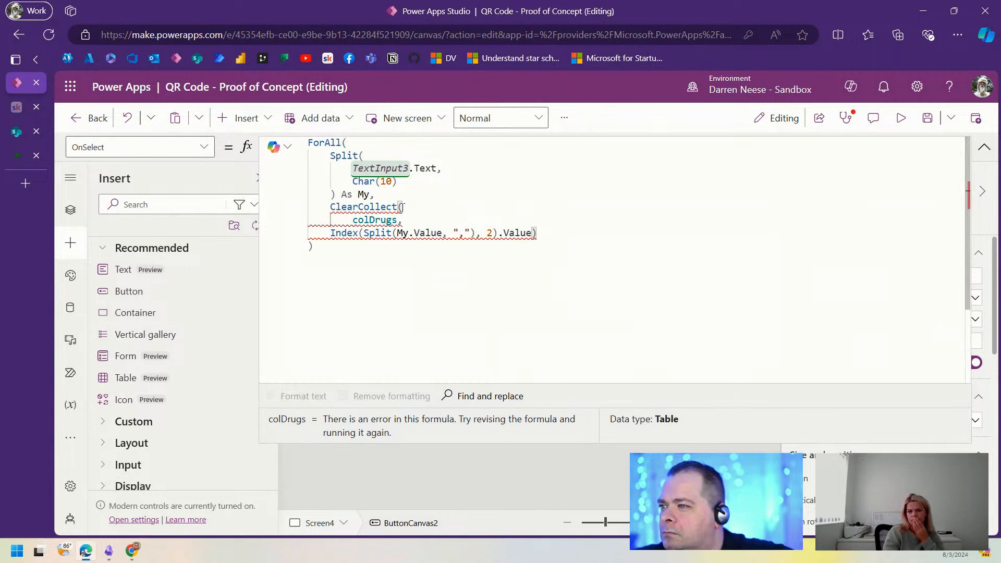
key("Home")
key("Tab")
key("End")
key("Left")
key("Return")
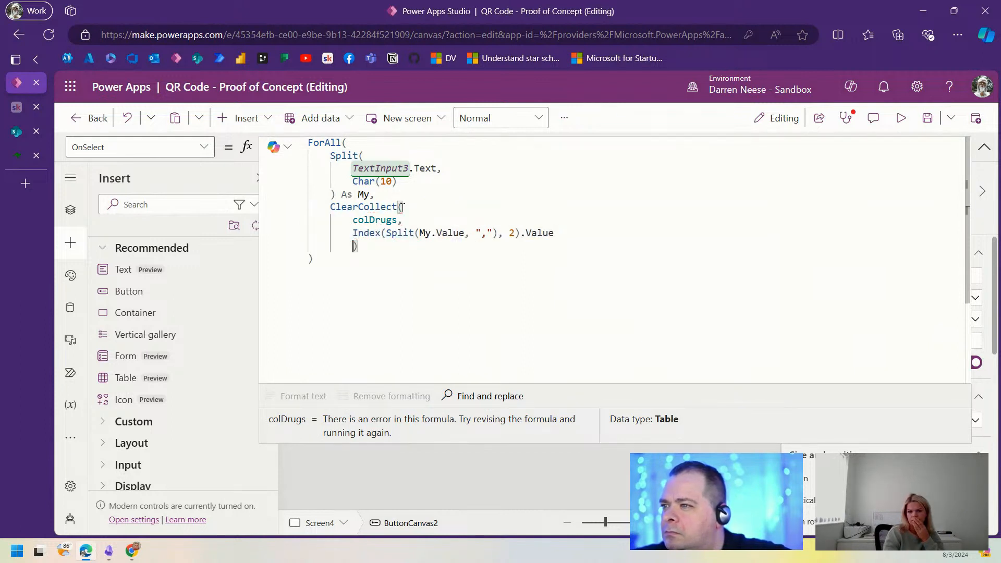
key("BackSpace")
left_click(485, 256)
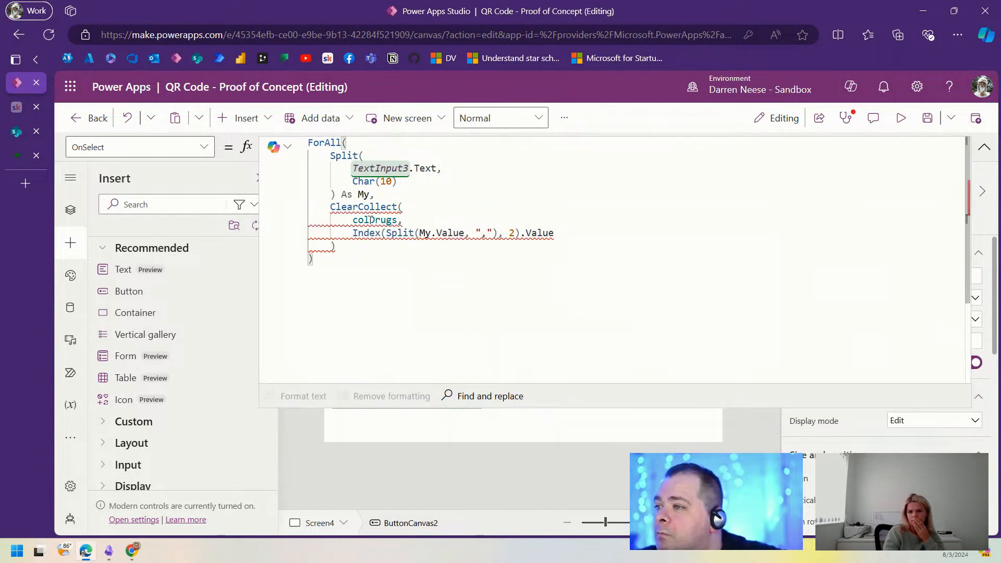
mouse_move(369, 220)
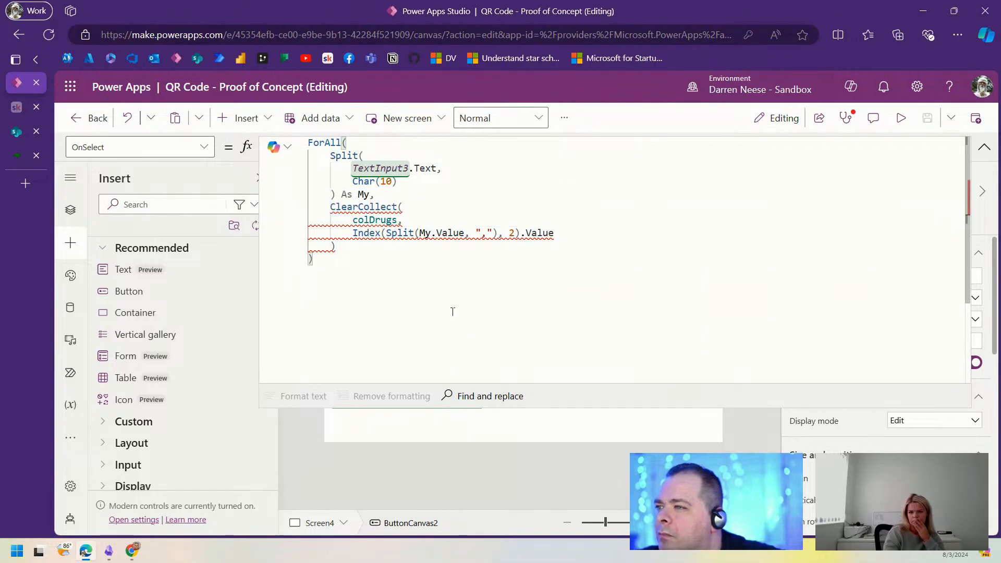
left_click(358, 208)
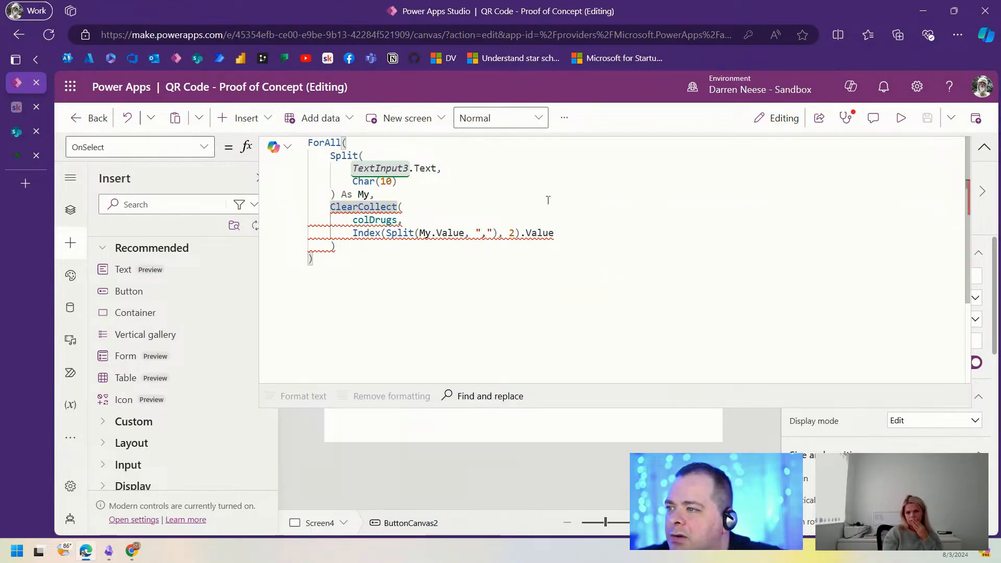
key("BackSpace")
key("BackSpace")
key("BackSpace")
key("BackSpace")
key("BackSpace")
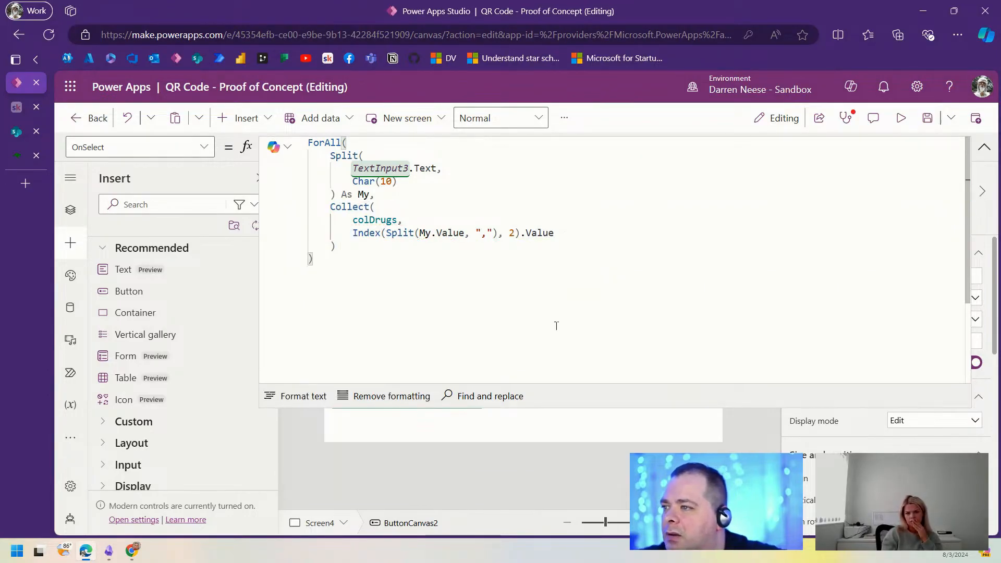
left_click(985, 147)
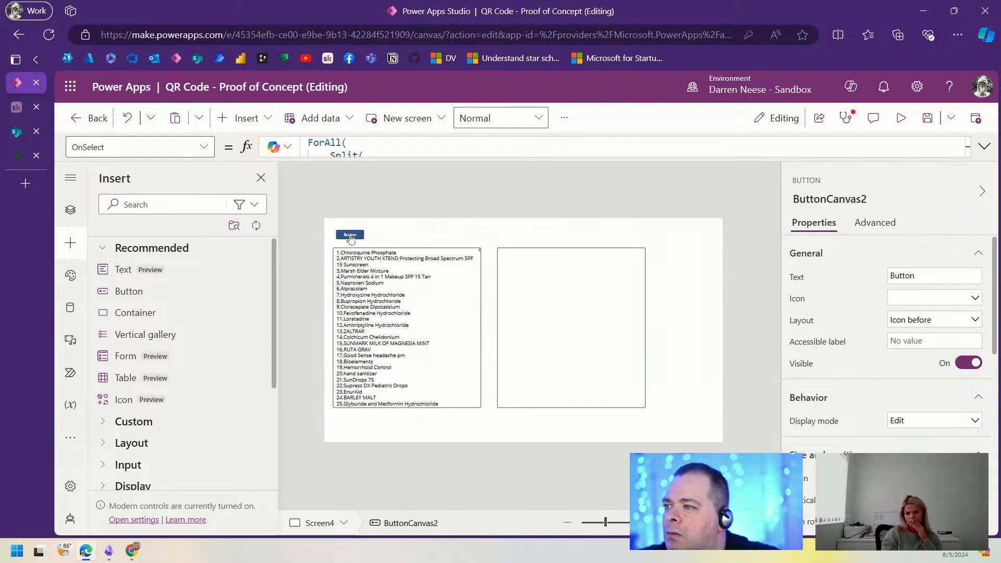
left_click(984, 147)
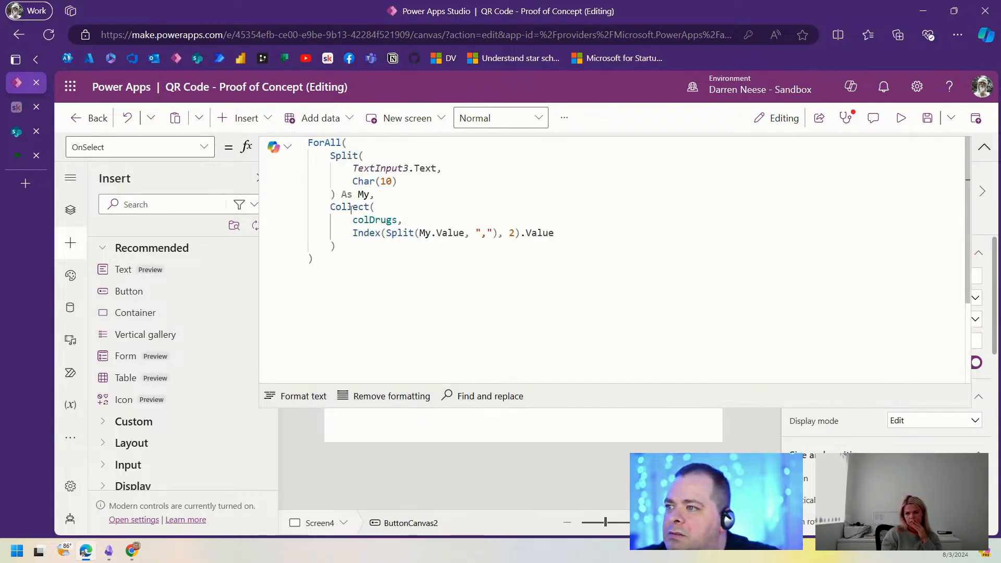
double_click(370, 220)
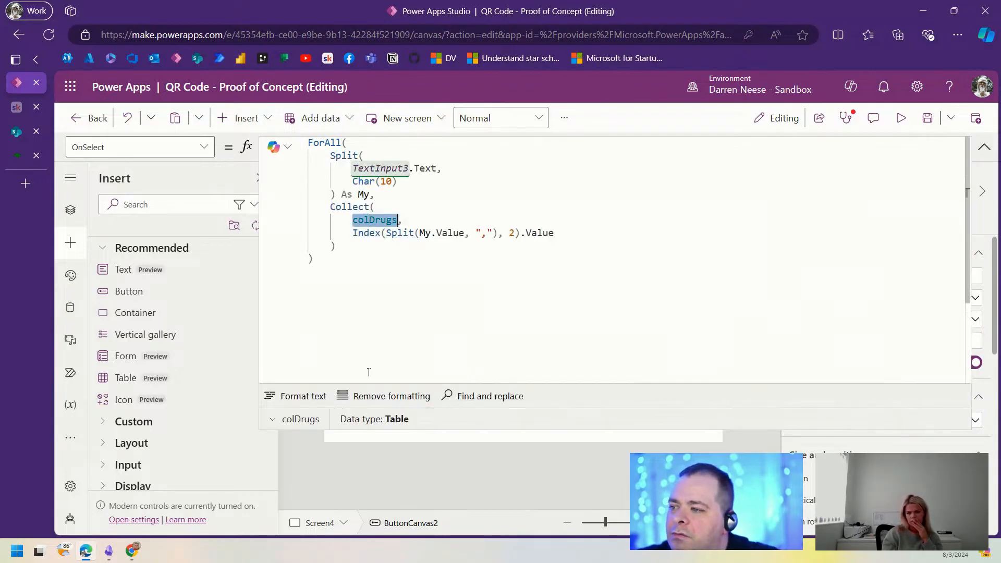
left_click(272, 420)
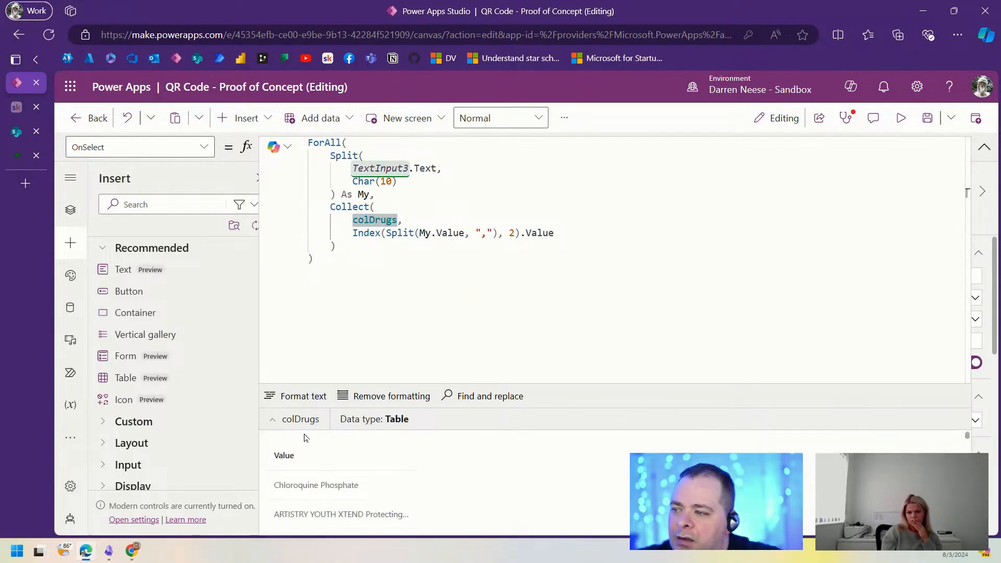
left_click(984, 148)
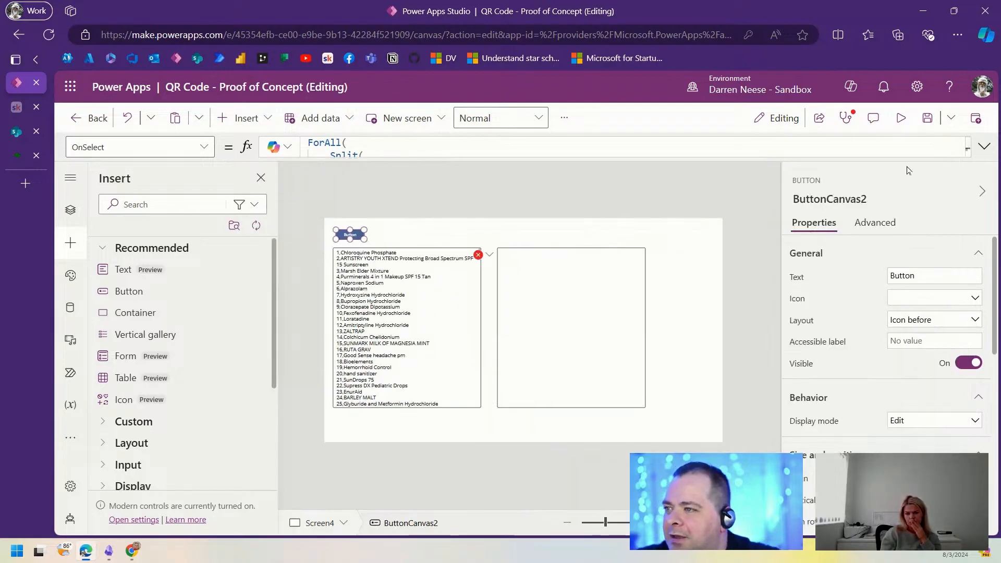
left_click(984, 147)
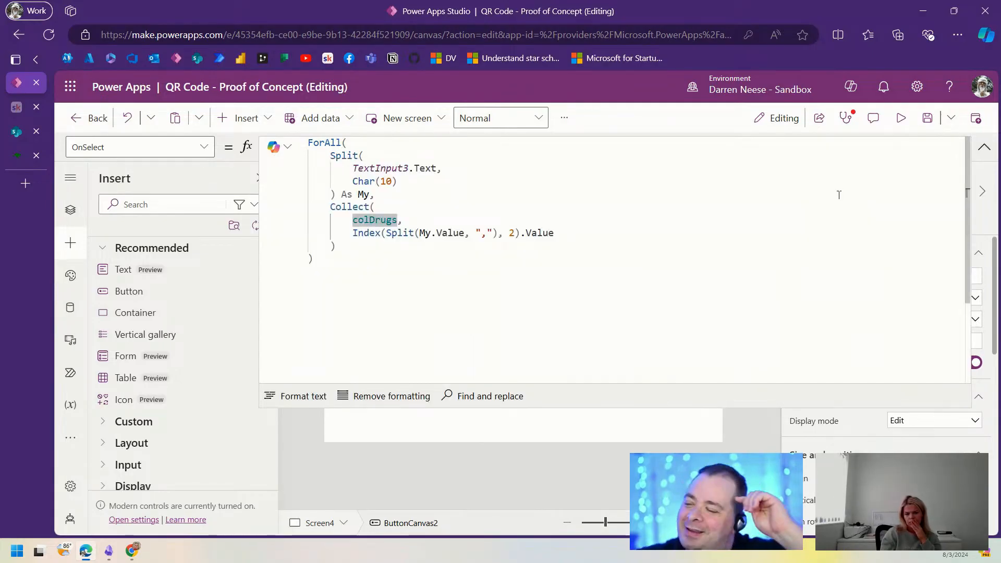
left_click_drag(396, 269, 312, 149)
Step: Select App in Tree view and show its OnStart code at full height
left_click(983, 147)
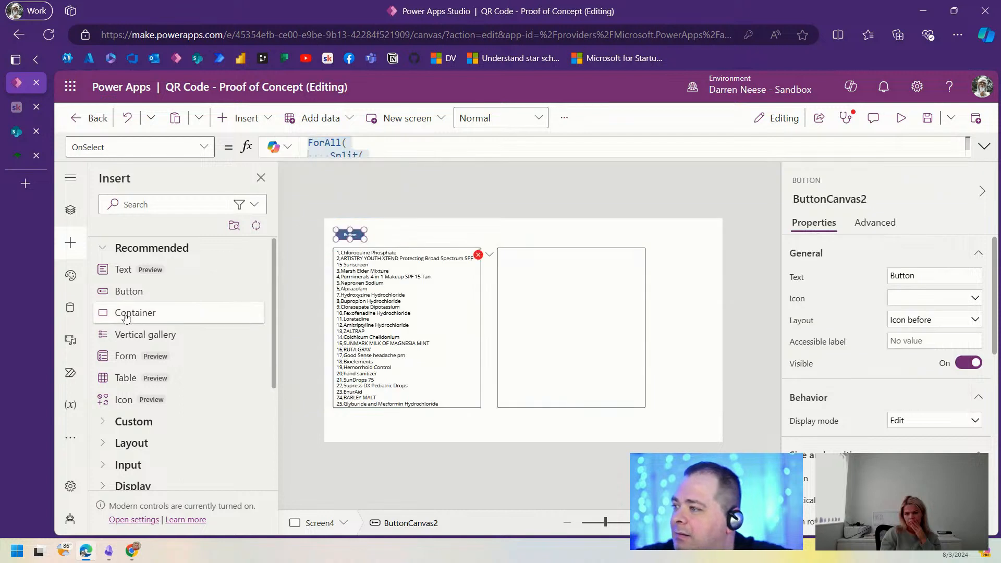
left_click(70, 209)
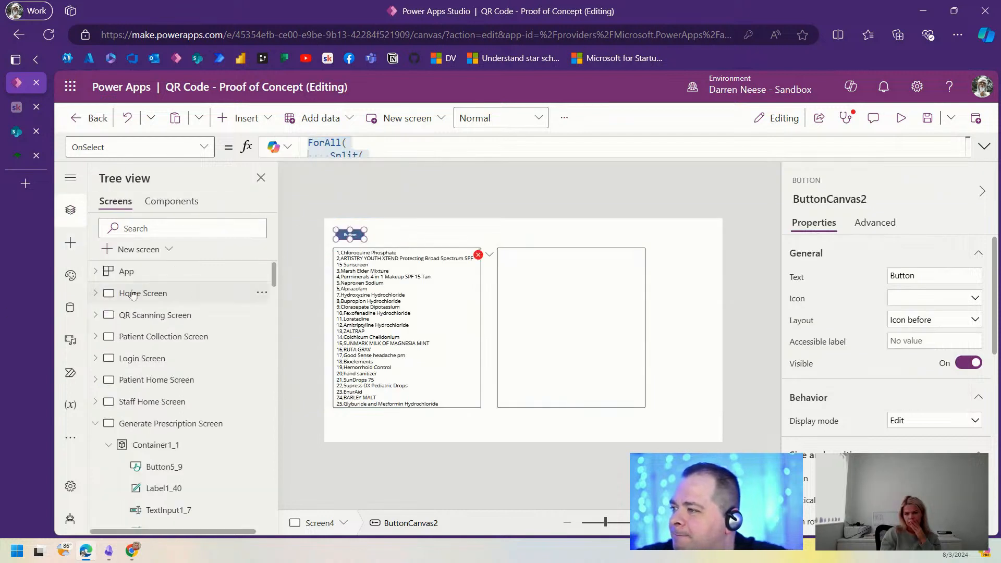
left_click(135, 270)
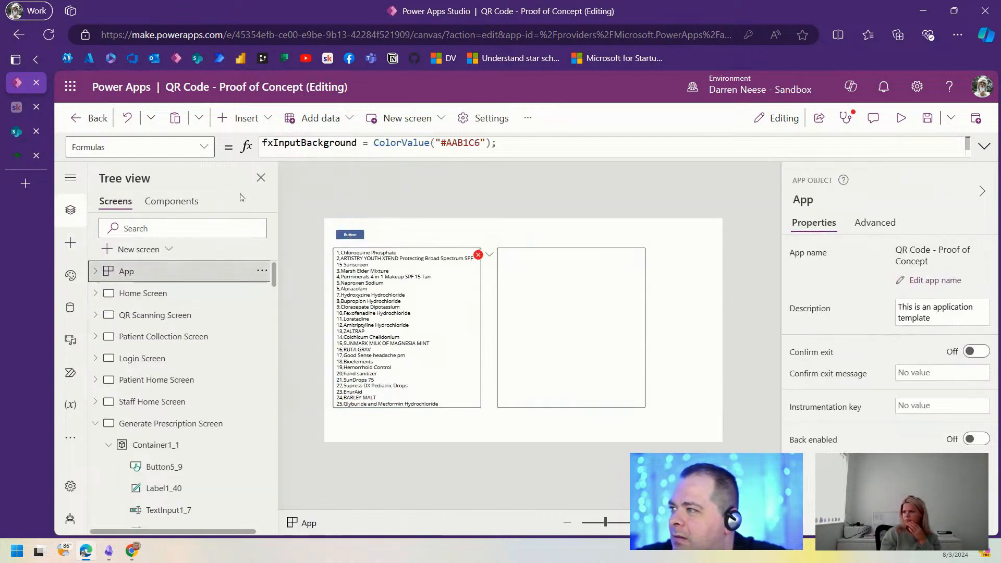
left_click(203, 149)
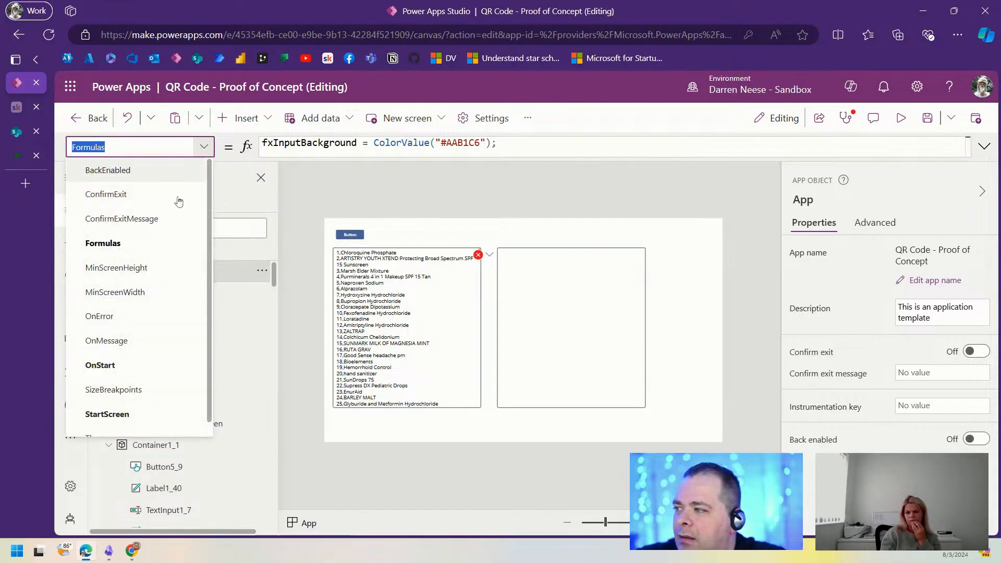
left_click(140, 366)
left_click(984, 146)
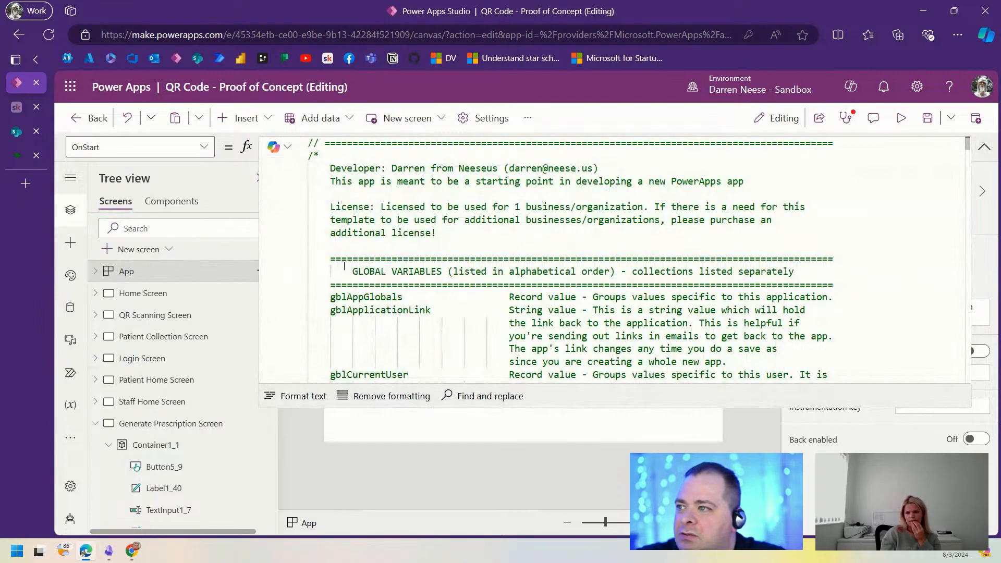
scroll(509, 308, "down", 10)
scroll(509, 308, "down", 6)
scroll(509, 307, "up", 3)
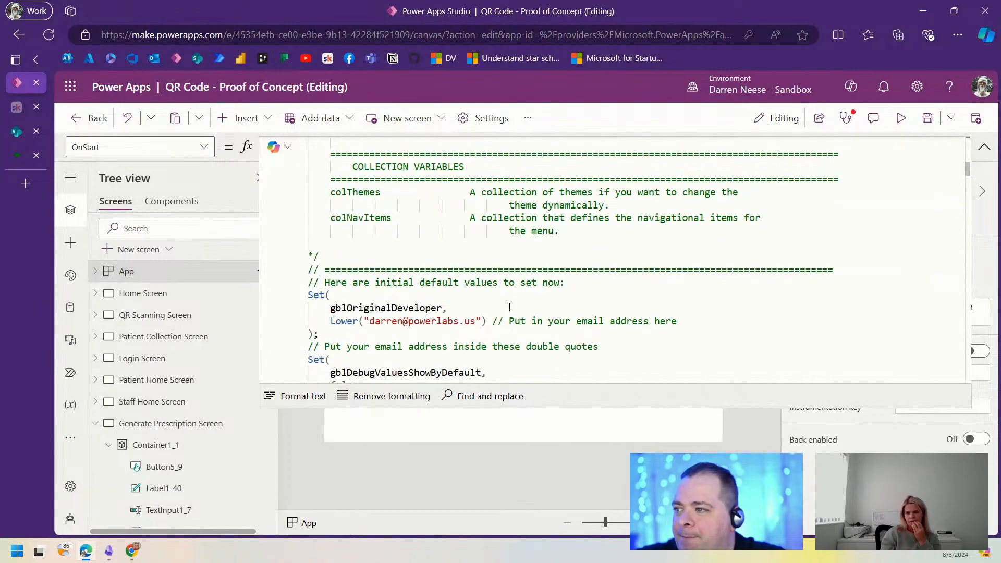
Step: Add Clear(colDrugs); on the line above the ForAll block
left_click(509, 314)
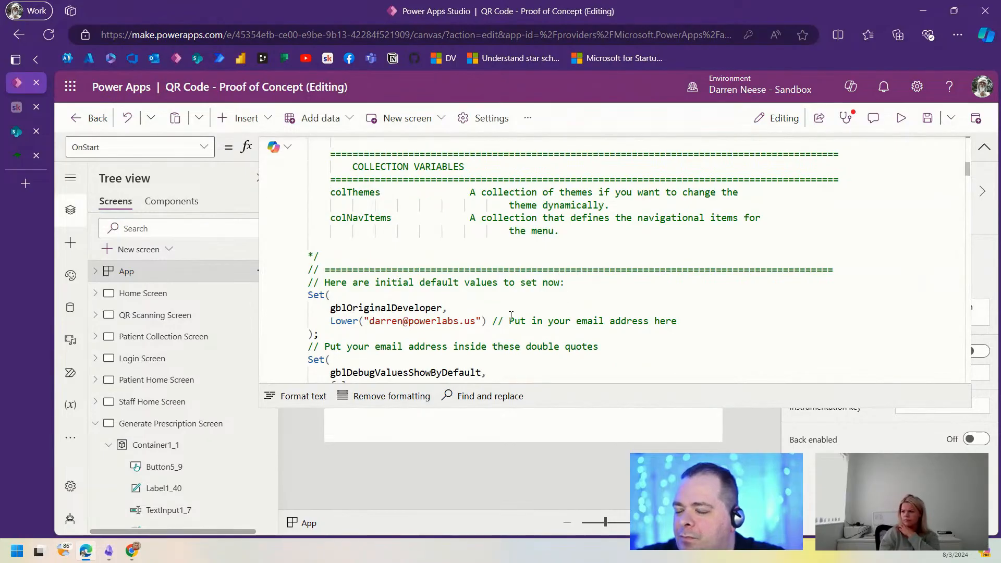
key("ctrl+End")
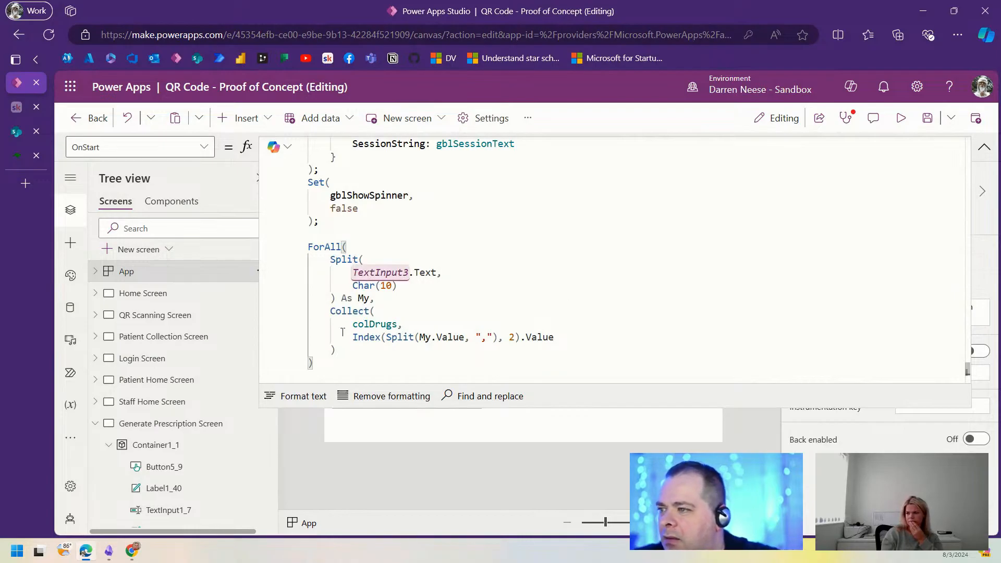
double_click(368, 324)
key("ctrl+c")
left_click(329, 233)
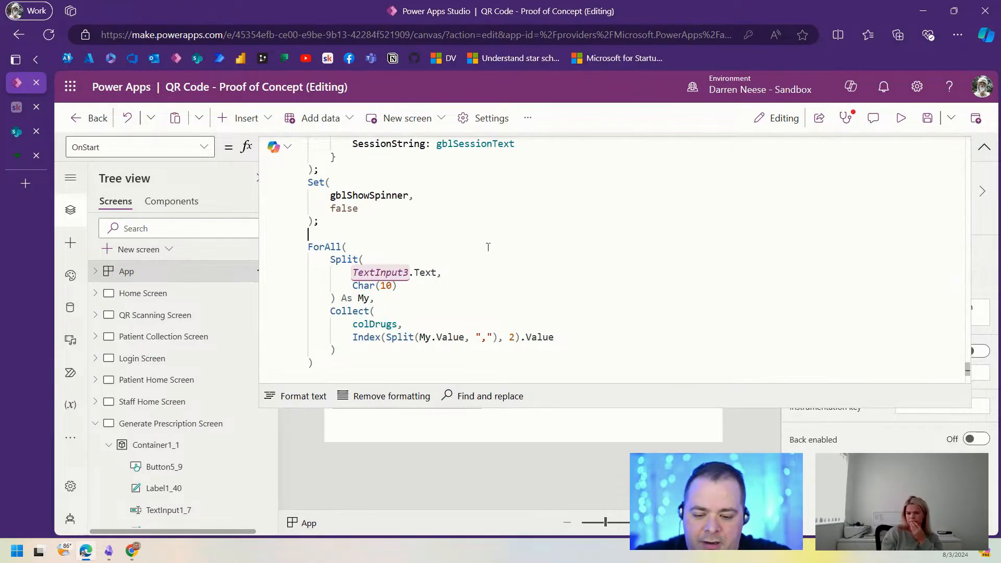
type("Clear(")
key("ctrl+v")
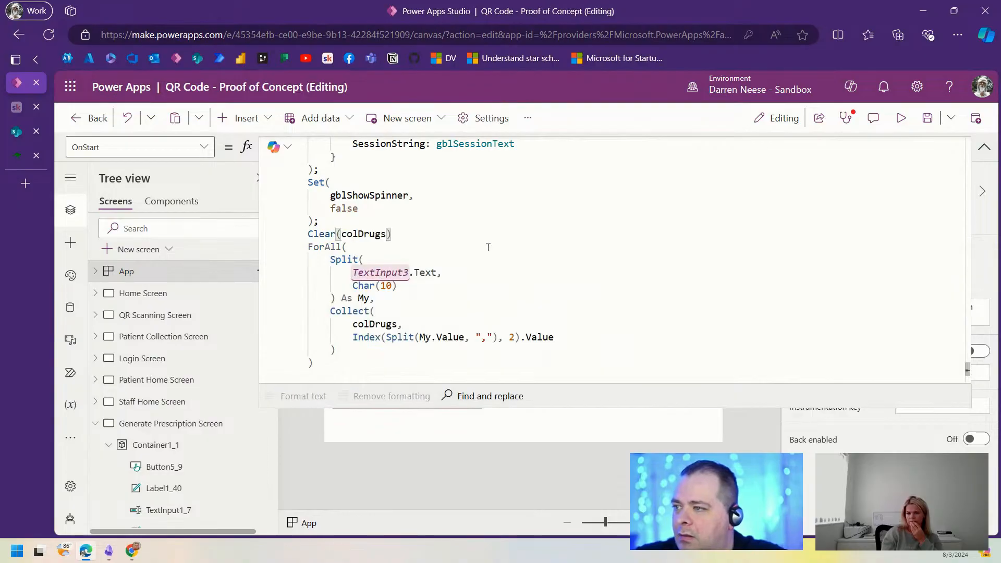
type(");")
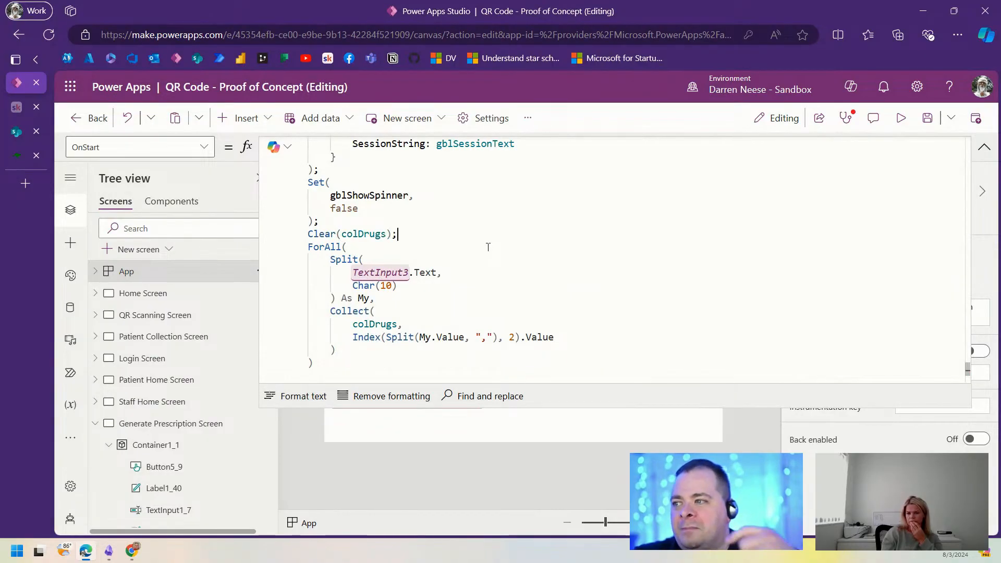
Step: Run OnStart from the App's menu to reload colDrugs
left_click(984, 147)
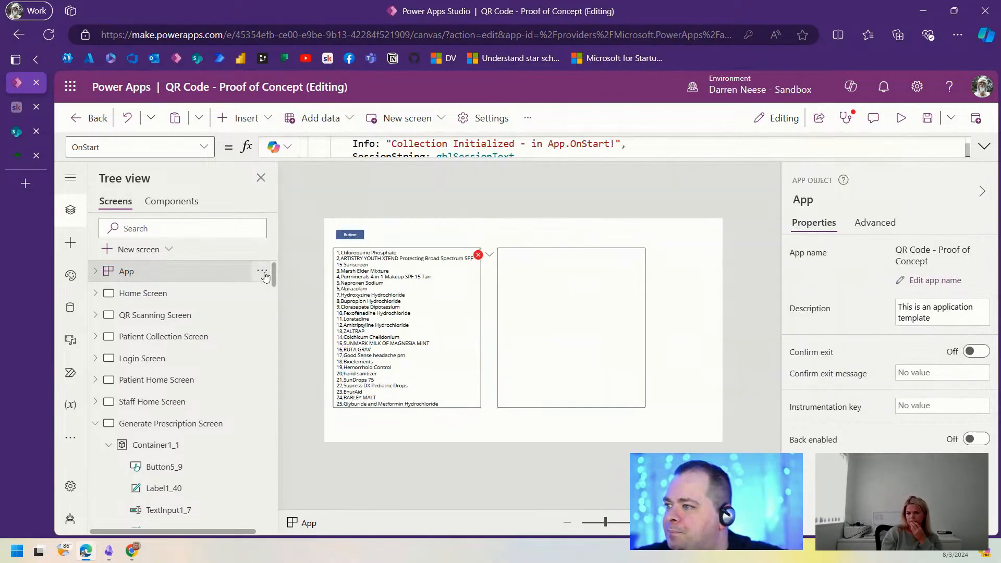
left_click(261, 270)
left_click(303, 365)
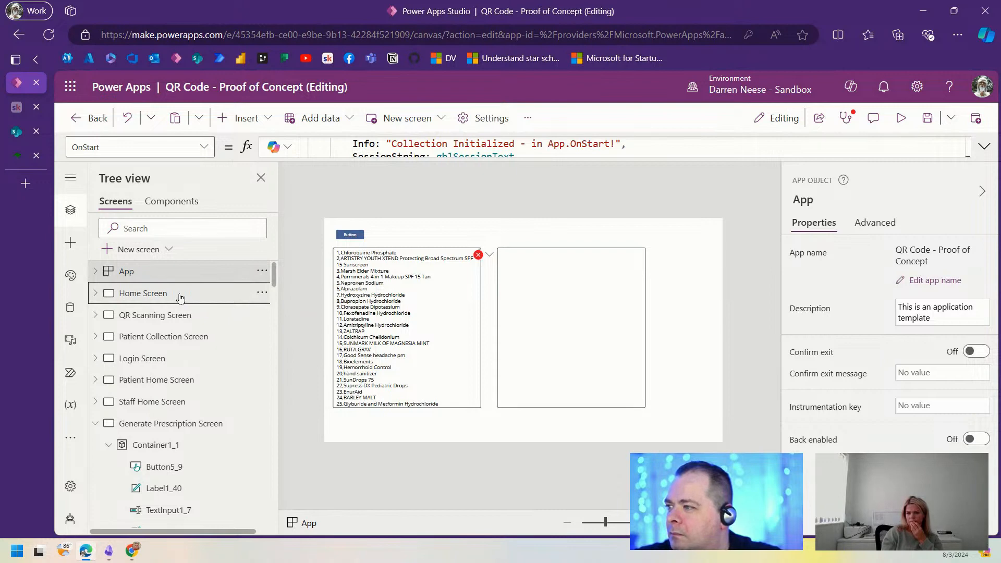
left_click(180, 293)
left_click(180, 272)
Step: Show the App's Formulas and select the empty Drug value in fxPrescription
left_click(208, 145)
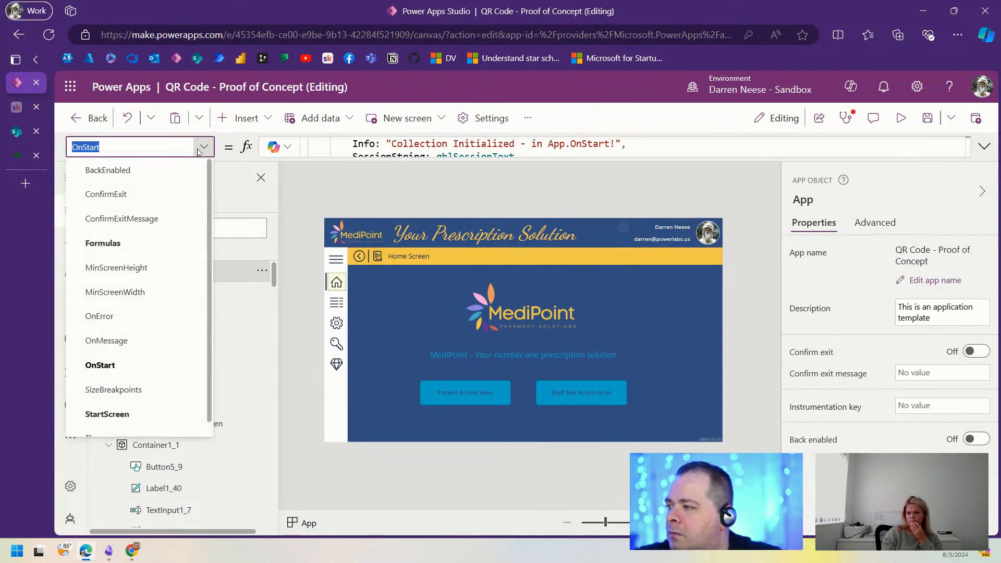
left_click(128, 248)
left_click(985, 146)
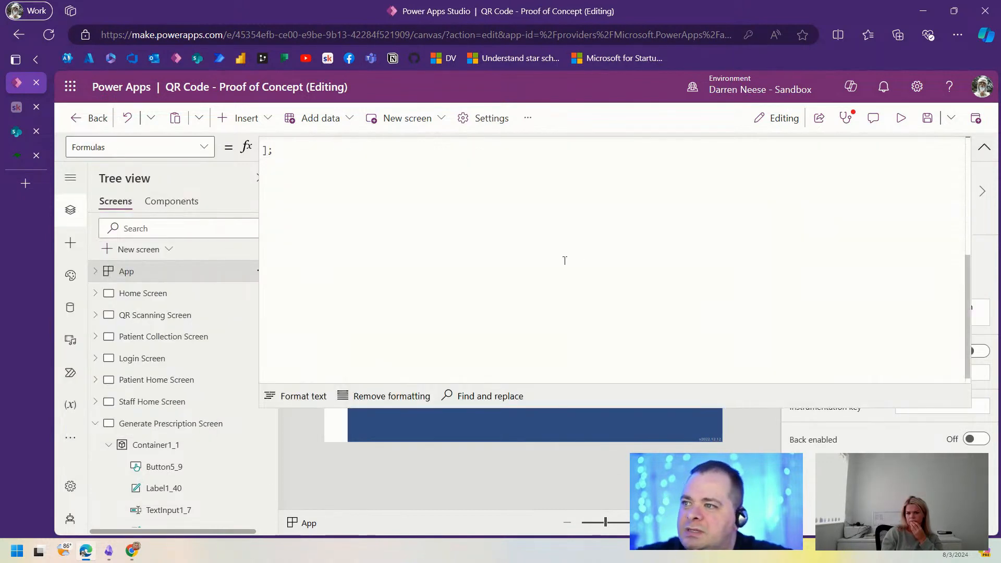
scroll(464, 319, "down", 2)
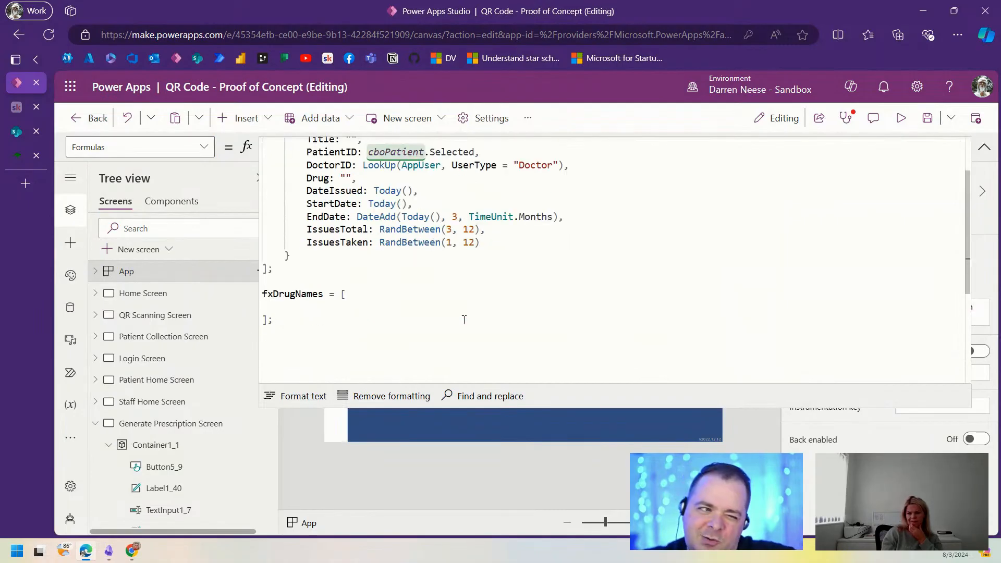
left_click(299, 309)
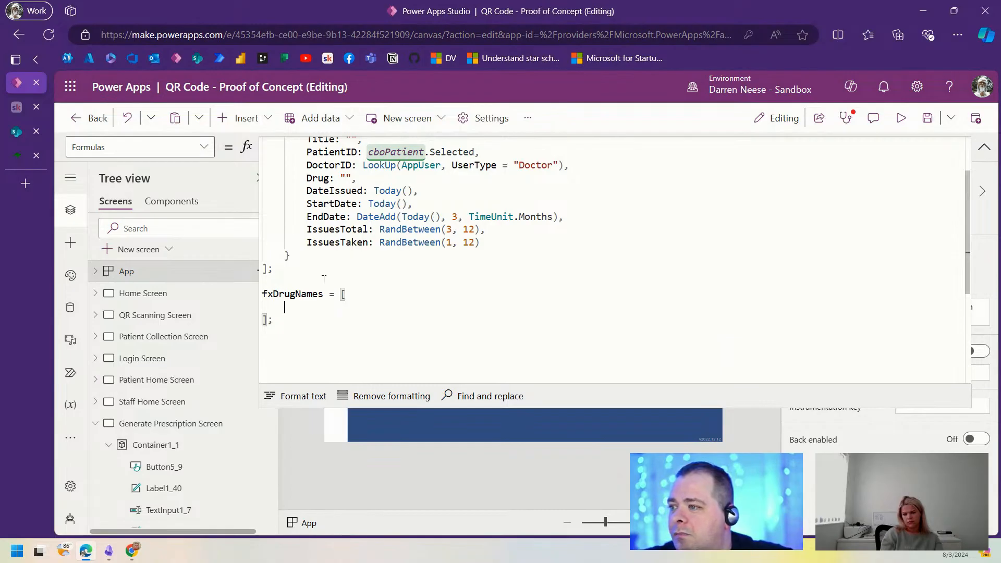
scroll(546, 250, "up", 2)
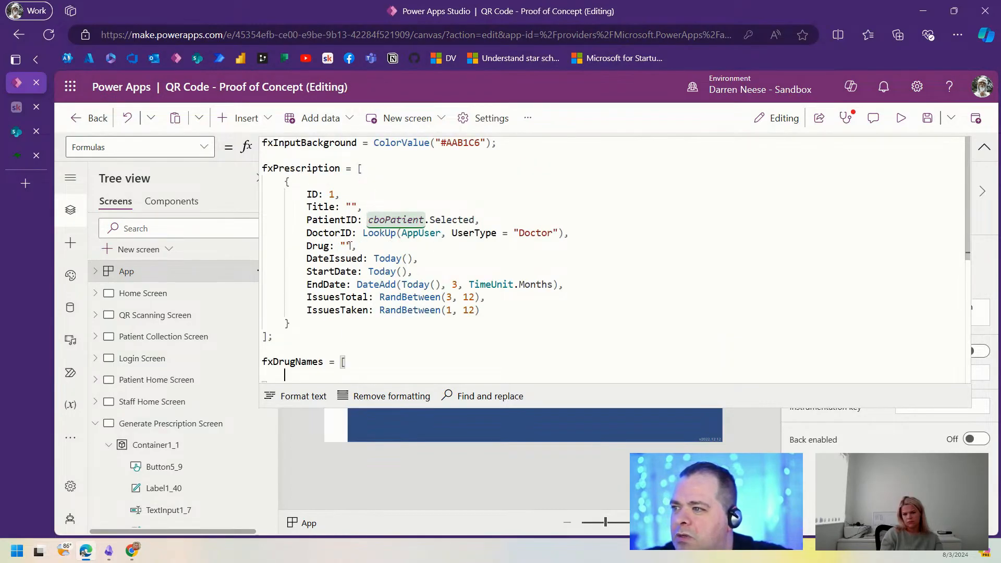
left_click_drag(351, 246, 340, 245)
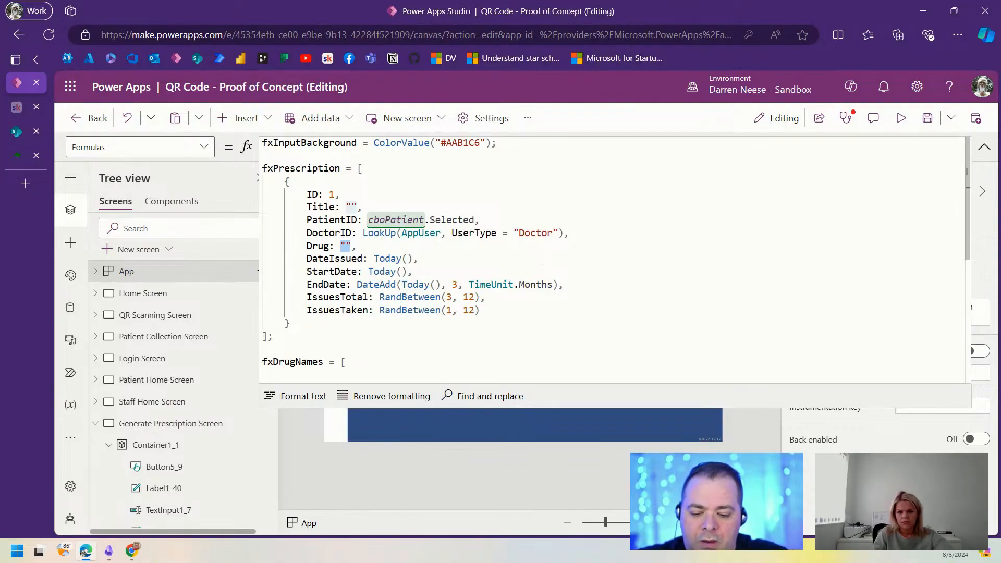
Step: Set Drug to Index(colDrugs, RandBetween(1, CountRows(colDrugs))).Value
type("Index")
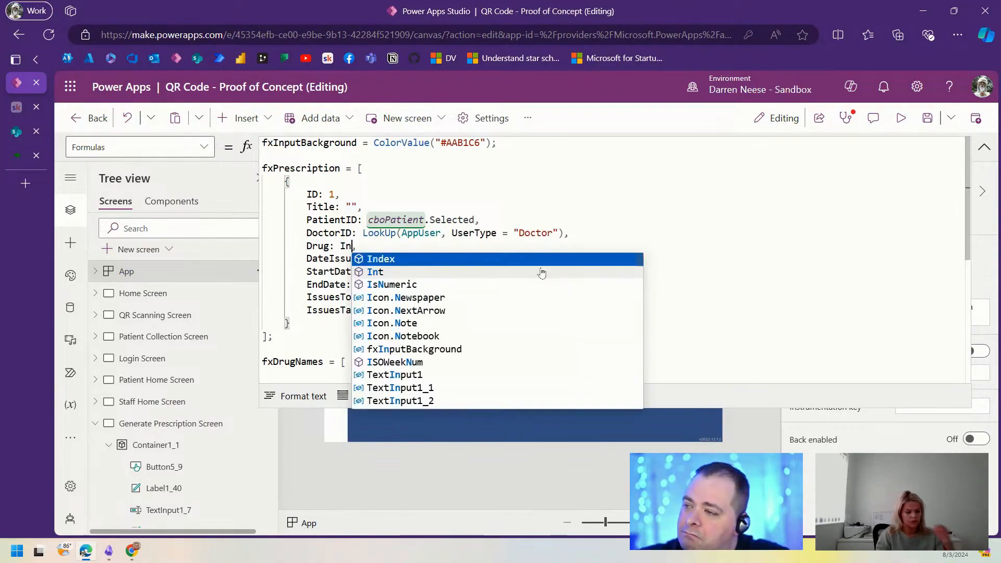
type("(colDrugs")
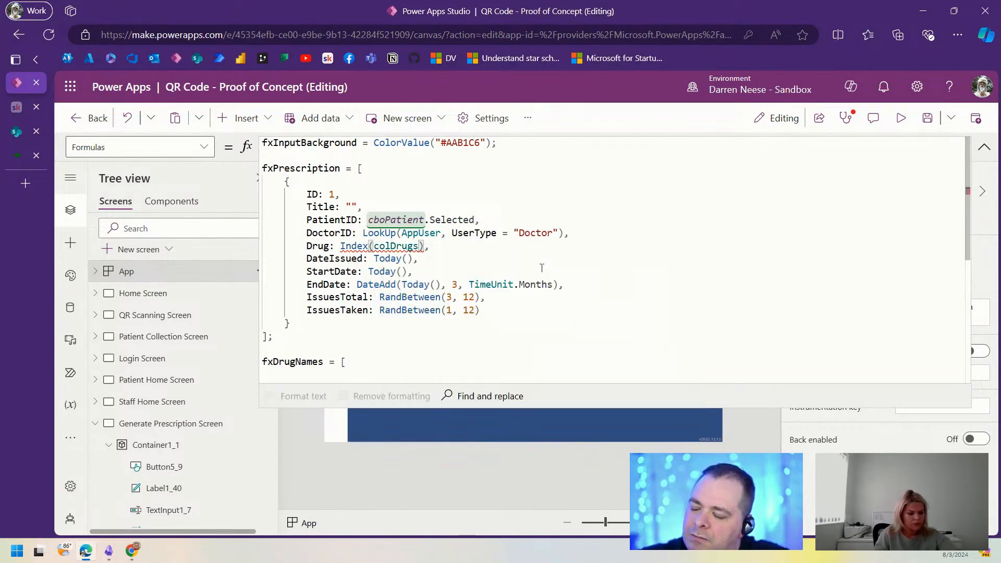
type(",")
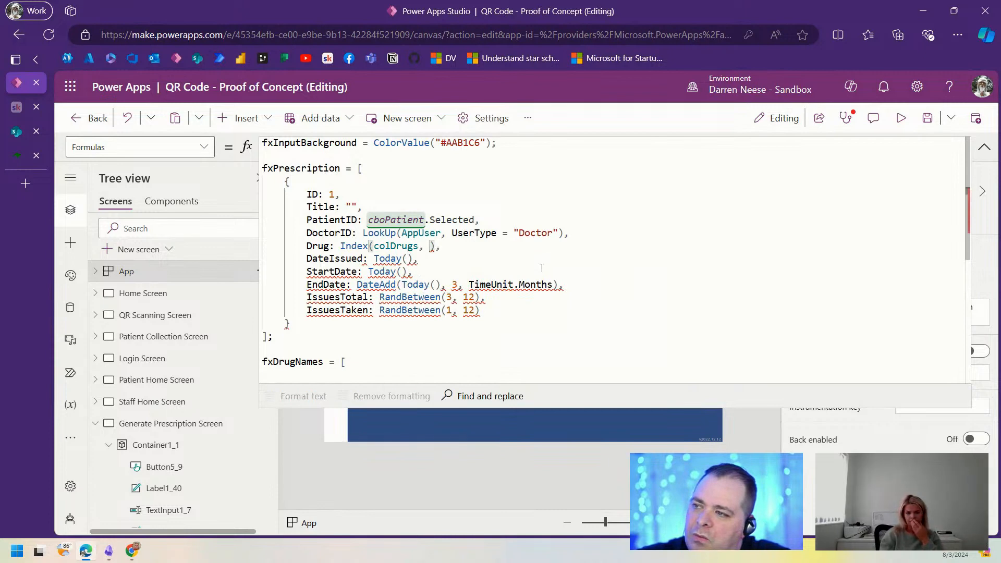
type("Rand")
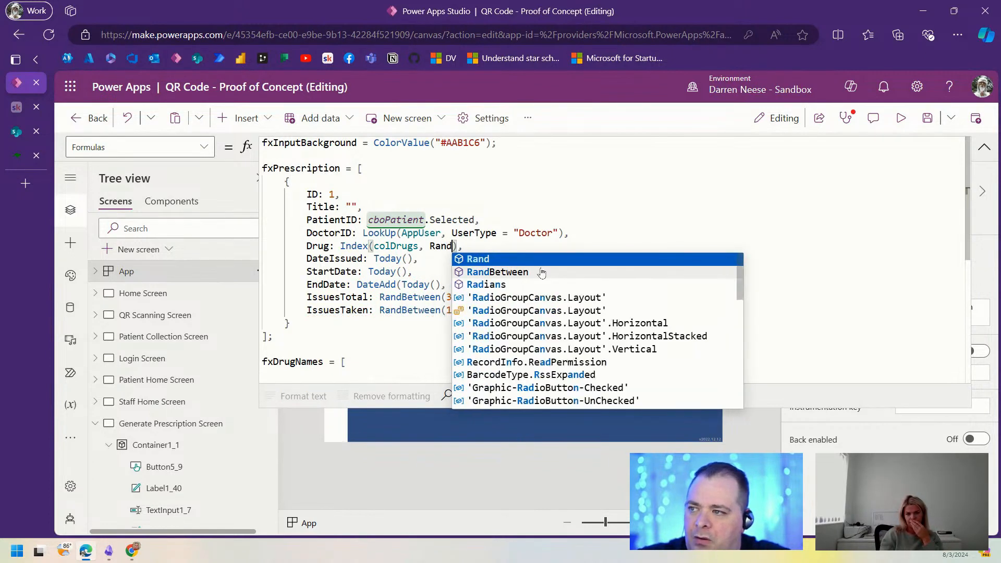
left_click(543, 272)
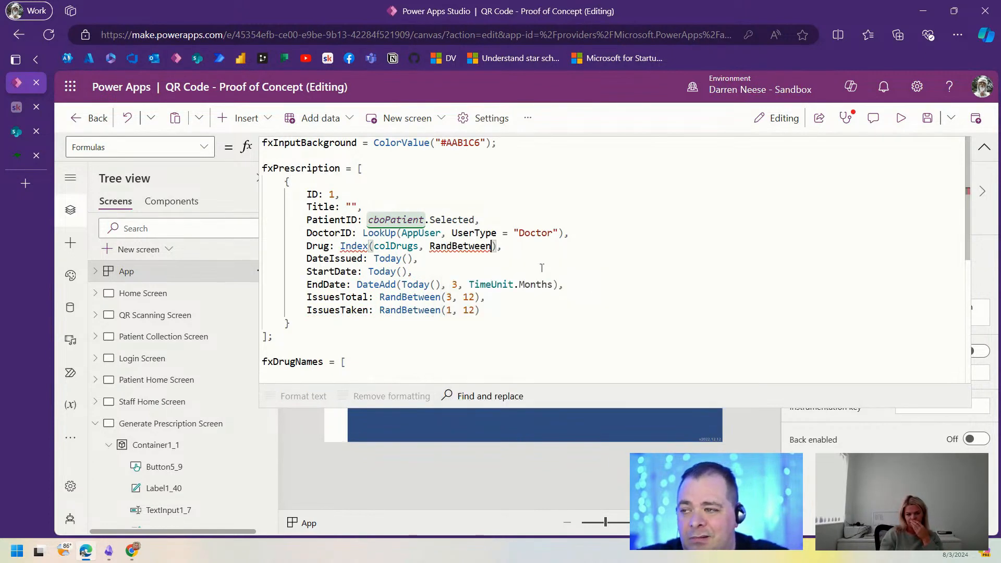
type("(1, ")
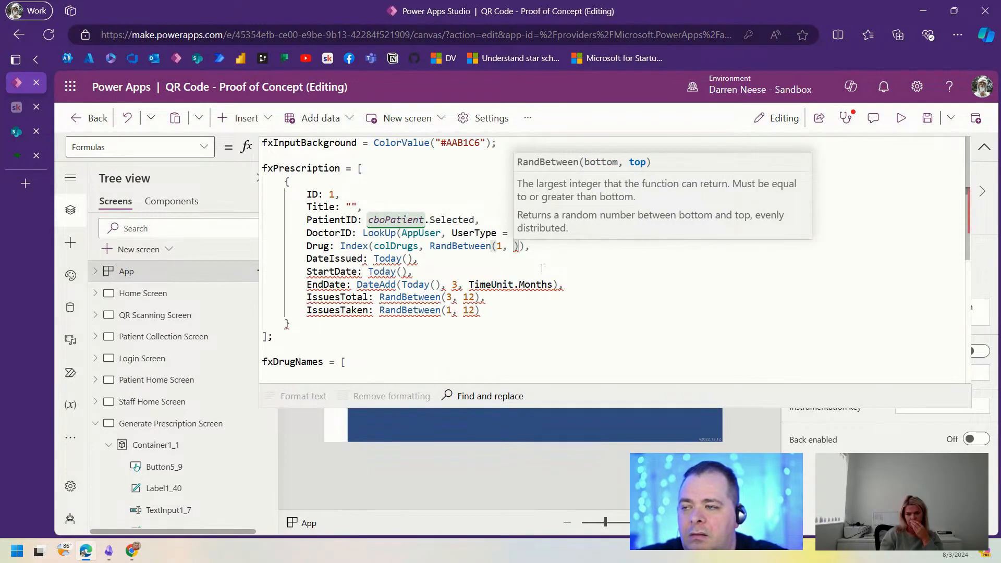
type("CountRows(")
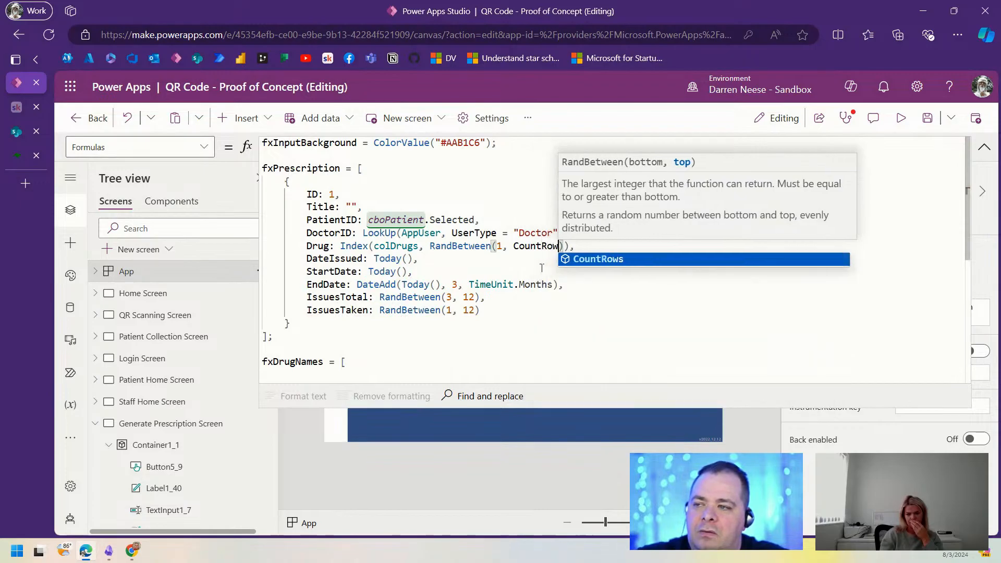
type("colDrugs")
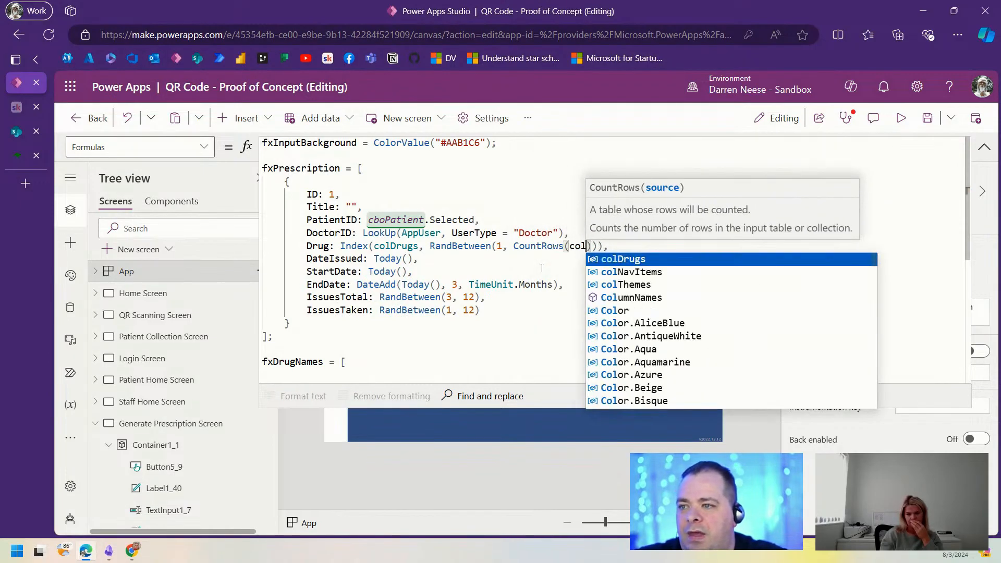
key("Right")
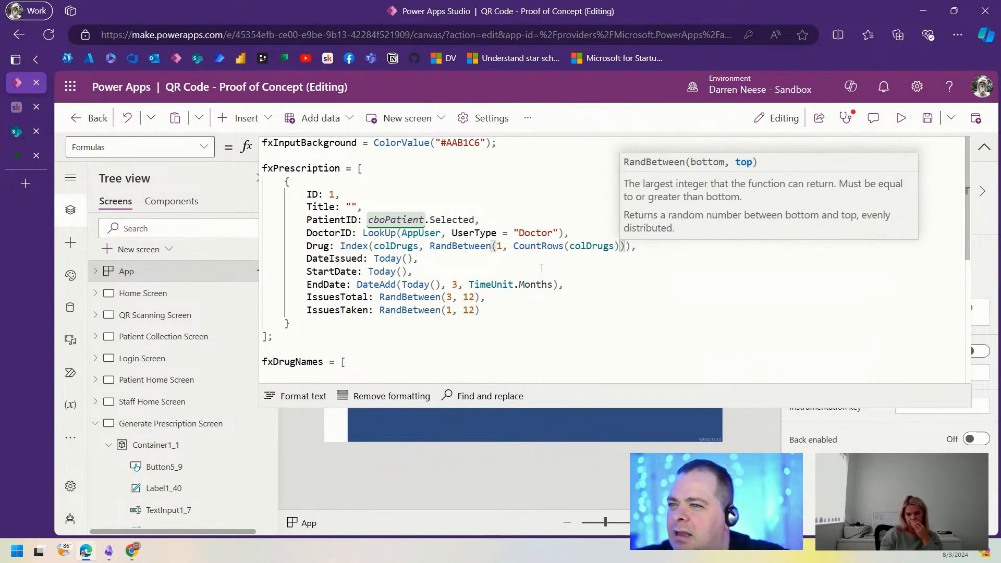
key("Right")
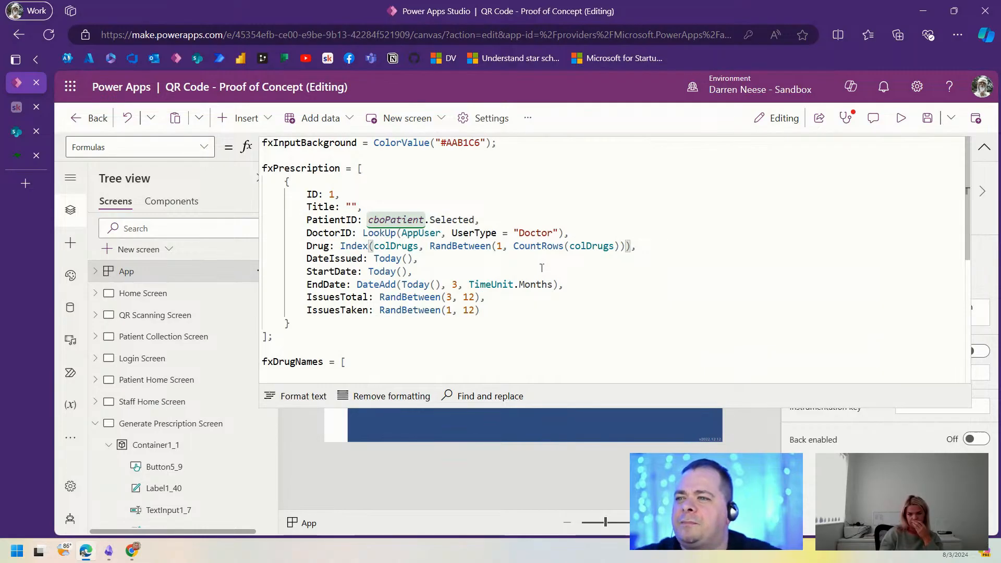
key("Right")
type(".Value")
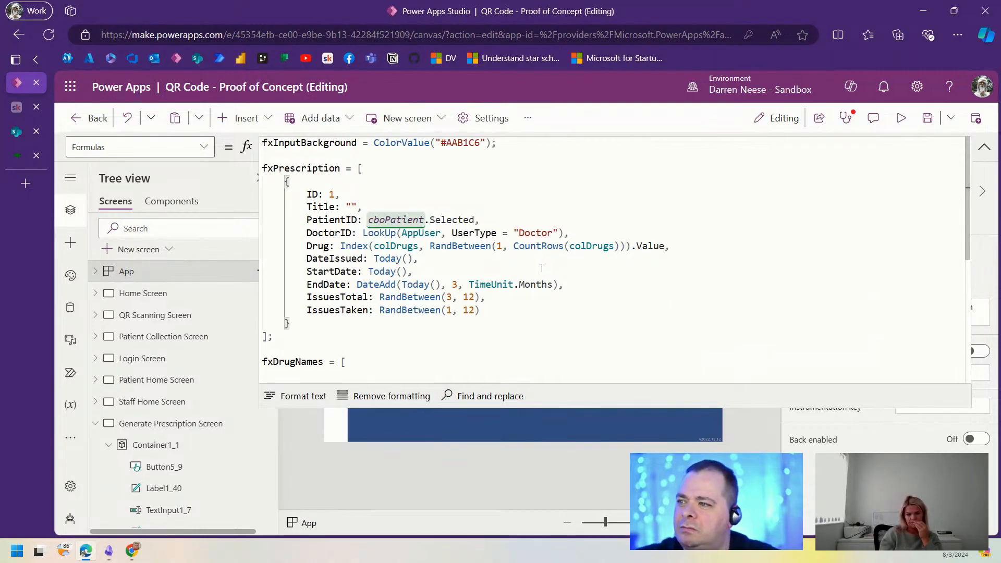
Step: Point out the DoctorID and PatientID formulas, then resume editing at the IssuesTaken line
left_click_drag(364, 232, 596, 231)
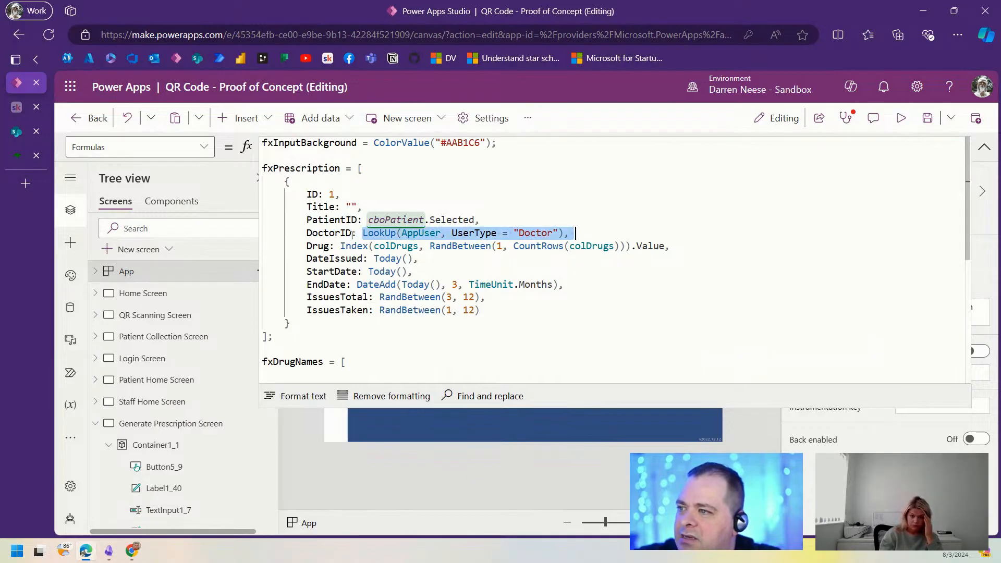
left_click_drag(317, 220, 513, 218)
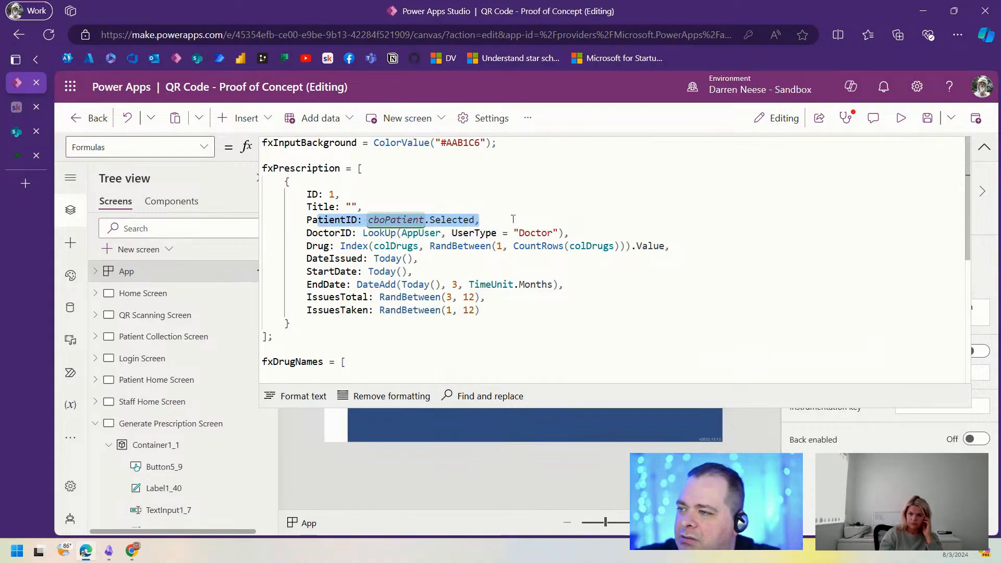
left_click(347, 206)
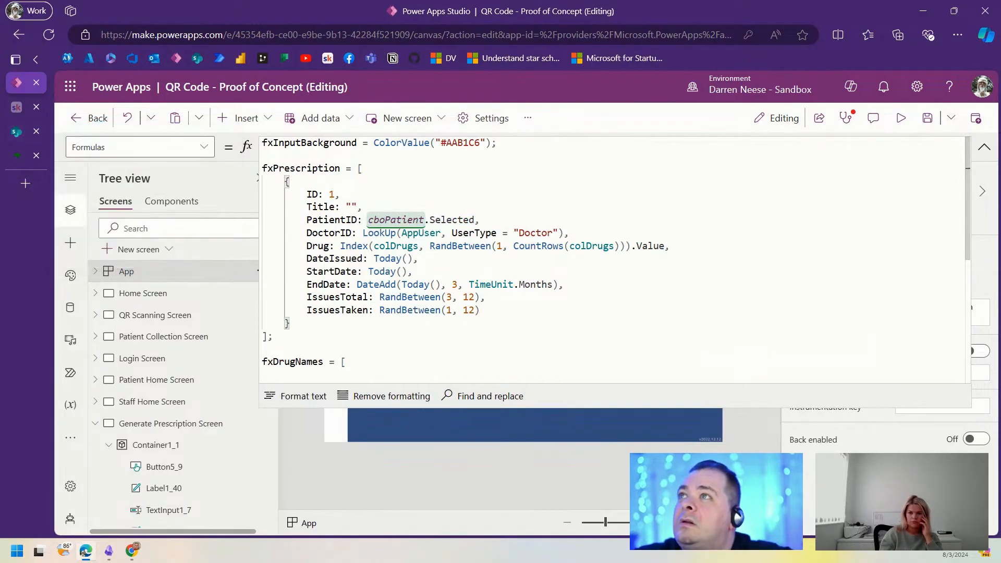
key("alt+Tab")
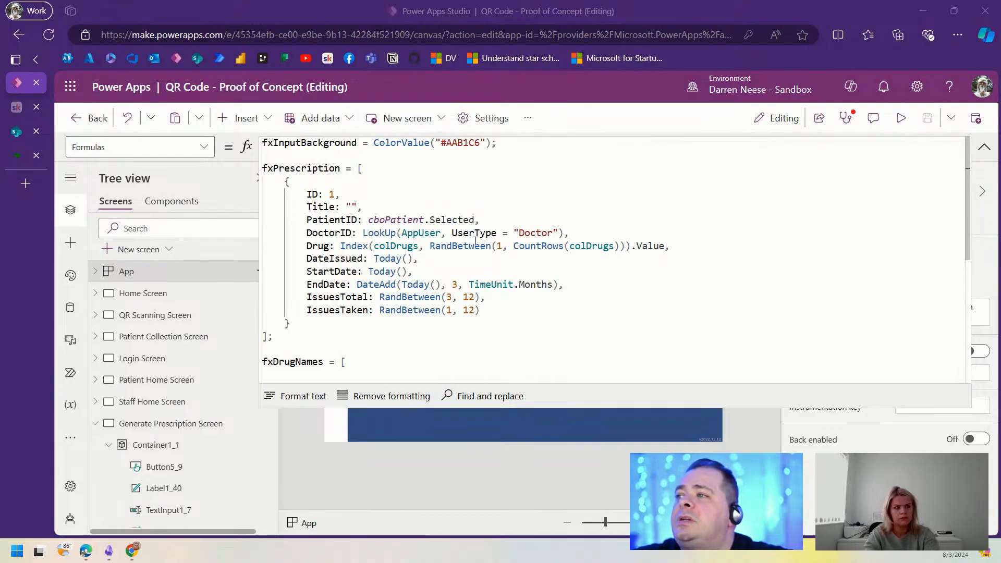
left_click(608, 293)
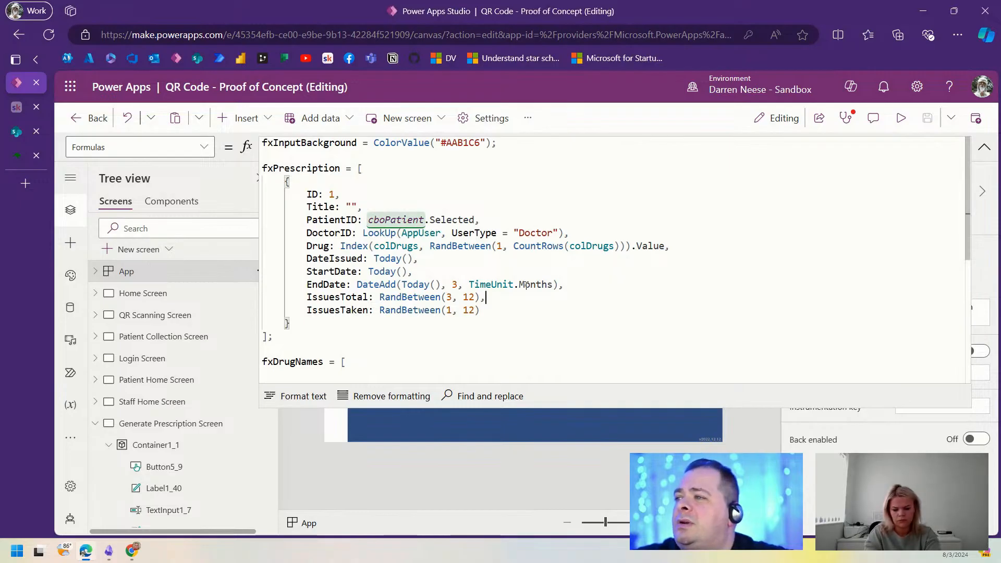
left_click(545, 311)
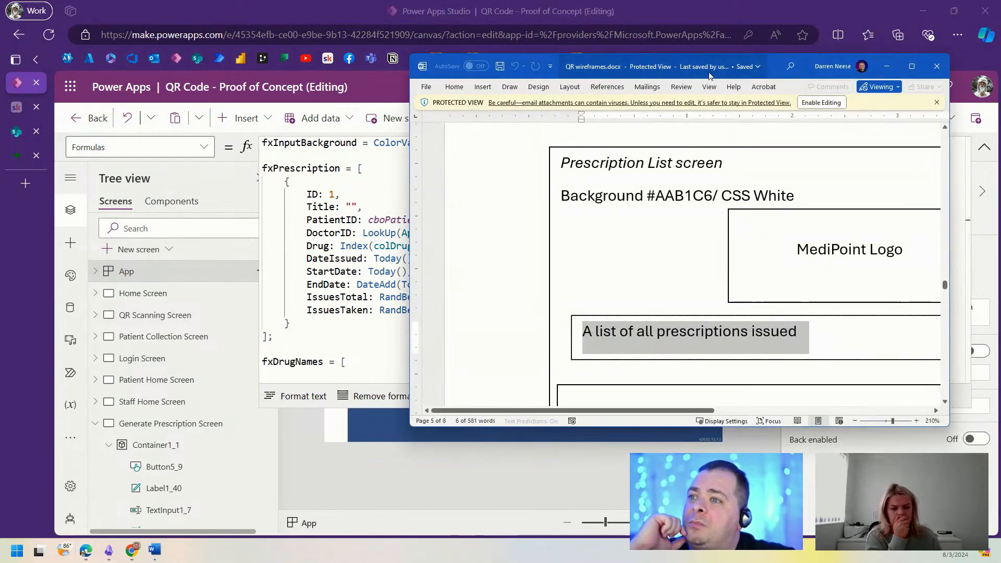
left_click(911, 66)
scroll(539, 322, "down", 2)
scroll(538, 322, "down", 1)
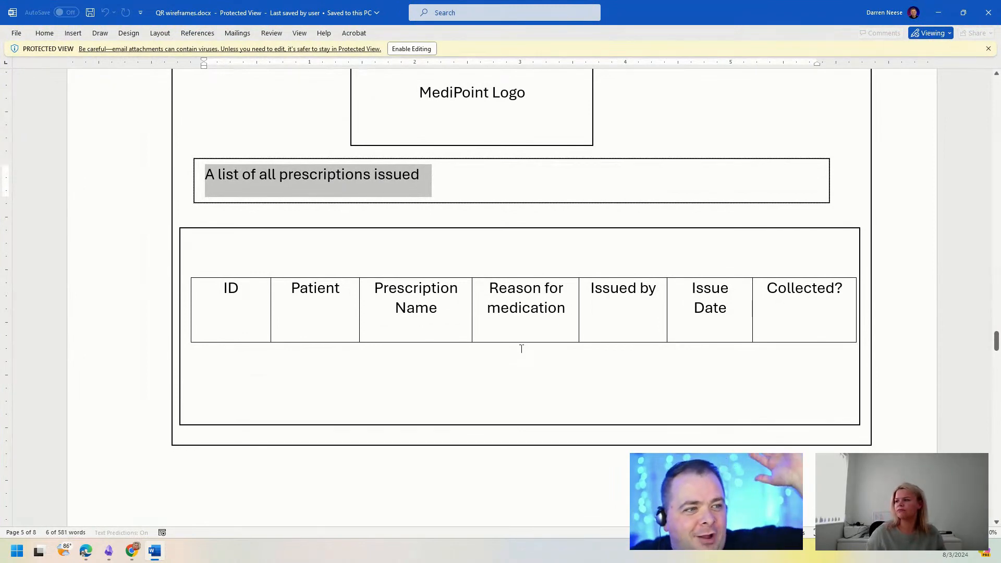
scroll(610, 346, "up", 3)
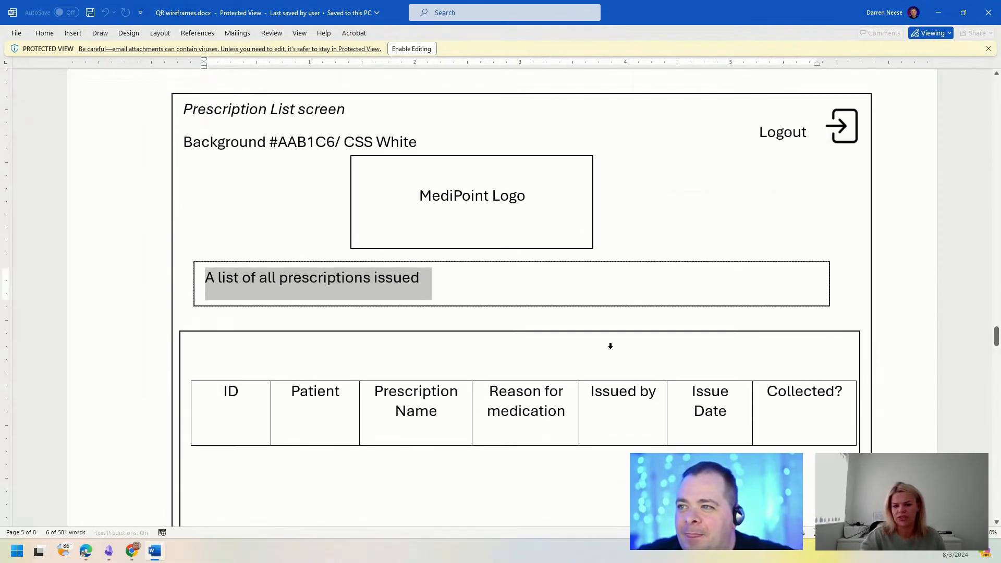
left_click(881, 321)
scroll(889, 315, "up", 1)
scroll(890, 331, "down", 2)
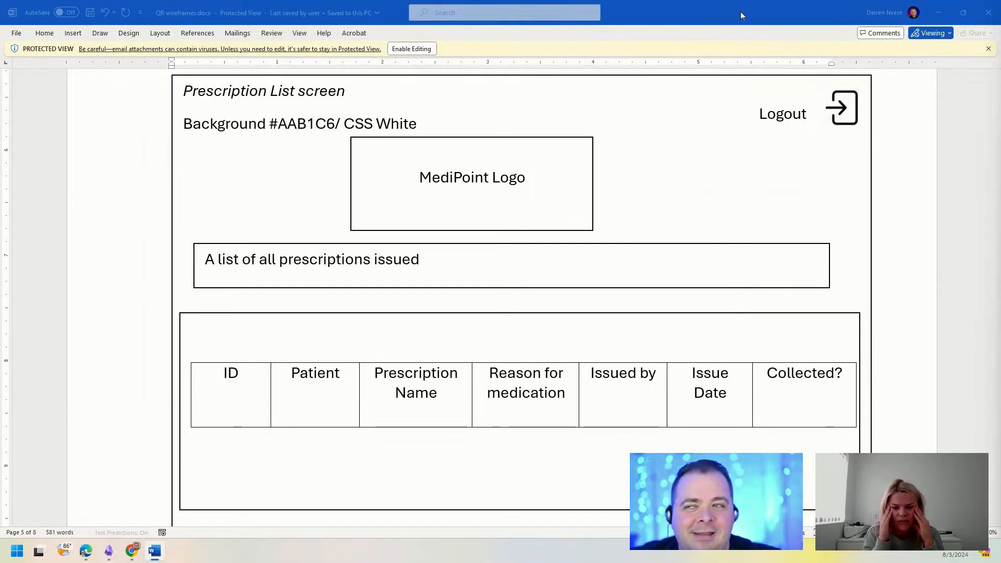
left_click_drag(740, 11, 641, 0)
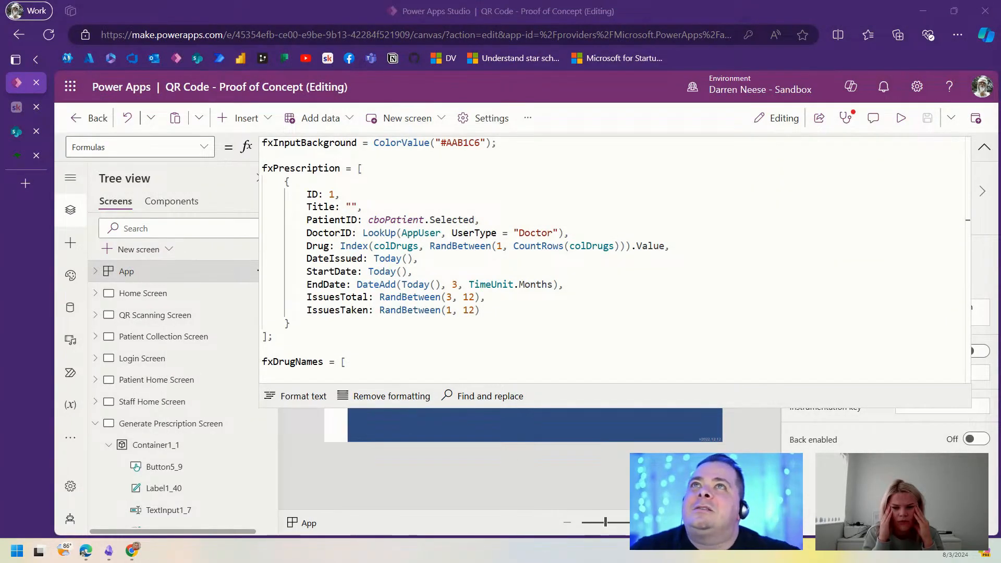
Step: Select the inner prescription record block of fxPrescription, then open App's property list
left_click(569, 294)
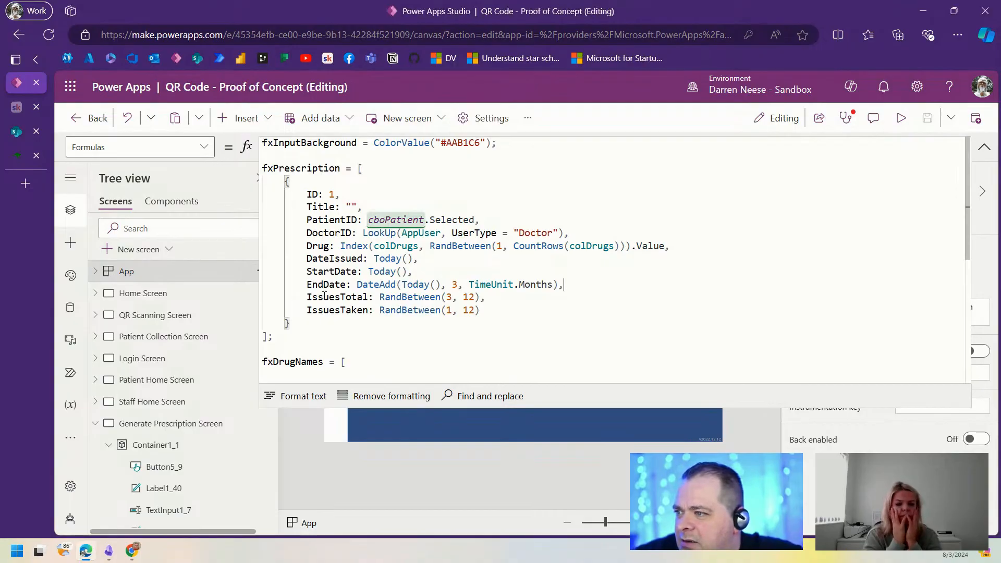
left_click_drag(309, 340, 243, 175)
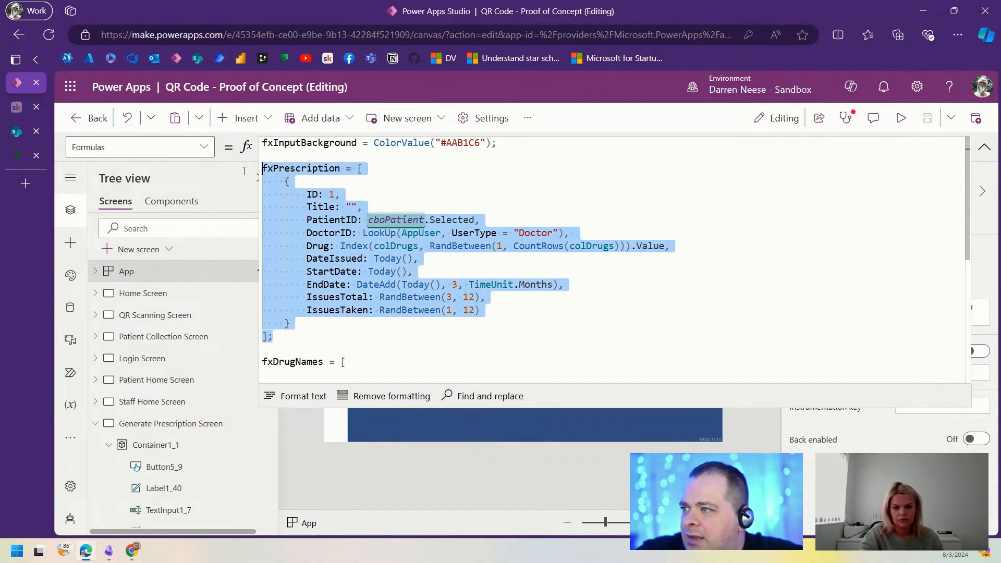
left_click_drag(290, 324, 259, 183)
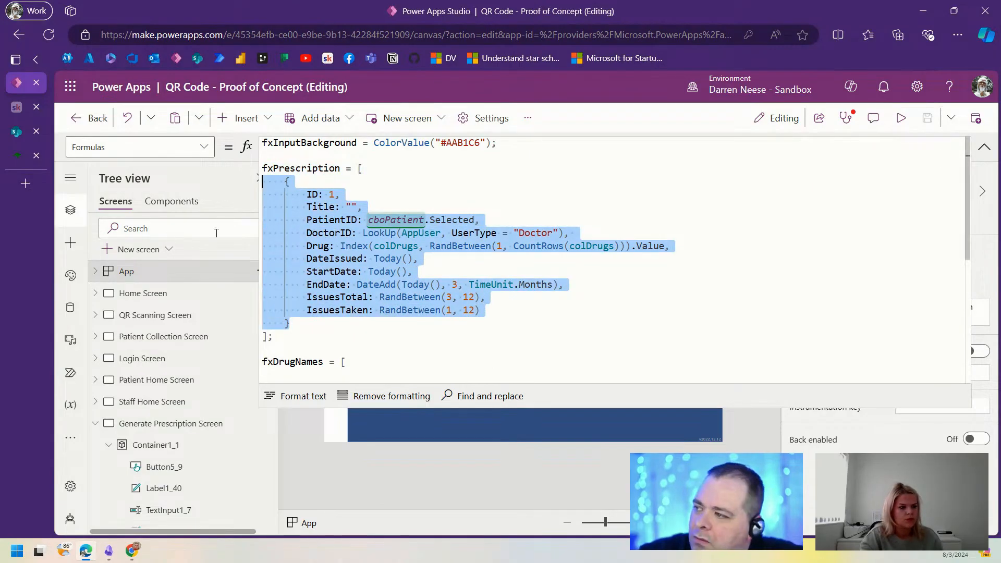
left_click(134, 270)
left_click(204, 149)
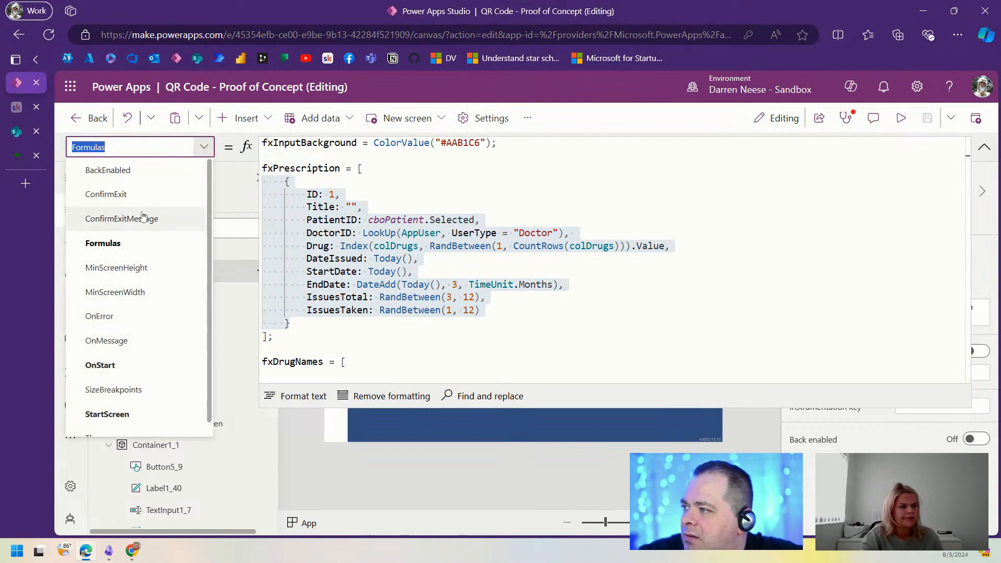
Step: In OnStart, add ForAll(Sequence(100), …) below the colDrugs code
left_click(134, 366)
left_click(611, 302)
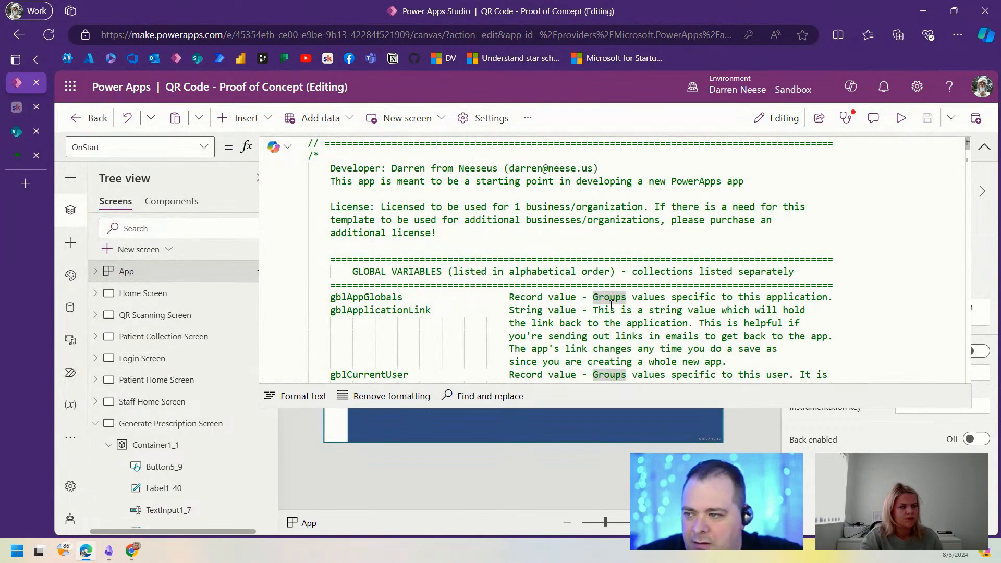
scroll(610, 304, "down", 20)
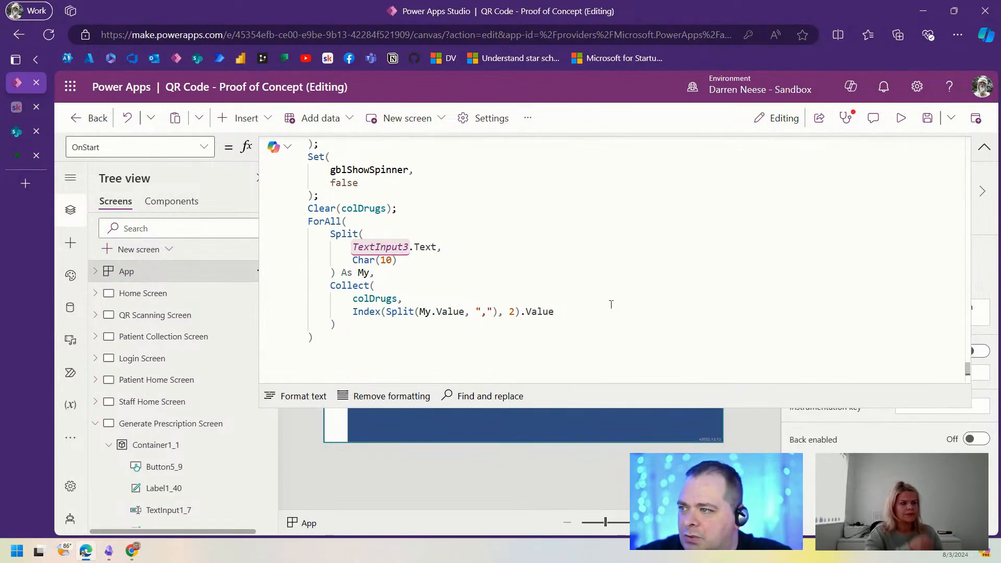
key("Return")
type("ForAll()")
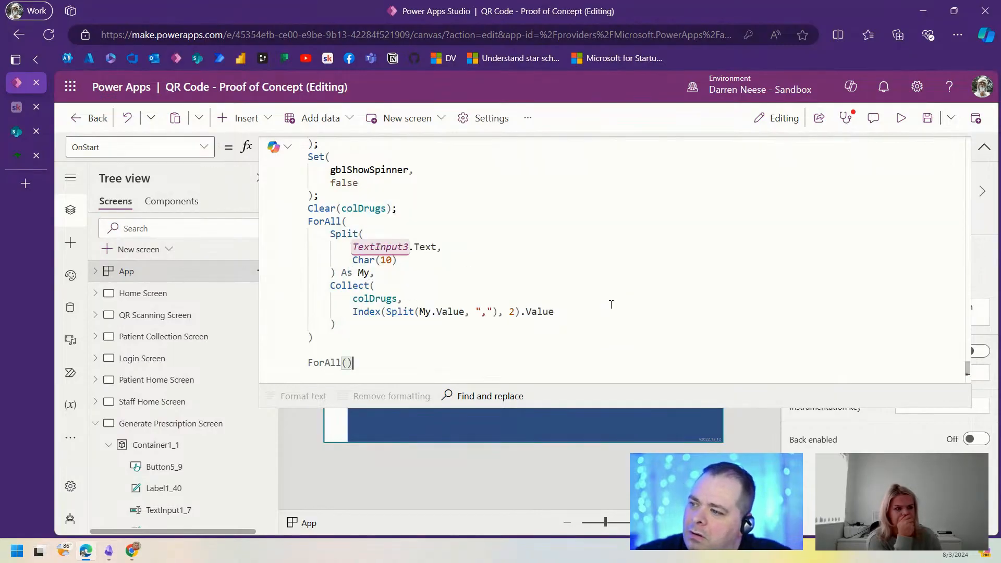
key("Left")
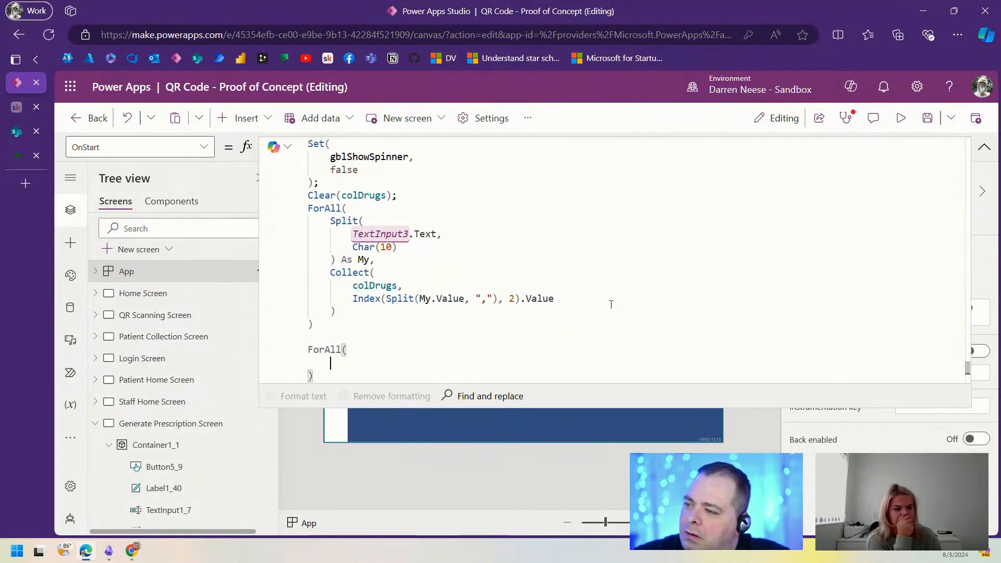
key("Return")
type("Seq")
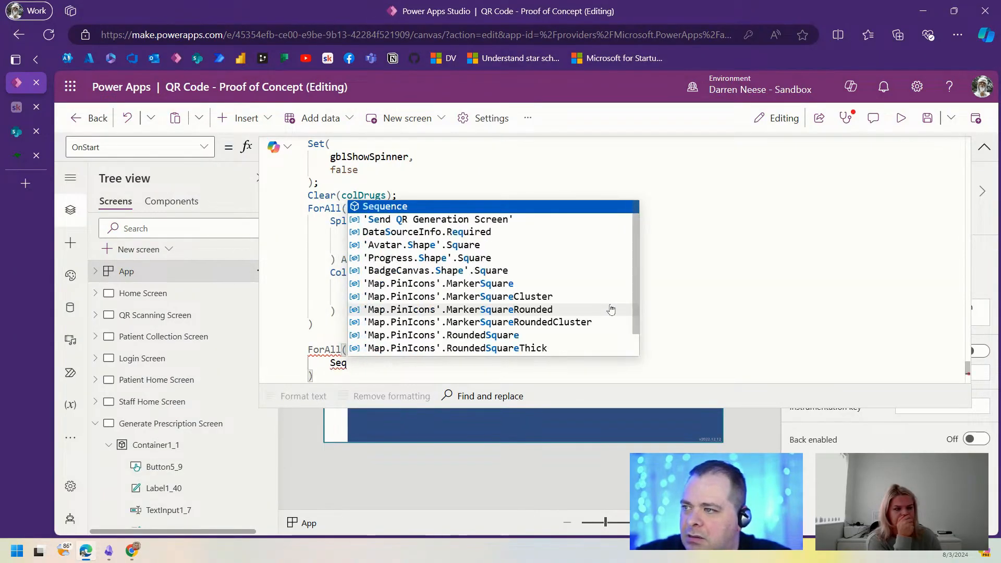
key("Tab")
type("(")
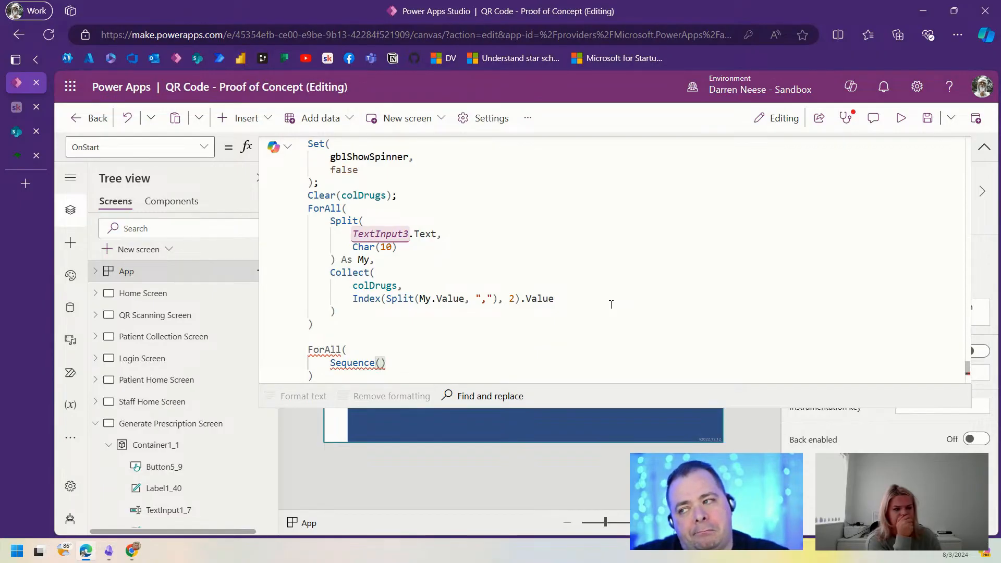
type("100),")
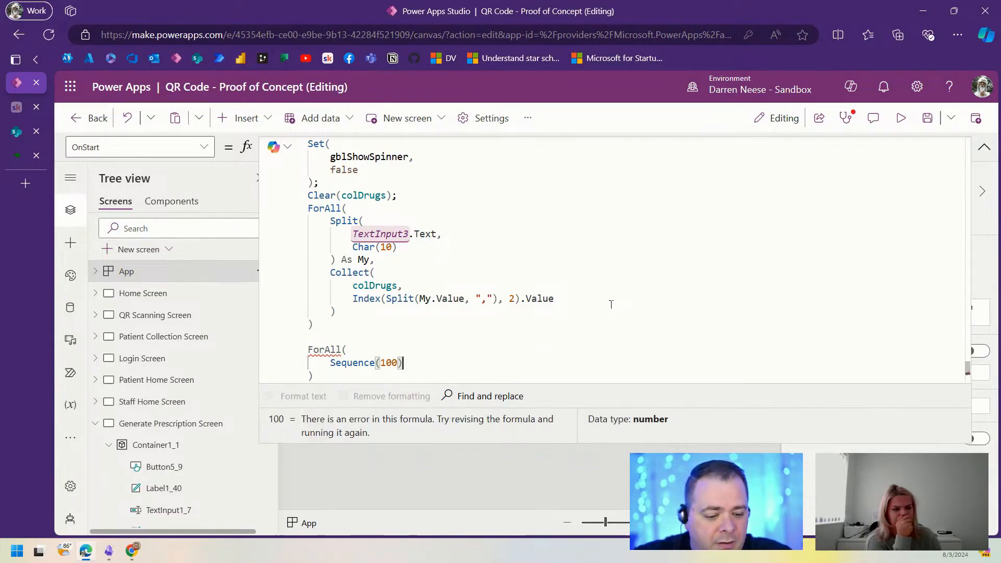
key("Return")
Step: Add Collect(colPrescriptions, …) inside the ForAll, ready for the record fields
scroll(319, 307, "down", 2)
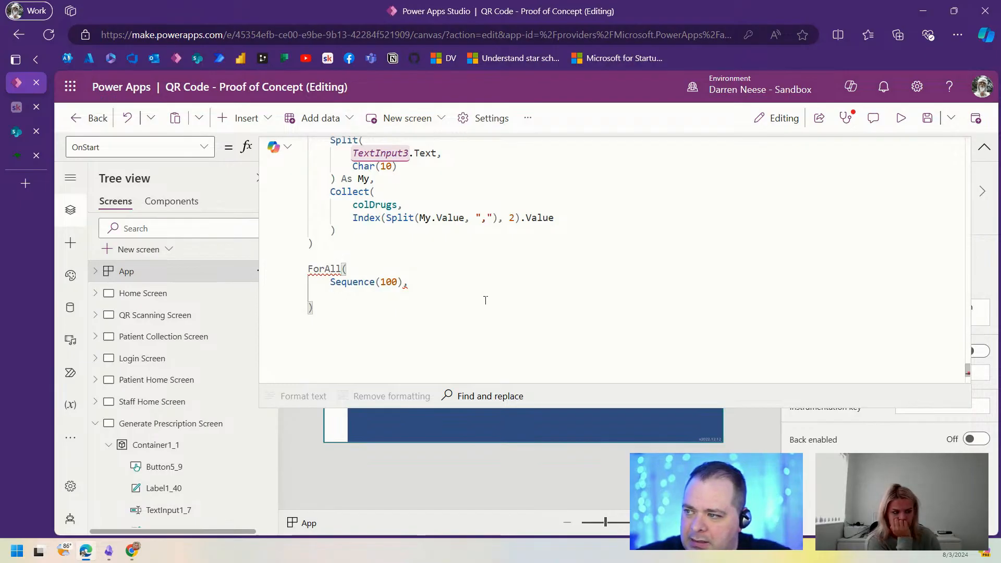
type("Colle")
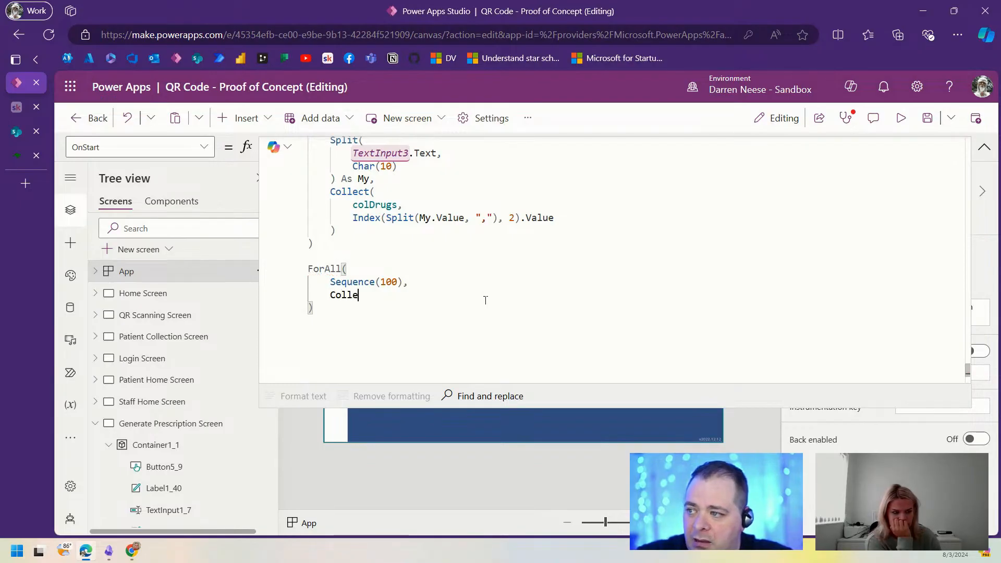
type("ct(col")
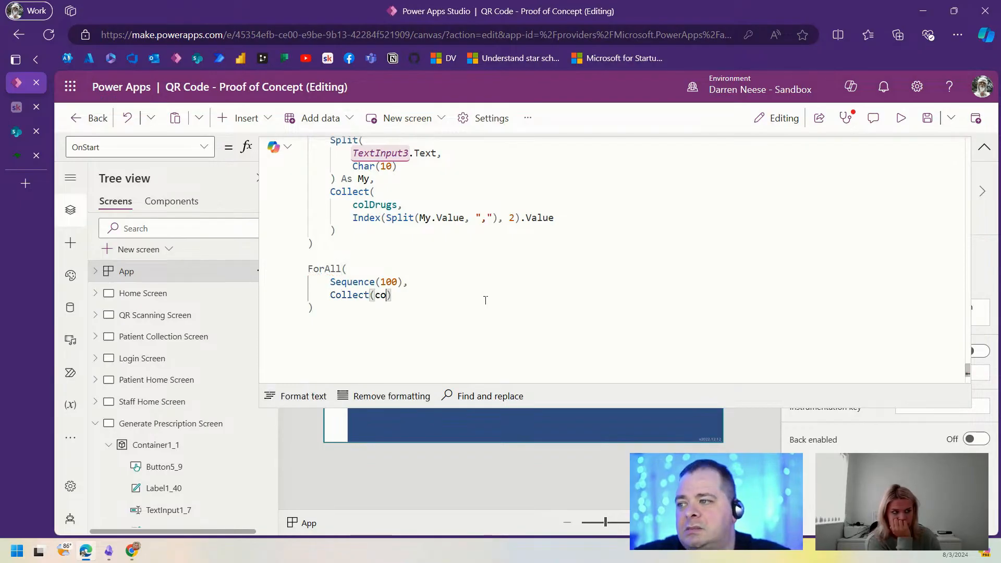
type("Prescrip")
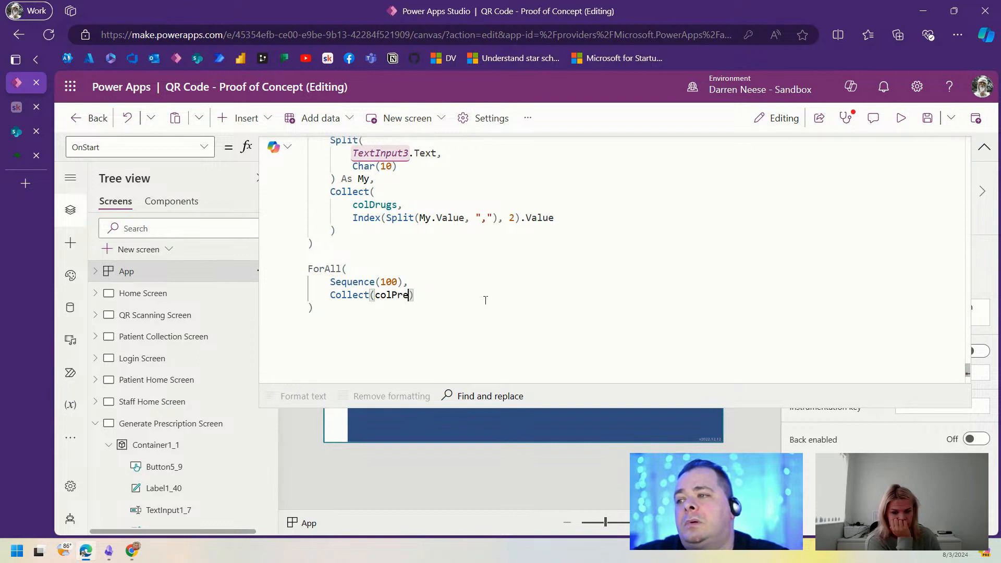
type("tions")
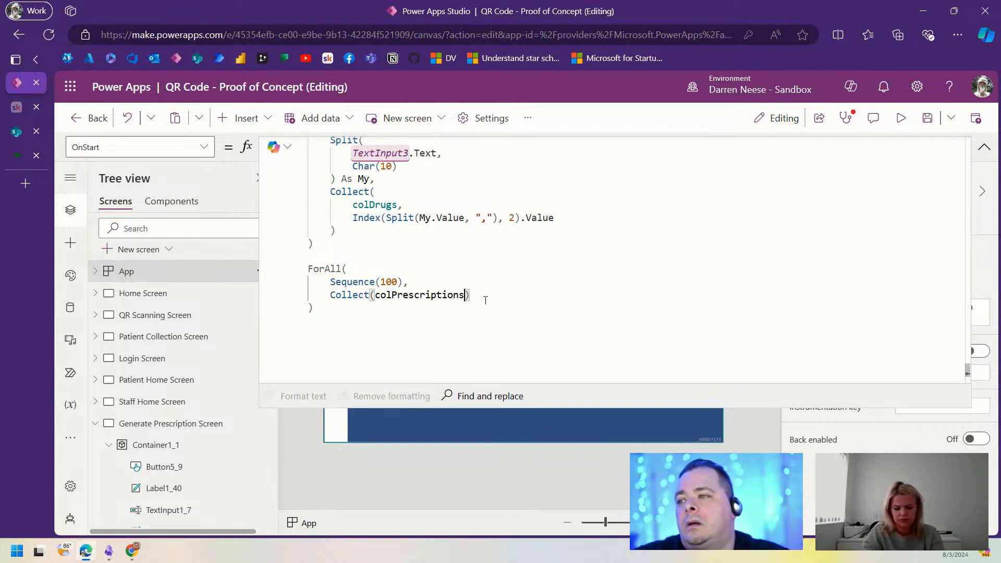
key("ctrl+Left")
key("Return")
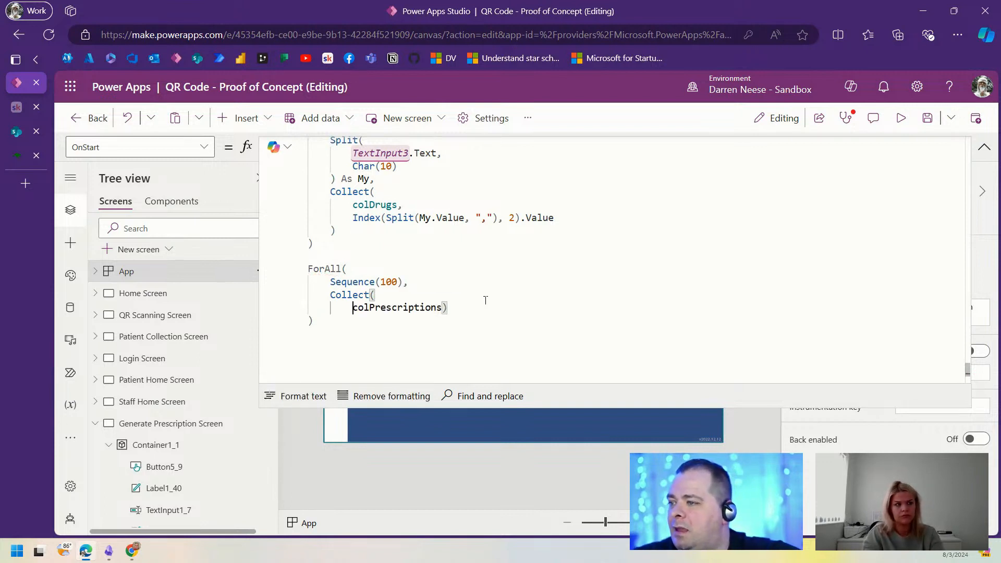
key("ctrl+Right")
key("Return")
key("Up")
key("End")
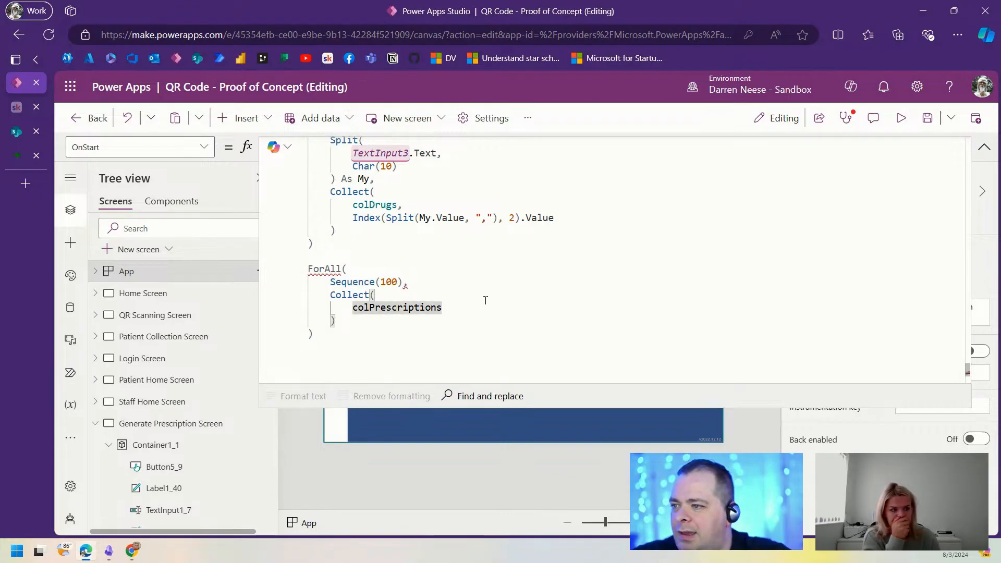
type(",")
key("Return")
Step: Paste the prescription record block into Collect and indent it one level
type("{     ID: 1,     Title: \"\",     PatientID: cboPatient.Selected,     DoctorID: LookUp(AppUser, UserType = \"Doctor\"),     Drug: Index(colDrugs, RandBetween(1, CountRows(colDrugs))).Value,     DateIssued: Today(),     StartDate: Today(),     EndDate: DateAdd(Today(), 3, TimeUnit.Months),     IssuesTotal: RandBetween(3, 12),     IssuesTaken: RandBetween(1, 12) }")
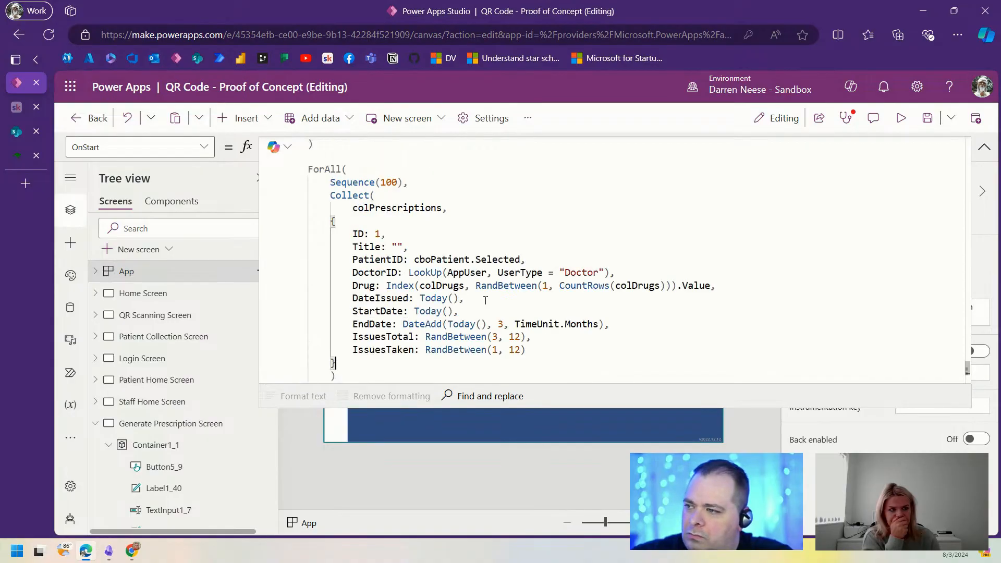
left_click_drag(356, 362, 308, 221)
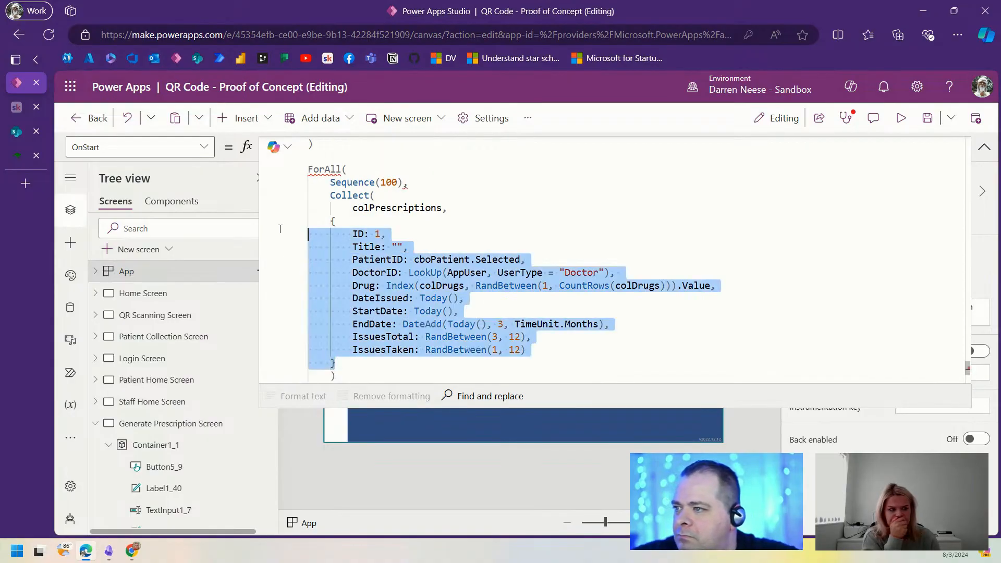
key("Tab")
left_click(431, 247)
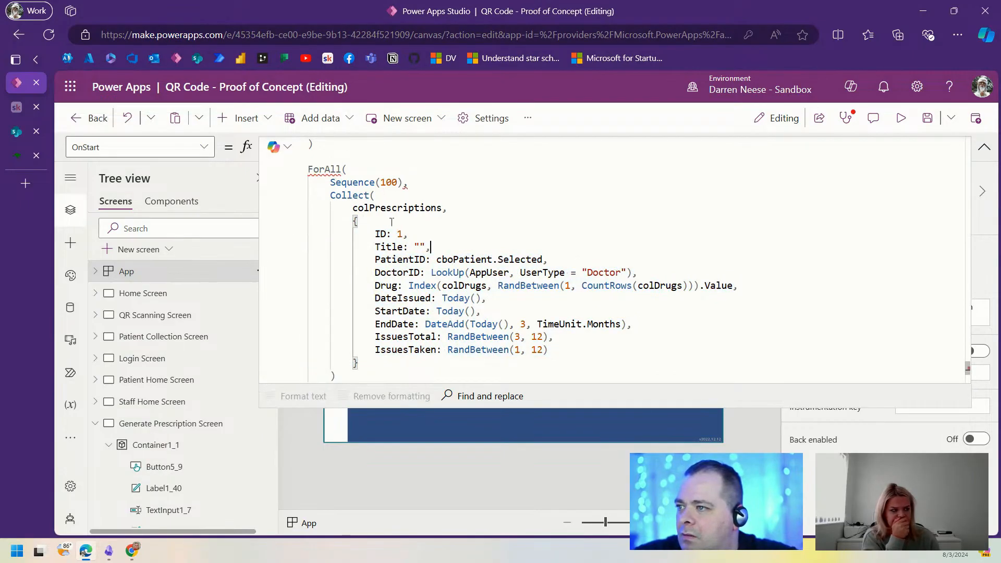
Step: Check the Collect parentheses and record braces, then add ';' after the colDrugs ForAll loop
double_click(399, 233)
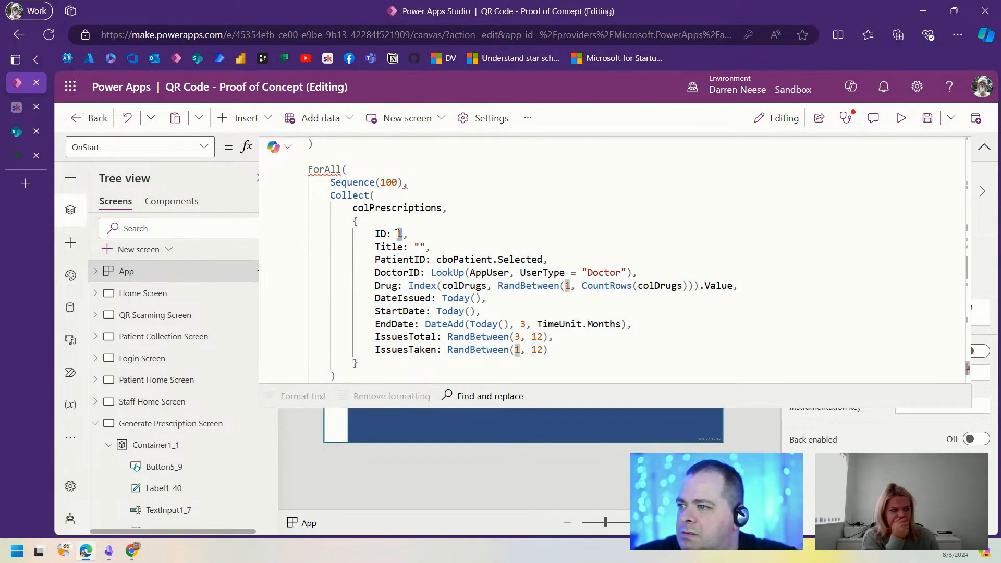
scroll(534, 263, "down", 1)
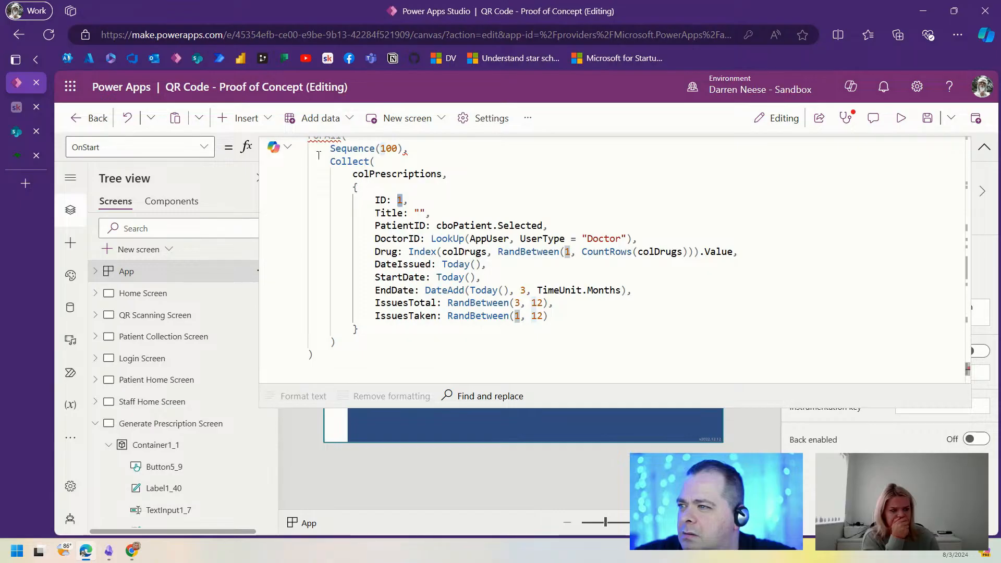
left_click(464, 164)
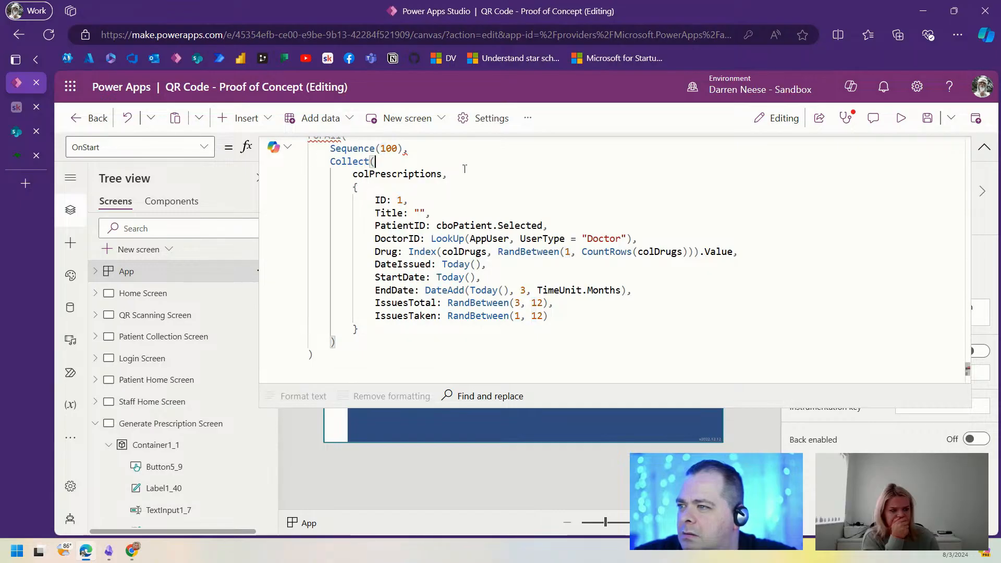
left_click(374, 180)
left_click(370, 315)
scroll(485, 246, "up", 1)
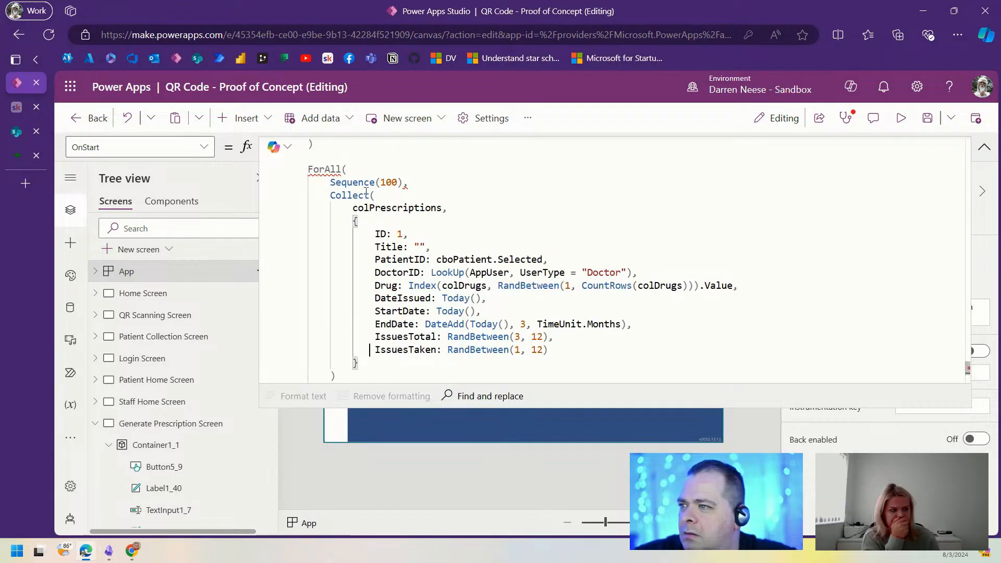
scroll(485, 246, "up", 2)
left_click(348, 213)
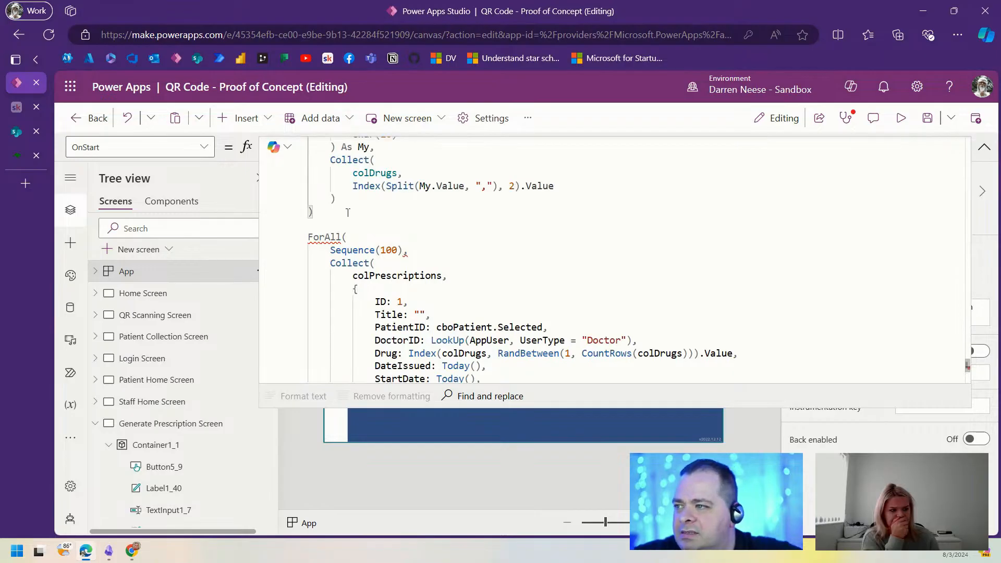
type(";")
scroll(547, 309, "down", 1)
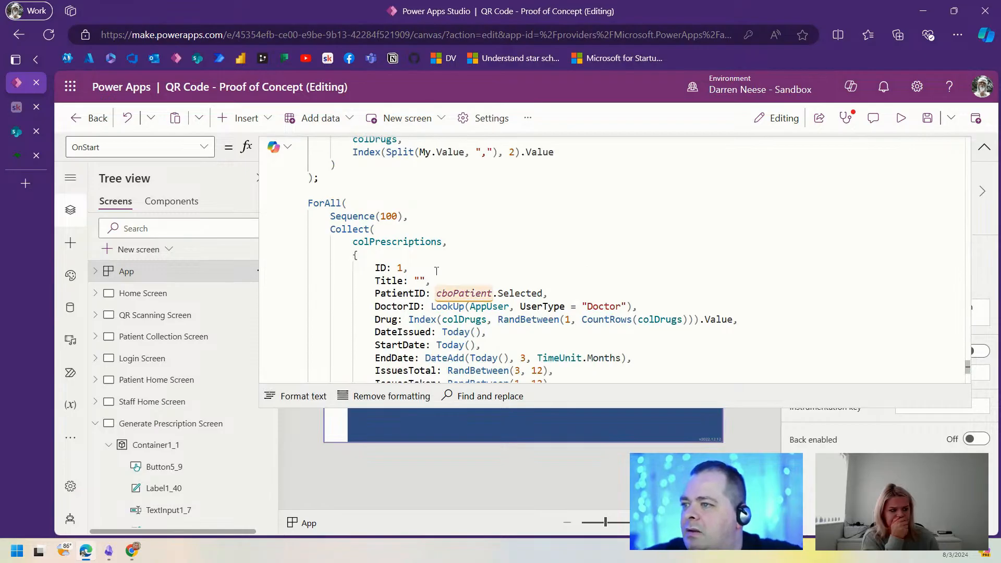
Step: Replace the hard-coded ID 1 and the empty Title with ThisRecord.Value
double_click(399, 268)
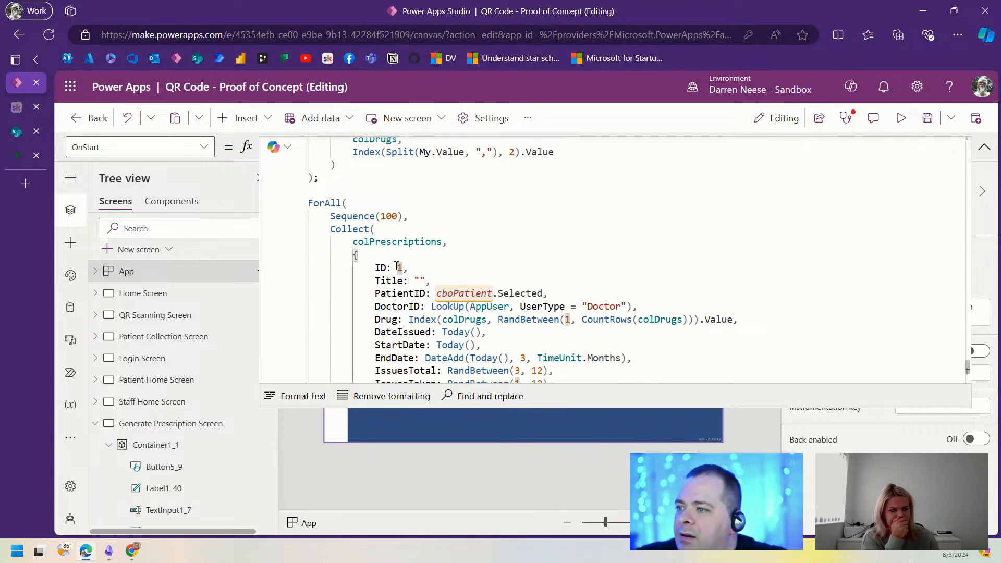
type("This")
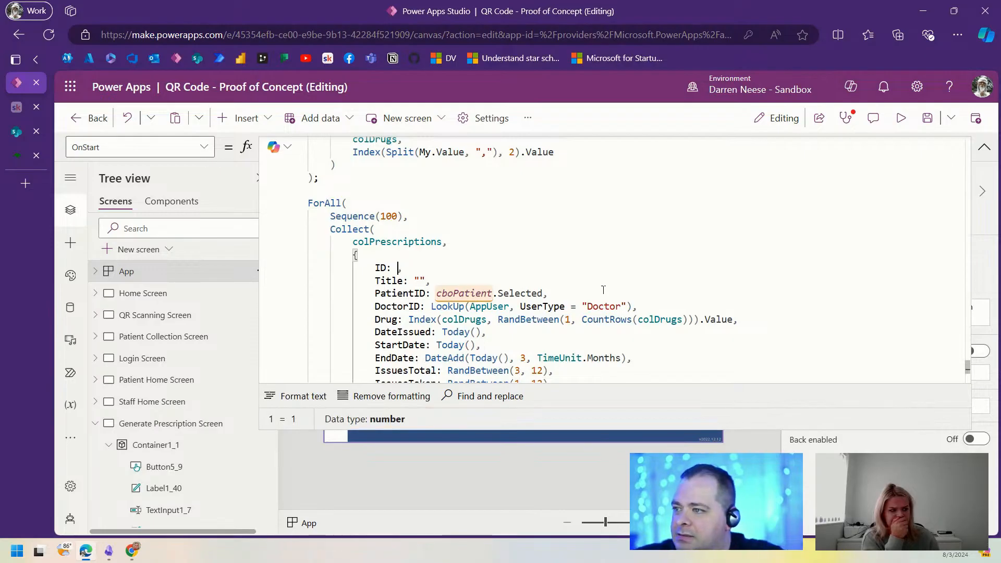
key("Tab")
type(".")
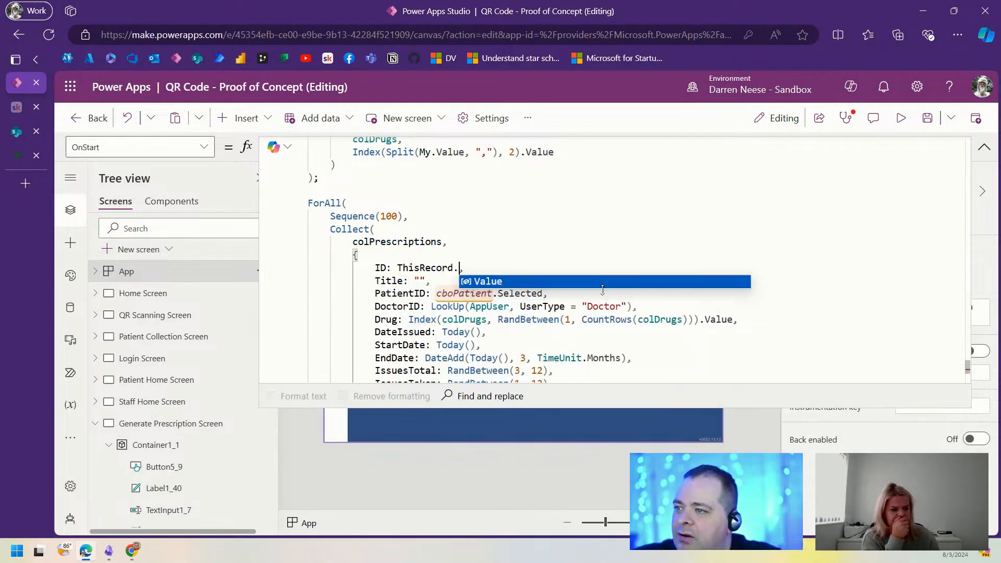
key("Tab")
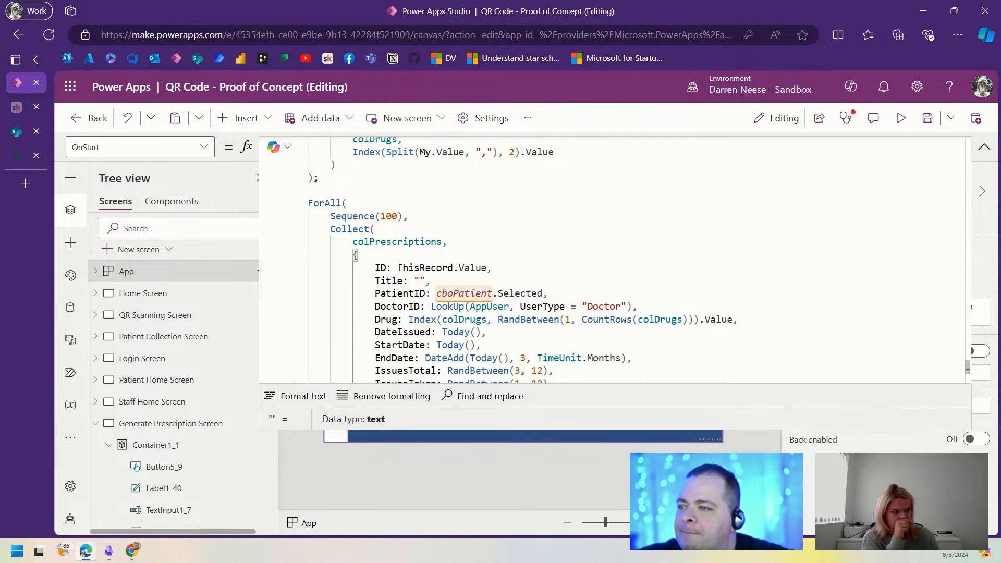
left_click_drag(397, 267, 486, 266)
key("ctrl+c")
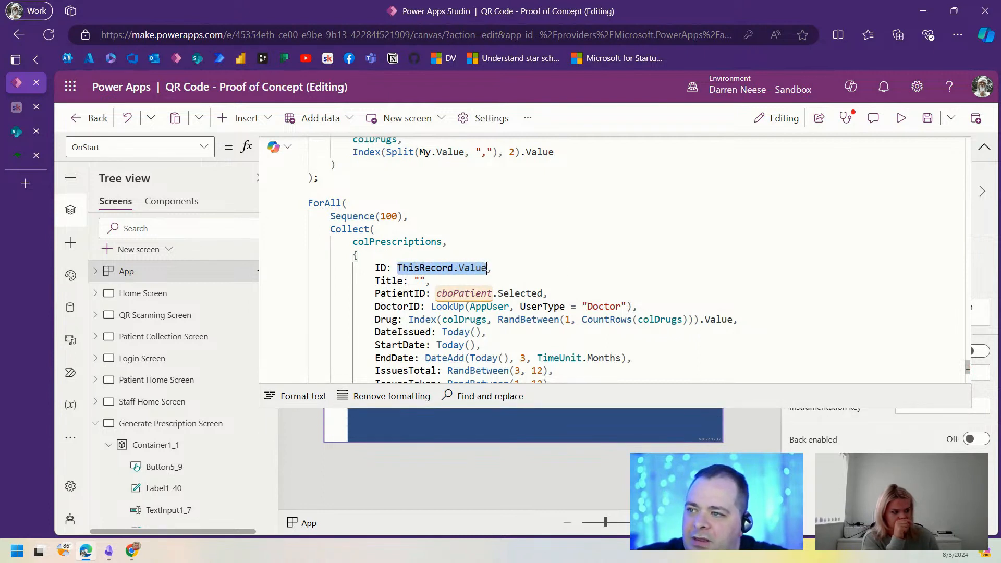
left_click_drag(424, 281, 414, 280)
key("ctrl+v")
Step: Review the DoctorID lookup, the PatientID value type and the three-month end date
left_click(467, 307)
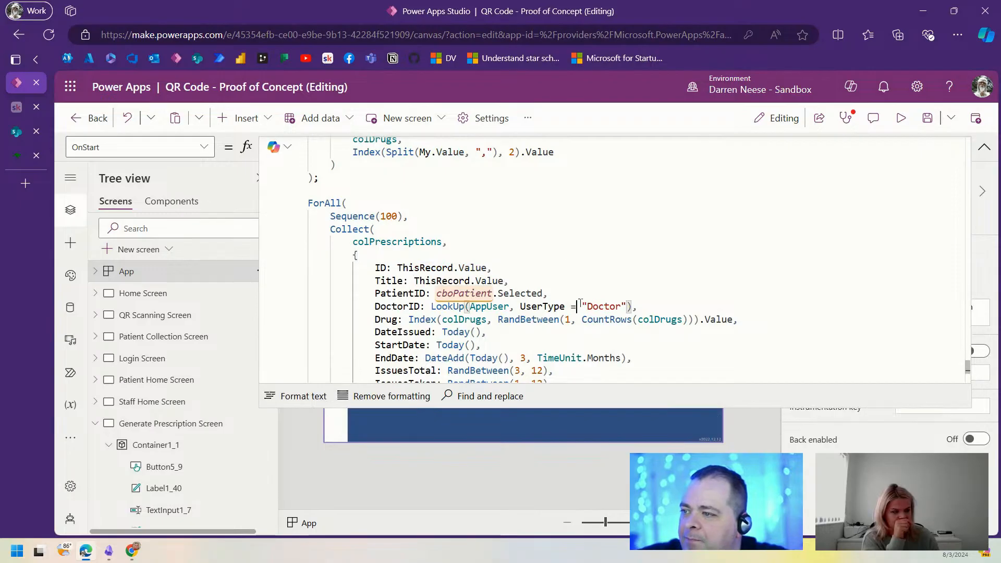
scroll(631, 317, "down", 2)
left_click(539, 225)
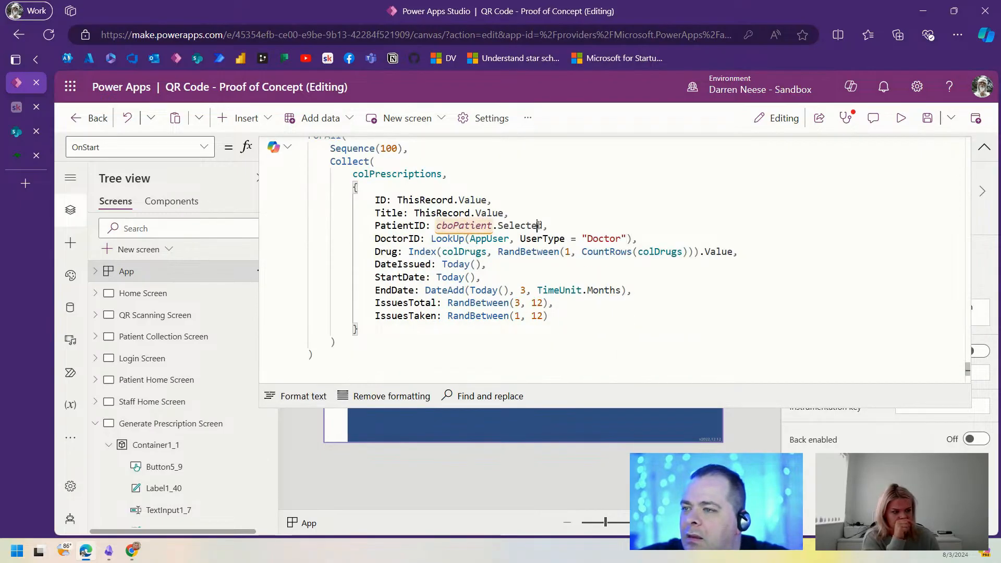
left_click(586, 227)
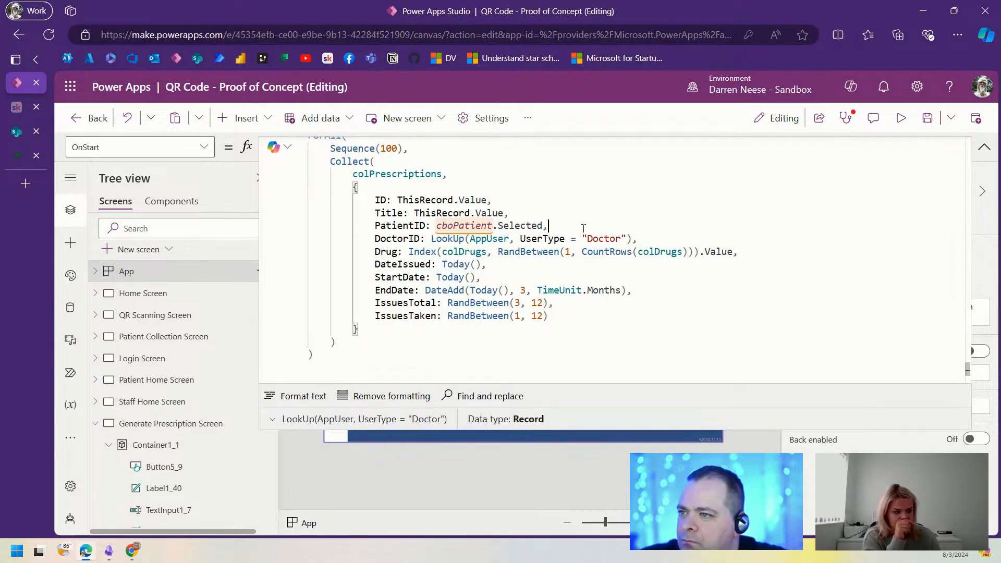
left_click(630, 223)
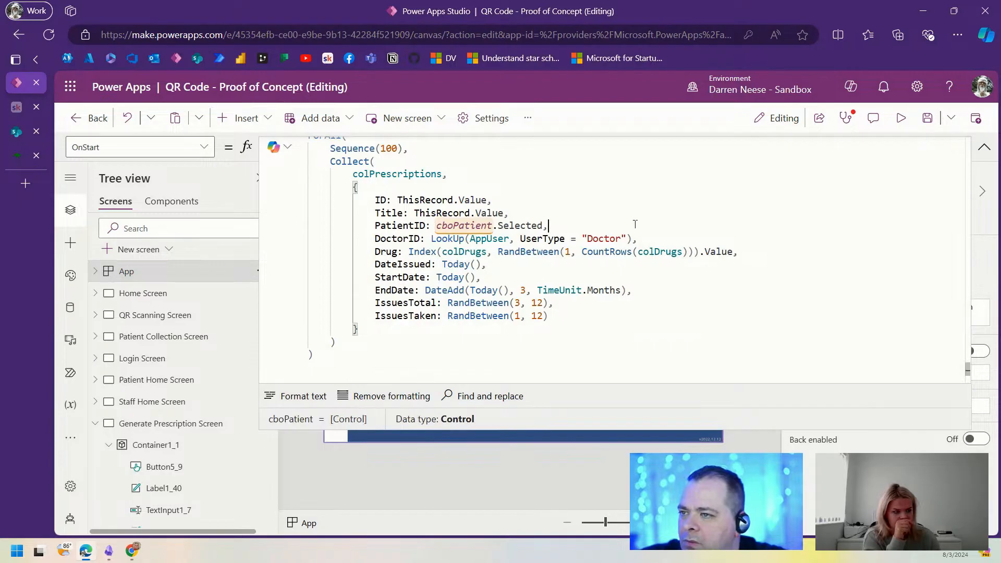
left_click_drag(430, 240, 644, 241)
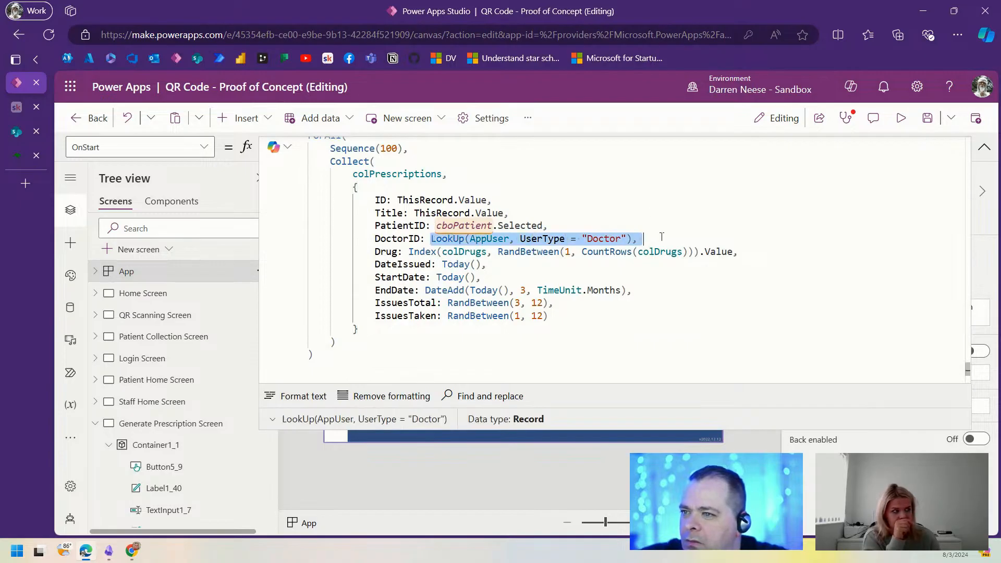
left_click(620, 277)
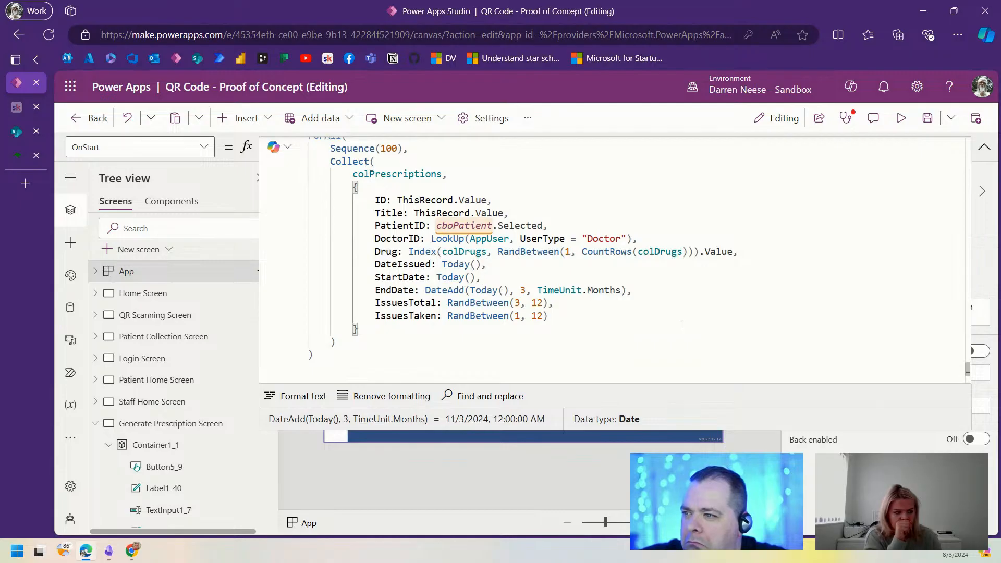
scroll(676, 320, "up", 3)
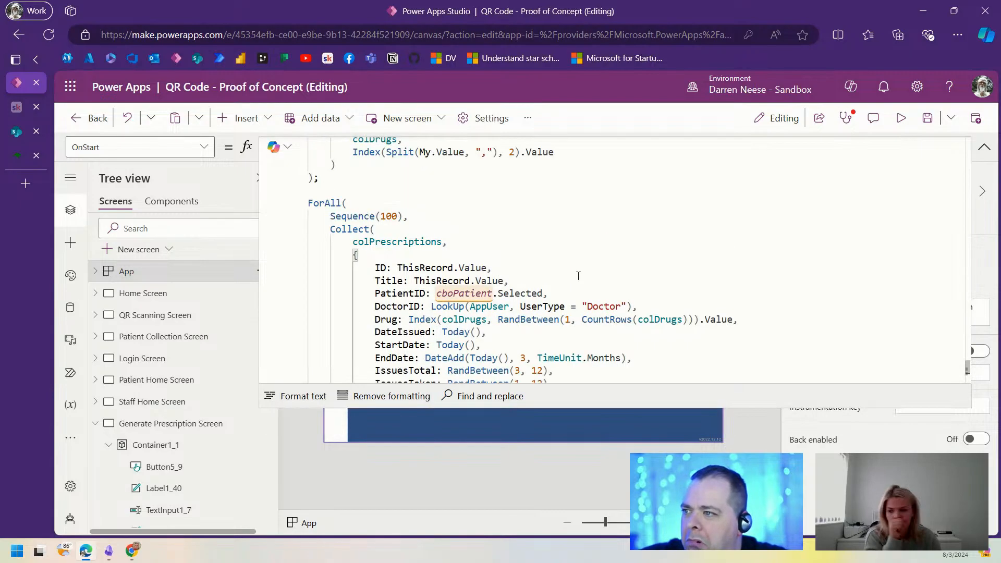
Step: Insert Clear(colPrescriptions); on the blank line above ForAll
double_click(412, 241)
key("ctrl+c")
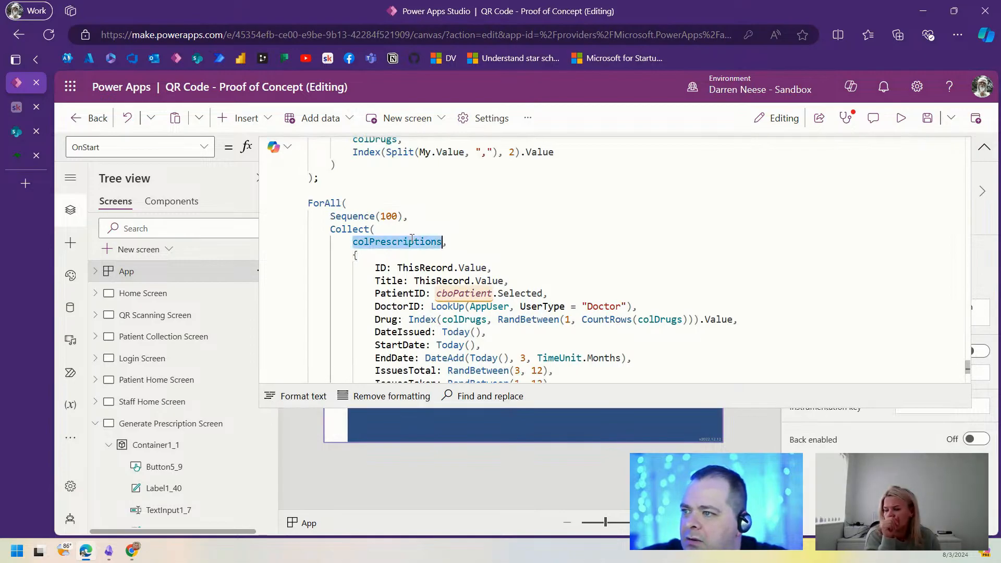
left_click(359, 189)
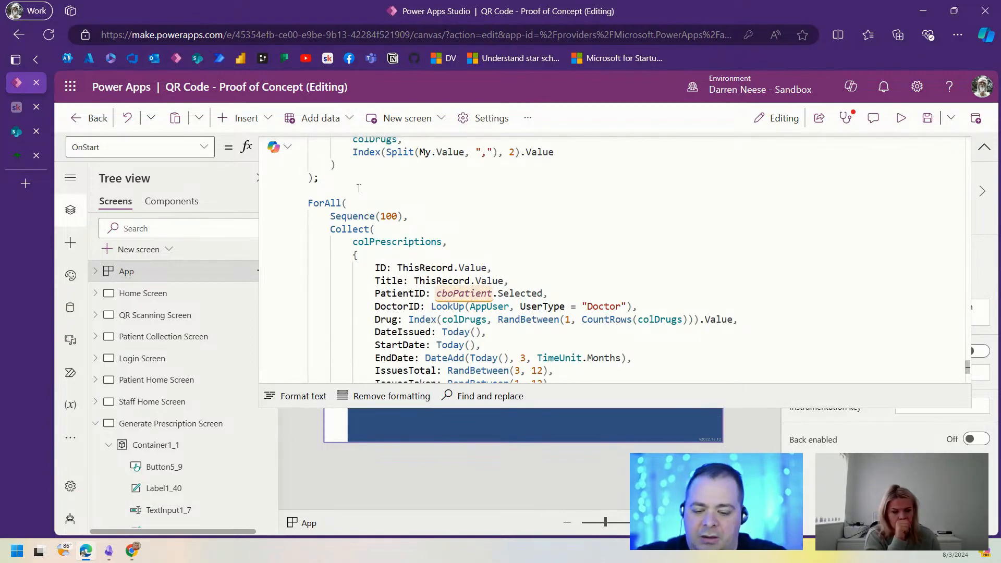
type("Clear();")
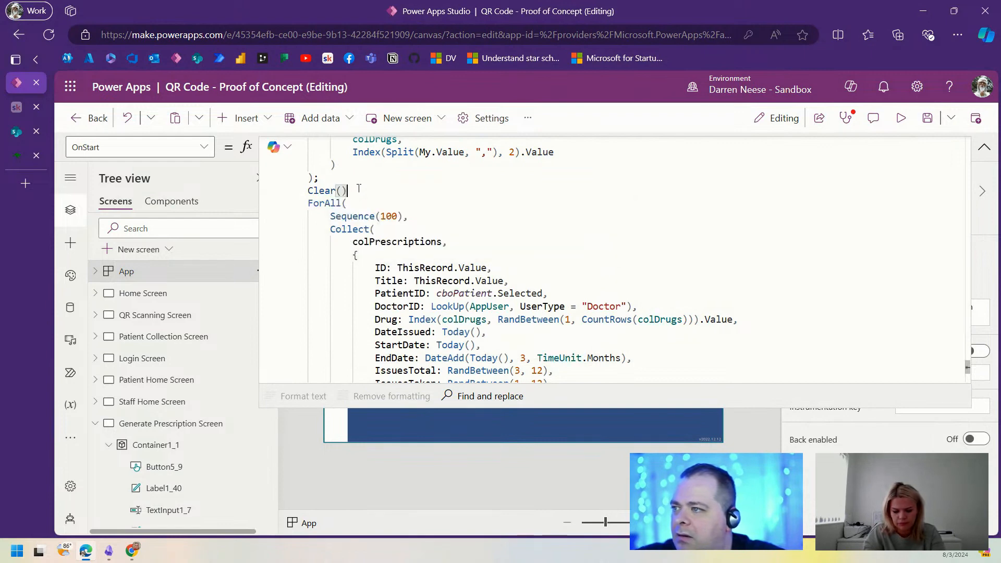
key("Left")
key("Left")
key("ctrl+v")
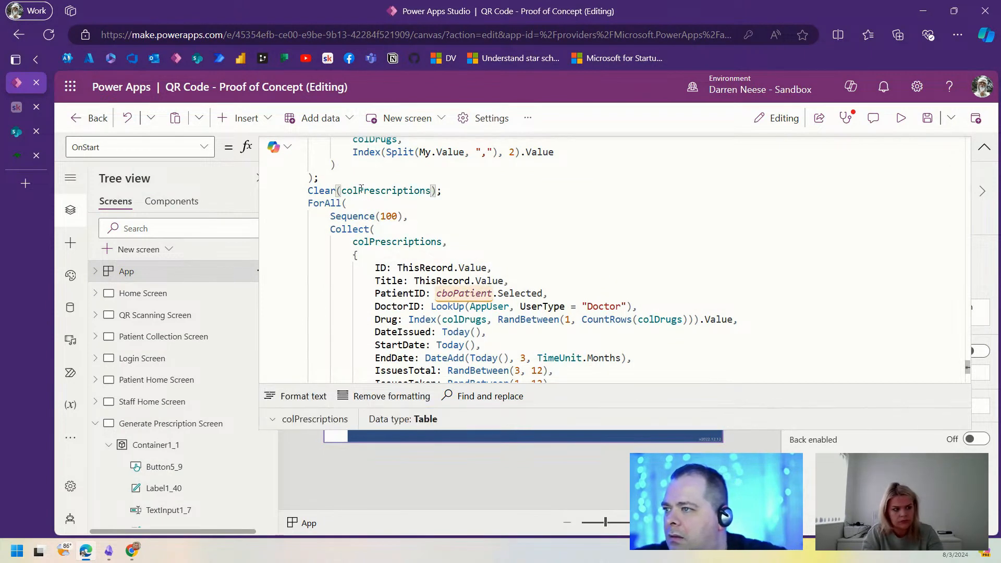
Step: Save the app and run its OnStart logic to load the data
left_click(928, 118)
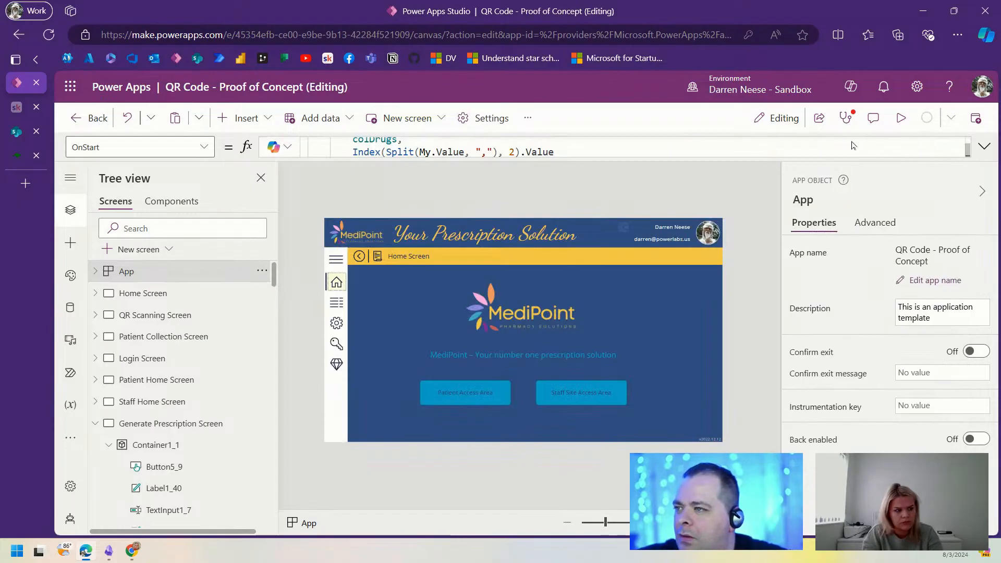
left_click(261, 272)
left_click(274, 360)
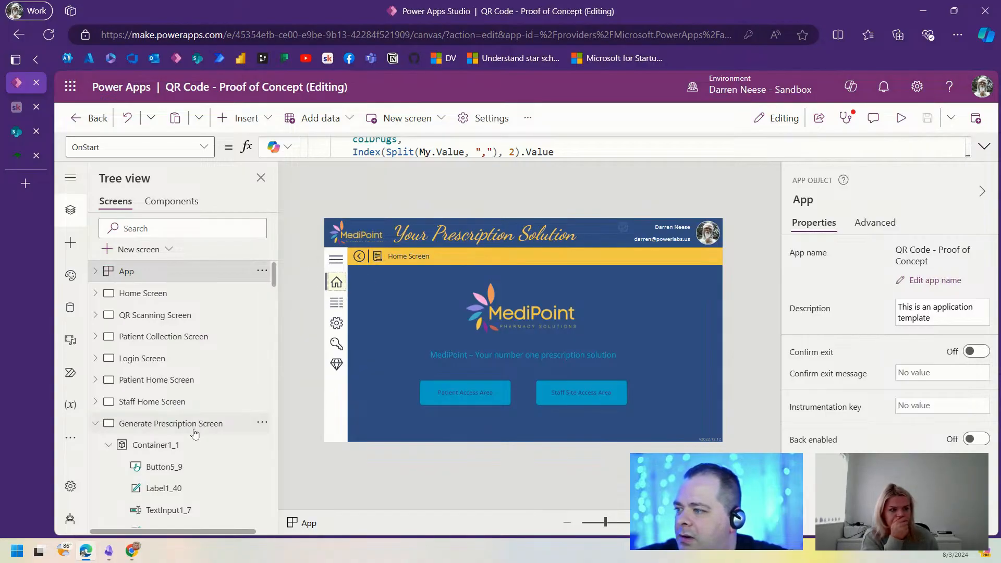
Step: Change the Prescription List Screen gallery's Items from colNavItems to colPrescriptions
left_click(194, 427)
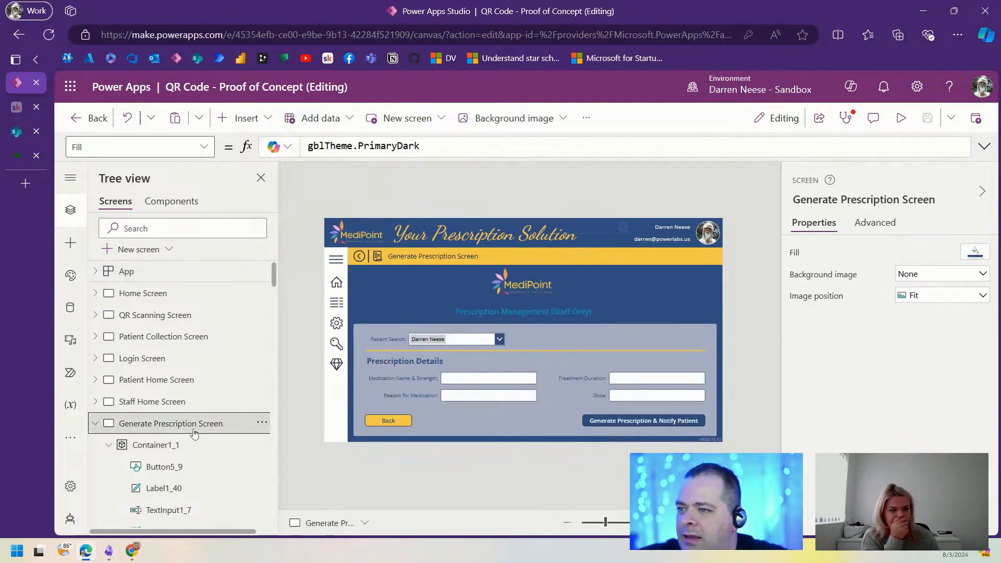
left_click(94, 423)
left_click(194, 466)
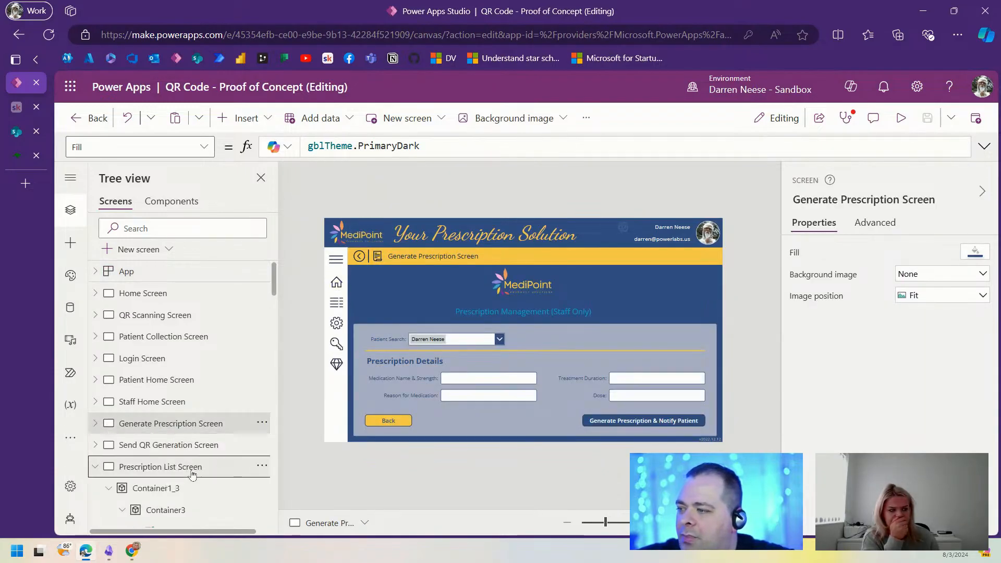
left_click(576, 395)
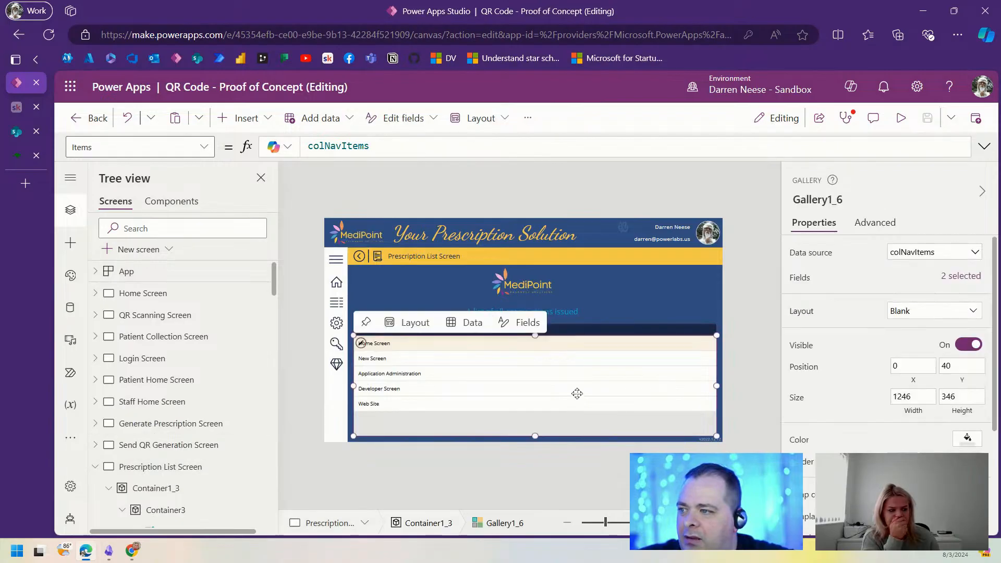
double_click(330, 146)
type("colPrescriptions")
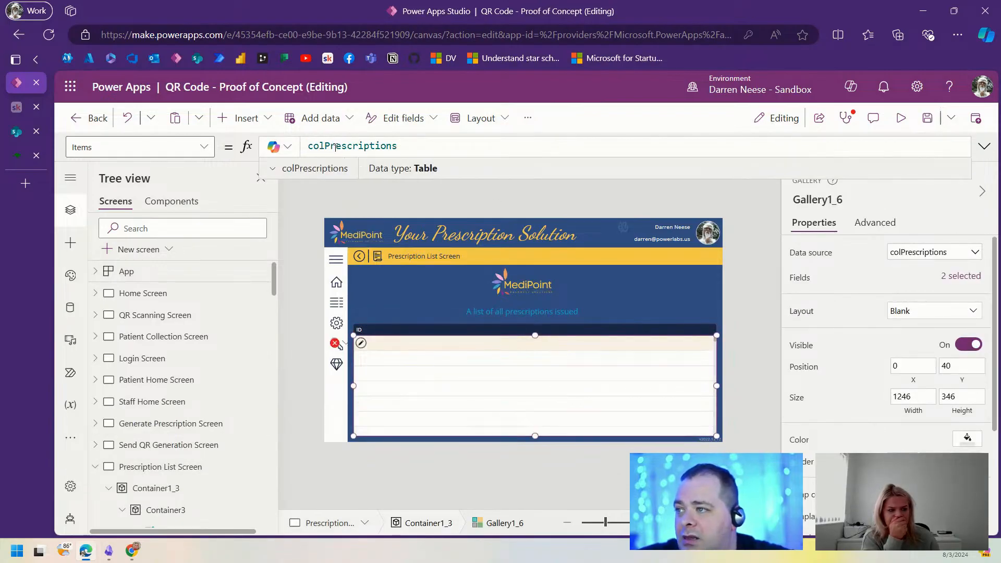
left_click(274, 170)
Step: Inspect the colPrescriptions preview and the gallery's resulting error details
scroll(696, 270, "down", 10)
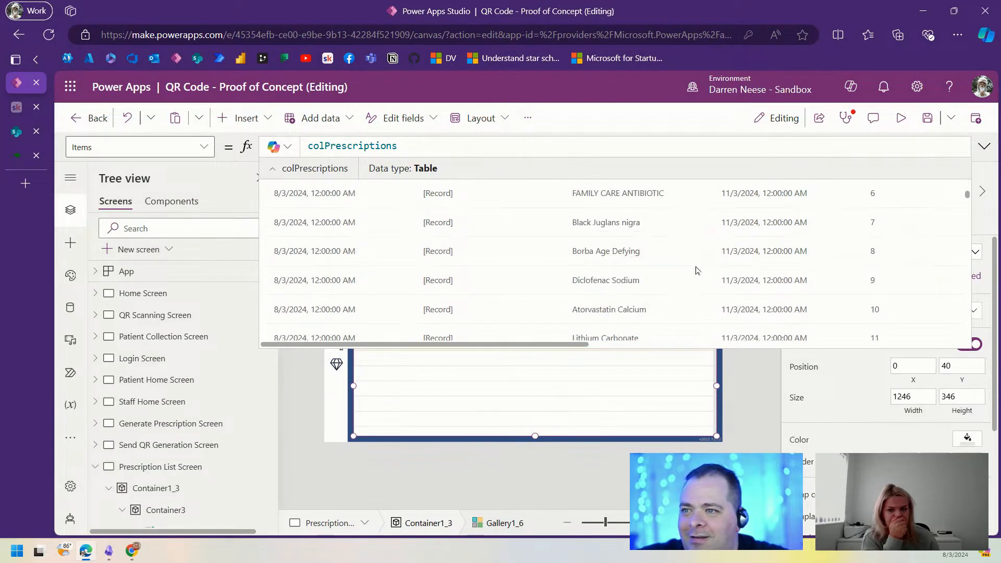
scroll(696, 270, "up", 10)
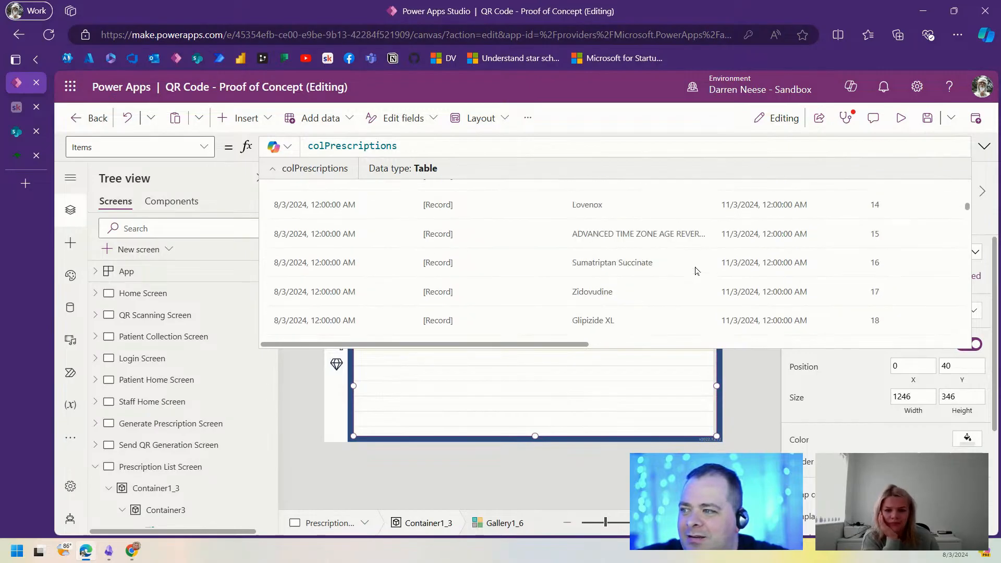
left_click(984, 146)
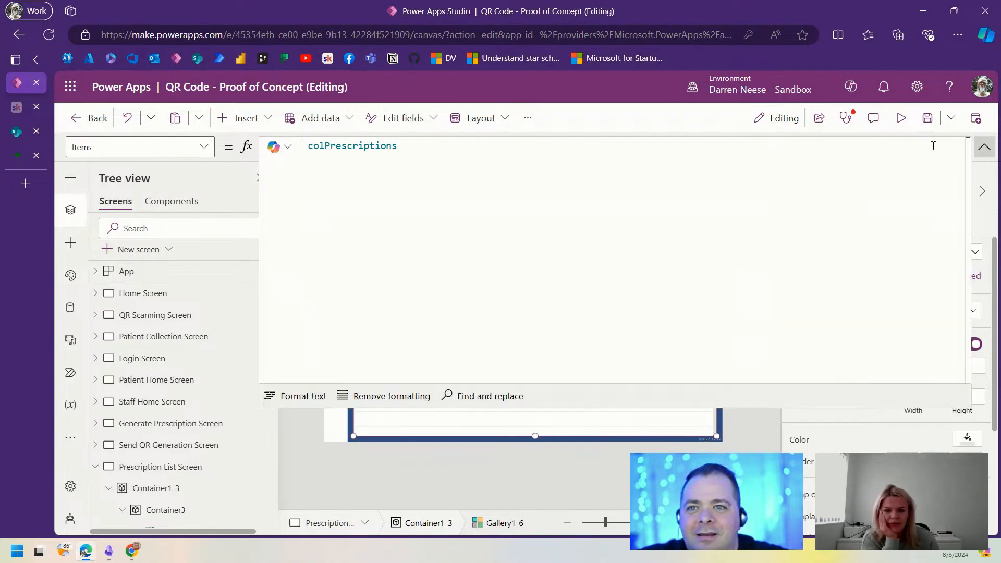
left_click(984, 146)
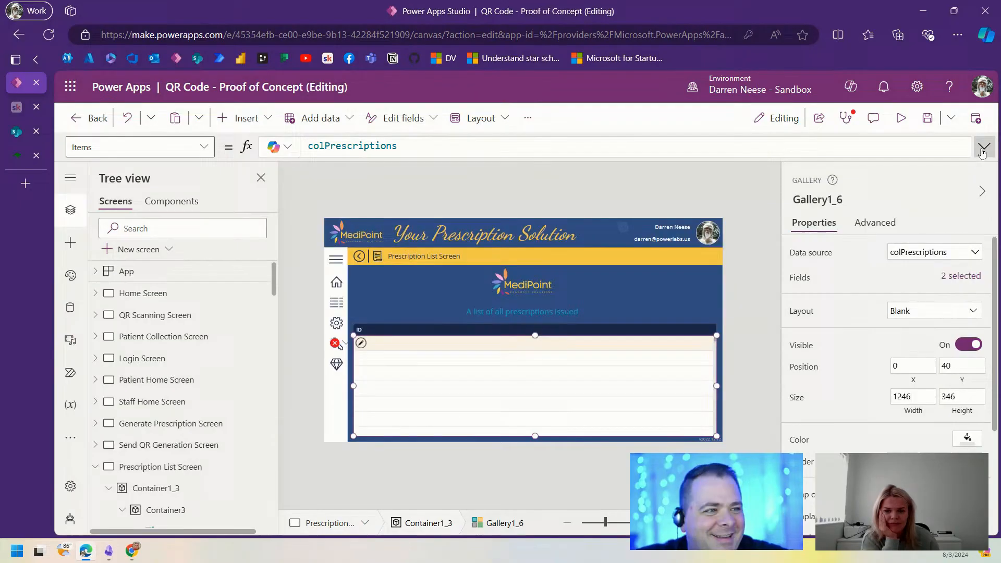
left_click(337, 344)
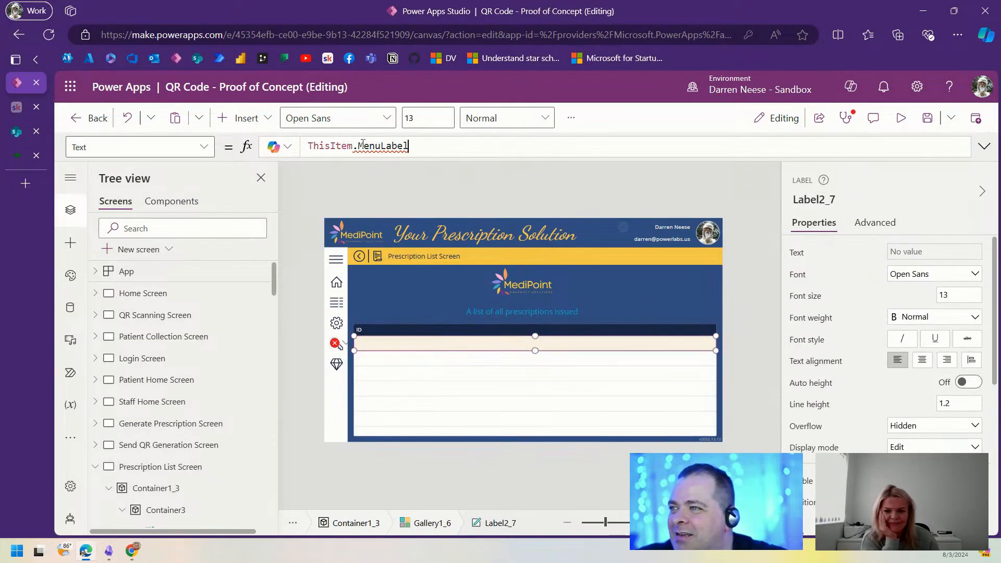
Step: Set the gallery row label Label2_7's Text to ThisItem.ID
mouse_move(367, 146)
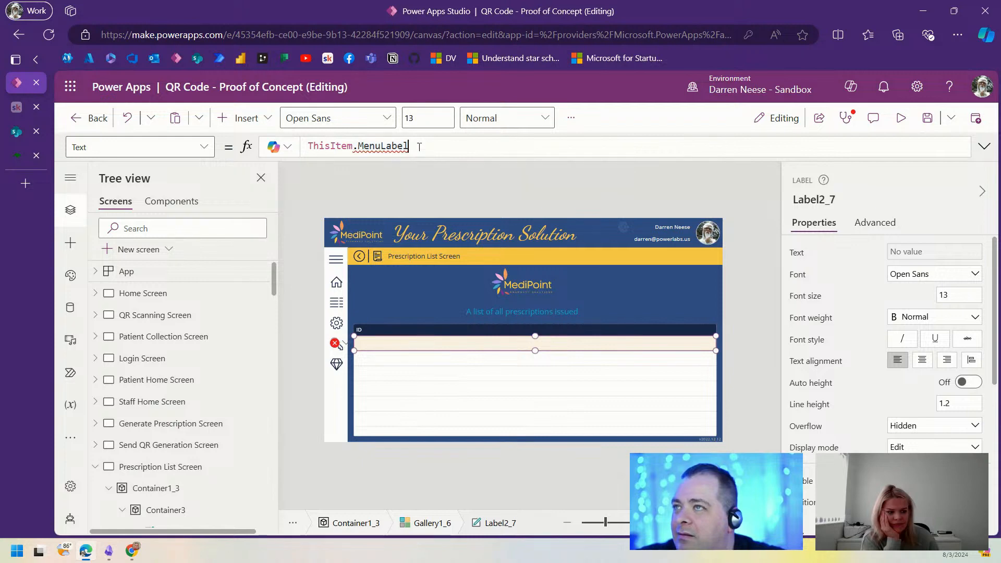
left_click_drag(410, 146, 357, 147)
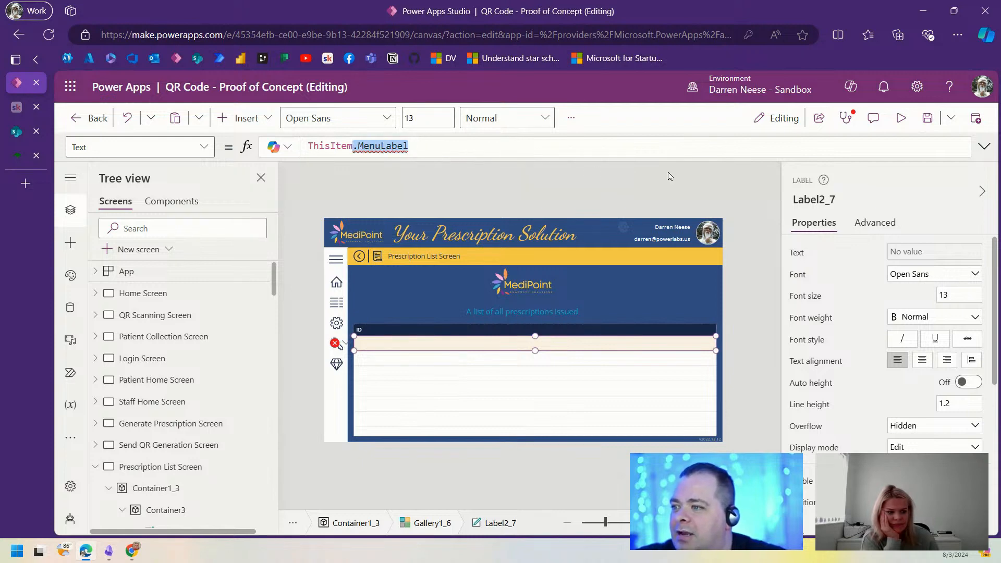
type(".ID")
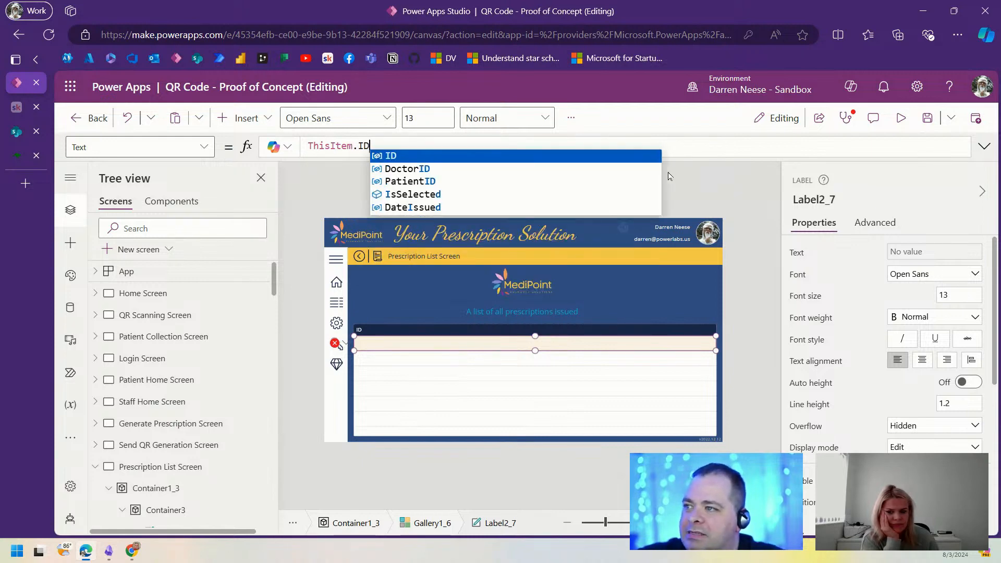
key("Tab")
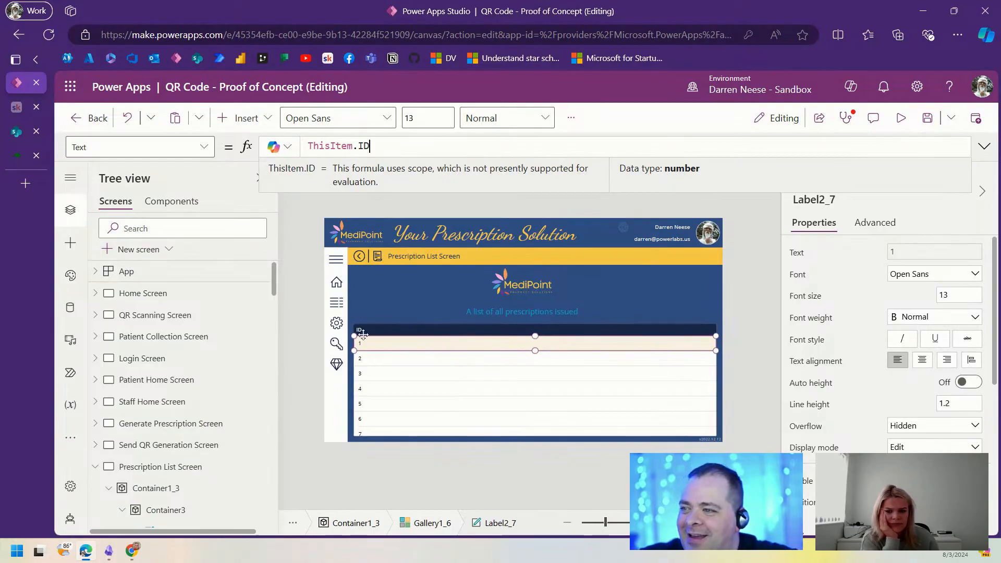
Step: Rename the ID header label from Label4 to lblHeading01
left_click_drag(604, 529, 614, 523)
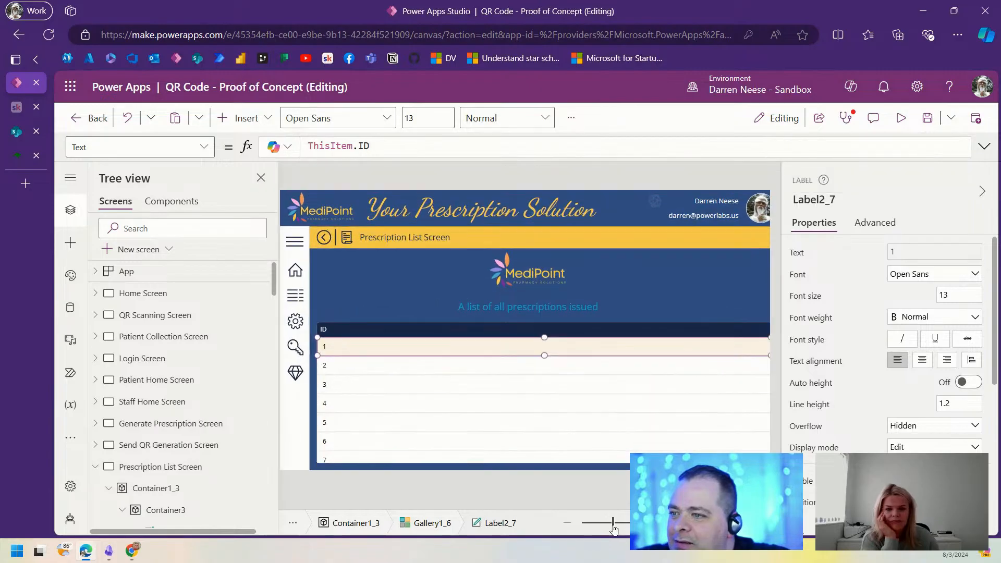
left_click(324, 331)
left_click(814, 201)
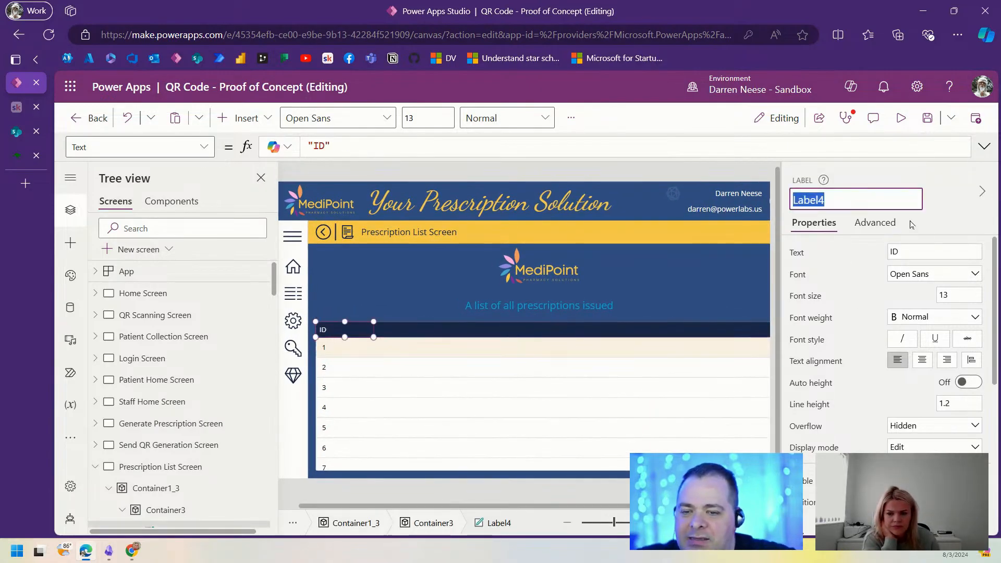
key("BackSpace")
type("lblHea")
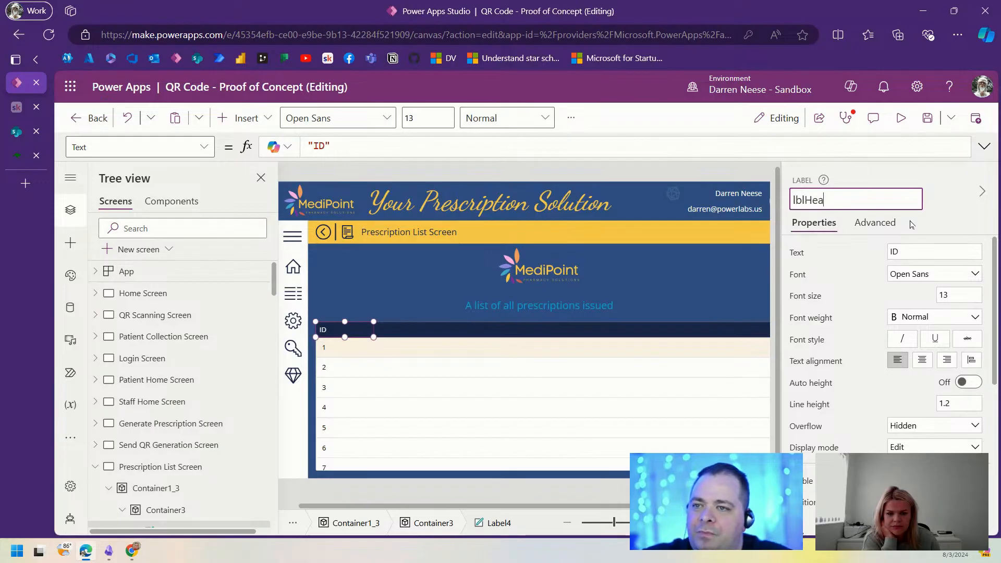
type("ding01")
key("Return")
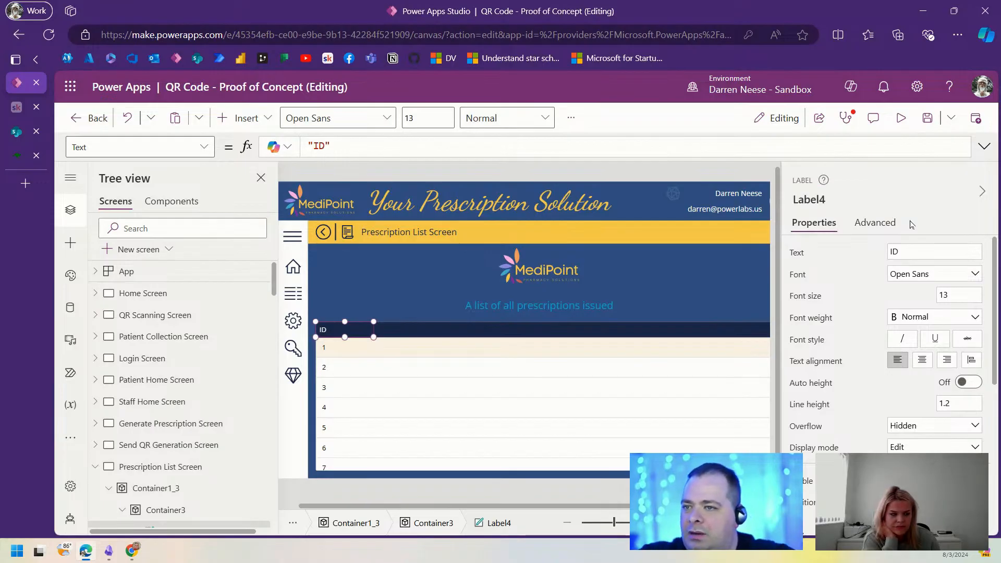
left_click(834, 200)
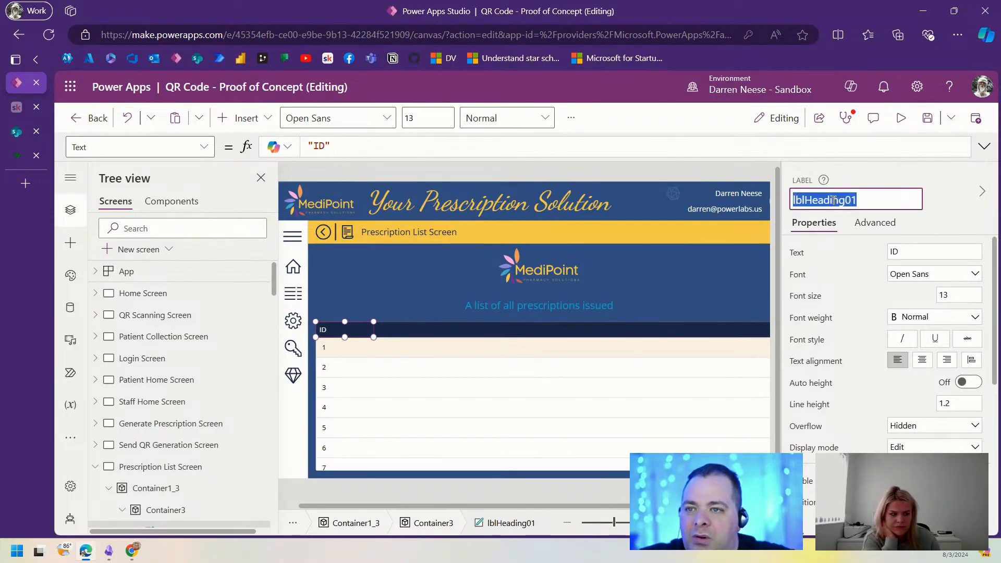
Step: Set Label2_7's Width to lblHeading01.Width
left_click(339, 355)
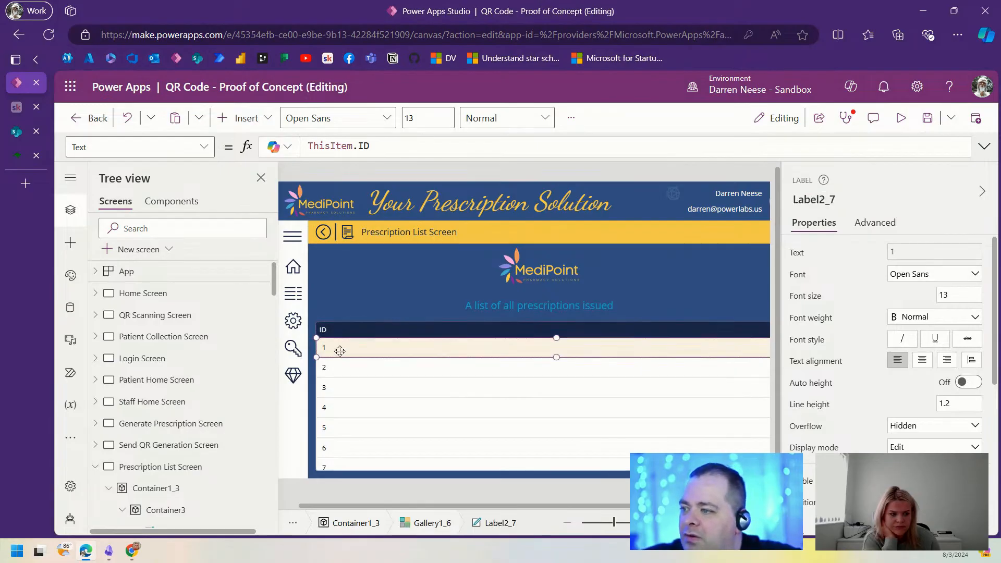
scroll(915, 422, "down", 3)
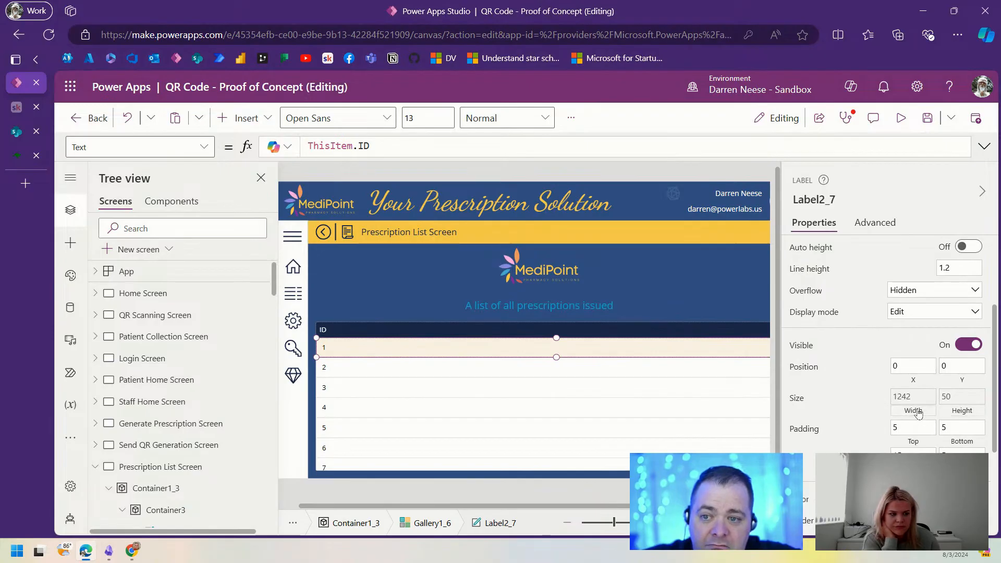
left_click(913, 399)
left_click_drag(419, 147, 304, 147)
type("lblHeading01")
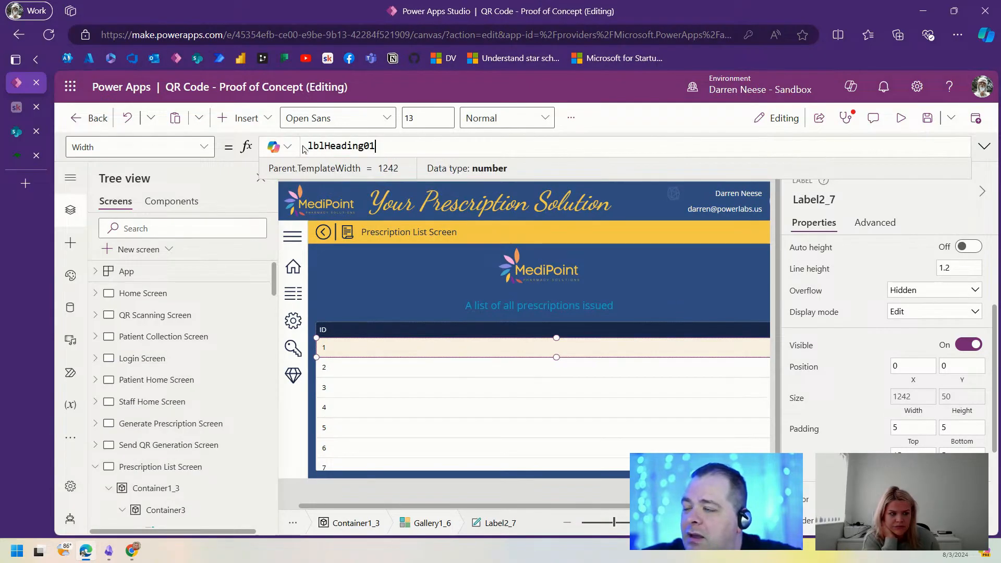
type(".W")
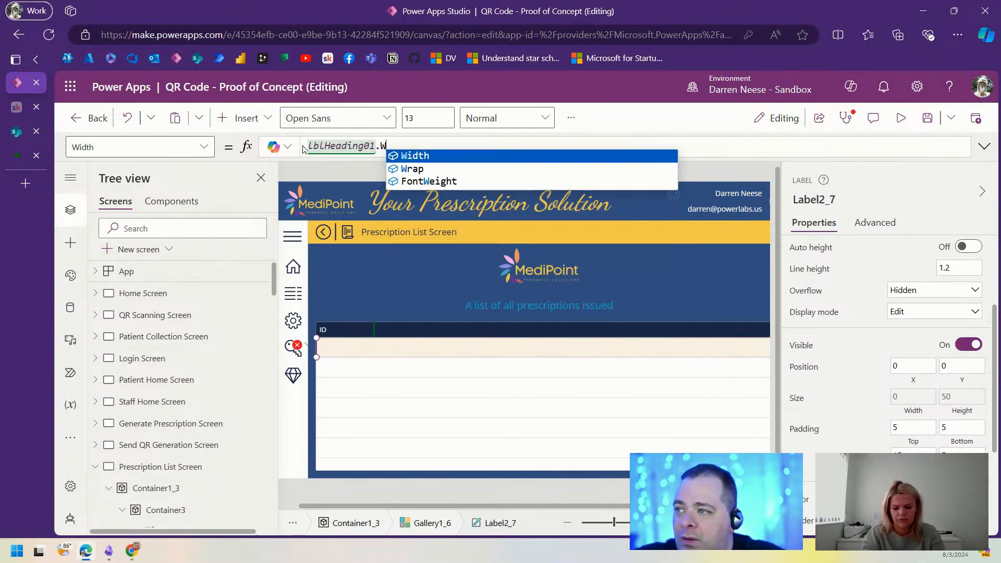
key("Tab")
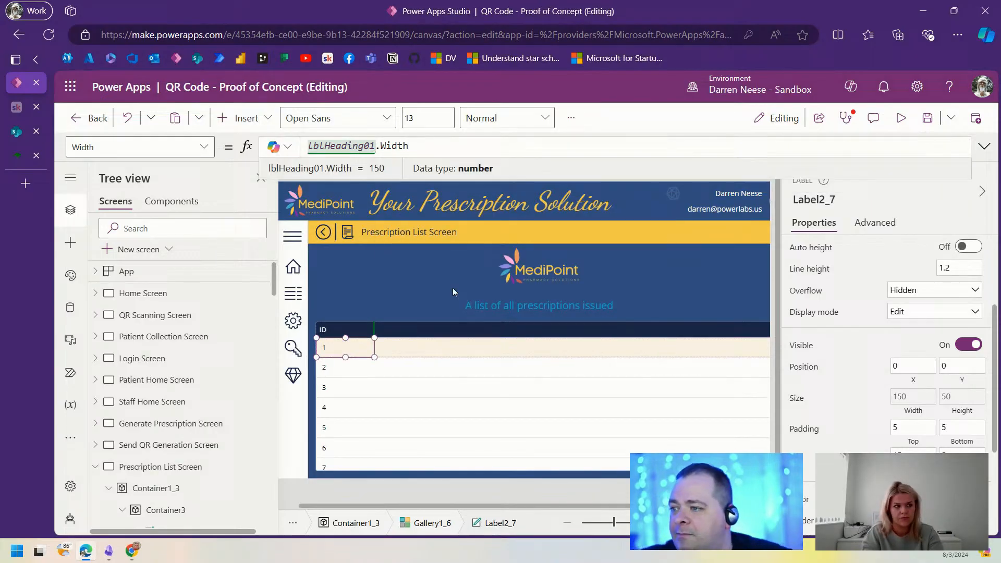
left_click(359, 330)
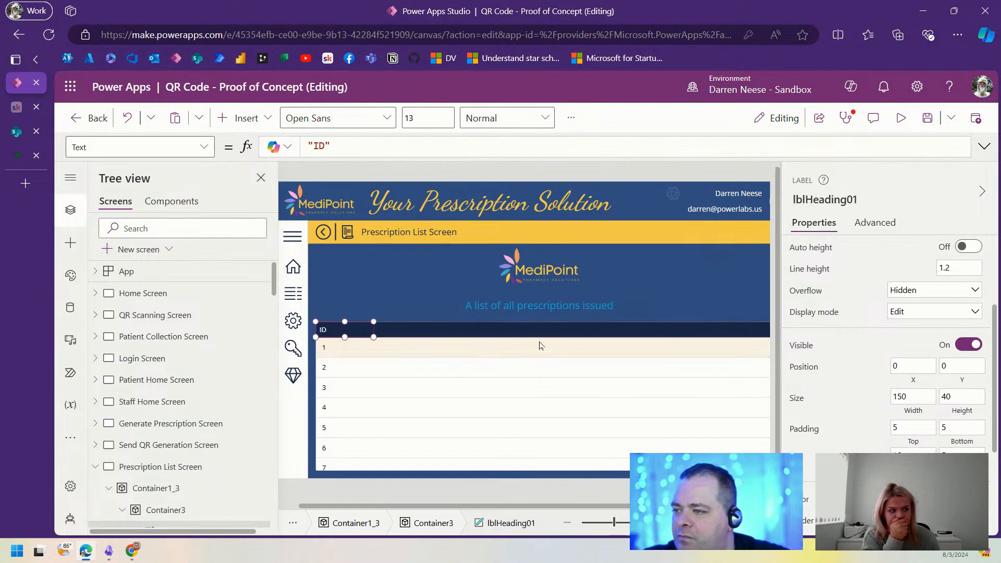
Step: Try setting the gallery's Y to Container3.Height, which leaves a formula error
left_click(611, 335)
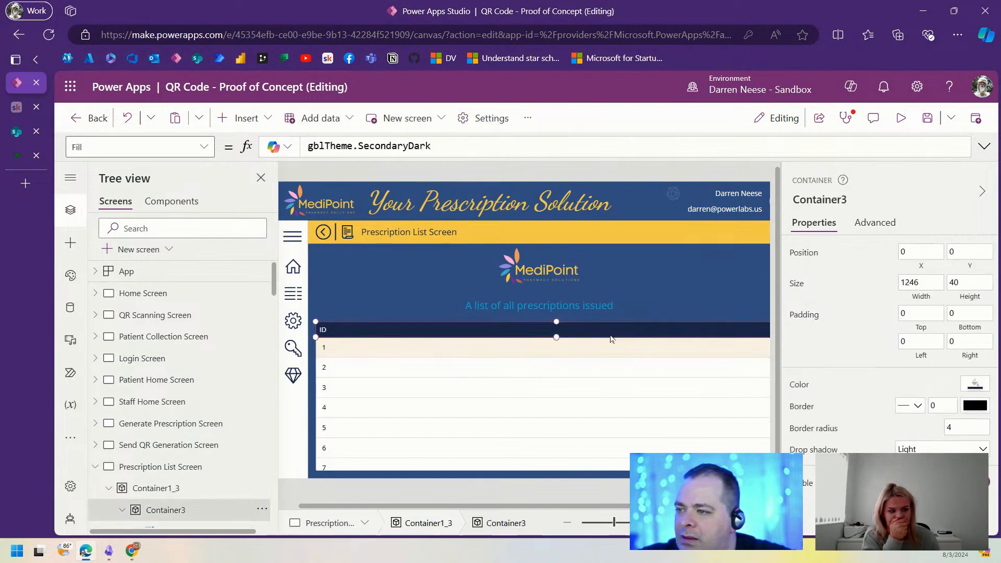
left_click(969, 282)
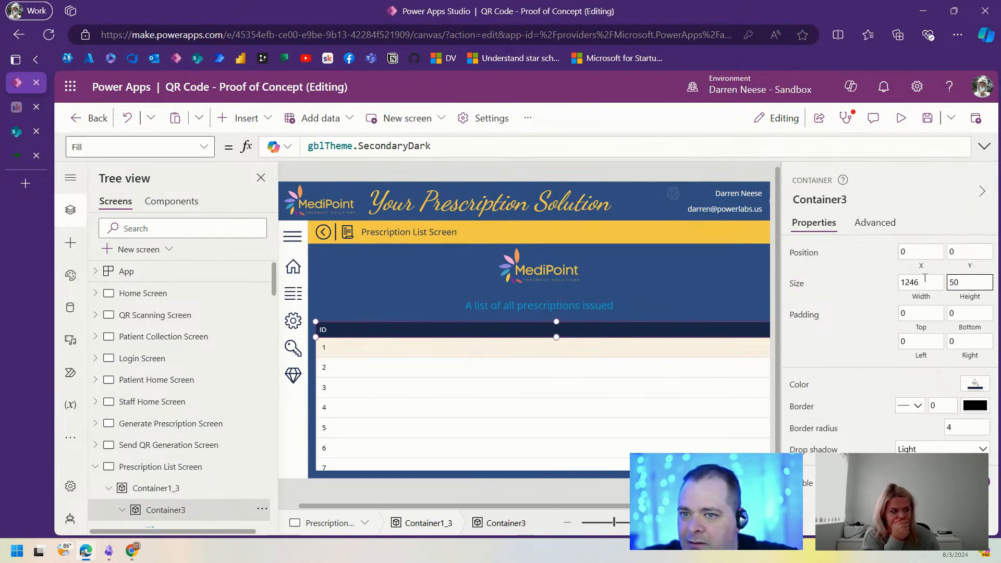
left_click(822, 199)
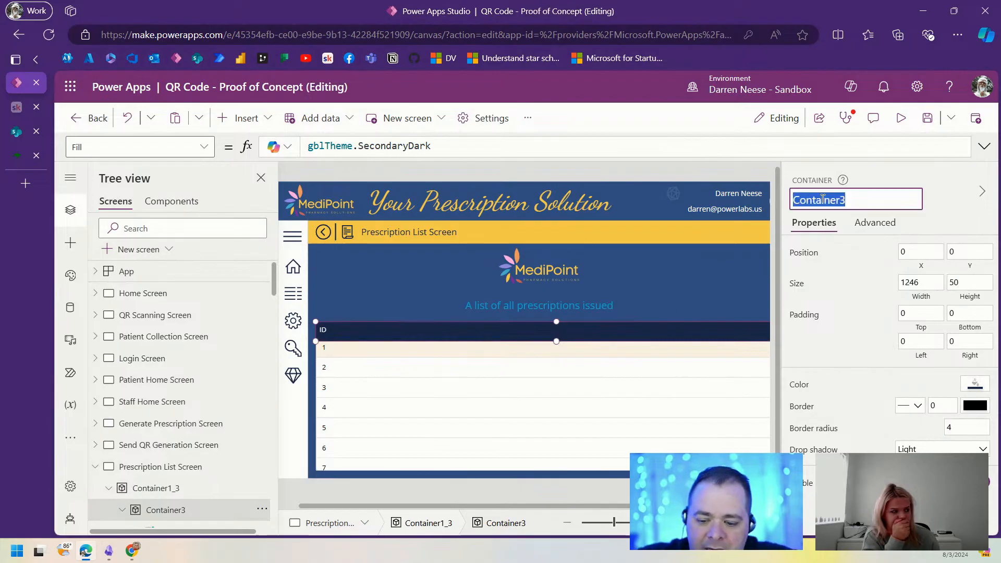
left_click(696, 399)
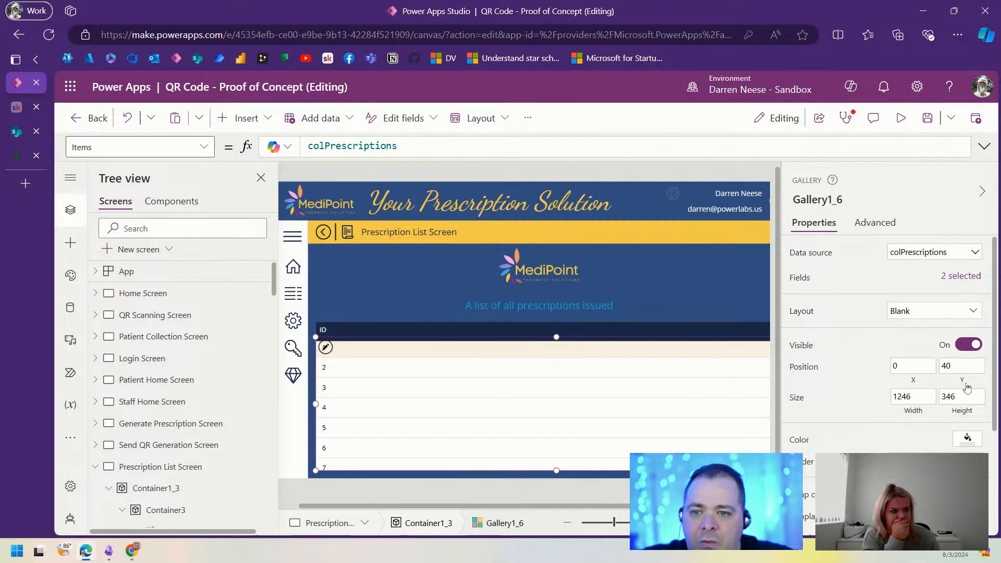
left_click(962, 366)
left_click(339, 147)
type("Container3.Height")
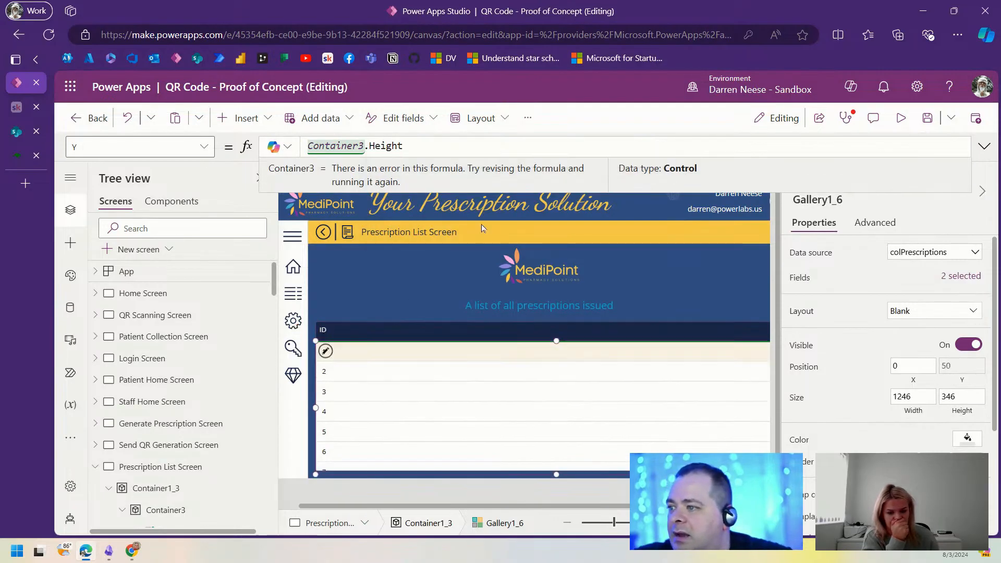
left_click(602, 528)
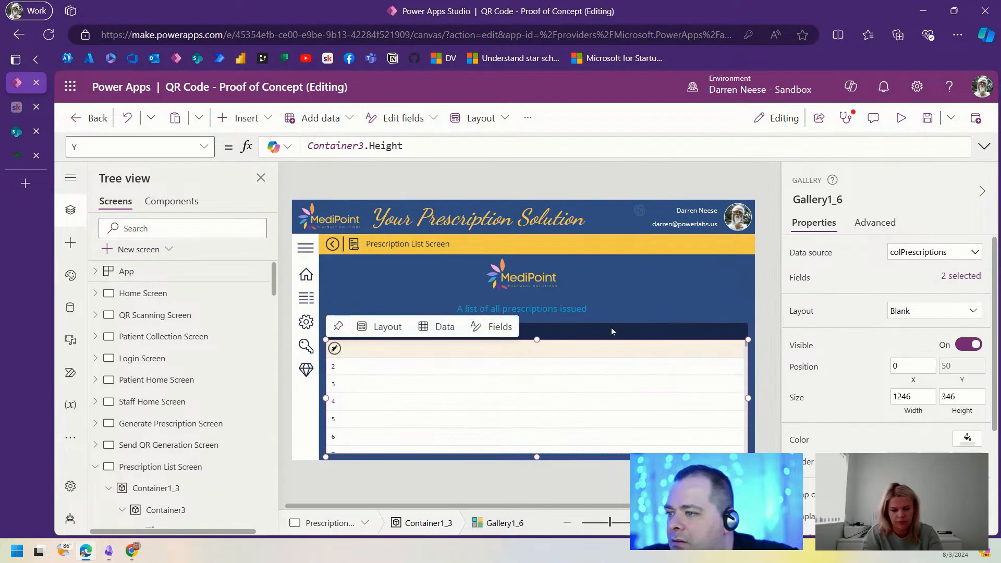
Step: Change the ID header label's Height from 40 to Parent.Height
left_click(331, 332)
left_click(331, 332)
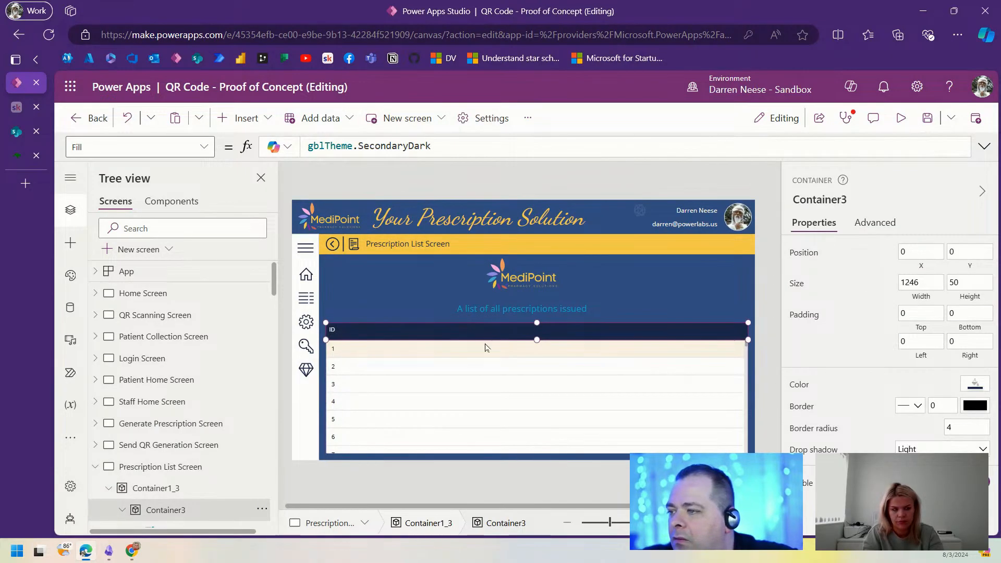
scroll(959, 378, "down", 3)
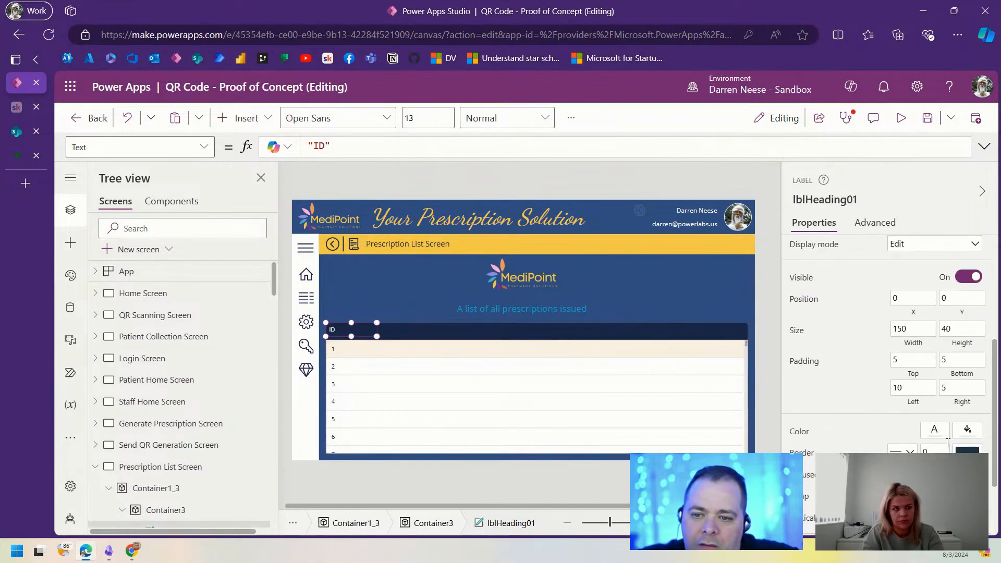
left_click(966, 344)
double_click(337, 143)
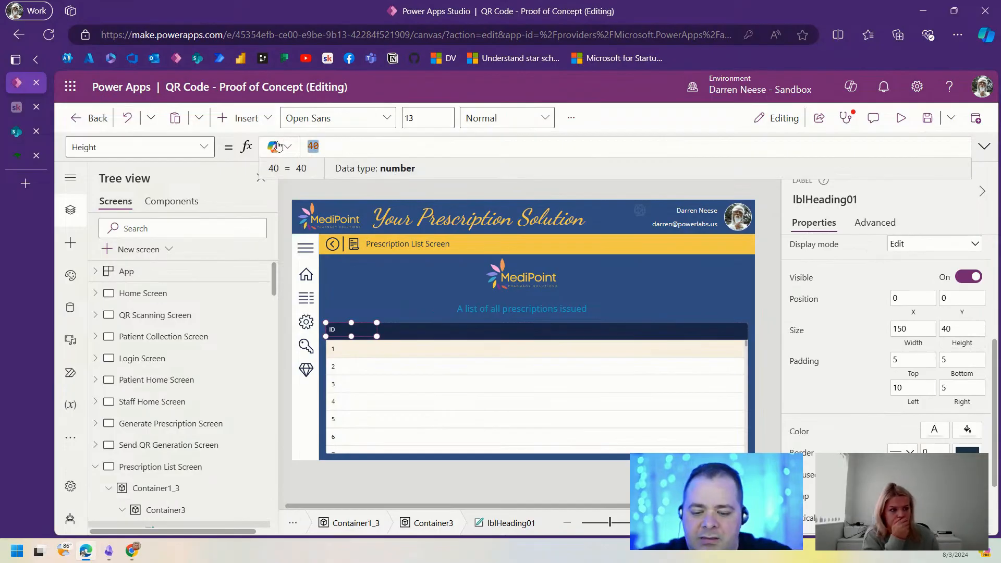
type("Par")
key("Tab")
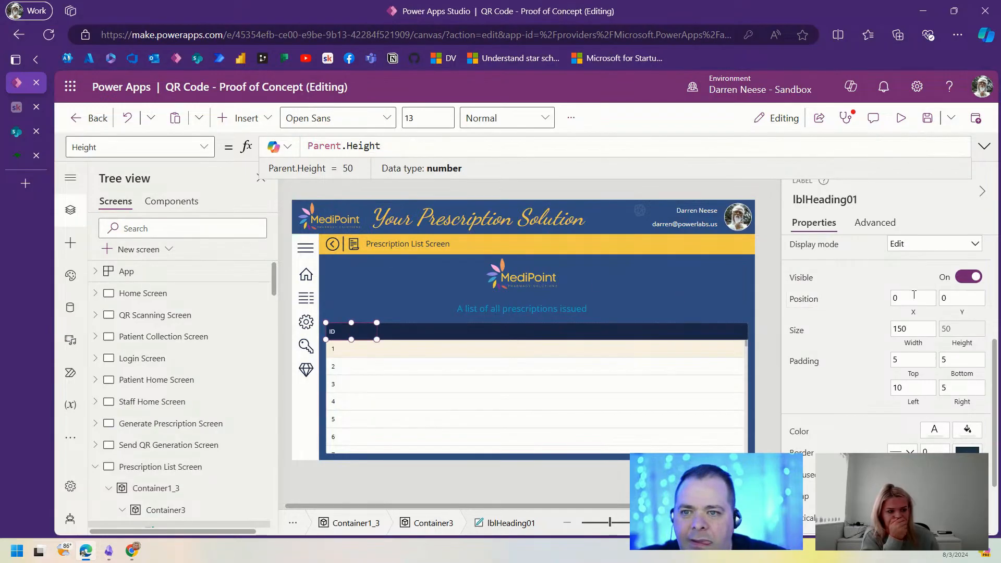
scroll(923, 333, "up", 4)
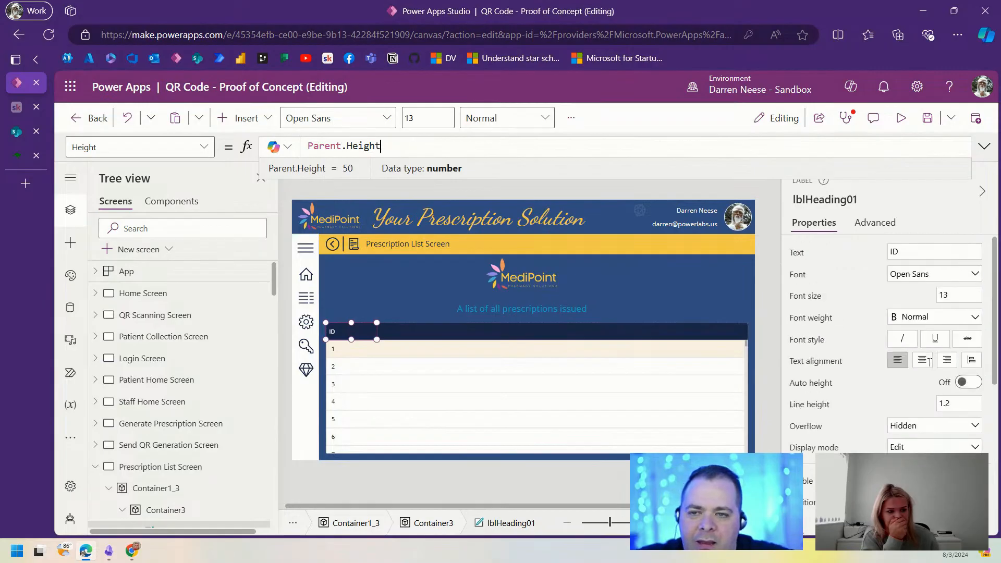
Step: Make the ID heading Semibold, 80 wide and center-aligned
left_click(958, 319)
left_click(944, 338)
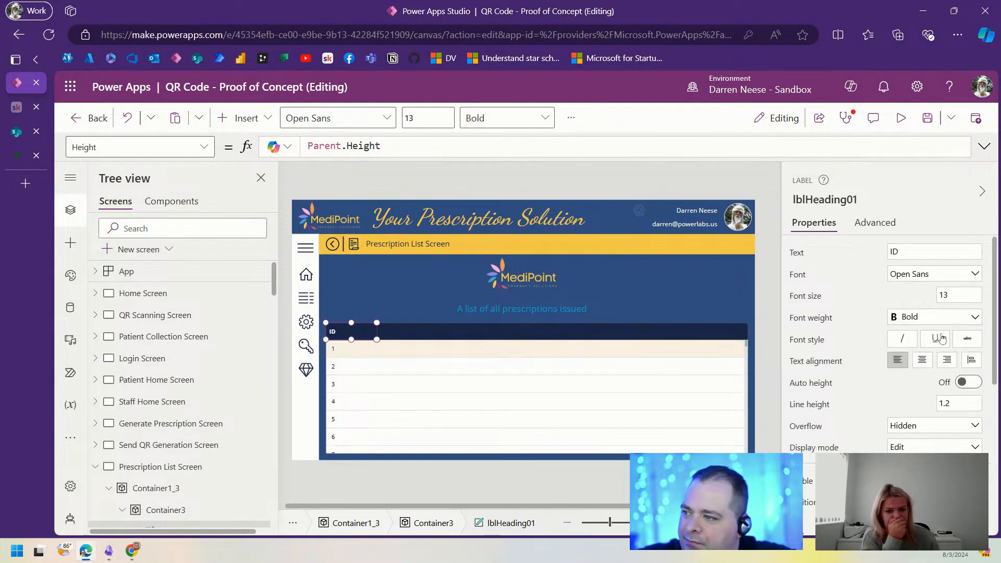
left_click(955, 318)
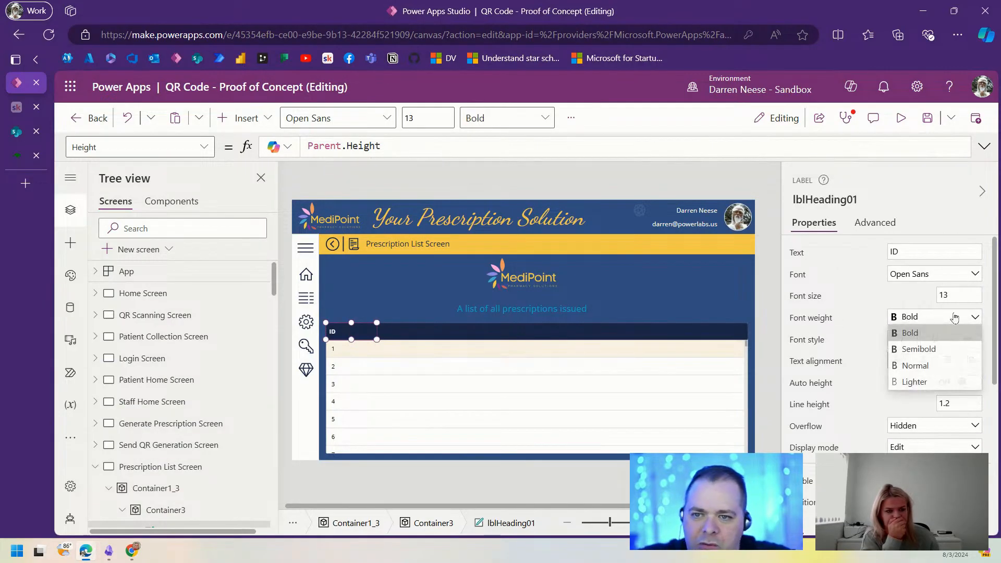
left_click(946, 351)
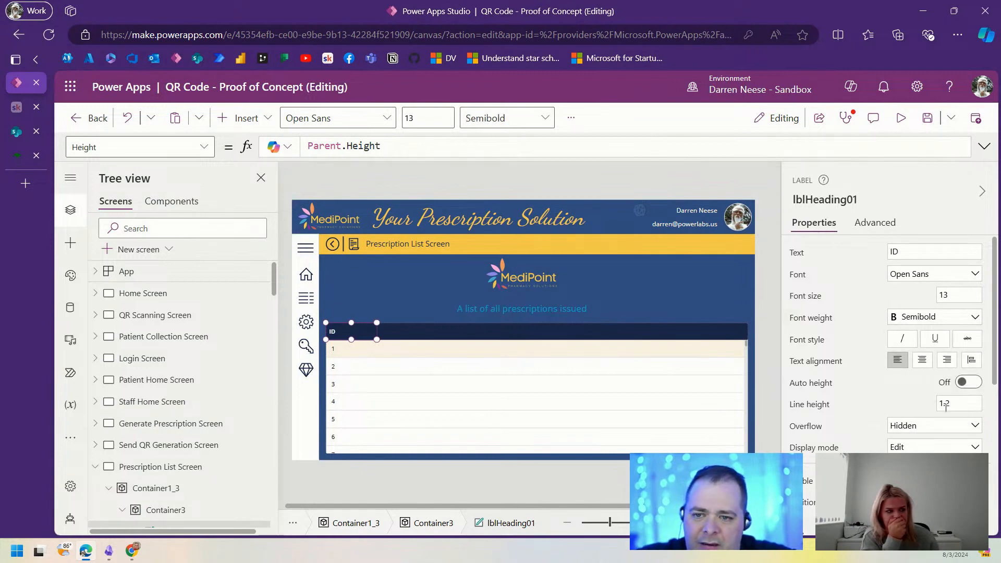
scroll(923, 365, "down", 4)
left_click(920, 330)
double_click(920, 329)
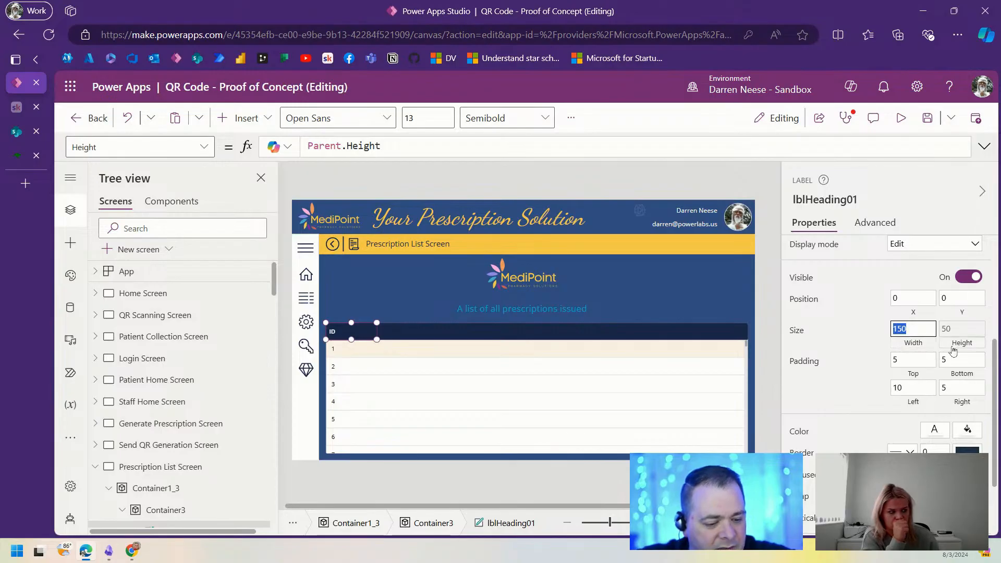
type("80")
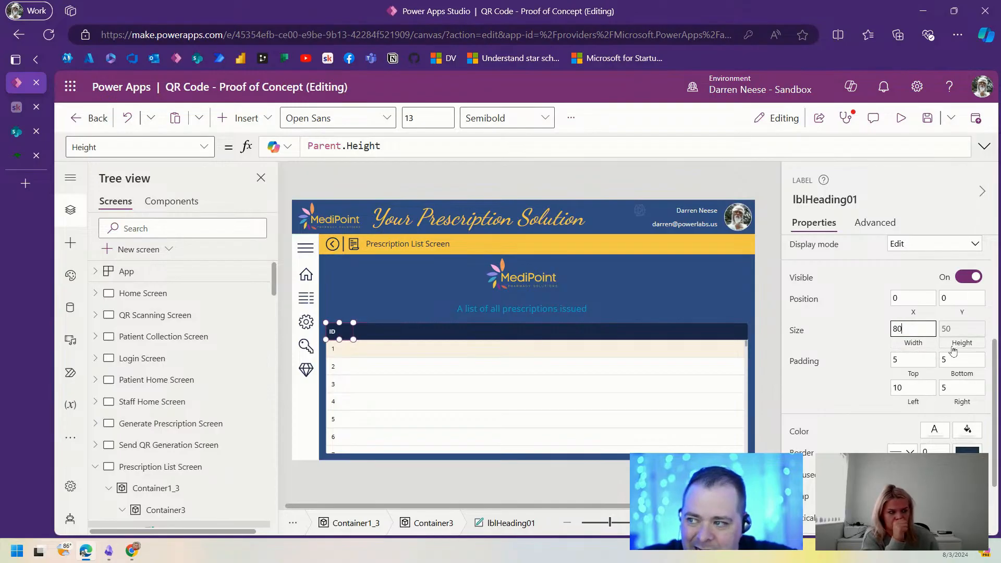
scroll(948, 410, "down", 3)
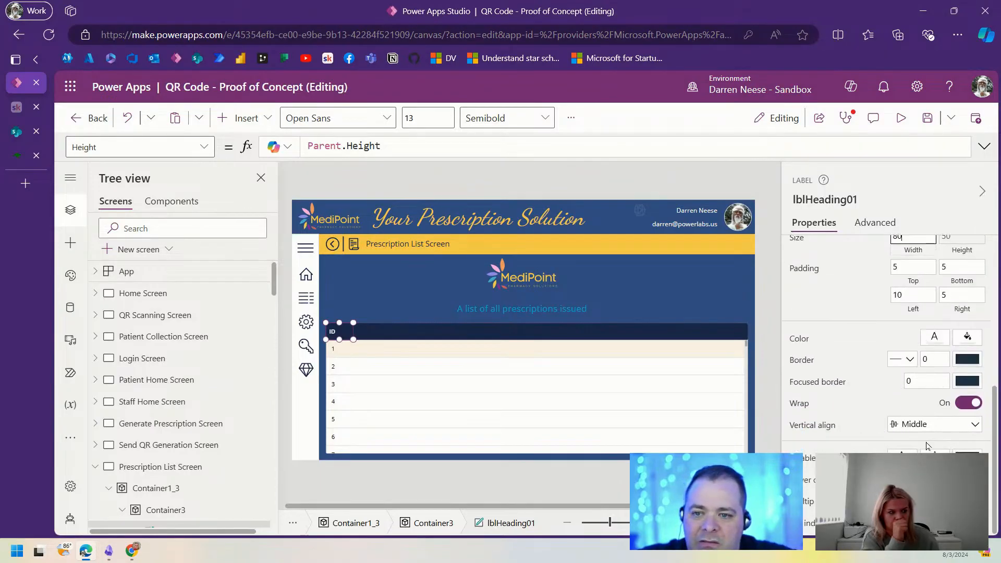
scroll(936, 365, "up", 5)
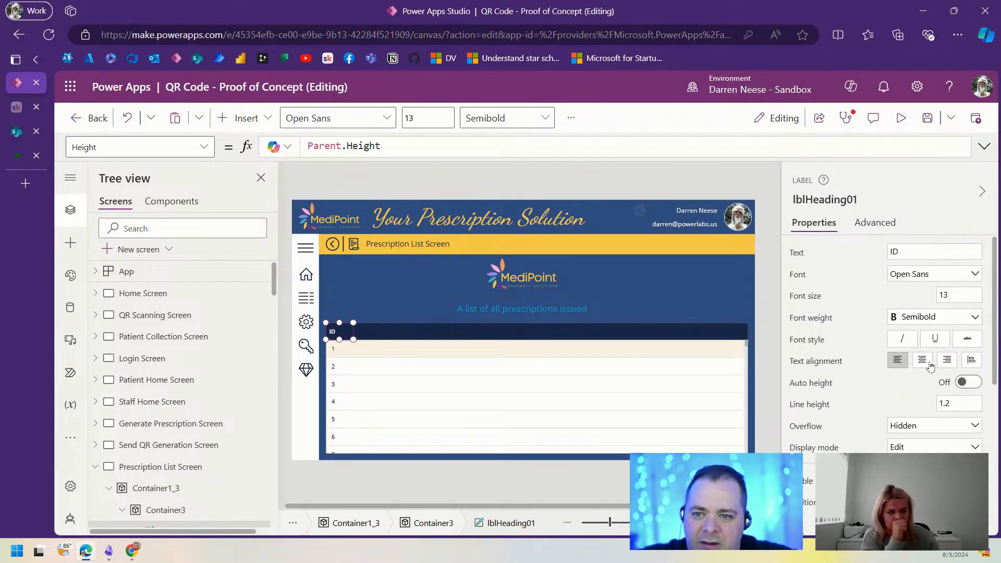
left_click(923, 360)
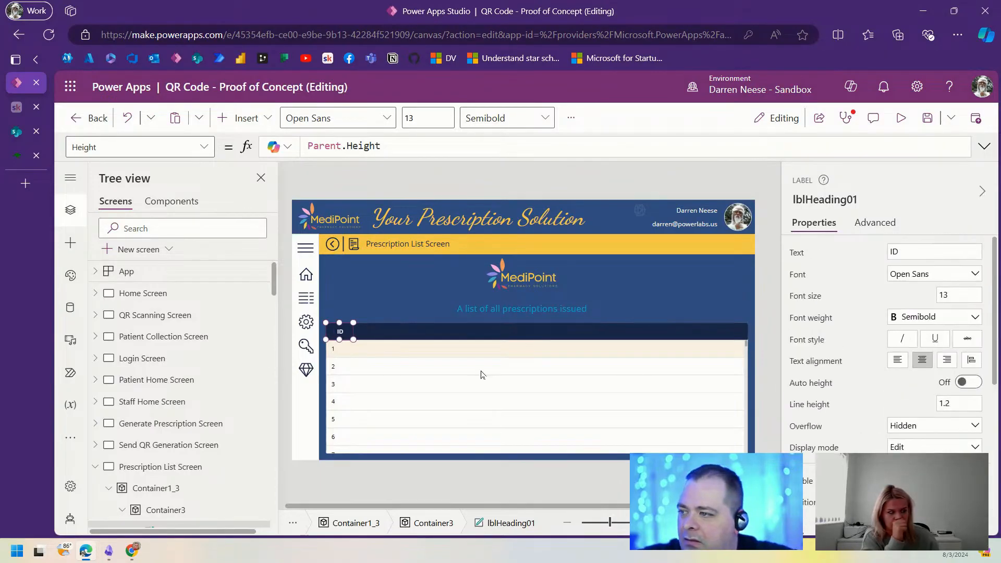
Step: Right-align the gallery's ID numbers with a right padding of 15
left_click(336, 348)
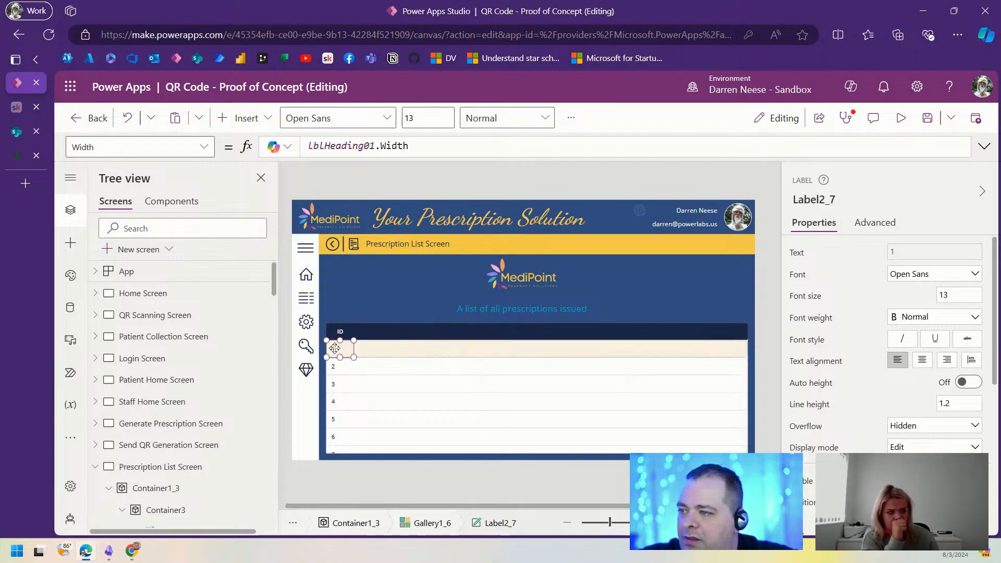
left_click(946, 360)
scroll(939, 375, "down", 5)
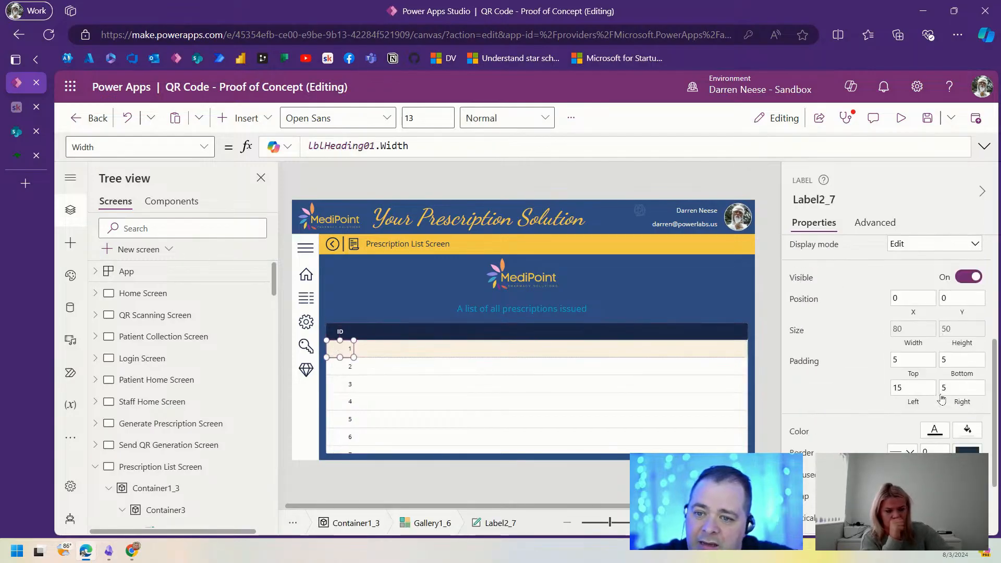
key("Tab")
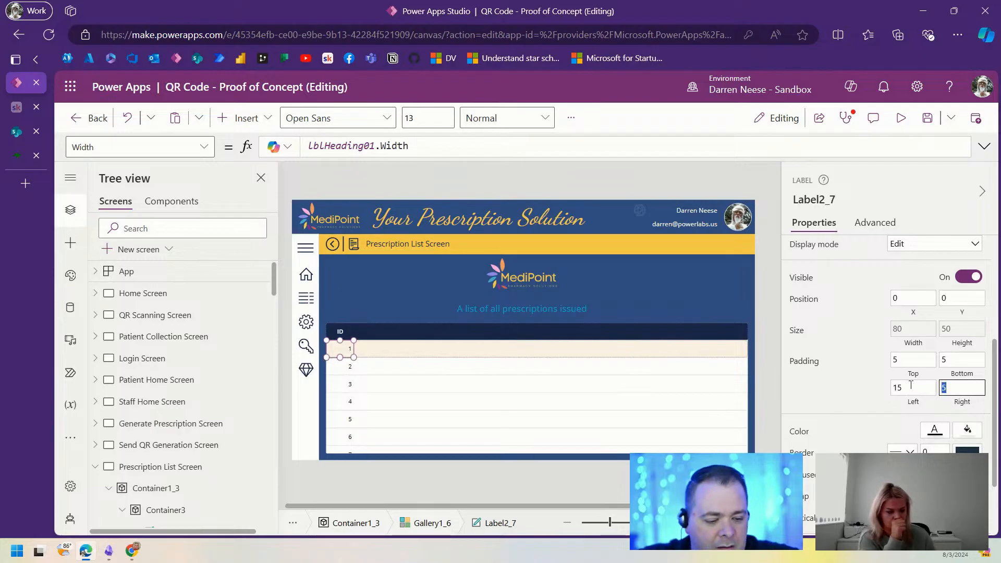
type("15")
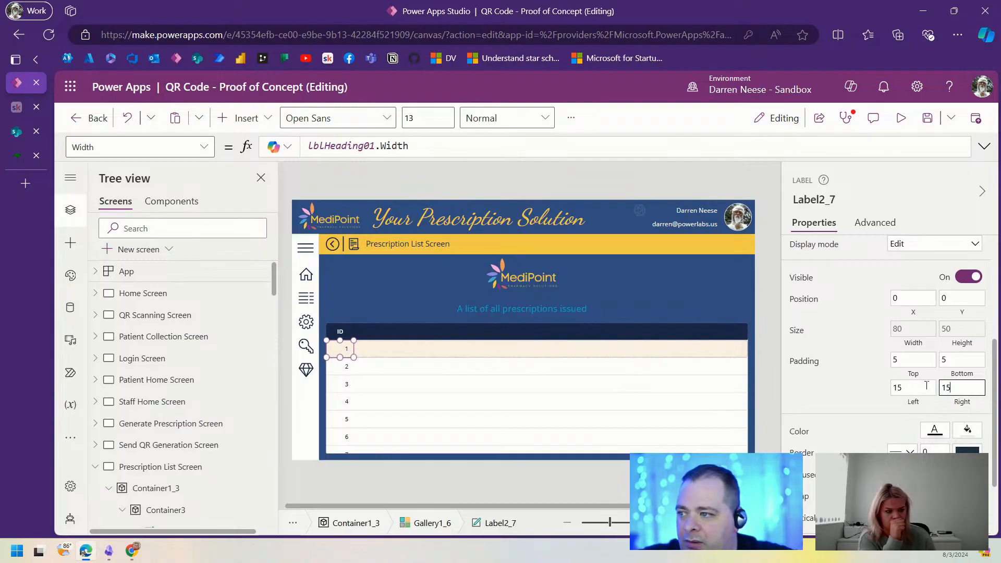
left_click(905, 388)
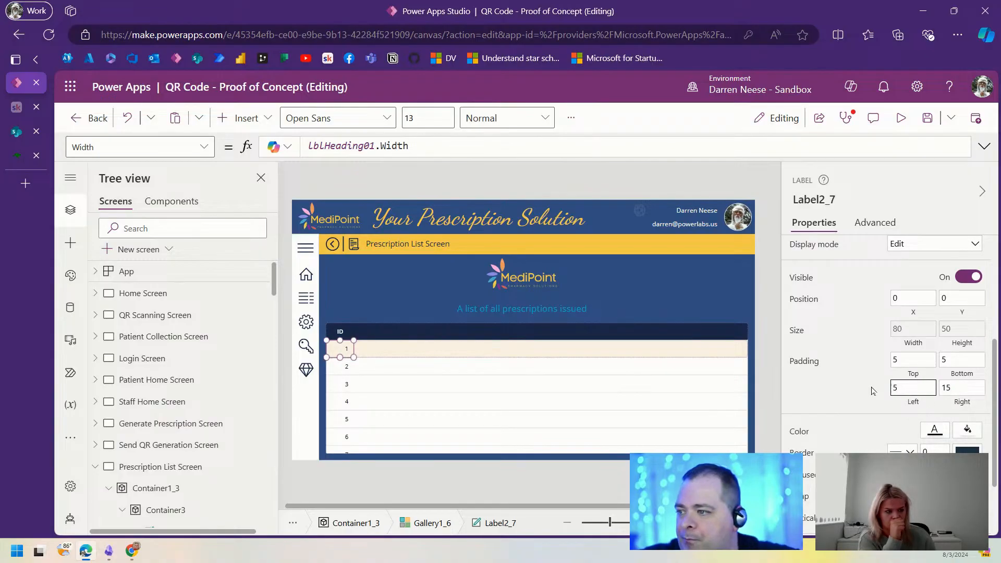
left_click(764, 262)
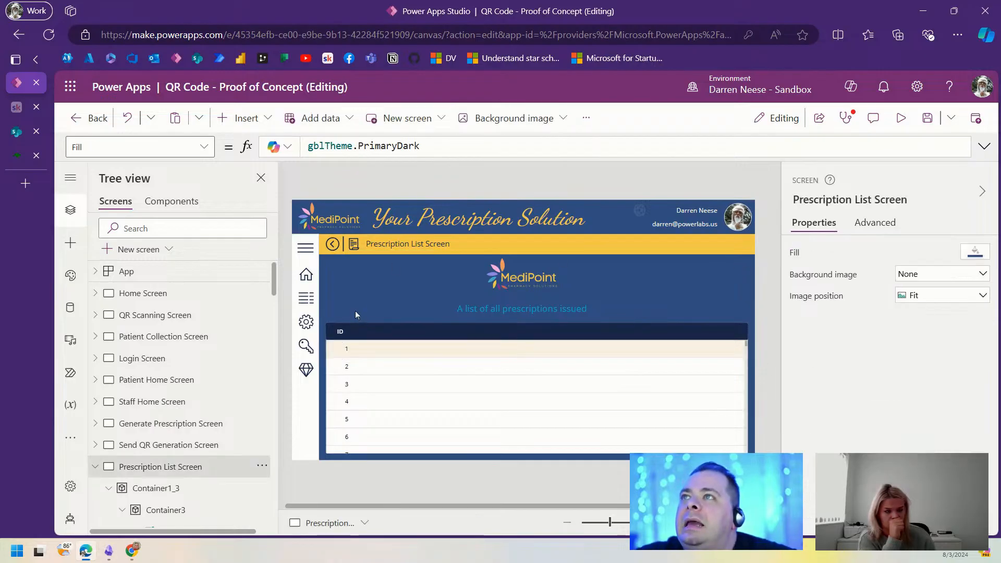
Step: Duplicate the ID header label and move the copy right along the header bar
left_click(343, 331)
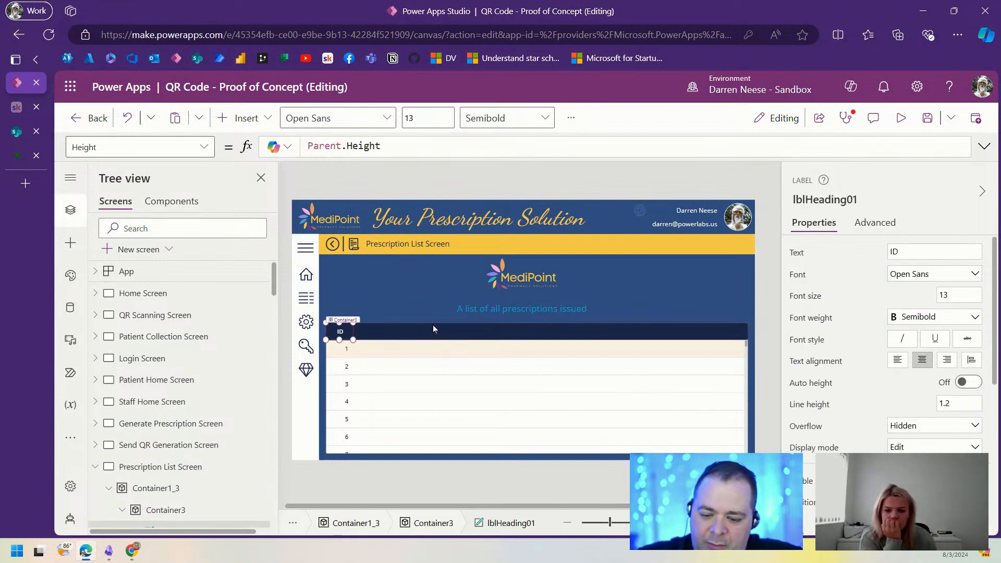
key("ctrl+c")
key("ctrl+v")
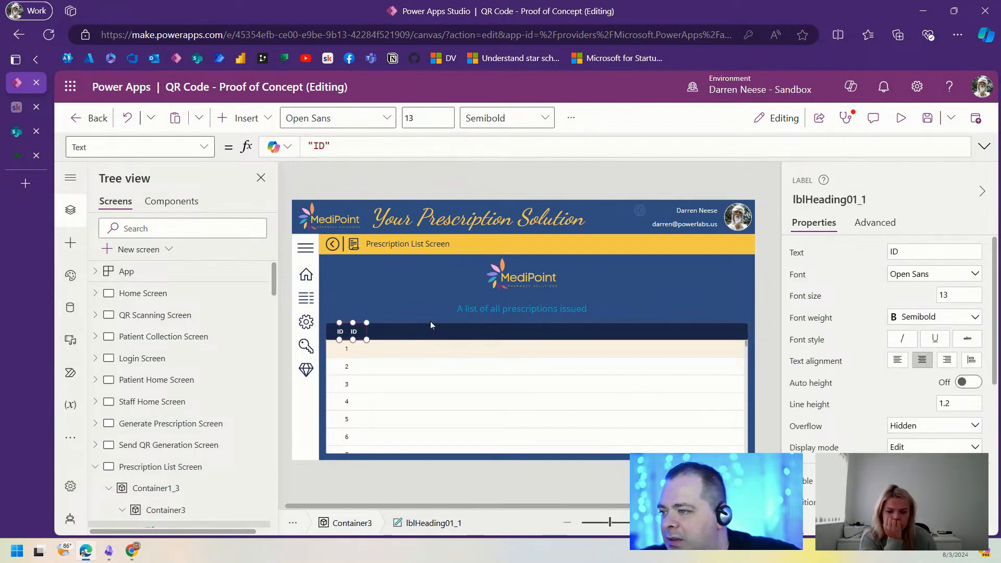
left_click_drag(364, 331, 373, 331)
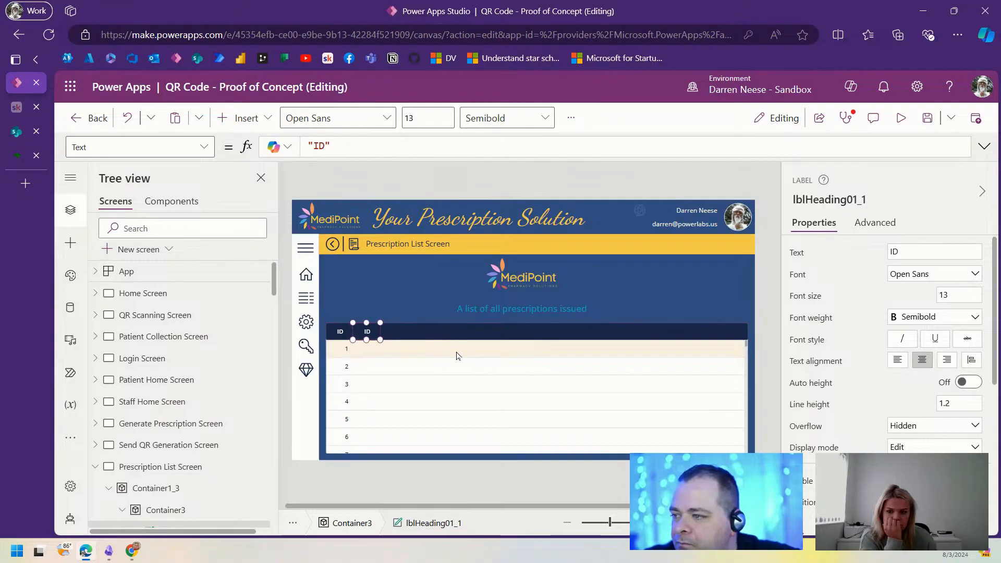
left_click(810, 198)
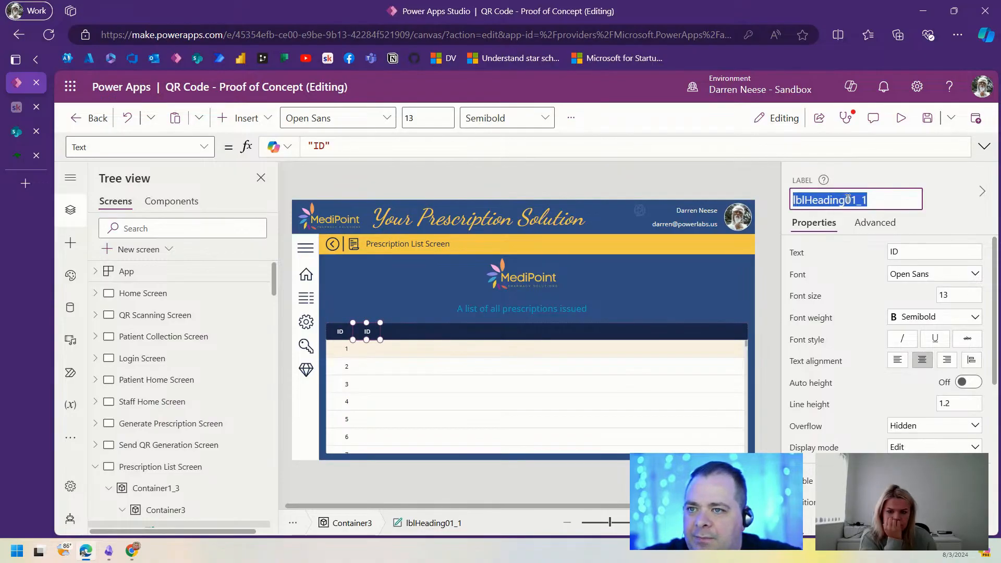
left_click(341, 338)
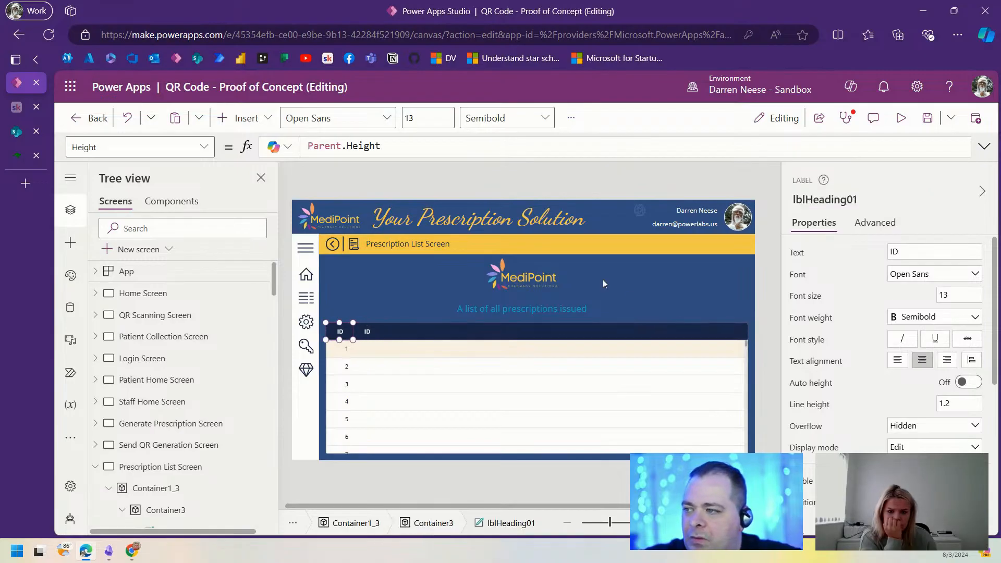
left_click(821, 197)
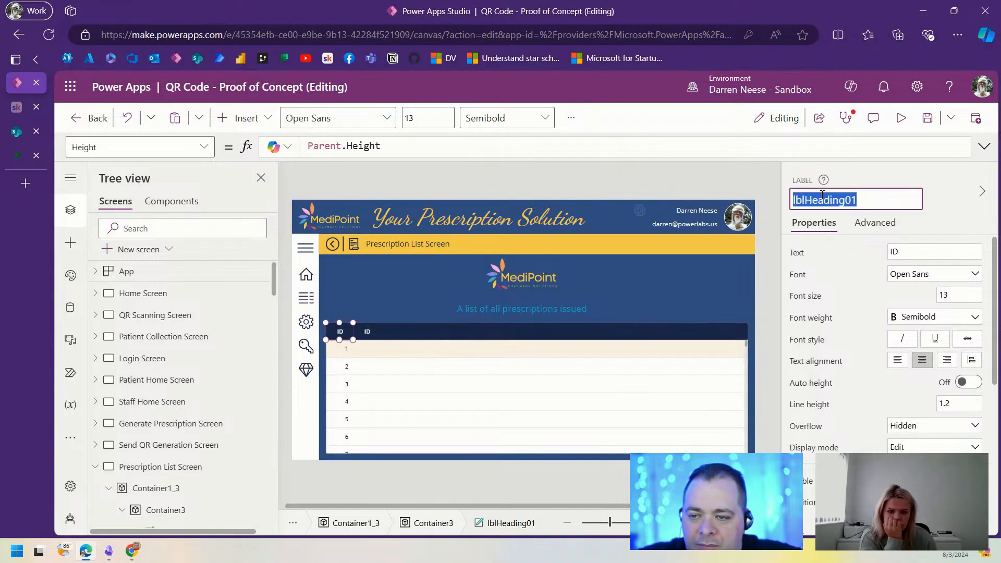
left_click(367, 333)
Step: Set the copied heading's X to lblHeading01.X + lblHeading01.Width
key("F11")
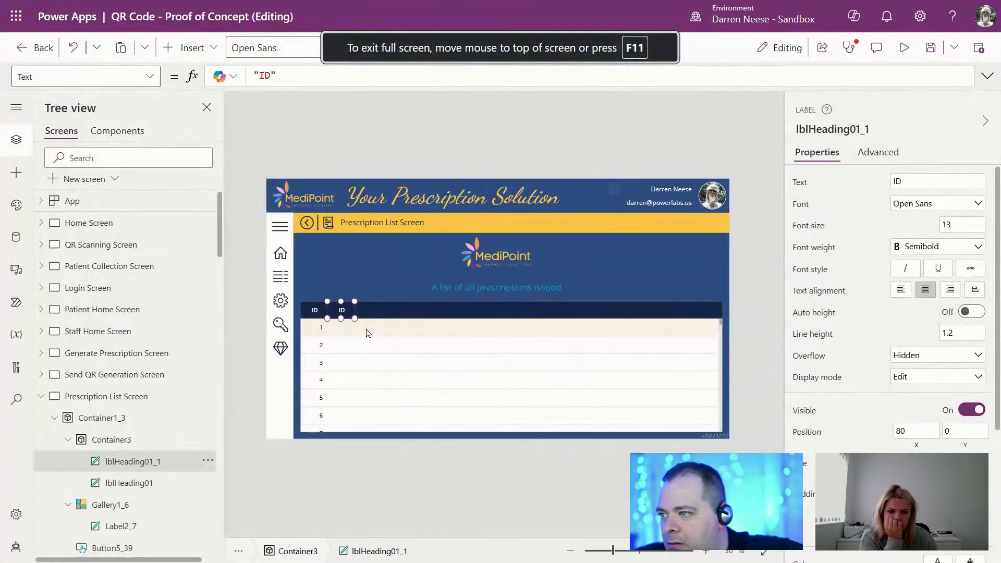
left_click(917, 446)
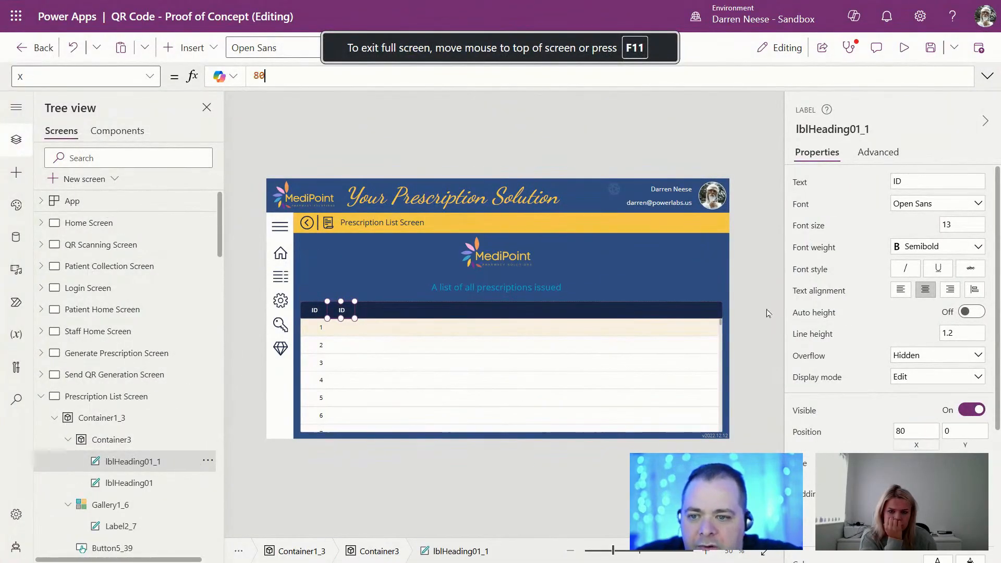
left_click_drag(270, 76, 240, 81)
key("ctrl+v")
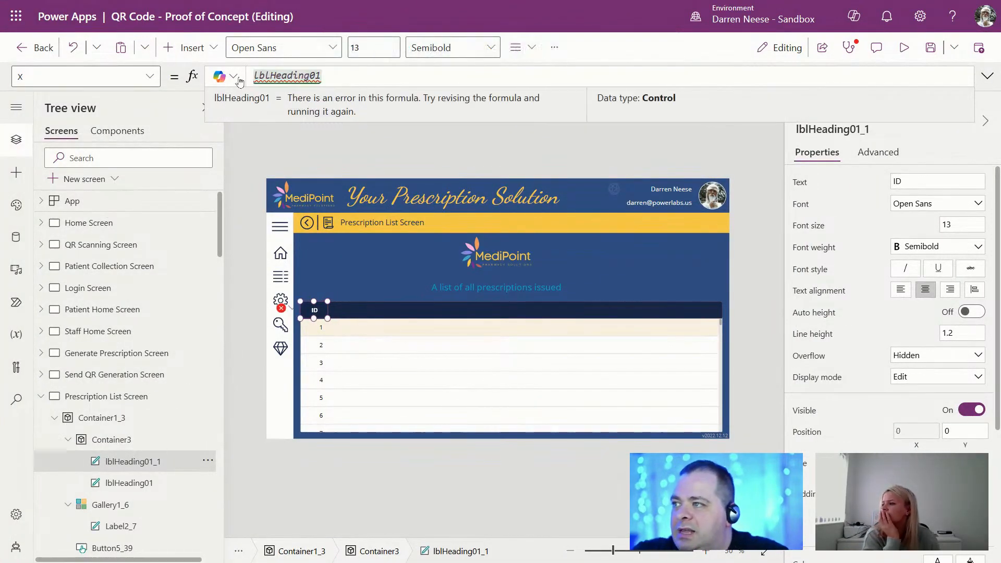
type(".X")
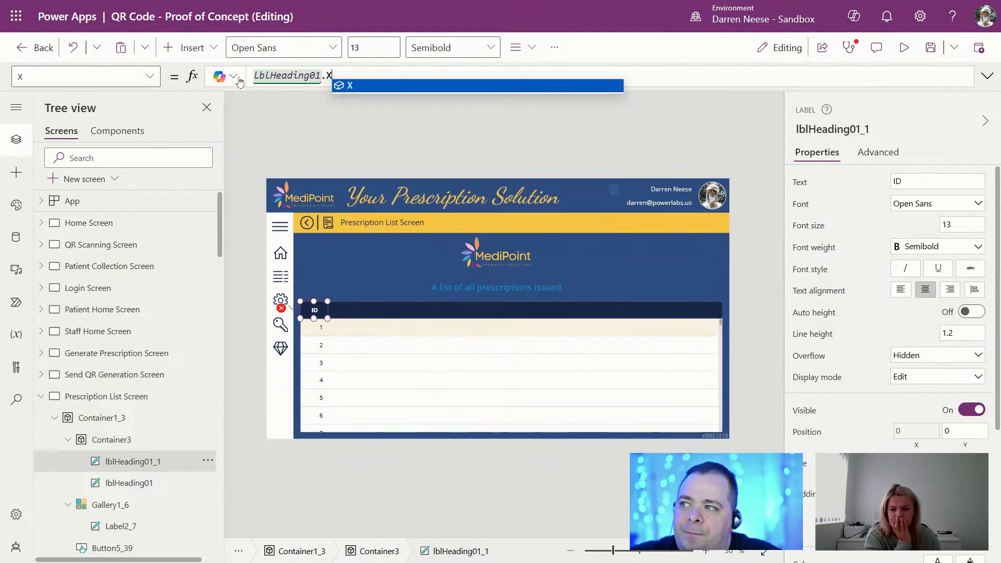
type(" + lblHeading01.Width")
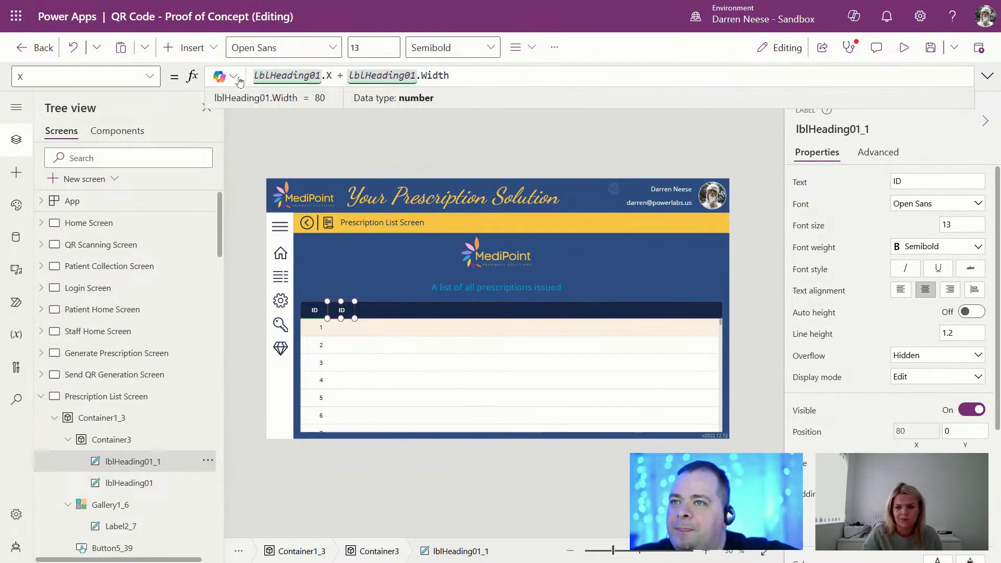
Step: Change the copied heading's text to PATIENT and left-align it
left_click(913, 182)
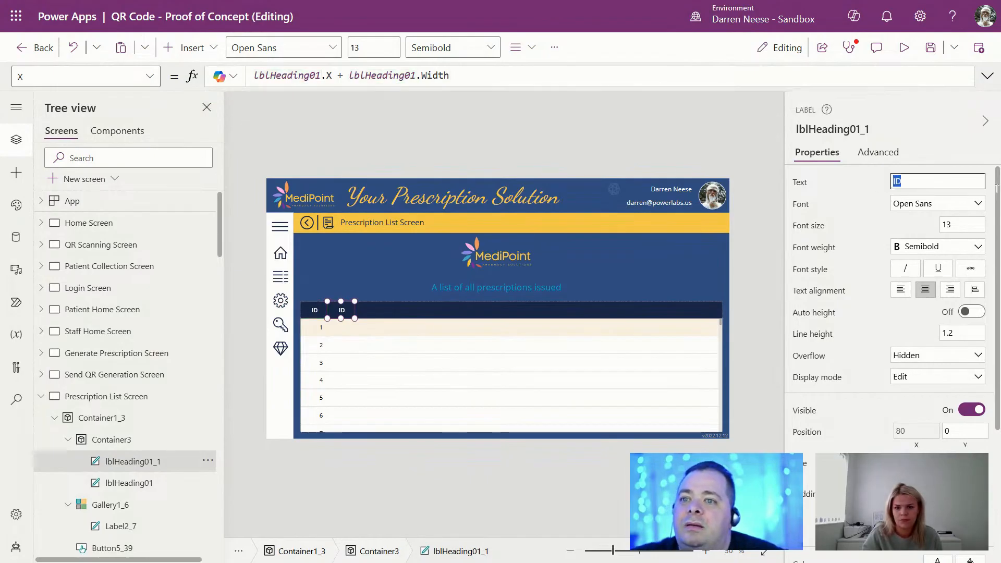
type("PATIENT")
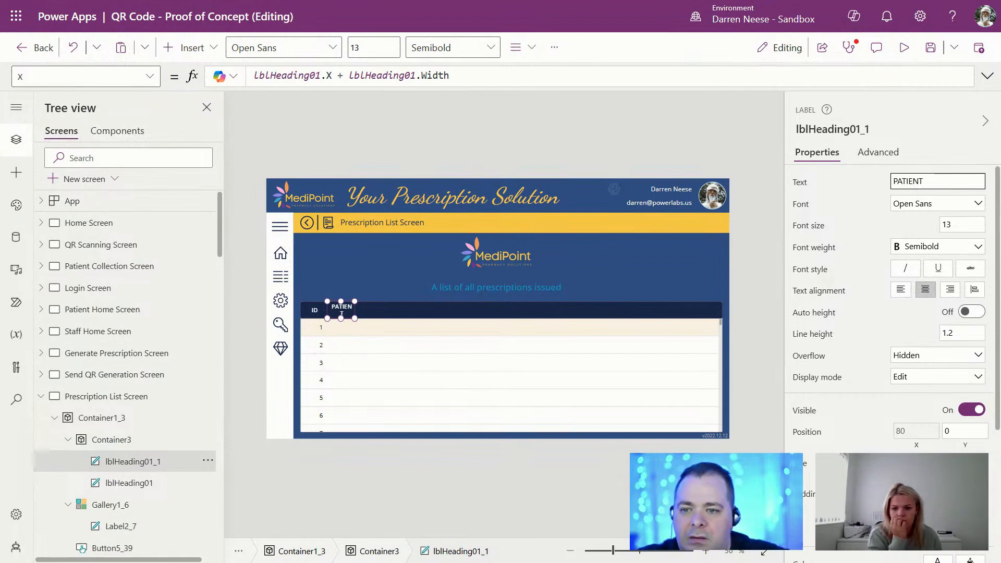
key("Return")
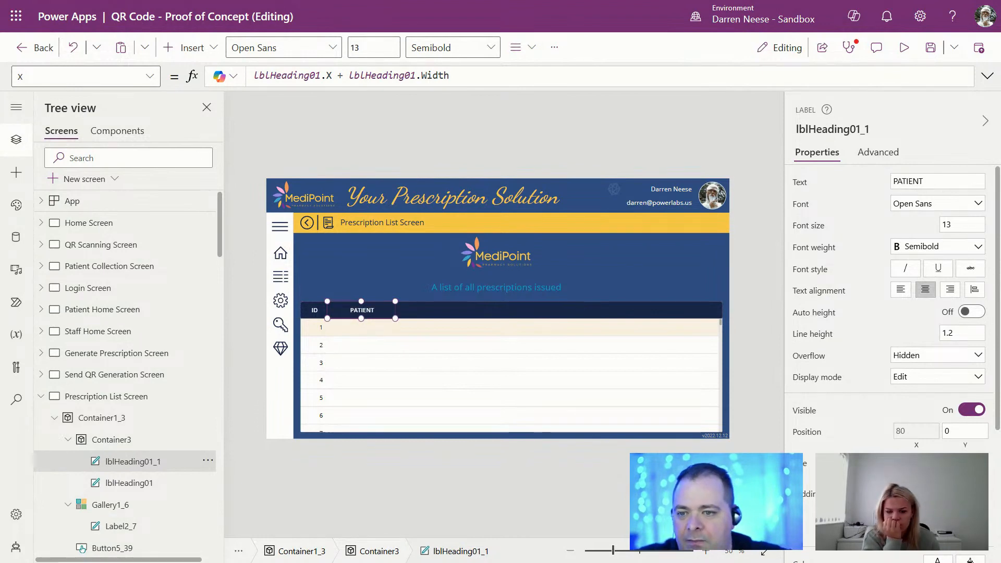
left_click(904, 293)
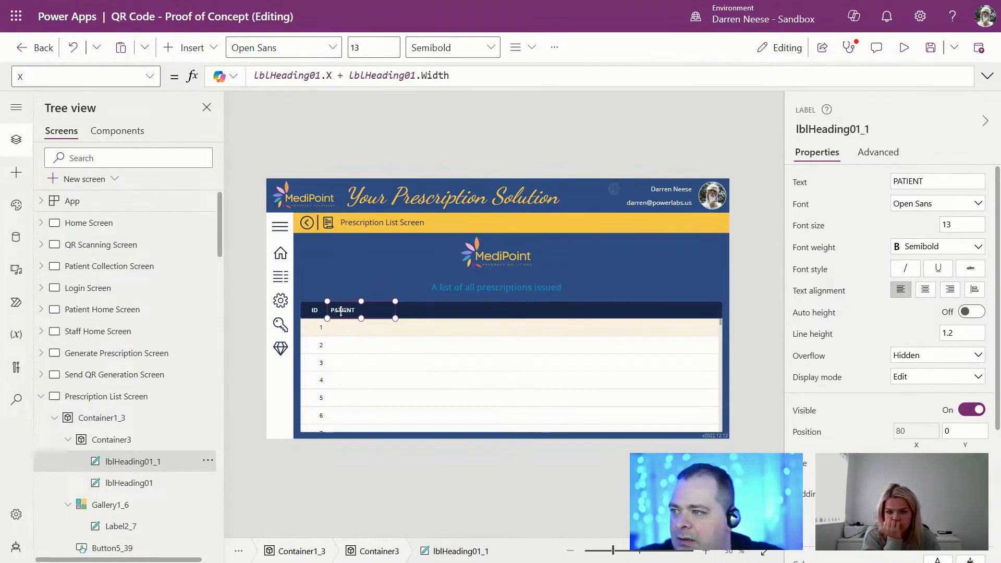
left_click(326, 342)
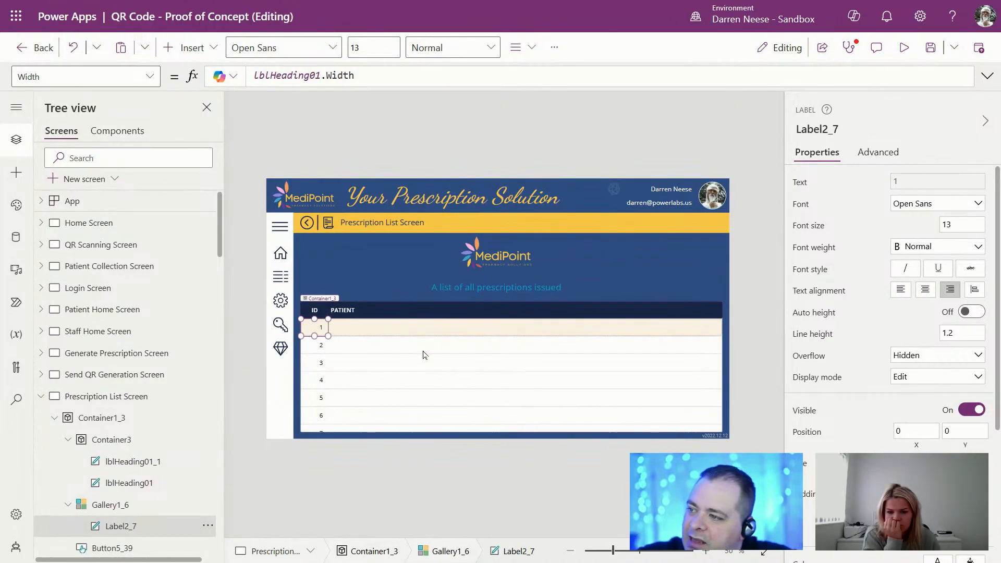
Step: Duplicate the gallery's ID label and set its X and Width to lblHeading01_1.X and lblHeading01_1.Width
key("ctrl+c")
key("ctrl+v")
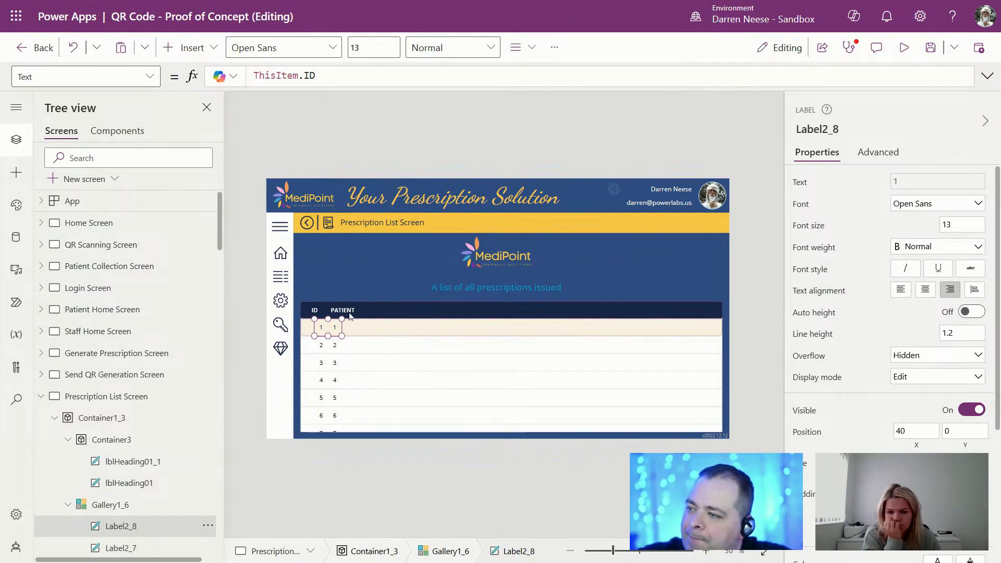
left_click(349, 313)
left_click(821, 130)
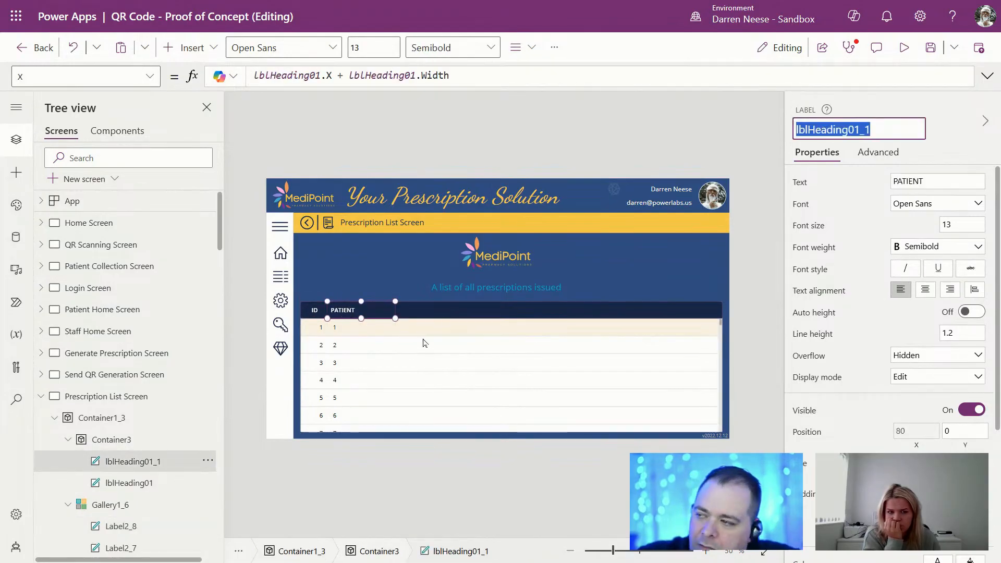
left_click(345, 329)
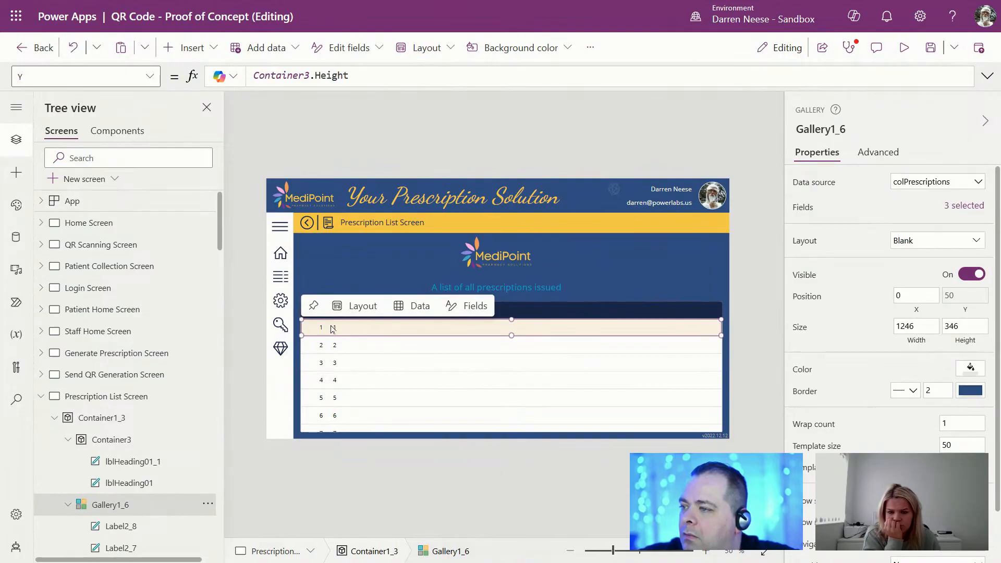
scroll(149, 521, "down", 3)
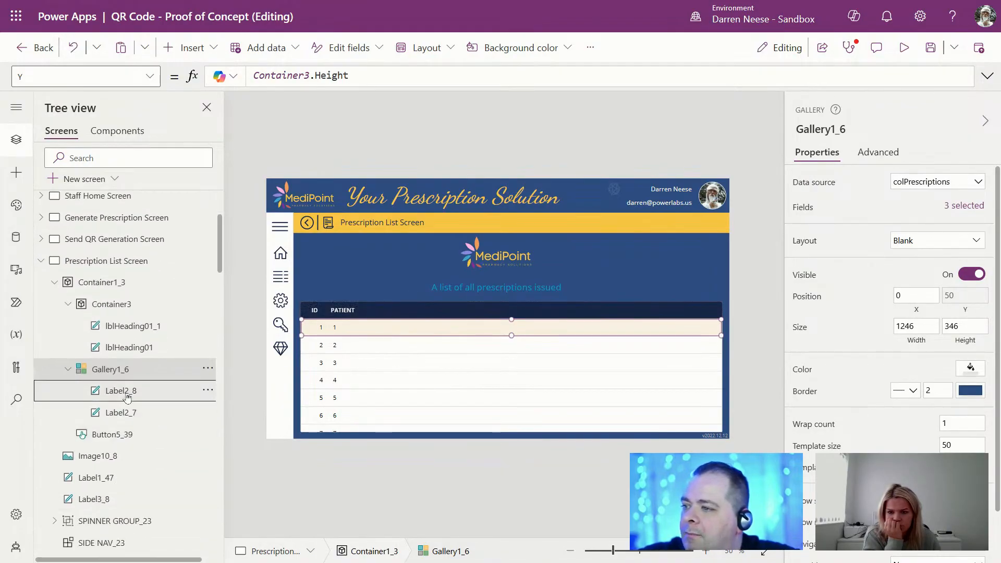
left_click(128, 396)
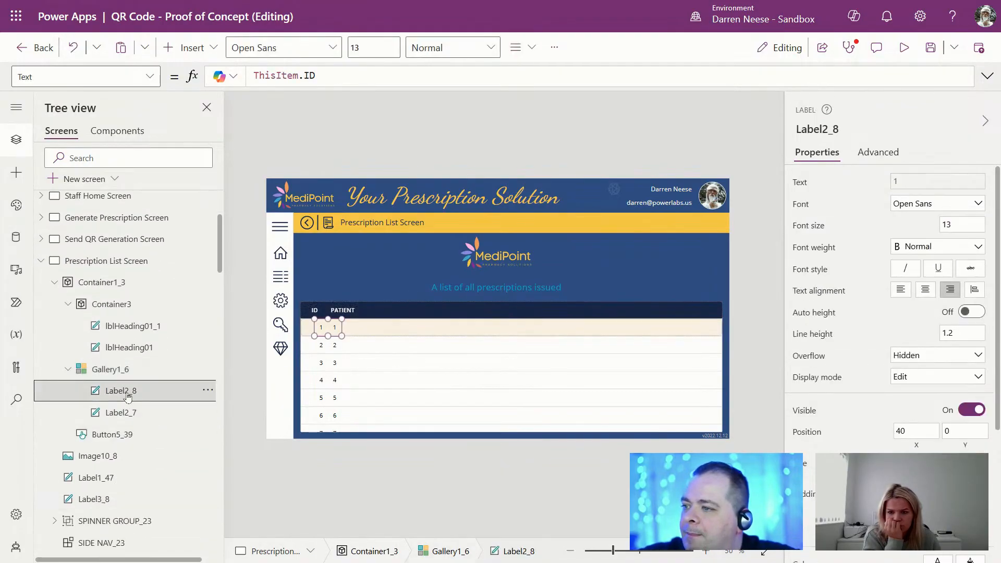
left_click(911, 431)
type("lblHeading01_1.")
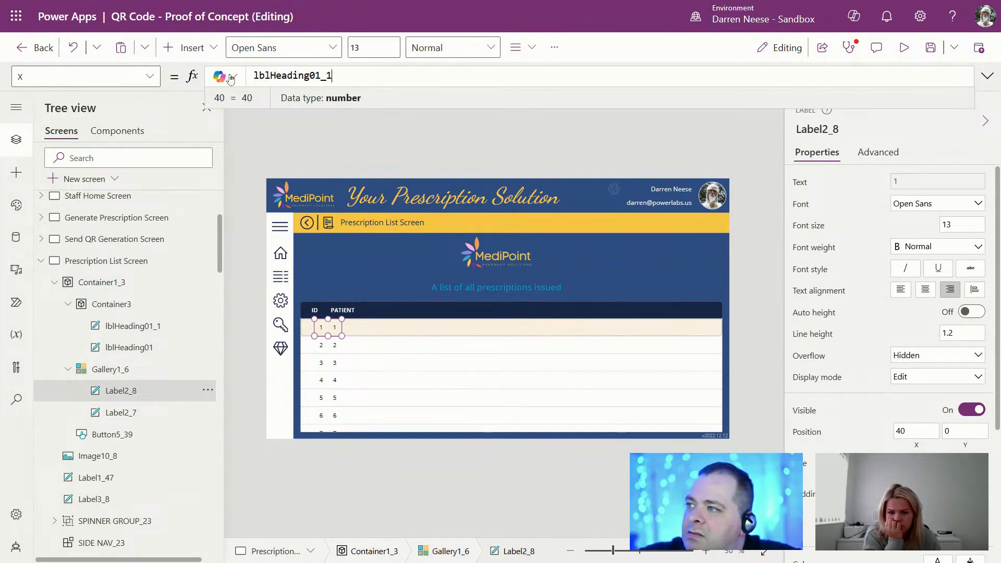
type("X")
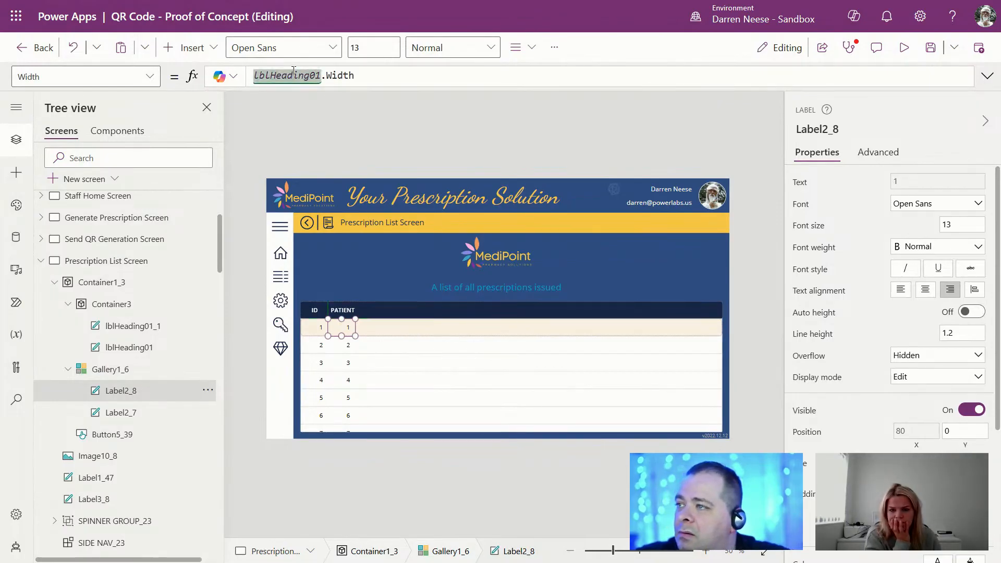
double_click(298, 75)
key("ctrl+v")
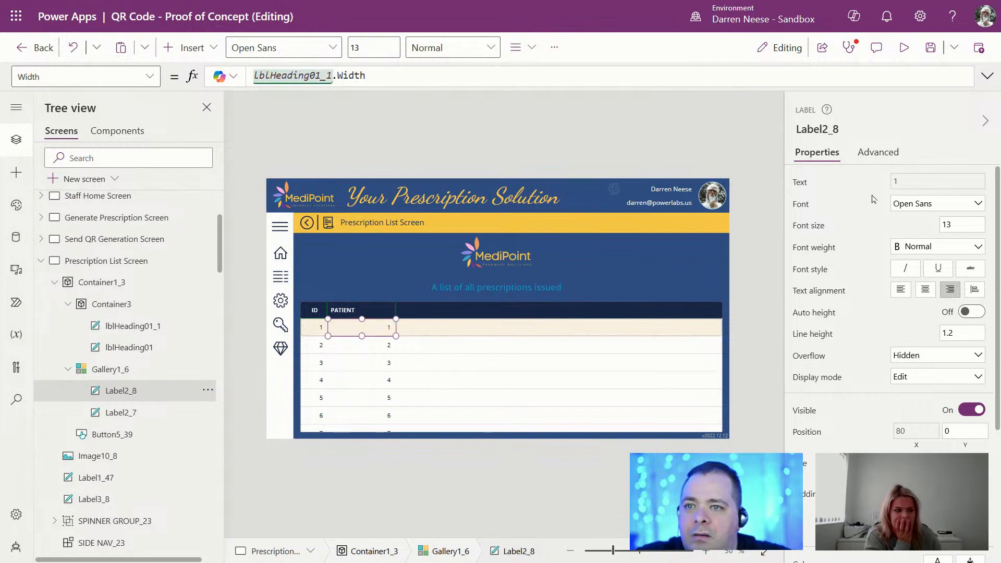
Step: Set the new label's Text to ThisItem.PatientID.DisplayName and align it left
left_click(933, 181)
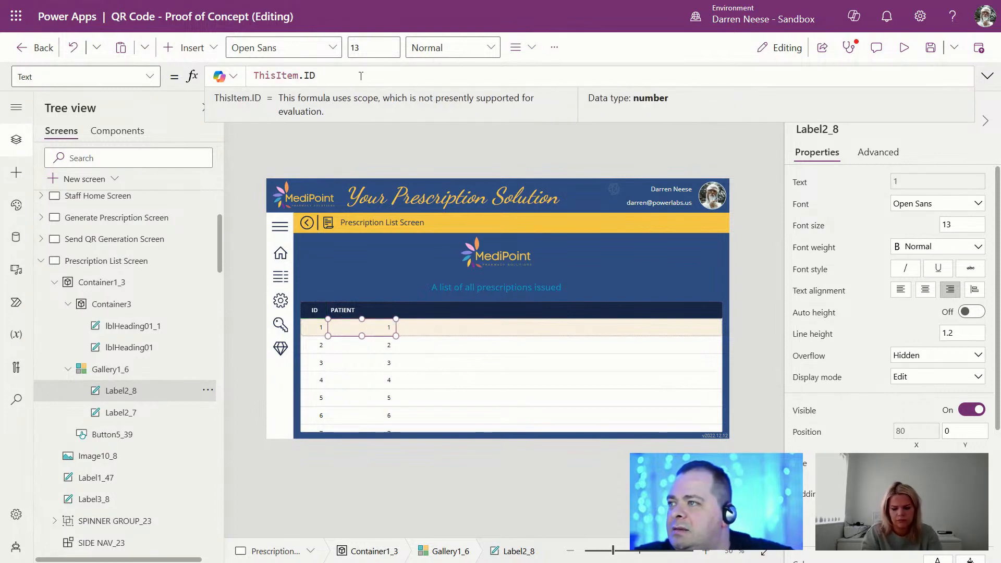
key("BackSpace")
key("BackSpace")
type("P")
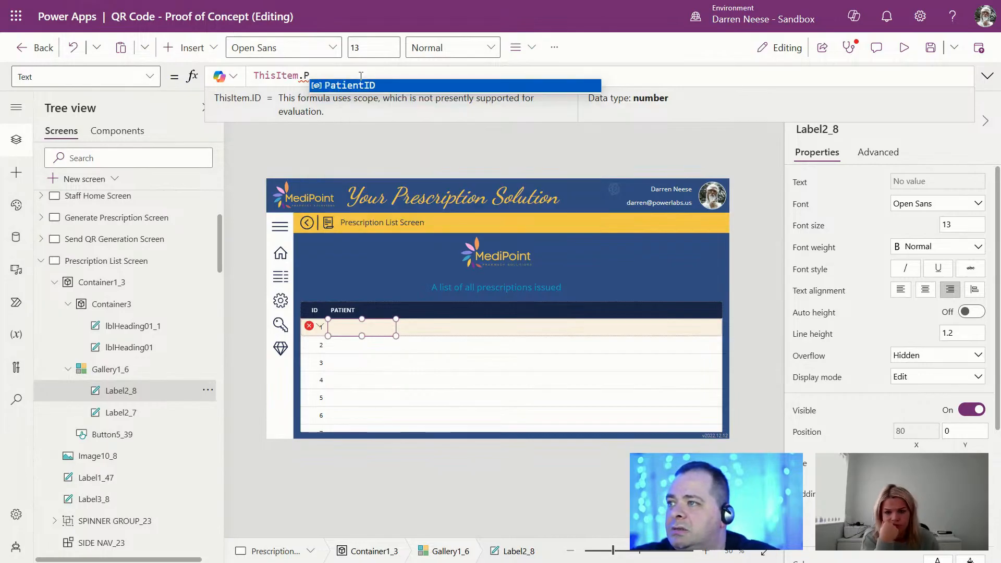
key("Tab")
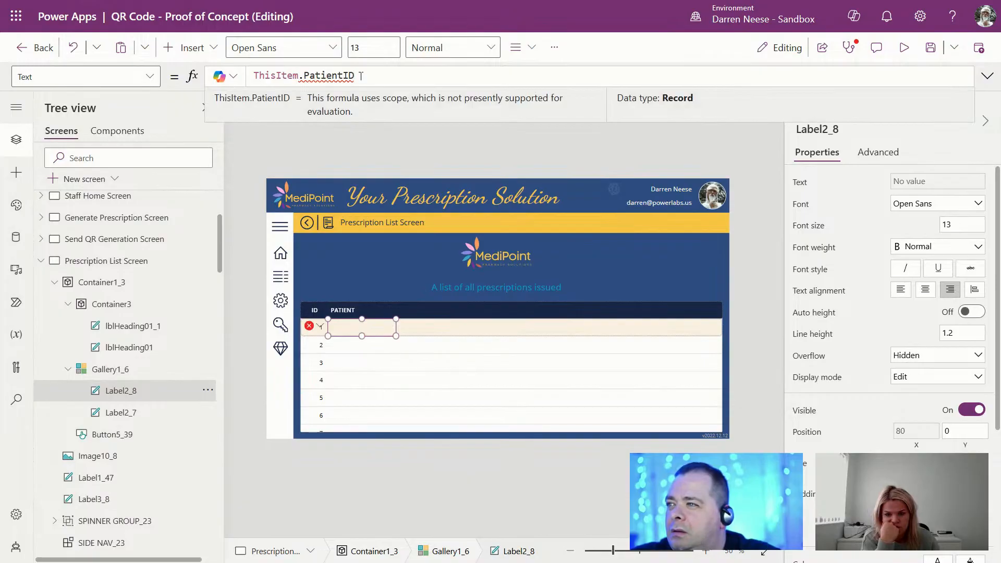
key("ctrl+shift+Left")
key("shift+Left")
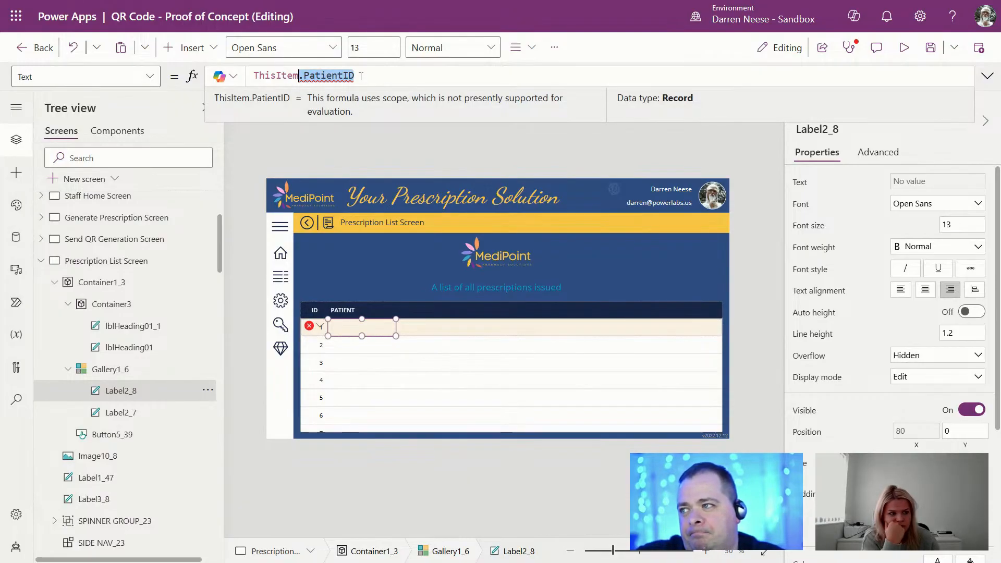
type(".Pa")
key("Tab")
type(".")
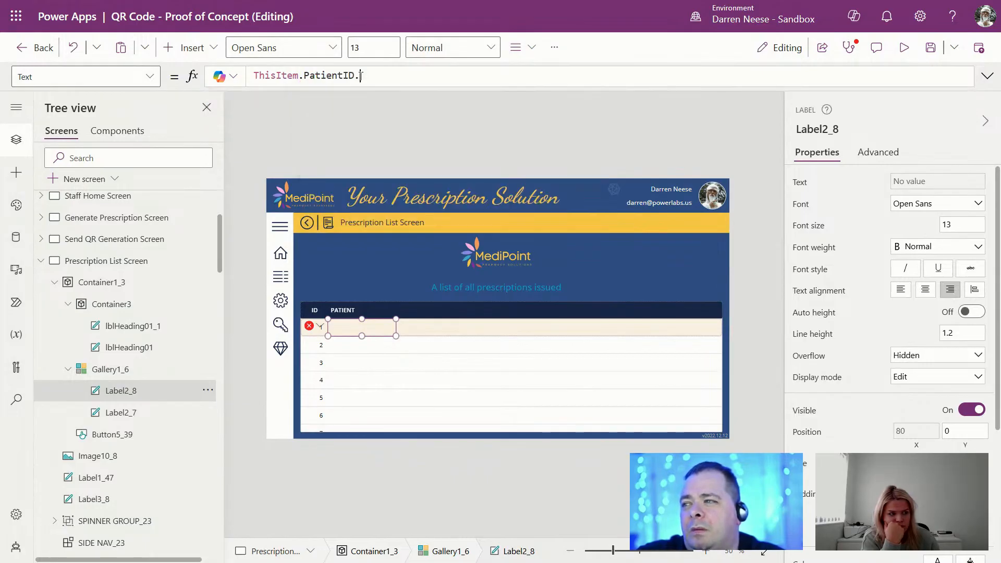
type("D")
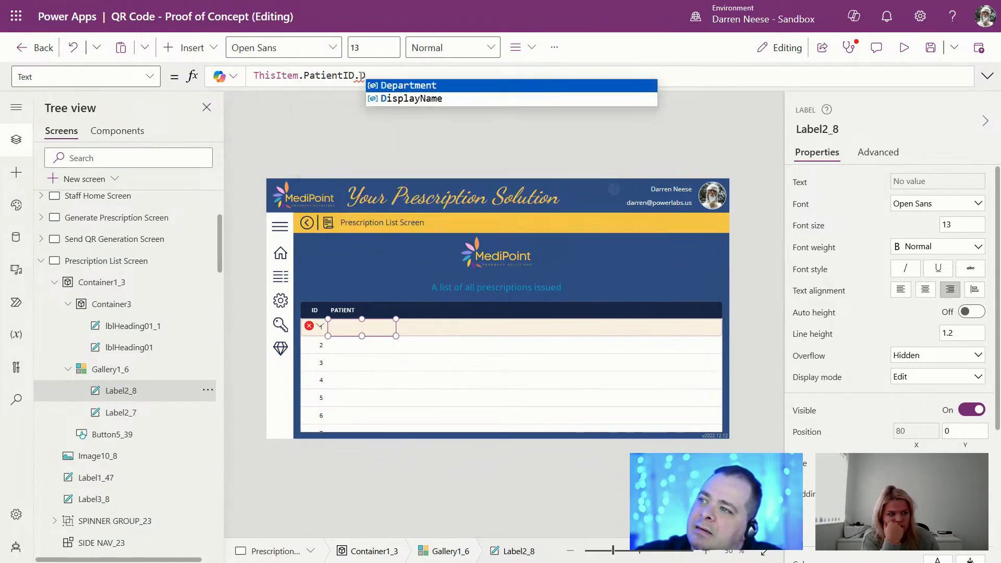
key("Down")
key("Tab")
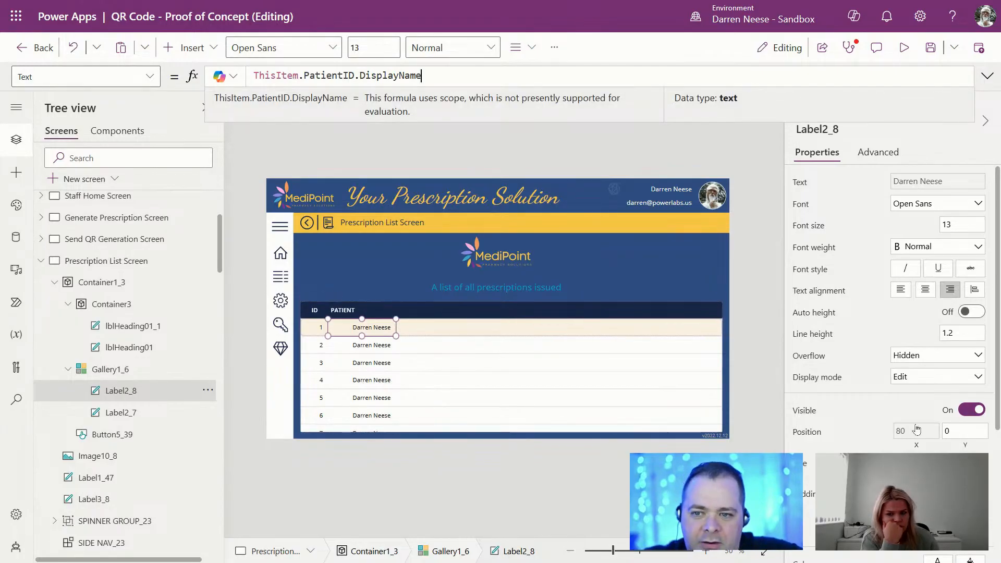
left_click(900, 290)
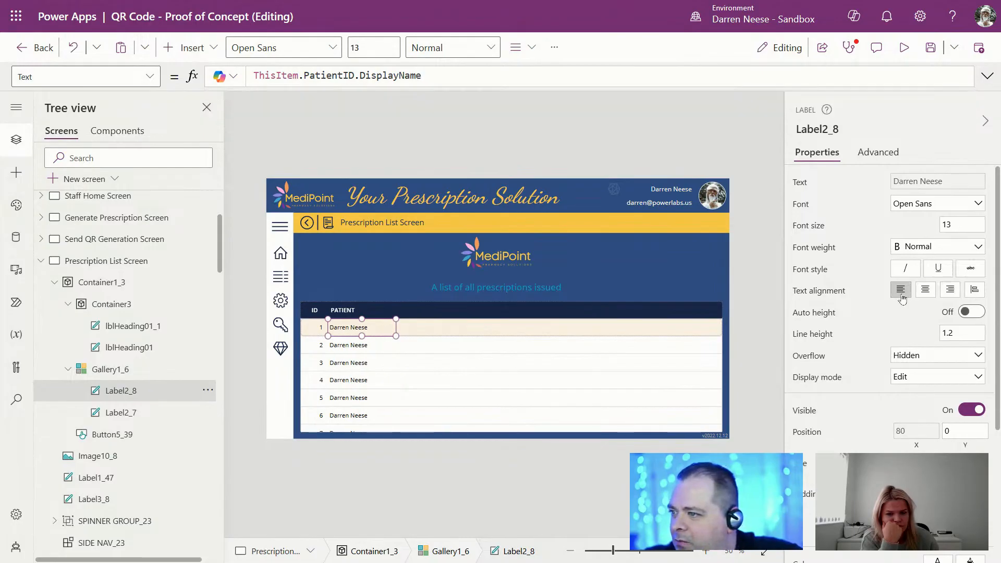
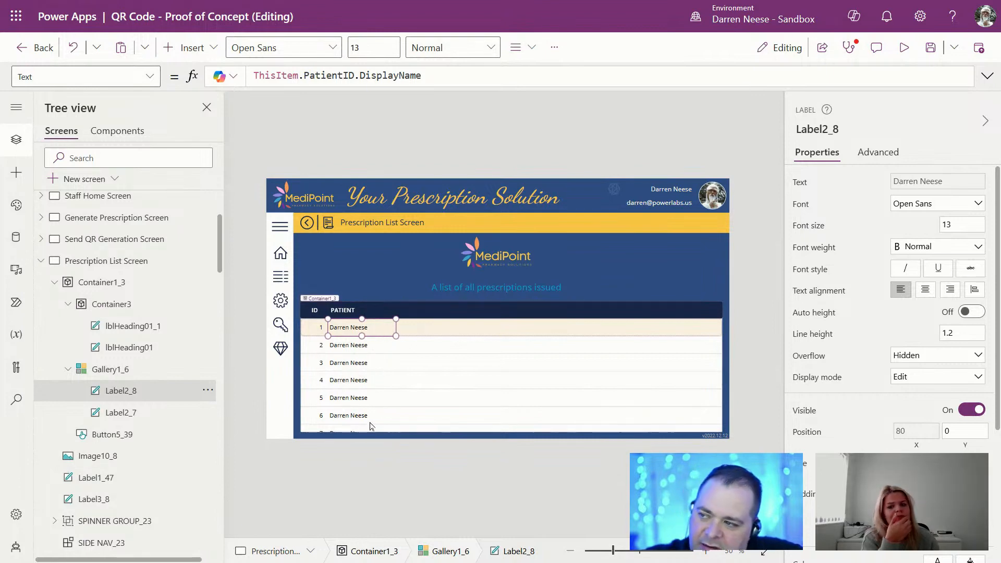
Step: In App.OnStart, delete cboPatient.Selected after PatientID in the colPrescriptions Collect record
scroll(95, 281, "up", 3)
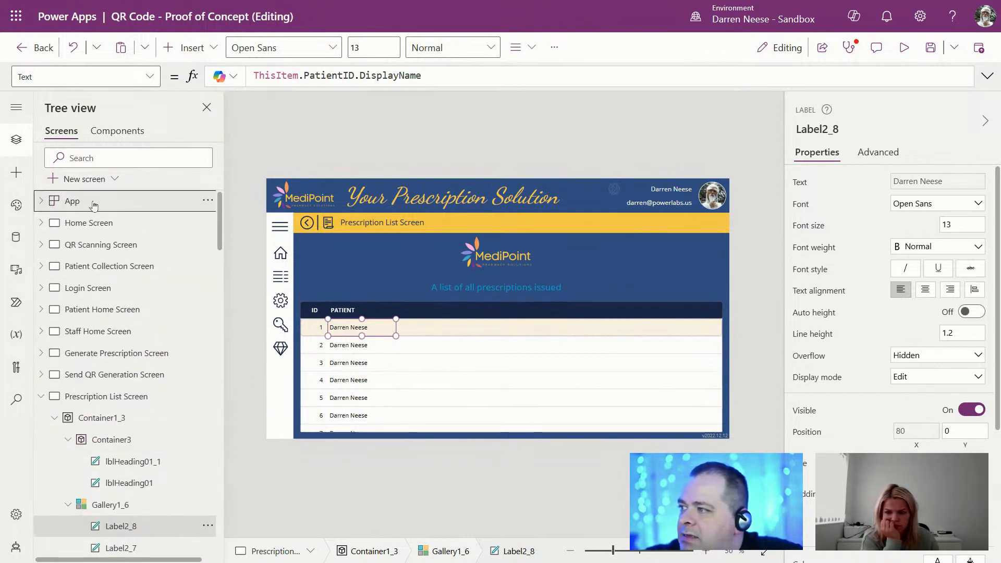
left_click(109, 198)
left_click(988, 75)
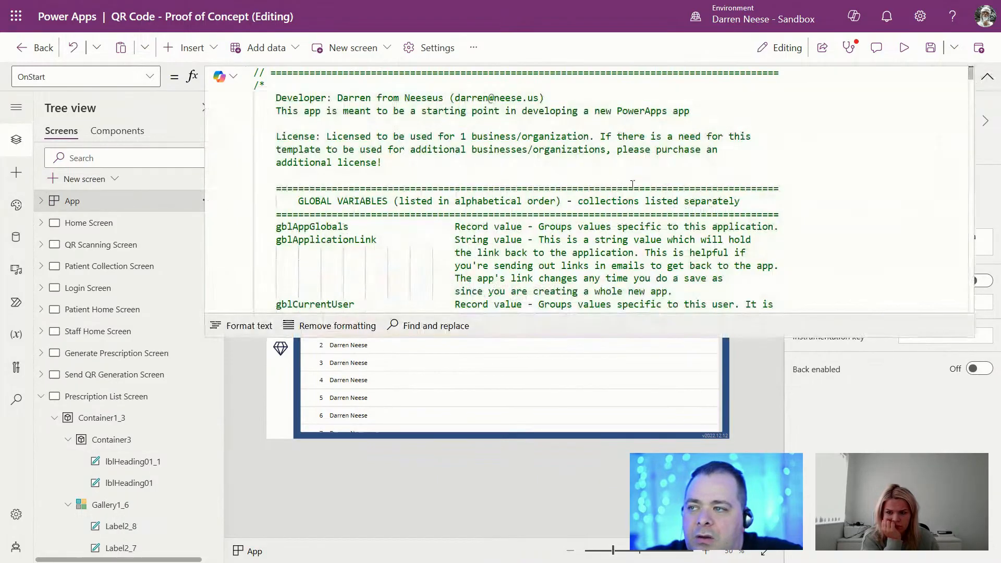
key("ctrl+End")
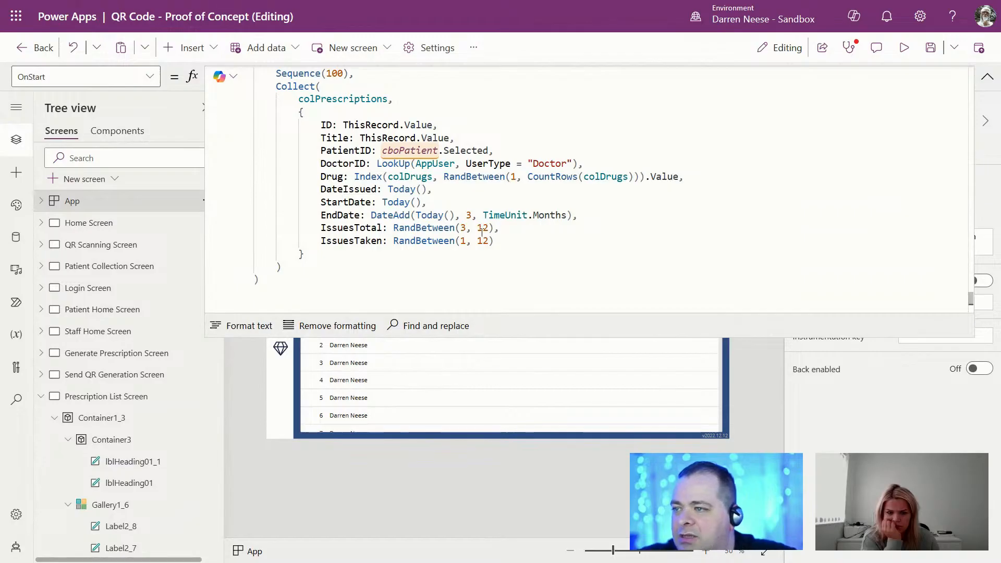
left_click(547, 192)
scroll(521, 195, "up", 1)
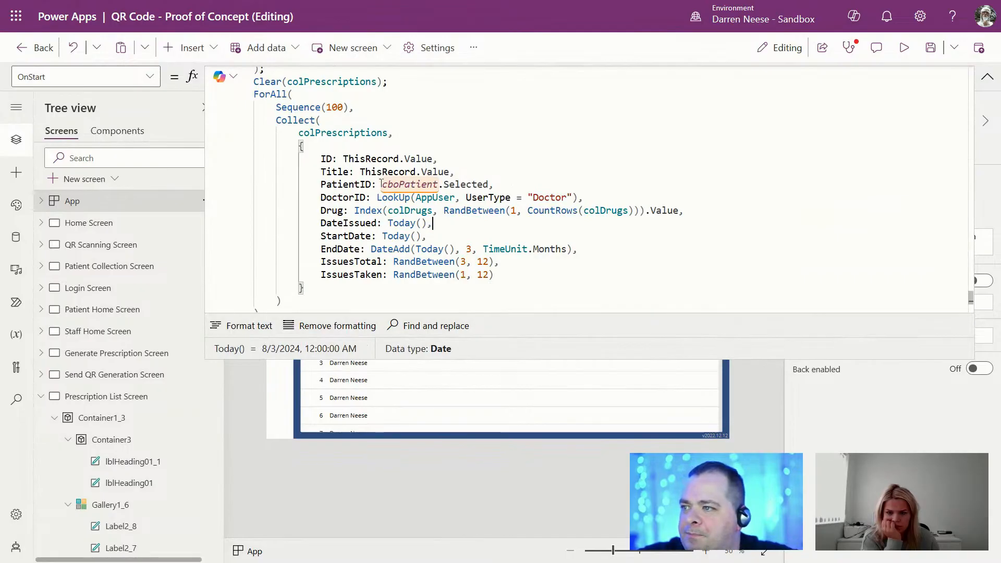
left_click_drag(380, 184, 490, 184)
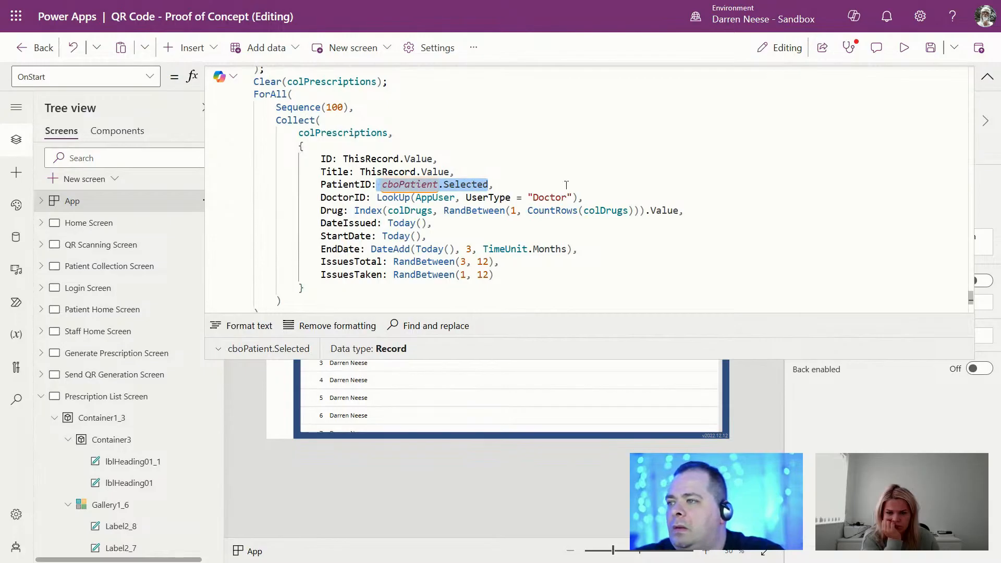
key("BackSpace")
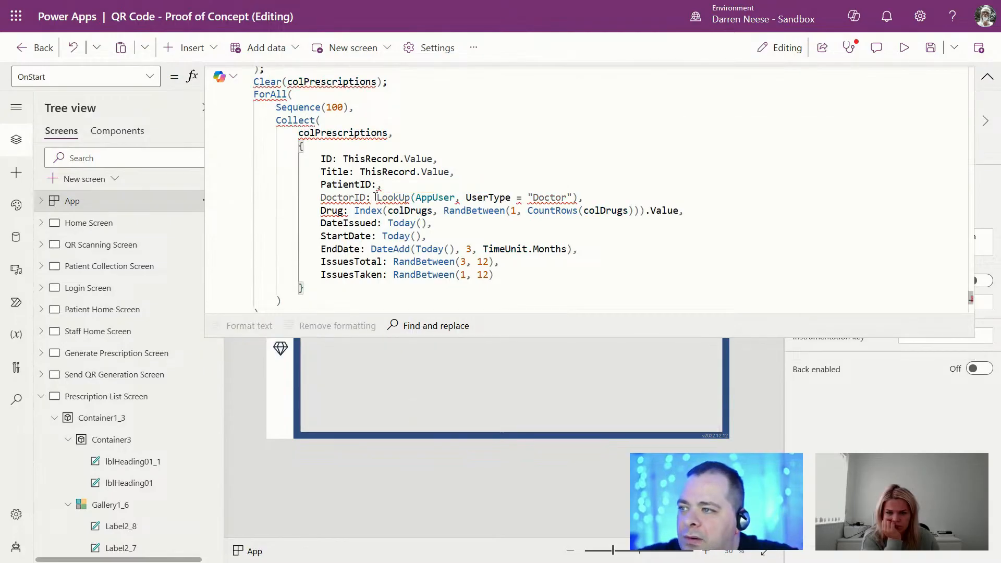
Step: Paste the Doctor LookUp expression into PatientID and change Doctor to Patient
left_click_drag(375, 197, 576, 197)
key("ctrl+c")
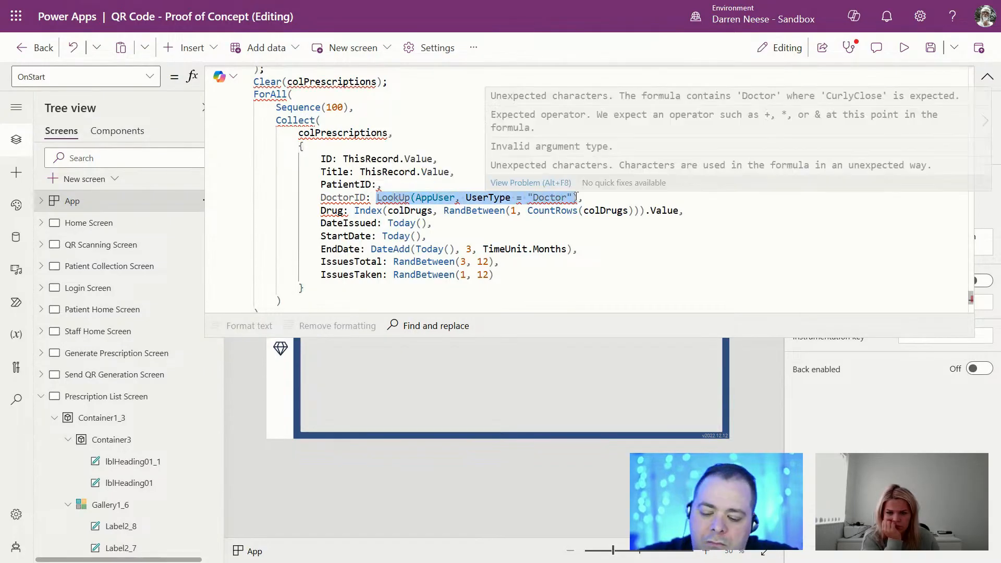
double_click(374, 184)
left_click(375, 184)
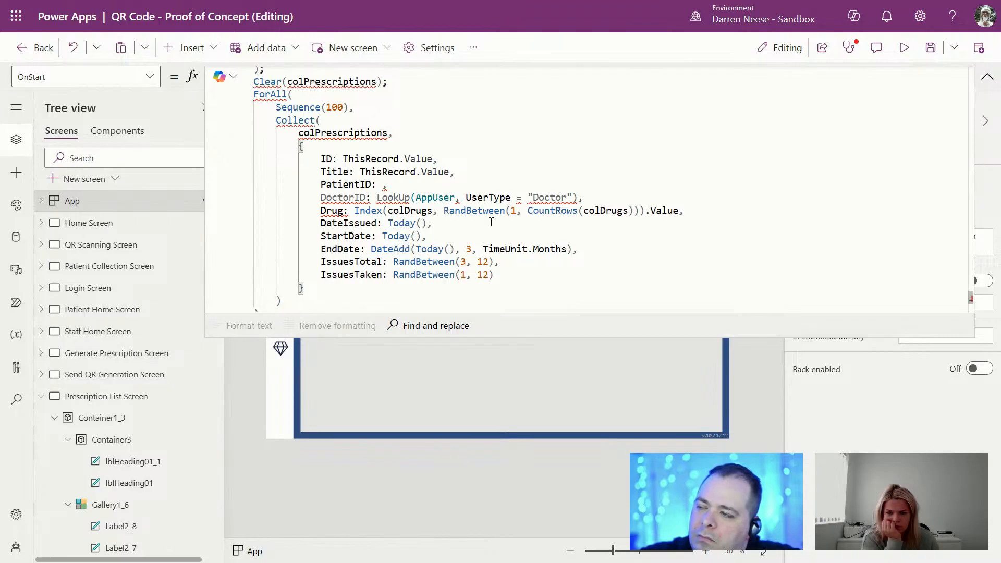
scroll(491, 221, "up", 2)
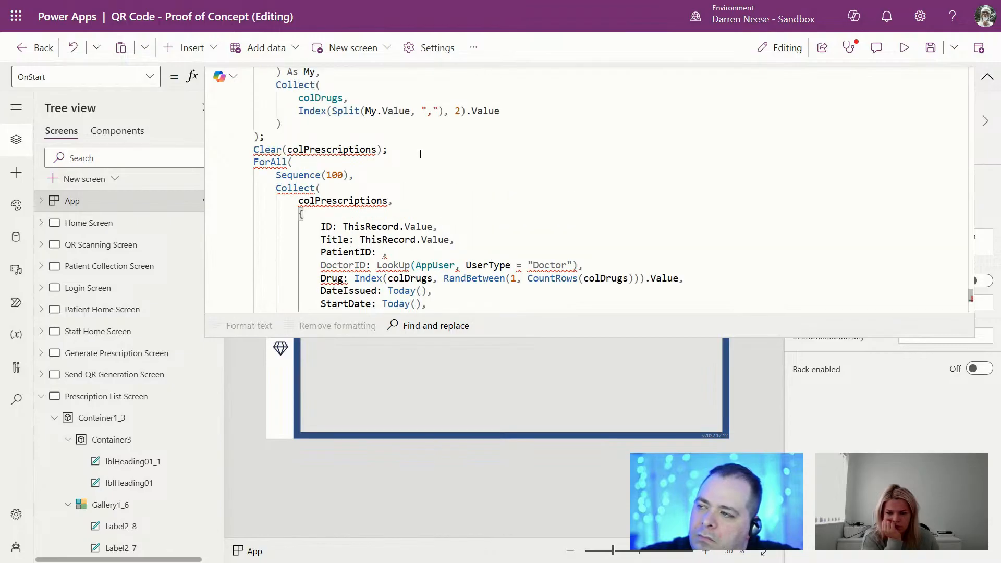
key("ctrl+v")
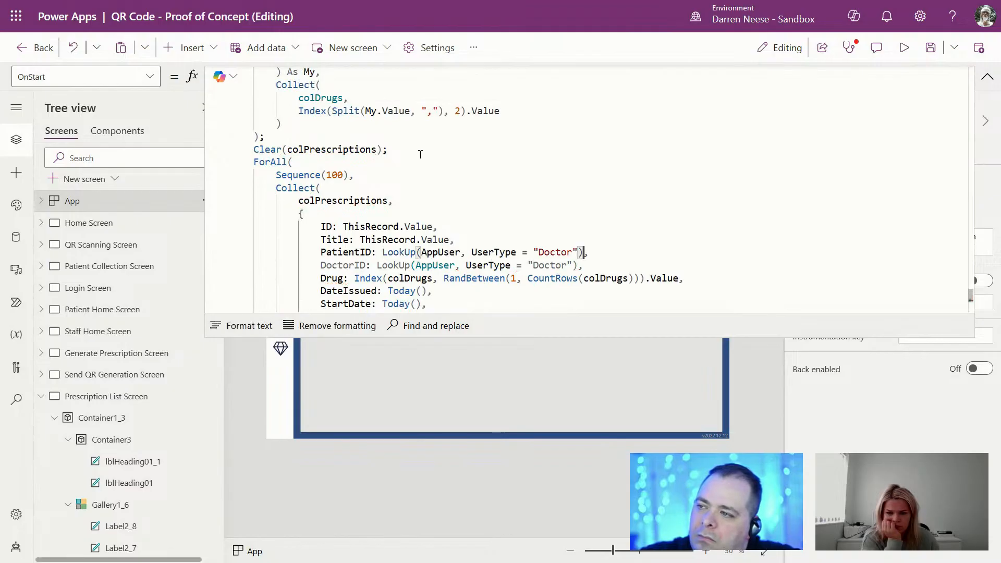
double_click(566, 252)
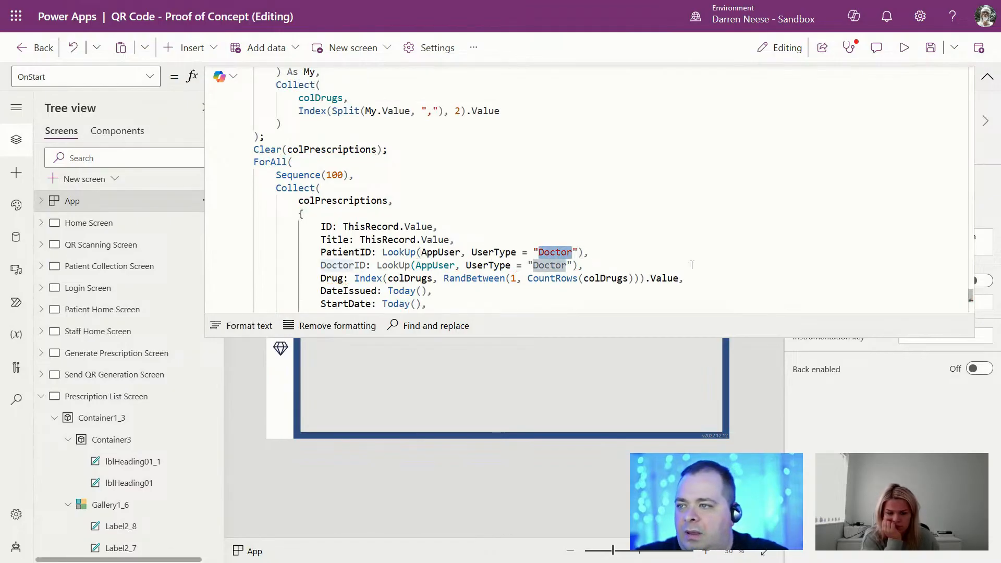
type("Patient")
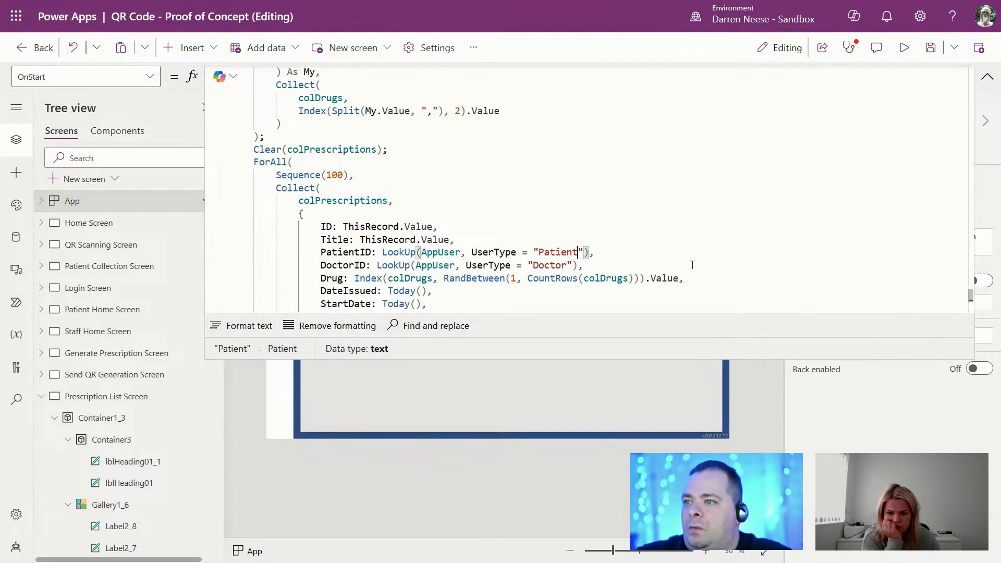
Step: Rewrite PatientID as Index(Filter(AppUser, UserType = "Patient"), RandBetween(1, CountRows()))
key("ctrl+shift+Left")
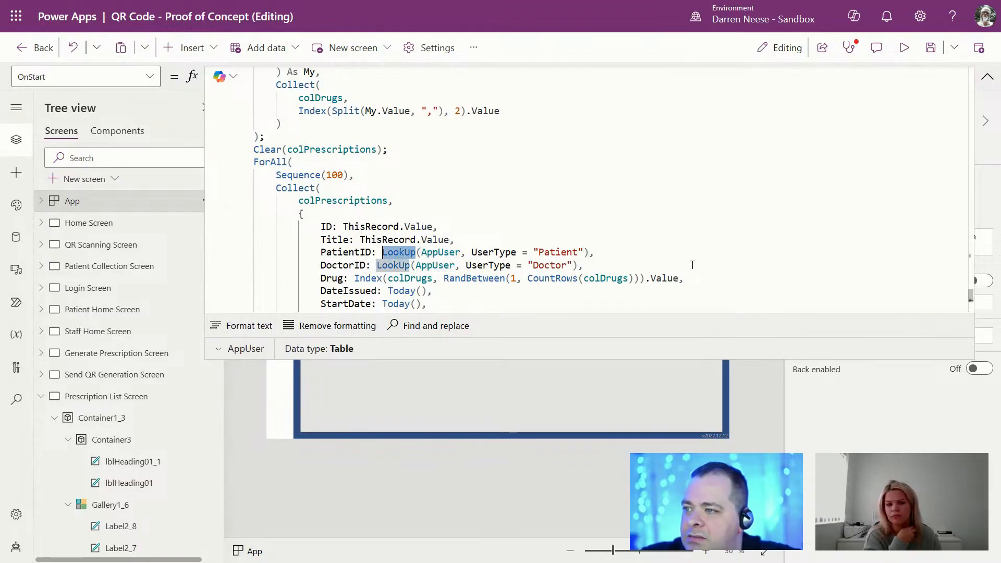
type("Filter")
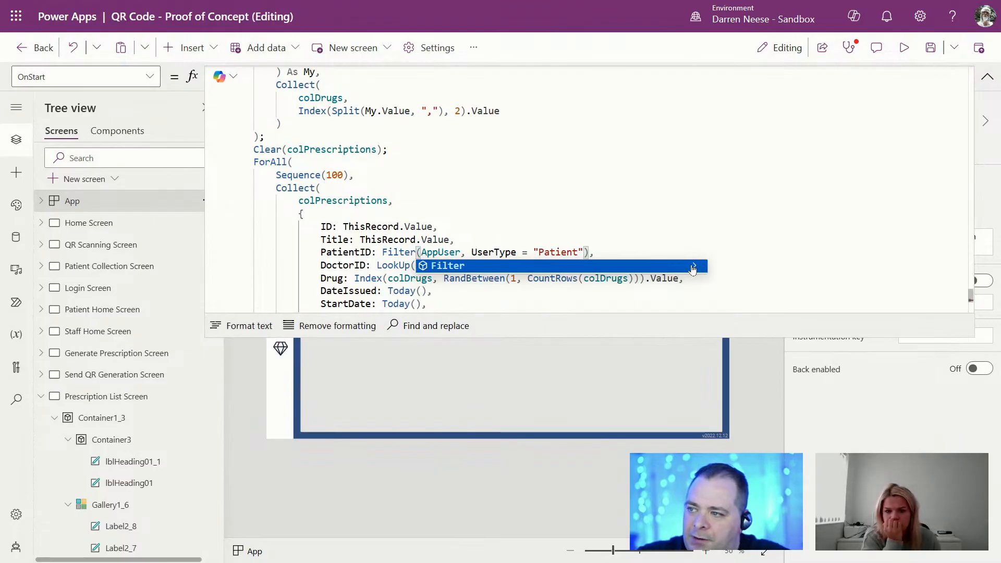
key("ctrl+Left")
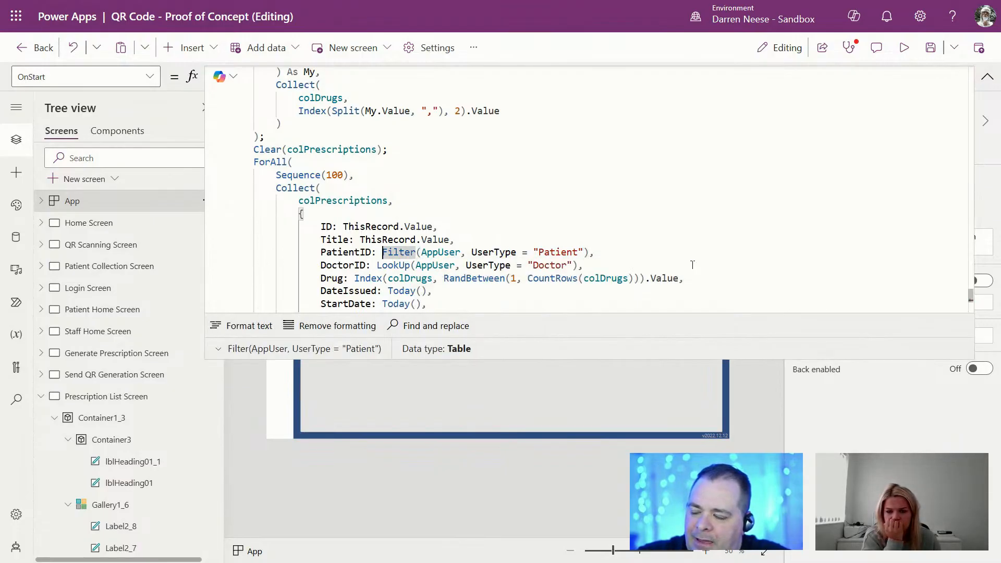
type("Ind")
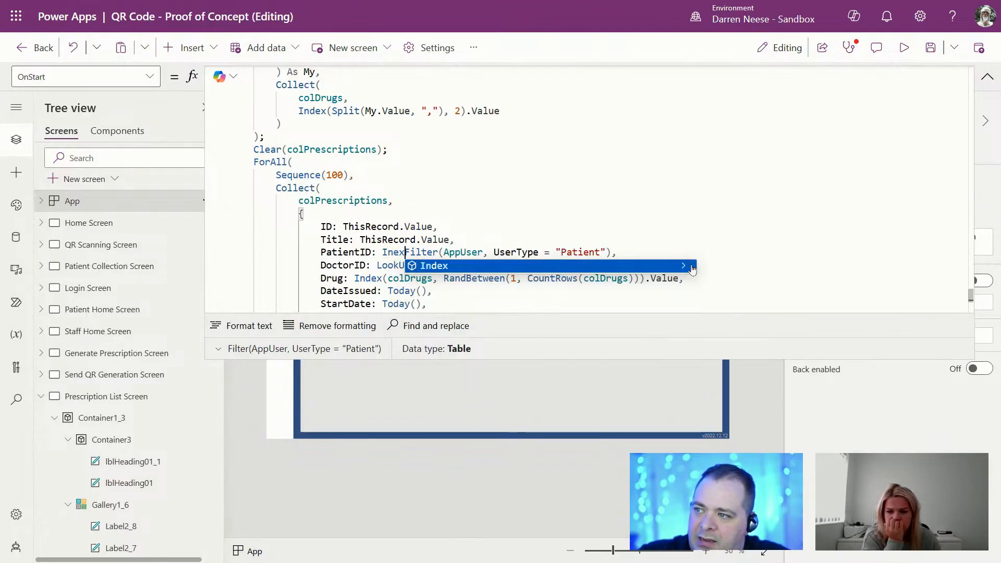
type("ex(")
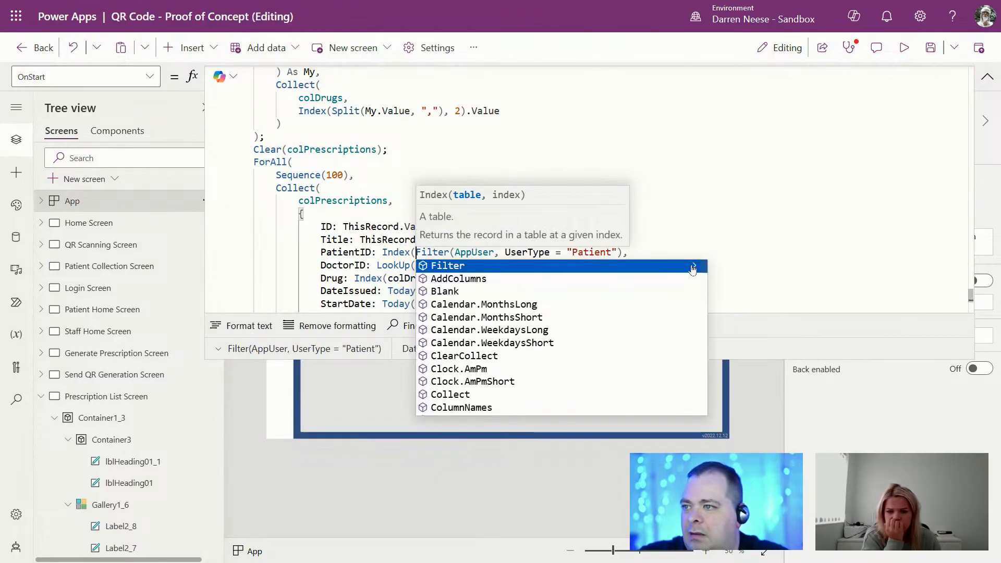
key("End")
key("Left")
type(")")
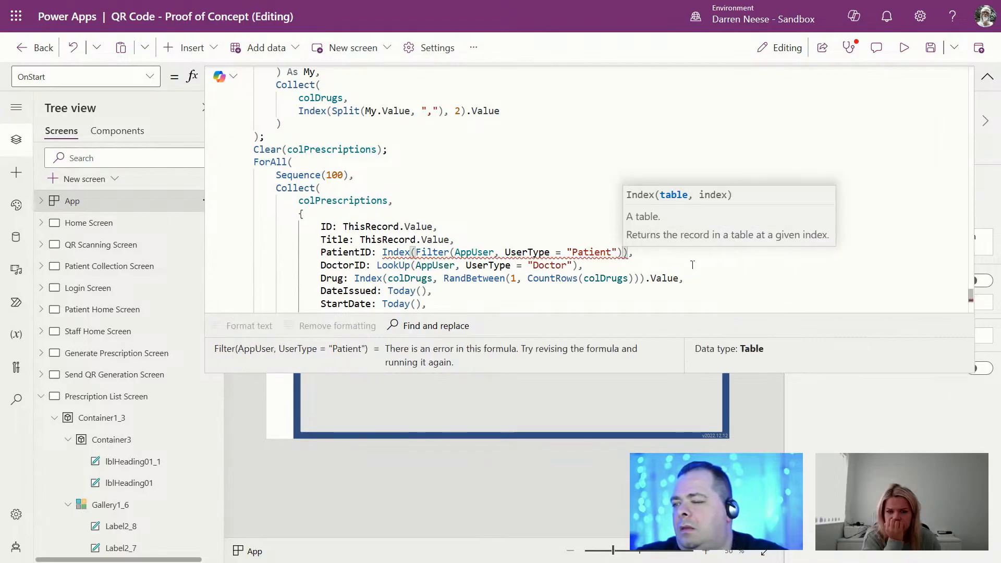
type(", Rand")
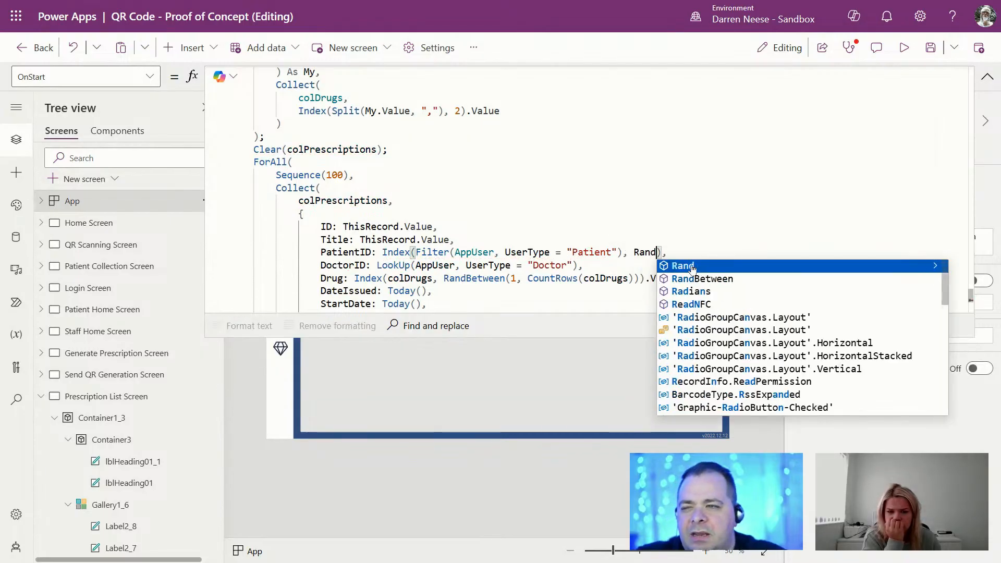
key("Down")
key("Tab")
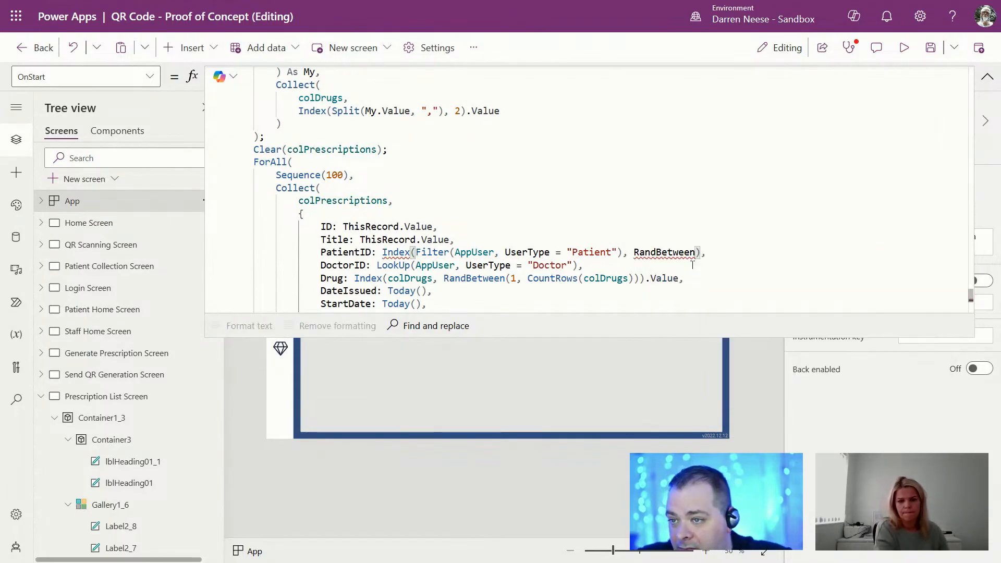
type("(")
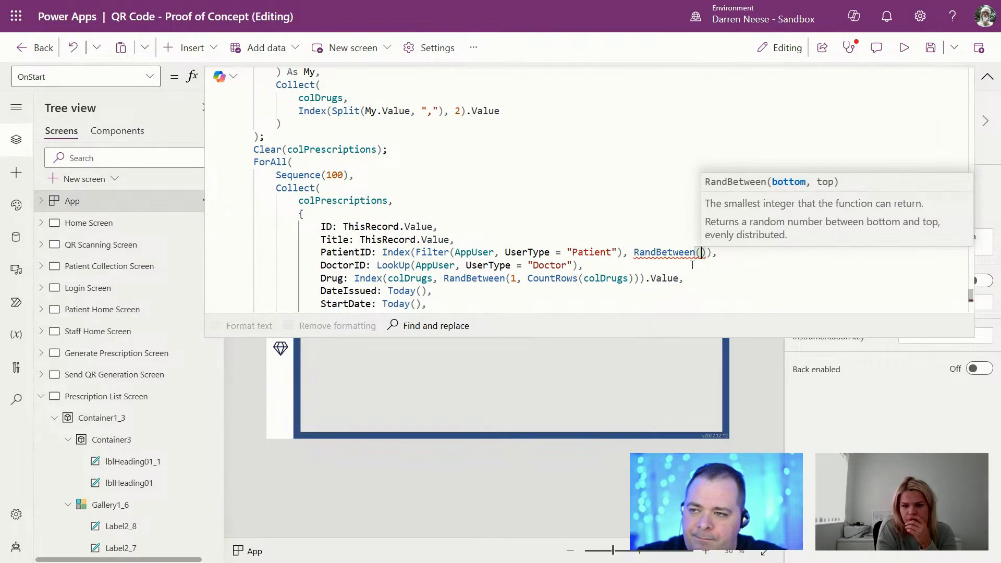
type("1, C")
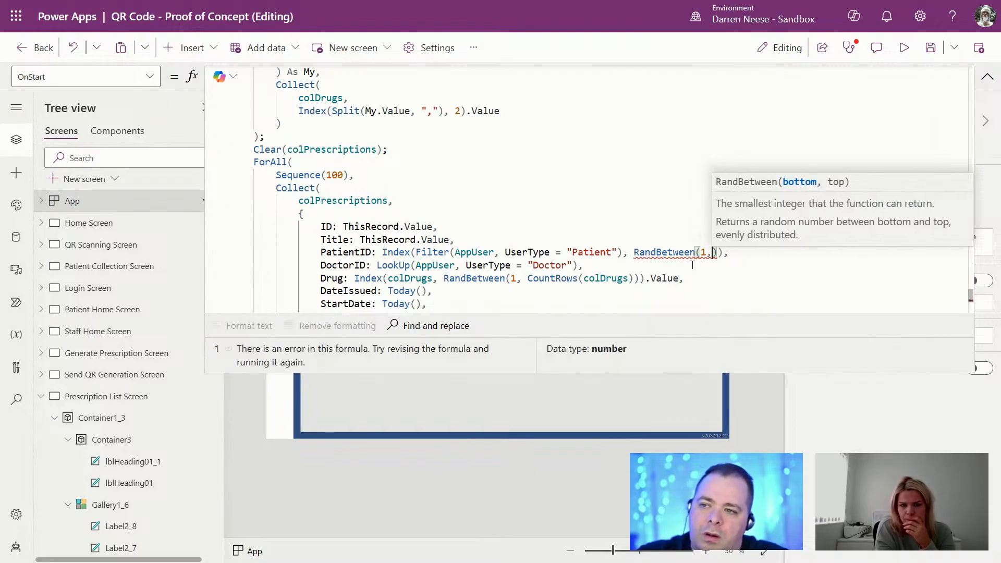
type("ountRo")
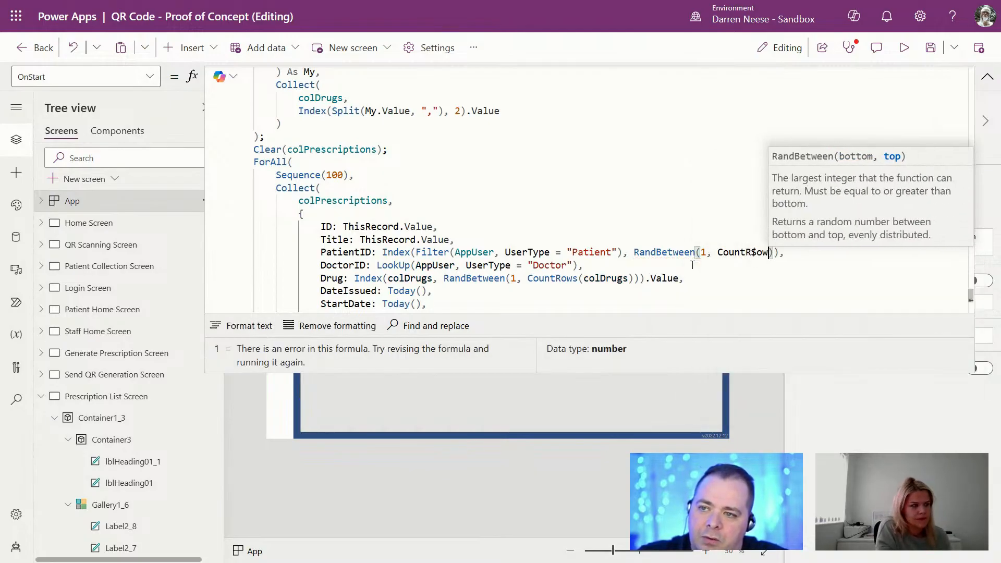
type("ws(")
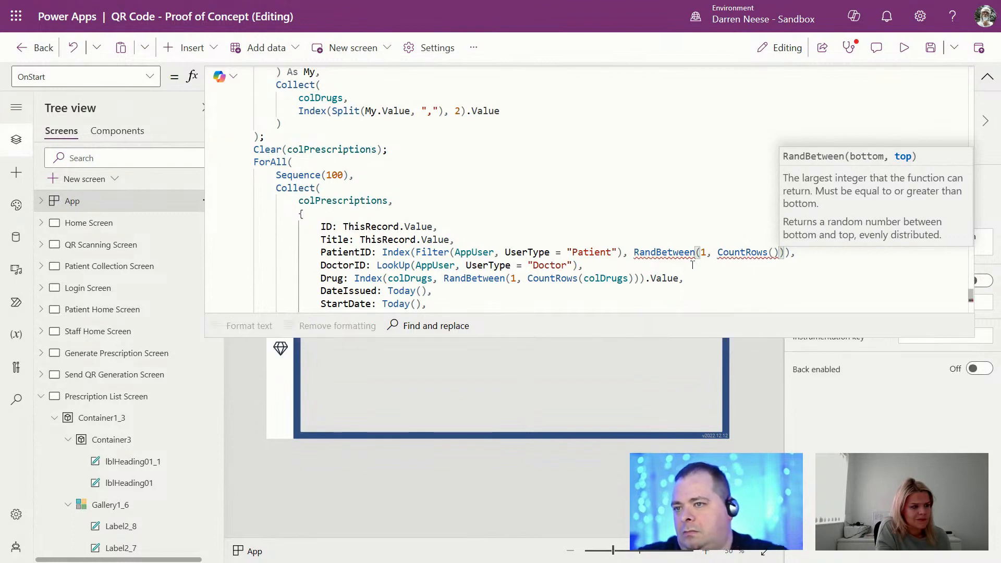
left_click_drag(415, 252, 622, 251)
key("ctrl+c")
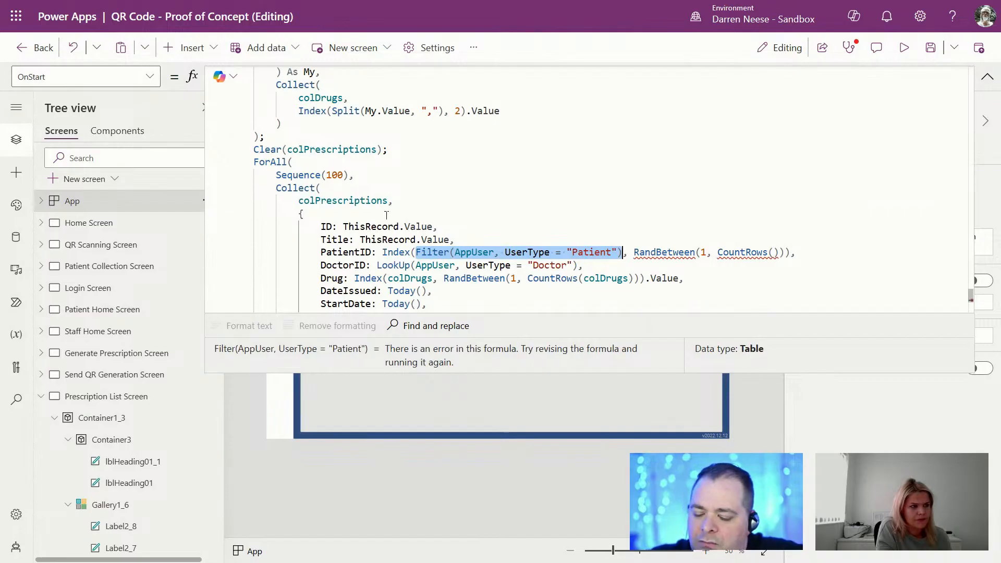
Step: Add ClearCollect(colPatients, Filter(AppUser, UserType="Patient")) below the Clear statement
left_click(411, 150)
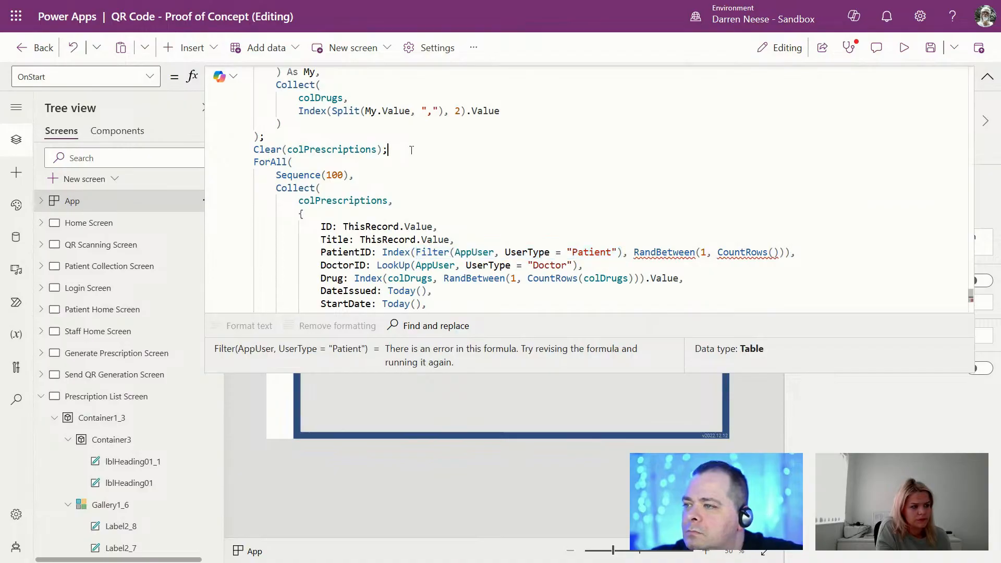
key("Return")
type("ClearColl")
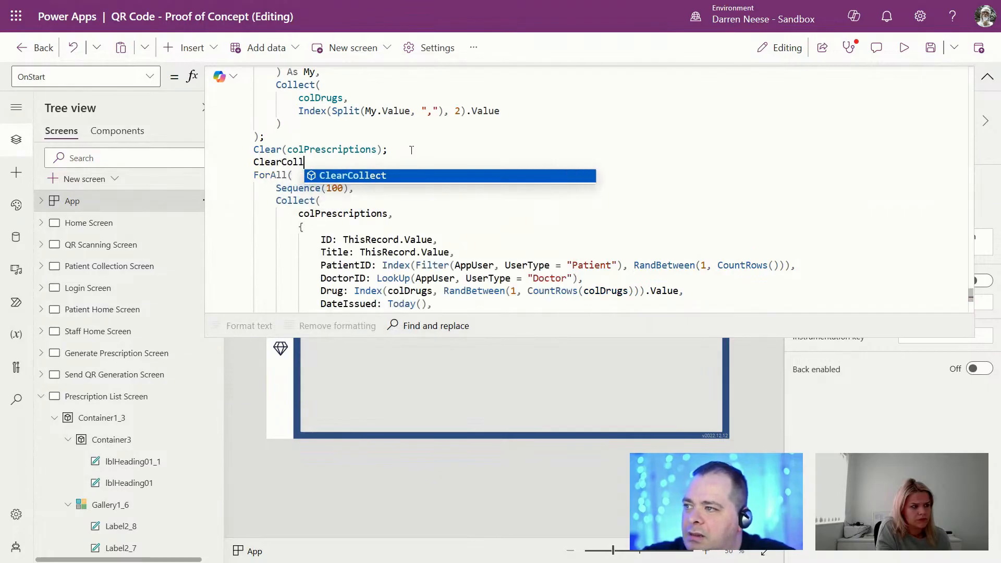
key("Tab")
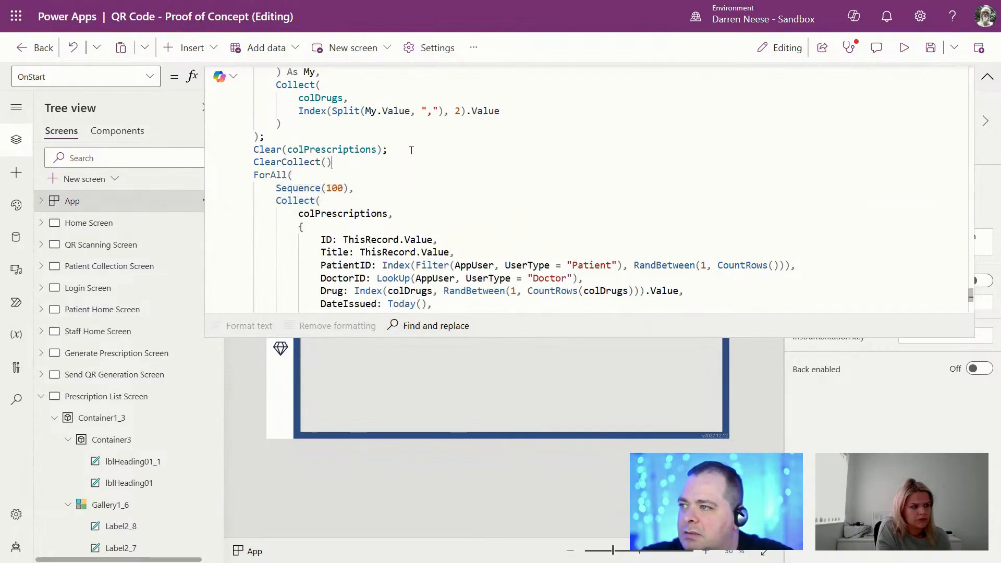
type(");")
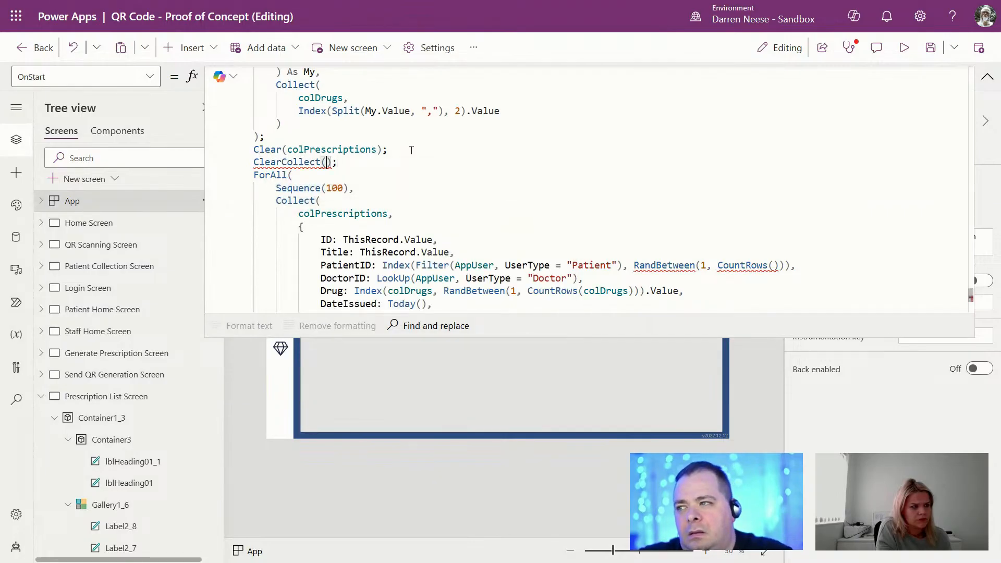
type("colPatien")
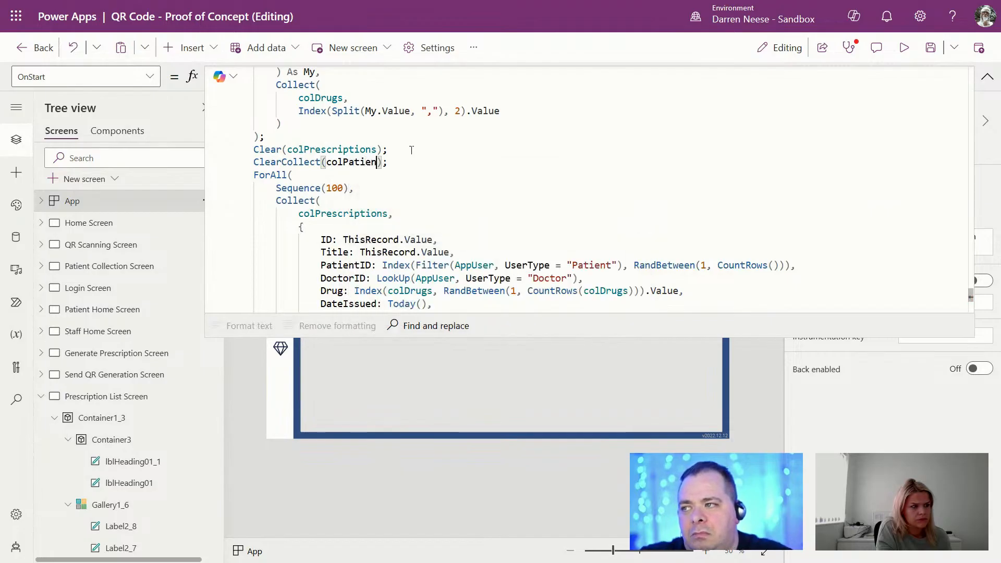
type("ts,")
key("ctrl+v")
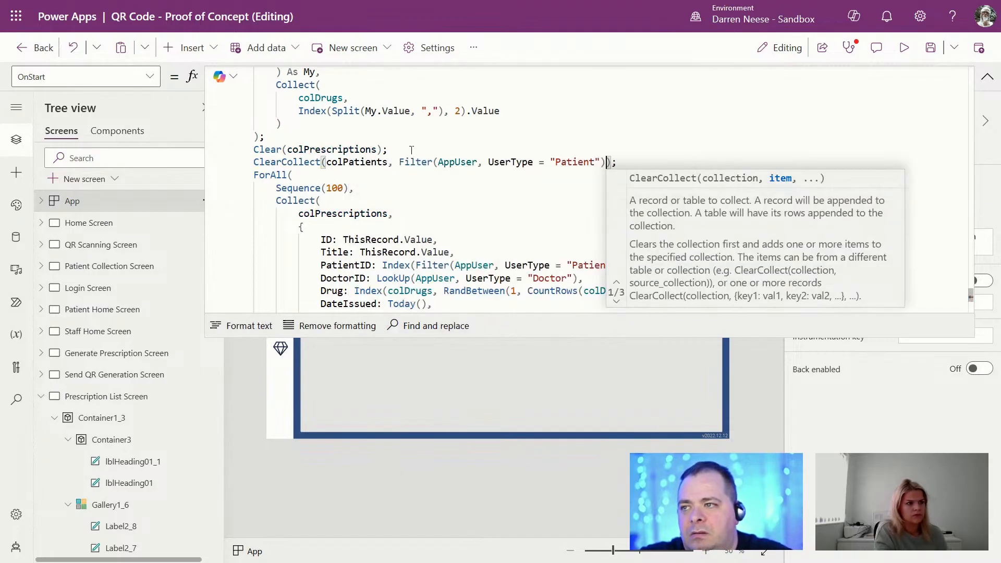
Step: Replace the inline patient filter with colPatients in both Index and CountRows
double_click(369, 162)
key("ctrl+c")
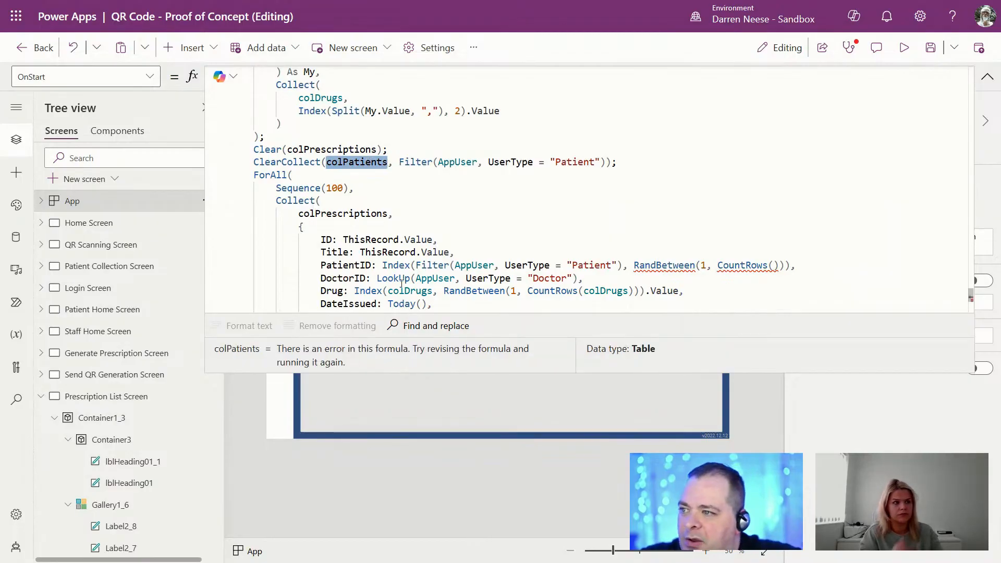
left_click_drag(412, 266, 618, 266)
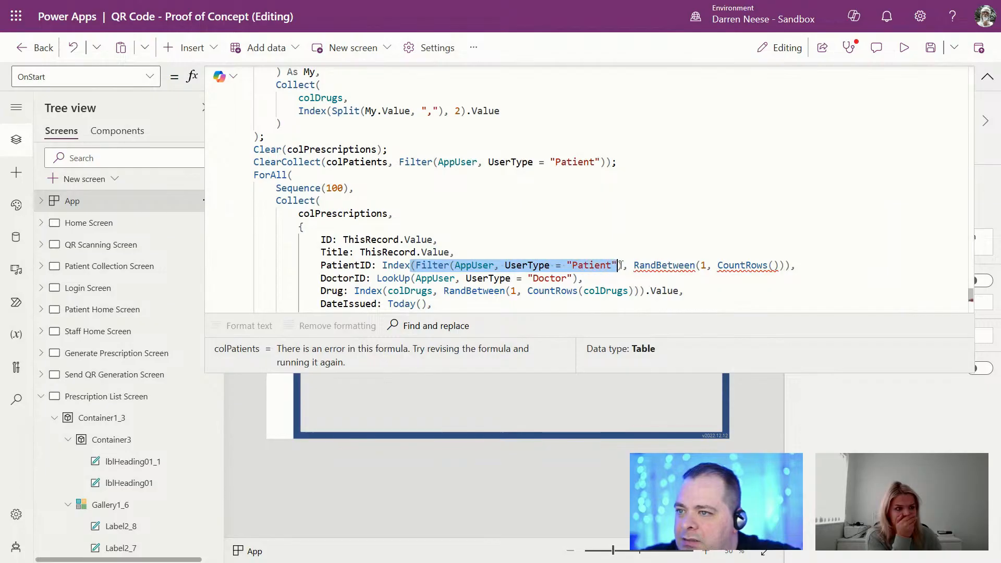
key("ctrl+v")
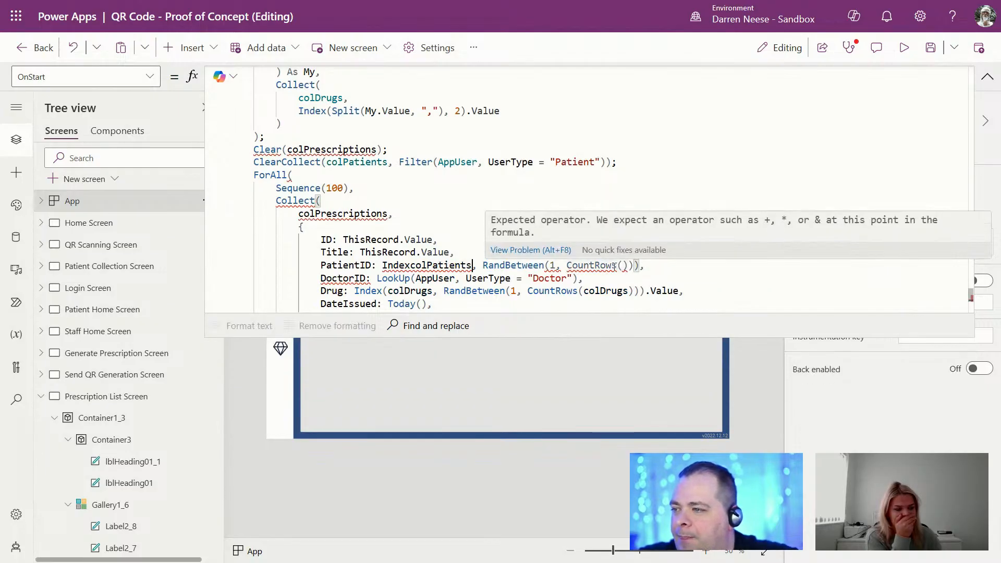
key("Right")
key("Right")
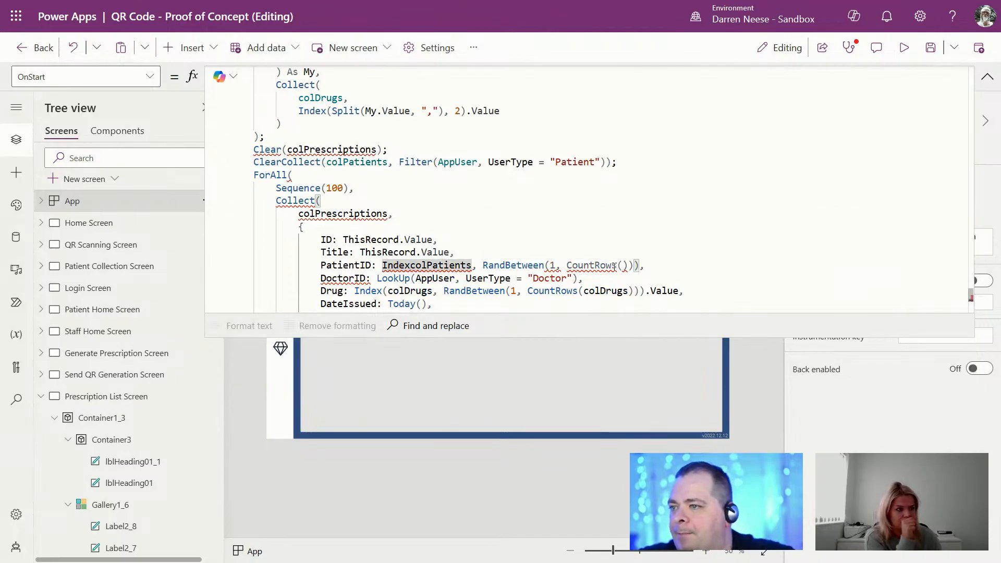
type("(")
left_click(736, 219)
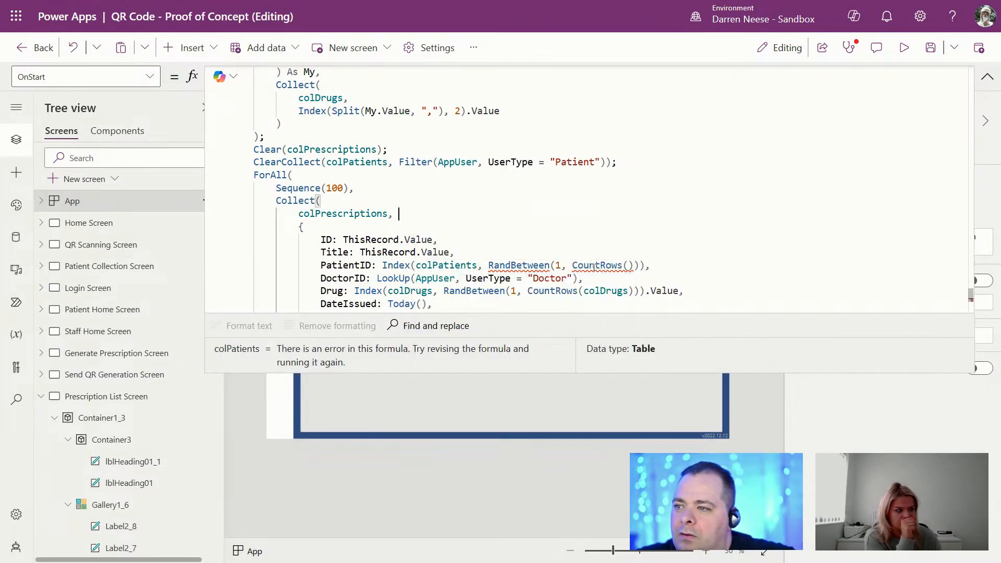
double_click(620, 266)
left_click(628, 266)
key("ctrl+v")
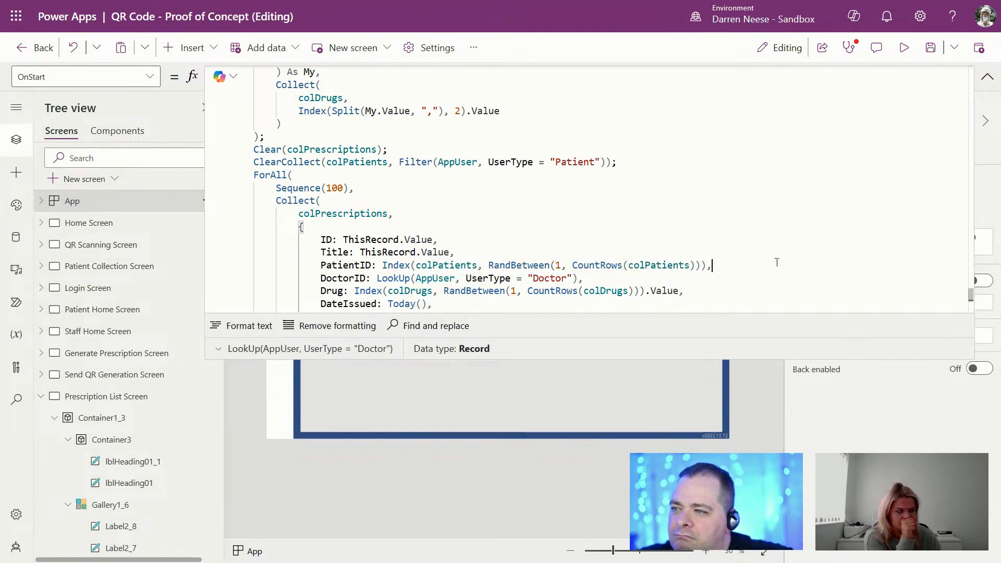
Step: Review the prescription record fields, save the app, and run OnStart again
scroll(774, 260, "down", 1)
left_click(680, 257)
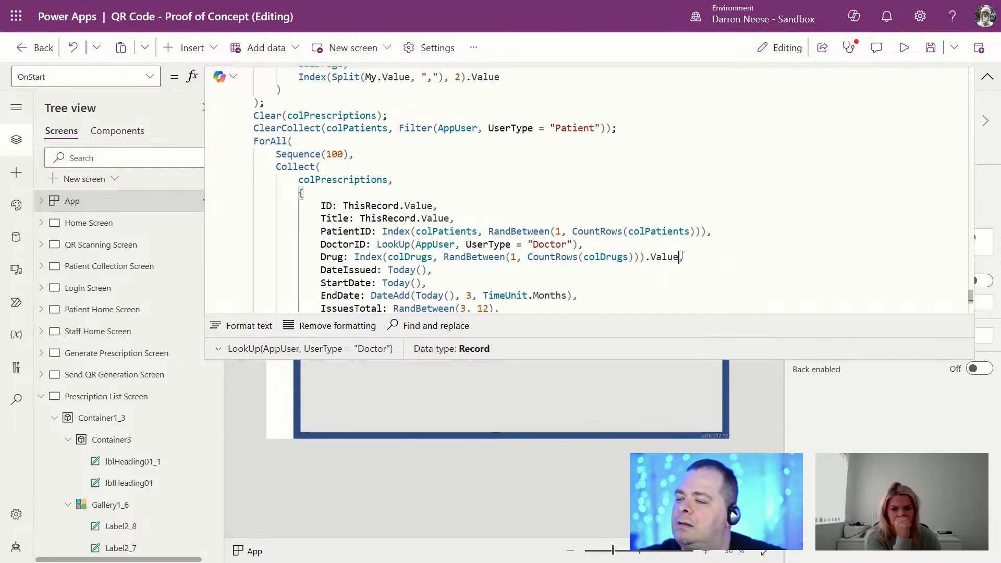
key("Down")
key("Down")
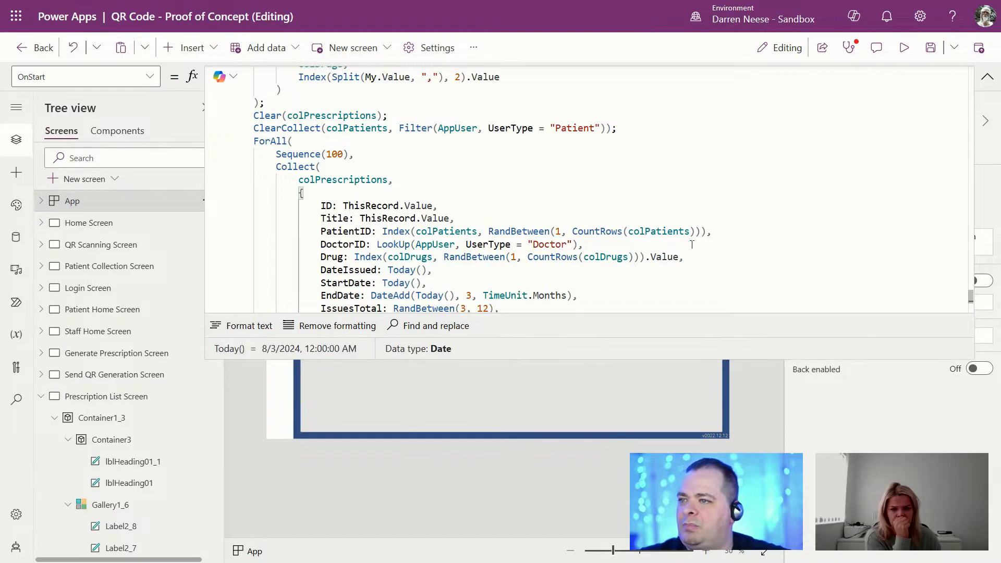
left_click(719, 222)
left_click(728, 261)
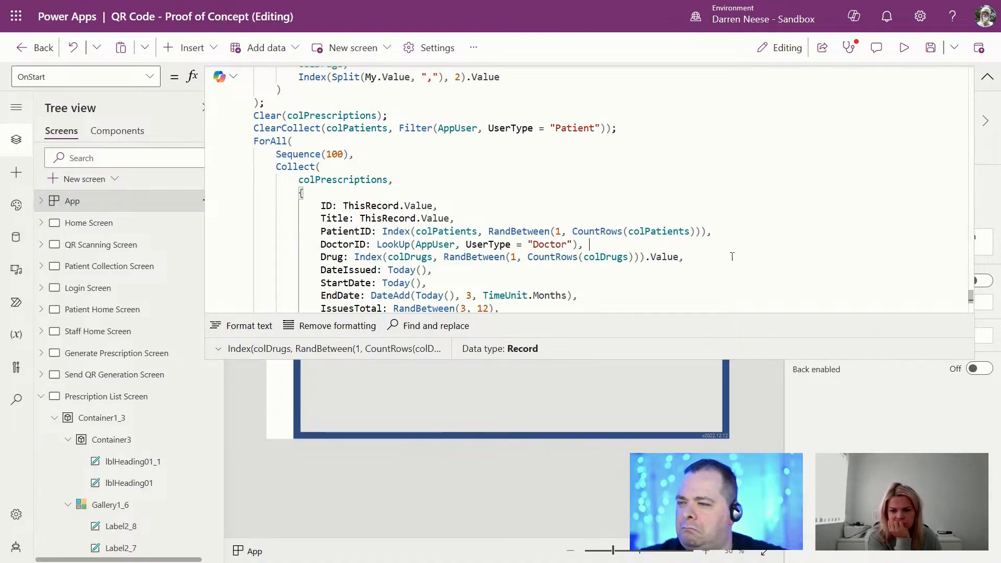
scroll(727, 266, "down", 2)
scroll(730, 260, "up", 3)
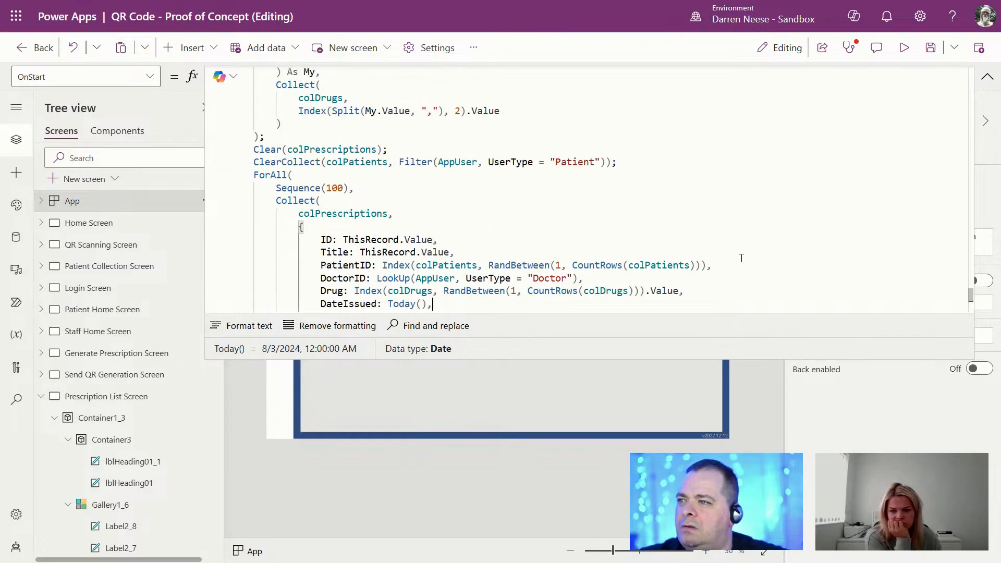
left_click(929, 48)
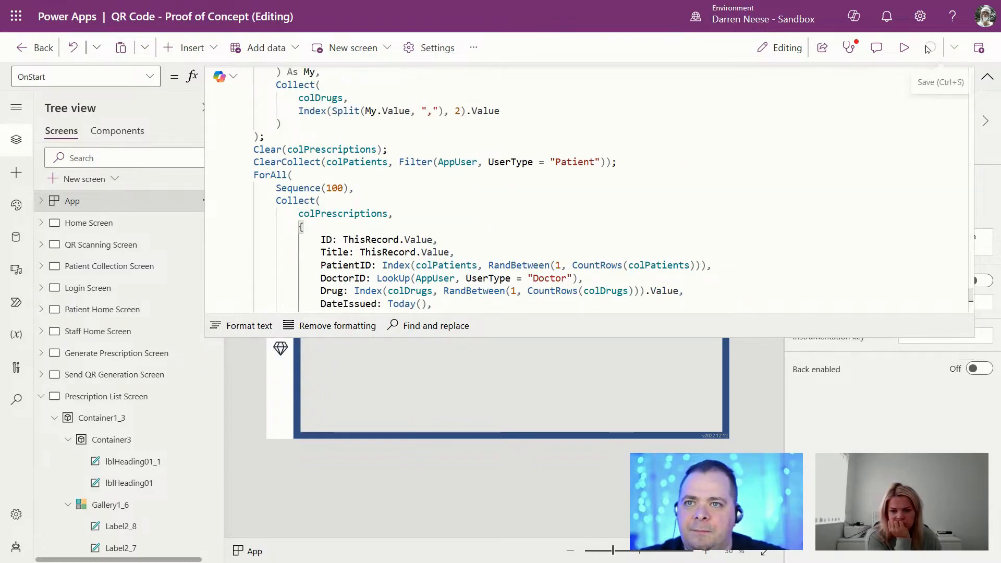
left_click(987, 77)
left_click(214, 199)
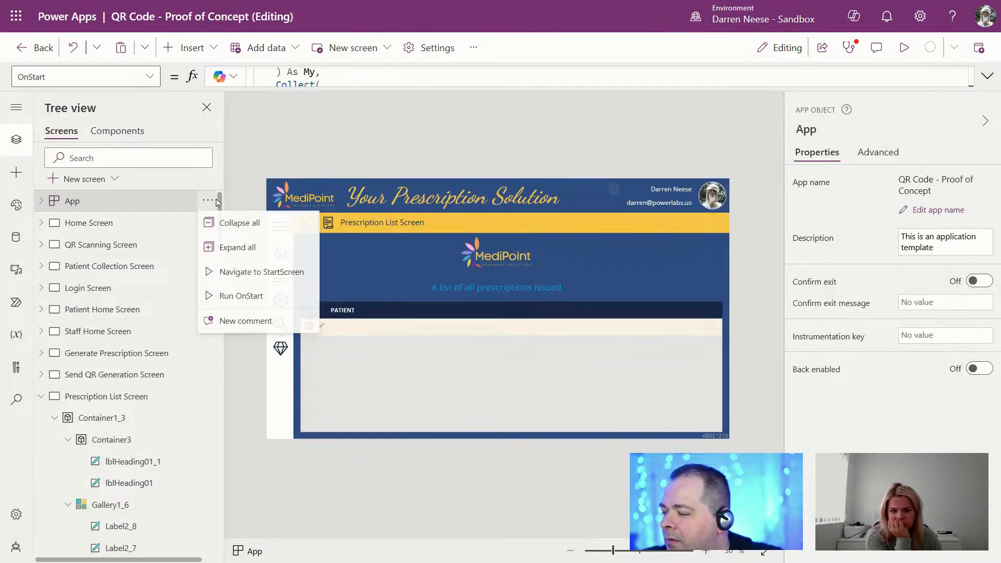
left_click(241, 293)
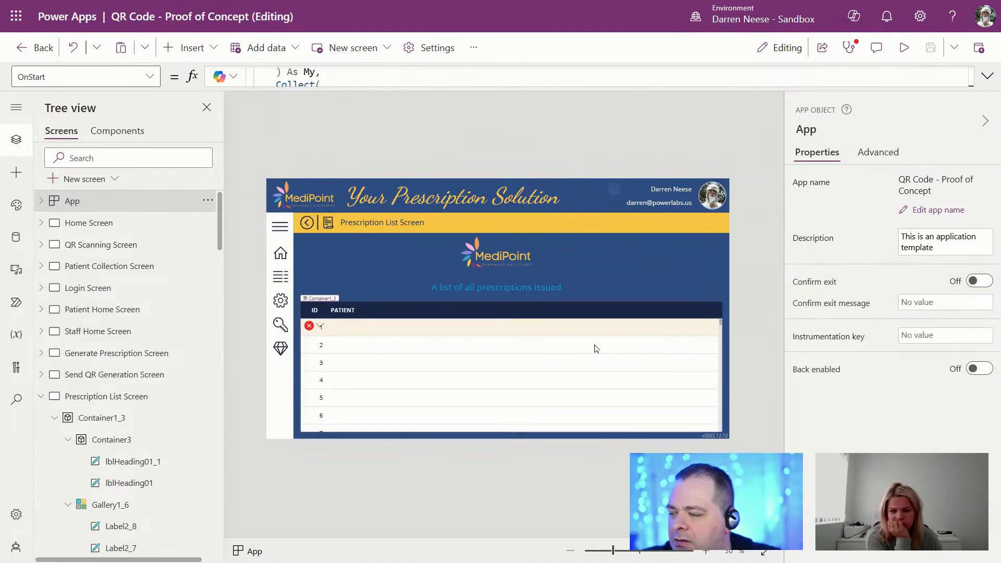
Step: Change the gallery patient label's Text from PatientID.DisplayName to ThisItem.PatientID.Title
left_click(309, 326)
left_click(344, 342)
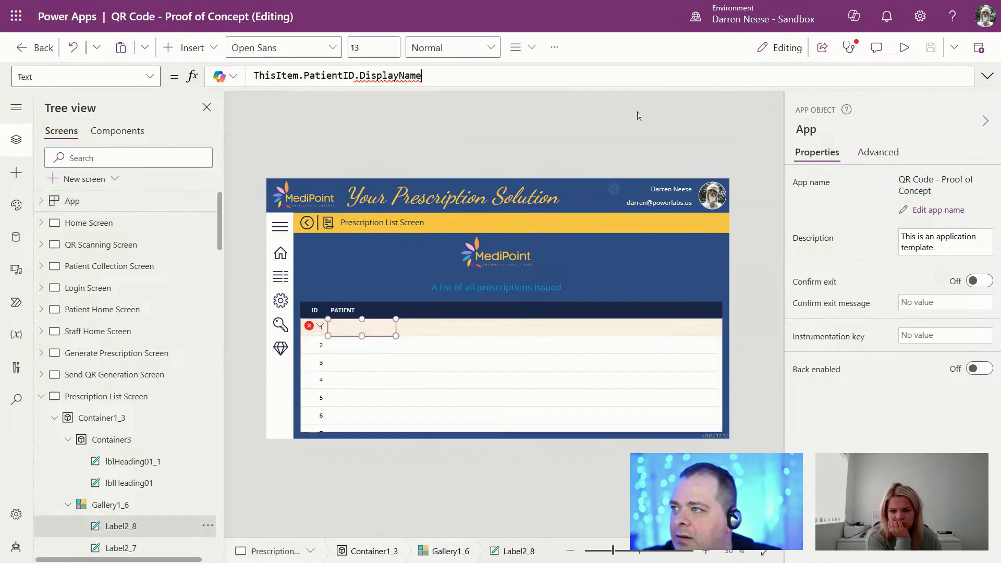
double_click(383, 76)
key("BackSpace")
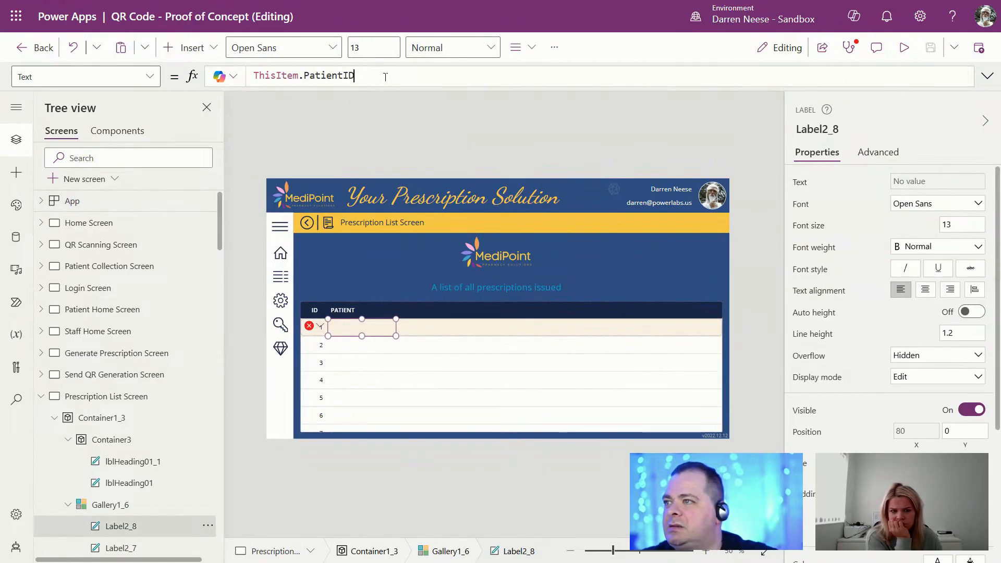
type("T")
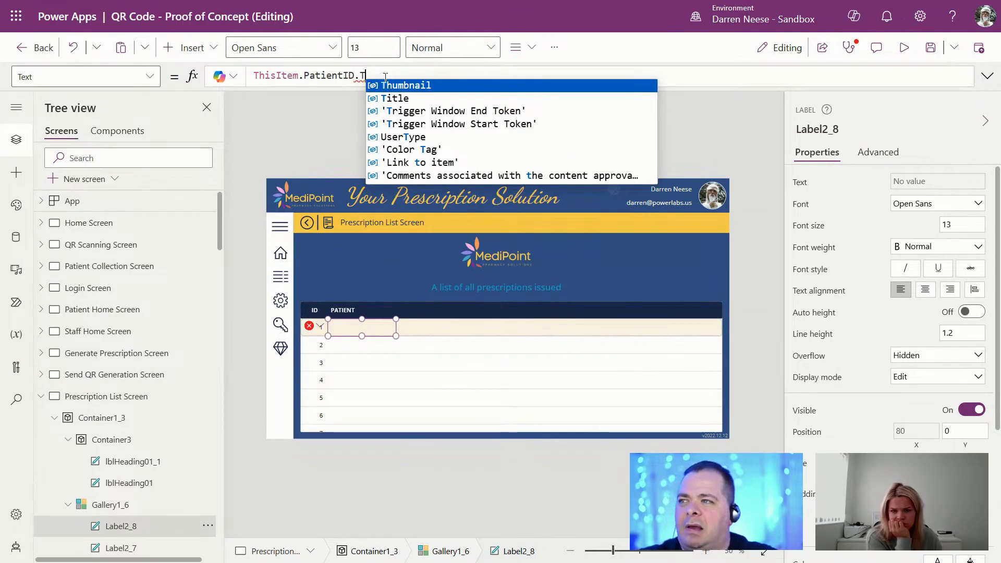
key("Down")
key("Return")
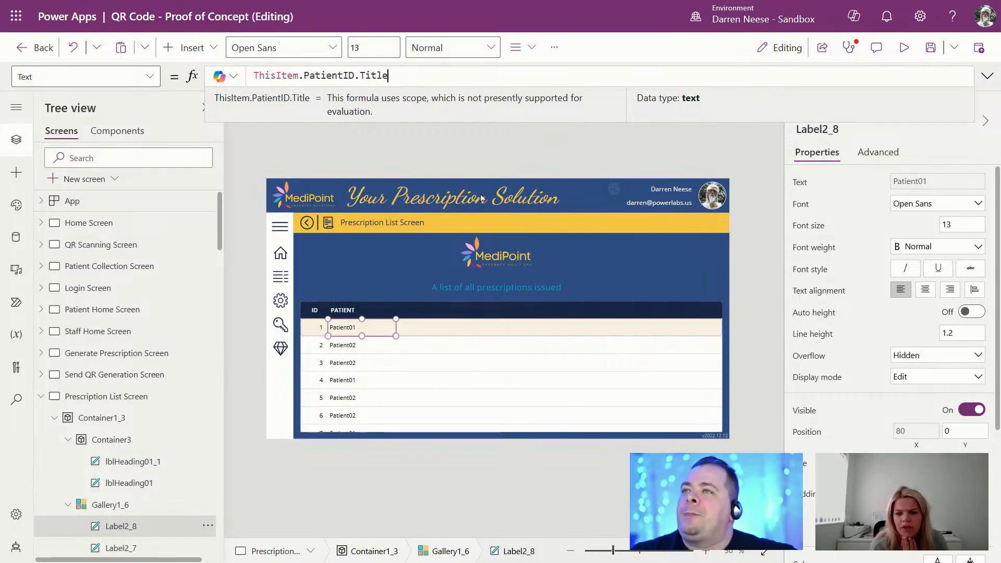
left_click(360, 307)
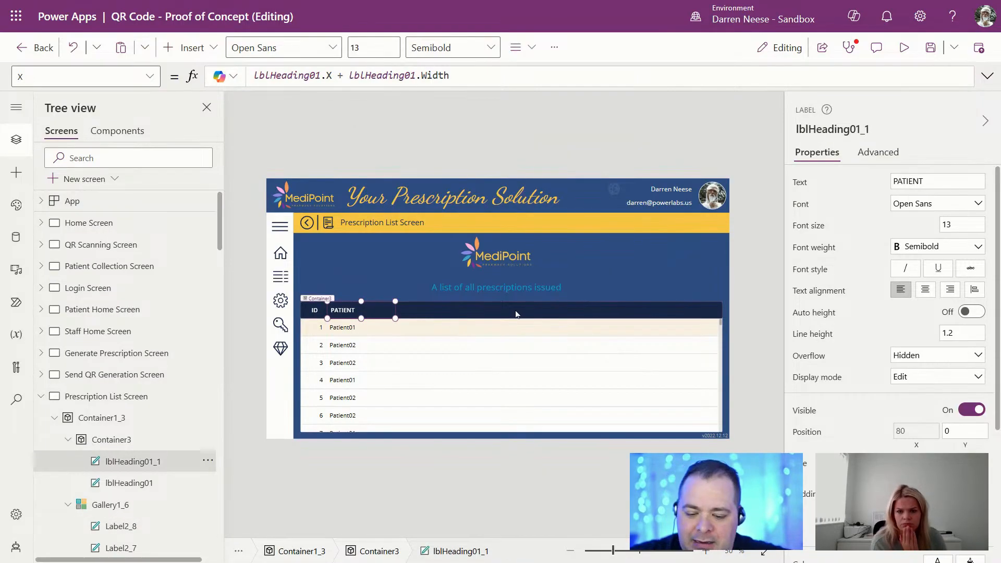
key("ctrl+c")
key("ctrl+v")
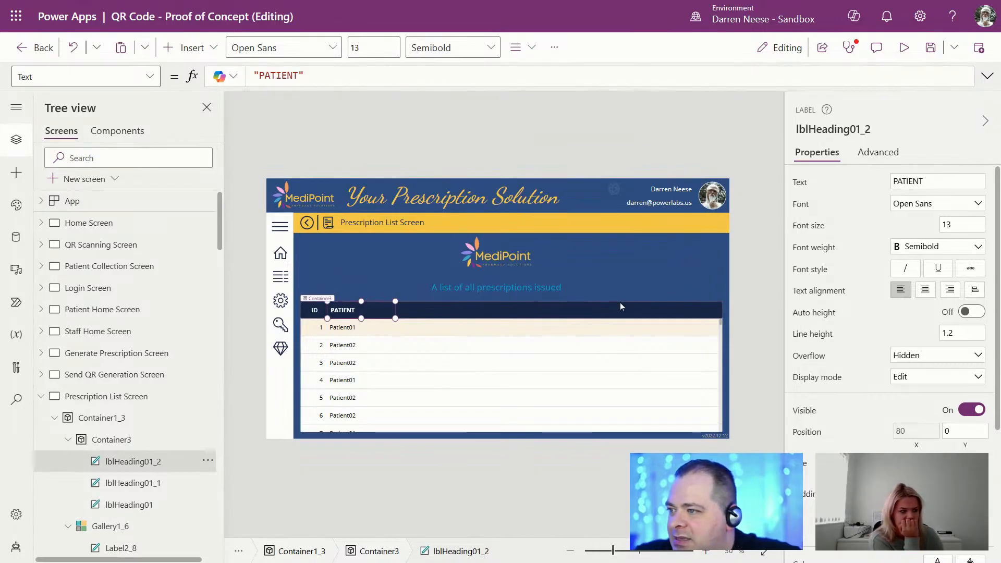
double_click(951, 181)
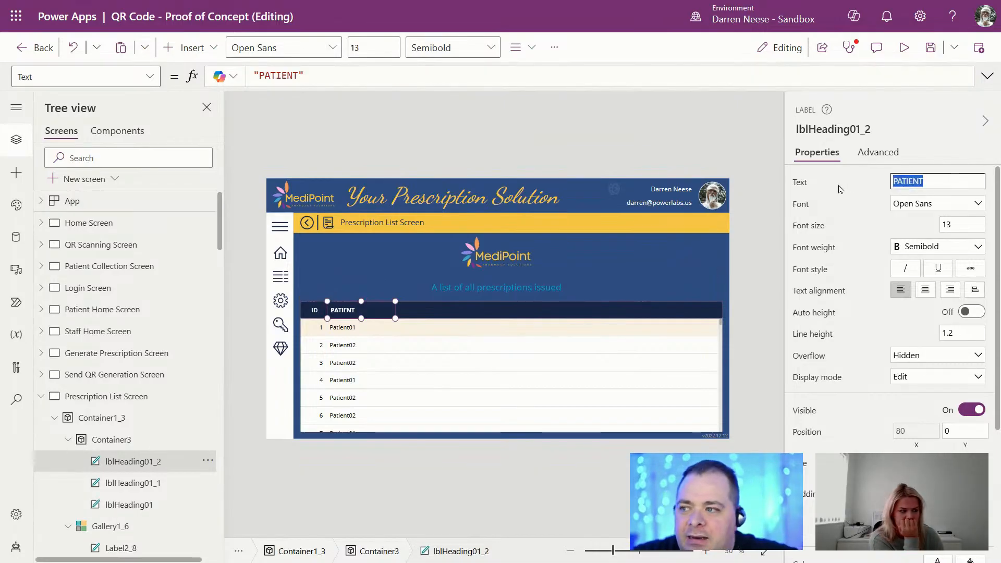
type("p")
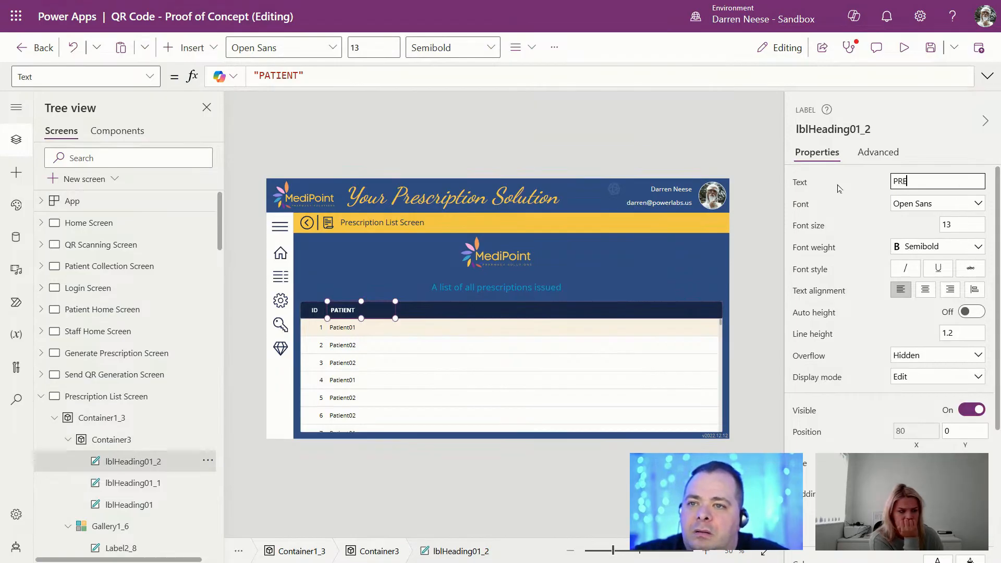
type("RESCRIPTINO NAME")
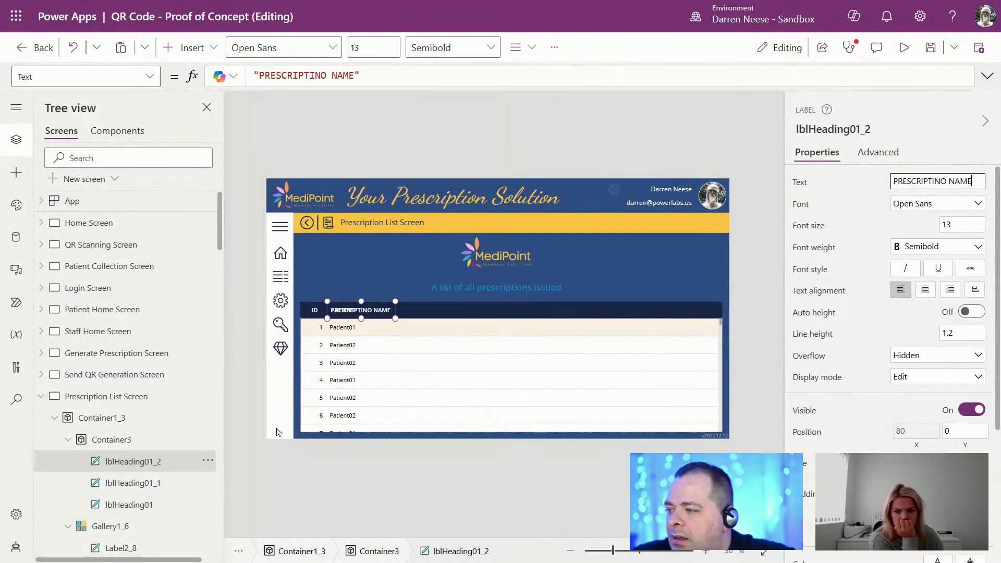
left_click(128, 490)
left_click(839, 127)
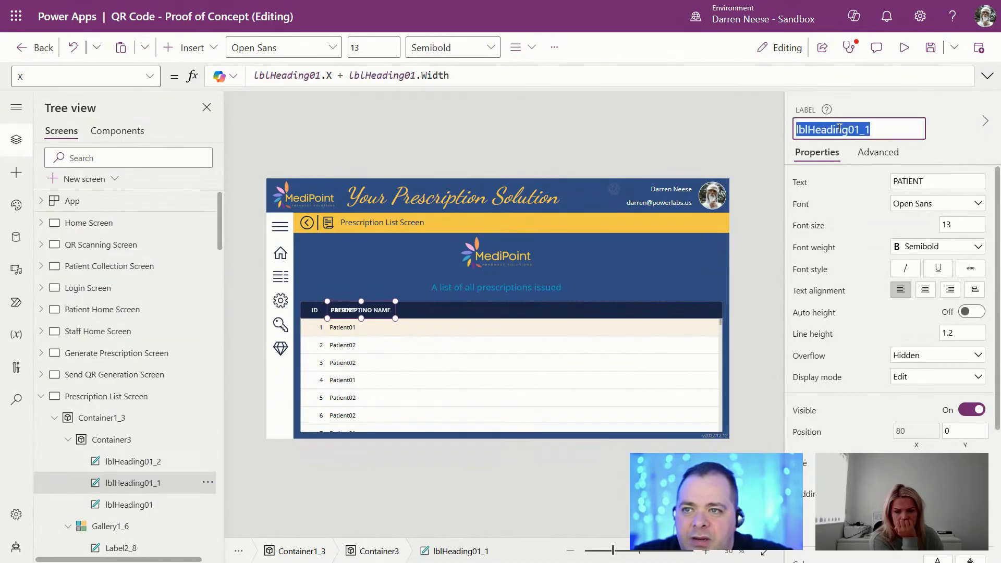
left_click(133, 462)
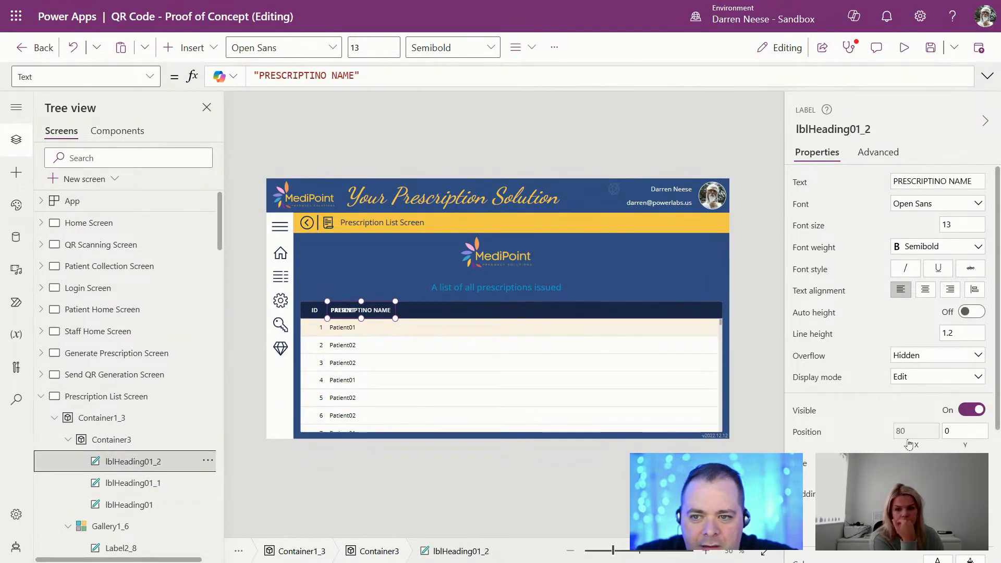
left_click(910, 442)
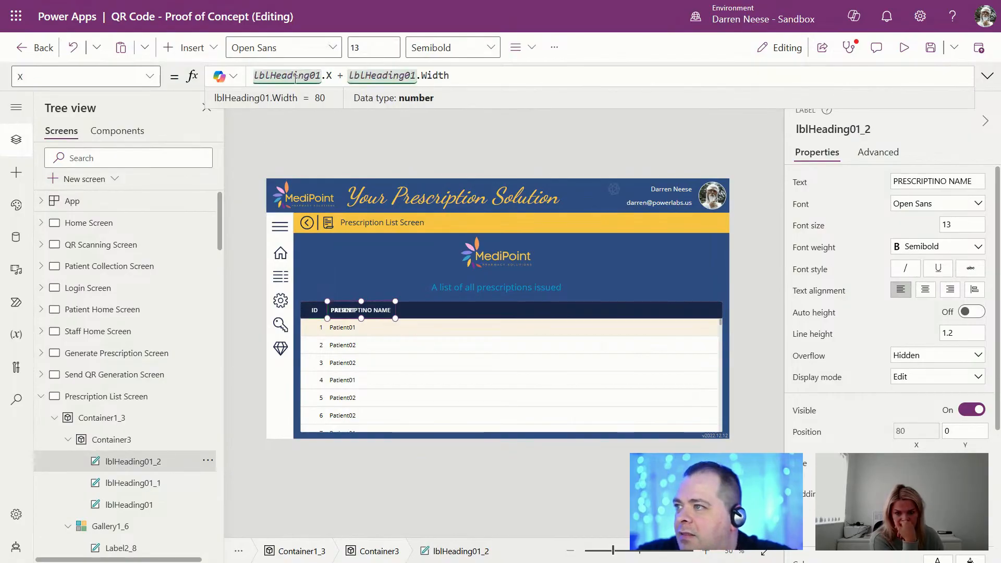
double_click(295, 78)
key("ctrl+v")
double_click(398, 78)
key("ctrl+v")
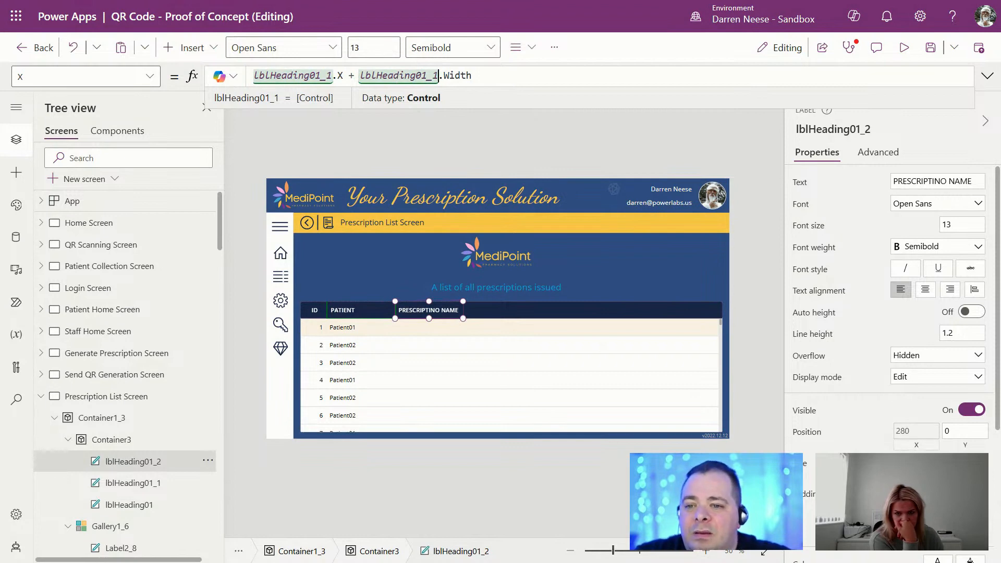
left_click(882, 455)
key("Return")
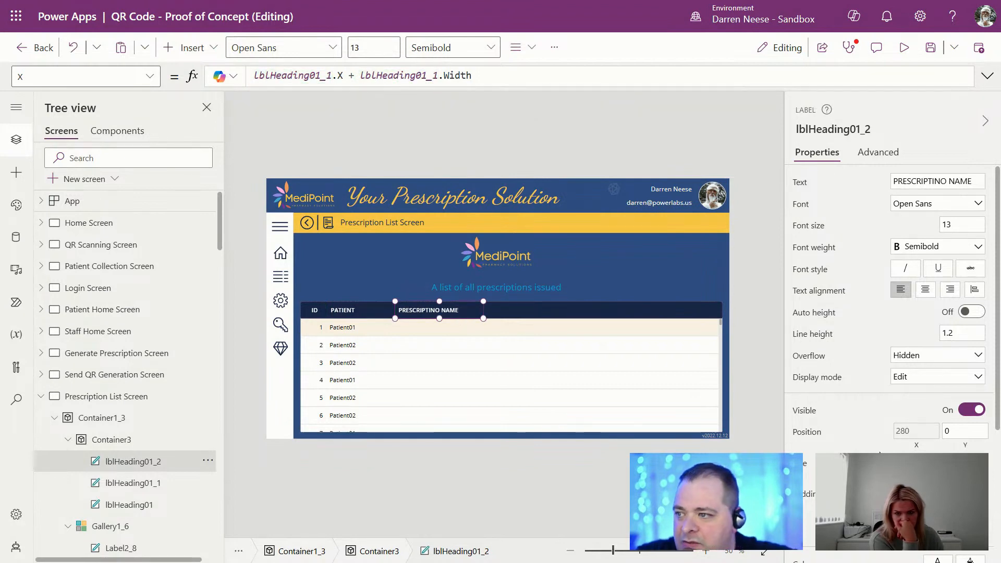
left_click(347, 327)
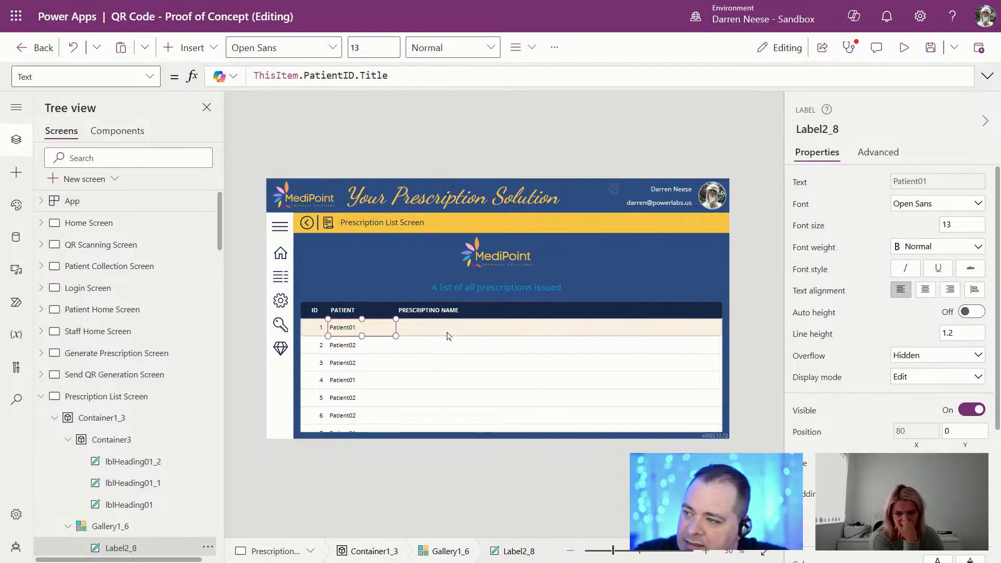
key("ctrl+v")
left_click(464, 310)
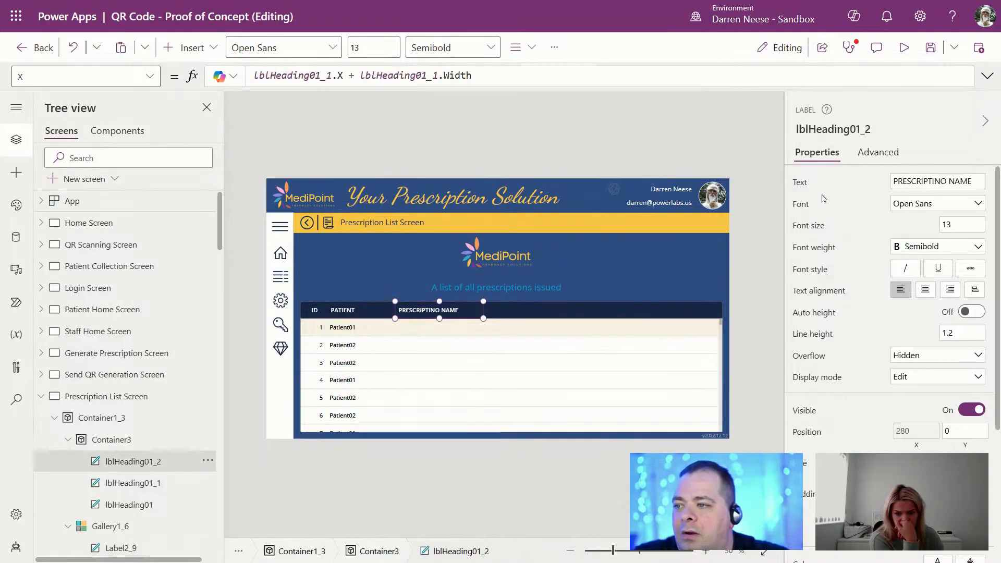
left_click(826, 128)
key("ctrl+c")
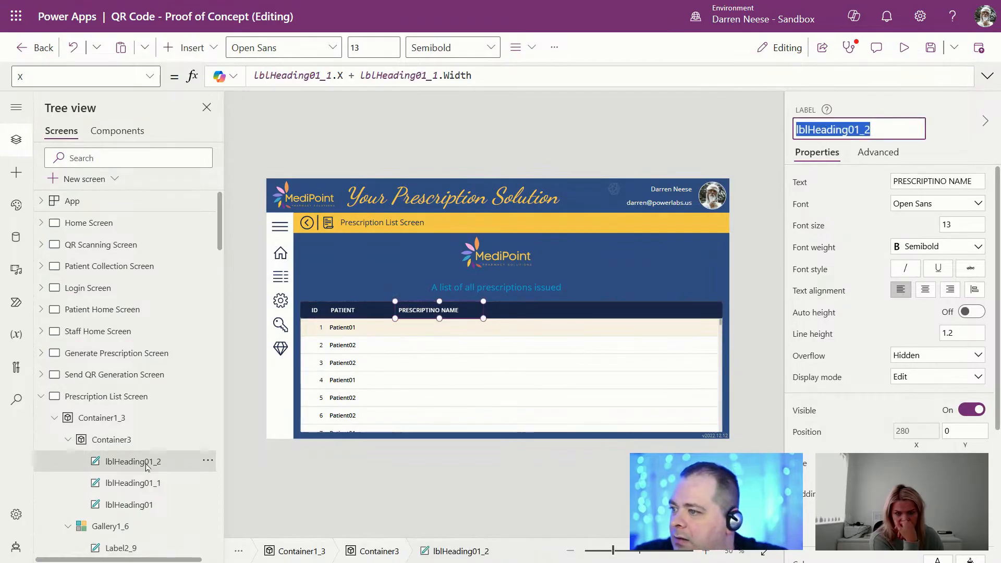
left_click(109, 484)
scroll(137, 436, "down", 3)
left_click(138, 417)
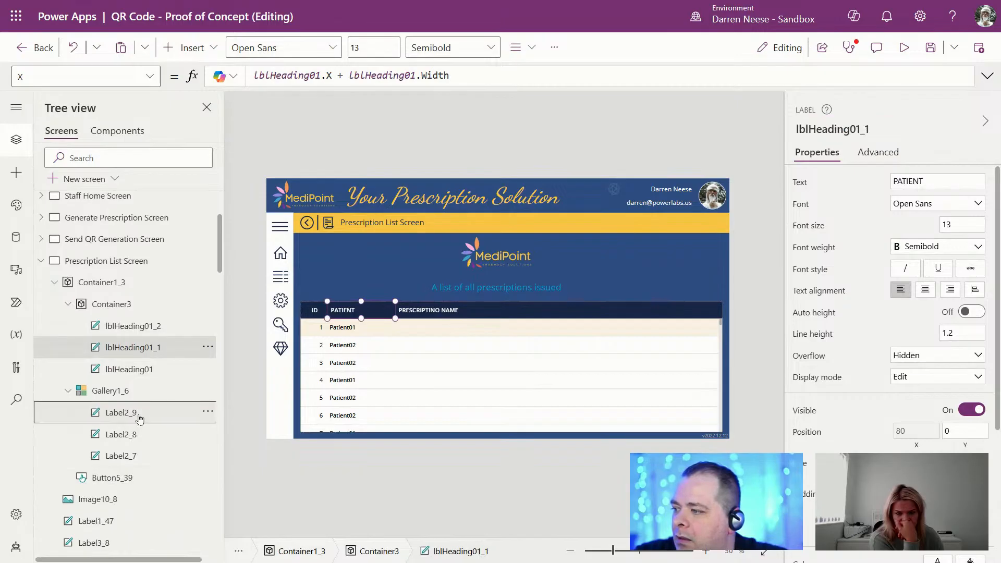
Step: Set Label2_9's X and Width to lblHeading01_2.X and lblHeading01_2.Width
left_click(912, 441)
left_click(332, 76)
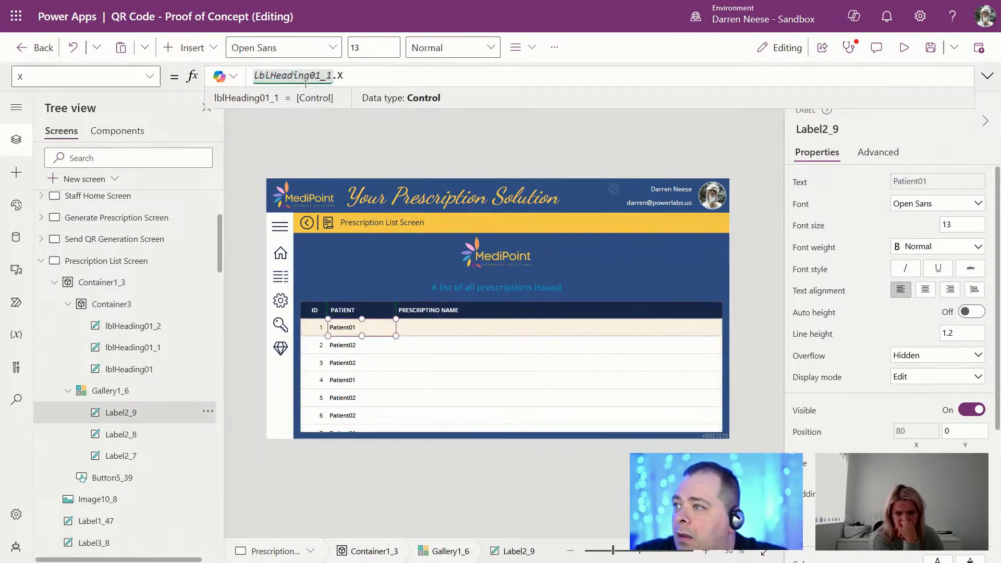
key("BackSpace")
type("2")
left_click(913, 463)
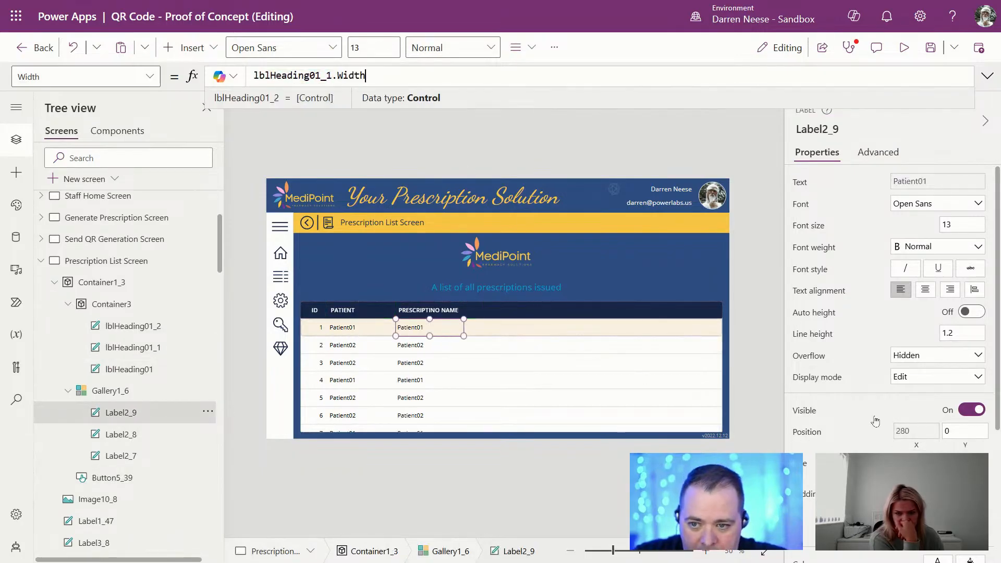
double_click(307, 74)
key("ctrl+v")
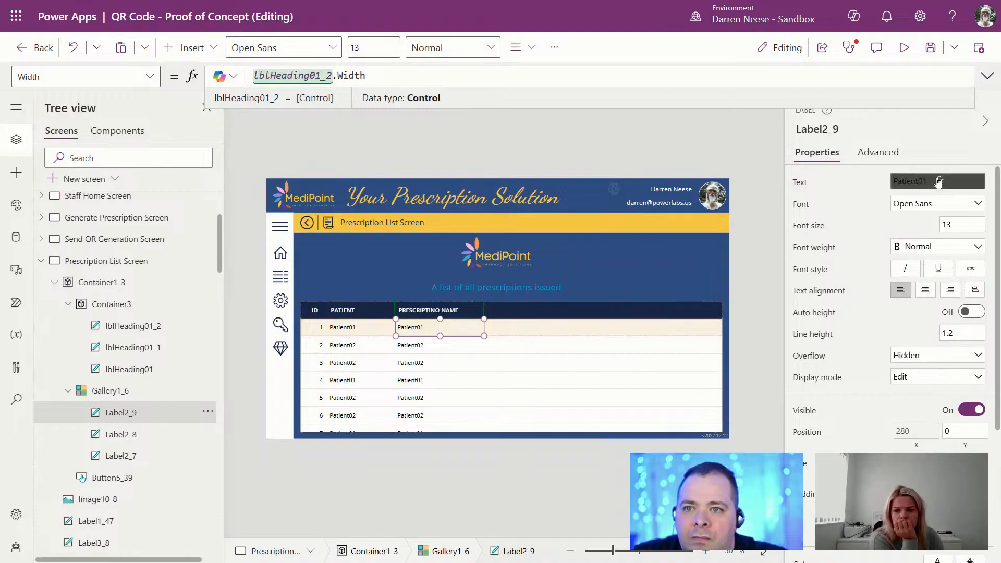
Step: Set Label2_9's Text to ThisItem.Drug so drug names like ZALTRAP appear
left_click(917, 181)
double_click(373, 76)
left_click_drag(378, 76, 306, 76)
type(".")
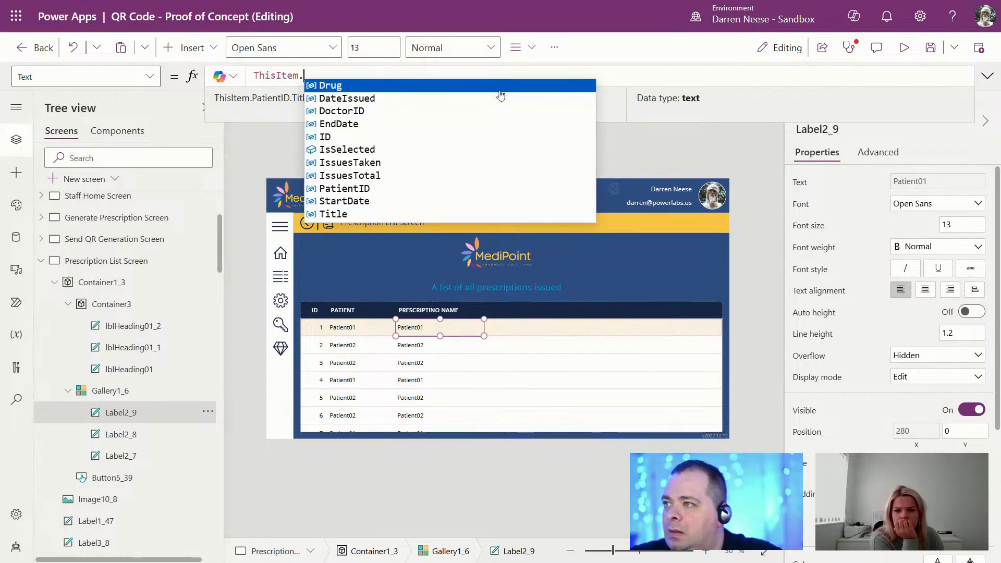
type("p")
type(".")
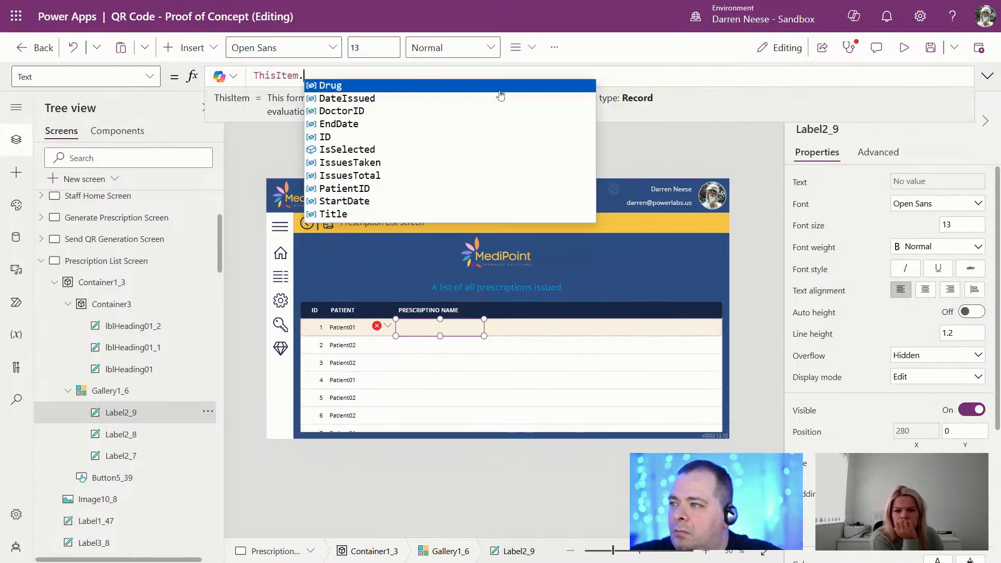
type("m")
type("Drug")
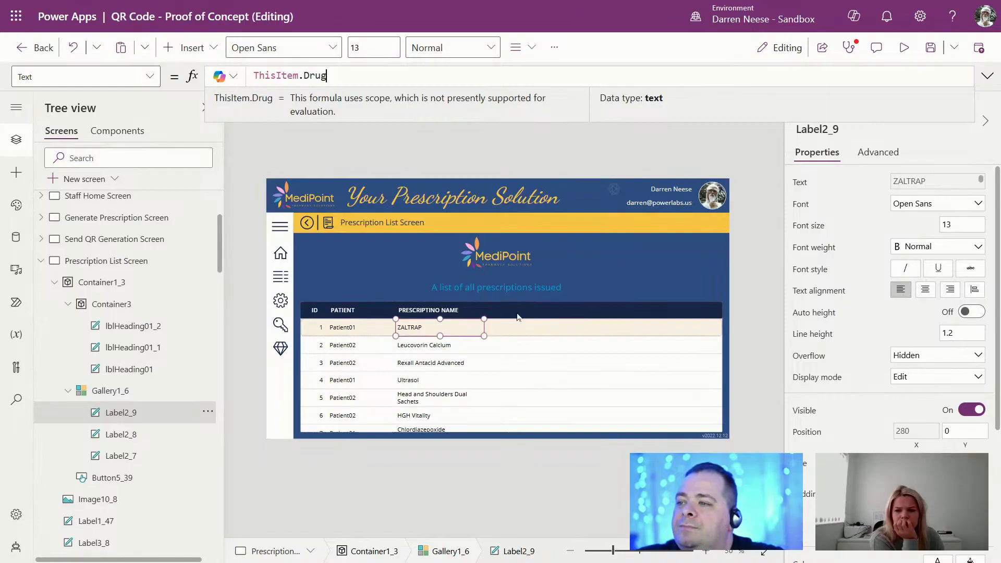
left_click(501, 310)
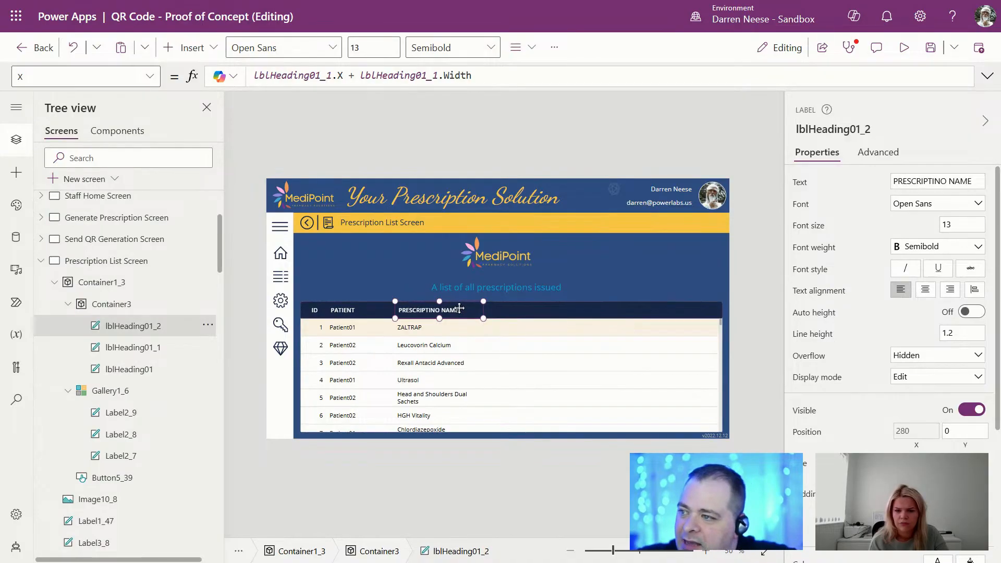
Step: Duplicate the prescription name heading as lblHeading01_3, positioned right after lblHeading01_2
key("ctrl+v")
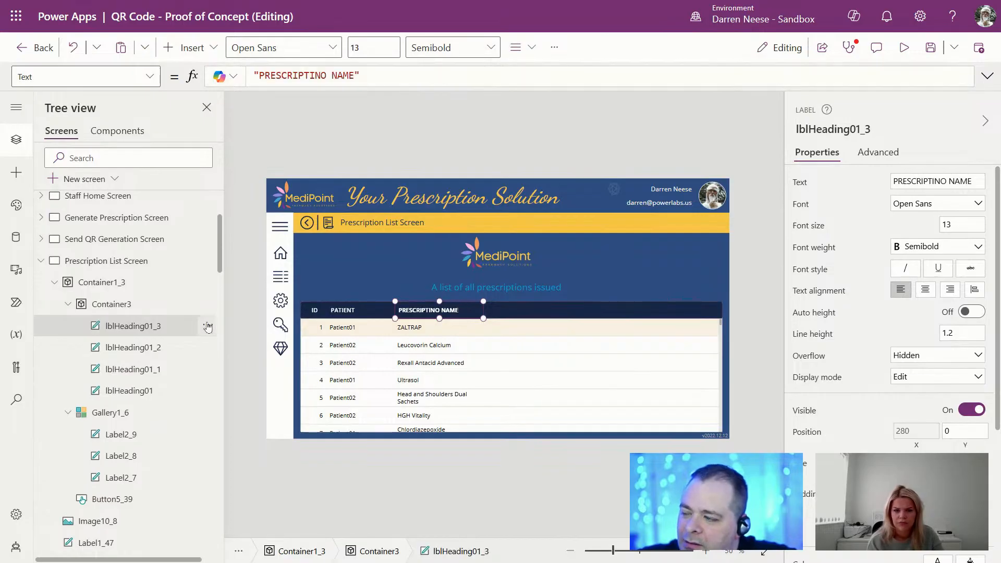
left_click(141, 347)
left_click(823, 130)
key("ctrl+c")
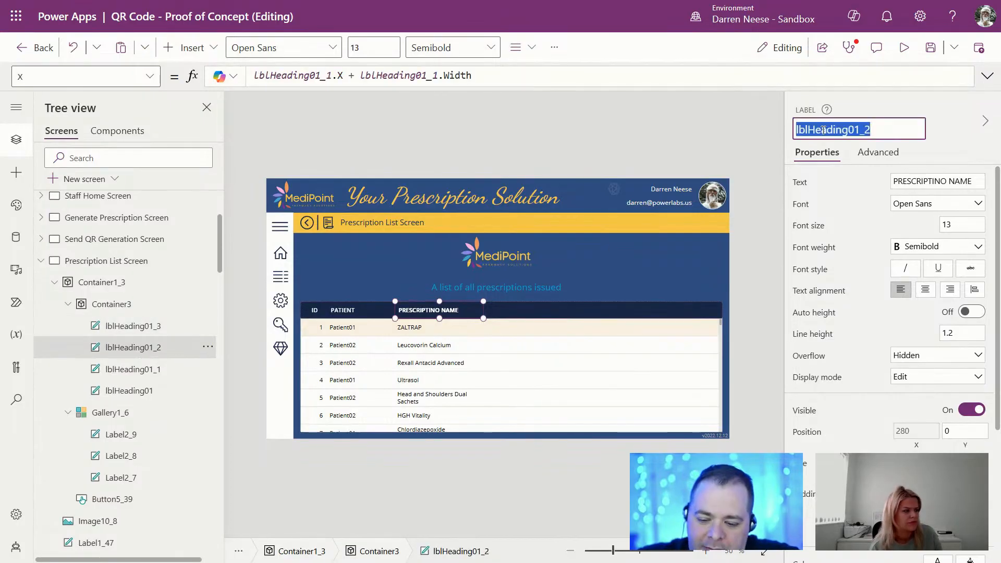
left_click(141, 326)
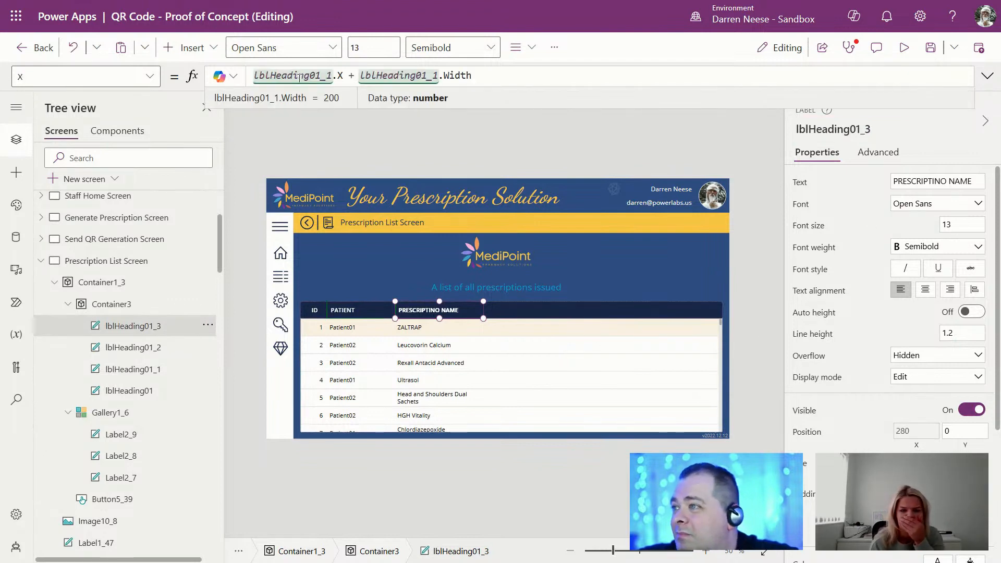
double_click(300, 76)
key("ctrl+v")
left_click(395, 75)
key("ctrl+v")
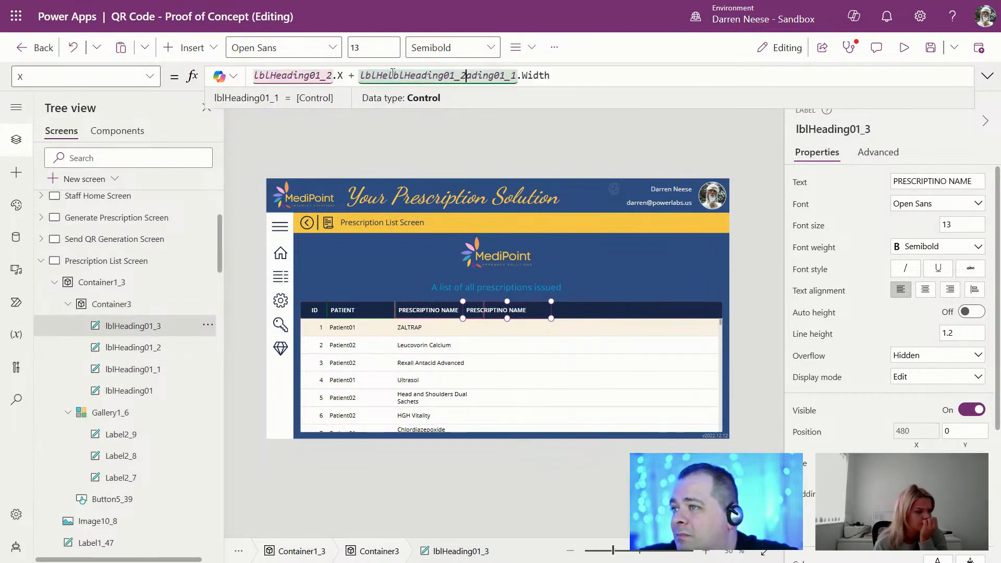
double_click(486, 75)
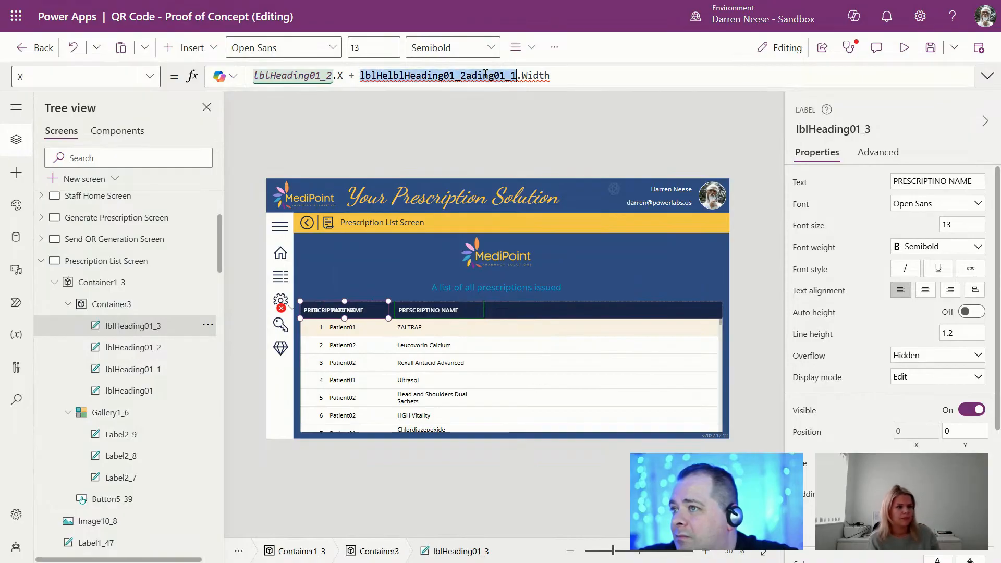
key("ctrl+v")
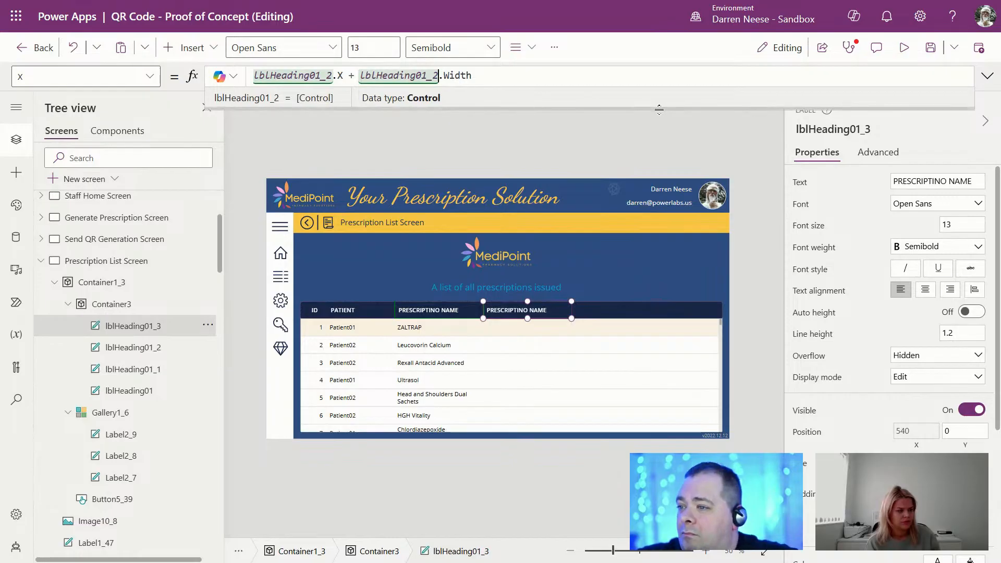
Step: Caption the new heading ISSUED BY and correct PRESCRIPTINO to PRESCRIPTION
left_click(894, 181)
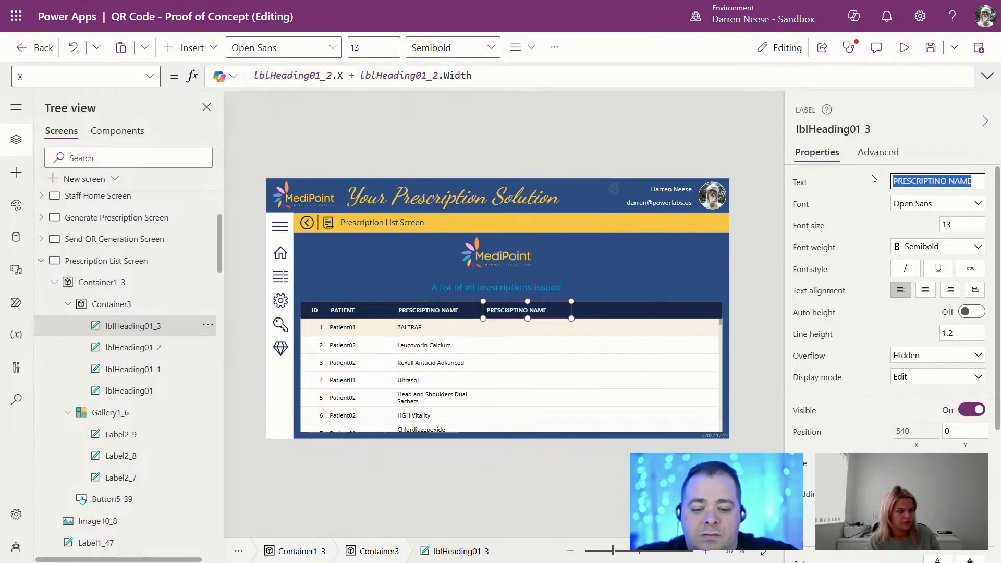
key("BackSpace")
type("ISSUED BY")
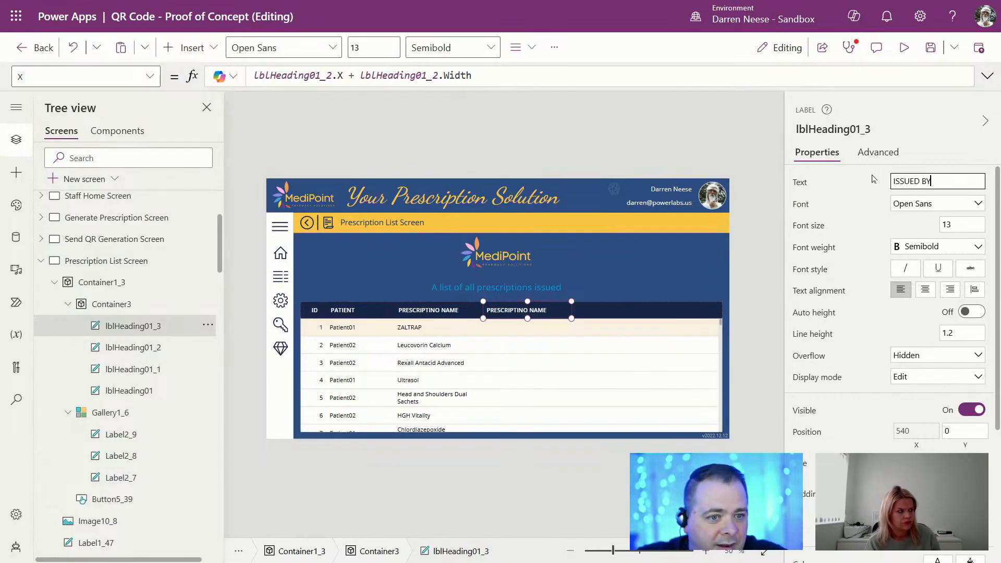
left_click(441, 315)
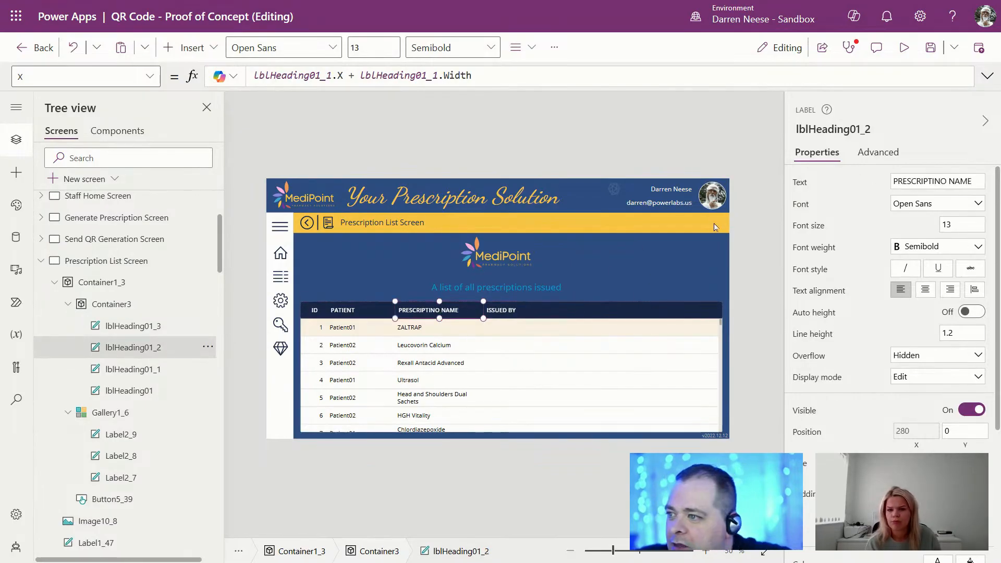
double_click(931, 181)
type("PRE")
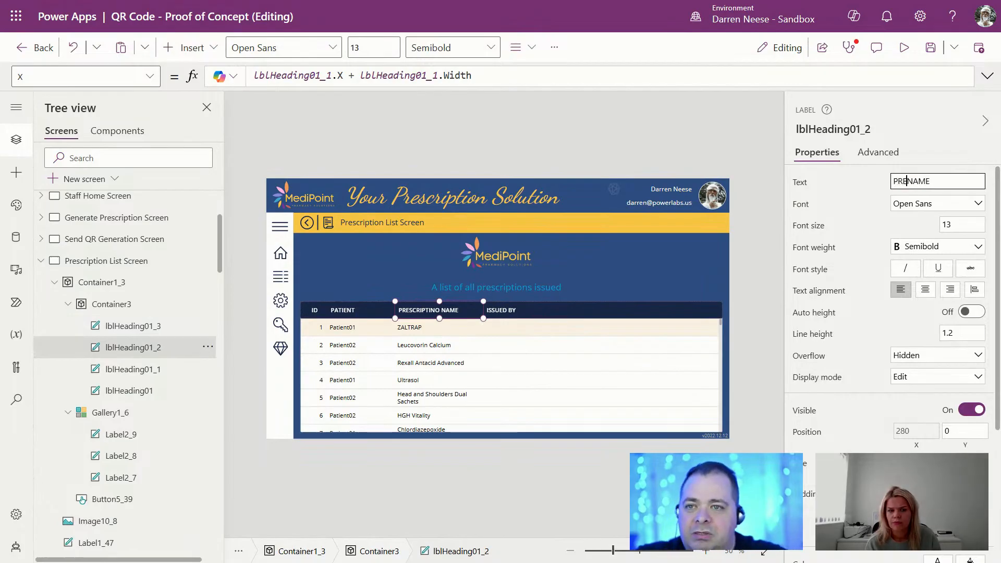
type("SCRIPTION")
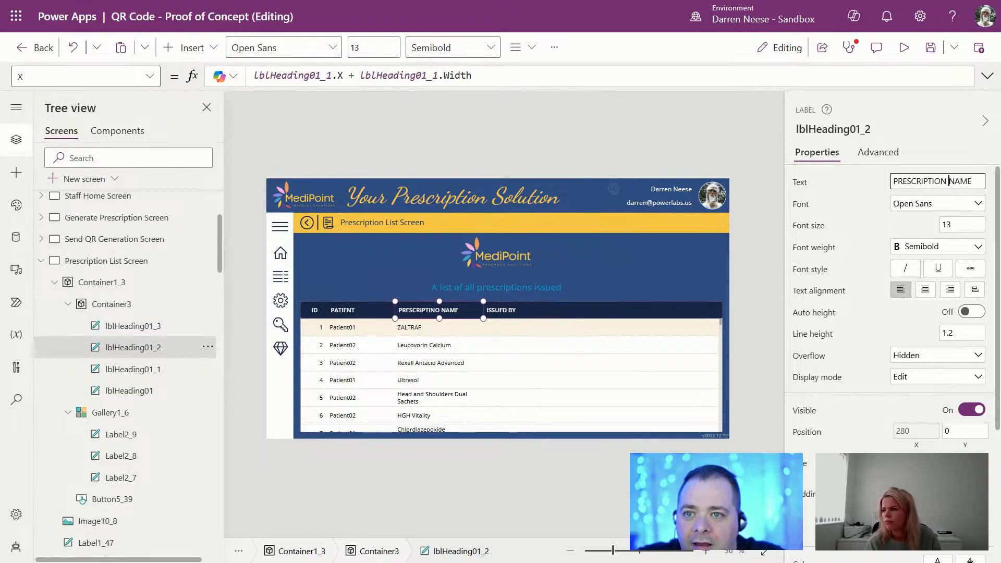
Step: Copy the drug label as Label2_10 and align its X and Width with lblHeading01_3
left_click(508, 311)
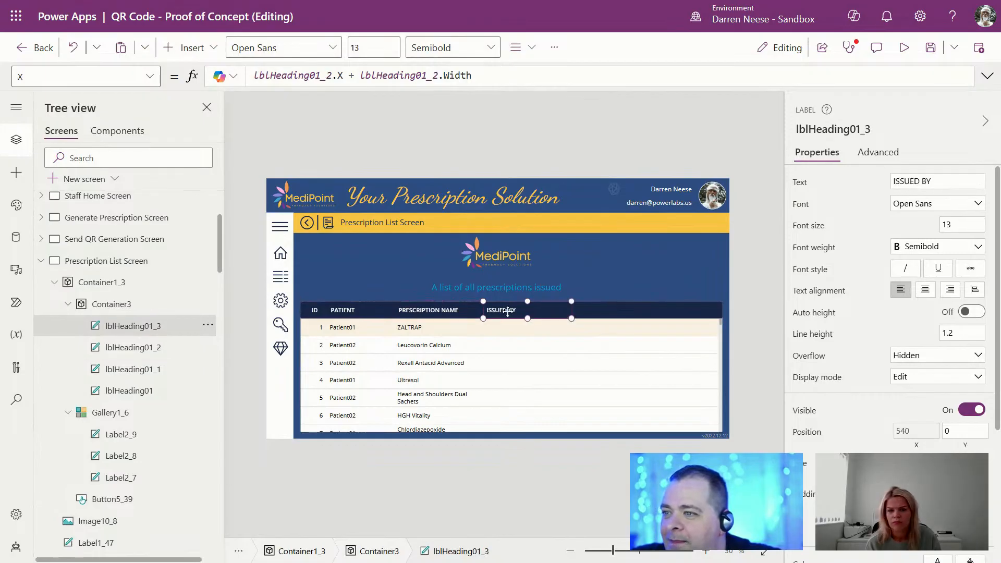
left_click(417, 328)
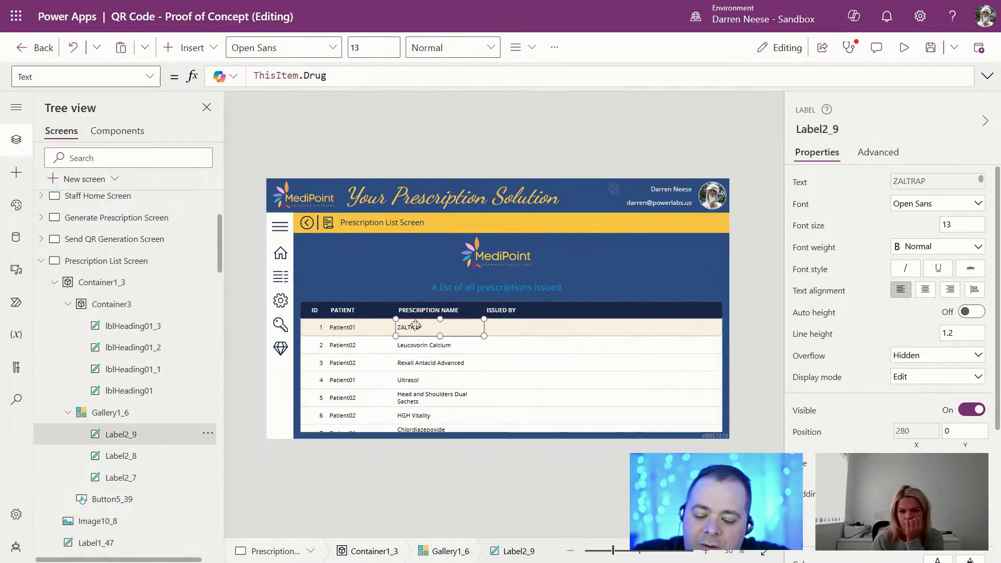
key("ctrl+c")
key("ctrl+v")
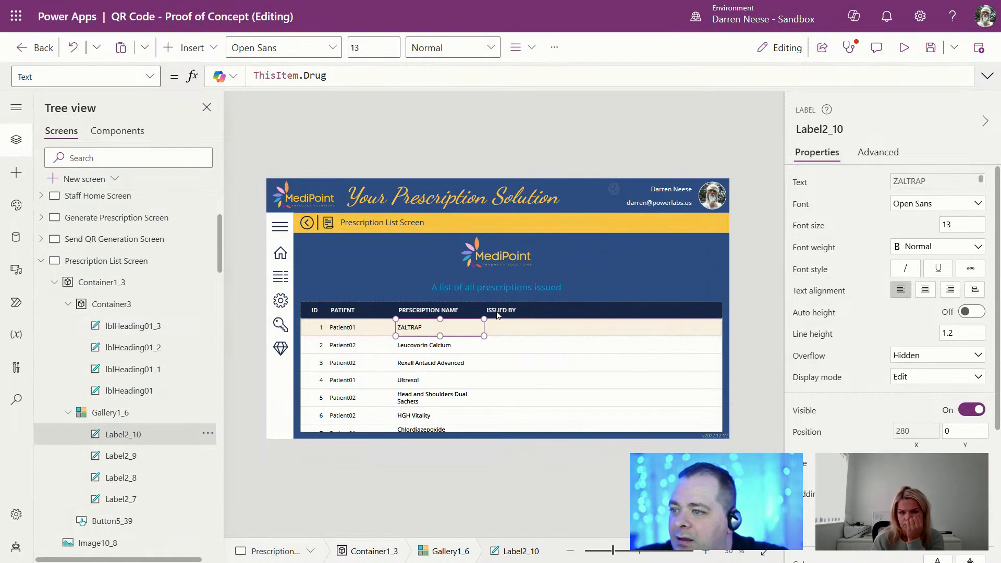
left_click(498, 313)
left_click(850, 129)
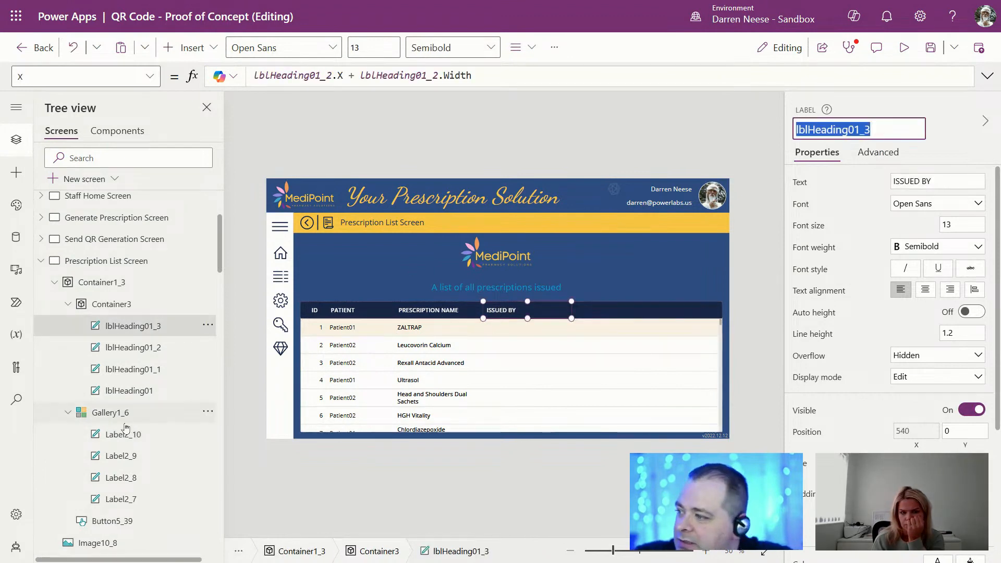
left_click(123, 434)
left_click(907, 430)
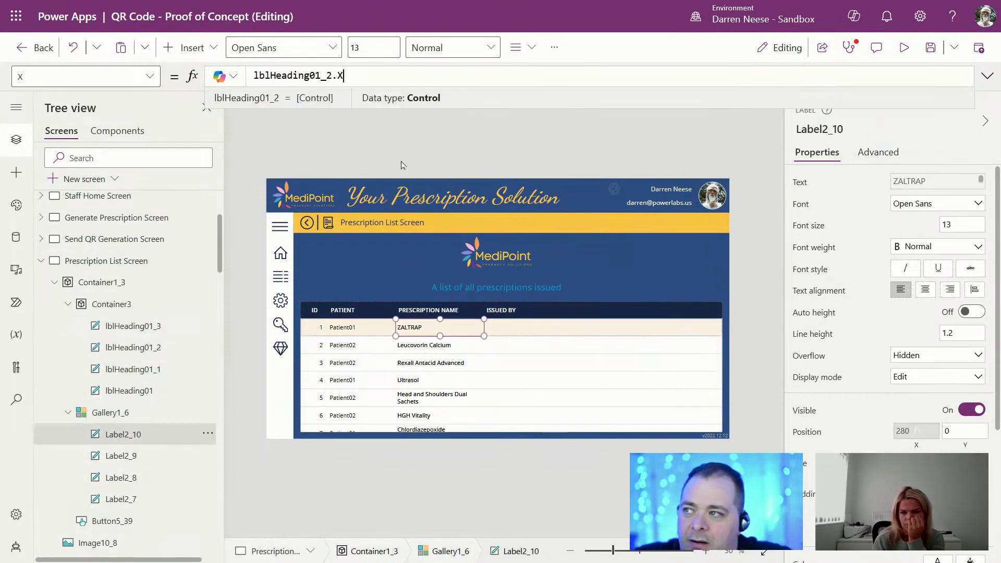
double_click(305, 77)
key("ctrl+v")
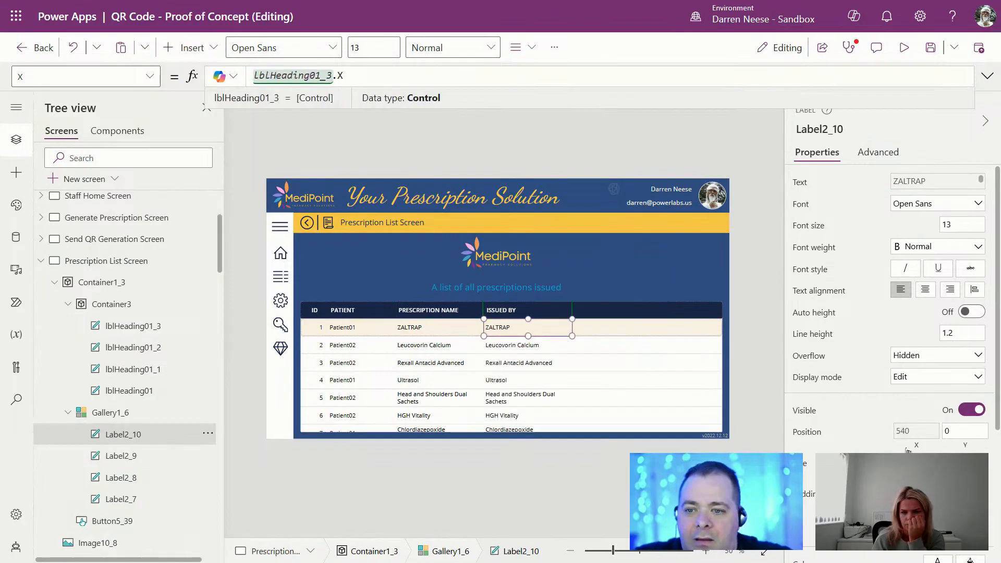
left_click(909, 460)
double_click(306, 77)
key("ctrl+v")
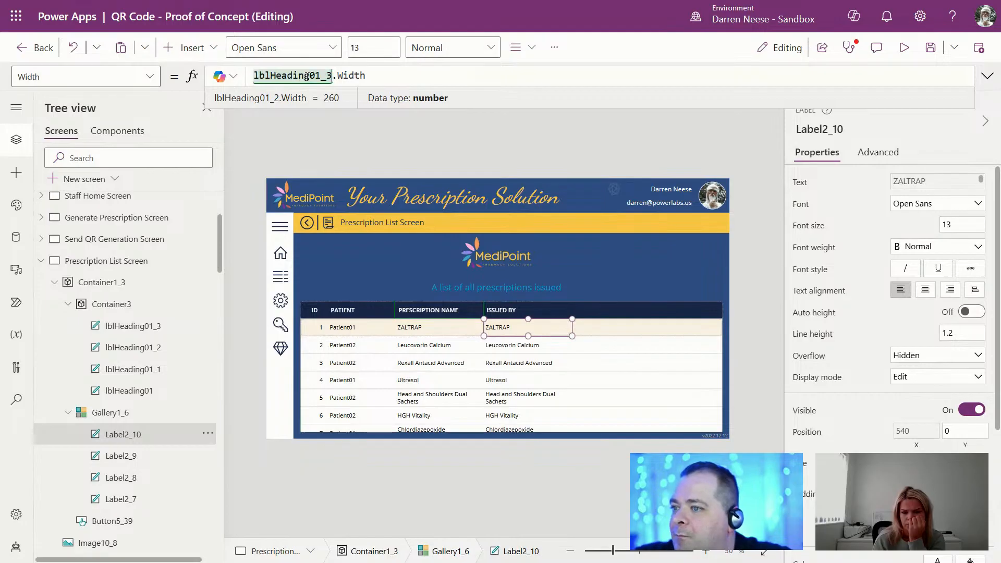
Step: Set Label2_10's Text to ThisItem.DoctorID.Title to show the prescribing doctor
left_click(922, 182)
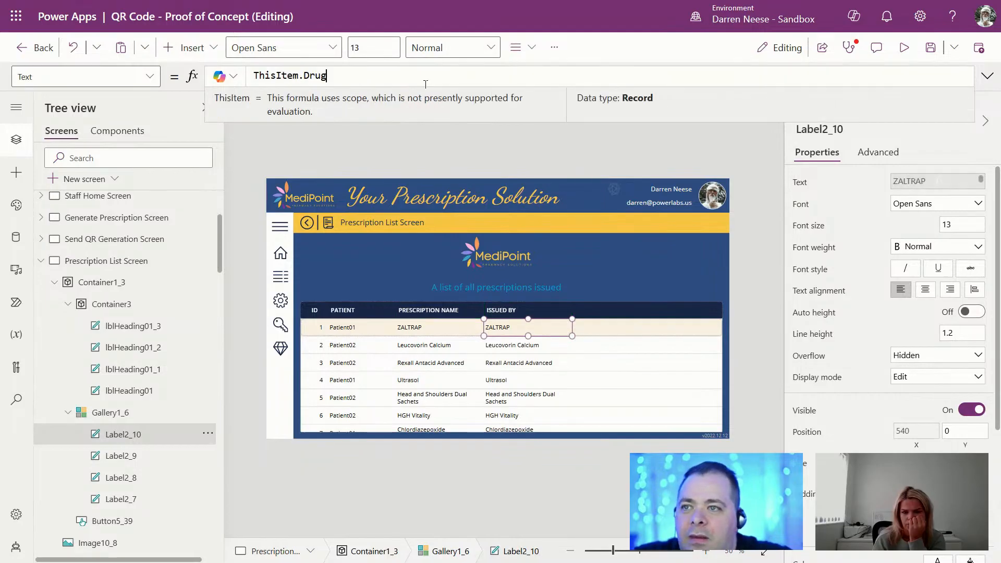
double_click(315, 76)
key("BackSpace")
key("BackSpace")
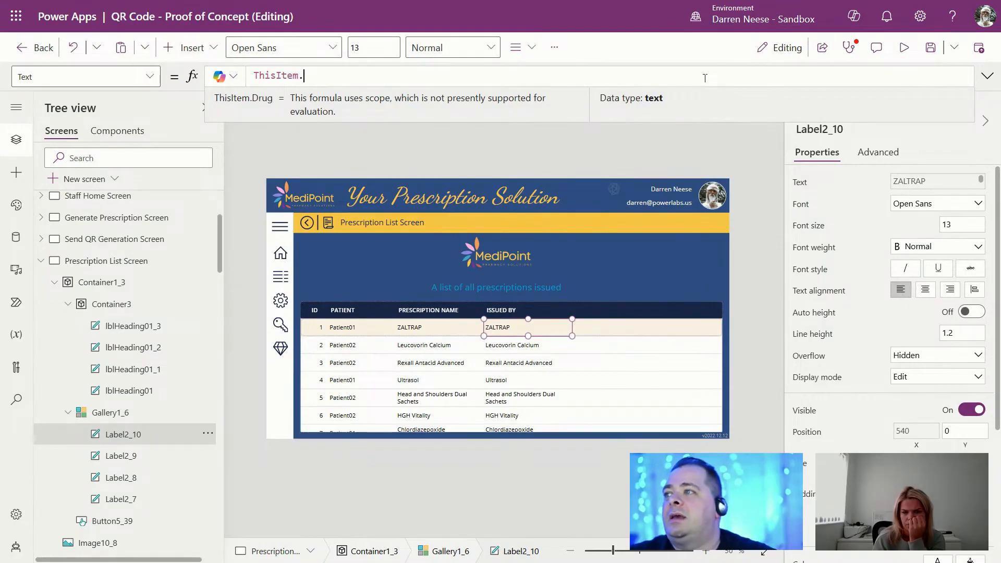
type(".")
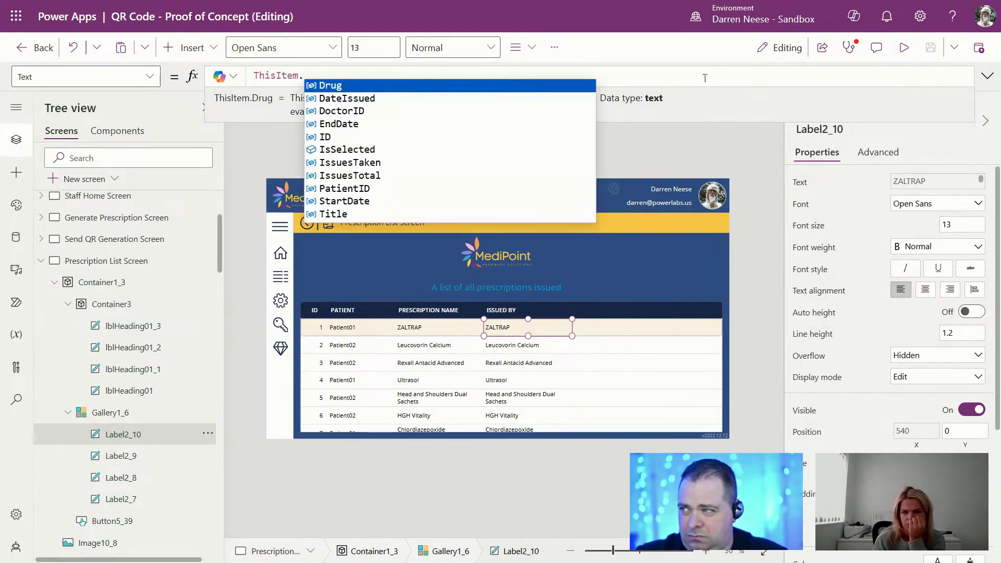
type("d")
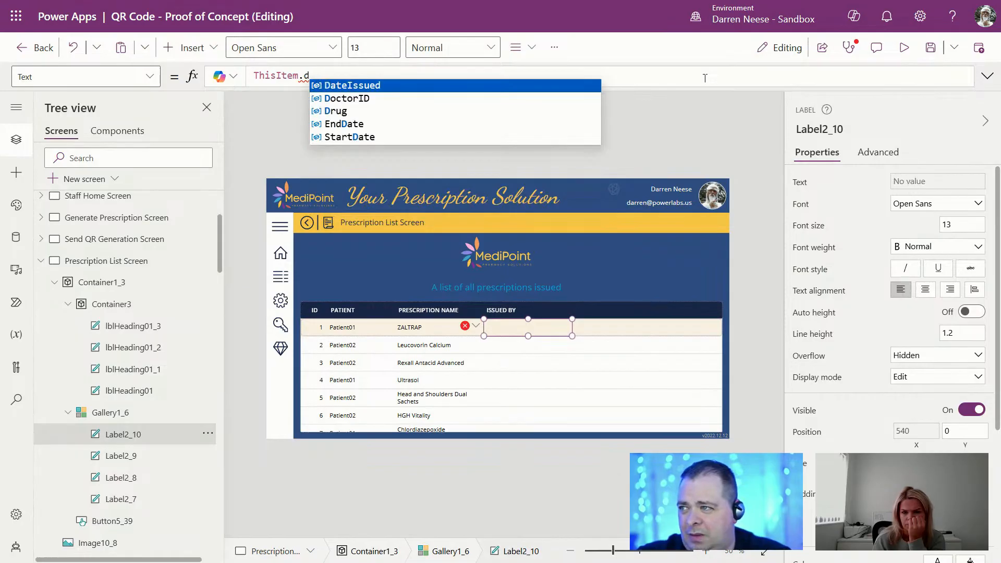
key("Down")
key("Tab")
type(".")
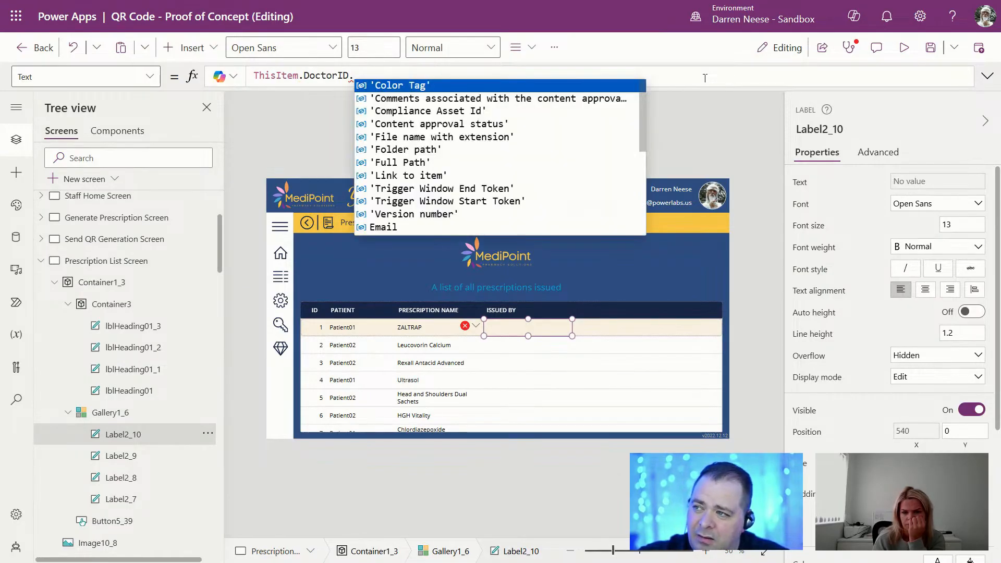
type("ti")
key("Tab")
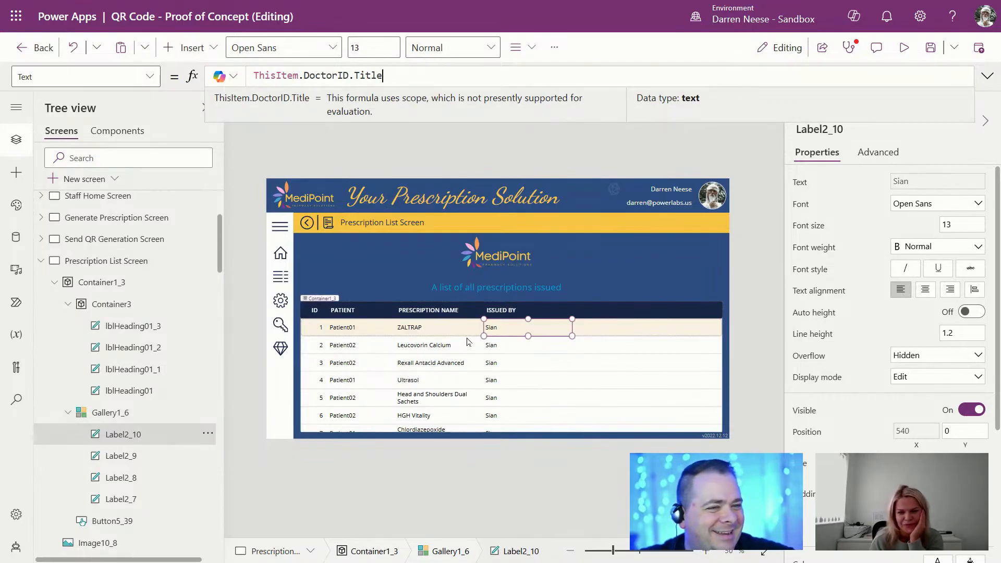
mouse_move(251, 1)
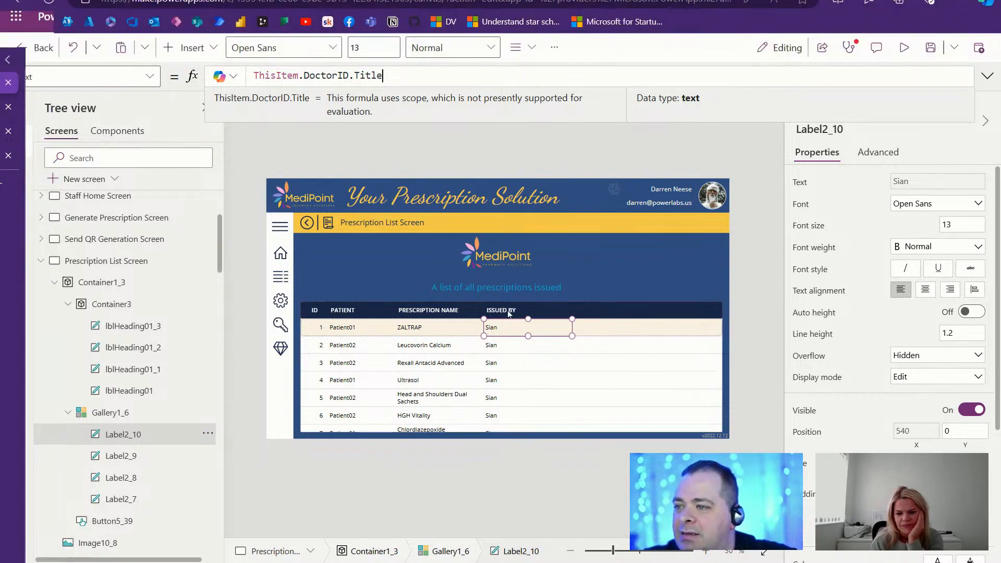
Step: Copy the ISSUED BY heading and change the copy's text to ISSUE DATE
left_click(508, 311)
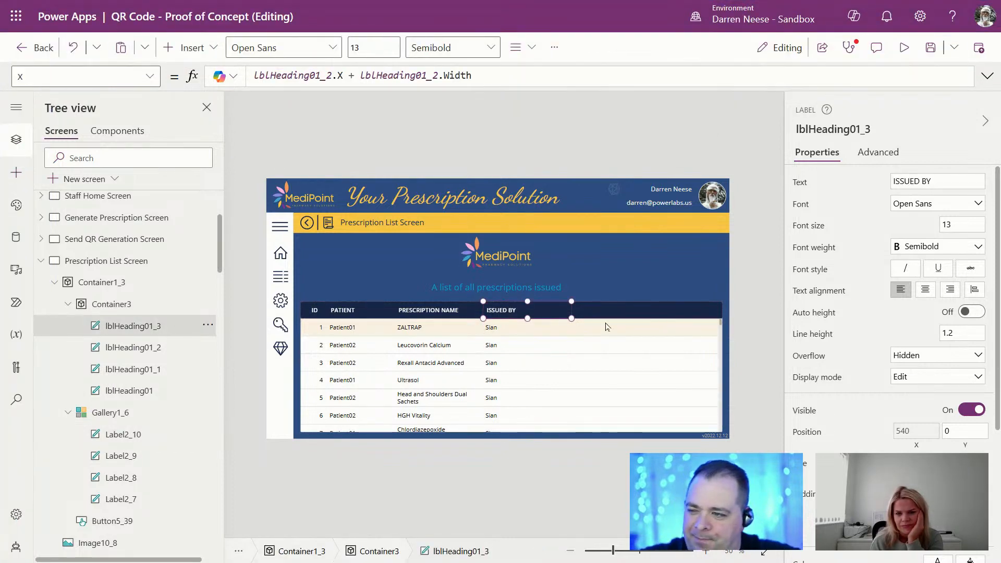
key("ctrl+c")
key("ctrl+v")
left_click_drag(958, 181, 862, 182)
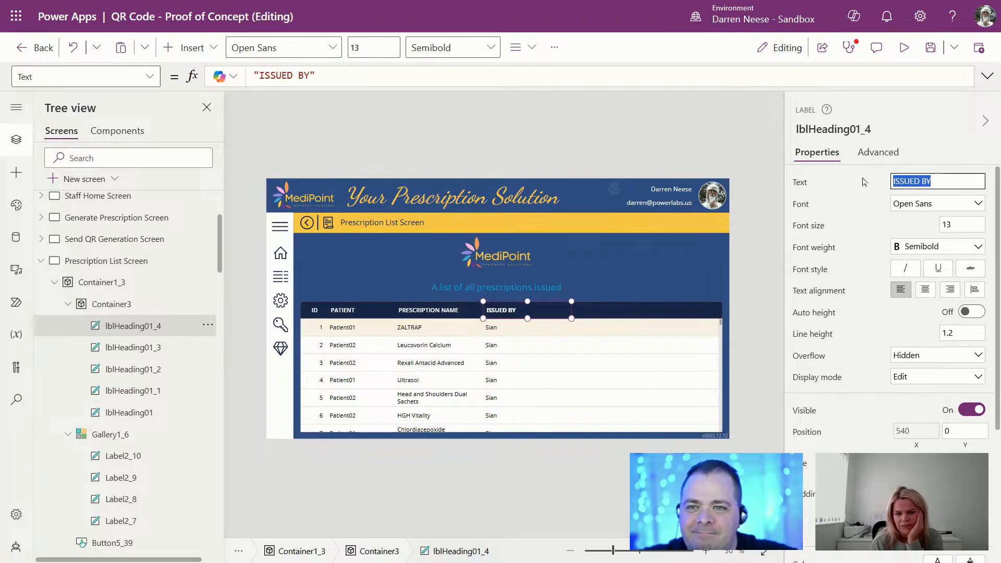
type("issue")
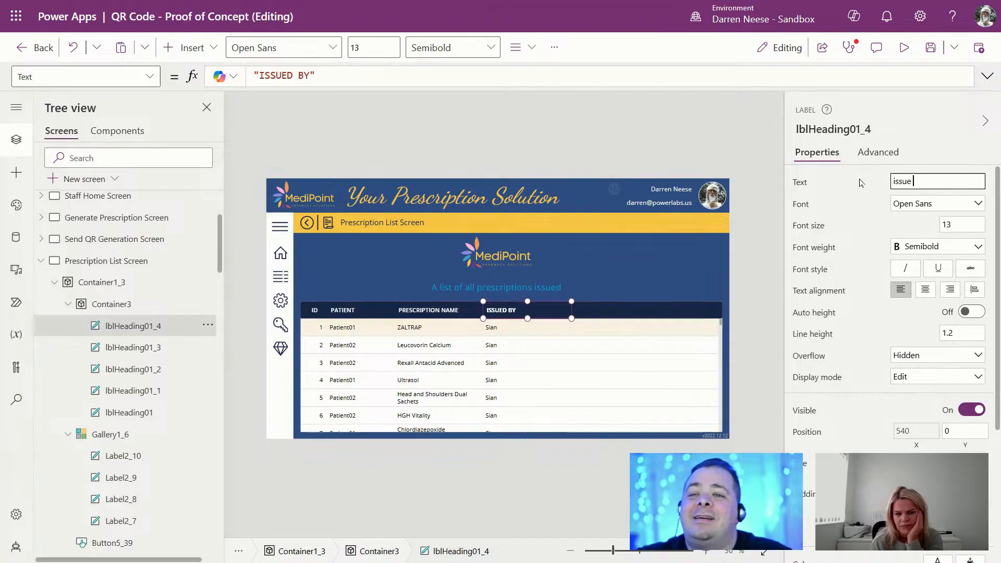
key("ctrl+a")
type("ISSUE D")
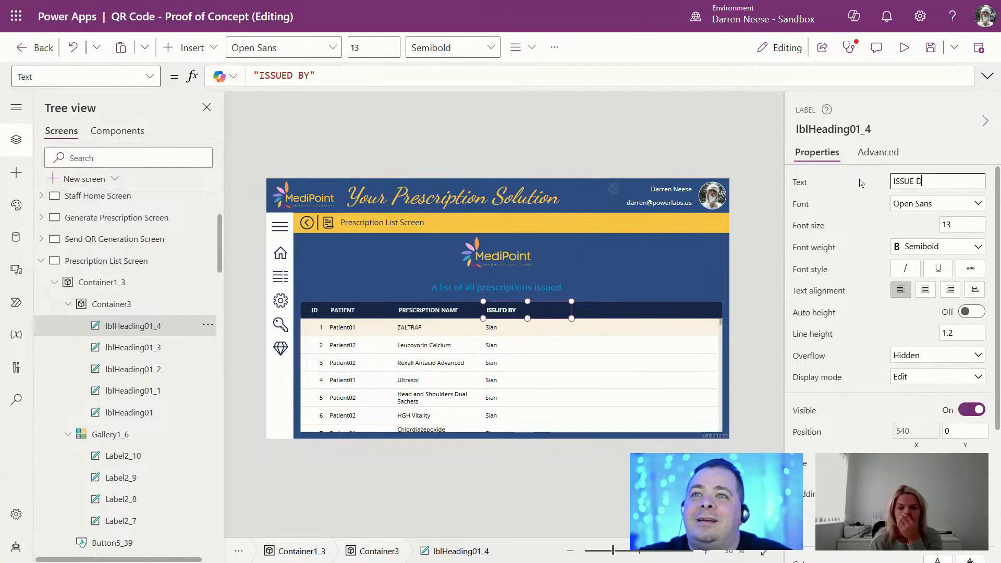
type("ATE")
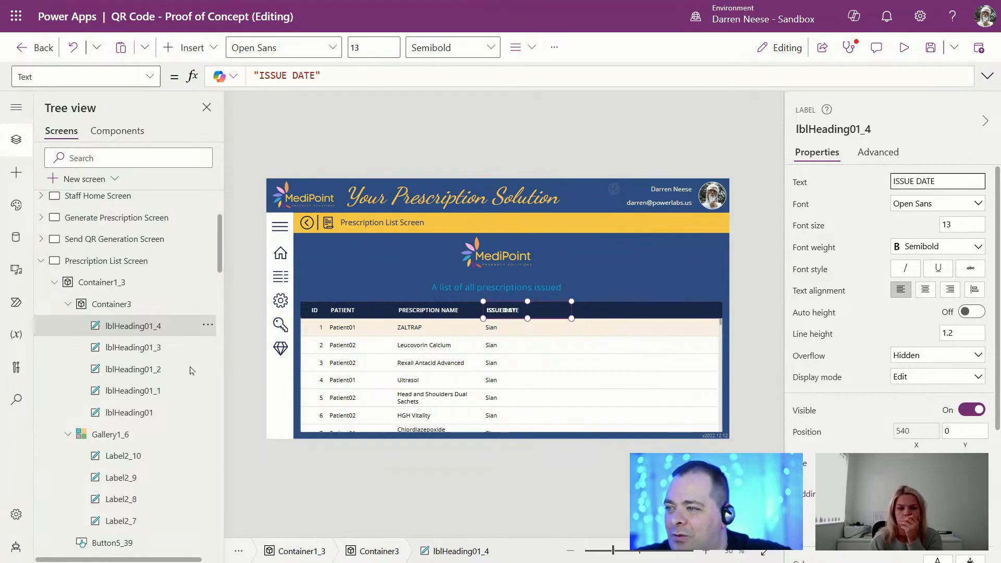
Step: Set the ISSUE DATE heading's X to lblHeading01_3.X + lblHeading01_3.Width
left_click(172, 348)
left_click(831, 130)
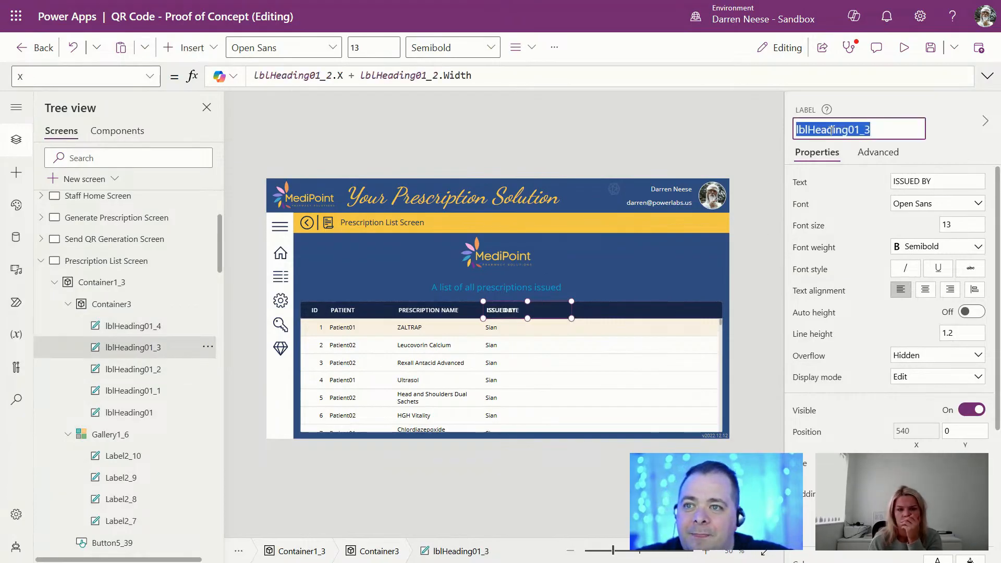
left_click(145, 327)
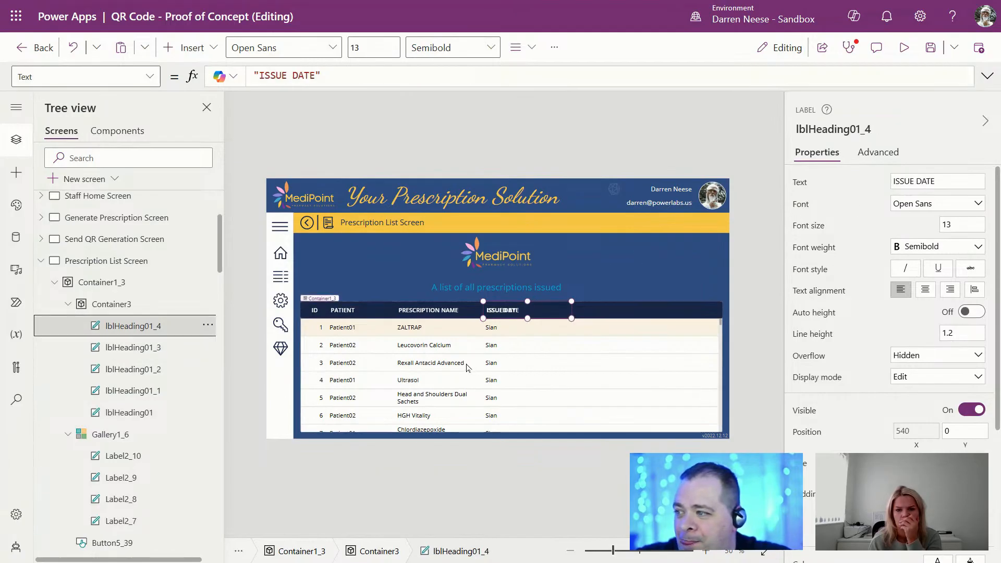
left_click(916, 432)
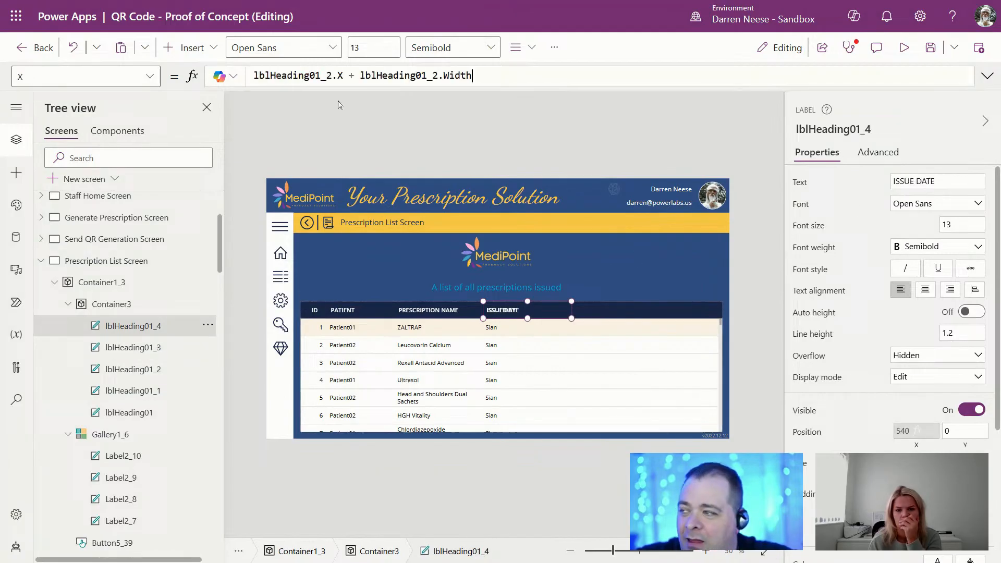
double_click(288, 74)
key("ctrl+v")
double_click(398, 75)
key("ctrl+v")
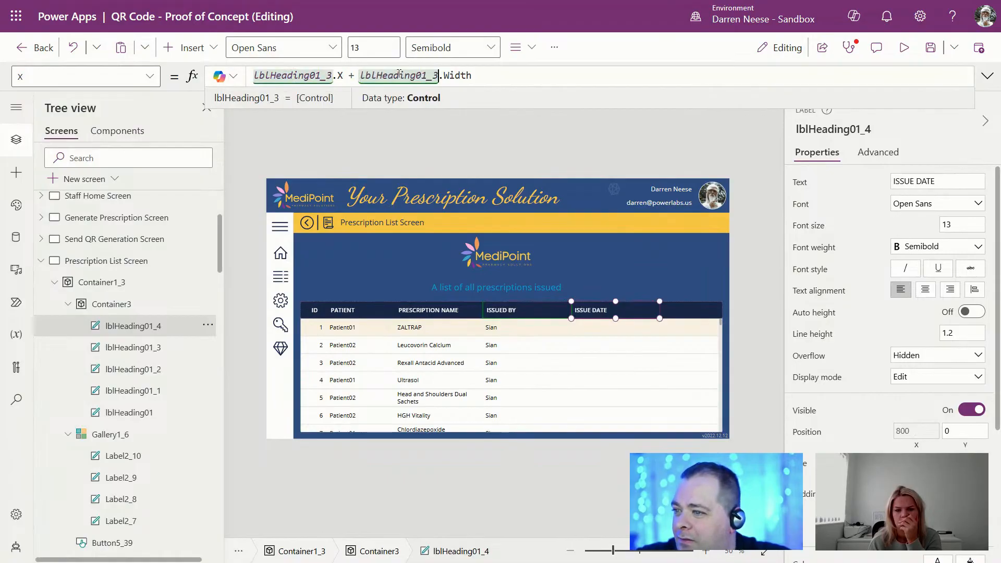
key("Return")
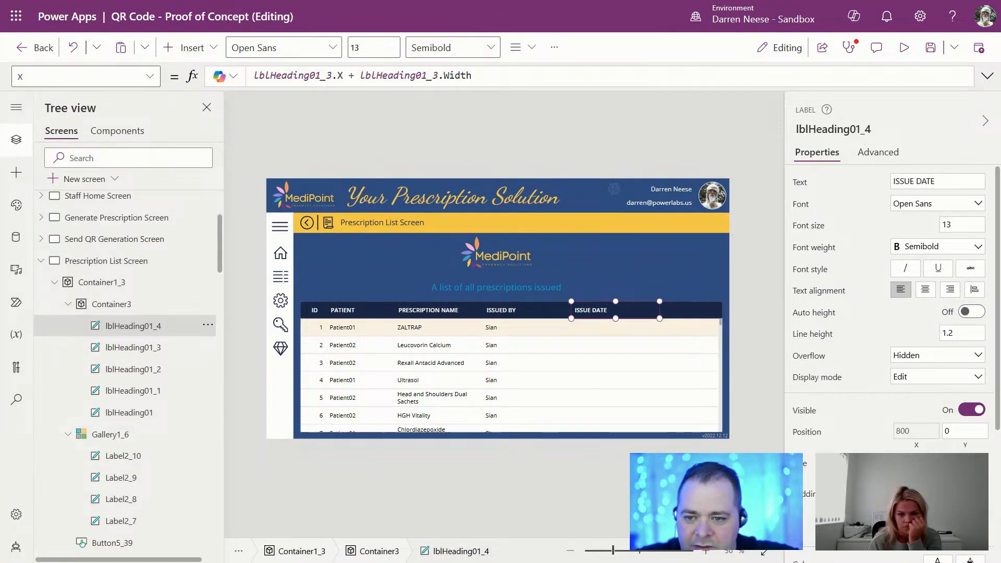
Step: Duplicate the gallery's doctor name label and set its X and Width to lblHeading01_4's
left_click(499, 331)
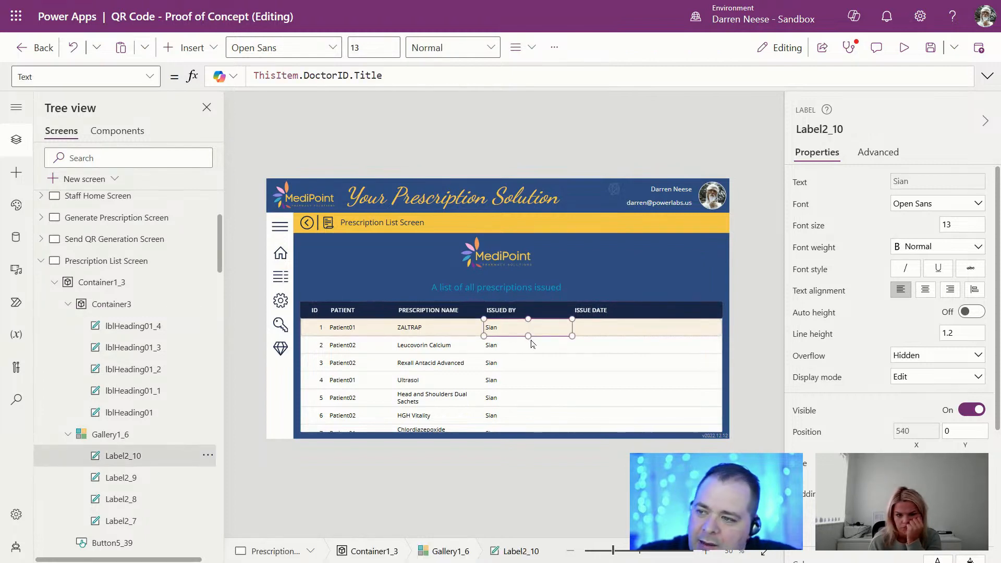
key("ctrl+v")
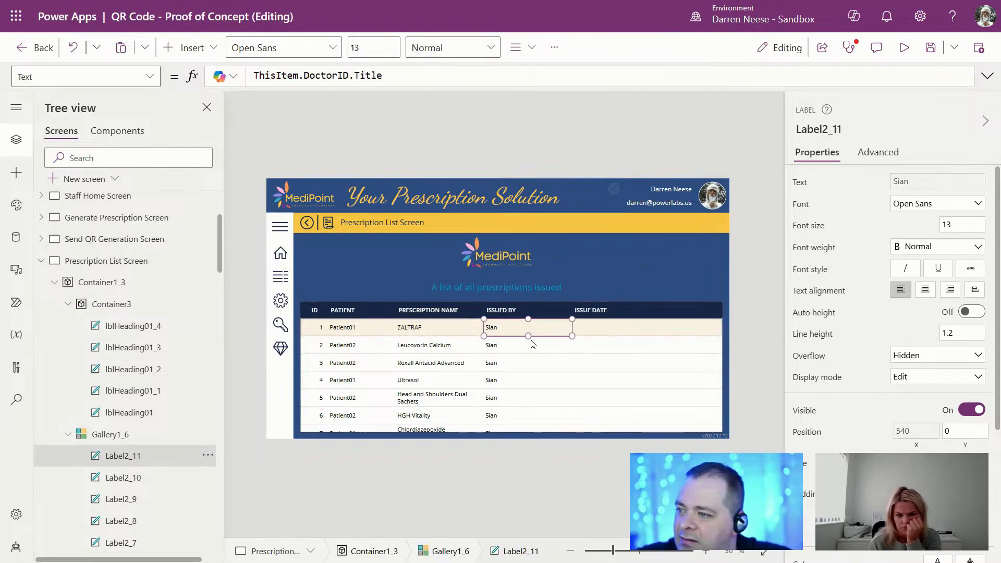
left_click(599, 311)
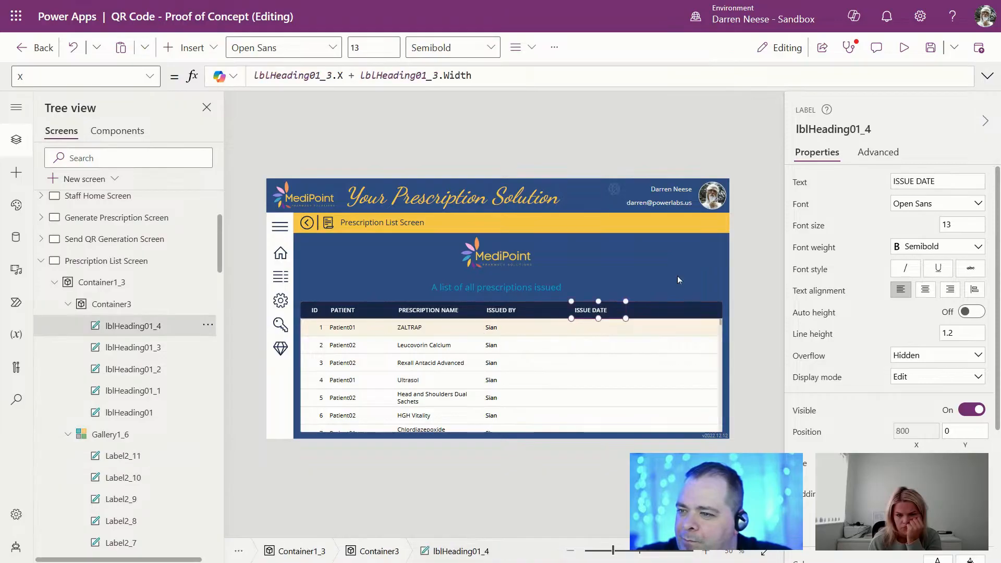
left_click(832, 129)
key("ctrl+c")
left_click(117, 455)
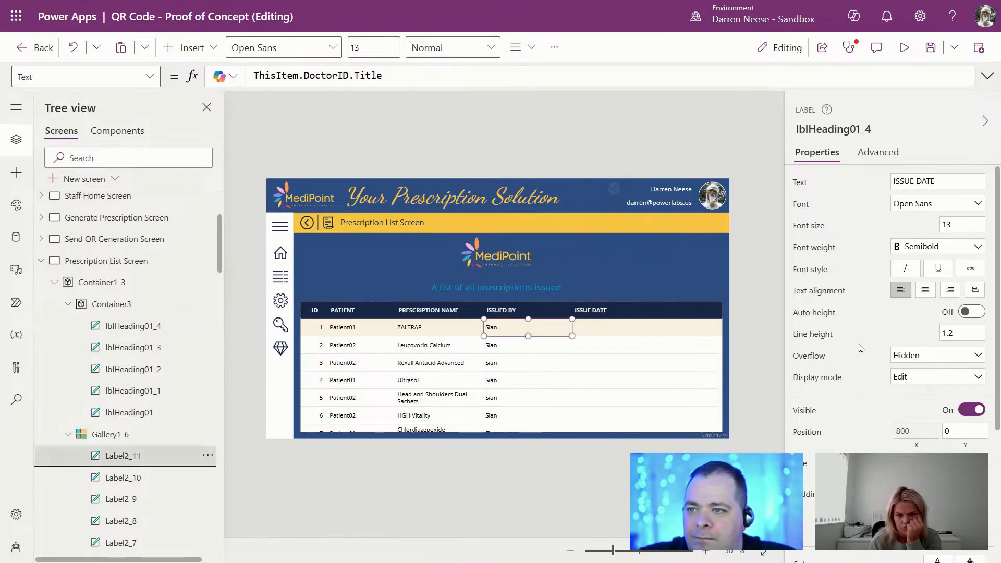
left_click(915, 431)
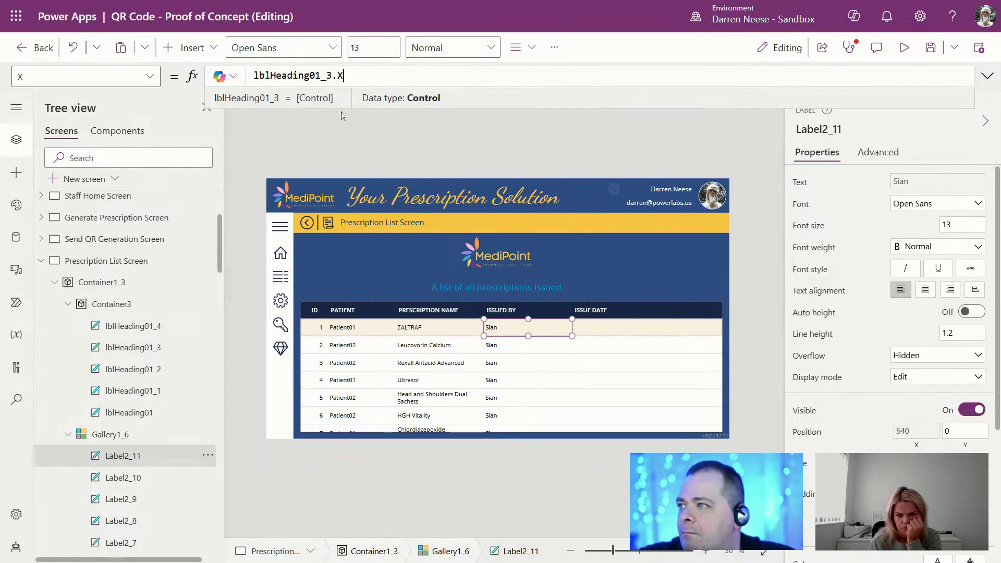
double_click(292, 76)
key("ctrl+v")
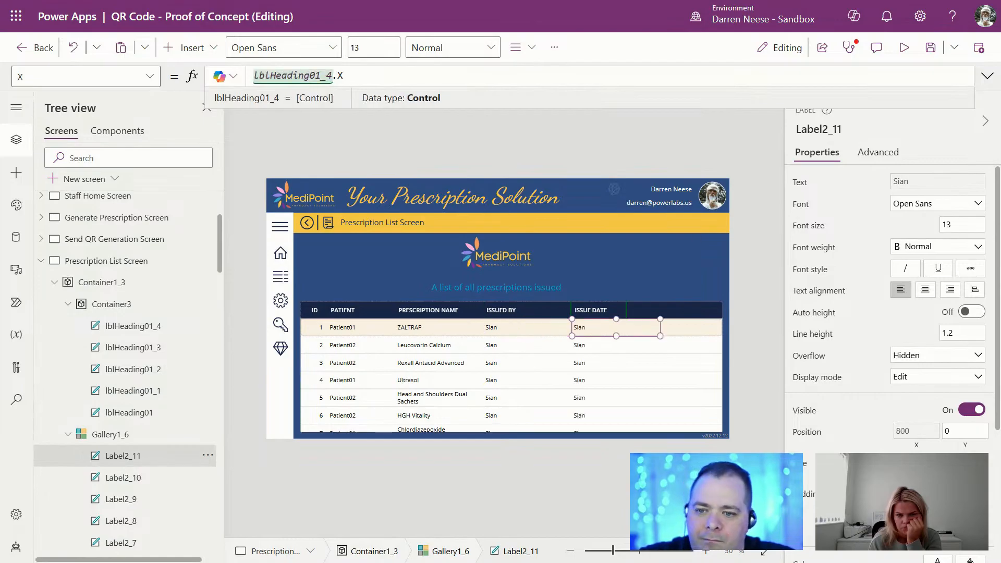
left_click(916, 464)
double_click(314, 76)
key("ctrl+v")
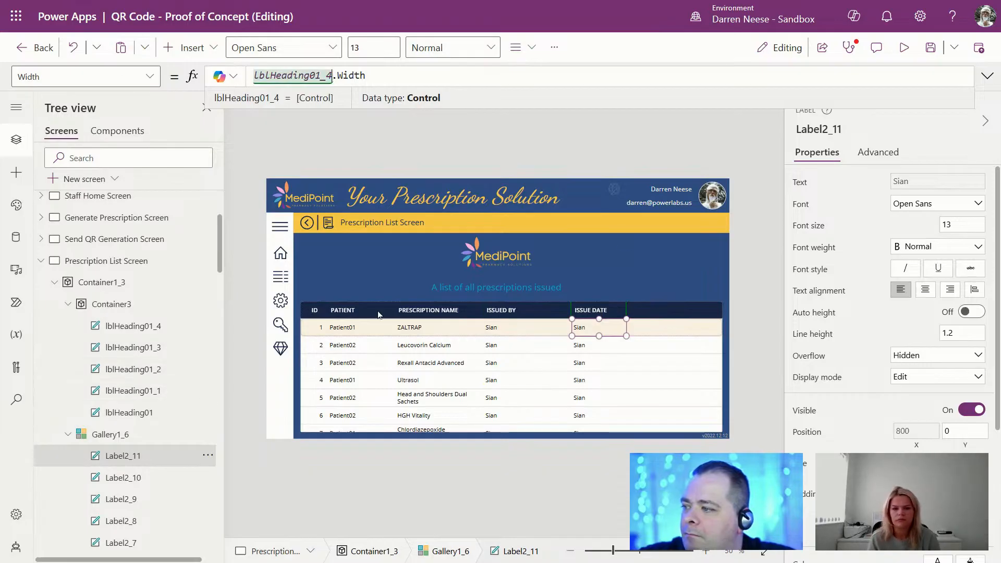
Step: Change the copied label's Text to ThisItem.DateIssued so each row shows its issue date
left_click(918, 182)
left_click_drag(383, 76, 300, 76)
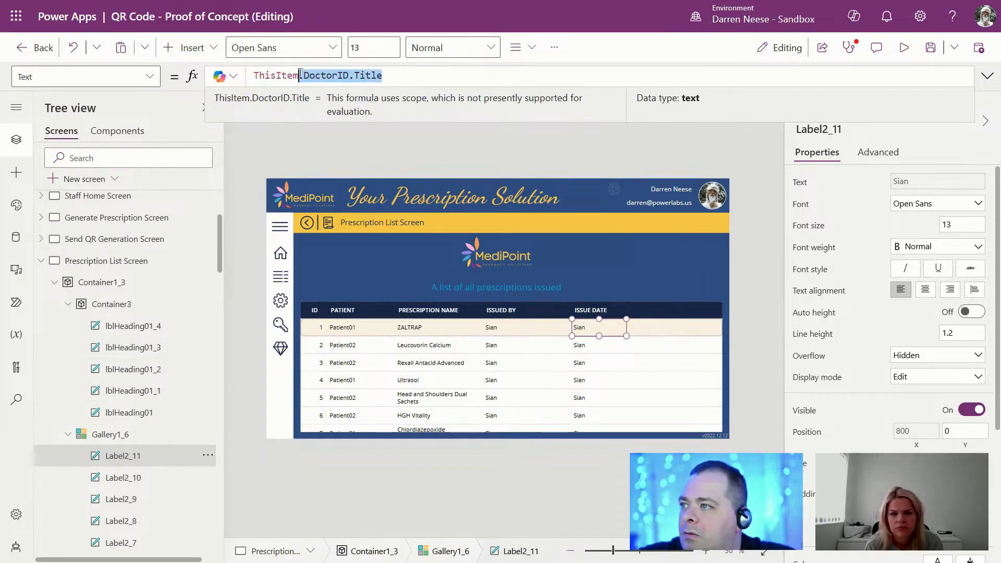
type(".Iss")
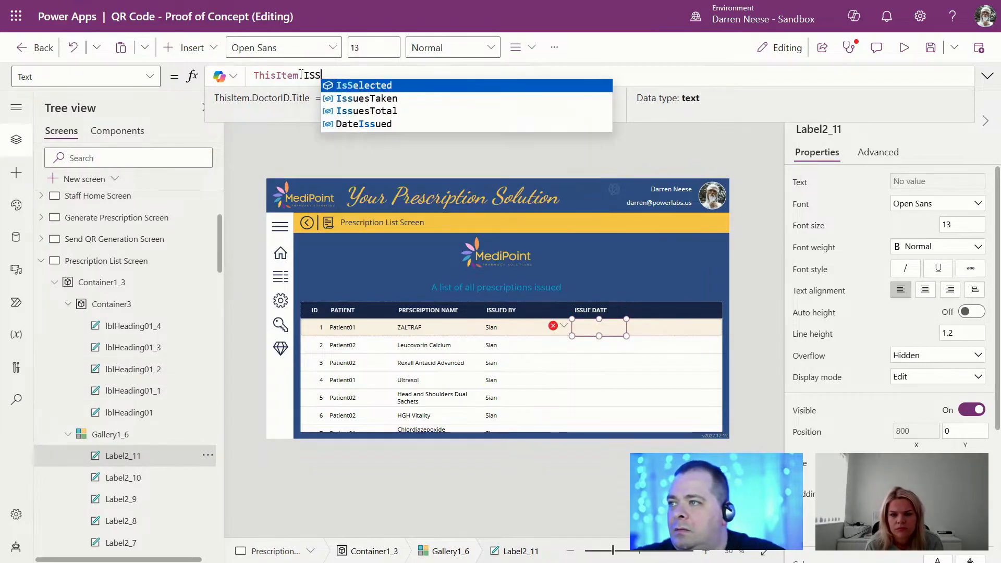
key("Down")
key("Down")
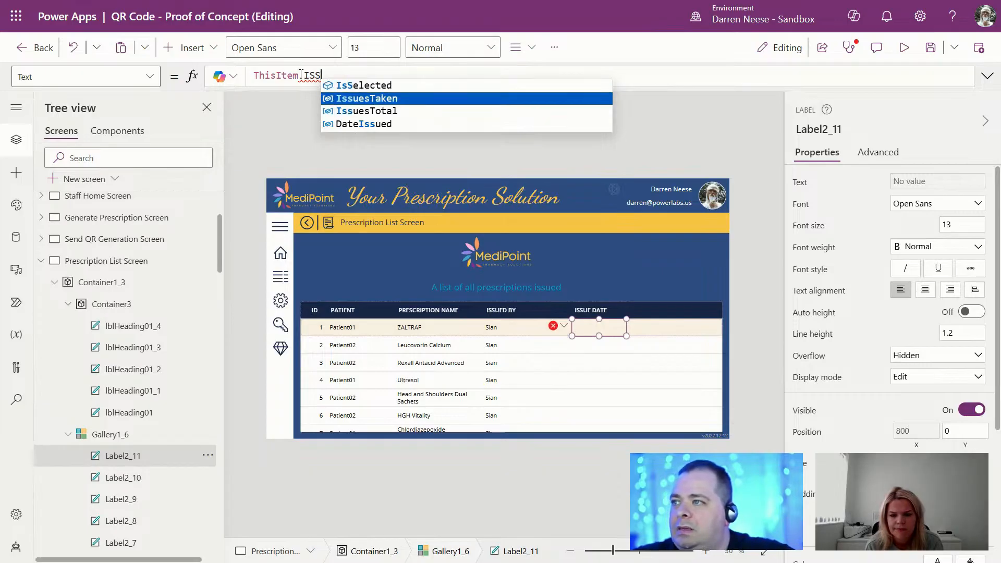
key("Down")
key("Return")
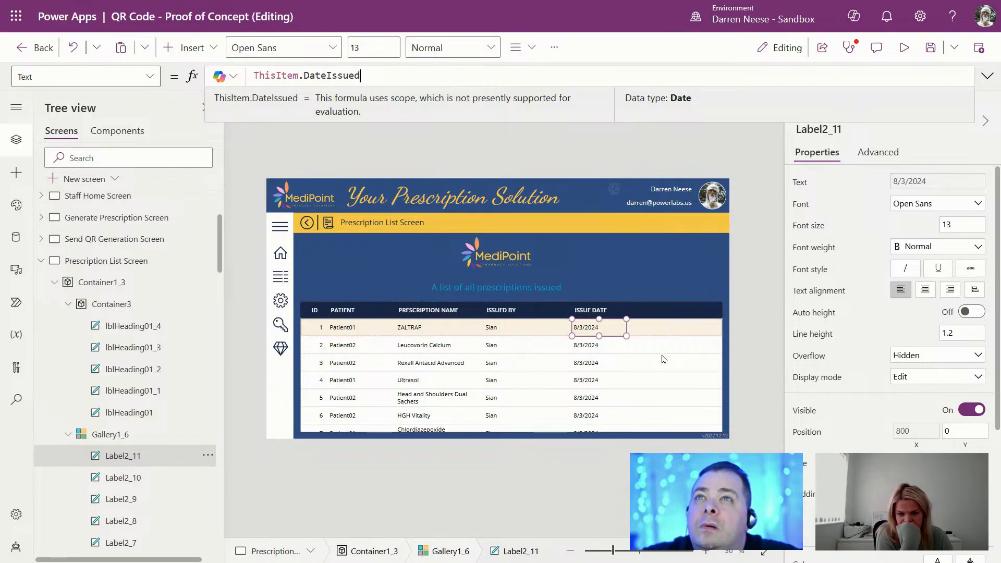
left_click(598, 311)
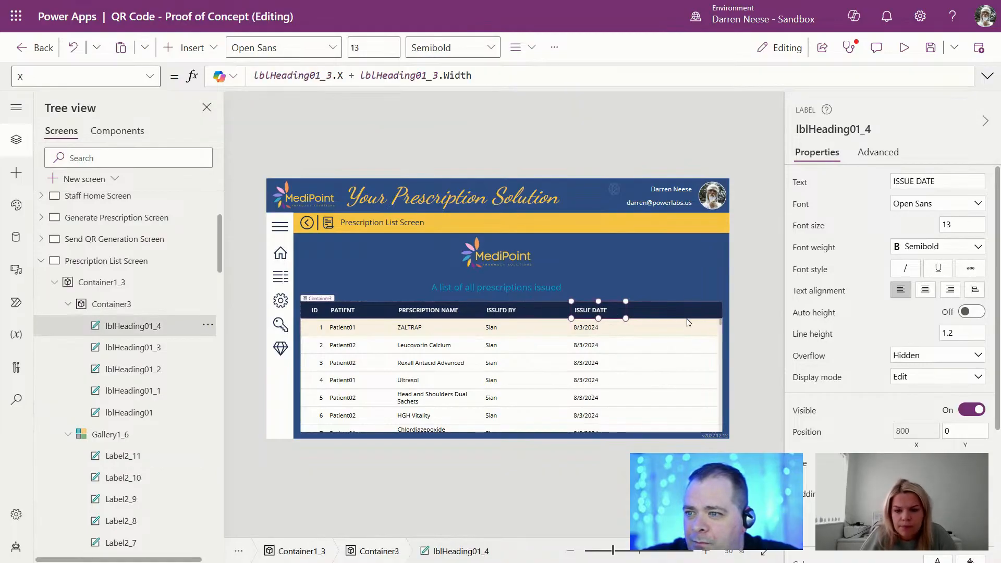
Step: Duplicate the ISSUE DATE heading and set its X to lblHeading01_4.X + lblHeading01_4.Width
key("ctrl+v")
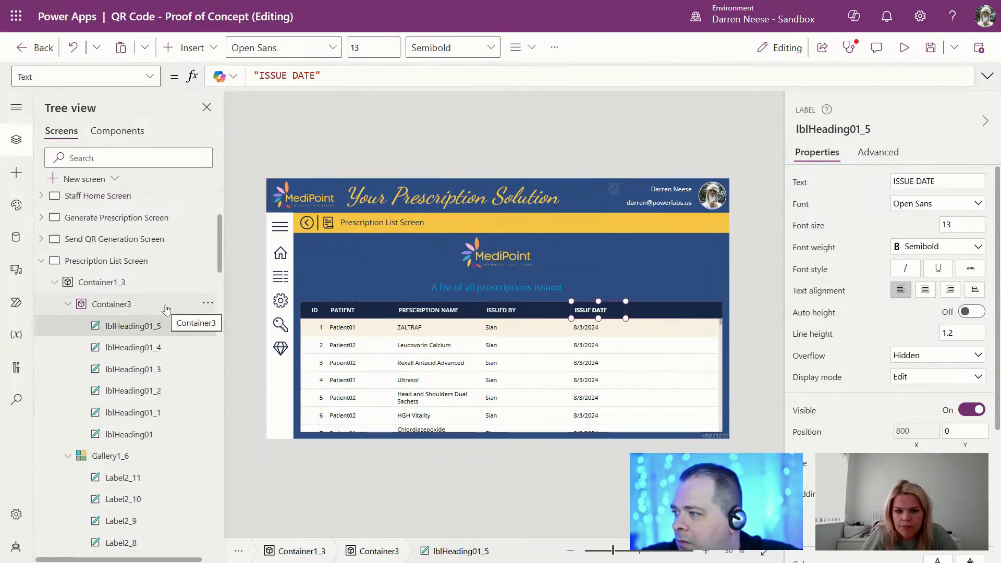
left_click(133, 354)
left_click(836, 130)
key("ctrl+c")
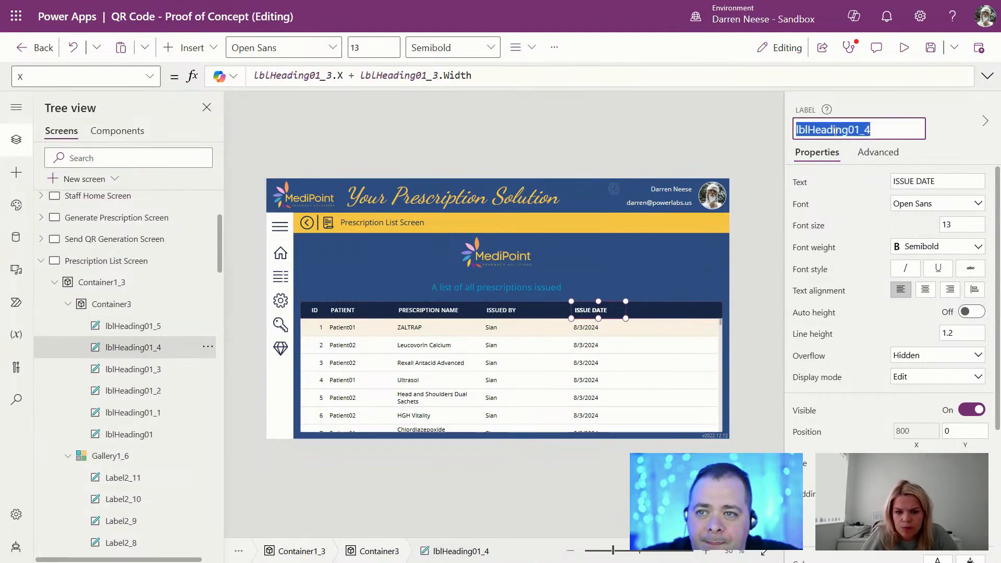
left_click(133, 326)
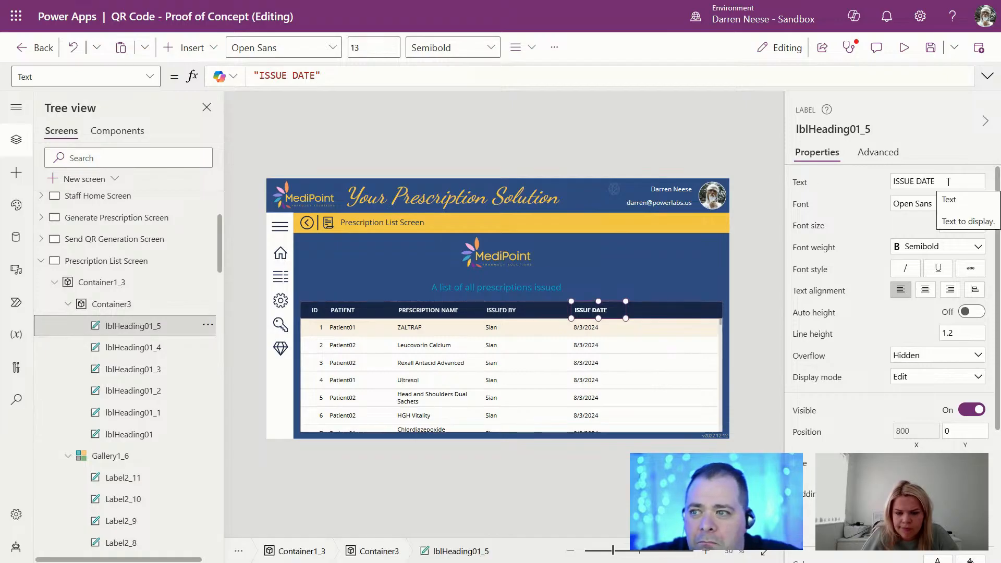
left_click(916, 431)
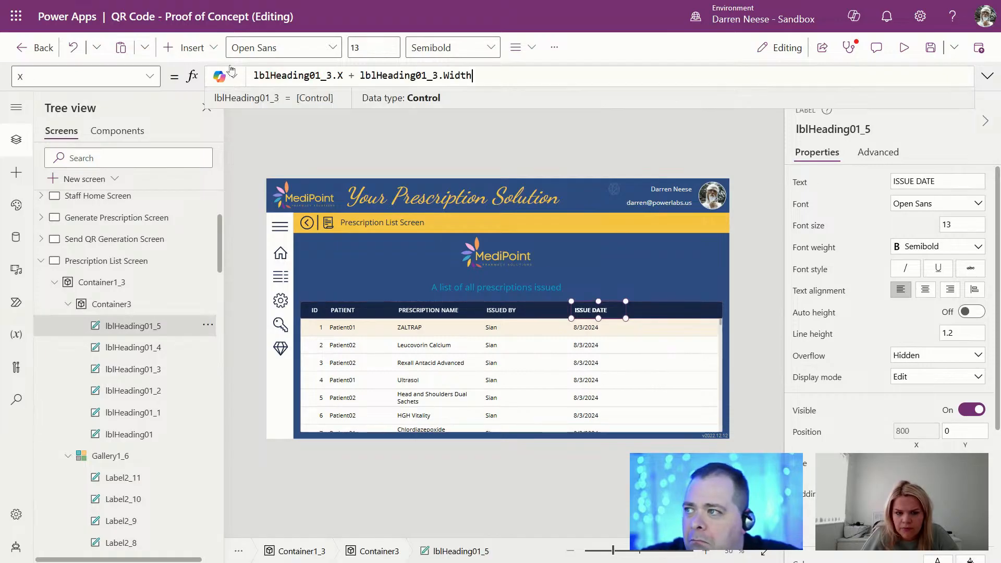
double_click(294, 77)
key("ctrl+v")
double_click(398, 76)
key("ctrl+v")
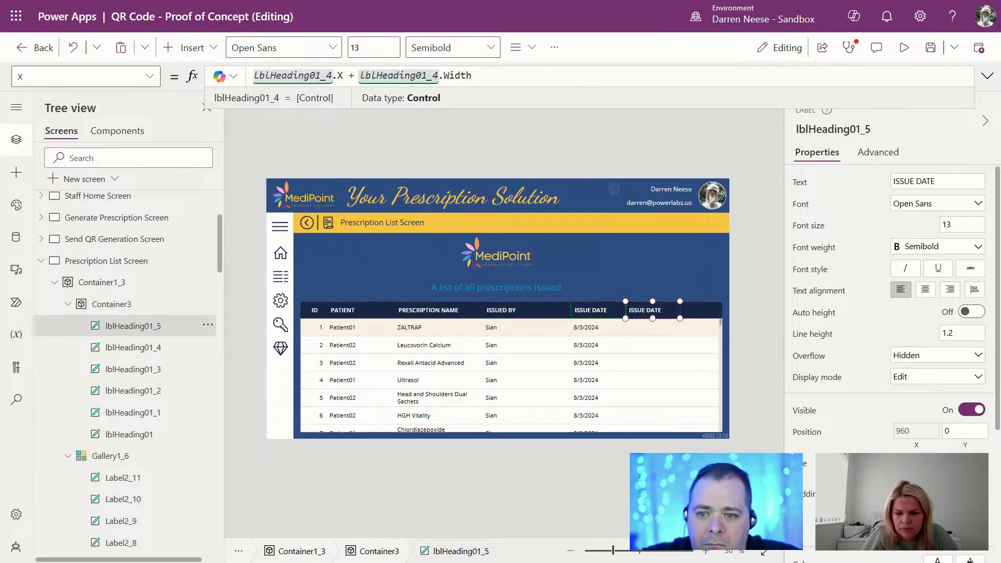
Step: Change the new heading's text from ISSUE DATE to COLLECTED?
left_click_drag(951, 181, 851, 183)
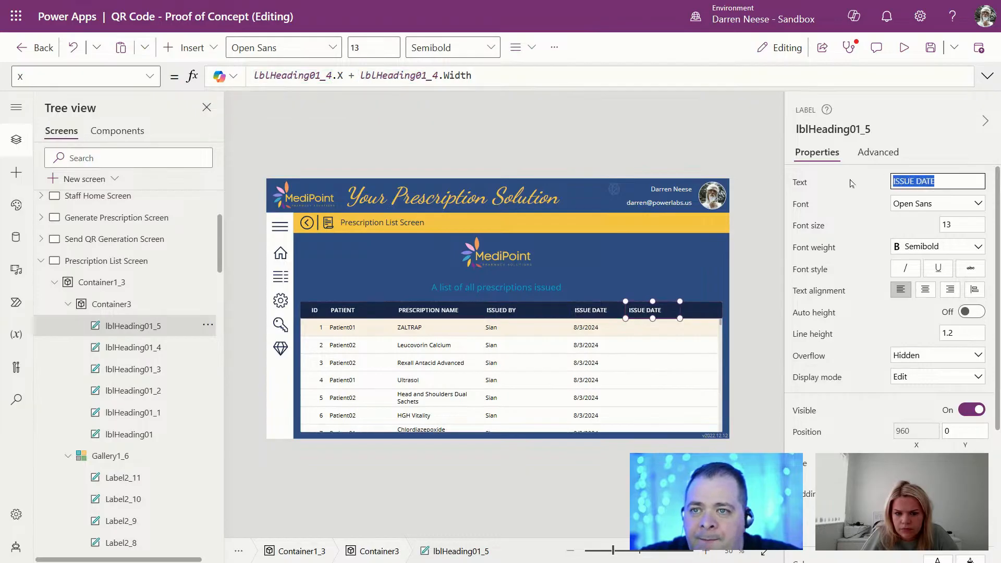
type("collec")
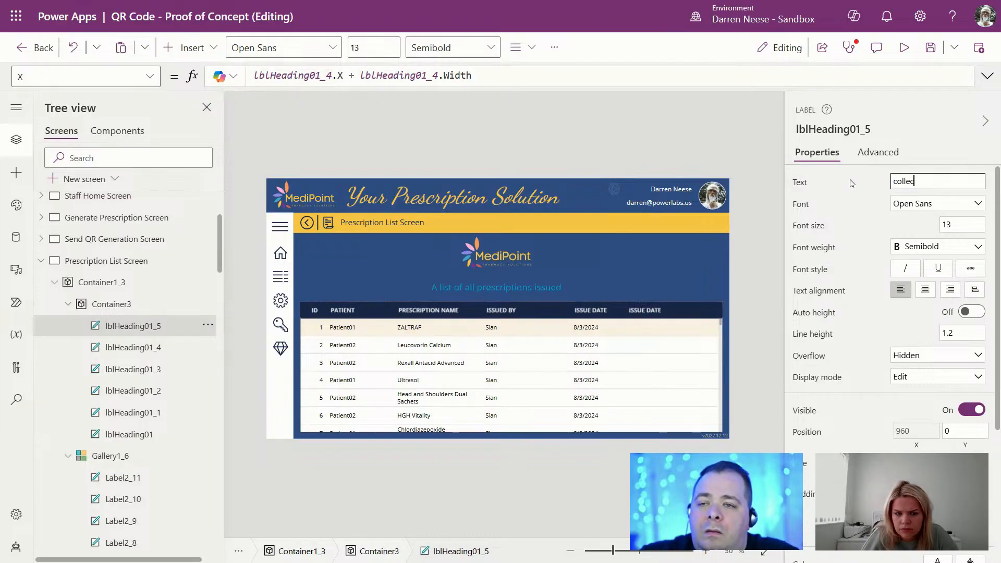
key("ctrl+a")
type("COL")
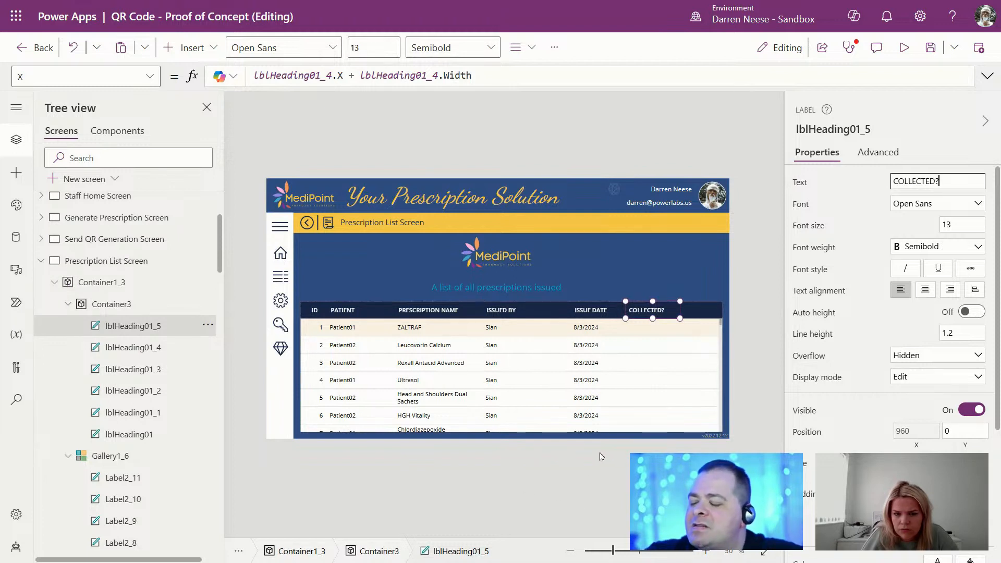
Step: Open the App's expanded OnStart formula and start a new field after IssuesTaken
scroll(113, 212, "up", 3)
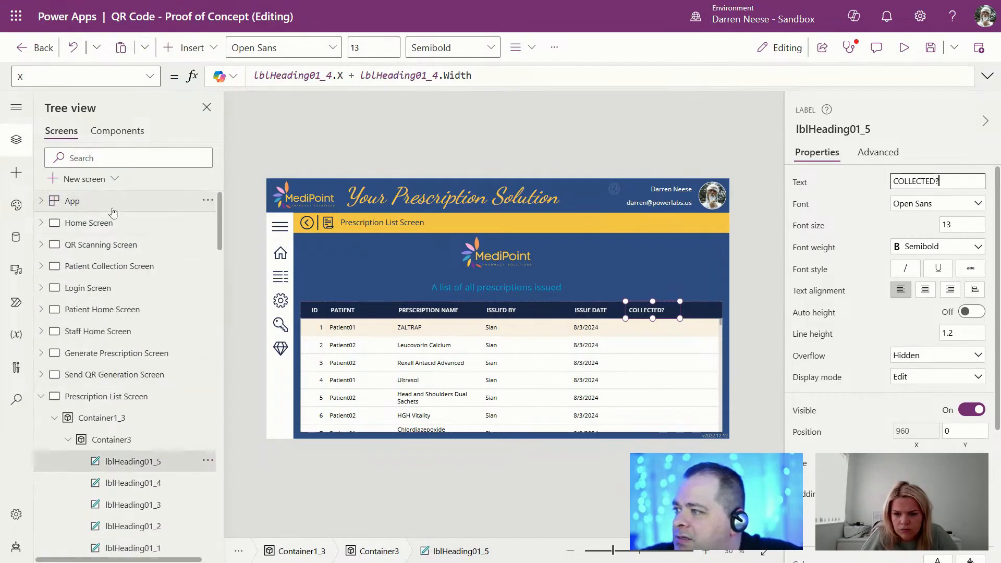
left_click(113, 202)
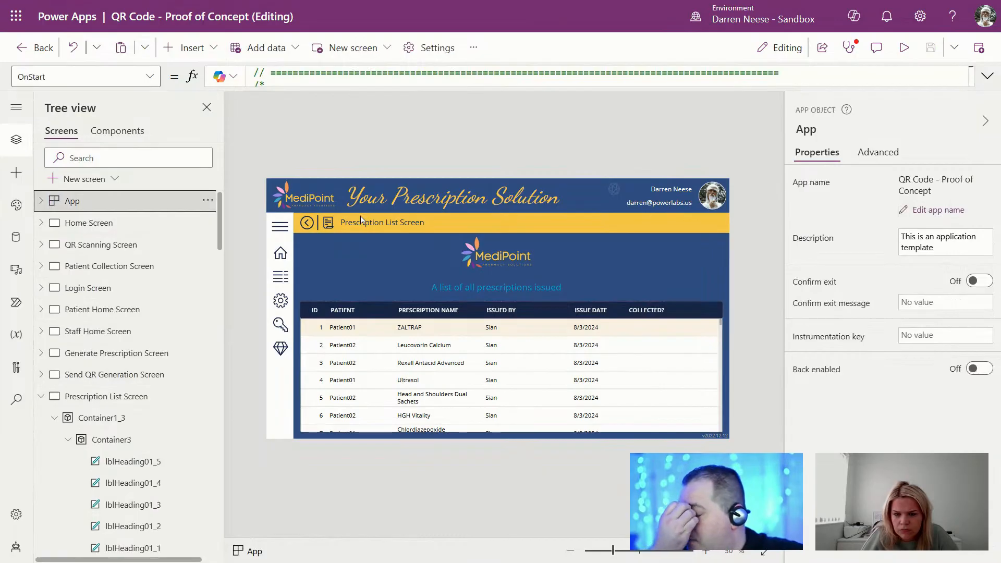
left_click(986, 76)
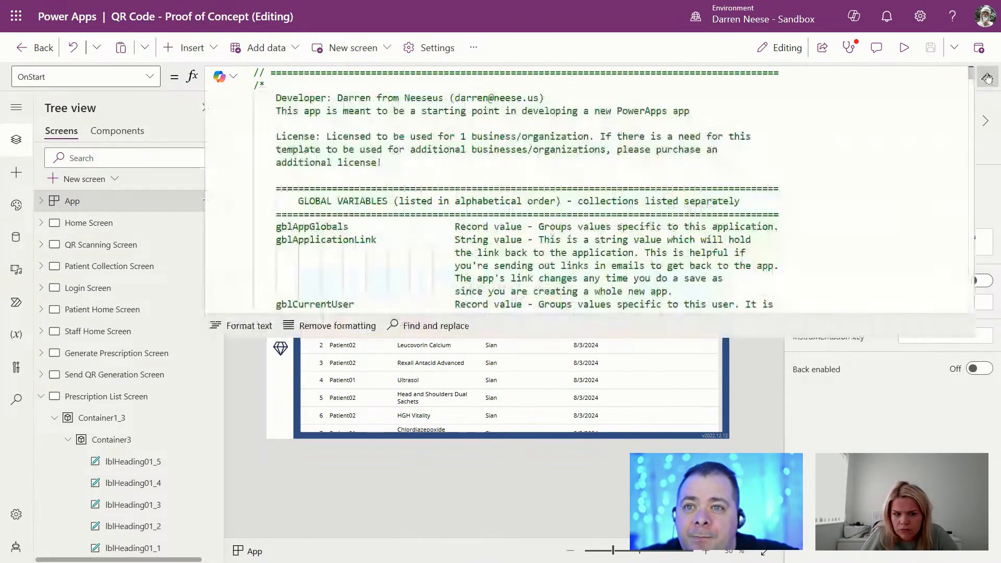
left_click(613, 159)
scroll(613, 159, "down", 15)
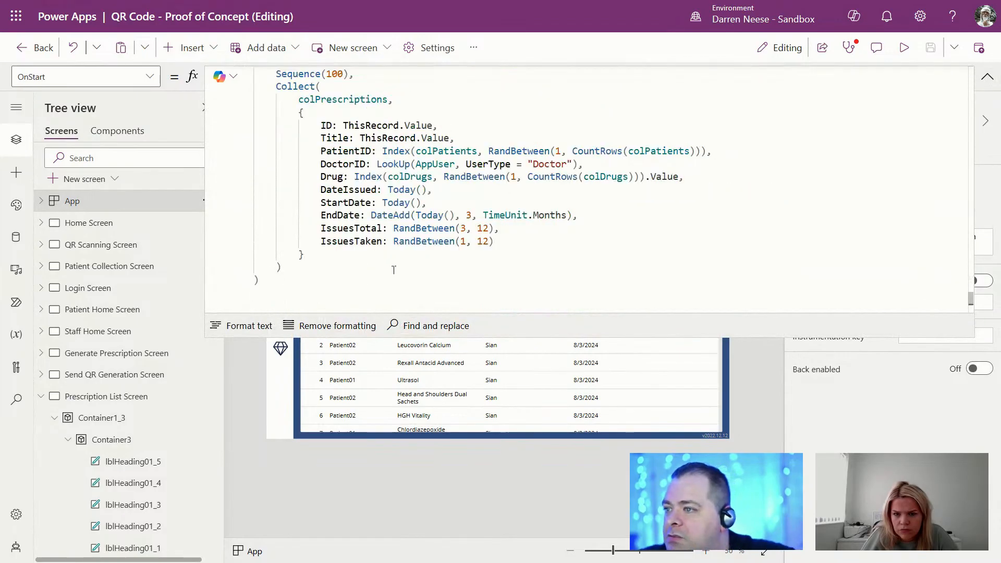
left_click(745, 244)
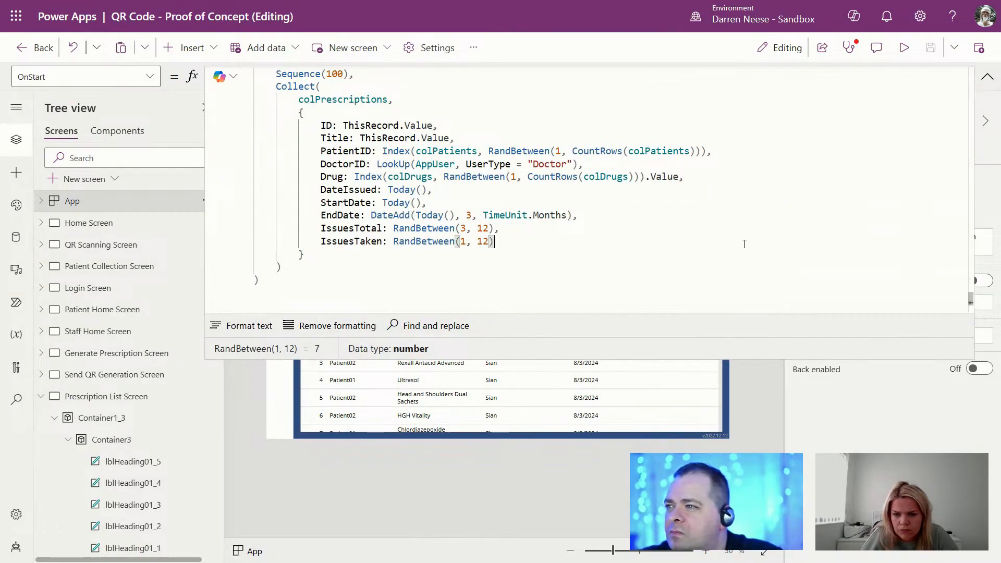
type(",")
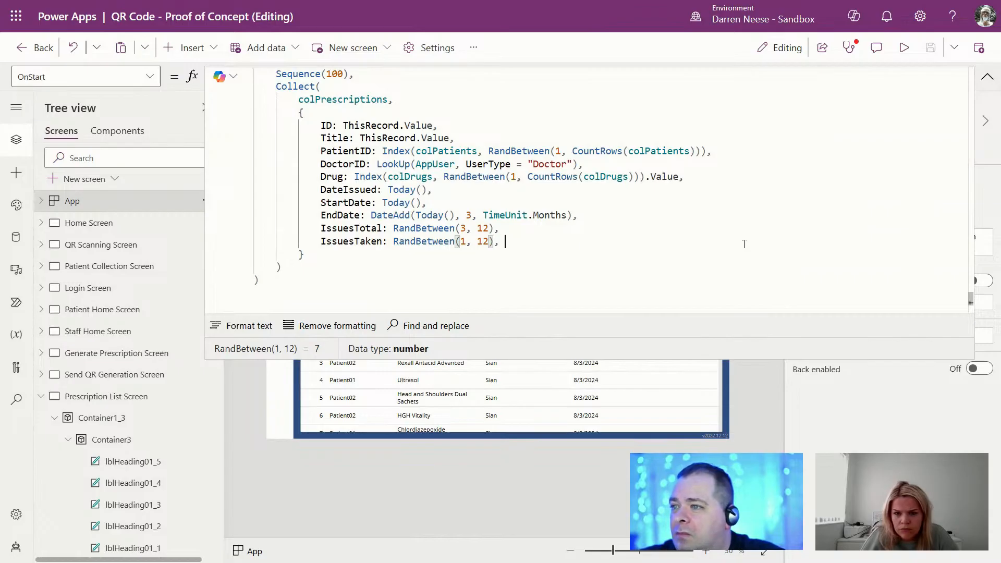
key("Return")
Step: Add Collected: Boolean(RandBetween(0, 1)) to the colPrescriptions Collect record
type("cOLLECTE")
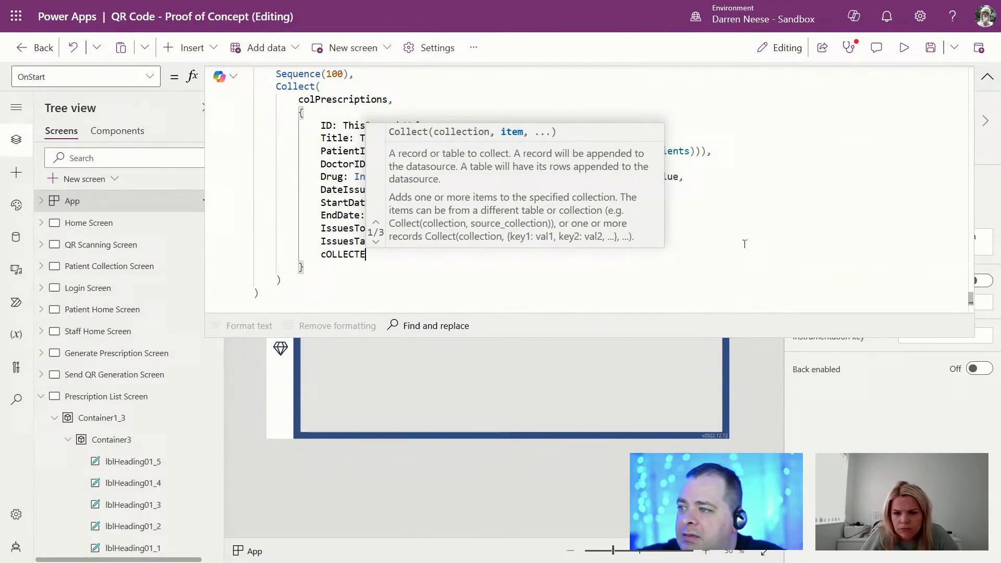
key("shift+Home")
type("Collected")
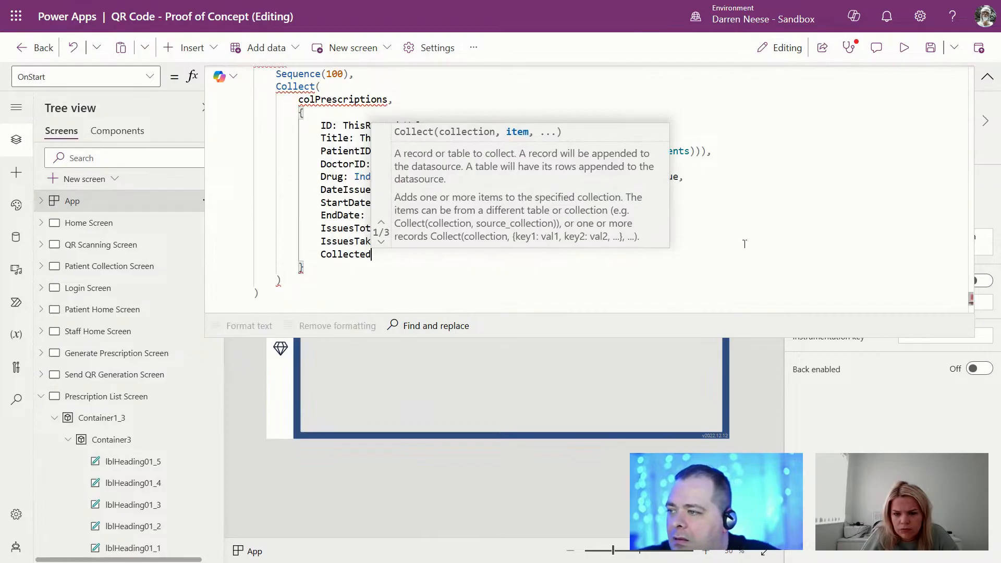
type(":")
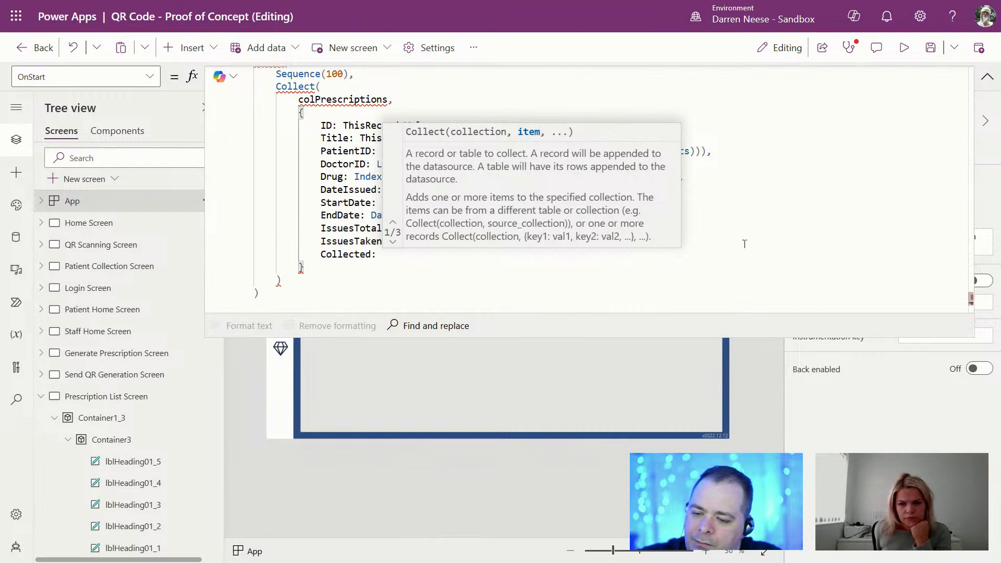
type("Rand")
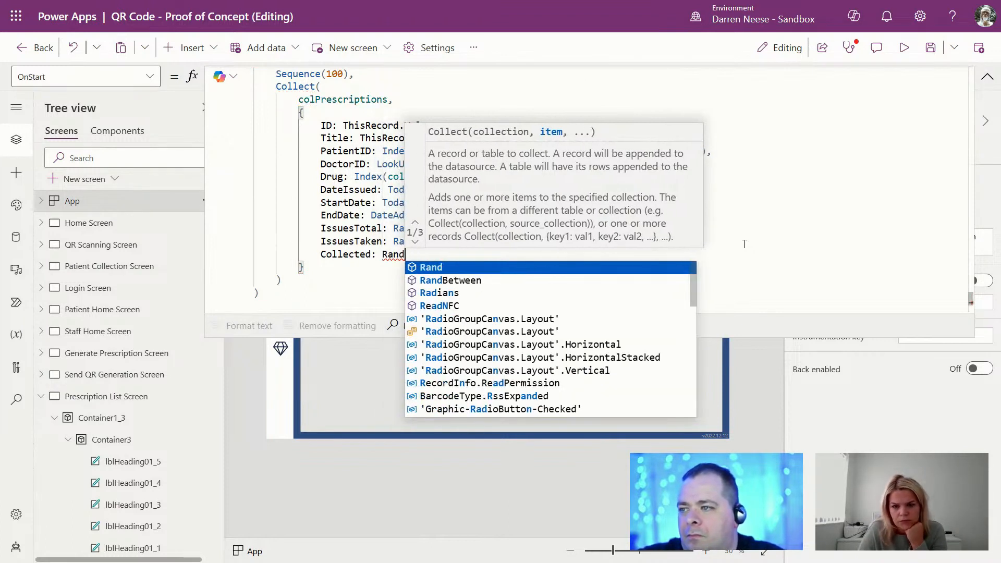
key("Escape")
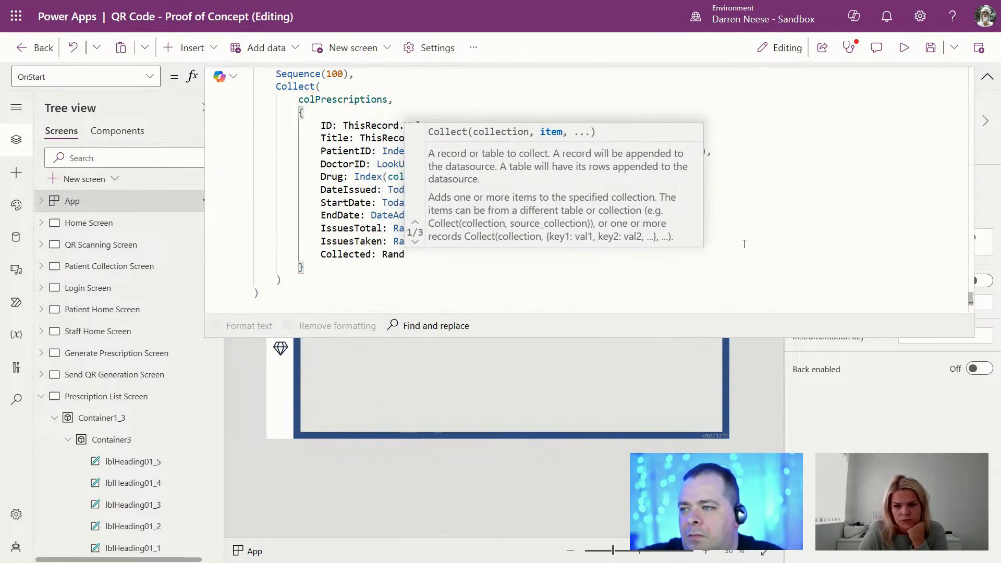
type("Between")
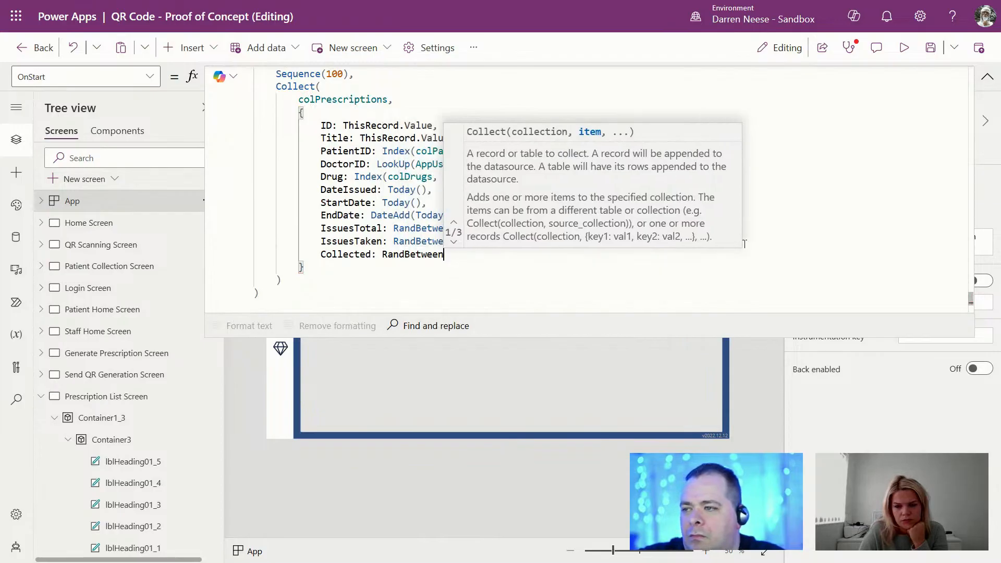
type("(0, ")
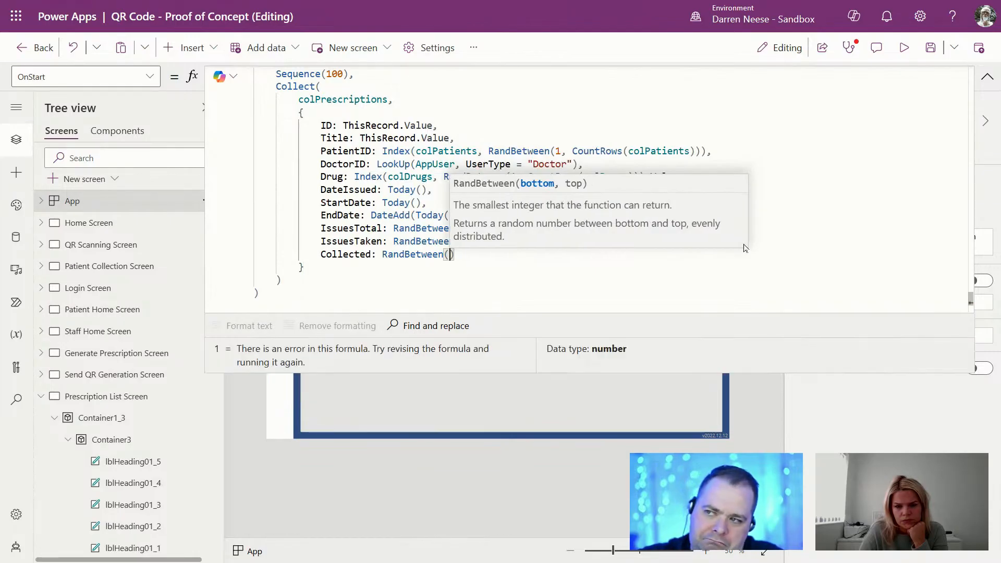
type("1")
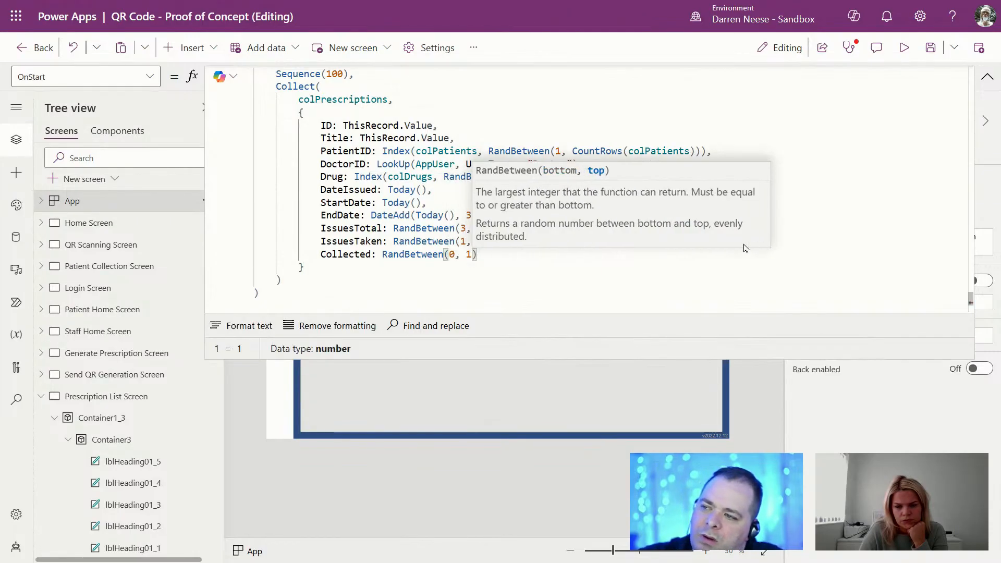
key("ctrl+Left")
key("ctrl+Left")
key("ctrl+Left")
key("ctrl+Left")
key("ctrl+Left")
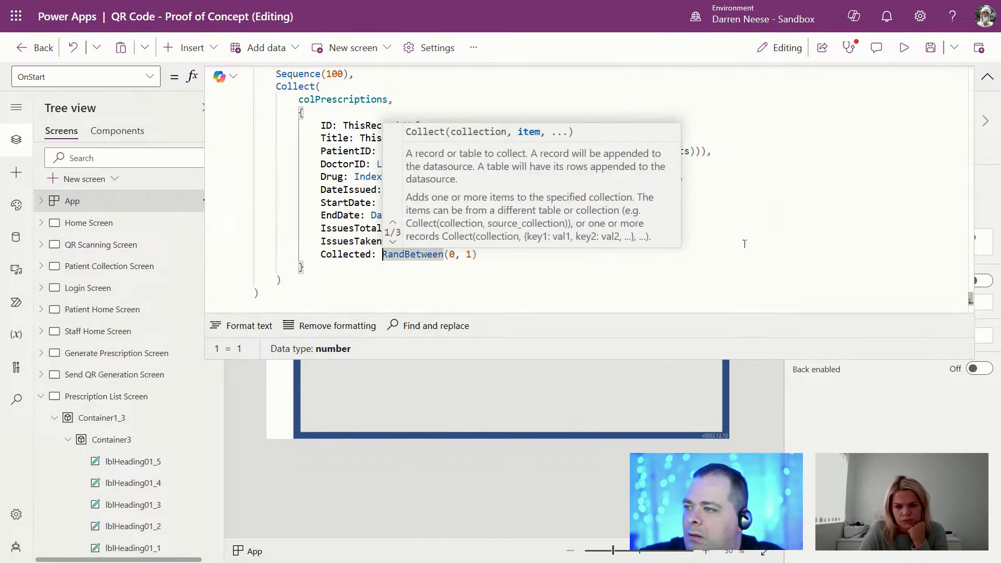
type("Bool")
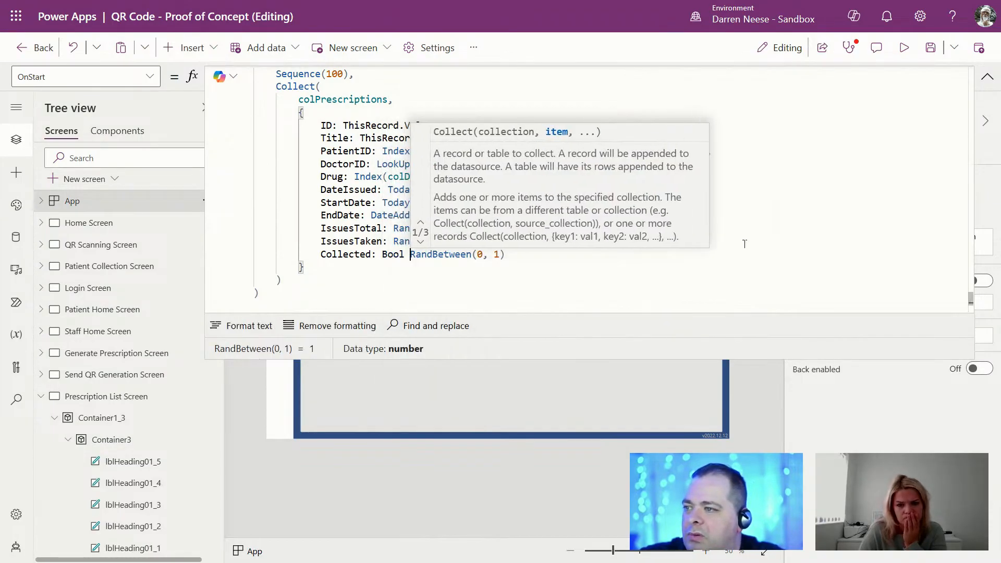
type("(")
key("Escape")
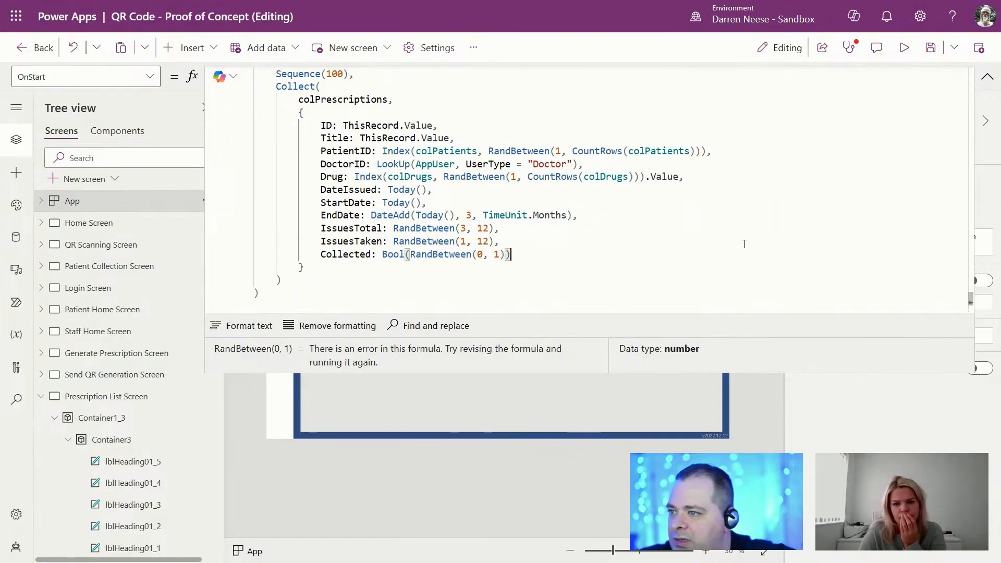
type(")")
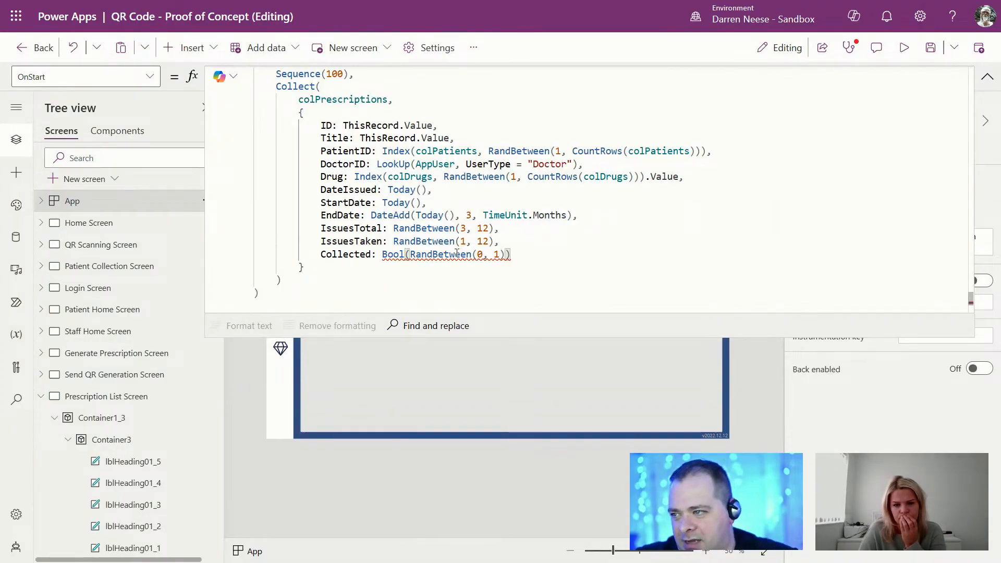
mouse_move(455, 254)
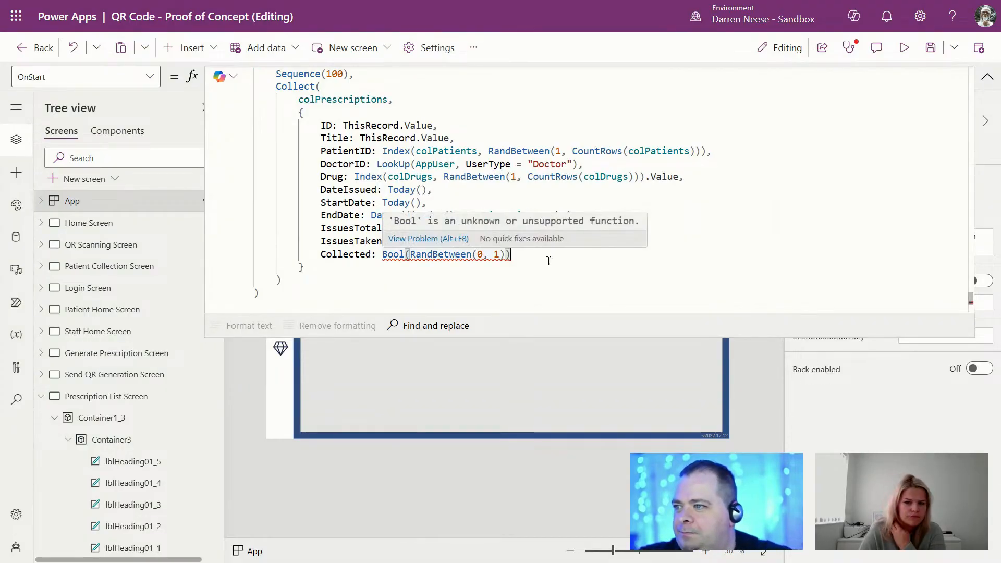
type("ean")
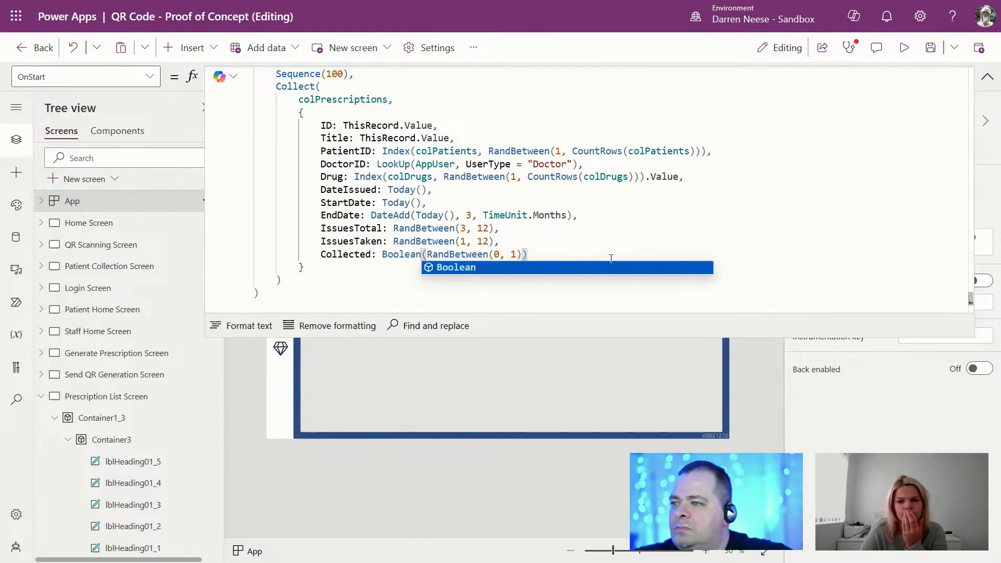
left_click(603, 219)
left_click(596, 281)
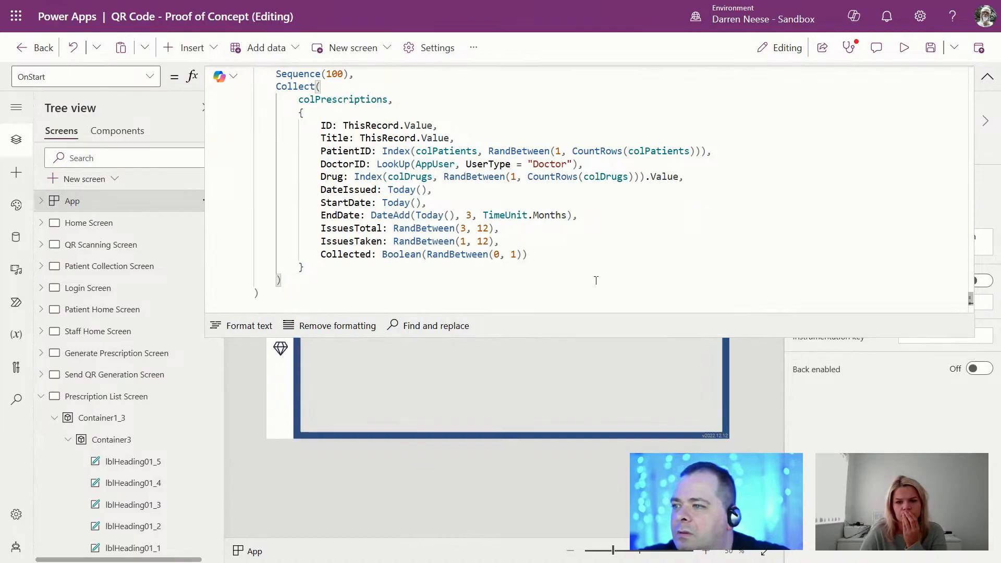
left_click(987, 76)
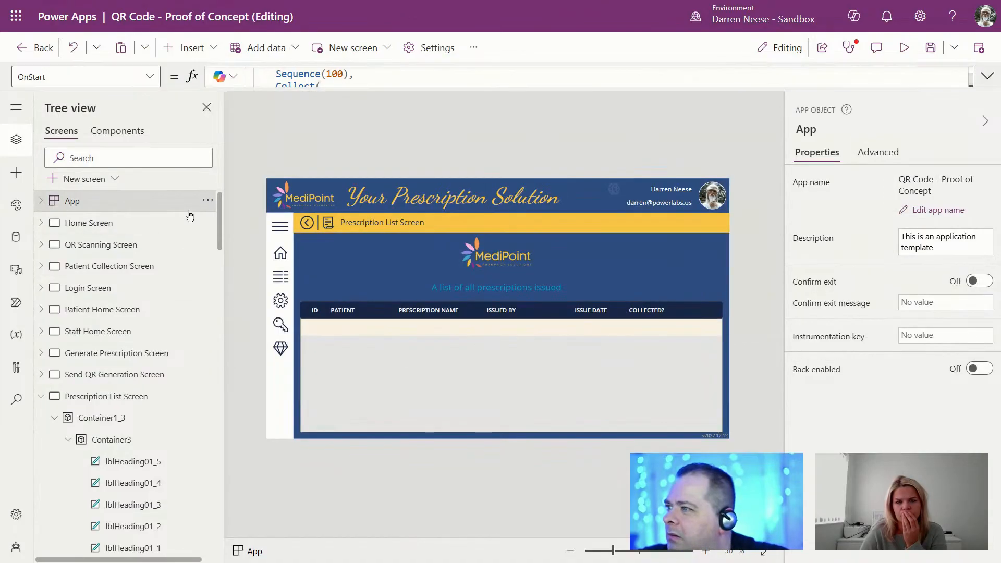
Step: Rerun OnStart to regenerate sample data, then duplicate the gallery's issue date label
left_click(207, 200)
left_click(238, 297)
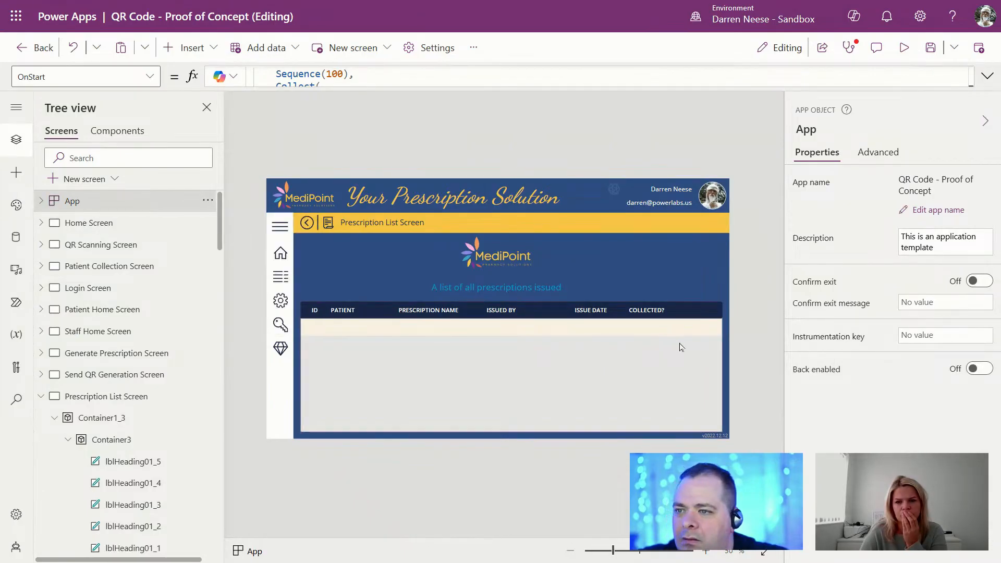
left_click(649, 330)
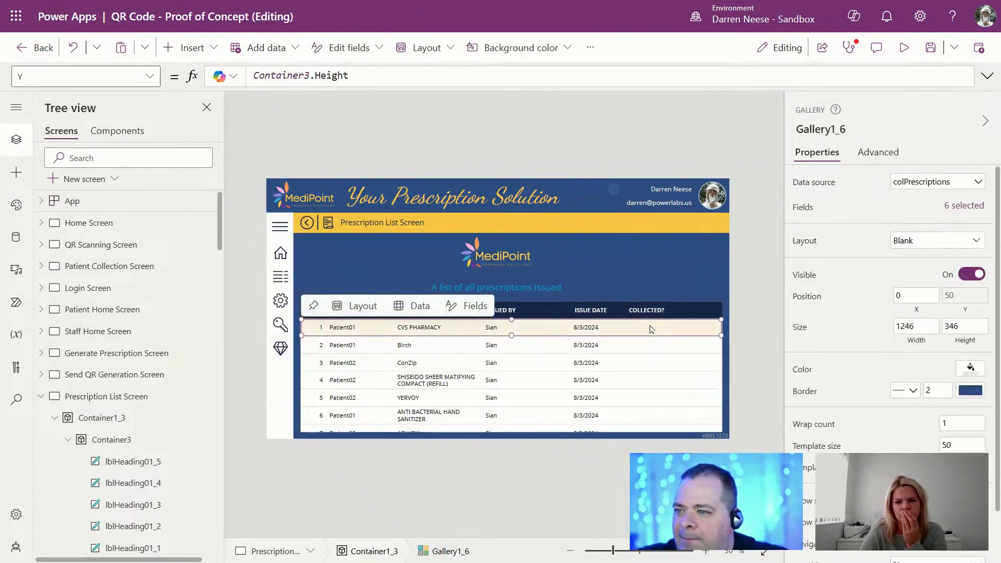
left_click(605, 328)
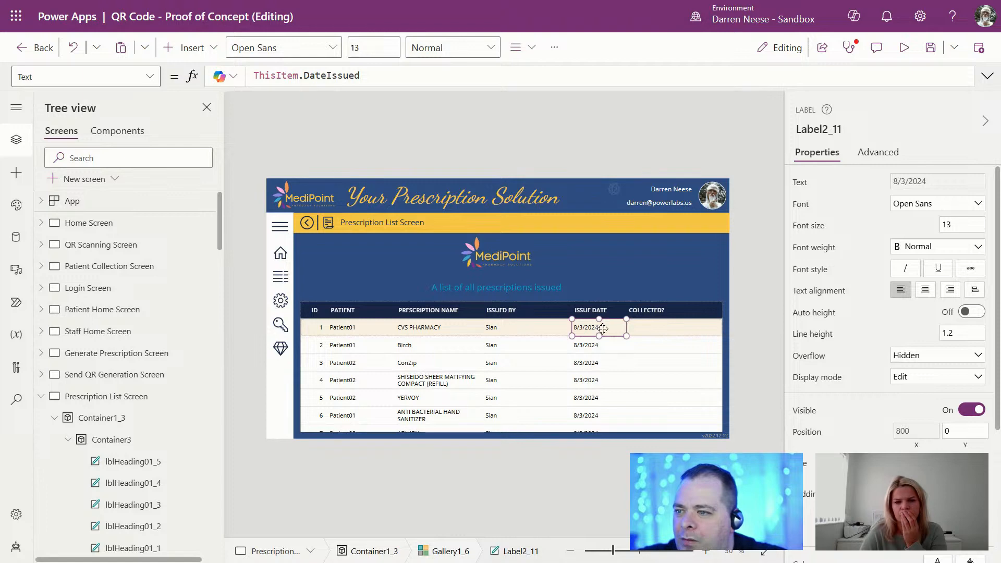
scroll(207, 434, "down", 6)
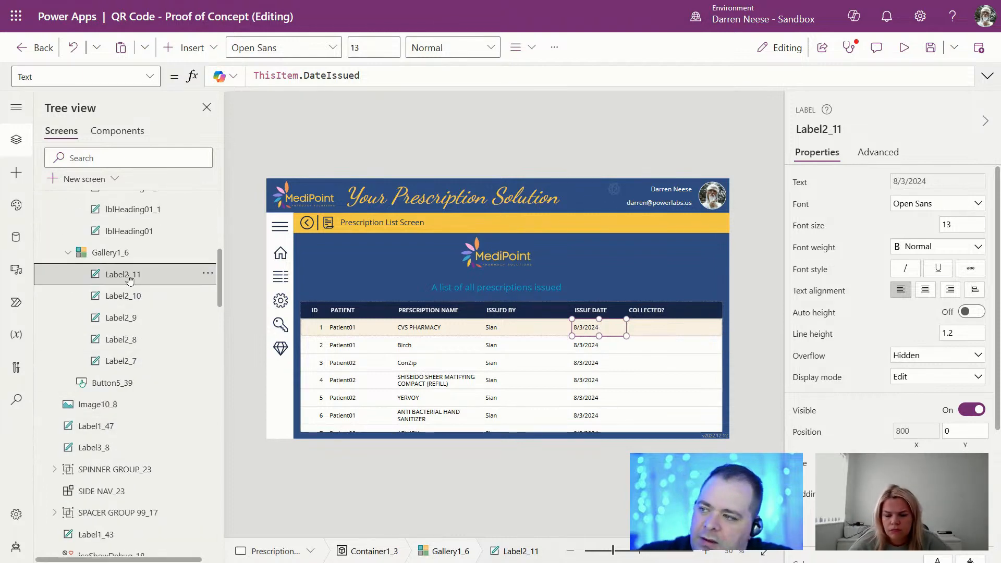
key("ctrl+v")
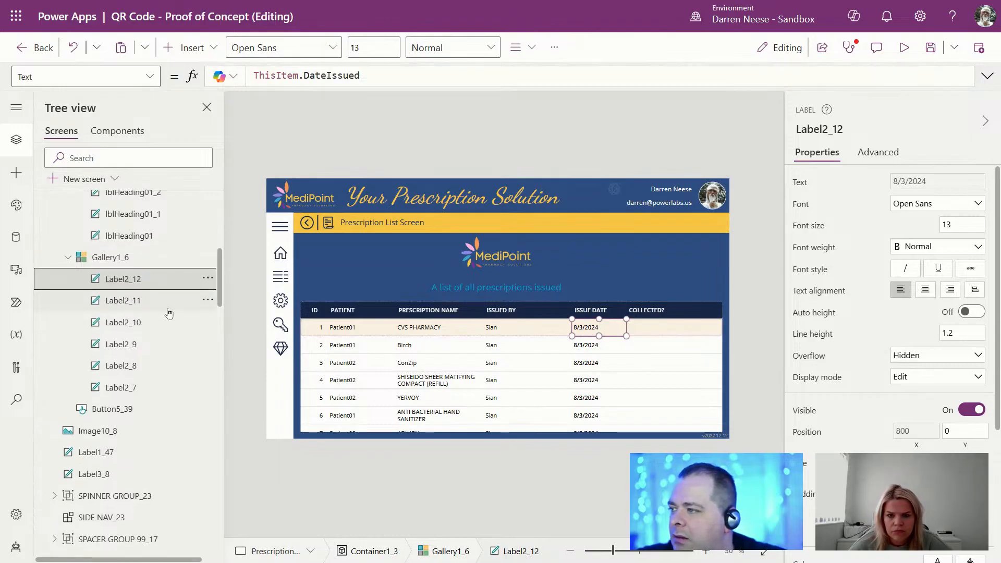
Step: Point the copied label's X and Width formulas at lblHeading01_5 instead of lblHeading01_4
scroll(130, 291, "up", 4)
left_click(660, 311)
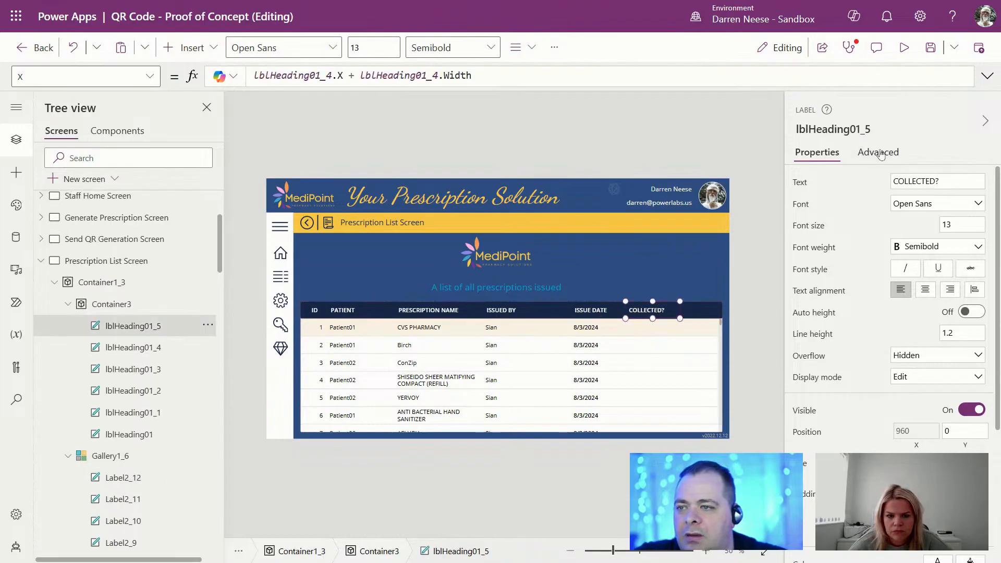
left_click(849, 129)
key("ctrl+c")
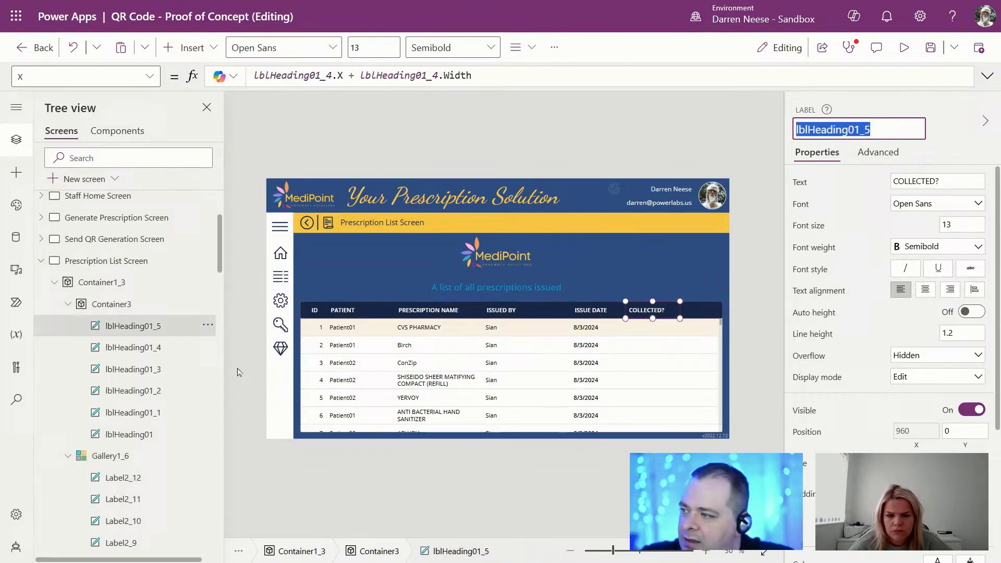
left_click(123, 478)
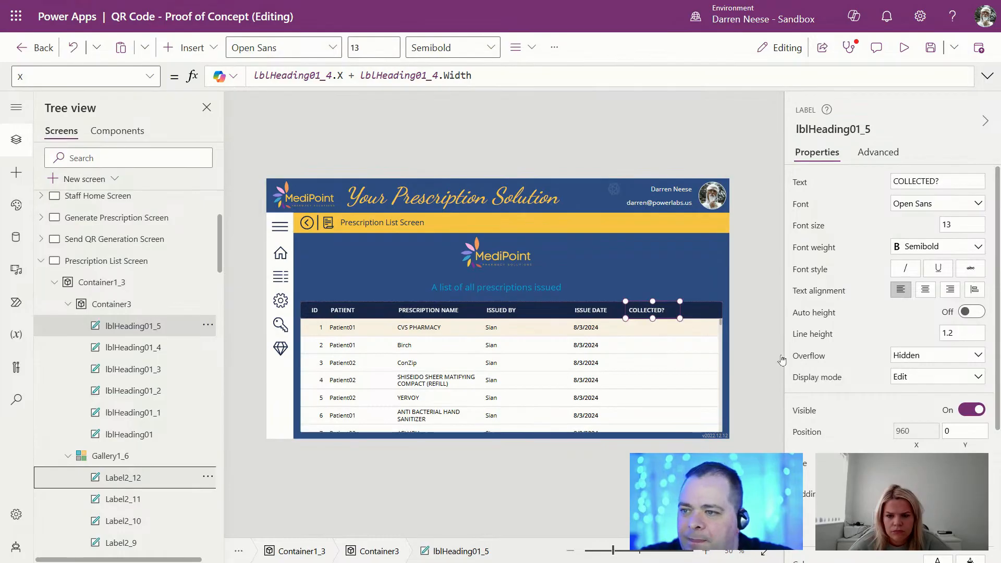
left_click(909, 444)
double_click(308, 75)
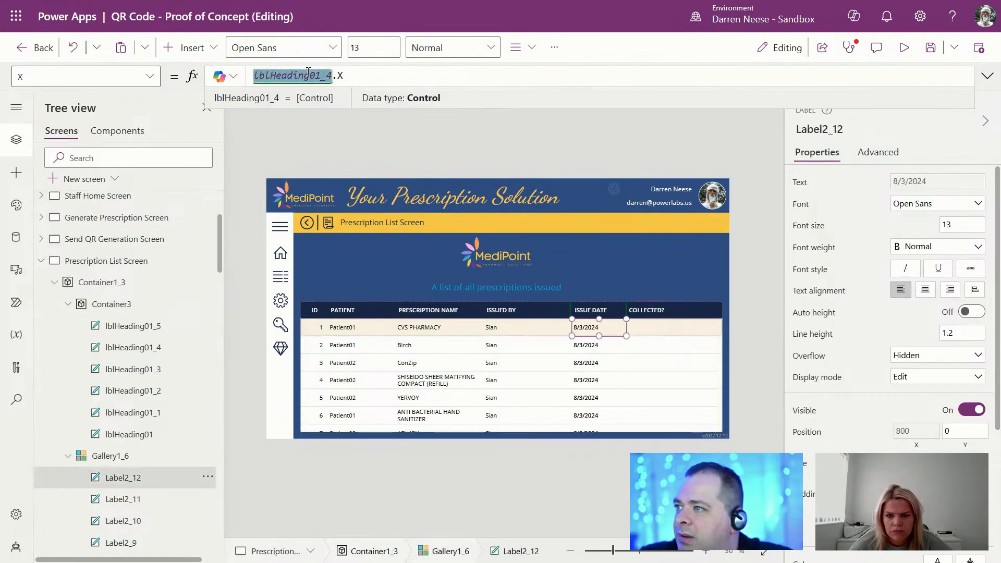
key("ctrl+v")
left_click(911, 464)
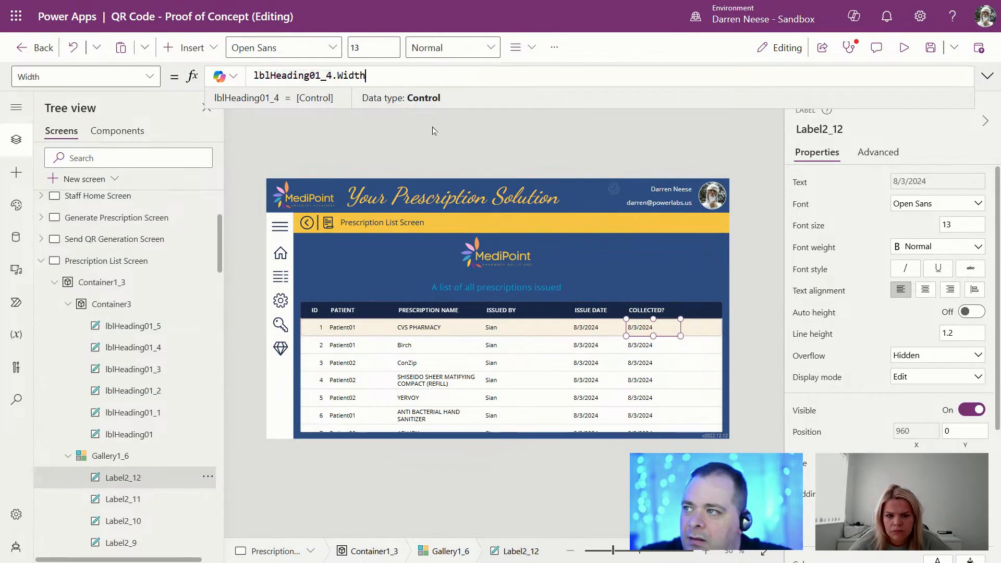
double_click(290, 76)
key("ctrl+v")
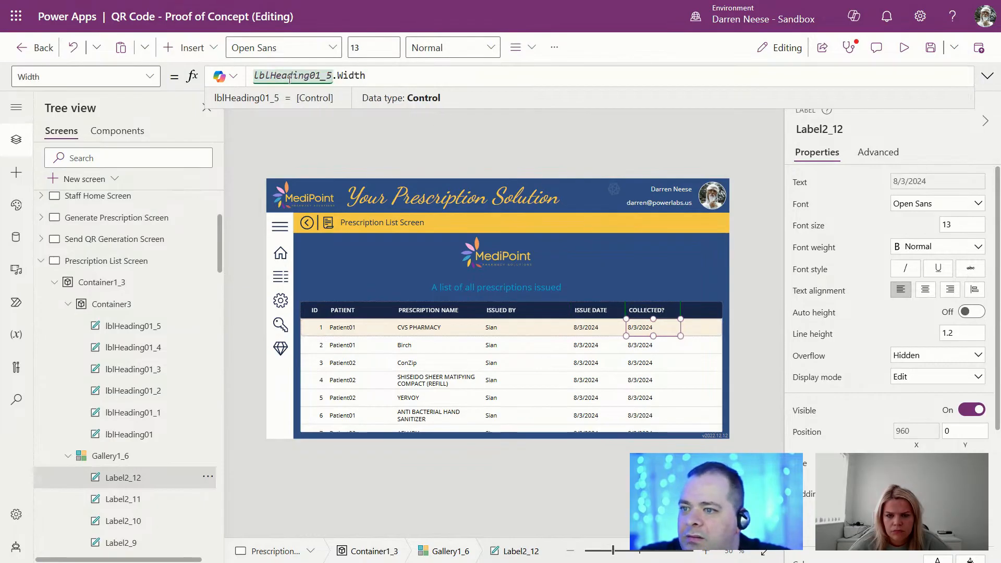
left_click(937, 181)
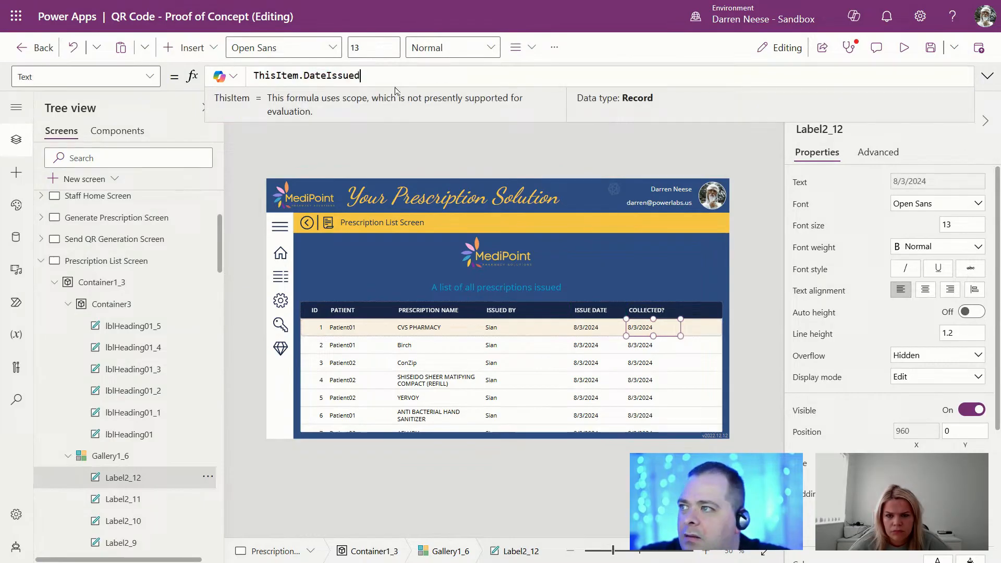
Step: Set Label2_12's Text to If(ThisItem.Collected, "Yes", "No") and centre-align it
double_click(326, 76)
type("Co")
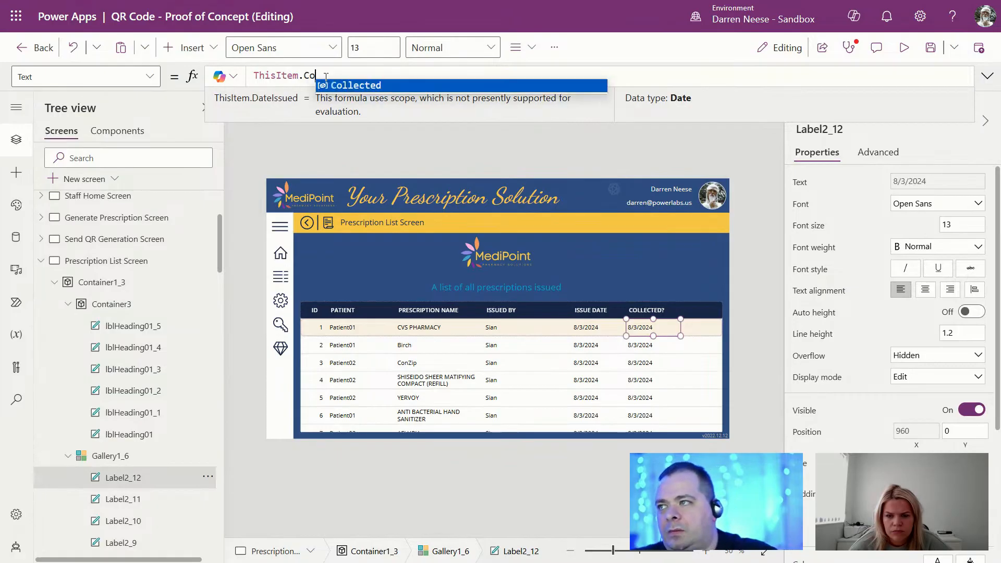
key("Tab")
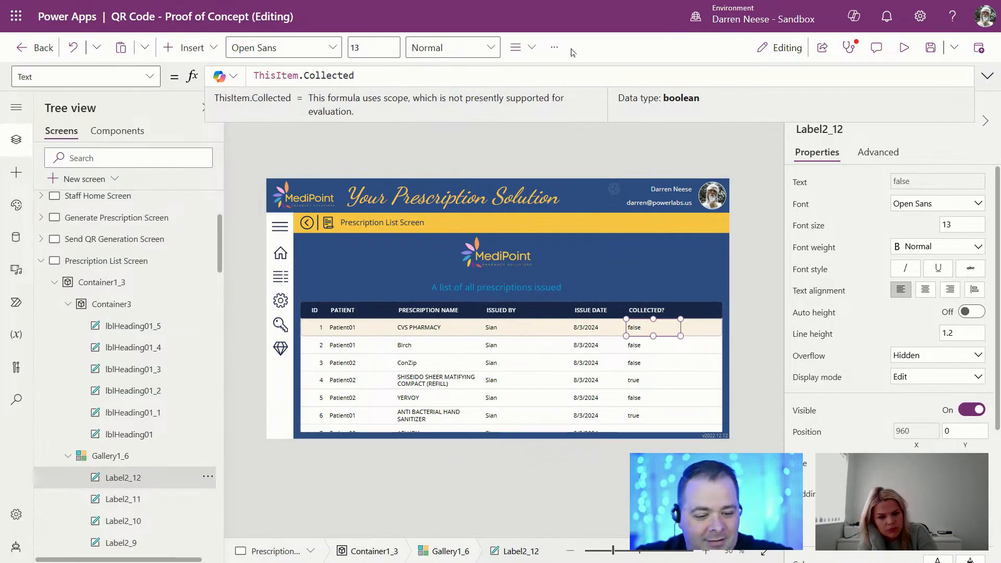
key("Home")
type("If(")
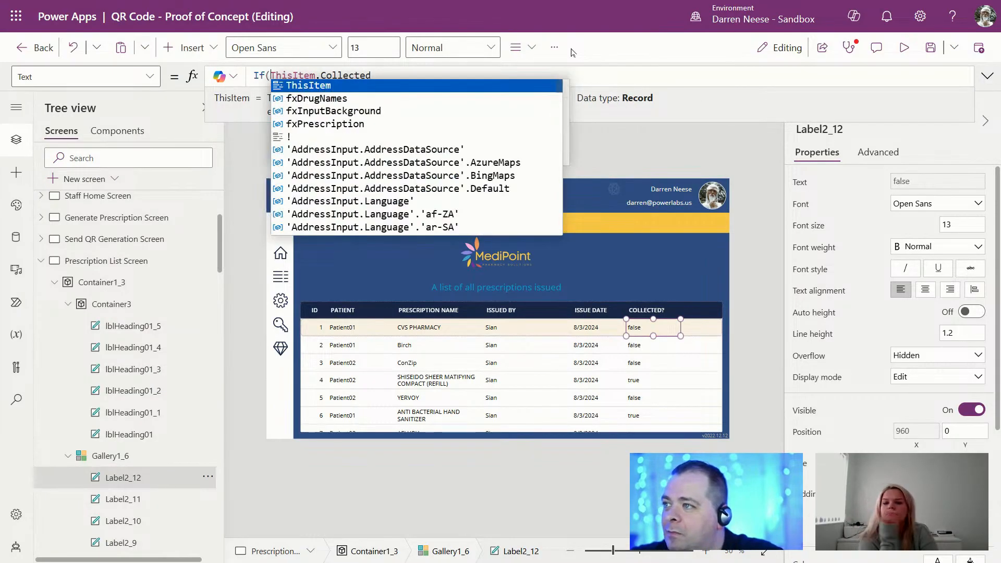
key("End")
type(", \"\", ")
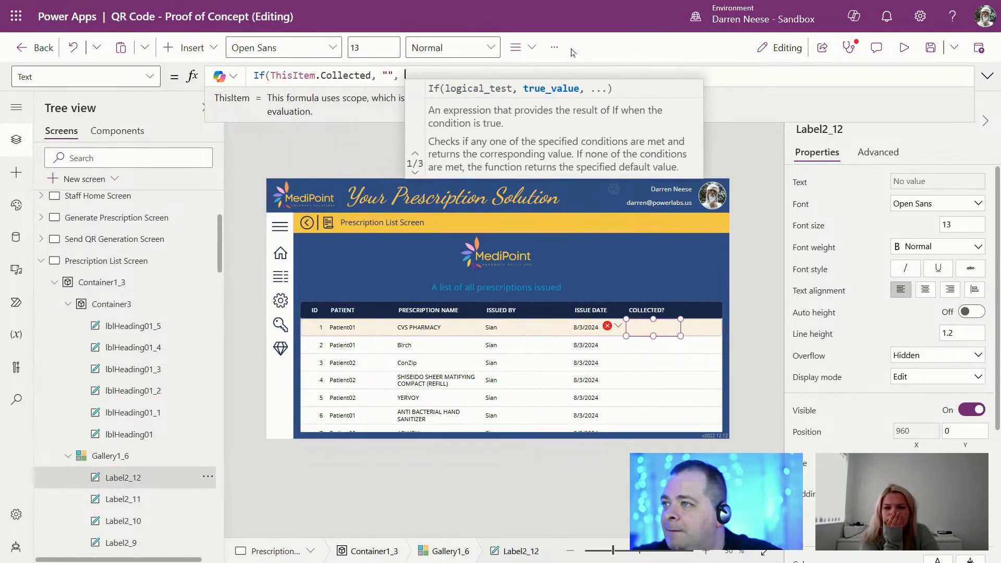
type("\"\")")
key("Left")
key("Left")
key("Left")
key("Left")
key("Left")
key("Left")
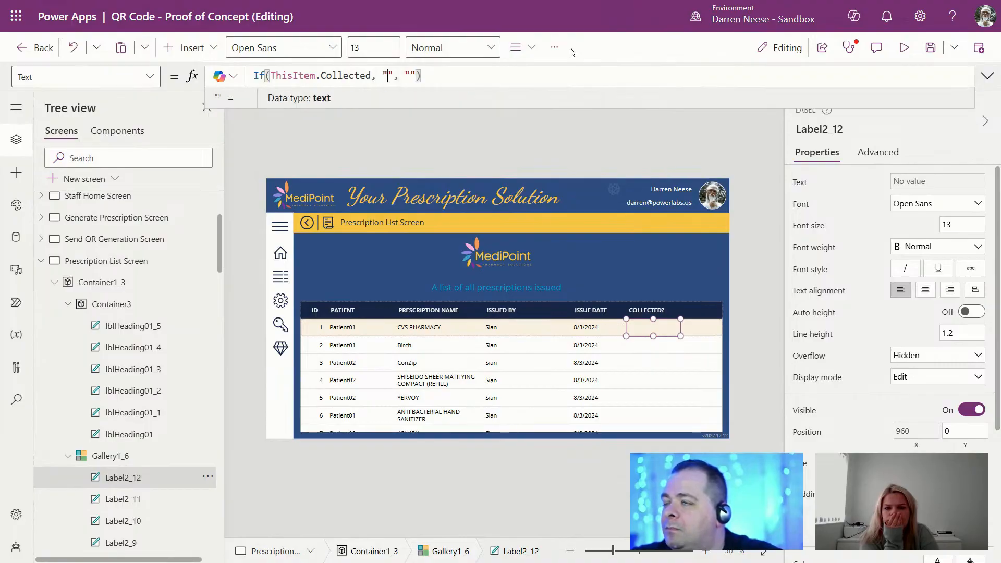
type("Yes\", \"")
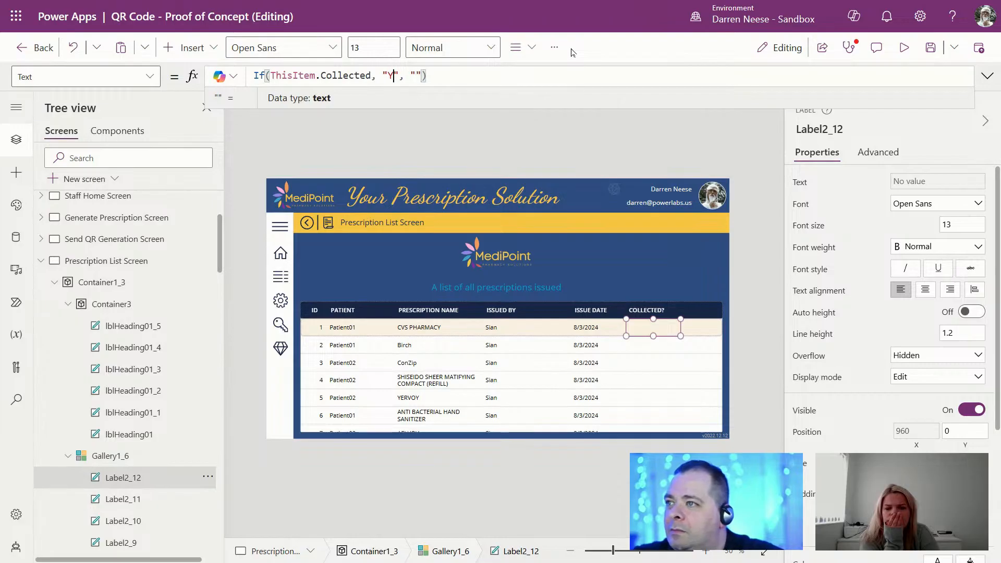
type("No")
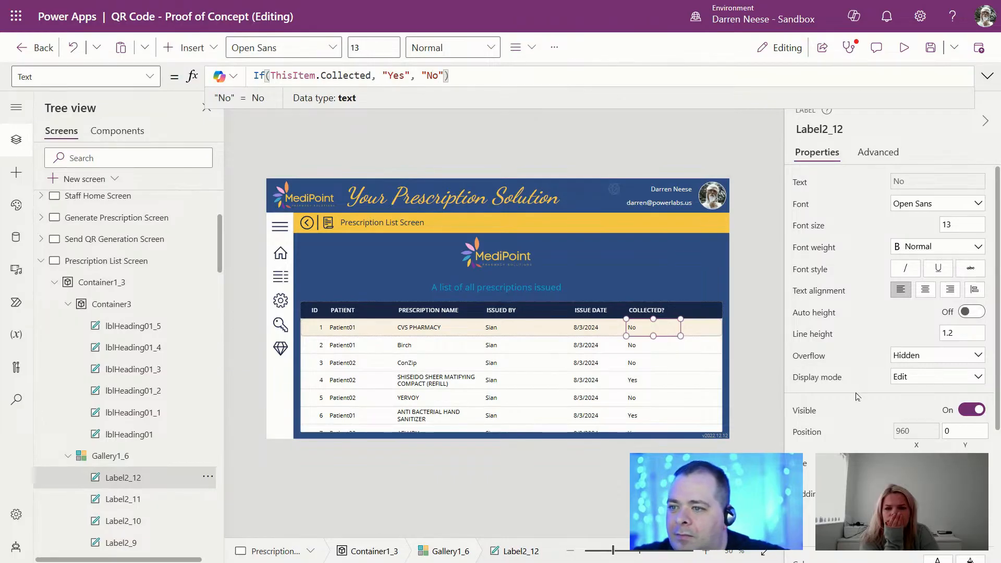
left_click(926, 290)
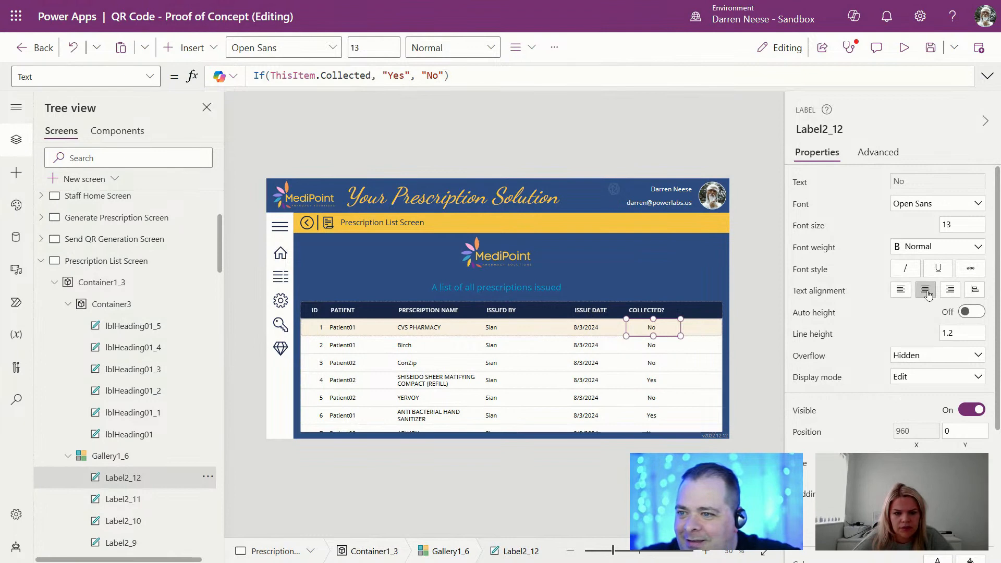
Step: Centre the COLLECTED? heading text and set its width to 140
left_click(658, 311)
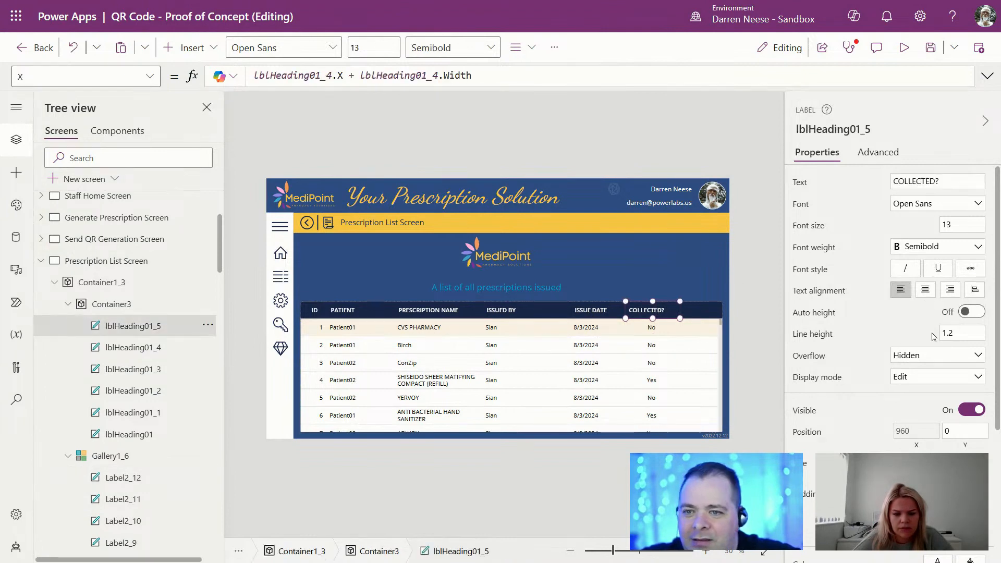
left_click(926, 290)
double_click(916, 463)
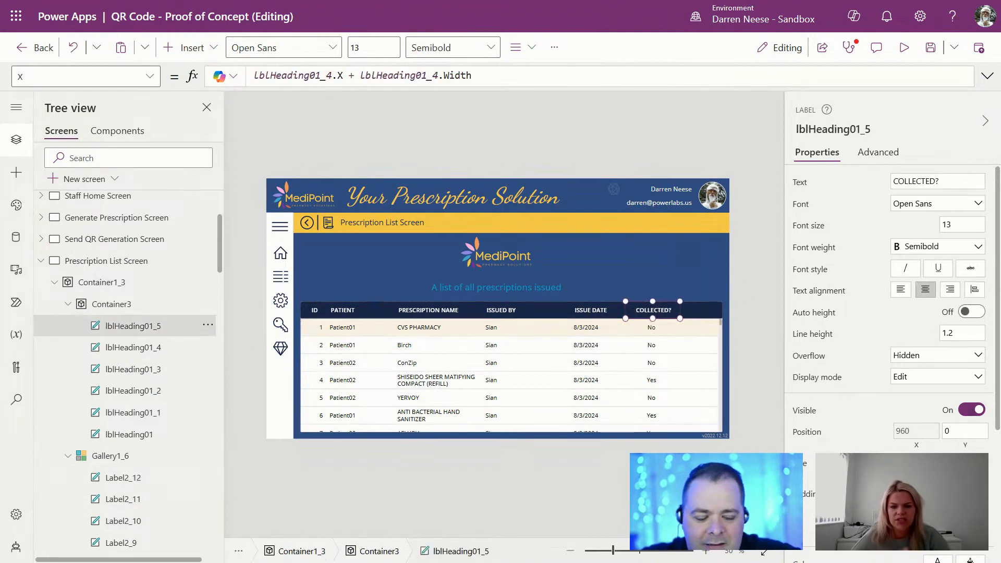
type("100")
key("Return")
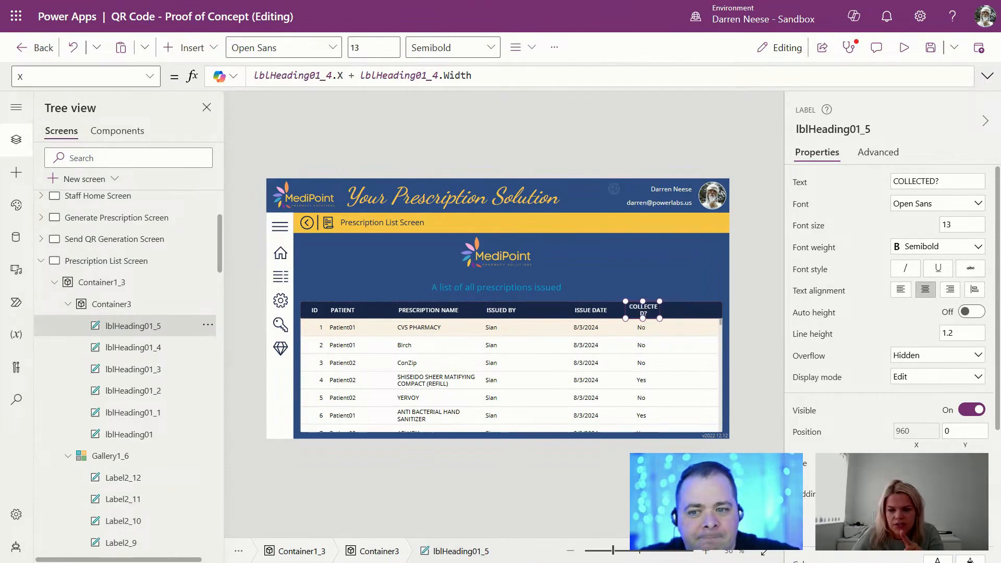
type("140")
key("Return")
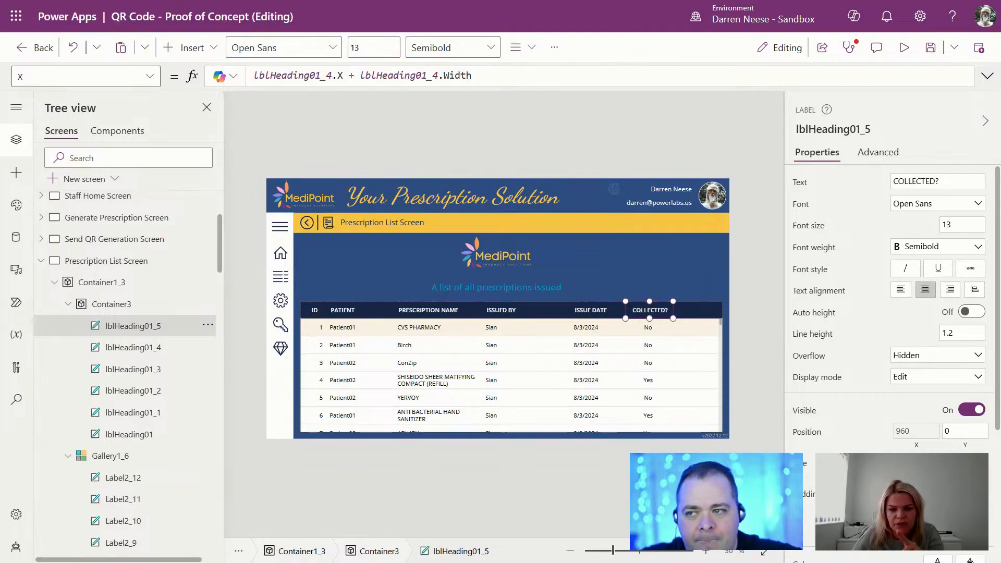
left_click(756, 309)
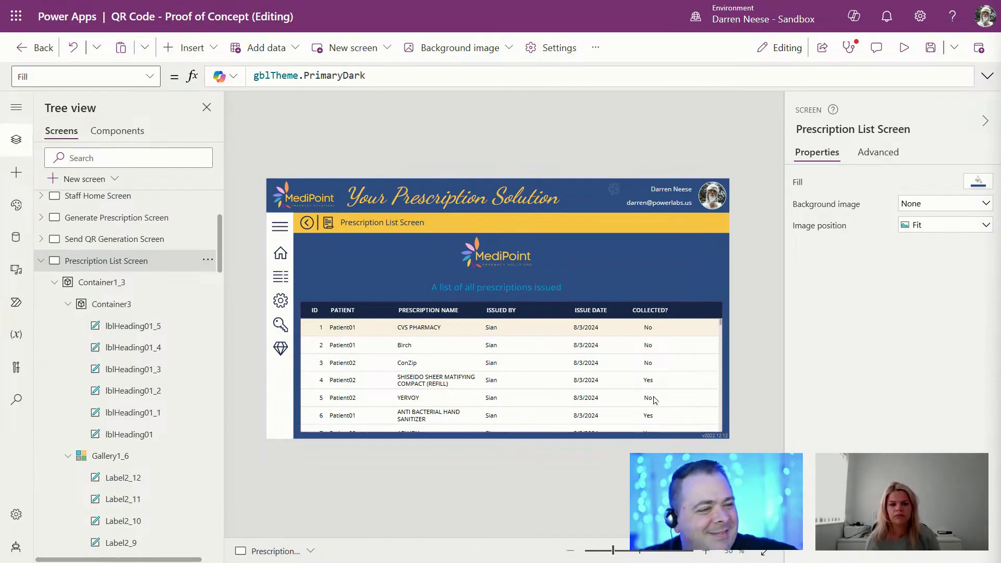
Step: Inspect the prescription name label and PATIENT heading, then bring the Word wireframes document into view
left_click(433, 330)
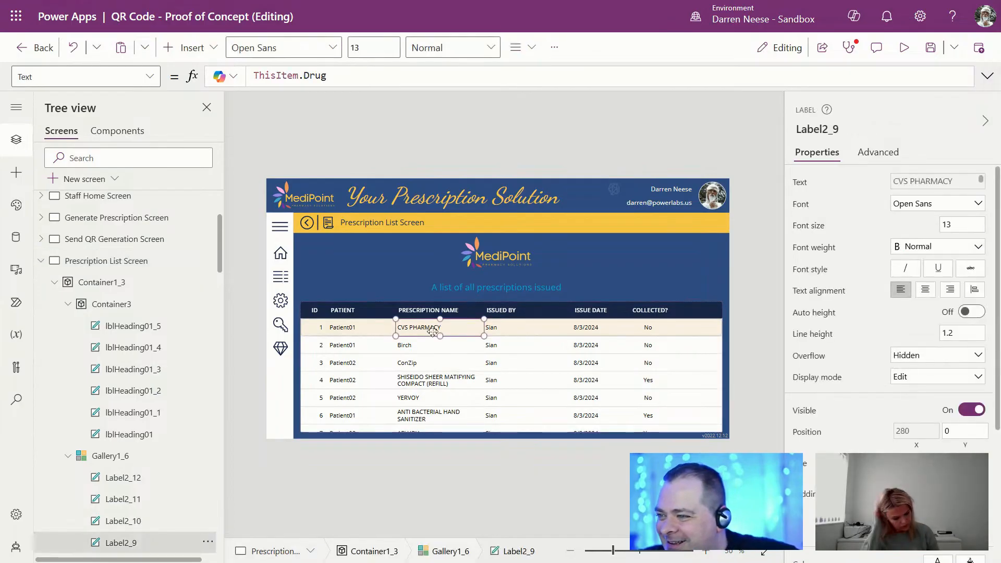
left_click(360, 311)
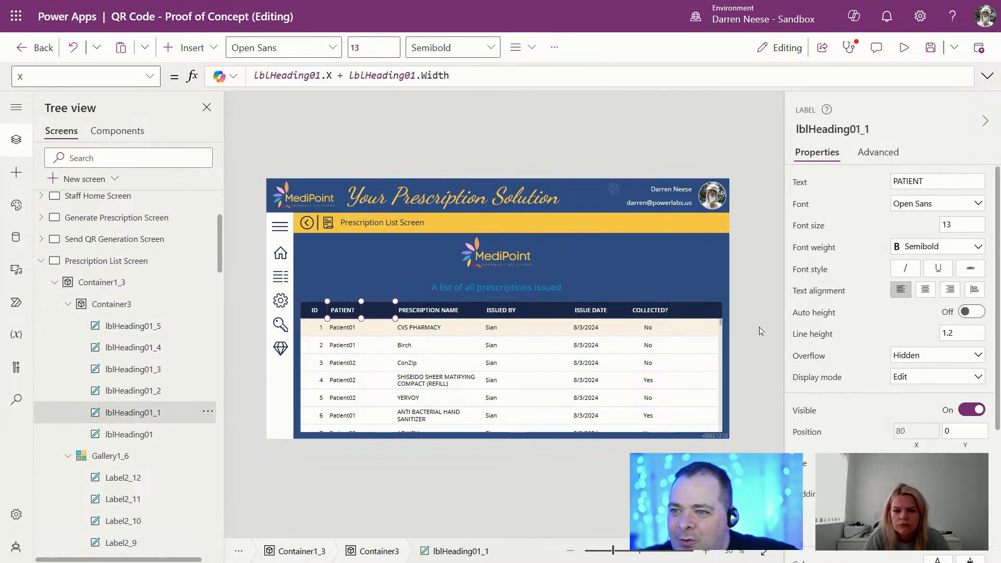
left_click(759, 327)
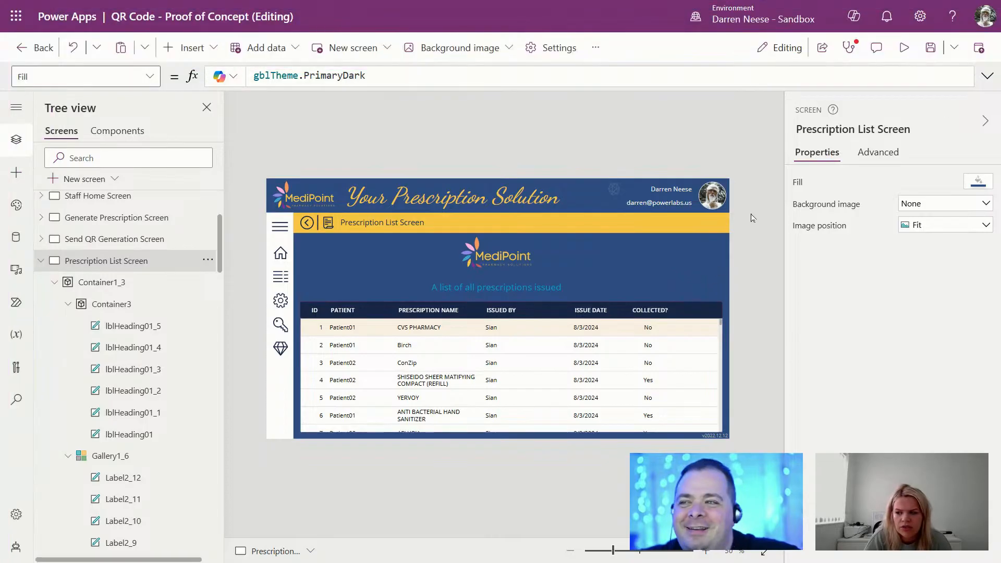
mouse_move(620, 1)
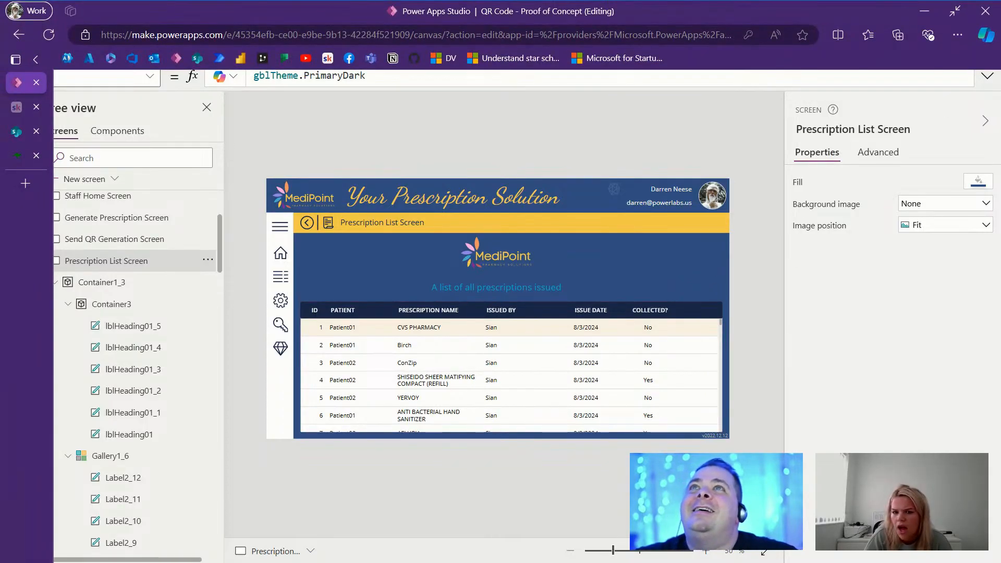
left_click_drag(621, 1, 574, 0)
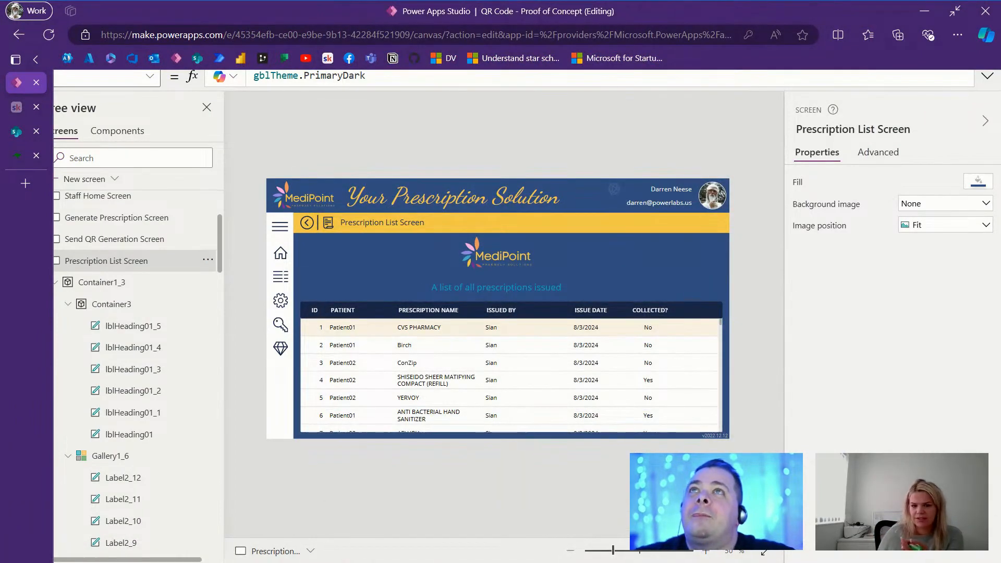
Step: Maximise the Word wireframes, scroll through dashboard insights to the data-model pages, then minimise Word
left_click_drag(534, 0, 456, 315)
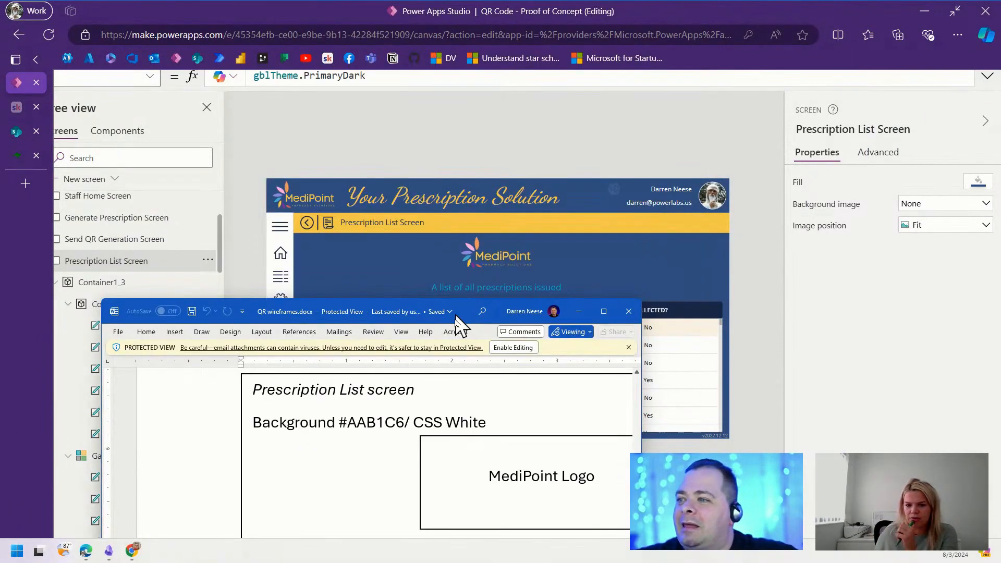
double_click(457, 315)
scroll(706, 373, "down", 5)
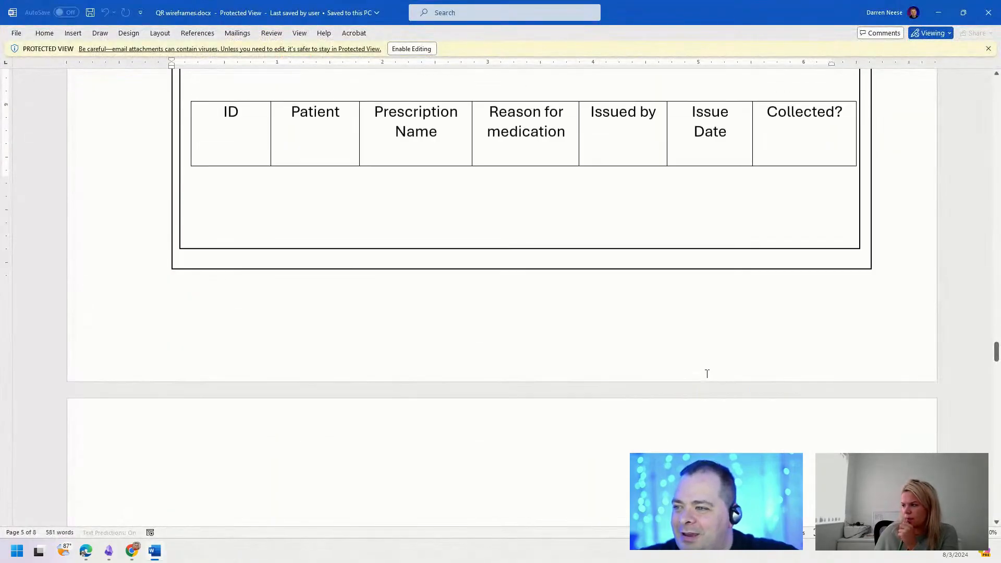
scroll(707, 373, "down", 8)
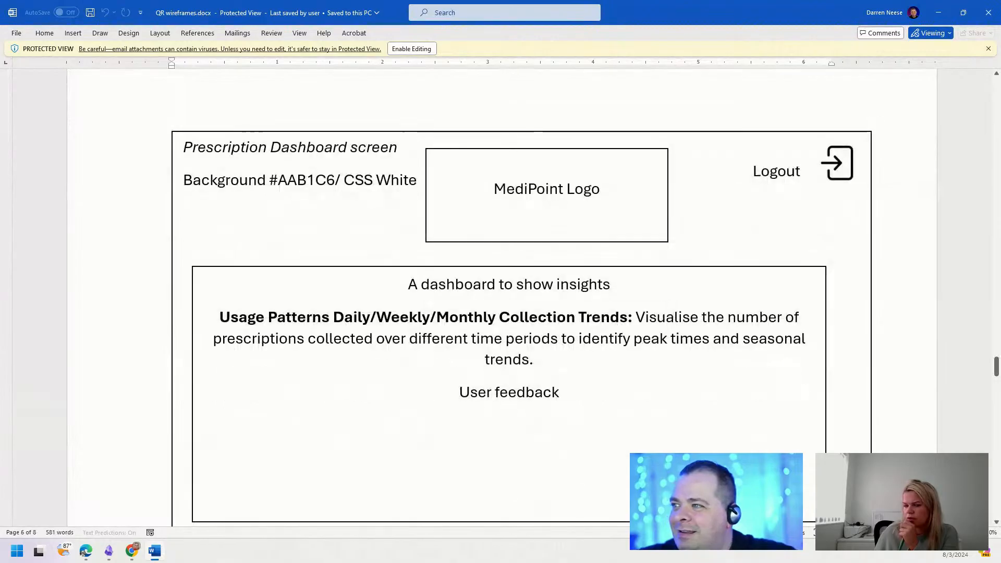
triple_click(313, 149)
triple_click(544, 287)
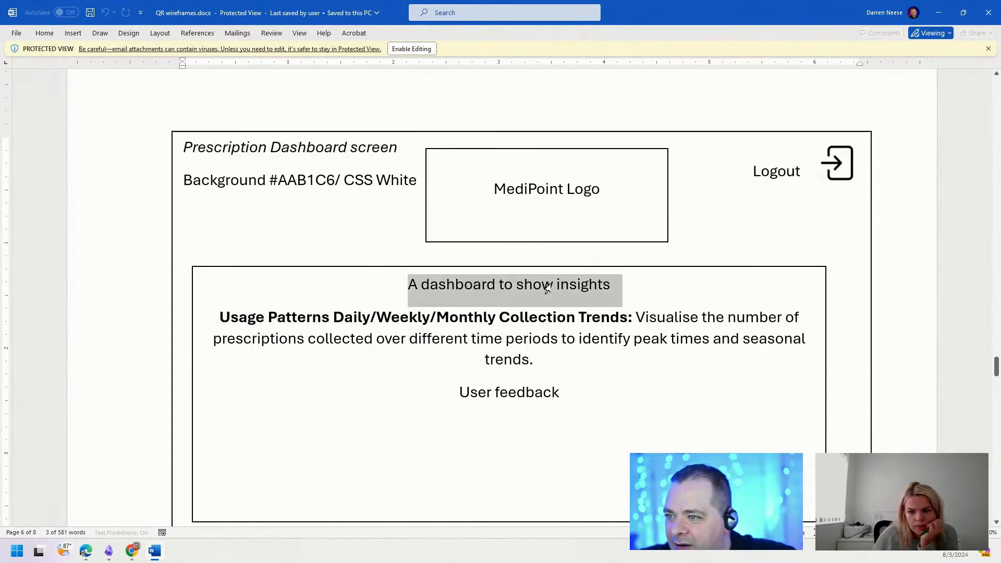
scroll(655, 373, "down", 8)
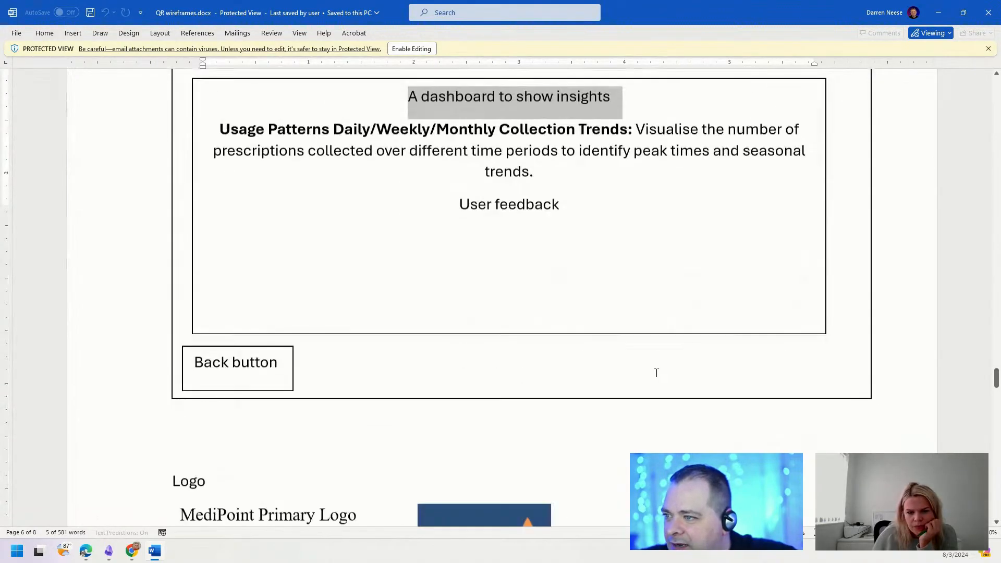
scroll(658, 371, "down", 3)
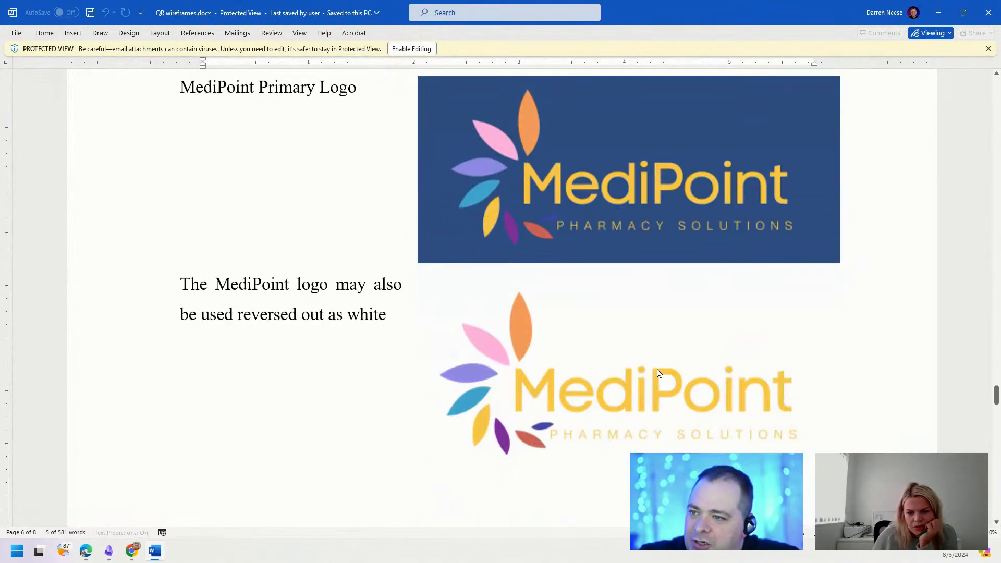
scroll(657, 369, "down", 10)
scroll(679, 346, "down", 1)
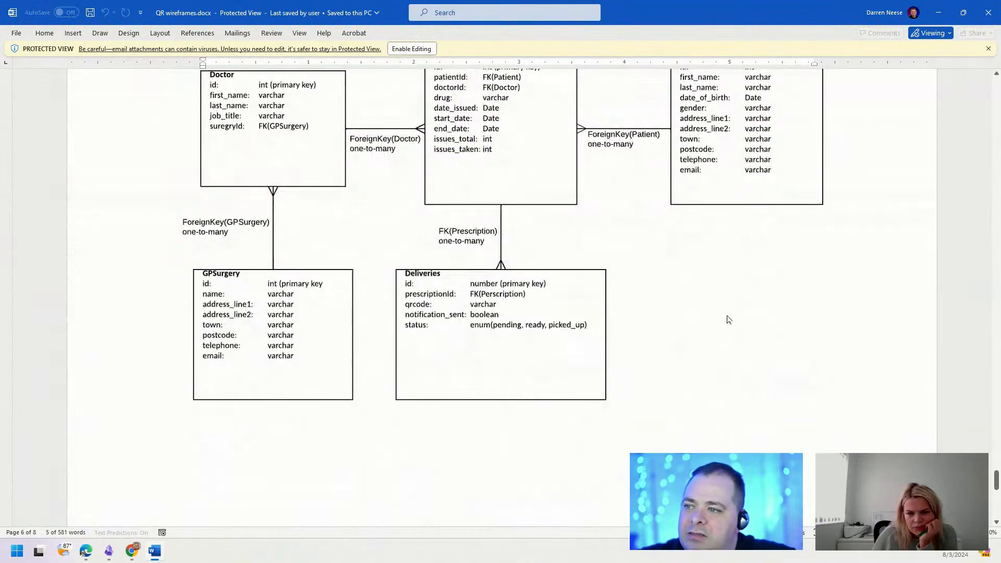
left_click(938, 13)
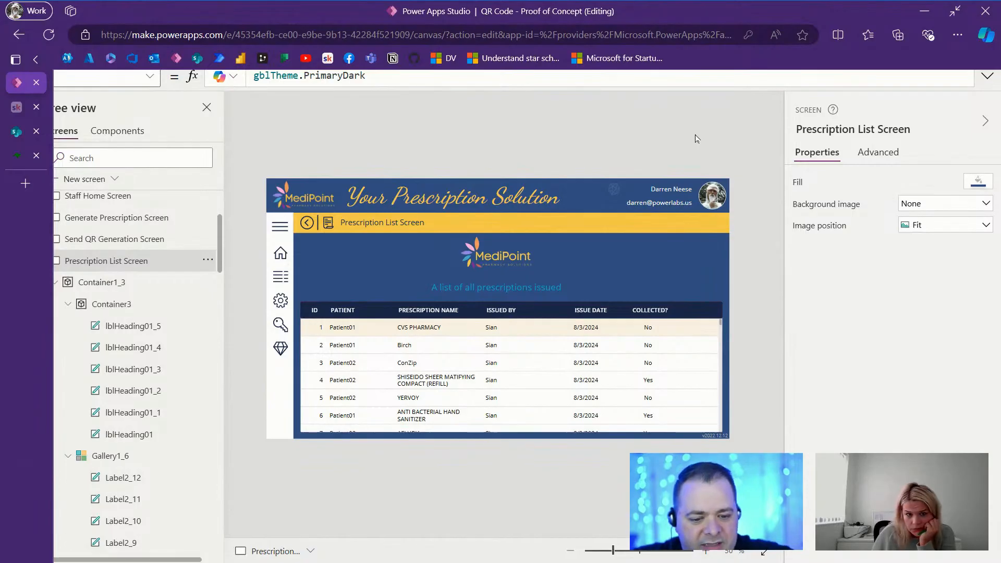
Step: Exit full screen, select the Home Screen, save the app and start Preview
key("F11")
left_click(96, 331)
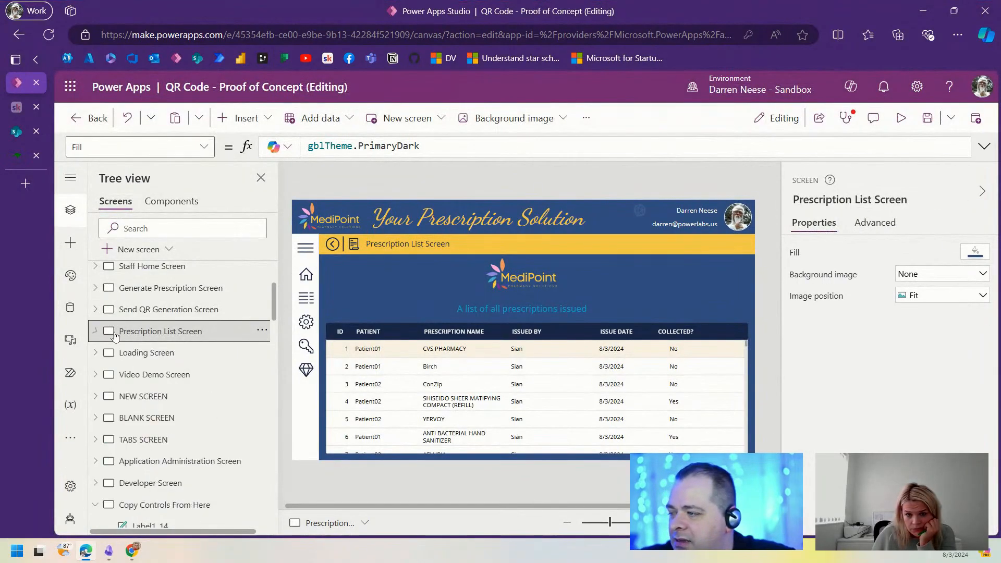
scroll(116, 336, "up", 3)
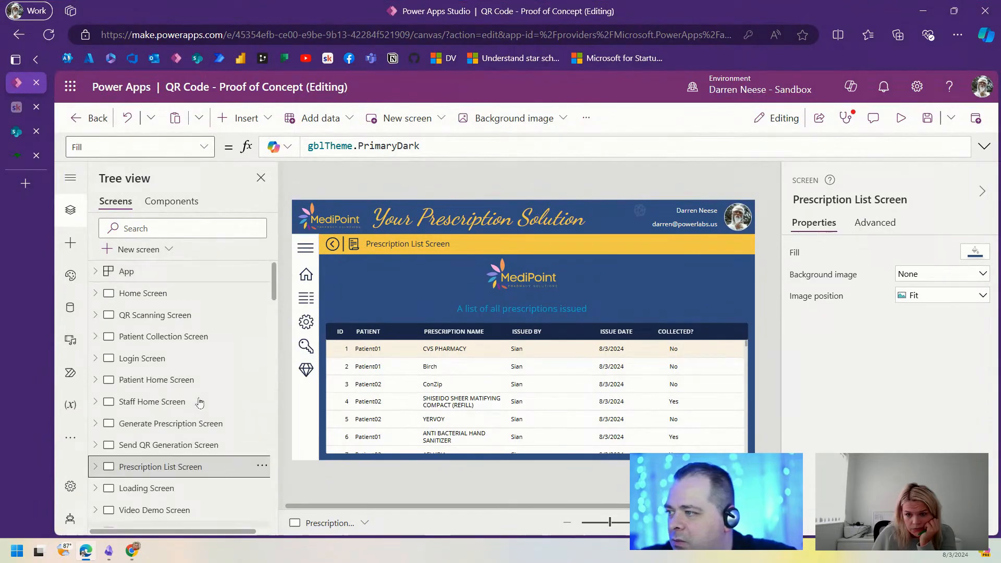
left_click(178, 295)
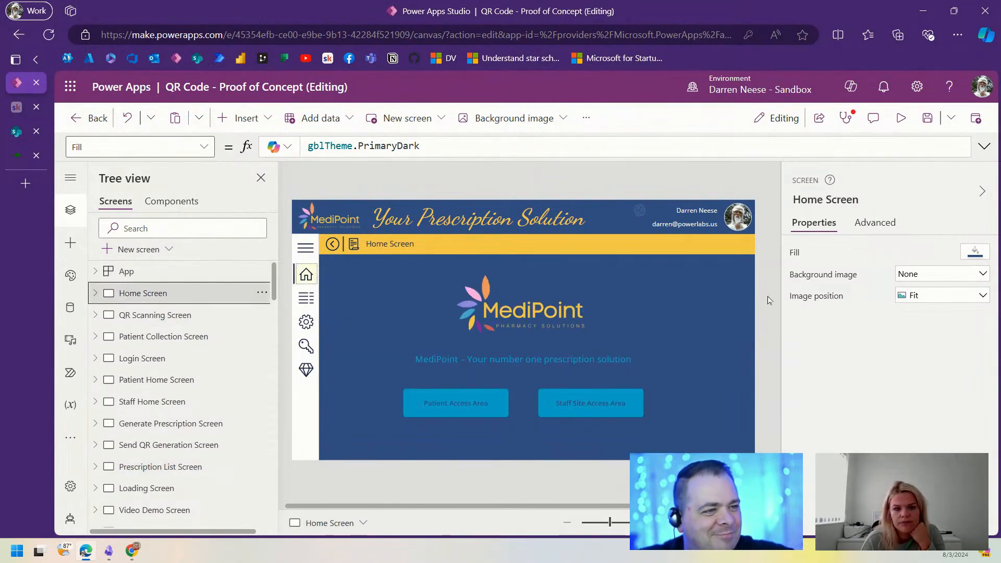
left_click(927, 119)
left_click(899, 122)
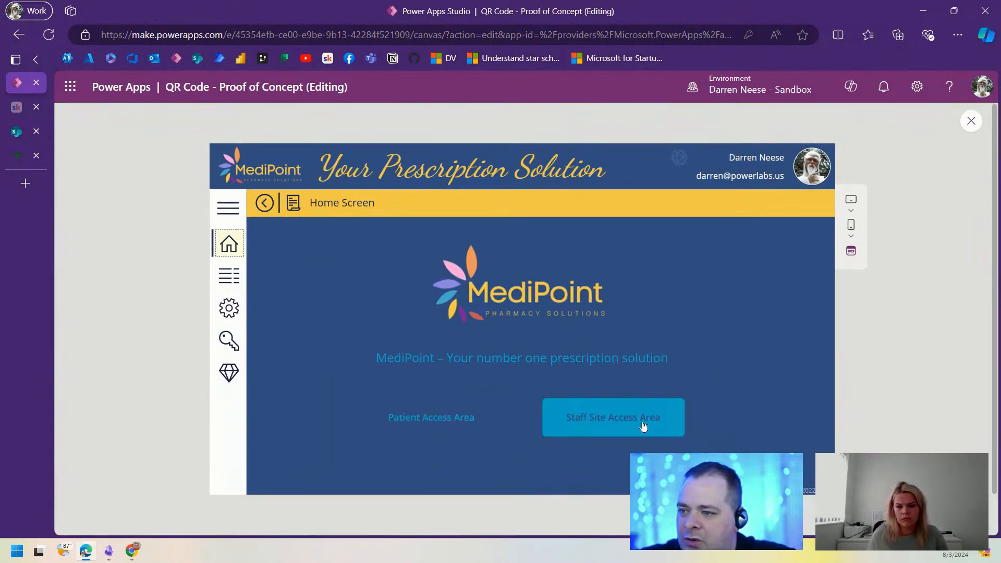
Step: In the Staff Site Access Area, try logging in as Patient01 with a password, retrying once
left_click(585, 420)
left_click(573, 368)
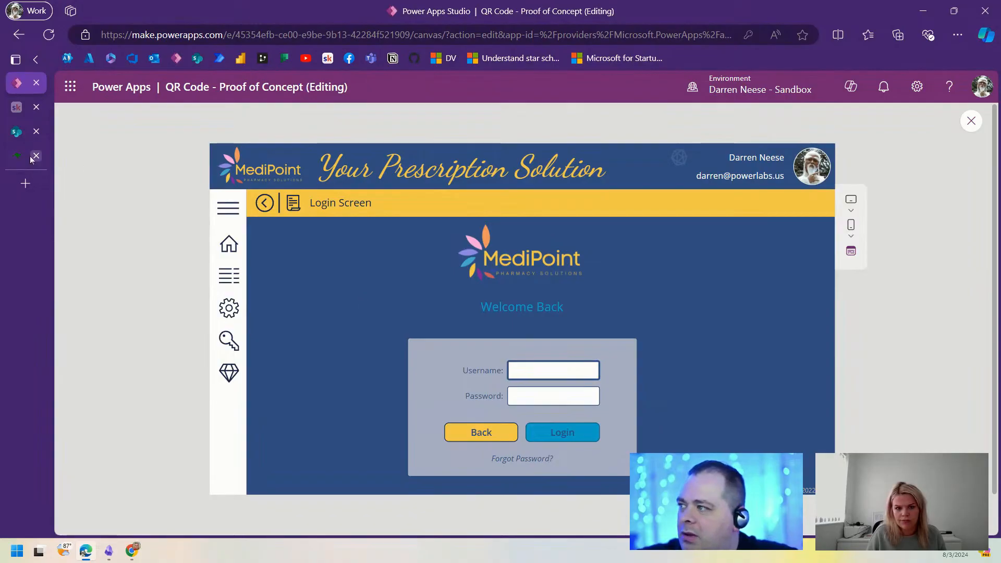
left_click(13, 134)
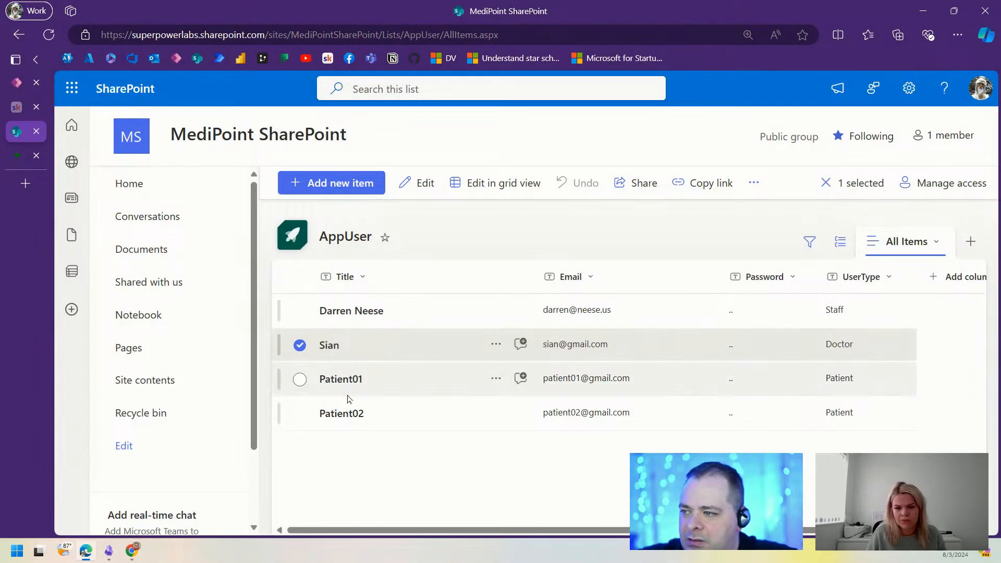
left_click(17, 82)
left_click(552, 370)
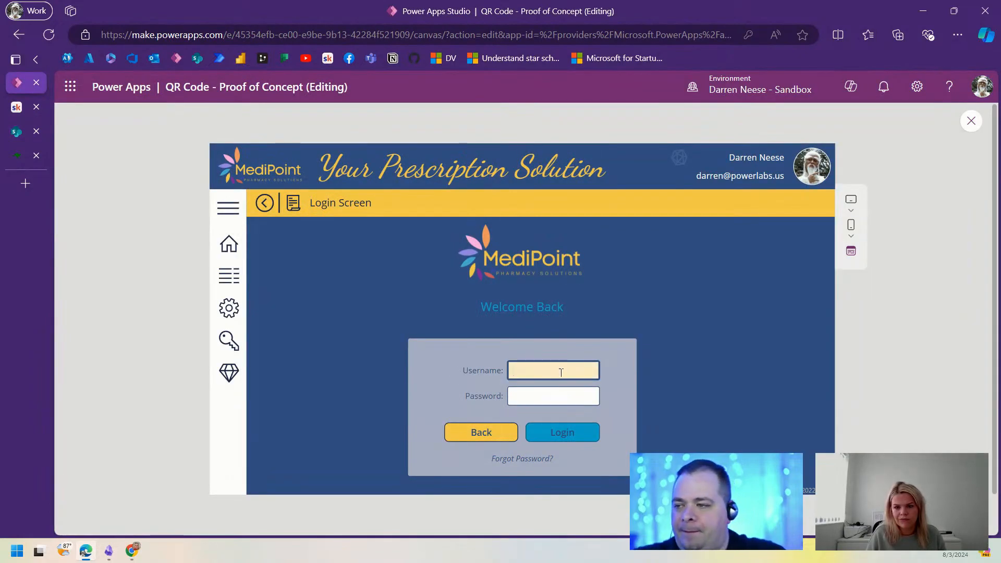
type("Patient01")
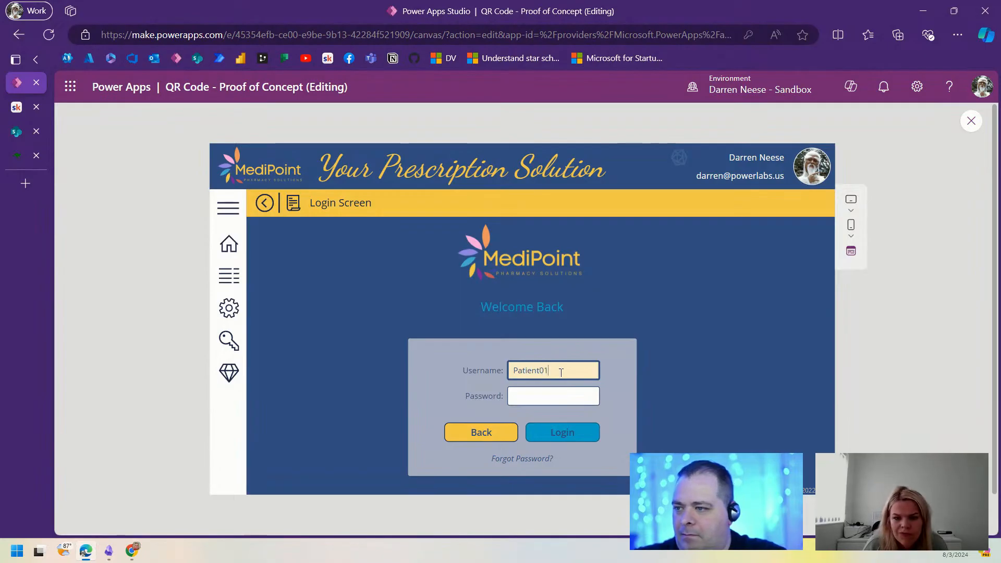
key("Tab")
type("pa")
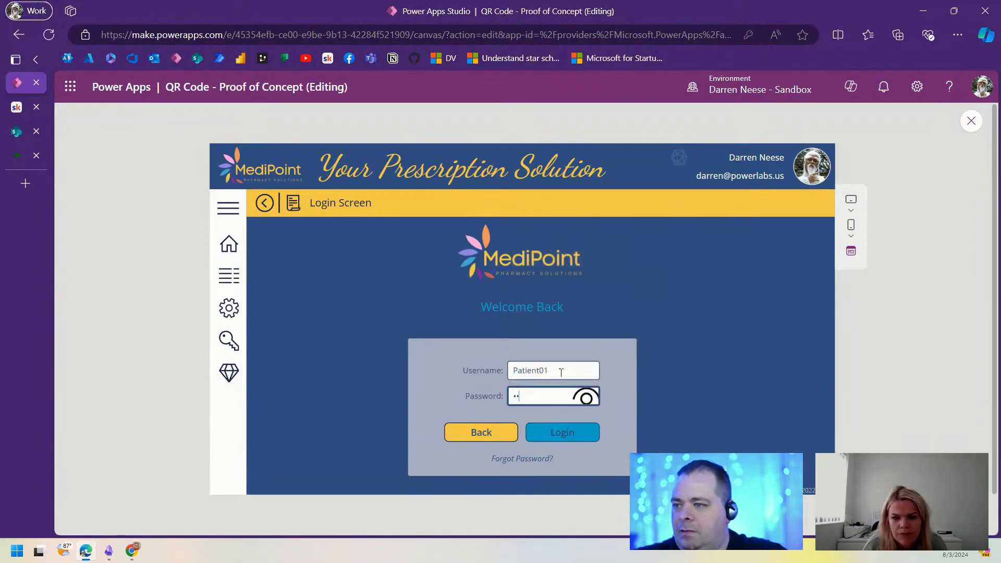
left_click(568, 434)
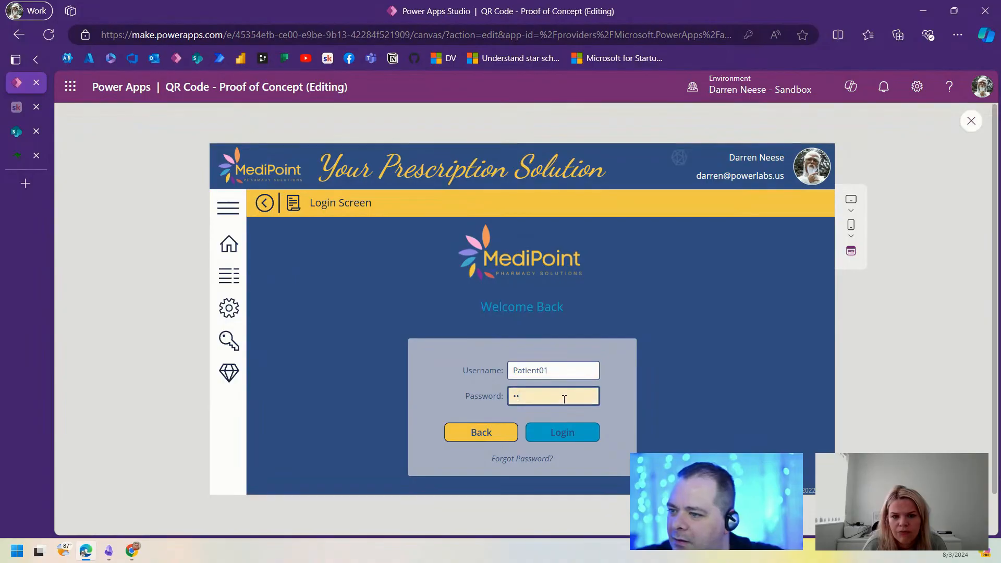
left_click_drag(563, 396, 505, 399)
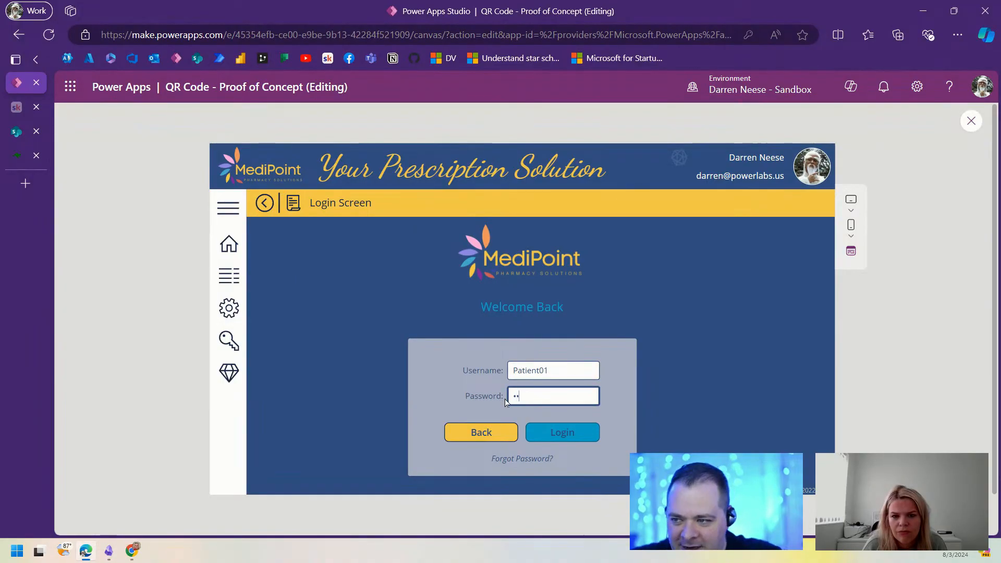
type("••")
left_click(567, 435)
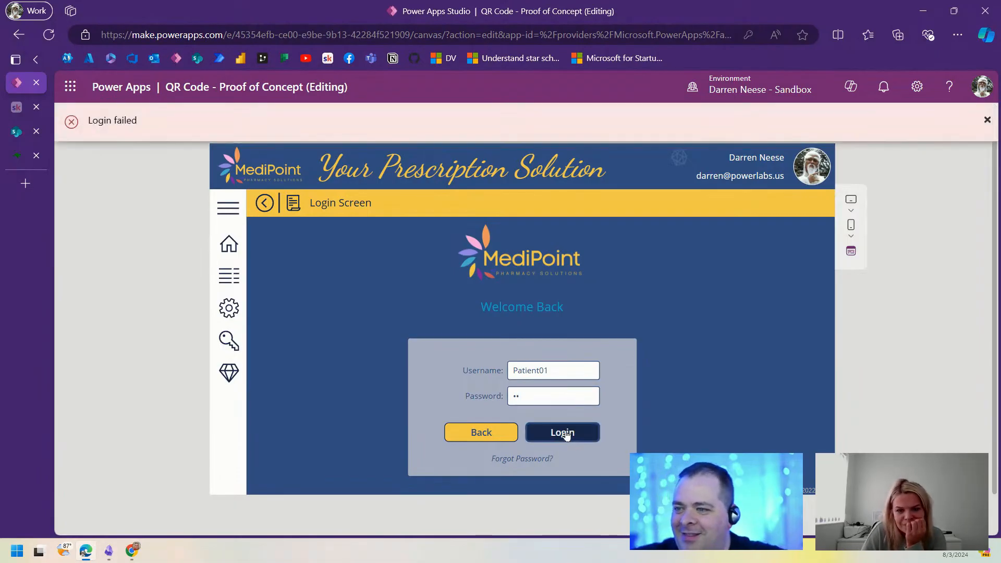
Step: Copy the test patient's e-mail from the SharePoint AppUser list into the Username box
left_click(571, 369)
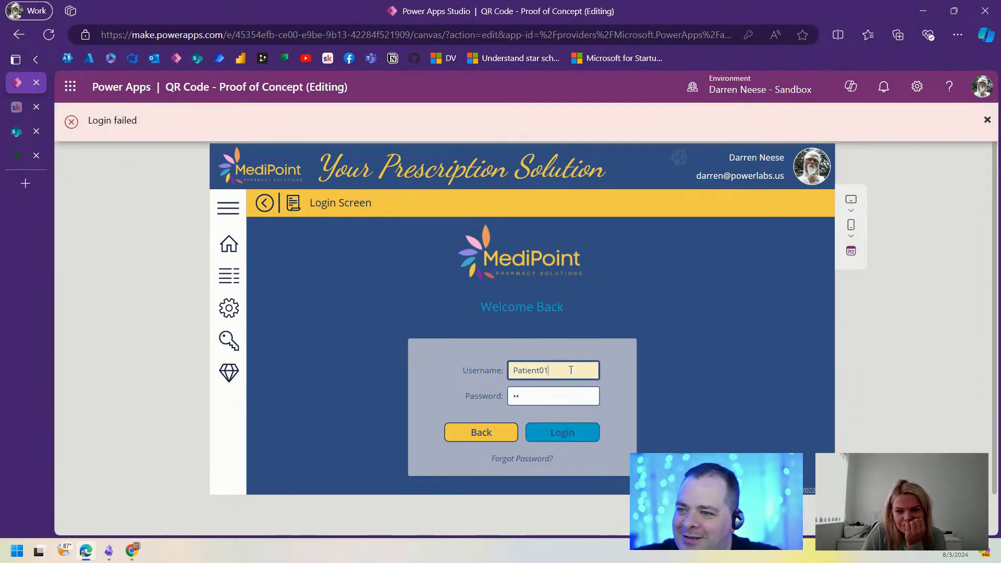
left_click(19, 135)
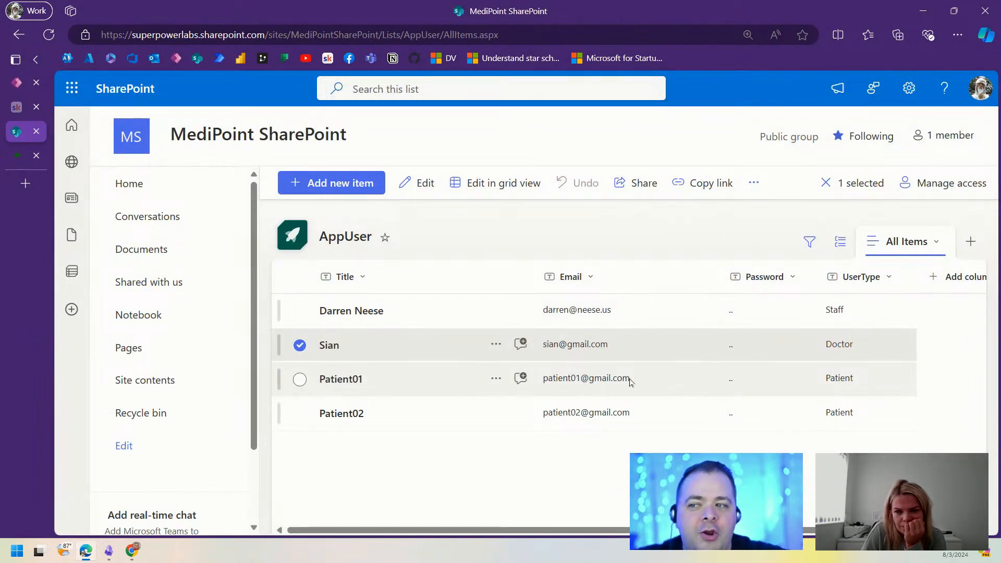
left_click_drag(630, 380, 541, 387)
key("ctrl+c")
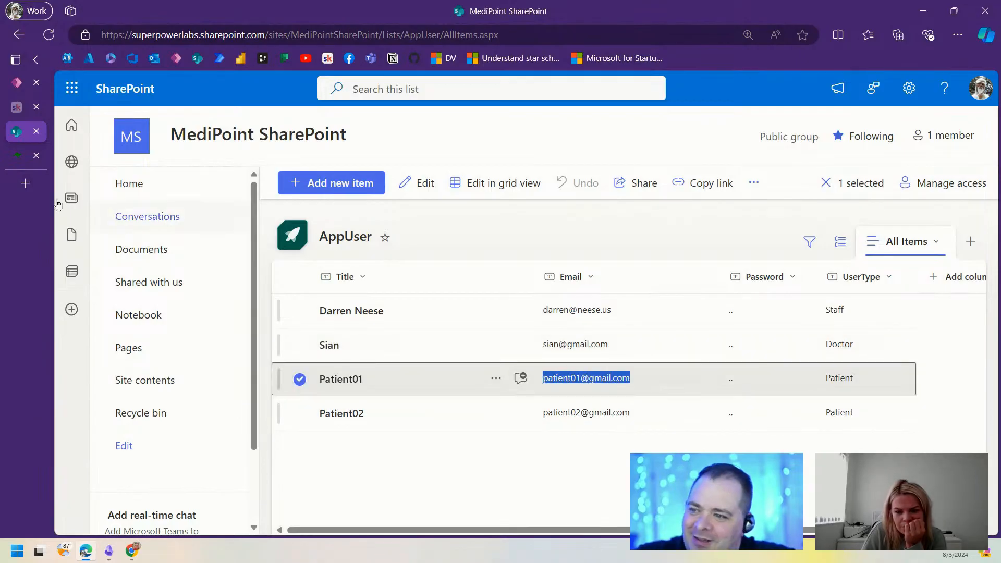
left_click(20, 90)
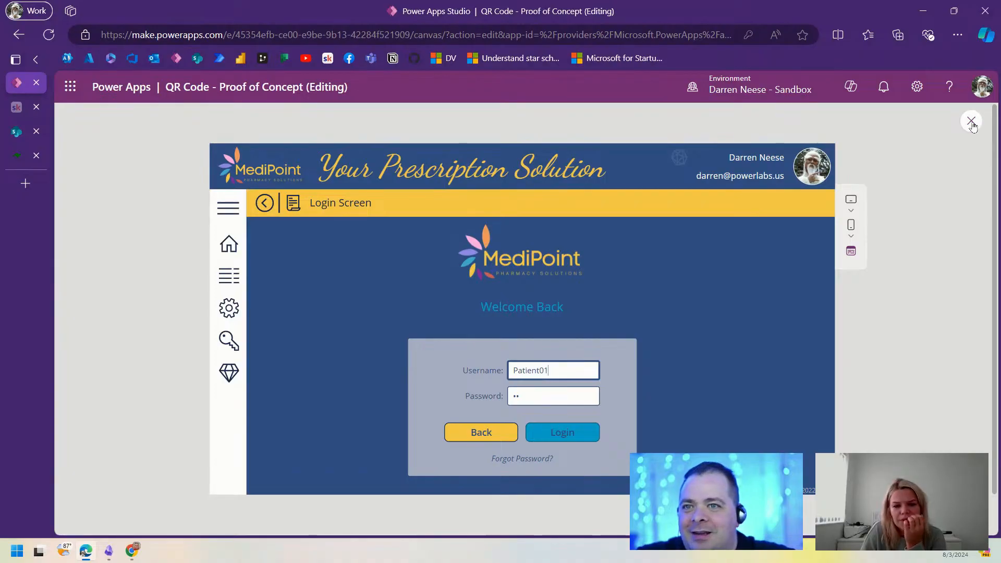
left_click(552, 365)
key("ctrl+a")
key("ctrl+v")
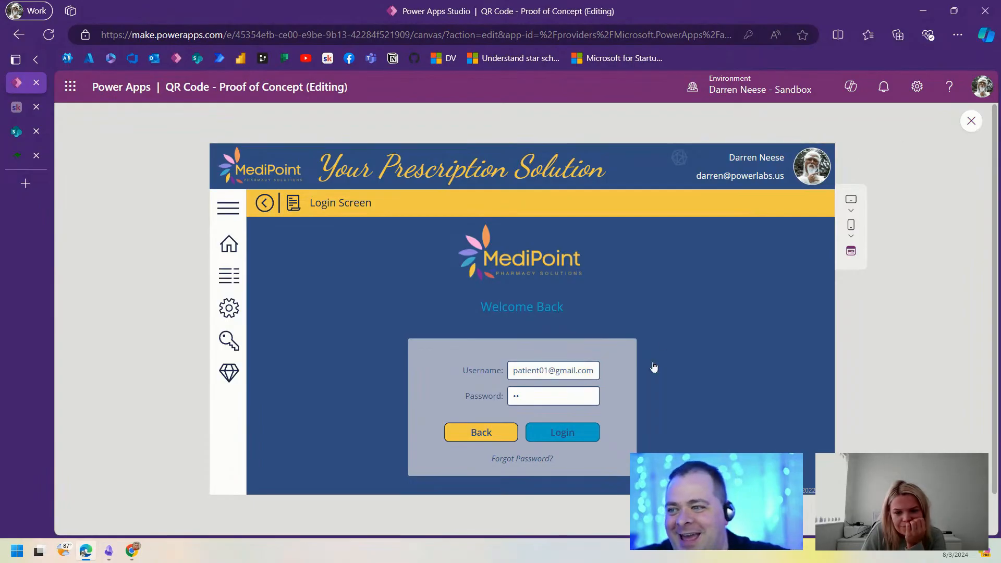
key("Escape")
left_click(546, 368)
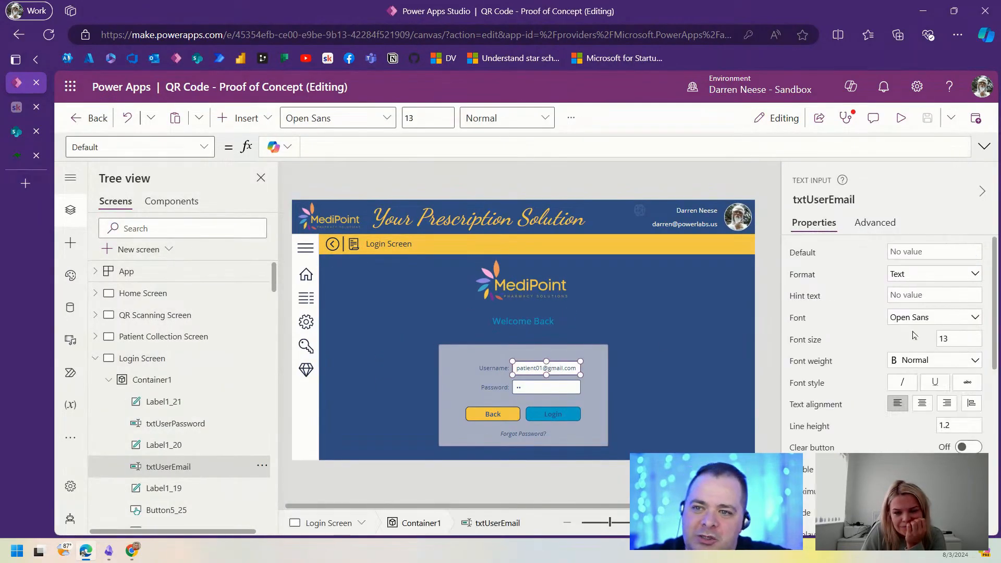
Step: Set the login username box's hint text to (email address)
left_click(928, 293)
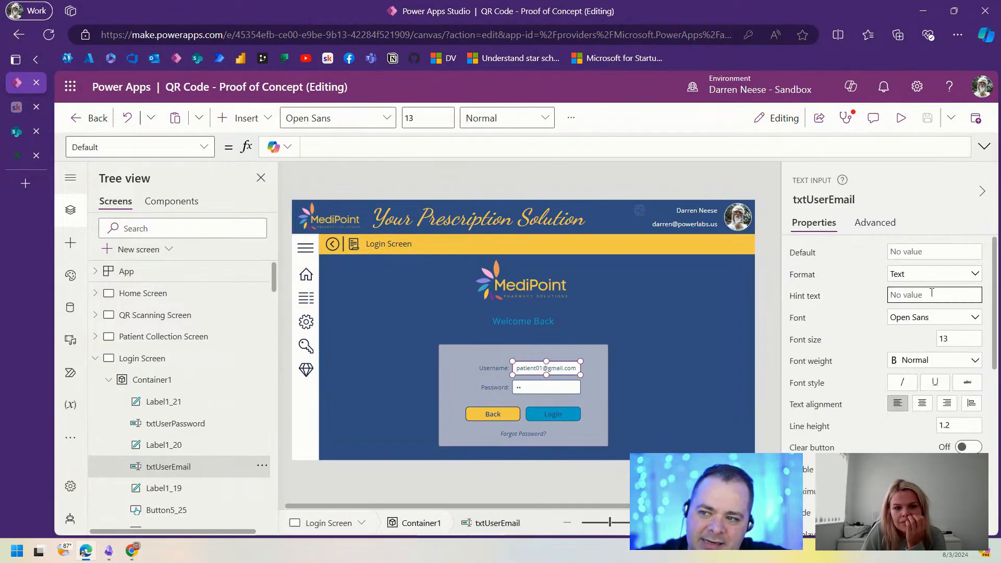
type("e")
key("BackSpace")
type("()")
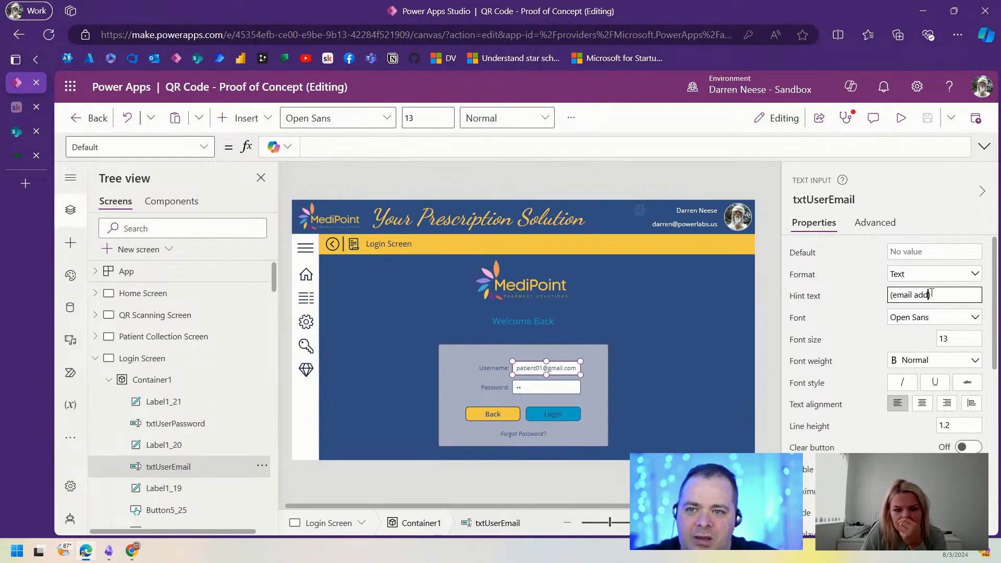
left_click(895, 126)
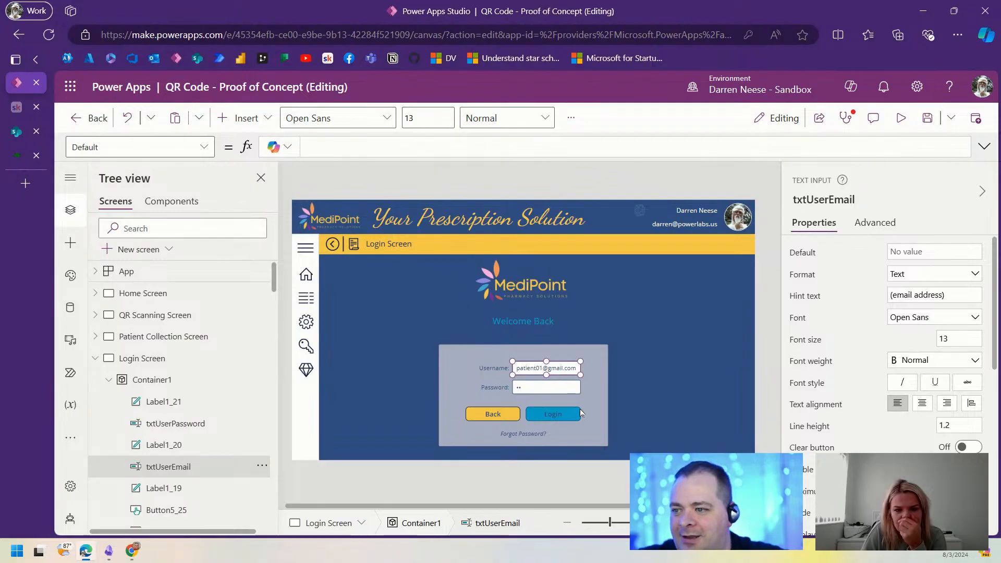
Step: Preview the app, test the QR-code prescription collection option, then close the preview
left_click(901, 117)
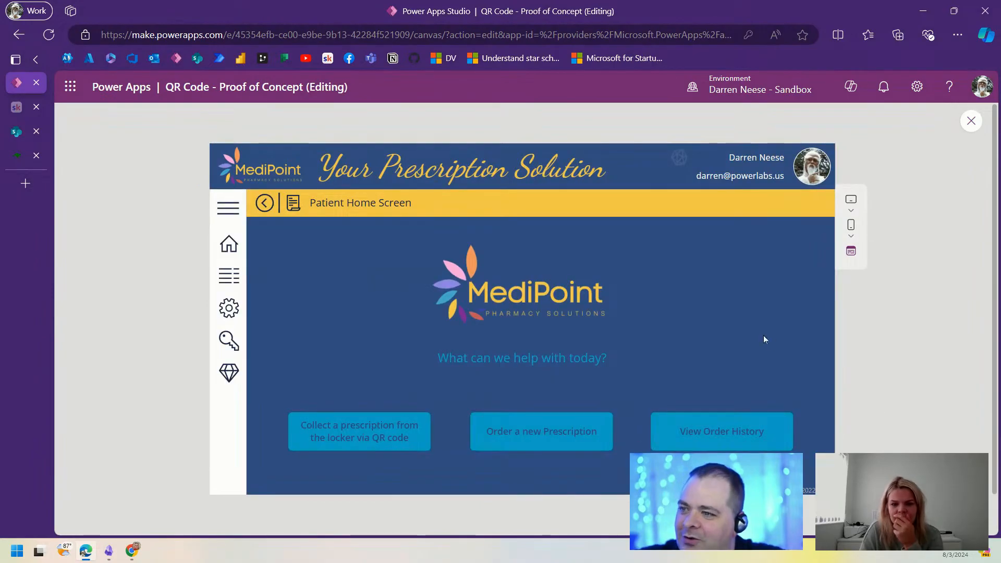
left_click(396, 437)
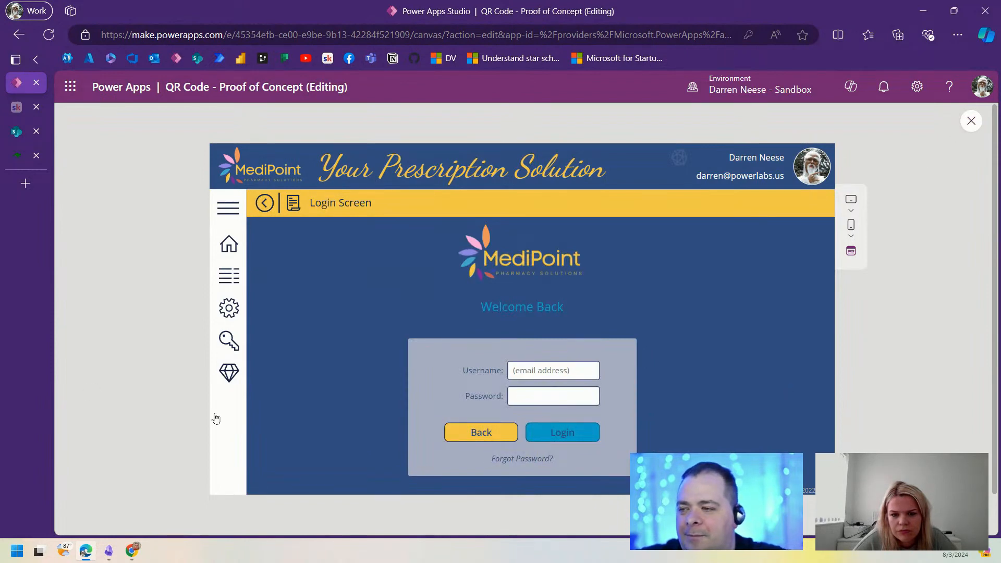
key("Escape")
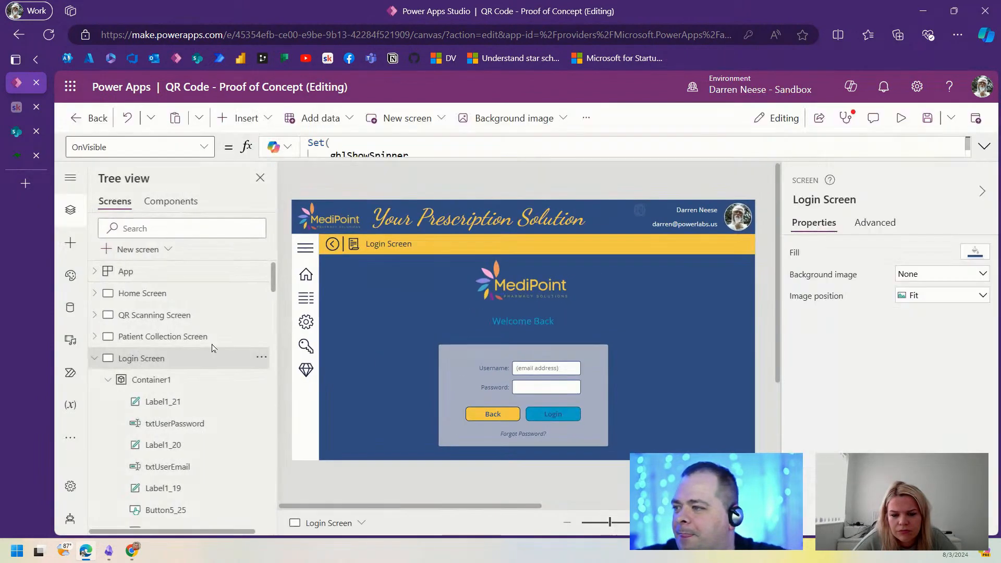
Step: Look through the patient screens and copy the exact name 'QR Scanning Screen'
left_click(185, 339)
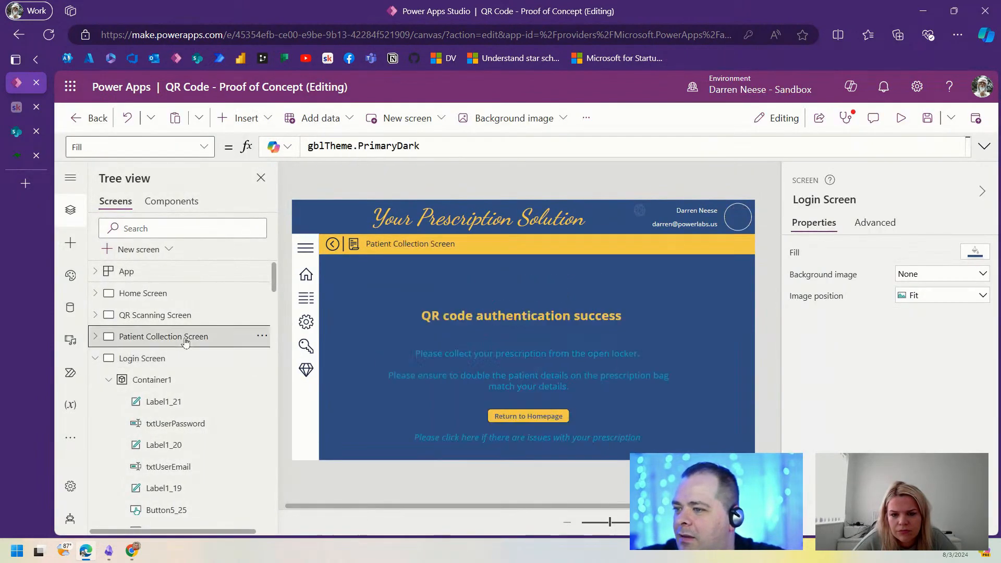
left_click(97, 360)
left_click(152, 319)
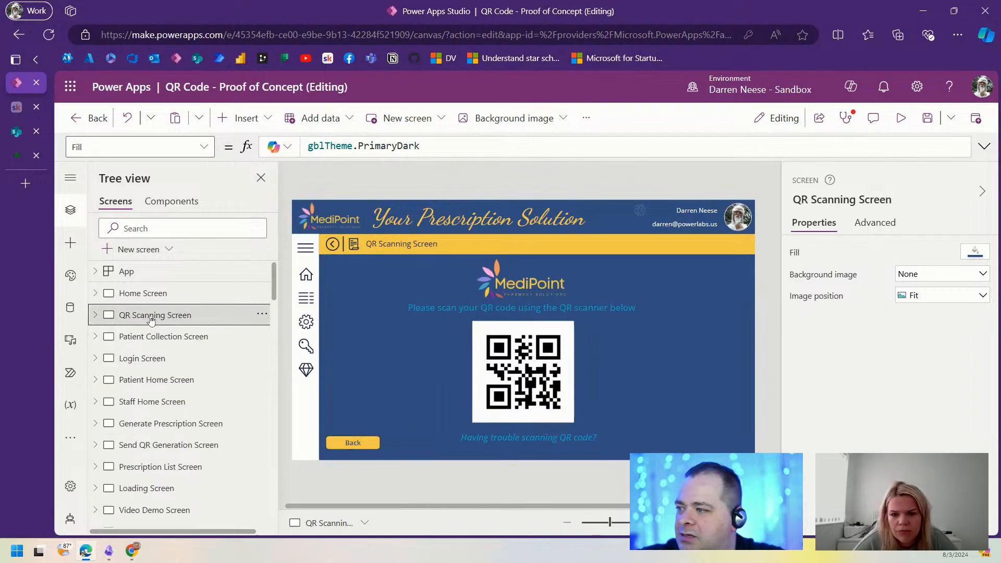
left_click(180, 384)
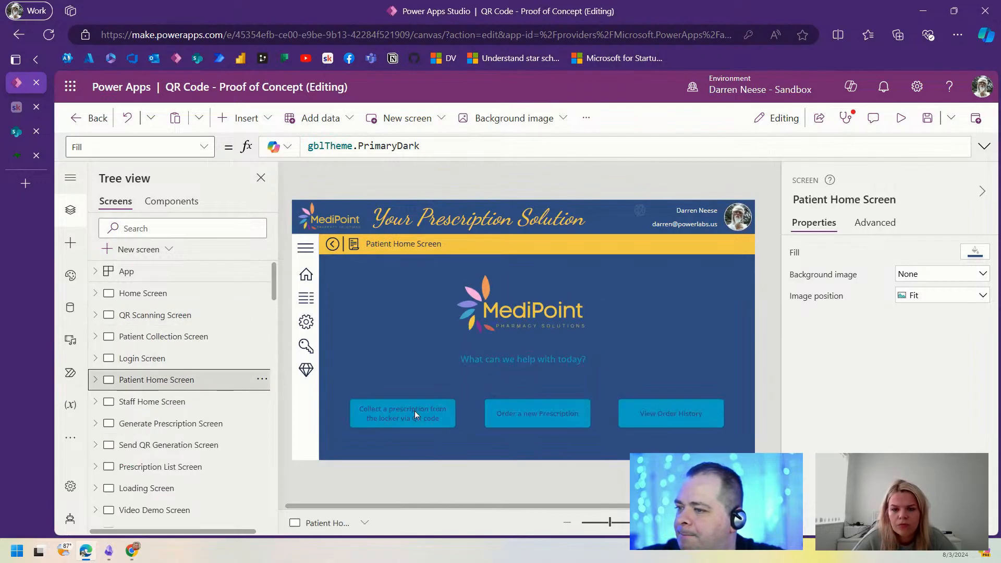
left_click(414, 411)
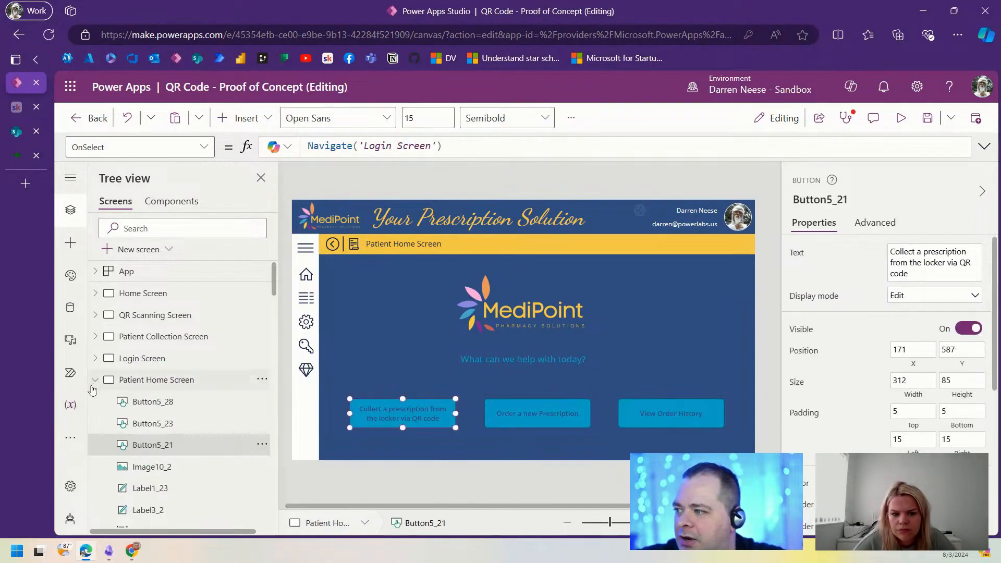
left_click(195, 340)
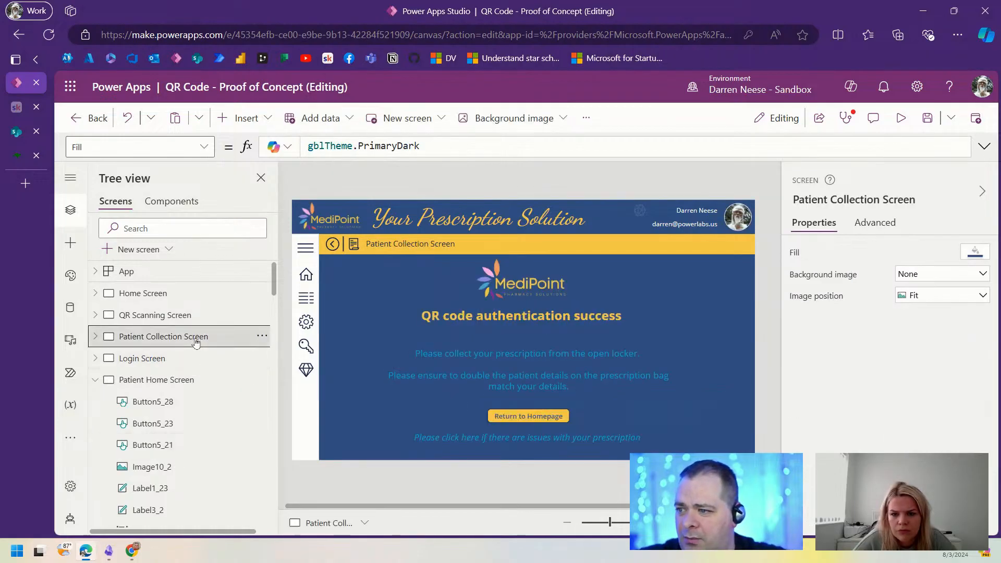
left_click(188, 357)
left_click(189, 317)
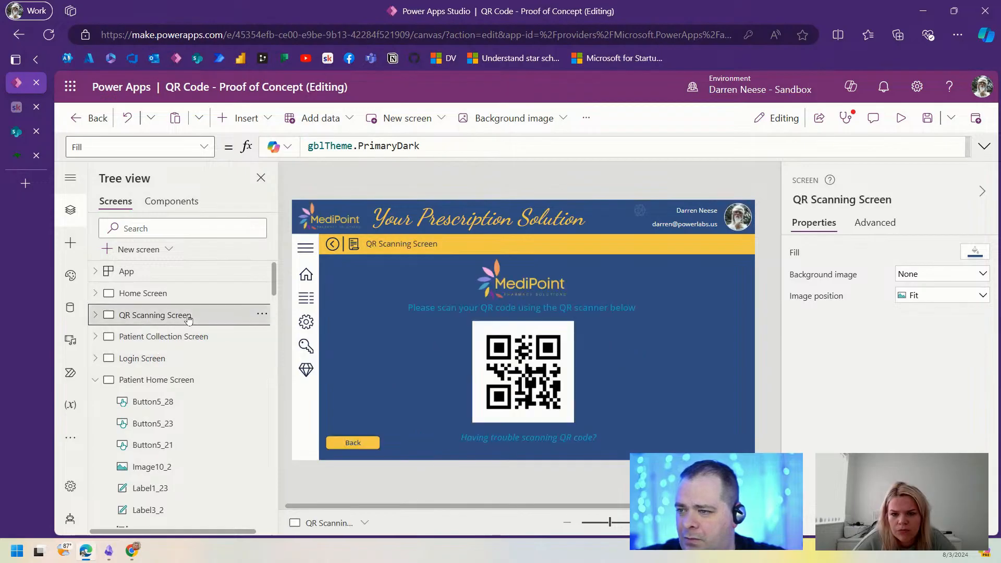
left_click(863, 201)
key("ctrl+c")
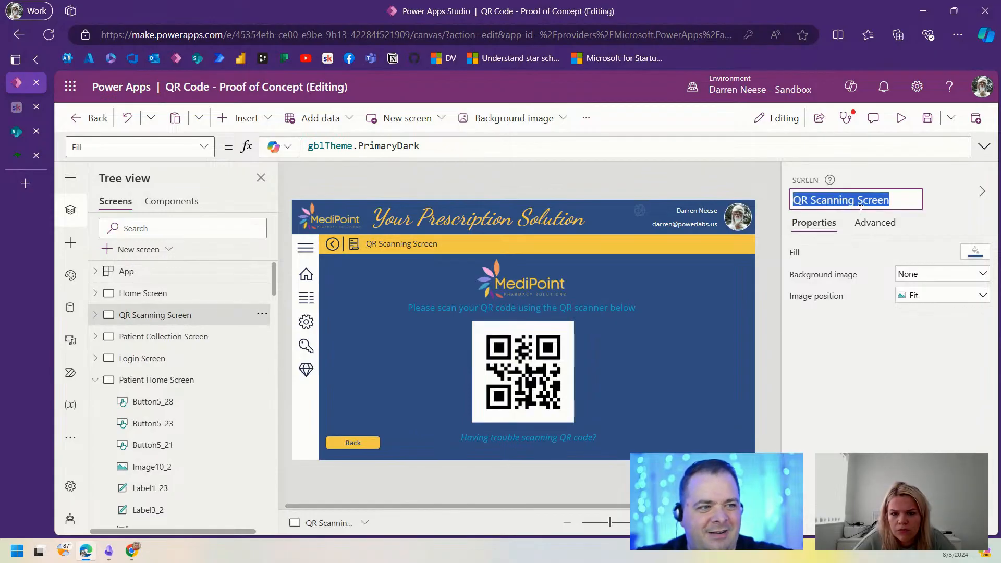
Step: Set Collect a prescription's OnSelect to Navigate('QR Scanning Screen') and test it in preview
left_click(175, 379)
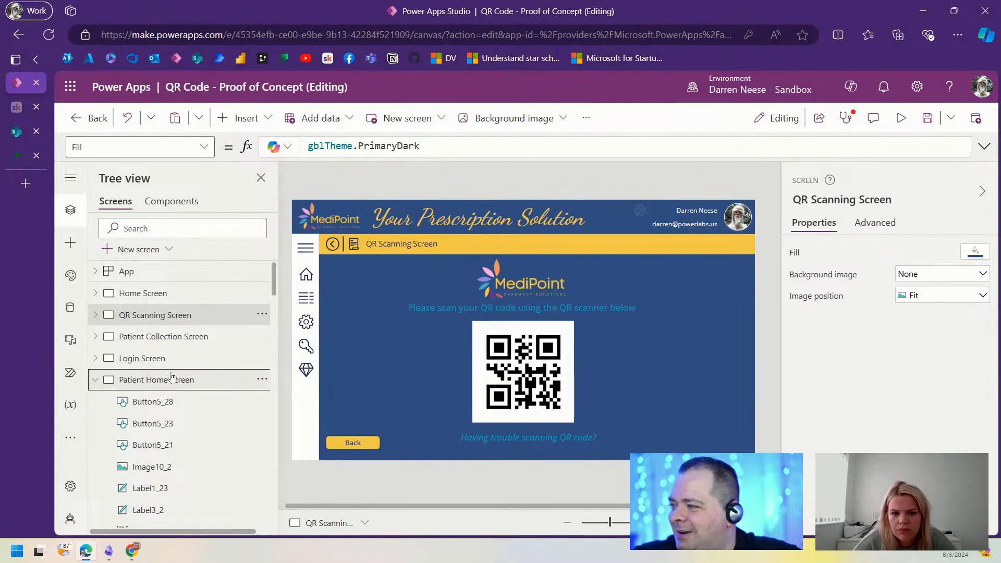
left_click(406, 417)
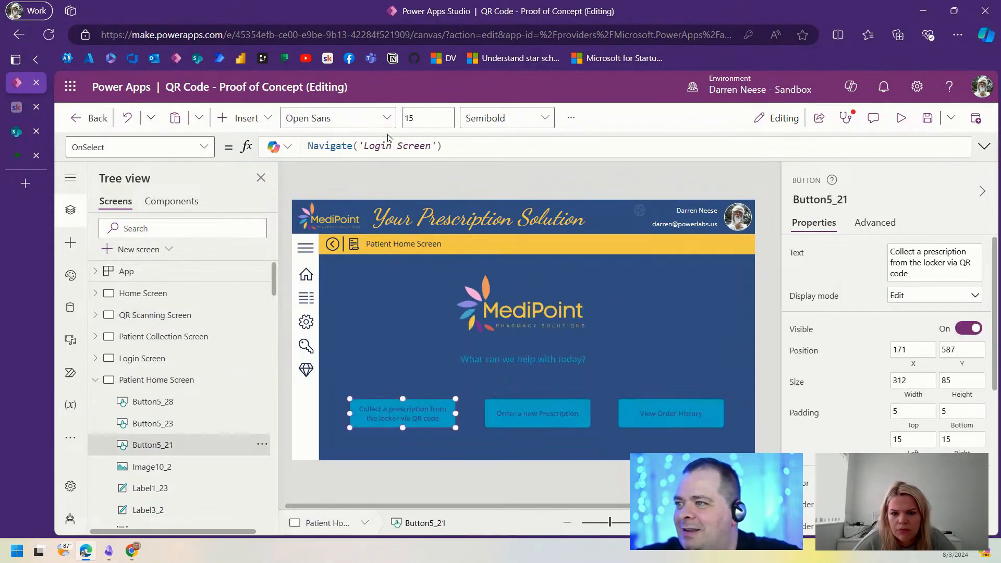
double_click(363, 146)
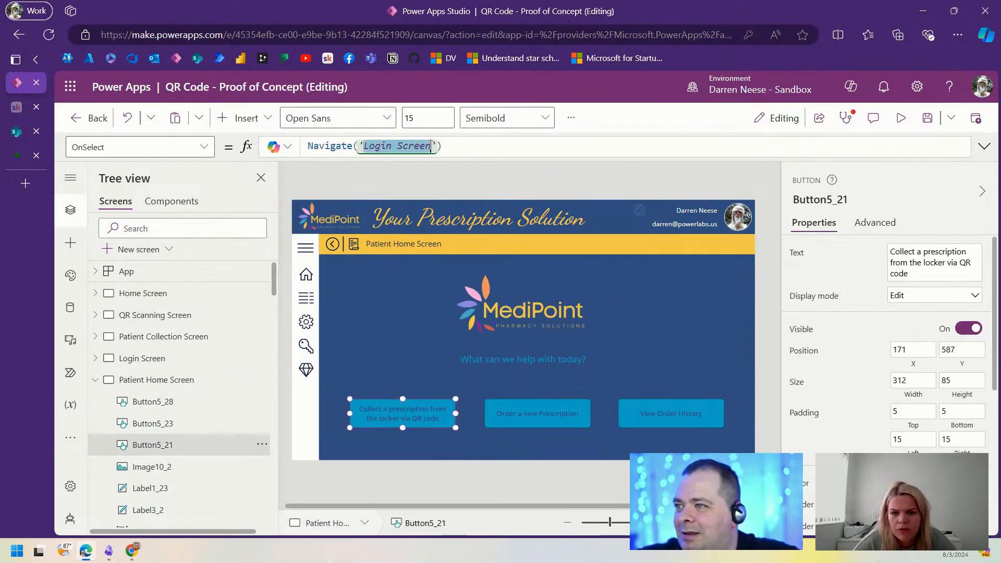
key("ctrl+v")
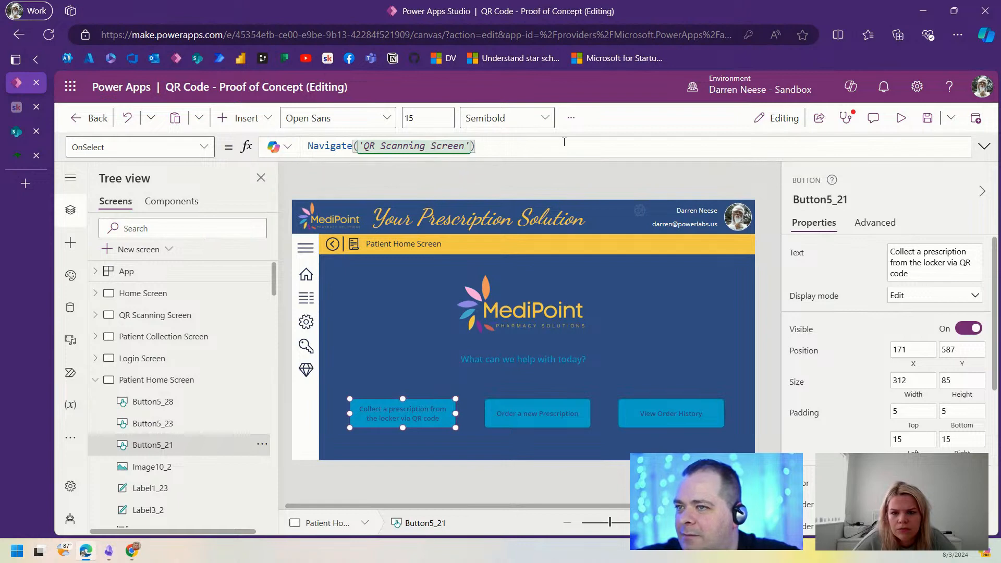
left_click(901, 118)
left_click(379, 431)
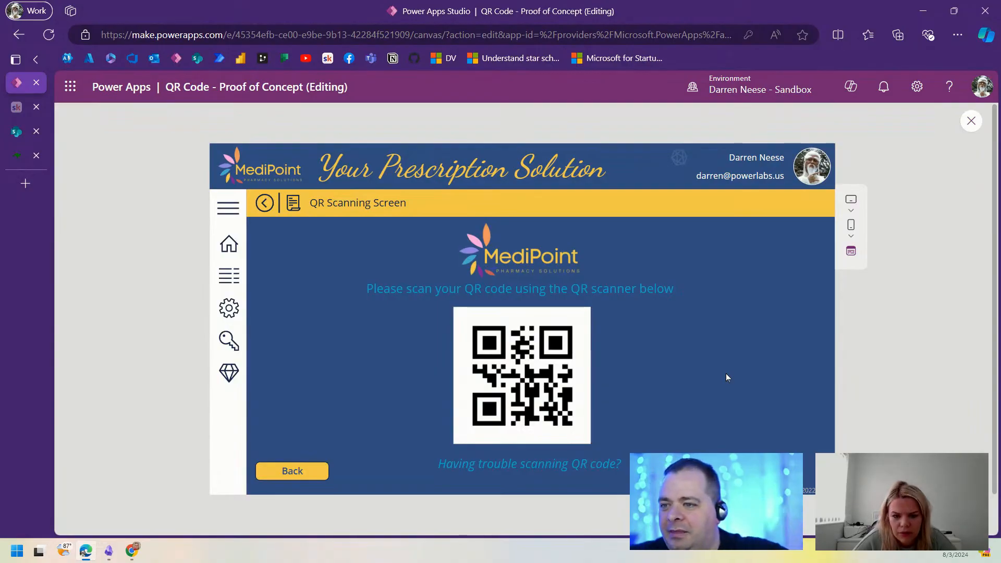
Step: In preview, log in to the staff area with staff credentials, test Generate Prescription, then exit the preview
left_click(228, 250)
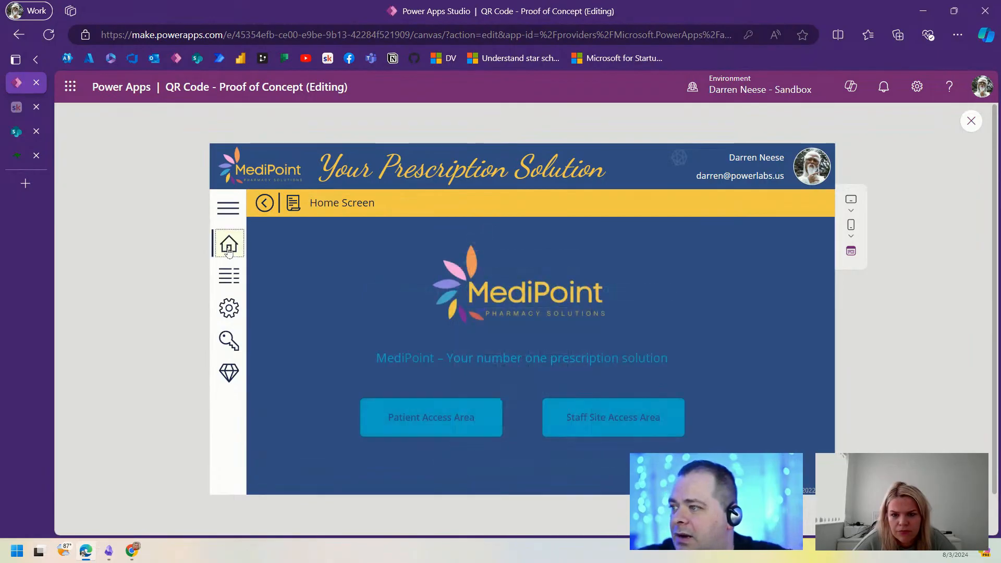
left_click(604, 415)
left_click(585, 369)
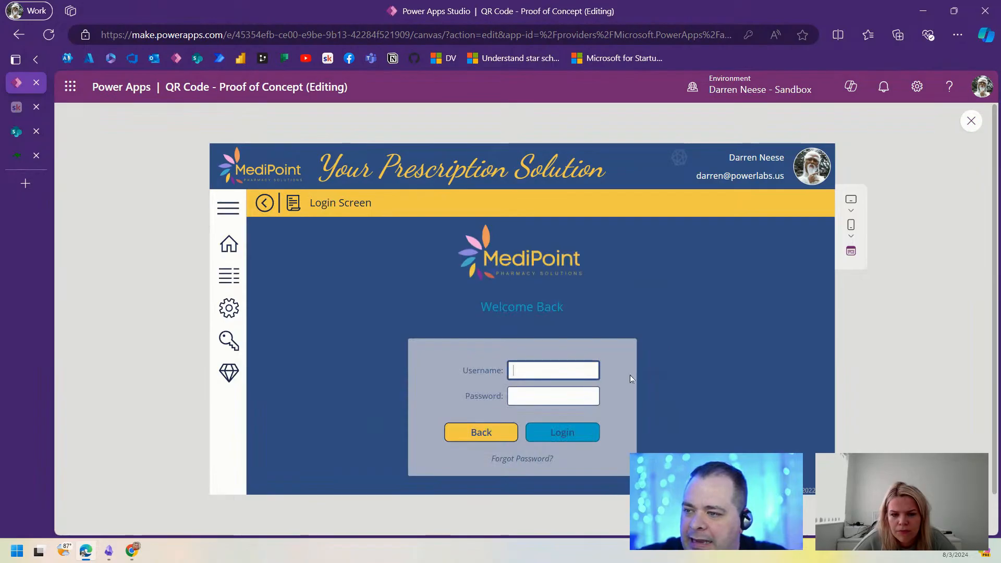
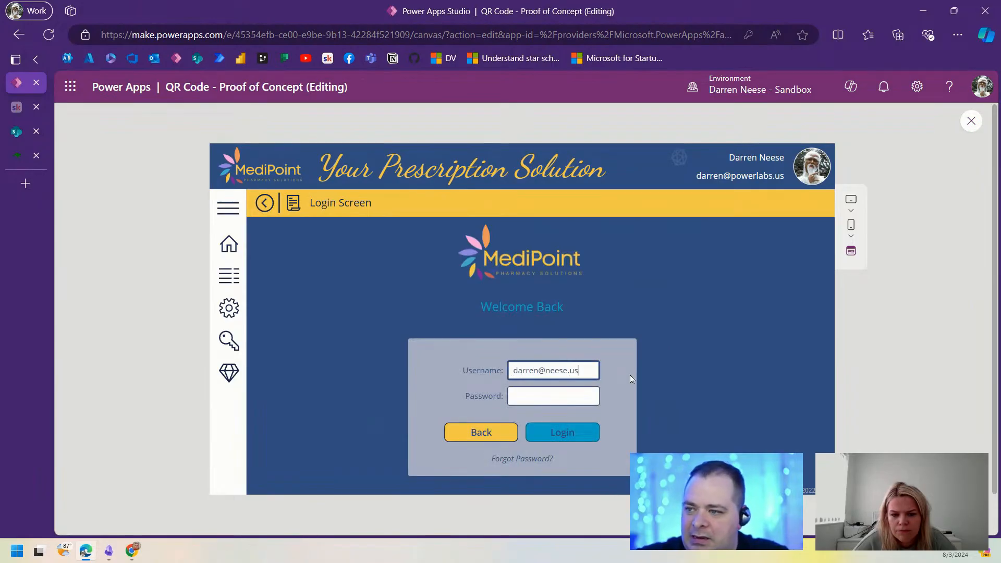
key("Tab")
type("••")
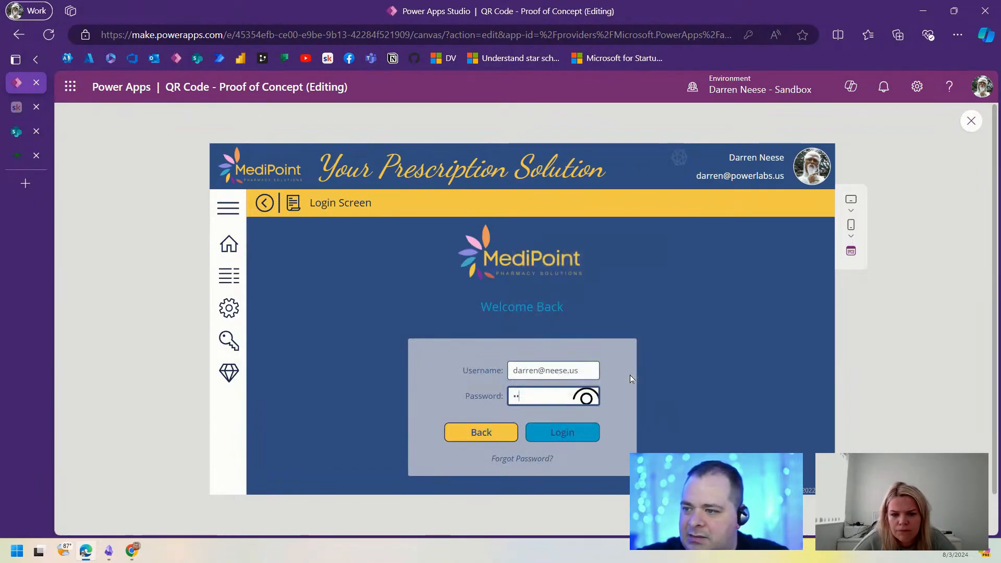
left_click(579, 443)
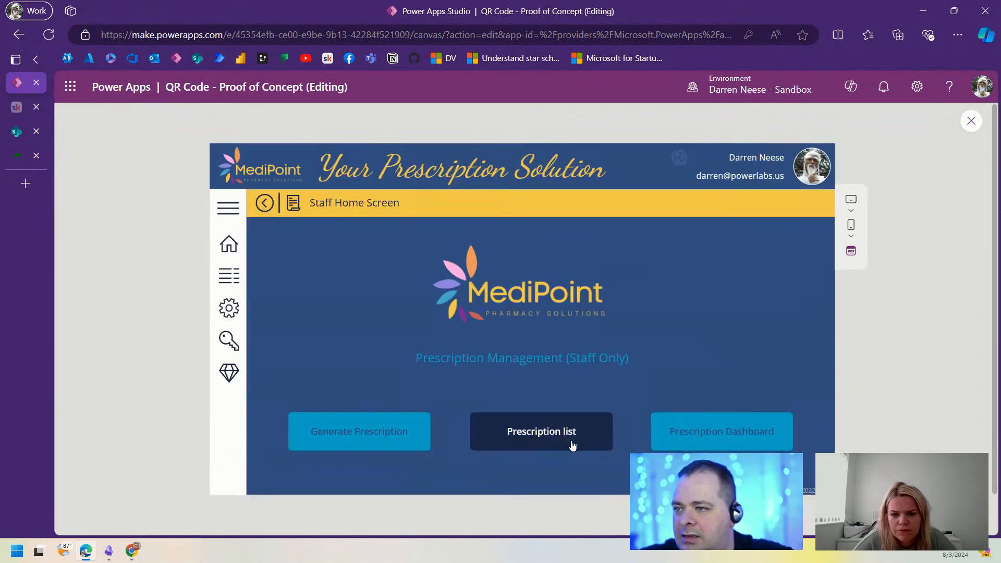
left_click(358, 442)
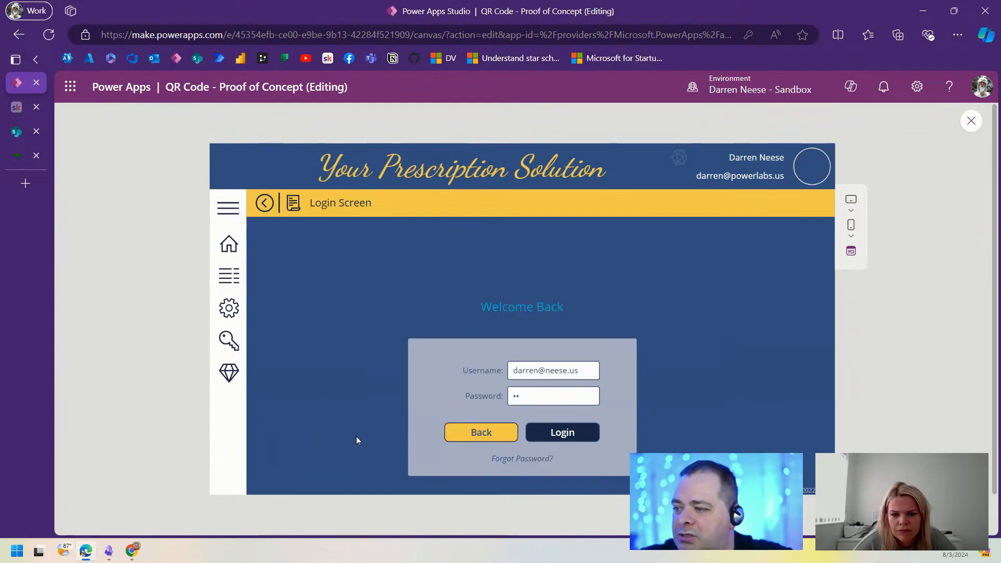
left_click(971, 121)
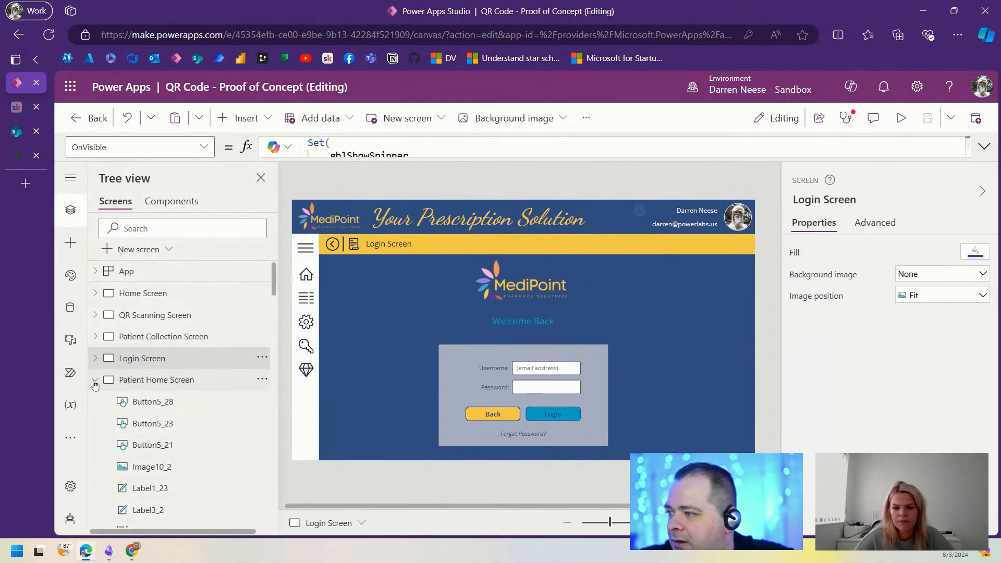
Step: Go to the Generate Prescription Screen and copy its exact name
left_click(94, 384)
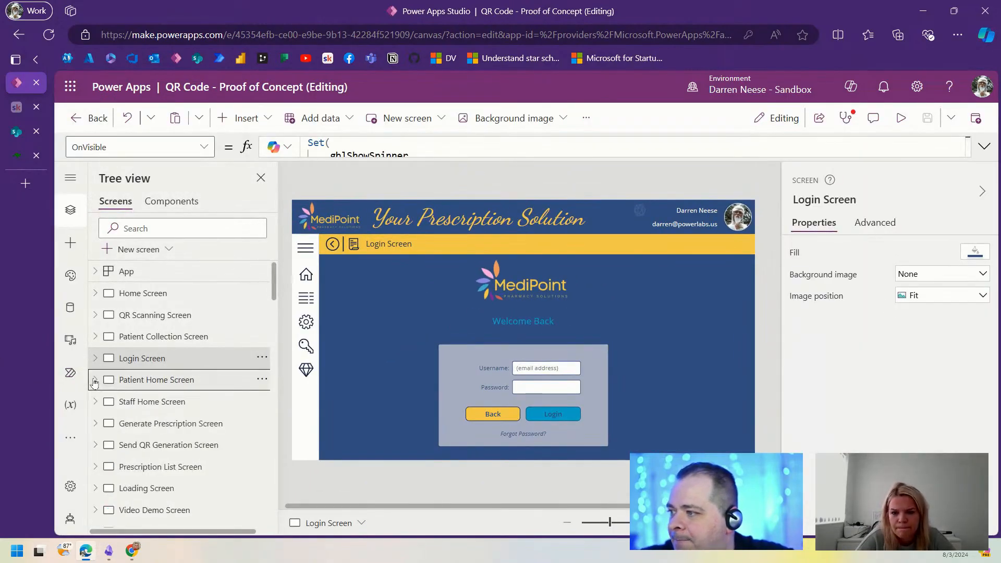
left_click(184, 403)
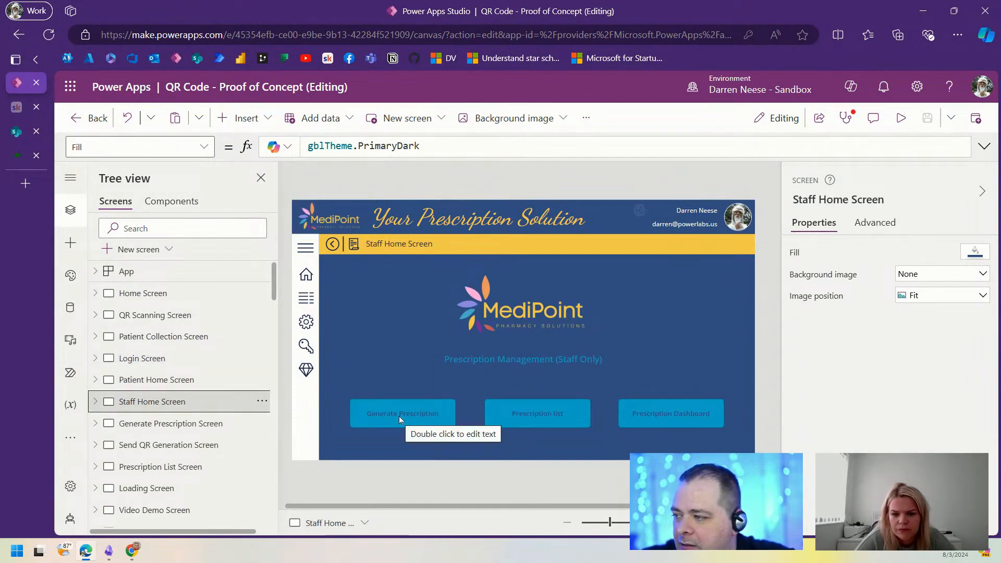
left_click(165, 427)
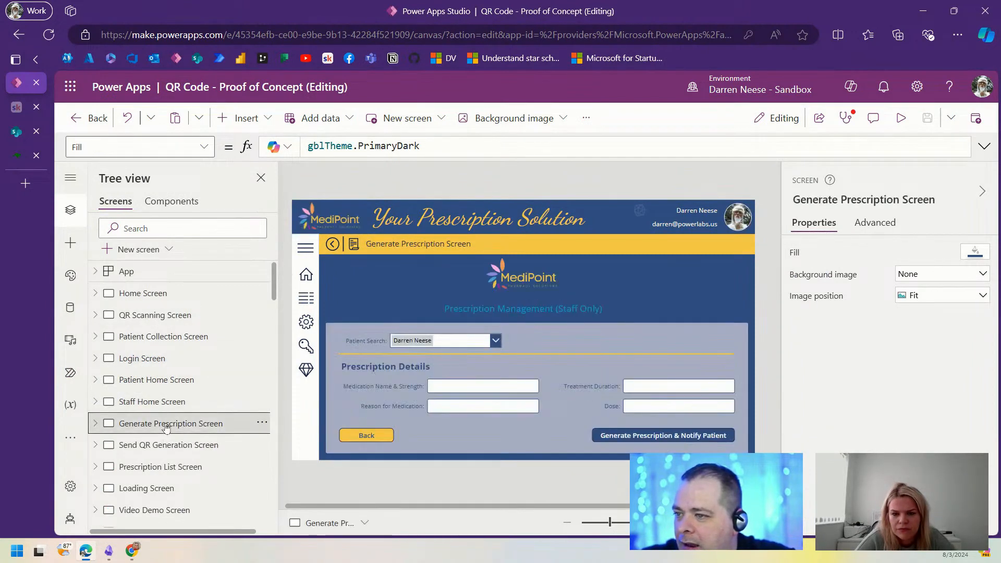
left_click(847, 199)
key("ctrl+c")
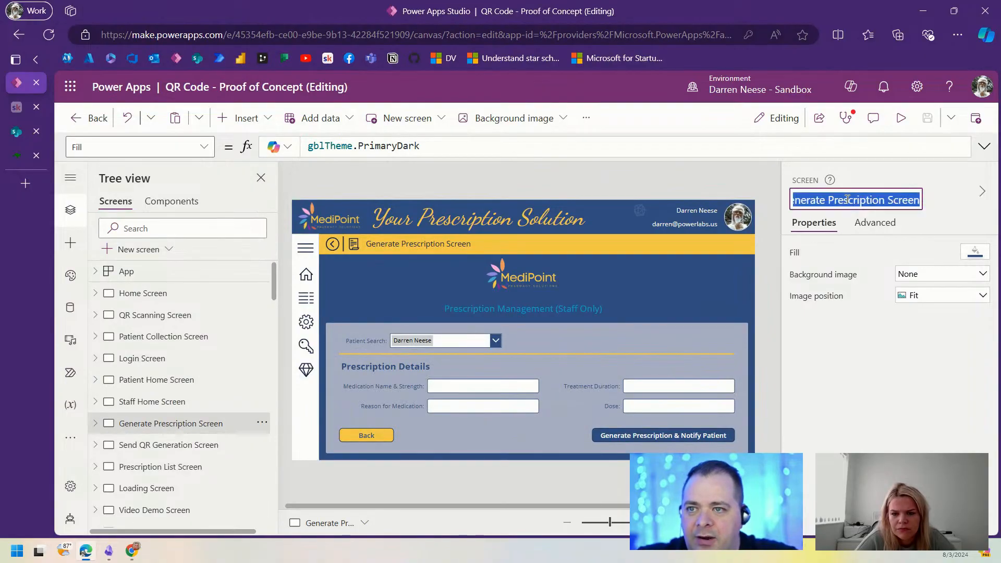
Step: Set Generate Prescription's OnSelect to Navigate('Generate Prescription Screen'), save the app, and preview it
left_click(153, 401)
left_click(418, 418)
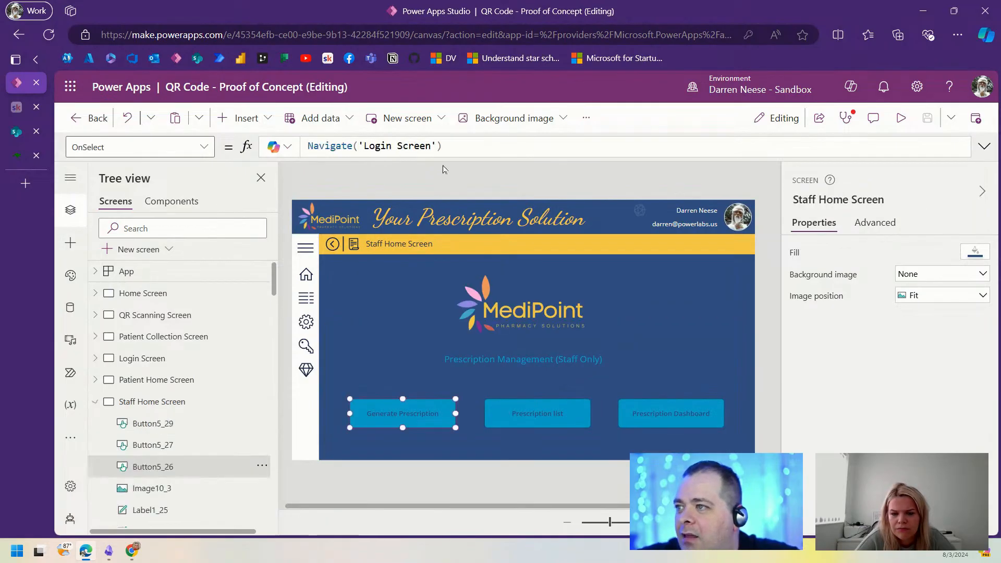
left_click(373, 146)
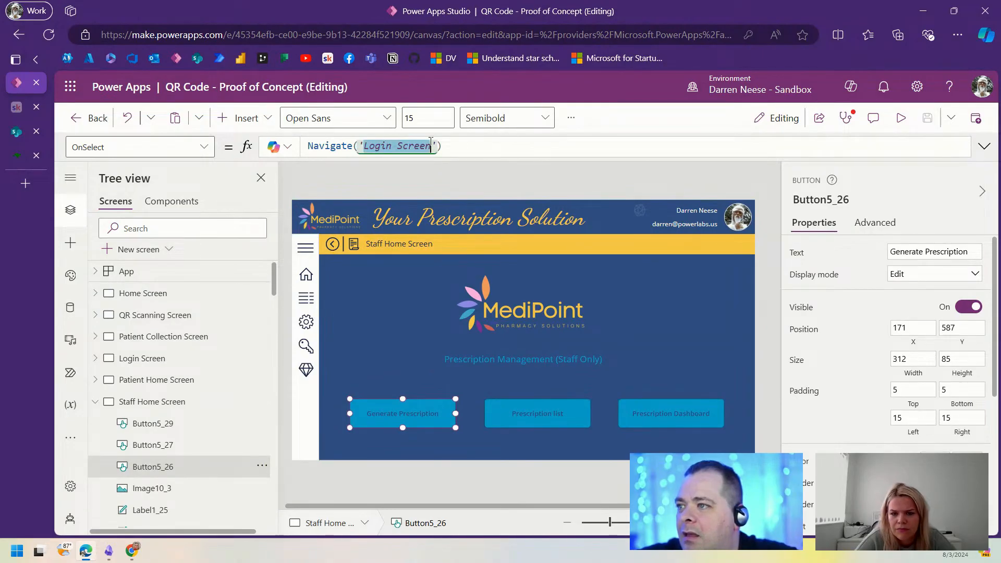
key("ctrl+v")
left_click(928, 118)
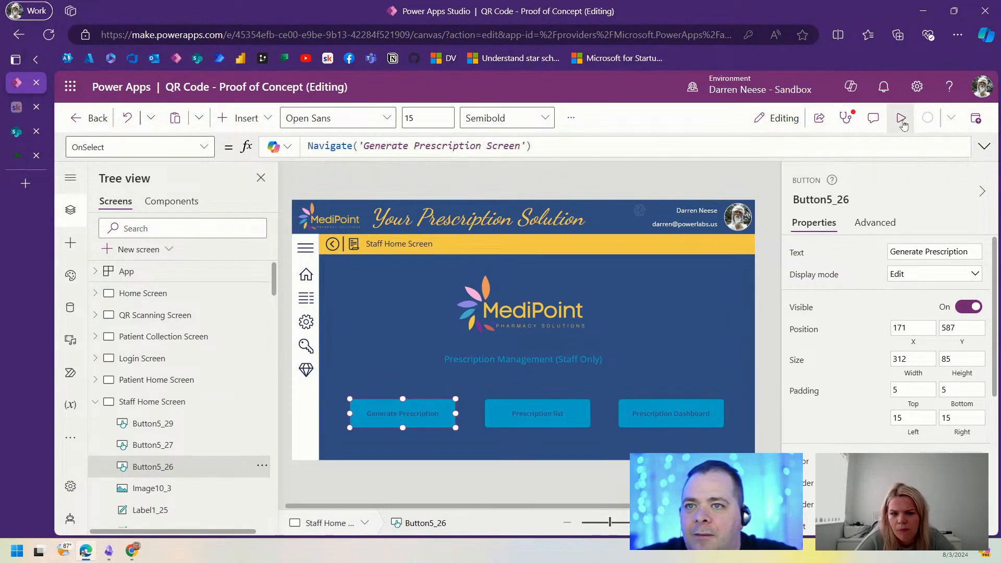
left_click(902, 120)
Step: In preview, open the Generate Prescription Screen and choose a different patient
left_click(379, 428)
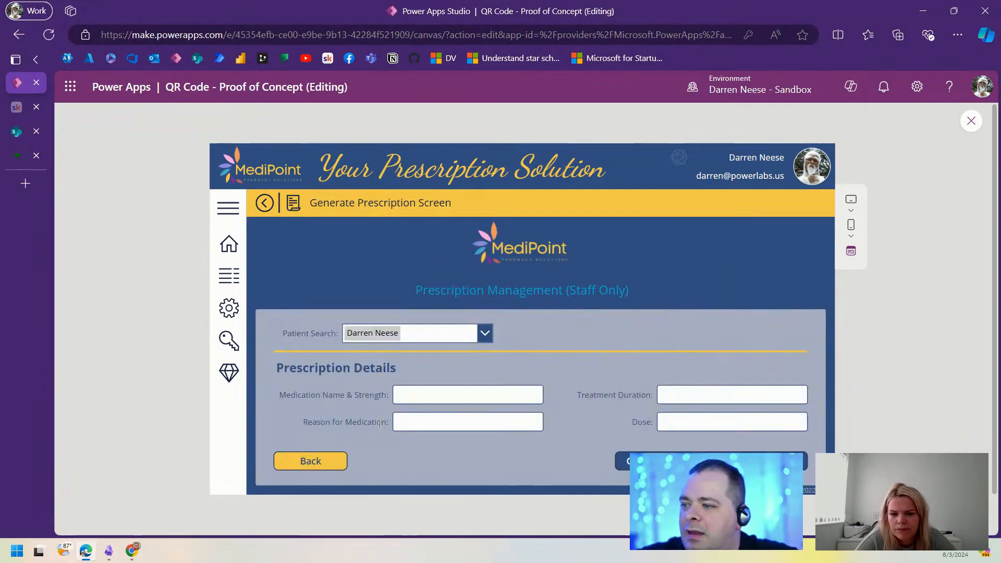
left_click(483, 336)
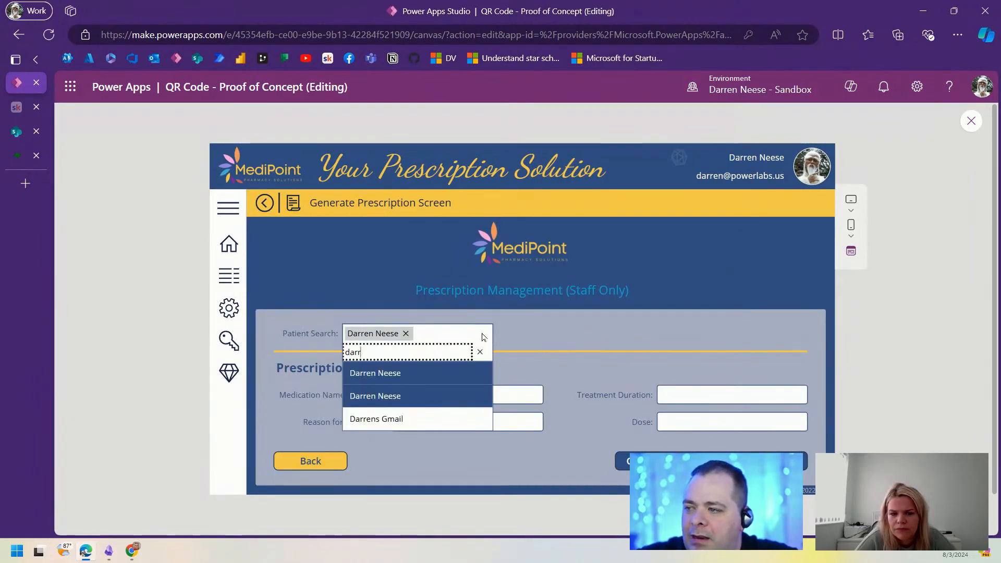
left_click(406, 335)
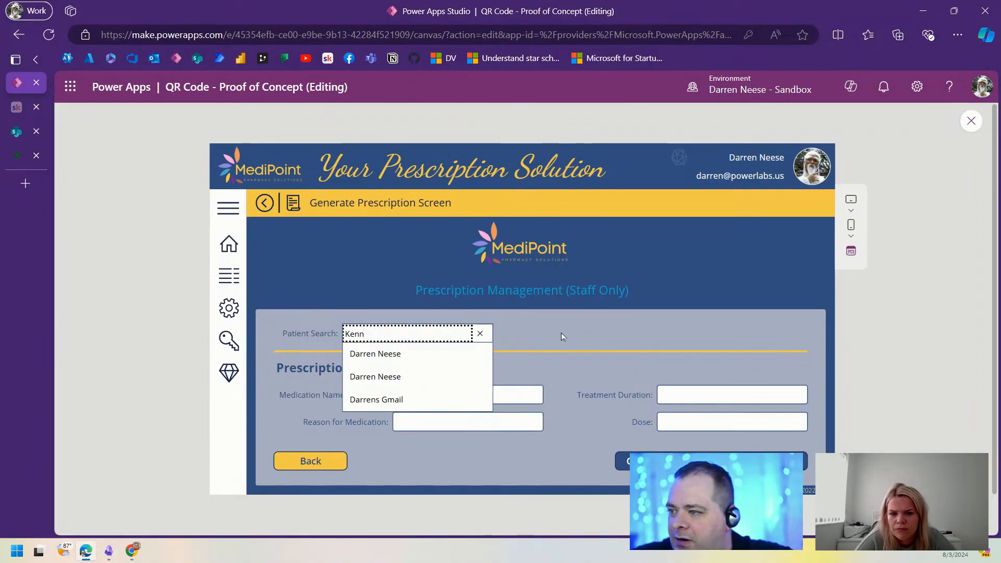
left_click(404, 360)
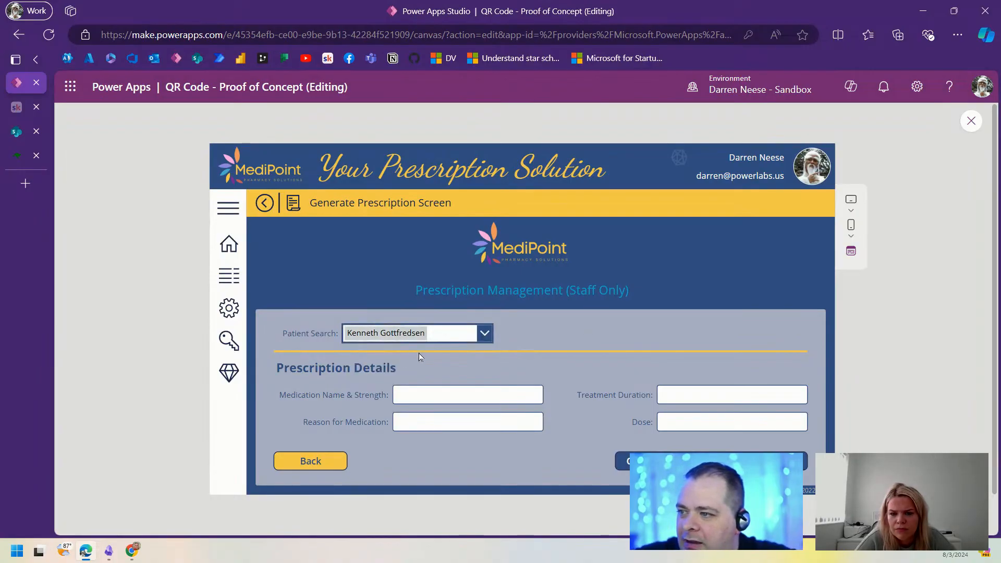
Step: Enter Wellbrutrin XR, Energy, A full year and 60mg in the form, then close the preview
left_click(454, 394)
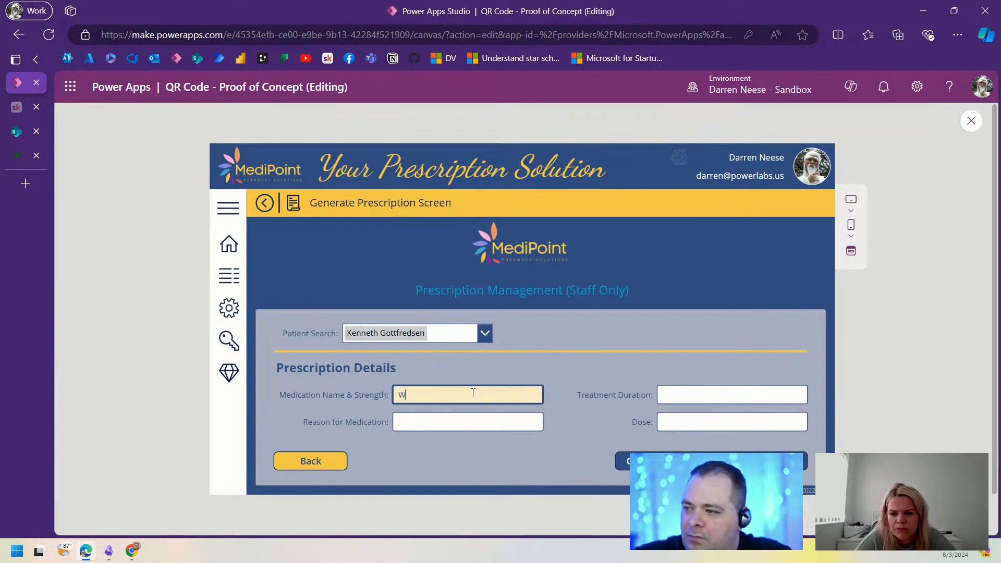
type("Wellbrutrin")
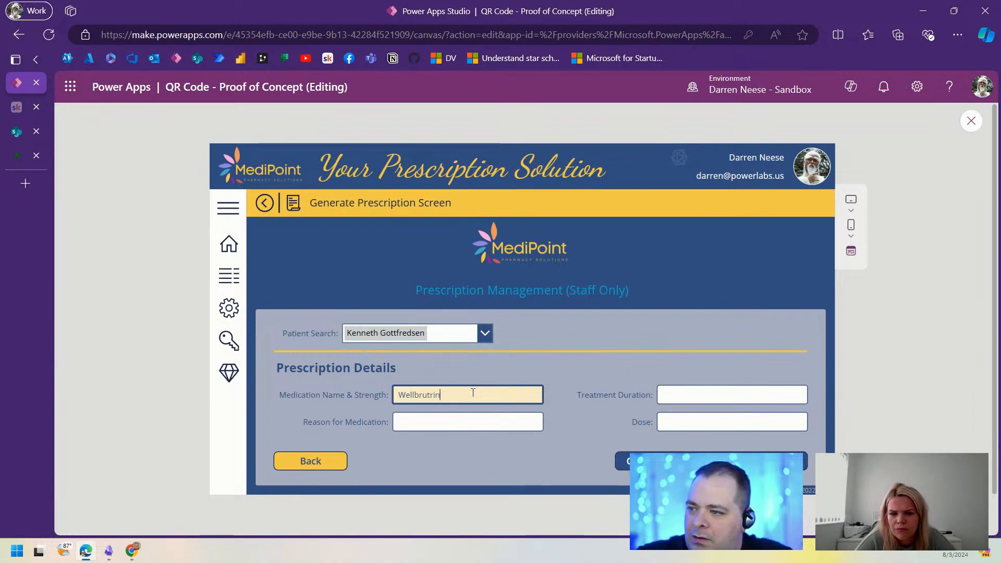
type(" XR")
key("Tab")
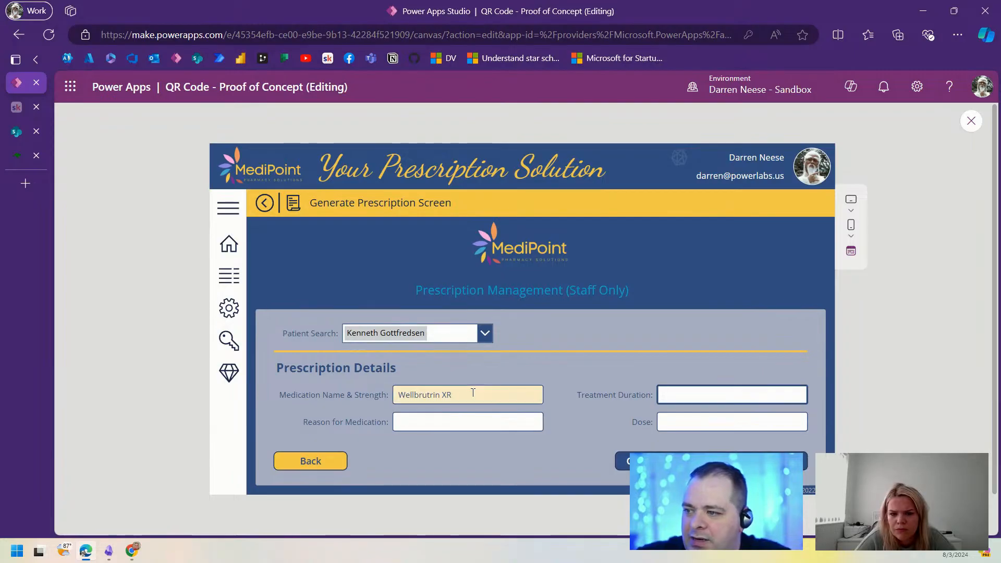
left_click(456, 419)
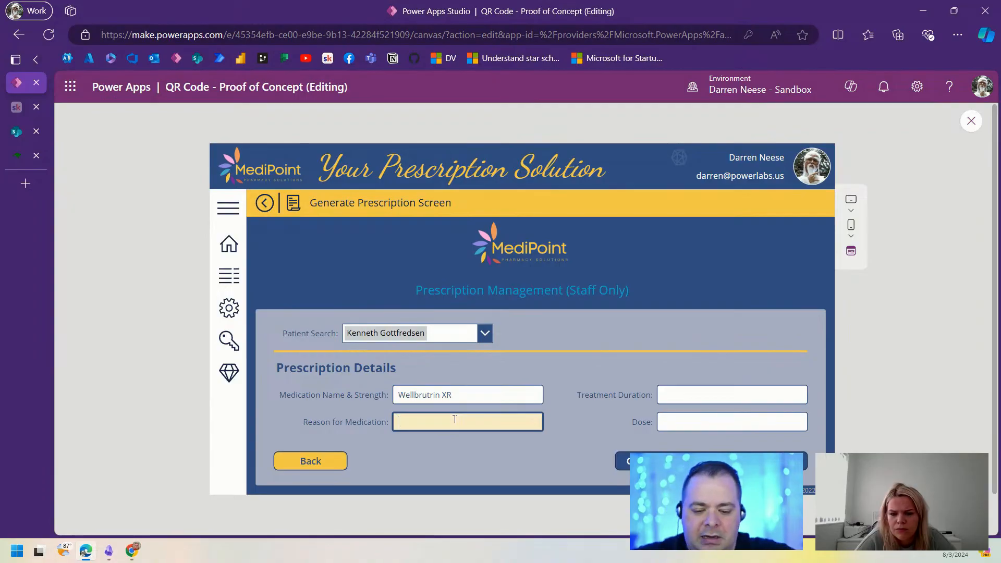
type("Energy")
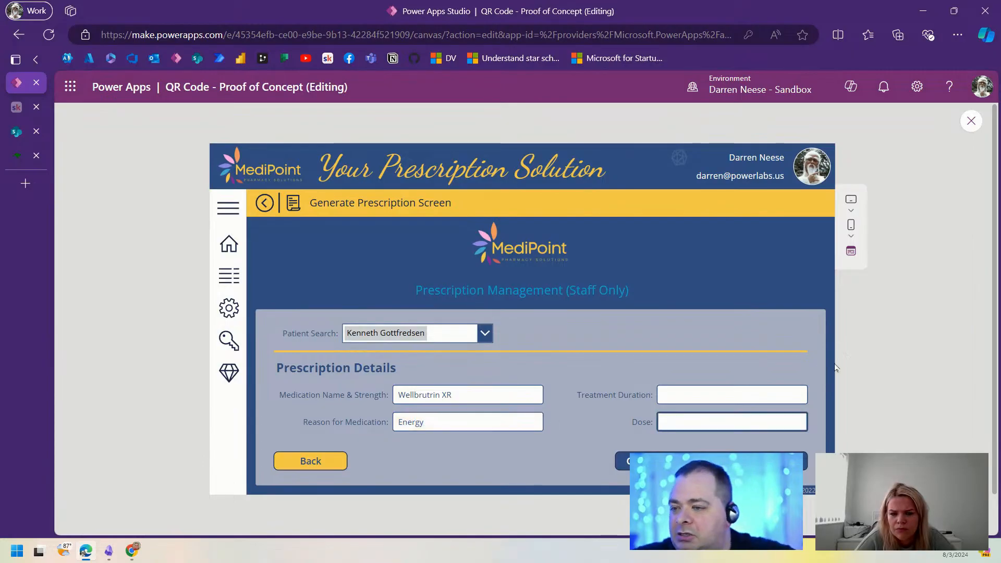
left_click(724, 394)
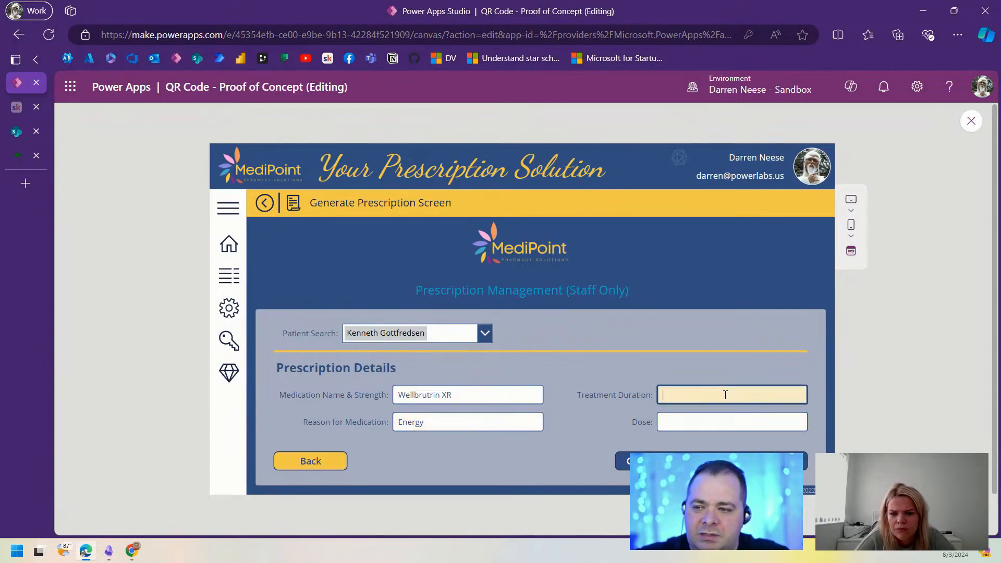
type("A full year")
key("Tab")
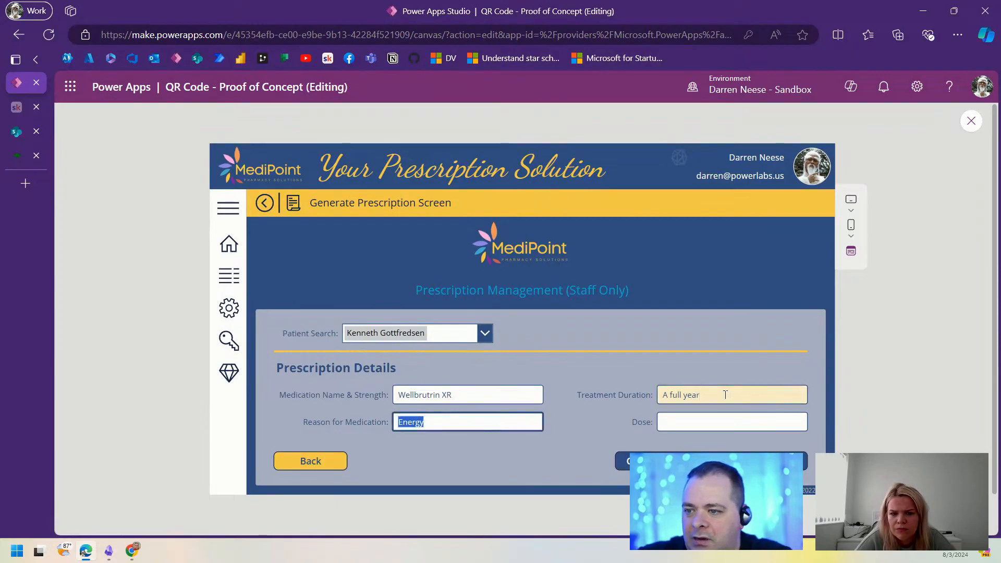
left_click(722, 419)
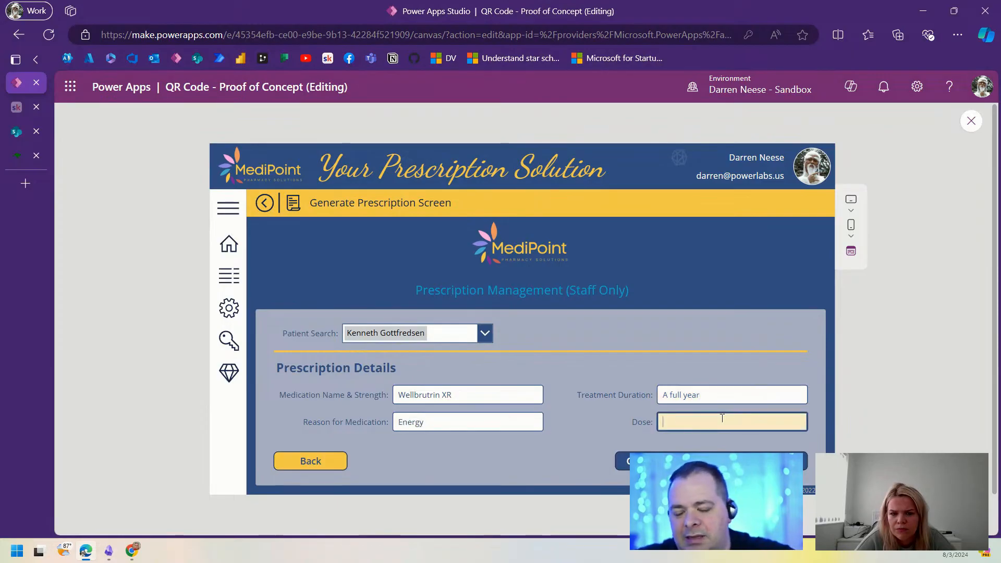
type("60mg")
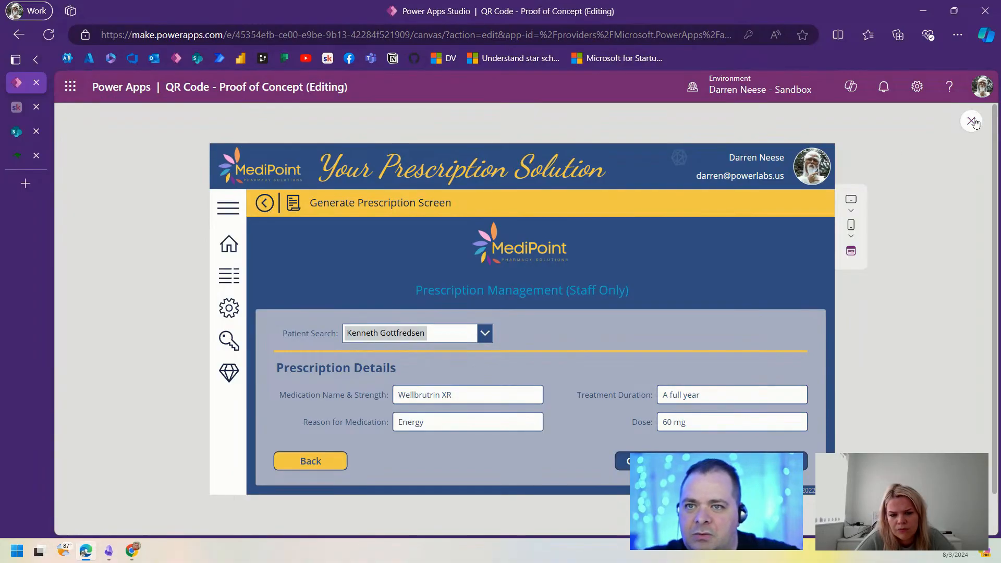
key("Escape")
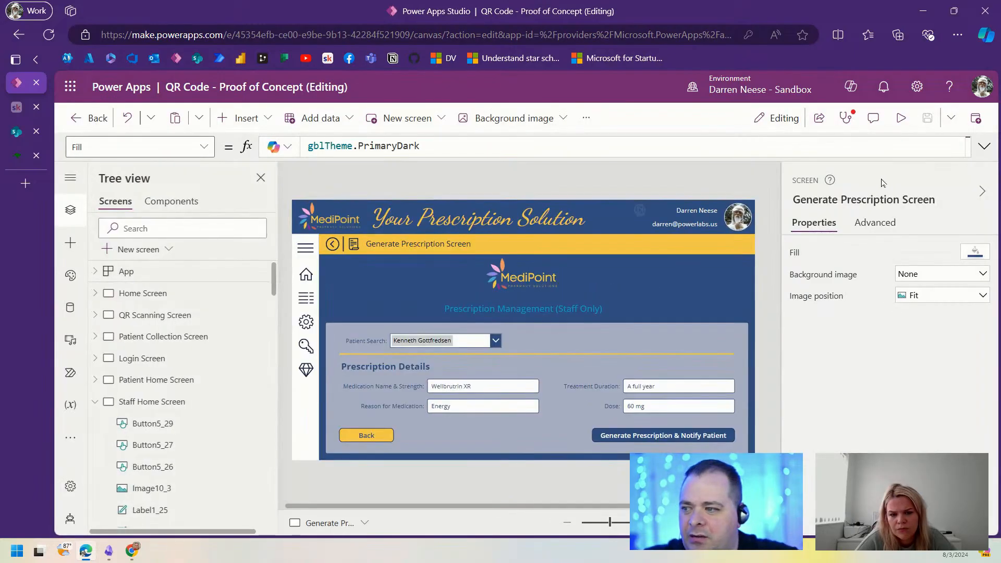
Step: Collapse the Staff Home and Generate Prescription Screen entries, then switch to the QR wireframes document
left_click(670, 437)
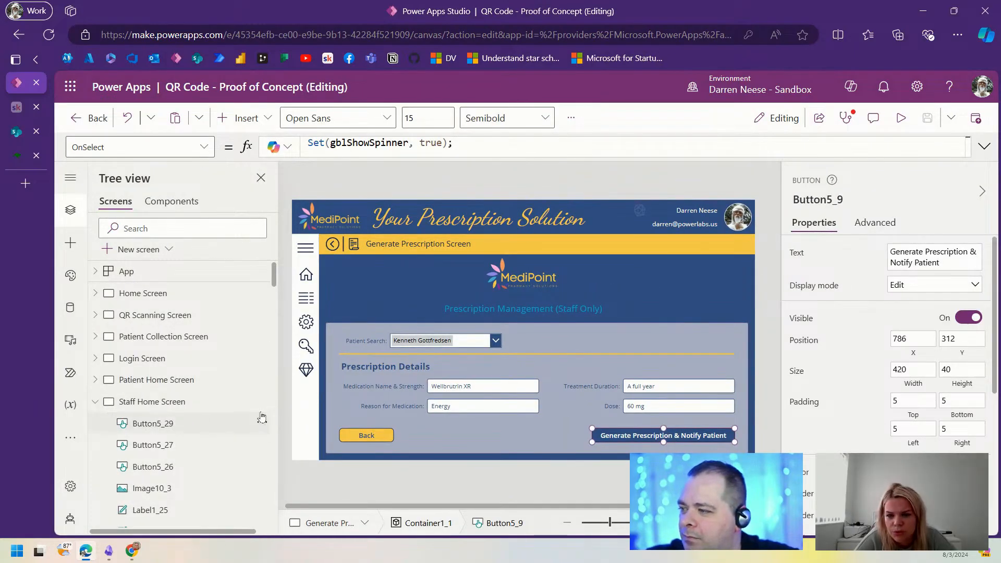
left_click(95, 402)
left_click(94, 424)
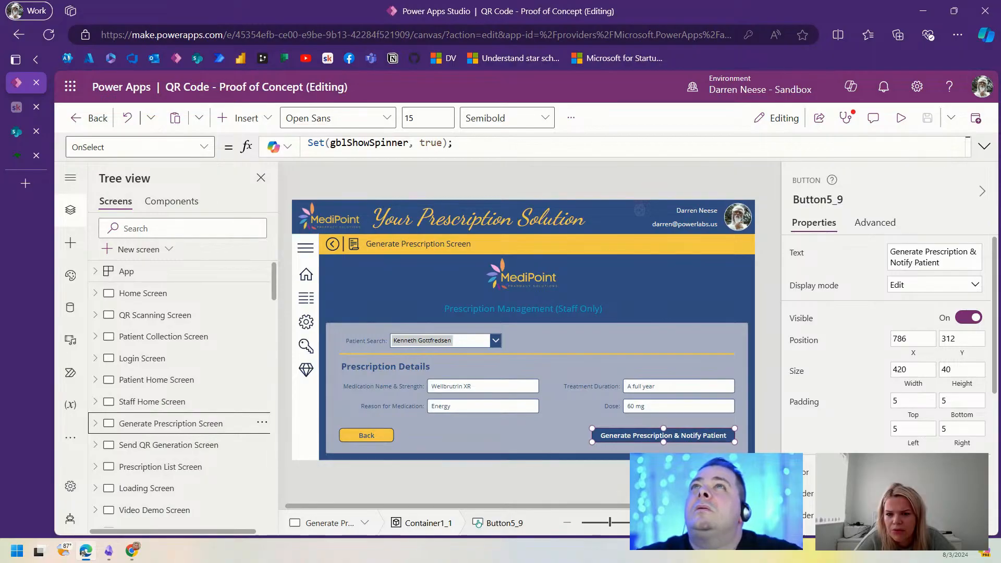
key("super+shift+Left")
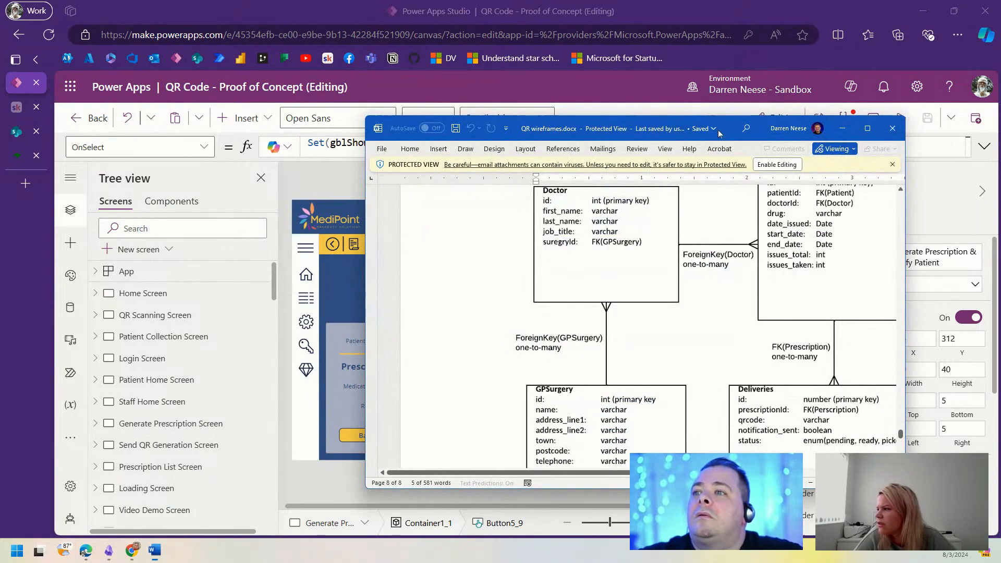
Step: Maximize Word, scroll up to the Generate Prescription wireframe, then return to Power Apps
left_click(869, 132)
scroll(699, 319, "up", 15)
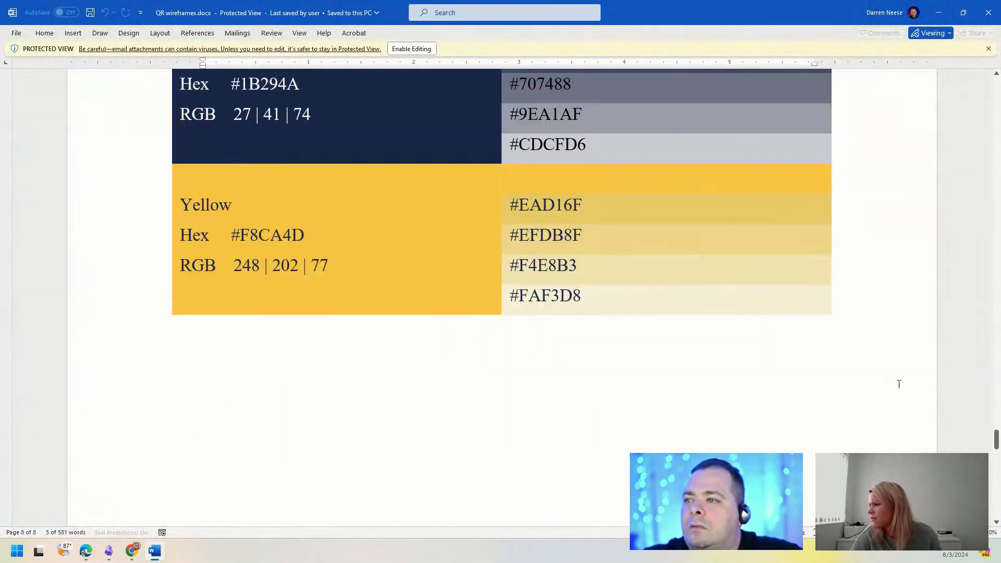
left_click_drag(995, 438, 995, 286)
key("alt+Tab")
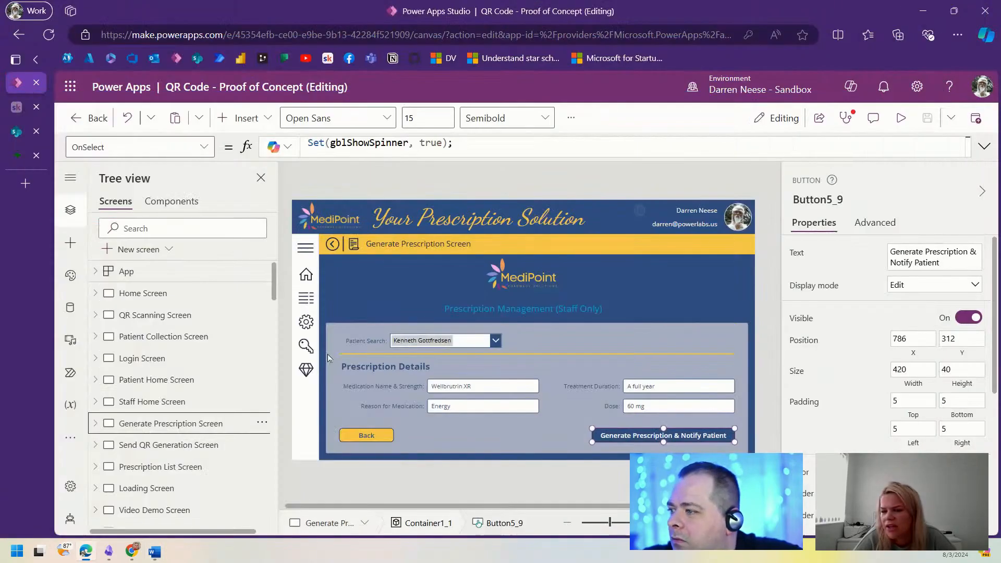
Step: Check the exact name of the Send QR Generation Screen
left_click(172, 449)
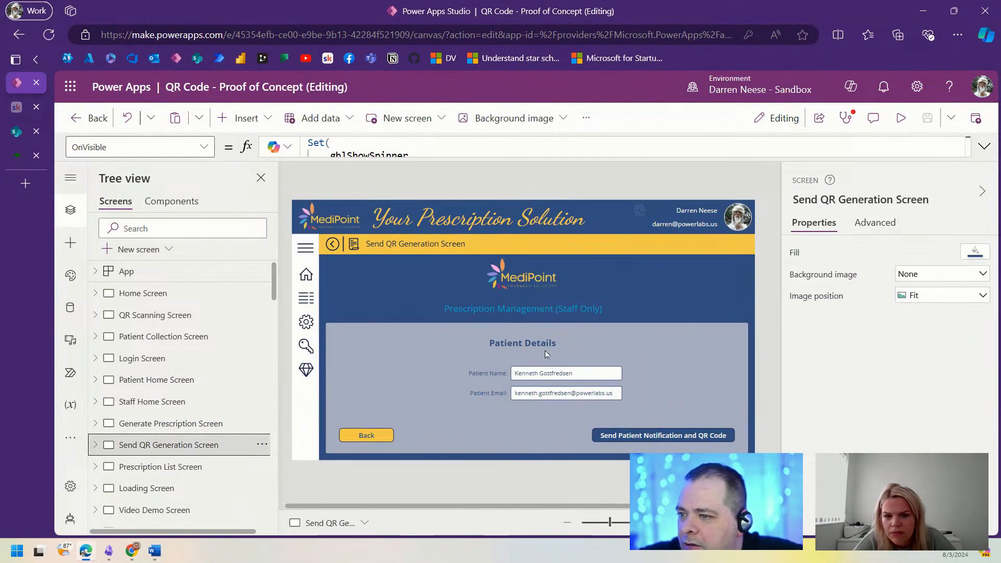
left_click(864, 199)
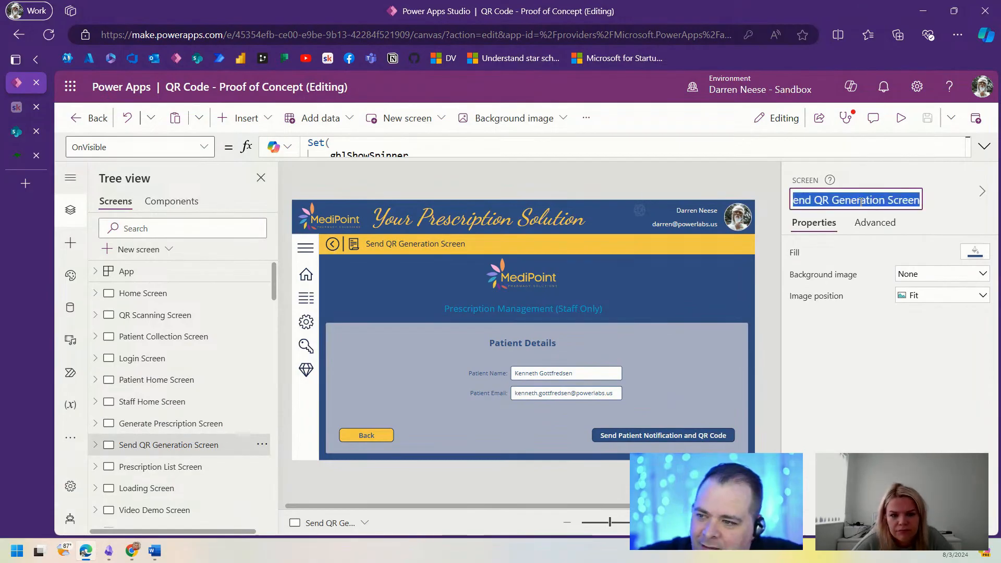
left_click(186, 422)
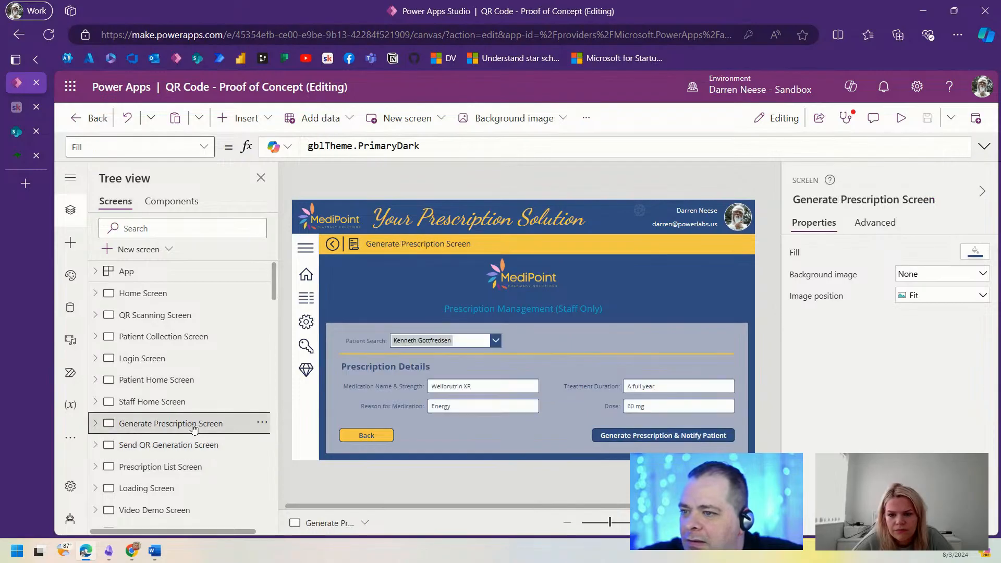
Step: Replace the Notify Patient button's Set formulas with Navigate('Send QR Generation Screen') and save
left_click(699, 438)
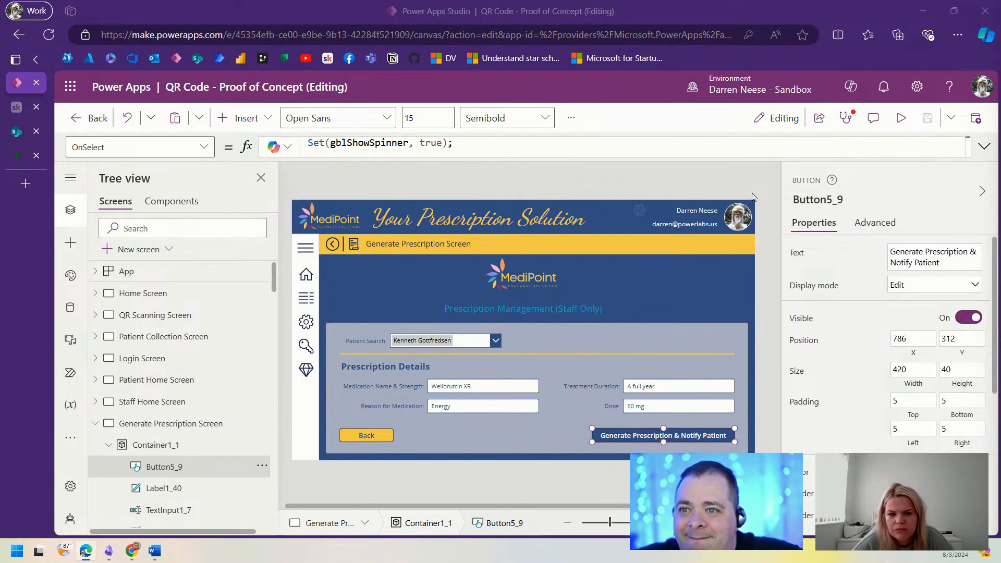
left_click(984, 146)
left_click_drag(459, 168, 290, 143)
type("Nav")
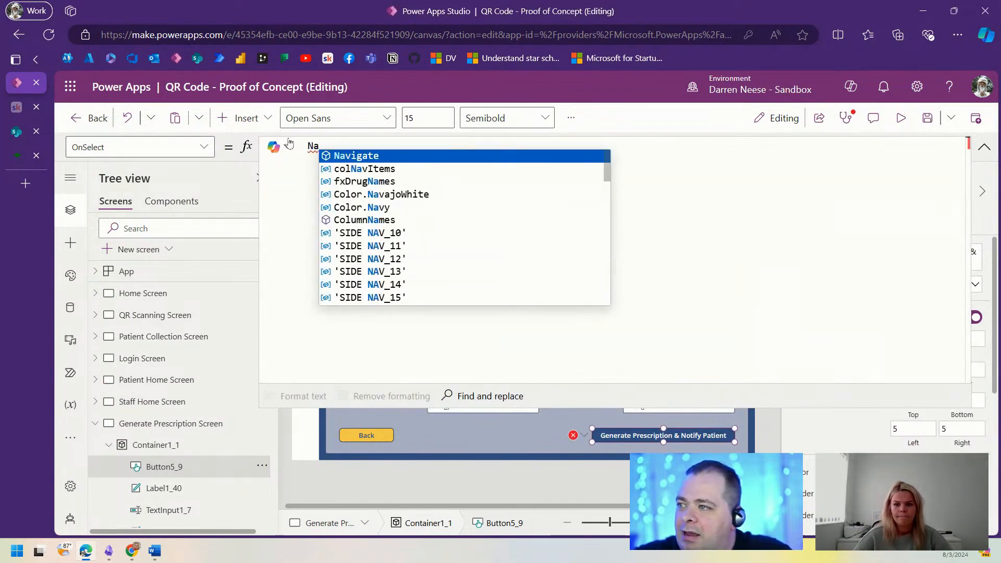
key("Tab")
type("'Send QR Generation Screen")
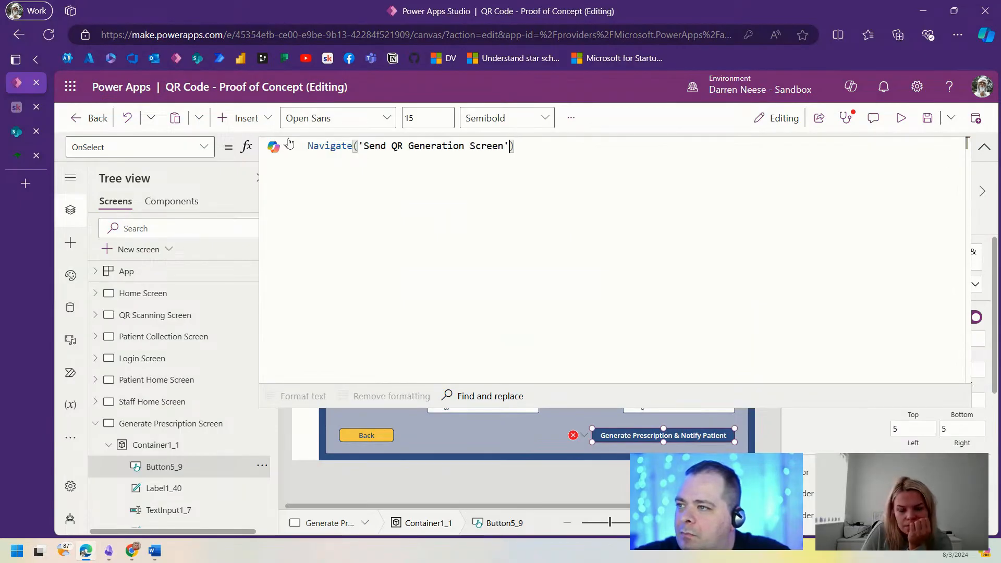
type("'")
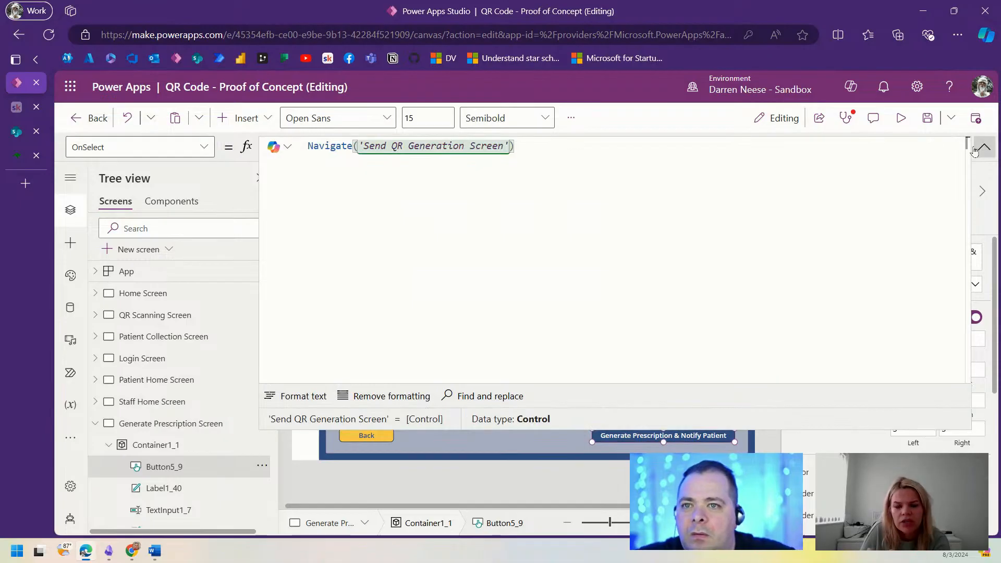
left_click(985, 147)
left_click(928, 118)
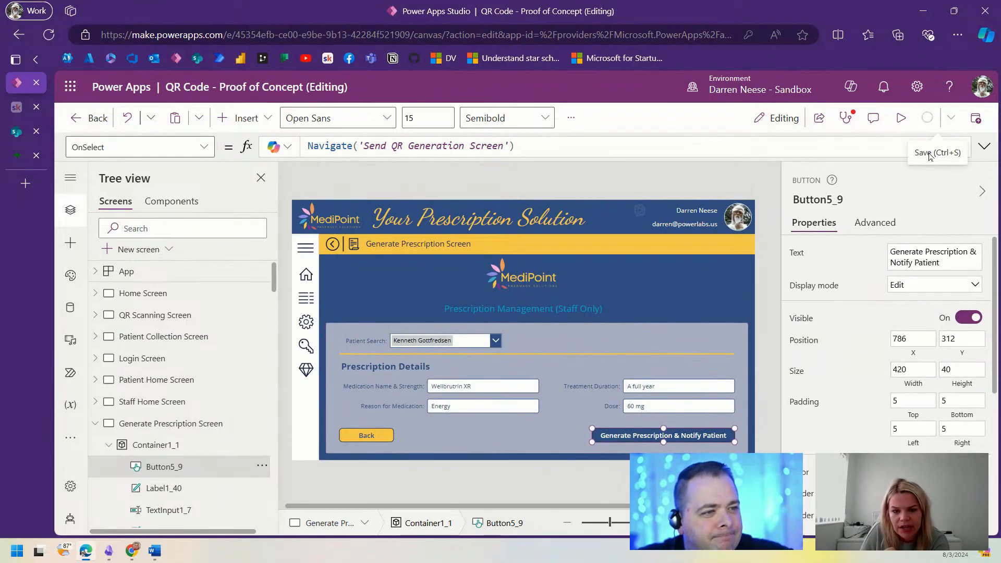
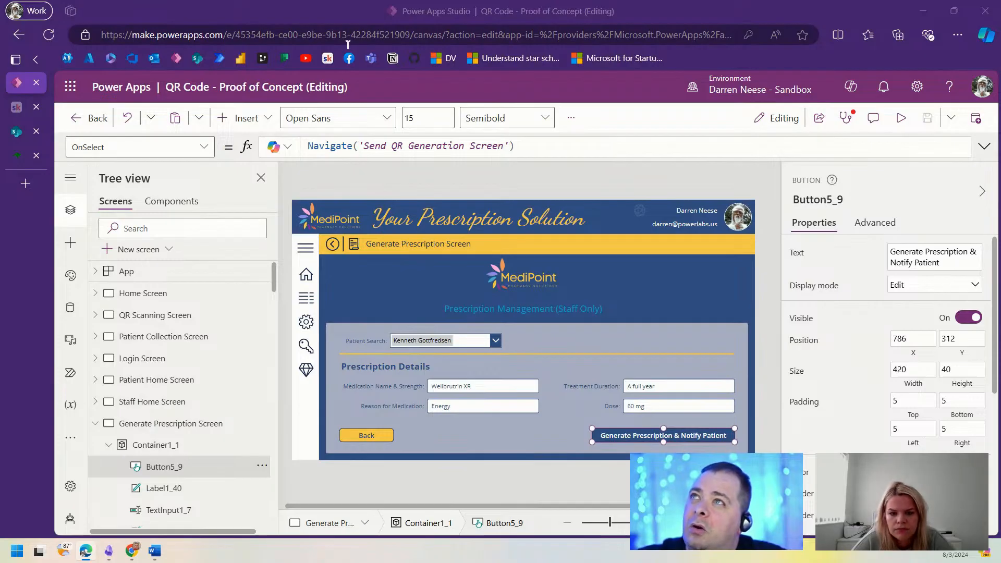
Step: Switch from Power Apps to the MediPoint SharePoint AppUser list tab
left_click(17, 131)
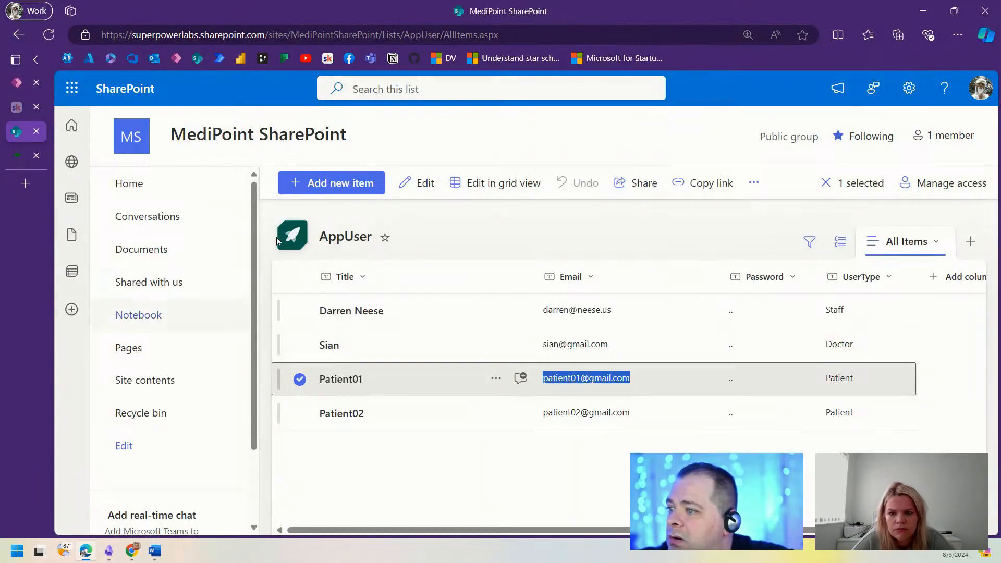
Step: From Site contents, create a blank list named Prescription that is hidden from site navigation
left_click(146, 381)
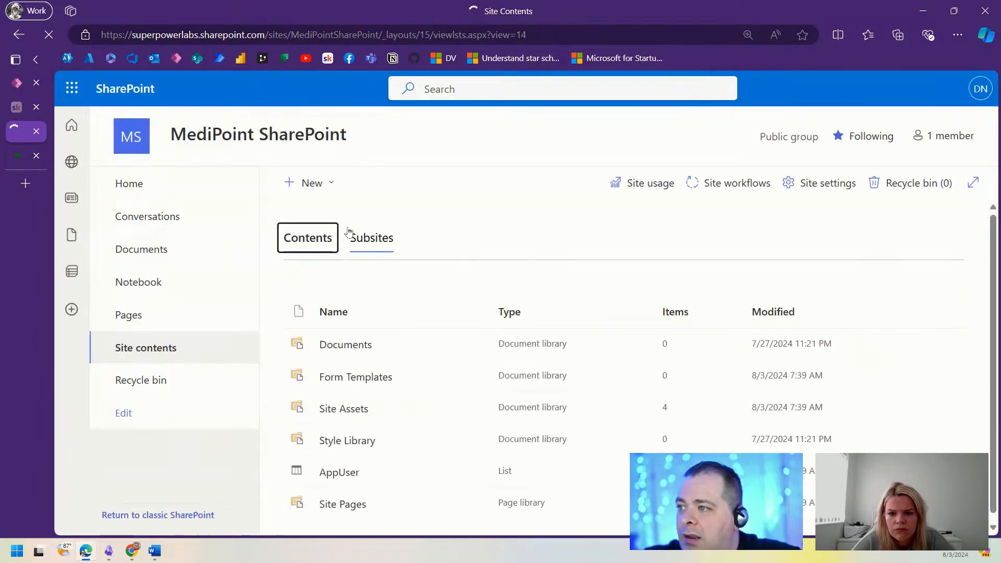
left_click(313, 183)
left_click(331, 214)
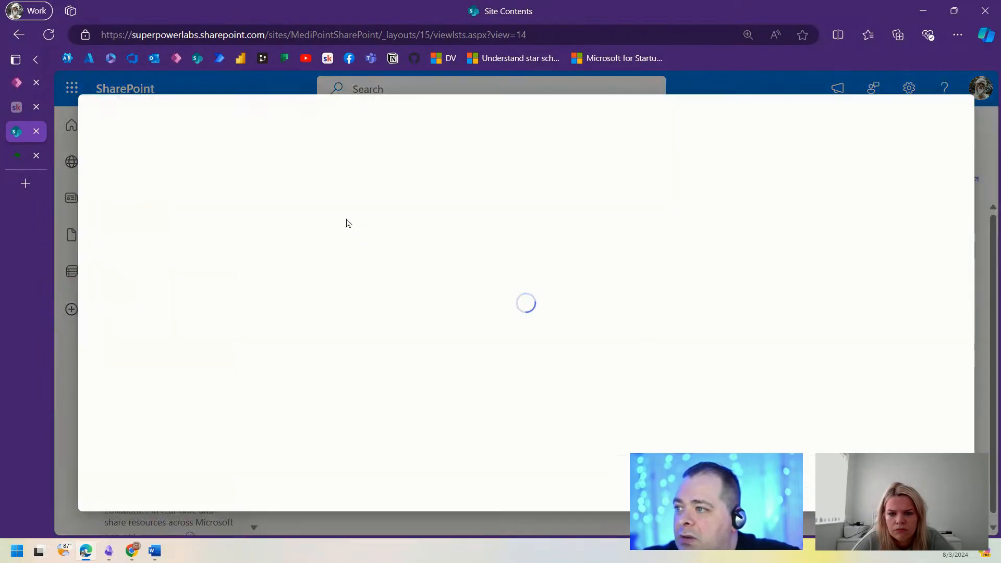
left_click(163, 175)
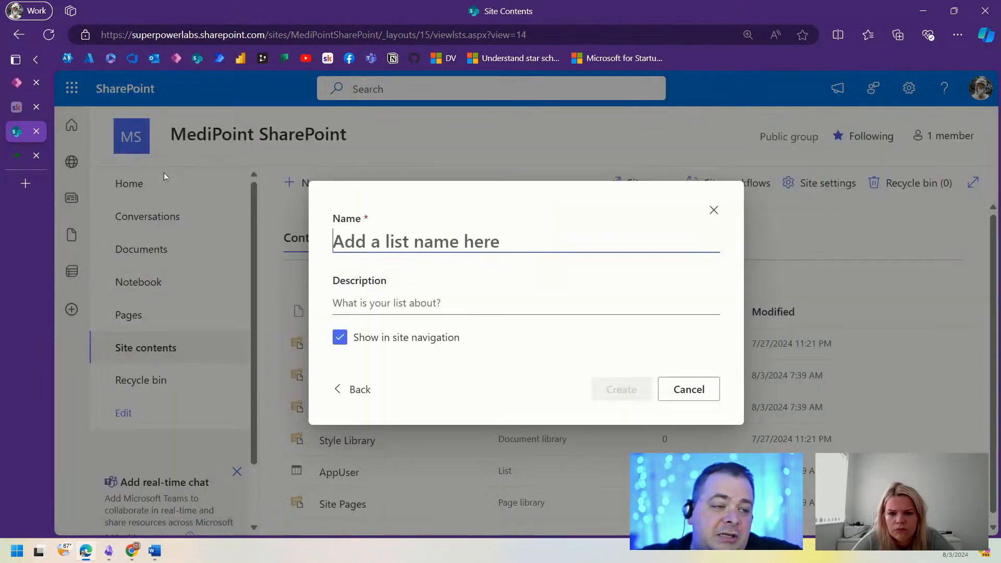
left_click(340, 338)
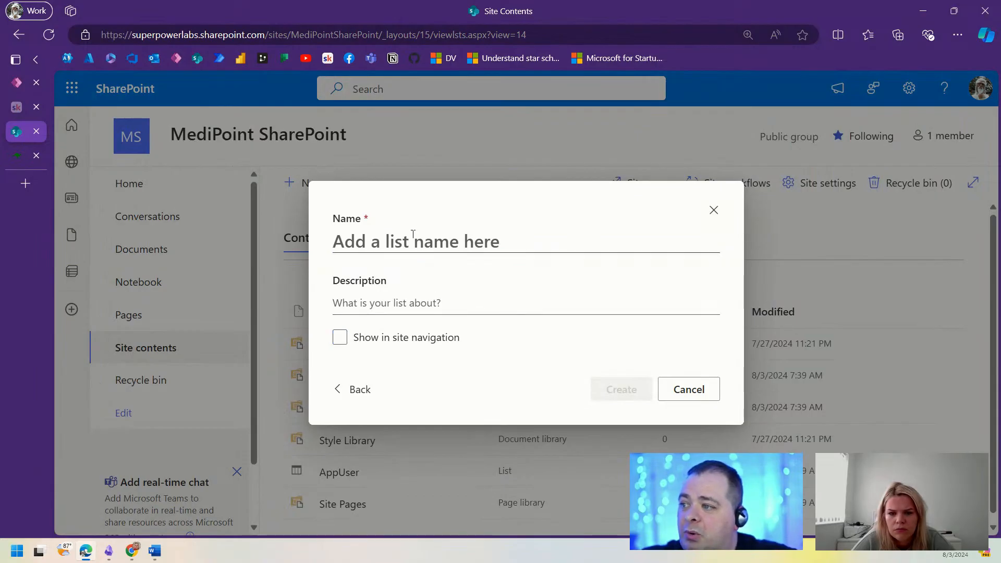
left_click(417, 241)
type("Prescription")
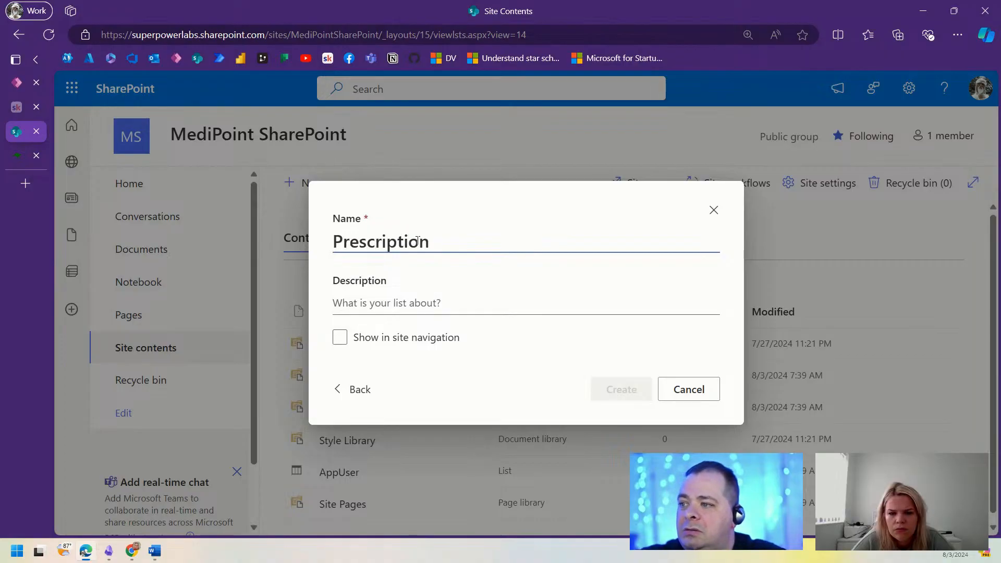
left_click(641, 392)
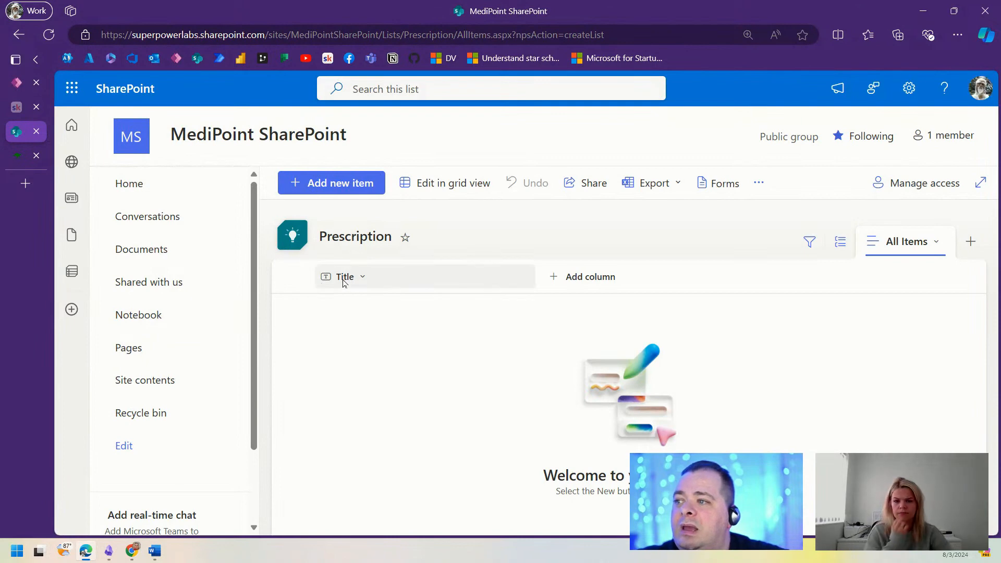
Step: Add number columns PatientID and DoctorID to the Prescription list
left_click(580, 282)
left_click(433, 429)
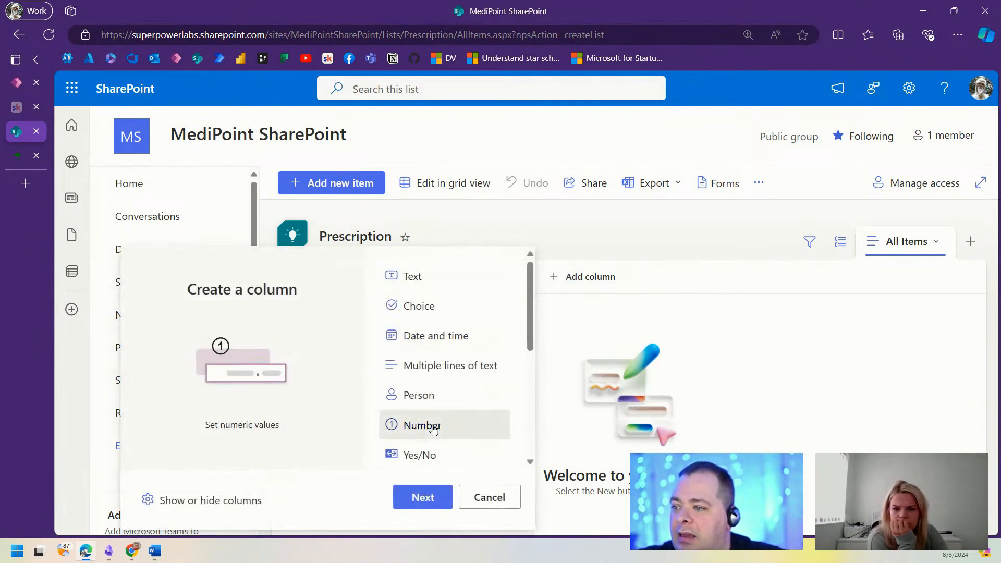
left_click(423, 497)
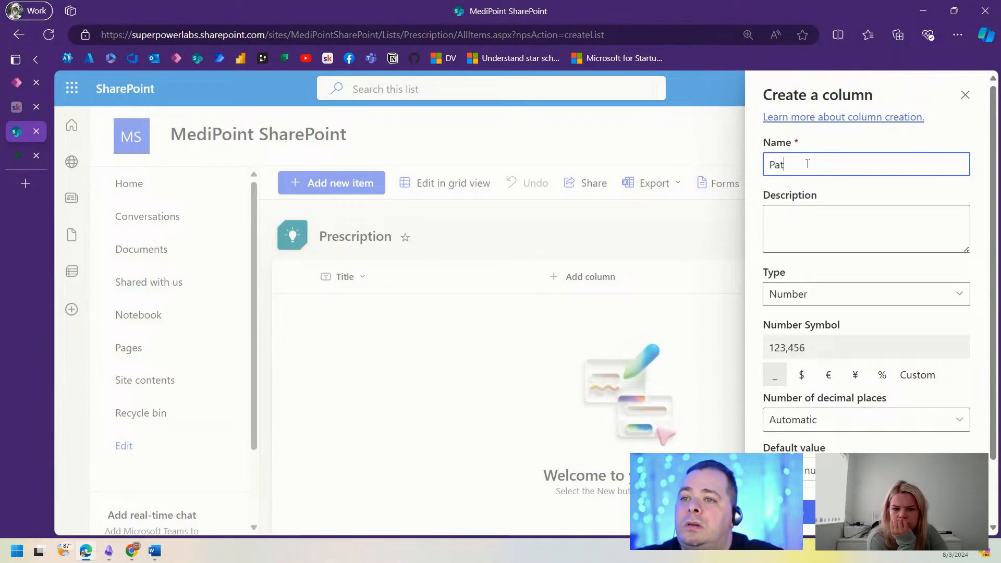
type("PatientID")
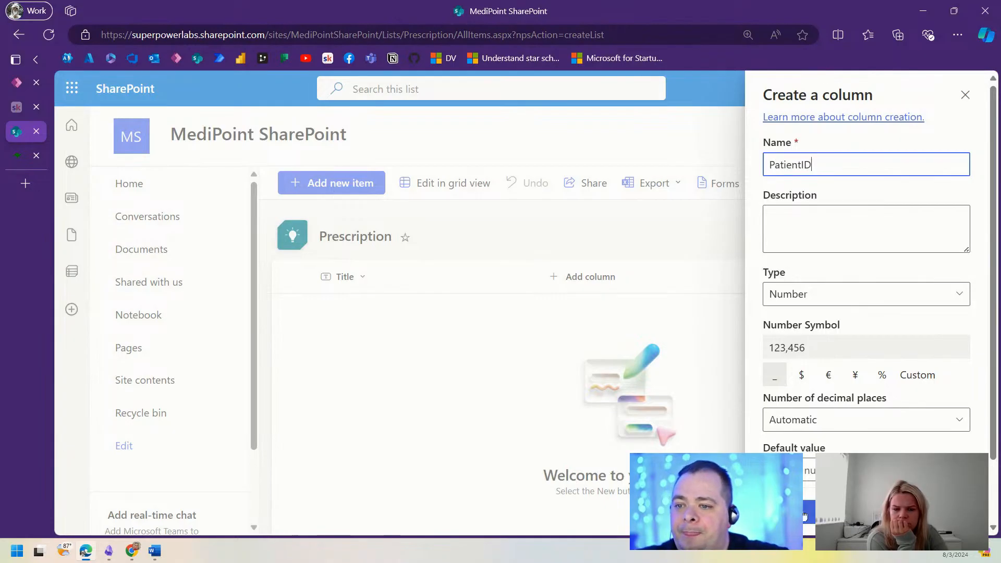
key("Return")
left_click(711, 280)
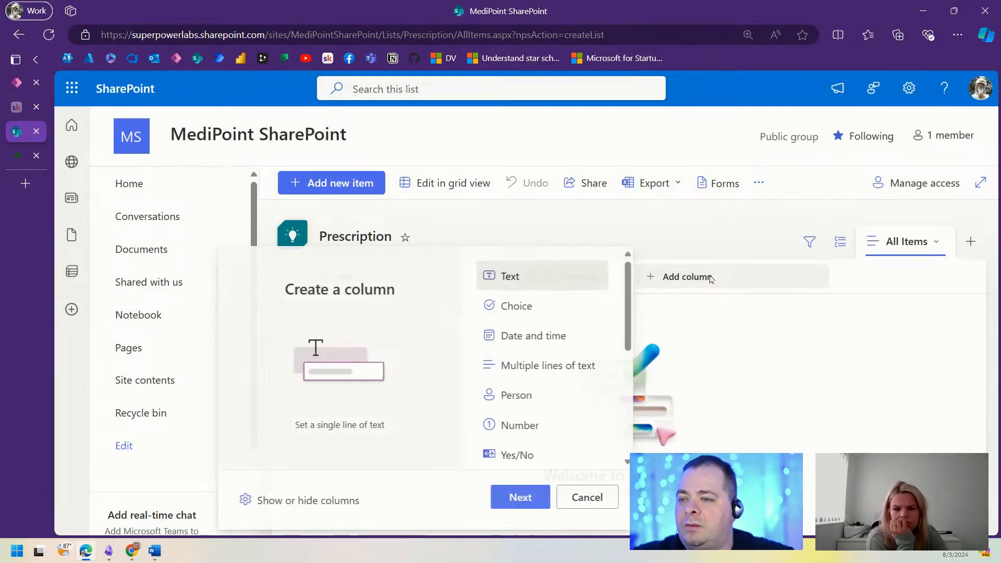
left_click(520, 438)
left_click(519, 497)
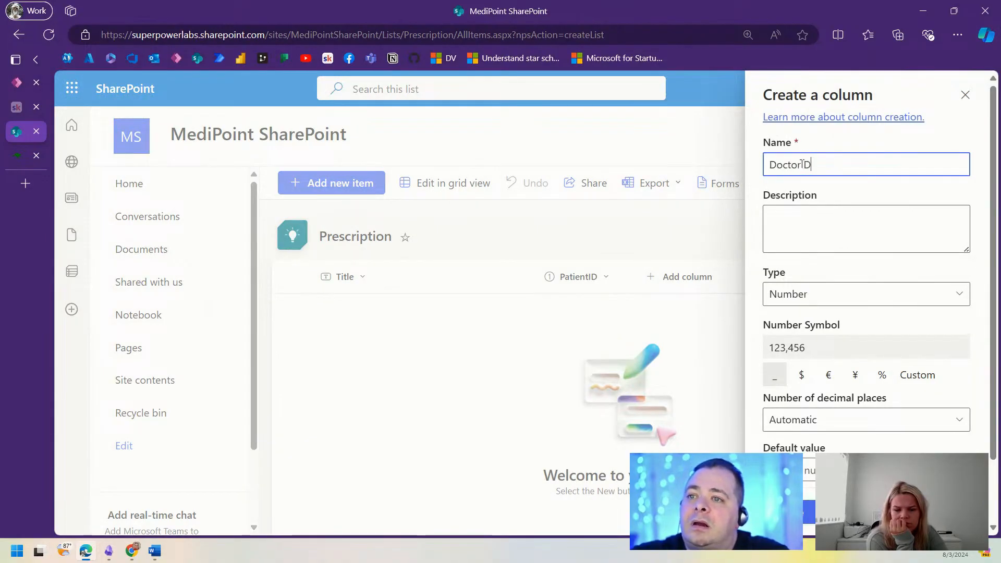
type("DoctorID")
key("Return")
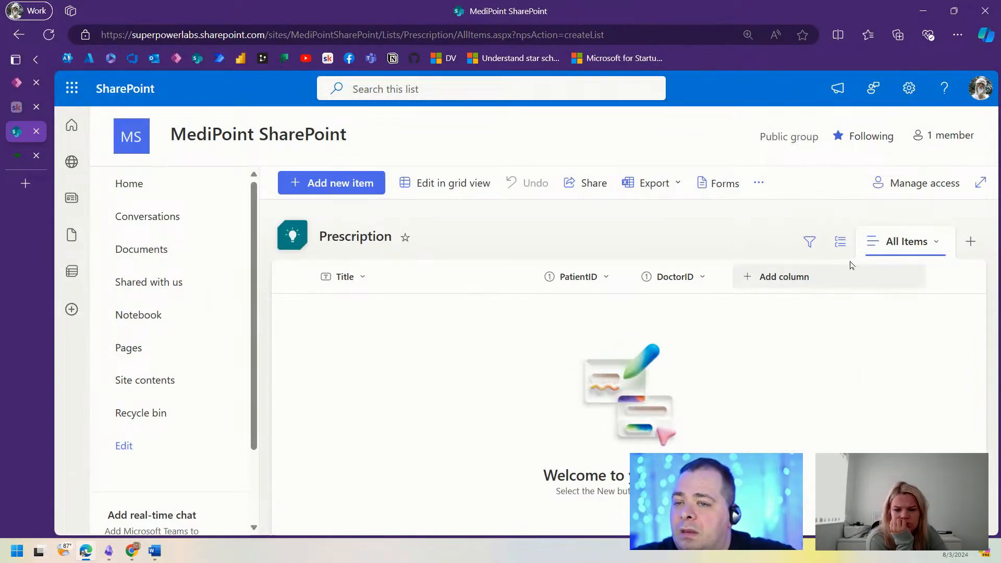
Step: Add a single line of text column Drug and a date and time column DateIssued
left_click(783, 277)
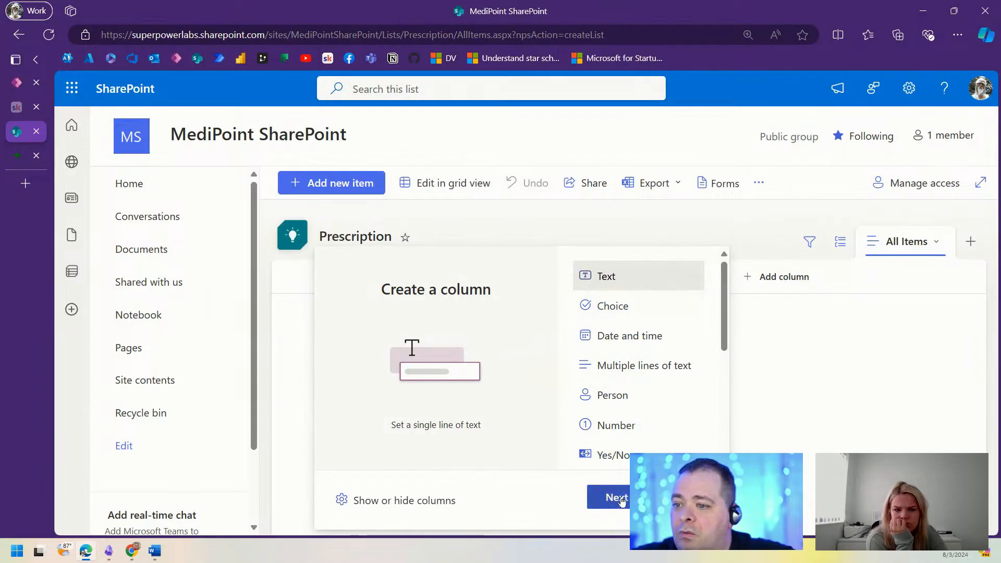
left_click(624, 494)
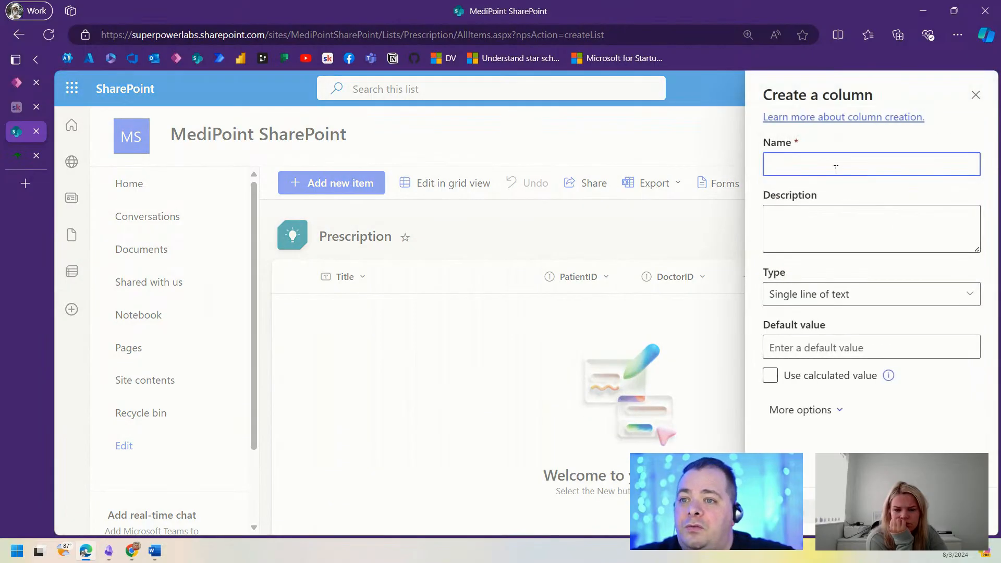
type("Drug")
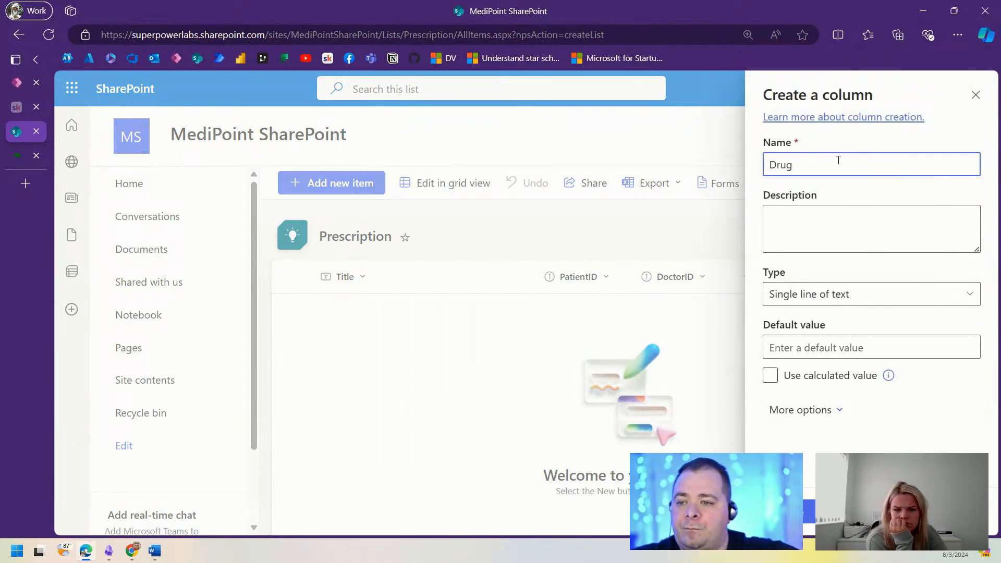
left_click(791, 511)
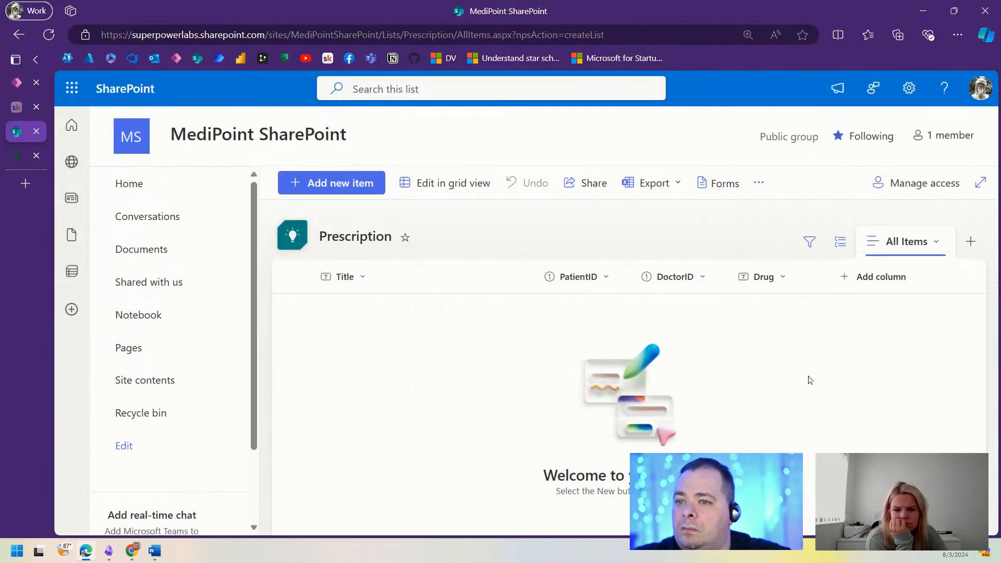
left_click(859, 279)
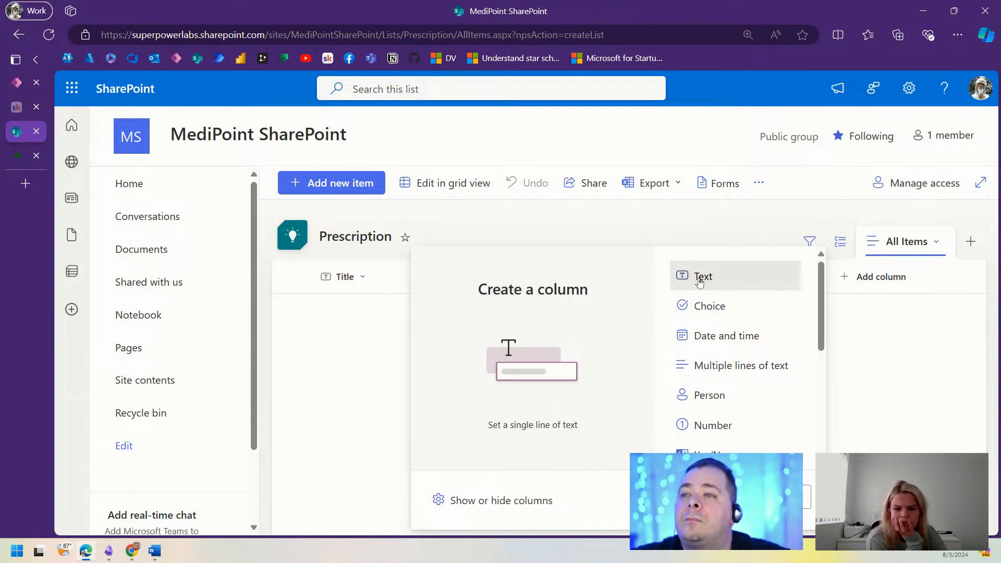
left_click(736, 343)
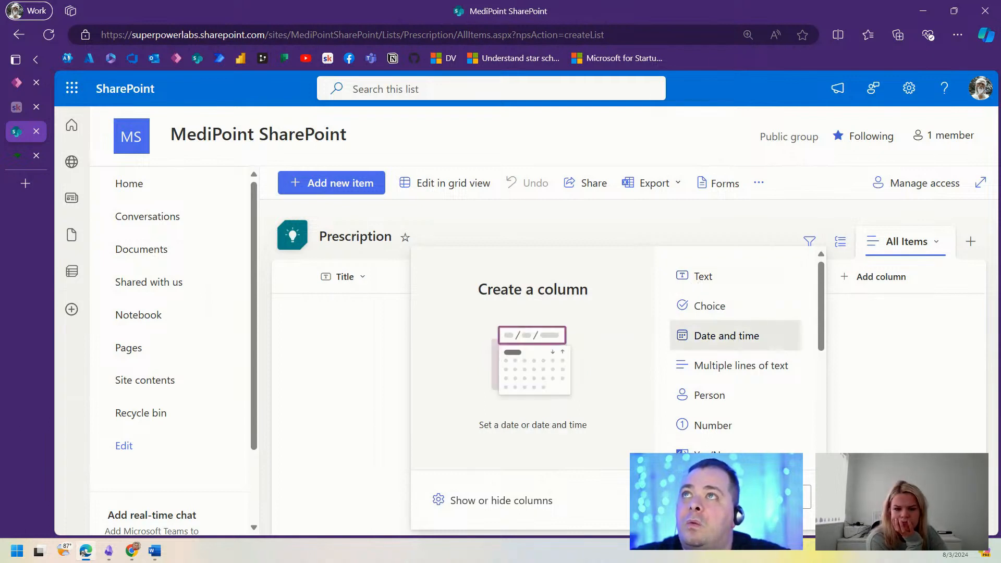
left_click(716, 497)
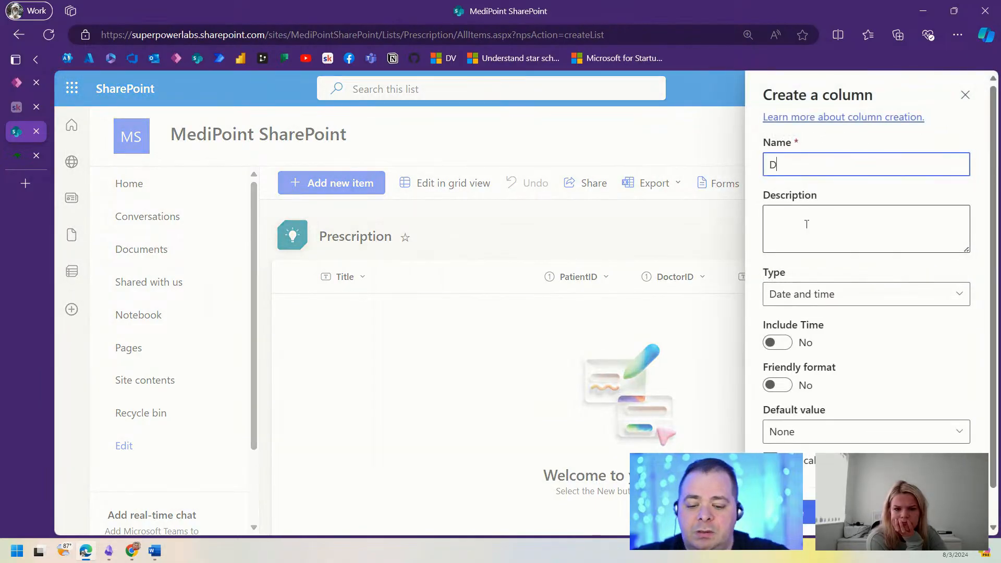
type("DateIssued")
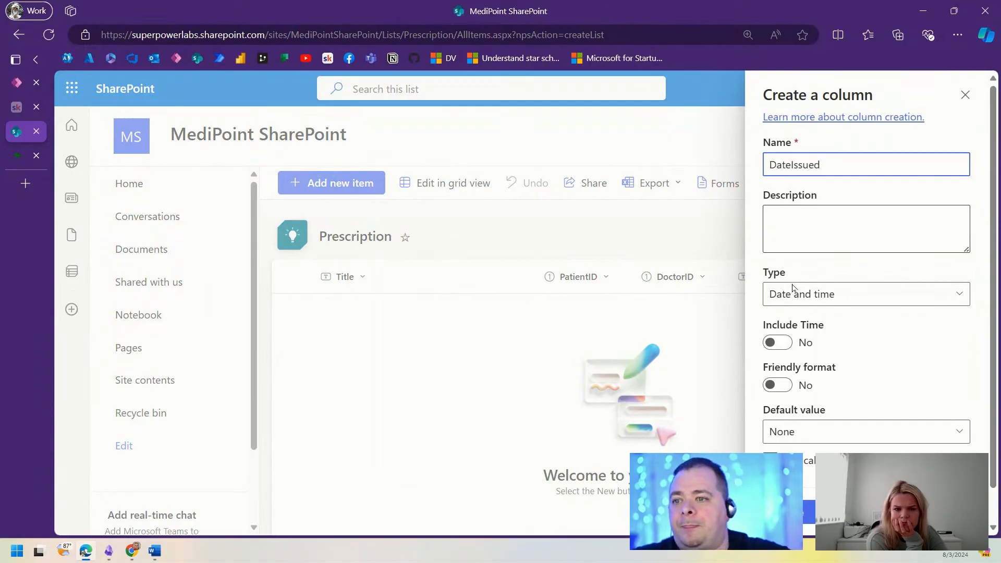
left_click(789, 512)
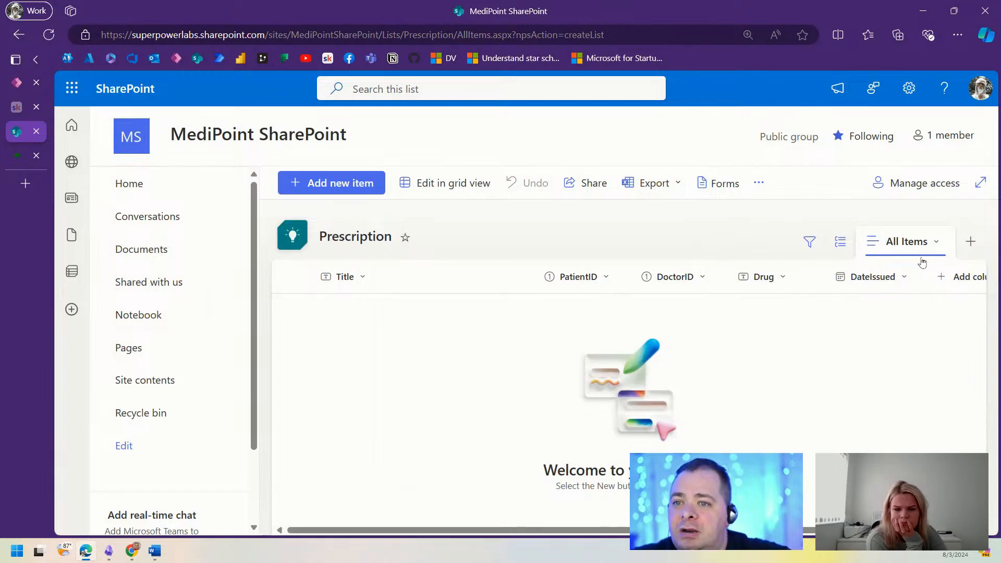
Step: Add date and time columns StartDate and EndDate to the Prescription list
left_click(956, 276)
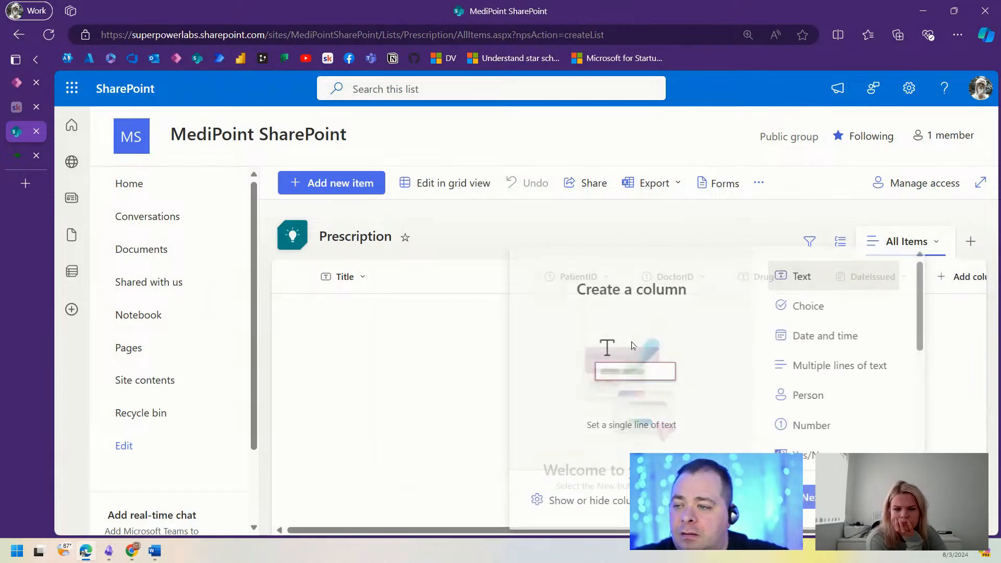
left_click(809, 496)
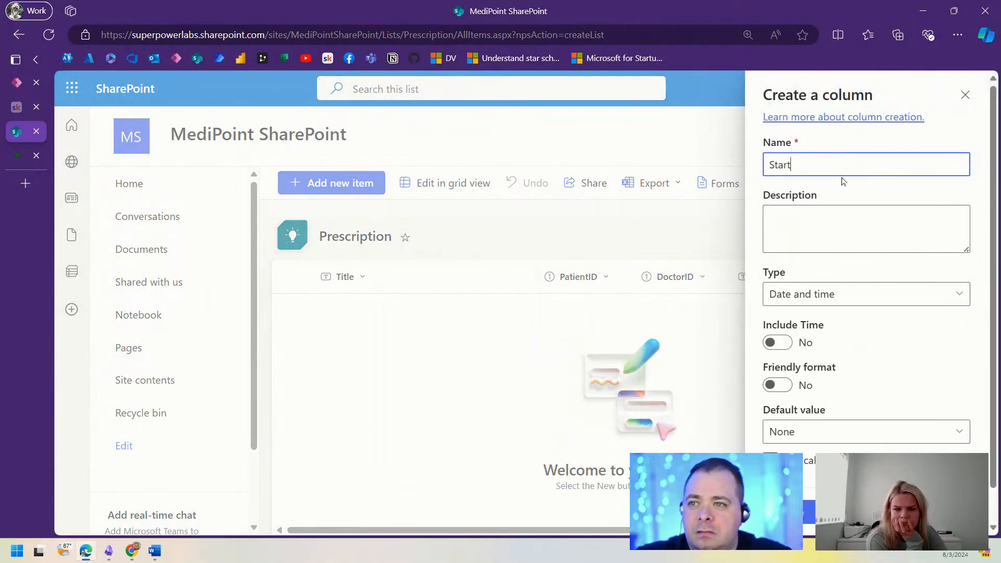
left_click(809, 512)
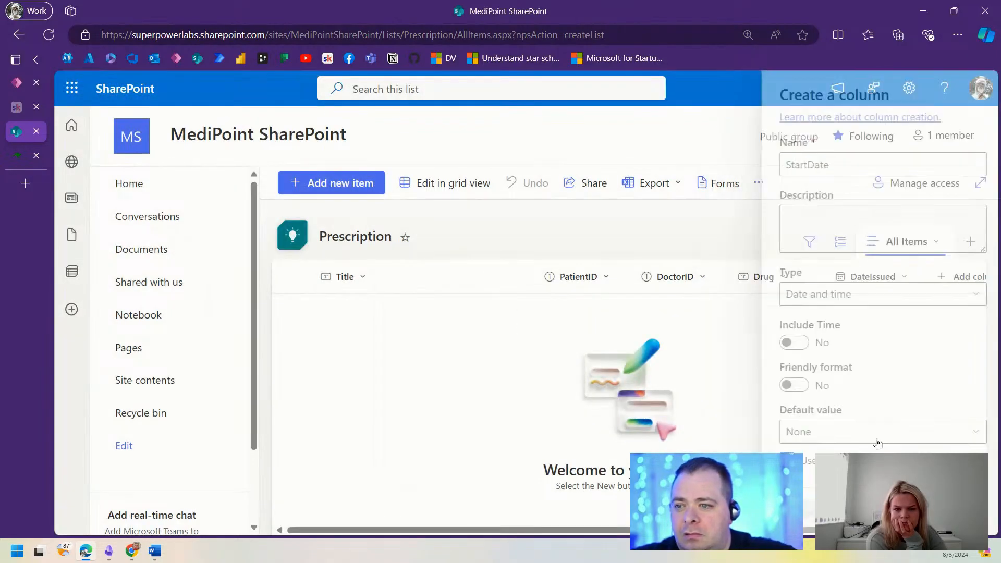
scroll(949, 273, "right", 3)
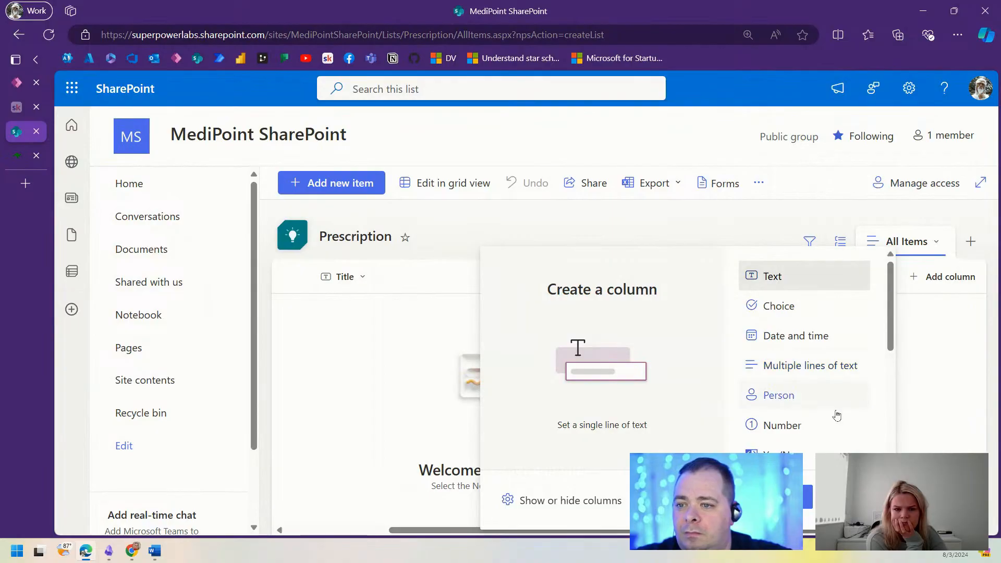
left_click(787, 336)
left_click(807, 497)
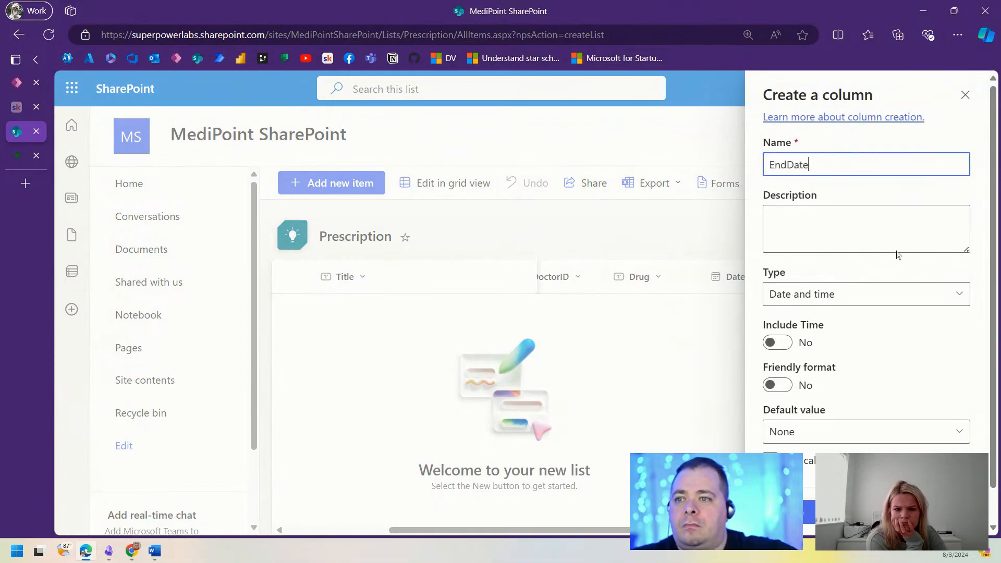
left_click(784, 513)
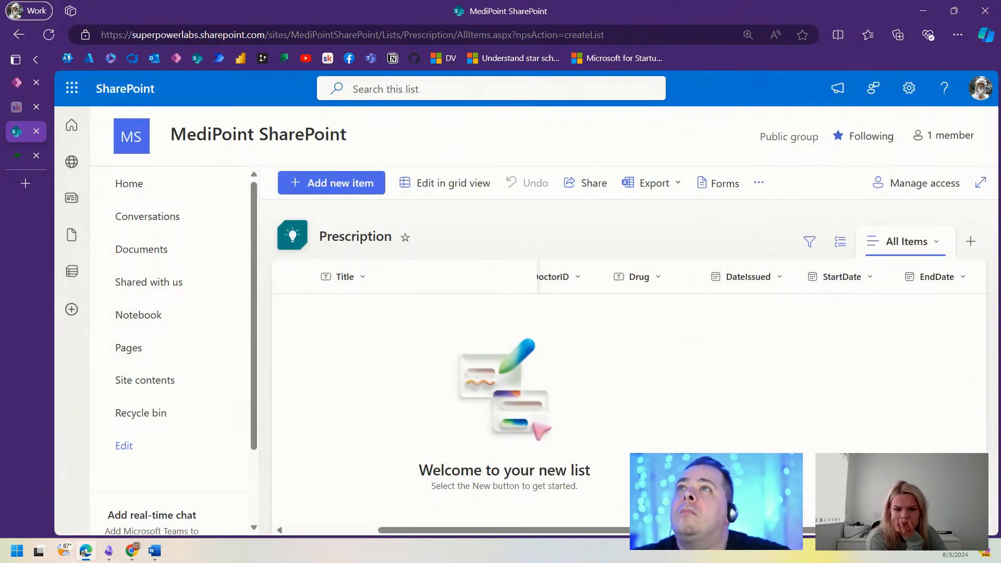
scroll(626, 391, "right", 2)
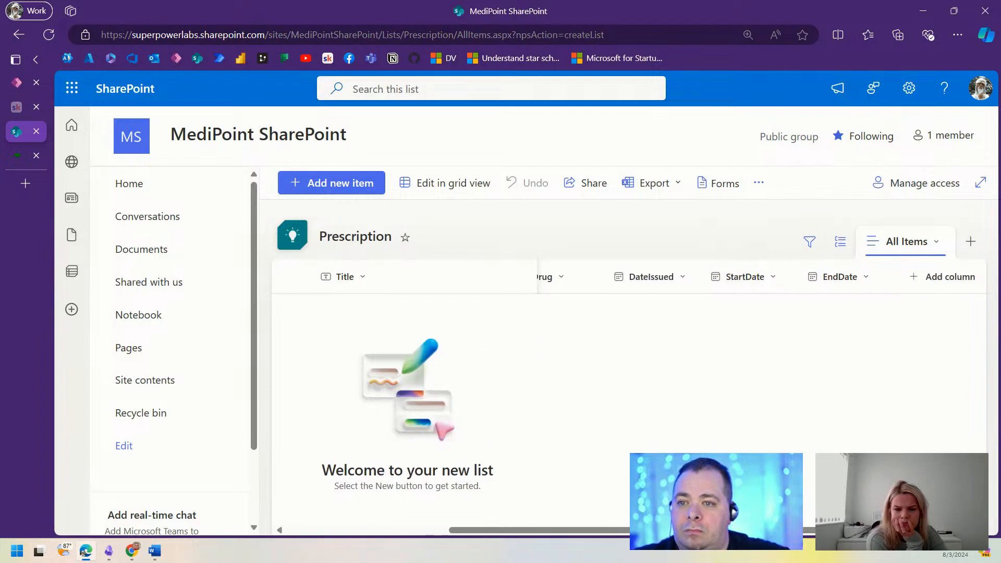
Step: Add number columns IssuesTotal and IssuesTaken, then return to the Power Apps editor
left_click(944, 277)
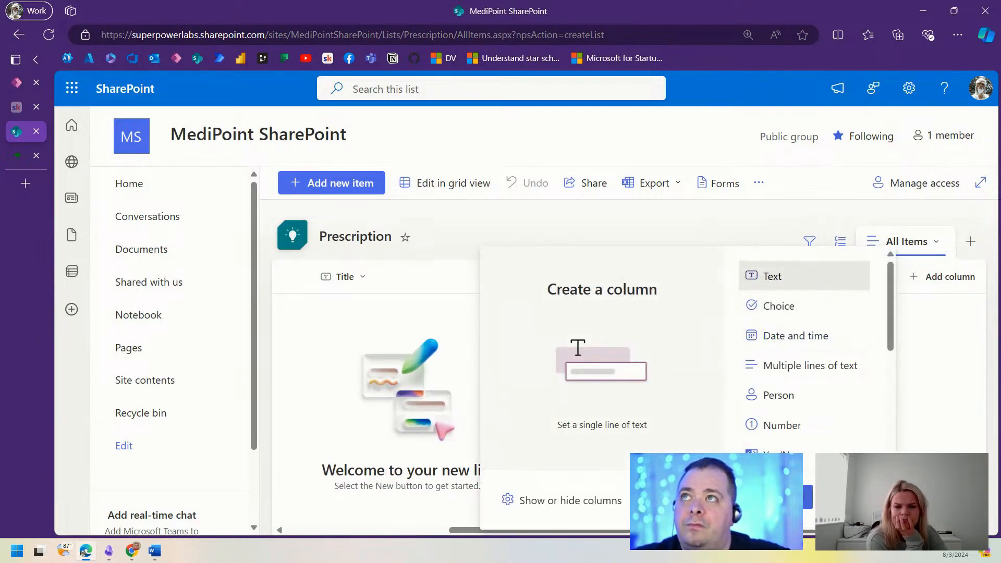
left_click(792, 428)
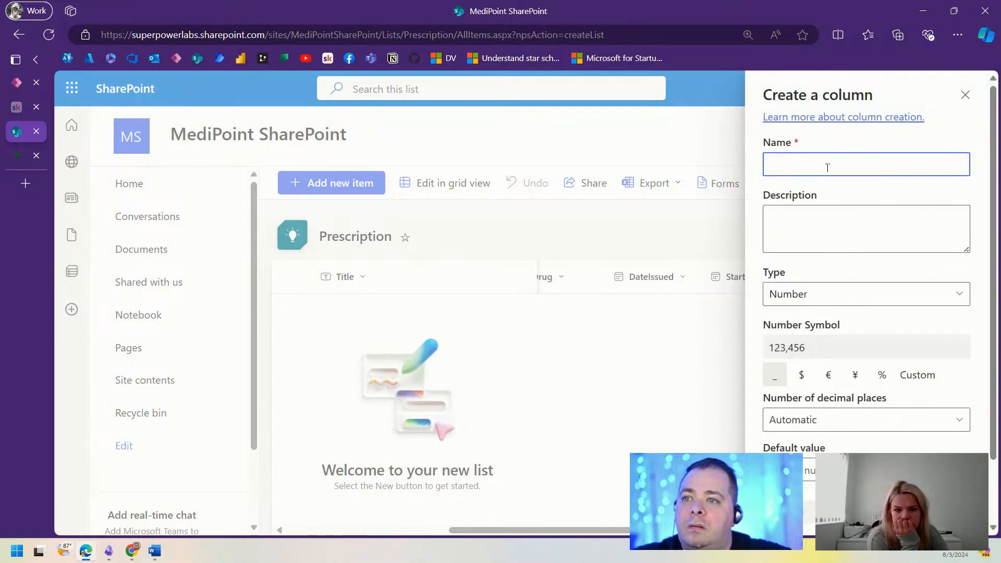
type("IssuesTotal")
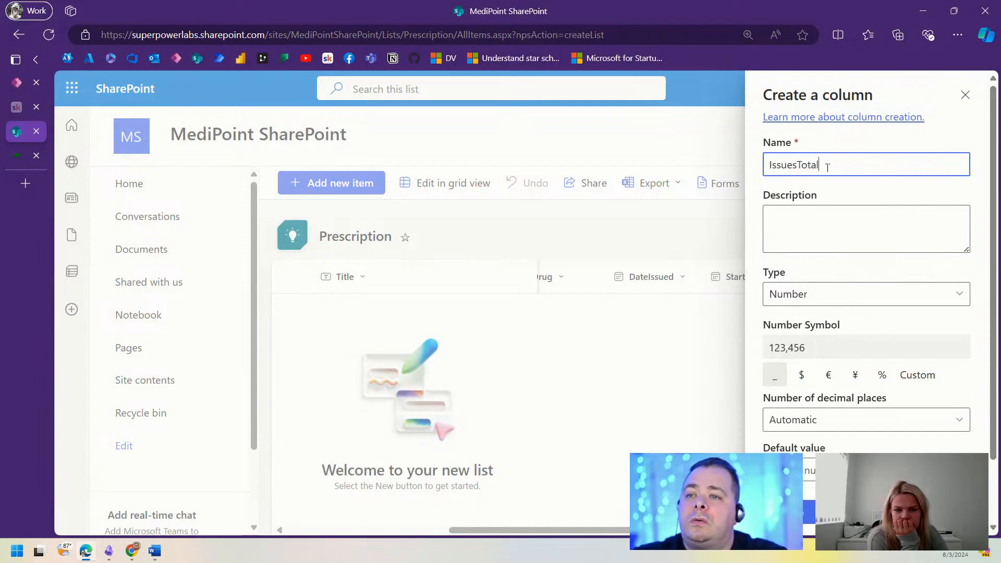
left_click(806, 514)
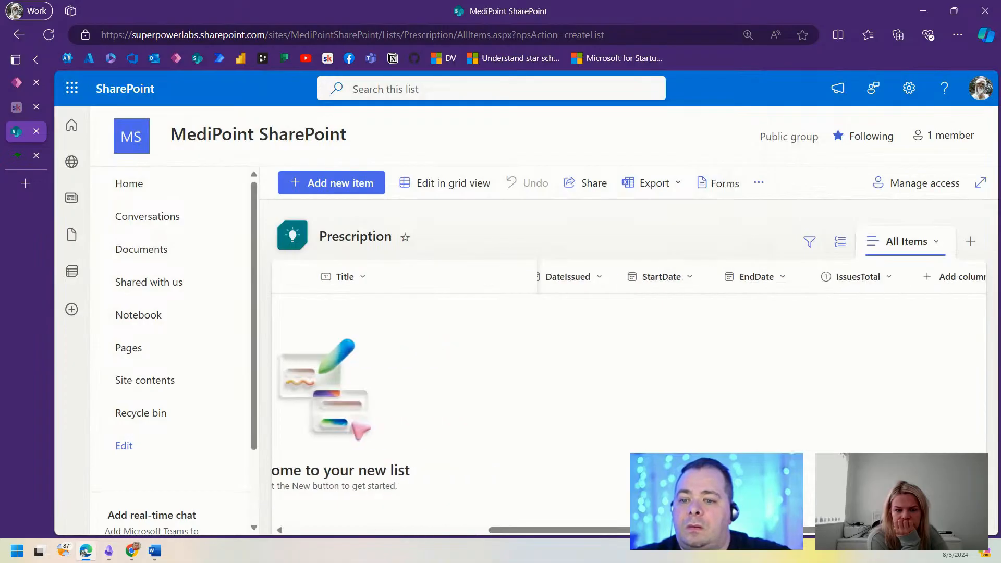
left_click(944, 277)
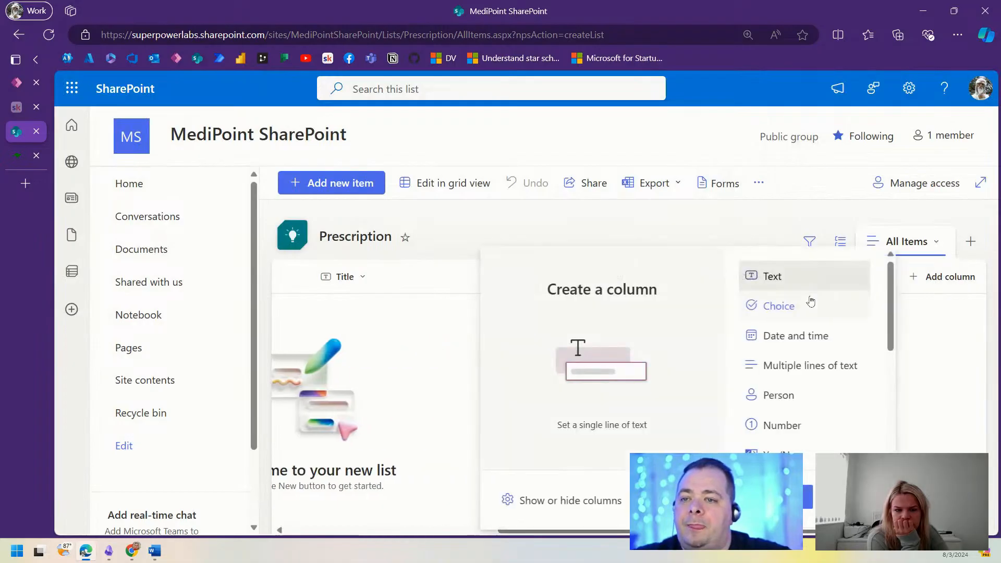
left_click(785, 432)
left_click(808, 497)
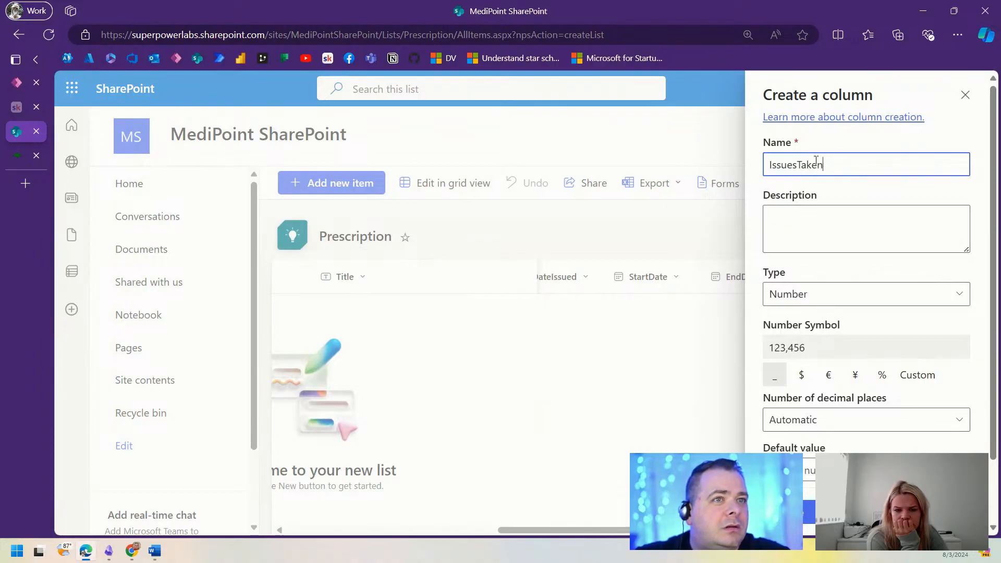
left_click(792, 512)
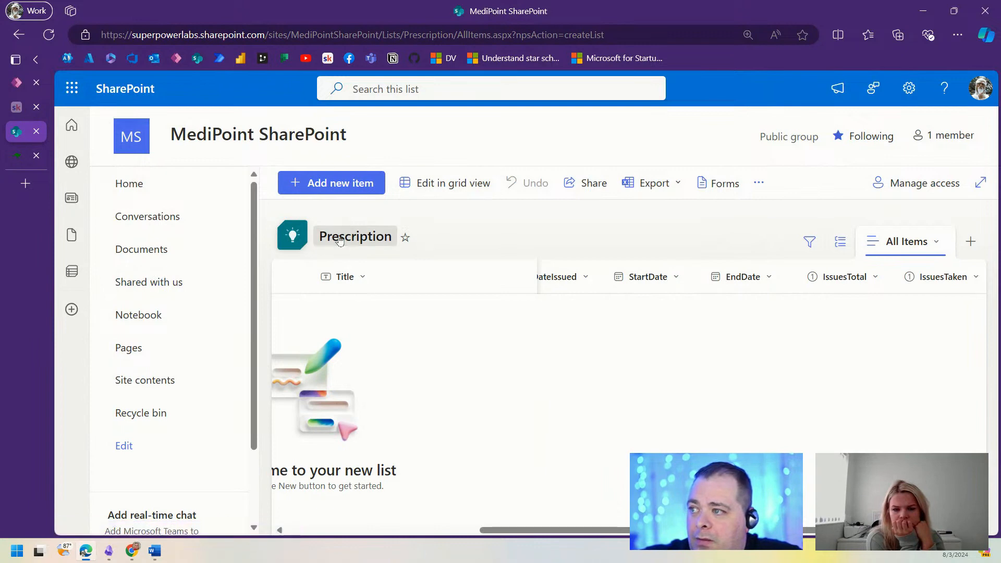
left_click(17, 82)
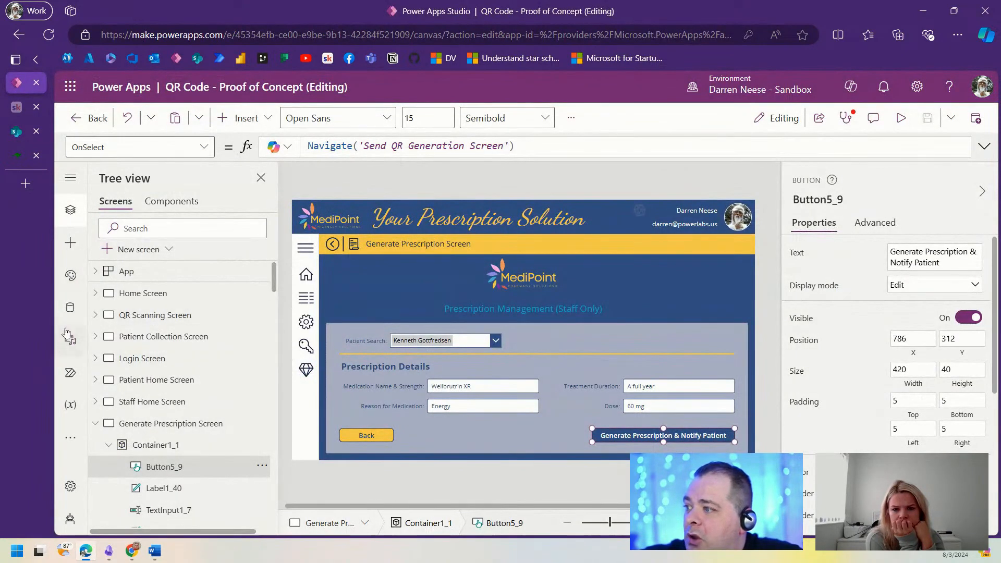
Step: Connect the MediPoint site's Prescription list as a data source through the existing SharePoint connection
left_click(69, 307)
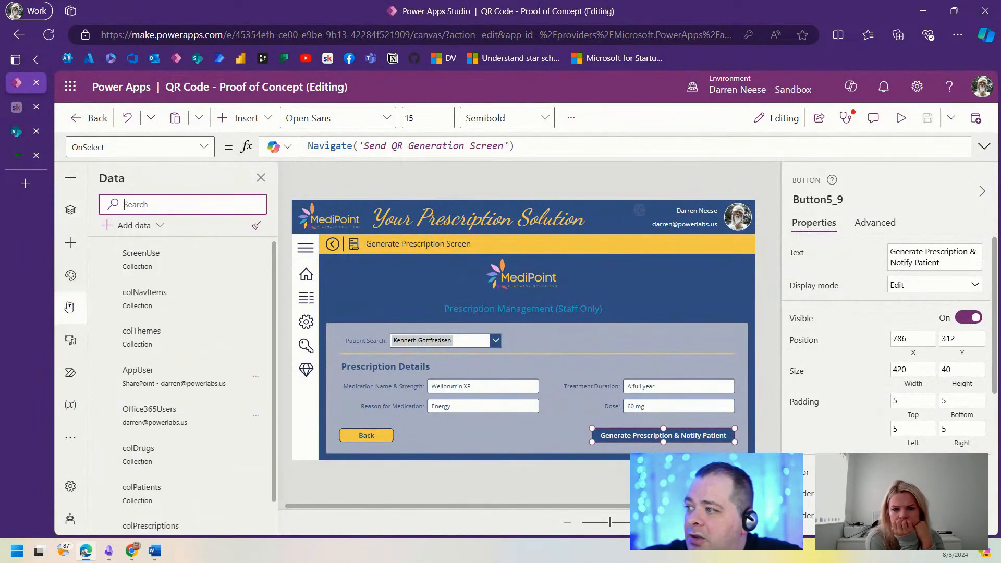
left_click(133, 226)
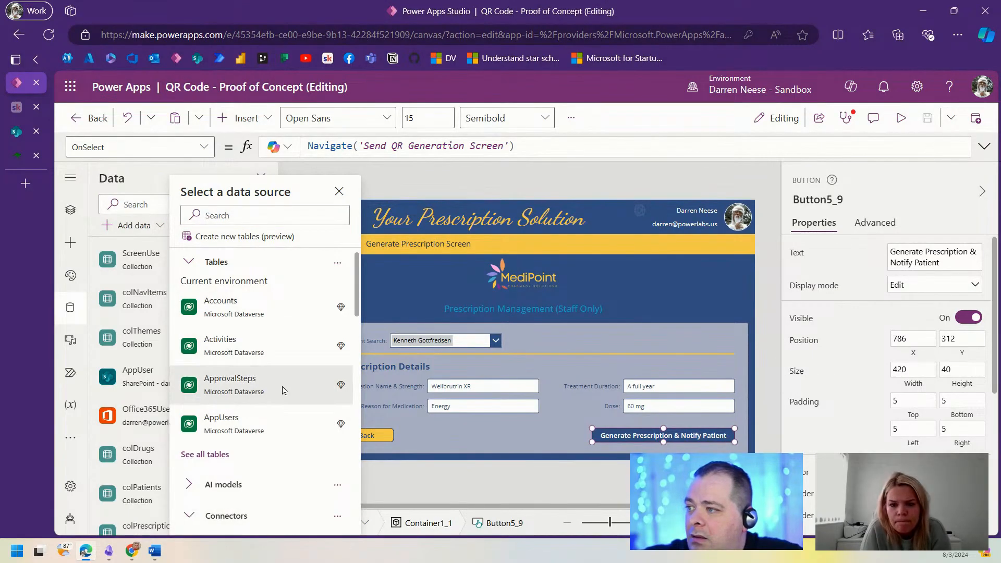
scroll(282, 391, "down", 10)
scroll(277, 376, "up", 7)
scroll(273, 361, "down", 2)
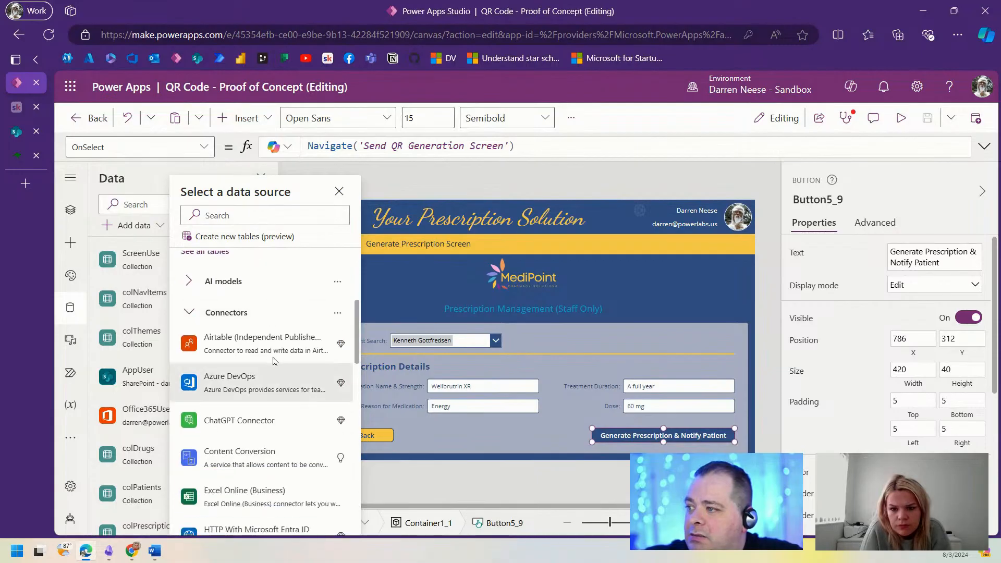
scroll(282, 381, "down", 4)
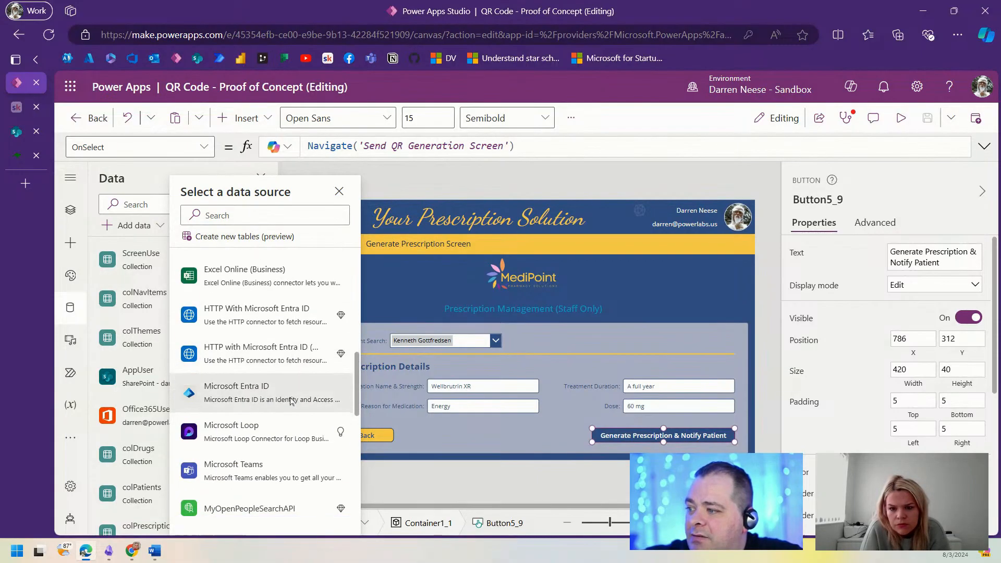
scroll(290, 400, "down", 3)
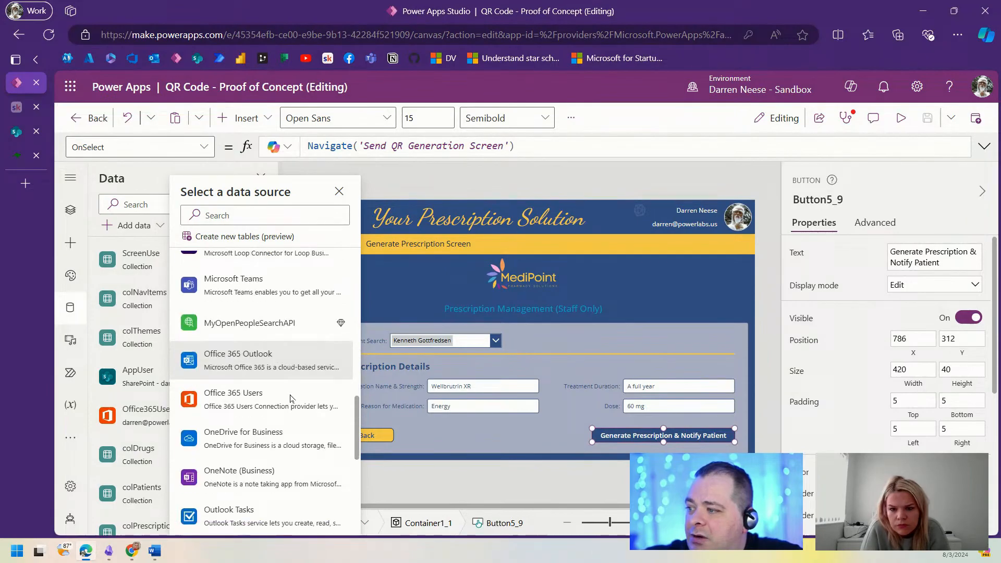
left_click(264, 216)
type("share")
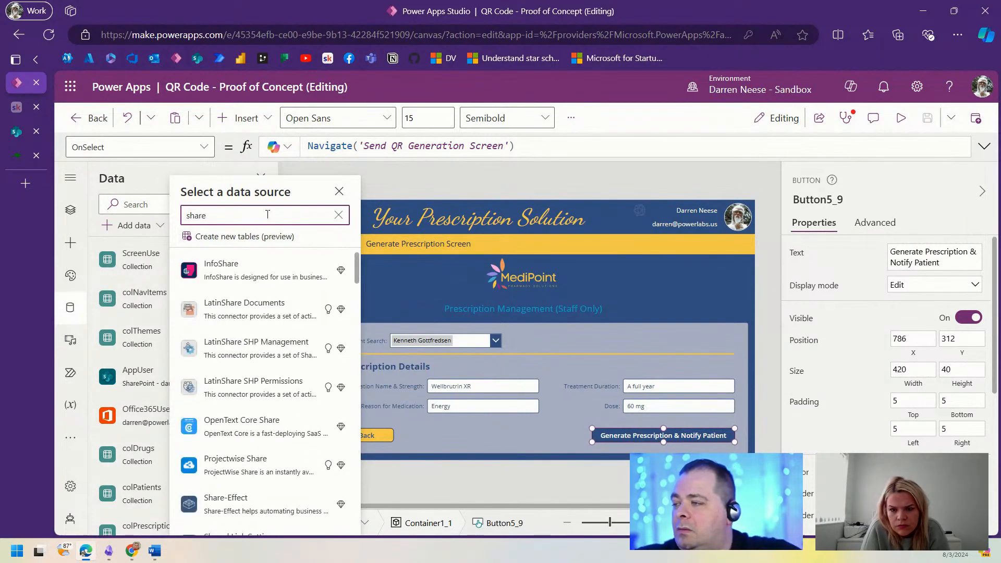
type("poin")
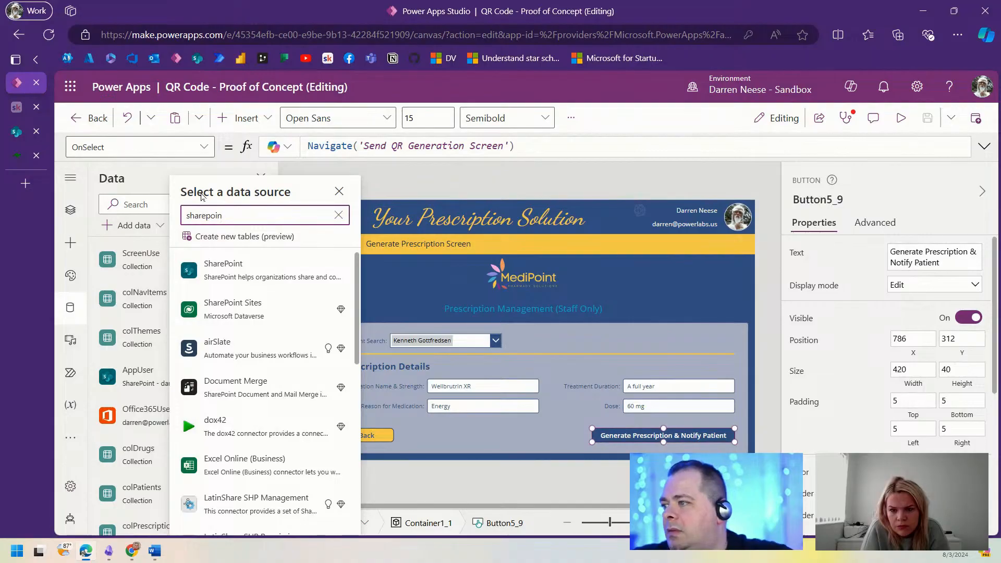
left_click(224, 268)
left_click(261, 299)
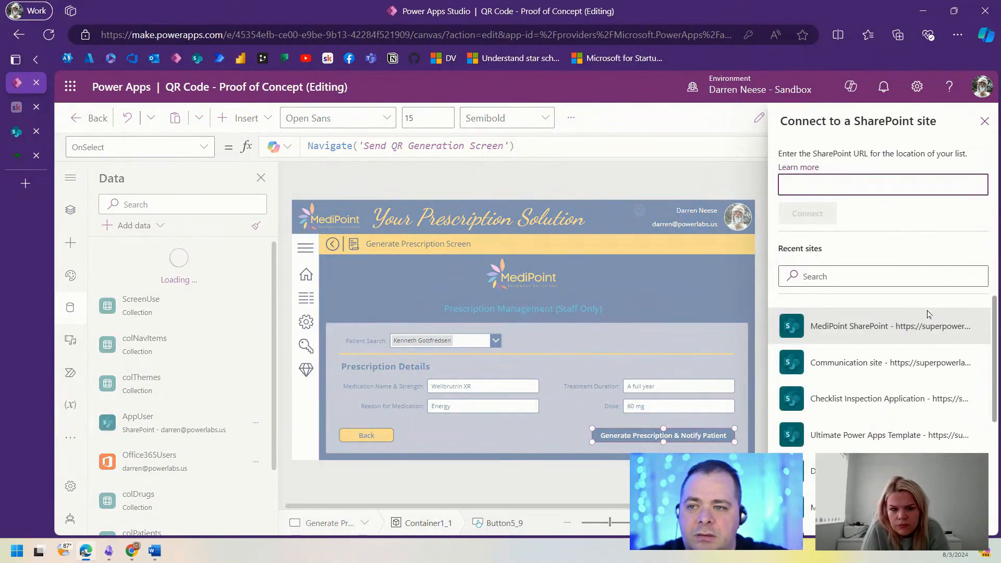
left_click(840, 333)
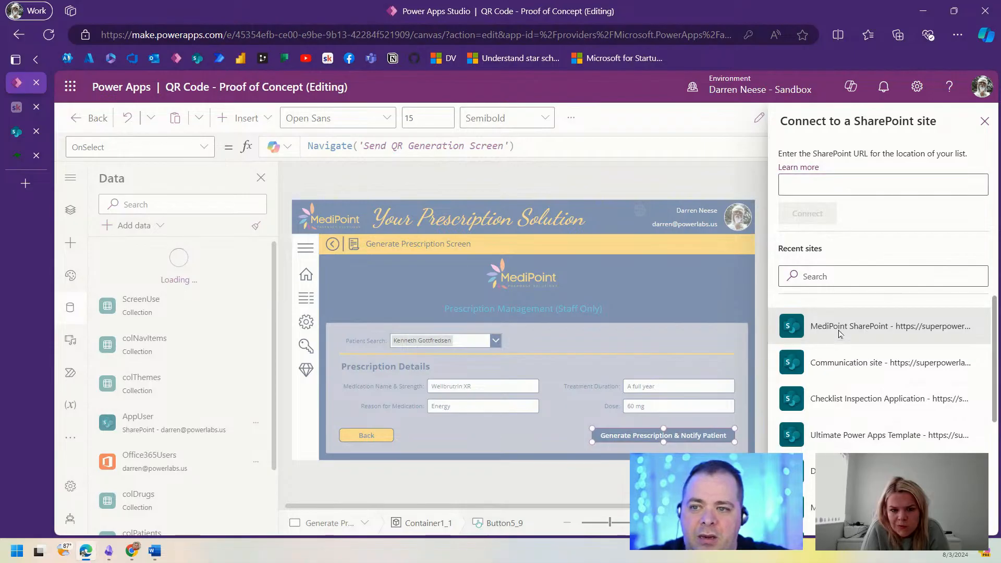
left_click(789, 242)
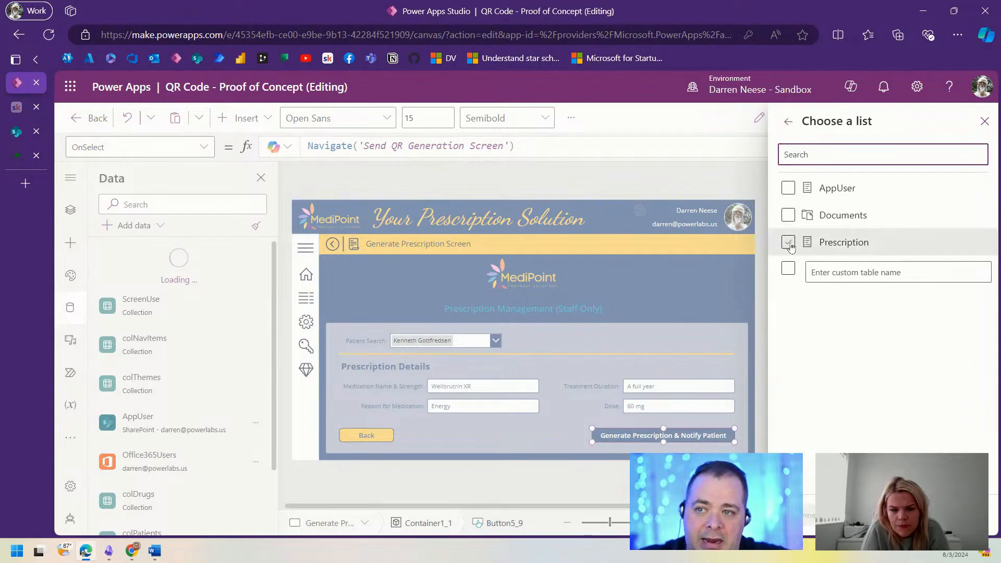
left_click(811, 517)
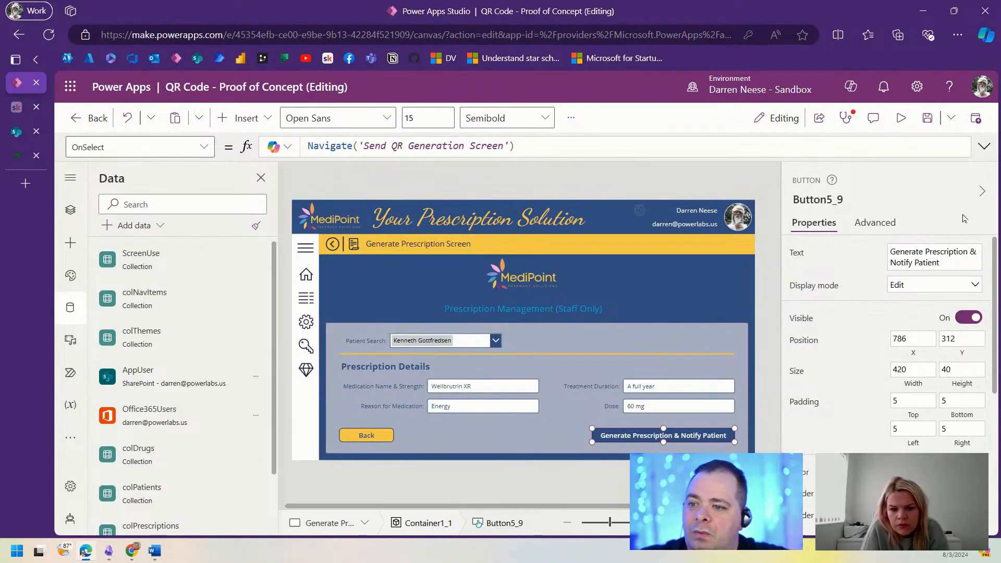
Step: Insert a Patch(Prescription, …) call on a new line above the Navigate call in OnSelect
left_click(988, 148)
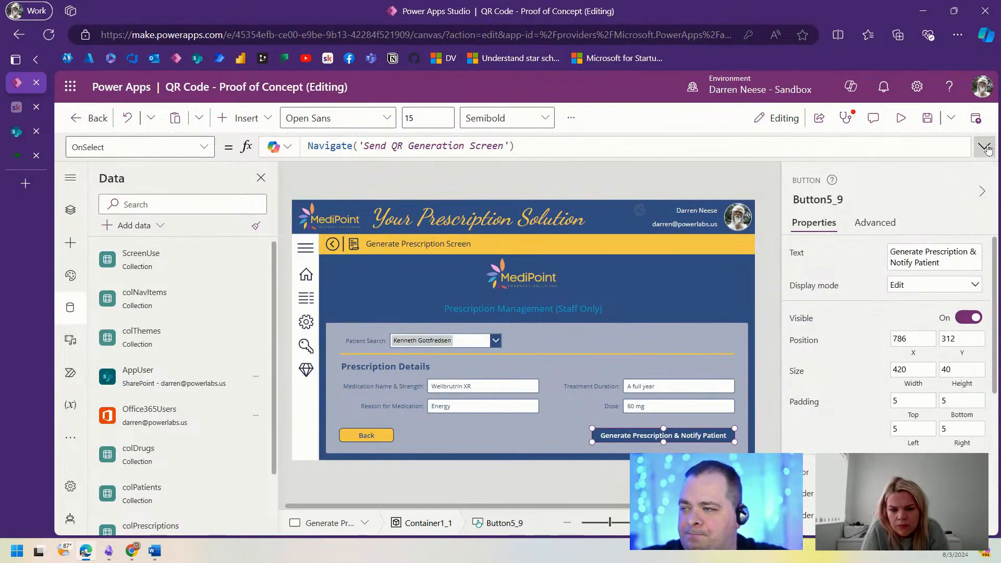
key("Return")
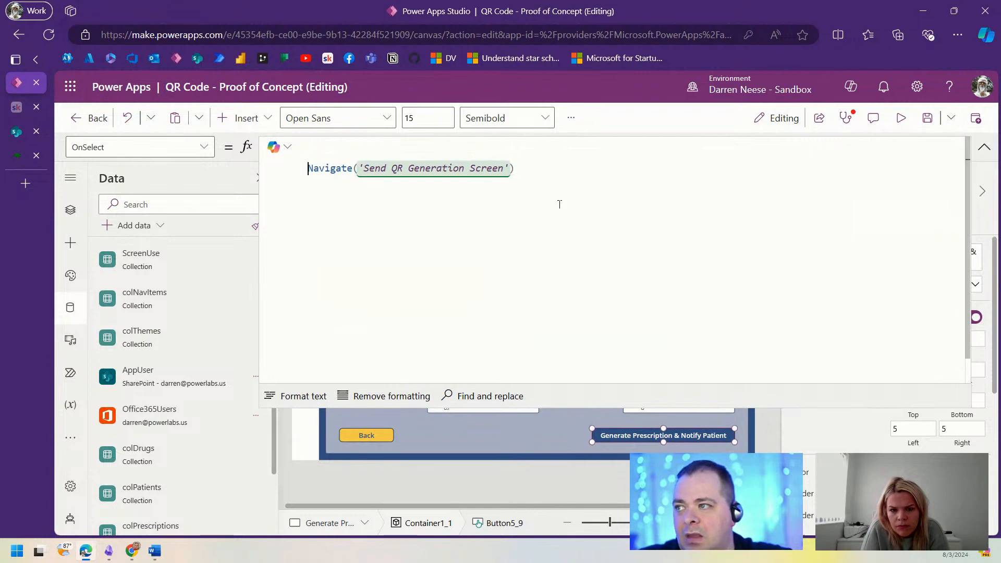
type("Patch();'")
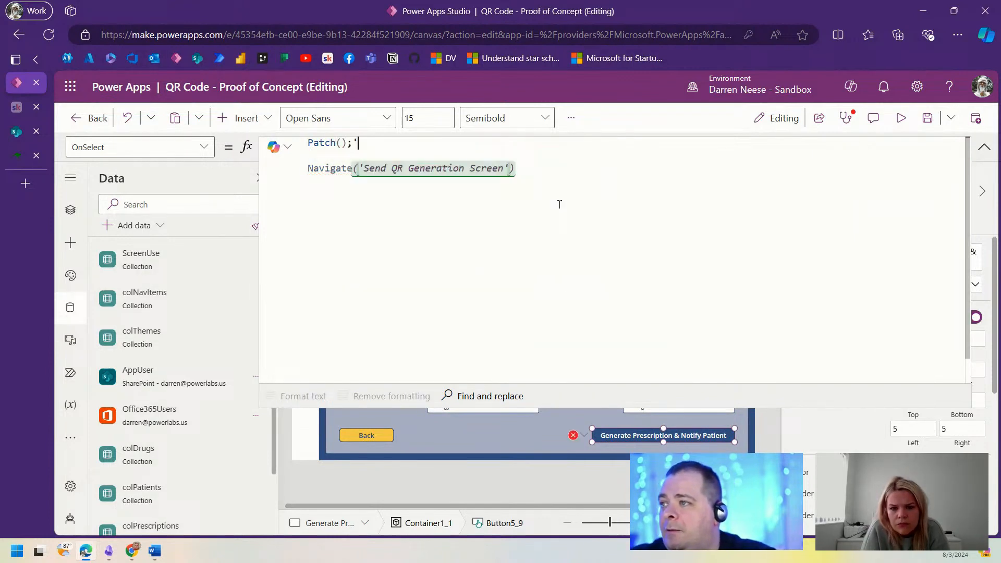
key("BackSpace")
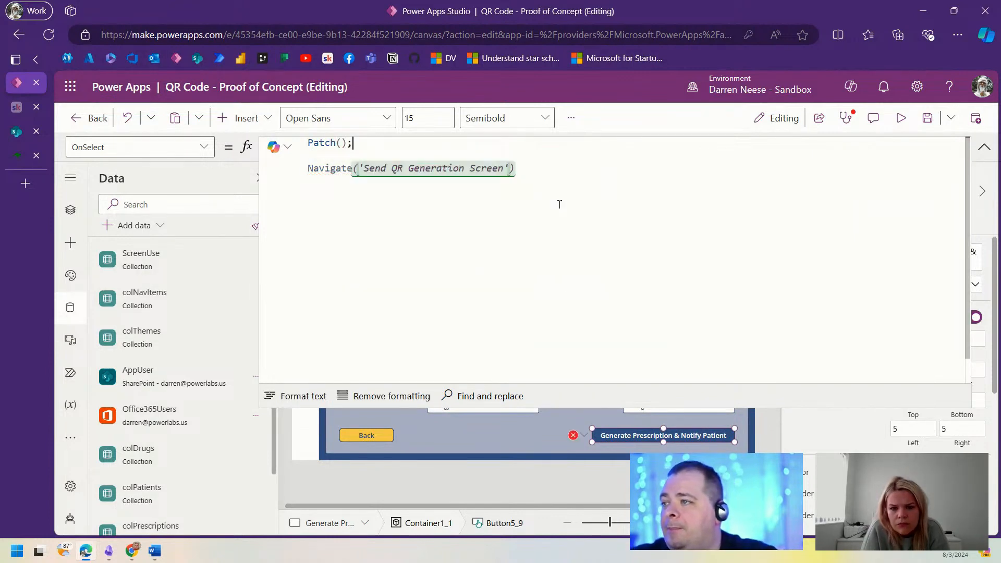
key("Left")
key("Left")
key("Return")
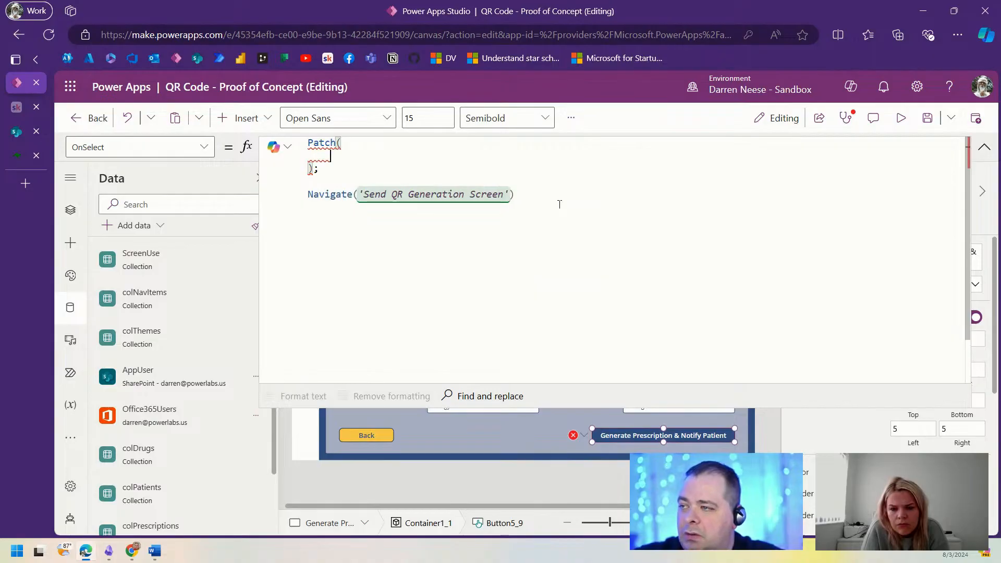
type("Pre")
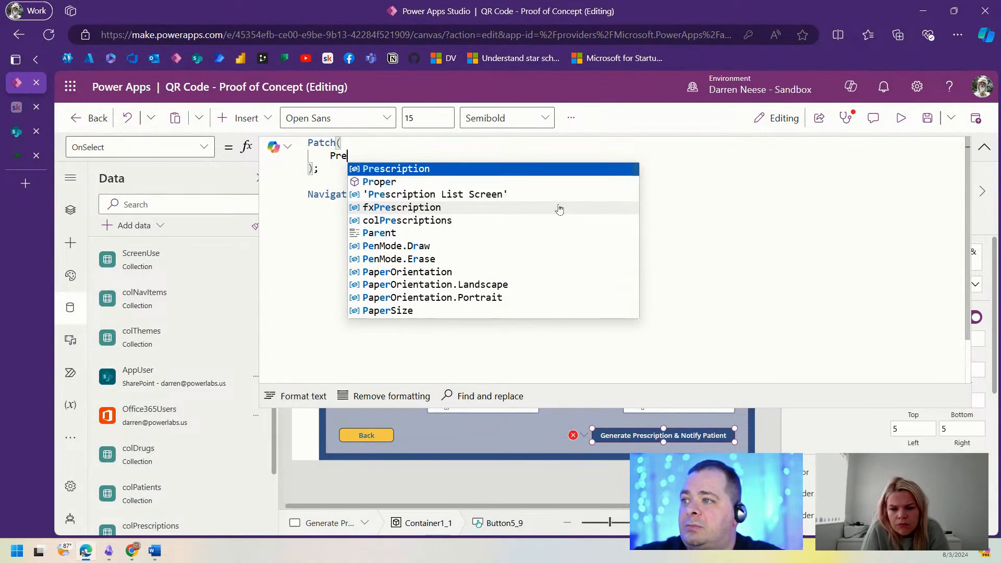
type("scription,")
key("Return")
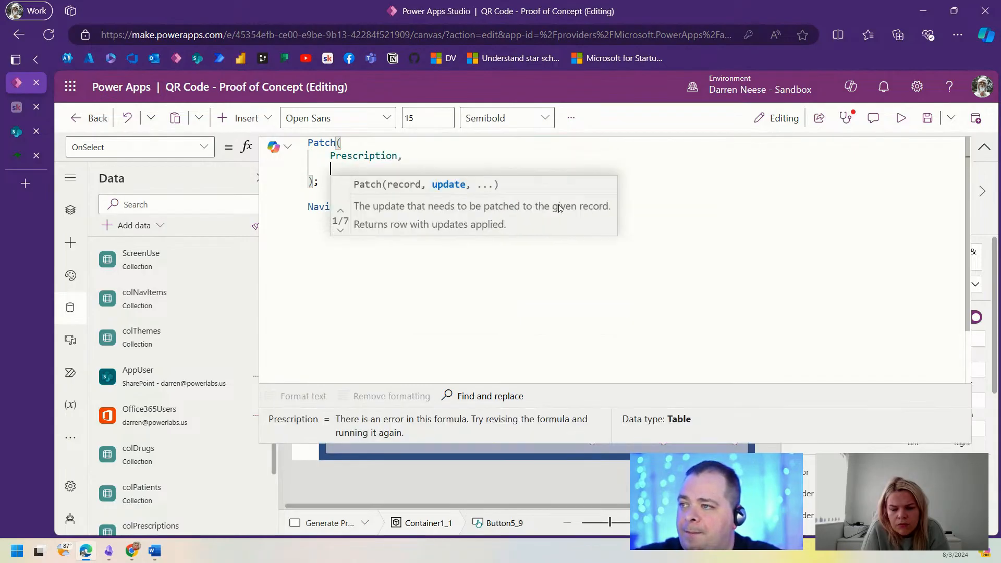
Step: Add Defaults(Prescription) and a record argument beginning with the PatientID field
type("Defaults(")
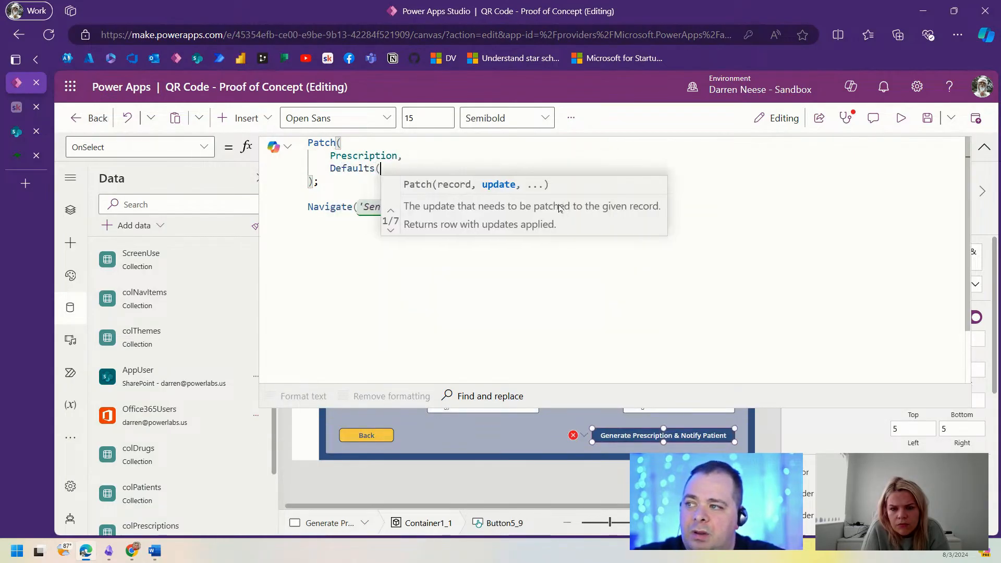
double_click(359, 155)
key("ctrl+c")
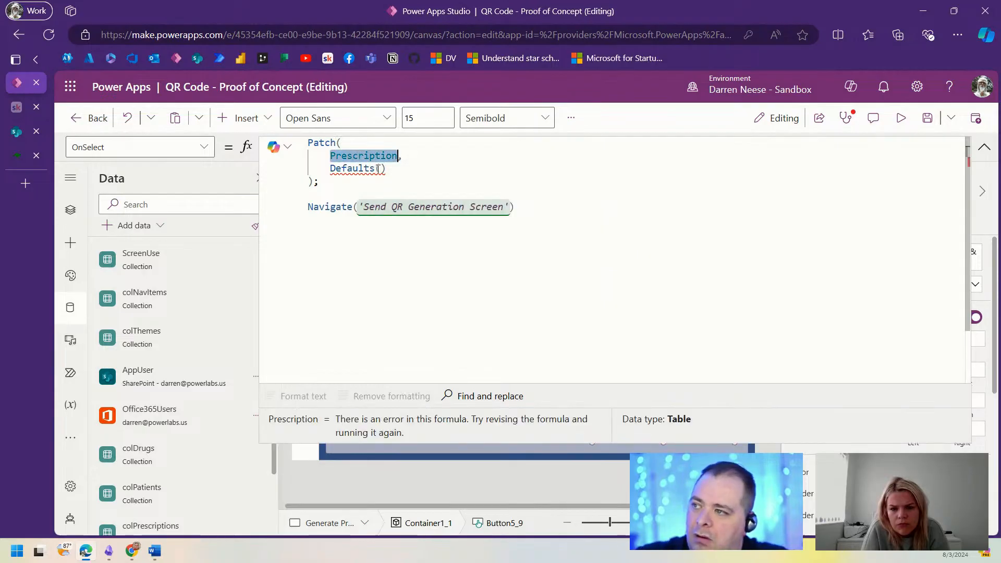
left_click(379, 169)
key("ctrl+v")
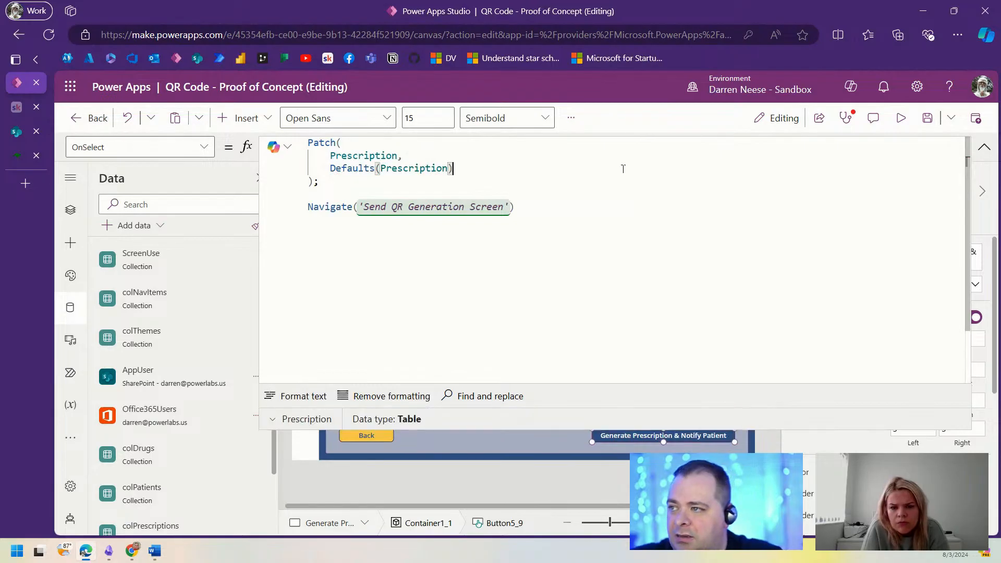
type(",")
key("shift+Return")
type("{")
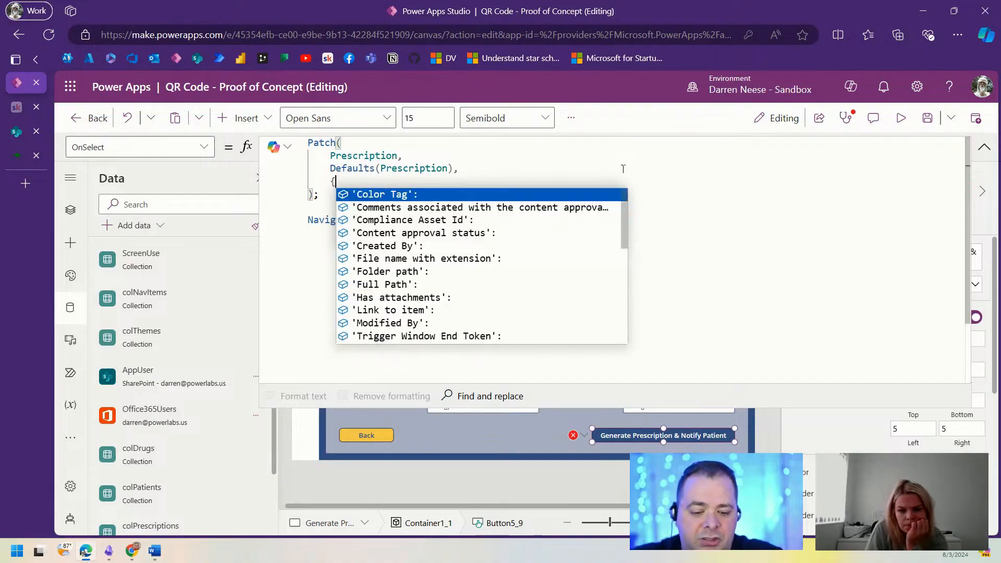
key("Escape")
key("shift+Return")
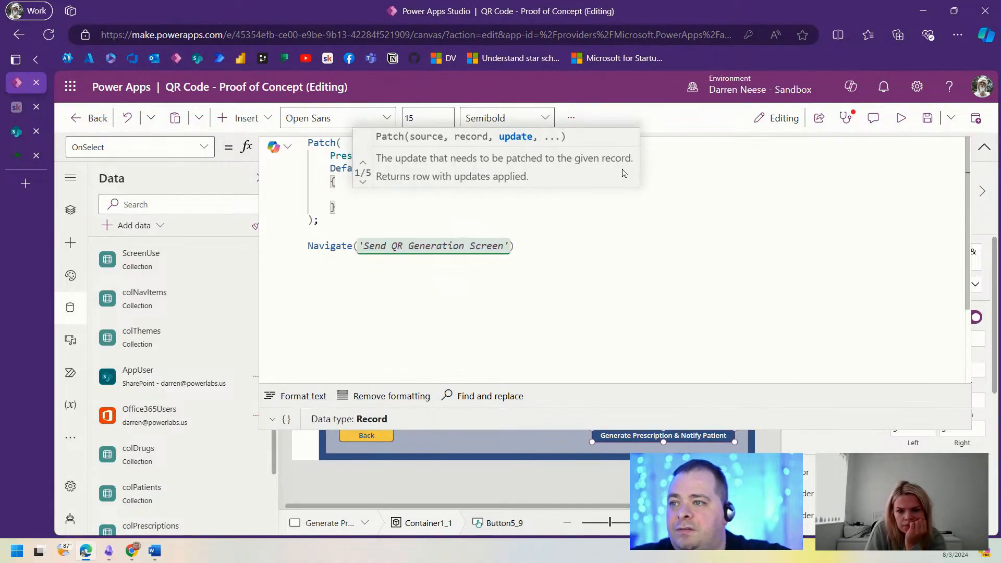
key("Escape")
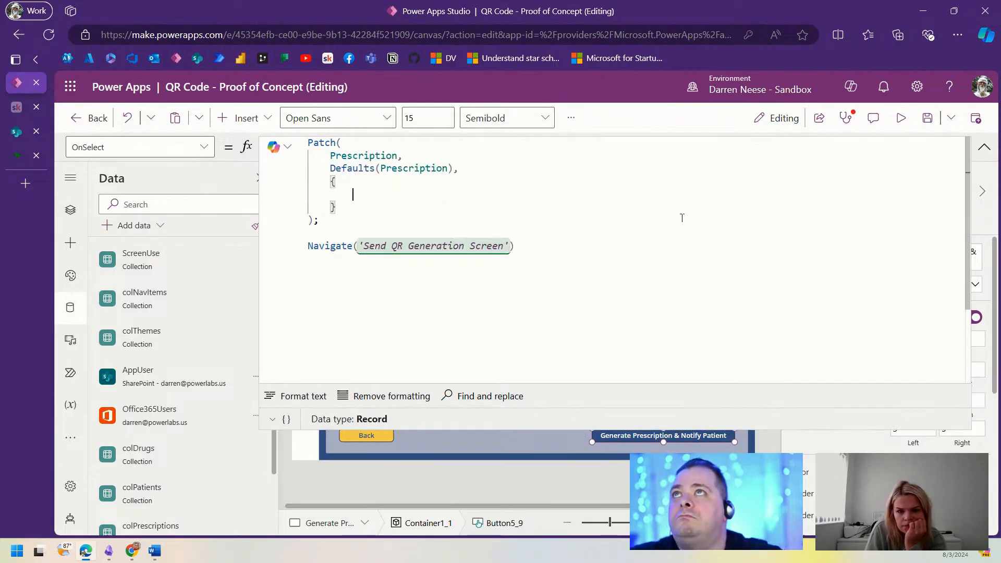
type("Pat")
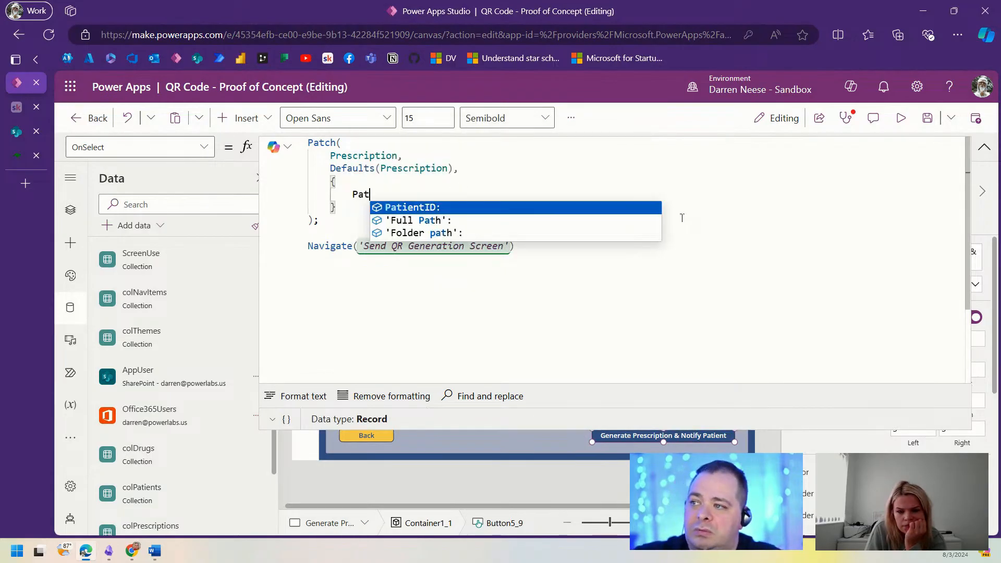
key("Tab")
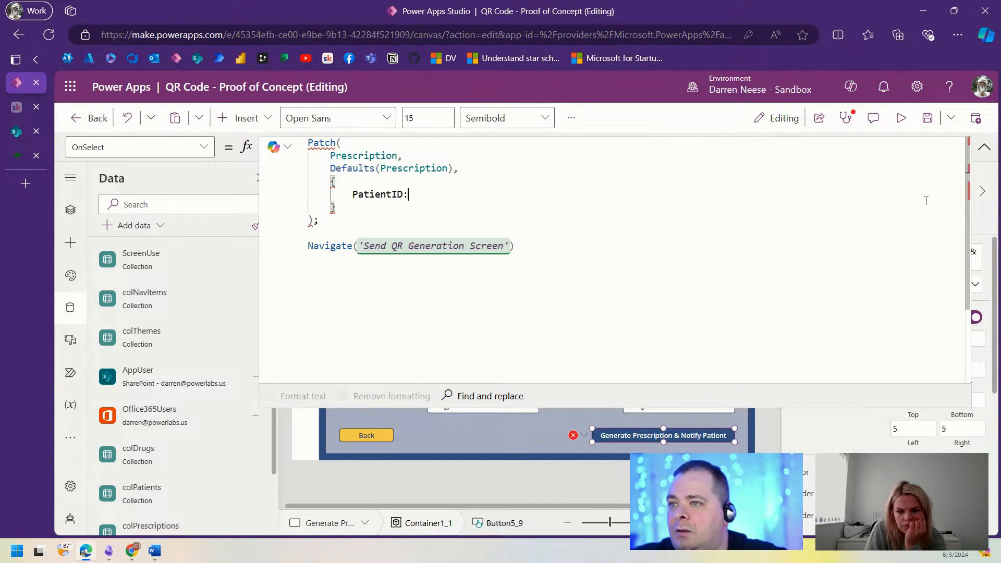
left_click(984, 147)
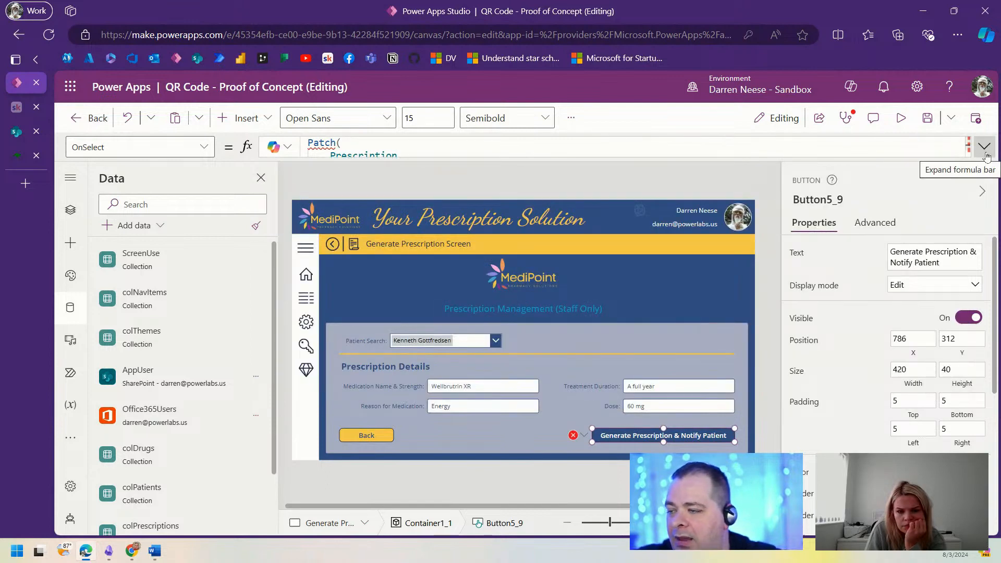
Step: Confirm the patient combo box is named cboPatient, then reselect the Generate Prescription button
left_click(443, 340)
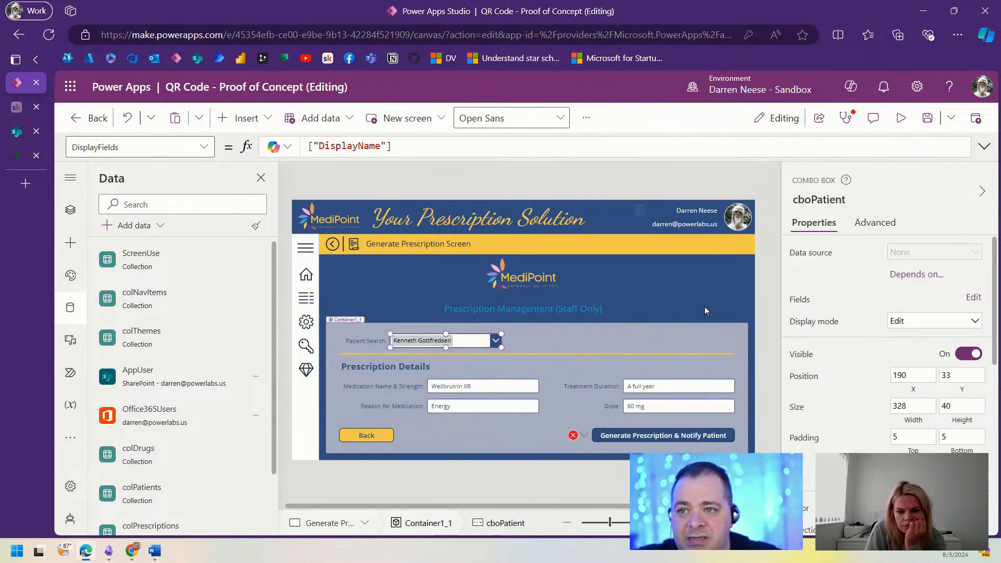
left_click(819, 200)
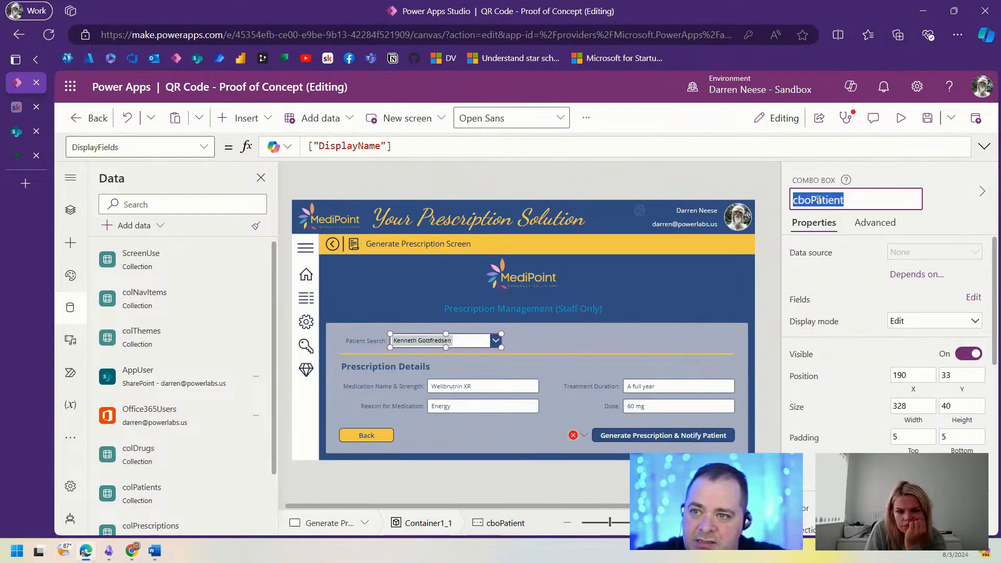
left_click(701, 435)
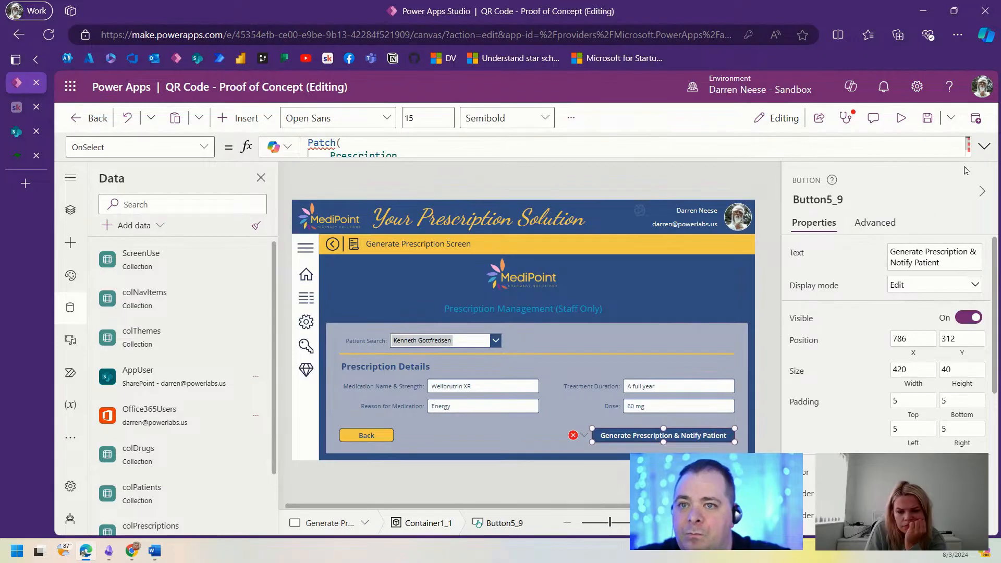
left_click(984, 147)
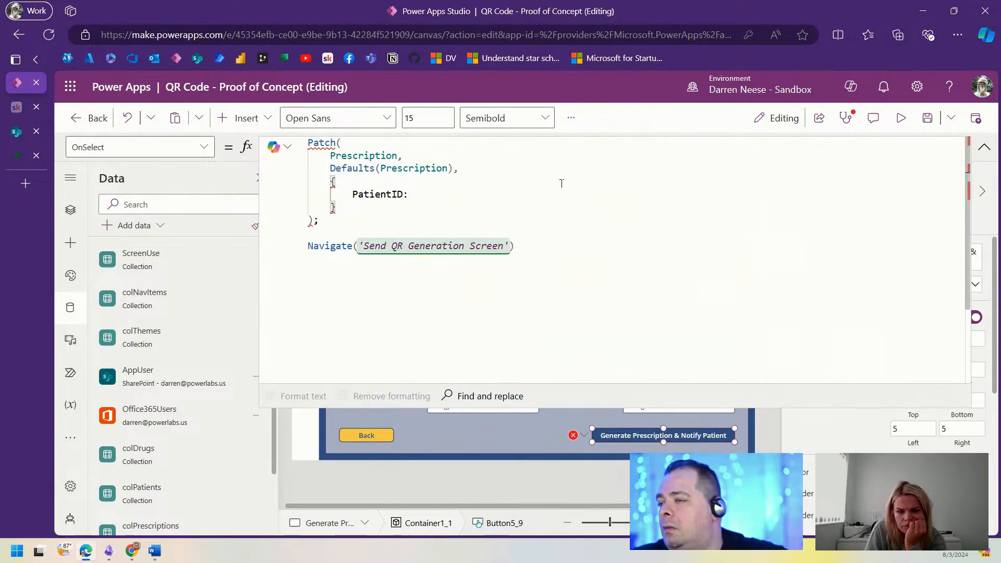
Step: Set PatientID to cboPatient.Selected.Id and start a DoctorID field on the next line
type("cboPatient.")
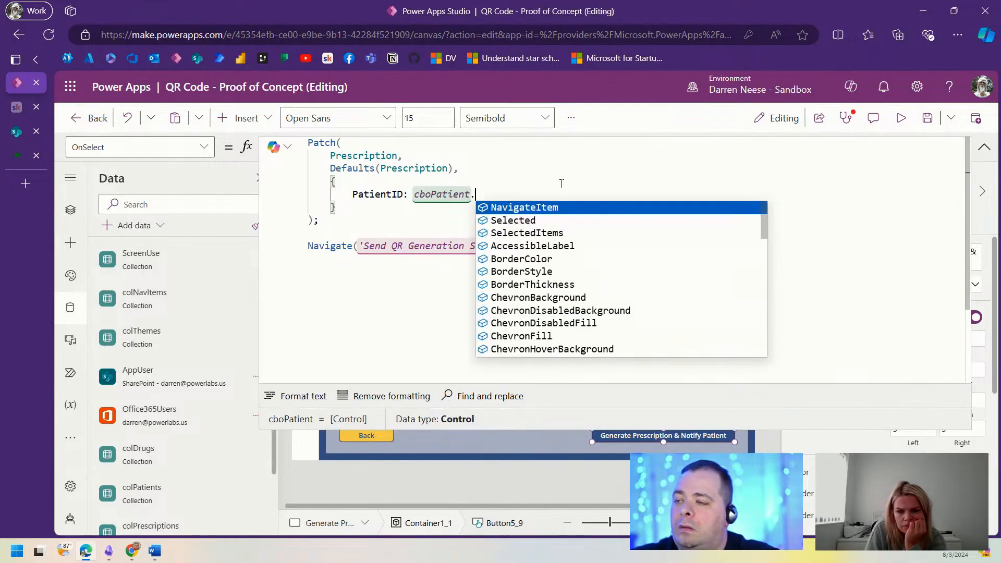
type("sel")
key("Tab")
type(".")
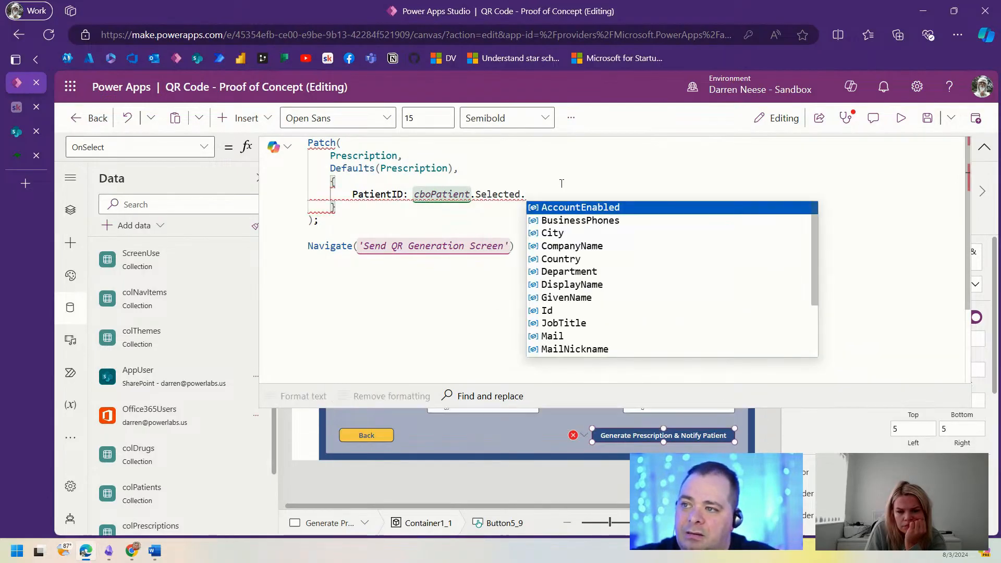
type("Id")
key("Tab")
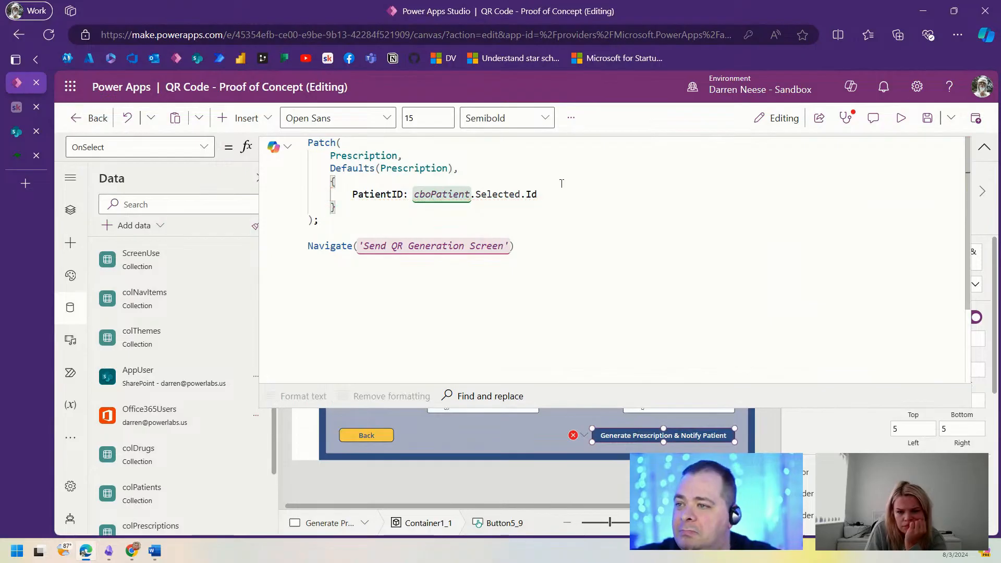
type(",")
key("Return")
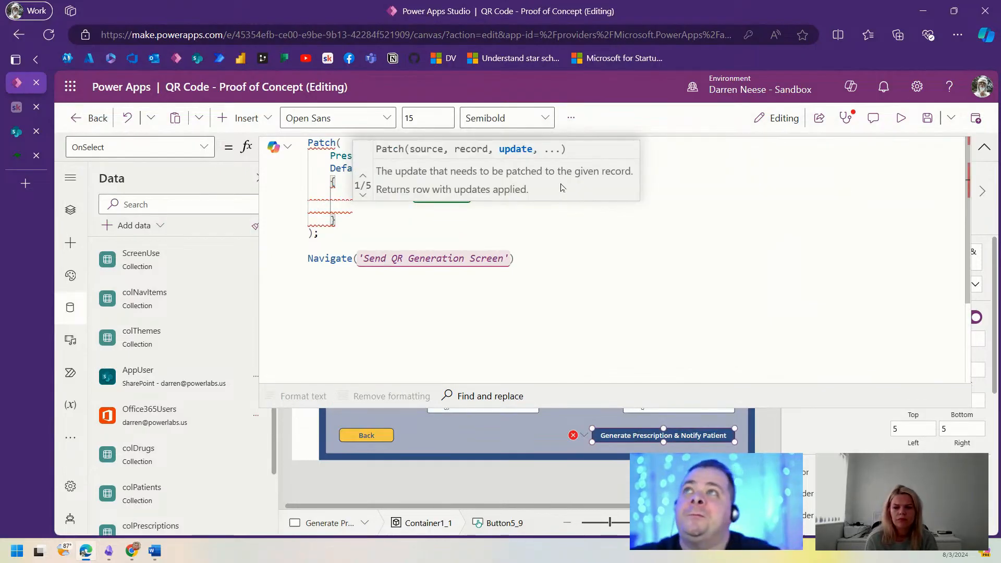
type("DoctorID:")
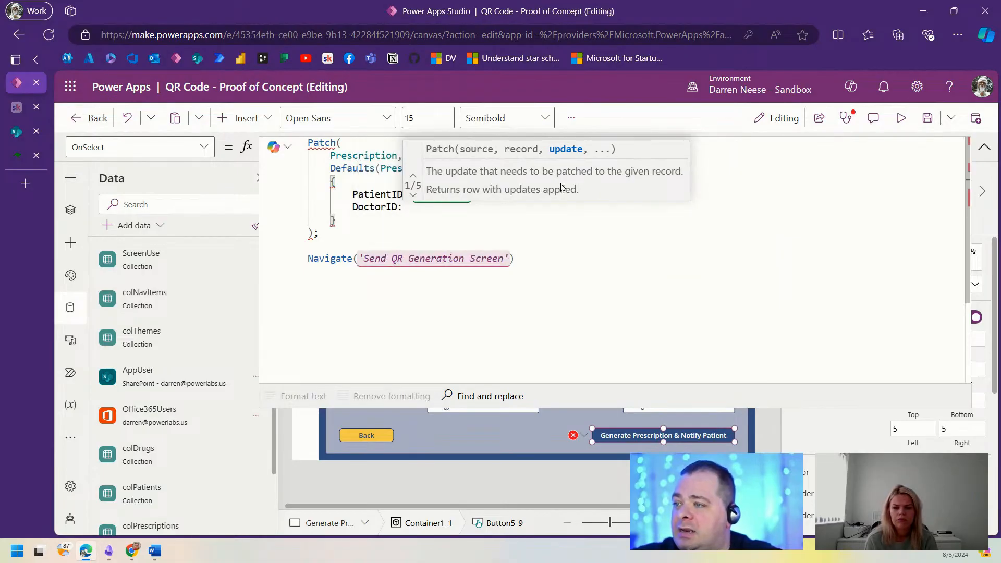
left_click(983, 147)
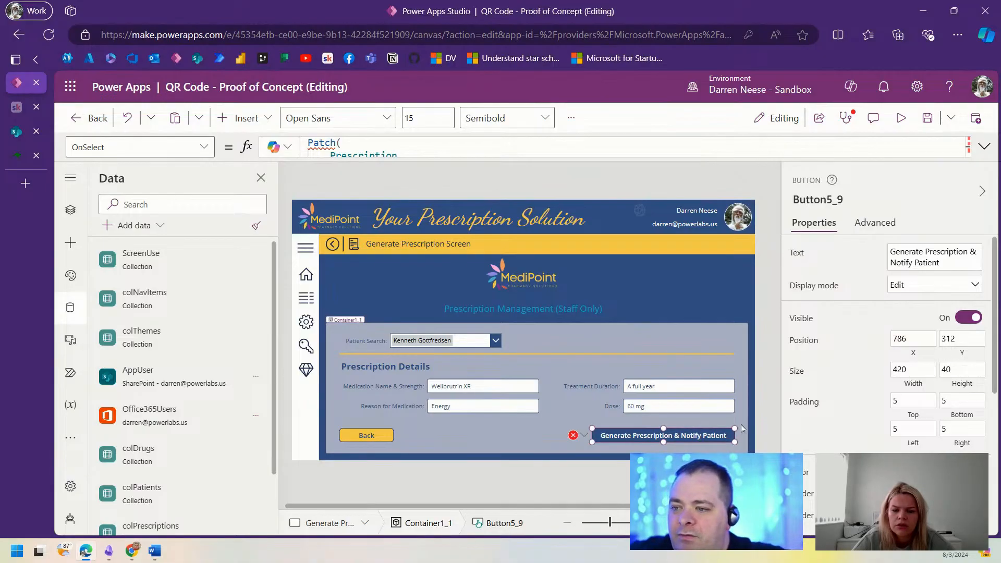
Step: Set DoctorID to LookUp(AppUser, Email = User().Email, ID)
left_click(983, 148)
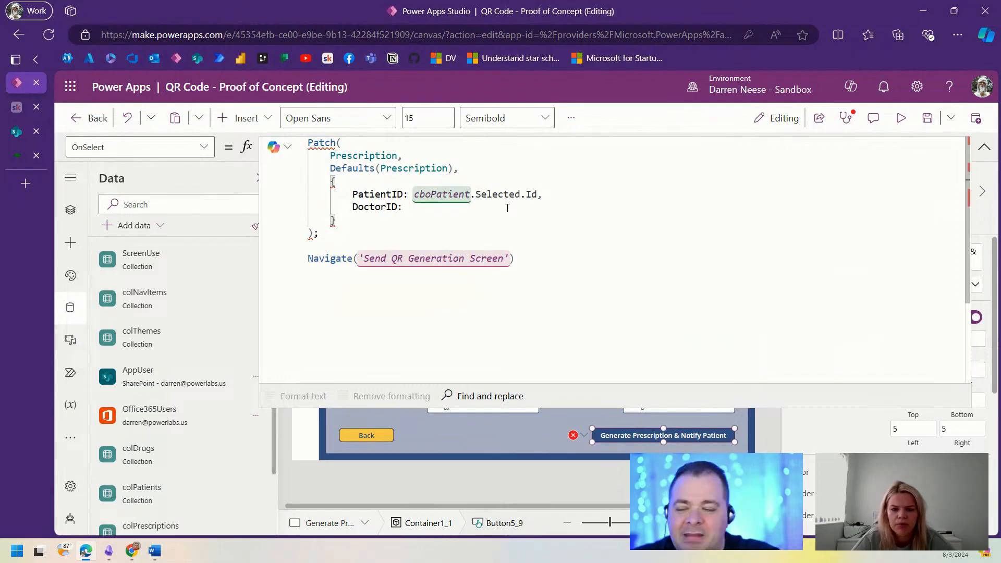
type("Look")
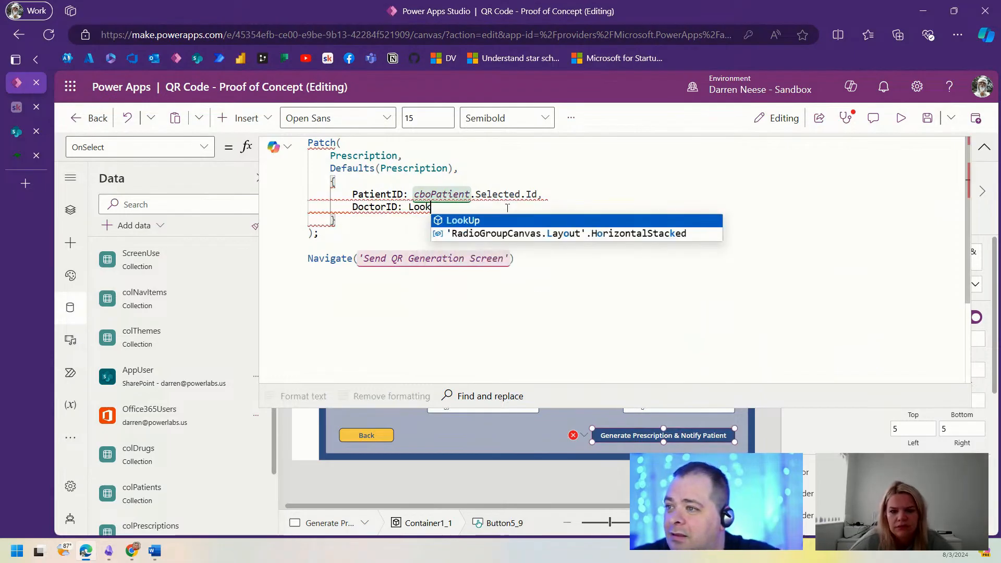
key("Tab")
type("()")
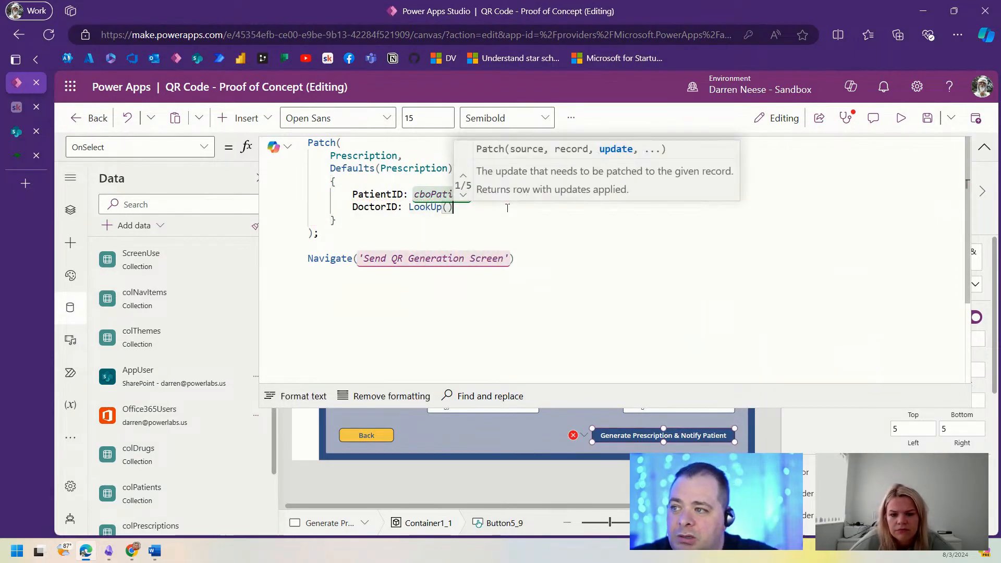
key("Left")
type("App")
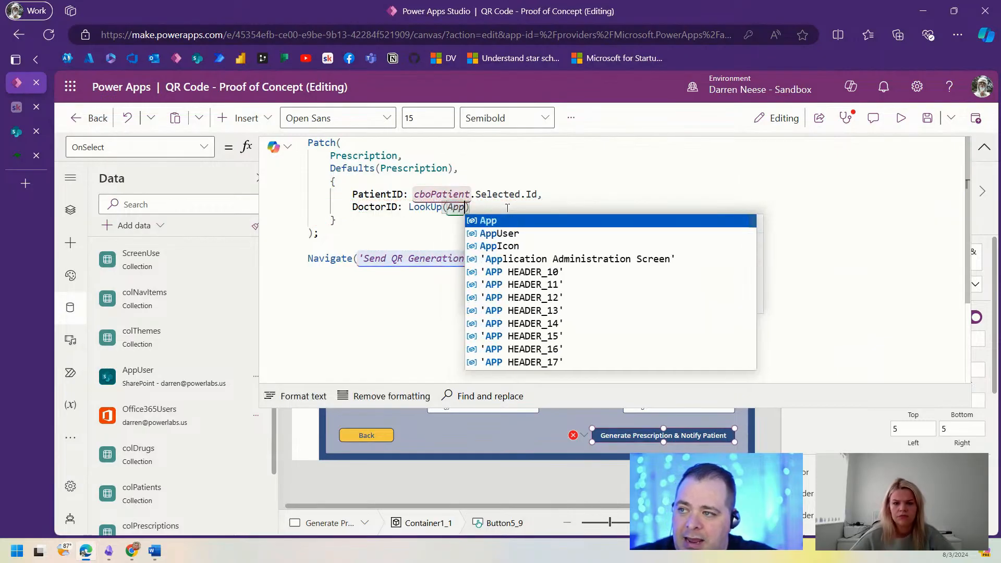
type("User, ")
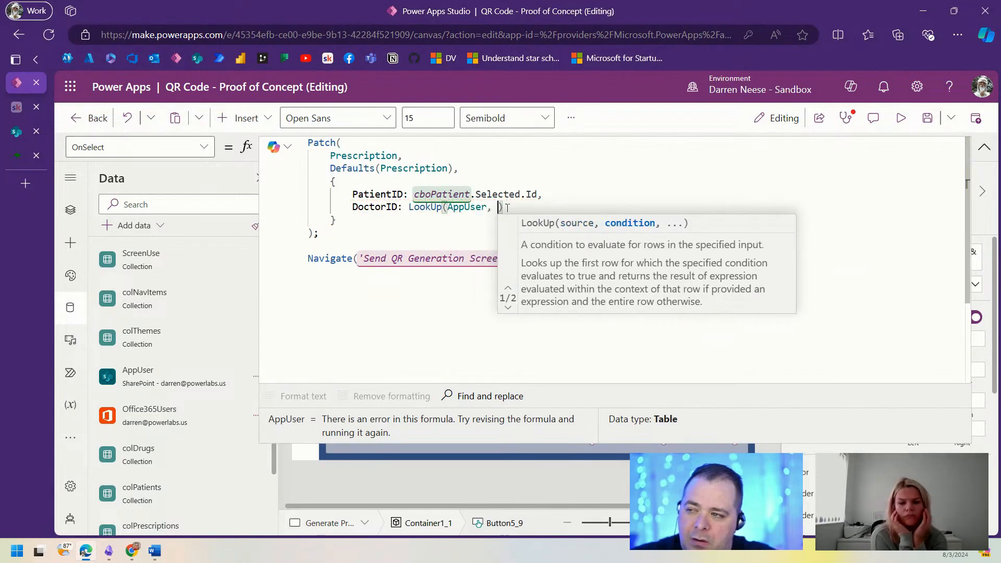
type("Email = ")
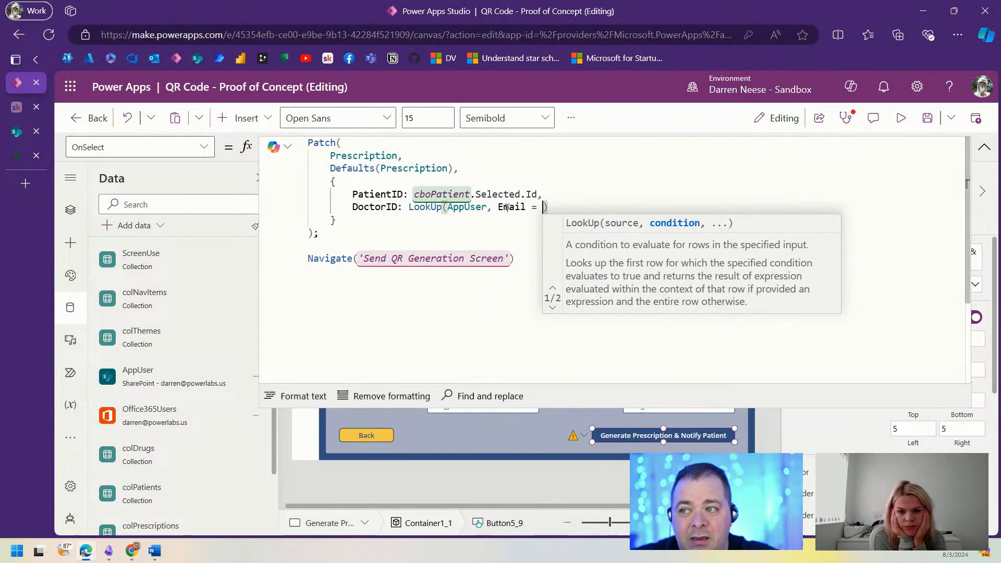
type("User()")
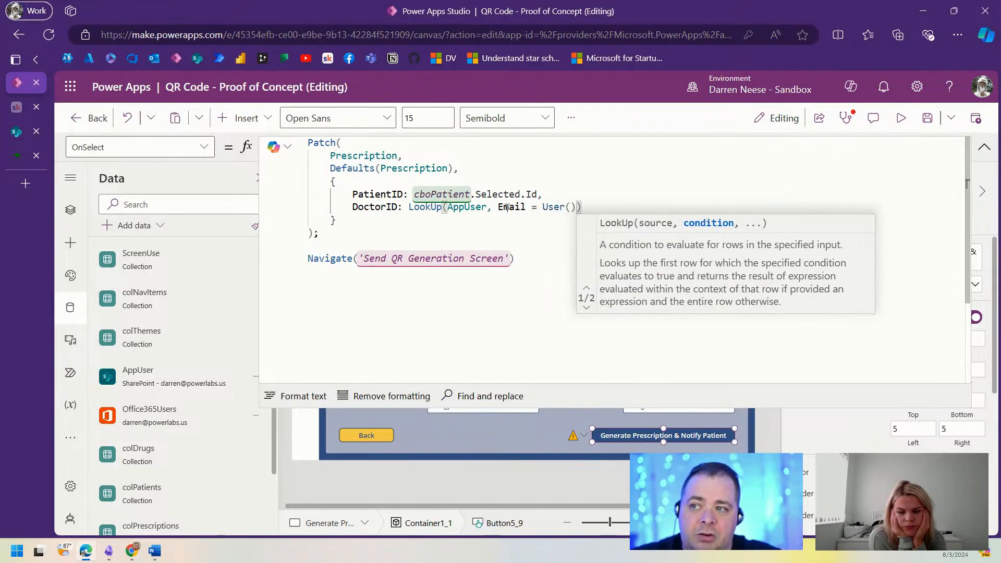
type(".Email")
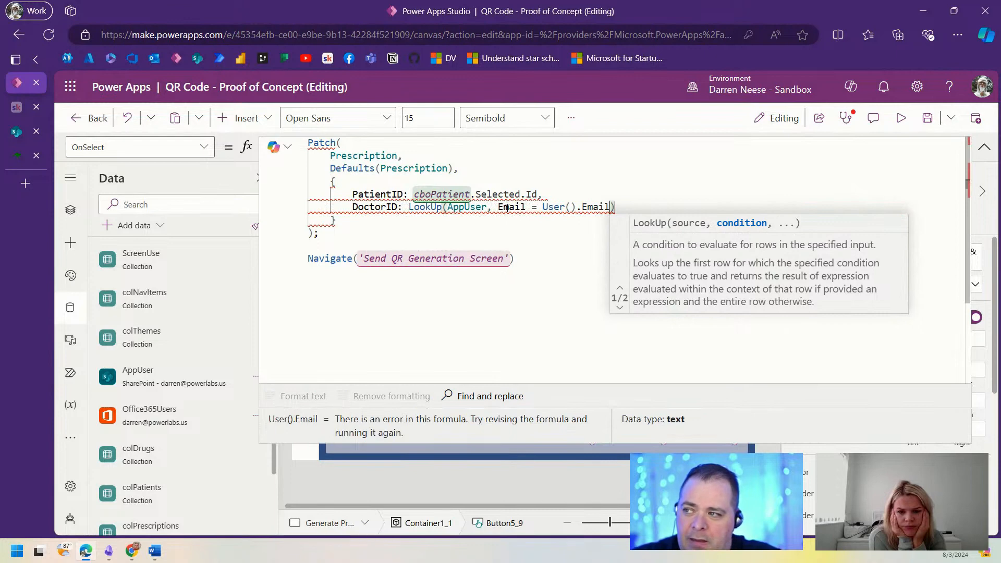
type(", ID")
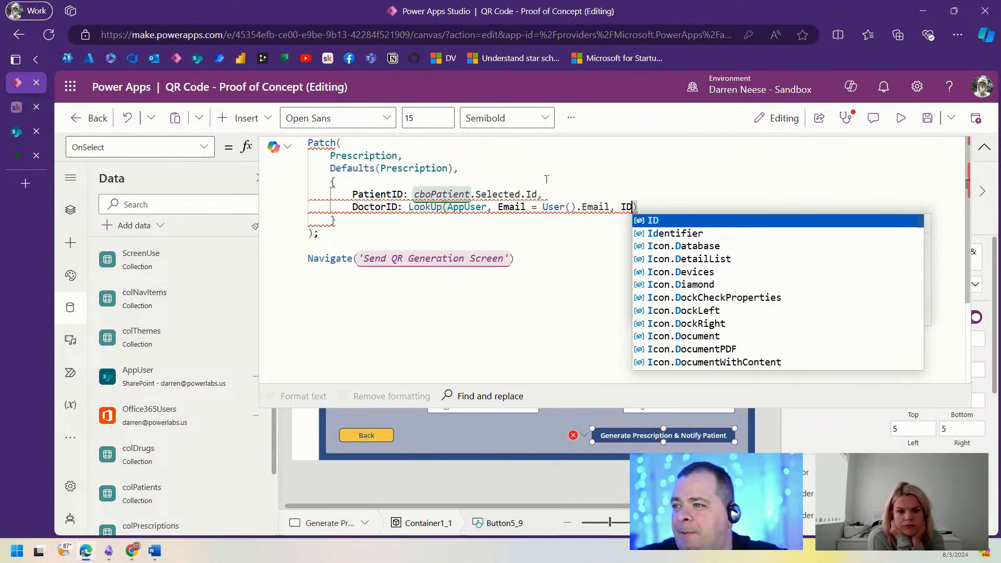
Step: Inspect the lookup's type-mismatch errors and start wrapping it in Value(
left_click(546, 178)
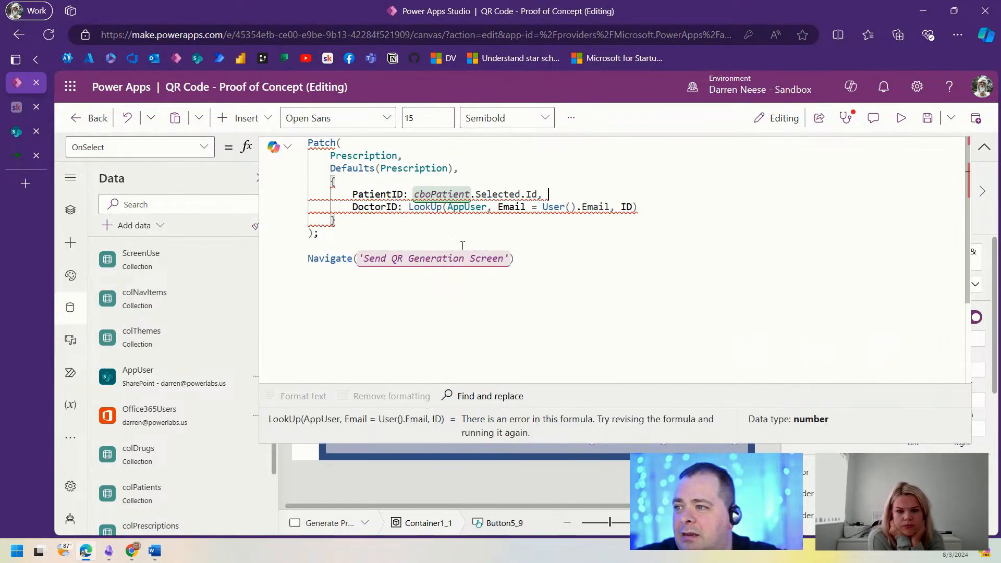
mouse_move(422, 206)
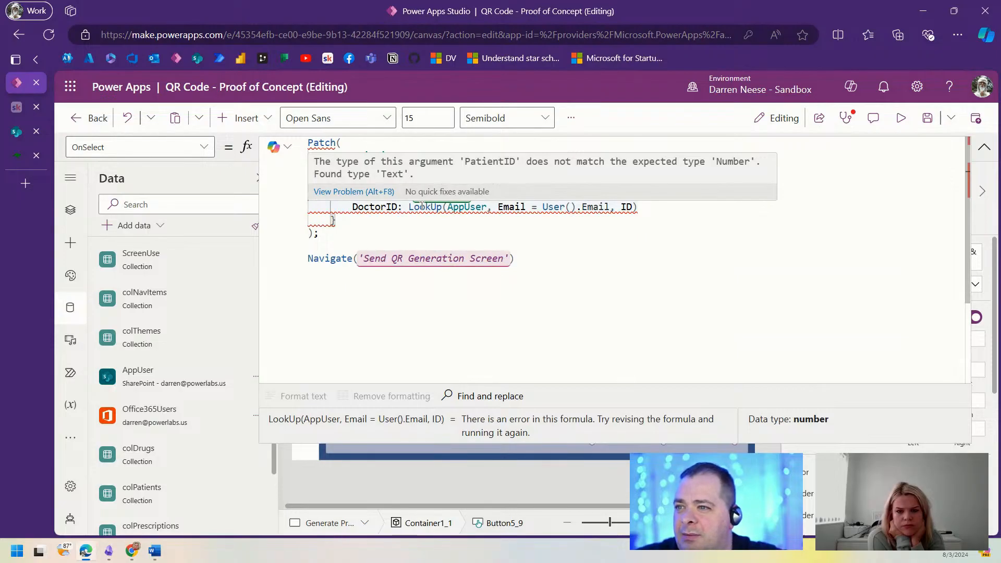
left_click(665, 205)
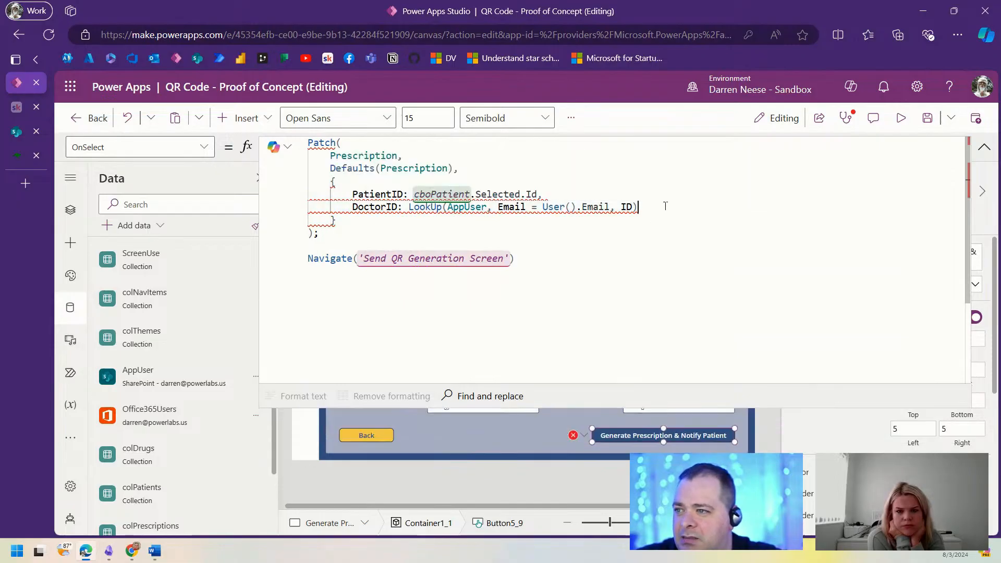
left_click(460, 207)
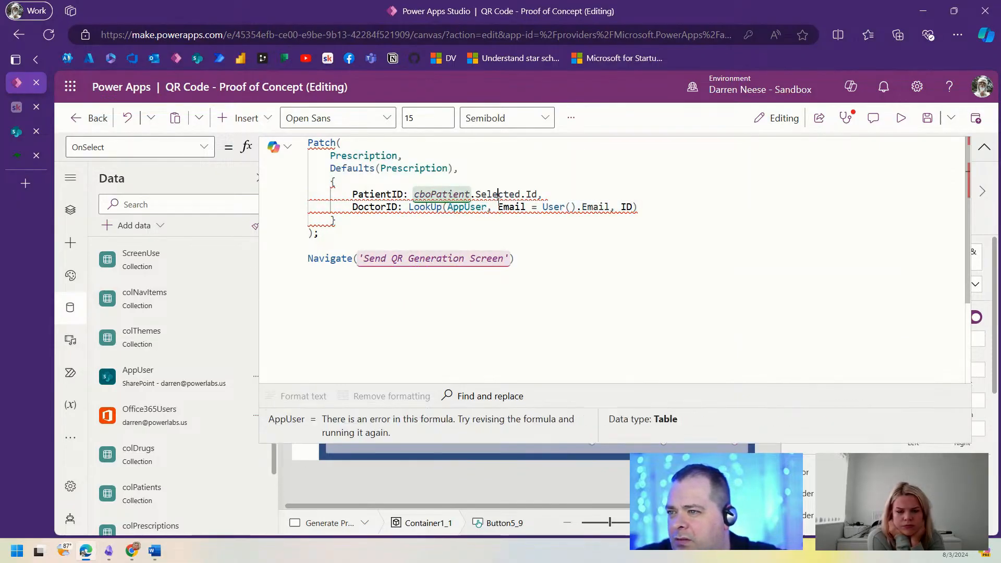
left_click(650, 206)
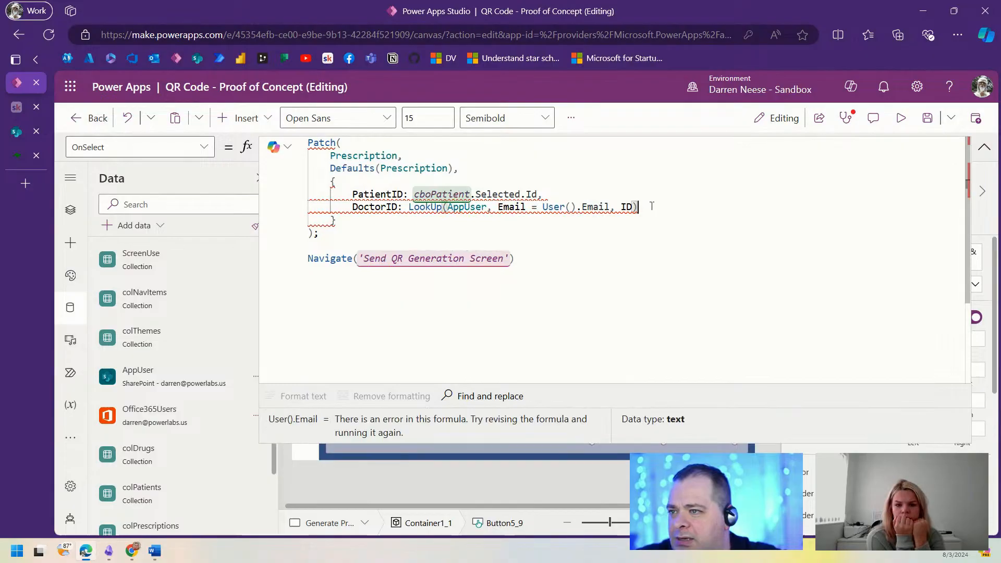
left_click(510, 207)
left_click(595, 207)
left_click(671, 207)
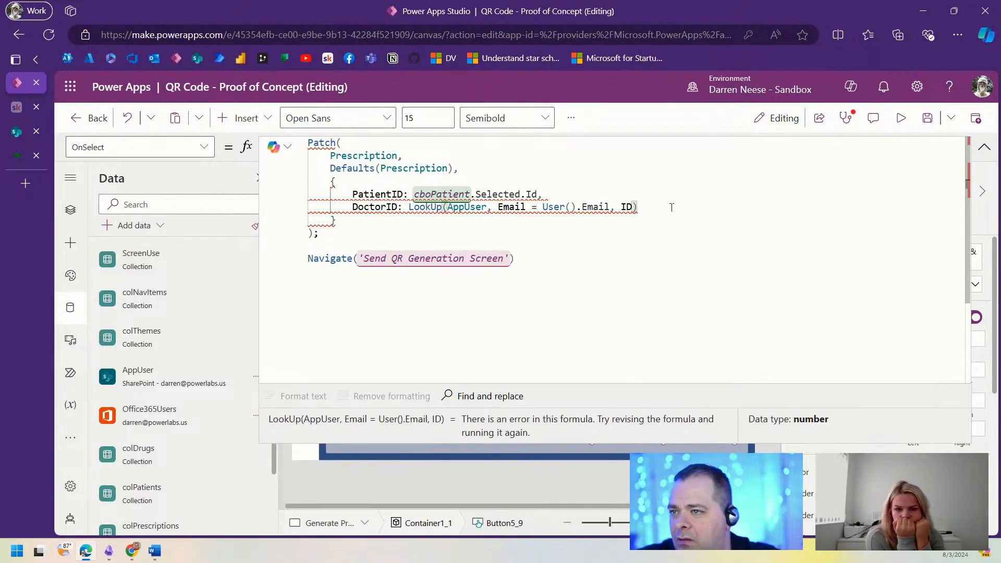
mouse_move(510, 207)
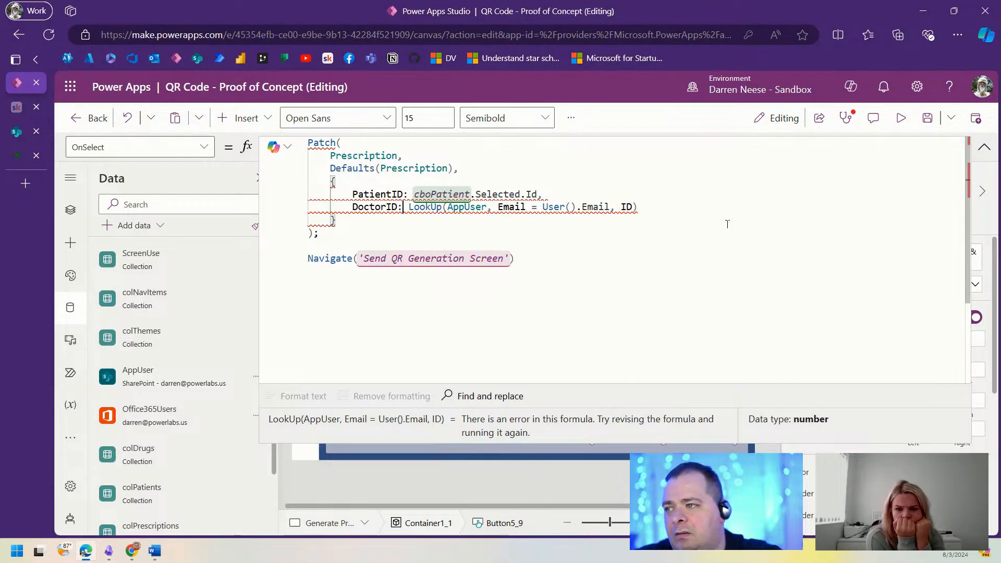
type("Value(")
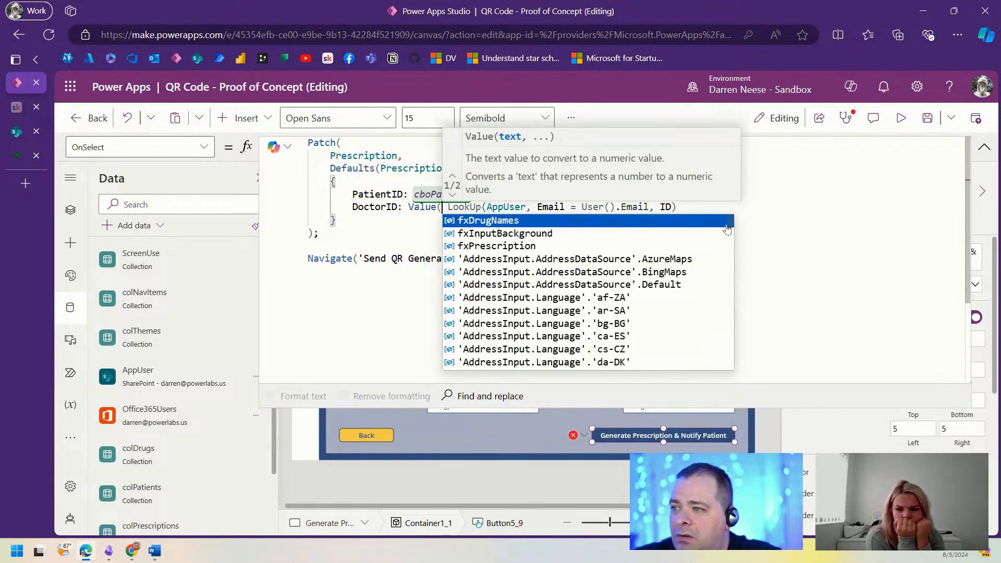
Step: Close the Value( wrapper on DoctorID and check the converted lookup's result
key("End")
type(")")
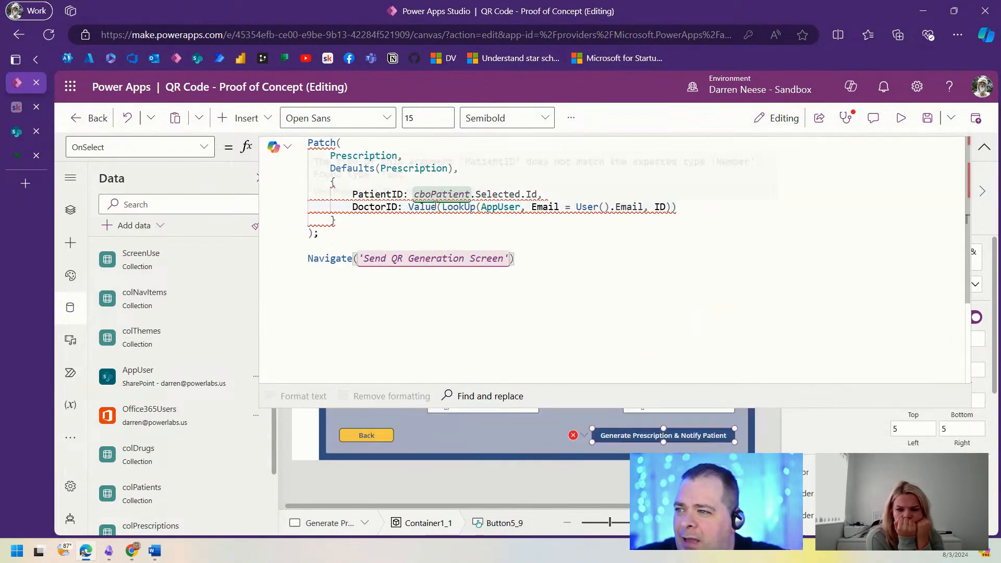
double_click(498, 207)
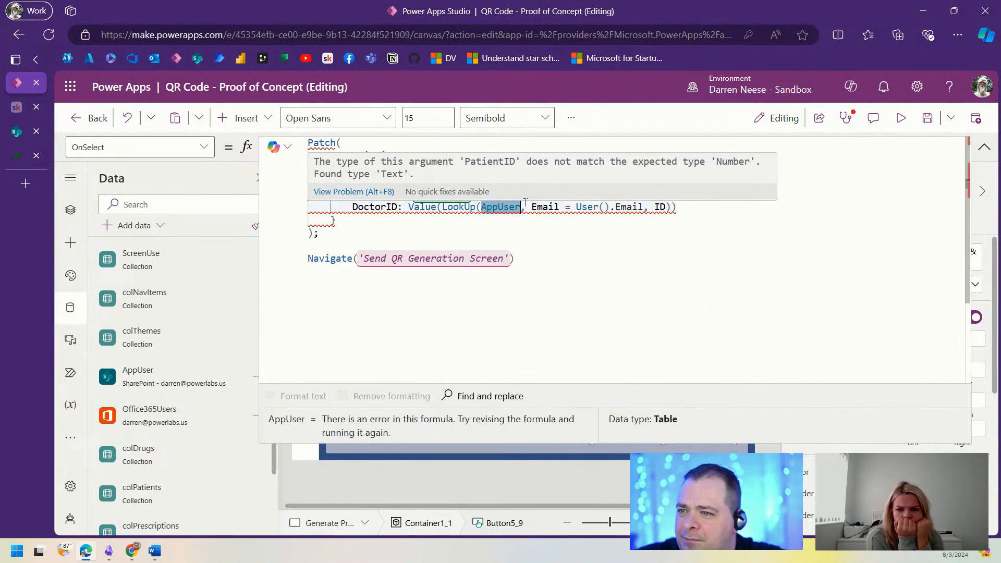
left_click(702, 207)
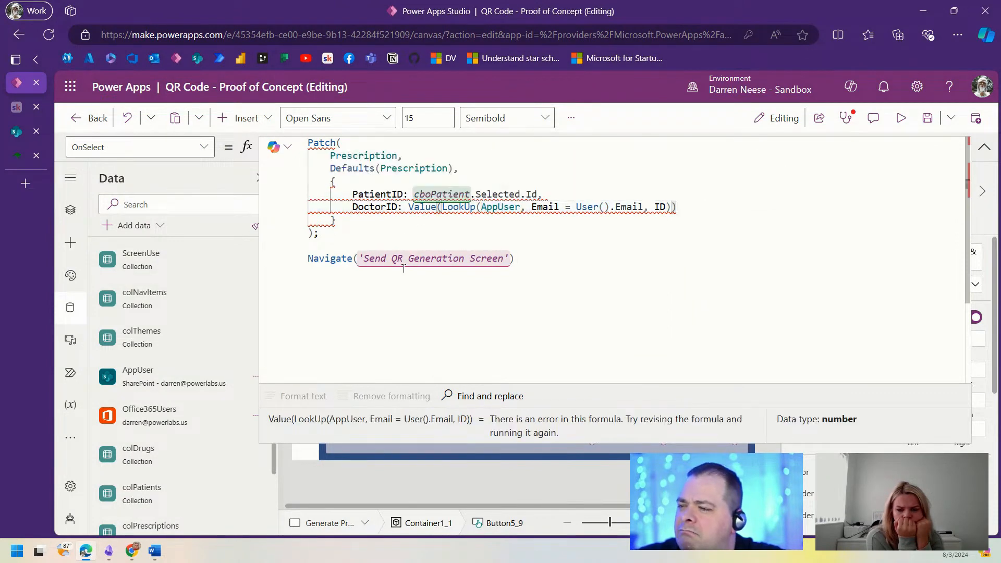
double_click(504, 207)
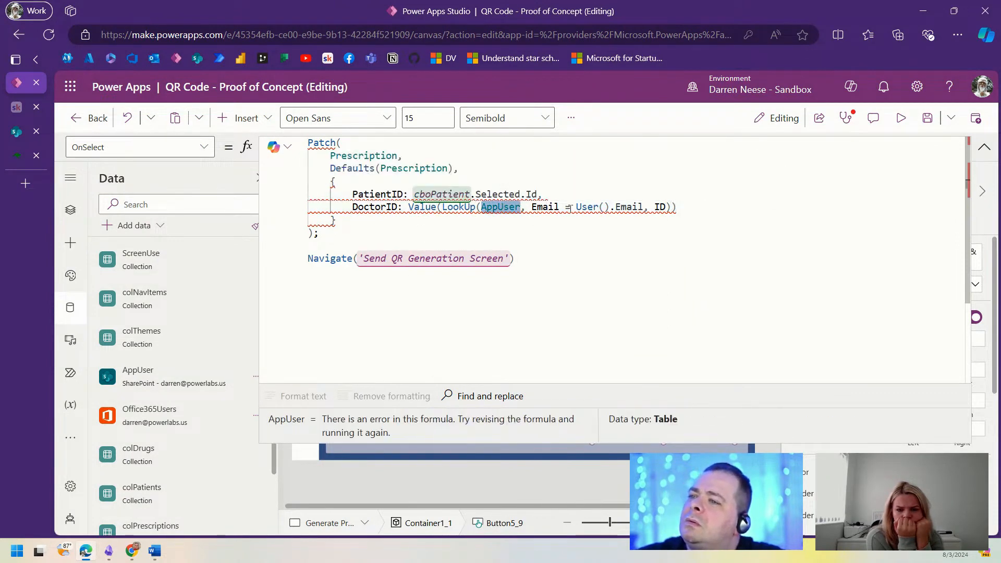
Step: Try commenting out the comma after the PatientID value, then undo the change
left_click(381, 194)
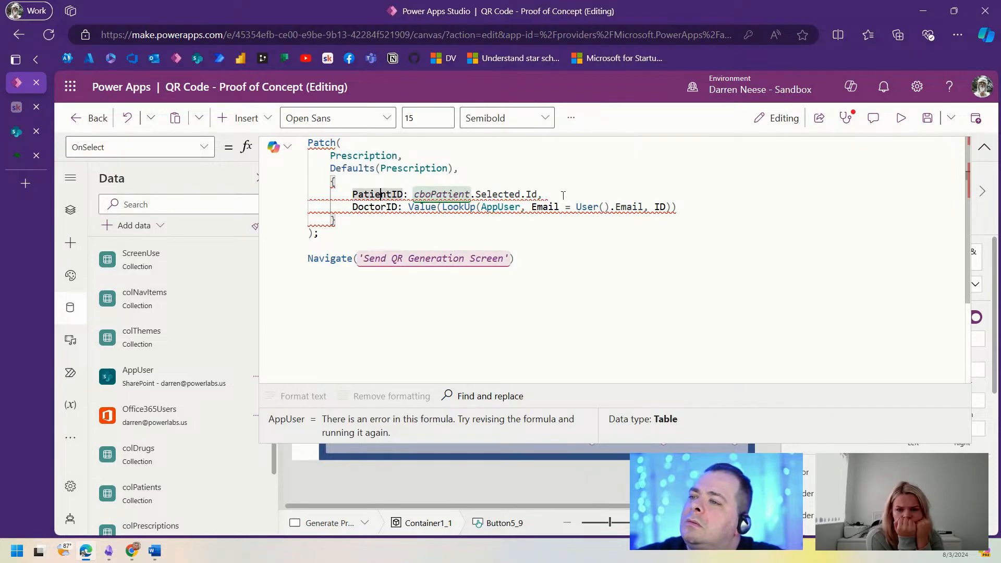
left_click_drag(533, 192, 443, 193)
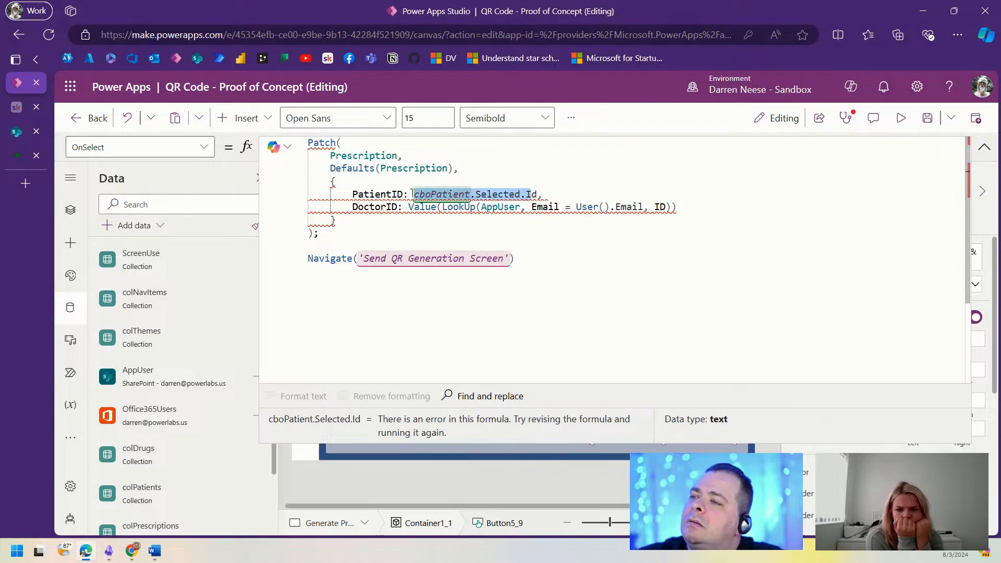
left_click(530, 193)
key("Return")
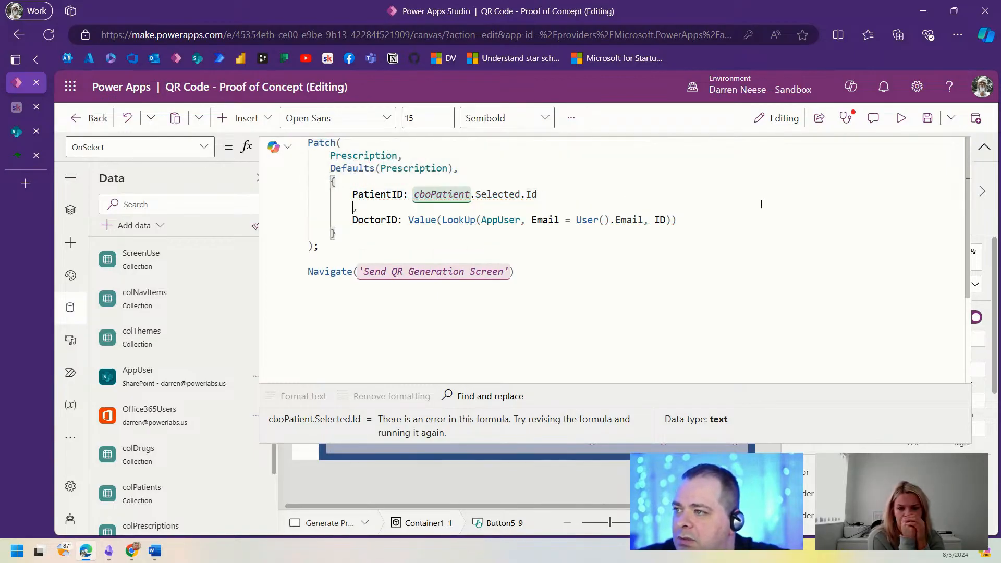
type("//")
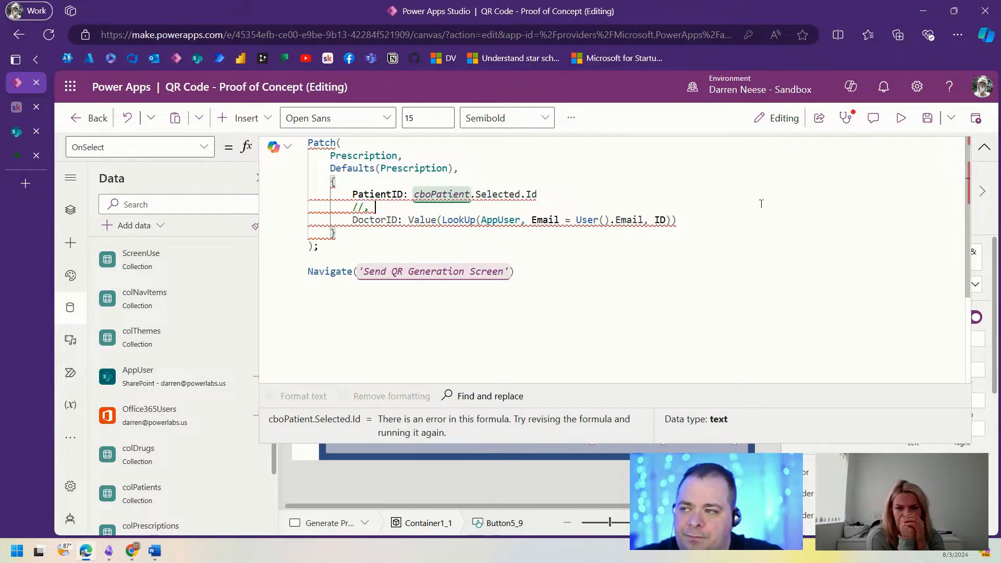
key("End")
key("Delete")
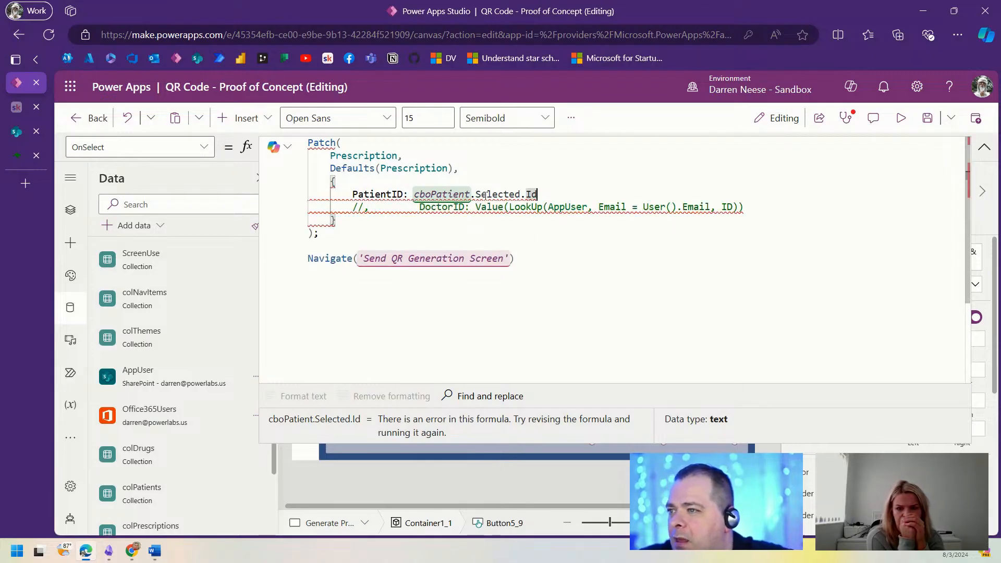
left_click_drag(549, 194, 416, 195)
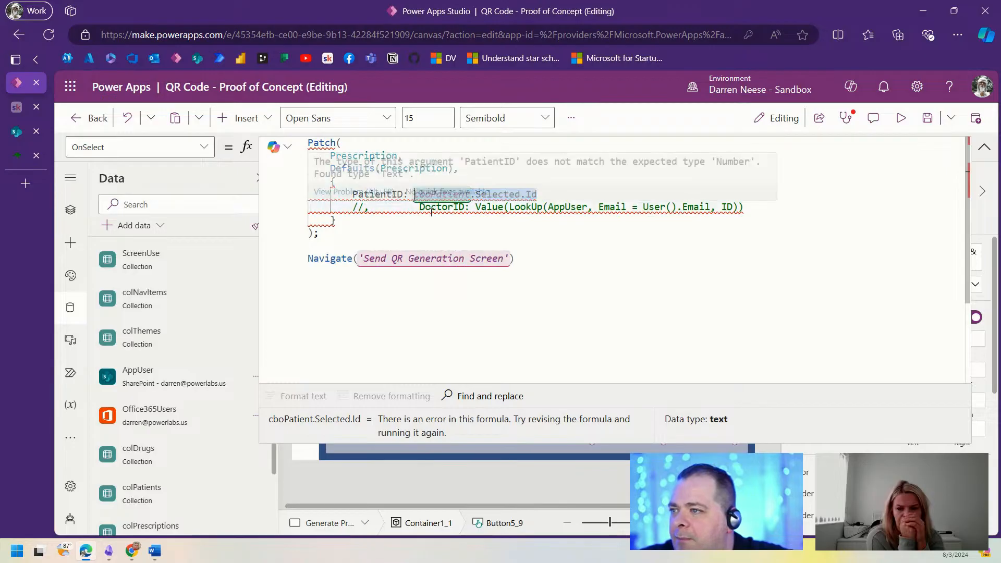
key("ctrl+z")
key("ctrl+z")
key("ctrl+z")
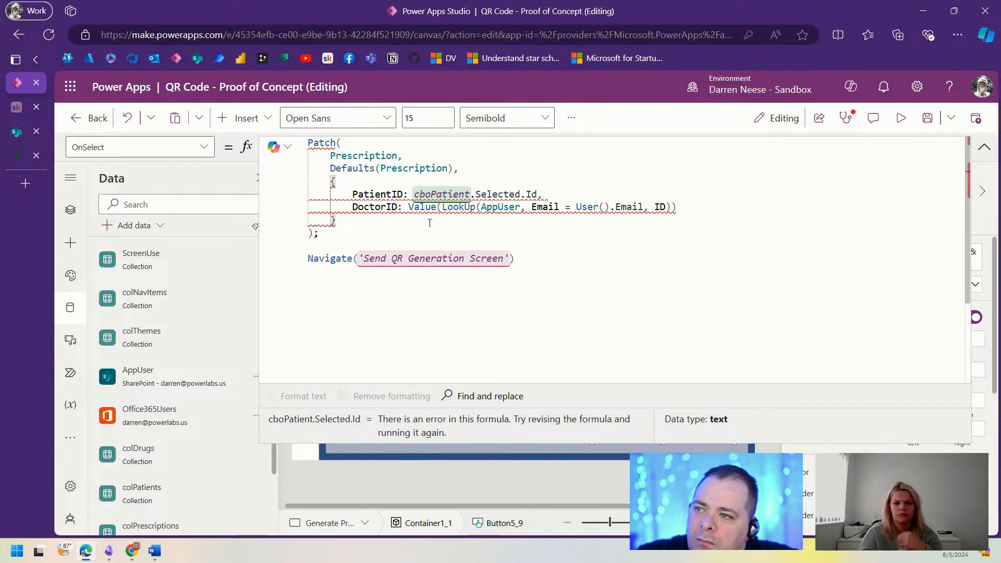
Step: Remove the Value wrapper and replace cboPatient.Selected.Id with the same AppUser lookup
left_click(406, 207)
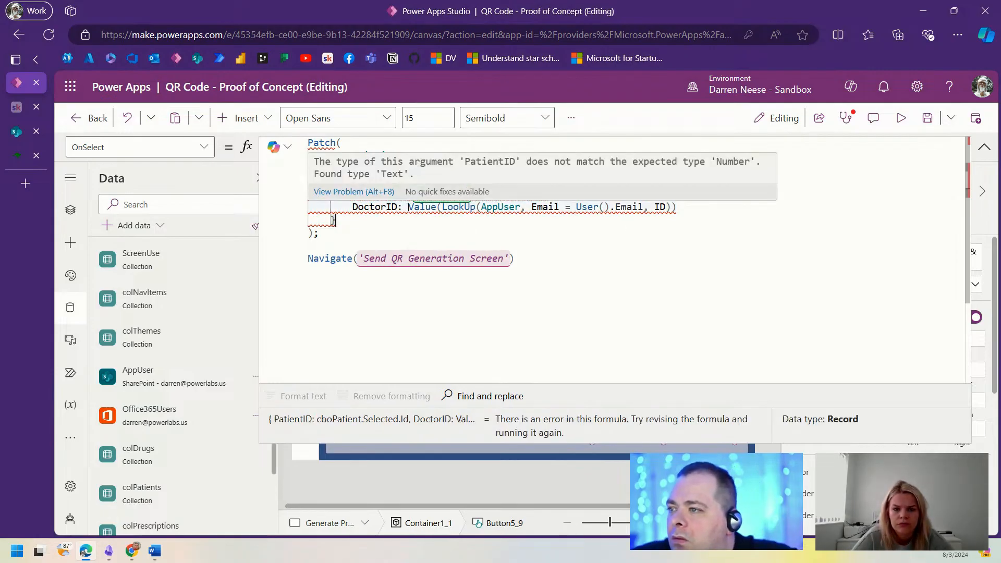
left_click_drag(407, 207, 685, 209)
left_click(409, 196)
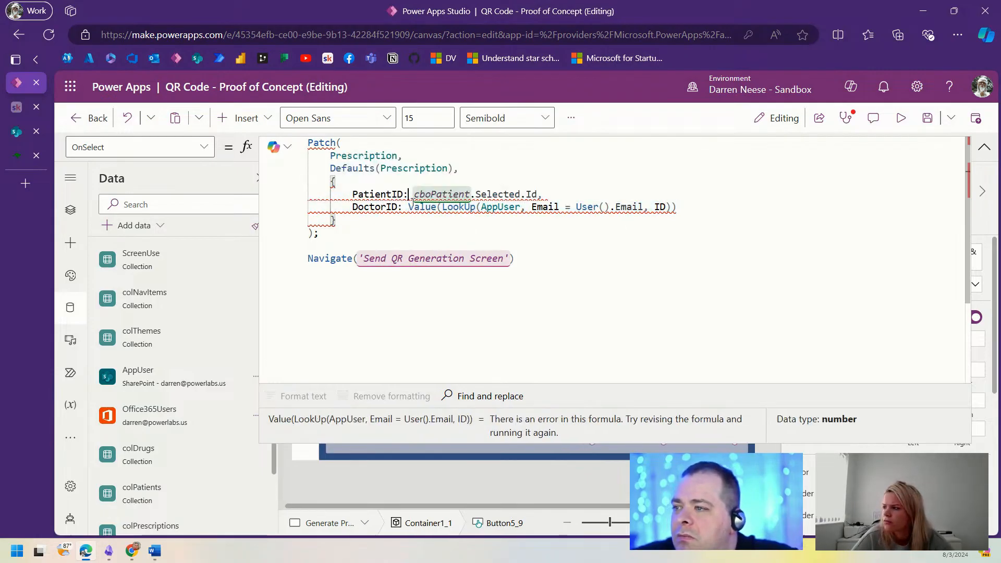
key("Delete")
key("Delete")
key("End")
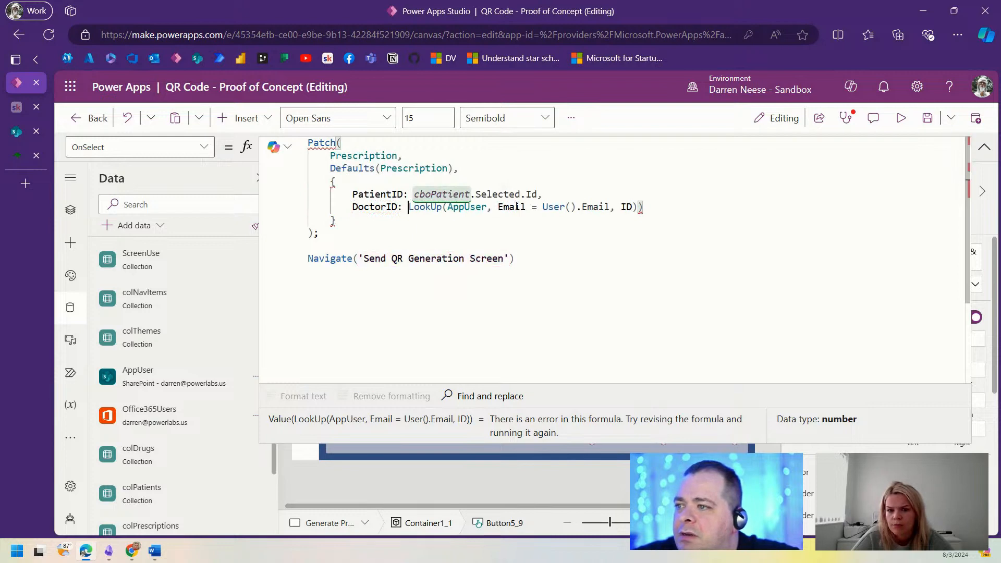
key("BackSpace")
key("shift+Home")
key("ctrl+c")
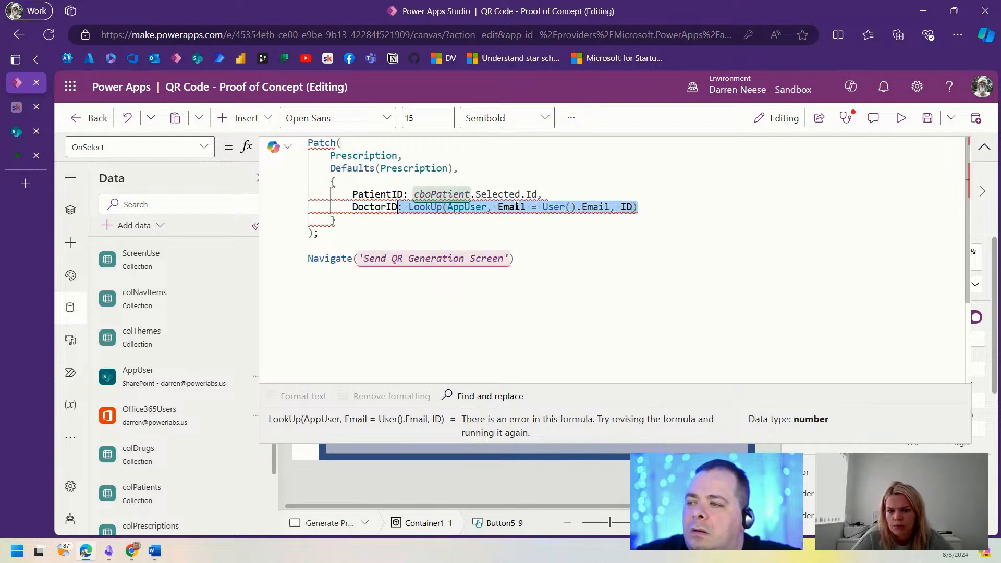
key("Up")
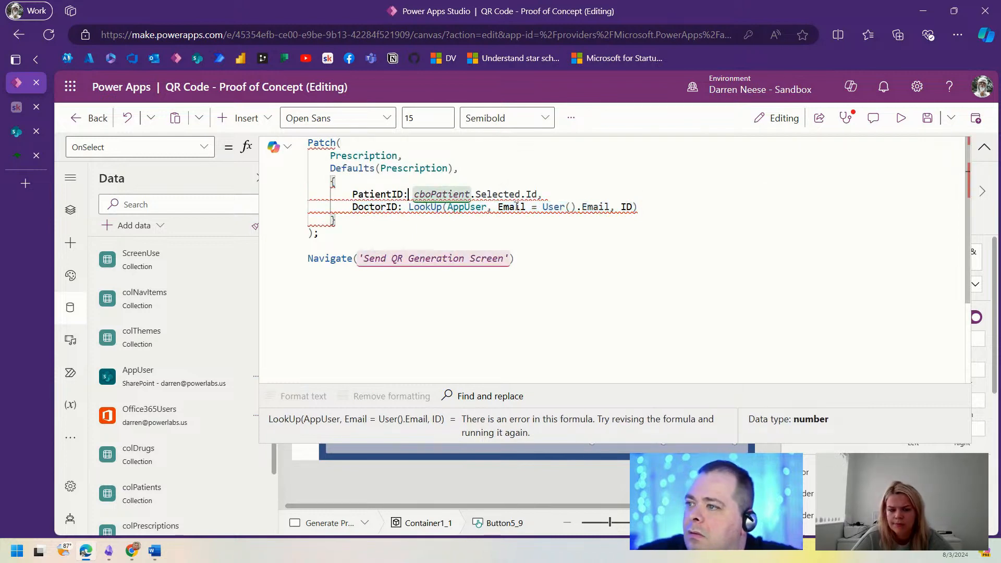
key("shift+End")
key("shift+Left")
key("shift+Left")
Step: Paste the AppUser lookup into PatientID and make it match cboPatient.Selected.Mail
key("ctrl+v")
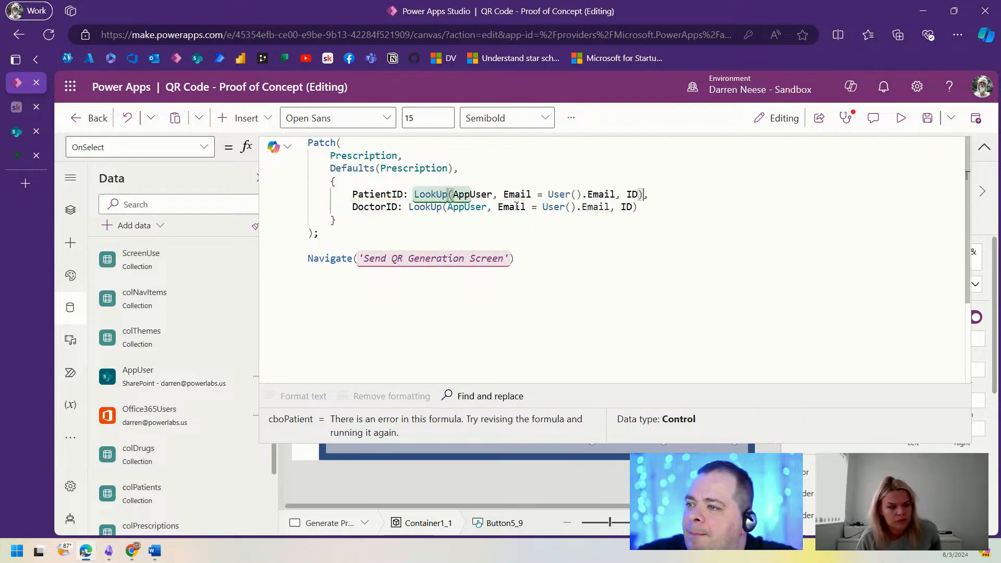
left_click_drag(548, 194, 614, 194)
type("cboPatient")
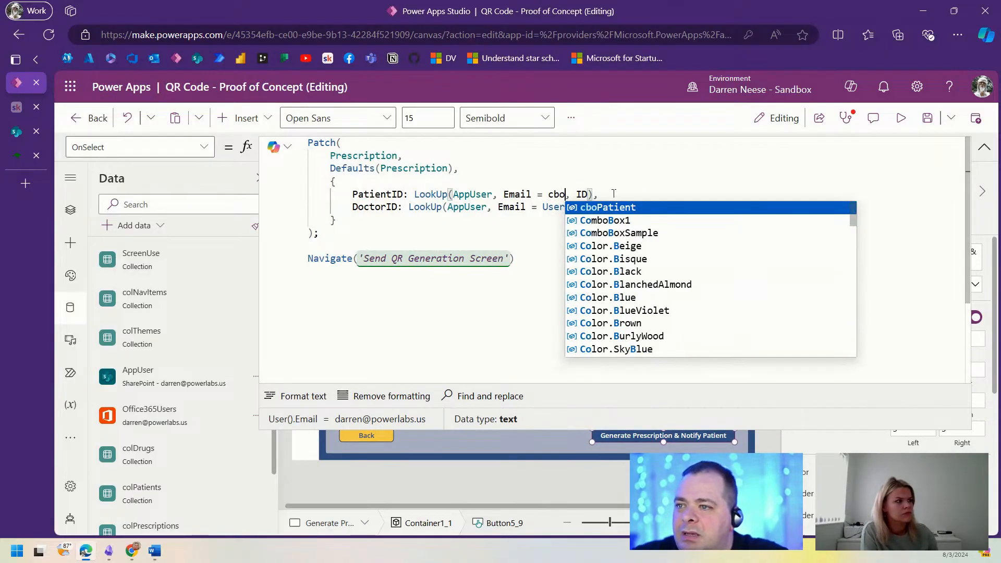
type(".")
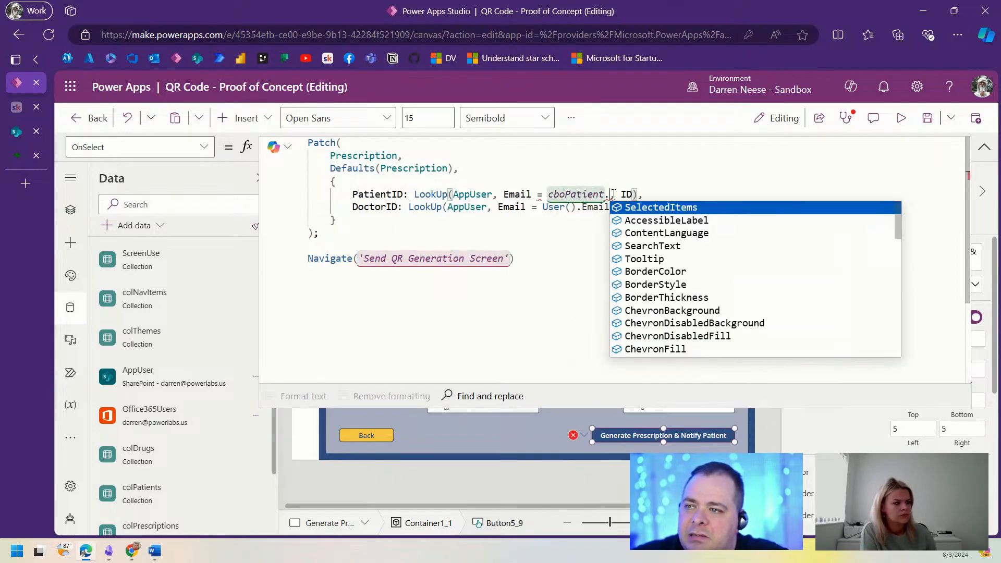
type("sel.")
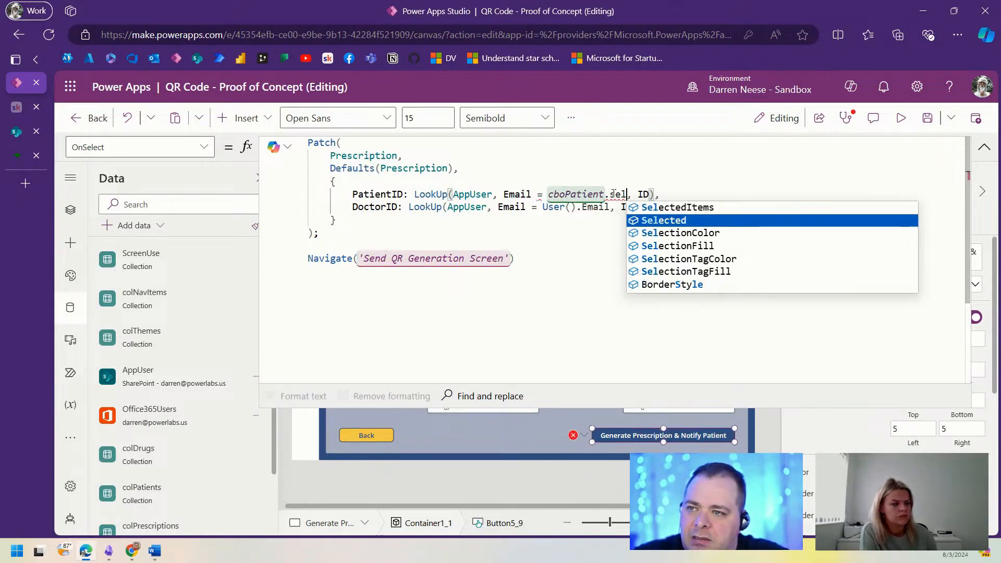
key("BackSpace")
double_click(616, 194)
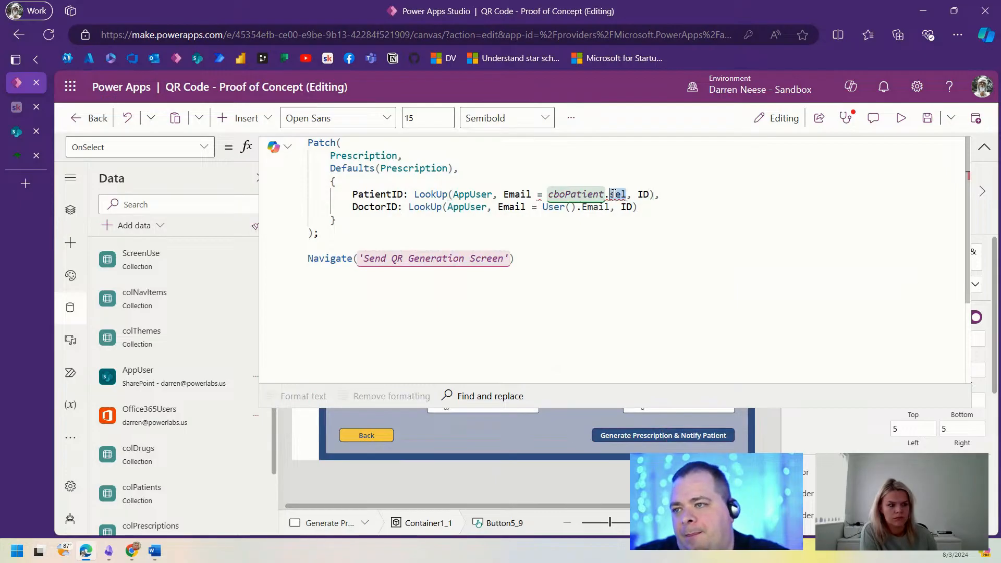
type("Se")
key("Down")
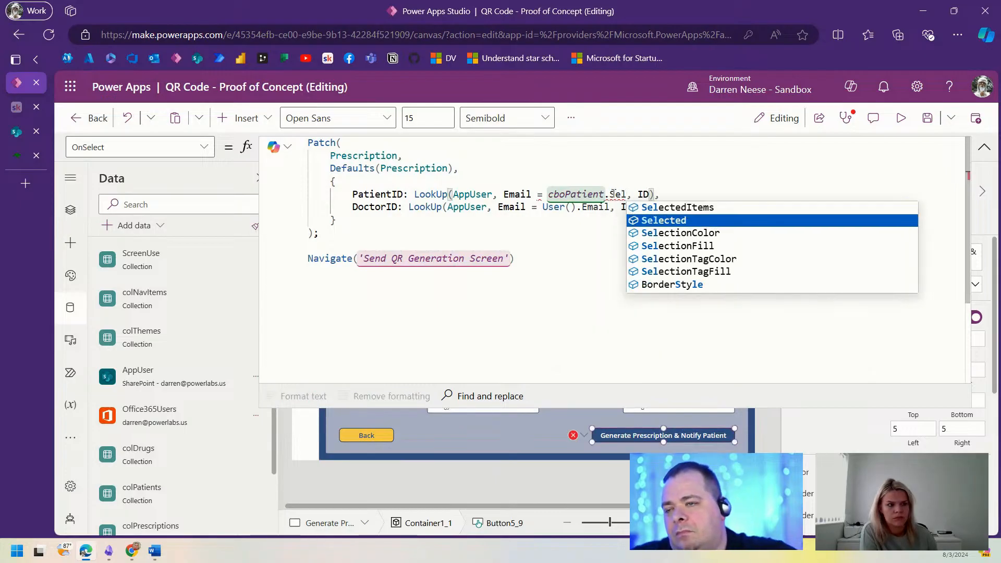
key("Tab")
type(".ma")
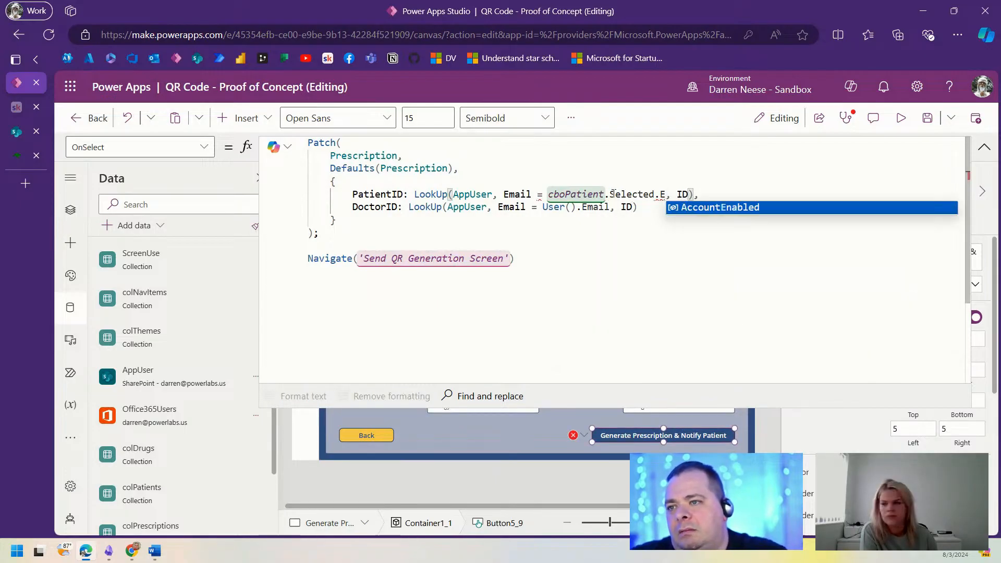
key("Tab")
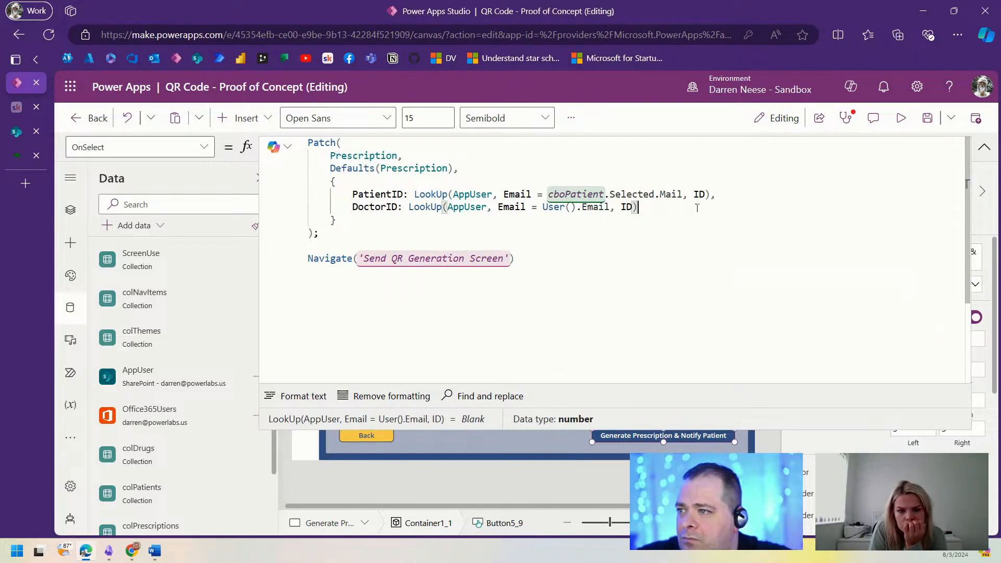
Step: End the lookup with a comma and a new line, then return to the prescription form canvas
type(",")
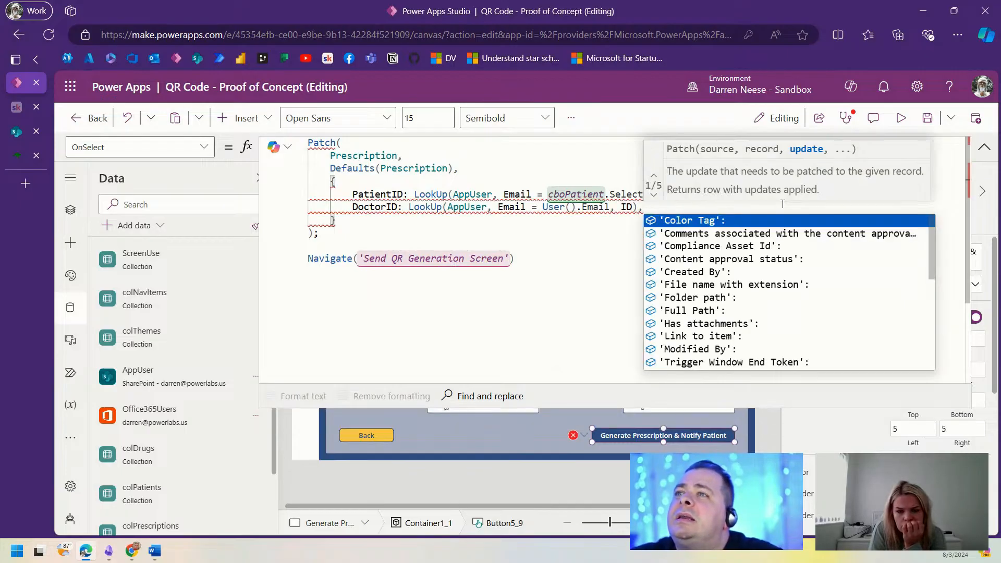
key("Escape")
key("Return")
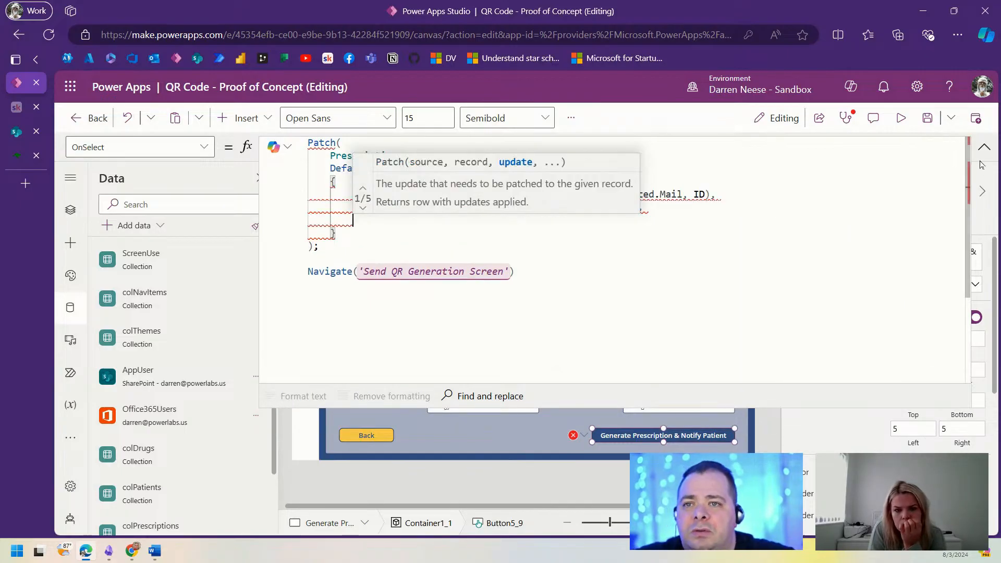
left_click(984, 148)
Step: Rename the medication and reason inputs to txtDrug and txtReason
left_click(484, 388)
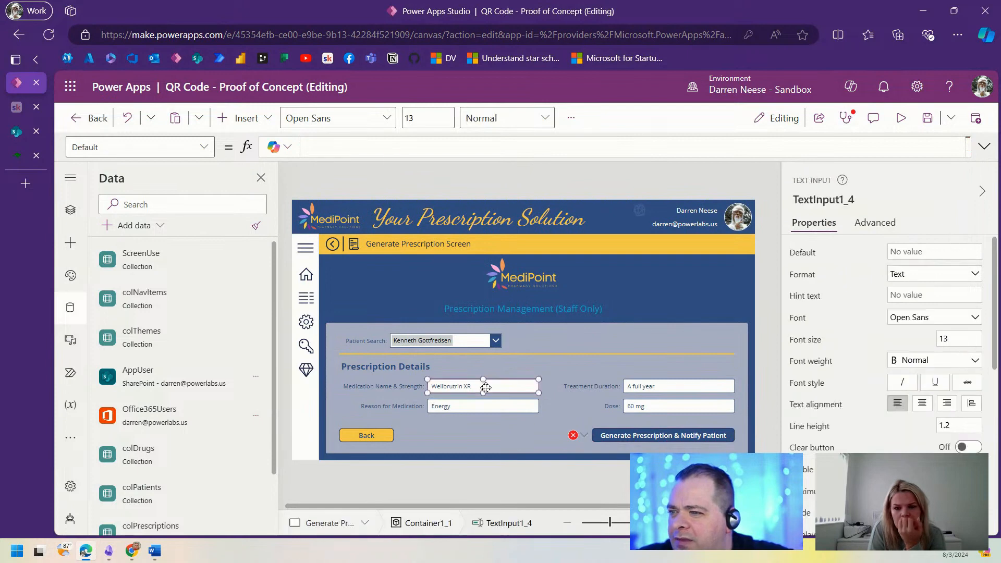
left_click(827, 198)
type("txtDrug")
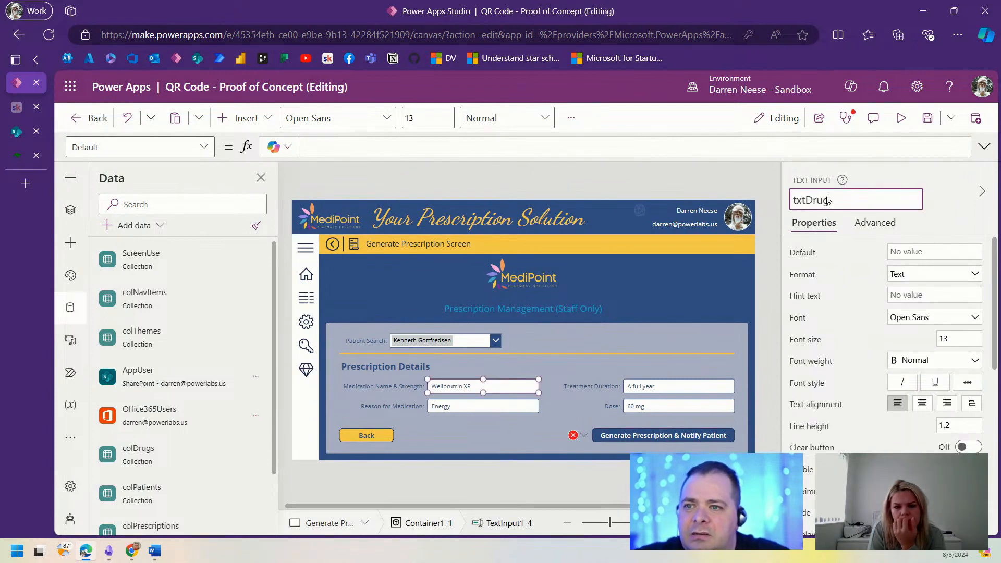
key("Return")
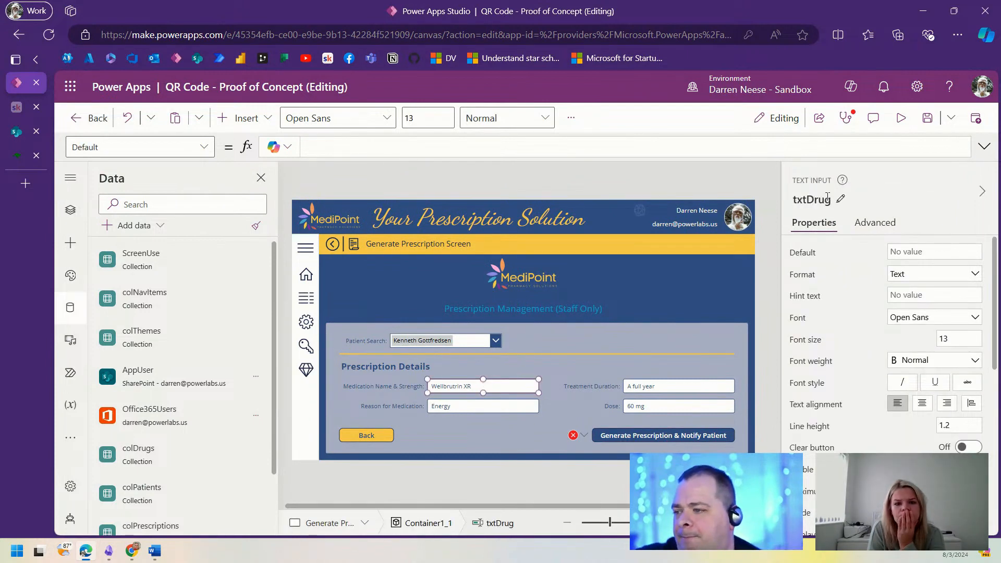
left_click(507, 411)
left_click(834, 202)
type("txt")
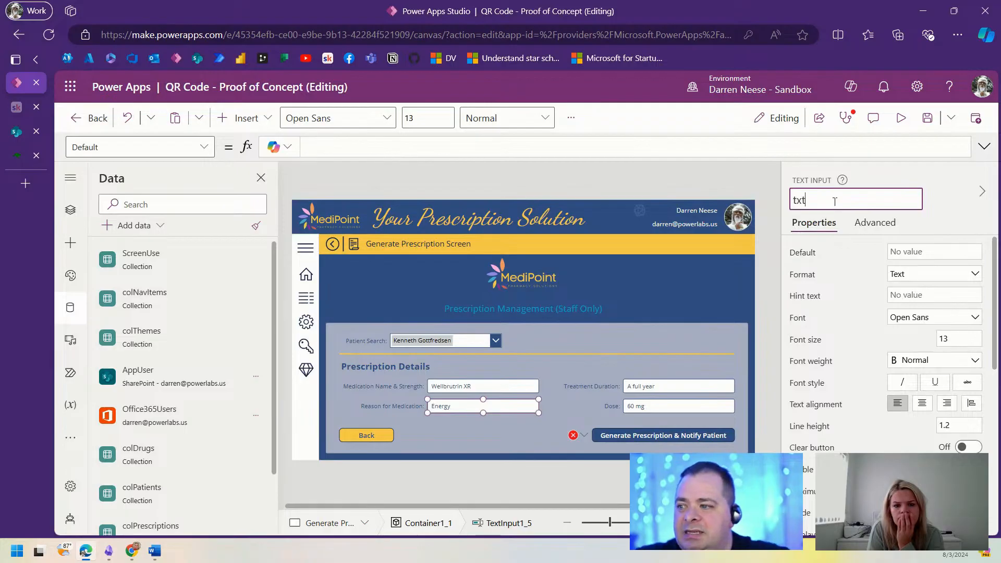
type("Reason")
key("Return")
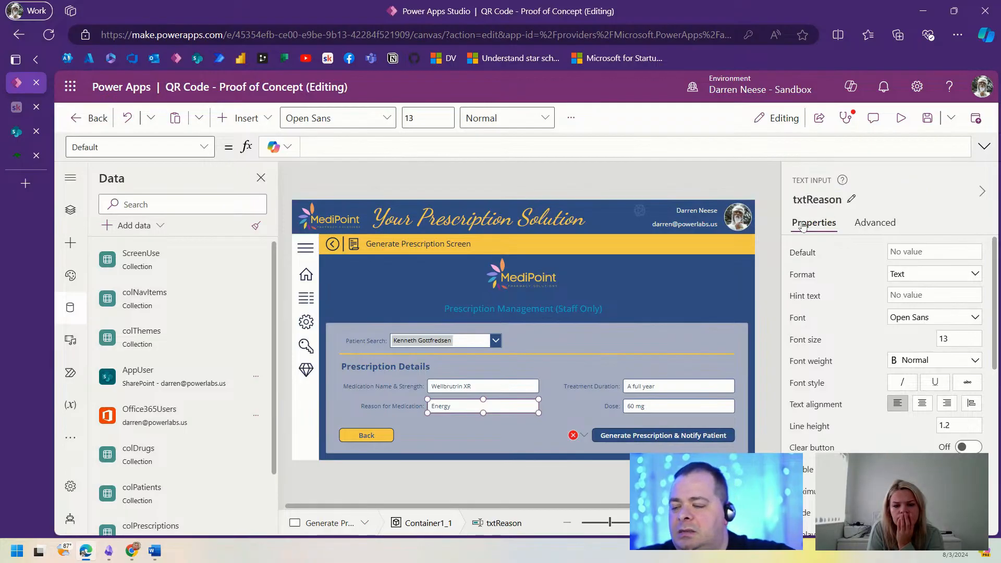
Step: Rename the duration and dose inputs to txtDuration and txtDose, then reopen the Generate button's OnSelect
left_click(709, 387)
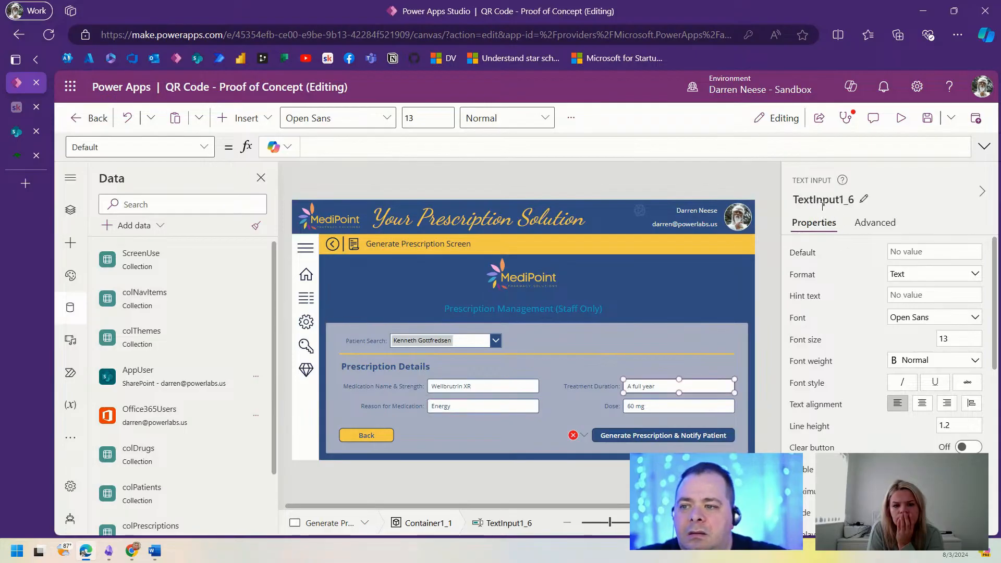
left_click(826, 201)
type("txt")
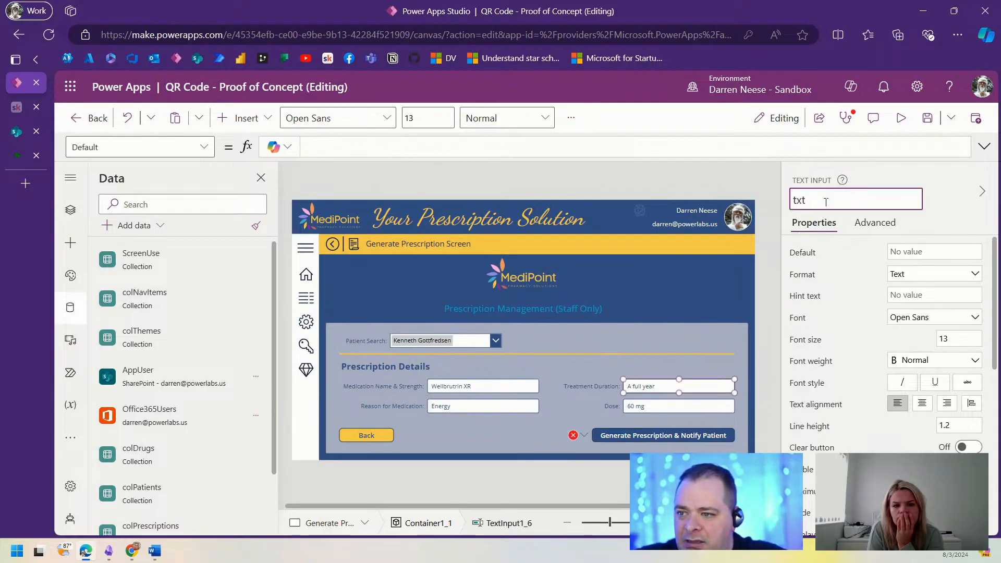
type("Durat")
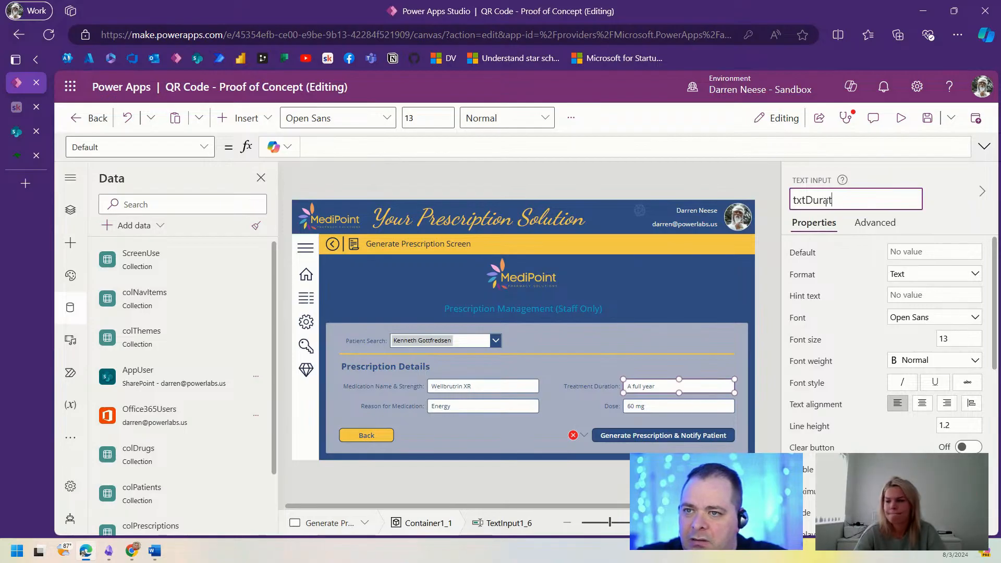
type("ion")
key("Return")
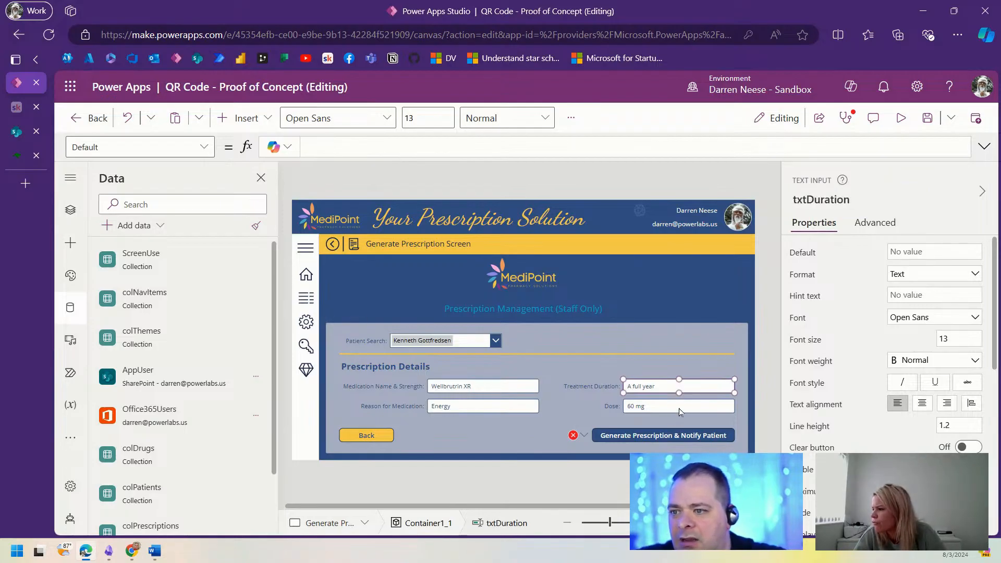
left_click(679, 408)
left_click(829, 197)
type("txtD")
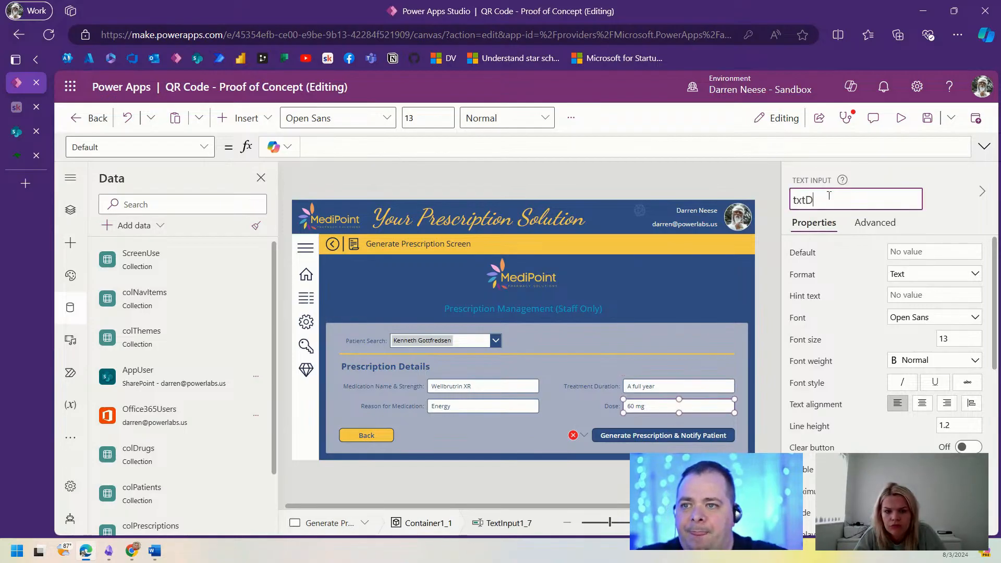
type("ose")
key("Return")
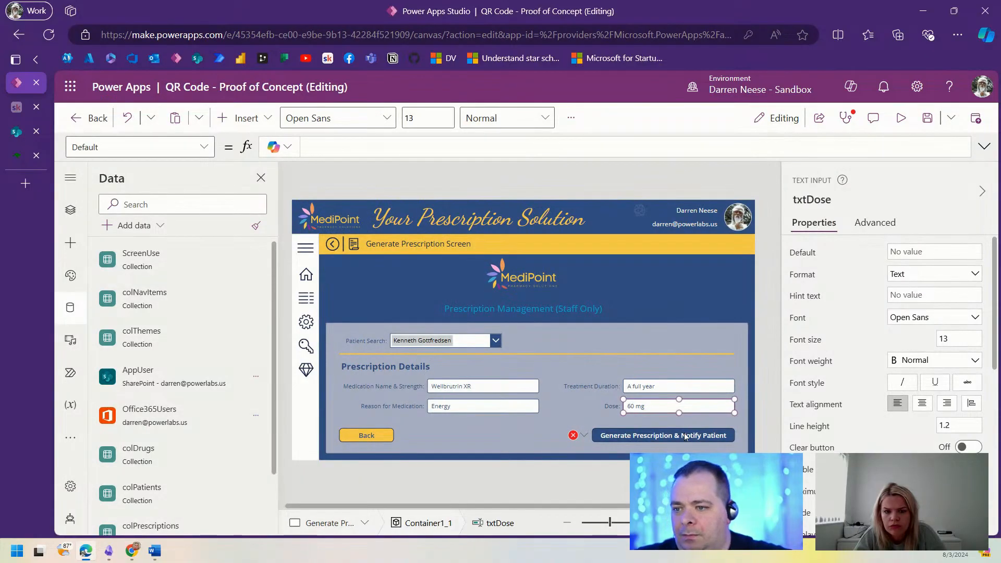
left_click(686, 437)
left_click(984, 147)
Step: Add the lines Drug: txtDrug.Text, DateIssued: Now() and StartDate: Today() to the Patch record
left_click(446, 223)
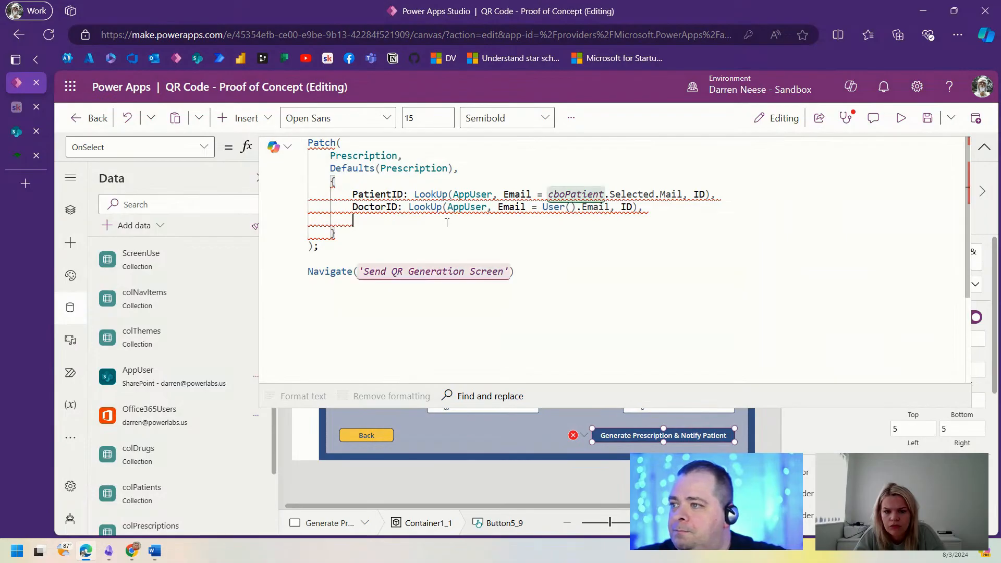
left_click_drag(635, 402, 673, 292)
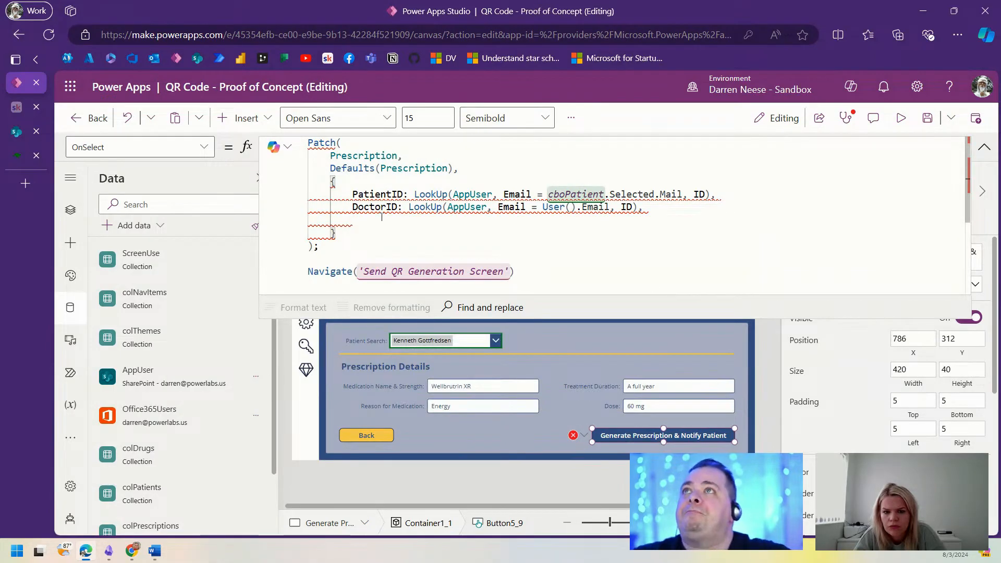
type("Drug:")
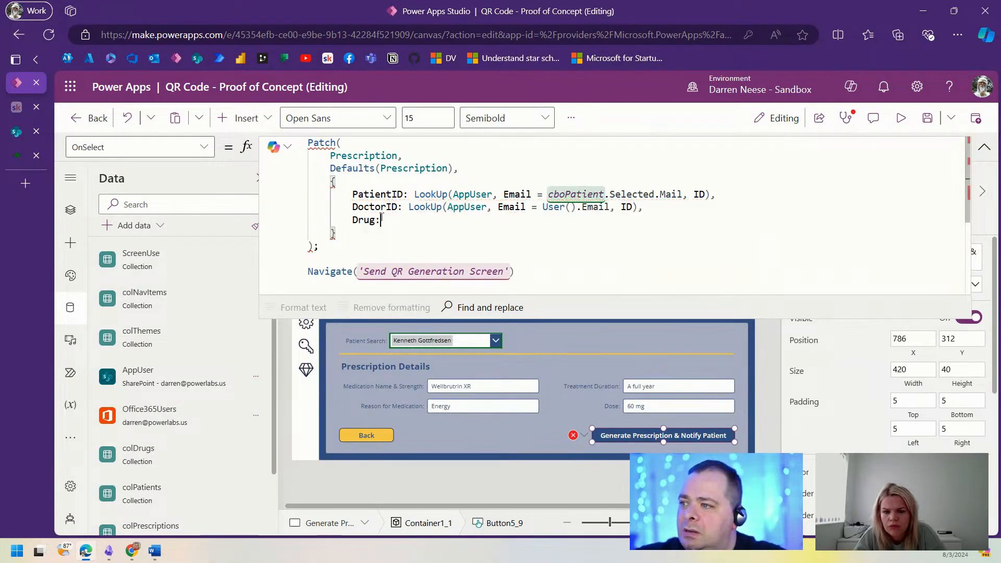
type(" txt")
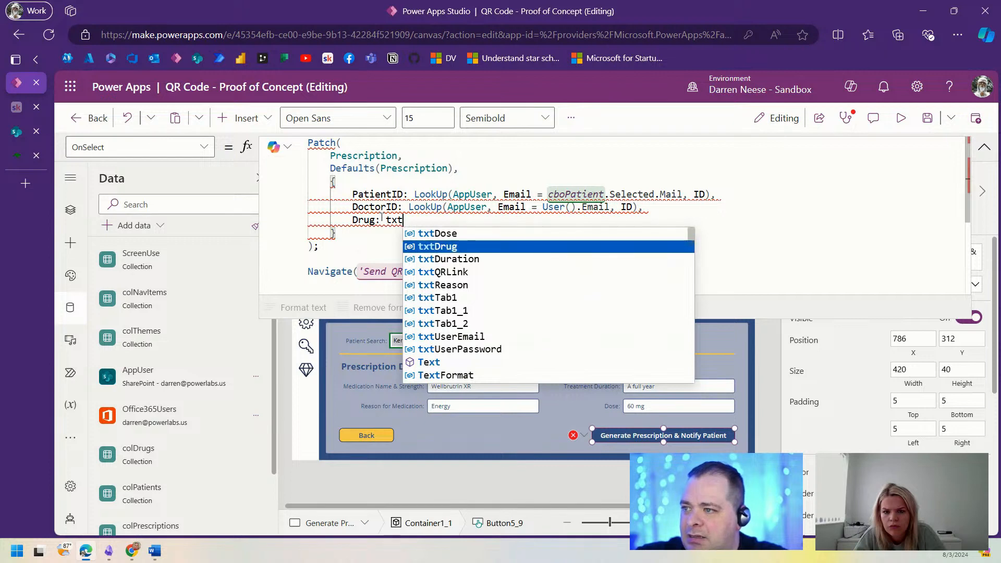
type("Drug.Text,")
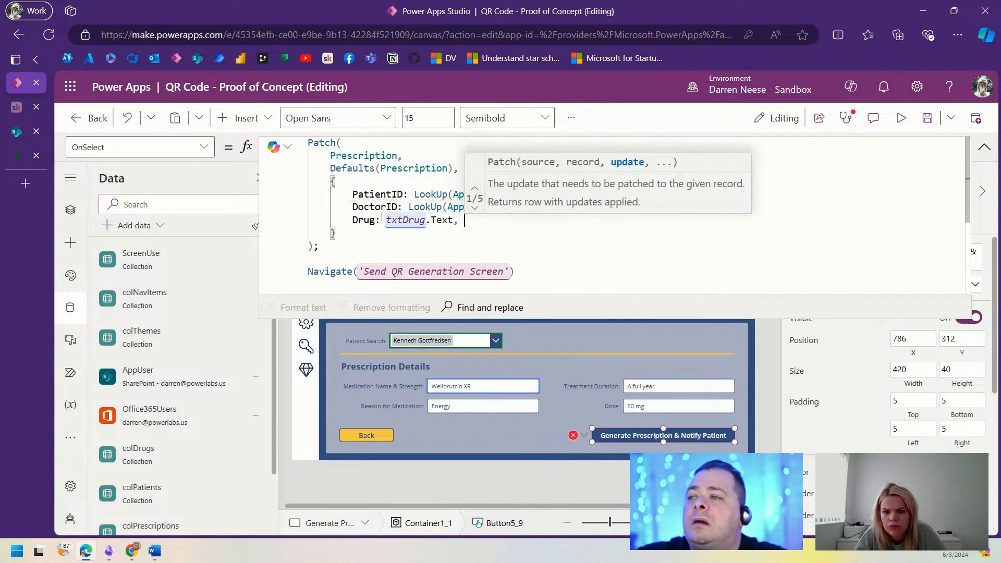
key("Return")
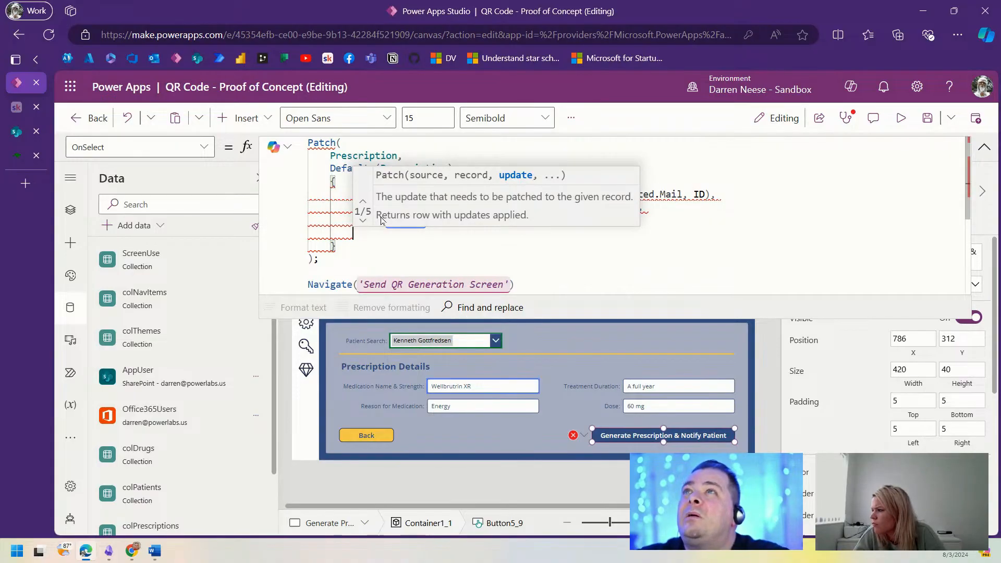
type("DateIssued:")
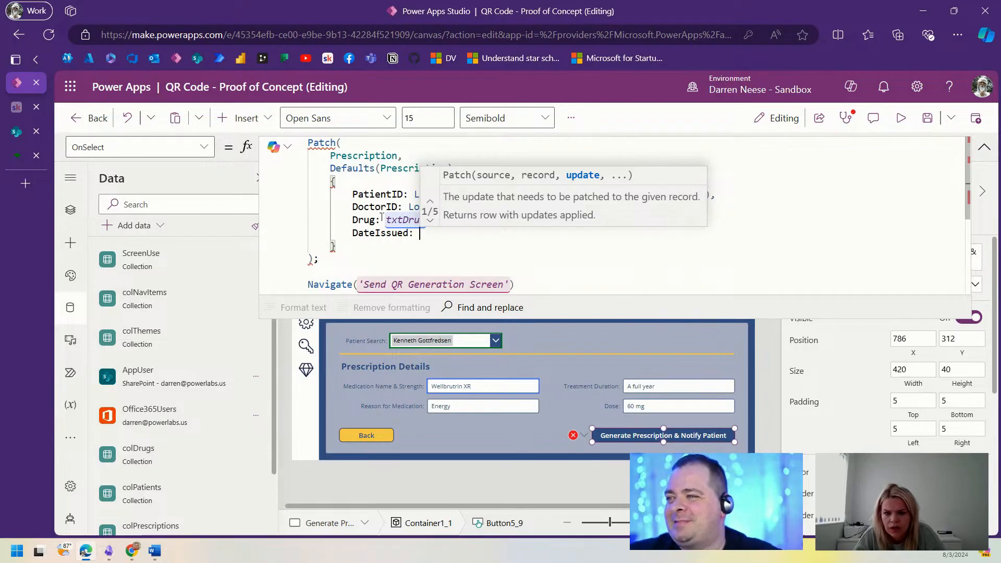
type(" Now9)")
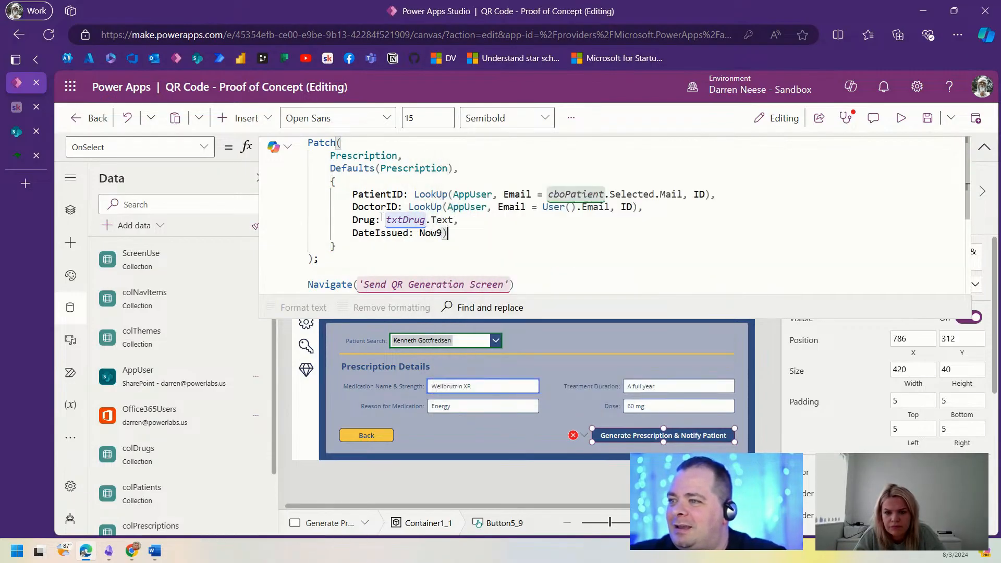
key("BackSpace")
key("BackSpace")
type("(),")
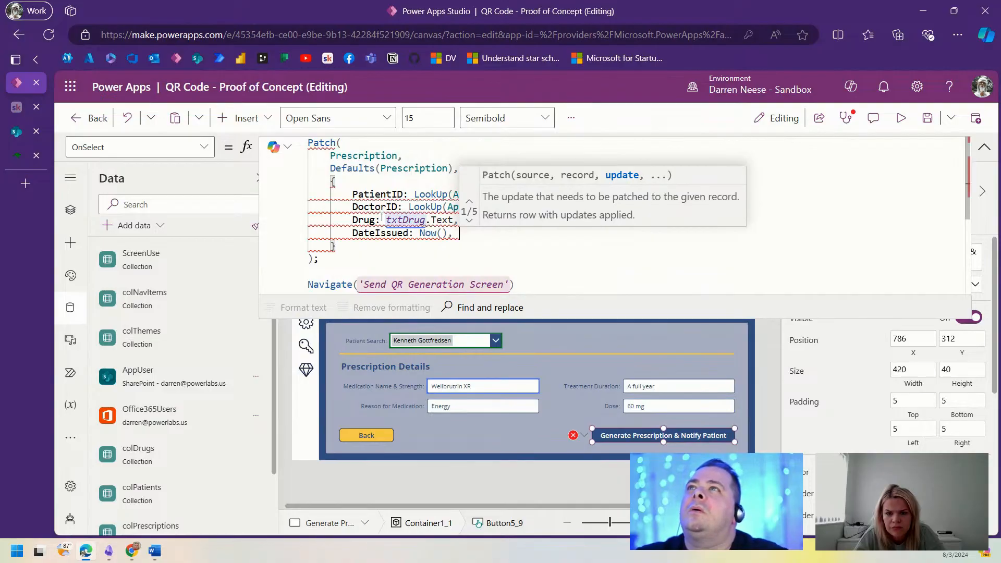
key("Return")
type("St")
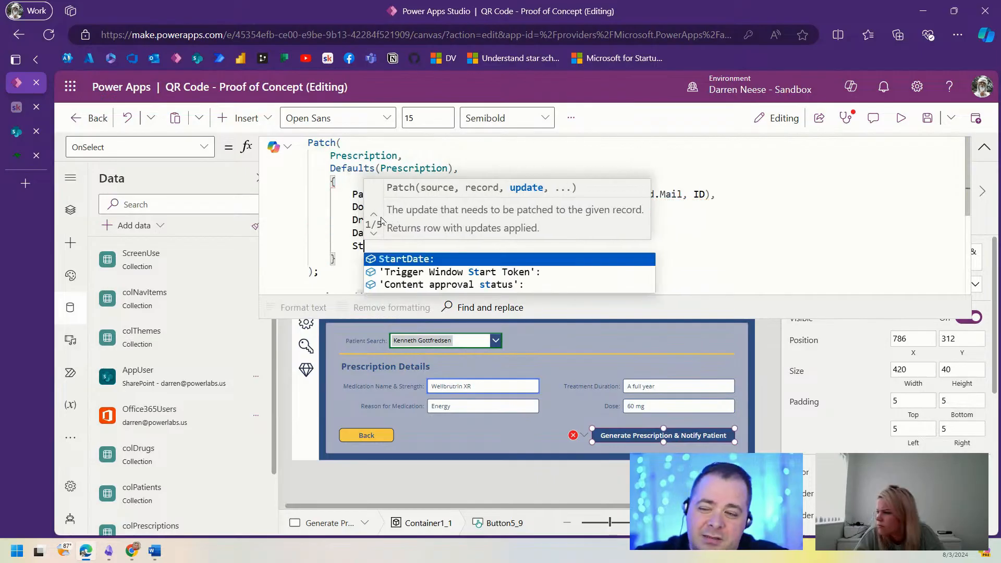
type("artDate: T")
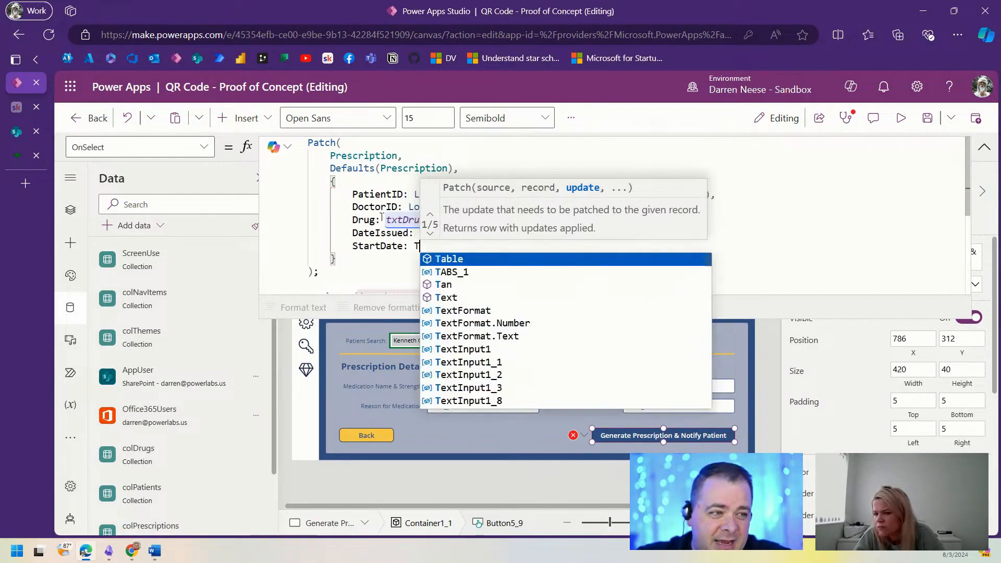
type("oday(),")
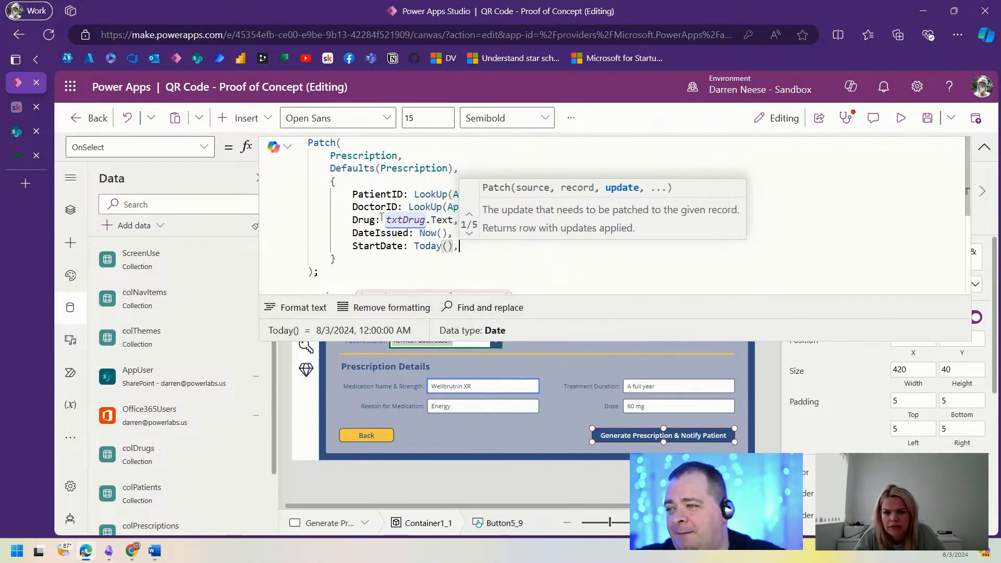
key("Return")
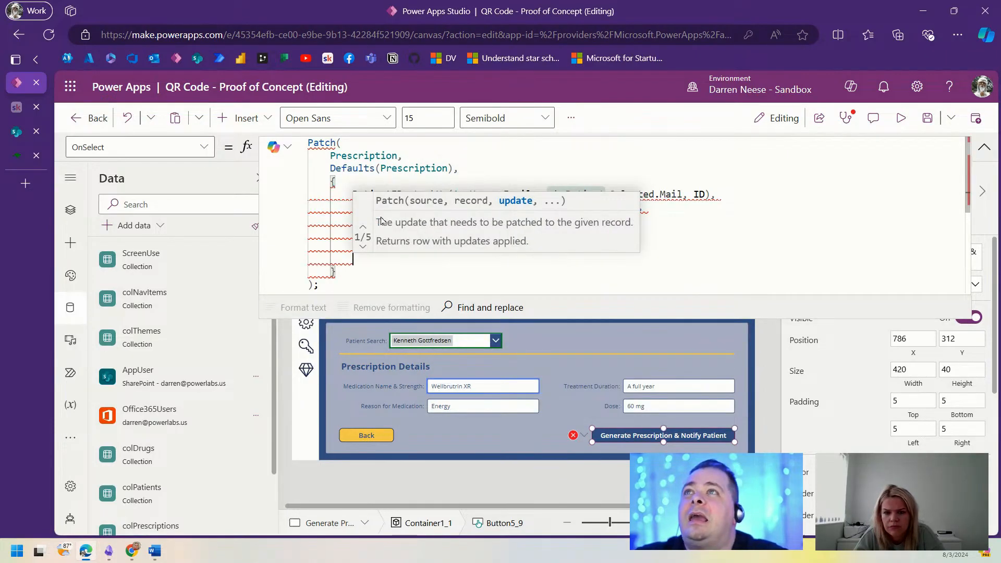
Step: Add EndDate: DateAdd(Today(), RandBetween(1, 12), TimeUnit.Months) followed by a comma
type("EndDate: ")
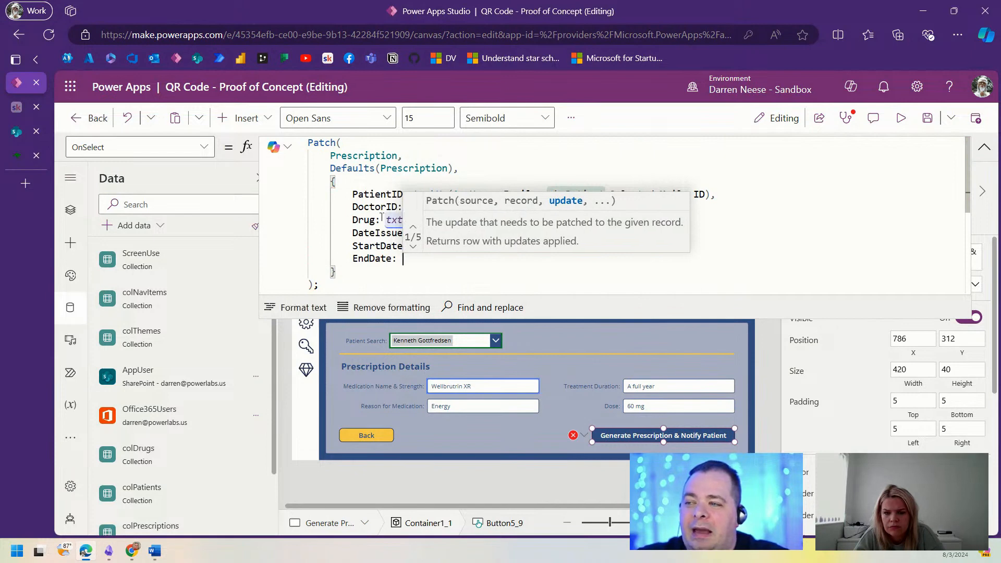
type("Da")
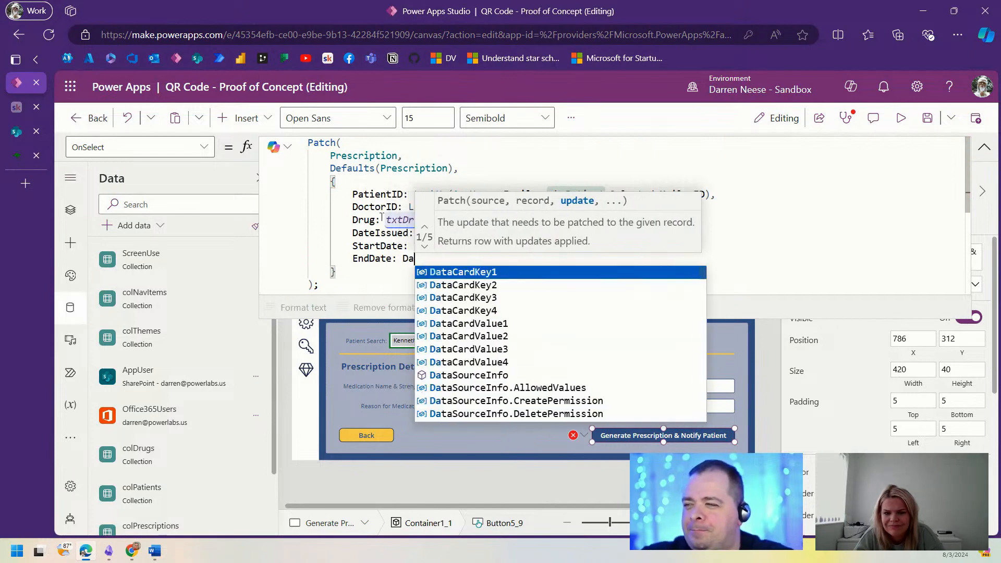
type("teAdd(Today(),")
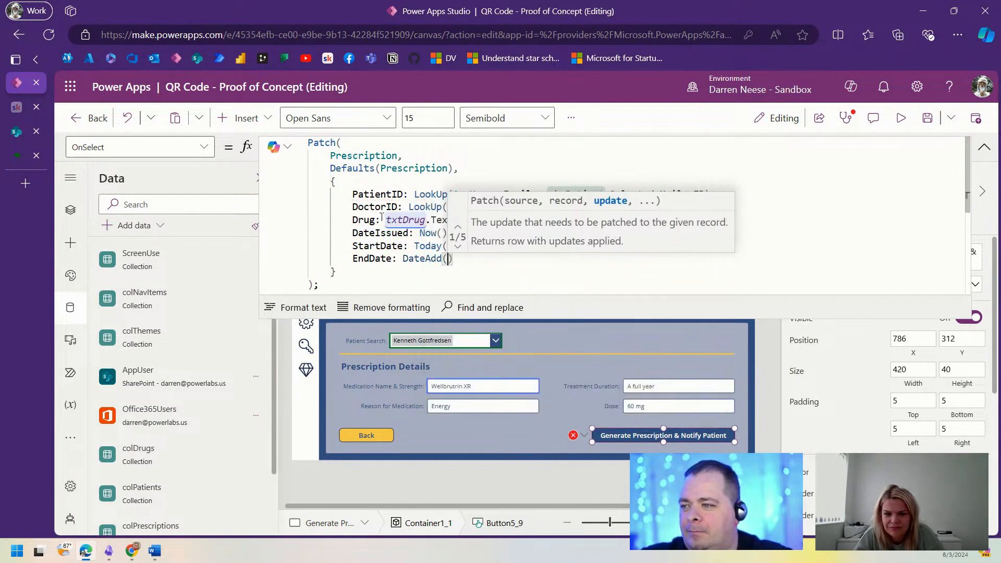
type(" 12")
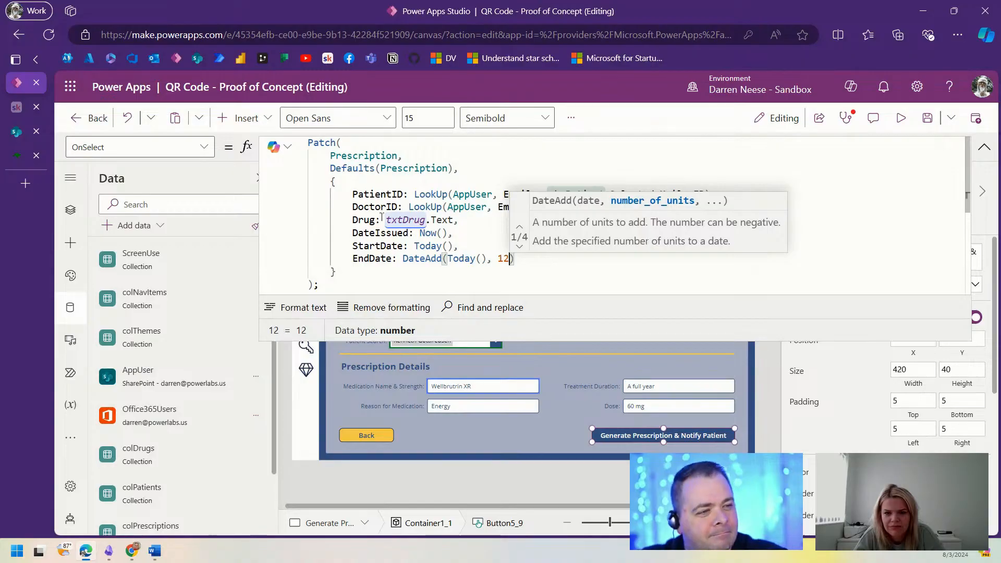
type(",")
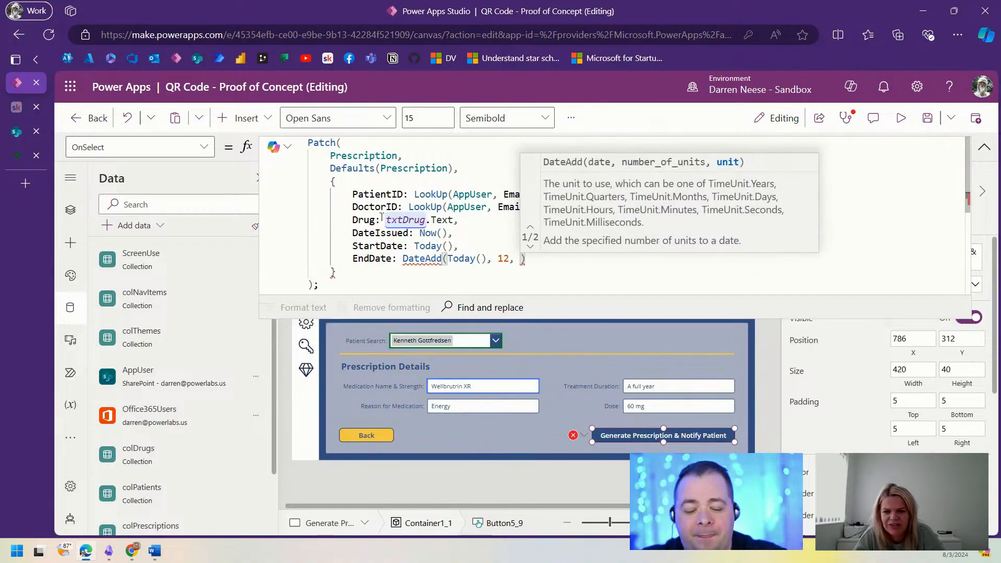
key("BackSpace")
key("BackSpace")
key("BackSpace")
key("BackSpace")
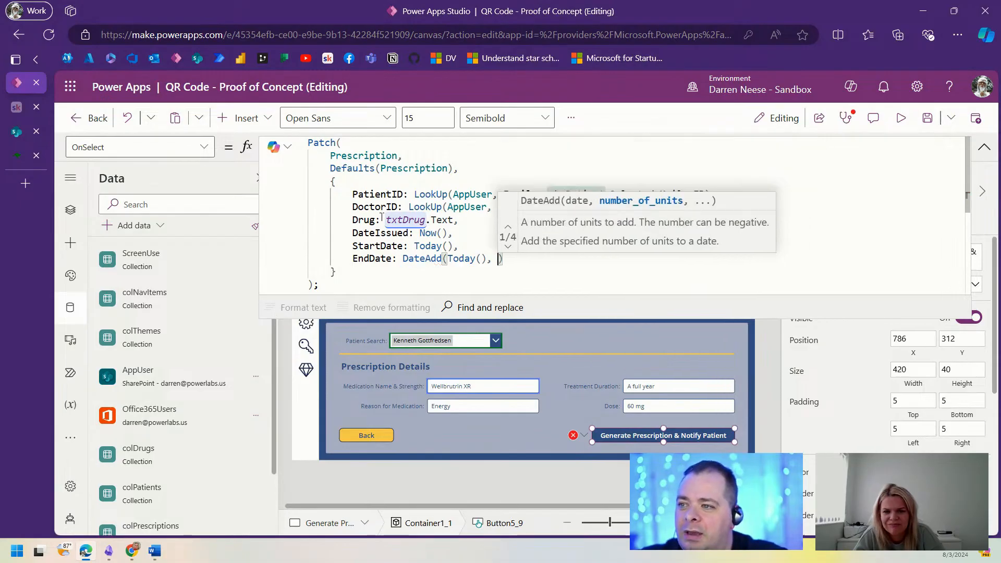
type("Rand")
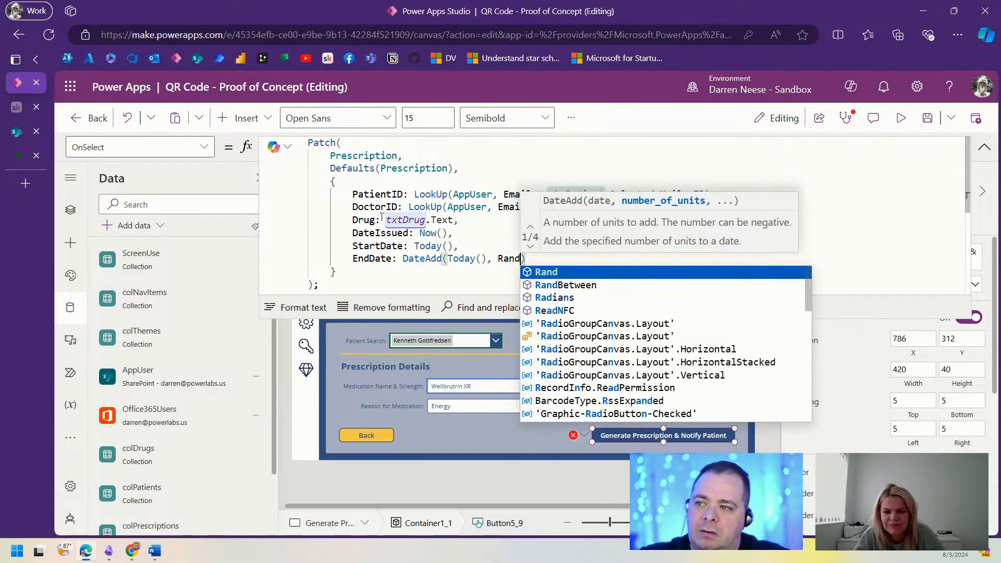
key("Down")
key("Tab")
type("(")
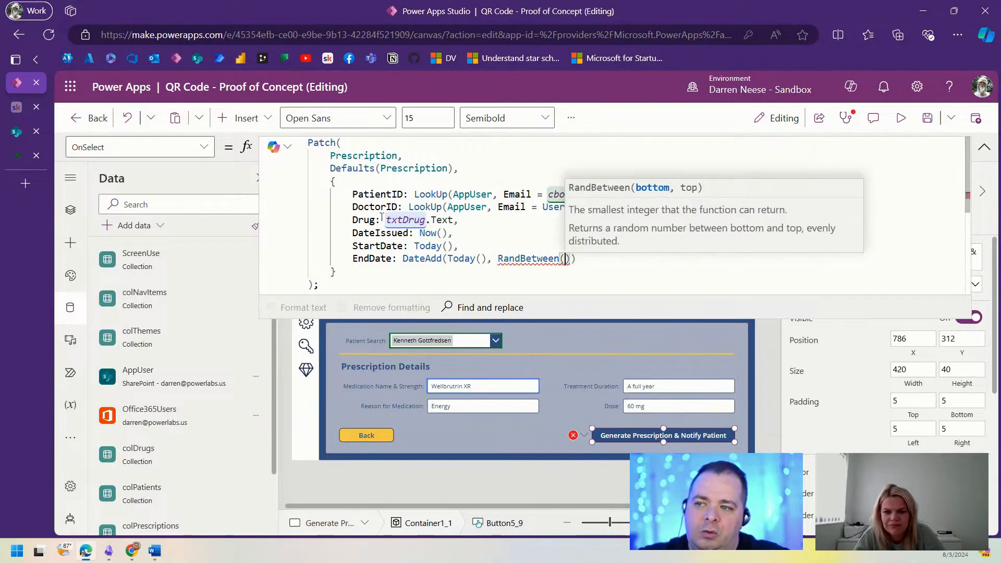
type("1, 12")
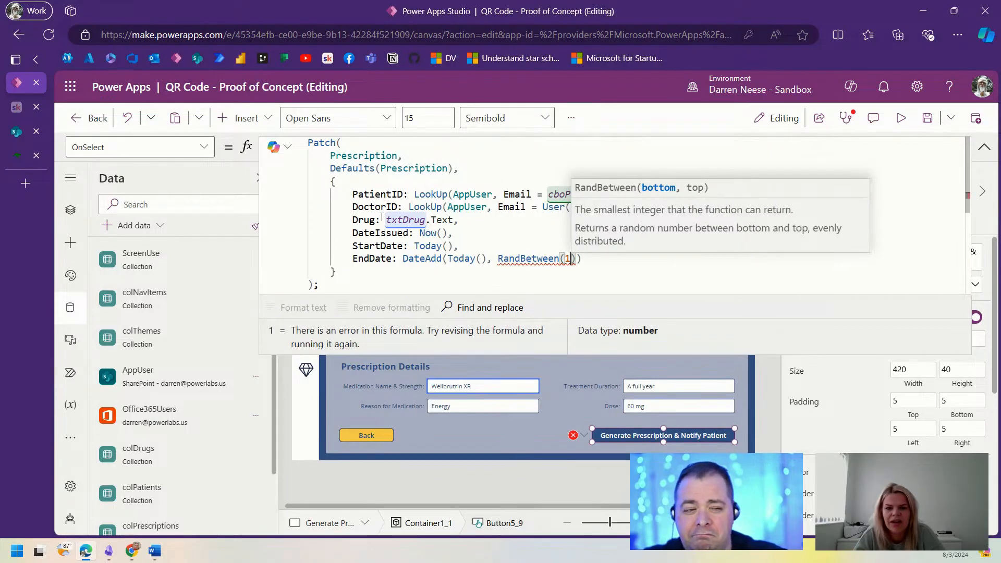
type("), Time")
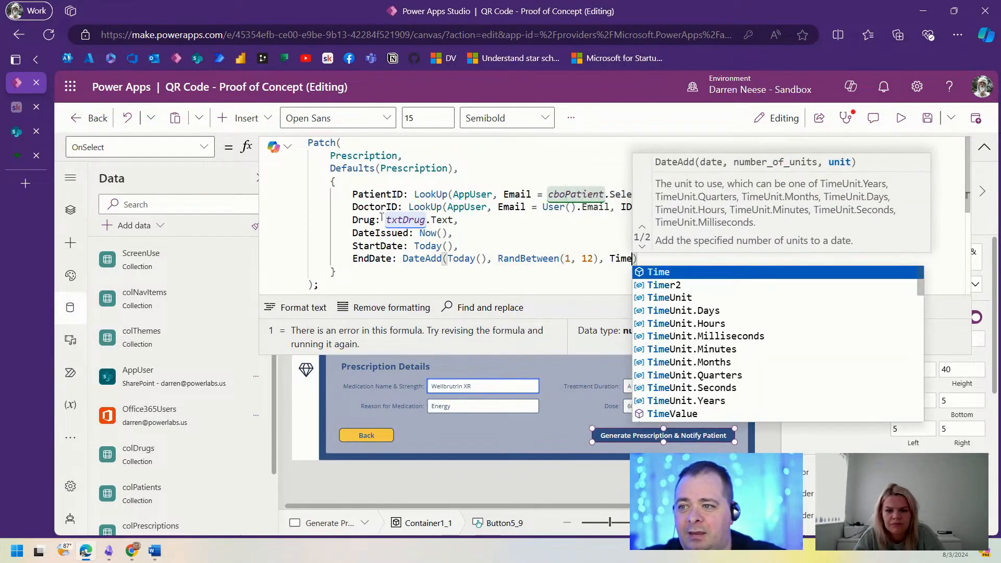
key("Down")
key("Down")
key("Down")
key("Down")
key("Down")
key("Down")
key("Down")
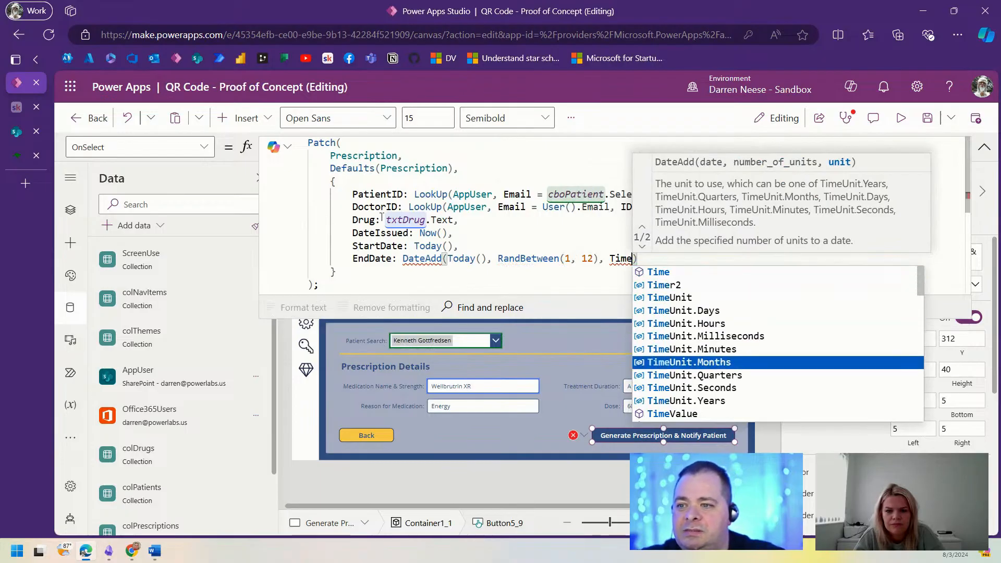
key("Tab")
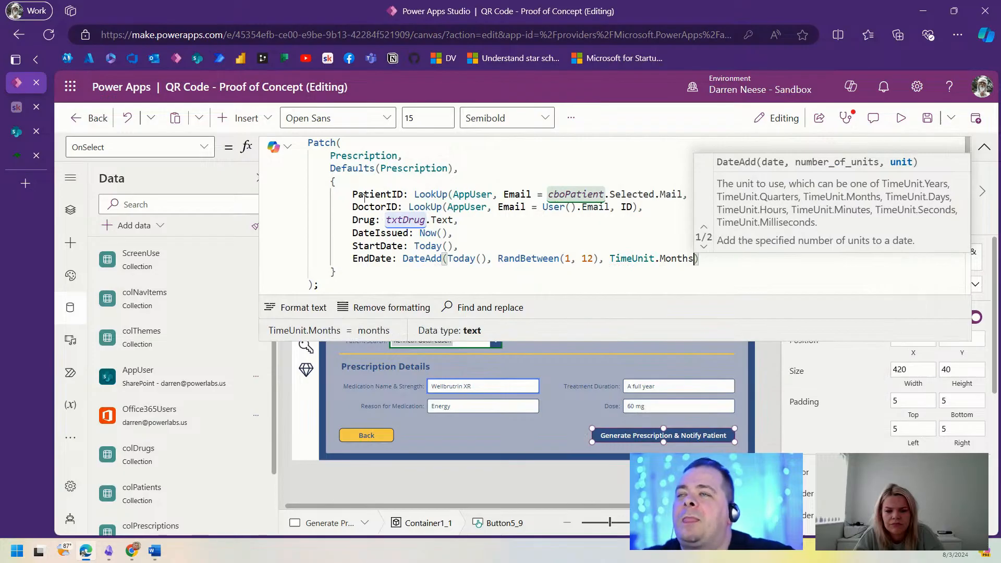
left_click(721, 260)
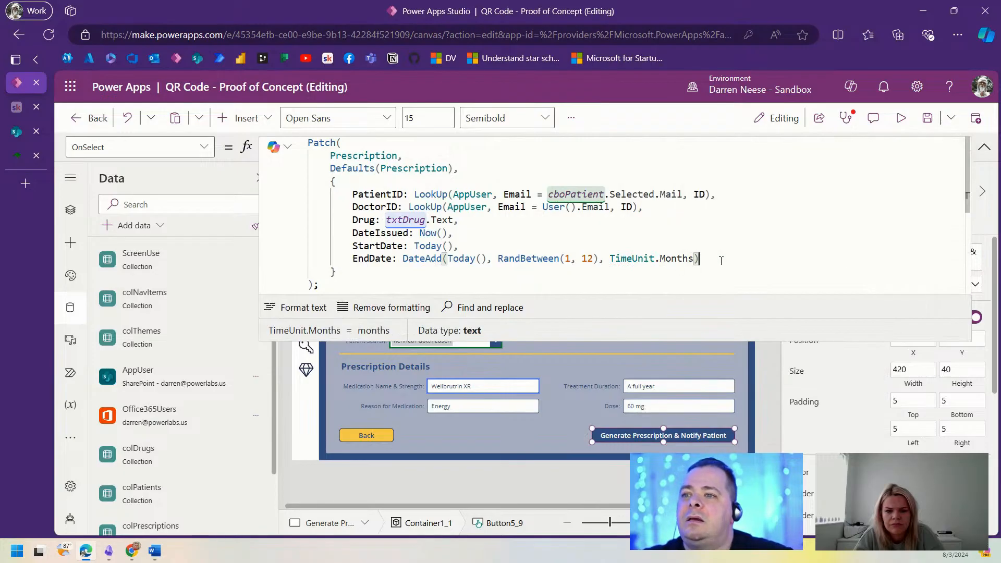
type(",")
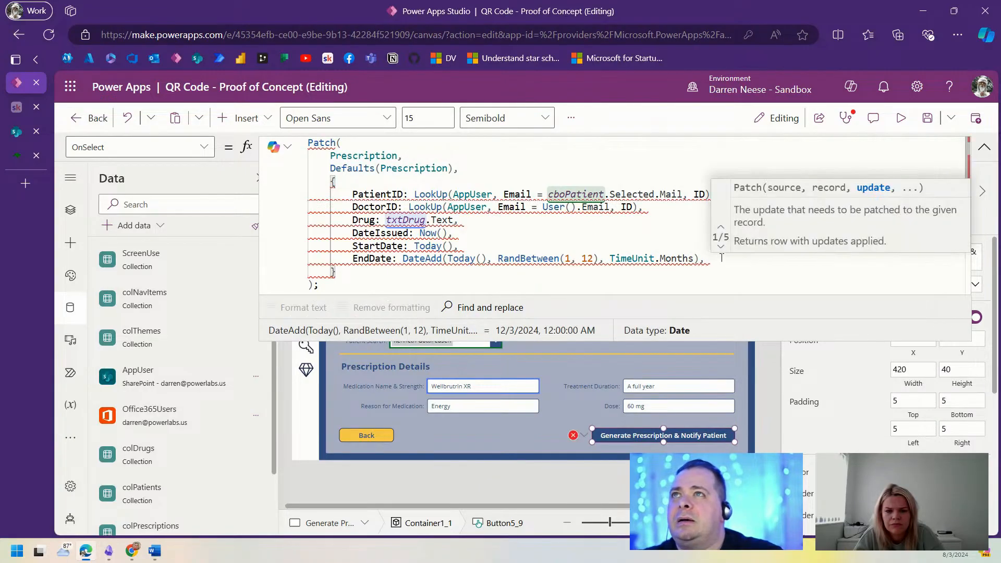
Step: Add IssuesTotal: 12 and IssuesTaken: RandBetween(1, 3) to the Patch record
key("Return")
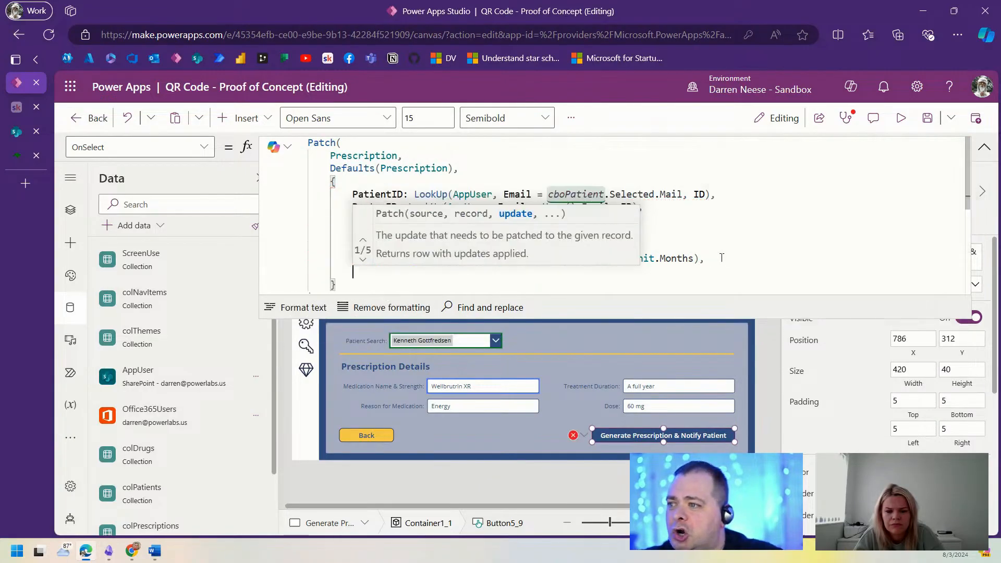
type("Iss")
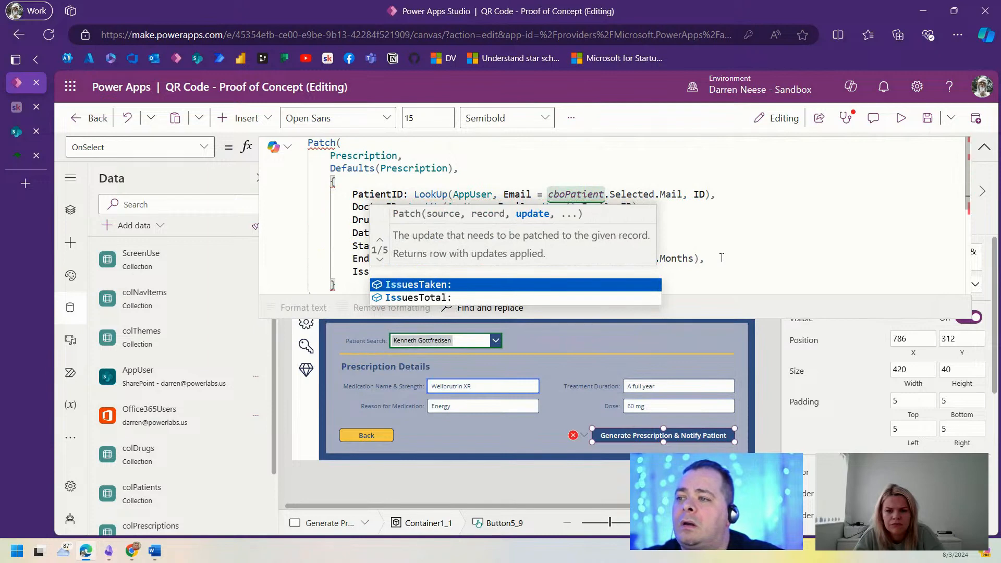
key("Down")
key("Tab")
type("12")
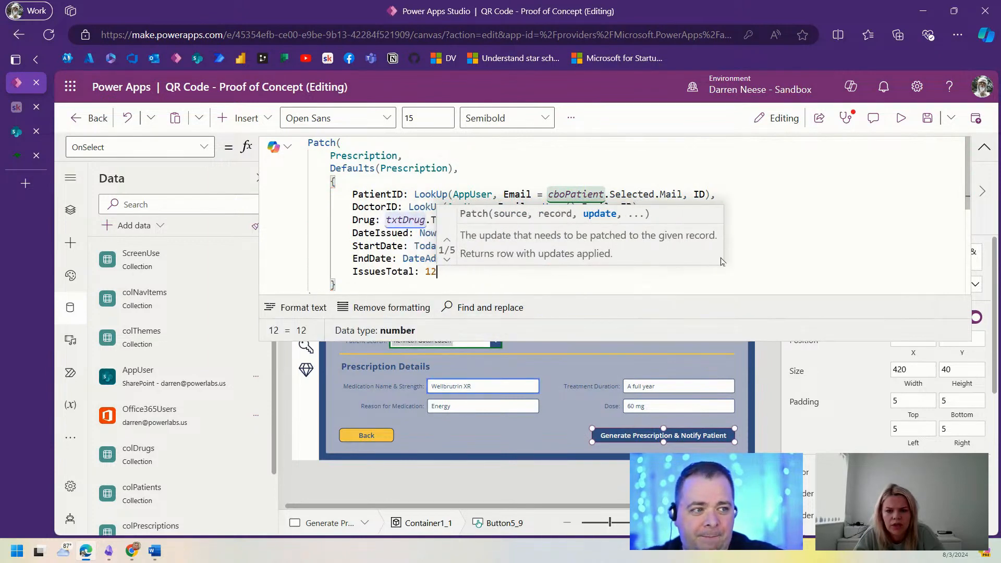
type(",")
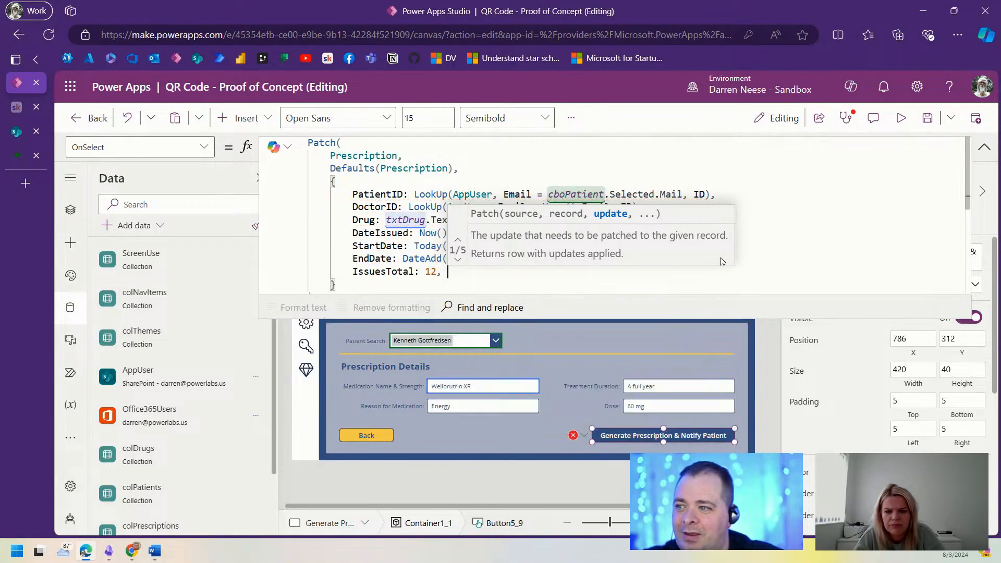
key("Return")
type("I")
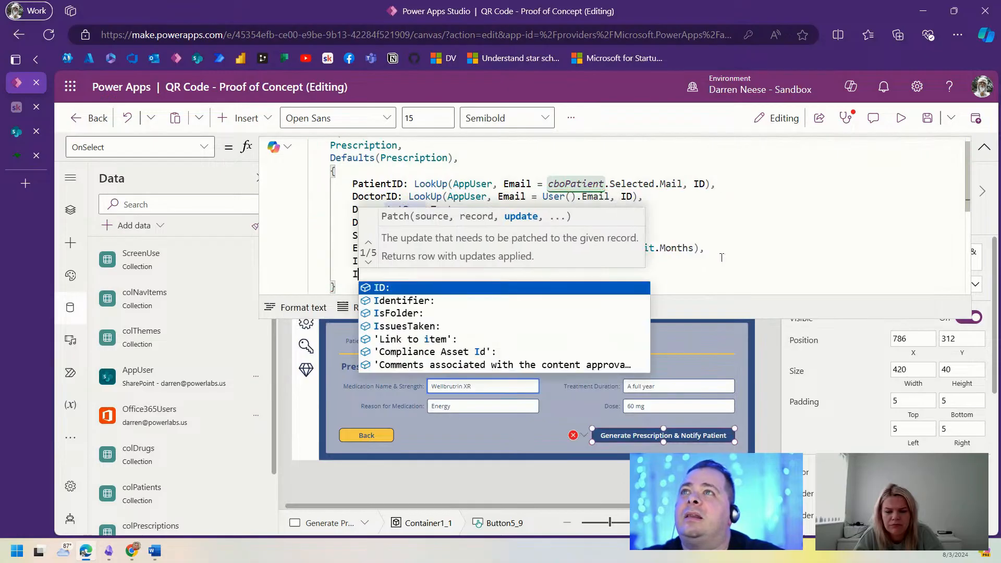
key("Down")
key("Down")
key("Down")
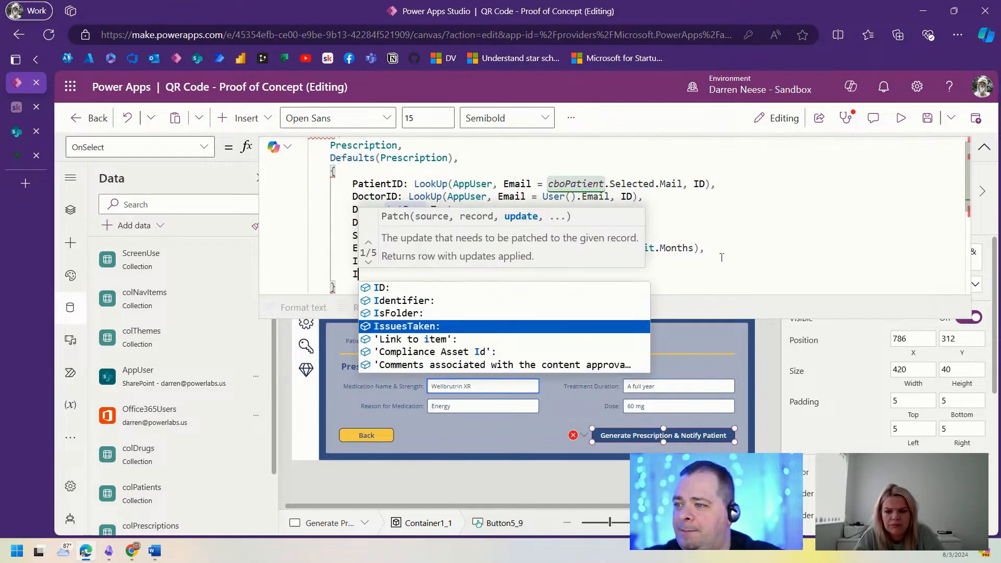
key("Tab")
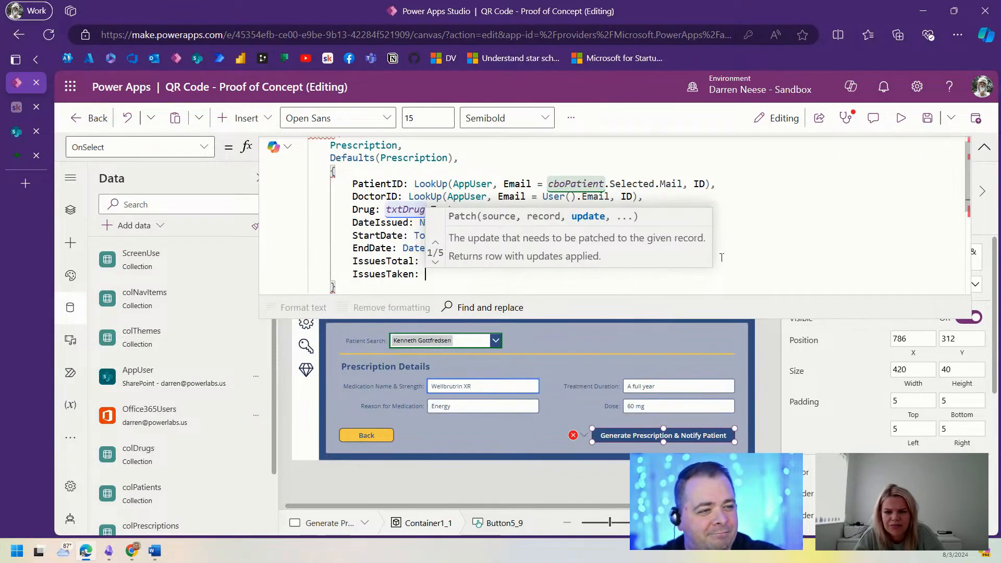
type("Rand")
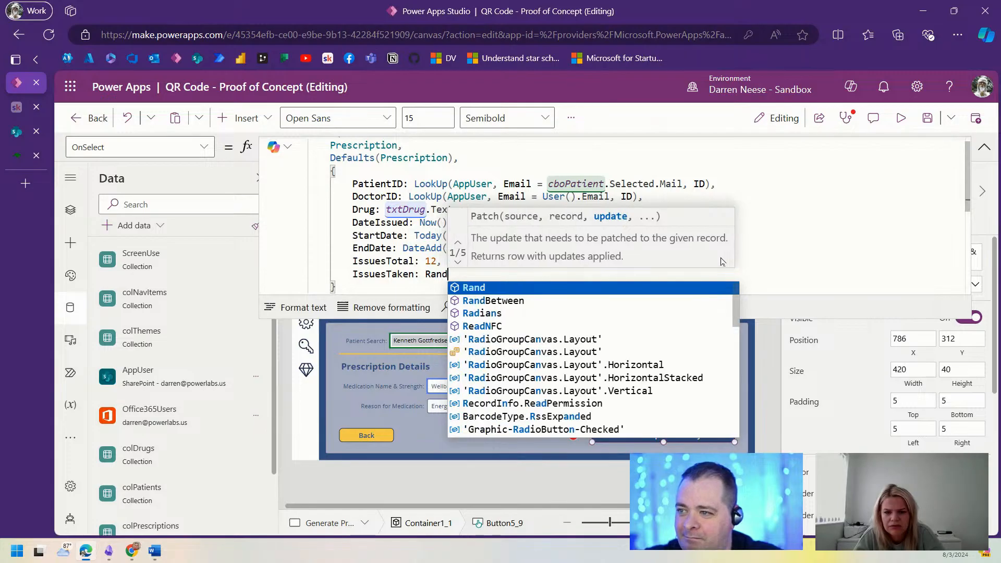
key("Down")
key("Tab")
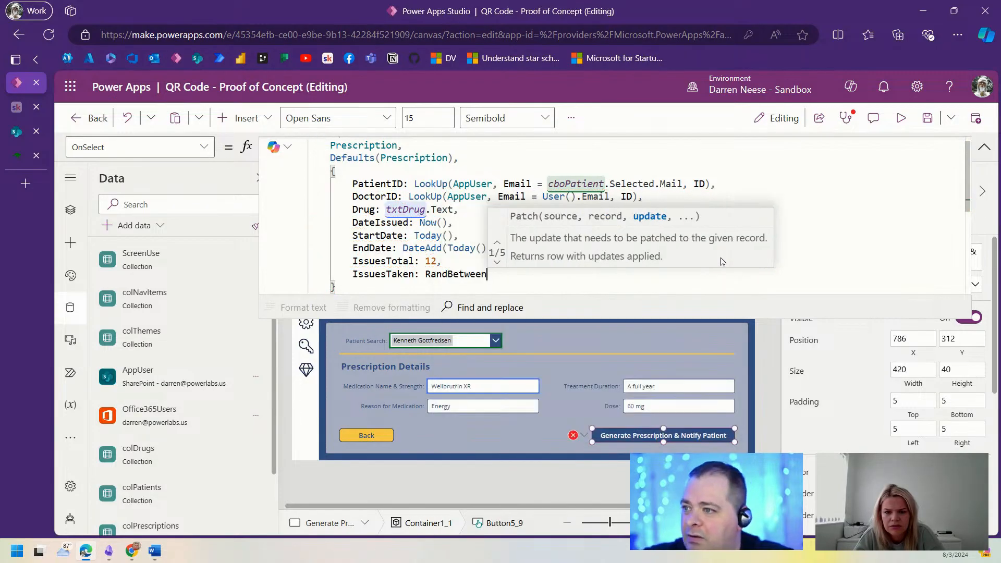
type("(1, 3")
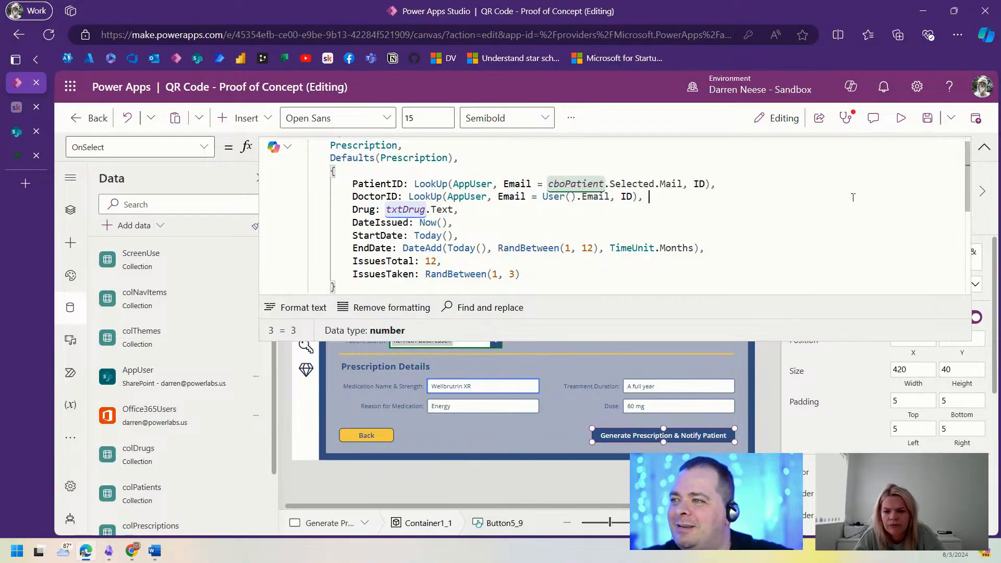
Step: Save the app, review the formula and screen list, and run the app in preview
left_click(928, 119)
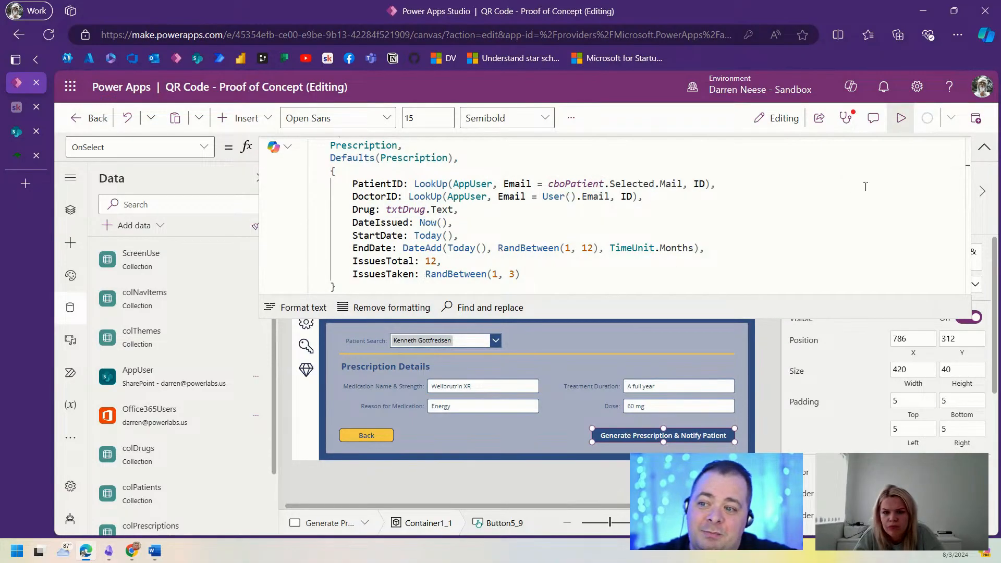
left_click(628, 225)
left_click_drag(559, 274, 346, 184)
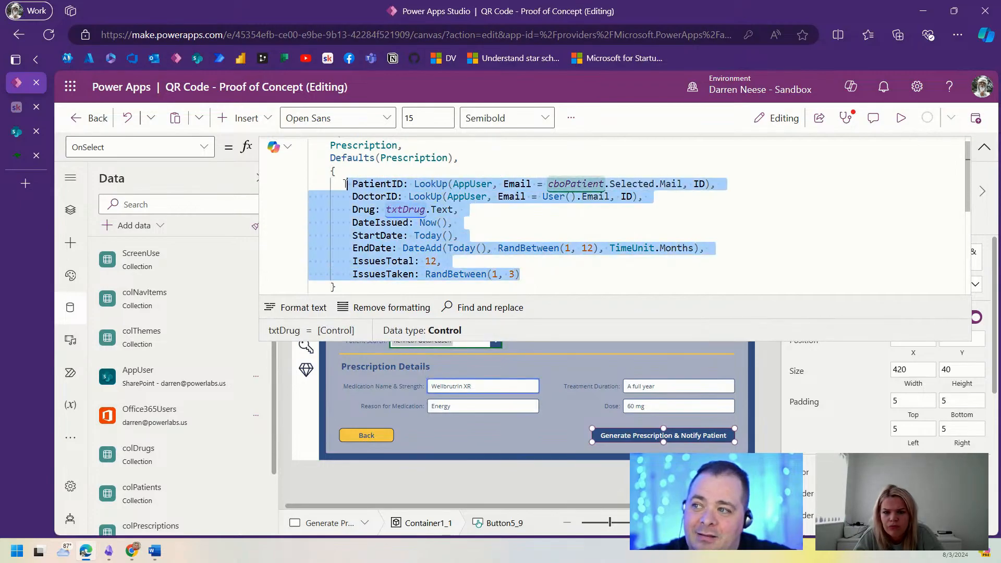
left_click(683, 224)
scroll(683, 222, "down", 2)
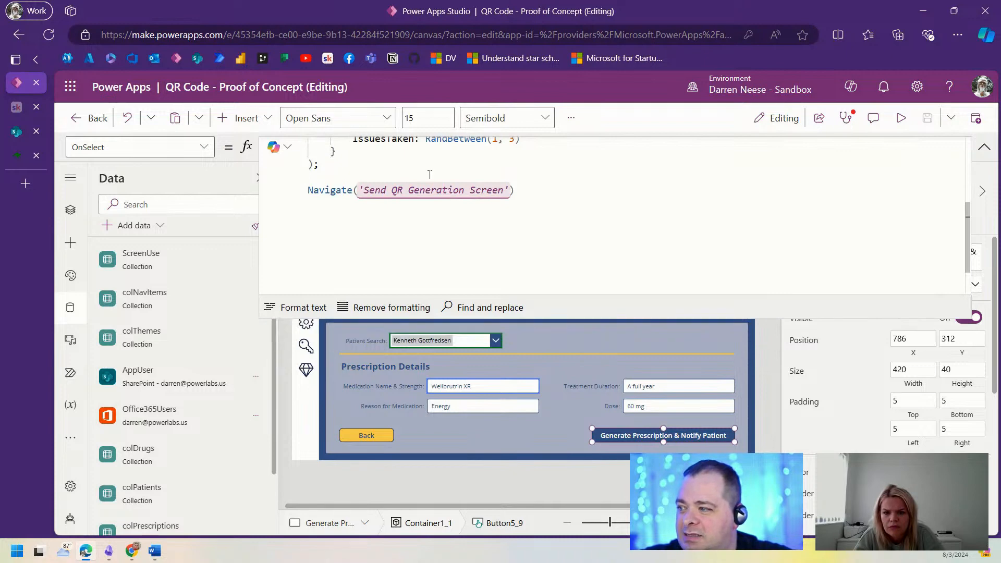
left_click(67, 213)
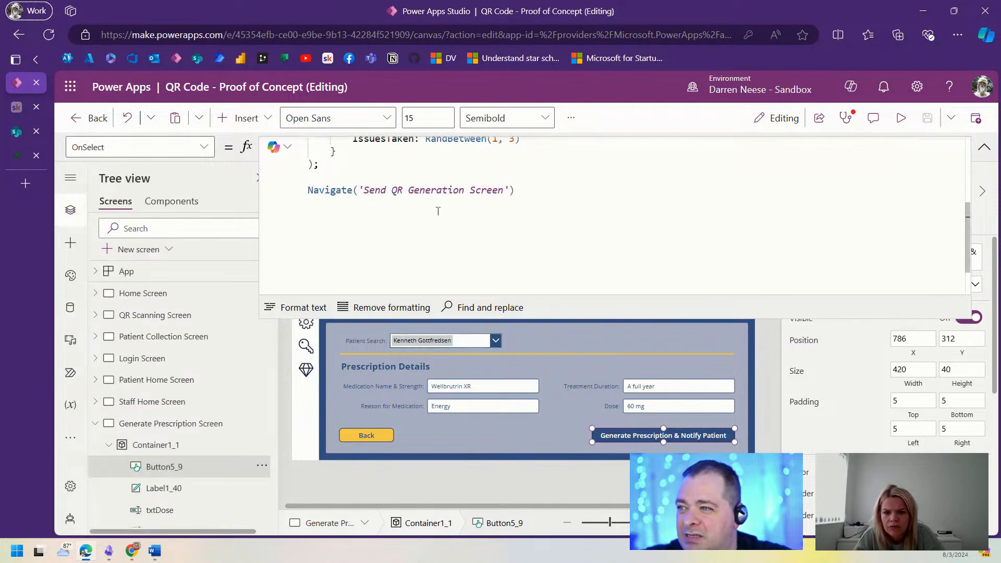
left_click_drag(366, 190, 528, 191)
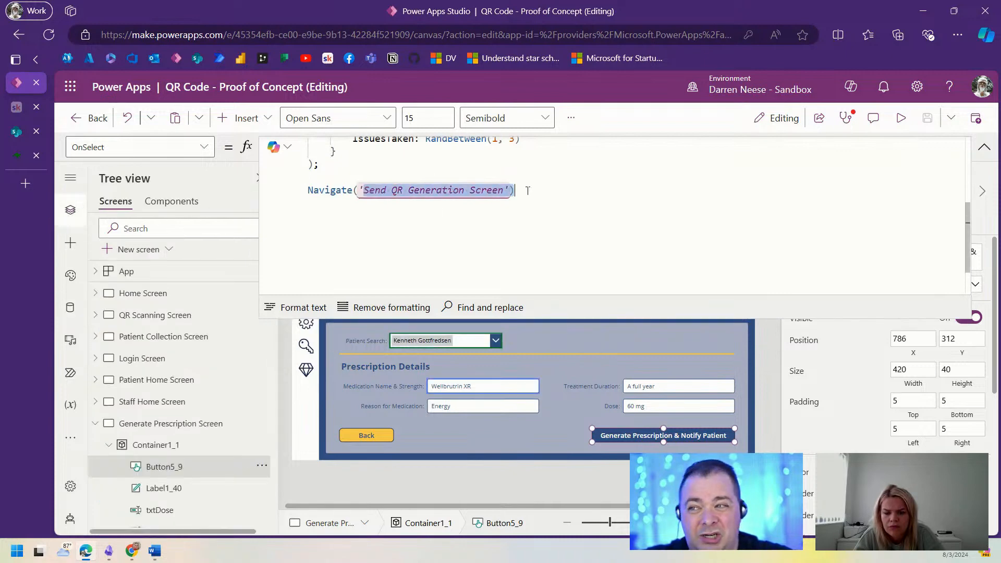
left_click(95, 423)
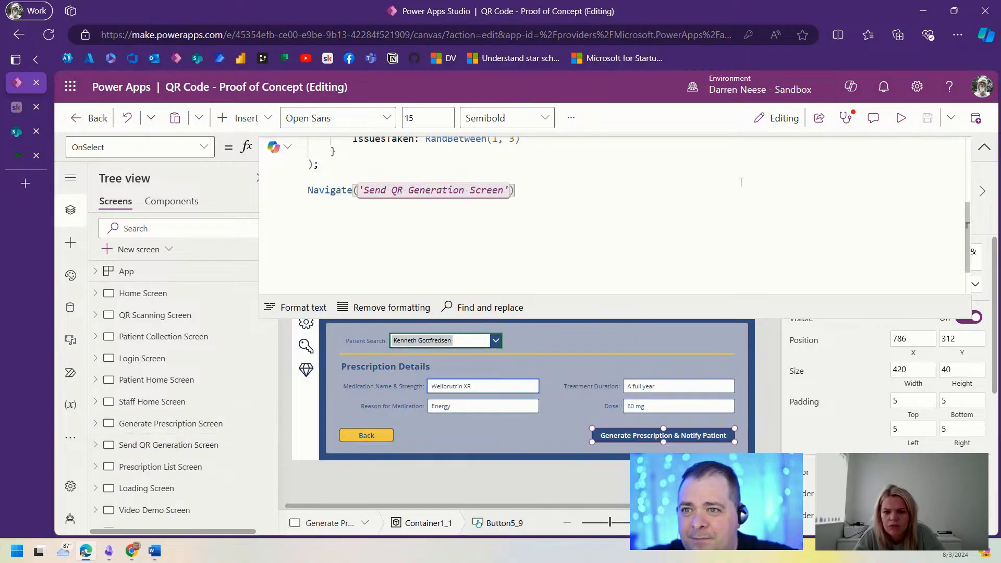
left_click(893, 119)
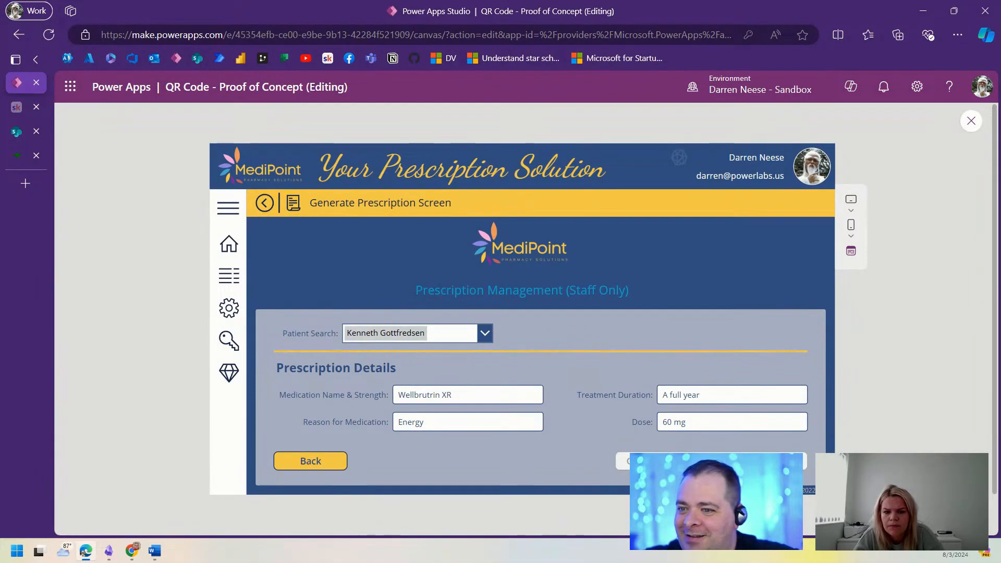
Step: Generate the prescription in the preview, then switch to the SharePoint Prescription list
left_click(711, 461)
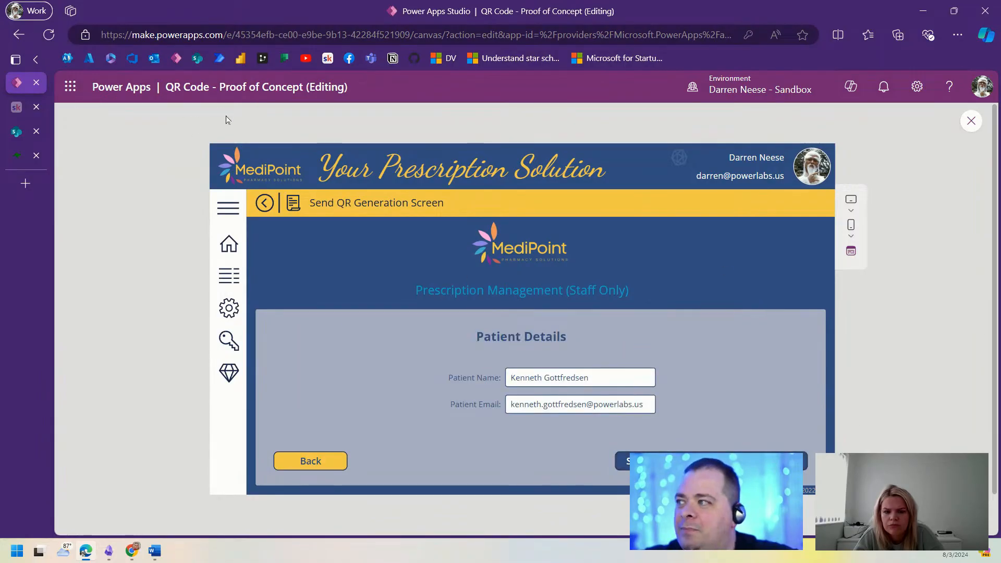
left_click(17, 132)
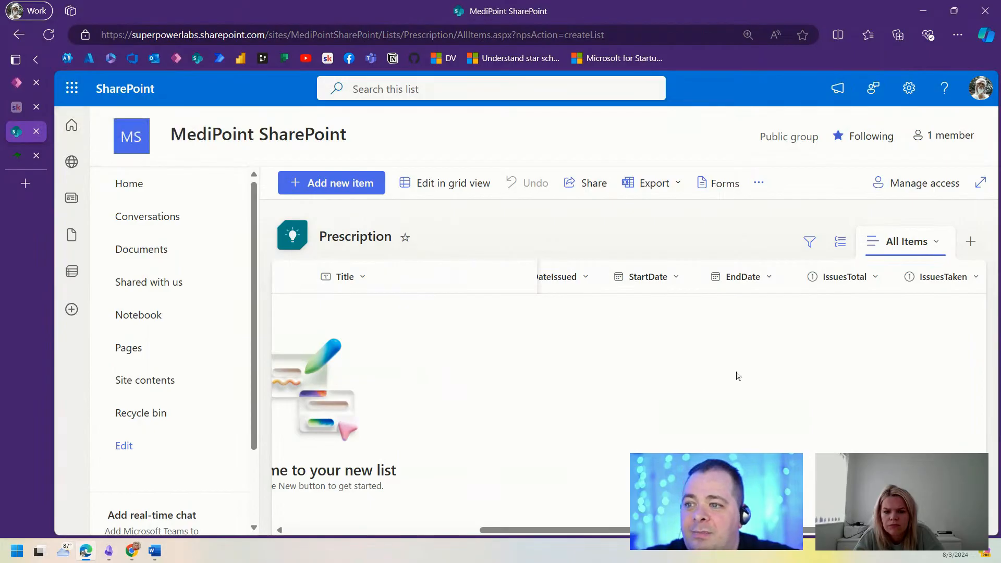
Step: Refresh the Prescription list to find the Wellbrutrin XR item, then return to Power Apps
left_click(48, 35)
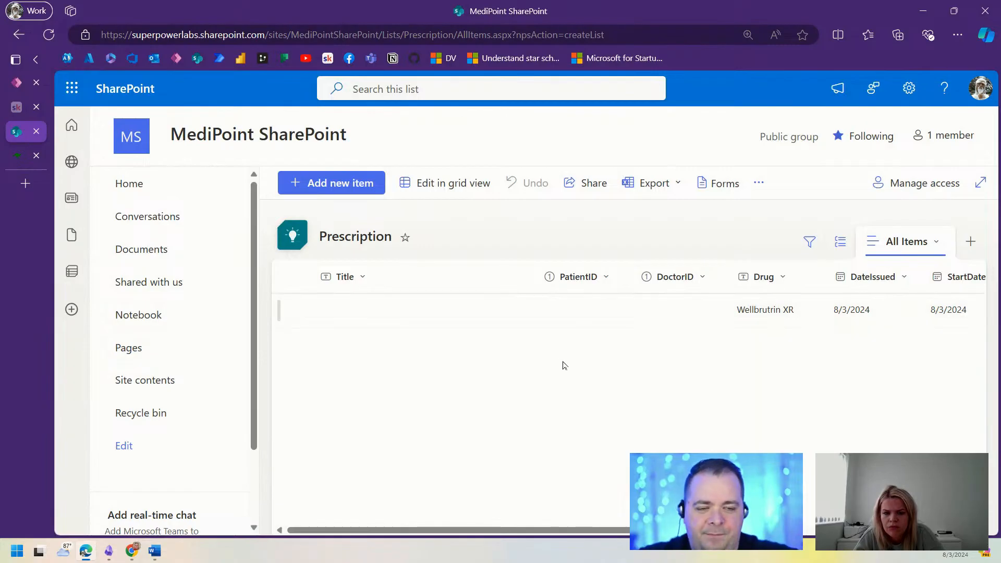
left_click(15, 85)
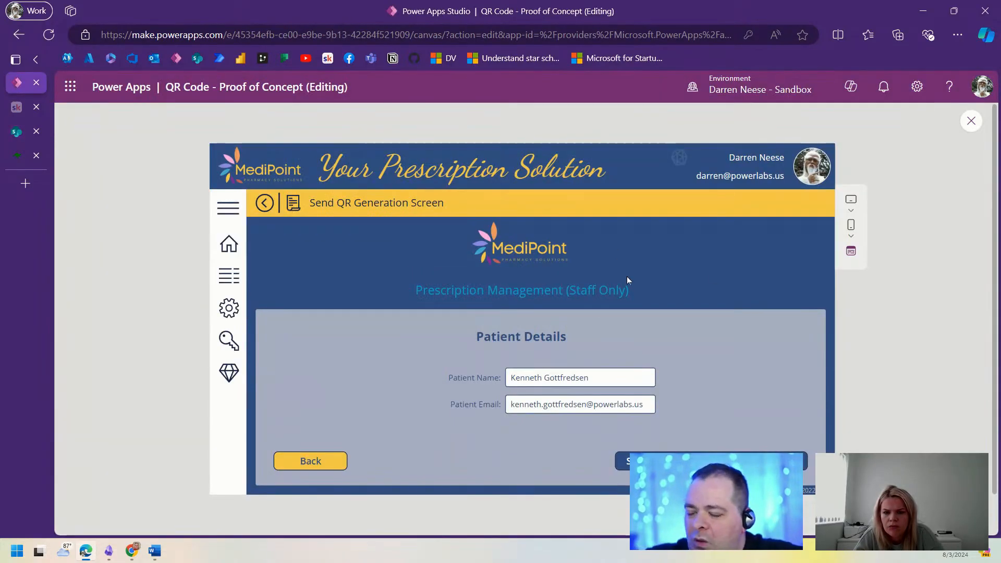
Step: Exit preview, expand the Generate button's full OnSelect formula, and add an empty line above Patch
left_click(971, 120)
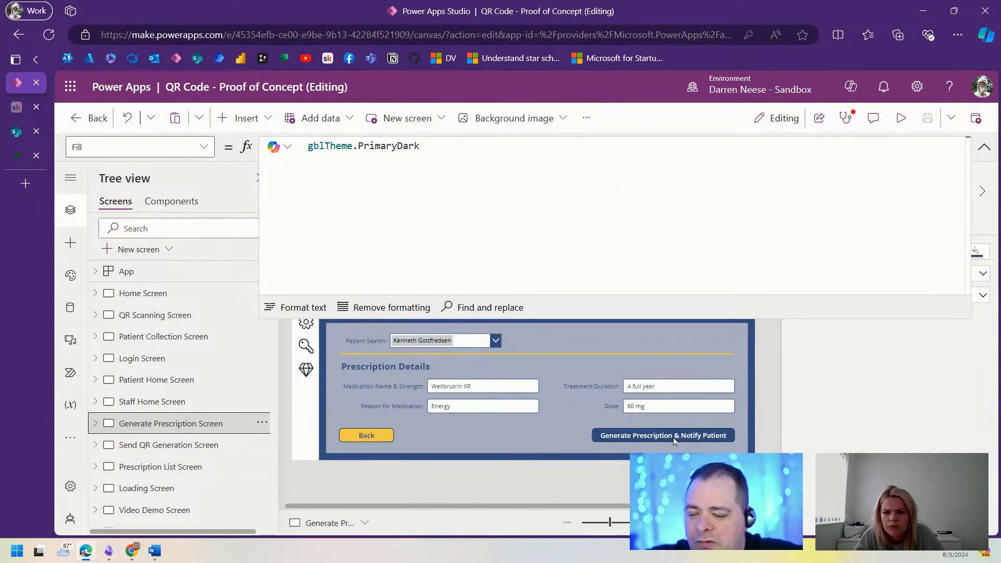
left_click(674, 437)
left_click(985, 149)
left_click(985, 150)
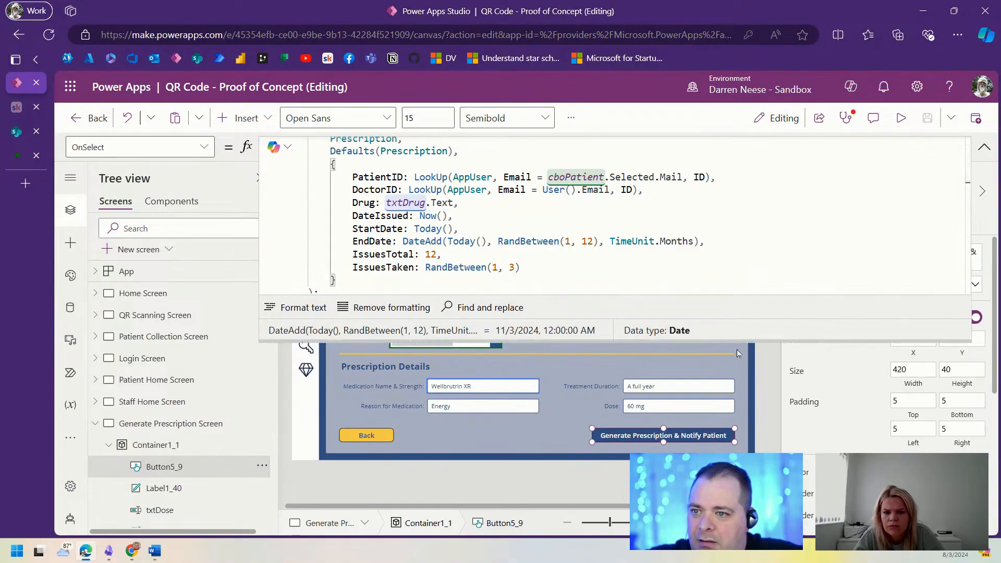
left_click_drag(736, 342, 743, 472)
scroll(759, 314, "up", 1)
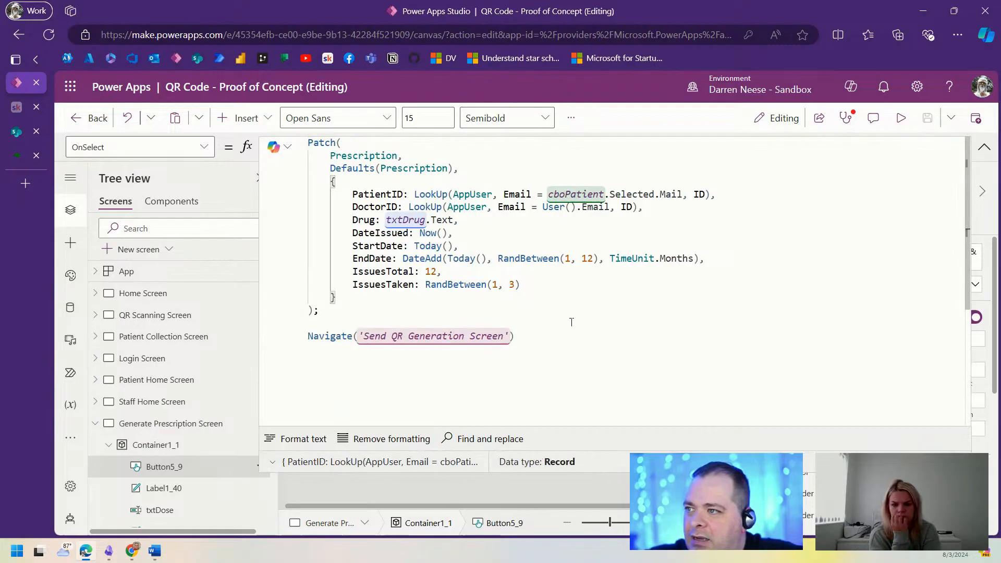
left_click(467, 312)
key("Delete")
key("ctrl+Home")
key("Return")
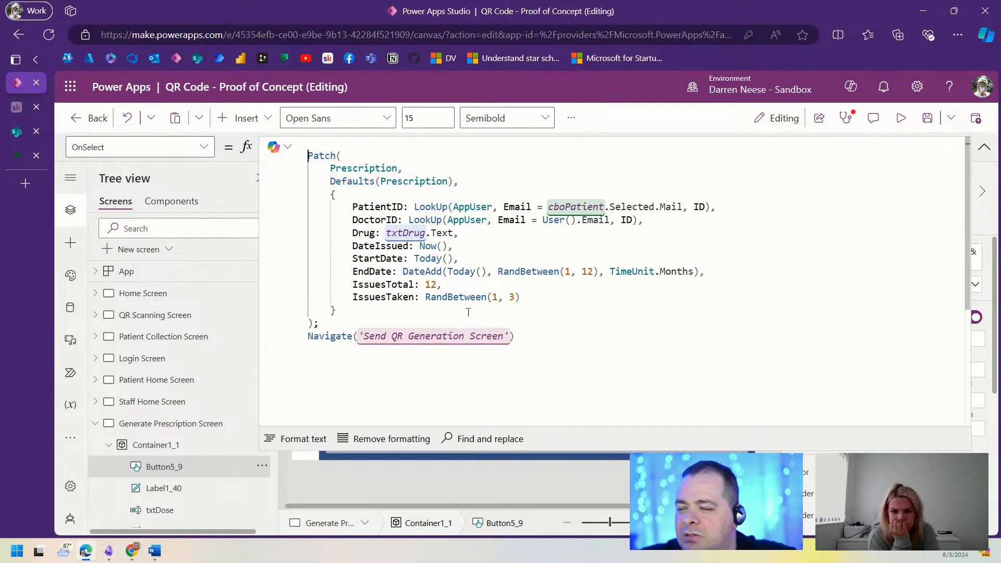
key("Up")
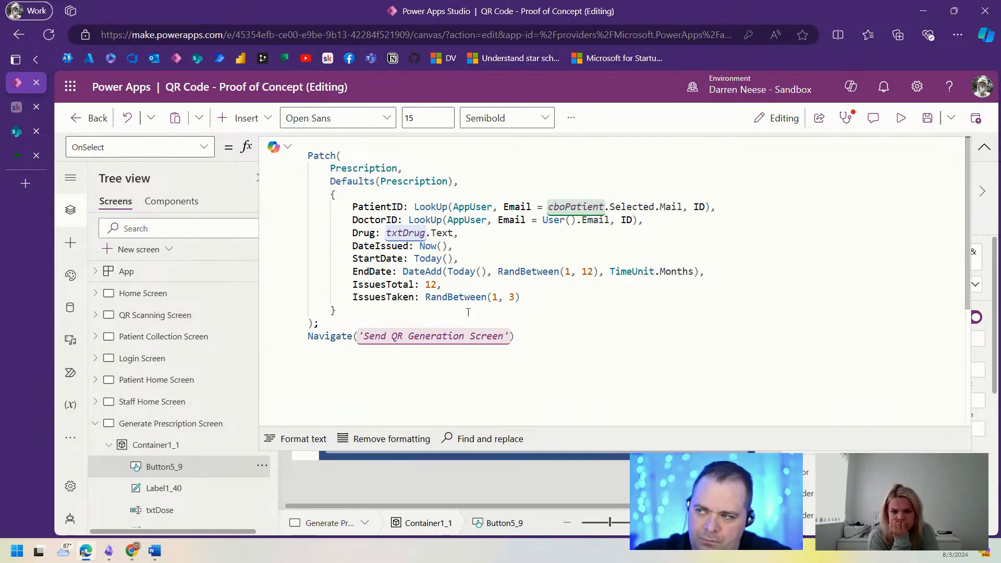
Step: Start an If whose condition is IsBlank of the AppUser LookUp on cboPatient.Selected.Mail
type("If();")
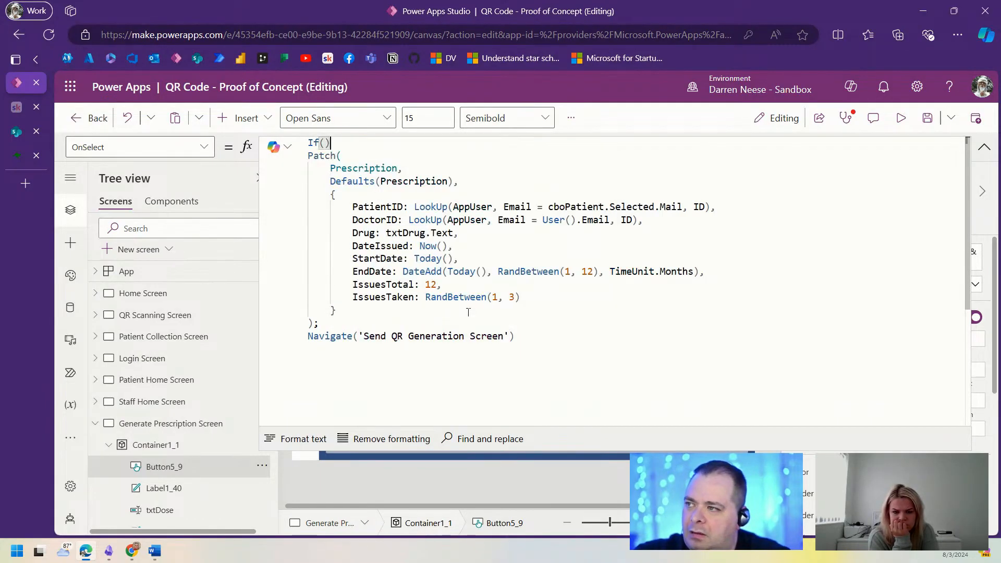
key("Return")
key("Return")
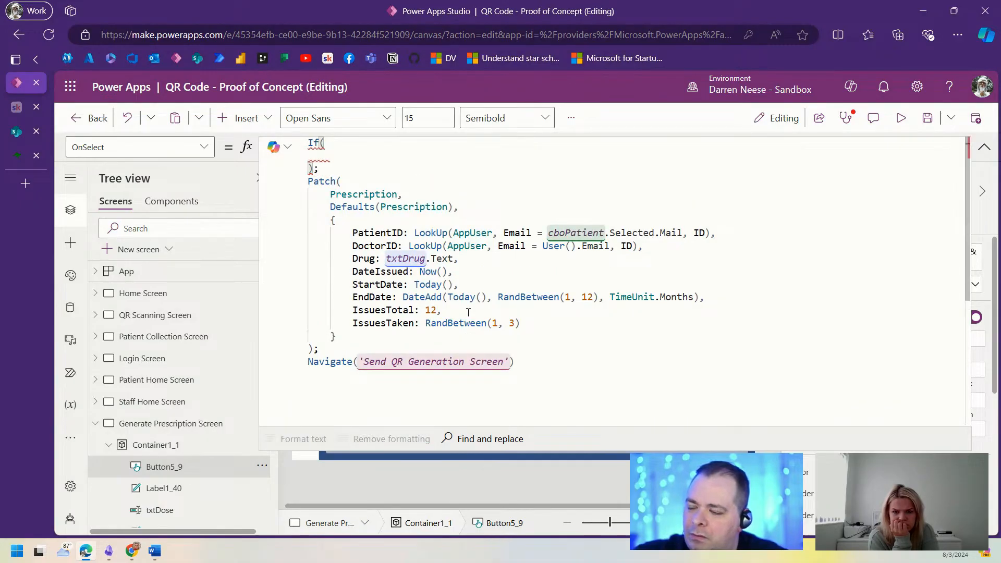
type("Is")
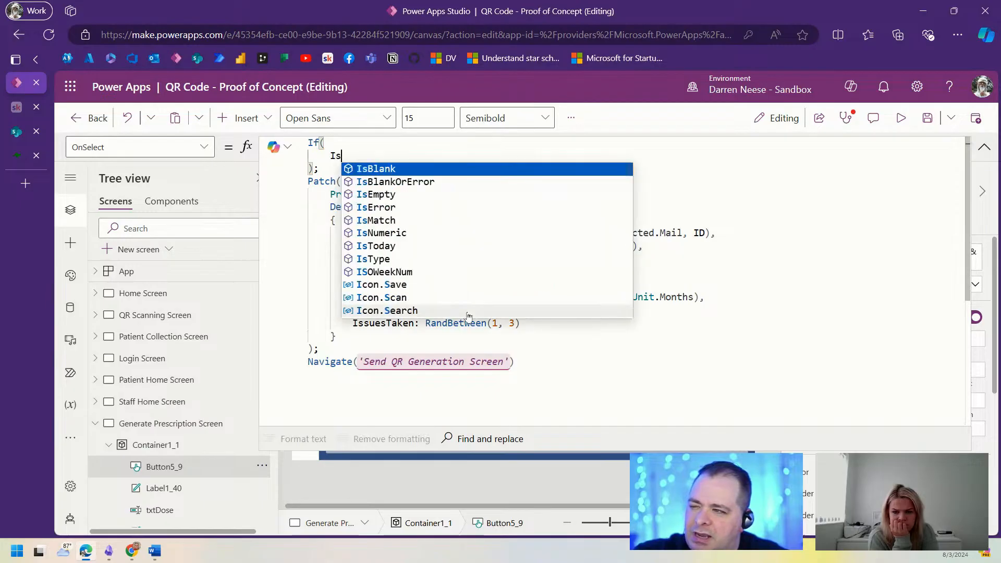
type("Blank(LookUp)")
key("Left")
type("LookUp")
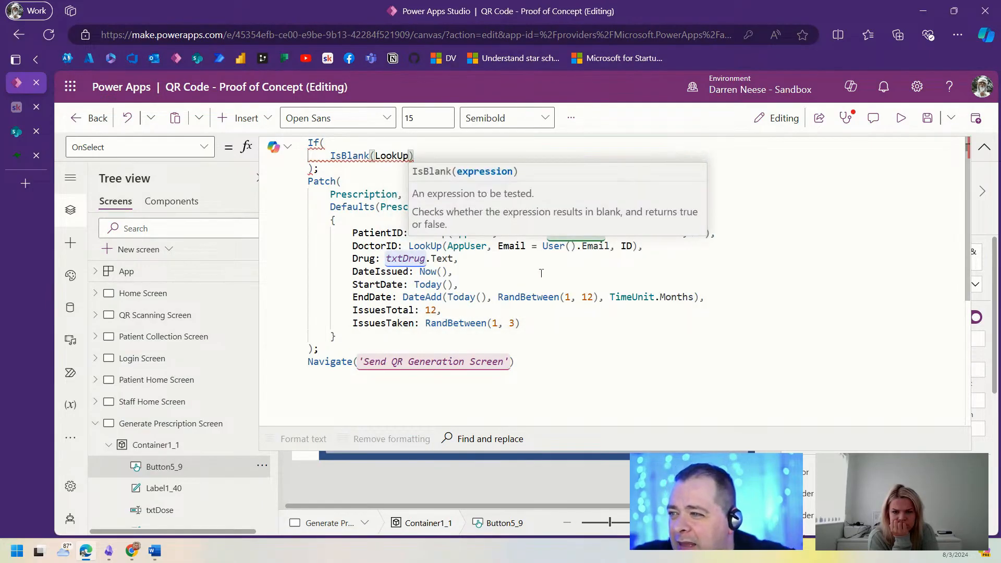
left_click(541, 273)
left_click_drag(414, 232, 706, 232)
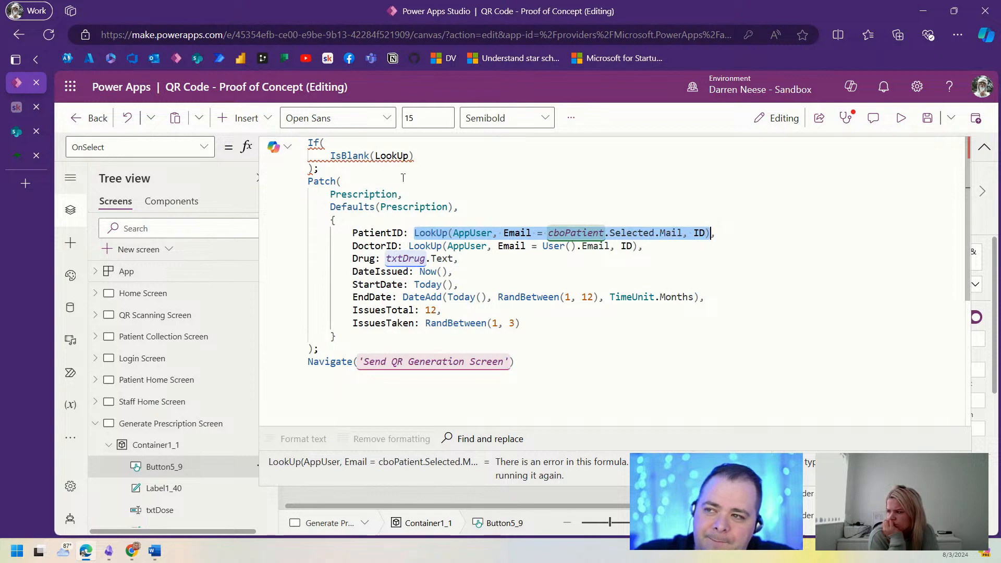
key("ctrl+c")
double_click(392, 155)
key("ctrl+v")
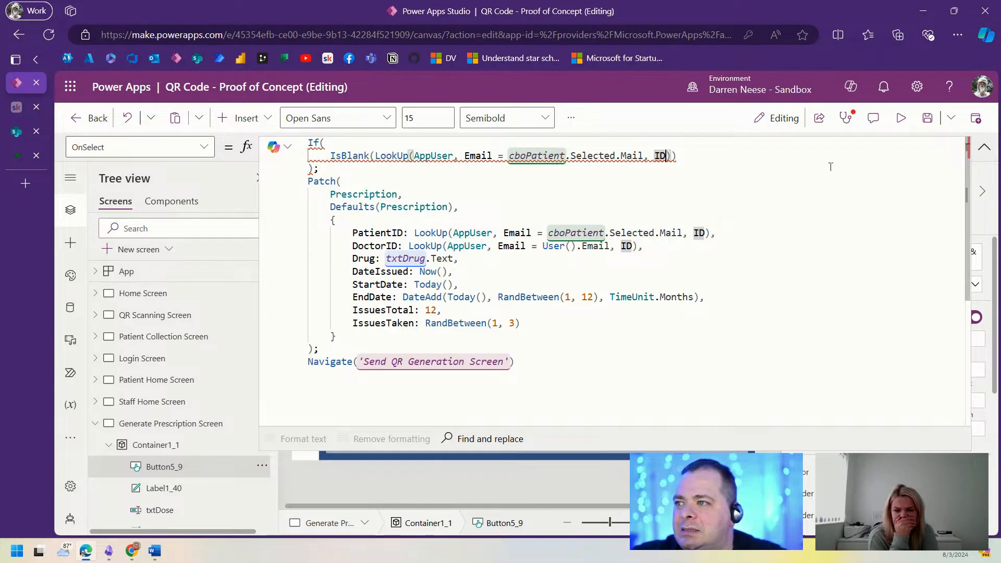
type(",")
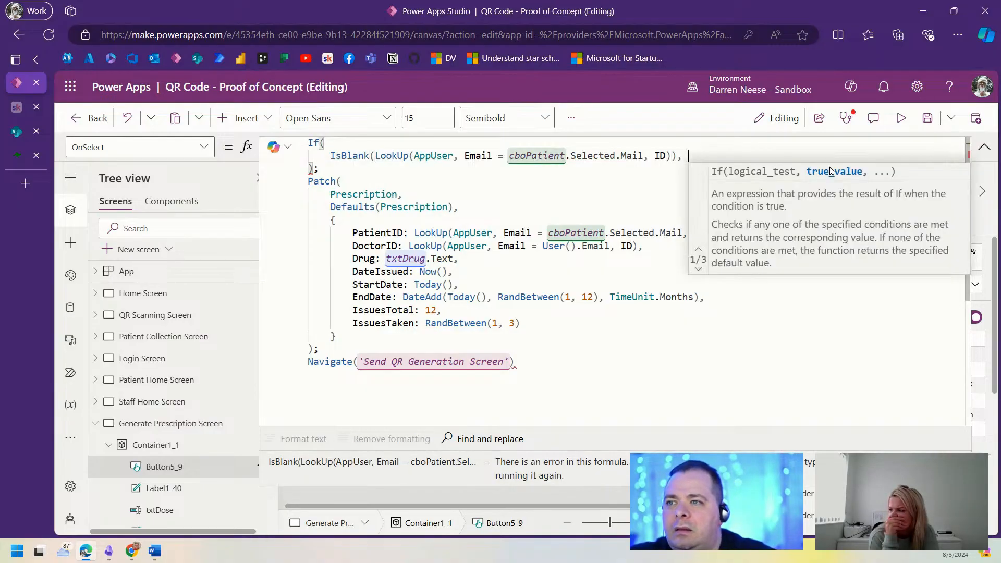
Step: Add the true branch Patch(AppUser, Defaults(AppUser), ) to the If
key("shift+Return")
type("Pat")
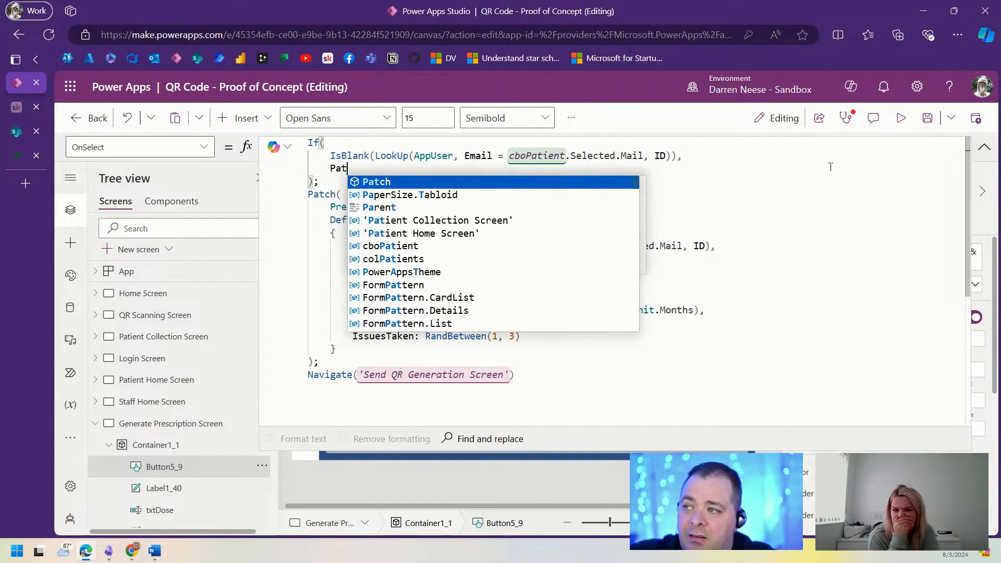
type("ch(App")
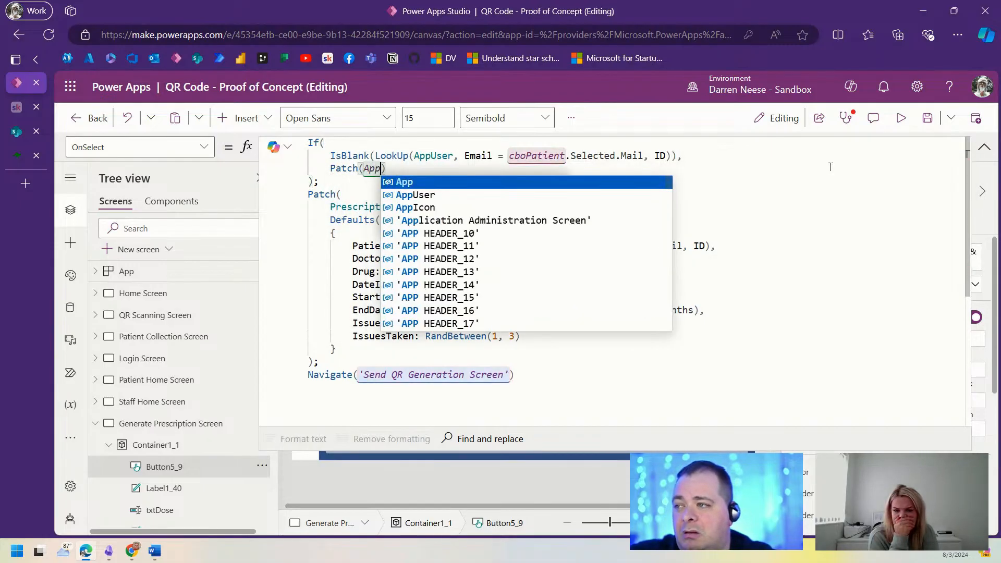
key("Up")
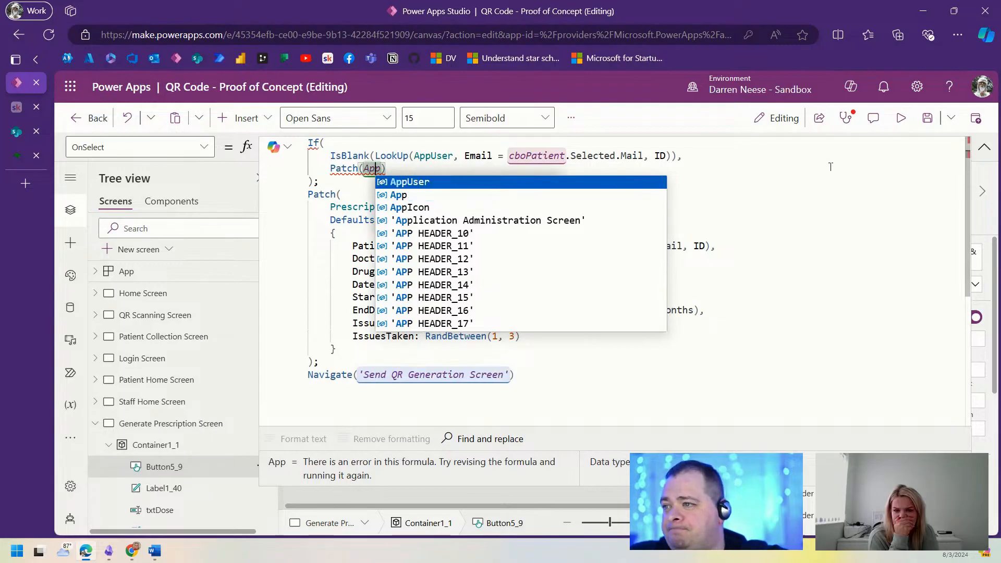
key("Tab")
type(", Defaults")
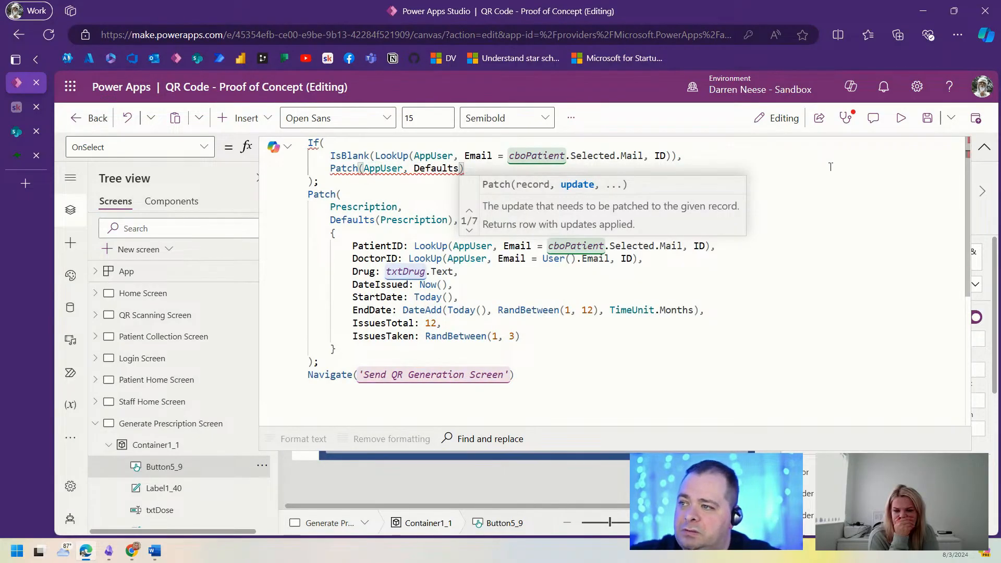
type("(App")
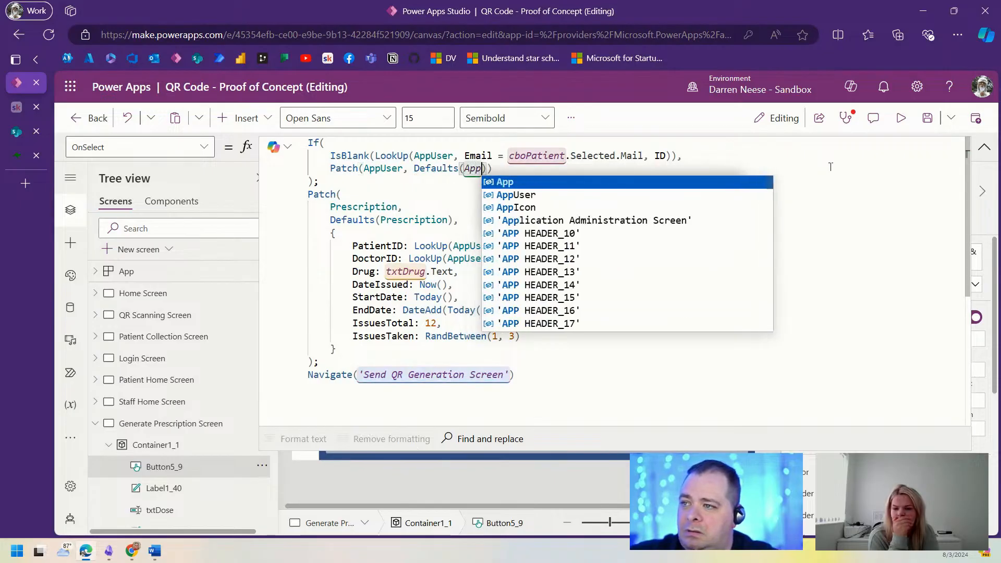
key("Down")
key("Tab")
type("),")
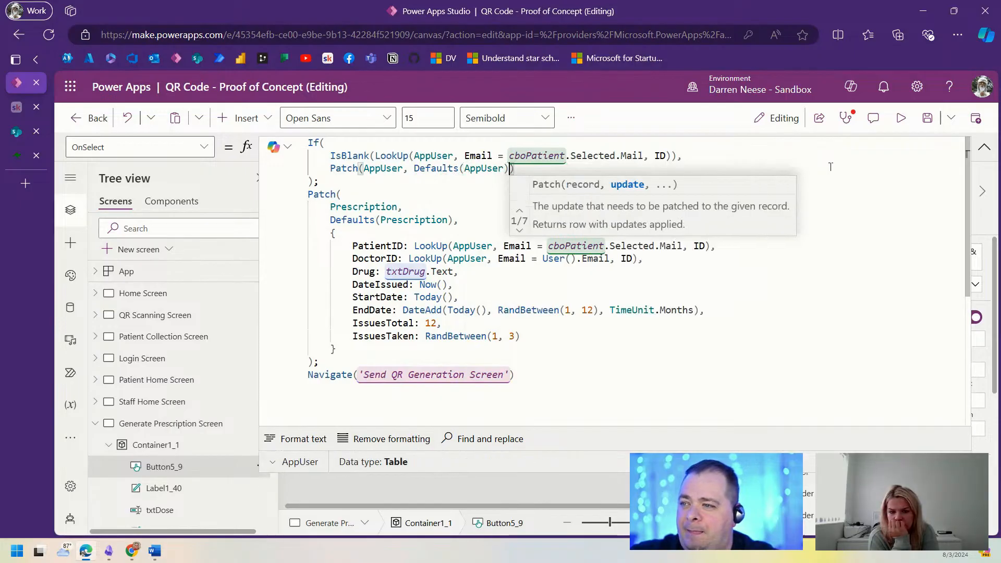
Step: Reformat the Patch call so Defaults(AppUser) and the closing parenthesis sit on their own lines
key("ctrl+Left")
key("ctrl+Left")
key("ctrl+Left")
key("ctrl+Left")
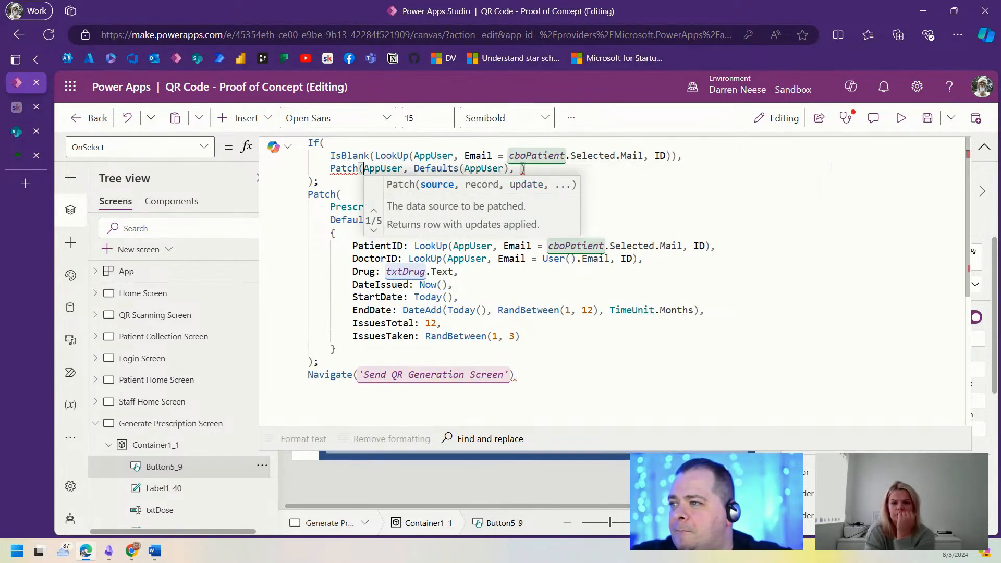
key("Return")
key("ctrl+Right")
key("Right")
key("Right")
key("Return")
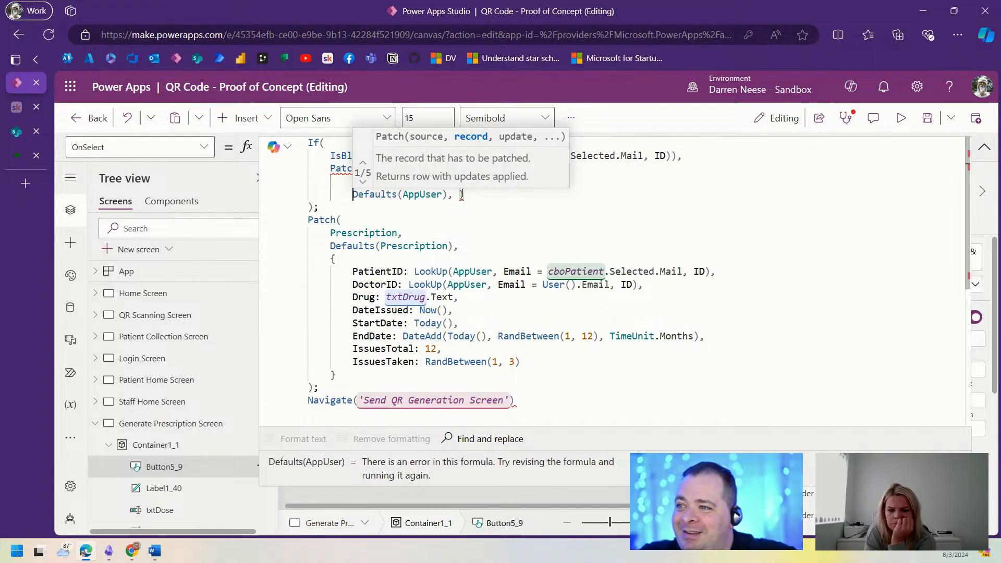
mouse_move(461, 195)
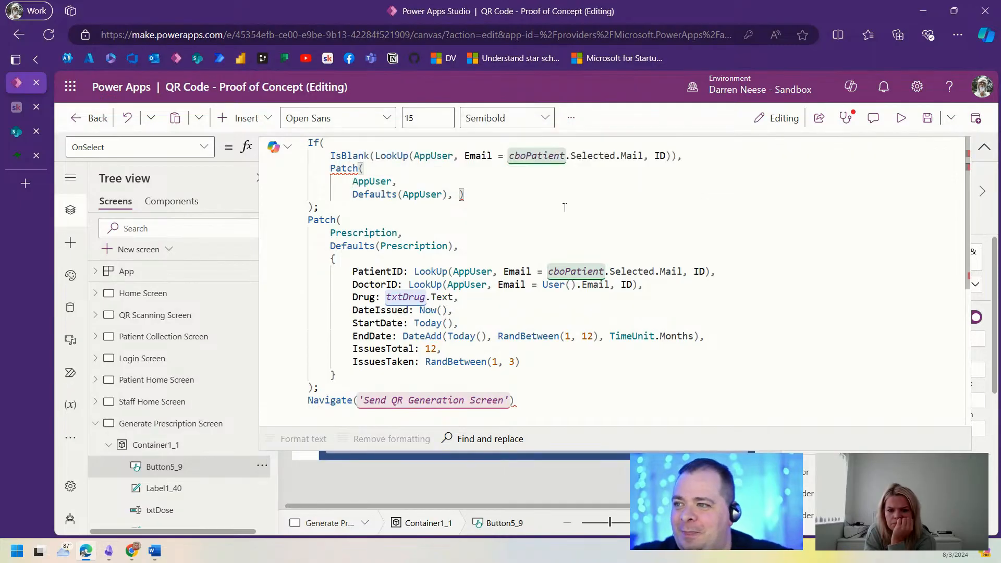
left_click(459, 194)
key("Return")
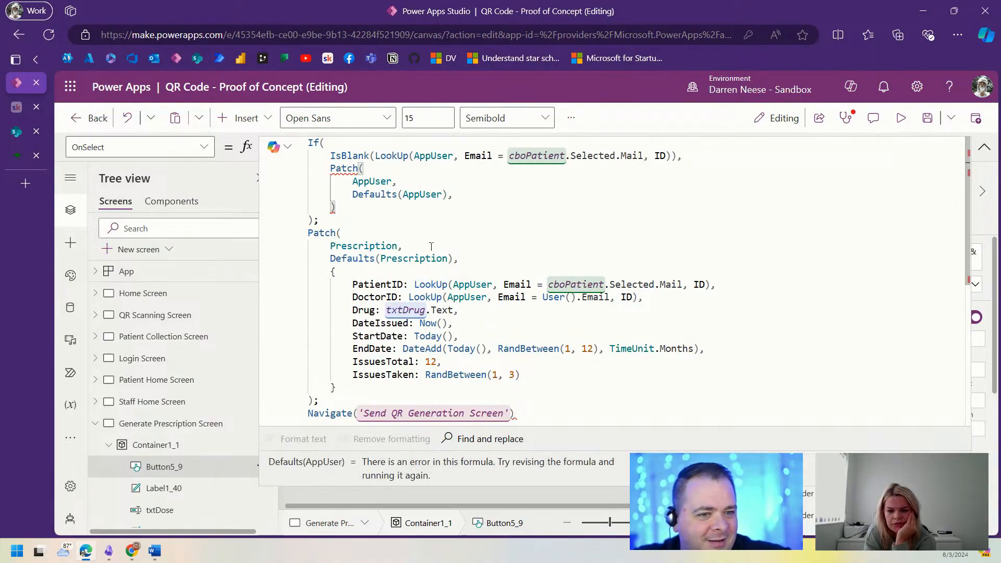
Step: Add an update record with Title set to cboPatient.Selected.DisplayName
left_click(466, 194)
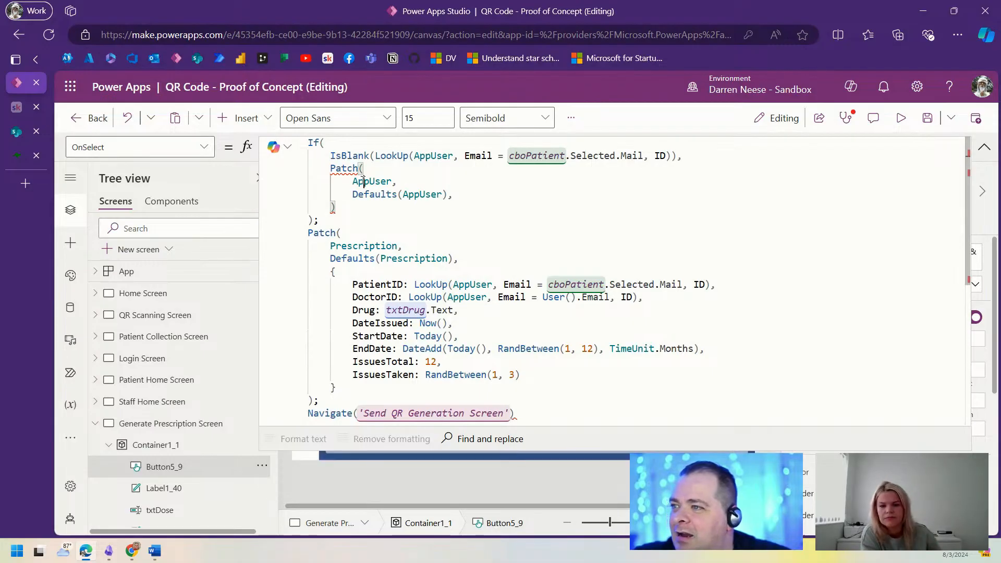
key("Return")
type("{}")
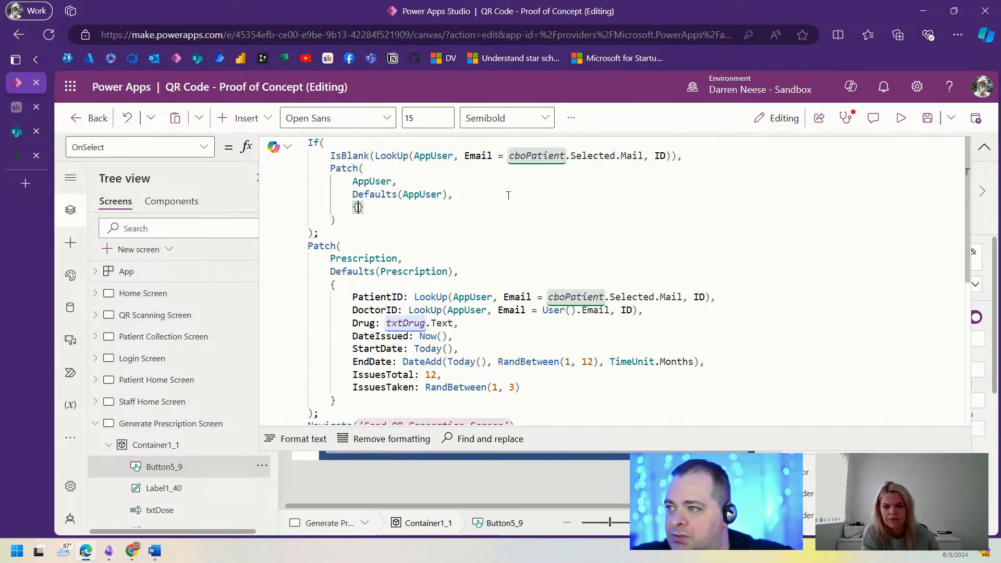
key("Return")
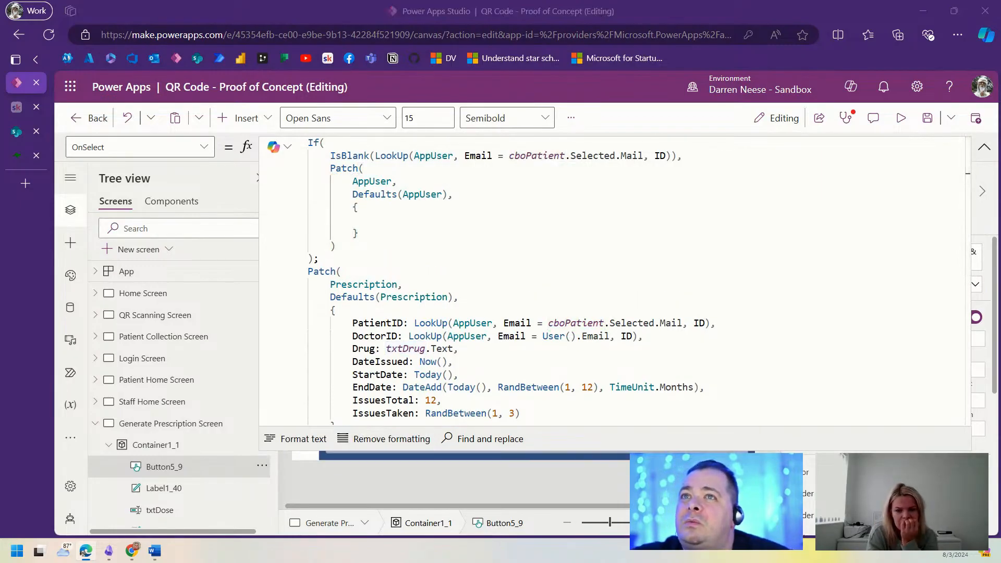
left_click(442, 216)
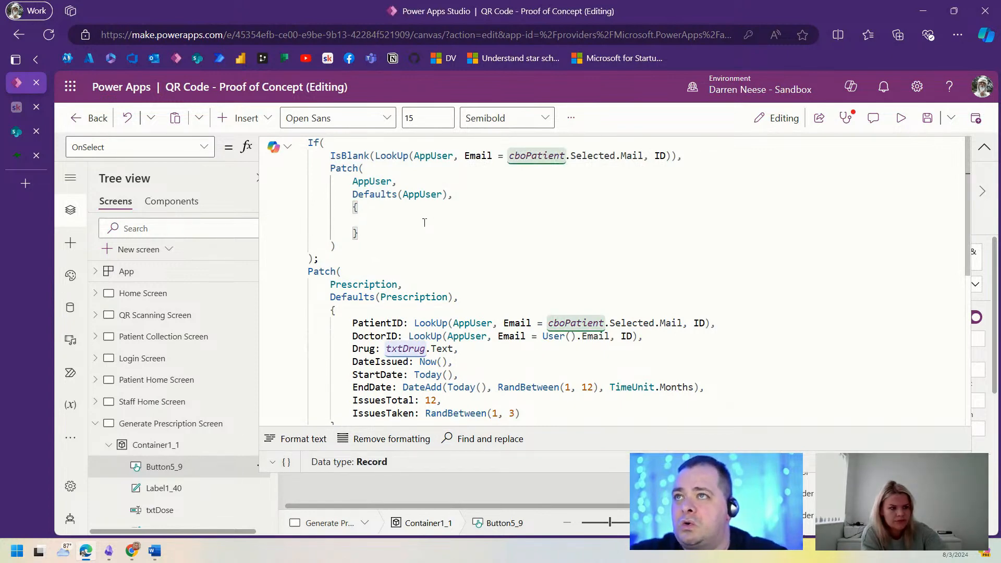
type("Title")
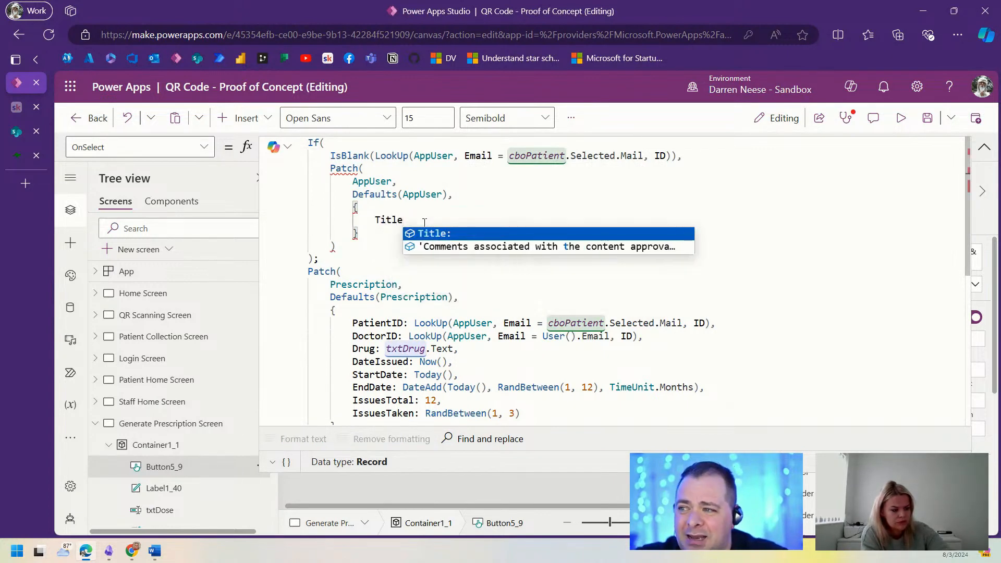
type(":")
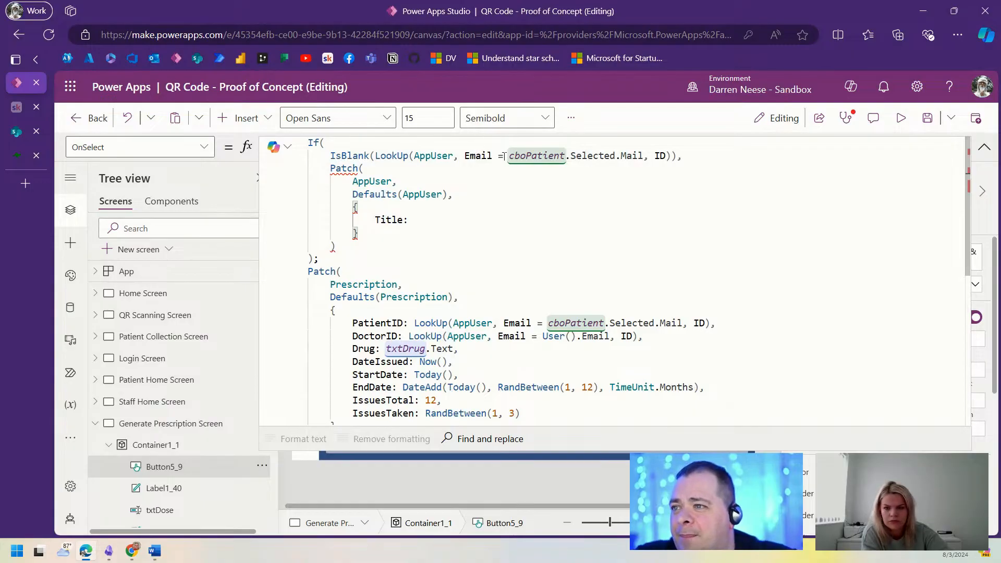
left_click_drag(507, 155, 615, 155)
key("ctrl+c")
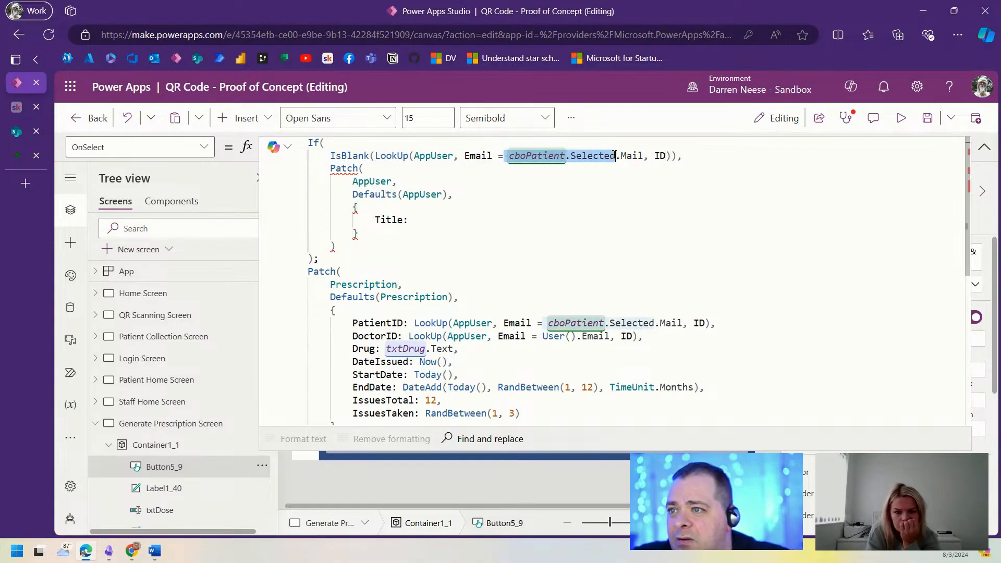
left_click(440, 220)
key("ctrl+v")
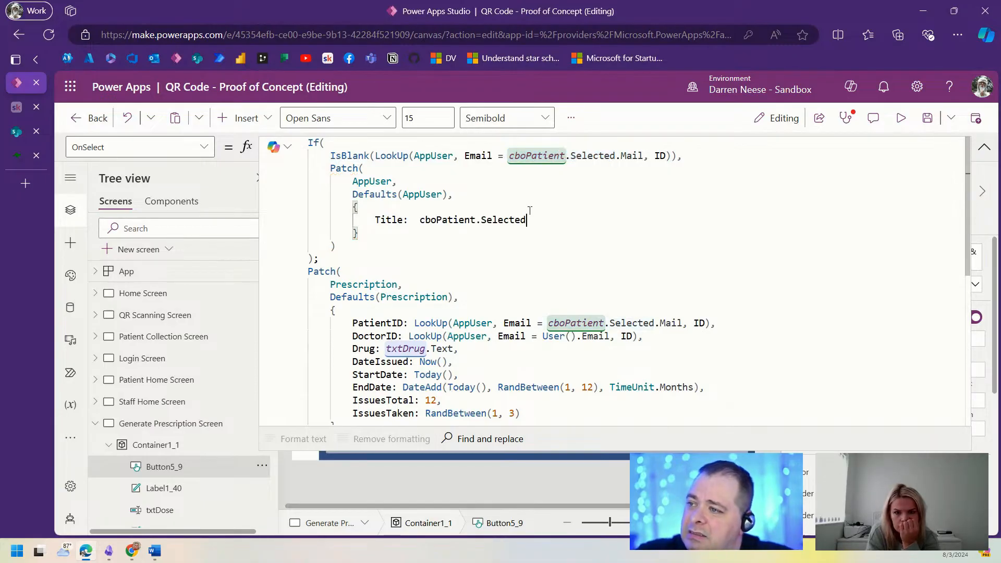
type(".Di")
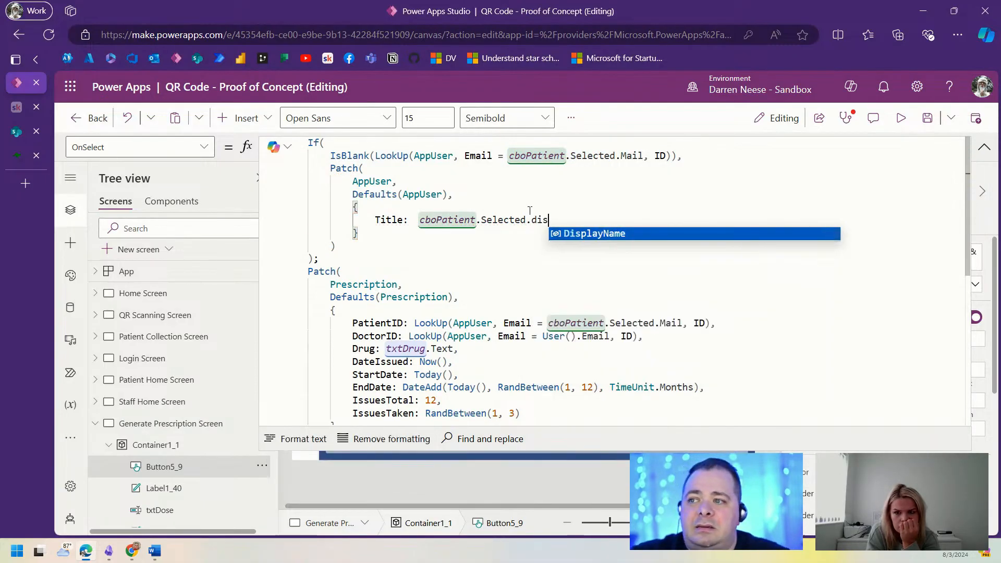
key("Tab")
type(",")
Step: Add Email: cboPatient.Selected.Mail, a placeholder Password, and UserType "Patient" to the record
key("Return")
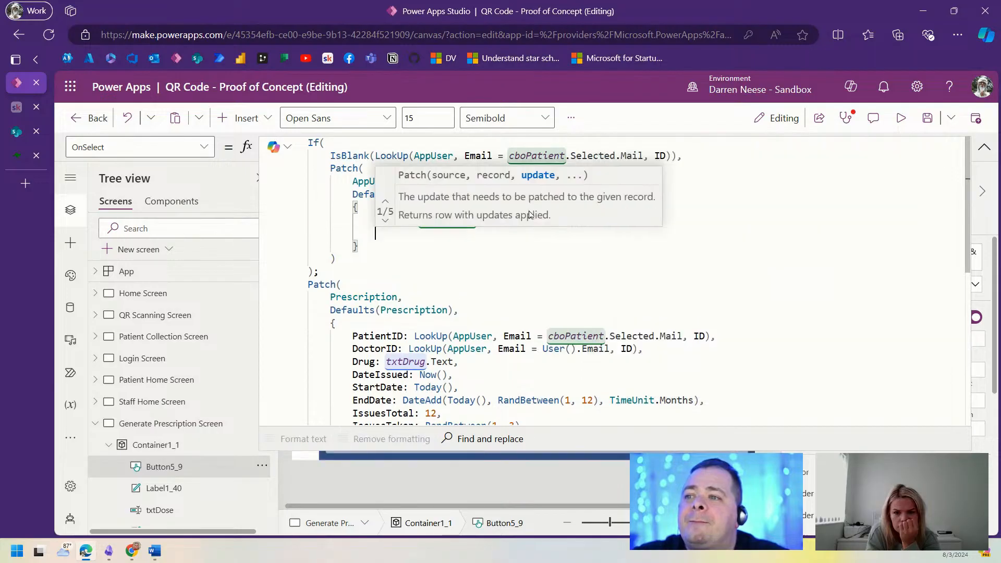
type("Email:")
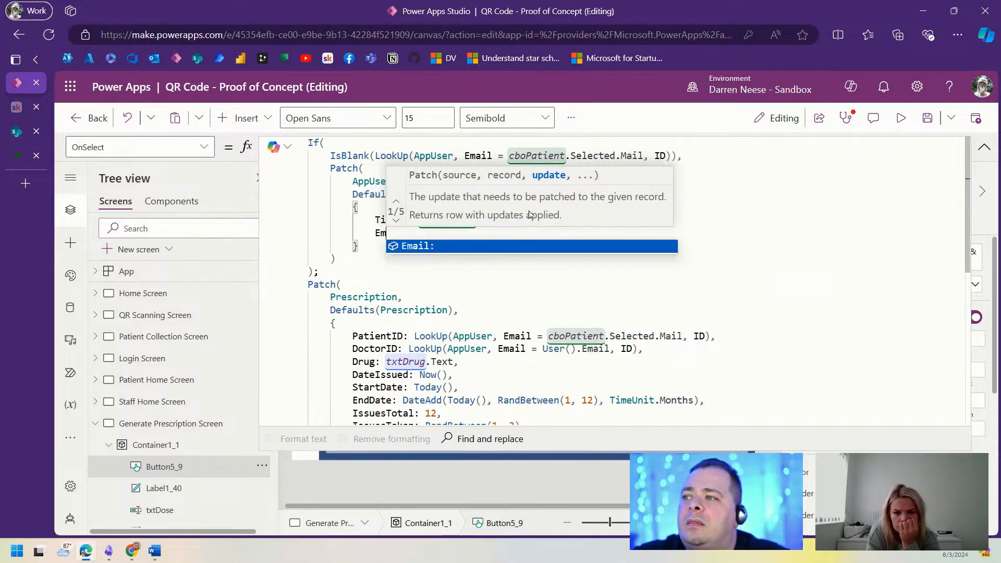
type("  cboPatient.Selected")
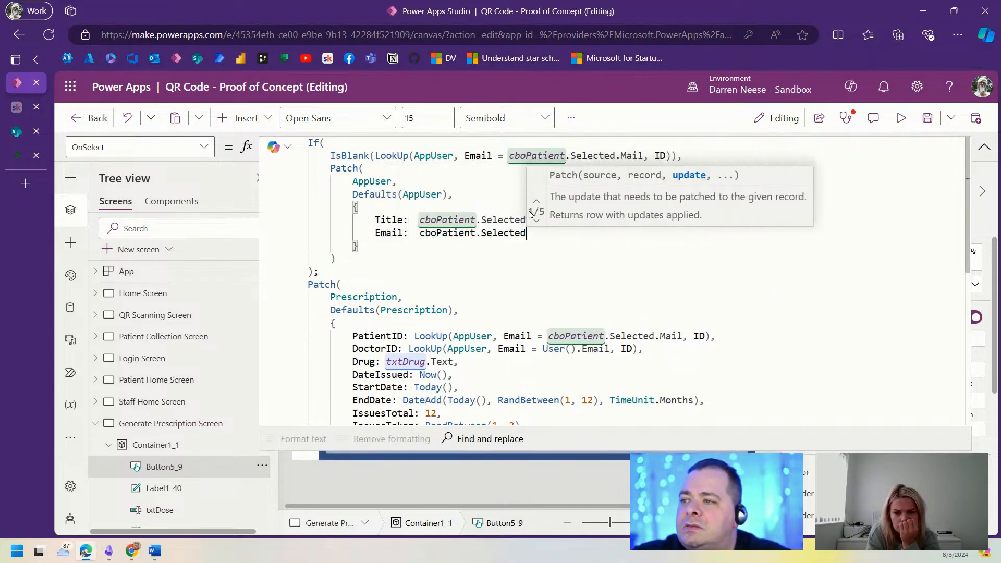
type(".Mail,")
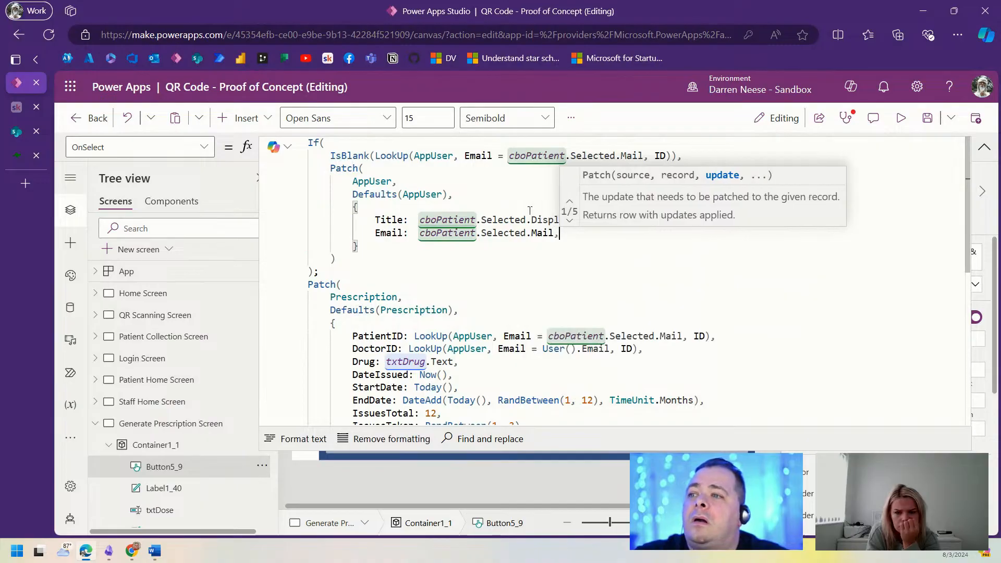
key("Return")
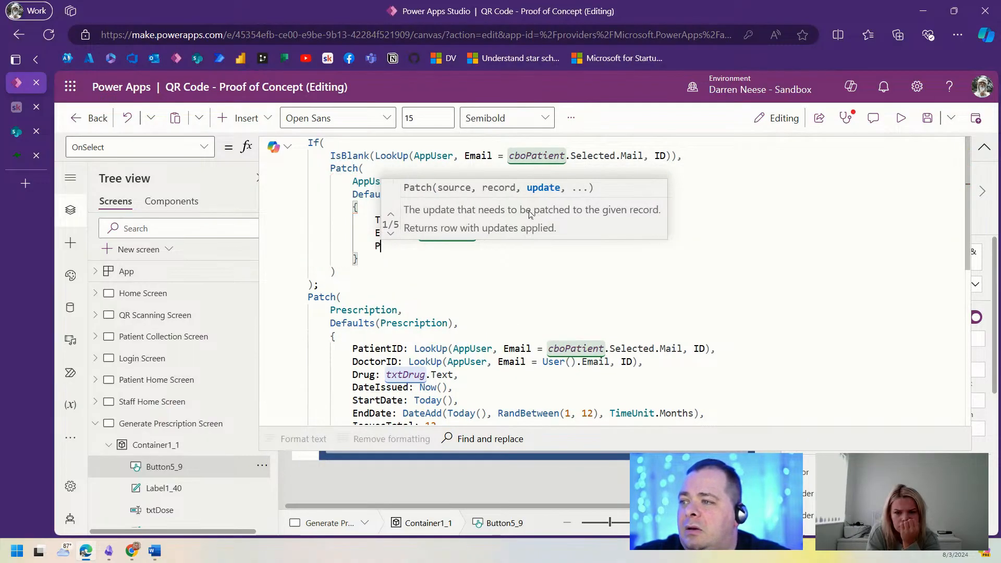
type("Password: \"..\"")
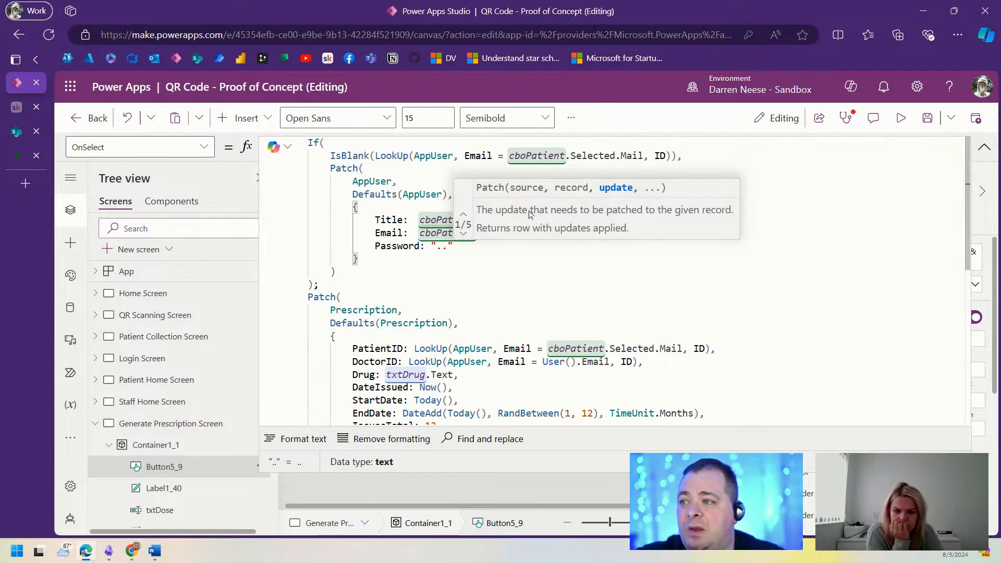
type(",")
key("Return")
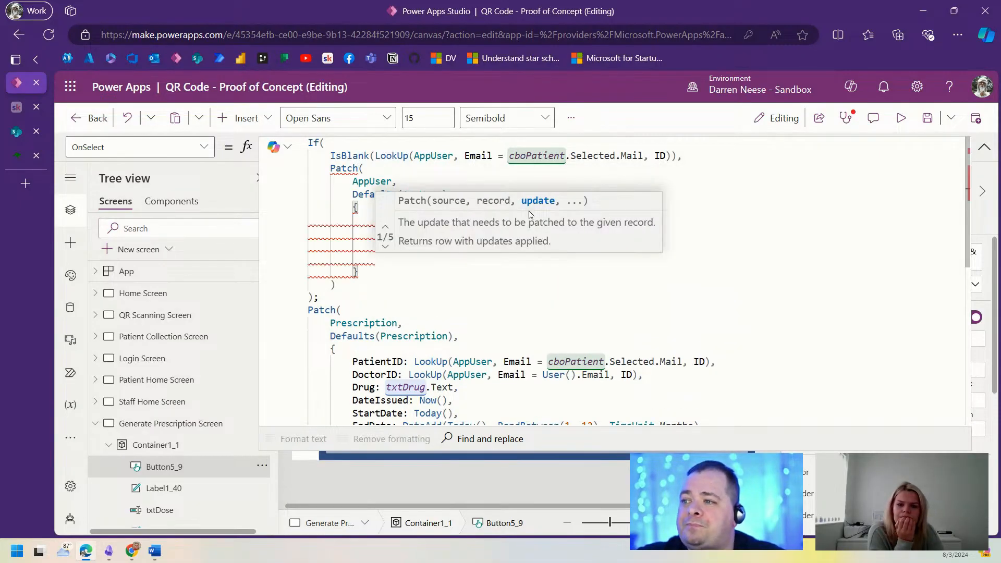
type("User")
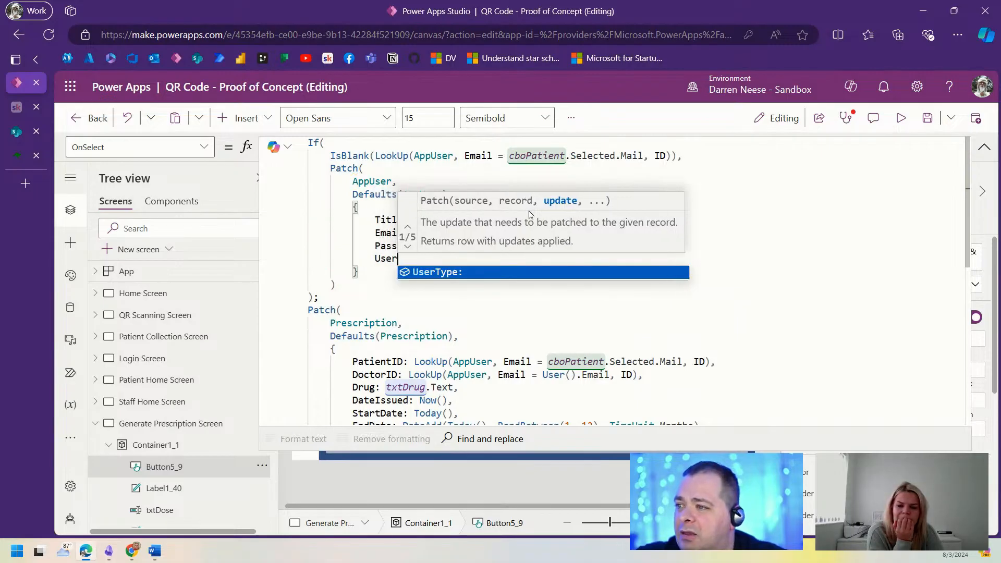
type("Type: \"Pat")
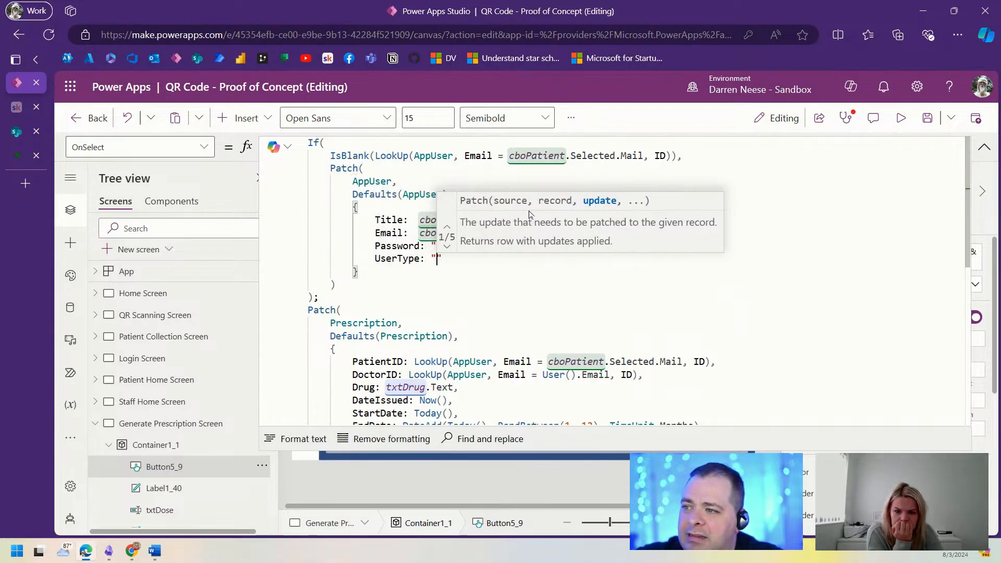
type("ient")
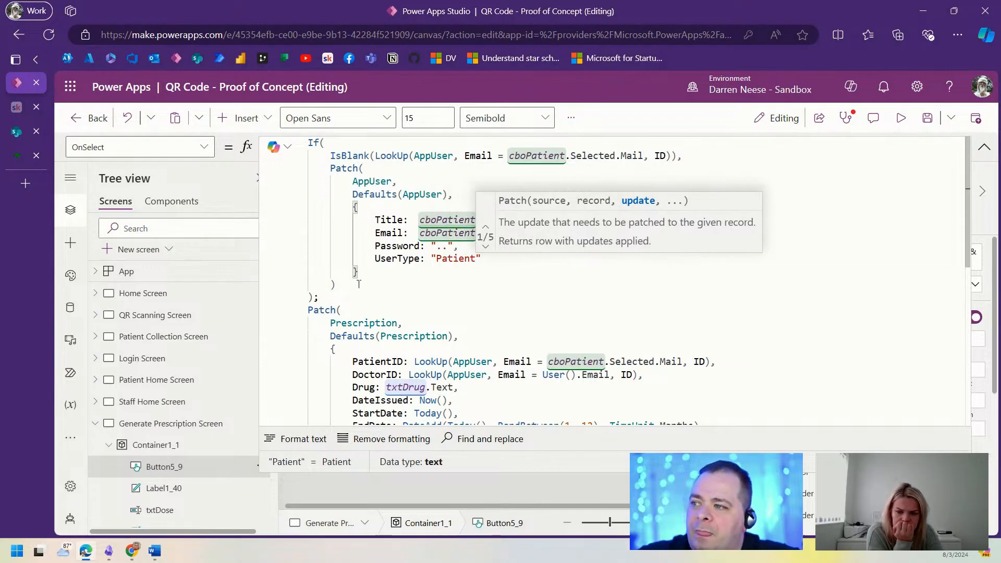
left_click_drag(336, 285, 300, 168)
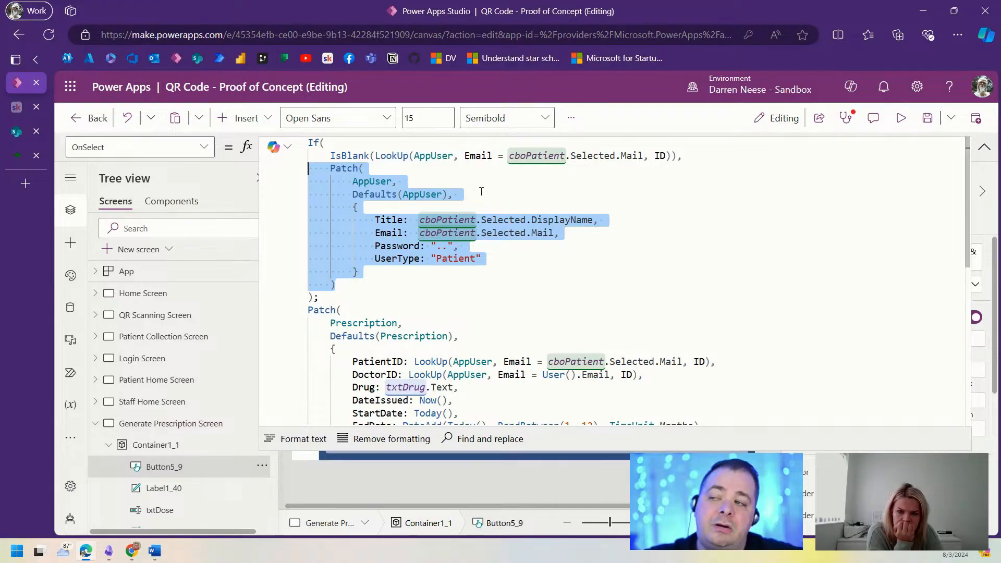
left_click(352, 283)
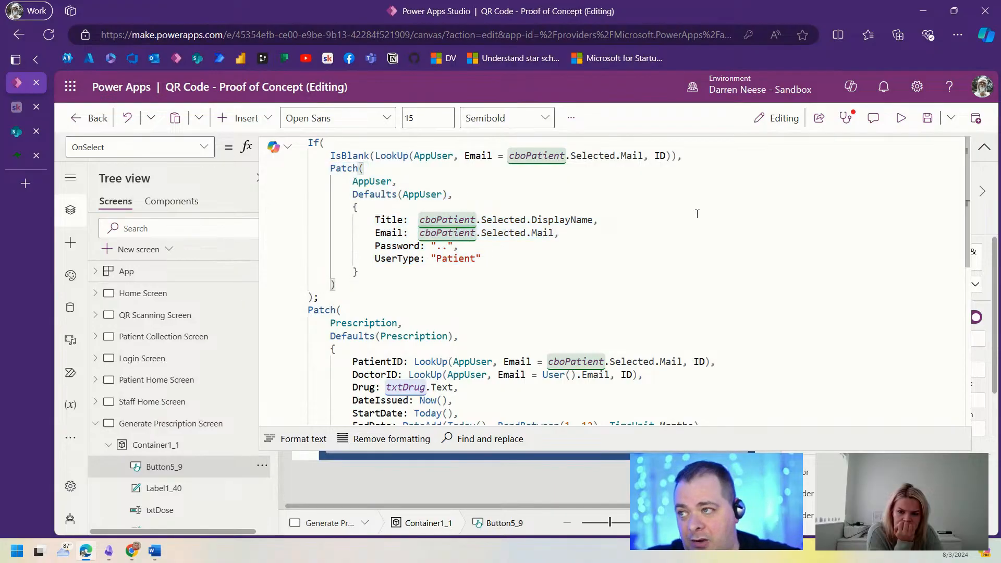
Step: Wrap the new-patient AppUser Patch in UpdateContext({locNewPatient: ...}) and indent the block
left_click(727, 157)
key("Return")
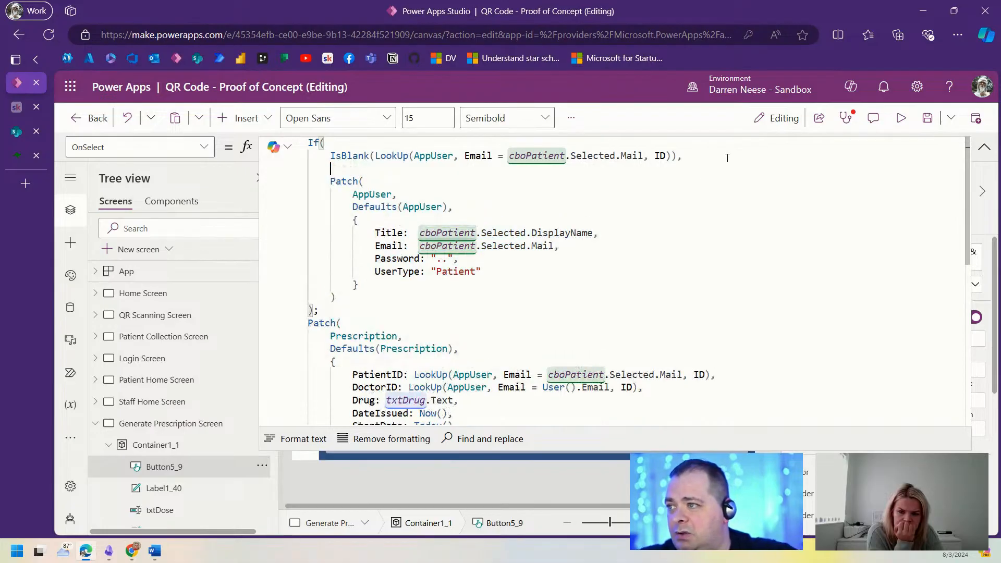
type("UPdate")
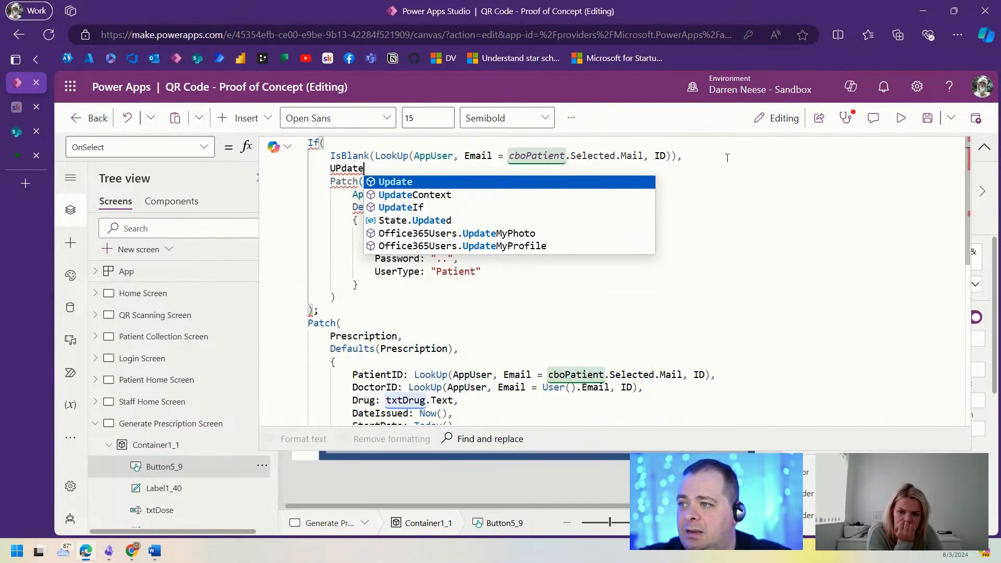
key("Down")
key("Tab")
type("({")
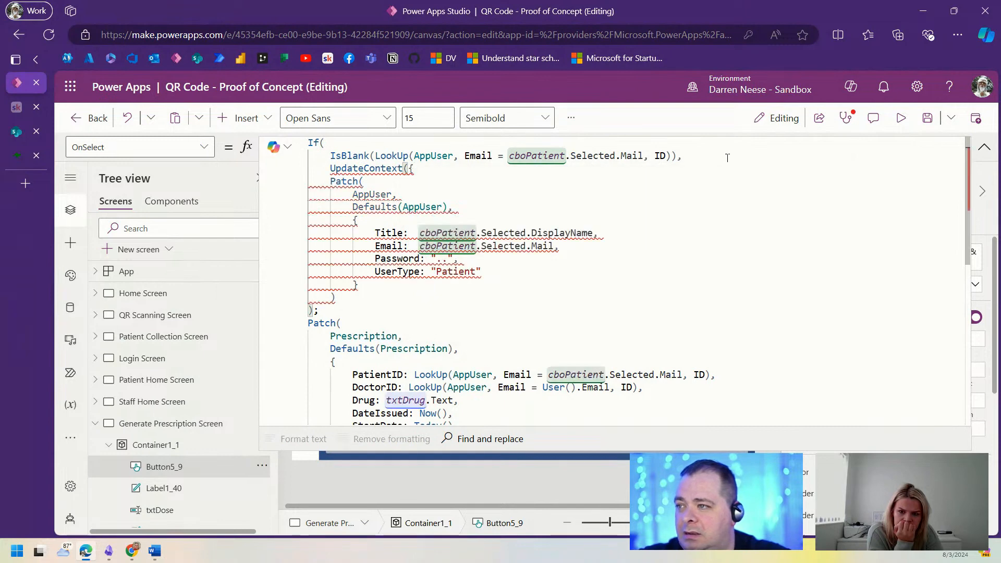
key("Return")
type("l")
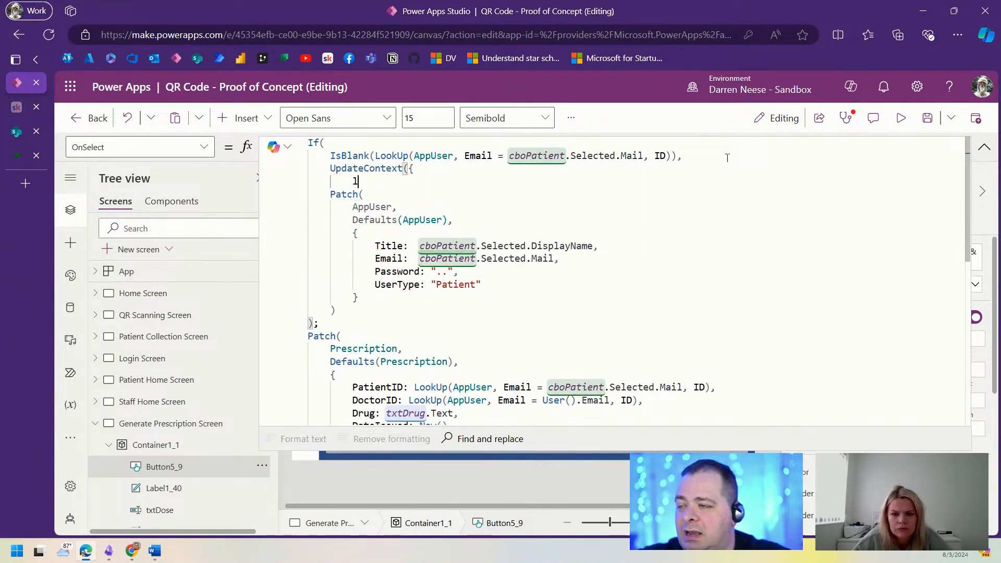
type("ocNewPatien")
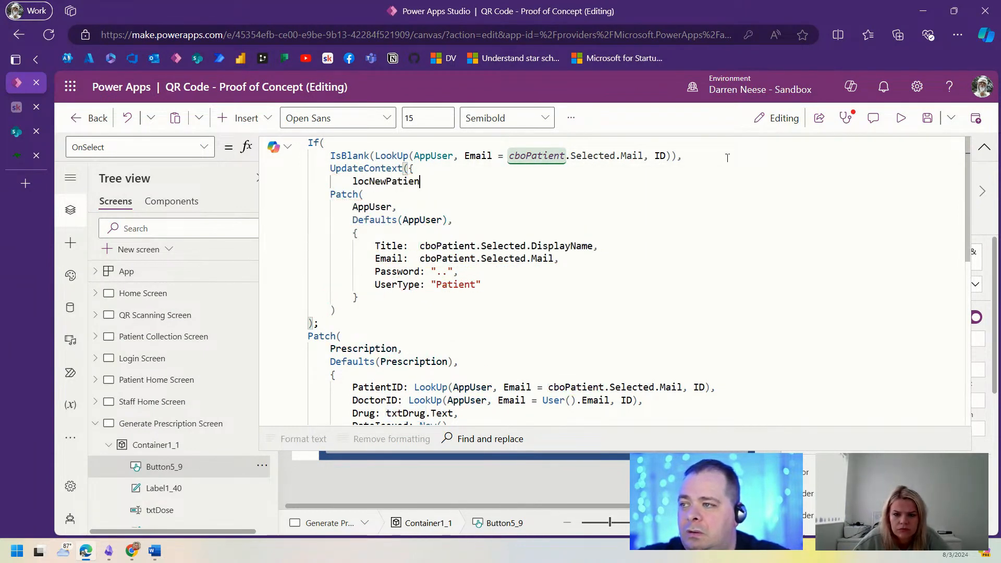
type("t:")
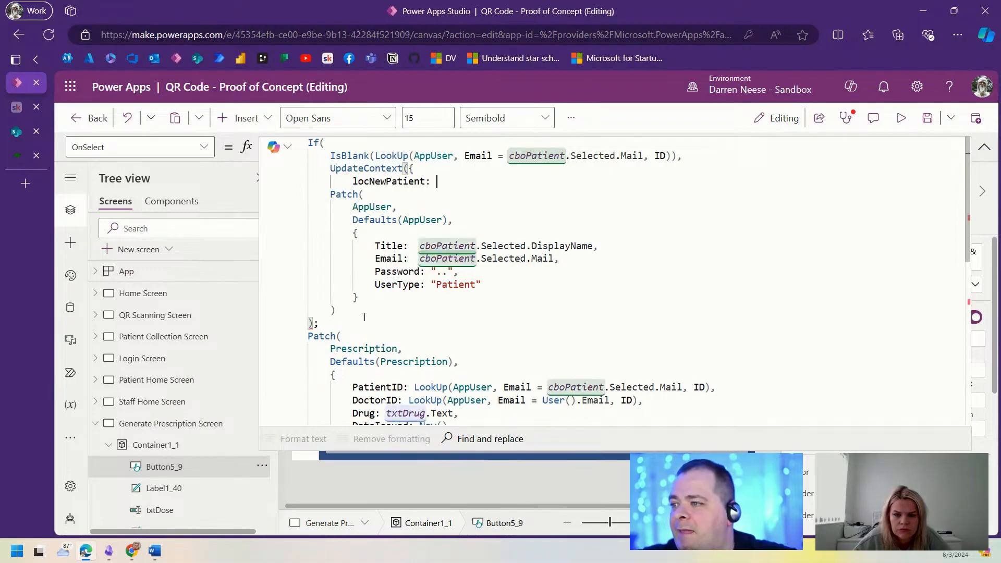
left_click_drag(304, 265, 370, 291)
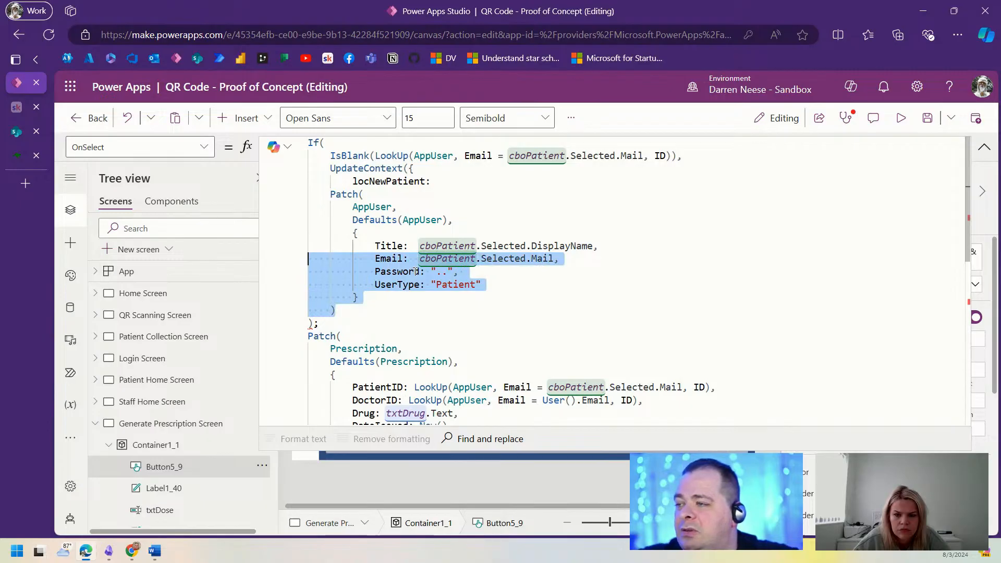
key("shift+Up")
key("shift+Up")
key("shift+Up")
key("shift+Up")
key("shift+Up")
key("Tab")
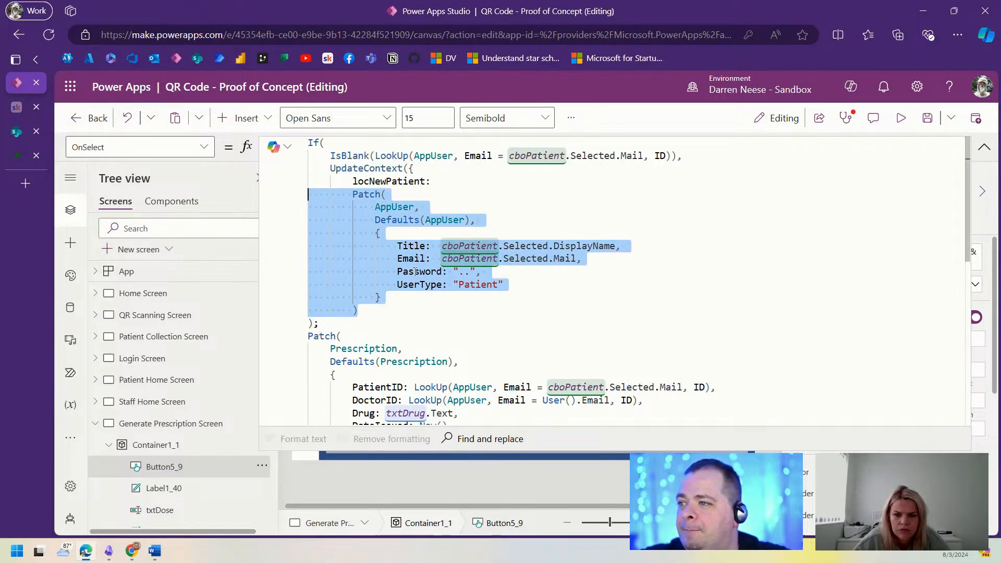
key("Down")
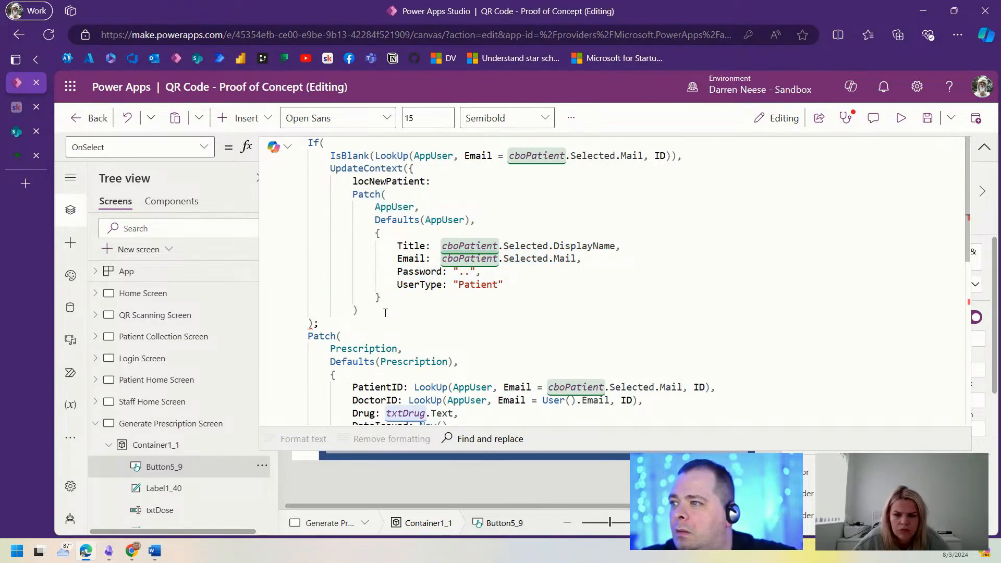
key("Return")
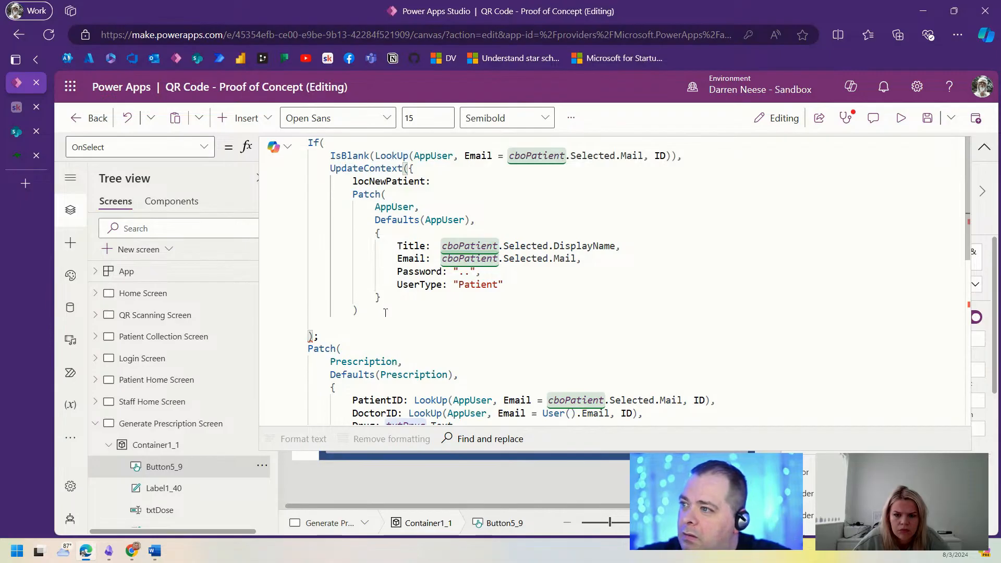
type("}")
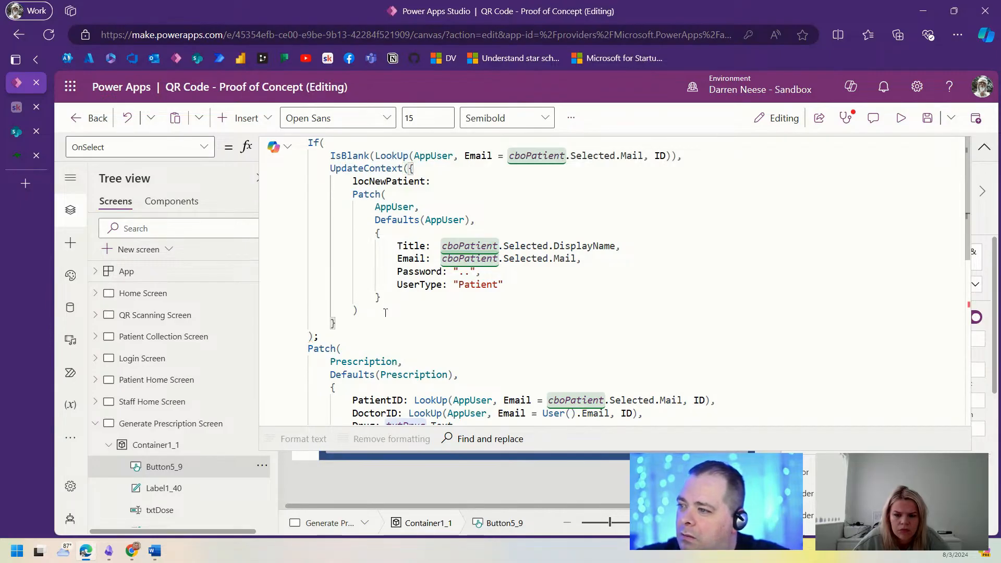
type(")")
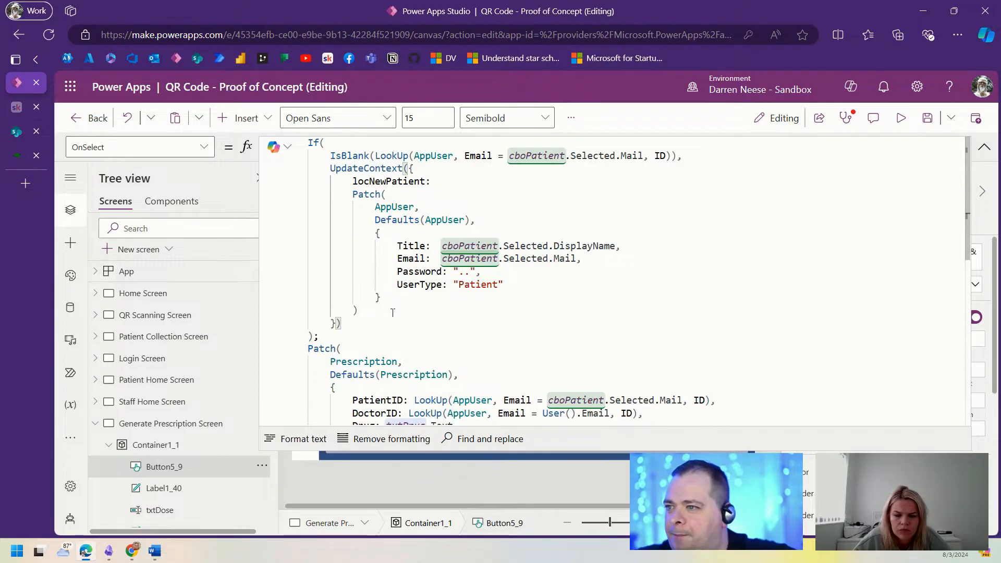
Step: Replace the prescription's PatientID LookUp with locNewPatient.ID
left_click(483, 312)
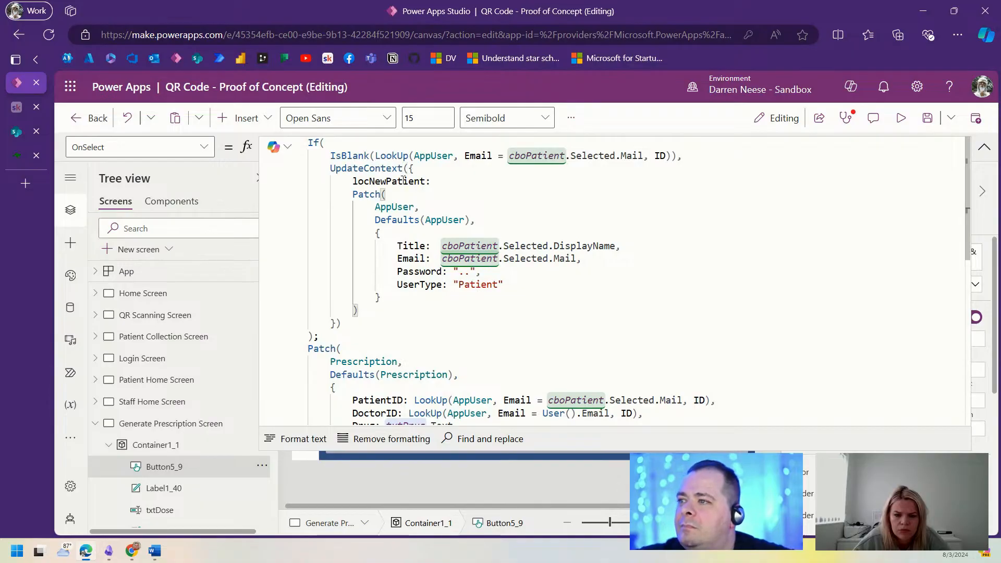
double_click(383, 181)
key("ctrl+c")
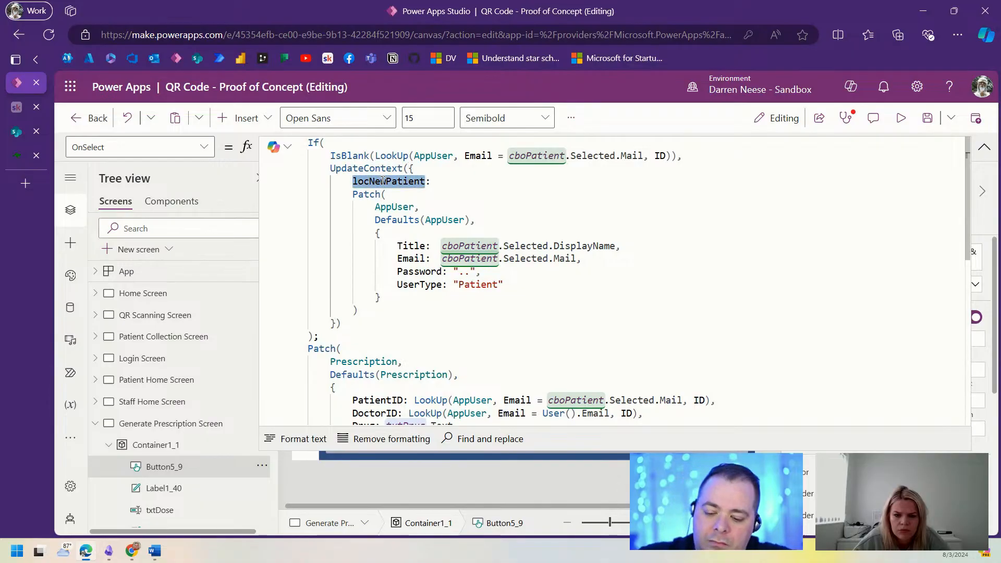
left_click(664, 284)
scroll(678, 297, "down", 2)
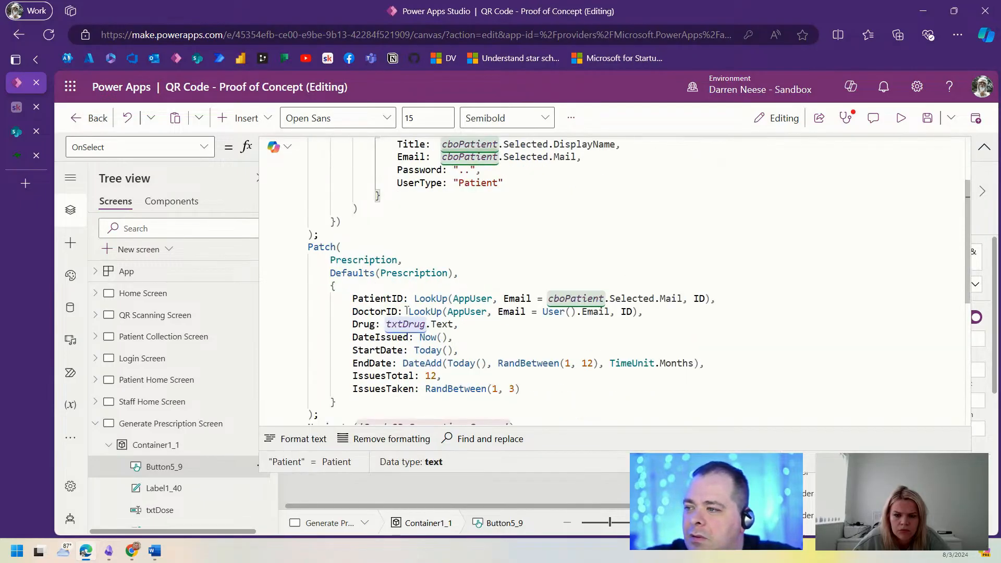
left_click_drag(411, 298, 714, 297)
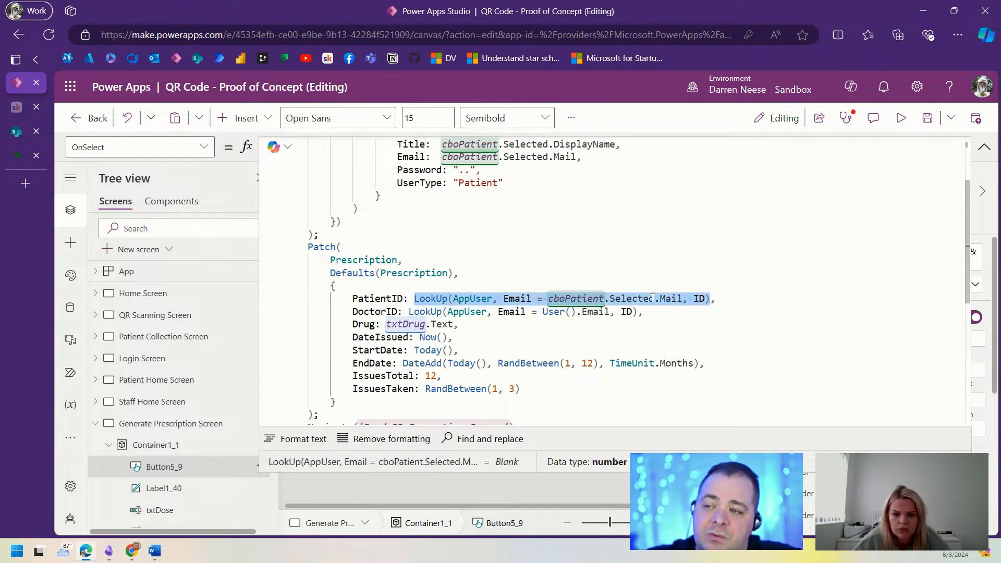
scroll(652, 298, "up", 2)
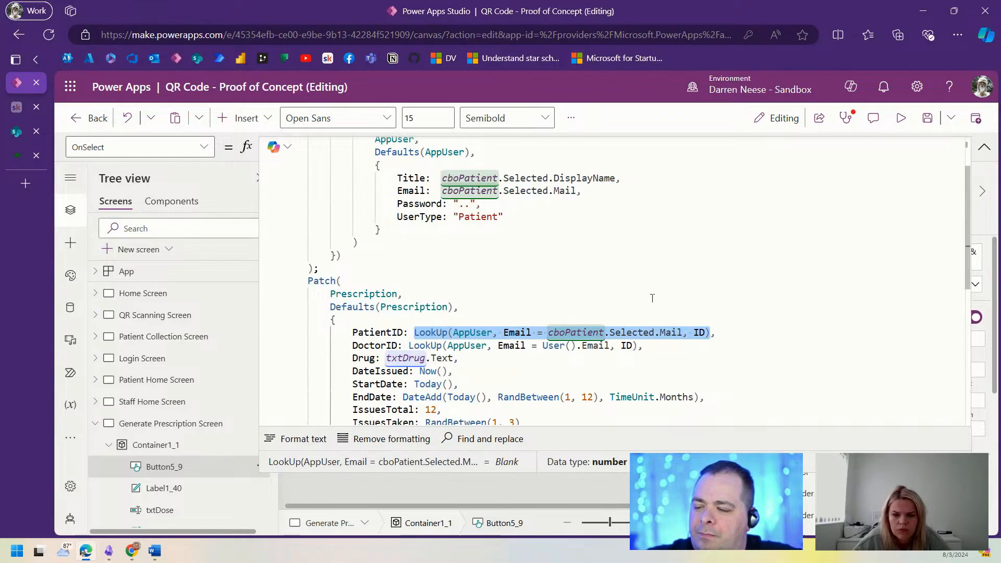
key("ctrl+v")
type(".ID")
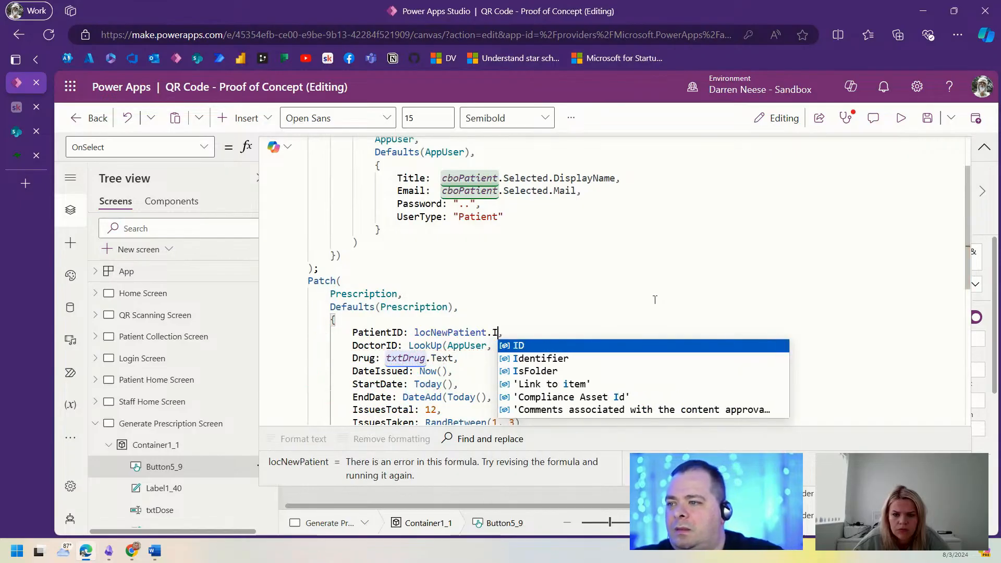
left_click(593, 279)
scroll(593, 280, "up", 4)
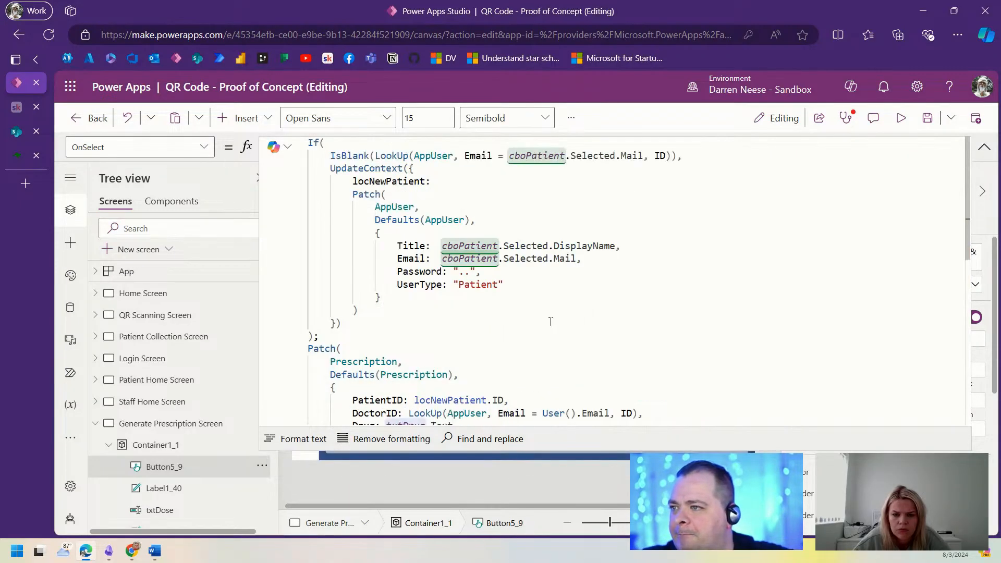
left_click(335, 323)
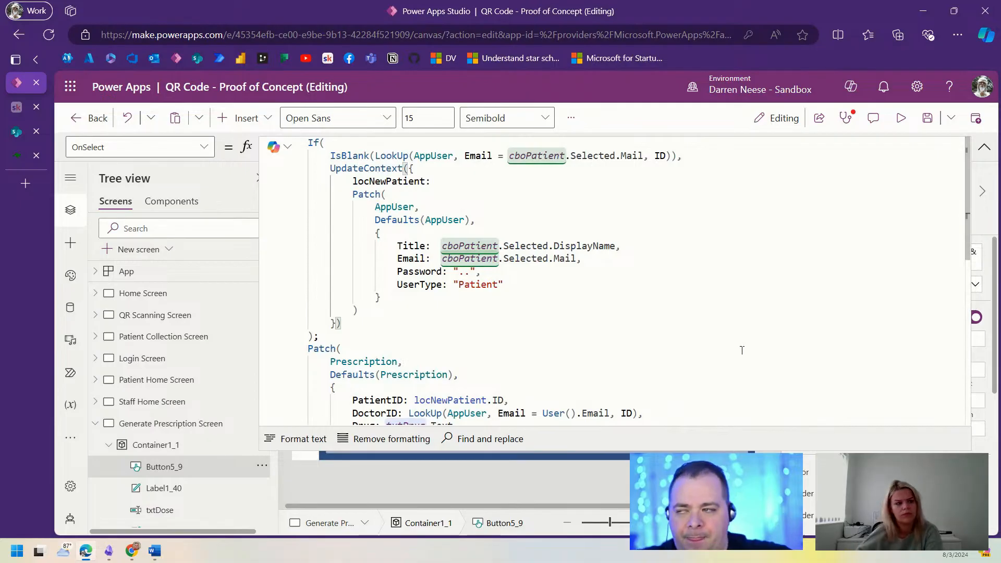
Step: Start an else branch with UpdateContext({locNewPatient: ...}) after the patient-creation Patch
type(",")
key("Return")
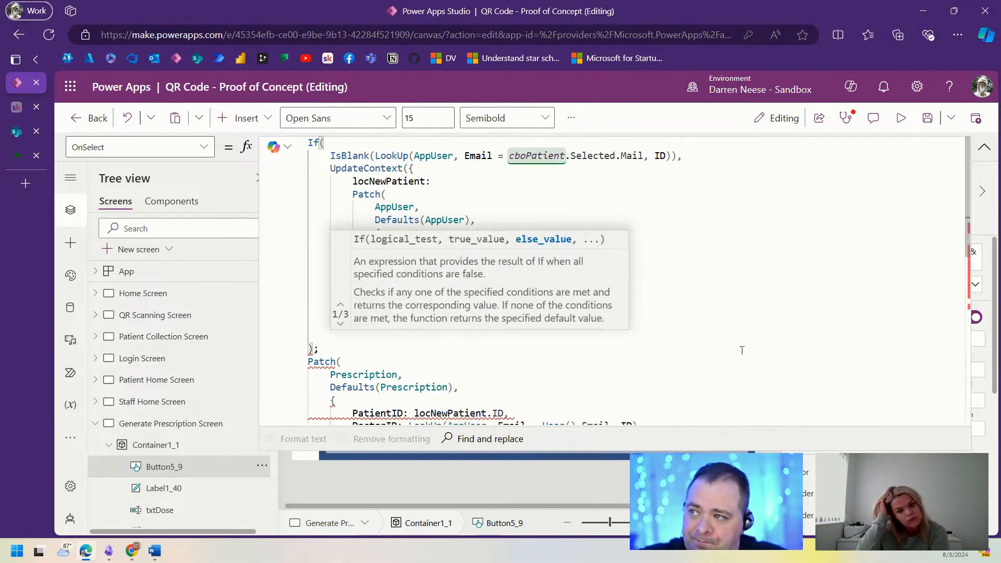
type("Up")
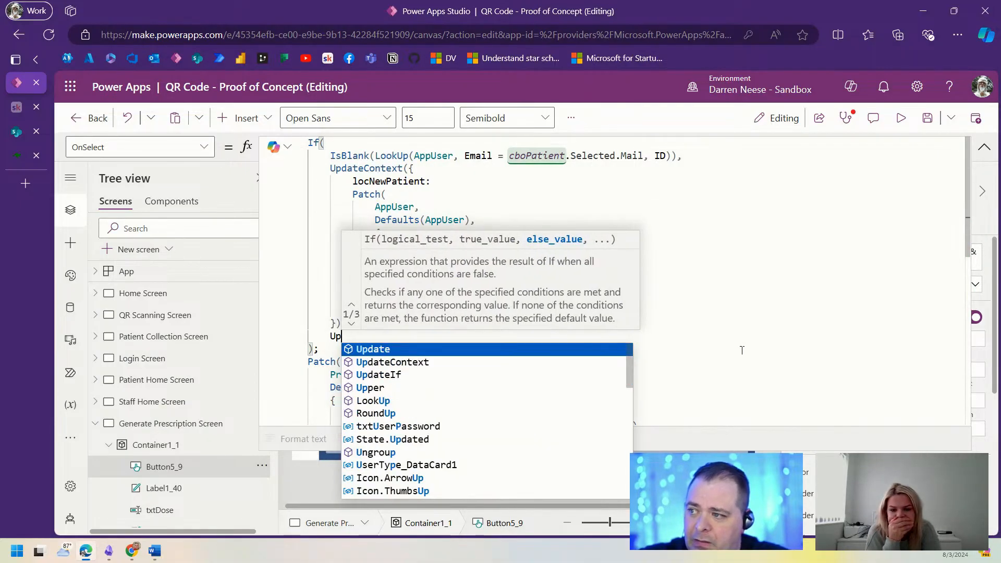
key("Down")
key("Tab")
type("()")
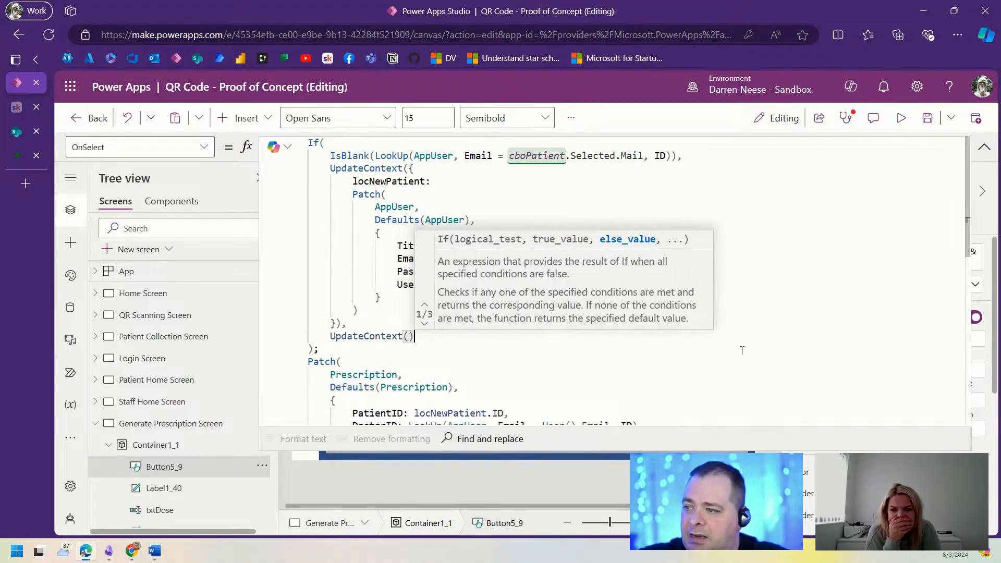
key("Left")
type("{;pc")
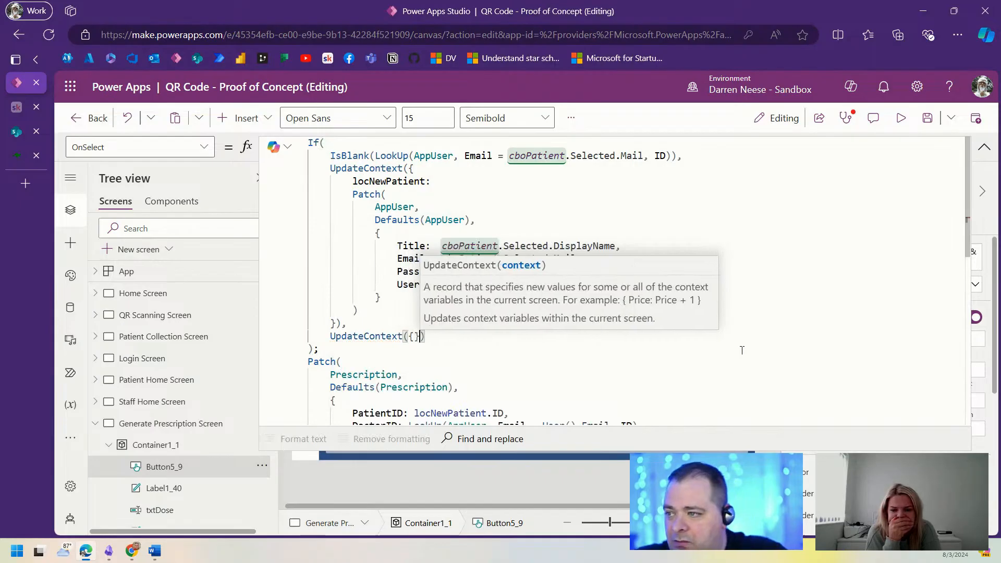
key("BackSpace")
key("BackSpace")
key("BackSpace")
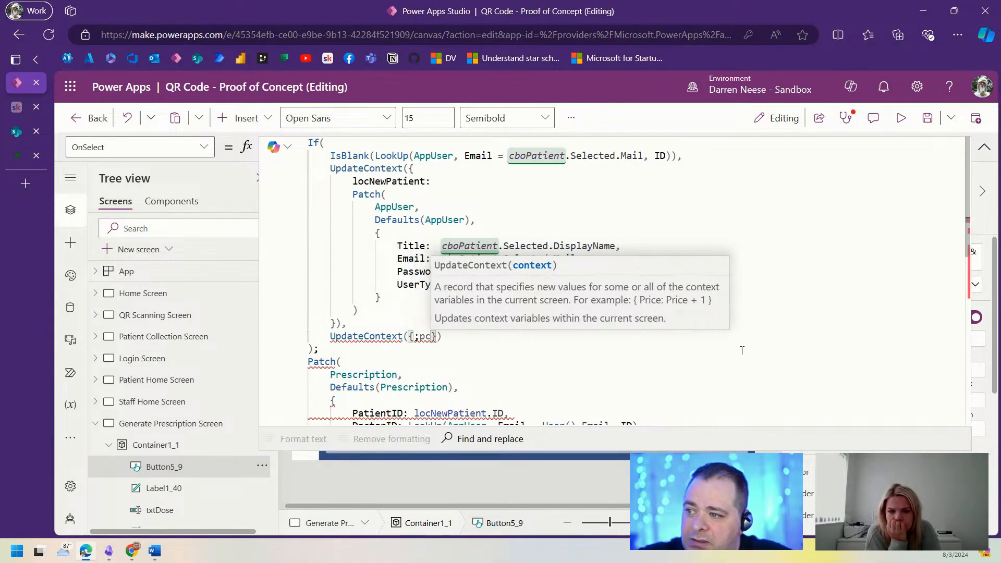
type("locNew")
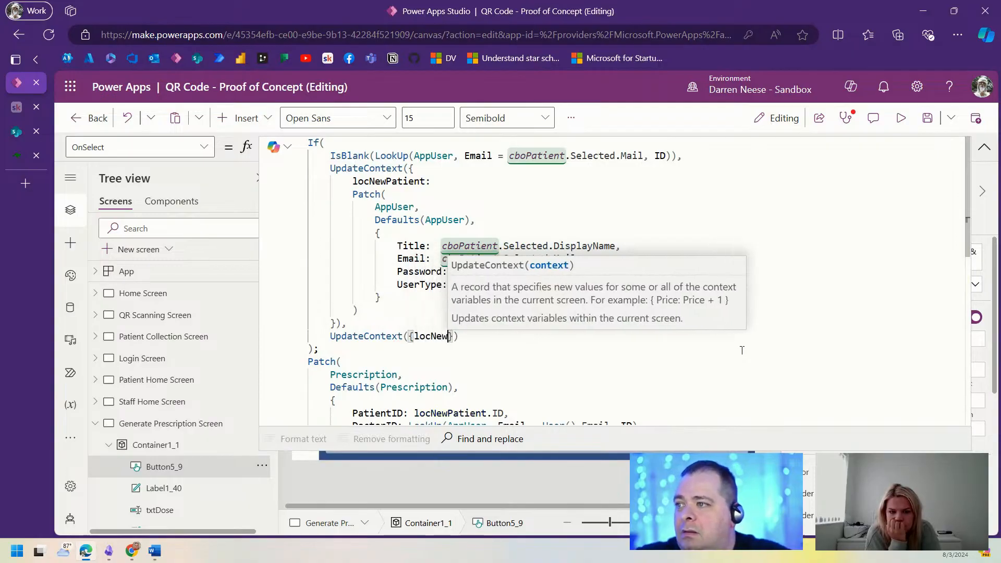
type("Patient:")
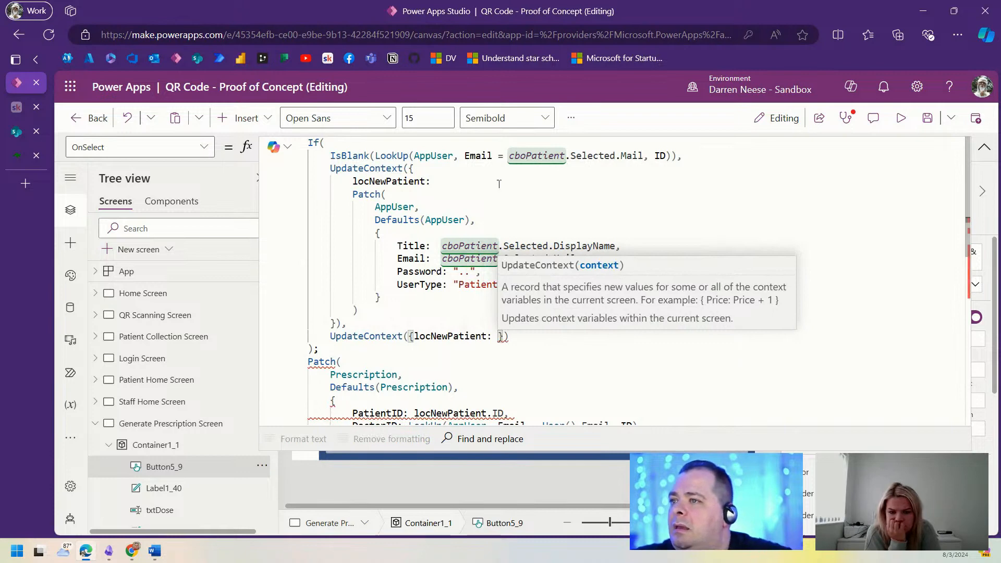
Step: Set the else value to LookUp(AppUser, Email = cboPatient.Selected.Mail) without the ID argument
left_click_drag(377, 155, 672, 155)
key("ctrl+c")
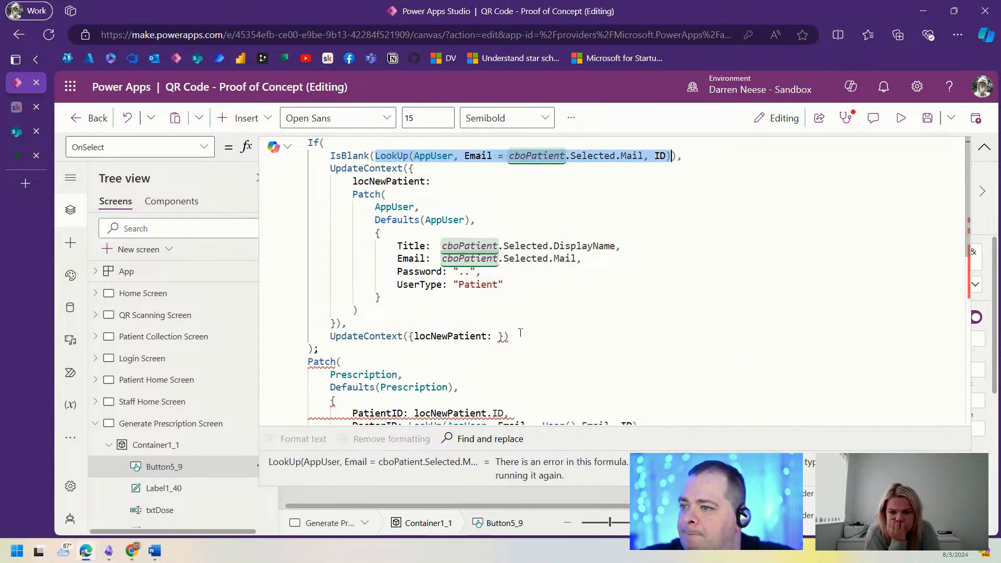
left_click(497, 336)
key("ctrl+v")
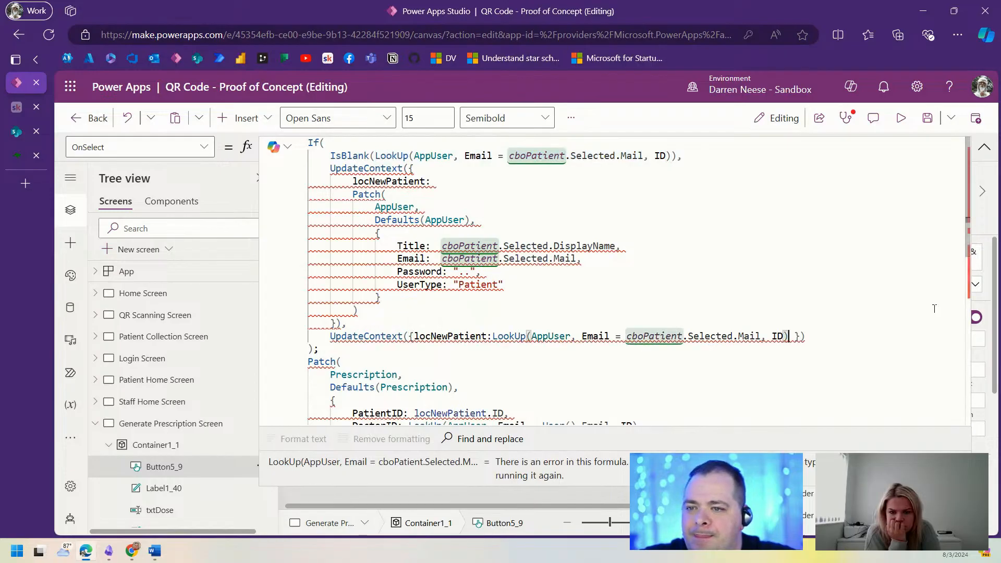
key("Left")
key("BackSpace")
key("BackSpace")
key("BackSpace")
key("BackSpace")
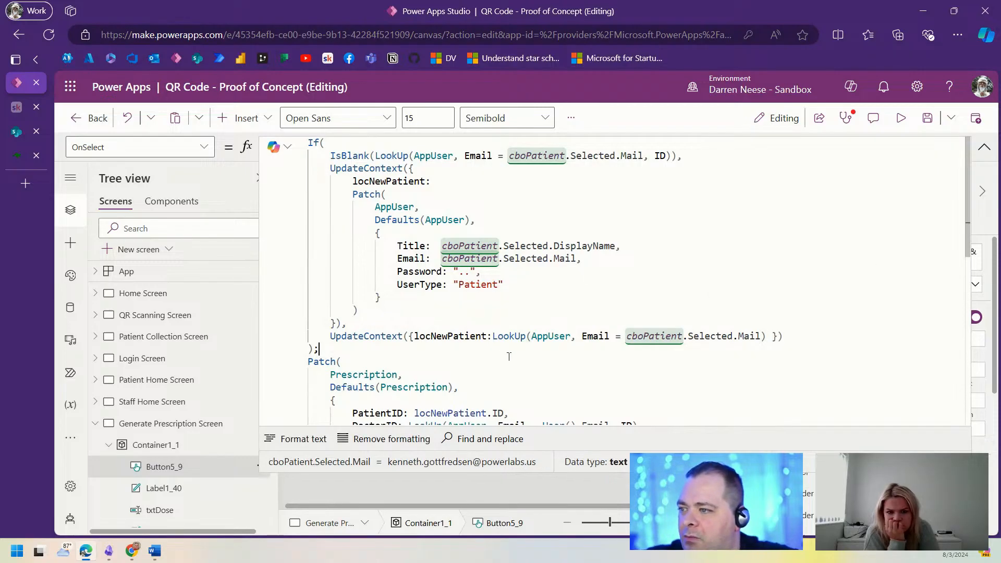
scroll(547, 276, "down", 3)
left_click(520, 273)
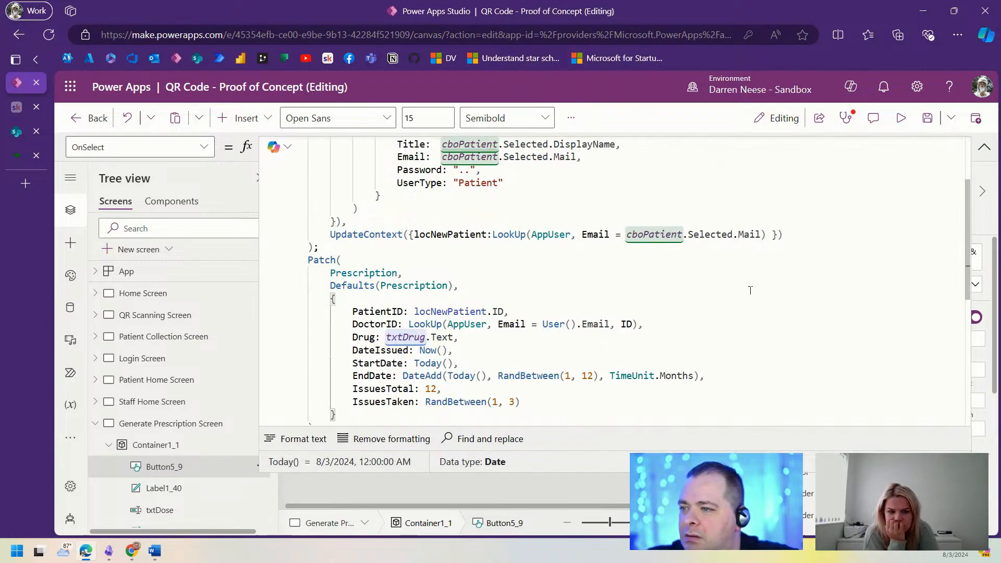
Step: Save the app, preview it, and generate a prescription for the chosen patient
left_click(927, 118)
left_click(983, 150)
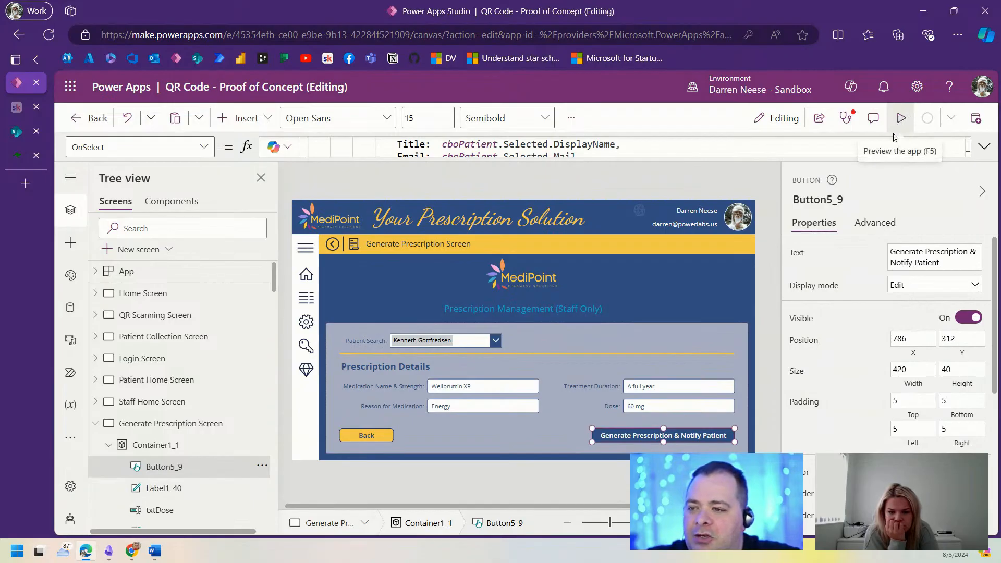
left_click(901, 118)
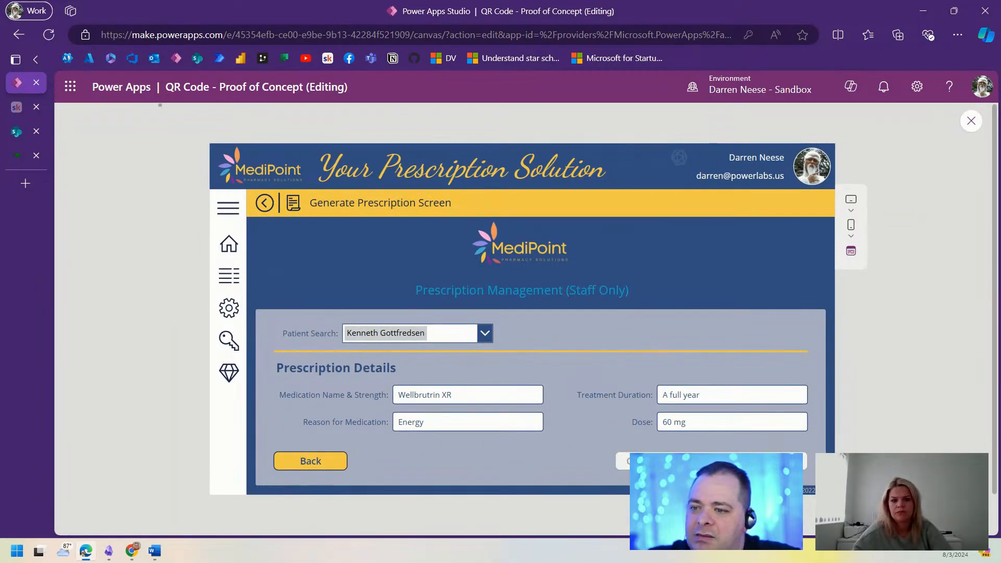
left_click(711, 461)
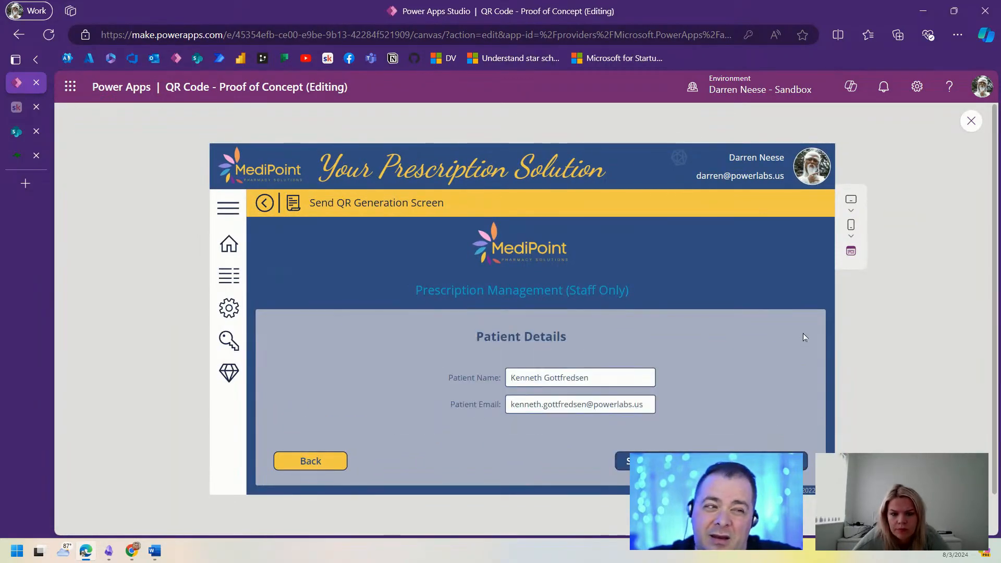
Step: Refresh the SharePoint Prescription list to check the new Wellbrutrin XR row, then return to Power Apps
left_click(19, 134)
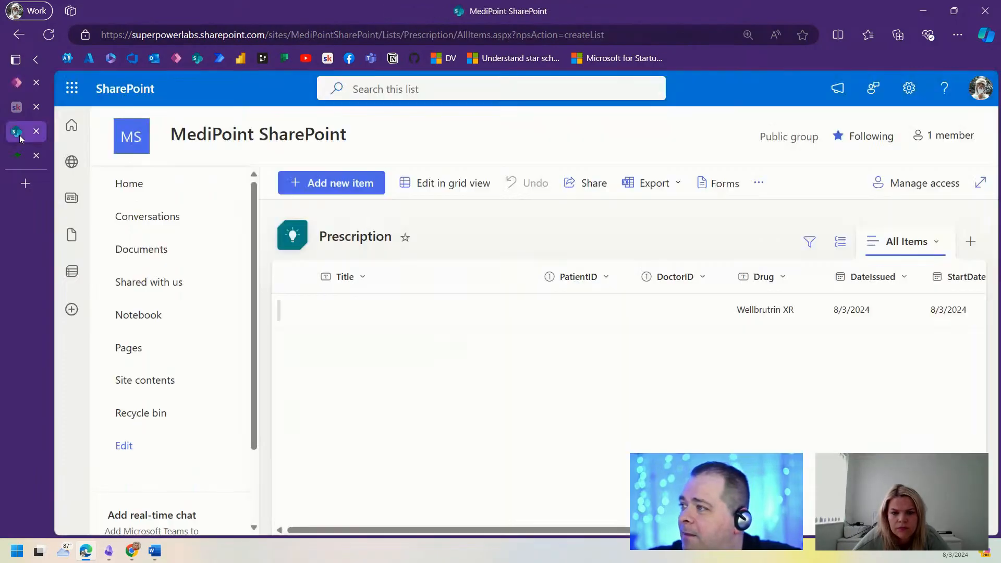
left_click(49, 35)
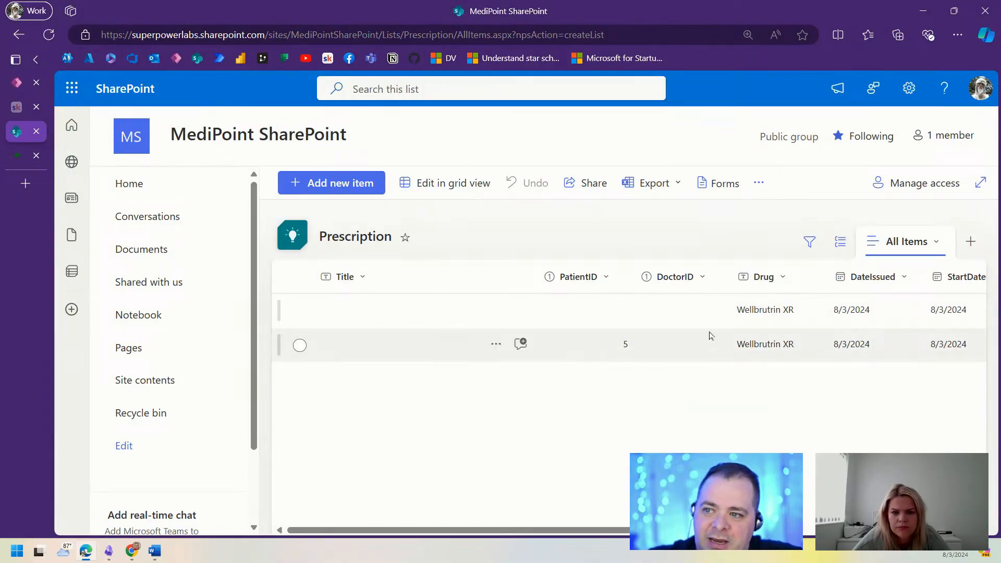
left_click(21, 82)
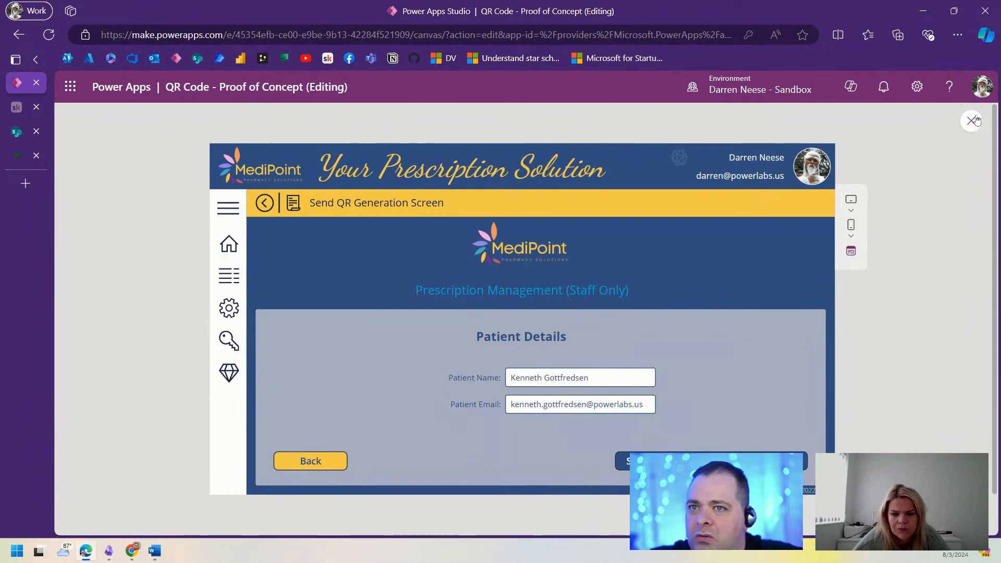
Step: Exit the preview and open the Generate Prescription button's OnSelect formula
key("Escape")
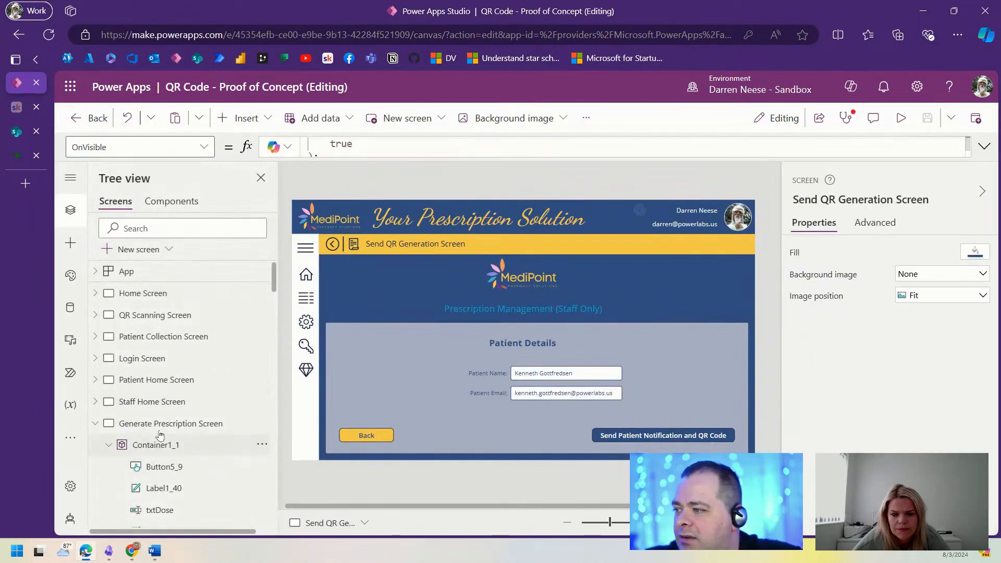
left_click(197, 423)
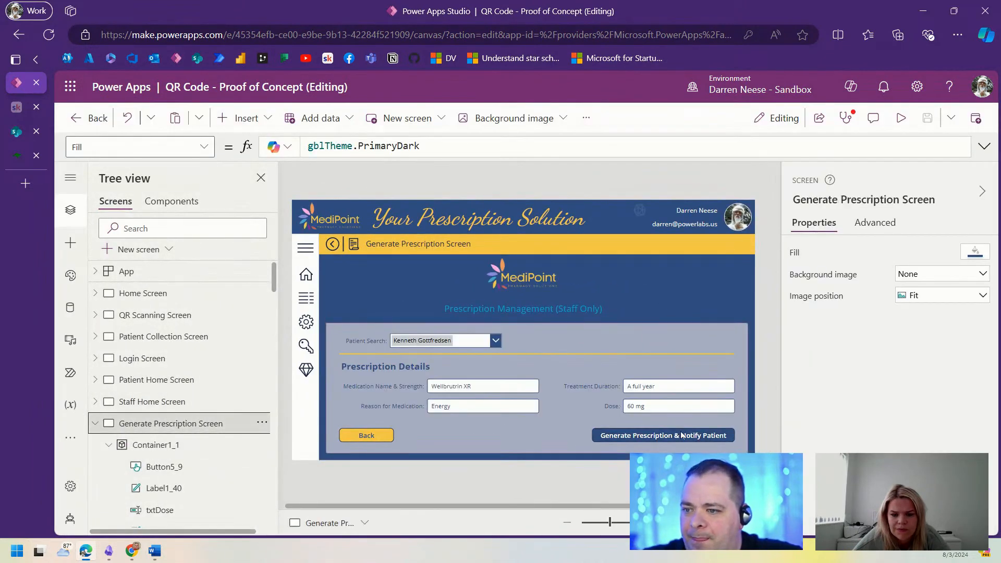
left_click(699, 435)
left_click(984, 147)
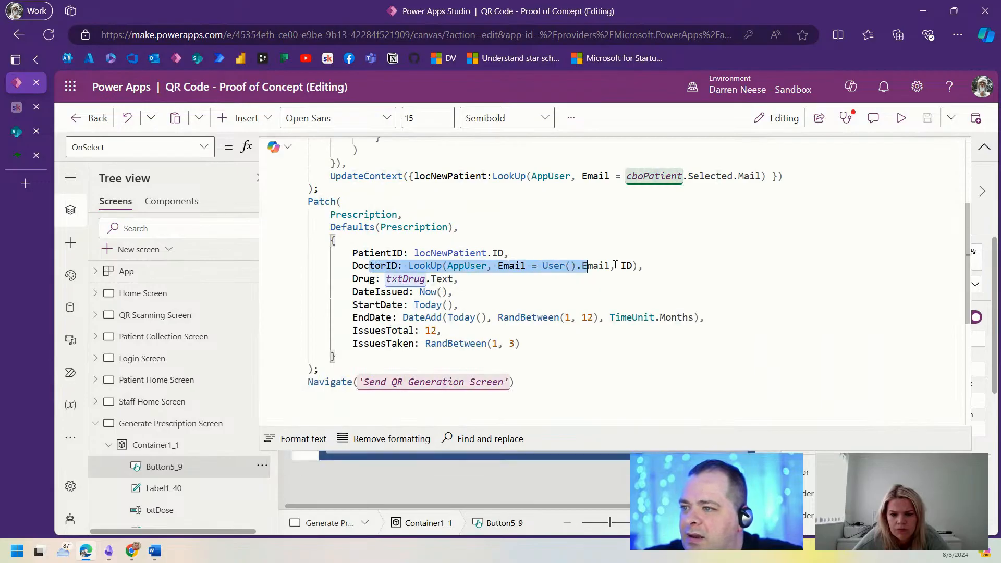
Step: Review the Prescription Patch lookups and select the whole If(IsBlank(...)) patient block
left_click(567, 302)
left_click(516, 266)
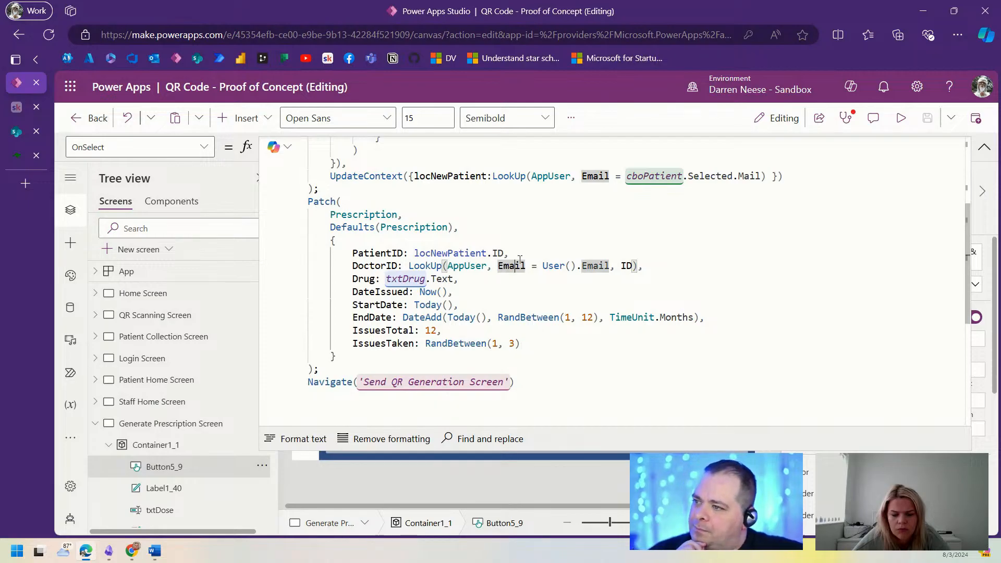
scroll(403, 274, "up", 4)
left_click(353, 345)
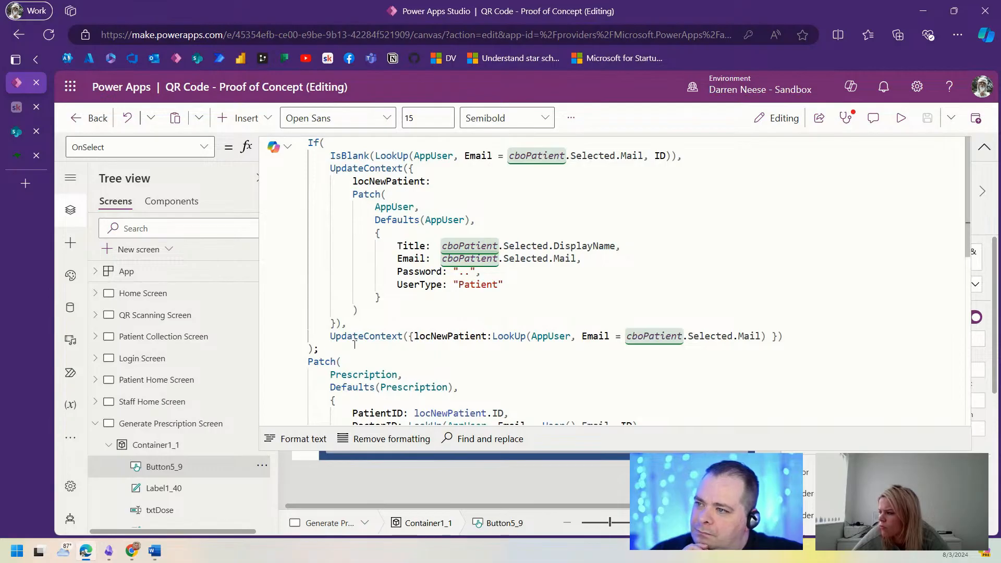
left_click_drag(350, 344, 279, 140)
key("ctrl+c")
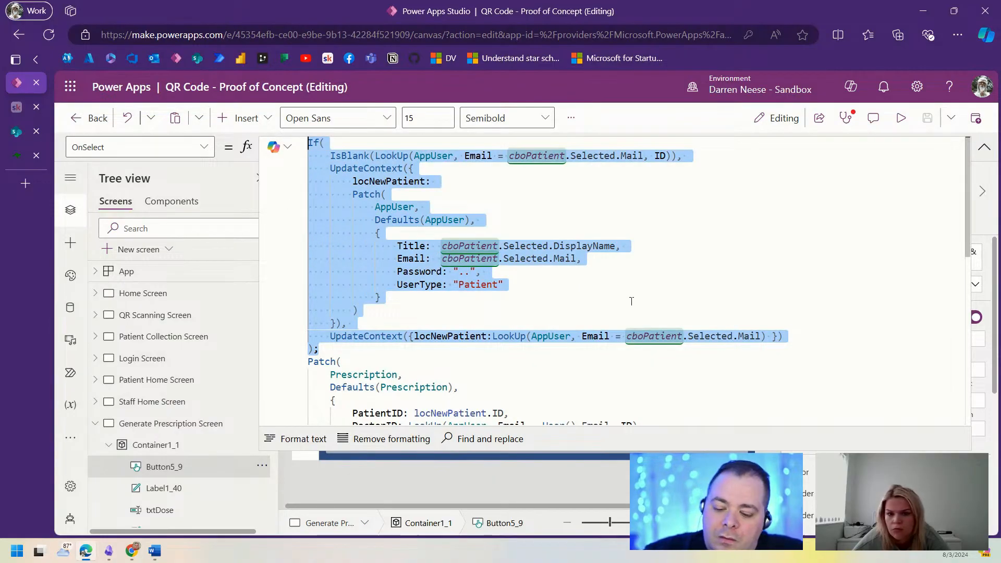
Step: Paste a duplicate of the patient-check If block below the original
left_click(366, 349)
key("Return")
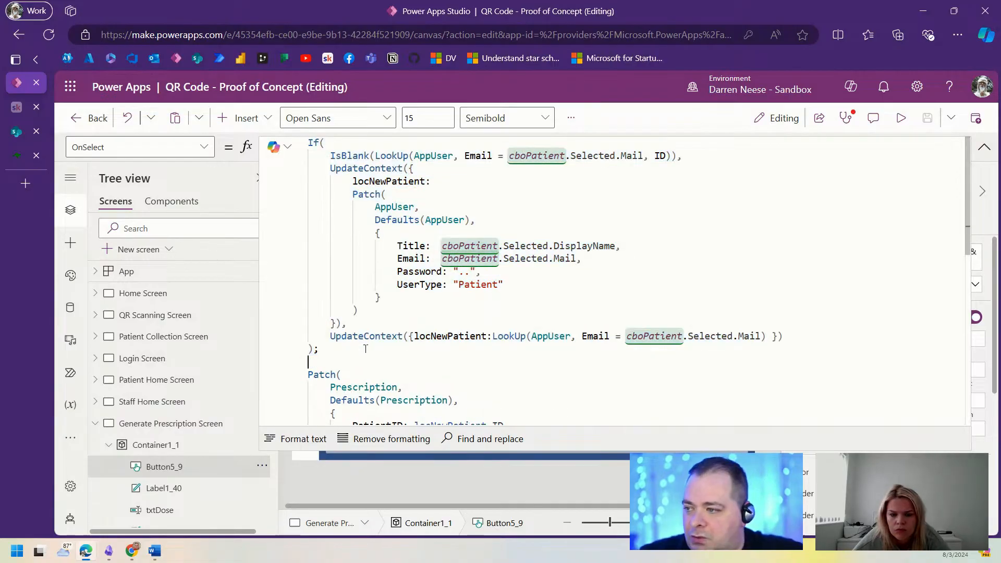
key("ctrl+v")
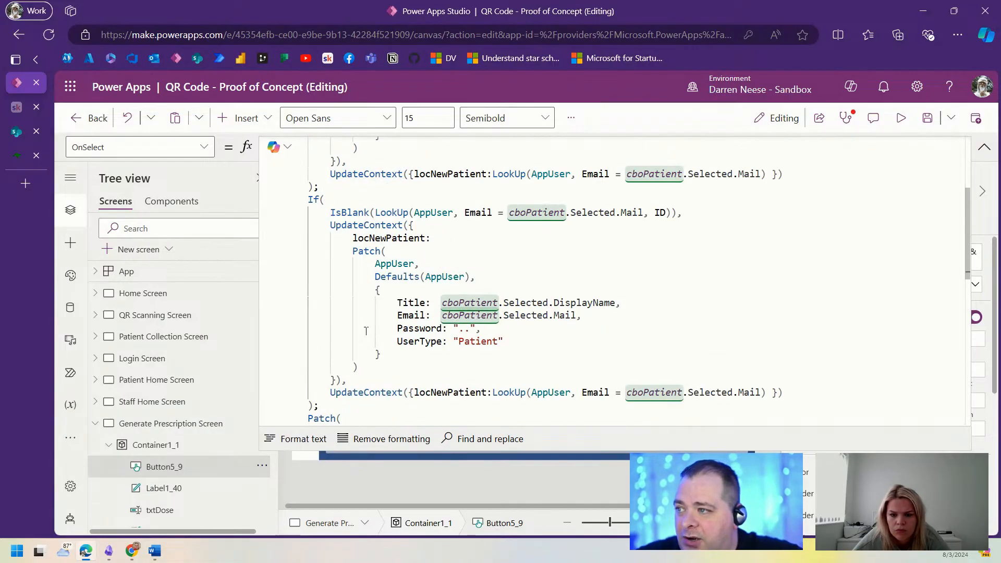
left_click(646, 239)
Step: Replace the copy's IsBlank lookup with LookUp(AppUser, Email = User().Email, ID)
left_click(329, 213)
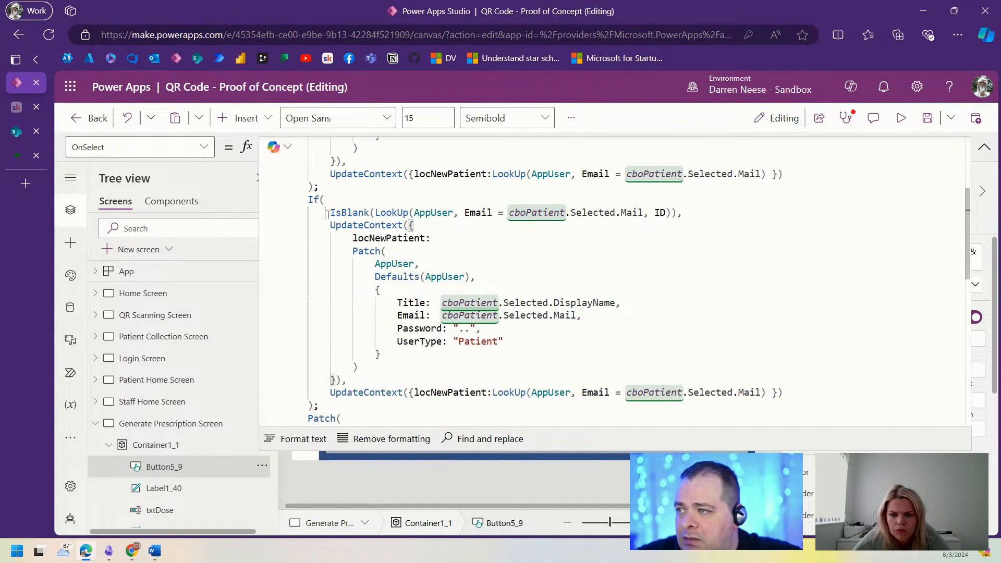
scroll(585, 356, "down", 3)
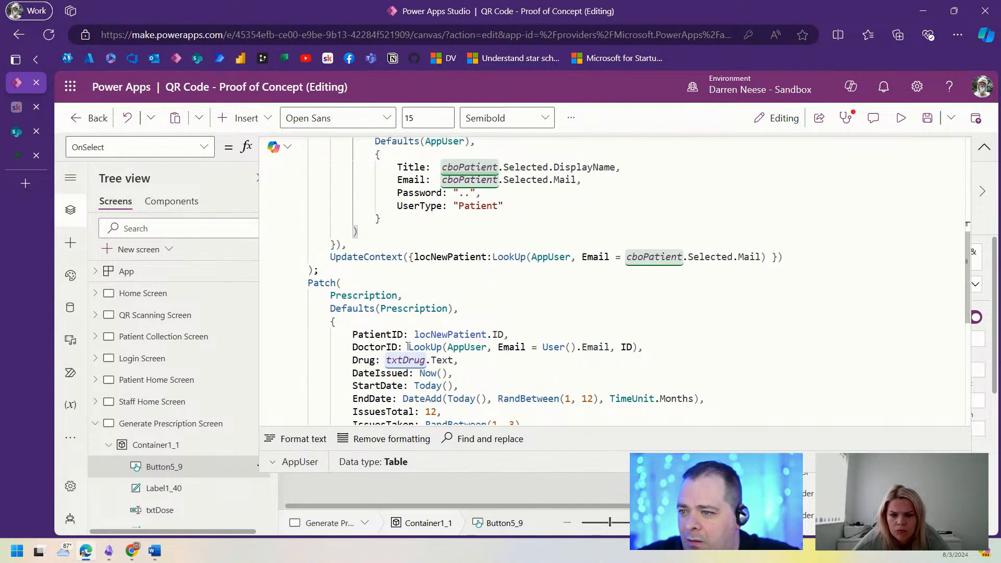
left_click_drag(408, 346, 636, 346)
key("ctrl+c")
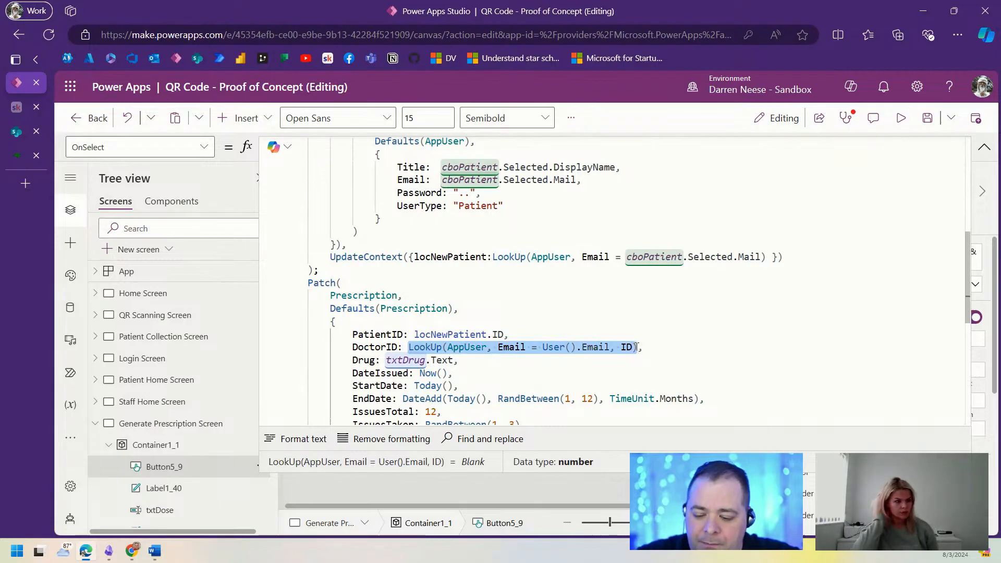
scroll(347, 206, "up", 3)
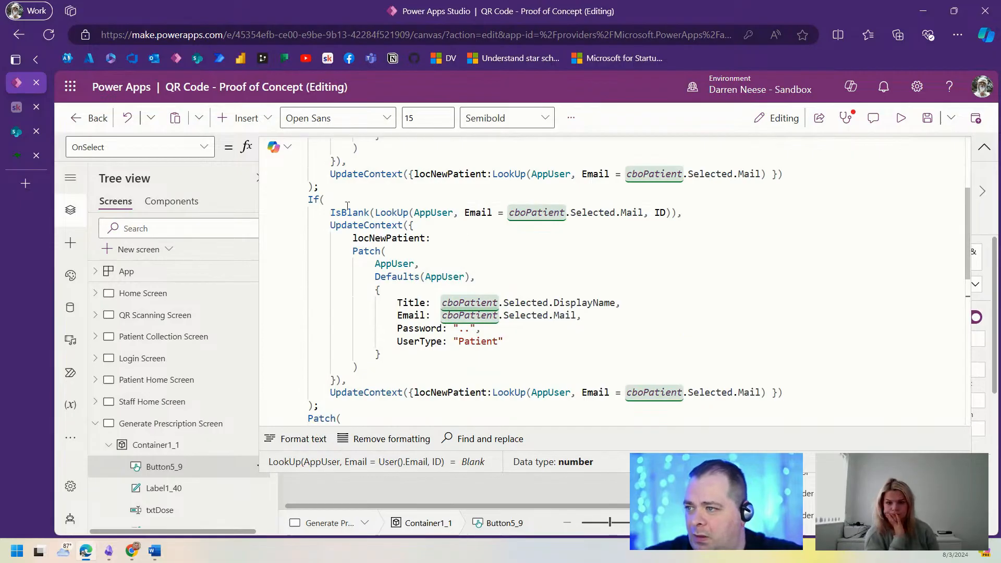
left_click_drag(375, 213, 666, 211)
key("ctrl+v")
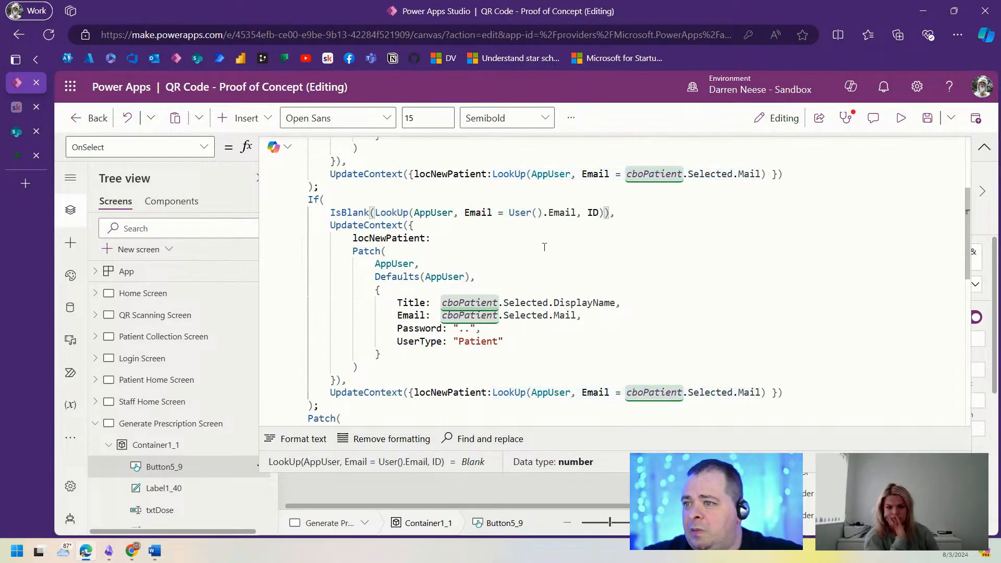
left_click(616, 242)
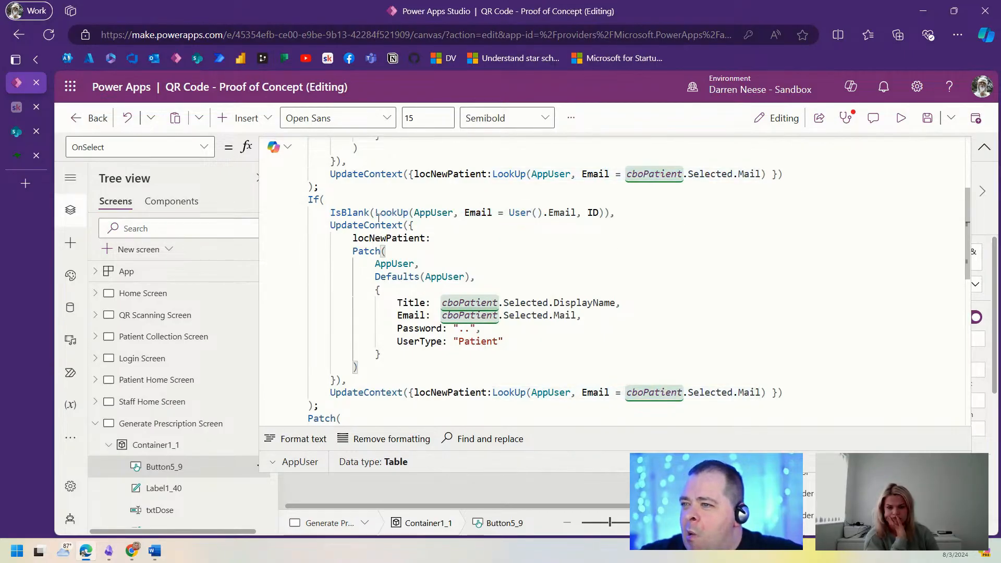
left_click(392, 238)
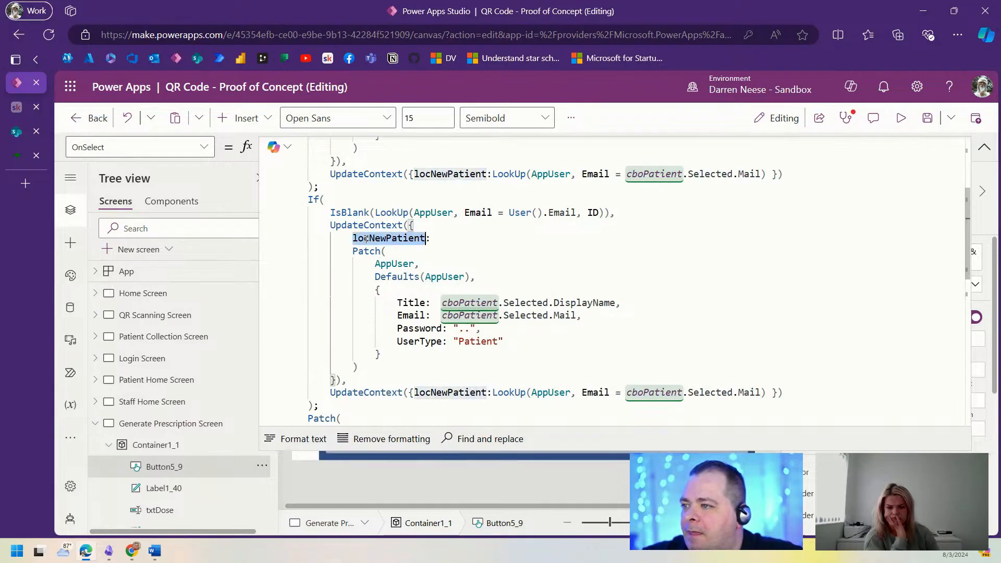
Step: Rename the copied variable to locDoctor and set Title to User().FullName
double_click(377, 238)
type("locDoctor:")
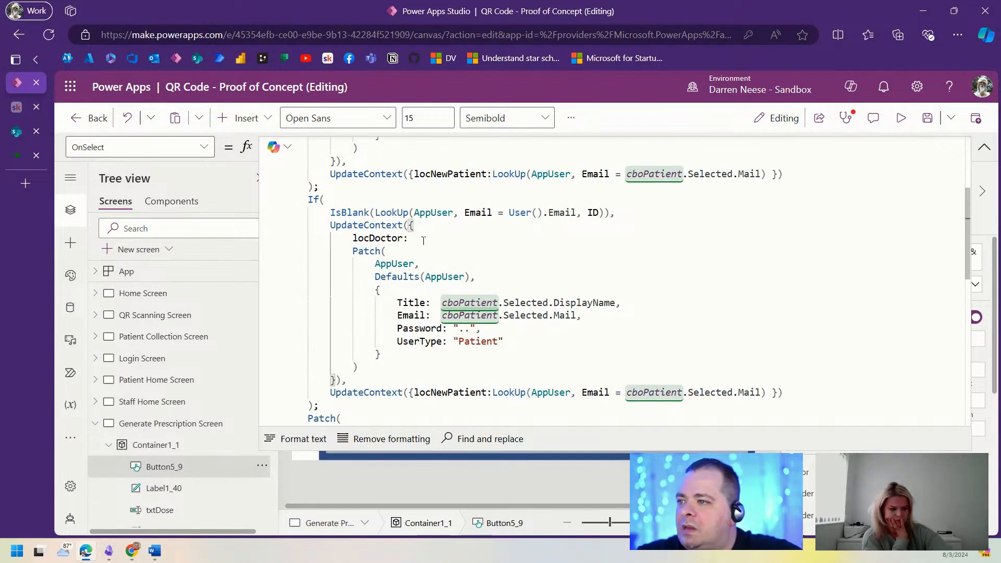
double_click(379, 238)
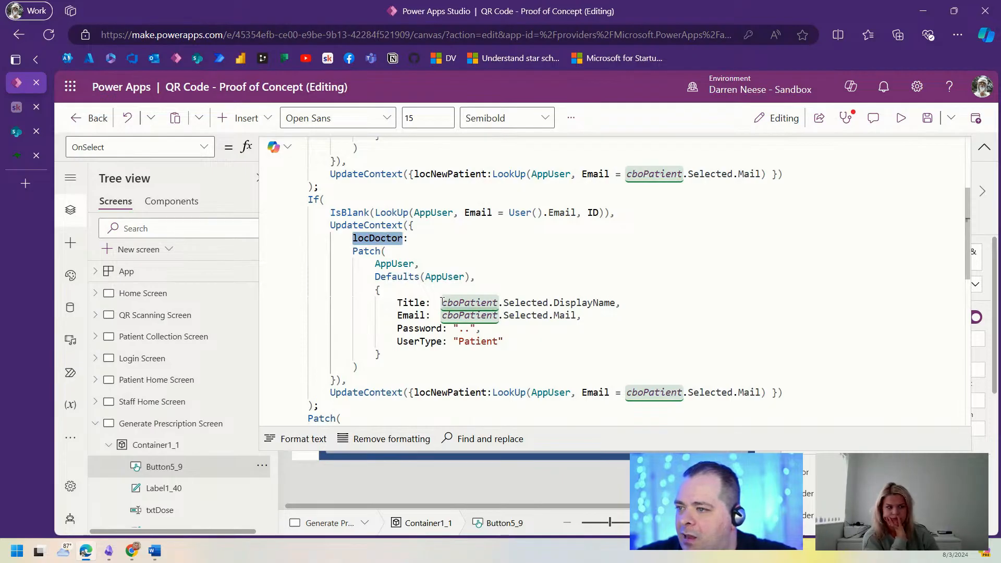
left_click_drag(441, 303, 617, 302)
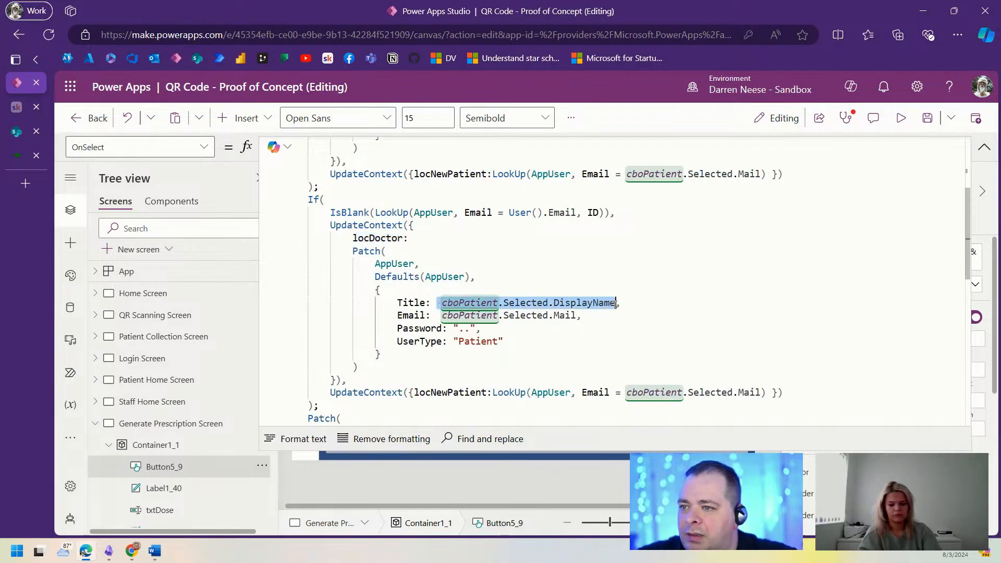
type("Usd,")
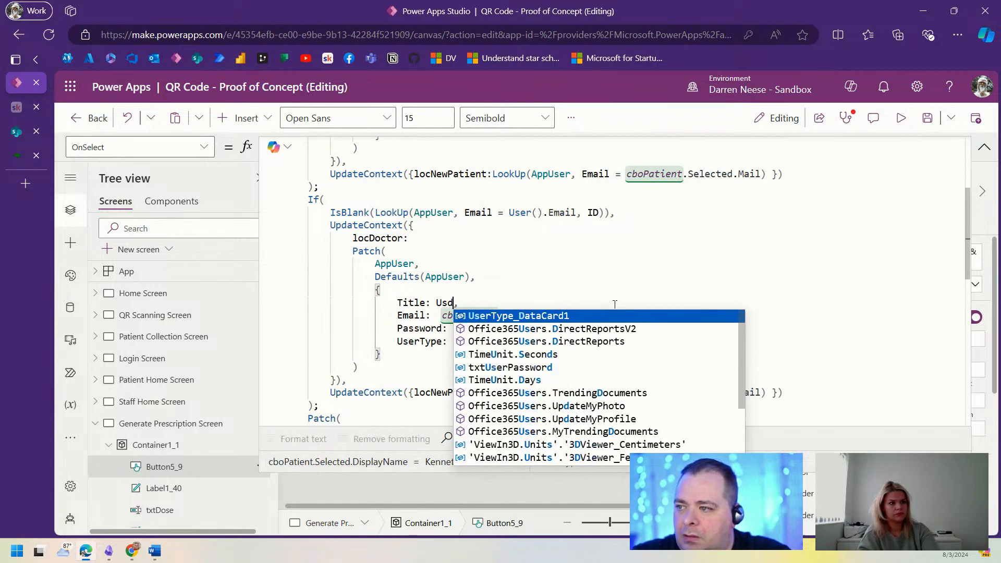
key("BackSpace")
key("BackSpace")
type("ser().F")
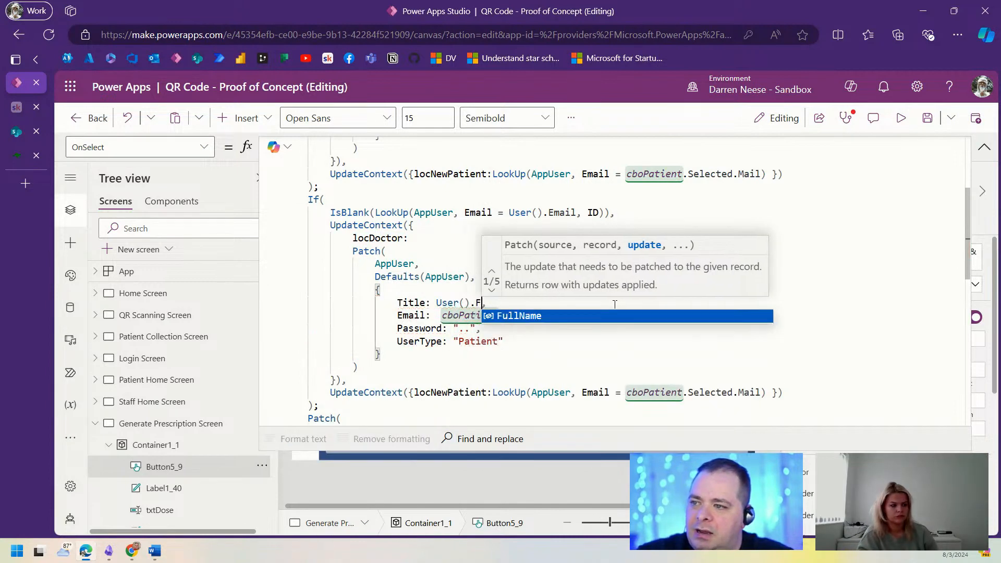
key("Tab")
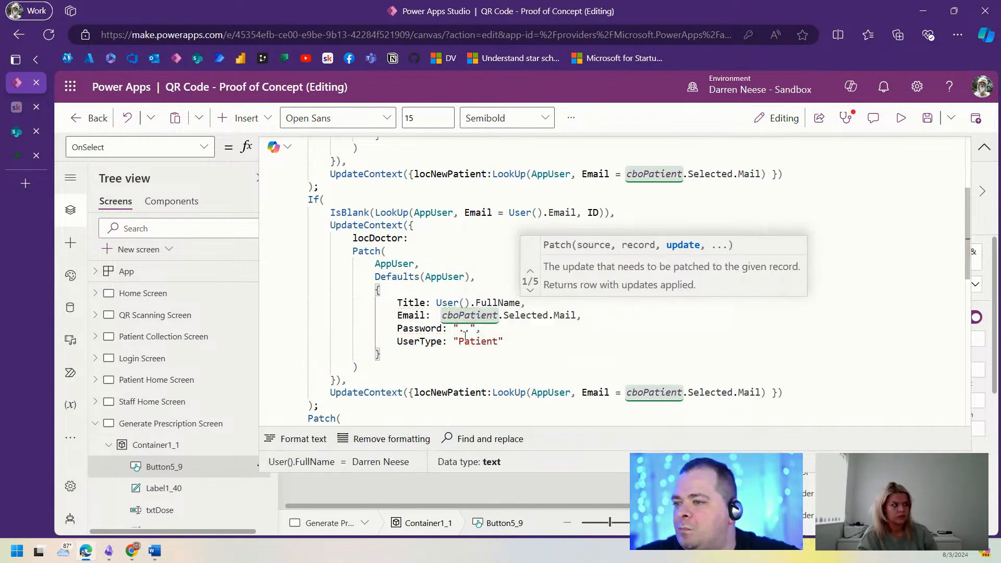
Step: Set Email to User().Email and UserType to "Doctor" in the copied Patch
left_click(465, 338)
left_click_drag(576, 315, 443, 316)
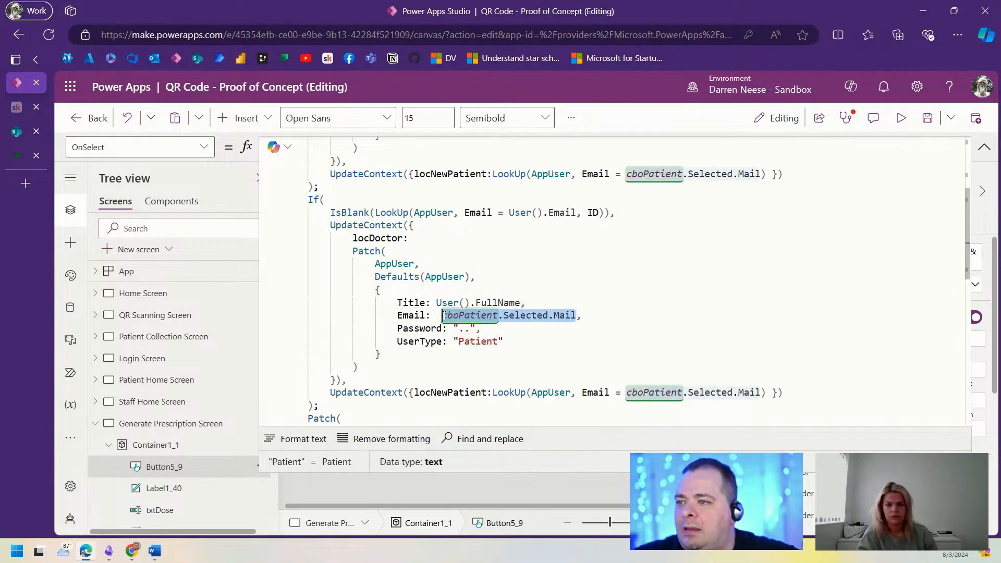
type("User().E,")
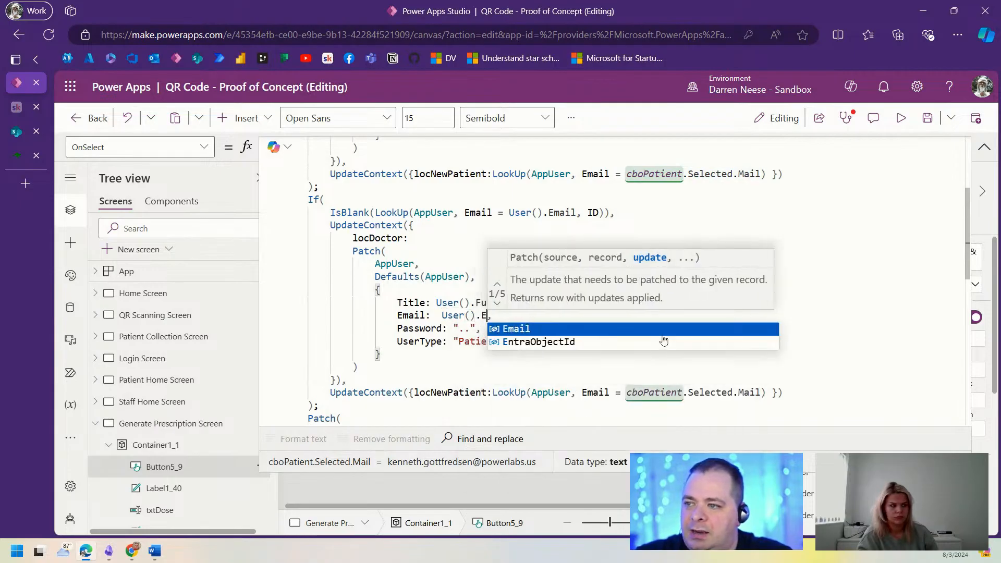
key("Tab")
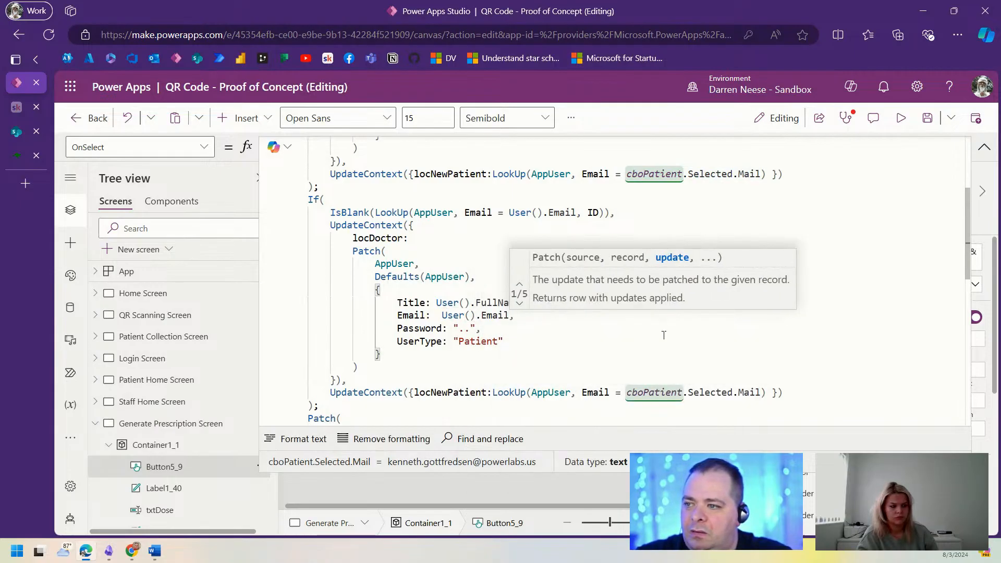
double_click(475, 341)
type("Doctor")
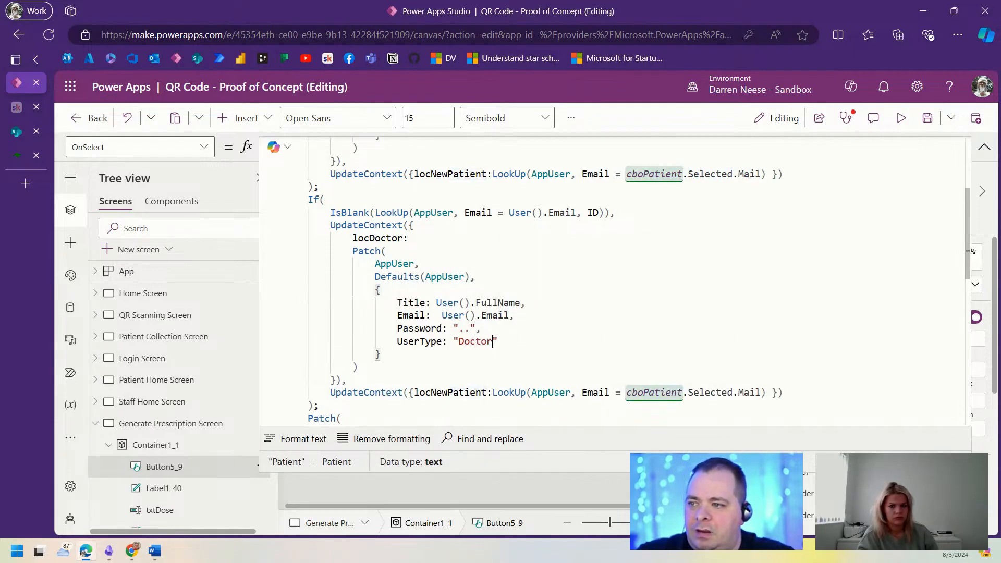
Step: Make the else branch set locDoctor to LookUp(AppUser, Email = User().Email), then save
double_click(367, 238)
key("ctrl+c")
double_click(432, 392)
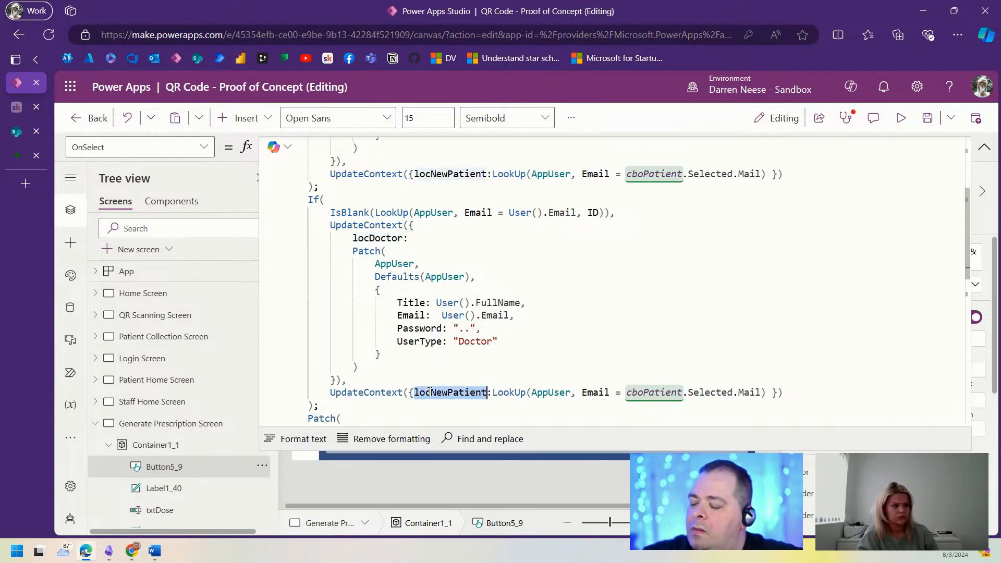
key("ctrl+v")
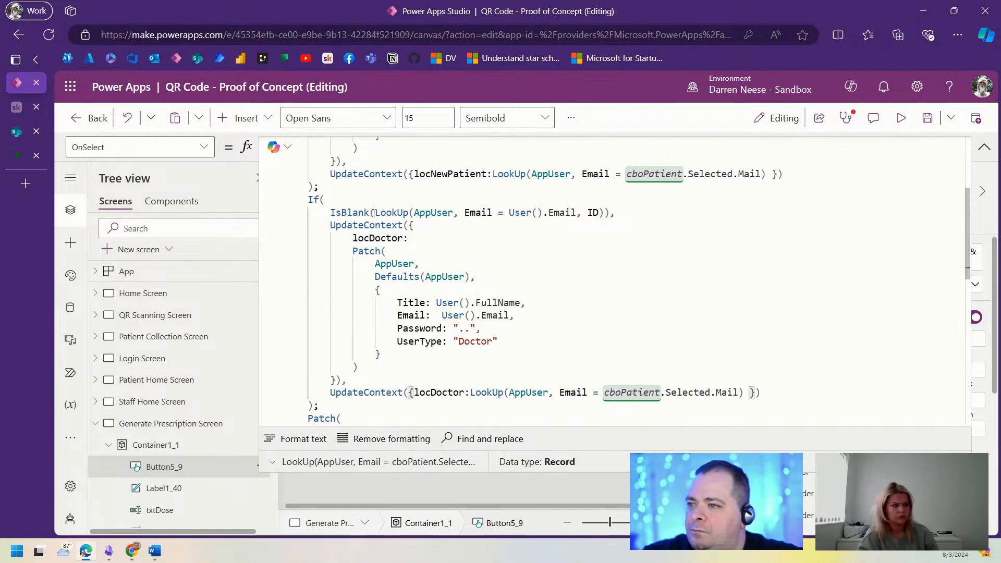
left_click_drag(374, 212, 604, 213)
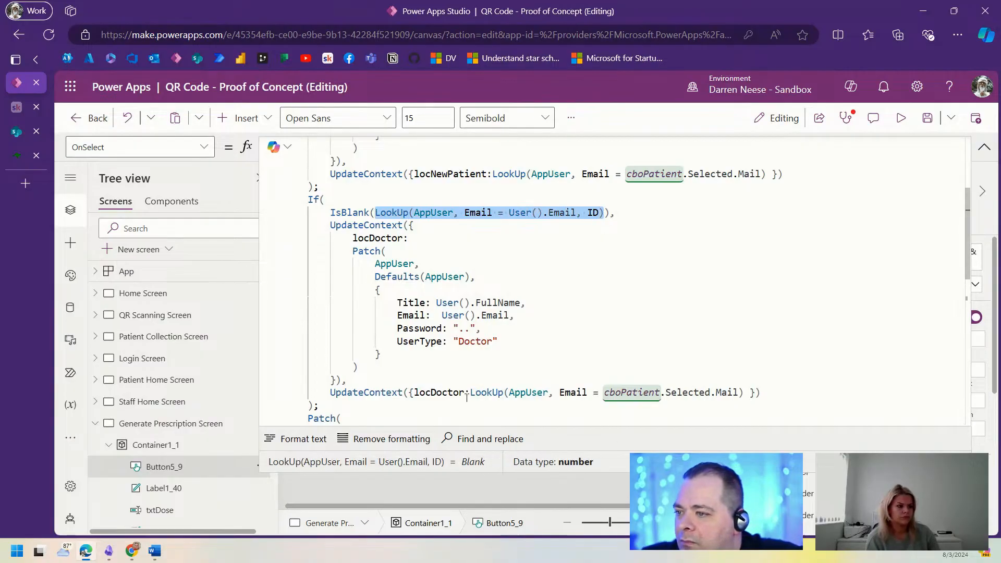
left_click_drag(470, 391, 743, 391)
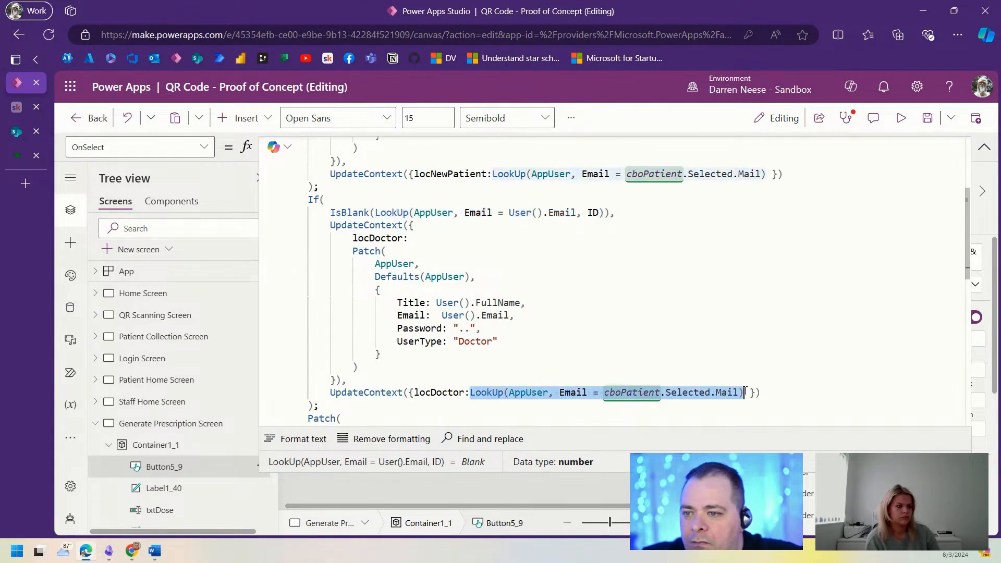
key("ctrl+v")
double_click(690, 392)
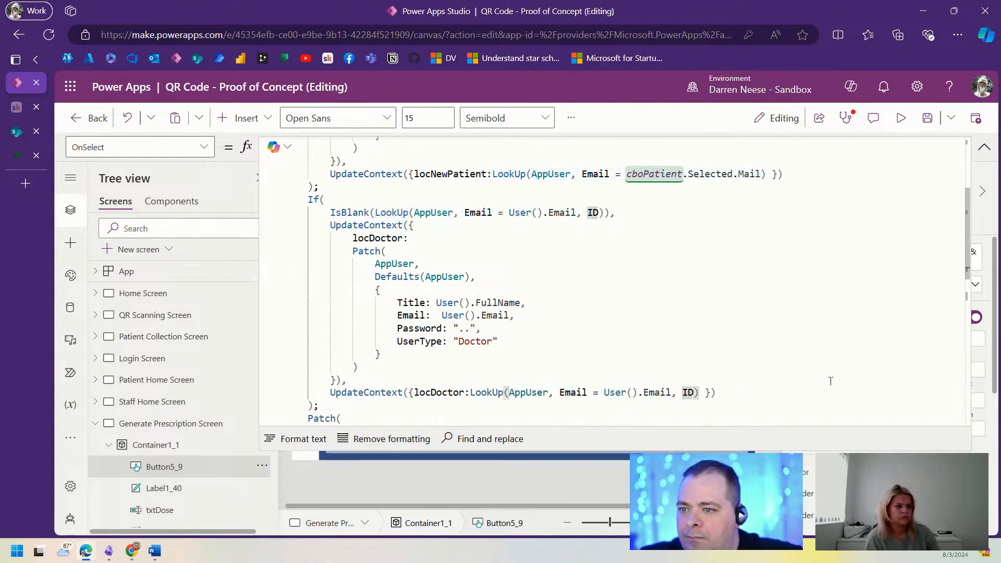
key("BackSpace")
key("BackSpace")
left_click(737, 330)
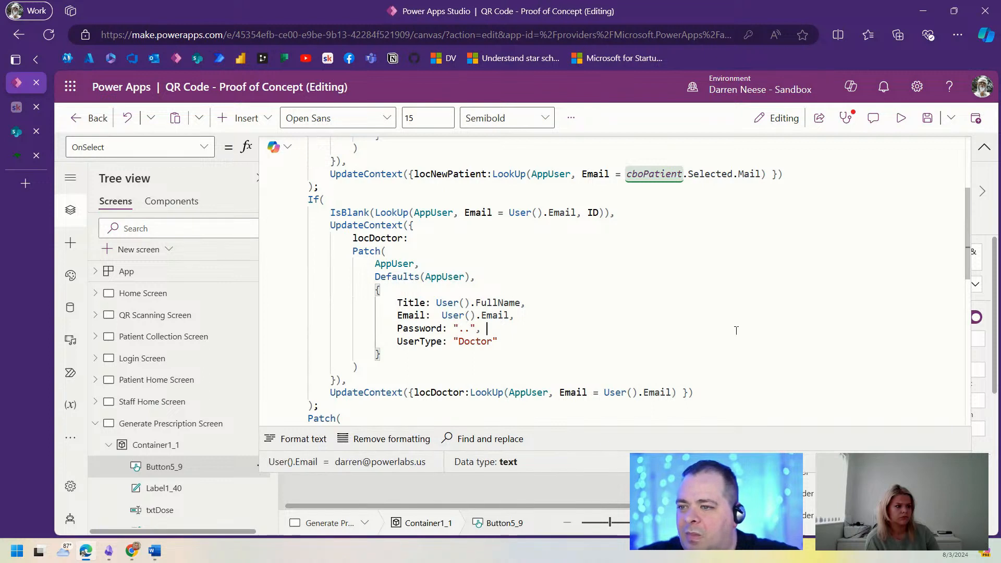
key("ctrl+s")
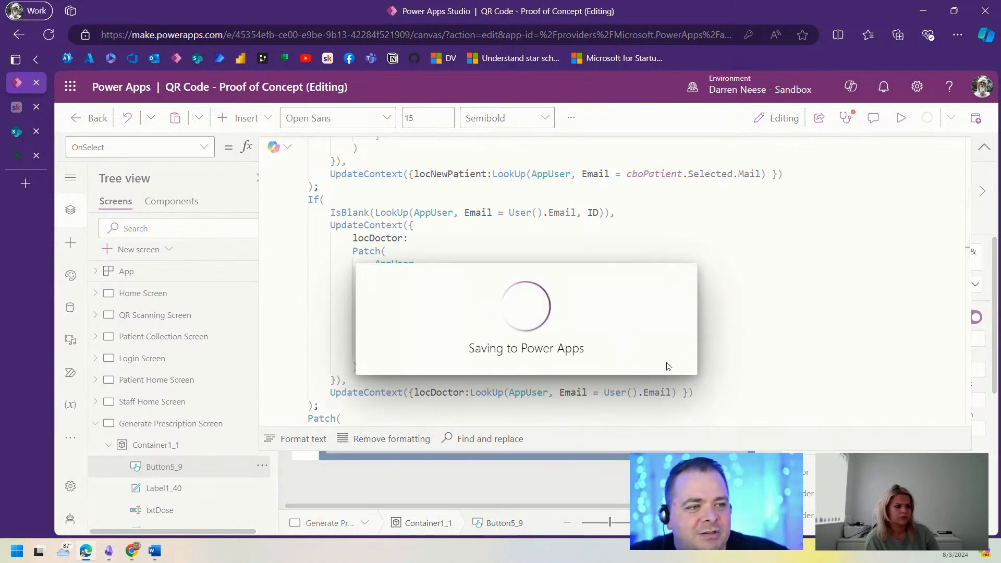
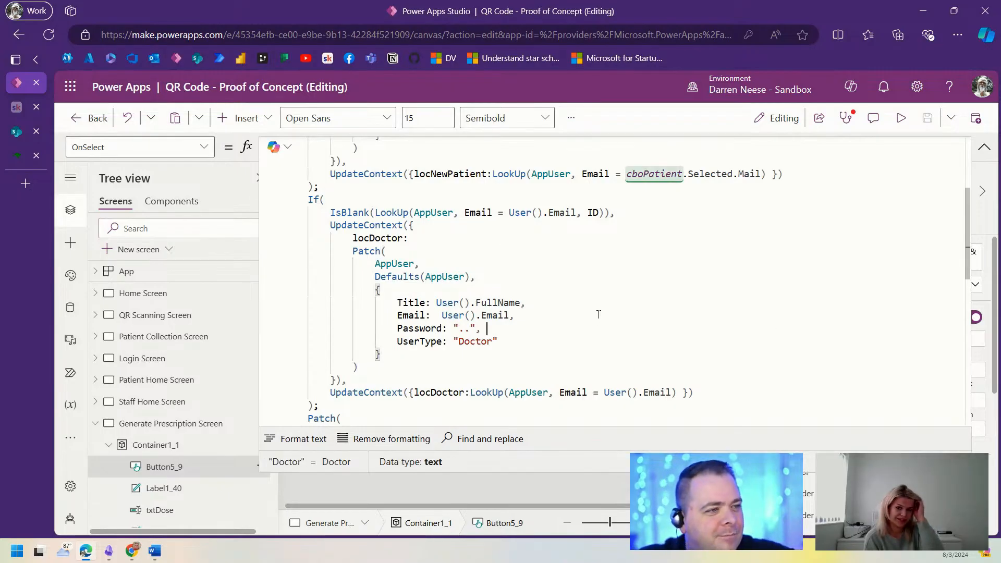
Step: Replace DoctorID's user LookUp with locDoctor.ID in the prescription Patch and save the app
left_click(448, 277)
scroll(600, 347, "down", 2)
left_click(688, 344)
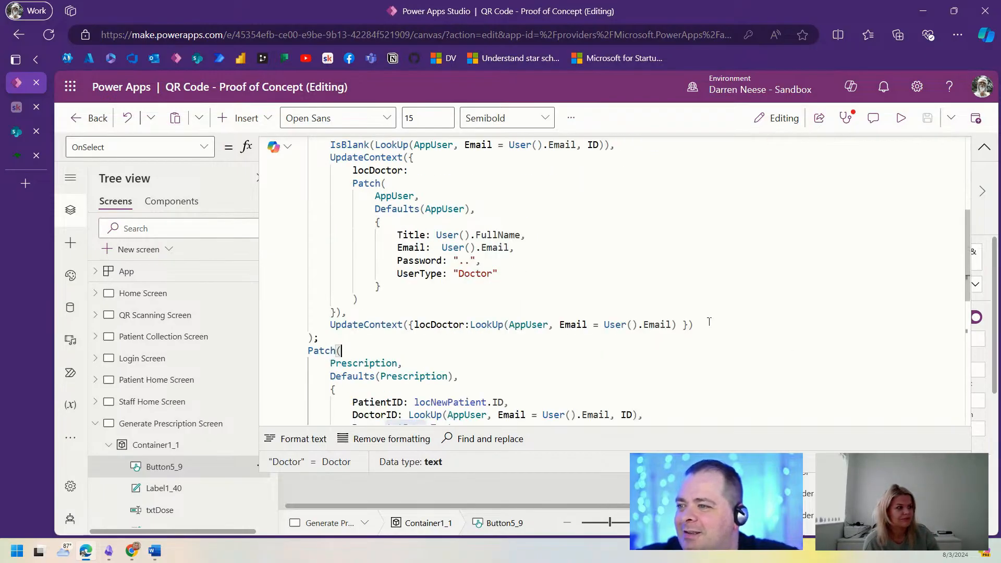
scroll(662, 368, "down", 3)
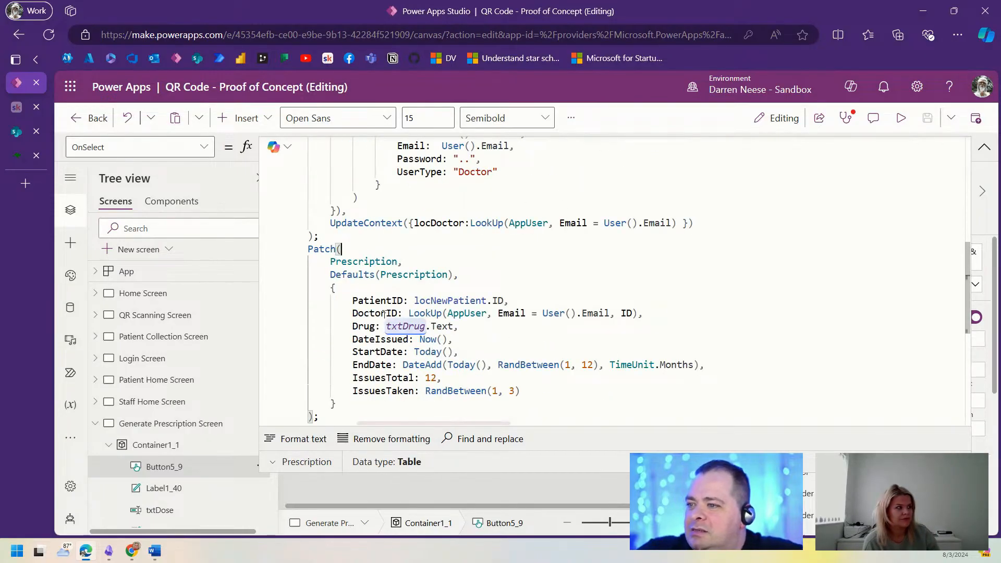
left_click_drag(408, 313, 639, 313)
type("ocDoctor.ID,")
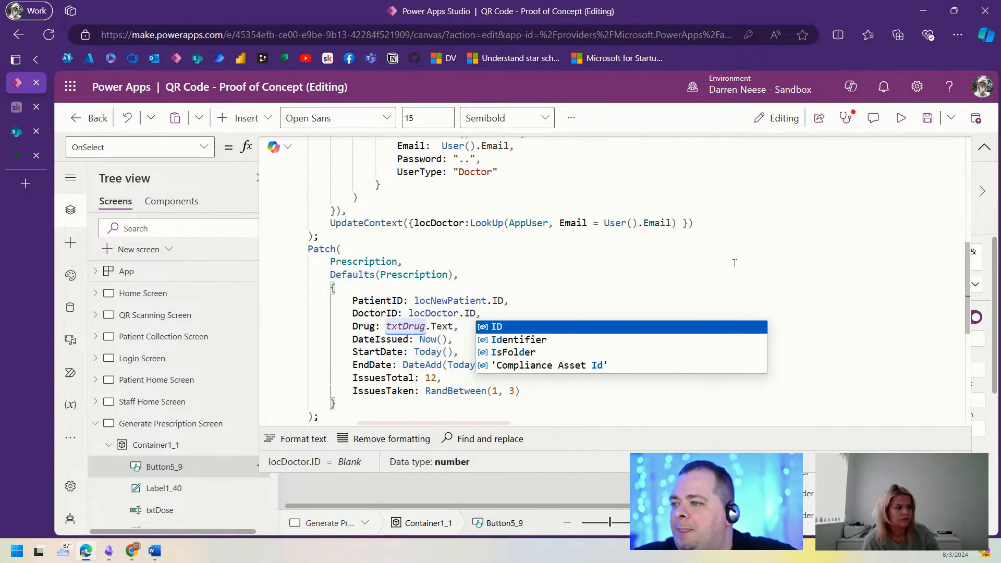
left_click(984, 147)
left_click(927, 118)
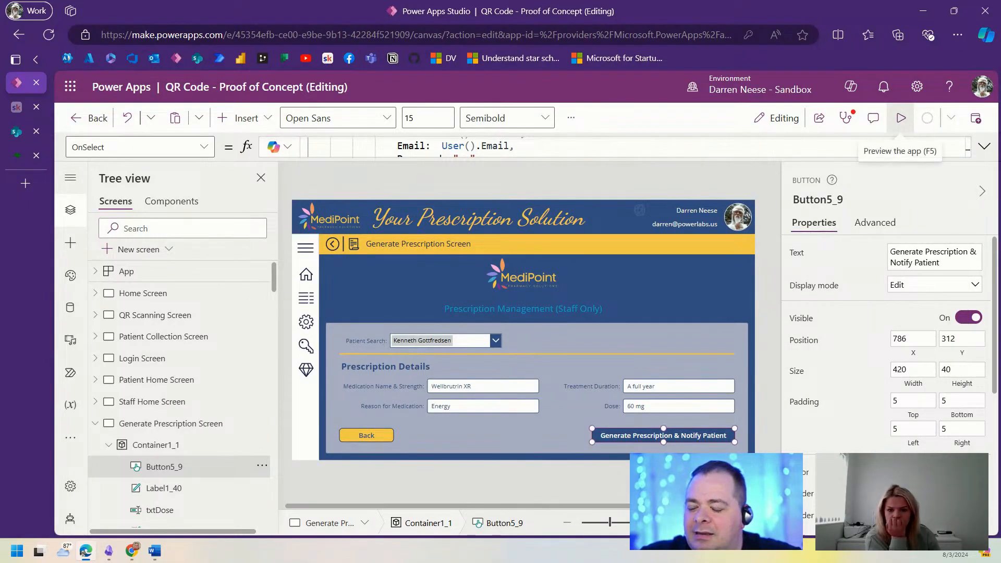
Step: Preview the app, generate a prescription, and confirm a new SharePoint Prescription row with DoctorID 6
left_click(901, 117)
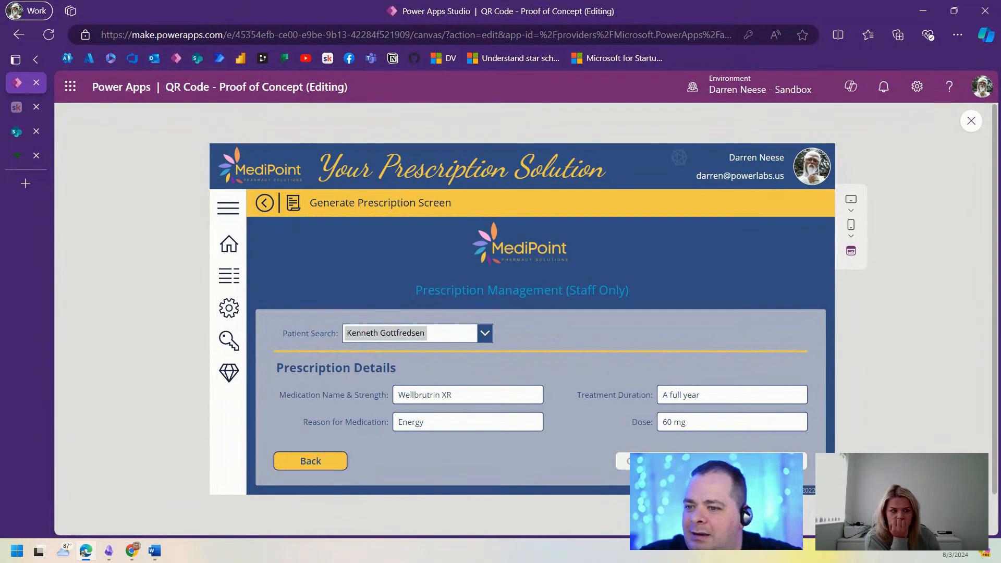
left_click(729, 462)
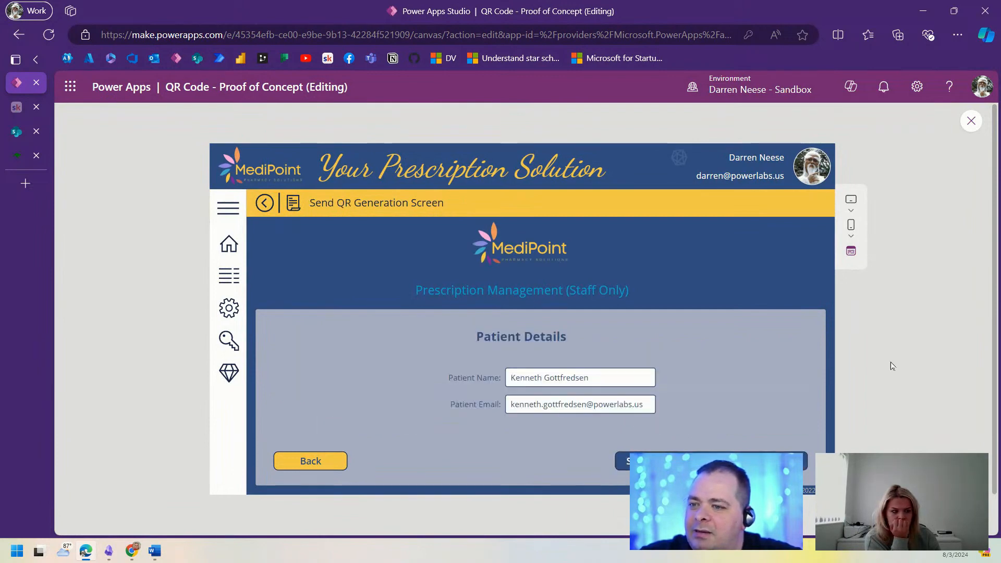
left_click(14, 133)
left_click(50, 35)
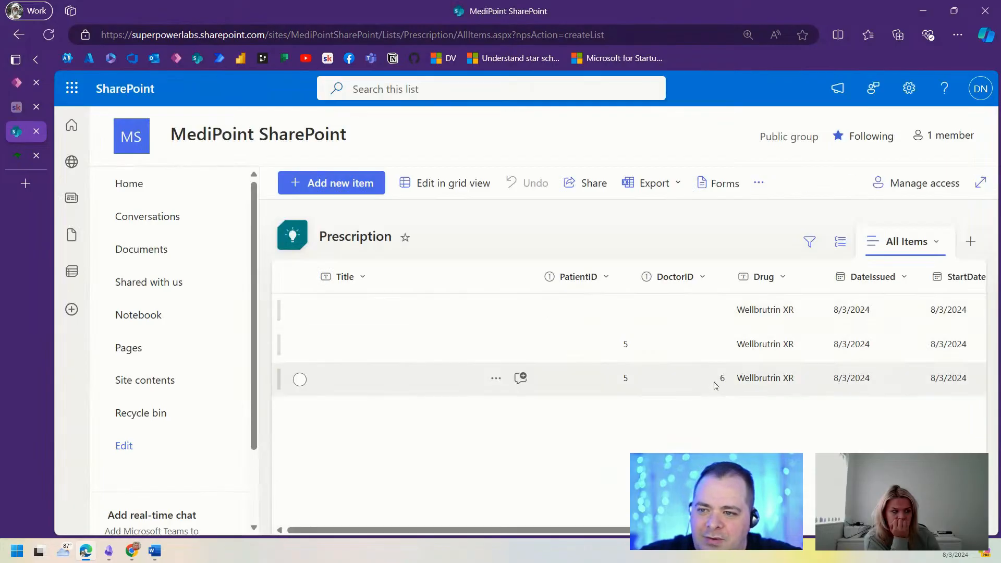
scroll(626, 344, "right", 5)
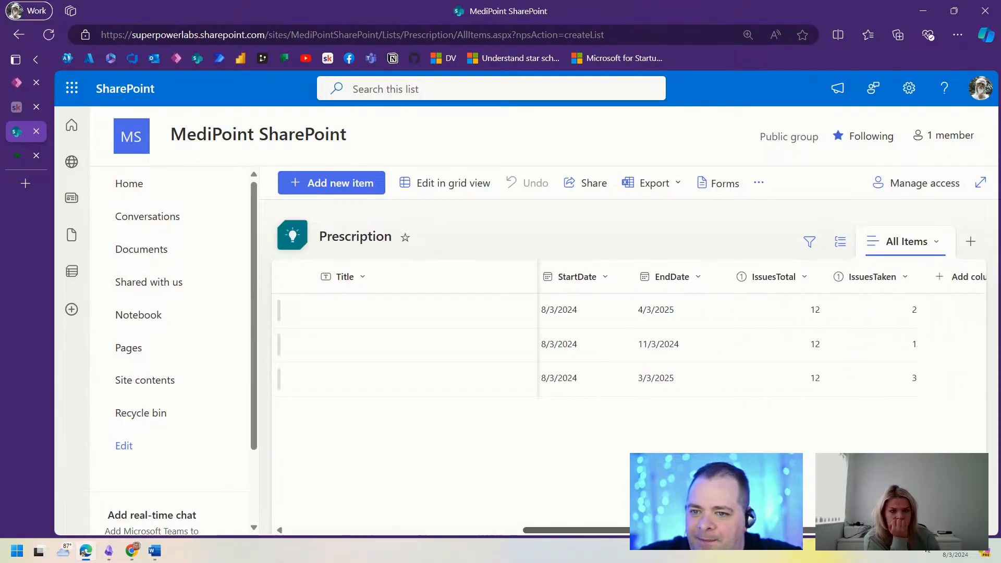
scroll(625, 344, "left", 5)
Step: Check the patient details on the Send QR Generation Screen in preview, then exit preview
left_click(17, 84)
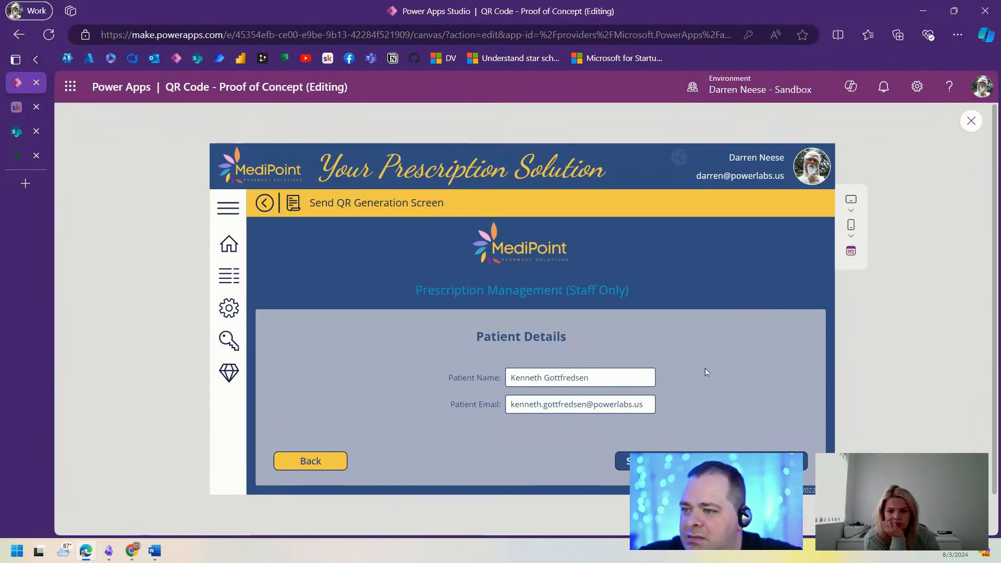
left_click_drag(477, 338, 619, 342)
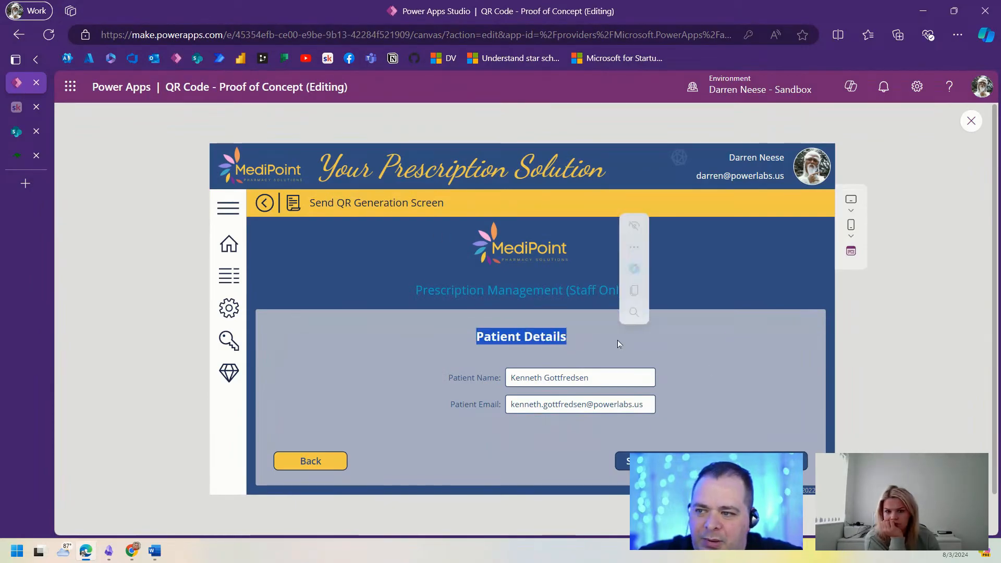
left_click(628, 377)
left_click(739, 438)
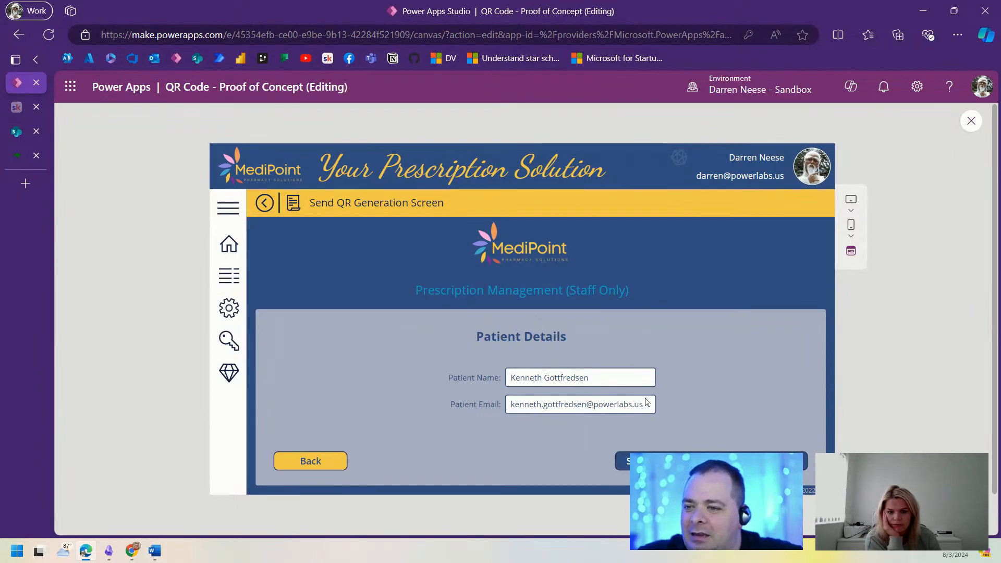
key("Escape")
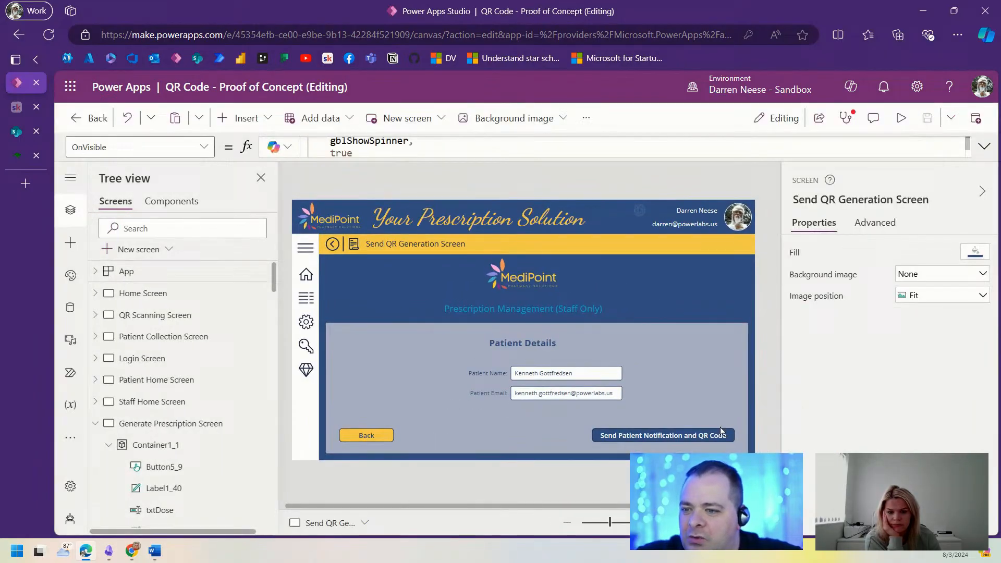
Step: Add the existing Office 365 Outlook connection as a data source from the Data pane
left_click(675, 437)
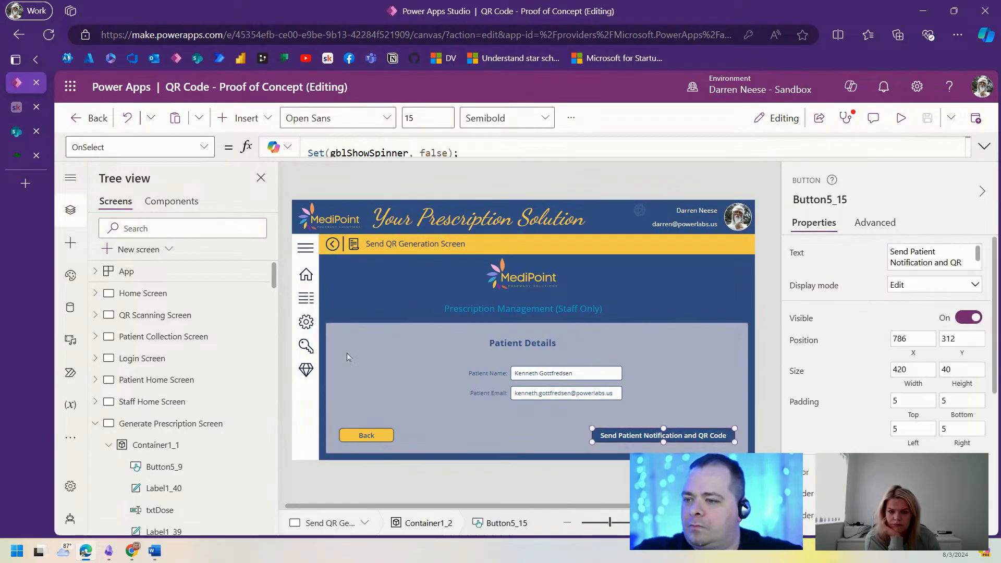
left_click(71, 307)
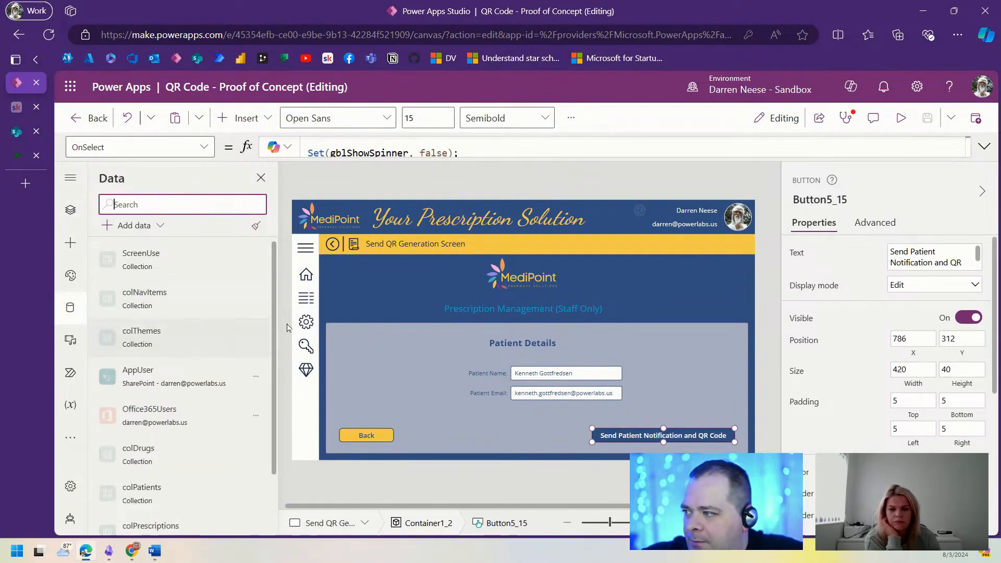
left_click(134, 226)
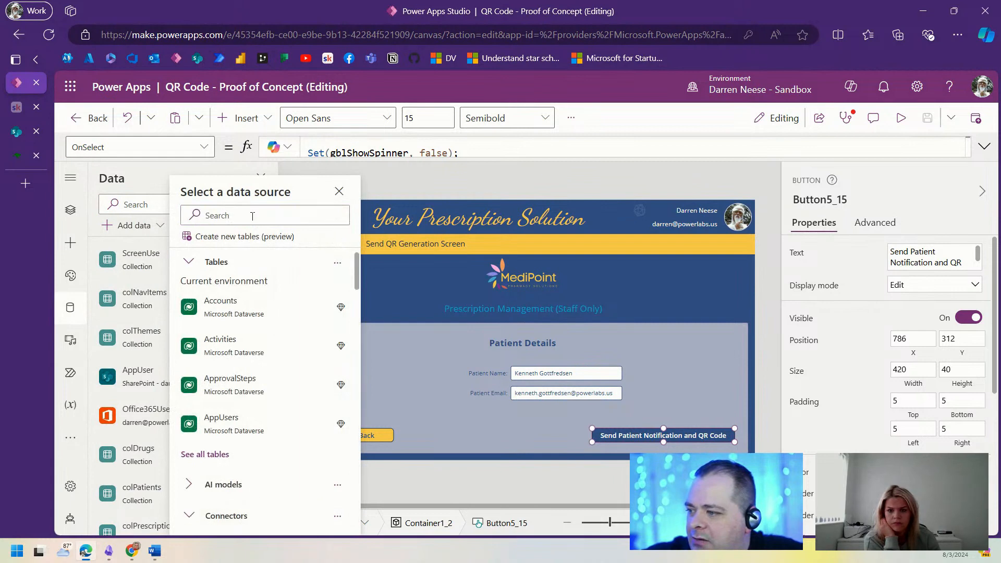
scroll(266, 313, "down", 5)
left_click(280, 214)
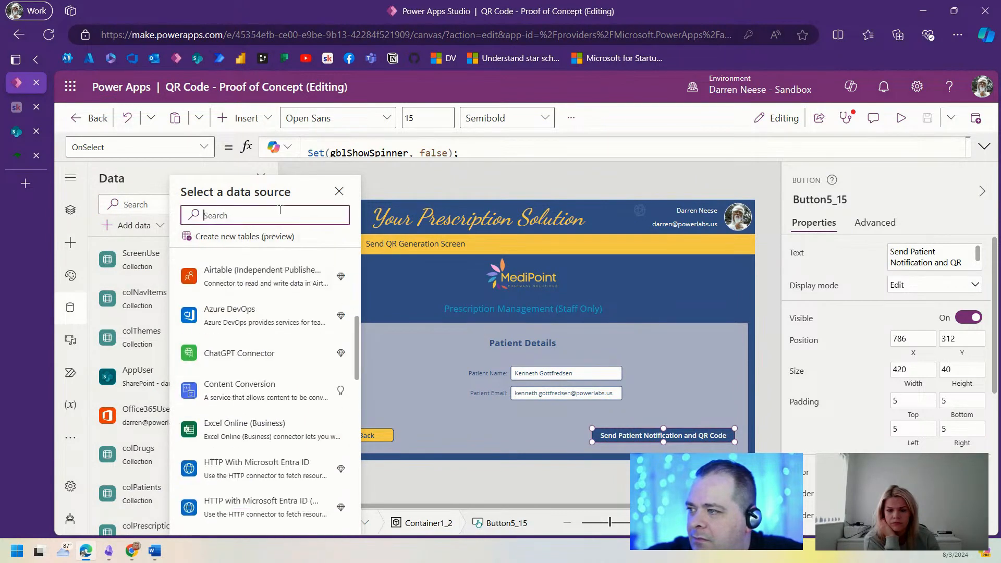
type("Out")
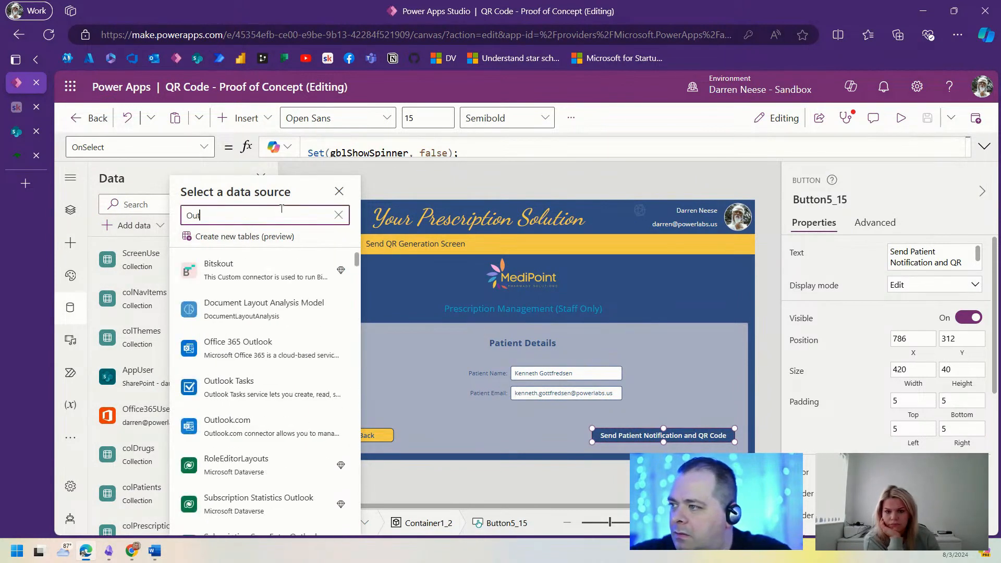
type("look")
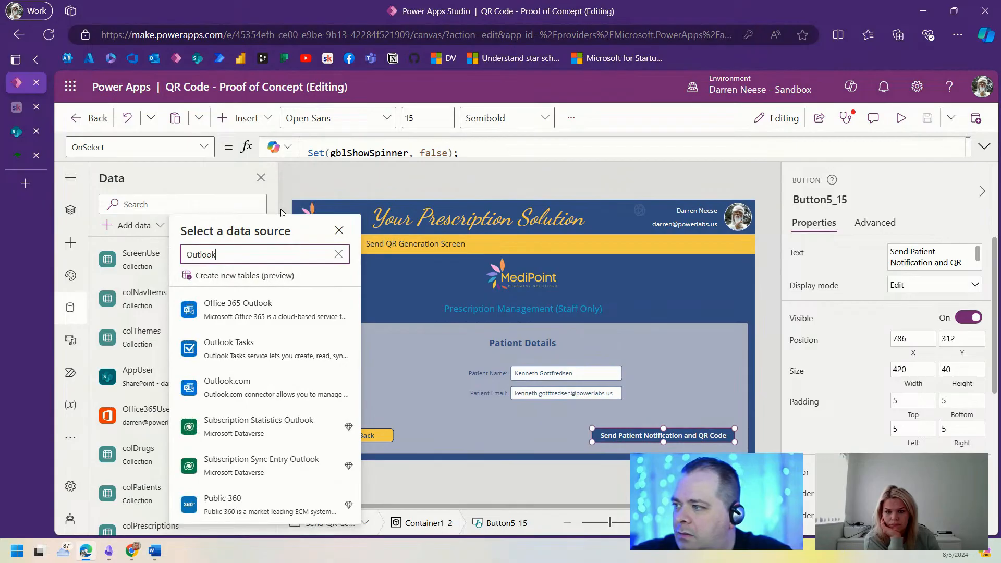
left_click(263, 311)
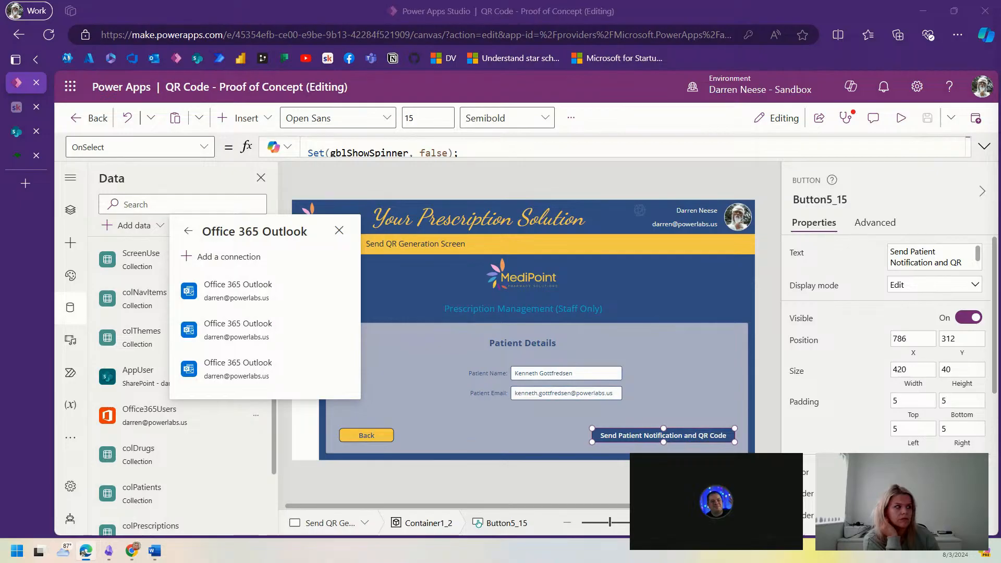
left_click(237, 290)
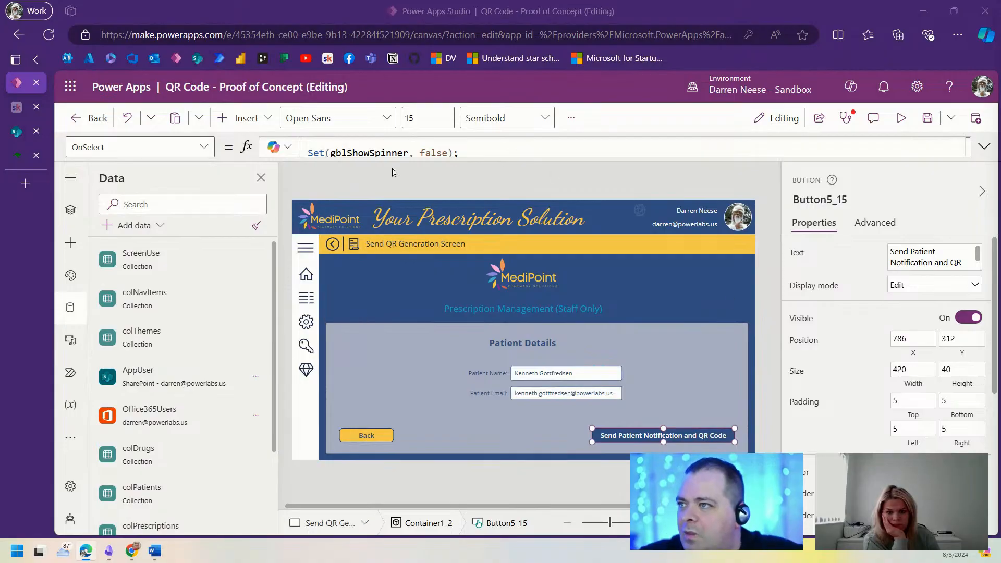
Step: Add an Office365Outlook.SendEmailV2() call on a new line in the button's OnSelect
left_click(984, 148)
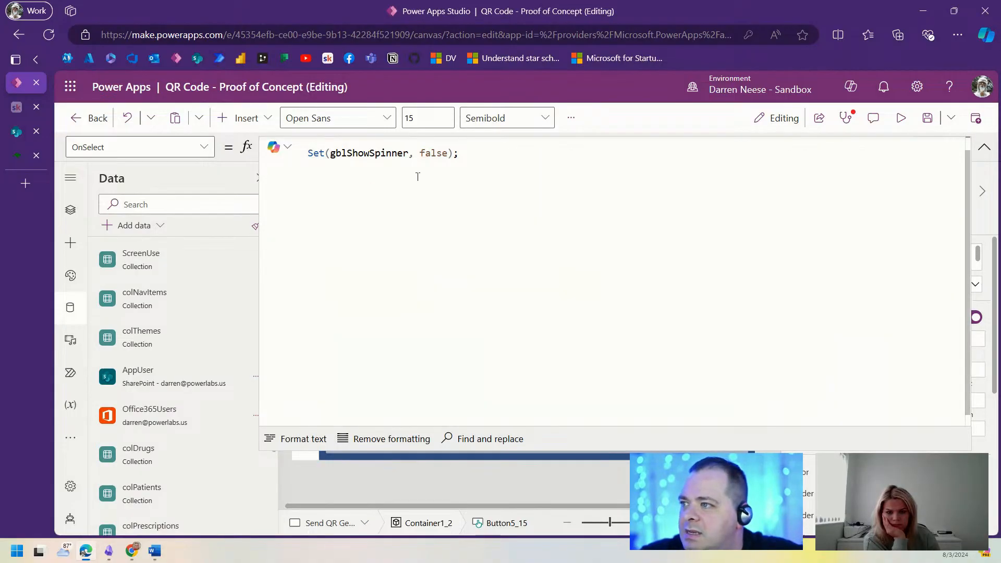
scroll(523, 265, "up", 1)
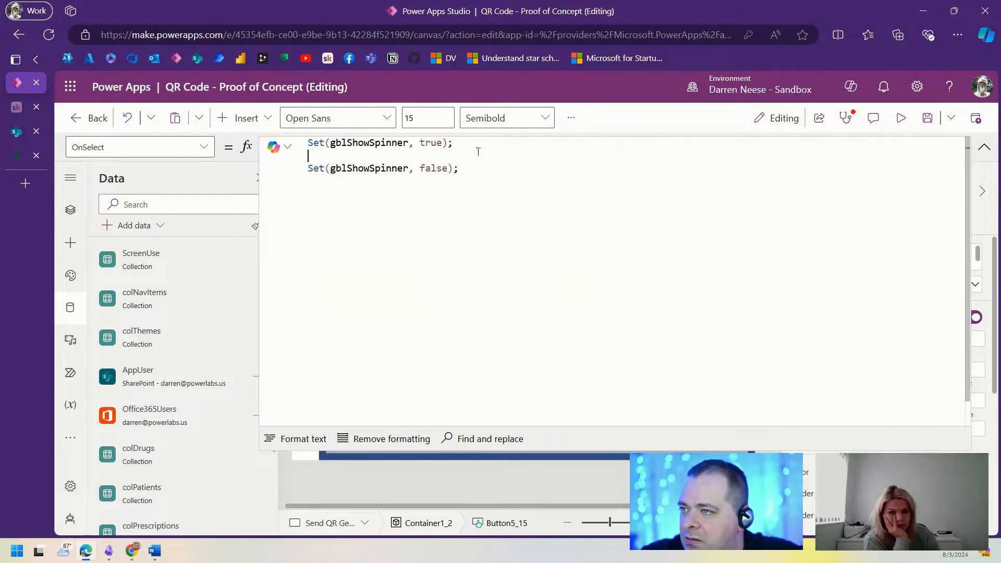
key("Return")
key("Return")
type("Off")
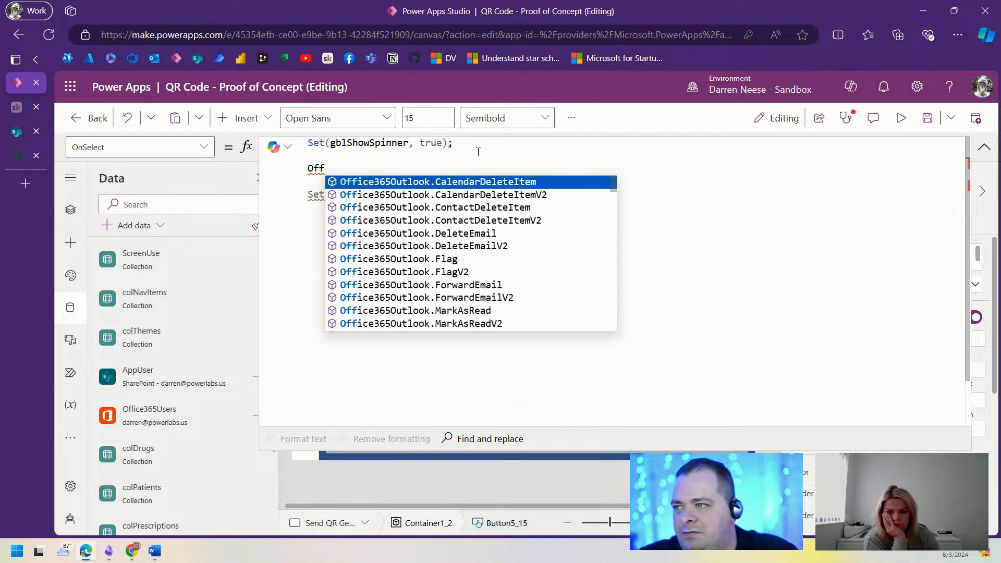
key("Tab")
key("ctrl+shift+Left")
type("S")
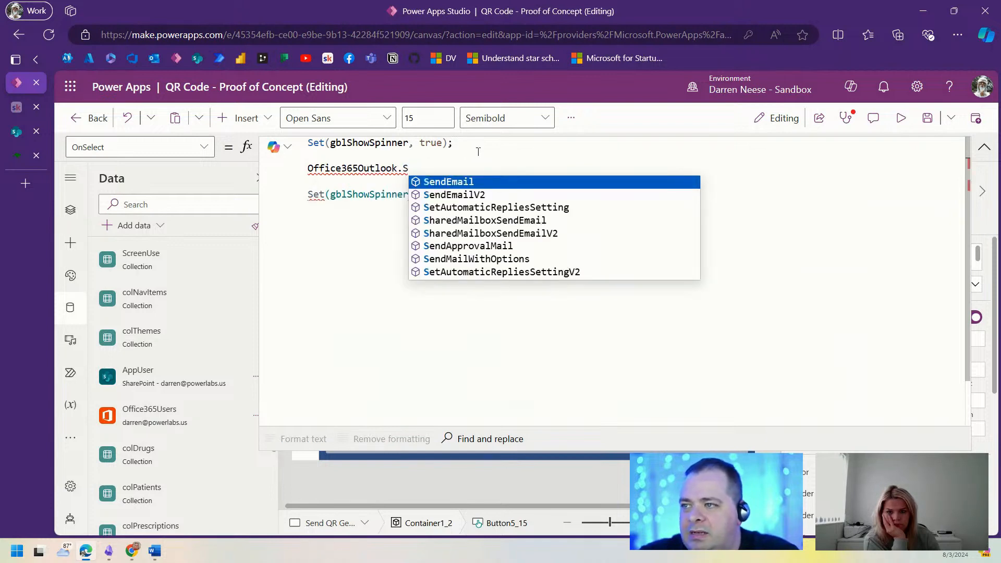
key("Down")
key("Tab")
type(");")
key("Left")
key("Left")
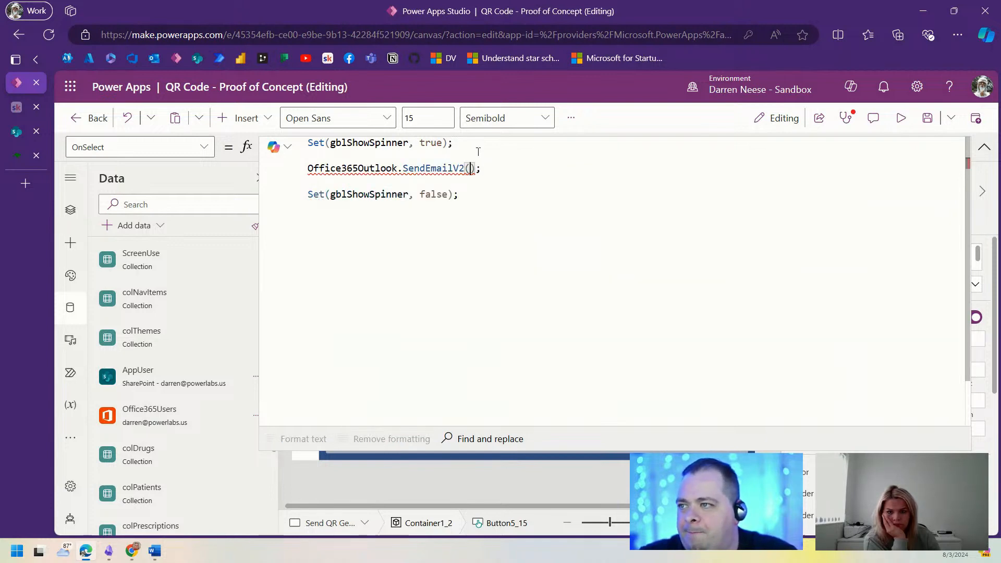
key("Return")
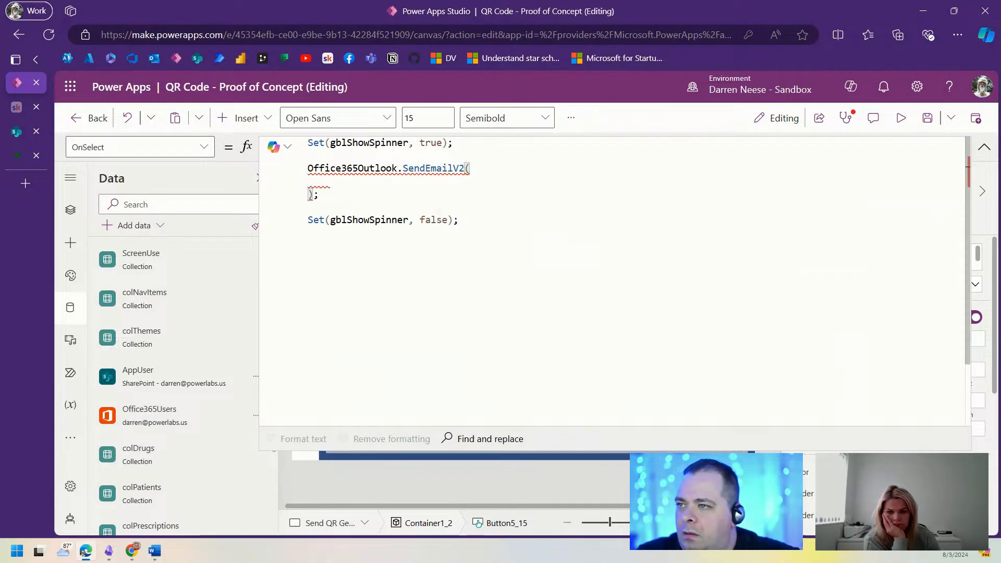
left_click(984, 148)
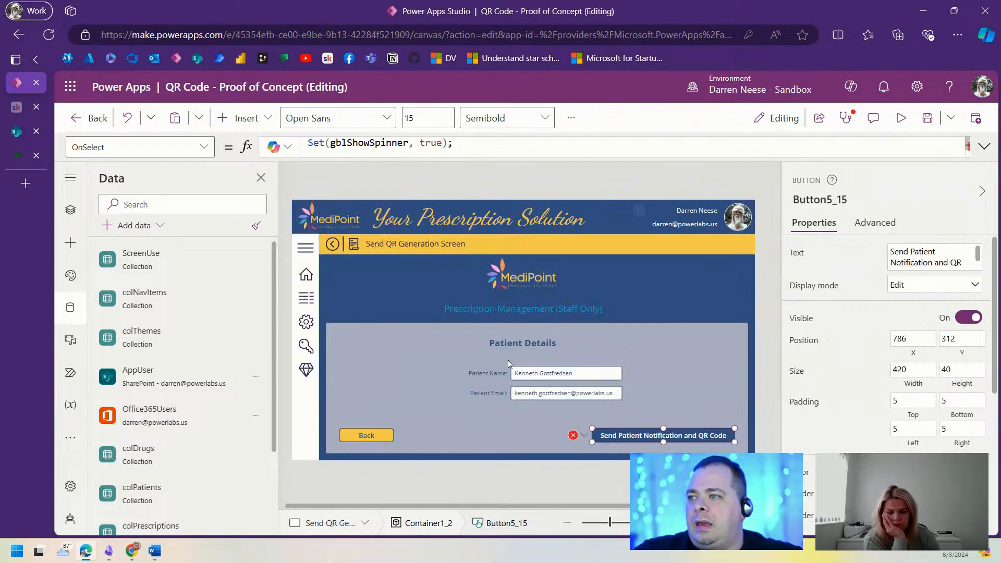
Step: Rename the Patient Email input to txtPatientEmail and reselect the notification button
left_click(542, 393)
left_click(820, 200)
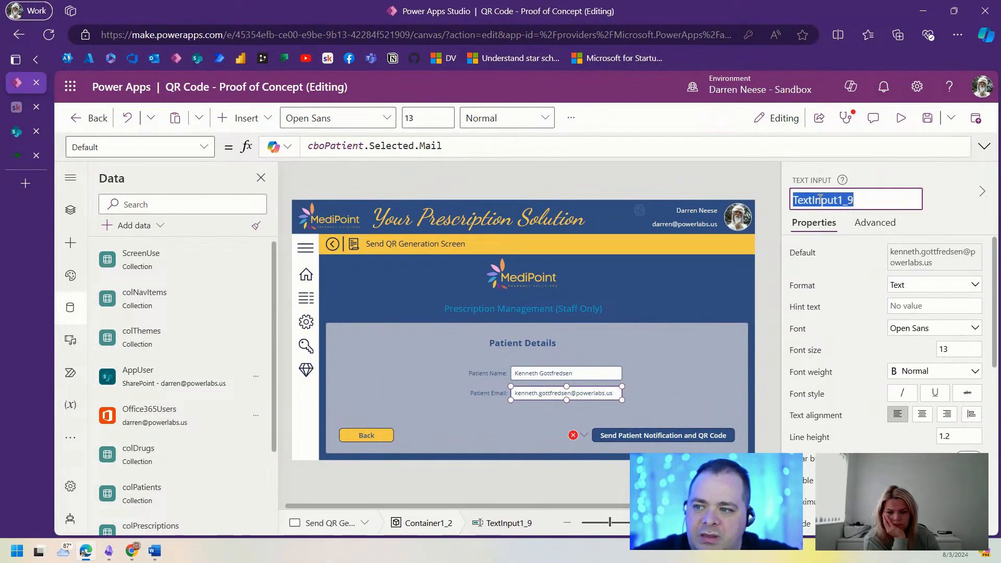
type("txtP")
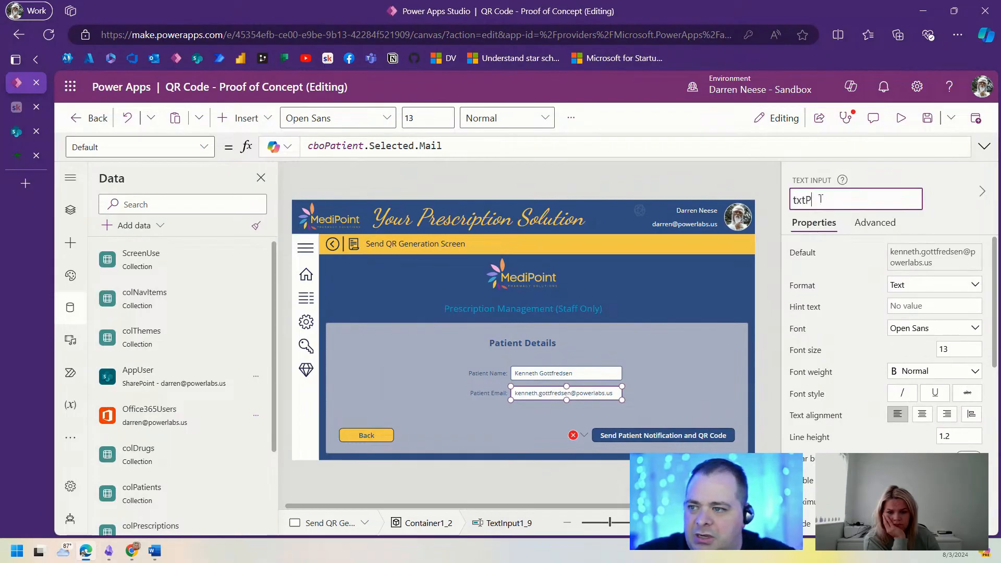
type("atientEmail")
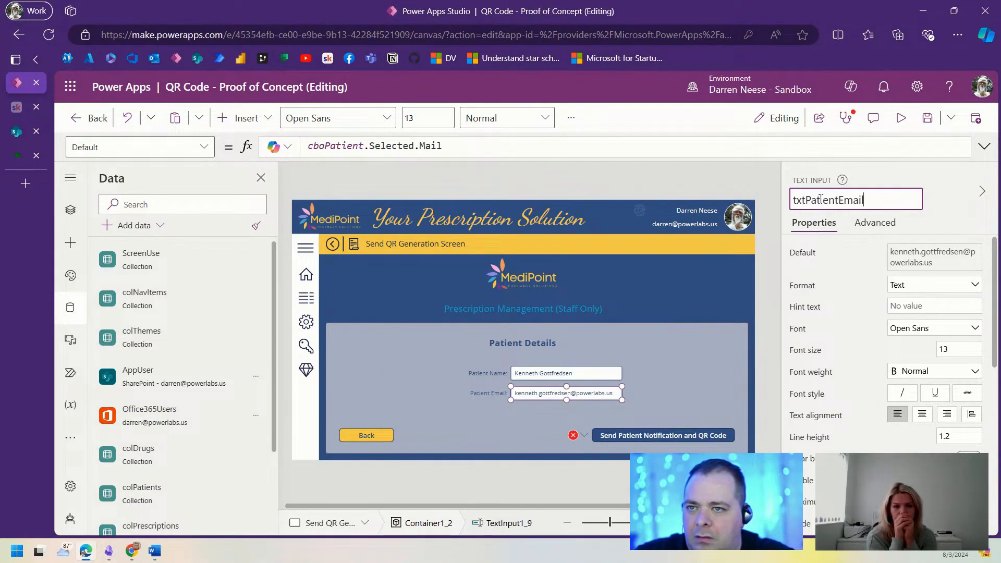
key("Return")
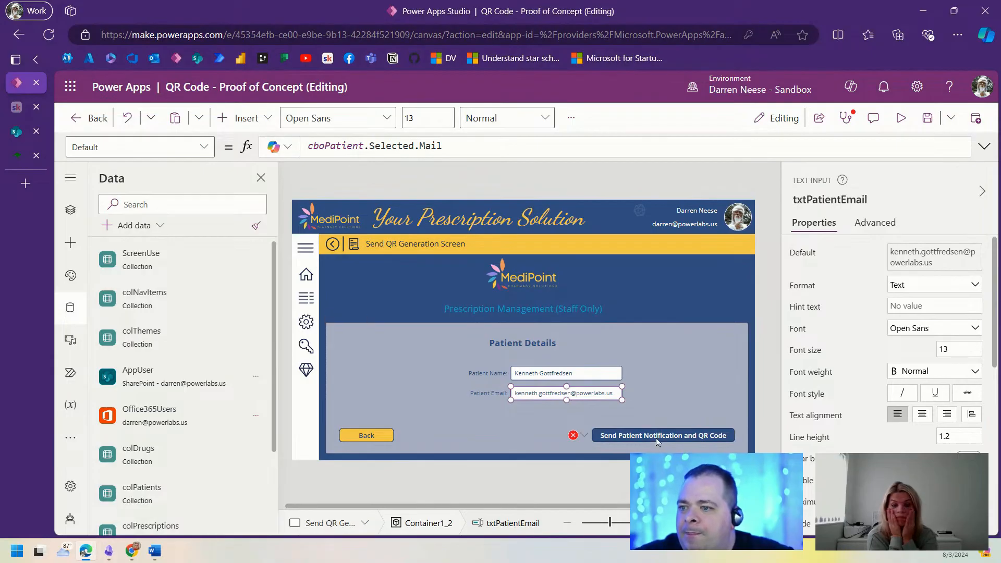
left_click(810, 204)
key("ctrl+c")
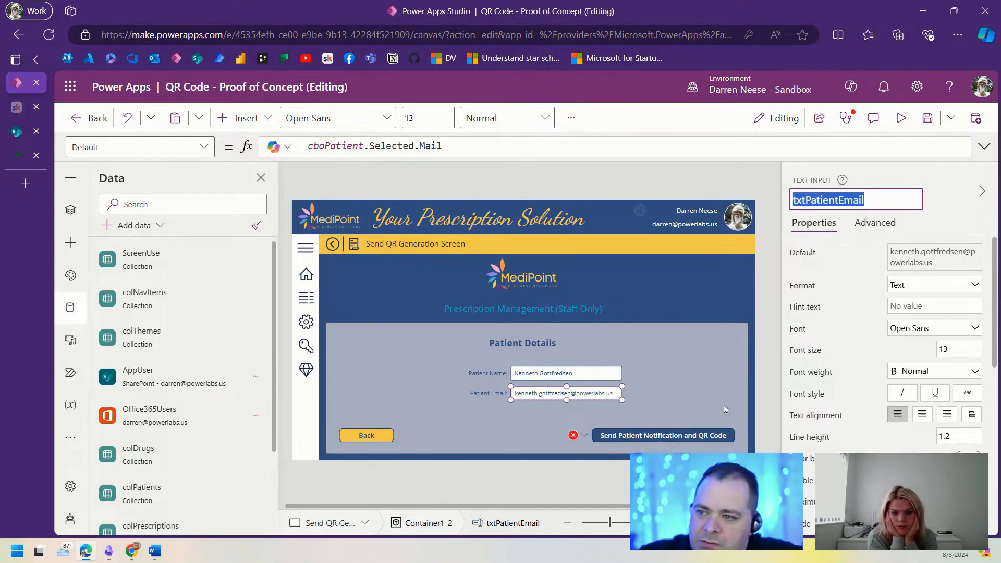
left_click(712, 437)
Step: Give SendEmailV2 recipient txtPatientEmail.Text and subject "Prescription Collection Ready!"
left_click(984, 147)
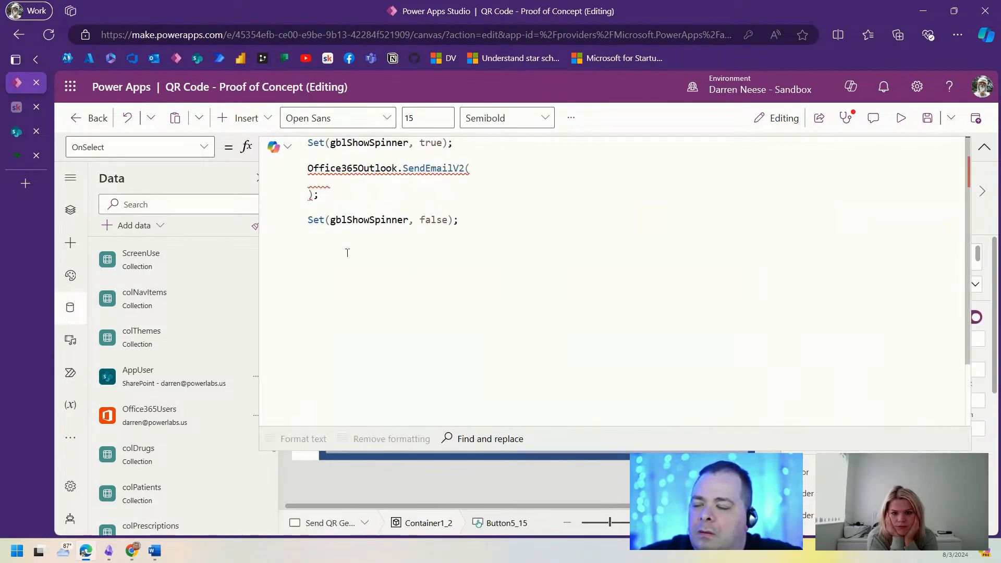
left_click(396, 177)
key("ctrl+v")
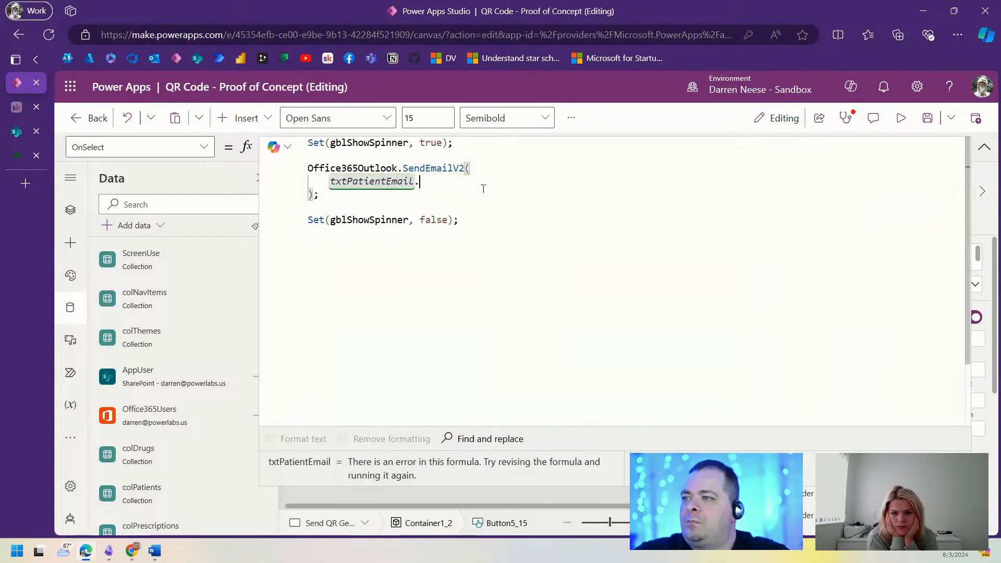
type(".")
left_click(483, 194)
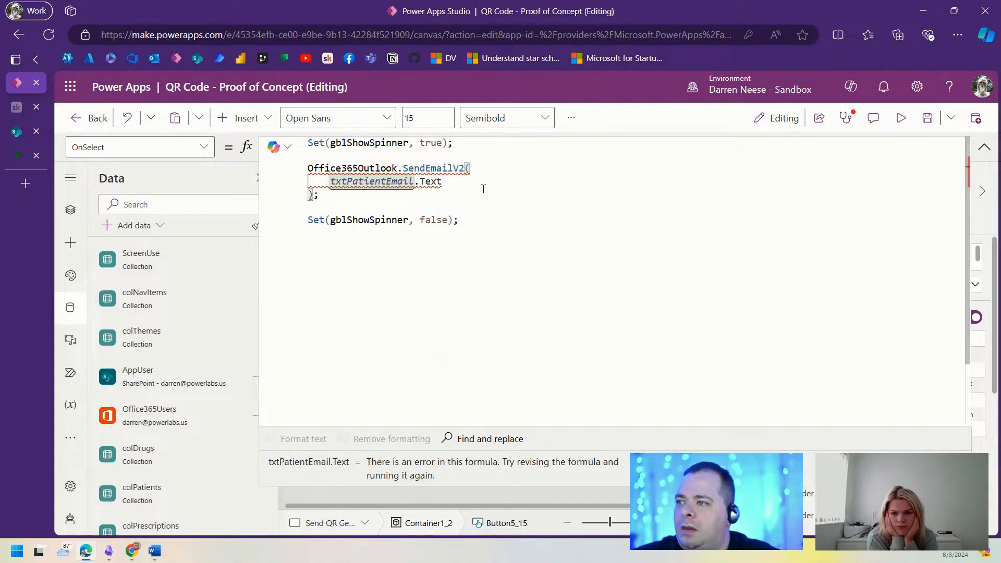
type(",")
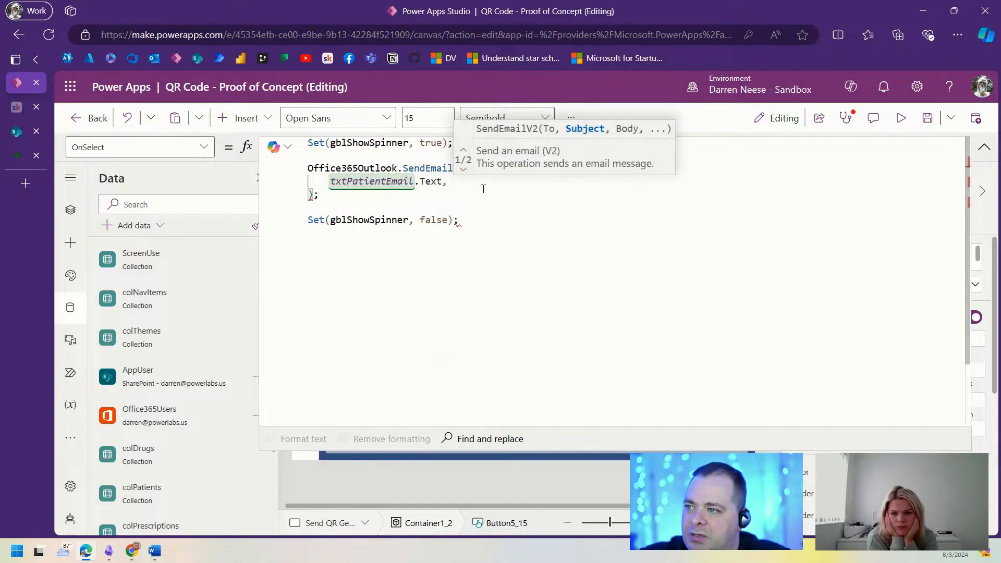
key("Return")
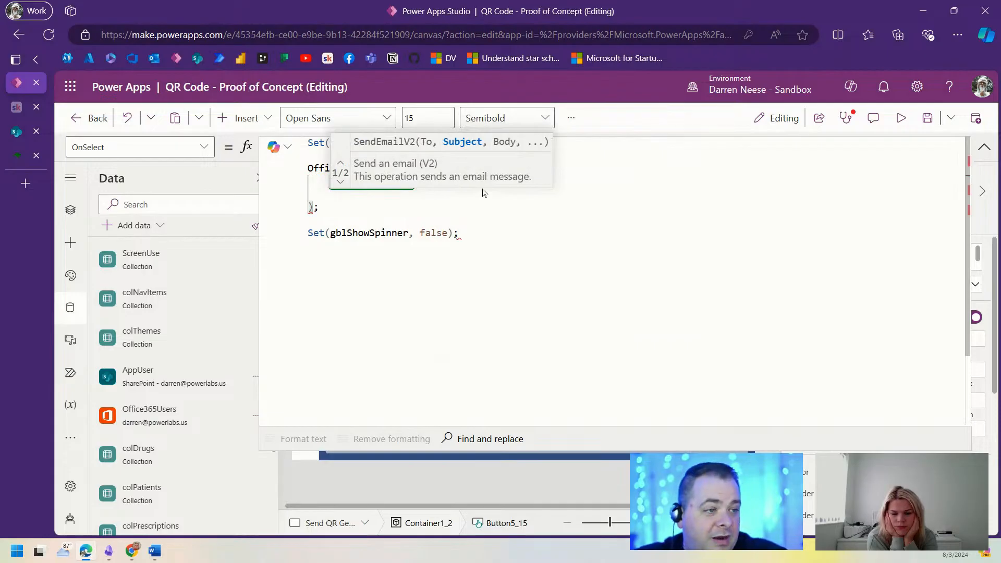
type("\"\"")
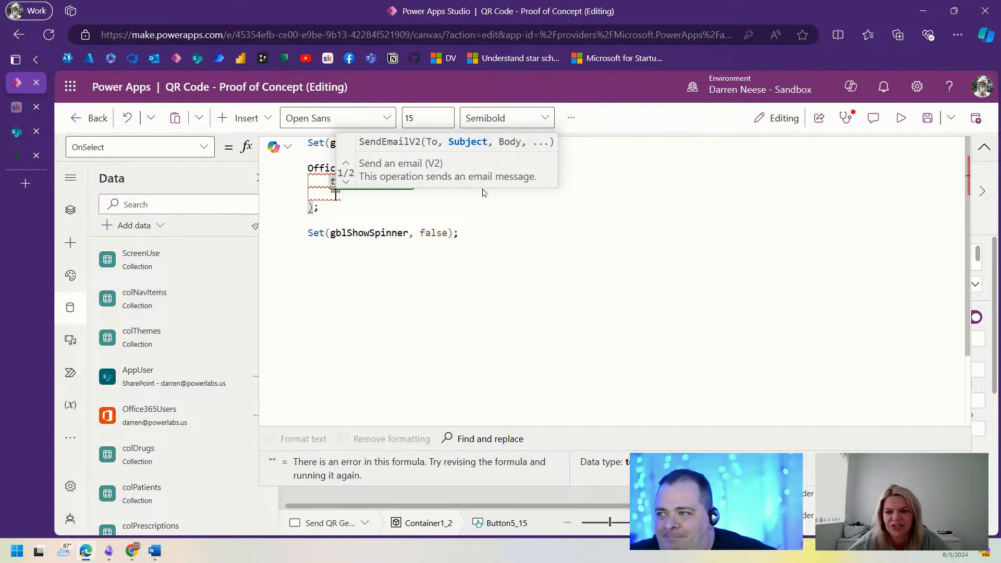
type("Prescription")
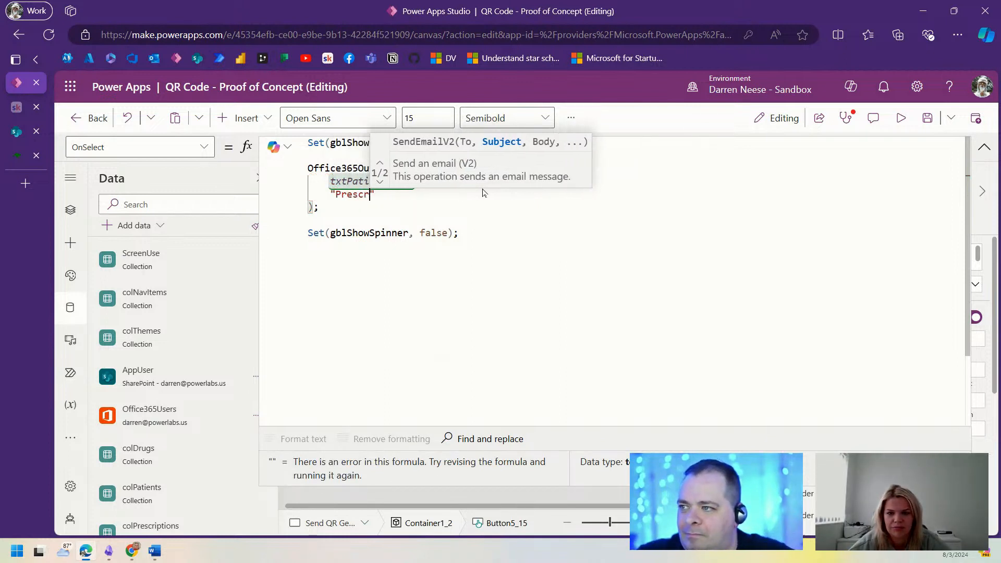
type(" Collection Re")
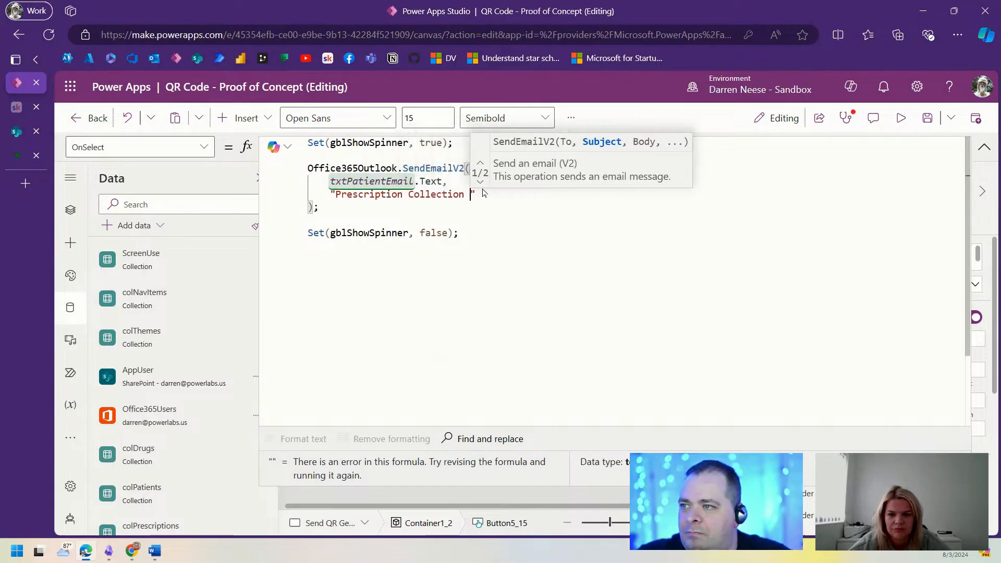
type("ady!")
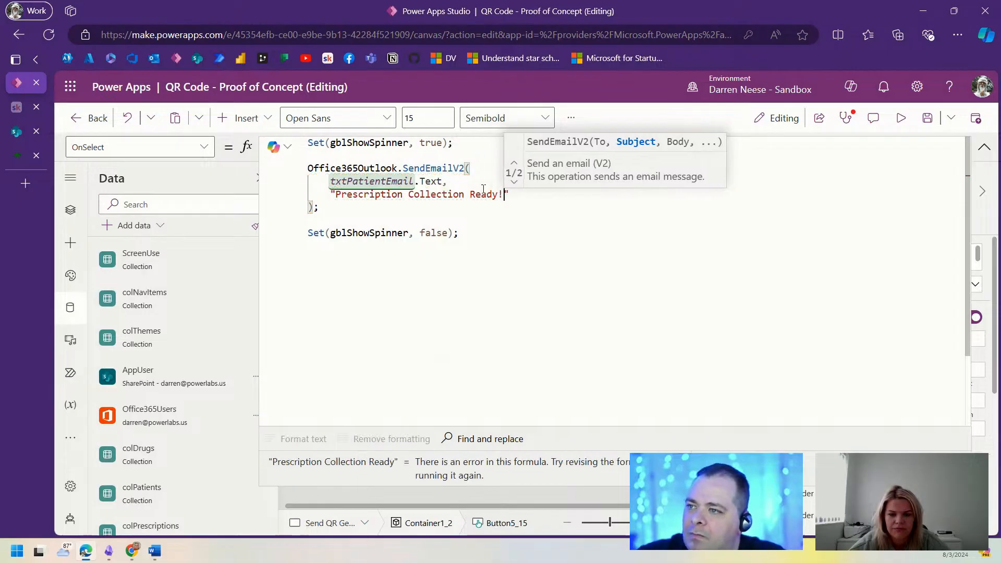
type("\"")
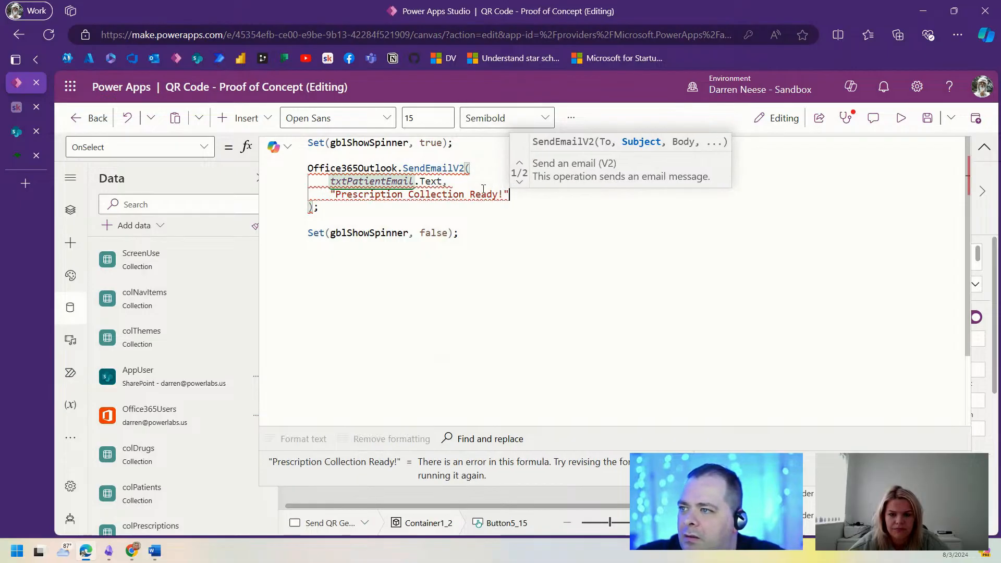
type(",")
Step: Add an empty "" body and a blank line for the options record, removing the suggested Attachments text
key("Return")
type("\"")
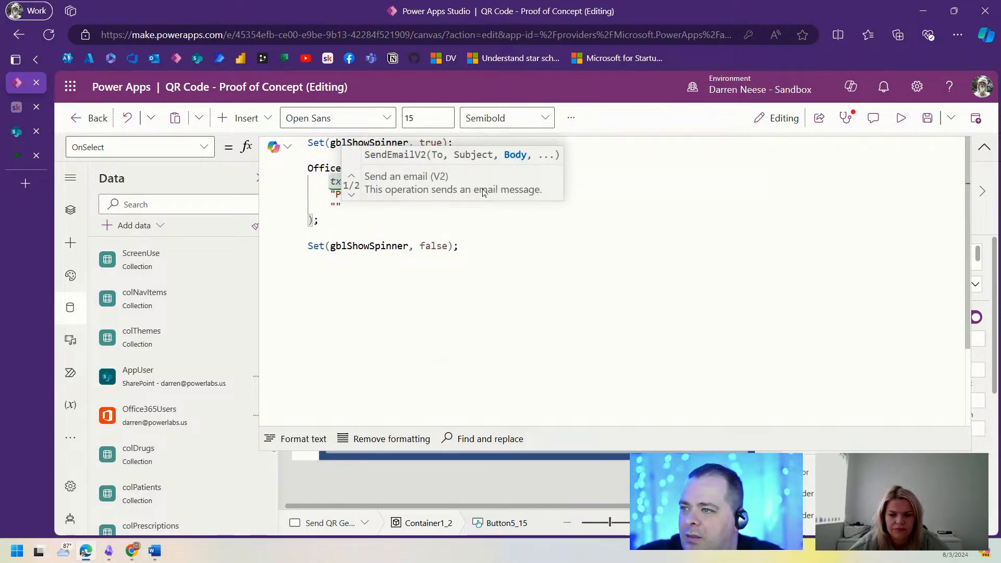
type("\"")
left_click(511, 316)
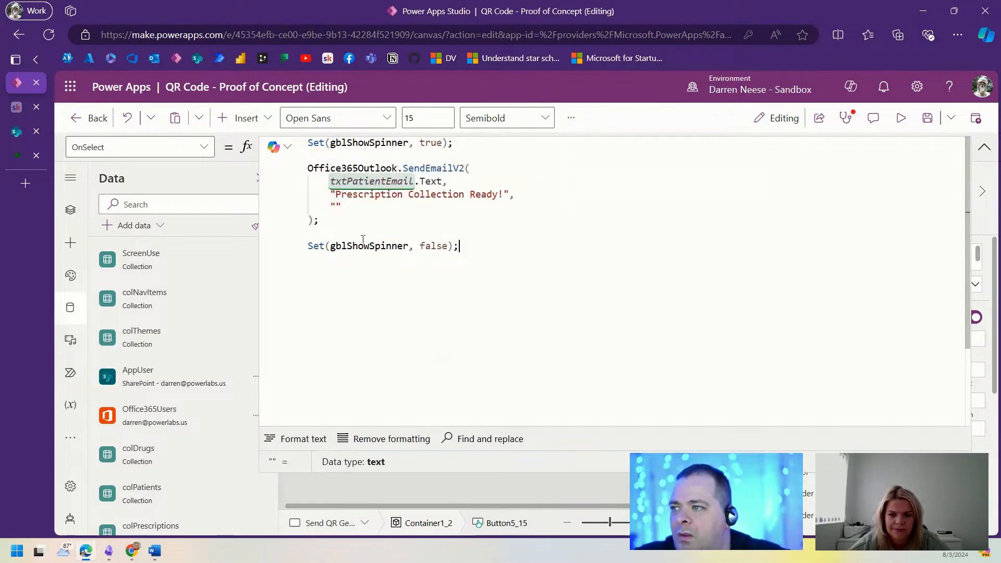
left_click(387, 207)
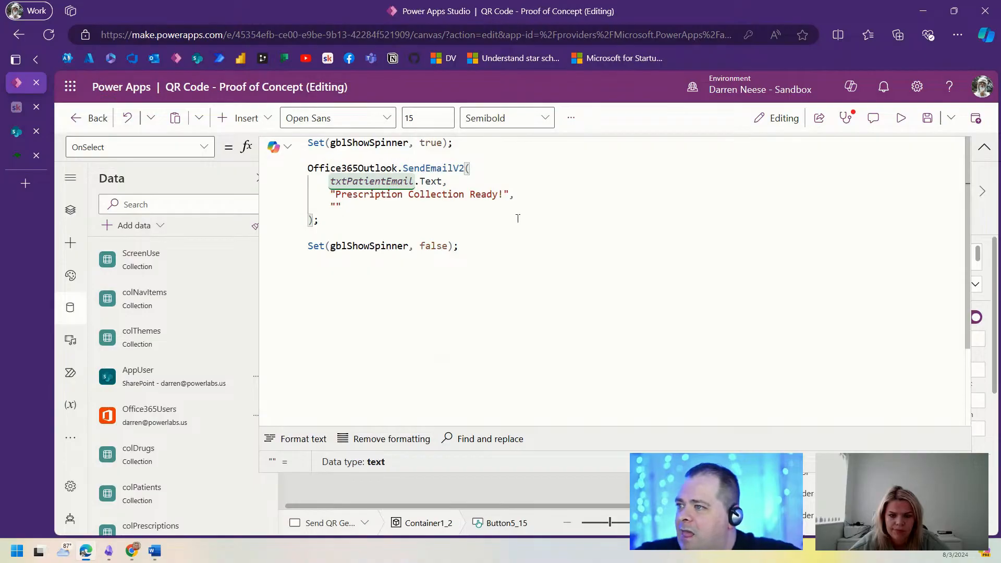
key("Return")
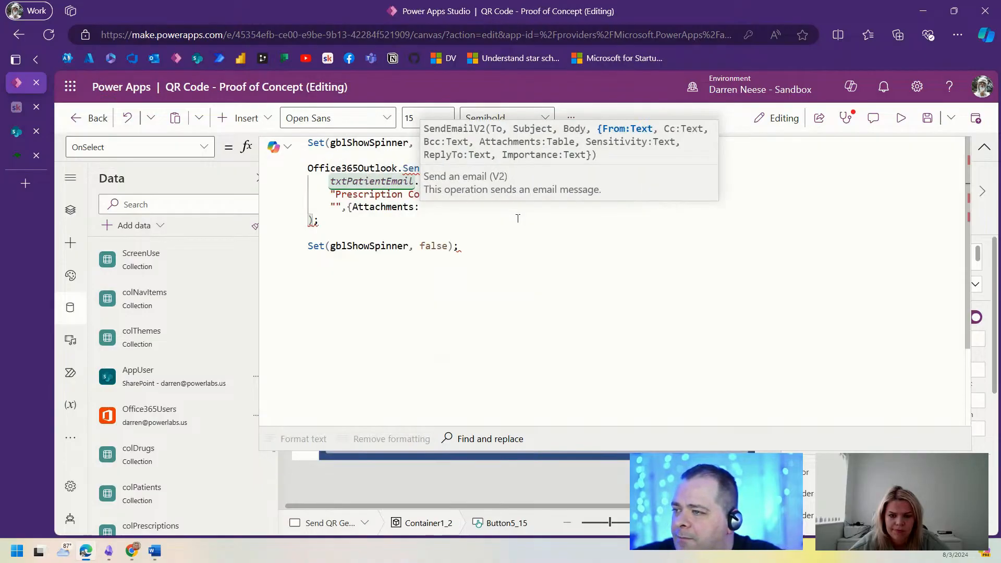
key("shift+Home")
key("shift+Right")
key("shift+Right")
key("shift+Right")
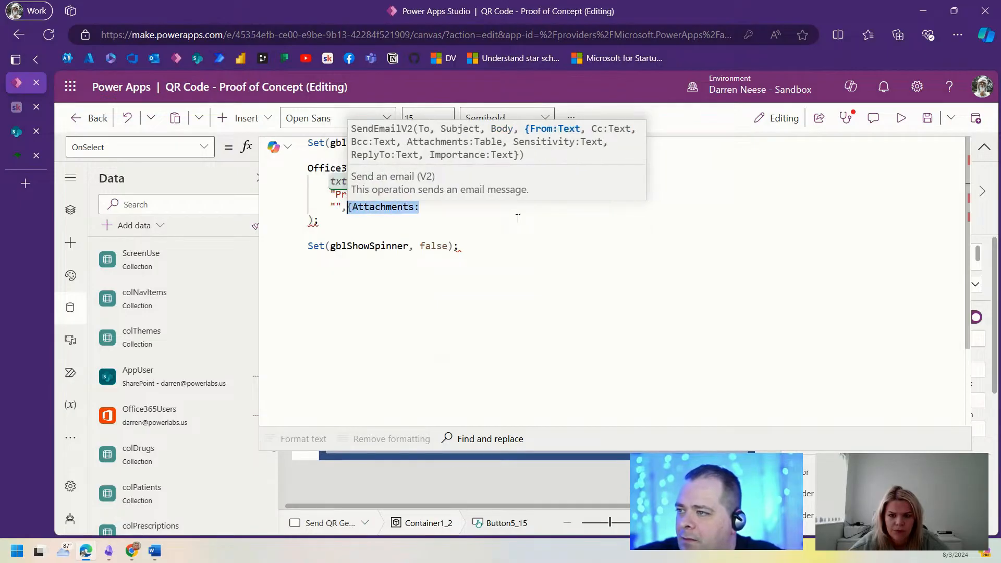
key("Return")
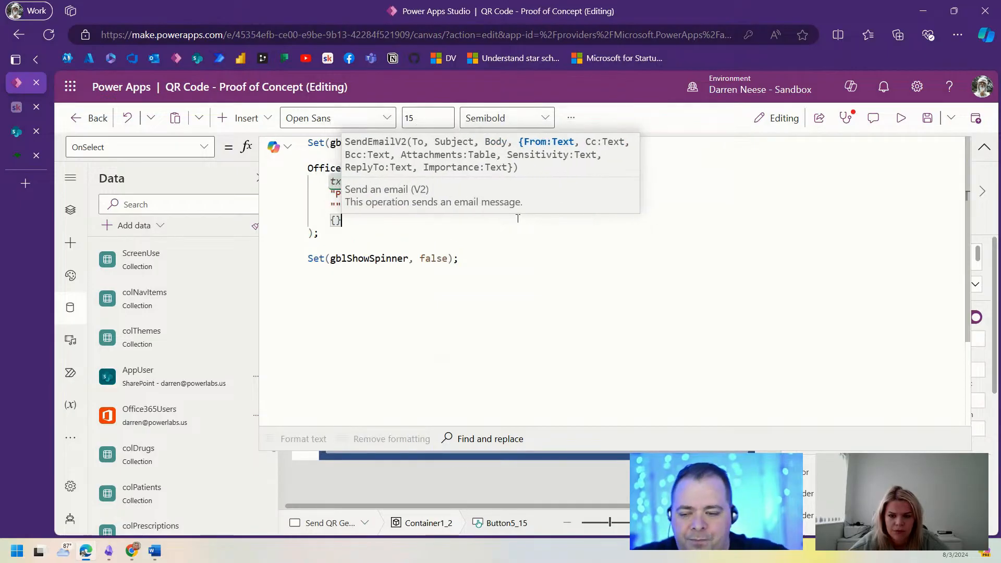
Step: Write the options record as { Cc: User().Email } in SendEmailV2
type("{")
key("Return")
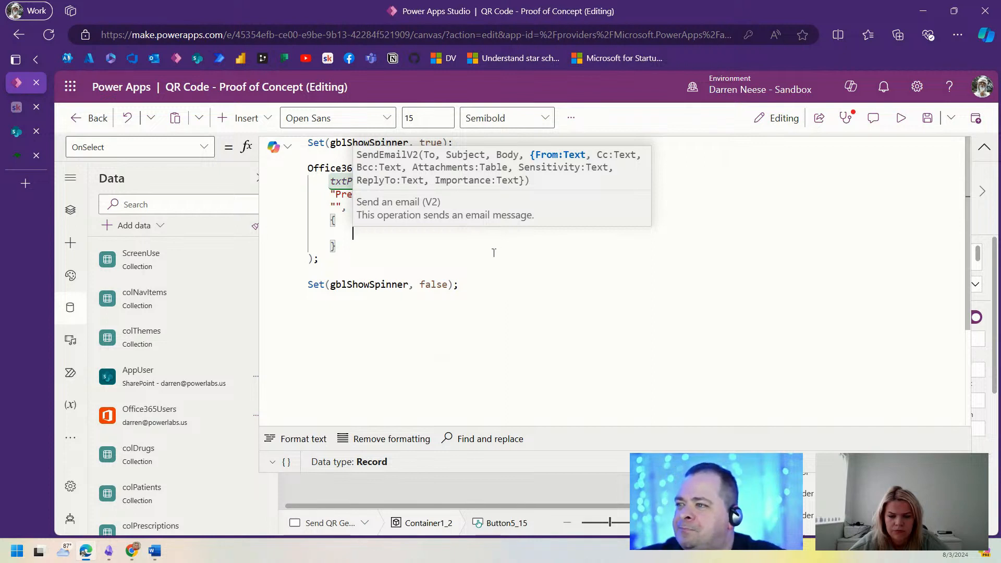
type("cc")
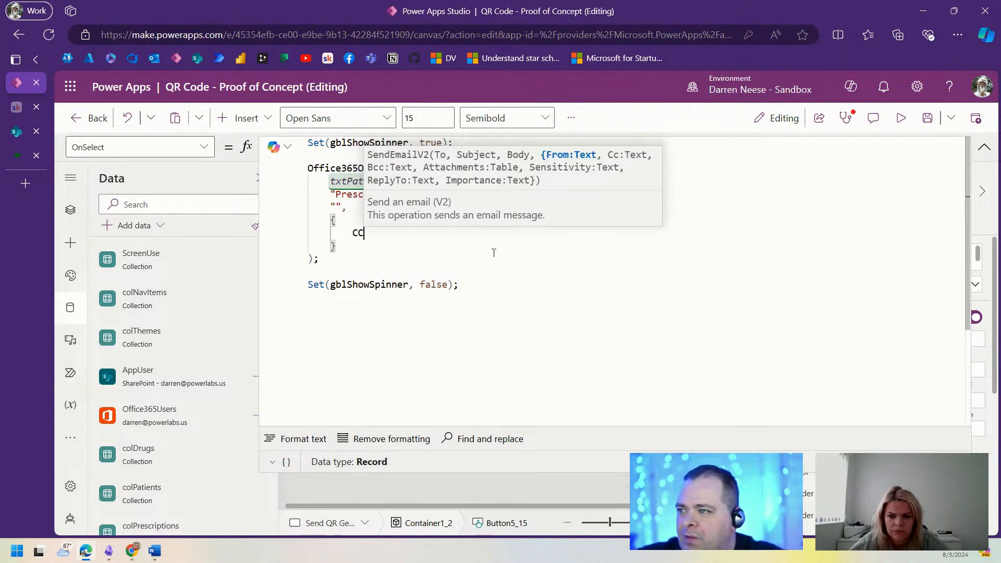
key("BackSpace")
key("BackSpace")
type("Cc")
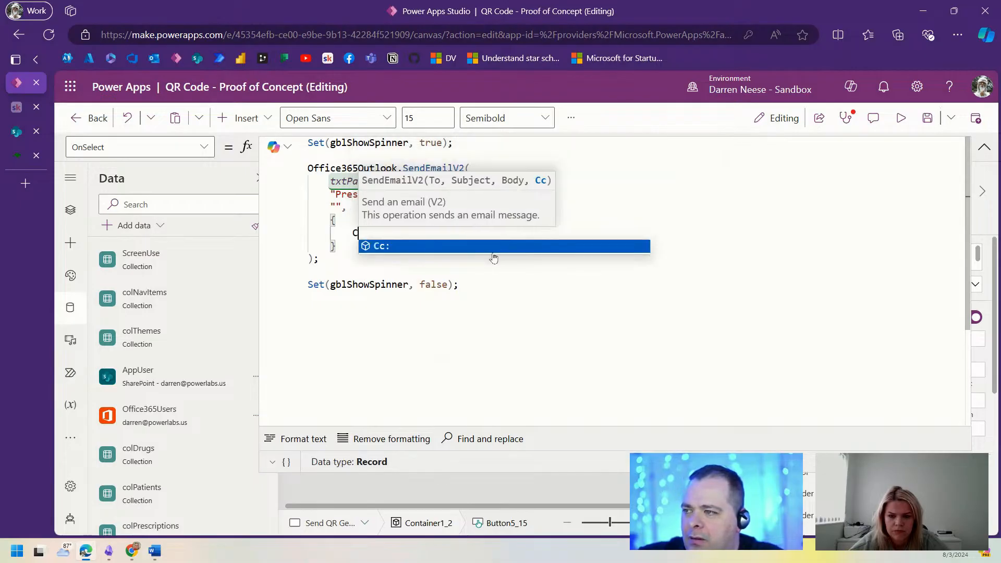
type(":")
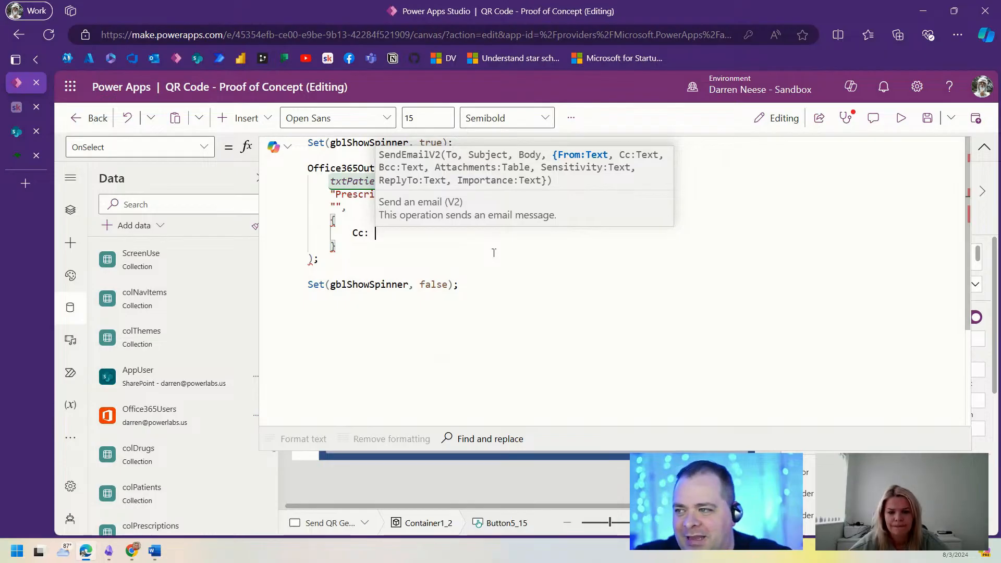
type("User().")
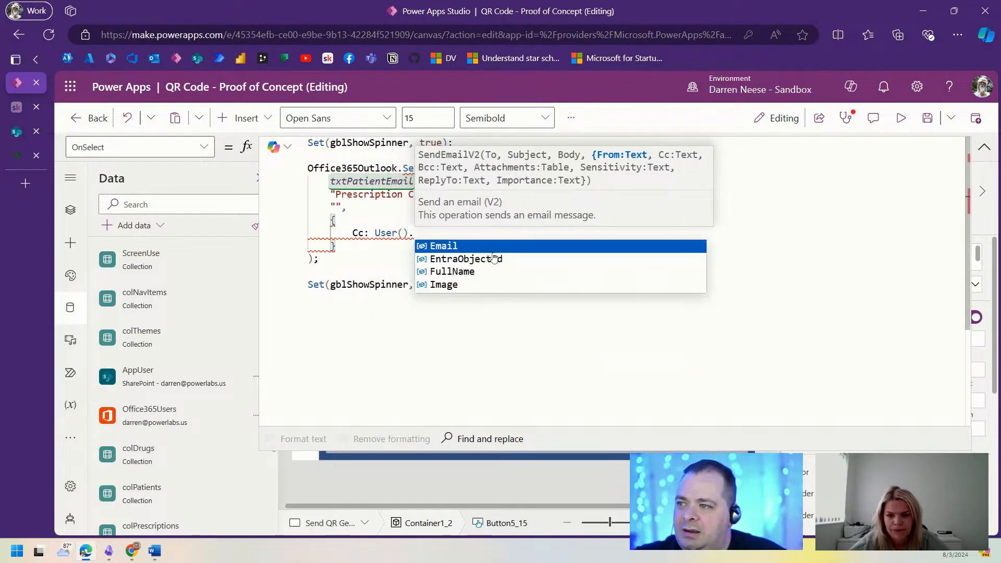
key("Tab")
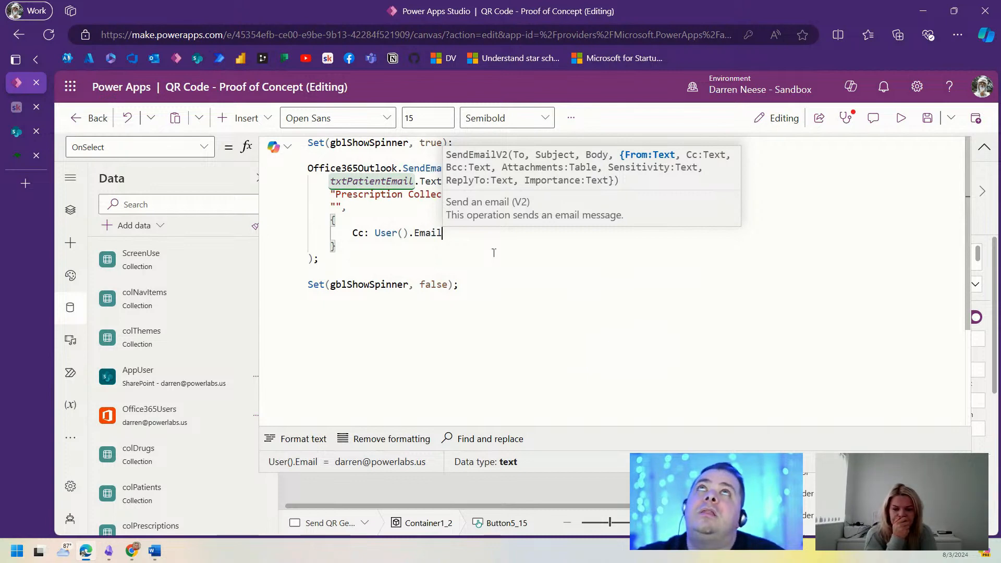
key("Up")
key("Up")
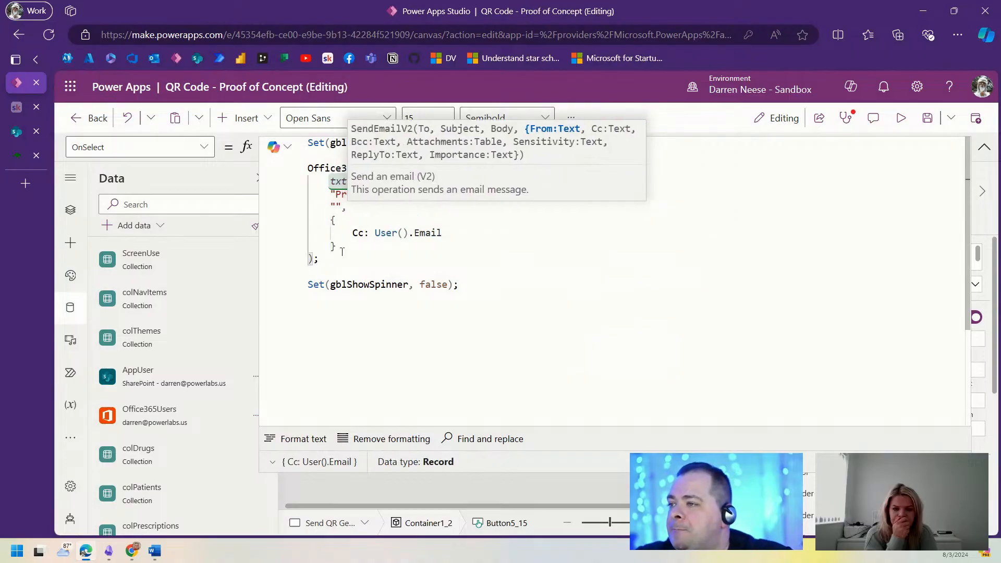
left_click(357, 247)
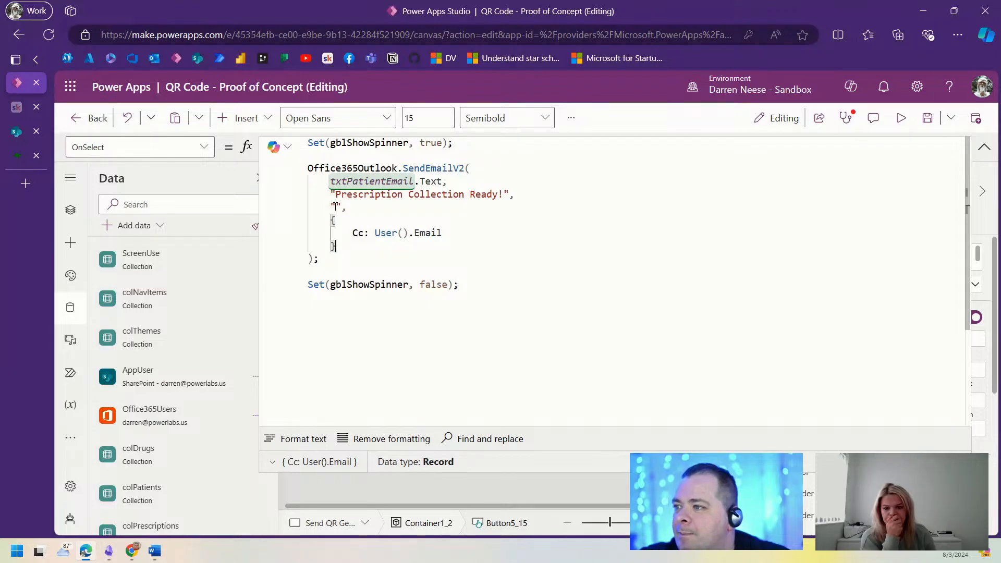
Step: Set the email body string to the HTML tag <img src='' /> with an empty source
left_click(334, 206)
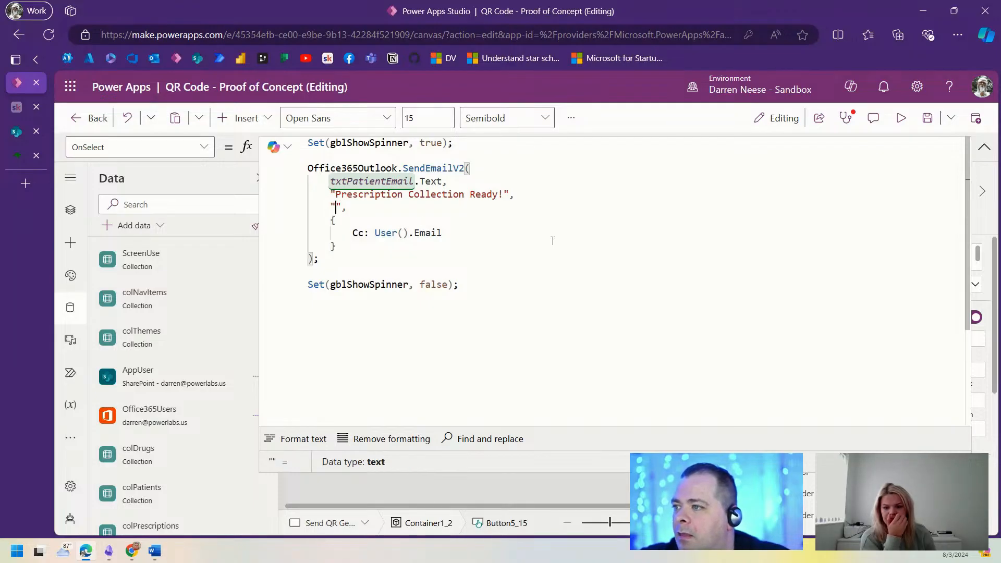
key("Return")
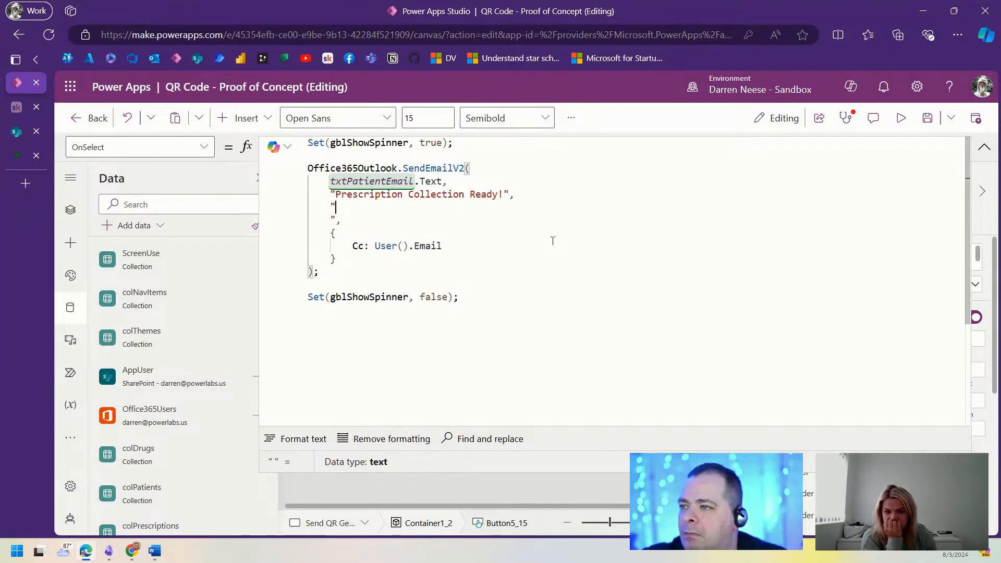
key("shift+Down")
key("shift+Left")
key("BackSpace")
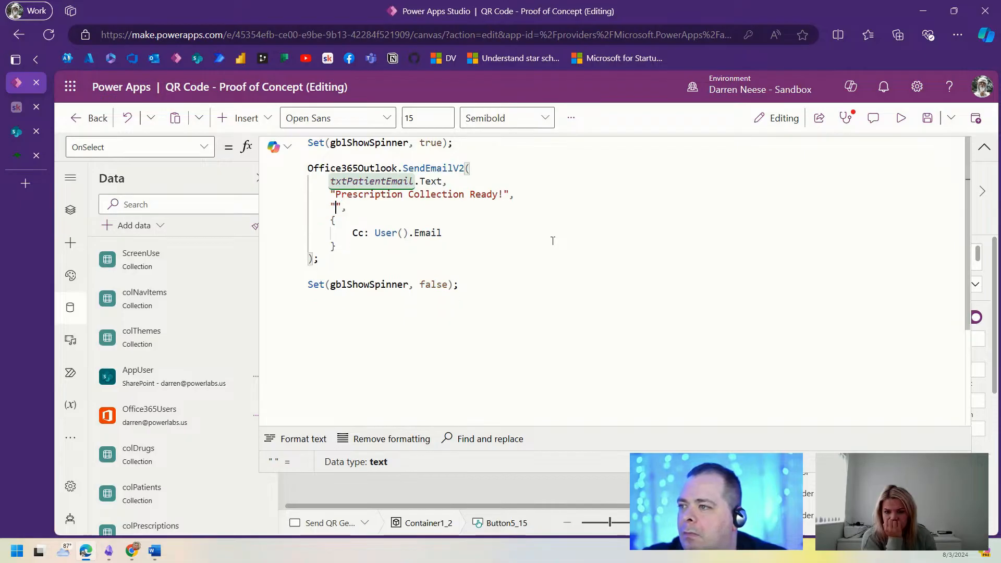
type("<img")
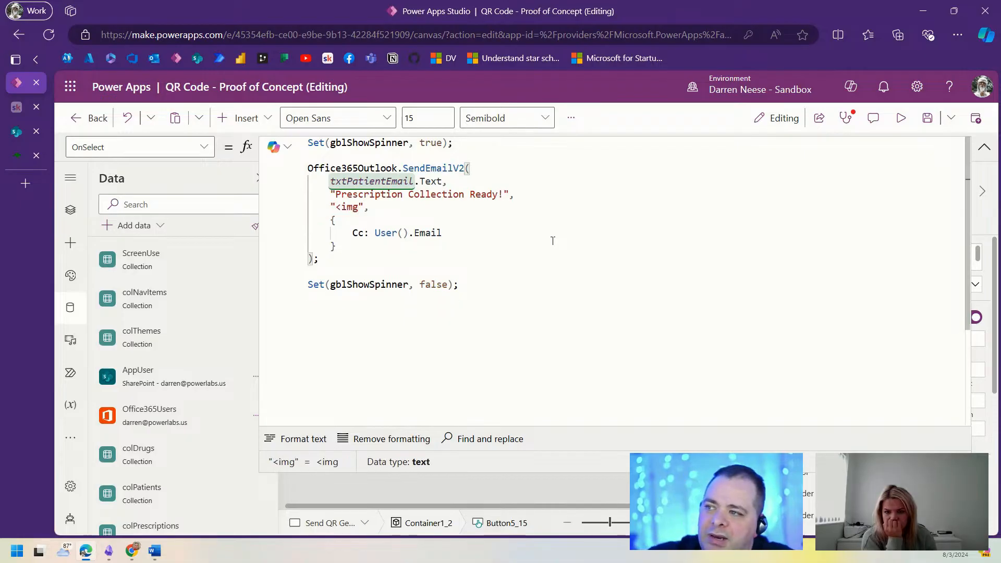
type(" src=")
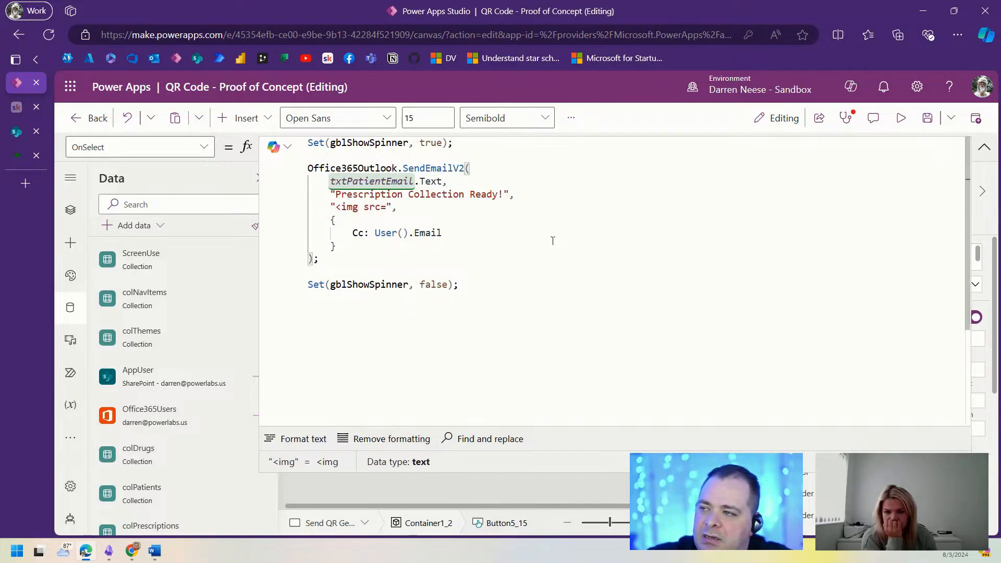
type("''")
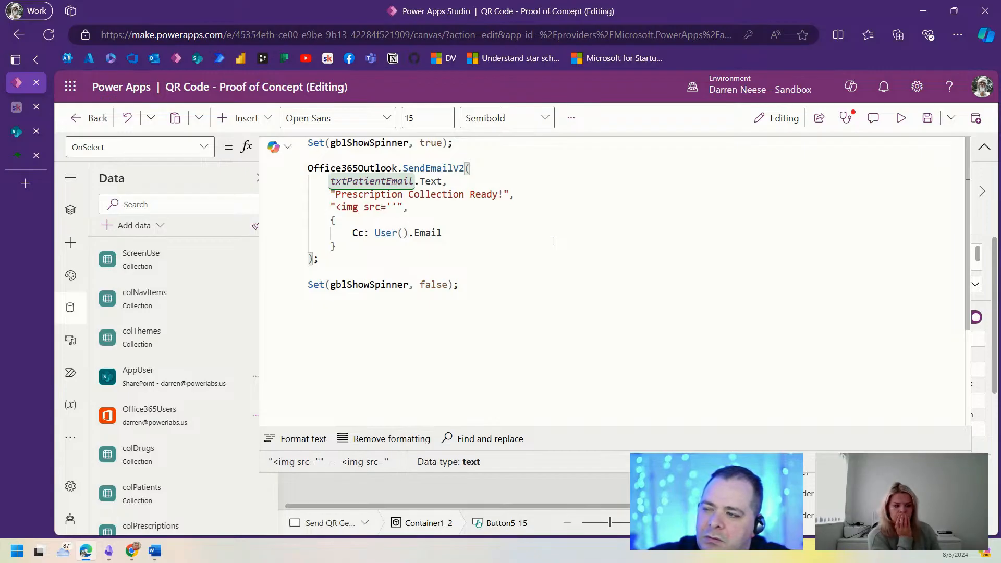
type(" />")
key("Left")
key("Left")
key("Left")
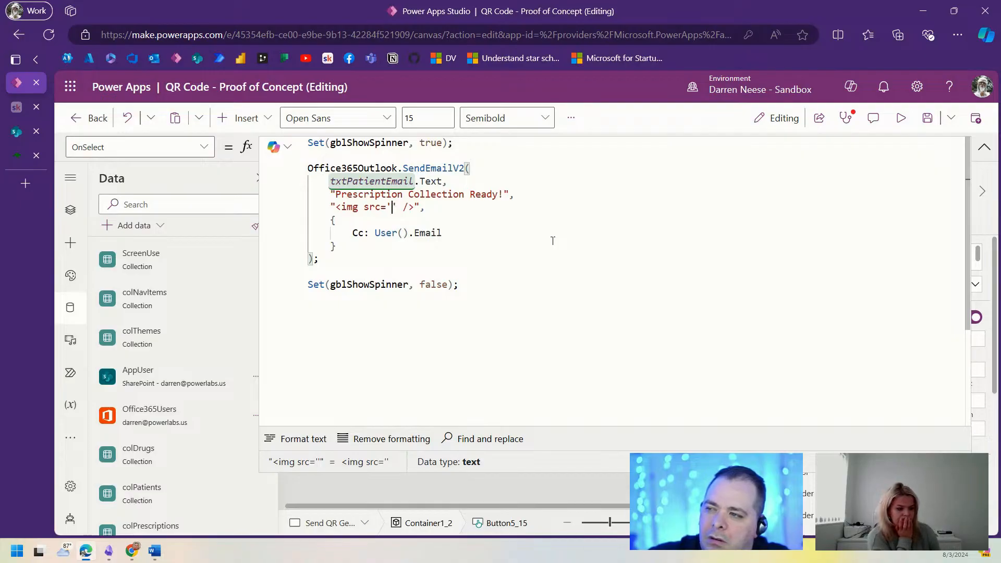
Step: Select Image13's quickchart QR Image formula on Screen3 to copy it
left_click(984, 147)
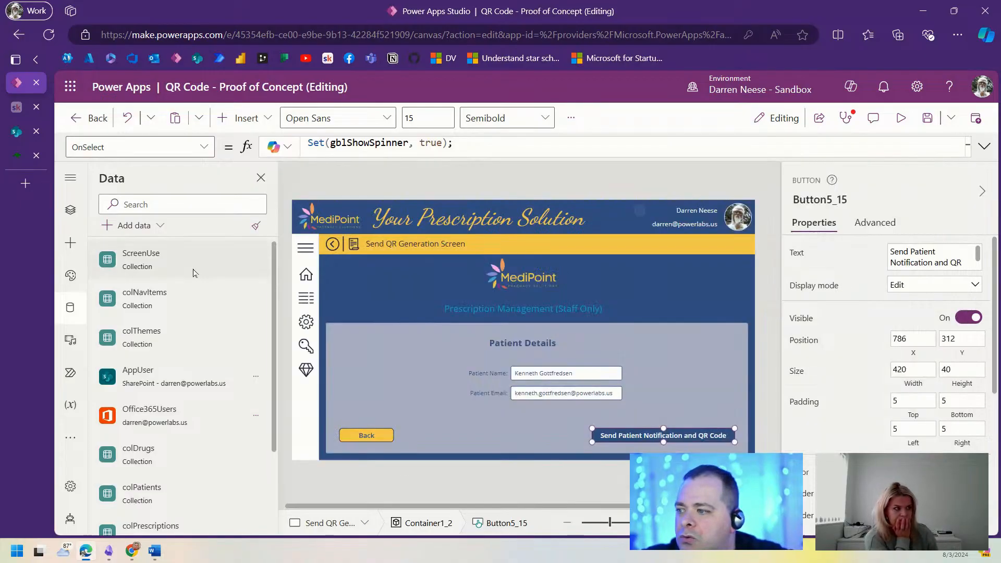
left_click(70, 210)
scroll(169, 421, "down", 20)
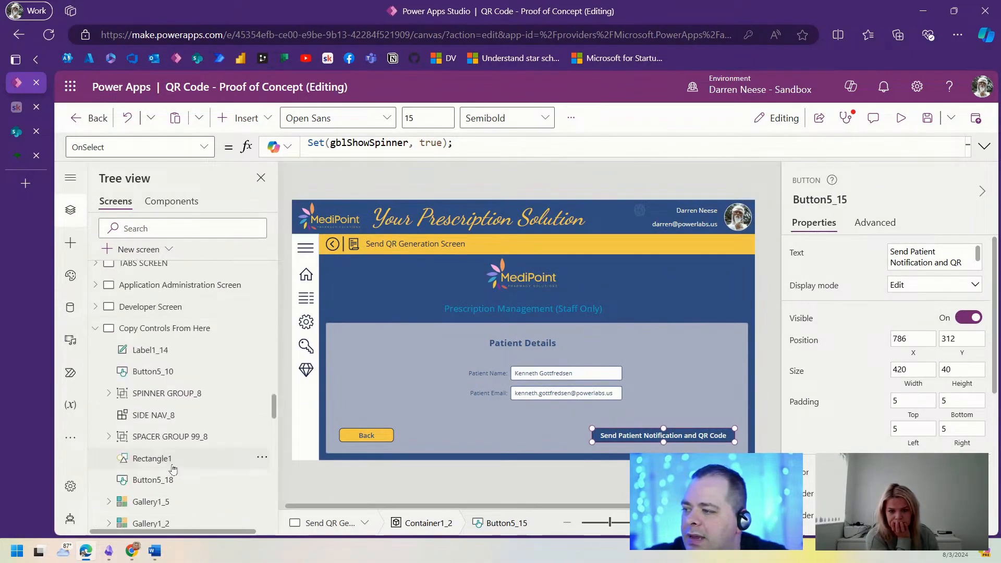
left_click(156, 445)
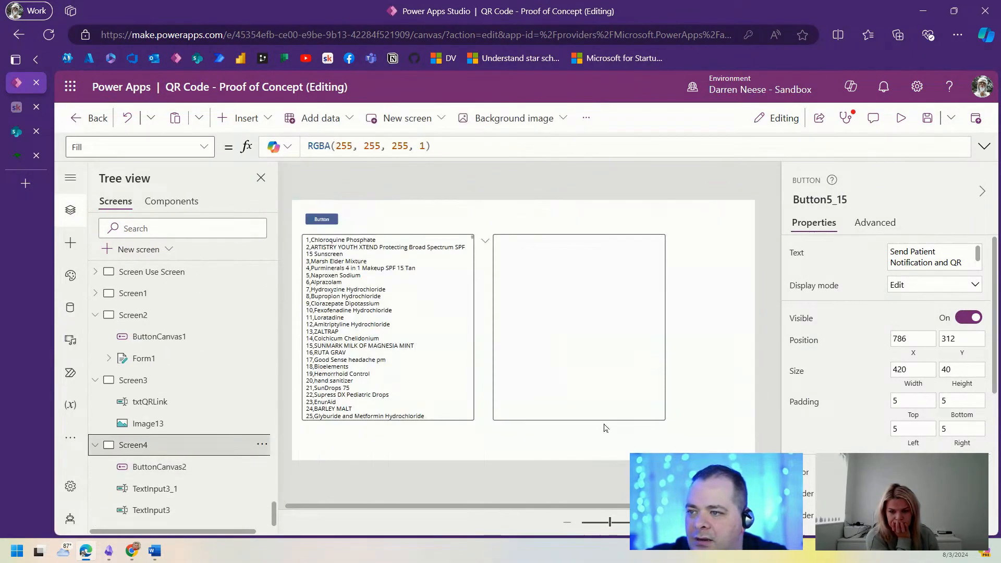
left_click(153, 382)
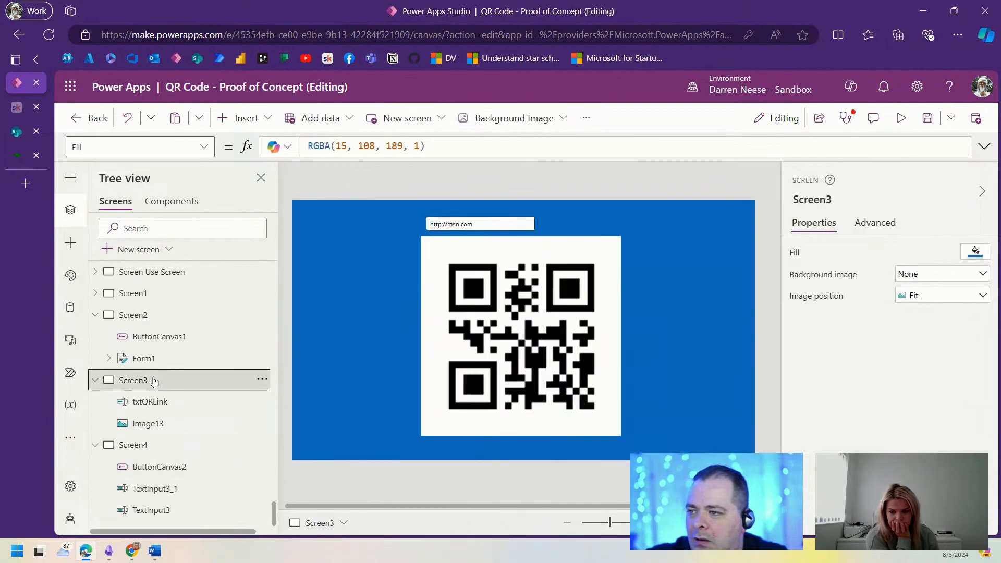
left_click(577, 326)
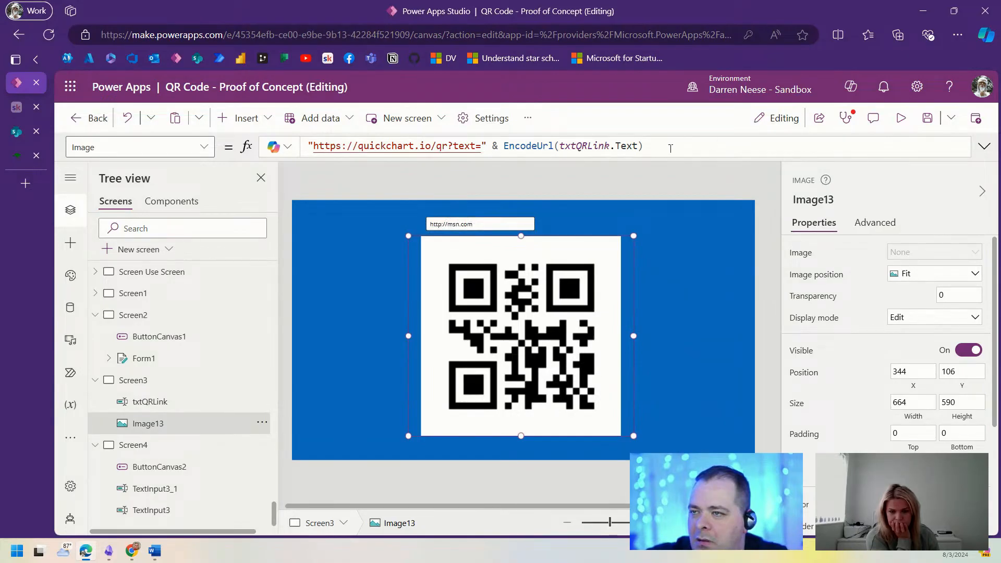
left_click_drag(670, 148, 308, 146)
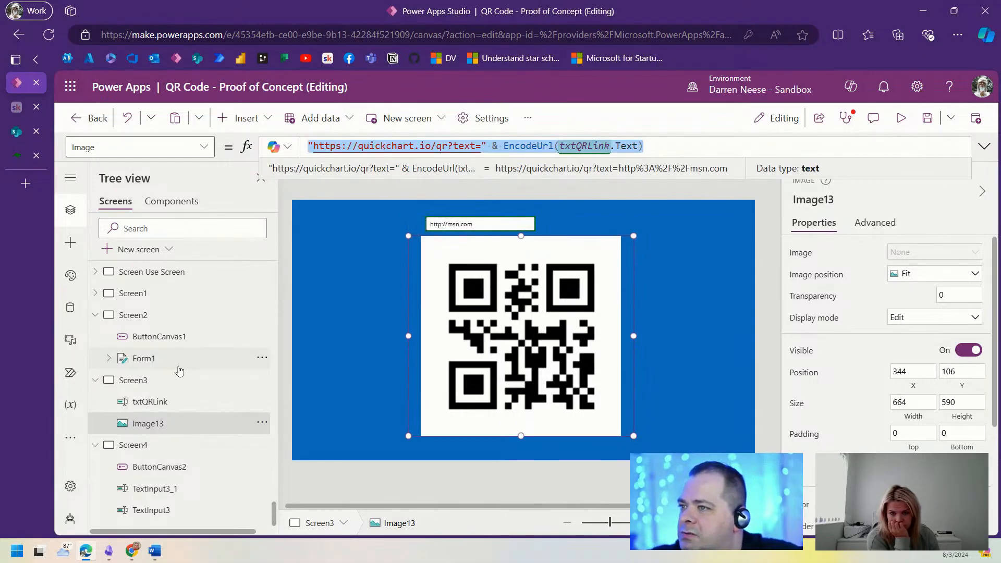
Step: Open the Generate Prescription Screen from the Tree view
scroll(172, 339, "up", 10)
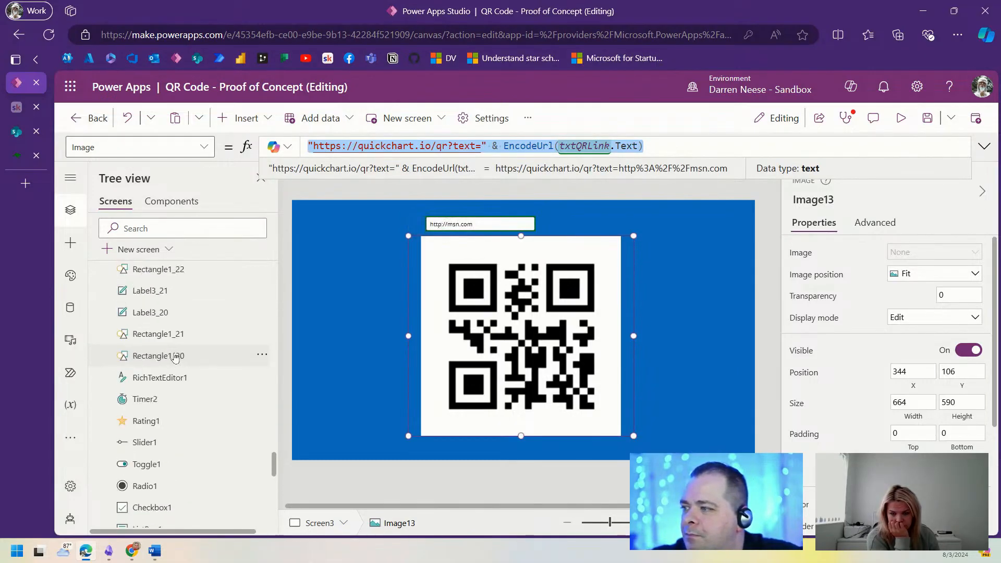
left_click(181, 357)
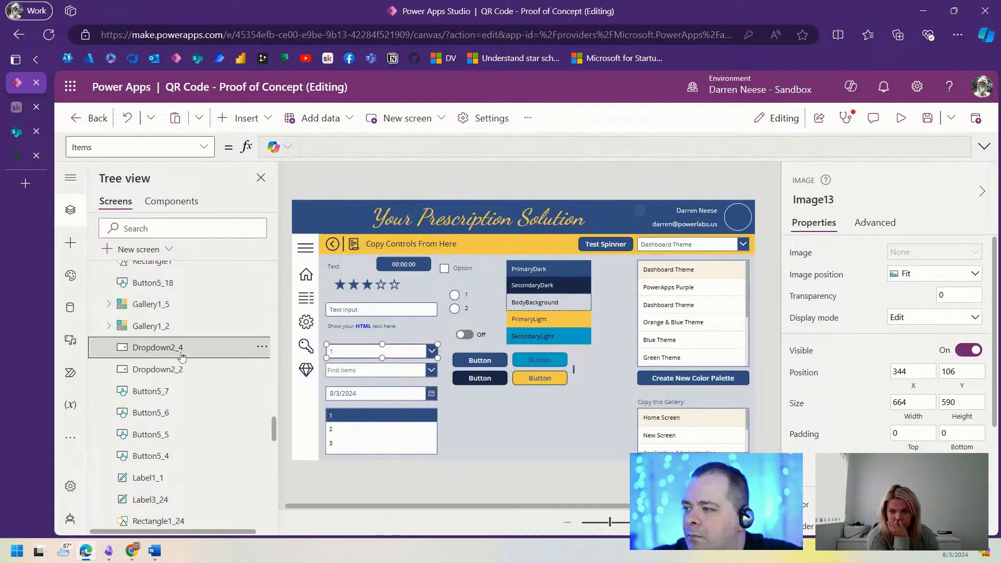
scroll(191, 361, "up", 15)
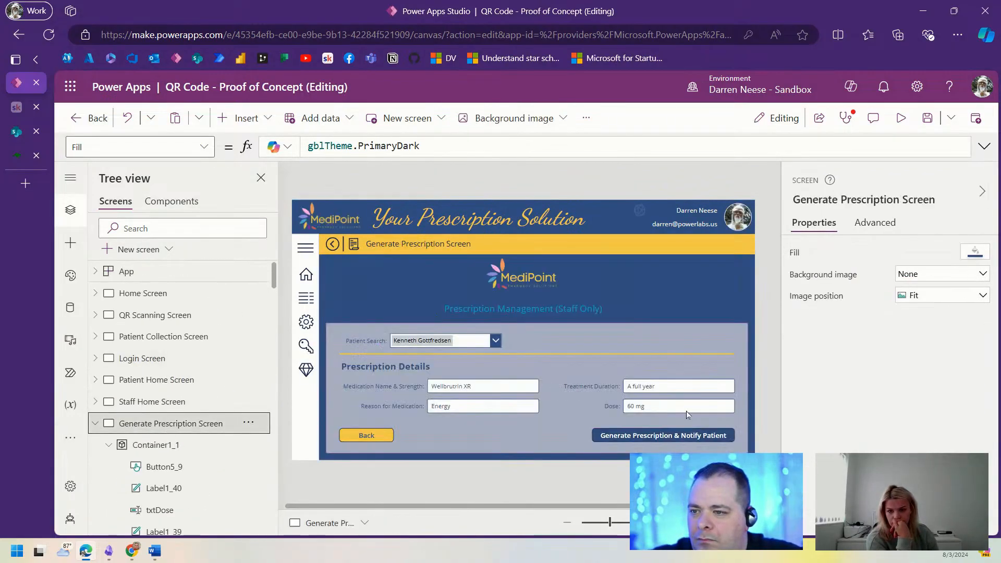
Step: Verify Button5_9's OnSelect navigates to the Send QR Generation Screen, then open that screen
left_click(703, 438)
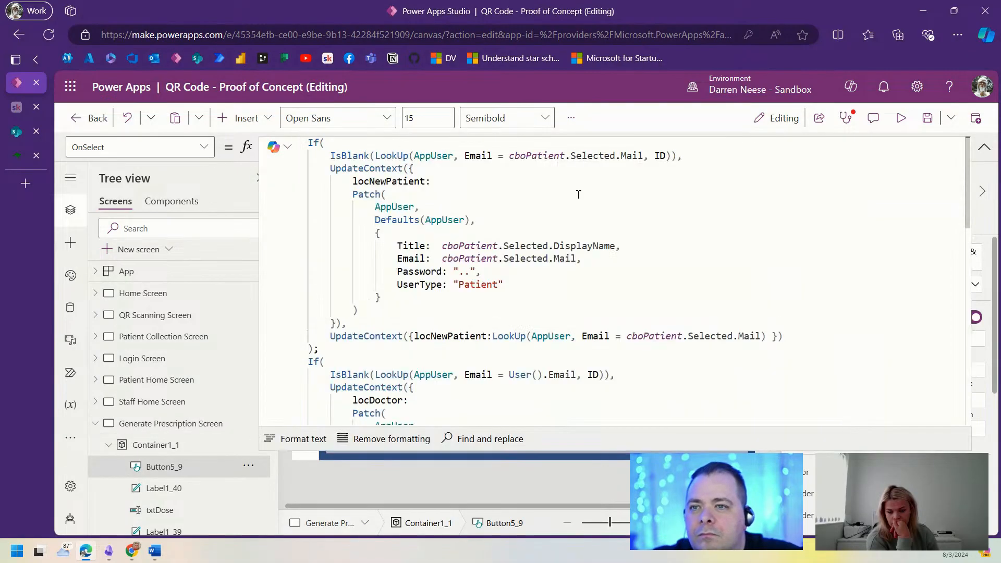
scroll(701, 237, "down", 3)
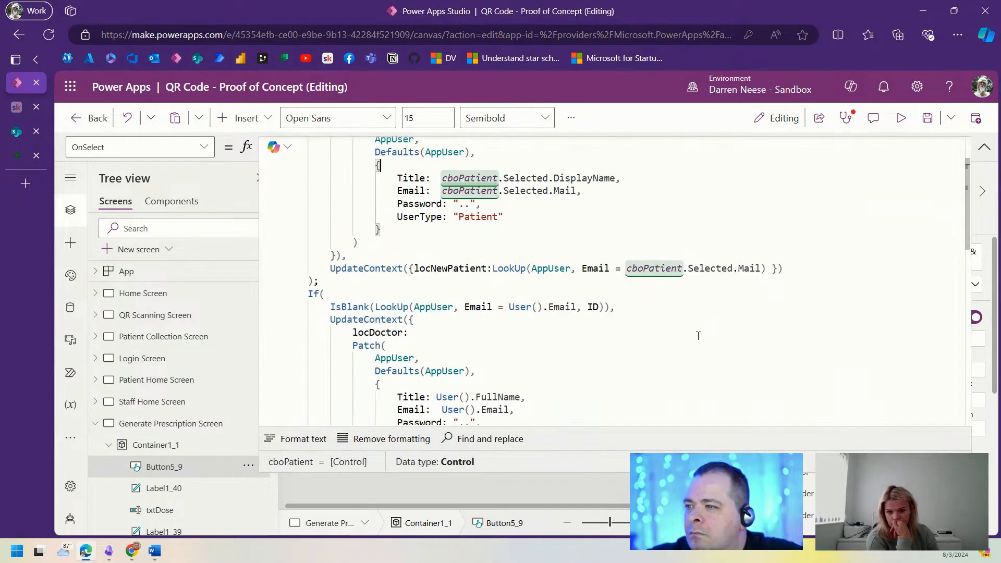
scroll(698, 334, "down", 15)
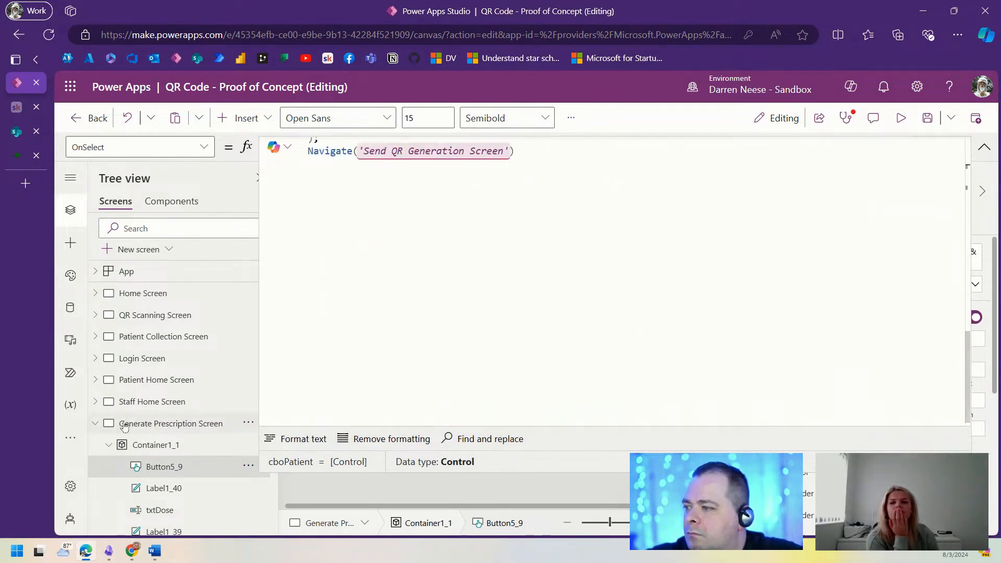
left_click(95, 423)
left_click(165, 445)
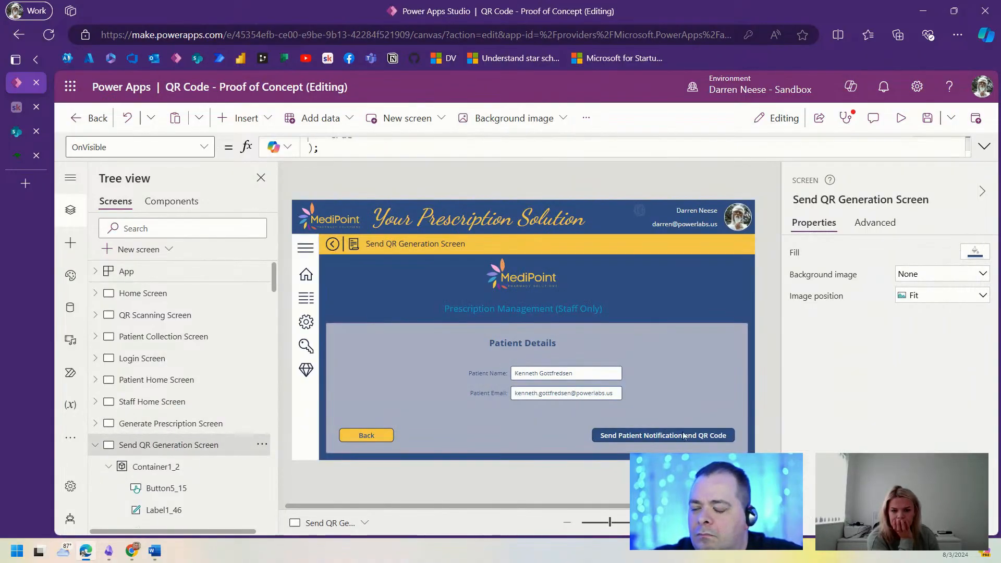
left_click(684, 436)
left_click(985, 146)
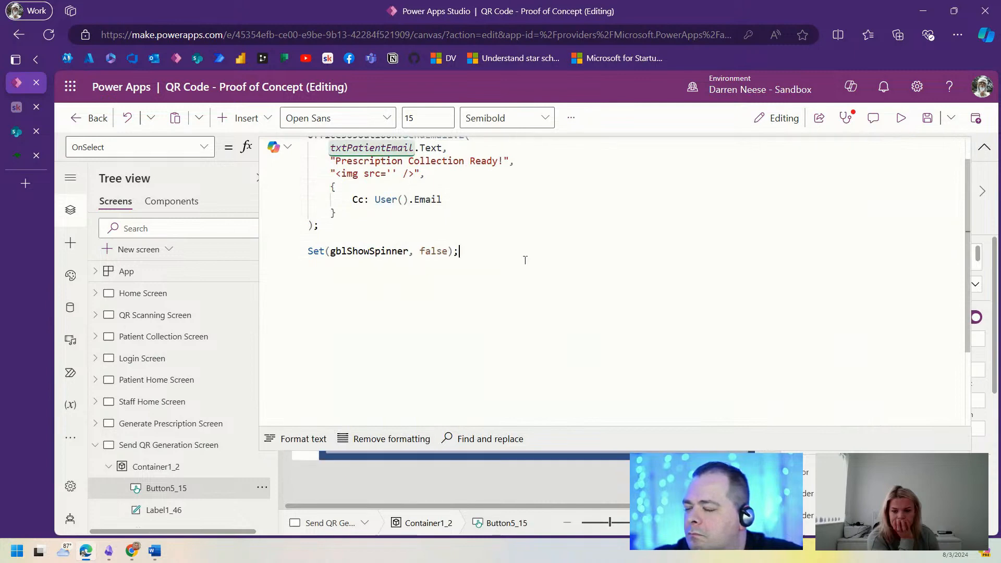
scroll(519, 256, "up", 1)
left_click(390, 207)
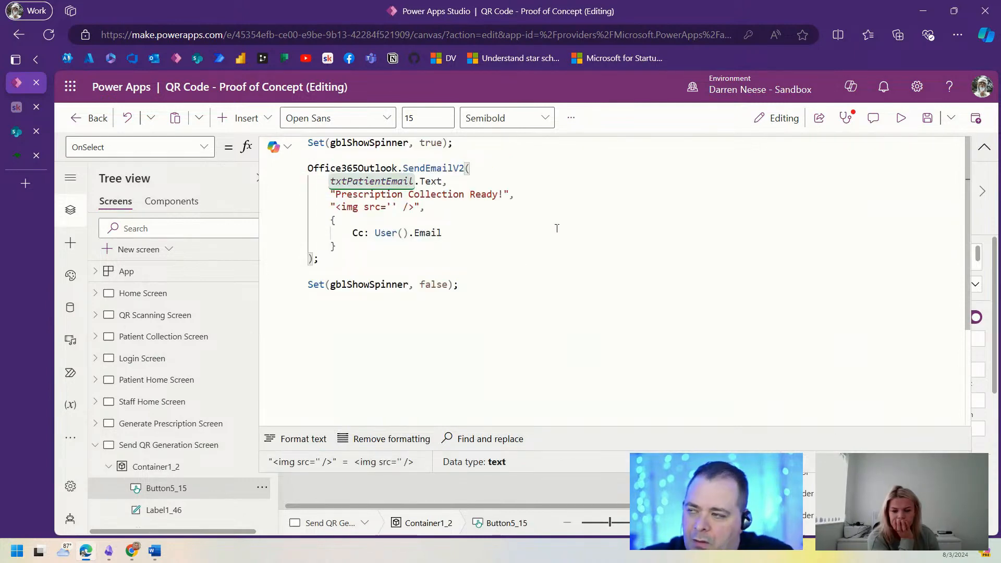
type("\" &  & \"")
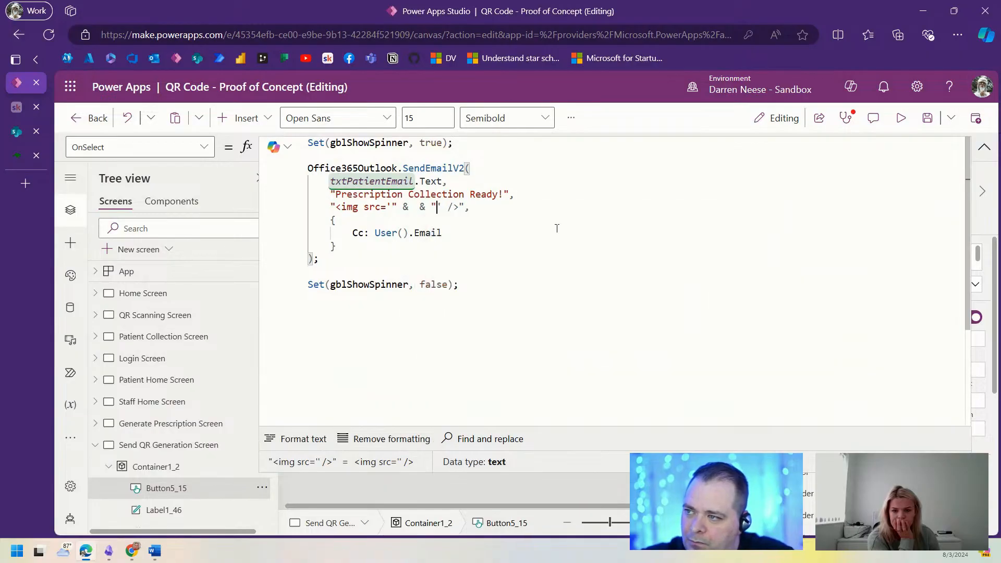
key("ctrl+v")
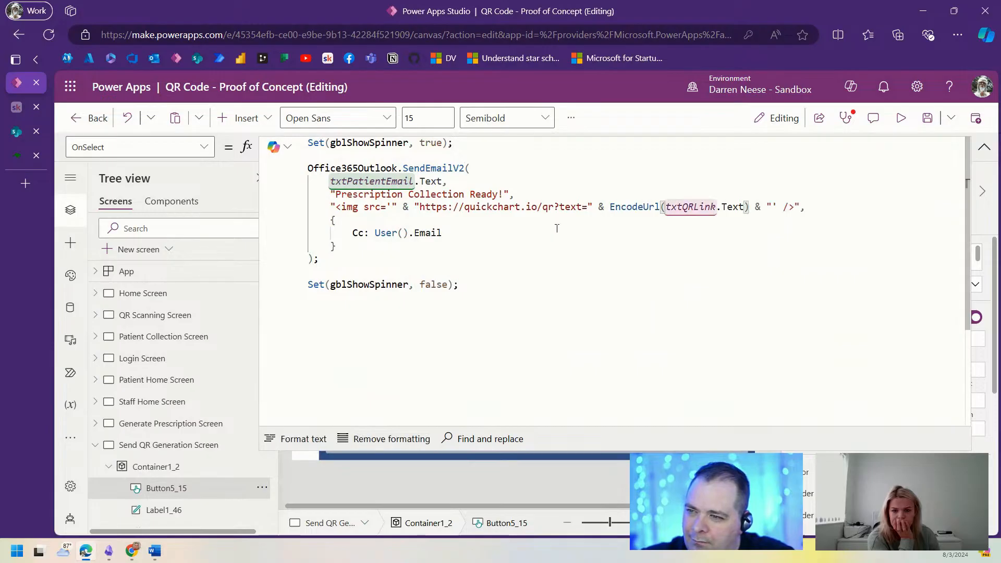
left_click(578, 251)
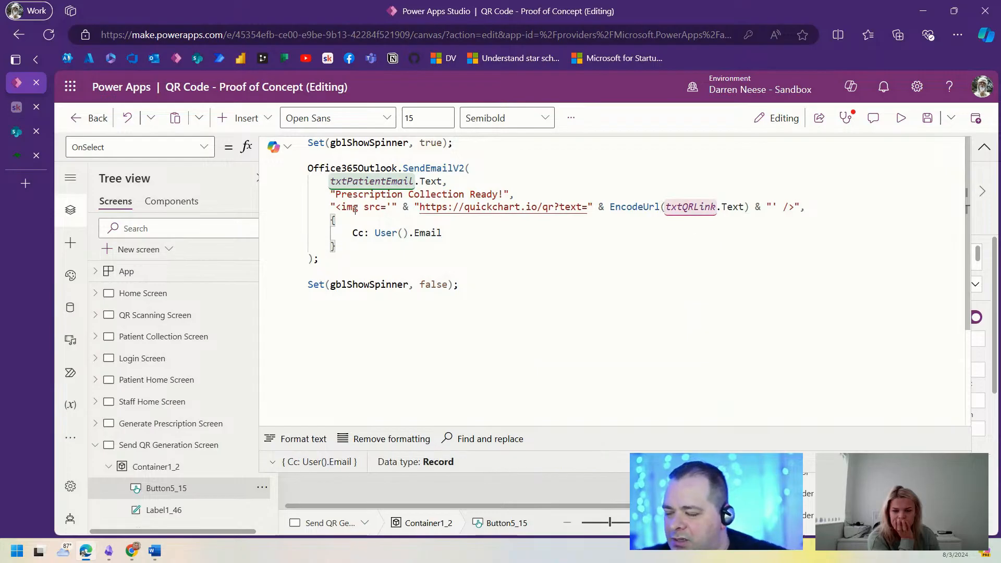
left_click(833, 207)
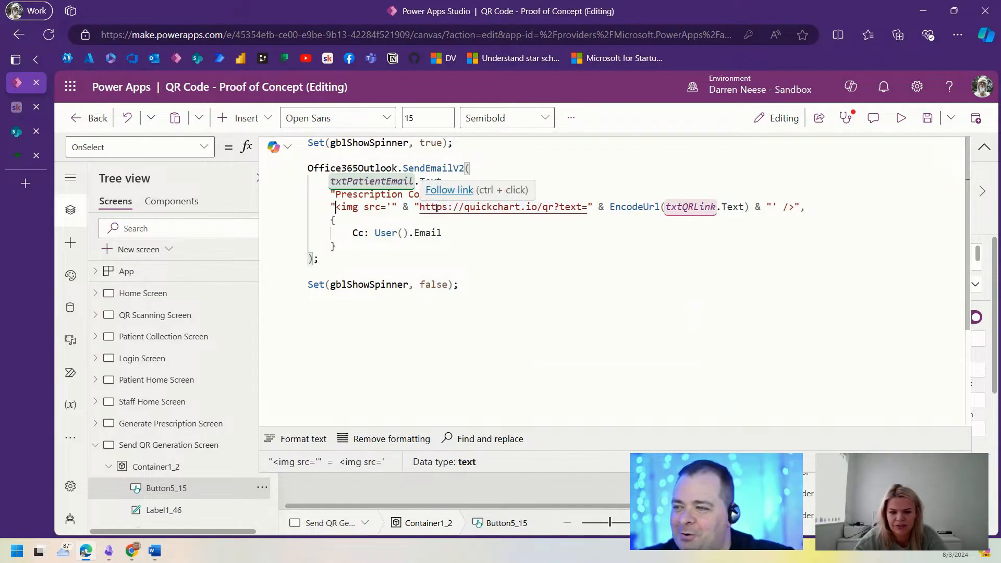
key("Down")
key("Down")
key("Down")
double_click(428, 232)
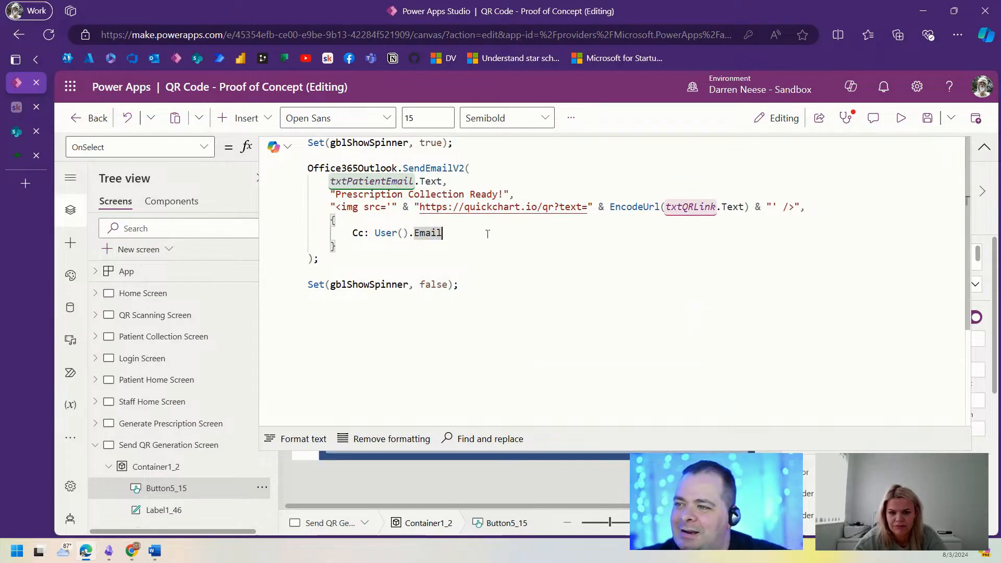
Step: Save the app and run it in preview
left_click(984, 146)
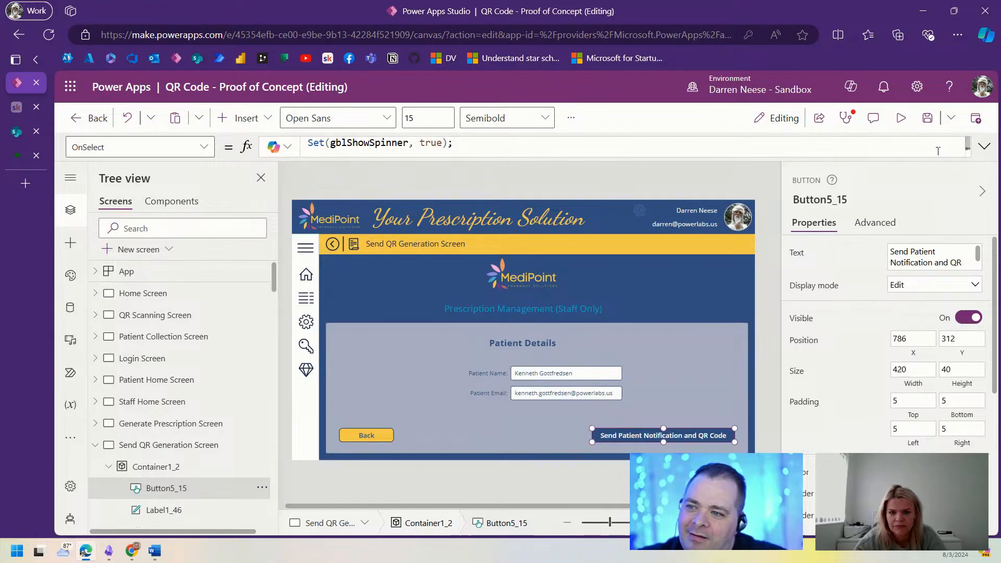
left_click(928, 117)
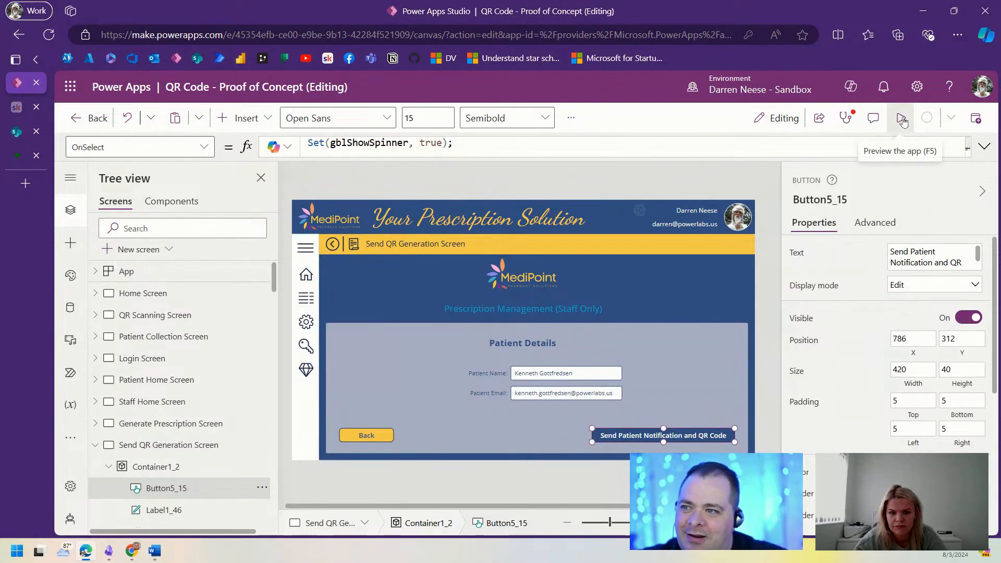
left_click(902, 121)
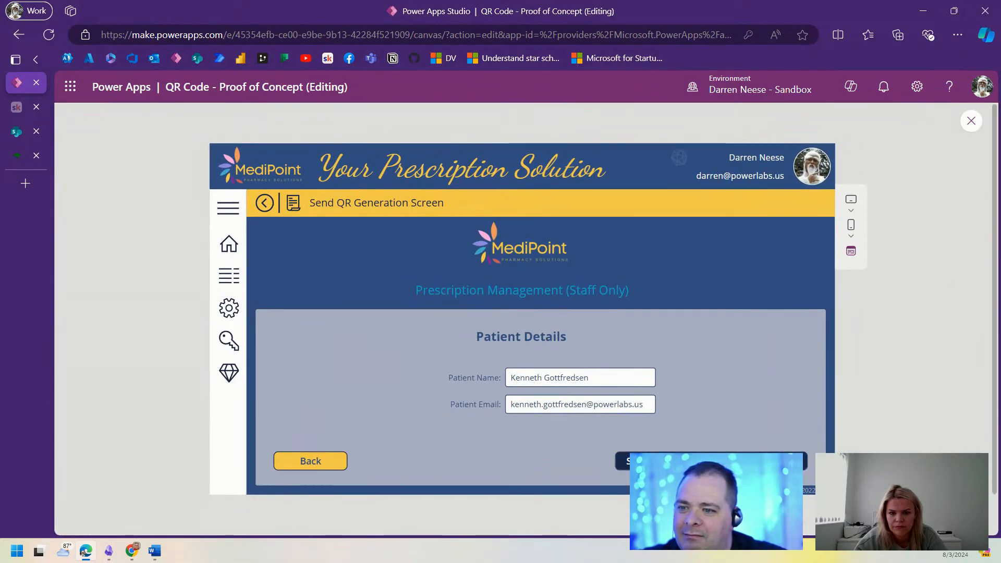
Step: Send the patient notification from preview and confirm the 'Prescription Collection Ready!' email with QR code arrives in Outlook
left_click(711, 461)
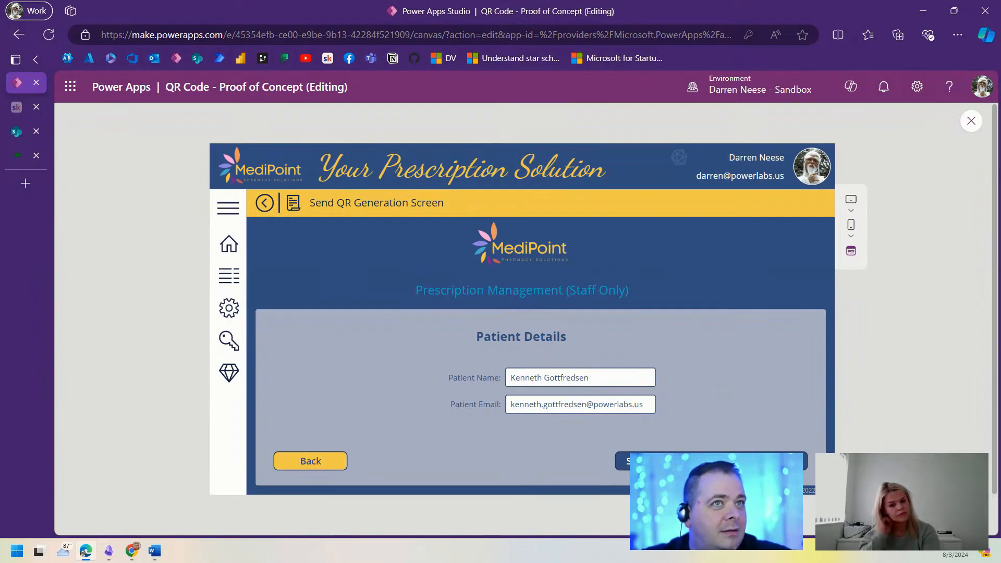
key("super")
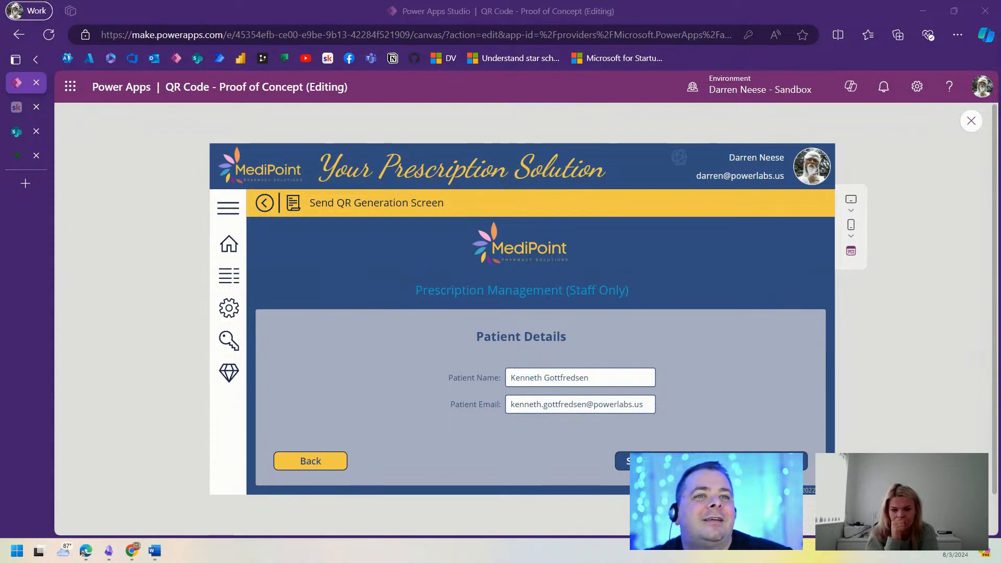
left_click_drag(1000, 157, 796, 129)
scroll(489, 292, "up", 15)
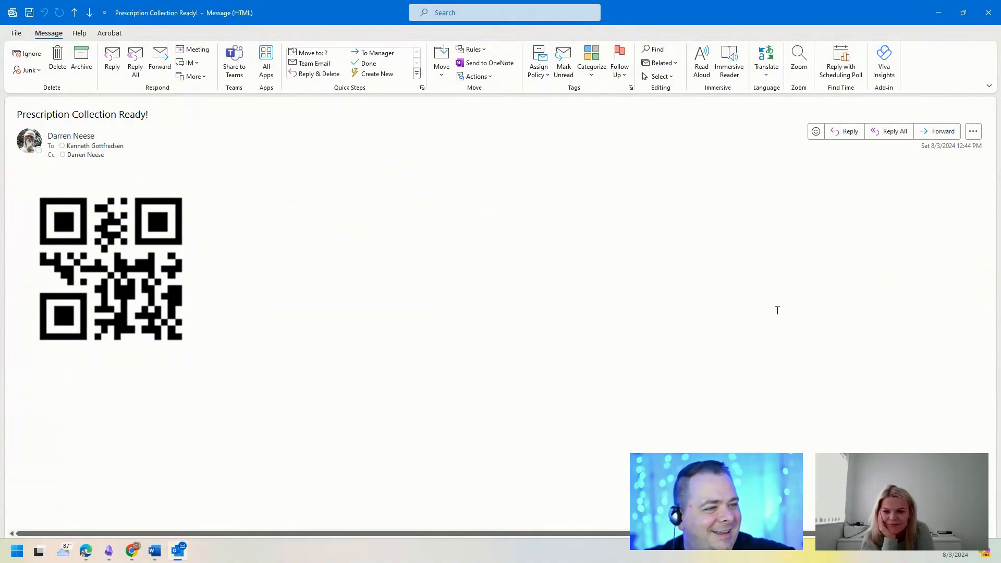
left_click_drag(786, 19, 1000, 0)
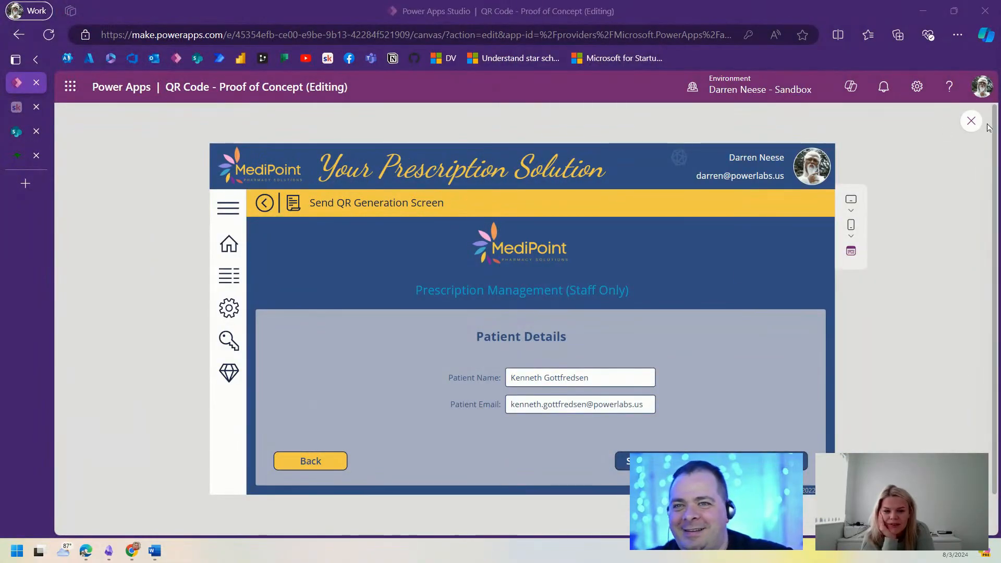
Step: Exit preview, zoom the canvas out, and collapse the Send QR Generation Screen in Tree view
key("Escape")
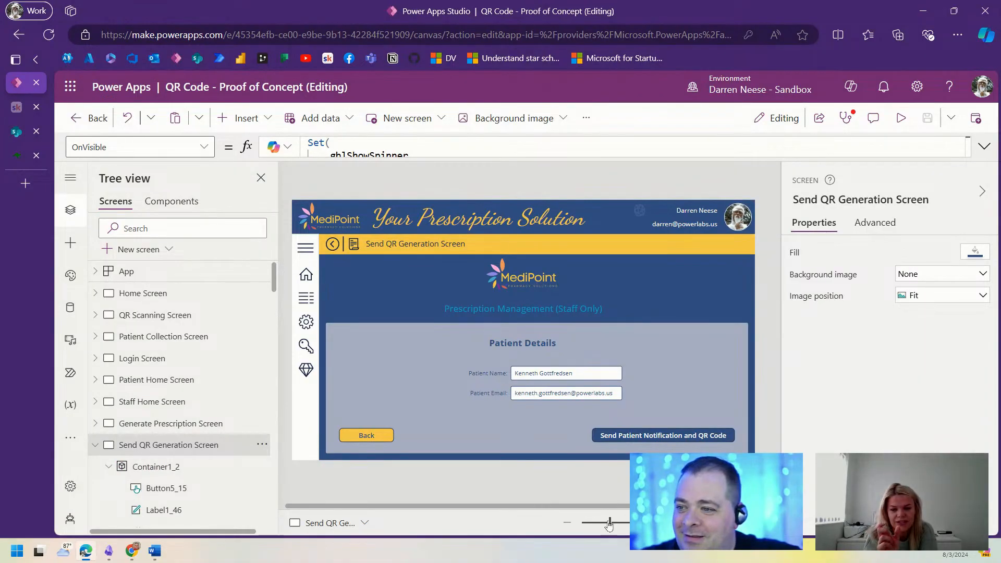
left_click_drag(609, 525, 608, 526)
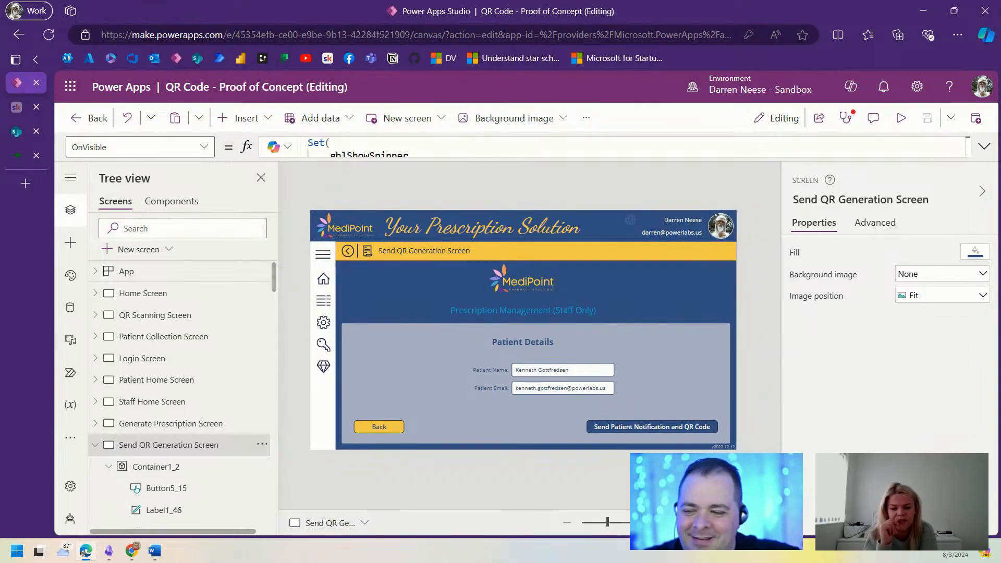
left_click(95, 445)
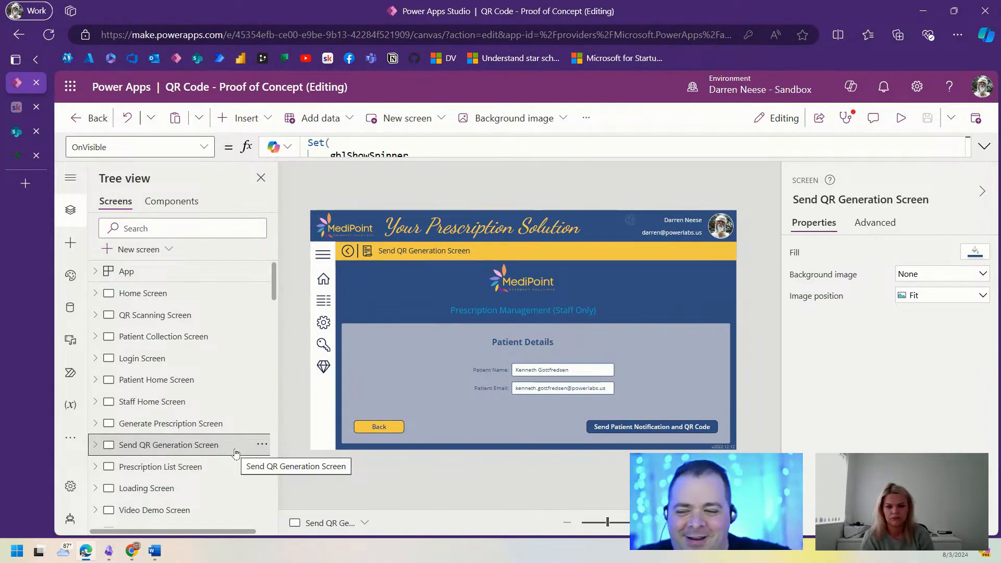
Step: In the Send Patient Notification button's OnSelect, add a new line after Set(gblShowSpinner, false);
left_click(666, 426)
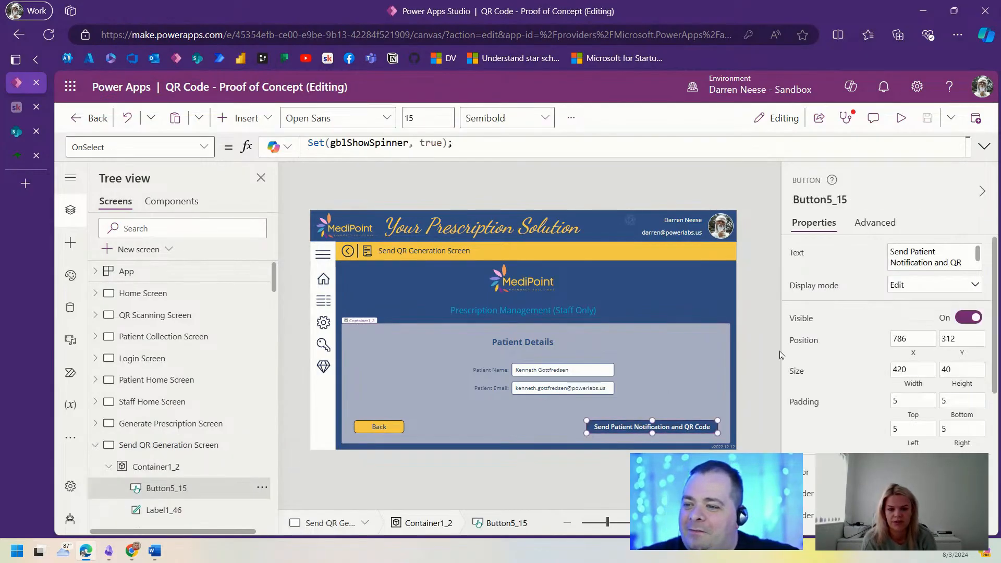
left_click(984, 146)
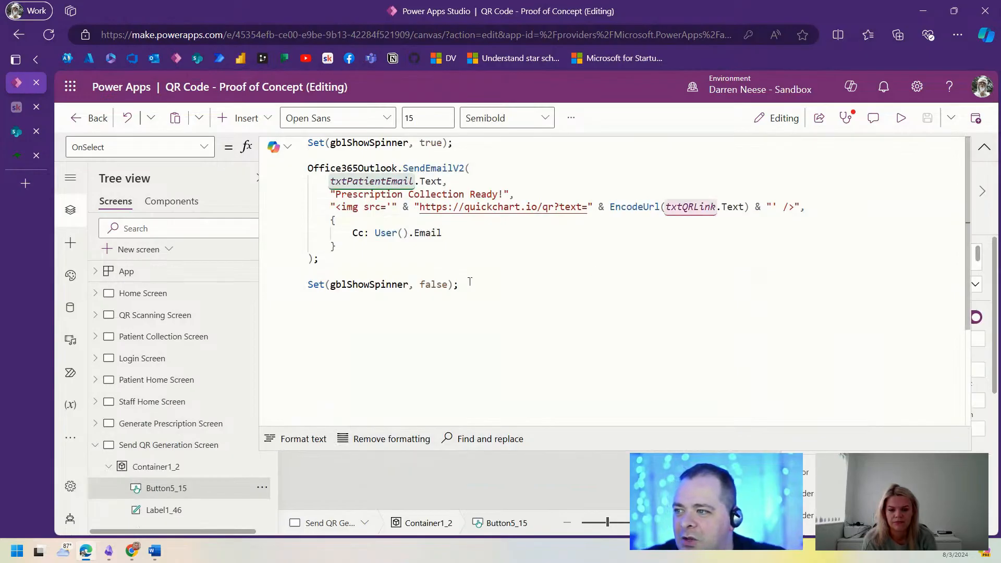
left_click(522, 272)
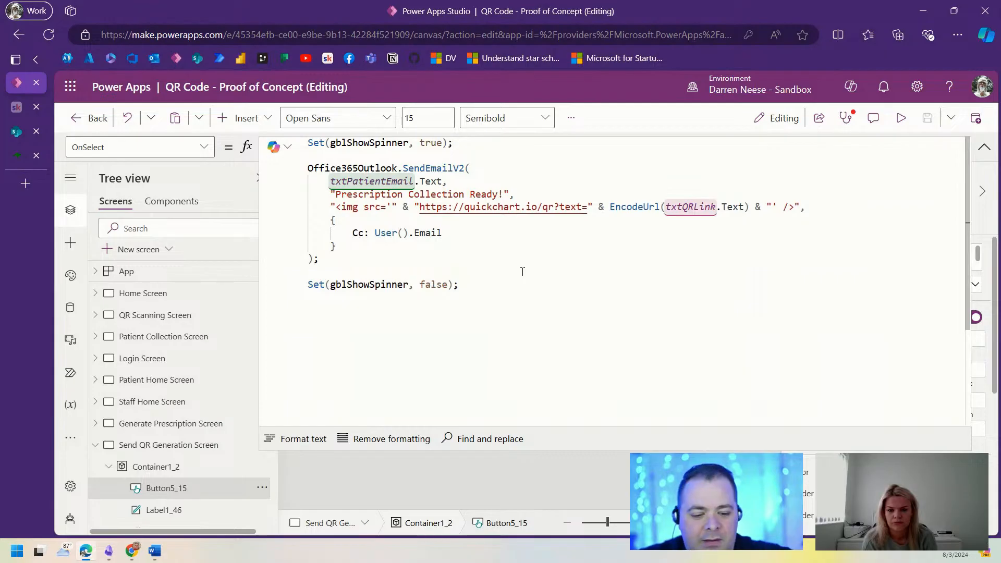
key("BackSpace")
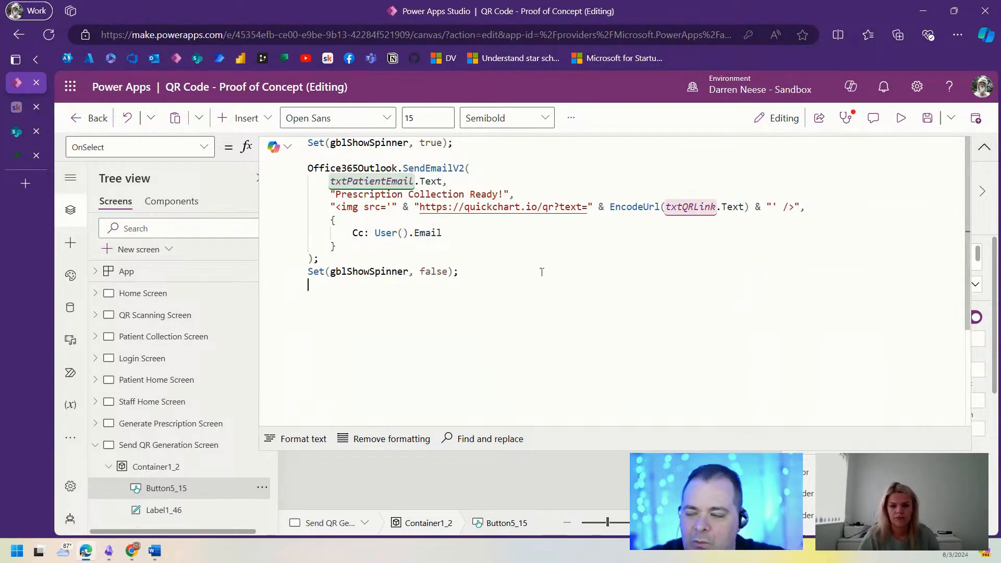
key("Return")
Step: Enter Notify("Email Successfully Sent!", NotificationType.Success, 5000) on that line
type("Not")
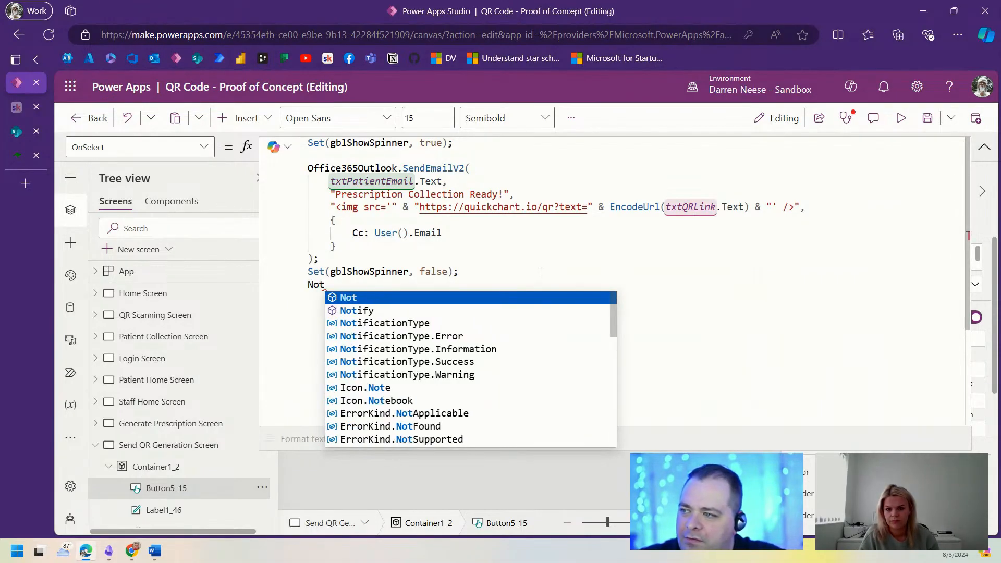
key("Down")
key("Tab")
type("\"Email")
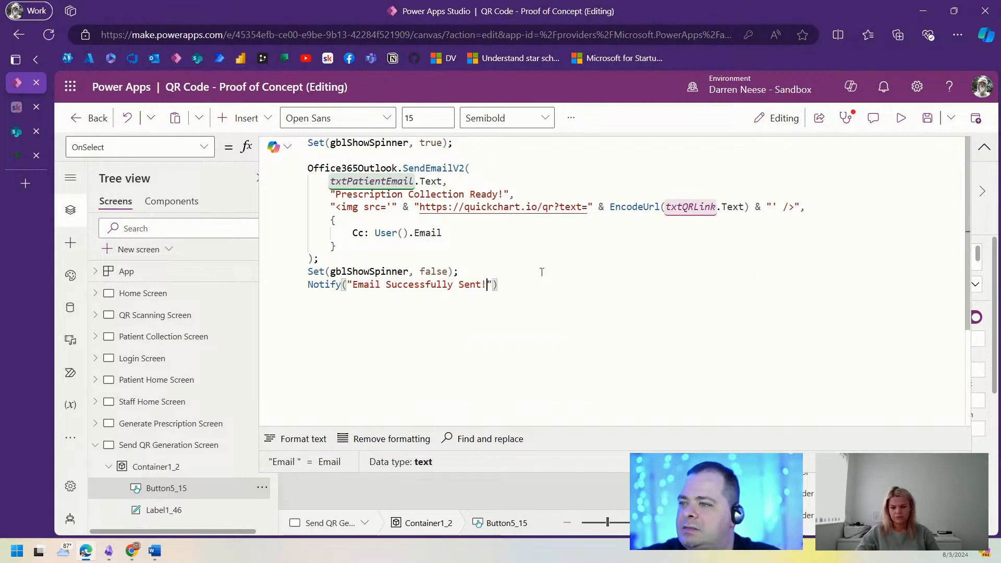
type(", Nt")
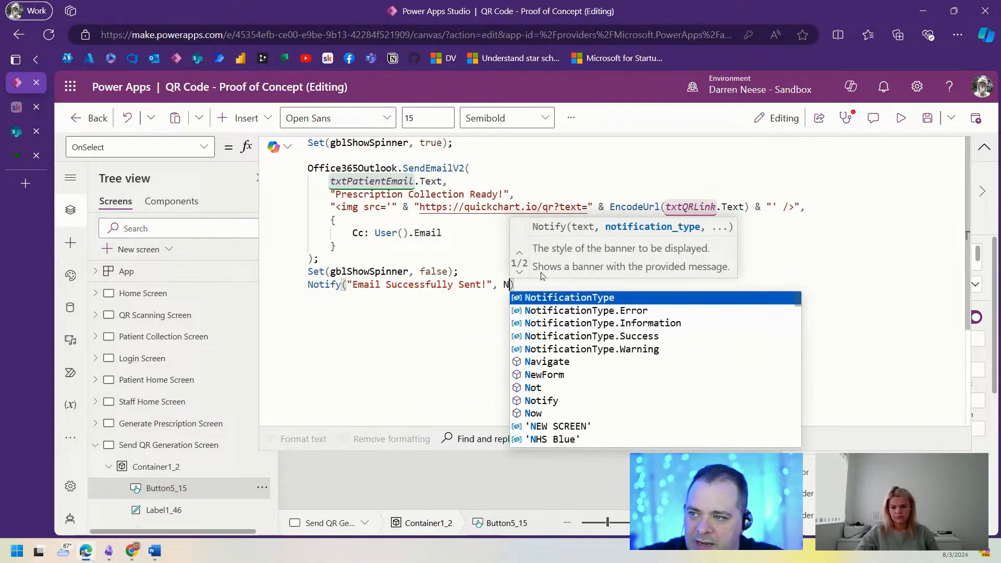
key("Down")
key("Down")
key("Down")
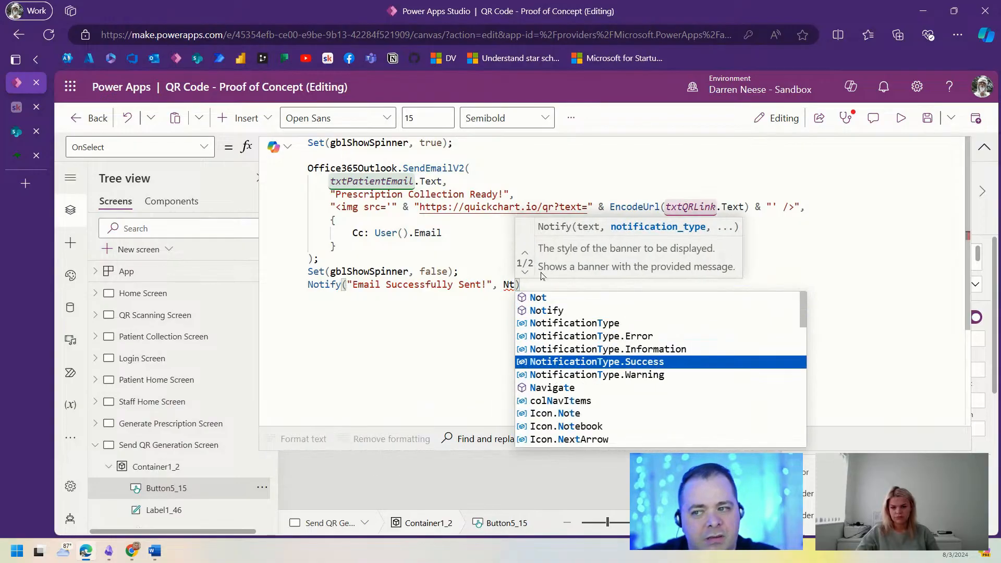
key("Tab")
type(",")
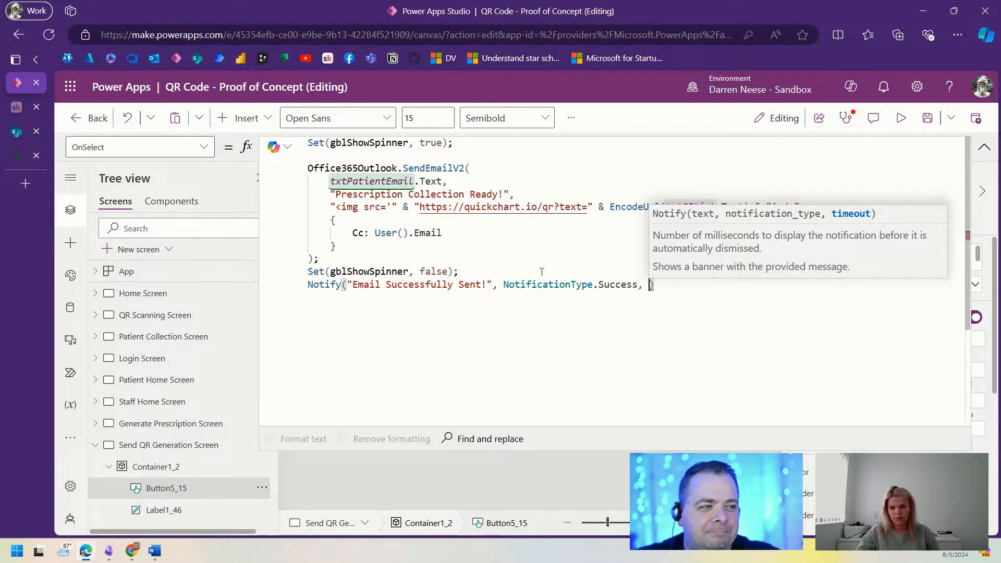
type("5000")
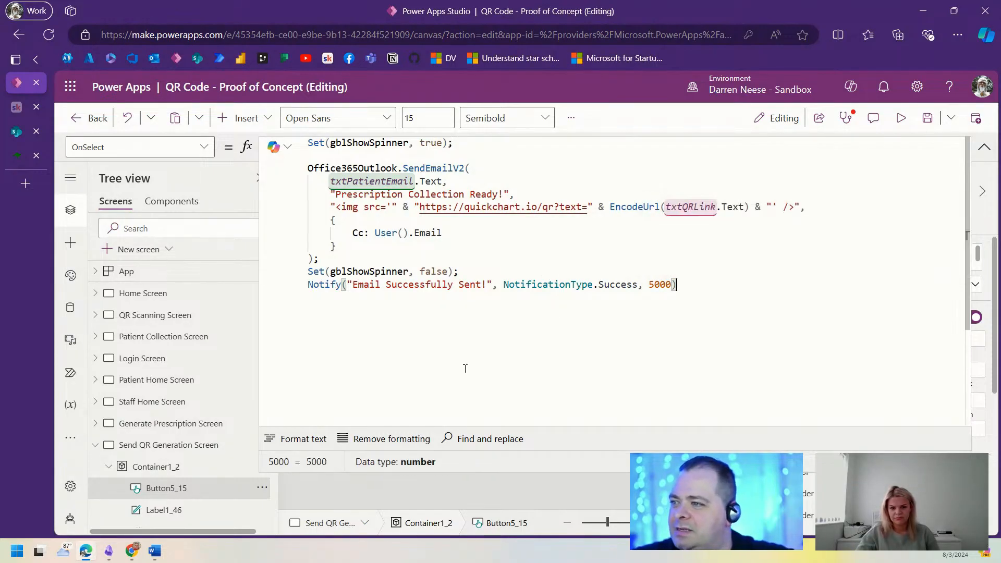
left_click(928, 120)
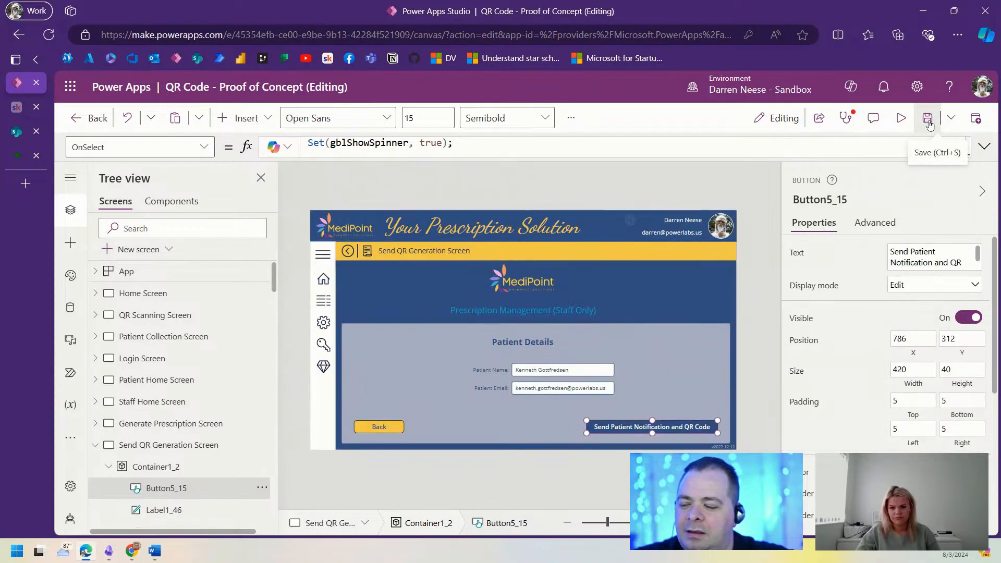
Step: Bring SIDE NAV_22 and SPINNER GROUP_22 to the front
right_click(328, 255)
mouse_move(402, 341)
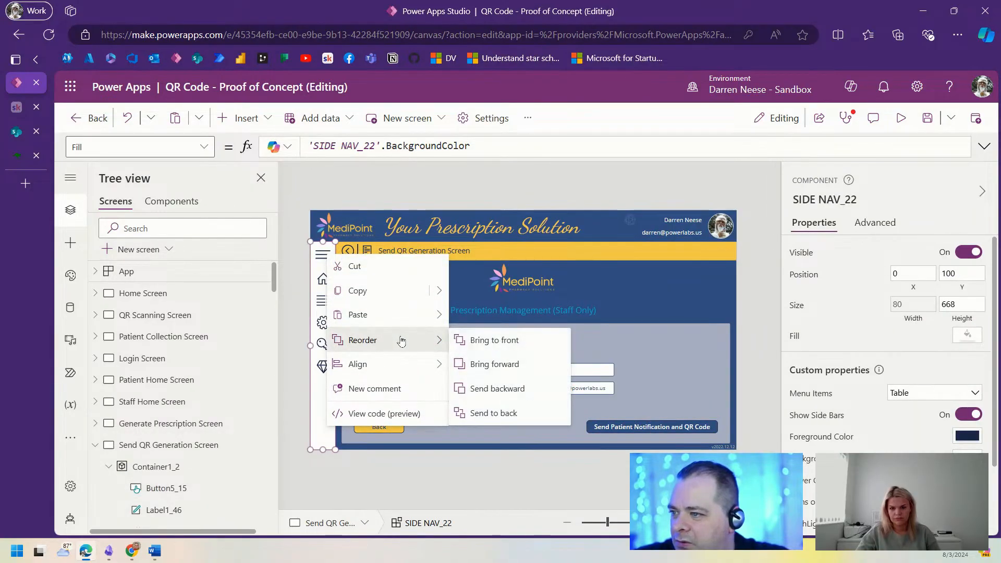
left_click(494, 340)
scroll(208, 420, "down", 5)
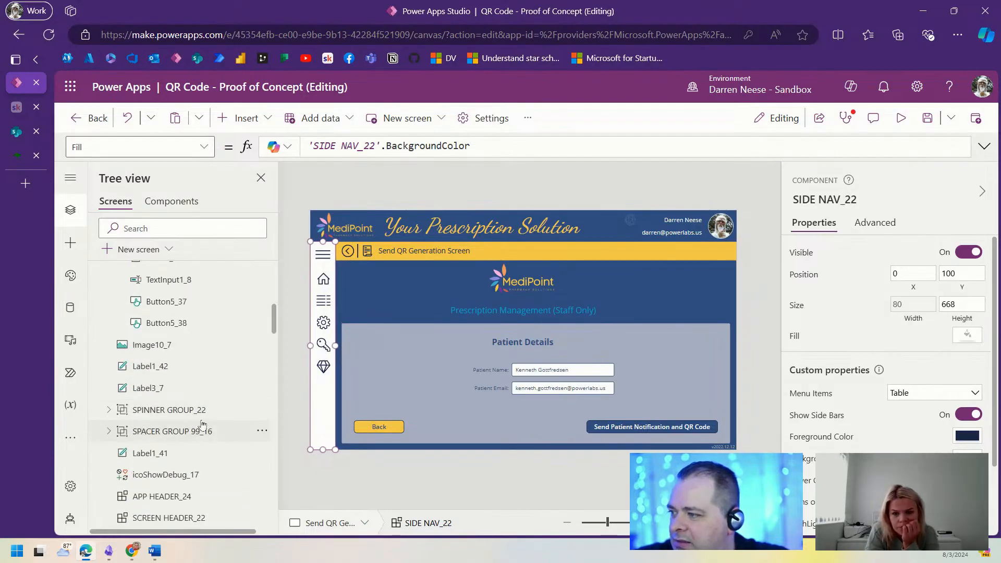
left_click(263, 410)
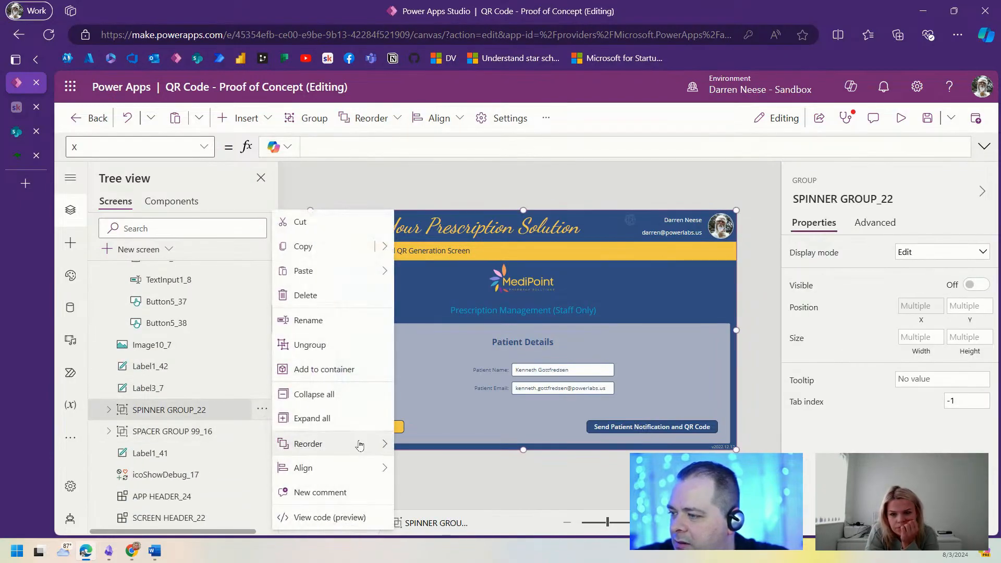
mouse_move(360, 444)
left_click(424, 445)
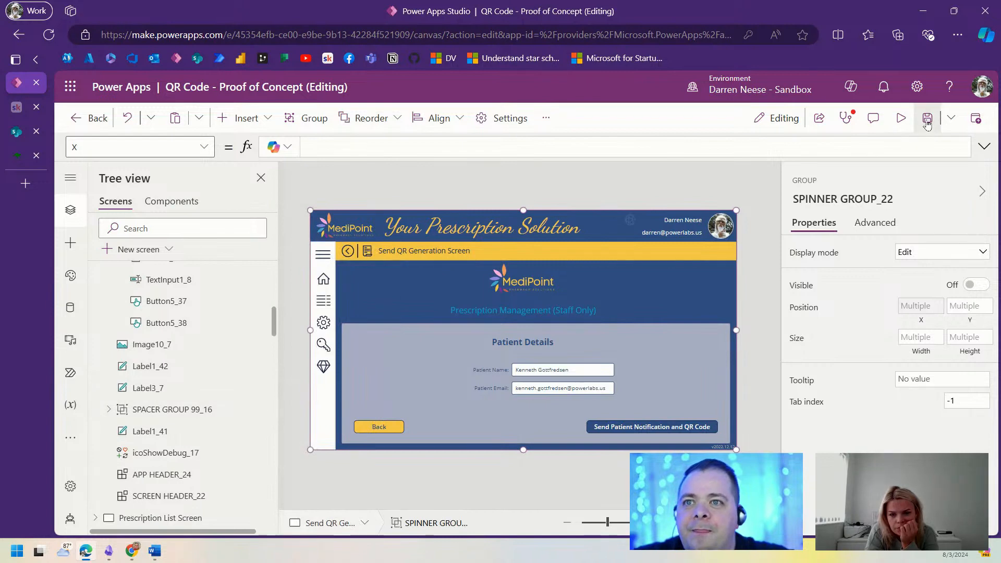
Step: Test-send the QR email in preview and confirm the 'Email Successfully Sent!' banner
left_click(900, 119)
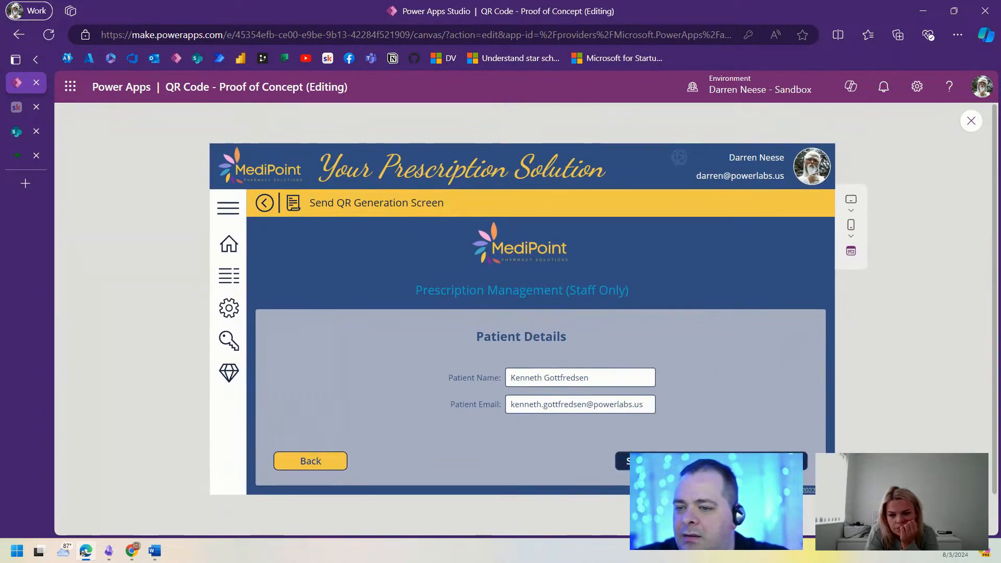
left_click(792, 461)
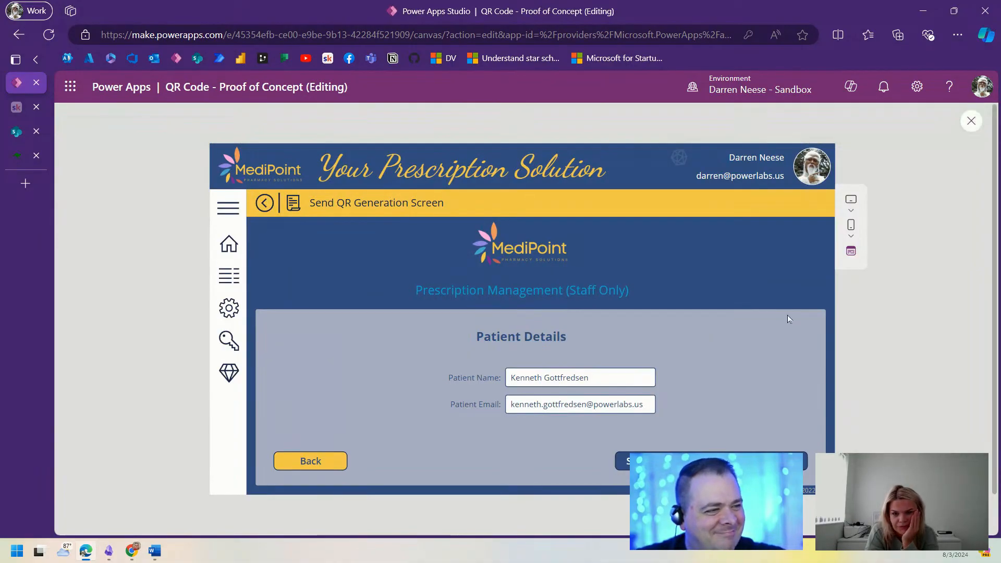
left_click(971, 120)
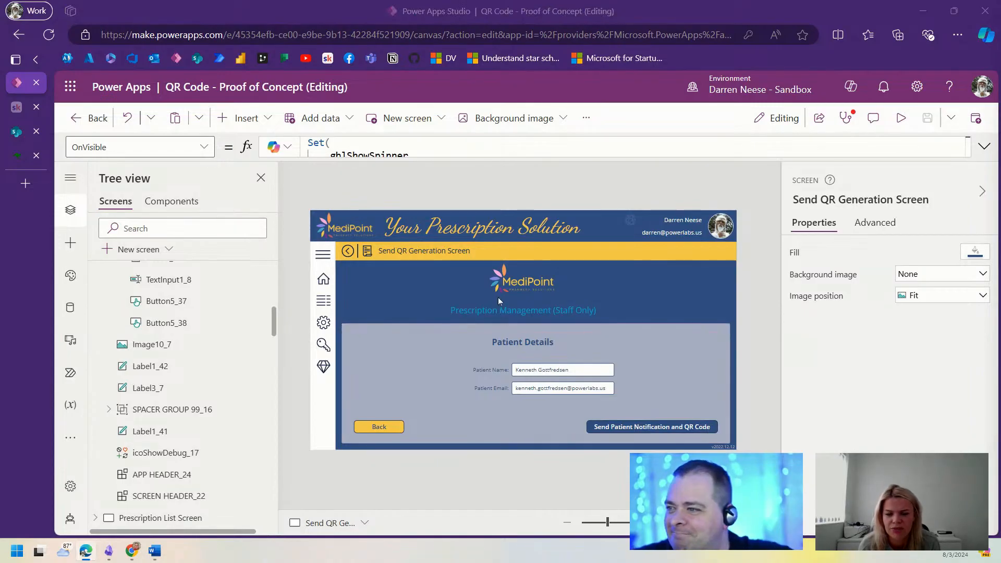
Step: Review the Prescription List, Loading, Video Demo and QR Scanning screens
scroll(135, 379, "up", 4)
left_click(95, 293)
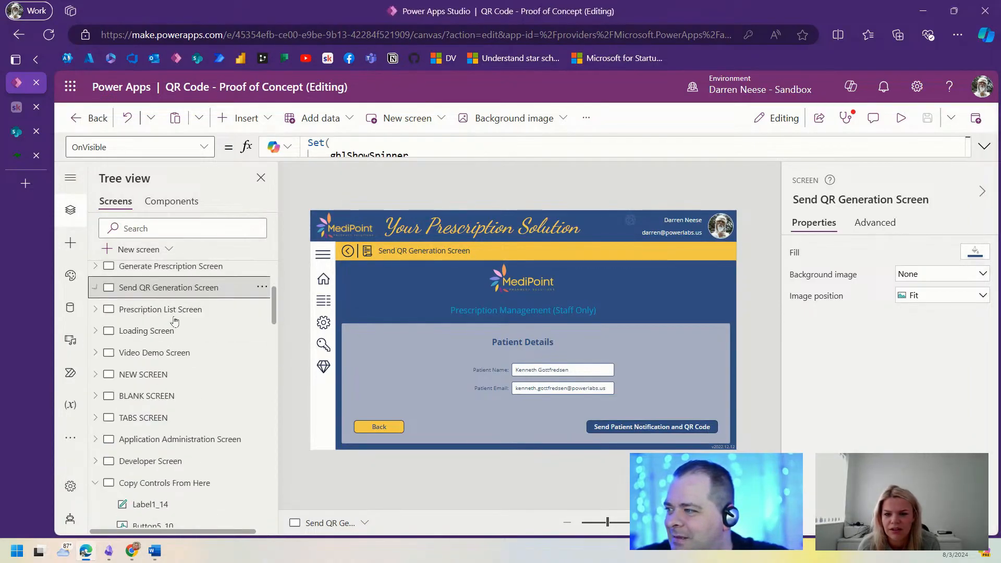
left_click(179, 312)
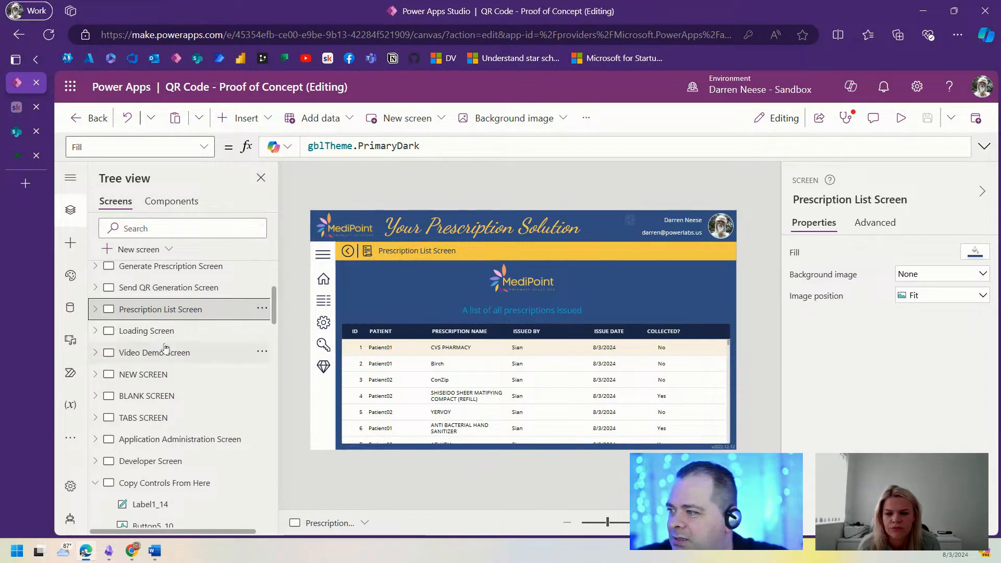
left_click(203, 337)
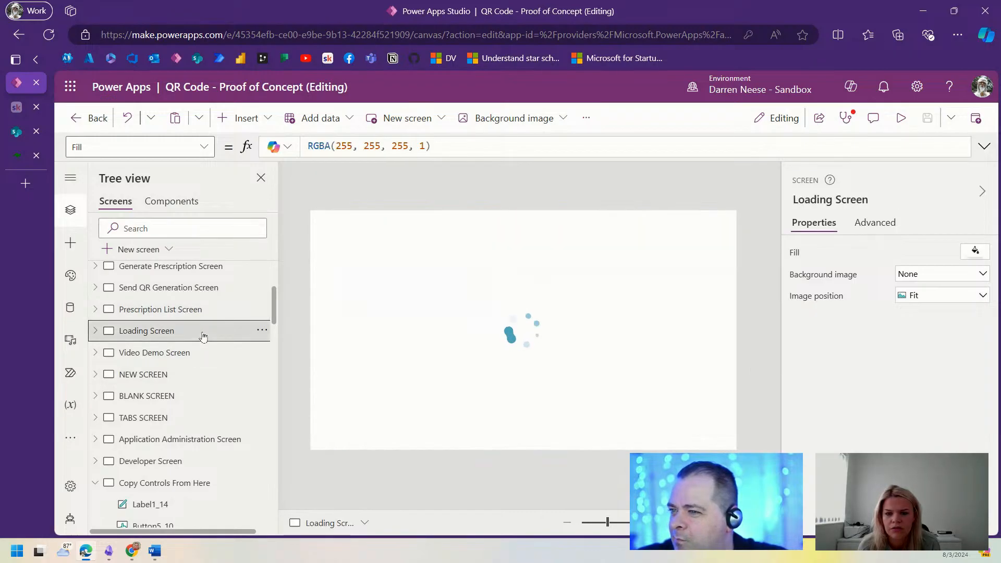
left_click(200, 356)
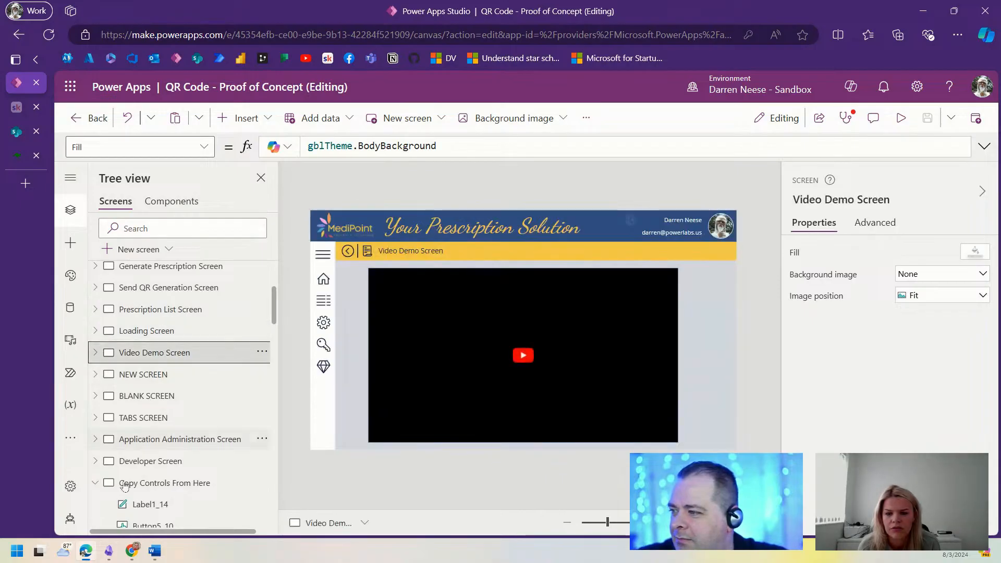
scroll(156, 459, "up", 5)
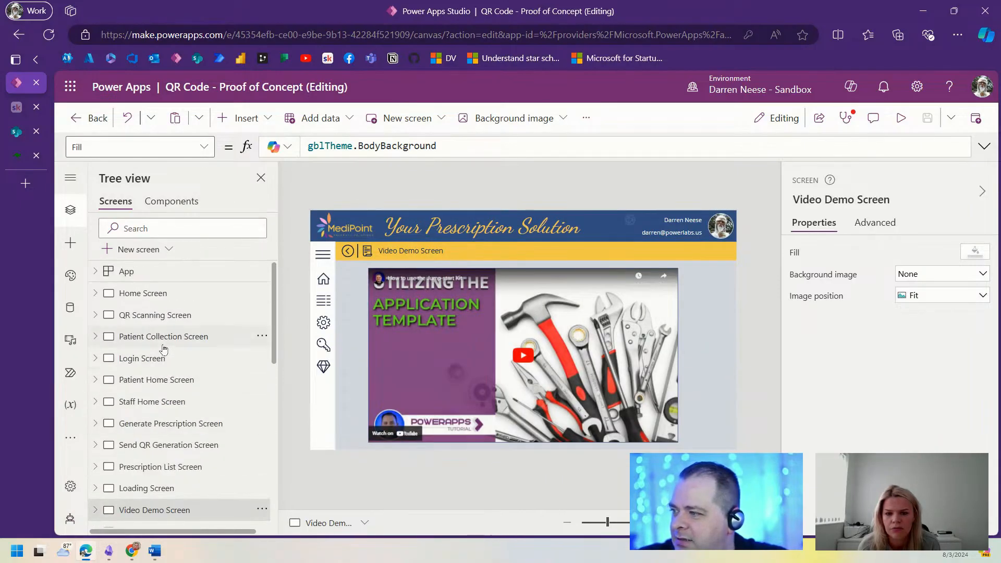
left_click(170, 320)
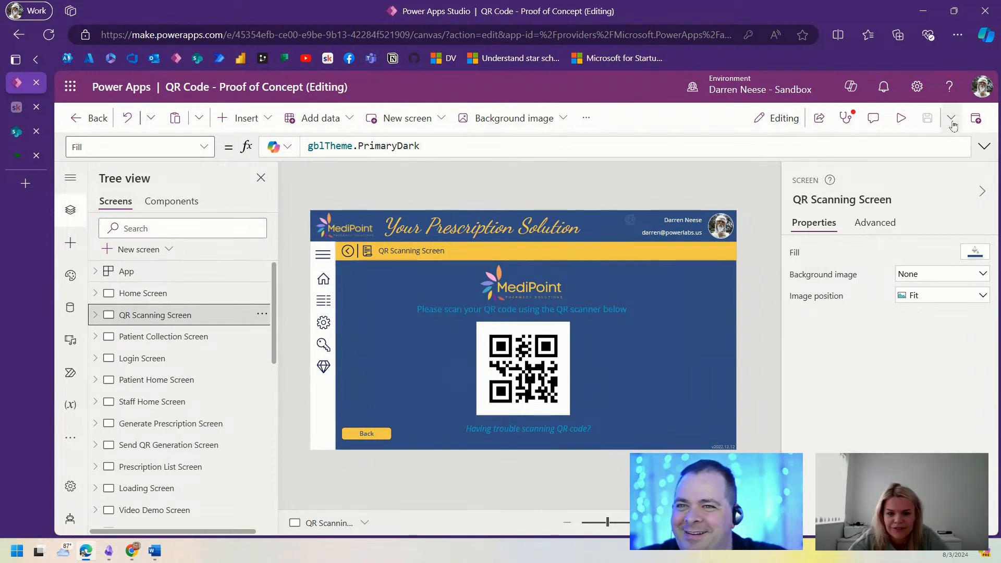
Step: Publish this version of the QR Code app
left_click(976, 118)
left_click(564, 451)
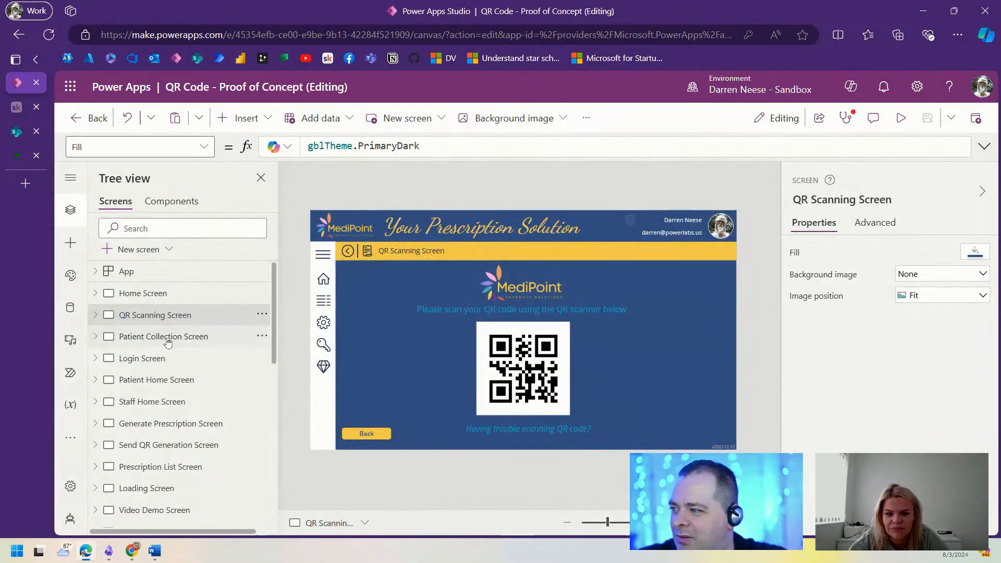
left_click(170, 341)
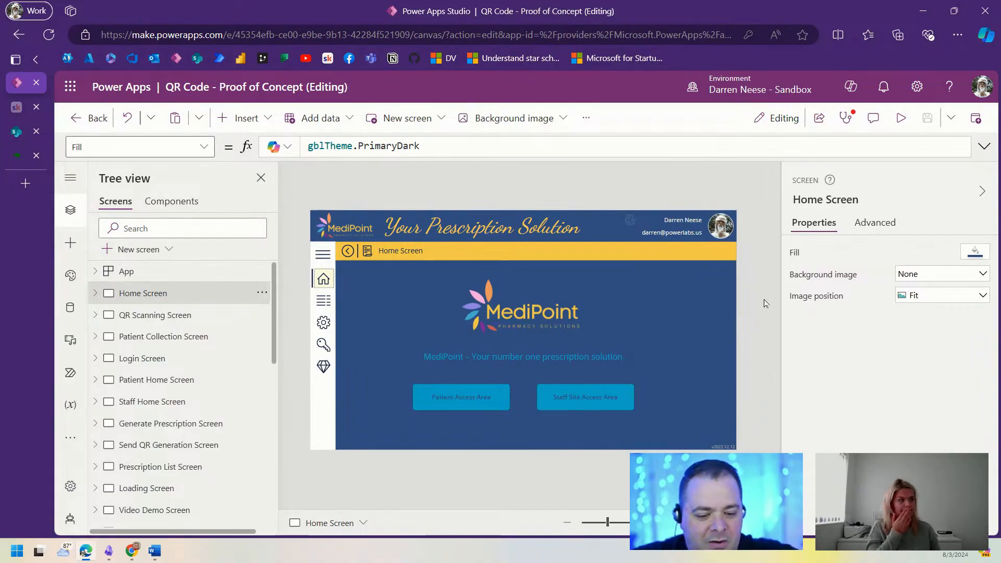
Step: Download and save the app as 'QR Code - Proof of Concept.msapp'
key("ctrl+s")
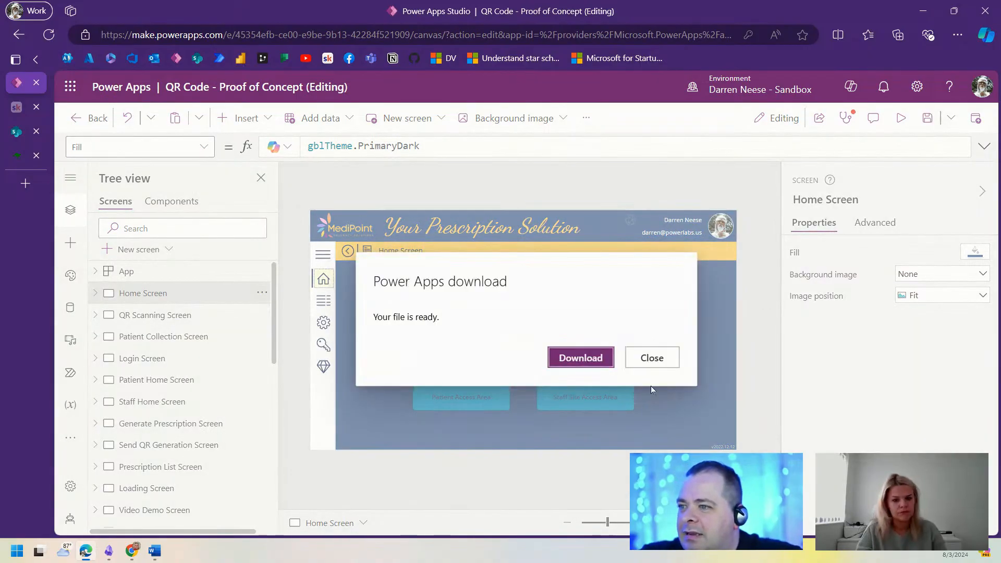
left_click(584, 358)
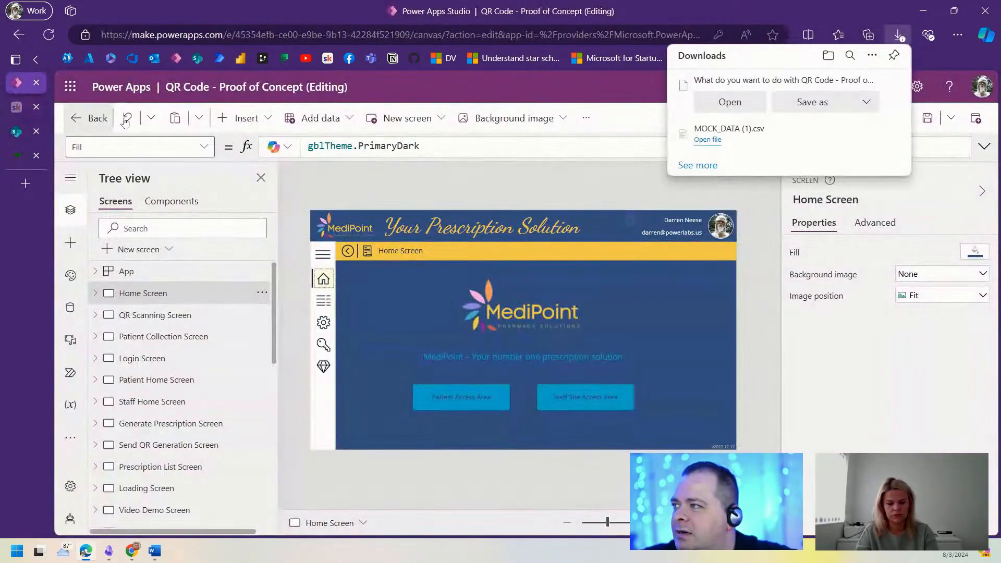
left_click(812, 102)
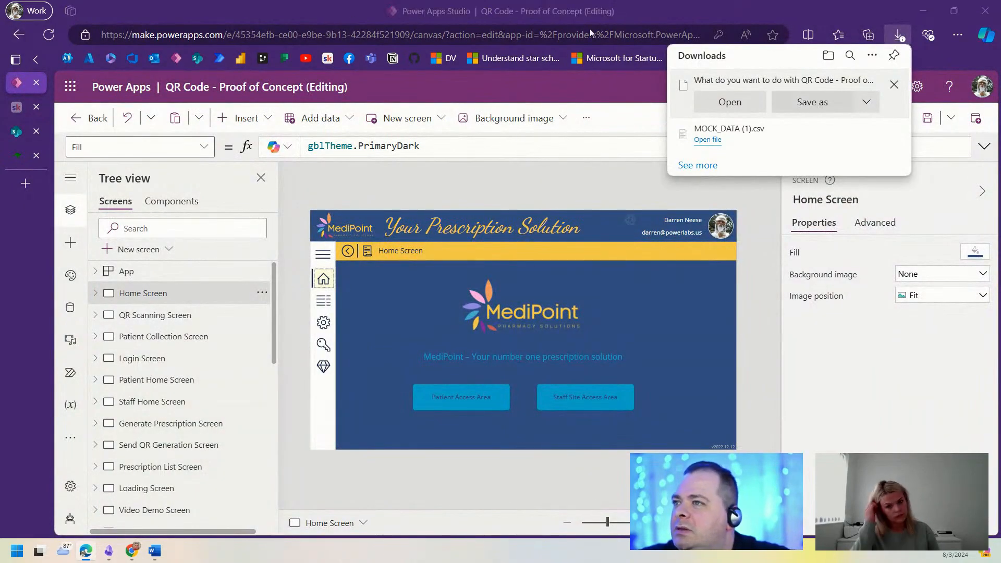
double_click(520, 13)
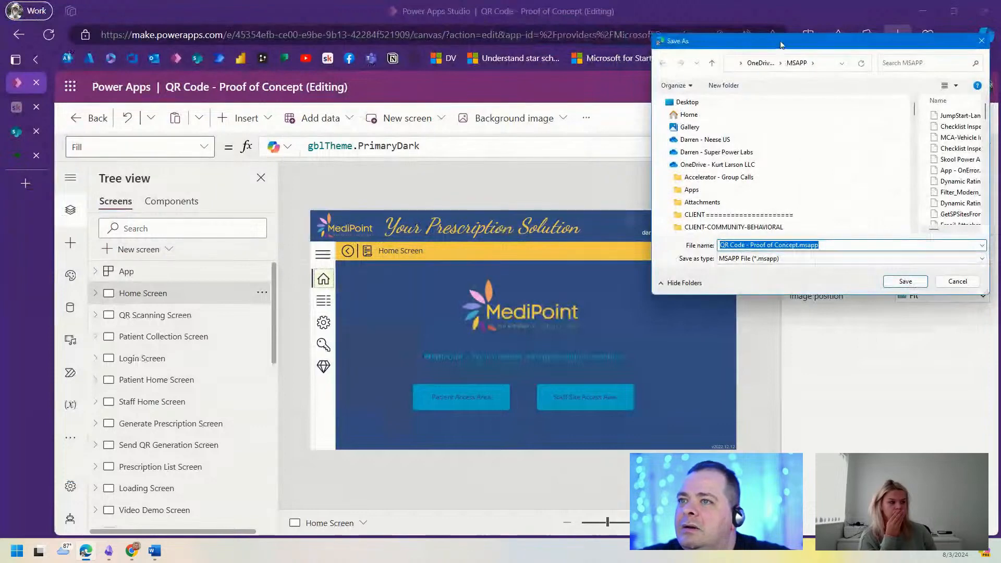
key("Return")
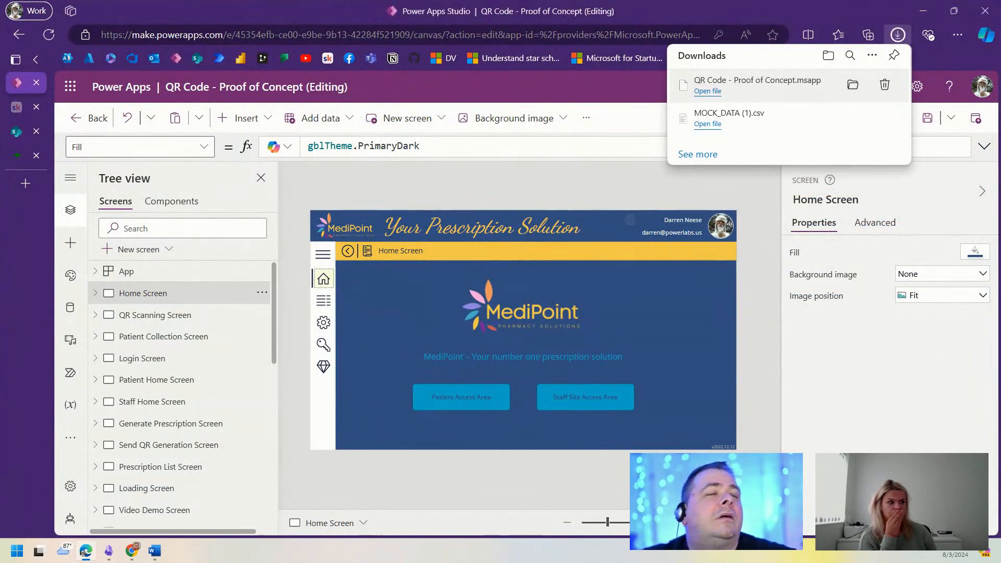
Step: Open the MediPoint SharePoint site's Site contents page
left_click(13, 134)
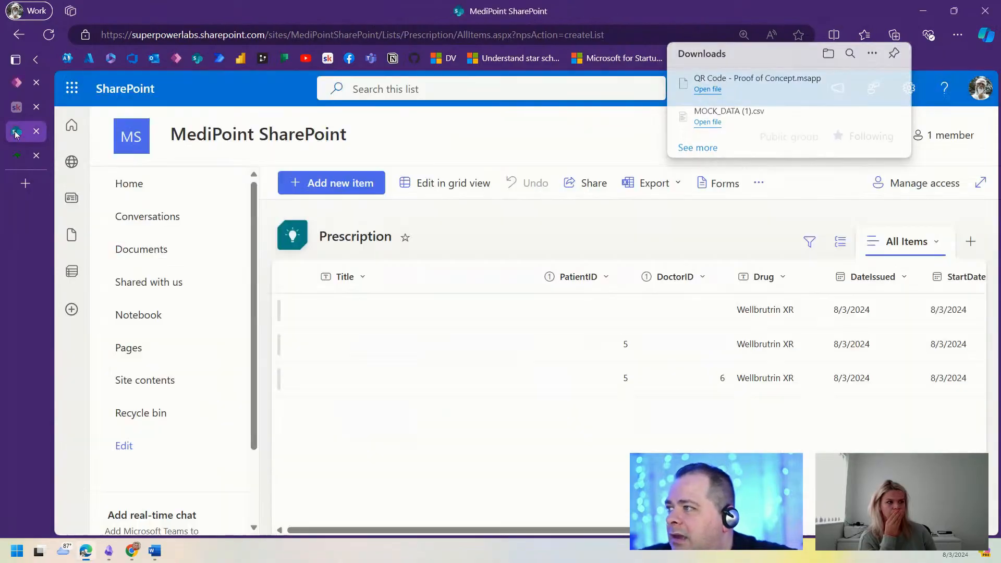
left_click(162, 381)
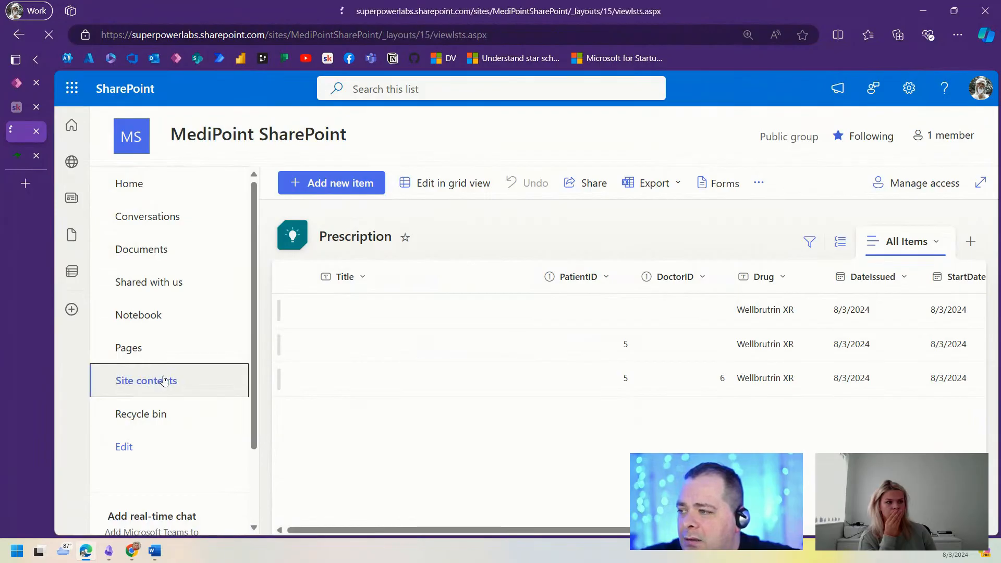
scroll(499, 408, "down", 1)
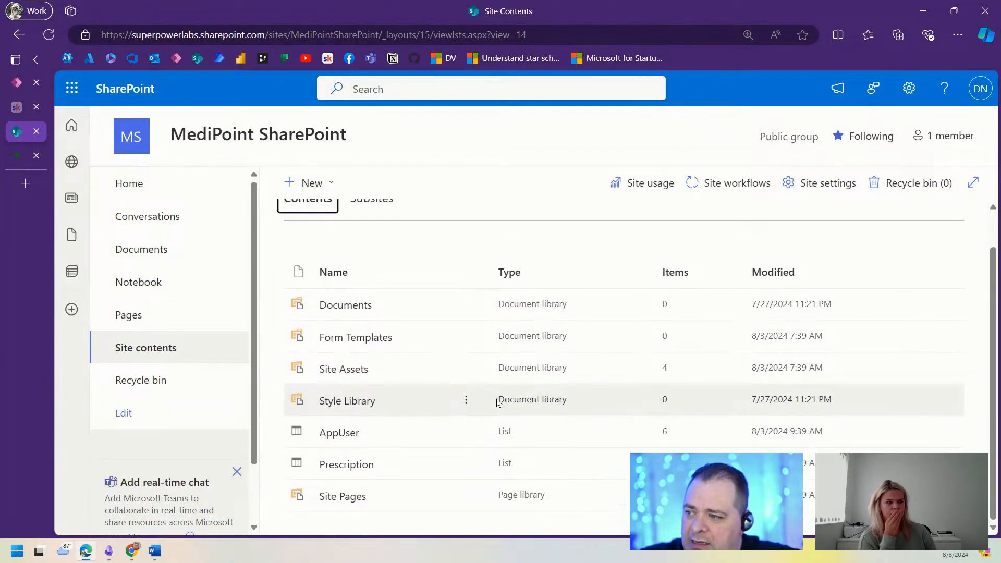
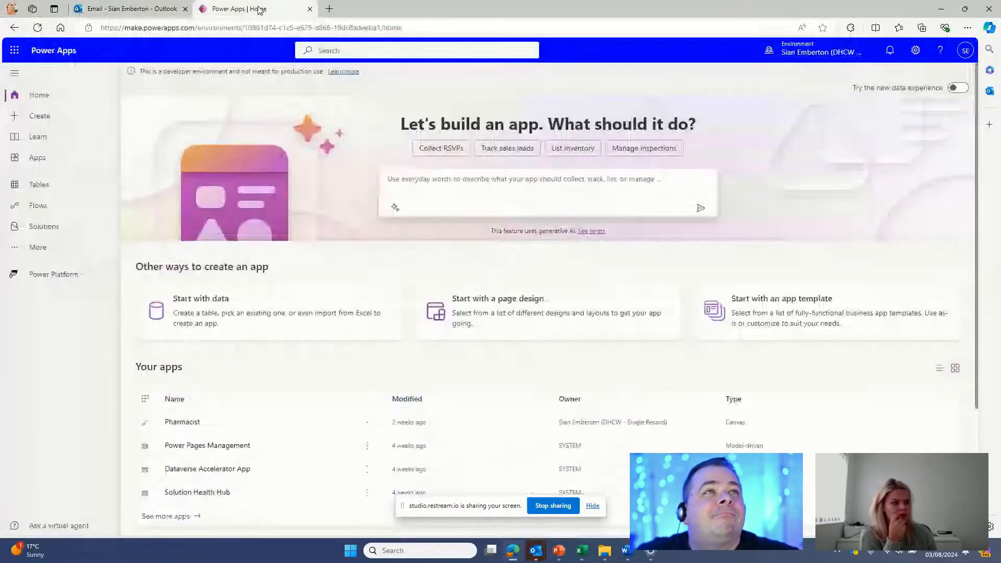
Step: Open the RE: Contact Info reply from the inbox in its own maximised window
left_click(132, 9)
double_click(481, 157)
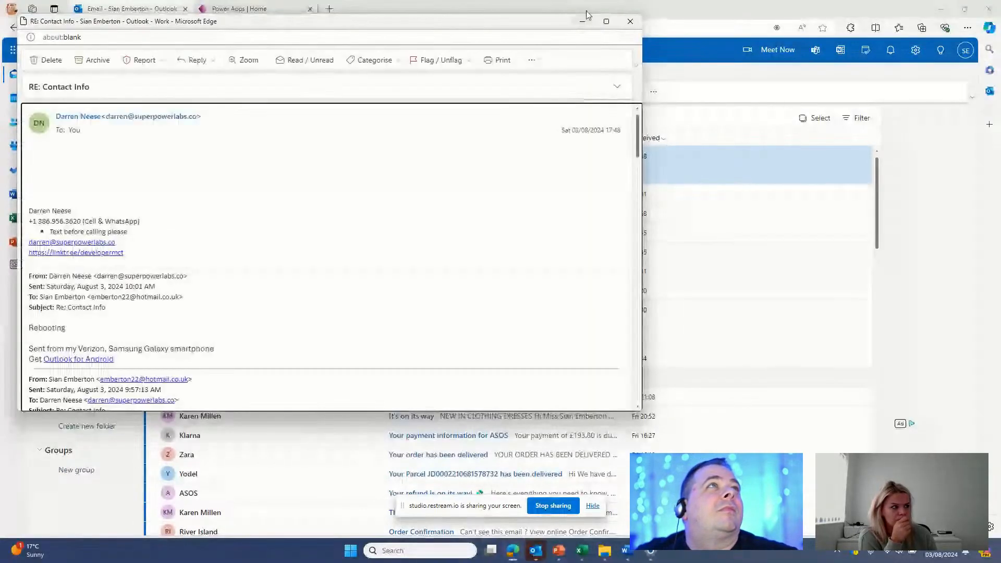
double_click(586, 15)
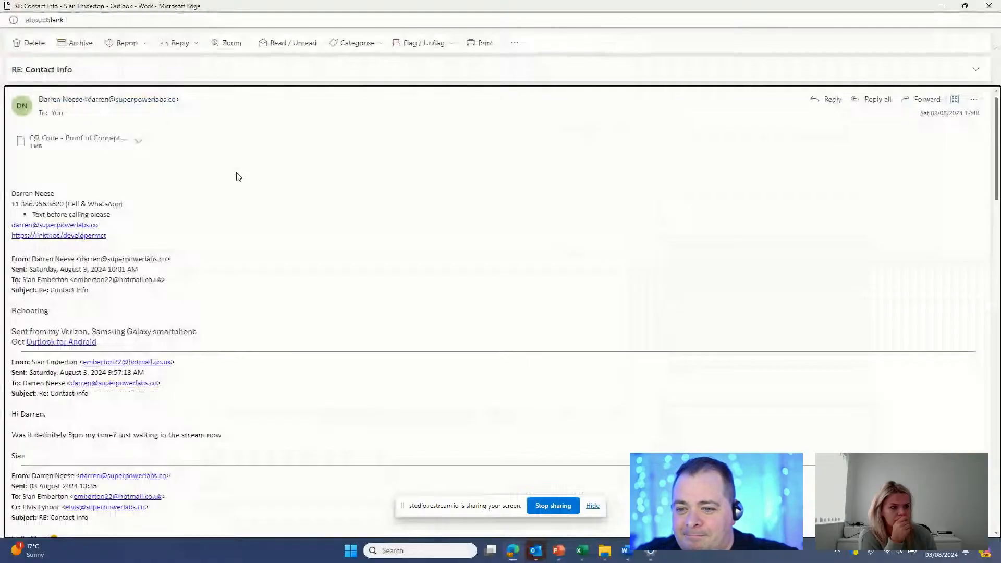
Step: Save the QR Code - Proof of Concept attachment to OneDrive and download it
left_click(84, 143)
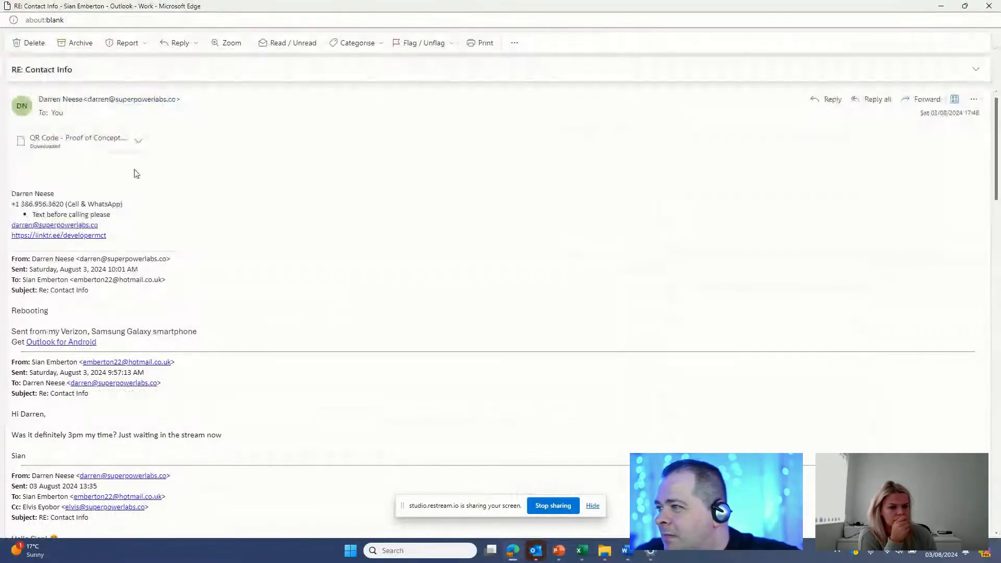
right_click(104, 155)
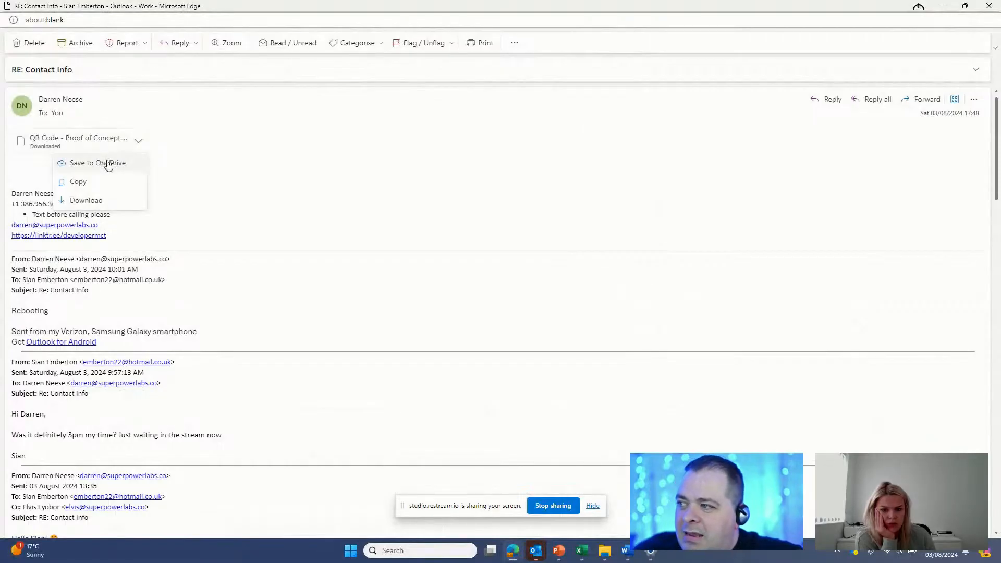
left_click(108, 164)
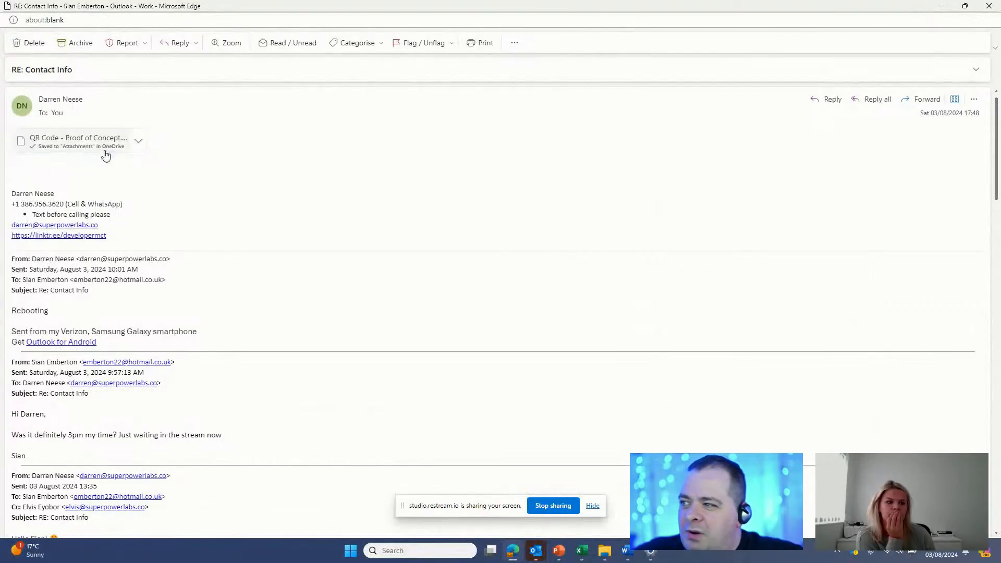
left_click(105, 155)
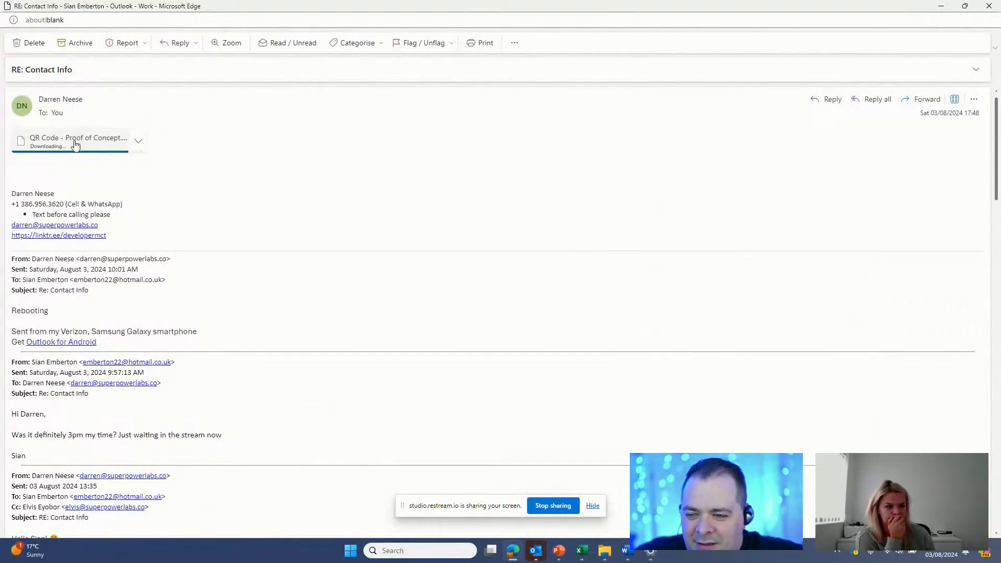
right_click(104, 146)
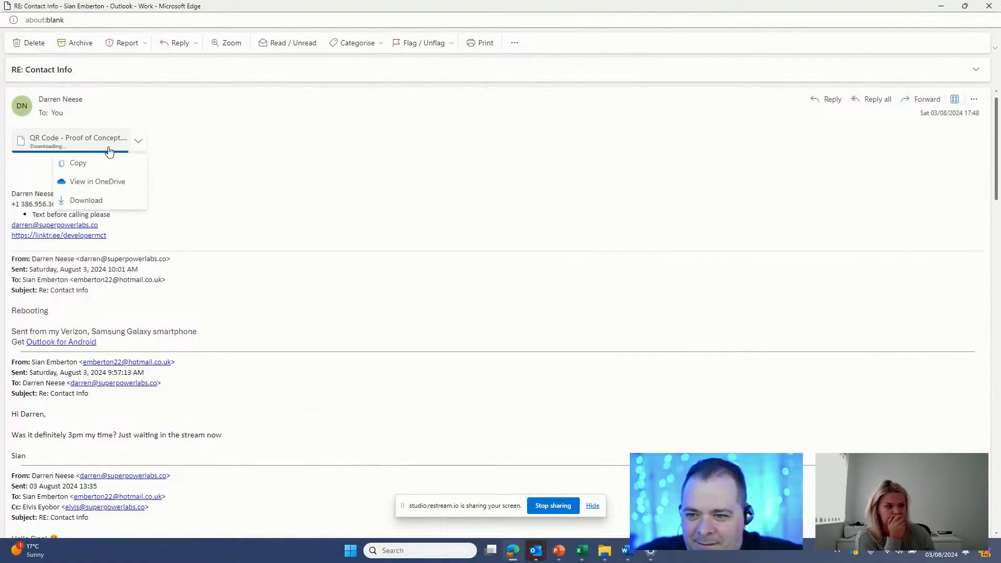
left_click(124, 203)
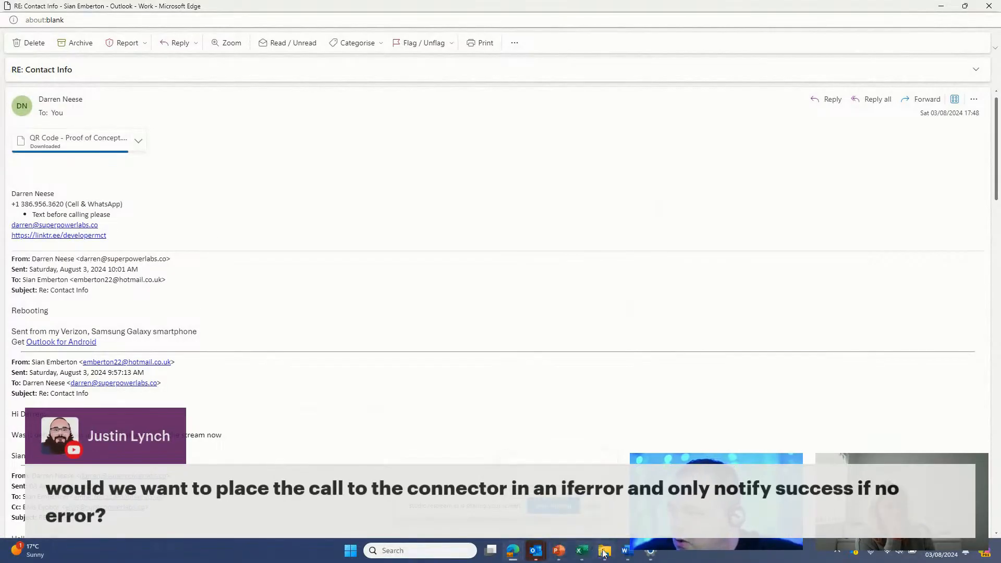
mouse_move(604, 553)
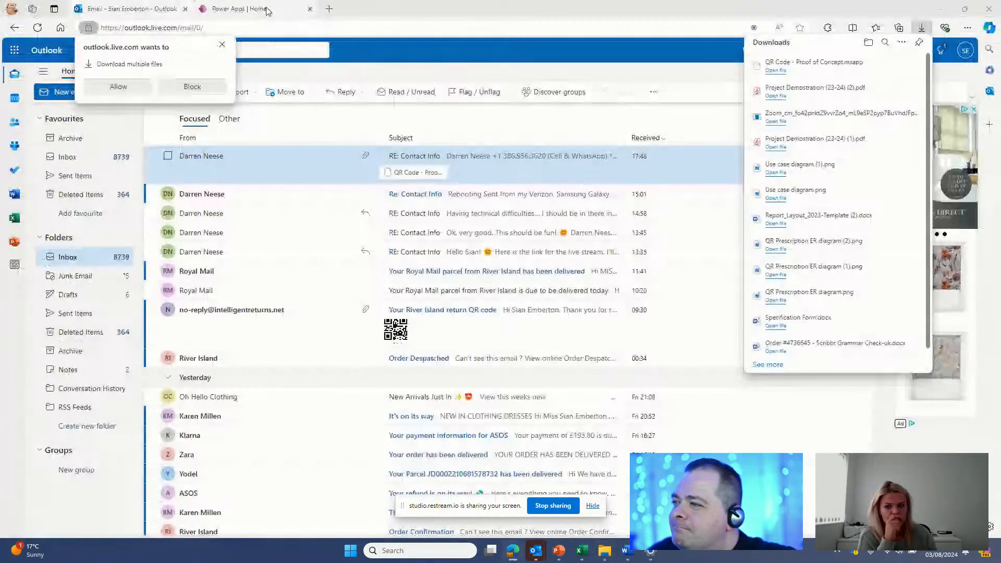
Step: From the Power Apps home page, create a blank Tablet canvas app named 'Test'
left_click(266, 11)
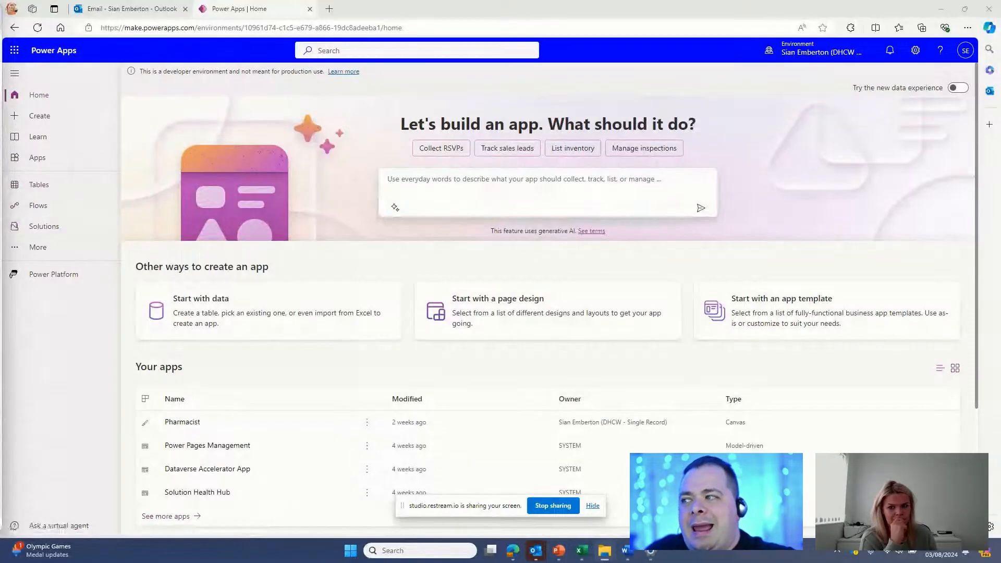
left_click(65, 120)
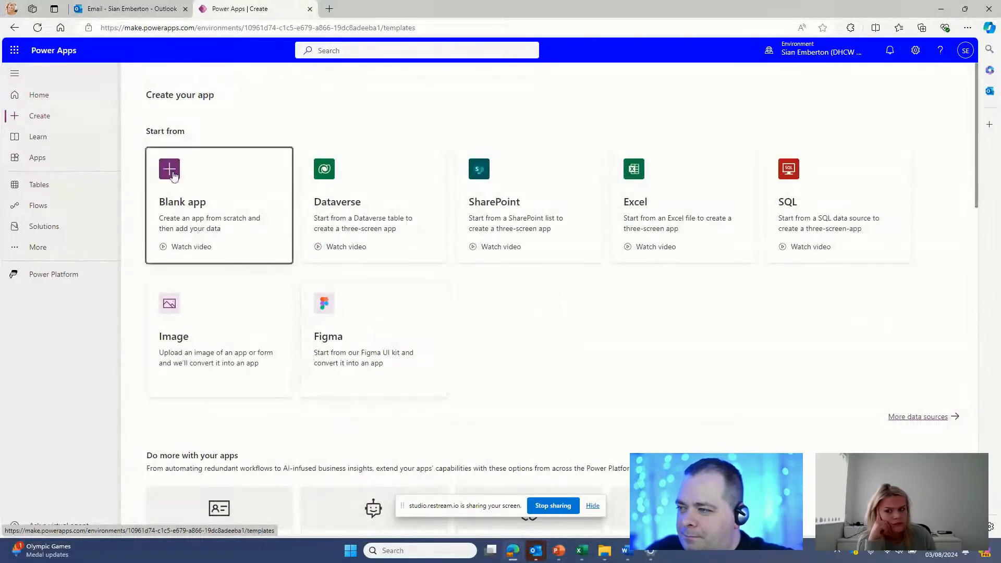
left_click(173, 175)
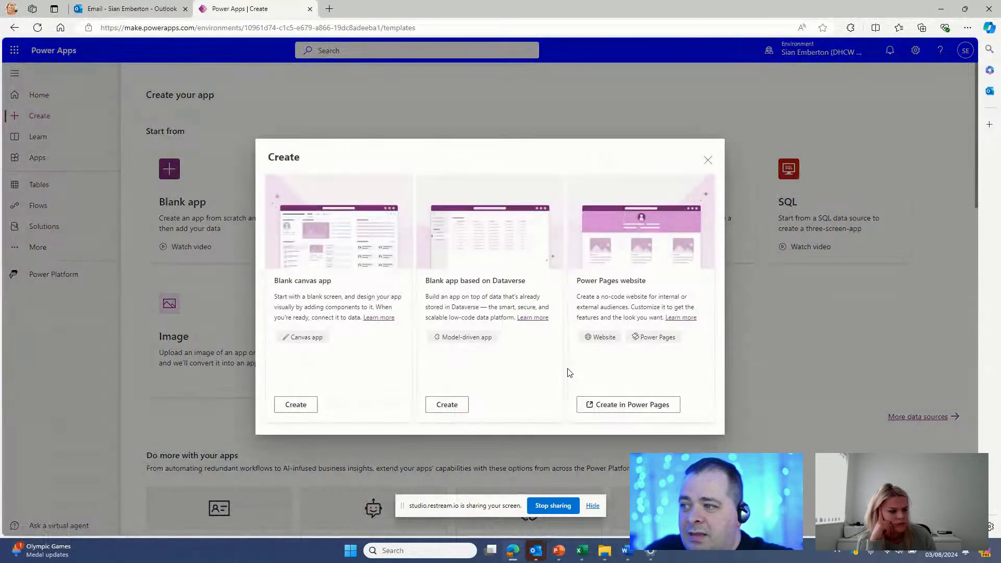
left_click(286, 405)
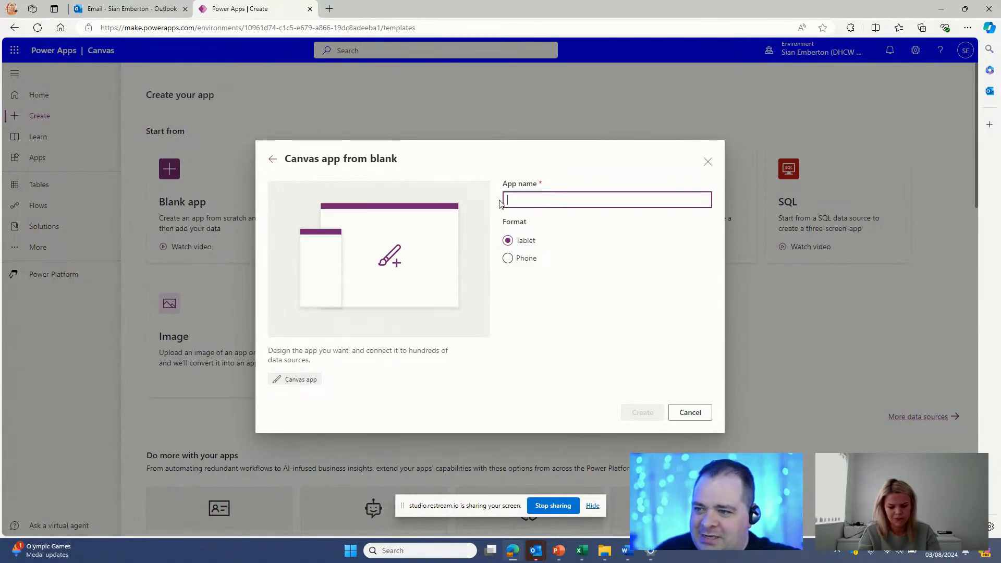
type("Test")
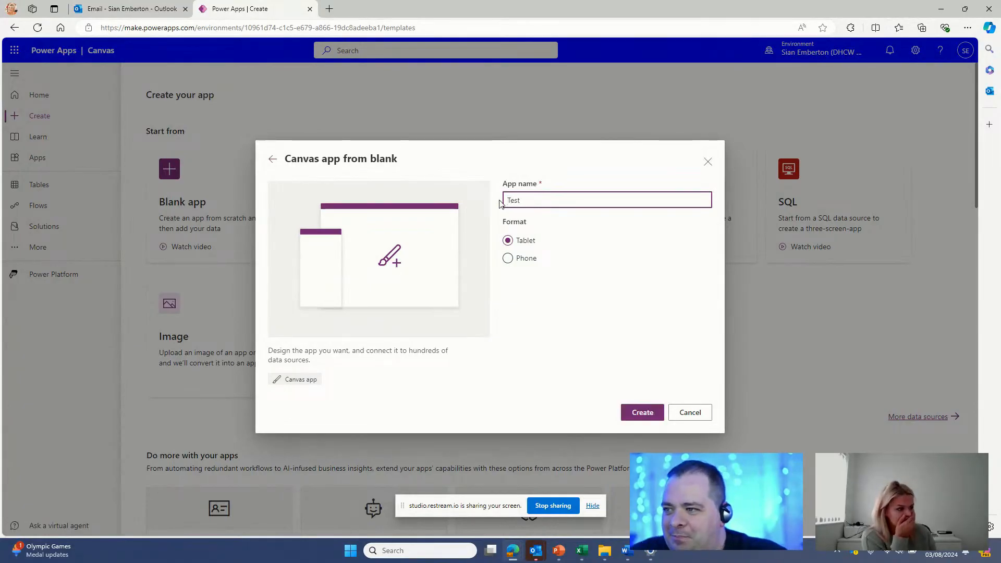
left_click(632, 411)
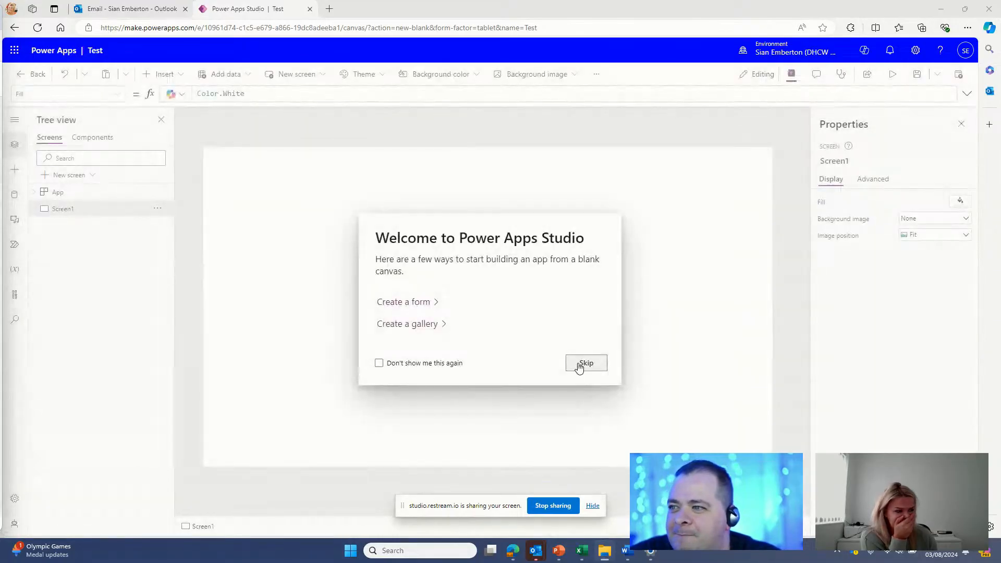
Step: Open 'QR Code - Proof of Concept.msapp' from Downloads, choosing Don't save for the Test app
left_click(579, 365)
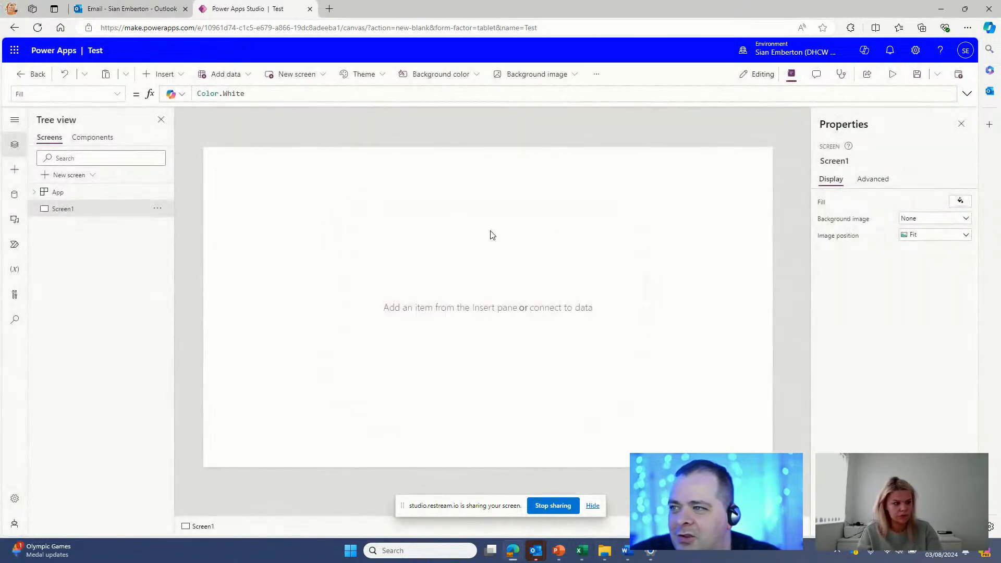
key("ctrl+o")
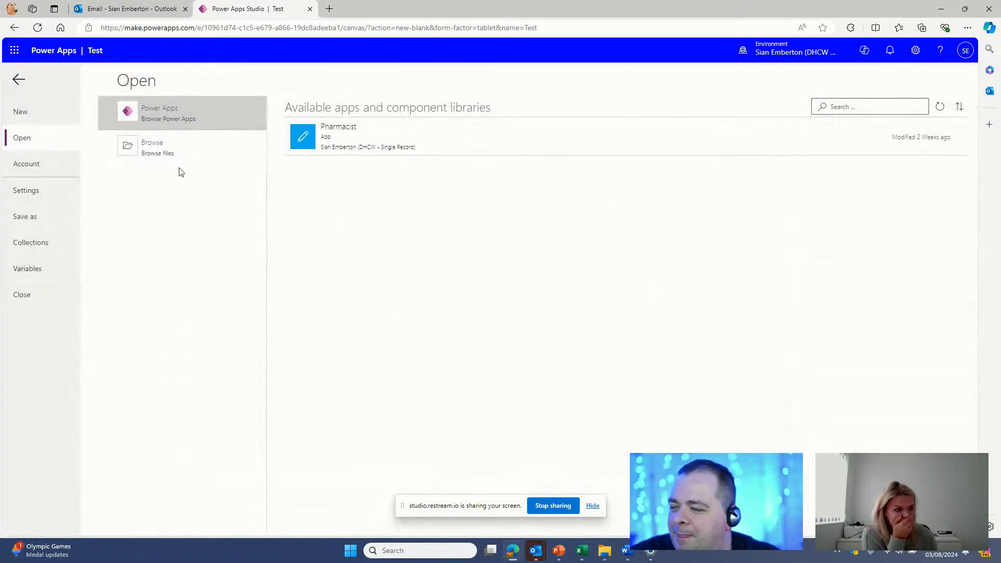
left_click(145, 157)
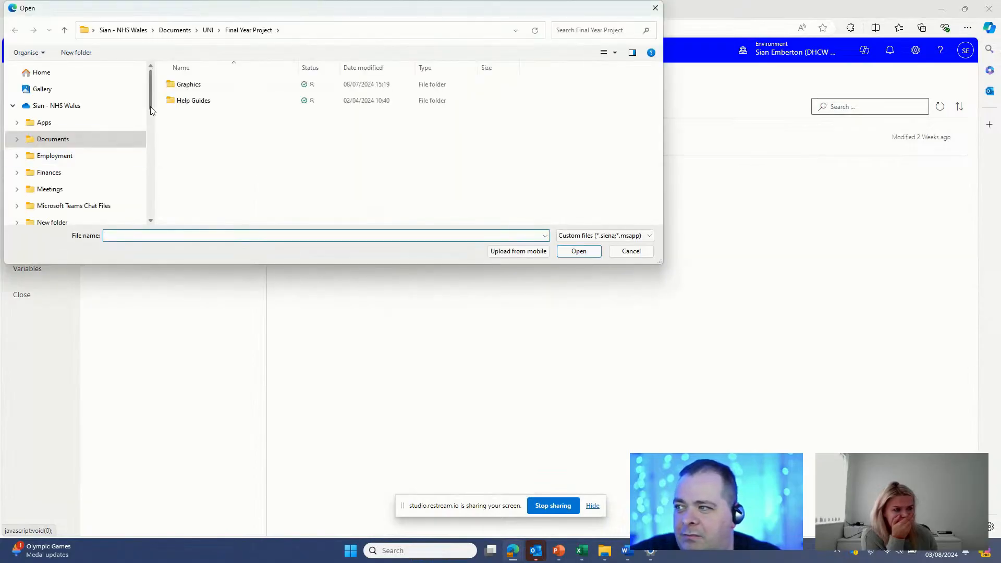
left_click_drag(152, 110, 152, 180)
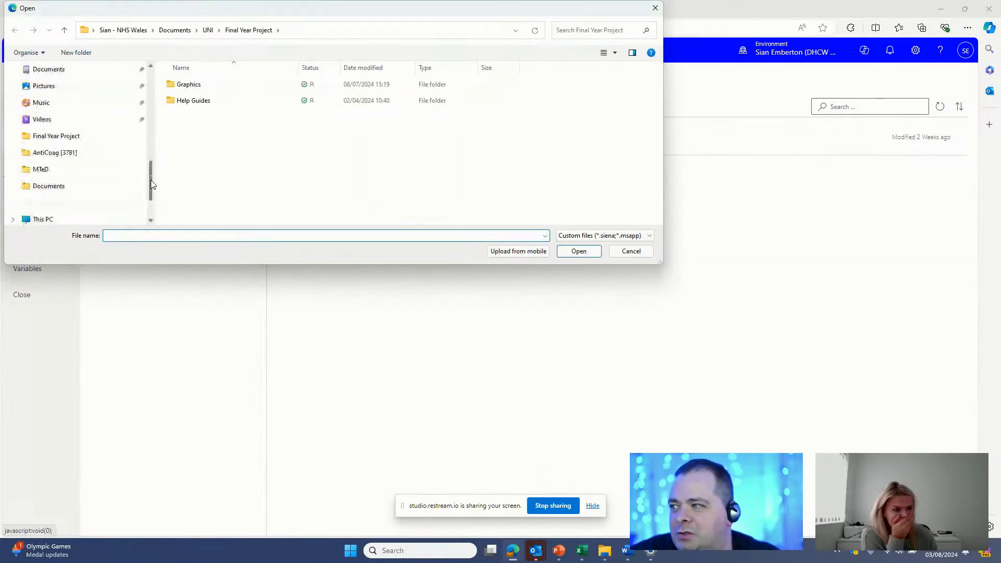
scroll(151, 180, "up", 2)
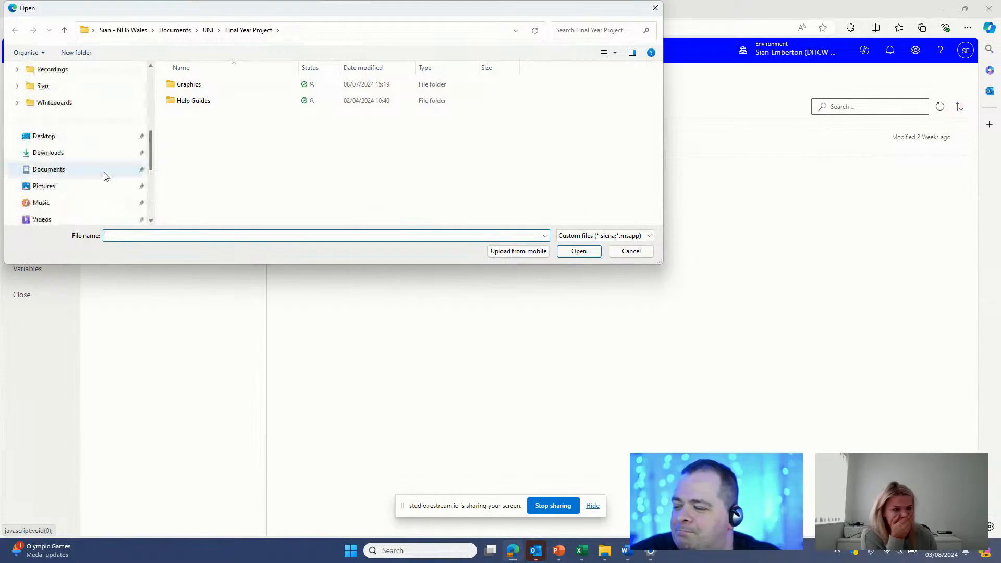
left_click(90, 154)
left_click(243, 102)
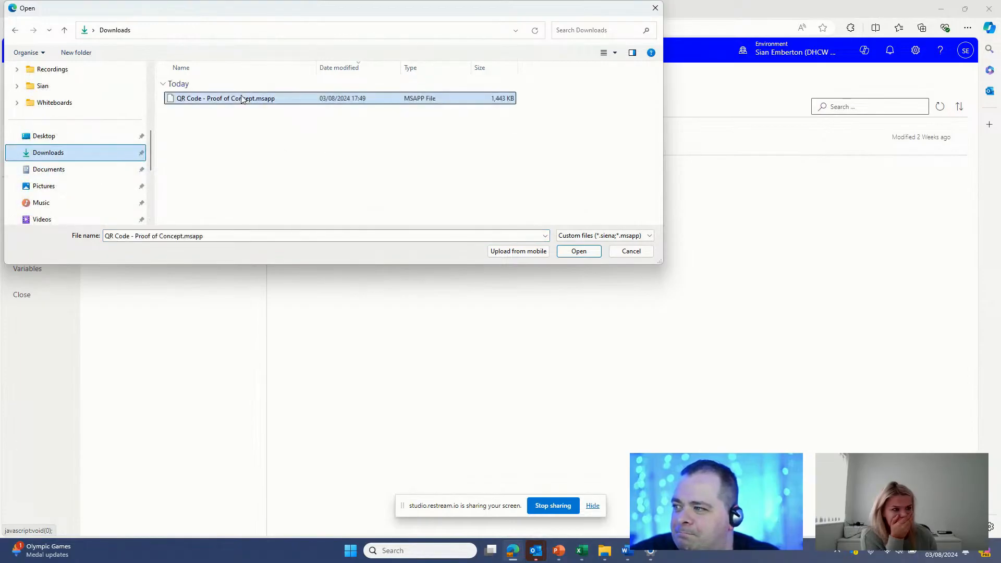
left_click(572, 253)
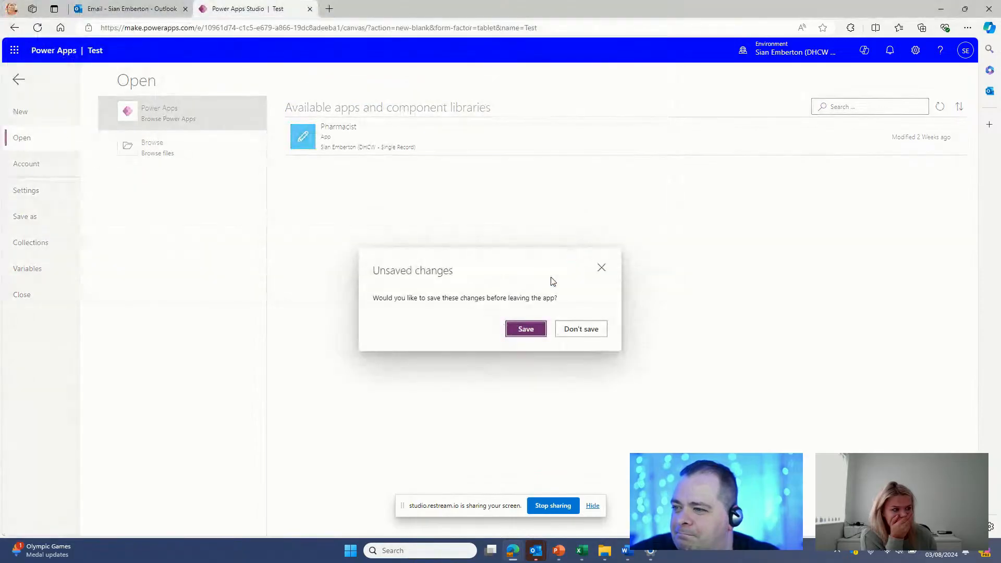
left_click(571, 333)
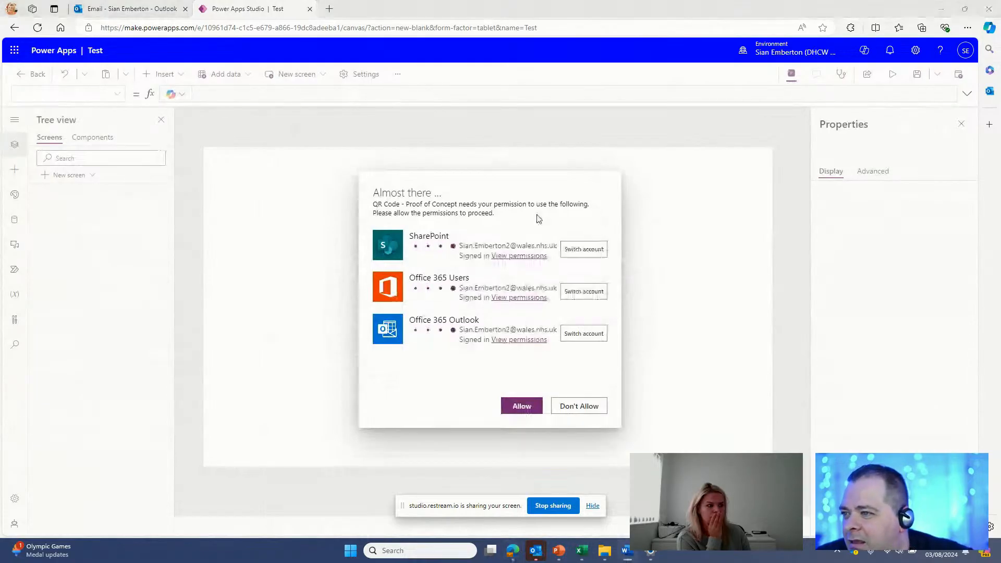
Step: Allow the SharePoint, Office 365 Users and Outlook connections, then launch SharePoint from the app launcher
left_click(526, 411)
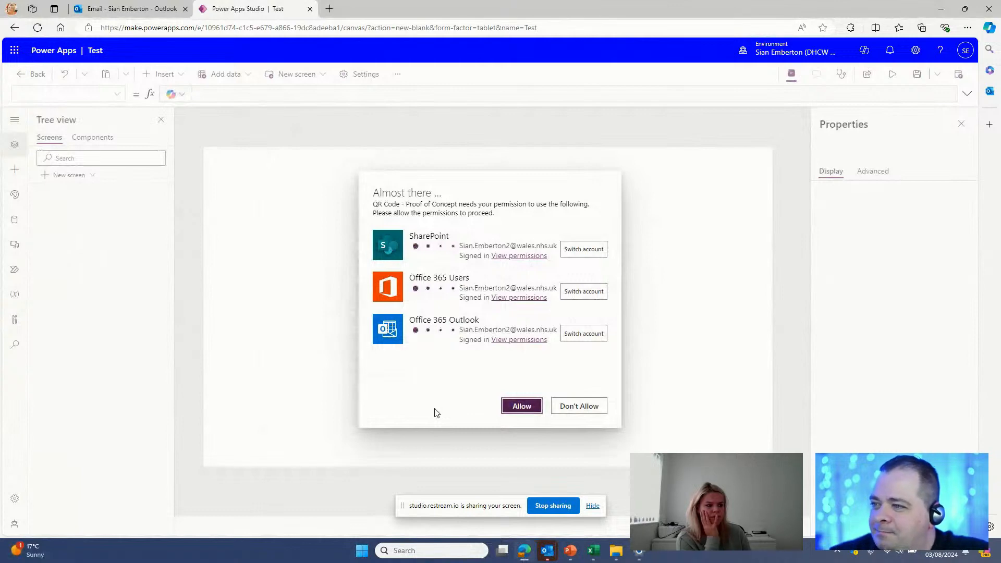
left_click(510, 409)
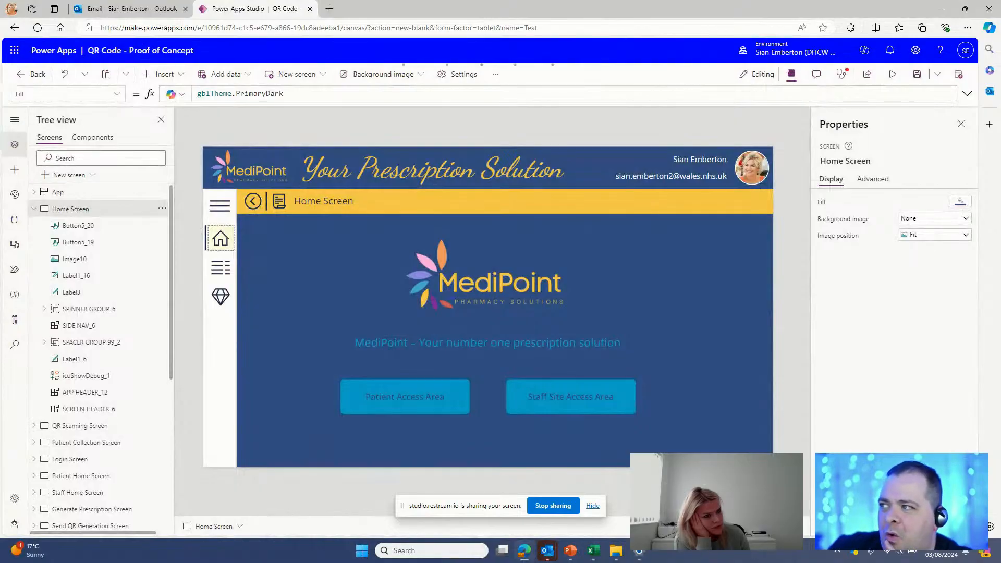
left_click(17, 54)
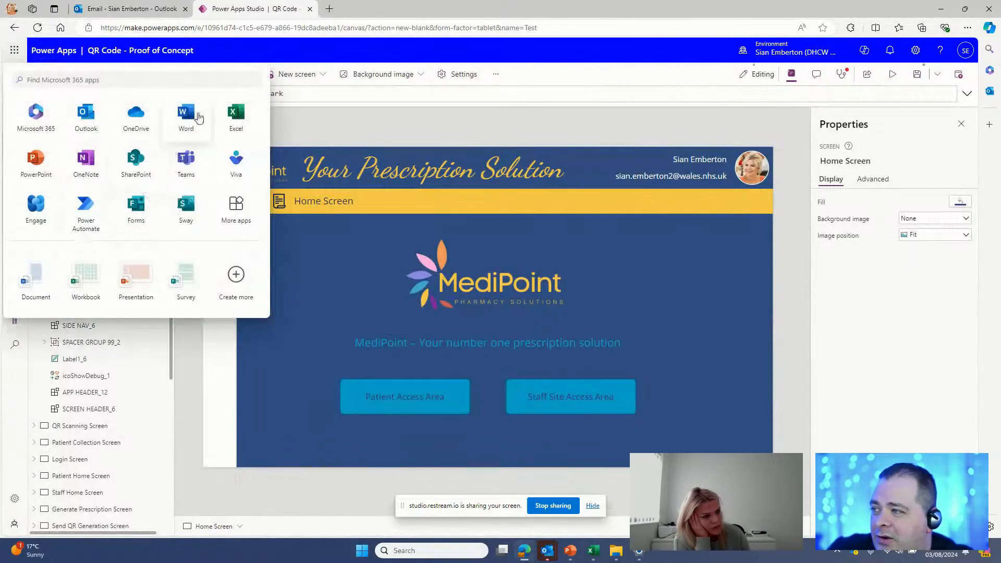
left_click(127, 162)
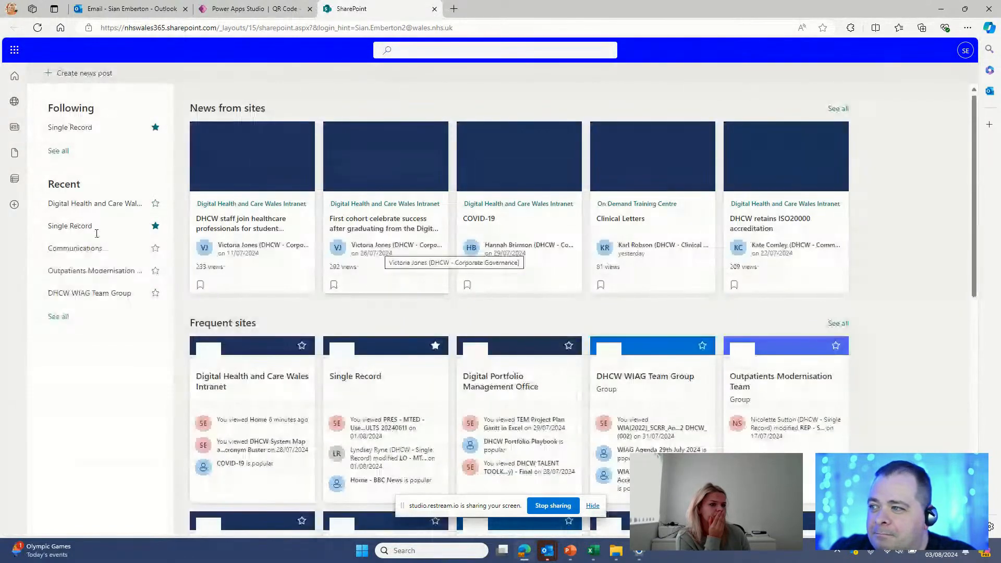
Step: Go to the Outpatients Modernisation Team site and open its Site contents page
scroll(109, 257, "down", 1)
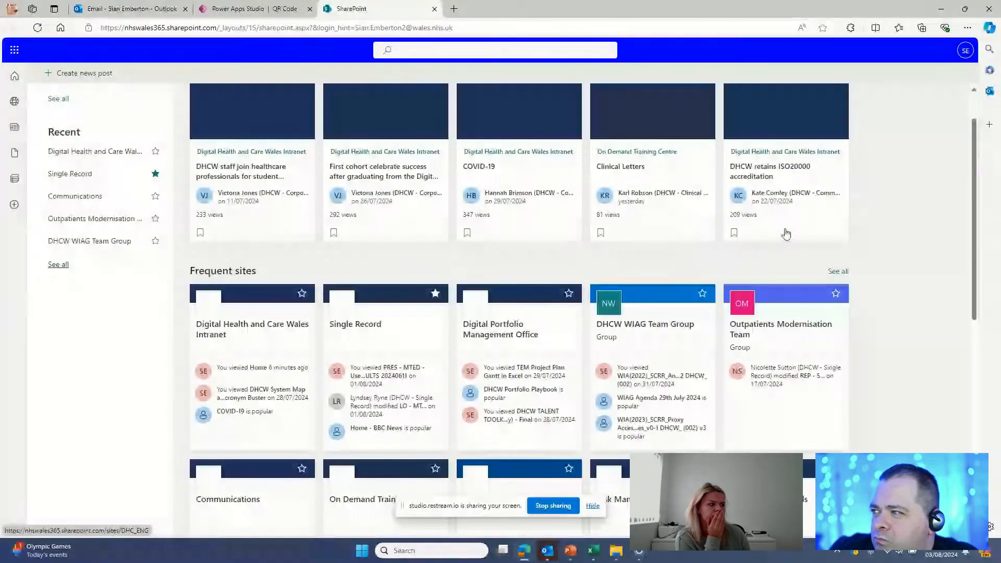
scroll(980, 155, "up", 1)
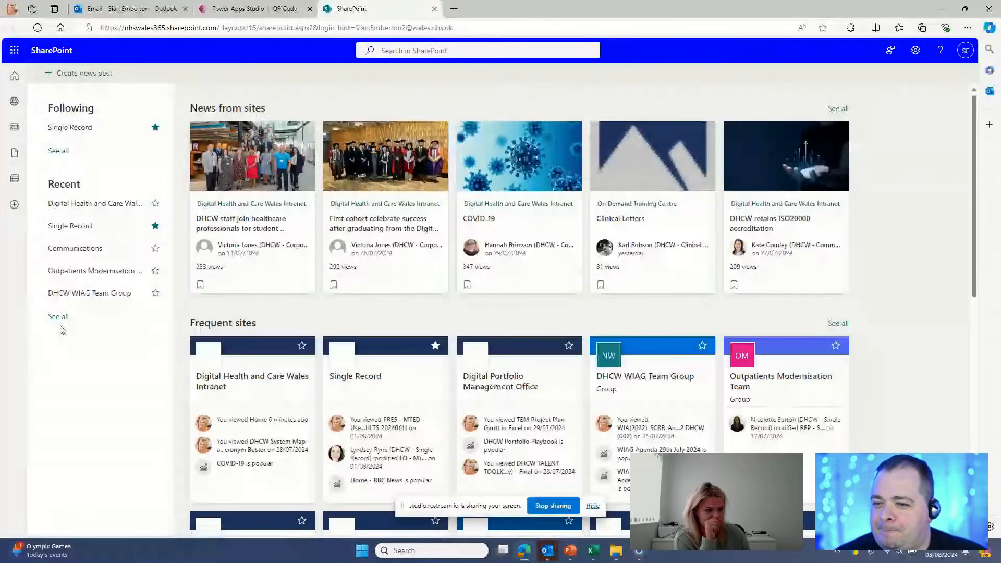
left_click(61, 316)
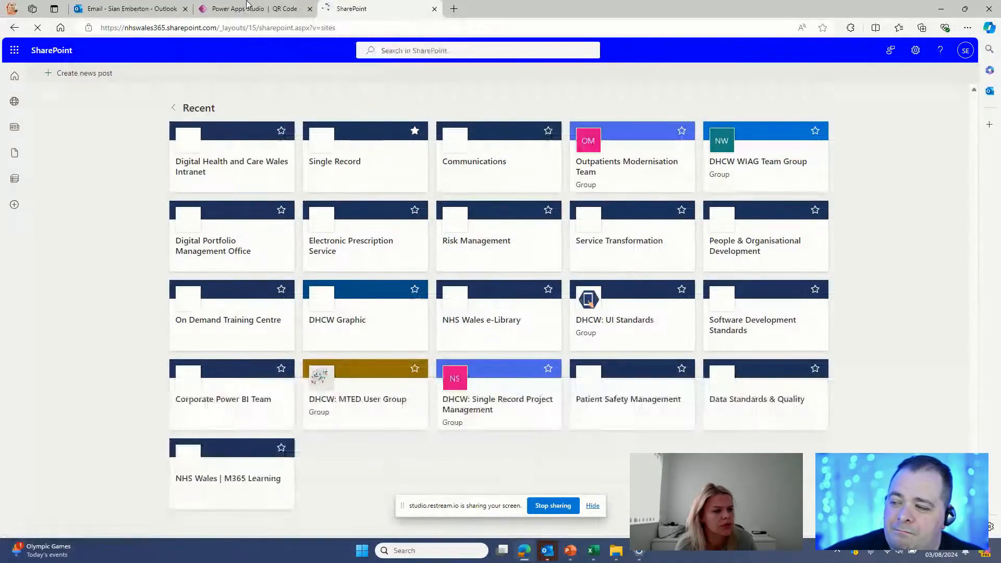
left_click(173, 110)
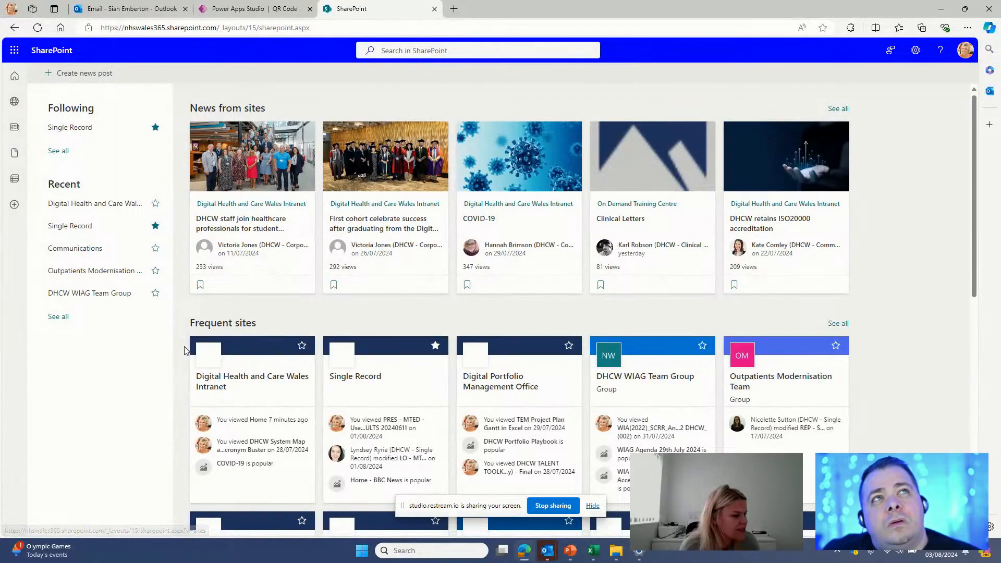
left_click(803, 374)
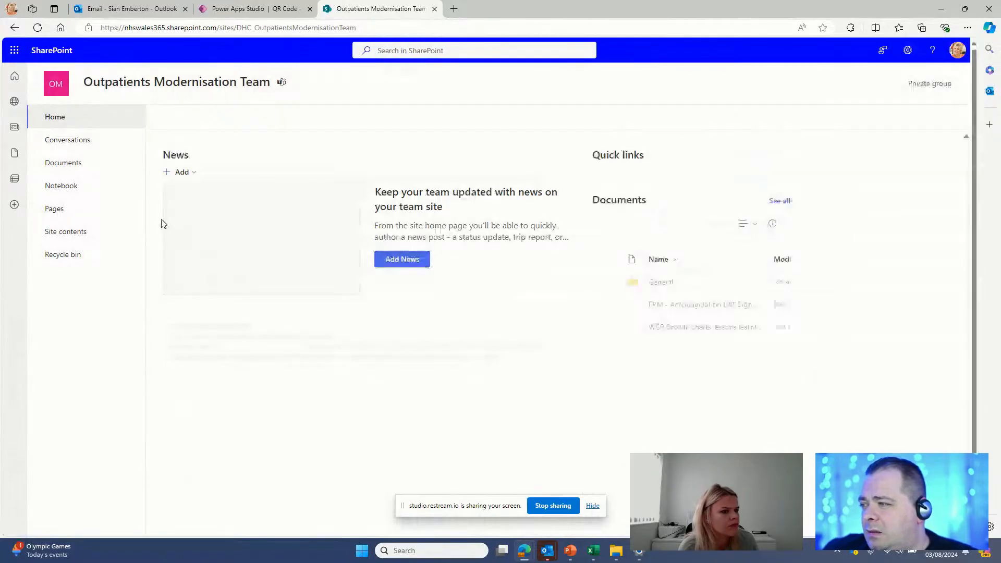
left_click(67, 231)
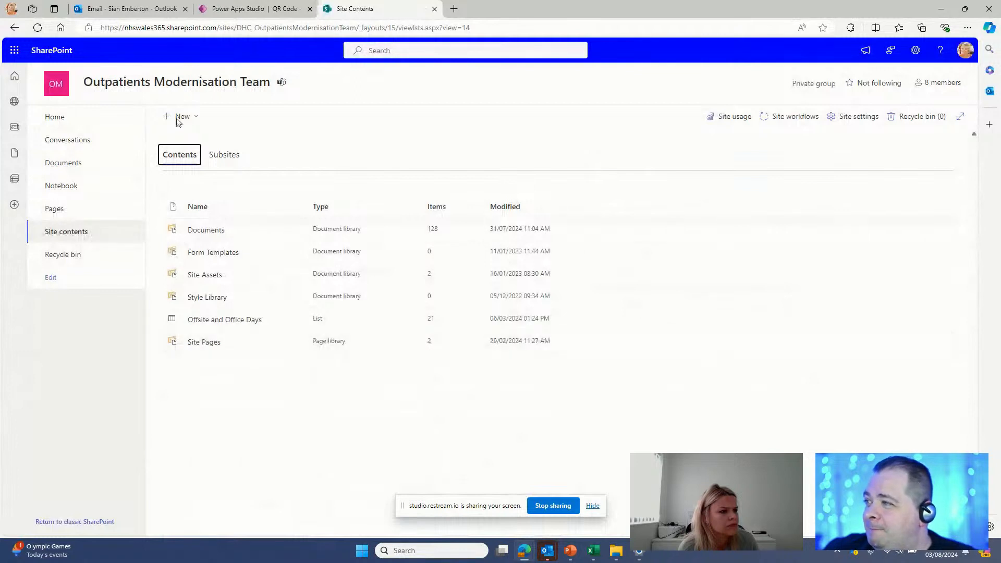
Step: Start a new blank list from Site contents and name it 'AppUser'
left_click(178, 117)
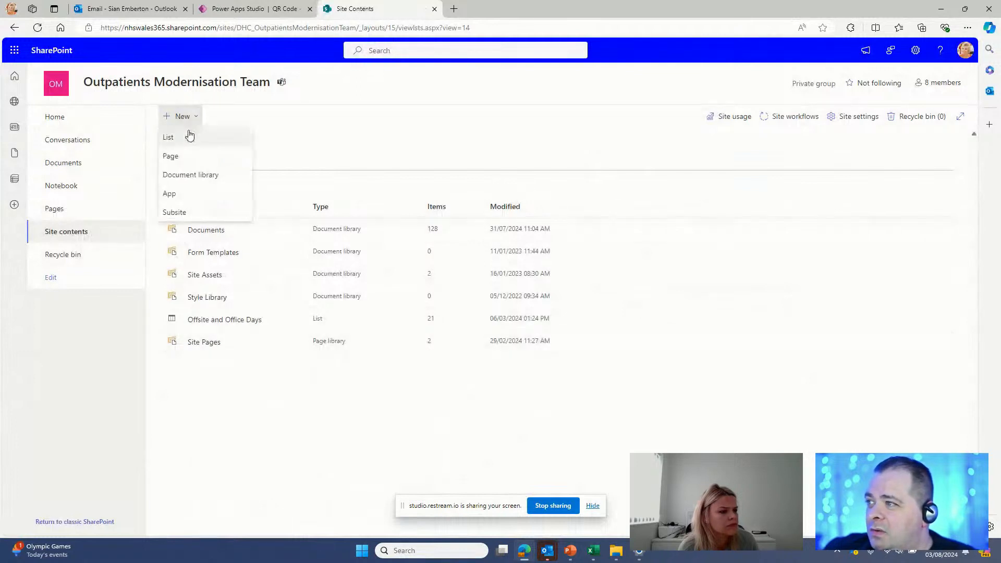
left_click(191, 137)
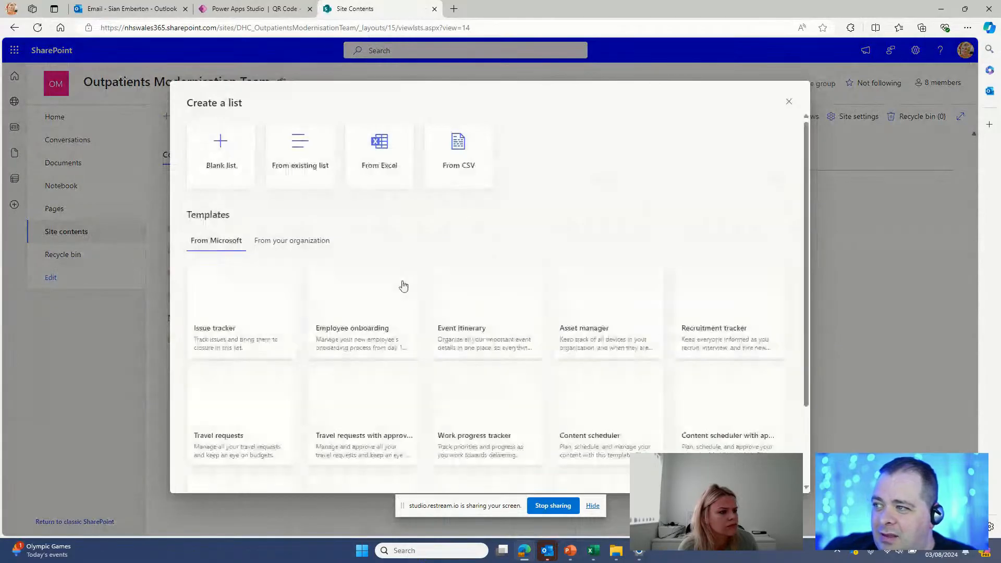
left_click(228, 167)
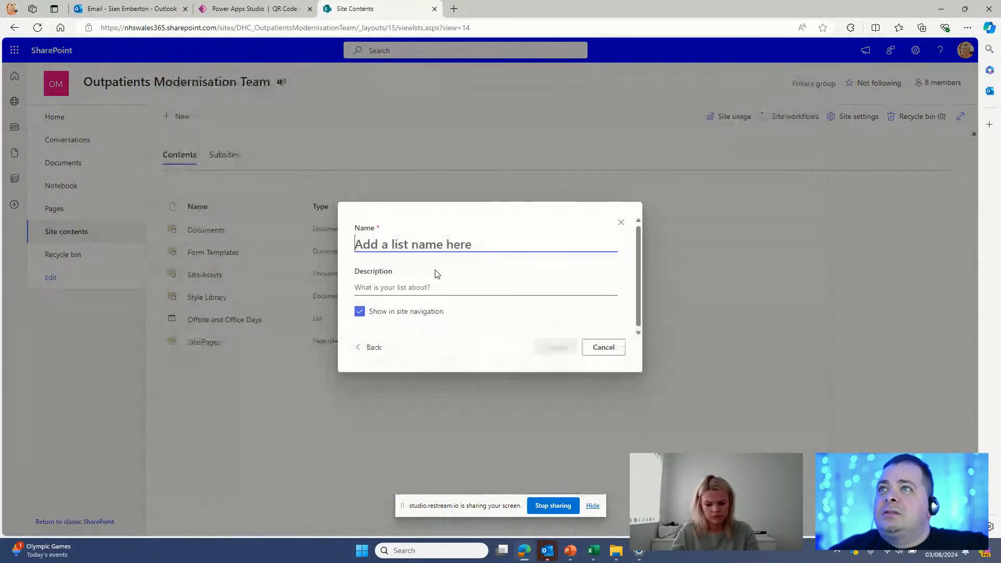
type("App")
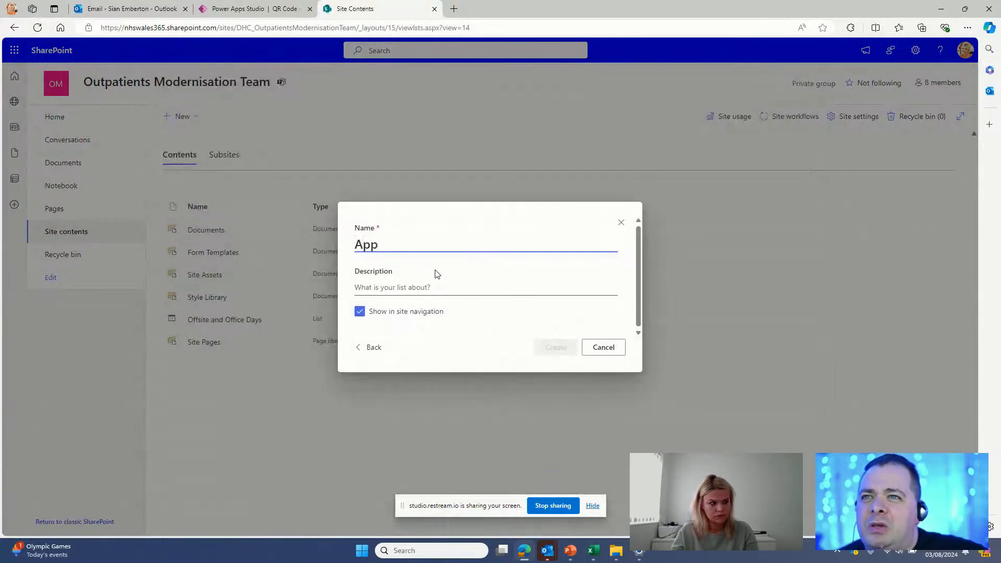
type("User")
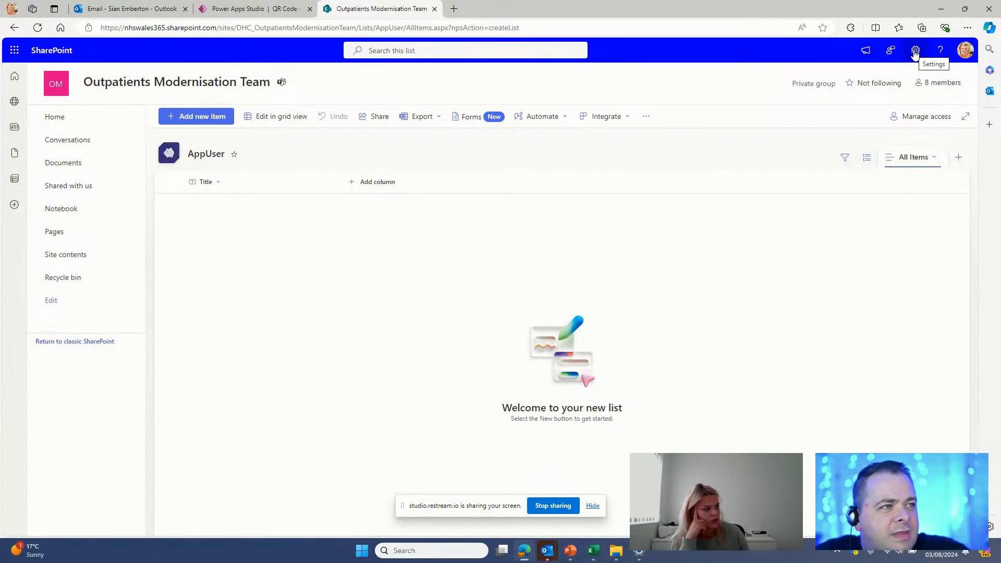
Step: Open the AppUser List settings page from the Settings gear
left_click(915, 53)
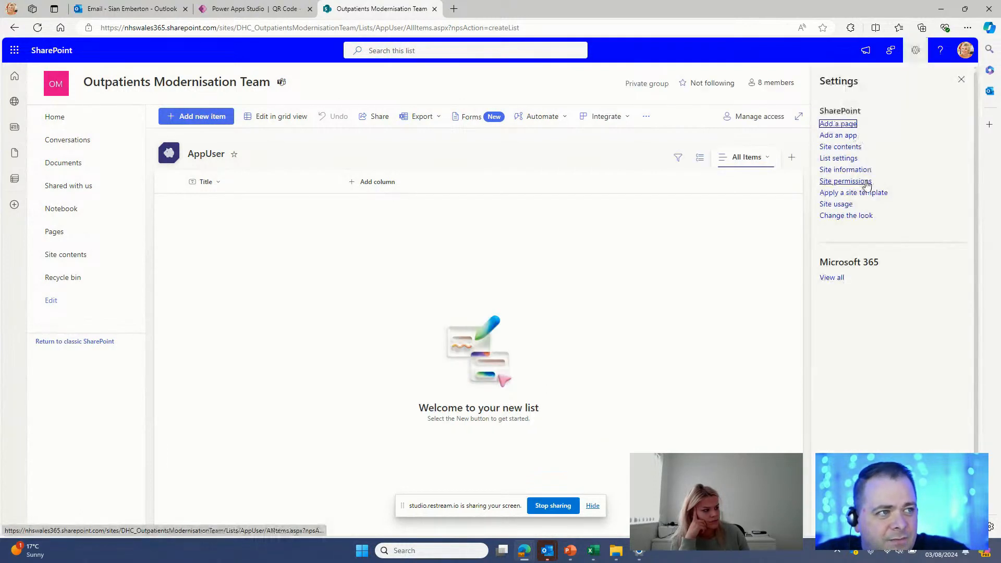
left_click(839, 159)
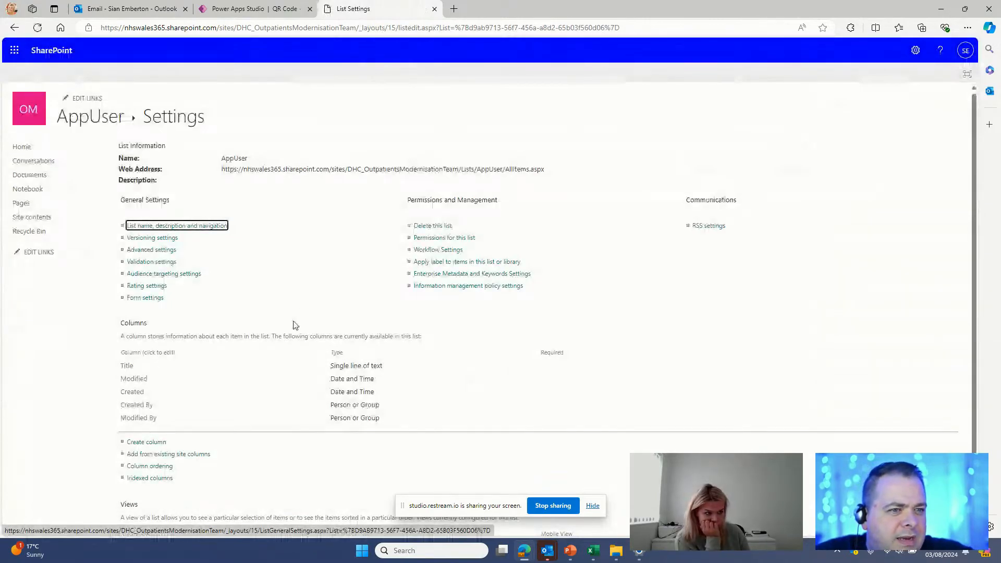
Step: Create an 'Email' column of type Single line of text
scroll(295, 325, "down", 2)
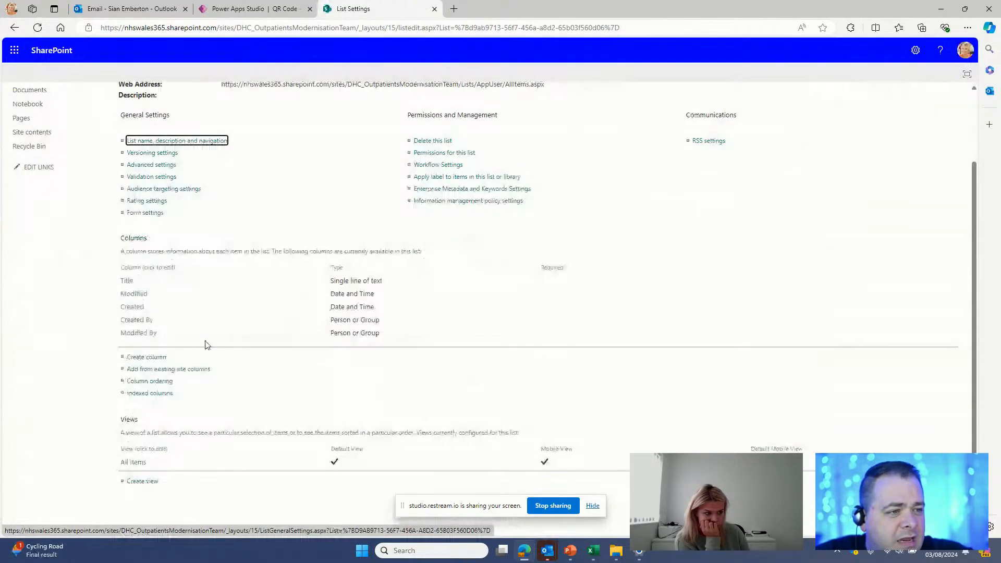
left_click(159, 360)
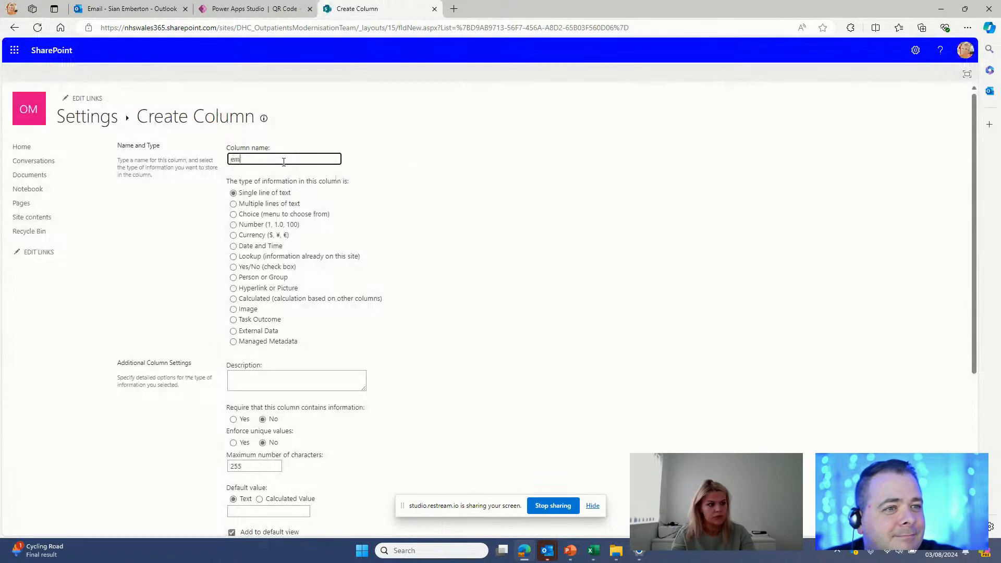
type("Email")
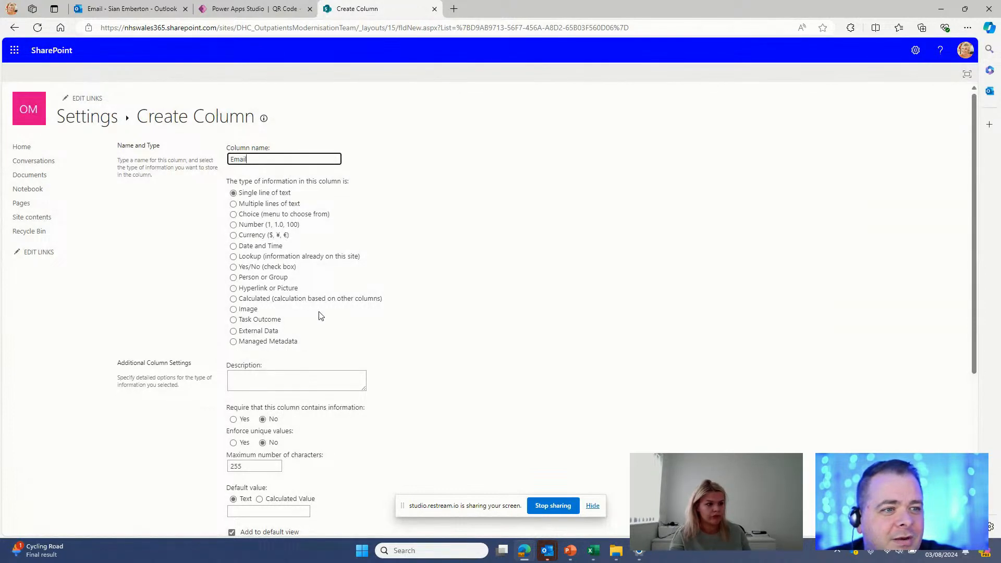
scroll(291, 291, "down", 5)
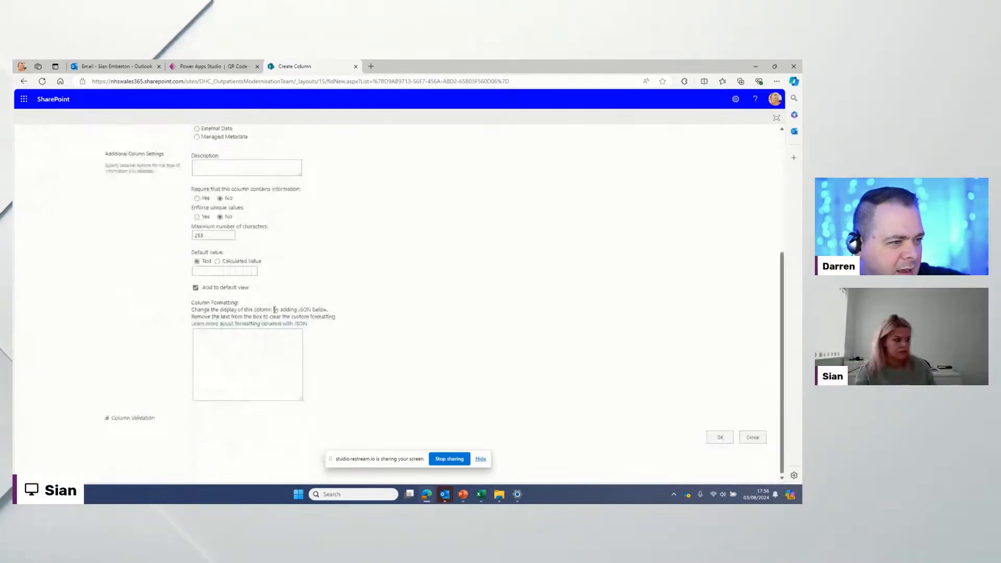
left_click(720, 438)
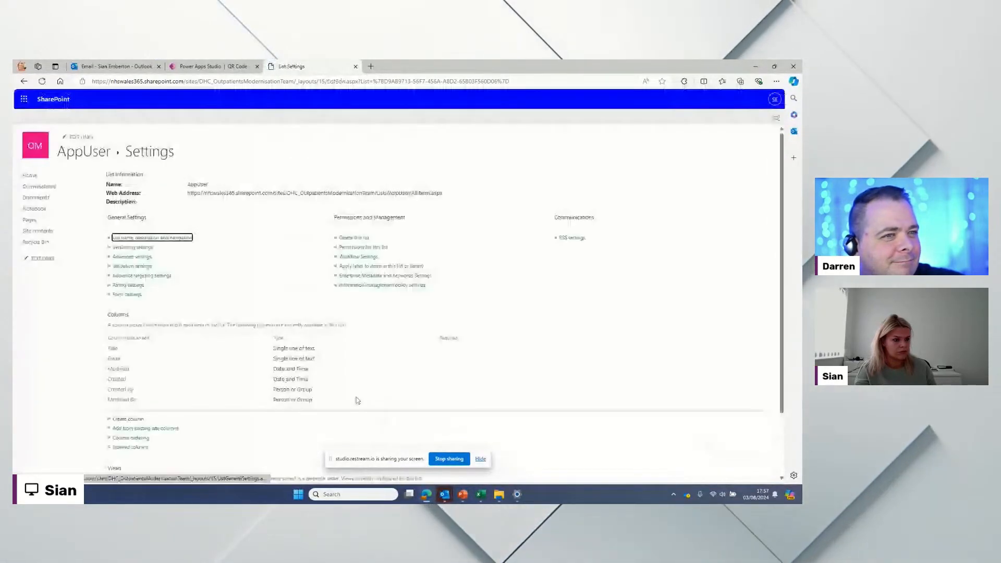
Step: Add 'Password' and 'UserType' columns, both Single line of text
left_click(129, 419)
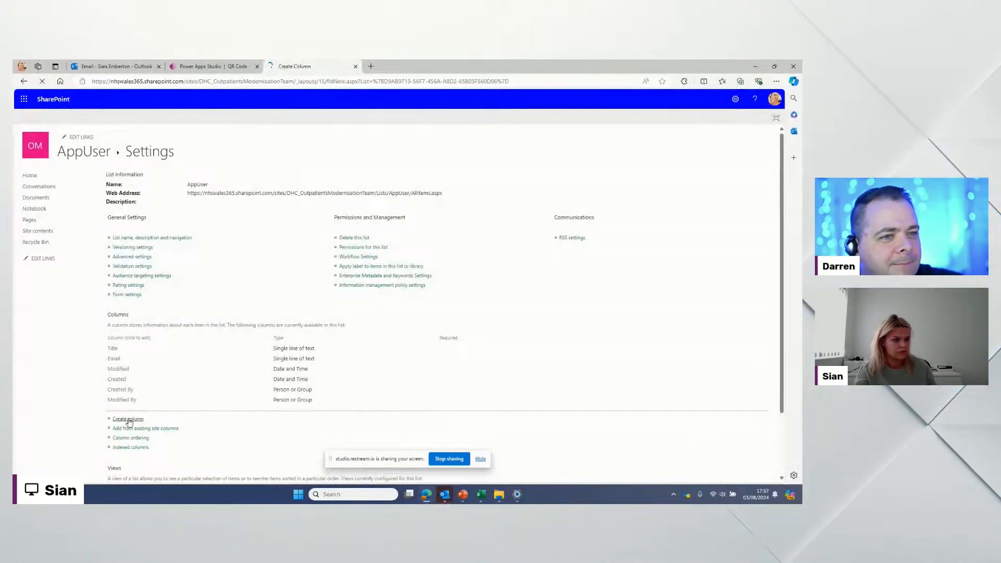
type("Password")
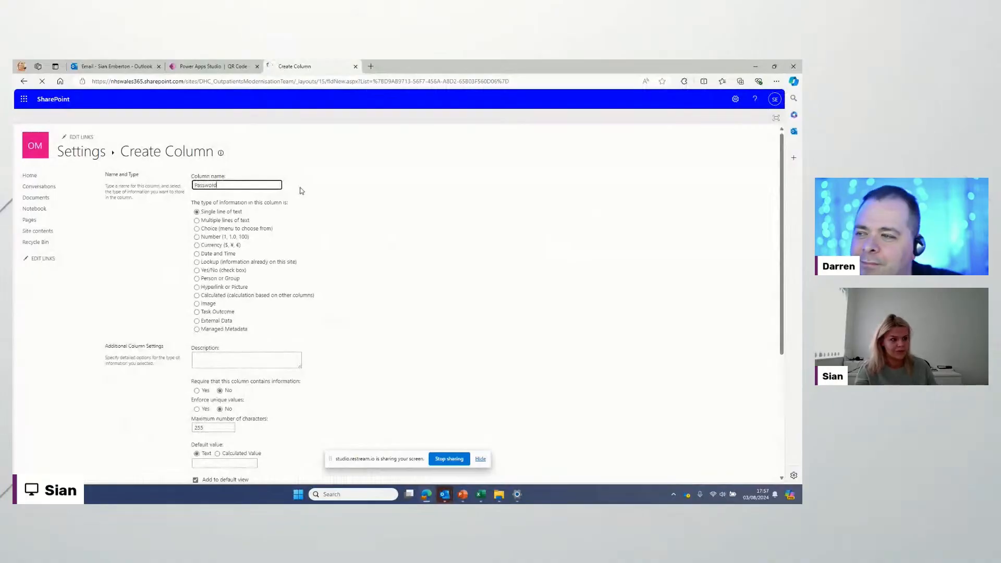
scroll(423, 325, "down", 1)
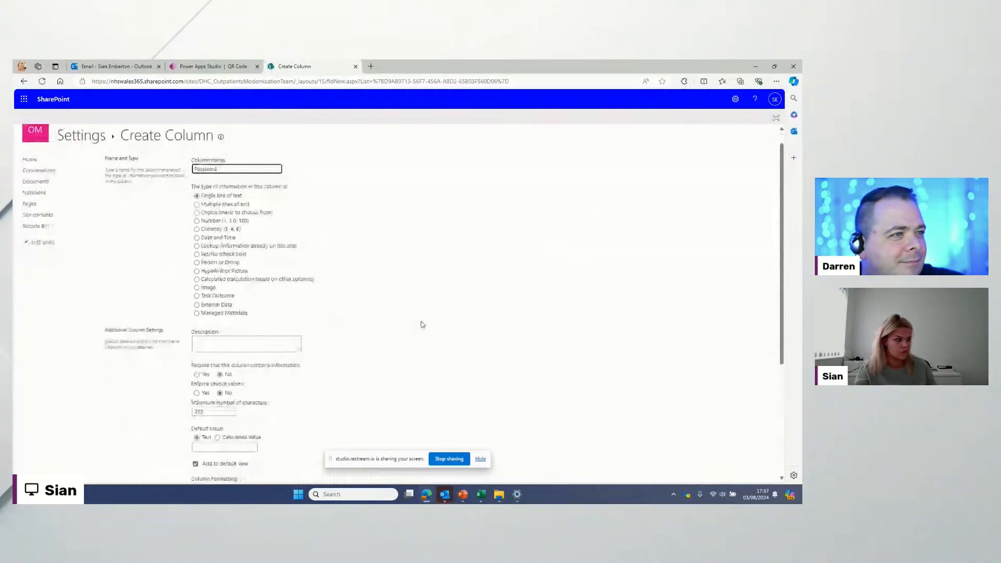
scroll(423, 324, "down", 3)
key("Return")
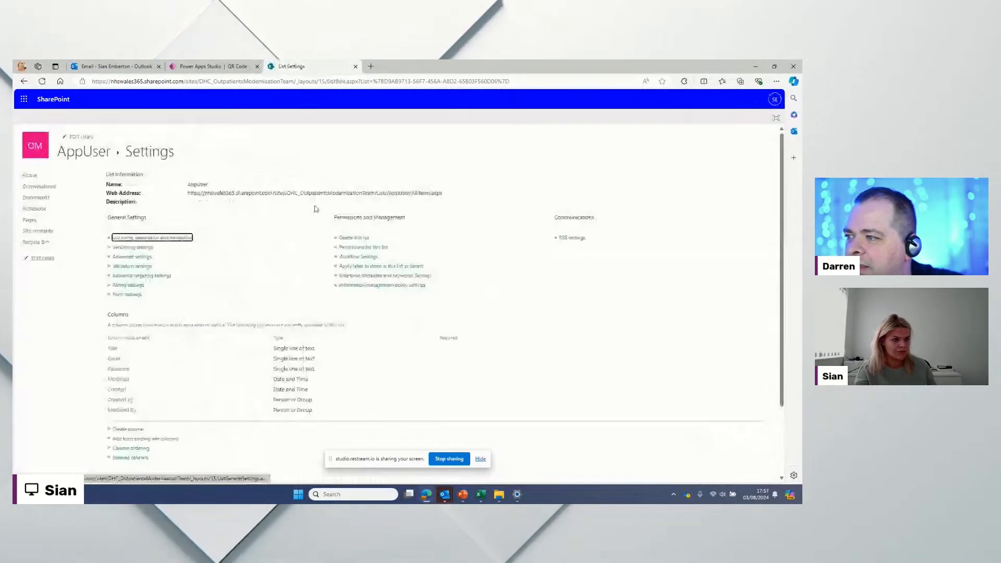
left_click(122, 430)
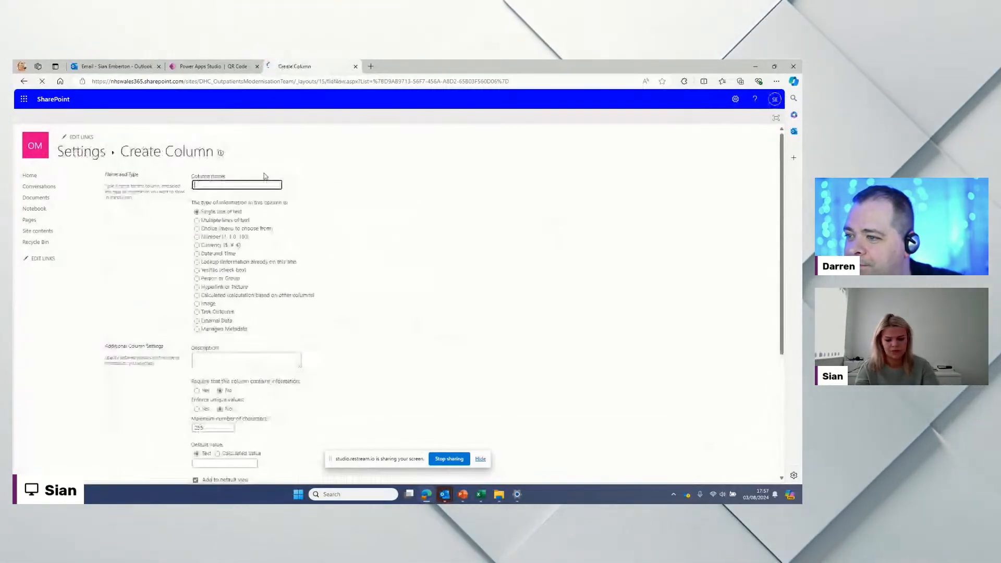
type("UserType")
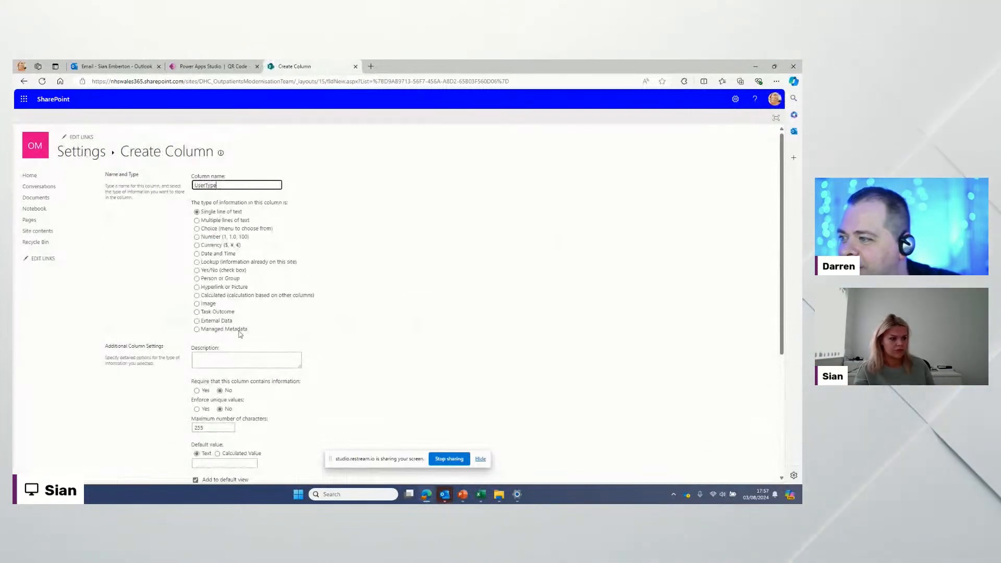
scroll(588, 368, "down", 4)
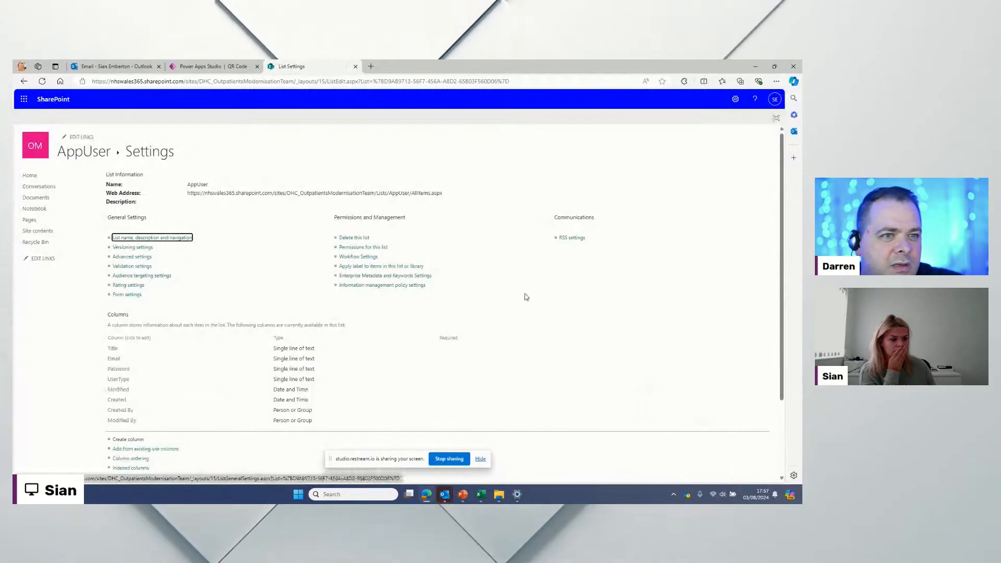
Step: From Site contents, create a blank list 'Prescription' with Show in site navigation unticked
left_click(53, 232)
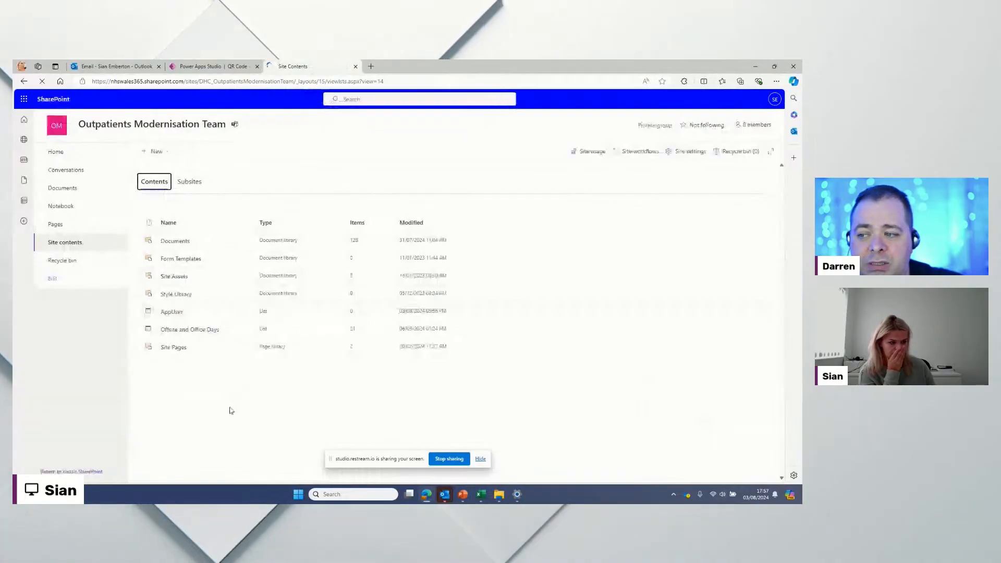
left_click(156, 152)
left_click(163, 165)
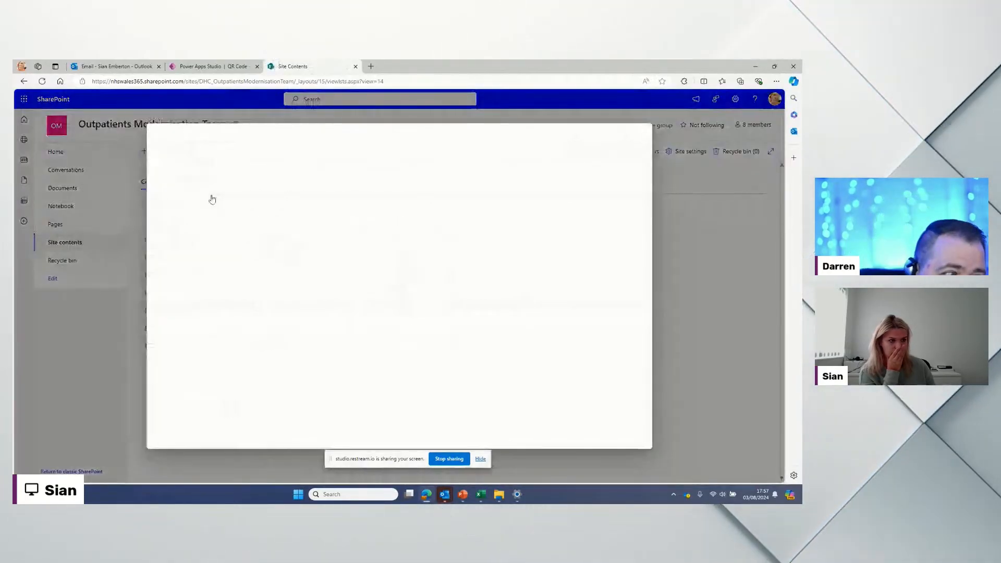
left_click(194, 192)
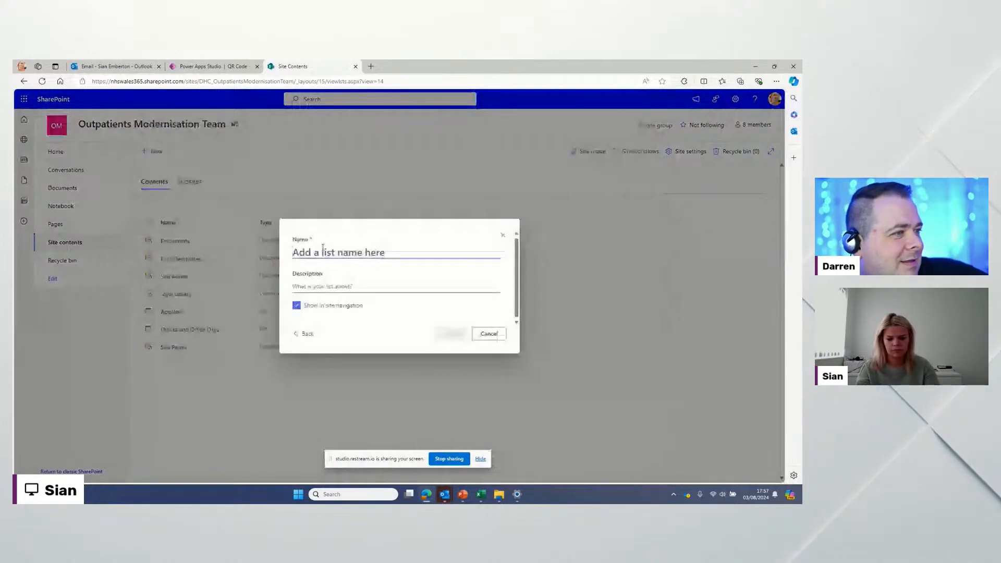
type("Prescription")
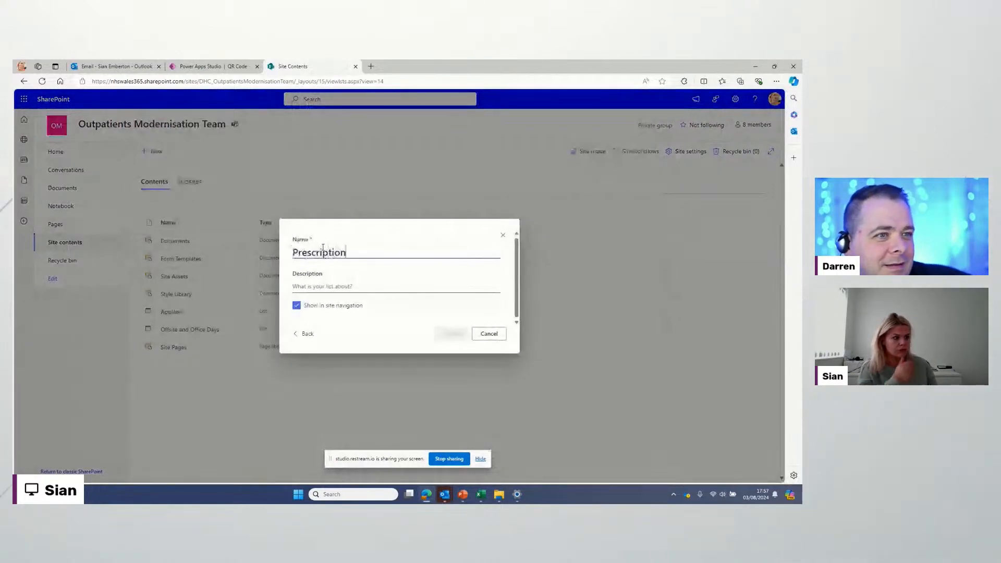
left_click(298, 306)
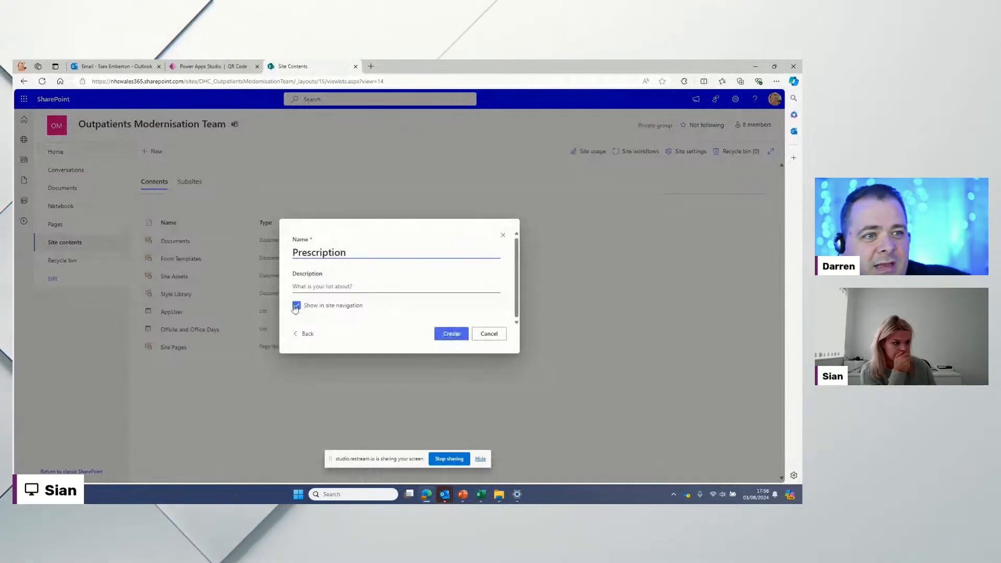
left_click(444, 334)
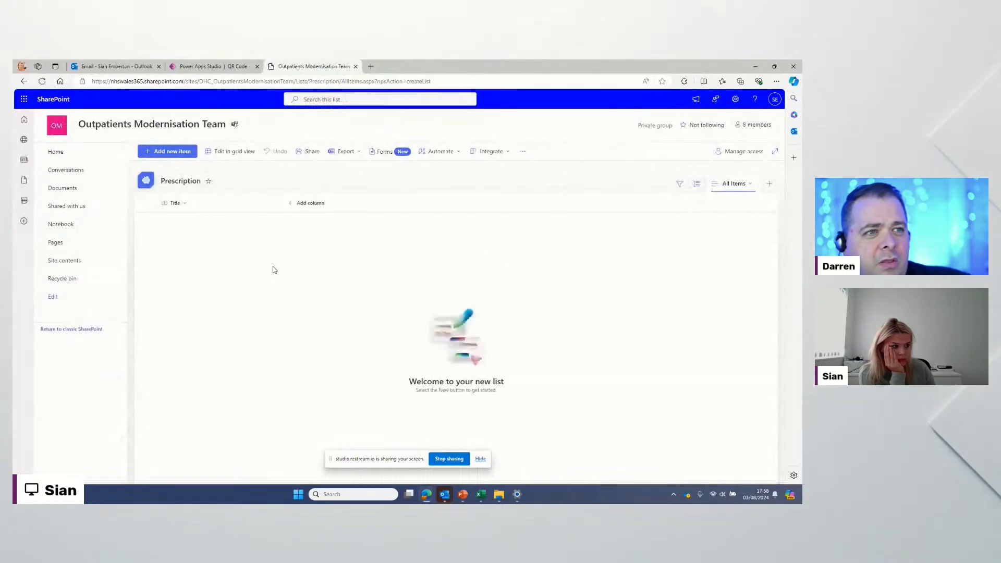
Step: Open the Prescription list's settings from the site settings panel
left_click(736, 100)
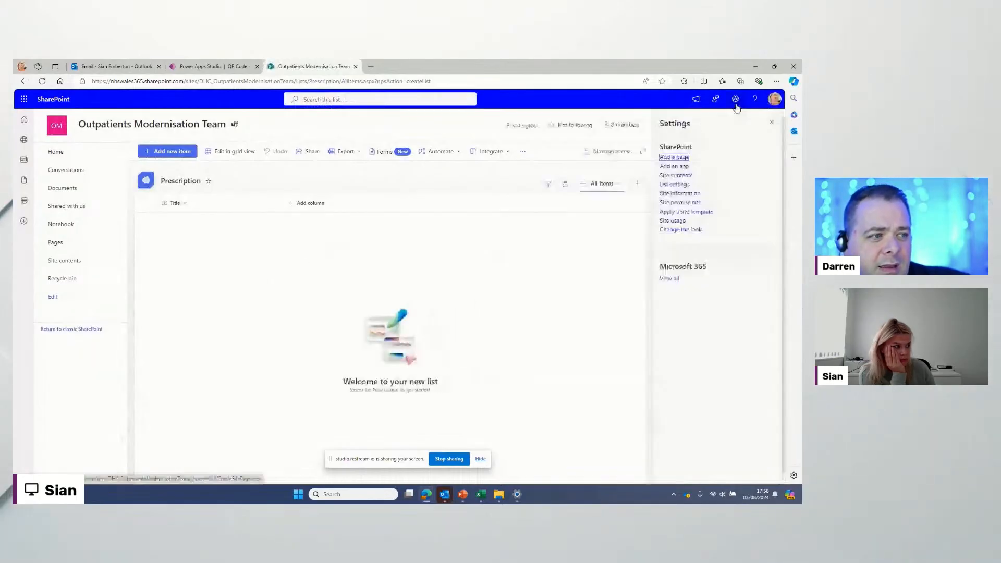
left_click(674, 184)
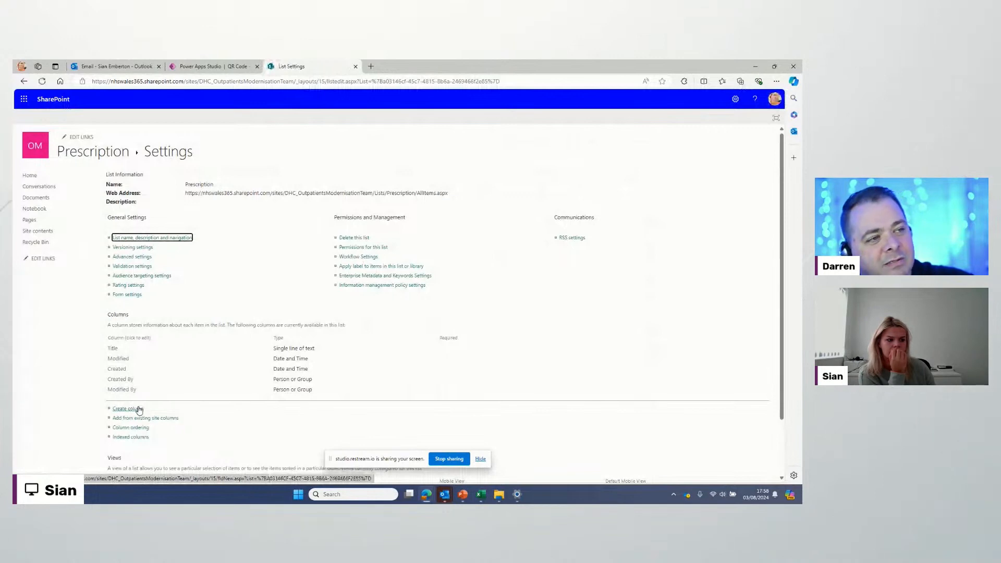
scroll(139, 410, "down", 1)
scroll(139, 410, "down", 1)
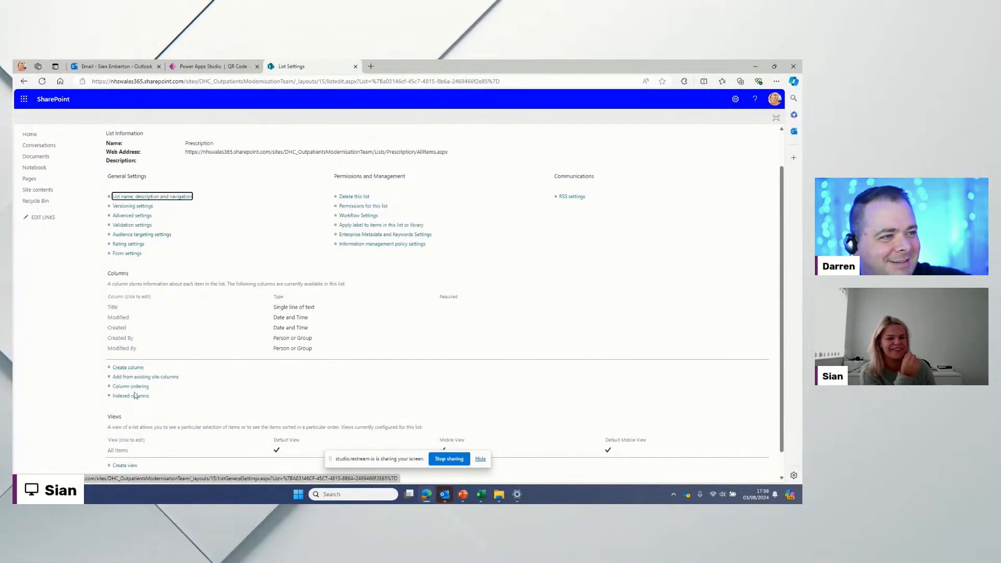
scroll(136, 394, "down", 1)
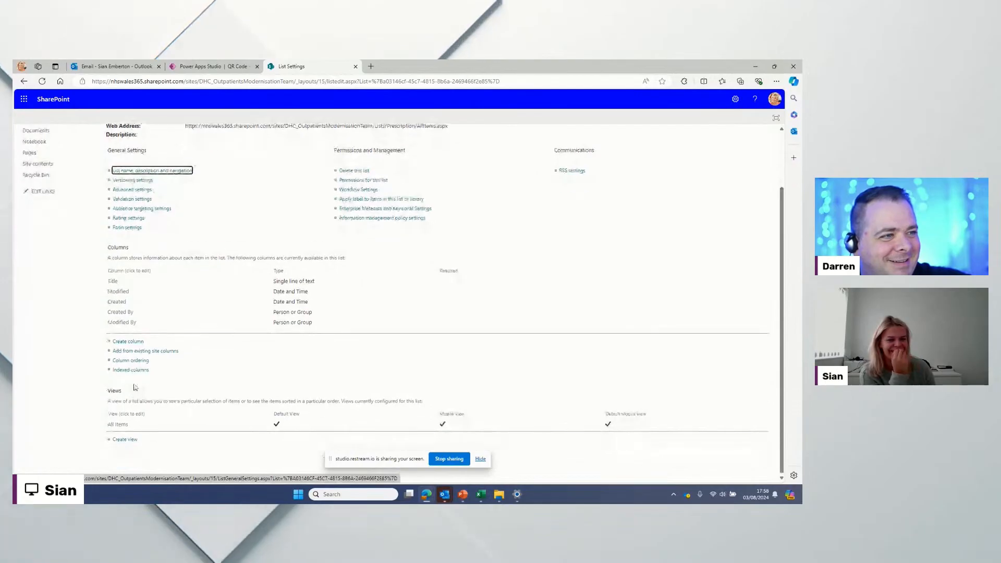
Step: Create a PatientID column of type Number and confirm it with OK
left_click(137, 345)
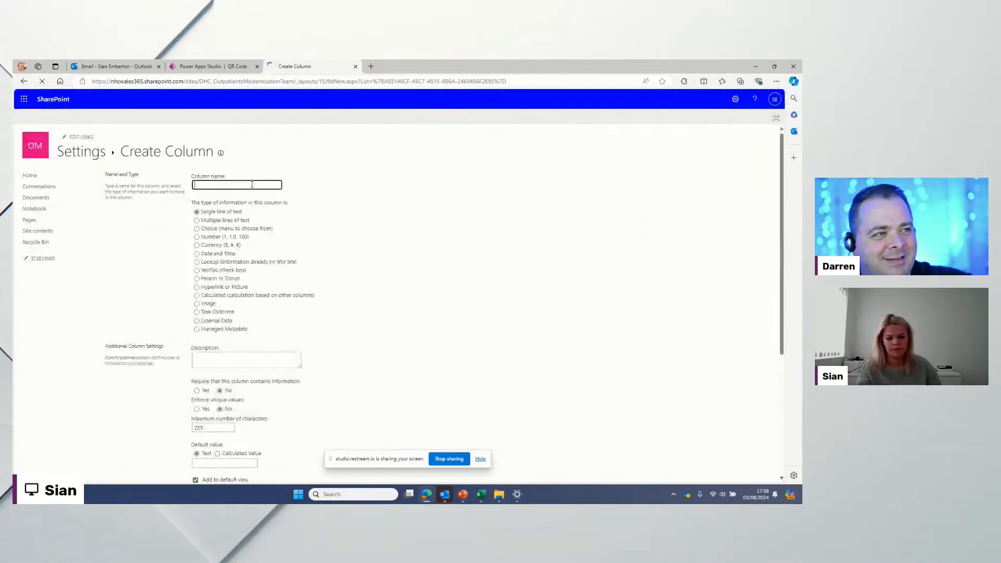
type("Patient")
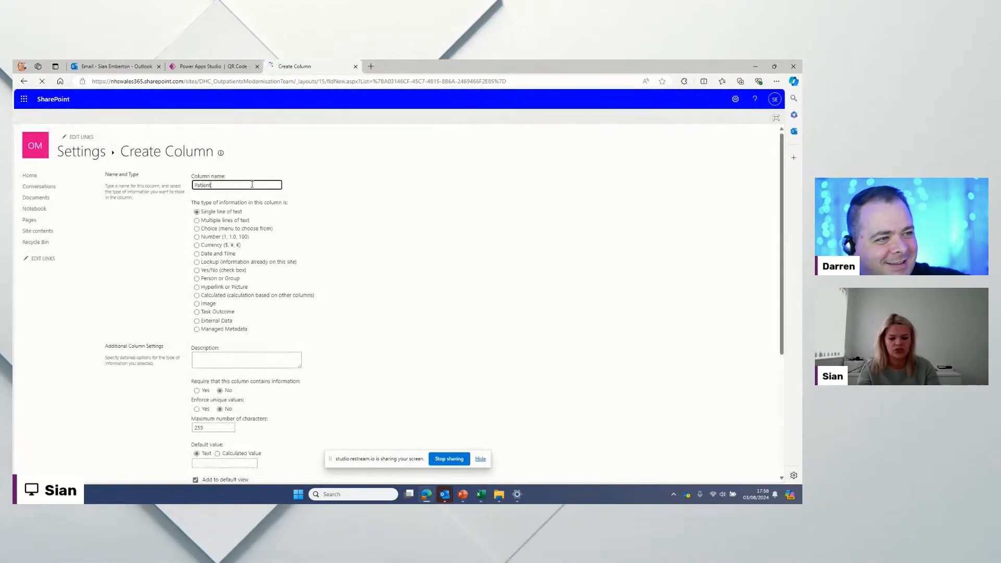
type("ID")
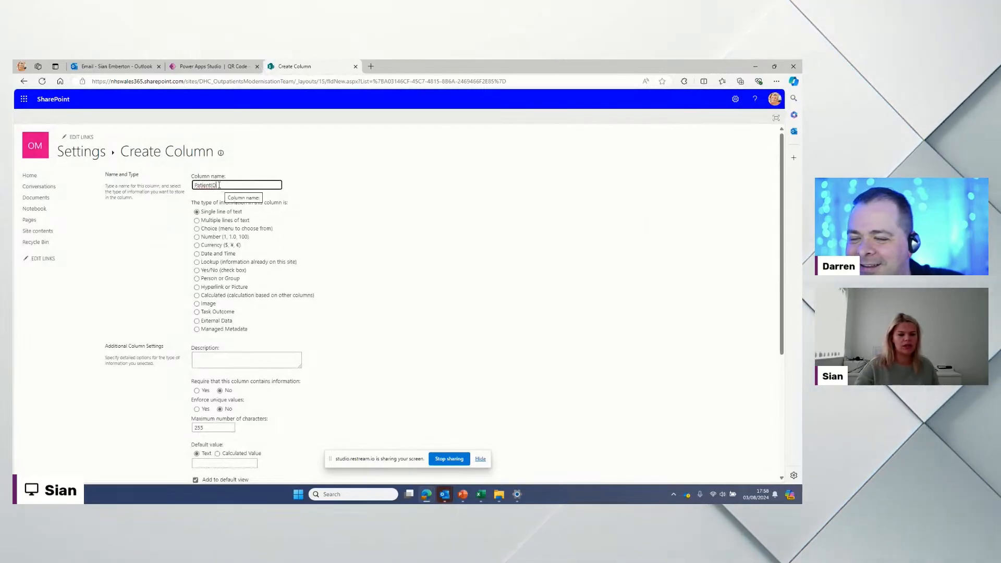
double_click(217, 186)
left_click(219, 193)
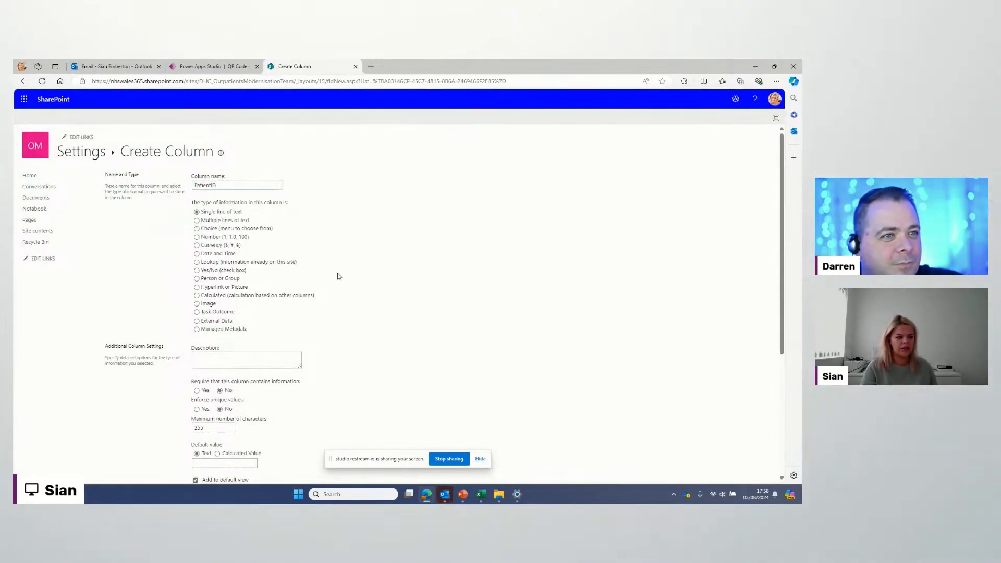
scroll(586, 386, "down", 3)
scroll(586, 386, "up", 3)
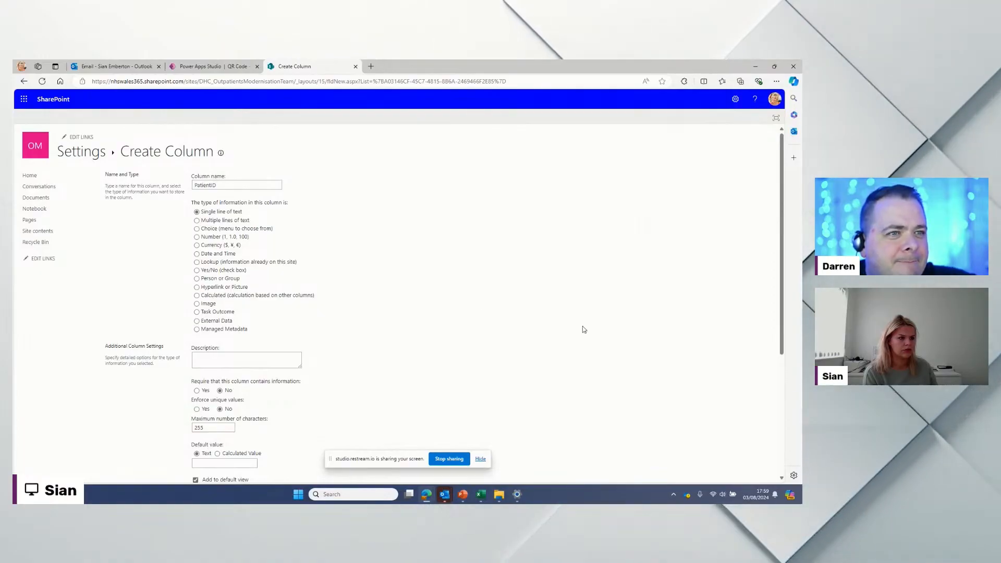
scroll(662, 351, "down", 4)
scroll(574, 326, "up", 5)
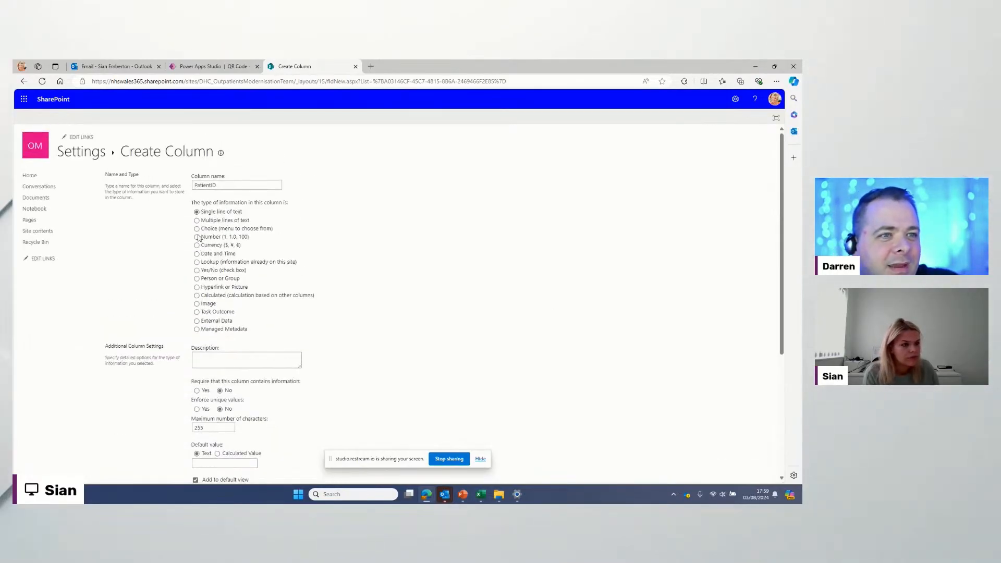
scroll(608, 340, "down", 4)
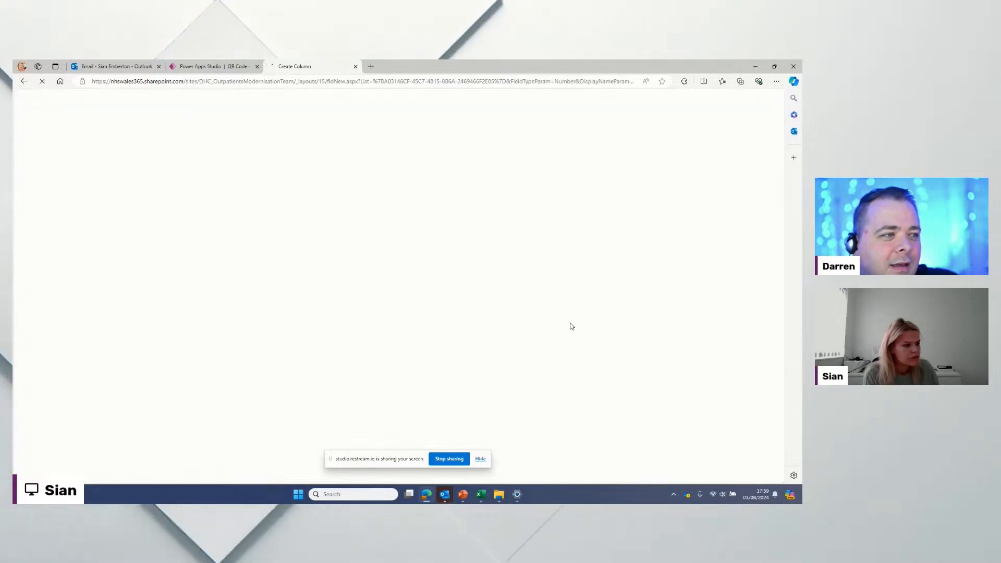
scroll(579, 331, "down", 5)
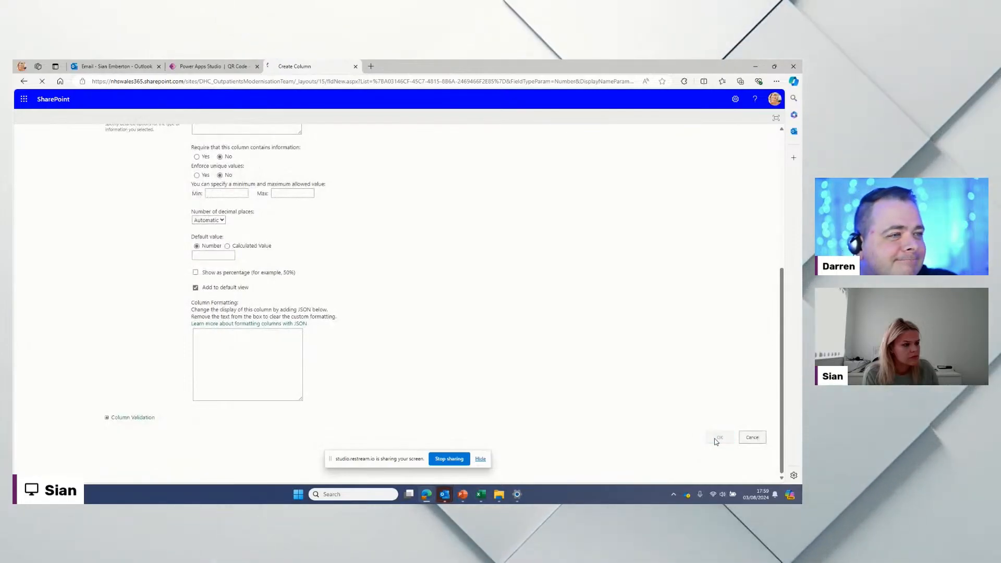
left_click(717, 440)
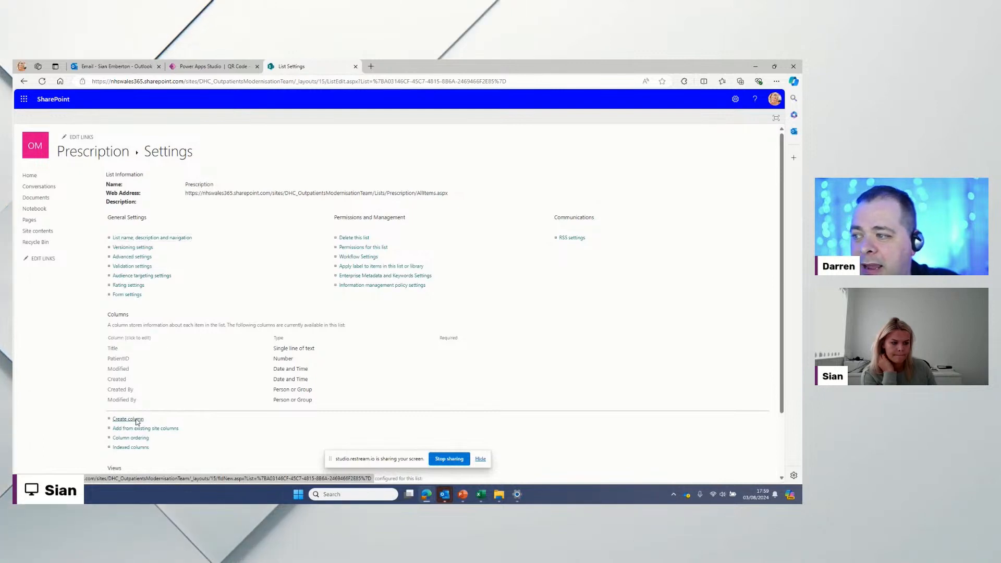
Step: Add a DoctorID Number column and a Drug single-line text column
left_click(137, 420)
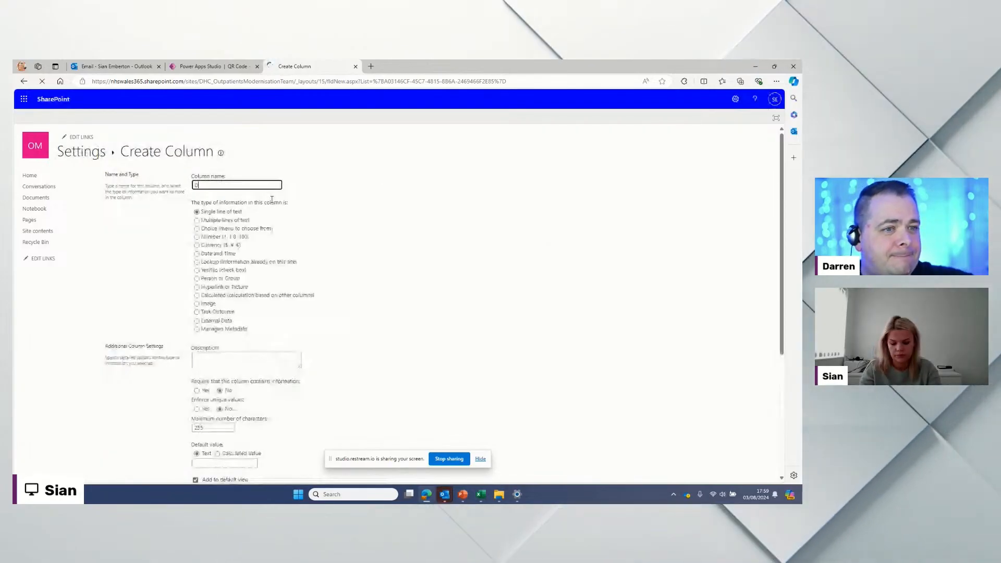
type("DoctorID")
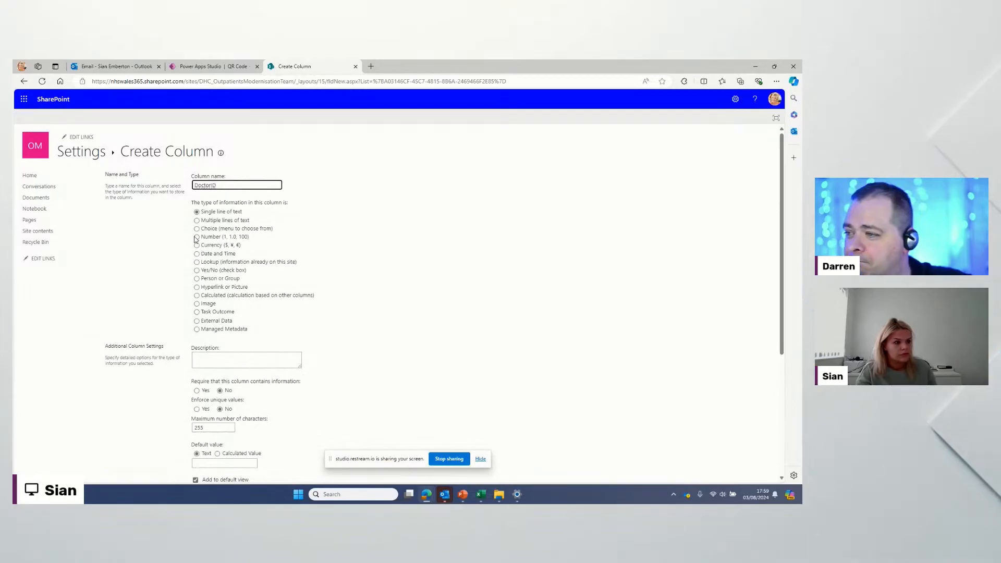
scroll(523, 350, "down", 4)
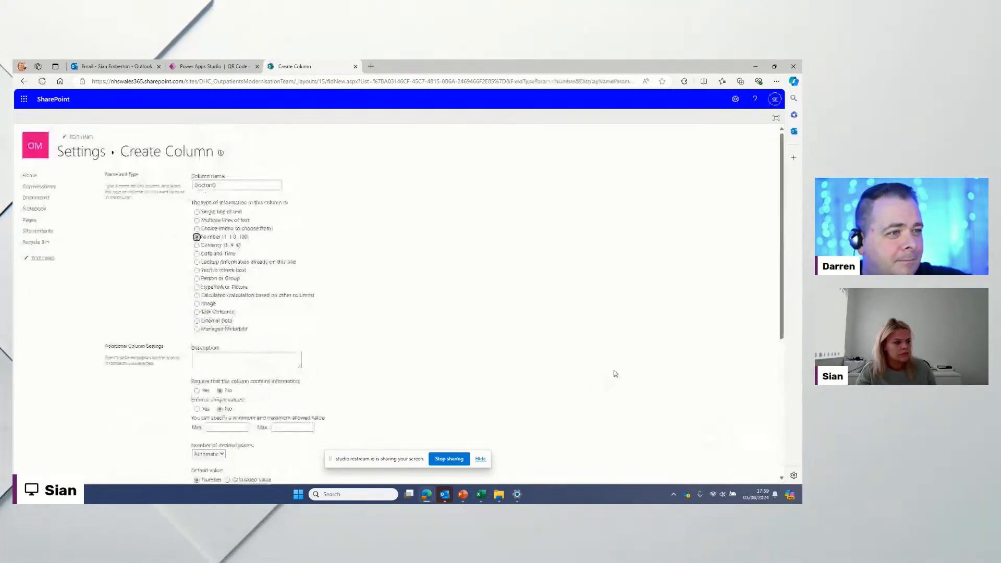
scroll(615, 373, "down", 5)
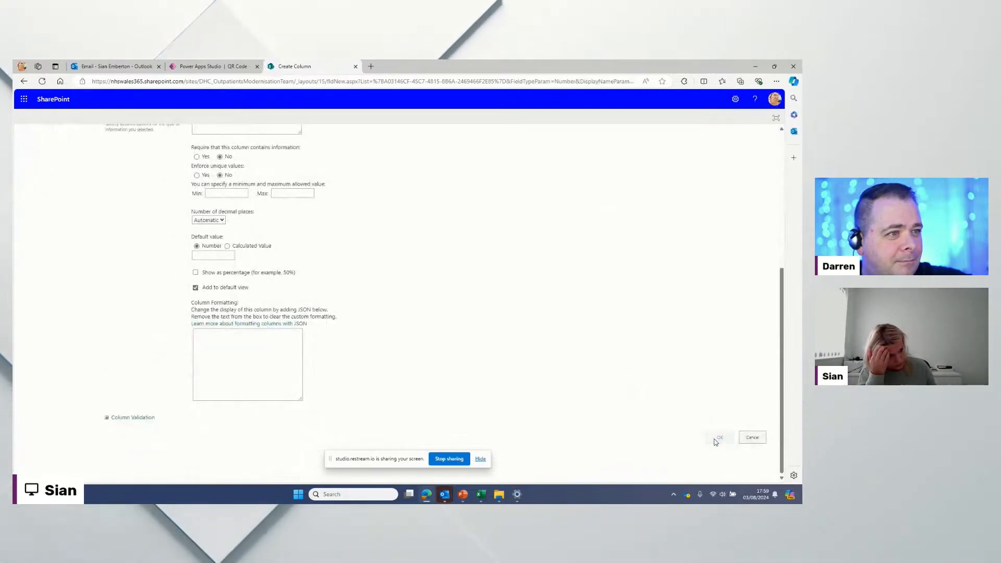
left_click(717, 438)
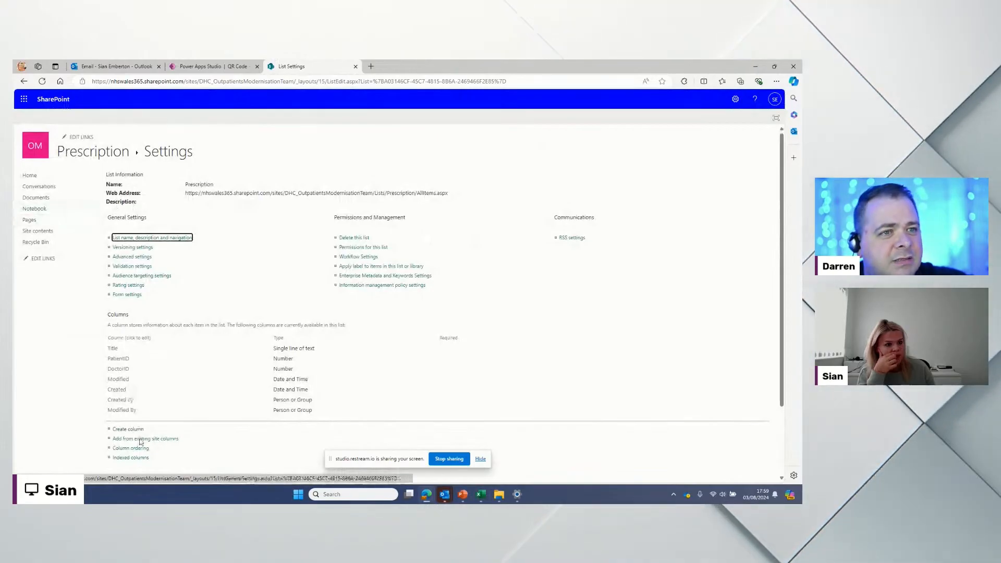
left_click(128, 429)
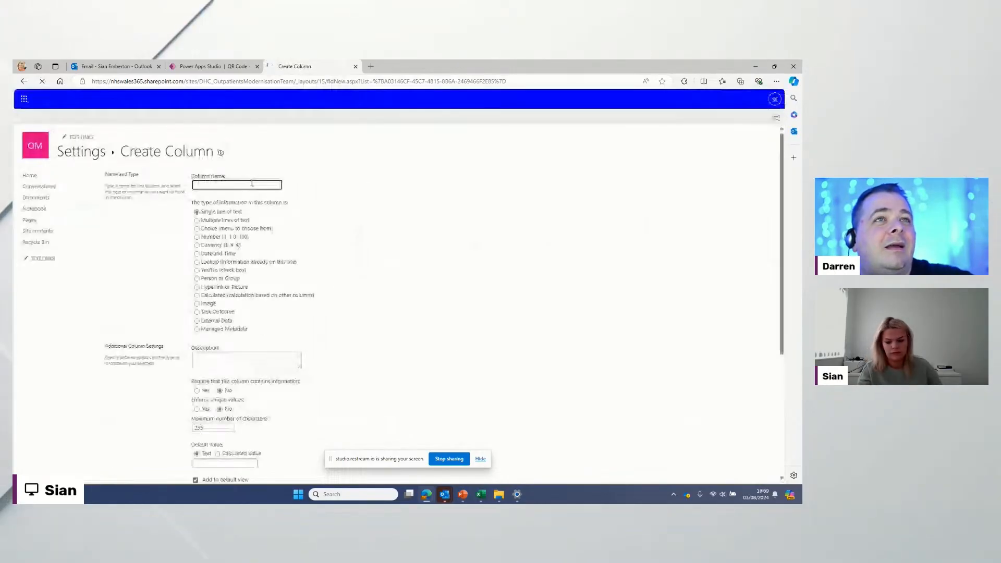
type("Drug")
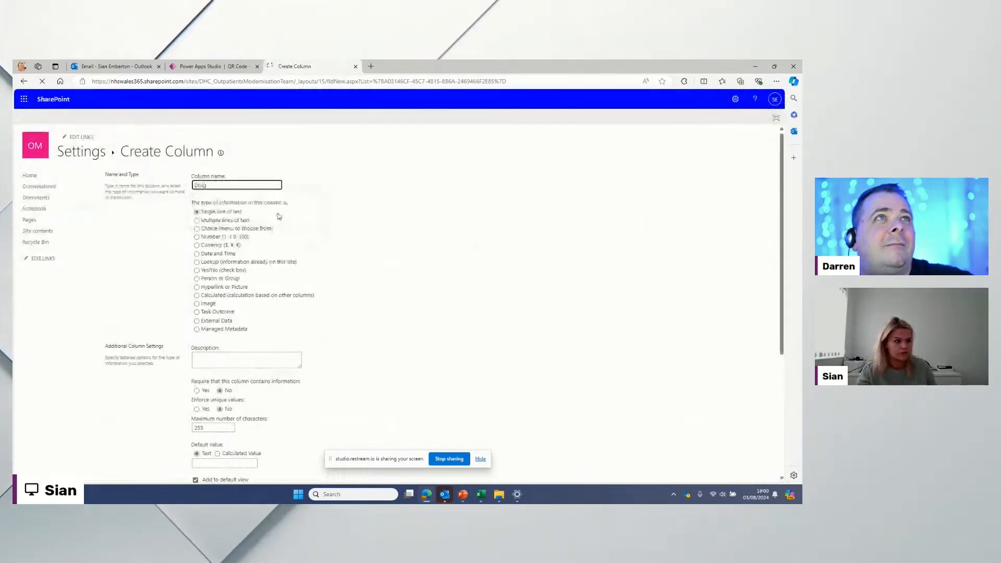
scroll(297, 241, "down", 4)
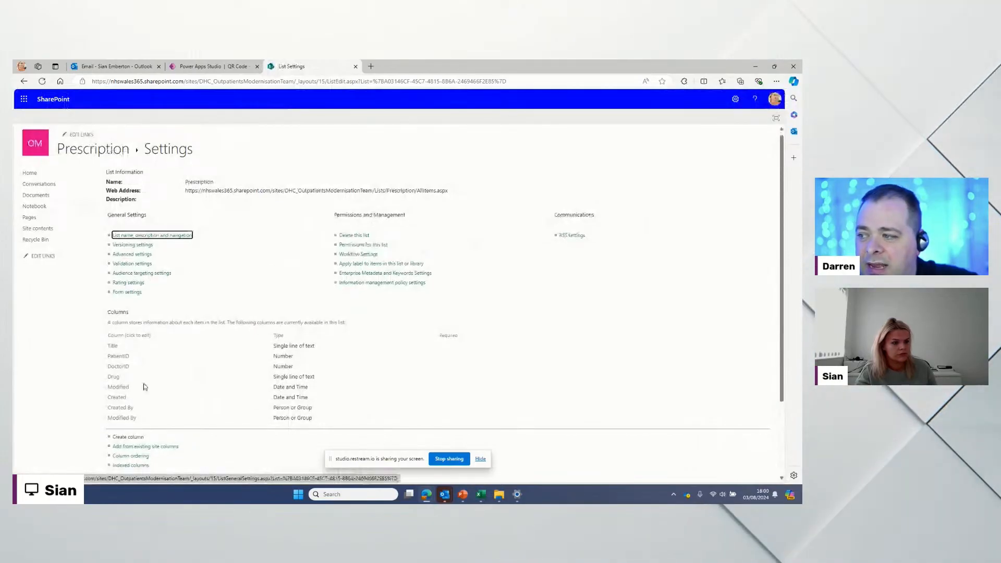
scroll(143, 396, "down", 1)
Step: Add DateIssued and StartDate as Date and Time columns
left_click(139, 399)
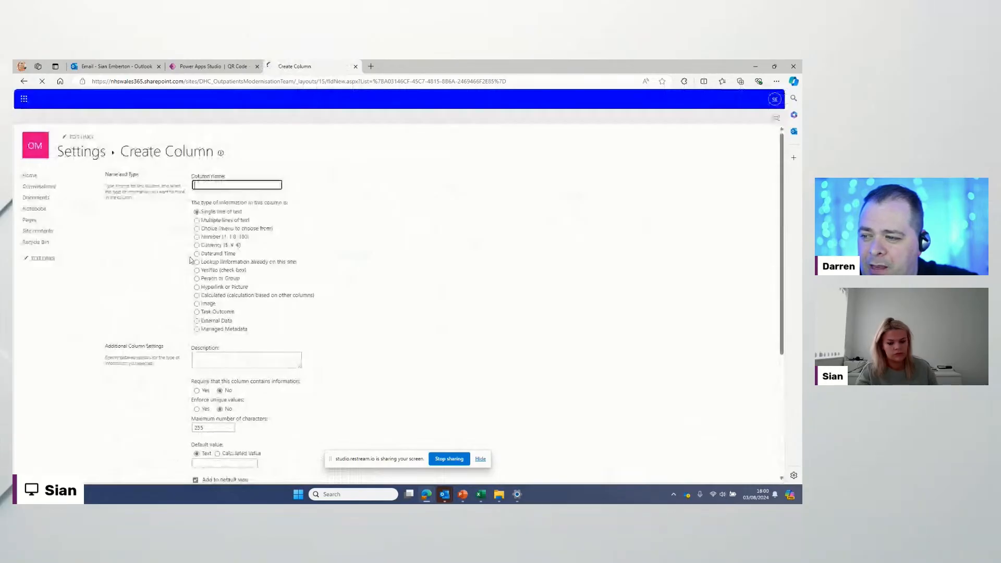
type("Date")
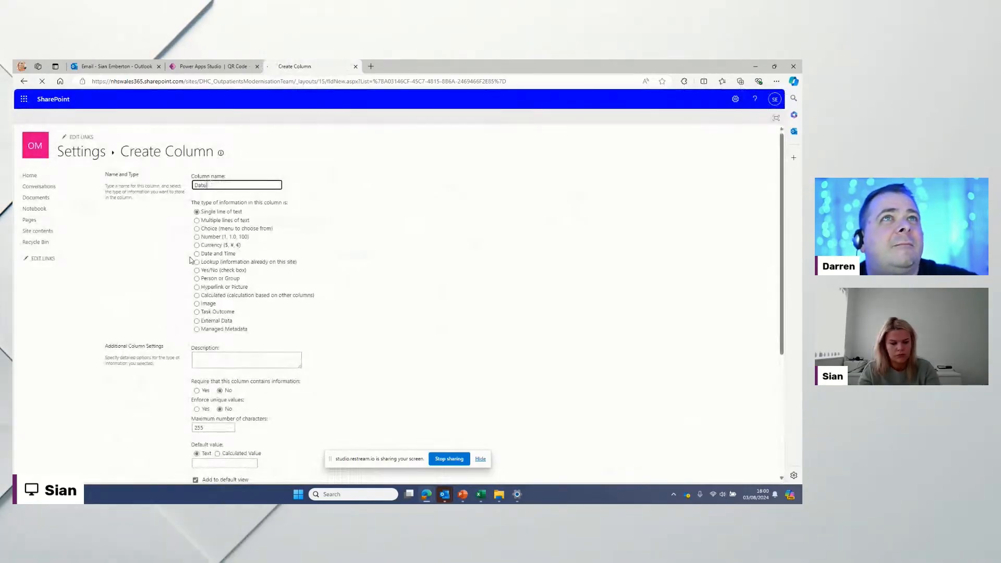
type("Issued")
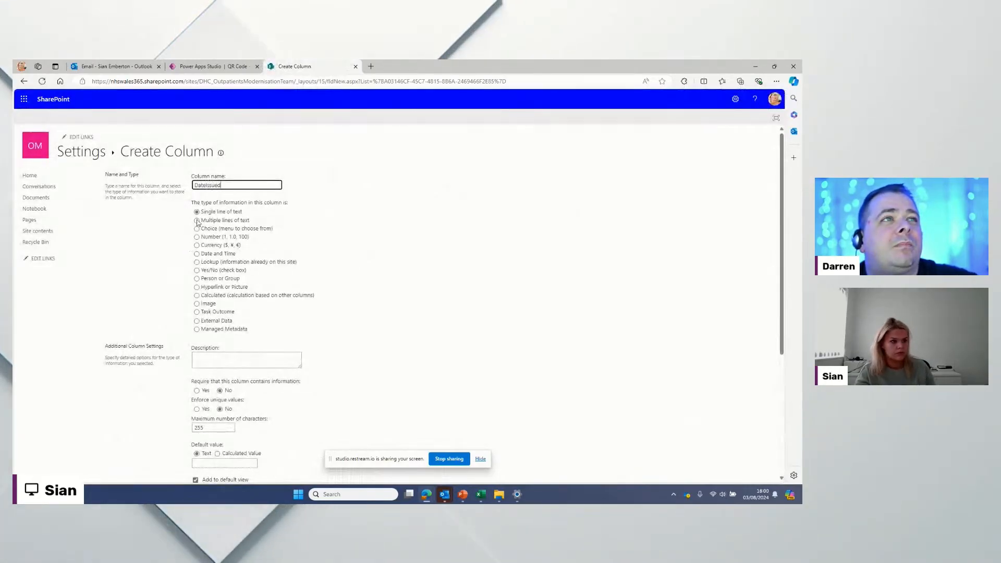
left_click(196, 253)
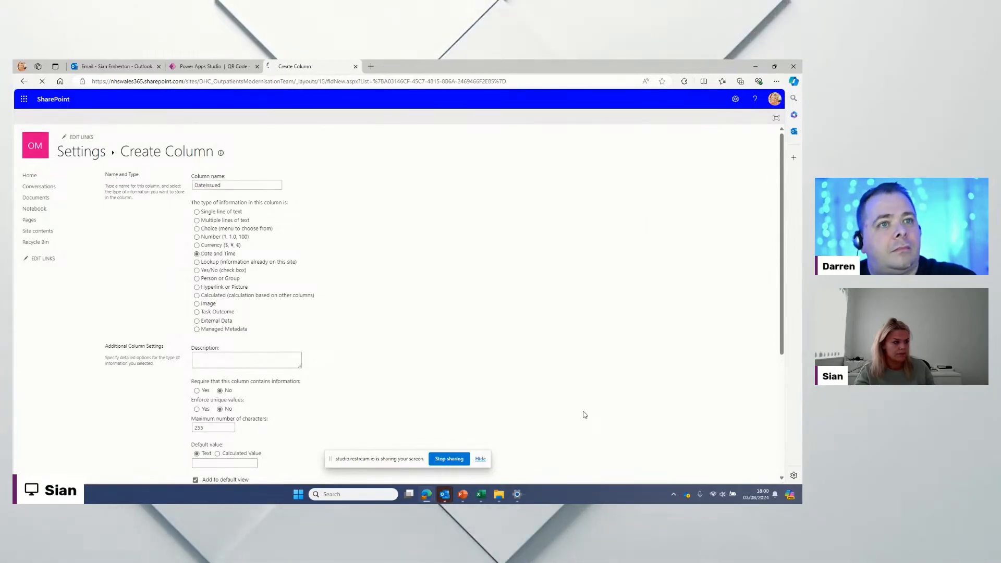
scroll(584, 414, "down", 4)
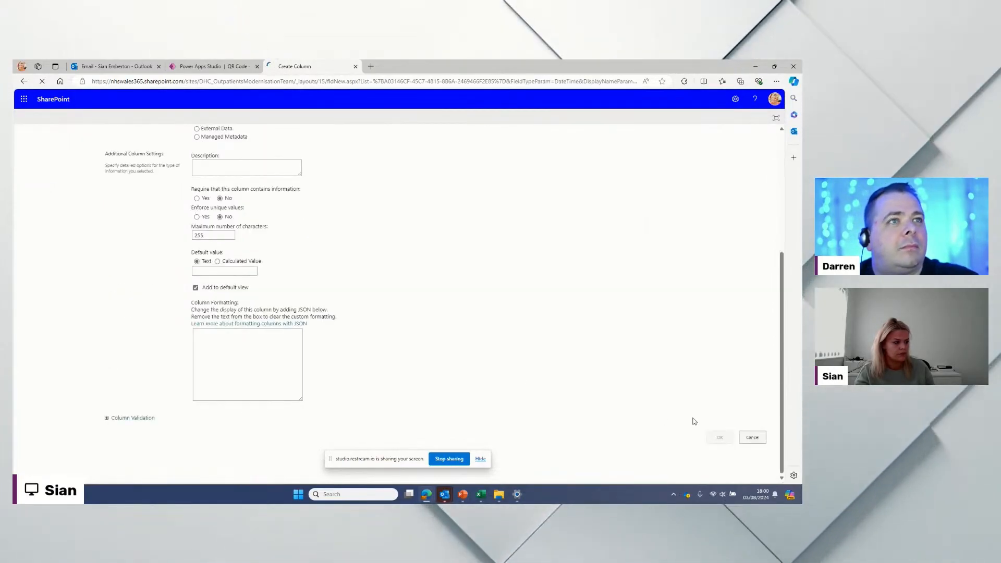
scroll(693, 418, "down", 5)
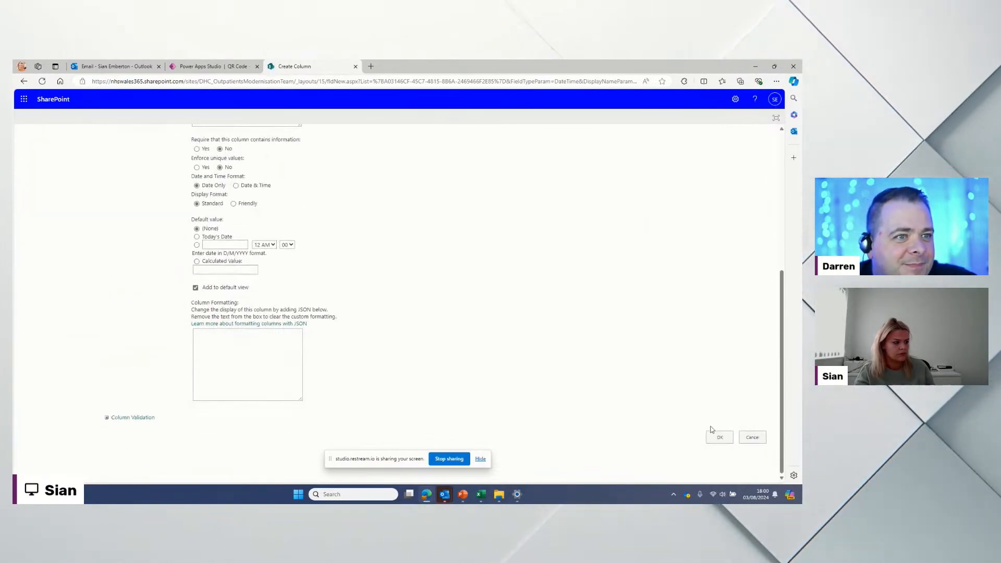
left_click(718, 437)
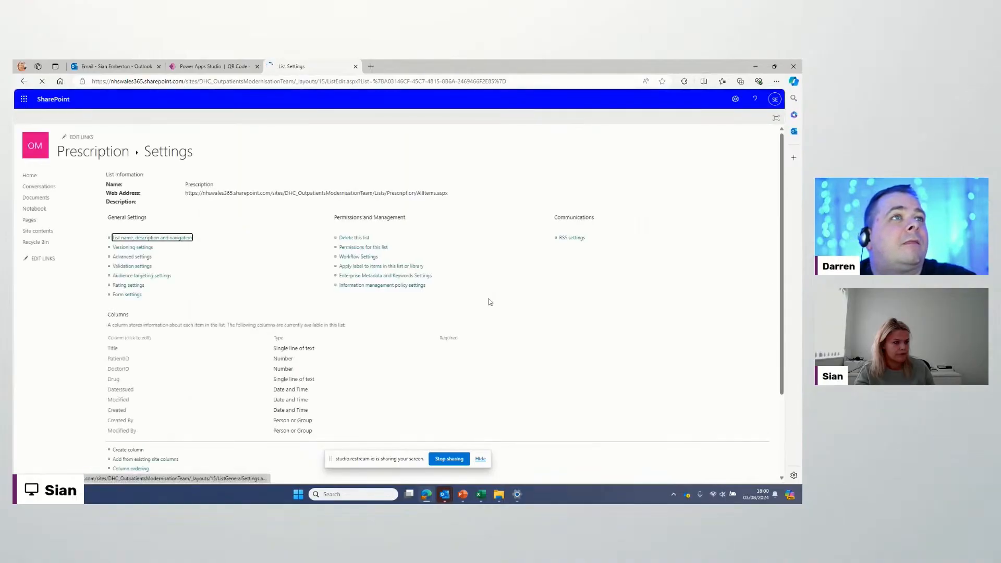
scroll(219, 378, "down", 2)
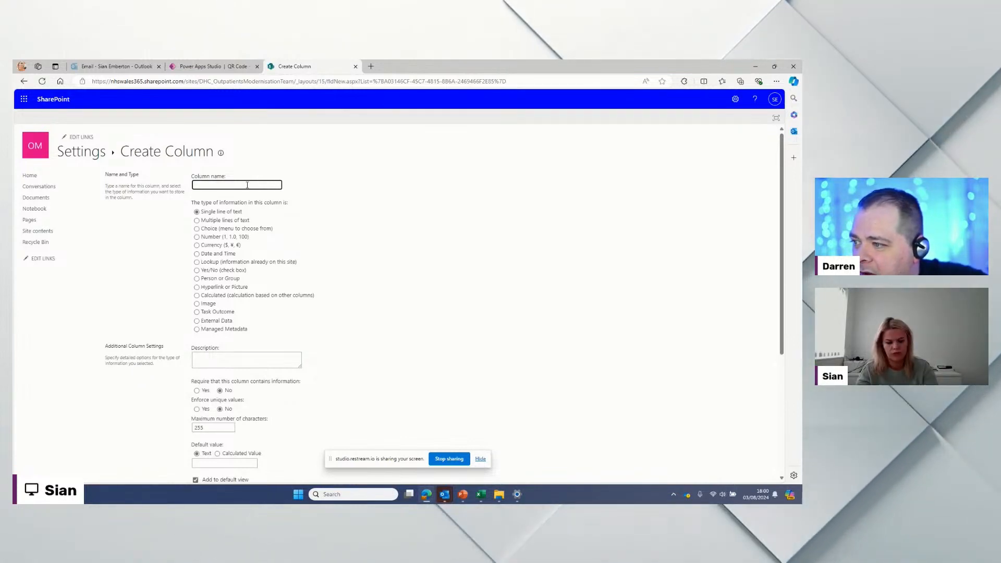
left_click(247, 185)
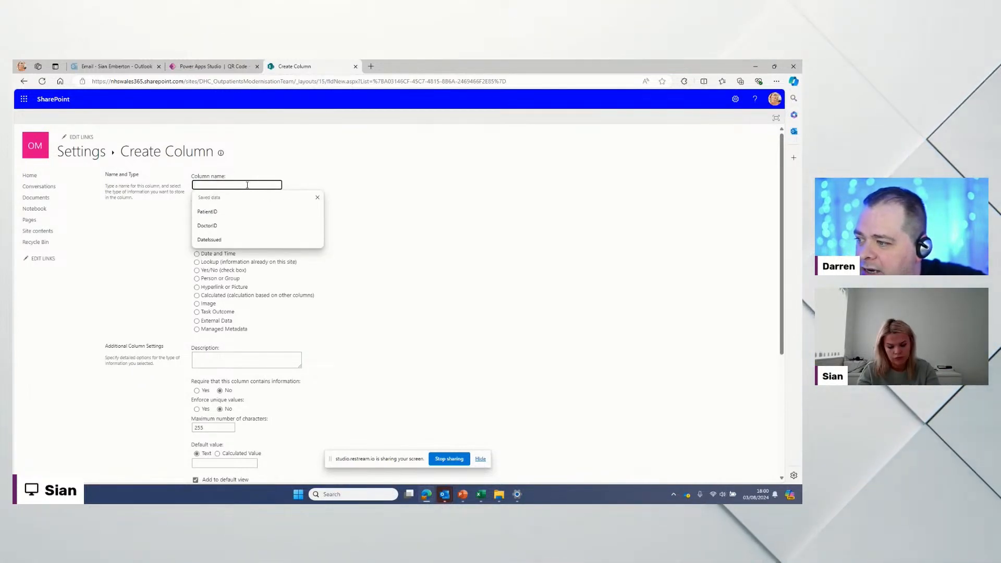
type("StartDate")
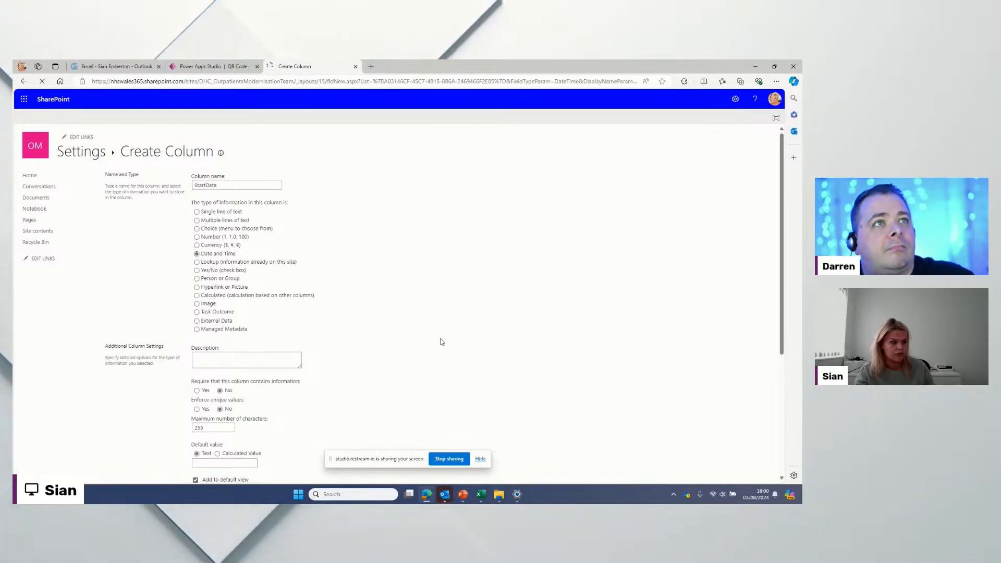
scroll(440, 342, "down", 5)
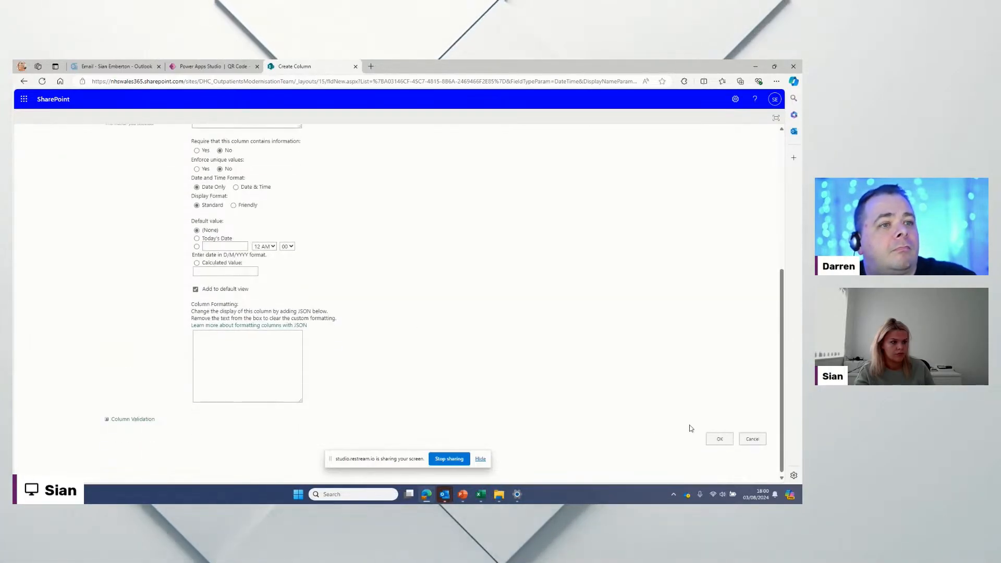
left_click(727, 440)
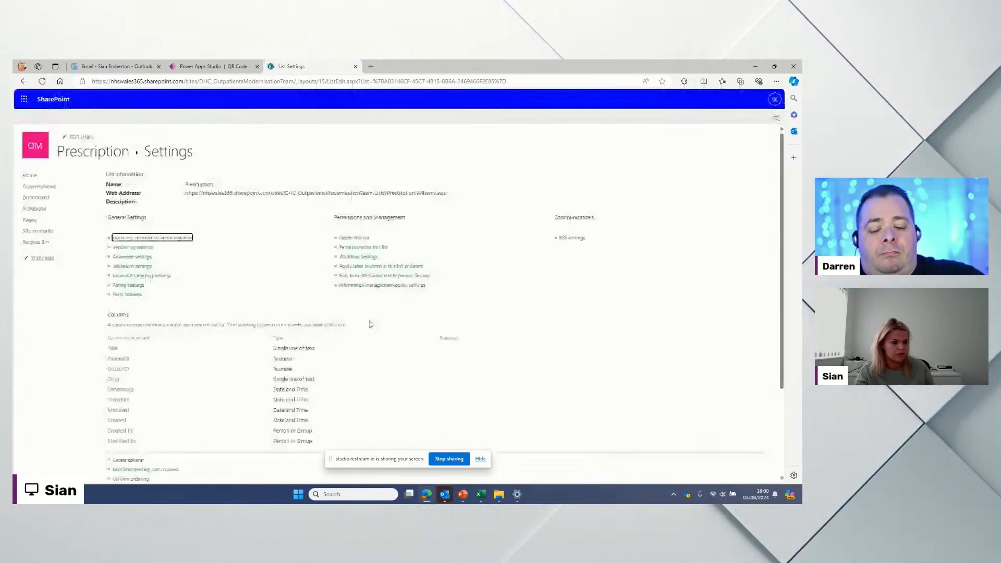
scroll(127, 353, "down", 3)
Step: Finish creating the EndDate Date and Time column
left_click(128, 341)
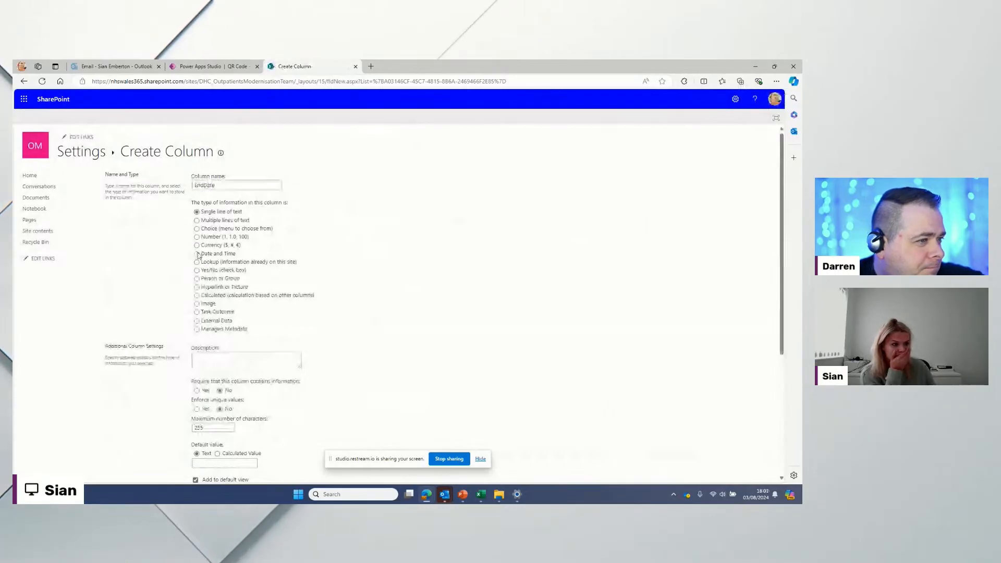
scroll(532, 365, "down", 4)
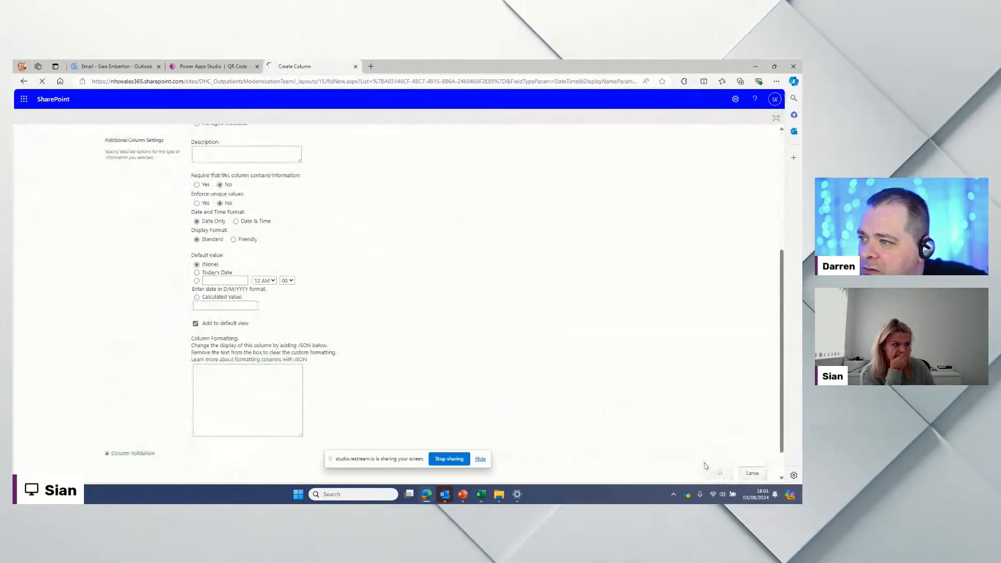
left_click(718, 472)
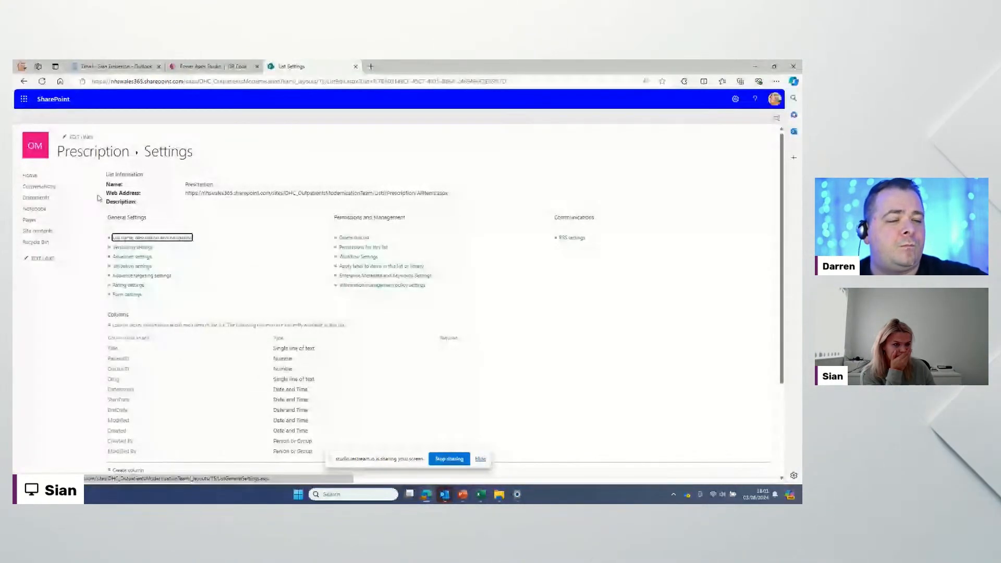
Step: Add IssuesTotal and a second issues count as Number columns
scroll(124, 339, "down", 2)
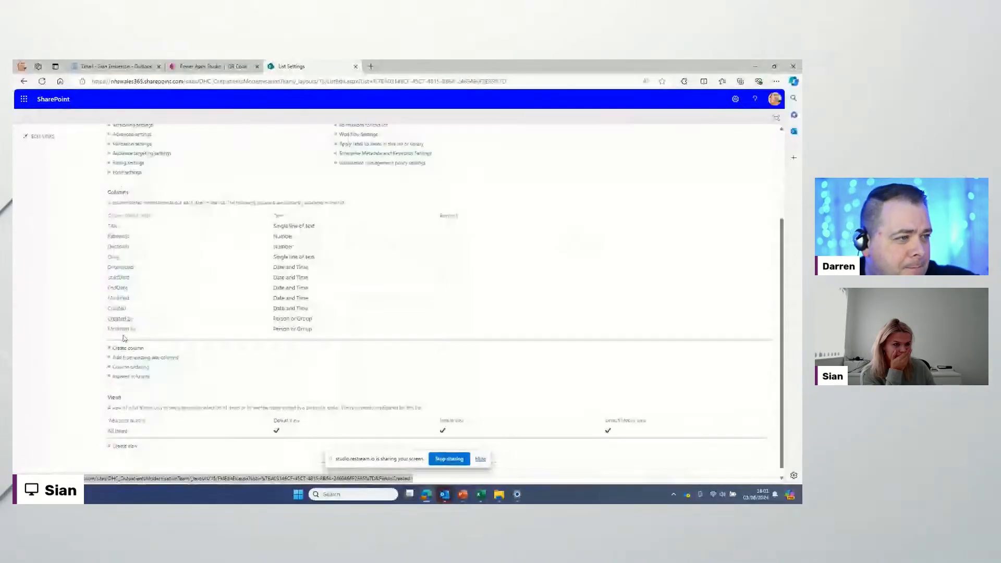
scroll(124, 338, "down", 1)
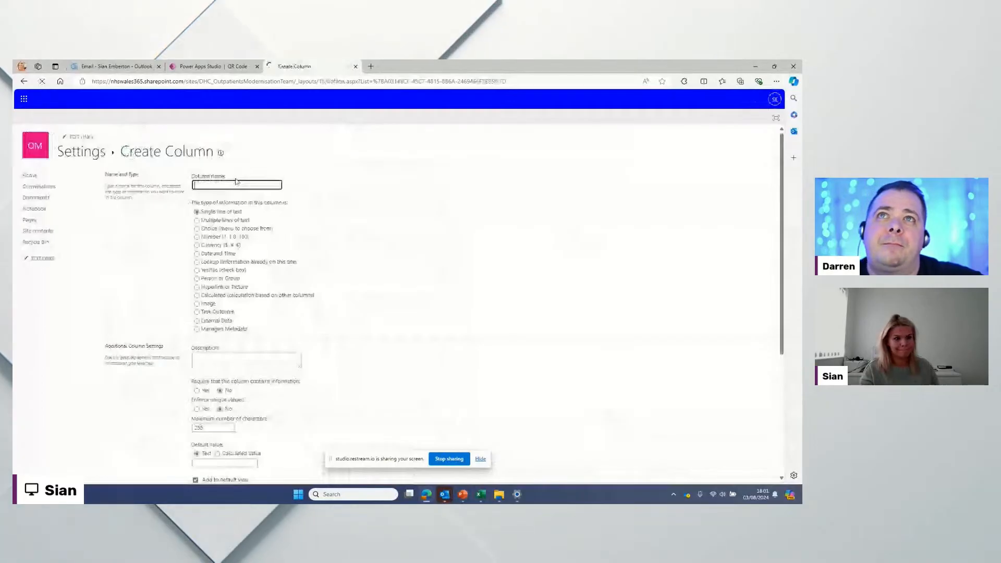
type("IssuesTotal")
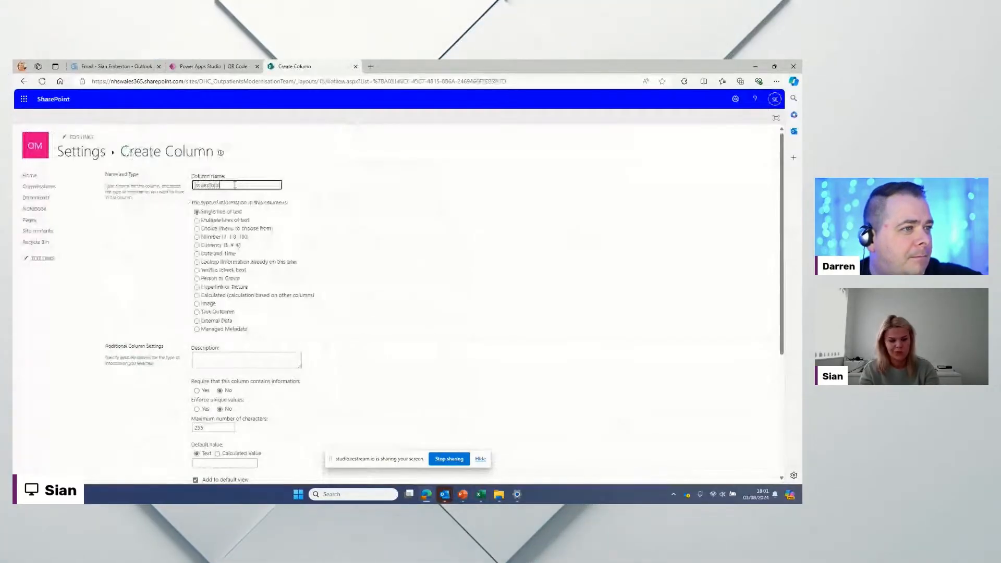
left_click(197, 237)
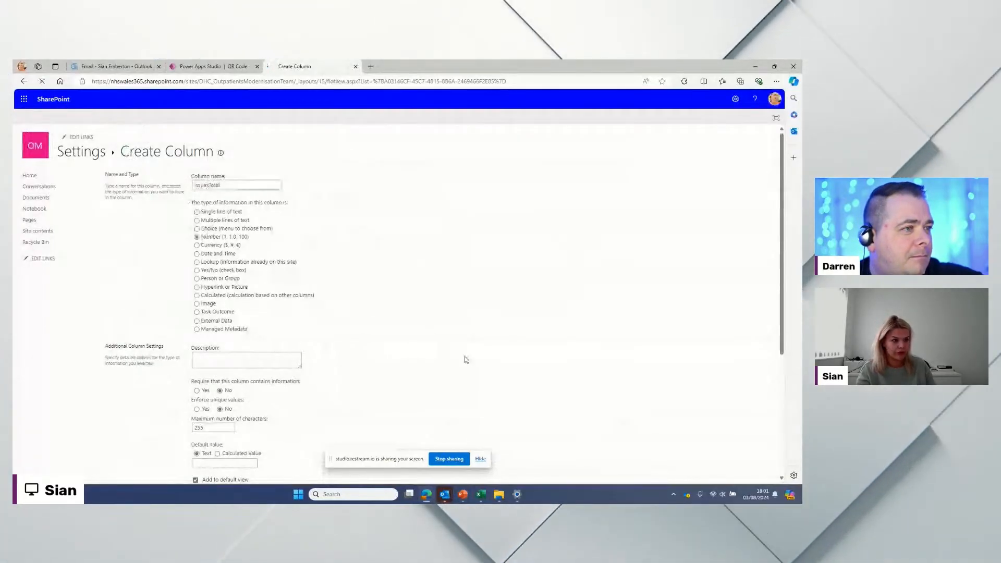
scroll(465, 360, "down", 6)
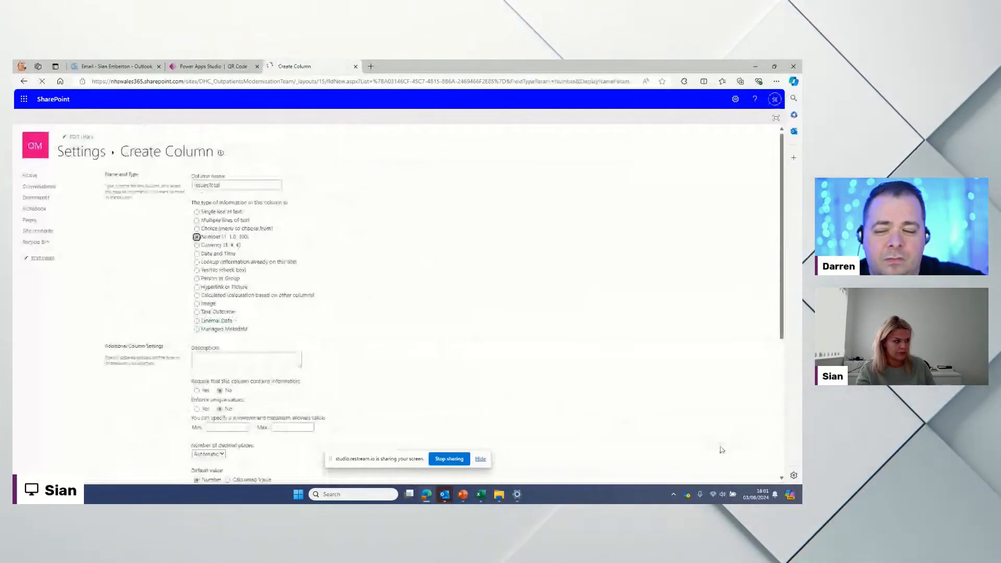
scroll(721, 449, "down", 5)
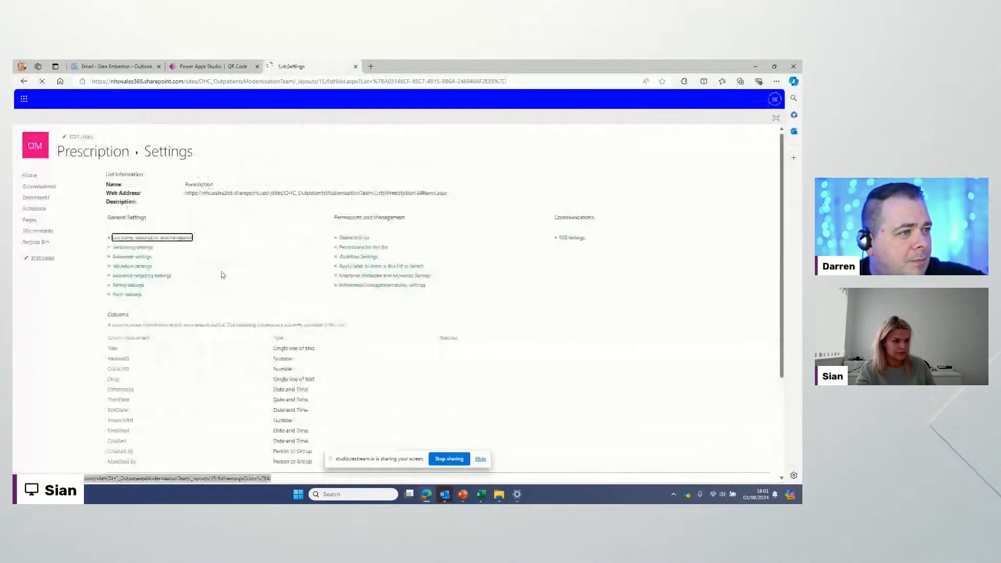
scroll(152, 322, "down", 3)
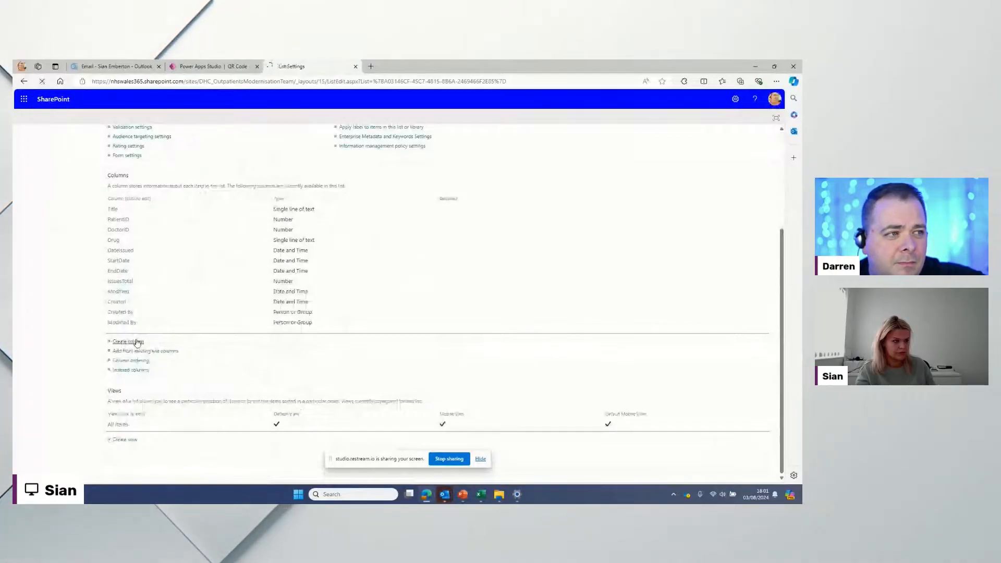
left_click(140, 340)
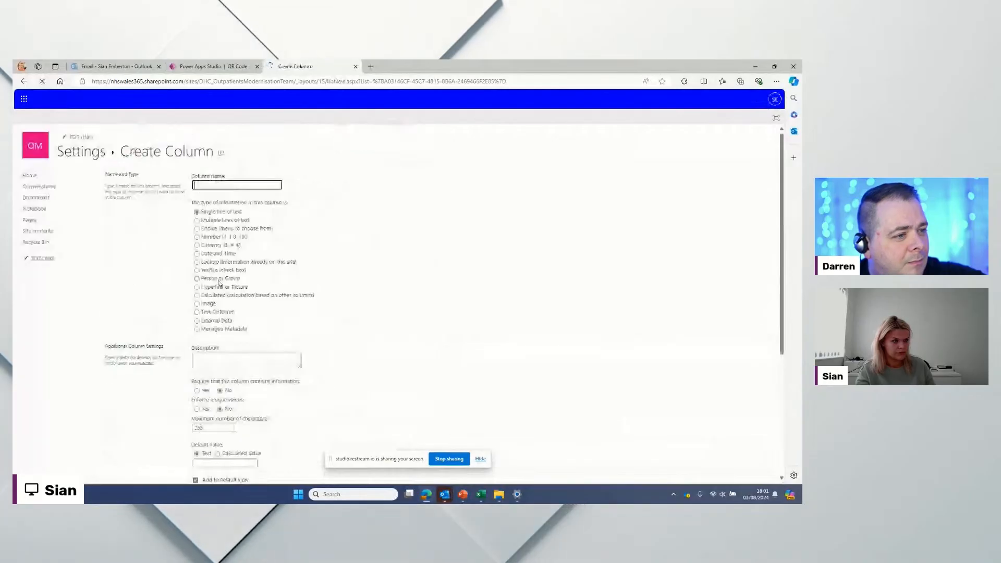
type("IssuesTaken")
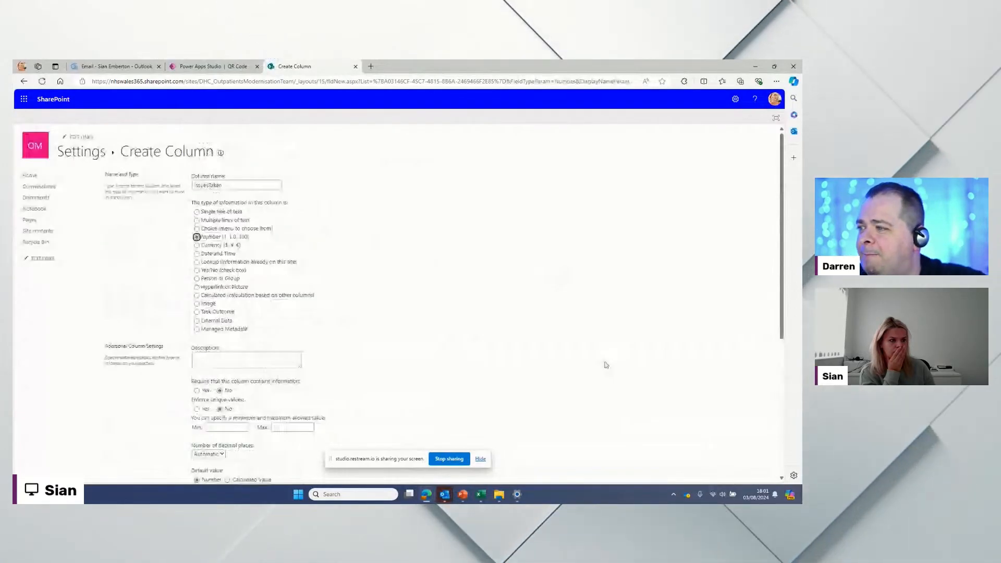
scroll(606, 365, "down", 5)
left_click(711, 441)
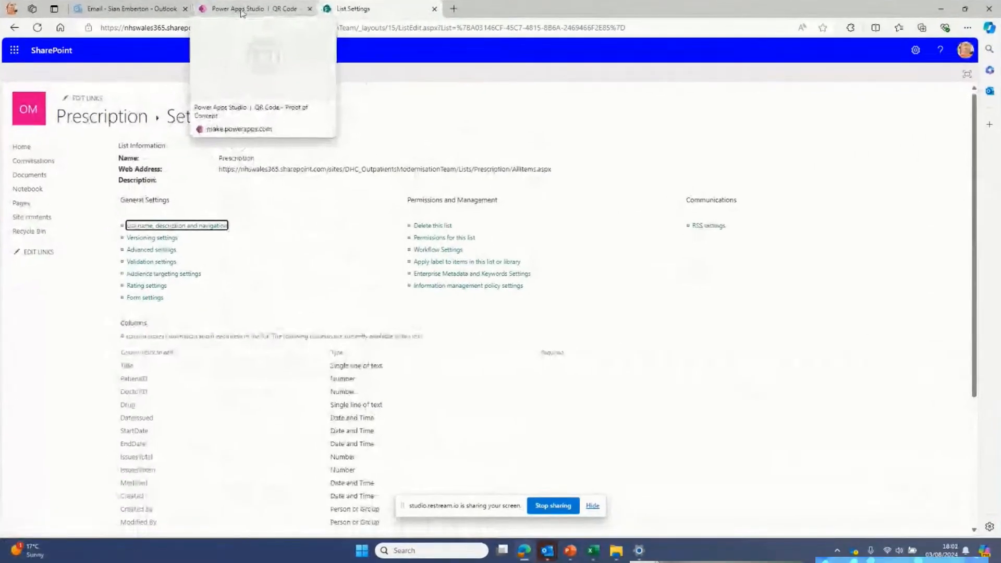
Step: In Power Apps Studio's Data pane, remove the AppUser and Prescription data sources
left_click(241, 12)
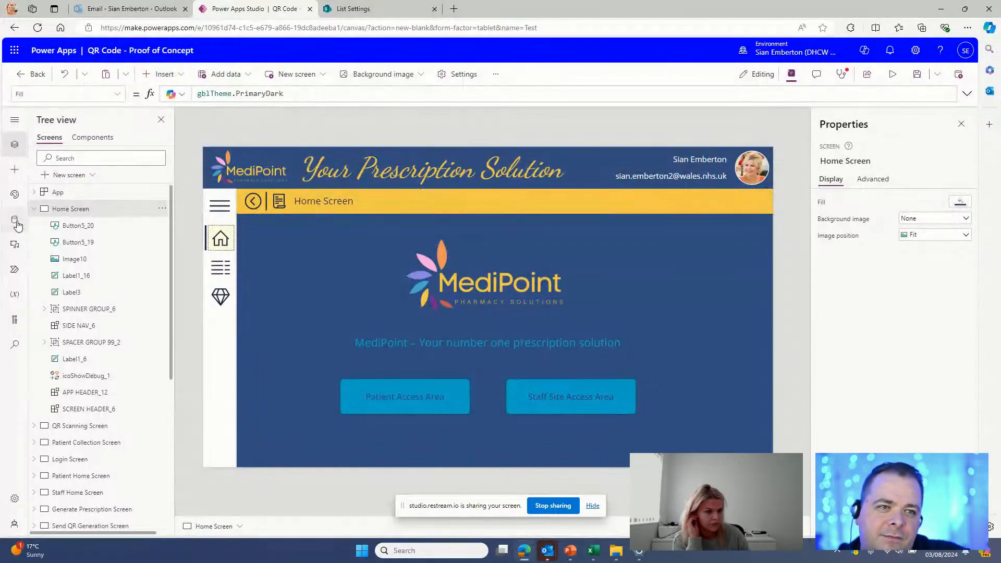
left_click(15, 221)
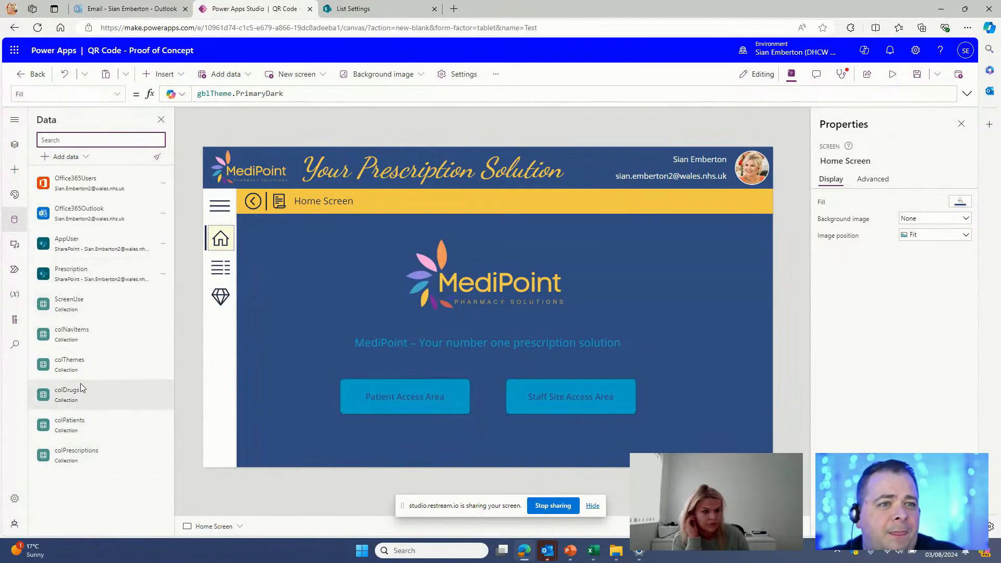
left_click(163, 243)
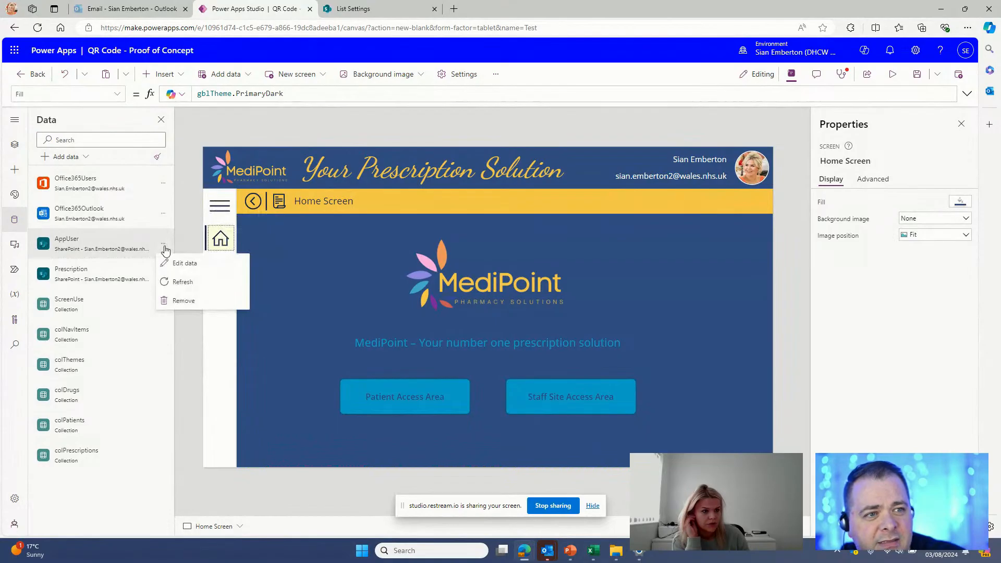
left_click(181, 302)
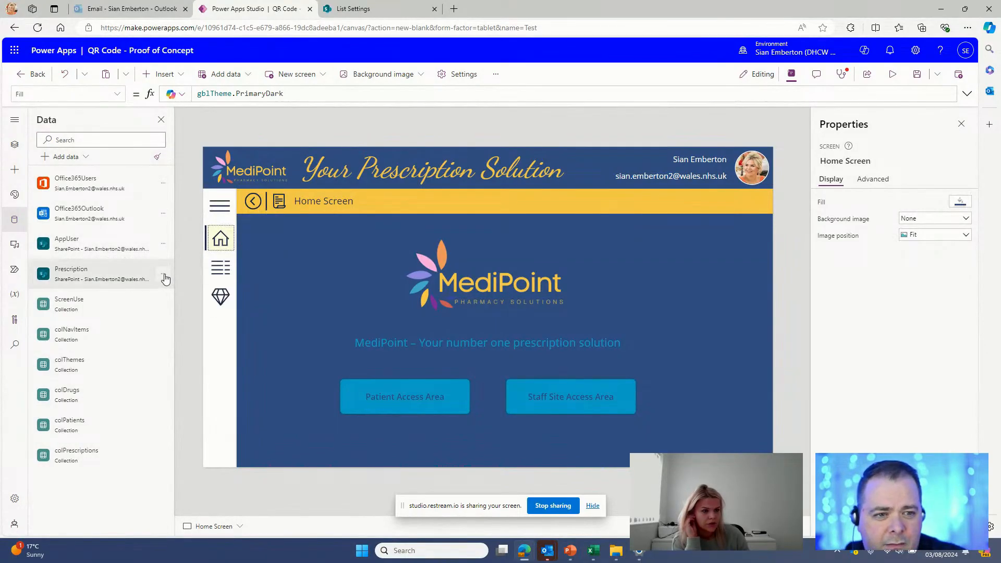
left_click(163, 243)
left_click(183, 295)
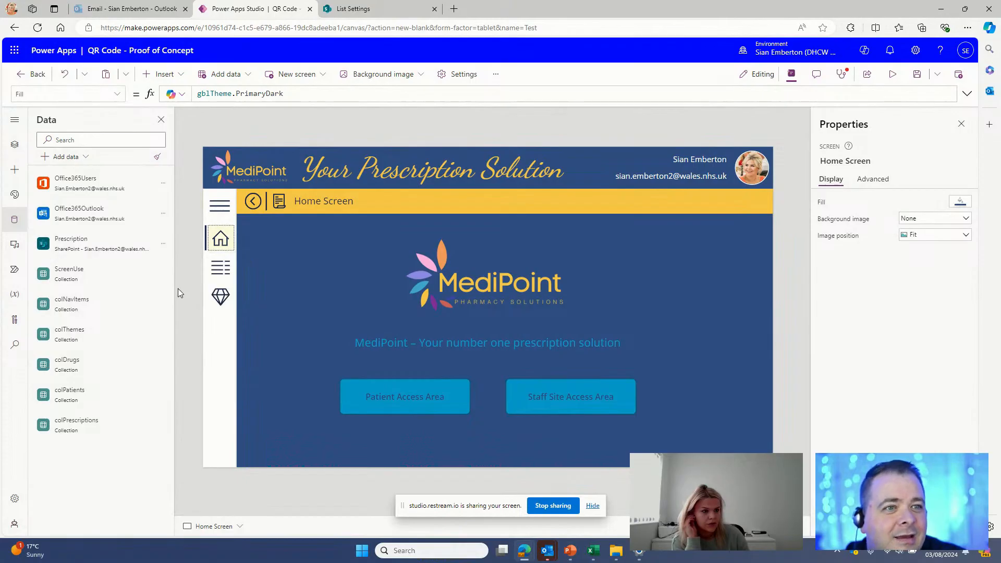
Step: Search the data sources for 'share', then clear the search box
left_click(93, 140)
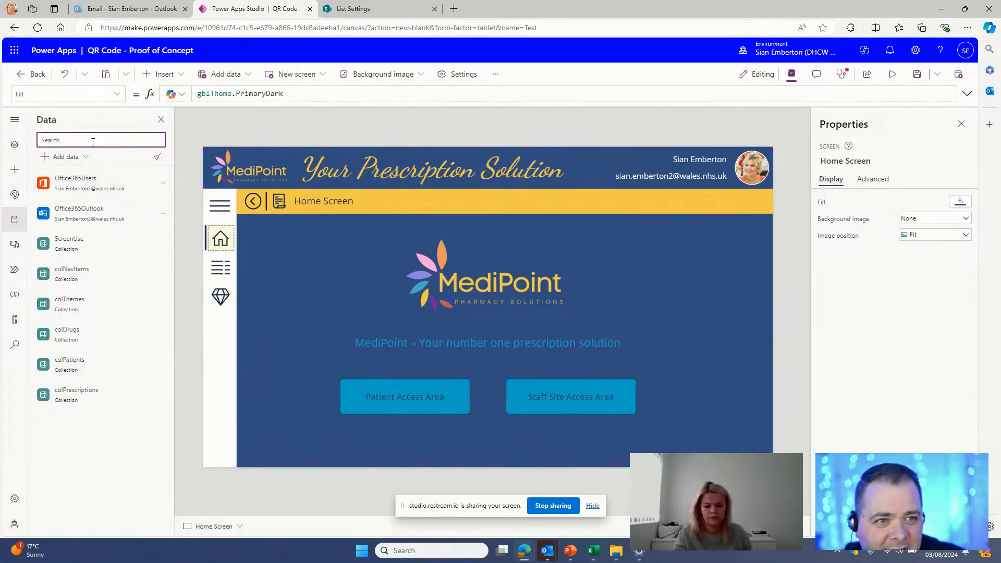
type("share")
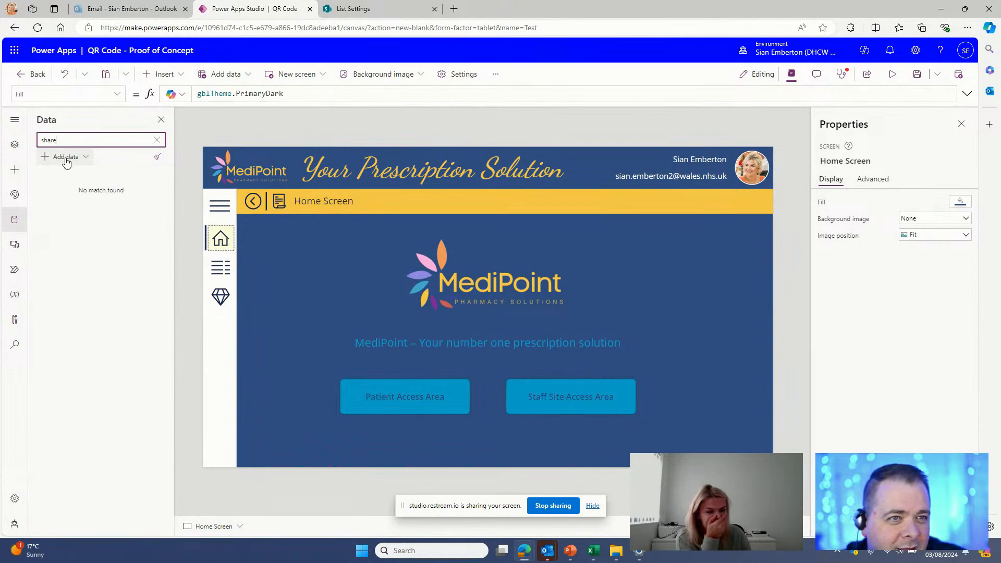
key("ctrl+a")
key("BackSpace")
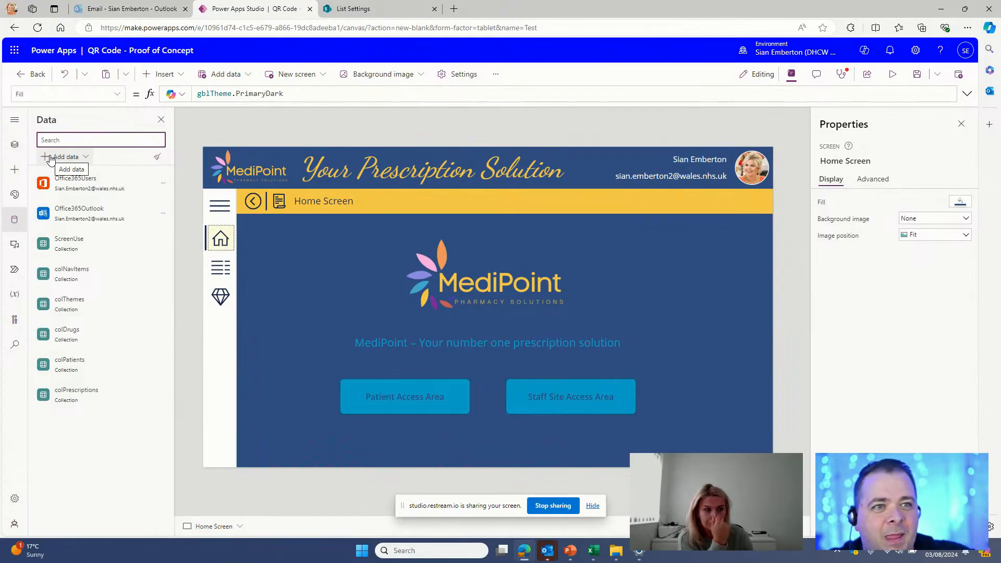
Step: Connect AppUser and Prescription from the Outpatients Modernisation Team site through the existing SharePoint connection
left_click(50, 158)
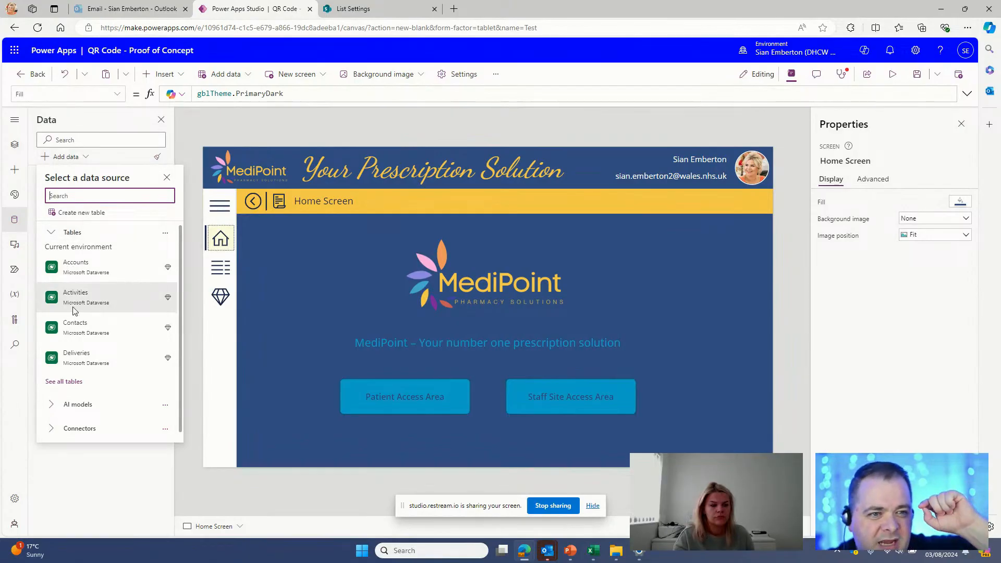
left_click(80, 427)
scroll(103, 366, "down", 3)
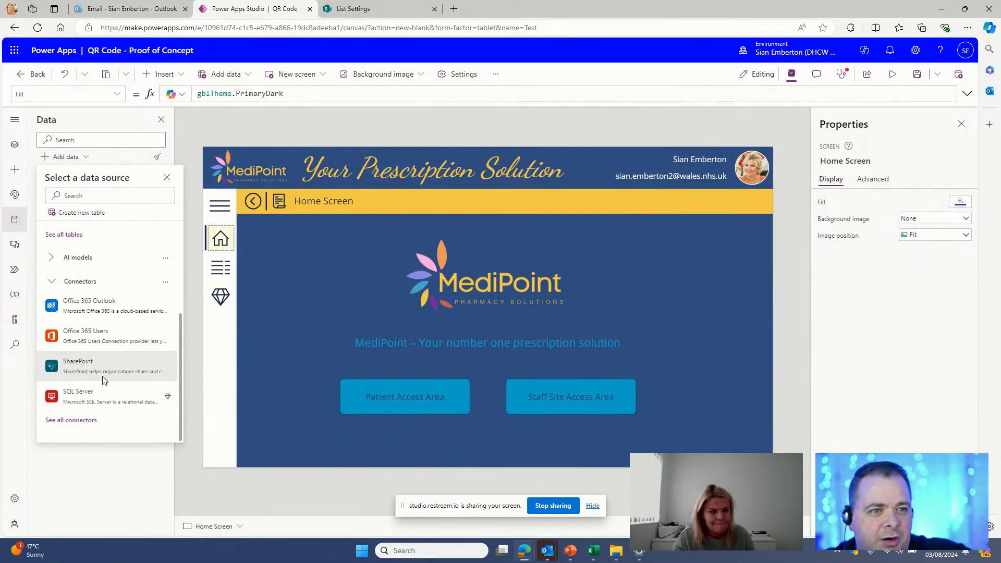
mouse_move(103, 380)
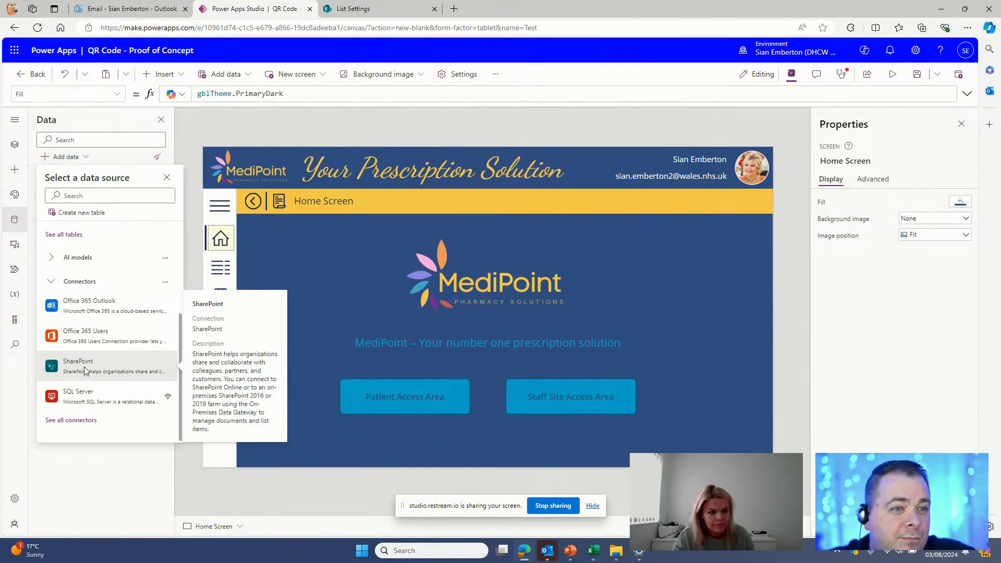
left_click(83, 367)
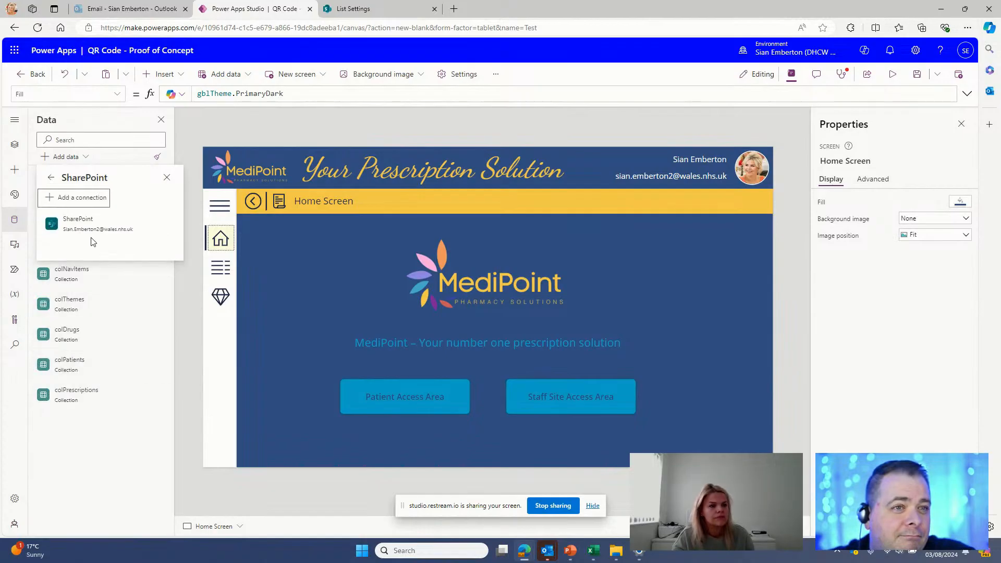
mouse_move(88, 232)
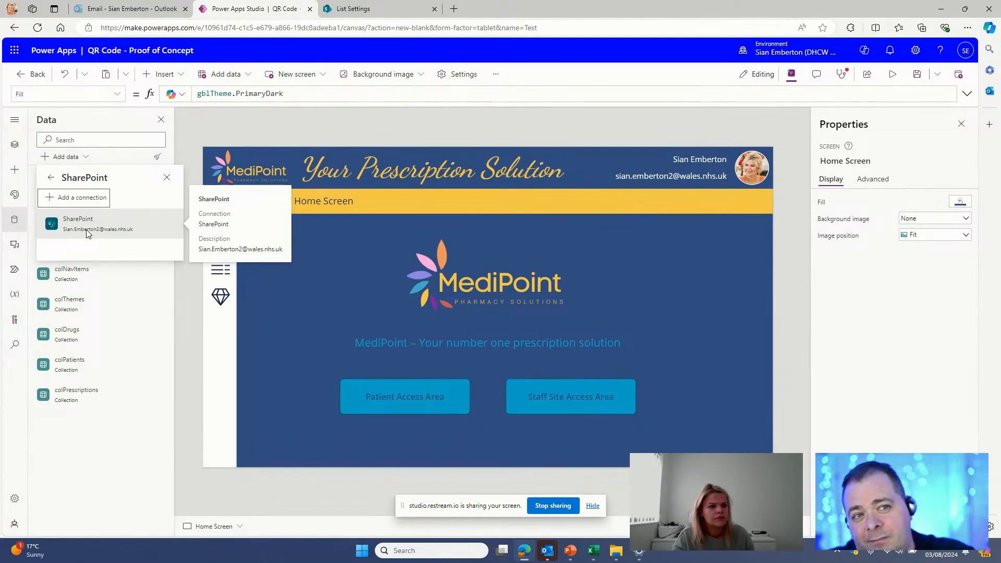
left_click(88, 232)
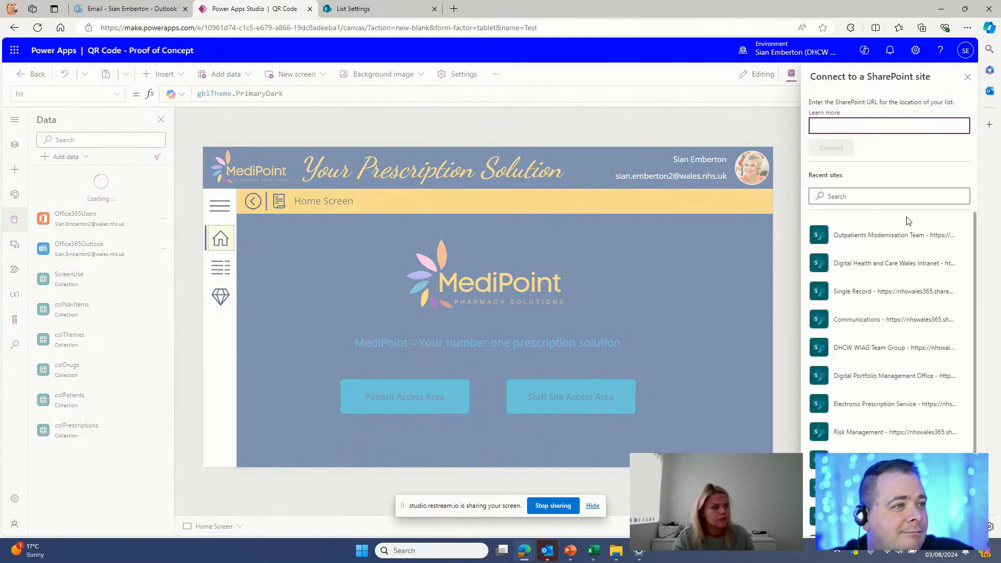
left_click(880, 237)
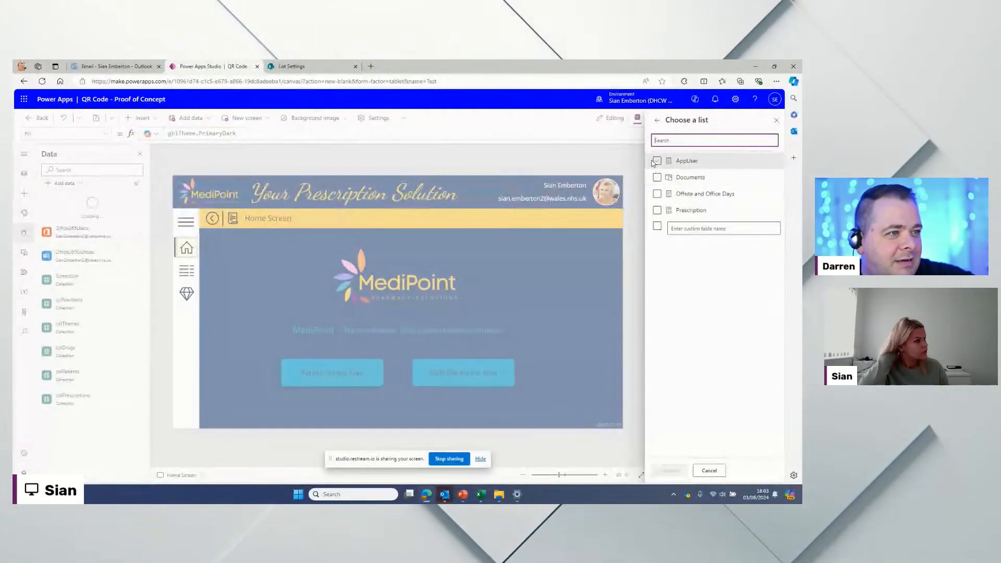
left_click(656, 160)
left_click(657, 211)
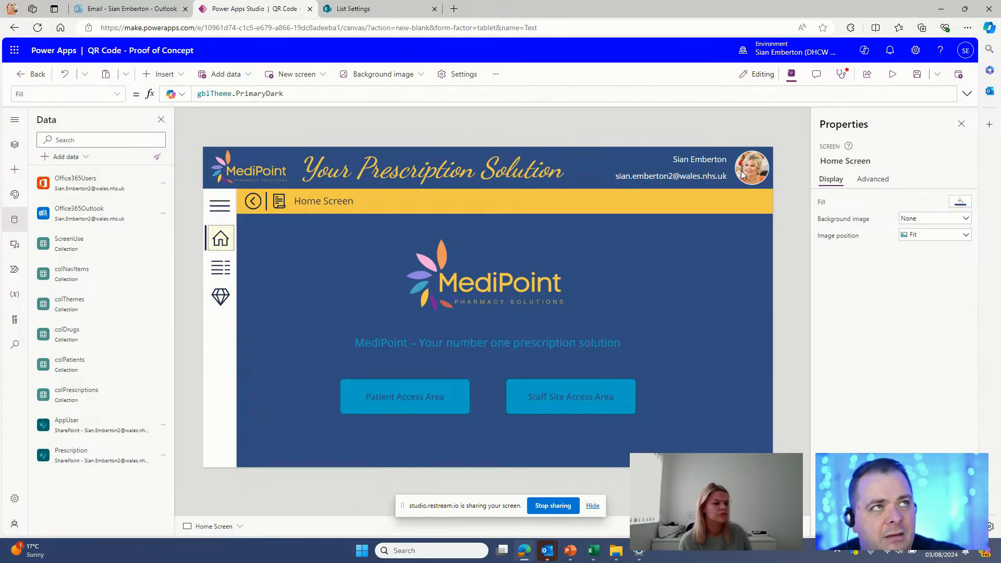
left_click(777, 262)
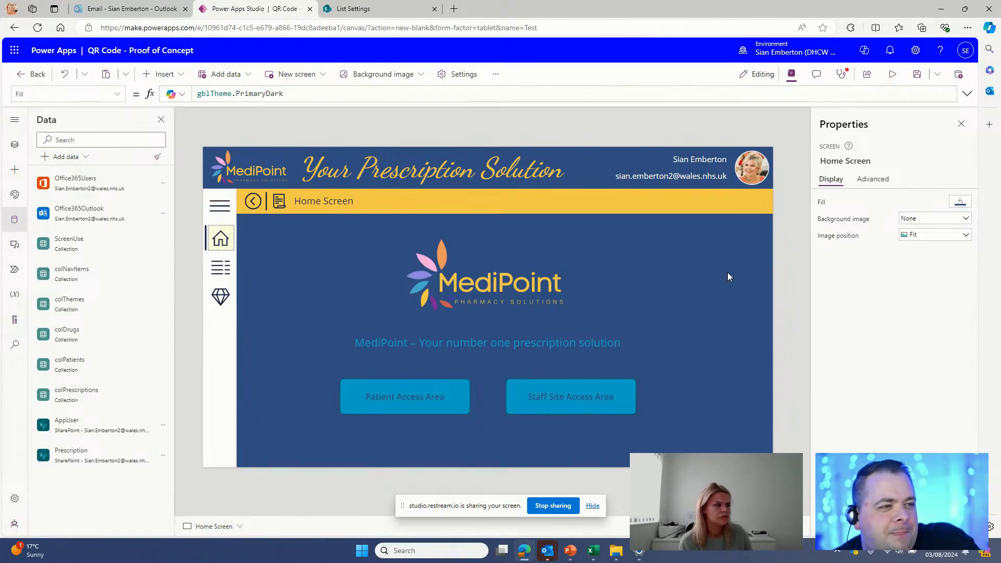
Step: Preview the app, go to the Patient Access Area, and dismiss the Username autofill suggestions
left_click(893, 74)
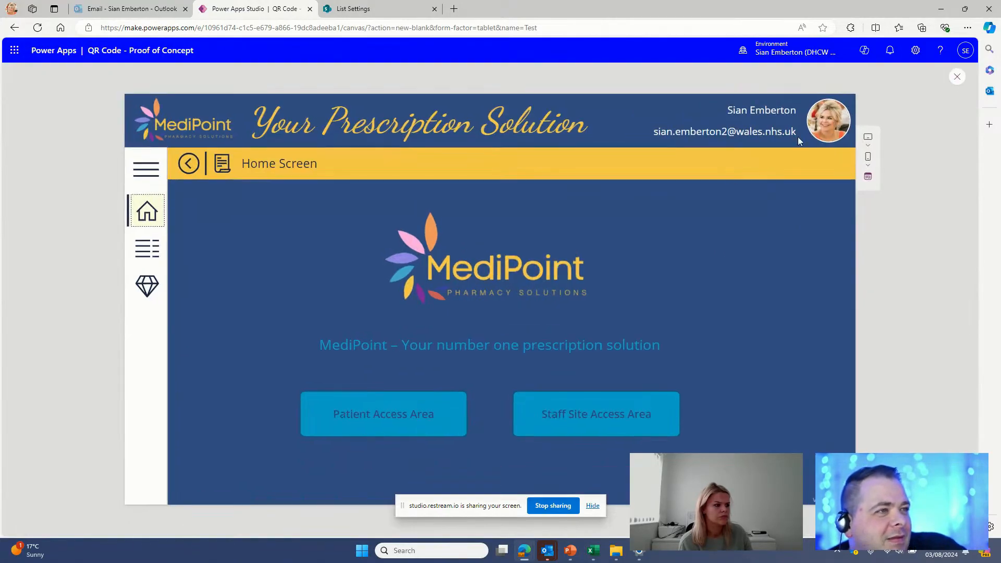
left_click(423, 414)
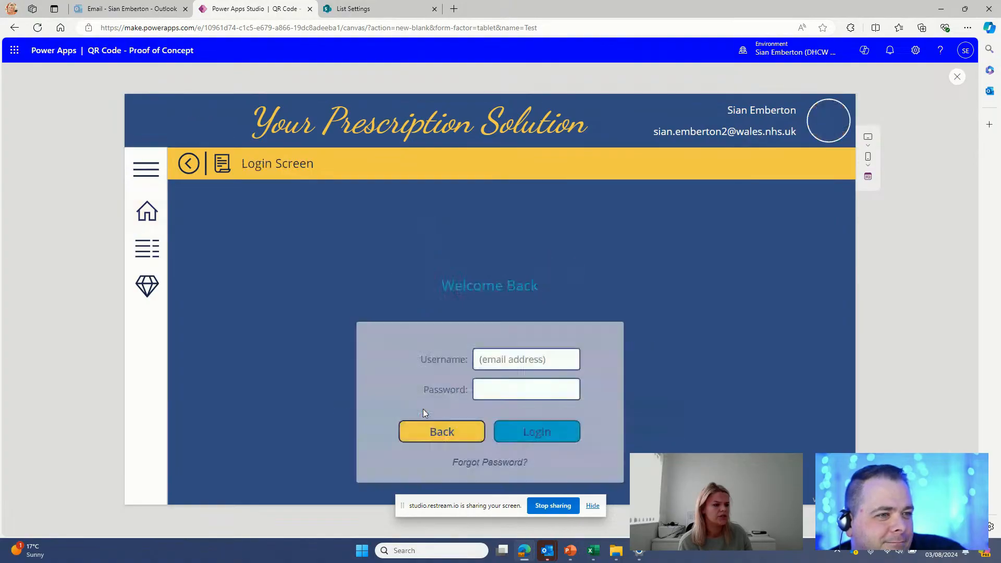
left_click(514, 359)
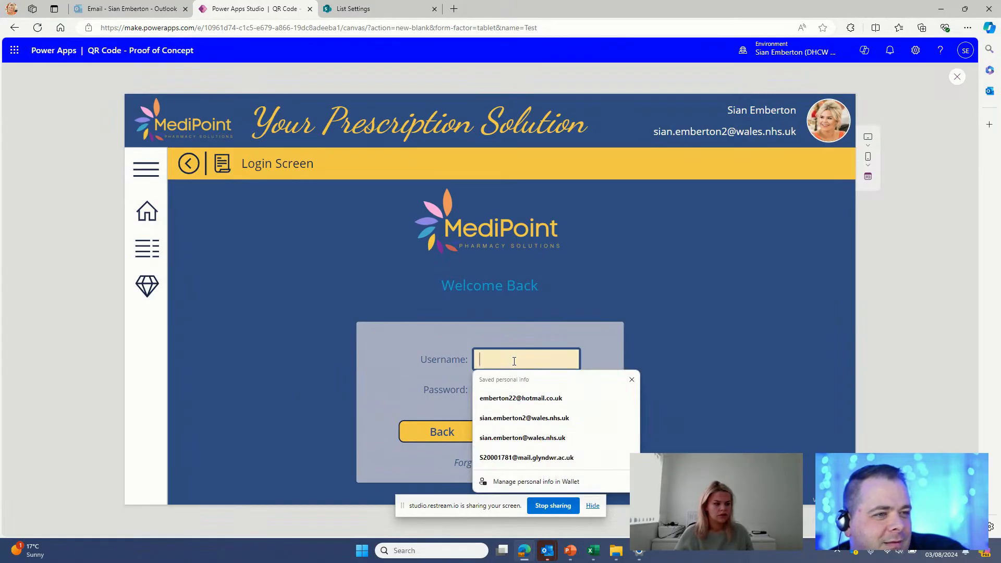
left_click(631, 386)
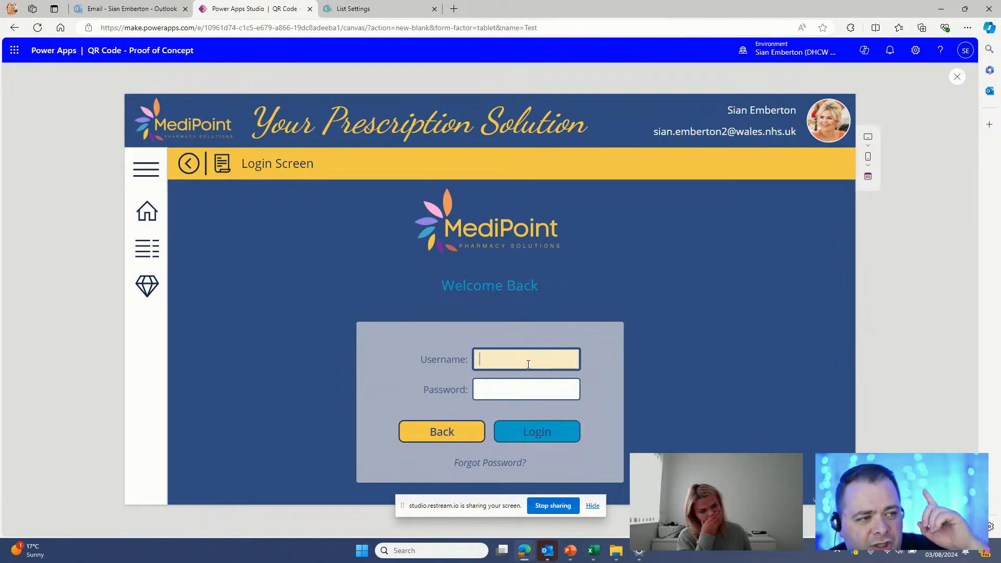
Step: Open the AppUser list from the Outpatients Modernisation Team site contents
left_click(369, 9)
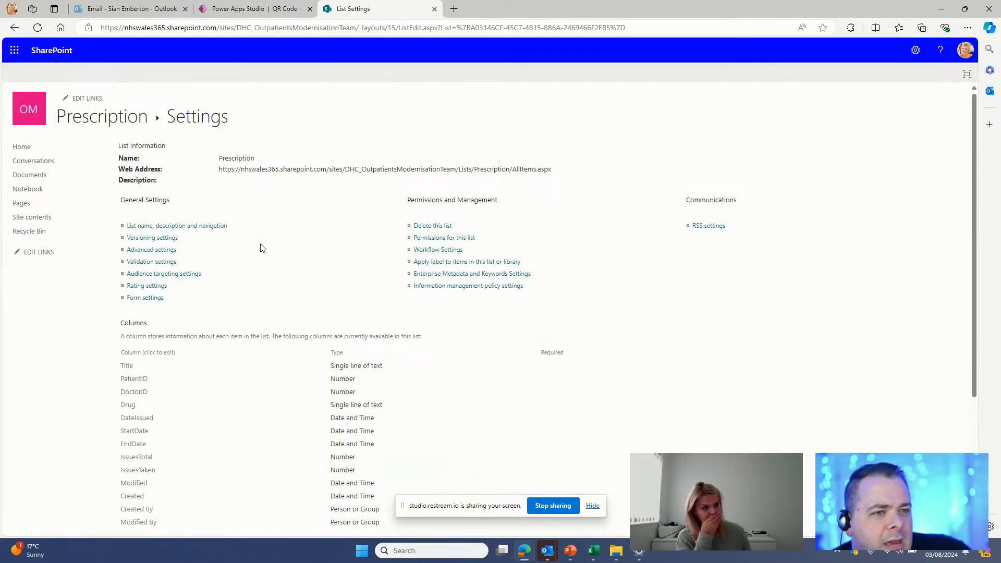
scroll(259, 247, "down", 4)
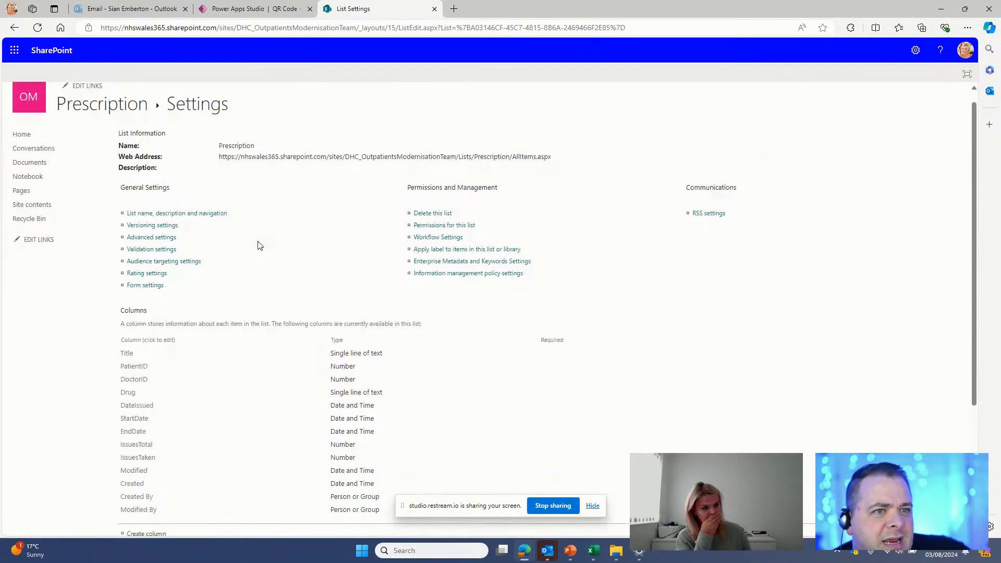
scroll(258, 247, "up", 4)
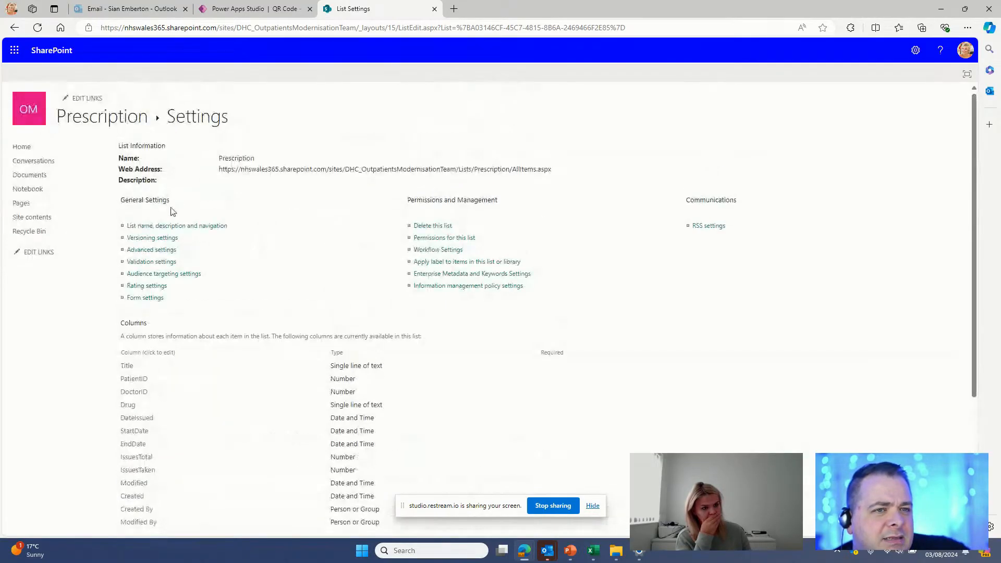
left_click(48, 217)
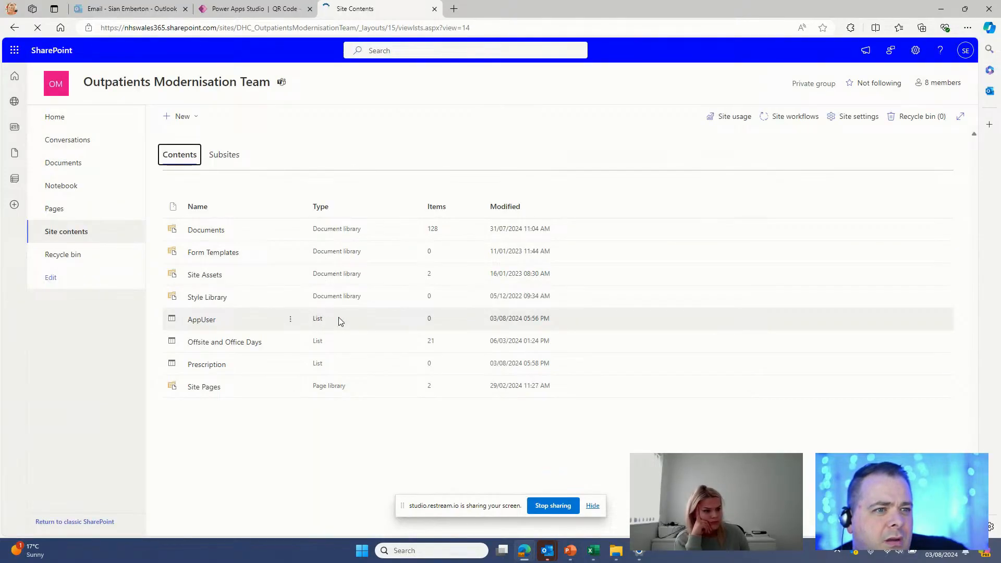
left_click(339, 318)
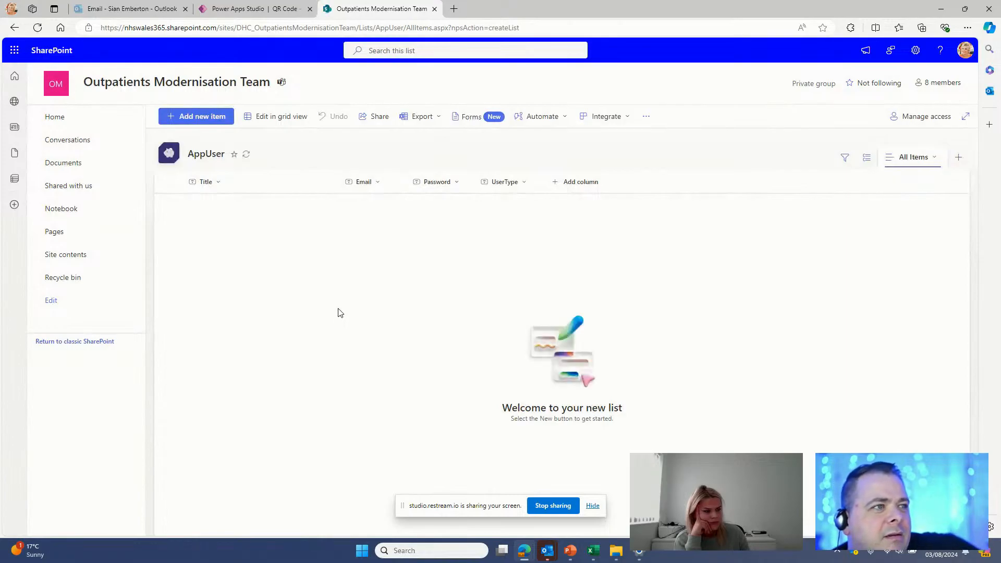
Step: Add an AppUser item with the user's name, e-mail and password, and UserType Patient
left_click(212, 119)
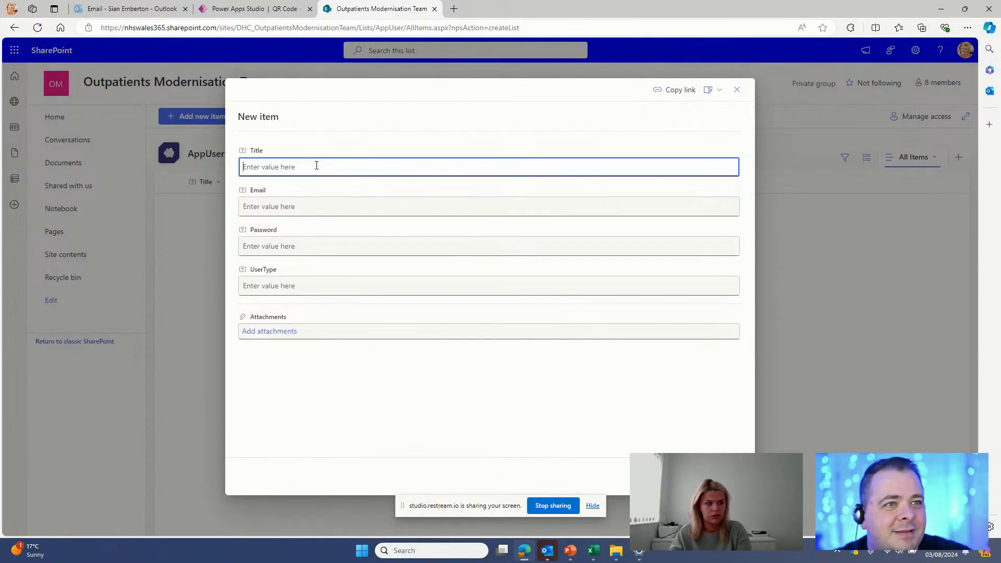
type("Sian")
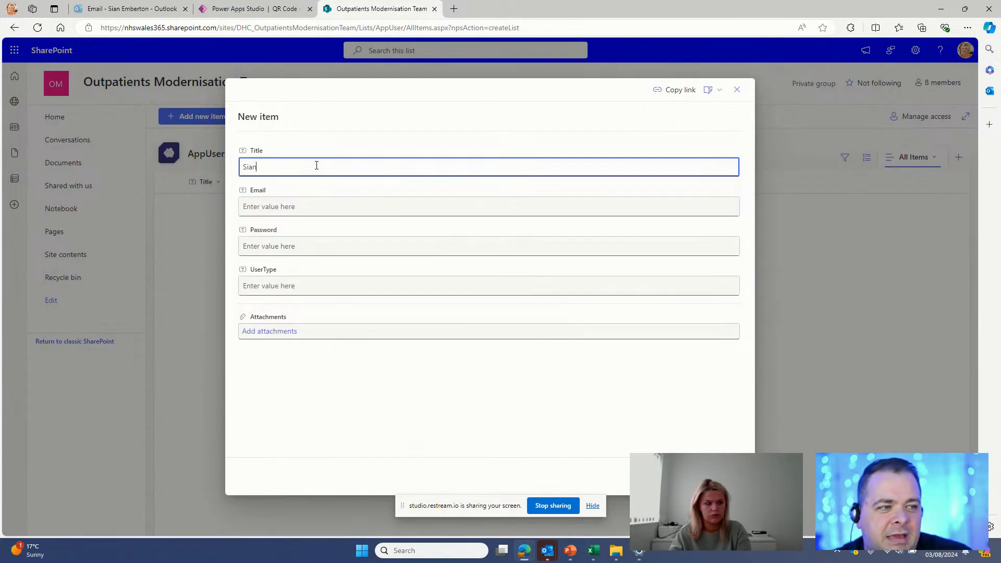
key("Tab")
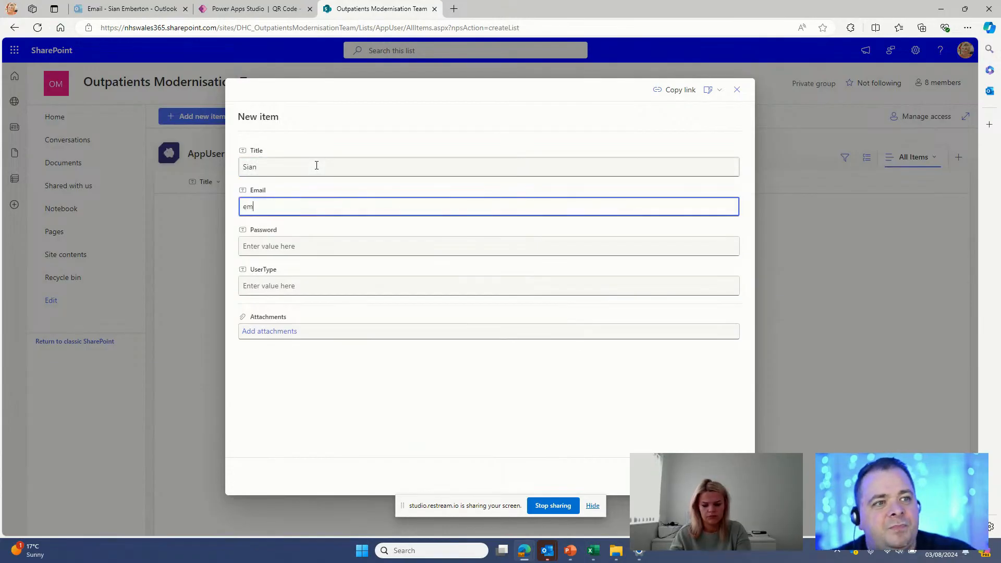
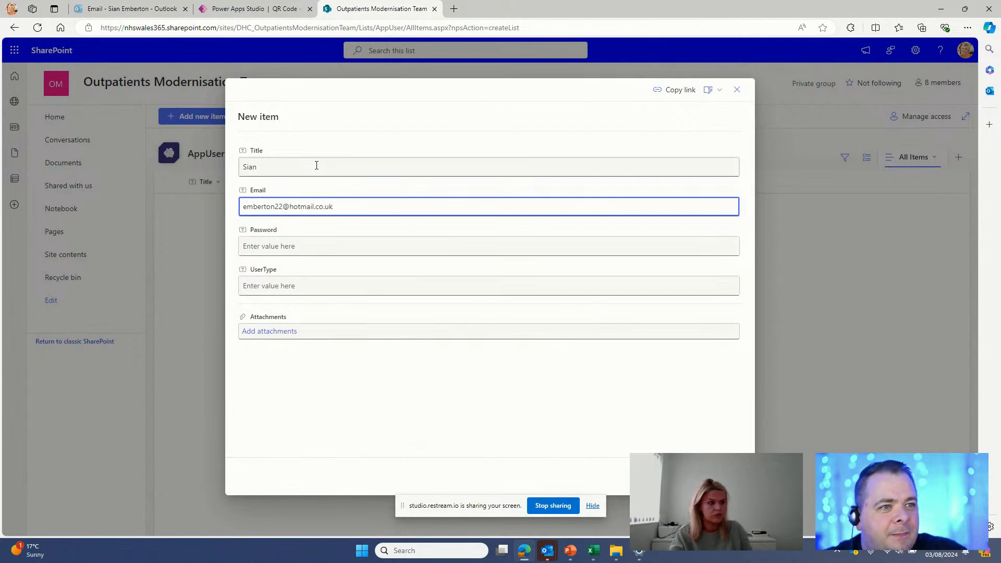
left_click(333, 244)
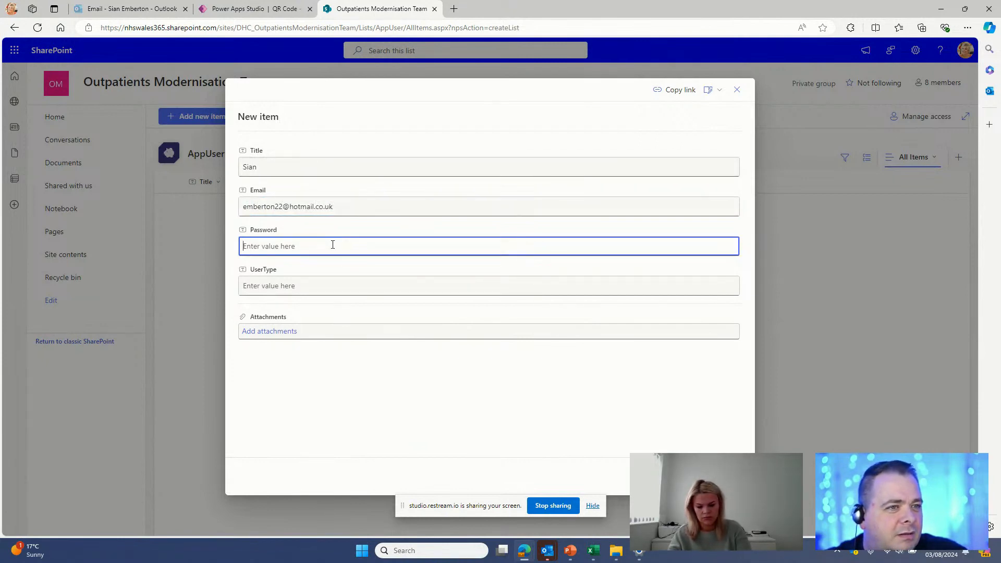
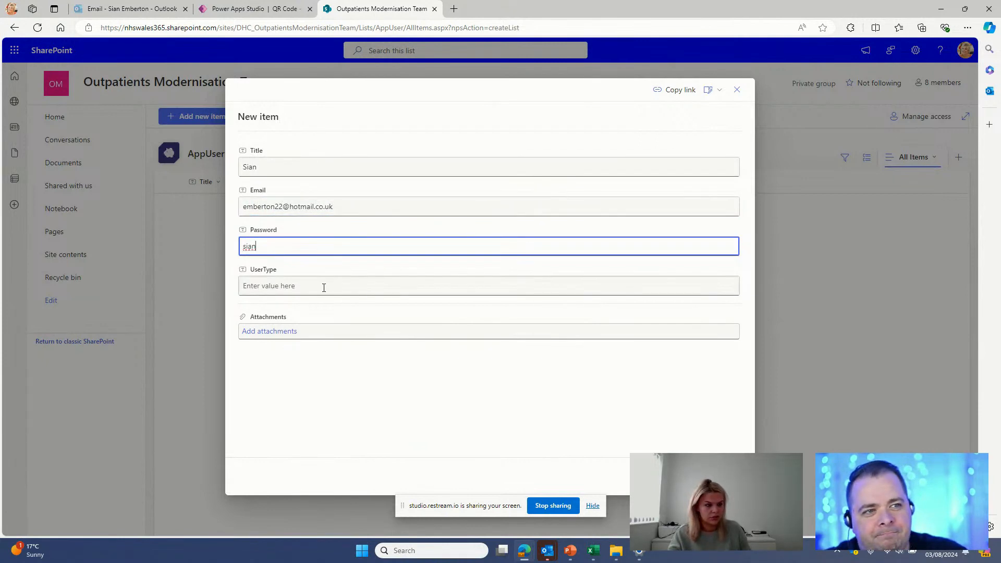
left_click(324, 288)
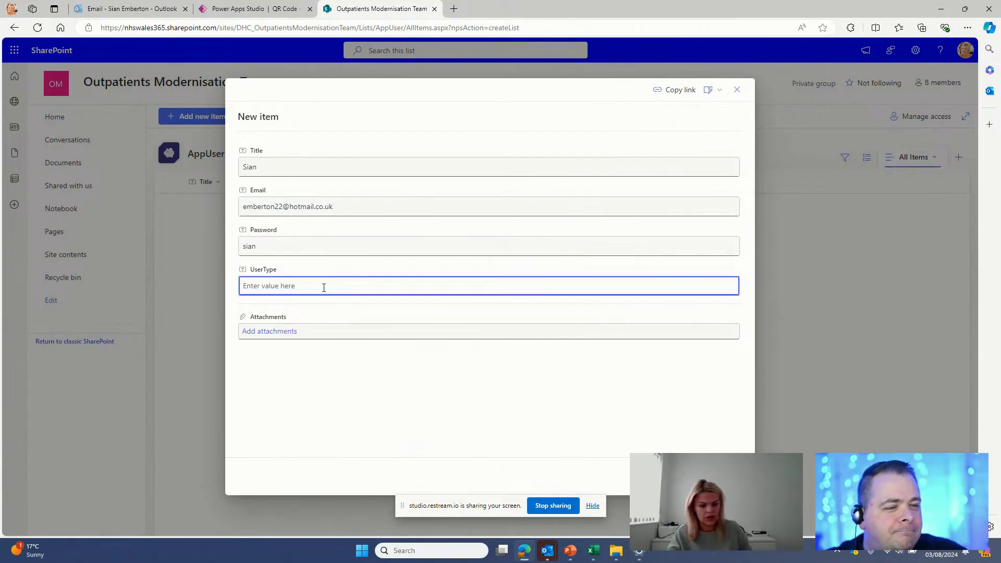
type("P")
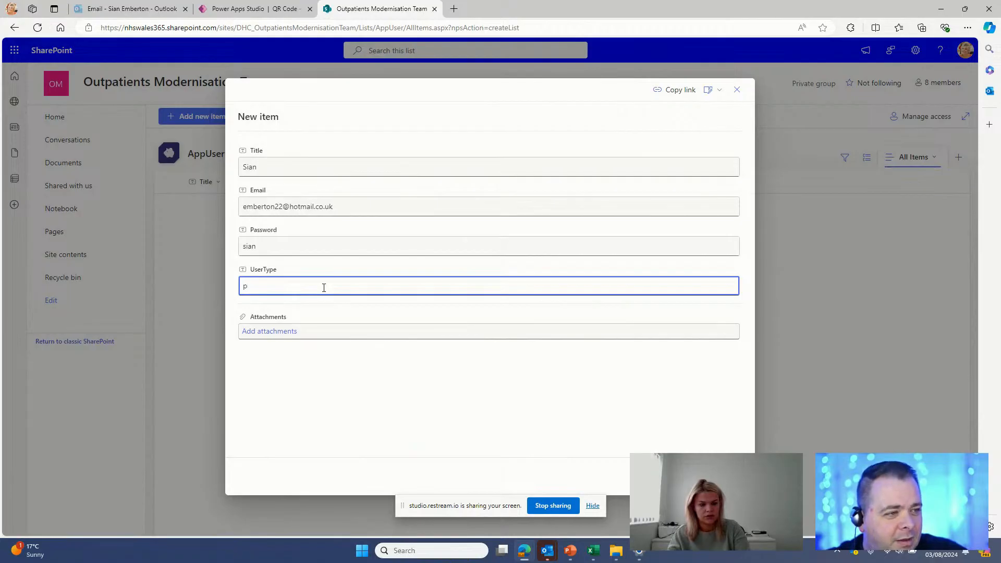
key("BackSpace")
type("Patient")
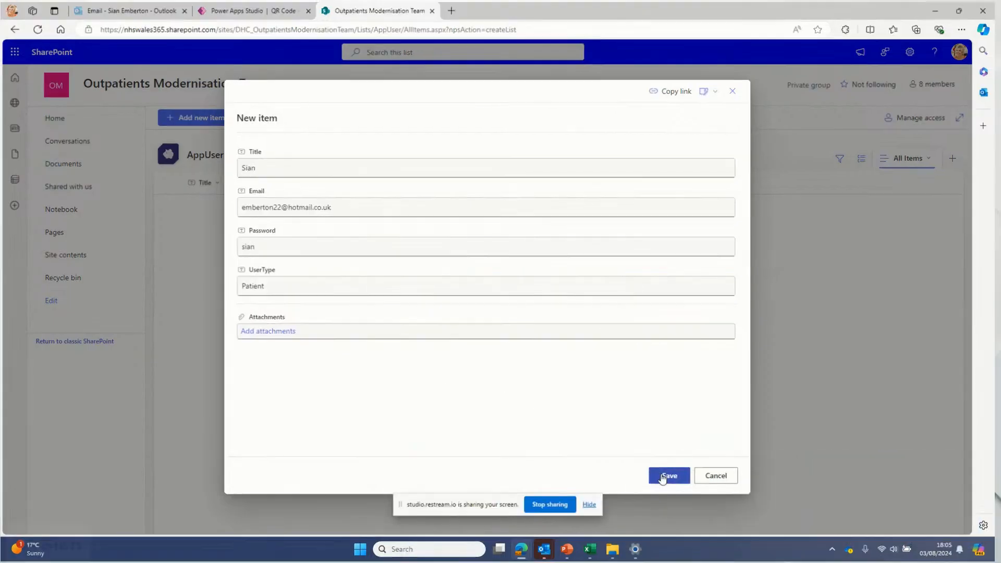
left_click(667, 475)
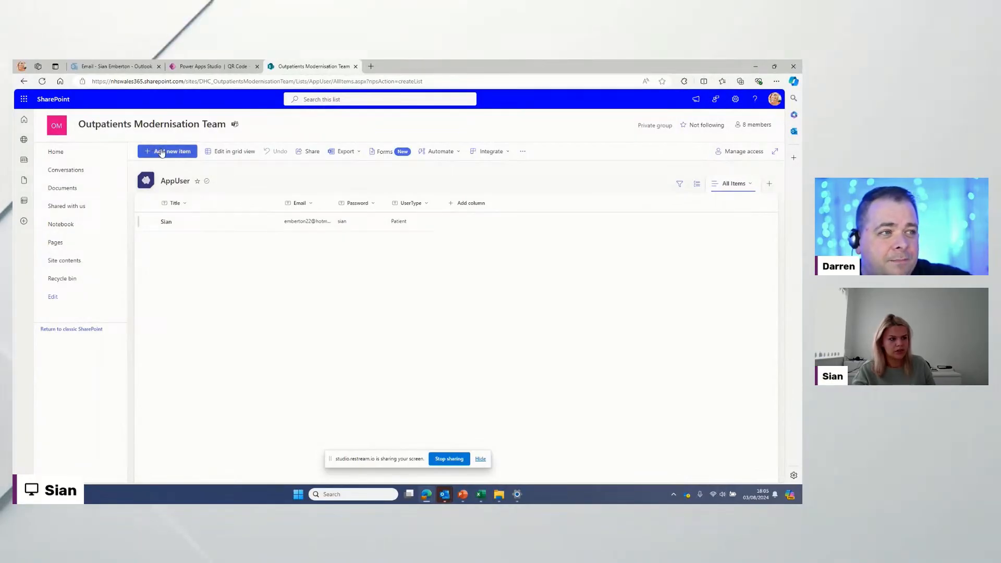
Step: Add a second AppUser item with the doctor's name, e-mail and password, and UserType Doctor
double_click(359, 230)
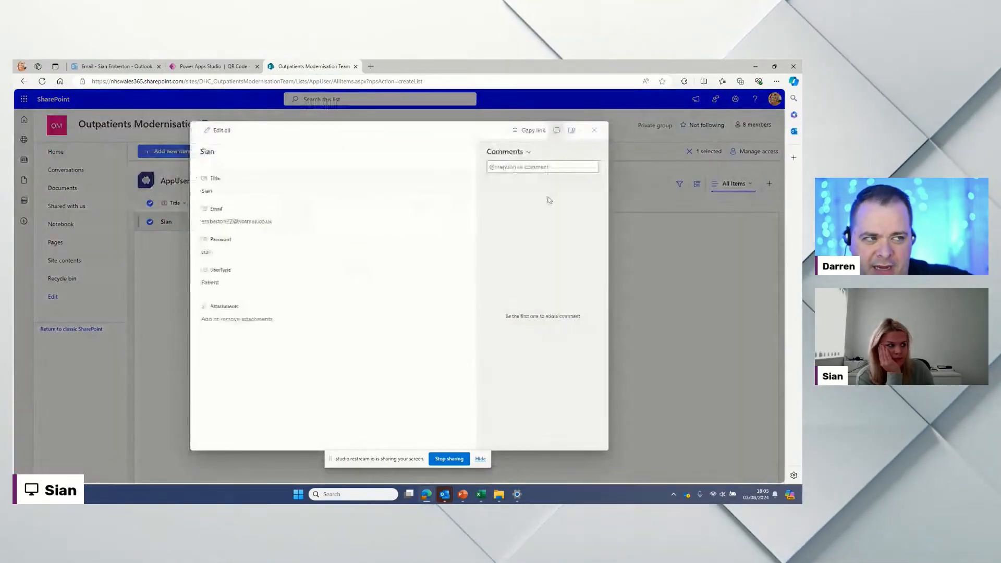
left_click(595, 130)
left_click(190, 153)
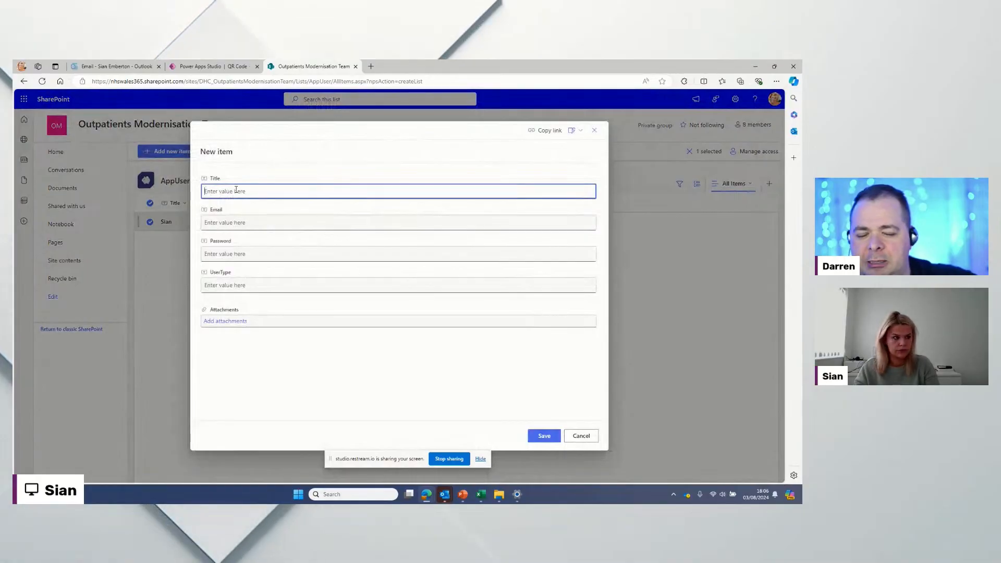
type("DrJones")
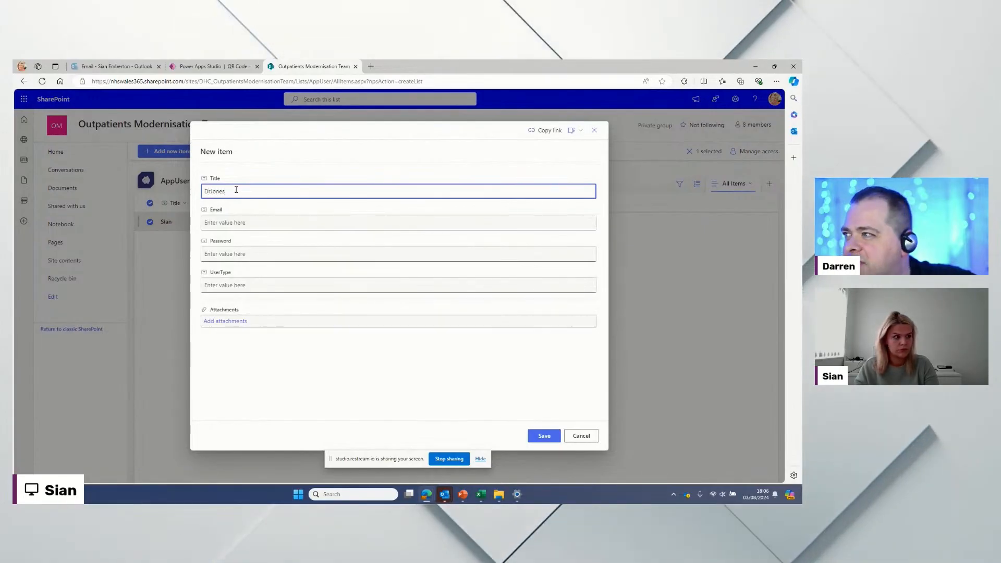
key("Tab")
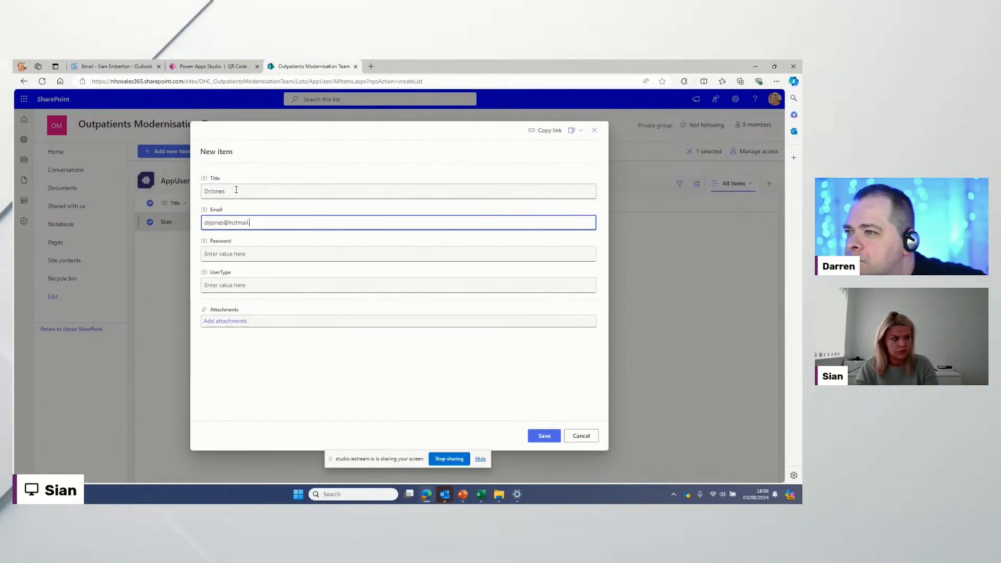
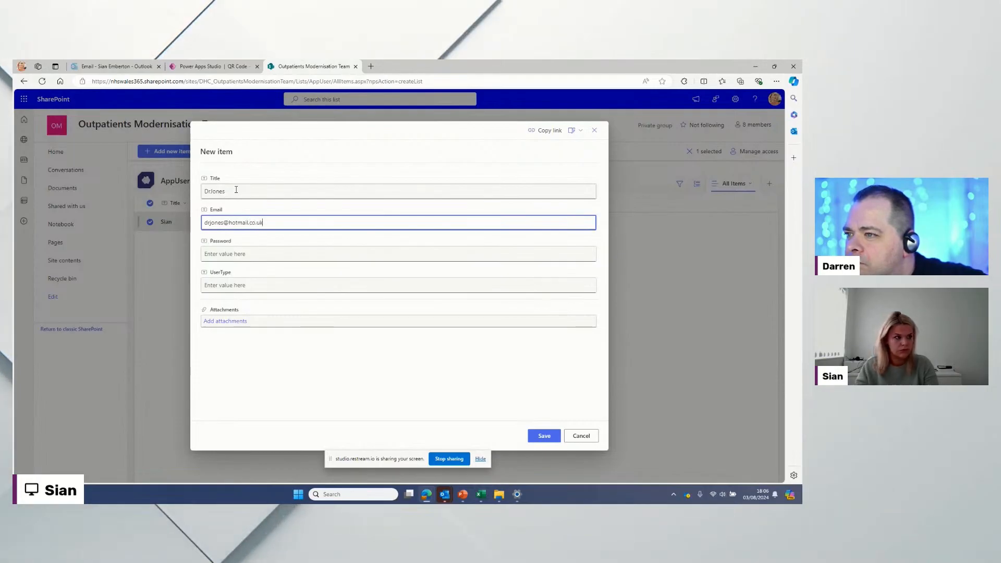
key("Tab")
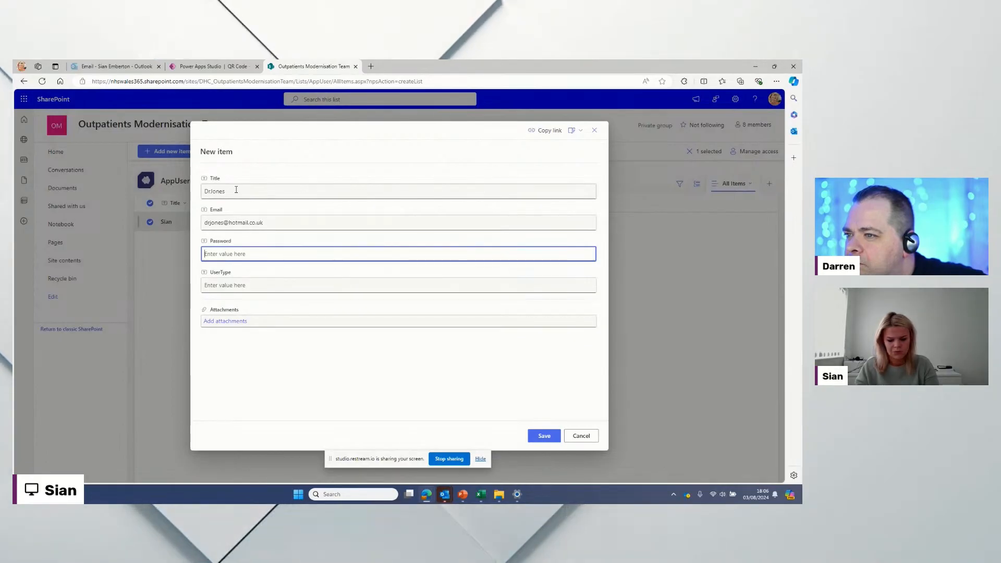
type("dr")
key("Tab")
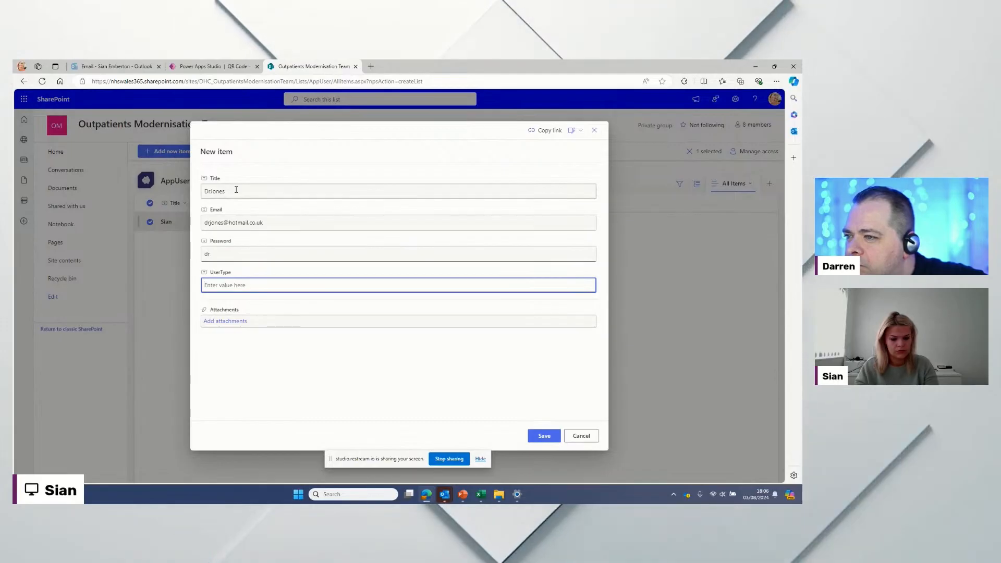
type("Doctor")
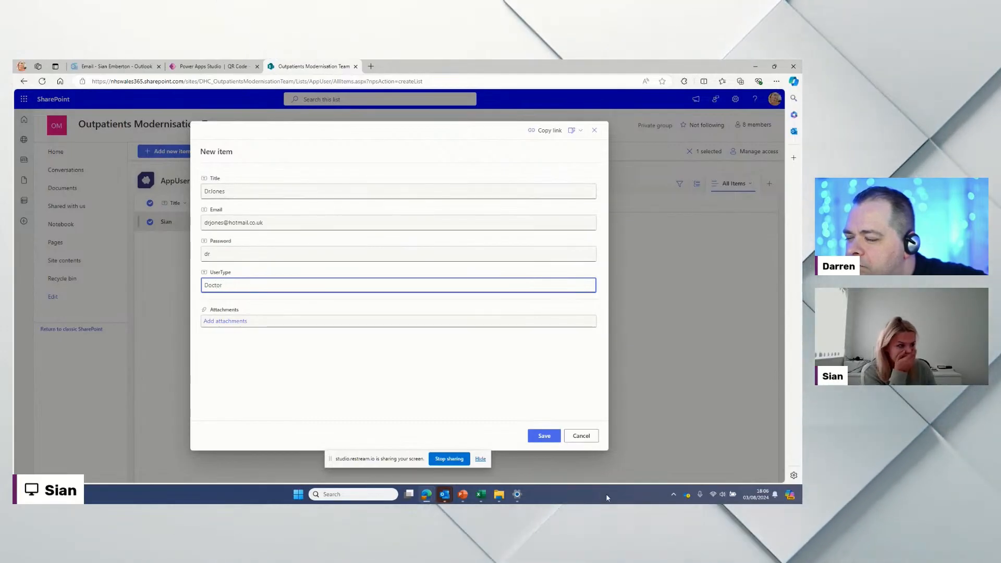
left_click(543, 435)
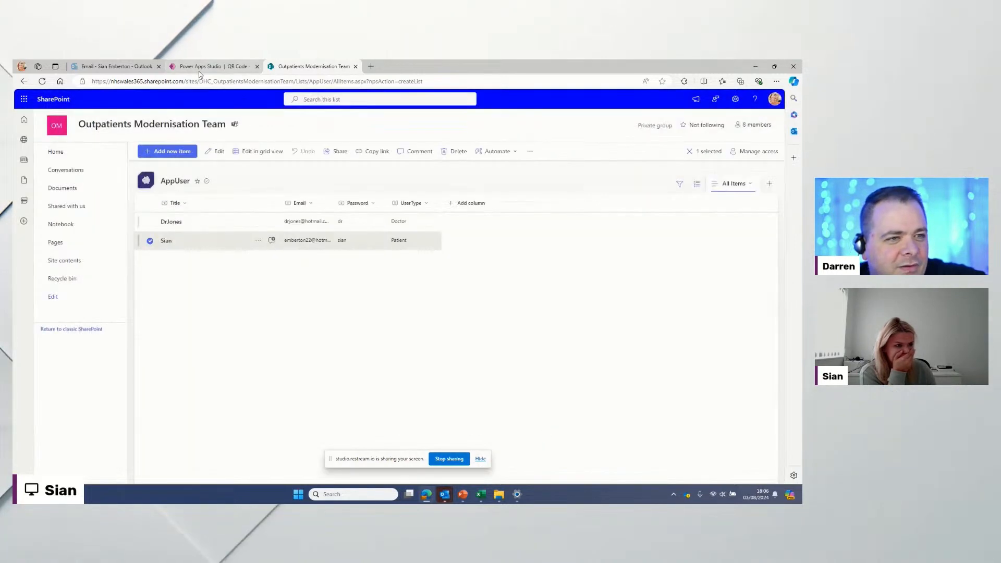
Step: Close the preview and expand the Login button's OnSelect formula for editing
left_click(201, 66)
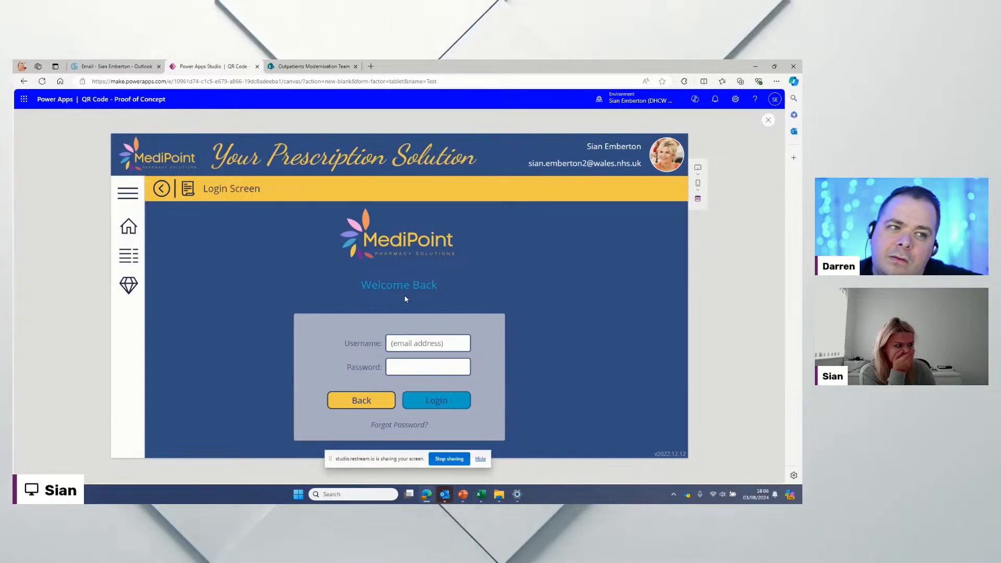
left_click(769, 120)
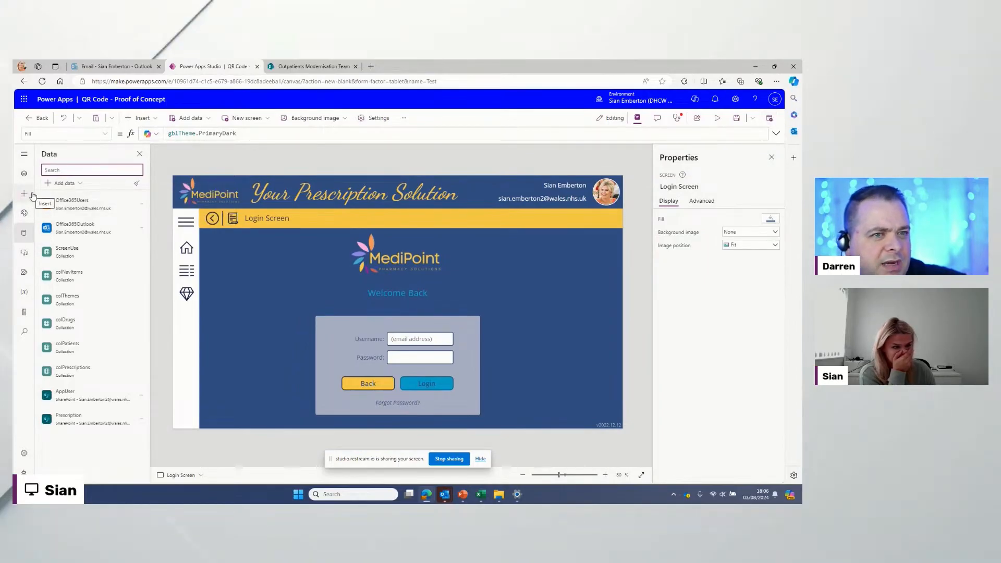
left_click(438, 387)
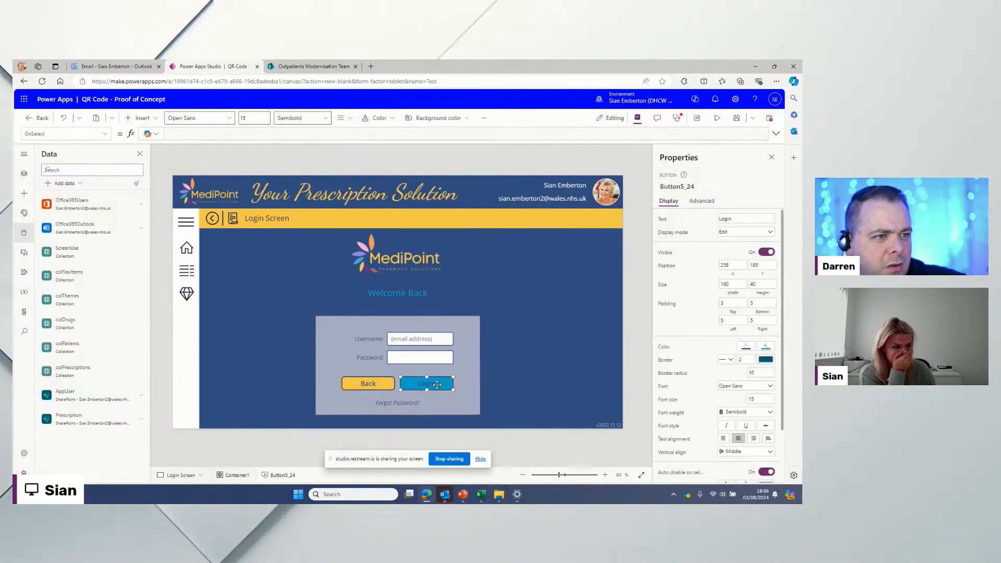
left_click(260, 137)
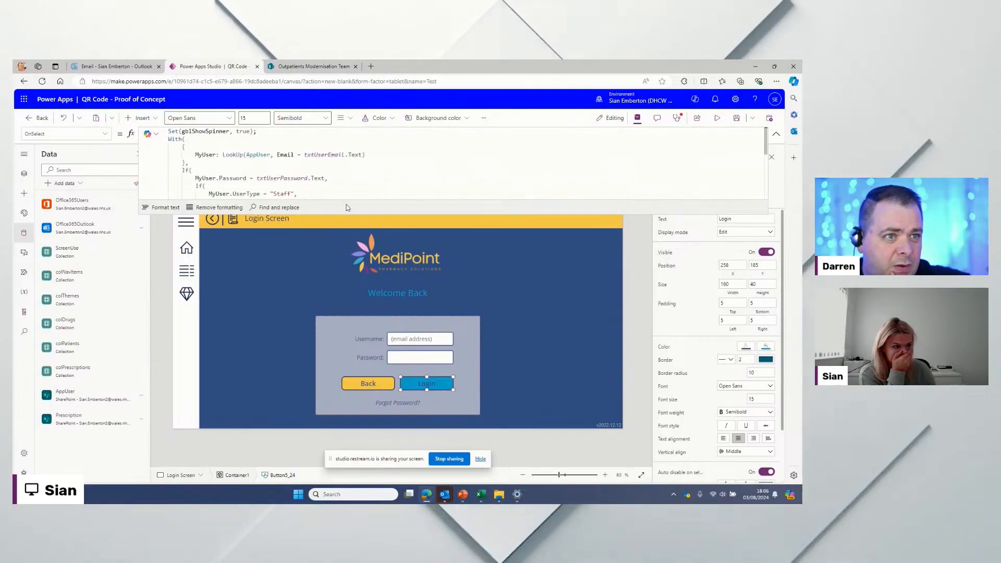
left_click_drag(346, 213, 345, 270)
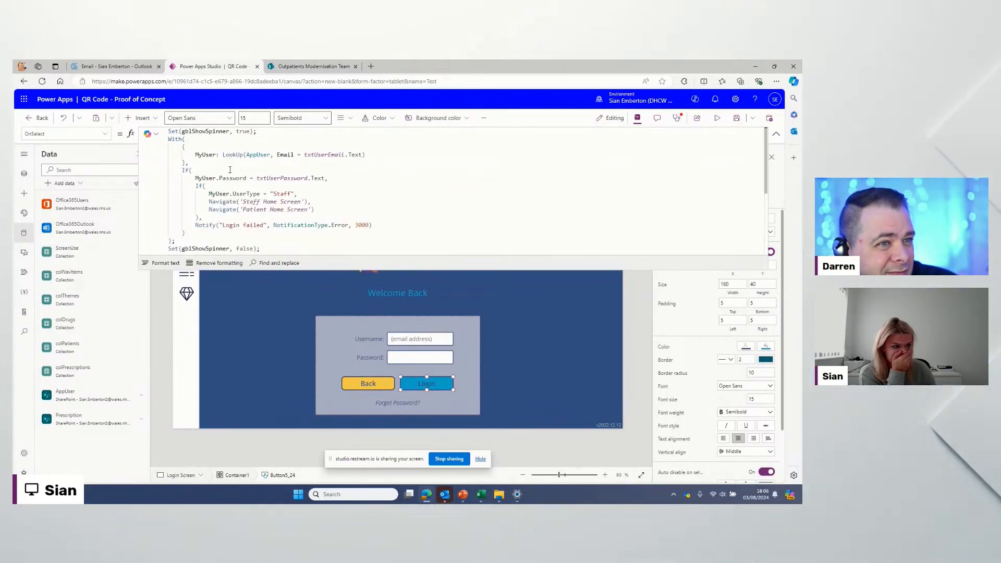
Step: Change the check from UserType = "Staff" to UserType <> "Patient" and preview the app
left_click(290, 194)
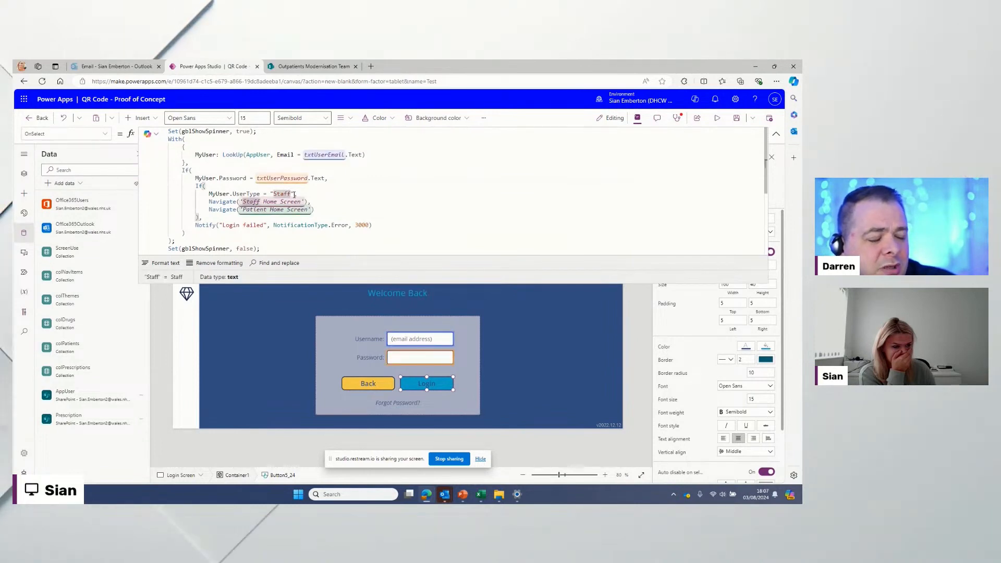
double_click(283, 193)
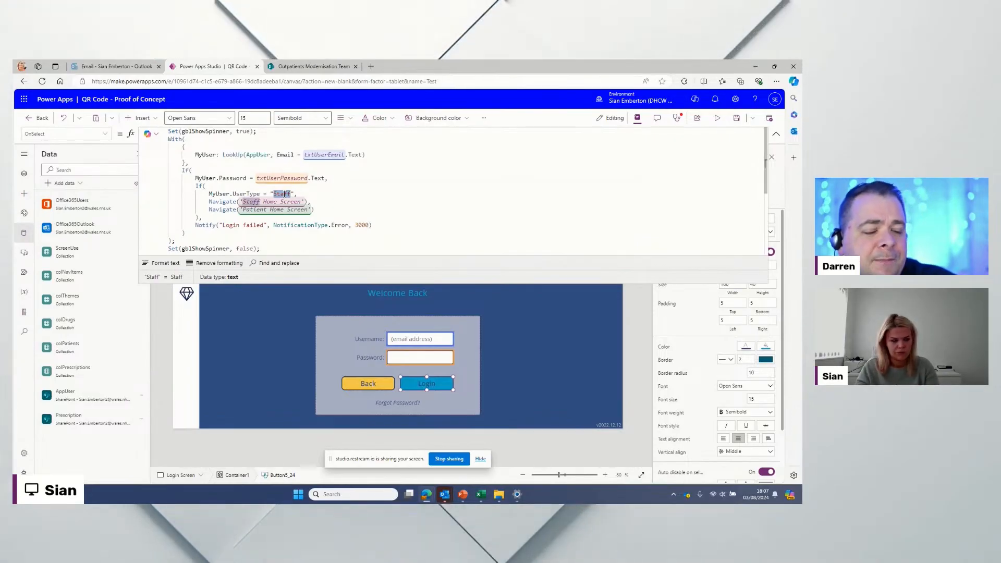
type("Patient")
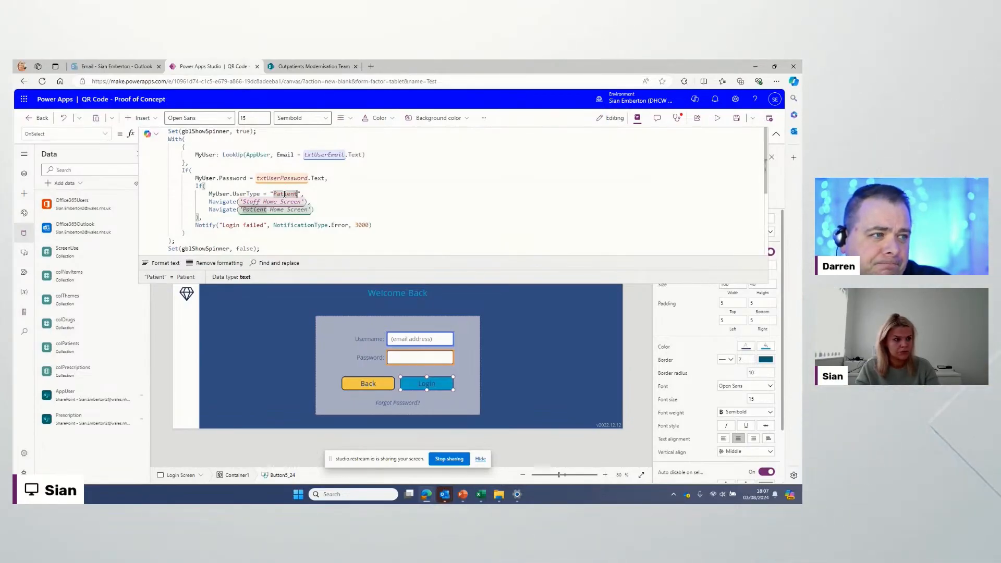
left_click(264, 194)
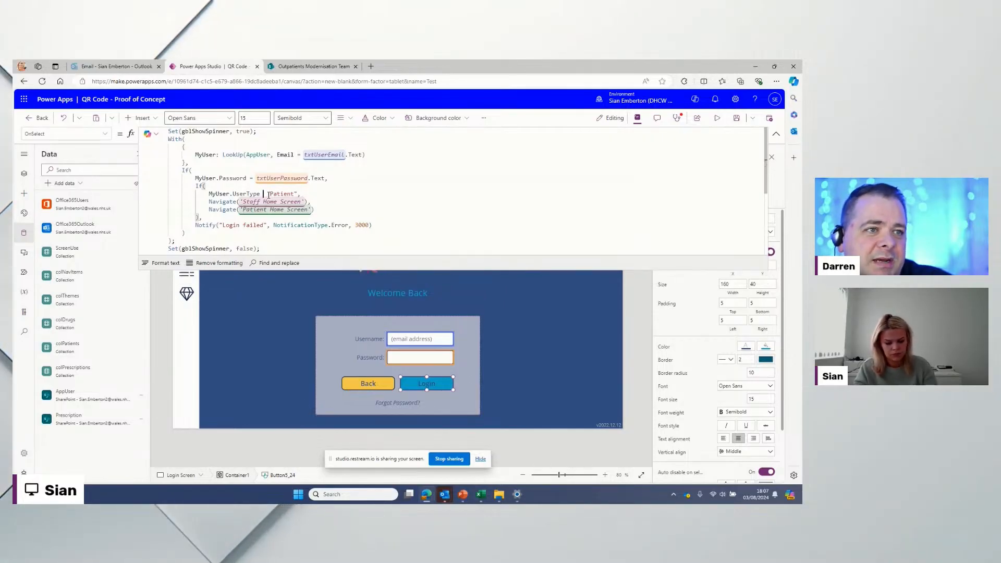
key("Delete")
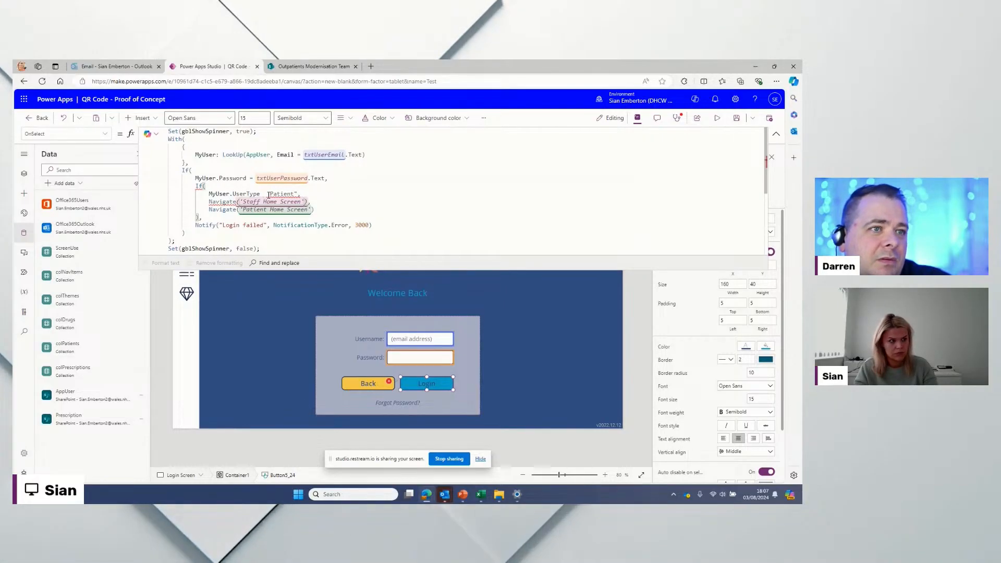
type("<>")
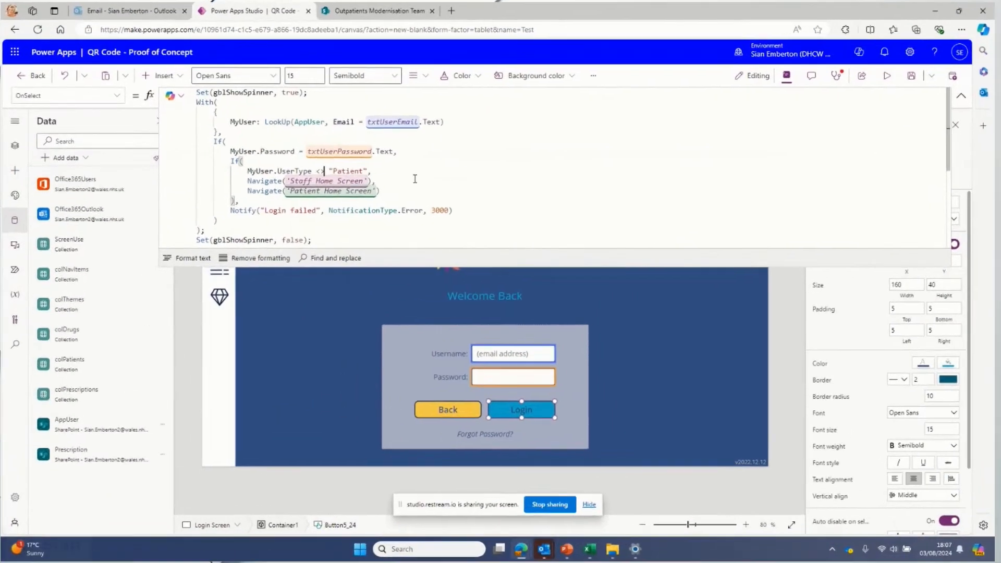
left_click(415, 178)
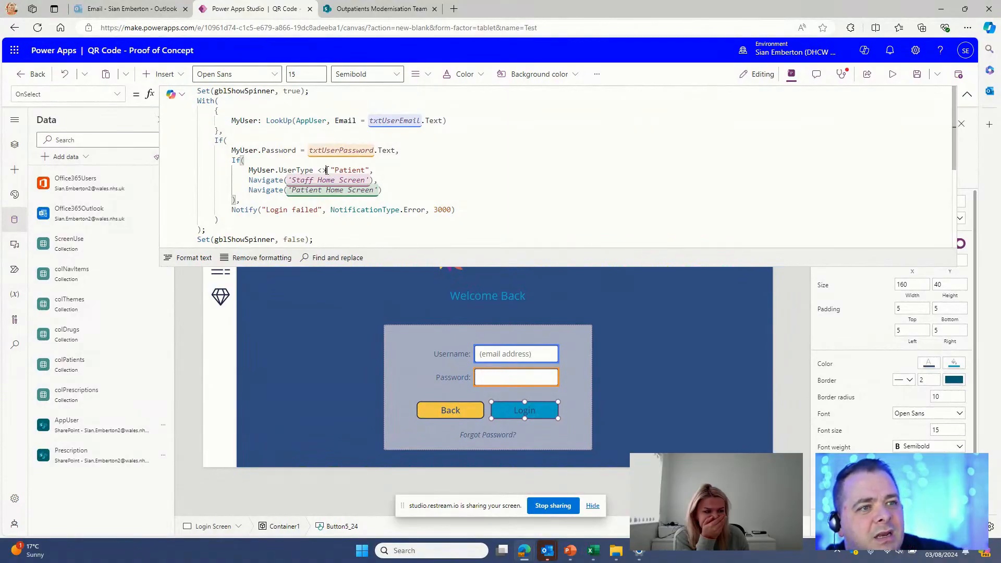
double_click(362, 171)
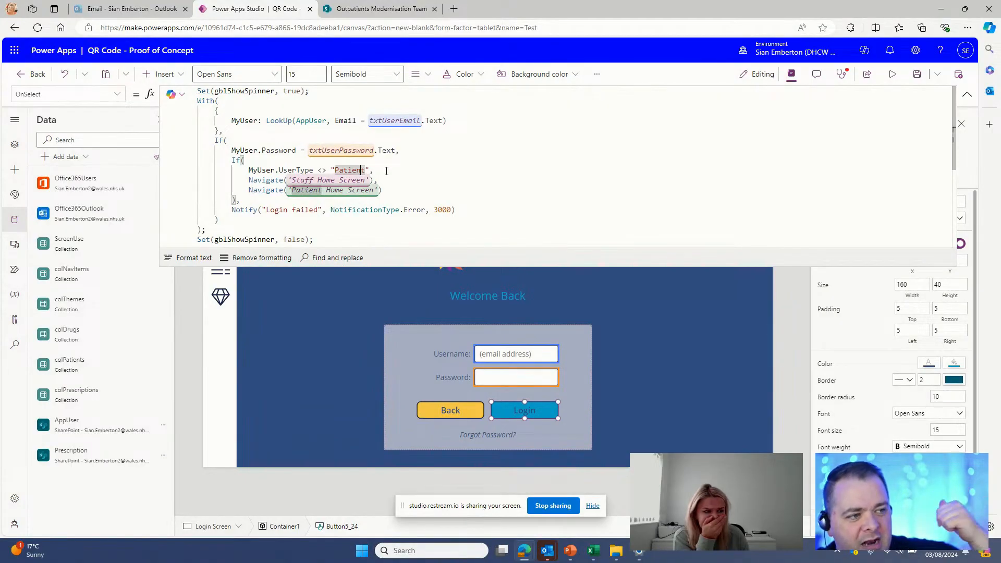
left_click(386, 171)
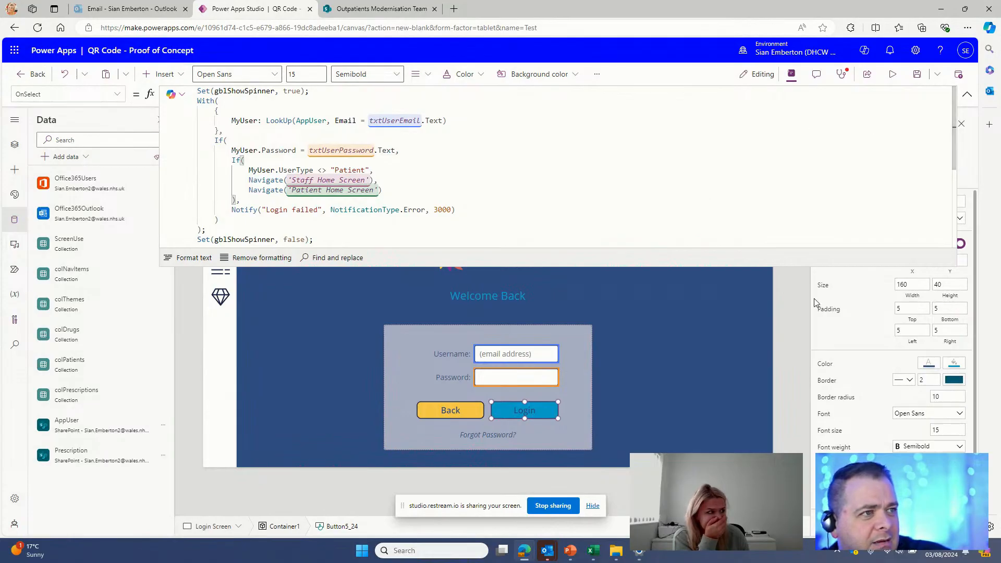
left_click(894, 76)
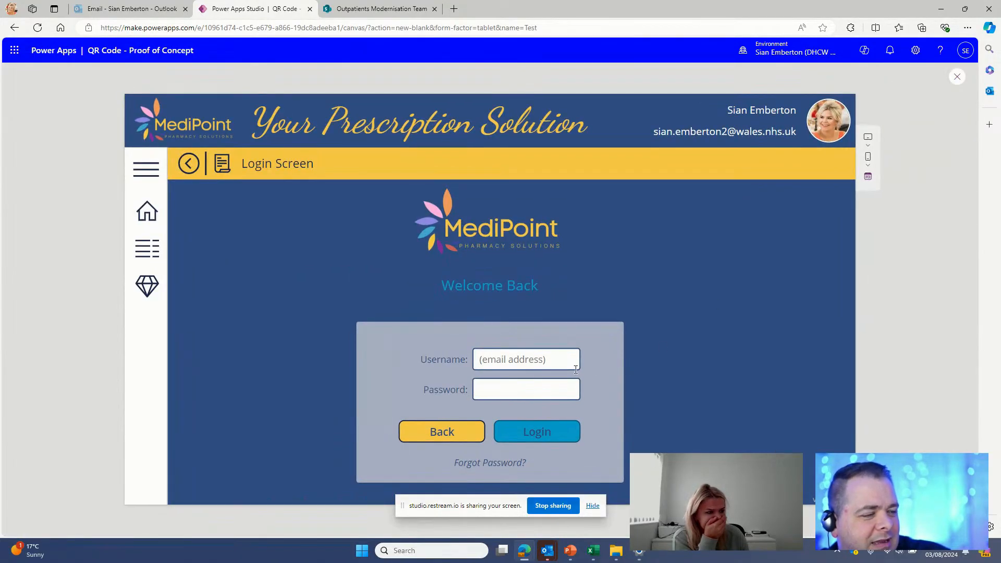
left_click(521, 366)
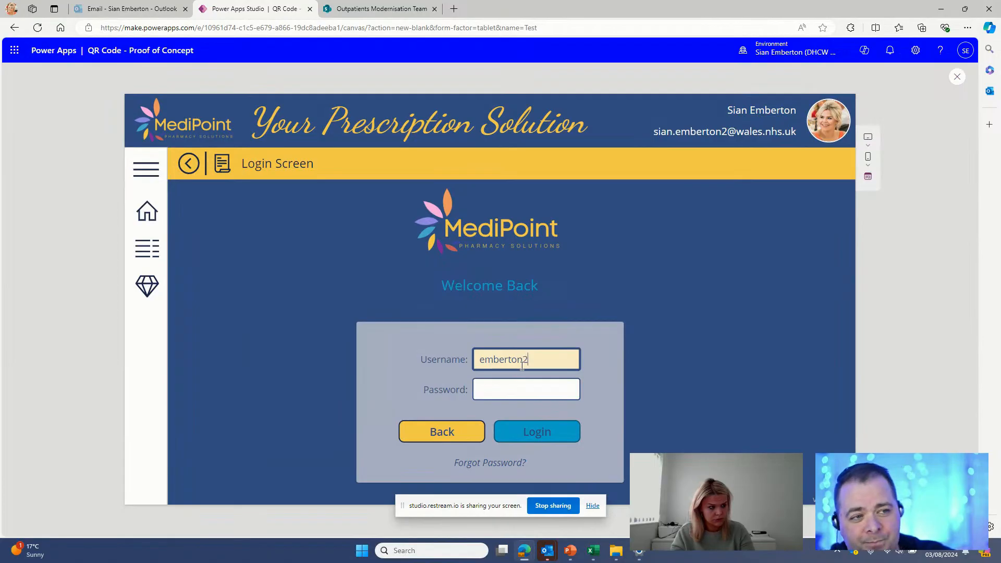
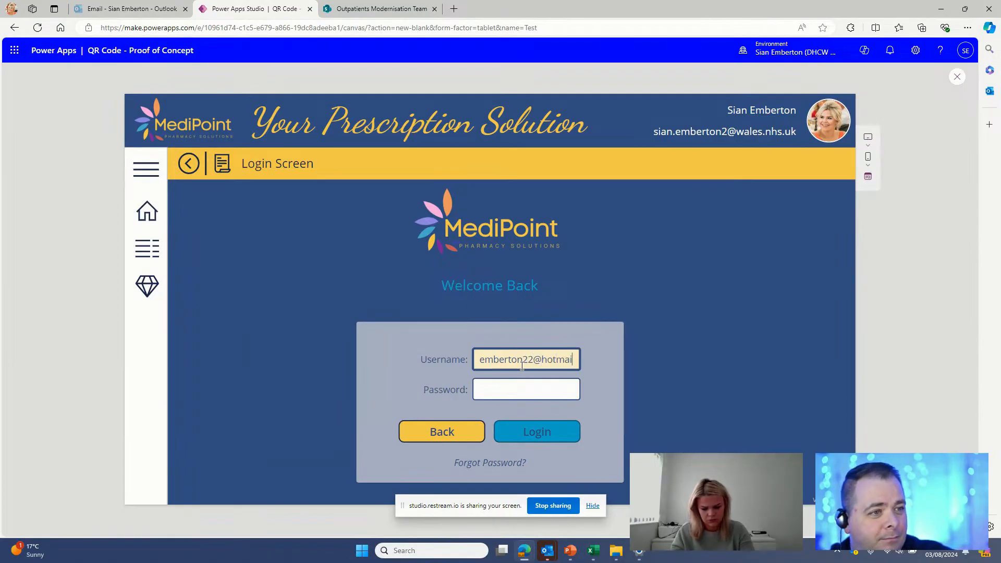
key("Tab")
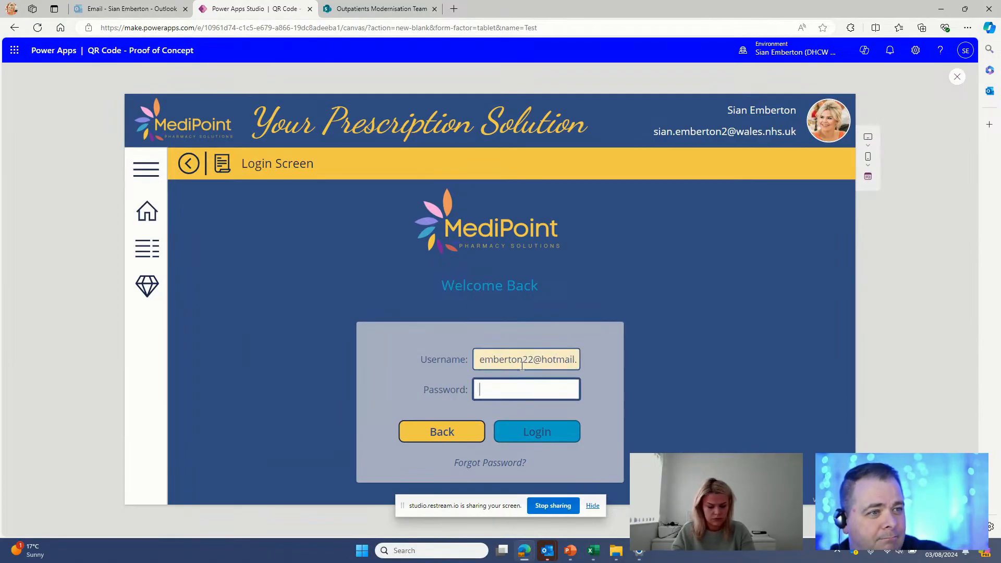
left_click(558, 437)
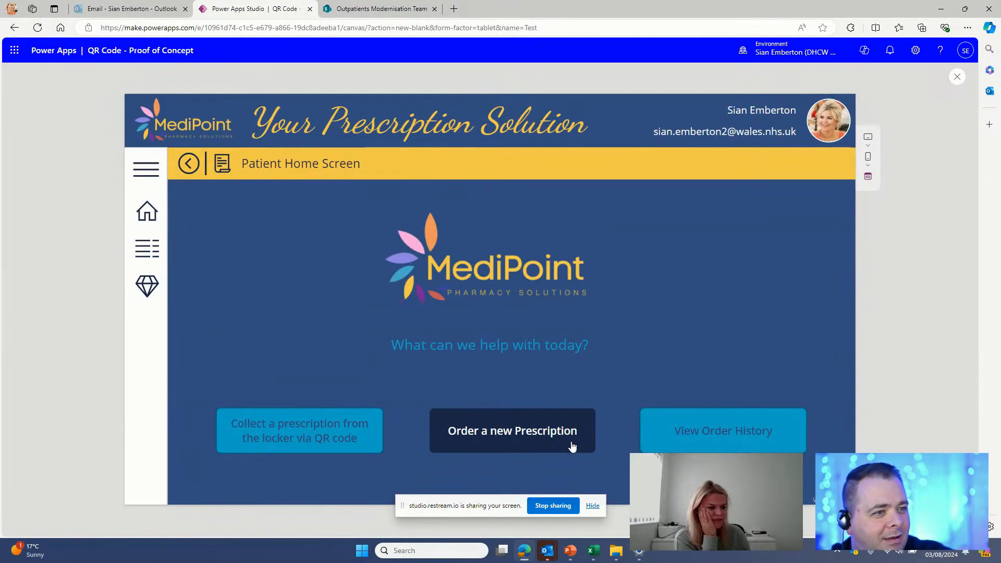
left_click(344, 441)
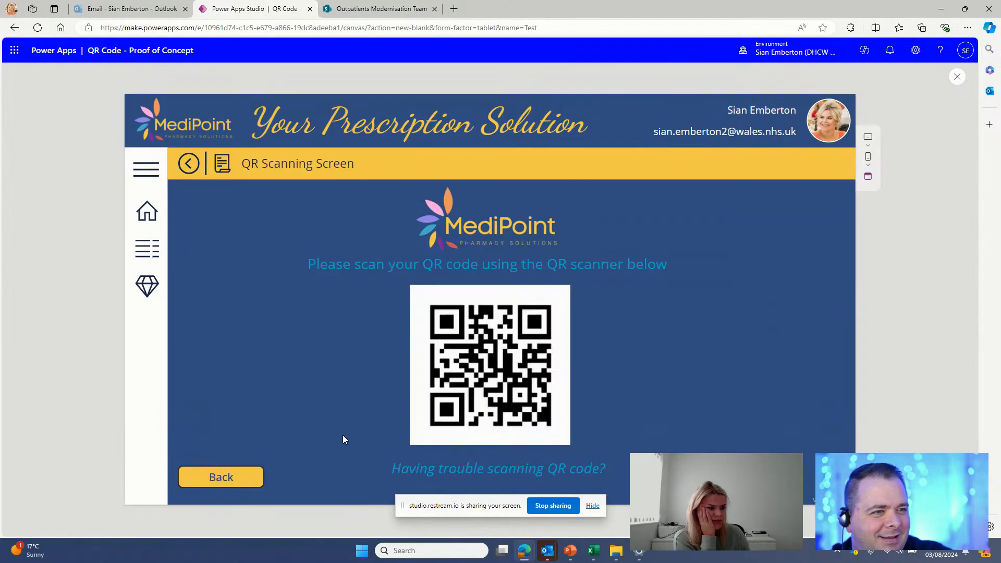
left_click(248, 486)
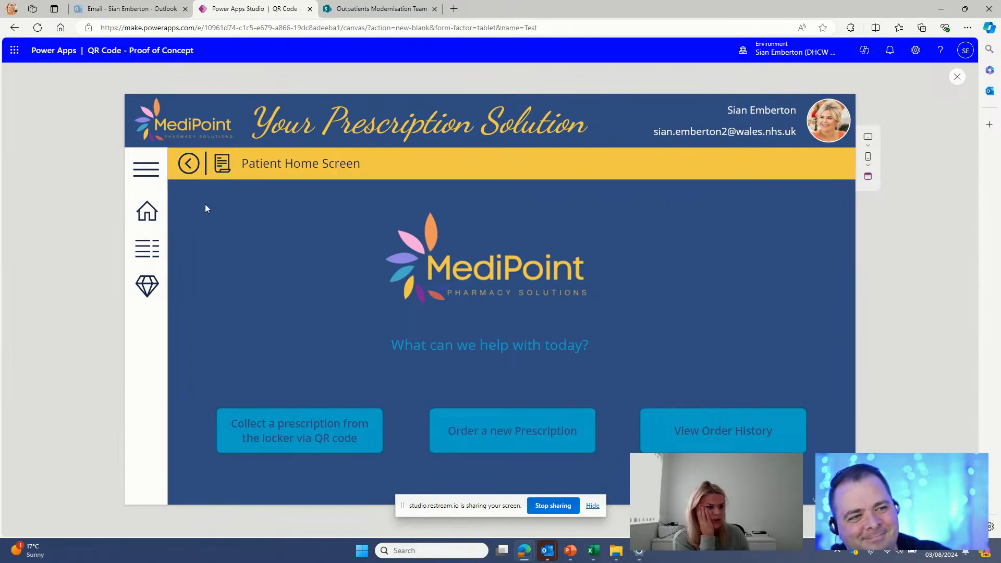
left_click(188, 165)
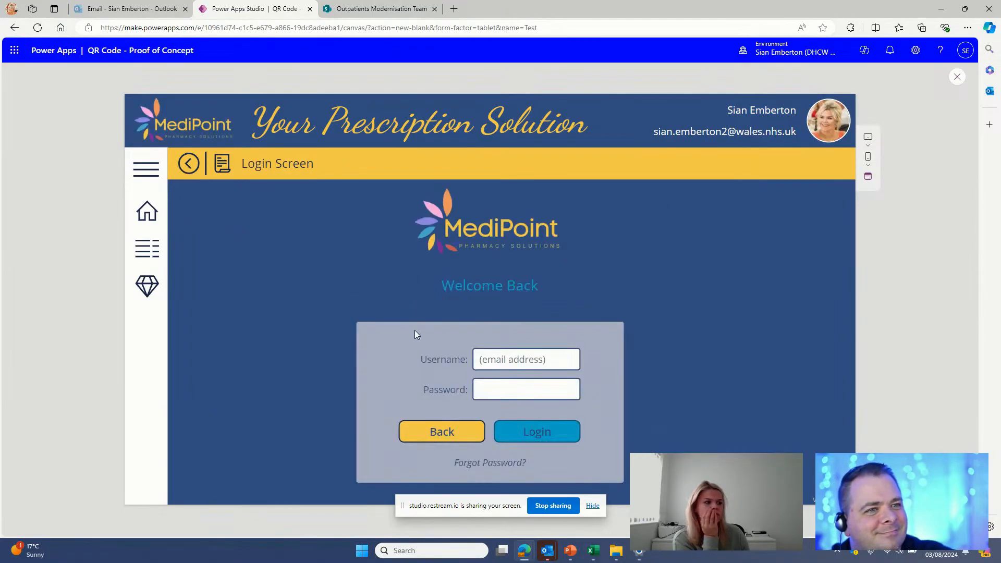
left_click(452, 439)
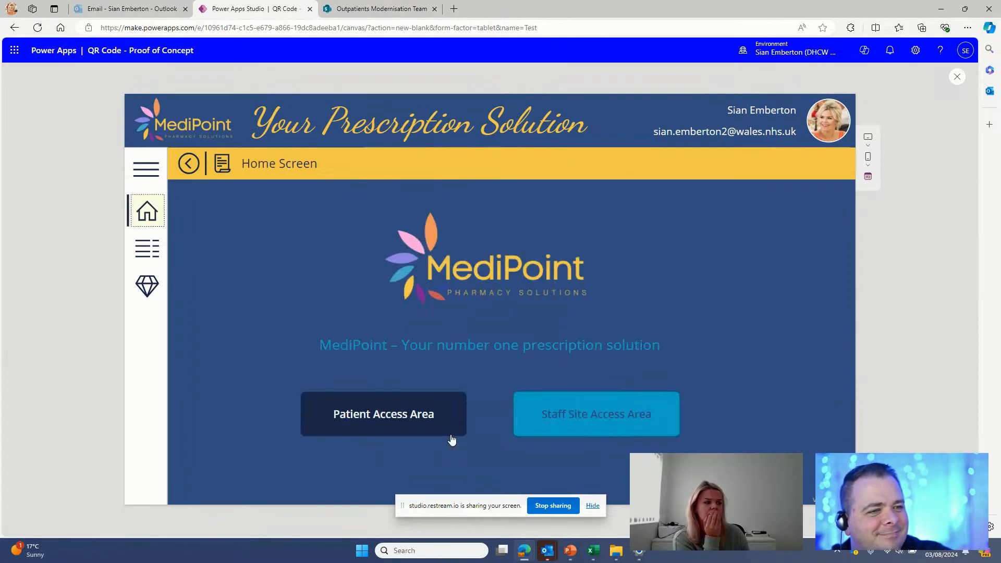
left_click(605, 415)
left_click(537, 364)
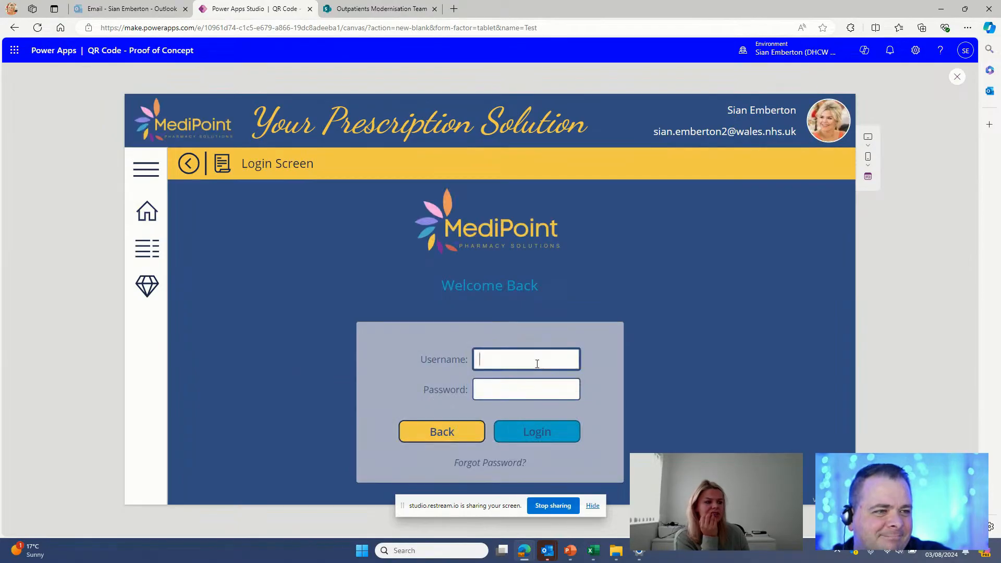
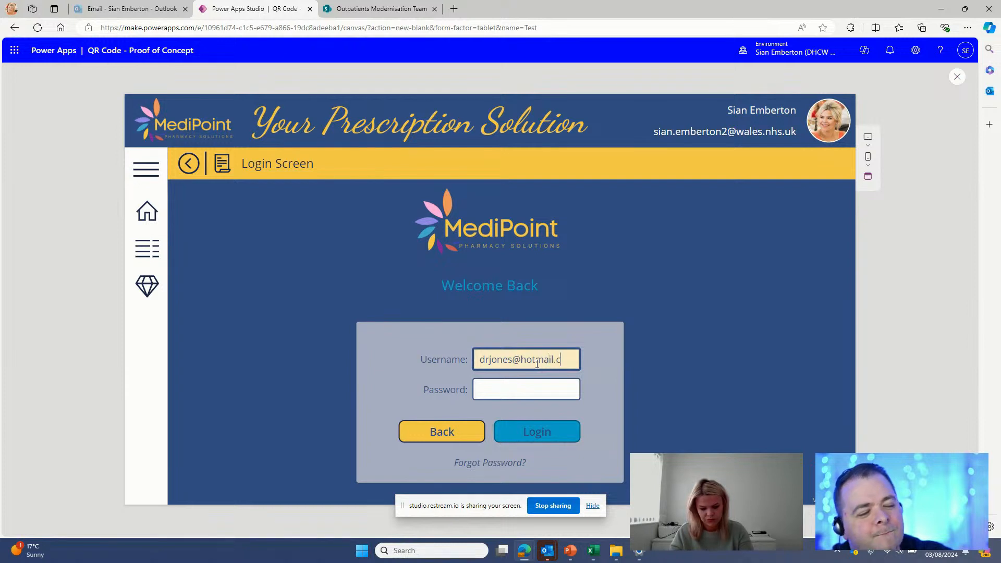
Step: Log into the preview with the staff e-mail and password, then open Generate Prescription
key("Tab")
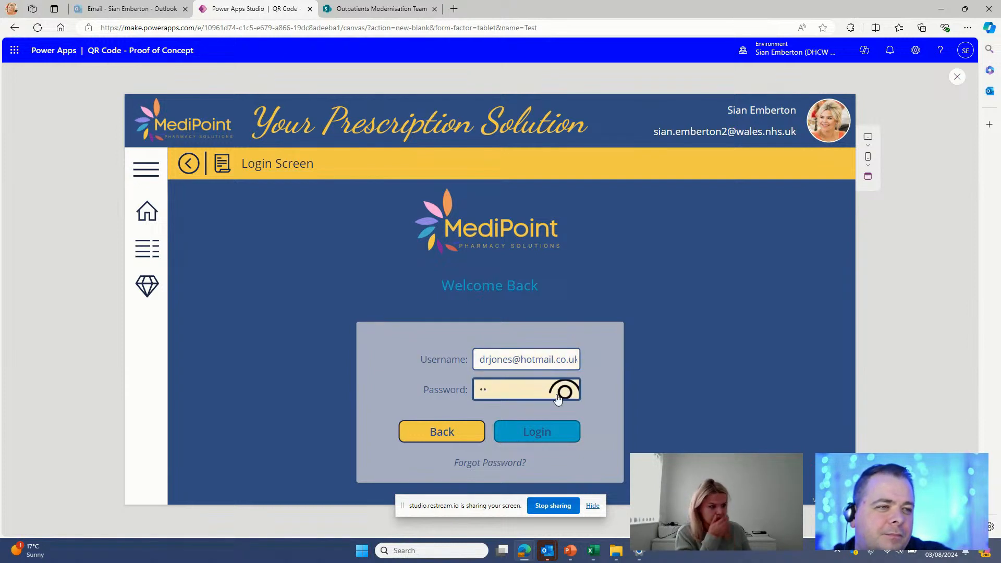
left_click(574, 432)
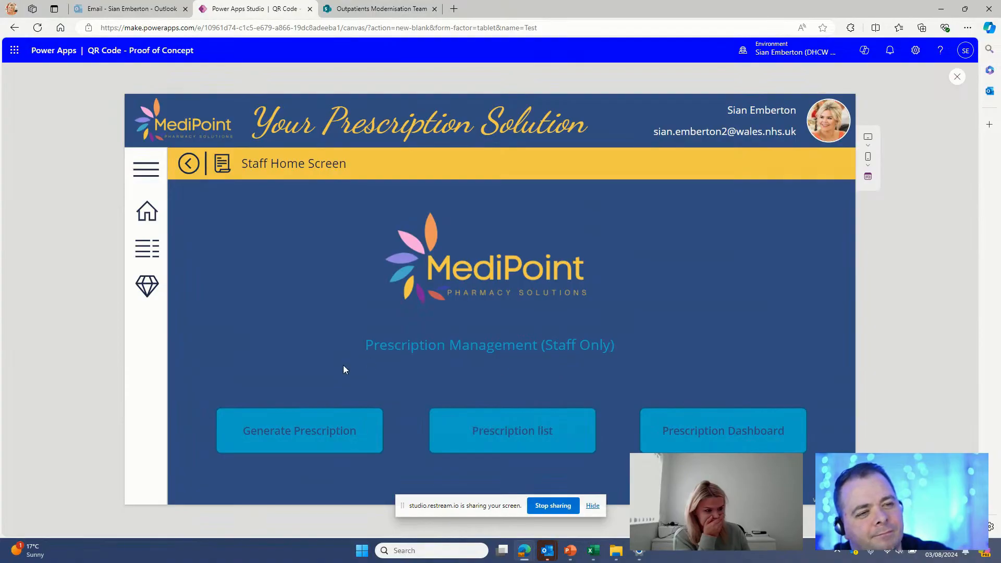
left_click(335, 431)
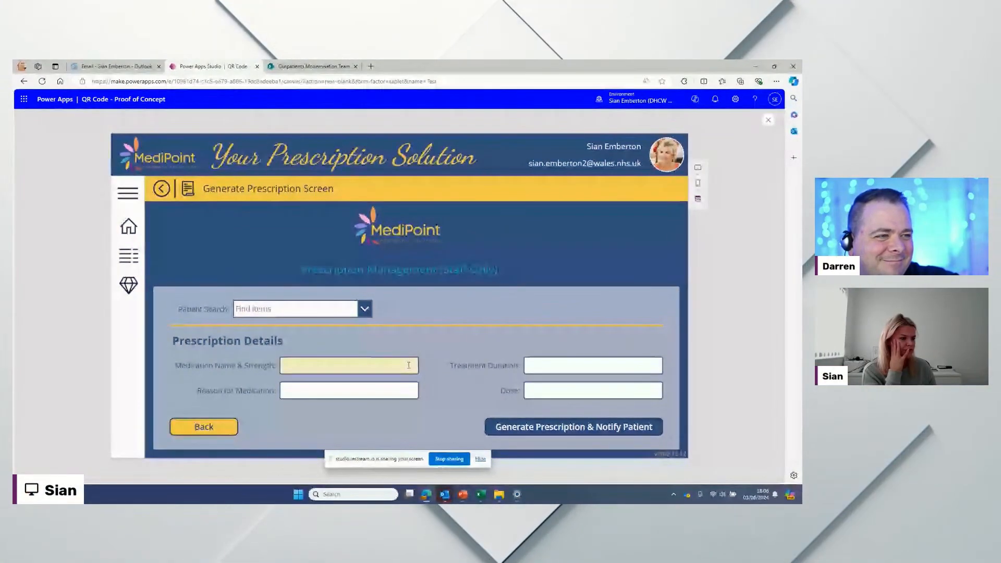
Step: Search the Patient Search list and select the first matching patient
left_click(361, 309)
left_click(344, 310)
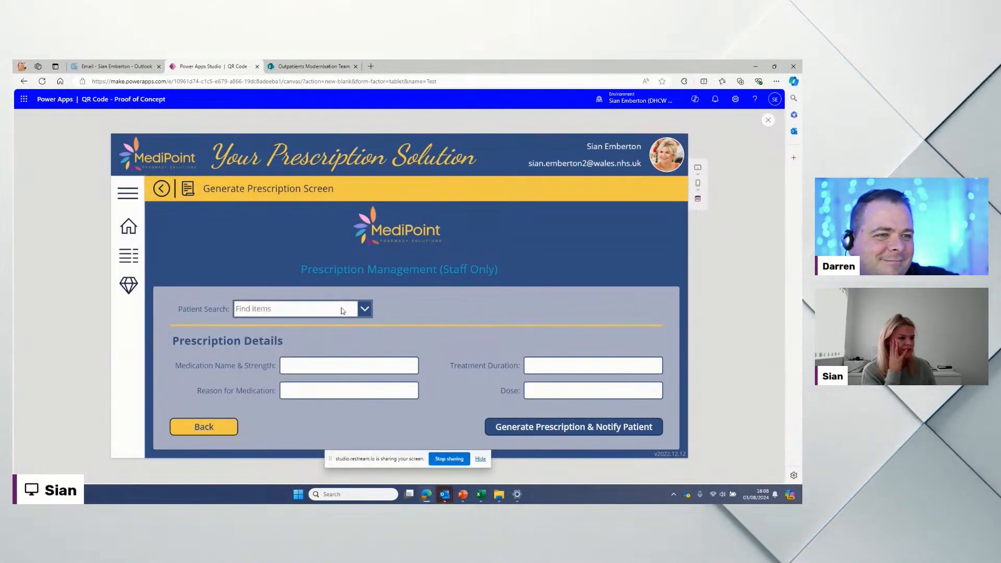
left_click(340, 307)
type("d")
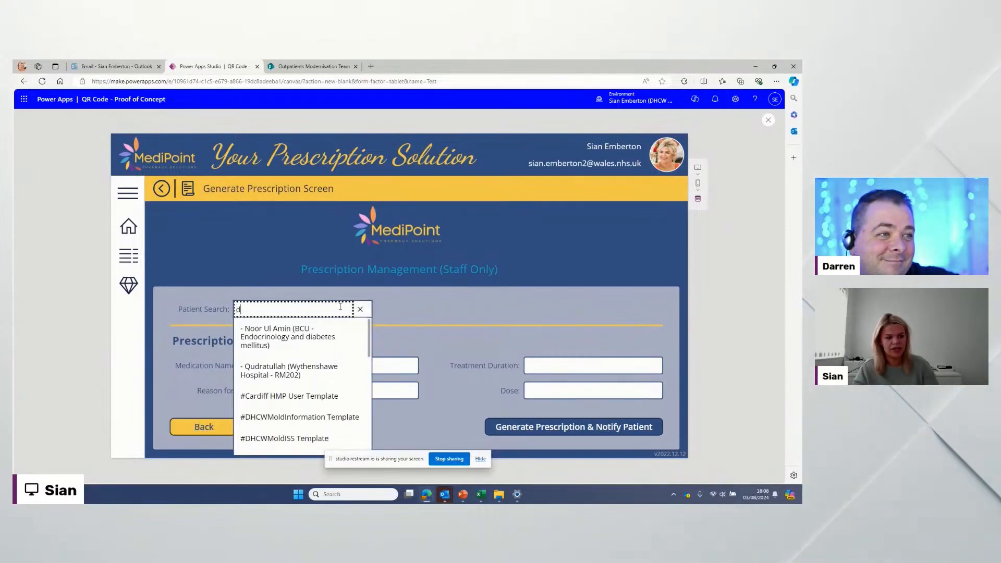
key("BackSpace")
type("sia")
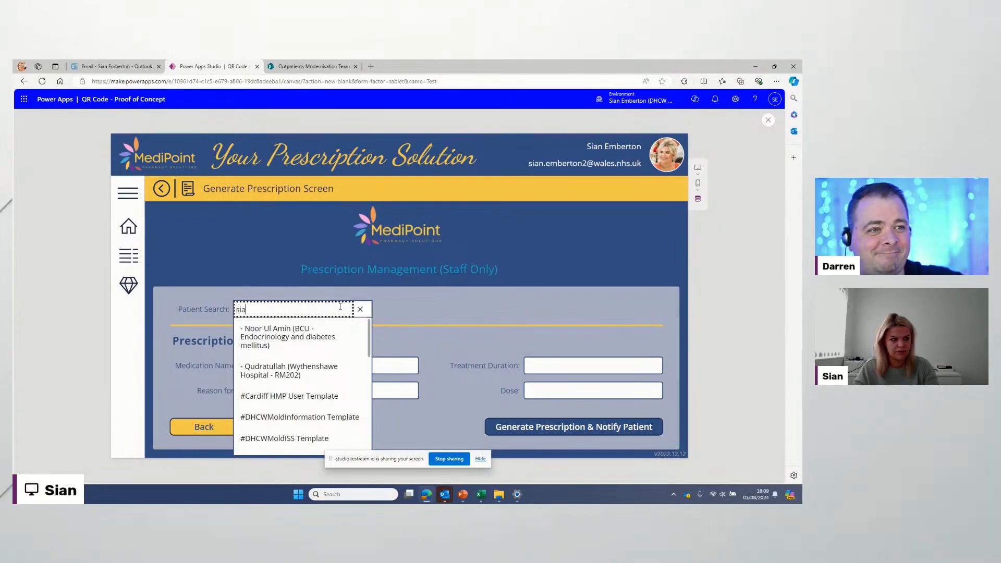
key("BackSpace")
key("BackSpace")
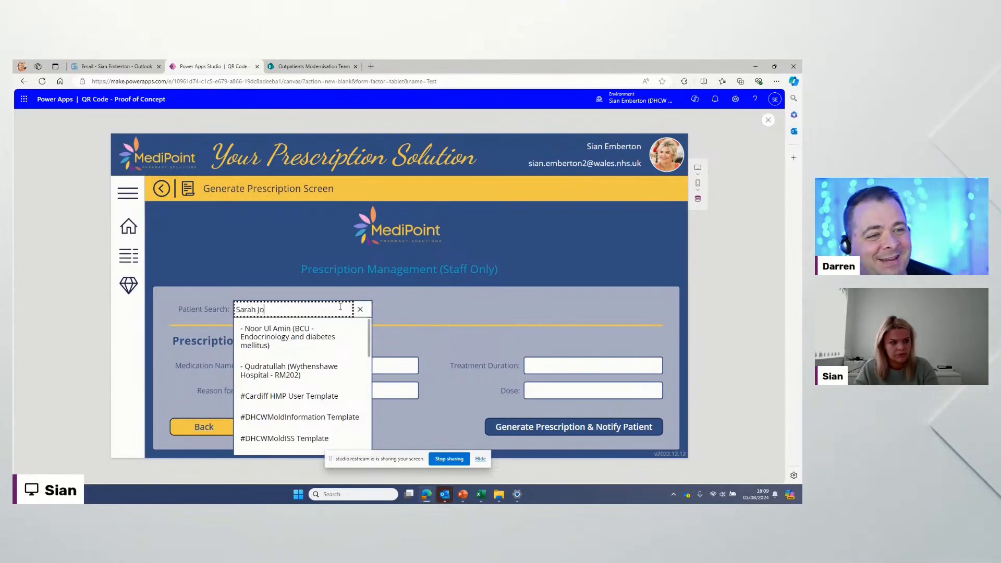
type("nes")
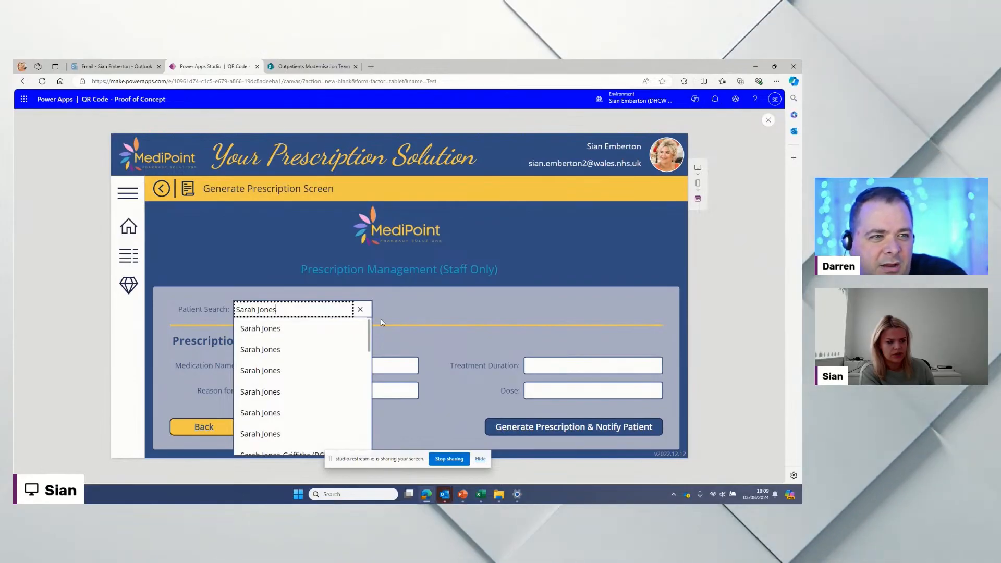
left_click(312, 326)
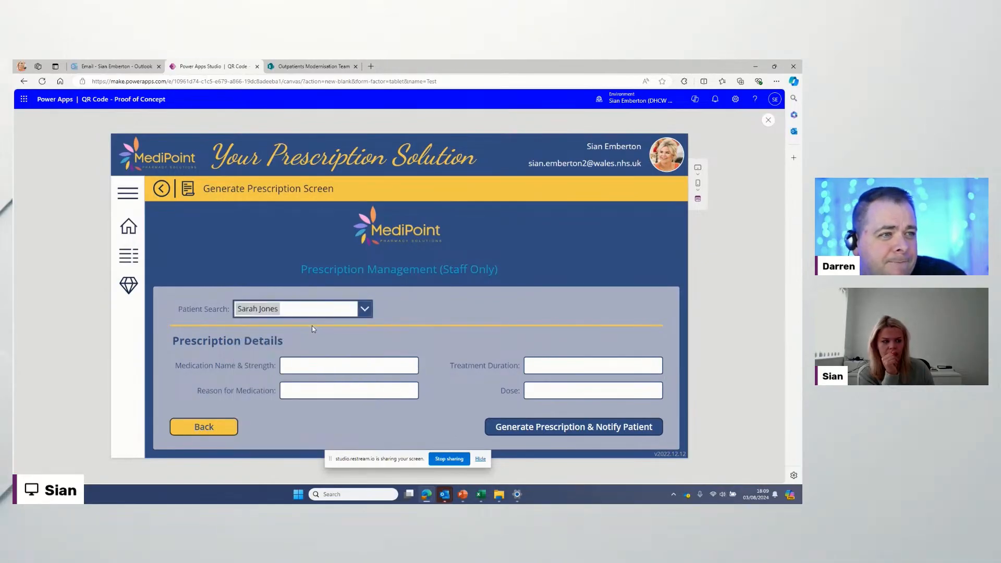
Step: Enter Amlodopine, 3months, High BP and once daily, then generate the prescription and notify the patient
left_click(296, 365)
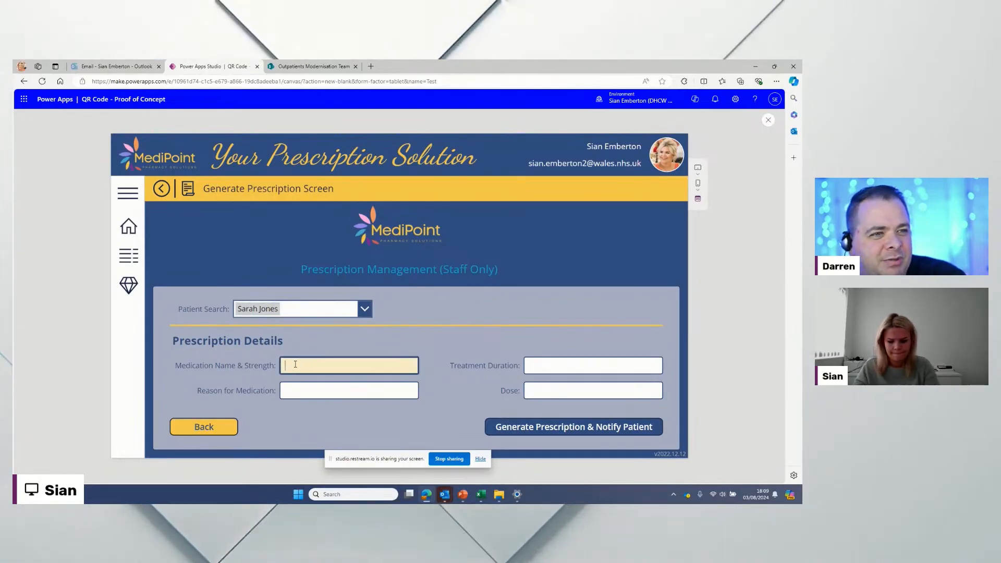
type("Amlod")
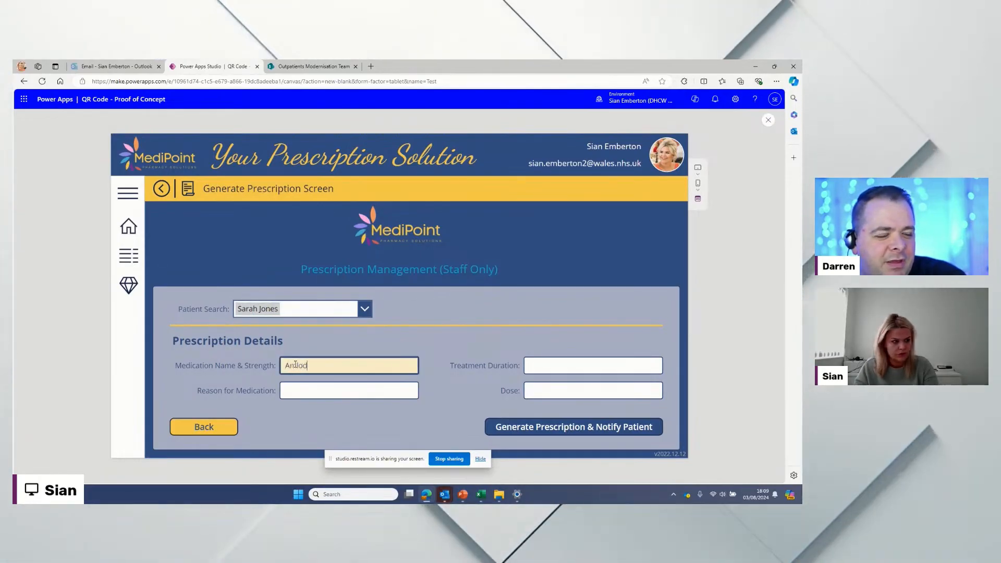
type("opine 20mg")
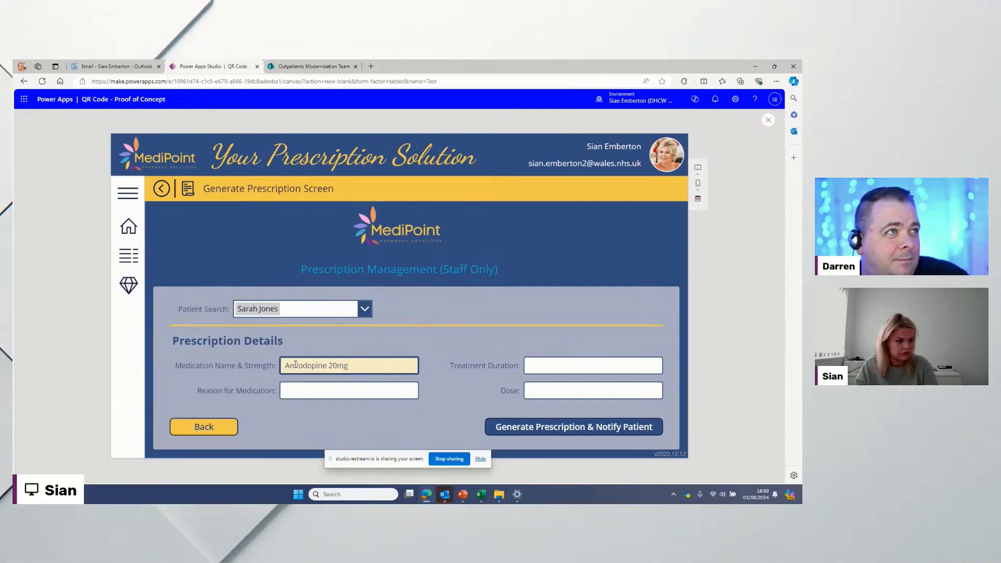
key("Tab")
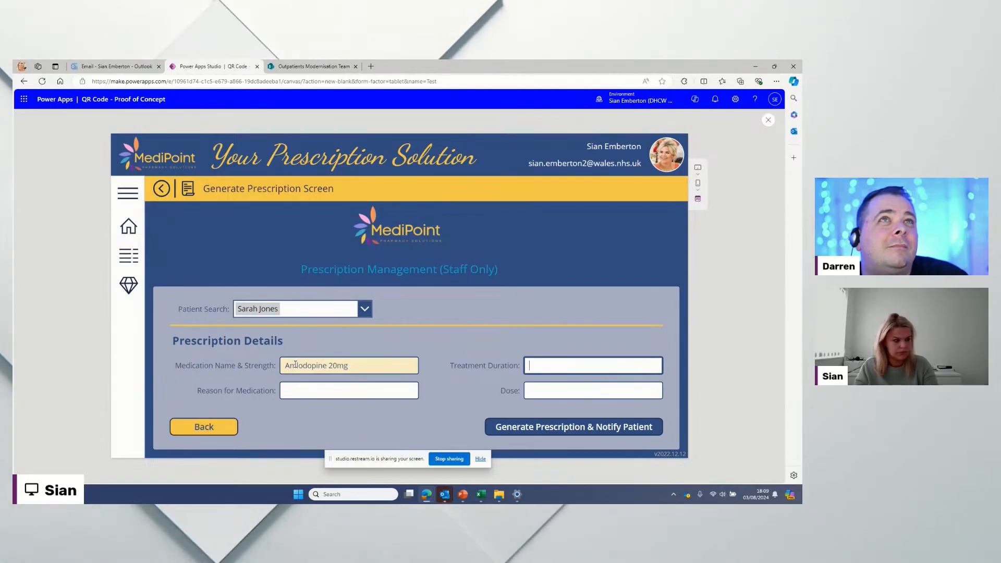
type("3m")
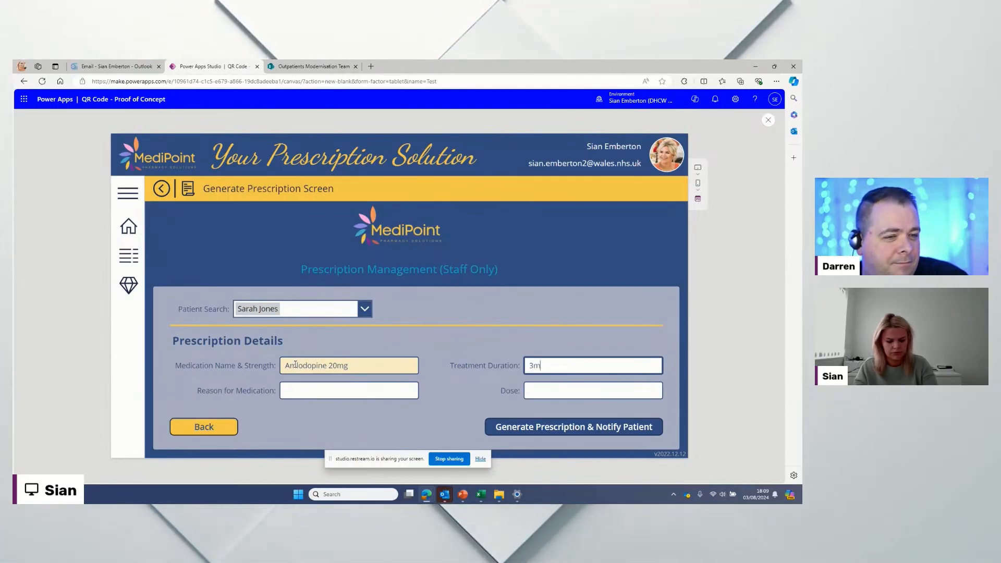
type("onths")
left_click(339, 394)
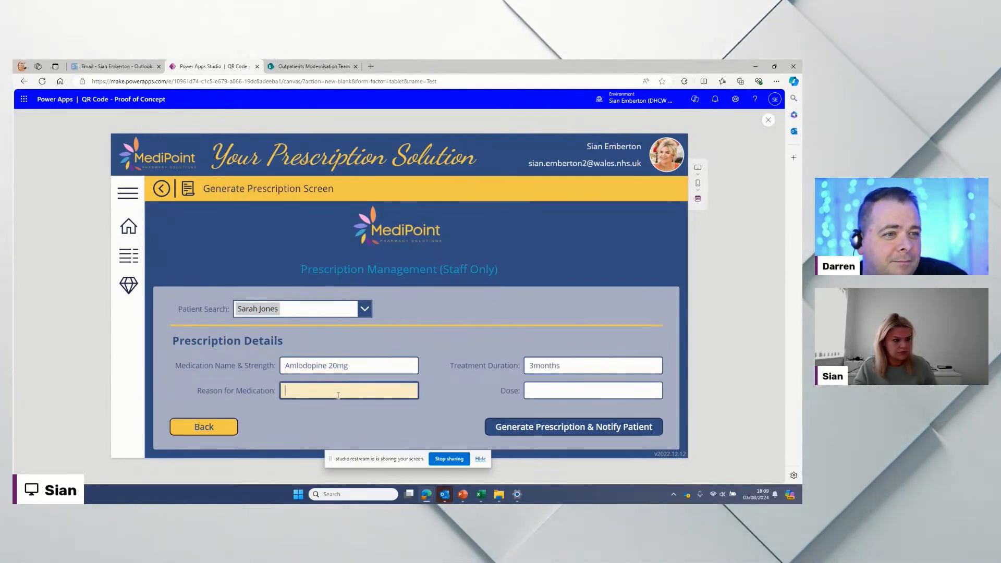
type("Hi")
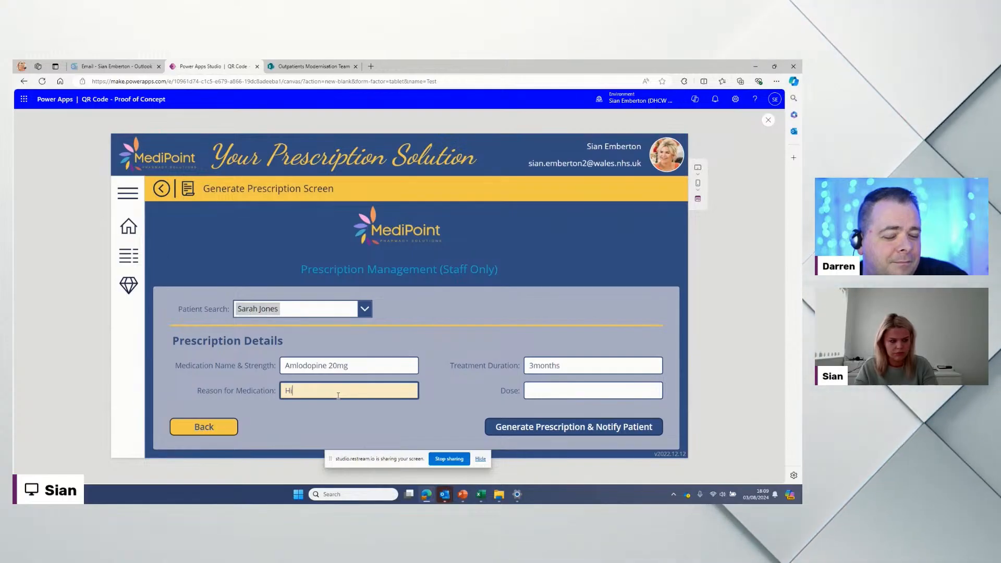
type("gh Bl")
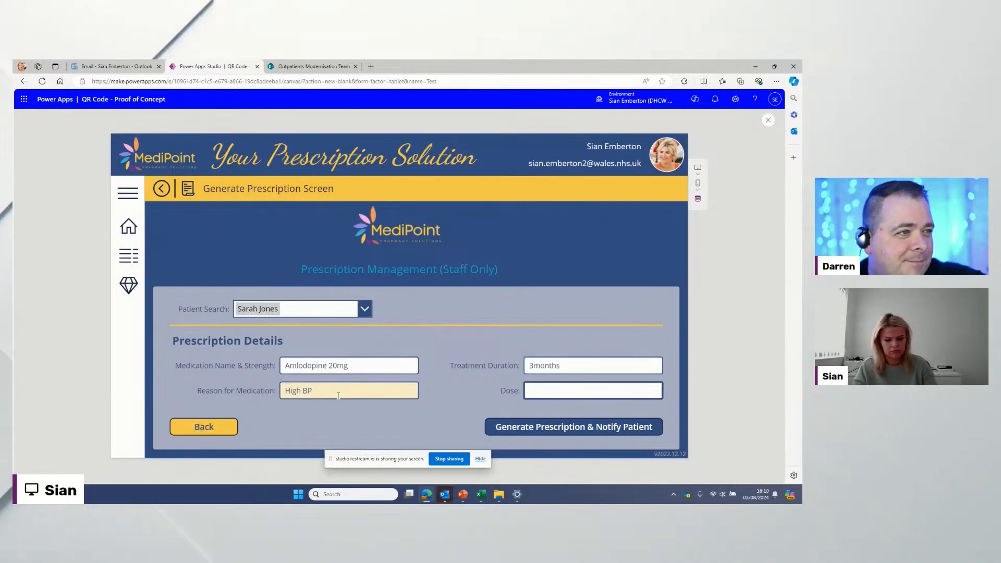
type("once daily")
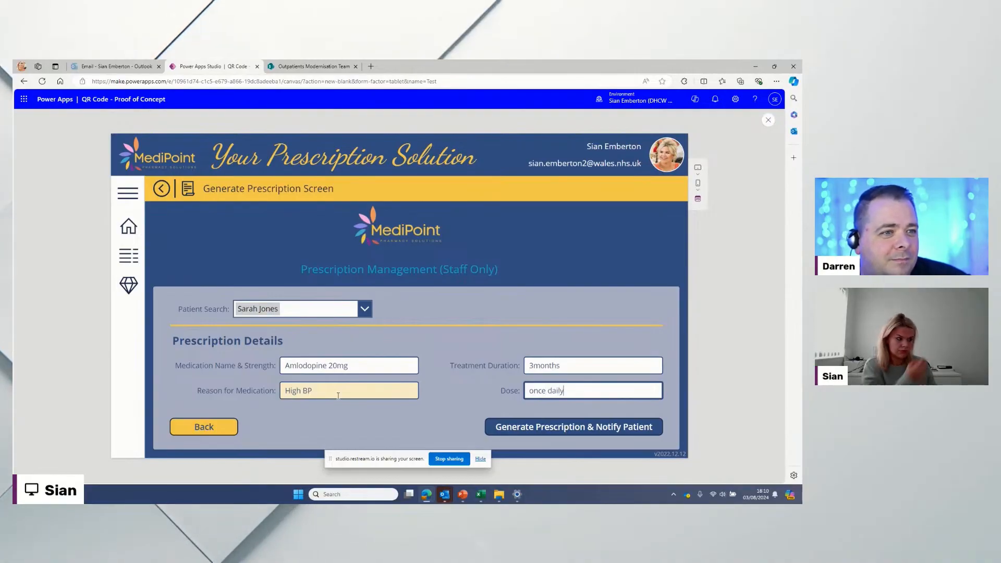
left_click(569, 429)
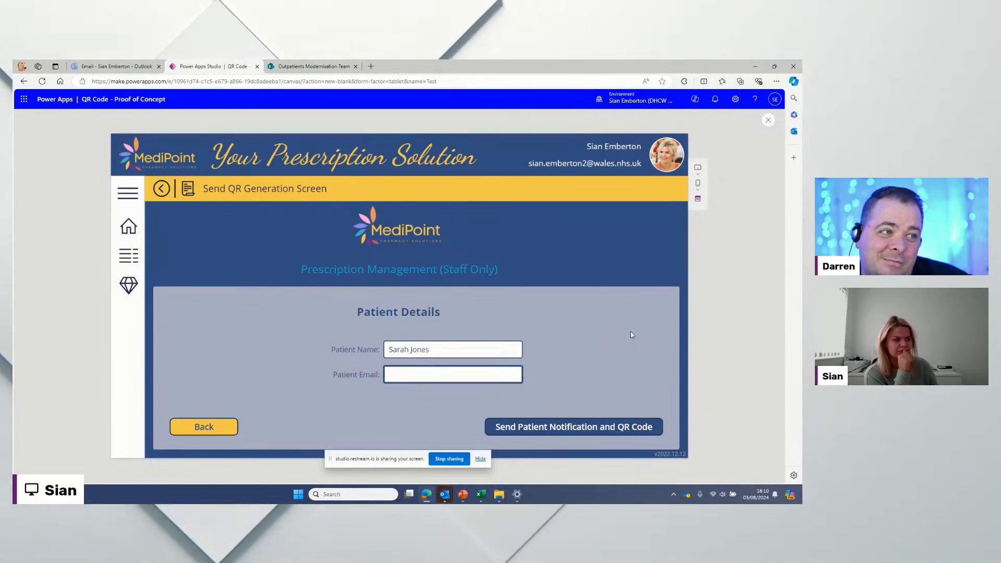
Step: Pick the saved patient e-mail and send the patient notification and QR code
left_click(477, 369)
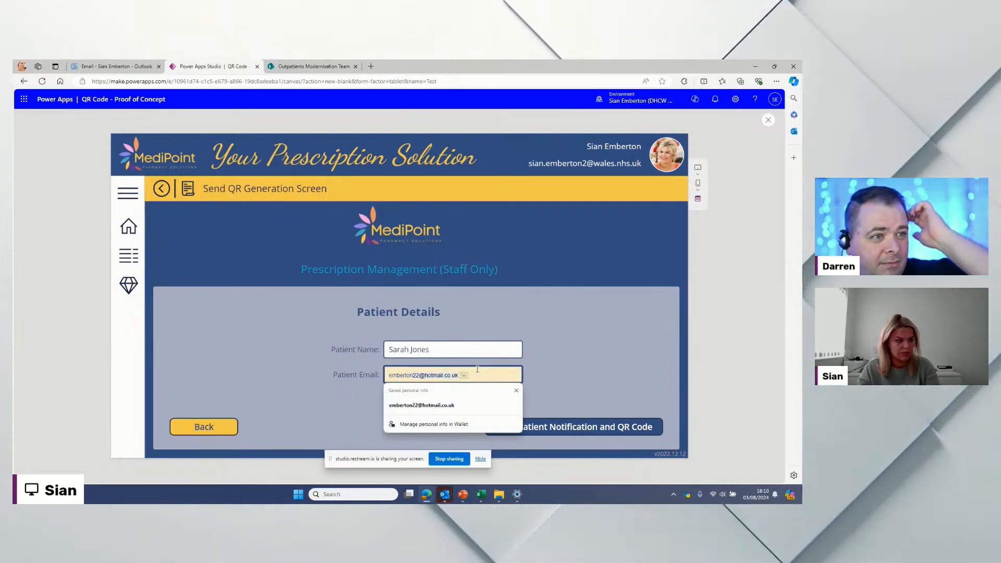
left_click(453, 407)
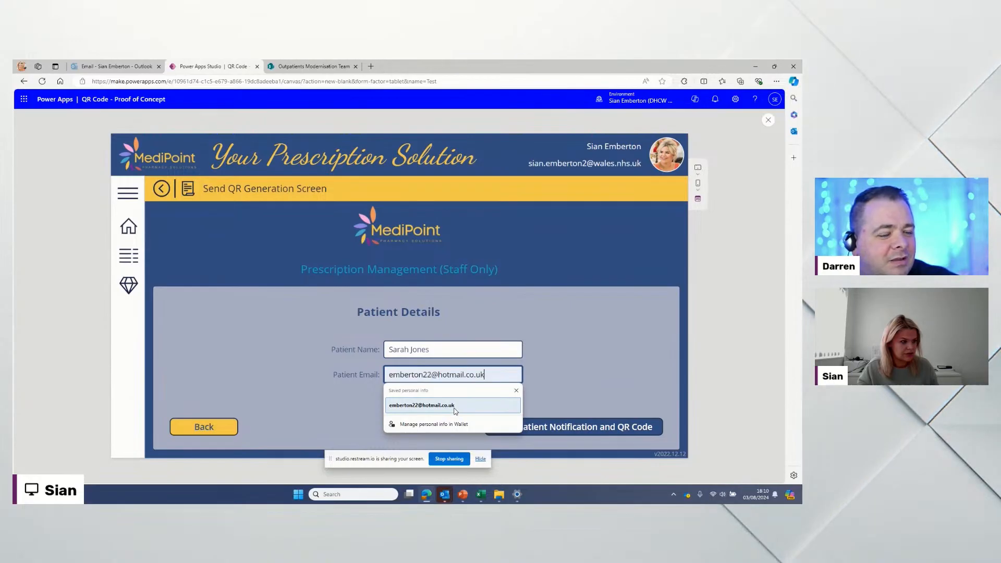
left_click(562, 428)
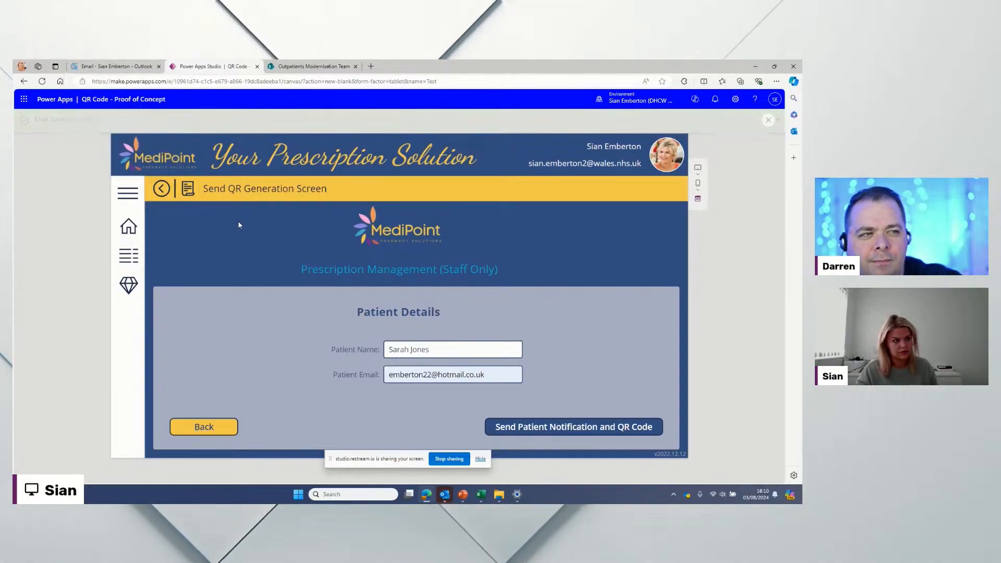
Step: Return to the app's home screen, close the preview, and shrink the formula bar
left_click(125, 230)
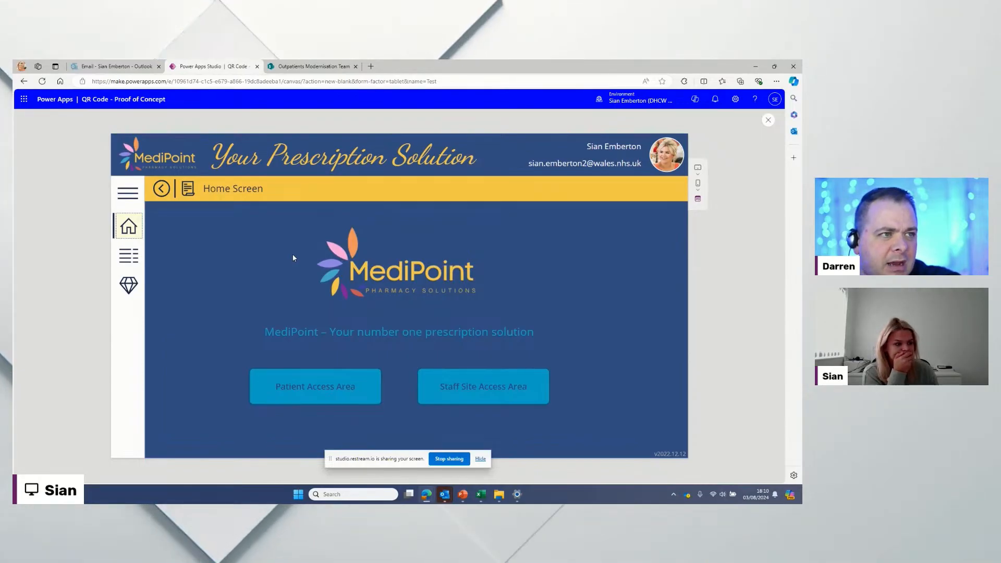
left_click(767, 122)
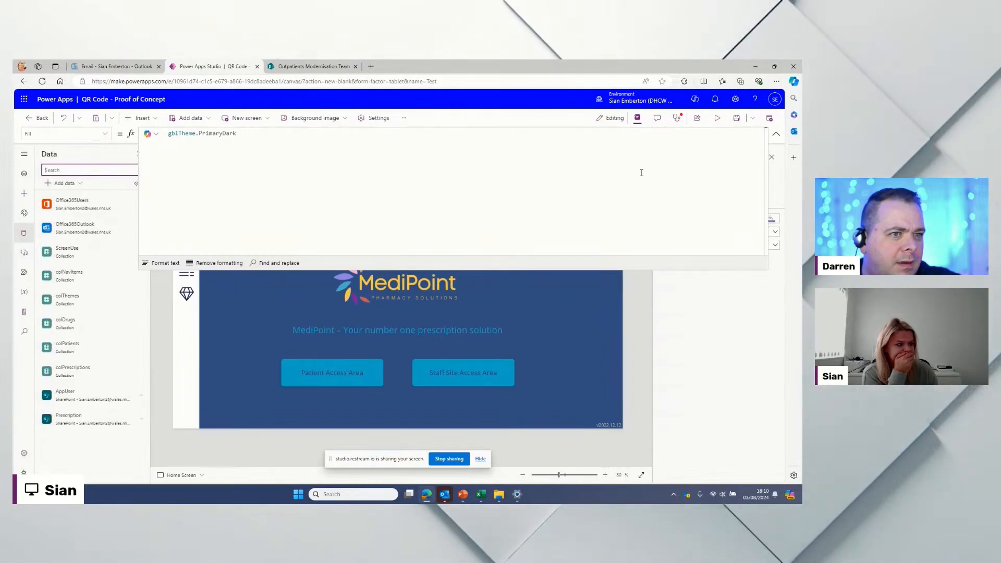
left_click_drag(635, 270, 643, 156)
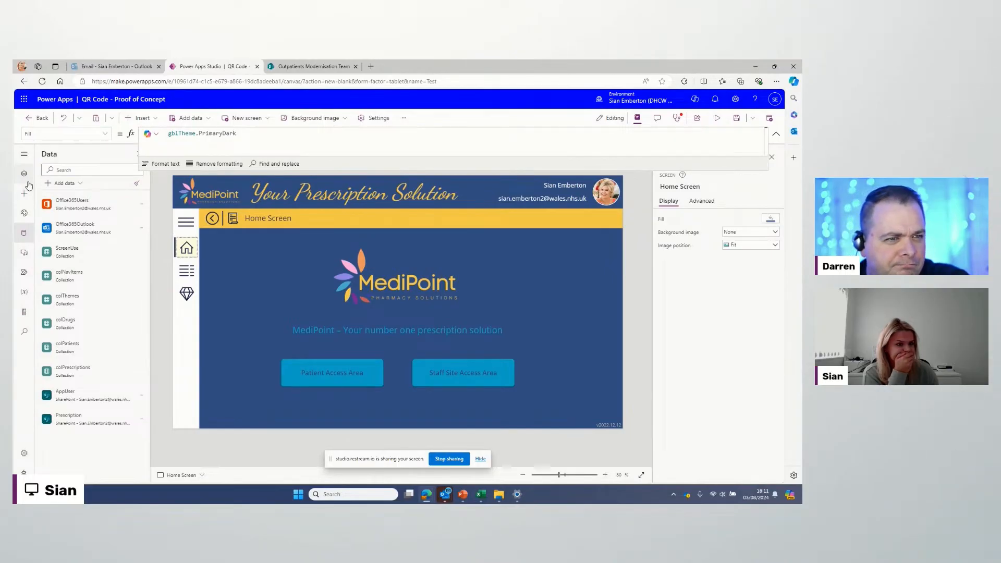
Step: Use Reorder > Bring to front on the Home Screen side nav, then select the screen background
right_click(190, 251)
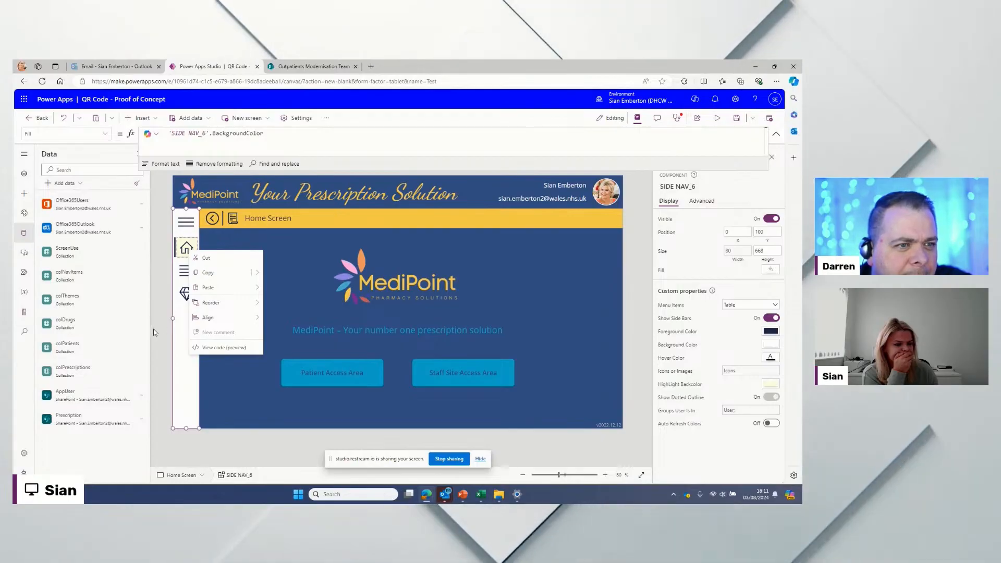
mouse_move(213, 308)
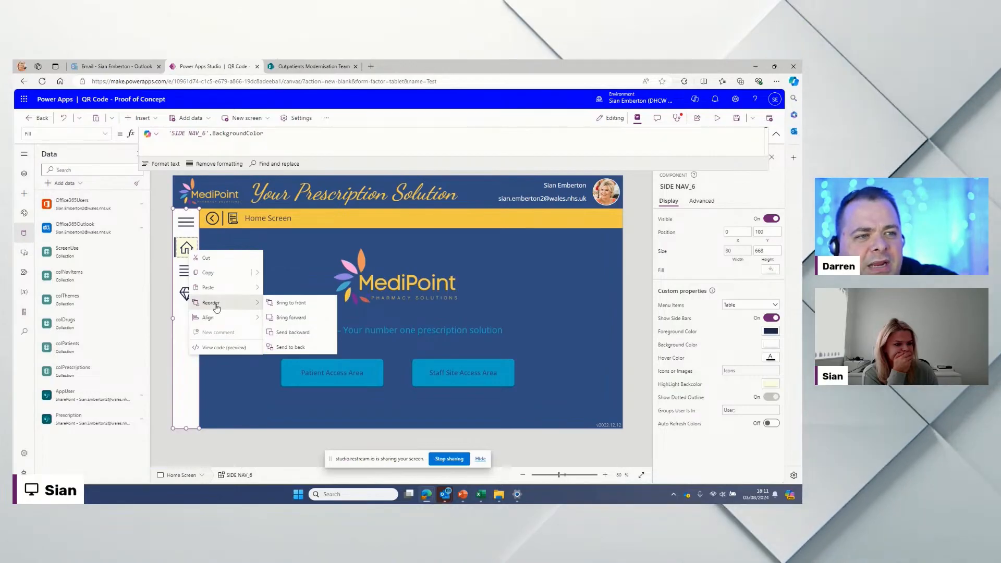
left_click(289, 304)
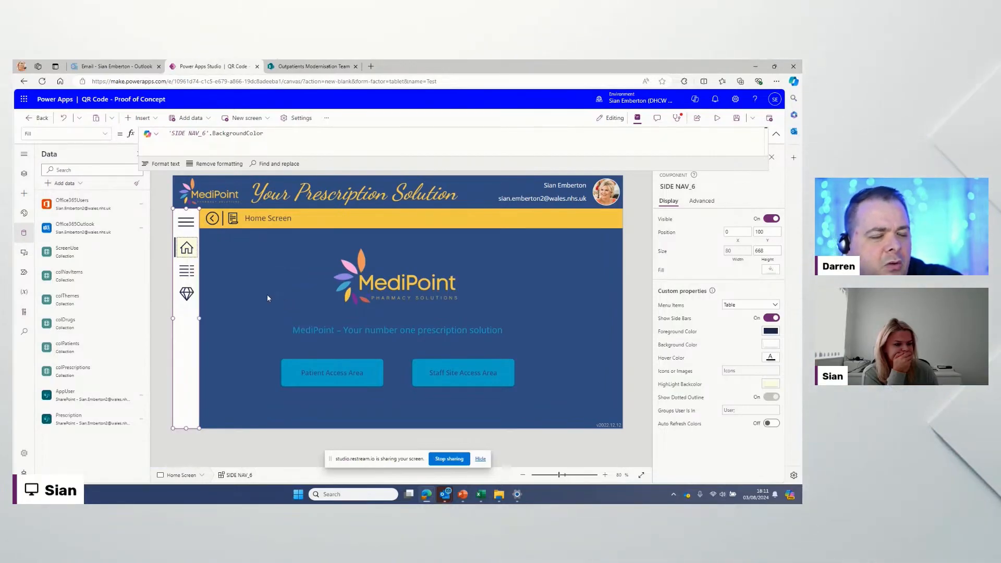
left_click(166, 262)
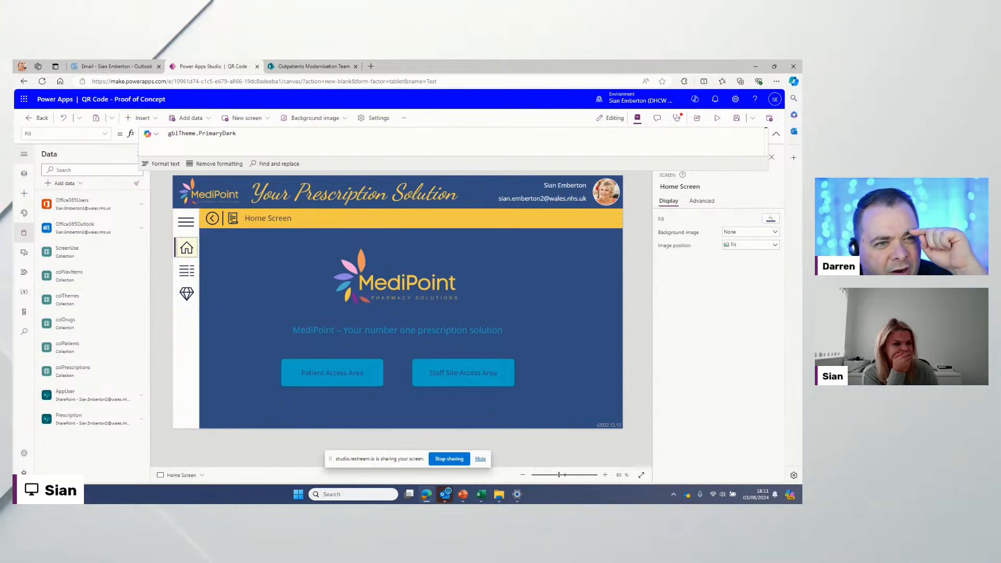
Step: Show Tree view with only the Home Screen's control list expanded
left_click(23, 177)
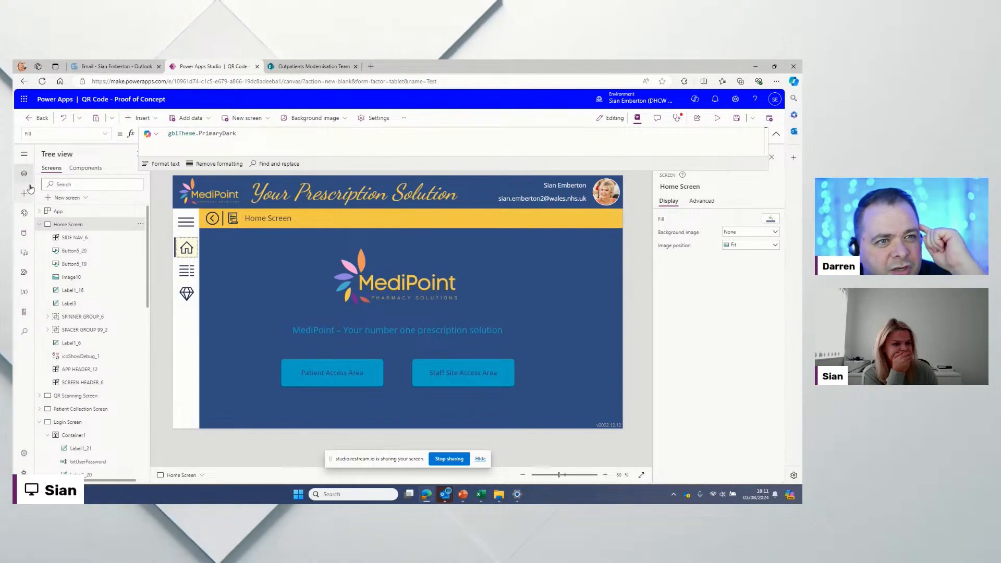
left_click(39, 224)
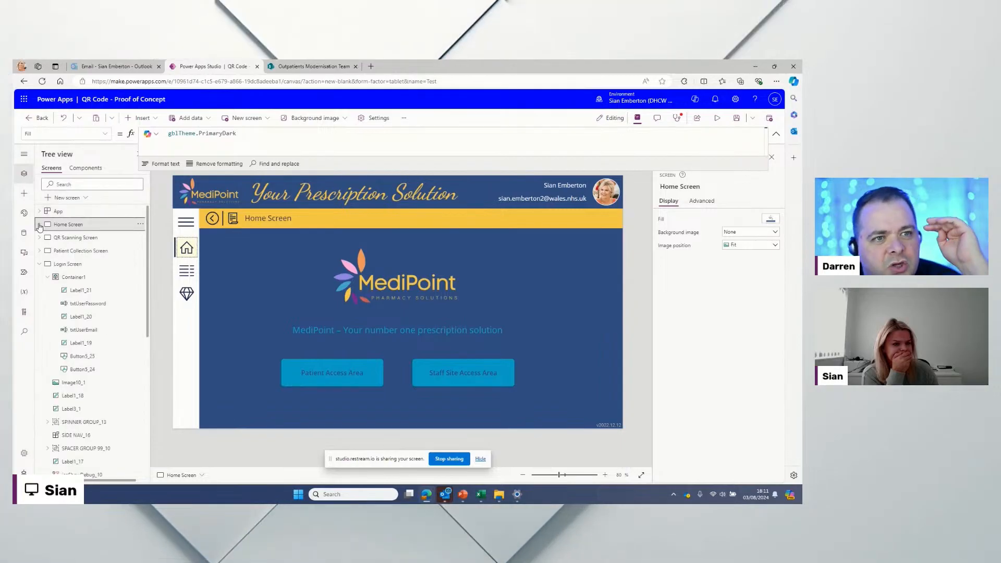
left_click(39, 264)
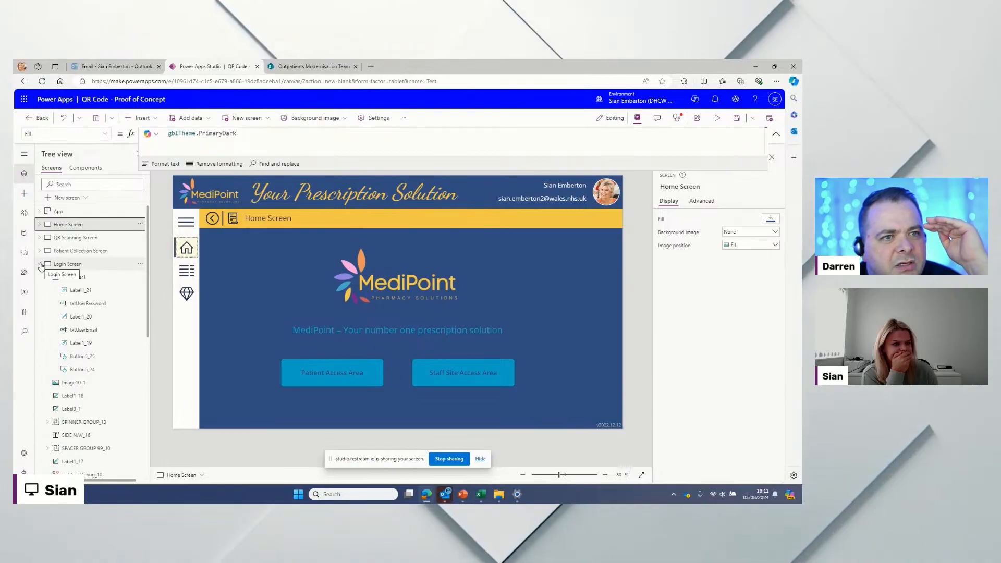
left_click(39, 225)
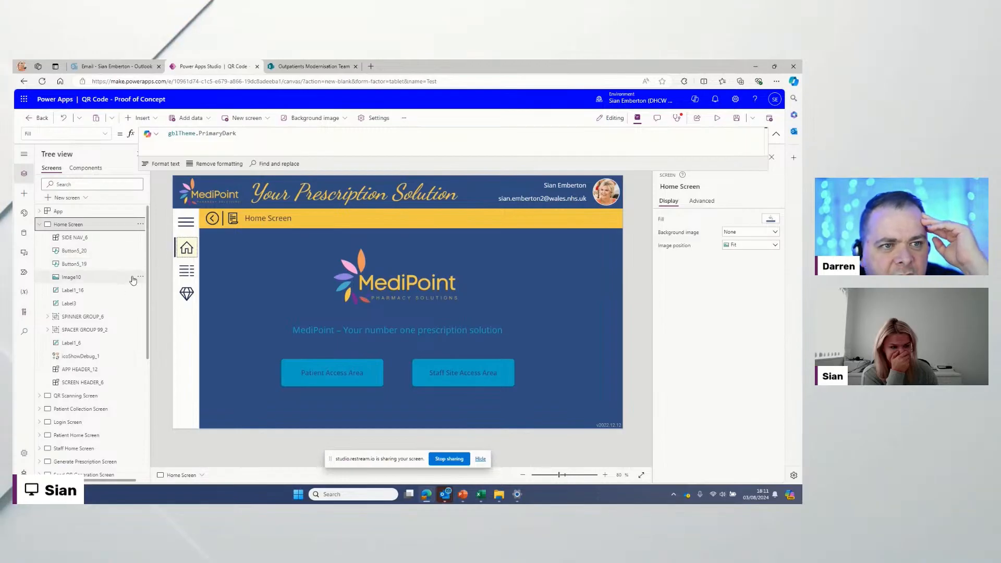
Step: Bring SPINNER GROUP_6 to the front, collapse Home Screen, and select the side nav
left_click(47, 317)
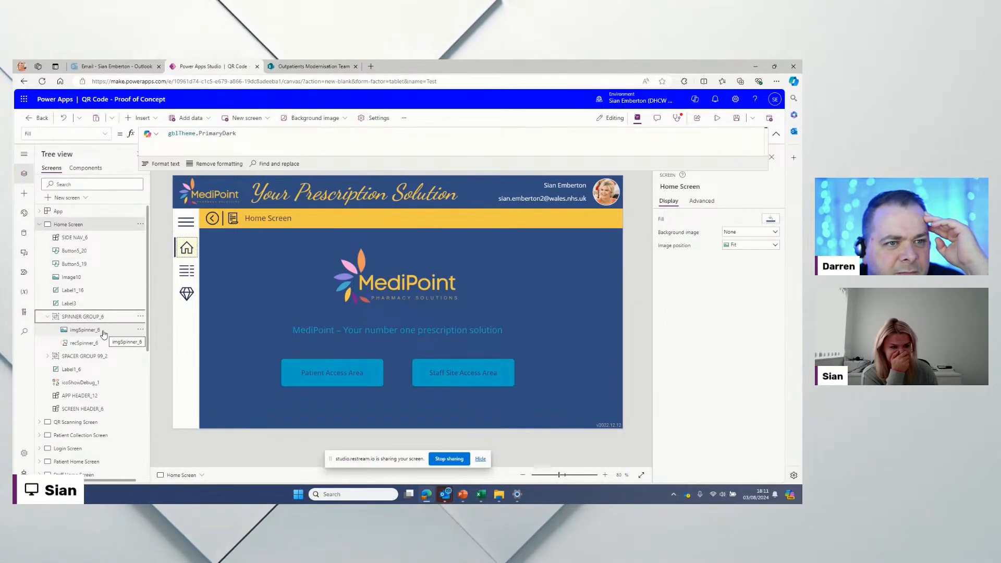
left_click(140, 316)
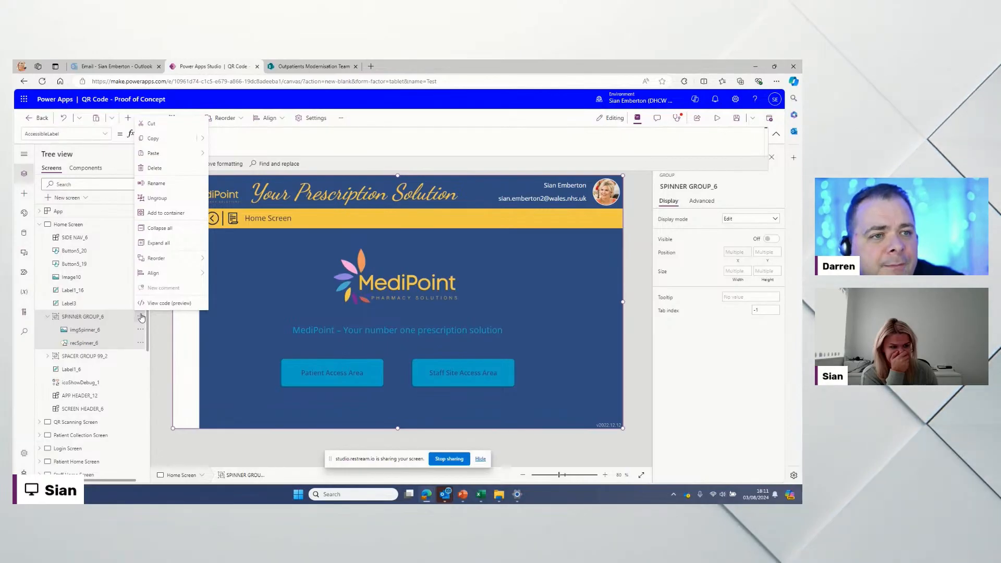
mouse_move(166, 260)
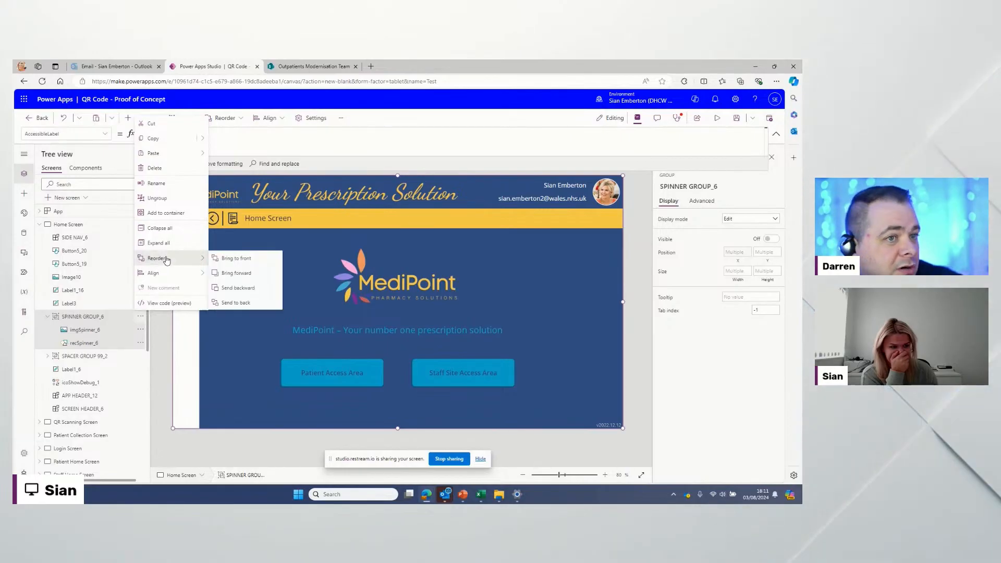
left_click(236, 258)
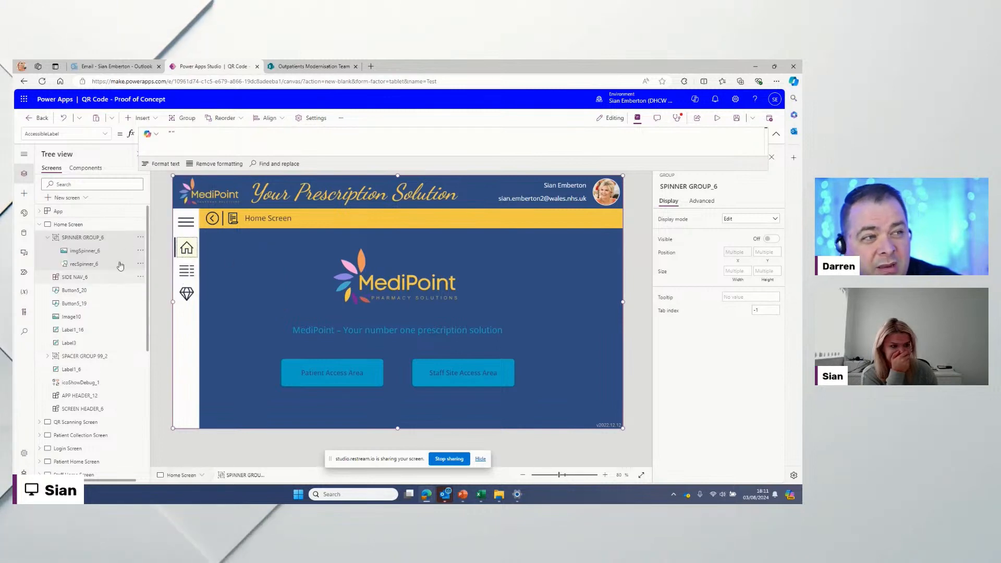
left_click(141, 237)
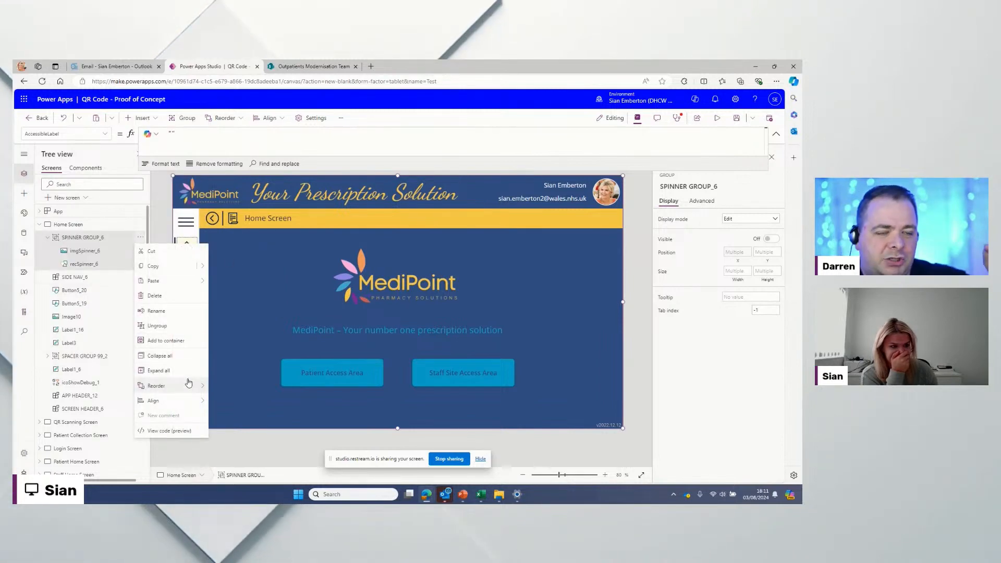
mouse_move(189, 384)
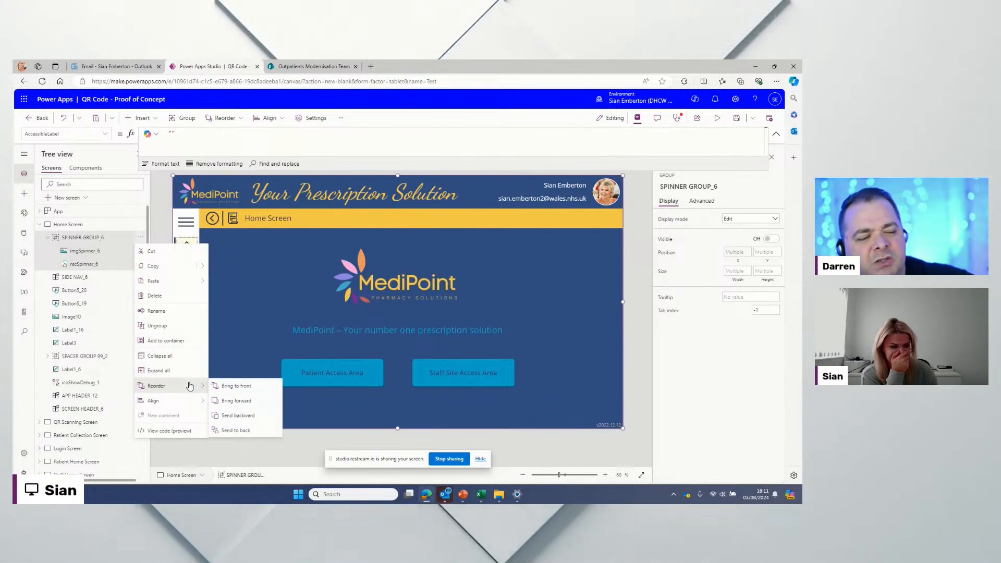
left_click(162, 229)
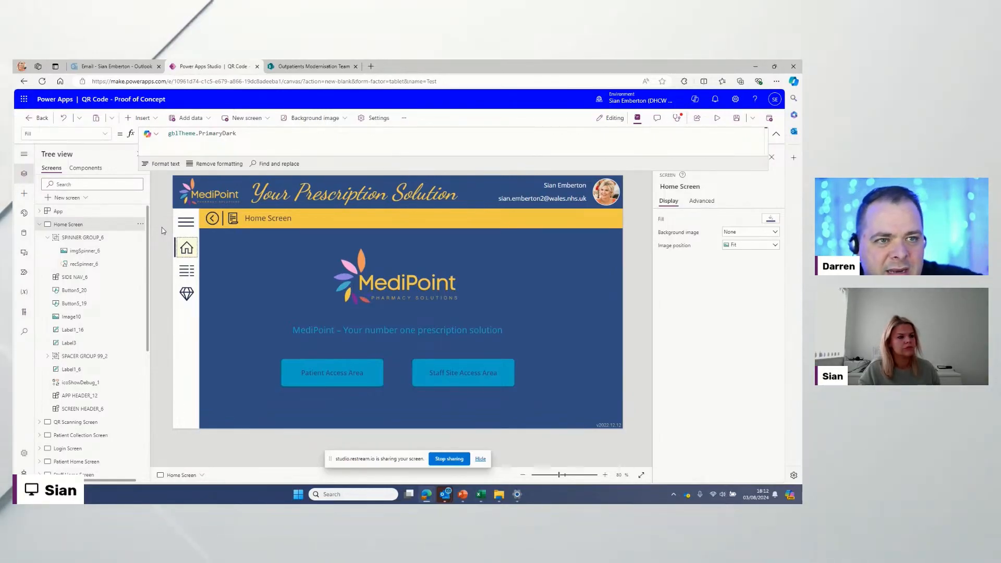
left_click(42, 225)
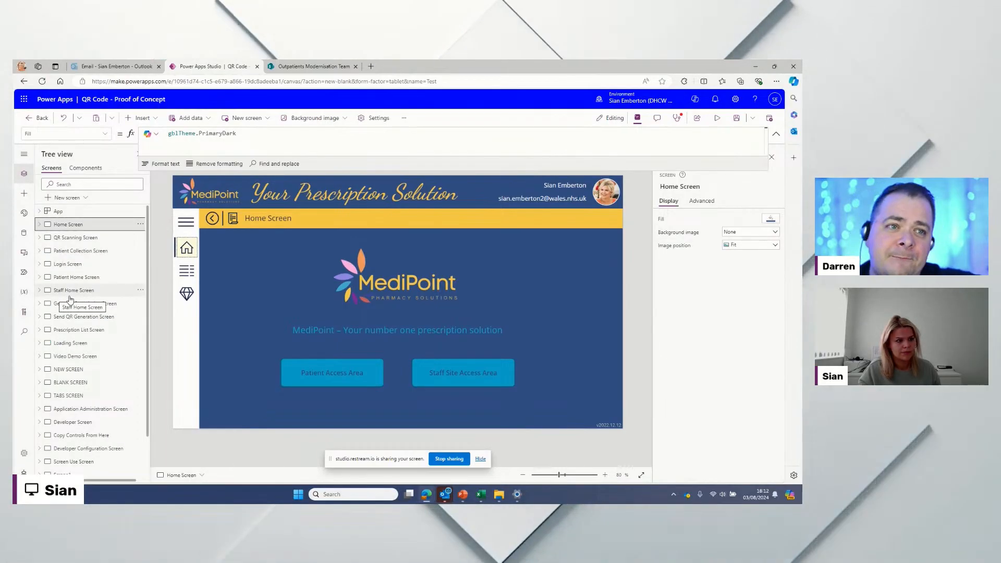
left_click(193, 270)
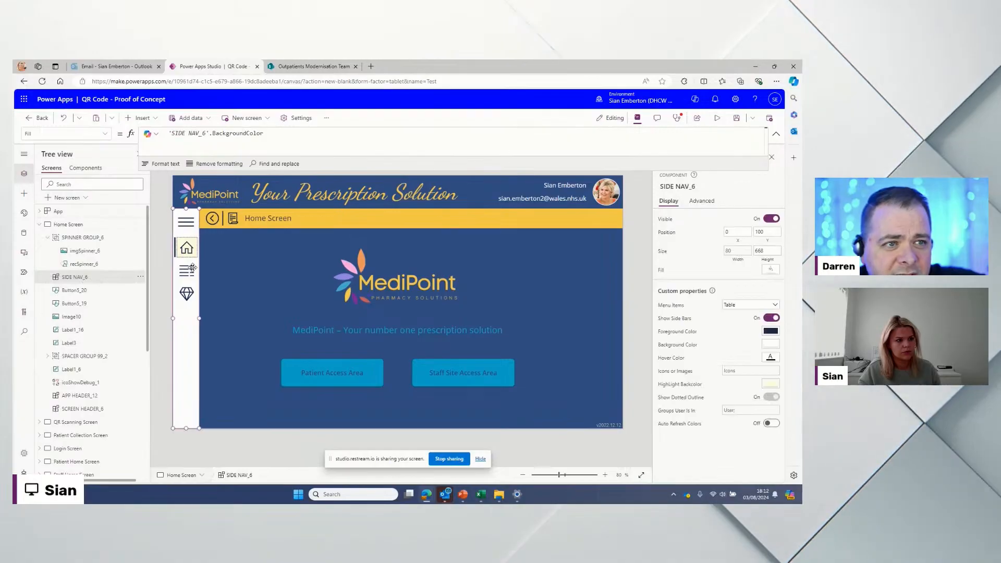
Step: Open the QR Scanning Screen and bring SIDE NAV_19 to the front
left_click(41, 225)
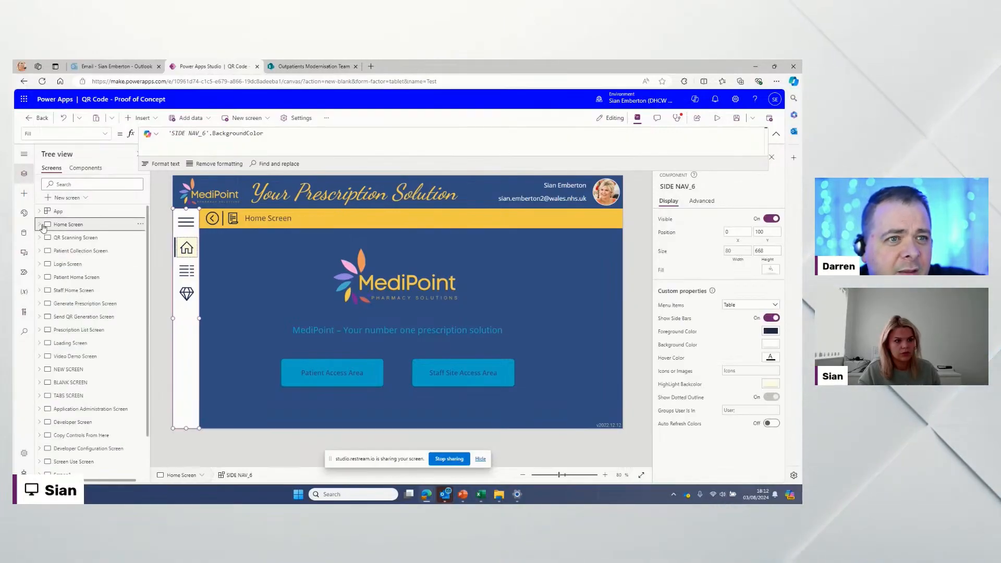
left_click(68, 239)
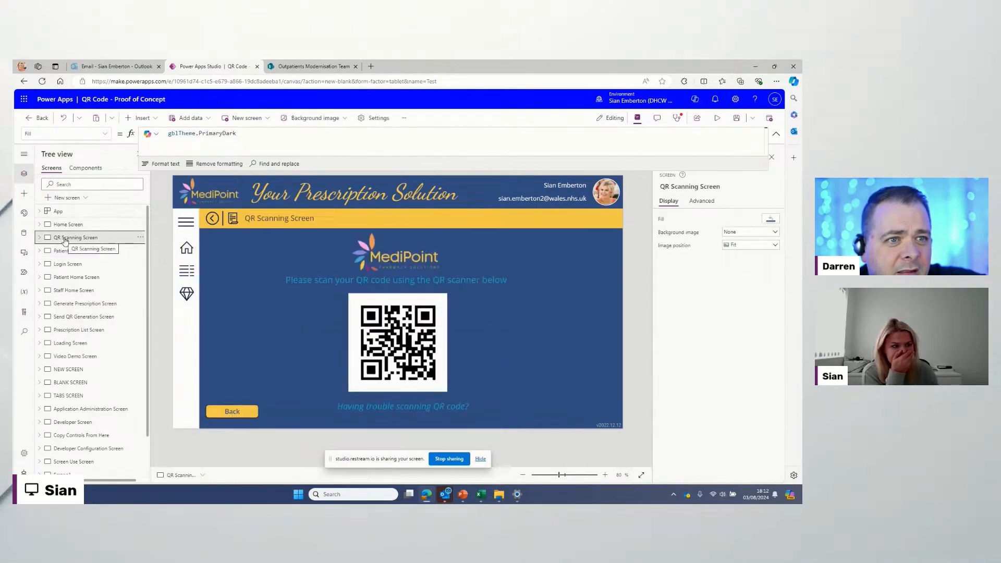
left_click(141, 239)
left_click(141, 240)
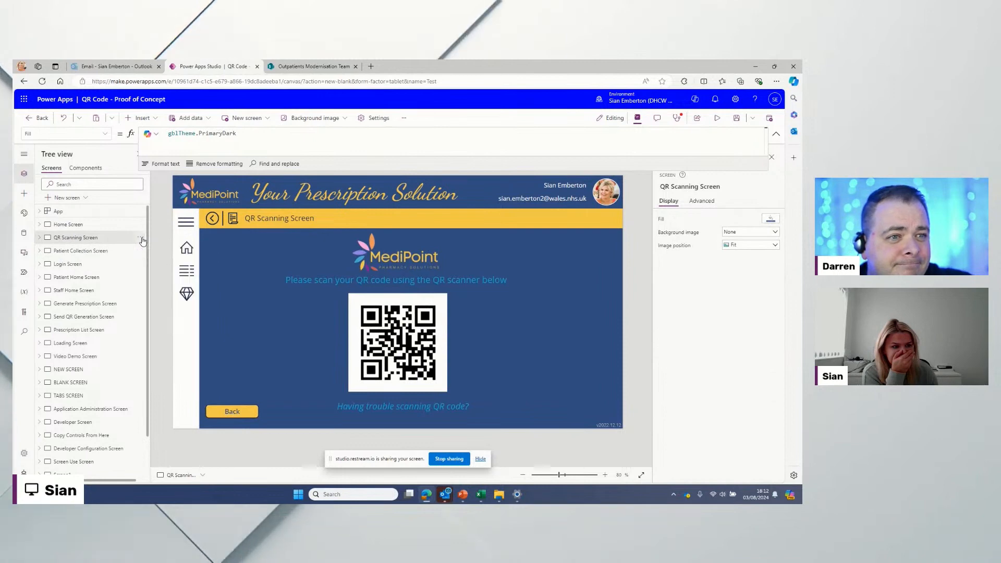
right_click(187, 250)
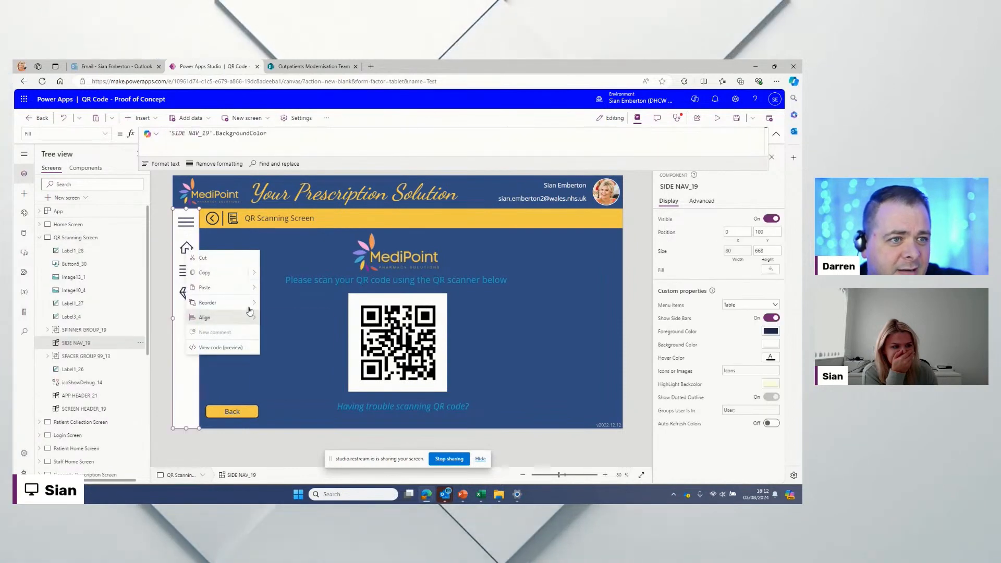
mouse_move(235, 303)
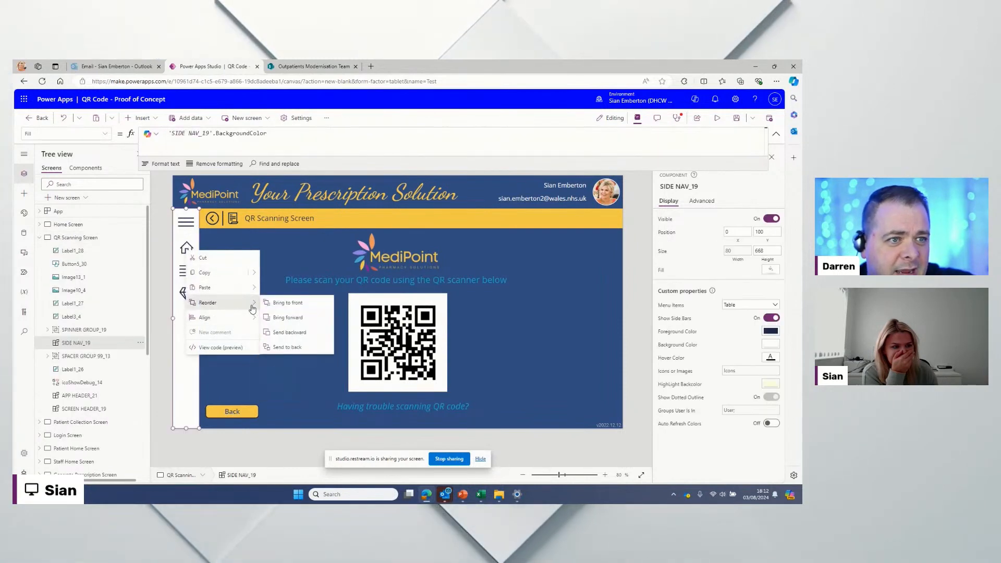
left_click(282, 303)
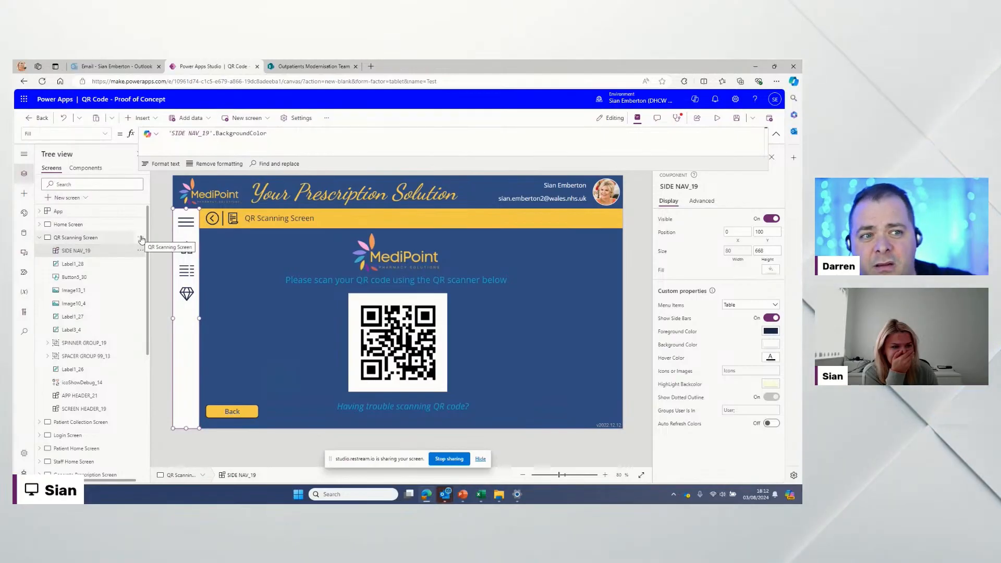
Step: Bring SPINNER GROUP_19 to the front and collapse the QR Scanning Screen
left_click(139, 344)
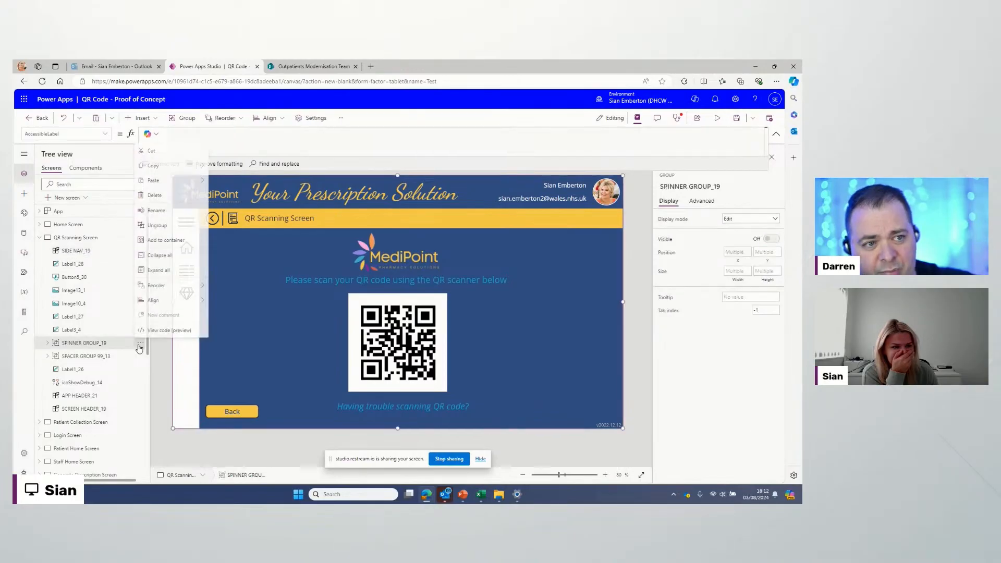
mouse_move(167, 284)
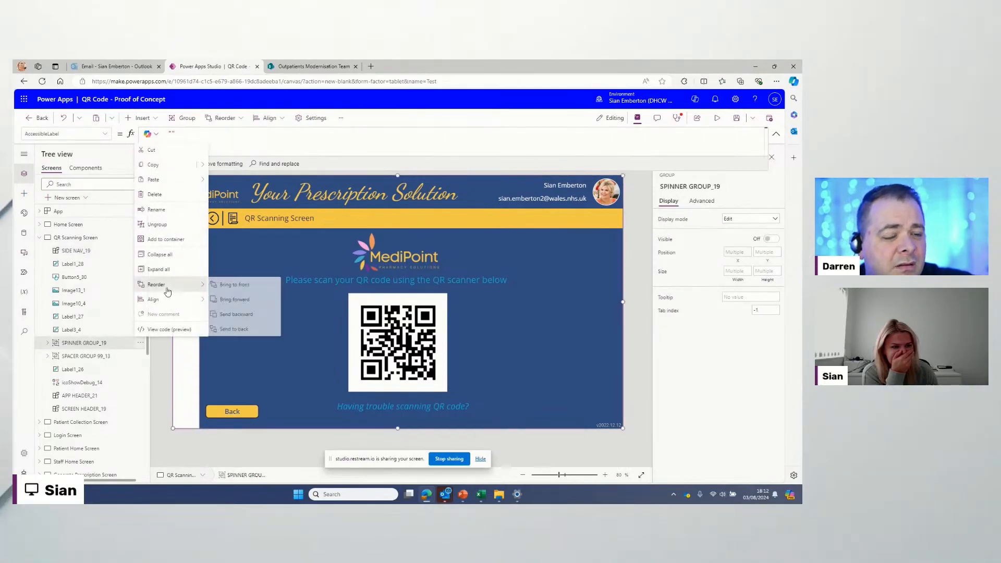
left_click(231, 287)
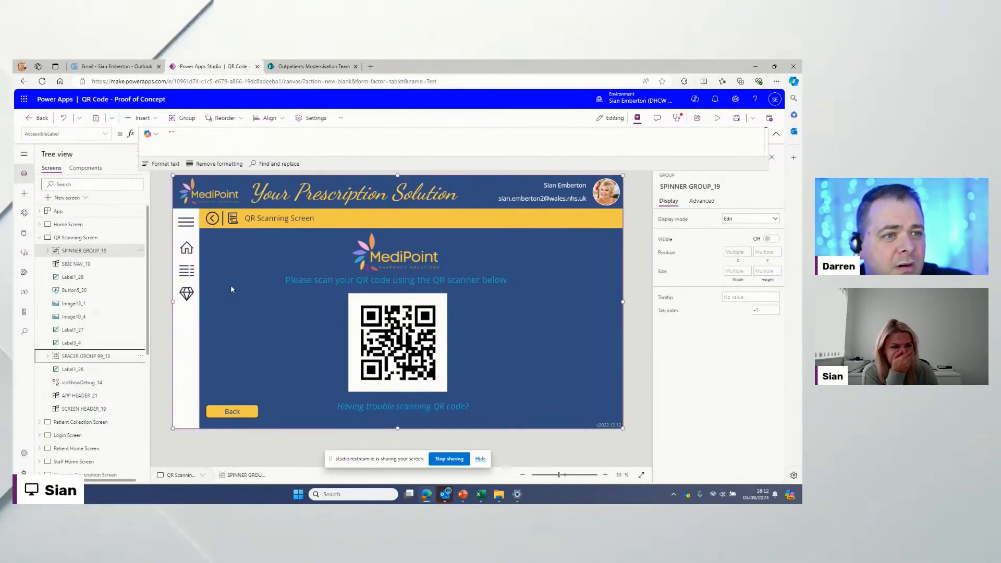
left_click(39, 238)
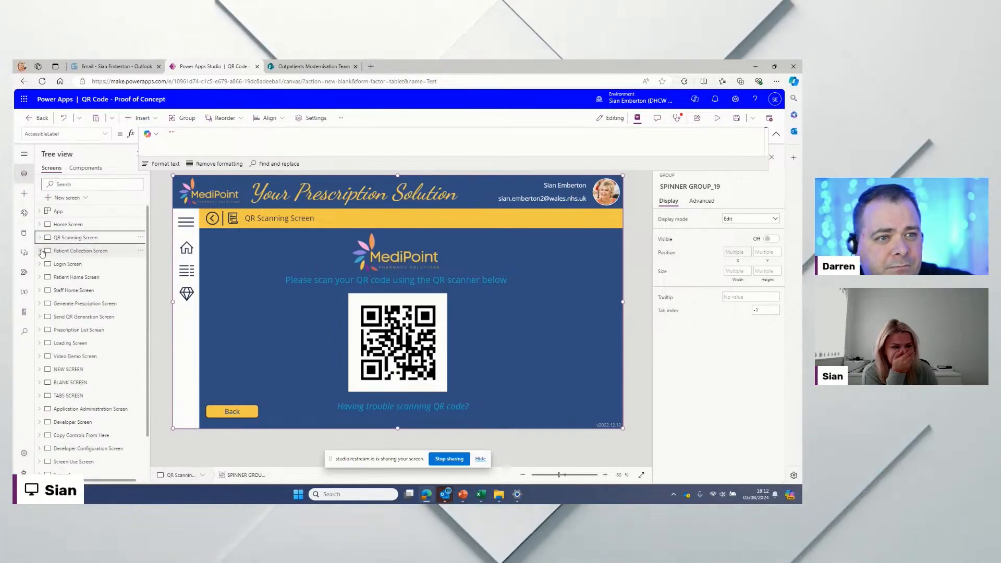
Step: Open the Patient Collection Screen and bring SIDE NAV_20 to the front
left_click(81, 252)
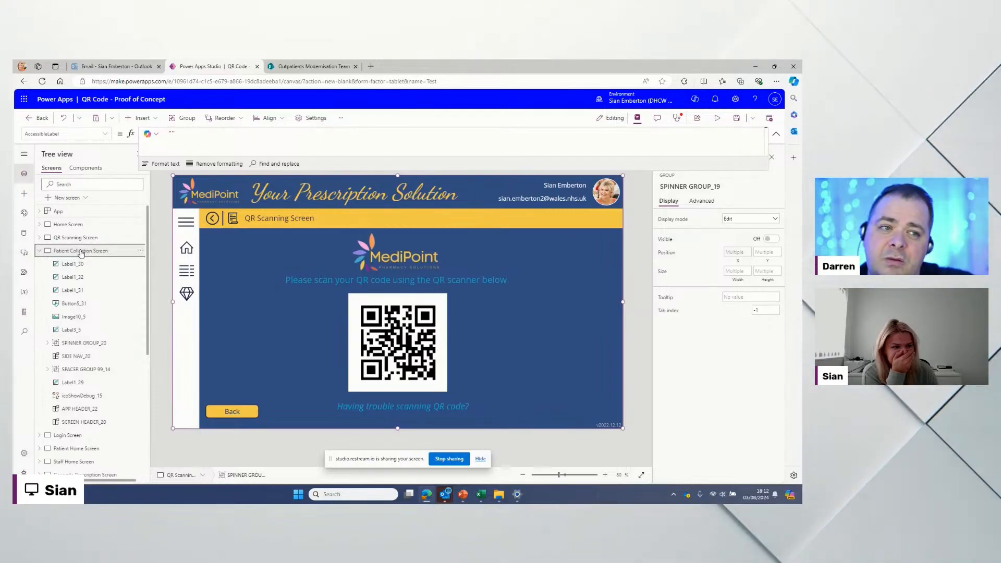
left_click(138, 253)
right_click(186, 248)
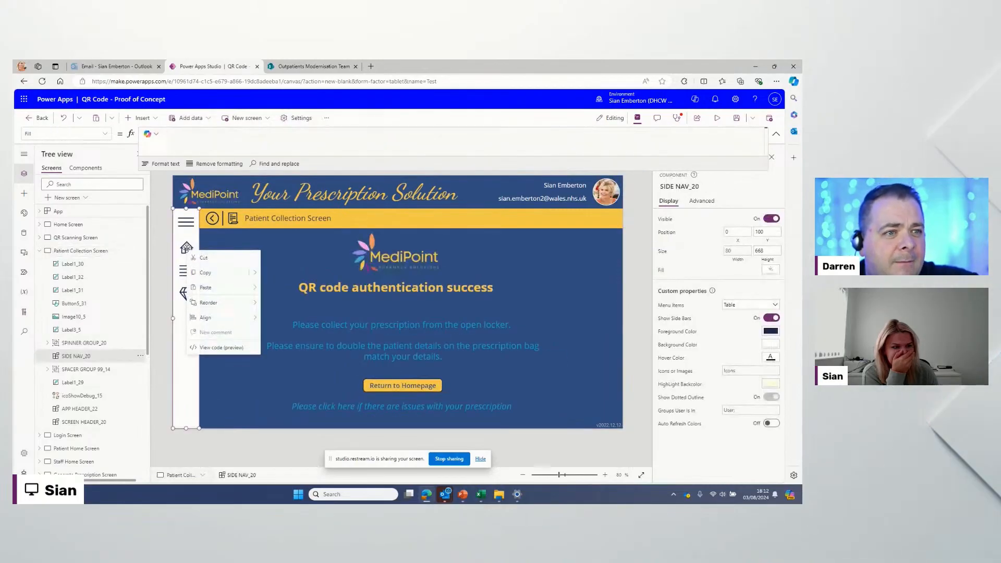
mouse_move(235, 307)
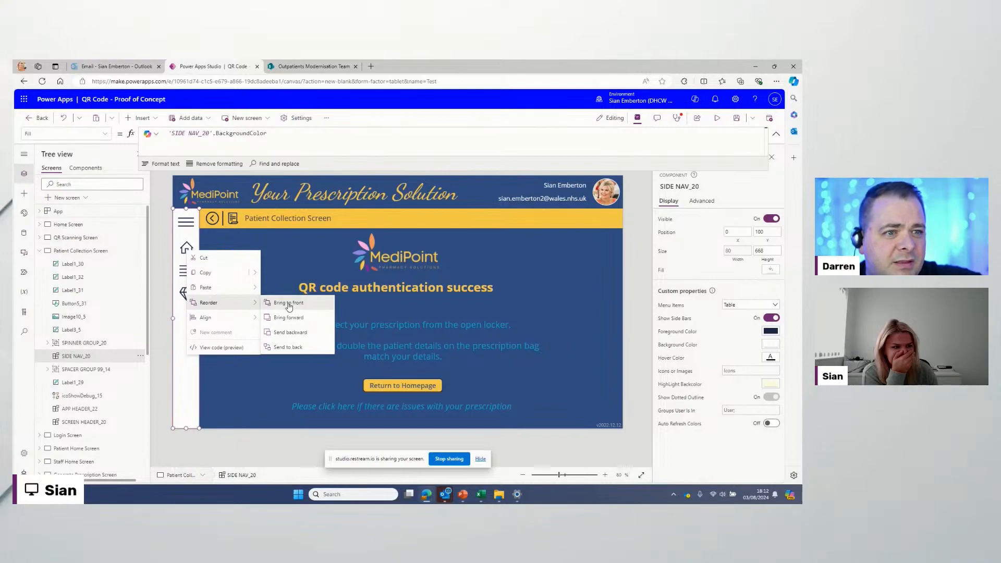
left_click(289, 303)
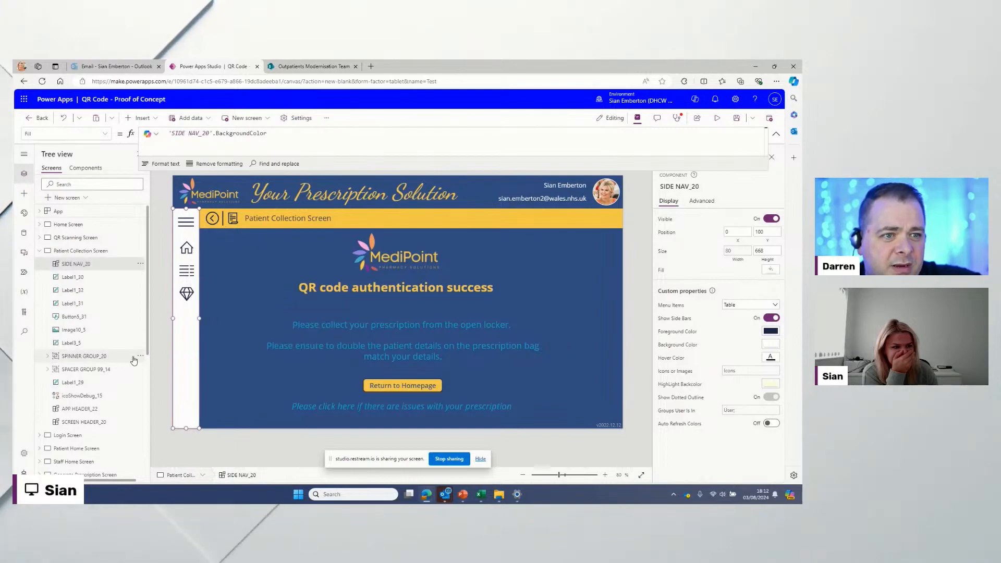
Step: Bring SPINNER GROUP_20 to the front and collapse the Patient Collection Screen
left_click(140, 356)
mouse_move(172, 297)
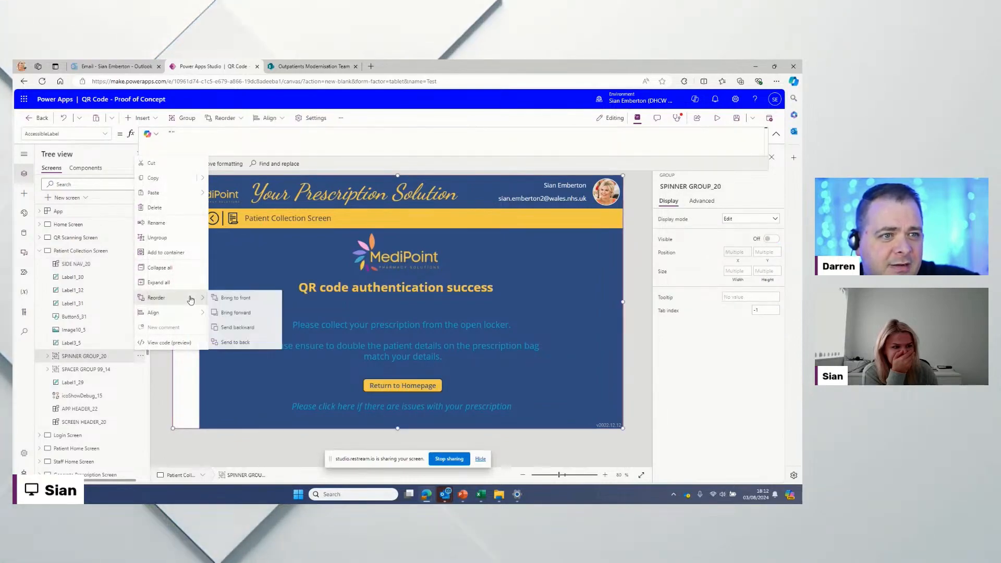
left_click(240, 304)
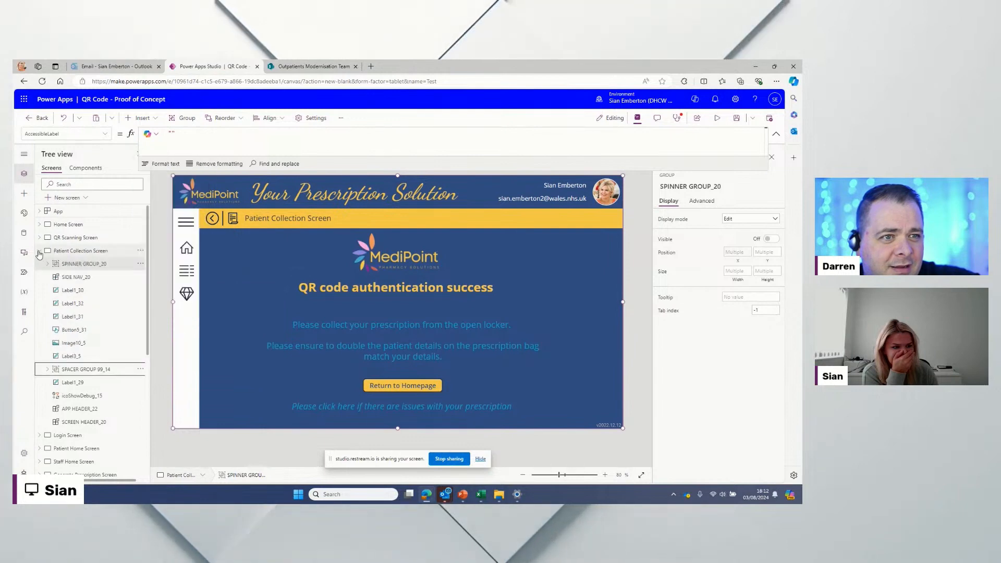
left_click(39, 251)
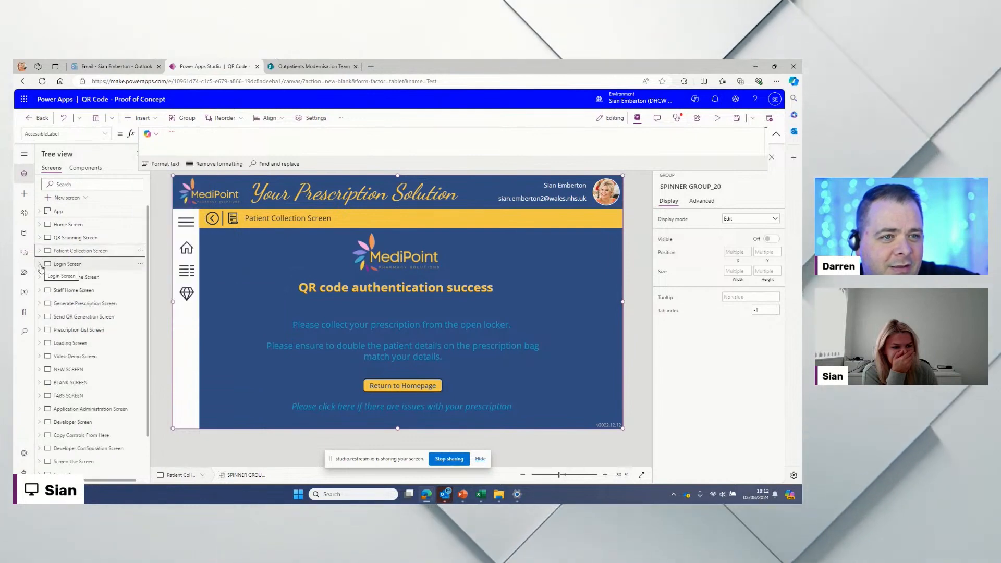
Step: Open the Login Screen and bring SIDE NAV_16 to the front
left_click(82, 265)
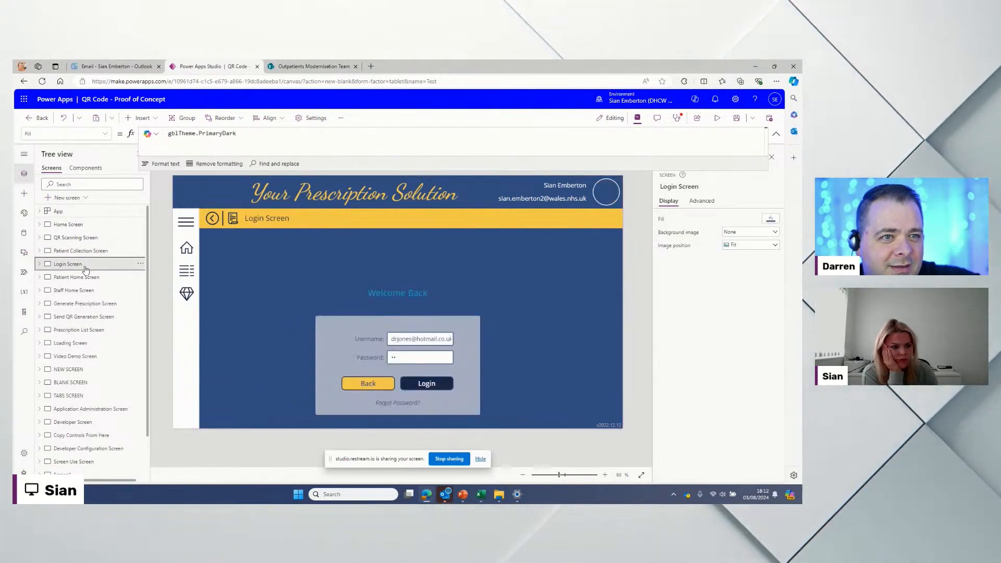
right_click(187, 251)
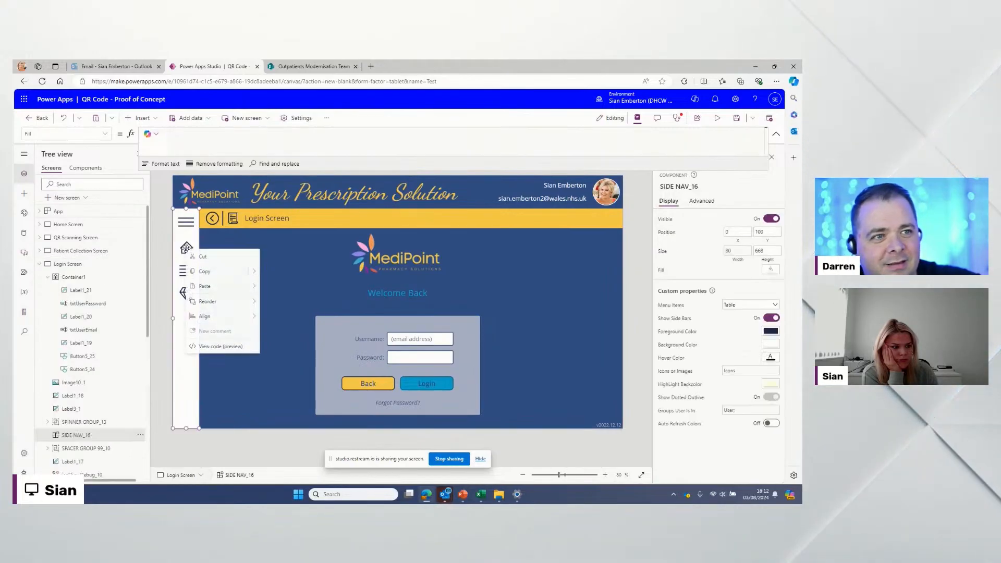
mouse_move(228, 304)
left_click(287, 303)
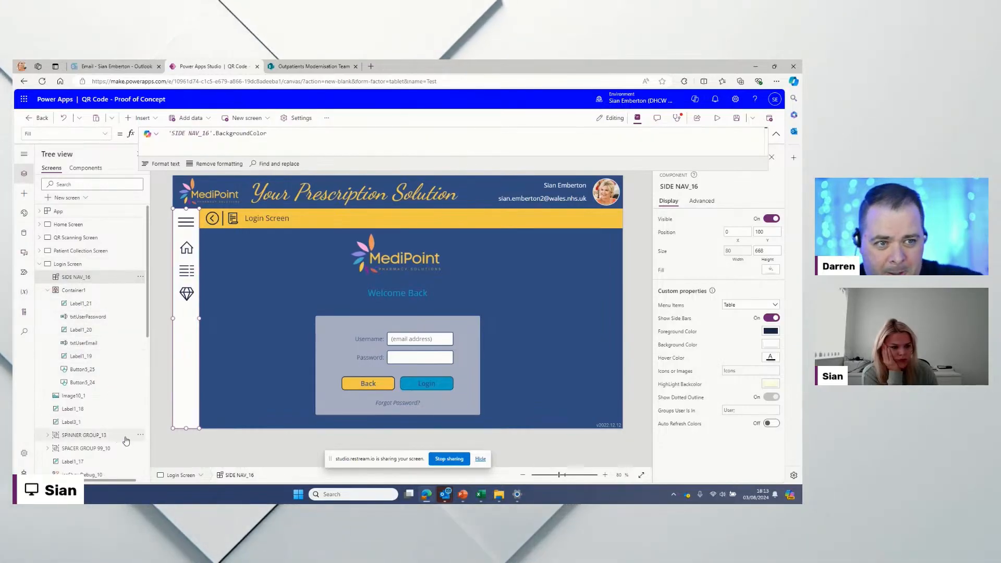
Step: Bring SPINNER GROUP_13 to the front and collapse the Login Screen
left_click(141, 435)
mouse_move(177, 377)
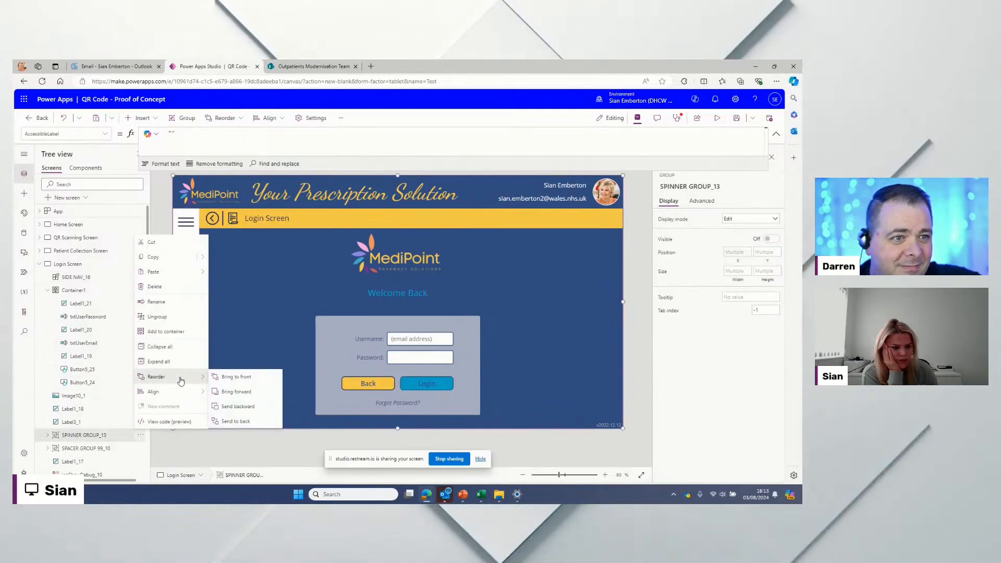
left_click(225, 377)
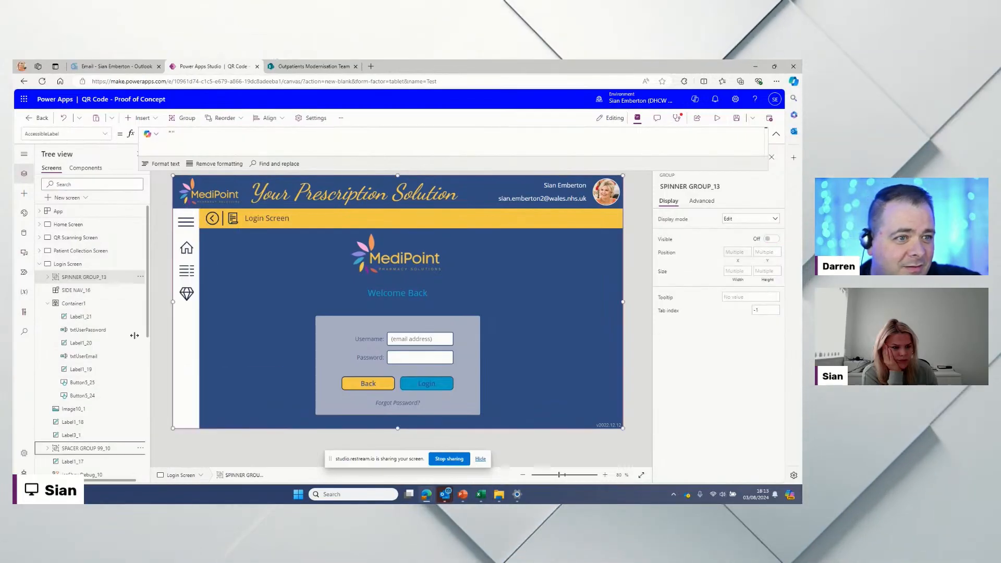
left_click(39, 264)
Step: On the Patient Home Screen, bring SIDE NAV_17 and SPINNER GROUP_16 to the front
left_click(87, 281)
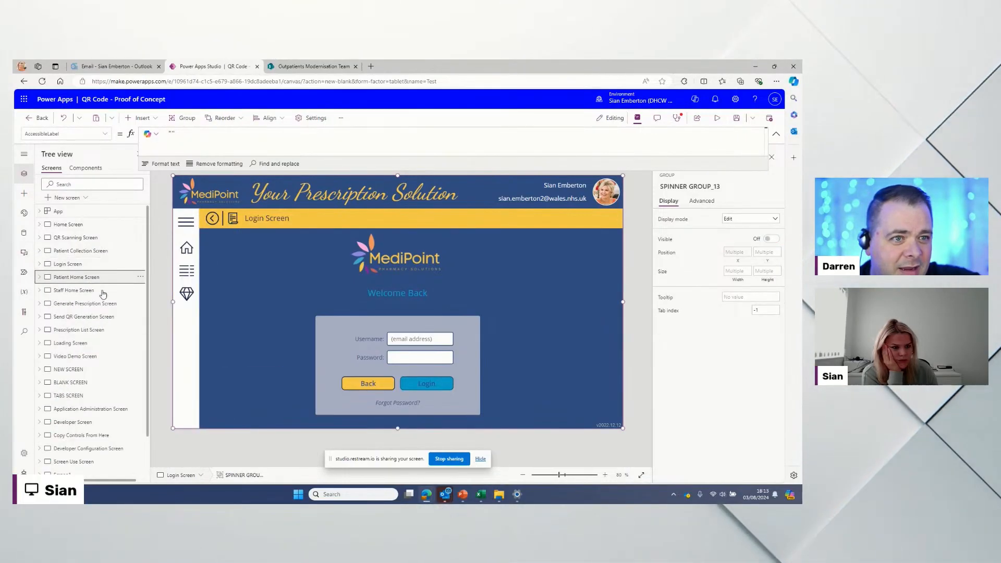
right_click(188, 250)
mouse_move(252, 305)
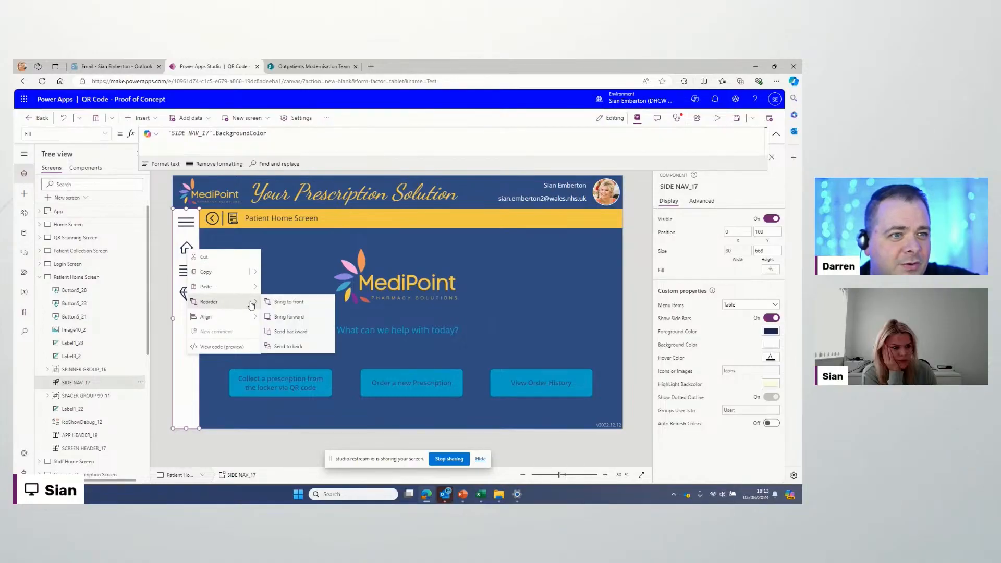
left_click(281, 303)
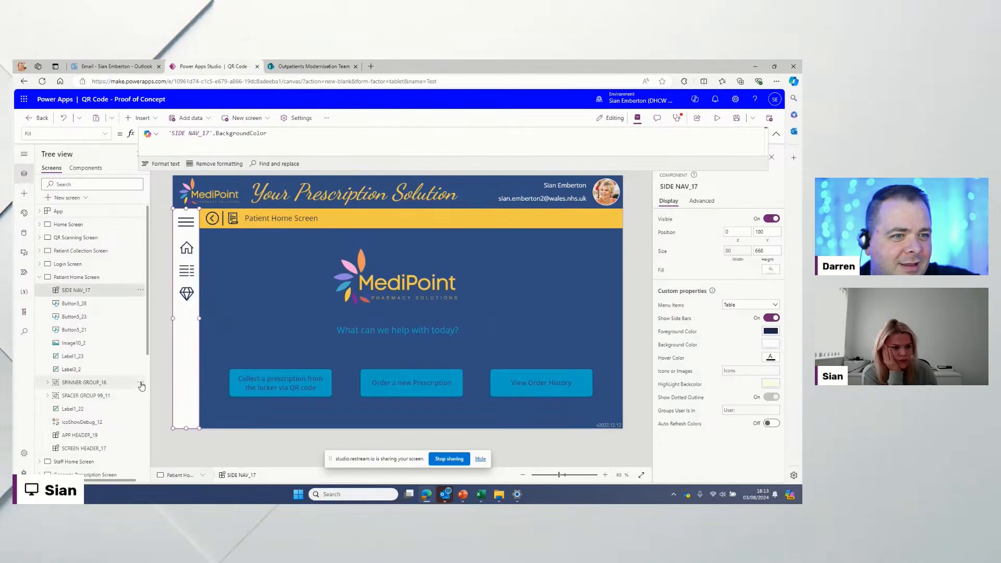
left_click(140, 384)
mouse_move(185, 324)
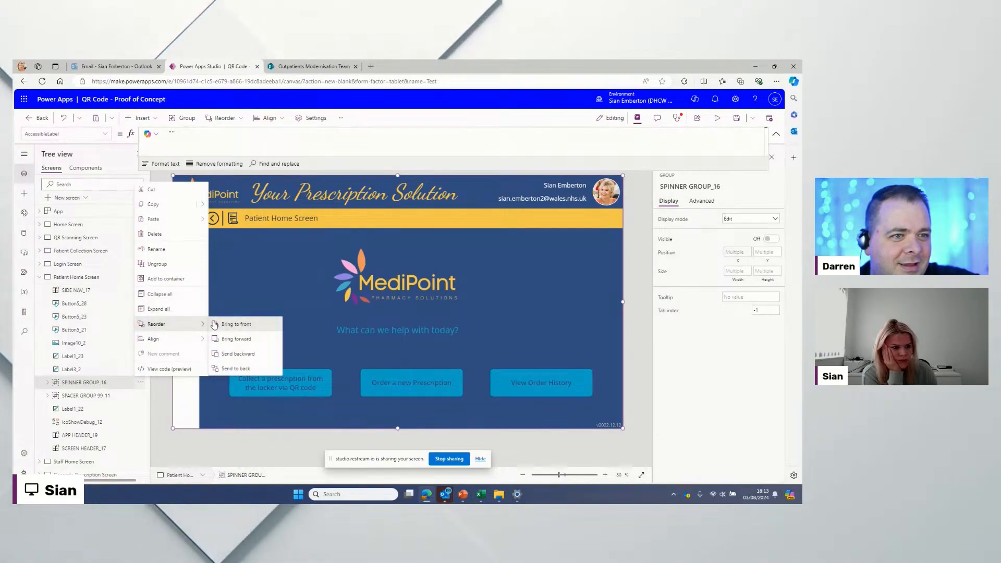
left_click(232, 325)
left_click(41, 278)
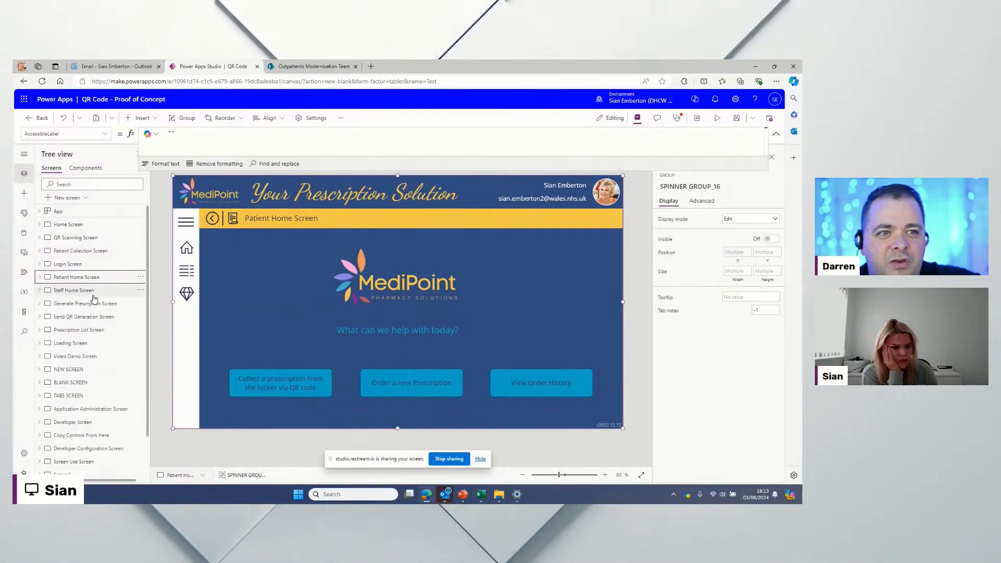
Step: On the Staff Home Screen, bring SIDE NAV_18 and then SPINNER GROUP_18 to the front
left_click(91, 293)
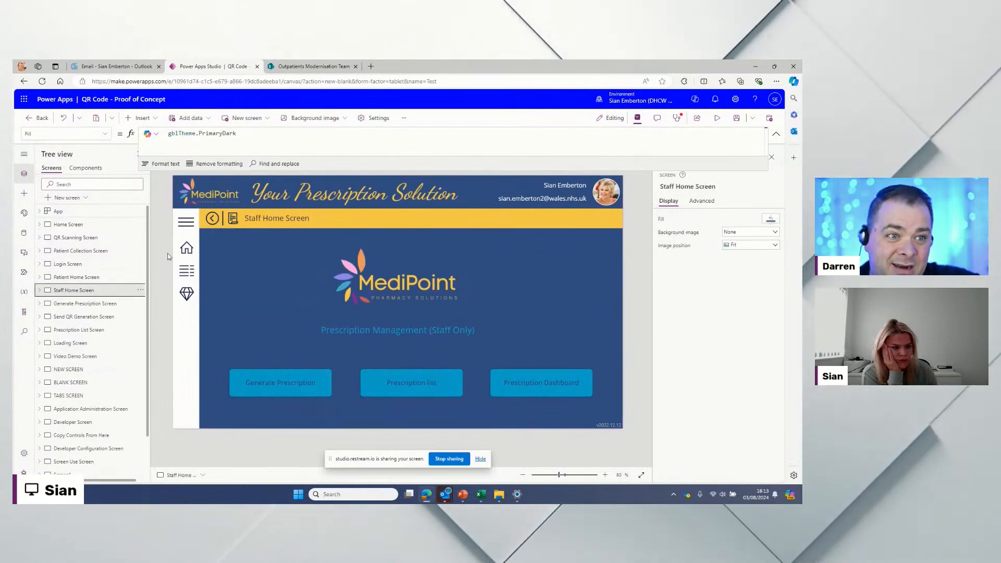
right_click(186, 250)
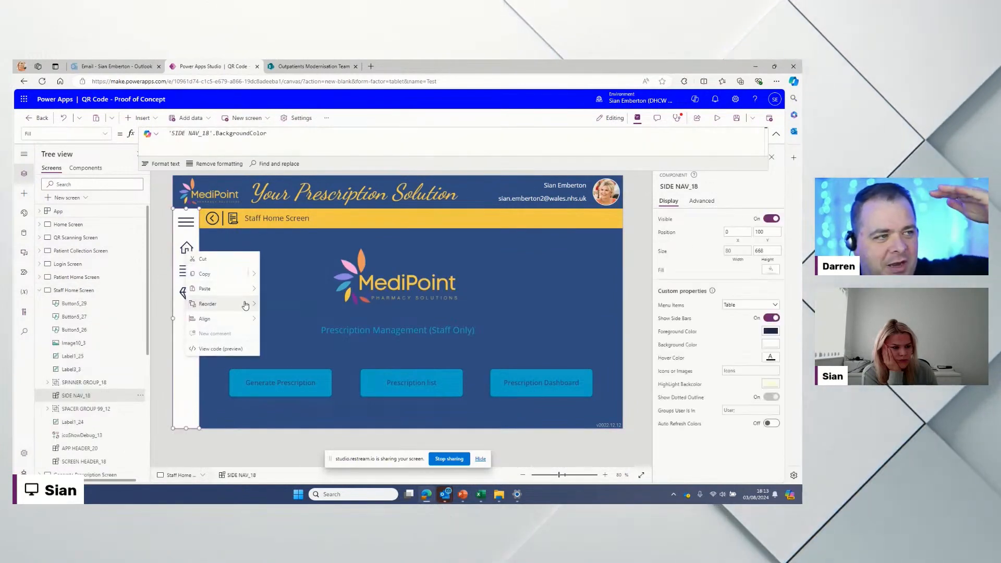
mouse_move(208, 304)
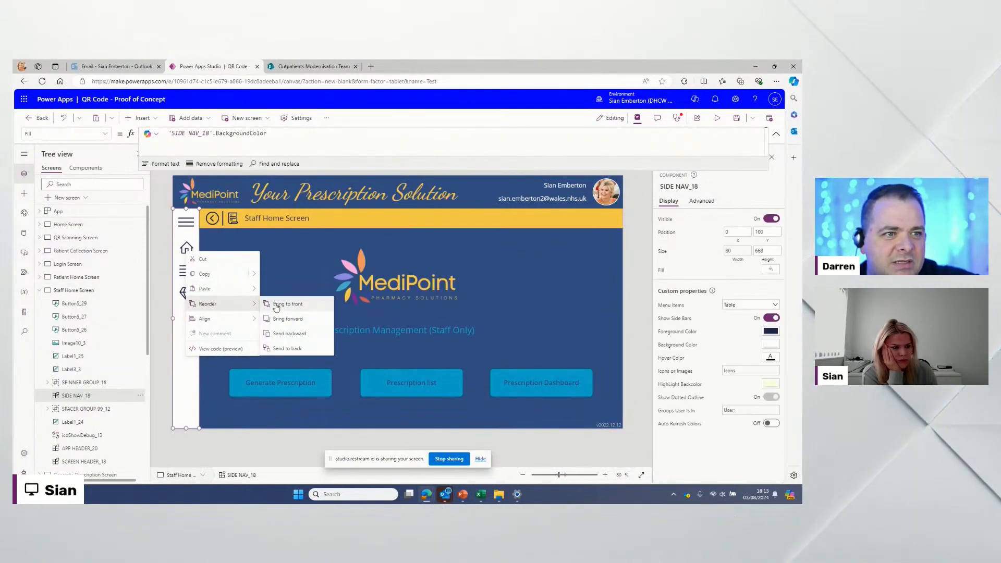
left_click(277, 305)
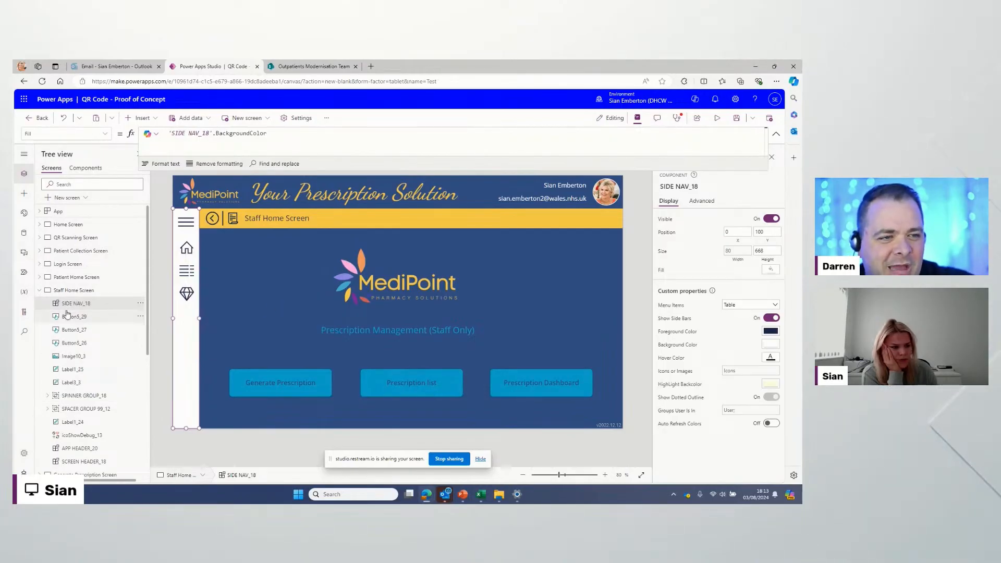
left_click(141, 396)
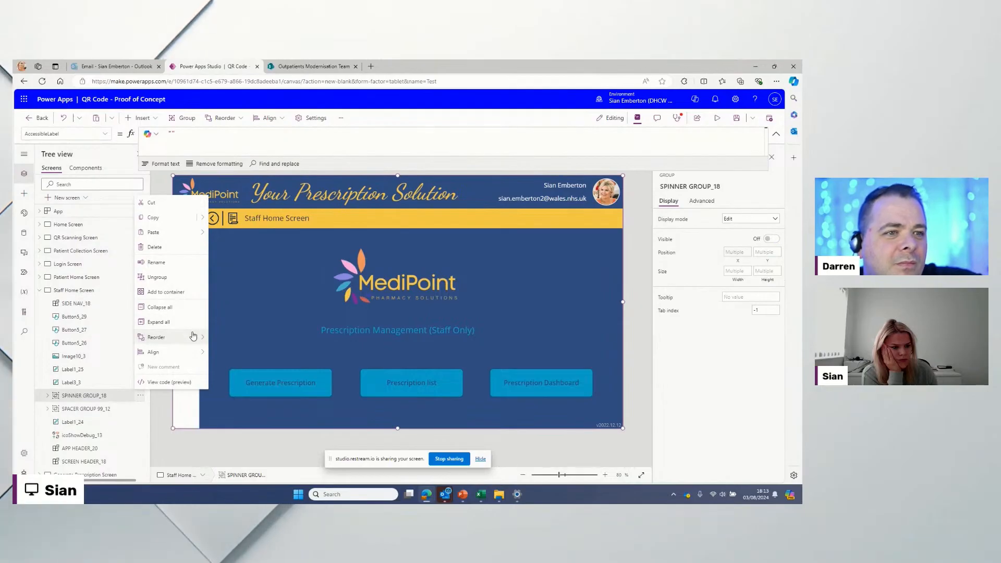
mouse_move(201, 337)
left_click(236, 337)
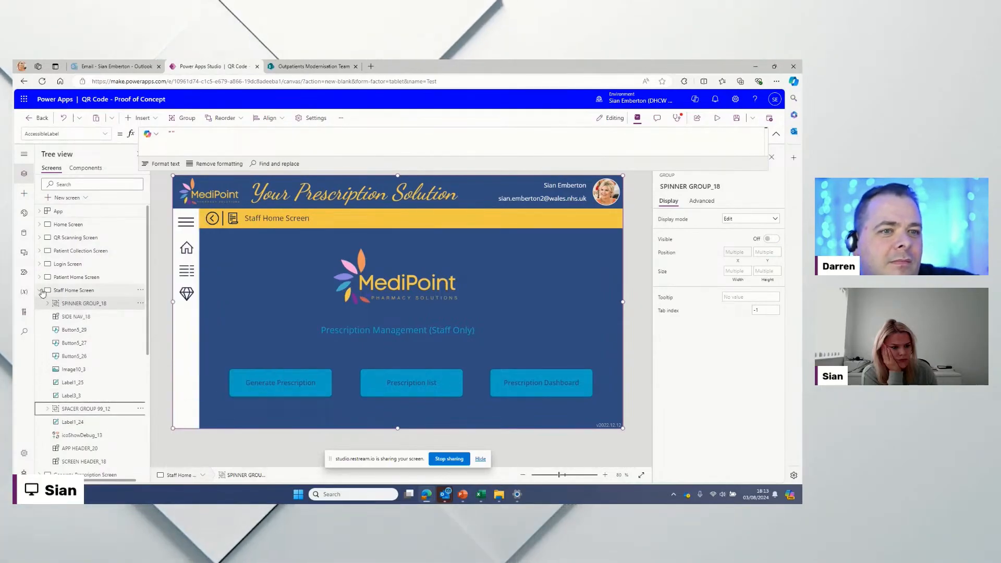
scroll(105, 262, "down", 1)
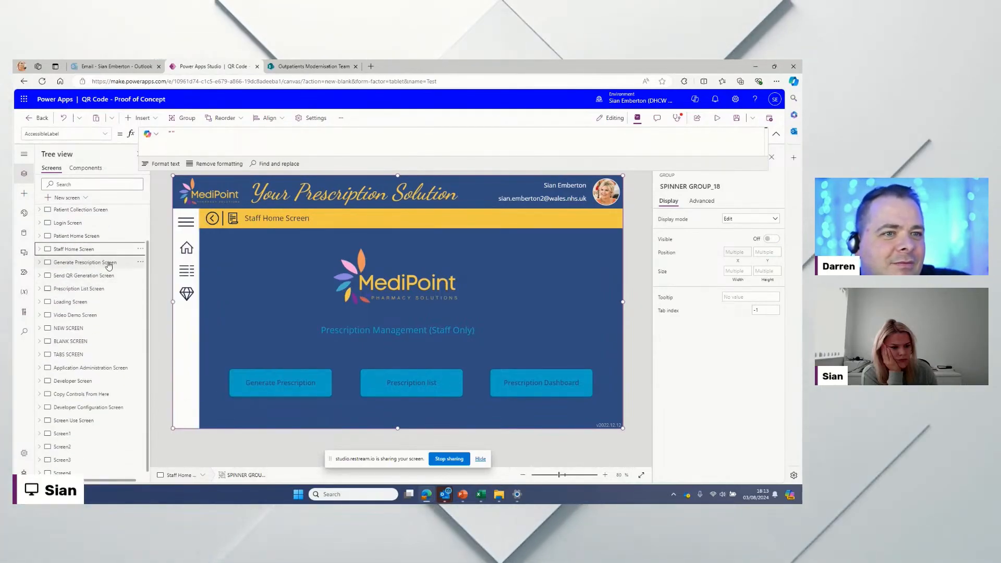
left_click(109, 263)
Step: On the Generate Prescription Screen, bring SIDE NAV_21 and SPINNER GROUP_21 to the front
left_click(141, 263)
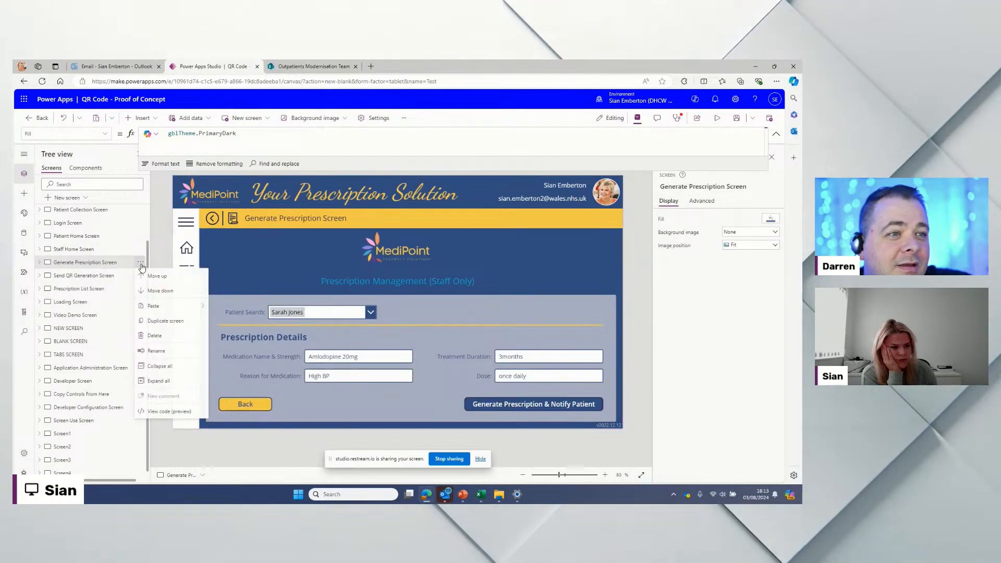
right_click(191, 249)
mouse_move(221, 308)
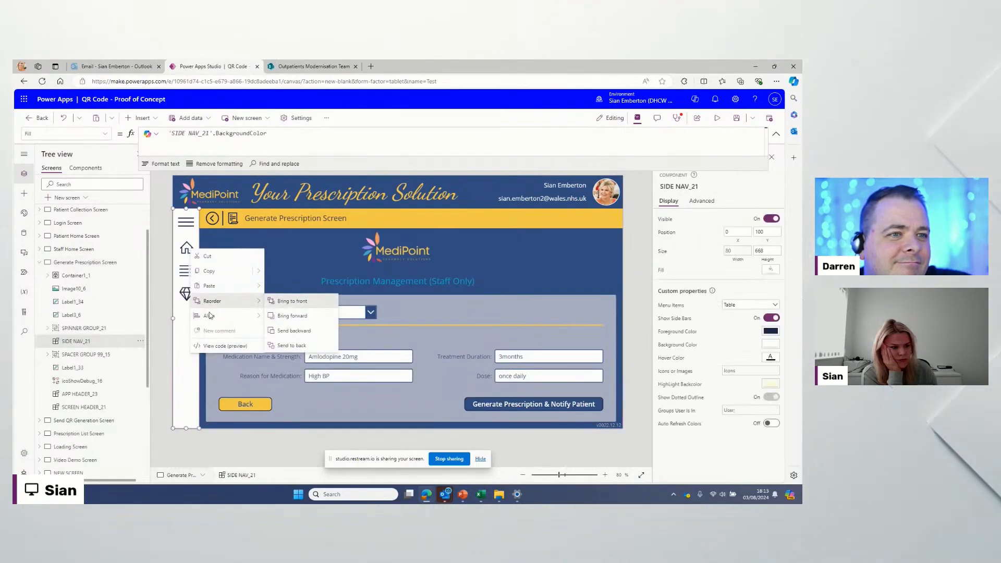
left_click(292, 301)
left_click(140, 342)
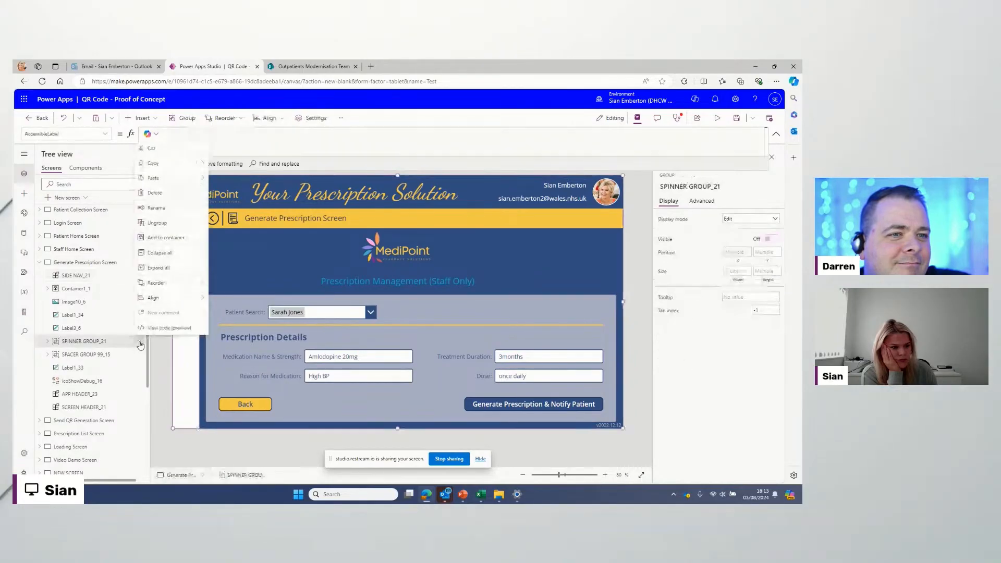
mouse_move(194, 283)
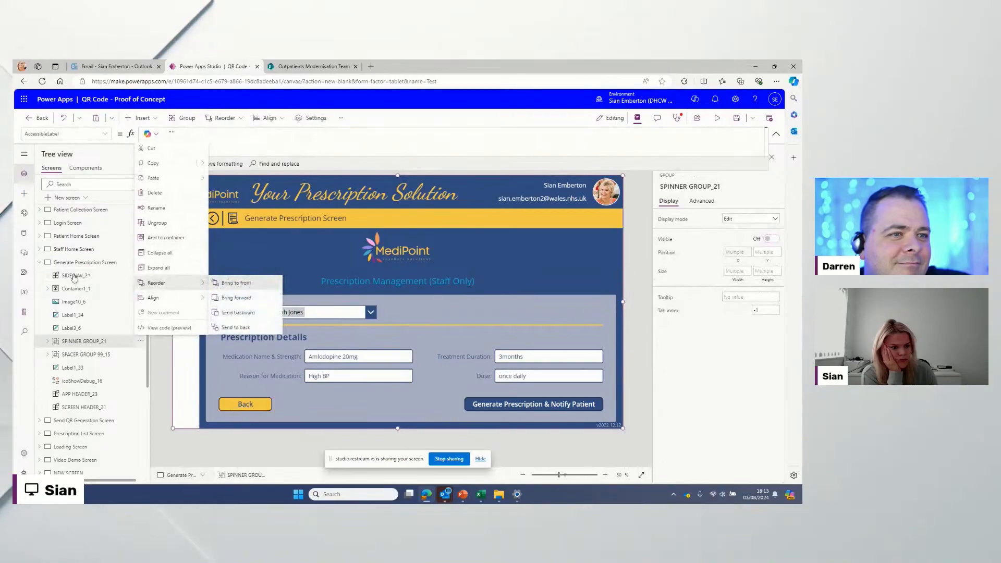
left_click(41, 263)
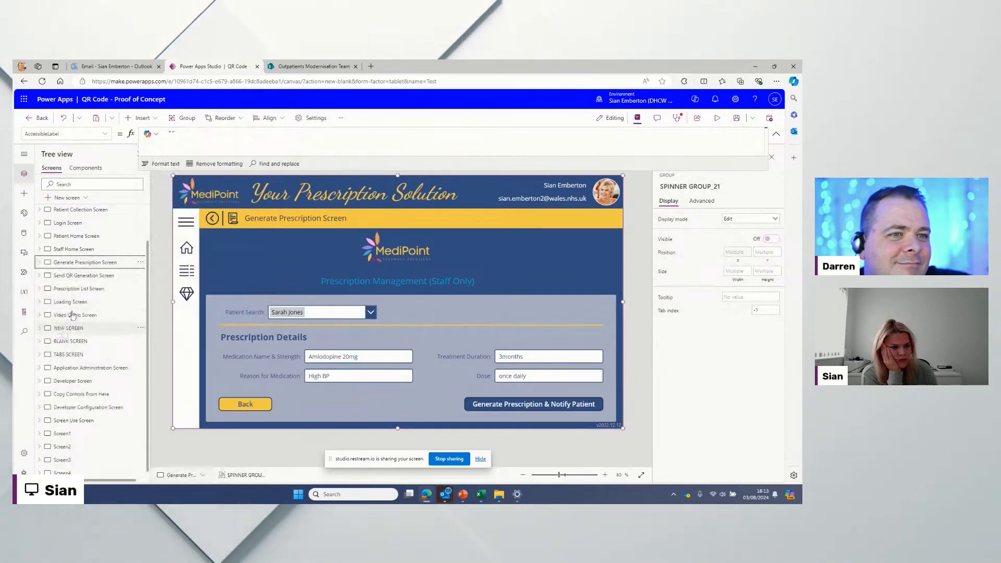
Step: On the Send QR Generation Screen, bring SIDE NAV_22 and SPINNER GROUP_22 to the front
left_click(82, 276)
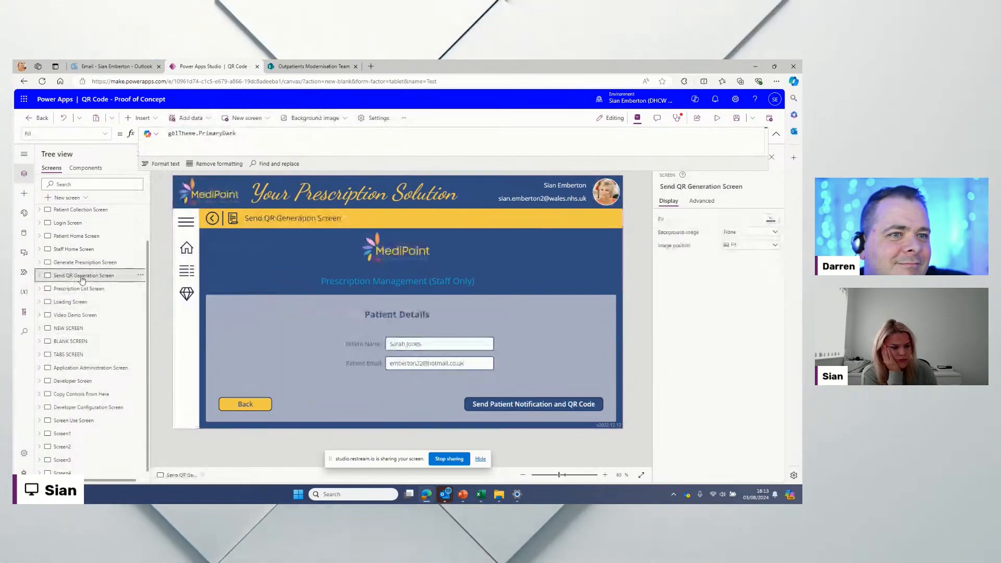
right_click(190, 253)
mouse_move(247, 304)
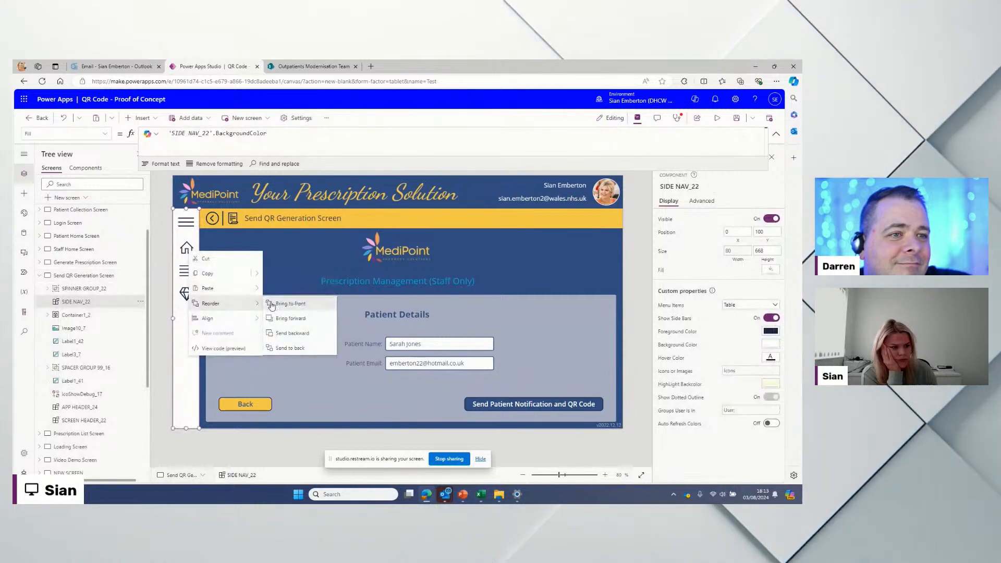
left_click(290, 302)
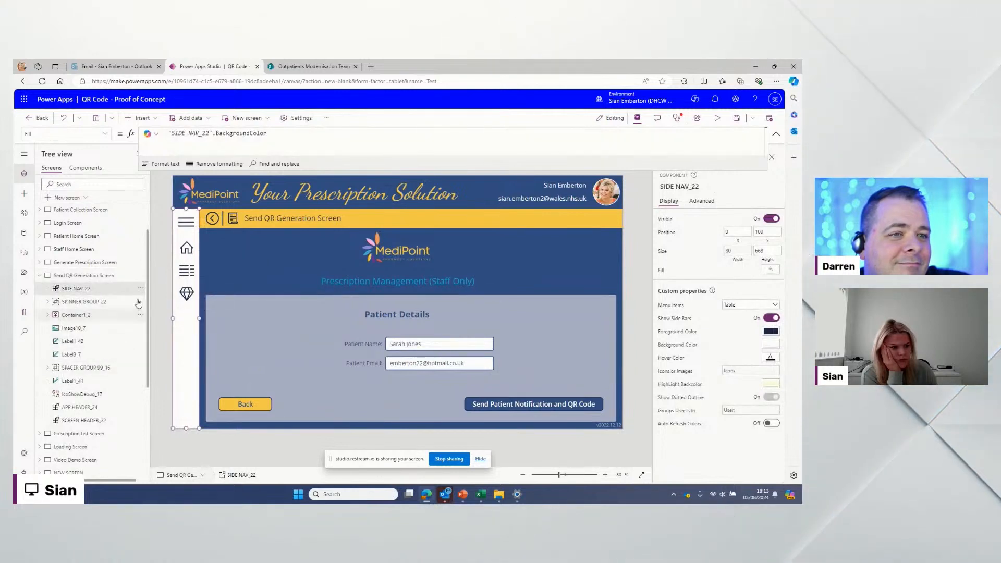
left_click(139, 303)
mouse_move(218, 433)
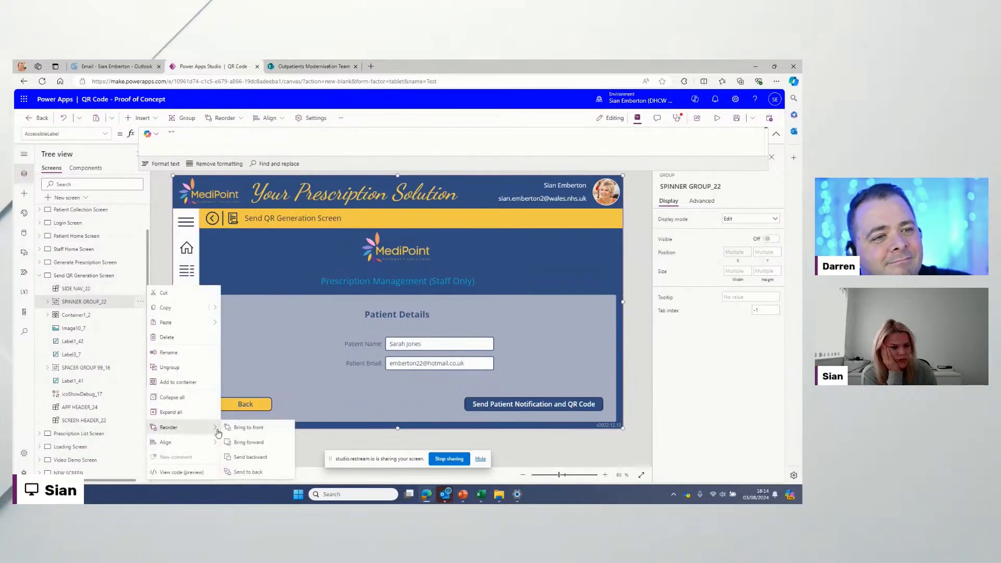
left_click(248, 428)
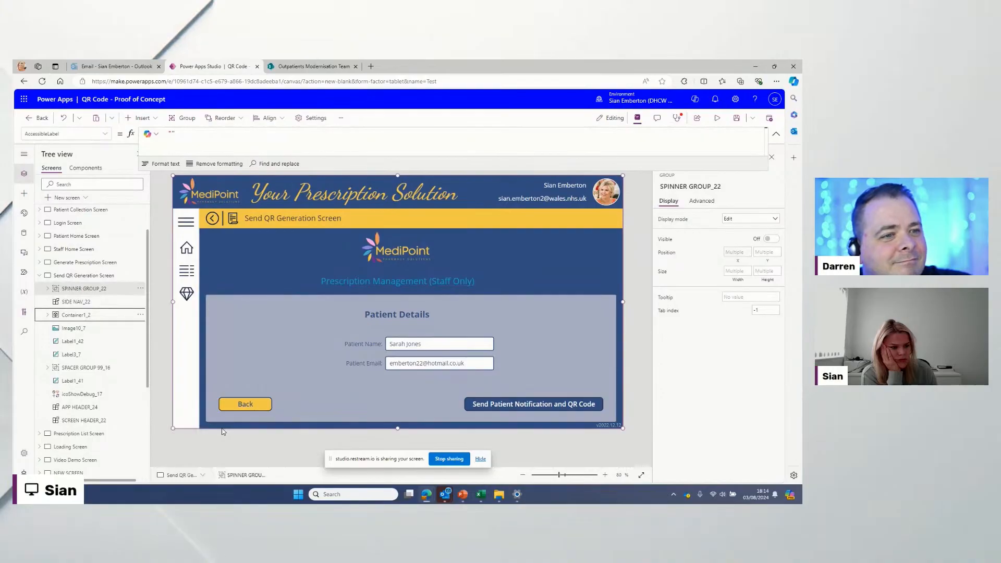
left_click(38, 276)
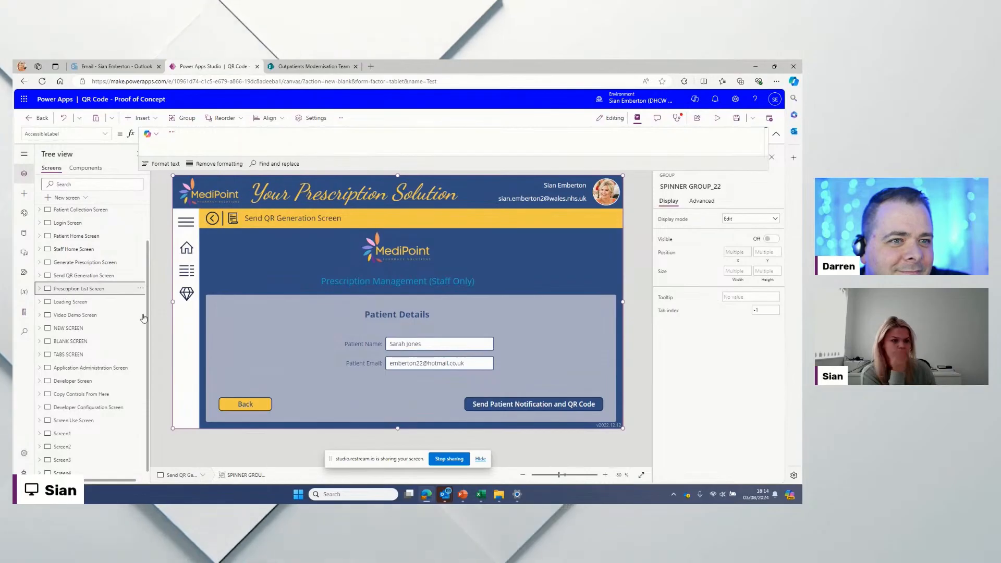
Step: On the Prescription List Screen, bring SIDE NAV_23 to the front
left_click(130, 289)
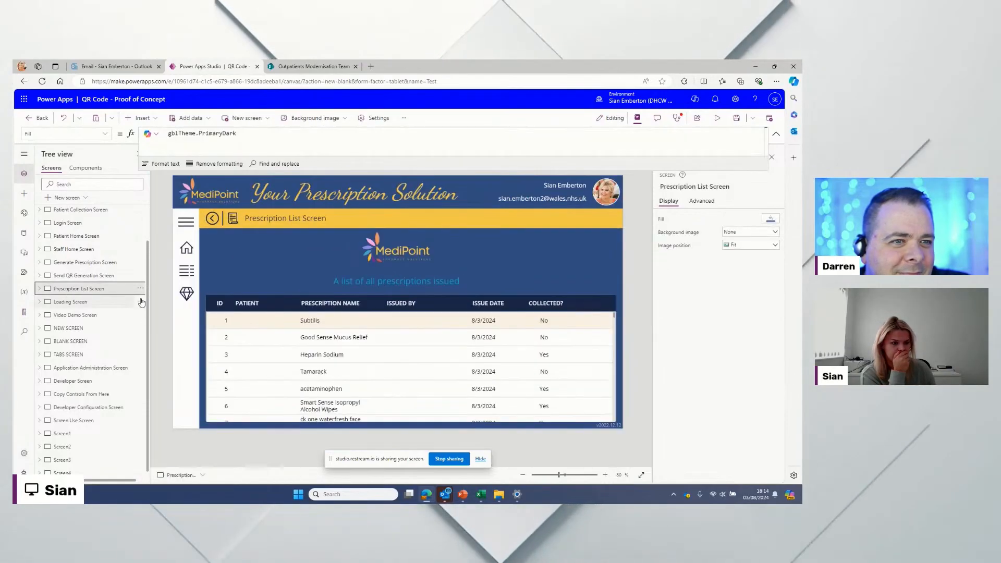
right_click(192, 258)
mouse_move(205, 299)
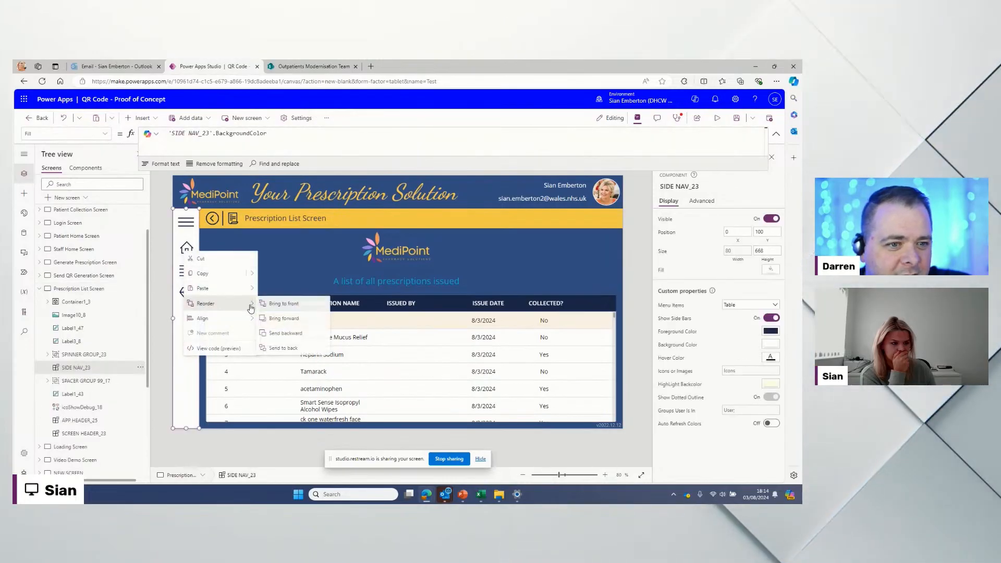
left_click(272, 304)
left_click(140, 302)
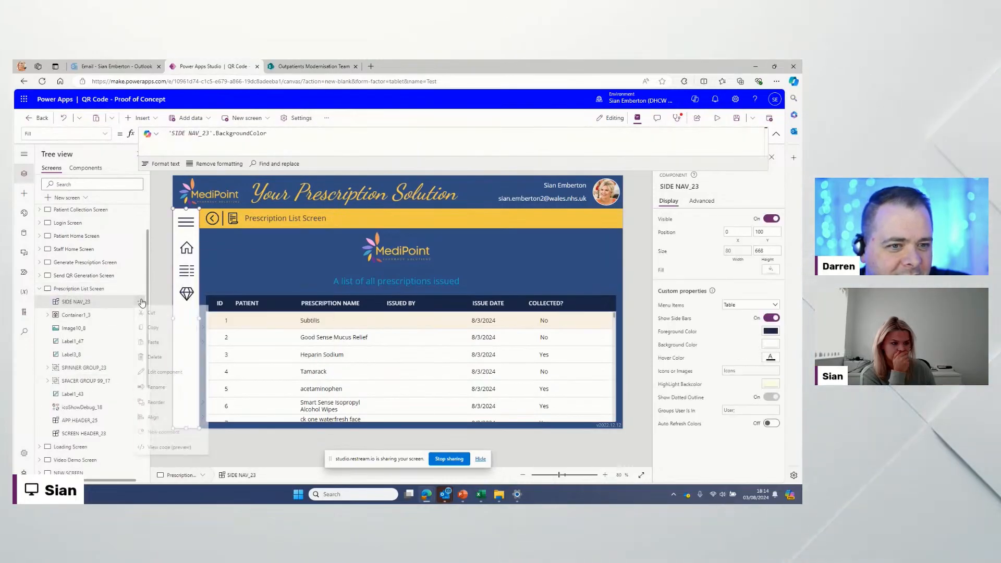
left_click(100, 308)
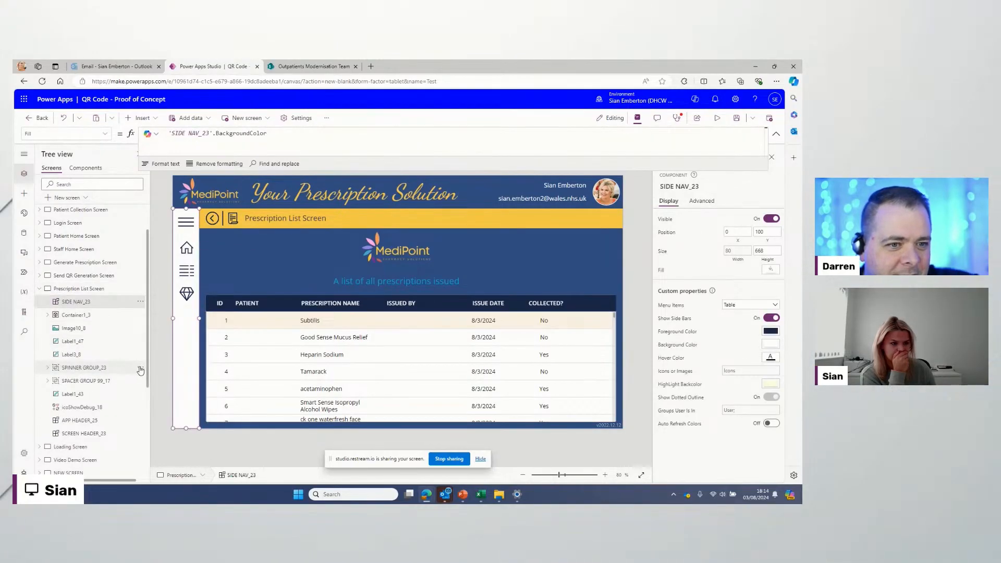
Step: Bring SPINNER GROUP_23 to the front and collapse the screen's control list
left_click(140, 368)
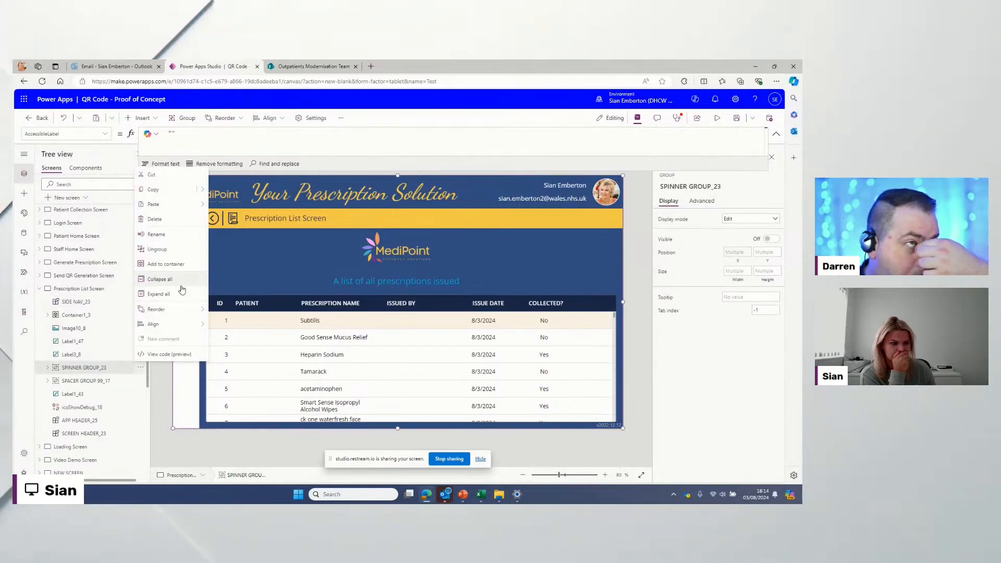
left_click(226, 311)
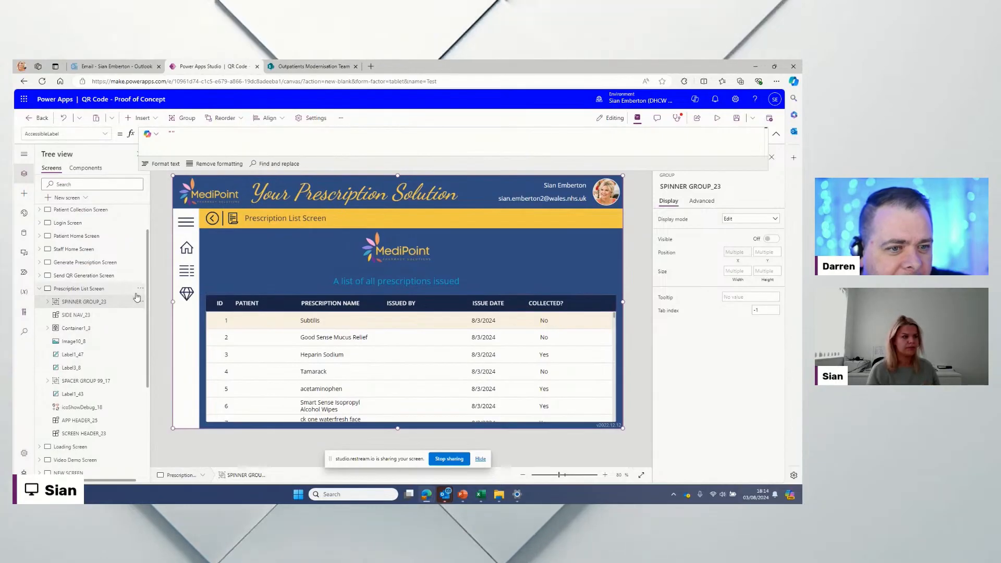
scroll(41, 332, "up", 2)
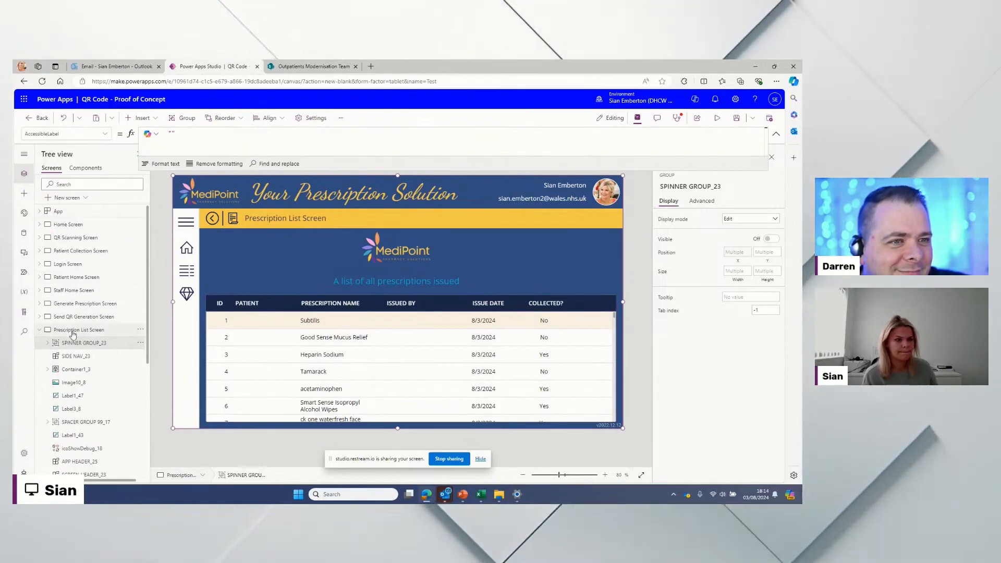
left_click(40, 330)
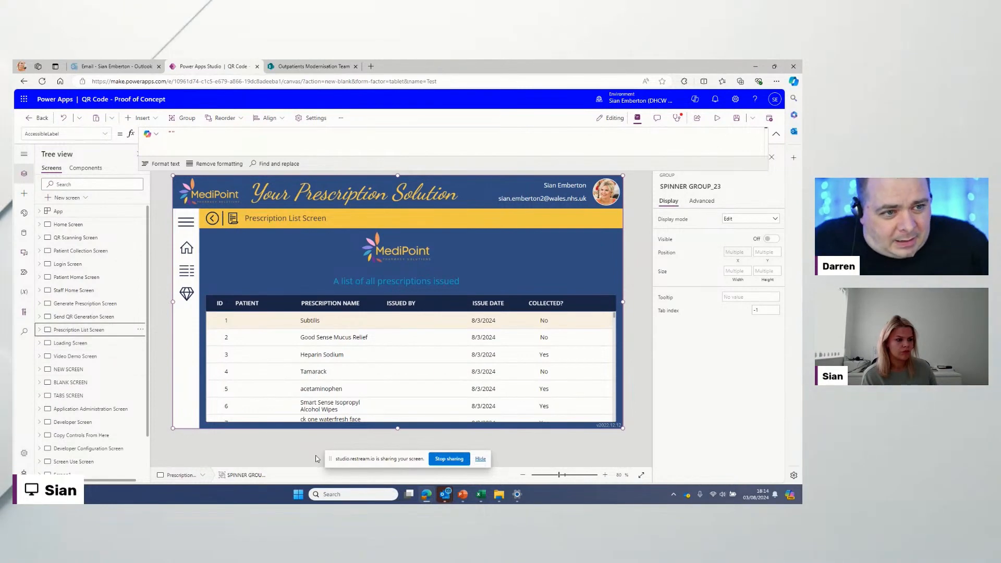
Step: Return to the Home Screen and end the screen share
left_click(627, 233)
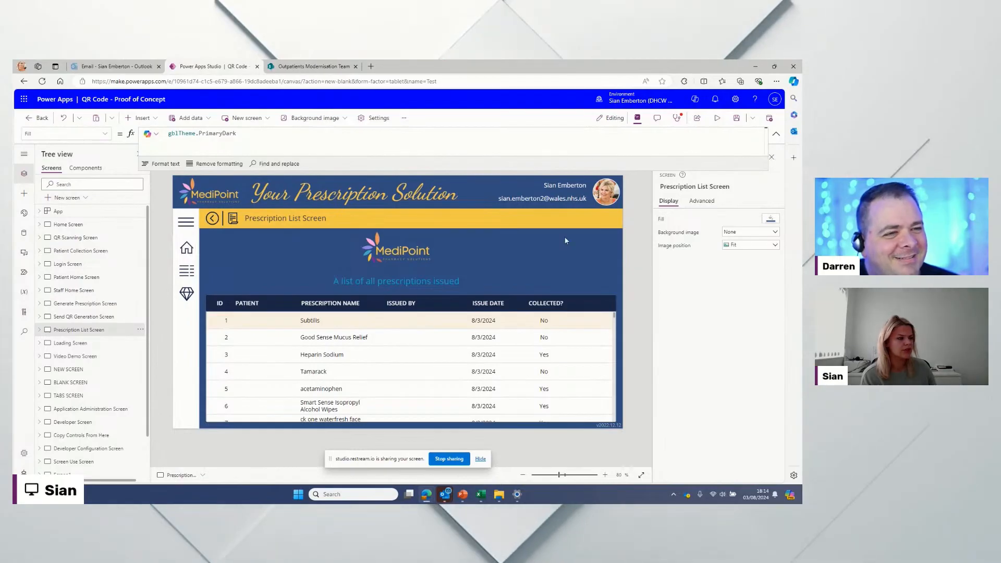
left_click(68, 225)
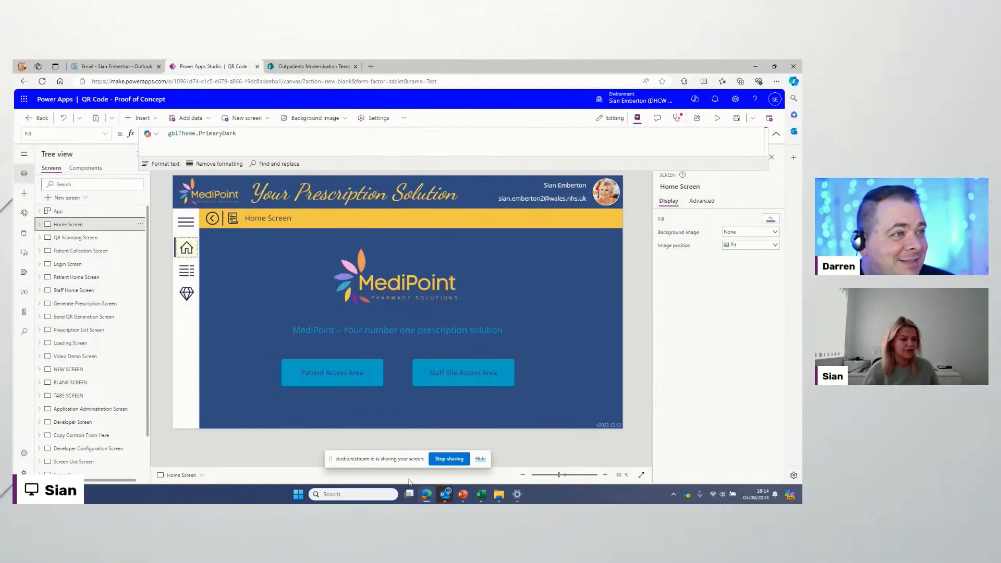
left_click(449, 458)
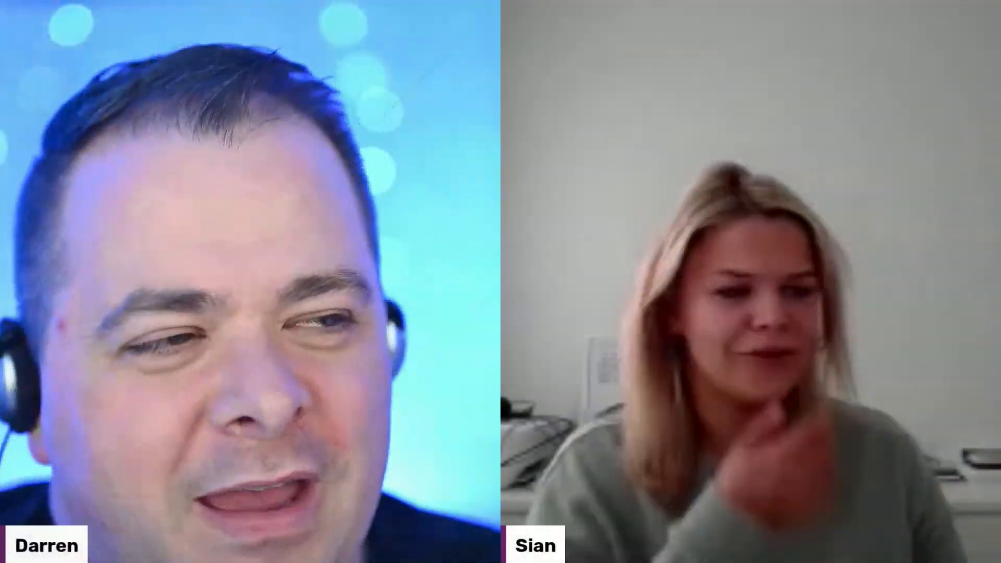